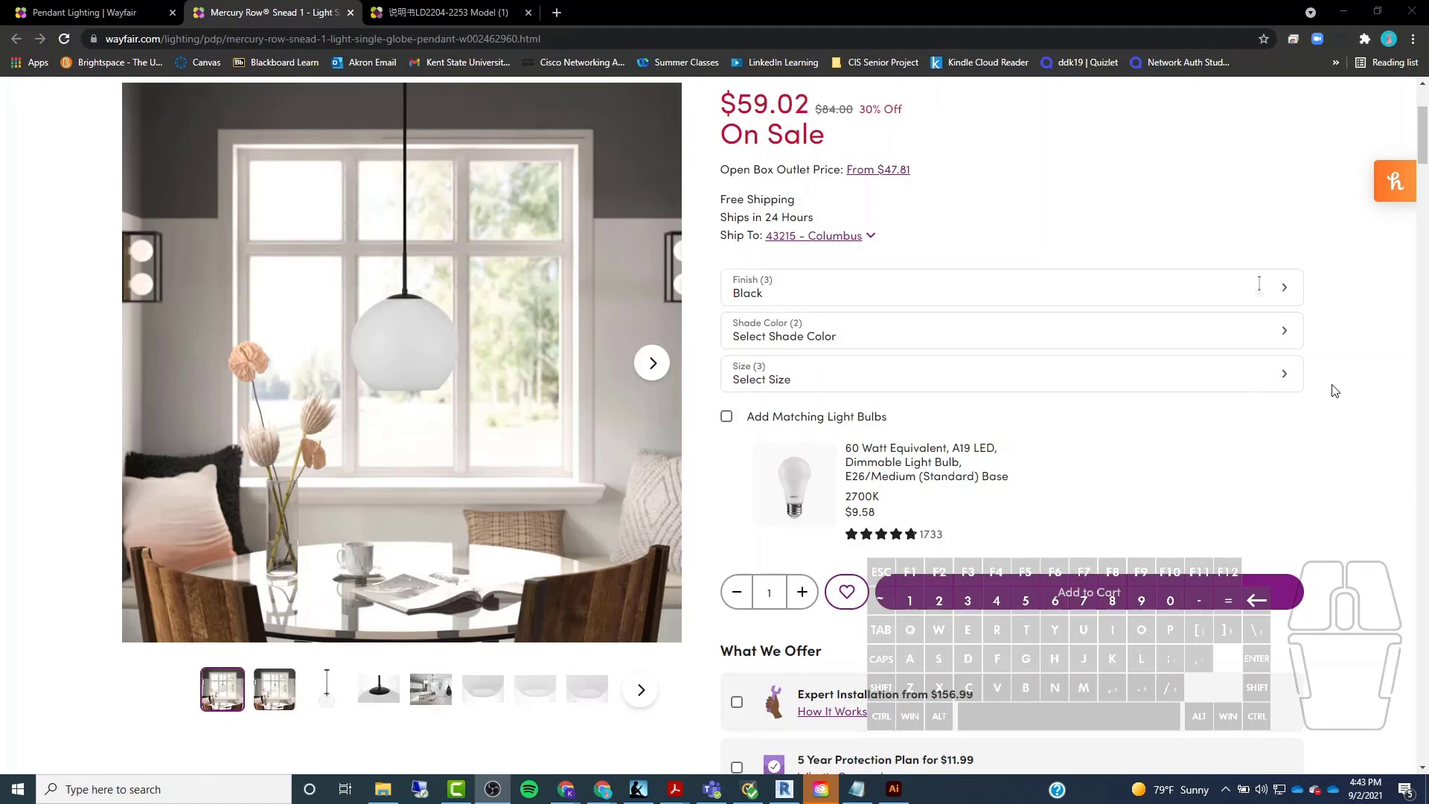
Open the first Installation & Assembly PDF listed in the pendant light's specifications.
{"action": "scroll", "coordinate": [1334, 391], "scroll_direction": "up", "scroll_amount": 2}
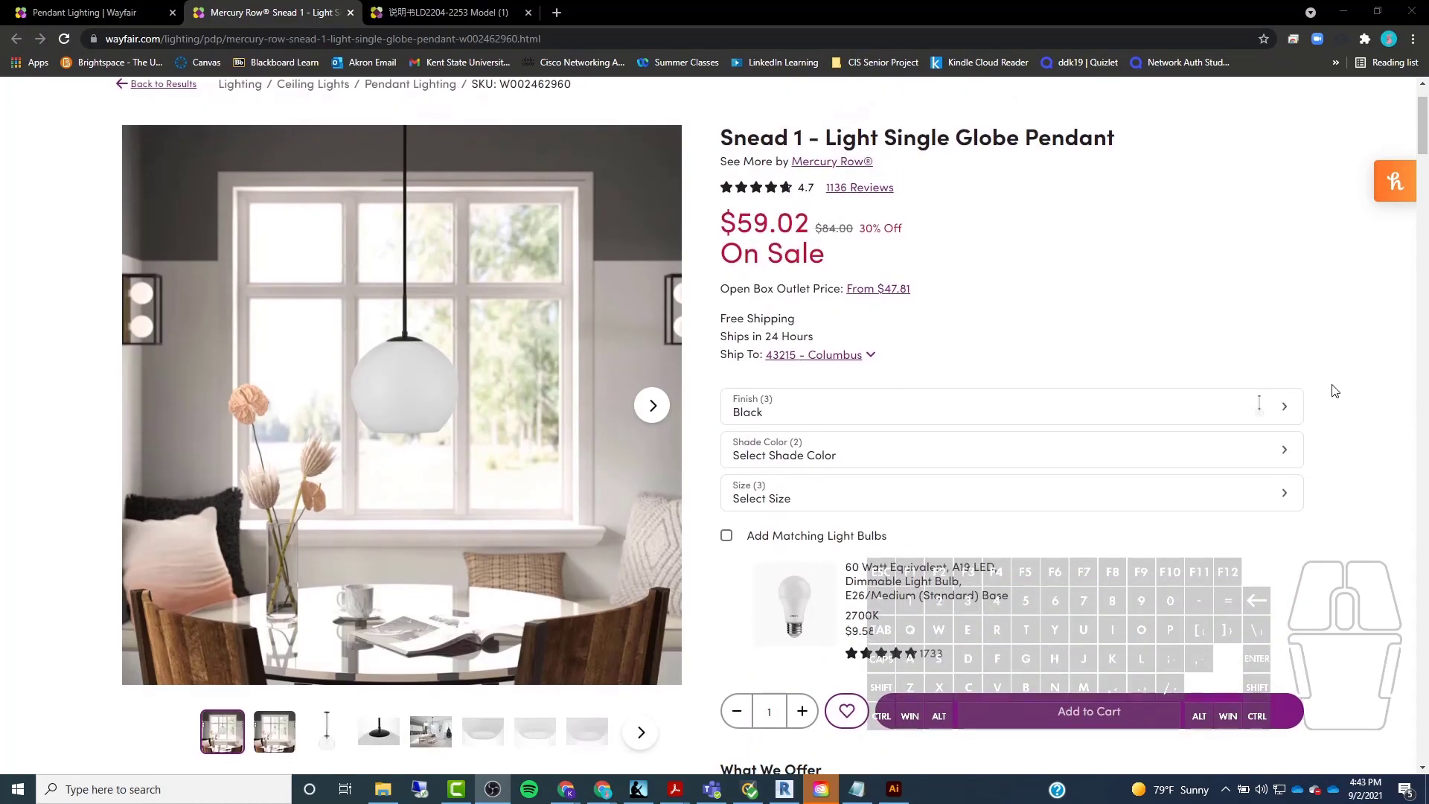
{"action": "scroll", "coordinate": [1334, 391], "scroll_direction": "down", "scroll_amount": 2}
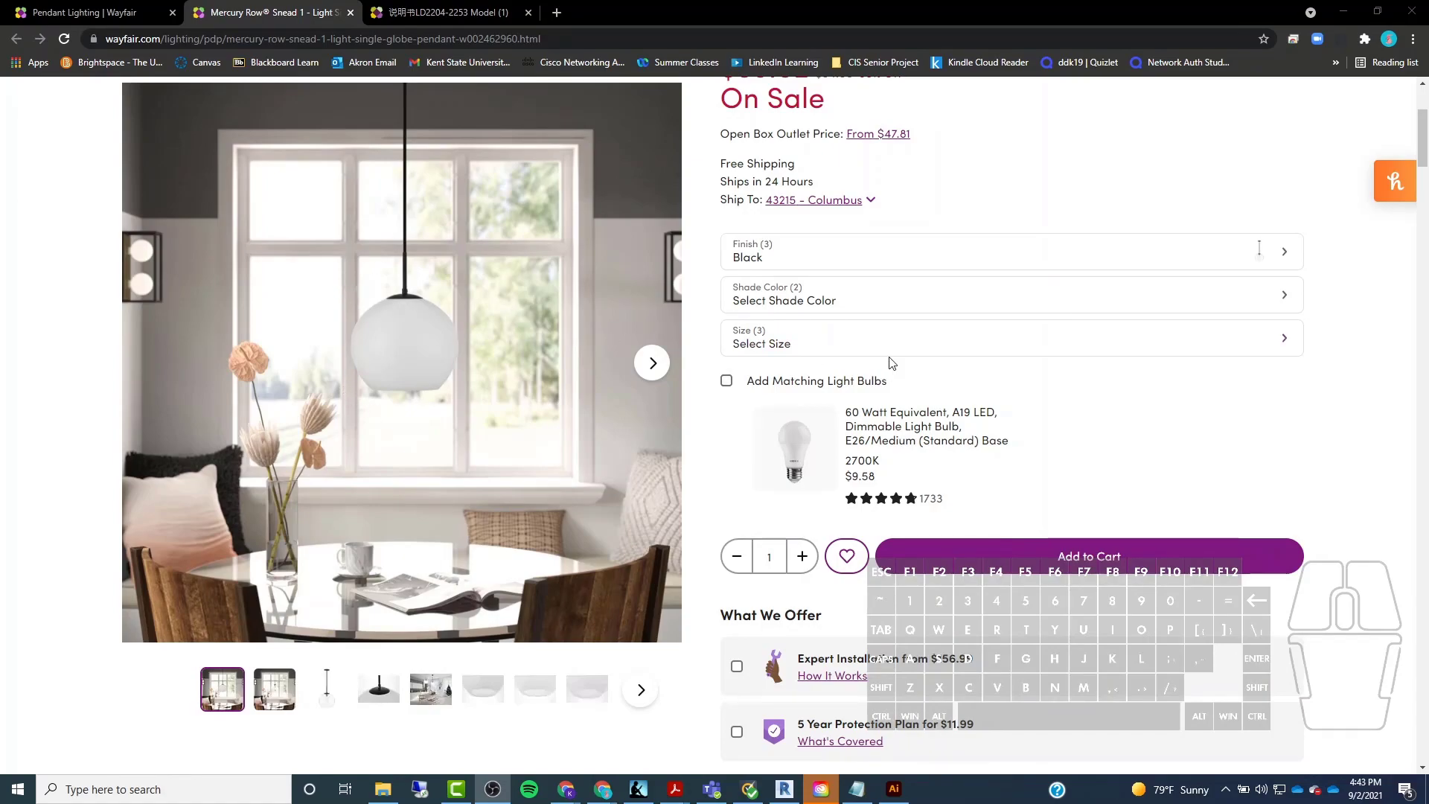
{"action": "scroll", "coordinate": [1349, 396], "scroll_direction": "down", "scroll_amount": 1}
{"action": "scroll", "coordinate": [1349, 396], "scroll_direction": "down", "scroll_amount": 10}
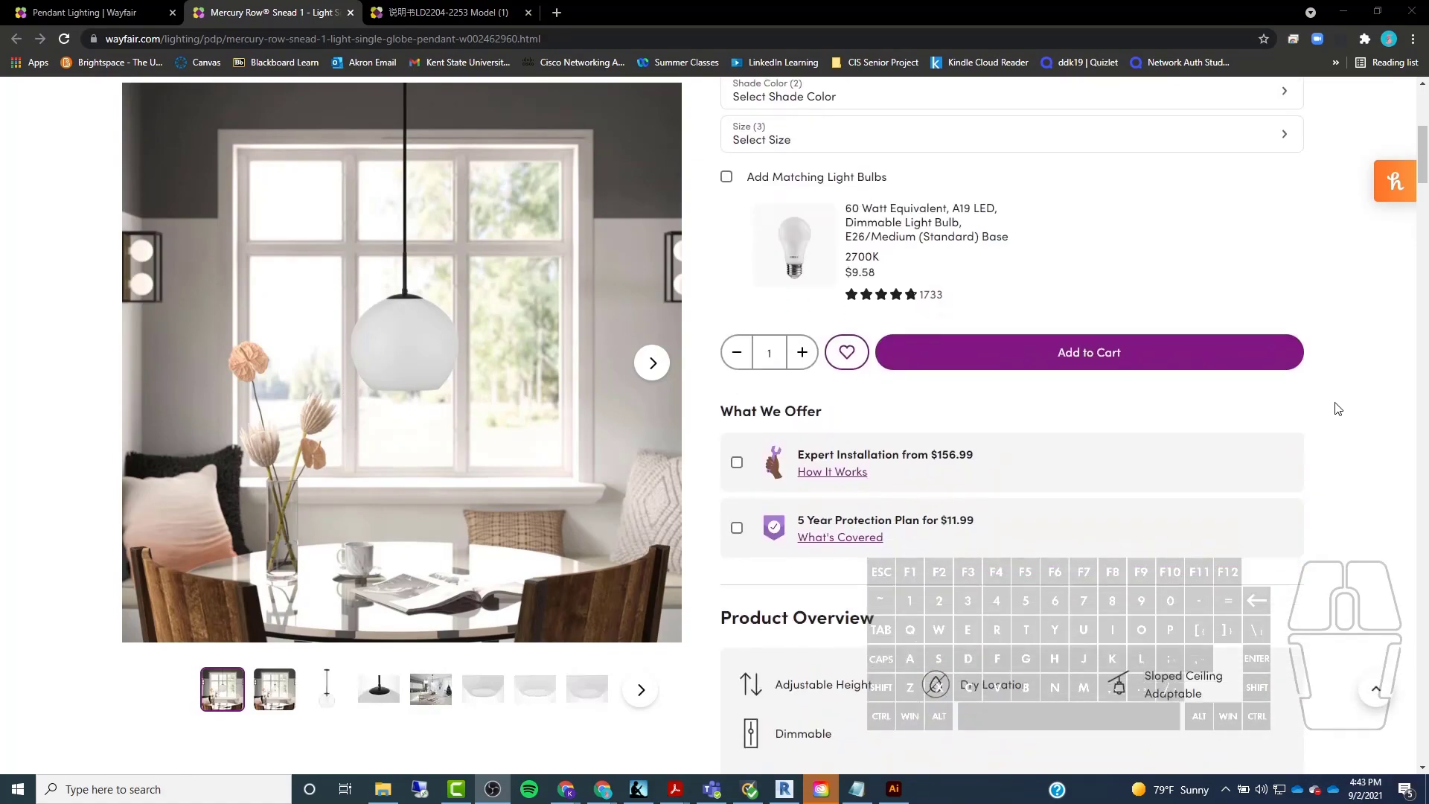
{"action": "scroll", "coordinate": [1337, 409], "scroll_direction": "up", "scroll_amount": 2}
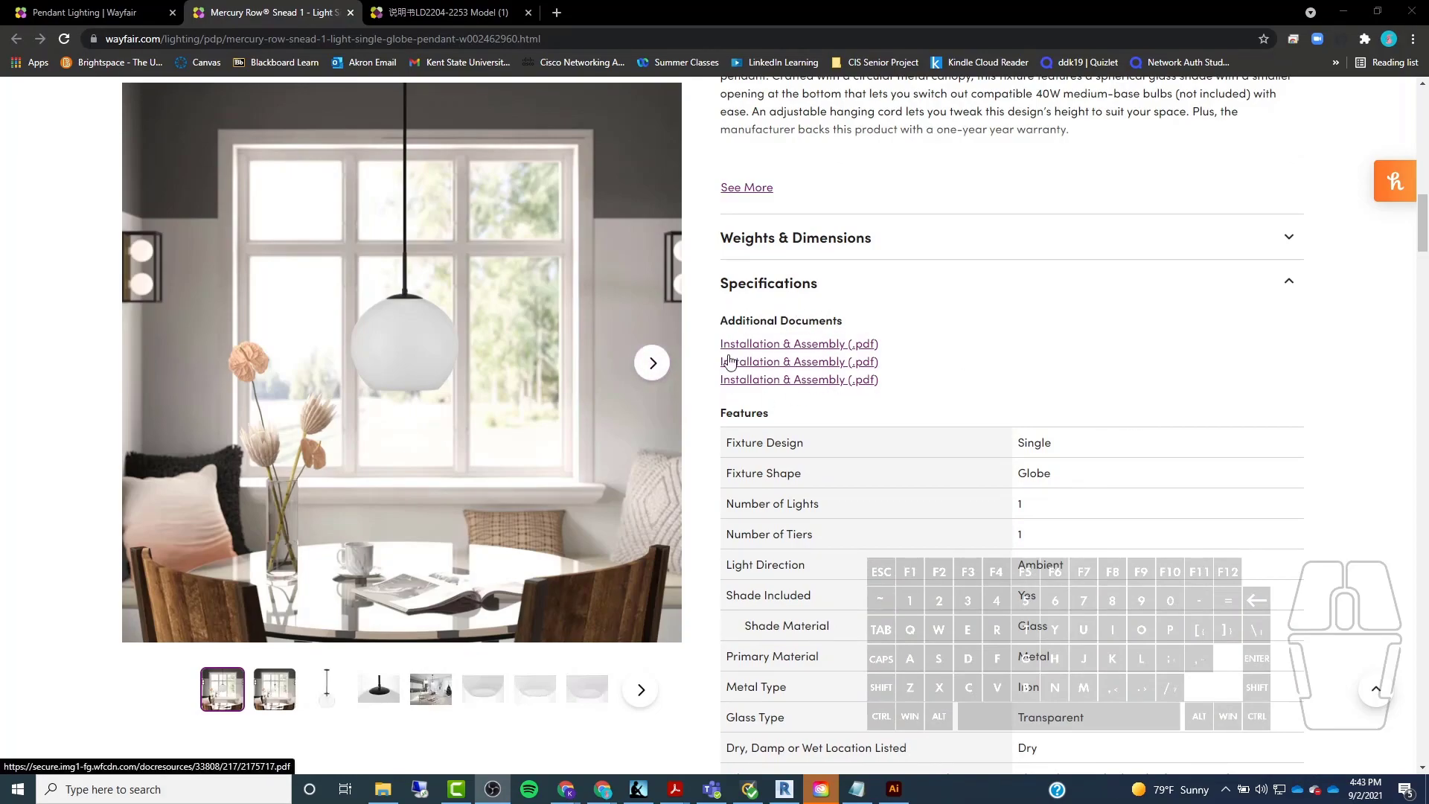
{"action": "left_click", "coordinate": [808, 344]}
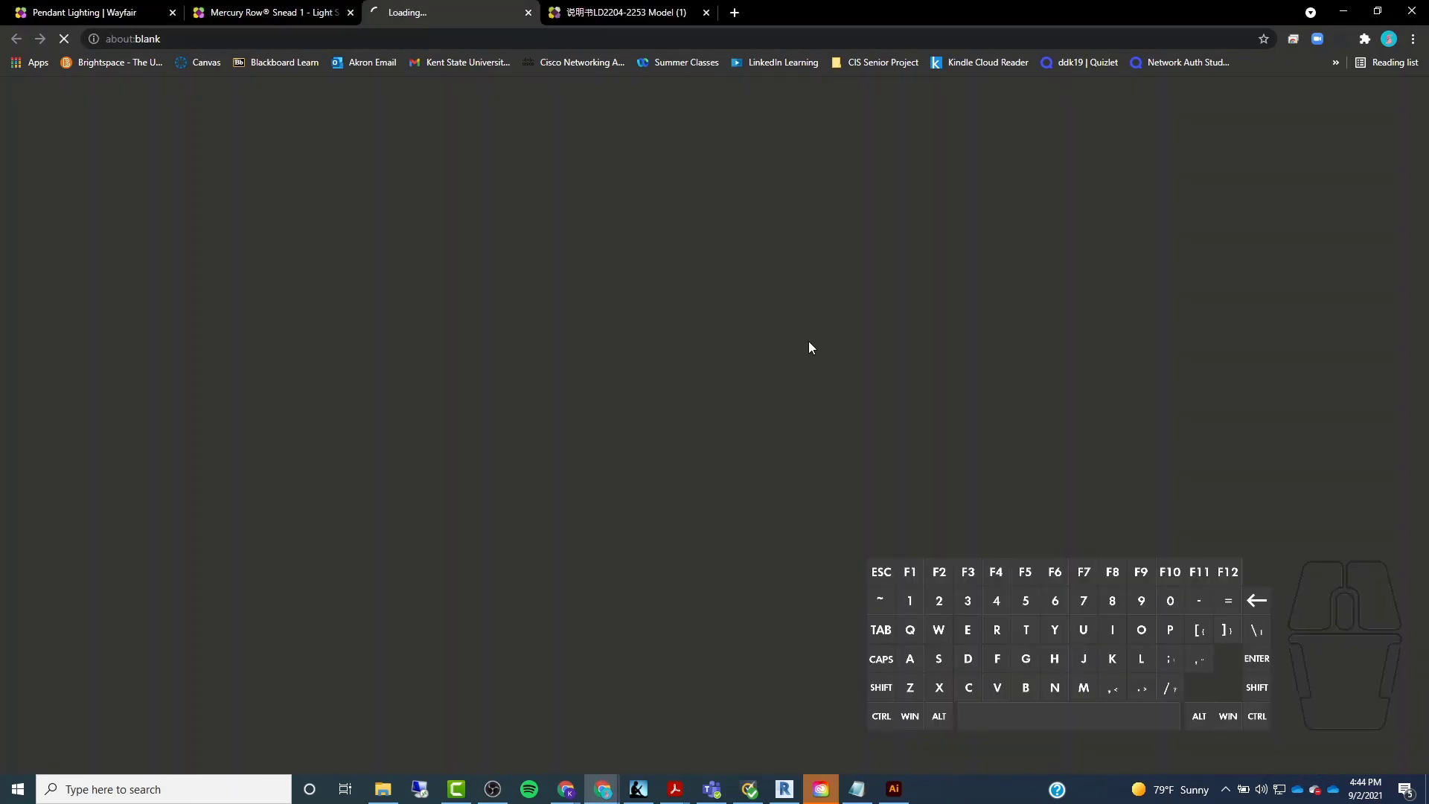
Examine the pendant's exploded line drawing and the parts list in the installation manual.
{"action": "scroll", "coordinate": [627, 264], "scroll_direction": "down", "scroll_amount": 2}
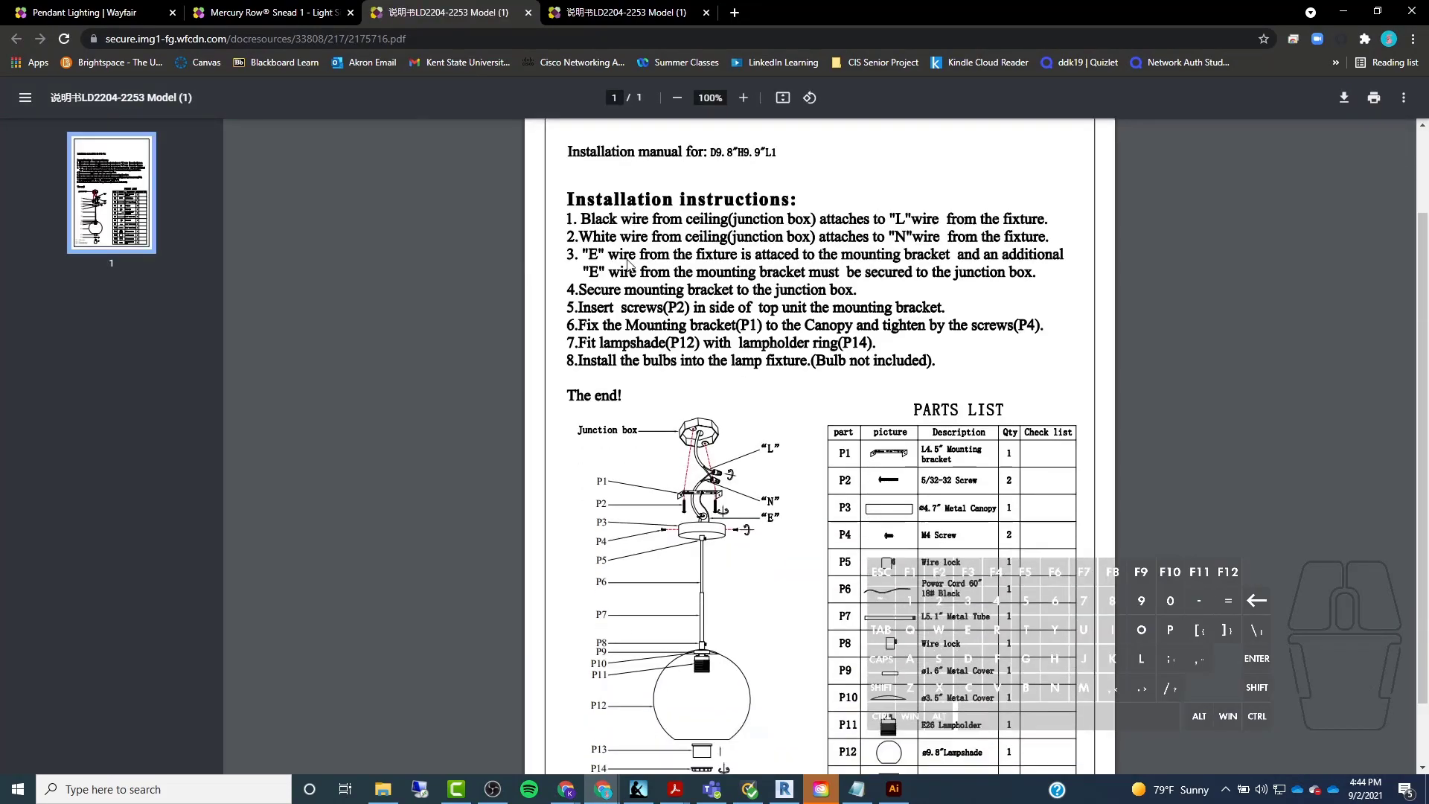
{"action": "scroll", "coordinate": [627, 264], "scroll_direction": "down", "scroll_amount": 1}
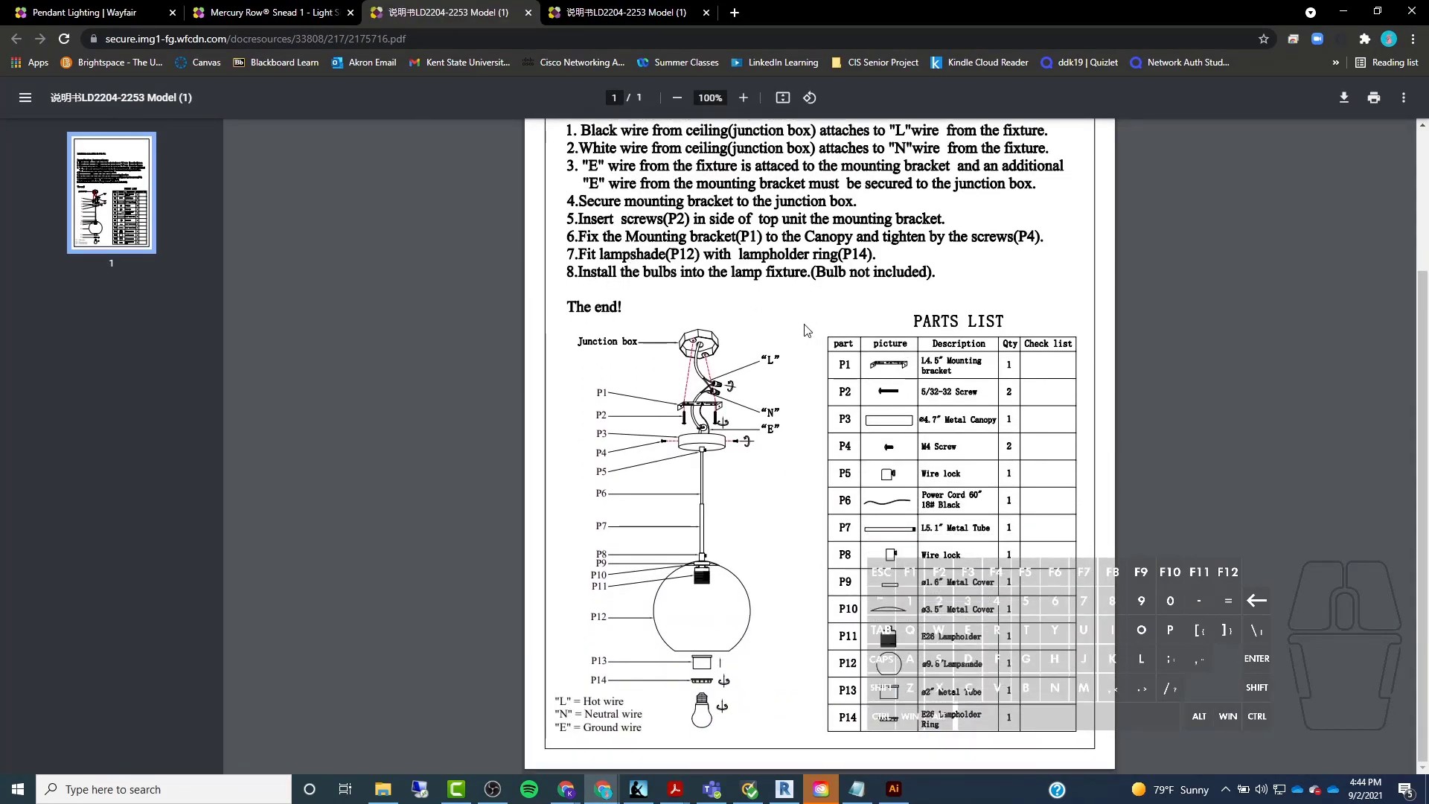
{"action": "scroll", "coordinate": [643, 166], "scroll_direction": "up", "scroll_amount": 2}
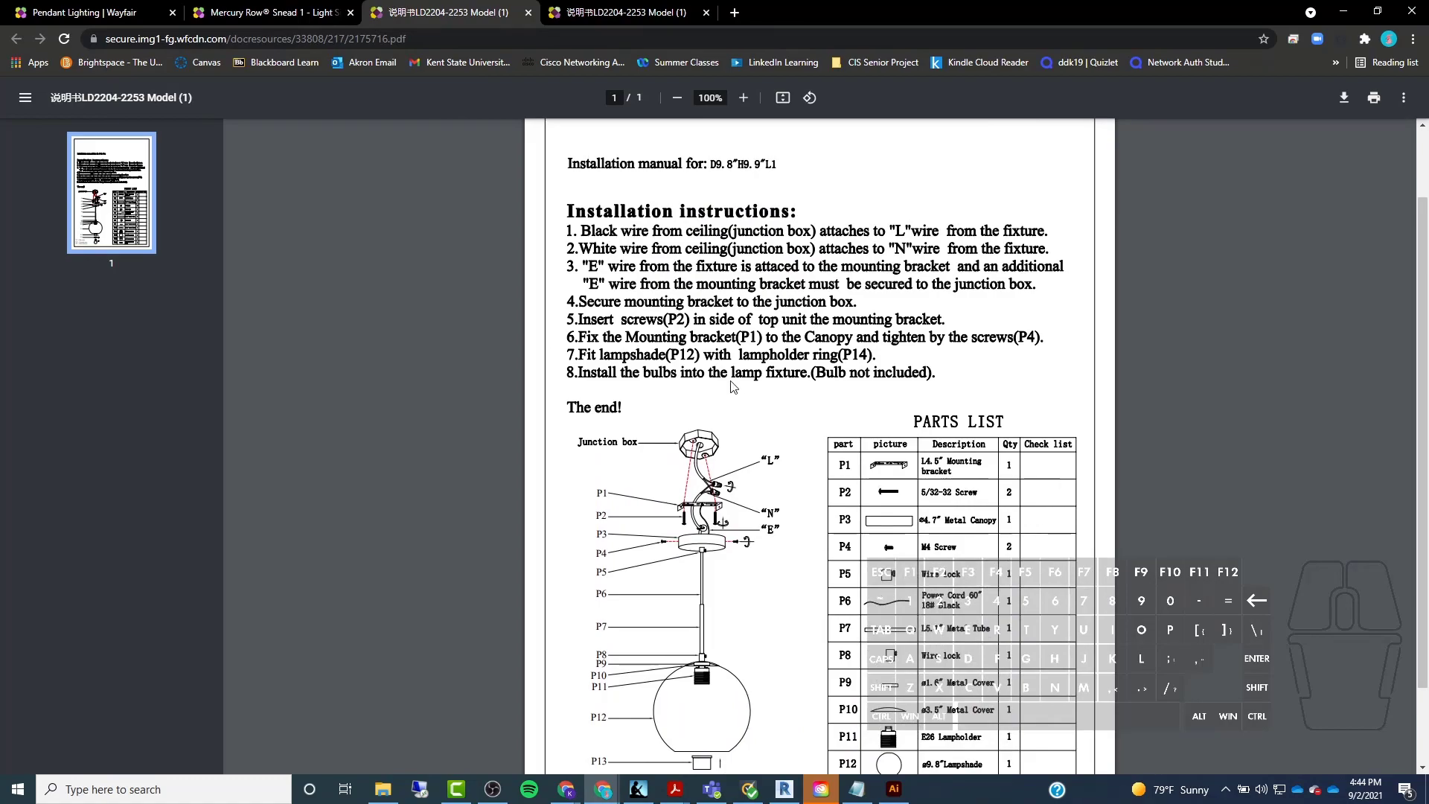
{"action": "scroll", "coordinate": [765, 376], "scroll_direction": "down", "scroll_amount": 2}
{"action": "key", "text": "ctrl"}
{"action": "scroll", "coordinate": [651, 655], "scroll_direction": "up", "scroll_amount": 9, "text": "ctrl"}
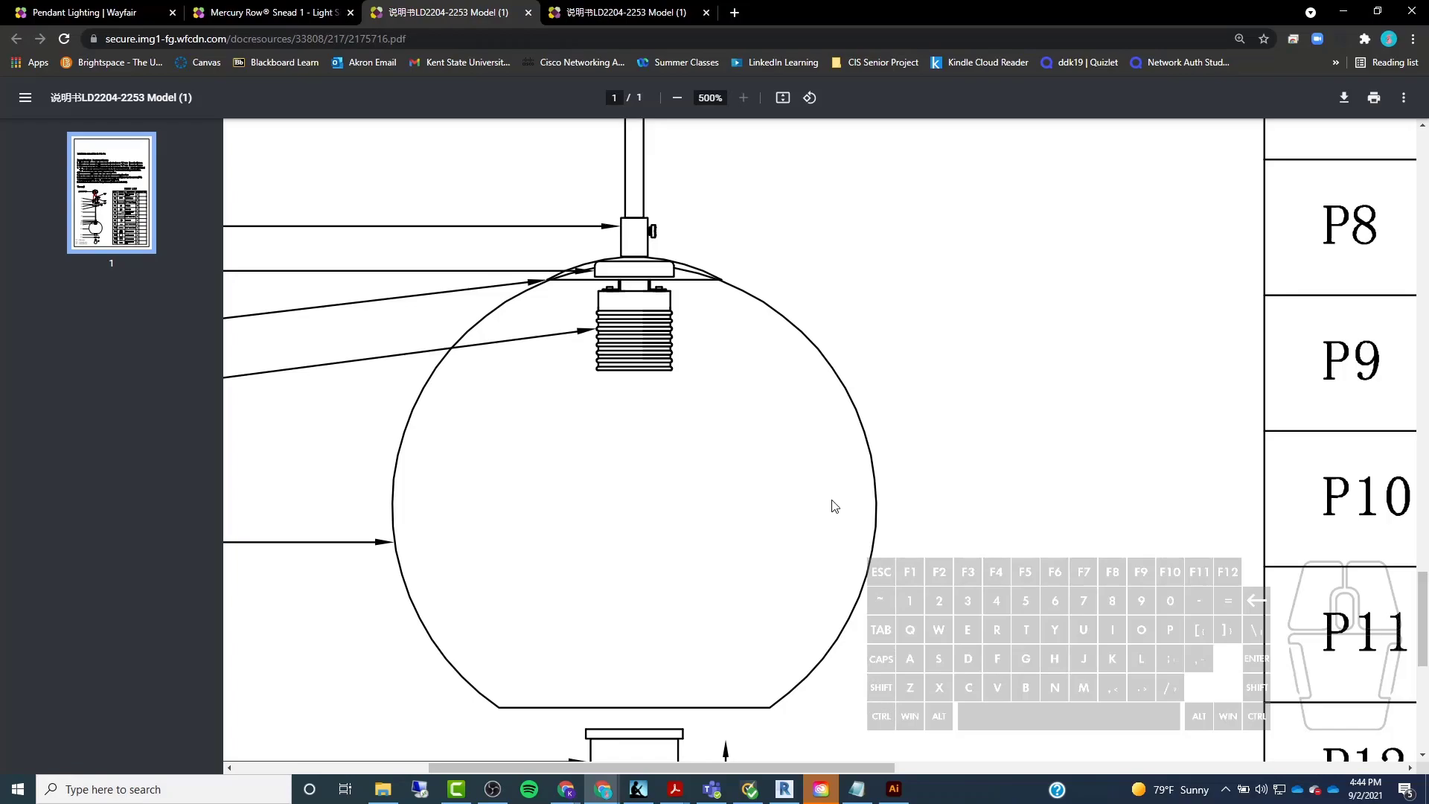
{"action": "key", "text": "ctrl"}
{"action": "key", "text": "ctrl"}
{"action": "scroll", "coordinate": [782, 471], "scroll_direction": "down", "scroll_amount": 5, "text": "ctrl"}
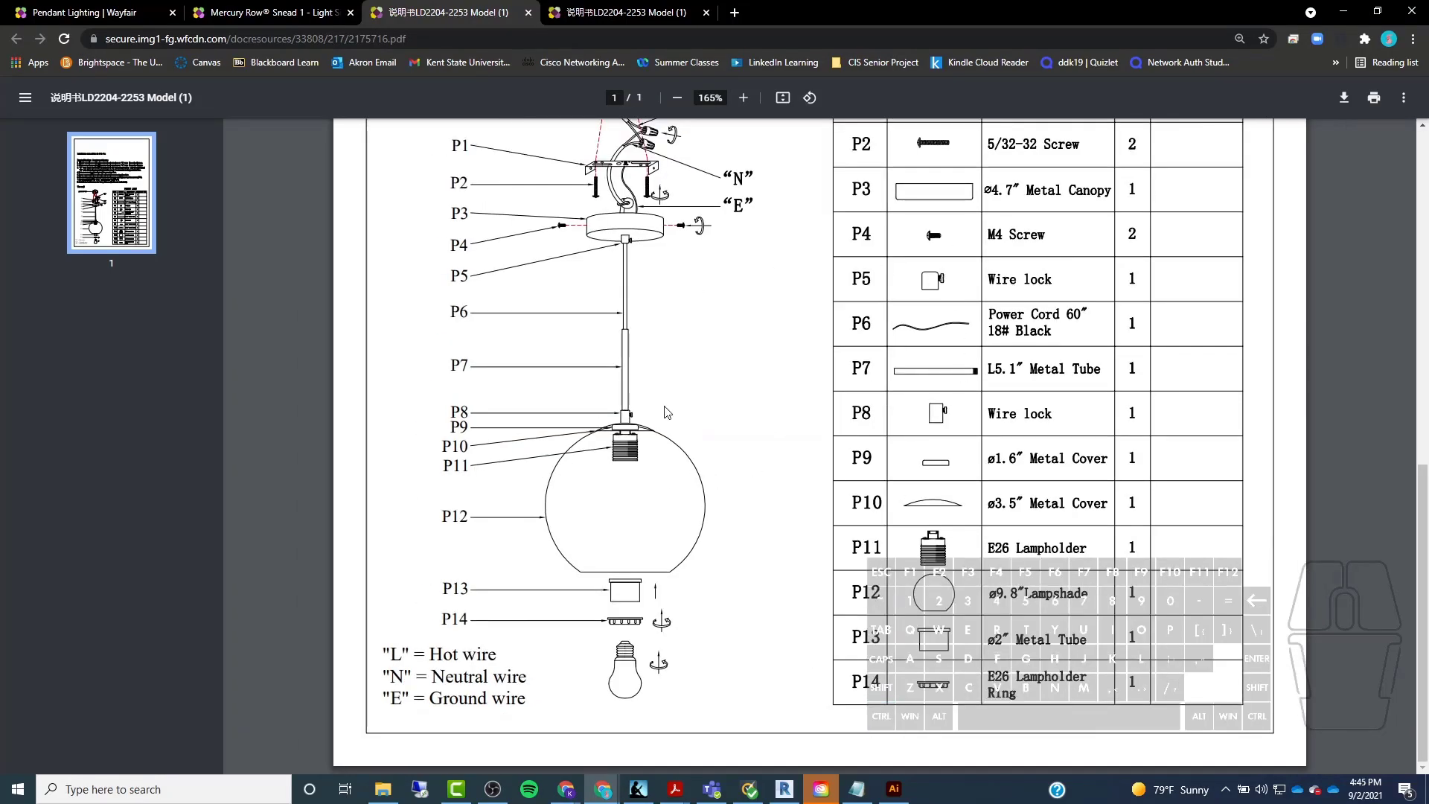
{"action": "scroll", "coordinate": [642, 376], "scroll_direction": "up", "scroll_amount": 4}
{"action": "scroll", "coordinate": [644, 379], "scroll_direction": "down", "scroll_amount": 3}
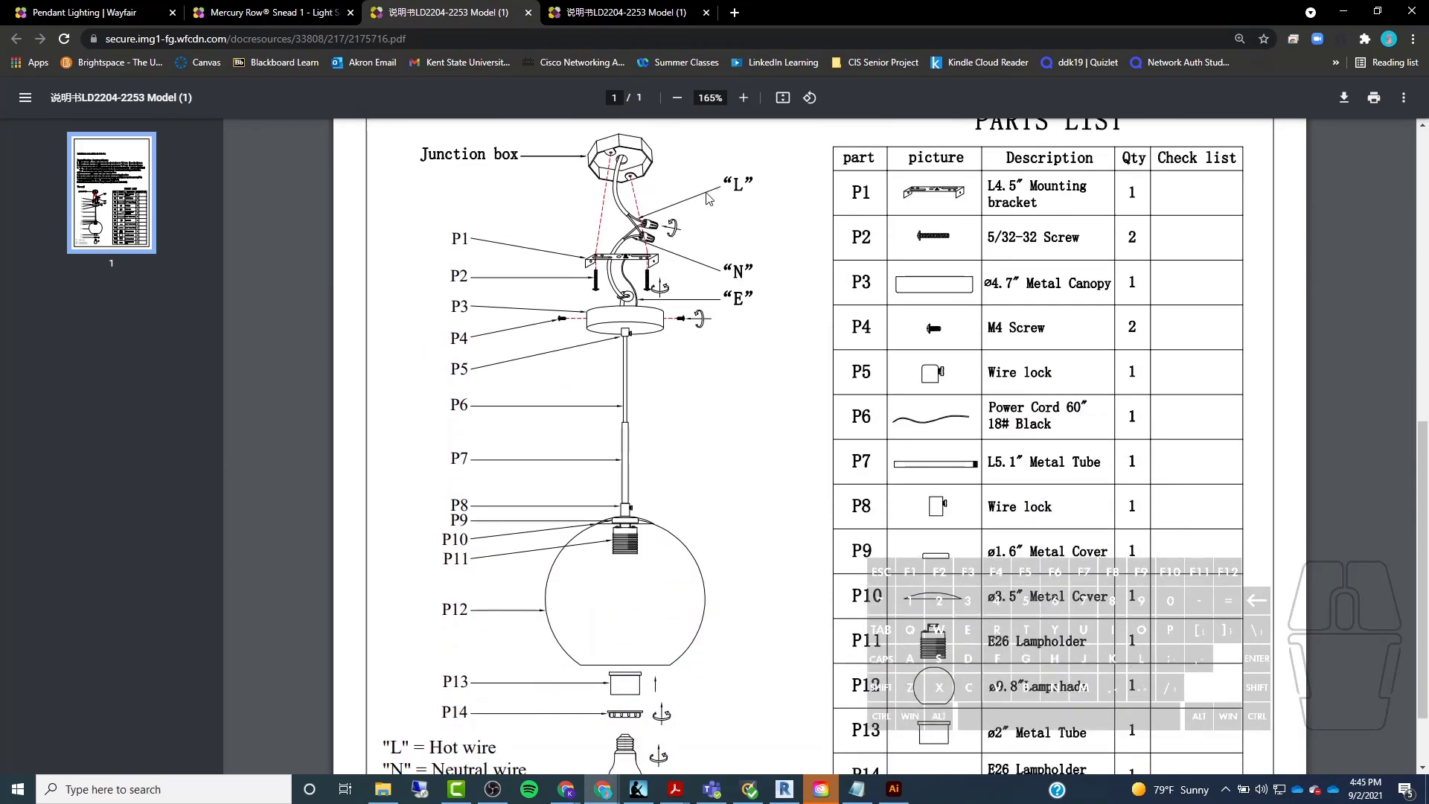
{"action": "scroll", "coordinate": [730, 344], "scroll_direction": "down", "scroll_amount": 1}
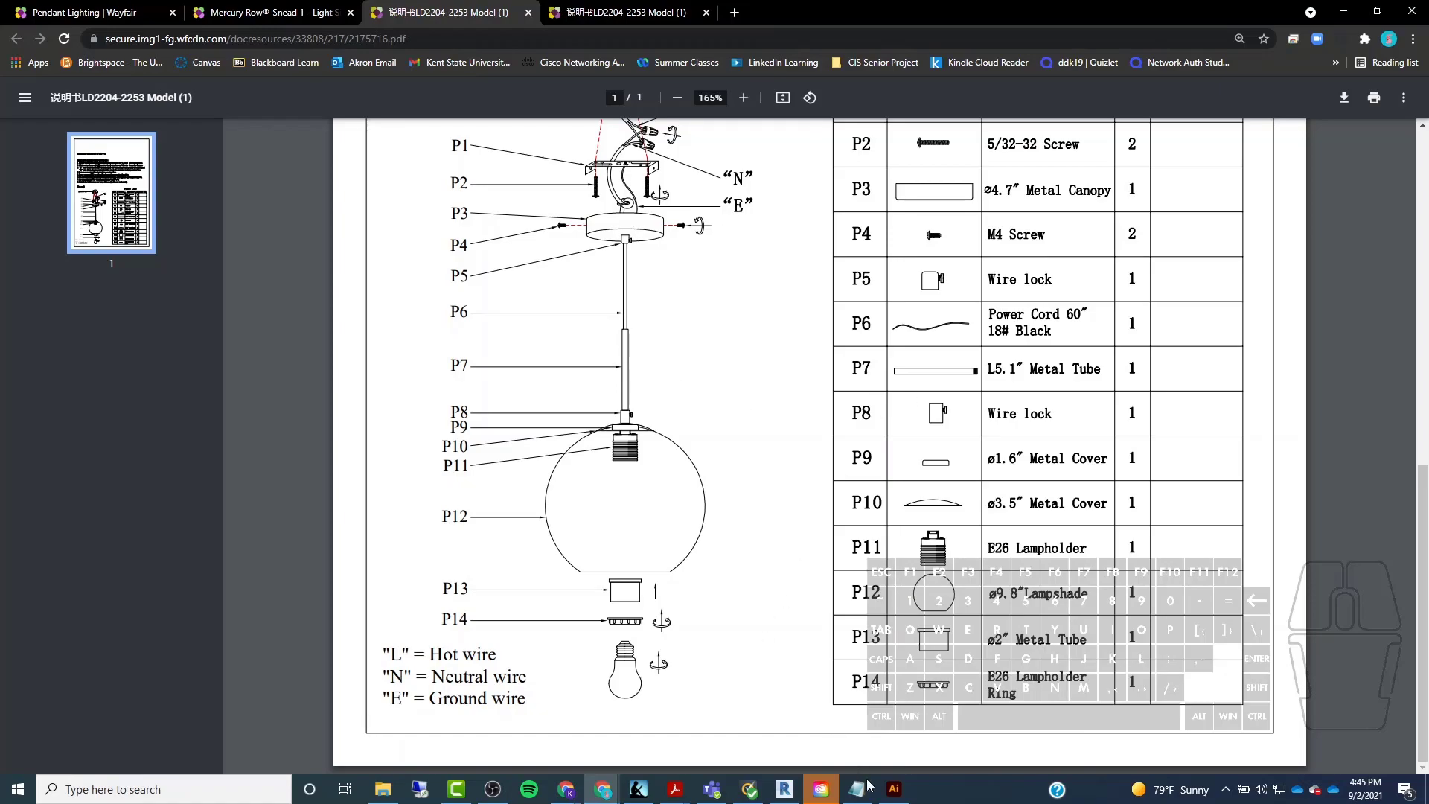
Switch to Illustrator and create a new document from the Web-Large preset, 1920 x 1080 px.
{"action": "left_click", "coordinate": [905, 795]}
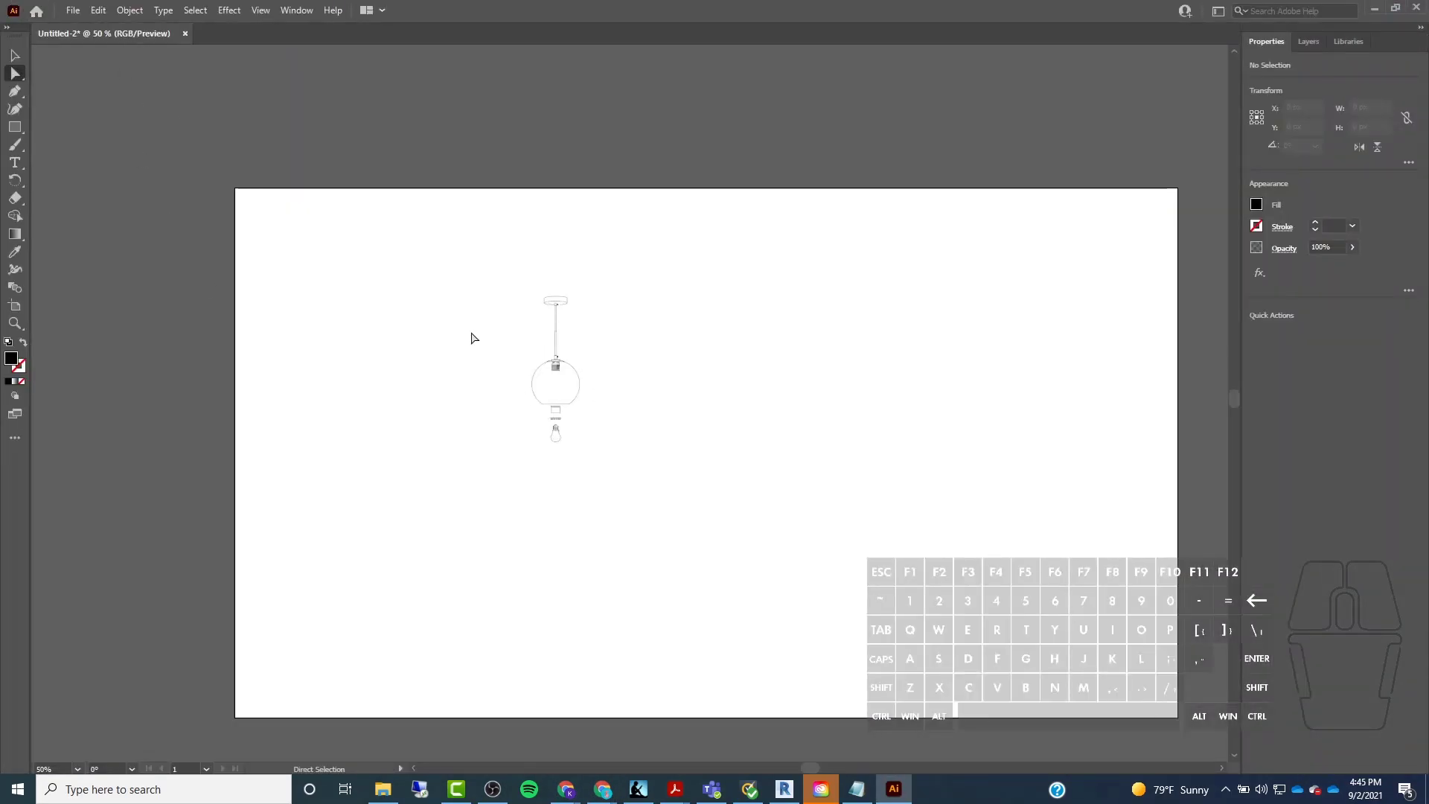
{"action": "left_click", "coordinate": [72, 11]}
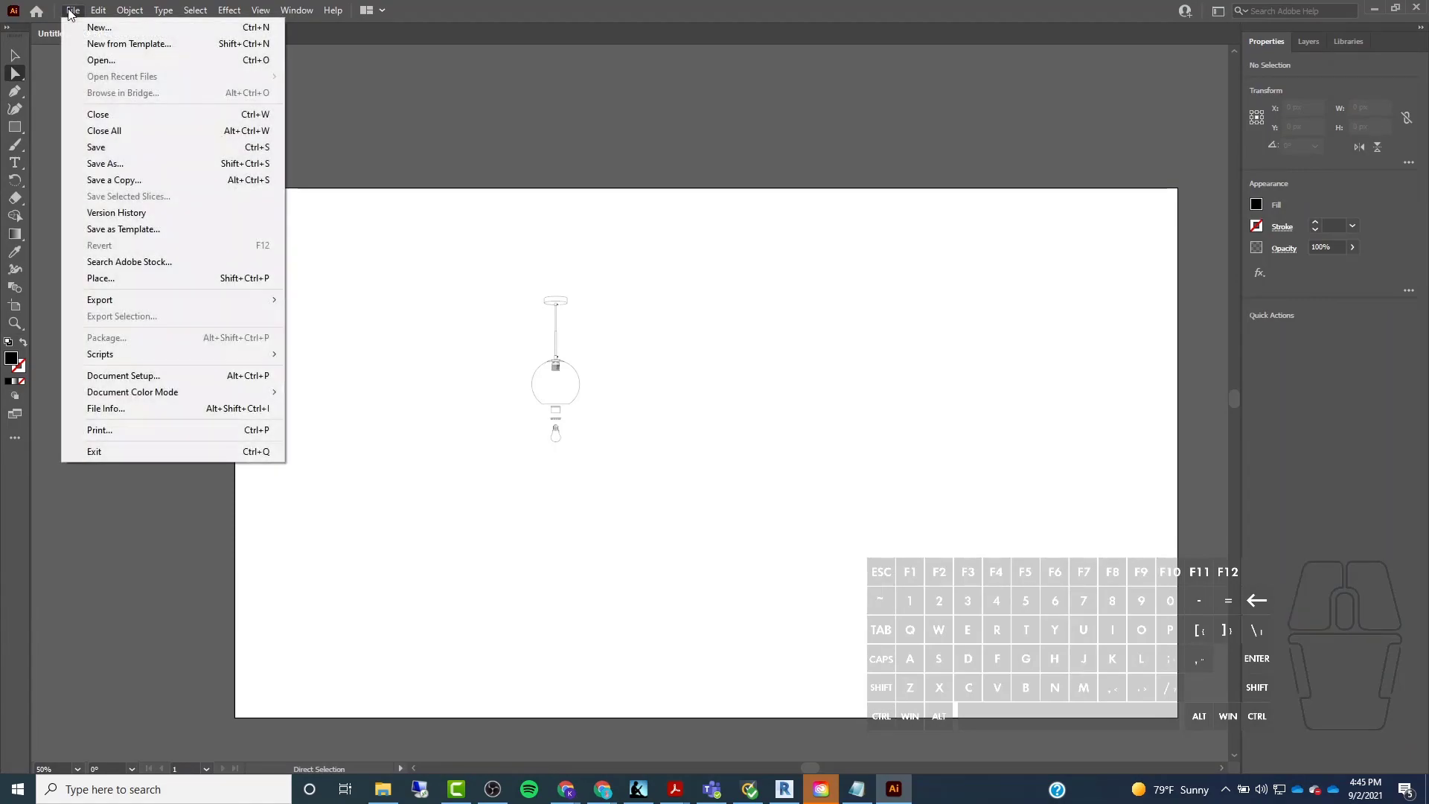
{"action": "left_click", "coordinate": [97, 27]}
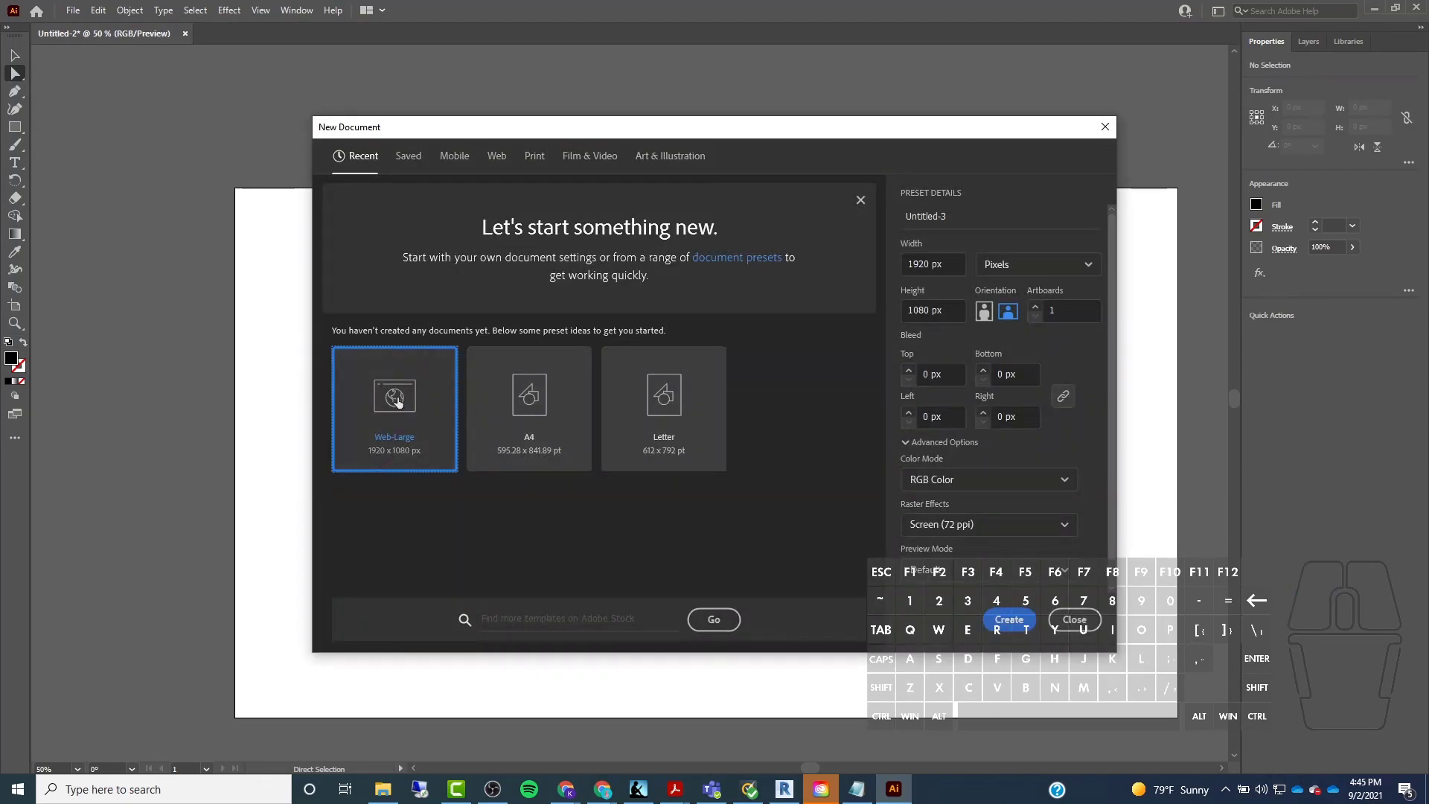
{"action": "left_click", "coordinate": [1013, 625]}
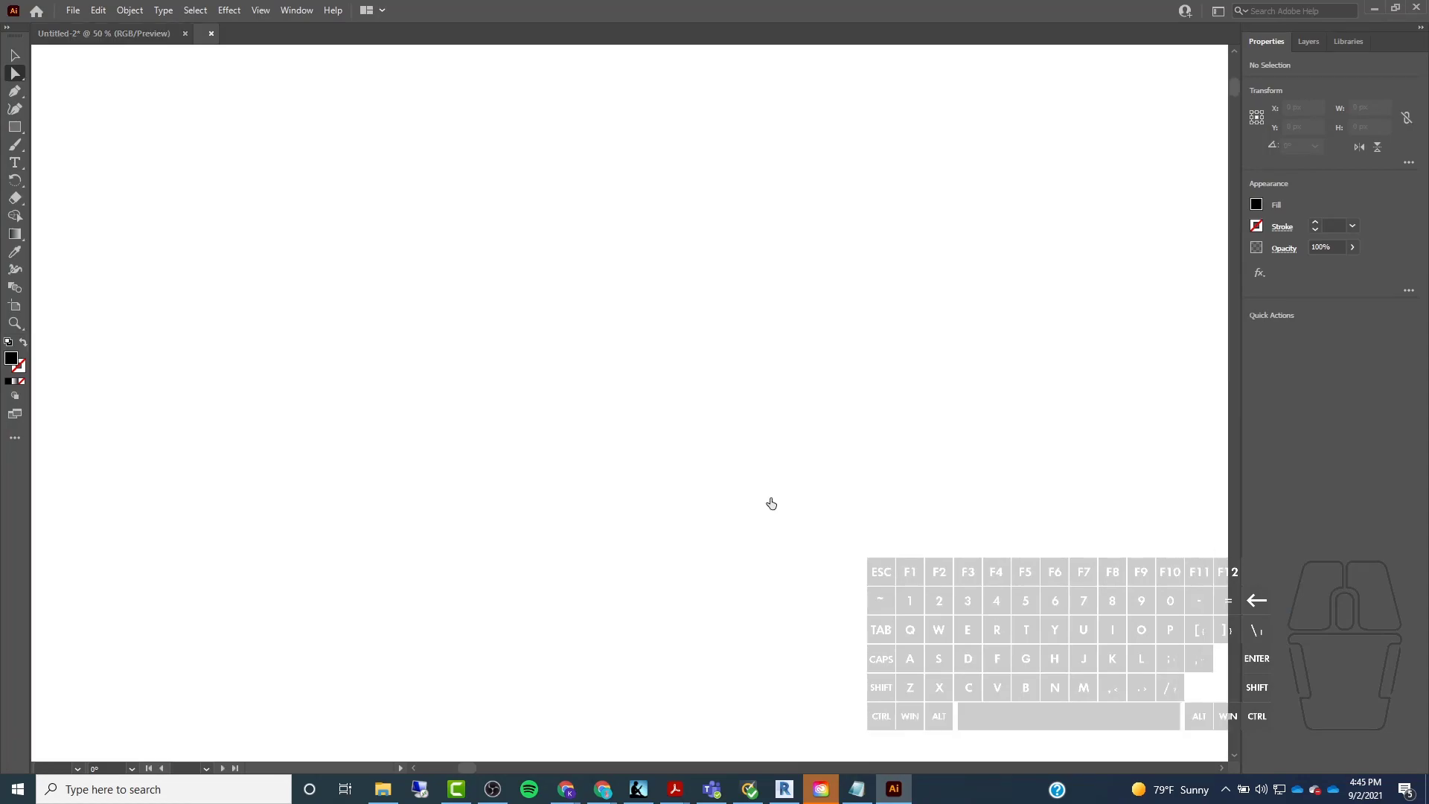
{"action": "scroll", "coordinate": [523, 418], "scroll_direction": "down", "scroll_amount": 1, "text": "ctrl"}
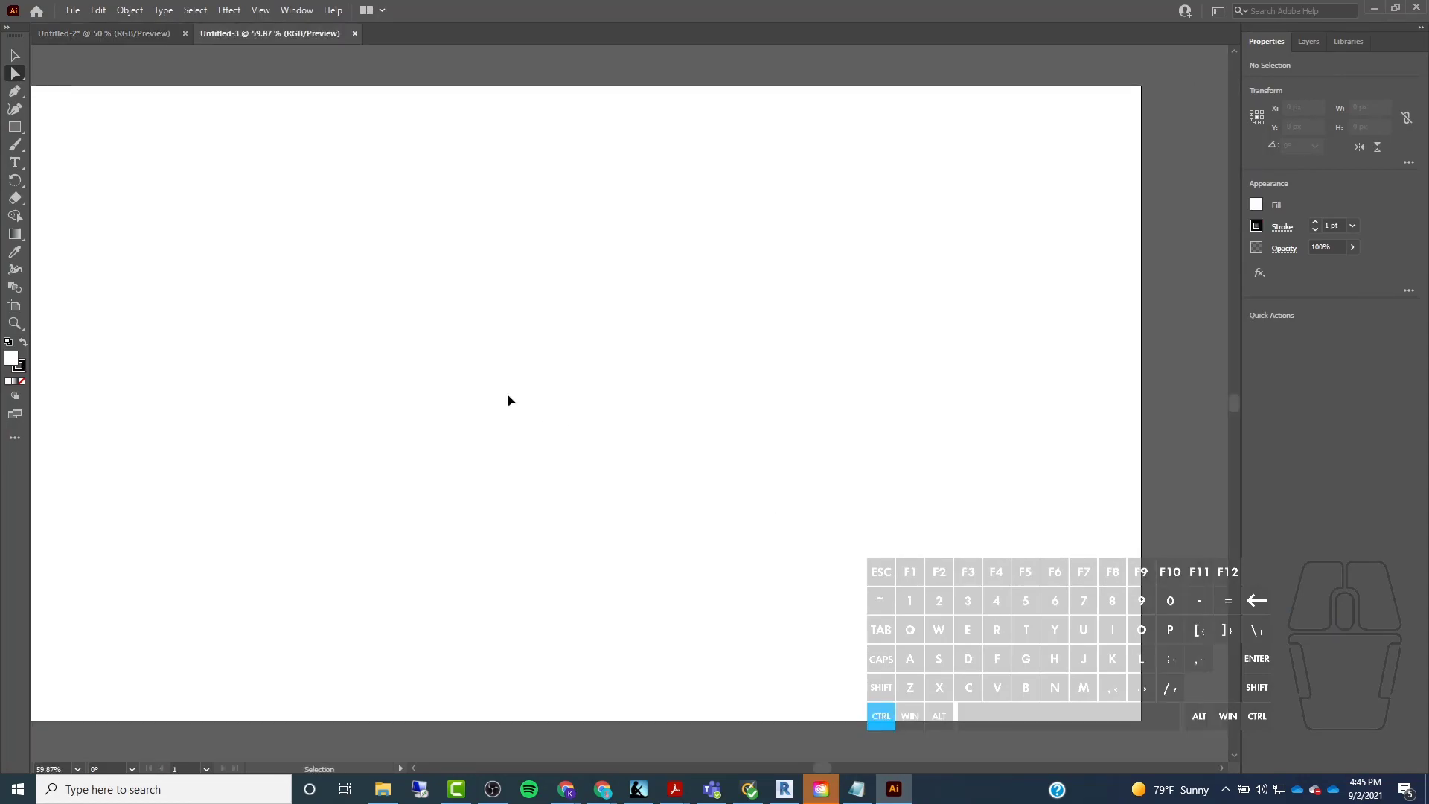
Place the file 2175716.pdf from the Downloads folder on the artboard.
{"action": "left_click", "coordinate": [78, 12]}
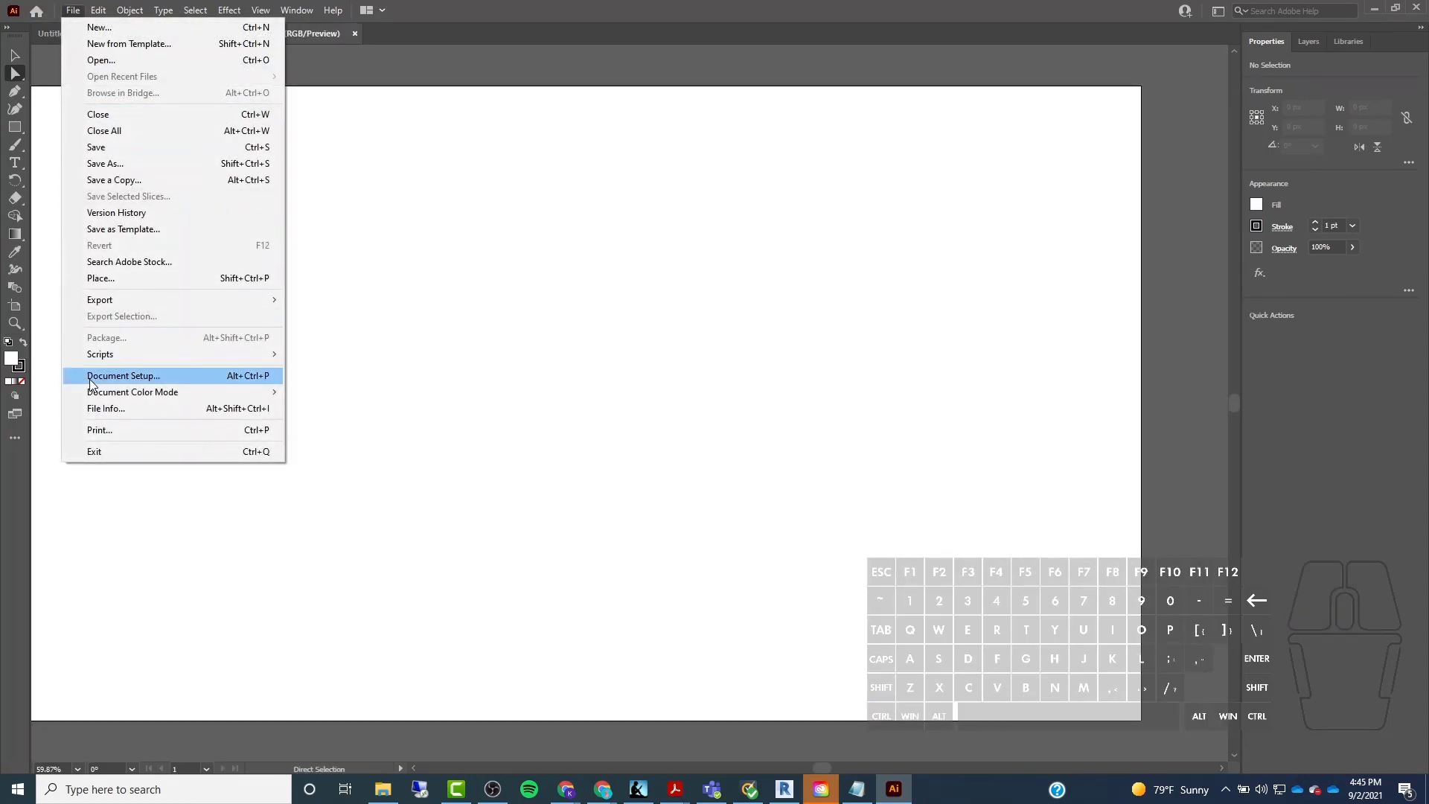
{"action": "left_click", "coordinate": [92, 279]}
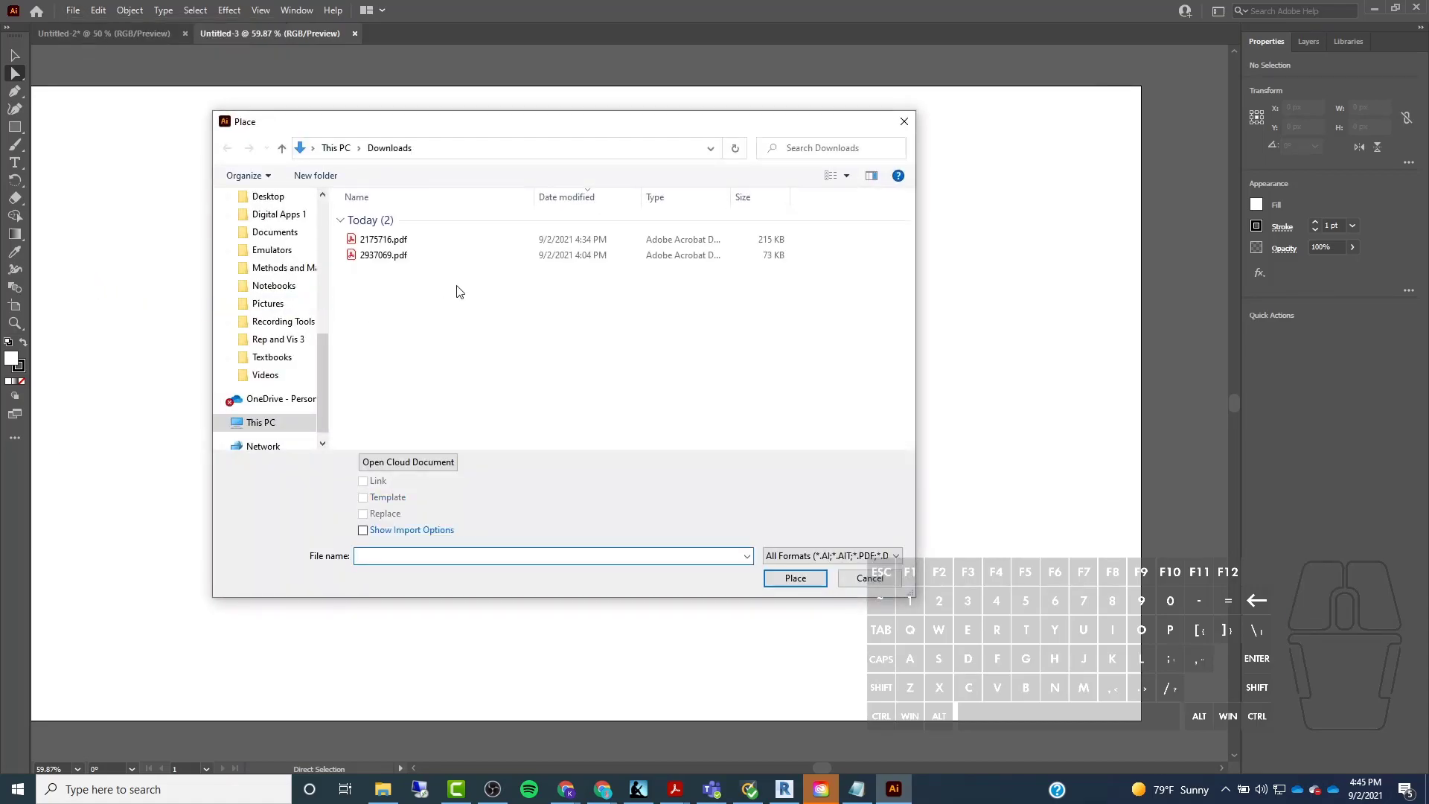
{"action": "left_click", "coordinate": [446, 246]}
{"action": "left_click", "coordinate": [795, 577]}
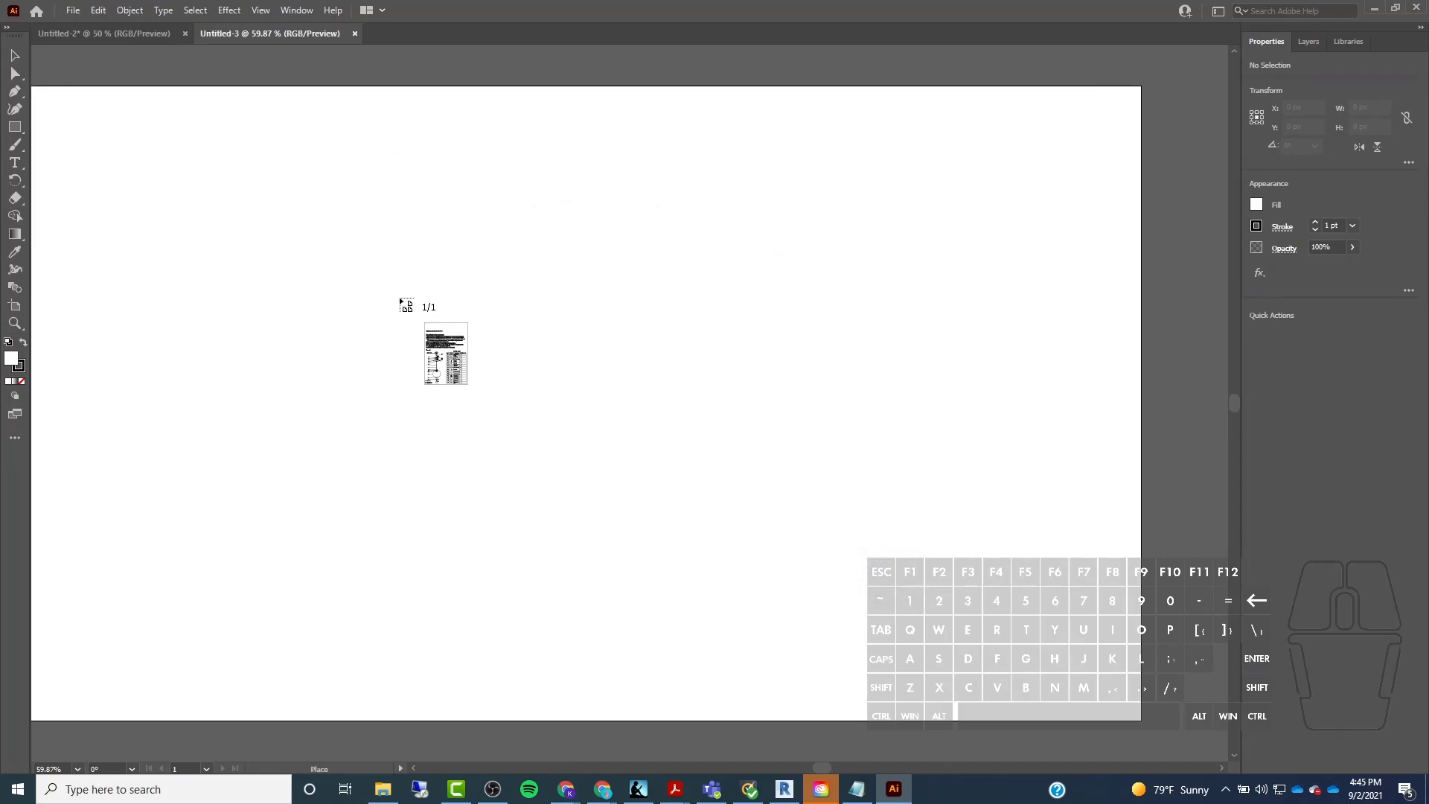
{"action": "left_click", "coordinate": [400, 298]}
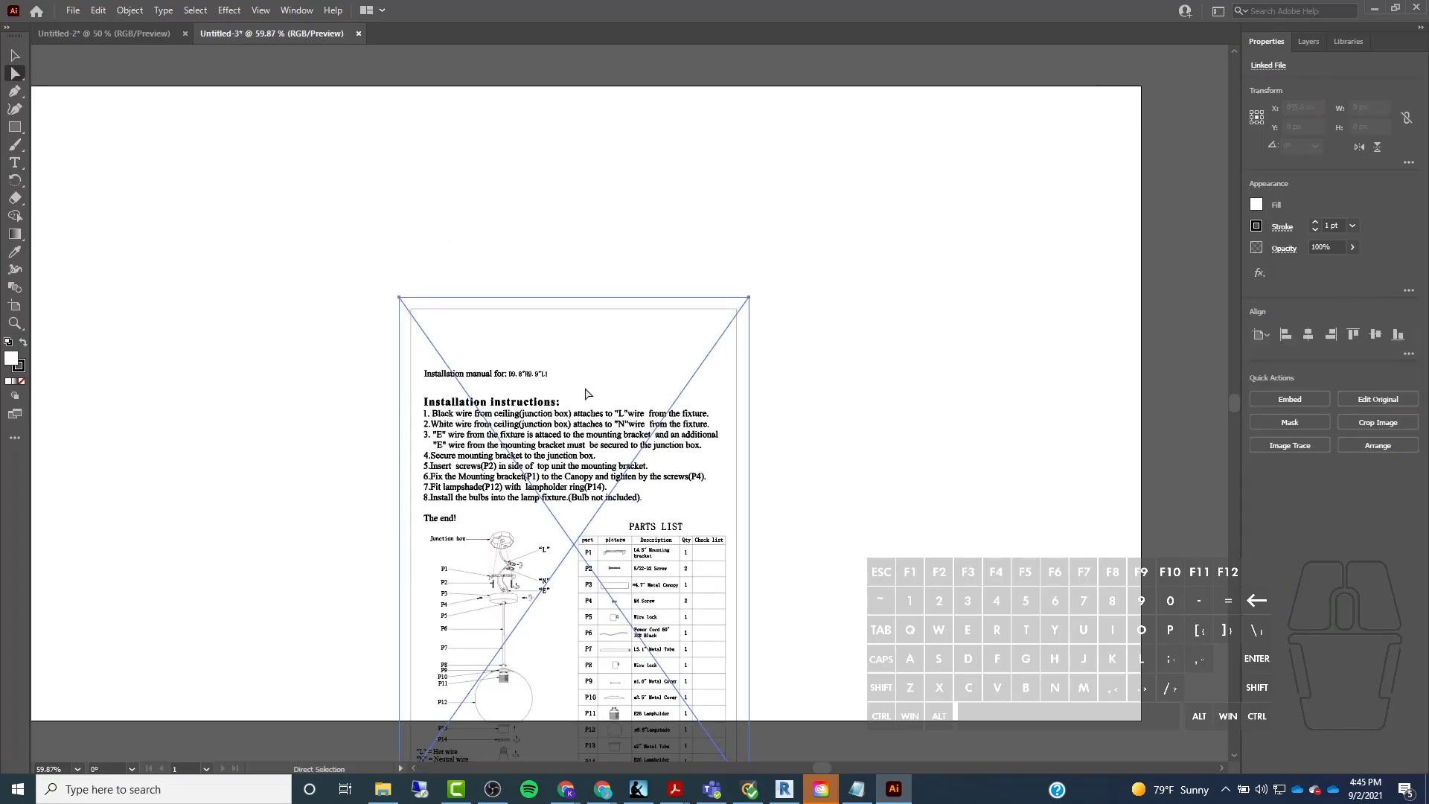
Move the placed manual page up so that it lies fully within the artboard.
{"action": "left_click_drag", "start_coordinate": [556, 308], "coordinate": [588, 244]}
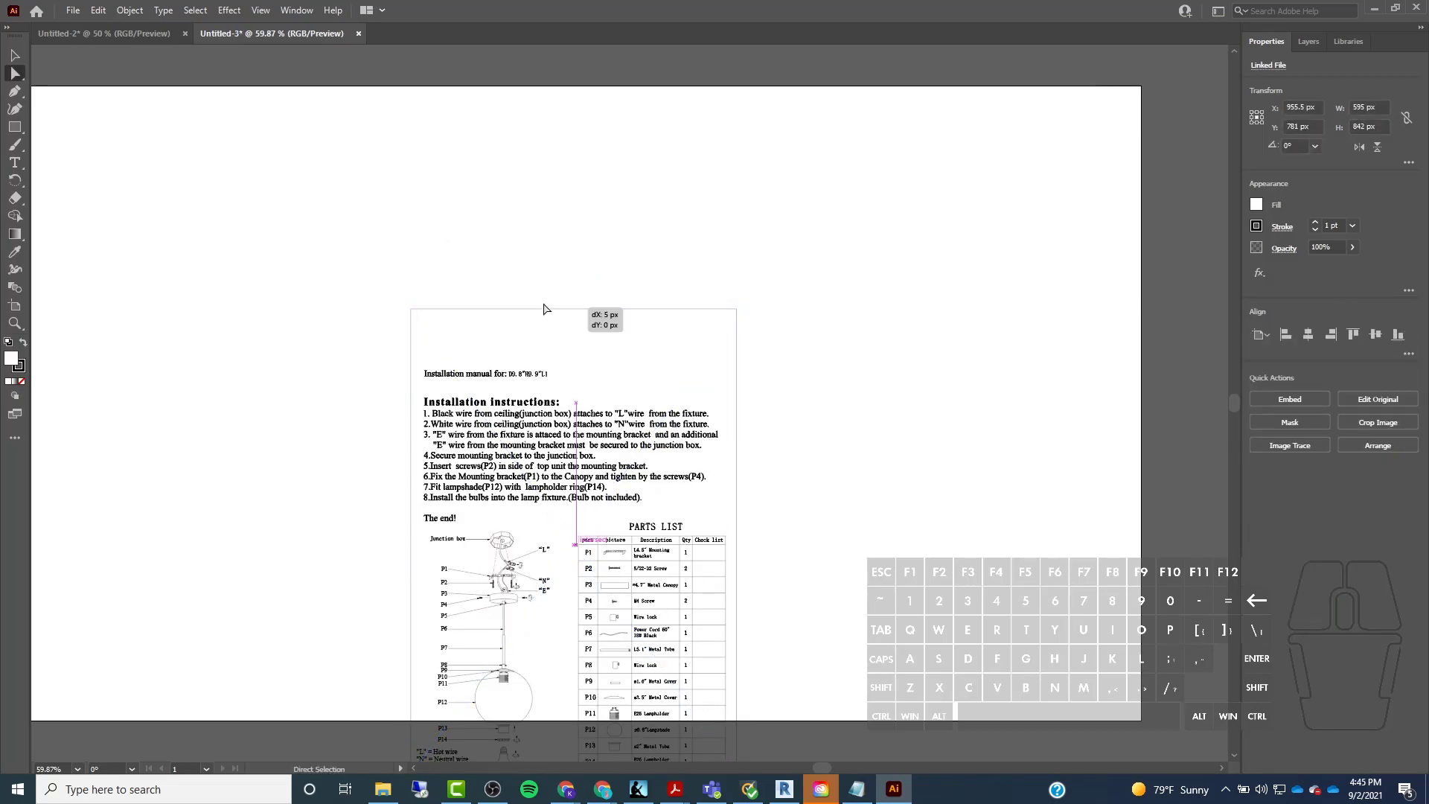
{"action": "left_click_drag", "start_coordinate": [541, 321], "coordinate": [580, 271]}
{"action": "left_click_drag", "start_coordinate": [444, 159], "coordinate": [443, 159]}
{"action": "left_click", "coordinate": [766, 246]}
Embed the linked manual page in the document so its linework can be edited.
{"action": "scroll", "coordinate": [328, 538], "scroll_direction": "up", "scroll_amount": 1, "text": "ctrl"}
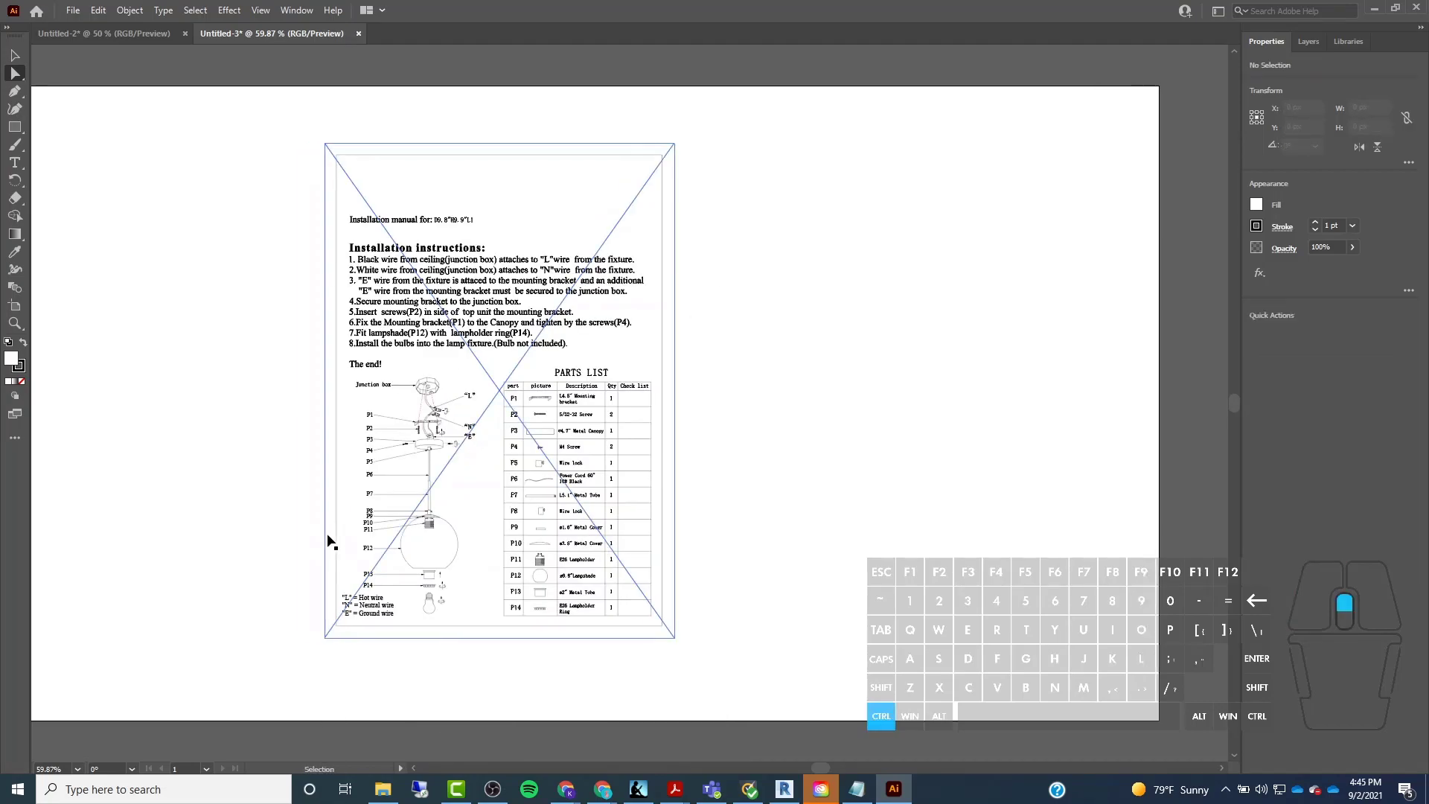
{"action": "scroll", "coordinate": [381, 519], "scroll_direction": "up", "scroll_amount": 2, "text": "alt"}
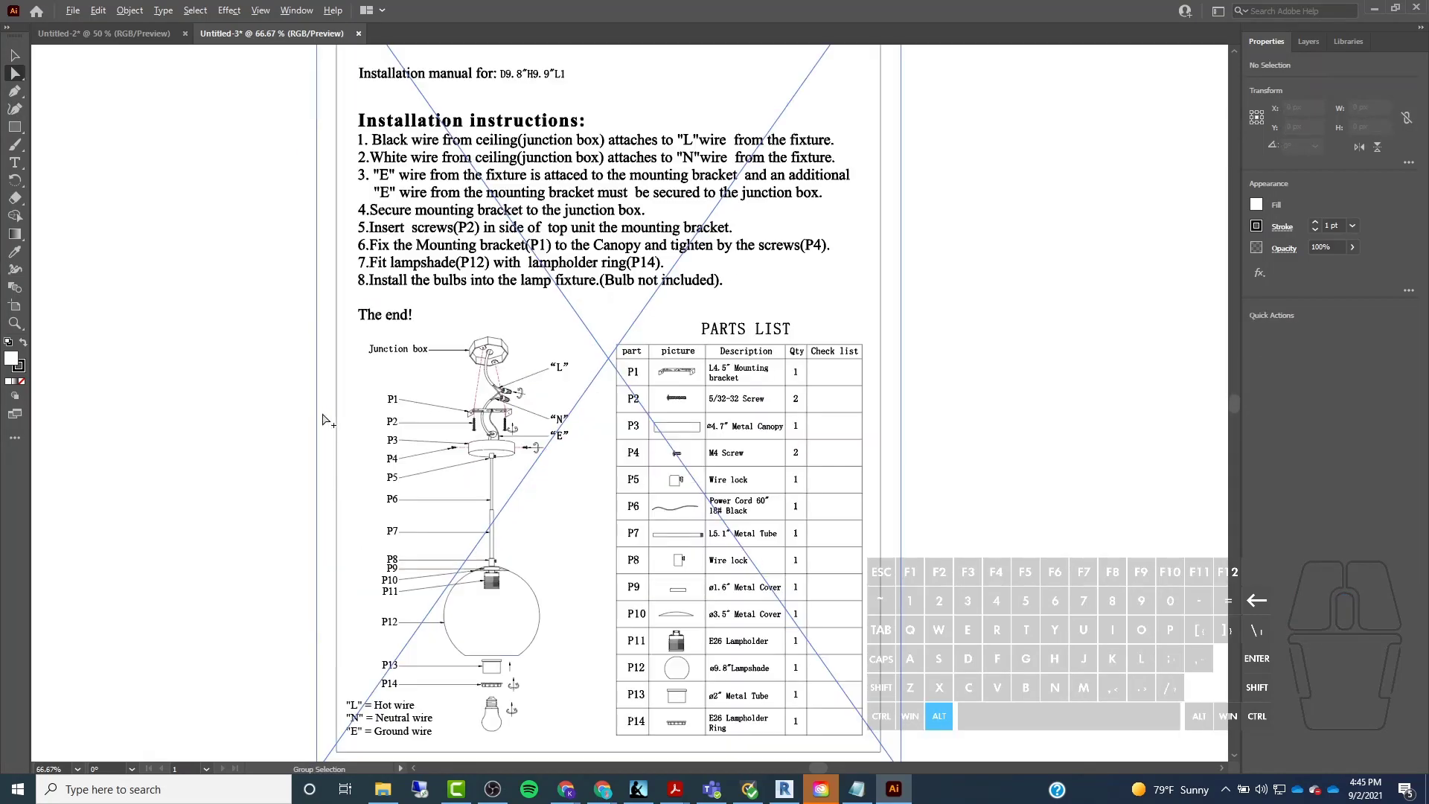
{"action": "scroll", "coordinate": [629, 455], "scroll_direction": "down", "scroll_amount": 1, "text": "alt"}
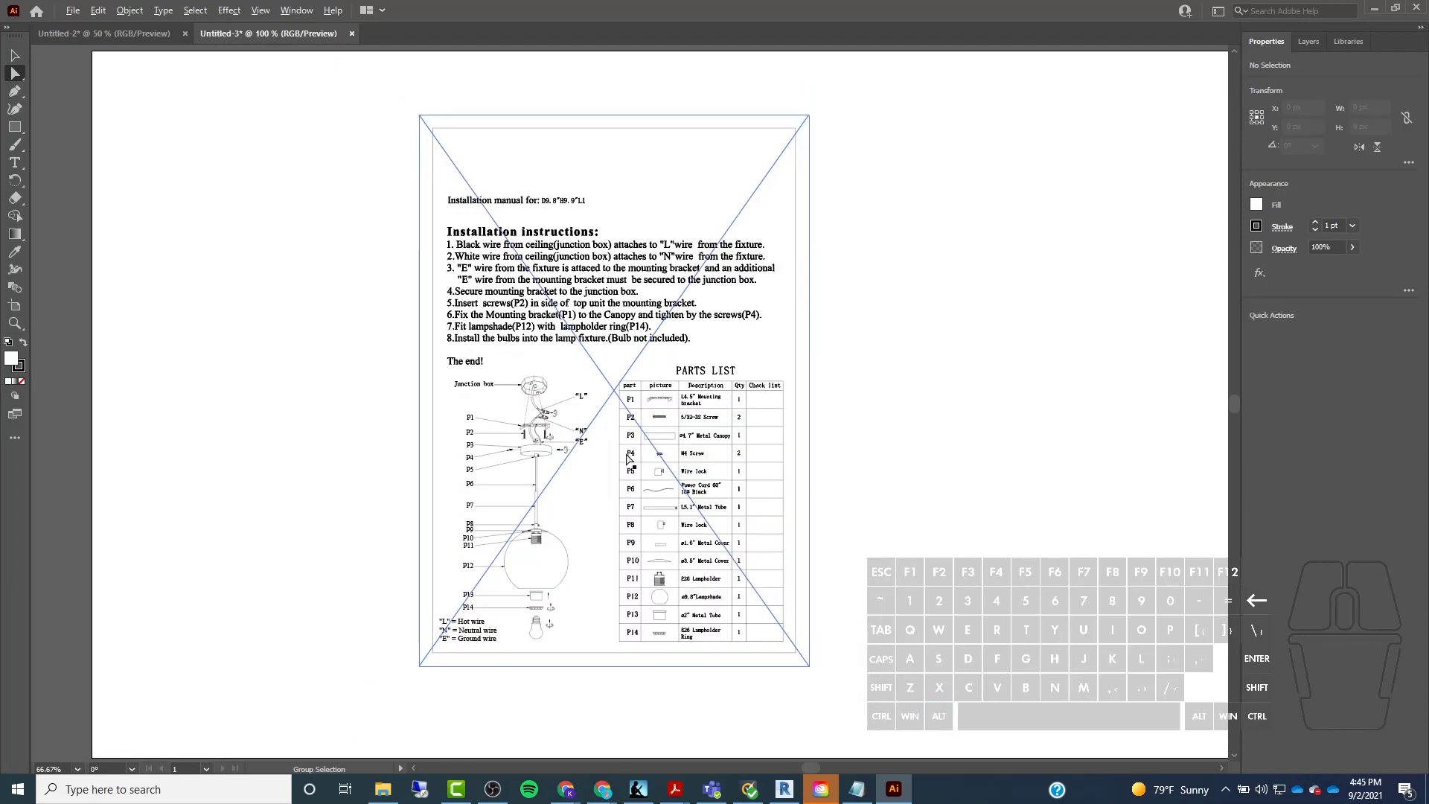
{"action": "left_click", "coordinate": [596, 321]}
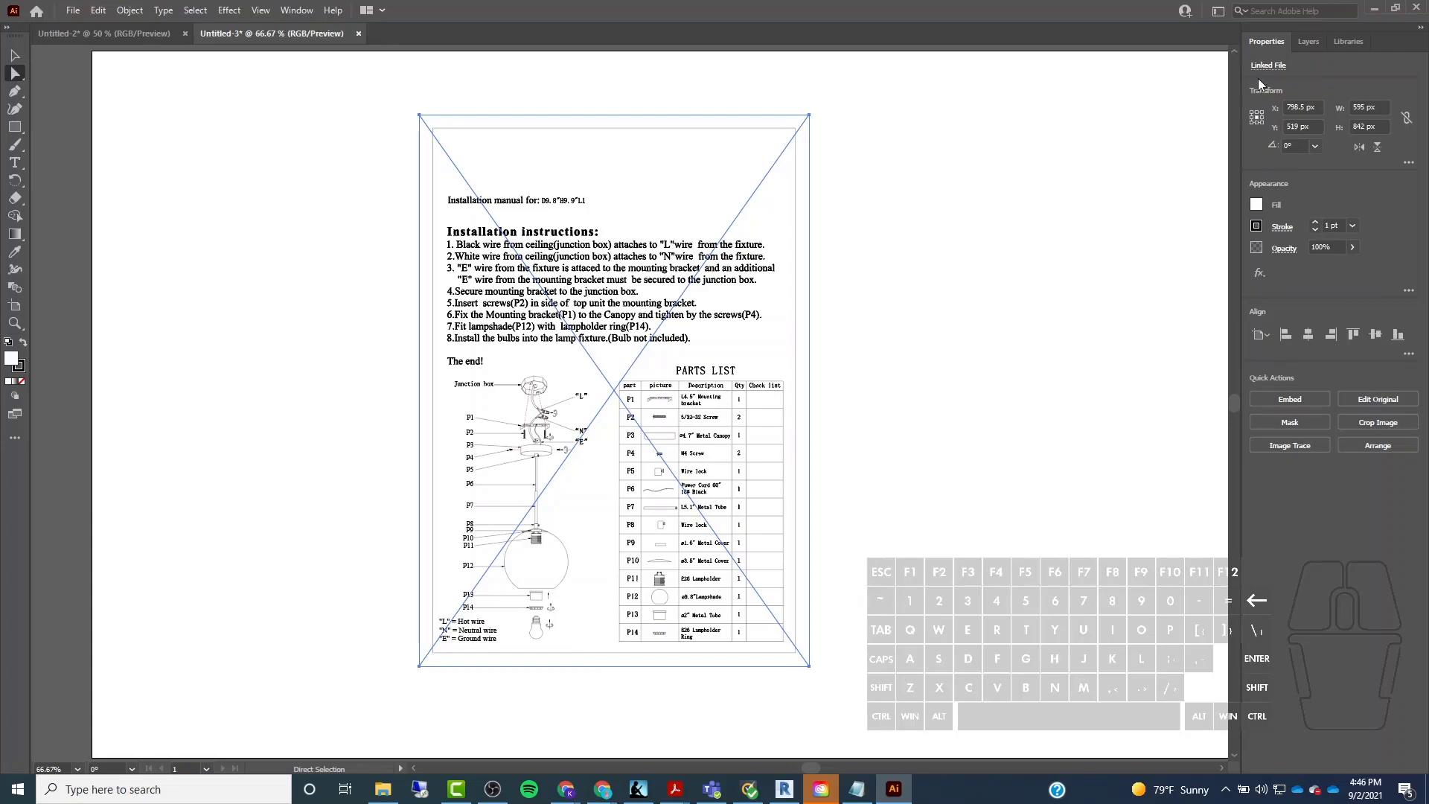
{"action": "left_click", "coordinate": [1281, 402]}
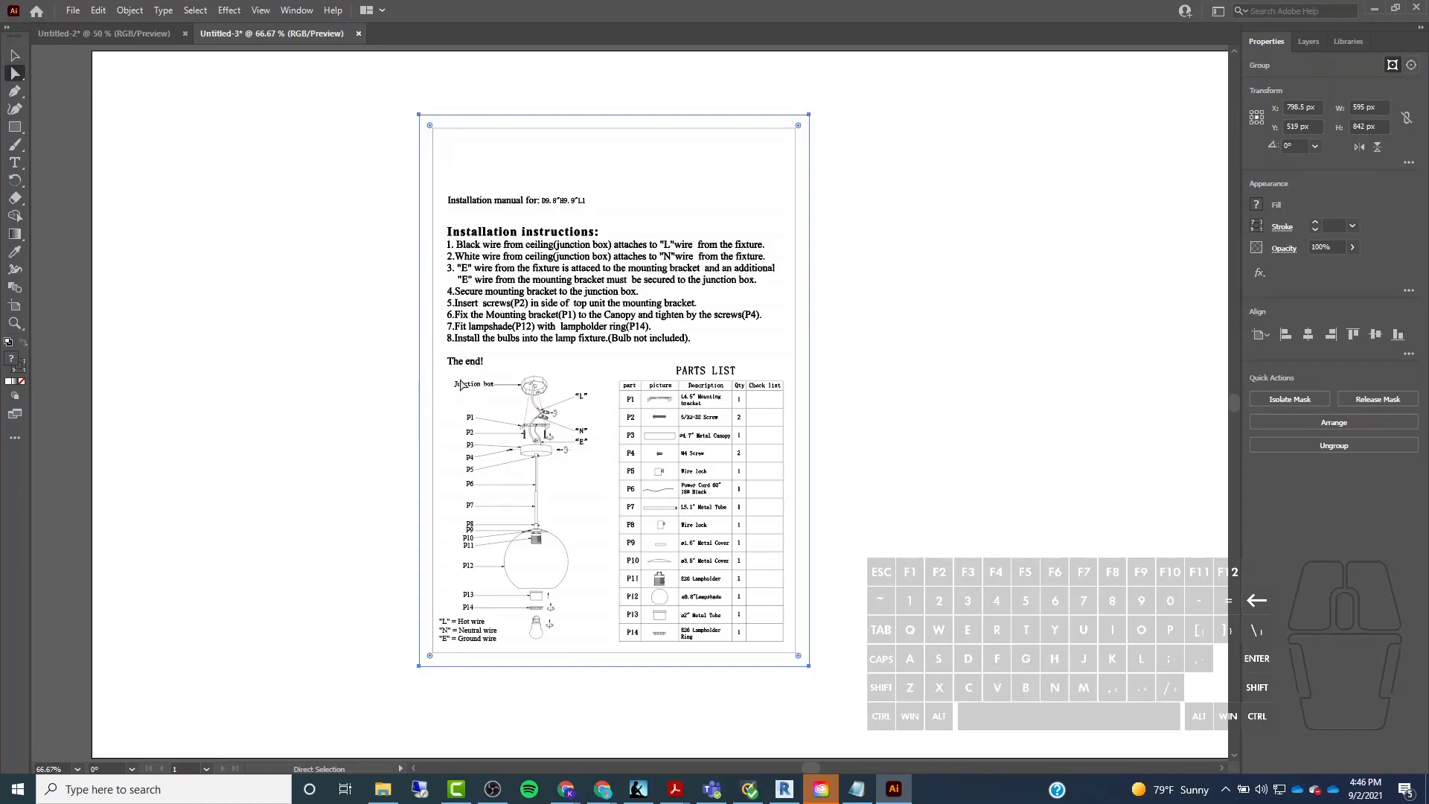
Cut the complete pendant diagram with its labels out of the embedded manual page.
{"action": "left_click_drag", "start_coordinate": [443, 379], "coordinate": [589, 648]}
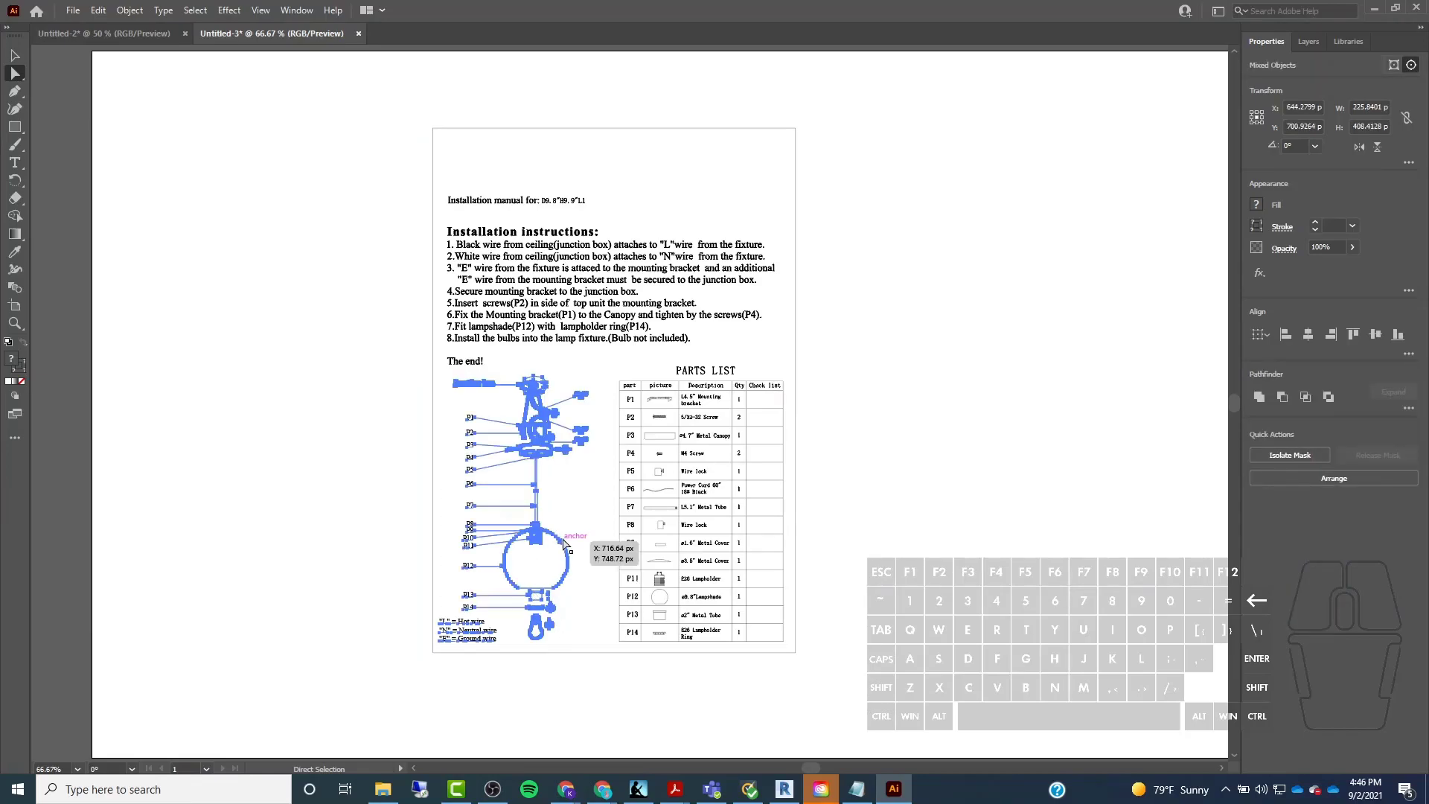
{"action": "key", "text": "ctrl"}
{"action": "key", "text": "ctrl+x"}
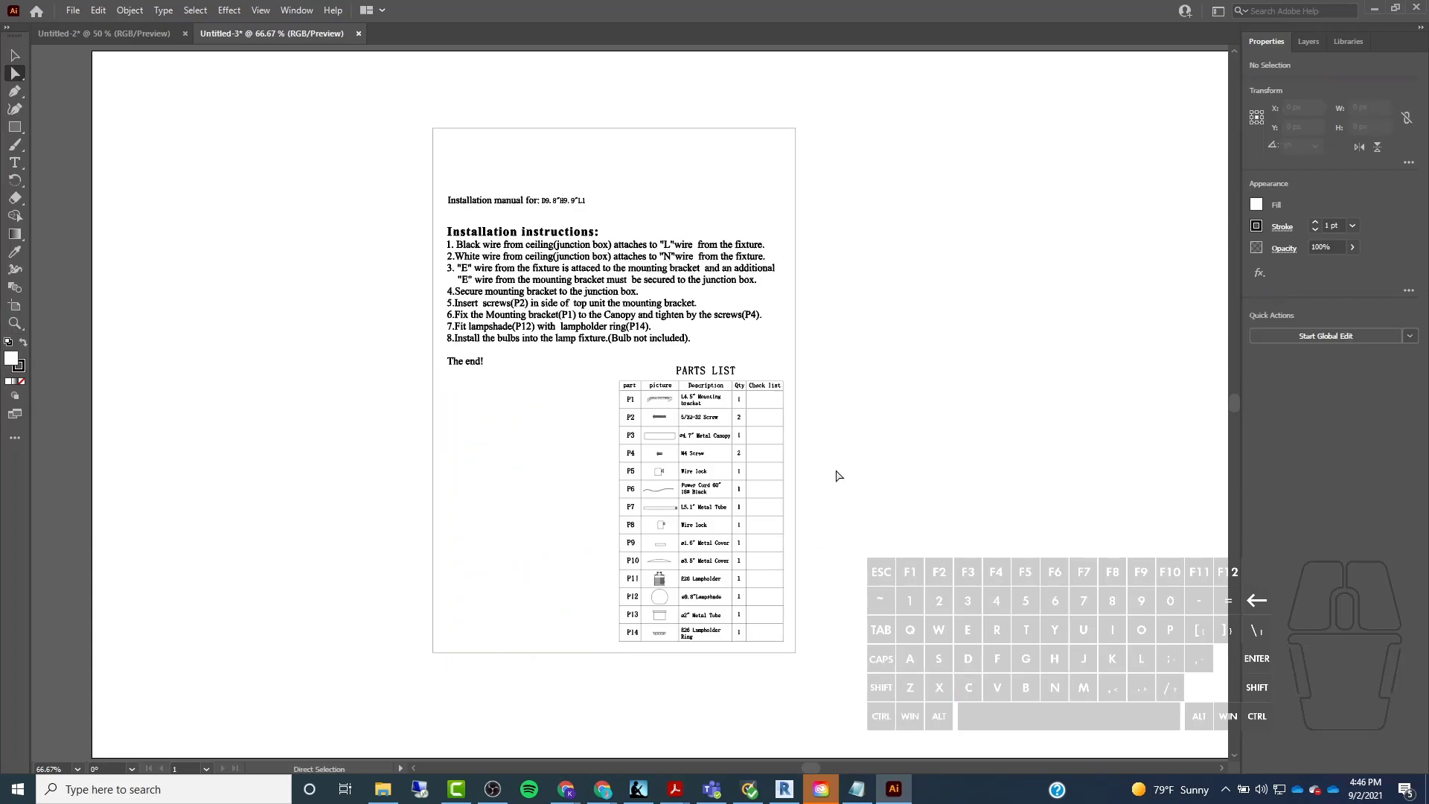
Delete the rest of the manual page, including the instructions, parts list and page frame.
{"action": "left_click_drag", "start_coordinate": [380, 96], "coordinate": [854, 665]}
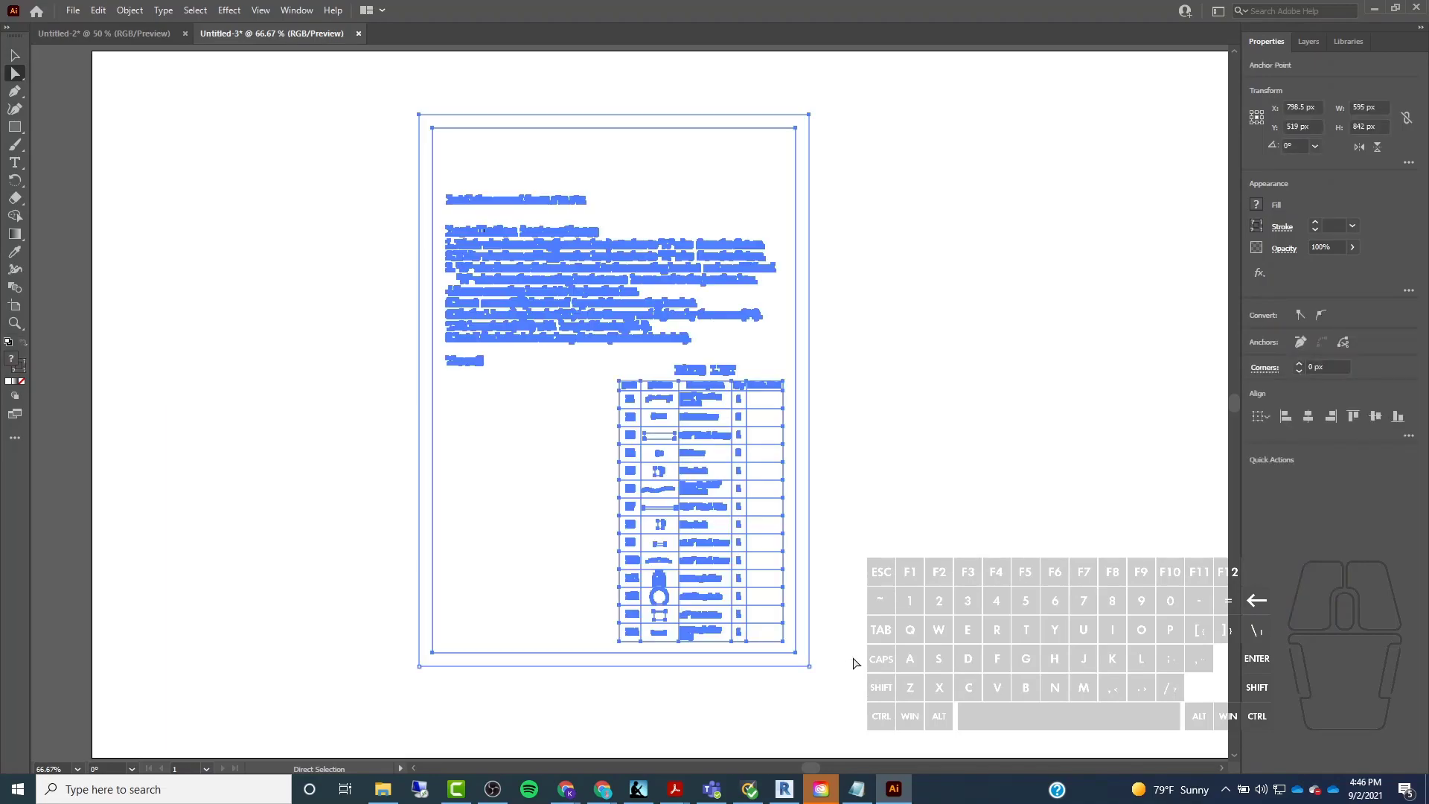
{"action": "key", "text": "ctrl+7"}
{"action": "left_click_drag", "start_coordinate": [376, 600], "coordinate": [842, 630]}
{"action": "left_click", "coordinate": [841, 628]}
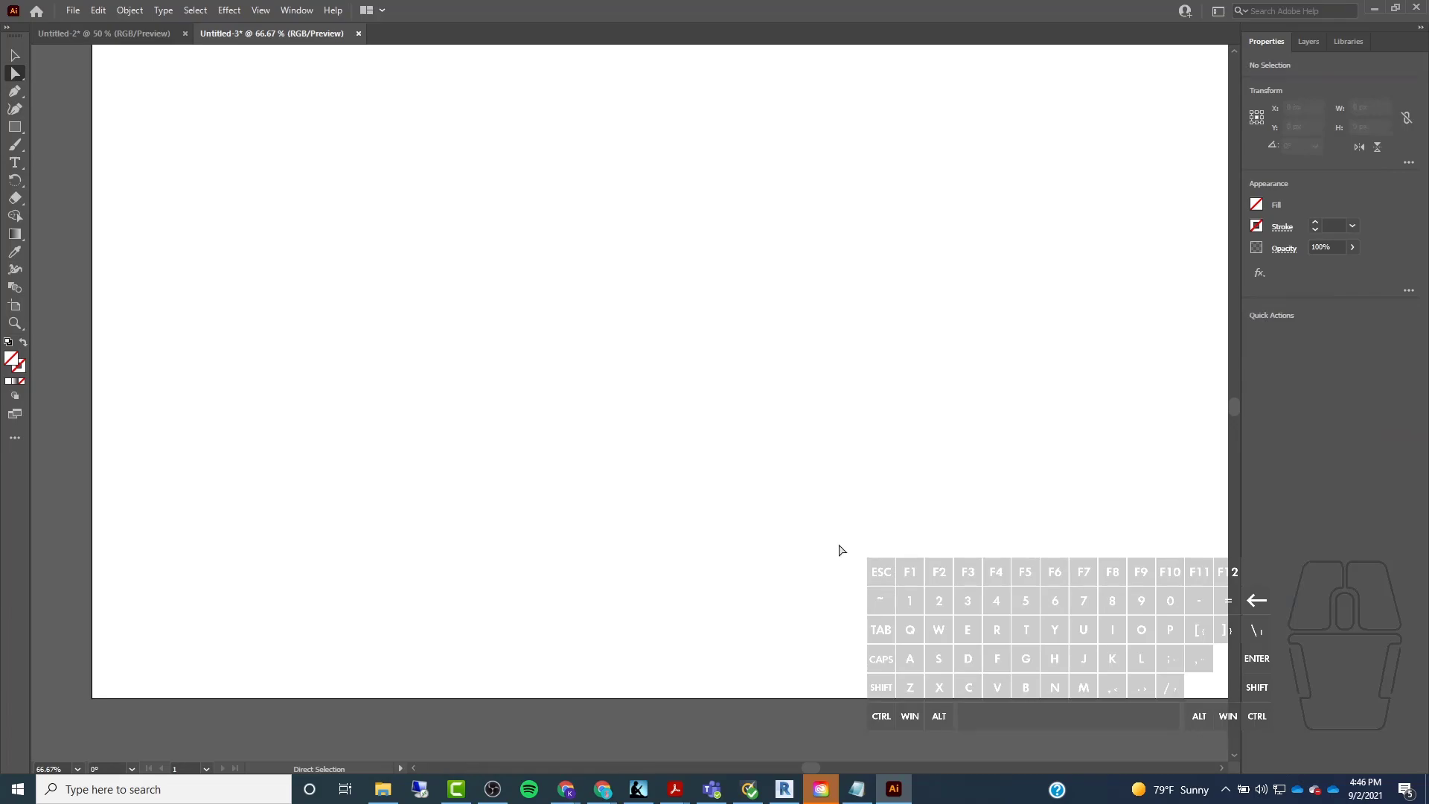
Paste the cut pendant diagram onto the empty artboard.
{"action": "scroll", "coordinate": [833, 545], "scroll_direction": "up", "scroll_amount": 1}
{"action": "key", "text": "ctrl"}
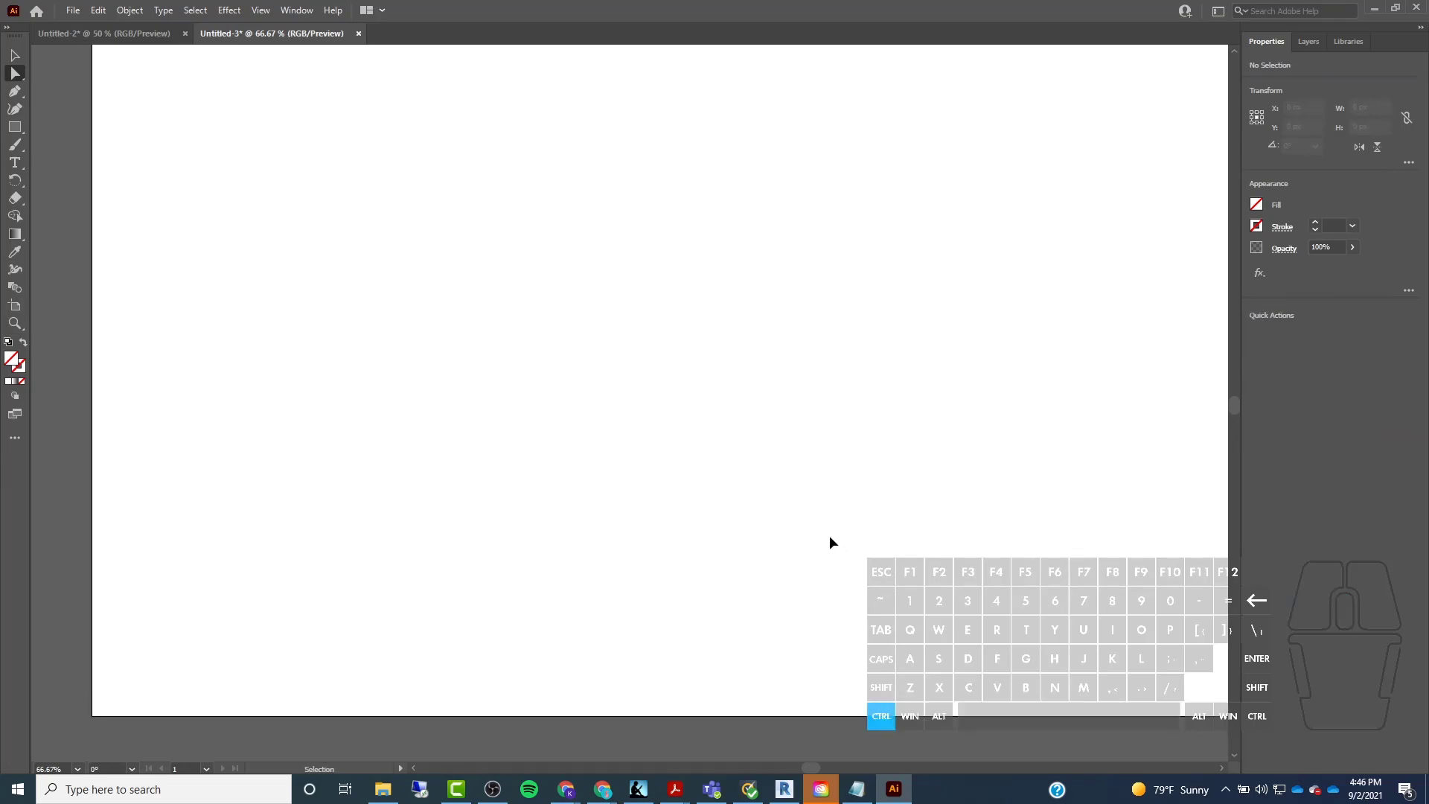
{"action": "key", "text": "ctrl+v"}
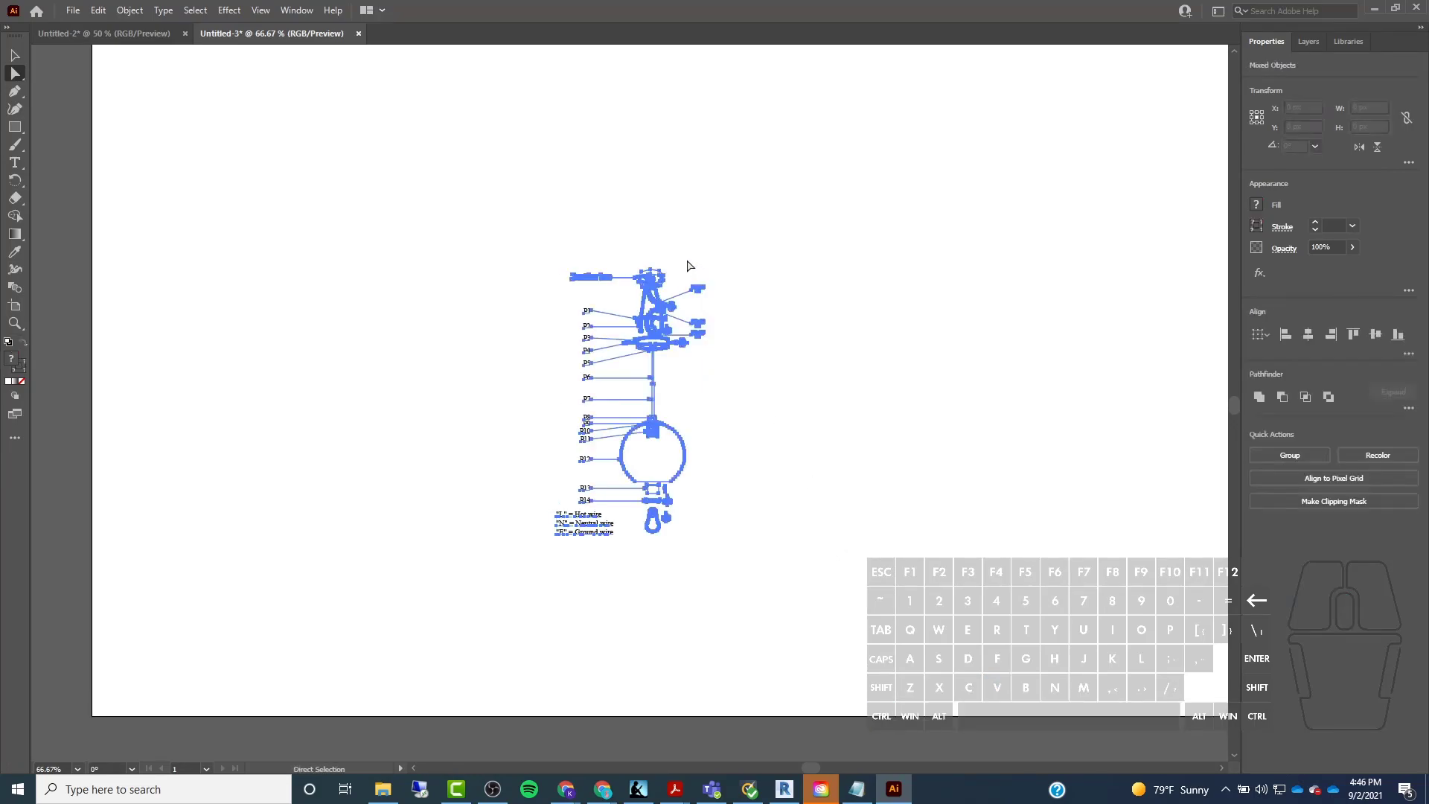
{"action": "left_click", "coordinate": [843, 407]}
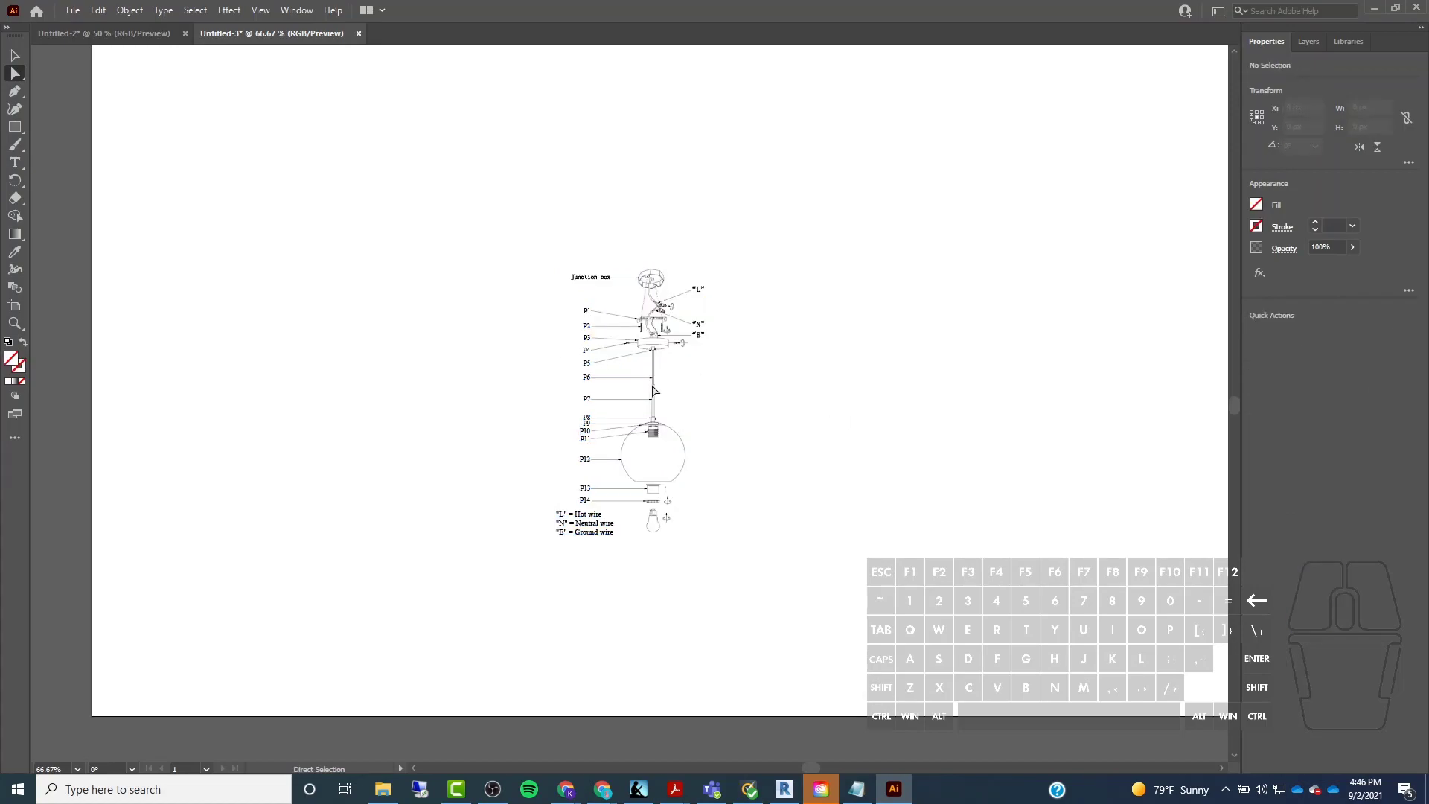
{"action": "scroll", "coordinate": [611, 340], "scroll_direction": "up", "scroll_amount": 3, "text": "alt"}
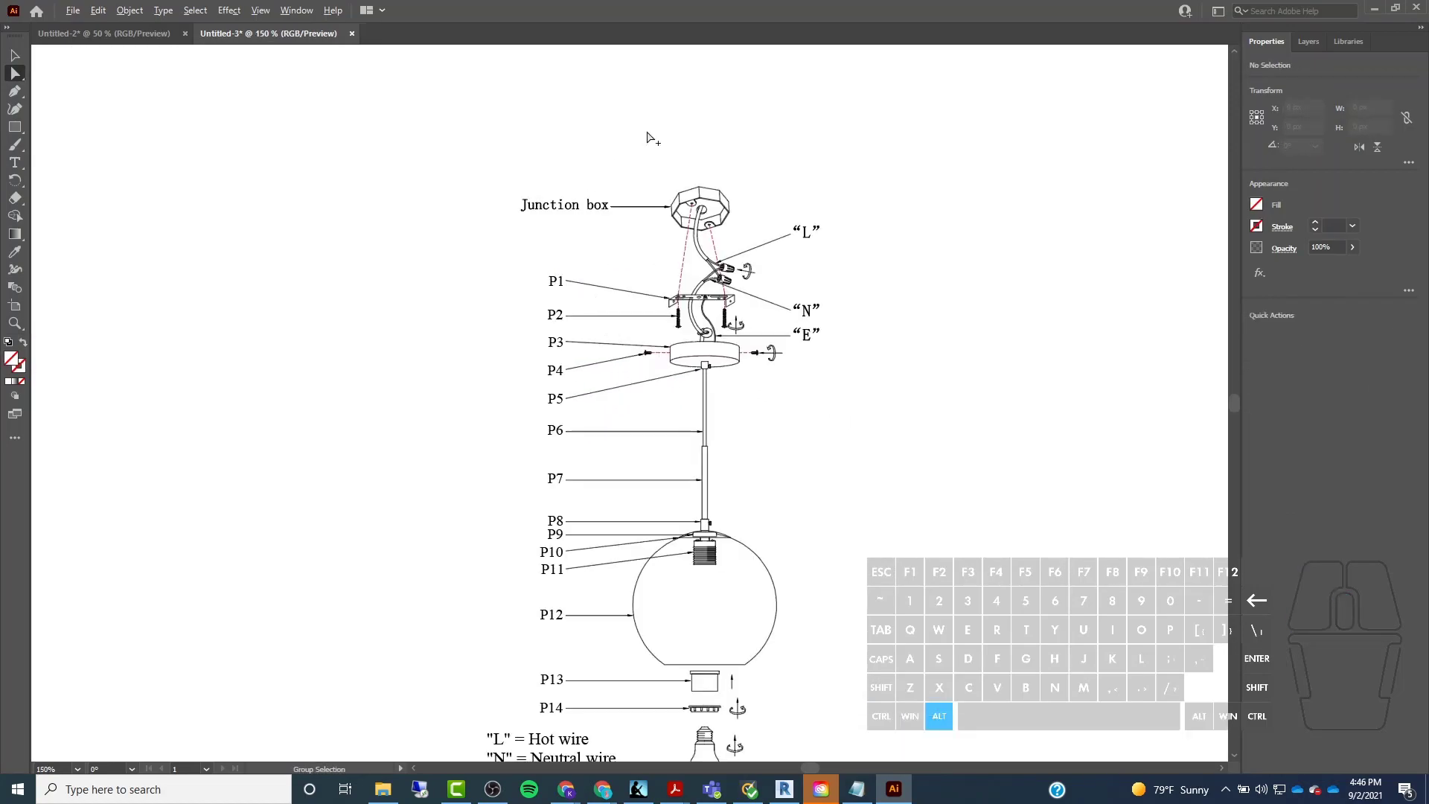
Delete the "Junction box" label and its leader line beside the pendant diagram.
{"action": "scroll", "coordinate": [679, 172], "scroll_direction": "up", "scroll_amount": 1, "text": "alt"}
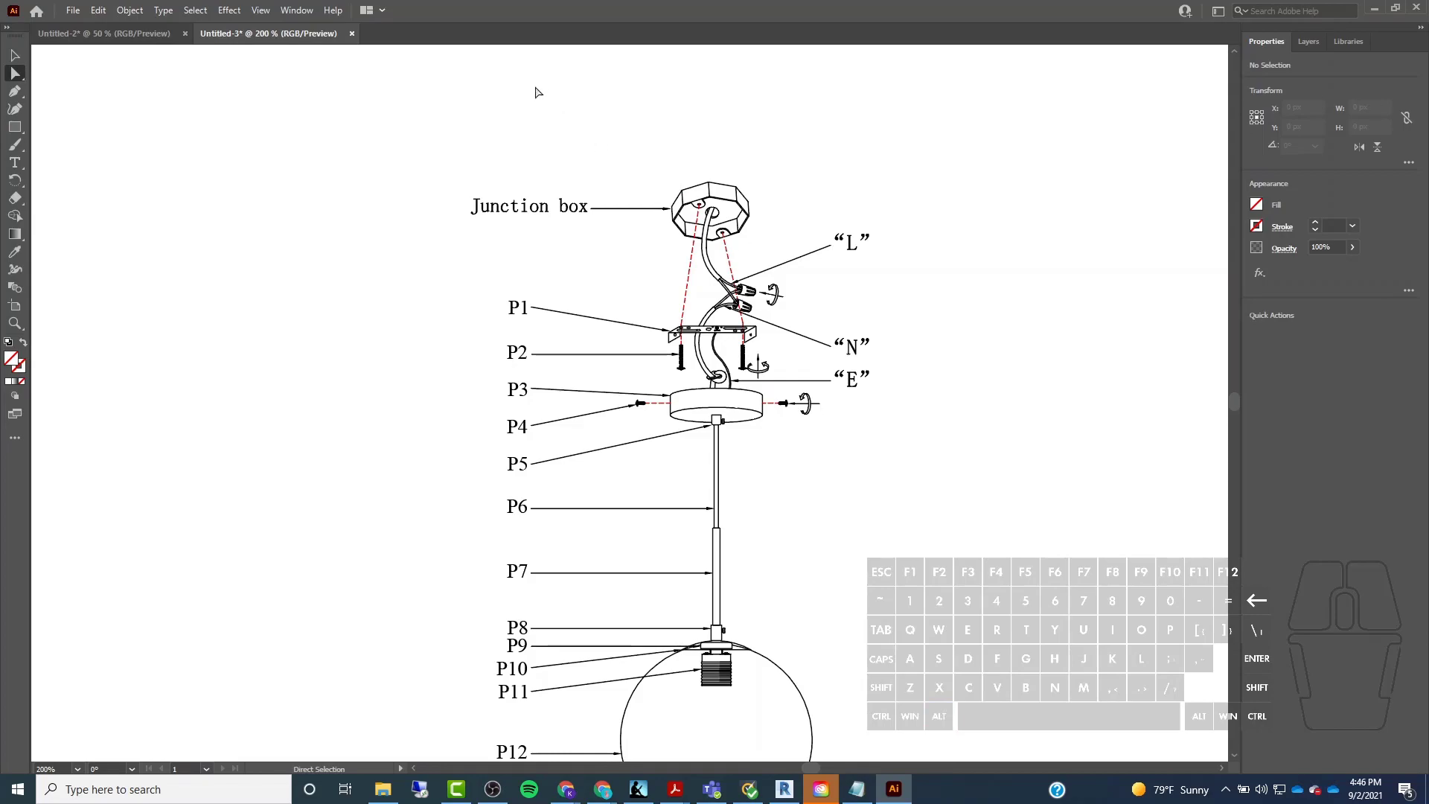
{"action": "key", "text": "alt"}
{"action": "left_click", "coordinate": [607, 157]}
{"action": "left_click_drag", "start_coordinate": [607, 157], "coordinate": [436, 258]}
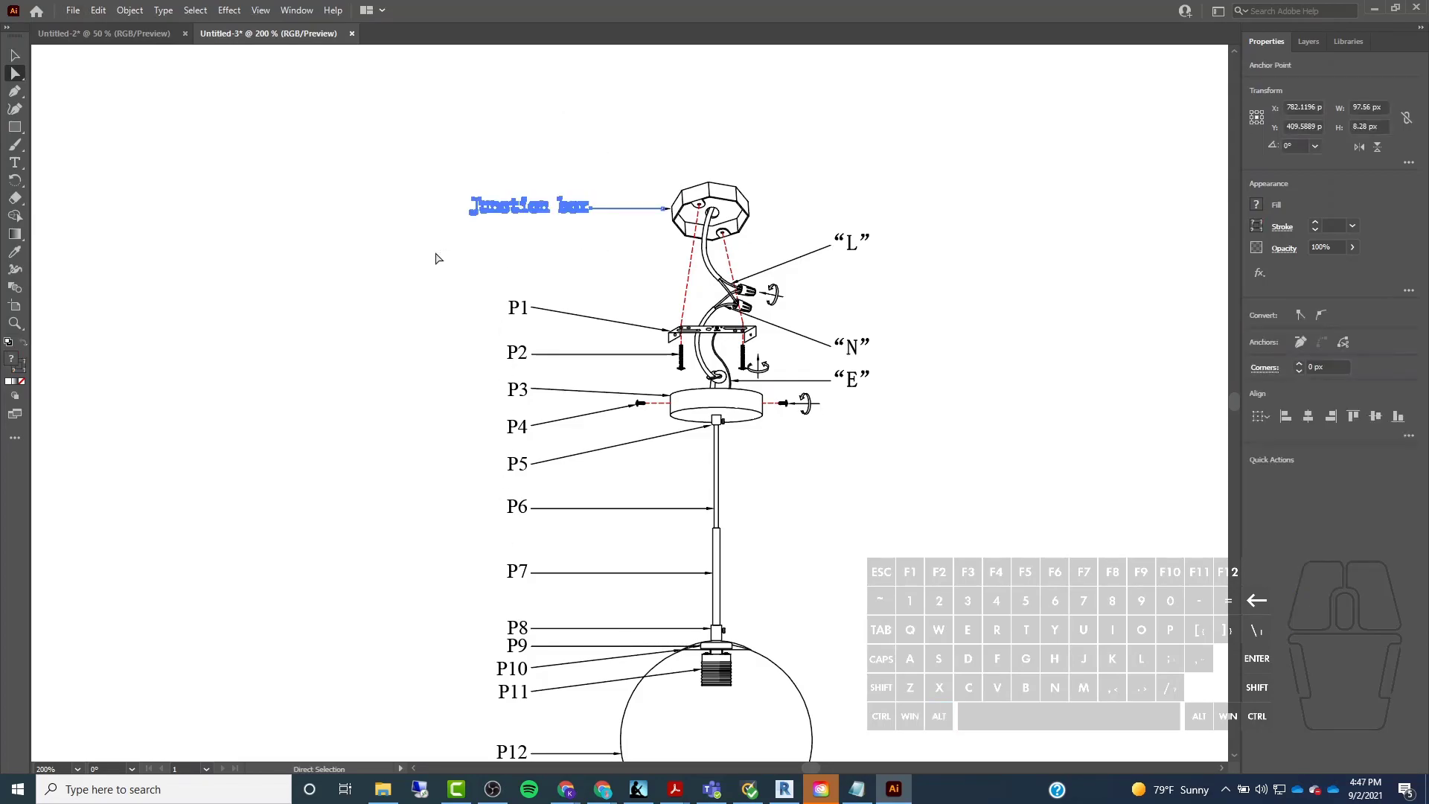
{"action": "key", "text": "Delete"}
Delete the junction box, wiring, mounting bracket and screws above the canopy, plus the labels and rotation arrow beside them.
{"action": "left_click_drag", "start_coordinate": [620, 192], "coordinate": [675, 235]}
{"action": "left_click_drag", "start_coordinate": [905, 106], "coordinate": [414, 389]}
{"action": "key", "text": "Delete"}
{"action": "left_click_drag", "start_coordinate": [950, 296], "coordinate": [768, 516]}
{"action": "key", "text": "Delete"}
Delete the remaining part-number labels and their leader lines alongside the canopy, rod, globe and lower parts.
{"action": "scroll", "coordinate": [615, 303], "scroll_direction": "down", "scroll_amount": 1}
{"action": "left_click_drag", "start_coordinate": [656, 282], "coordinate": [409, 551]}
{"action": "key", "text": "Delete"}
{"action": "scroll", "coordinate": [520, 274], "scroll_direction": "down", "scroll_amount": 3}
{"action": "left_click_drag", "start_coordinate": [594, 186], "coordinate": [335, 741]}
{"action": "key", "text": "Delete"}
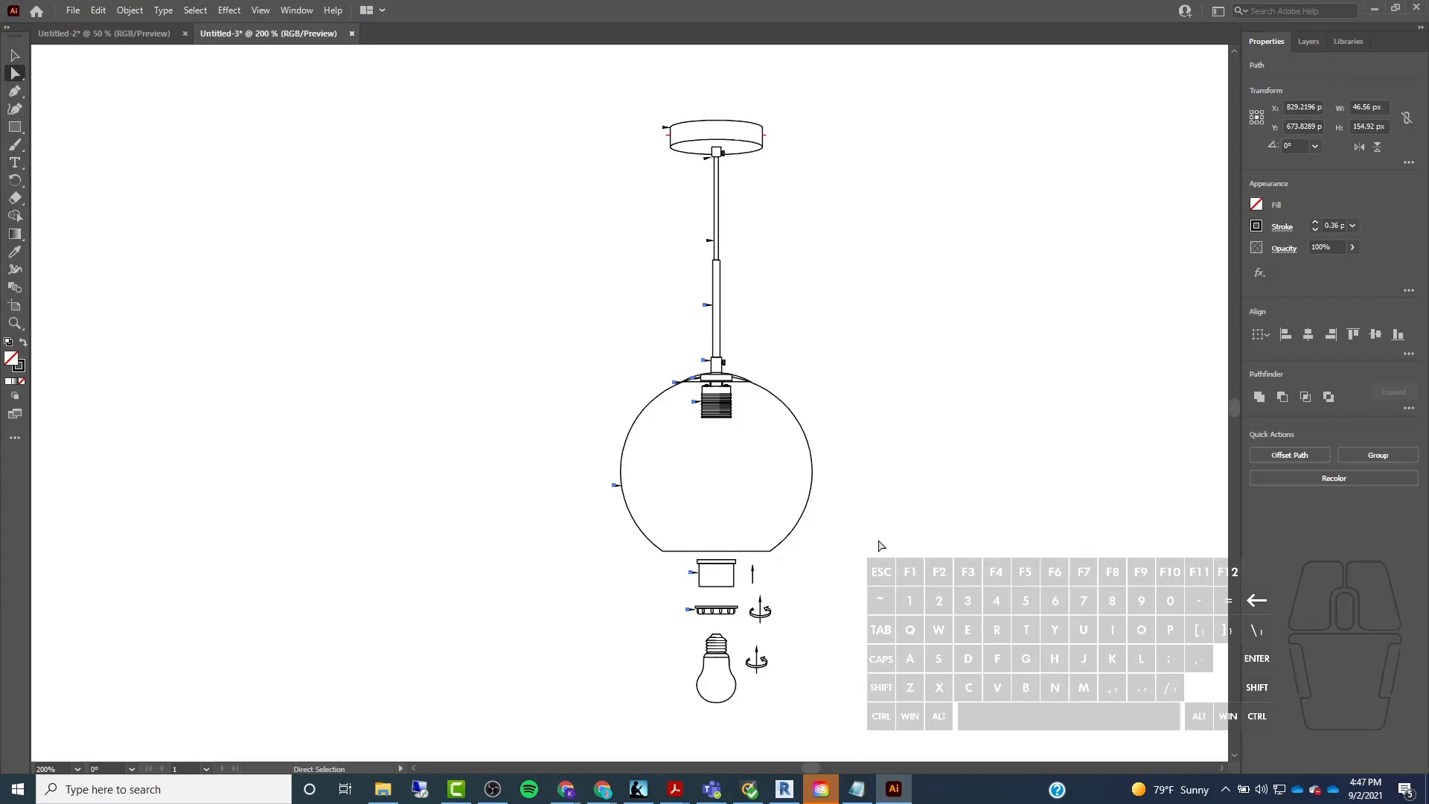
Examine the cleaned pendant linework in the Untitled-2 document, including the globe, socket, ring and bulb details.
{"action": "left_click", "coordinate": [118, 35]}
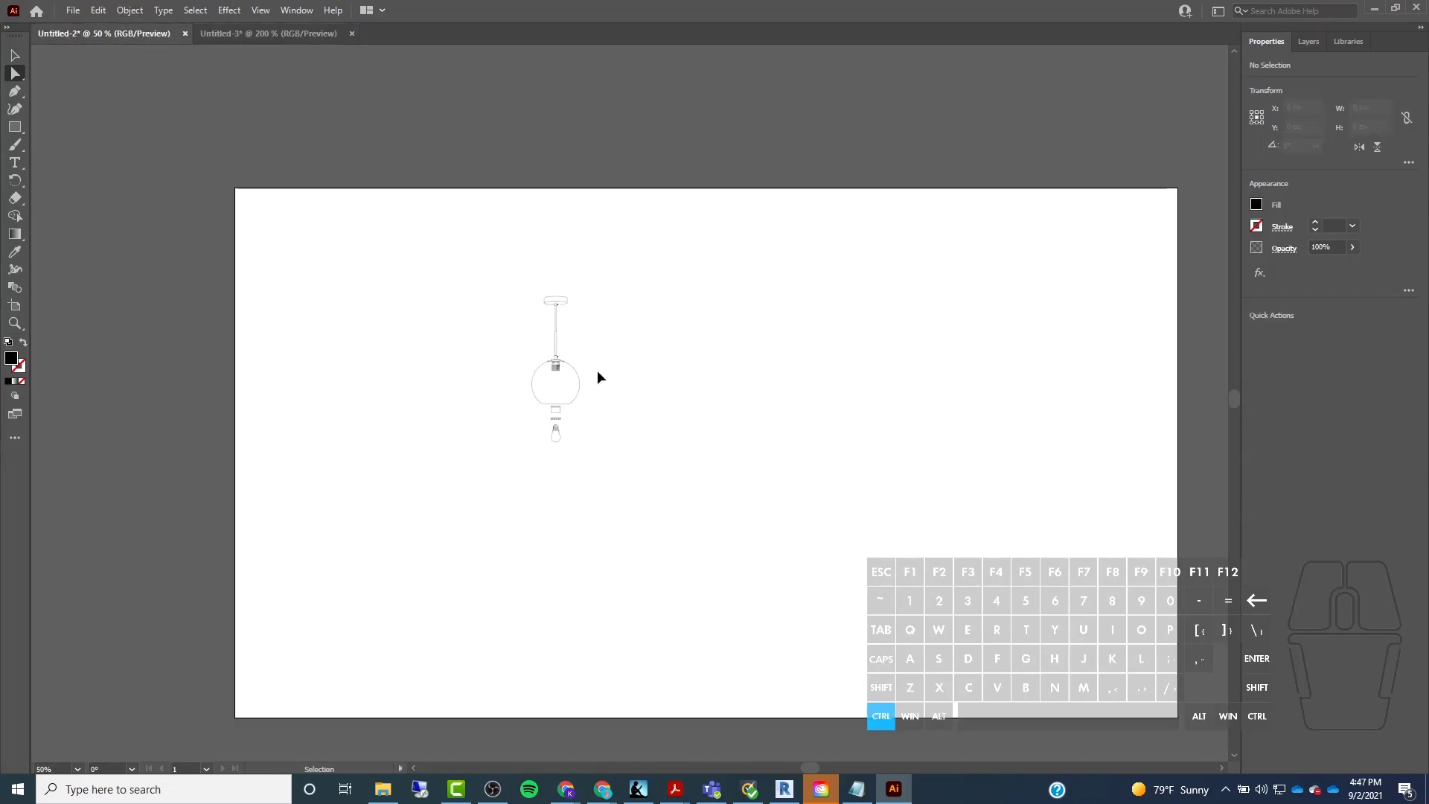
{"action": "scroll", "coordinate": [554, 365], "scroll_direction": "up", "scroll_amount": 1, "text": "ctrl"}
{"action": "scroll", "coordinate": [616, 334], "scroll_direction": "up", "scroll_amount": 1, "text": "alt"}
{"action": "scroll", "coordinate": [617, 335], "scroll_direction": "up", "scroll_amount": 4, "text": "alt"}
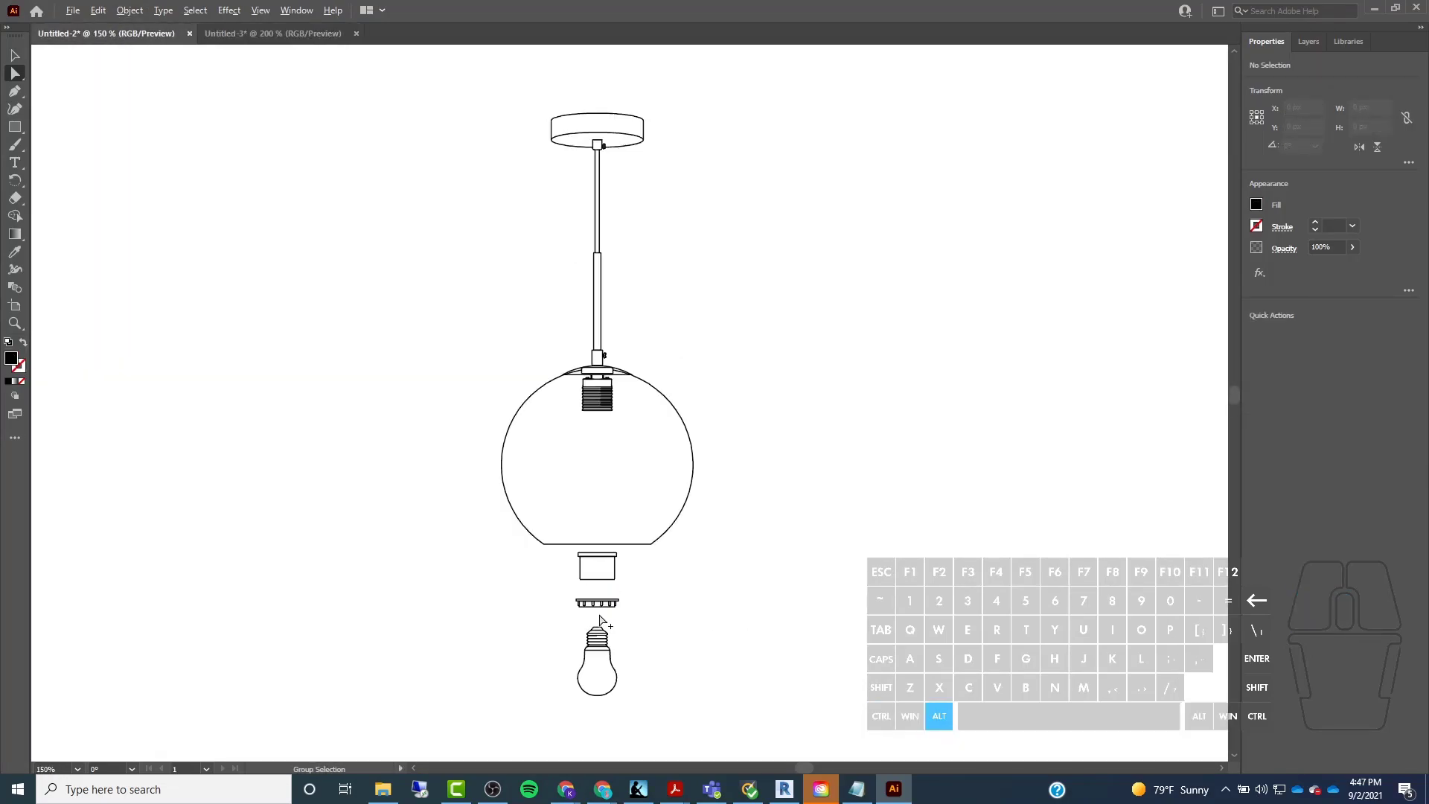
{"action": "scroll", "coordinate": [691, 444], "scroll_direction": "down", "scroll_amount": 1, "text": "alt"}
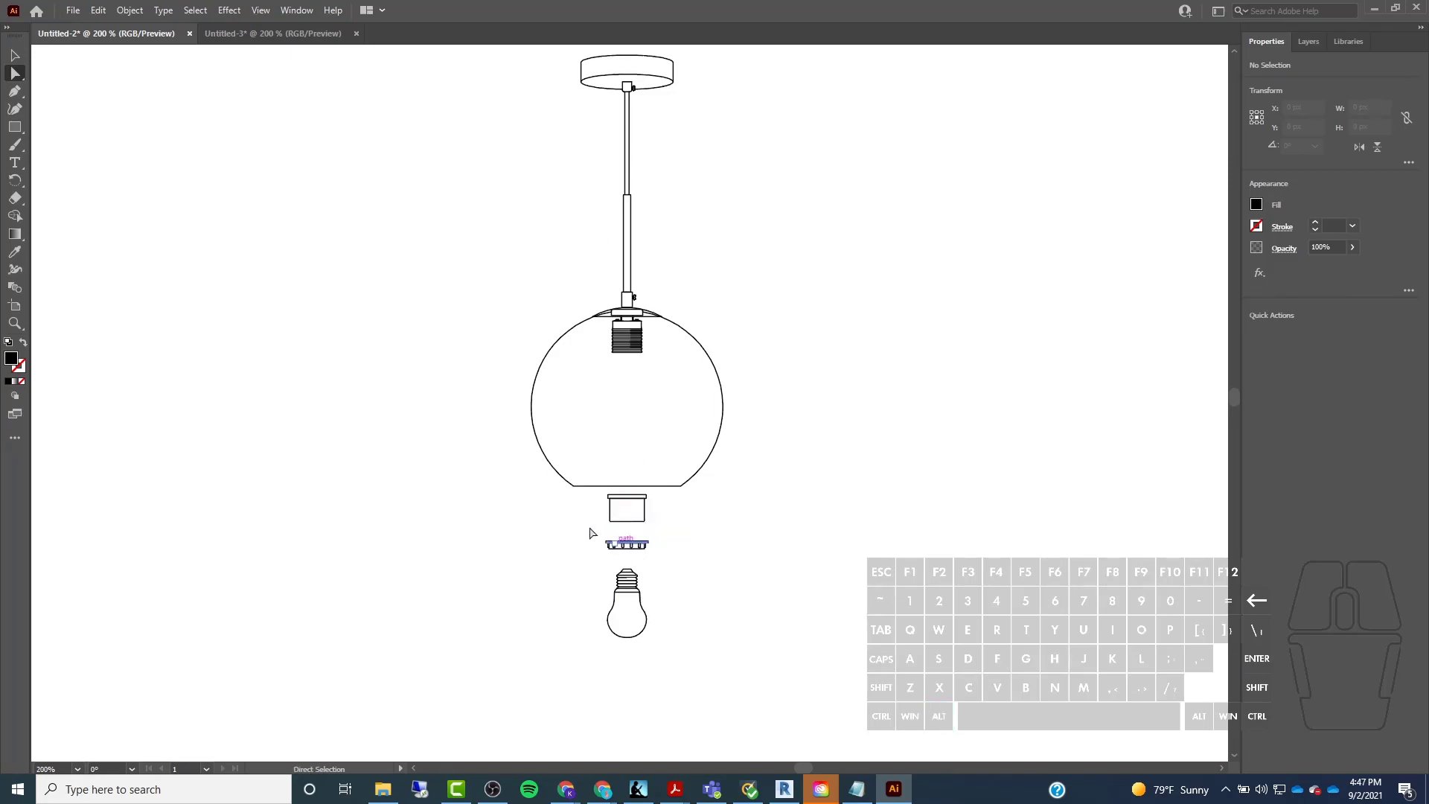
{"action": "scroll", "coordinate": [595, 531], "scroll_direction": "up", "scroll_amount": 4, "text": "alt"}
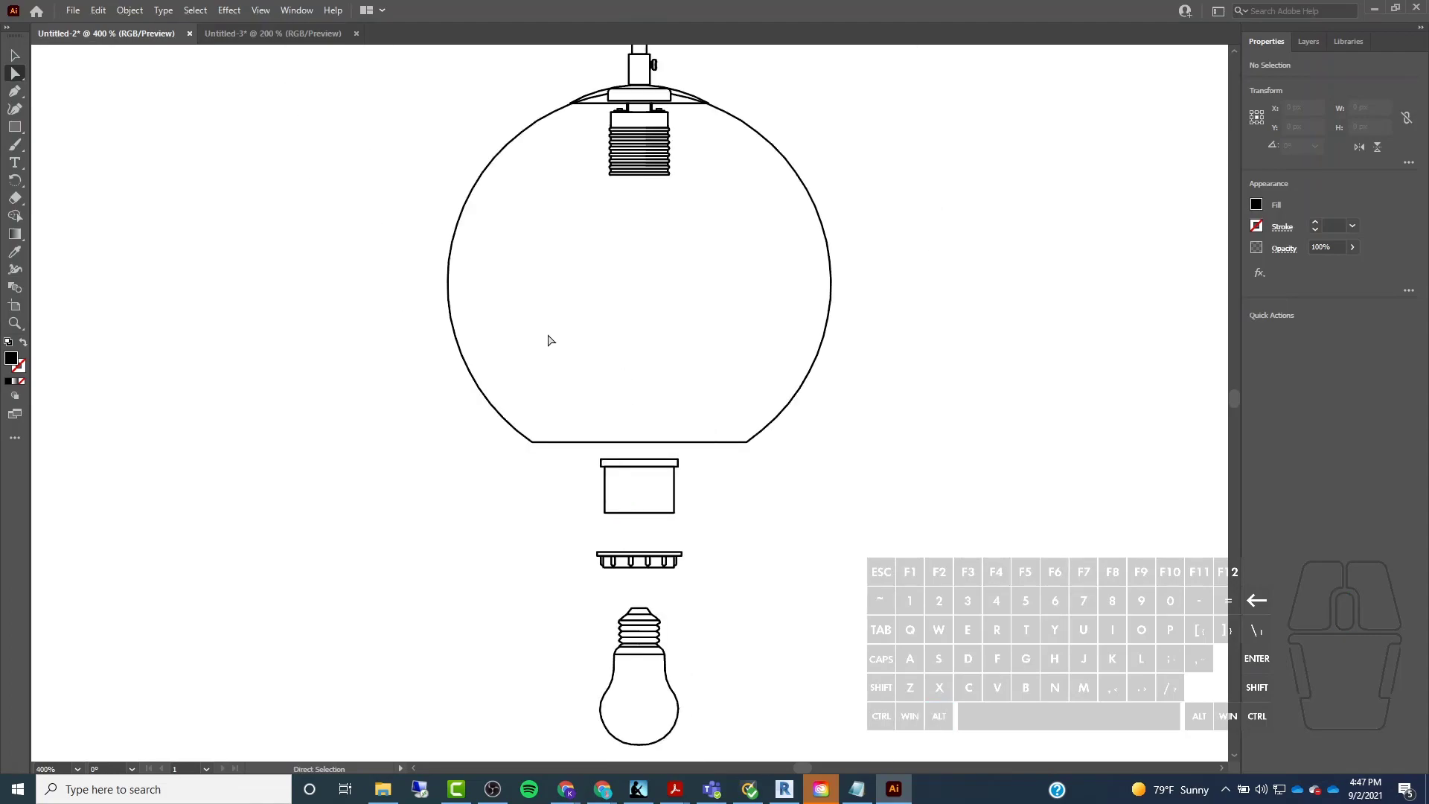
{"action": "scroll", "coordinate": [711, 619], "scroll_direction": "down", "scroll_amount": 3, "text": "alt"}
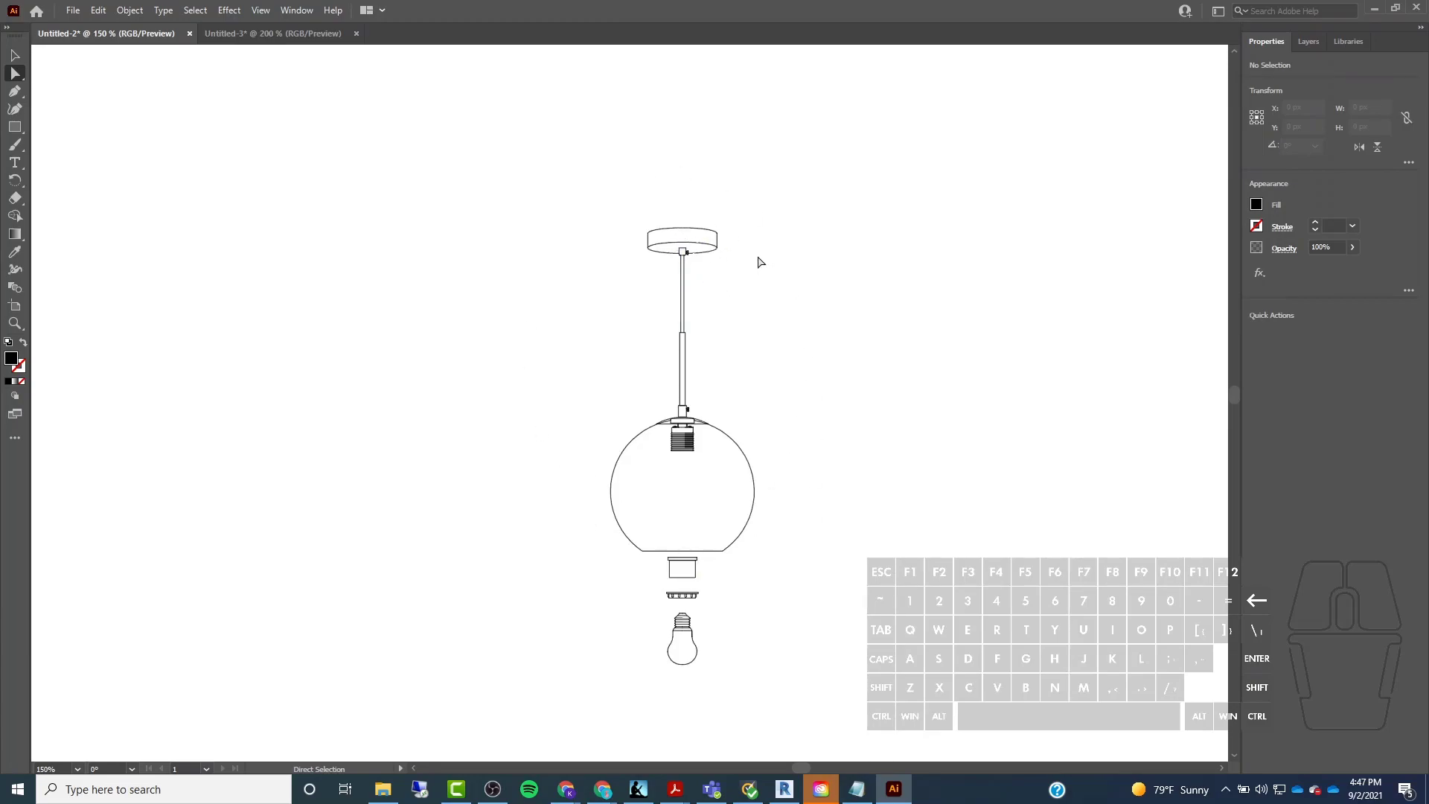
{"action": "scroll", "coordinate": [440, 271], "scroll_direction": "down", "scroll_amount": 2, "text": "alt"}
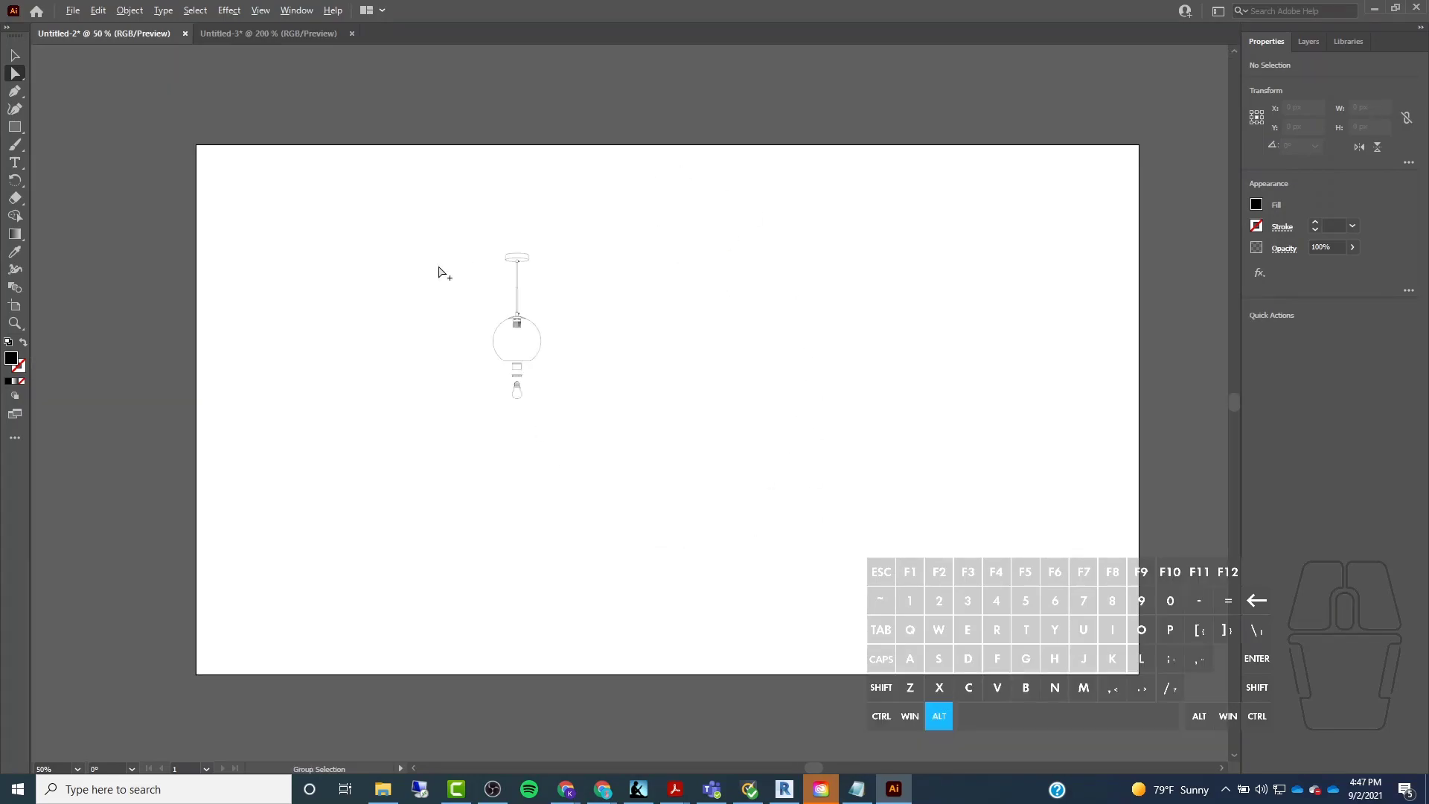
Export the cleaned drawing to the Downloads folder as an Autodesk RealDWG (DWG) file named Light Fixture Linework.
{"action": "left_click", "coordinate": [73, 12]}
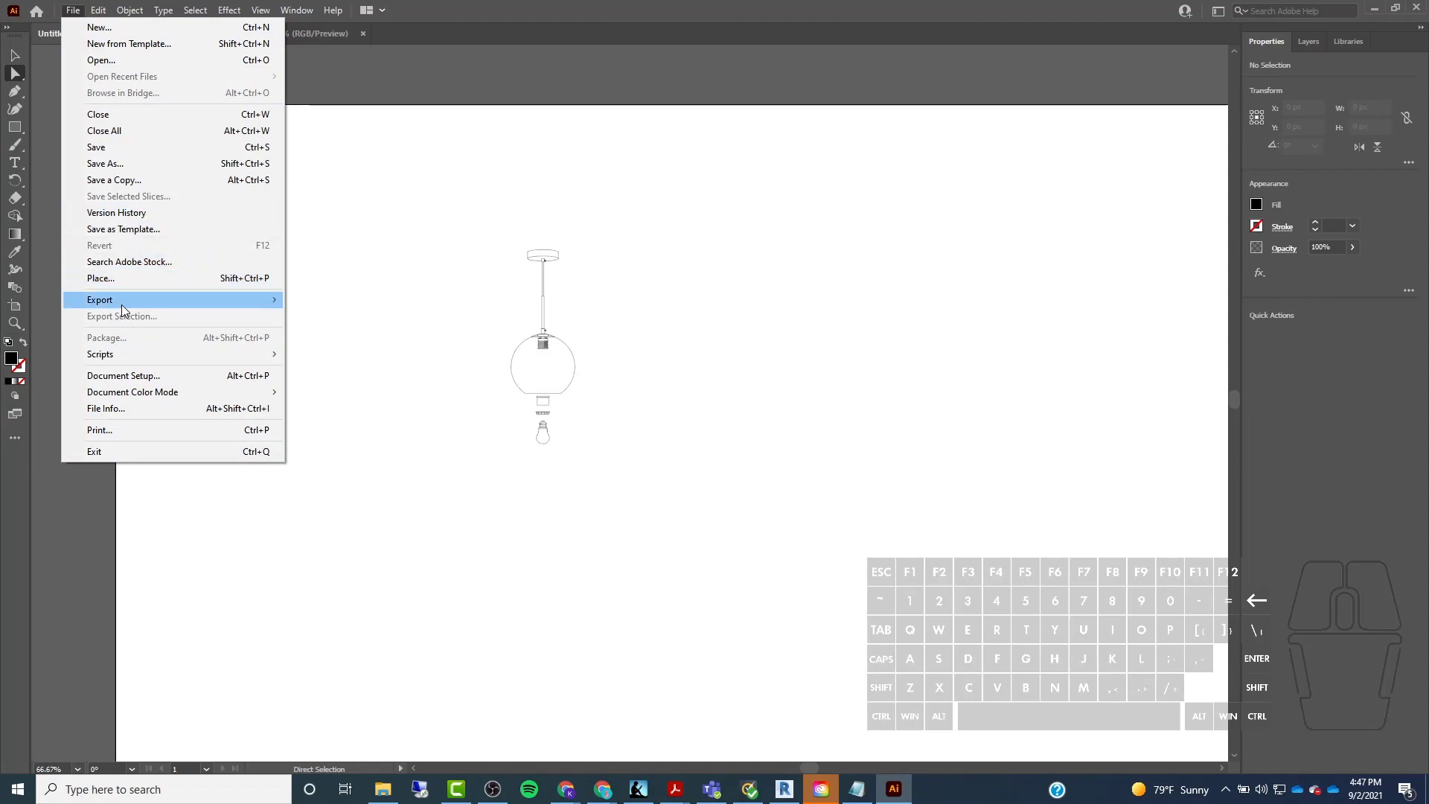
{"action": "mouse_move", "coordinate": [104, 299]}
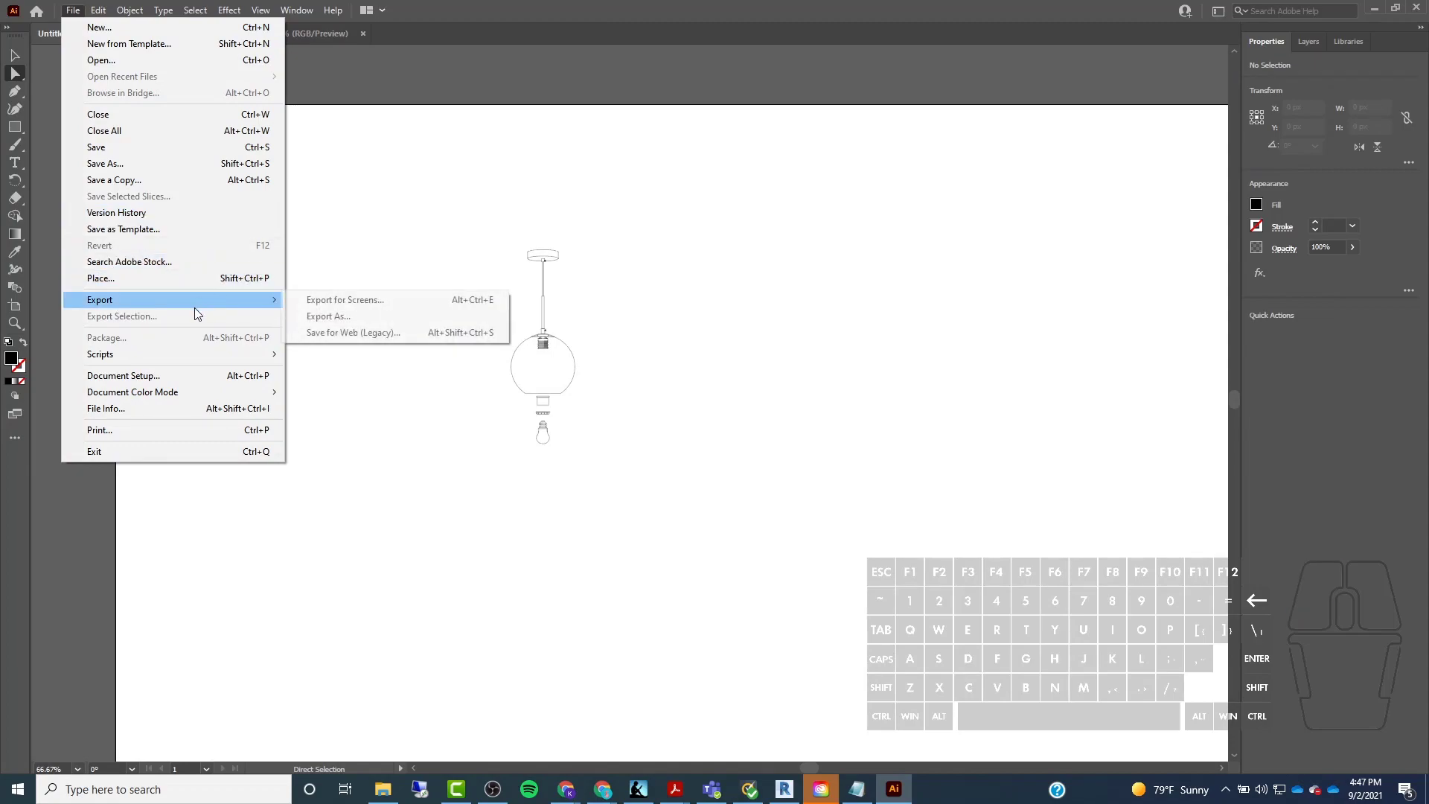
{"action": "left_click", "coordinate": [382, 315]}
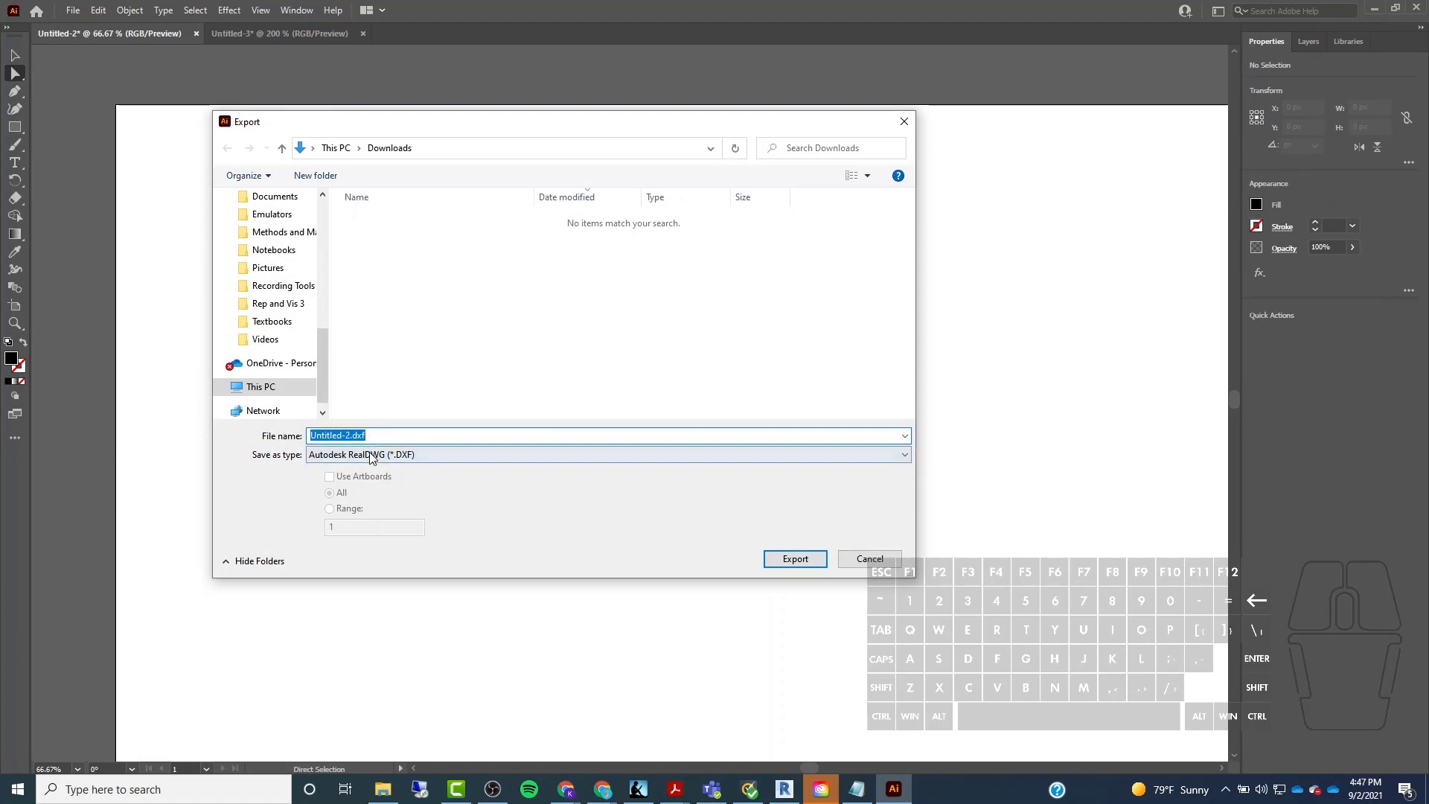
{"action": "left_click", "coordinate": [421, 457]}
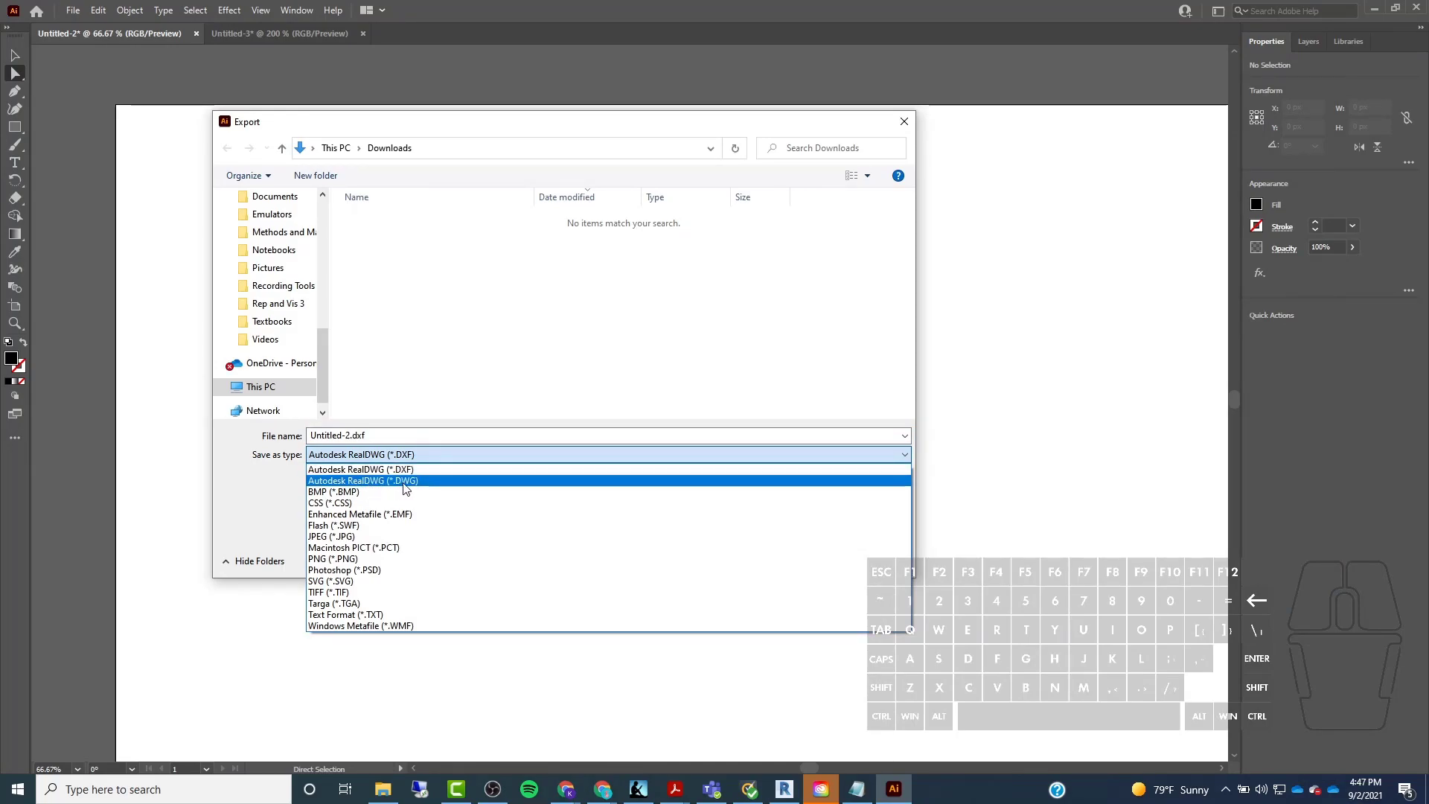
{"action": "left_click", "coordinate": [404, 480]}
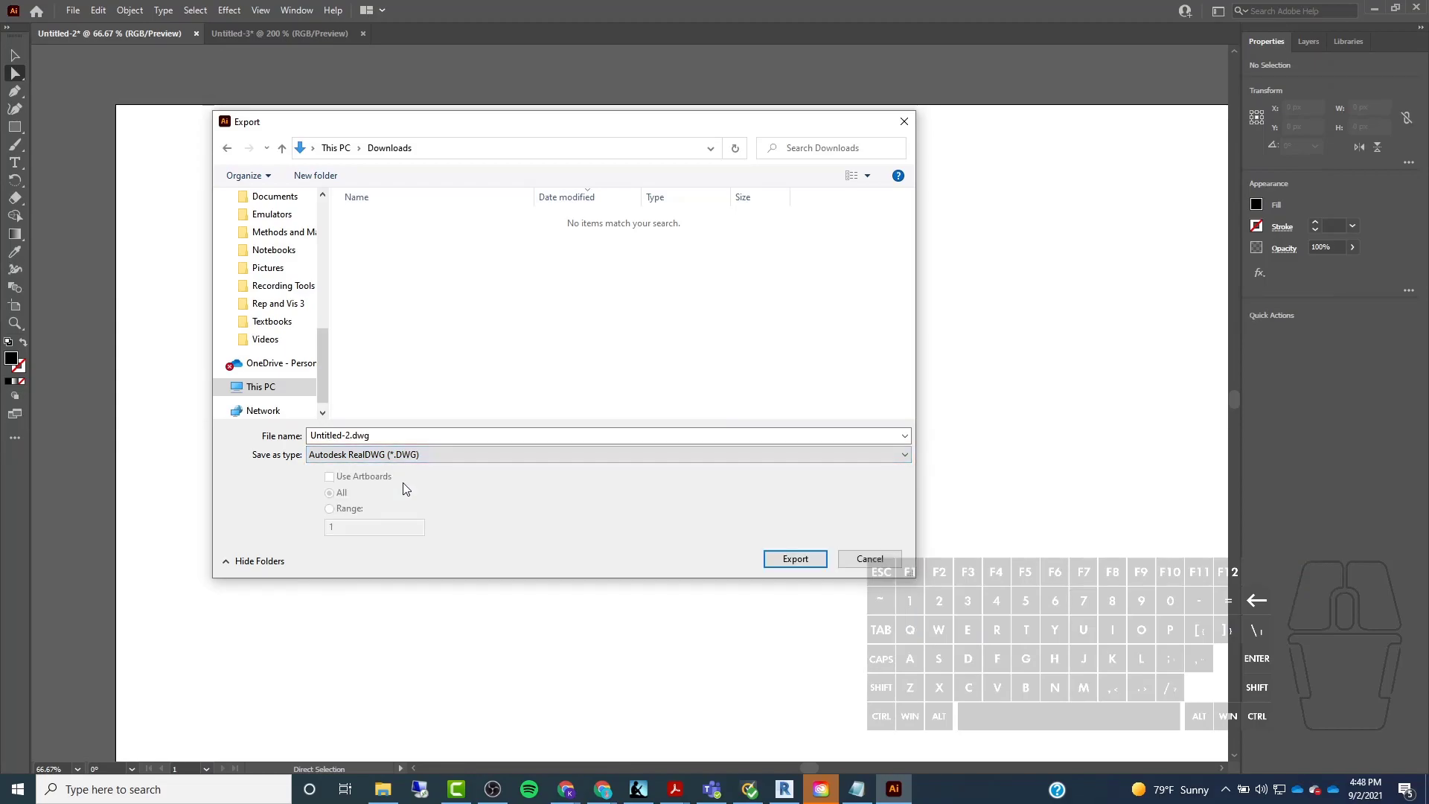
{"action": "left_click", "coordinate": [395, 436]}
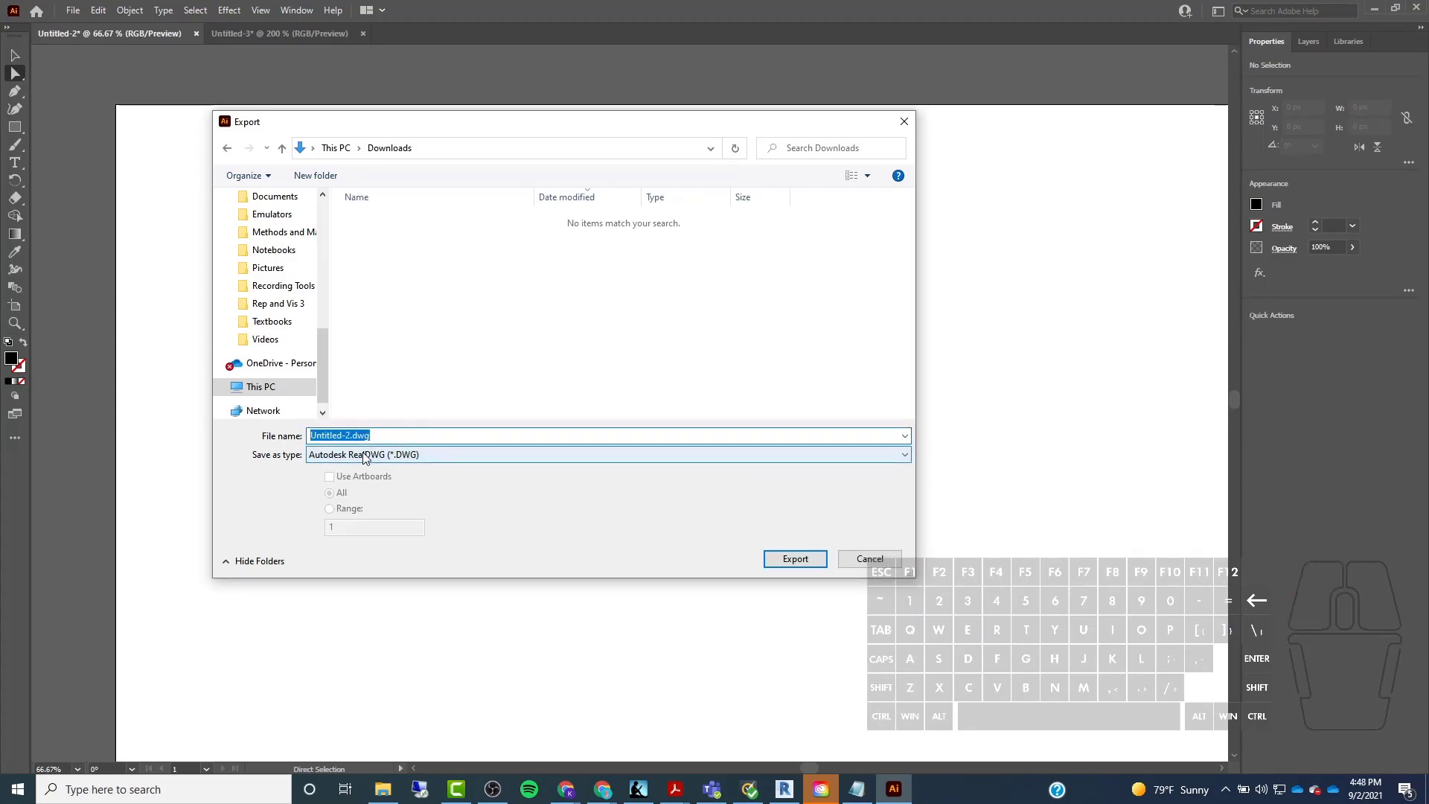
{"action": "type", "text": "Light"}
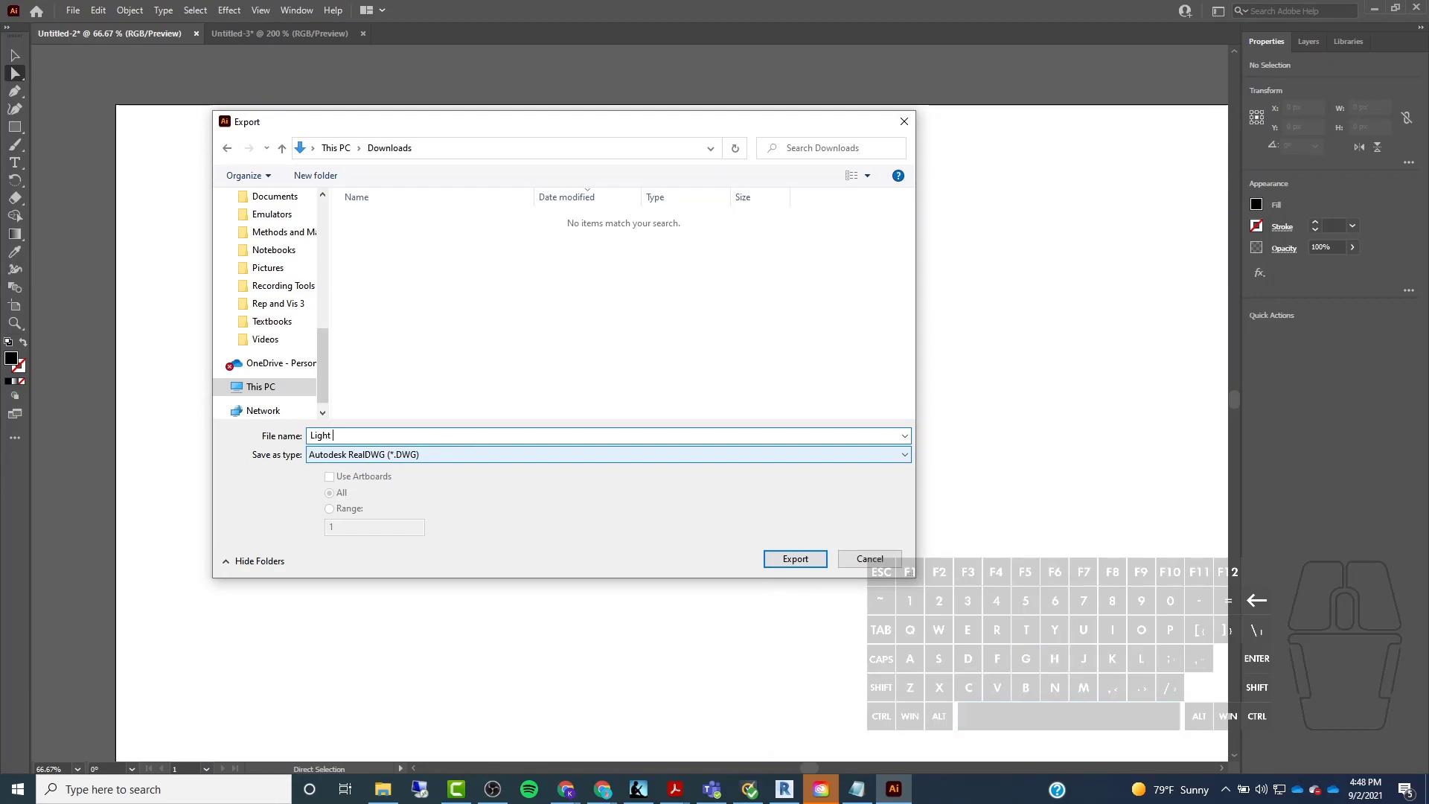
{"action": "type", "text": " Fixture Linework"}
{"action": "left_click", "coordinate": [809, 560]}
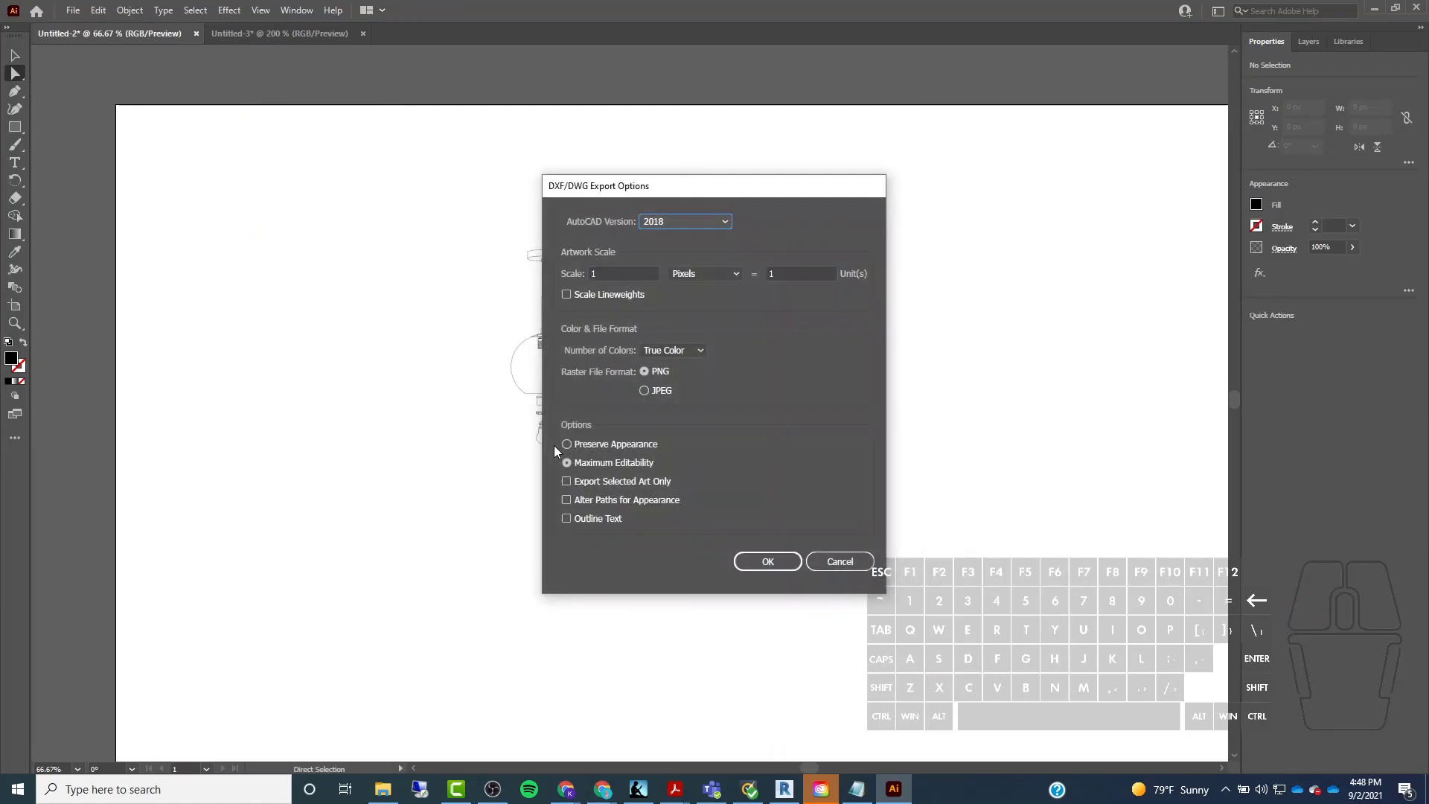
Set the DWG export's AutoCAD version to 2010/2011/2012 and complete the export.
{"action": "left_click_drag", "start_coordinate": [666, 193], "coordinate": [865, 191]}
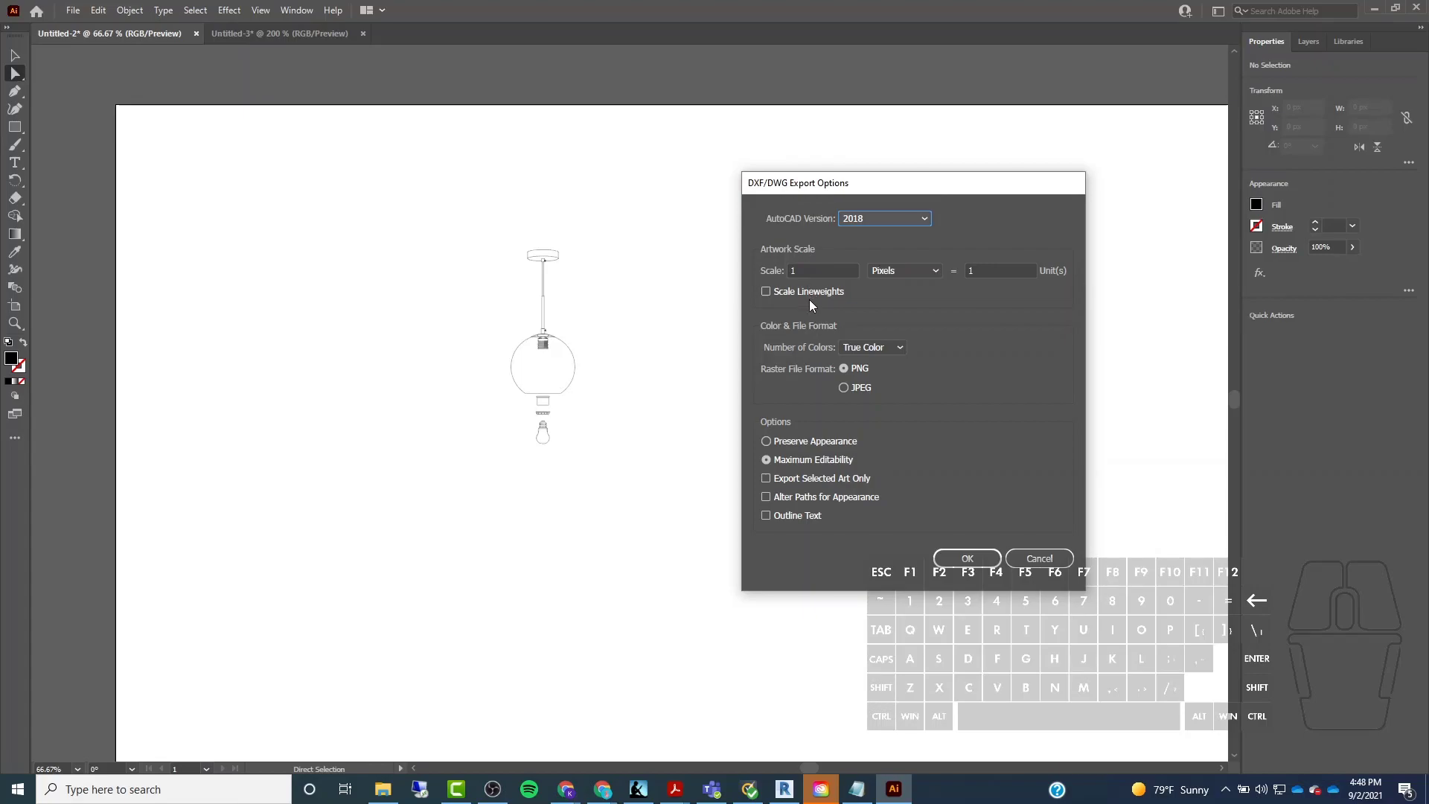
{"action": "left_click", "coordinate": [883, 218]}
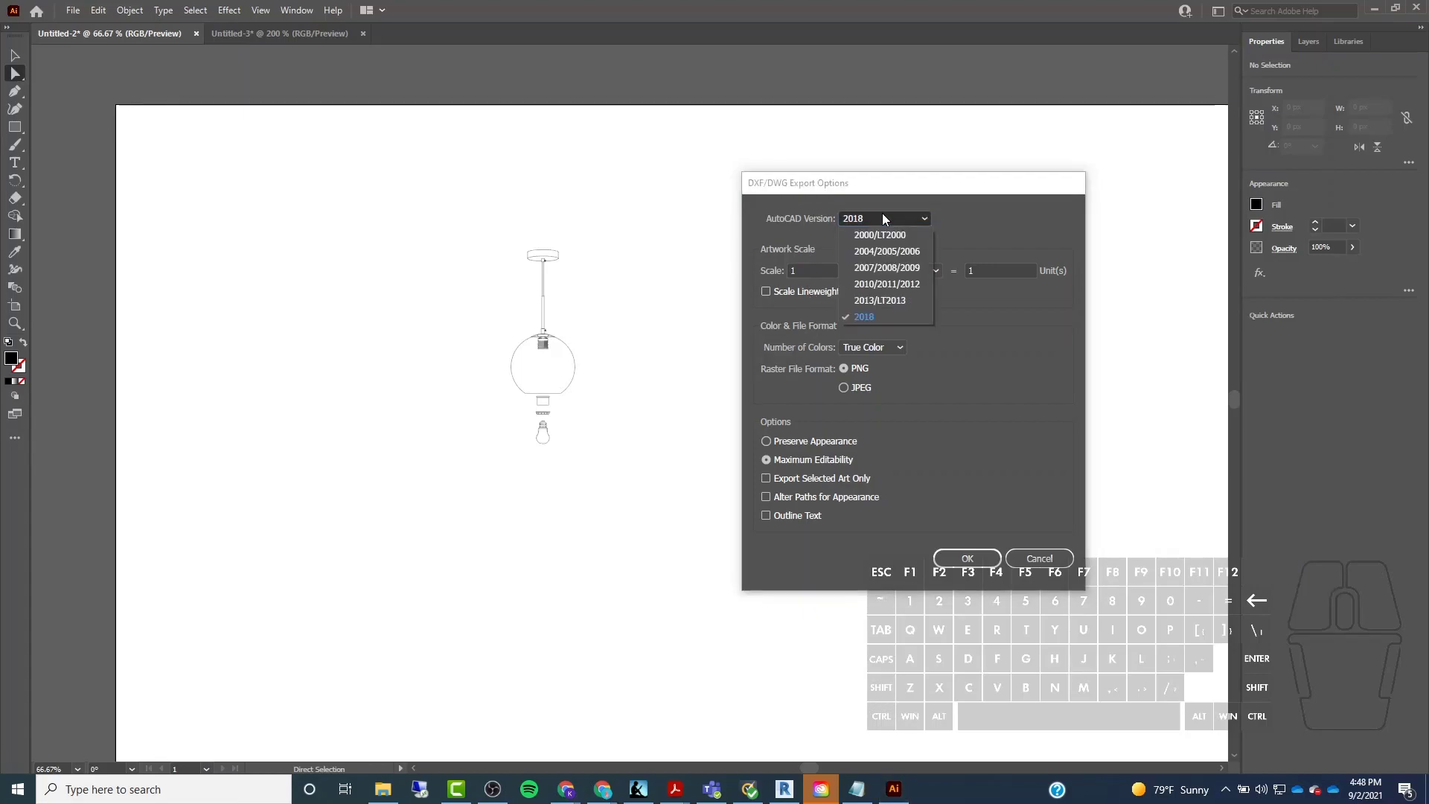
{"action": "left_click", "coordinate": [894, 200]}
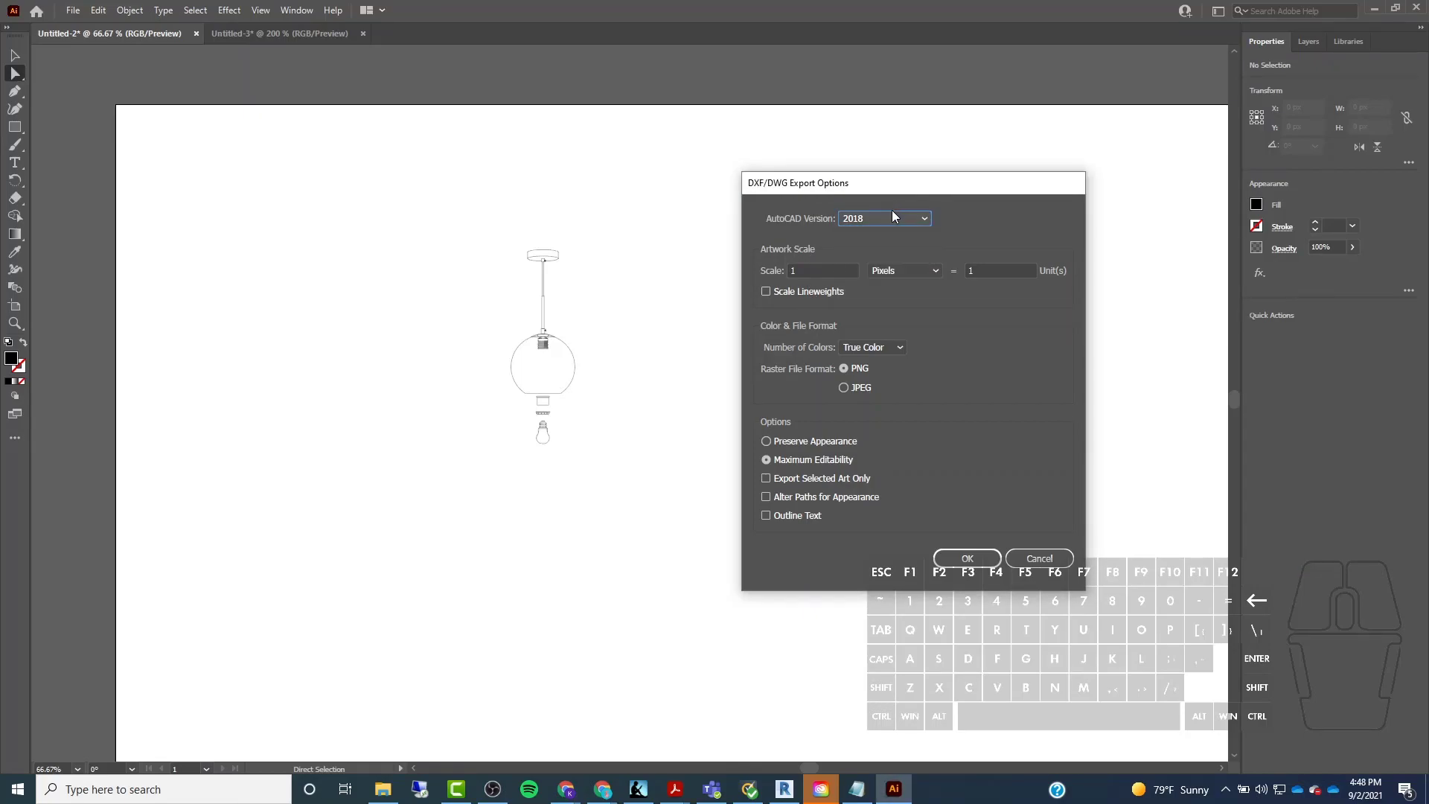
{"action": "left_click", "coordinate": [892, 218]}
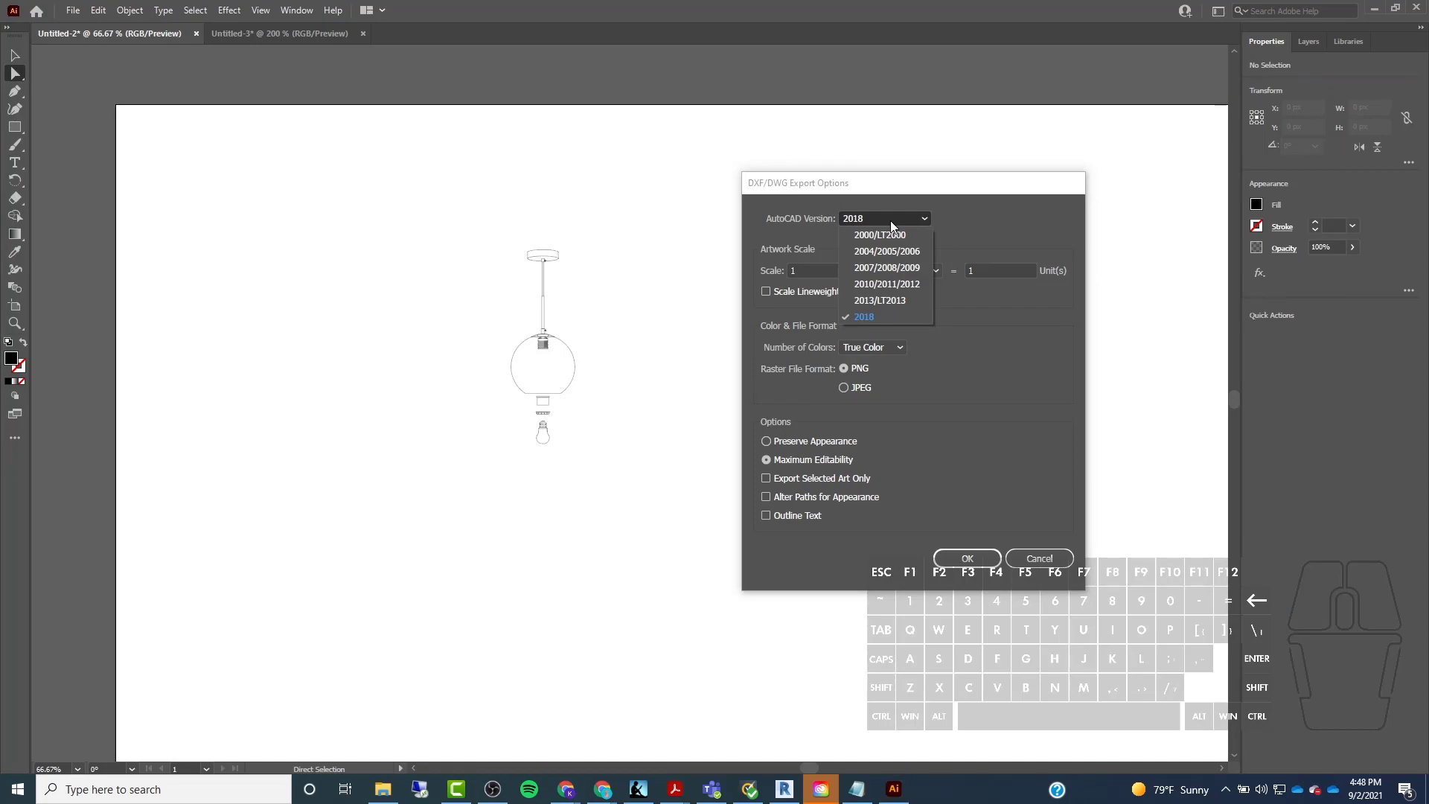
{"action": "left_click", "coordinate": [884, 286]}
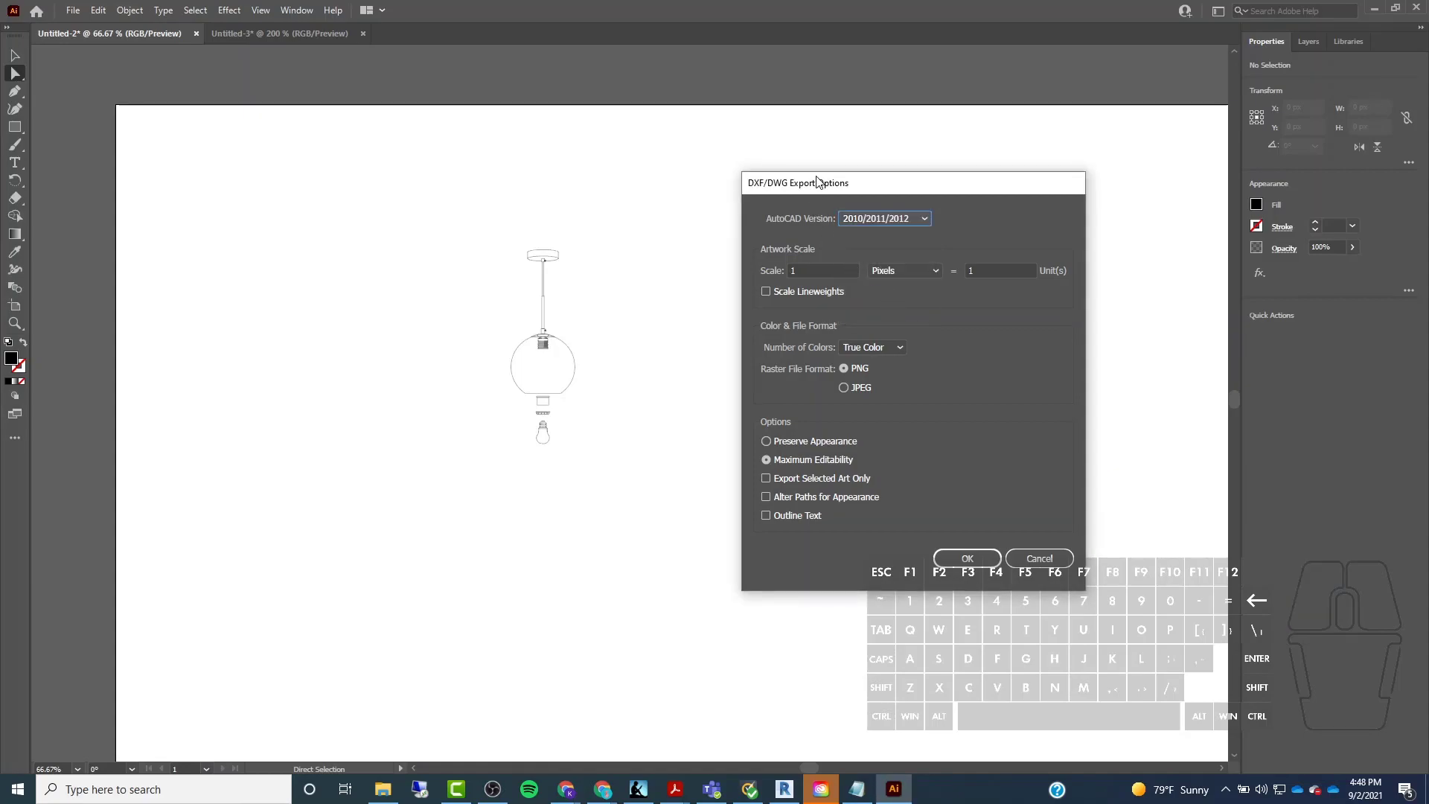
{"action": "left_click_drag", "start_coordinate": [823, 183], "coordinate": [707, 161]}
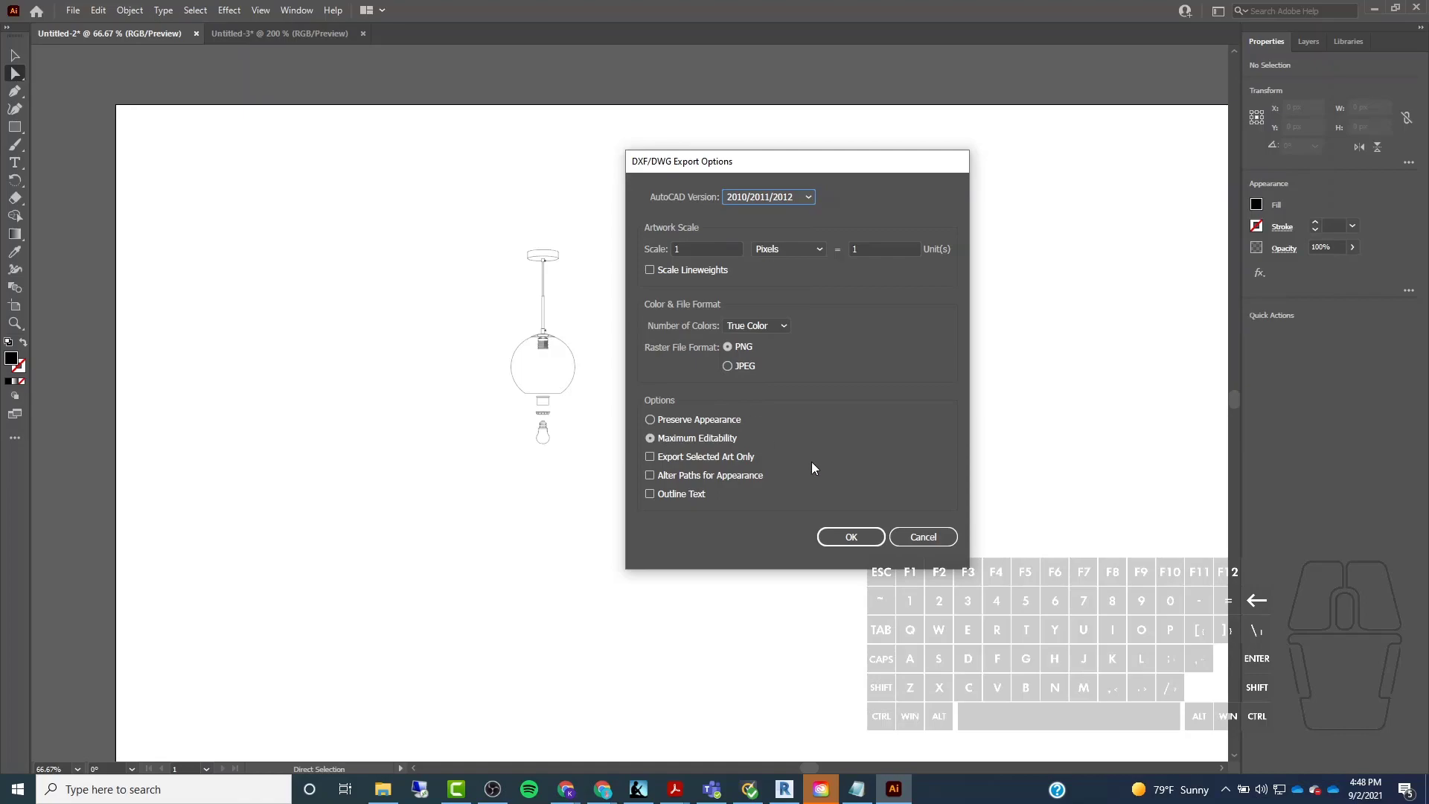
{"action": "left_click", "coordinate": [859, 537]}
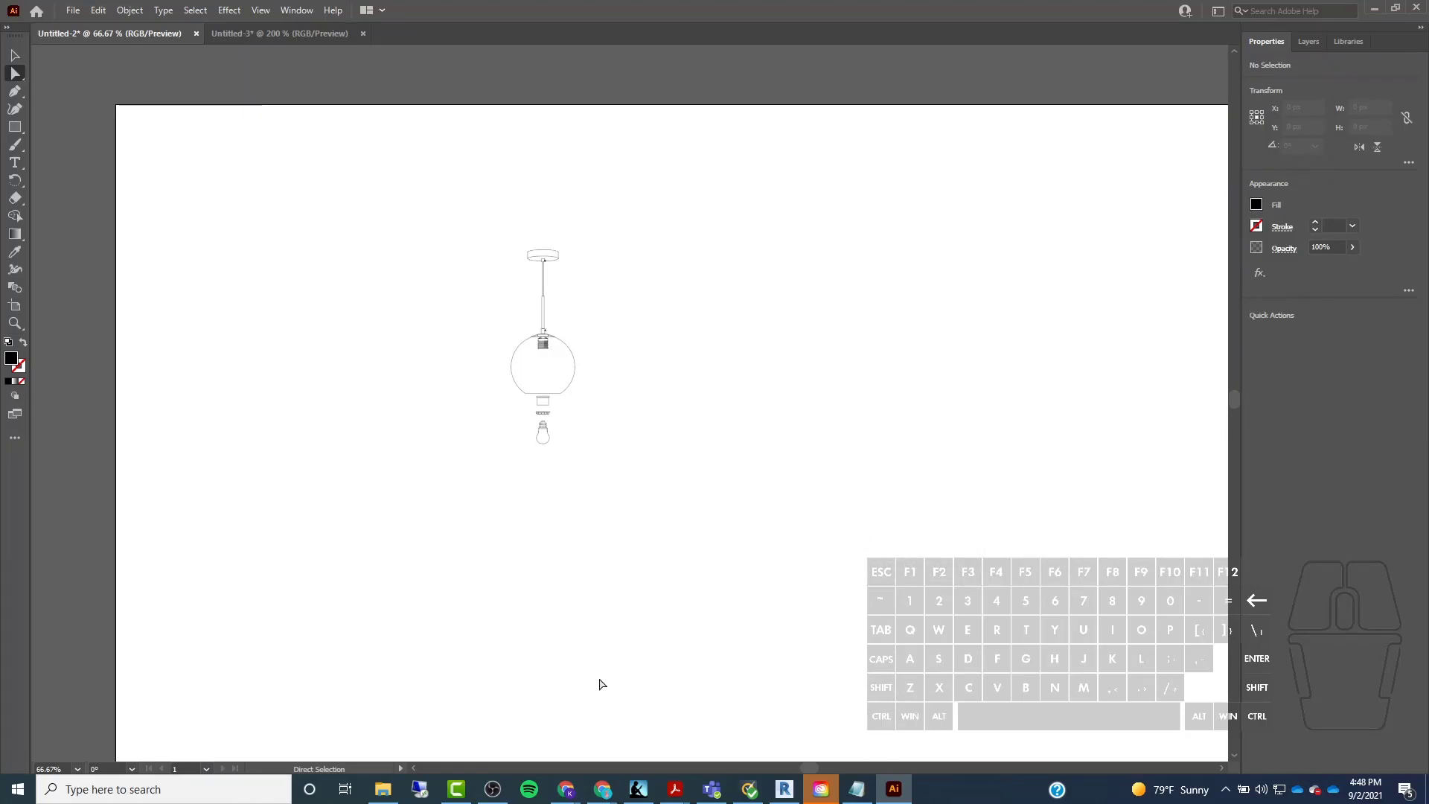
Switch to Revit, start a new family and open the English-Imperial template folder.
{"action": "left_click", "coordinate": [784, 790]}
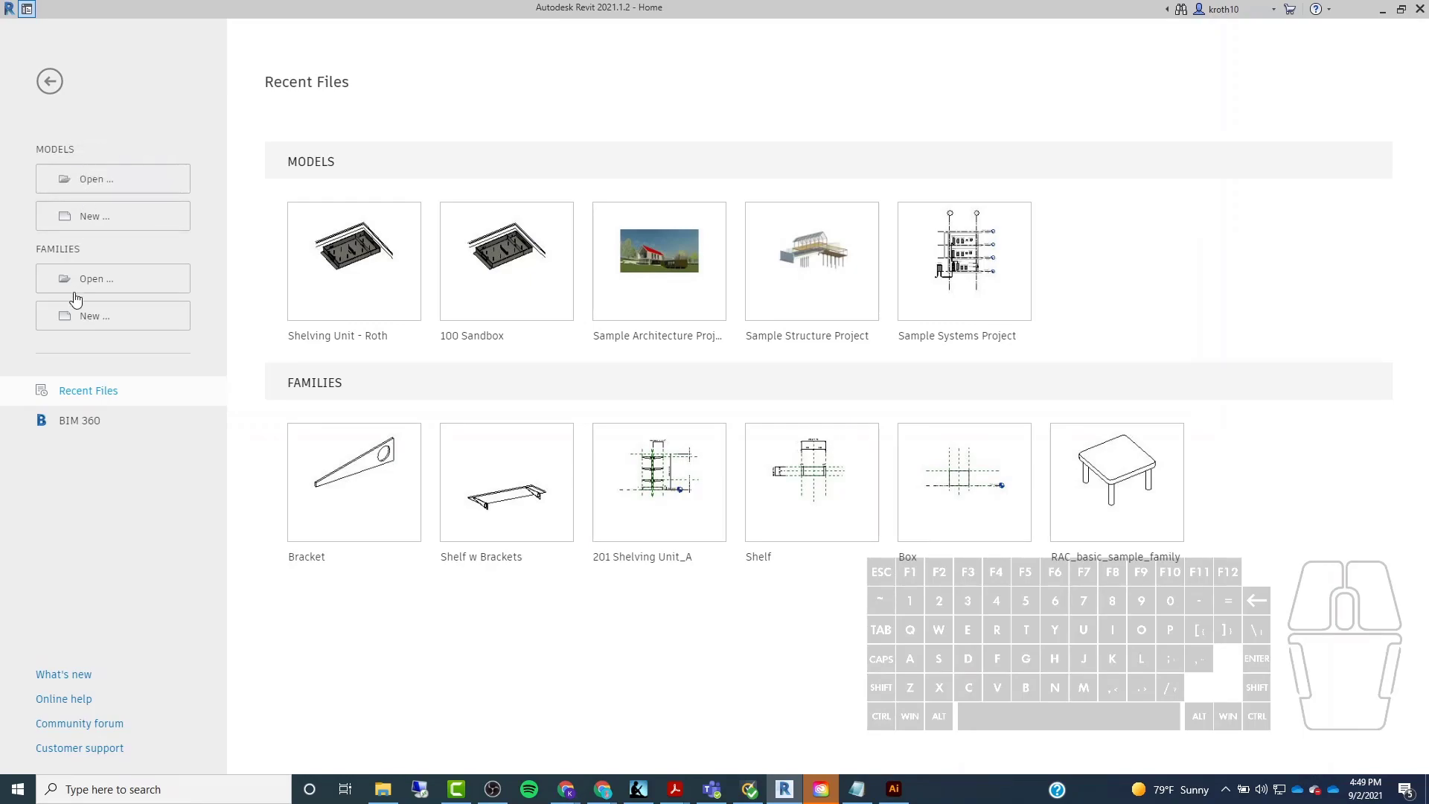
{"action": "left_click", "coordinate": [73, 331]}
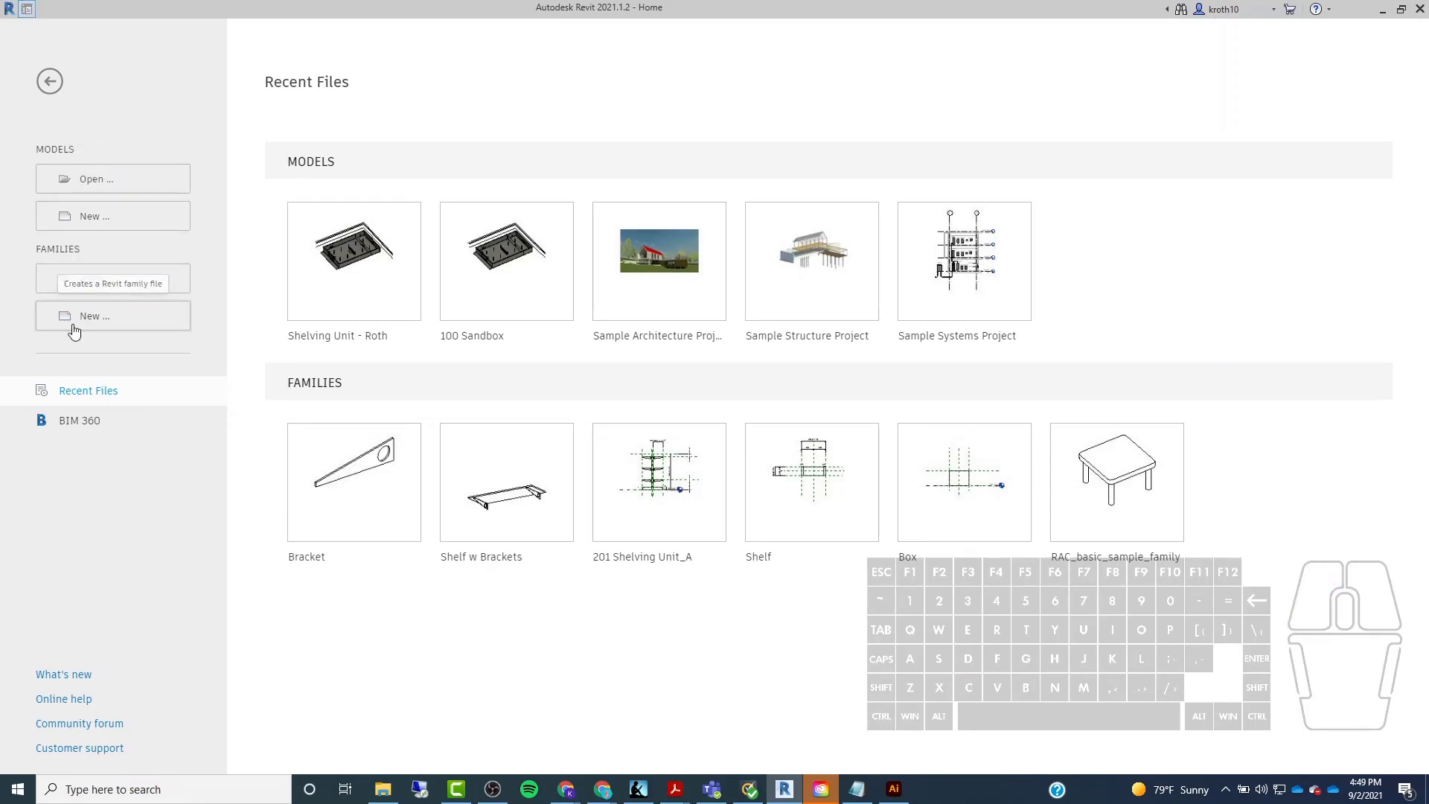
{"action": "double_click", "coordinate": [402, 251]}
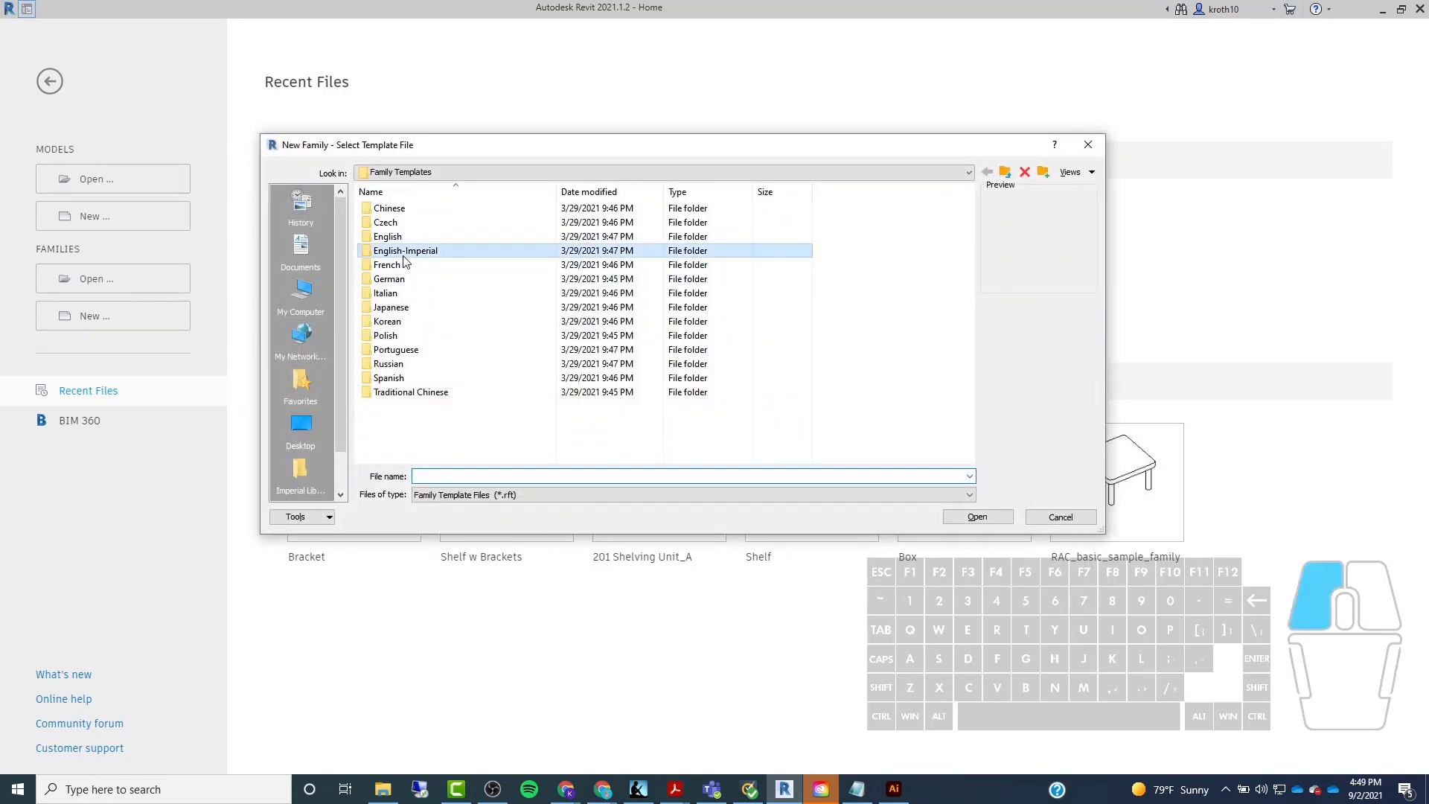
{"action": "left_click_drag", "start_coordinate": [493, 158], "coordinate": [525, 116]}
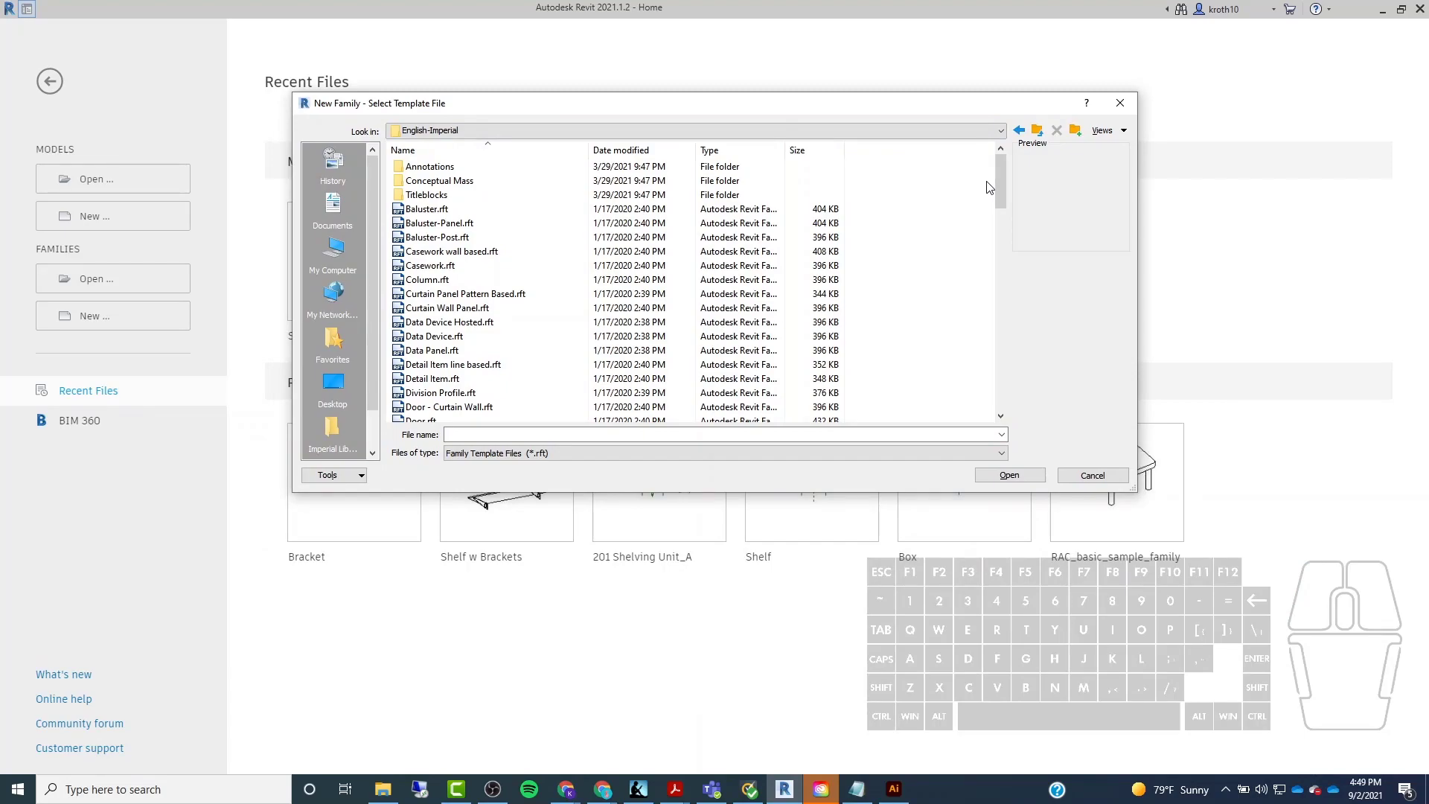
Review the Lab 1 Part 2 family requirements in Notepad, highlighting the nested component line.
{"action": "left_click", "coordinate": [859, 790]}
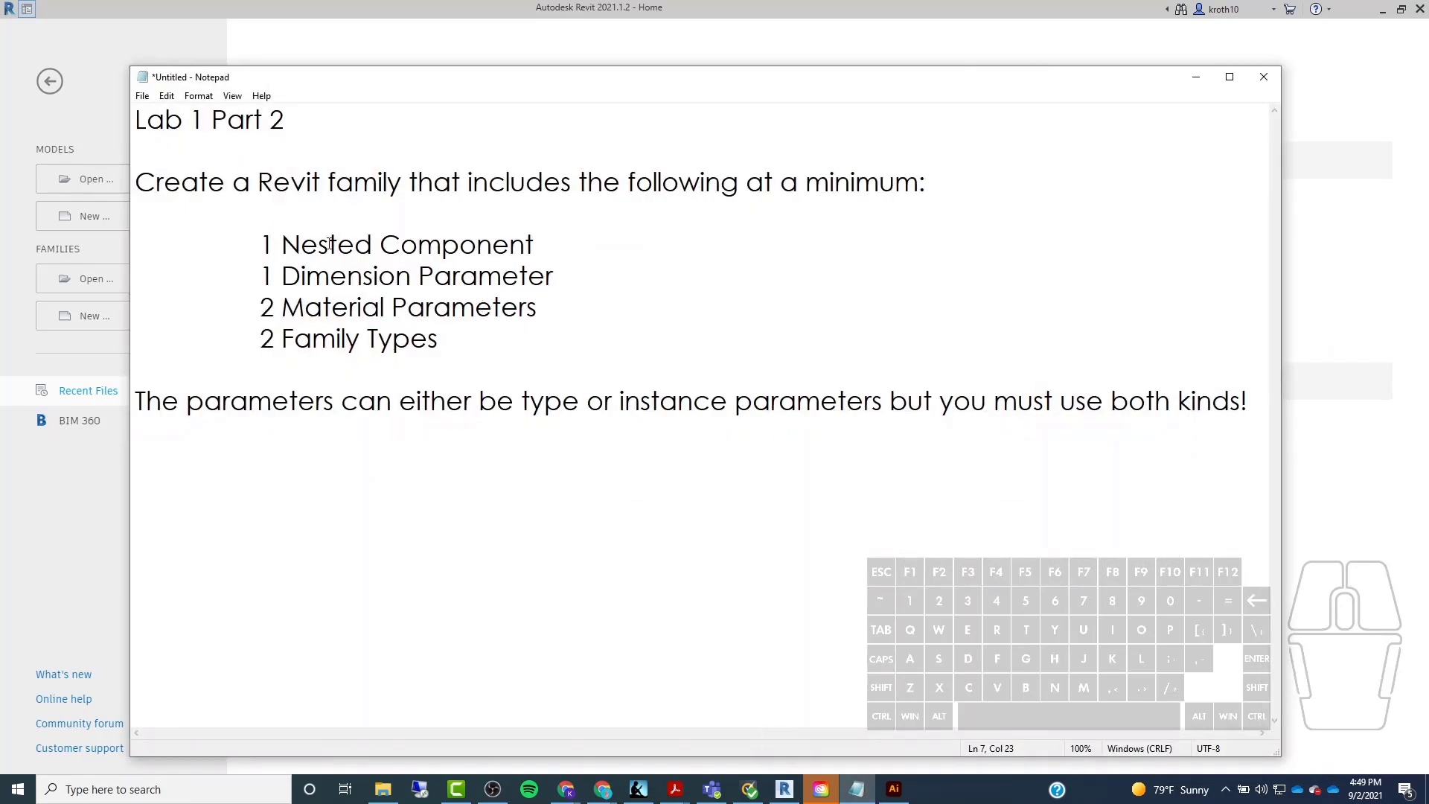
{"action": "left_click_drag", "start_coordinate": [258, 251], "coordinate": [541, 248]}
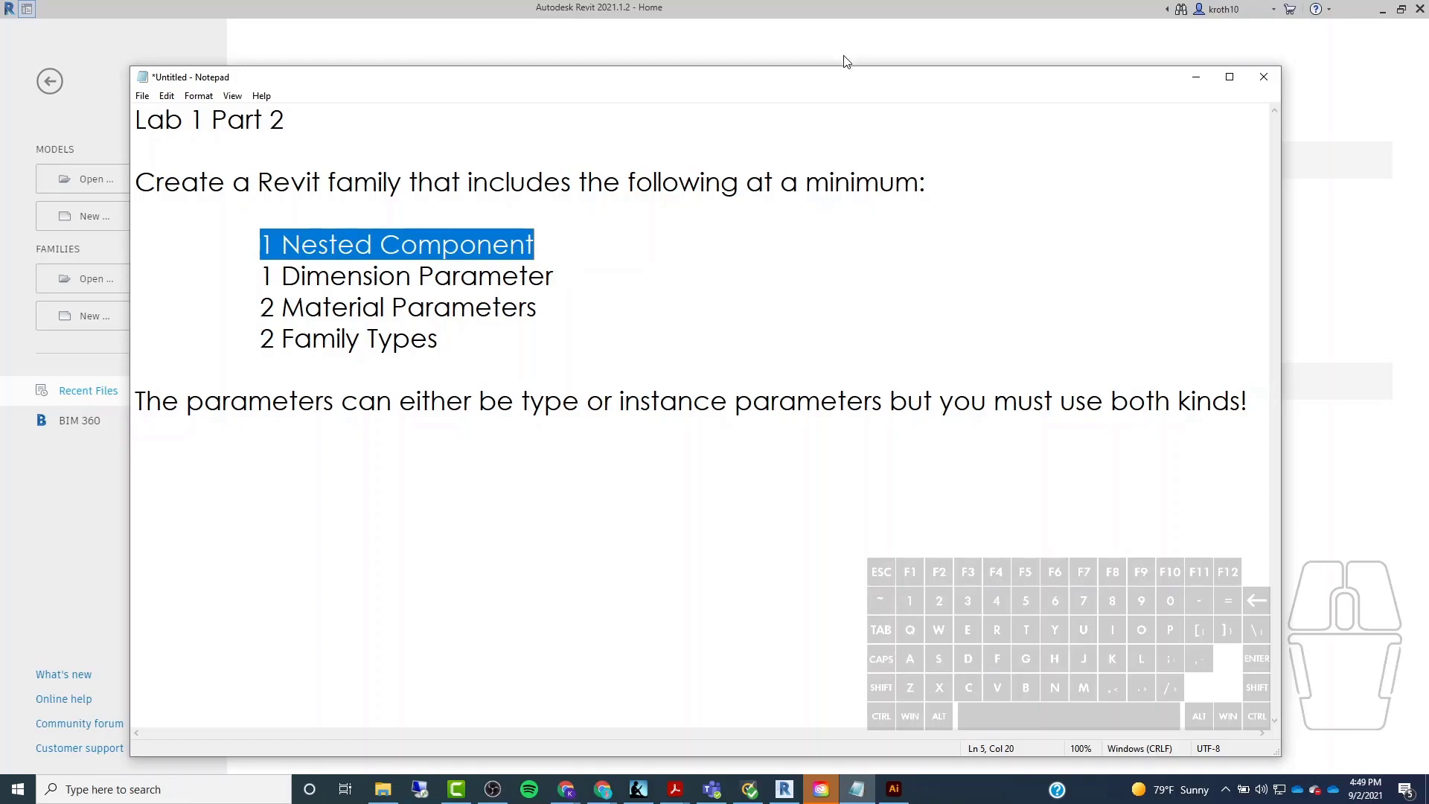
{"action": "left_click", "coordinate": [1195, 77]}
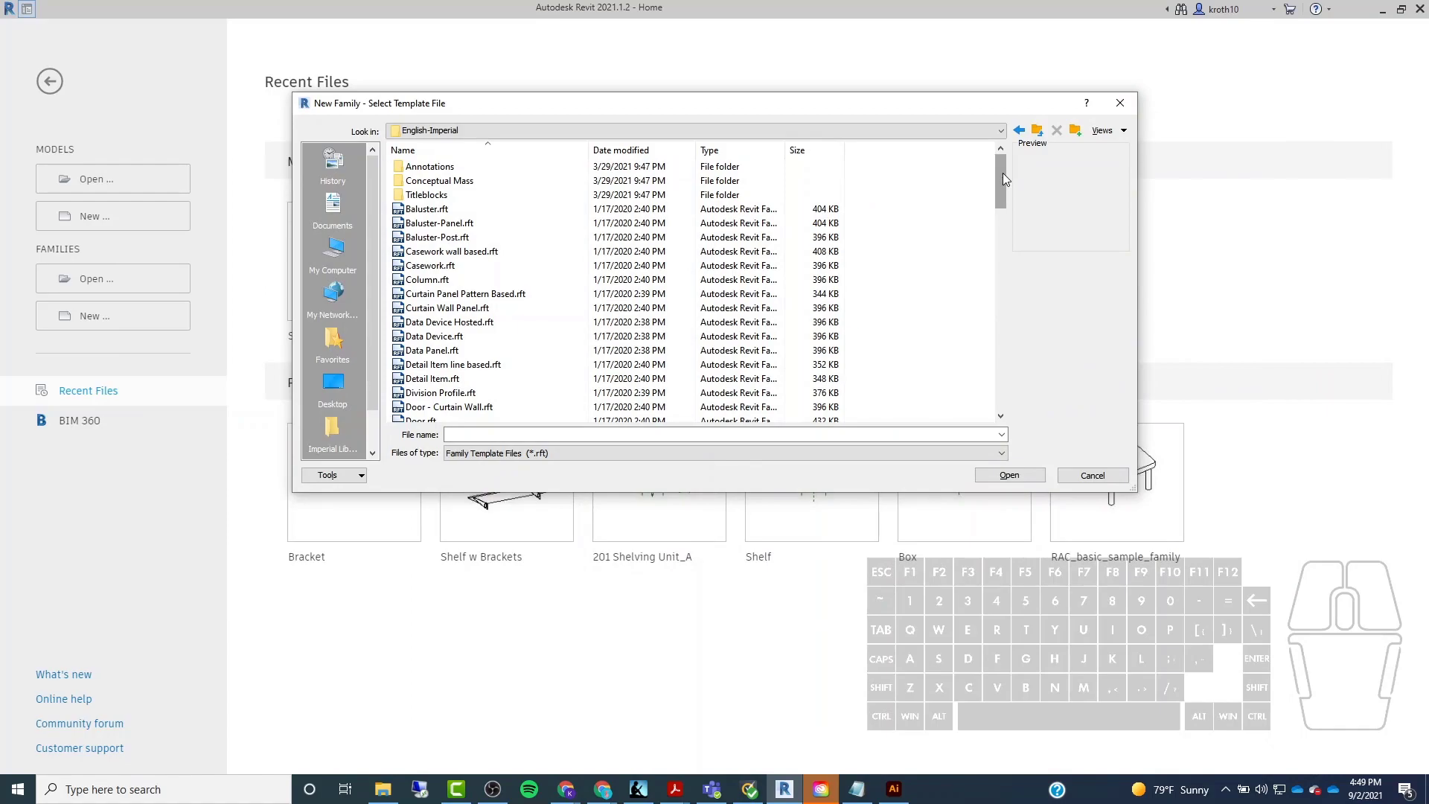
Create the new family from the Generic Model.rft template.
{"action": "left_click_drag", "start_coordinate": [1001, 186], "coordinate": [1000, 290]}
{"action": "left_click", "coordinate": [441, 293]}
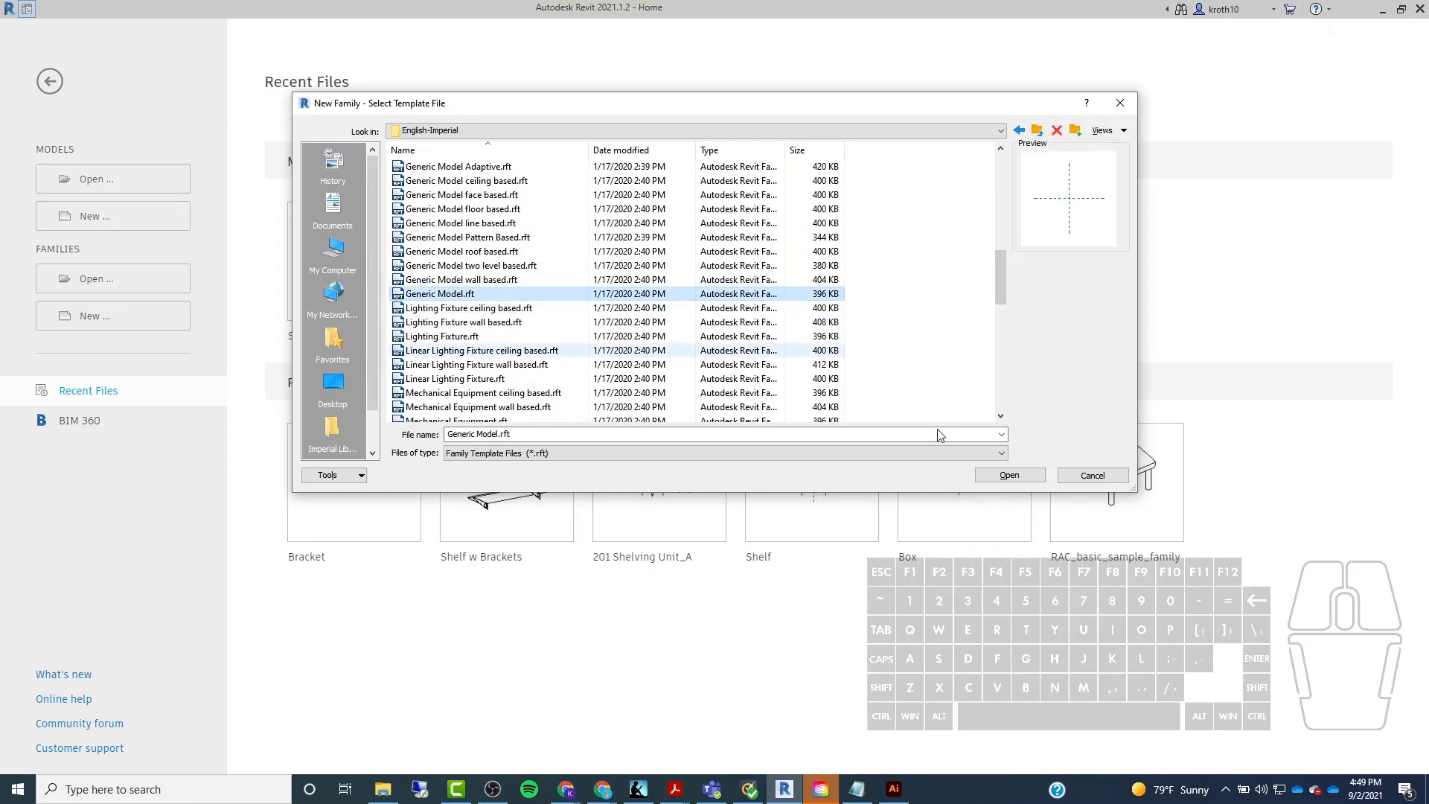
{"action": "left_click", "coordinate": [1005, 477]}
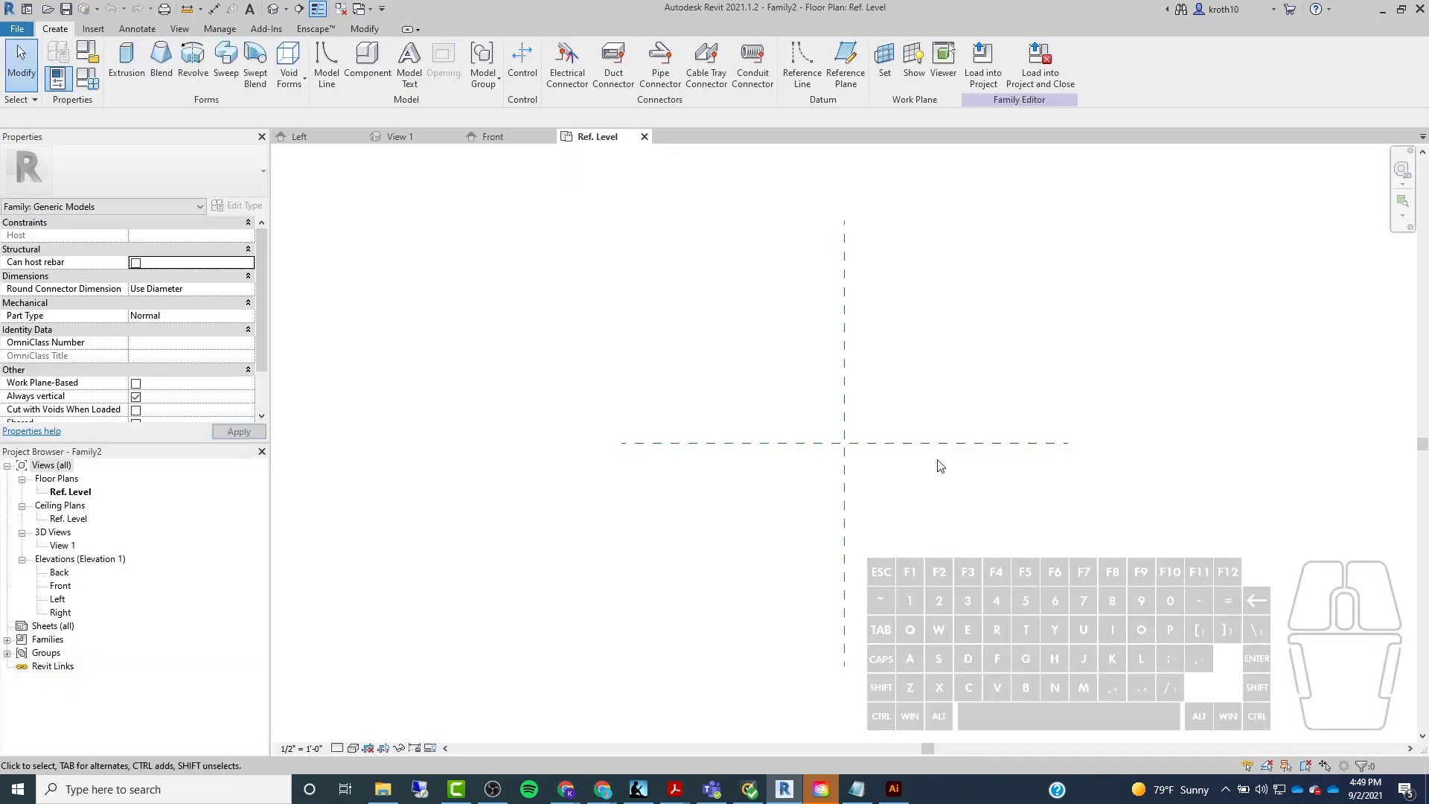
Open the Front elevation view of the new family.
{"action": "middle_click_drag", "start_coordinate": [939, 465], "coordinate": [881, 475]}
{"action": "double_click", "coordinate": [58, 587]}
{"action": "middle_click_drag", "start_coordinate": [936, 552], "coordinate": [792, 593]}
{"action": "scroll", "coordinate": [732, 594], "scroll_direction": "up", "scroll_amount": 2}
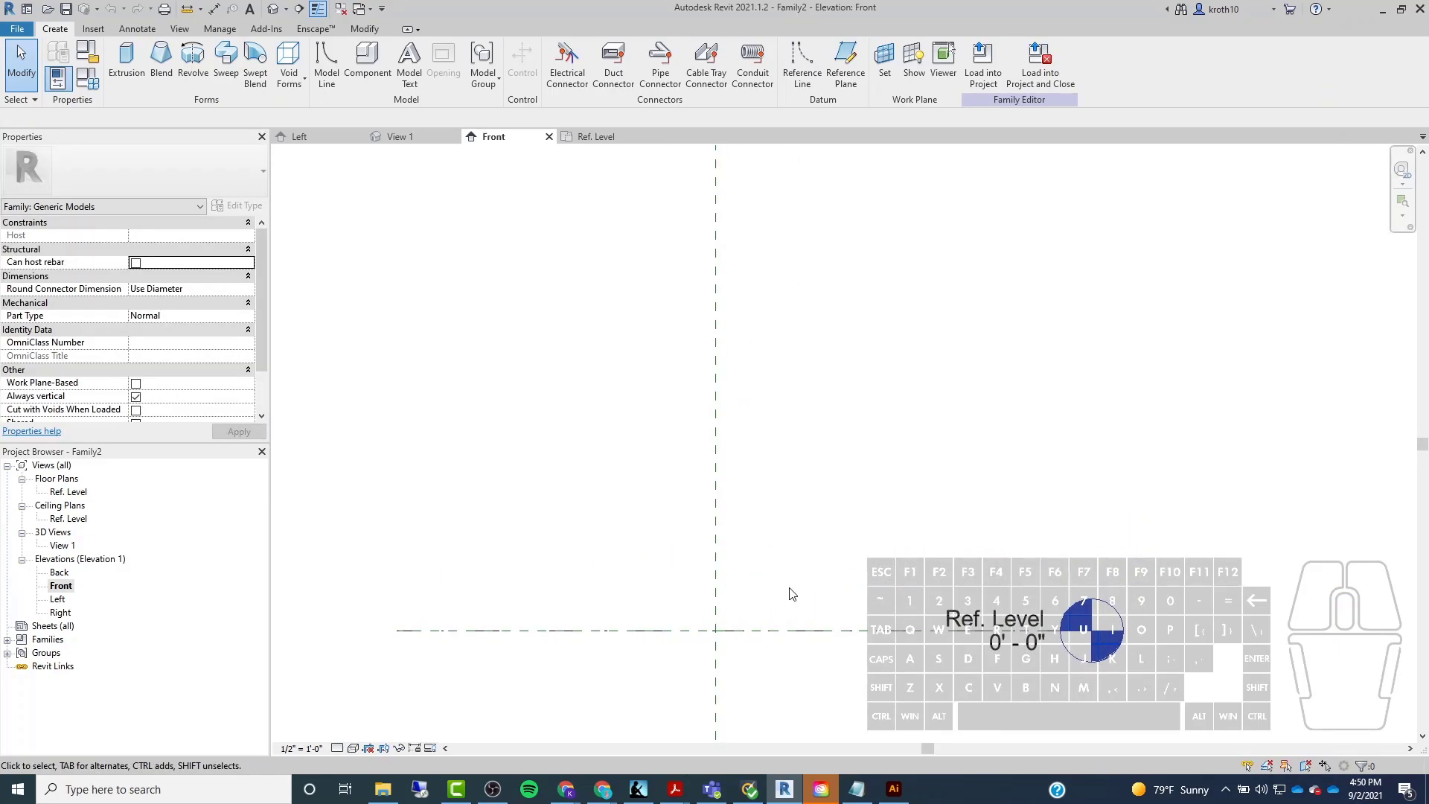
Import the CAD file Light Fixture Linework.dwg into the Front elevation, keeping the default import options.
{"action": "left_click", "coordinate": [894, 789]}
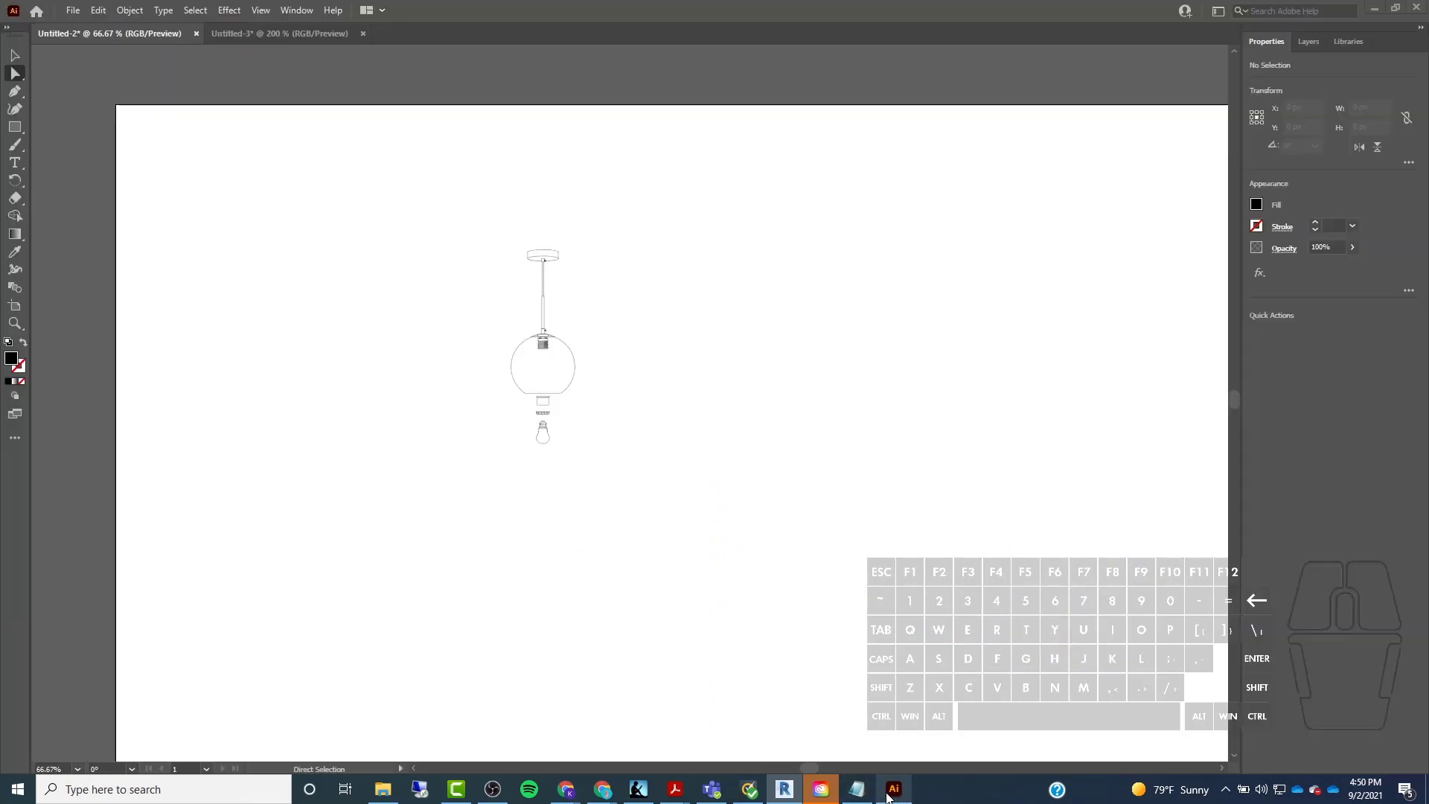
{"action": "left_click", "coordinate": [1374, 9]}
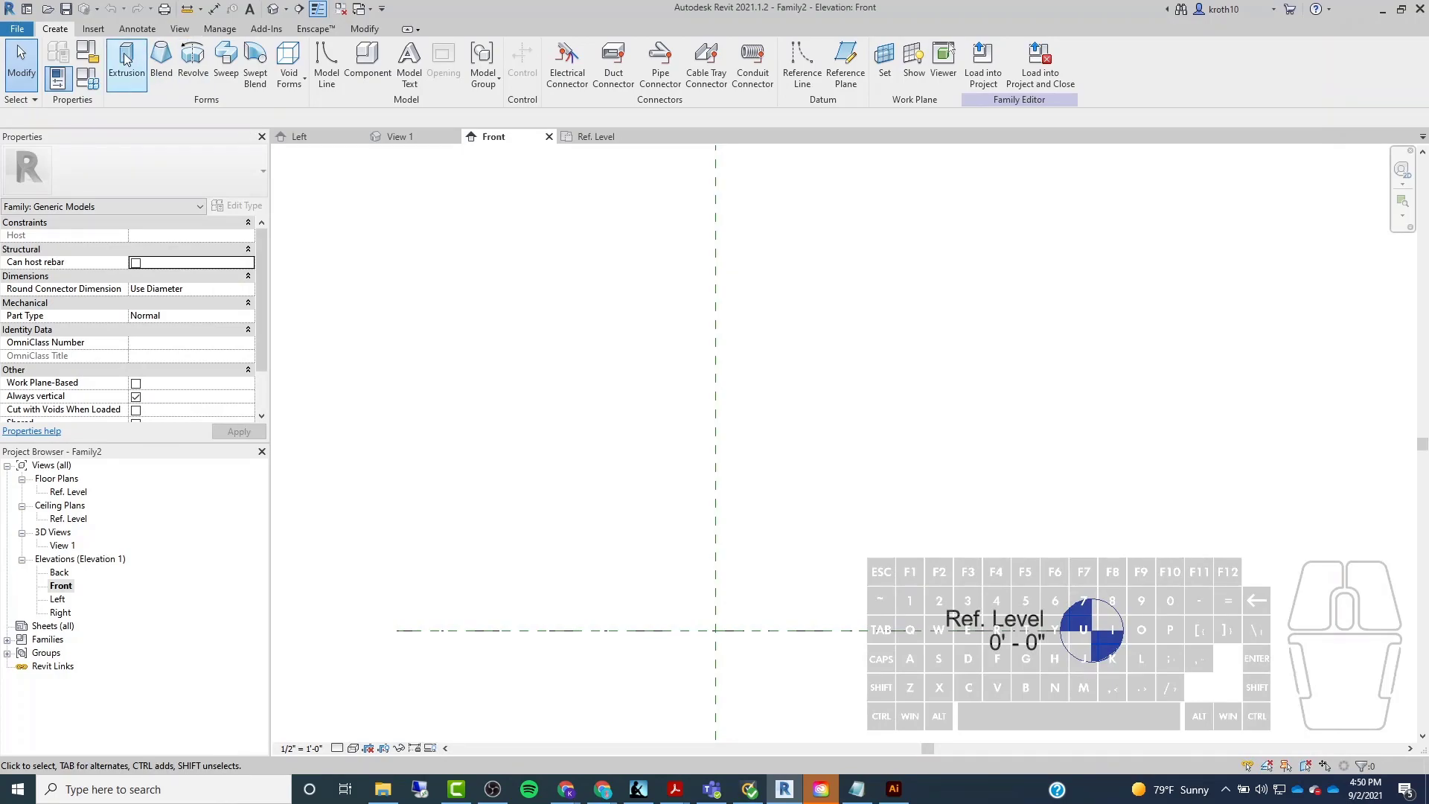
{"action": "left_click", "coordinate": [92, 29]}
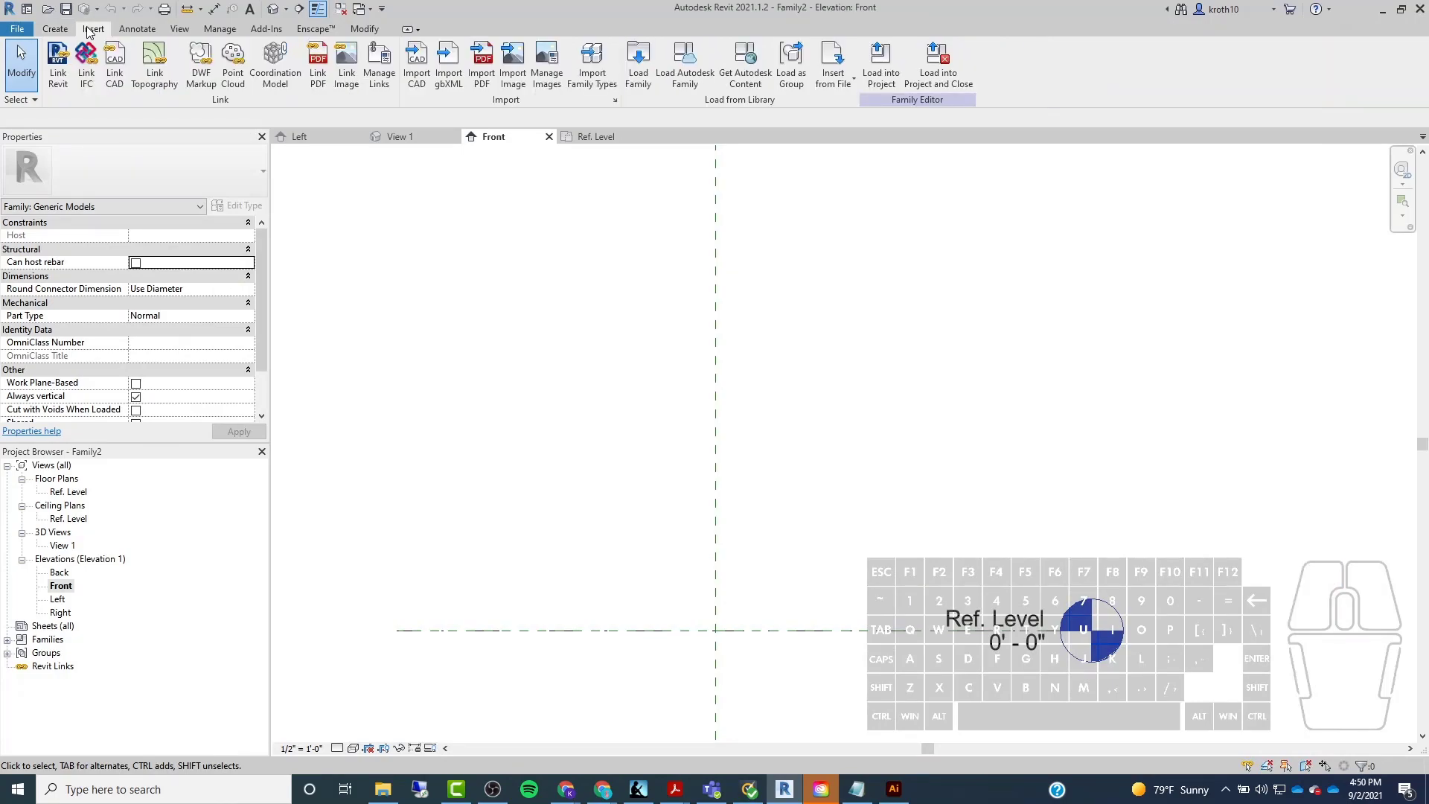
{"action": "left_click", "coordinate": [414, 62]}
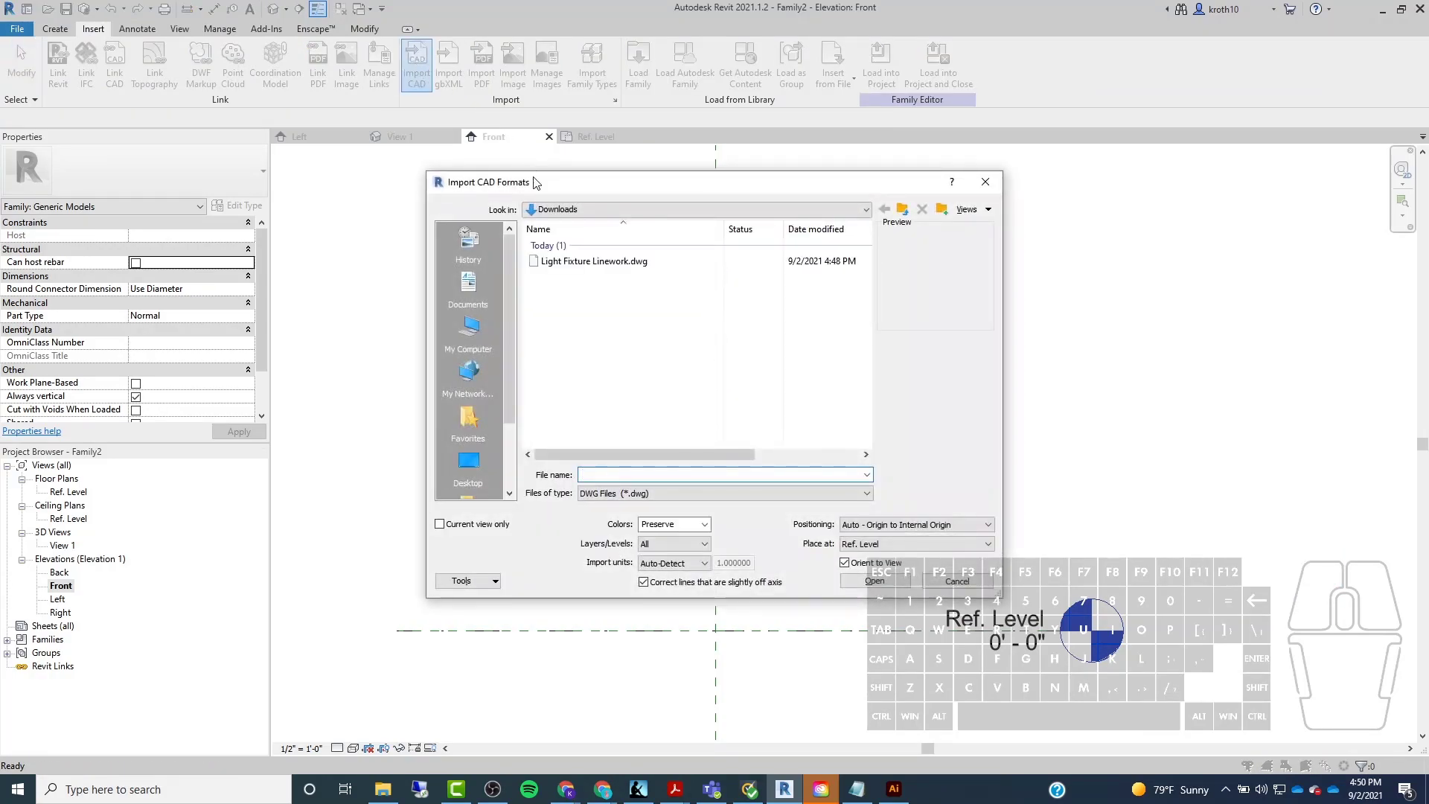
{"action": "left_click", "coordinate": [598, 262]}
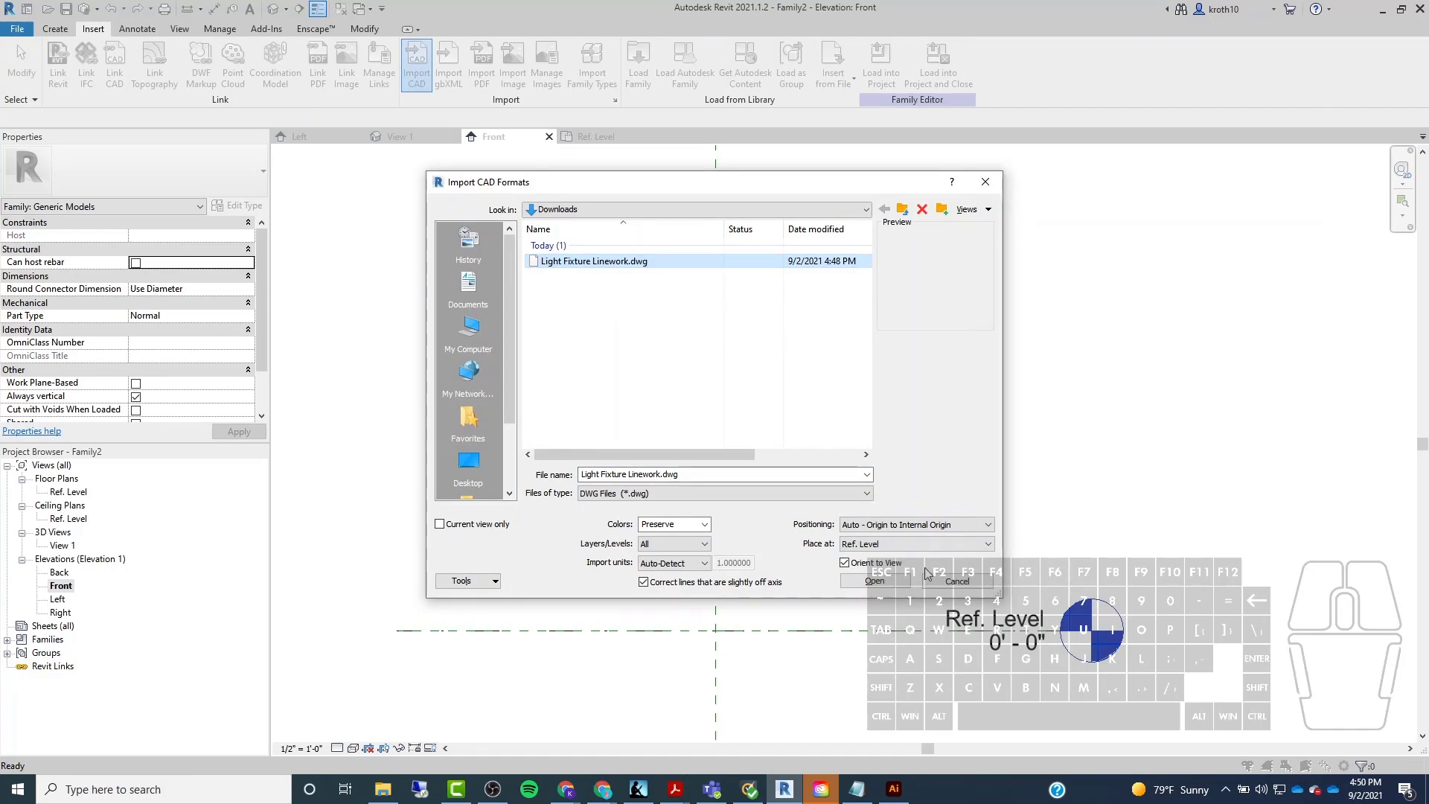
{"action": "left_click", "coordinate": [874, 581]}
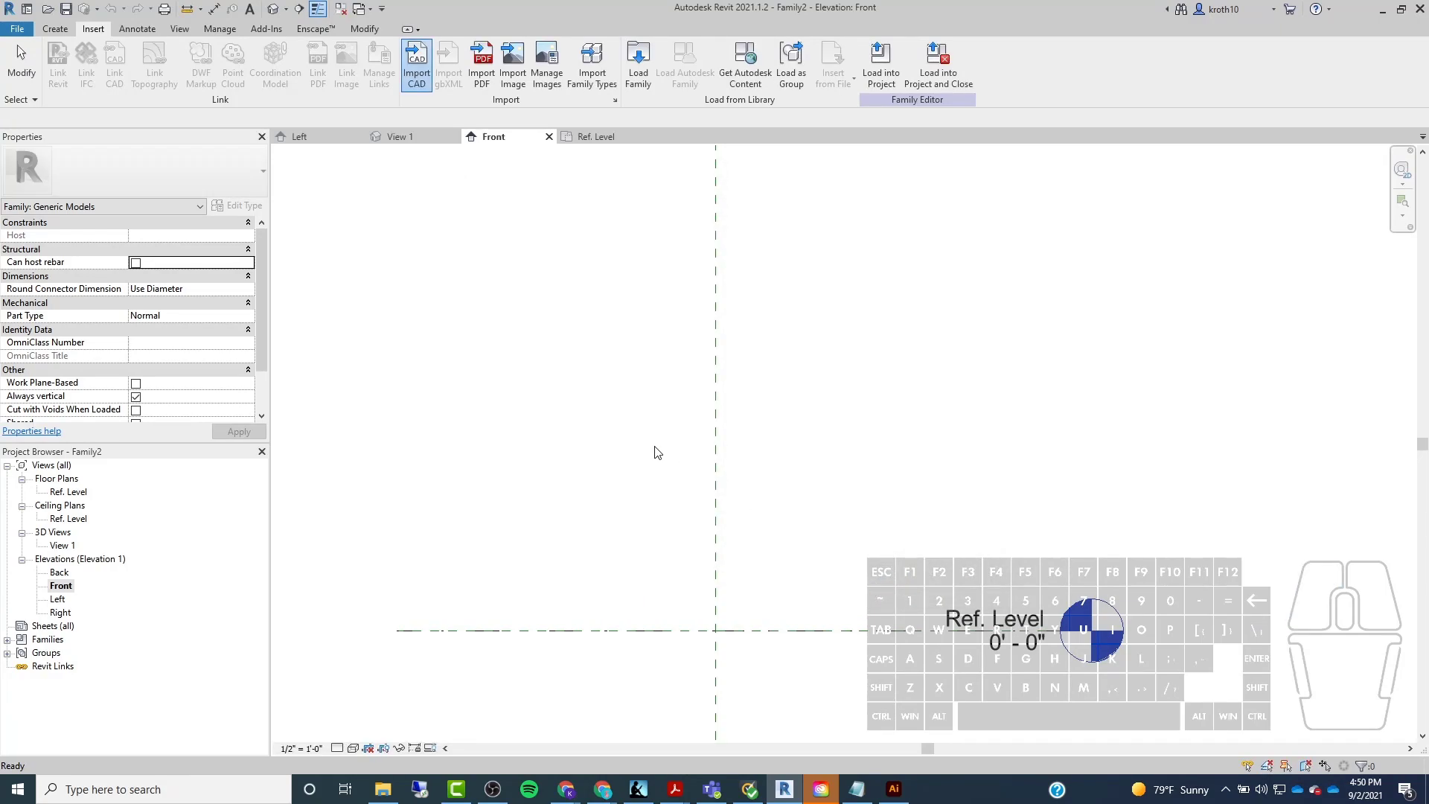
Unpin the imported fixture linework and move it onto the crossing of the vertical reference plane and Ref. Level.
{"action": "scroll", "coordinate": [756, 417], "scroll_direction": "down", "scroll_amount": 5}
{"action": "scroll", "coordinate": [617, 549], "scroll_direction": "down", "scroll_amount": 4}
{"action": "scroll", "coordinate": [865, 537], "scroll_direction": "up", "scroll_amount": 1}
{"action": "middle_click_drag", "start_coordinate": [870, 541], "coordinate": [854, 409]}
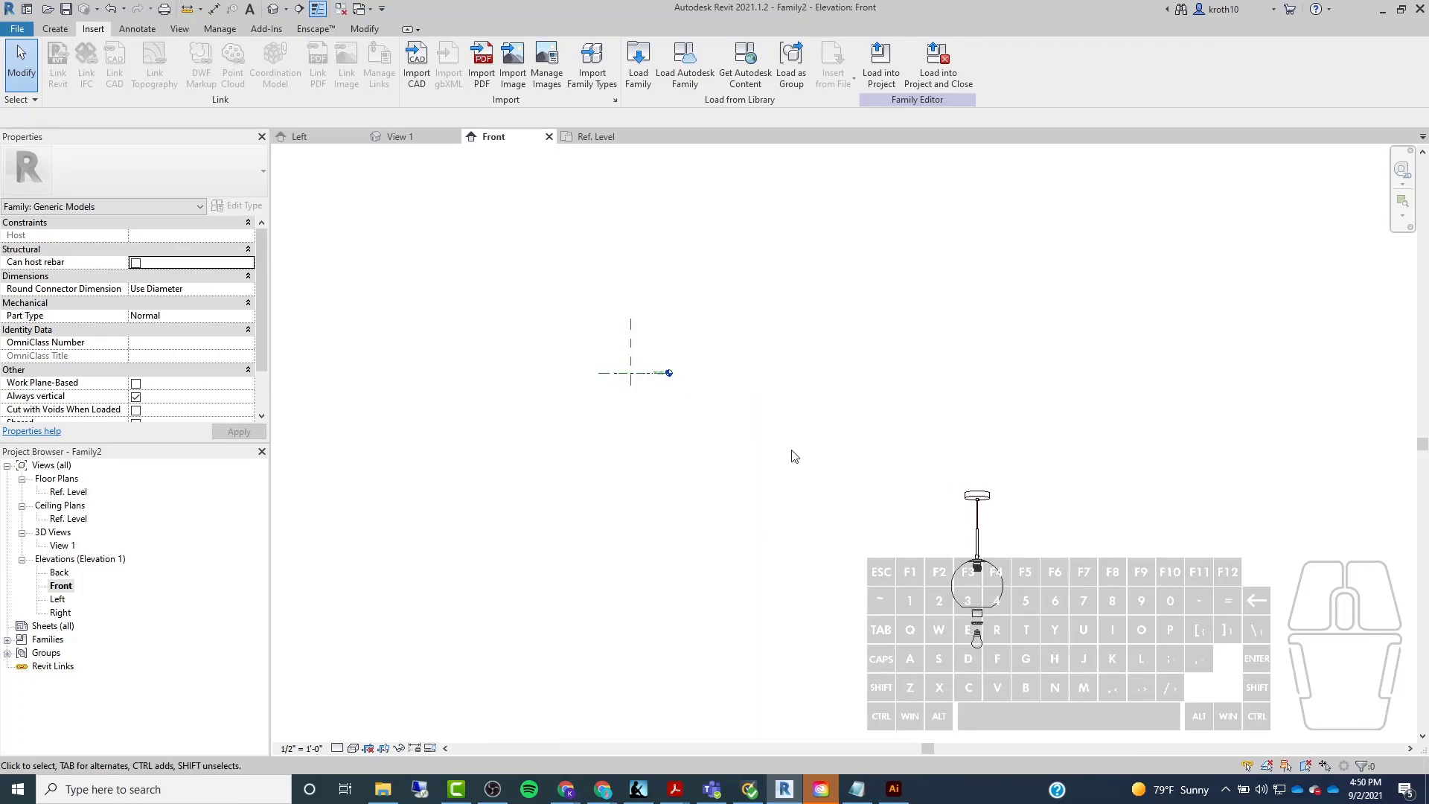
{"action": "left_click", "coordinate": [977, 552]}
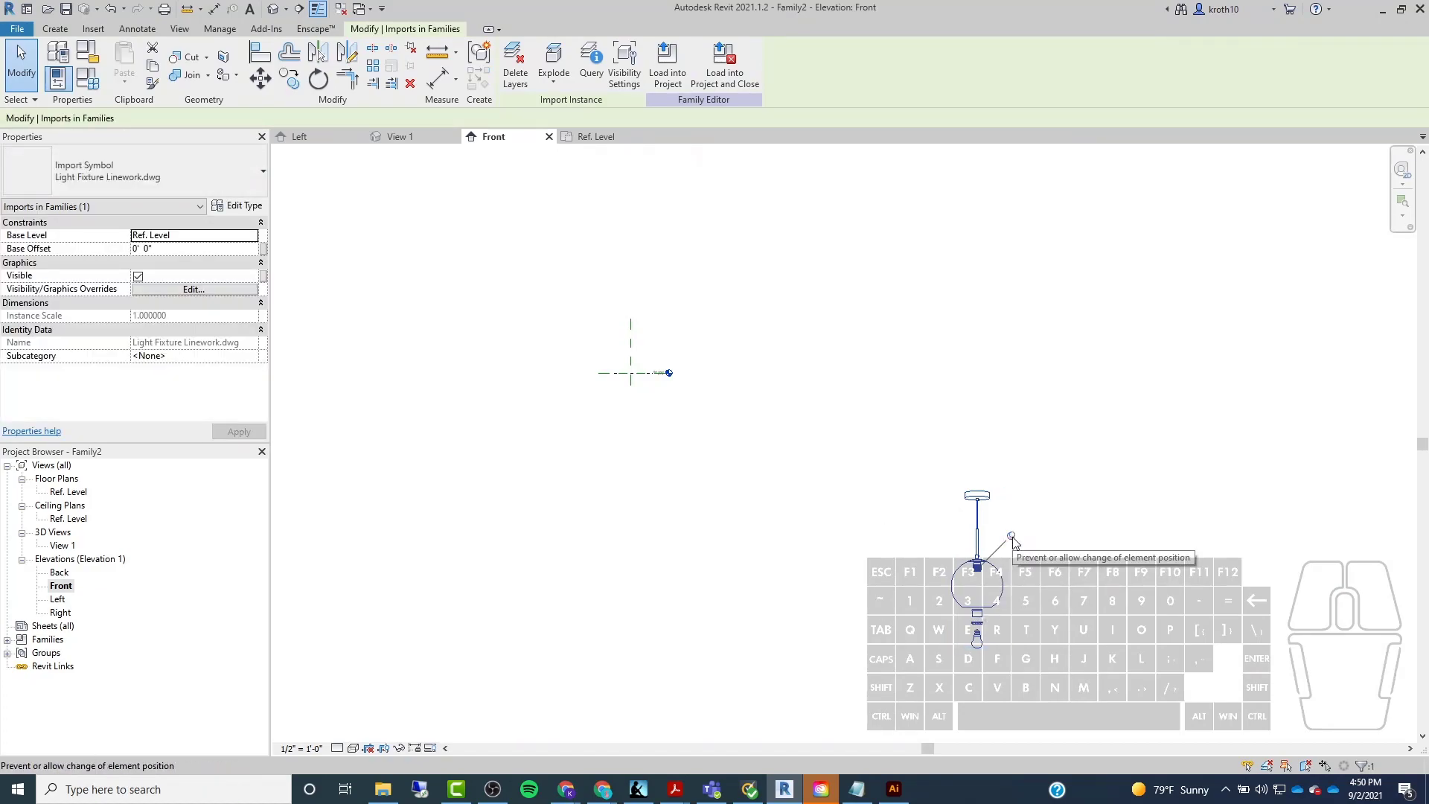
{"action": "left_click_drag", "start_coordinate": [976, 531], "coordinate": [629, 292]}
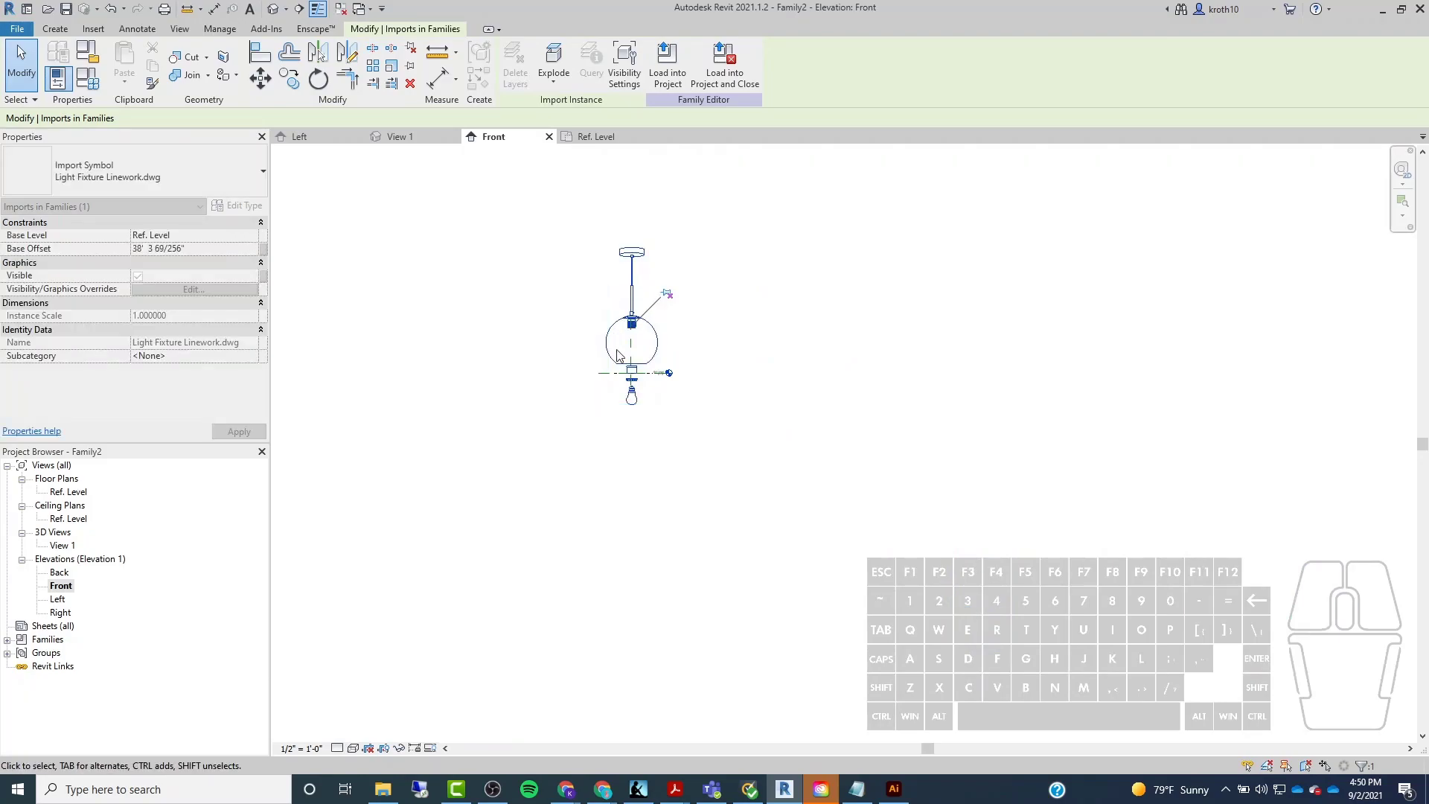
{"action": "scroll", "coordinate": [679, 459], "scroll_direction": "up", "scroll_amount": 5}
{"action": "middle_click_drag", "start_coordinate": [679, 385], "coordinate": [704, 491]}
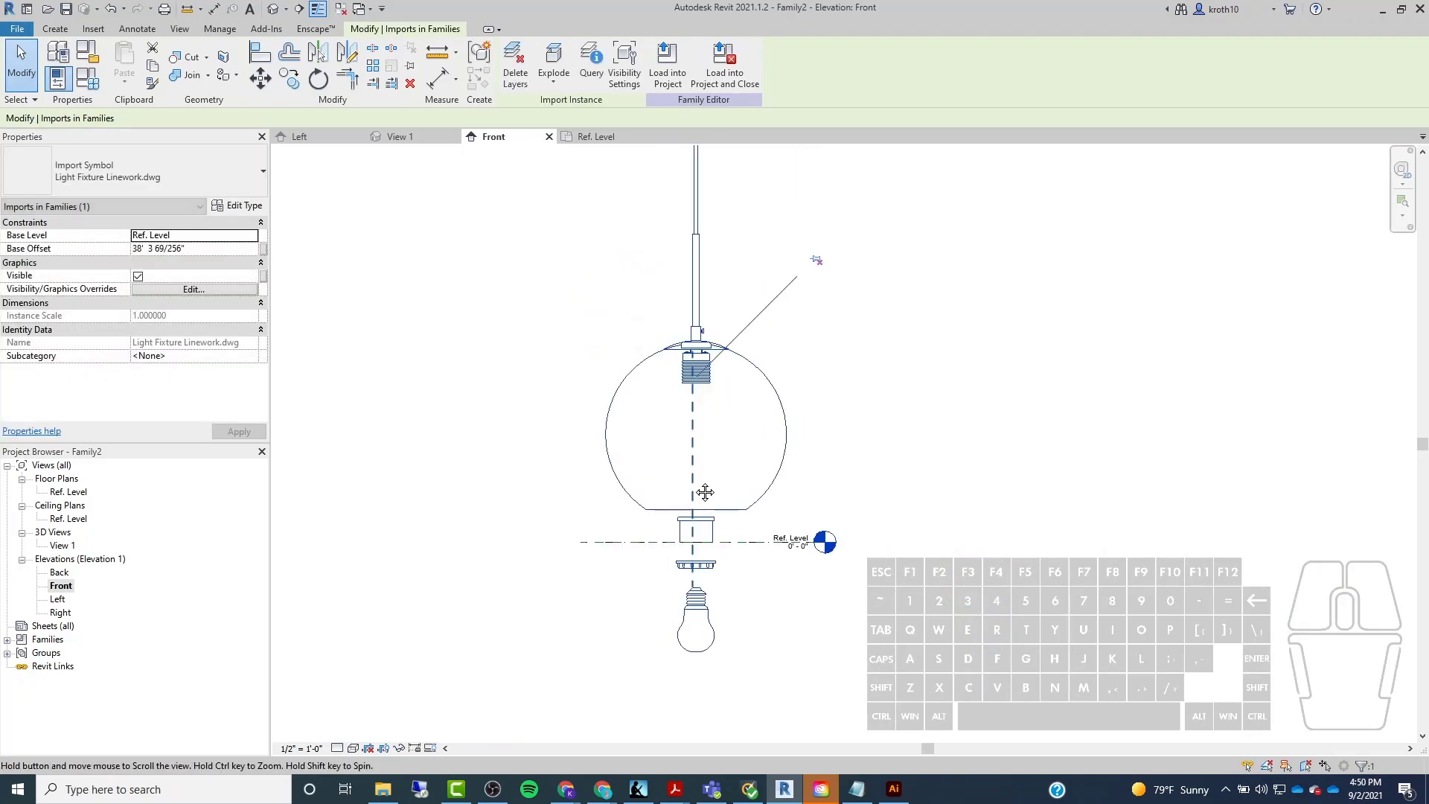
{"action": "left_click", "coordinate": [872, 480]}
{"action": "middle_click_drag", "start_coordinate": [707, 381], "coordinate": [735, 426]}
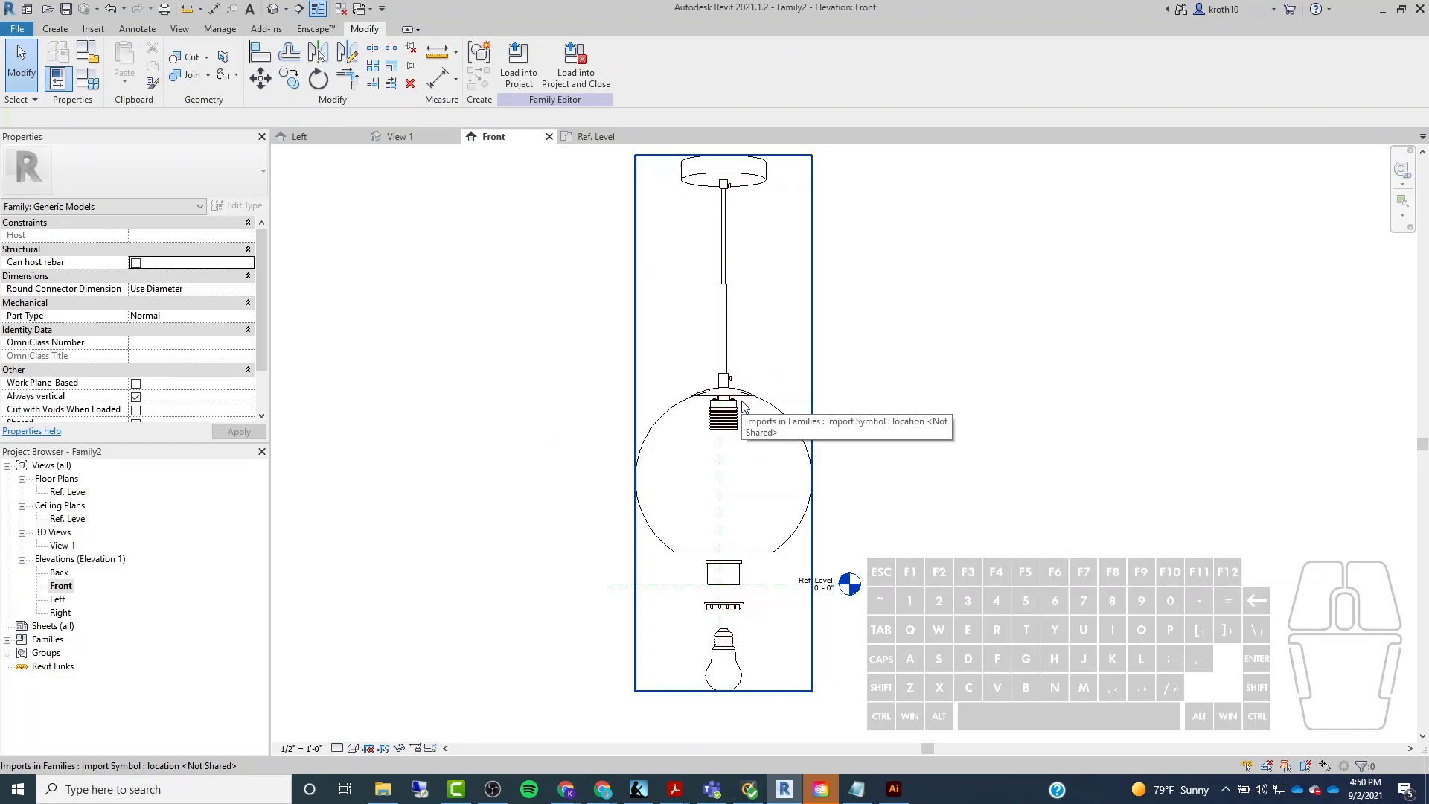
{"action": "left_click", "coordinate": [741, 405]}
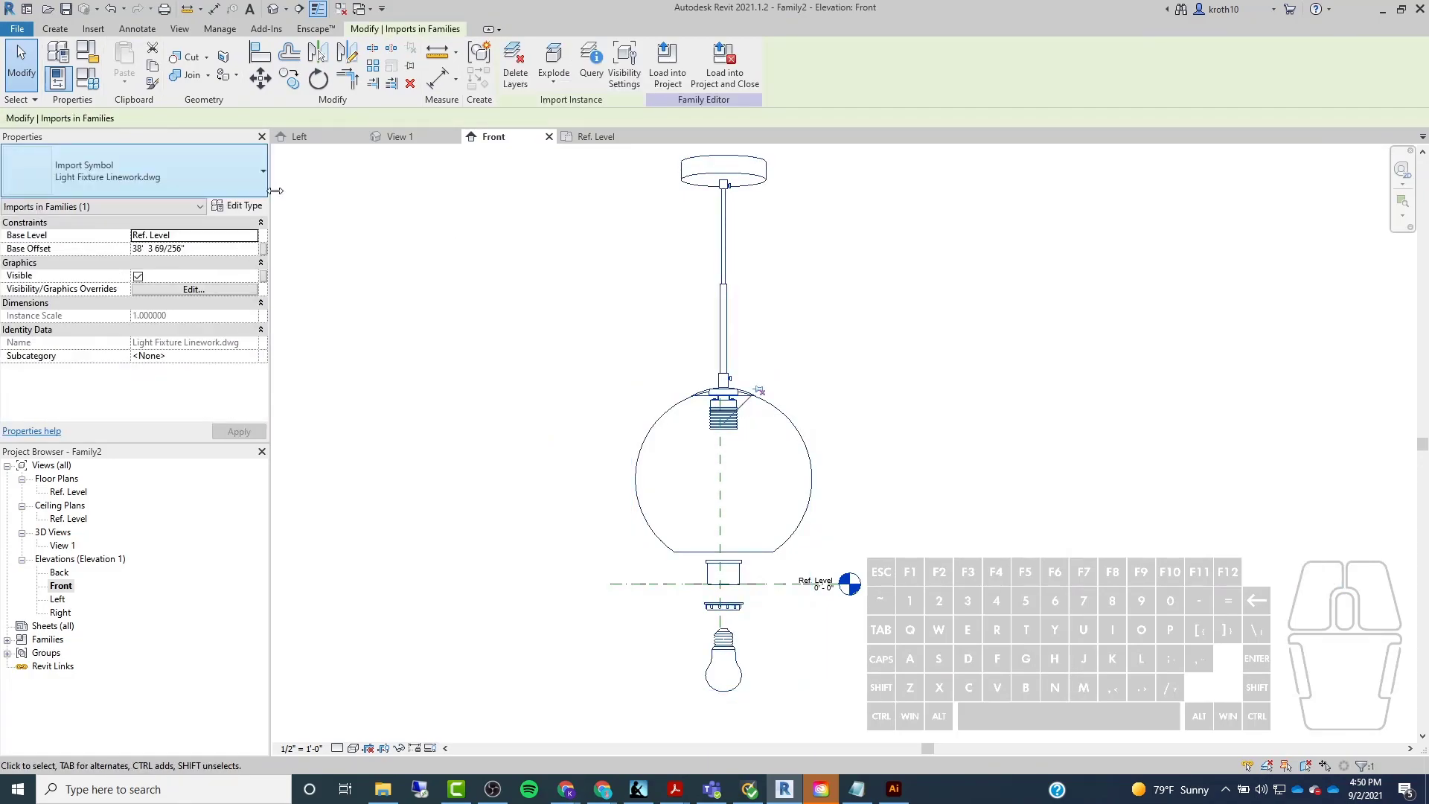
{"action": "left_click", "coordinate": [489, 265]}
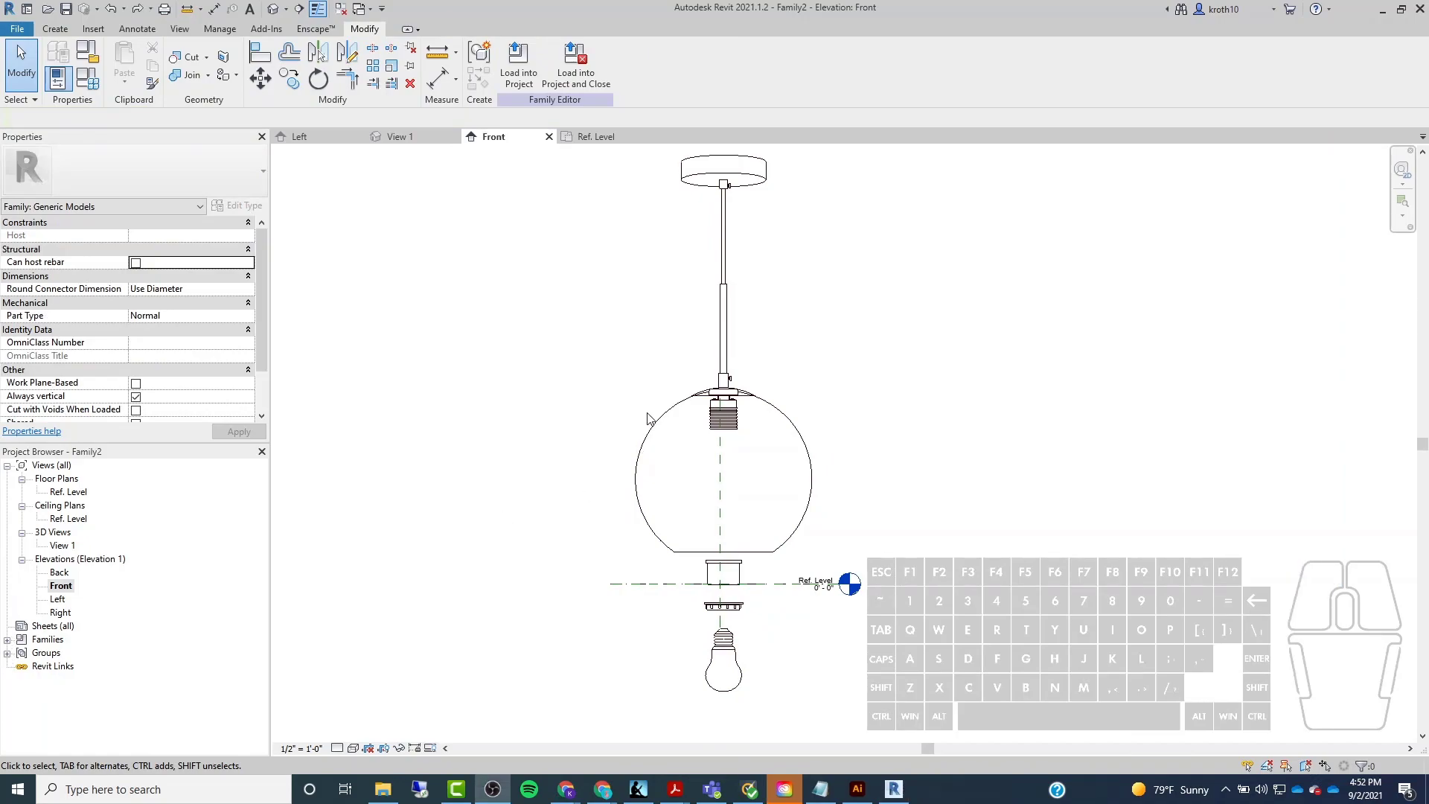
Fully explode the imported fixture drawing into individual lines, unjoining the elements that cannot stay joined.
{"action": "left_click", "coordinate": [656, 425]}
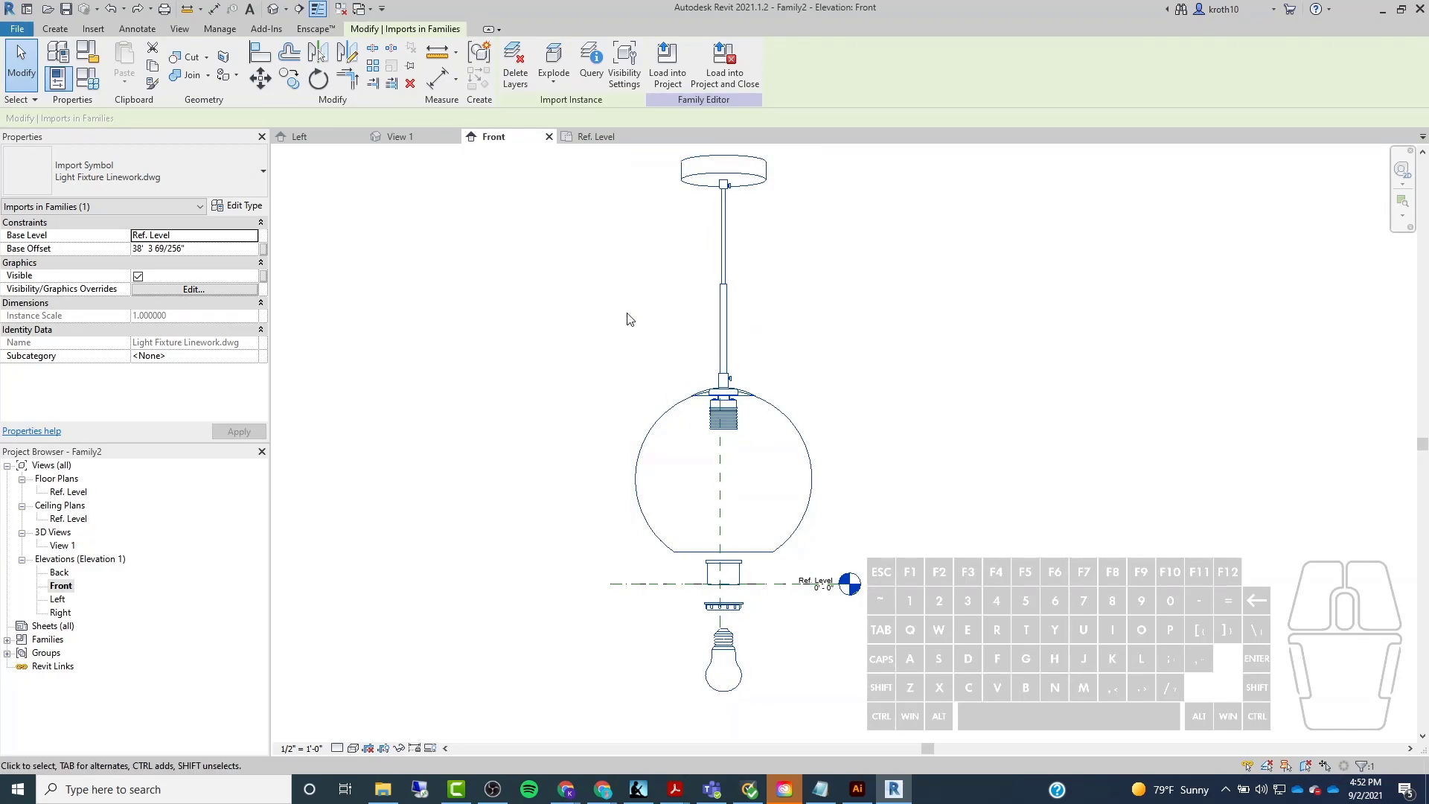
{"action": "left_click", "coordinate": [558, 84]}
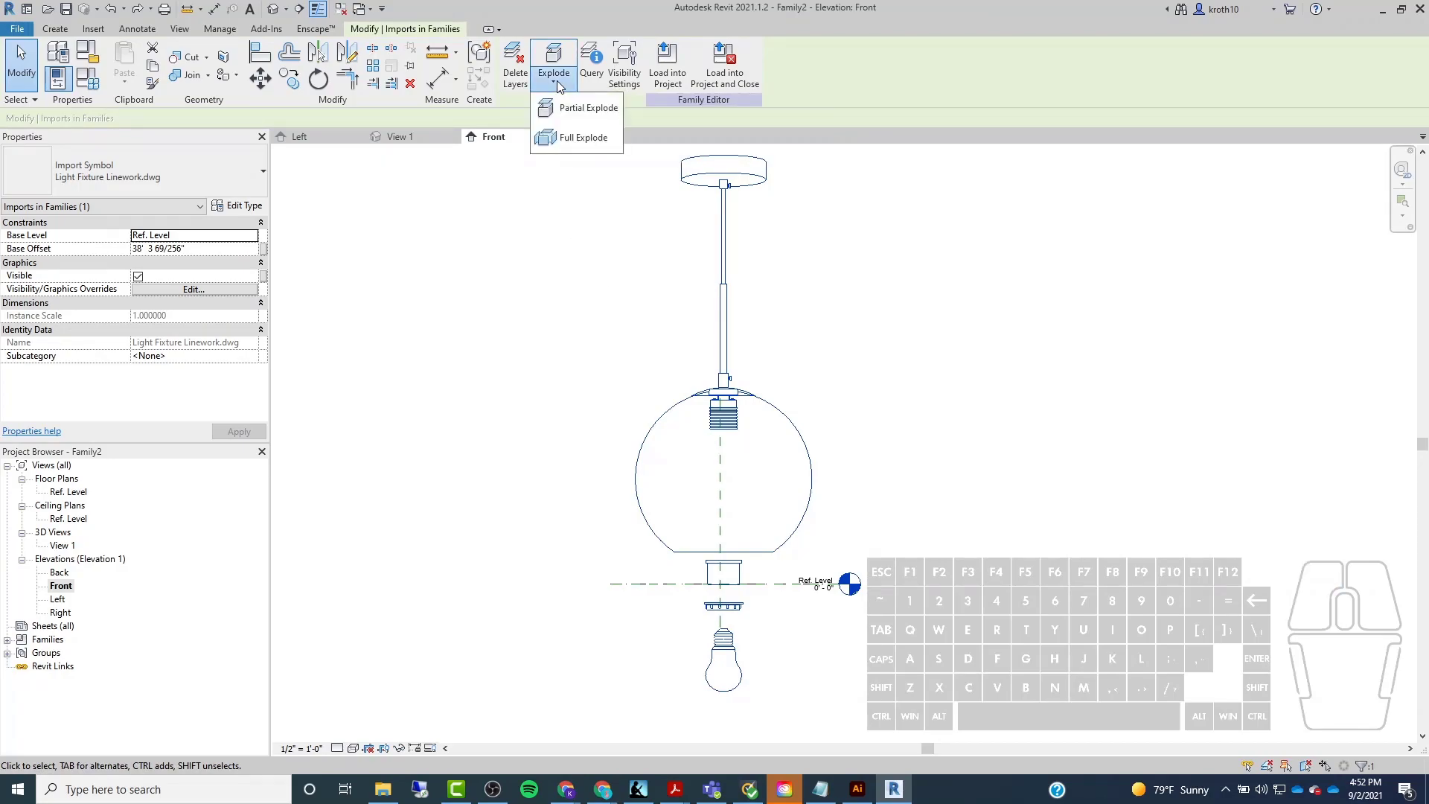
{"action": "left_click", "coordinate": [573, 139]}
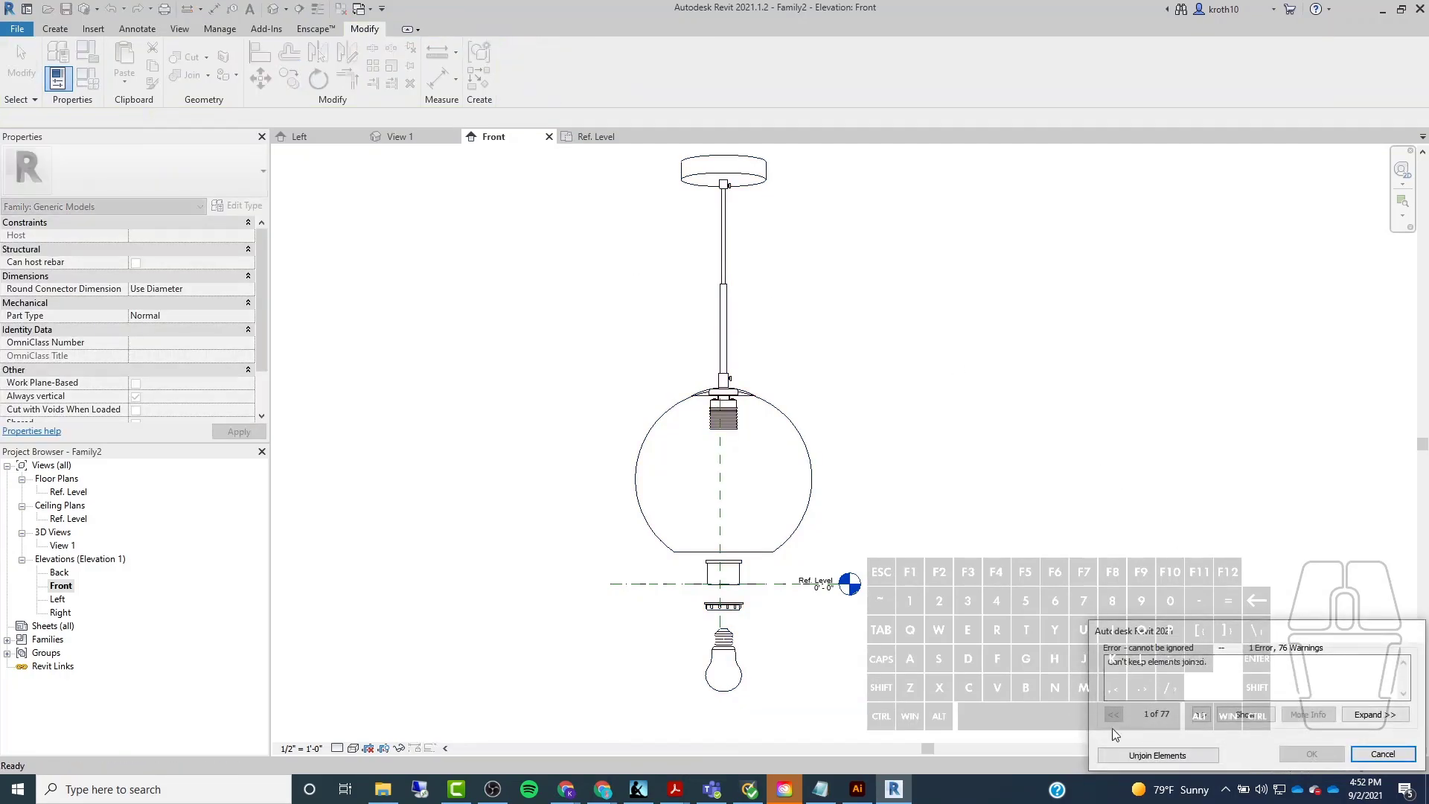
{"action": "left_click", "coordinate": [1139, 756]}
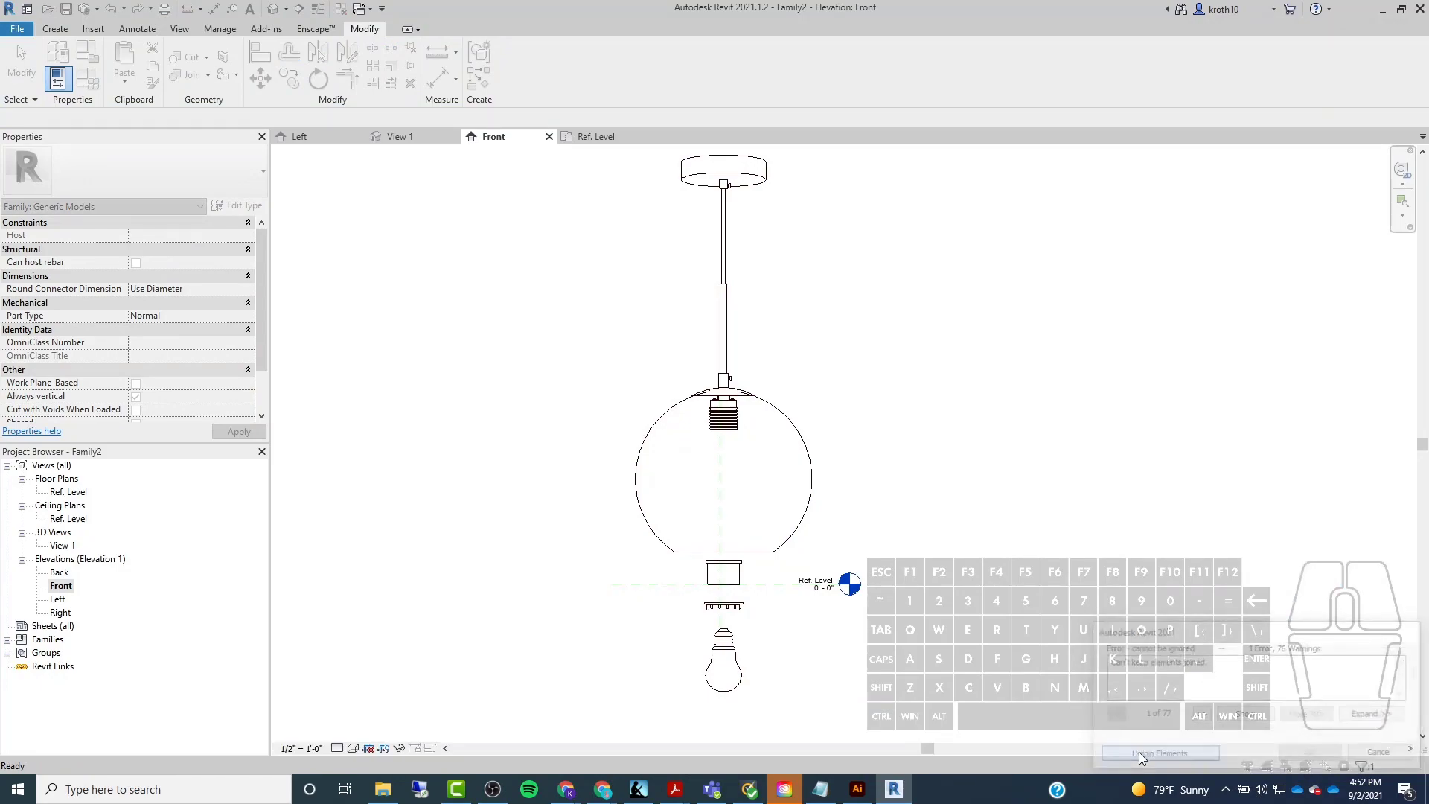
{"action": "left_click", "coordinate": [783, 411]}
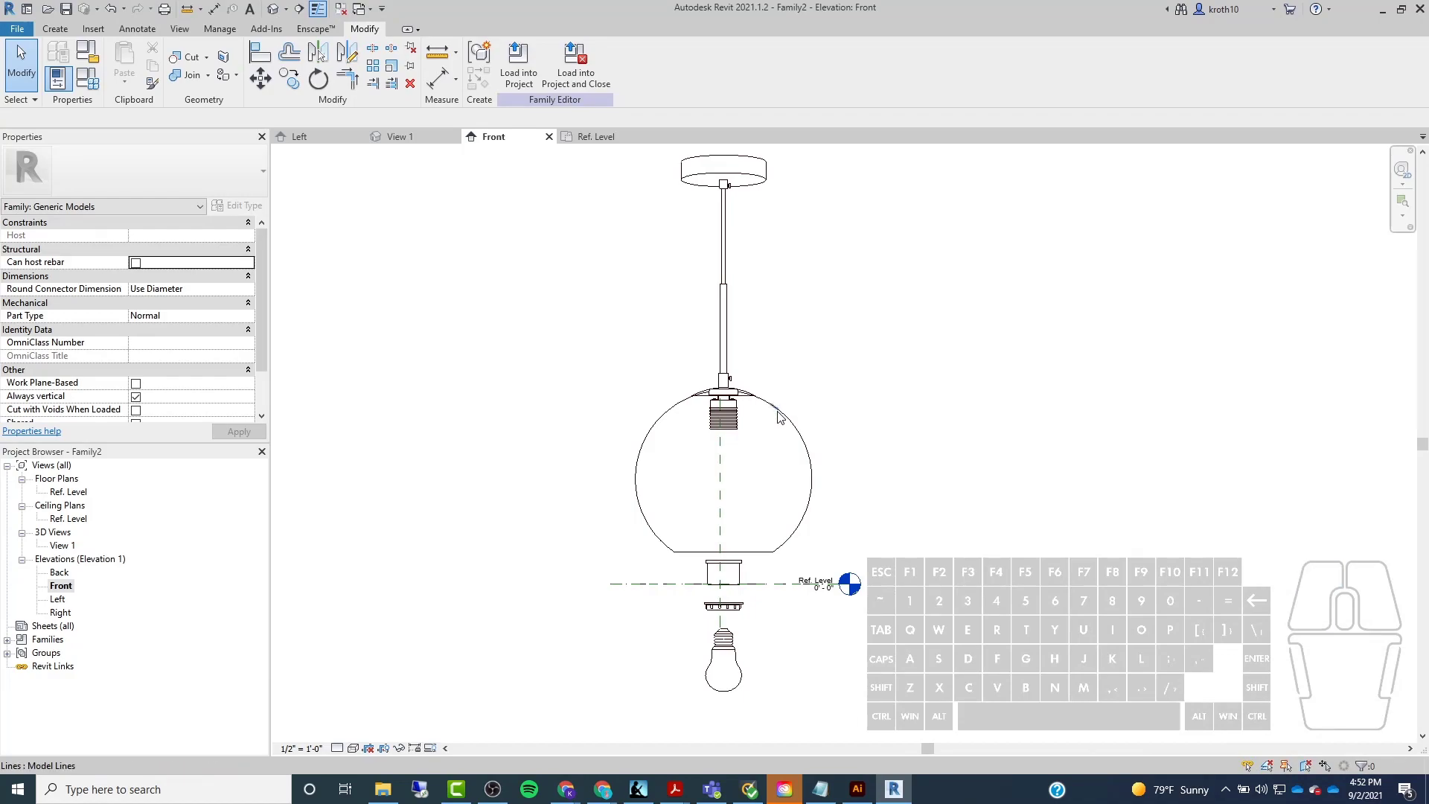
{"action": "left_click", "coordinate": [810, 478]}
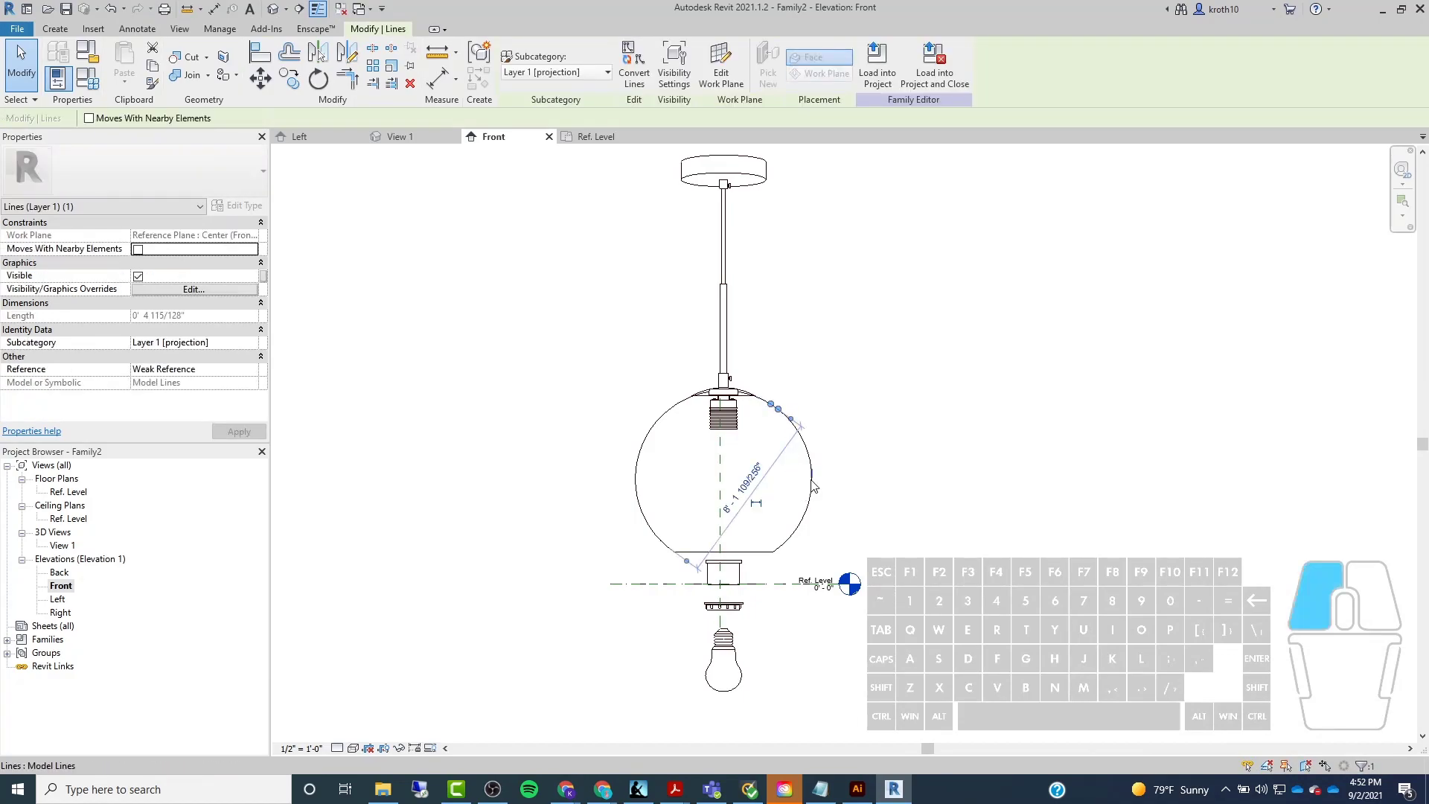
{"action": "left_click", "coordinate": [794, 532]}
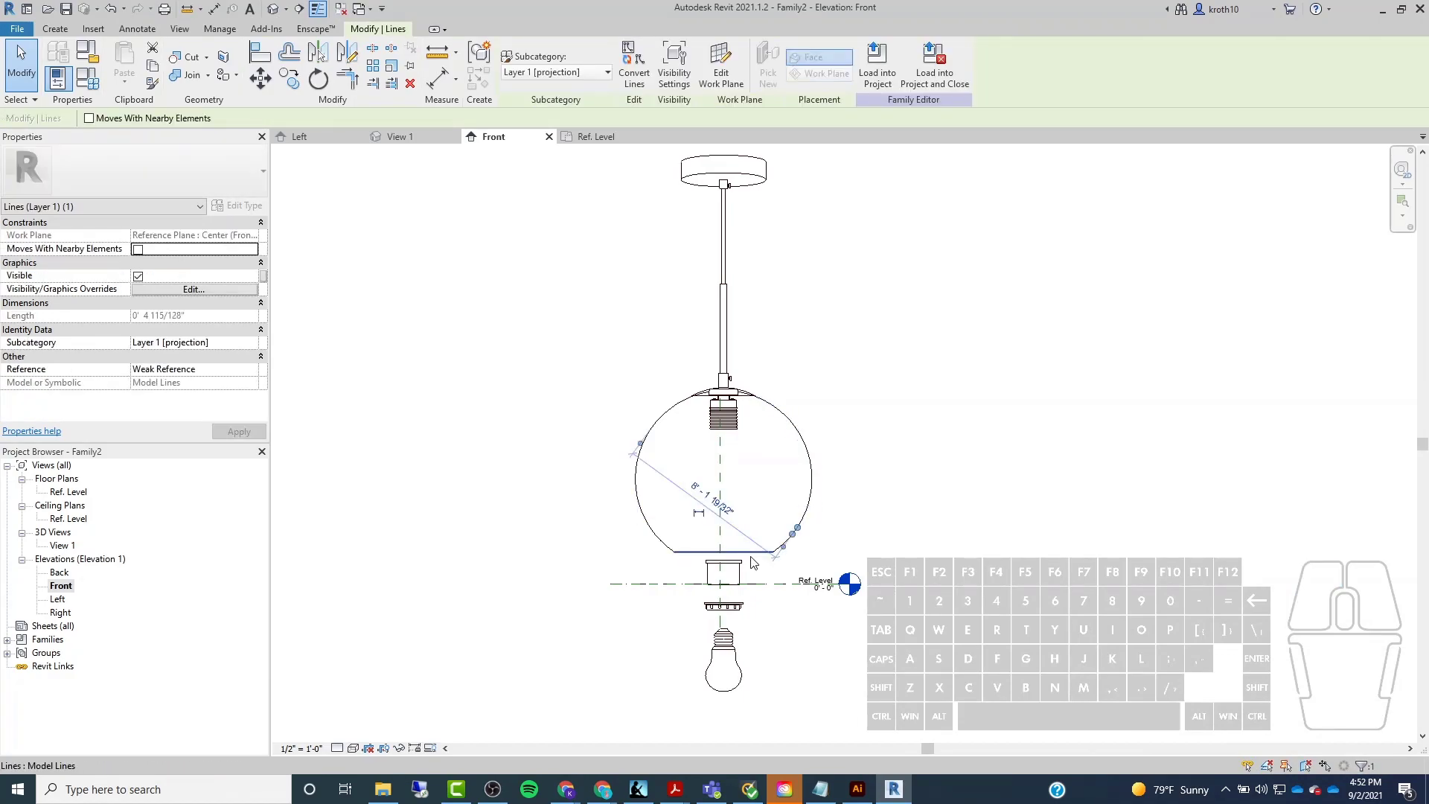
{"action": "left_click", "coordinate": [889, 517]}
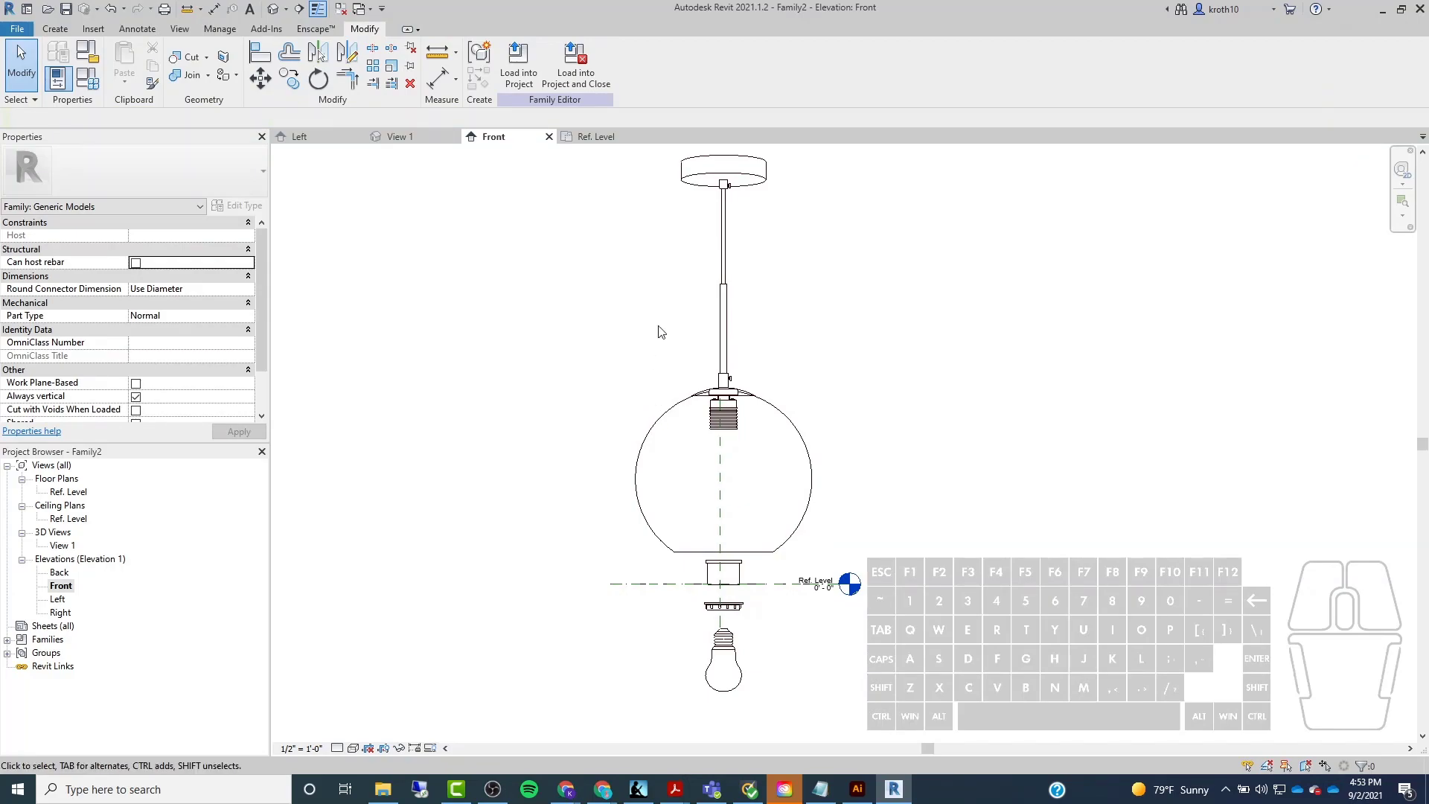
Group all the Layer 1 lines of the fixture, excluding the reference plane, into a model group named Linework.
{"action": "left_click_drag", "start_coordinate": [578, 151], "coordinate": [835, 727]}
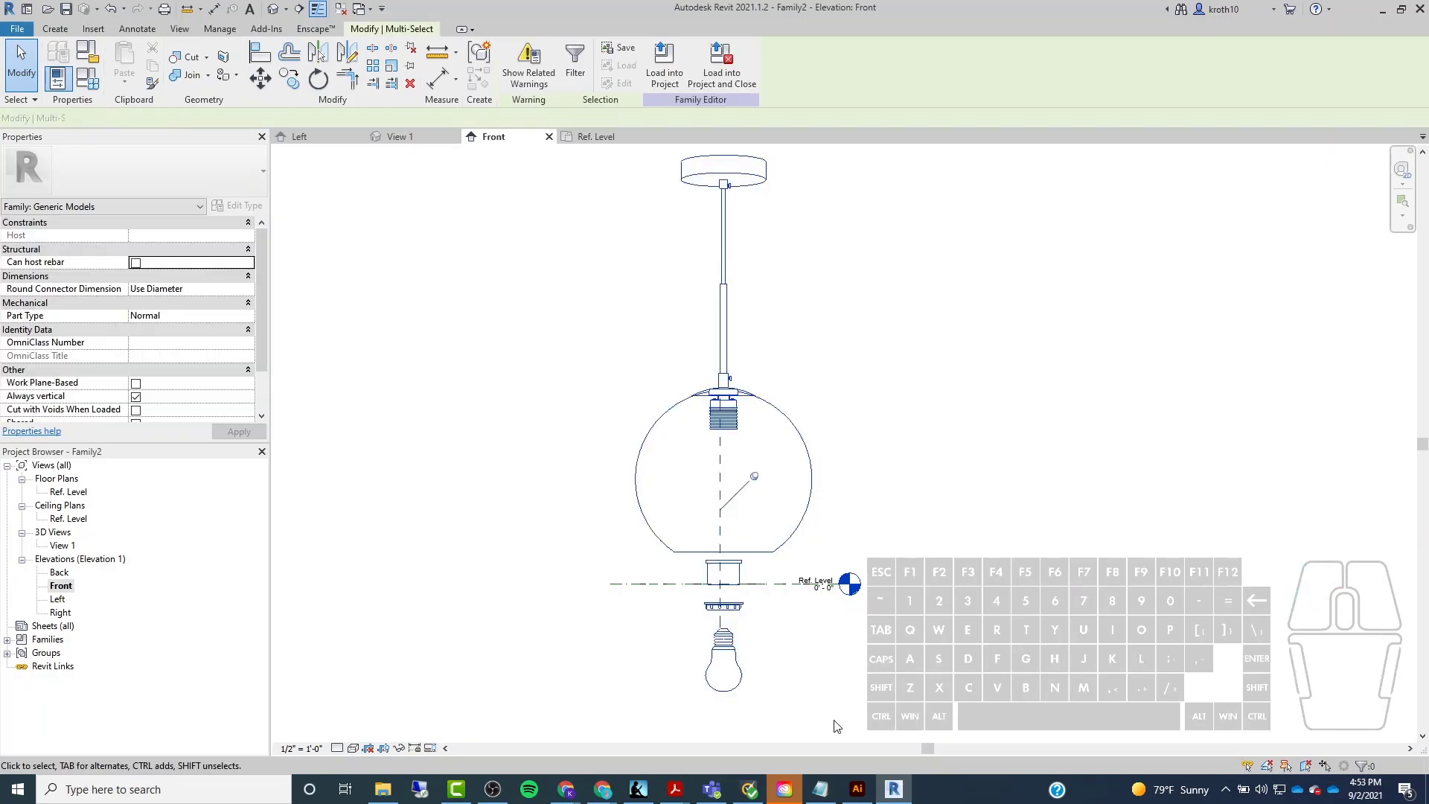
{"action": "left_click", "coordinate": [1364, 766]}
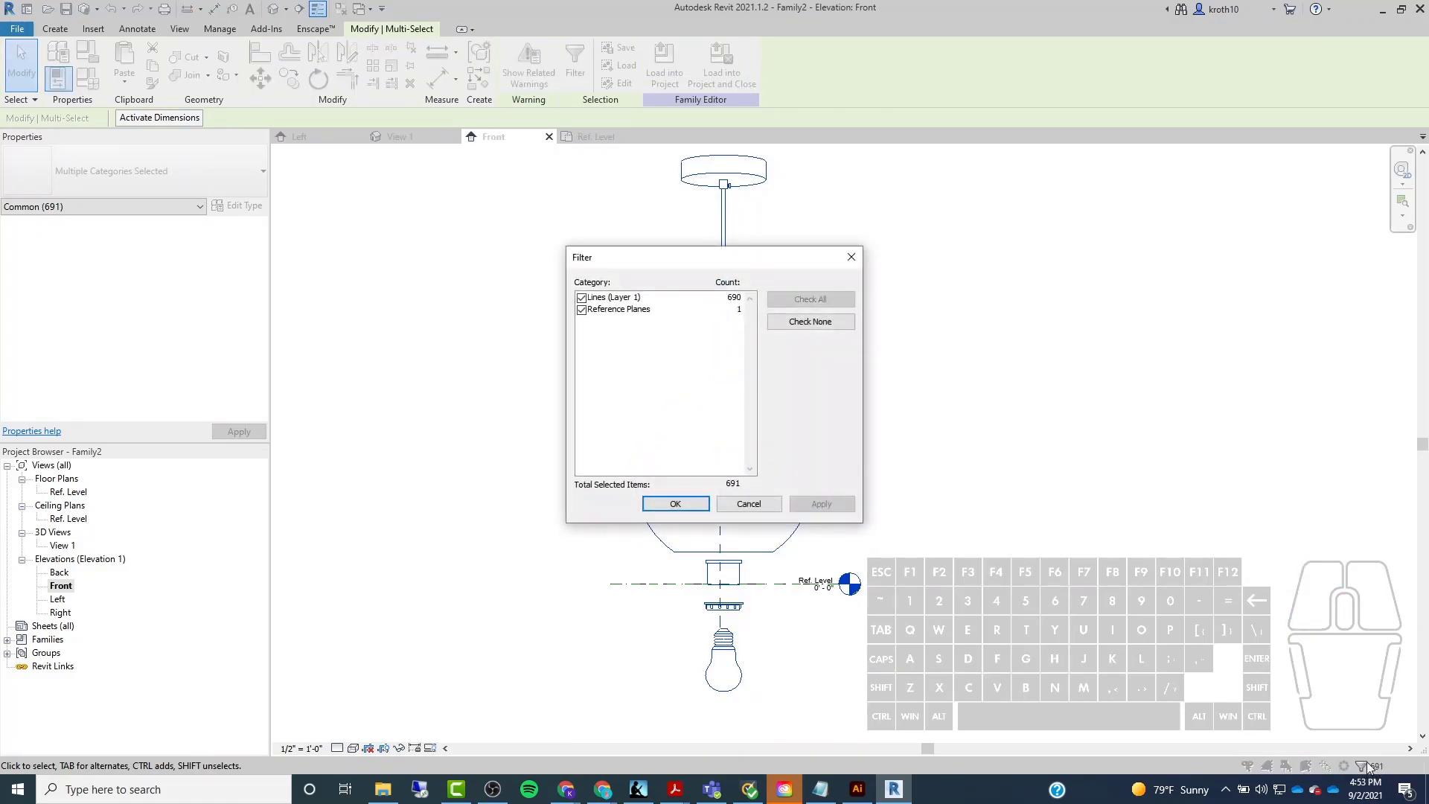
{"action": "left_click_drag", "start_coordinate": [699, 262], "coordinate": [956, 255]}
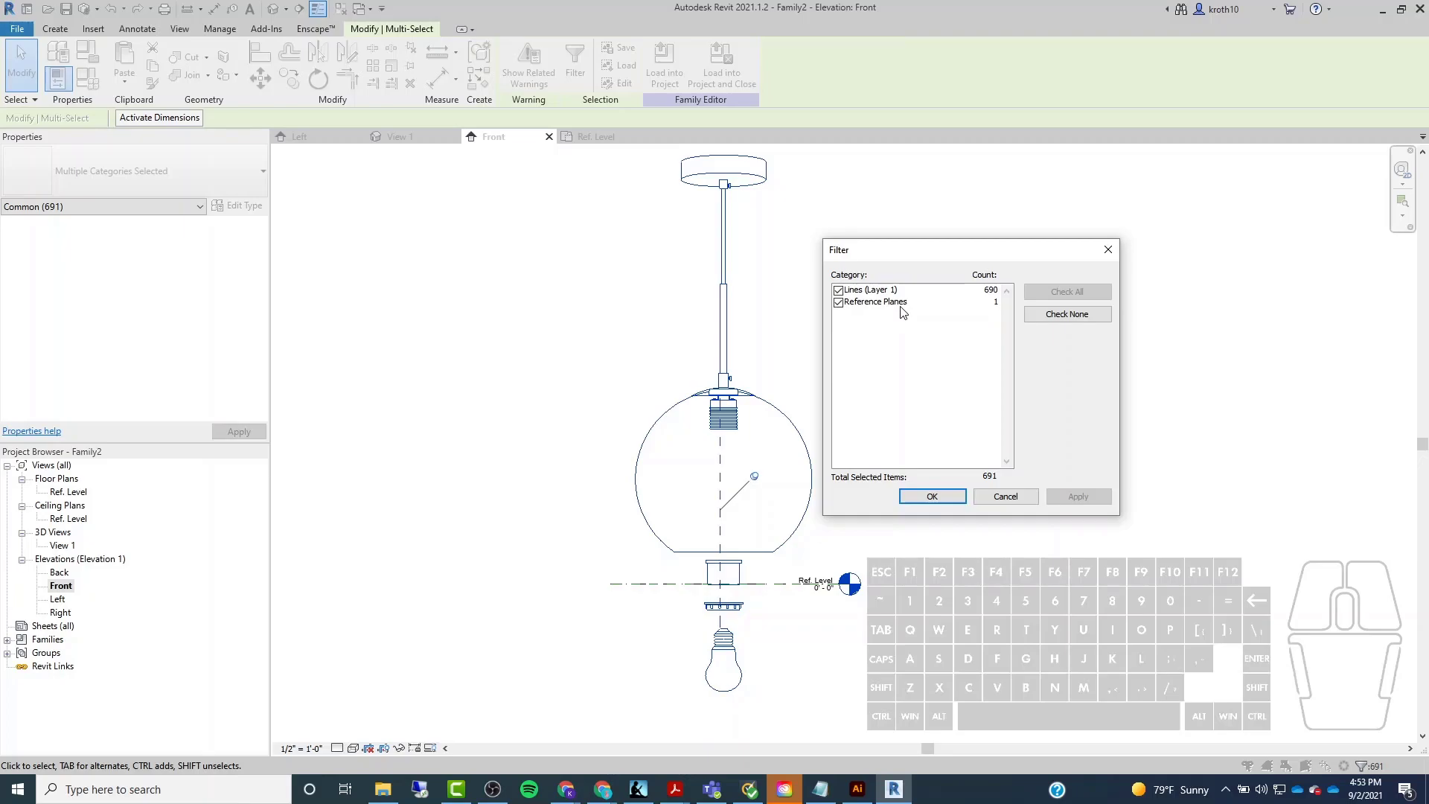
{"action": "left_click", "coordinate": [840, 302]}
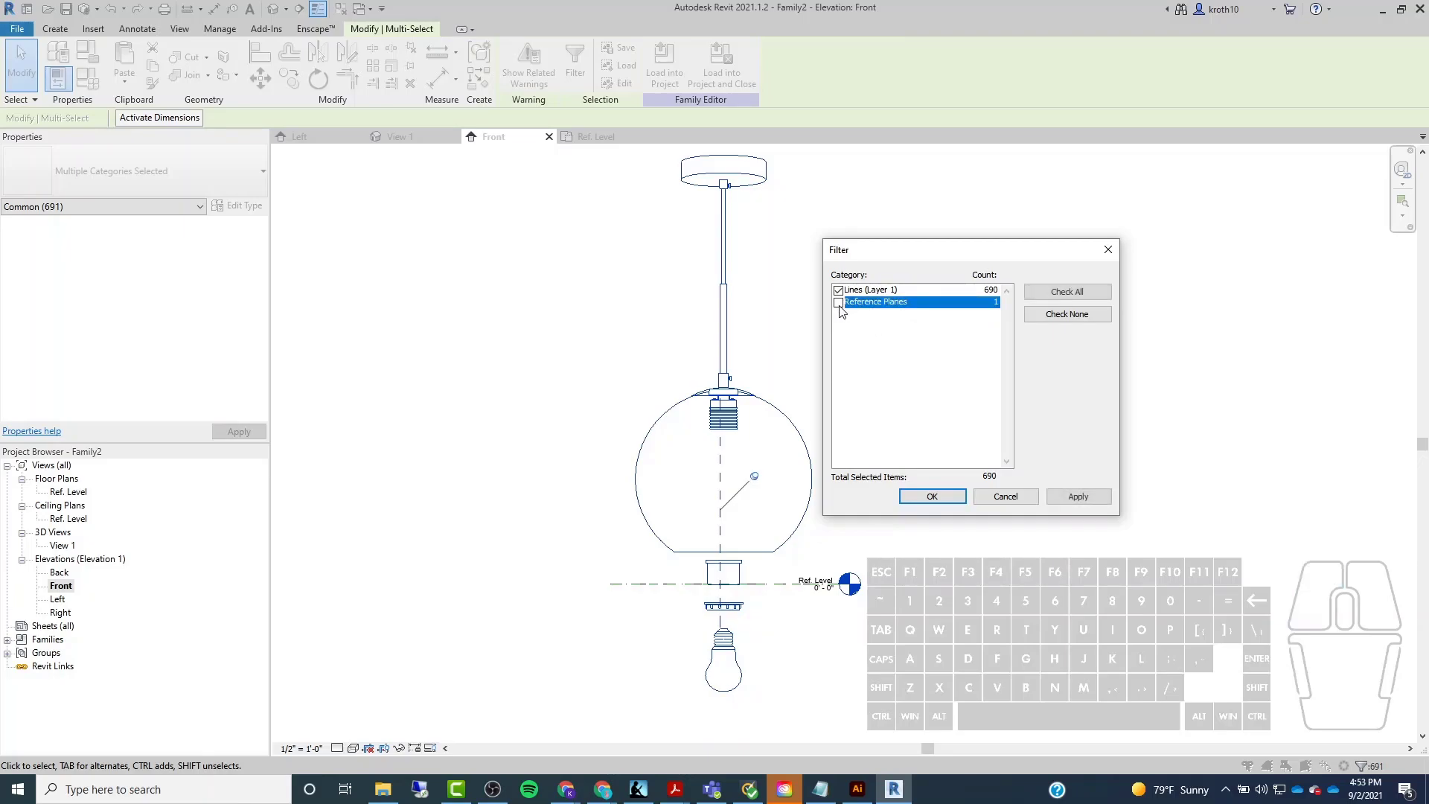
{"action": "left_click", "coordinate": [1078, 496]}
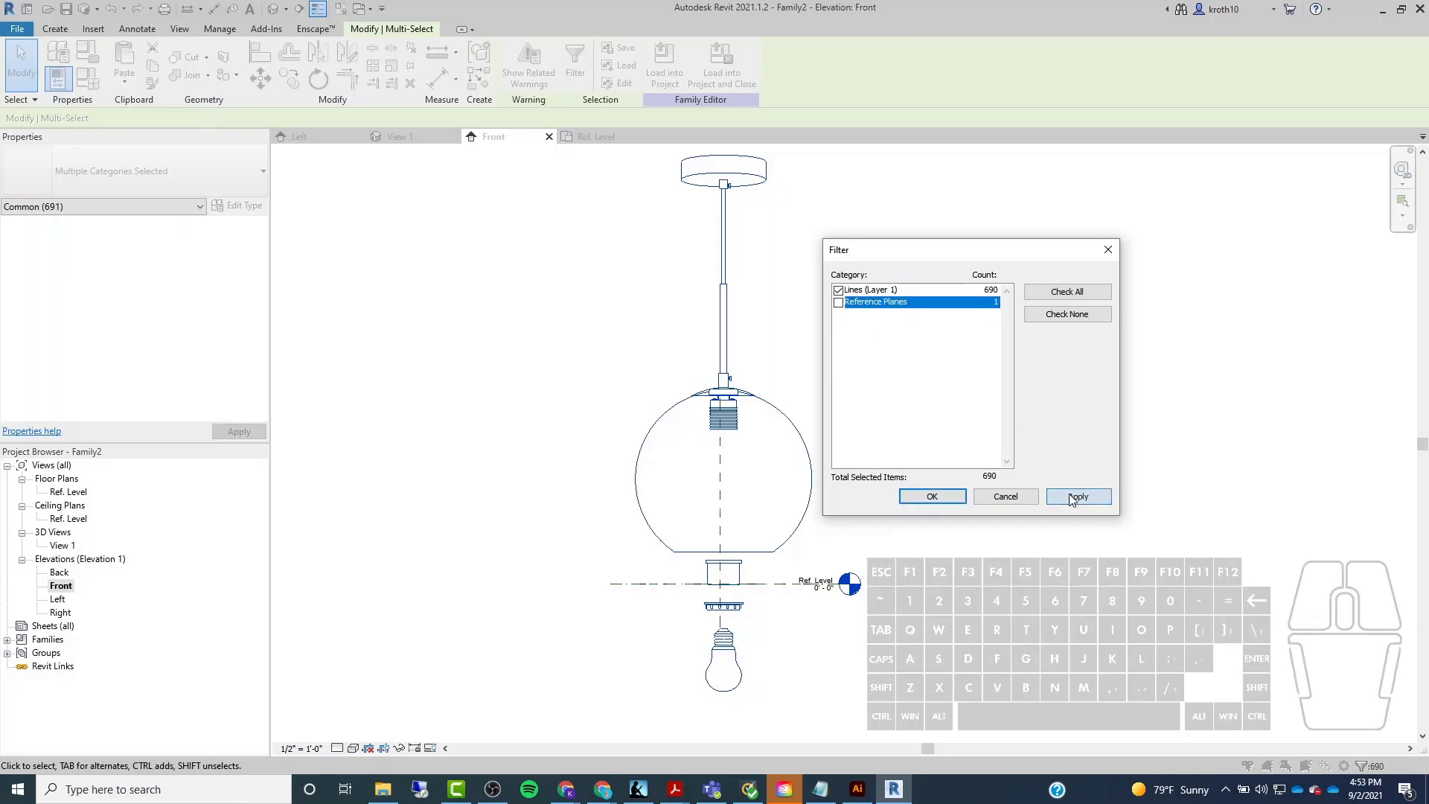
{"action": "left_click", "coordinate": [933, 497]}
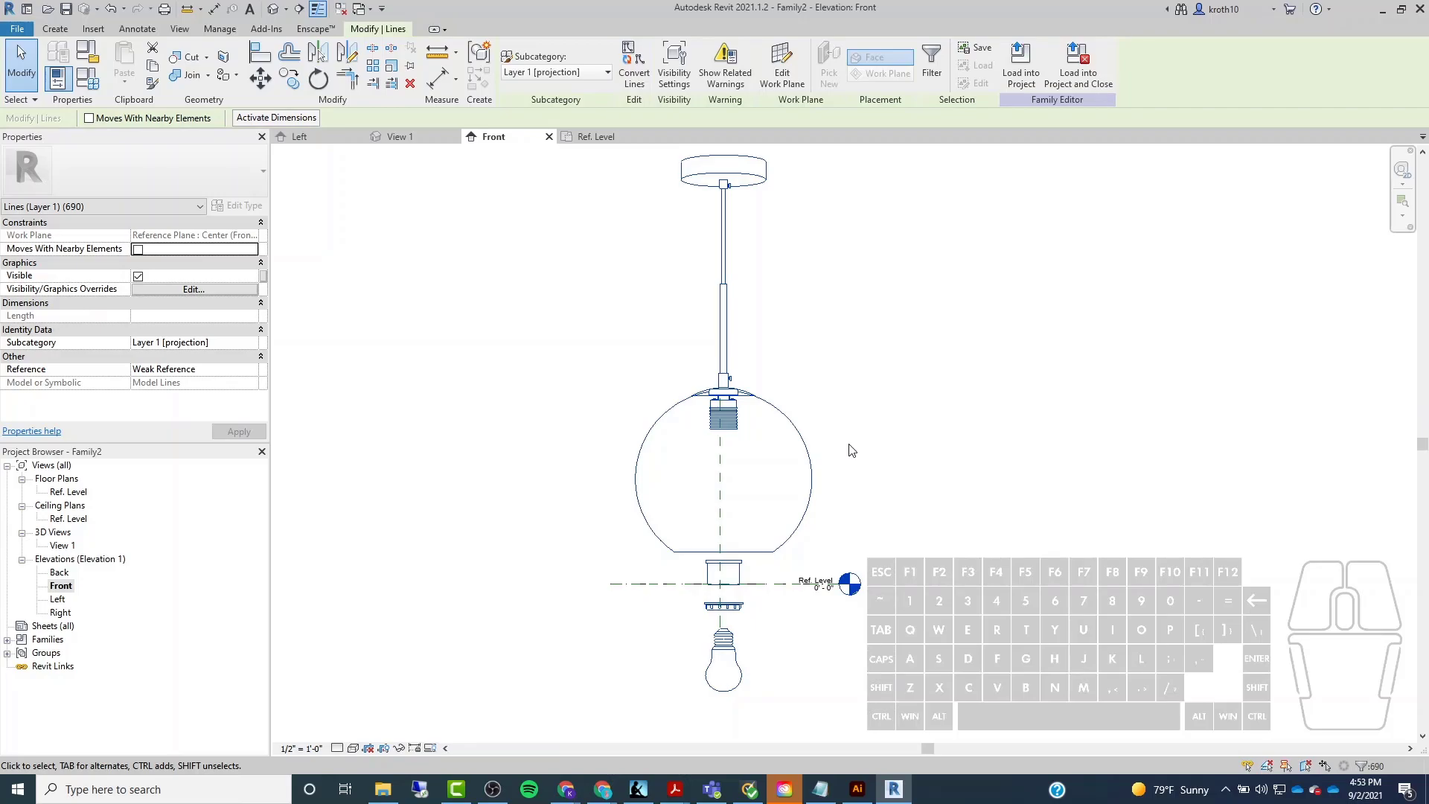
{"action": "left_click", "coordinate": [477, 56]}
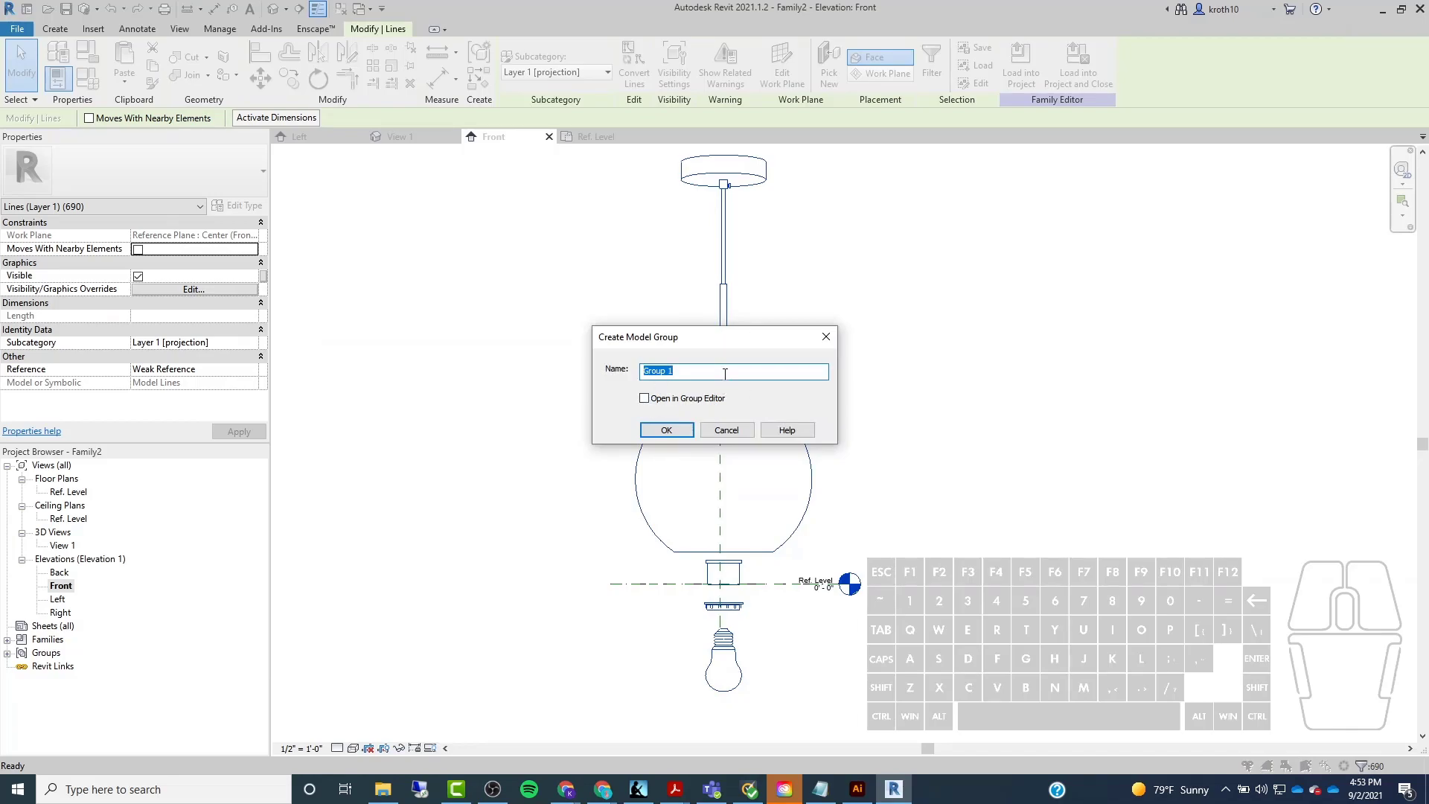
{"action": "type", "text": "Linework"}
{"action": "left_click", "coordinate": [645, 432]}
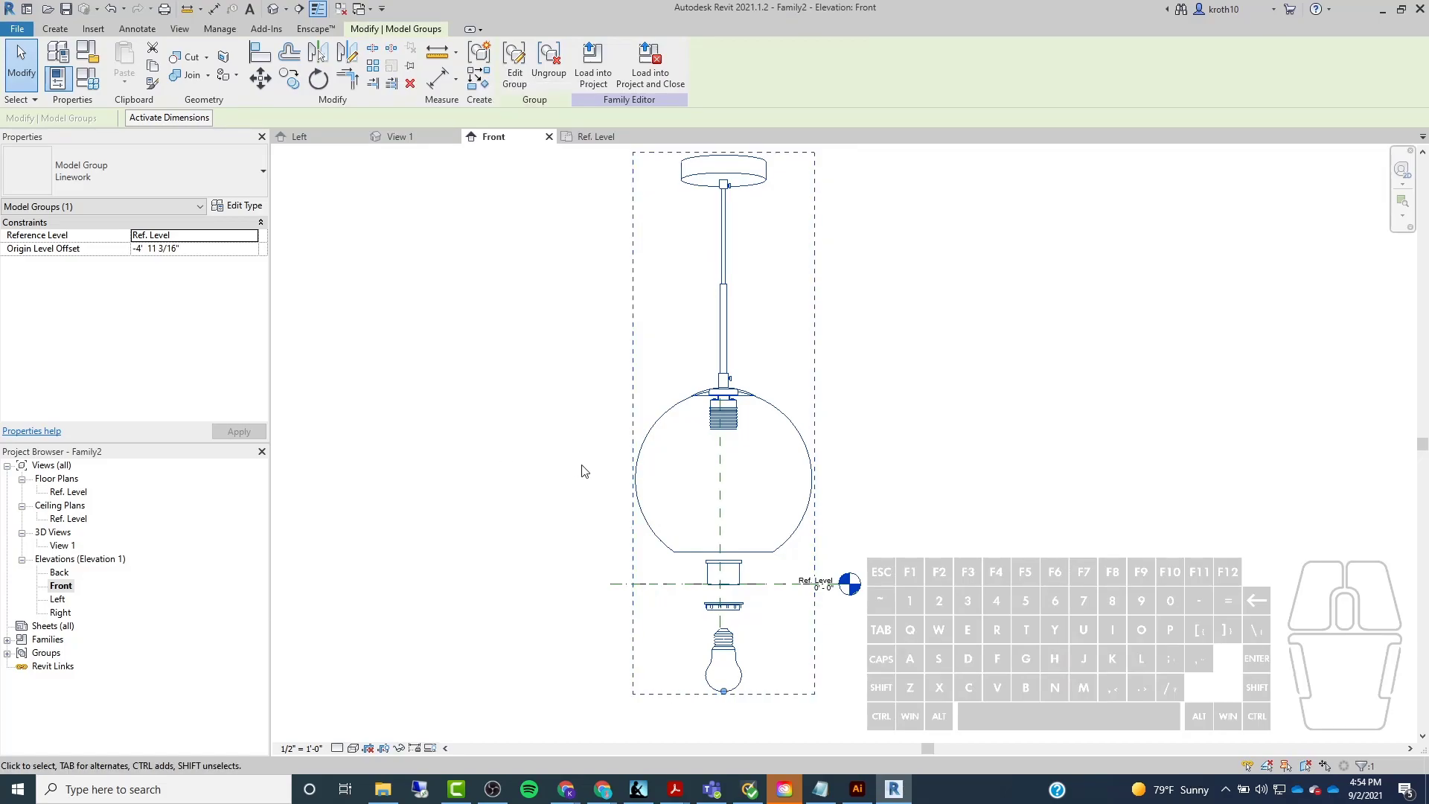
Open the Linework group for editing and select all of its lines.
{"action": "double_click", "coordinate": [688, 398]}
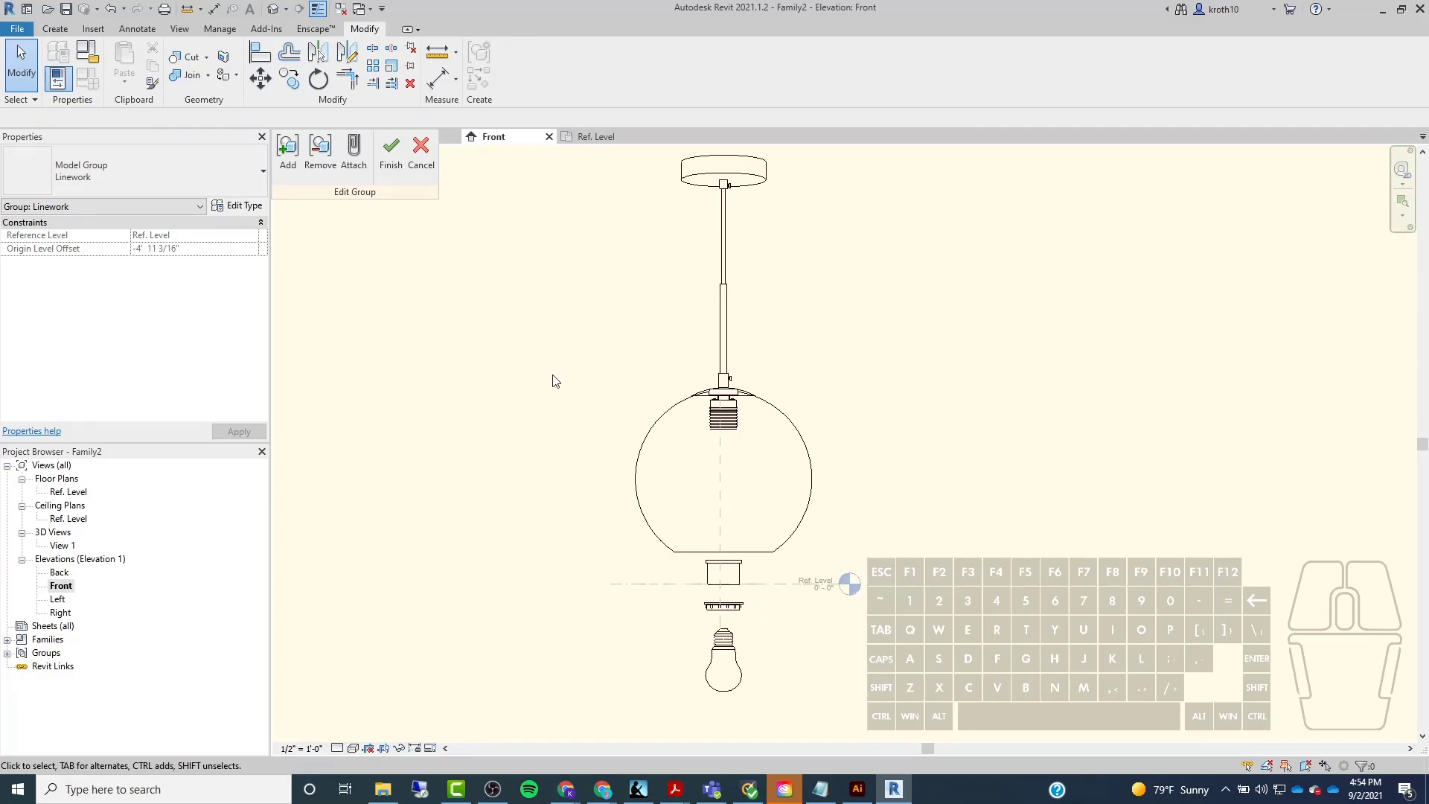
{"action": "left_click_drag", "start_coordinate": [498, 148], "coordinate": [880, 716]}
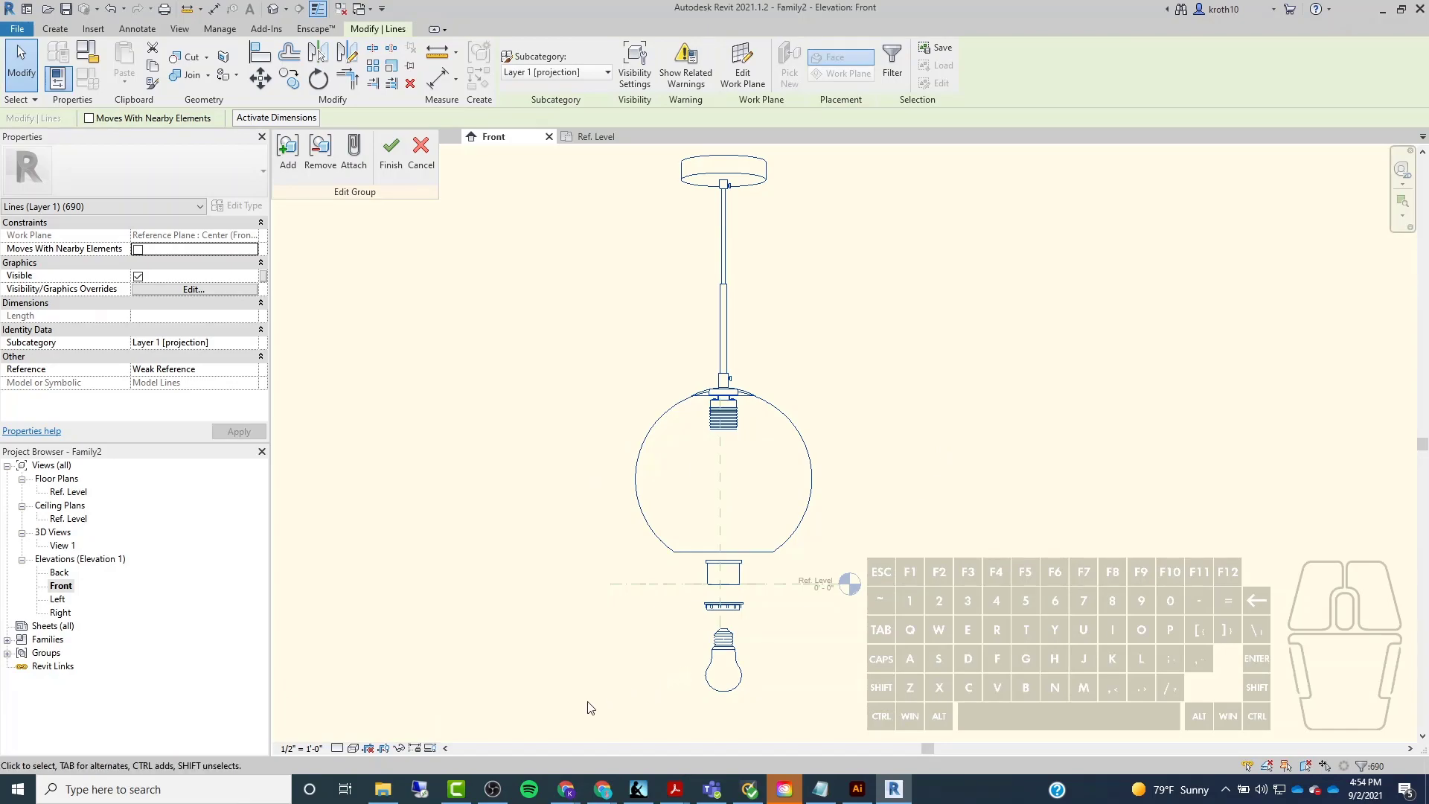
Switch to the pendant's installation manual PDF in the browser and look up the fixture size in its heading.
{"action": "mouse_move", "coordinate": [707, 785]}
{"action": "mouse_move", "coordinate": [602, 787]}
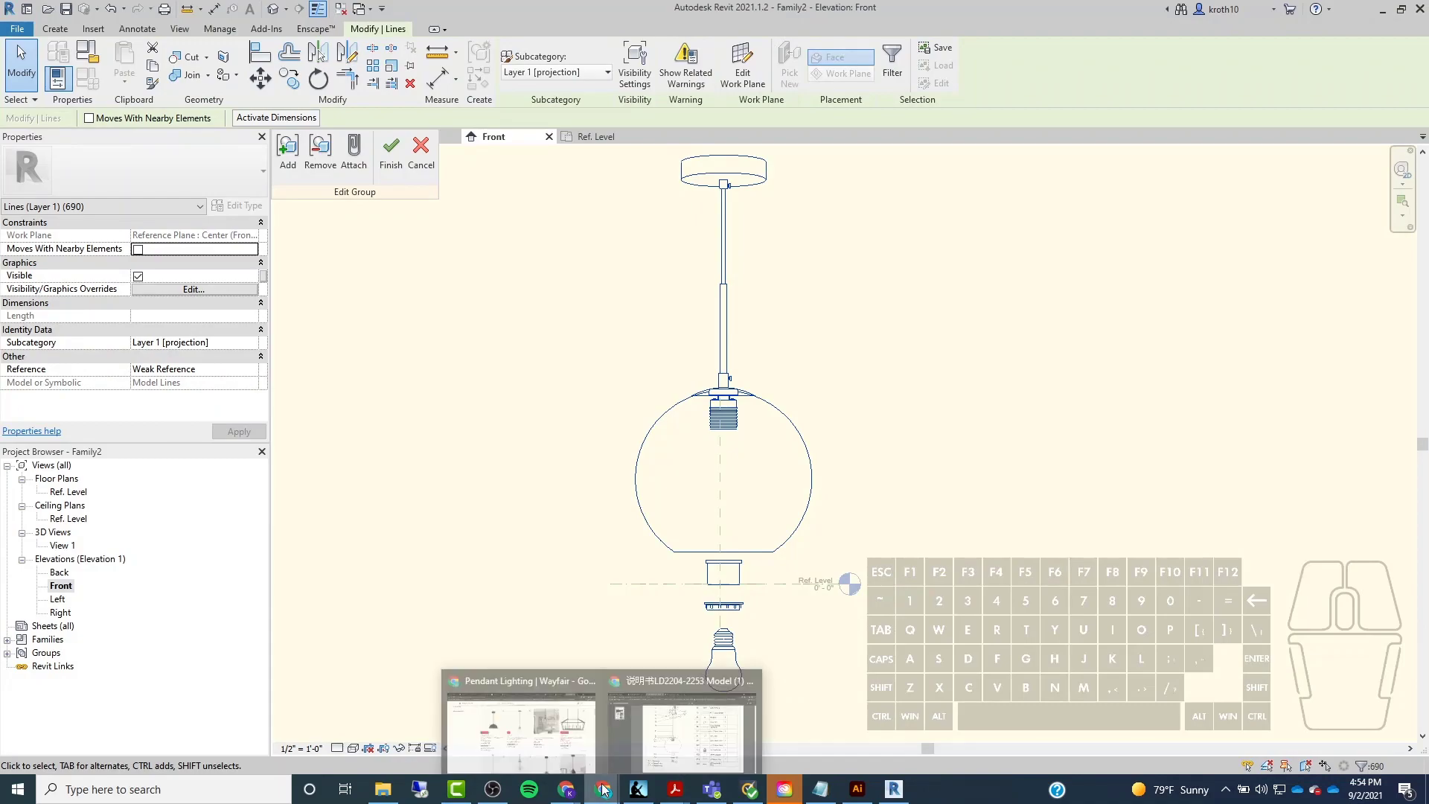
{"action": "left_click", "coordinate": [679, 715]}
{"action": "scroll", "coordinate": [736, 513], "scroll_direction": "up", "scroll_amount": 8}
{"action": "scroll", "coordinate": [739, 513], "scroll_direction": "up", "scroll_amount": 2}
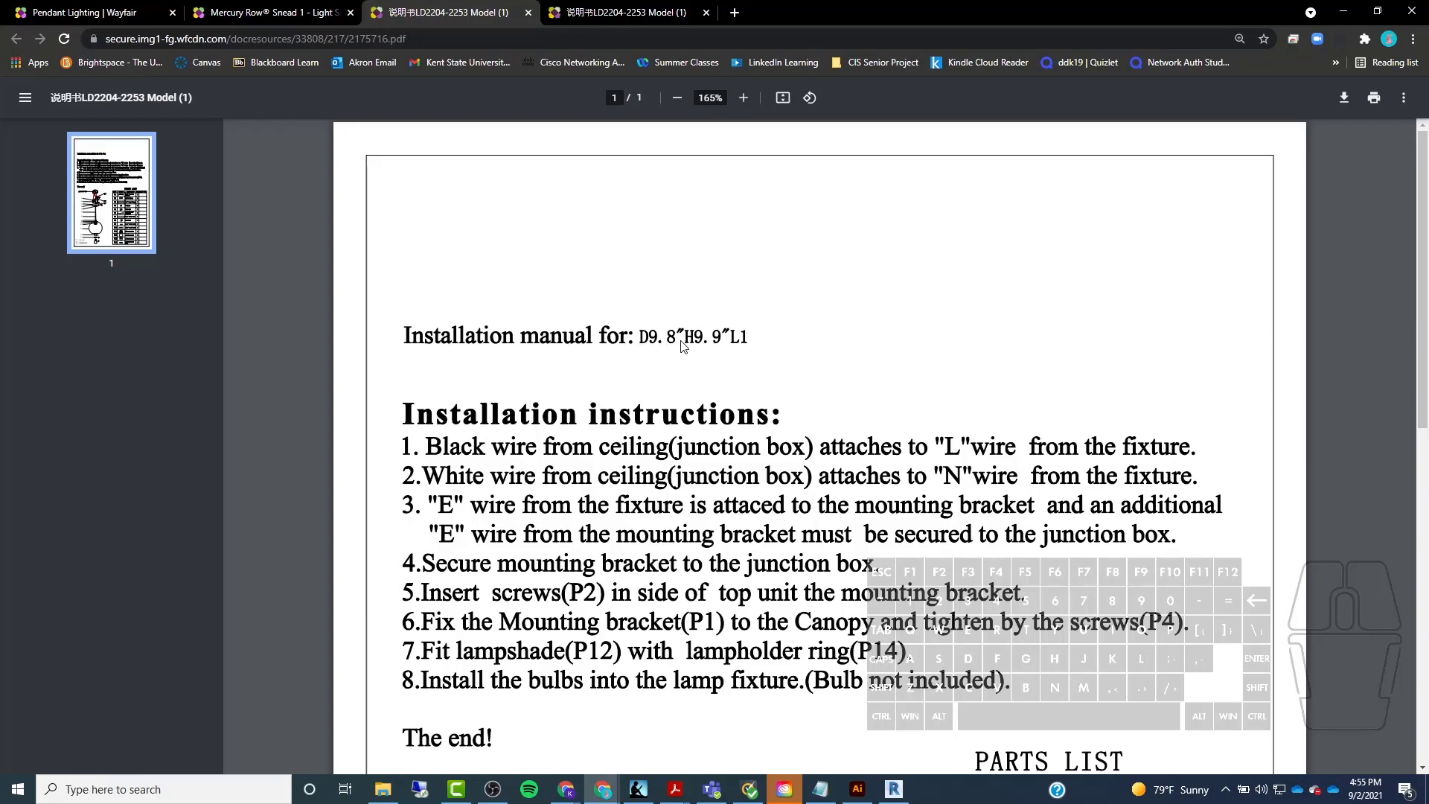
Look up the fixture's width and height under Weights & Dimensions on the Wayfair product page, and return to Revit.
{"action": "left_click", "coordinate": [272, 16]}
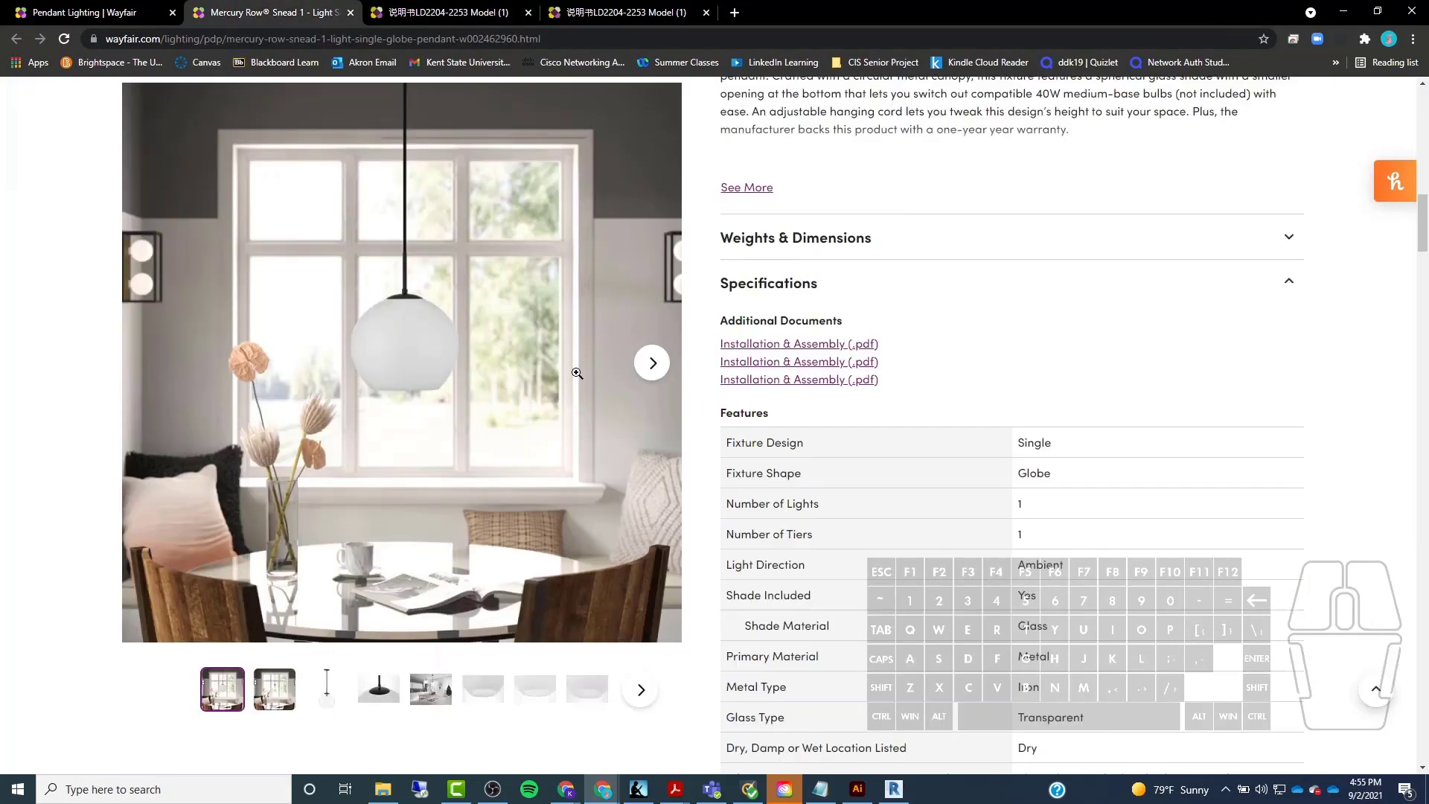
{"action": "scroll", "coordinate": [925, 385], "scroll_direction": "up", "scroll_amount": 3}
{"action": "scroll", "coordinate": [925, 385], "scroll_direction": "down", "scroll_amount": 5}
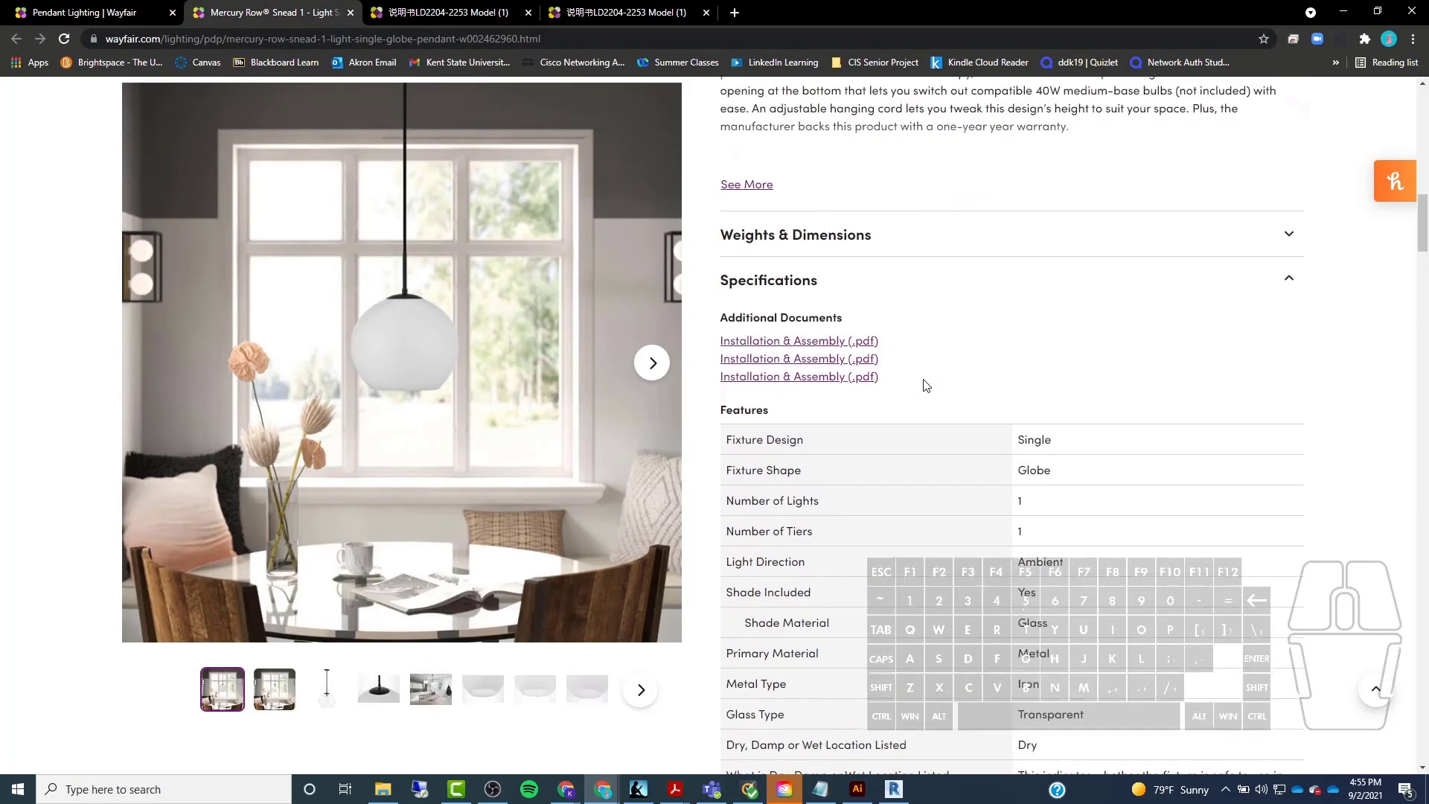
{"action": "scroll", "coordinate": [924, 385], "scroll_direction": "down", "scroll_amount": 15}
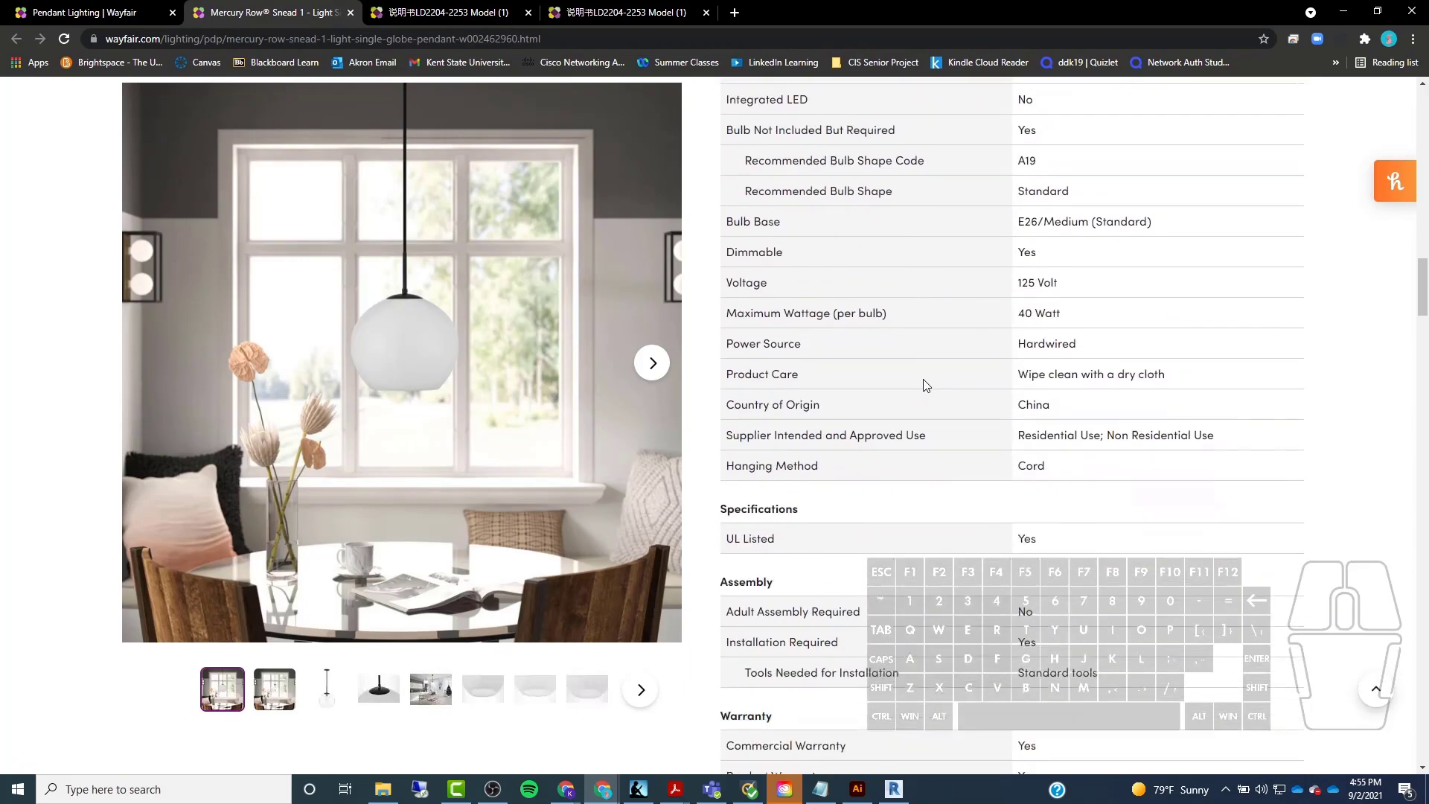
{"action": "scroll", "coordinate": [925, 385], "scroll_direction": "up", "scroll_amount": 15}
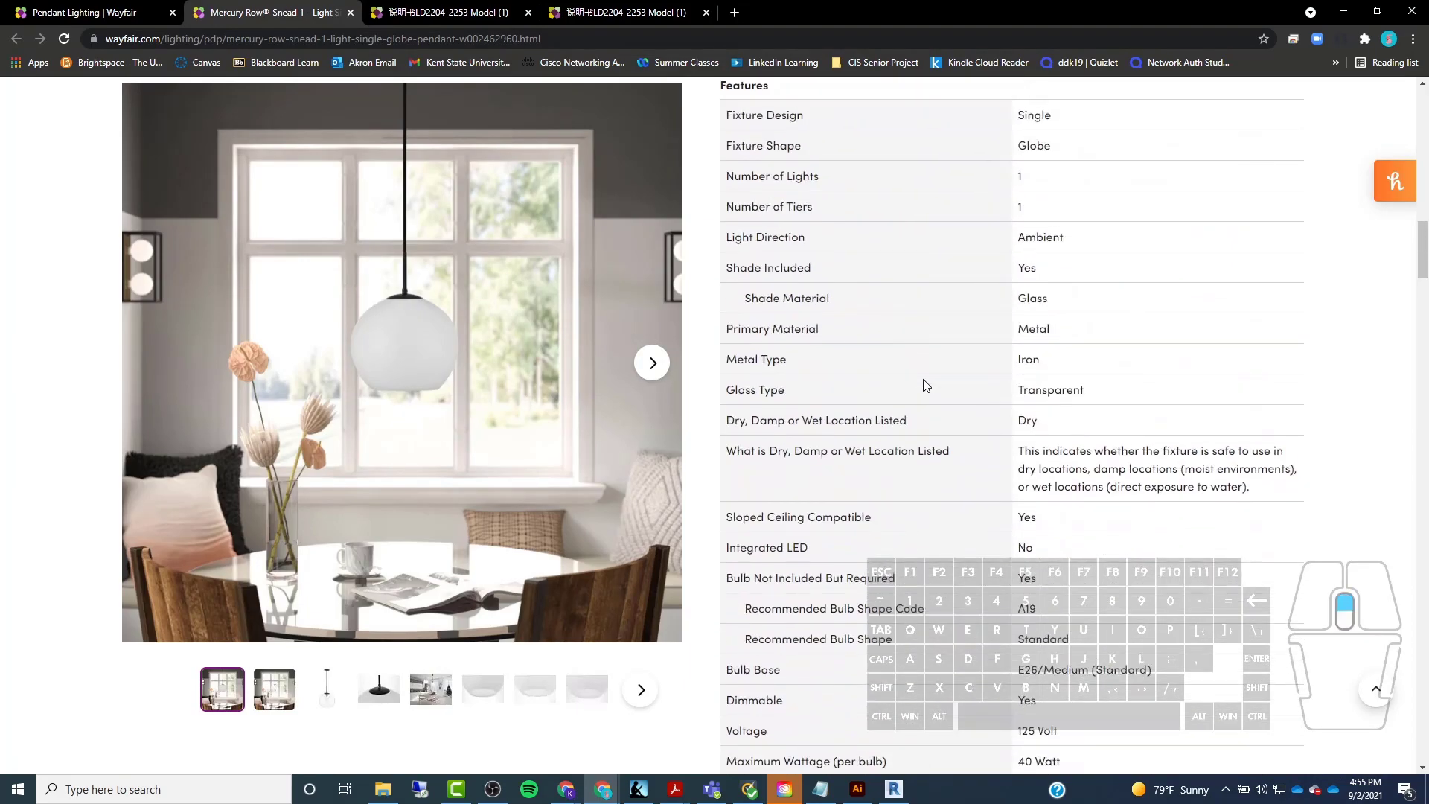
{"action": "left_click", "coordinate": [849, 430]}
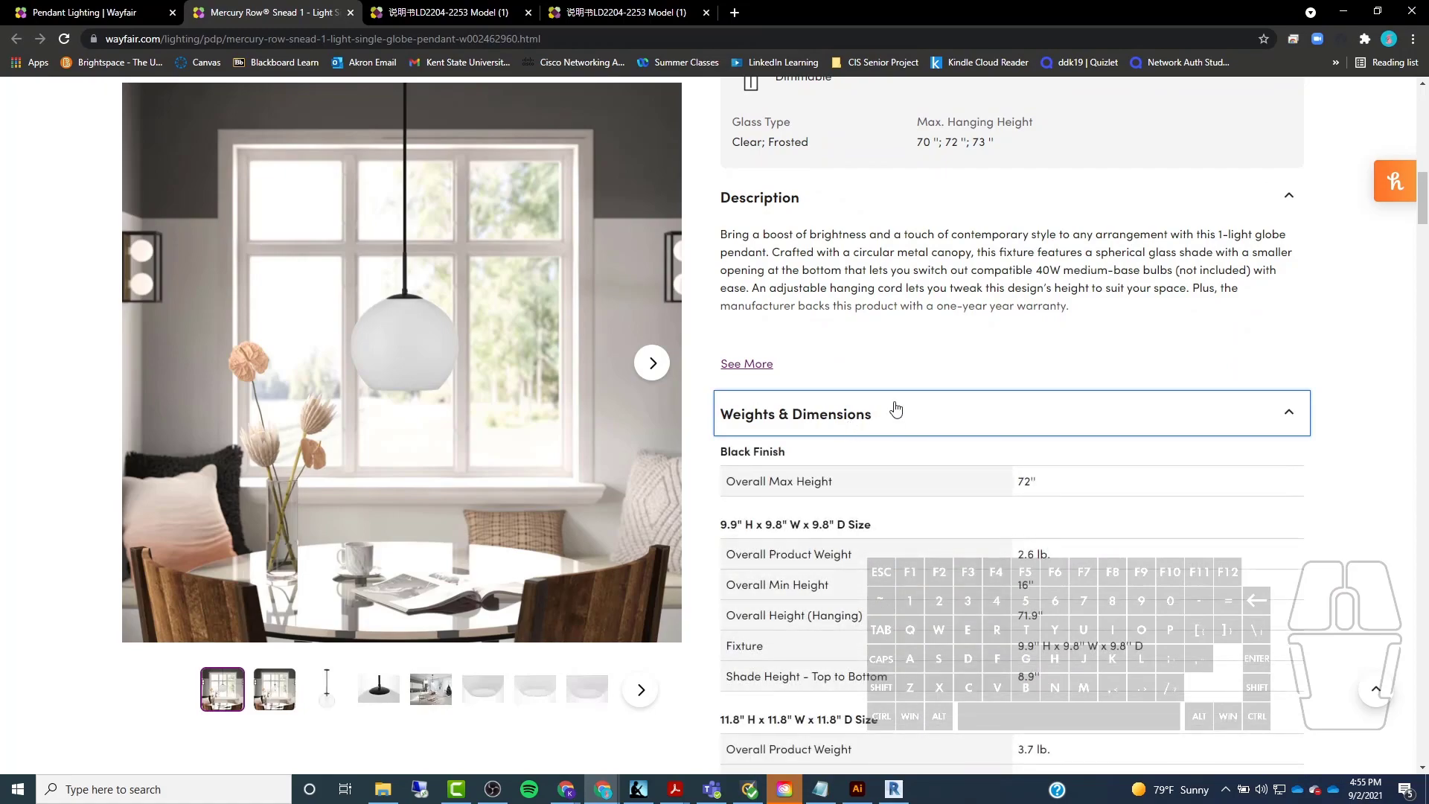
{"action": "scroll", "coordinate": [897, 407], "scroll_direction": "down", "scroll_amount": 4}
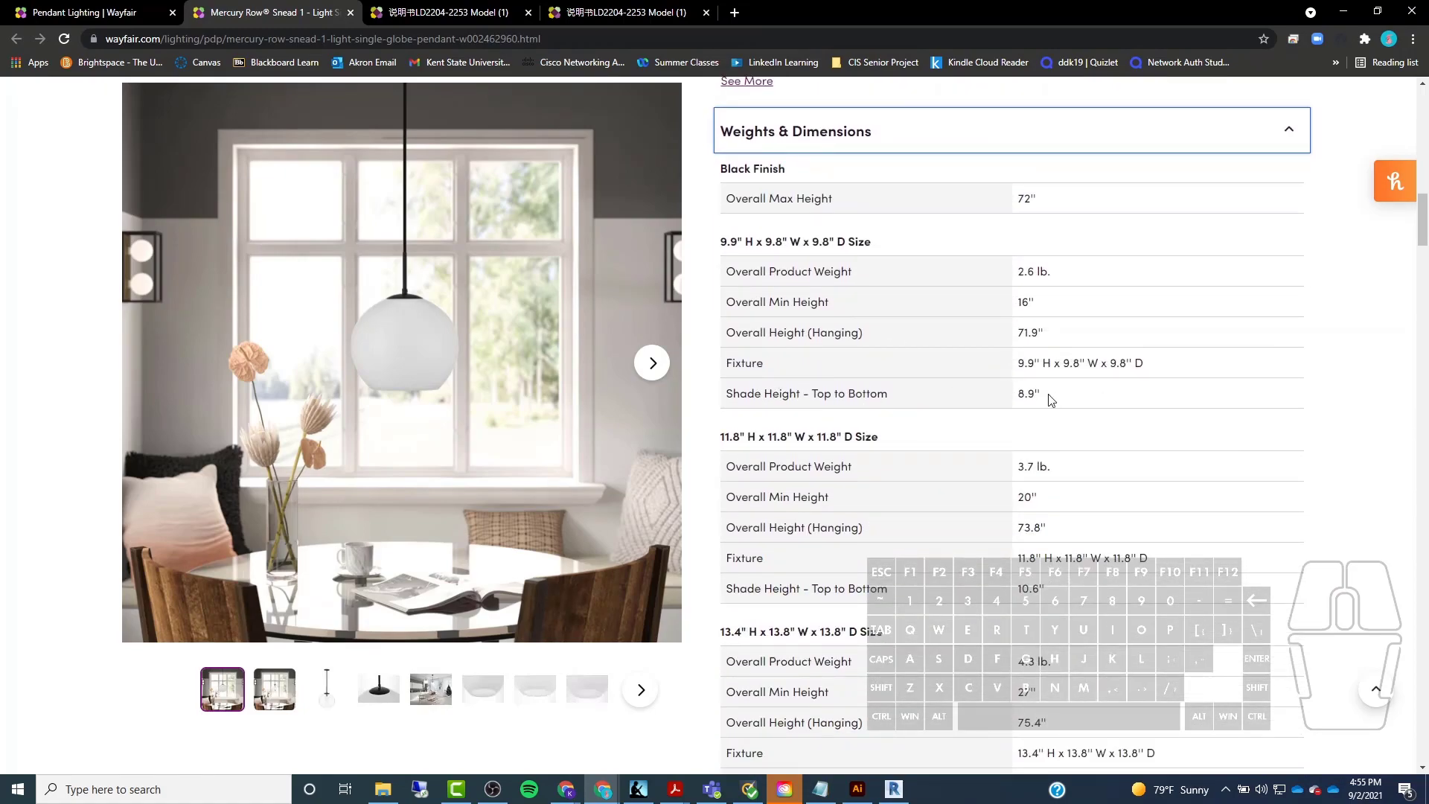
{"action": "scroll", "coordinate": [1049, 400], "scroll_direction": "down", "scroll_amount": 1}
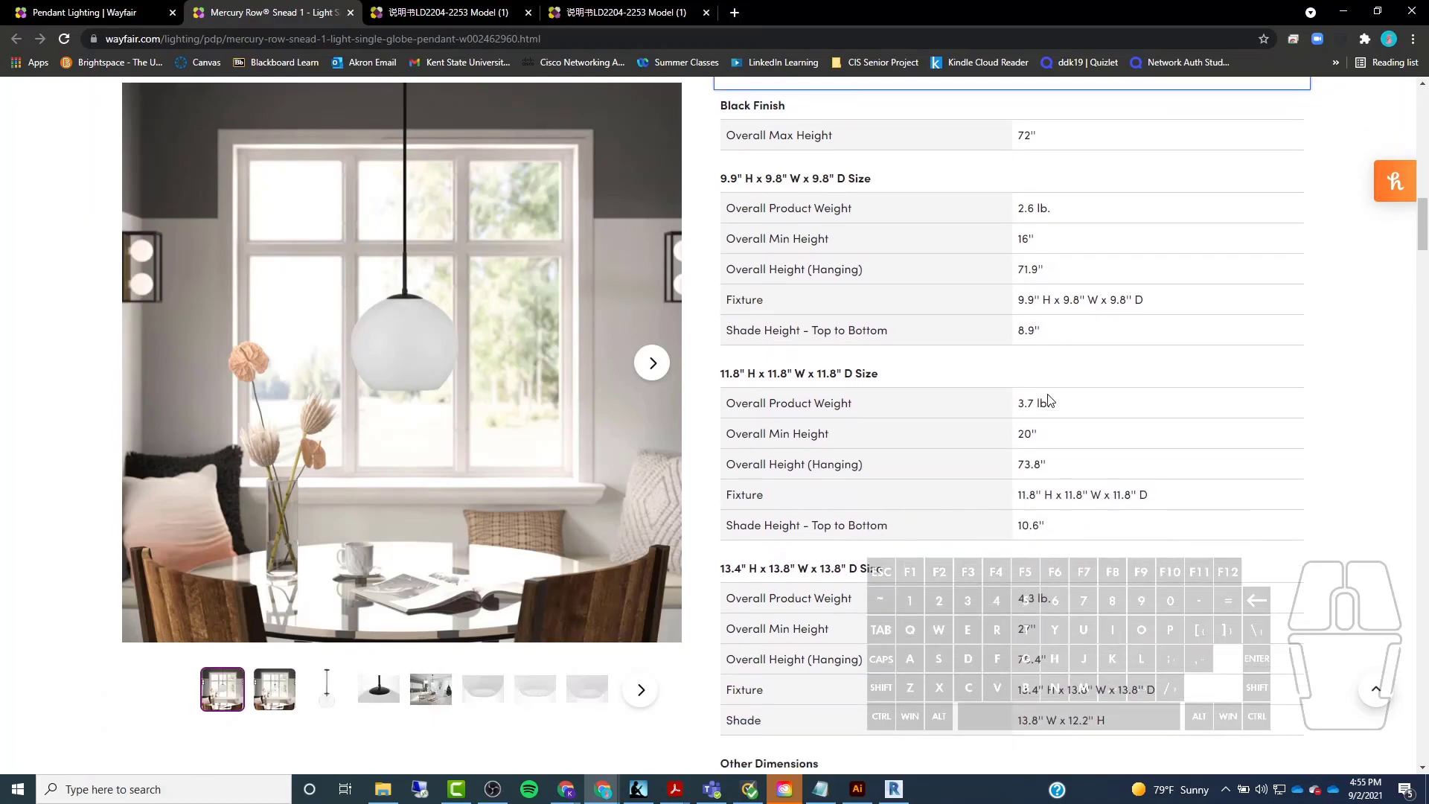
{"action": "left_click", "coordinate": [1340, 17]}
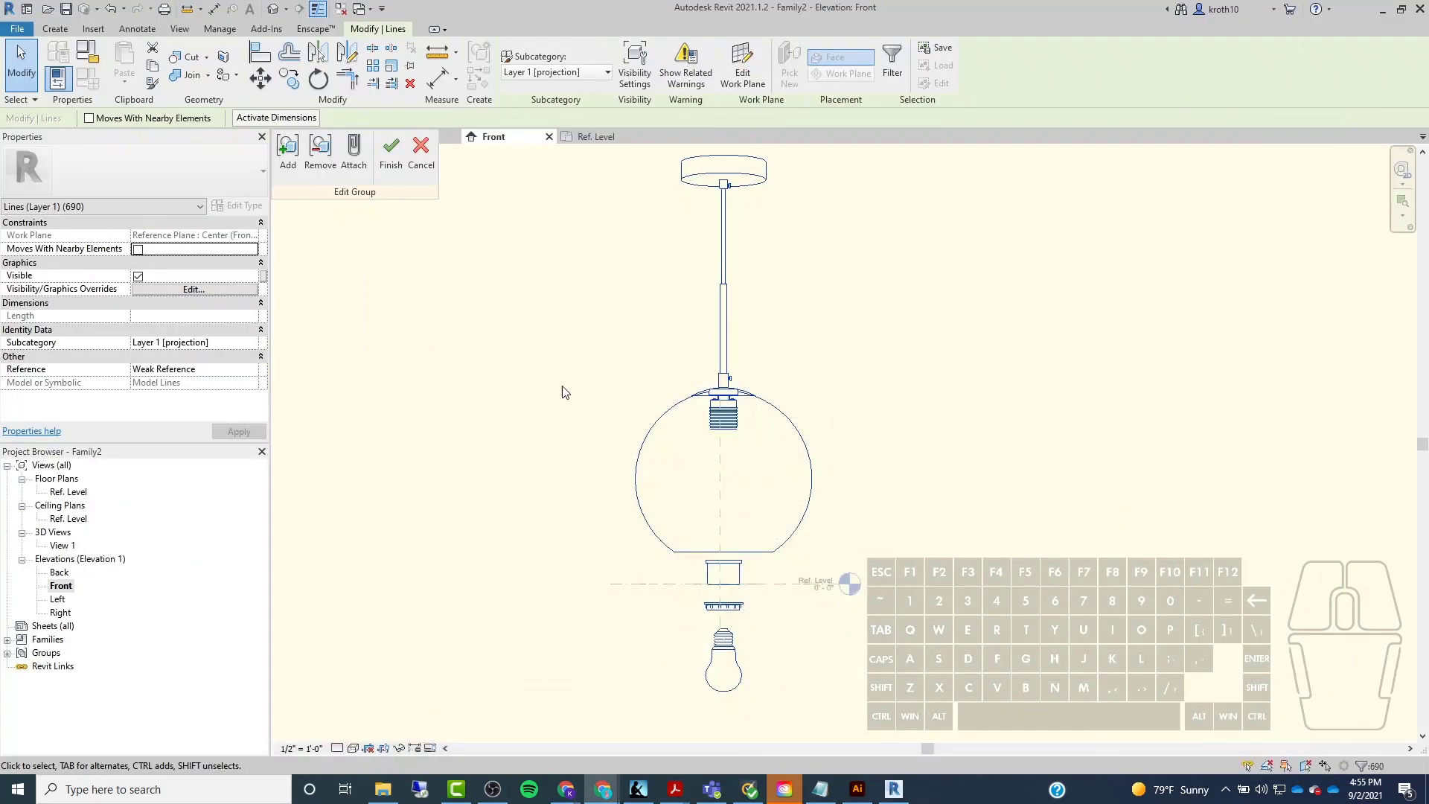
Draw a horizontal 9.8" model line inward from the endpoint at the globe's left edge within the Linework group.
{"action": "scroll", "coordinate": [678, 515], "scroll_direction": "up", "scroll_amount": 2}
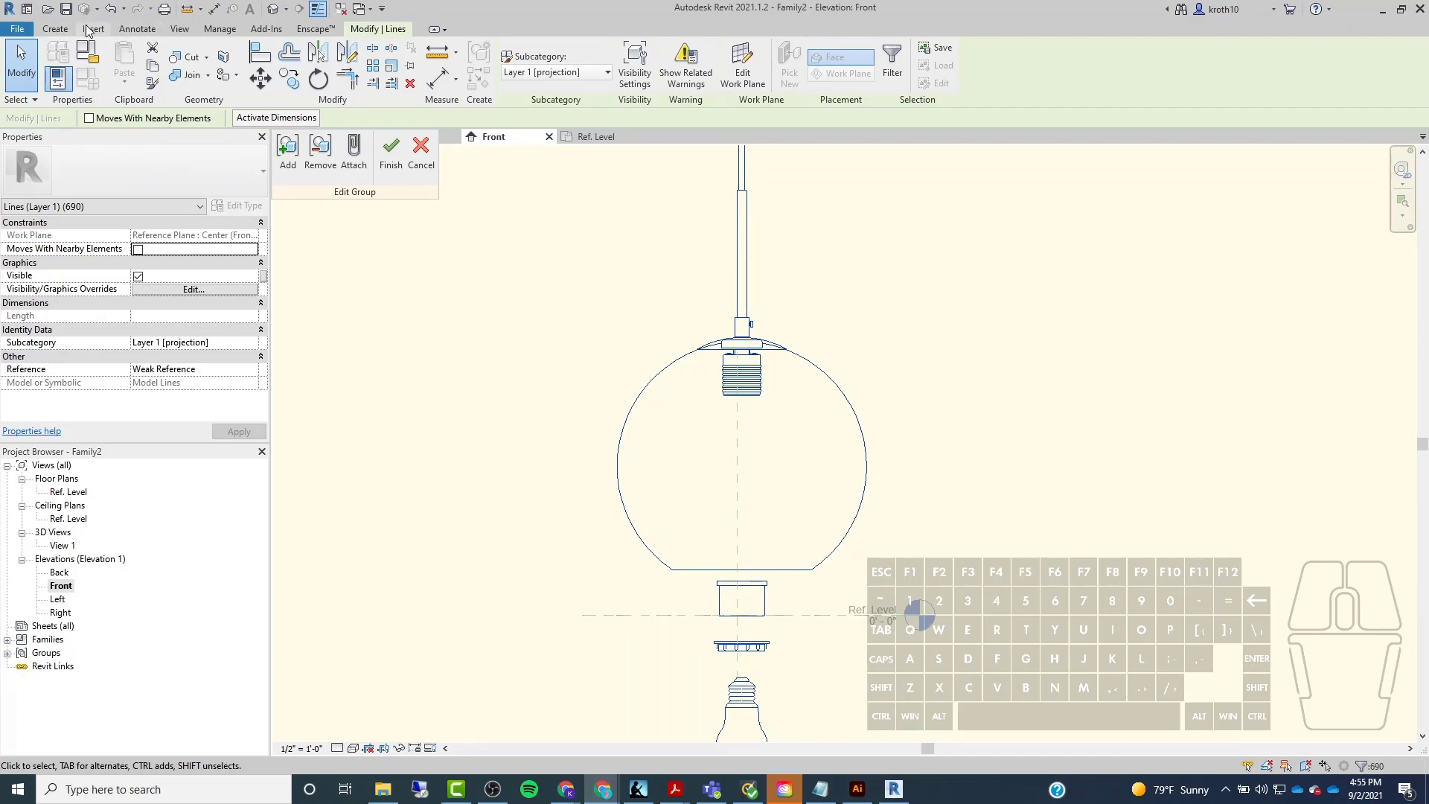
{"action": "left_click", "coordinate": [62, 30]}
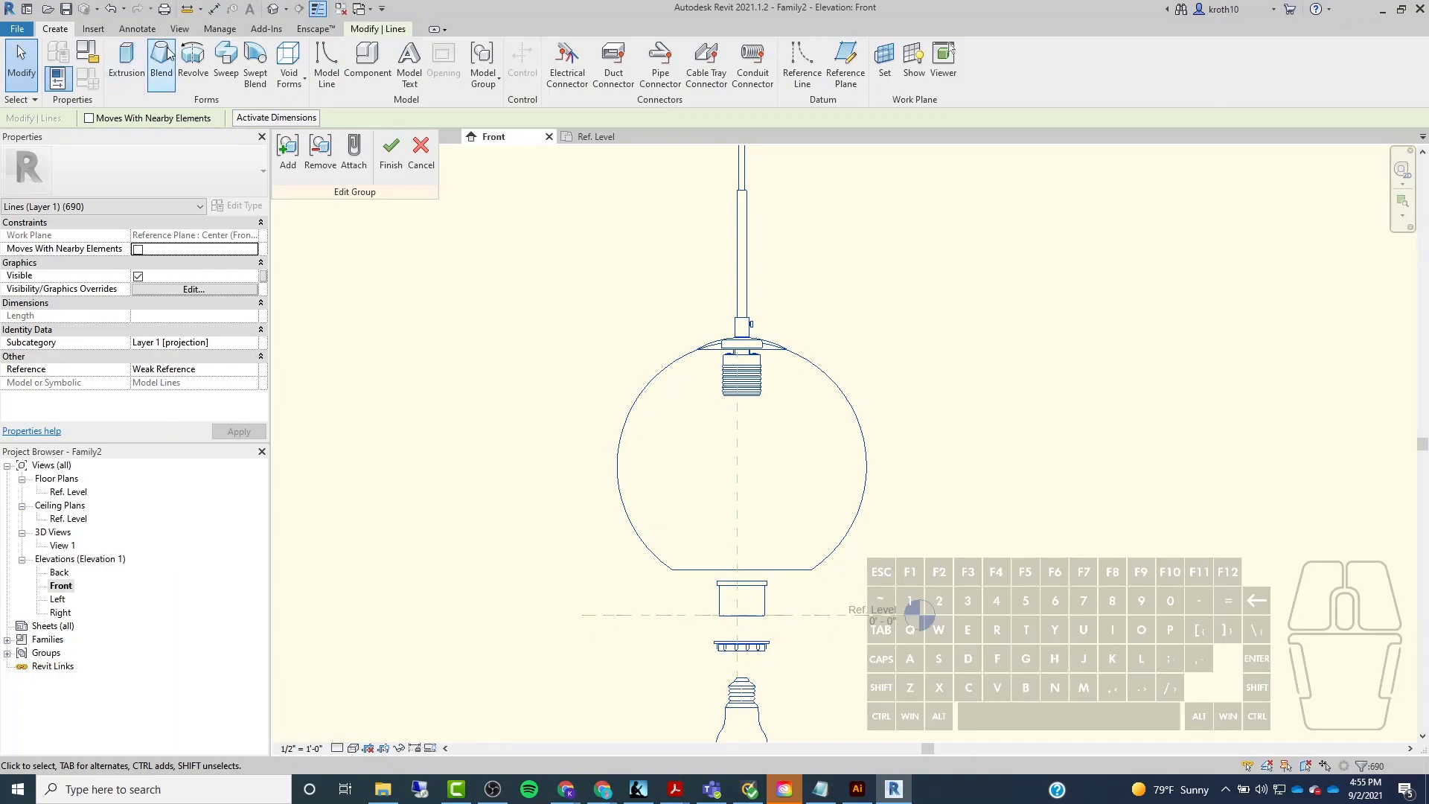
{"action": "left_click", "coordinate": [334, 78]}
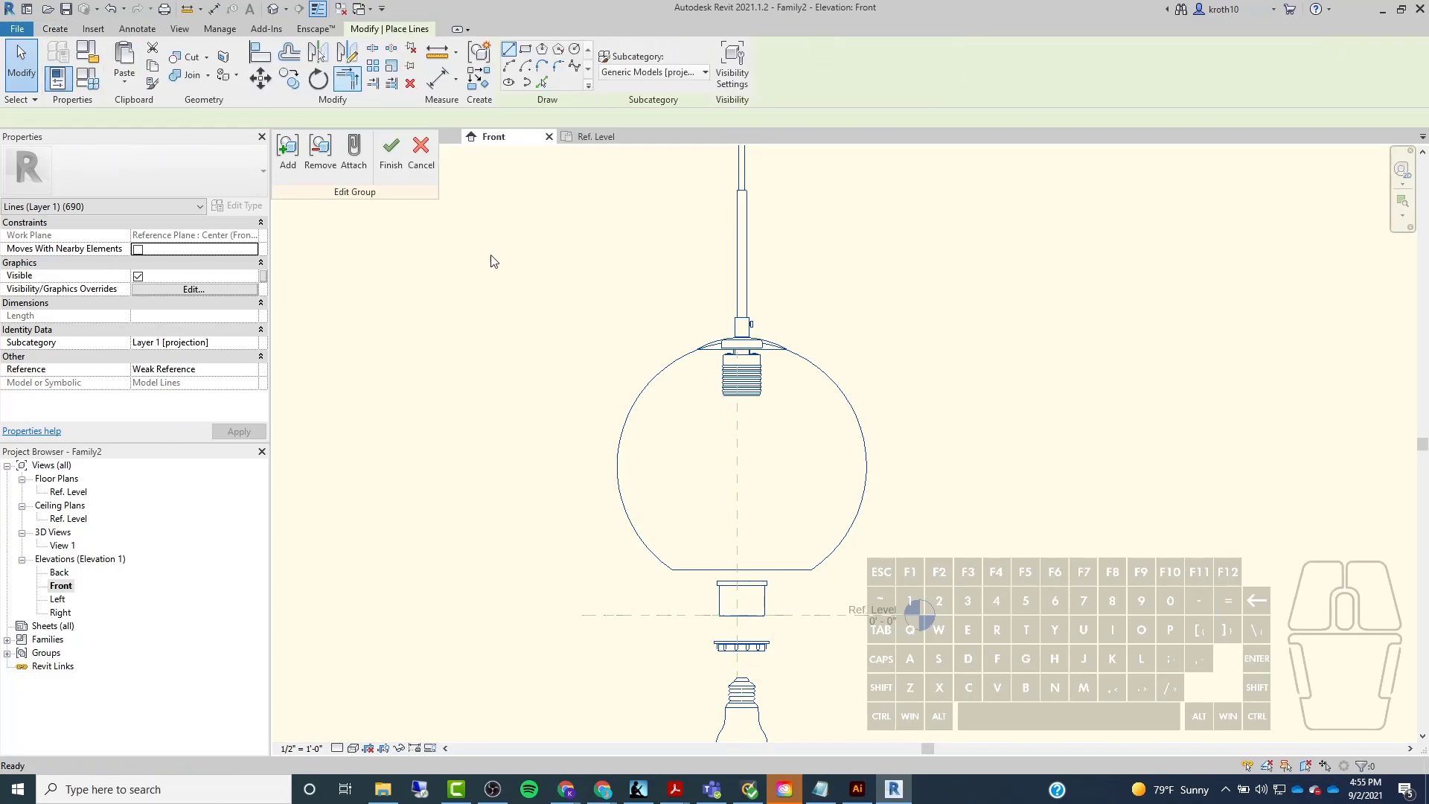
{"action": "scroll", "coordinate": [615, 479], "scroll_direction": "up", "scroll_amount": 5}
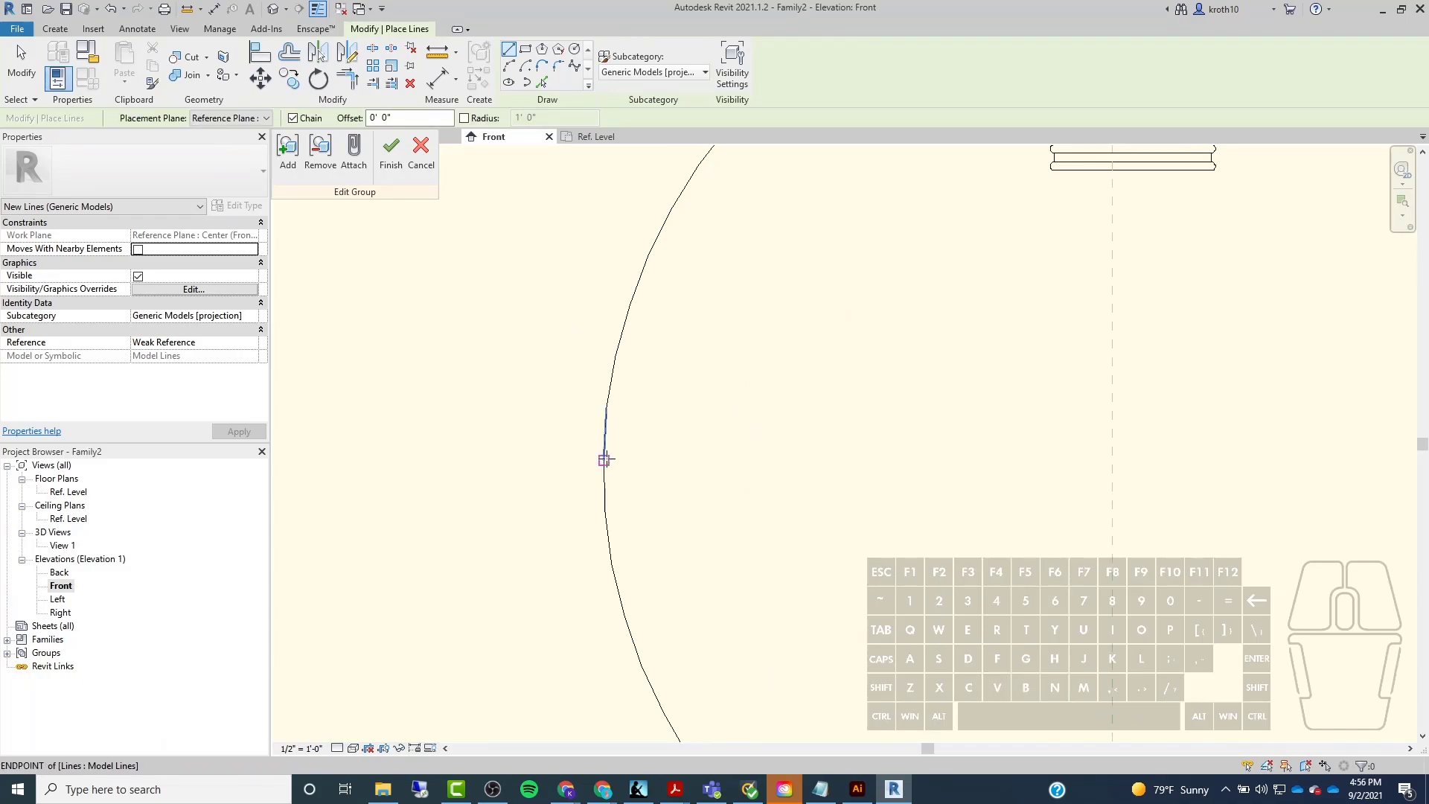
{"action": "scroll", "coordinate": [604, 459], "scroll_direction": "down", "scroll_amount": 3}
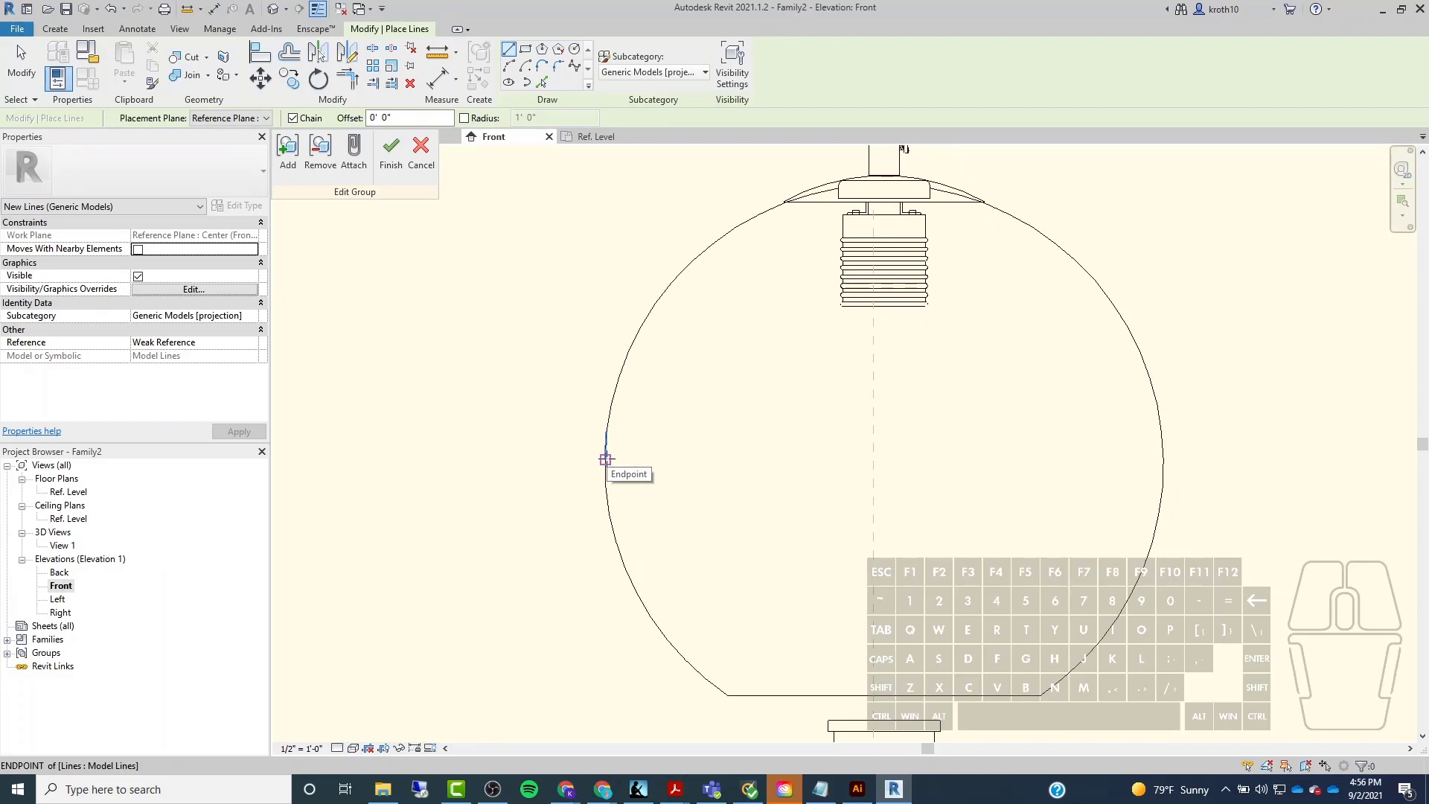
{"action": "left_click", "coordinate": [605, 459]}
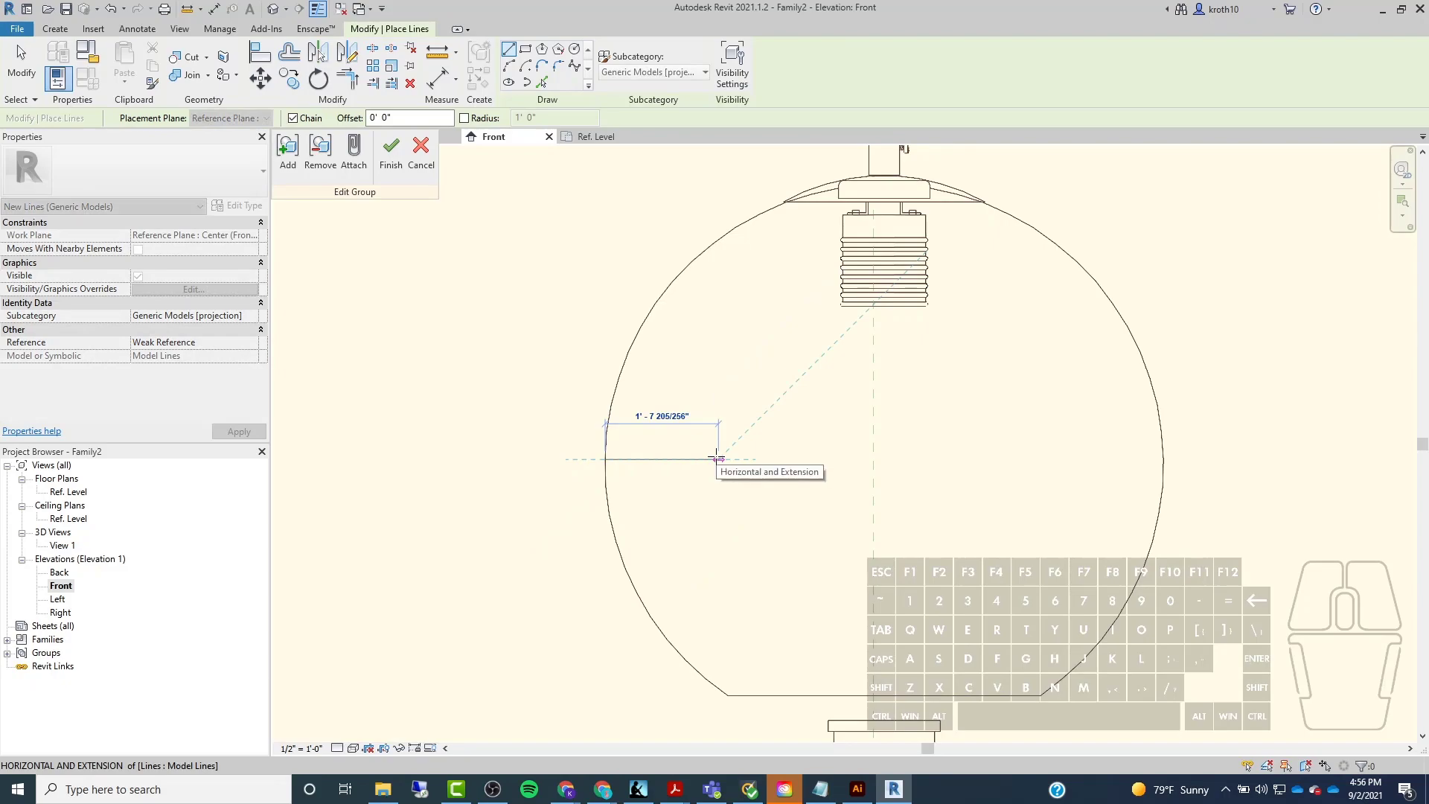
{"action": "type", "text": "9"}
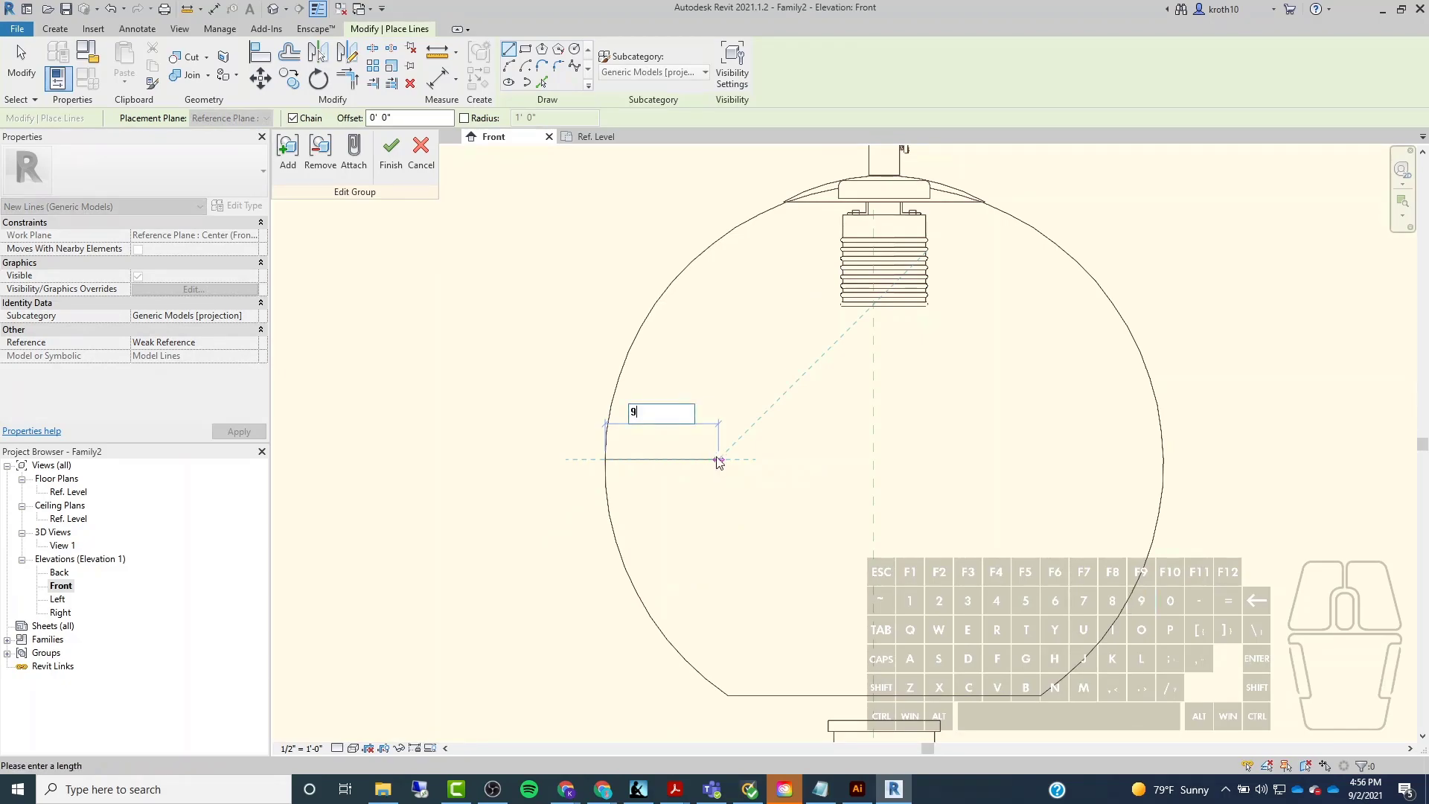
{"action": "type", "text": ".8\""}
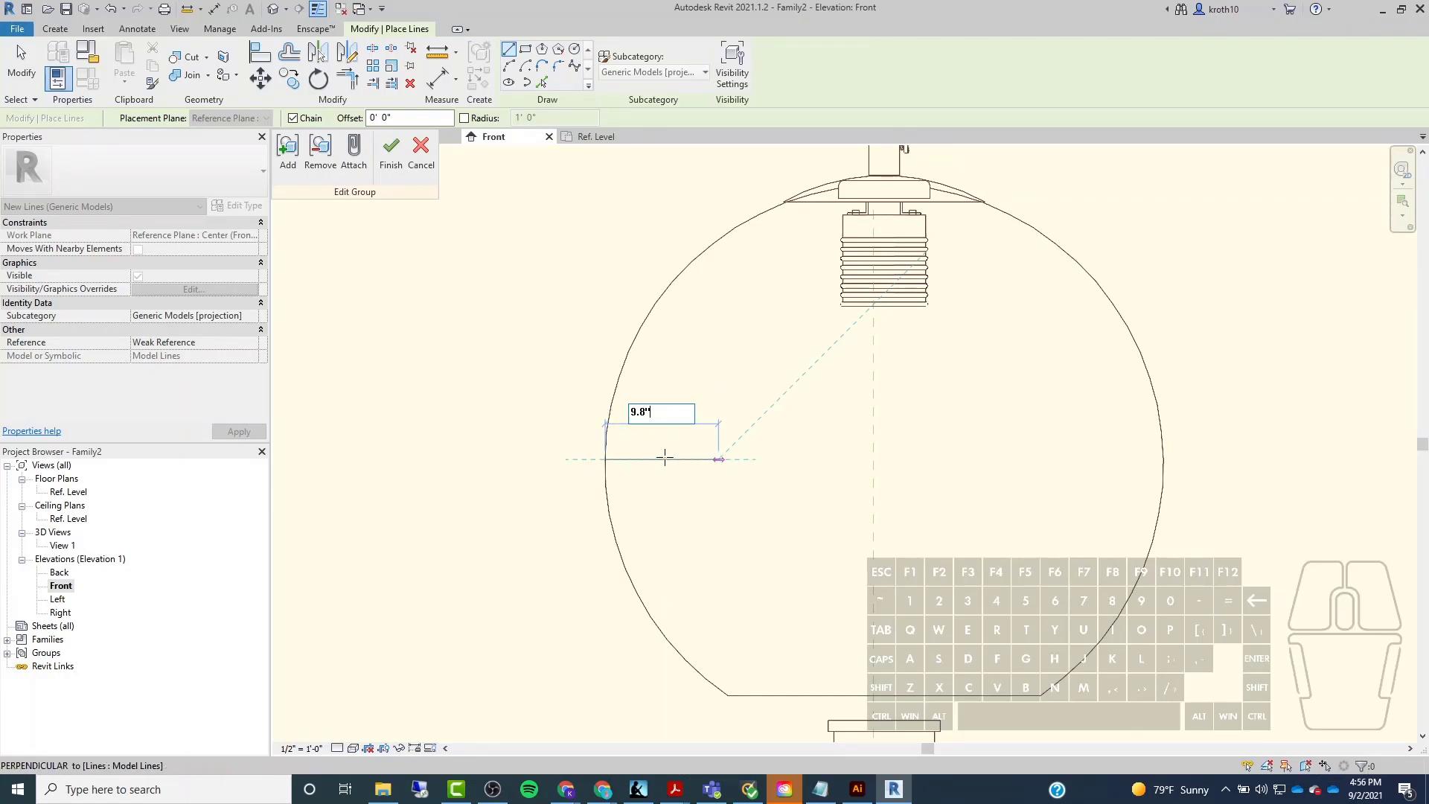
{"action": "key", "text": "Return"}
{"action": "scroll", "coordinate": [669, 469], "scroll_direction": "up", "scroll_amount": 2}
{"action": "scroll", "coordinate": [670, 491], "scroll_direction": "up", "scroll_amount": 3}
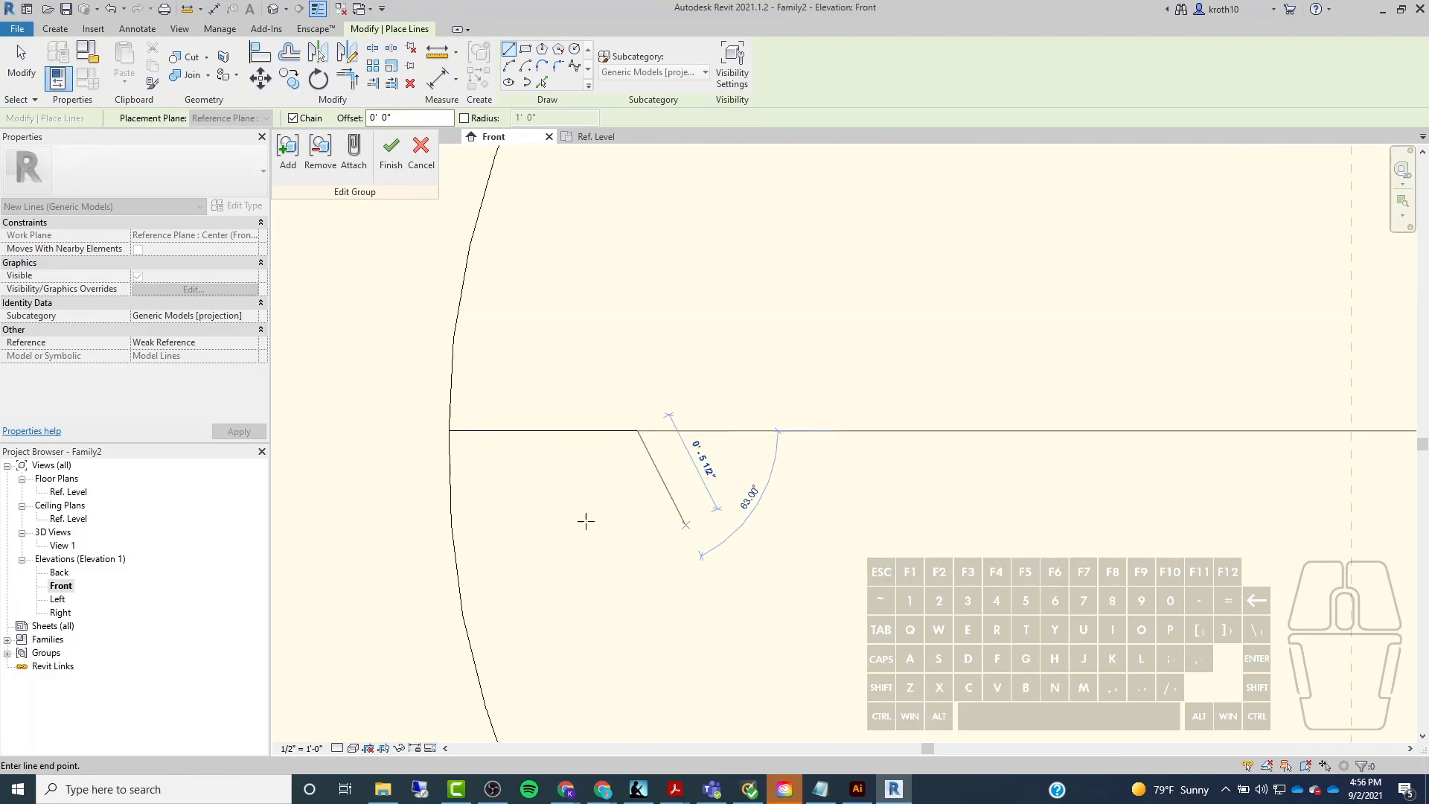
{"action": "key", "text": "Escape"}
{"action": "key", "text": "Escape"}
{"action": "scroll", "coordinate": [625, 447], "scroll_direction": "down", "scroll_amount": 5}
{"action": "key", "text": "Escape"}
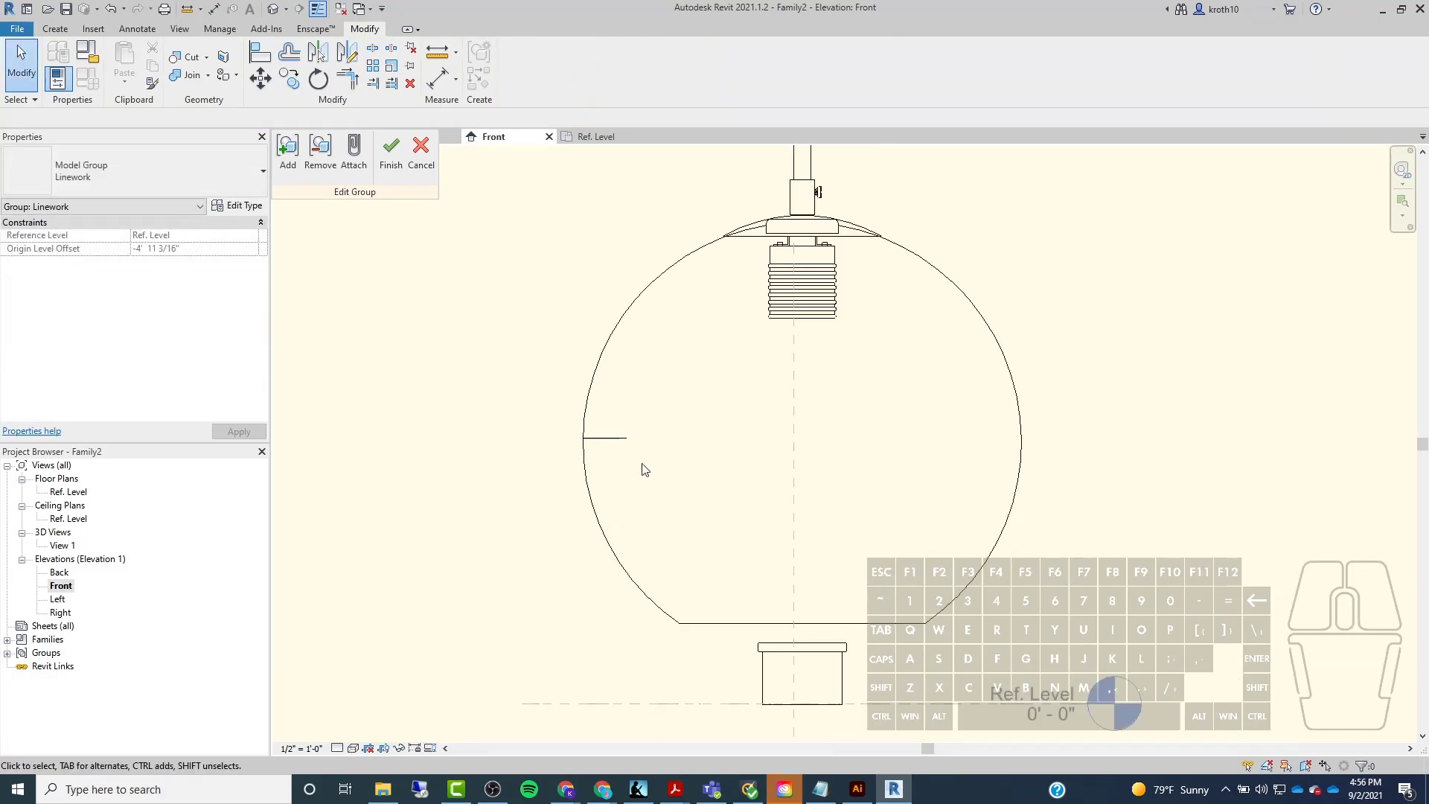
Scale all fixture lines except the 9.8" line graphically from the globe's left edge, making the globe's width match that line.
{"action": "scroll", "coordinate": [695, 456], "scroll_direction": "down", "scroll_amount": 5}
{"action": "scroll", "coordinate": [696, 457], "scroll_direction": "down", "scroll_amount": 2}
{"action": "left_click_drag", "start_coordinate": [570, 252], "coordinate": [823, 633]}
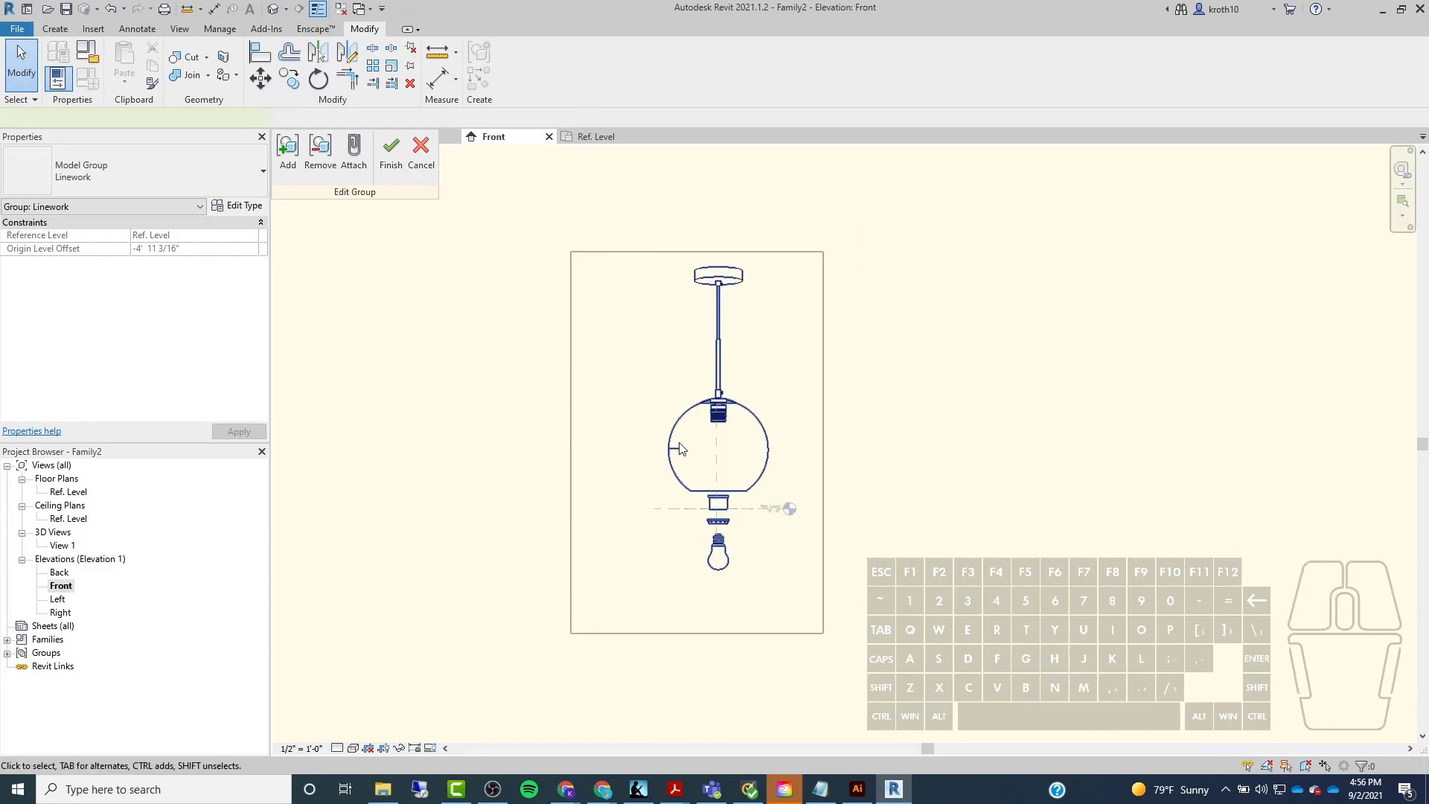
{"action": "scroll", "coordinate": [679, 450], "scroll_direction": "up", "scroll_amount": 5}
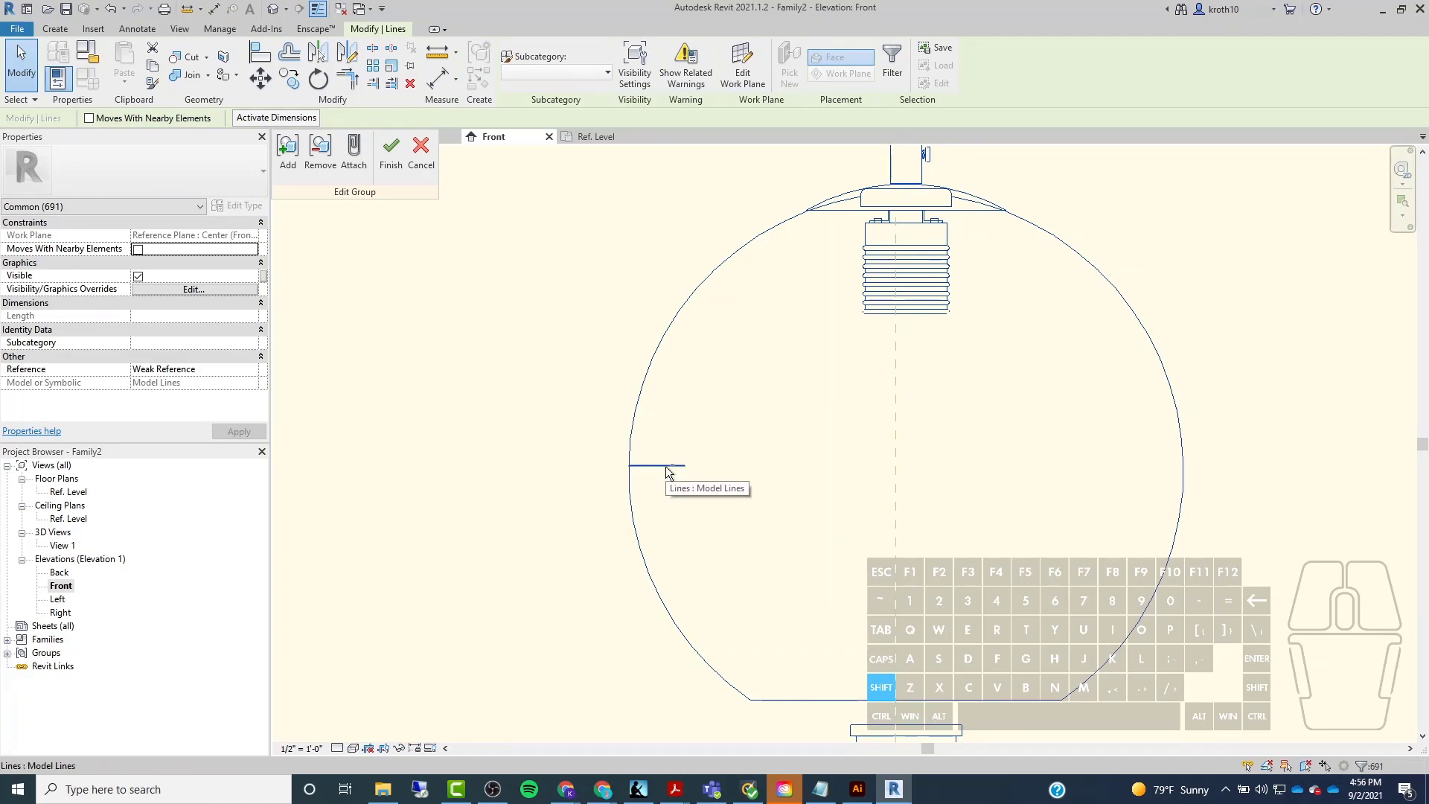
{"action": "left_click", "coordinate": [667, 471], "text": "shift"}
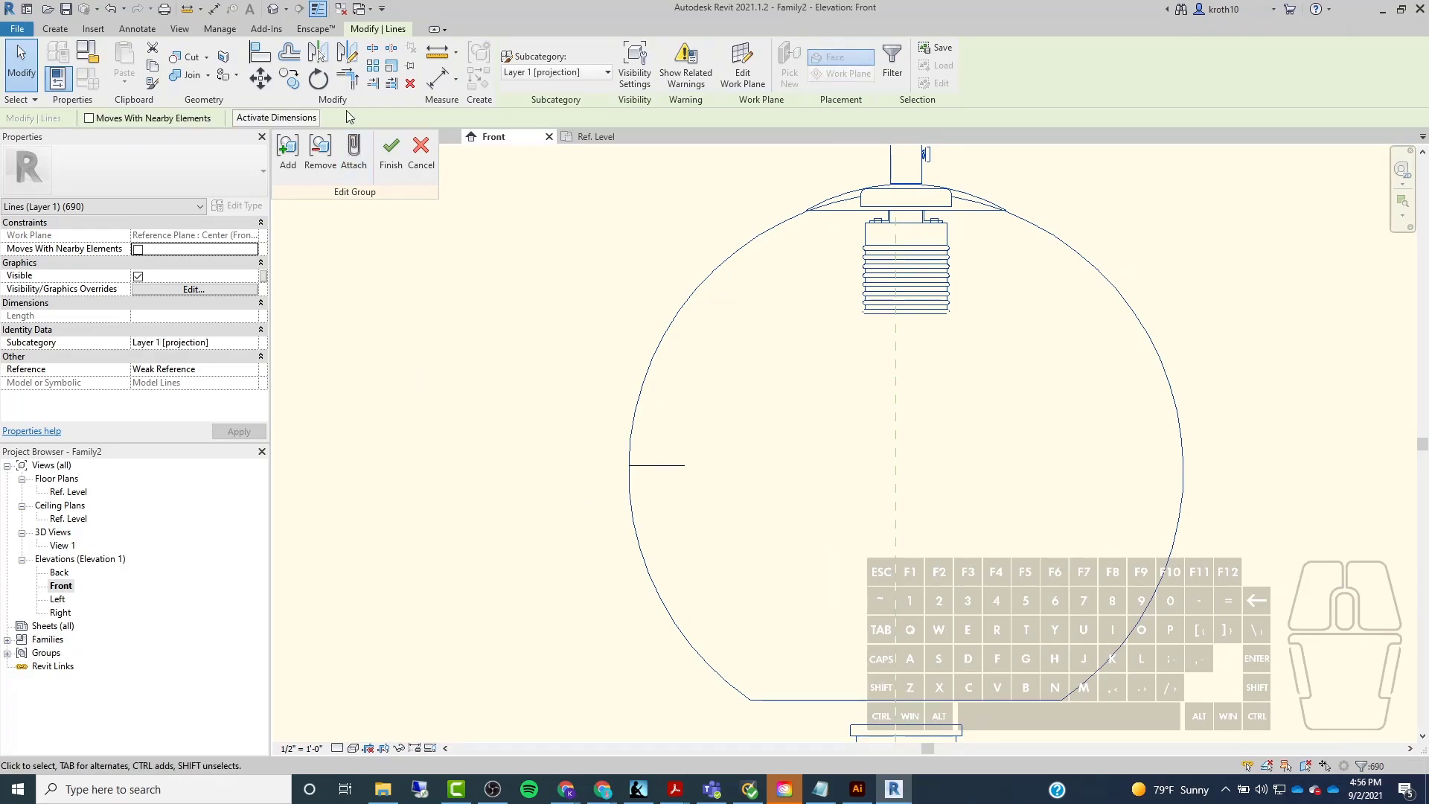
{"action": "left_click", "coordinate": [392, 67]}
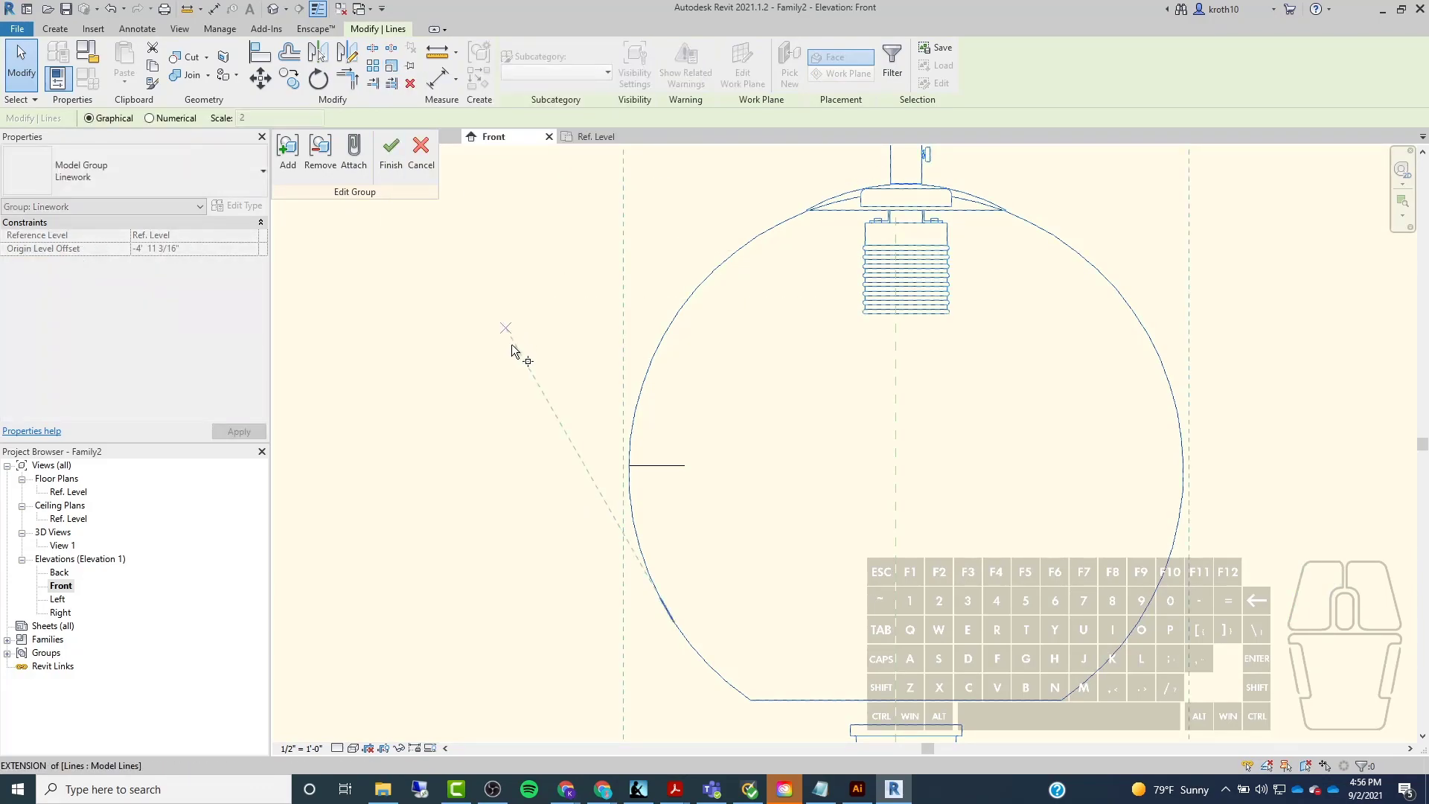
{"action": "left_click", "coordinate": [629, 465]}
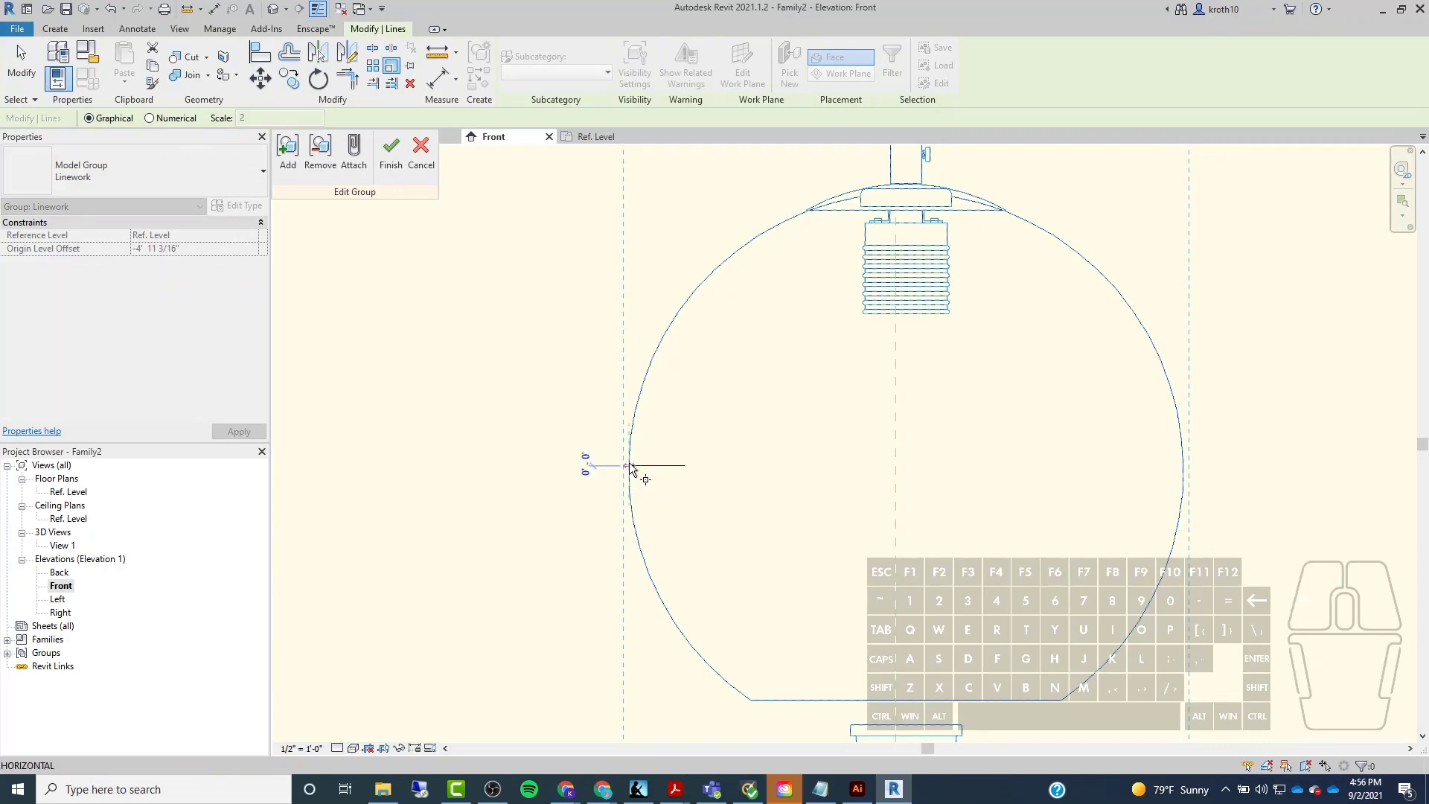
{"action": "left_click", "coordinate": [1183, 465]}
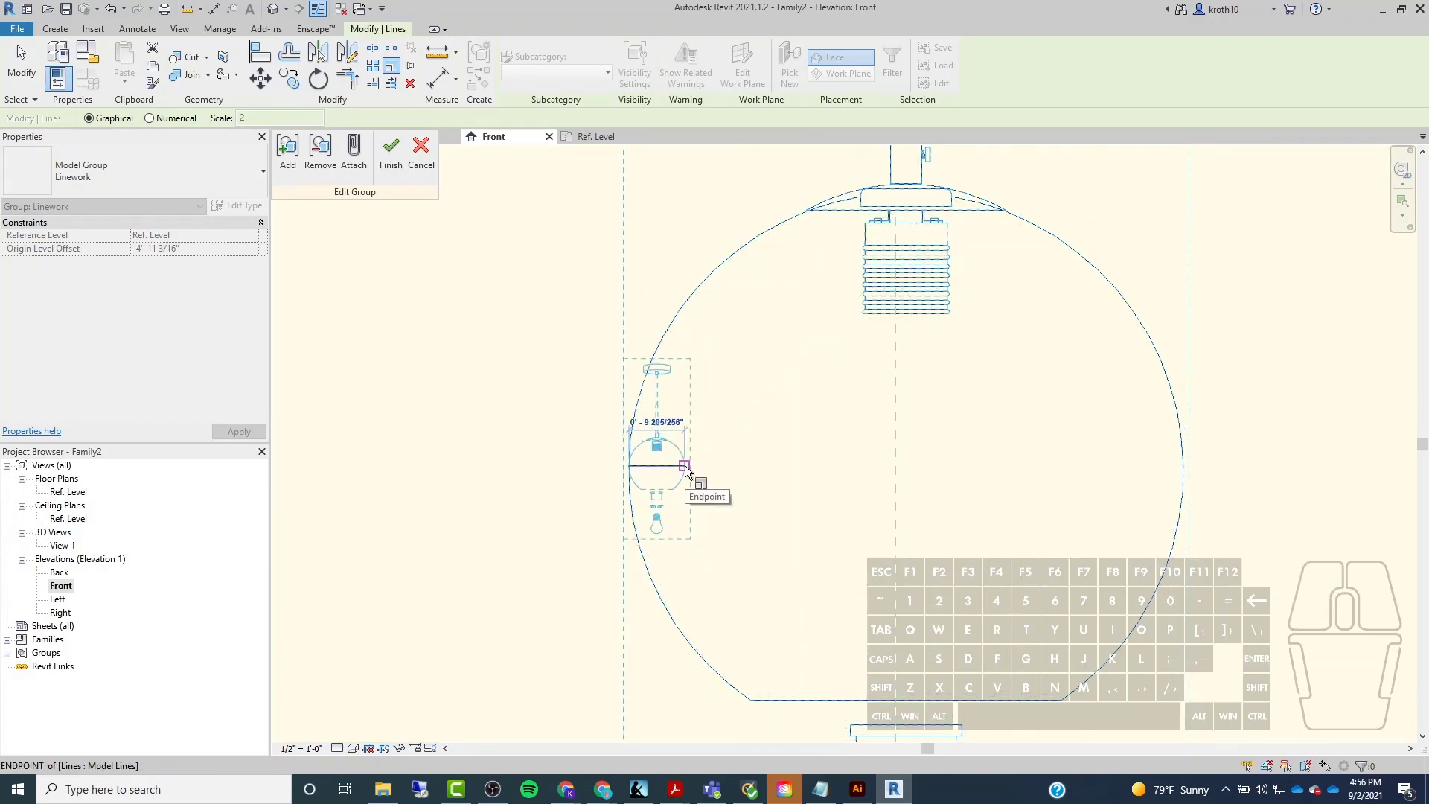
{"action": "left_click", "coordinate": [685, 467]}
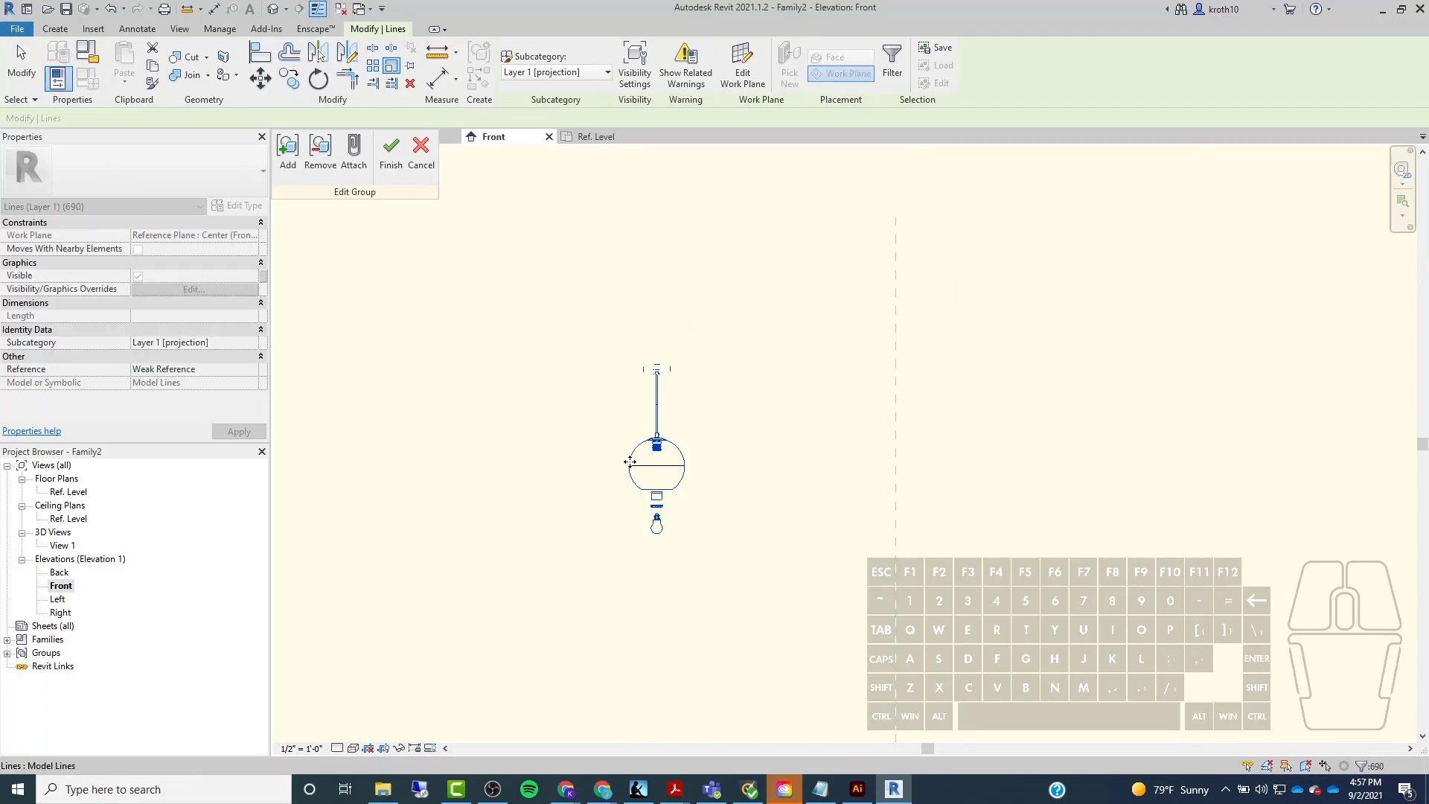
{"action": "scroll", "coordinate": [667, 485], "scroll_direction": "up", "scroll_amount": 2}
{"action": "scroll", "coordinate": [666, 473], "scroll_direction": "down", "scroll_amount": 3}
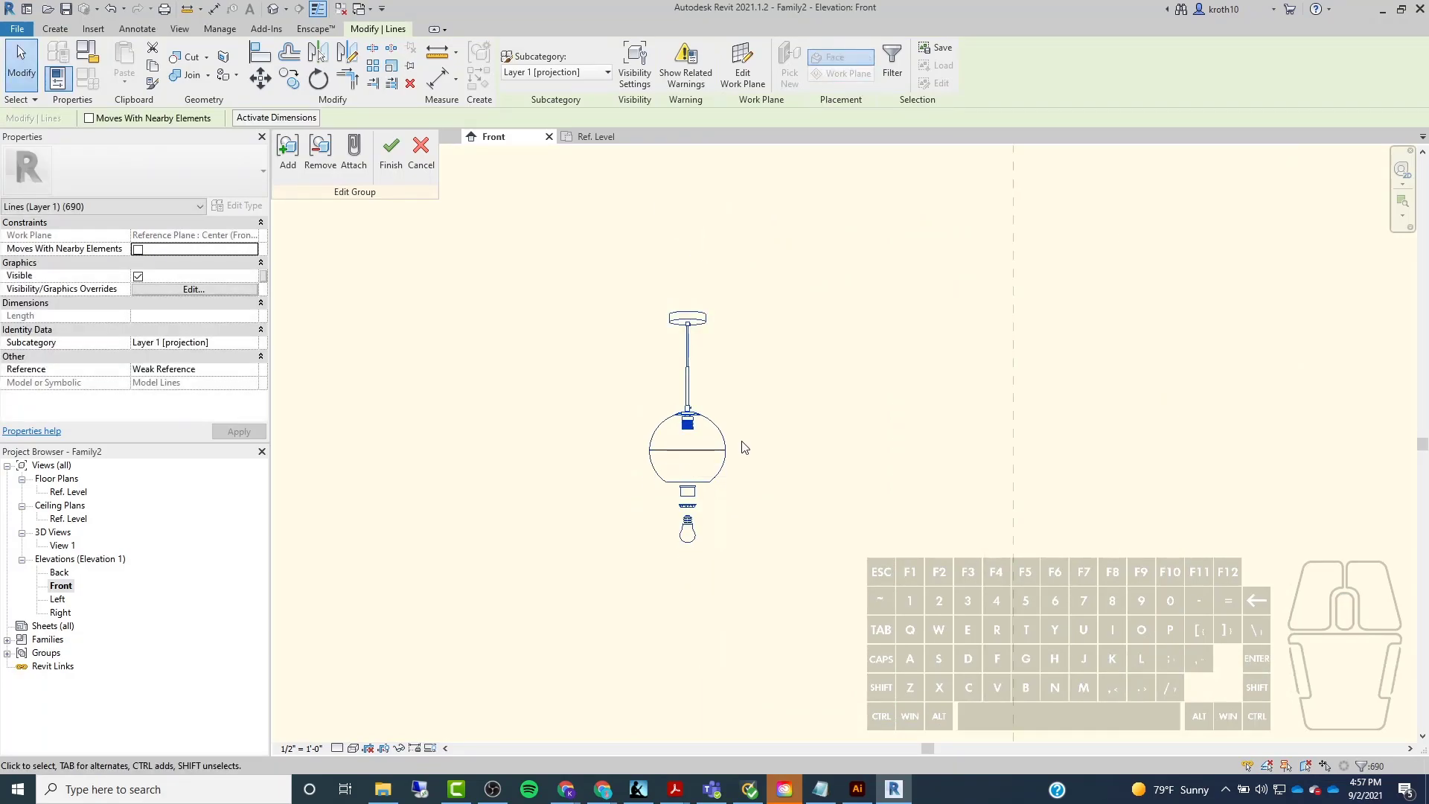
Check the horizontal reference line against the scaled globe and finish editing the Linework group.
{"action": "key", "text": "Escape"}
{"action": "left_click", "coordinate": [703, 450]}
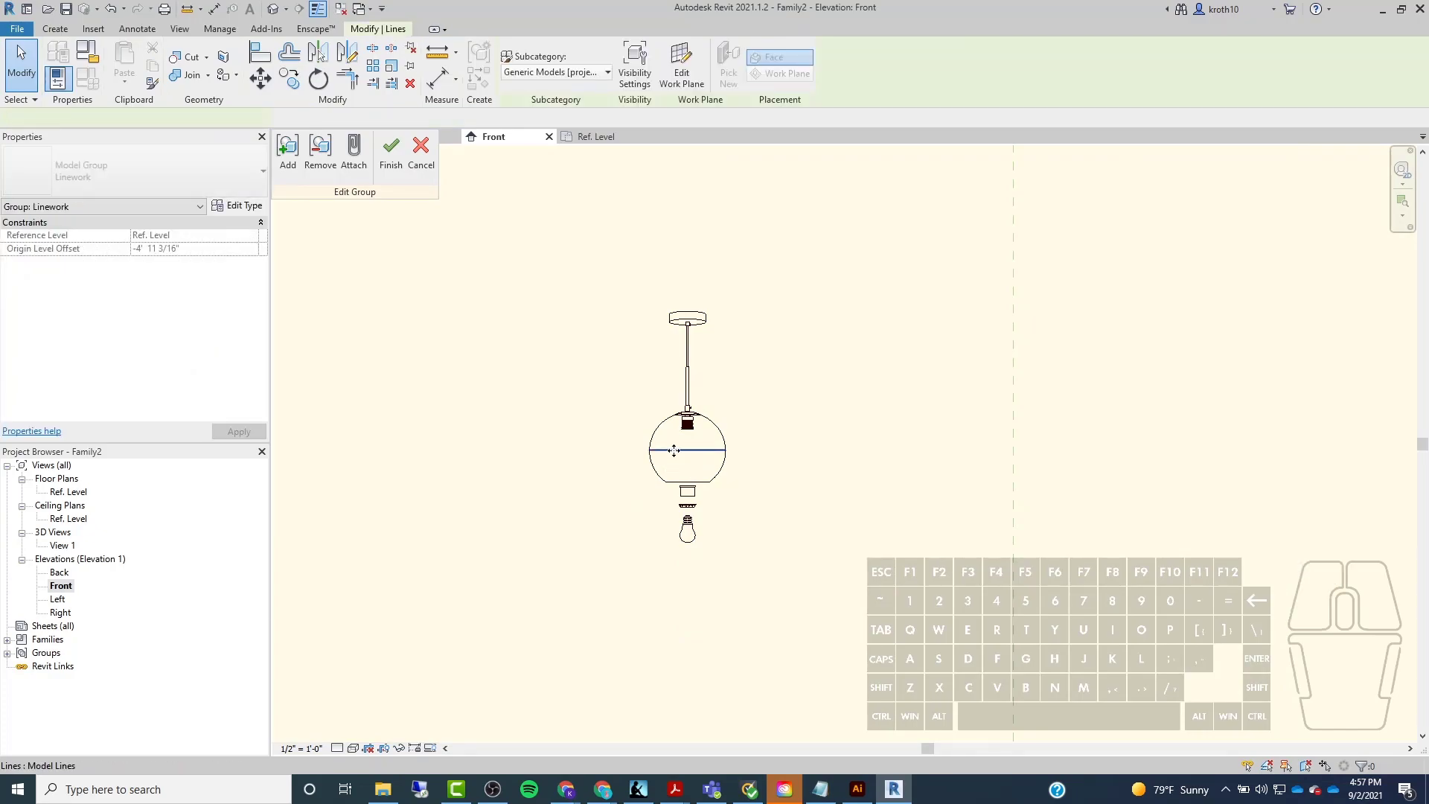
{"action": "scroll", "coordinate": [681, 450], "scroll_direction": "up", "scroll_amount": 2}
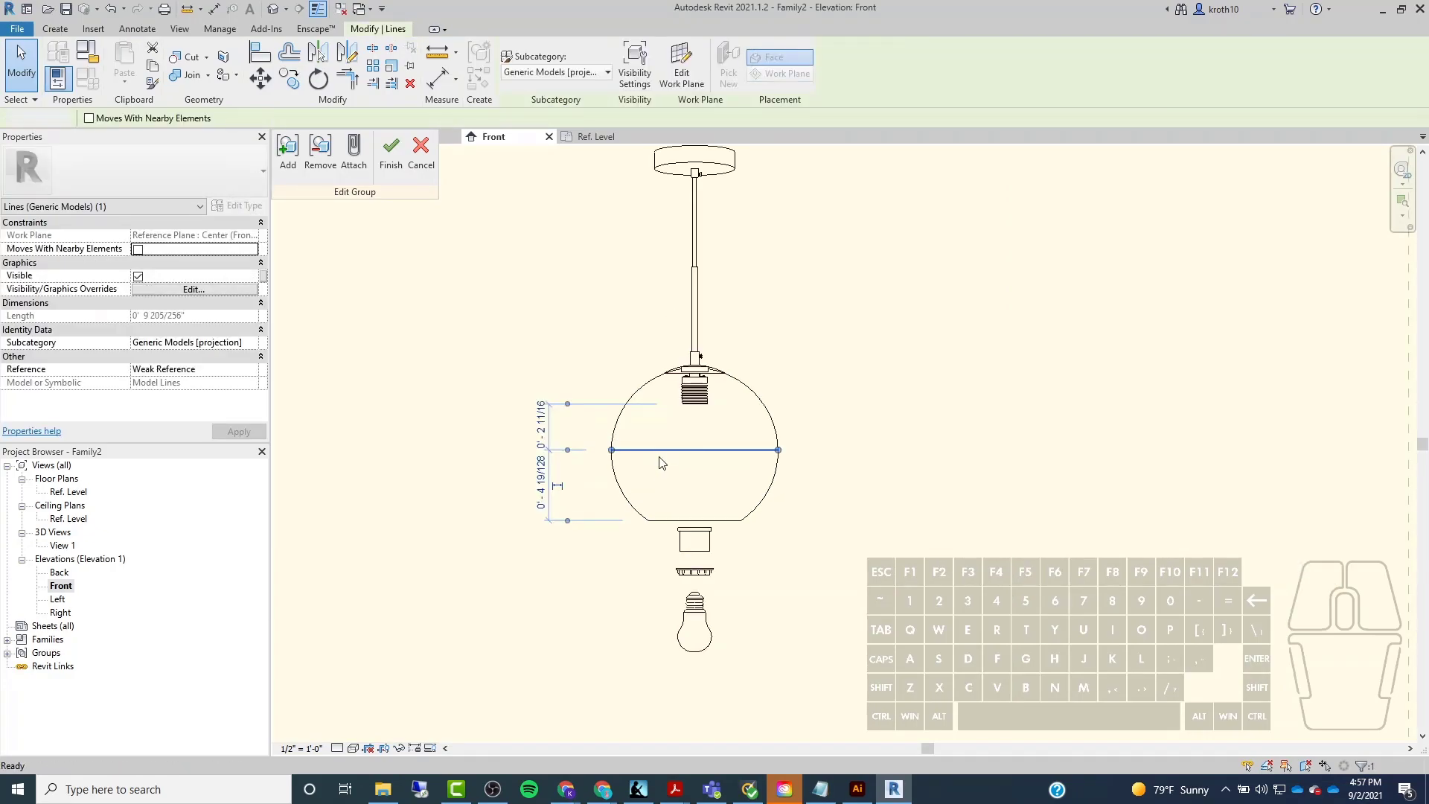
{"action": "key", "text": "Escape"}
{"action": "scroll", "coordinate": [670, 458], "scroll_direction": "down", "scroll_amount": 3}
{"action": "scroll", "coordinate": [683, 430], "scroll_direction": "up", "scroll_amount": 1}
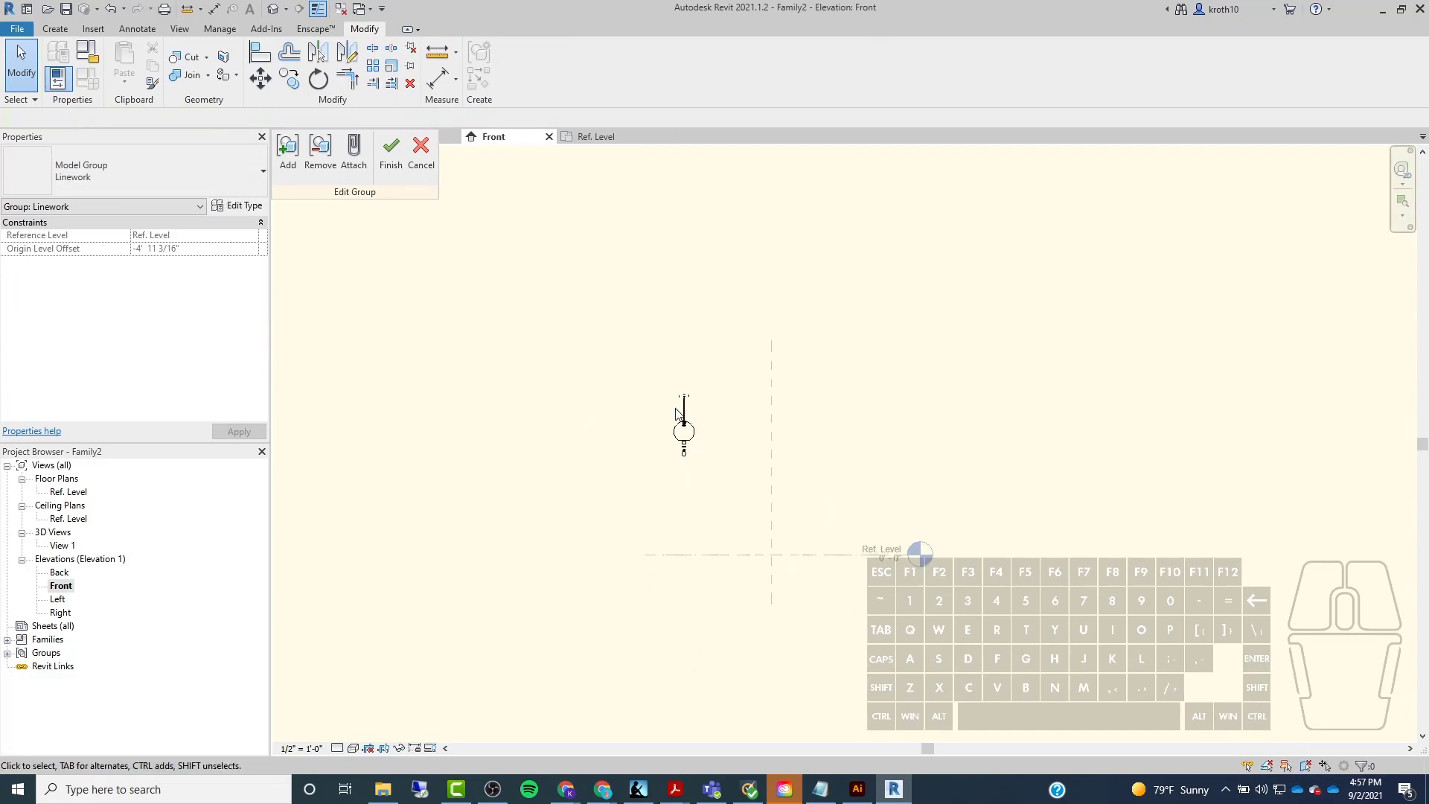
{"action": "left_click", "coordinate": [389, 172]}
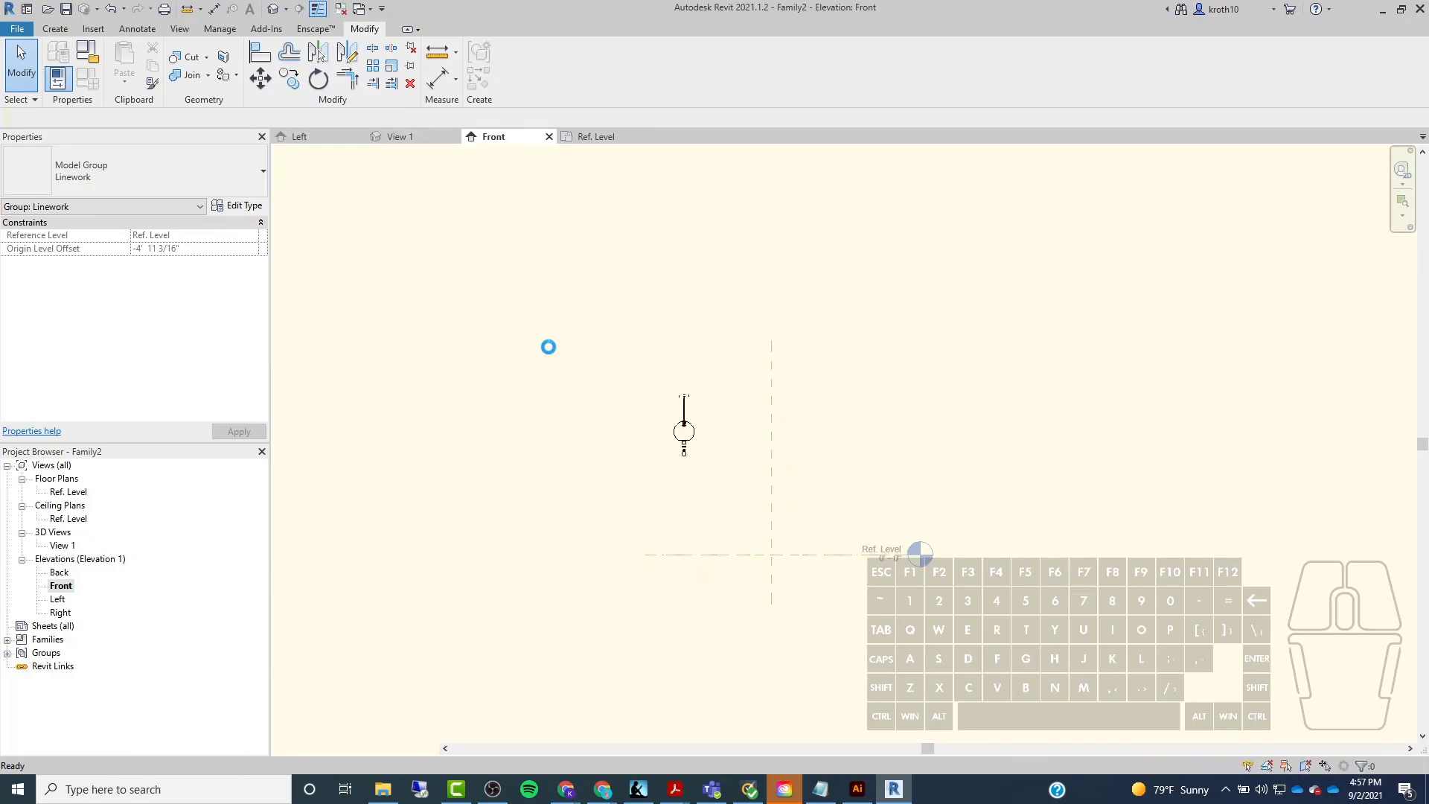
{"action": "left_click", "coordinate": [678, 425]}
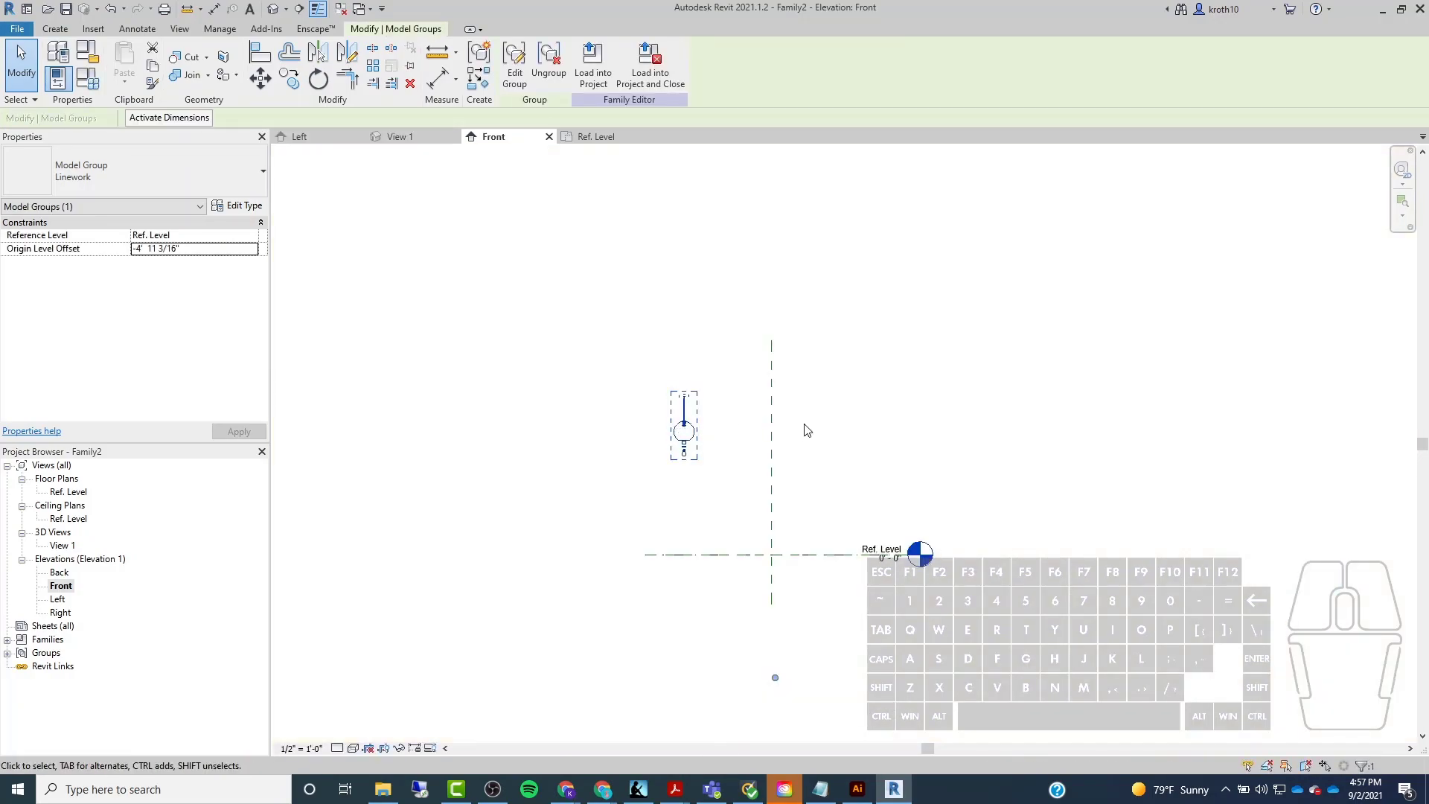
{"action": "scroll", "coordinate": [781, 443], "scroll_direction": "up", "scroll_amount": 3}
{"action": "scroll", "coordinate": [567, 372], "scroll_direction": "down", "scroll_amount": 1}
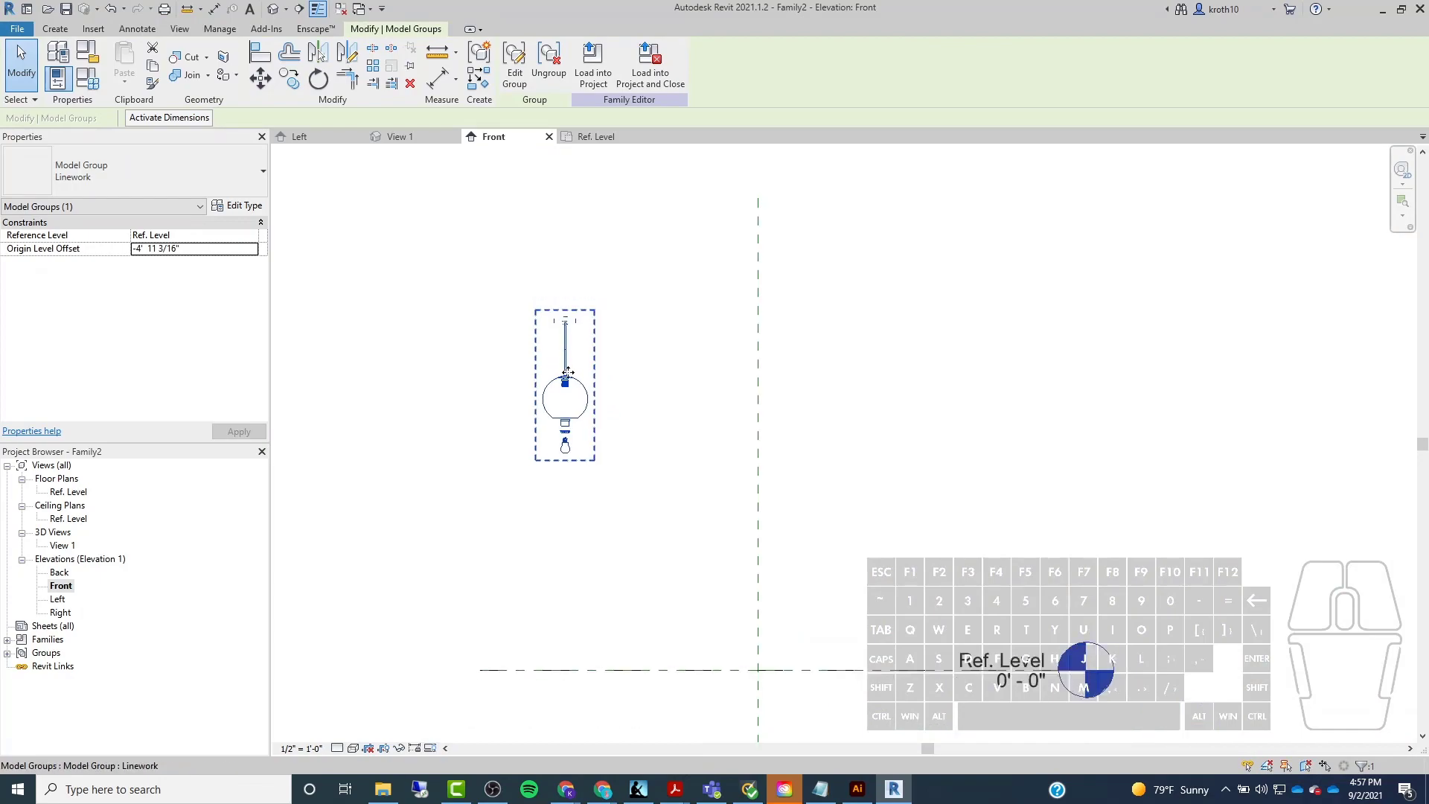
{"action": "left_click_drag", "start_coordinate": [567, 373], "coordinate": [758, 455]}
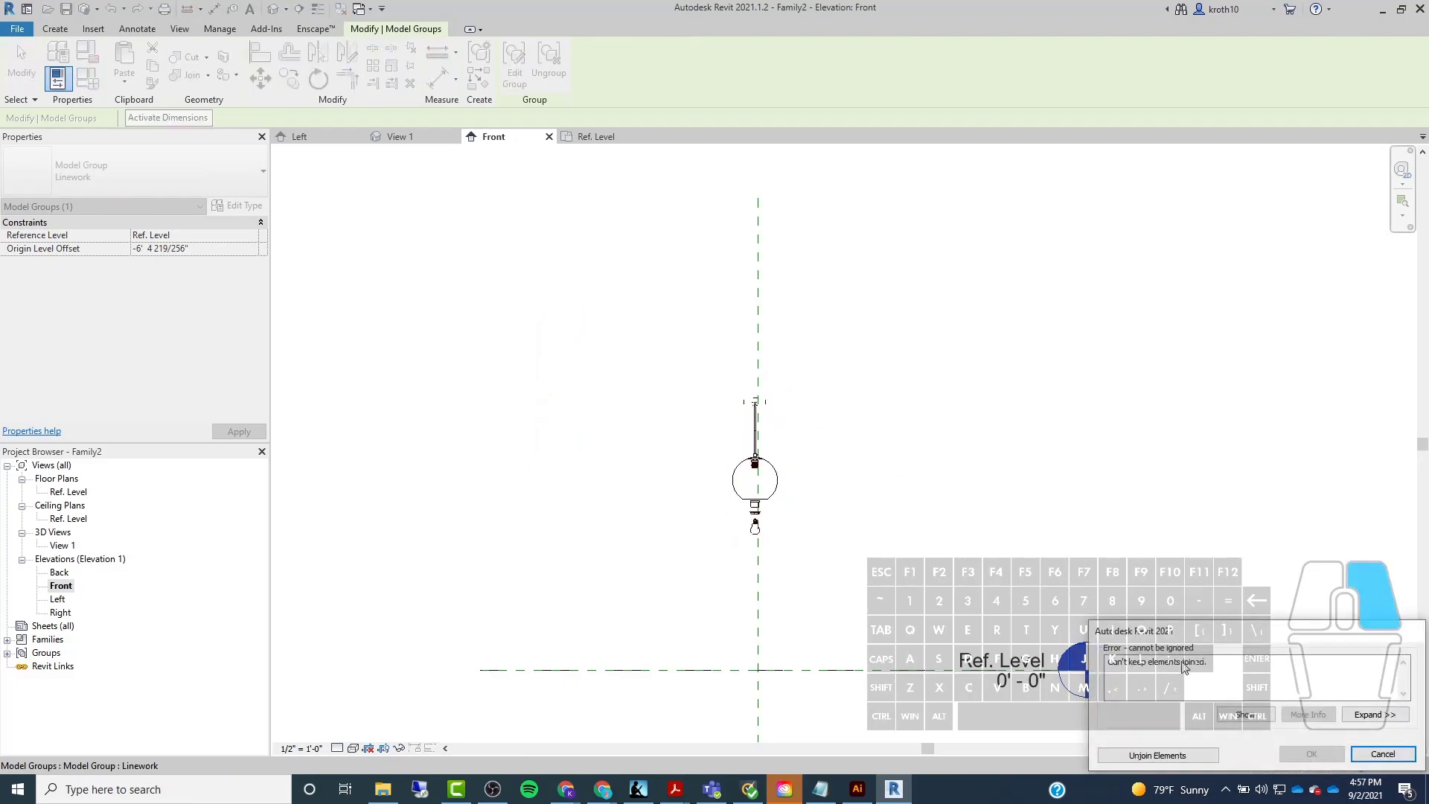
{"action": "left_click", "coordinate": [1386, 754]}
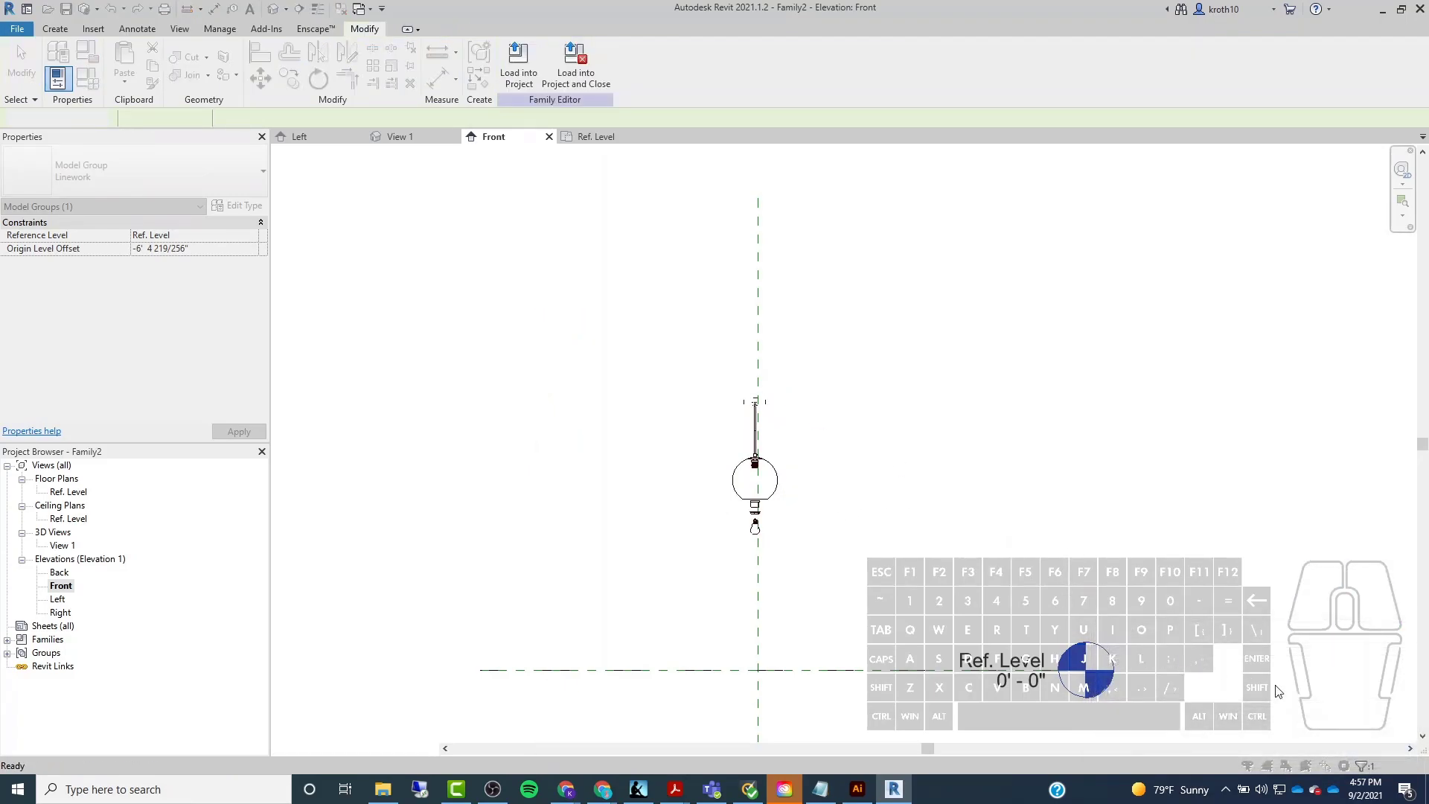
Move the Linework group from the middle of its ceiling canopy onto the vertical center reference plane, allowing the joined elements to unjoin.
{"action": "left_click", "coordinate": [570, 340]}
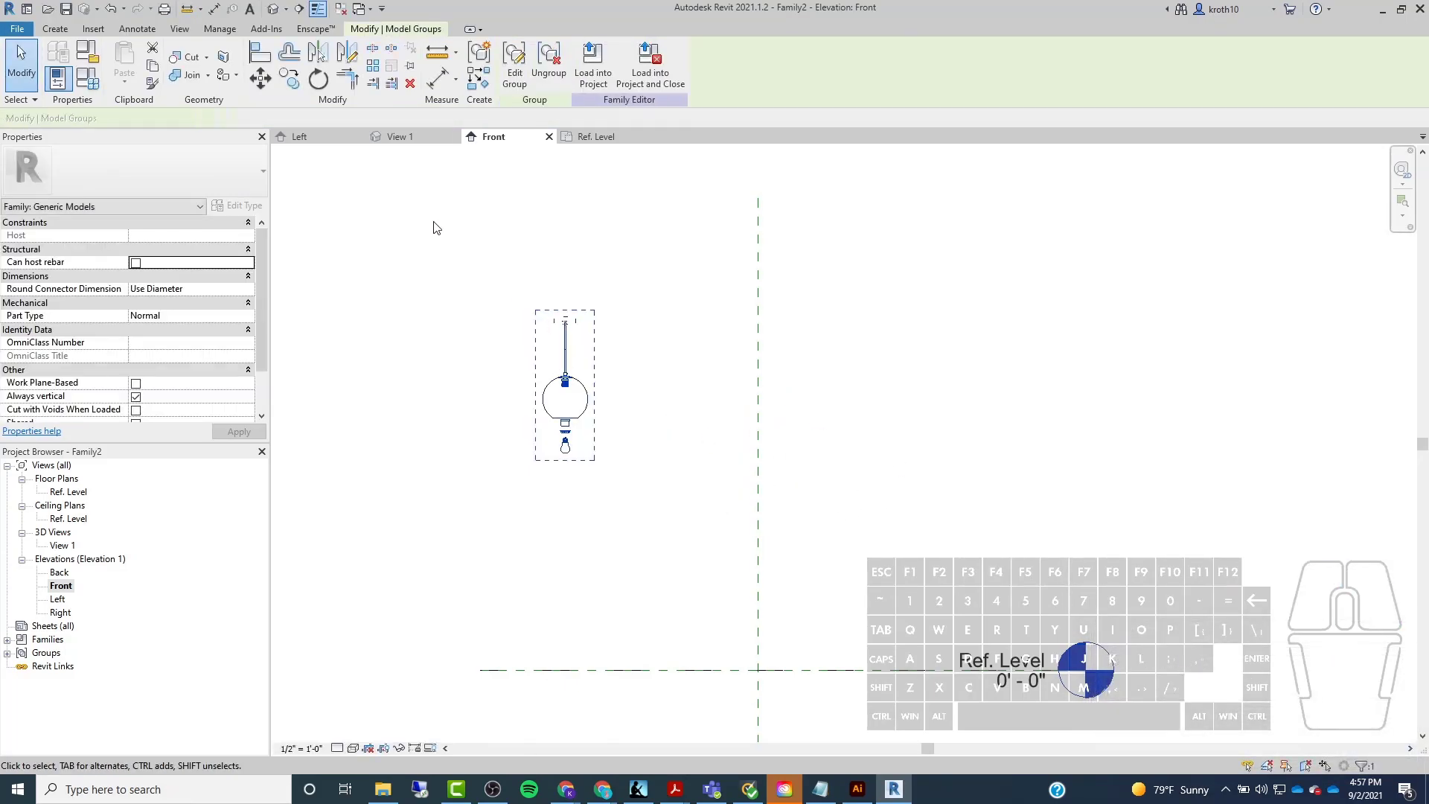
{"action": "left_click", "coordinate": [579, 328]}
{"action": "scroll", "coordinate": [567, 321], "scroll_direction": "up", "scroll_amount": 8}
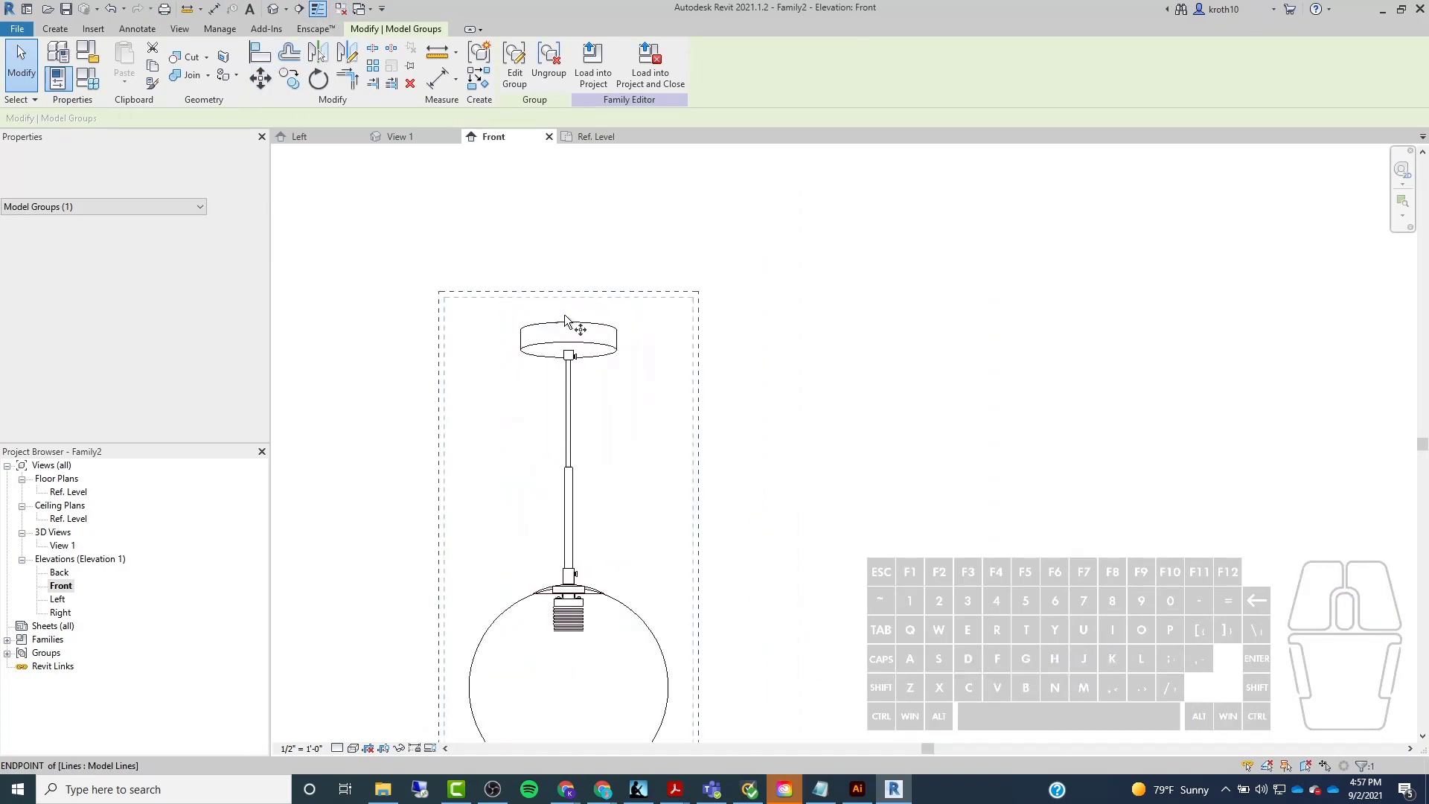
{"action": "left_click", "coordinate": [570, 336]}
{"action": "scroll", "coordinate": [570, 335], "scroll_direction": "down", "scroll_amount": 6}
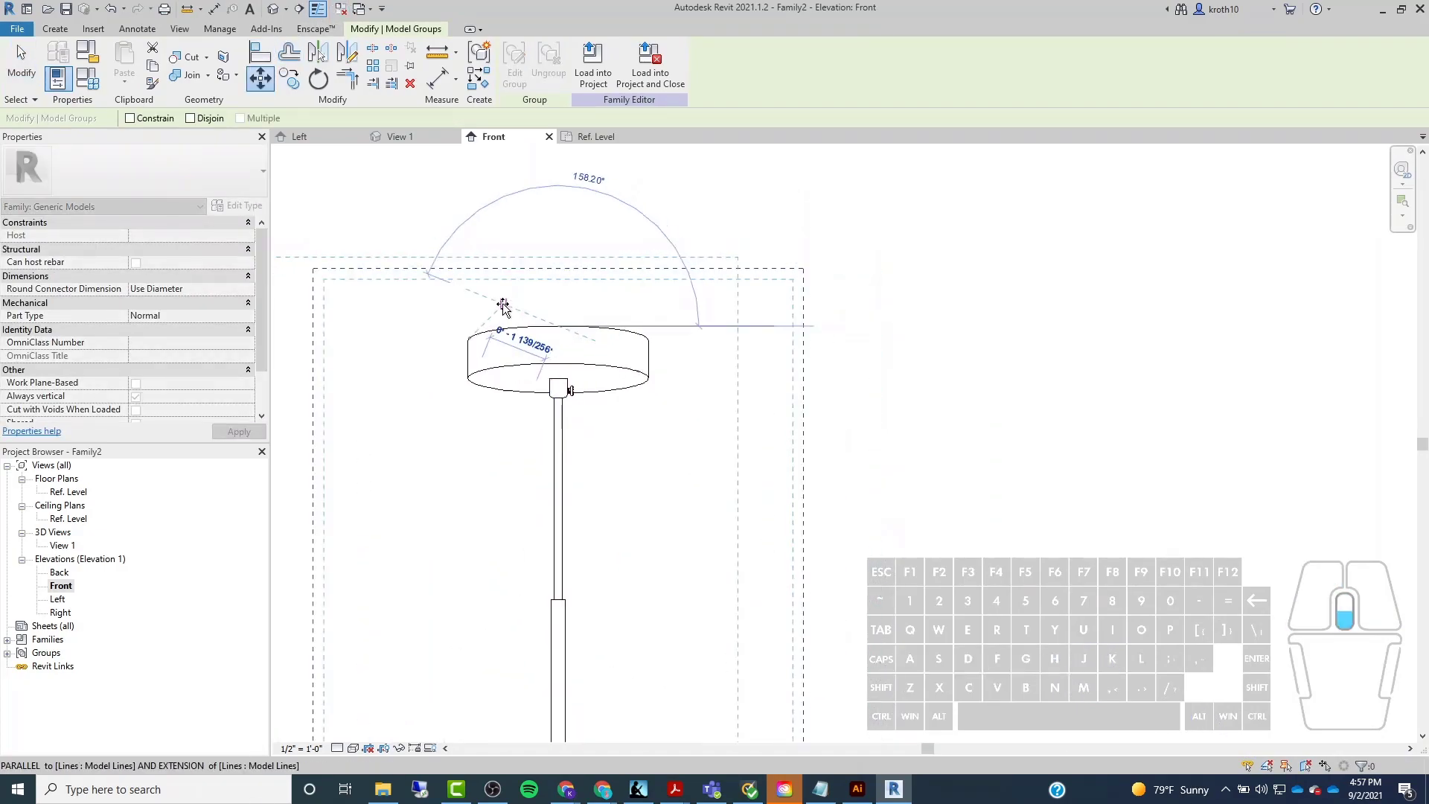
{"action": "left_click", "coordinate": [665, 305]}
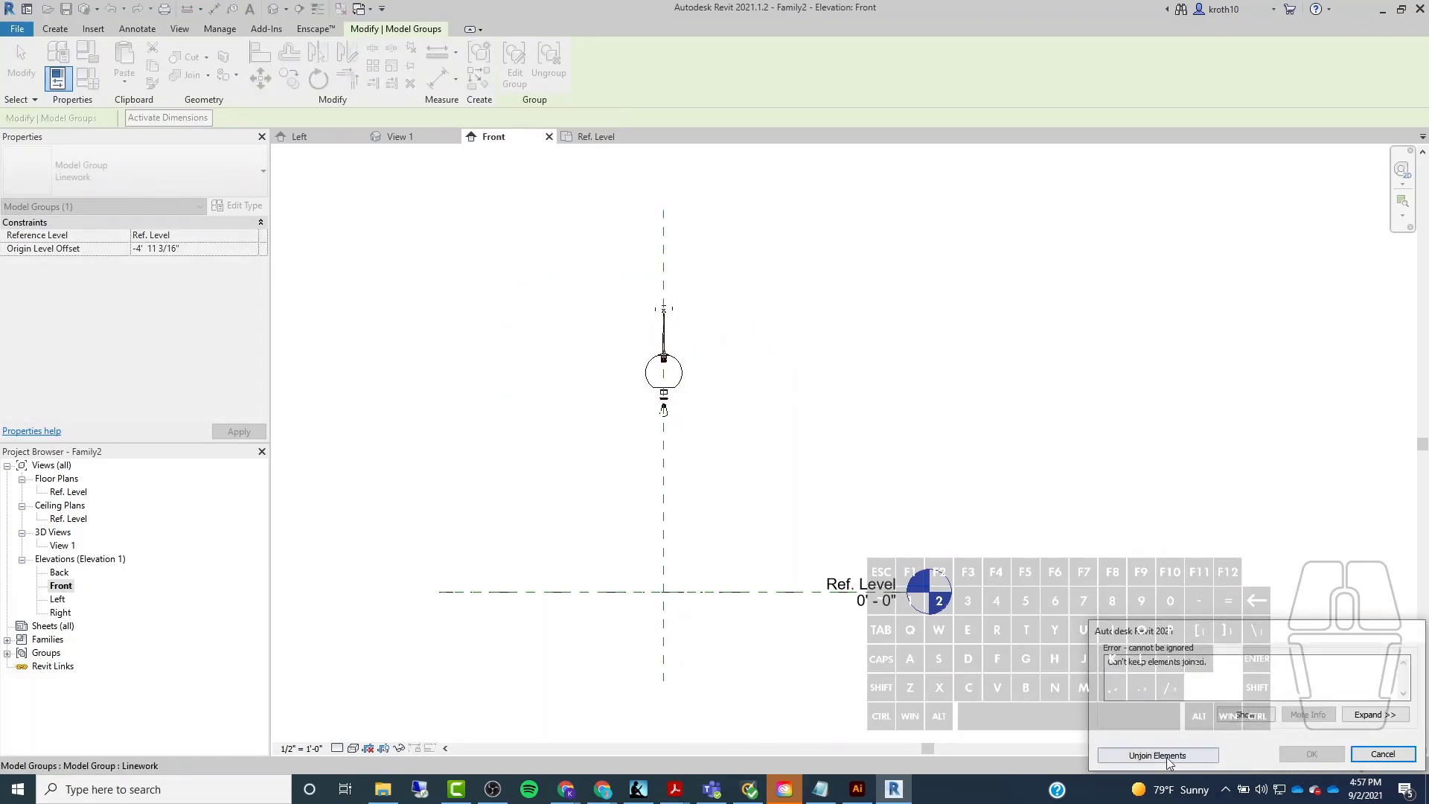
{"action": "left_click", "coordinate": [1169, 759]}
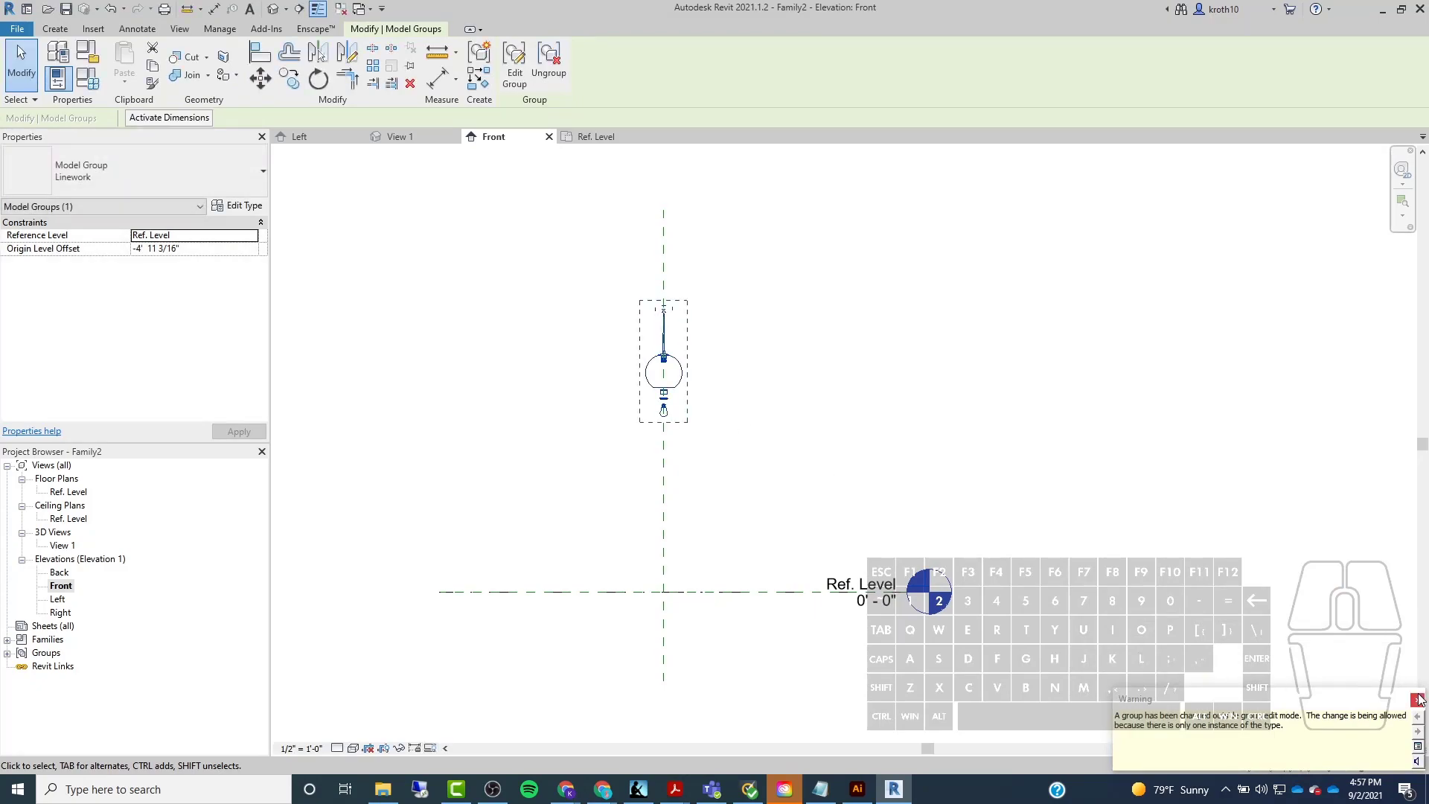
{"action": "key", "text": "Escape"}
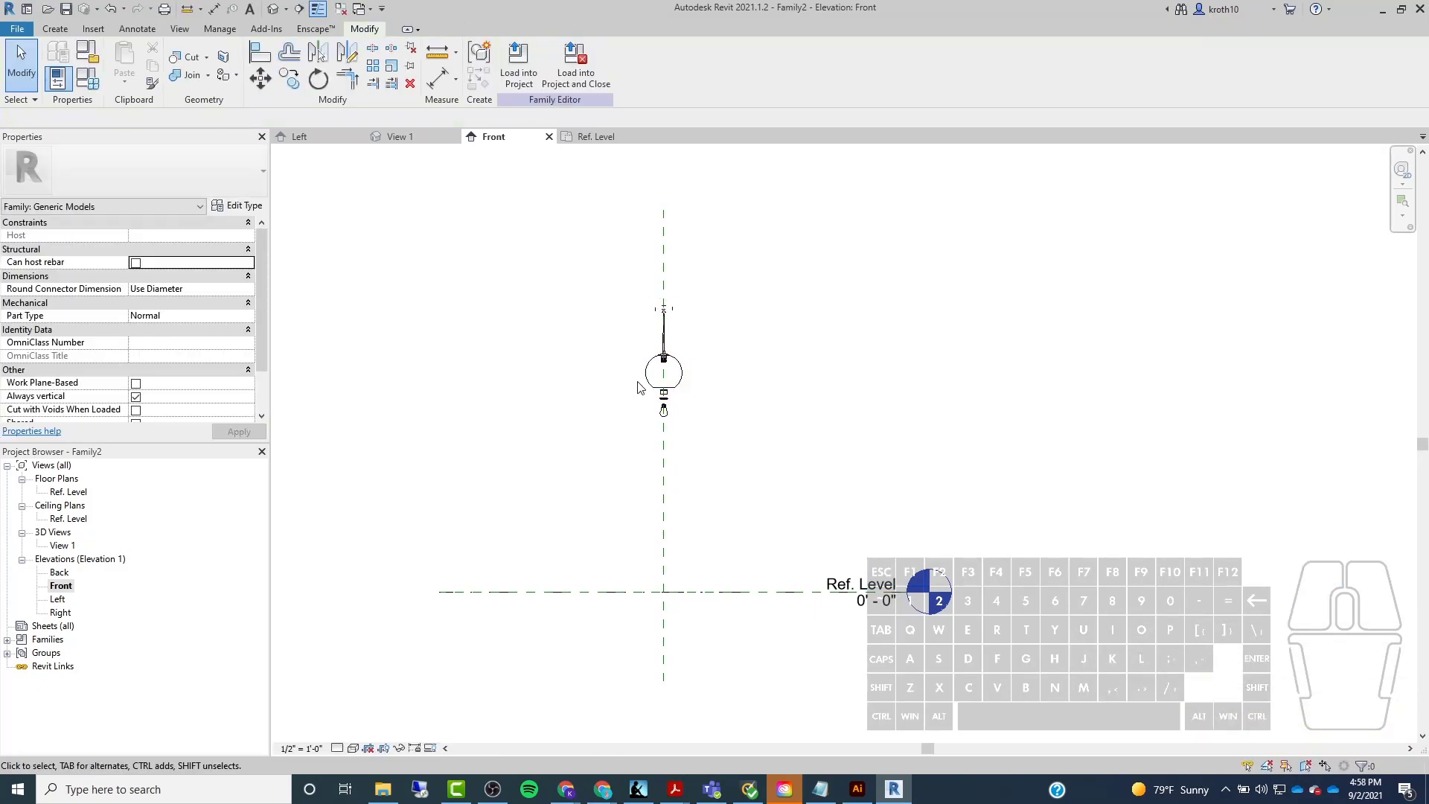
Inspect the fixture linework's alignment with the center reference plane, from the canopy down to the bulb.
{"action": "scroll", "coordinate": [648, 382], "scroll_direction": "up", "scroll_amount": 3}
{"action": "left_click", "coordinate": [736, 347]}
{"action": "scroll", "coordinate": [733, 339], "scroll_direction": "down", "scroll_amount": 3}
{"action": "scroll", "coordinate": [719, 334], "scroll_direction": "up", "scroll_amount": 5}
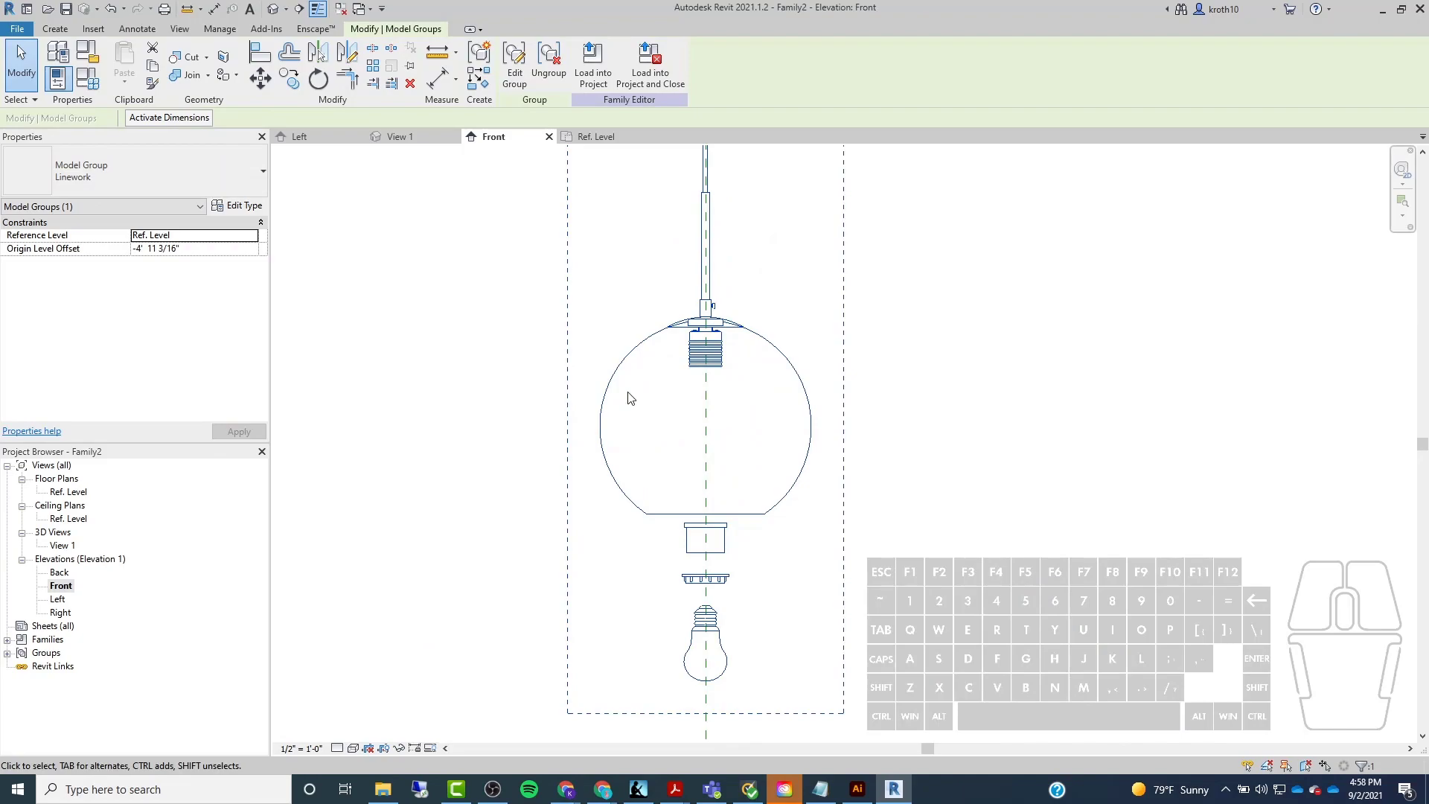
{"action": "left_click", "coordinate": [904, 410]}
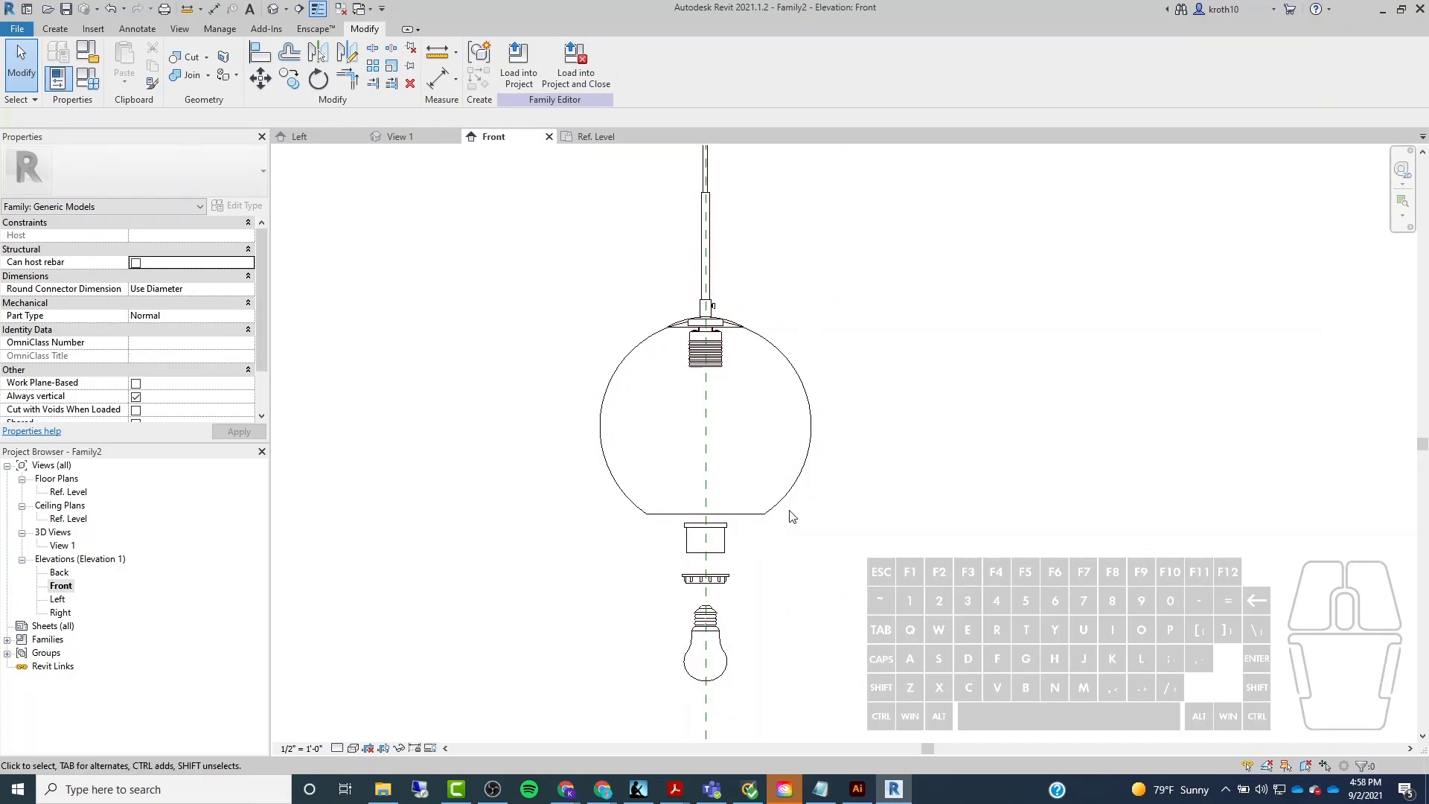
{"action": "scroll", "coordinate": [791, 515], "scroll_direction": "down", "scroll_amount": 2}
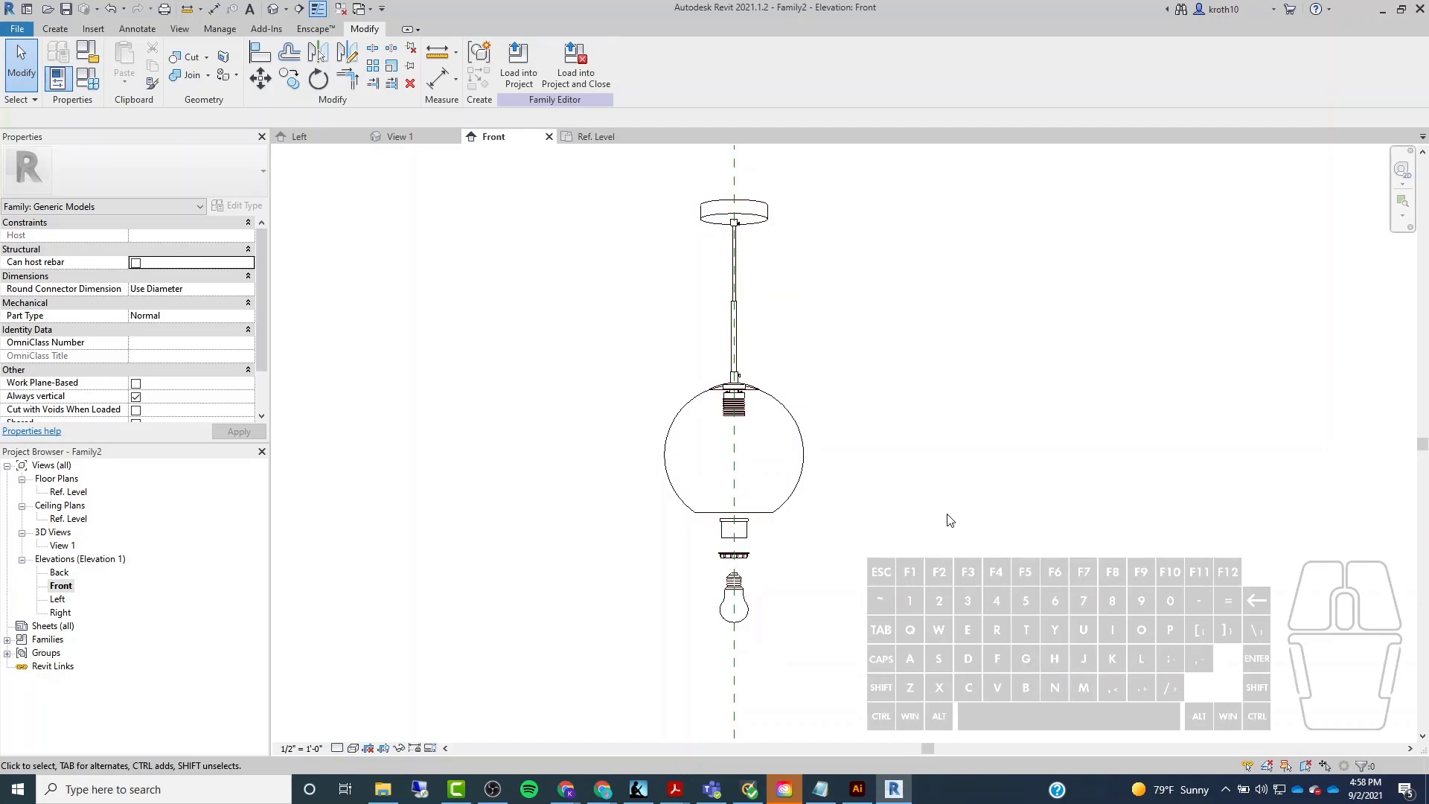
{"action": "scroll", "coordinate": [729, 384], "scroll_direction": "up", "scroll_amount": 3}
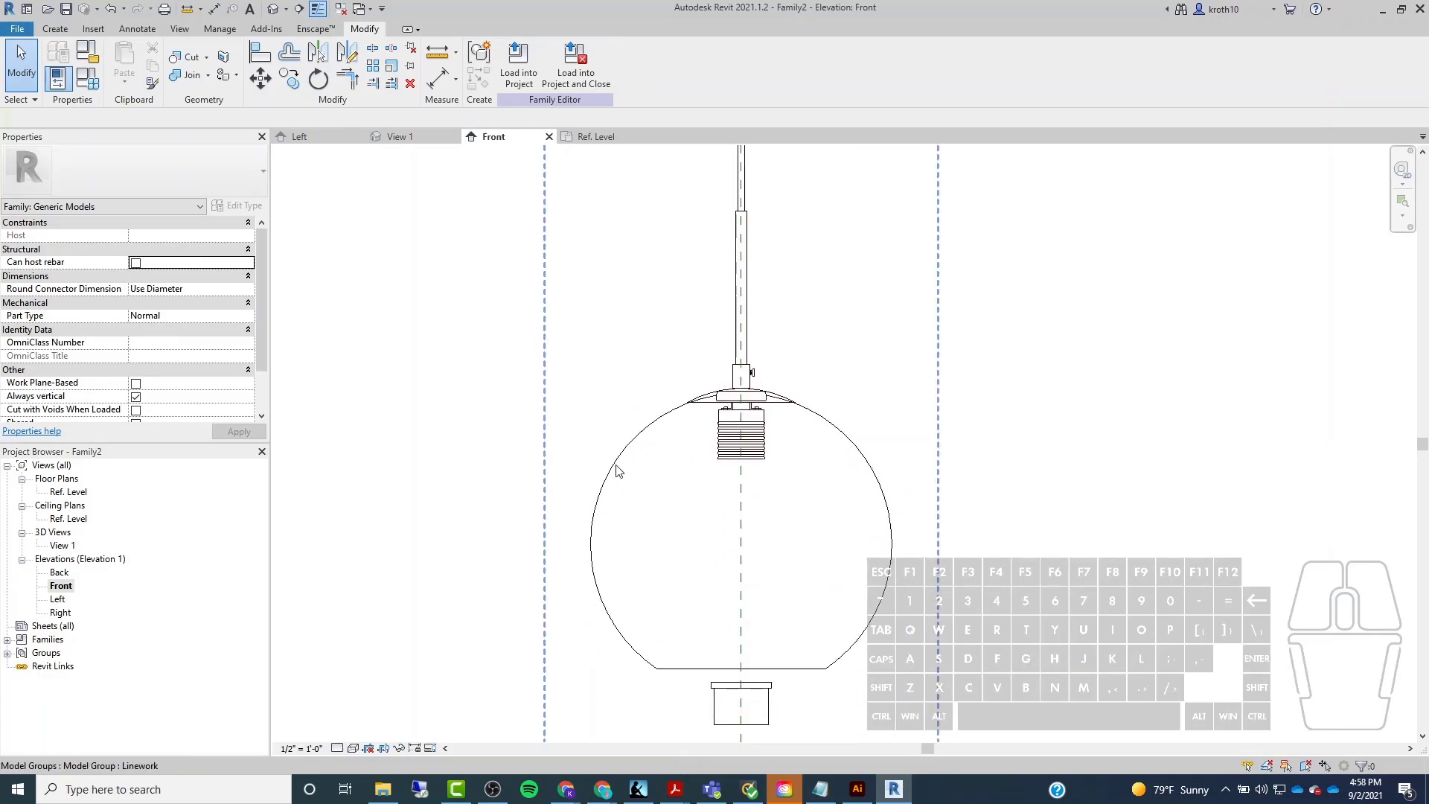
{"action": "scroll", "coordinate": [663, 402], "scroll_direction": "down", "scroll_amount": 2}
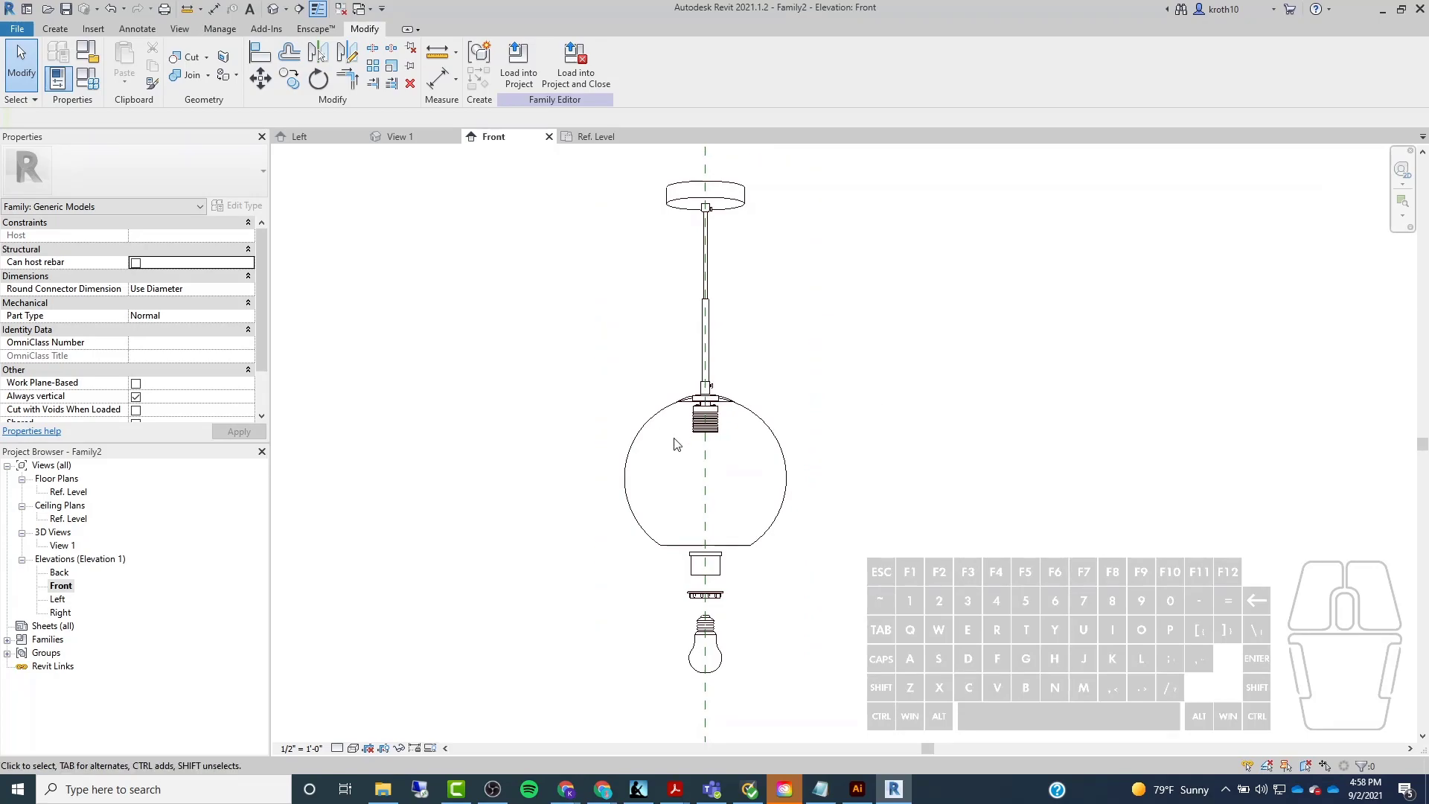
{"action": "scroll", "coordinate": [629, 326], "scroll_direction": "down", "scroll_amount": 2}
{"action": "scroll", "coordinate": [630, 431], "scroll_direction": "up", "scroll_amount": 2}
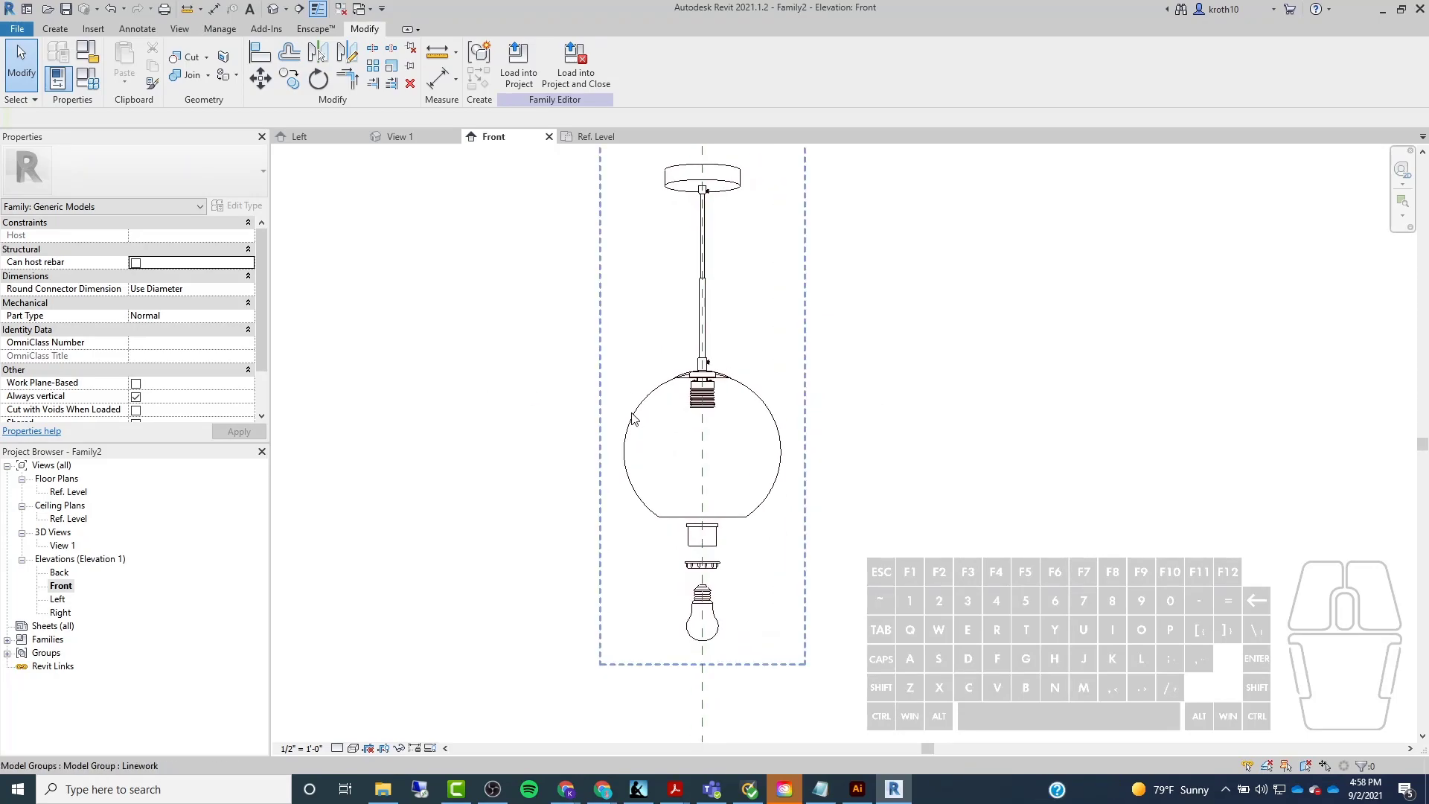
{"action": "middle_click_drag", "start_coordinate": [633, 418], "coordinate": [707, 405]}
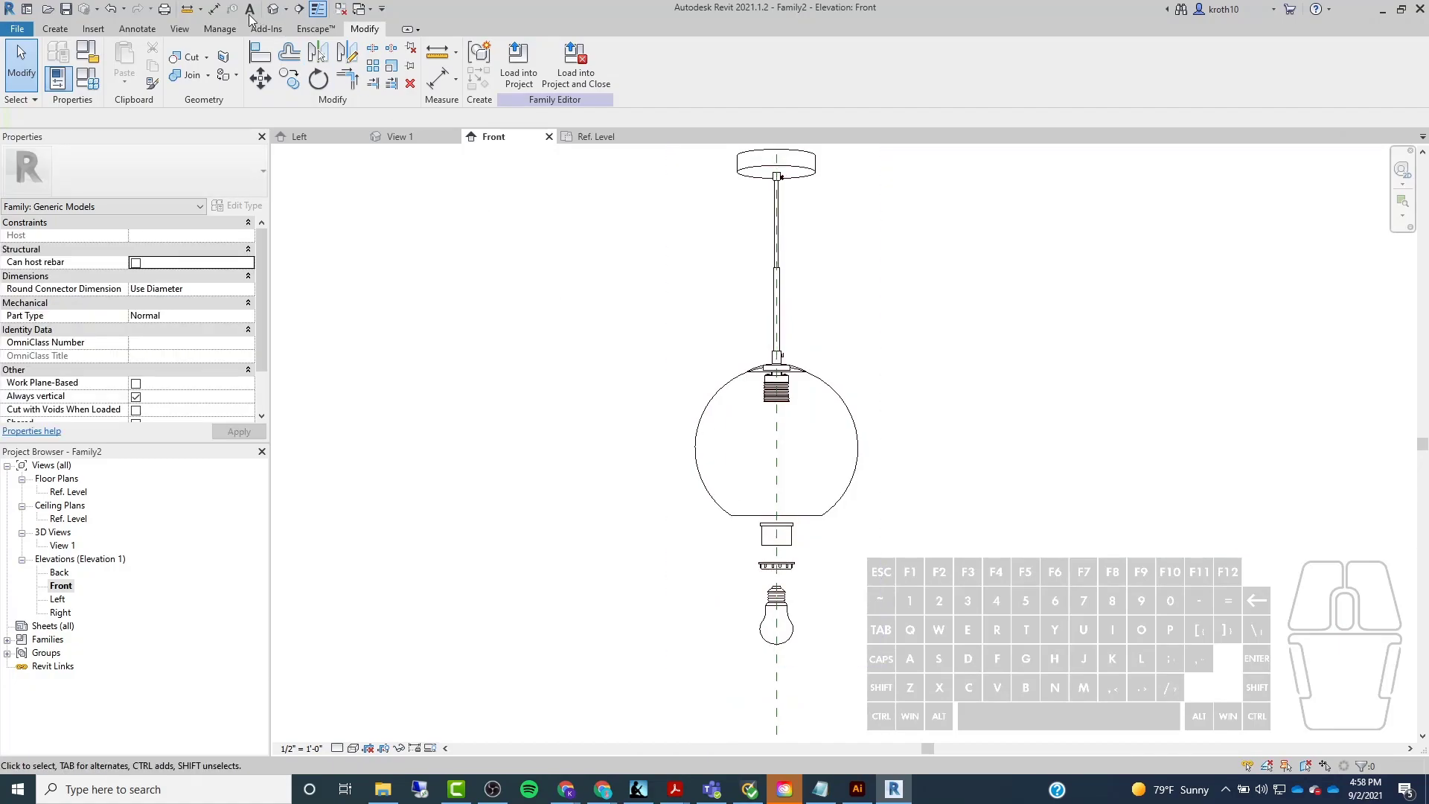
Start a Revolve and draw its vertical axis line, about 3' 0 3/4" long, on the center reference plane from below the bulb to above the canopy.
{"action": "left_click", "coordinate": [55, 28]}
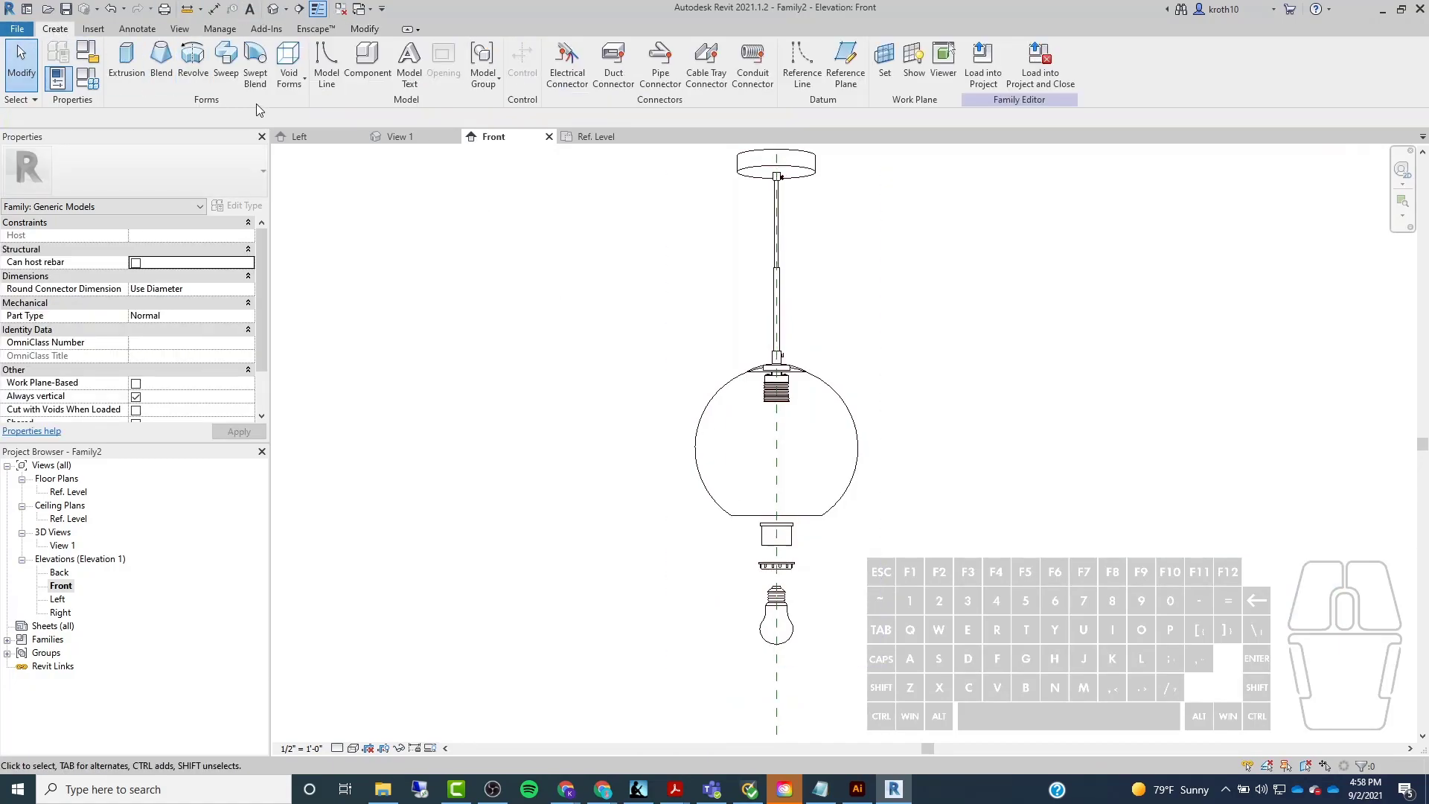
{"action": "left_click", "coordinate": [202, 76]}
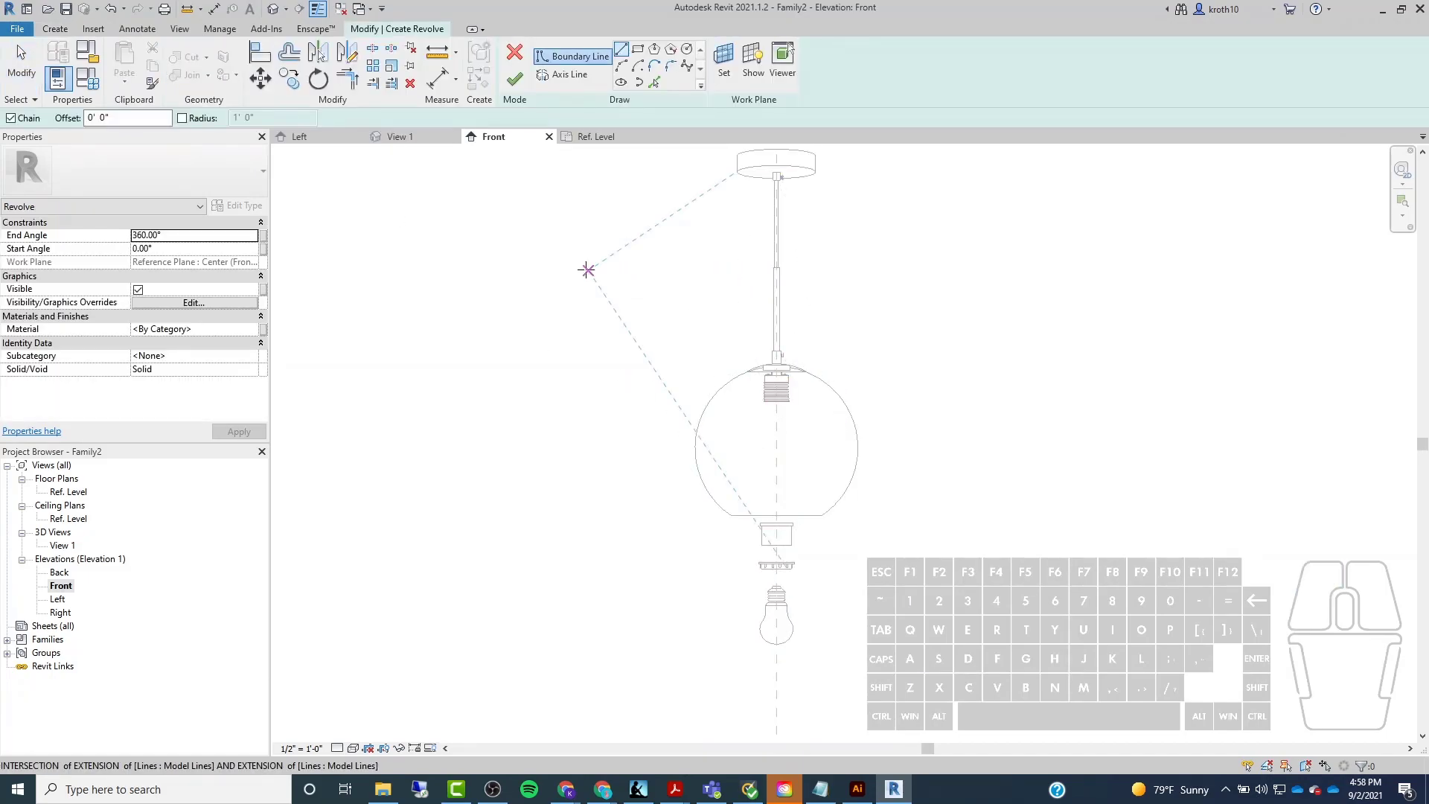
{"action": "scroll", "coordinate": [836, 494], "scroll_direction": "up", "scroll_amount": 2}
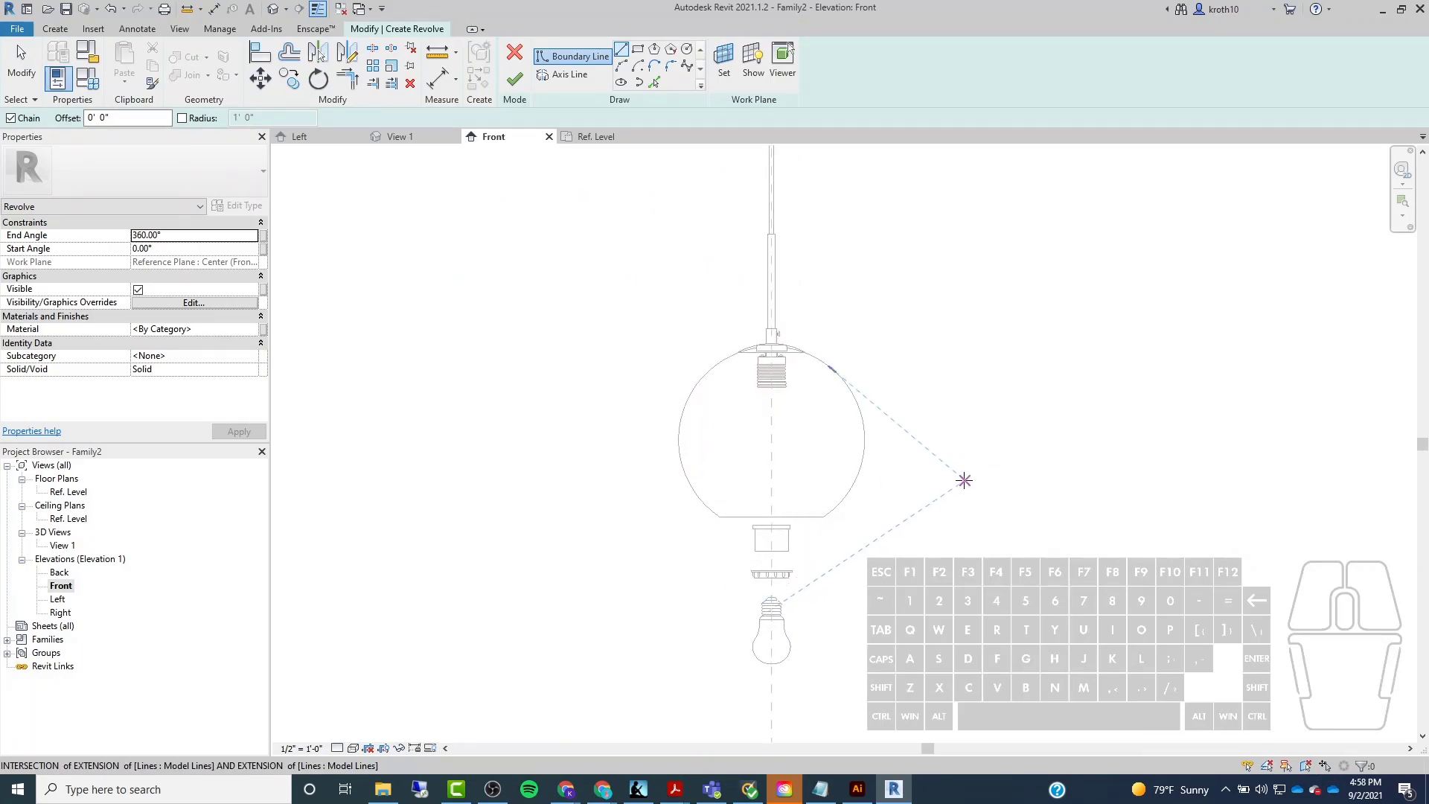
{"action": "left_click", "coordinate": [569, 79]}
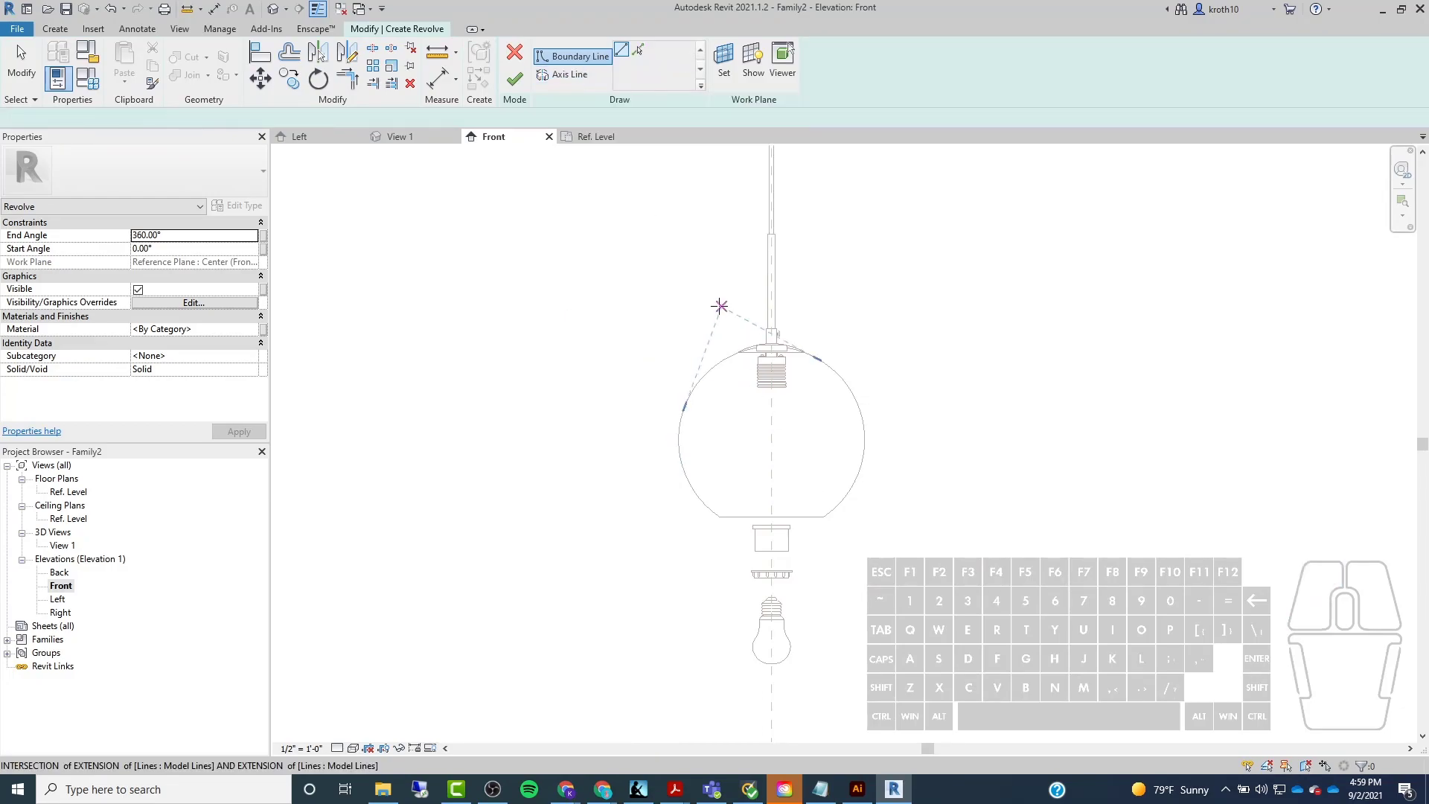
{"action": "scroll", "coordinate": [718, 310], "scroll_direction": "down", "scroll_amount": 2}
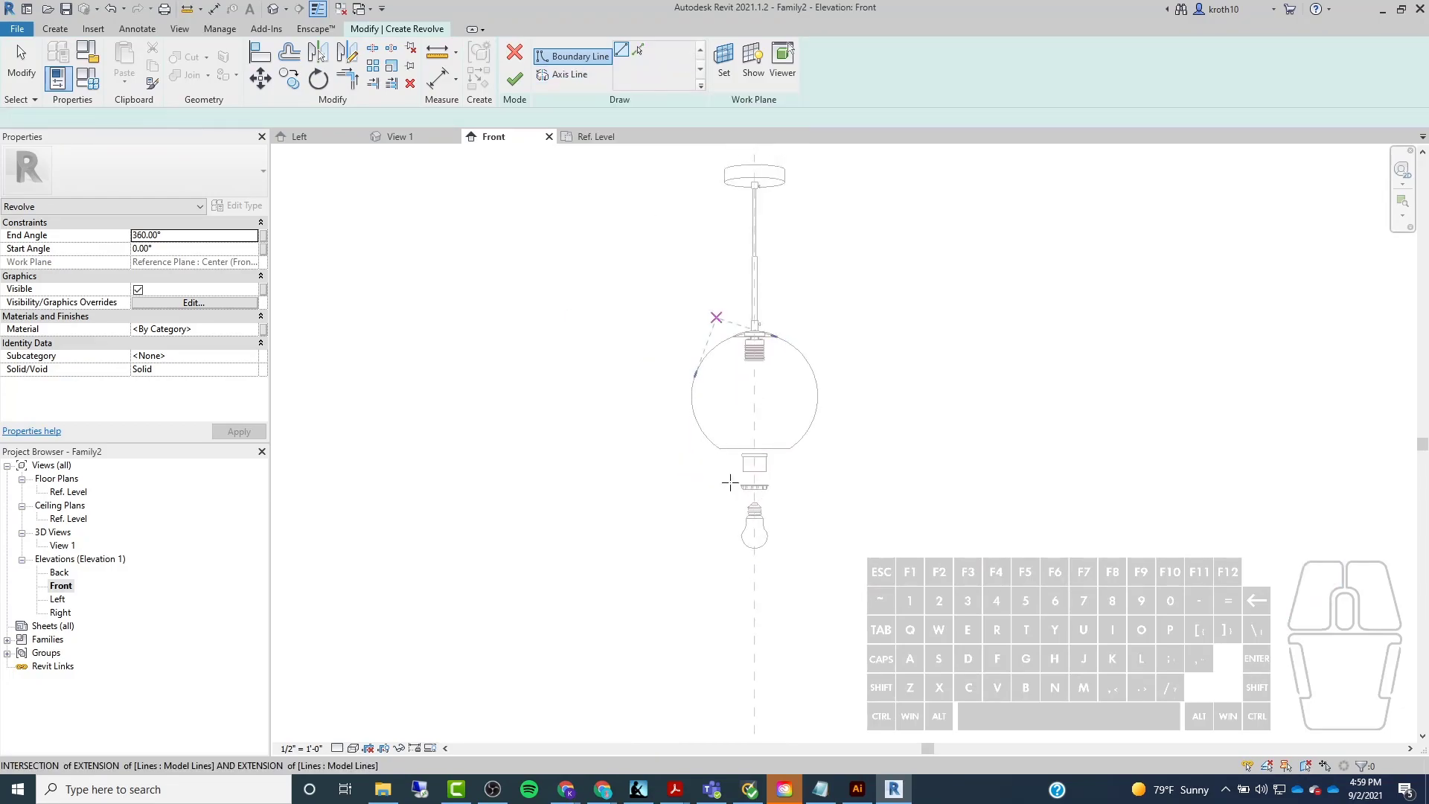
{"action": "left_click", "coordinate": [755, 625]}
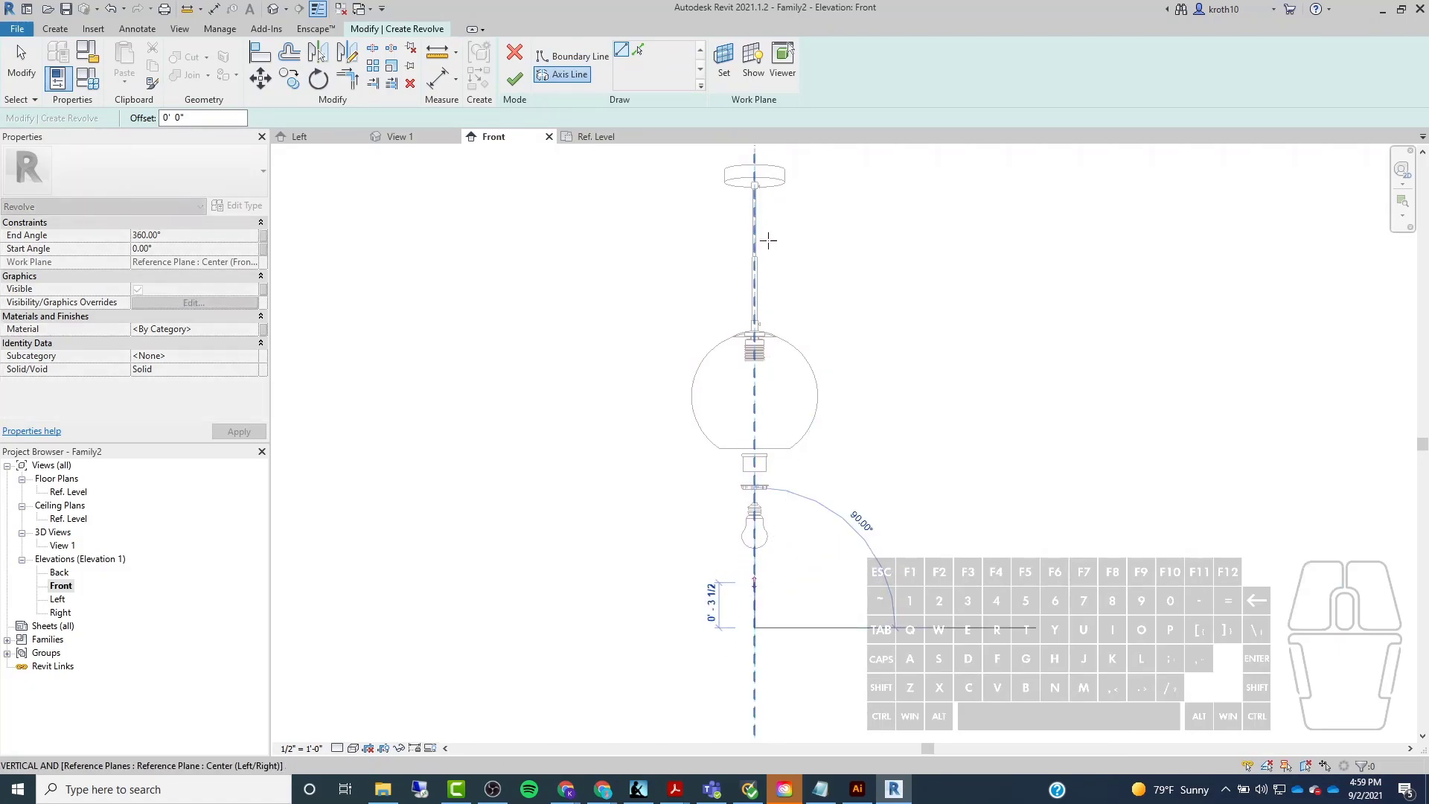
{"action": "left_click", "coordinate": [754, 154]}
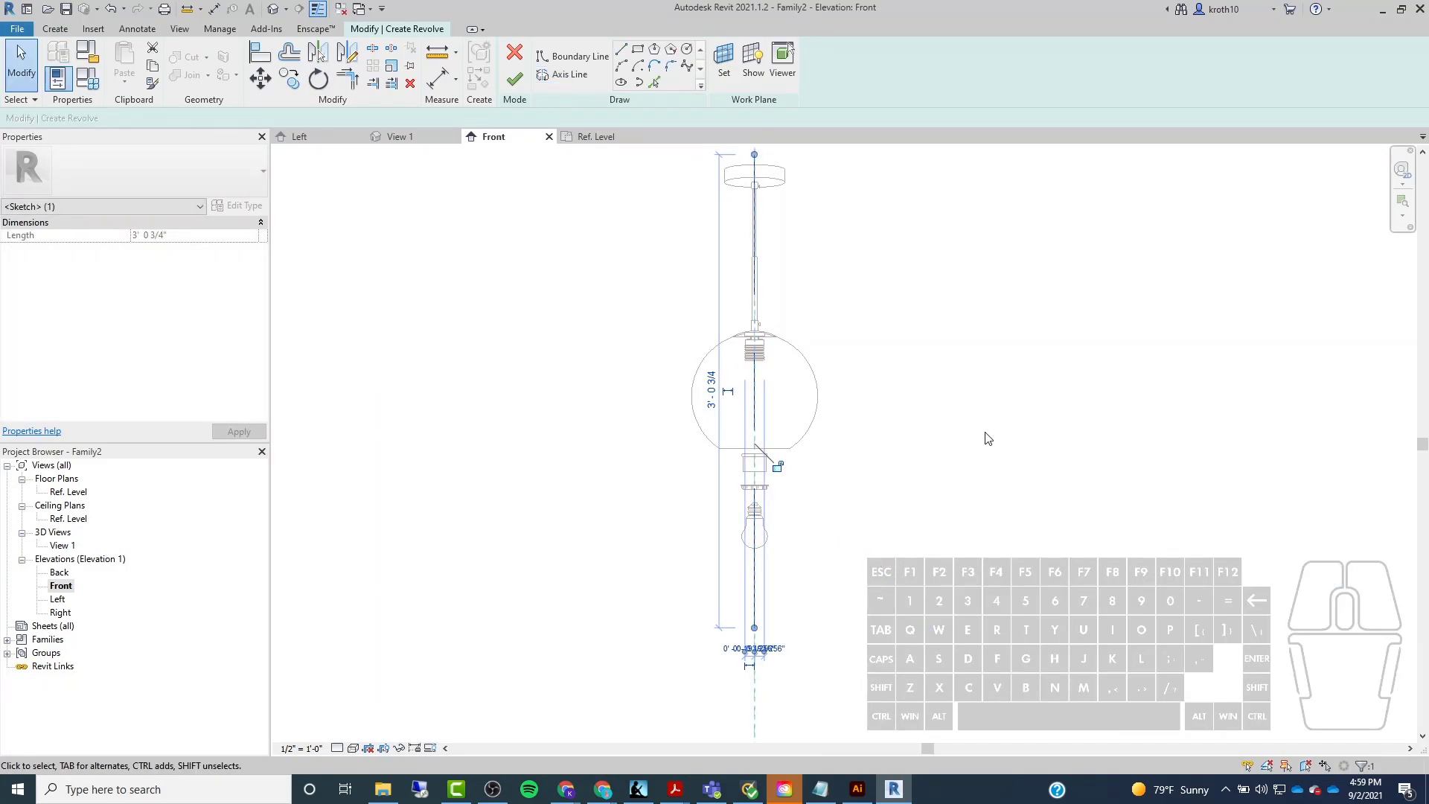
{"action": "key", "text": "Escape"}
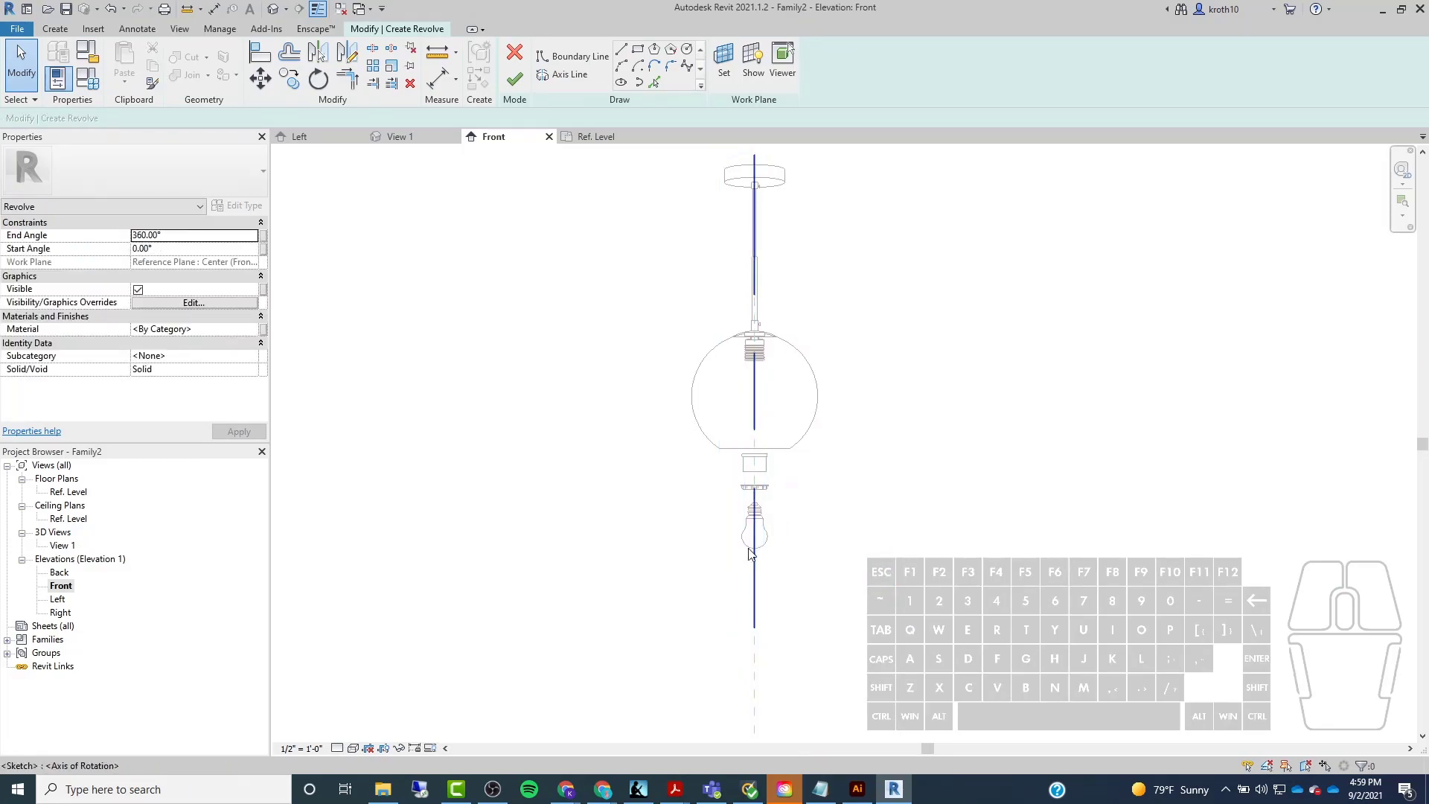
Draw a horizontal boundary line in the Revolve sketch across the globe's full width, from its left-edge endpoint to its right edge.
{"action": "scroll", "coordinate": [774, 395], "scroll_direction": "up", "scroll_amount": 2}
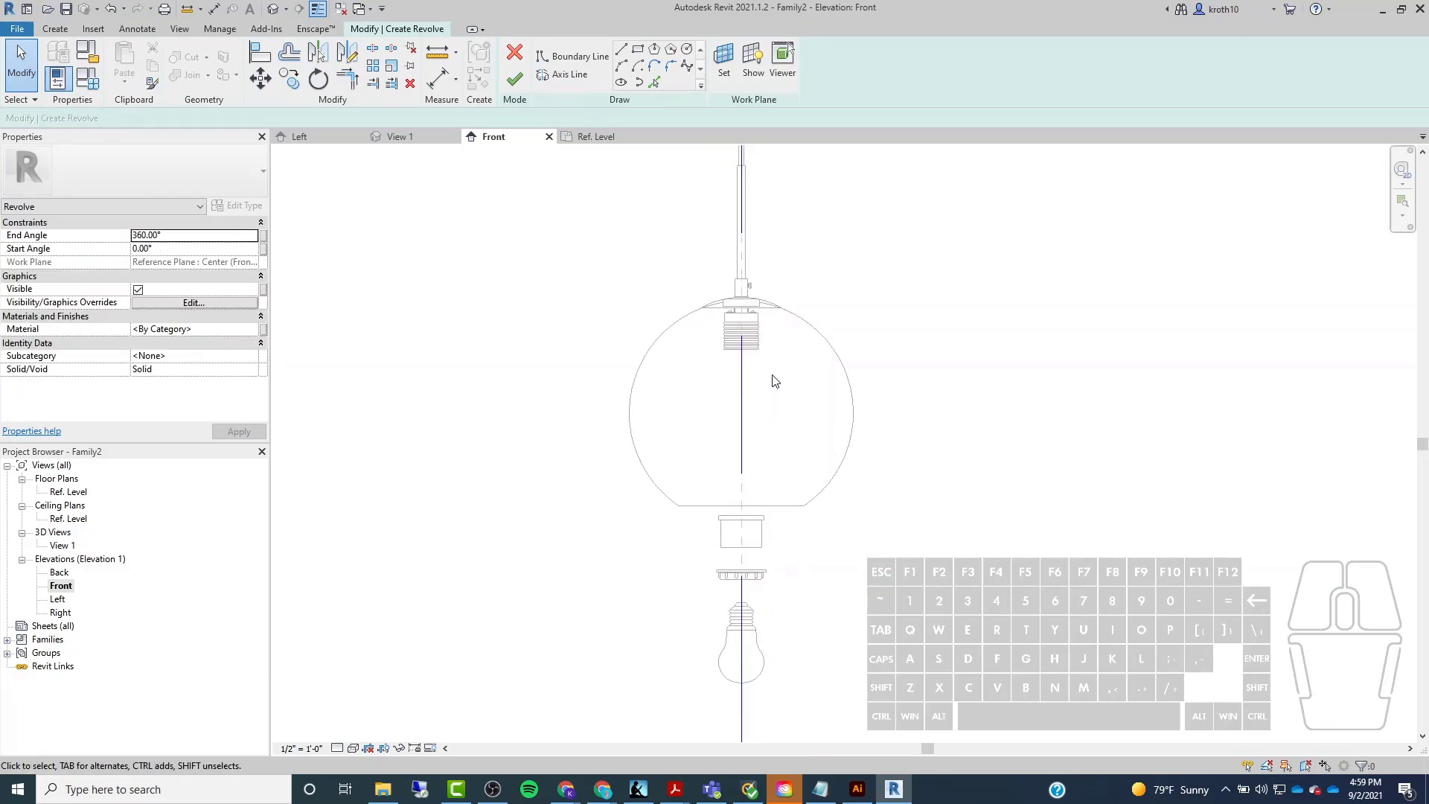
{"action": "middle_click_drag", "start_coordinate": [886, 461], "coordinate": [841, 477]}
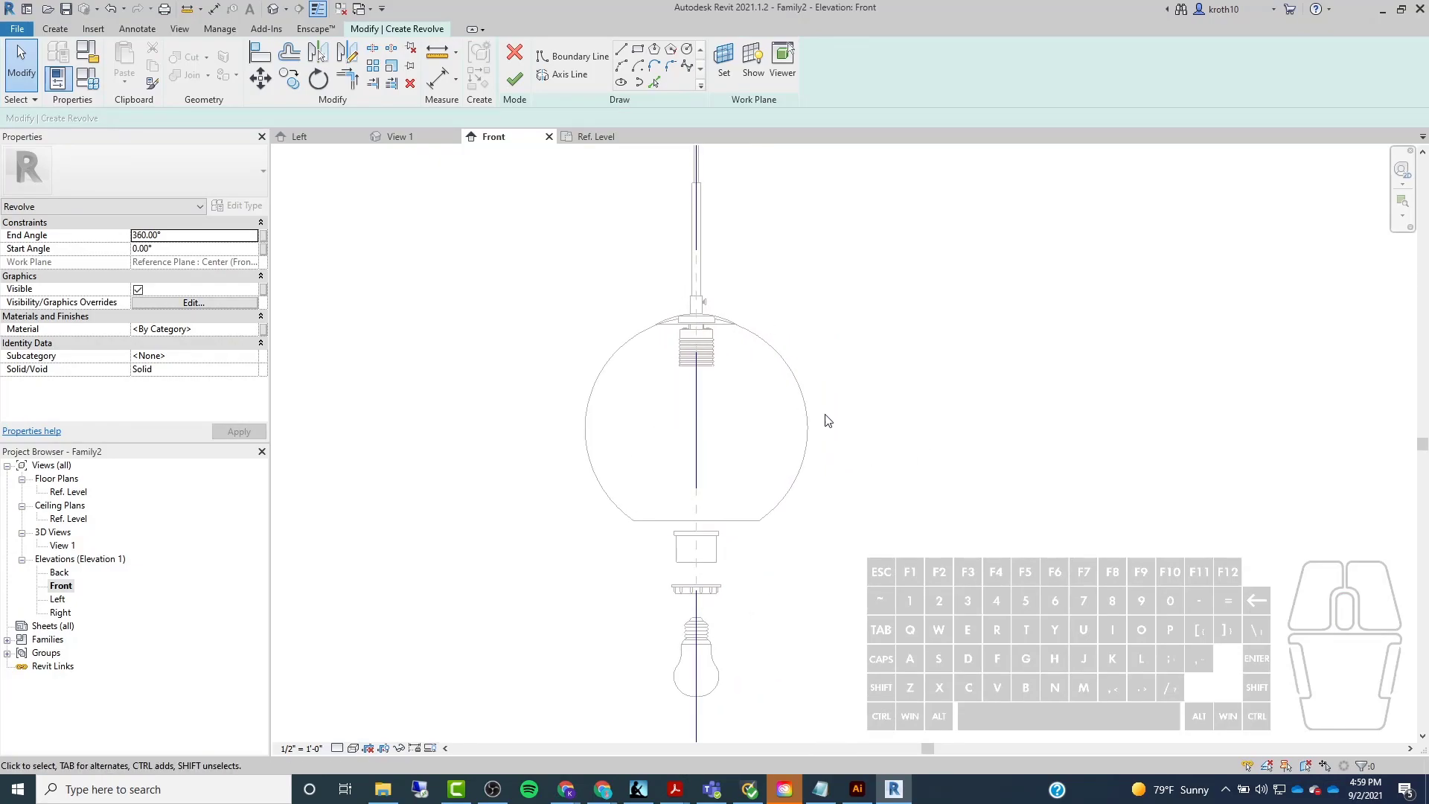
{"action": "middle_click_drag", "start_coordinate": [856, 310], "coordinate": [854, 341]}
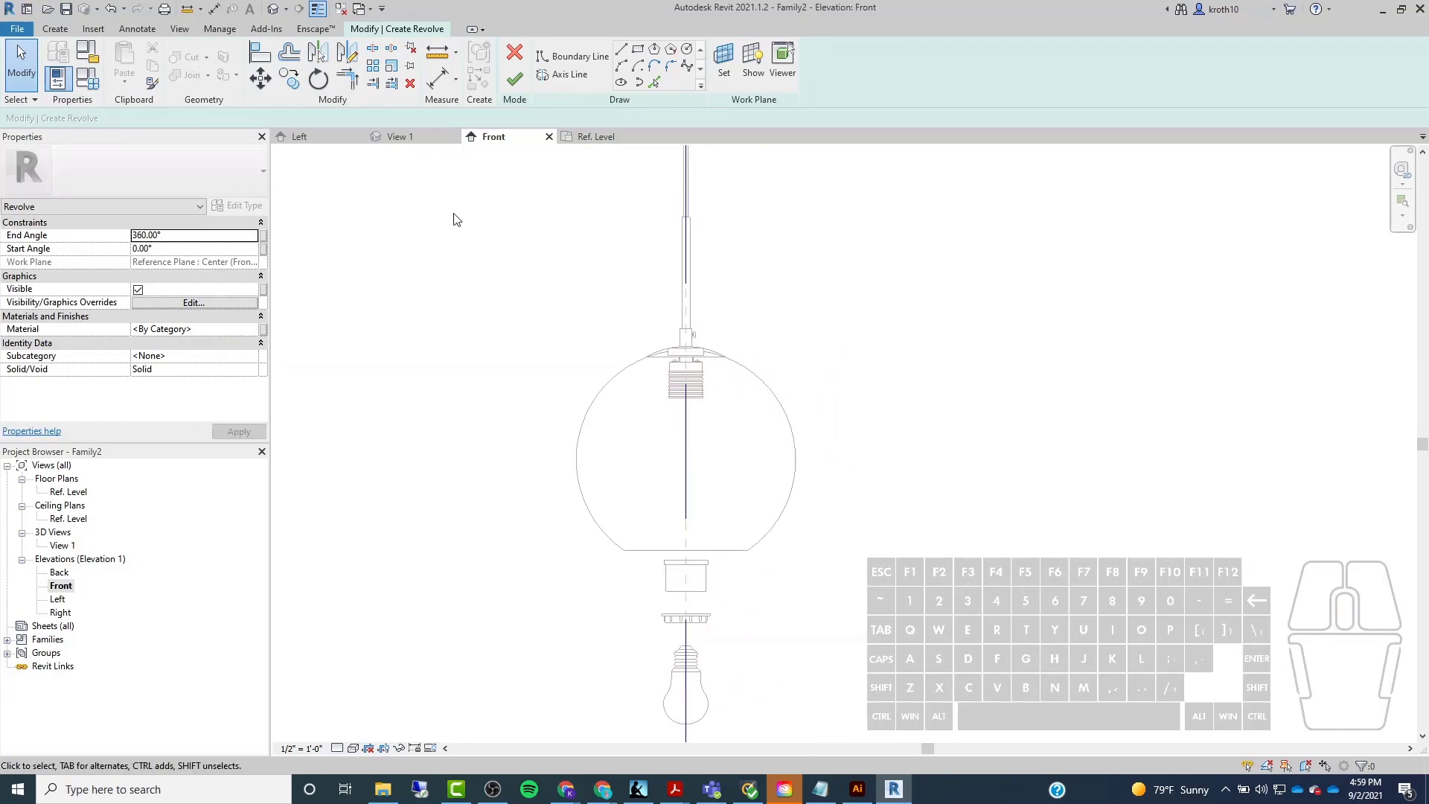
{"action": "left_click", "coordinate": [586, 65]}
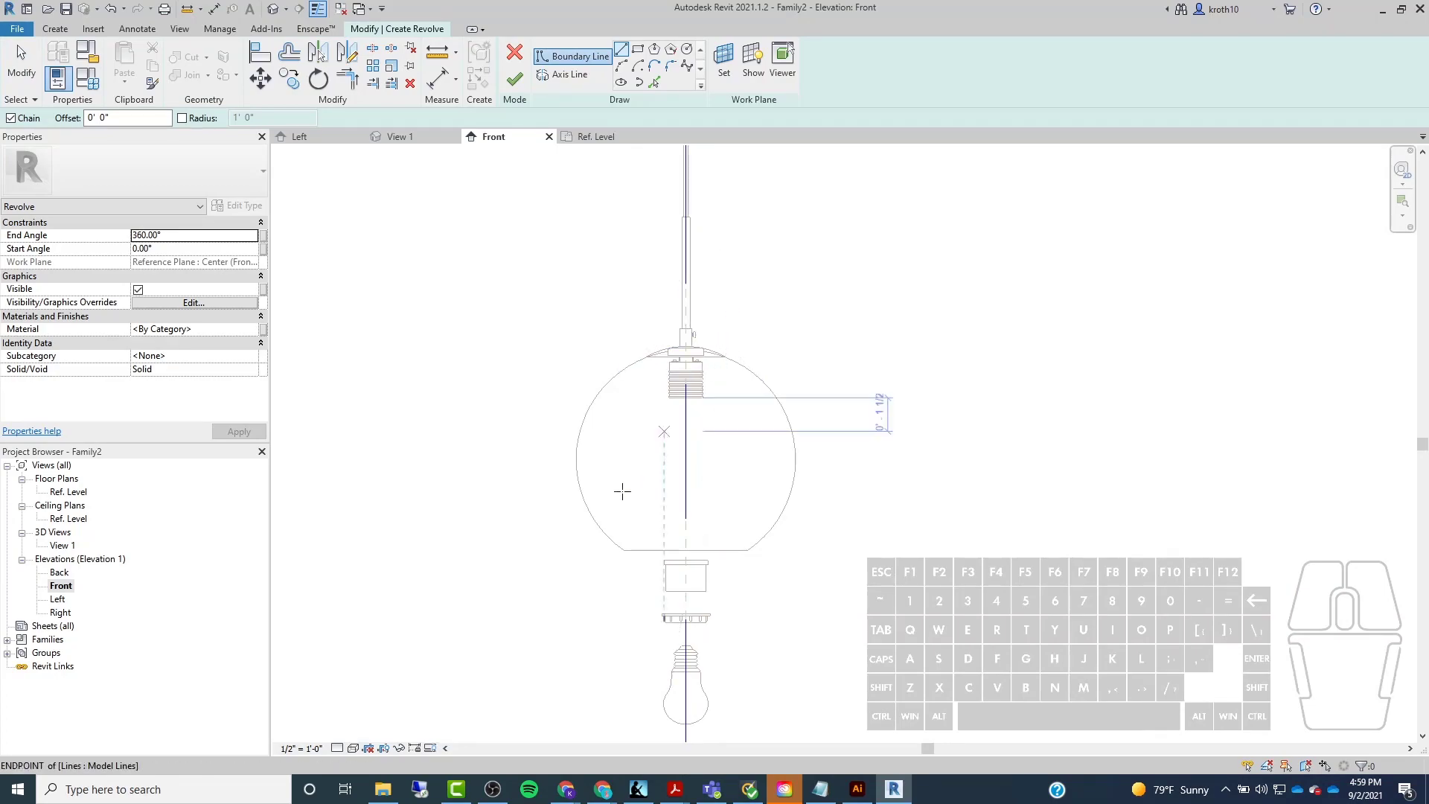
{"action": "middle_click_drag", "start_coordinate": [622, 472], "coordinate": [622, 437]}
{"action": "scroll", "coordinate": [622, 437], "scroll_direction": "up", "scroll_amount": 3}
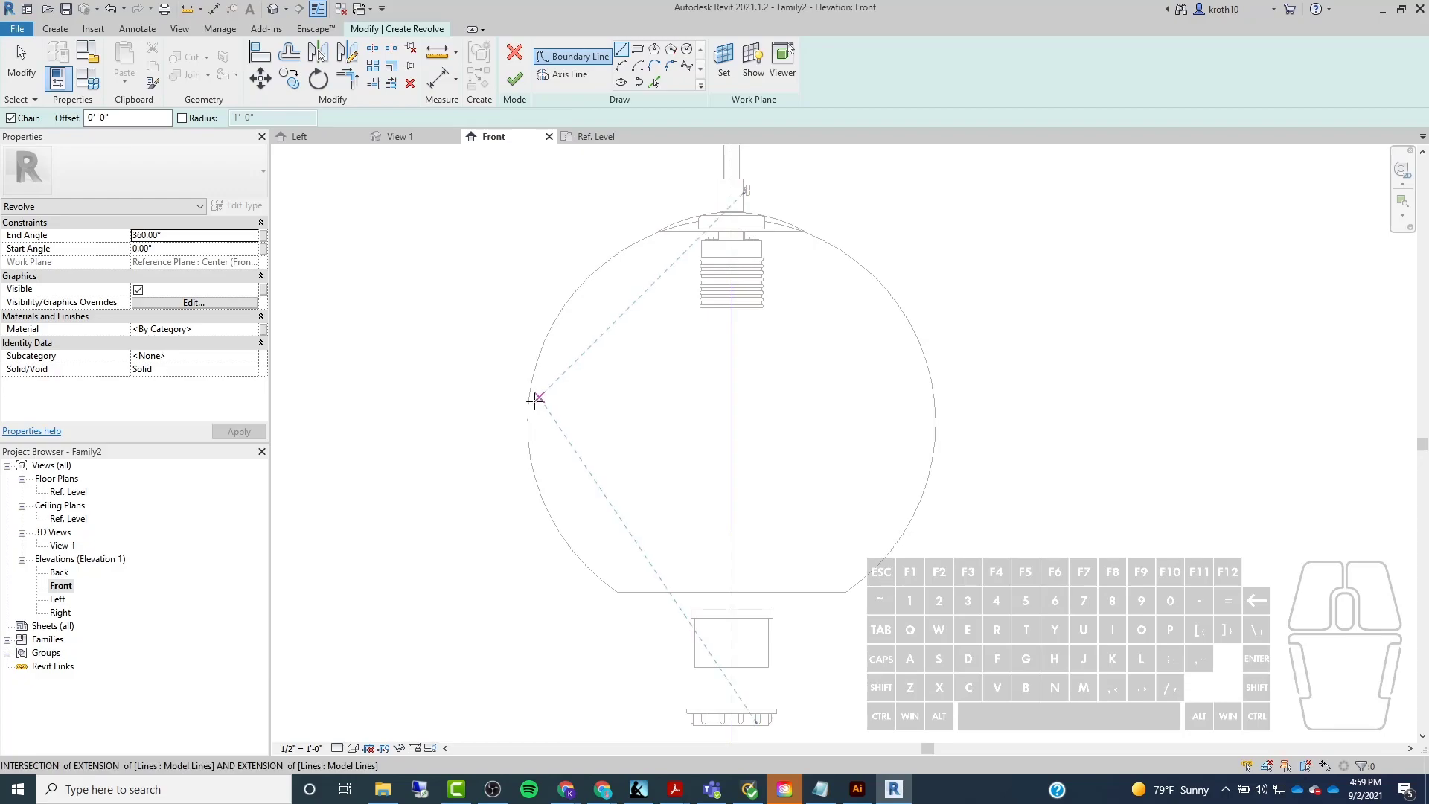
{"action": "scroll", "coordinate": [528, 419], "scroll_direction": "up", "scroll_amount": 3}
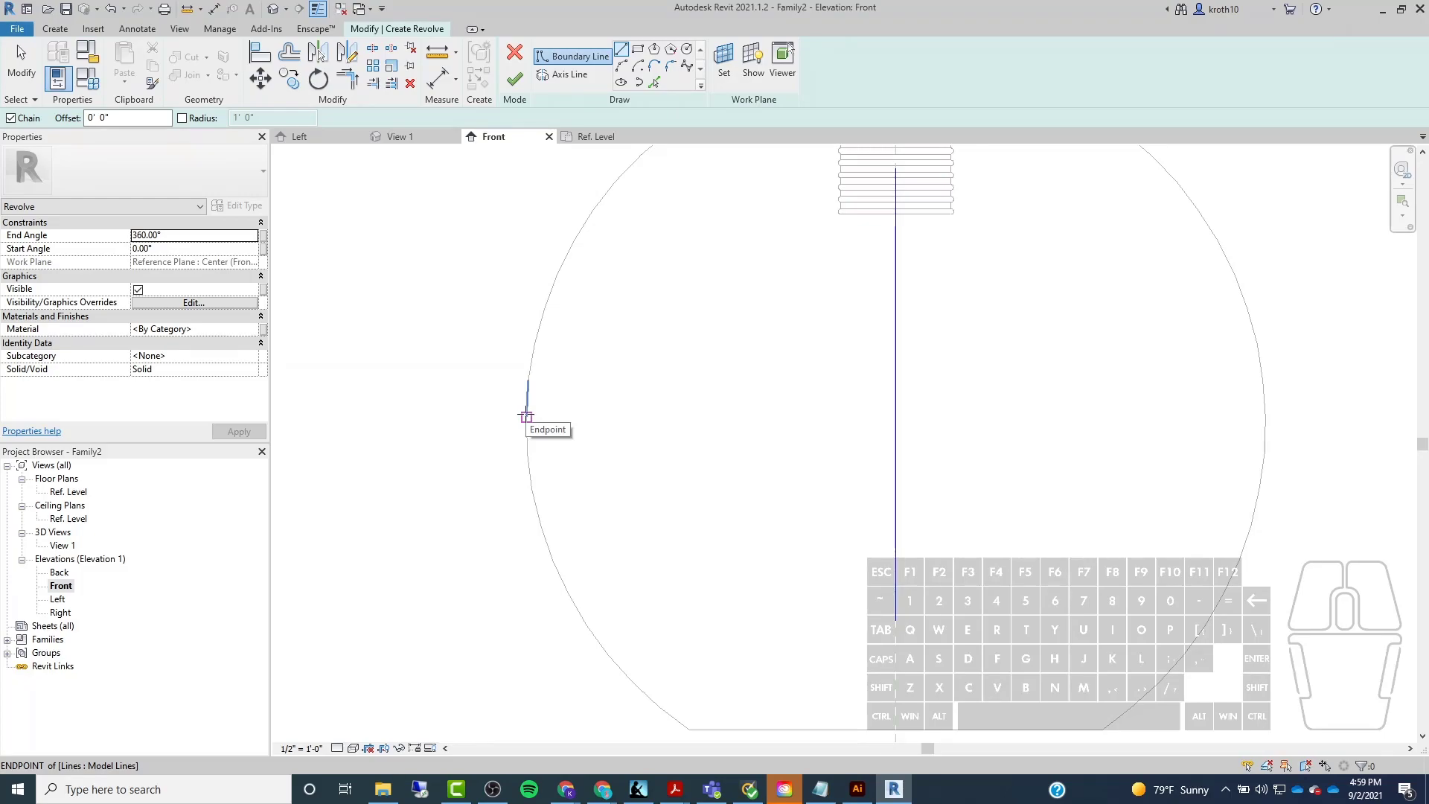
{"action": "left_click", "coordinate": [526, 417]}
{"action": "scroll", "coordinate": [526, 415], "scroll_direction": "down", "scroll_amount": 2}
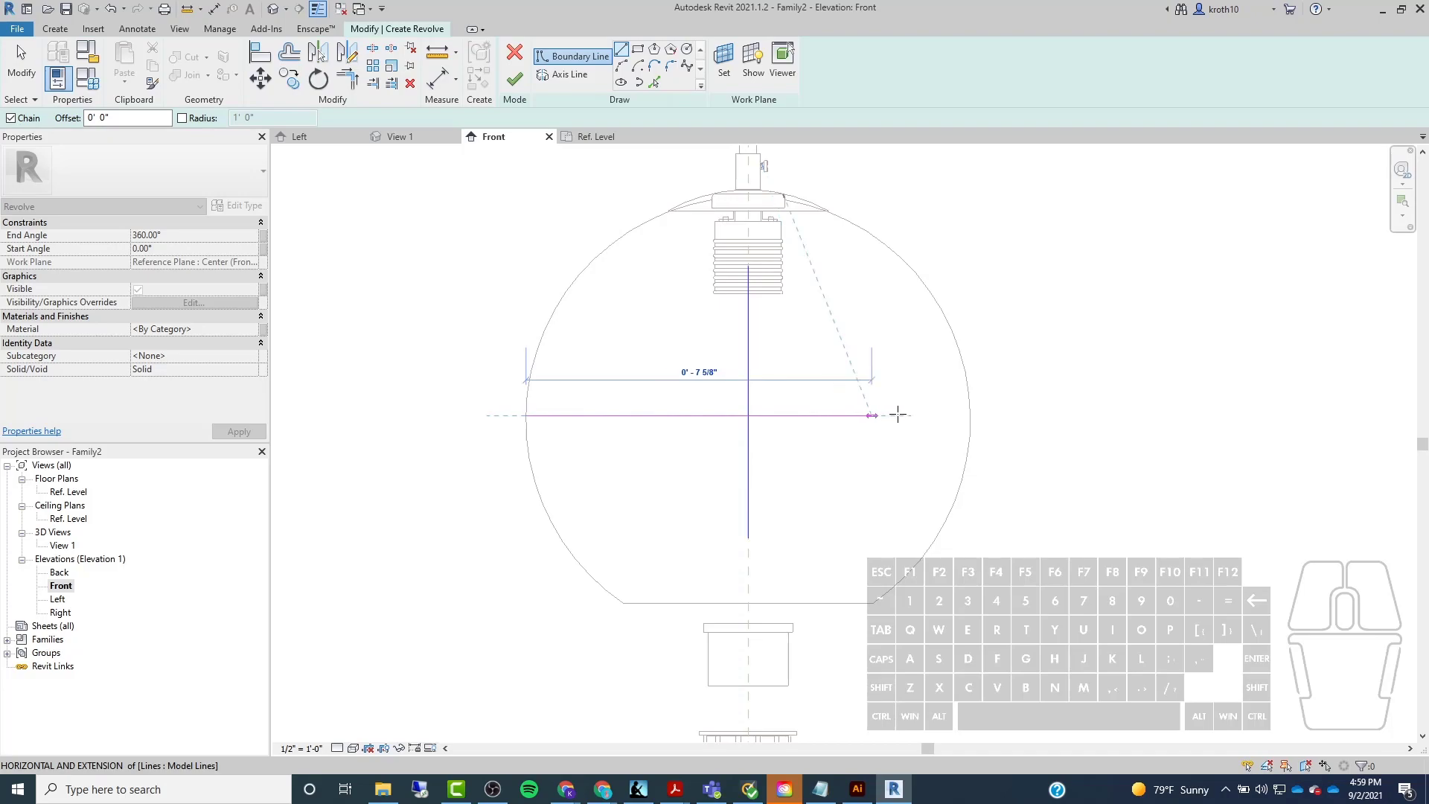
{"action": "left_click", "coordinate": [970, 415]}
{"action": "key", "text": "Escape"}
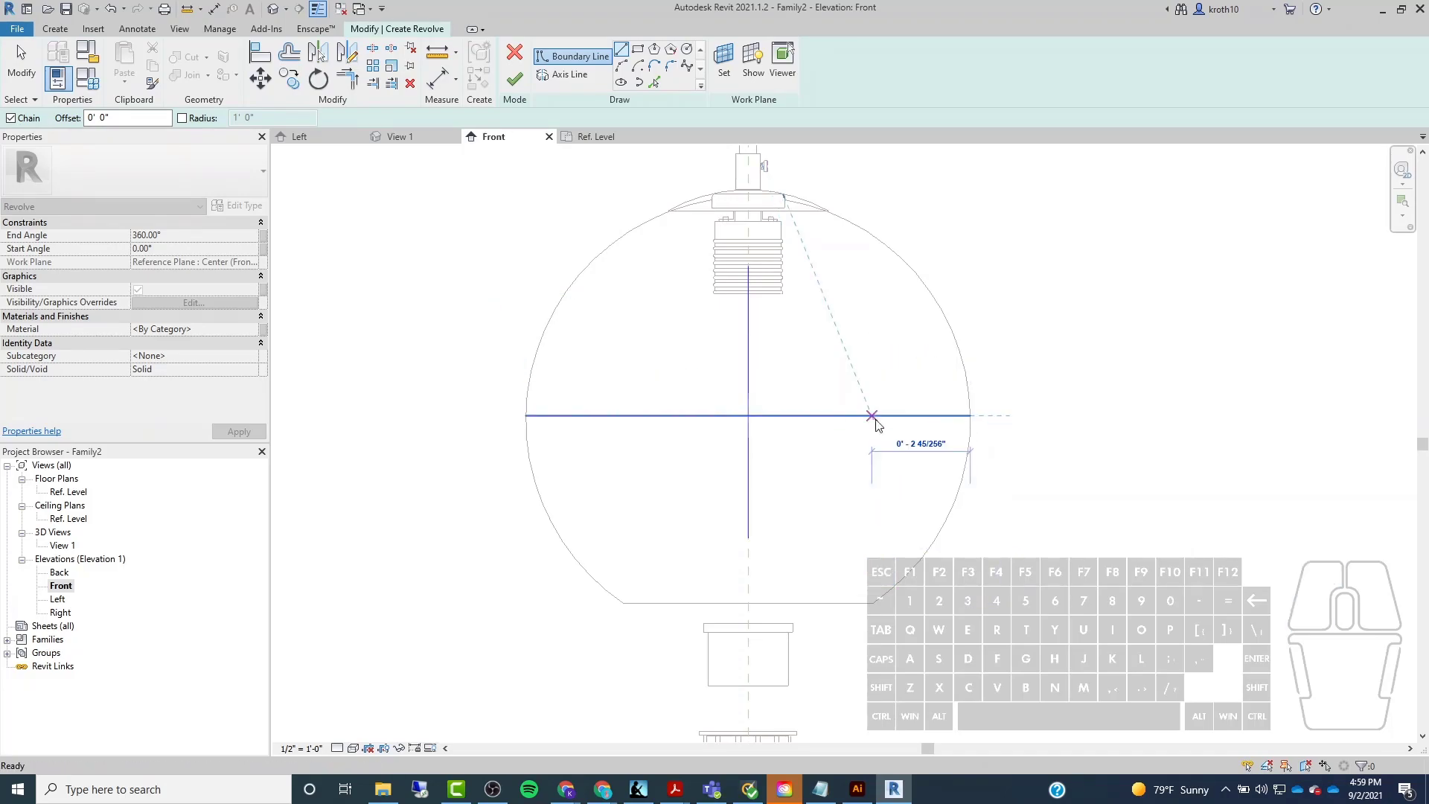
{"action": "key", "text": "Escape"}
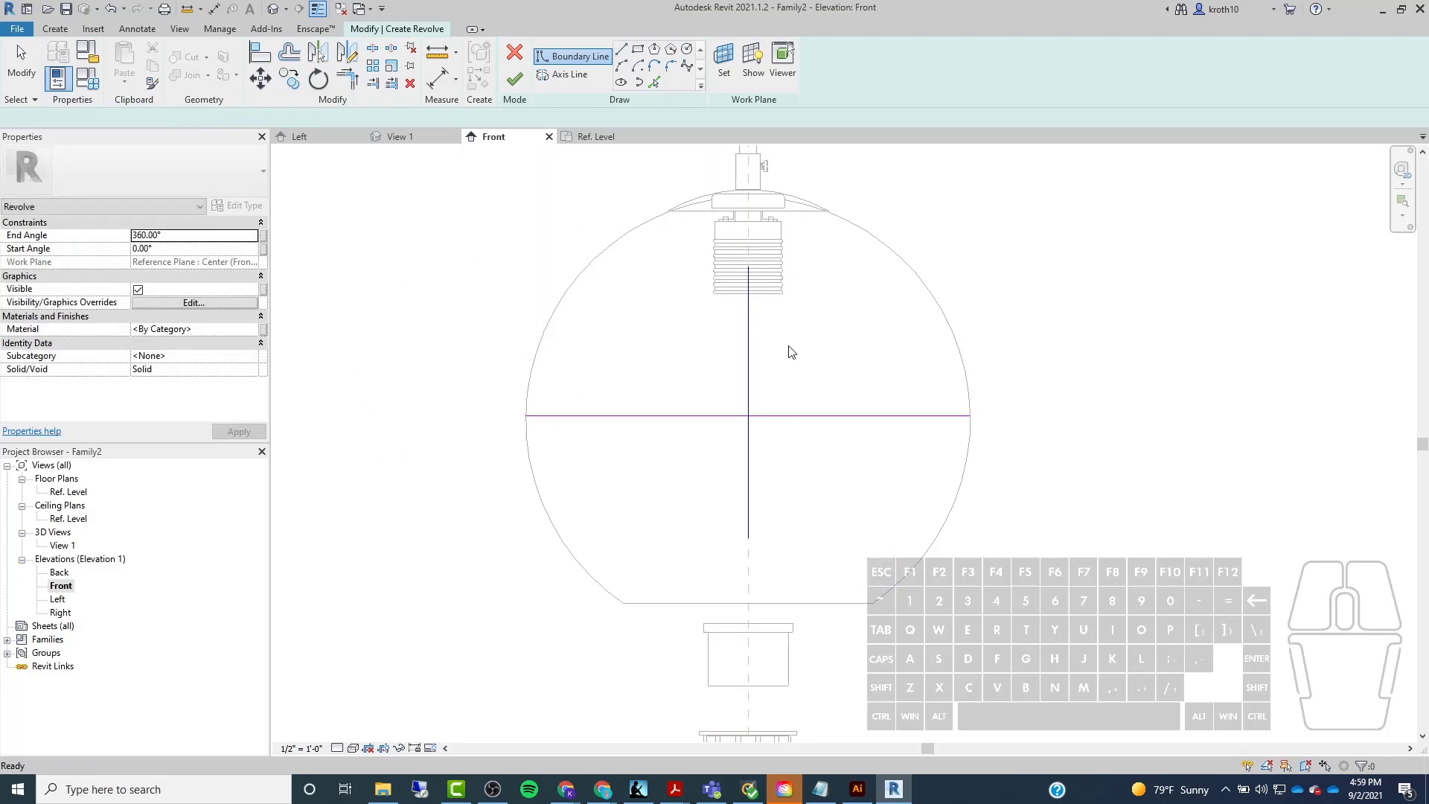
{"action": "key", "text": "Escape"}
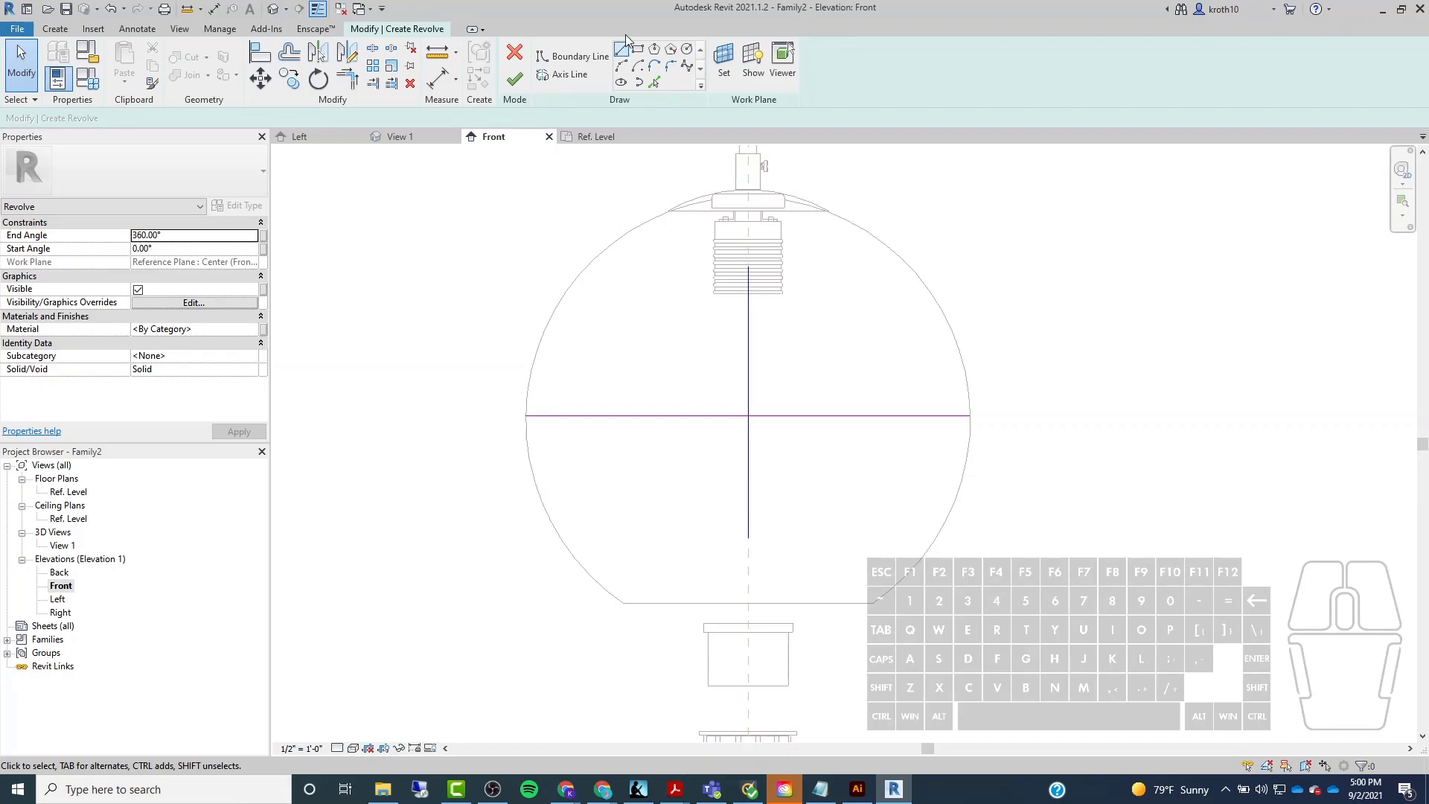
Draw a boundary circle centered where the horizontal line meets the axis, reaching the line's endpoint at a radius of about 0' 4 115/128".
{"action": "left_click", "coordinate": [689, 52]}
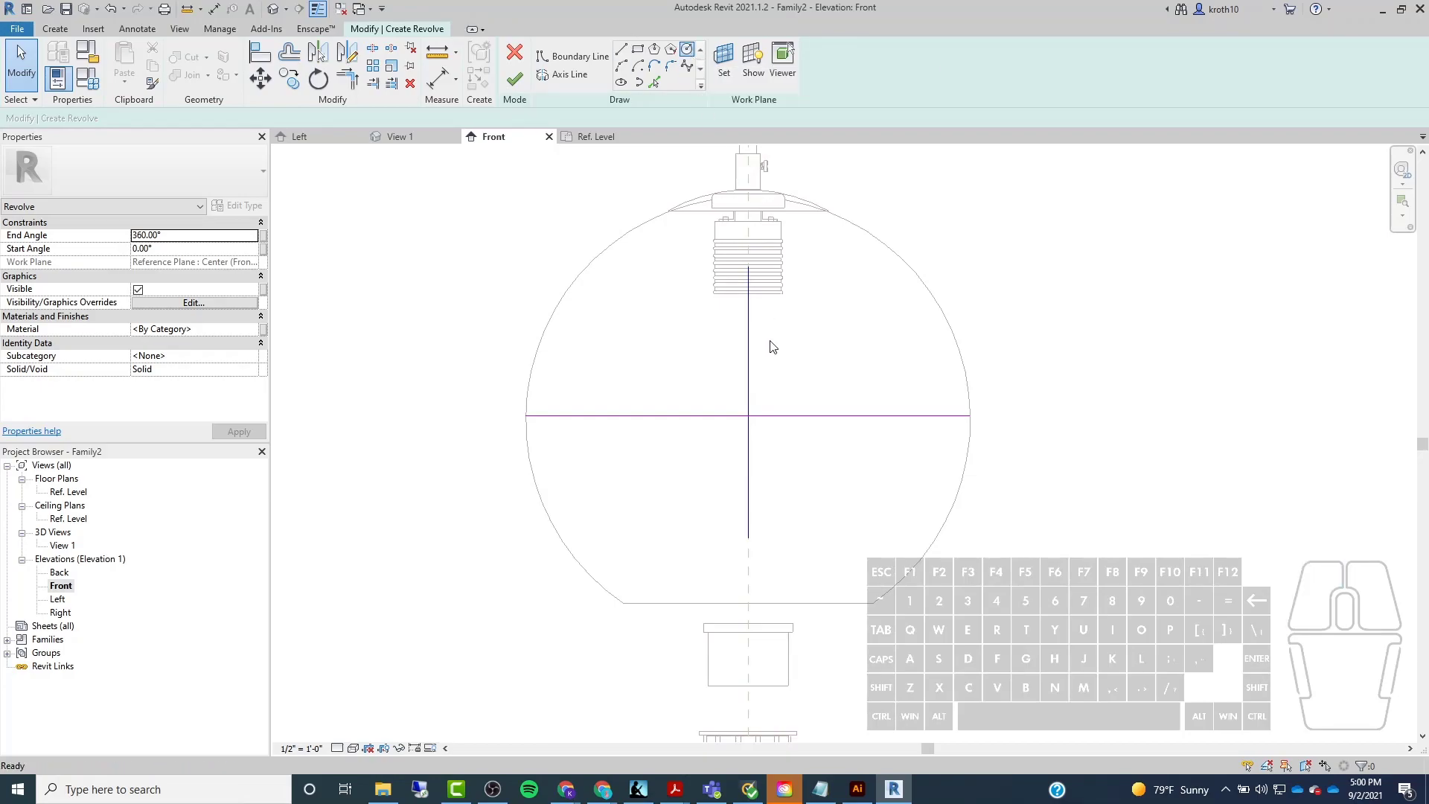
{"action": "left_click", "coordinate": [752, 415]}
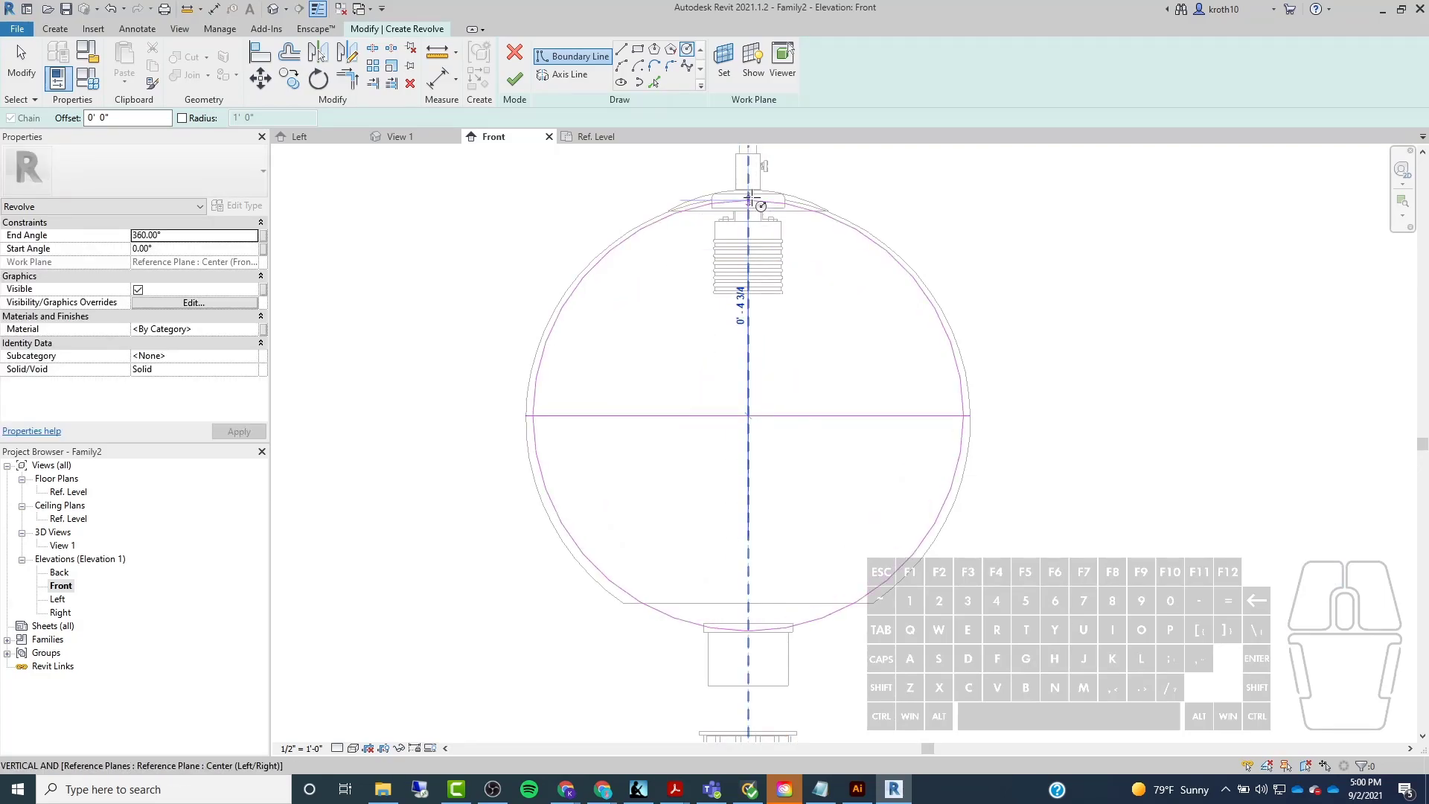
{"action": "scroll", "coordinate": [748, 195], "scroll_direction": "up", "scroll_amount": 4}
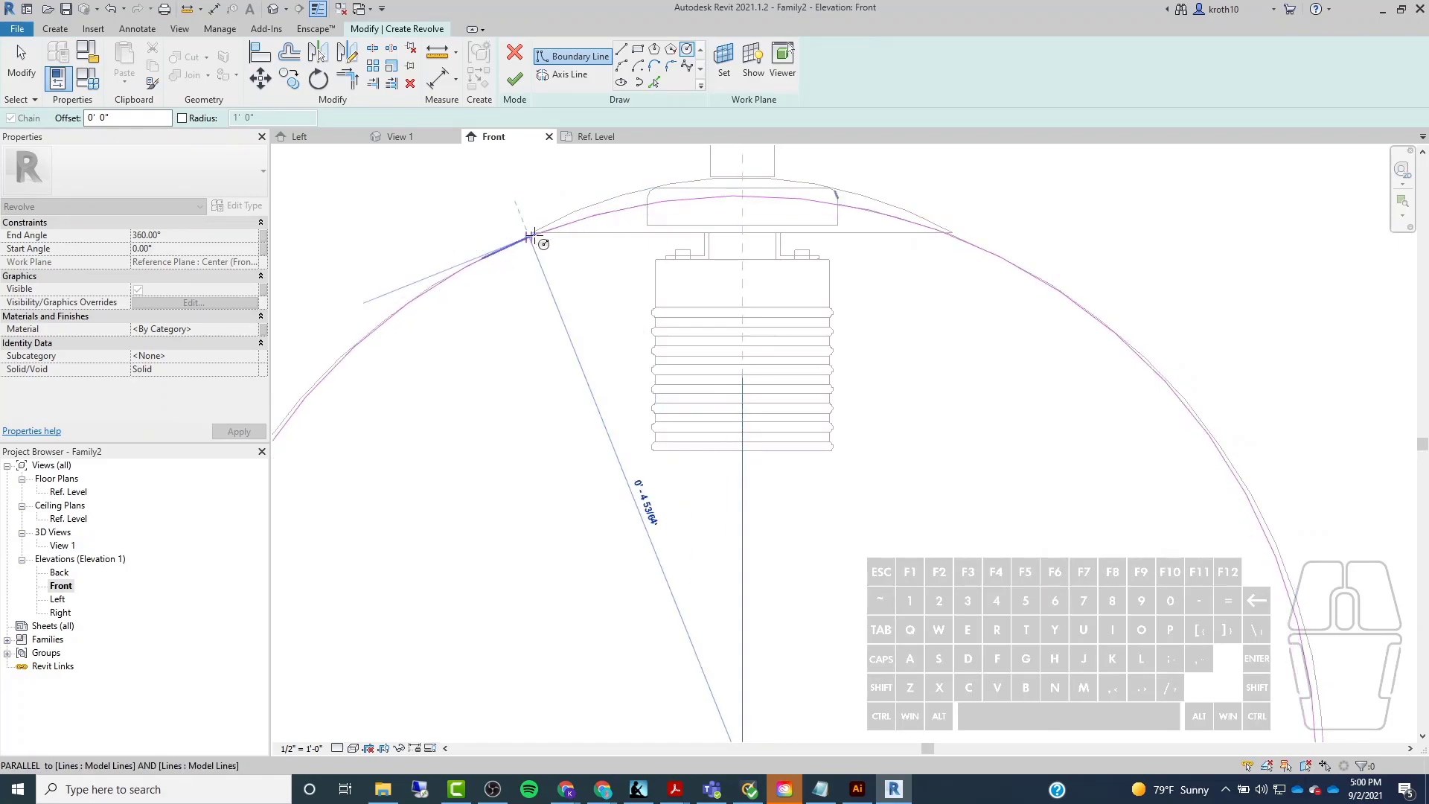
{"action": "scroll", "coordinate": [531, 237], "scroll_direction": "down", "scroll_amount": 4}
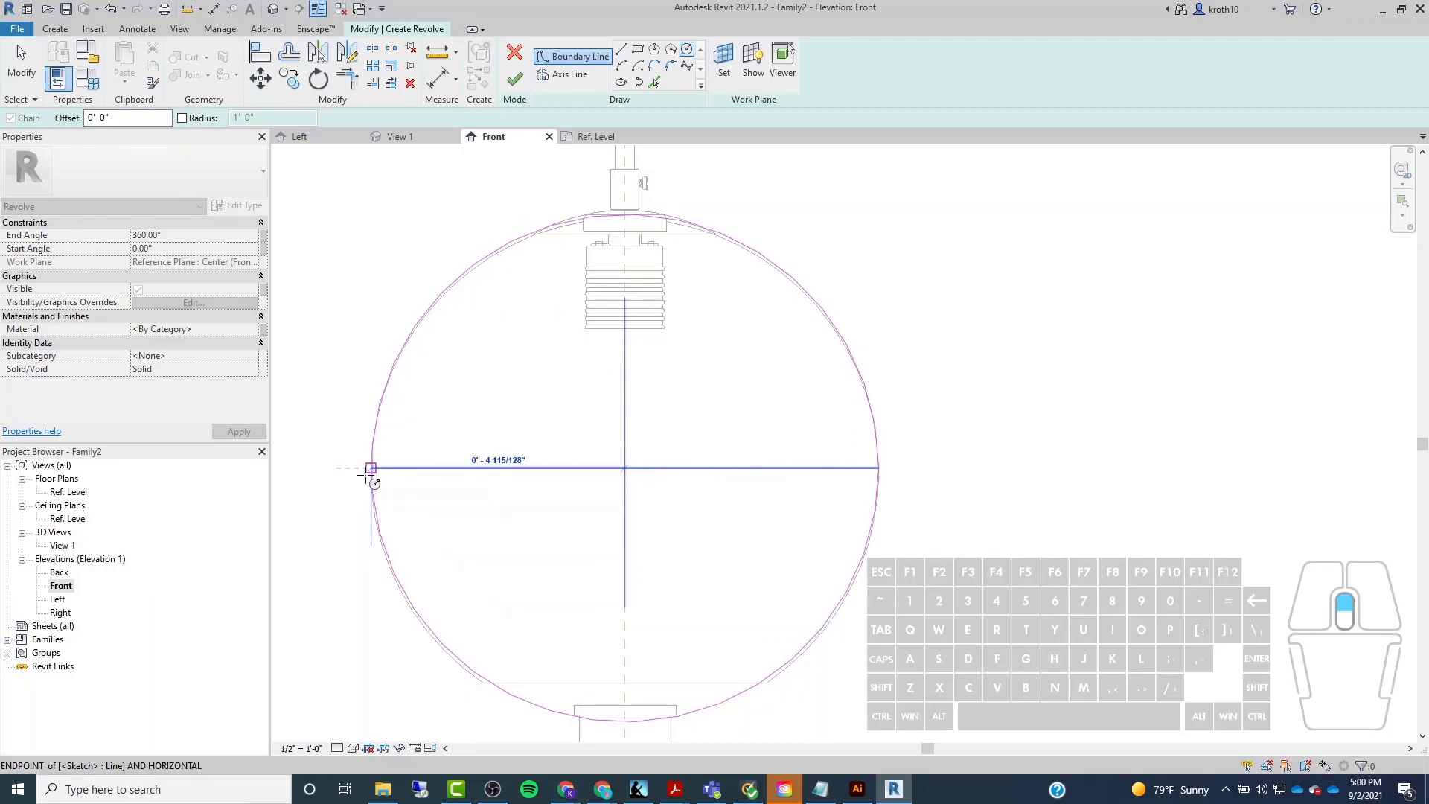
{"action": "scroll", "coordinate": [370, 468], "scroll_direction": "up", "scroll_amount": 5}
{"action": "scroll", "coordinate": [573, 449], "scroll_direction": "down", "scroll_amount": 5}
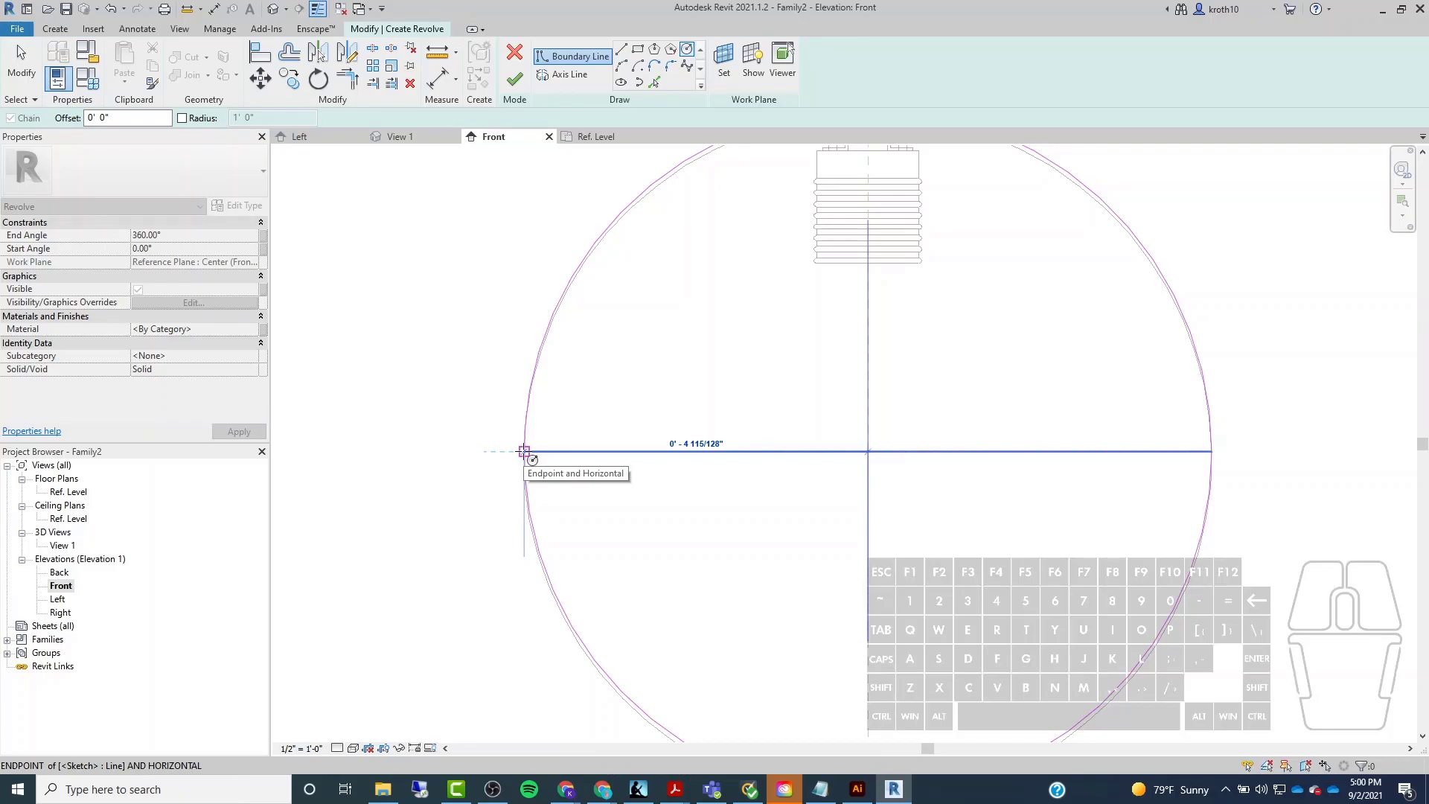
{"action": "left_click", "coordinate": [524, 451]}
{"action": "key", "text": "Escape"}
{"action": "key", "text": "Escape"}
Delete the horizontal boundary line that spans the globe's full width inside the circle.
{"action": "scroll", "coordinate": [785, 306], "scroll_direction": "down", "scroll_amount": 2}
{"action": "middle_click_drag", "start_coordinate": [784, 306], "coordinate": [663, 300]}
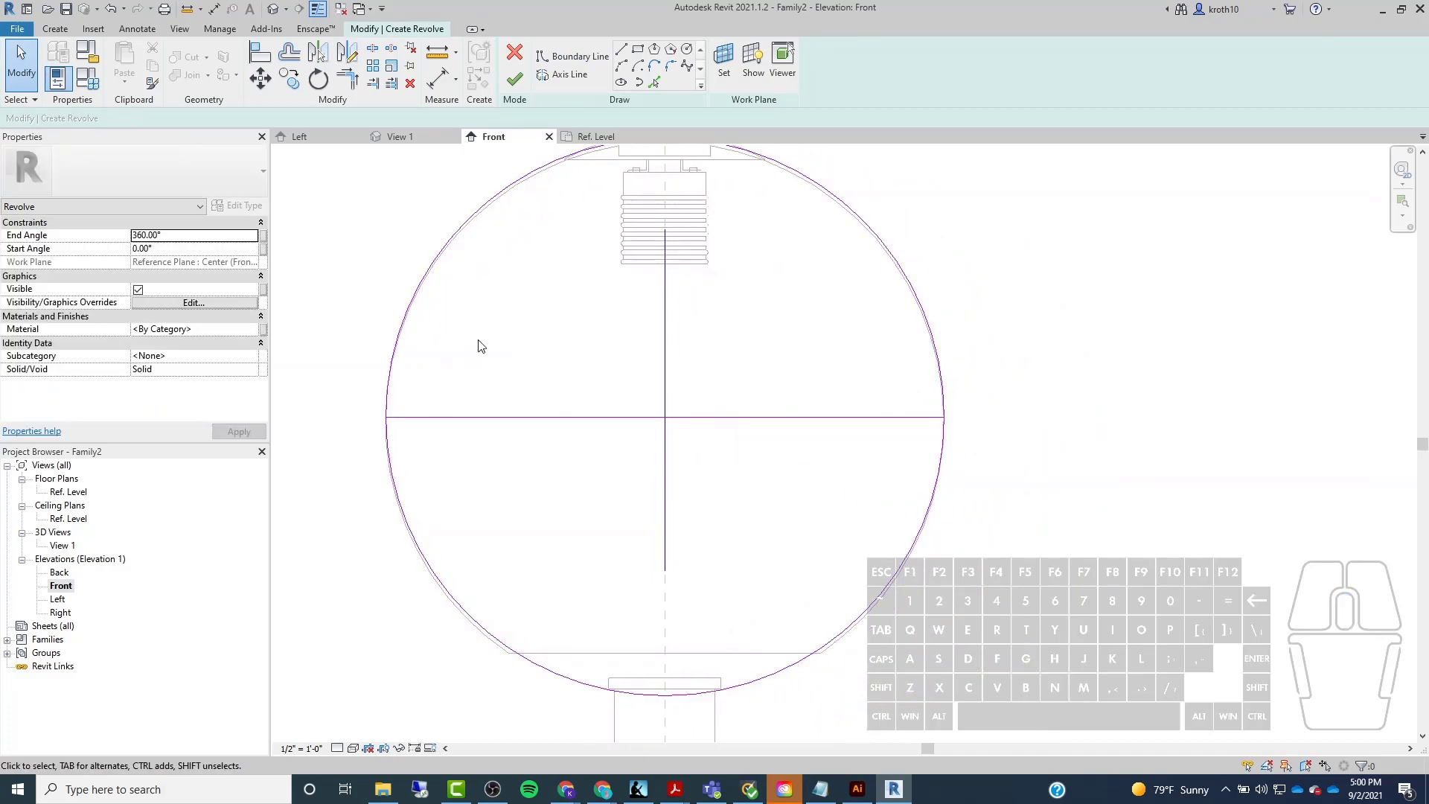
{"action": "middle_click_drag", "start_coordinate": [424, 310], "coordinate": [462, 360]}
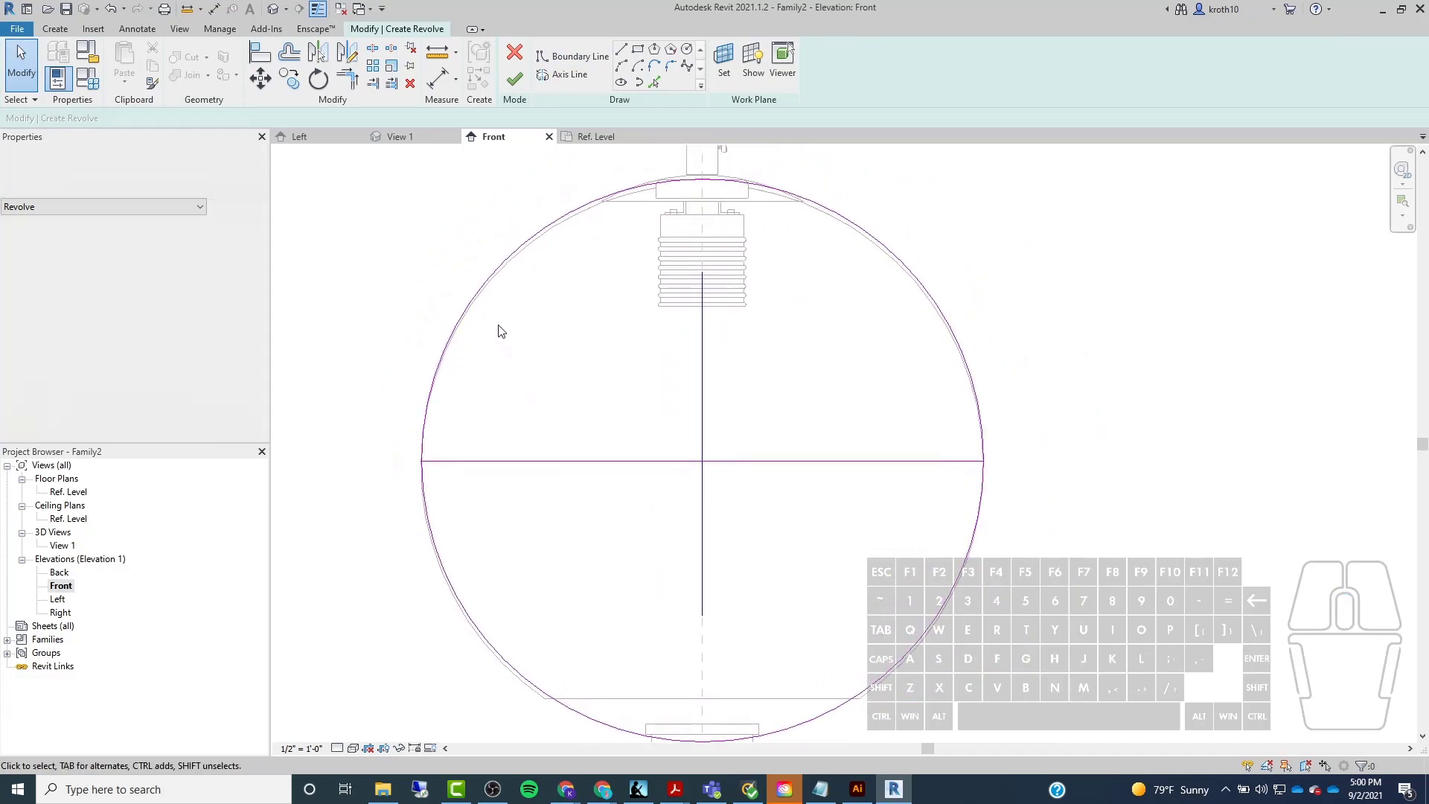
{"action": "left_click", "coordinate": [527, 462]}
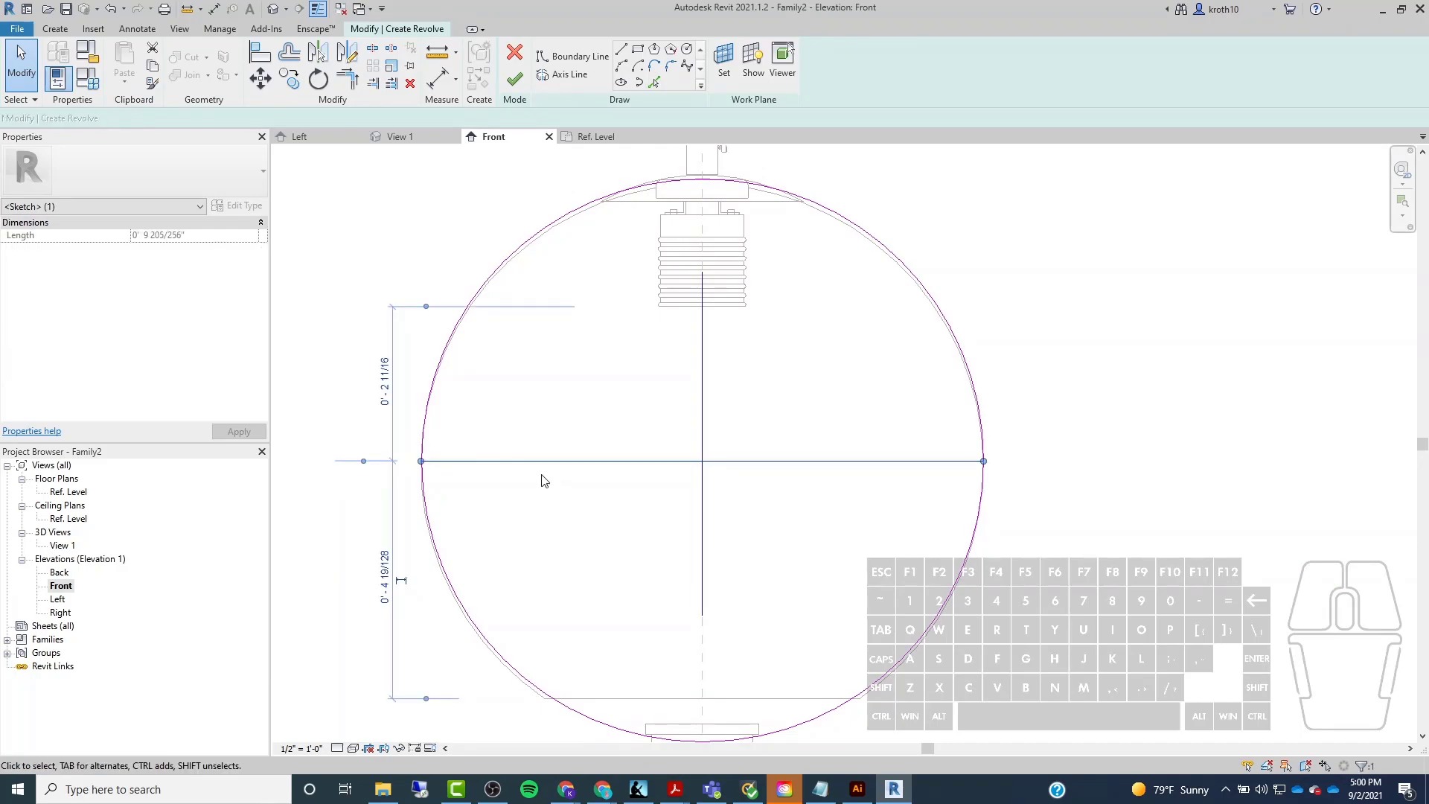
{"action": "left_click", "coordinate": [509, 450]}
Add the globe's flat bottom edge to the Revolve boundary by picking it from the linework with a 0' 0" offset.
{"action": "middle_click_drag", "start_coordinate": [605, 484], "coordinate": [614, 332]}
{"action": "scroll", "coordinate": [533, 548], "scroll_direction": "up", "scroll_amount": 1}
{"action": "scroll", "coordinate": [688, 548], "scroll_direction": "up", "scroll_amount": 1}
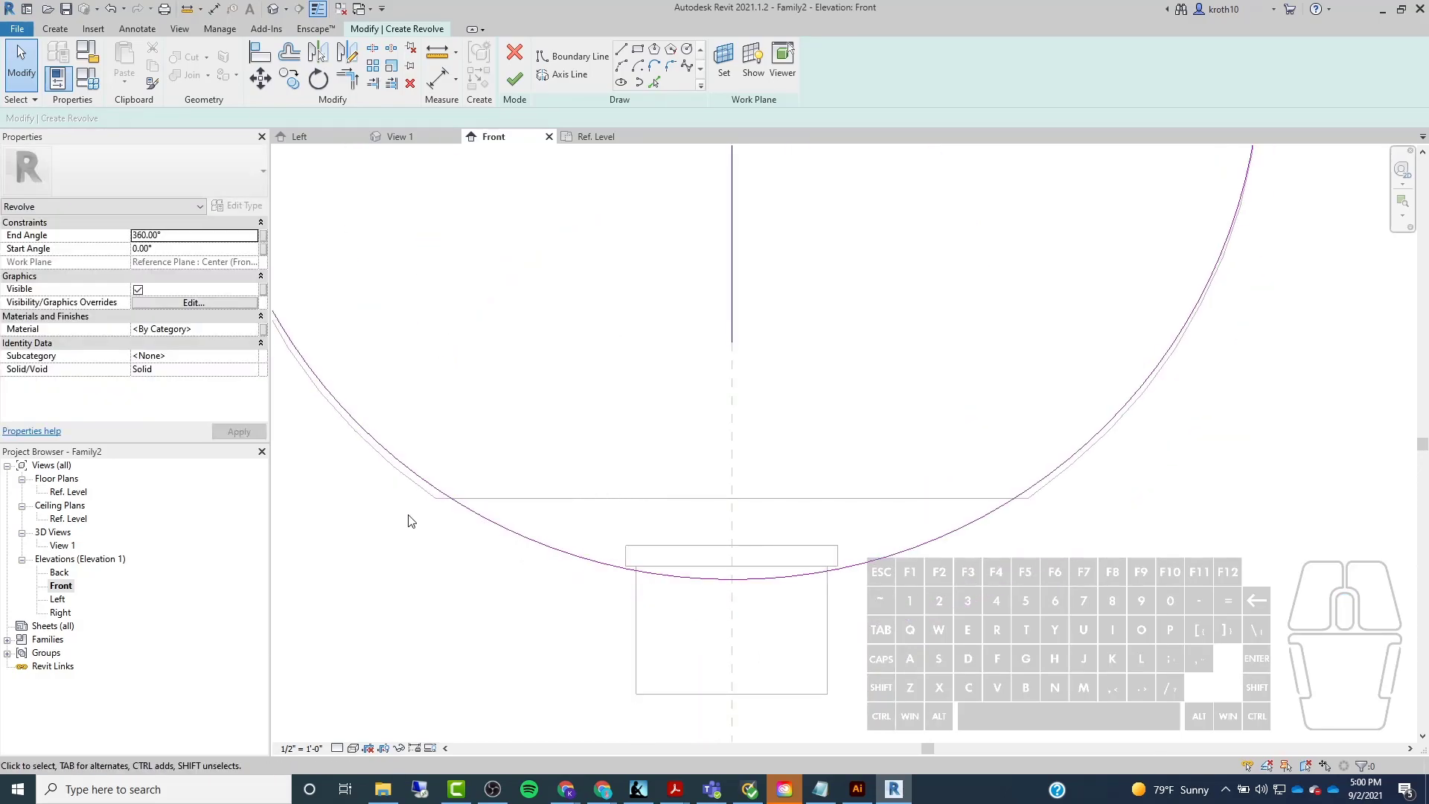
{"action": "scroll", "coordinate": [729, 523], "scroll_direction": "down", "scroll_amount": 2}
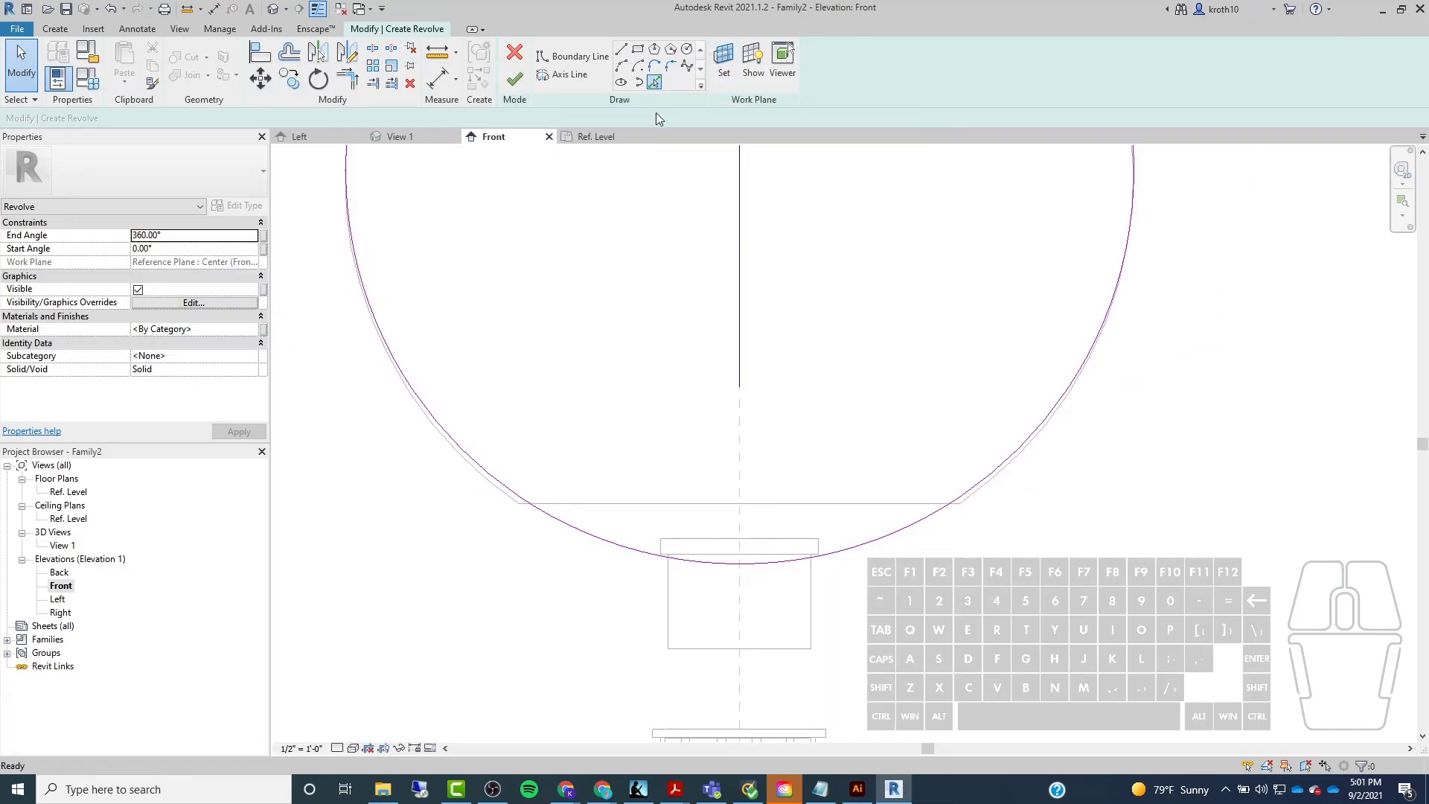
{"action": "left_click", "coordinate": [656, 84]}
{"action": "middle_click_drag", "start_coordinate": [807, 447], "coordinate": [822, 544]}
{"action": "scroll", "coordinate": [822, 544], "scroll_direction": "down", "scroll_amount": 1}
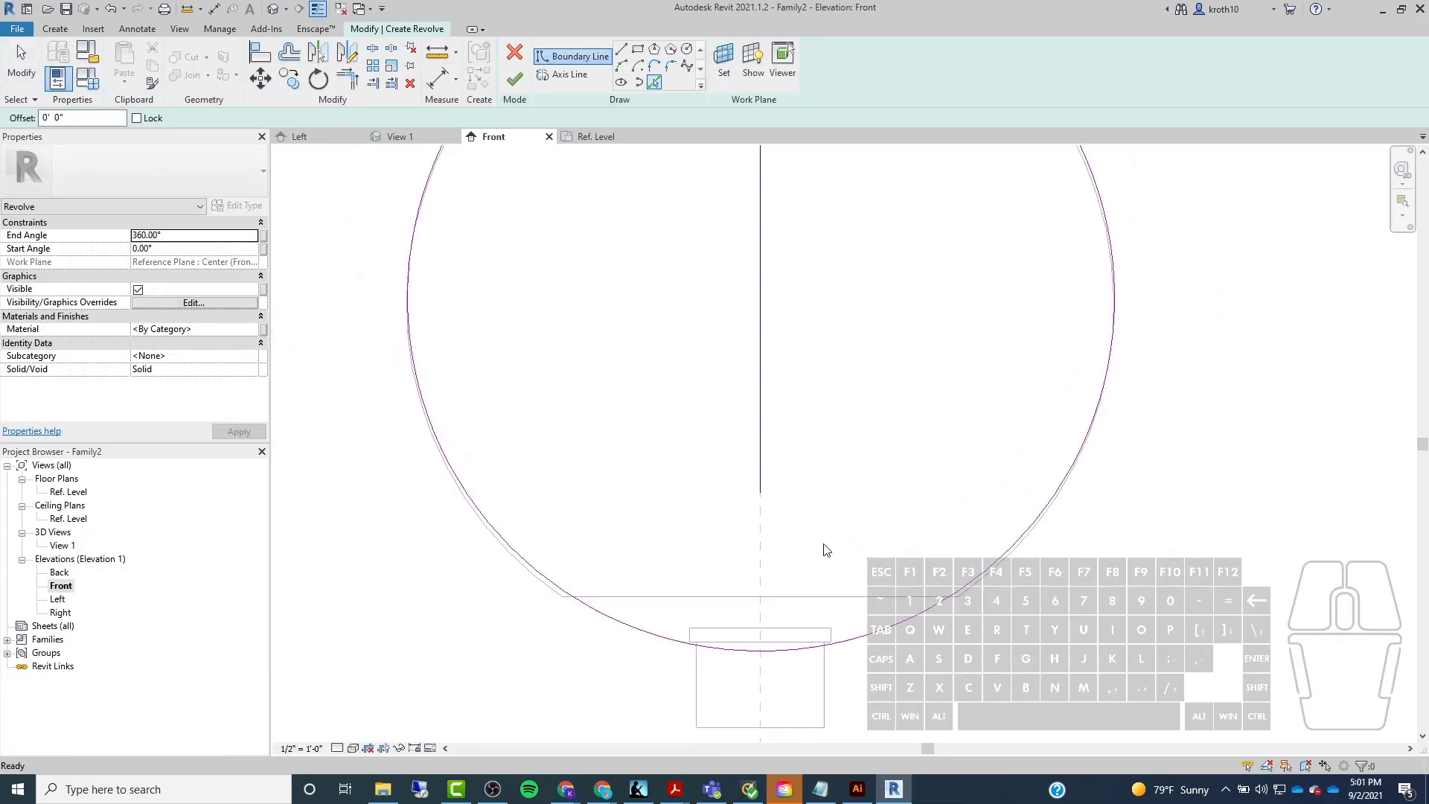
{"action": "left_click", "coordinate": [684, 600]}
{"action": "scroll", "coordinate": [490, 550], "scroll_direction": "up", "scroll_amount": 1}
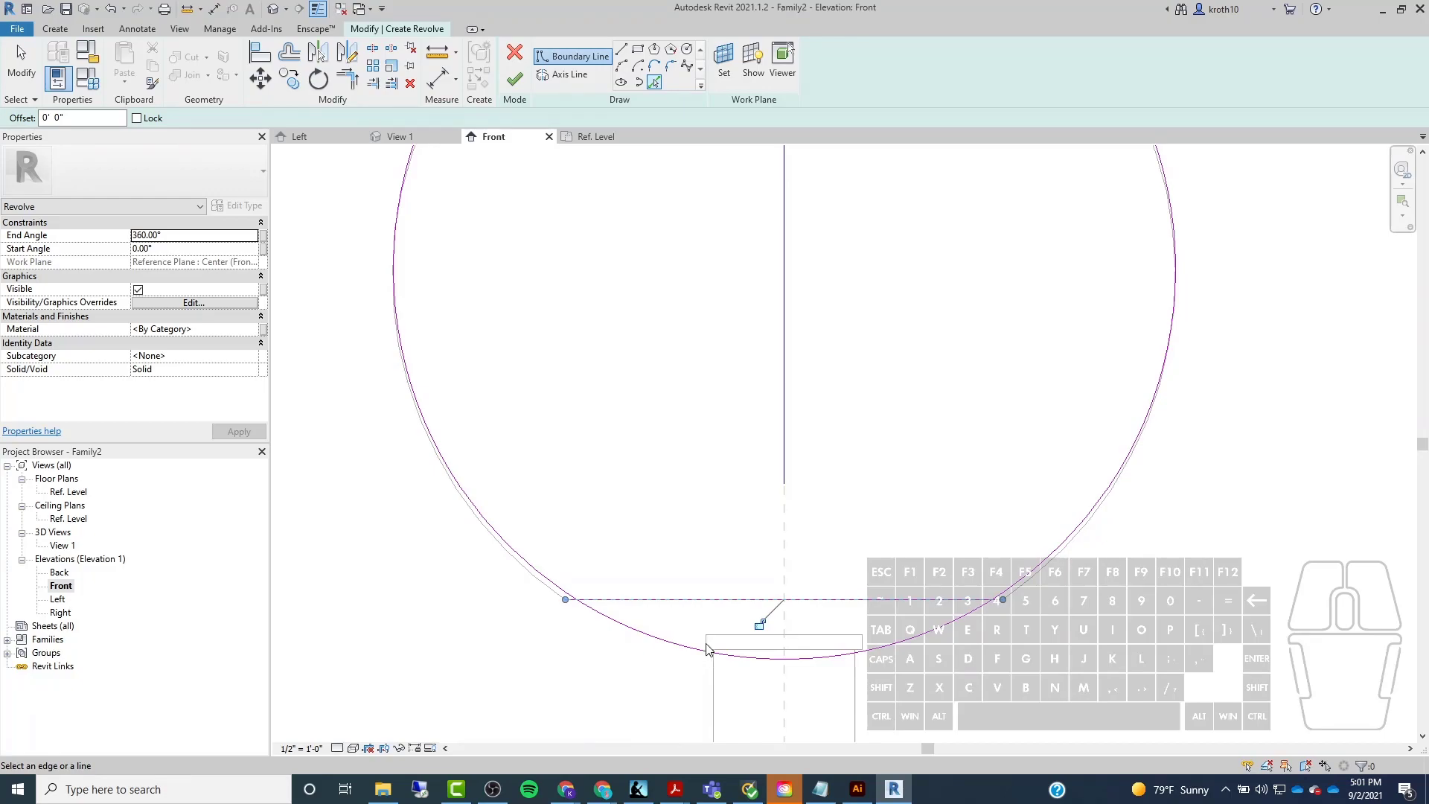
Compare the sketched circle with the traced globe linework along its lower curve and at the ends of the flat bottom edge.
{"action": "scroll", "coordinate": [692, 657], "scroll_direction": "down", "scroll_amount": 2}
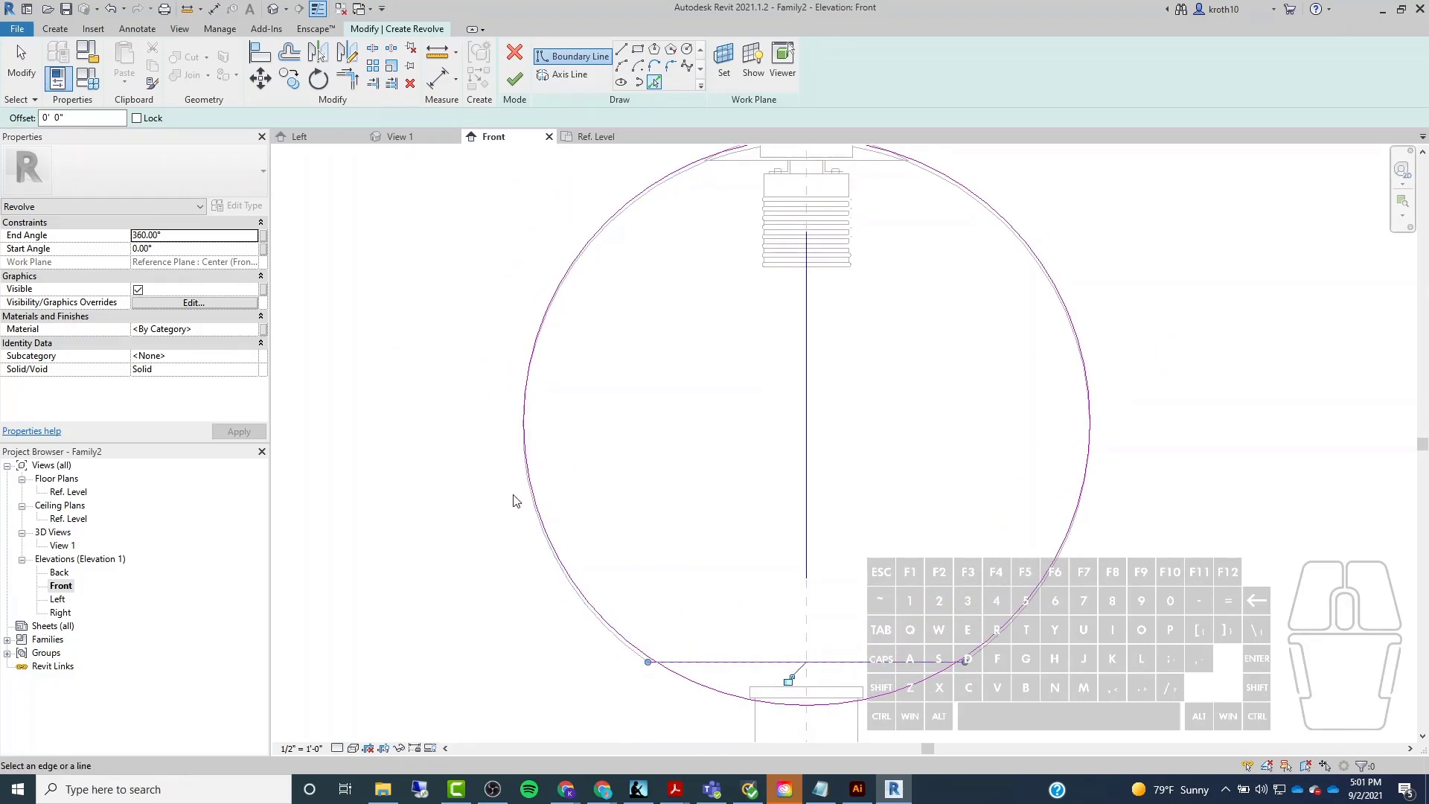
{"action": "scroll", "coordinate": [605, 650], "scroll_direction": "up", "scroll_amount": 3}
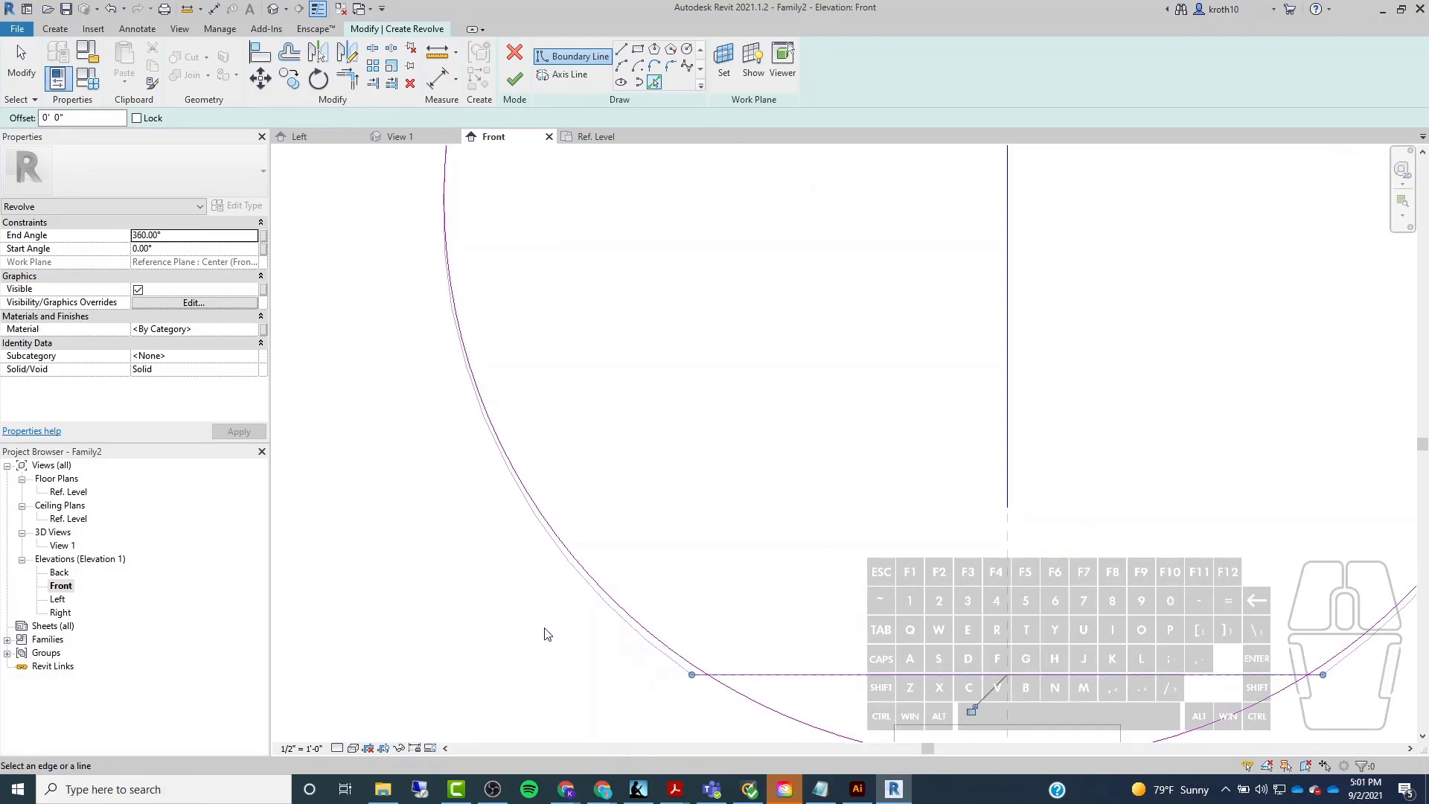
{"action": "scroll", "coordinate": [491, 520], "scroll_direction": "down", "scroll_amount": 3}
{"action": "scroll", "coordinate": [538, 577], "scroll_direction": "down", "scroll_amount": 2}
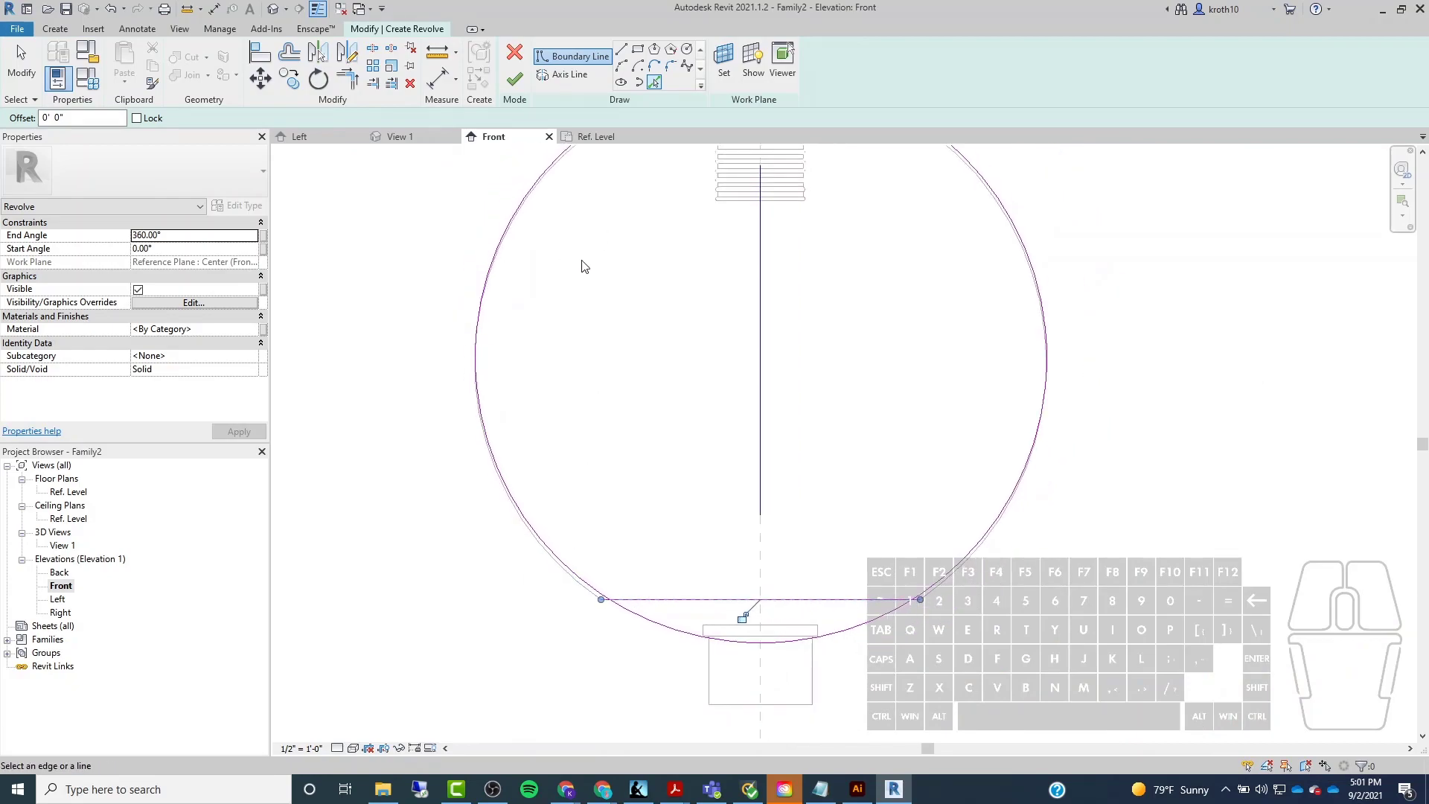
{"action": "middle_click_drag", "start_coordinate": [585, 266], "coordinate": [576, 311]}
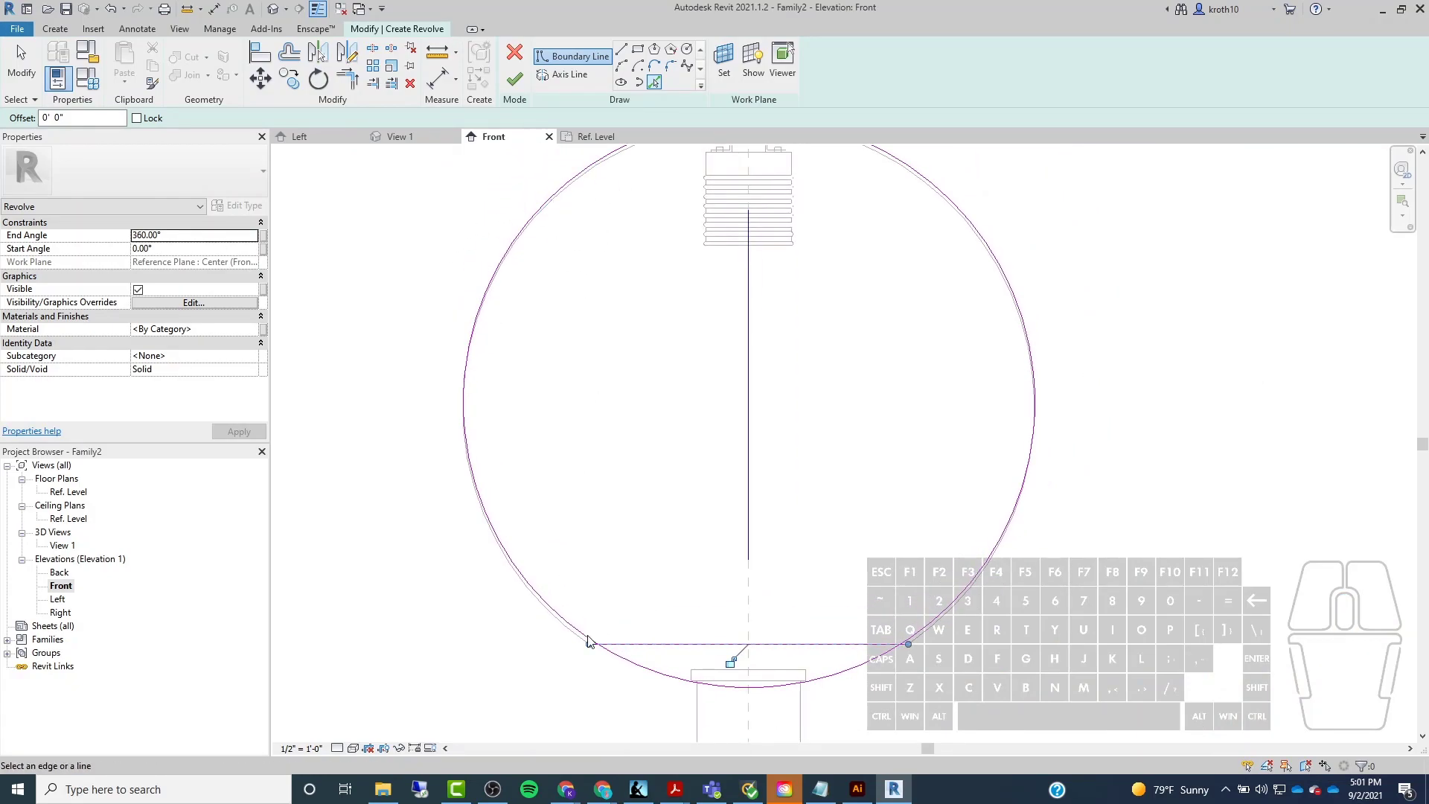
{"action": "scroll", "coordinate": [753, 641], "scroll_direction": "up", "scroll_amount": 2}
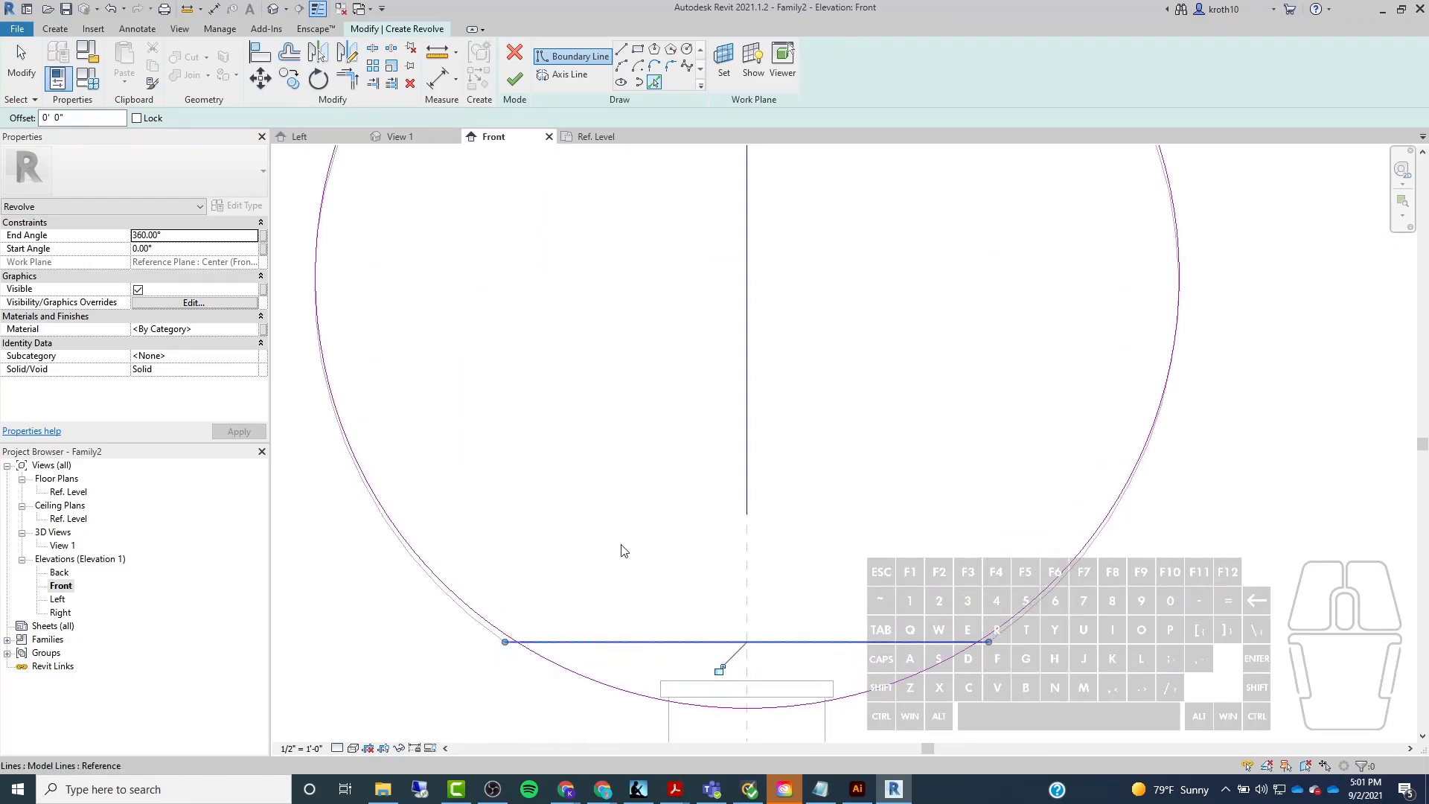
{"action": "left_click", "coordinate": [654, 82]}
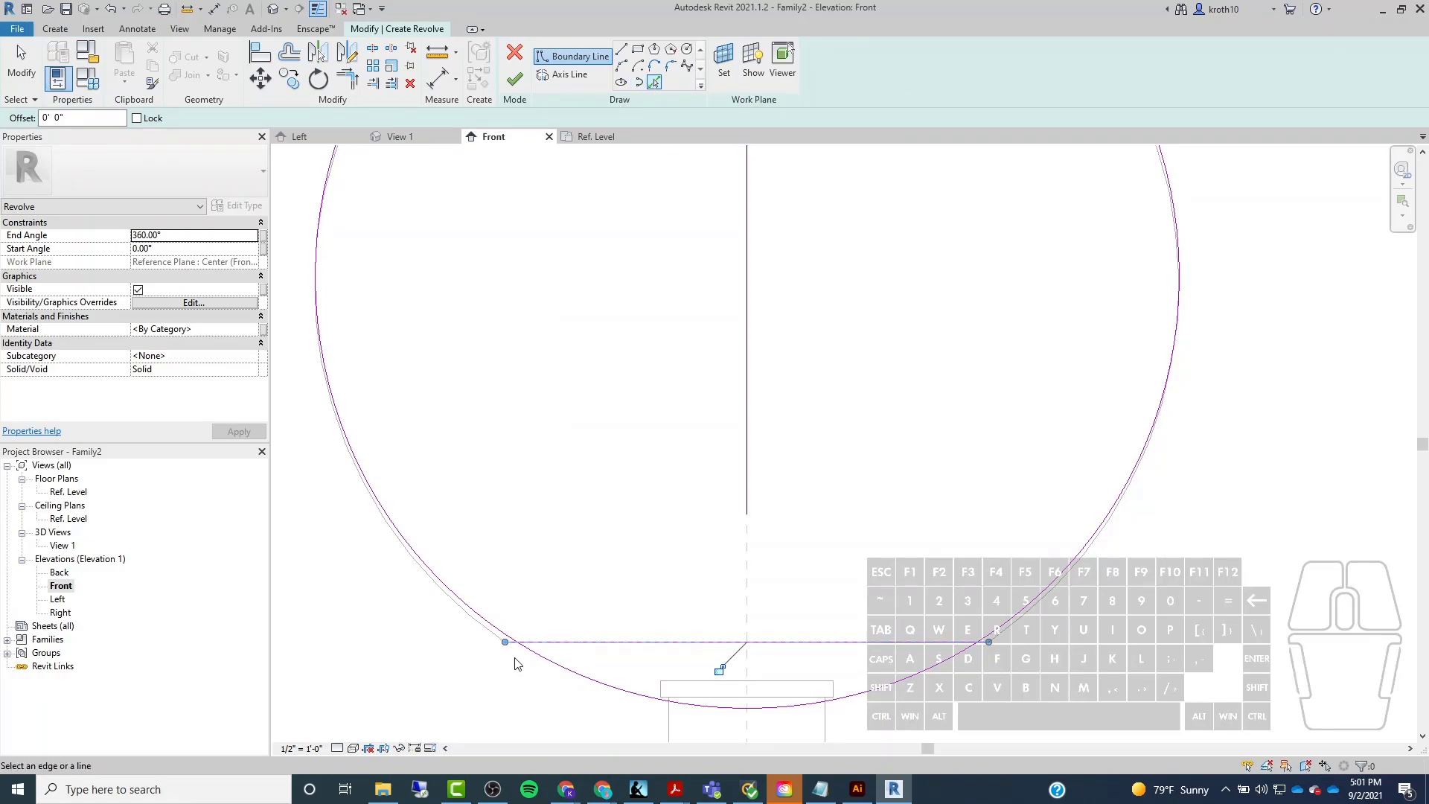
{"action": "scroll", "coordinate": [941, 589], "scroll_direction": "down", "scroll_amount": 2}
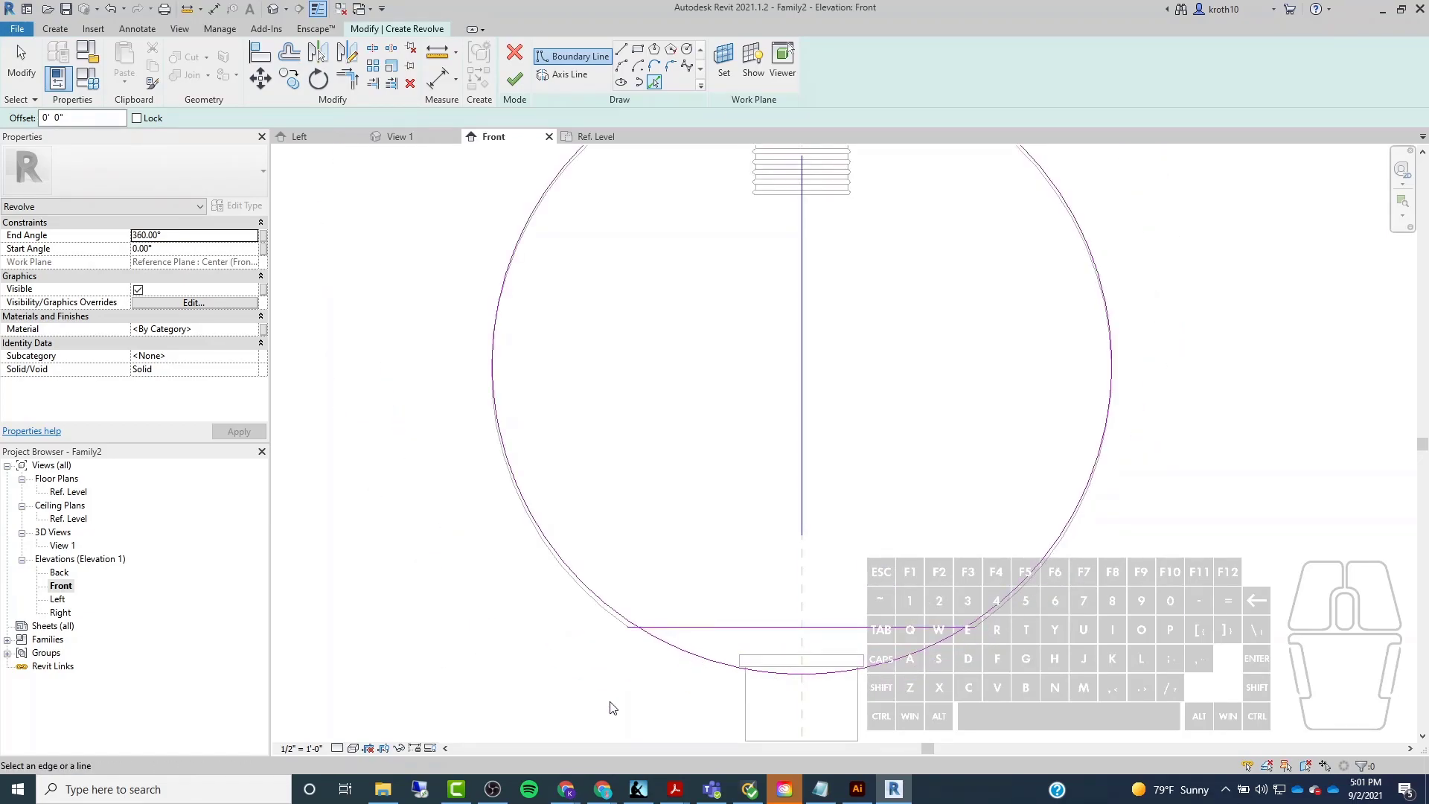
{"action": "scroll", "coordinate": [610, 707], "scroll_direction": "down", "scroll_amount": 1}
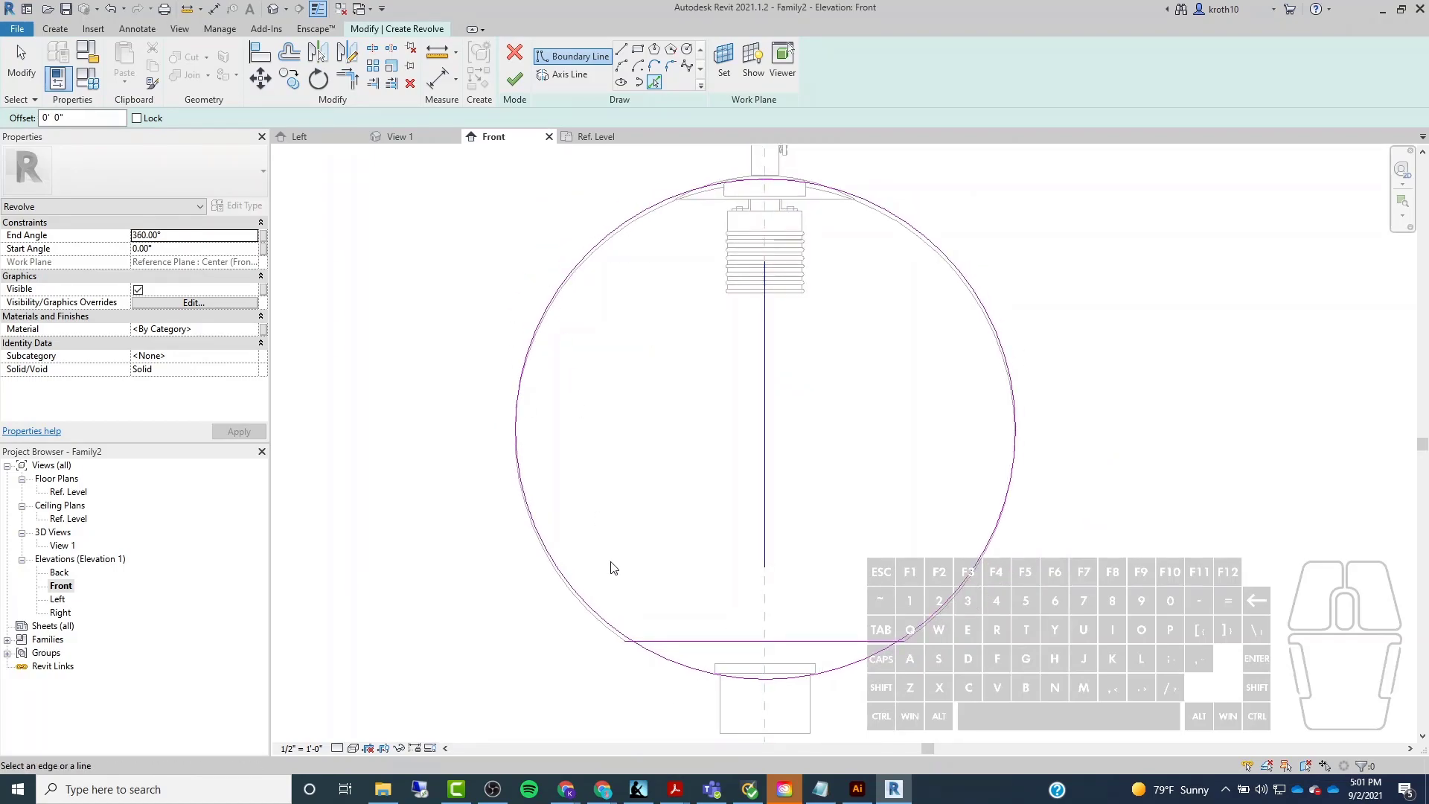
{"action": "scroll", "coordinate": [644, 667], "scroll_direction": "up", "scroll_amount": 1}
{"action": "scroll", "coordinate": [568, 582], "scroll_direction": "up", "scroll_amount": 2}
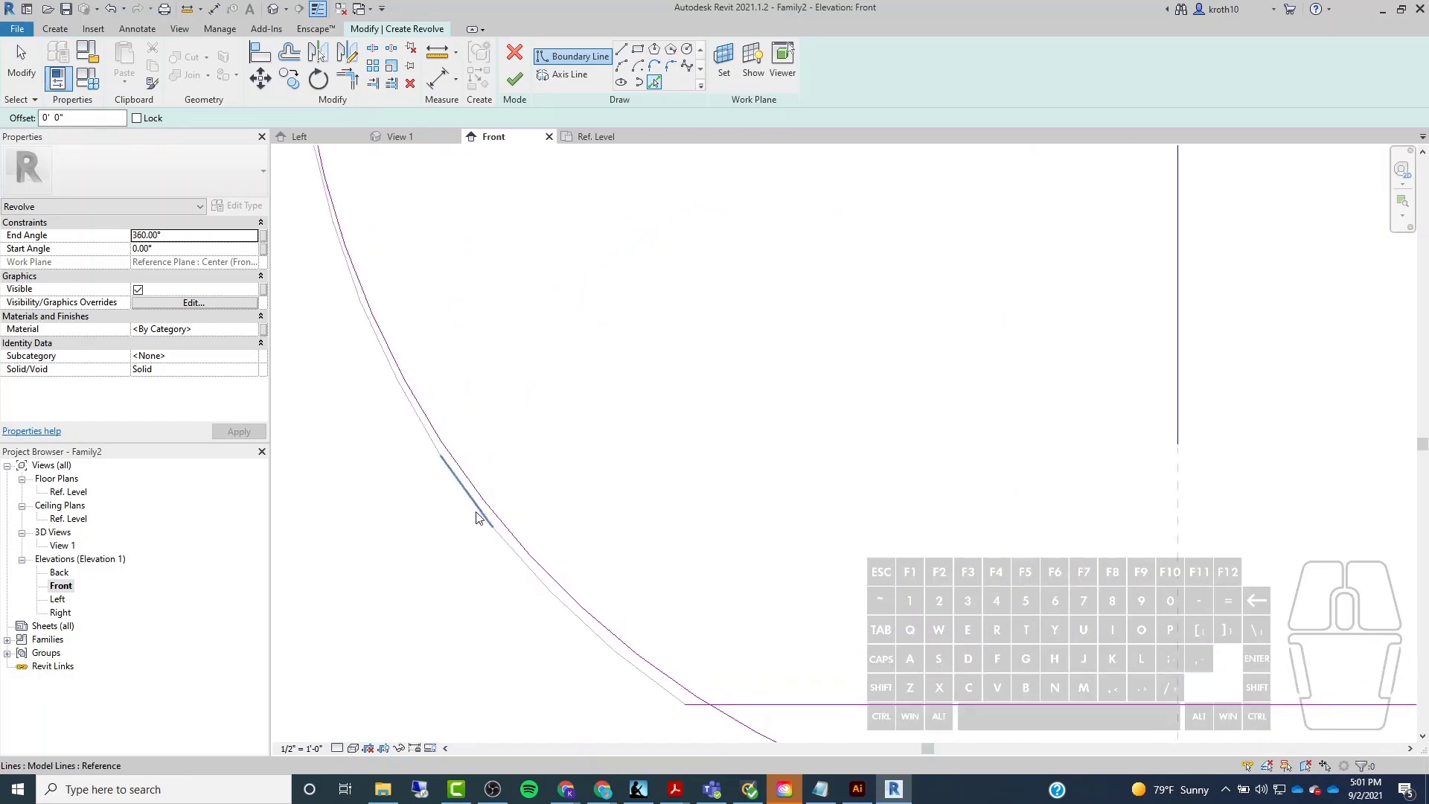
{"action": "scroll", "coordinate": [531, 473], "scroll_direction": "down", "scroll_amount": 3}
{"action": "scroll", "coordinate": [531, 474], "scroll_direction": "up", "scroll_amount": 2}
{"action": "middle_click_drag", "start_coordinate": [921, 511], "coordinate": [835, 510]}
{"action": "scroll", "coordinate": [834, 509], "scroll_direction": "up", "scroll_amount": 1}
{"action": "key", "text": "Escape"}
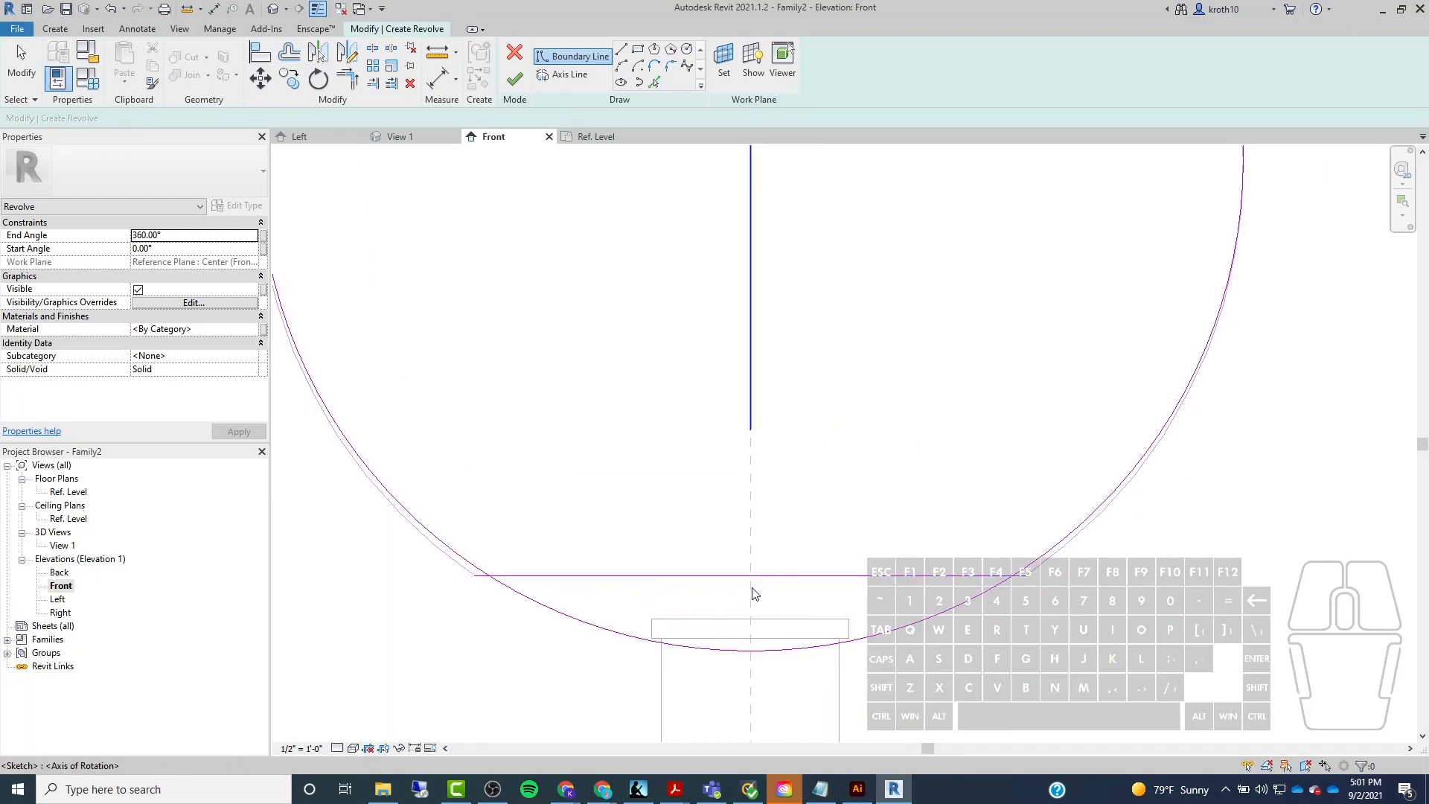
{"action": "scroll", "coordinate": [752, 590], "scroll_direction": "down", "scroll_amount": 1}
{"action": "key", "text": "Escape"}
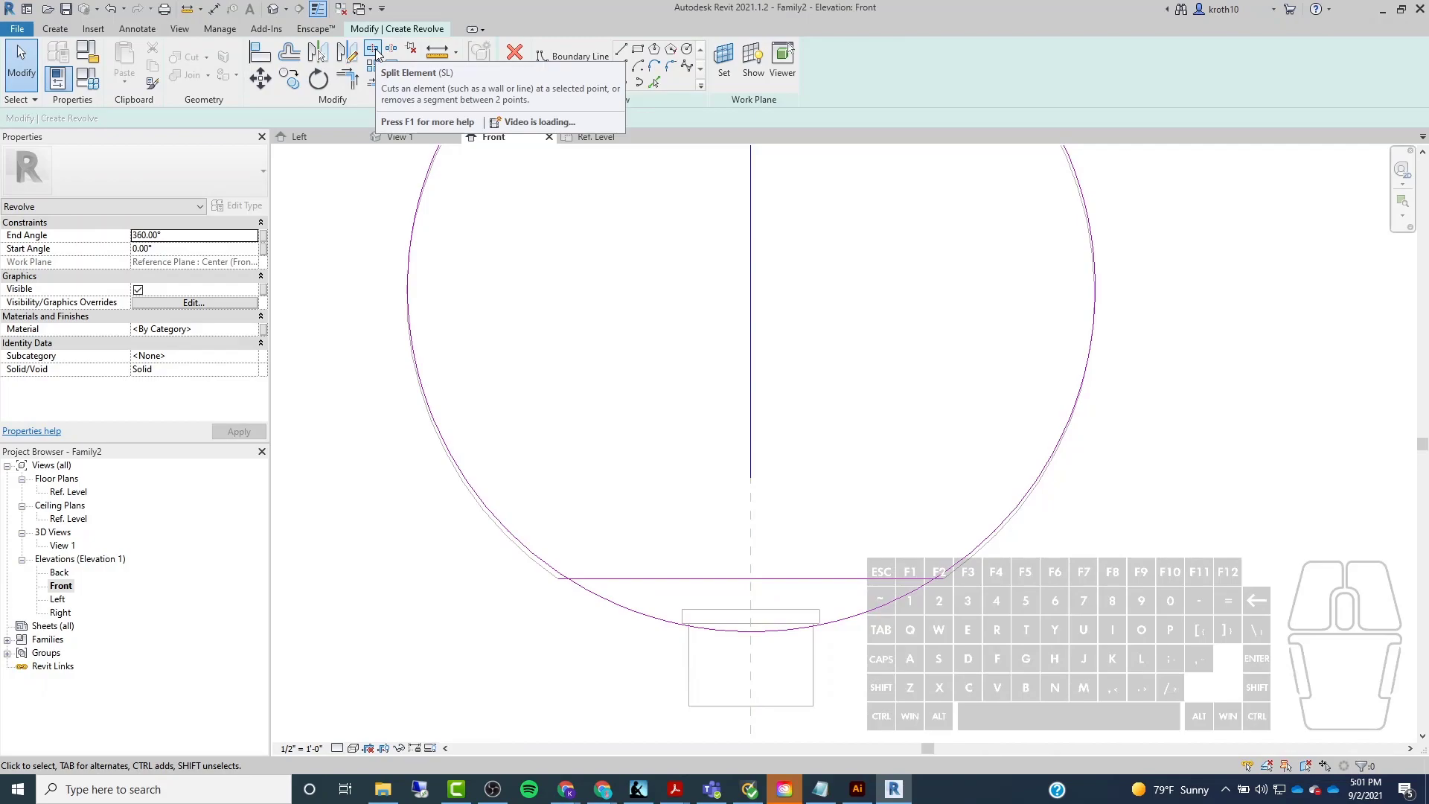
Split the circle just below the bottom edge's left end and right of its crown, and delete the arc on the right side.
{"action": "scroll", "coordinate": [810, 456], "scroll_direction": "down", "scroll_amount": 2}
{"action": "middle_click_drag", "start_coordinate": [804, 494], "coordinate": [775, 578]}
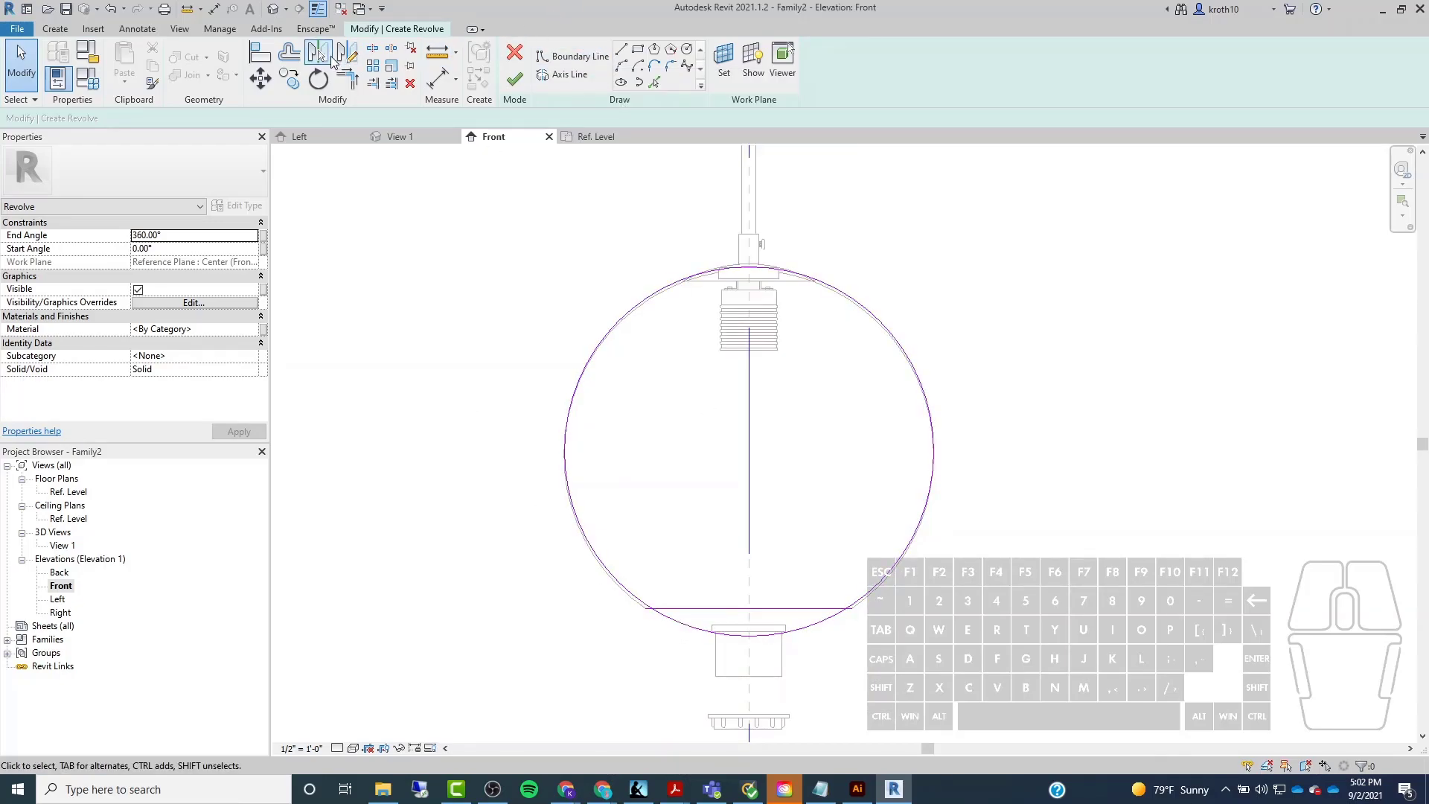
{"action": "left_click", "coordinate": [376, 54]}
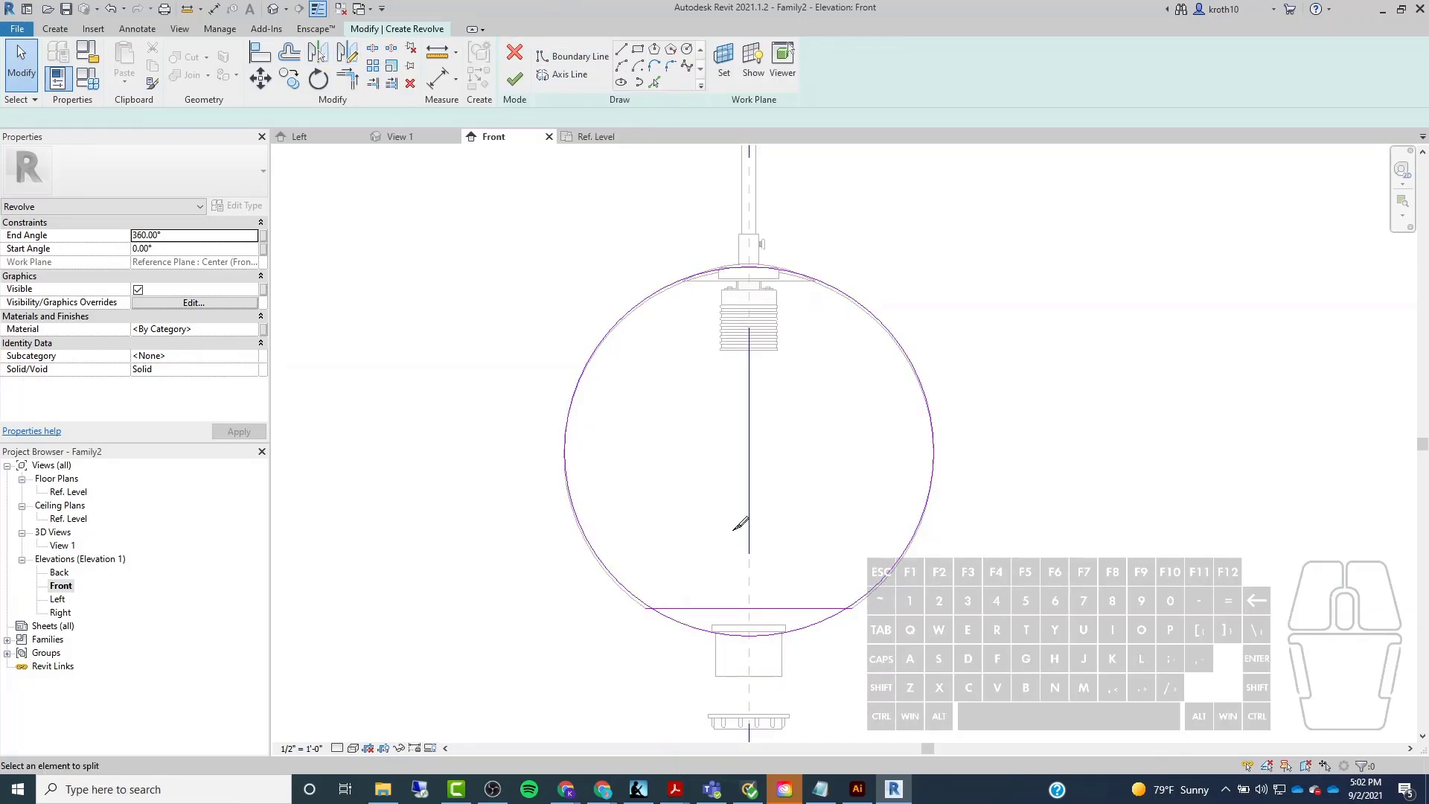
{"action": "scroll", "coordinate": [661, 621], "scroll_direction": "up", "scroll_amount": 3}
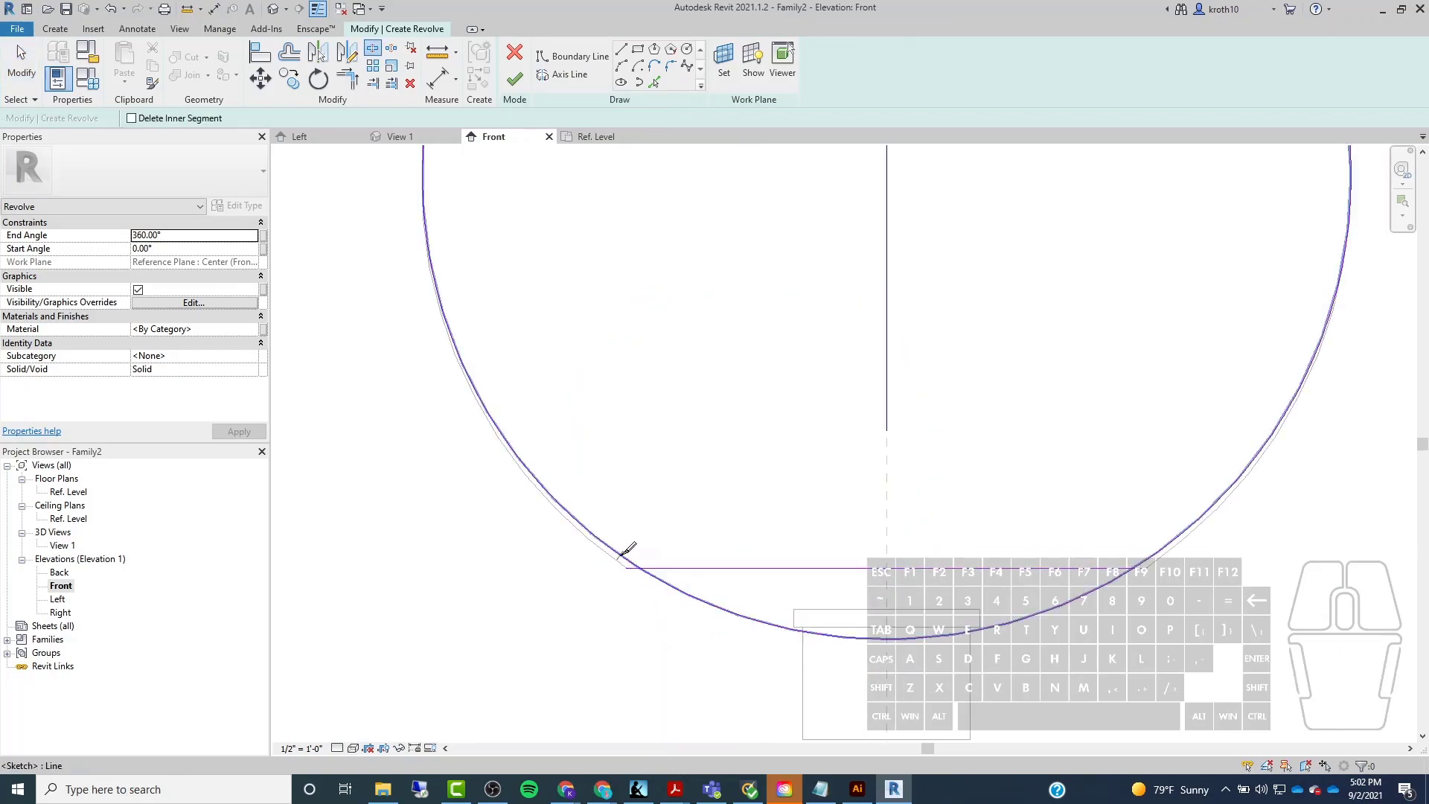
{"action": "left_click", "coordinate": [673, 587]}
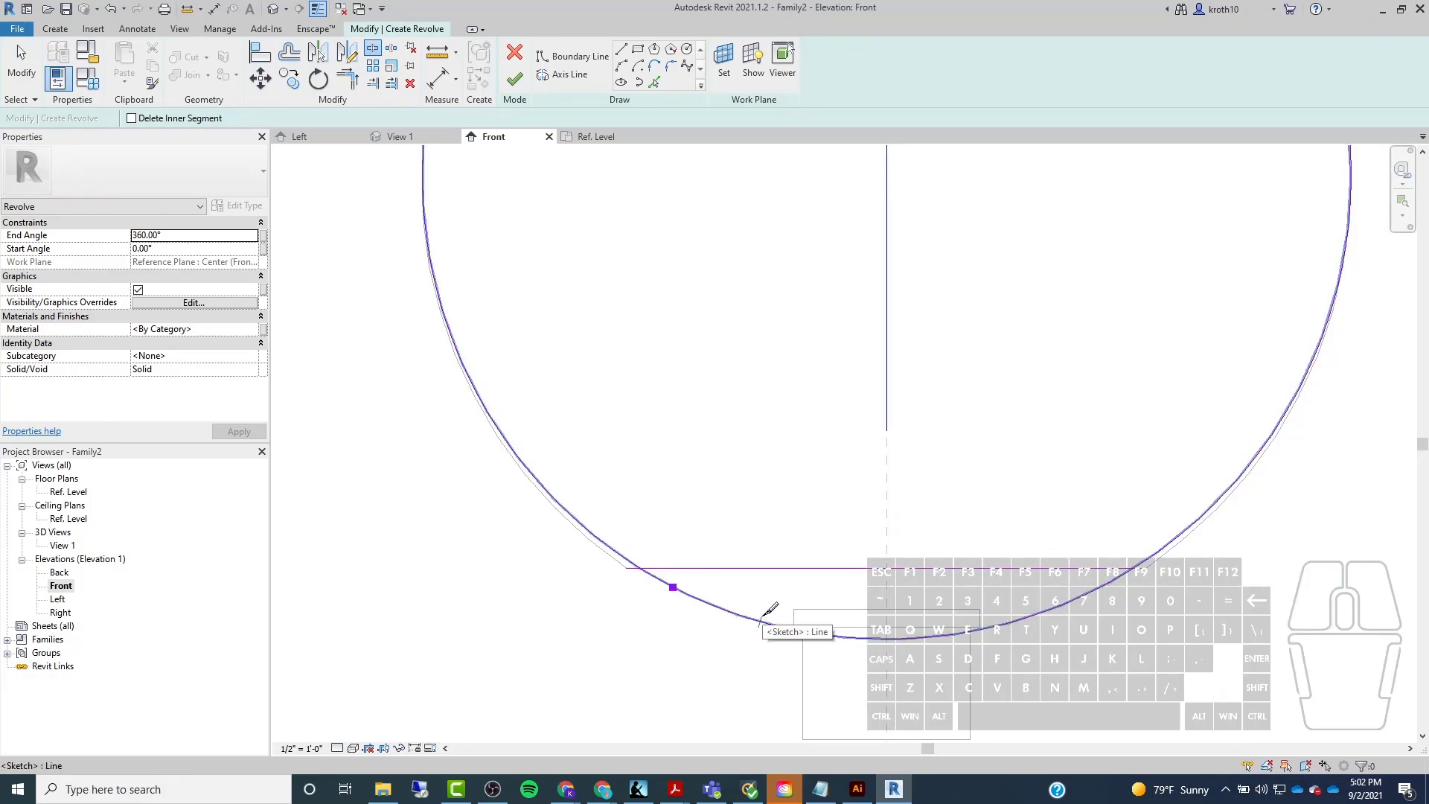
{"action": "scroll", "coordinate": [770, 609], "scroll_direction": "down", "scroll_amount": 3}
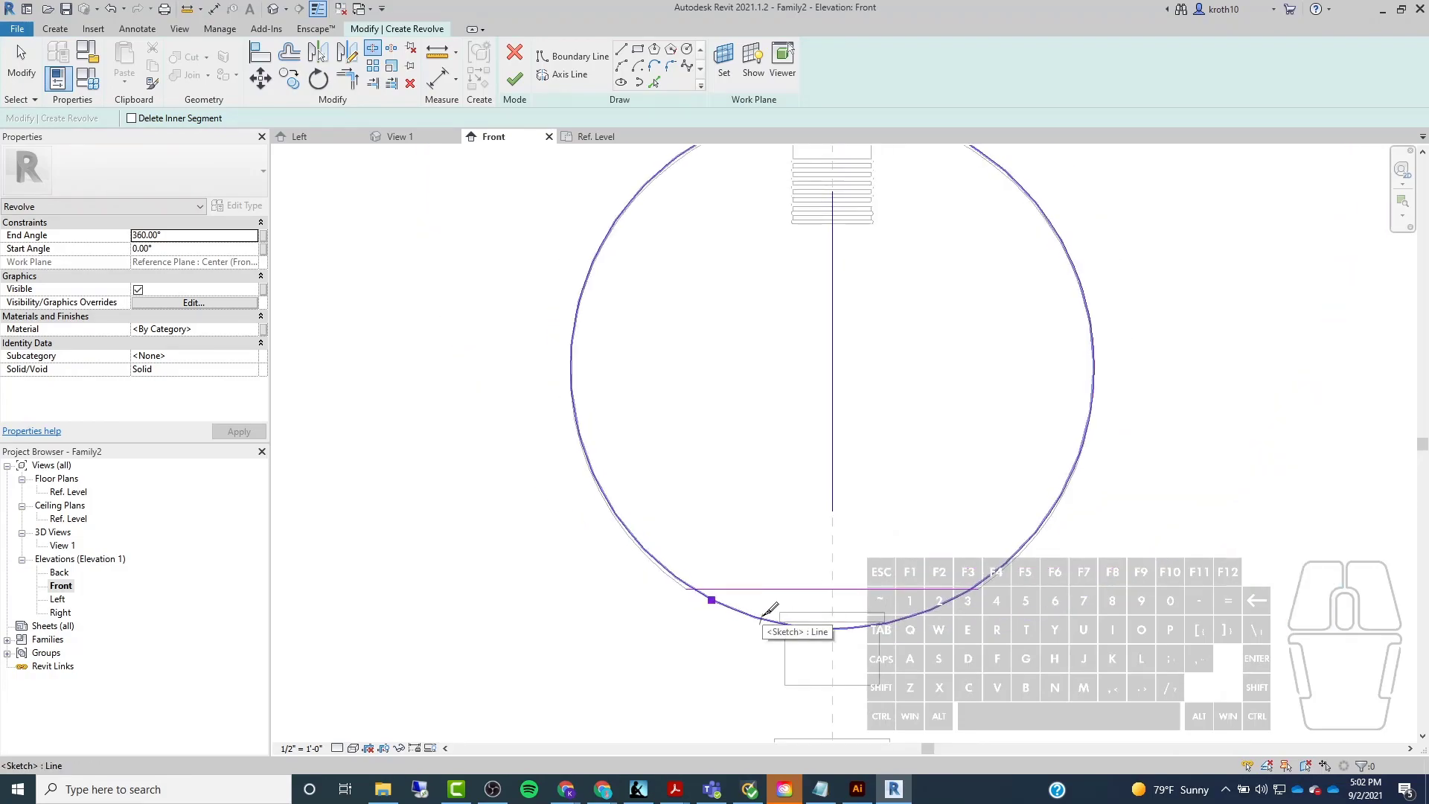
{"action": "scroll", "coordinate": [757, 514], "scroll_direction": "down", "scroll_amount": 1}
{"action": "scroll", "coordinate": [827, 162], "scroll_direction": "up", "scroll_amount": 2}
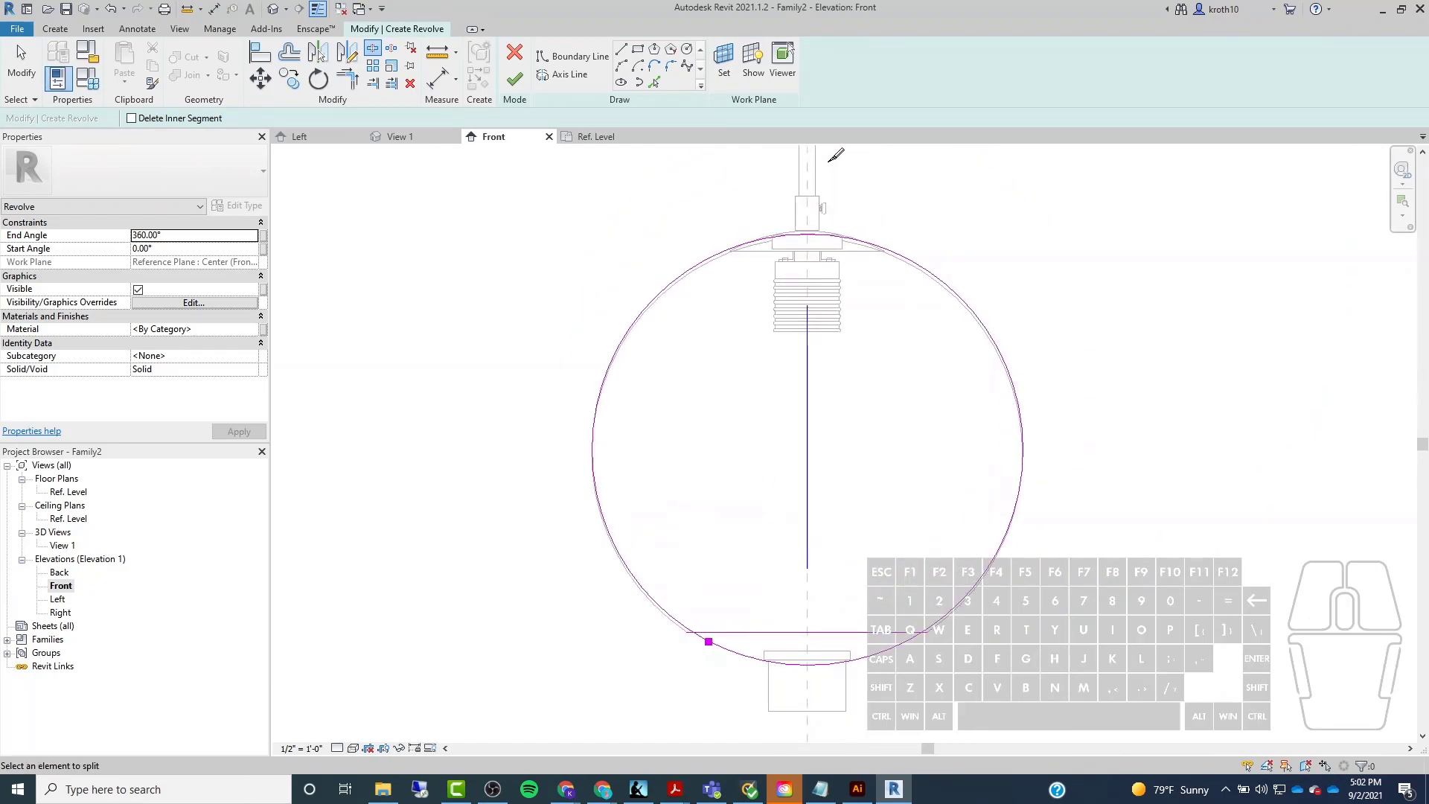
{"action": "scroll", "coordinate": [819, 258], "scroll_direction": "up", "scroll_amount": 2}
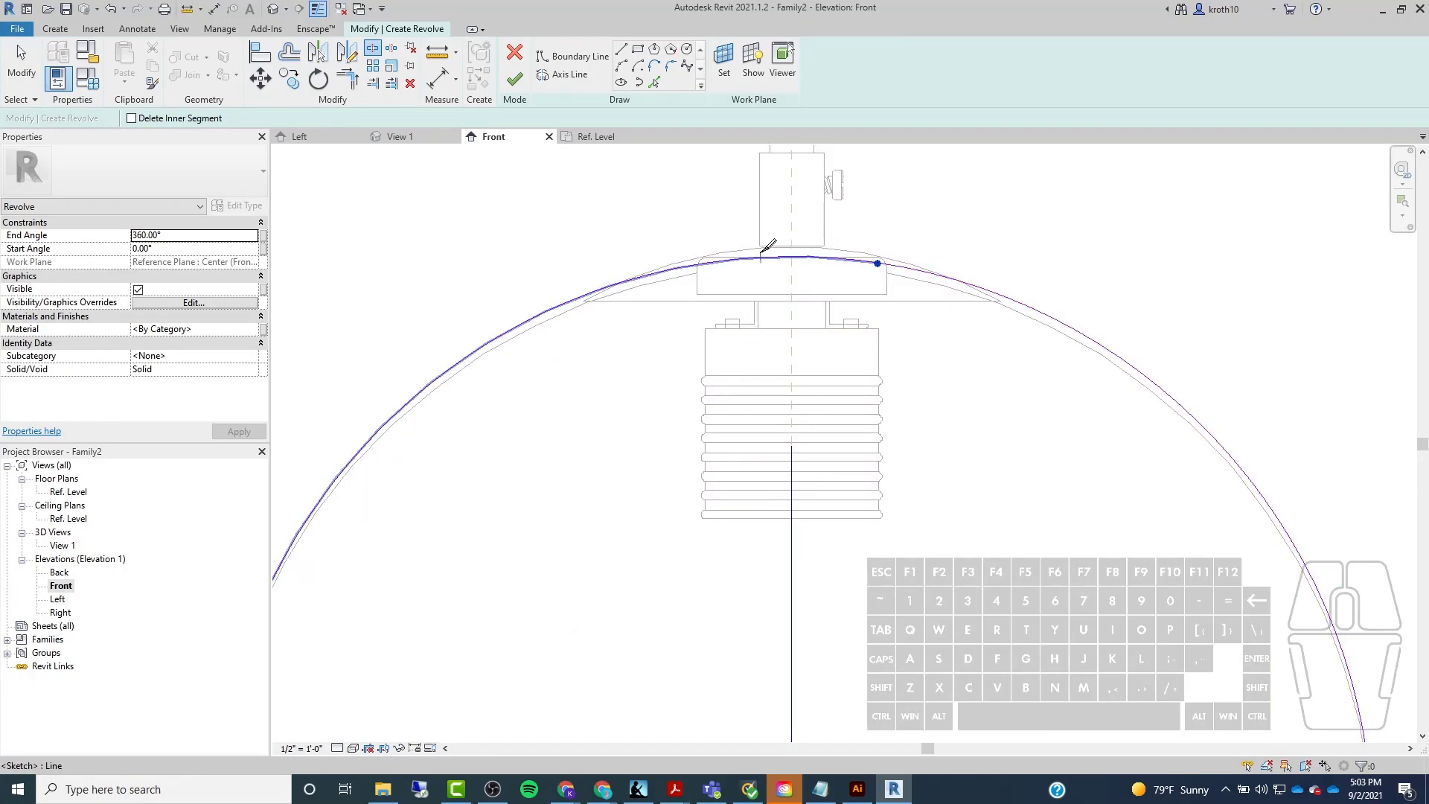
{"action": "scroll", "coordinate": [767, 245], "scroll_direction": "down", "scroll_amount": 2}
{"action": "scroll", "coordinate": [965, 297], "scroll_direction": "down", "scroll_amount": 3}
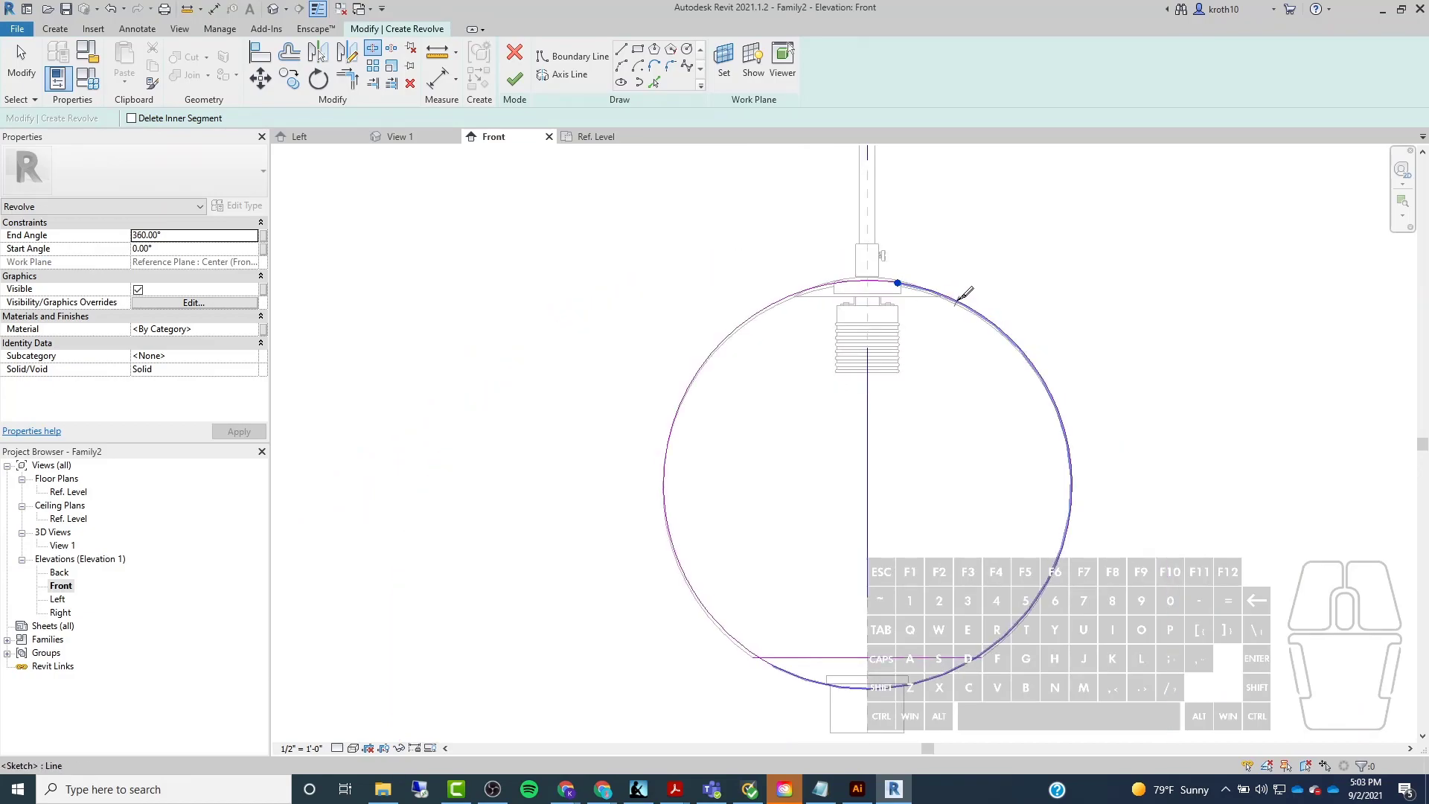
{"action": "key", "text": "Escape"}
{"action": "key", "text": "Escape"}
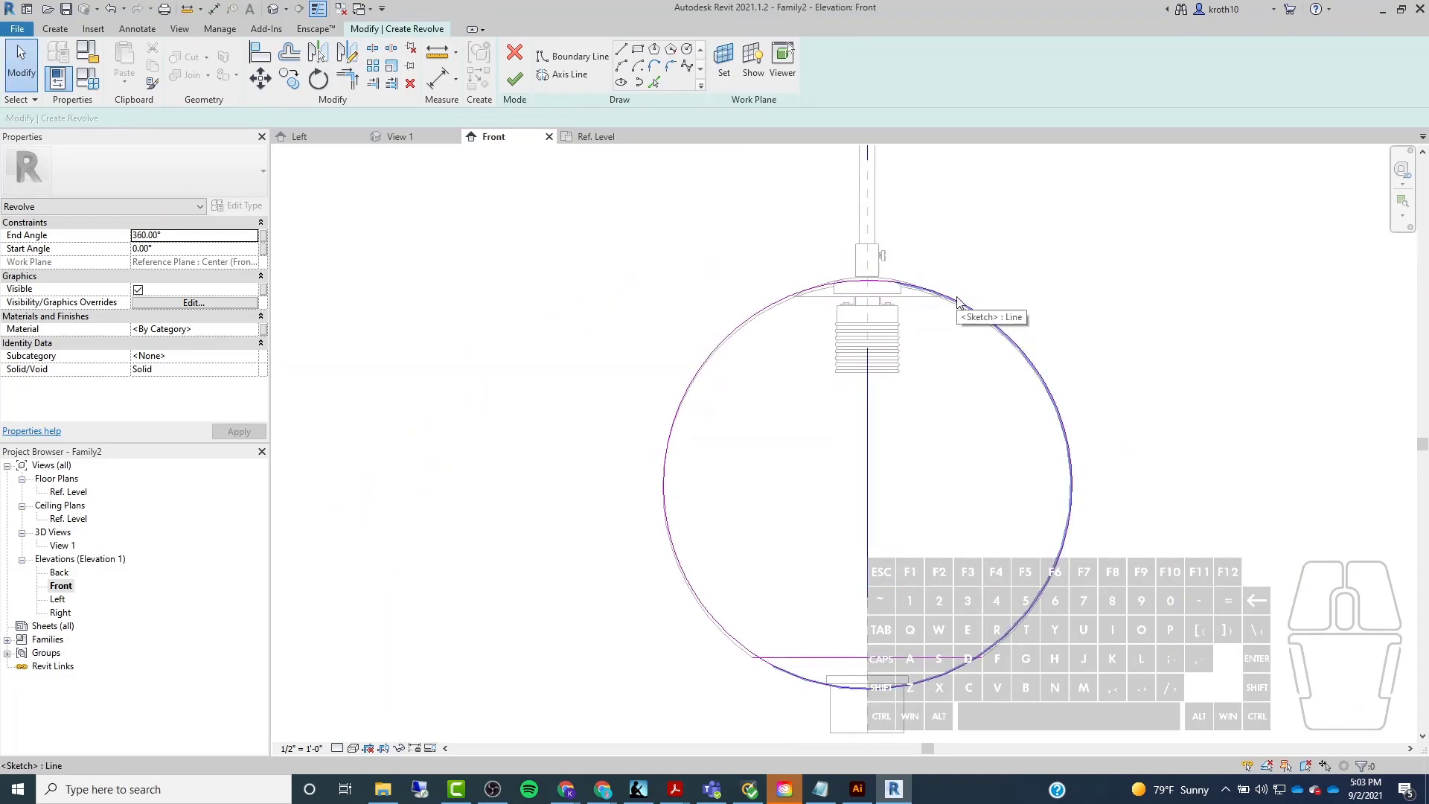
{"action": "left_click", "coordinate": [997, 314]}
{"action": "key", "text": "Delete"}
Trim the remaining left arc and the flat bottom boundary line to a corner where they meet.
{"action": "scroll", "coordinate": [753, 521], "scroll_direction": "up", "scroll_amount": 4}
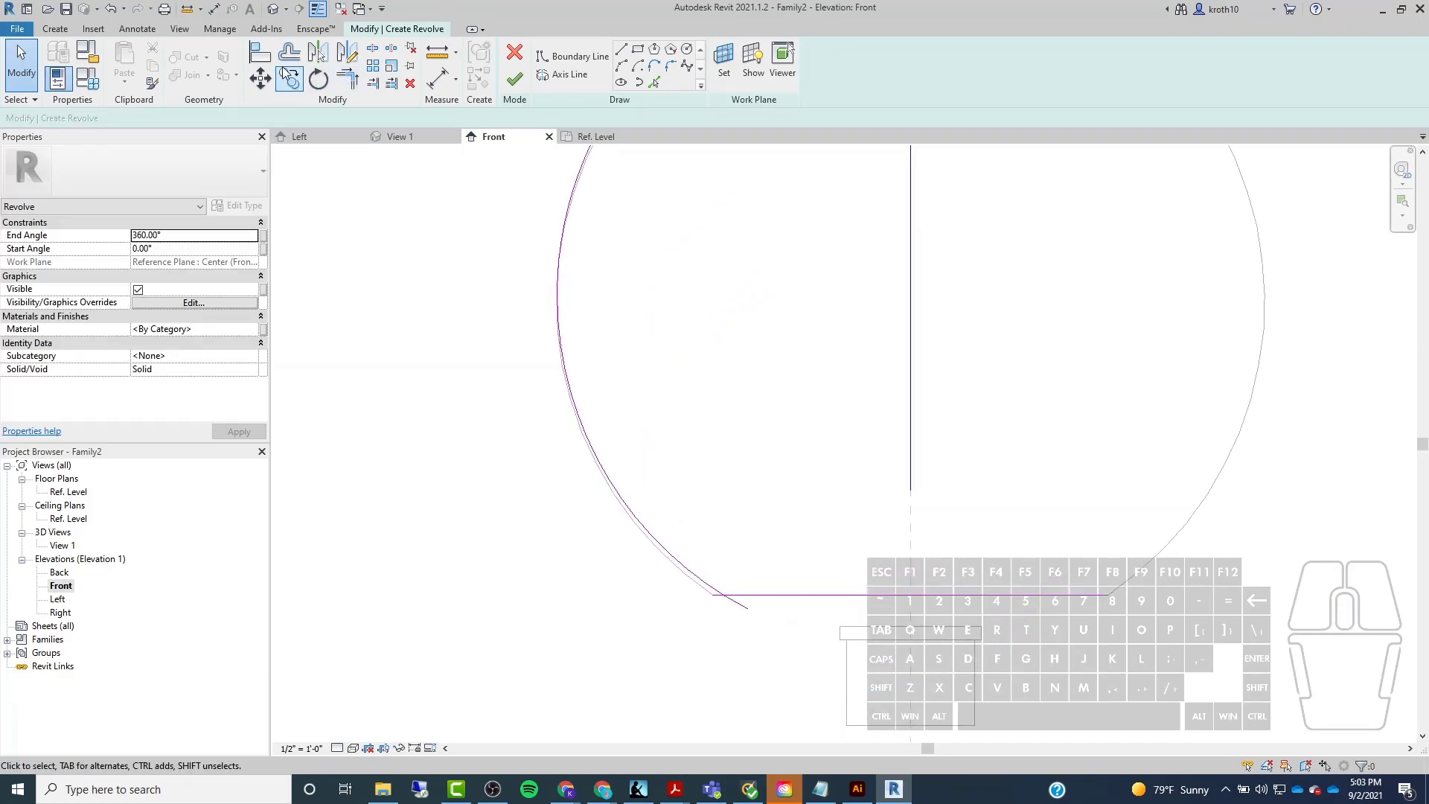
{"action": "left_click", "coordinate": [348, 79]}
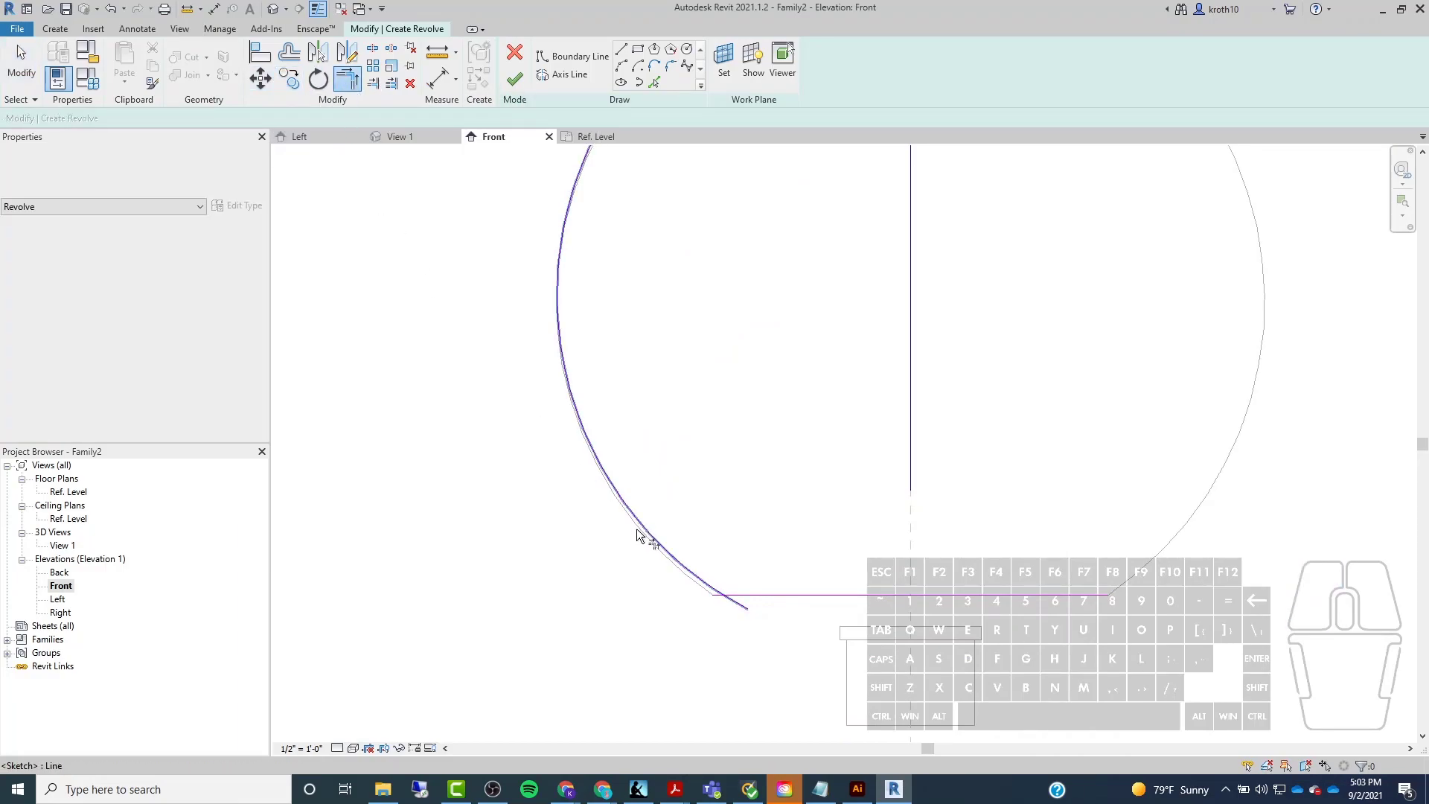
{"action": "left_click", "coordinate": [677, 564]}
{"action": "left_click", "coordinate": [765, 595]}
{"action": "scroll", "coordinate": [727, 604], "scroll_direction": "up", "scroll_amount": 5}
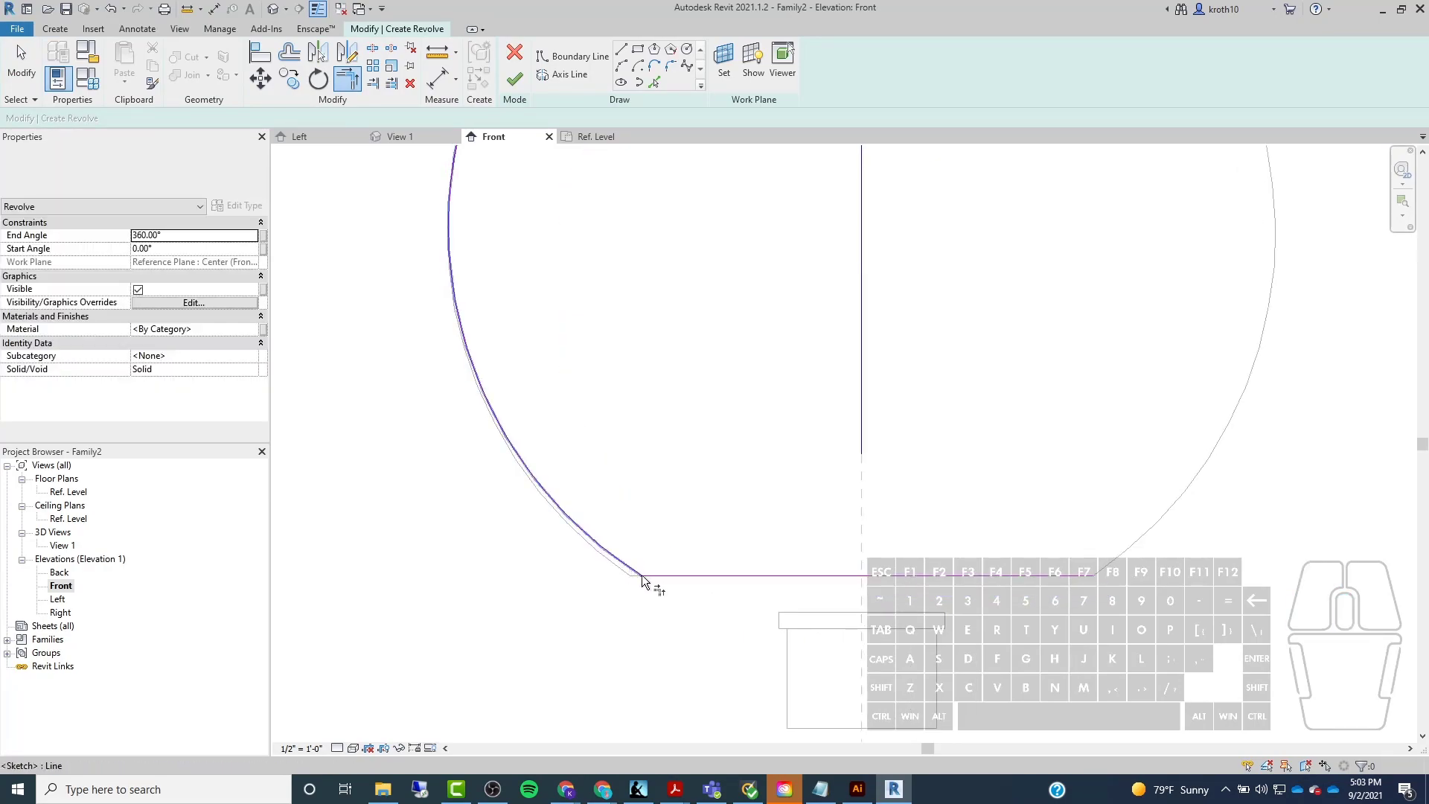
Shorten the flat bottom boundary line so that its right end lies on the globe's vertical center line.
{"action": "scroll", "coordinate": [693, 626], "scroll_direction": "down", "scroll_amount": 4}
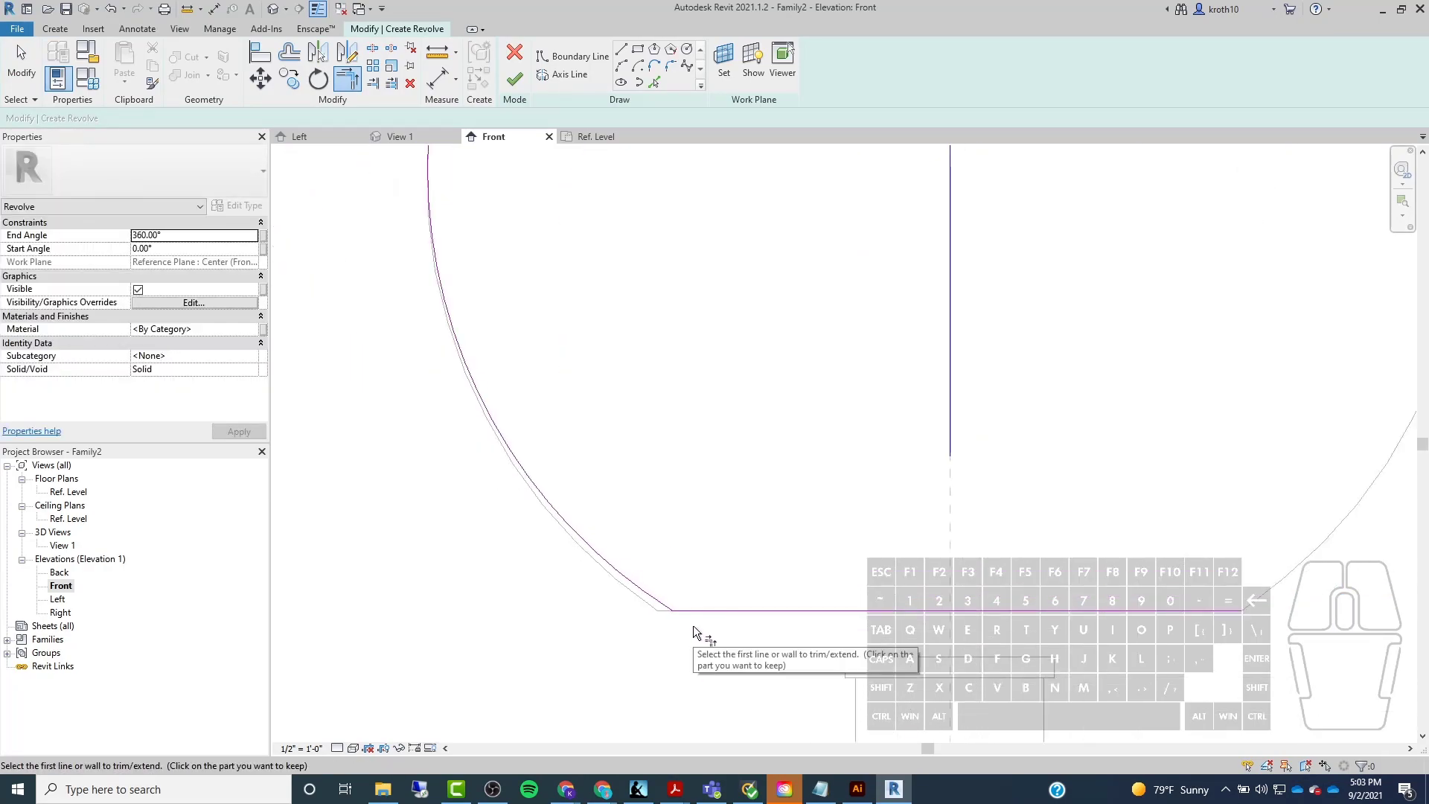
{"action": "scroll", "coordinate": [739, 586], "scroll_direction": "down", "scroll_amount": 2}
{"action": "key", "text": "Escape"}
{"action": "key", "text": "Escape"}
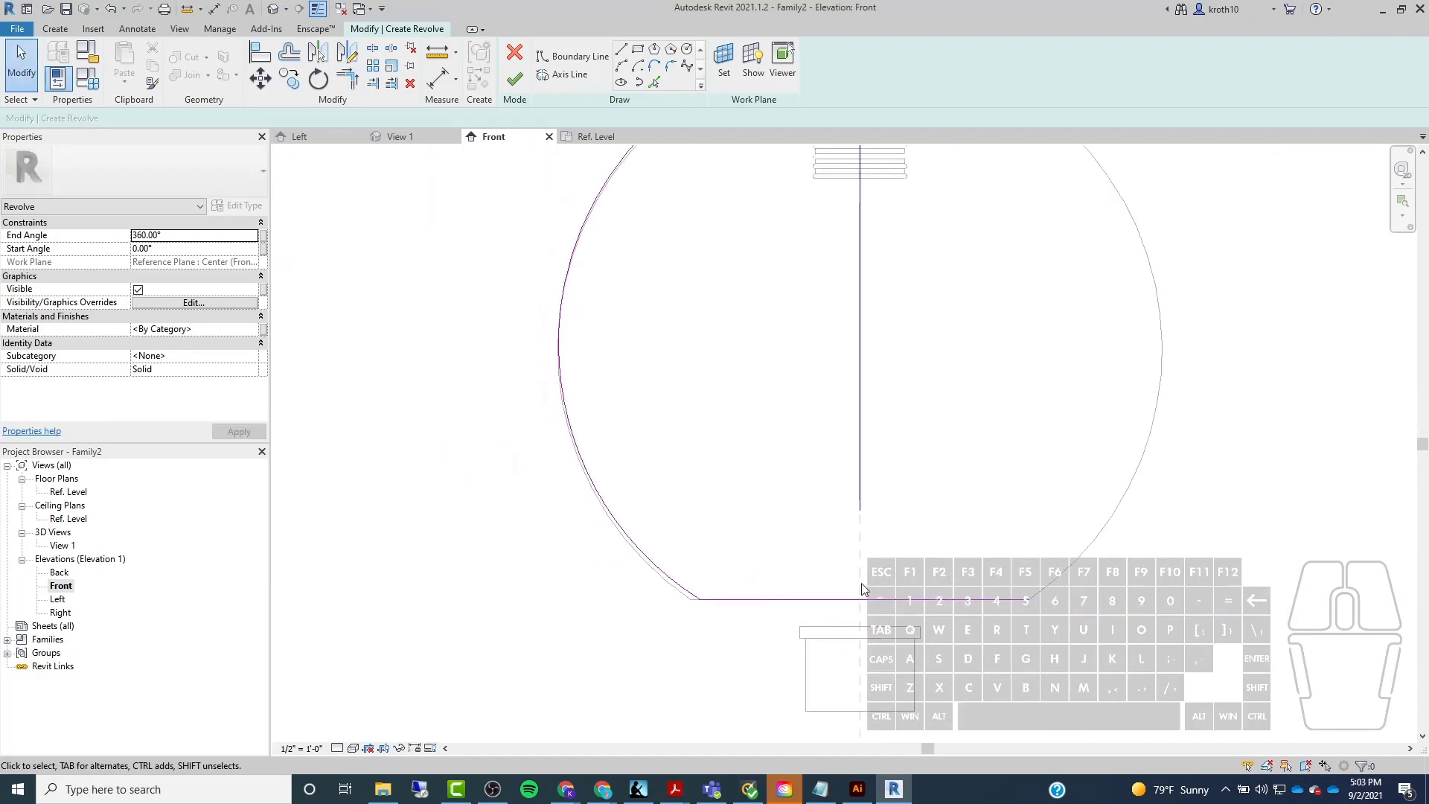
{"action": "left_click", "coordinate": [927, 599]}
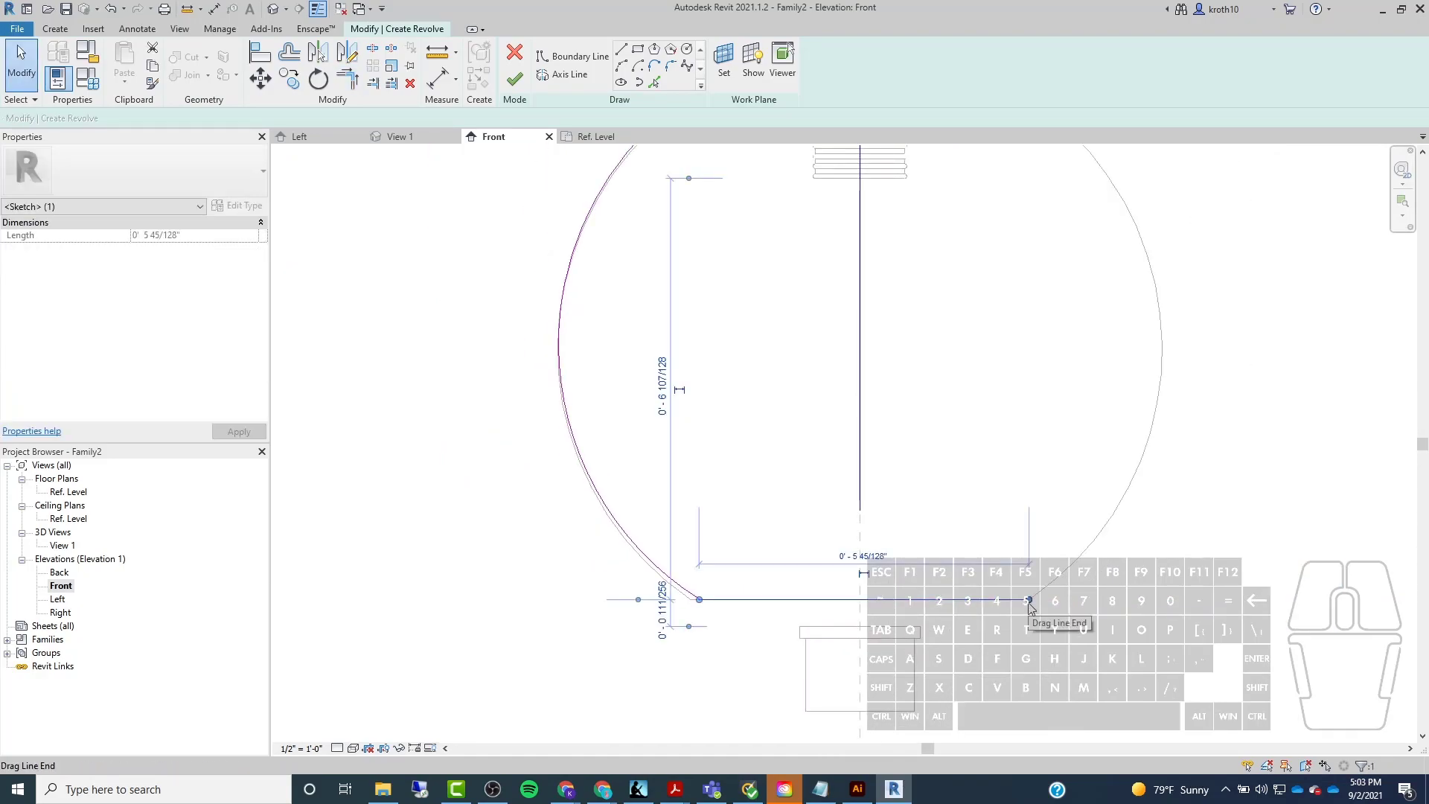
{"action": "left_click_drag", "start_coordinate": [1027, 600], "coordinate": [859, 602]}
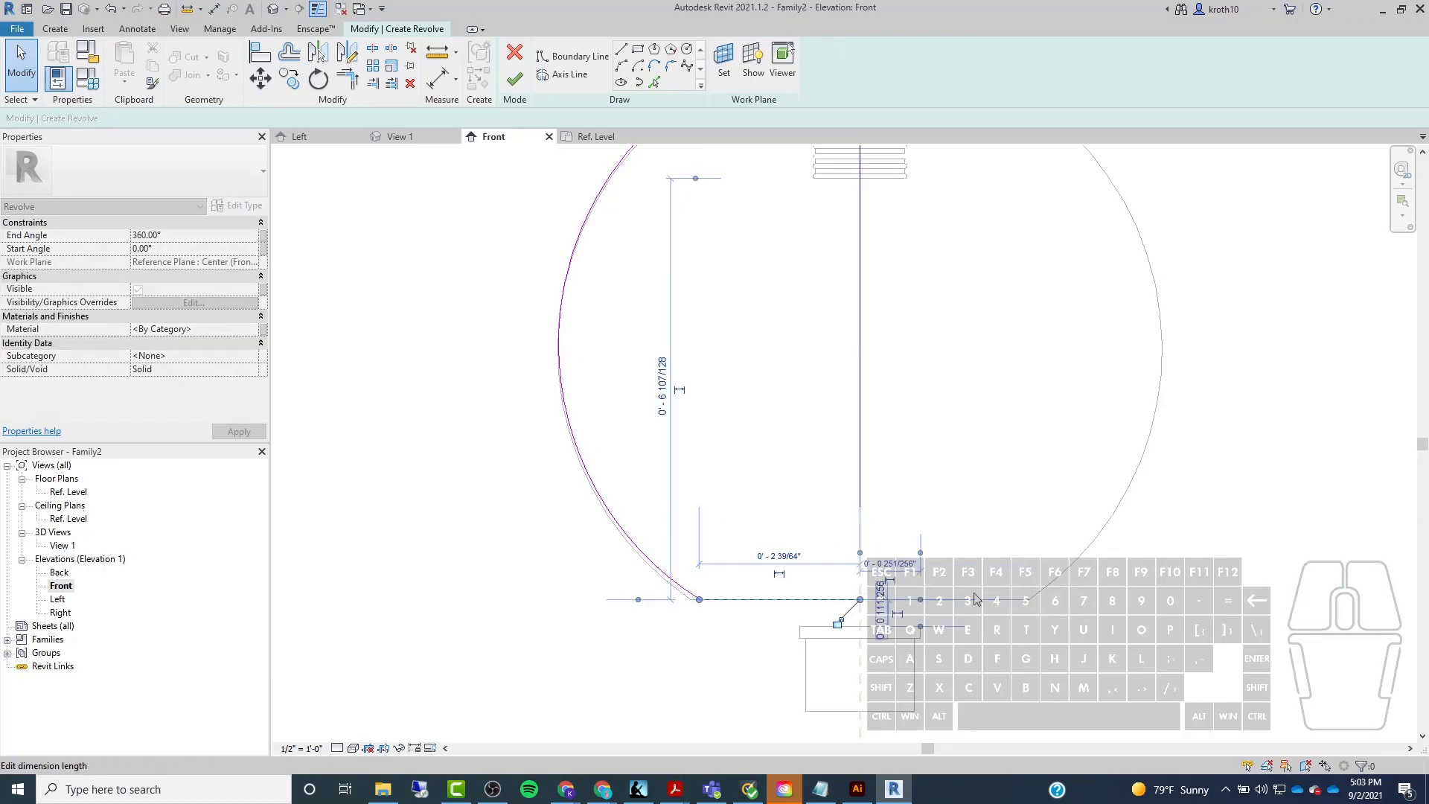
{"action": "left_click", "coordinate": [952, 636]}
{"action": "scroll", "coordinate": [818, 612], "scroll_direction": "down", "scroll_amount": 1}
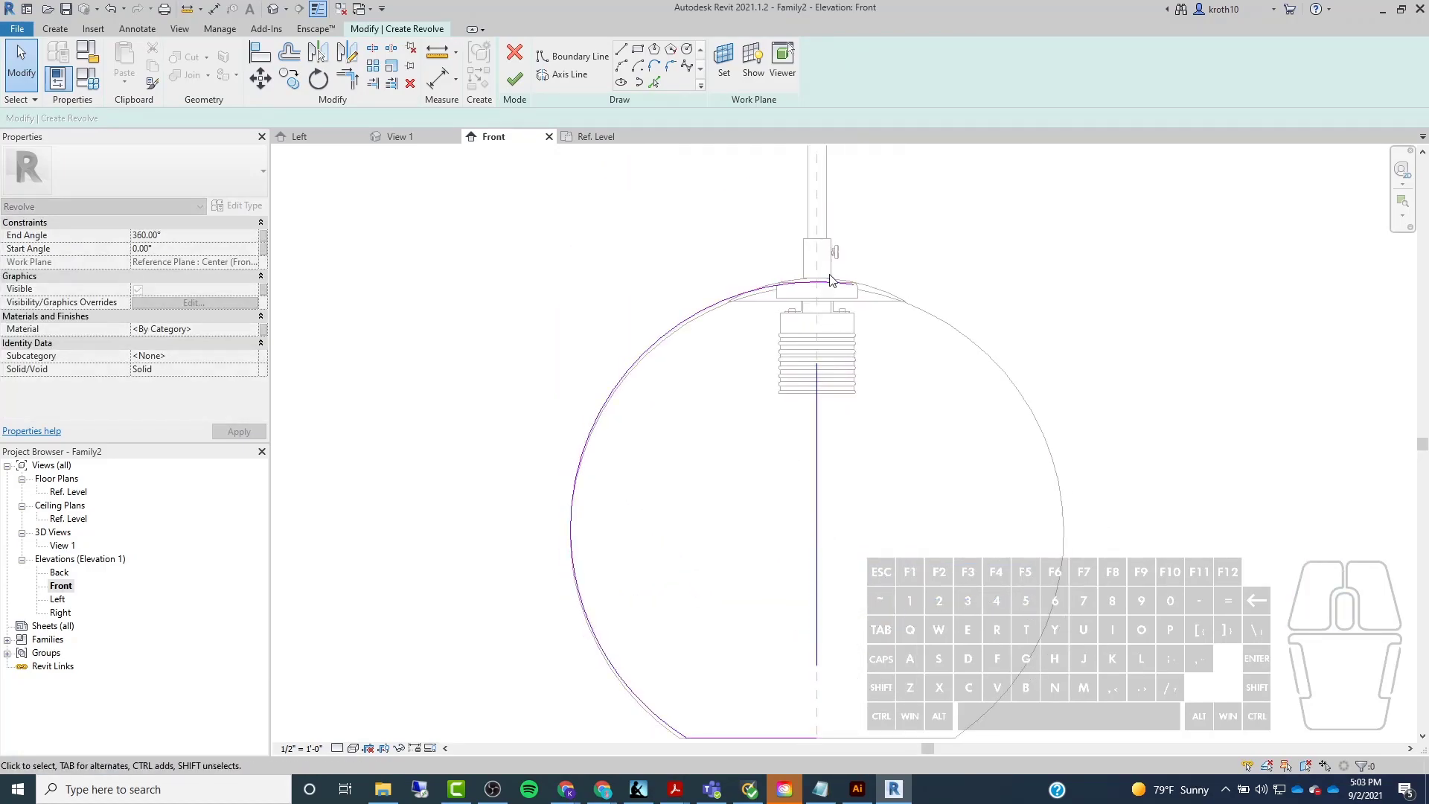
Try to pull the globe arc's upper end back to the vertical center line.
{"action": "scroll", "coordinate": [819, 287], "scroll_direction": "up", "scroll_amount": 5}
{"action": "left_click", "coordinate": [779, 348]}
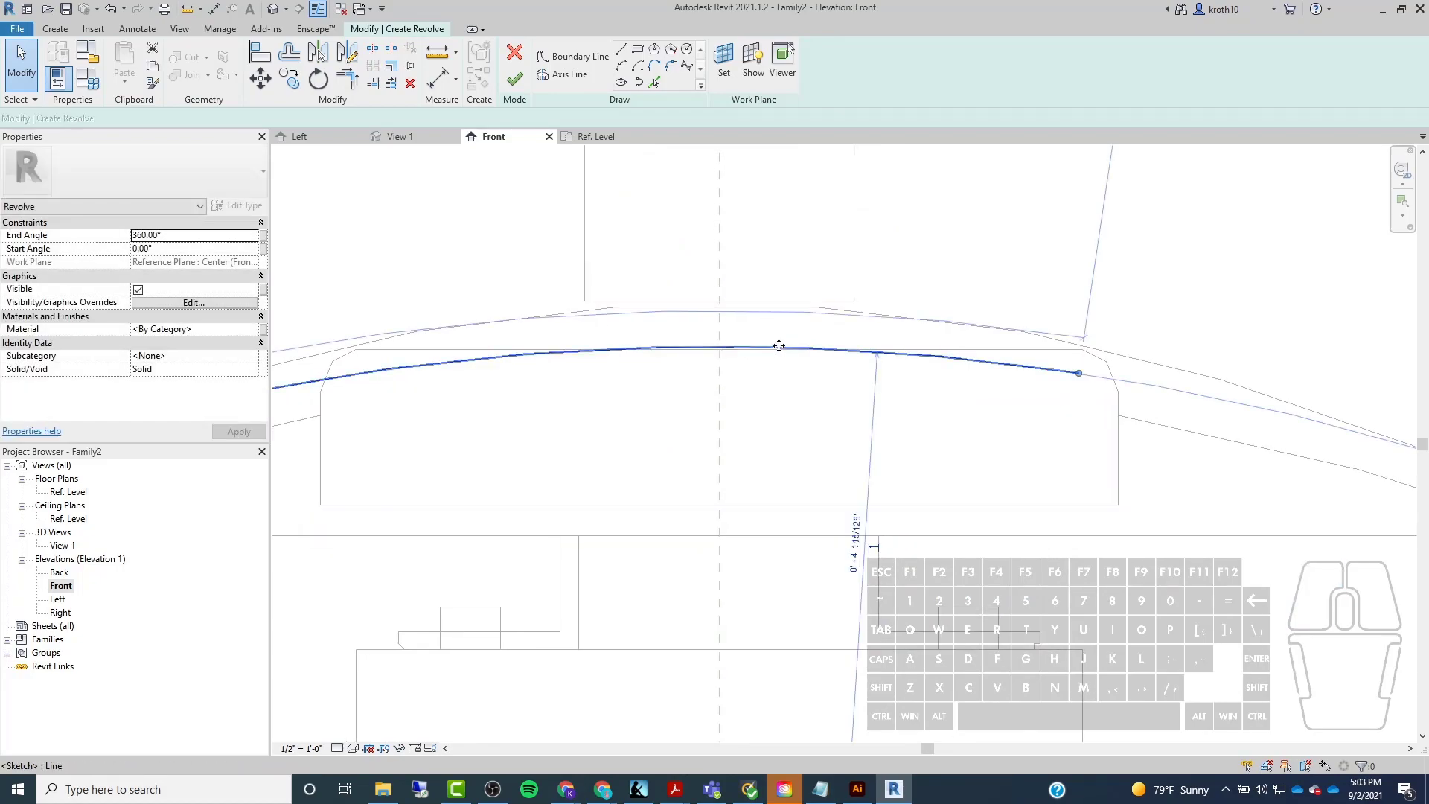
{"action": "scroll", "coordinate": [970, 319], "scroll_direction": "down", "scroll_amount": 2}
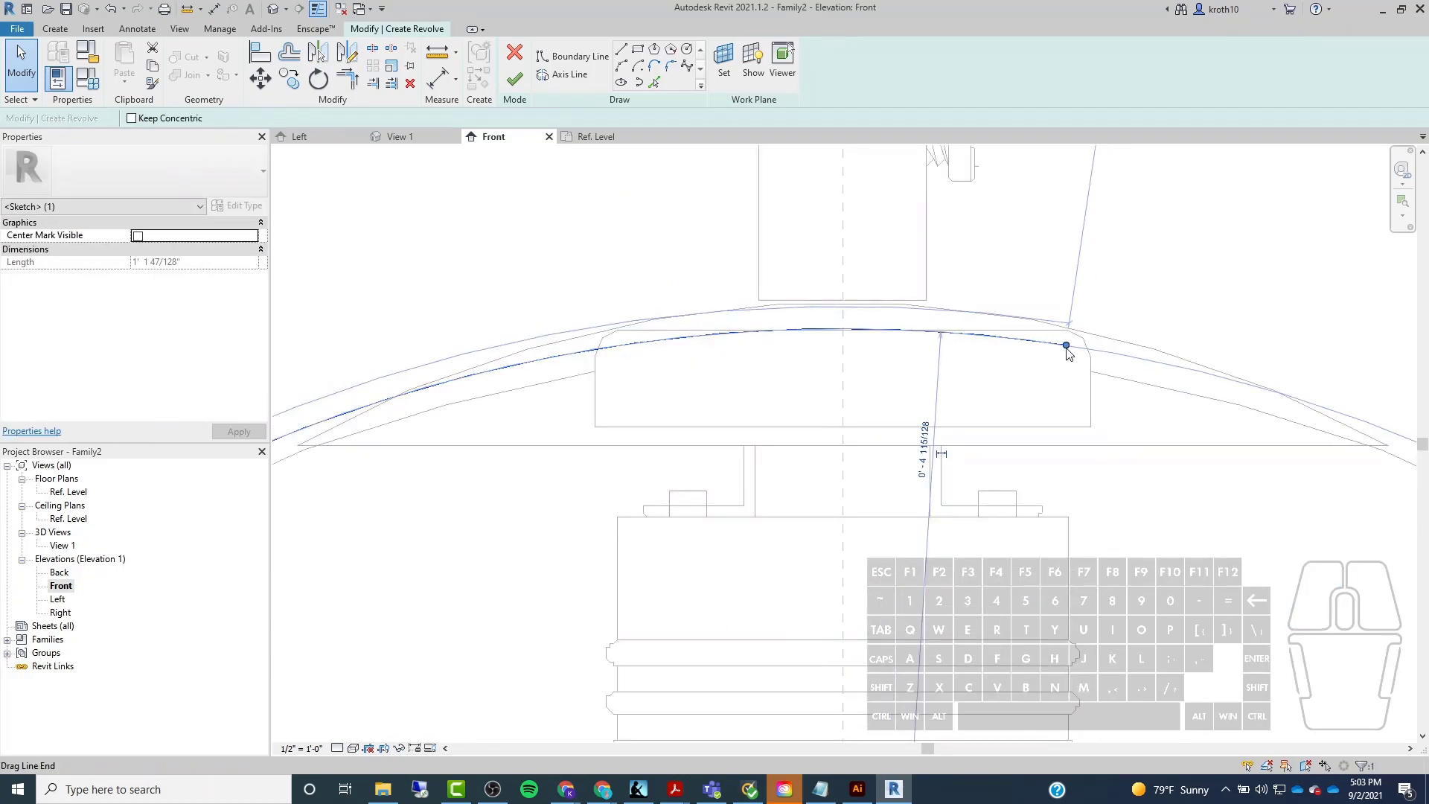
{"action": "left_click_drag", "start_coordinate": [1066, 346], "coordinate": [845, 305]}
{"action": "scroll", "coordinate": [845, 312], "scroll_direction": "down", "scroll_amount": 5}
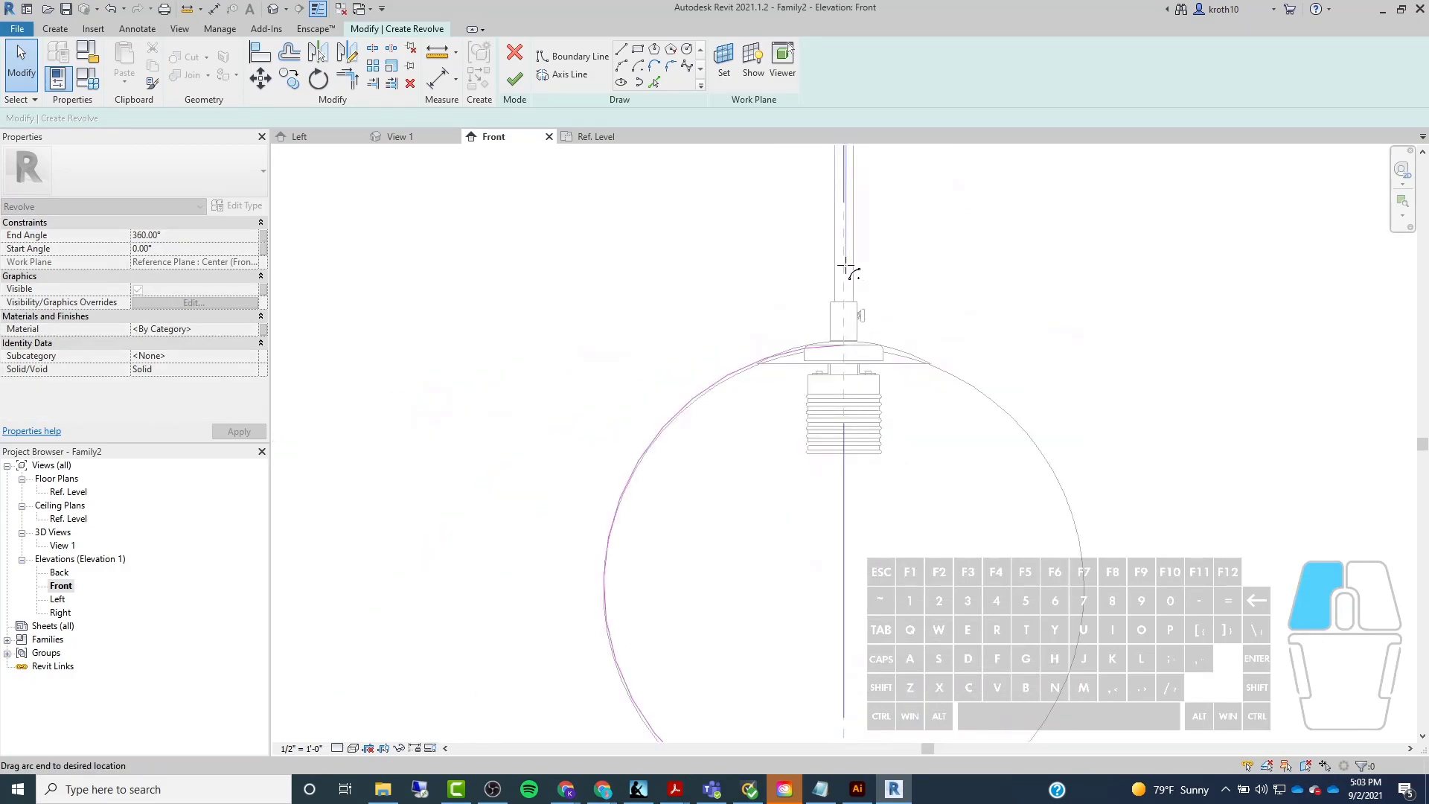
{"action": "scroll", "coordinate": [843, 312], "scroll_direction": "up", "scroll_amount": 2}
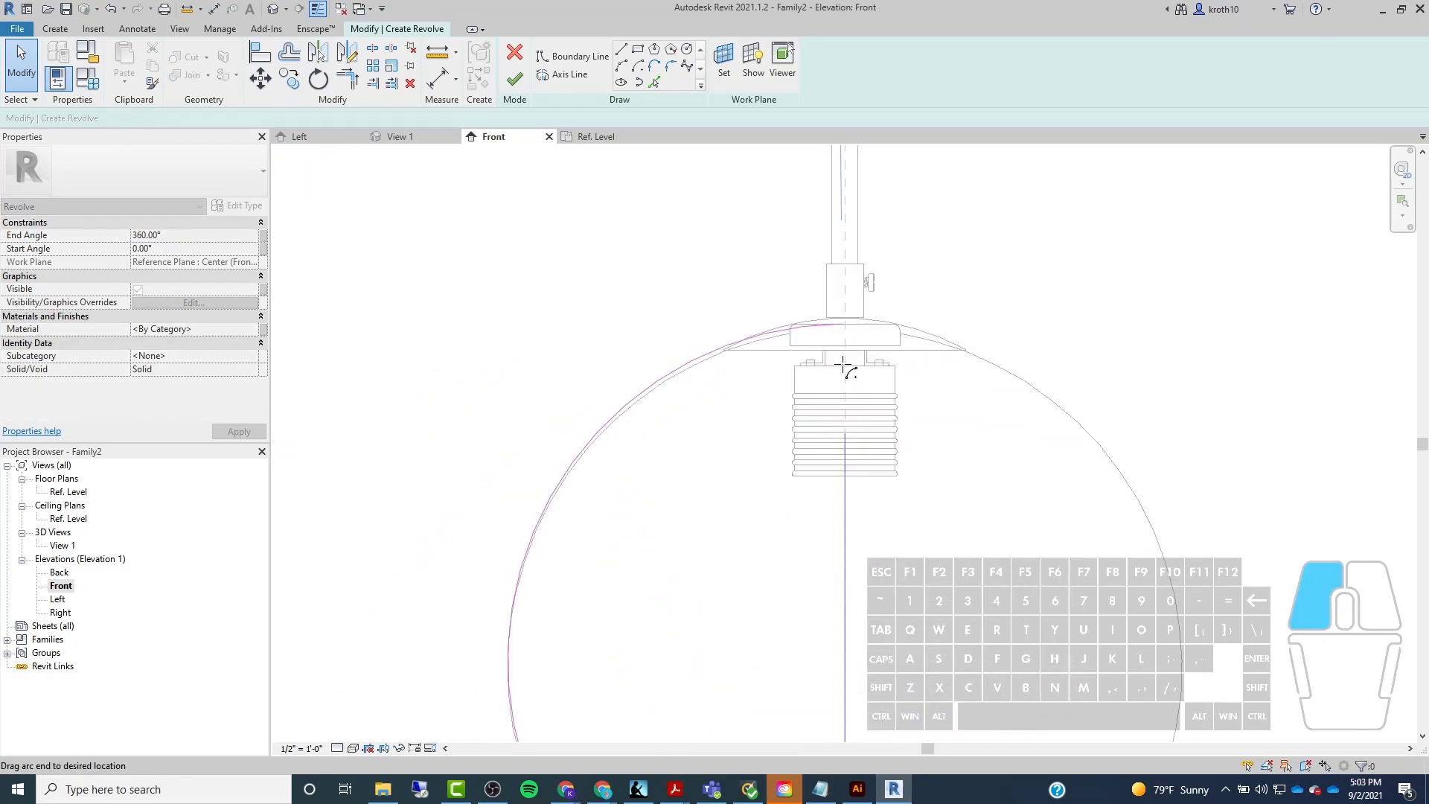
{"action": "scroll", "coordinate": [848, 332], "scroll_direction": "down", "scroll_amount": 3}
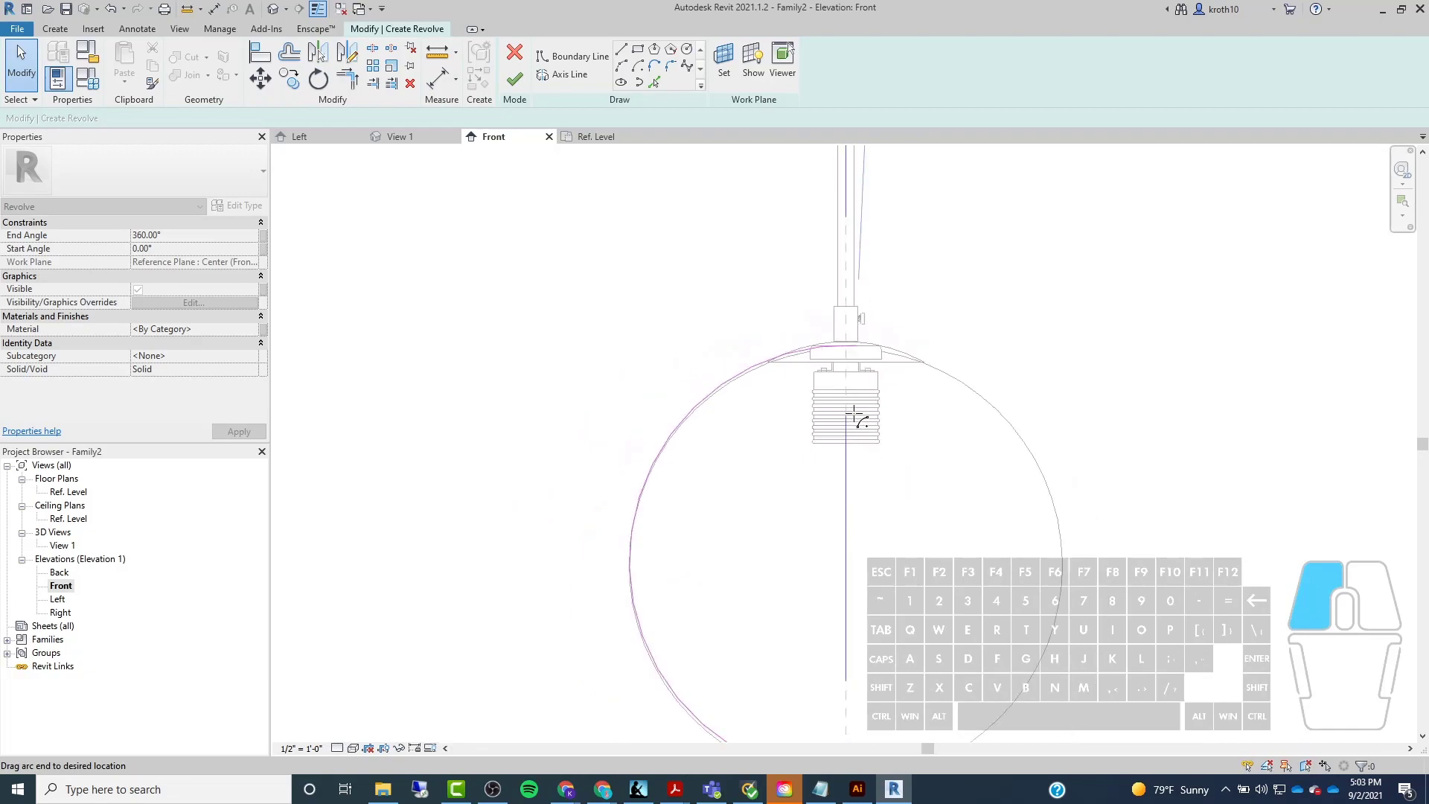
{"action": "scroll", "coordinate": [835, 305], "scroll_direction": "up", "scroll_amount": 4}
{"action": "scroll", "coordinate": [835, 305], "scroll_direction": "up", "scroll_amount": 4}
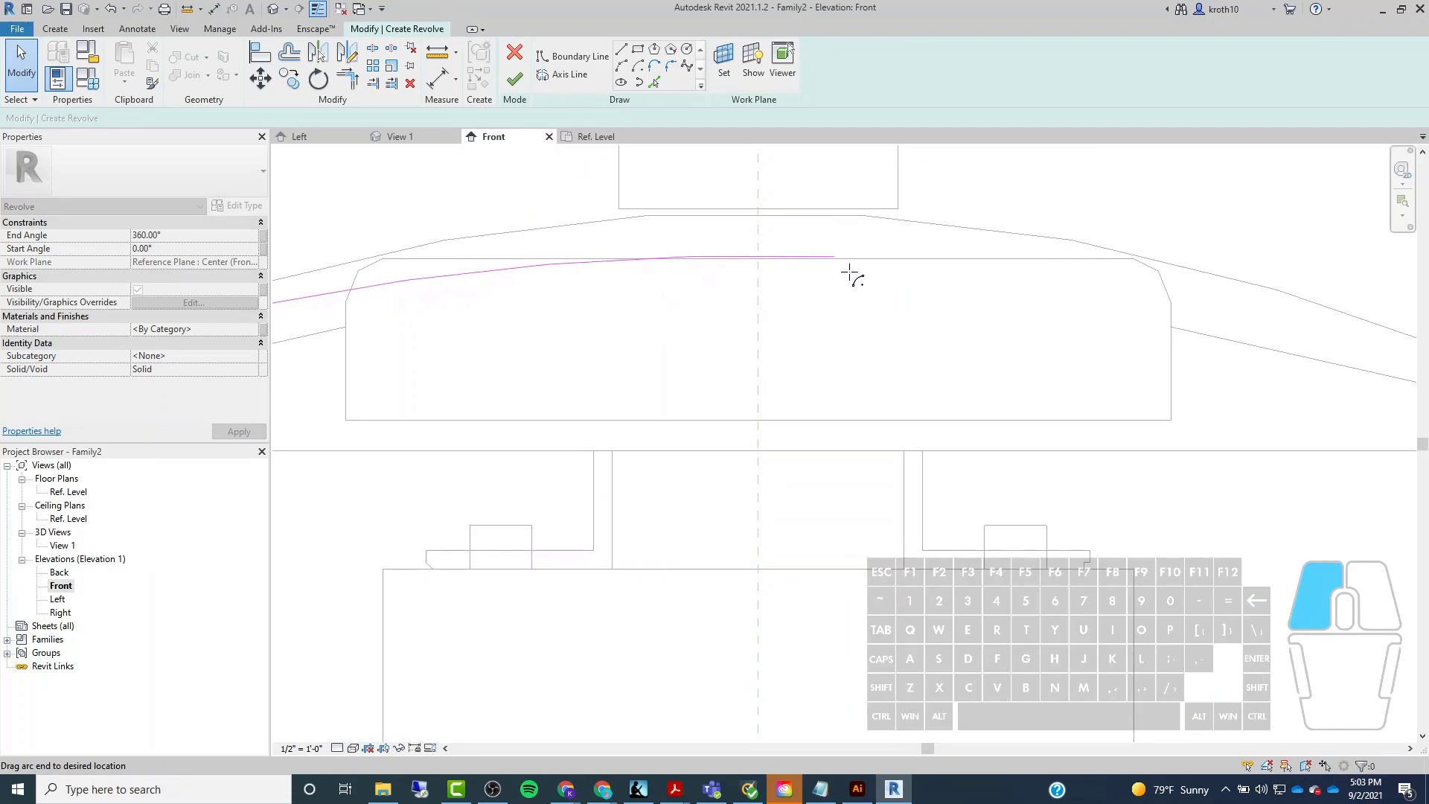
{"action": "left_click", "coordinate": [951, 331]}
{"action": "scroll", "coordinate": [1006, 401], "scroll_direction": "down", "scroll_amount": 2}
{"action": "scroll", "coordinate": [805, 271], "scroll_direction": "up", "scroll_amount": 2}
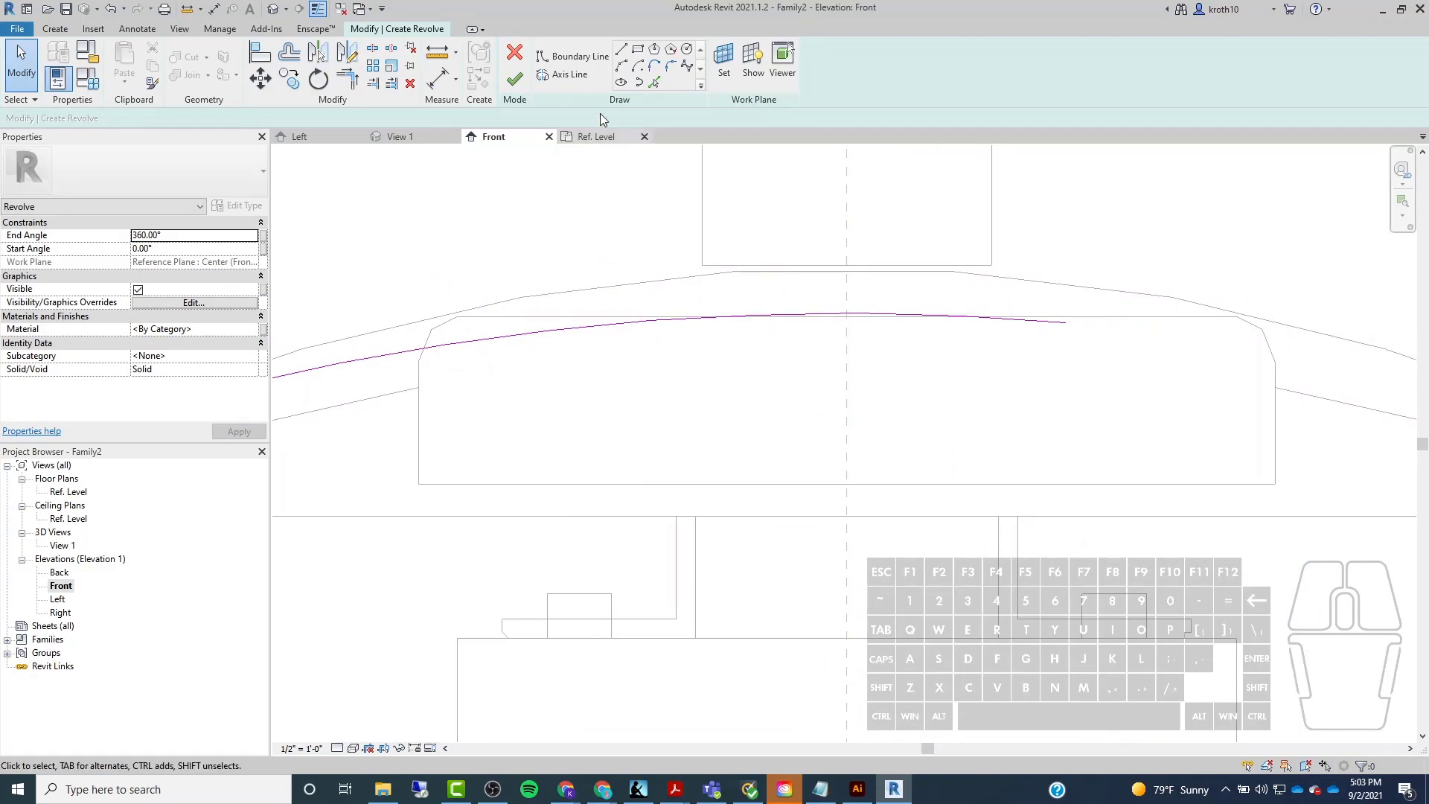
Draw a vertical helper line on the center line, crossing the globe arc at its crown.
{"action": "left_click", "coordinate": [622, 49]}
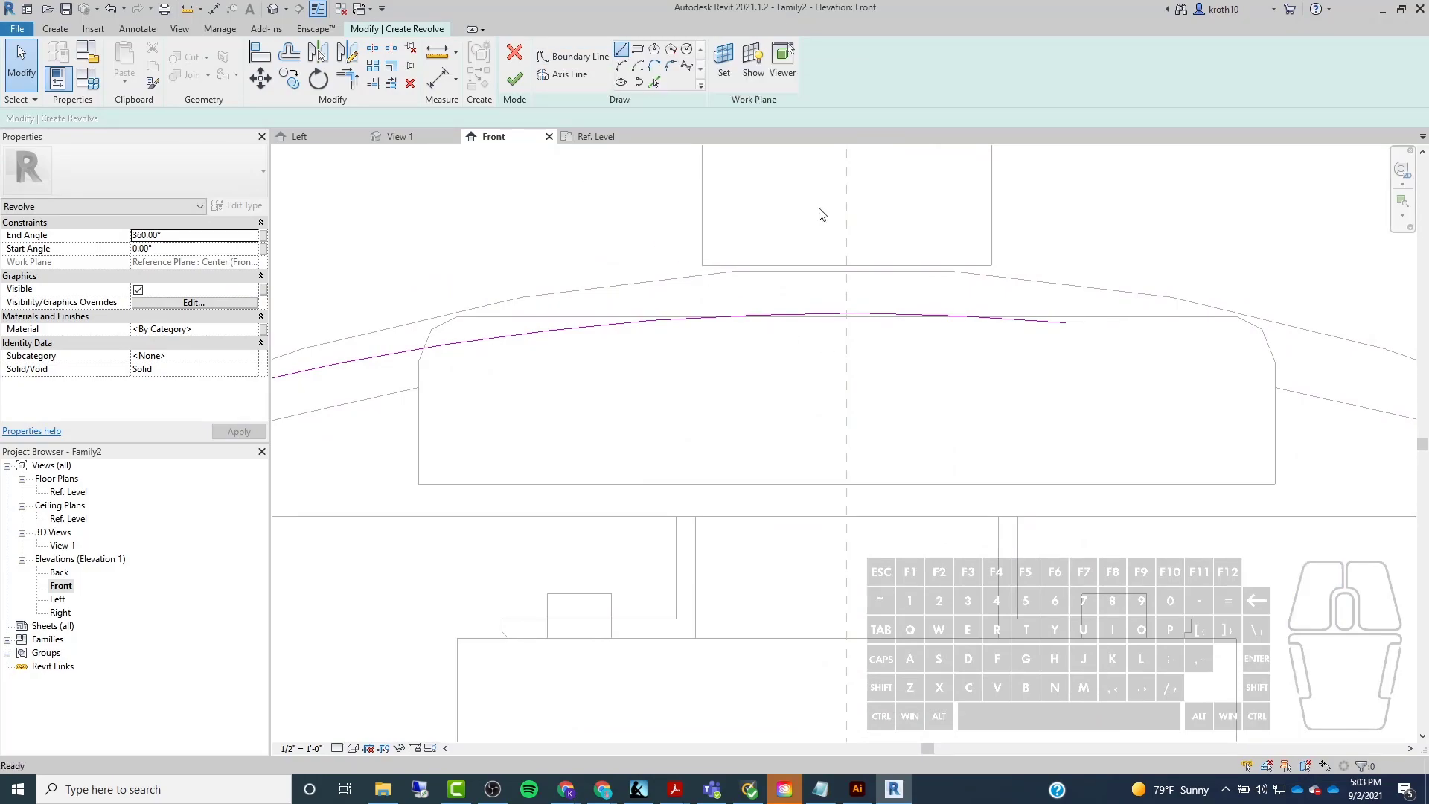
{"action": "left_click", "coordinate": [847, 173]}
{"action": "left_click", "coordinate": [846, 401]}
{"action": "key", "text": "Escape"}
{"action": "key", "text": "Escape"}
Shorten the globe arc's upper end to its intersection with the helper line, and delete the helper line.
{"action": "left_click", "coordinate": [792, 320]}
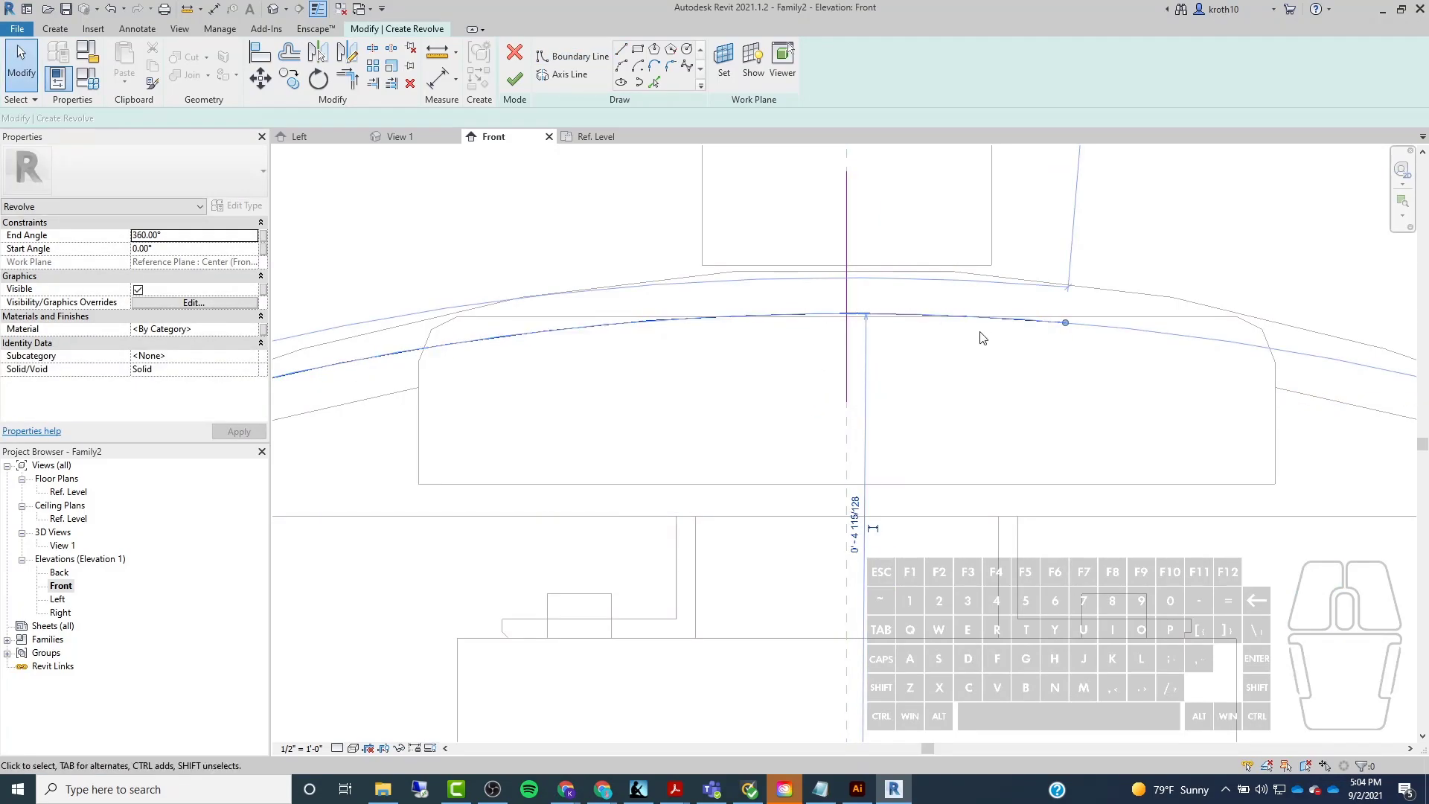
{"action": "left_click_drag", "start_coordinate": [1065, 322], "coordinate": [847, 312]}
{"action": "key", "text": "Escape"}
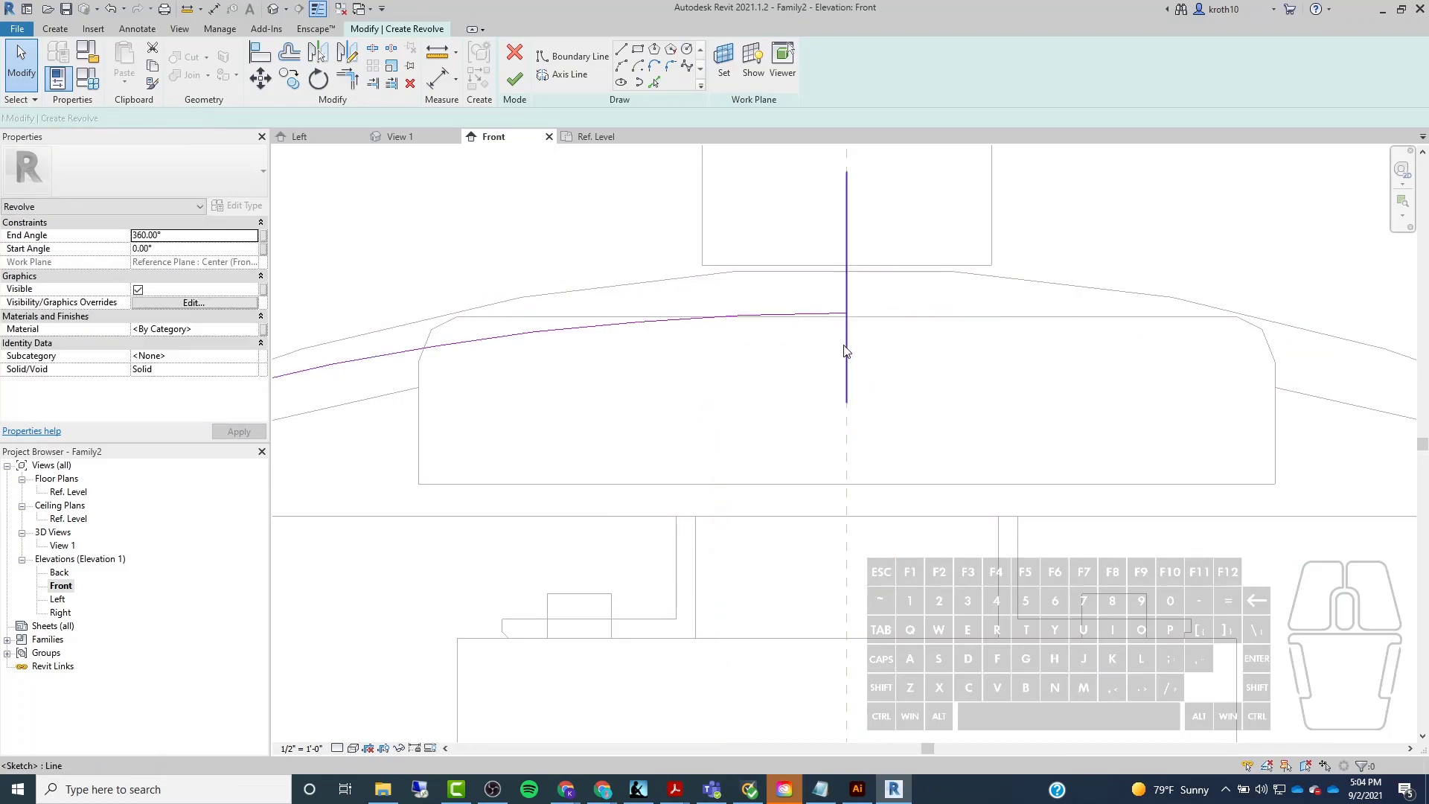
{"action": "left_click", "coordinate": [845, 351]}
{"action": "key", "text": "Delete"}
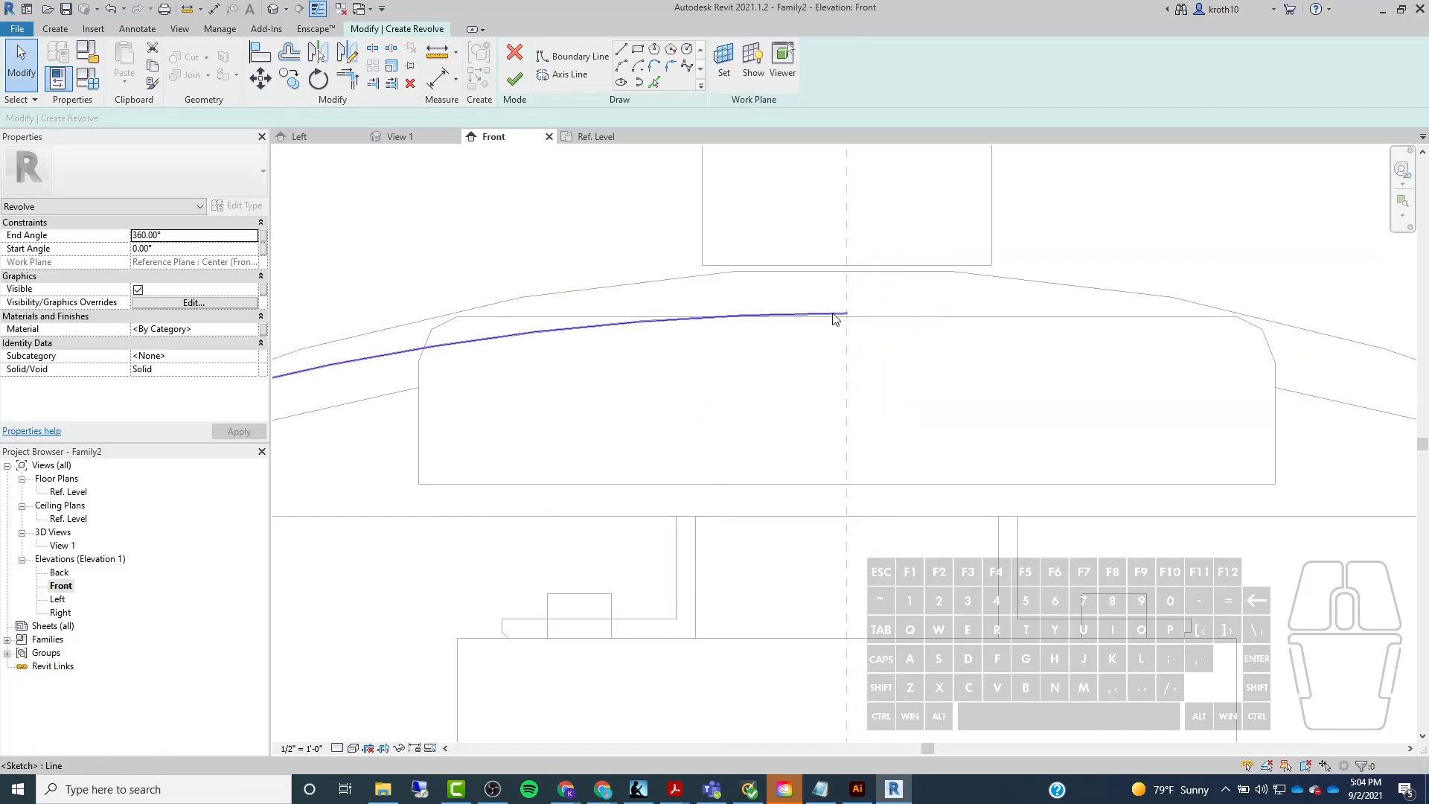
Inspect the half-globe profile, checking the left arc and the shortened flat bottom line.
{"action": "scroll", "coordinate": [821, 311], "scroll_direction": "down", "scroll_amount": 4}
{"action": "middle_click_drag", "start_coordinate": [734, 552], "coordinate": [747, 374]}
{"action": "scroll", "coordinate": [747, 375], "scroll_direction": "down", "scroll_amount": 4}
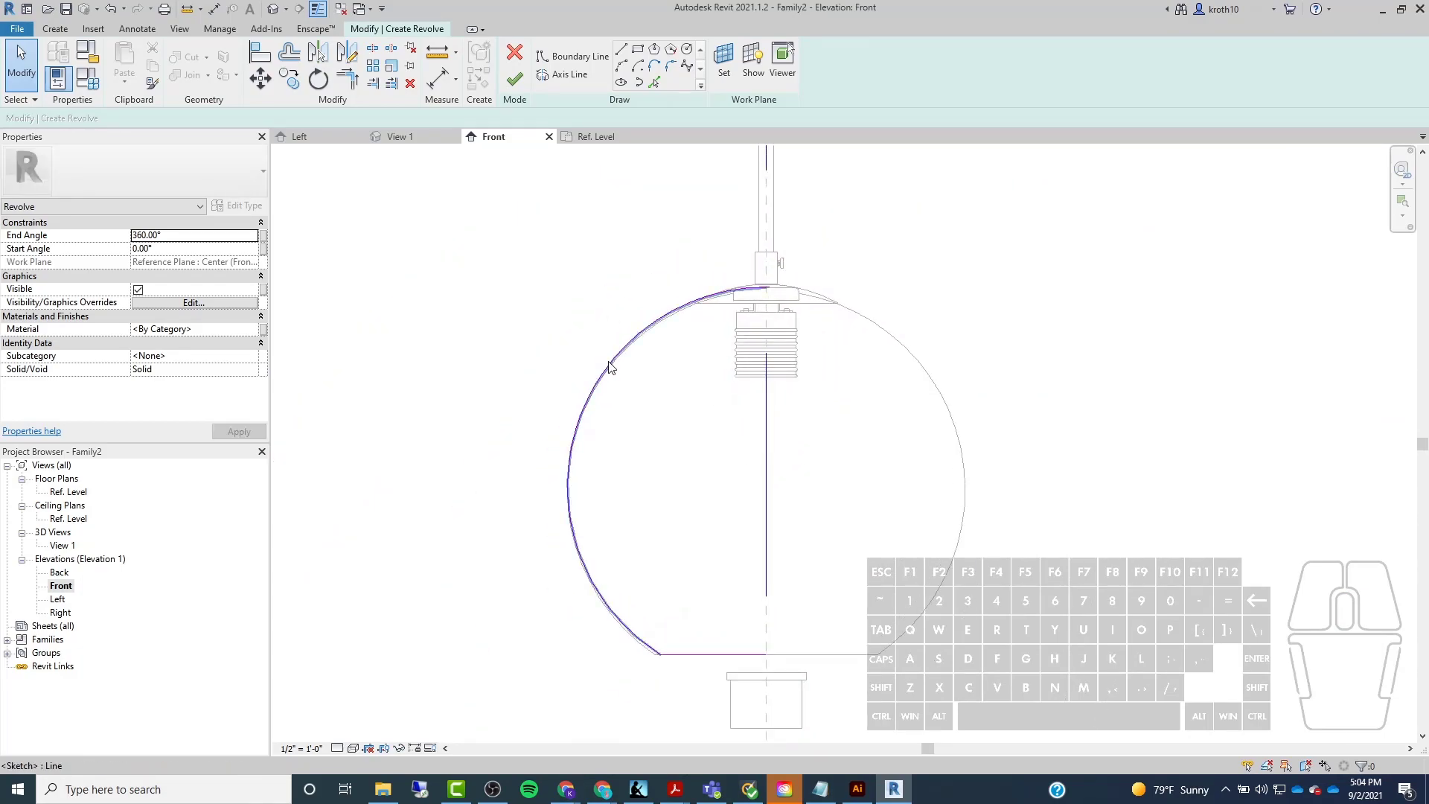
{"action": "middle_click_drag", "start_coordinate": [734, 301], "coordinate": [717, 330]}
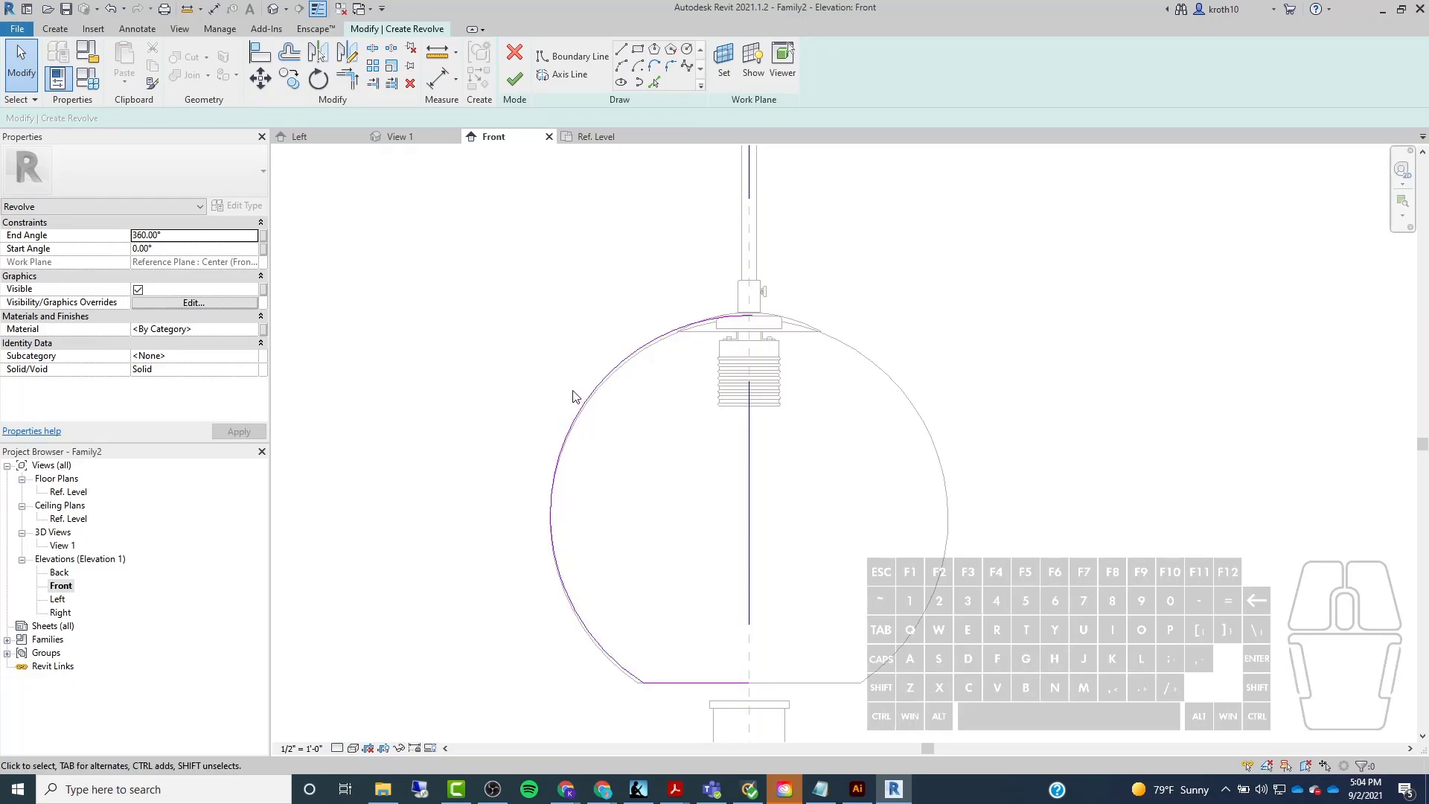
{"action": "left_click", "coordinate": [588, 400]}
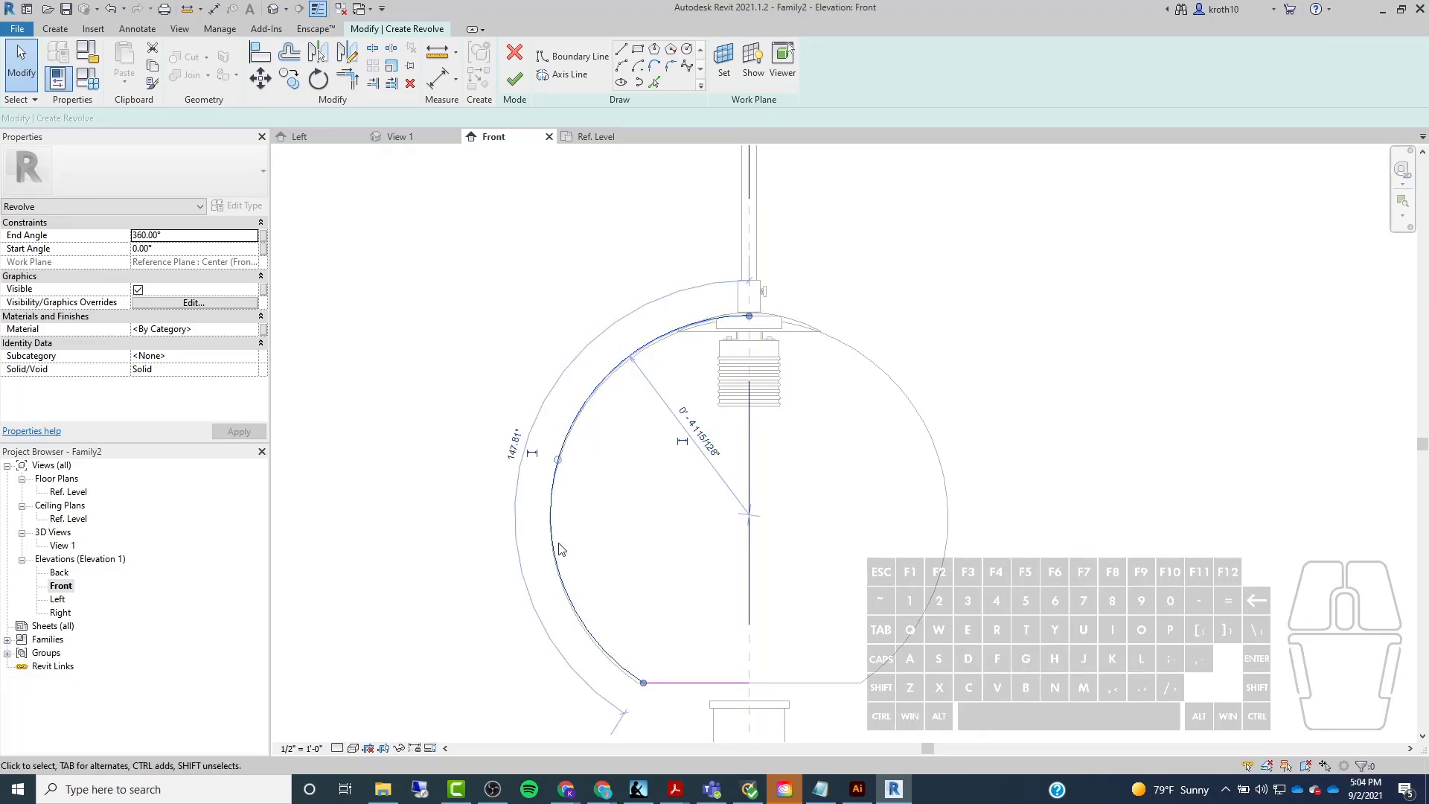
{"action": "left_click", "coordinate": [690, 682]}
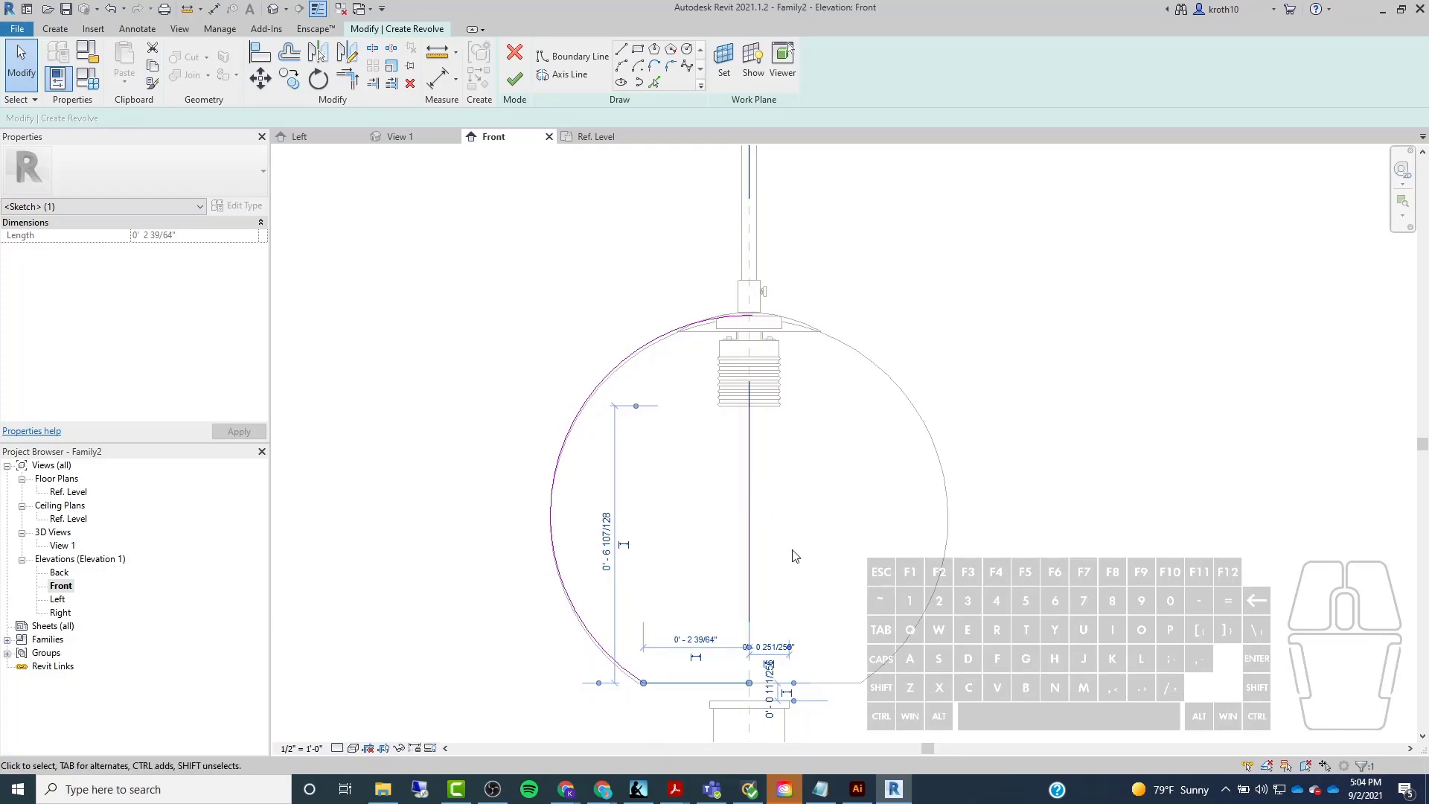
{"action": "key", "text": "Escape"}
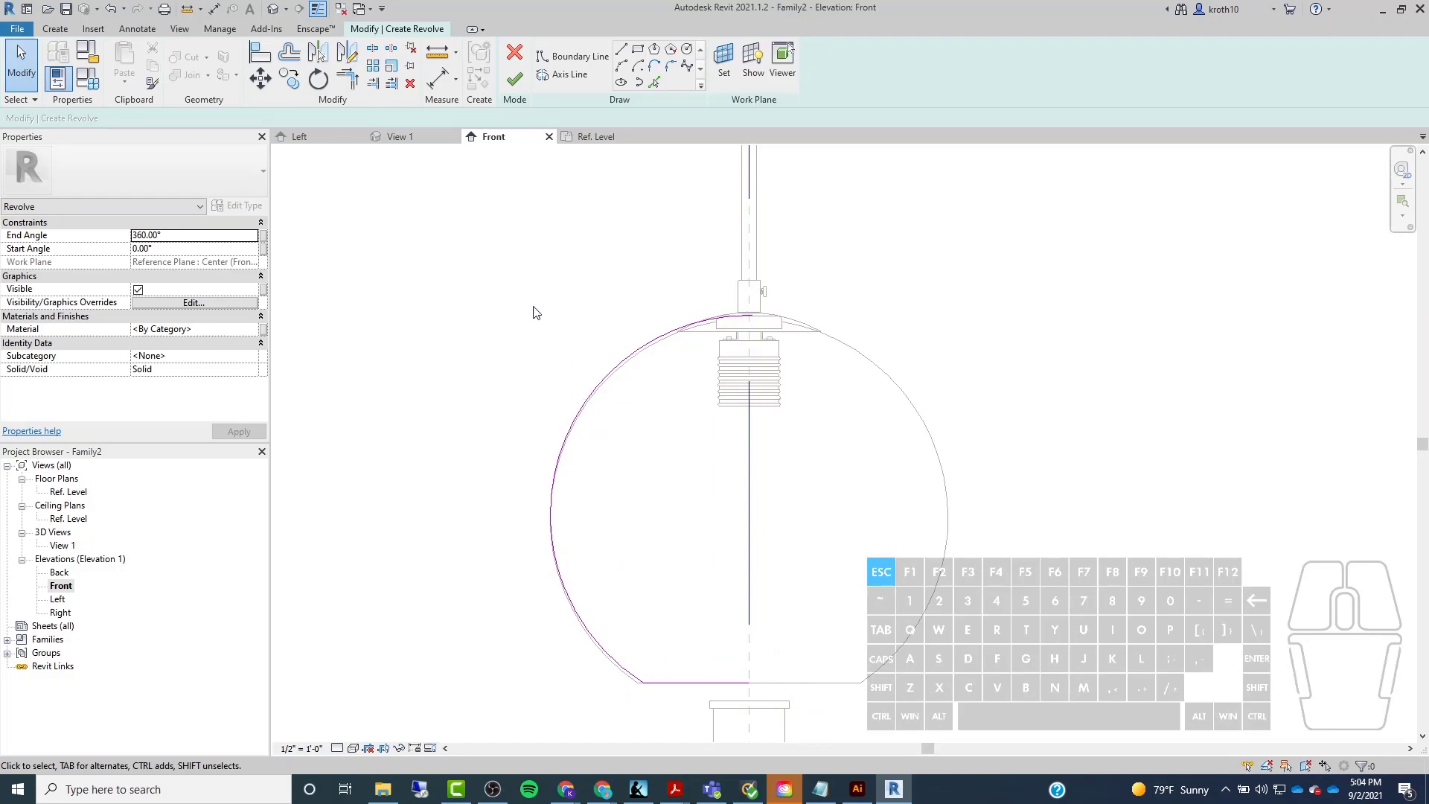
Offset a copy of the globe's left arc inward by a numerical distance of 1/8".
{"action": "left_click", "coordinate": [289, 53]}
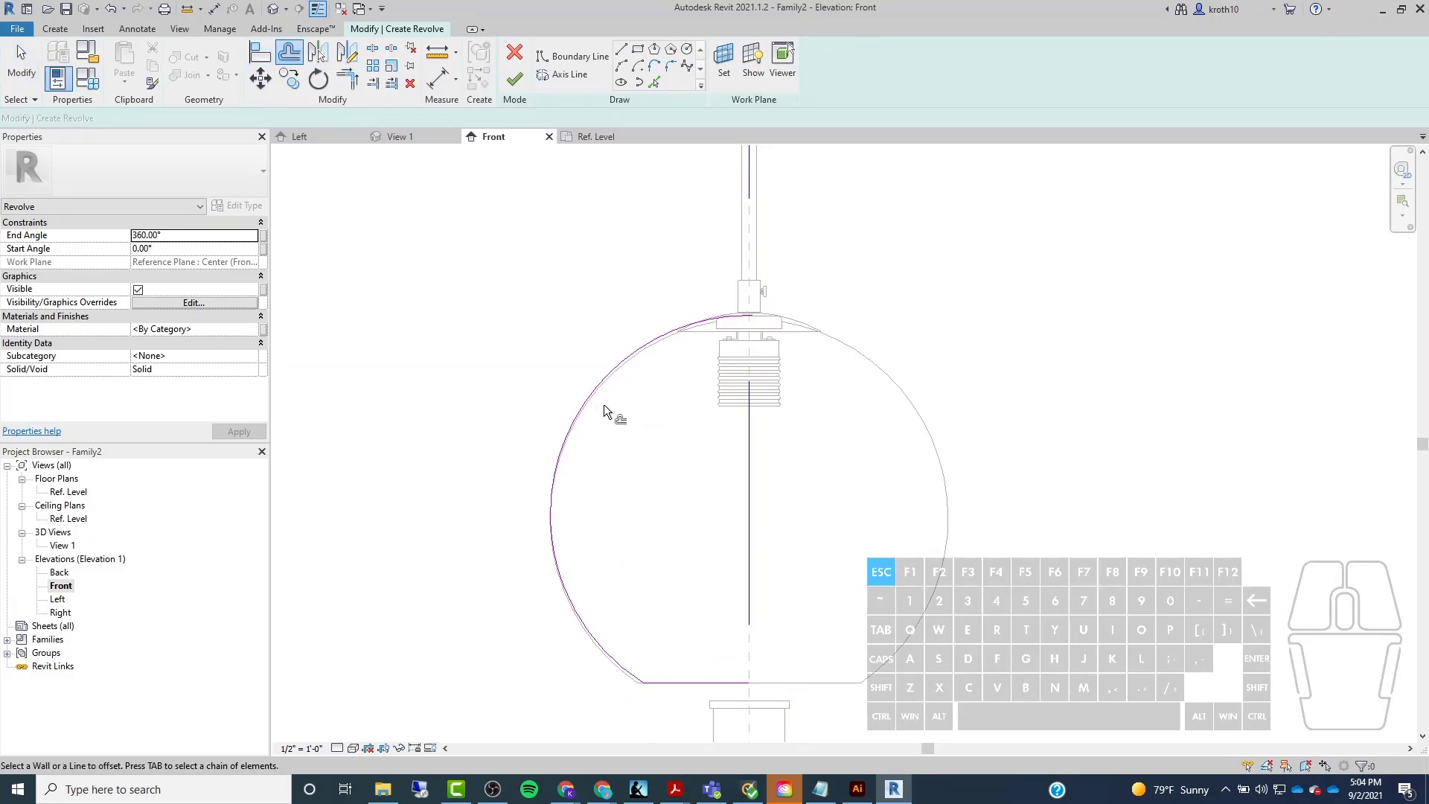
{"action": "left_click_drag", "start_coordinate": [334, 116], "coordinate": [191, 114]}
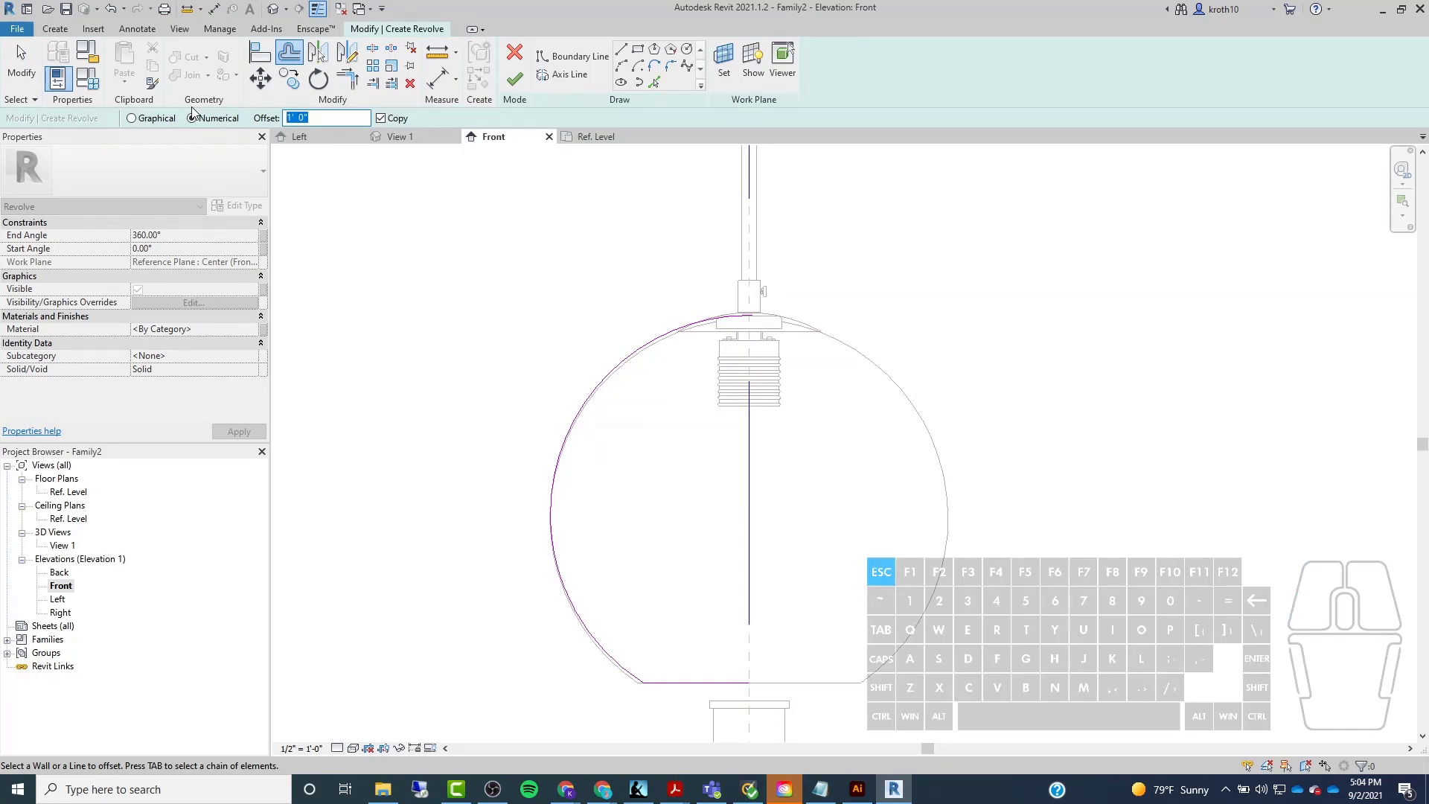
{"action": "type", "text": "1/8\""}
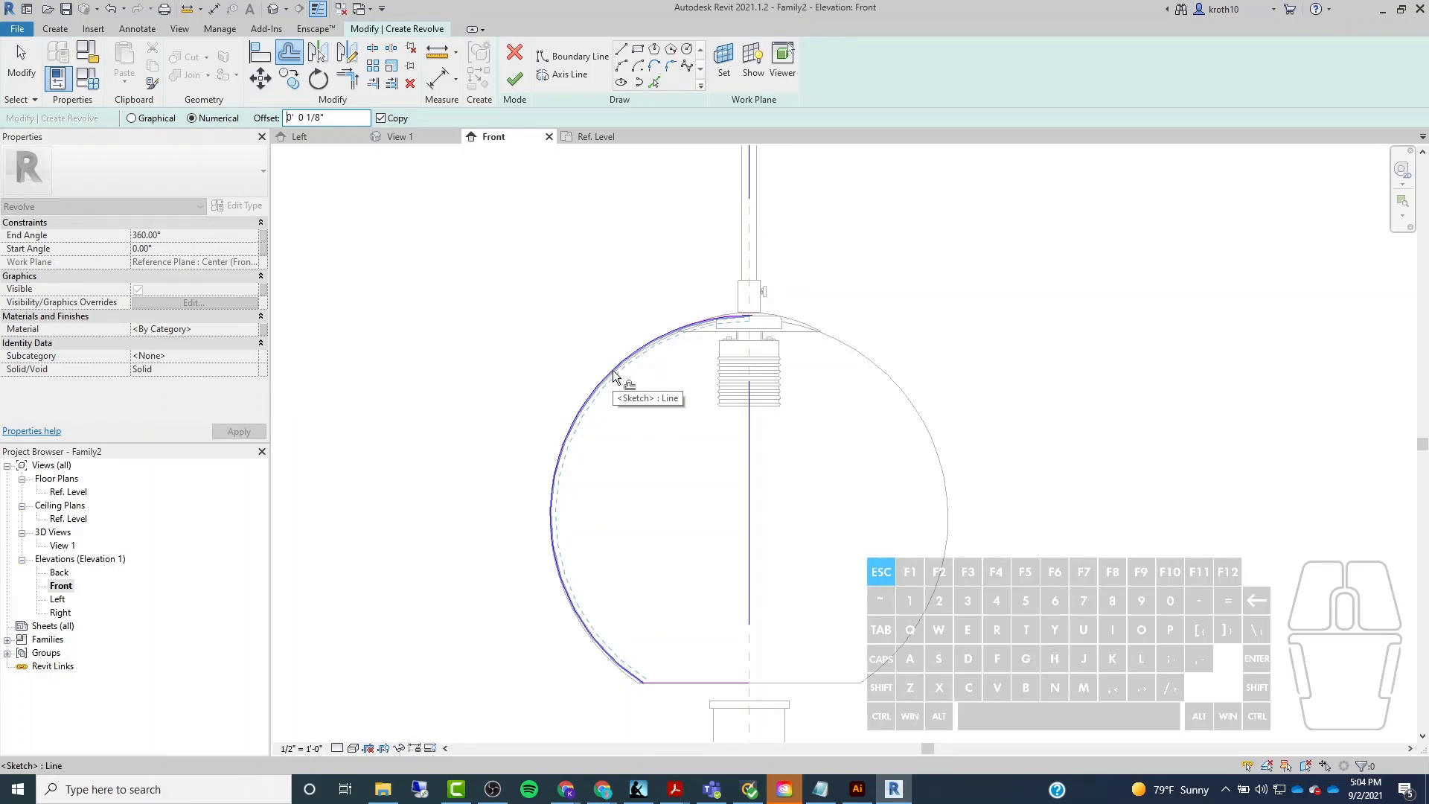
{"action": "key", "text": "Tab"}
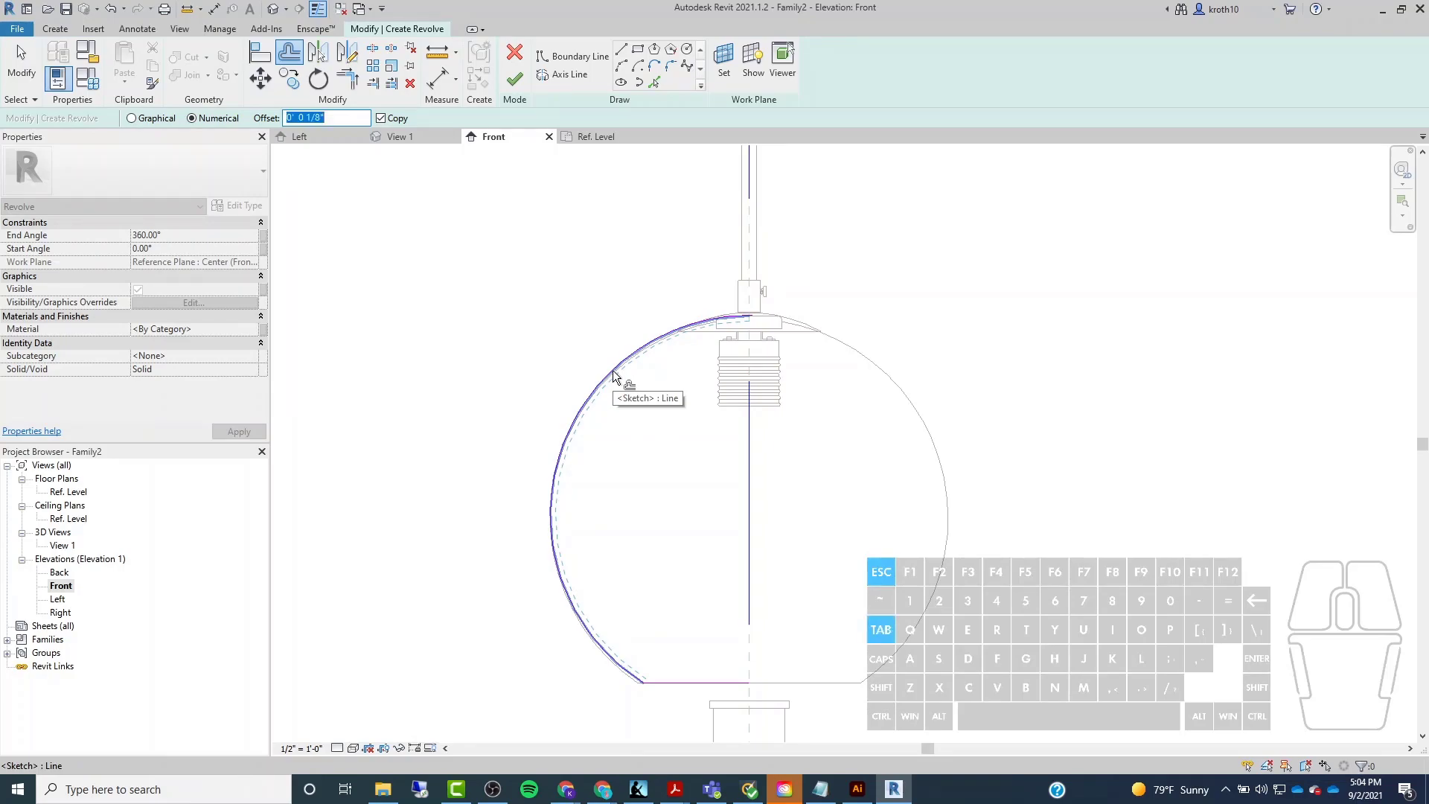
{"action": "scroll", "coordinate": [611, 684], "scroll_direction": "up", "scroll_amount": 2}
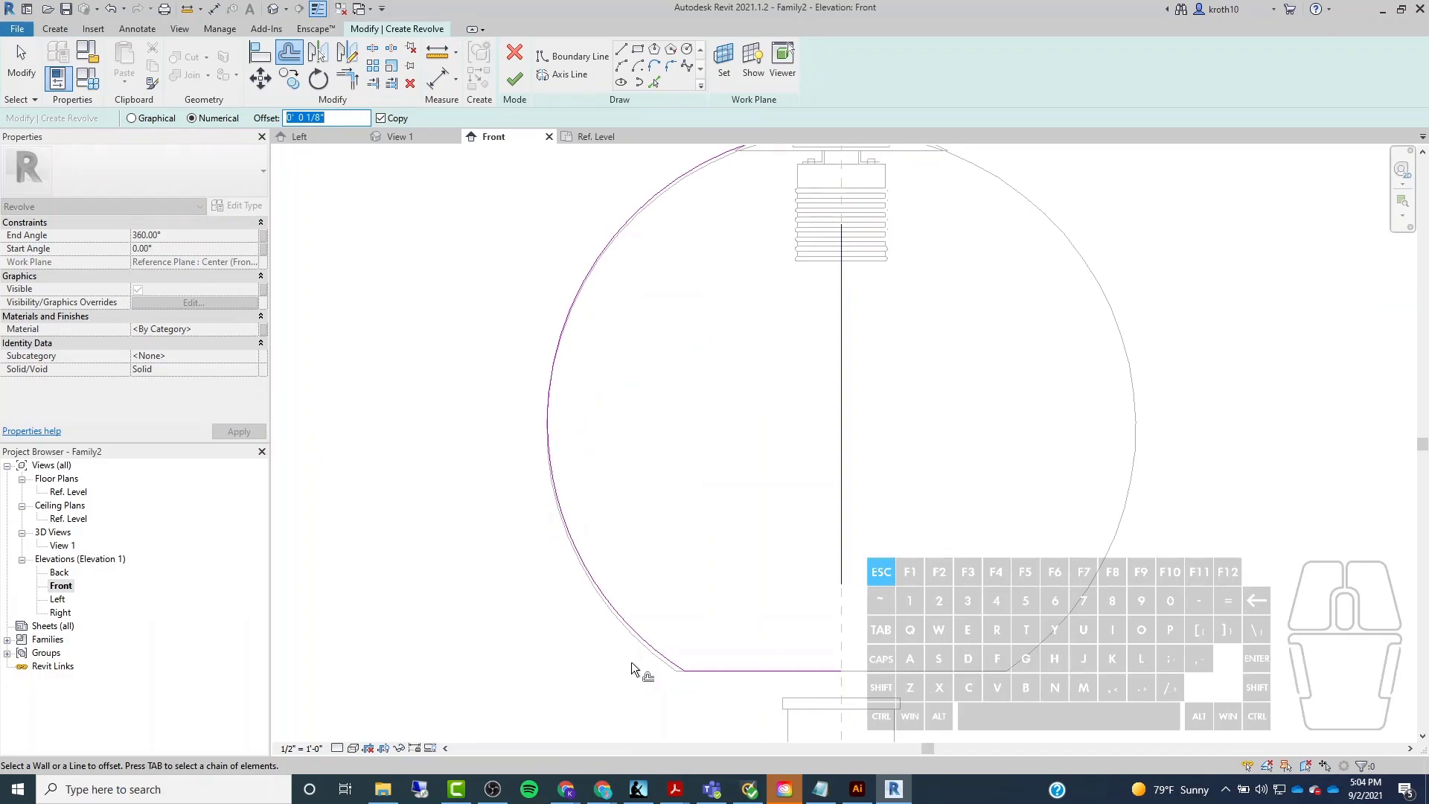
{"action": "key", "text": "Tab"}
{"action": "key", "text": "Tab"}
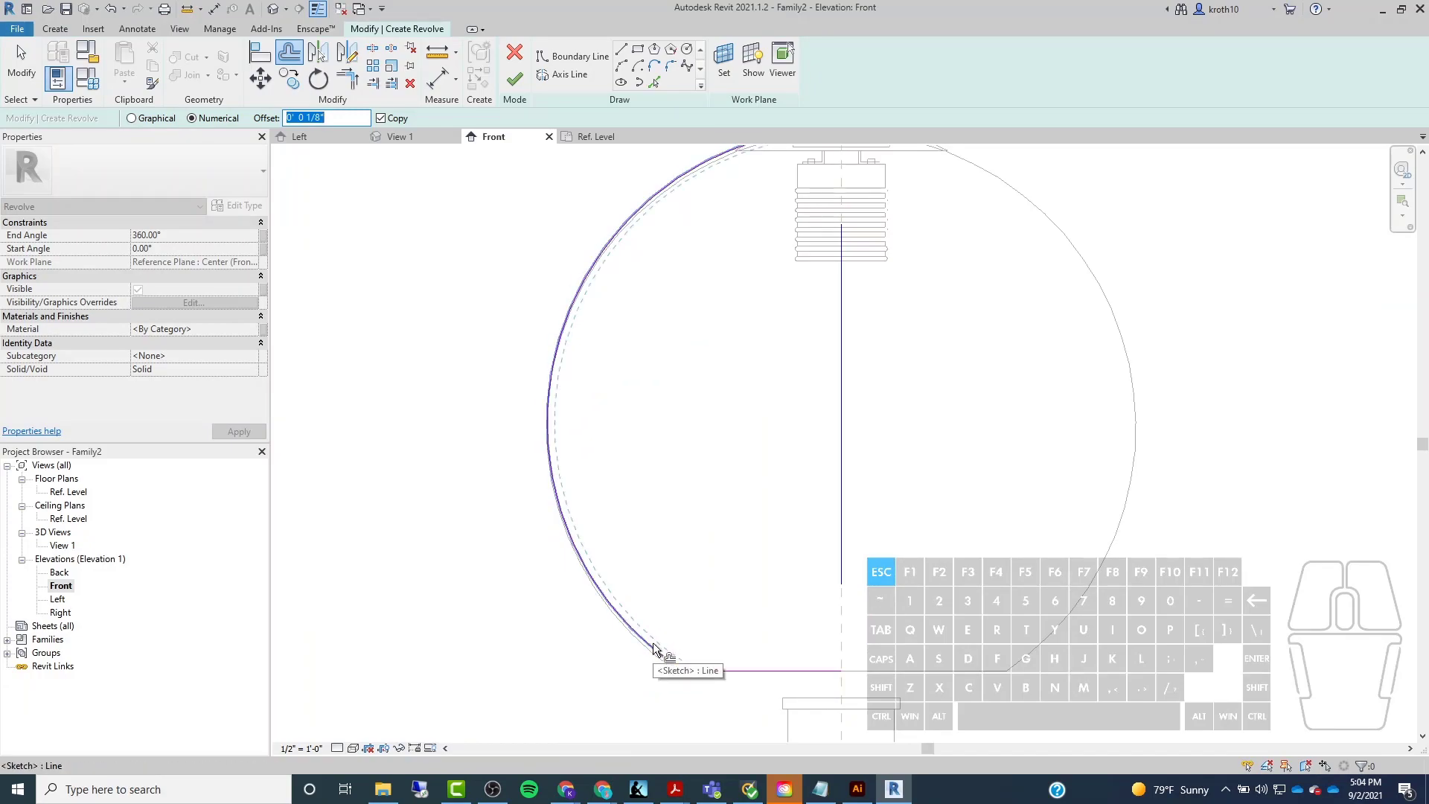
{"action": "key", "text": "Tab"}
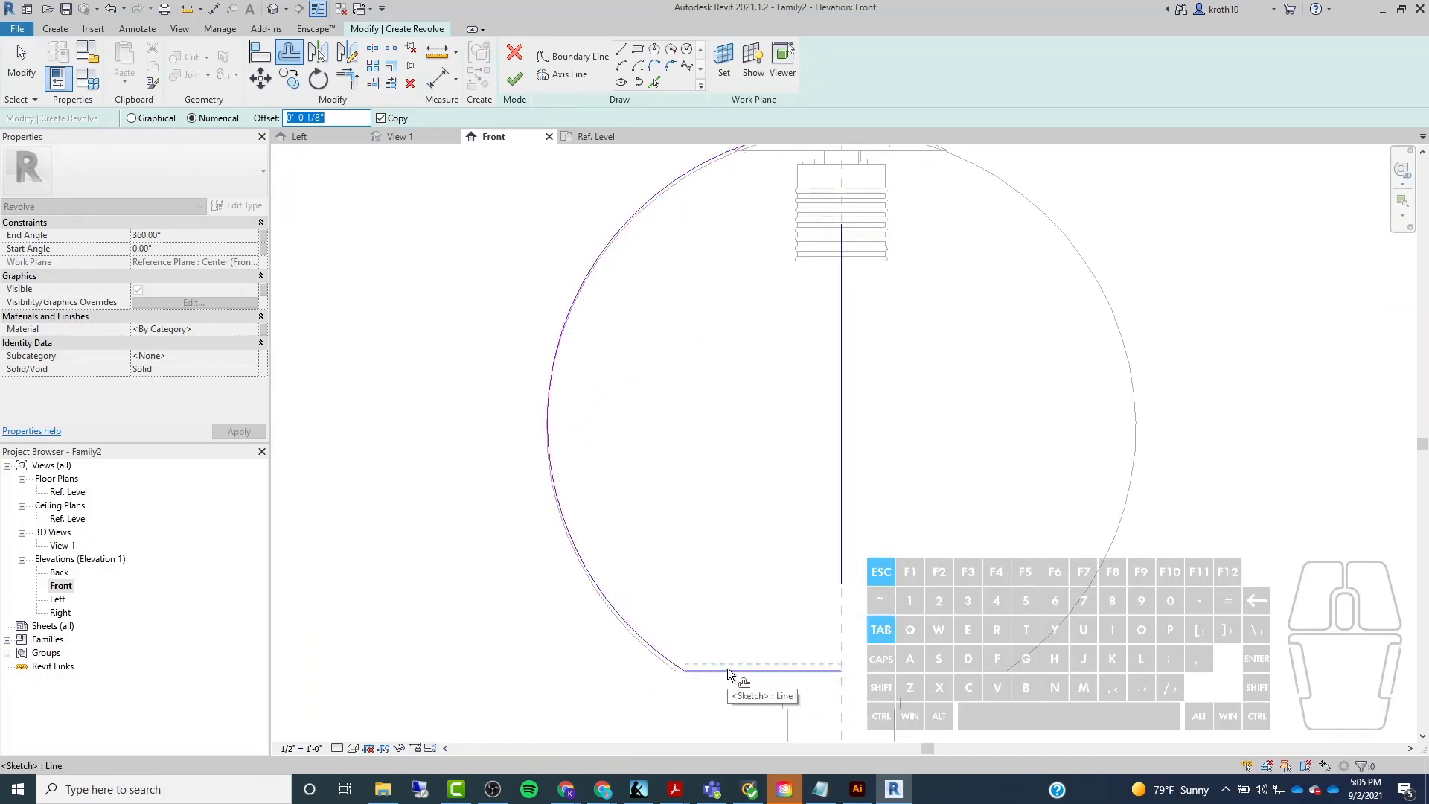
{"action": "scroll", "coordinate": [698, 631], "scroll_direction": "down", "scroll_amount": 2}
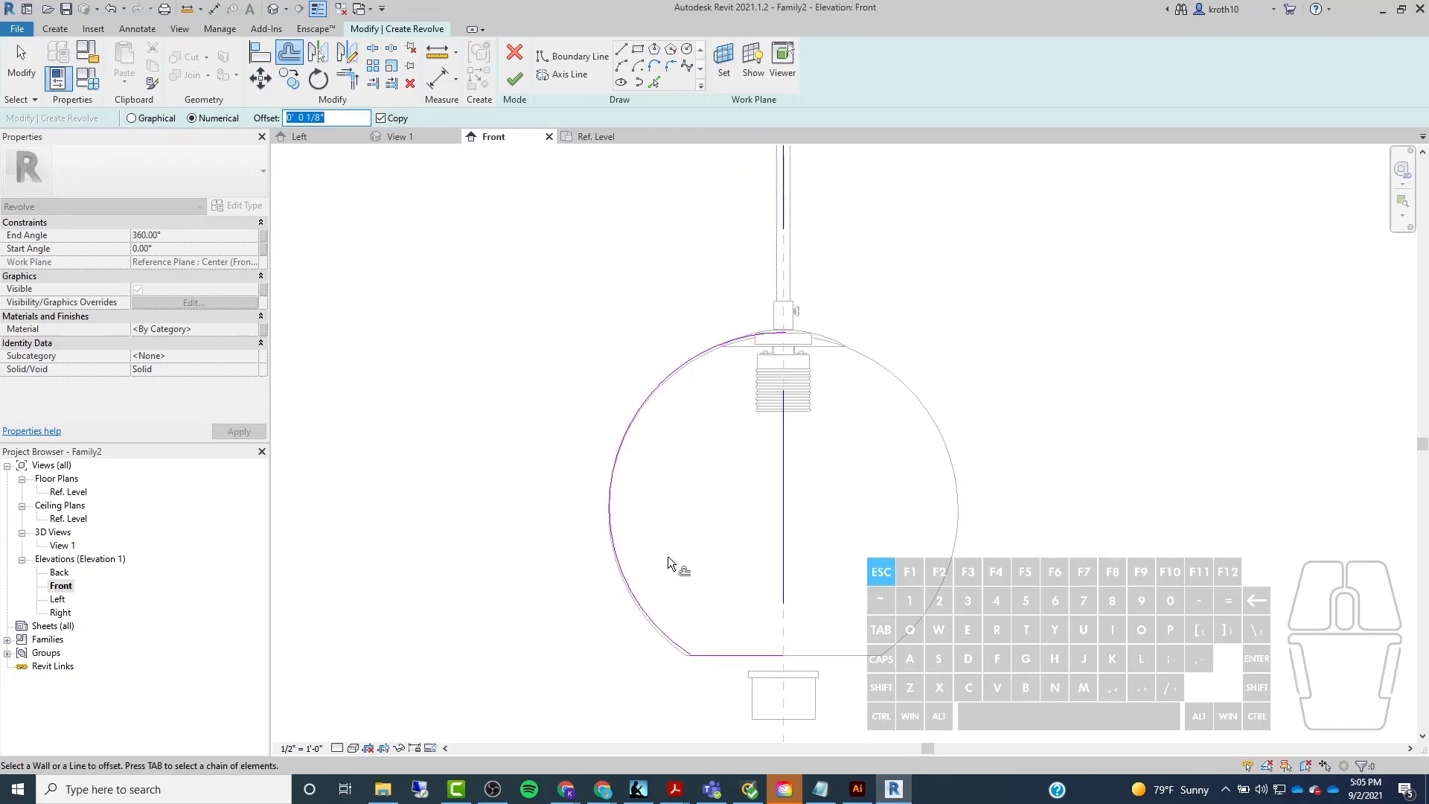
{"action": "scroll", "coordinate": [605, 565], "scroll_direction": "up", "scroll_amount": 5}
{"action": "scroll", "coordinate": [667, 506], "scroll_direction": "down", "scroll_amount": 1}
{"action": "scroll", "coordinate": [666, 535], "scroll_direction": "up", "scroll_amount": 1}
{"action": "left_click", "coordinate": [664, 596]}
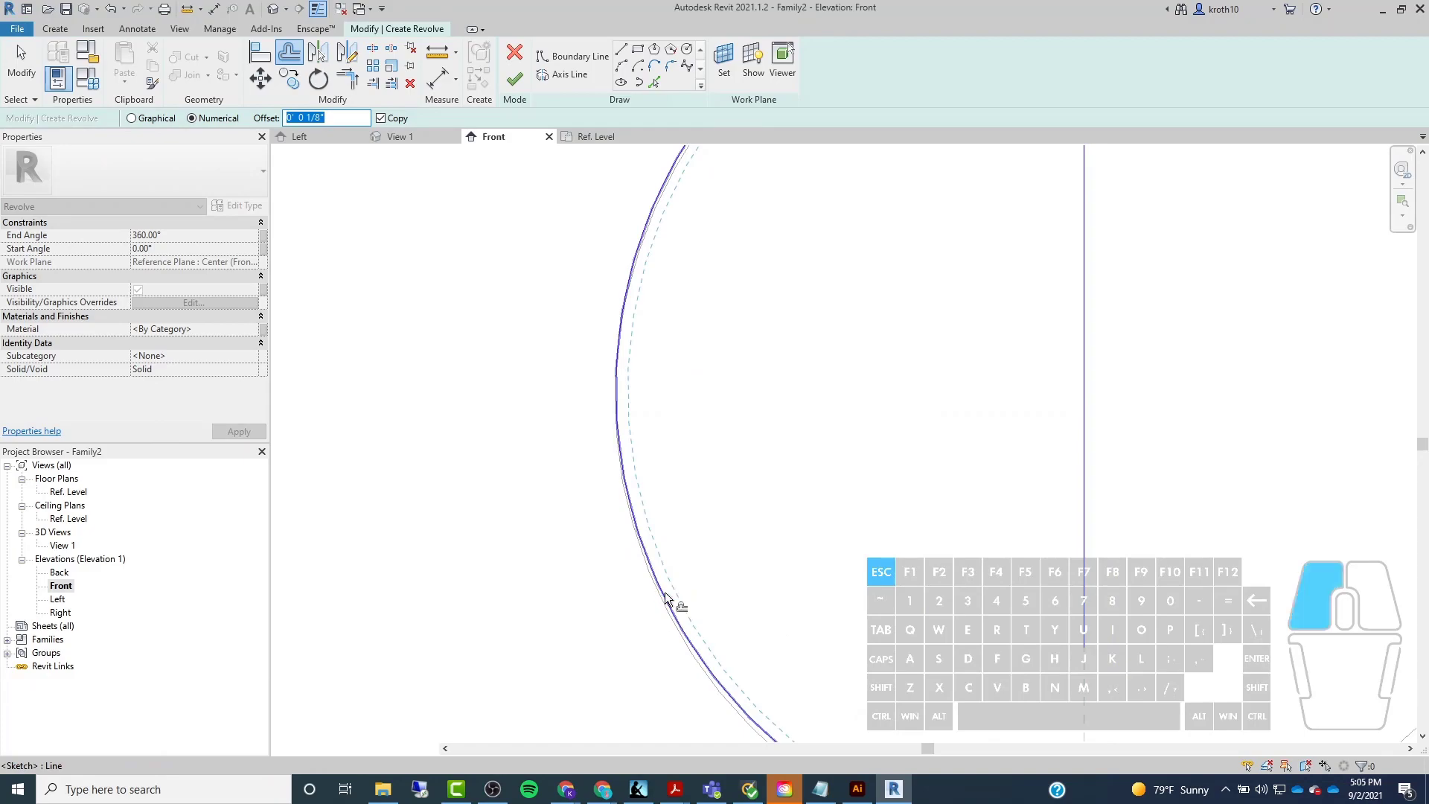
Offset a copy of the flat bottom line 1/8" upward, inside the globe.
{"action": "scroll", "coordinate": [659, 495], "scroll_direction": "down", "scroll_amount": 2}
{"action": "scroll", "coordinate": [743, 608], "scroll_direction": "up", "scroll_amount": 2}
{"action": "left_click", "coordinate": [750, 606]}
{"action": "scroll", "coordinate": [963, 616], "scroll_direction": "up", "scroll_amount": 3}
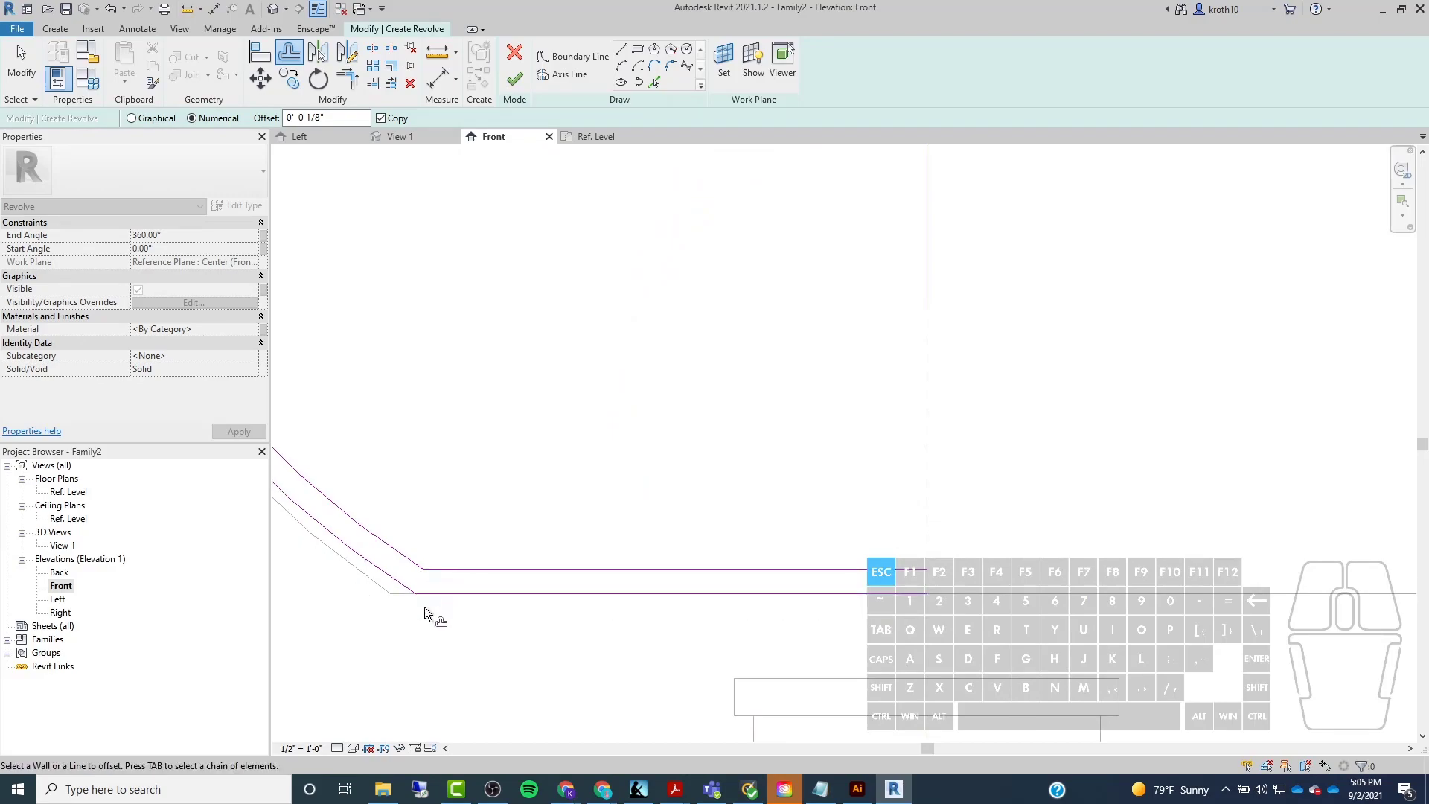
Close the globe profile's bottom at the centerline with a short vertical boundary line joining the two flat lines' ends.
{"action": "scroll", "coordinate": [521, 593], "scroll_direction": "down", "scroll_amount": 1}
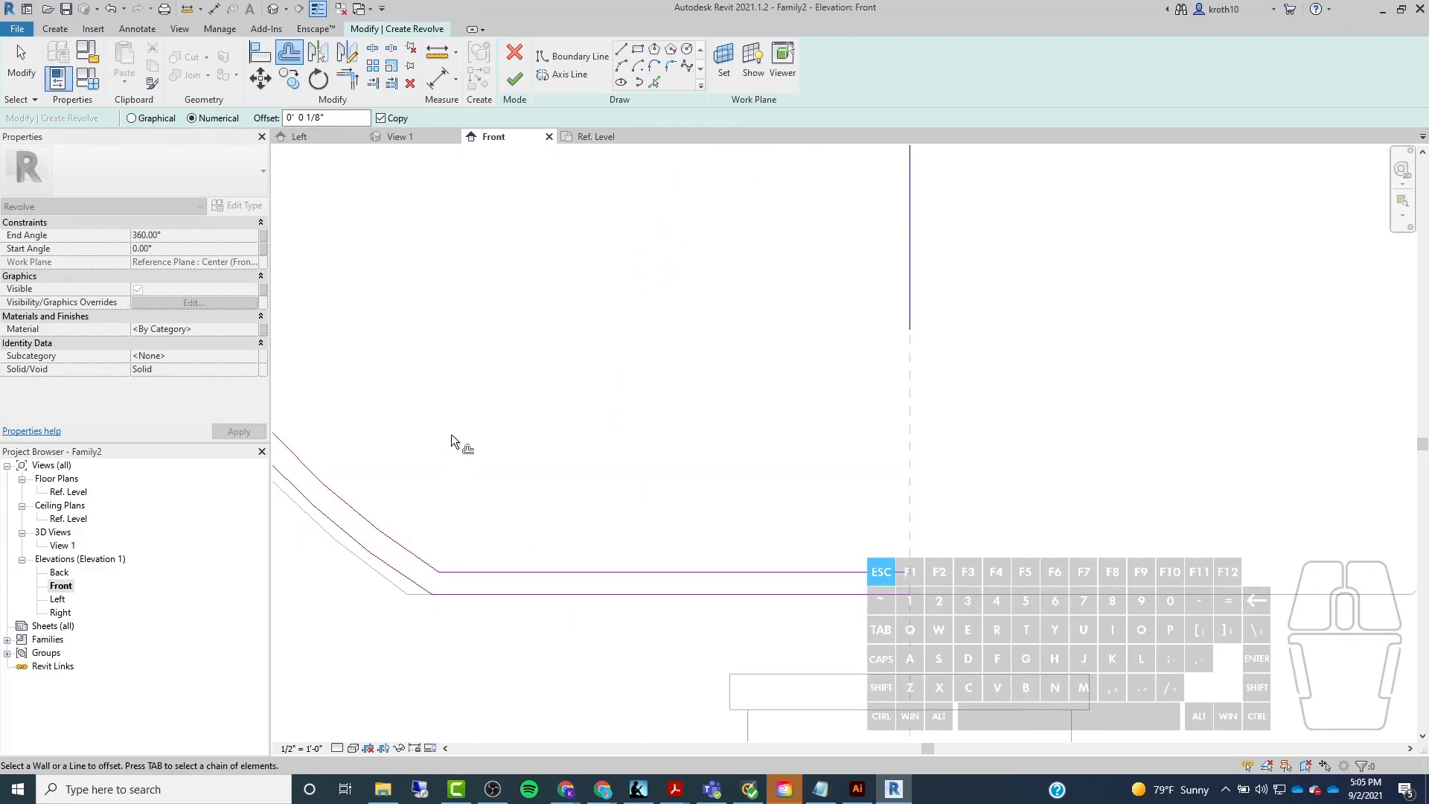
{"action": "scroll", "coordinate": [932, 597], "scroll_direction": "up", "scroll_amount": 3}
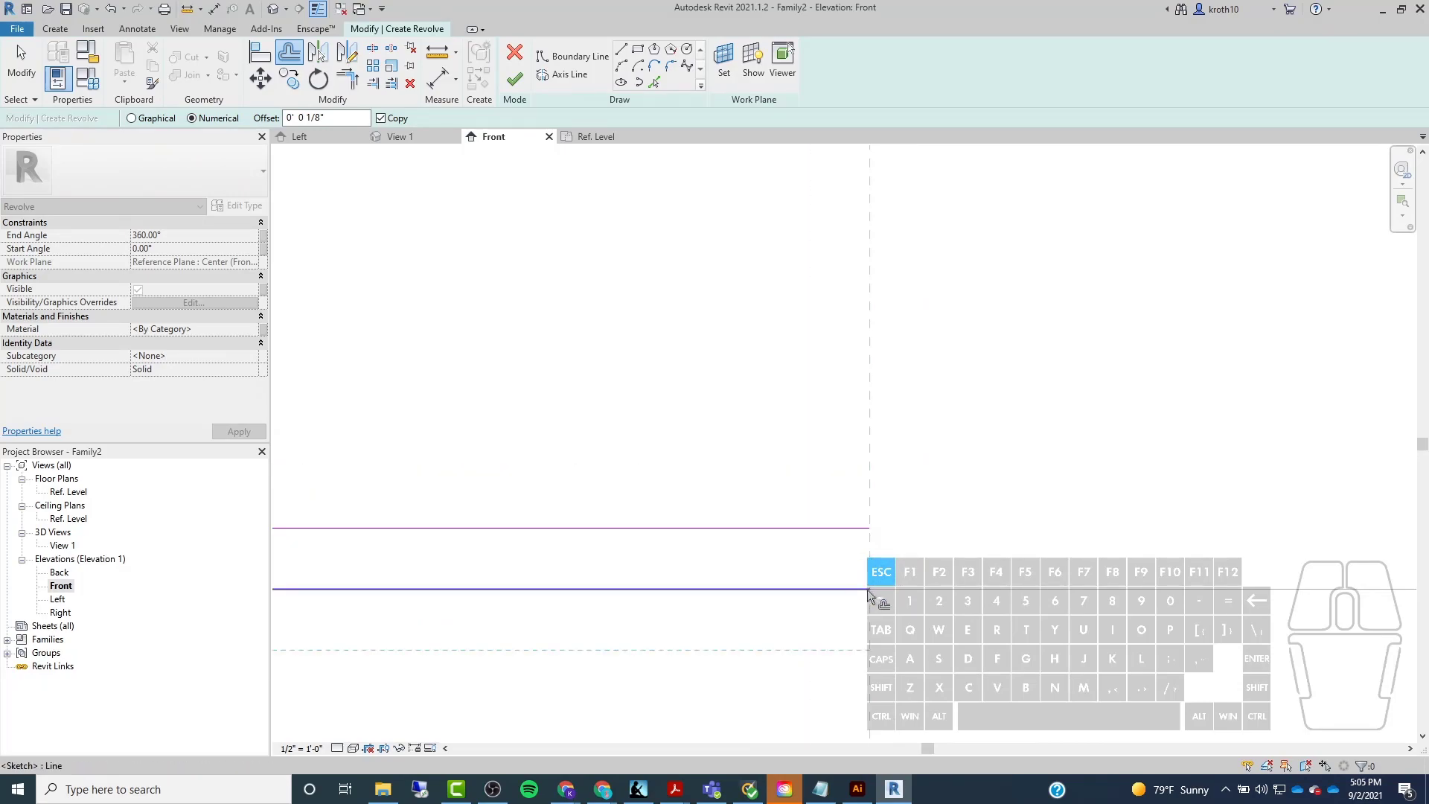
{"action": "left_click", "coordinate": [619, 57]}
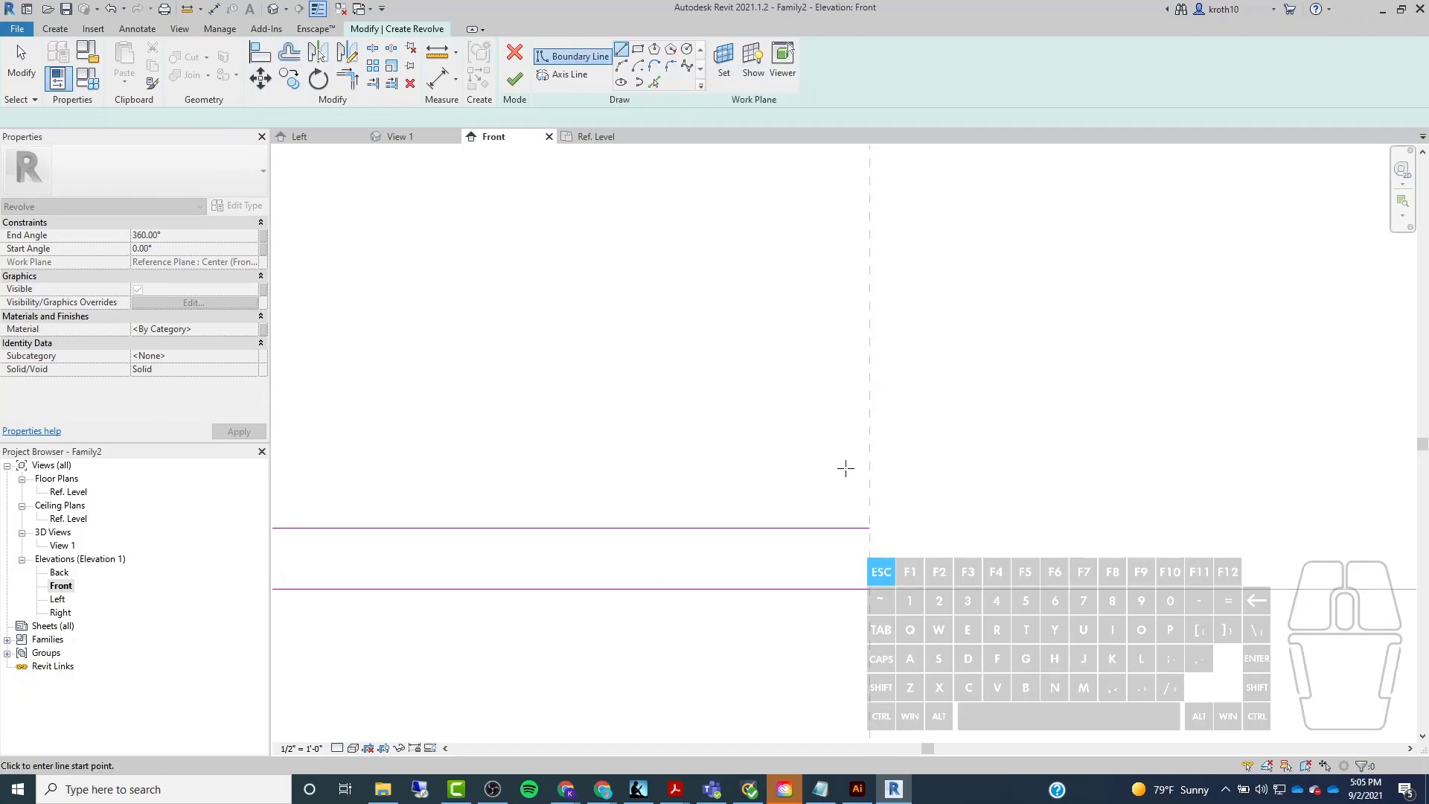
{"action": "left_click", "coordinate": [870, 527]}
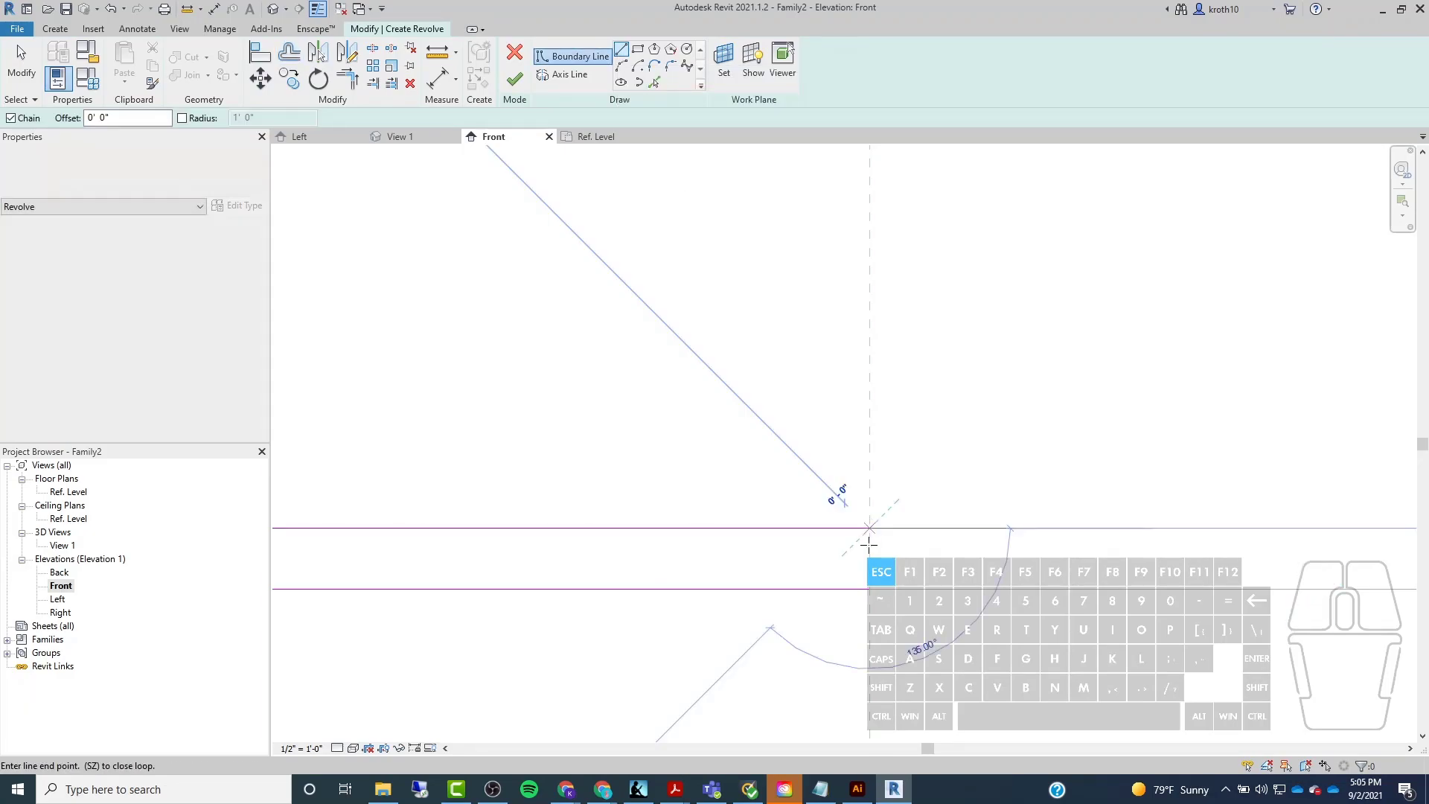
{"action": "left_click", "coordinate": [869, 588]}
{"action": "scroll", "coordinate": [823, 683], "scroll_direction": "down", "scroll_amount": 5}
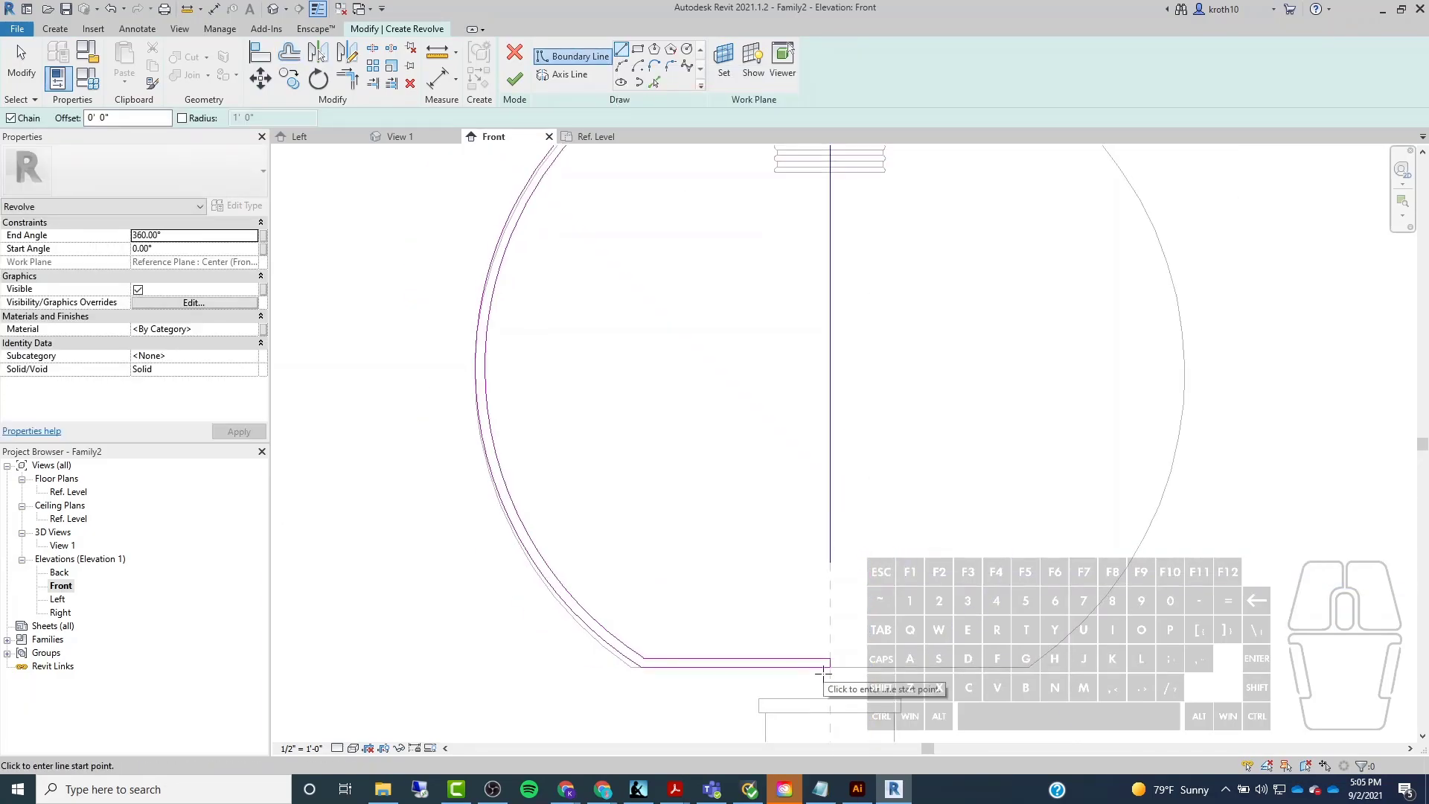
Close the globe profile's top with a short vertical boundary line between the two arc ends, and finish the Revolve.
{"action": "scroll", "coordinate": [838, 279], "scroll_direction": "up", "scroll_amount": 5}
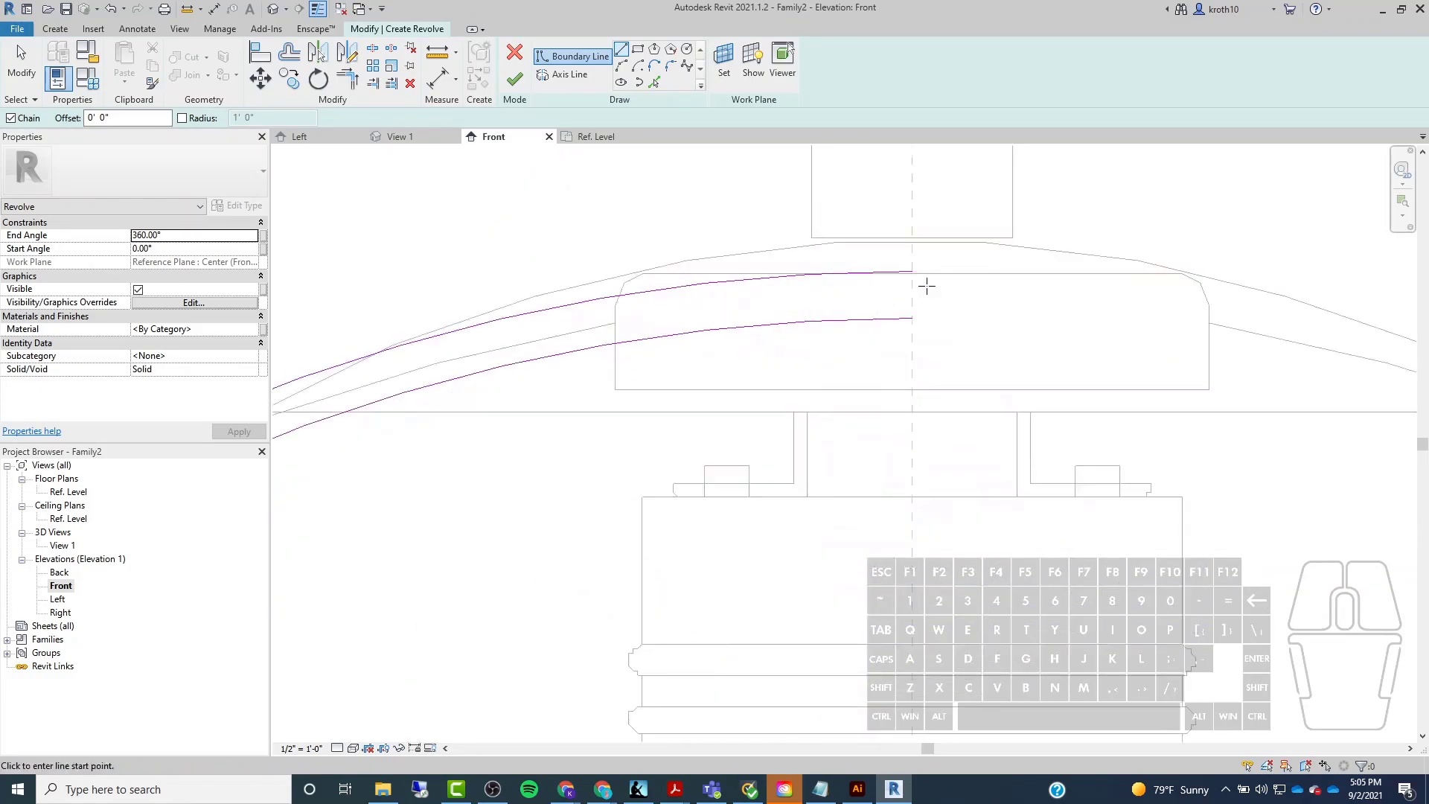
{"action": "left_click", "coordinate": [980, 261]}
{"action": "left_click", "coordinate": [979, 373]}
{"action": "scroll", "coordinate": [957, 415], "scroll_direction": "down", "scroll_amount": 8}
{"action": "key", "text": "Escape"}
{"action": "key", "text": "Escape"}
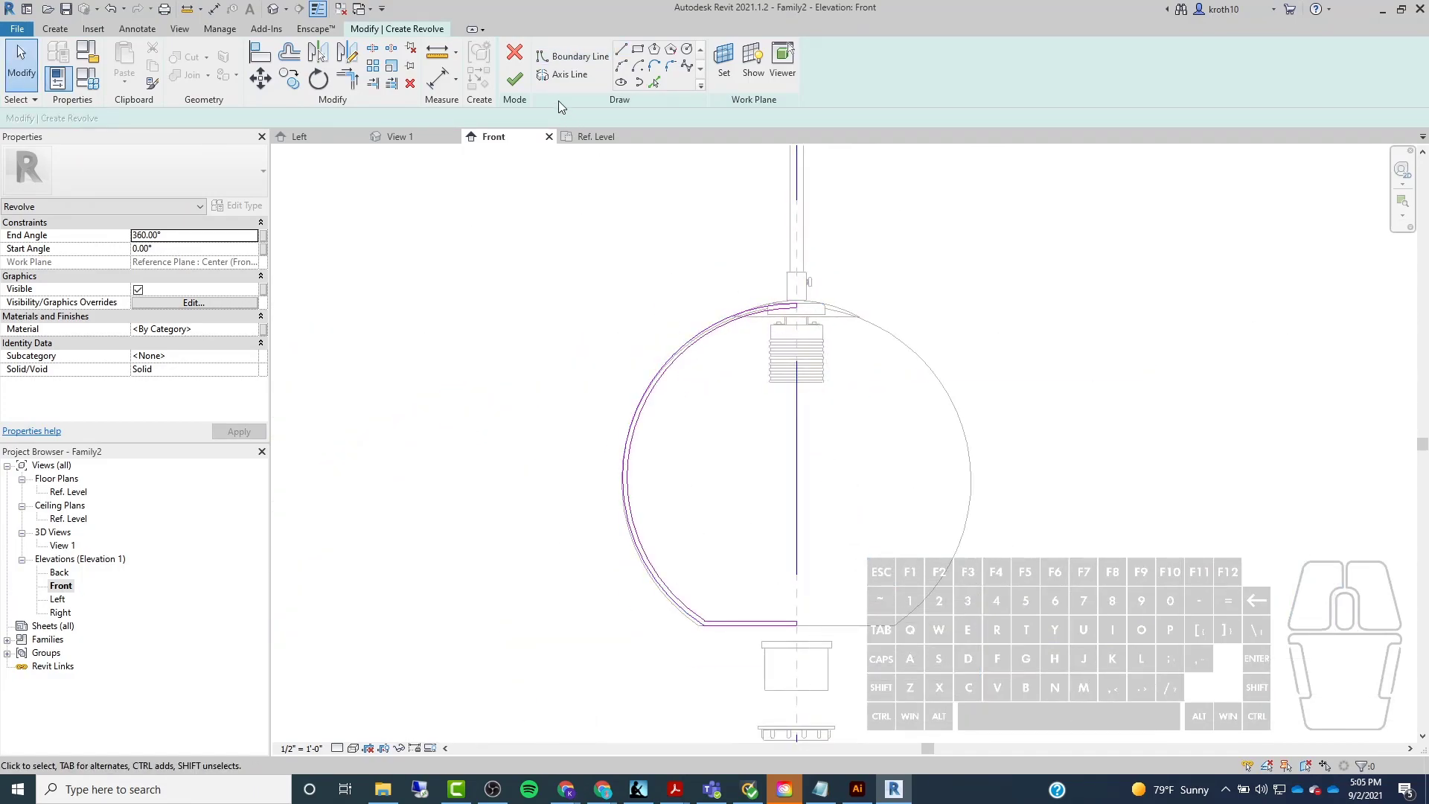
{"action": "left_click", "coordinate": [514, 78]}
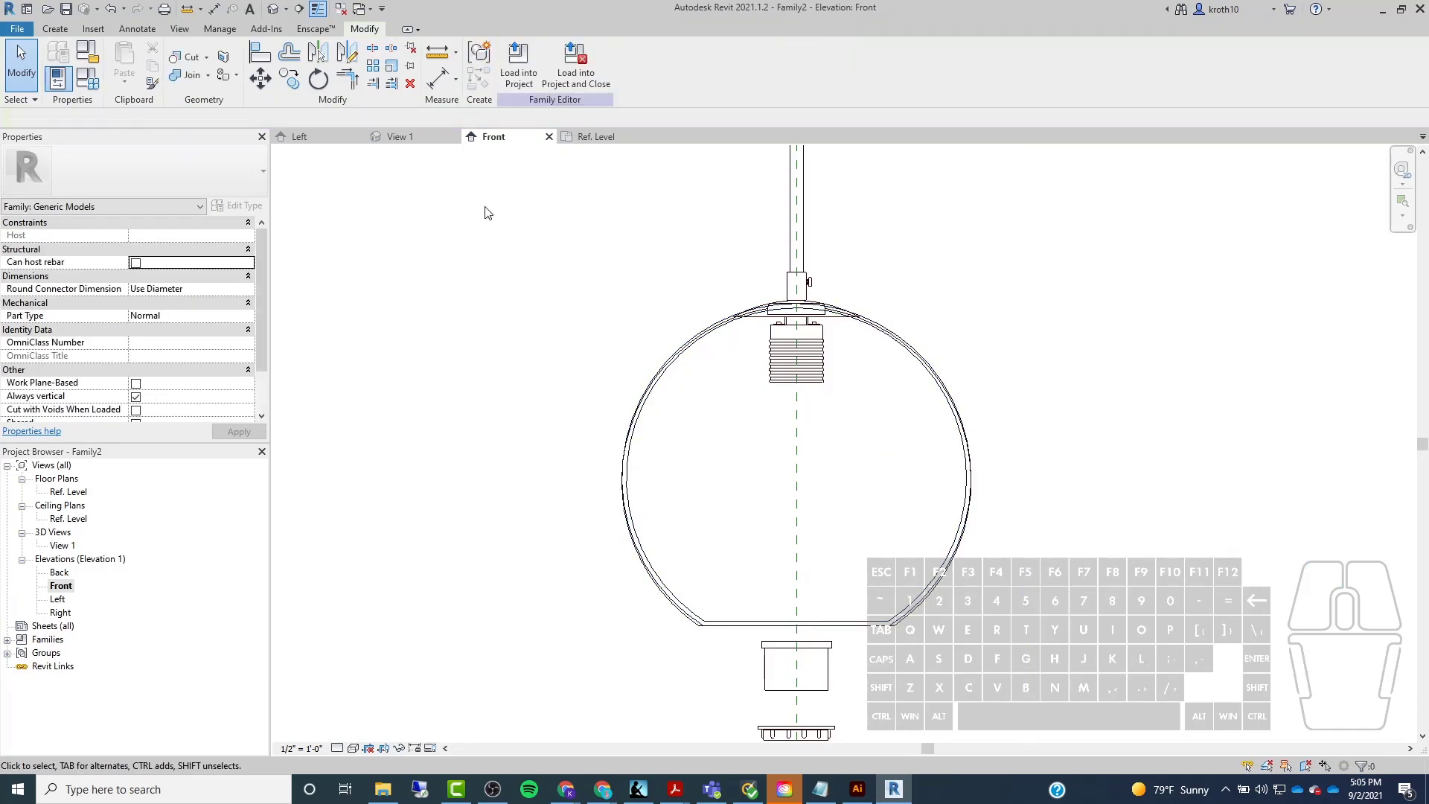
Open the default 3D view, view the pendant from slightly below, and set the visual style to Shaded.
{"action": "left_click", "coordinate": [275, 9]}
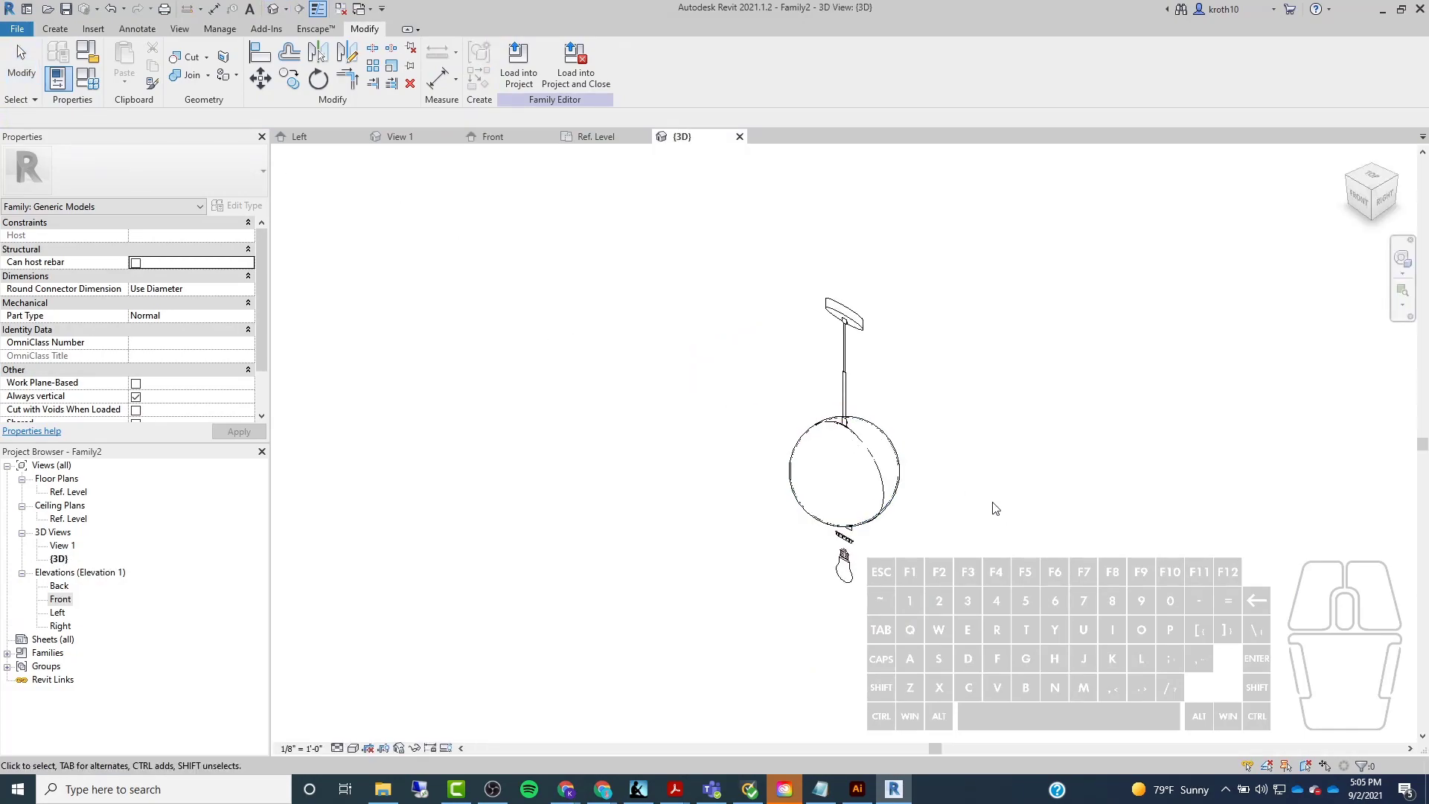
{"action": "middle_click_drag", "start_coordinate": [1056, 579], "coordinate": [1079, 249], "text": "shift"}
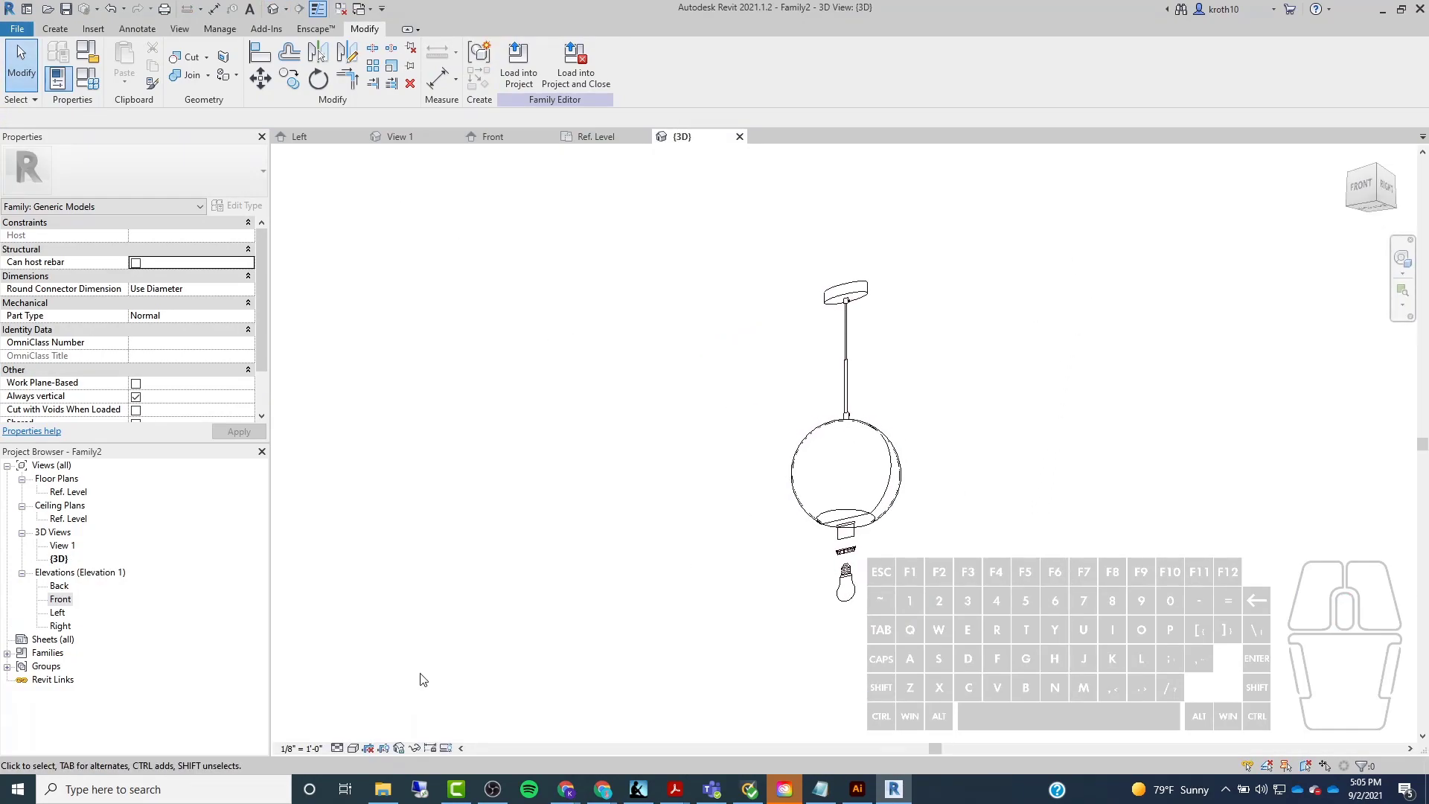
{"action": "left_click", "coordinate": [354, 747]}
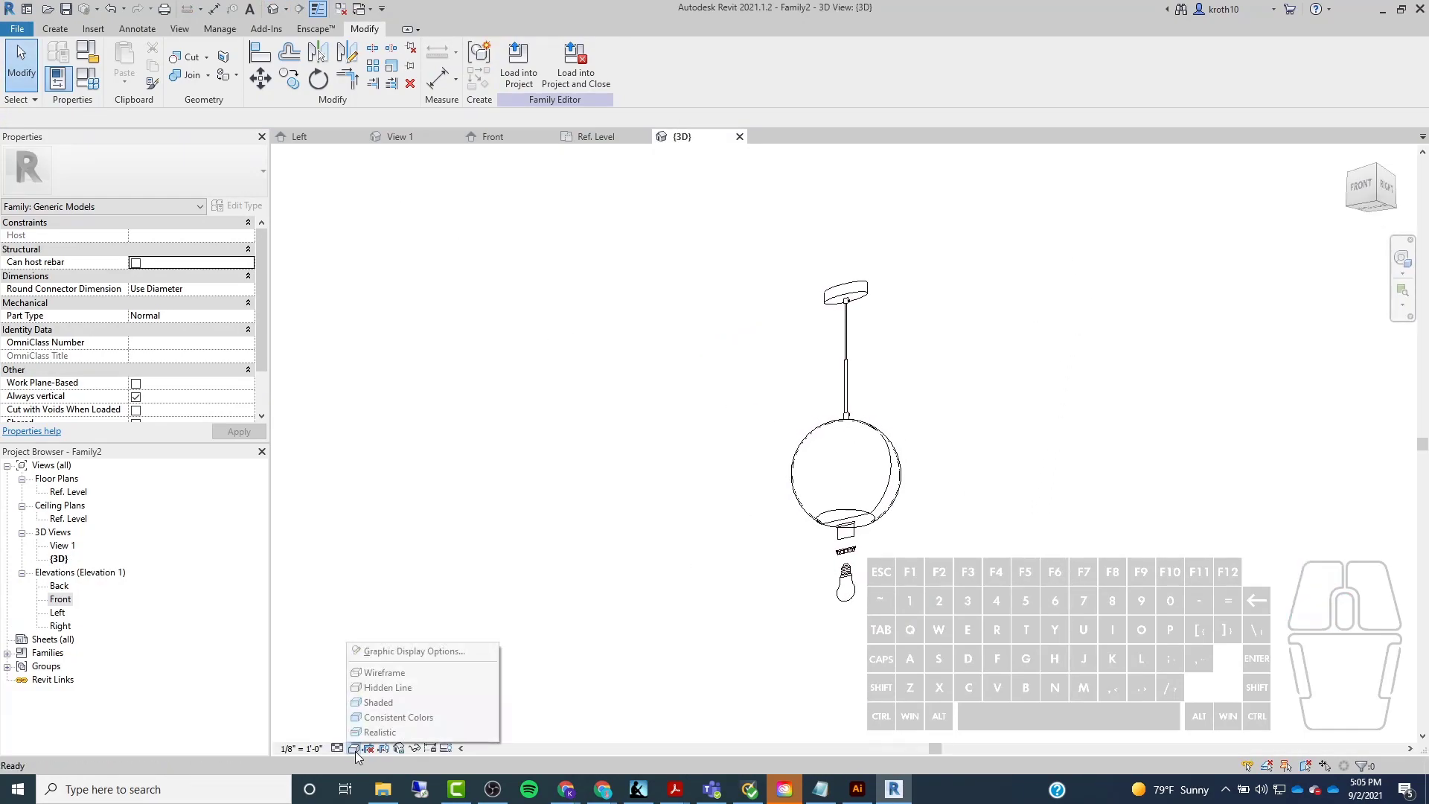
{"action": "left_click", "coordinate": [366, 702]}
Examine the revolved globe in 3D from below, checking its flat bottom and hollow interior.
{"action": "scroll", "coordinate": [849, 516], "scroll_direction": "up", "scroll_amount": 4}
{"action": "mouse_move", "coordinate": [848, 516]}
{"action": "middle_mouse_down", "text": "shift"}
{"action": "mouse_move", "coordinate": [903, 548]}
{"action": "mouse_move", "coordinate": [995, 246]}
{"action": "mouse_move", "coordinate": [930, 417]}
{"action": "mouse_move", "coordinate": [912, 421]}
{"action": "mouse_move", "coordinate": [863, 335]}
{"action": "middle_mouse_up", "text": "shift"}
{"action": "scroll", "coordinate": [823, 516], "scroll_direction": "up", "scroll_amount": 4}
{"action": "middle_click_drag", "start_coordinate": [839, 517], "coordinate": [1042, 582], "text": "shift"}
{"action": "left_click", "coordinate": [1123, 588]}
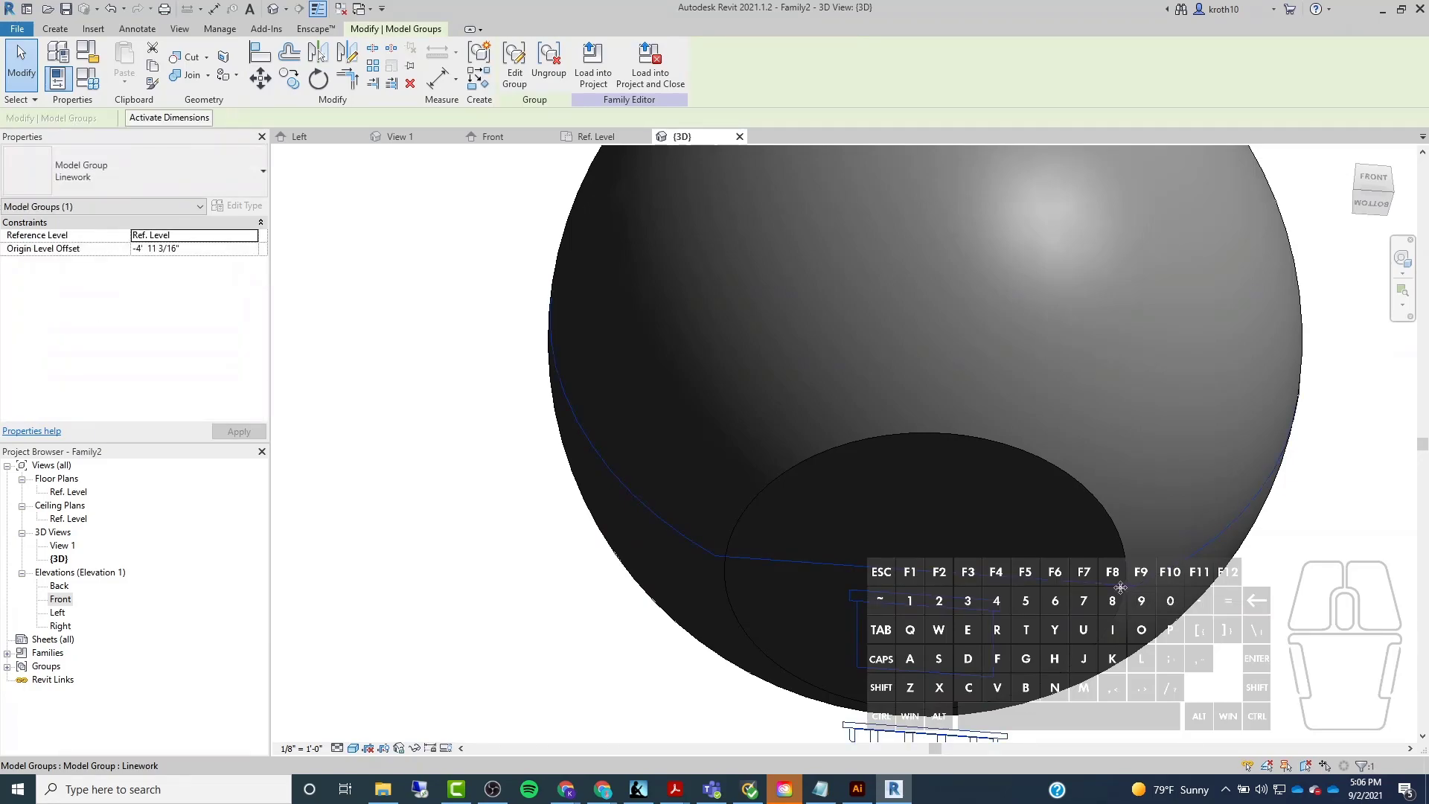
{"action": "scroll", "coordinate": [977, 585], "scroll_direction": "down", "scroll_amount": 3}
{"action": "left_click", "coordinate": [1162, 435]}
{"action": "middle_click_drag", "start_coordinate": [1142, 444], "coordinate": [1055, 755], "text": "shift"}
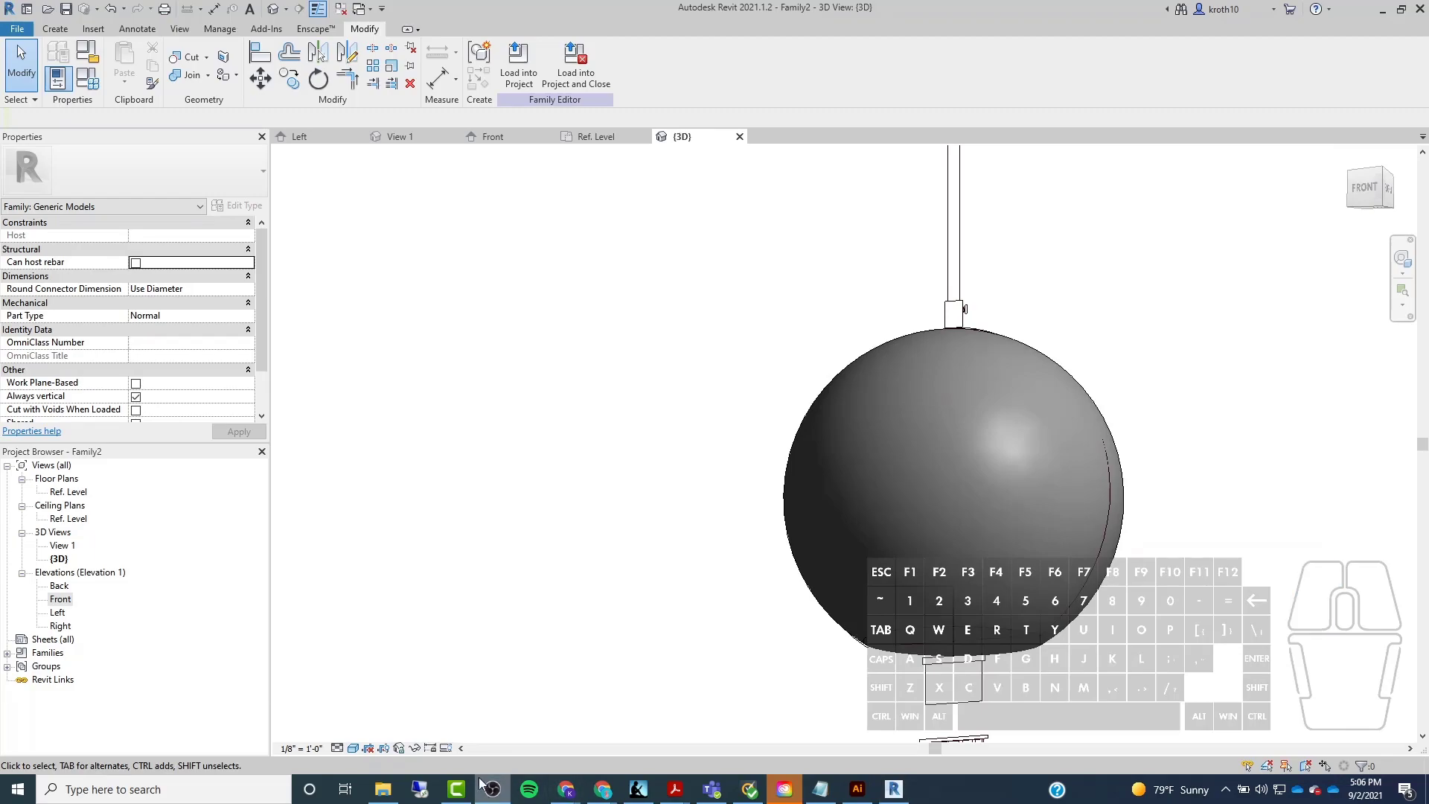
{"action": "scroll", "coordinate": [968, 625], "scroll_direction": "up", "scroll_amount": 3}
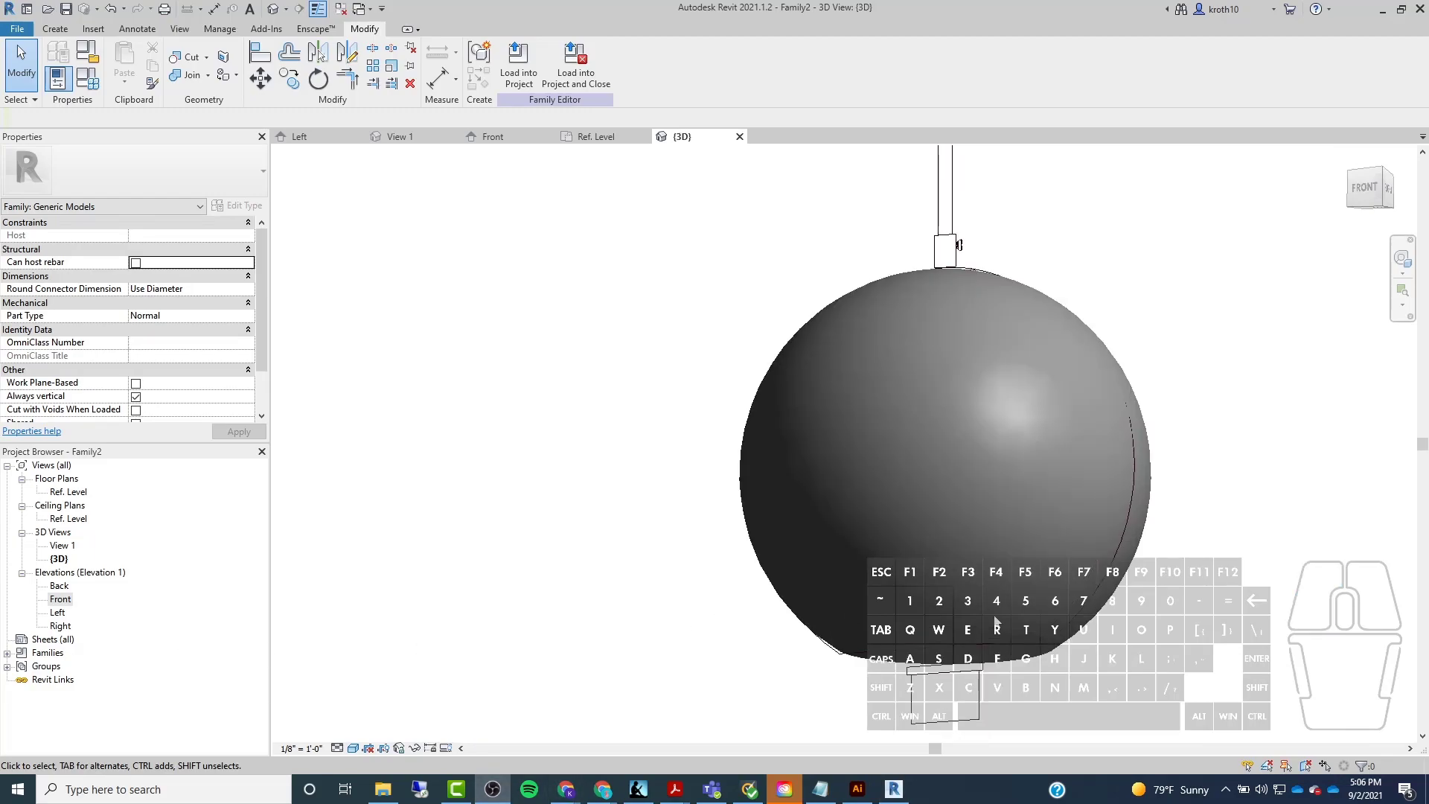
{"action": "middle_click_drag", "start_coordinate": [1034, 674], "coordinate": [1021, 505], "text": "shift"}
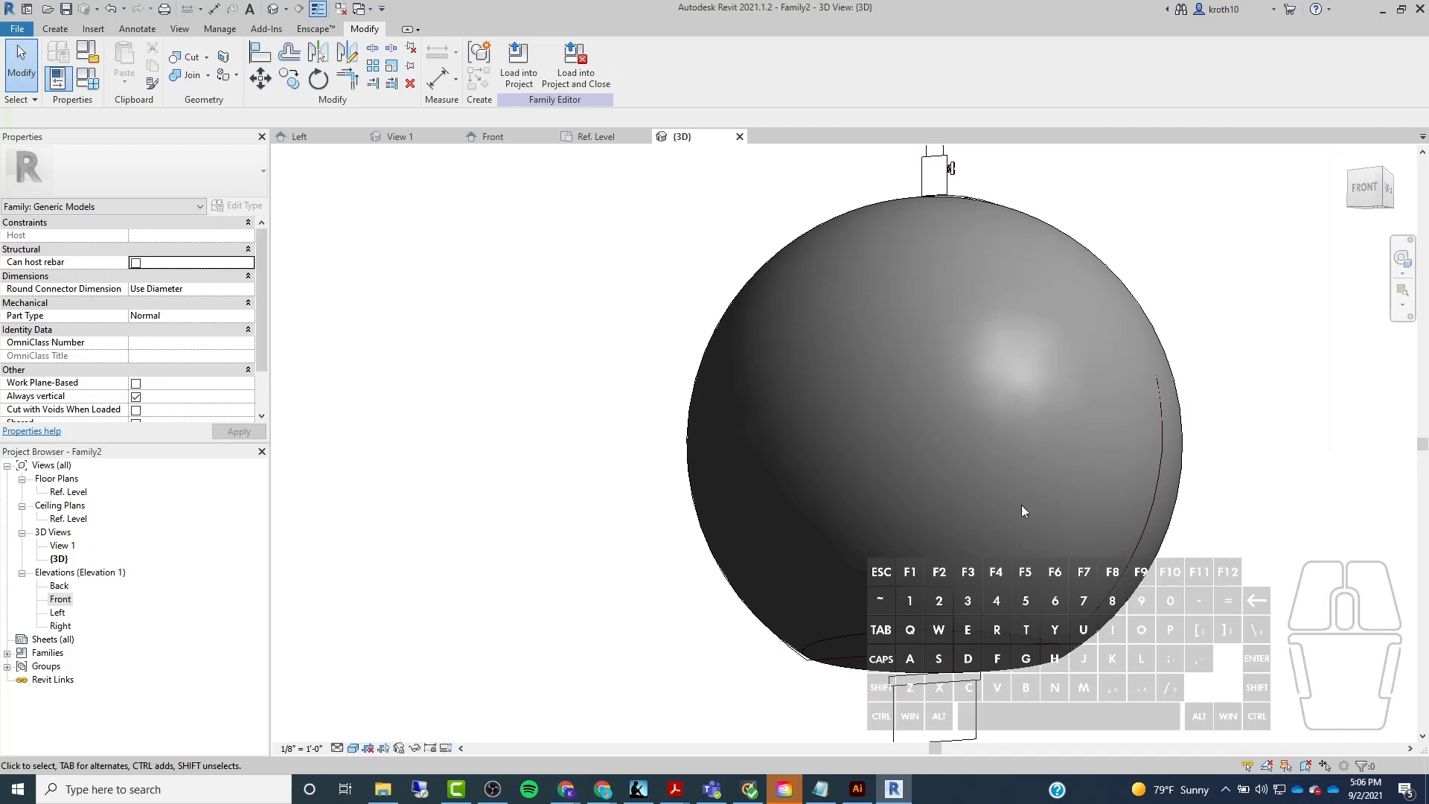
{"action": "left_click", "coordinate": [874, 637]}
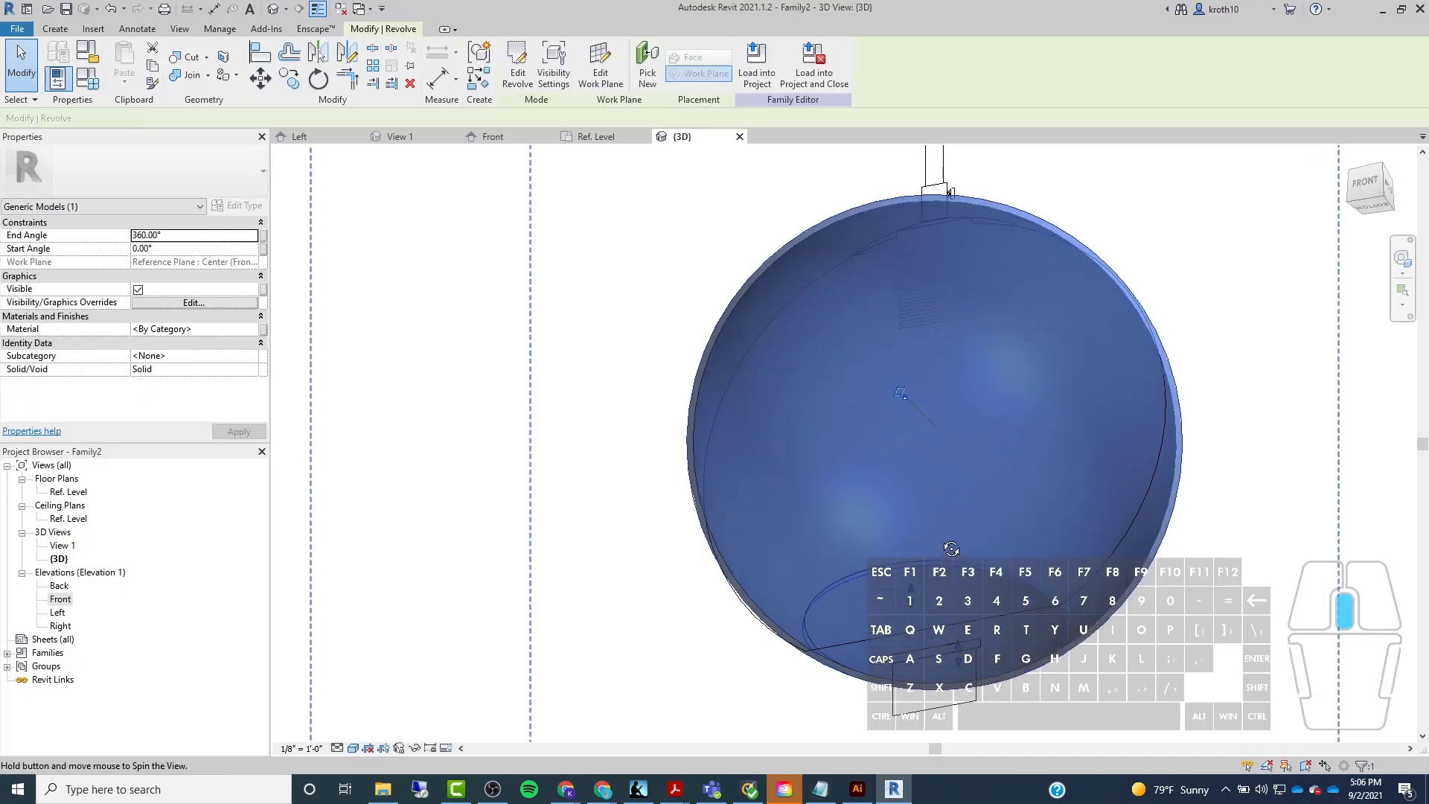
{"action": "scroll", "coordinate": [802, 601], "scroll_direction": "up", "scroll_amount": 1}
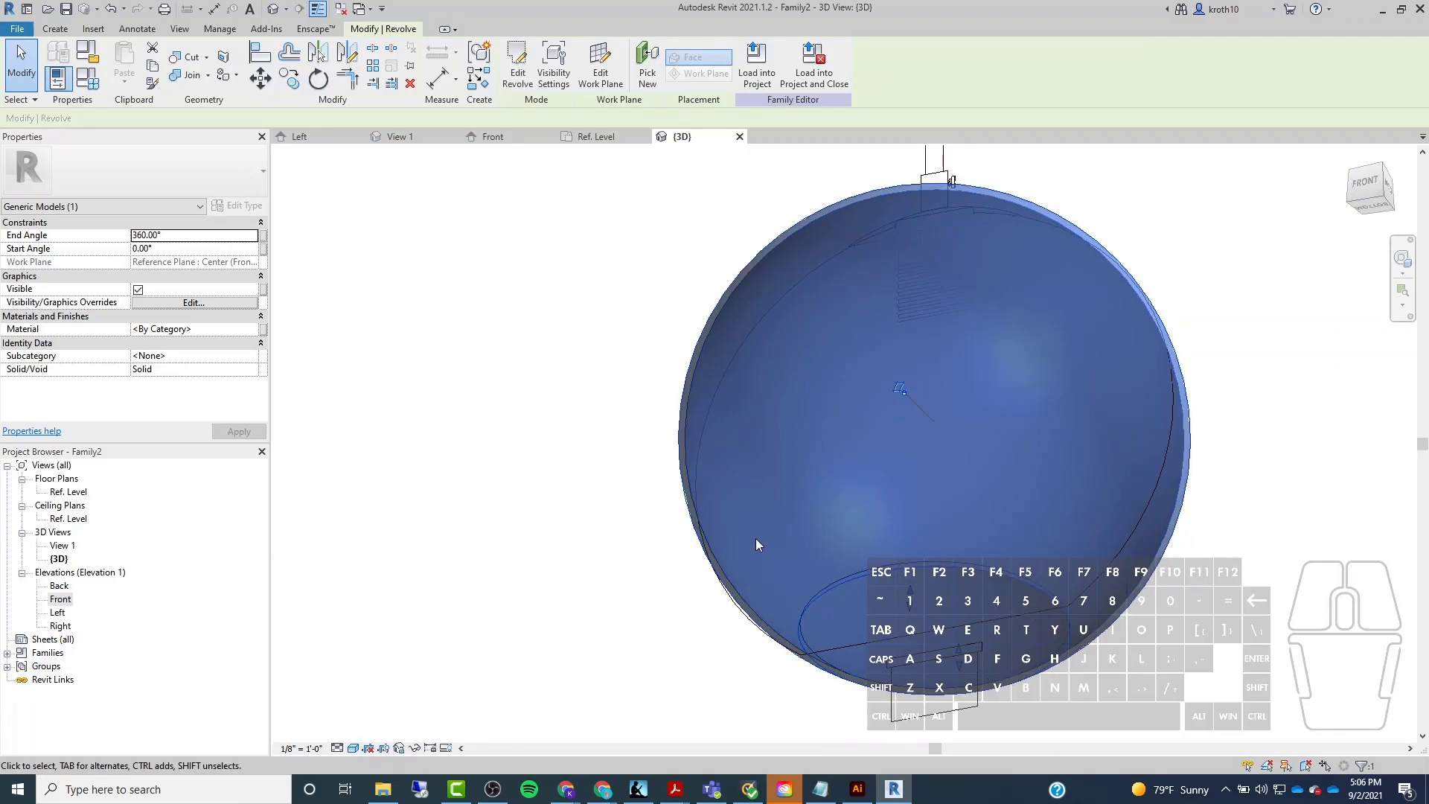
{"action": "scroll", "coordinate": [767, 553], "scroll_direction": "down", "scroll_amount": 3}
{"action": "scroll", "coordinate": [834, 606], "scroll_direction": "up", "scroll_amount": 4}
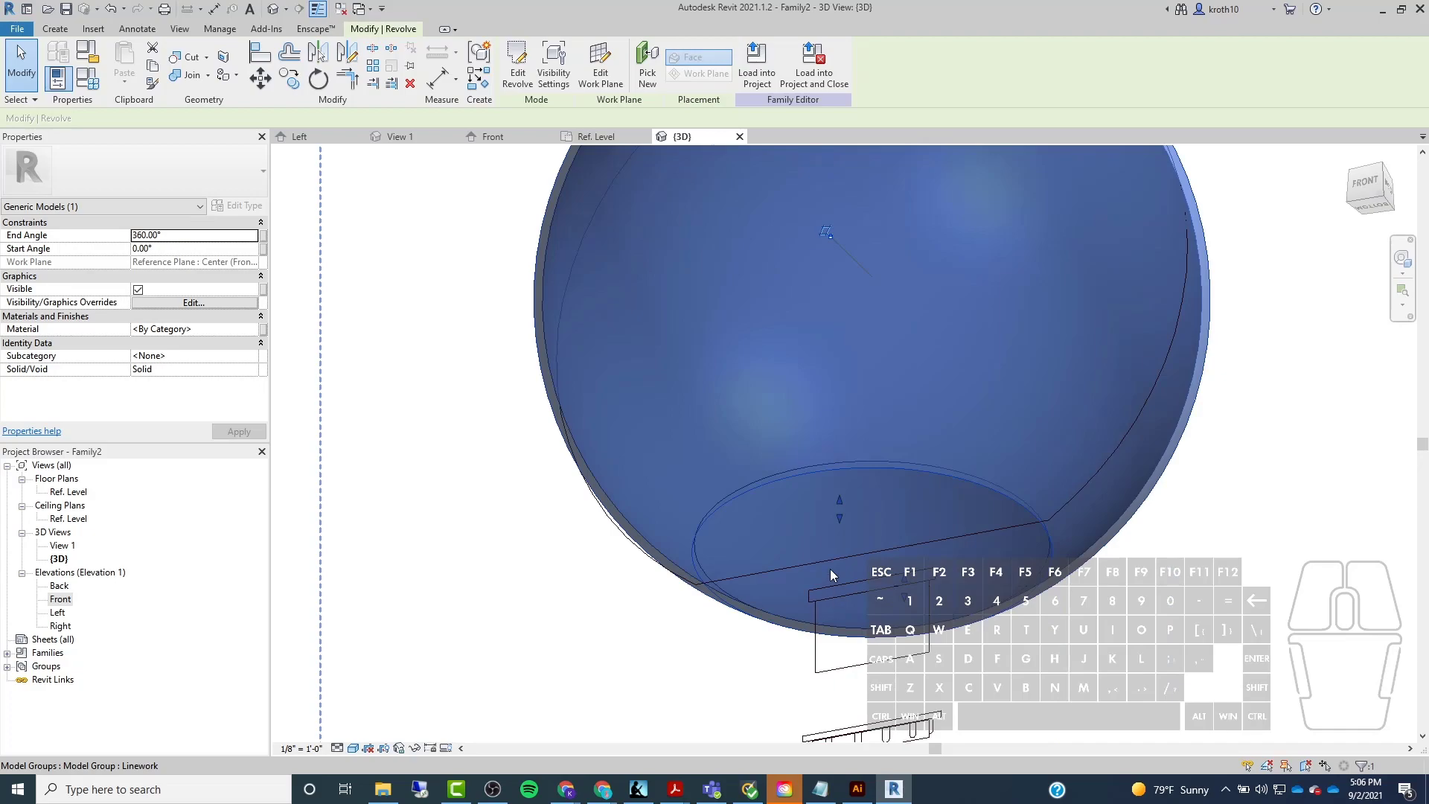
{"action": "left_click", "coordinate": [677, 589]}
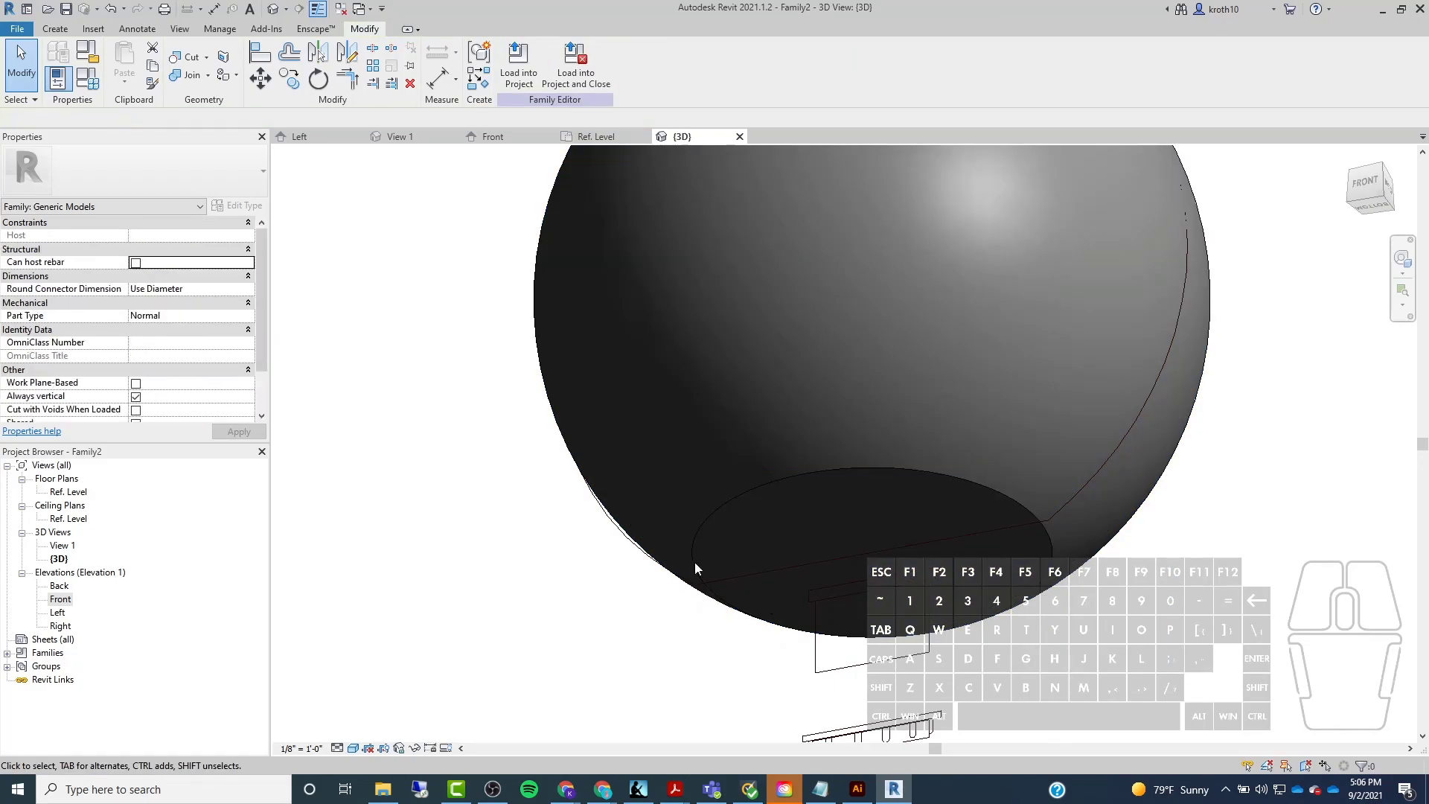
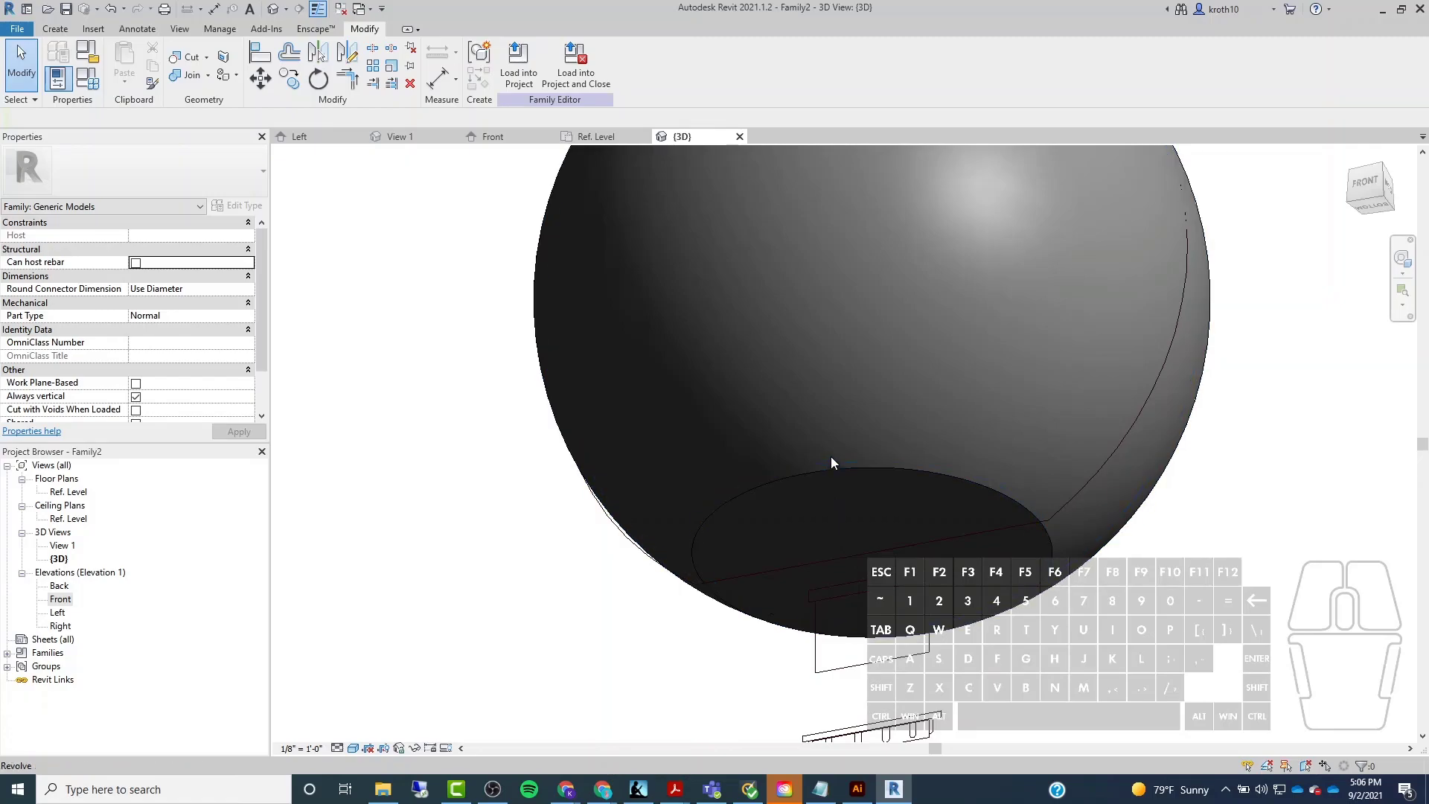
Reopen the globe's Revolve sketch in the Front elevation and delete the two flat bottom lines with their short closing line.
{"action": "double_click", "coordinate": [62, 600]}
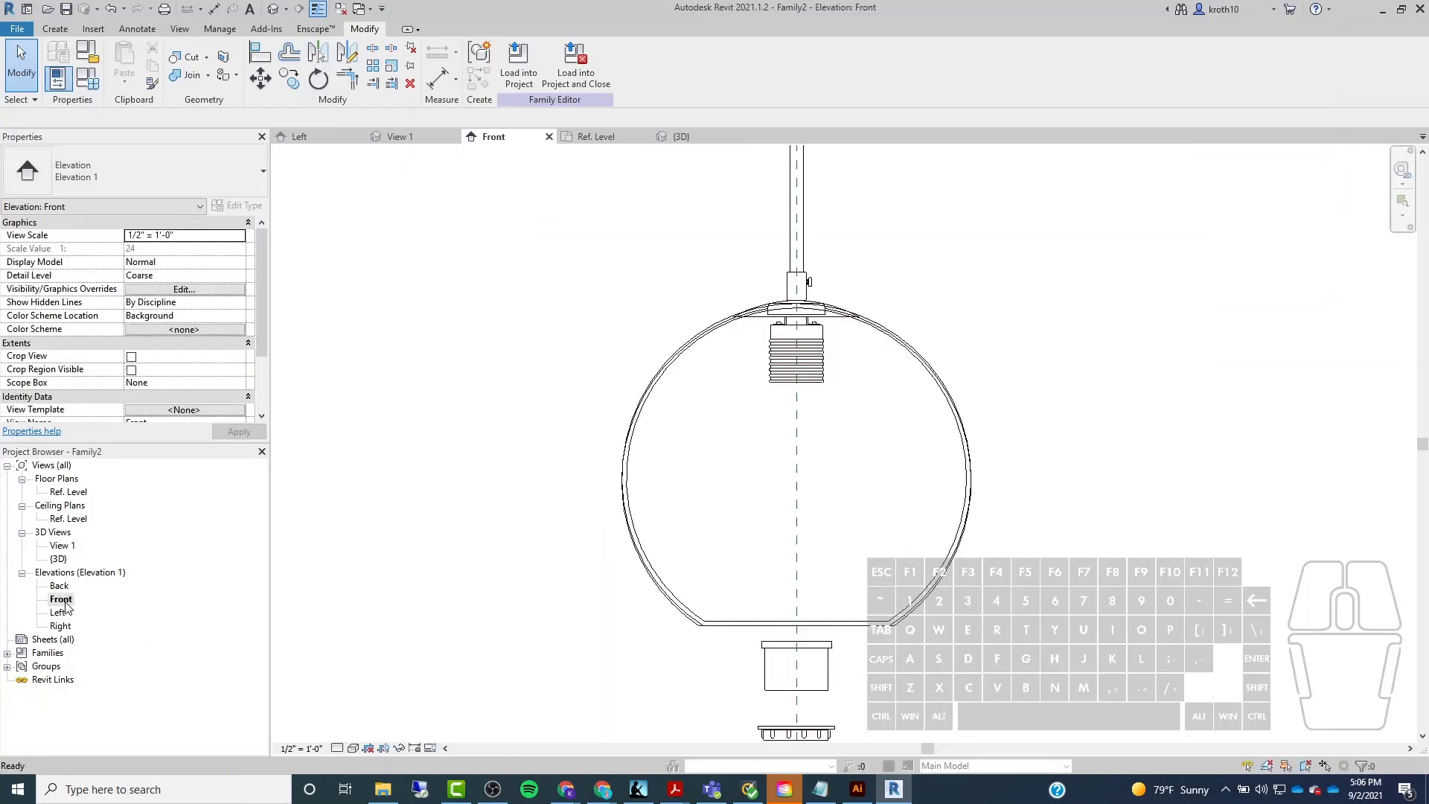
{"action": "left_click", "coordinate": [726, 626]}
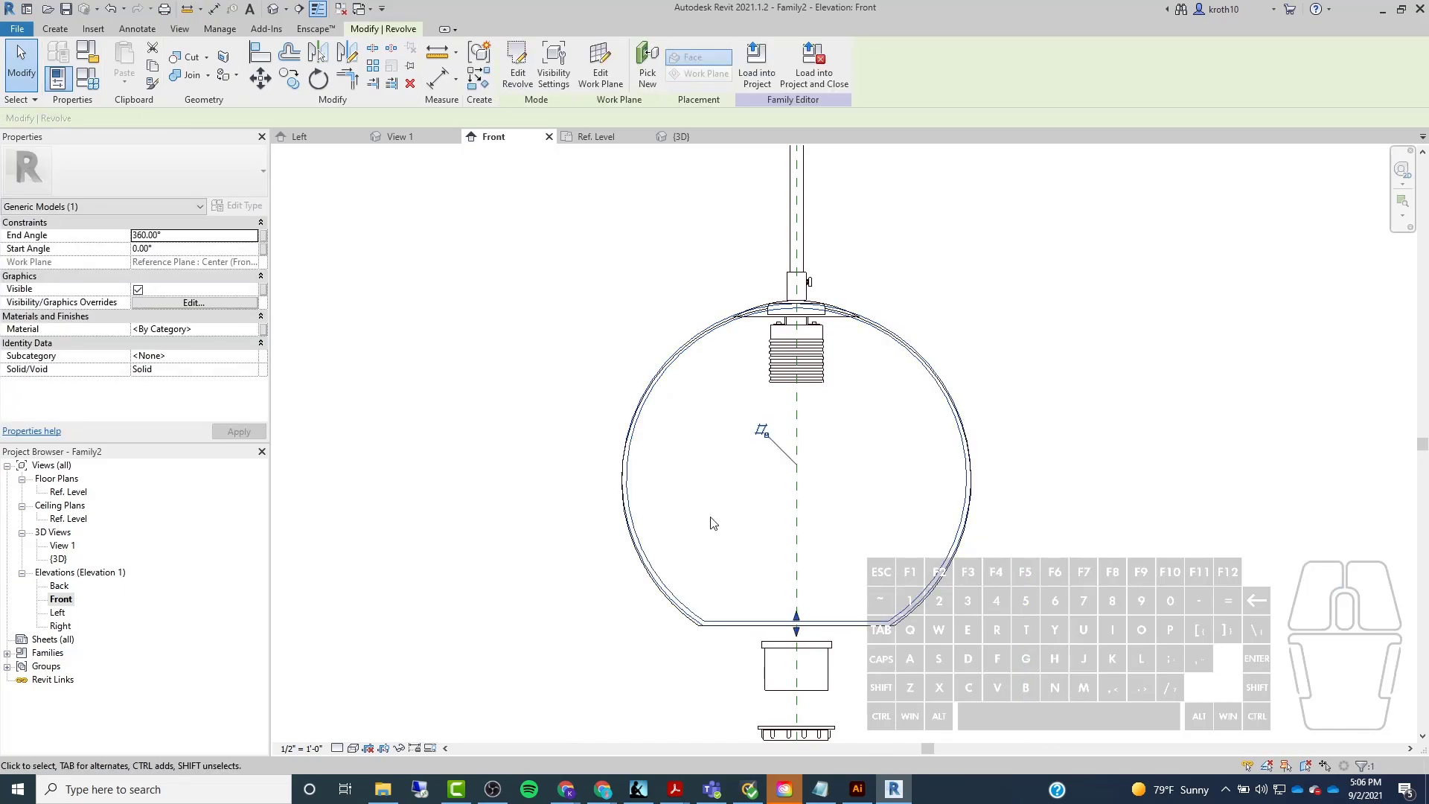
{"action": "left_click", "coordinate": [515, 78]}
{"action": "scroll", "coordinate": [708, 640], "scroll_direction": "up", "scroll_amount": 5}
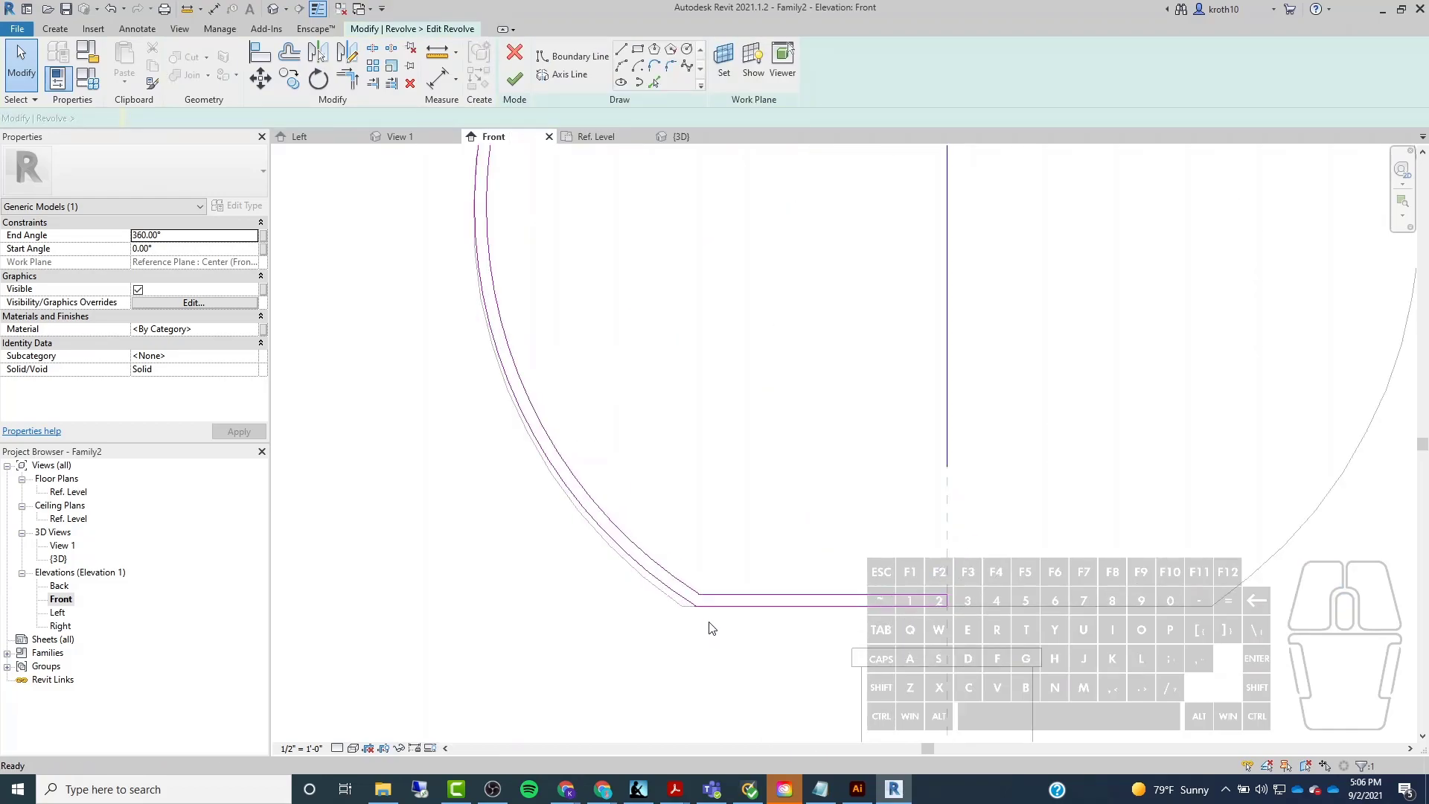
{"action": "scroll", "coordinate": [846, 496], "scroll_direction": "down", "scroll_amount": 1}
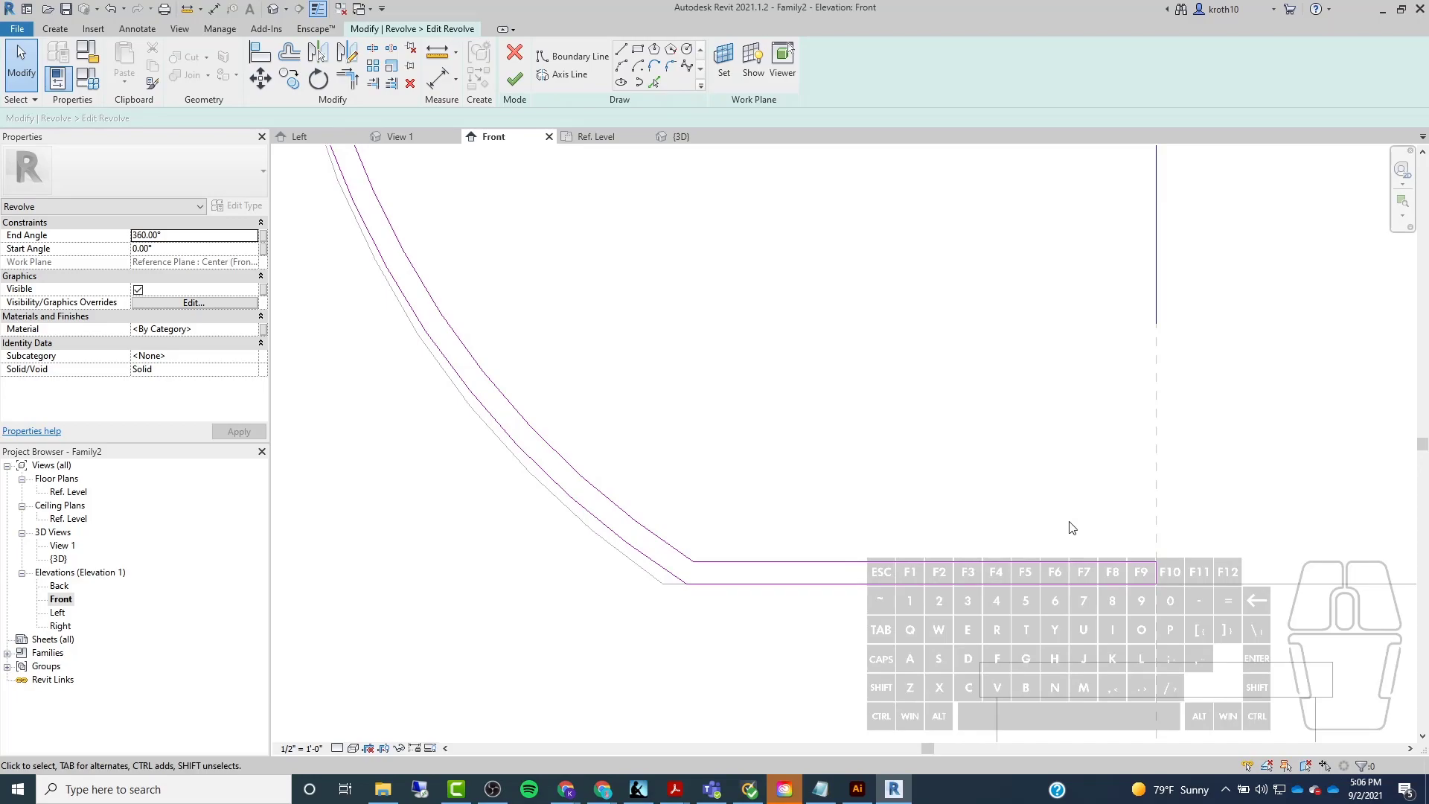
{"action": "left_click_drag", "start_coordinate": [1179, 549], "coordinate": [1137, 627]}
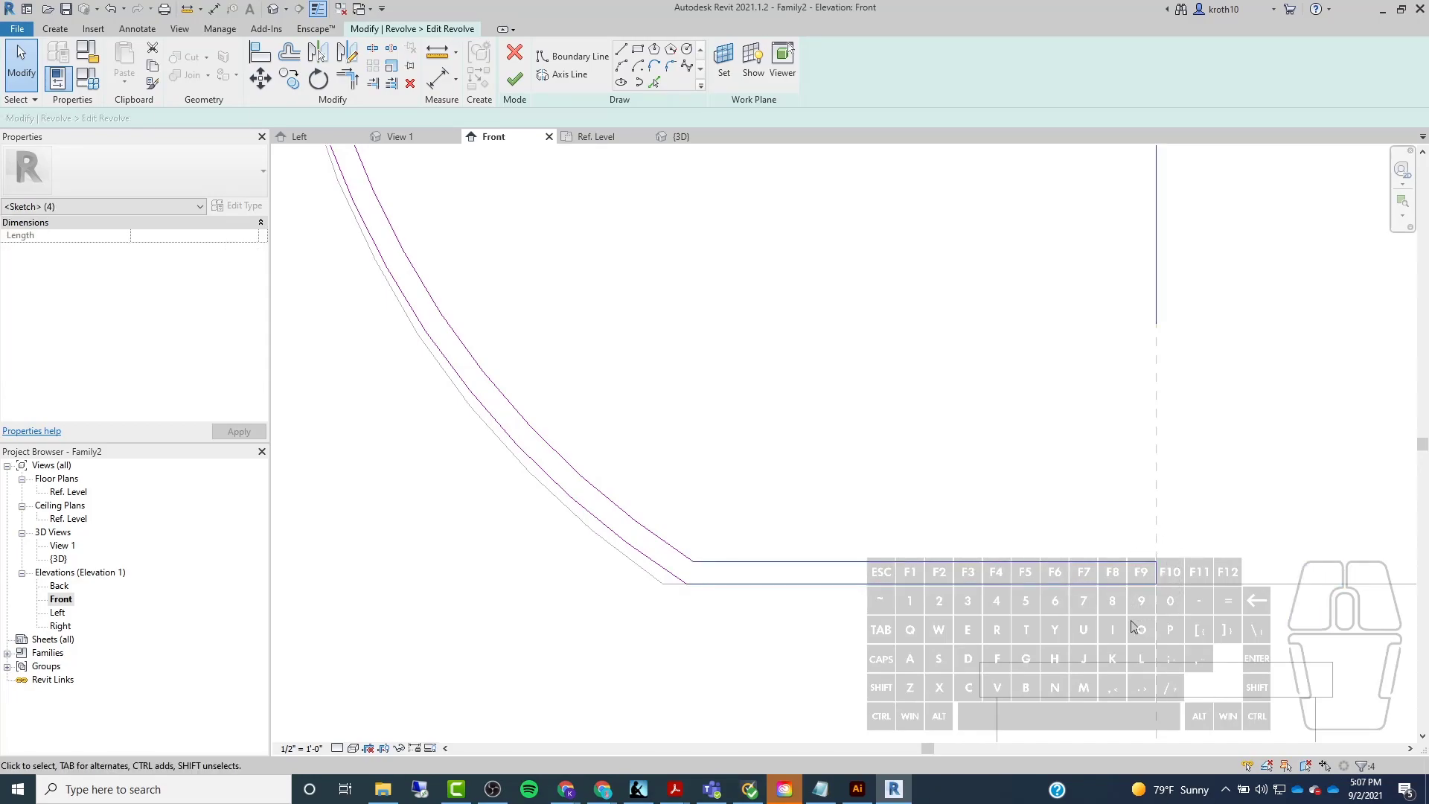
{"action": "key", "text": "Delete"}
{"action": "scroll", "coordinate": [685, 596], "scroll_direction": "up", "scroll_amount": 1}
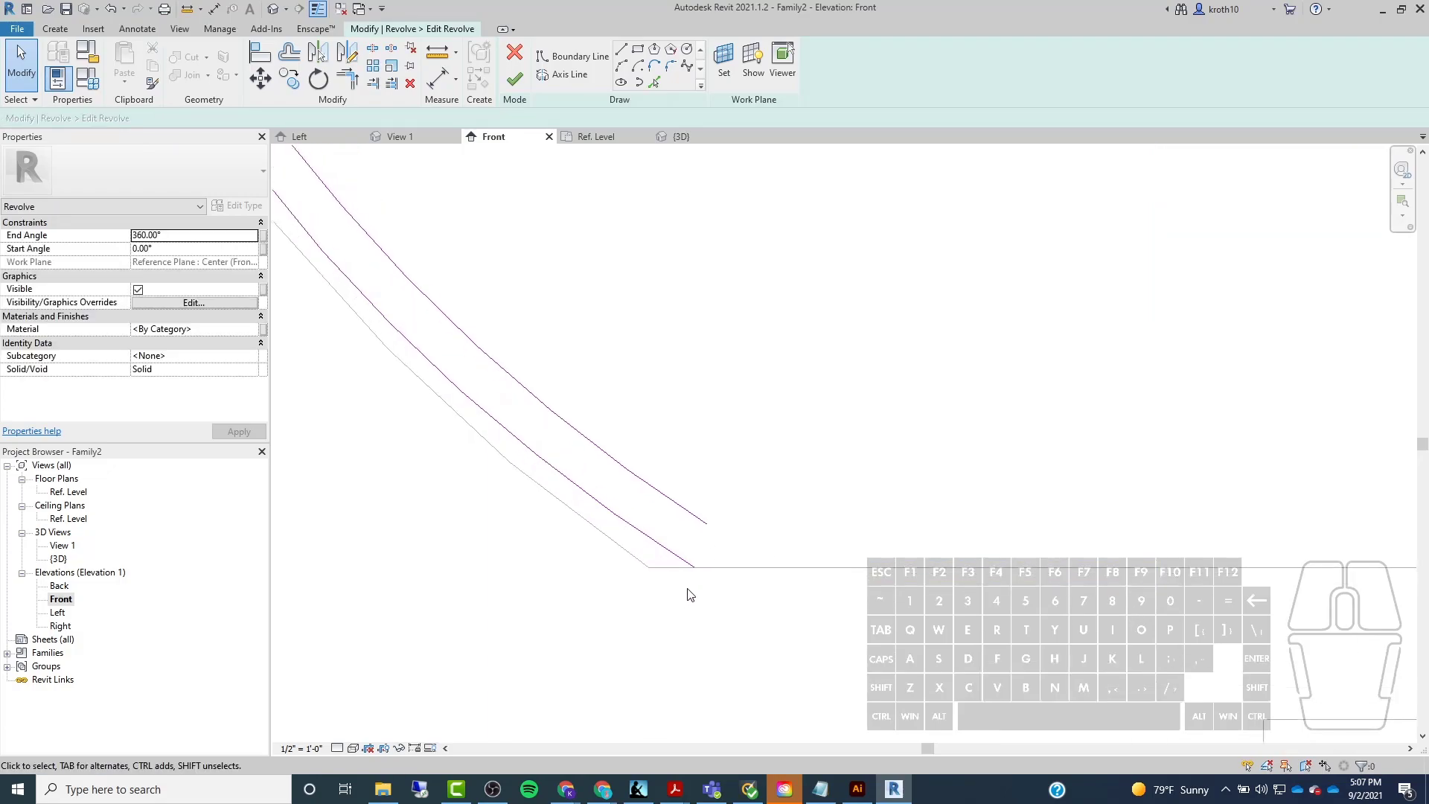
Draw a short boundary line joining the lower ends of the globe's inner and outer arcs.
{"action": "left_click", "coordinate": [620, 48]}
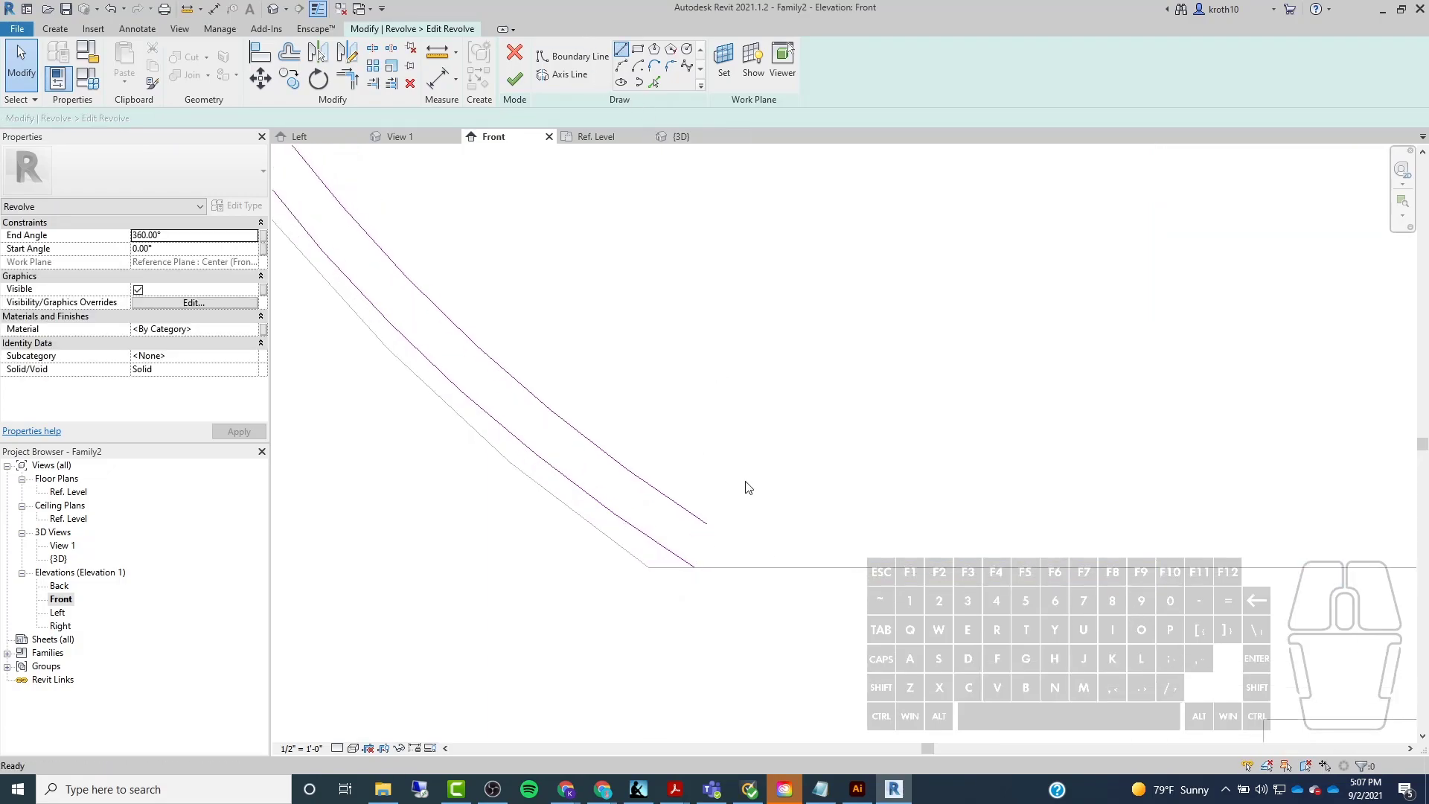
{"action": "left_click", "coordinate": [710, 524]}
{"action": "left_click", "coordinate": [695, 566]}
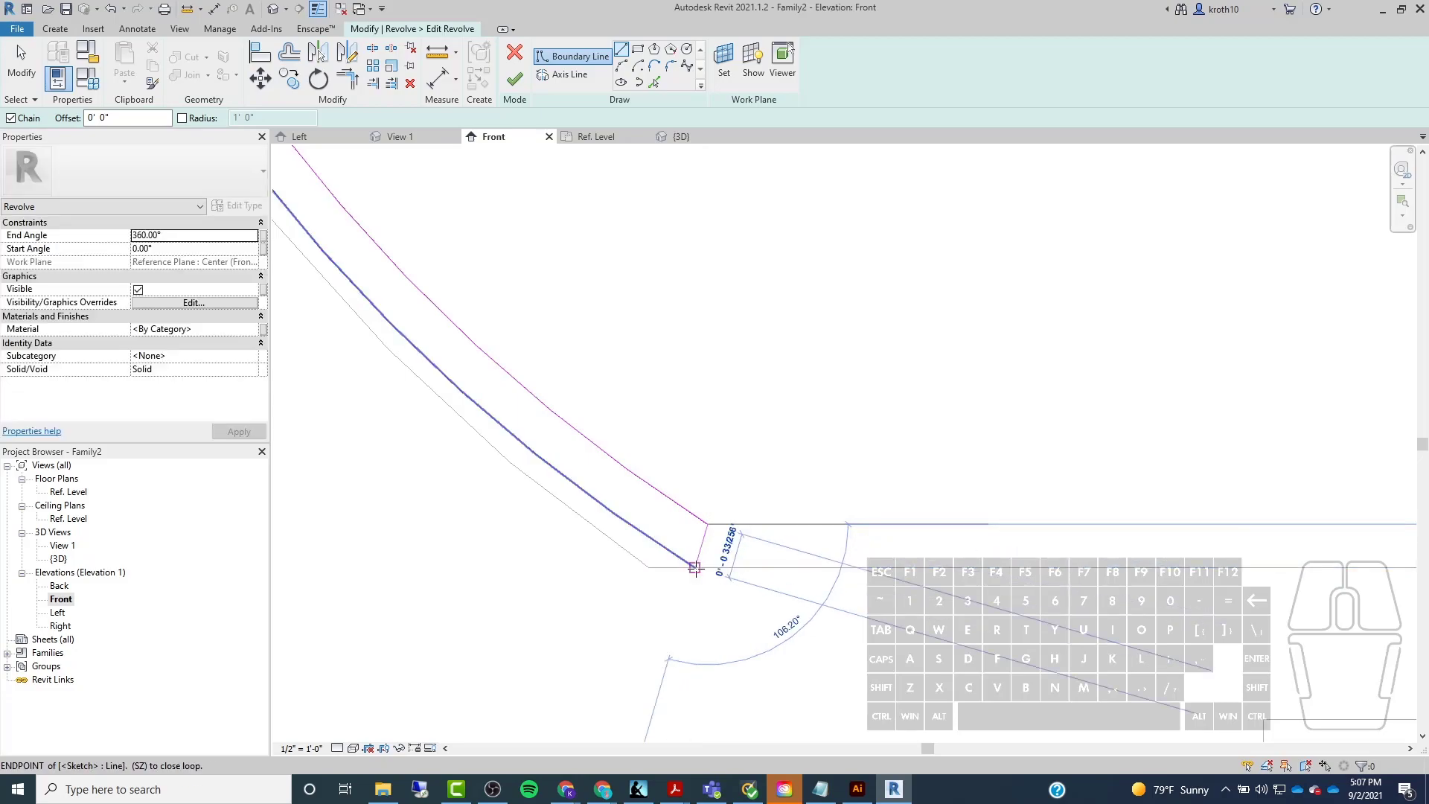
{"action": "key", "text": "Escape"}
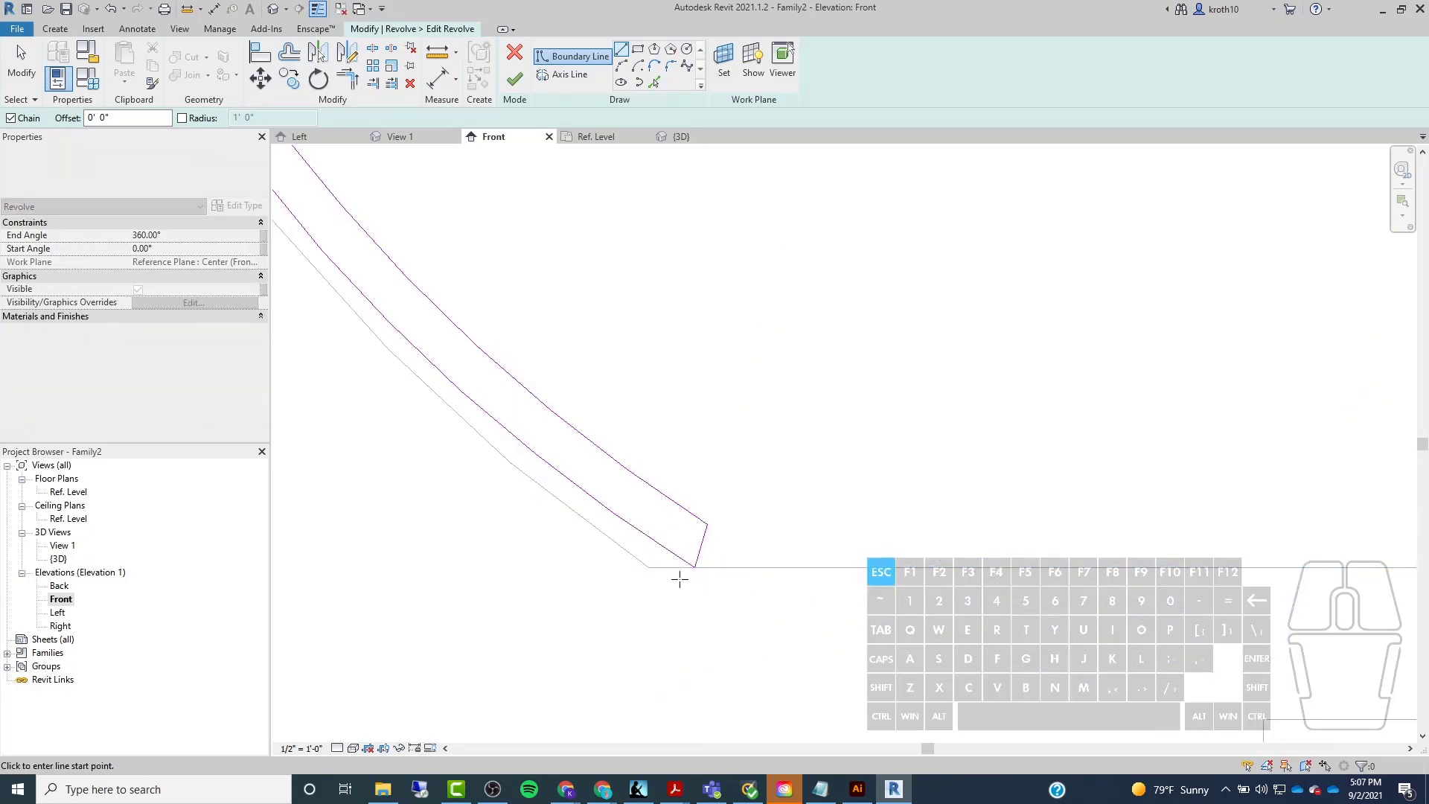
{"action": "scroll", "coordinate": [627, 573], "scroll_direction": "down", "scroll_amount": 2}
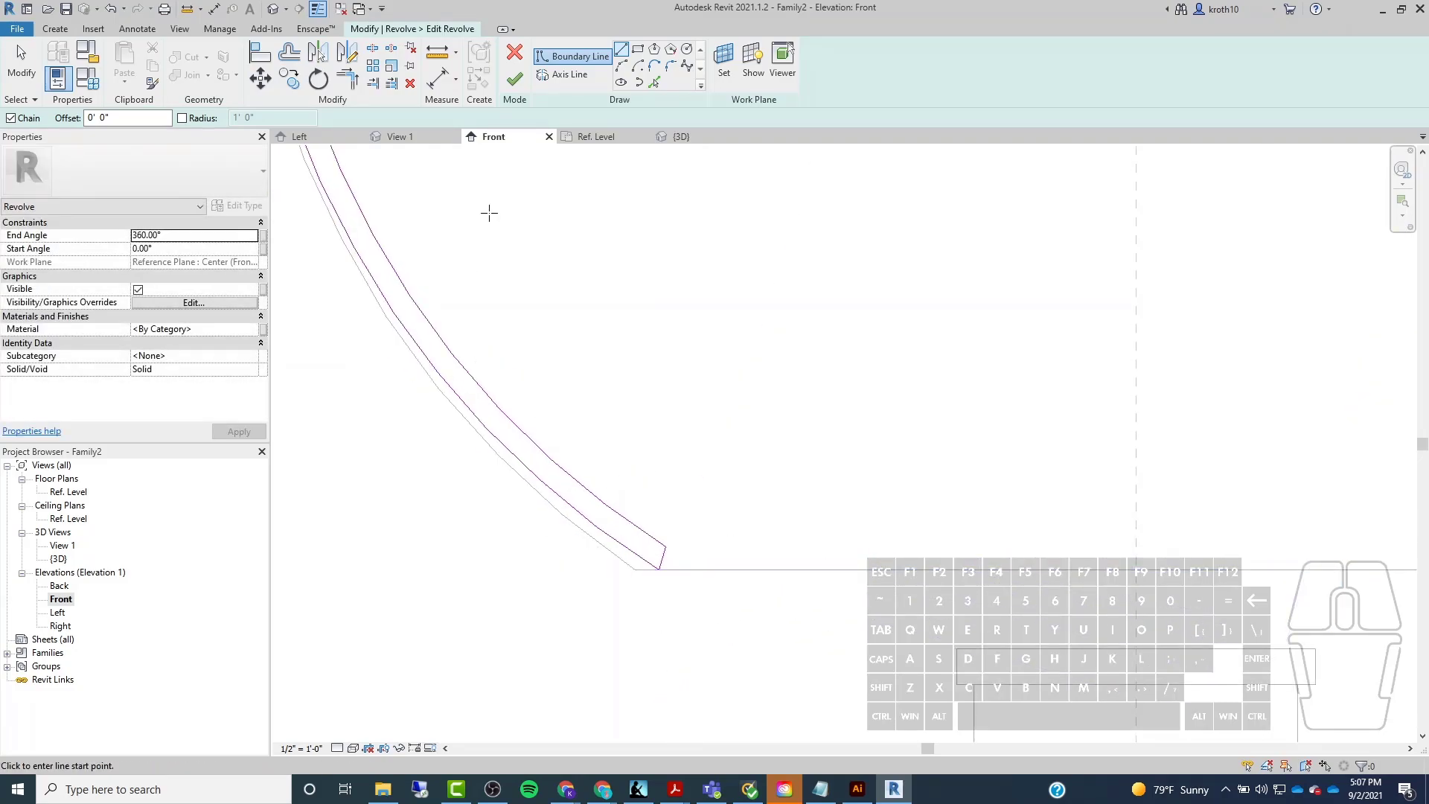
Try to finish the edited globe sketch, and continue sketching.
{"action": "left_click", "coordinate": [514, 79]}
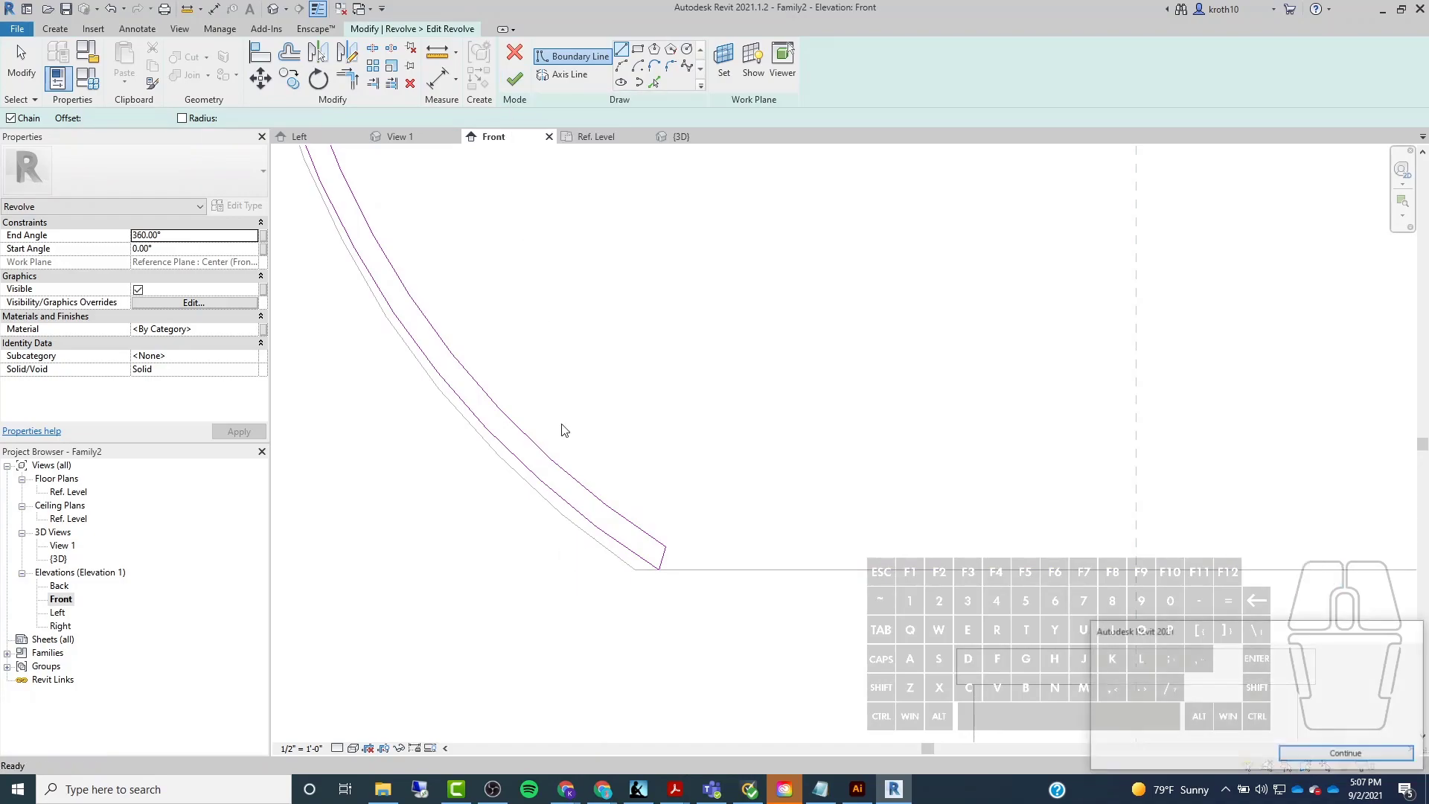
{"action": "scroll", "coordinate": [731, 547], "scroll_direction": "down", "scroll_amount": 8}
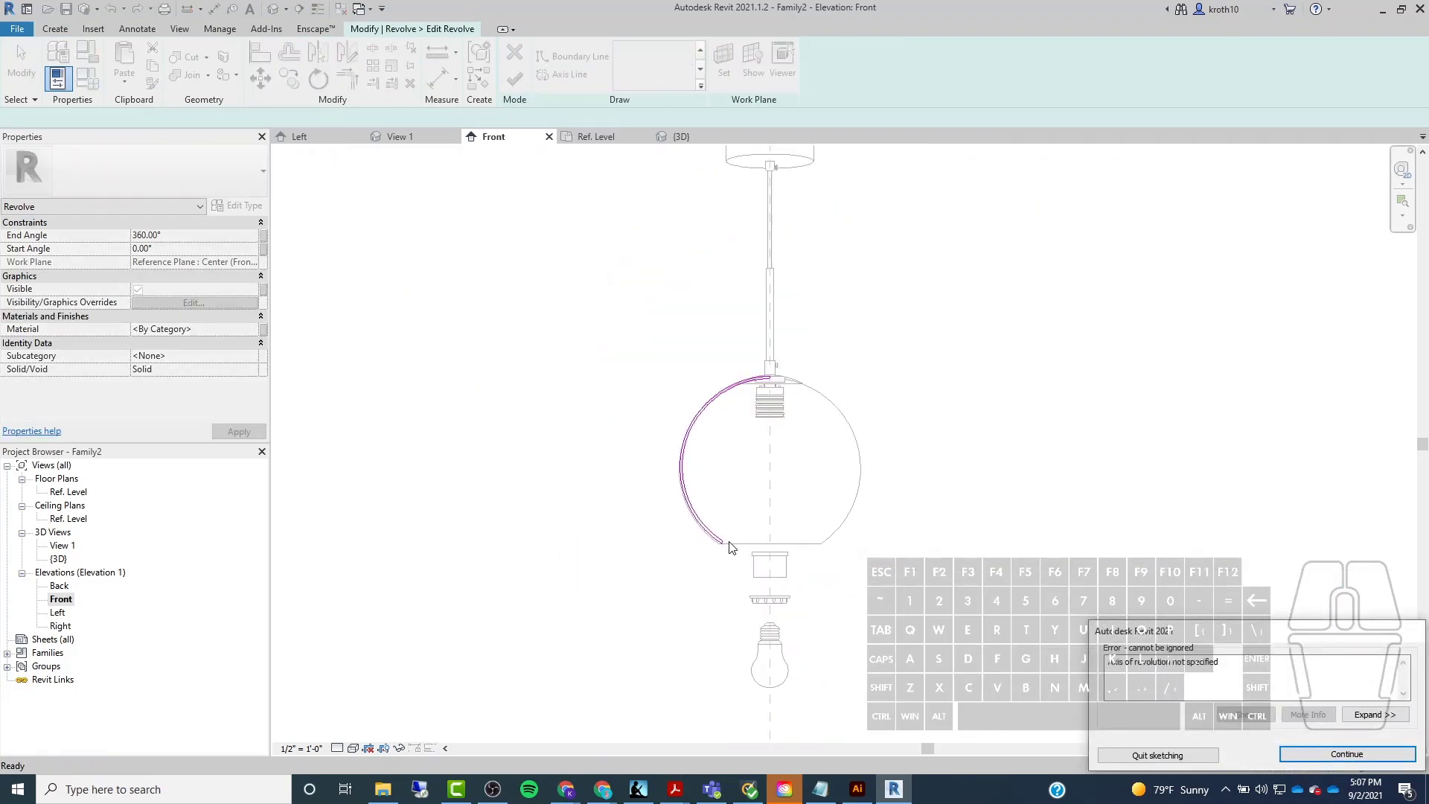
{"action": "left_click", "coordinate": [1307, 759]}
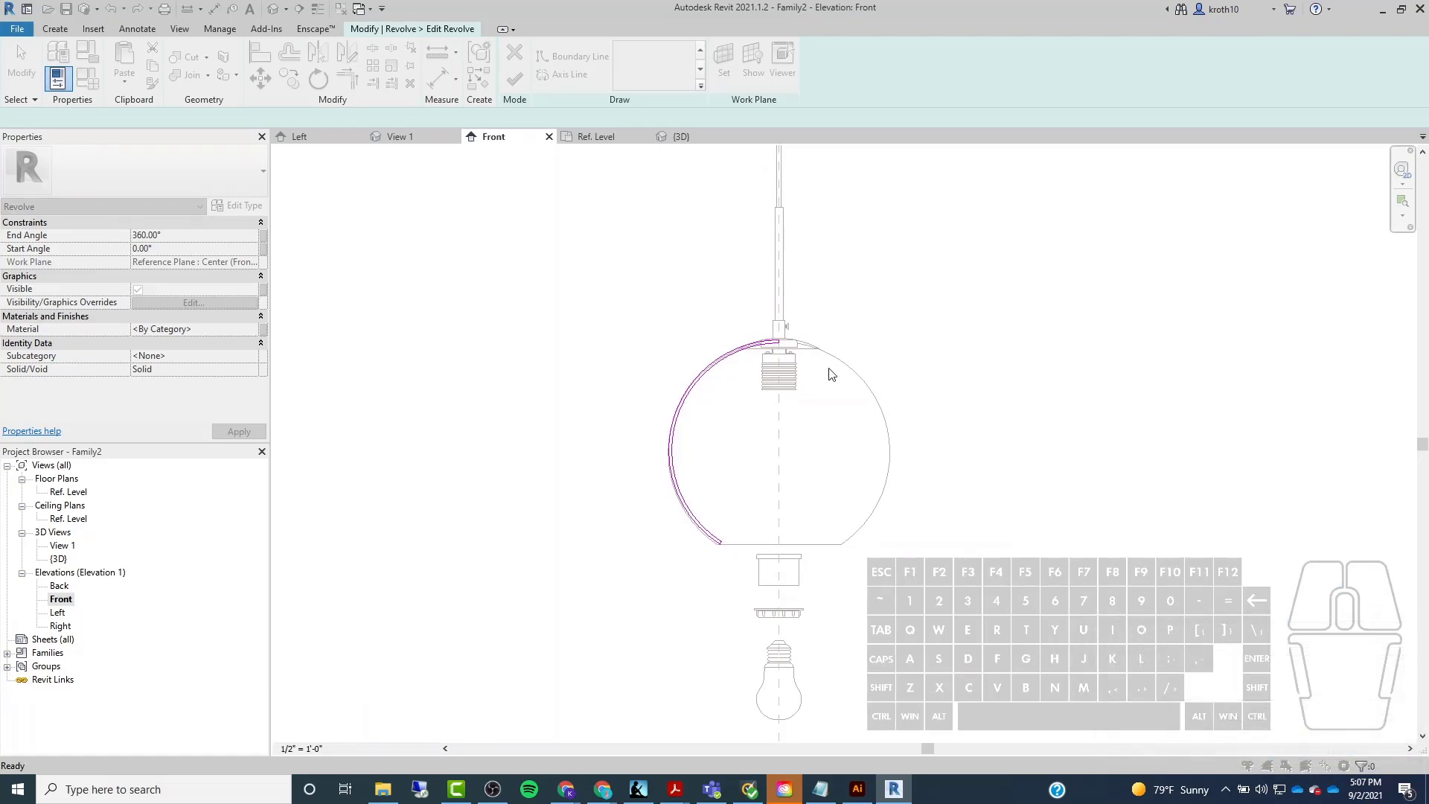
Draw a vertical axis line along the center reference plane inside the globe for the Revolve.
{"action": "scroll", "coordinate": [759, 444], "scroll_direction": "up", "scroll_amount": 2}
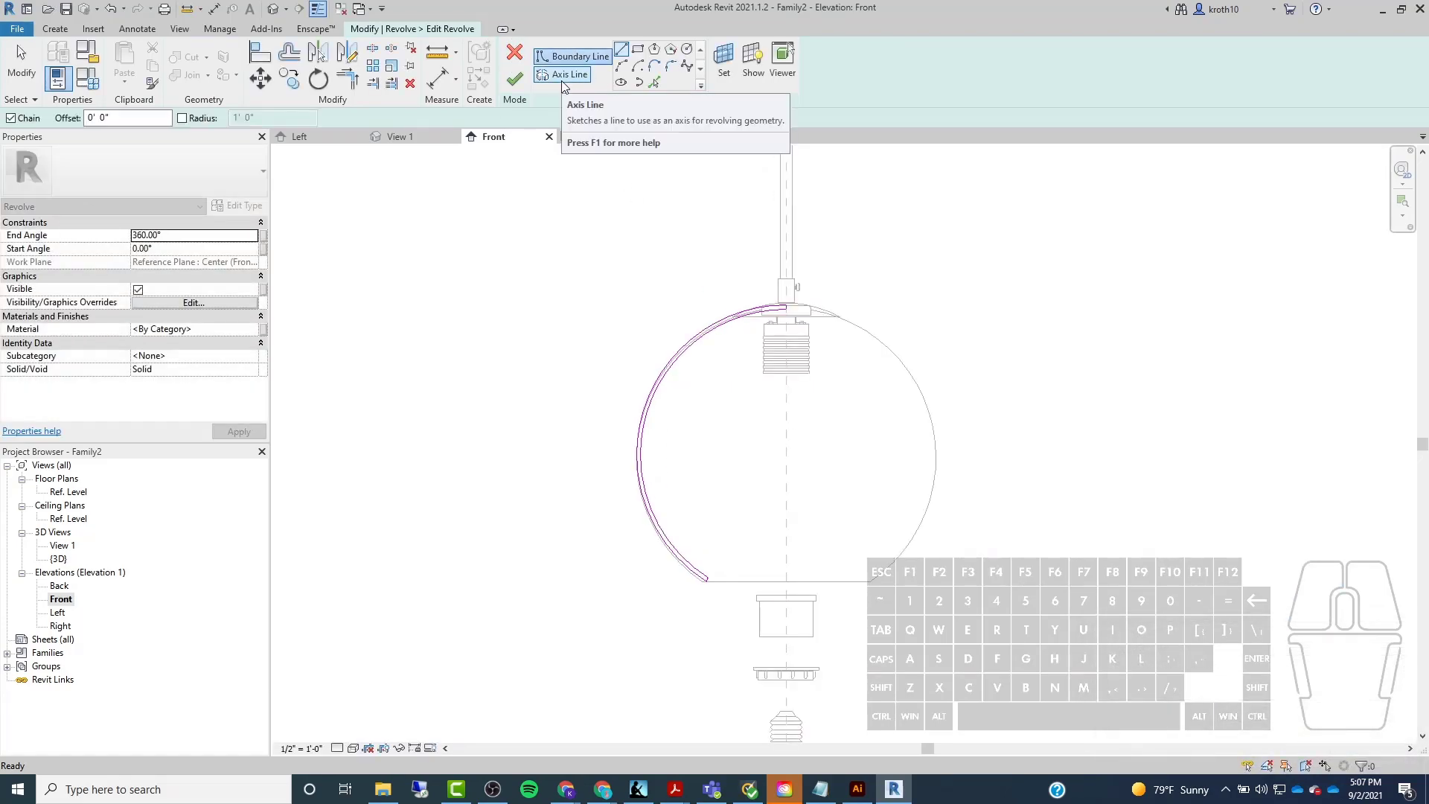
{"action": "left_click", "coordinate": [787, 505]}
{"action": "left_click", "coordinate": [787, 399]}
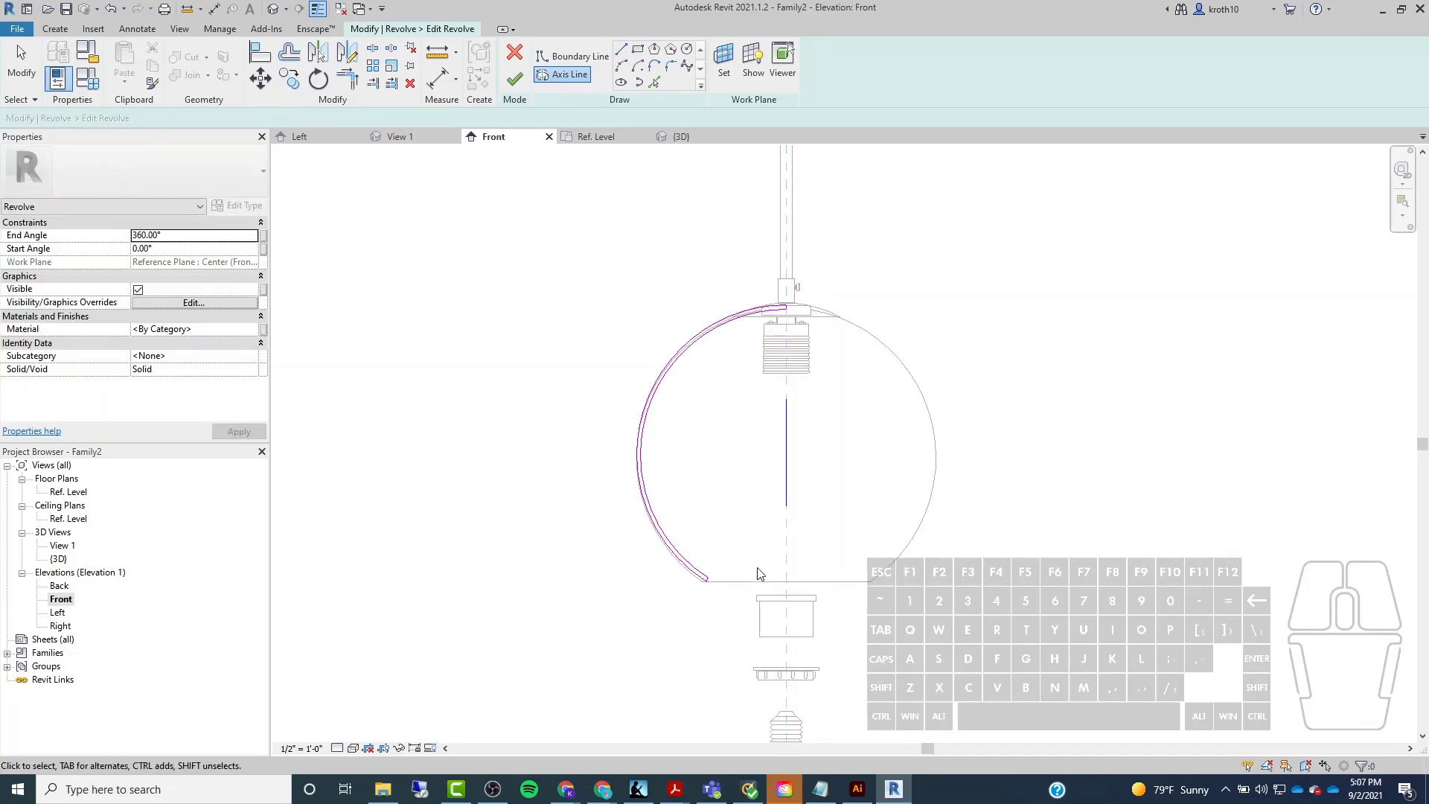
Finish the edited globe Revolve sketch and deselect the resulting form.
{"action": "scroll", "coordinate": [759, 569], "scroll_direction": "up", "scroll_amount": 2}
{"action": "key", "text": "Escape"}
{"action": "left_click", "coordinate": [516, 77]}
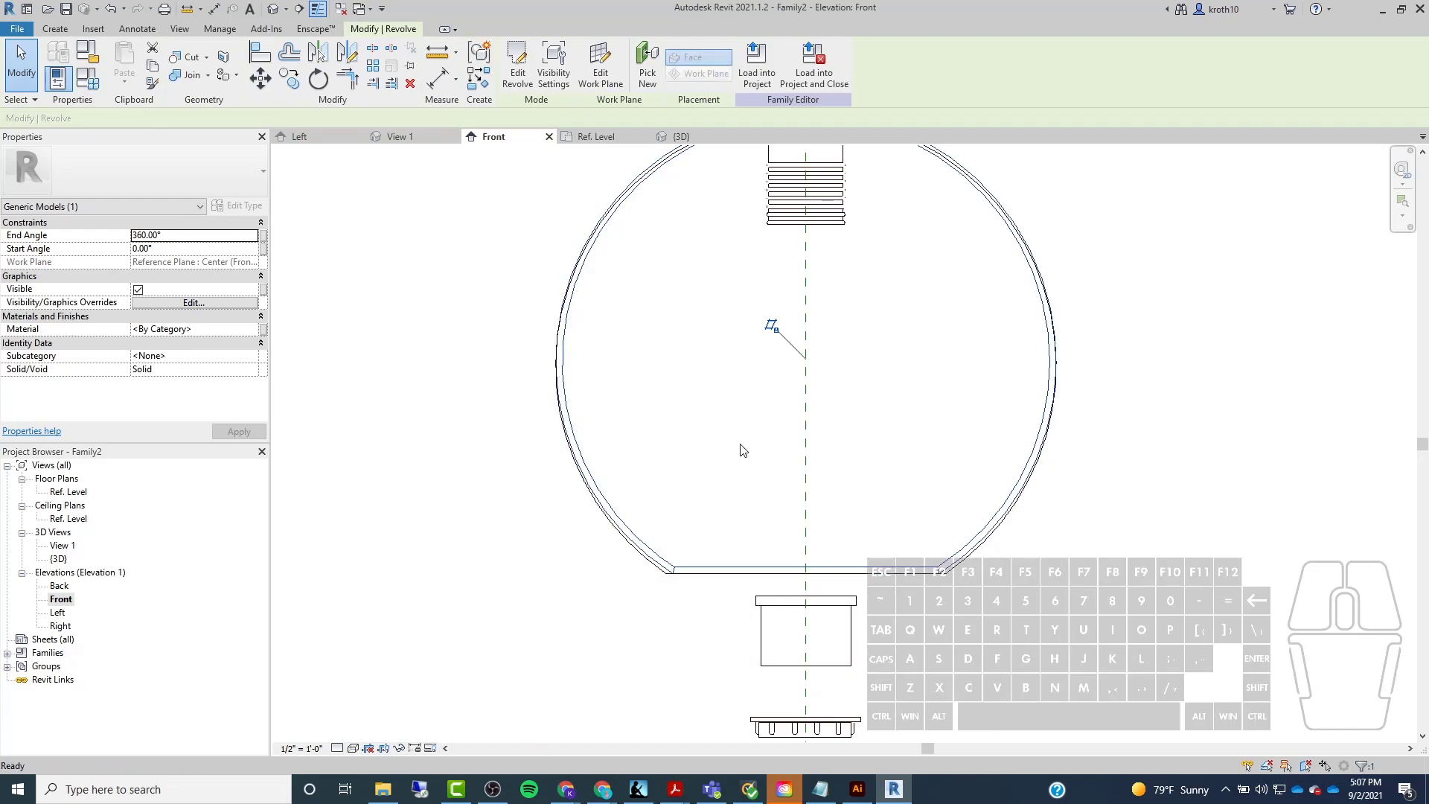
{"action": "key", "text": "Escape"}
{"action": "scroll", "coordinate": [774, 573], "scroll_direction": "up", "scroll_amount": 2}
{"action": "middle_click_drag", "start_coordinate": [774, 578], "coordinate": [724, 576]}
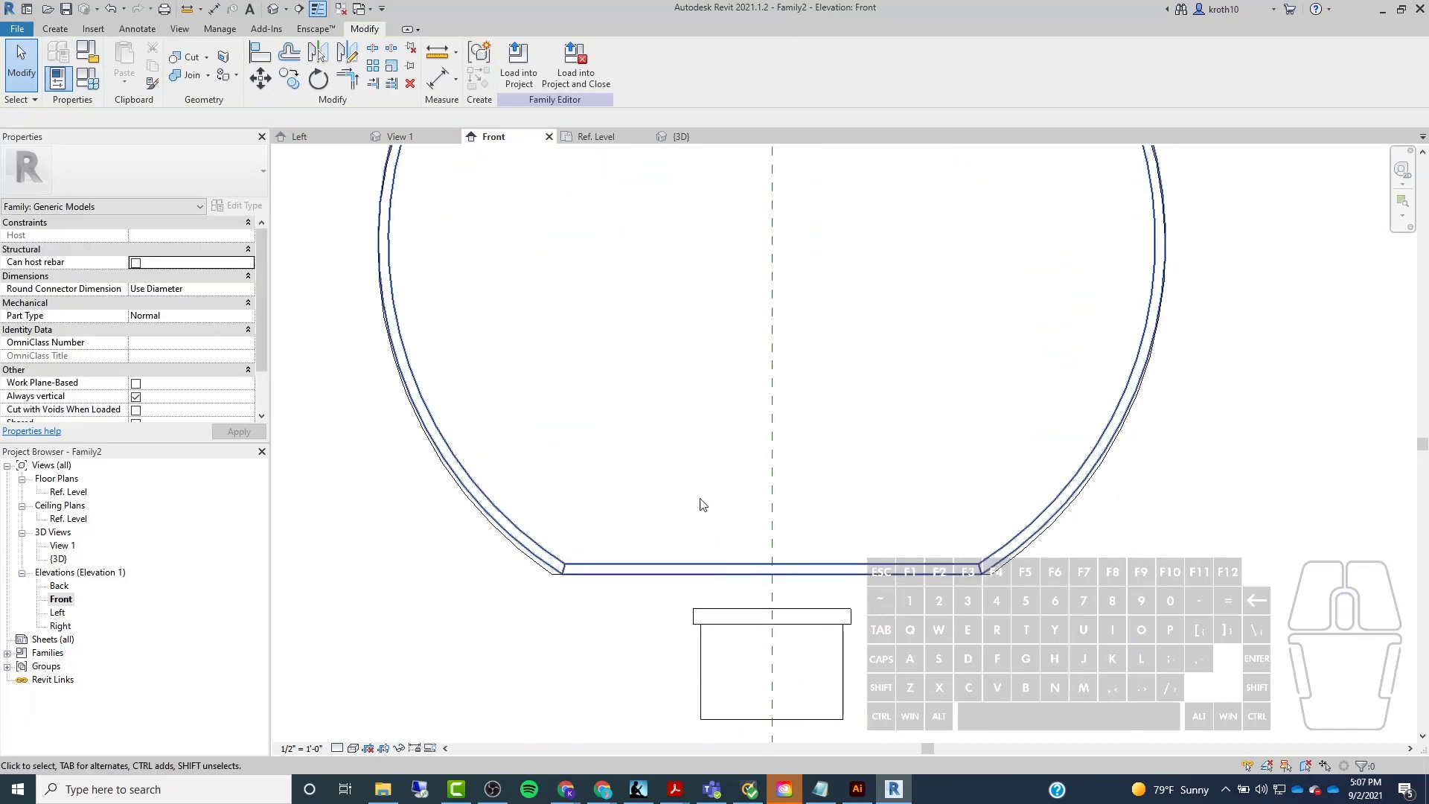
Examine the globe's bottom opening in the default 3D view from several angles.
{"action": "left_click", "coordinate": [273, 9]}
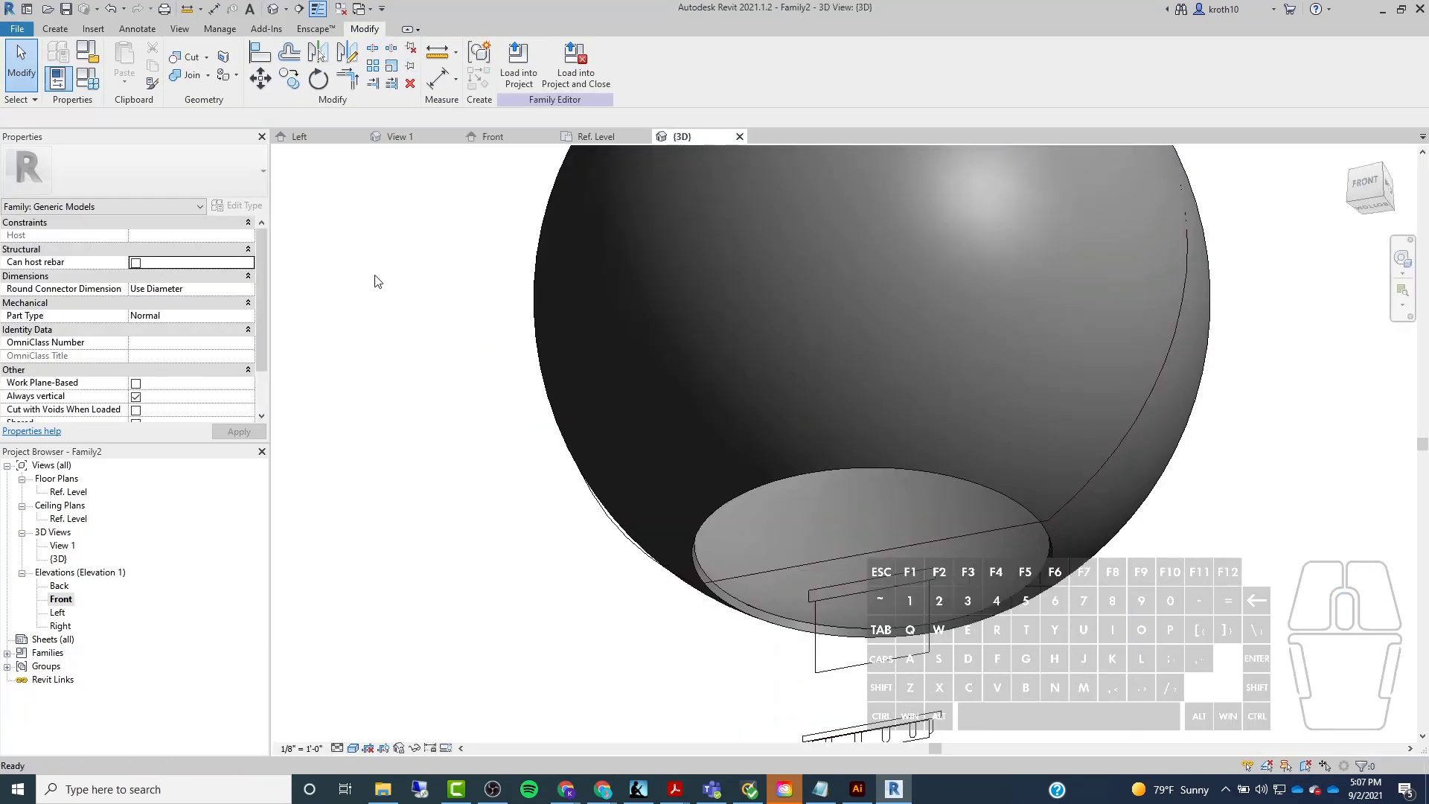
{"action": "middle_click_drag", "start_coordinate": [979, 635], "coordinate": [796, 365], "text": "shift"}
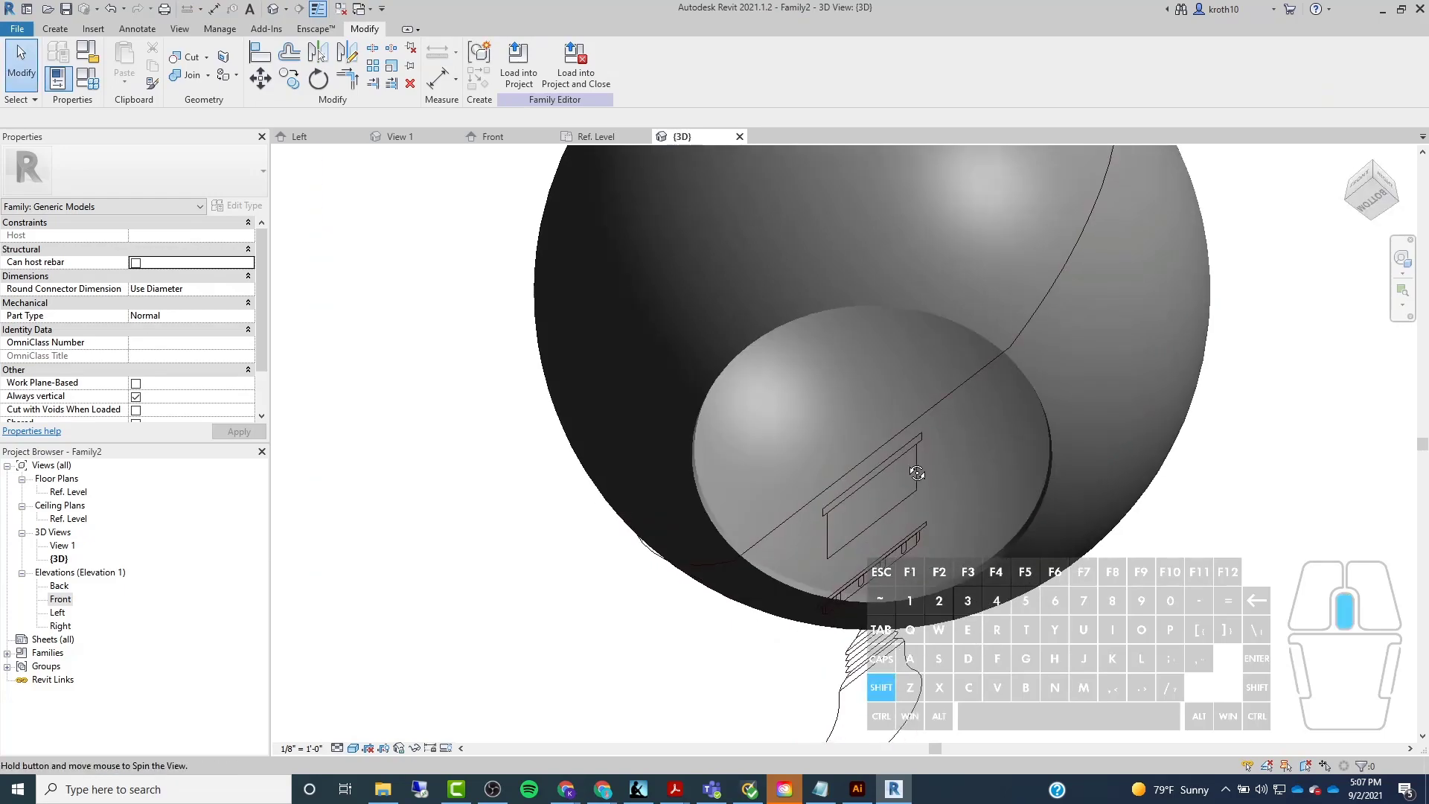
{"action": "scroll", "coordinate": [778, 465], "scroll_direction": "down", "scroll_amount": 5}
{"action": "scroll", "coordinate": [795, 440], "scroll_direction": "up", "scroll_amount": 3}
{"action": "middle_click_drag", "start_coordinate": [818, 431], "coordinate": [1126, 616], "text": "shift"}
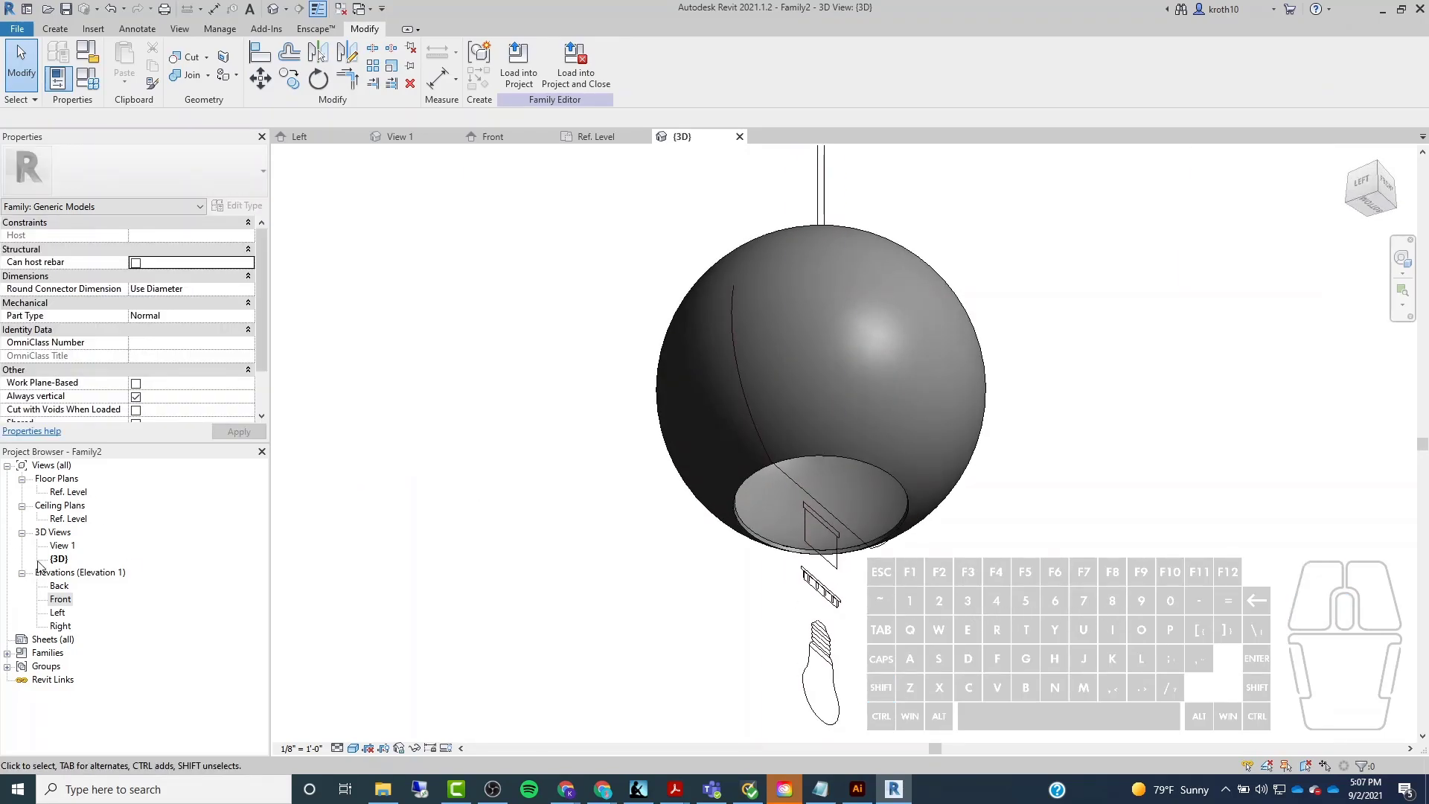
Return to the Front elevation with the globe, socket parts and bulb linework in view.
{"action": "left_click", "coordinate": [65, 493]}
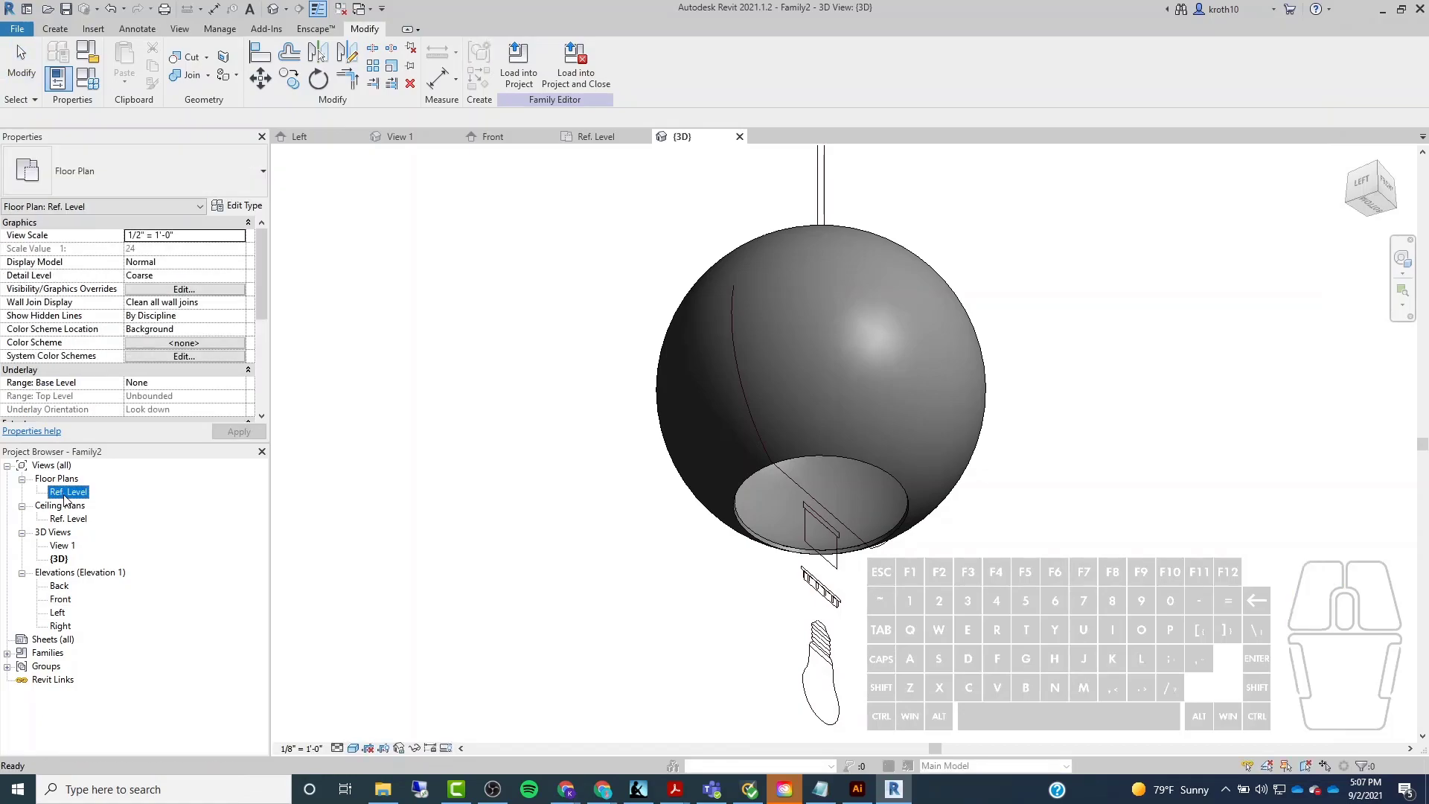
{"action": "double_click", "coordinate": [58, 600]}
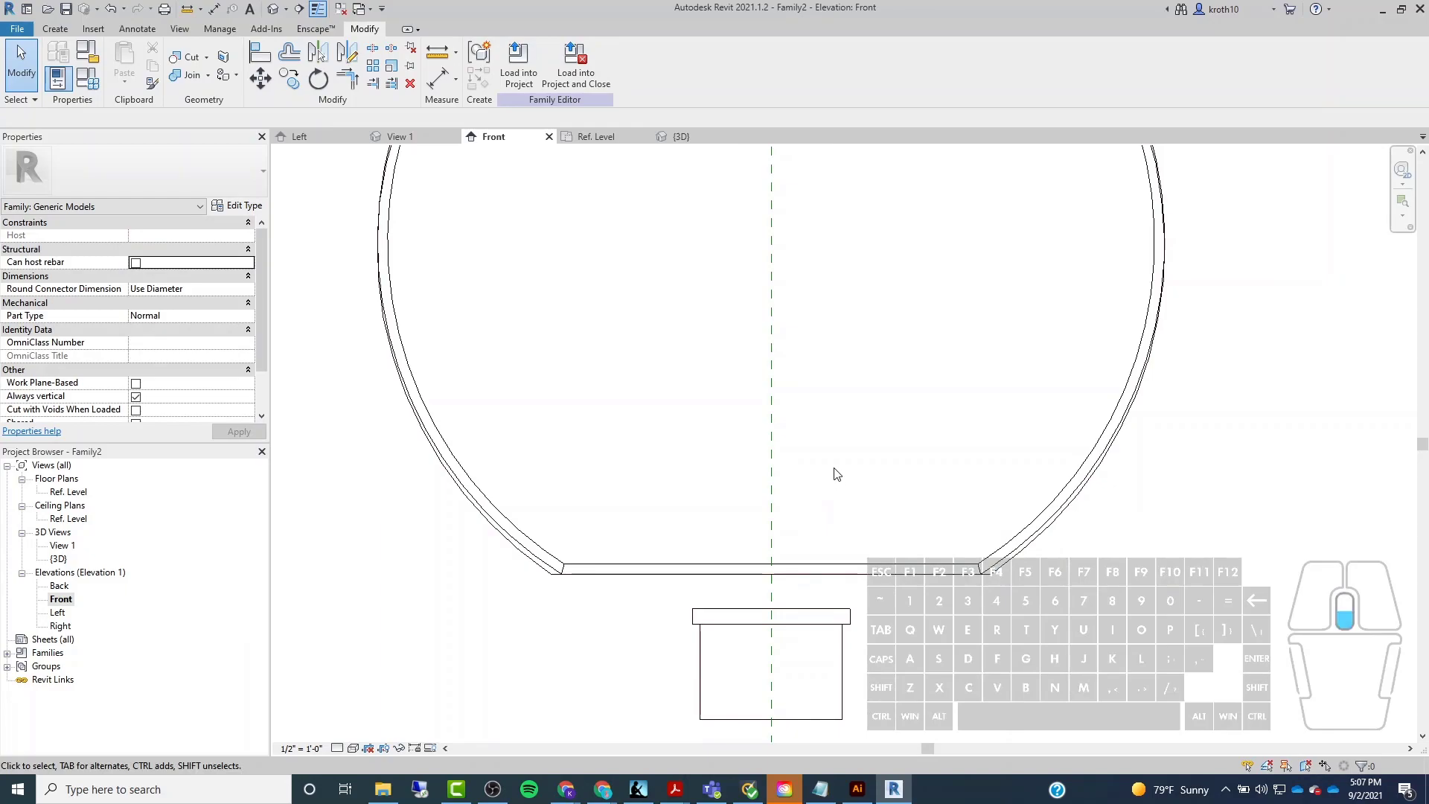
{"action": "scroll", "coordinate": [836, 456], "scroll_direction": "down", "scroll_amount": 4}
{"action": "scroll", "coordinate": [810, 552], "scroll_direction": "up", "scroll_amount": 3}
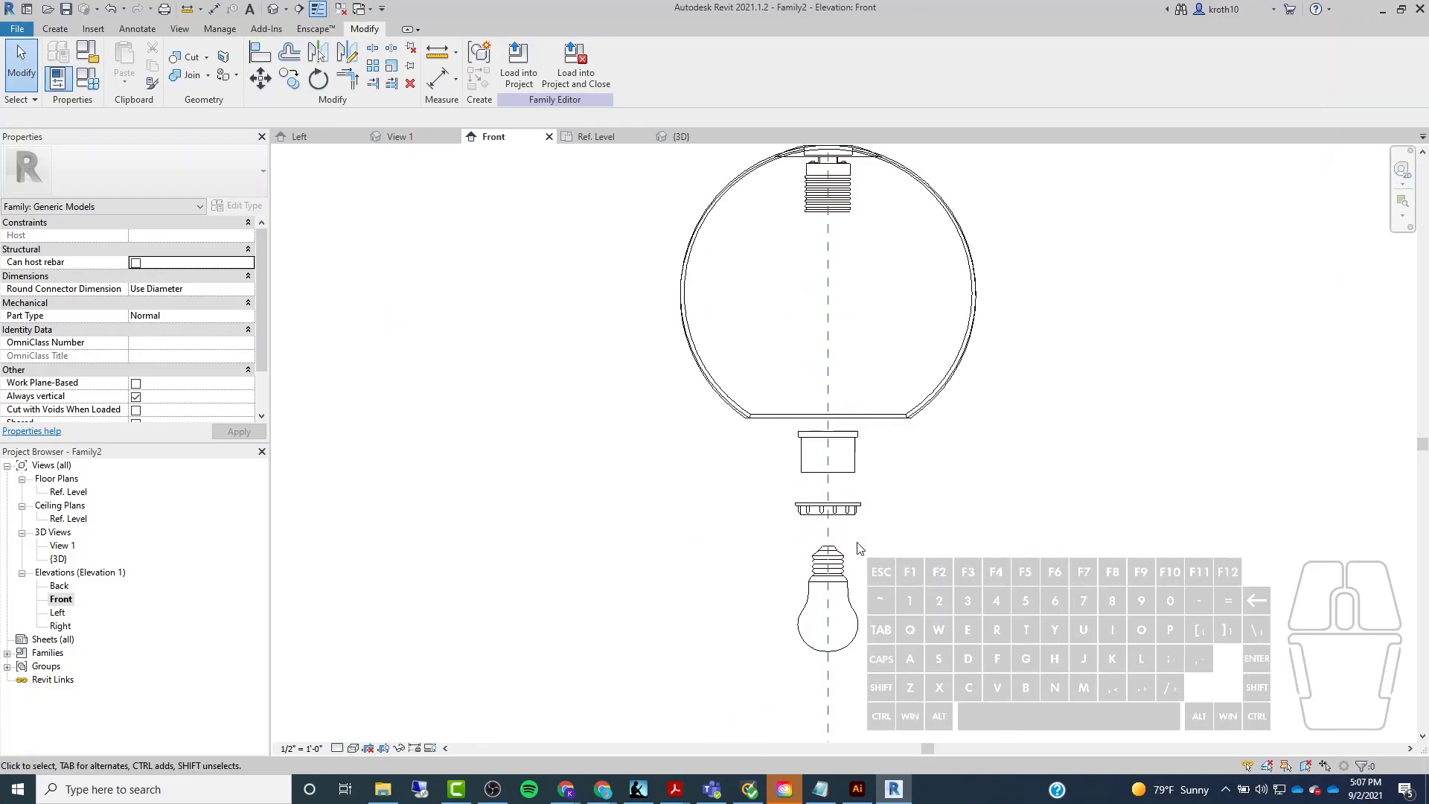
{"action": "middle_click_drag", "start_coordinate": [965, 487], "coordinate": [893, 551]}
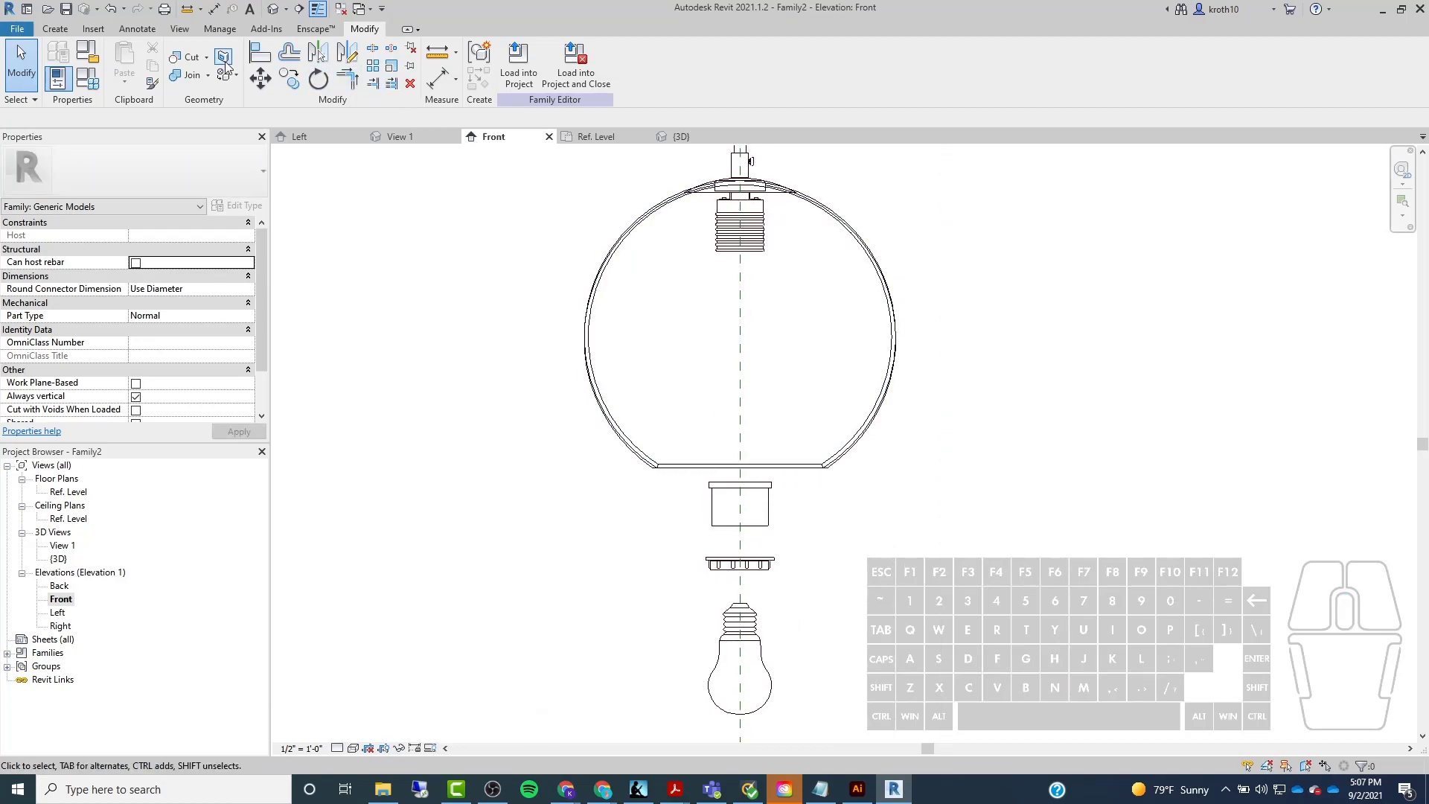
Start a new Revolve and draw a rectangular boundary from corner to corner over the ribbed lamp socket inside the globe.
{"action": "left_click", "coordinate": [59, 28]}
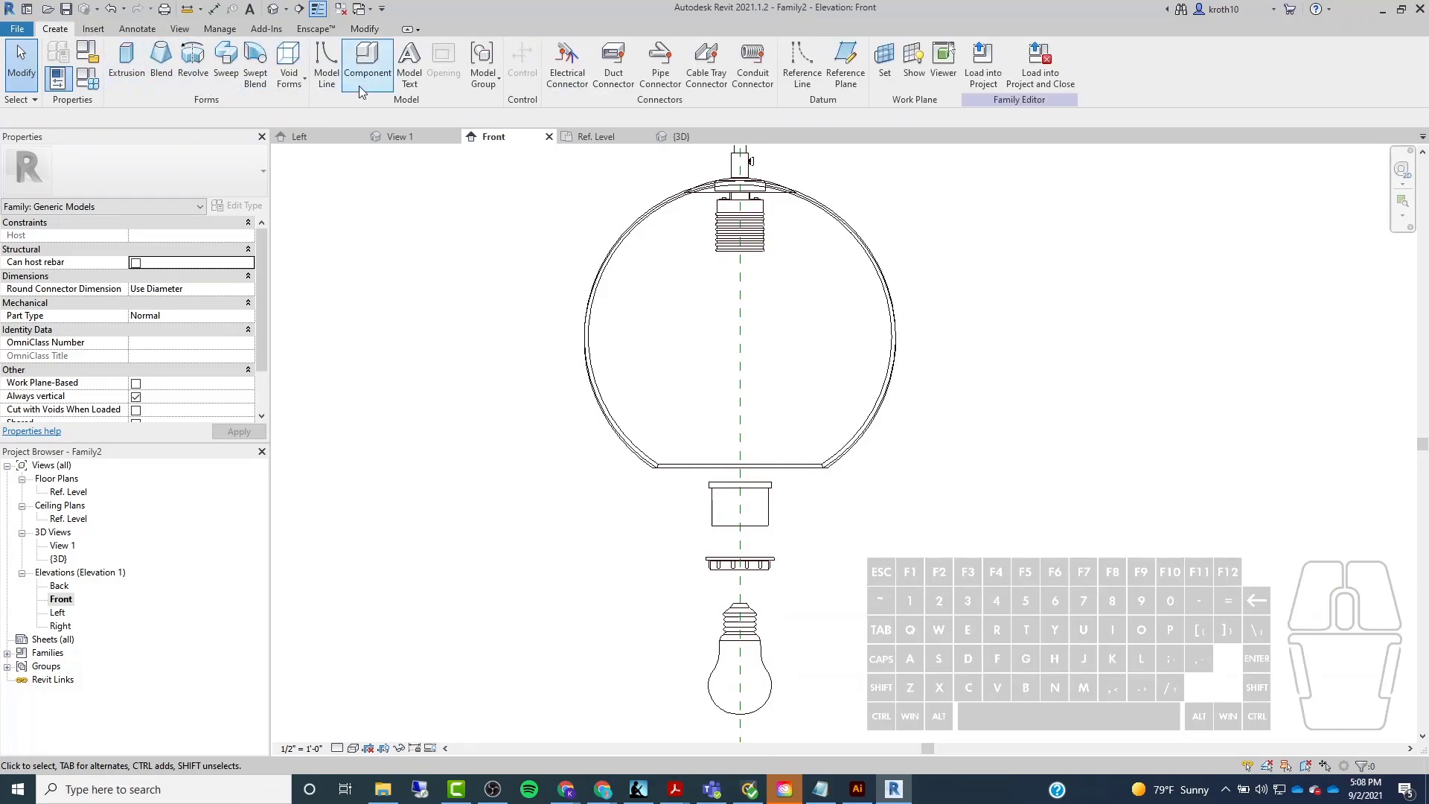
{"action": "scroll", "coordinate": [834, 222], "scroll_direction": "up", "scroll_amount": 4}
{"action": "scroll", "coordinate": [771, 342], "scroll_direction": "down", "scroll_amount": 5}
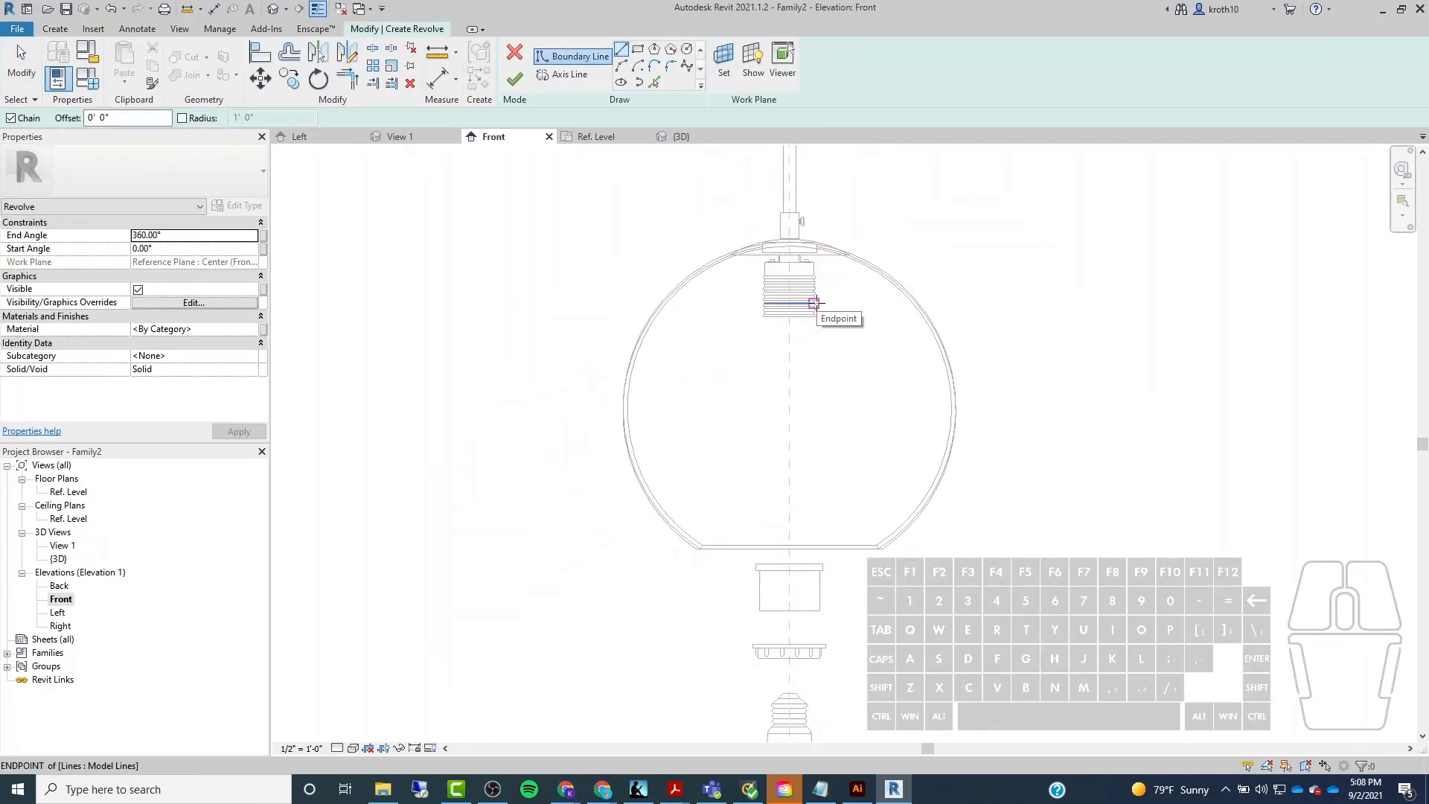
{"action": "scroll", "coordinate": [814, 220], "scroll_direction": "up", "scroll_amount": 2}
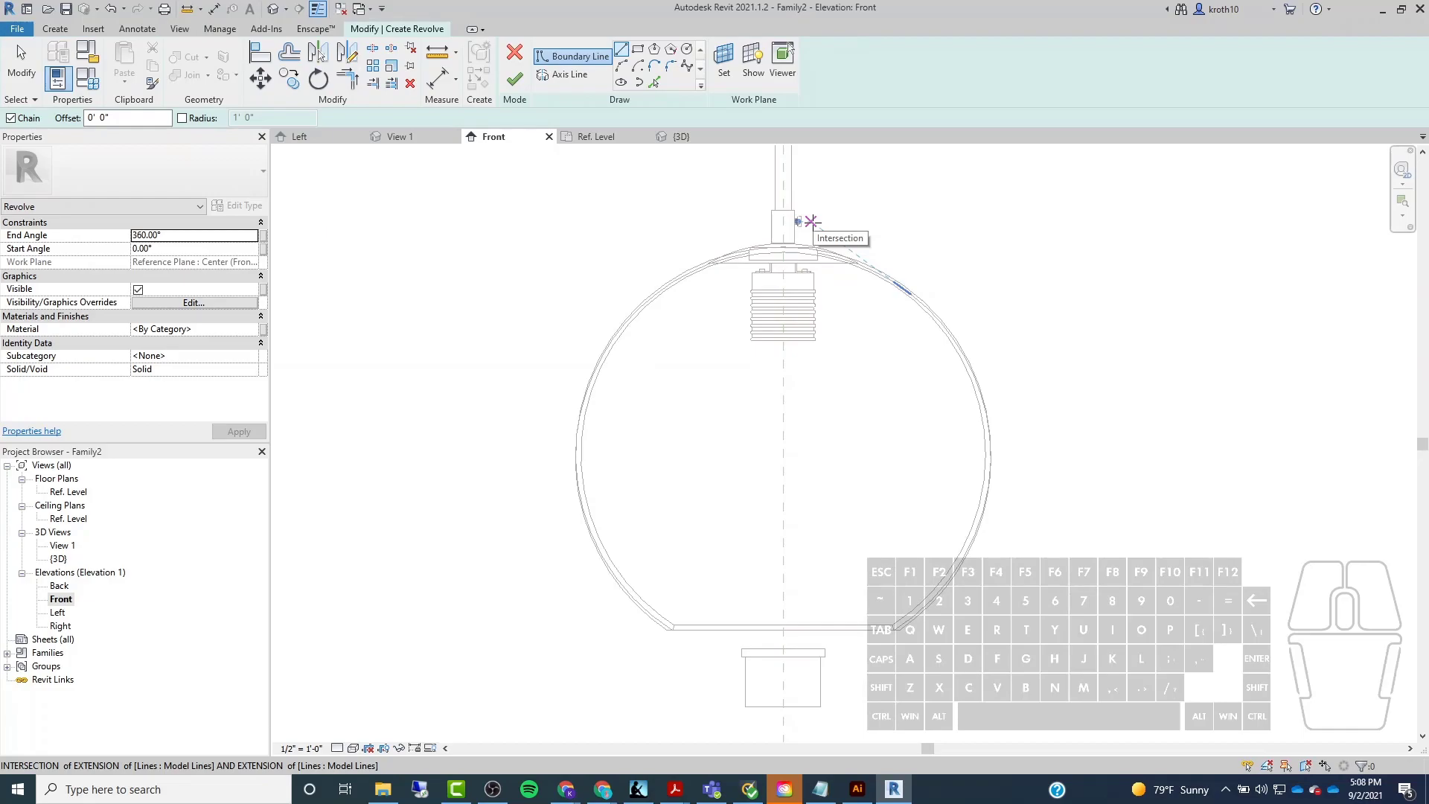
{"action": "scroll", "coordinate": [770, 217], "scroll_direction": "up", "scroll_amount": 1}
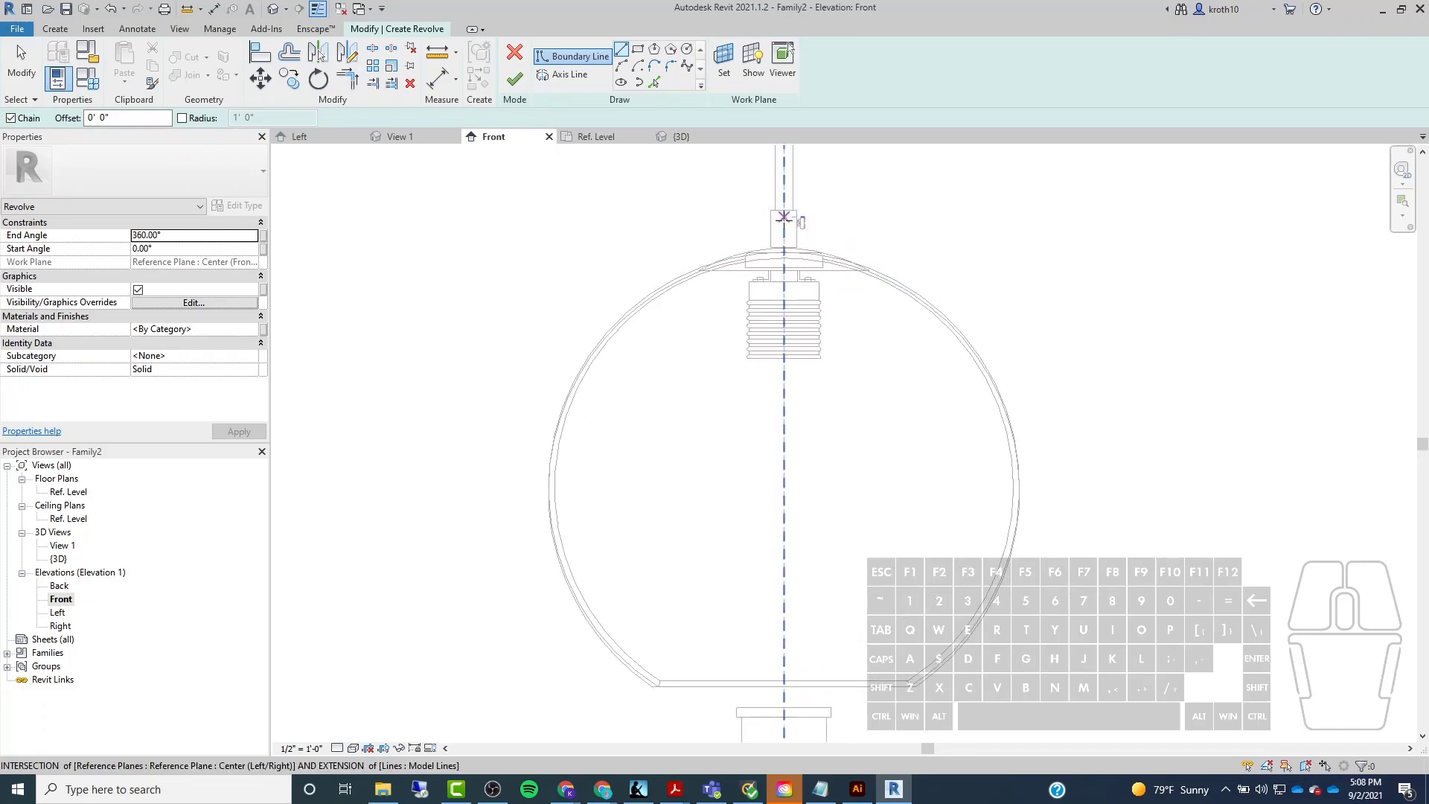
{"action": "scroll", "coordinate": [775, 293], "scroll_direction": "up", "scroll_amount": 10}
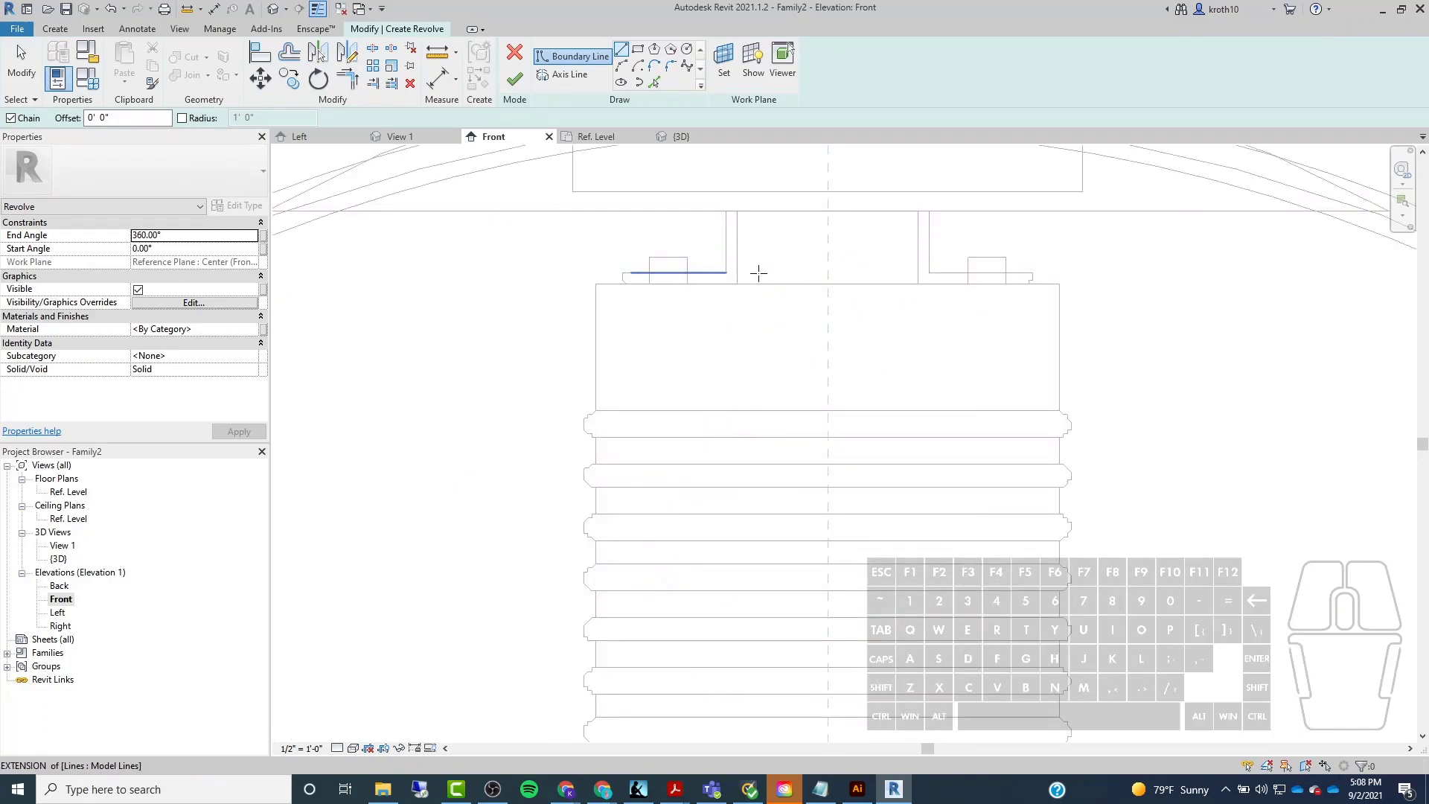
{"action": "left_click", "coordinate": [639, 57]}
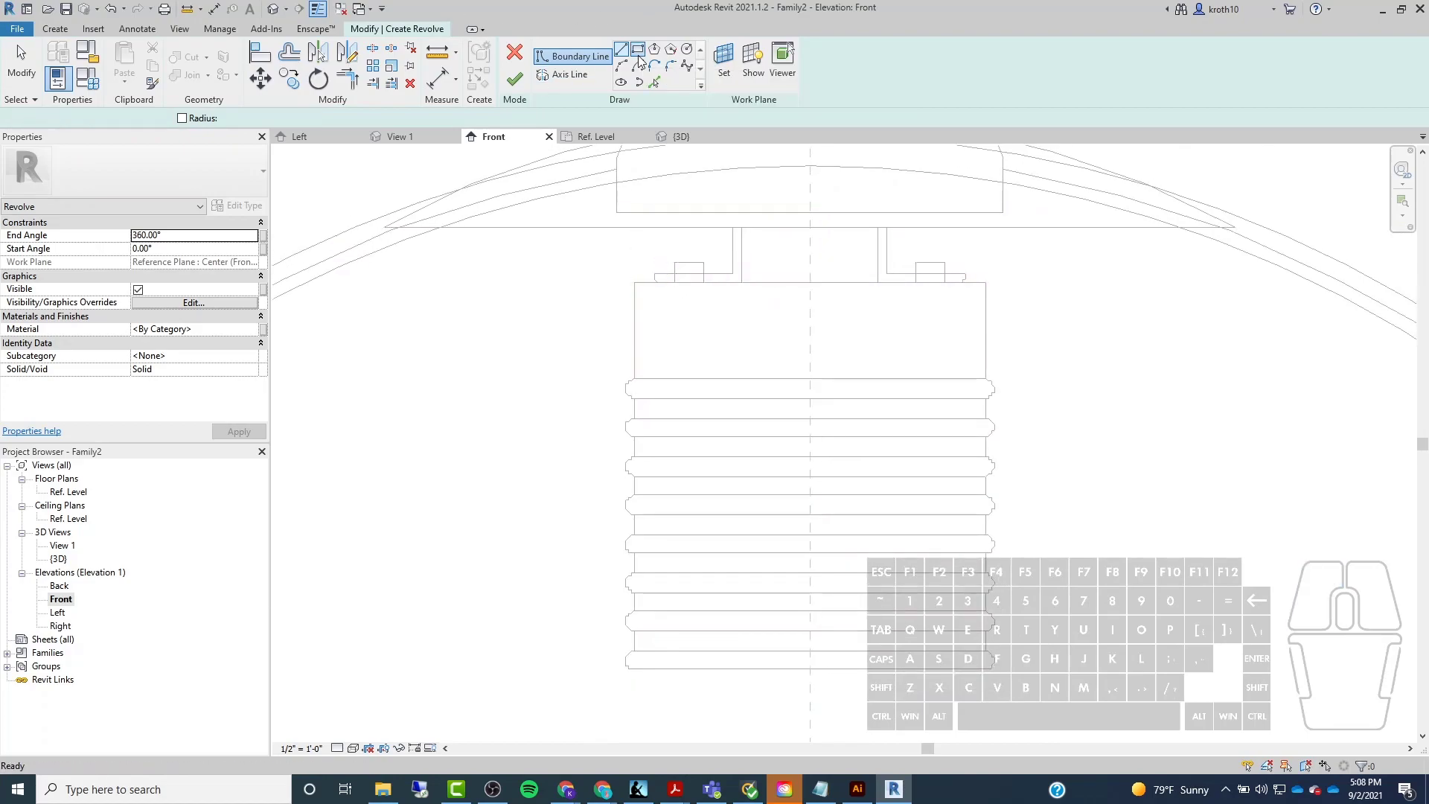
{"action": "scroll", "coordinate": [641, 239], "scroll_direction": "down", "scroll_amount": 8}
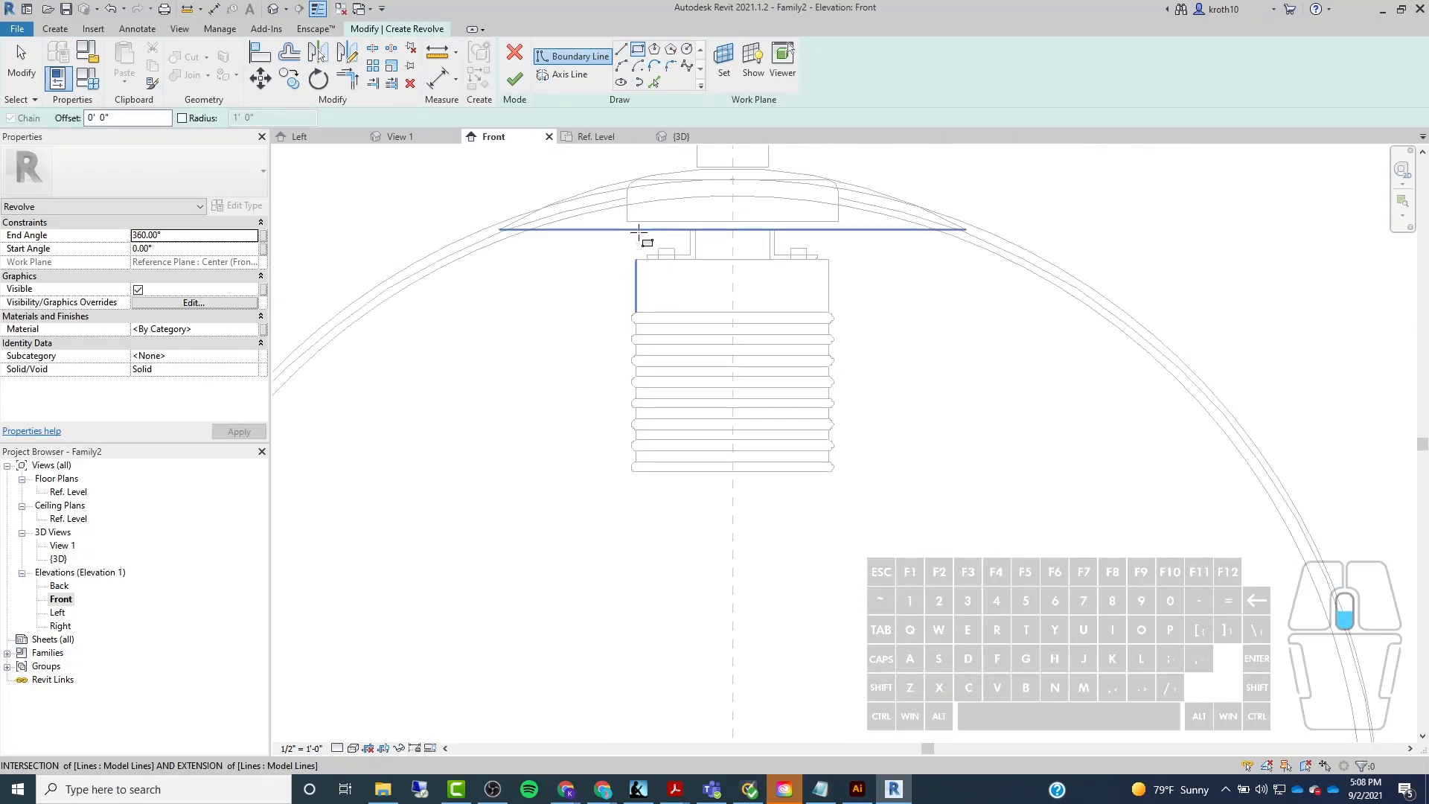
{"action": "scroll", "coordinate": [632, 517], "scroll_direction": "up", "scroll_amount": 1}
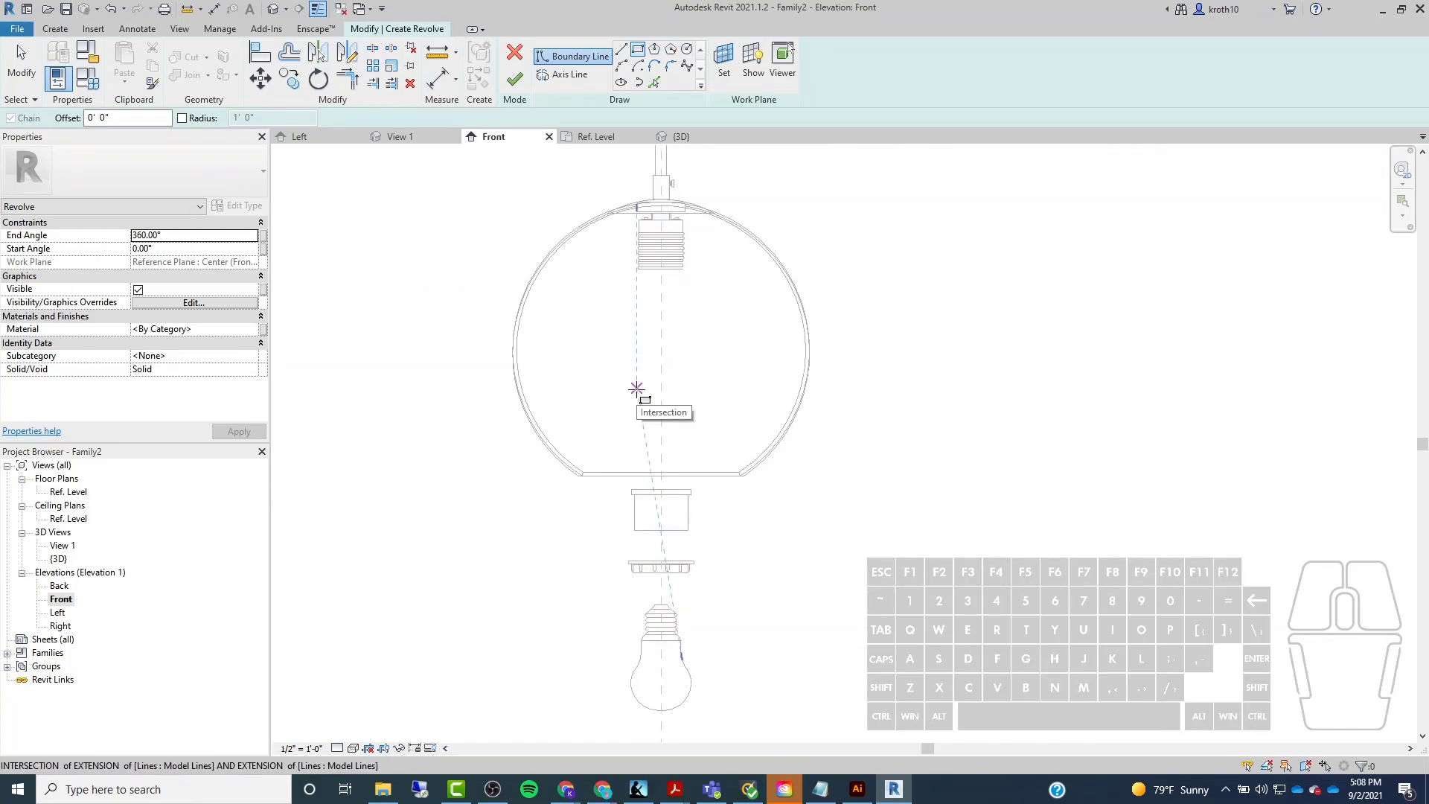
{"action": "scroll", "coordinate": [647, 210], "scroll_direction": "up", "scroll_amount": 3}
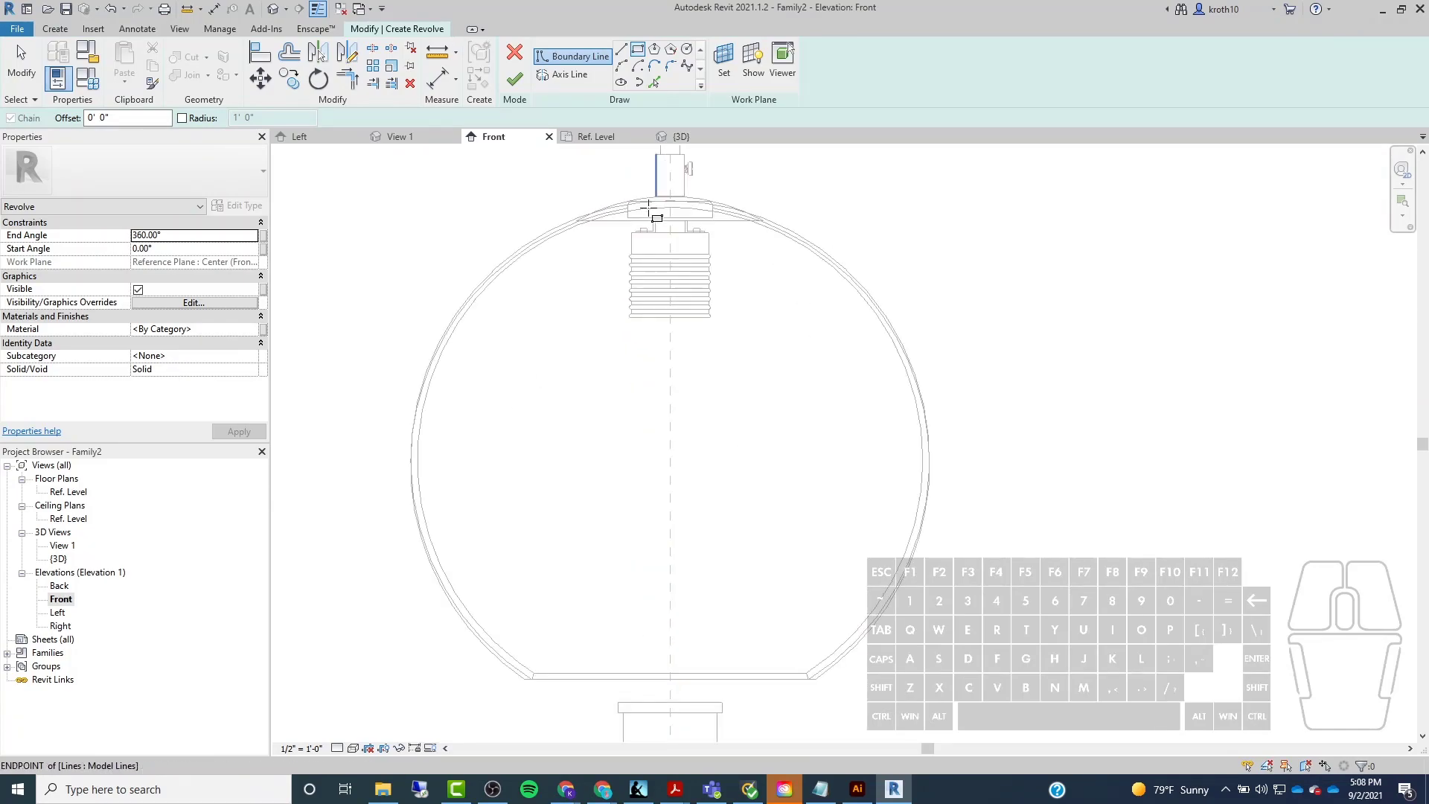
{"action": "scroll", "coordinate": [619, 255], "scroll_direction": "up", "scroll_amount": 2}
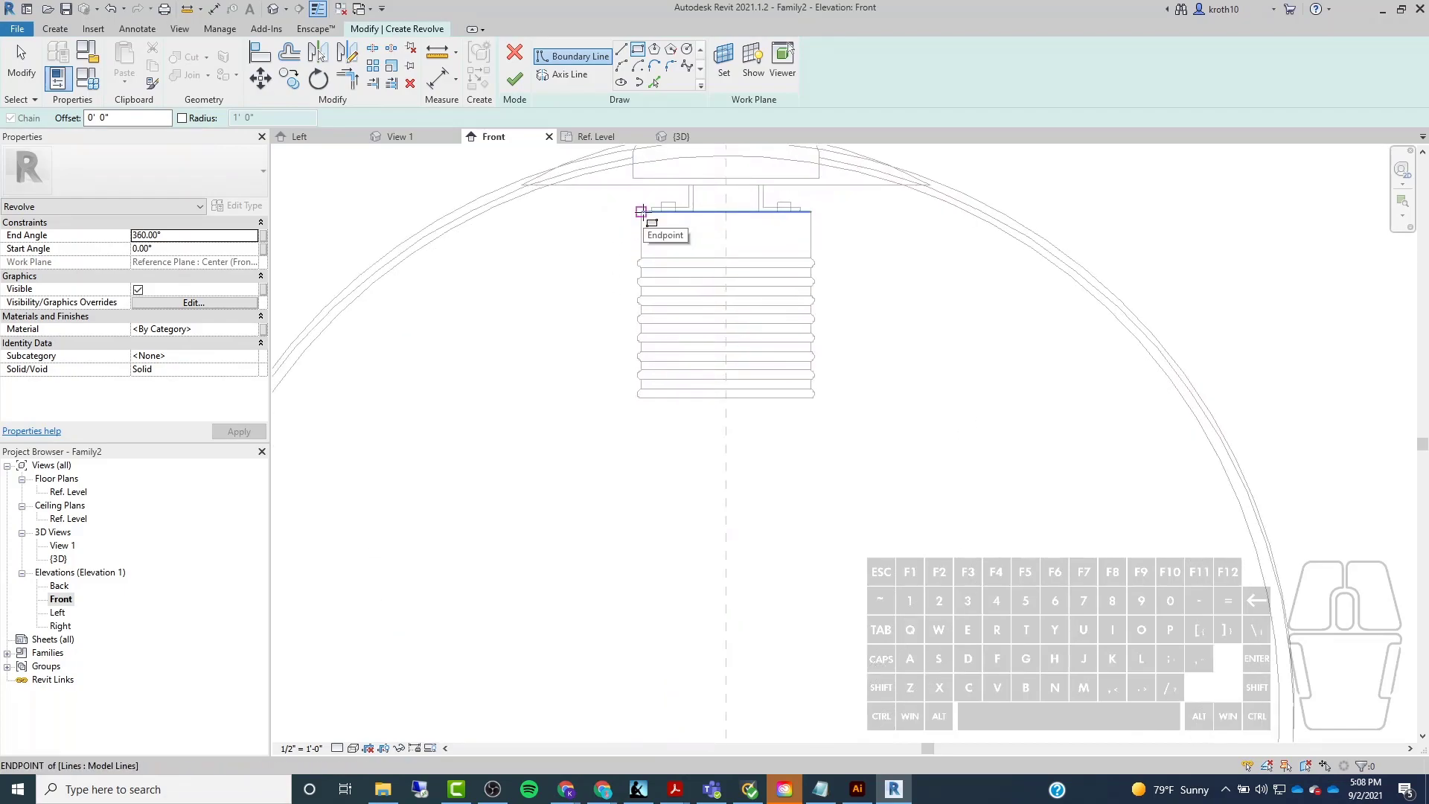
{"action": "left_click", "coordinate": [639, 211]}
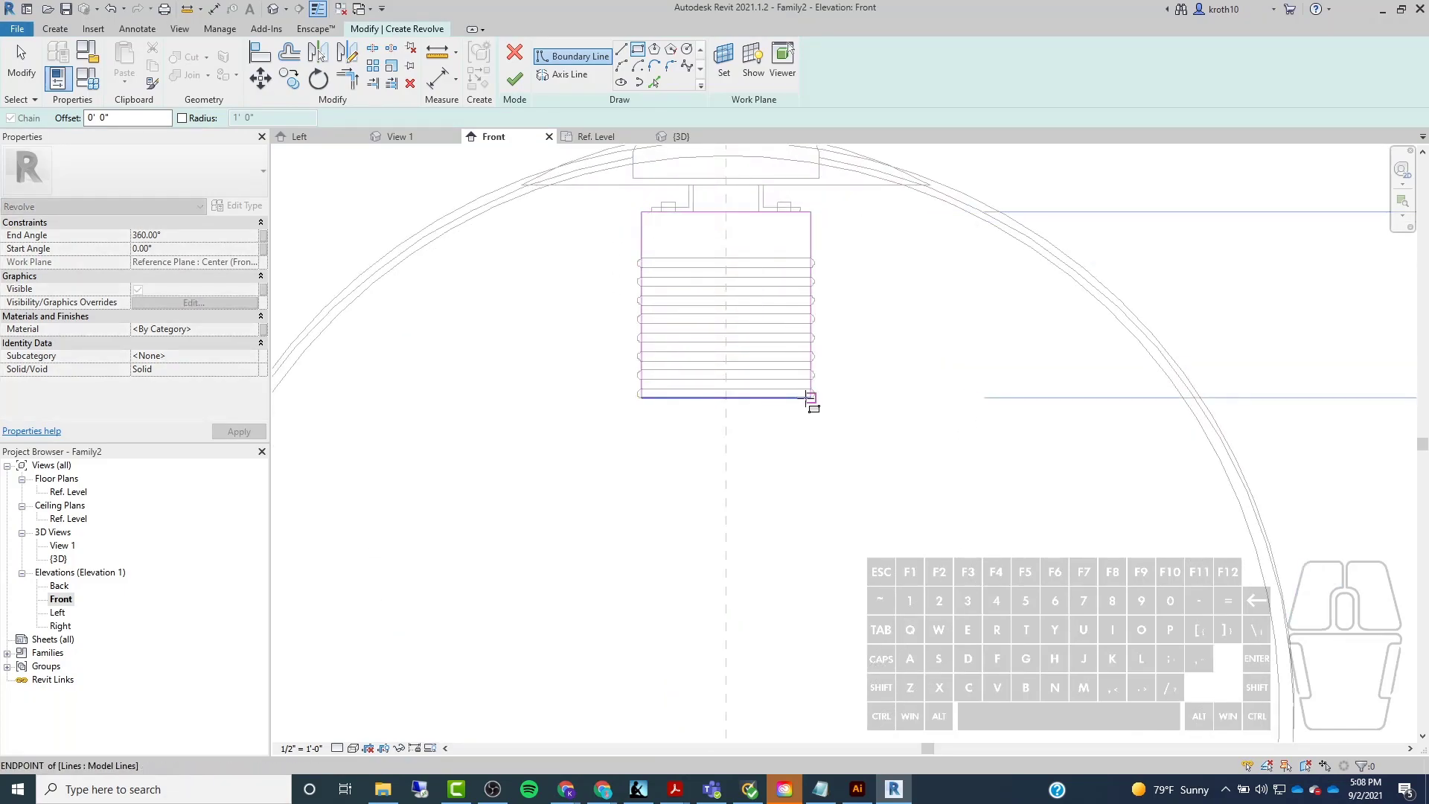
{"action": "scroll", "coordinate": [809, 397], "scroll_direction": "up", "scroll_amount": 3}
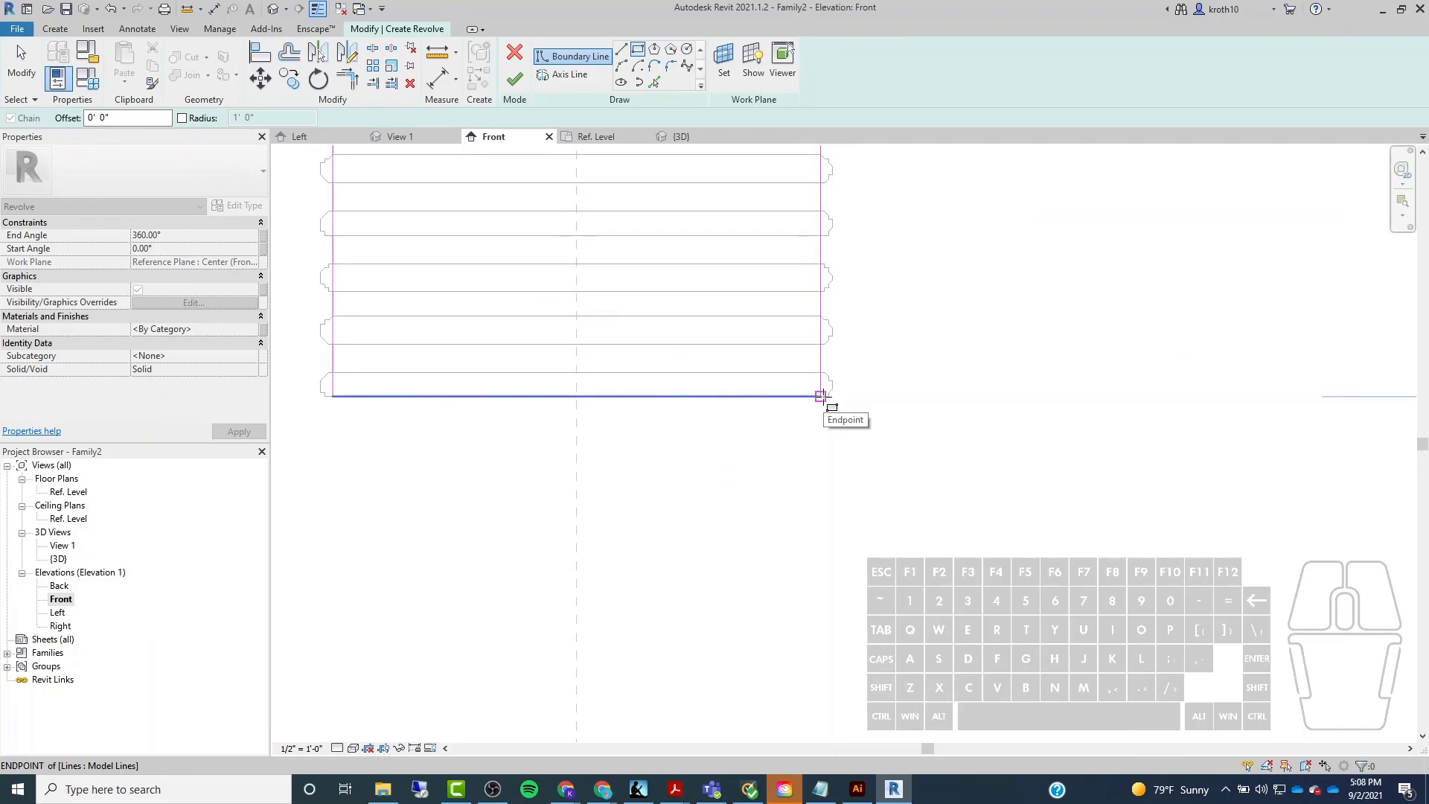
{"action": "left_click", "coordinate": [820, 396]}
Trace the socket's narrow neck with boundary lines along both sides and across the top, above the rectangle.
{"action": "scroll", "coordinate": [804, 533], "scroll_direction": "down", "scroll_amount": 4}
{"action": "scroll", "coordinate": [656, 242], "scroll_direction": "up", "scroll_amount": 1}
{"action": "scroll", "coordinate": [656, 242], "scroll_direction": "up", "scroll_amount": 2}
{"action": "scroll", "coordinate": [657, 263], "scroll_direction": "up", "scroll_amount": 1}
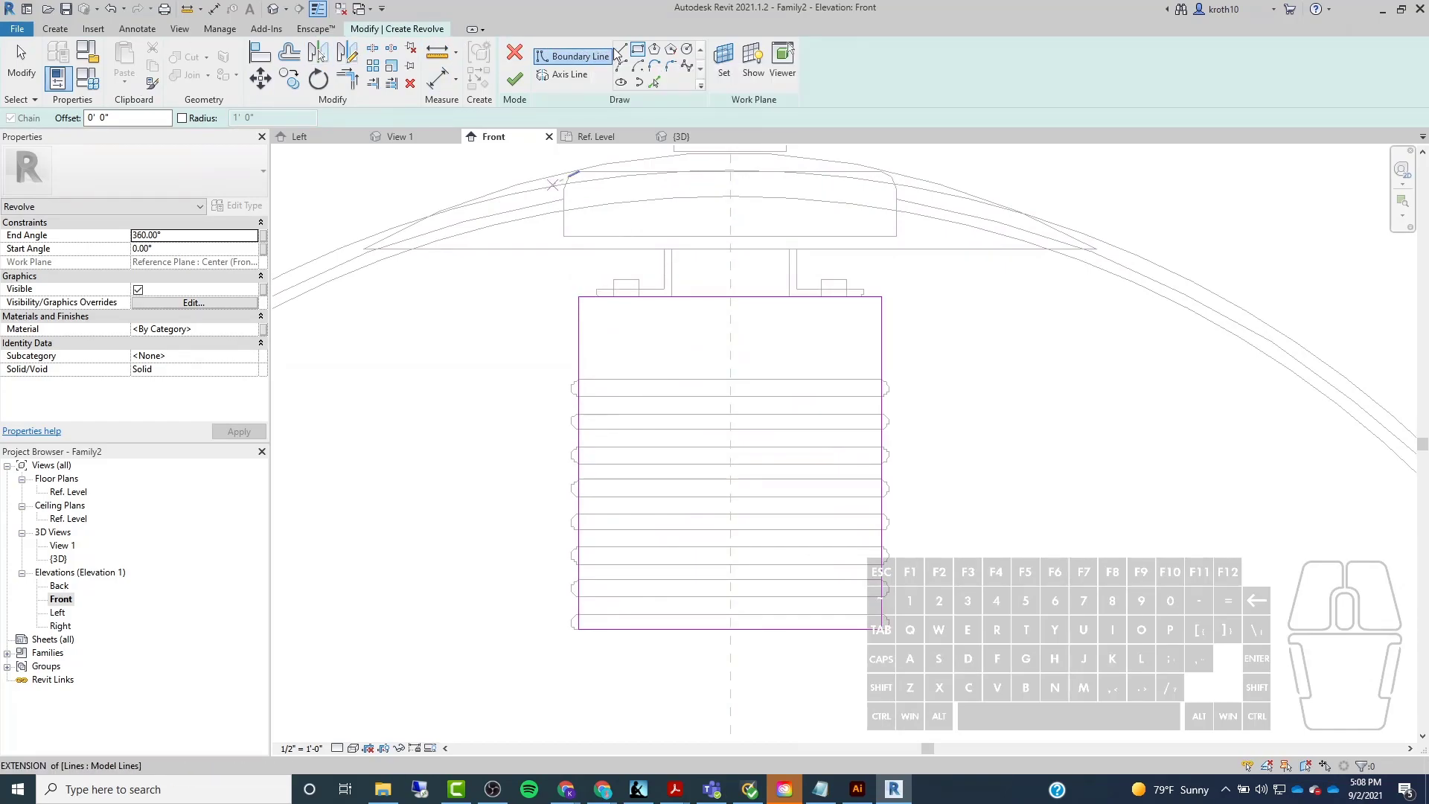
{"action": "left_click", "coordinate": [664, 250]}
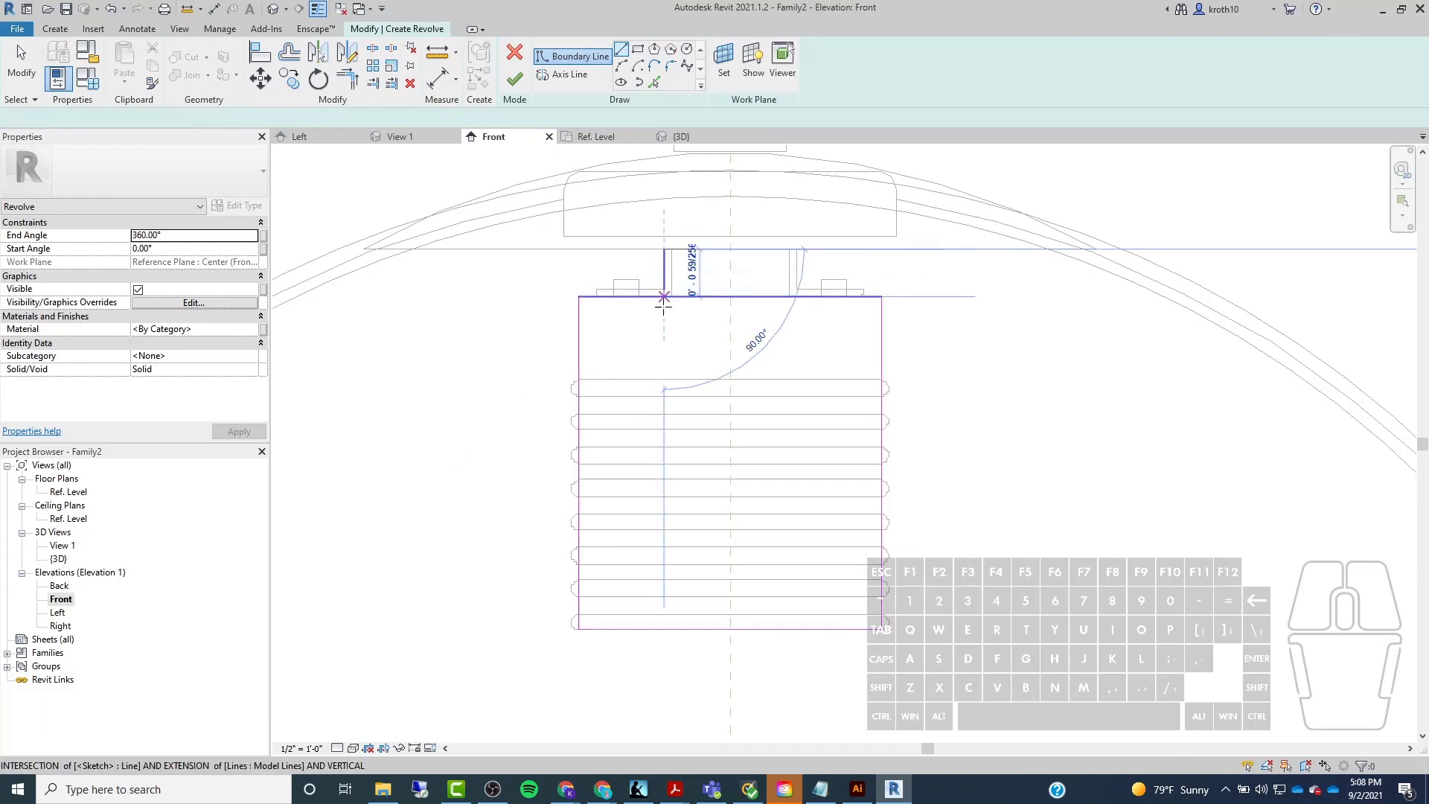
{"action": "left_click", "coordinate": [663, 296]}
{"action": "key", "text": "Escape"}
{"action": "left_click", "coordinate": [796, 250]}
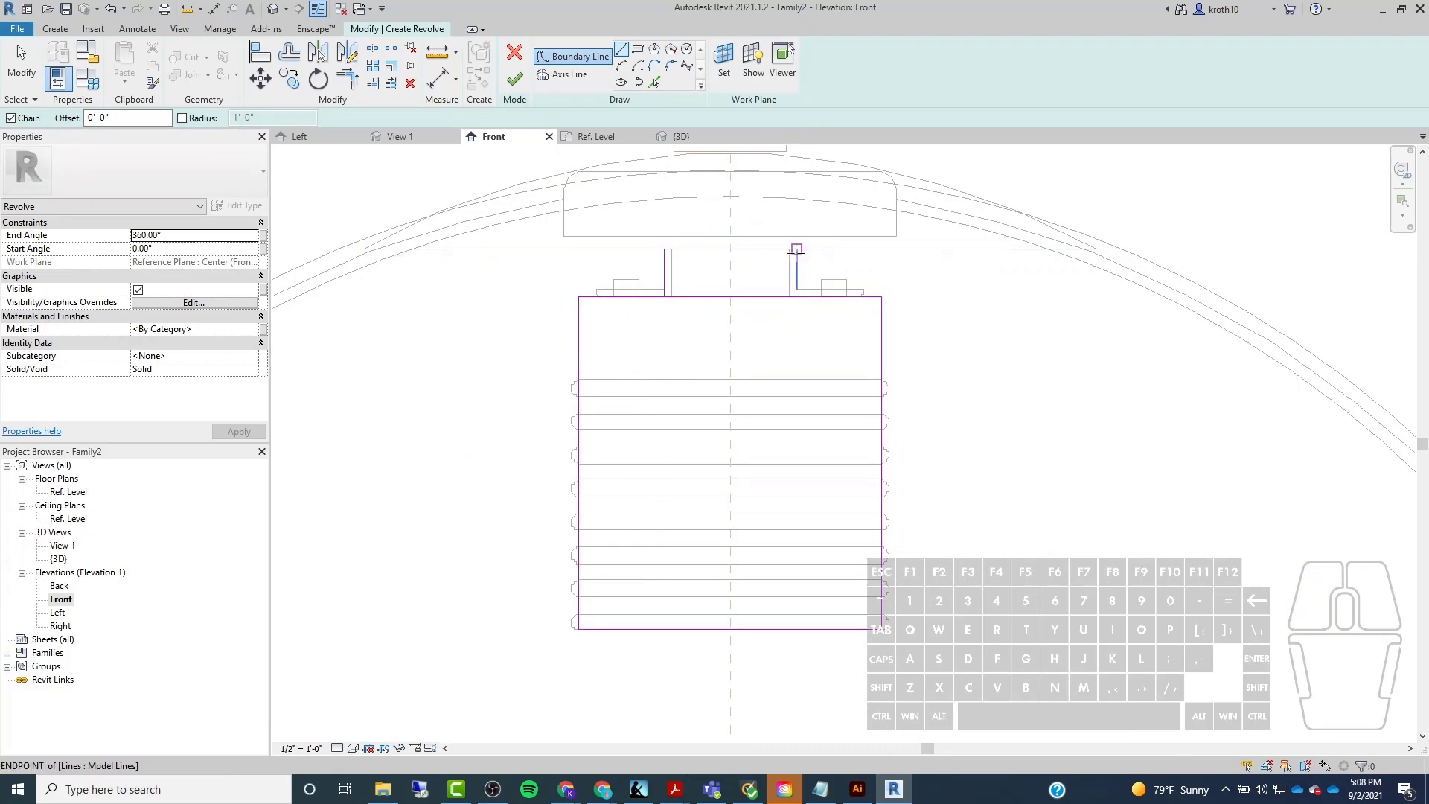
{"action": "left_click", "coordinate": [797, 297]}
{"action": "key", "text": "Escape"}
{"action": "key", "text": "Escape"}
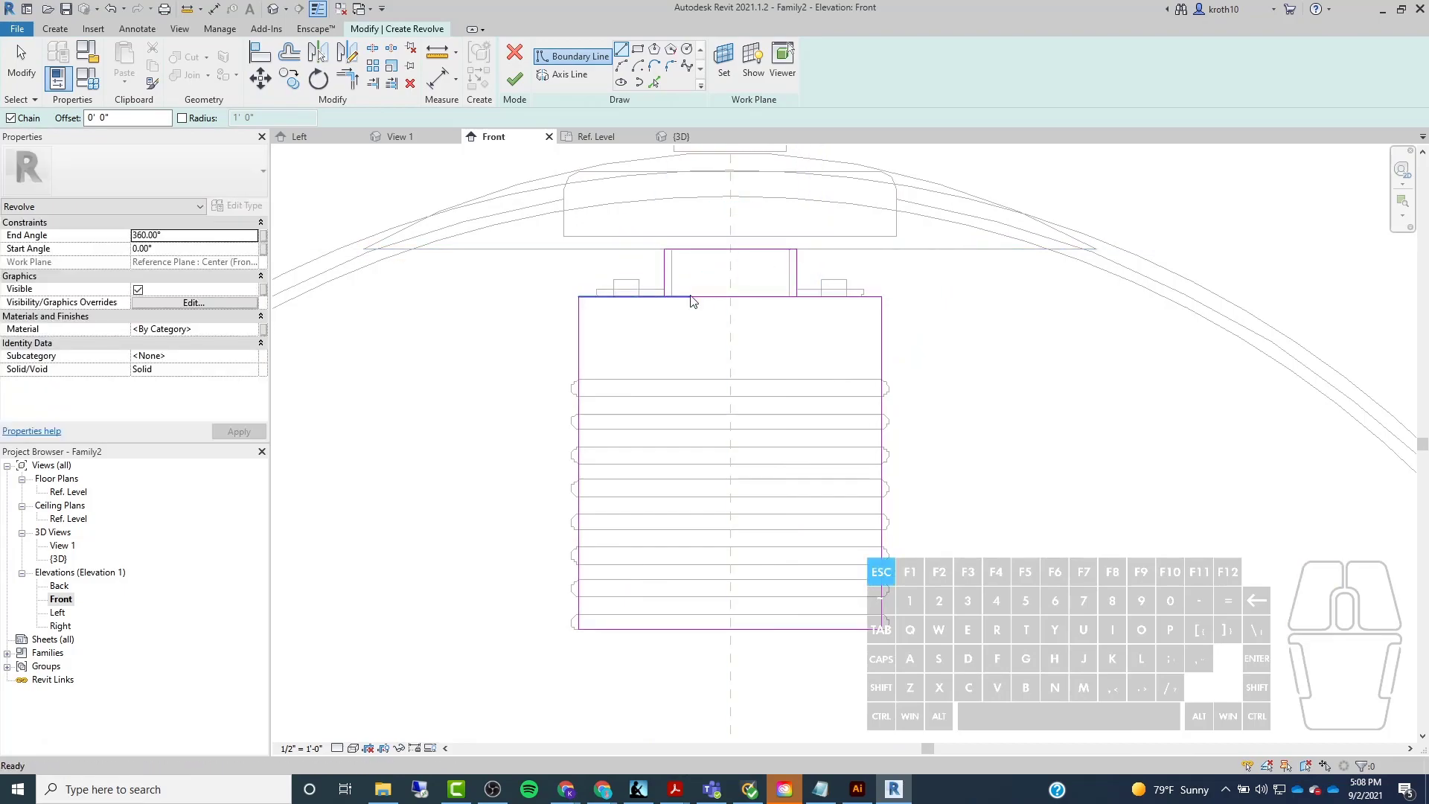
{"action": "left_click", "coordinate": [733, 296]}
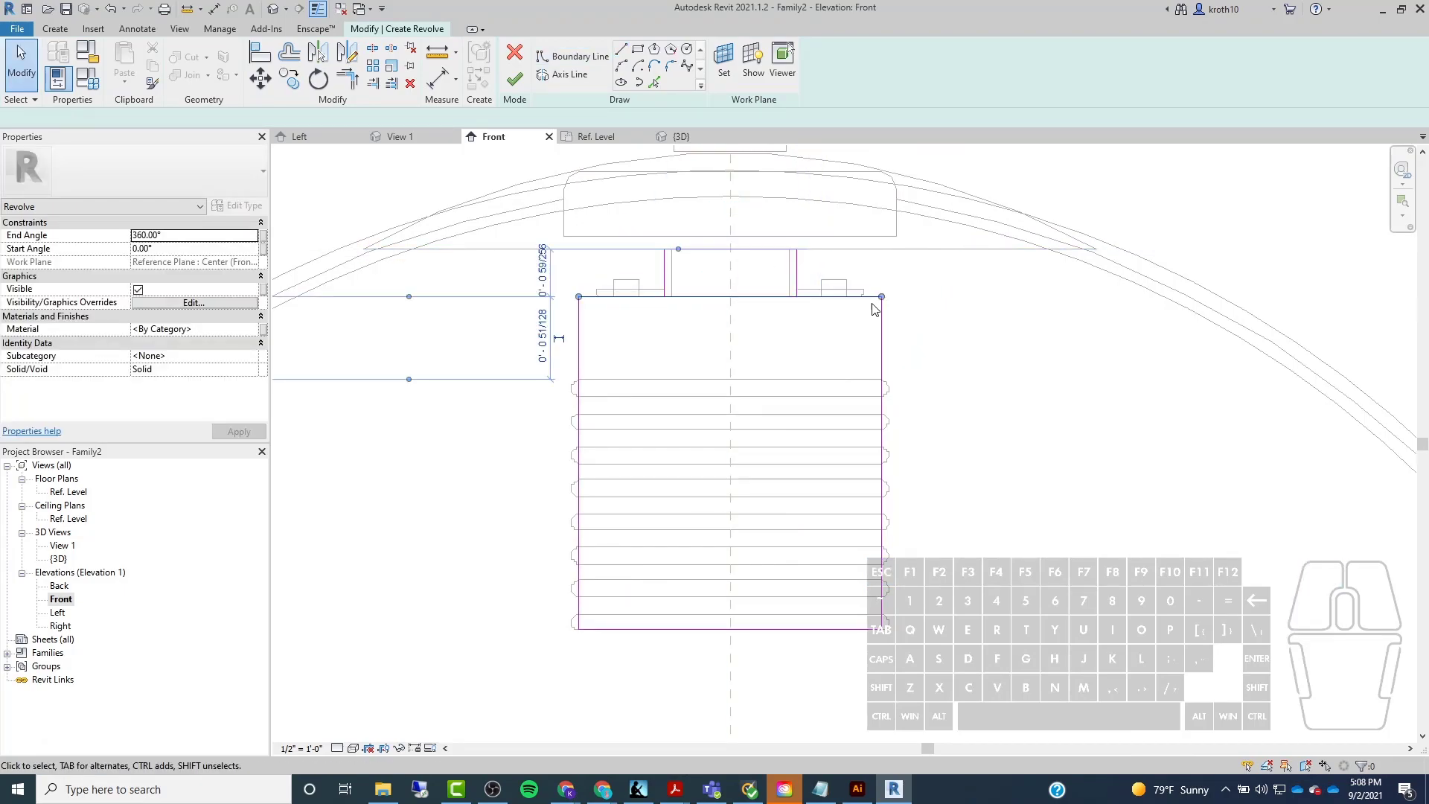
{"action": "mouse_move", "coordinate": [710, 293]}
{"action": "left_mouse_down"}
{"action": "mouse_move", "coordinate": [666, 296]}
{"action": "mouse_move", "coordinate": [688, 278]}
{"action": "left_mouse_up"}
{"action": "key", "text": "Escape"}
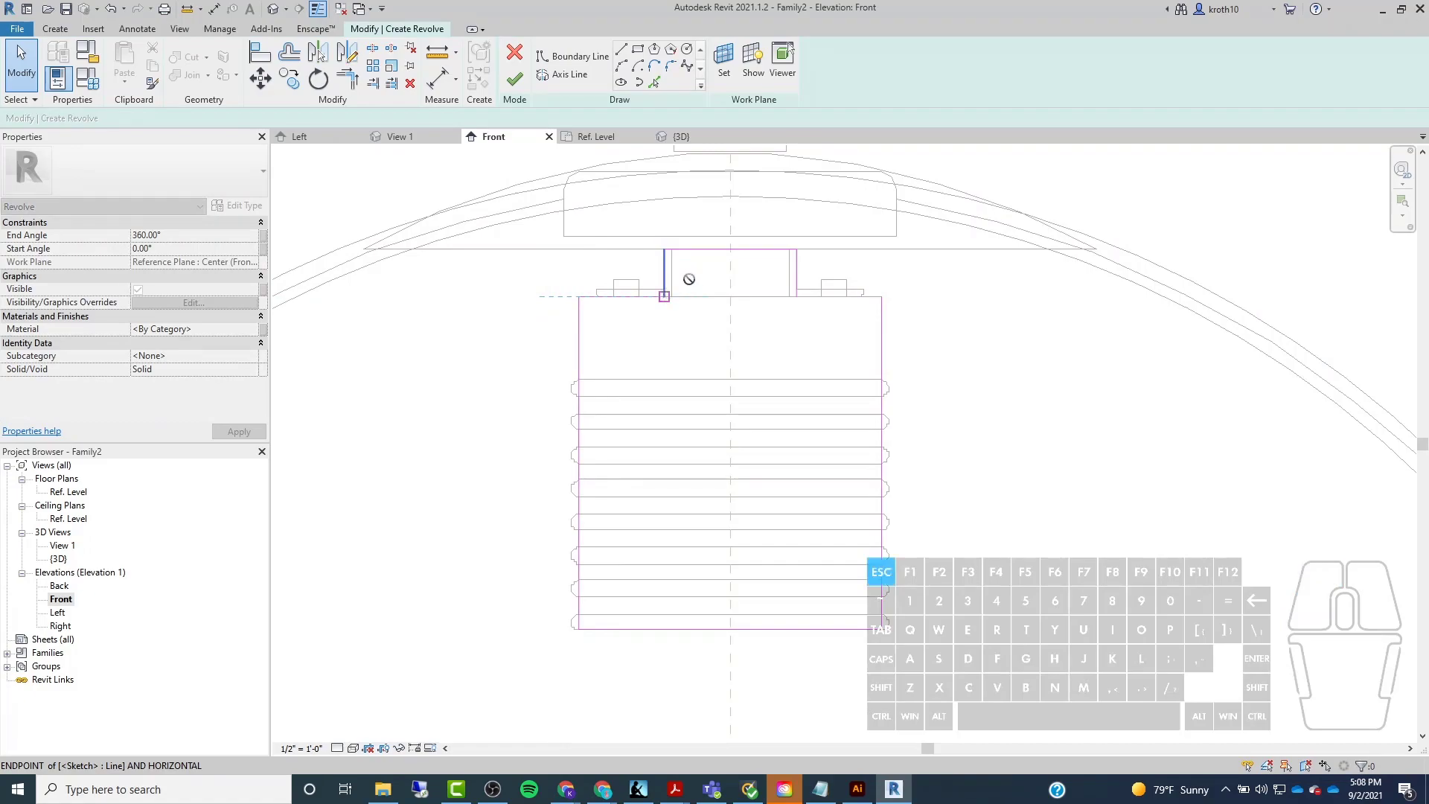
Shorten the neck's top line to the center plane and the rectangle's top line to the neck's left side, unjoining elements as needed.
{"action": "left_click_drag", "start_coordinate": [797, 251], "coordinate": [730, 249]}
{"action": "left_click", "coordinate": [710, 301]}
{"action": "left_click_drag", "start_coordinate": [879, 295], "coordinate": [663, 297]}
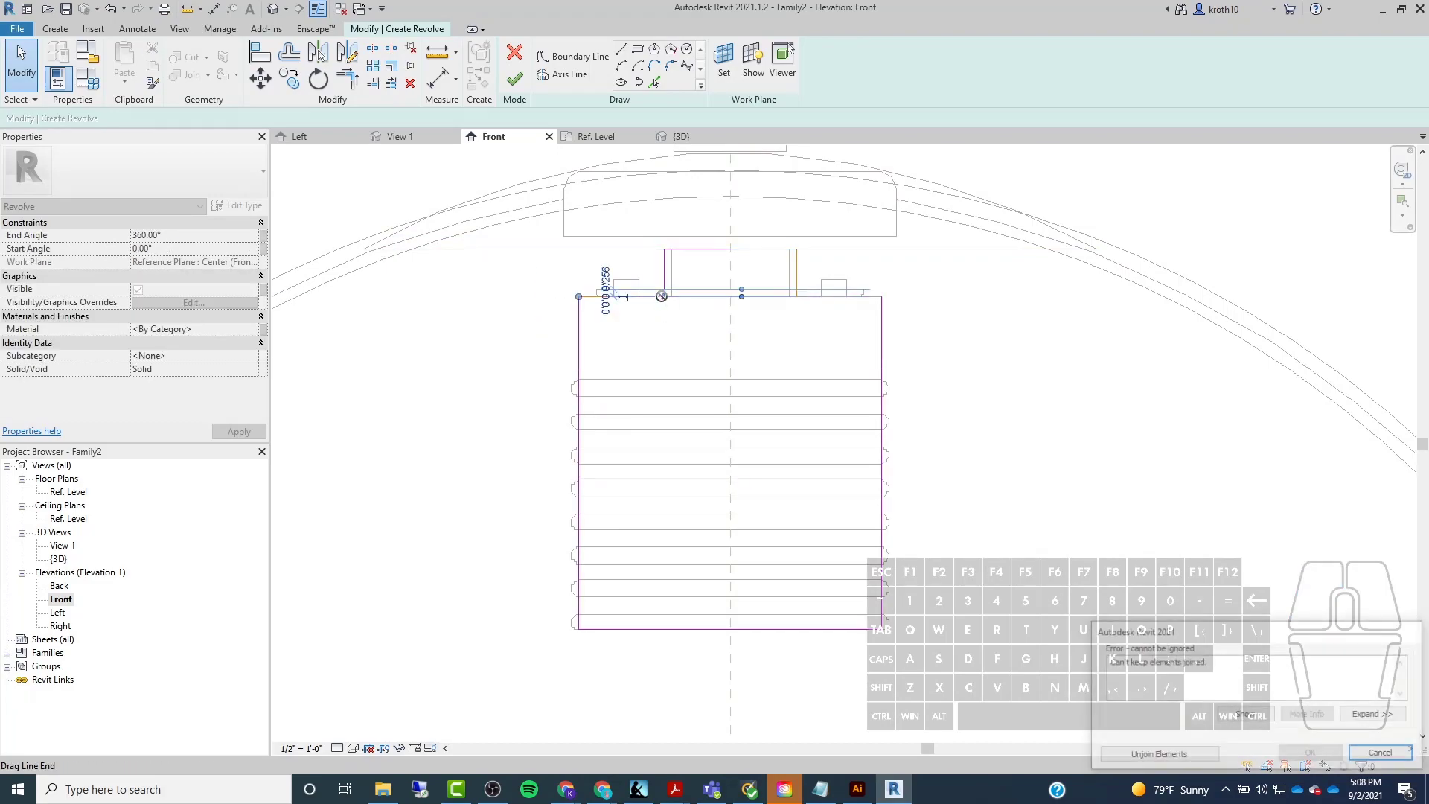
{"action": "left_click", "coordinate": [1133, 748]}
{"action": "right_click", "coordinate": [1131, 745]}
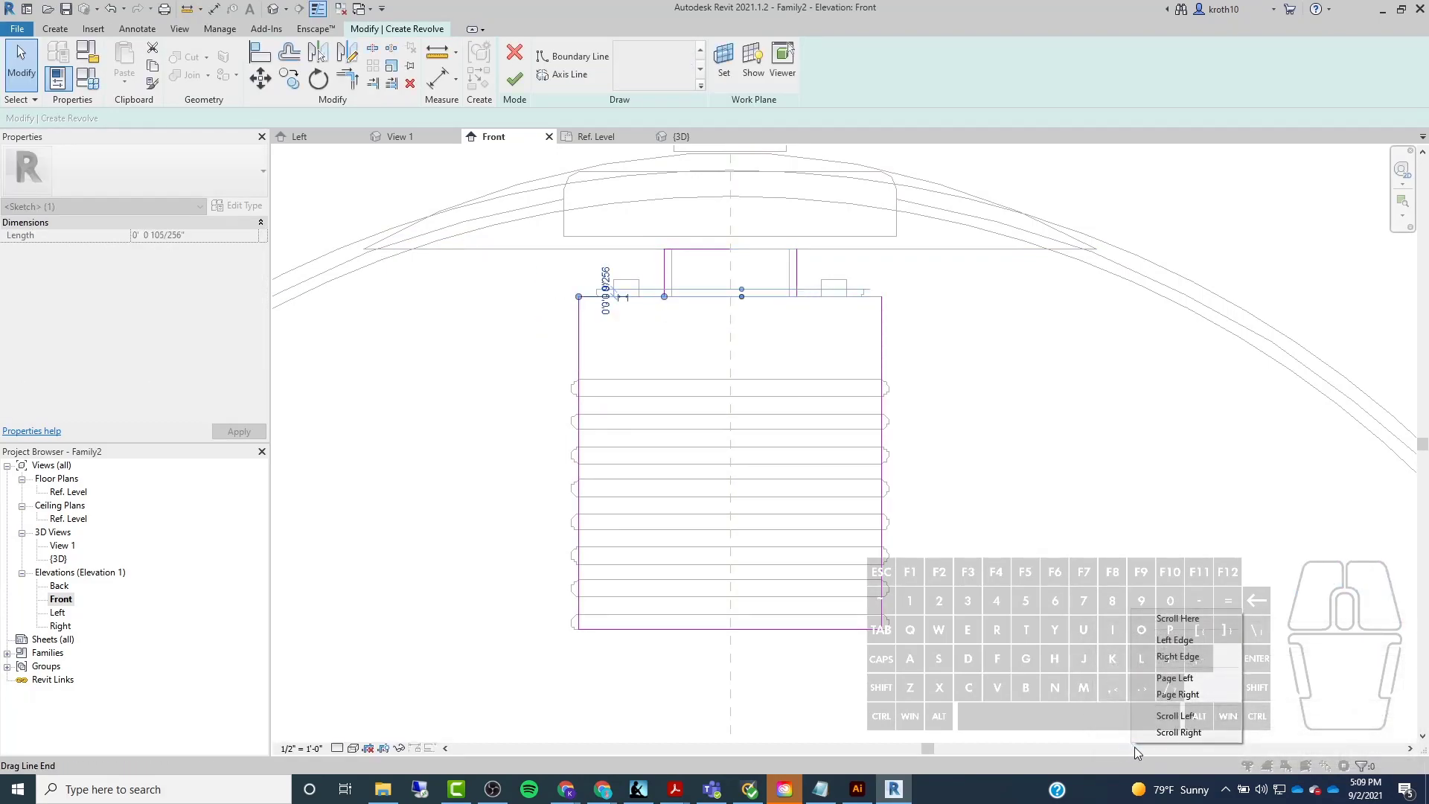
{"action": "left_click", "coordinate": [1006, 618]}
Delete the vertical boundary lines of the neck and the socket body on the right side of the center plane.
{"action": "left_click", "coordinate": [790, 251]}
{"action": "left_click", "coordinate": [797, 261]}
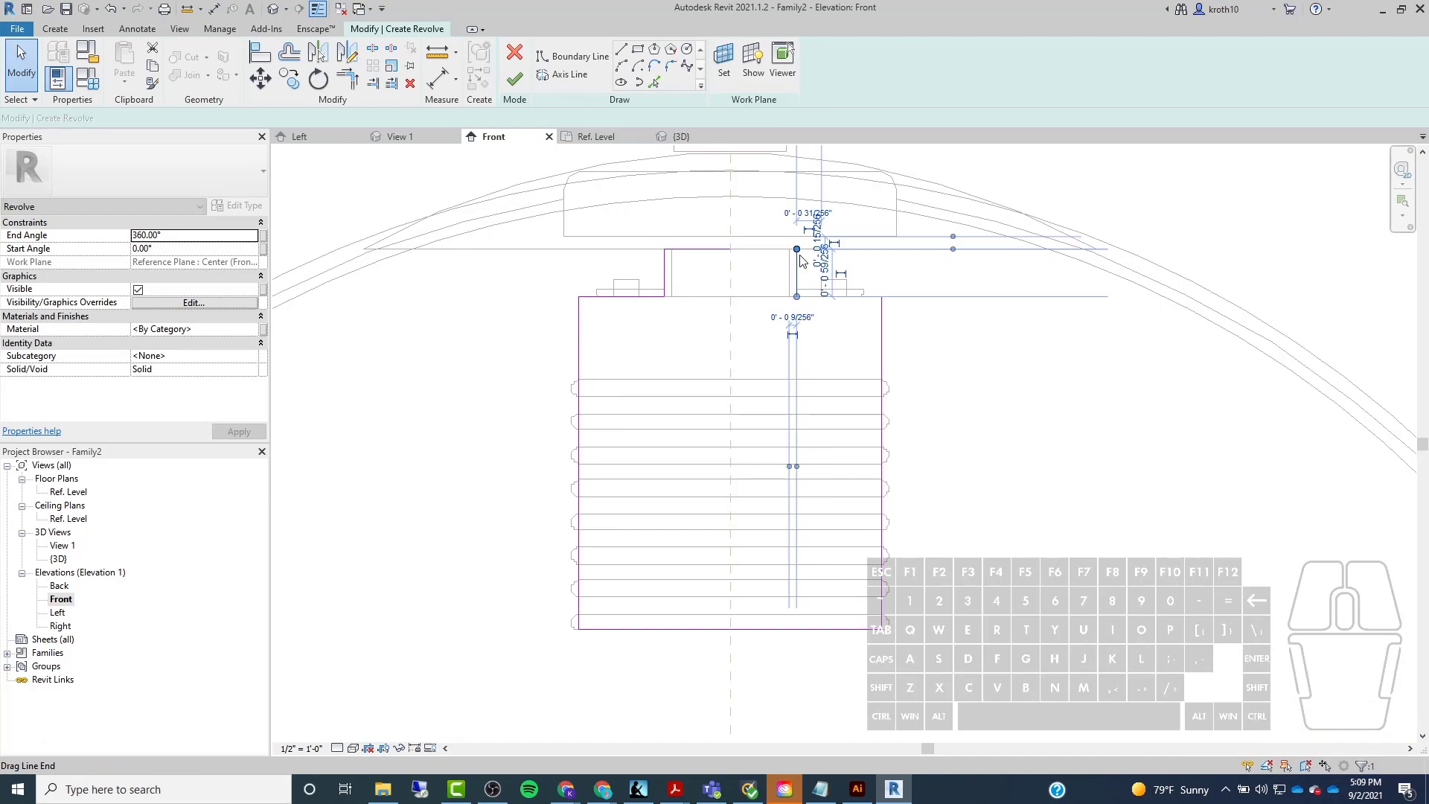
{"action": "left_click", "coordinate": [846, 361]}
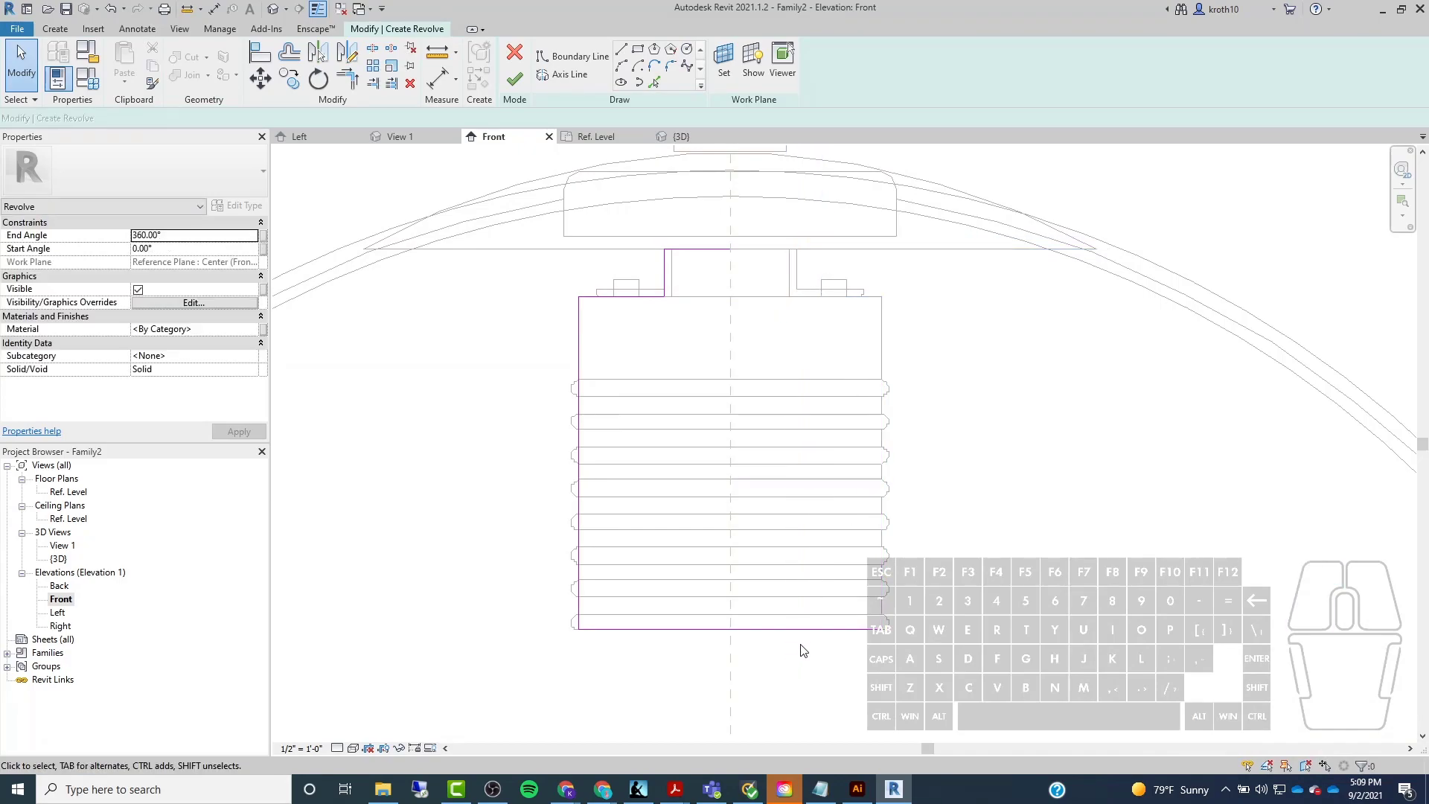
Shorten the socket profile's bottom line so it ends at the center reference plane.
{"action": "left_click", "coordinate": [841, 629]}
{"action": "left_click_drag", "start_coordinate": [881, 629], "coordinate": [730, 628]}
{"action": "left_click", "coordinate": [697, 469]}
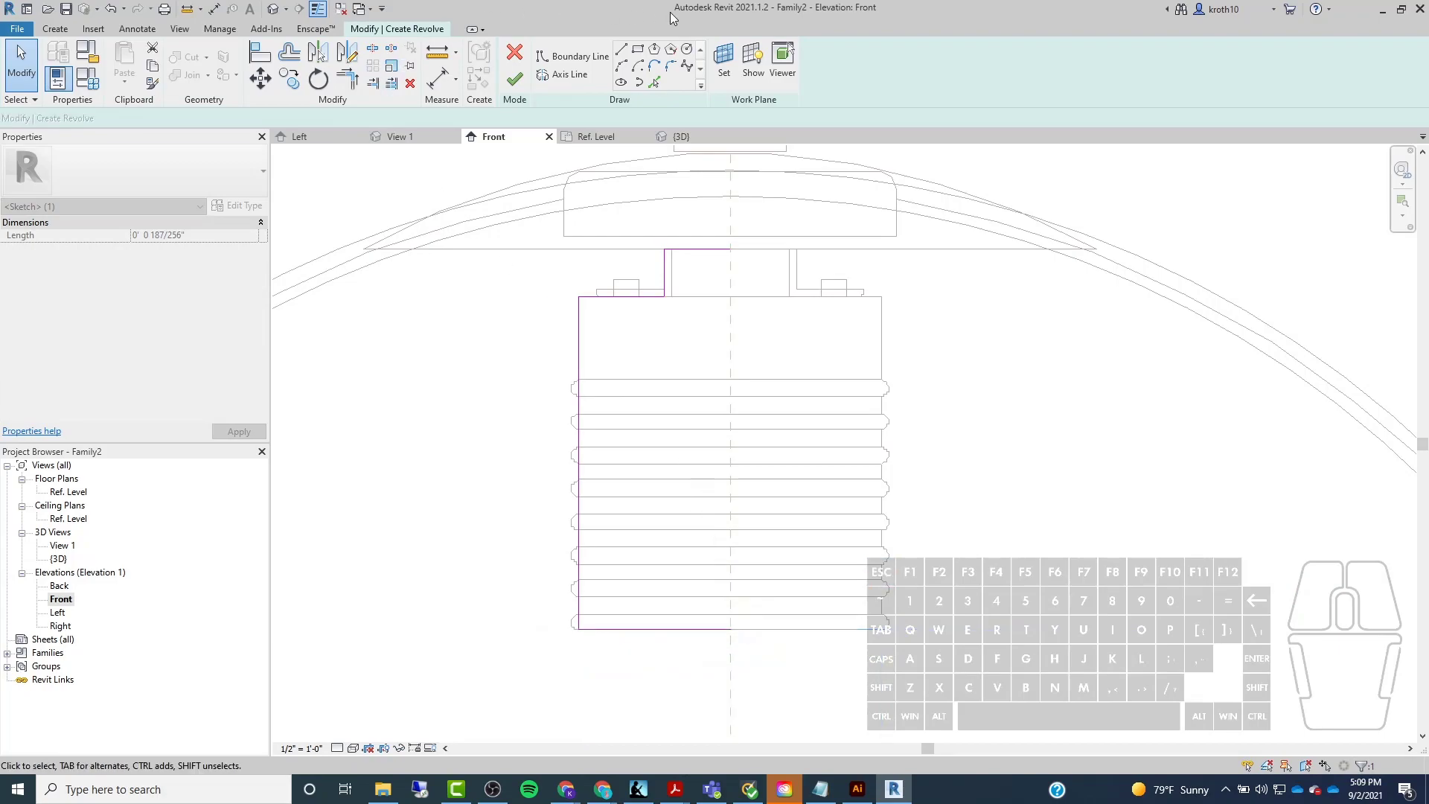
Close the socket's half profile with a vertical boundary line along the center plane from the neck's top to the bottom line.
{"action": "left_click", "coordinate": [622, 49]}
{"action": "left_click", "coordinate": [622, 49]}
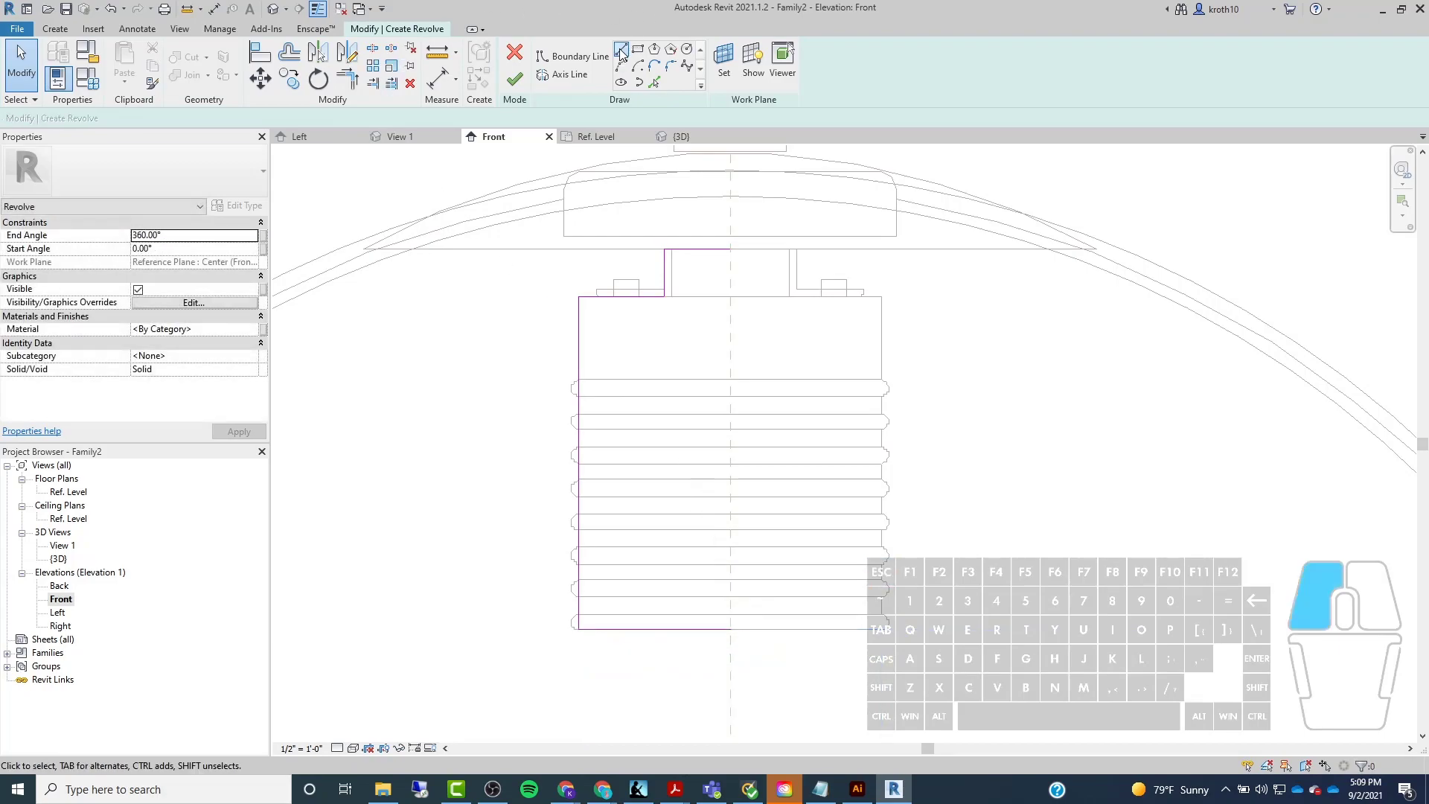
{"action": "left_click", "coordinate": [730, 248]}
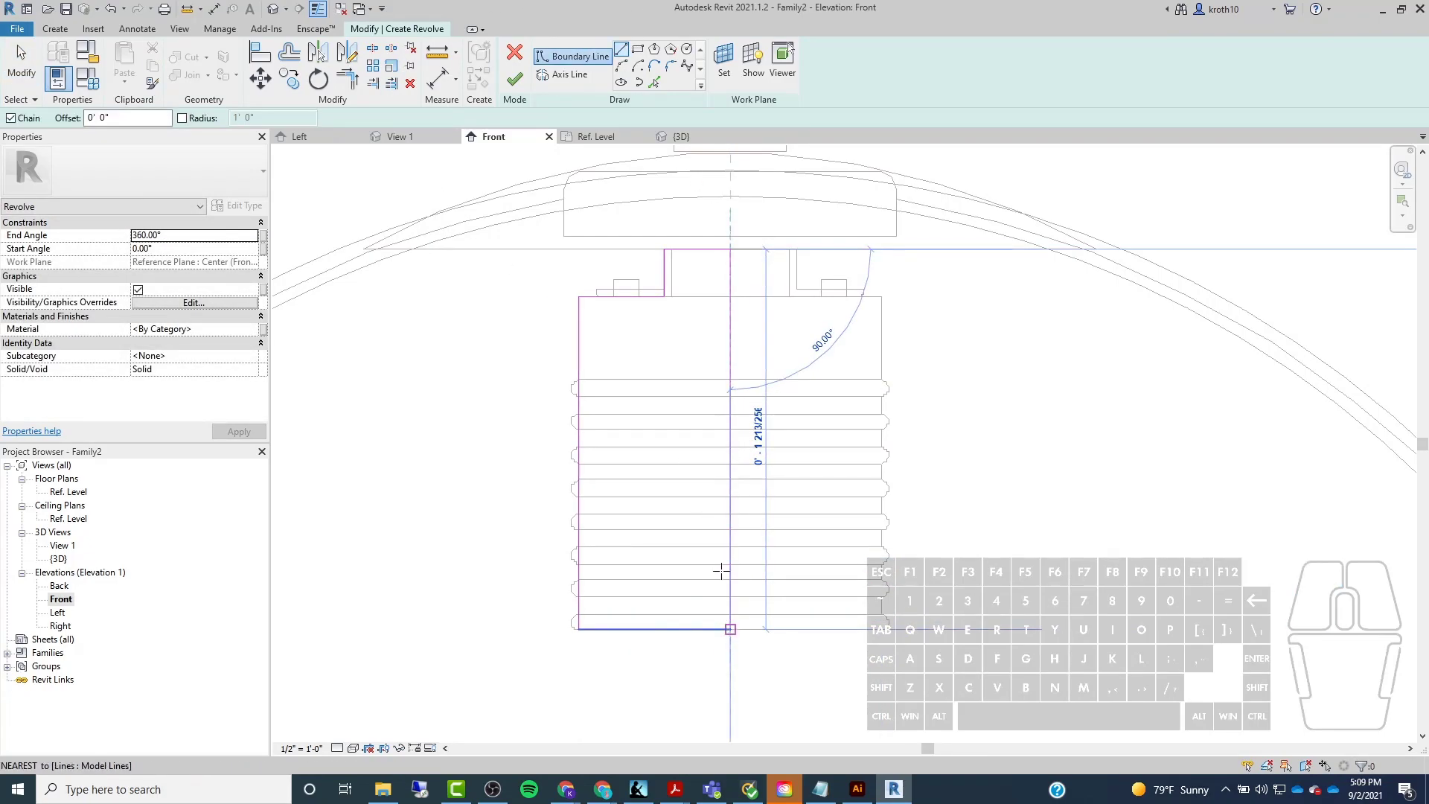
{"action": "scroll", "coordinate": [732, 246], "scroll_direction": "down", "scroll_amount": 6}
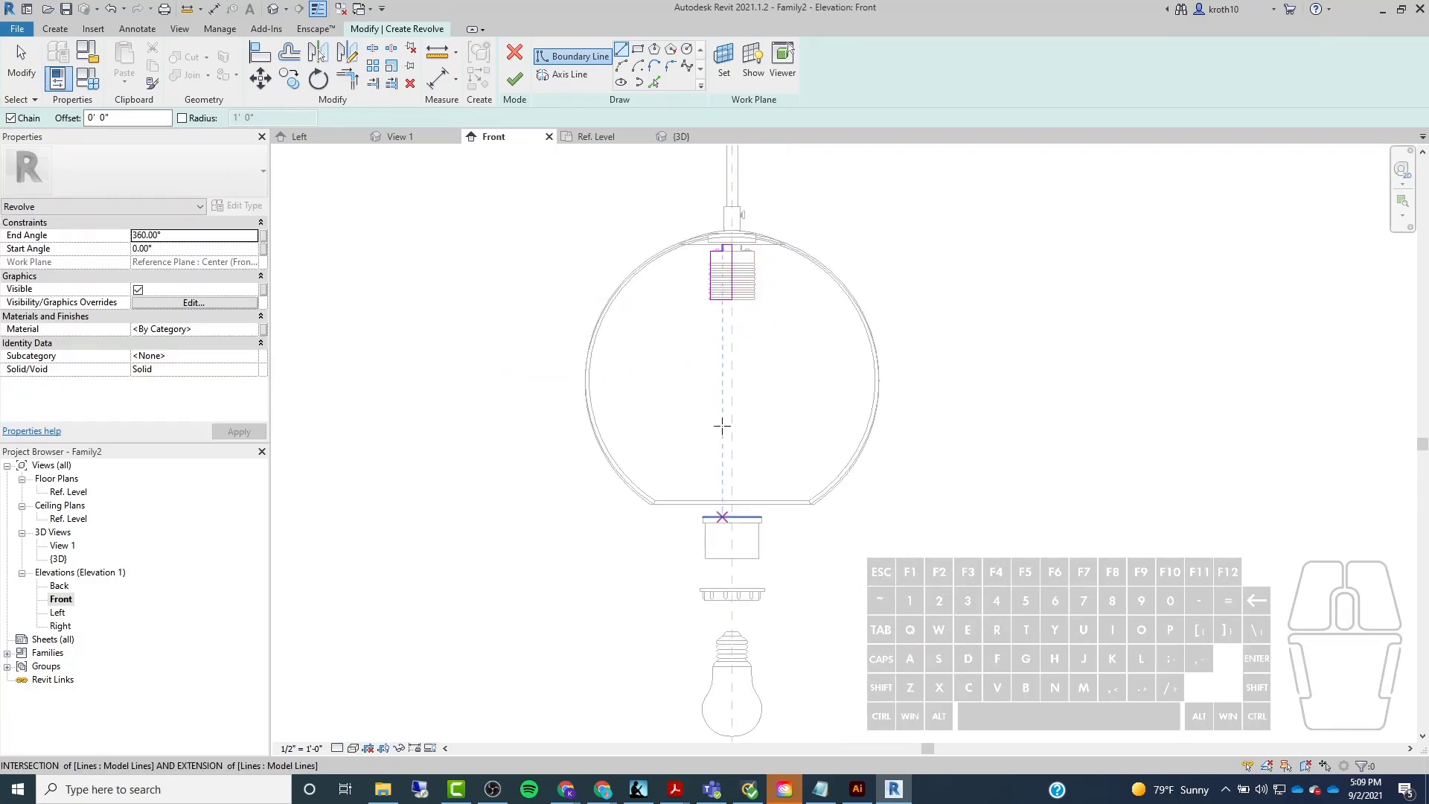
Draw a revolve axis line about 3" long on the center plane below the socket profile and finish the socket Revolve.
{"action": "left_click", "coordinate": [514, 80]}
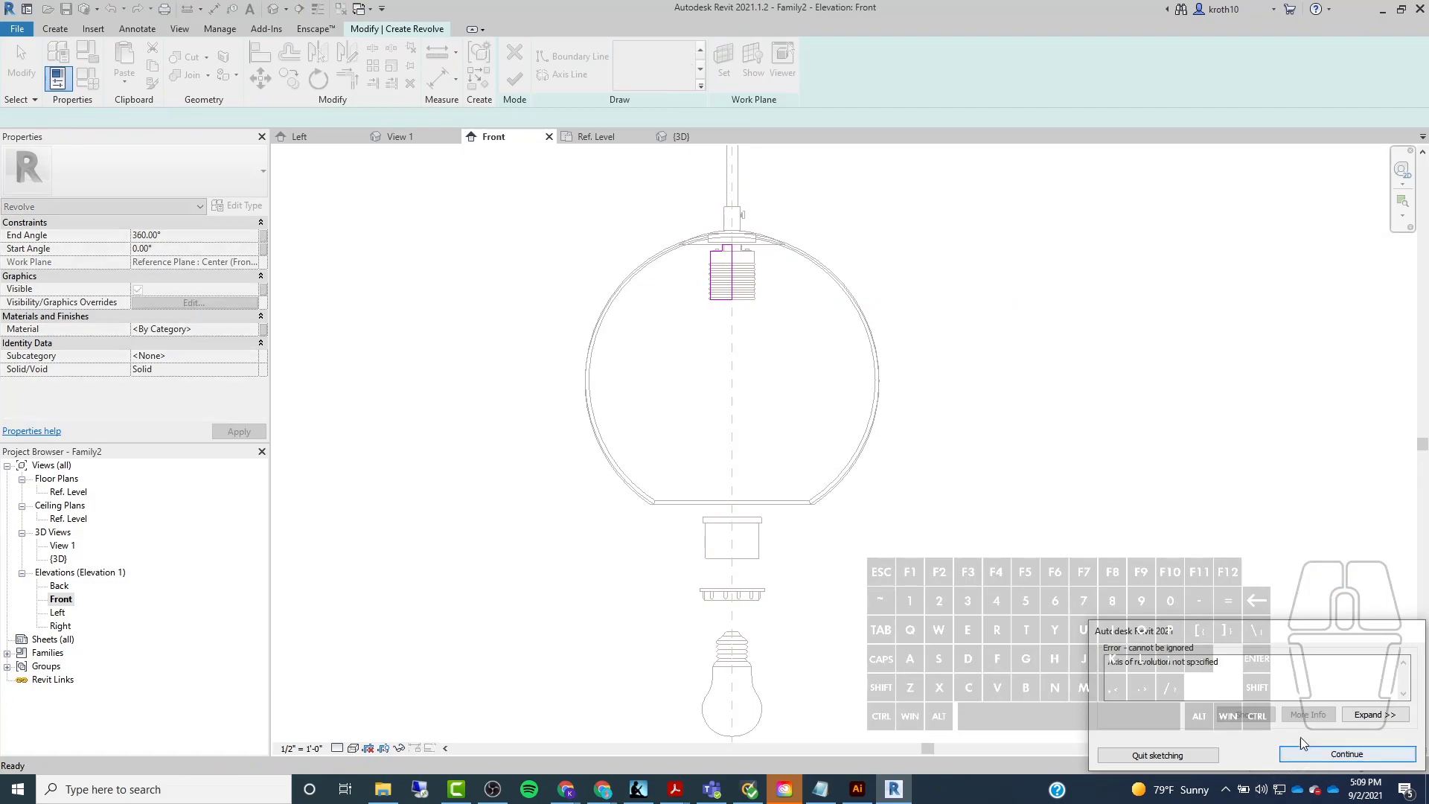
{"action": "left_click", "coordinate": [1303, 751]}
{"action": "left_click", "coordinate": [733, 421]}
{"action": "left_click", "coordinate": [734, 330]}
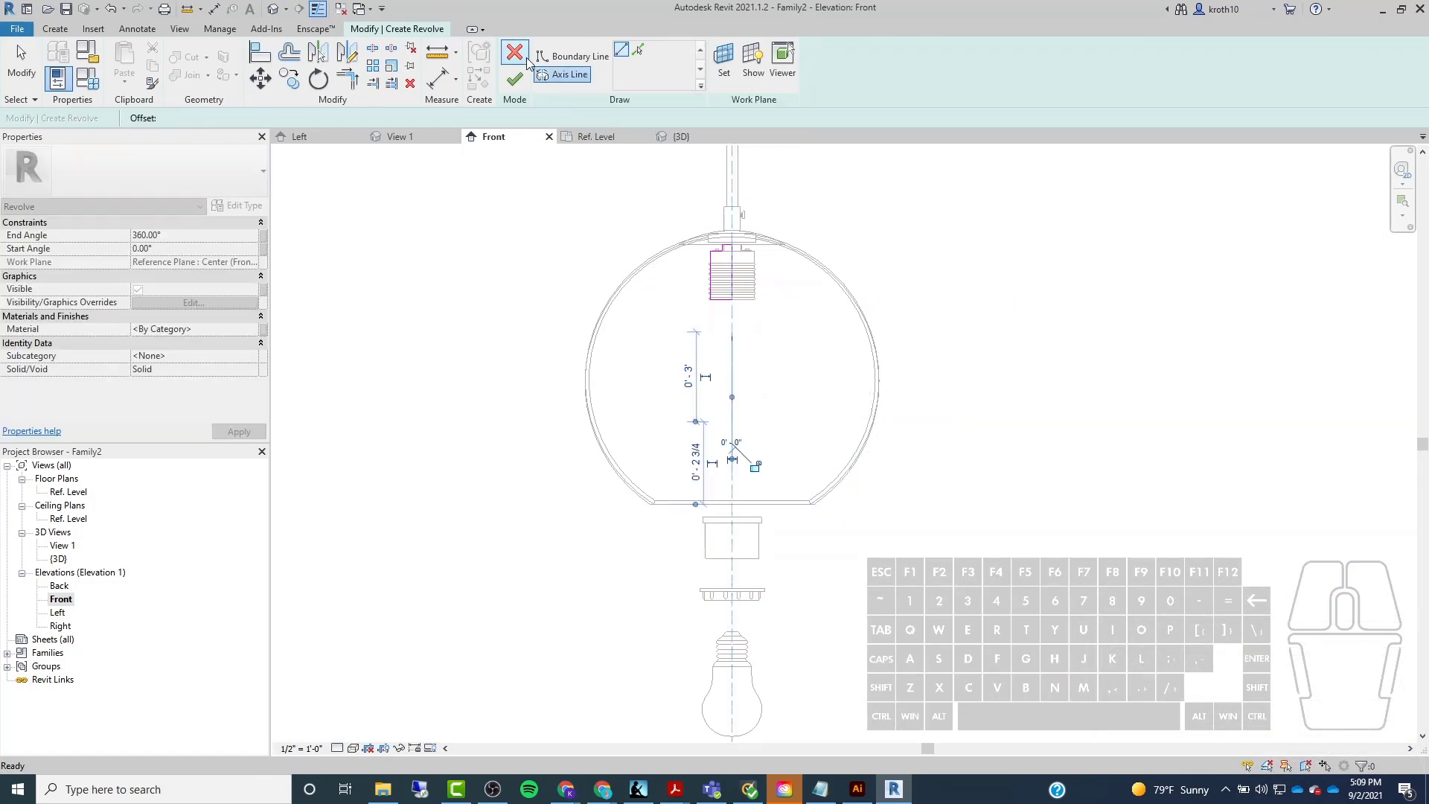
{"action": "left_click", "coordinate": [514, 80]}
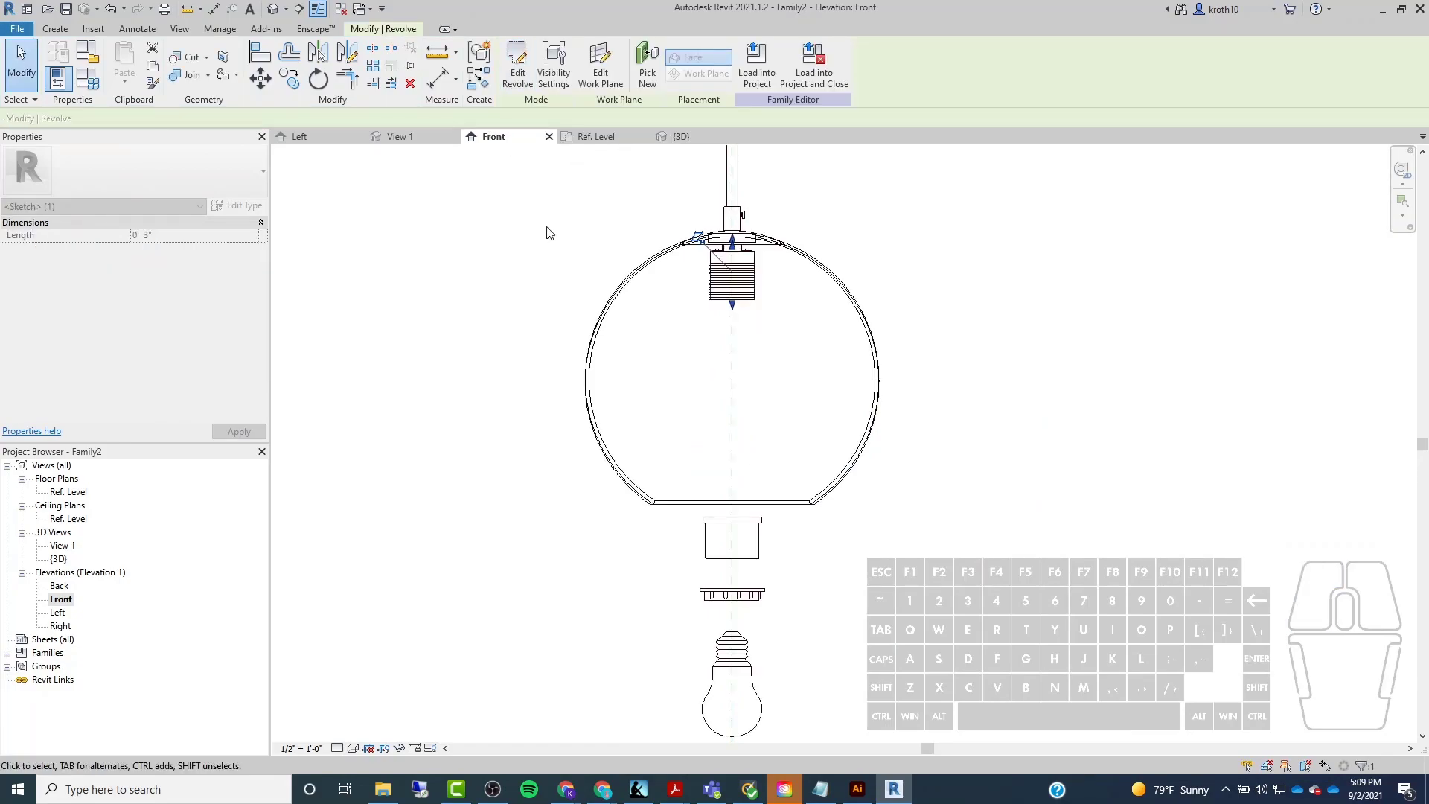
{"action": "scroll", "coordinate": [745, 229], "scroll_direction": "up", "scroll_amount": 2}
{"action": "key", "text": "Escape"}
{"action": "scroll", "coordinate": [710, 294], "scroll_direction": "up", "scroll_amount": 3}
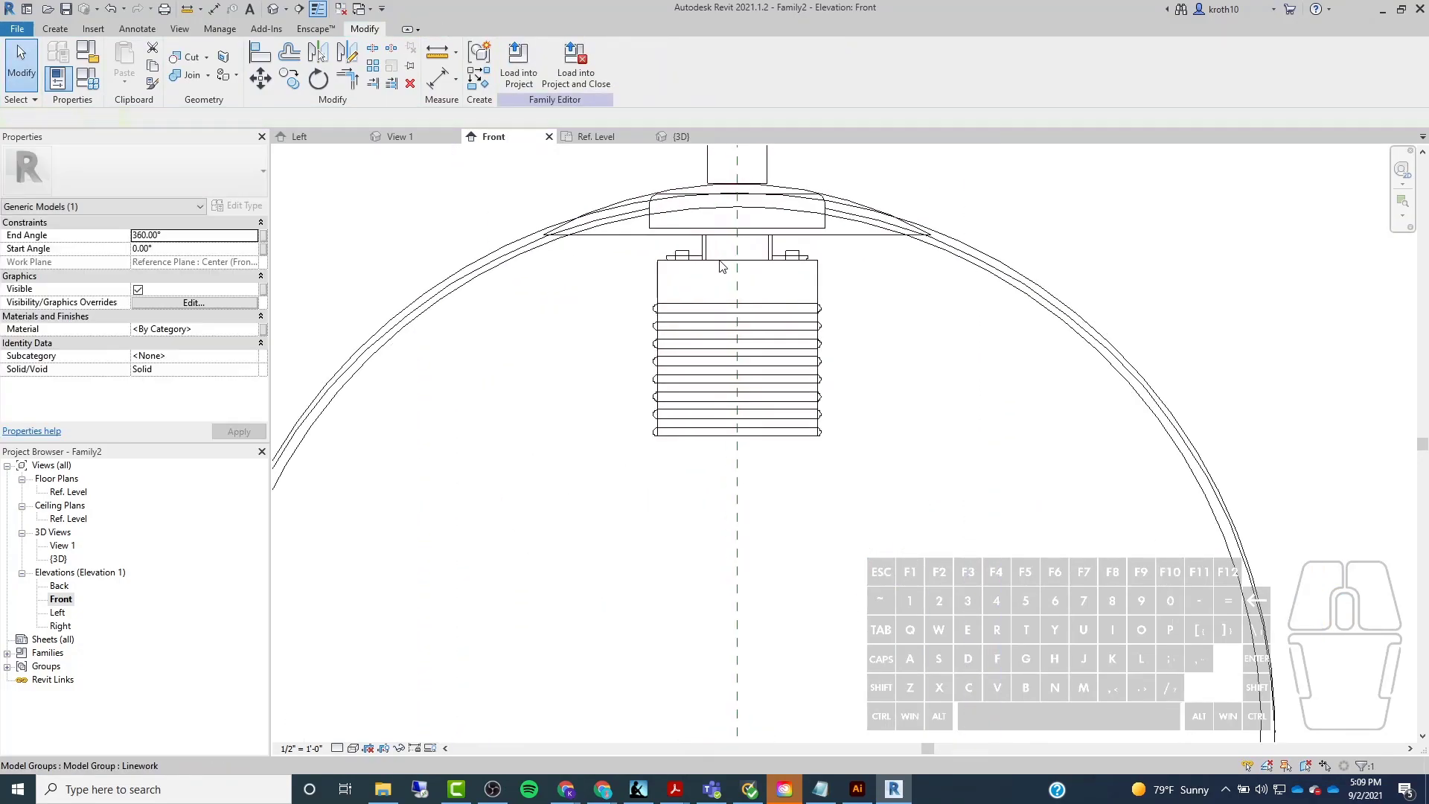
Inspect the revolved socket inside the globe from below in 3D and in the Left elevation.
{"action": "left_click", "coordinate": [276, 12]}
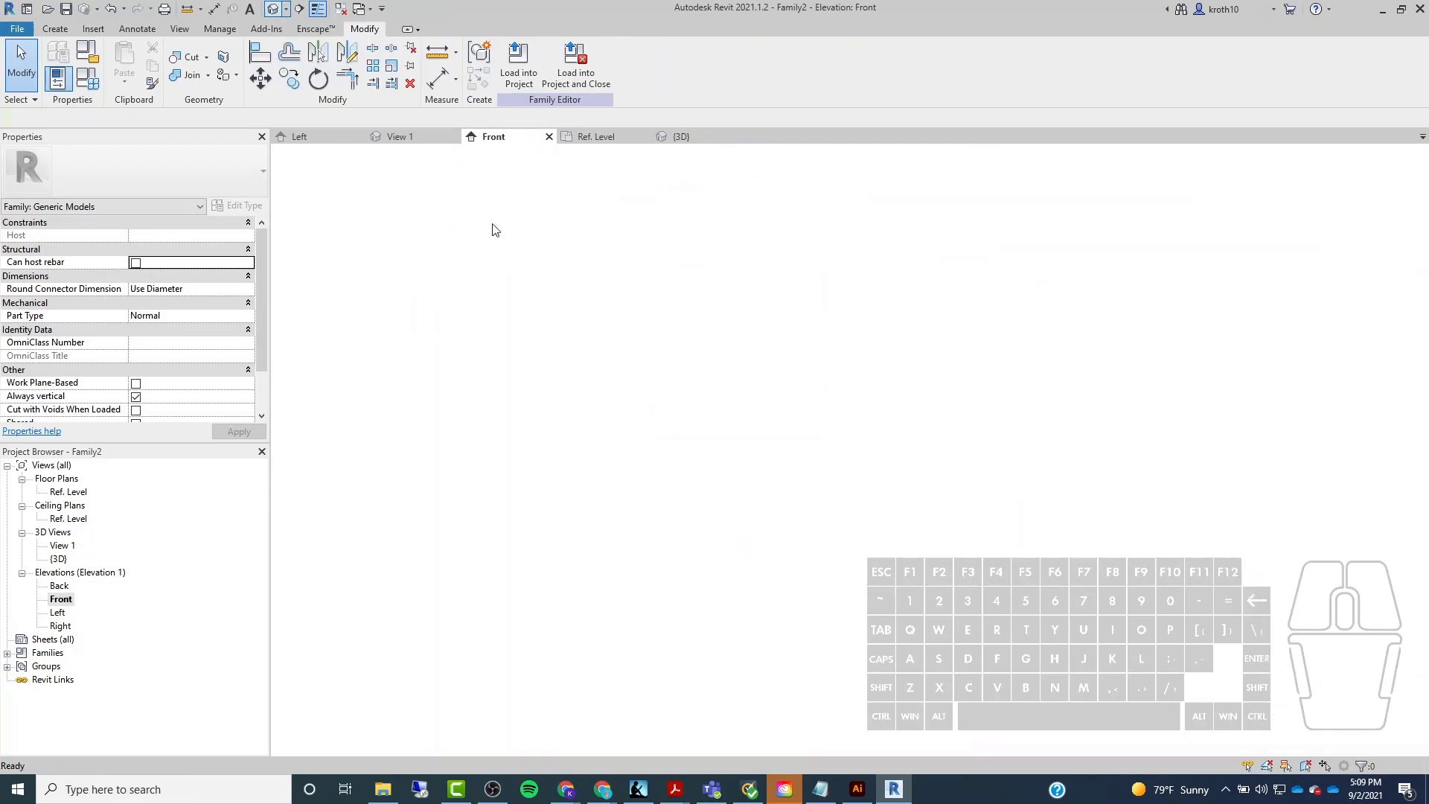
{"action": "middle_click_drag", "start_coordinate": [855, 520], "coordinate": [813, 249], "text": "shift"}
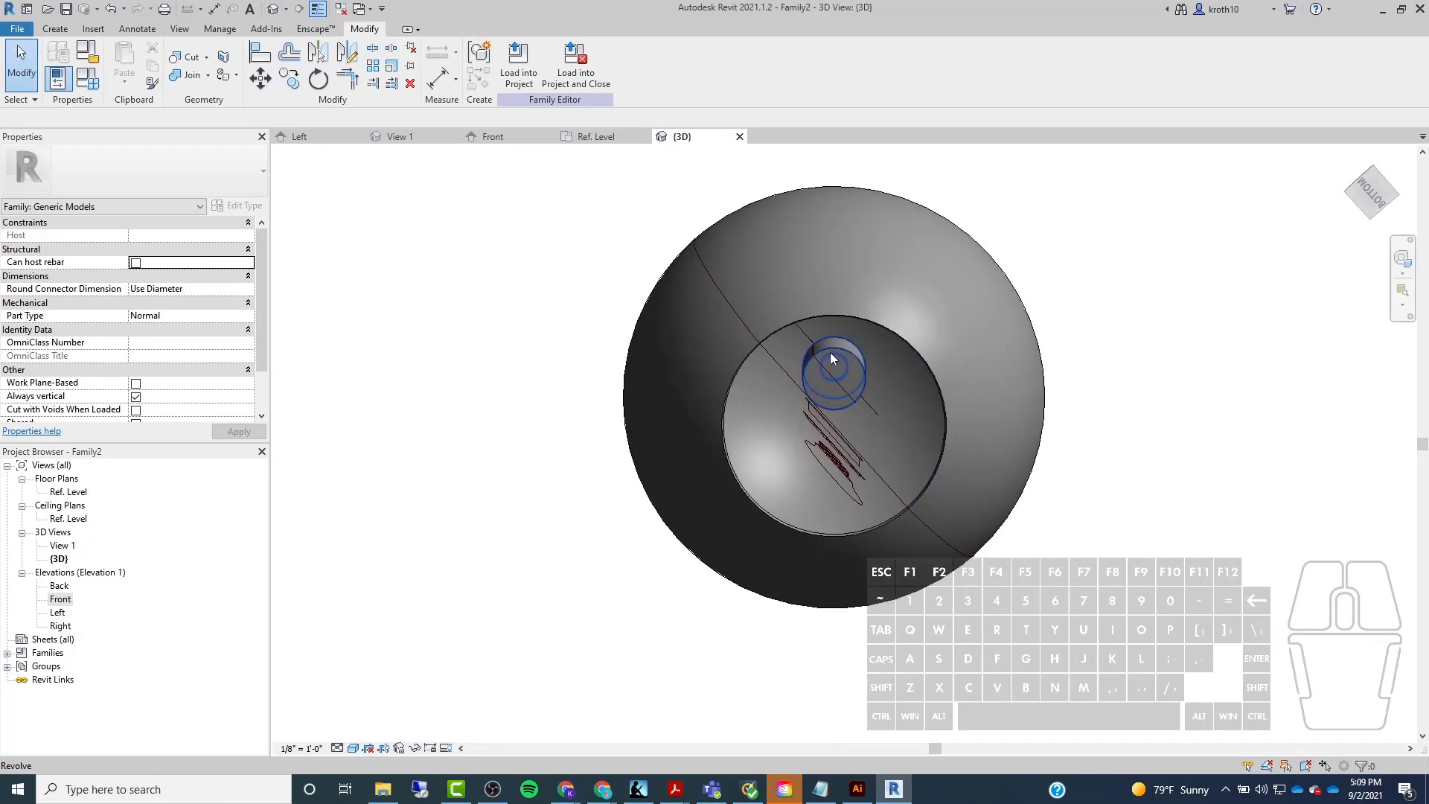
{"action": "key", "text": "ctrl+Tab"}
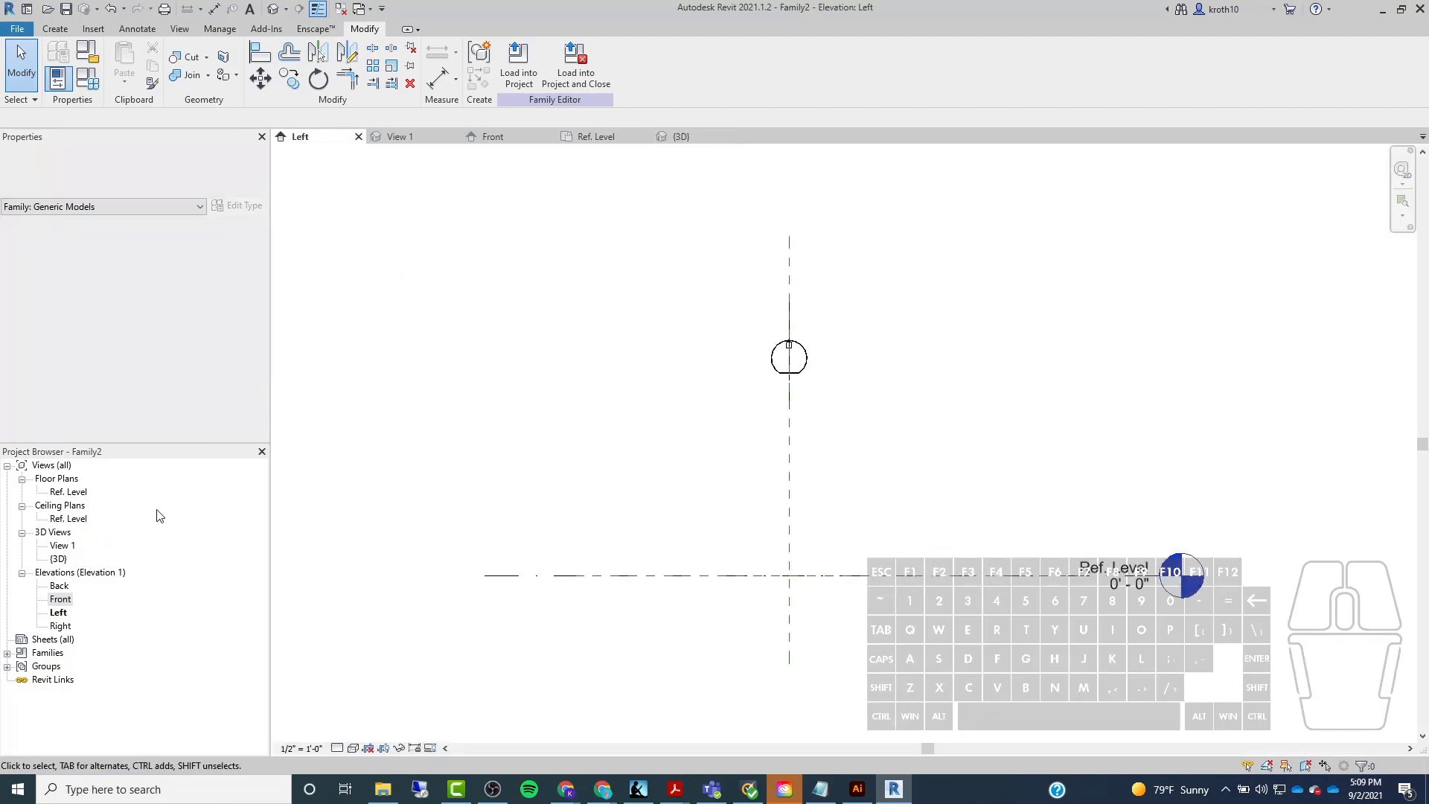
{"action": "scroll", "coordinate": [724, 408], "scroll_direction": "up", "scroll_amount": 6}
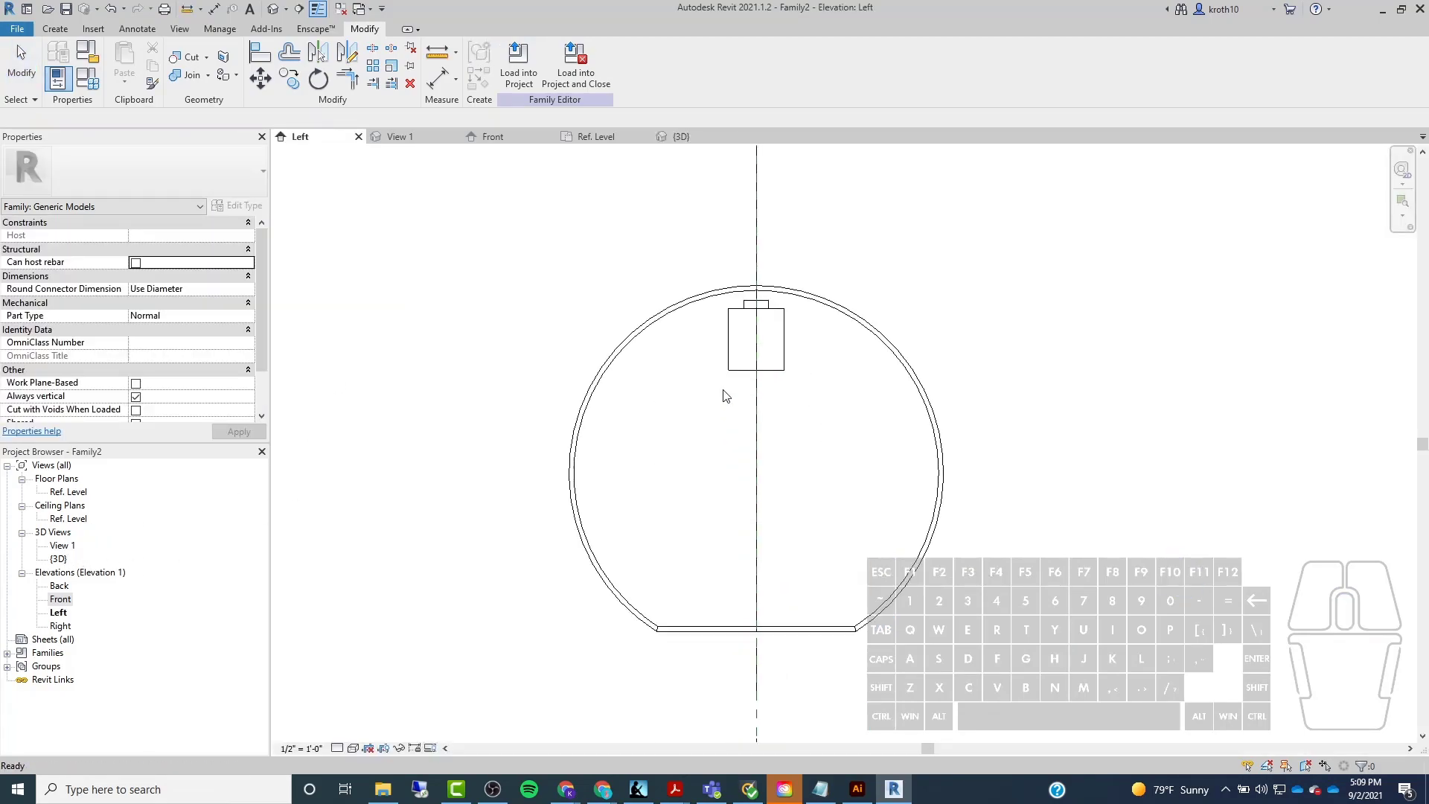
{"action": "scroll", "coordinate": [662, 398], "scroll_direction": "down", "scroll_amount": 1}
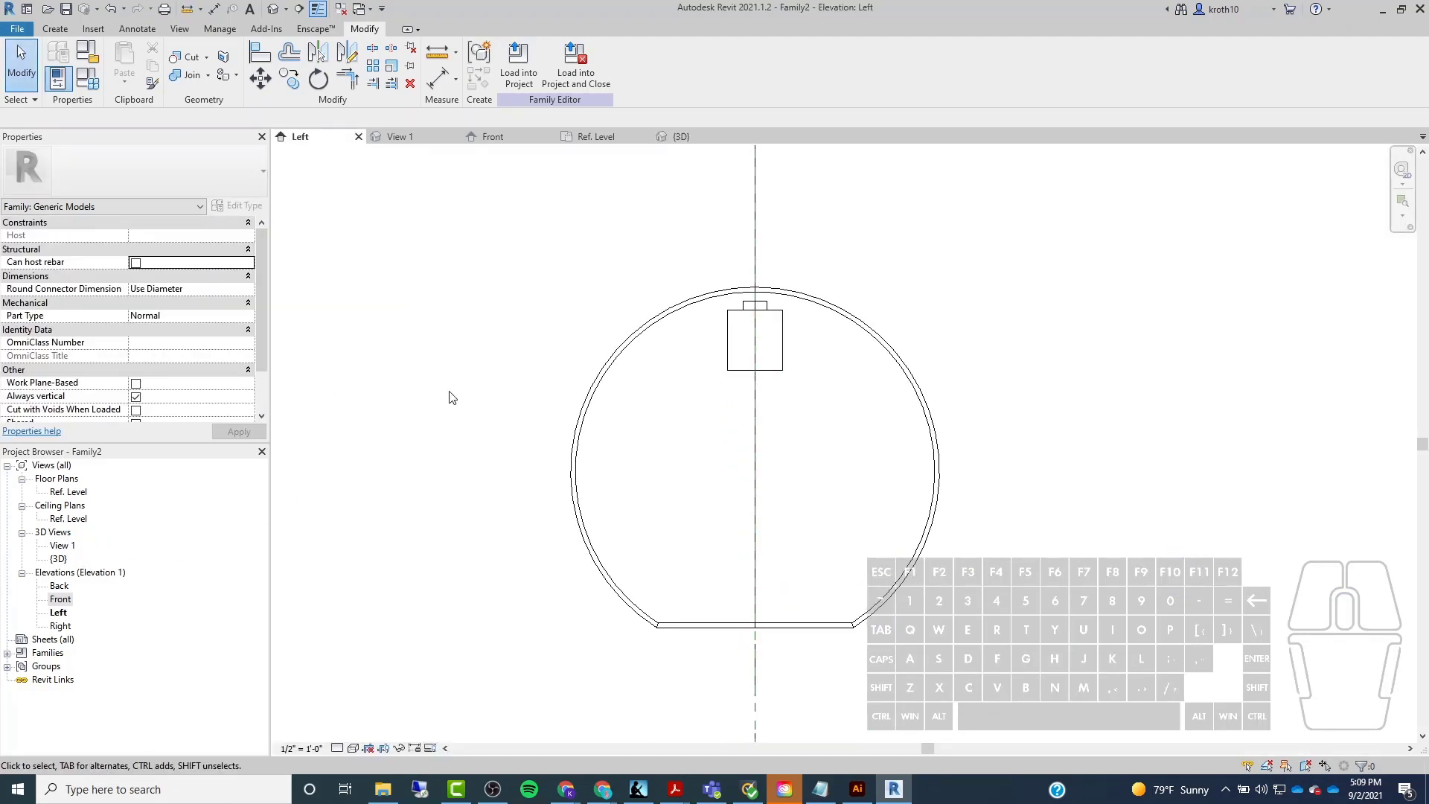
Examine the cap, ring and bulb linework below the globe in the Front elevation.
{"action": "double_click", "coordinate": [61, 598]}
{"action": "scroll", "coordinate": [772, 321], "scroll_direction": "down", "scroll_amount": 4}
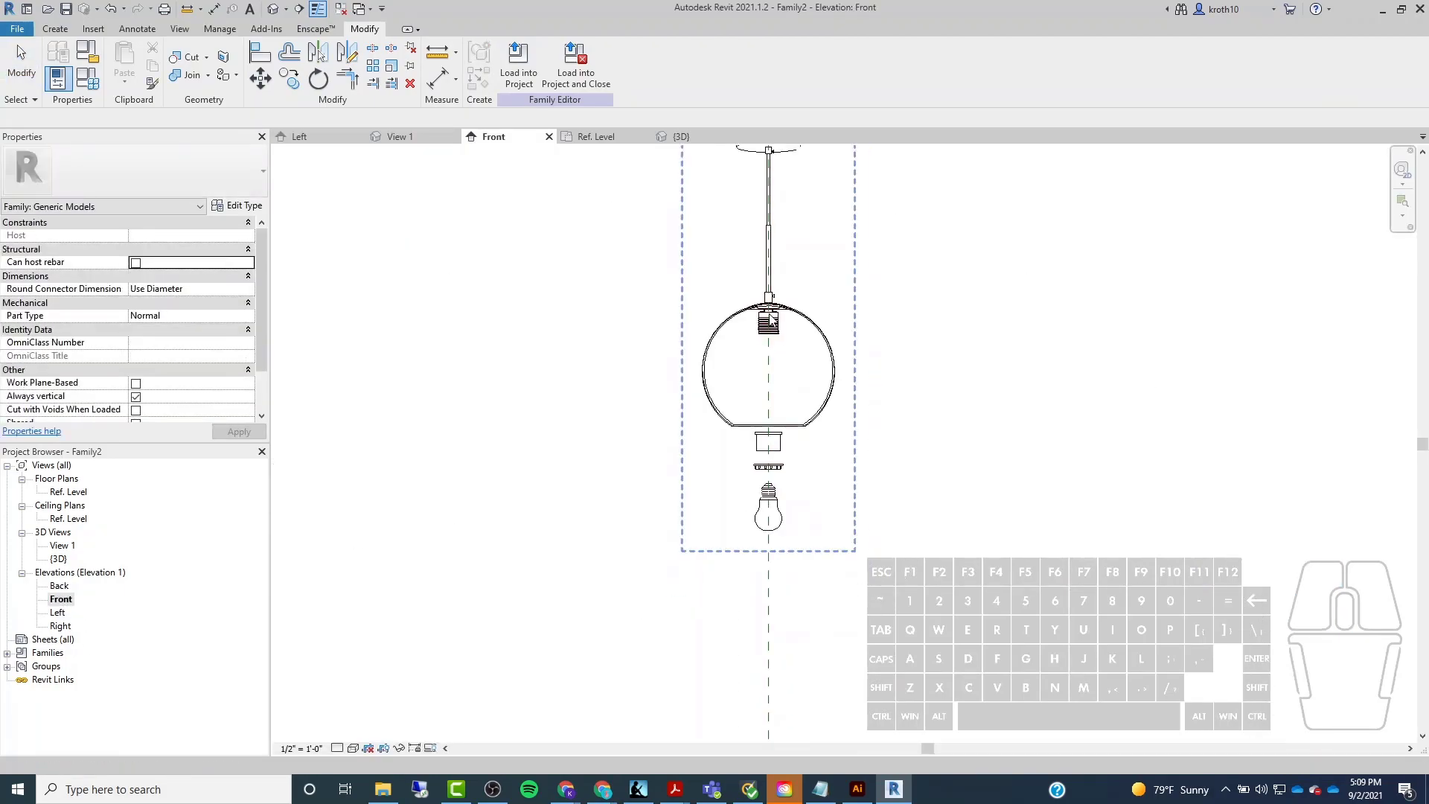
{"action": "scroll", "coordinate": [781, 514], "scroll_direction": "up", "scroll_amount": 3}
{"action": "scroll", "coordinate": [782, 513], "scroll_direction": "up", "scroll_amount": 3}
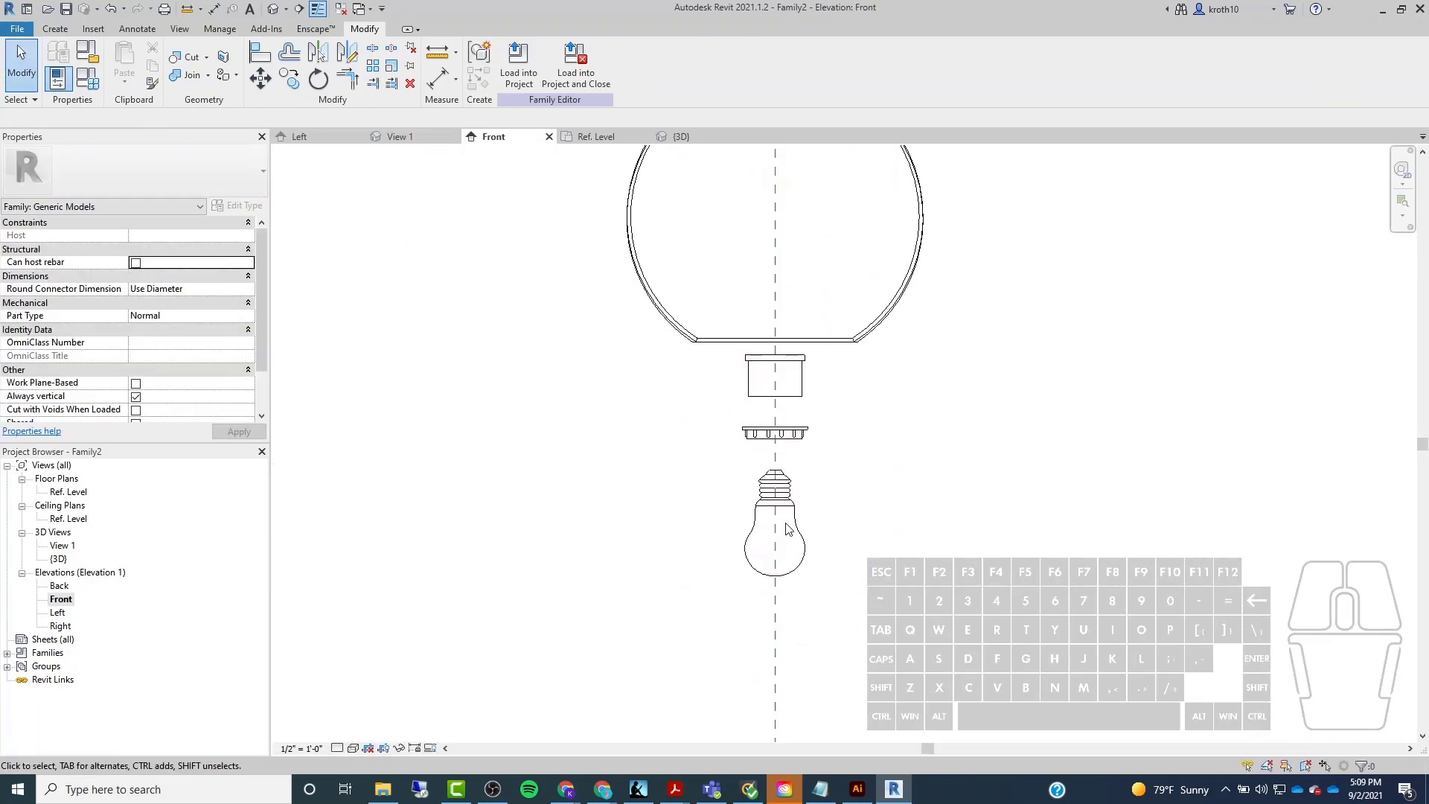
{"action": "left_click", "coordinate": [789, 491]}
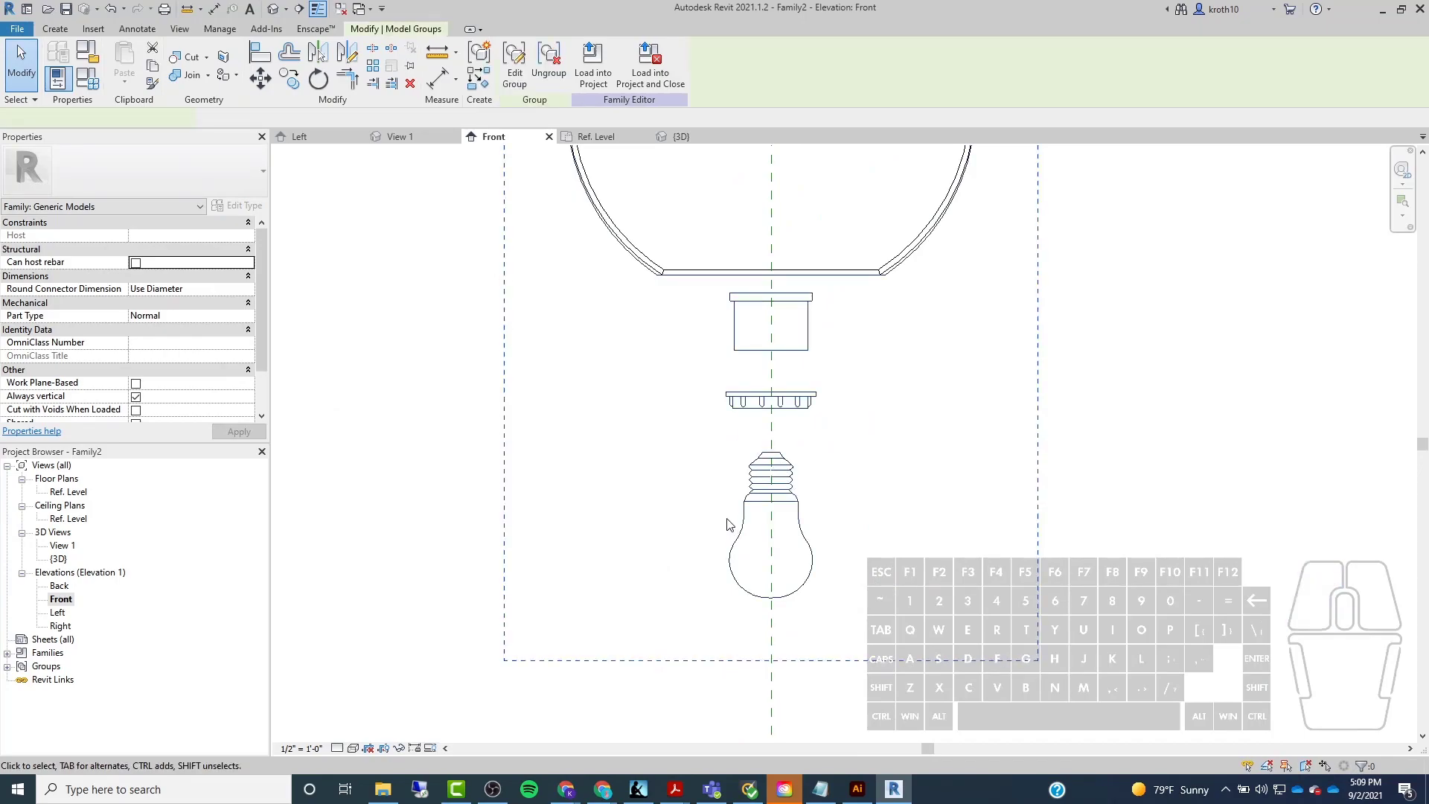
{"action": "scroll", "coordinate": [728, 525], "scroll_direction": "down", "scroll_amount": 3}
{"action": "scroll", "coordinate": [718, 506], "scroll_direction": "up", "scroll_amount": 4}
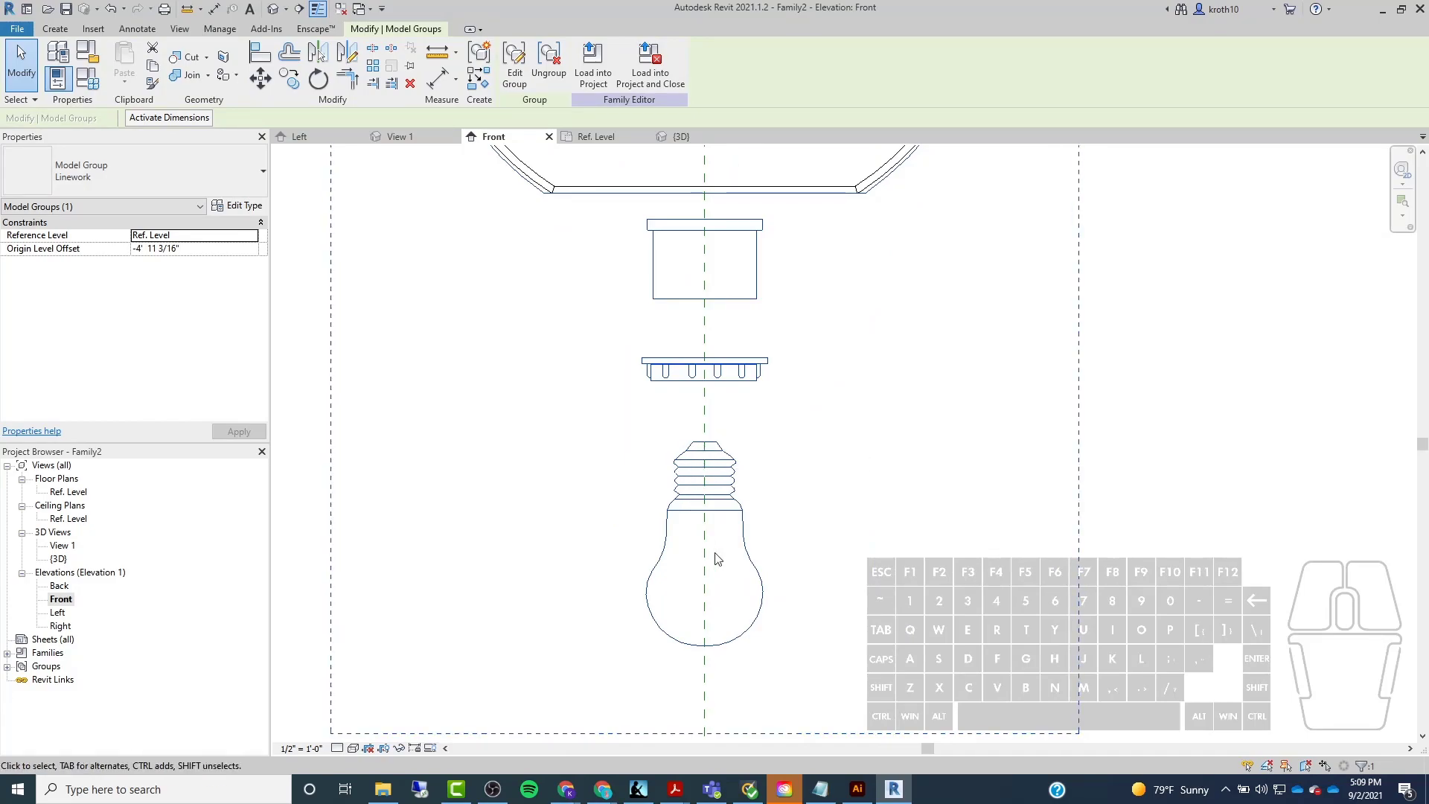
{"action": "scroll", "coordinate": [740, 530], "scroll_direction": "down", "scroll_amount": 2}
{"action": "scroll", "coordinate": [739, 527], "scroll_direction": "down", "scroll_amount": 2}
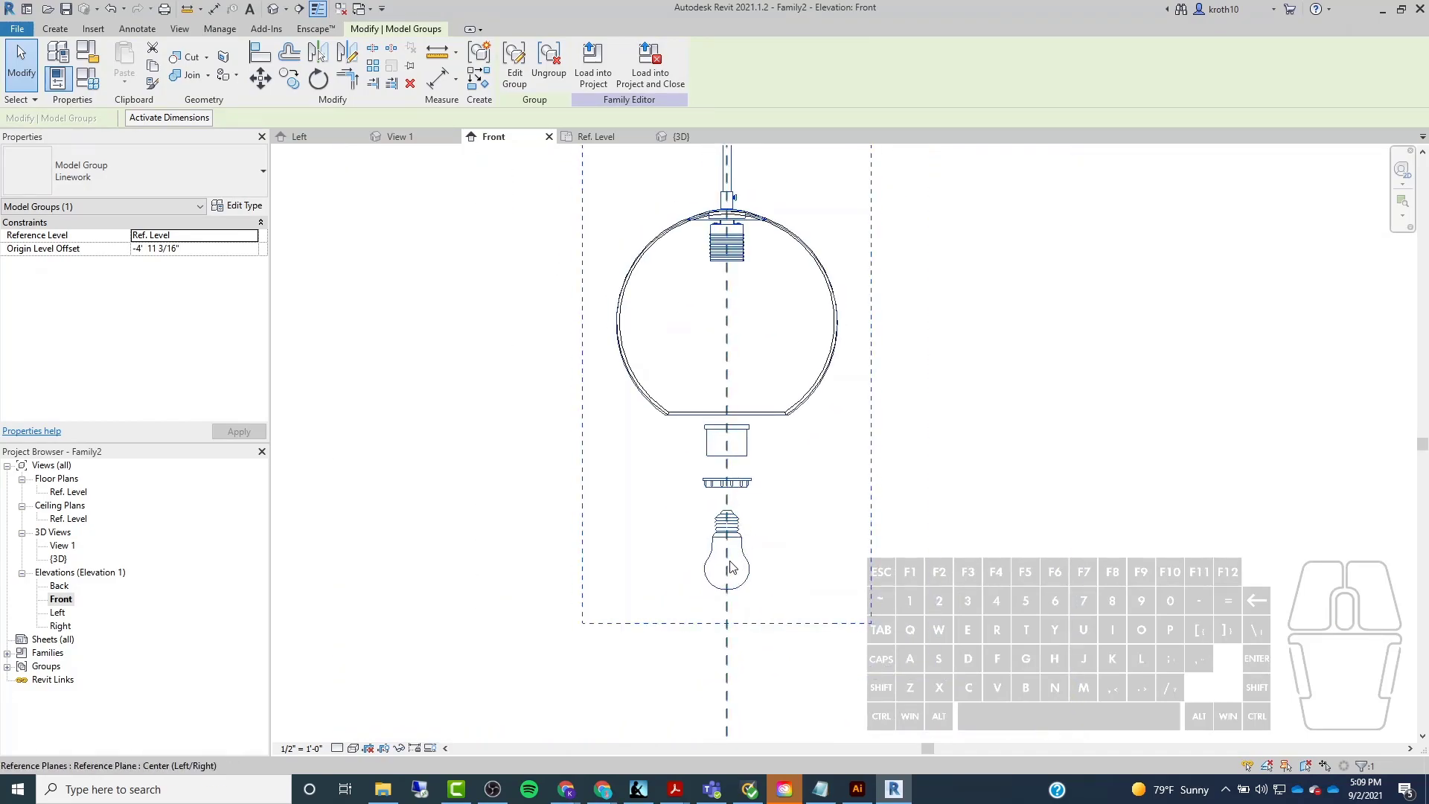
{"action": "scroll", "coordinate": [729, 567], "scroll_direction": "up", "scroll_amount": 3}
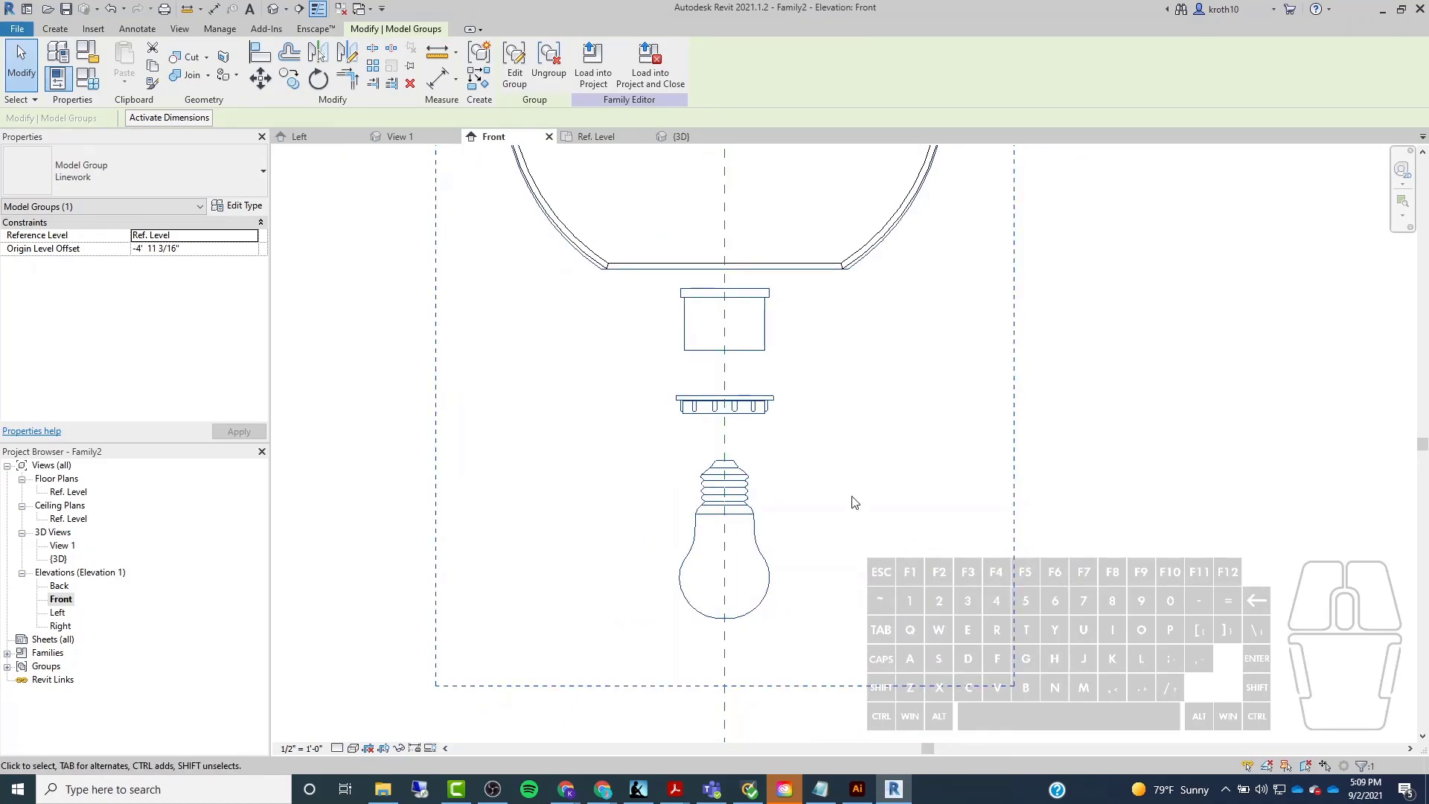
Start a new Revolve and draw an axis line about 9 3/4" long on the center plane, running past the bulb.
{"action": "left_click", "coordinate": [55, 28]}
{"action": "left_click", "coordinate": [195, 63]}
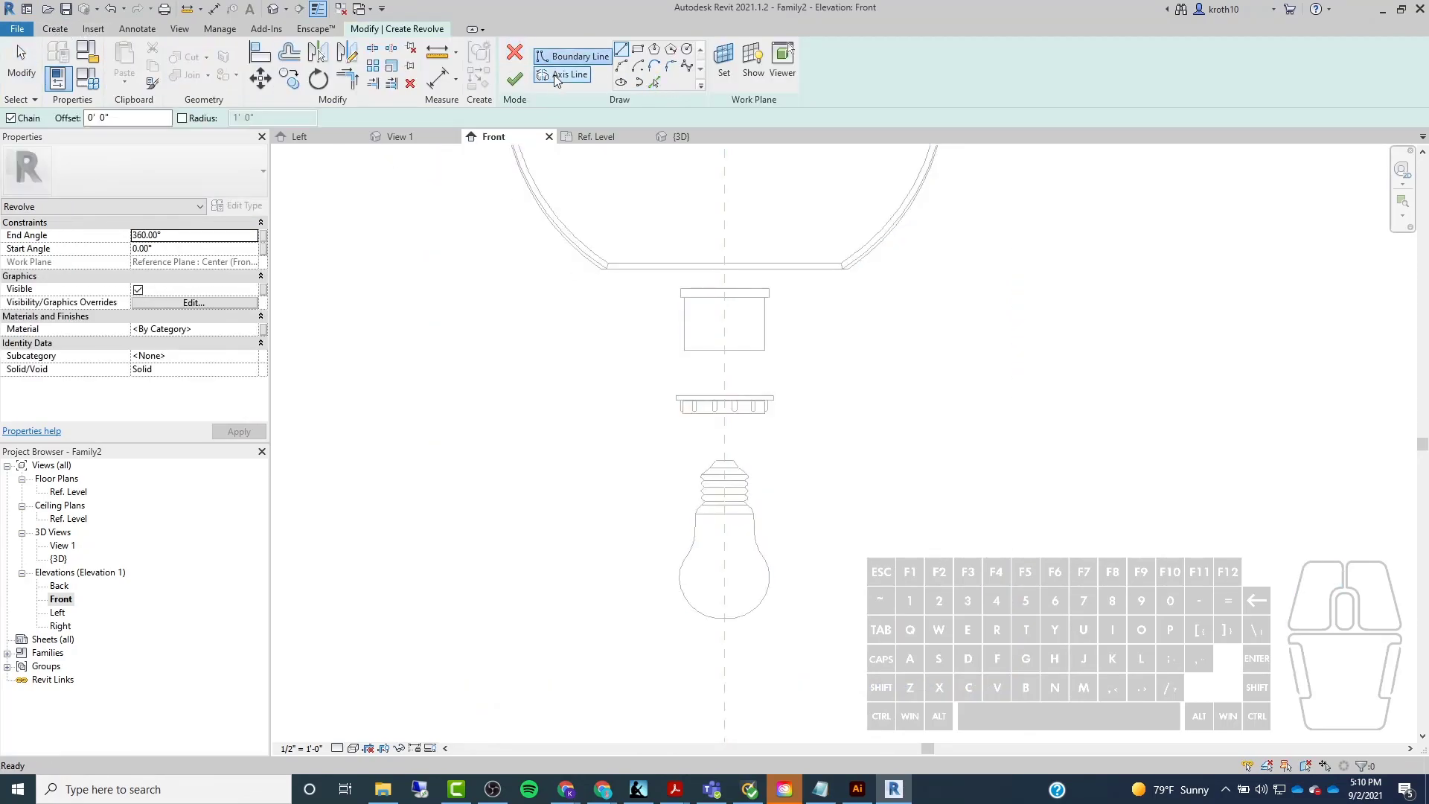
{"action": "left_click", "coordinate": [569, 74]}
{"action": "left_click", "coordinate": [724, 212]}
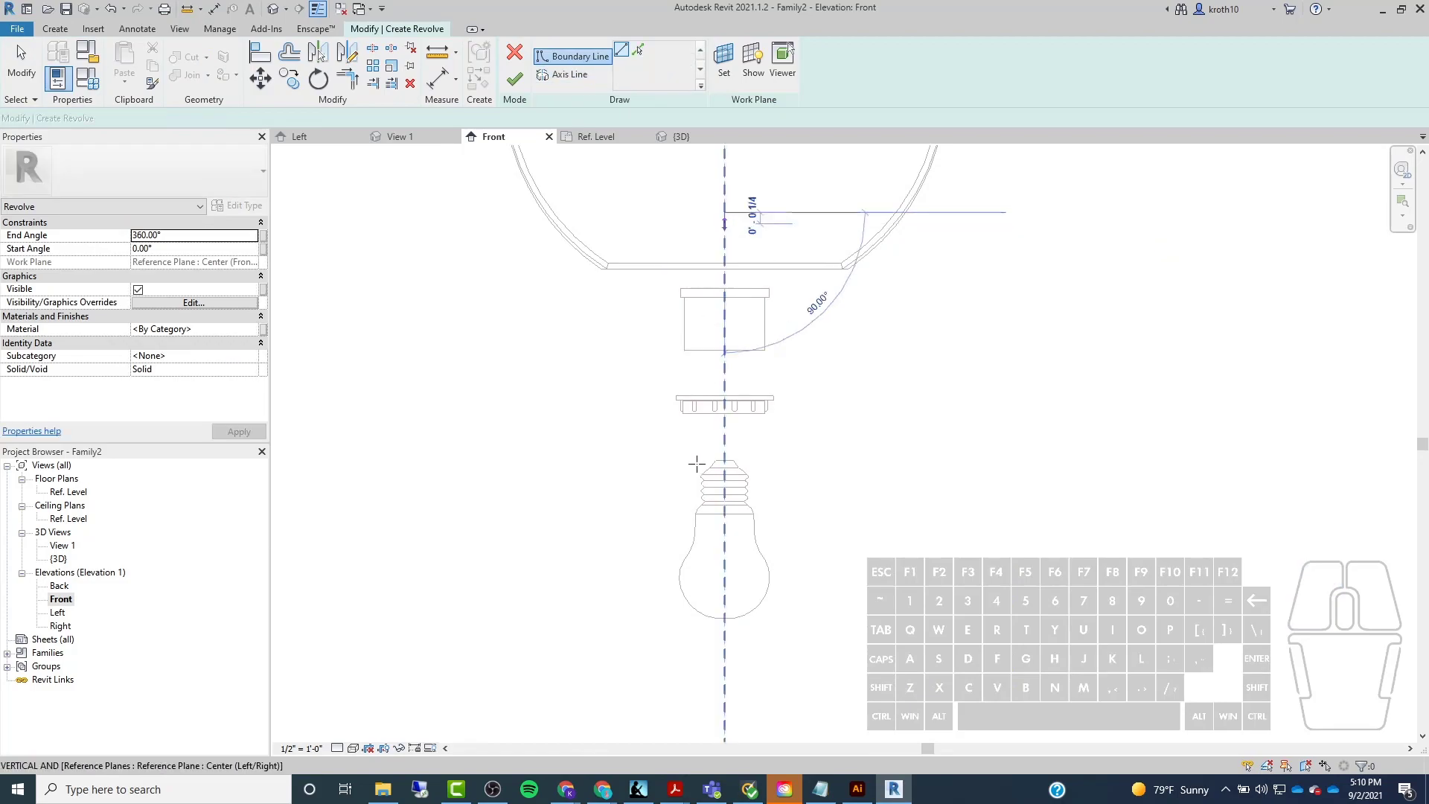
{"action": "left_click", "coordinate": [732, 649]}
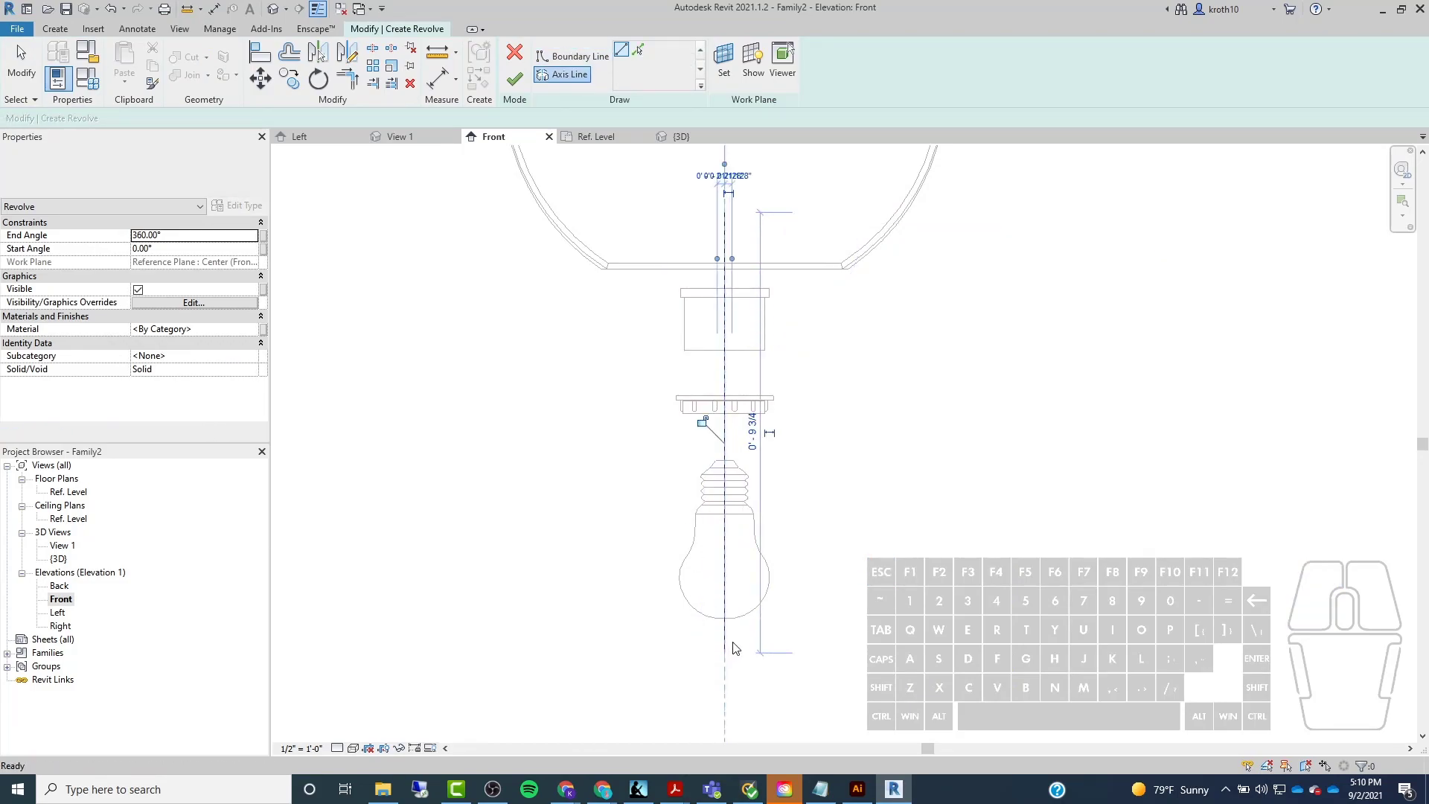
Pick the segments of the glass bulb's neck outline left of the center plane as boundary lines.
{"action": "left_click", "coordinate": [573, 56]}
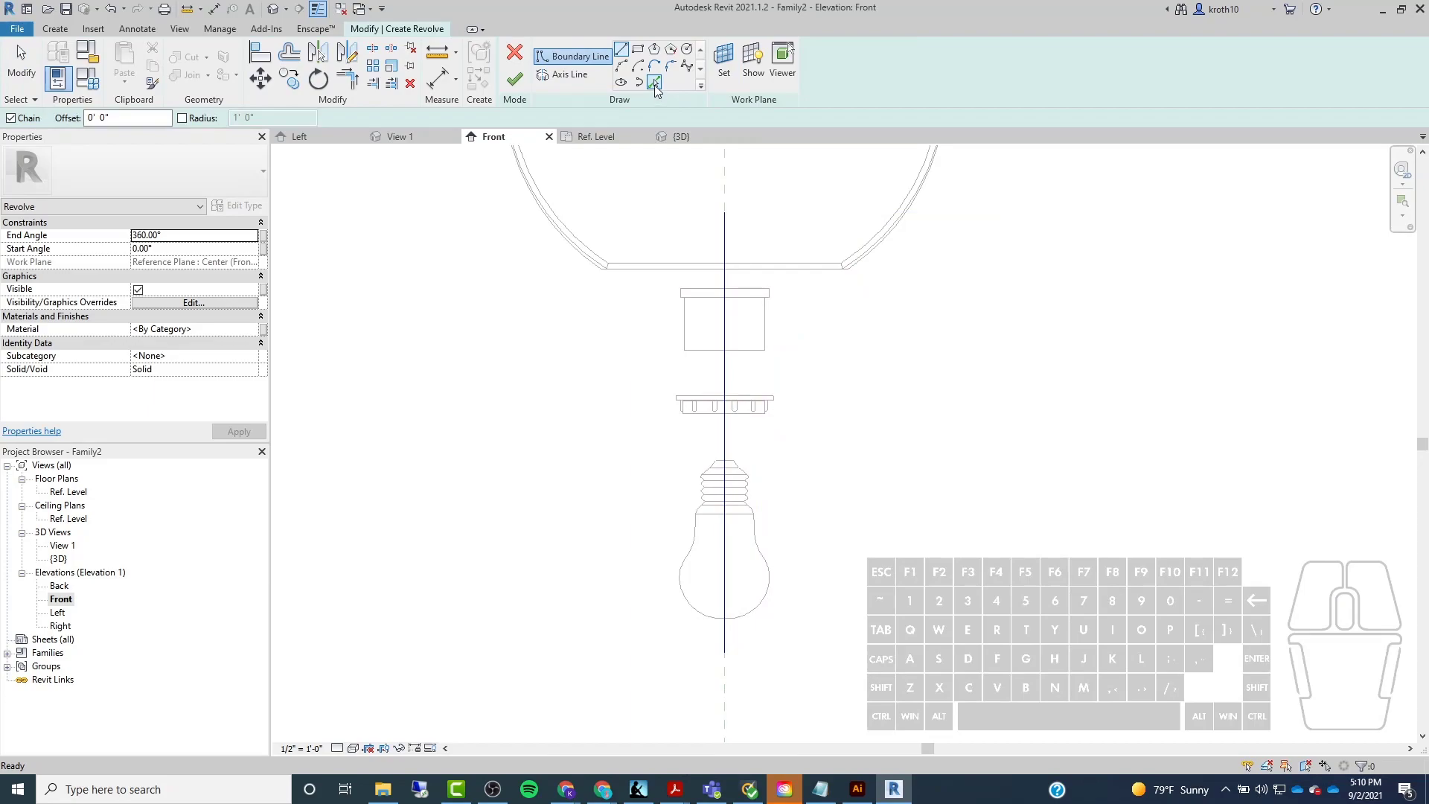
{"action": "left_click", "coordinate": [655, 84]}
{"action": "scroll", "coordinate": [694, 538], "scroll_direction": "up", "scroll_amount": 2}
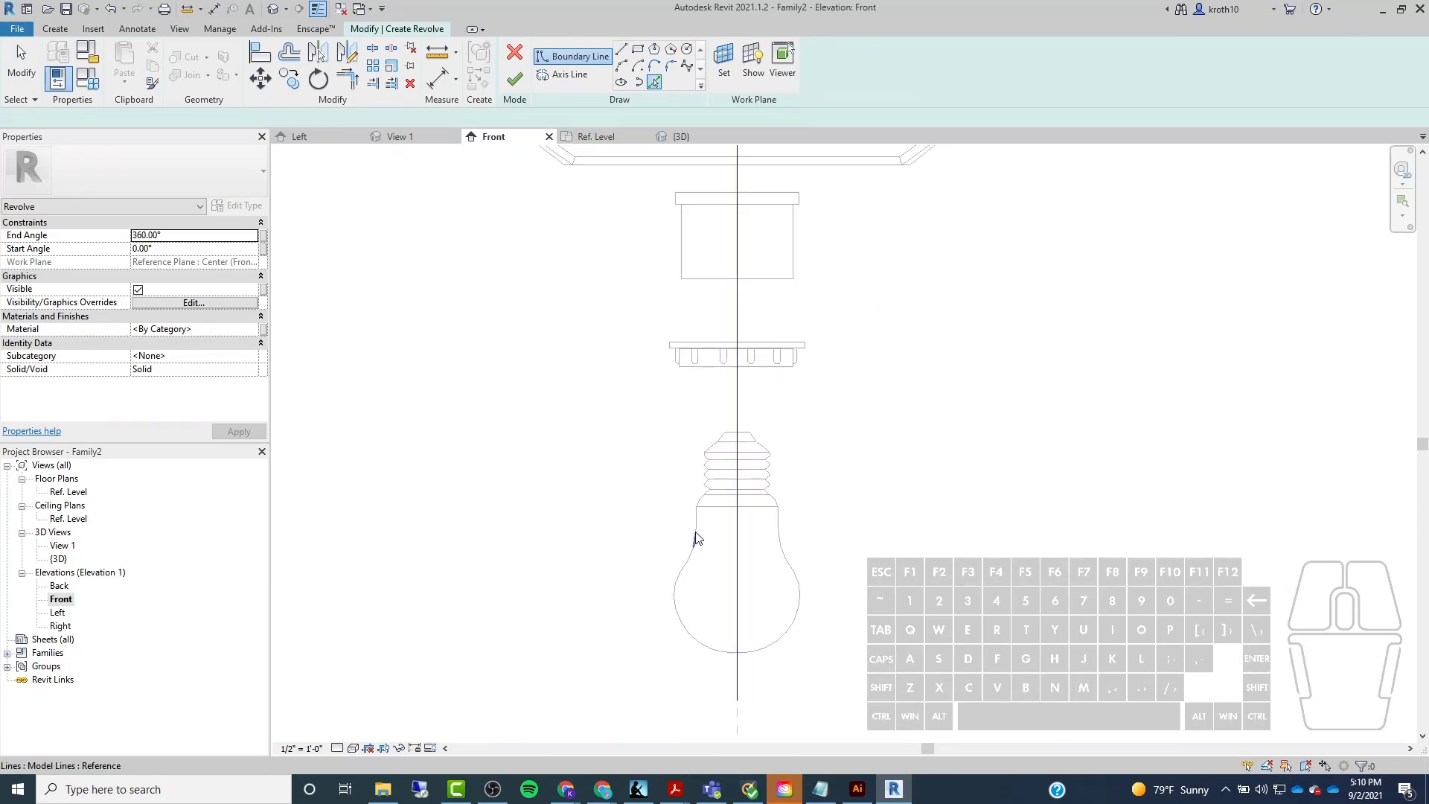
{"action": "left_click", "coordinate": [700, 524]}
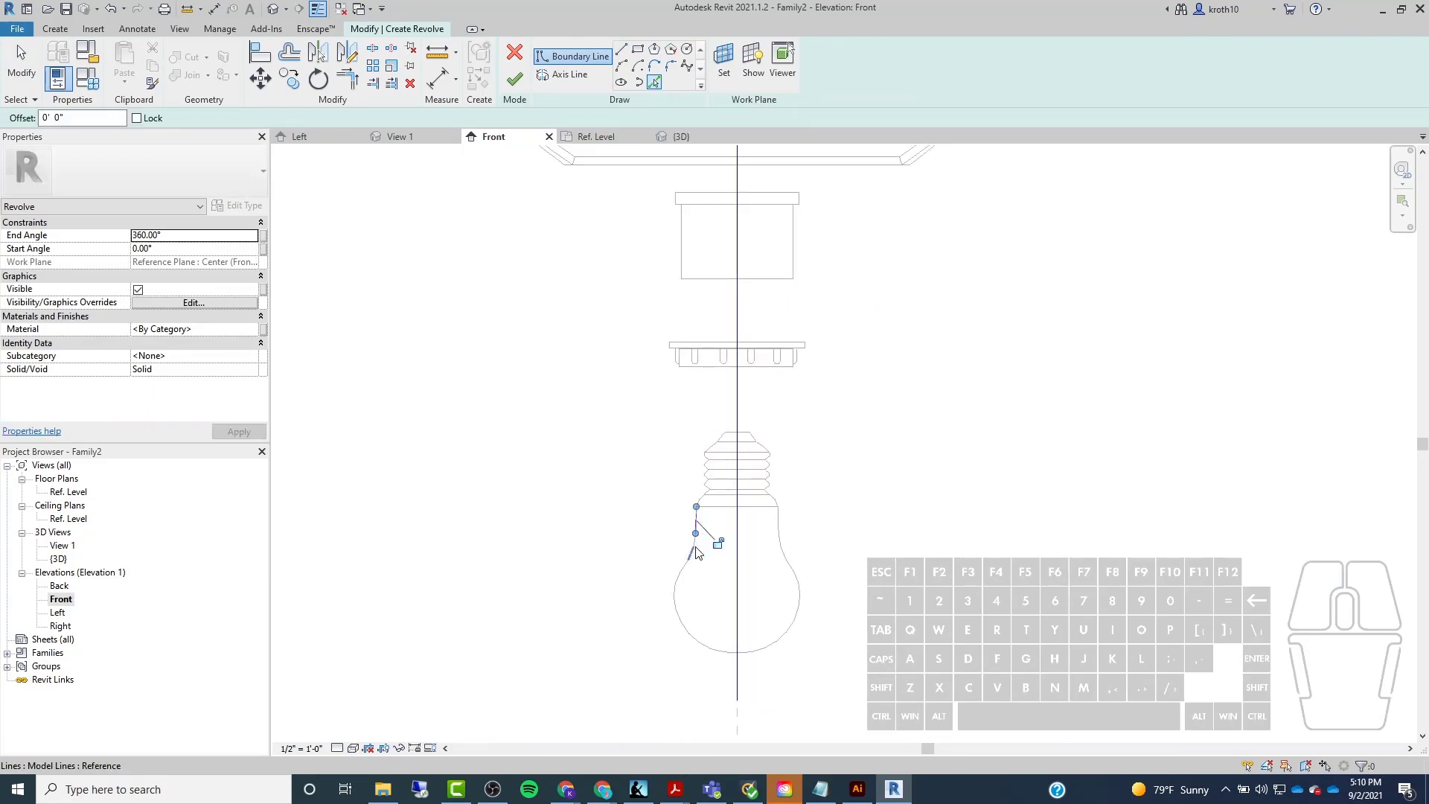
{"action": "scroll", "coordinate": [698, 549], "scroll_direction": "up", "scroll_amount": 2}
{"action": "left_click", "coordinate": [685, 548]}
{"action": "scroll", "coordinate": [688, 491], "scroll_direction": "down", "scroll_amount": 1}
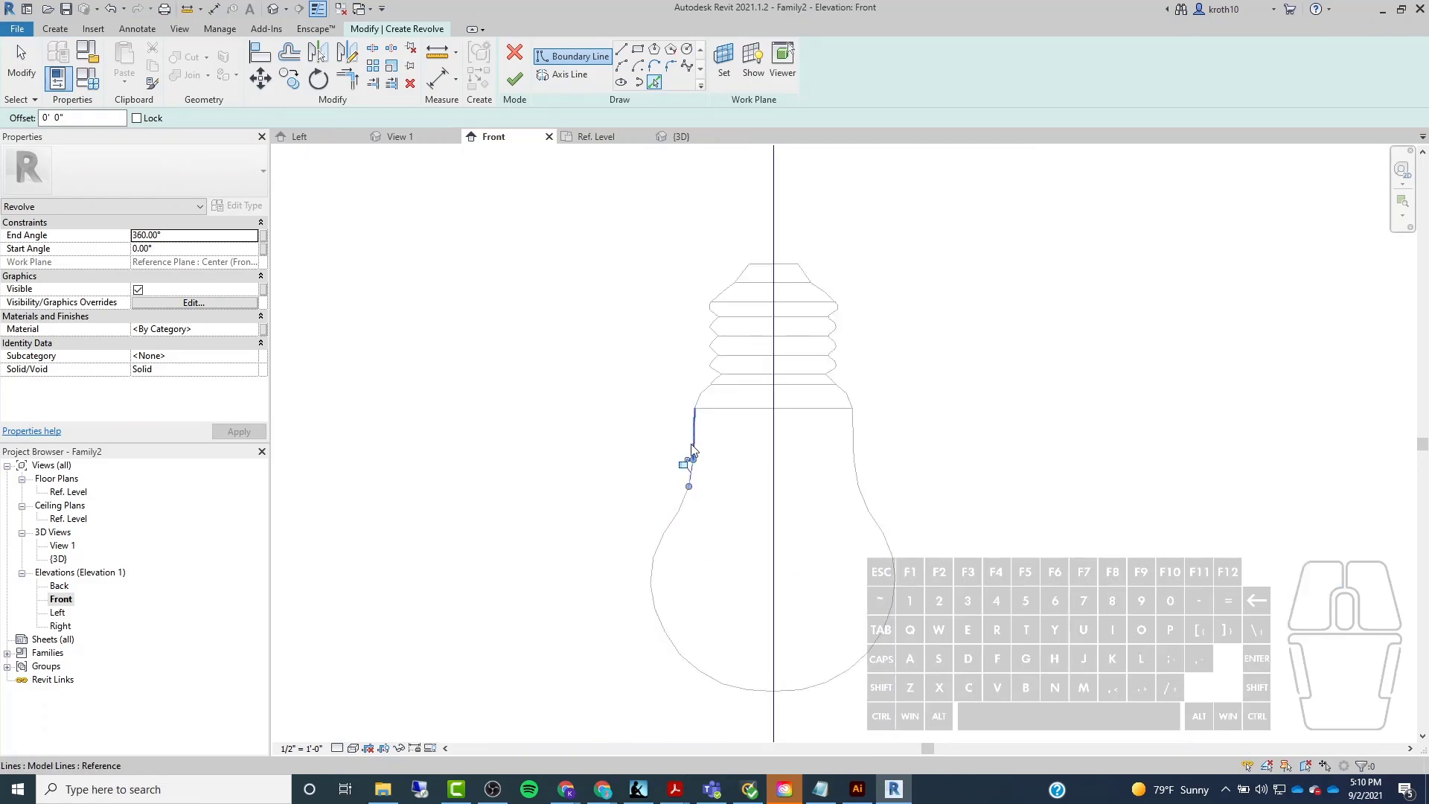
{"action": "left_click", "coordinate": [671, 527]}
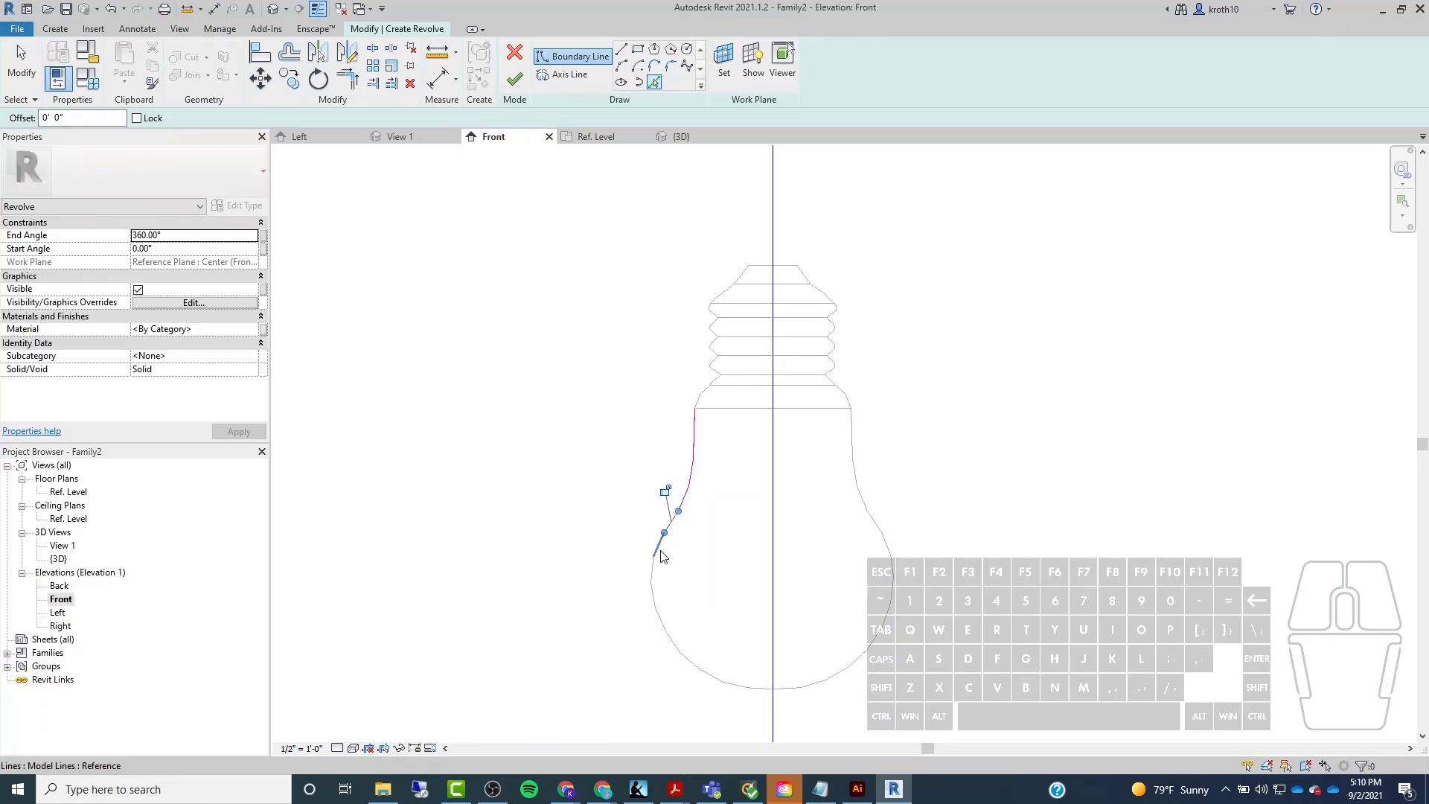
Pick the segments of the bulb's rounded lower outline as boundary lines down to the center plane, undoing a wrong pick.
{"action": "left_click", "coordinate": [663, 632]}
{"action": "left_click", "coordinate": [709, 680]}
{"action": "key", "text": "ctrl+z"}
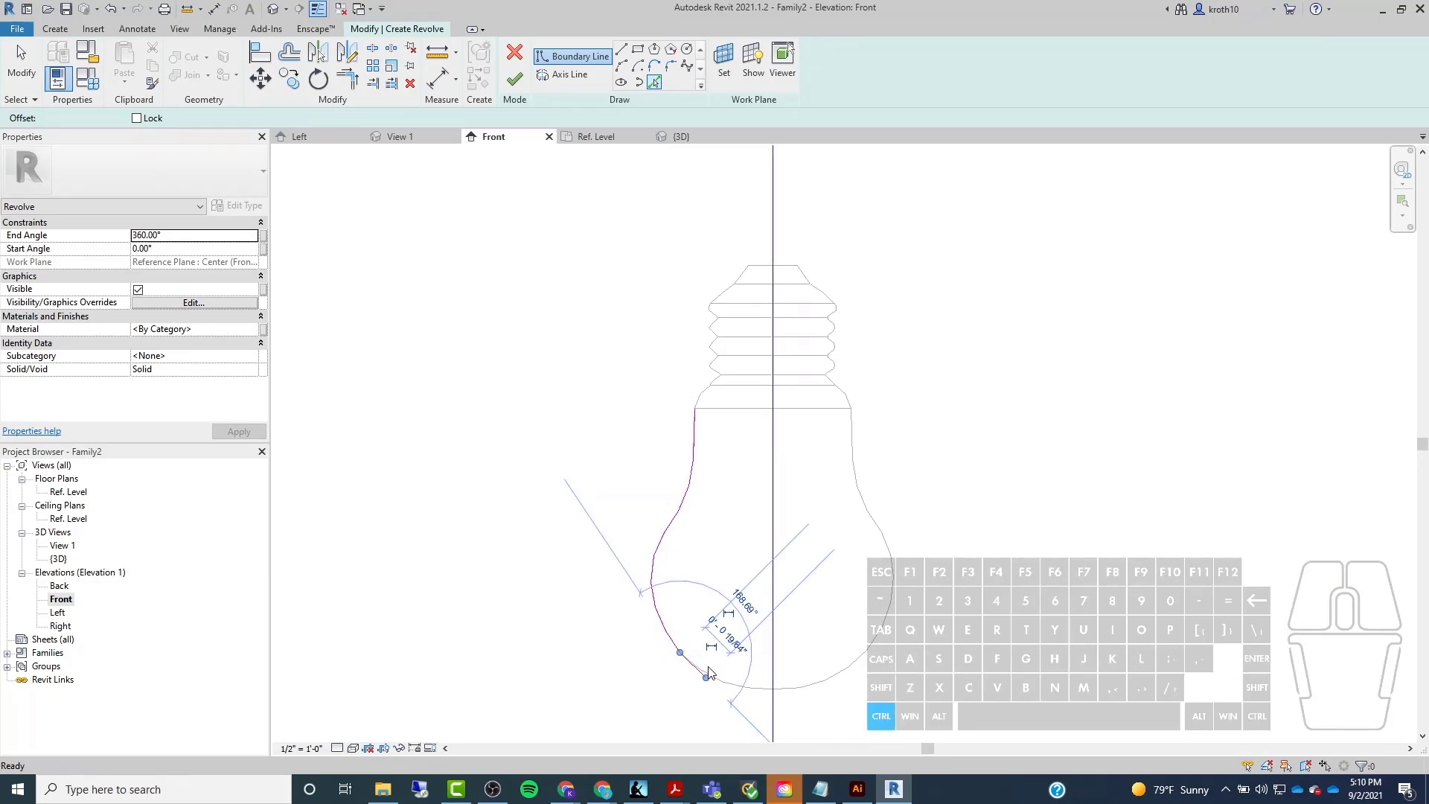
{"action": "scroll", "coordinate": [726, 662], "scroll_direction": "up", "scroll_amount": 1}
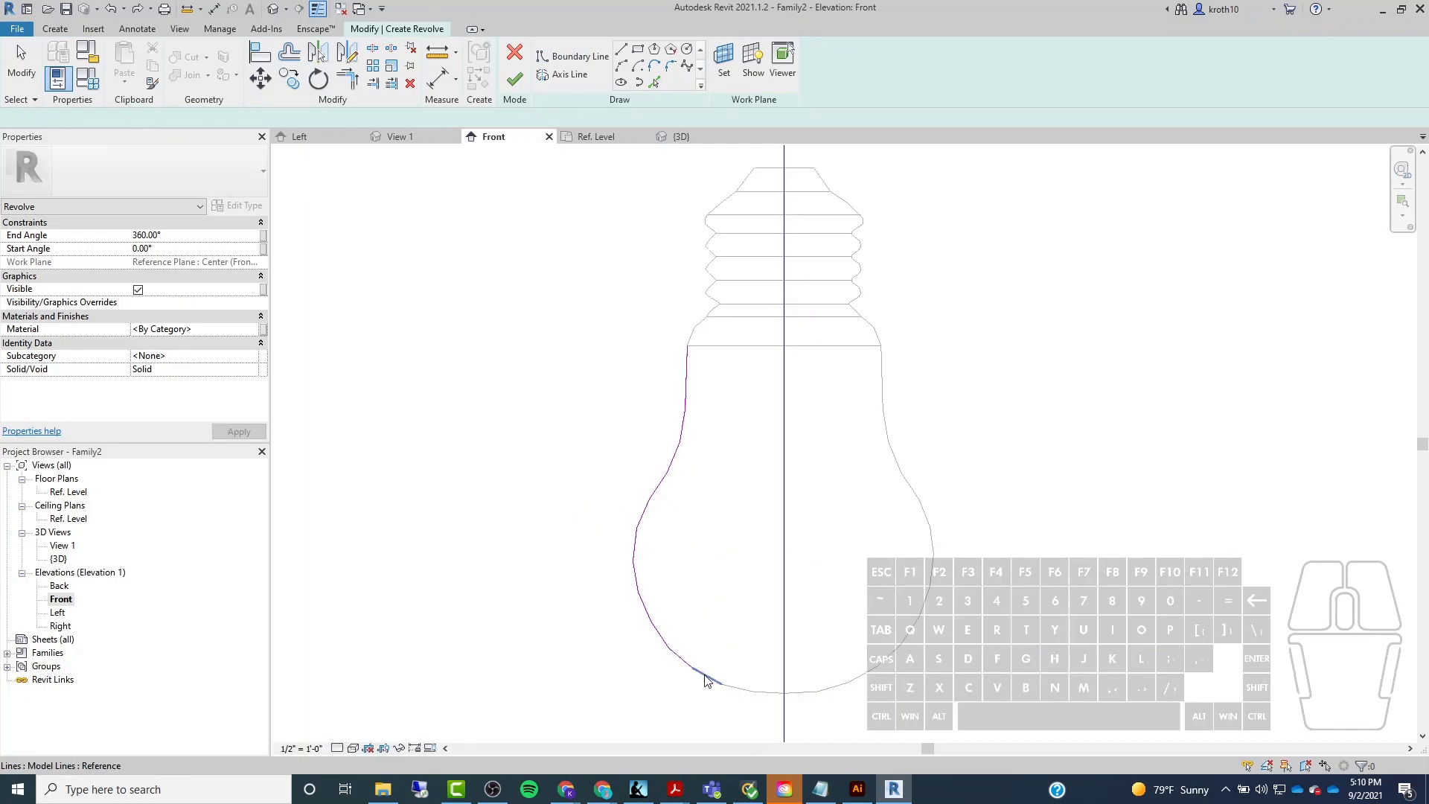
{"action": "left_click", "coordinate": [705, 680]}
{"action": "left_click_drag", "start_coordinate": [745, 693], "coordinate": [782, 693]}
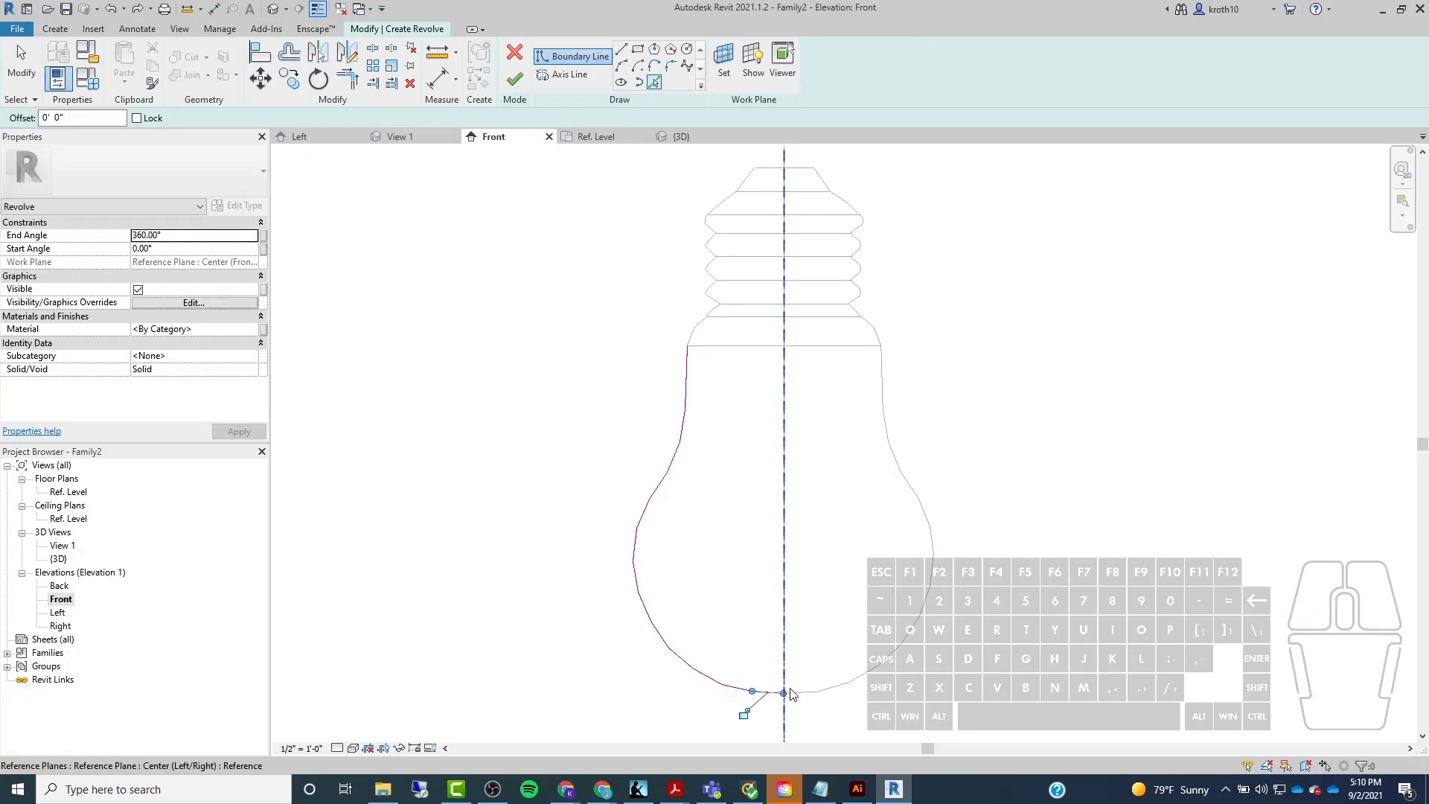
Close the bulb's half profile with a line across the glass top and one down the center plane, then finish the Revolve.
{"action": "left_click", "coordinate": [686, 344]}
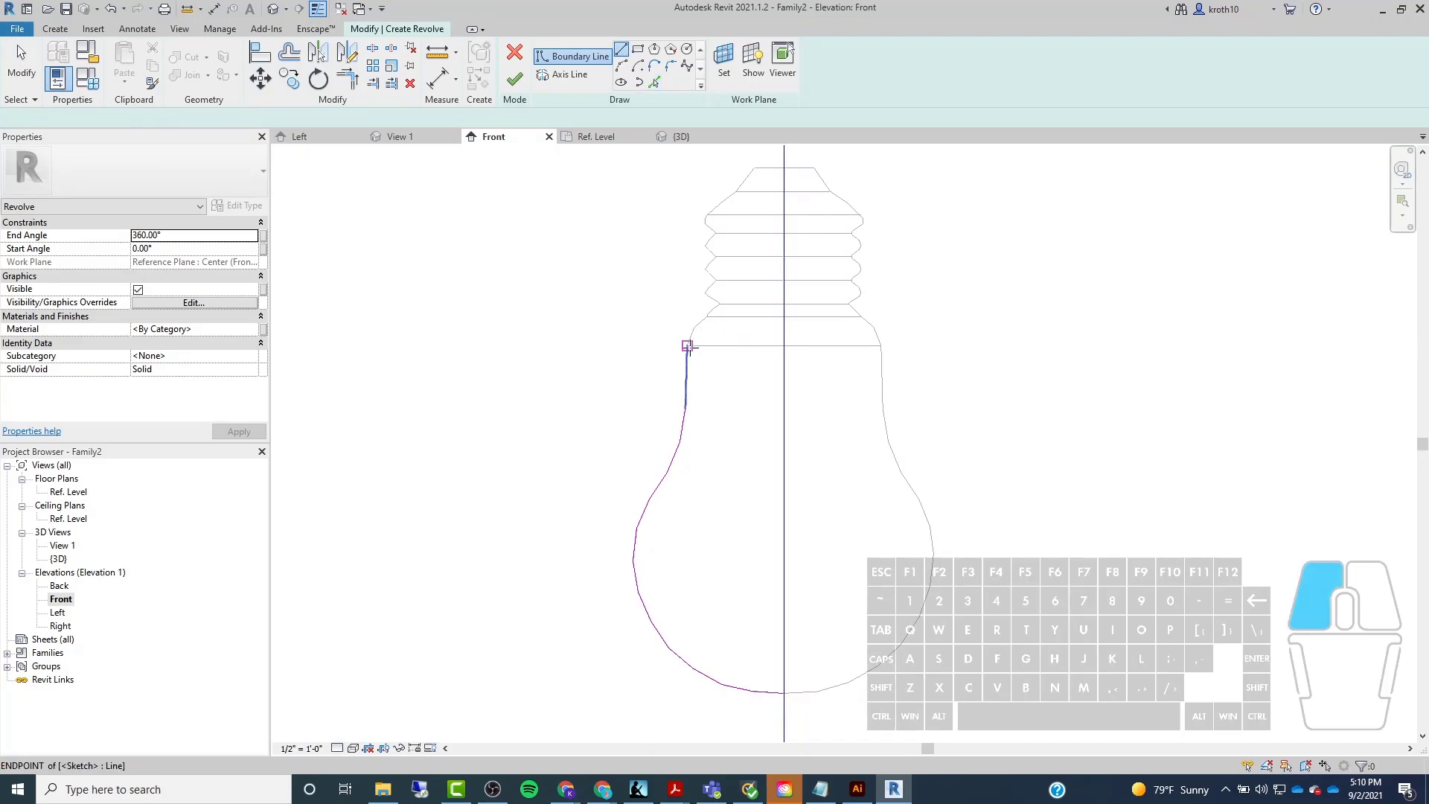
{"action": "left_click", "coordinate": [783, 345]}
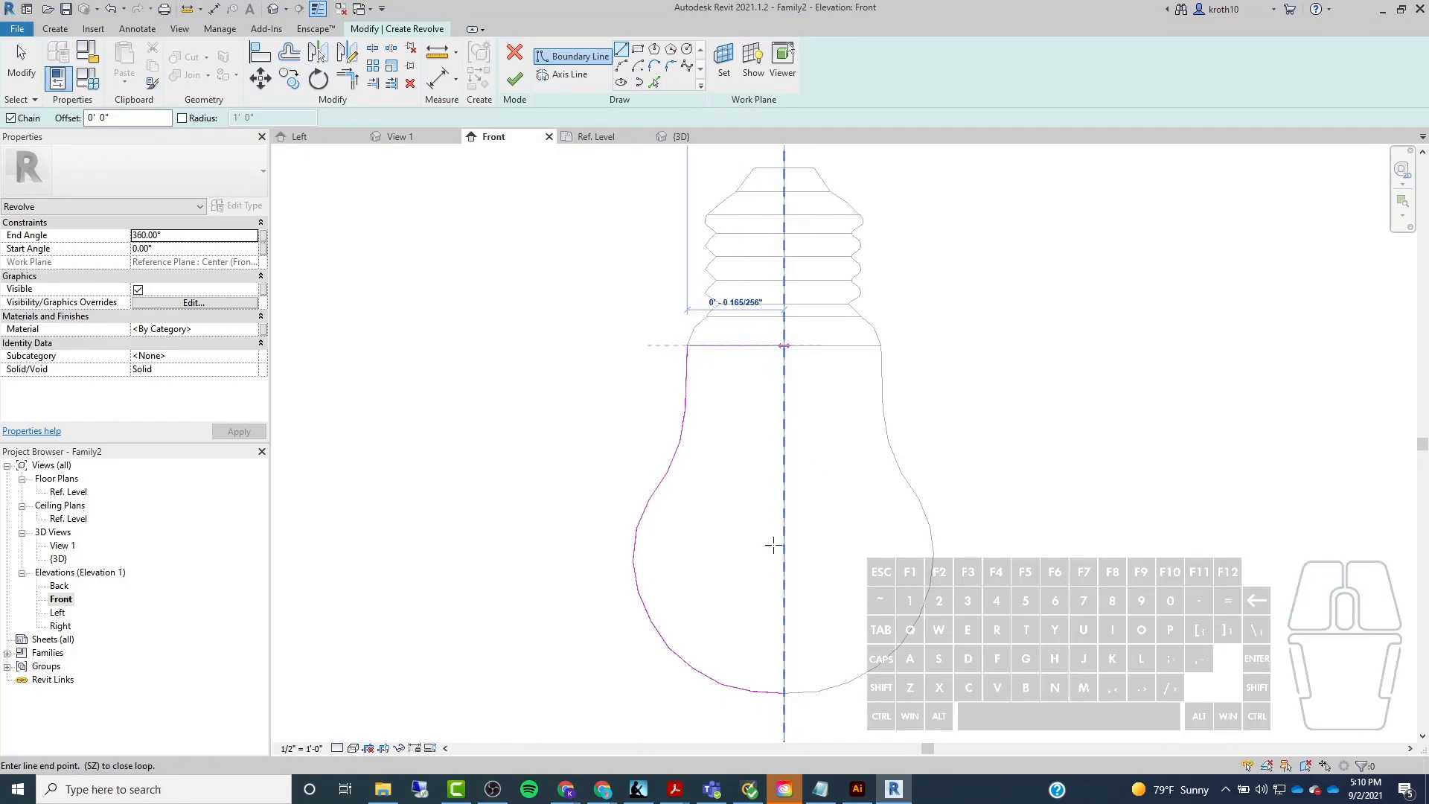
{"action": "left_click", "coordinate": [784, 693]}
{"action": "scroll", "coordinate": [672, 497], "scroll_direction": "down", "scroll_amount": 3}
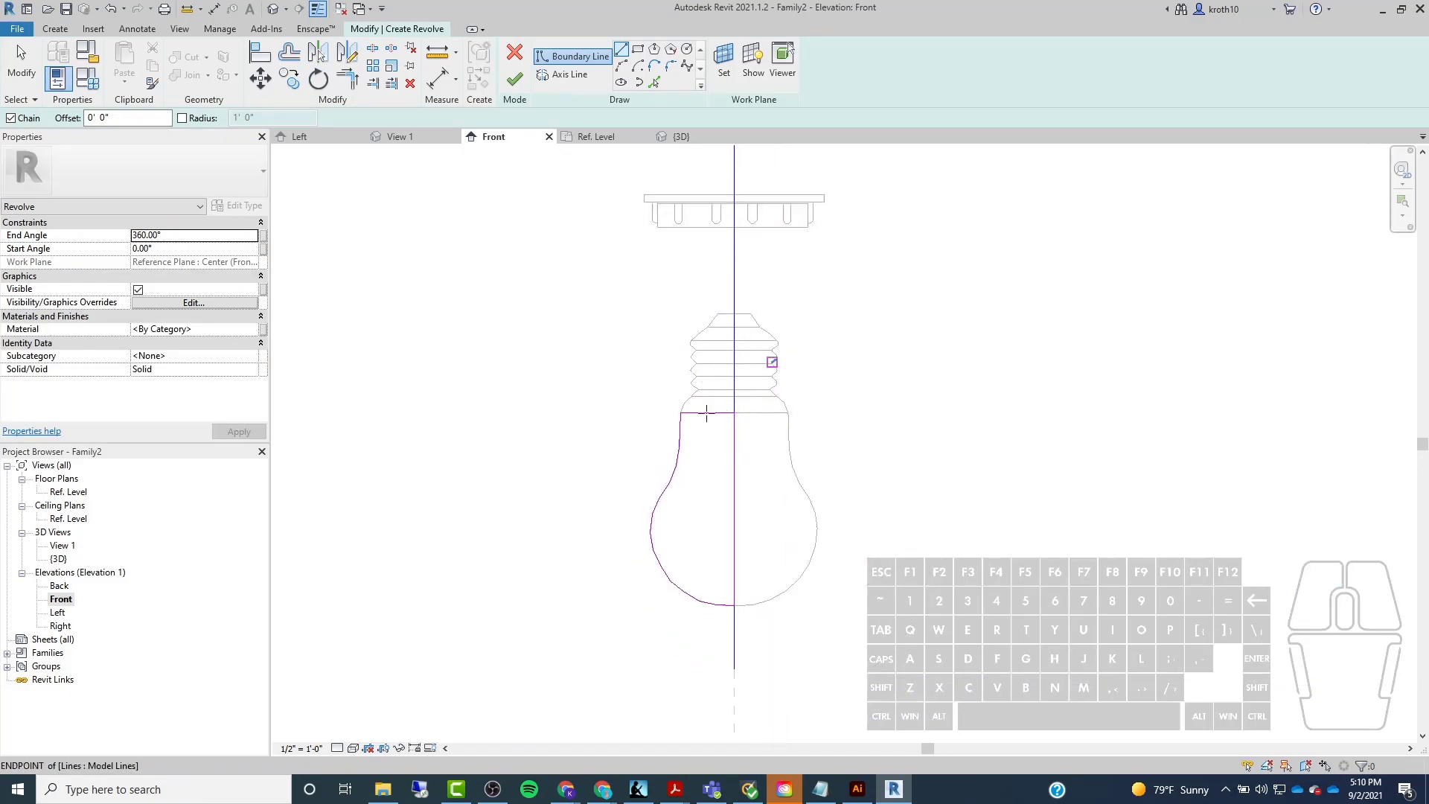
{"action": "left_click", "coordinate": [515, 78]}
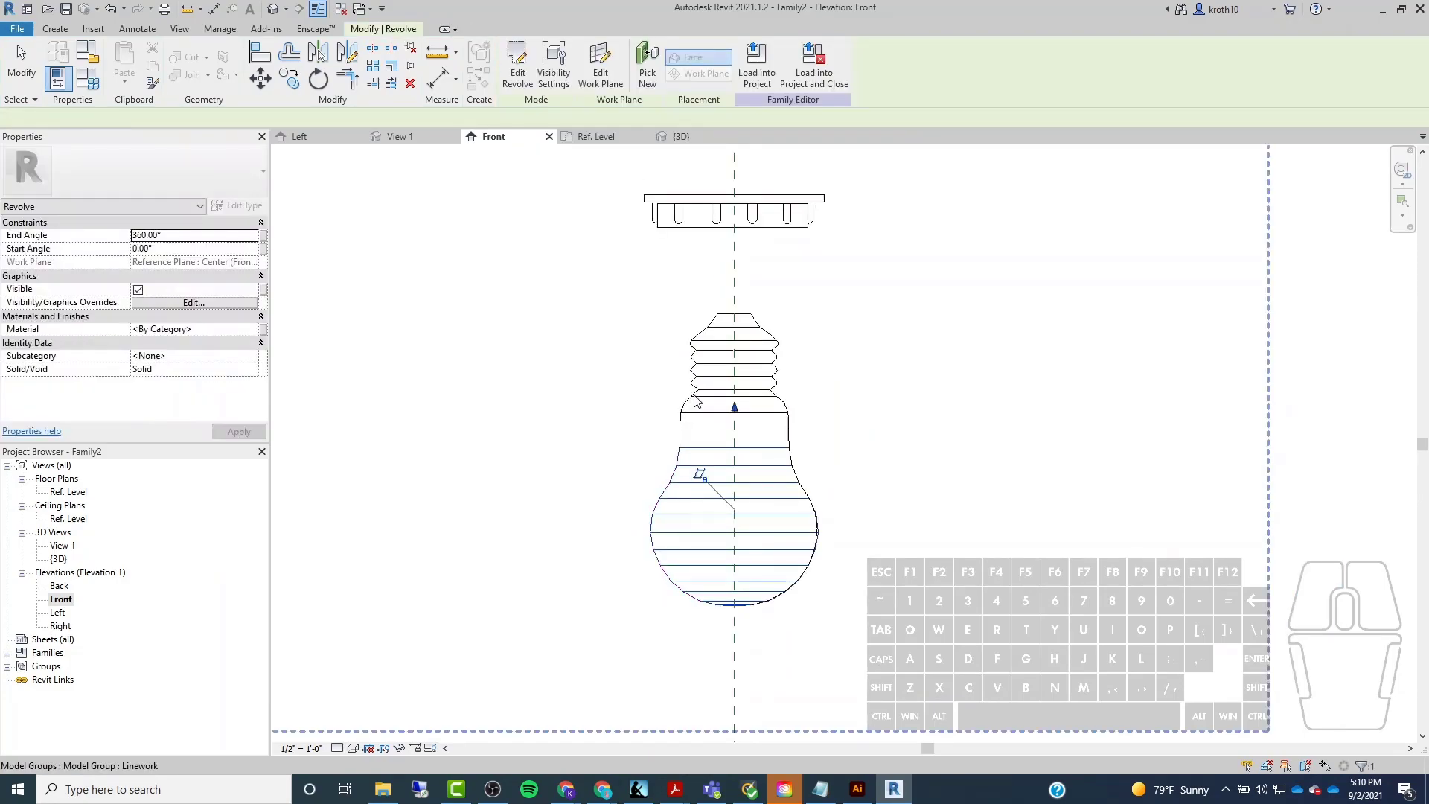
{"action": "key", "text": "Escape"}
Inspect the revolved bulb glass in the Front elevation and from below in 3D.
{"action": "scroll", "coordinate": [773, 457], "scroll_direction": "down", "scroll_amount": 3}
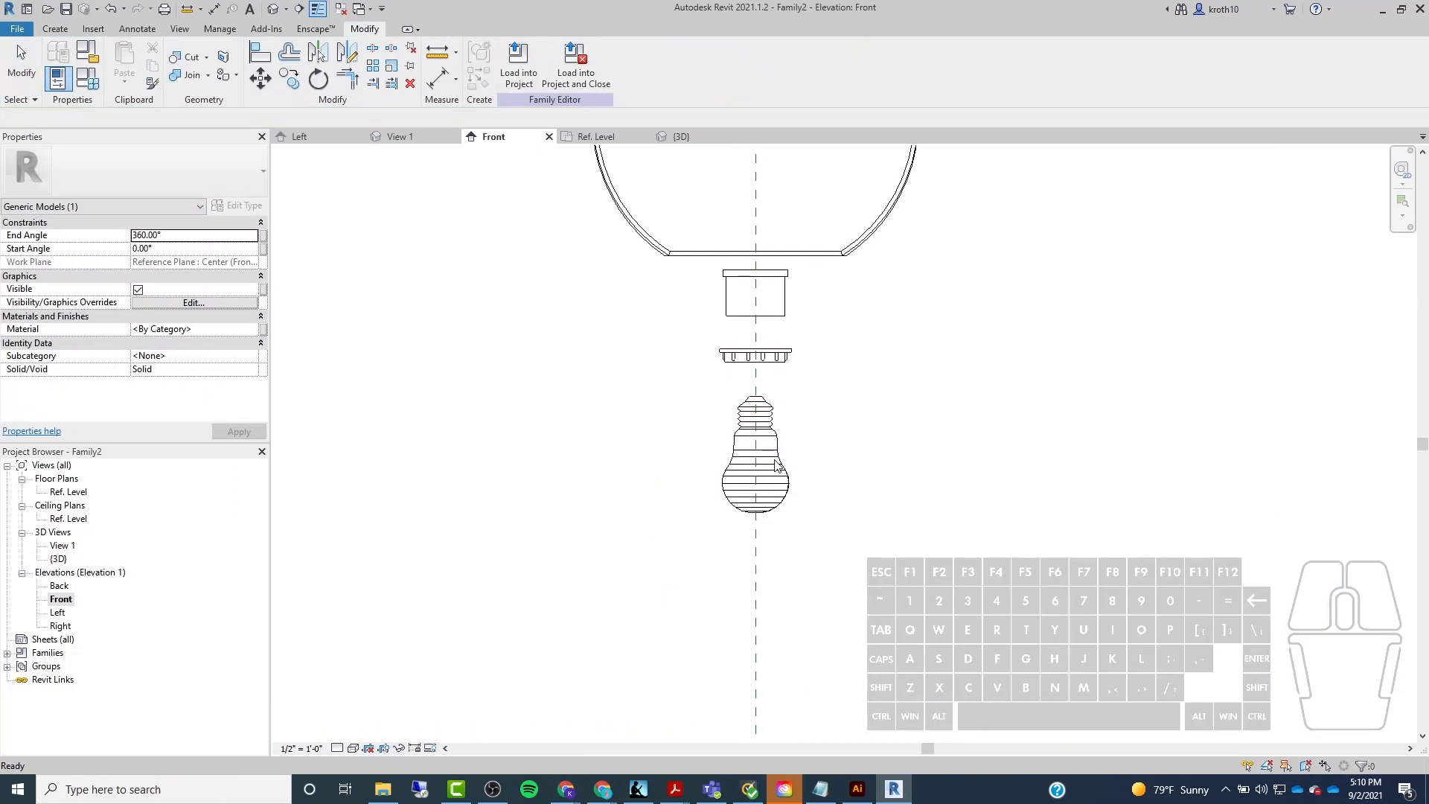
{"action": "scroll", "coordinate": [772, 472], "scroll_direction": "up", "scroll_amount": 4}
{"action": "left_click", "coordinate": [667, 458]}
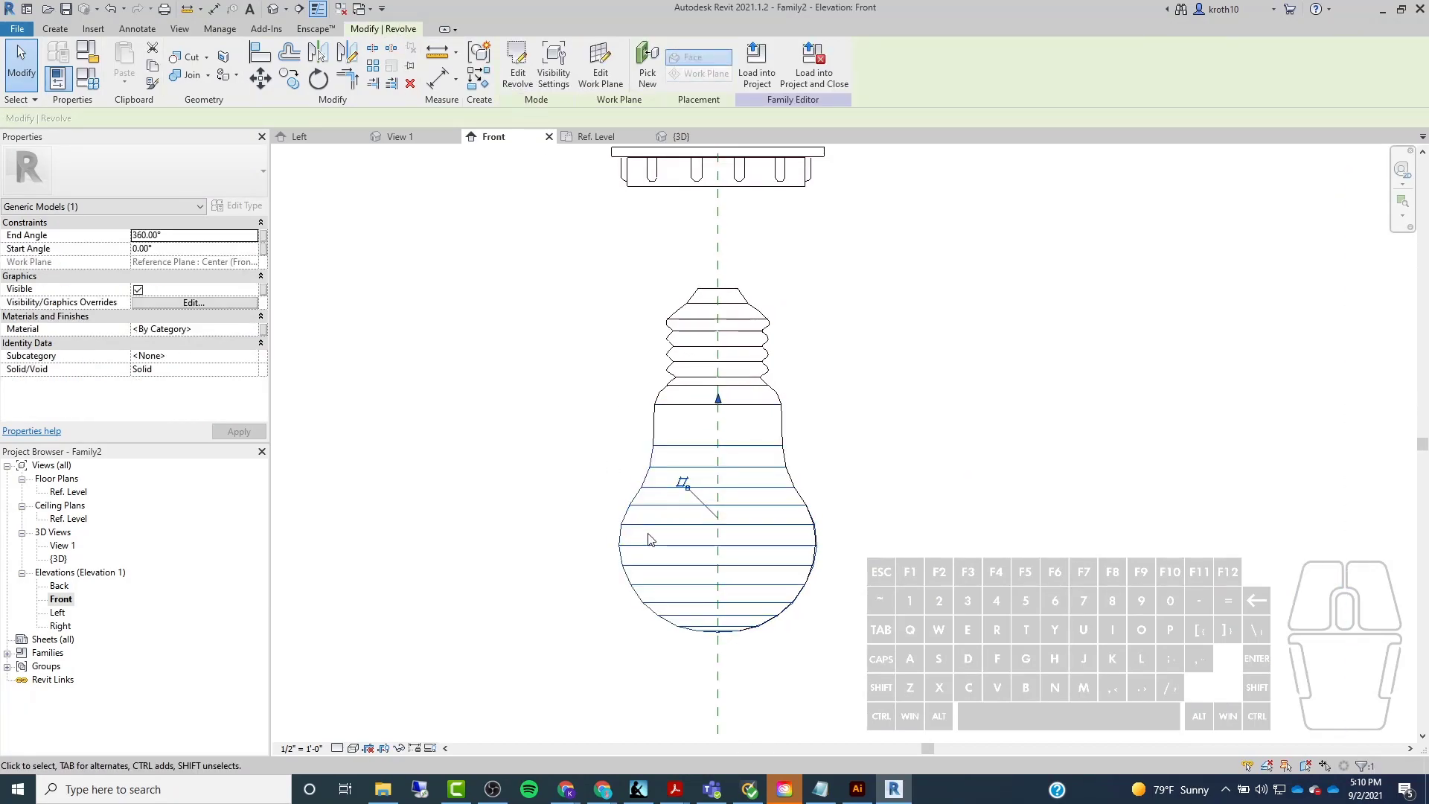
{"action": "left_click", "coordinate": [273, 9]}
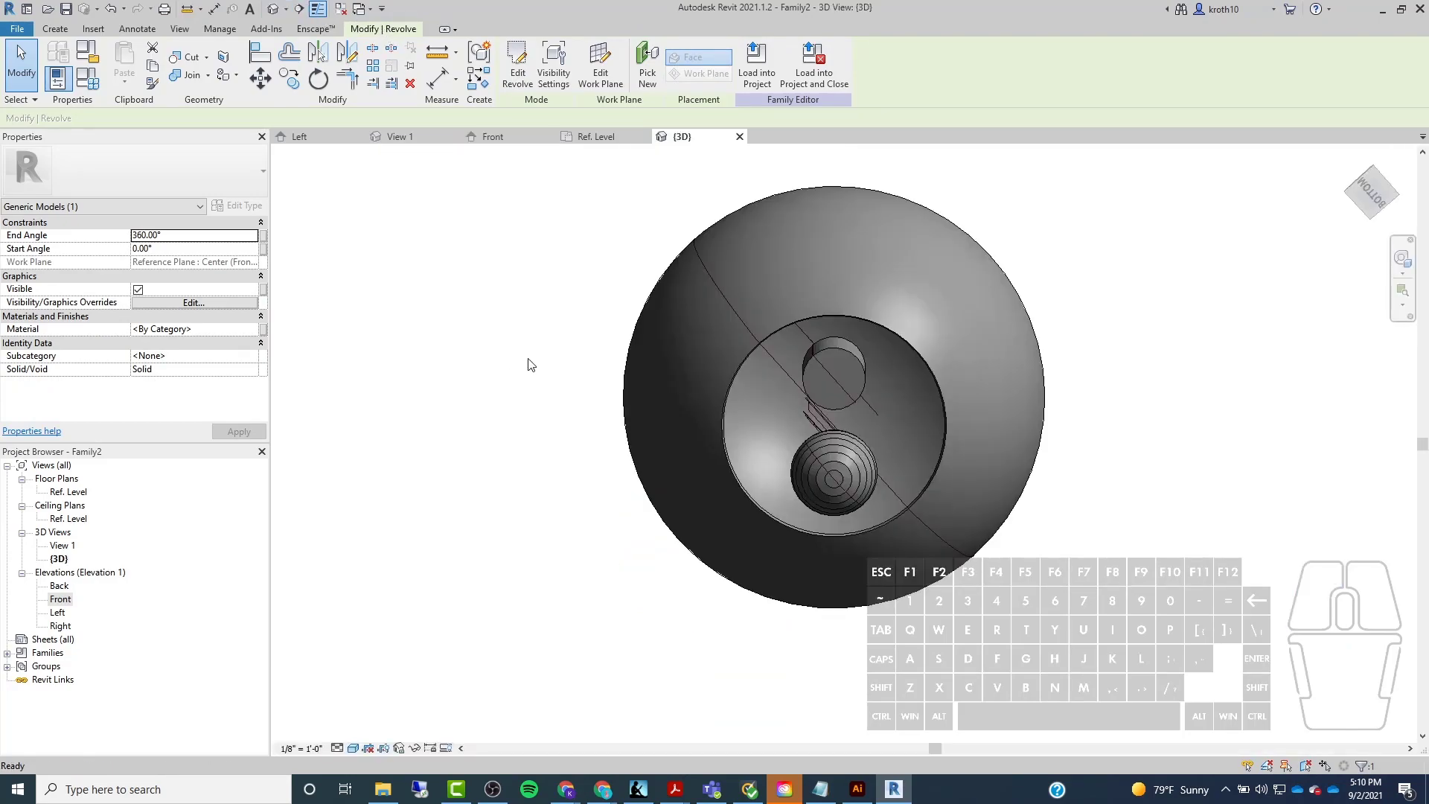
{"action": "middle_click_drag", "start_coordinate": [817, 485], "coordinate": [815, 592], "text": "shift"}
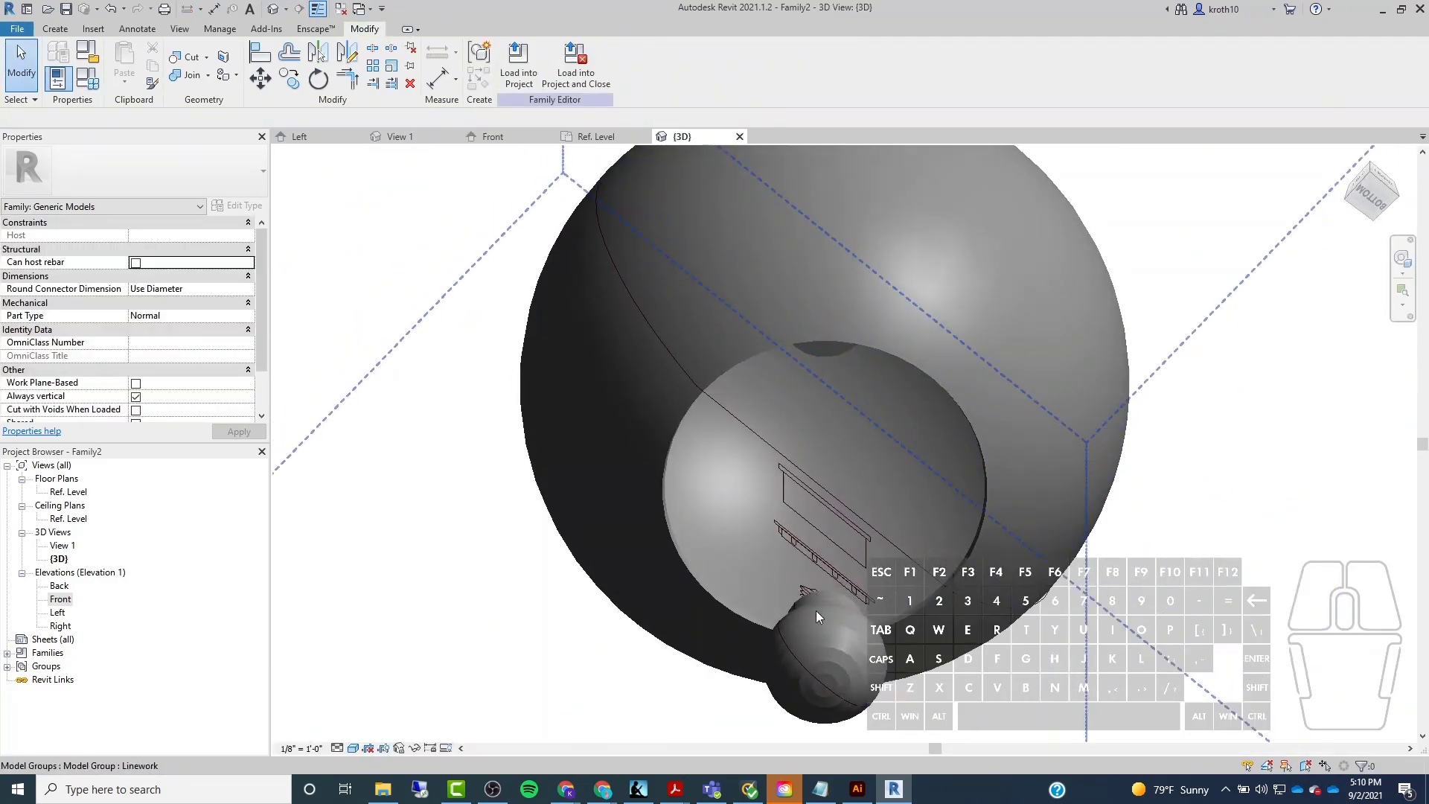
{"action": "scroll", "coordinate": [824, 666], "scroll_direction": "up", "scroll_amount": 5}
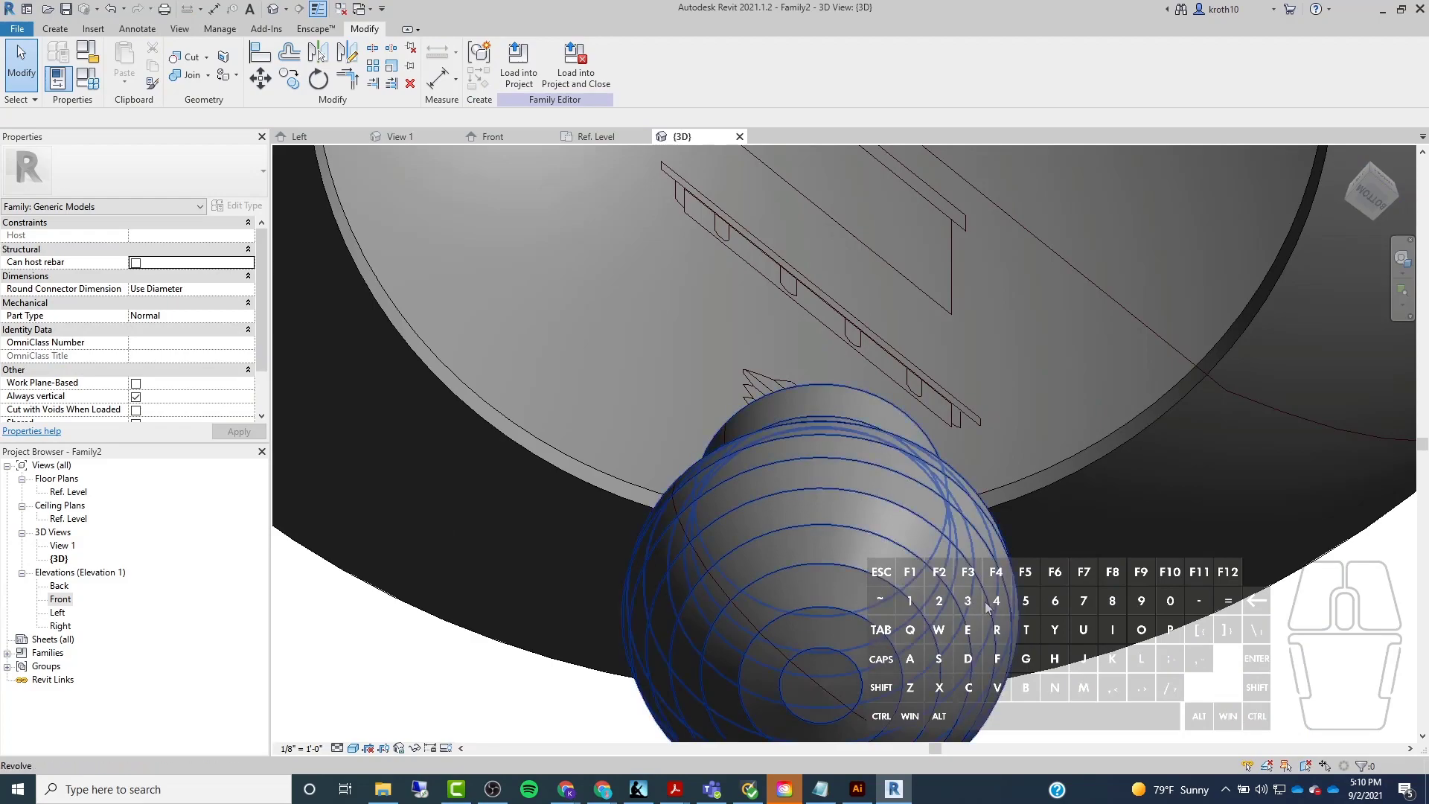
Edit the revolved bulb glass in the Front elevation and delete the segmented boundary lines of its curved outline.
{"action": "scroll", "coordinate": [797, 449], "scroll_direction": "down", "scroll_amount": 4}
{"action": "middle_click_drag", "start_coordinate": [737, 520], "coordinate": [743, 547], "text": "shift"}
{"action": "left_click", "coordinate": [845, 624]}
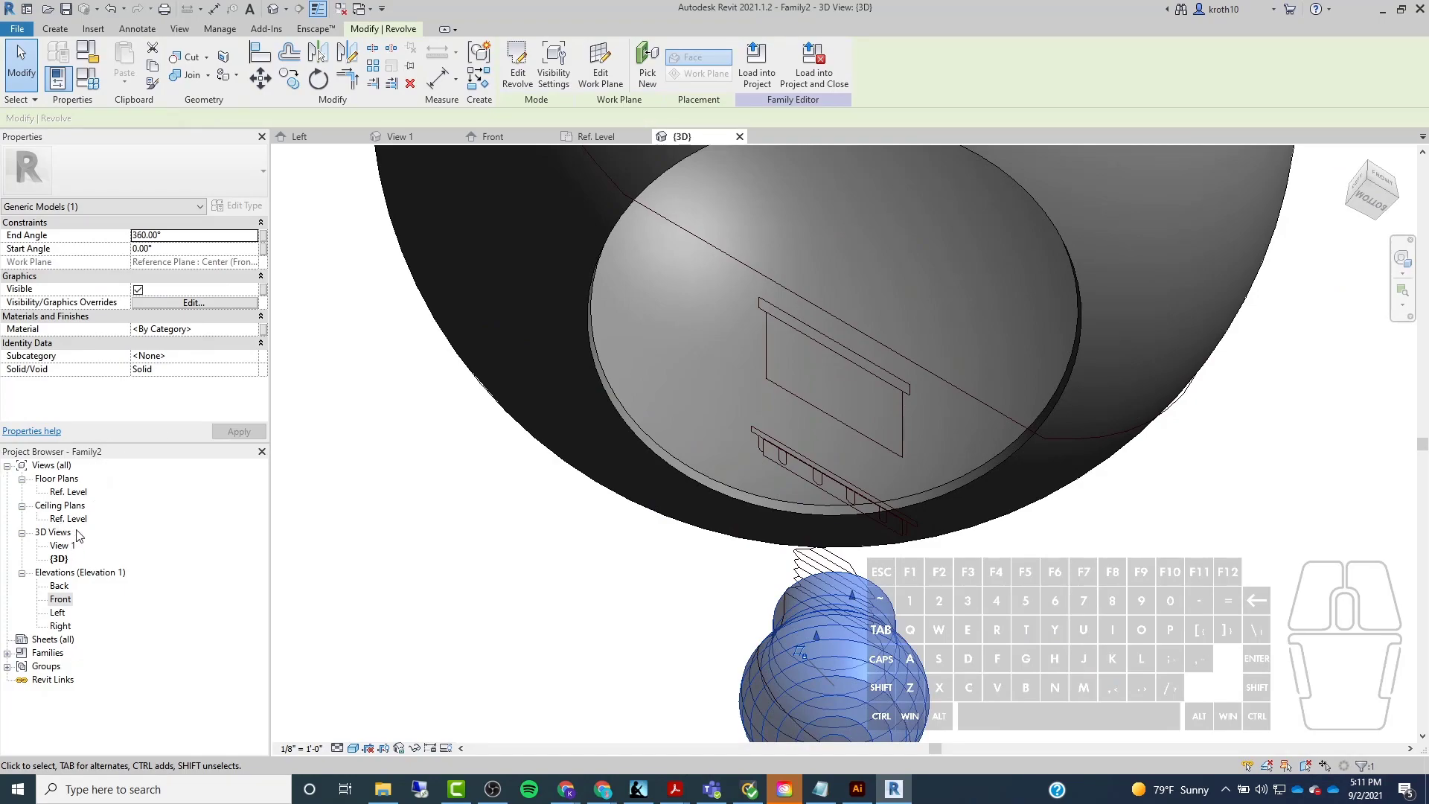
{"action": "double_click", "coordinate": [60, 599]}
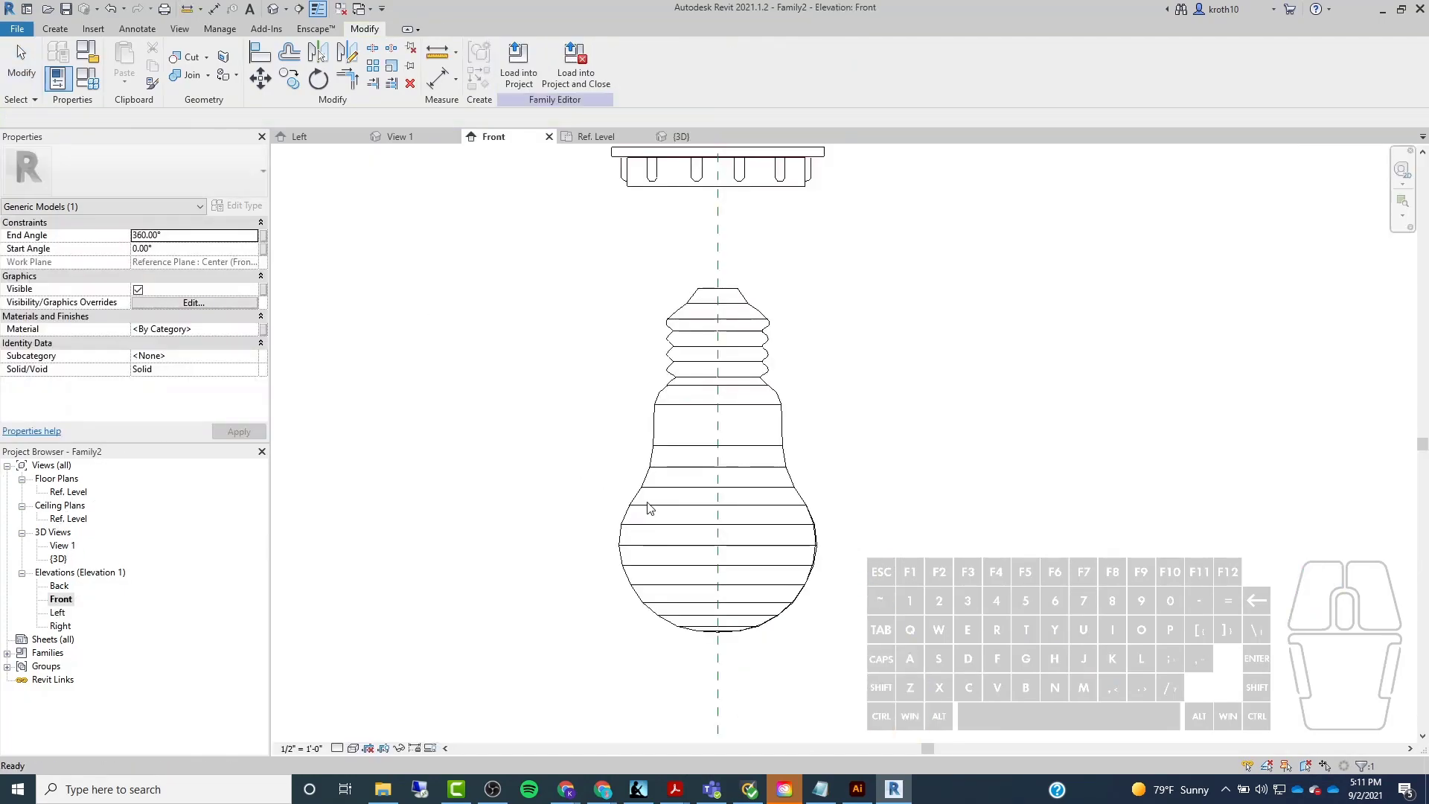
{"action": "left_click", "coordinate": [669, 491]}
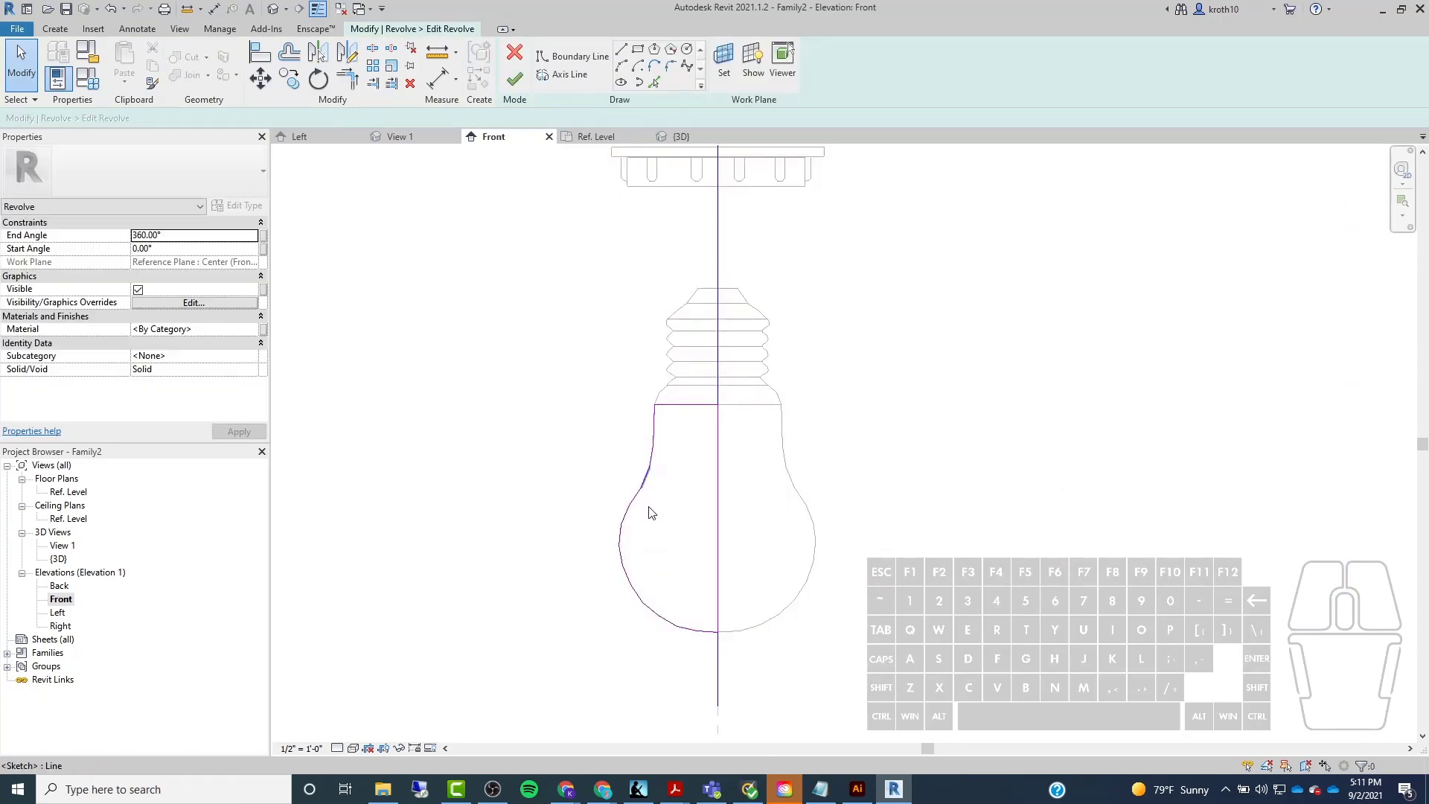
{"action": "left_click_drag", "start_coordinate": [584, 388], "coordinate": [654, 654]}
{"action": "left_click_drag", "start_coordinate": [621, 545], "coordinate": [728, 667]}
{"action": "key", "text": "Delete"}
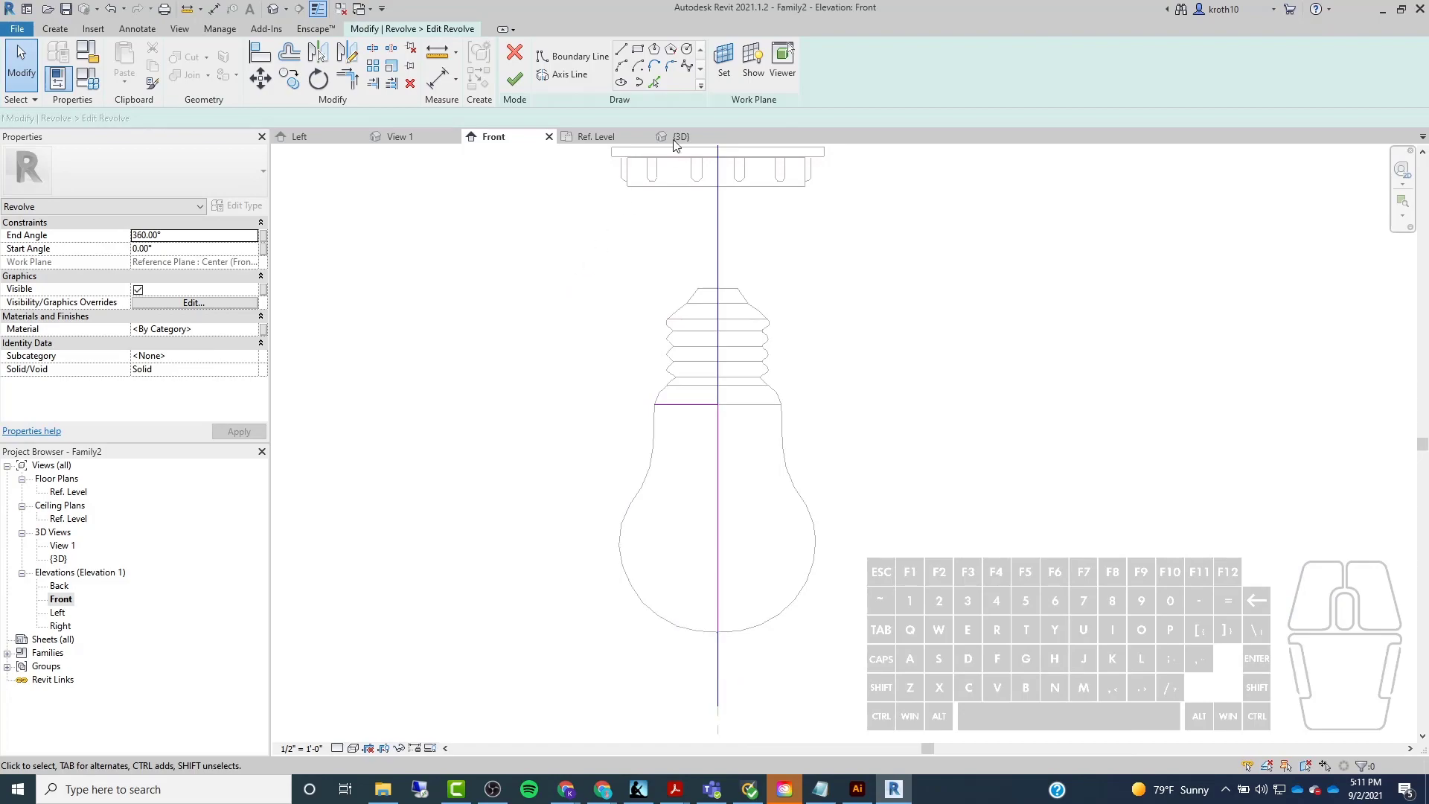
Start a spline boundary at the outer end of the glass top line and trace down along the bulb's neck.
{"action": "left_click", "coordinate": [686, 68]}
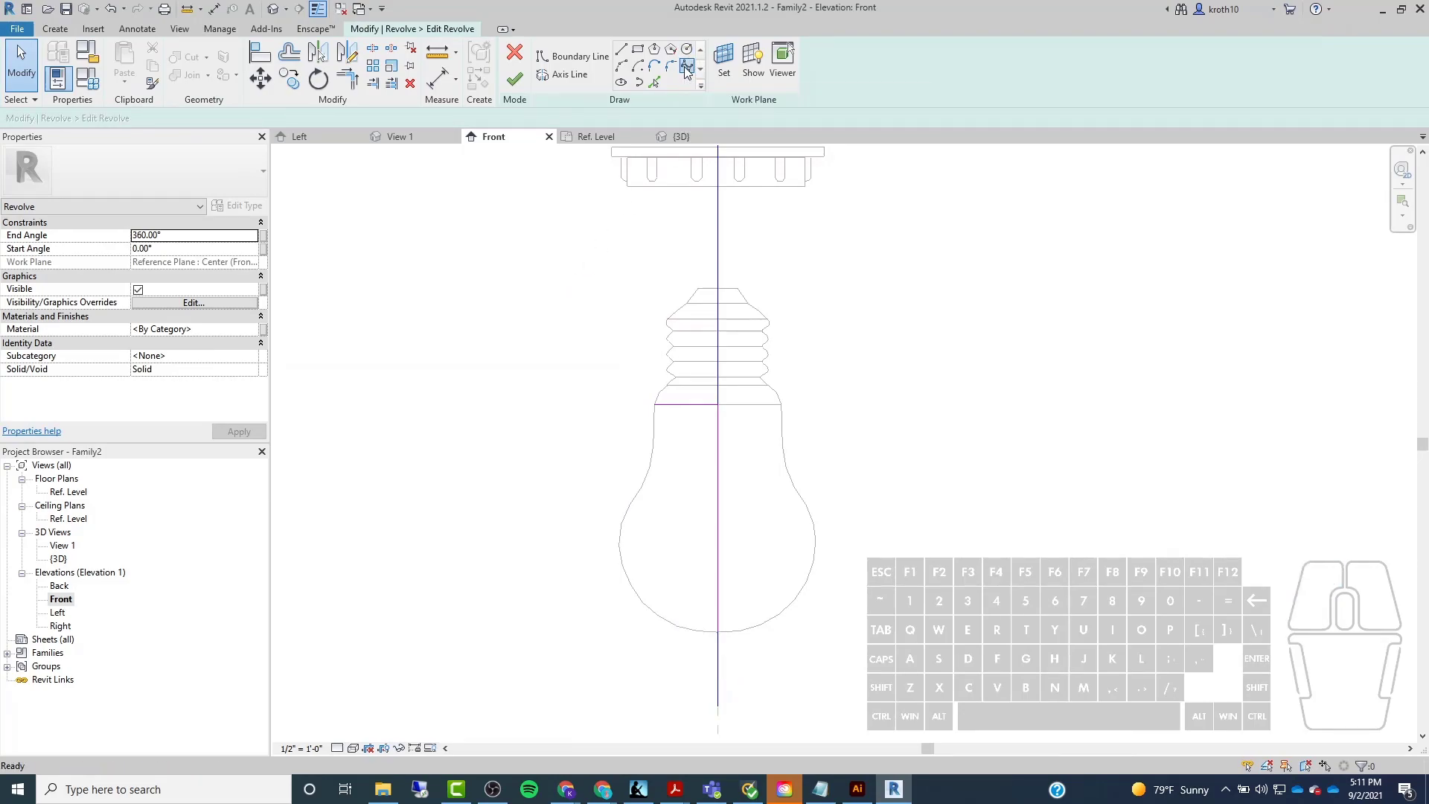
{"action": "left_click", "coordinate": [654, 404]}
{"action": "scroll", "coordinate": [654, 452], "scroll_direction": "up", "scroll_amount": 3}
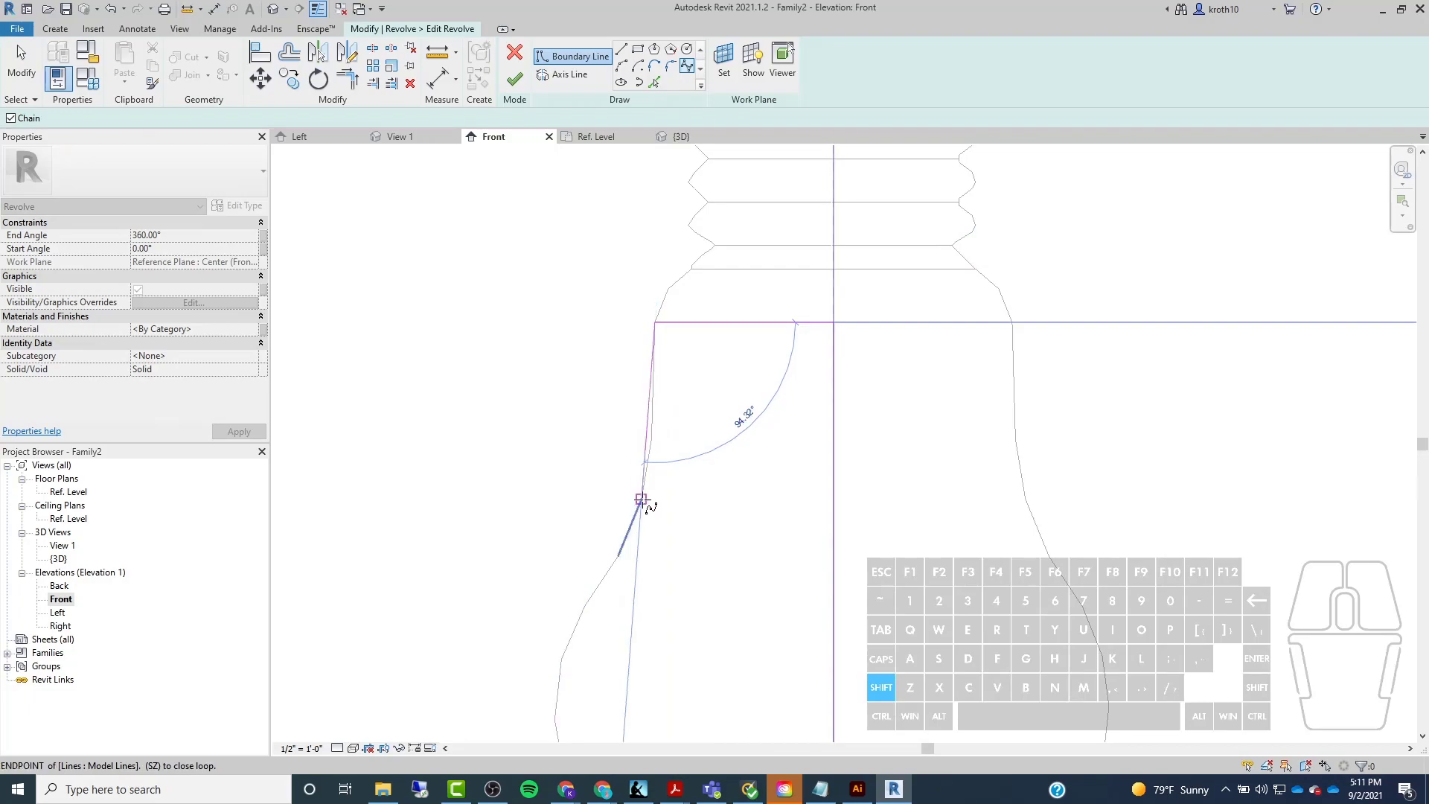
{"action": "left_click", "coordinate": [653, 442]}
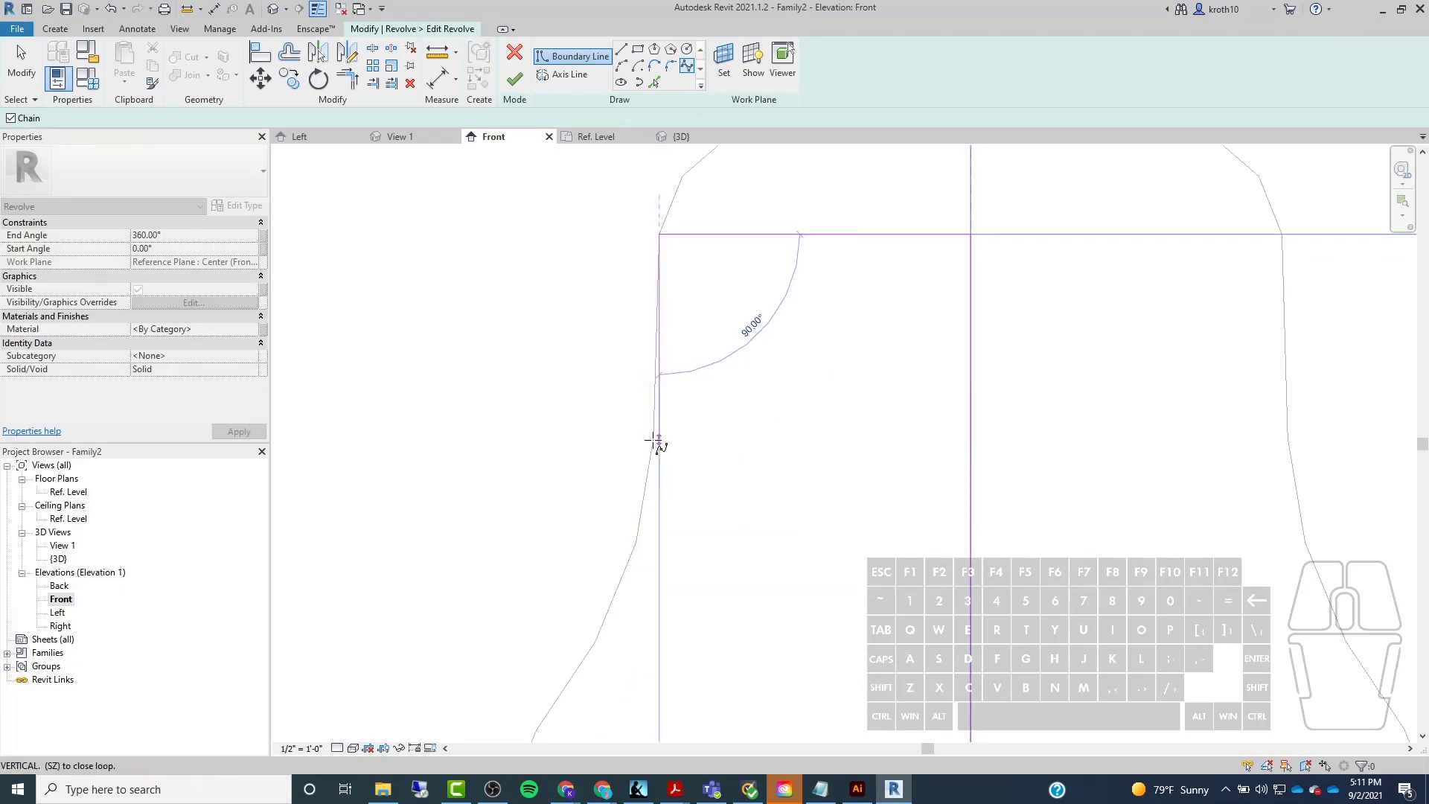
{"action": "left_click", "coordinate": [653, 440]}
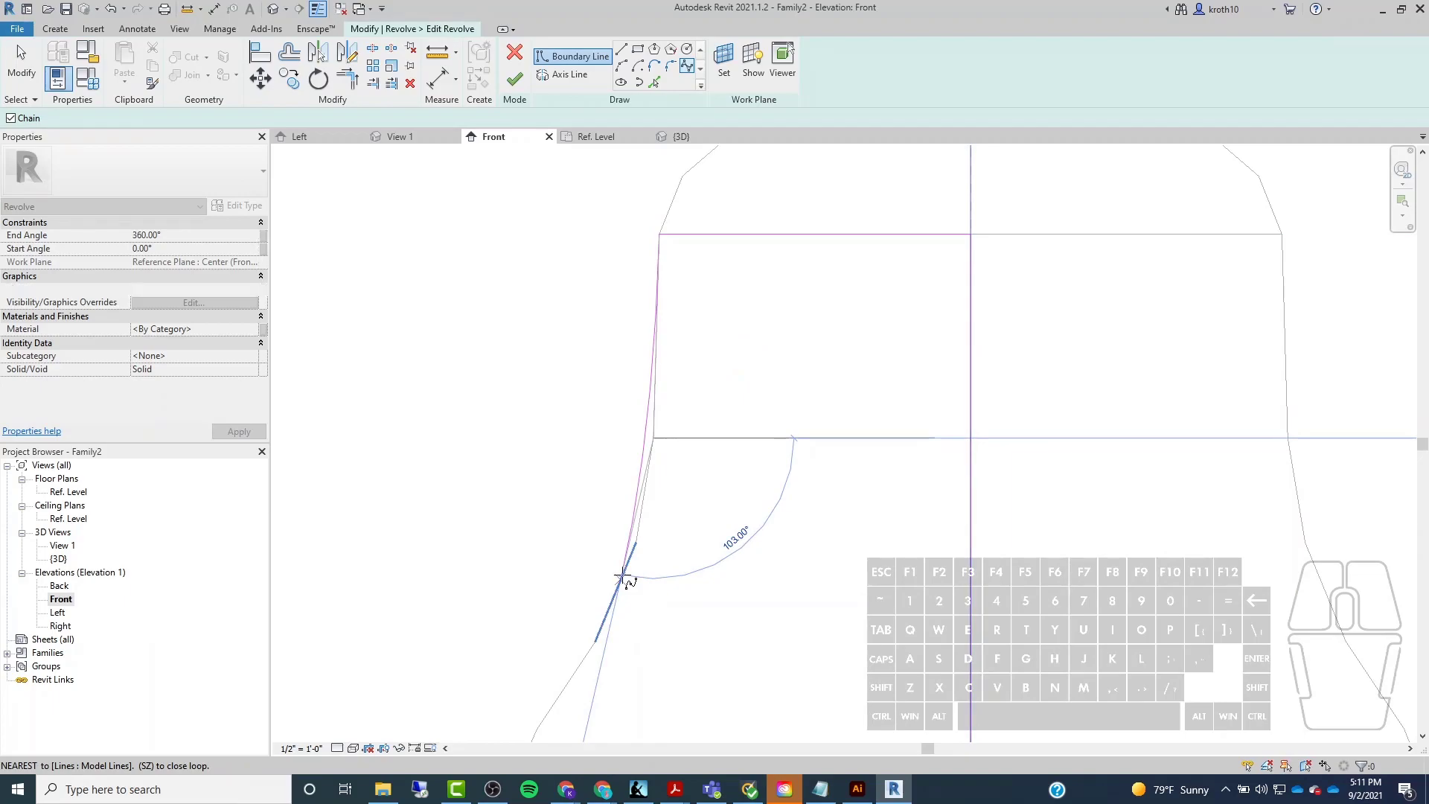
{"action": "left_click", "coordinate": [635, 543]}
{"action": "scroll", "coordinate": [636, 543], "scroll_direction": "down", "scroll_amount": 3}
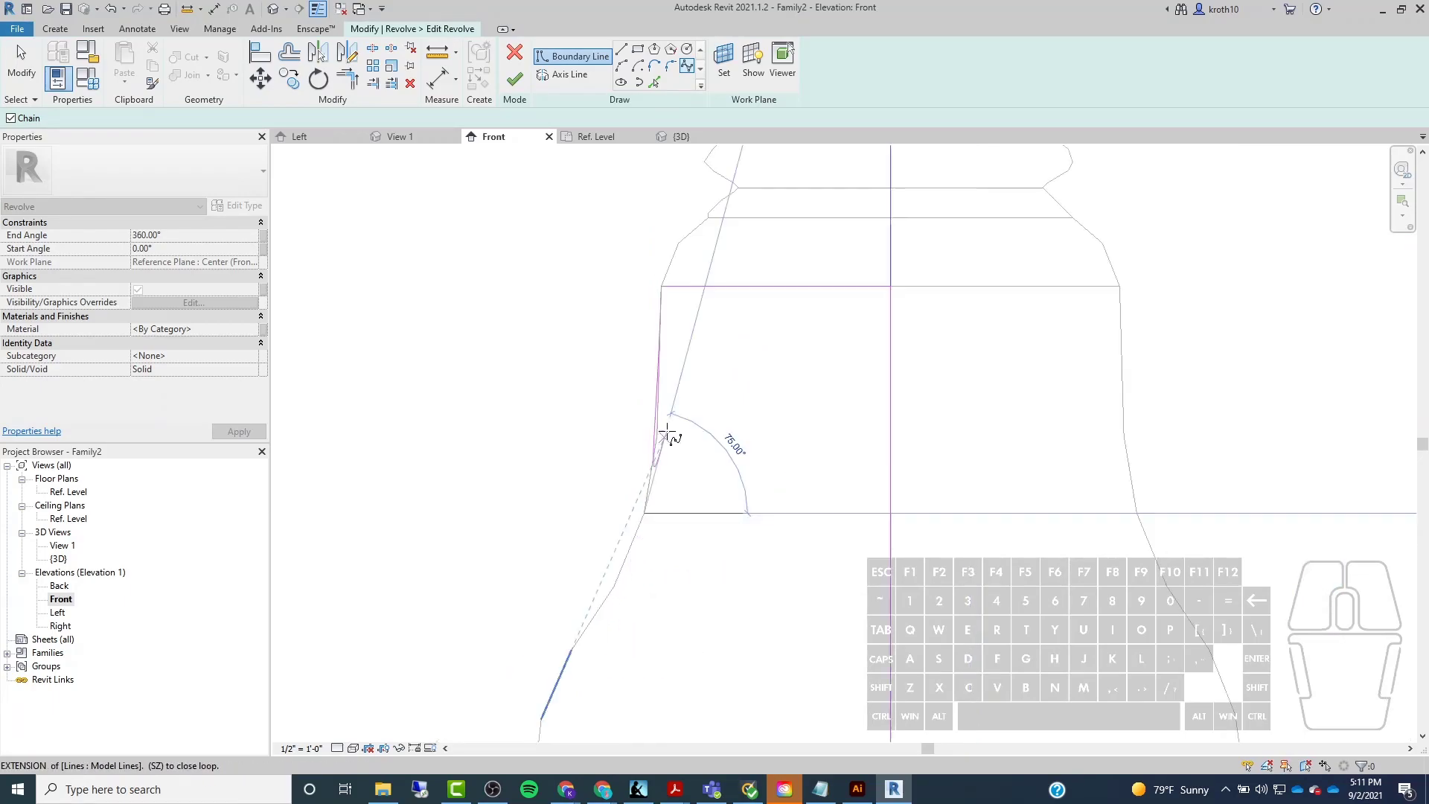
{"action": "left_click", "coordinate": [623, 561]}
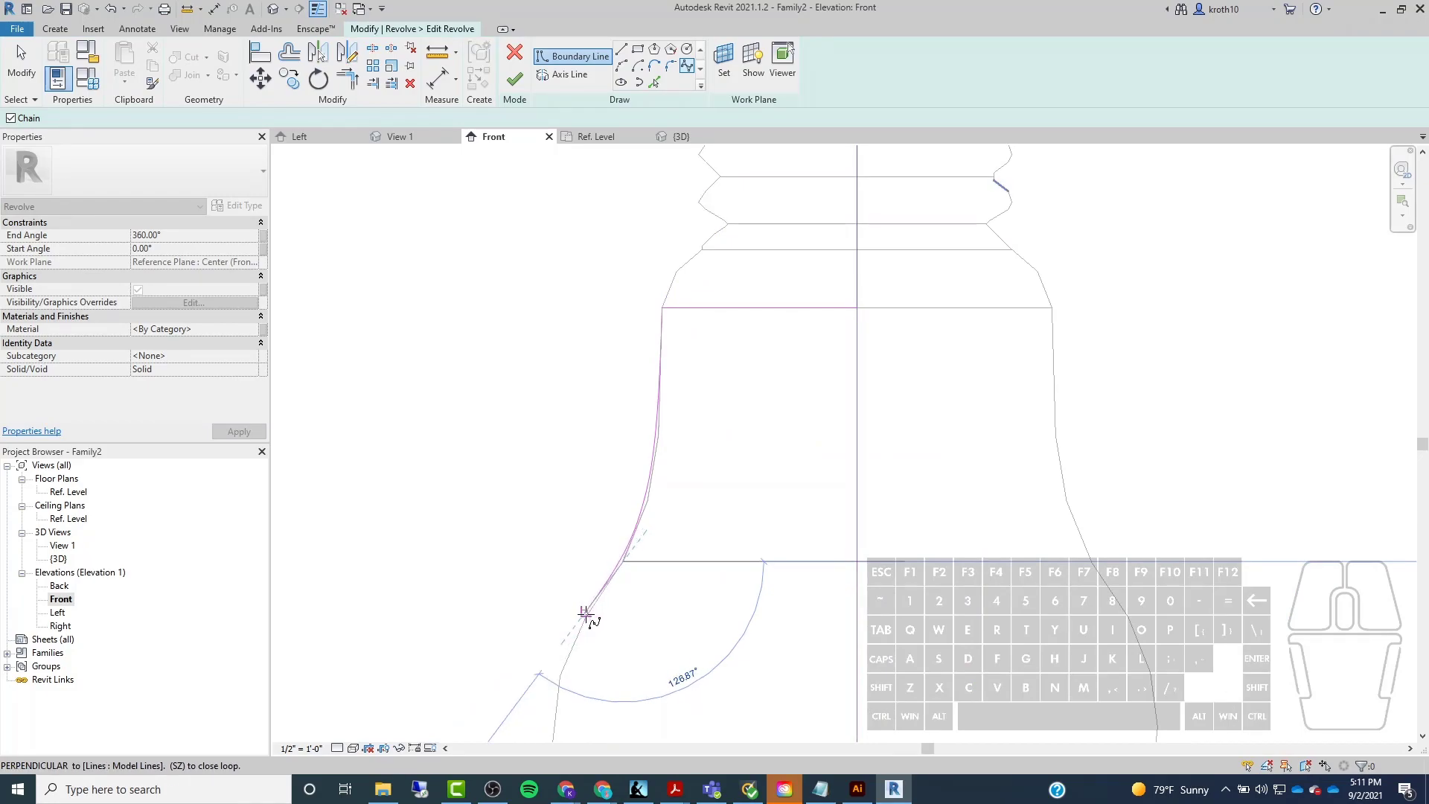
Continue the spline around the bulb's rounded lower outline and end it at the foot of the center line.
{"action": "scroll", "coordinate": [592, 573], "scroll_direction": "up", "scroll_amount": 2}
{"action": "scroll", "coordinate": [596, 416], "scroll_direction": "down", "scroll_amount": 4}
{"action": "scroll", "coordinate": [580, 528], "scroll_direction": "up", "scroll_amount": 2}
{"action": "scroll", "coordinate": [578, 524], "scroll_direction": "up", "scroll_amount": 1}
{"action": "left_click", "coordinate": [591, 473]}
{"action": "left_click", "coordinate": [584, 520]}
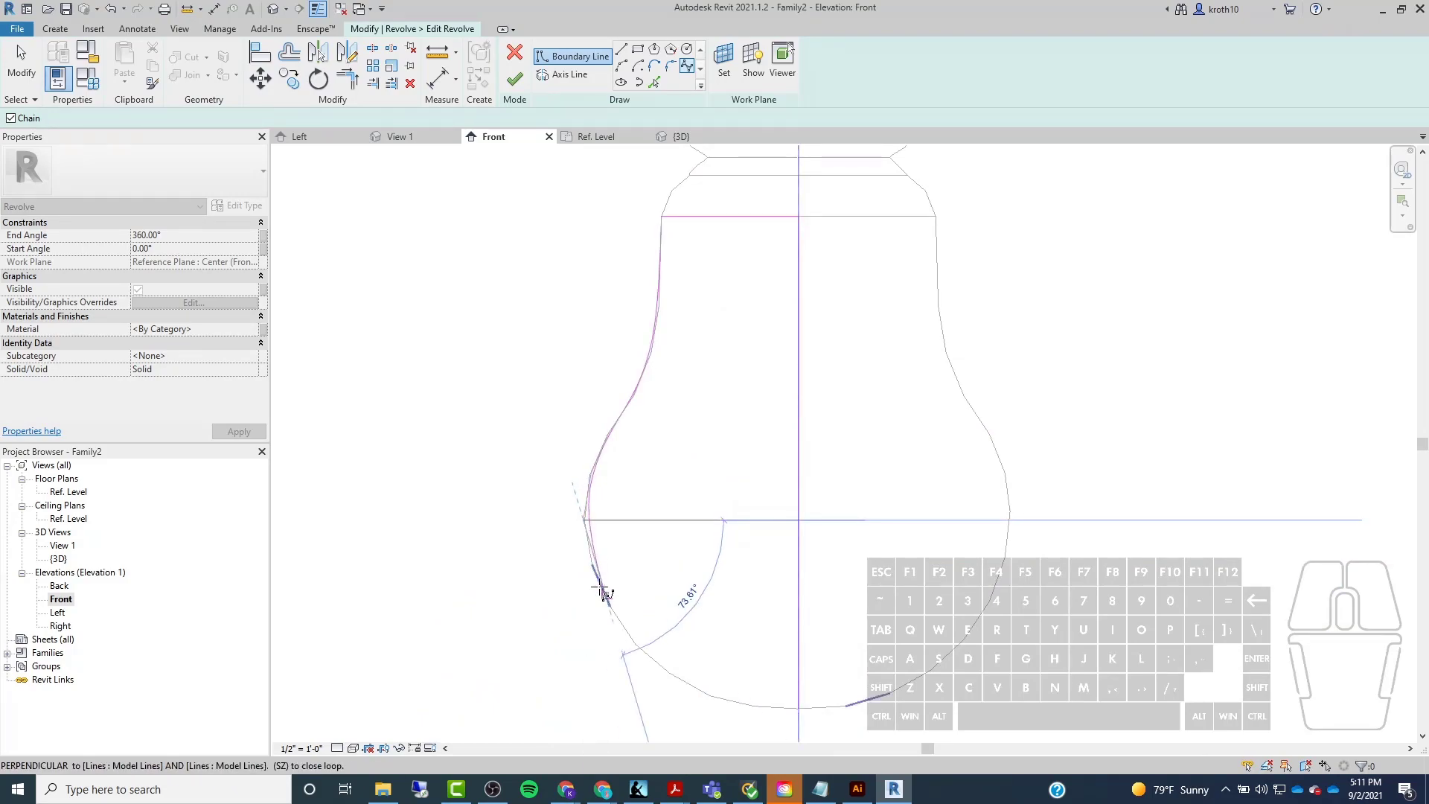
{"action": "left_click", "coordinate": [589, 560]}
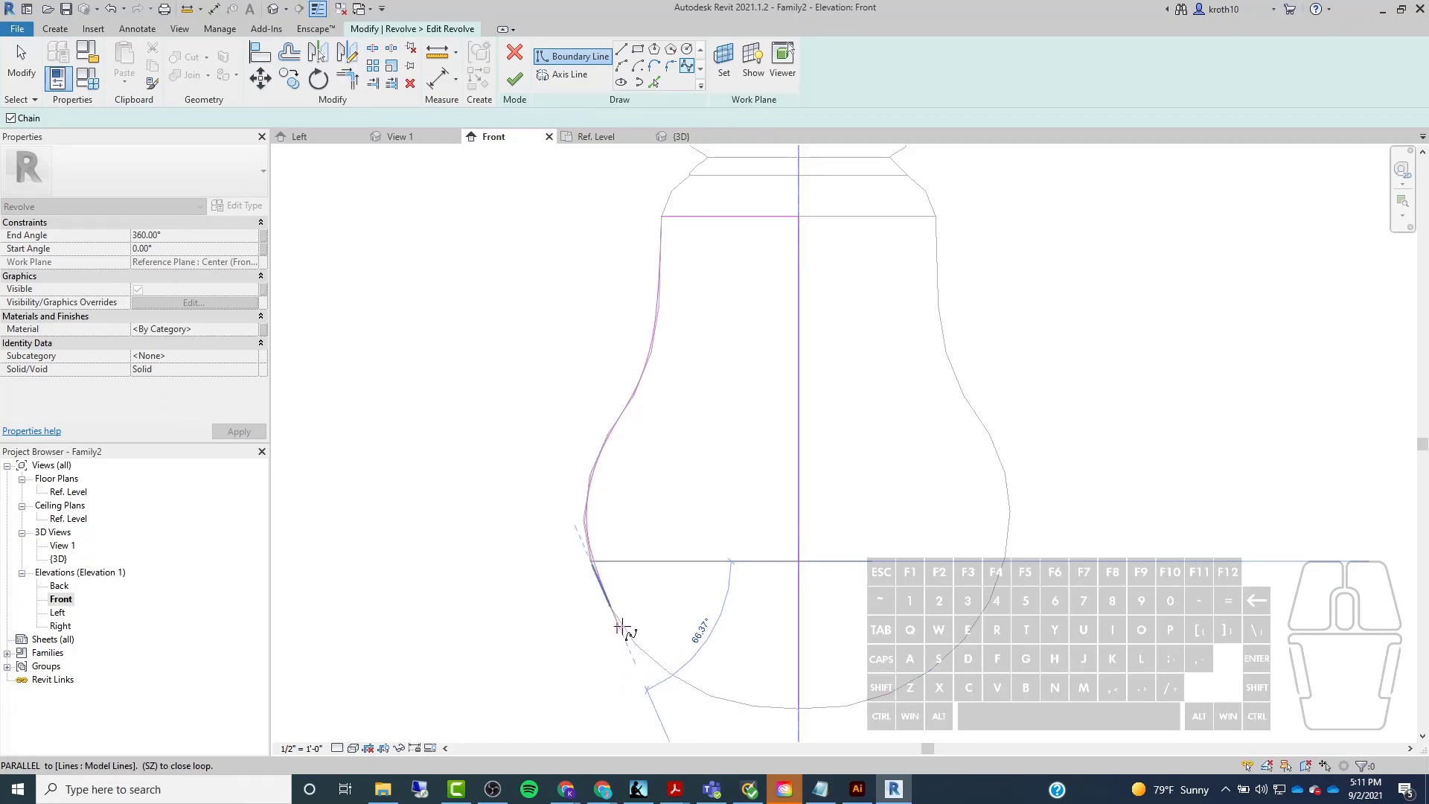
{"action": "left_click", "coordinate": [653, 660]}
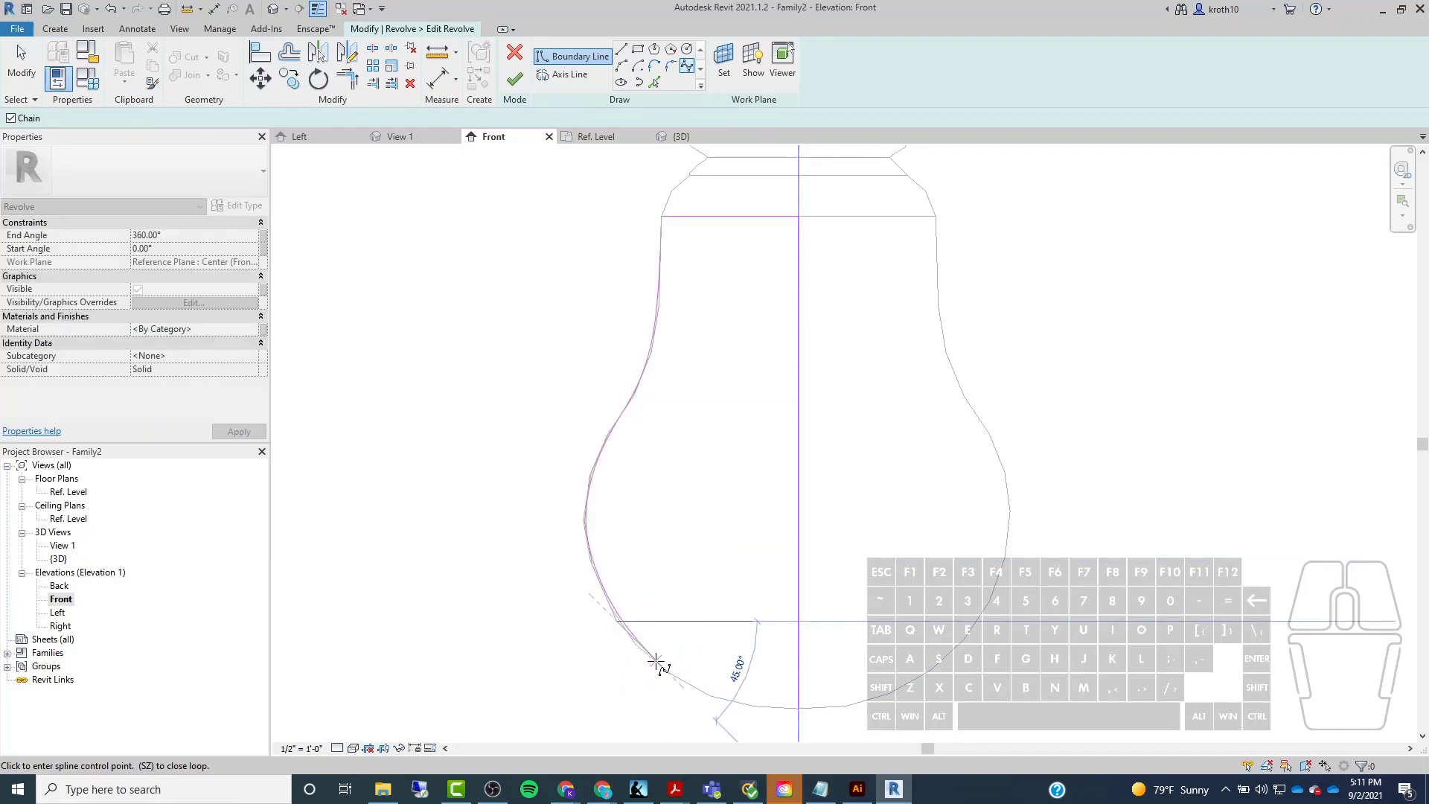
{"action": "left_click", "coordinate": [772, 702]}
{"action": "left_click", "coordinate": [799, 707]}
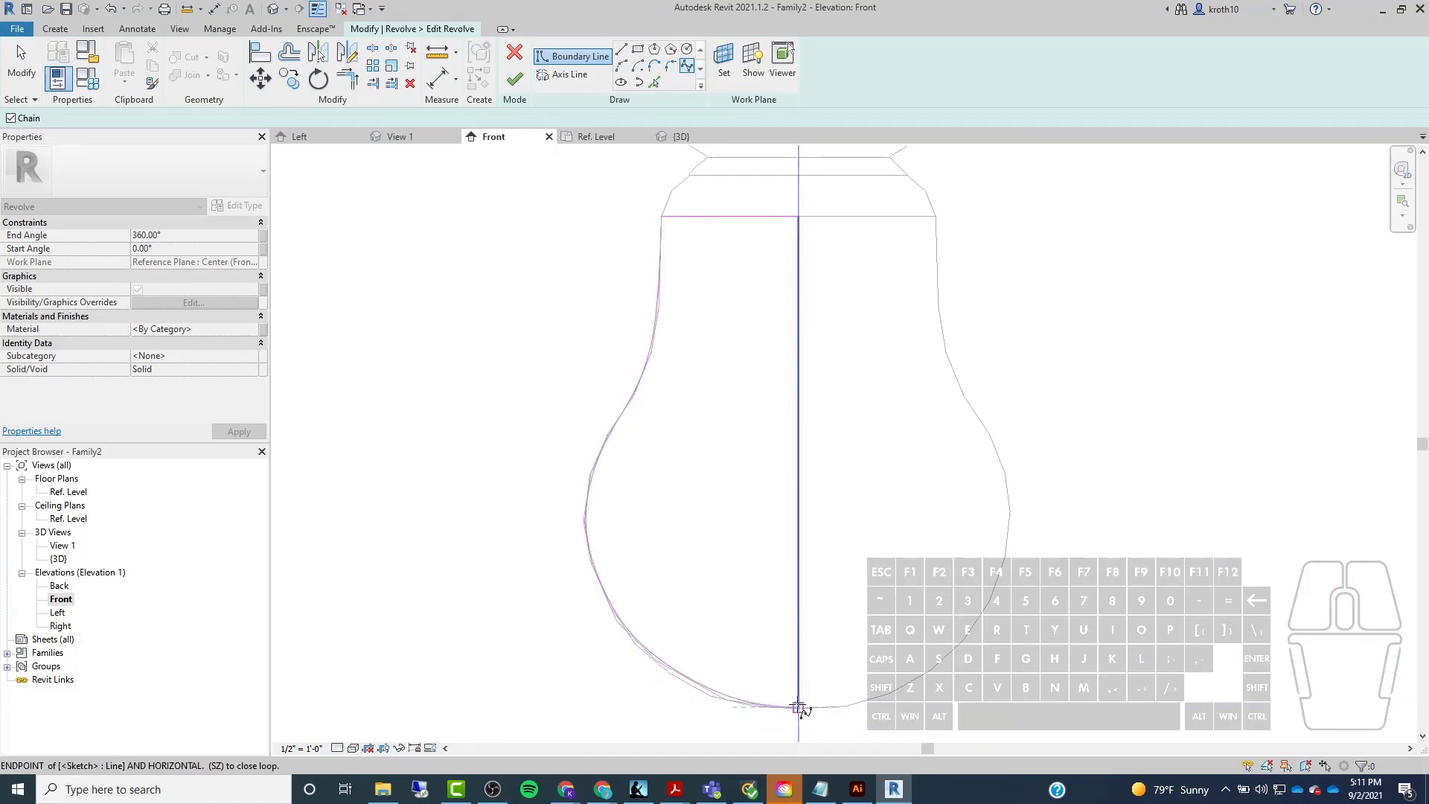
{"action": "key", "text": "Escape"}
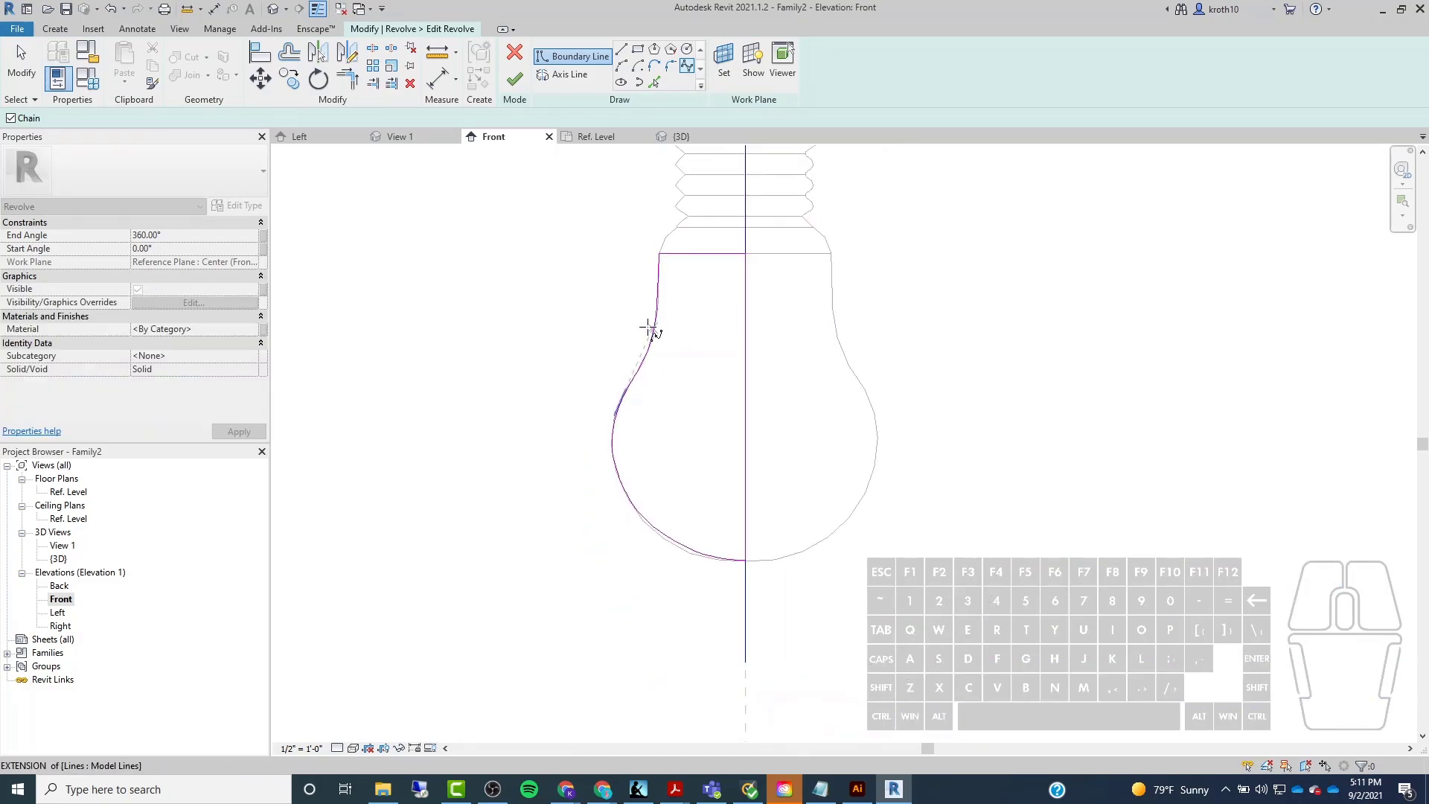
{"action": "key", "text": "Escape"}
{"action": "scroll", "coordinate": [742, 581], "scroll_direction": "up", "scroll_amount": 3}
{"action": "key", "text": "Escape"}
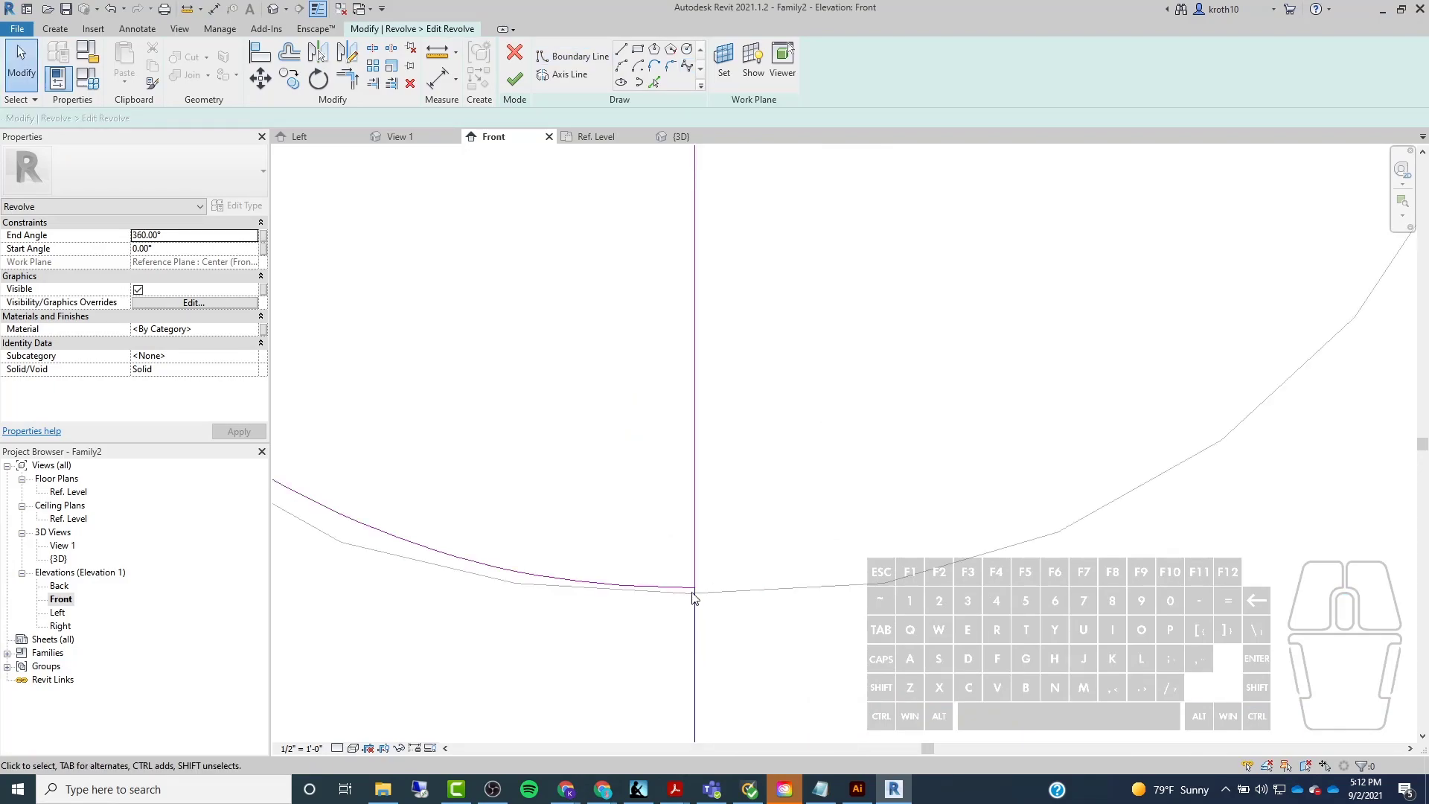
Adjust the spline's control points near the bulb's base to follow the linework, and finish the Revolve edit.
{"action": "scroll", "coordinate": [707, 577], "scroll_direction": "up", "scroll_amount": 2}
{"action": "left_click", "coordinate": [703, 581]}
{"action": "scroll", "coordinate": [759, 601], "scroll_direction": "down", "scroll_amount": 3}
{"action": "left_click", "coordinate": [569, 564]}
{"action": "left_click_drag", "start_coordinate": [615, 587], "coordinate": [584, 597]}
{"action": "left_click_drag", "start_coordinate": [416, 444], "coordinate": [414, 455]}
{"action": "scroll", "coordinate": [662, 667], "scroll_direction": "down", "scroll_amount": 3}
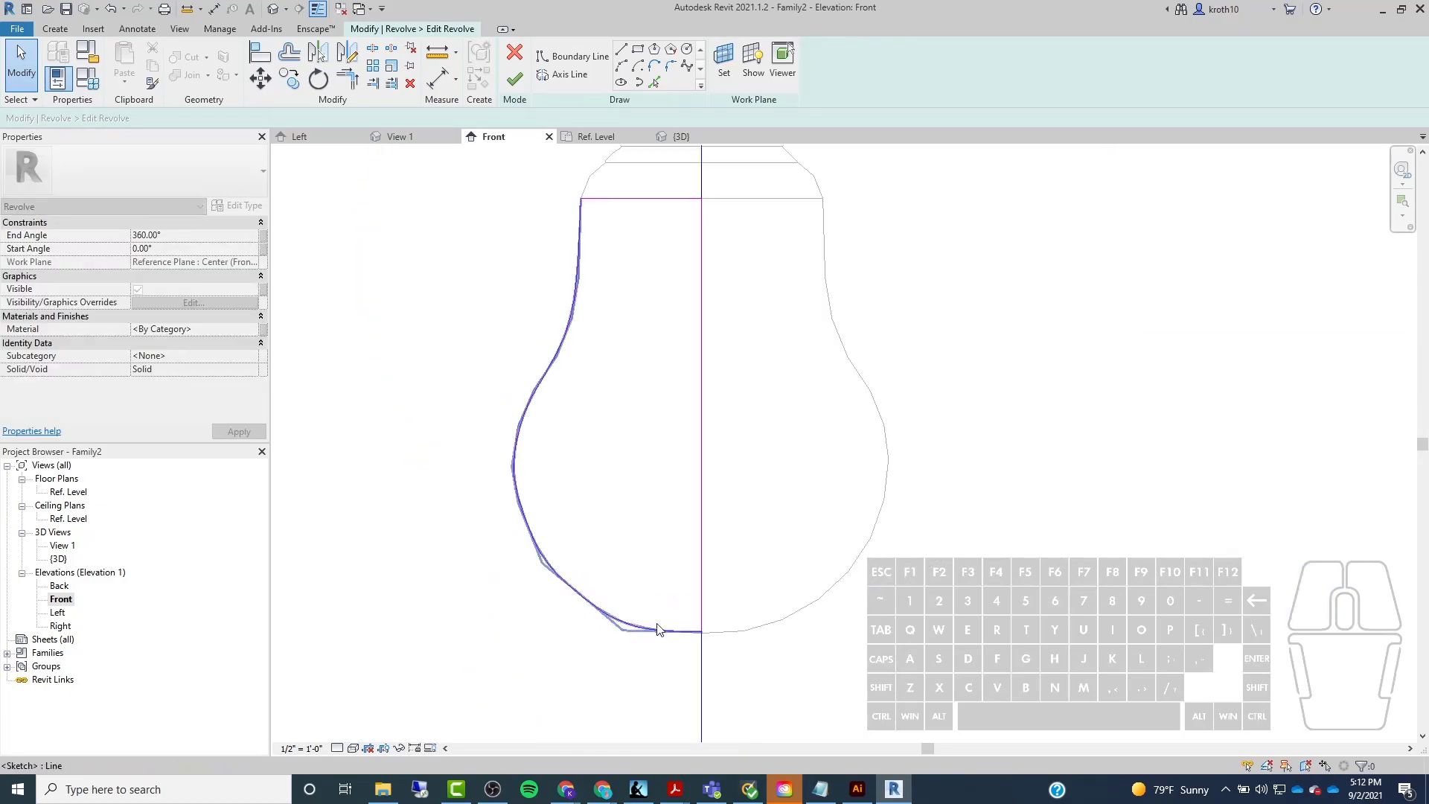
{"action": "left_click", "coordinate": [514, 79]}
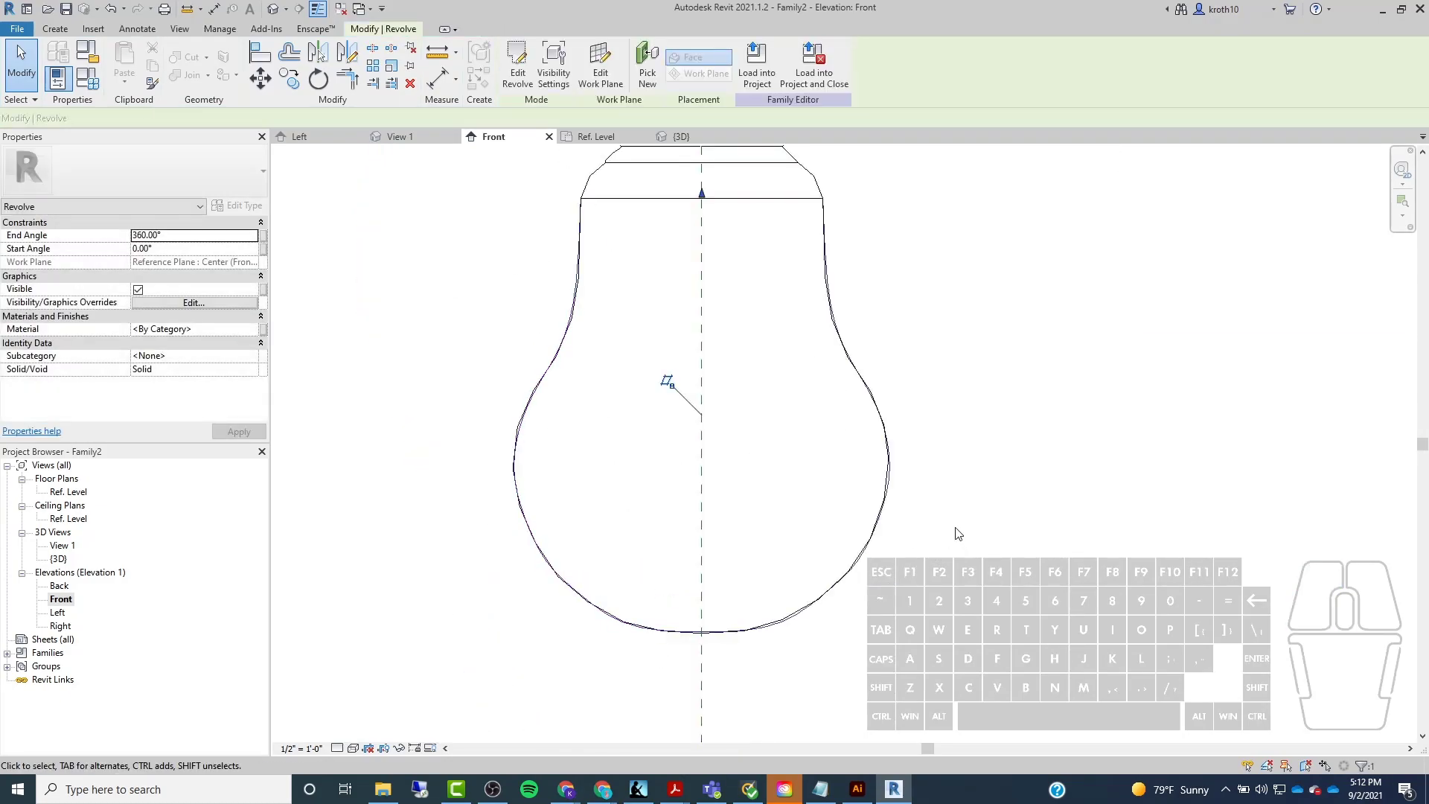
Inspect the smoothed bulb glass in the 3D view from below and from the side.
{"action": "left_click", "coordinate": [272, 11]}
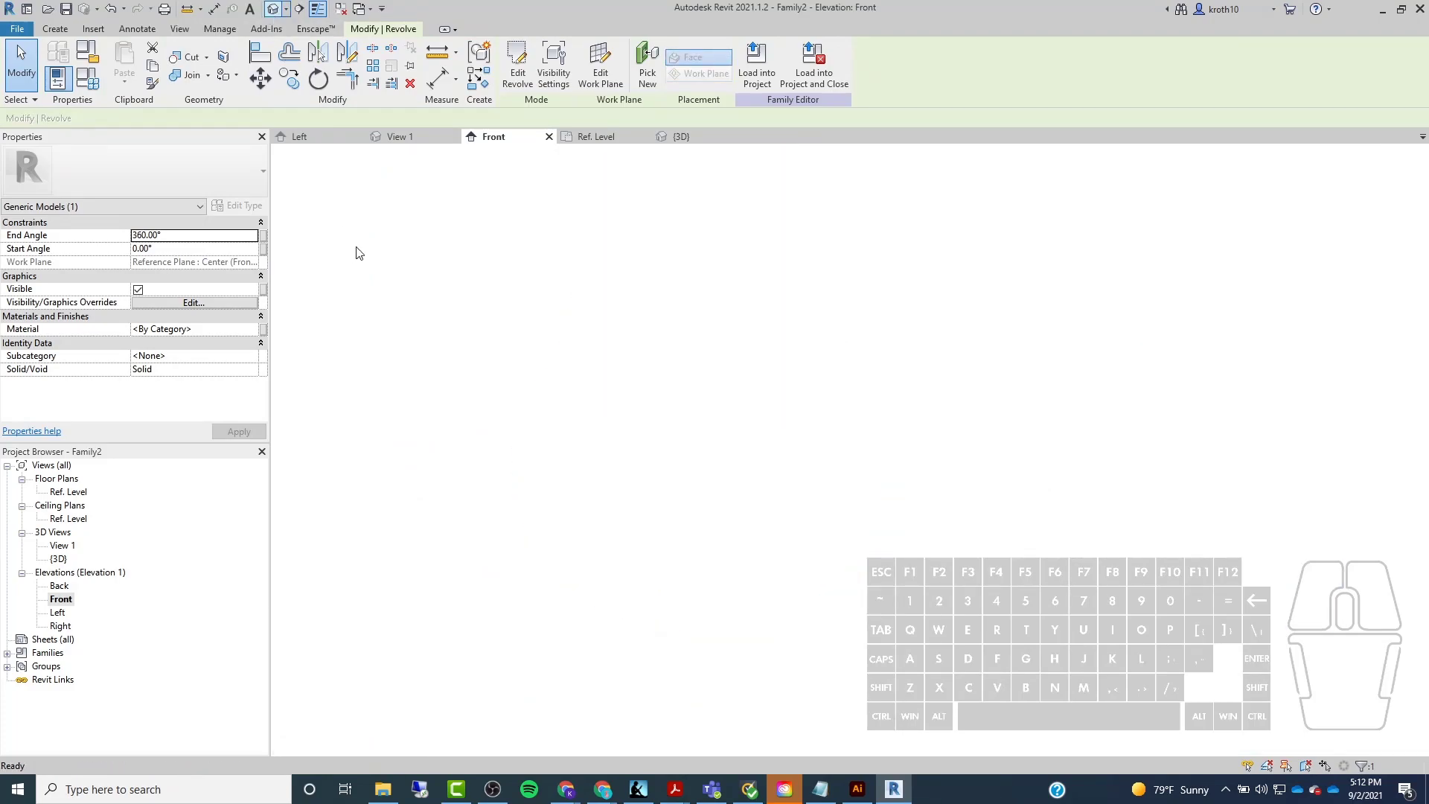
{"action": "key", "text": "Escape"}
{"action": "scroll", "coordinate": [841, 446], "scroll_direction": "down", "scroll_amount": 3}
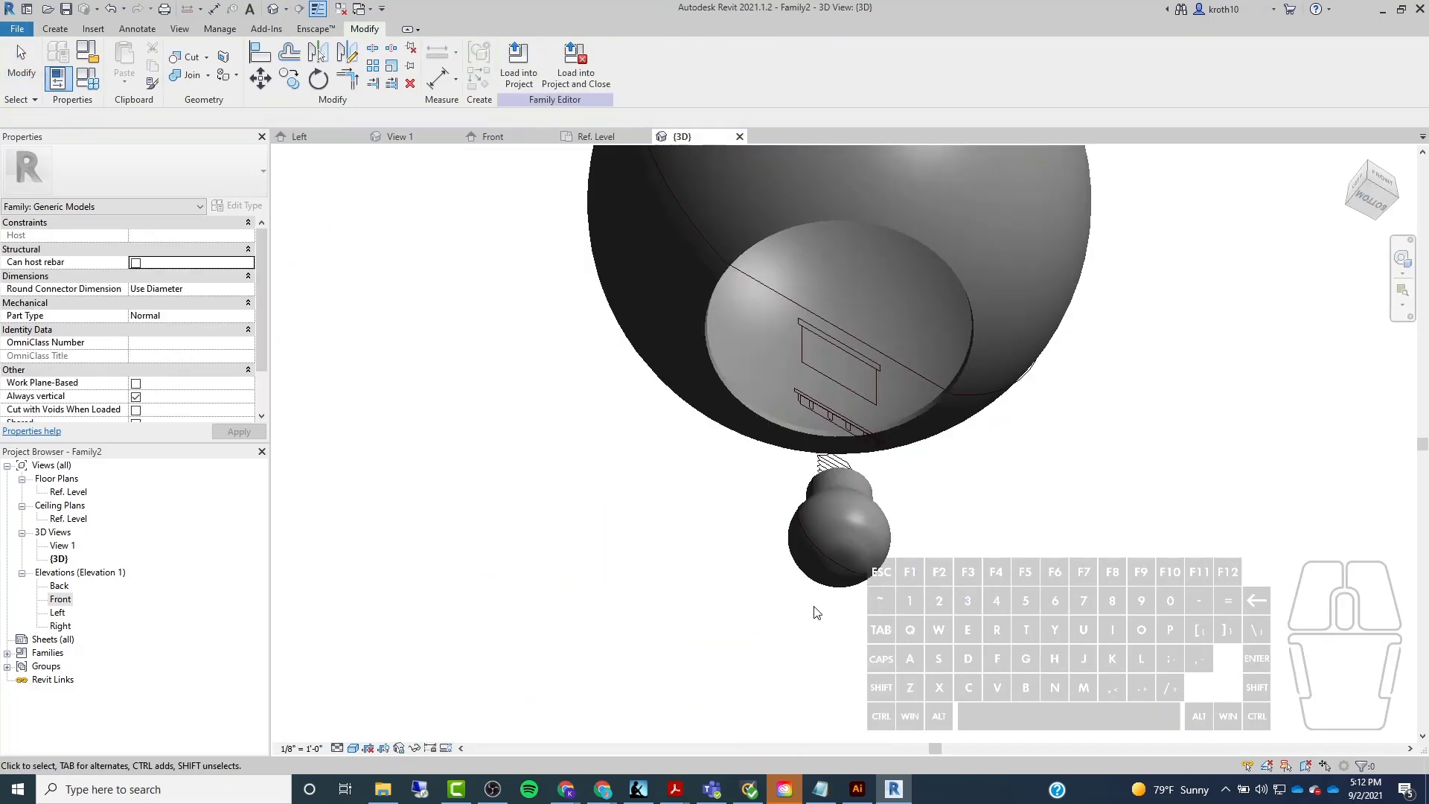
{"action": "scroll", "coordinate": [842, 567], "scroll_direction": "up", "scroll_amount": 3}
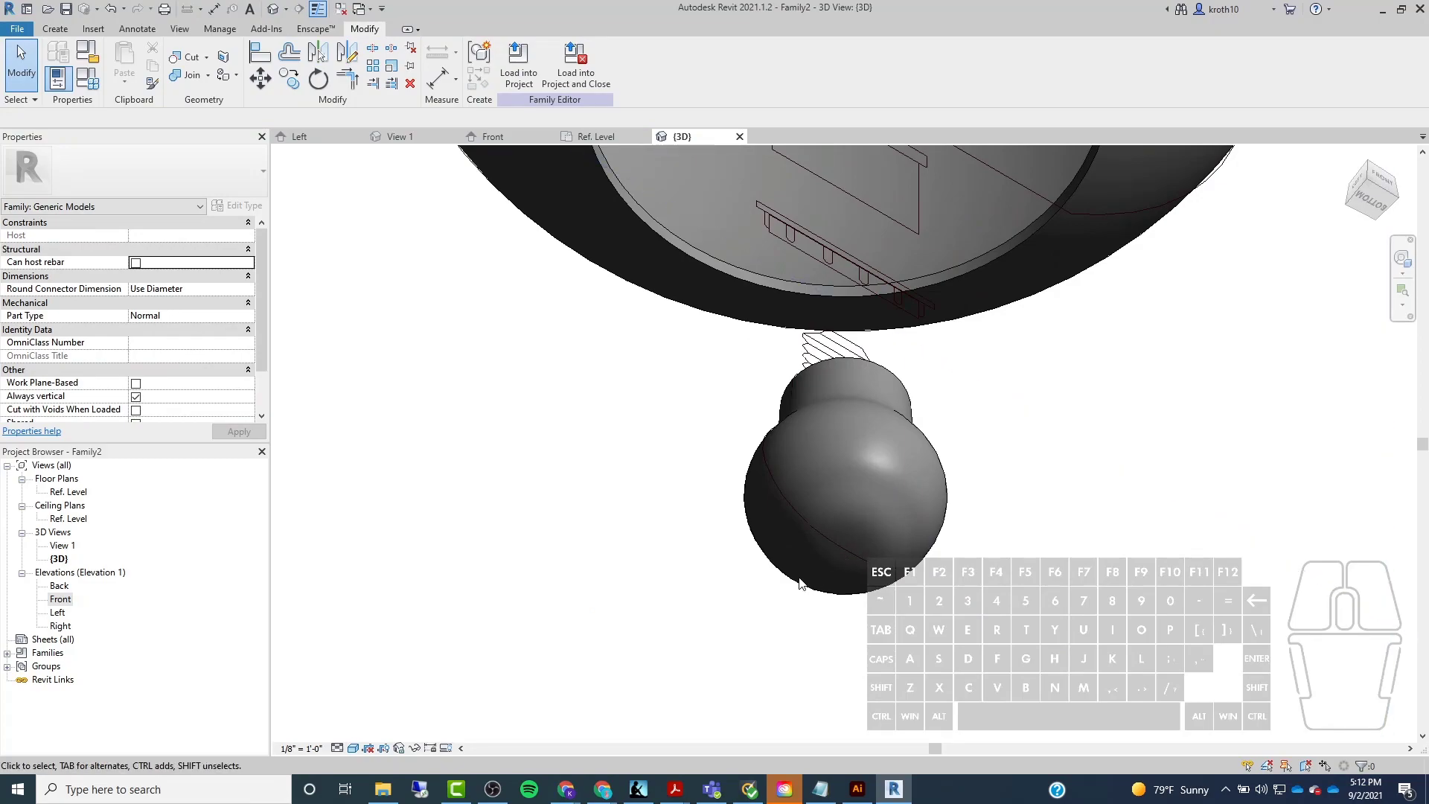
{"action": "middle_click_drag", "start_coordinate": [711, 515], "coordinate": [665, 623], "text": "shift"}
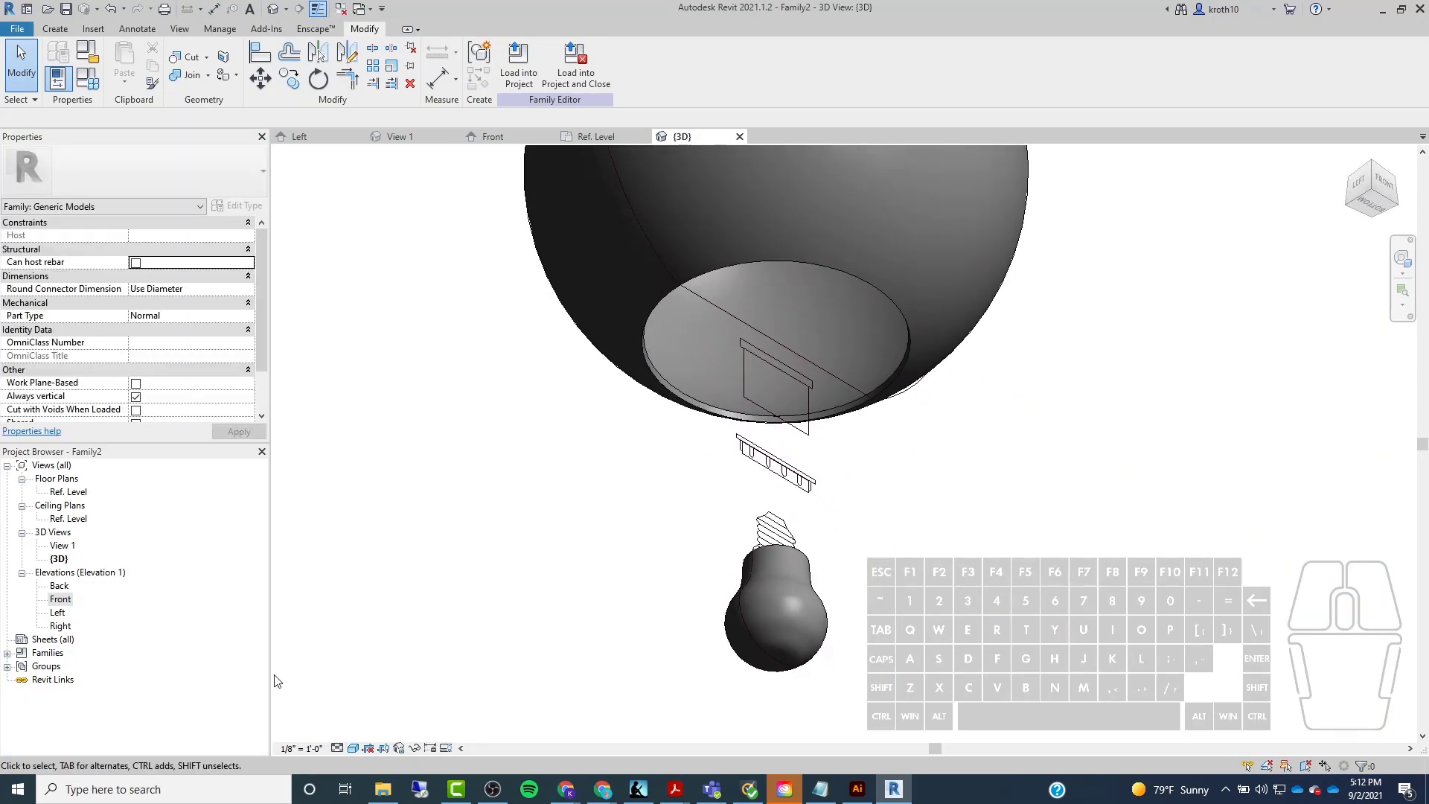
Move the revolved bulb glass up in the Front elevation so its top meets the underside of the socket inside the globe.
{"action": "double_click", "coordinate": [56, 597]}
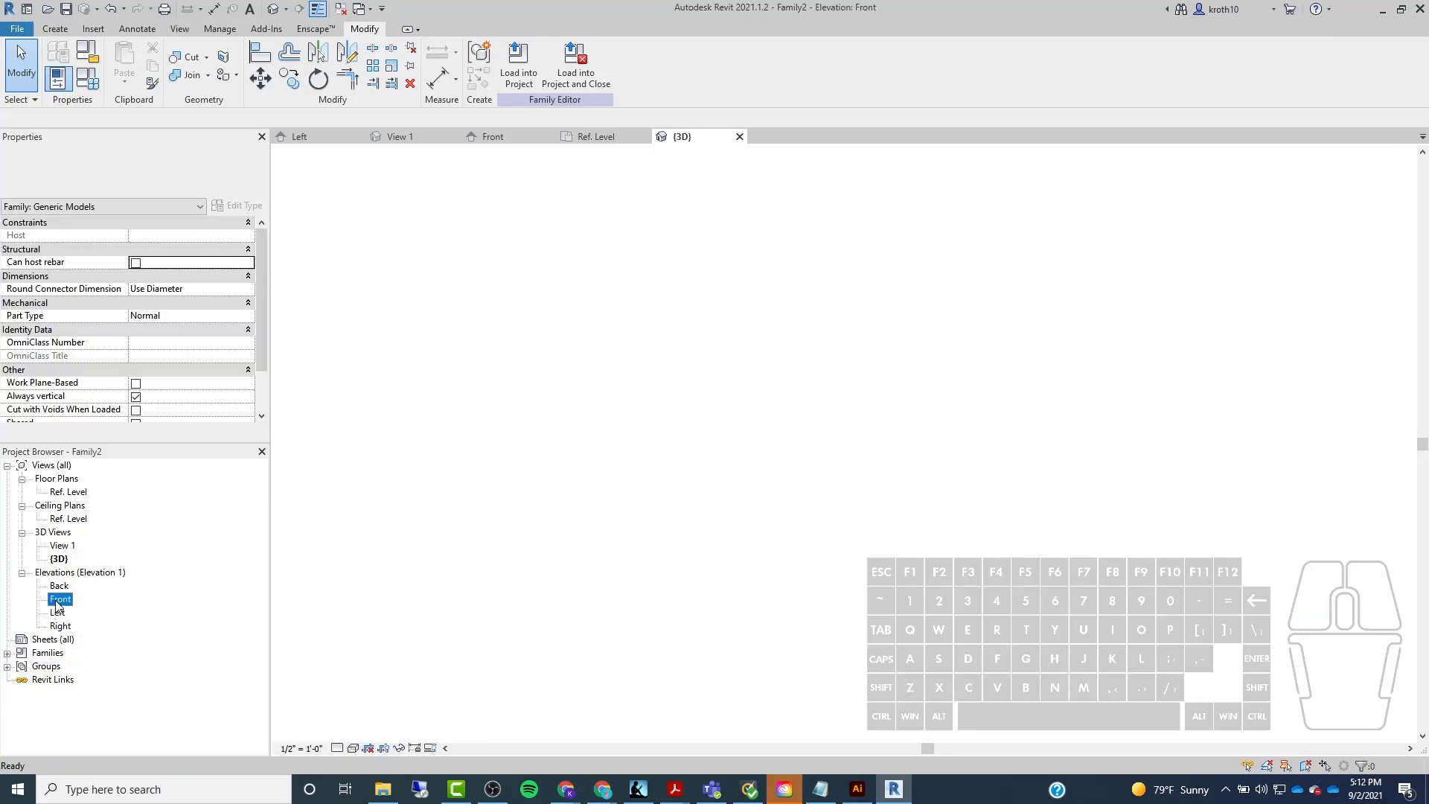
{"action": "scroll", "coordinate": [670, 532], "scroll_direction": "down", "scroll_amount": 2}
{"action": "scroll", "coordinate": [683, 527], "scroll_direction": "down", "scroll_amount": 2}
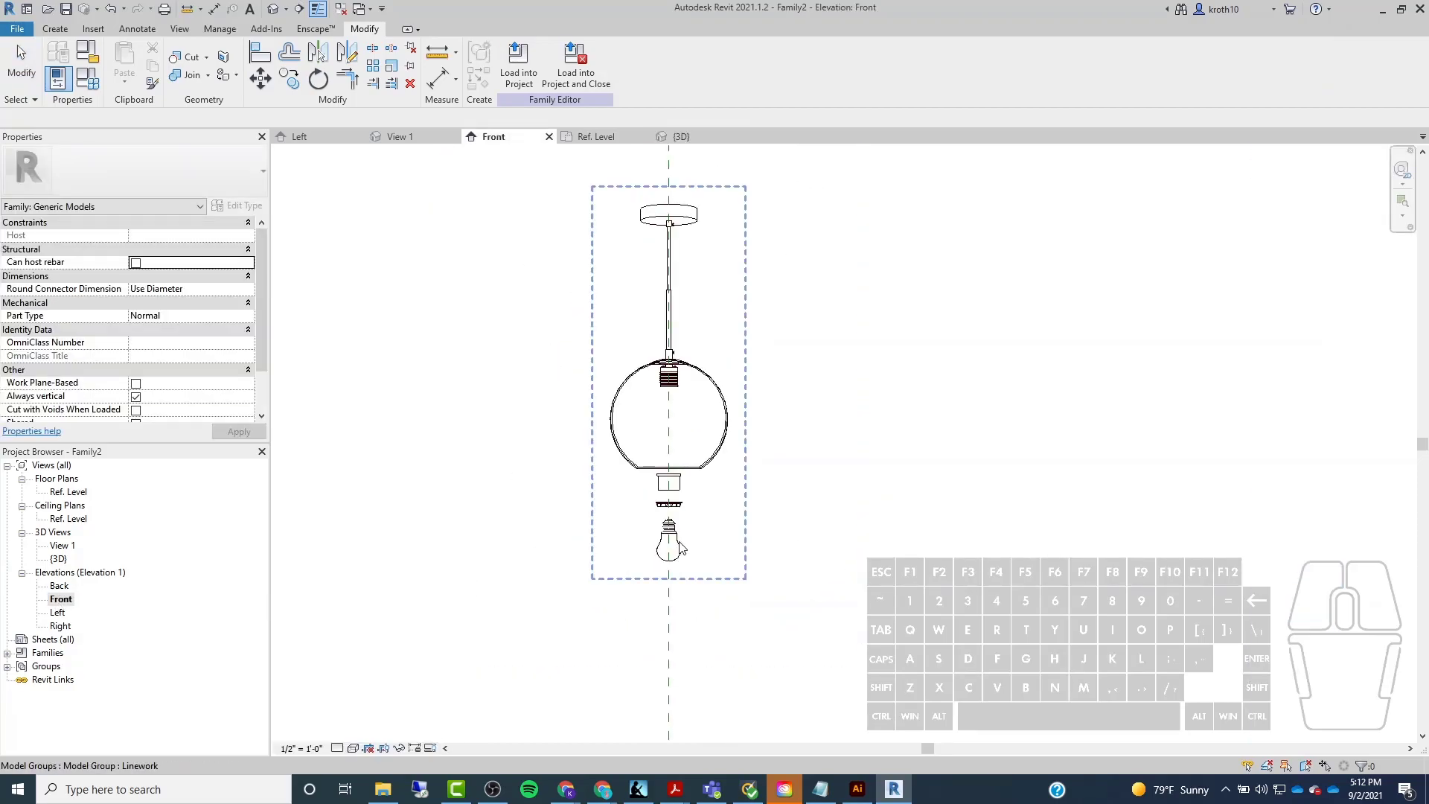
{"action": "scroll", "coordinate": [670, 543], "scroll_direction": "up", "scroll_amount": 3}
{"action": "key", "text": "Tab"}
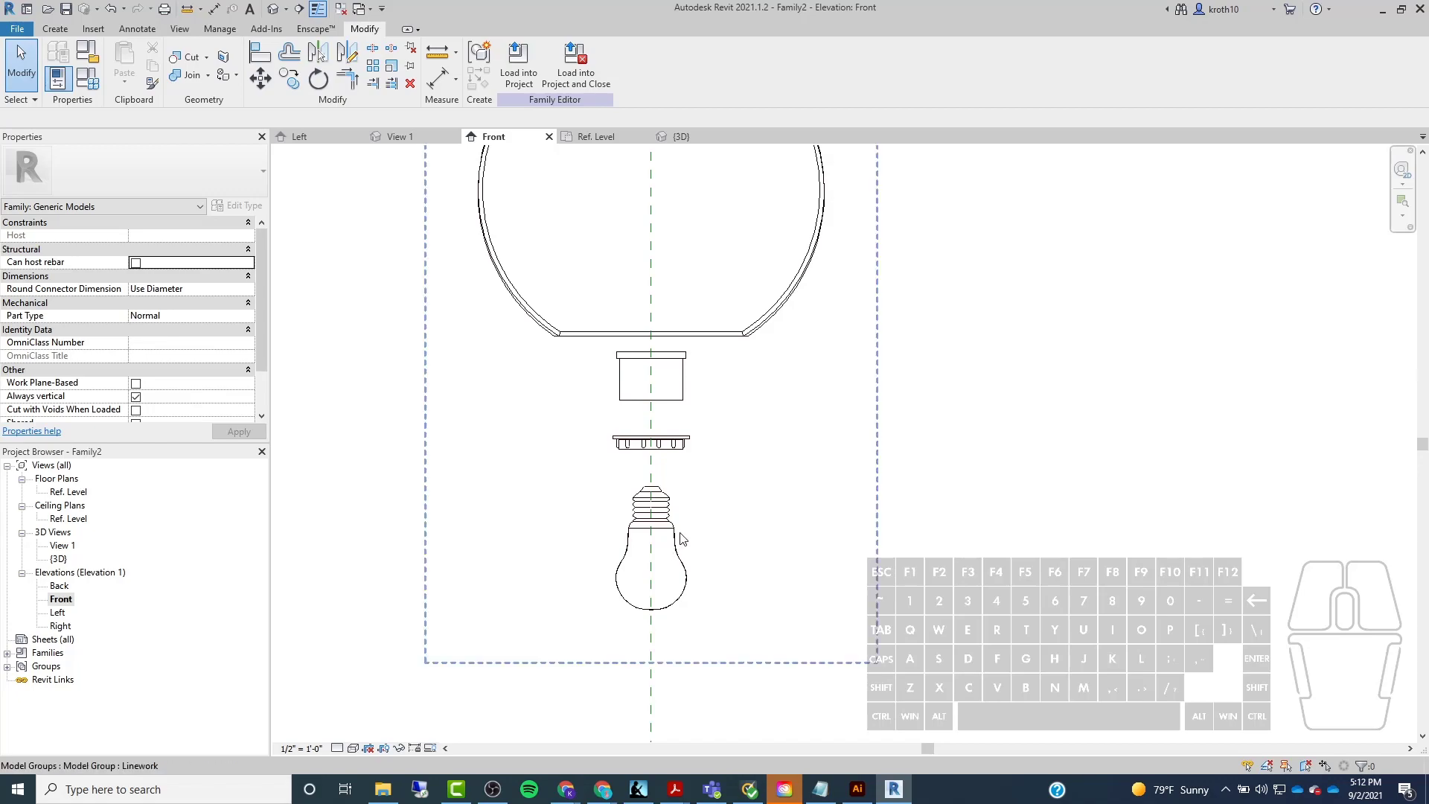
{"action": "left_click", "coordinate": [674, 547]}
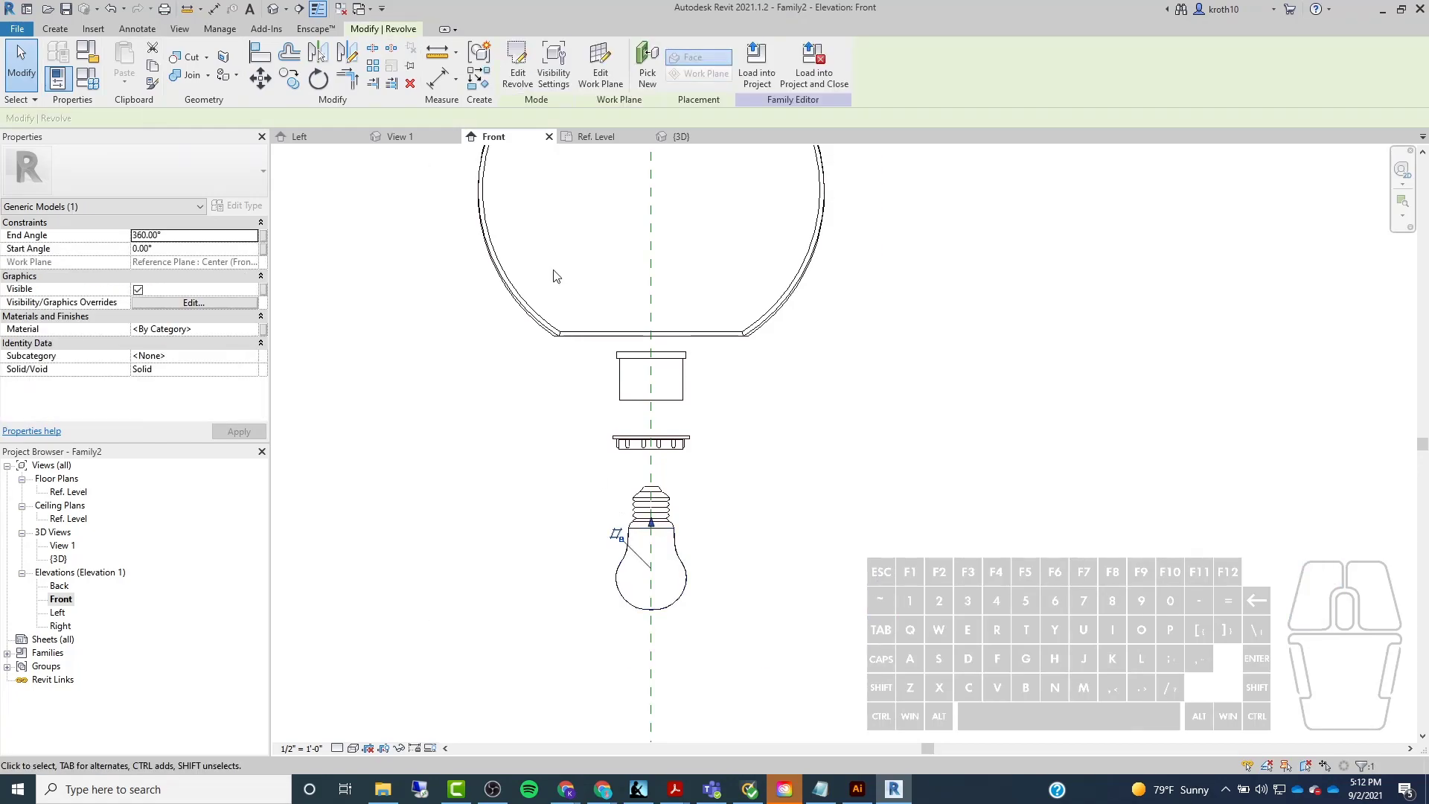
{"action": "scroll", "coordinate": [660, 465], "scroll_direction": "down", "scroll_amount": 3}
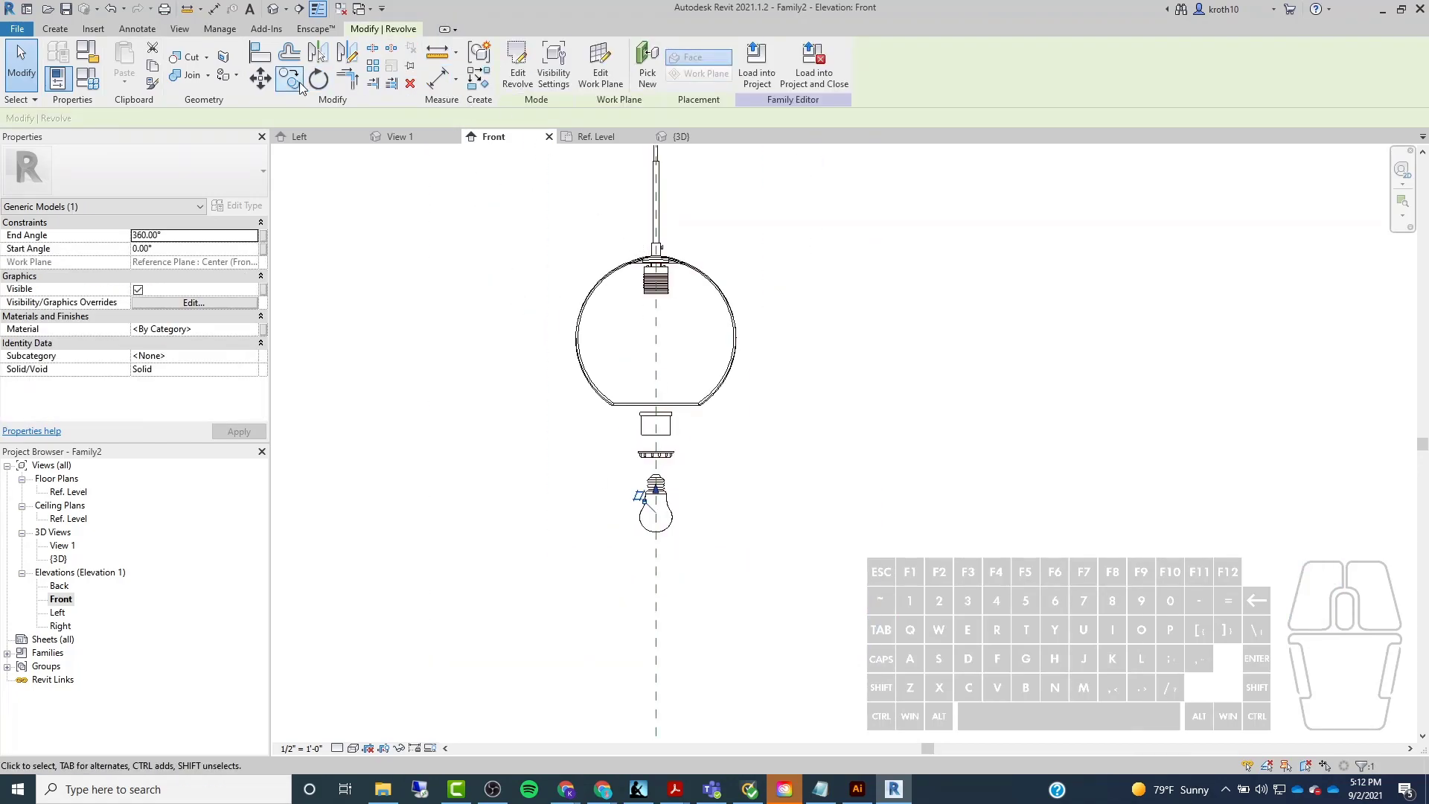
{"action": "scroll", "coordinate": [655, 506], "scroll_direction": "up", "scroll_amount": 2}
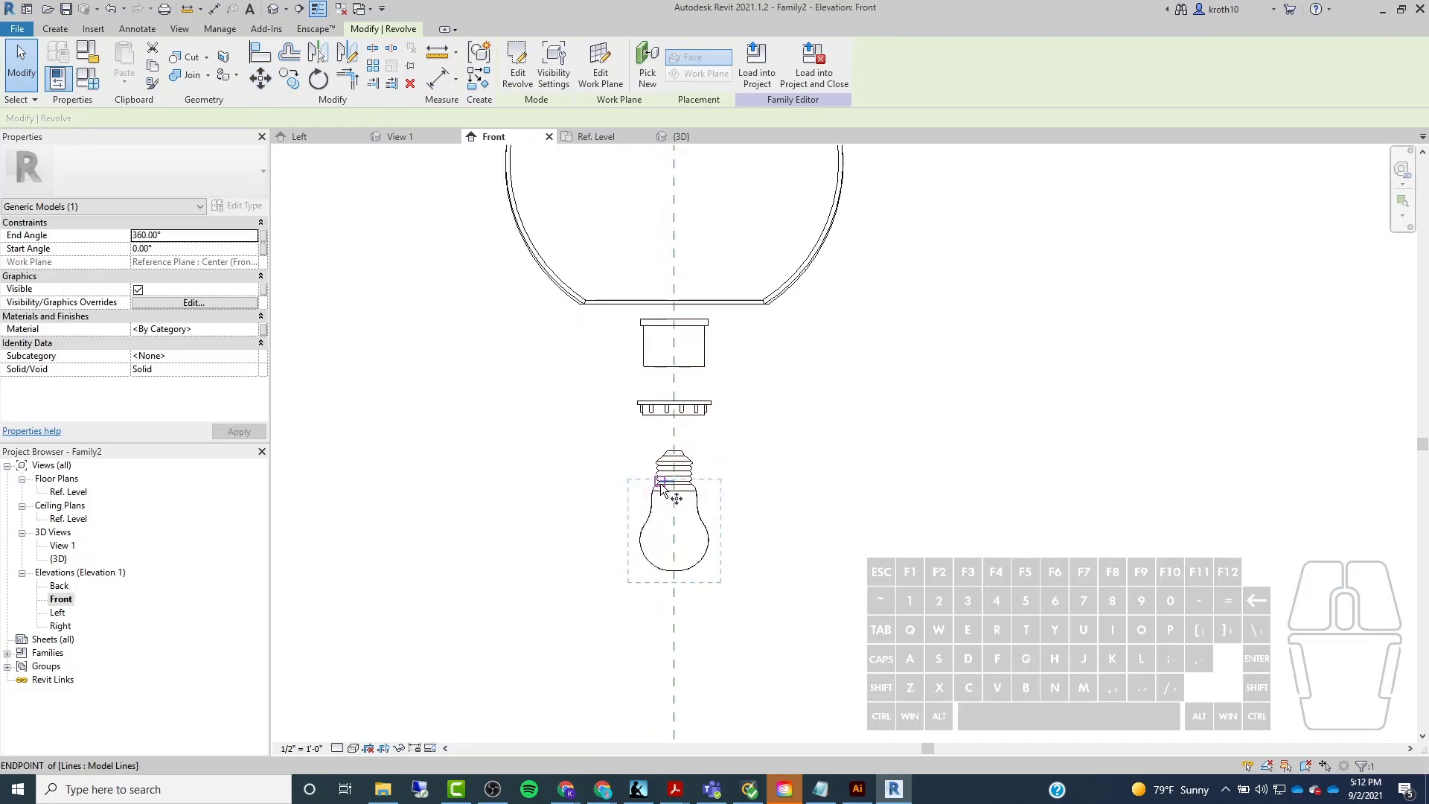
{"action": "key", "text": "m"}
{"action": "key", "text": "v"}
{"action": "scroll", "coordinate": [654, 497], "scroll_direction": "down", "scroll_amount": 3}
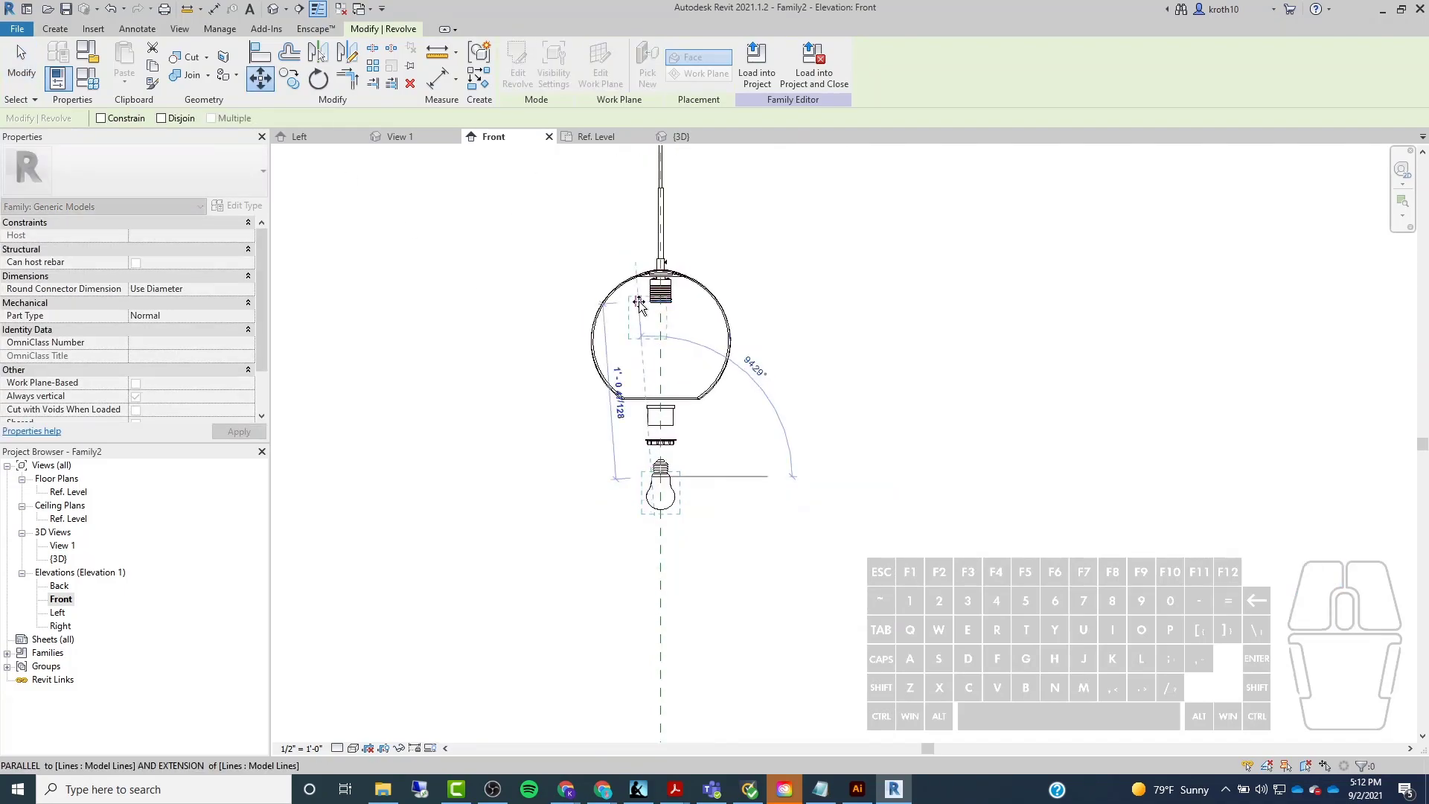
{"action": "scroll", "coordinate": [661, 302], "scroll_direction": "up", "scroll_amount": 4}
{"action": "scroll", "coordinate": [660, 302], "scroll_direction": "up", "scroll_amount": 3}
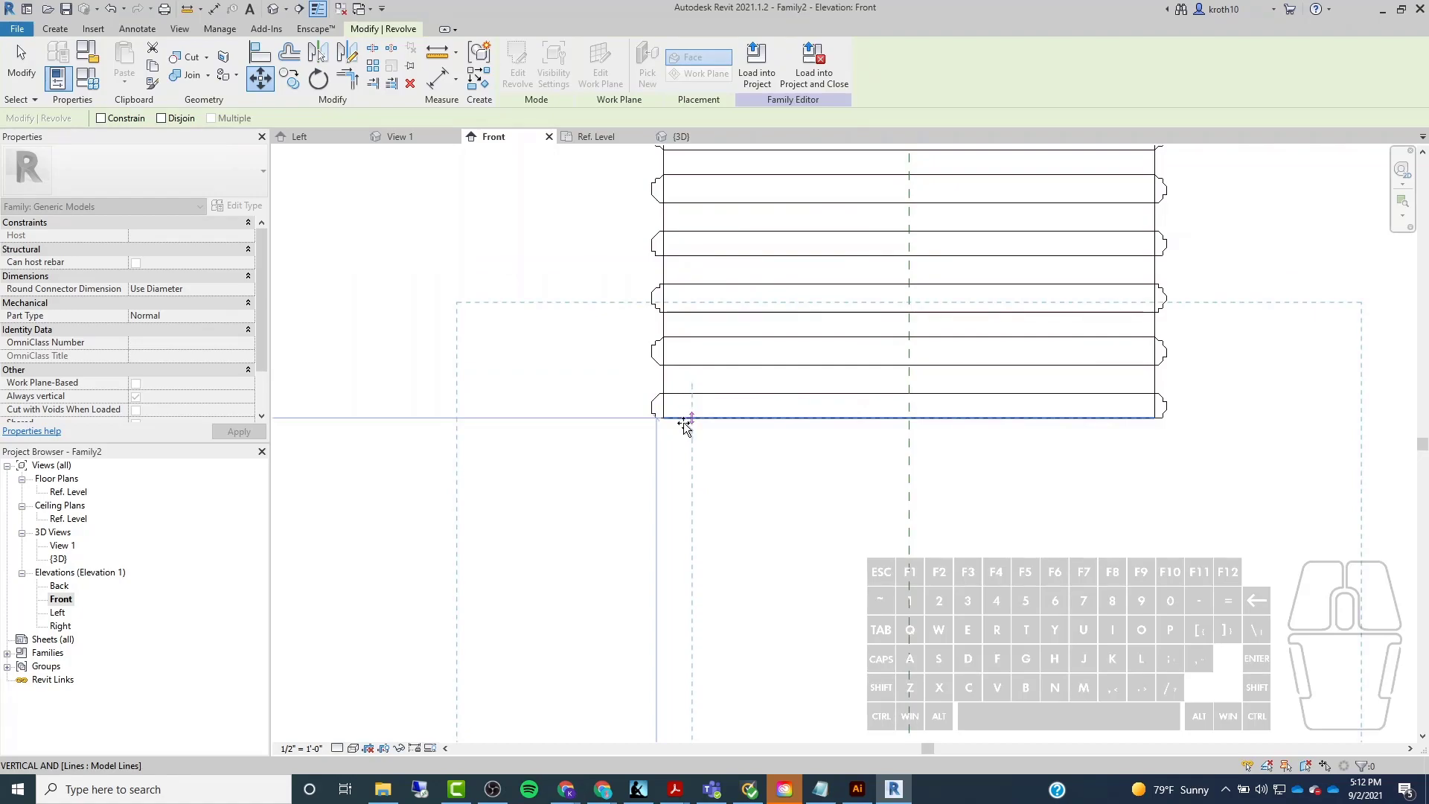
{"action": "left_click", "coordinate": [721, 440]}
{"action": "key", "text": "Escape"}
{"action": "scroll", "coordinate": [640, 364], "scroll_direction": "down", "scroll_amount": 1}
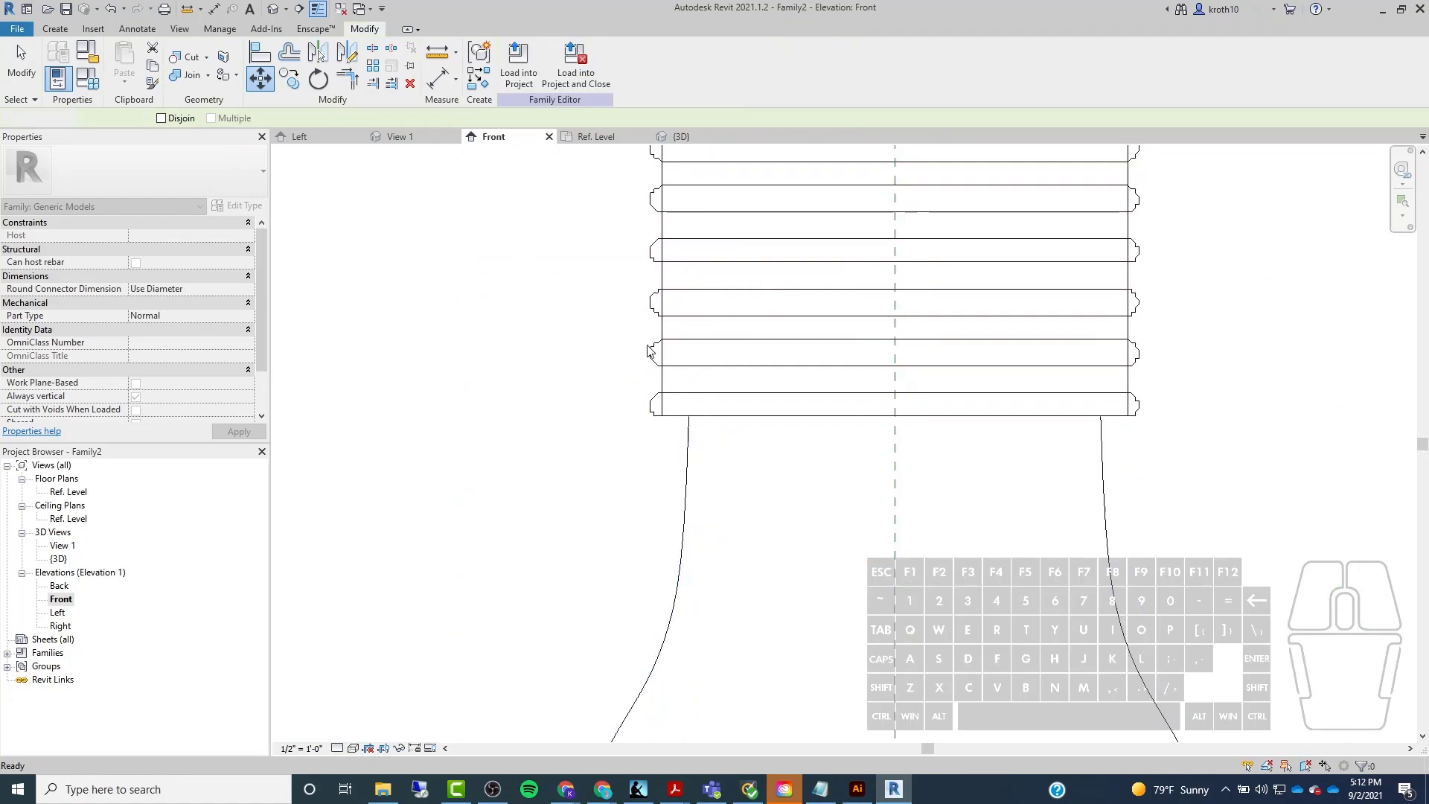
{"action": "scroll", "coordinate": [678, 337], "scroll_direction": "down", "scroll_amount": 3}
{"action": "key", "text": "Escape"}
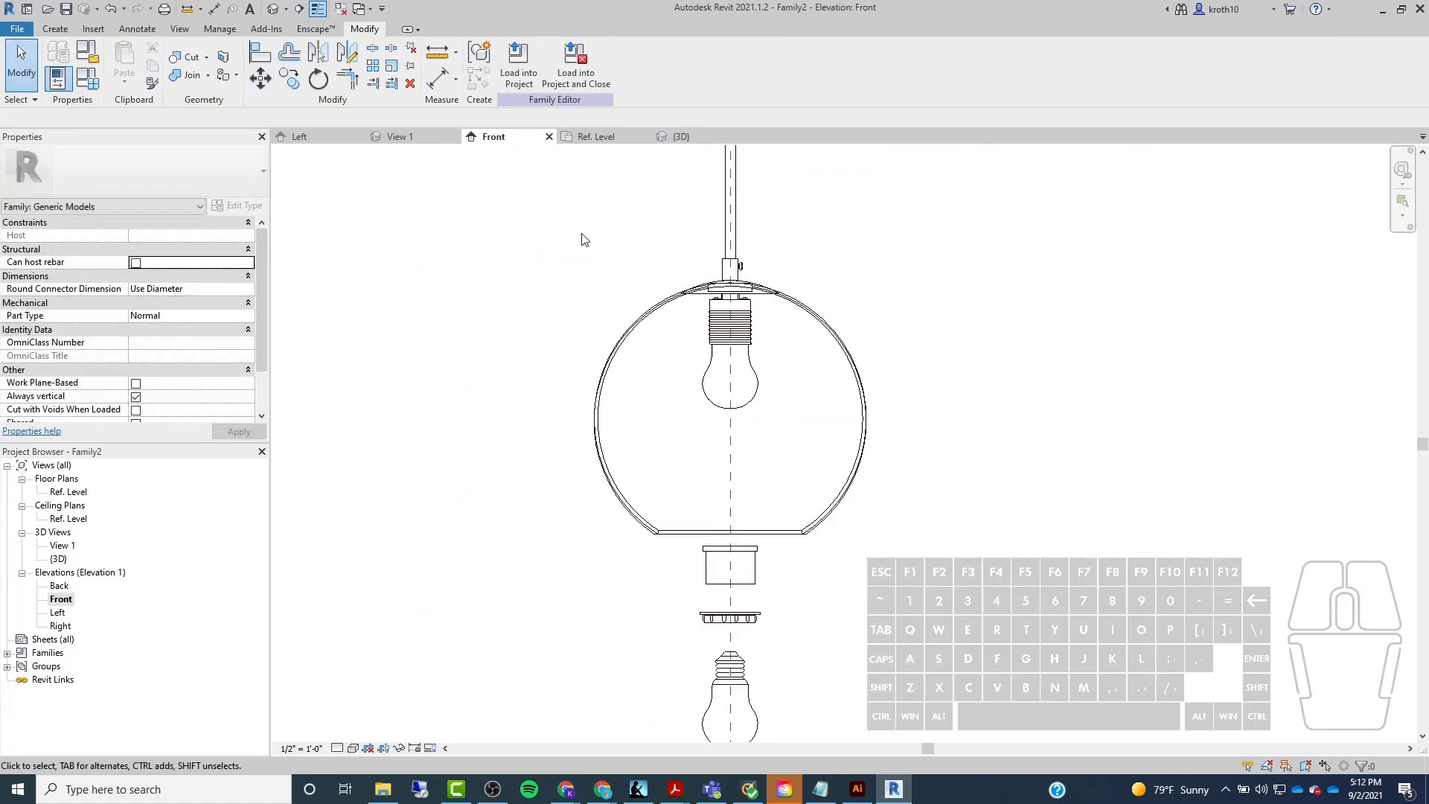
Check the bulb's placement inside the globe in 3D through the bottom opening.
{"action": "left_click", "coordinate": [274, 9]}
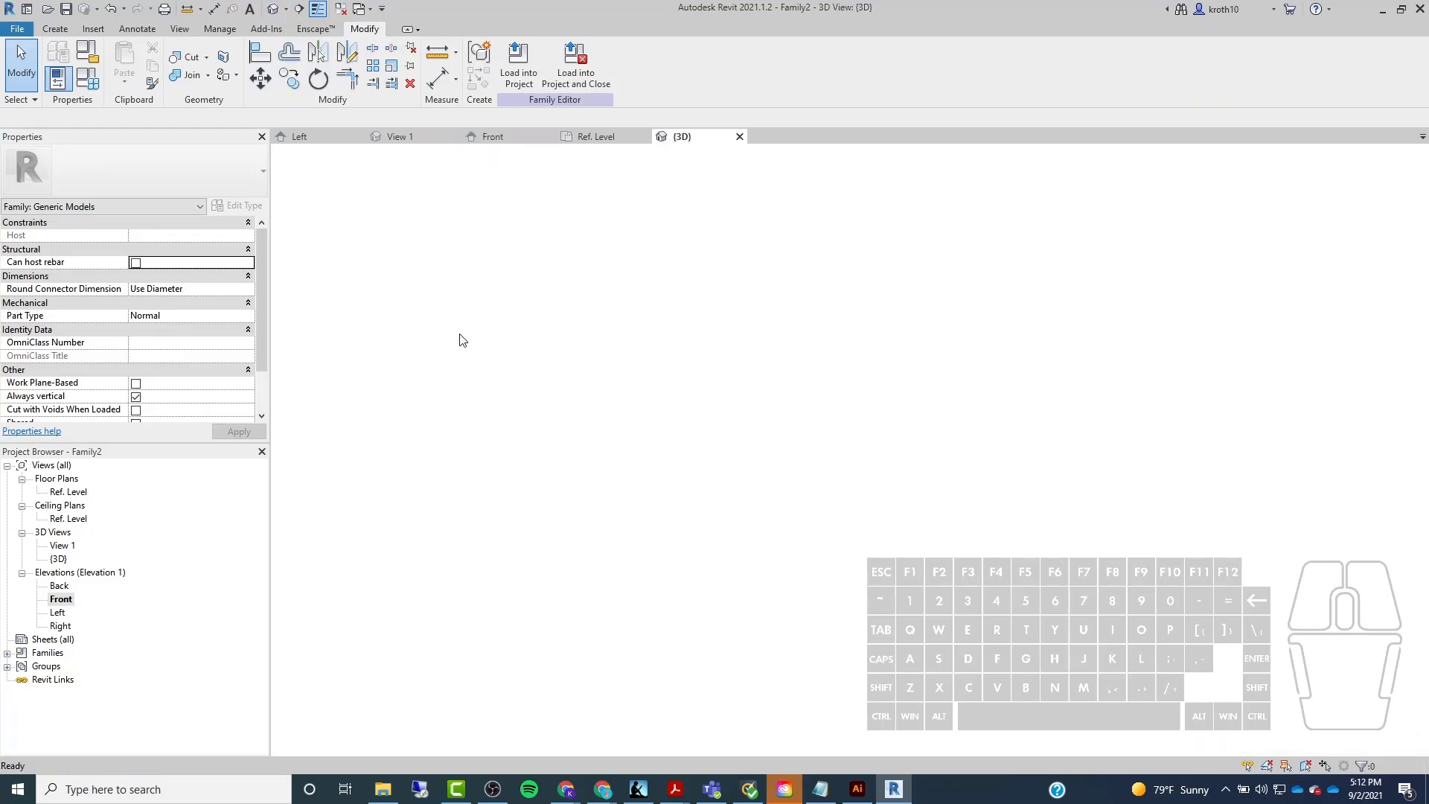
{"action": "scroll", "coordinate": [846, 406], "scroll_direction": "down", "scroll_amount": 1}
{"action": "middle_click_drag", "start_coordinate": [865, 421], "coordinate": [778, 180], "text": "shift"}
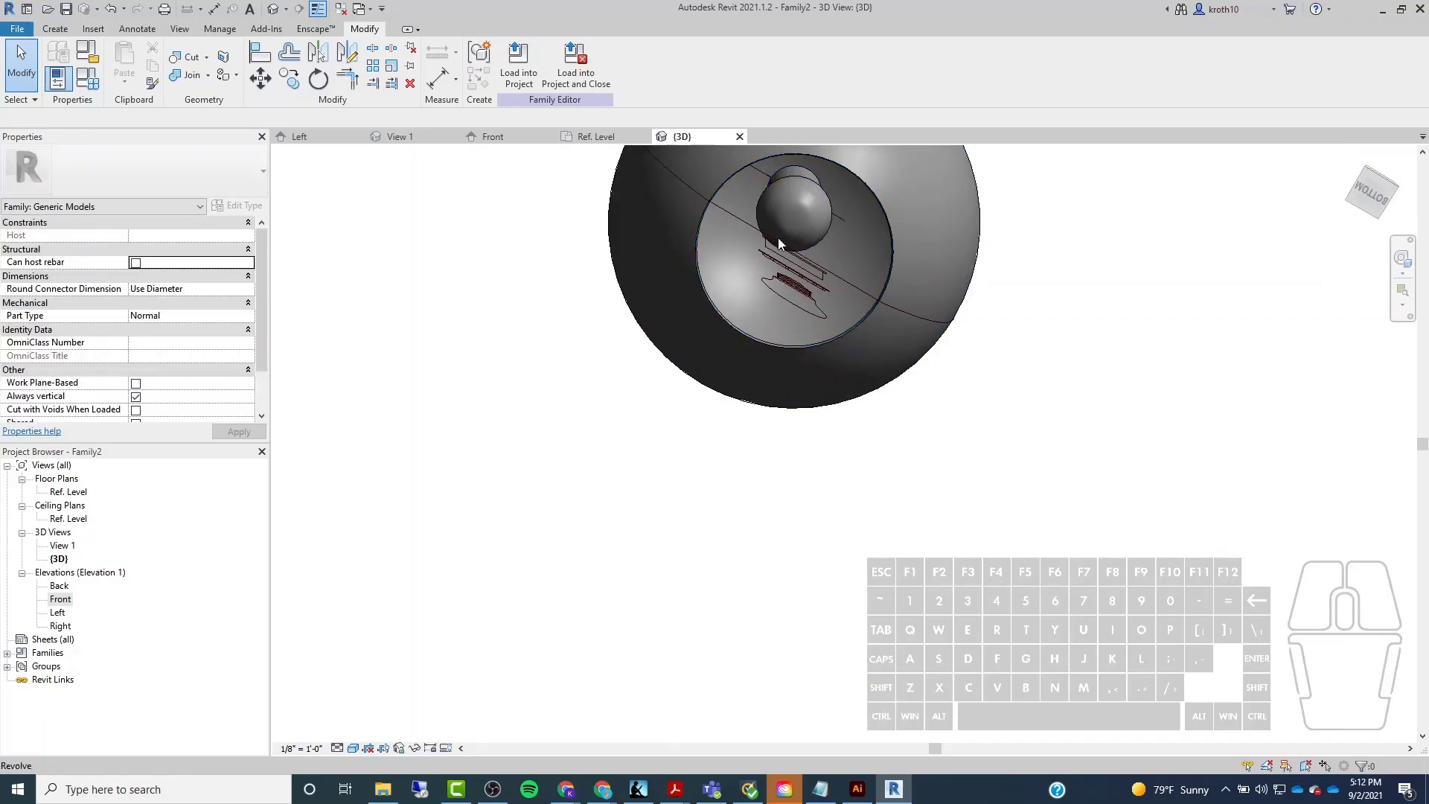
{"action": "scroll", "coordinate": [719, 426], "scroll_direction": "down", "scroll_amount": 1}
{"action": "middle_click_drag", "start_coordinate": [708, 433], "coordinate": [699, 574], "text": "shift"}
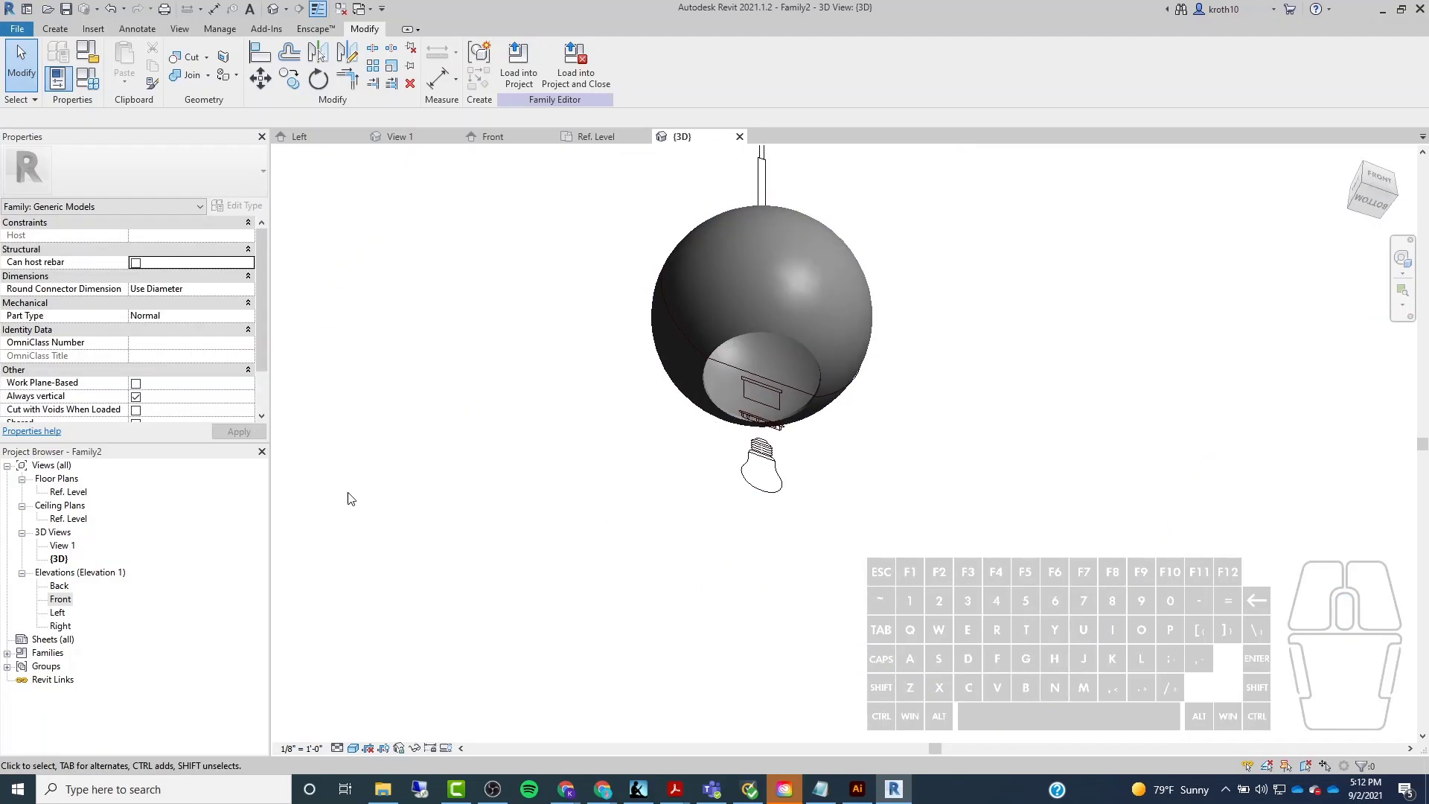
Open the Front elevation at the top of the globe and compare it with the pendant's photo on the Wayfair page in Chrome, returning to Revit.
{"action": "double_click", "coordinate": [60, 599]}
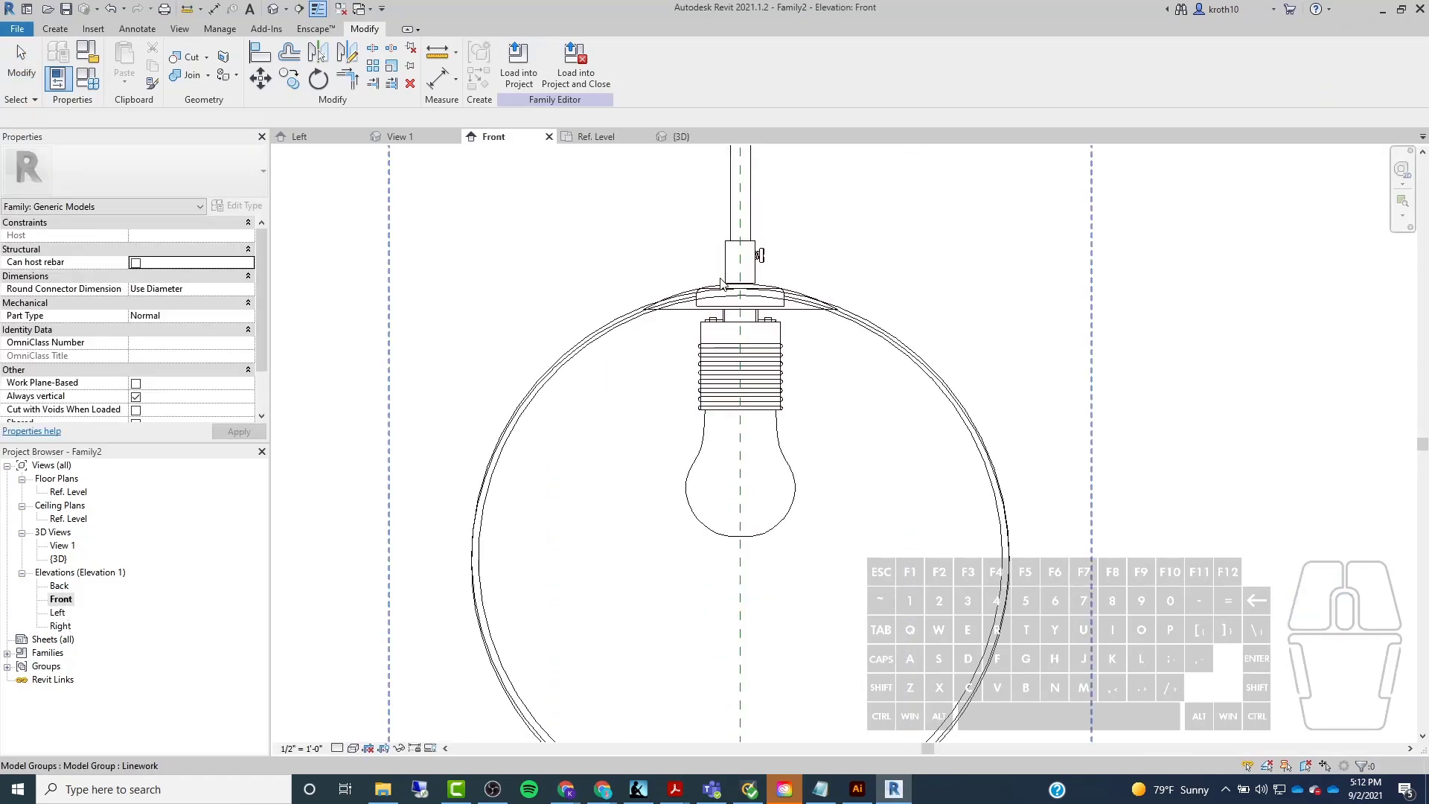
{"action": "scroll", "coordinate": [721, 283], "scroll_direction": "up", "scroll_amount": 2}
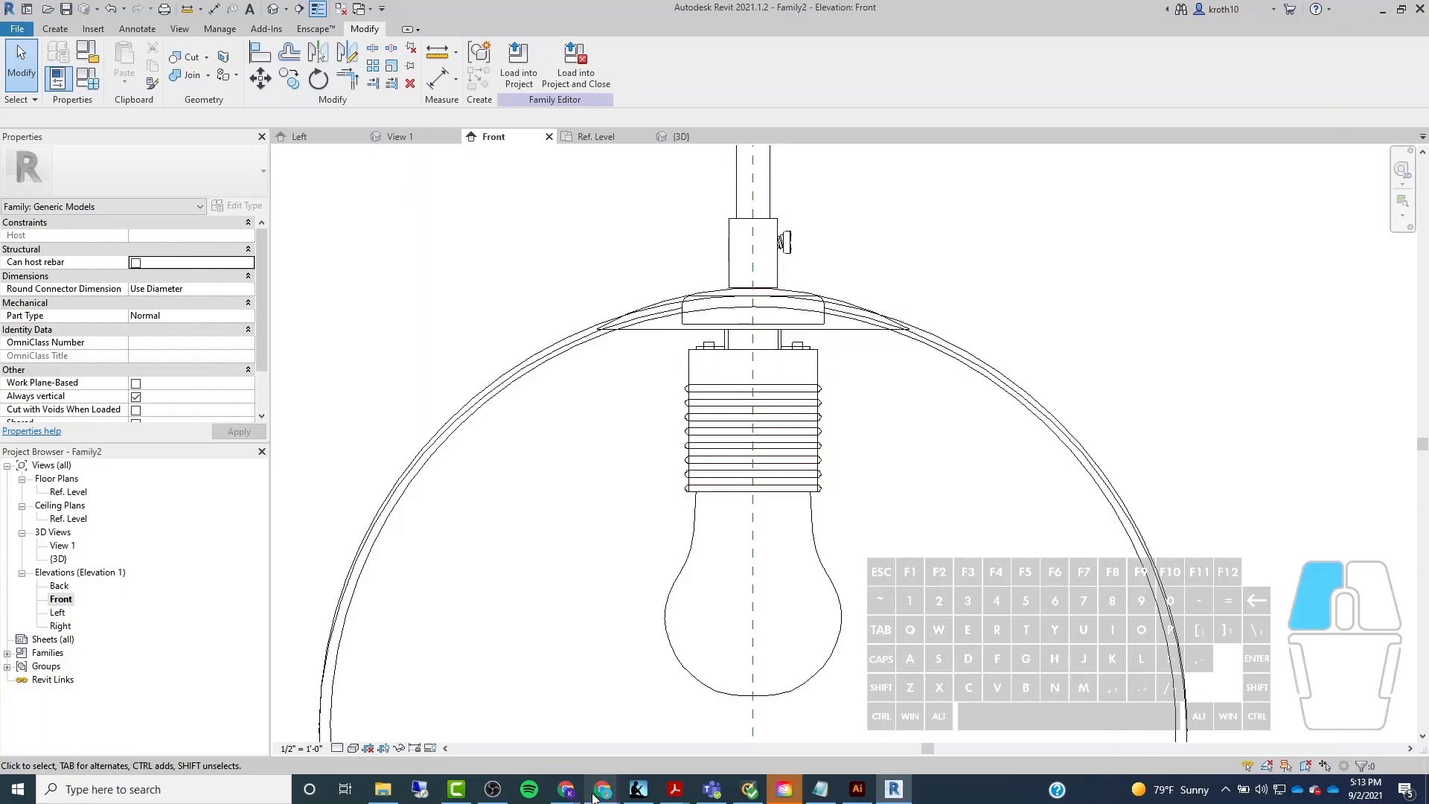
{"action": "mouse_move", "coordinate": [594, 797]}
{"action": "left_click", "coordinate": [682, 729]}
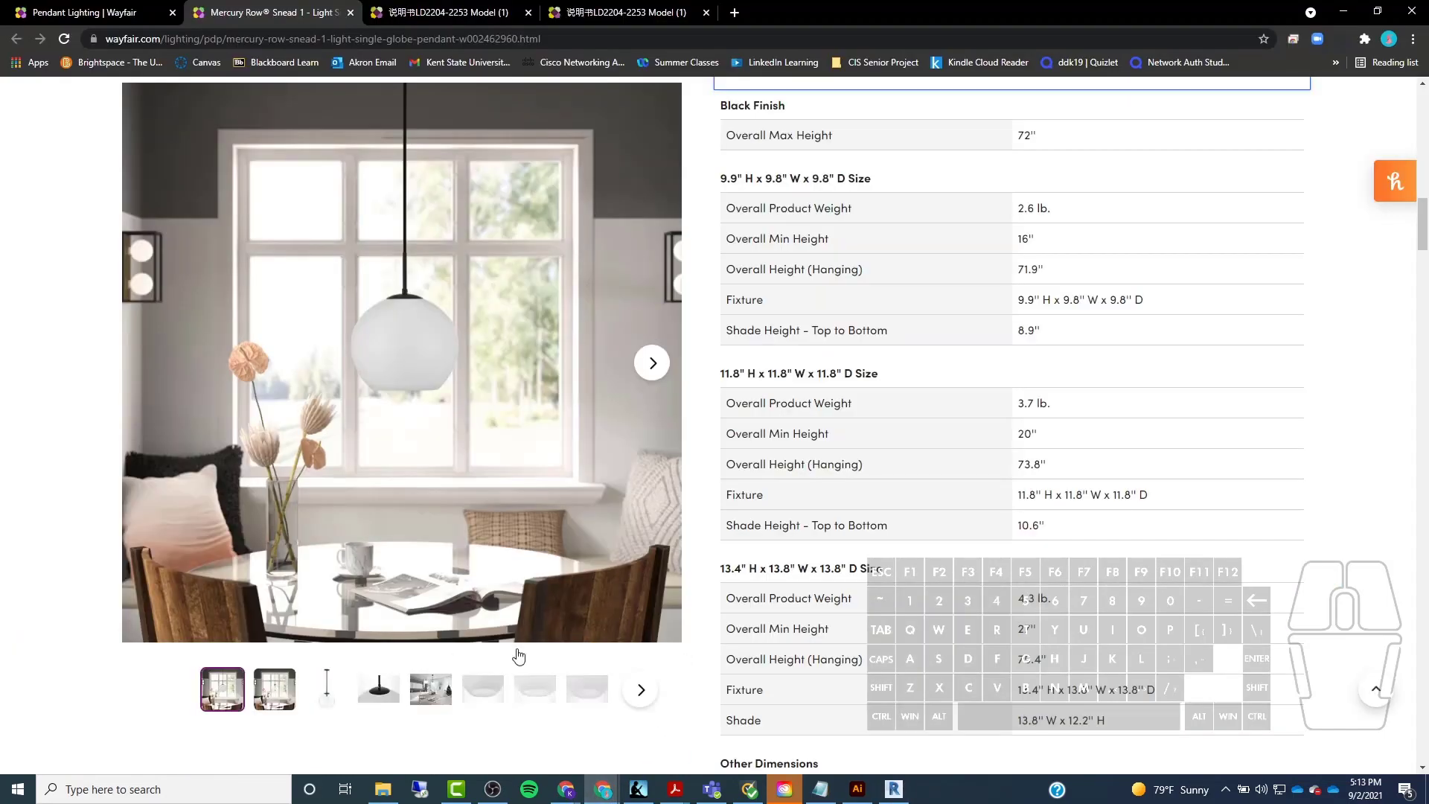
{"action": "left_click", "coordinate": [1341, 14]}
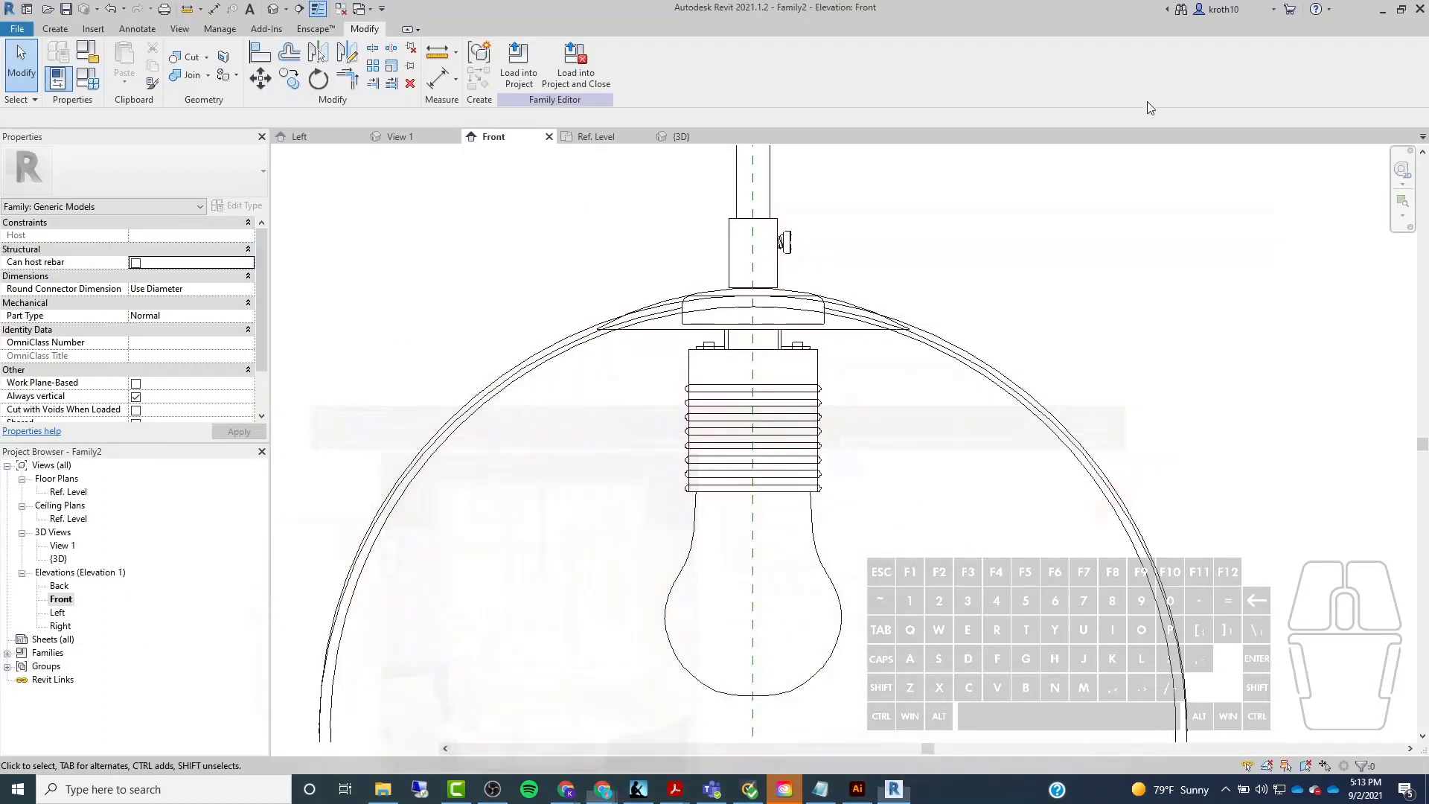
Start a Revolve in the Front elevation and draw its vertical axis line on the centre reference plane, from inside the globe up past the stem fitting.
{"action": "scroll", "coordinate": [795, 268], "scroll_direction": "down", "scroll_amount": 2}
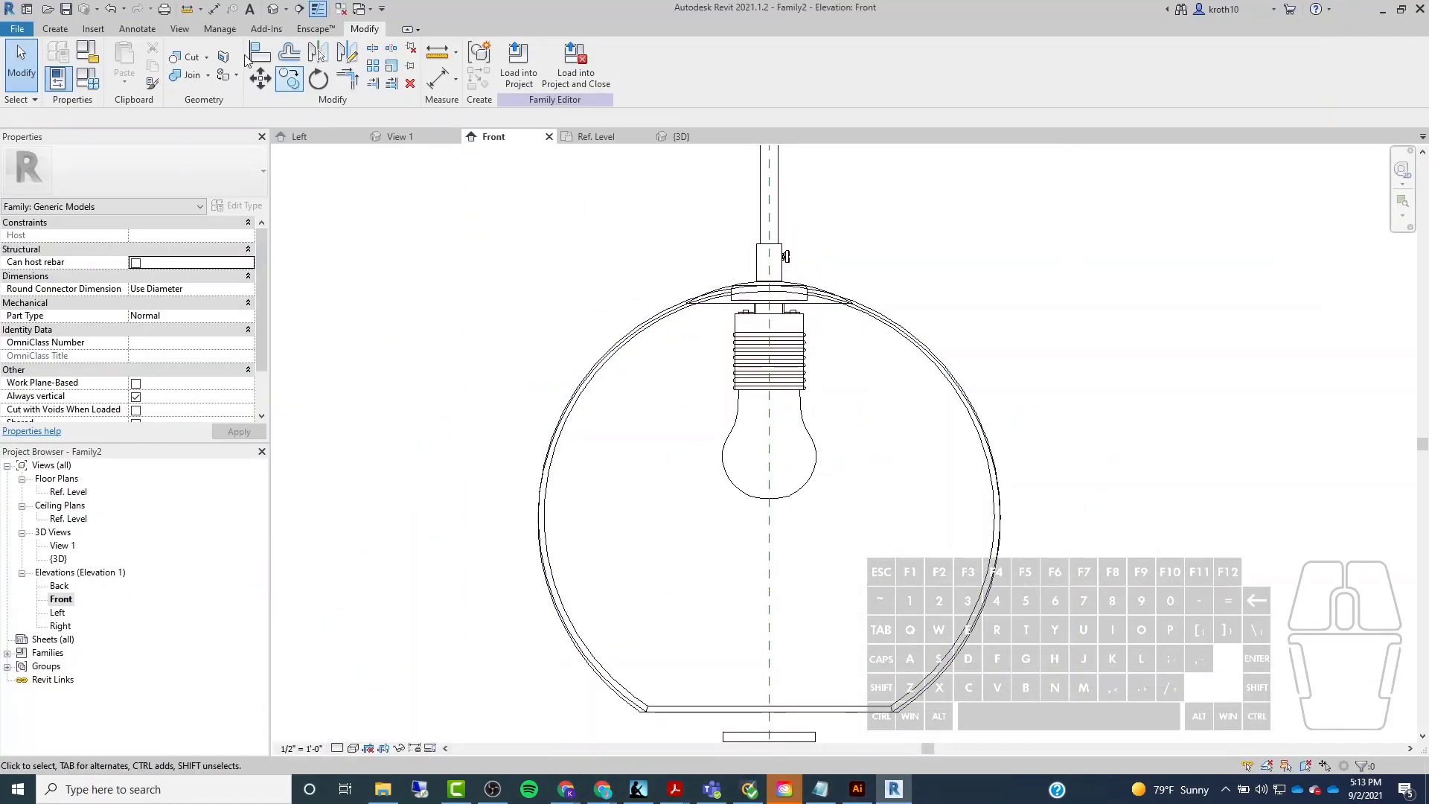
{"action": "left_click", "coordinate": [54, 29]}
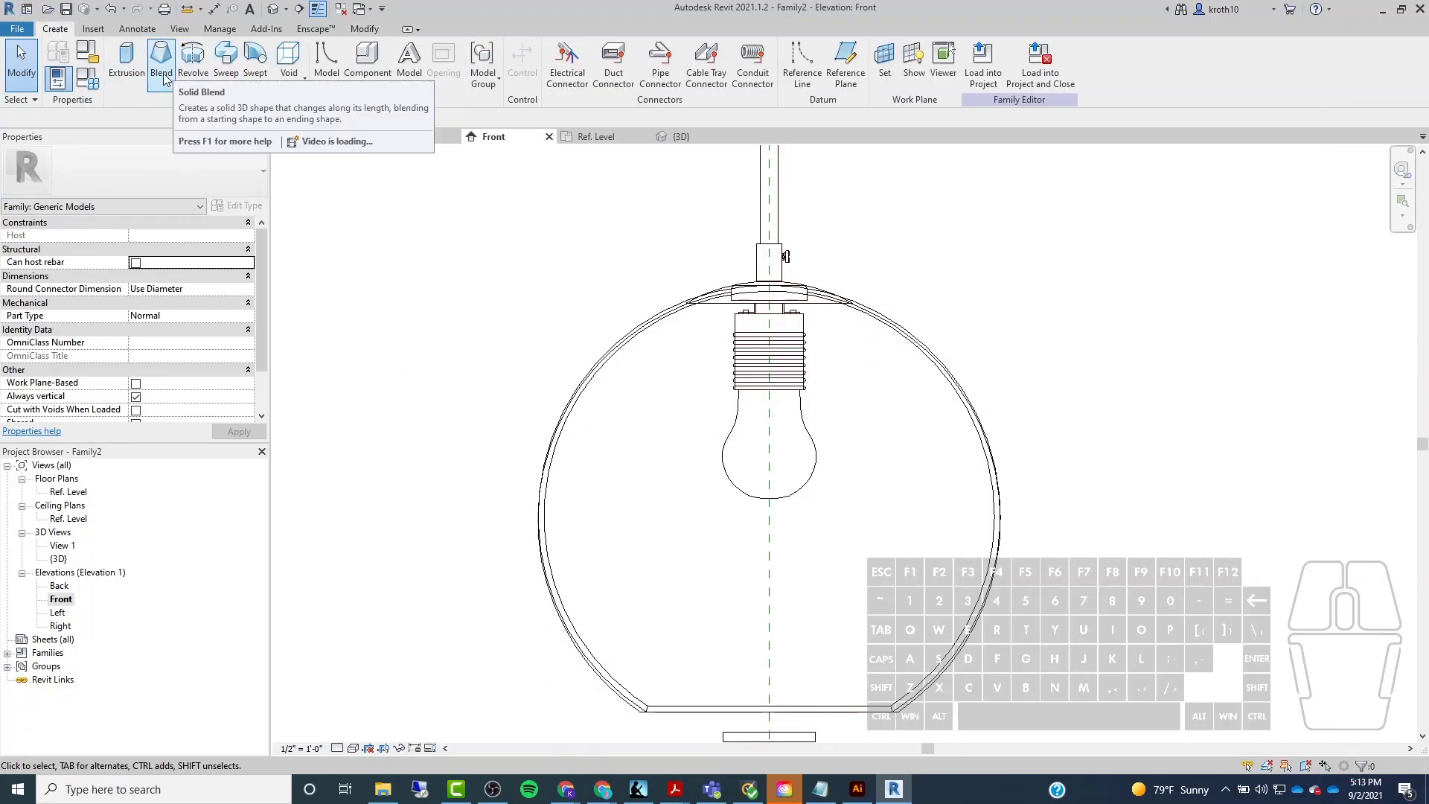
{"action": "left_click", "coordinate": [192, 58]}
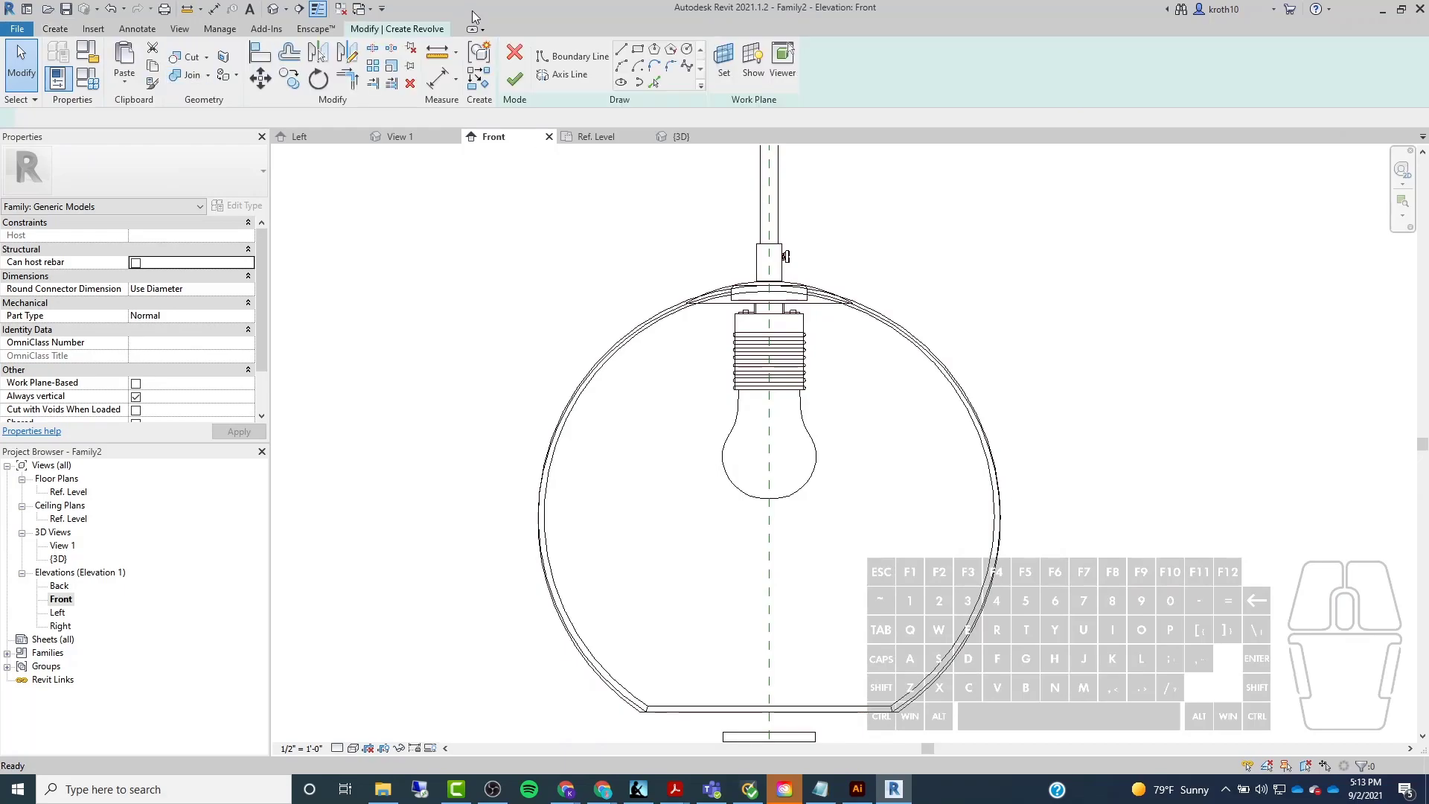
{"action": "left_click", "coordinate": [569, 75]}
{"action": "left_click", "coordinate": [769, 558]}
{"action": "left_click", "coordinate": [769, 185]}
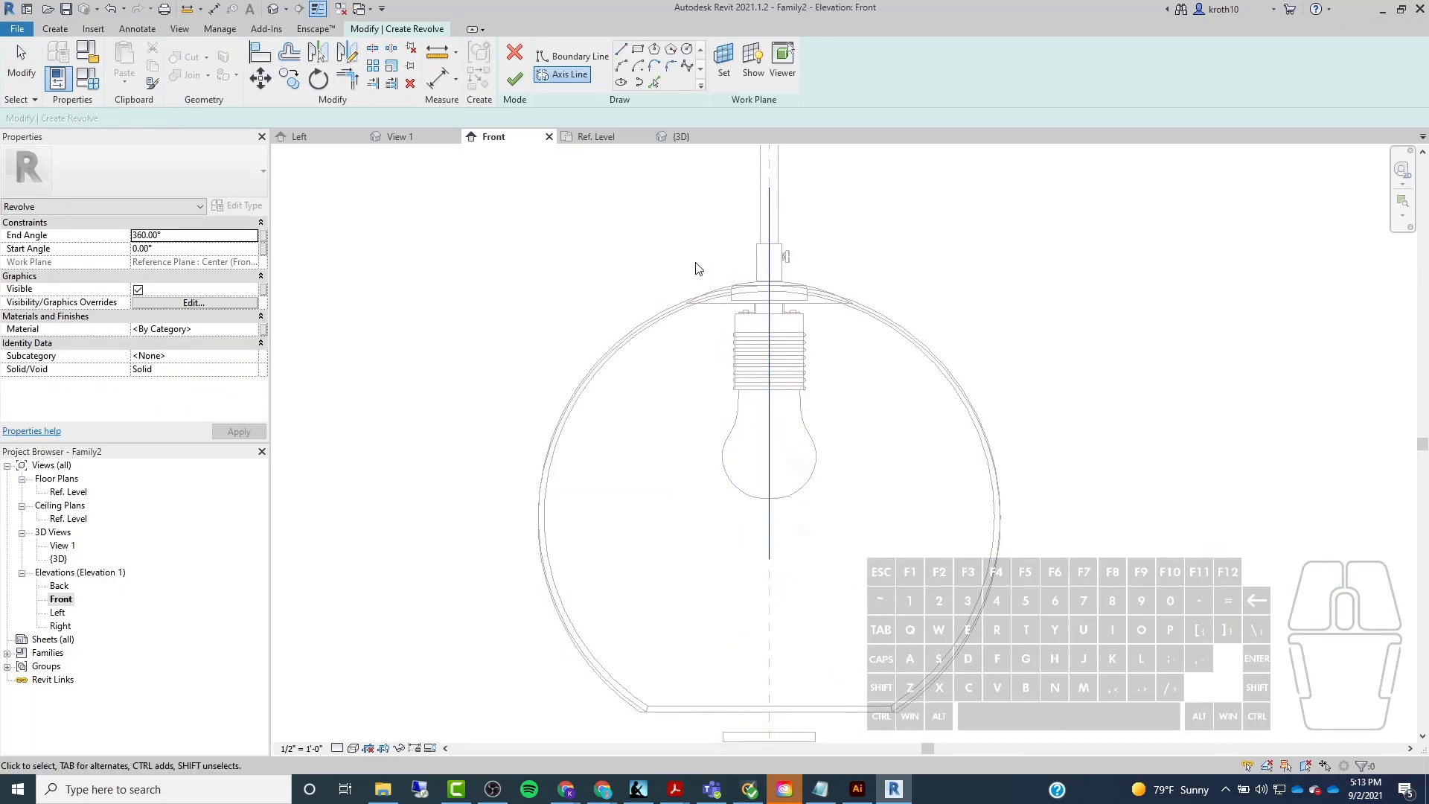
{"action": "scroll", "coordinate": [811, 290], "scroll_direction": "up", "scroll_amount": 3}
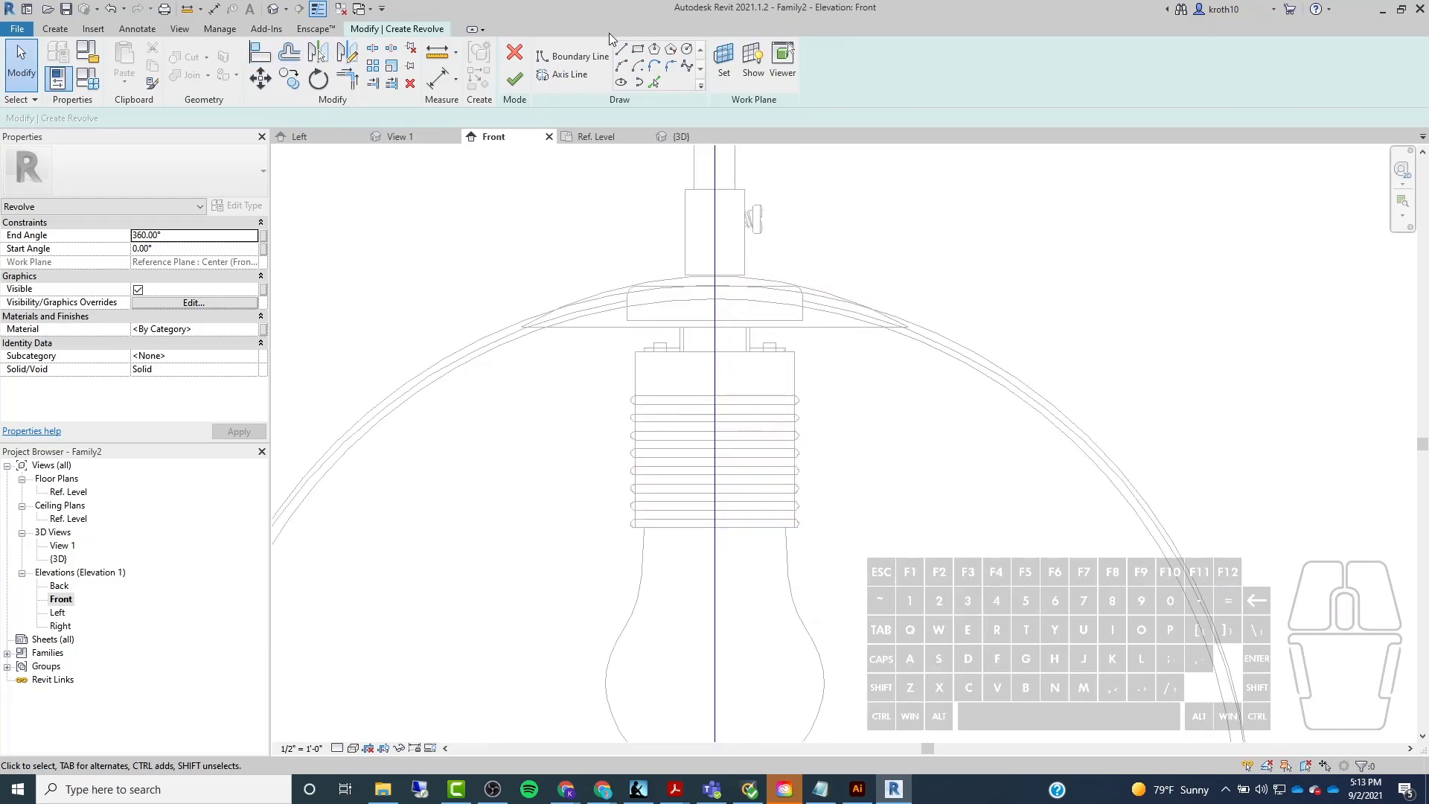
{"action": "left_click", "coordinate": [573, 57]}
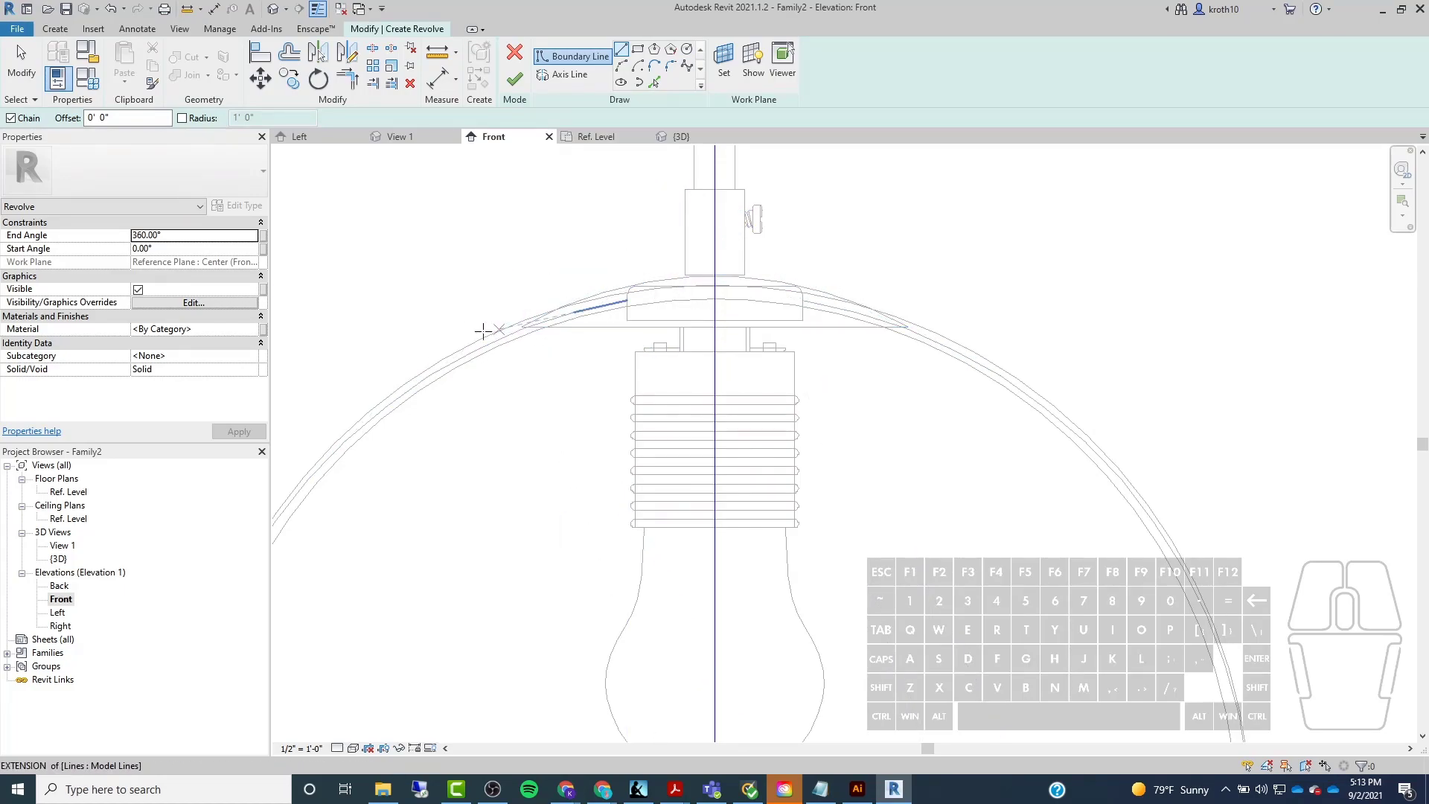
{"action": "scroll", "coordinate": [484, 341], "scroll_direction": "up", "scroll_amount": 3}
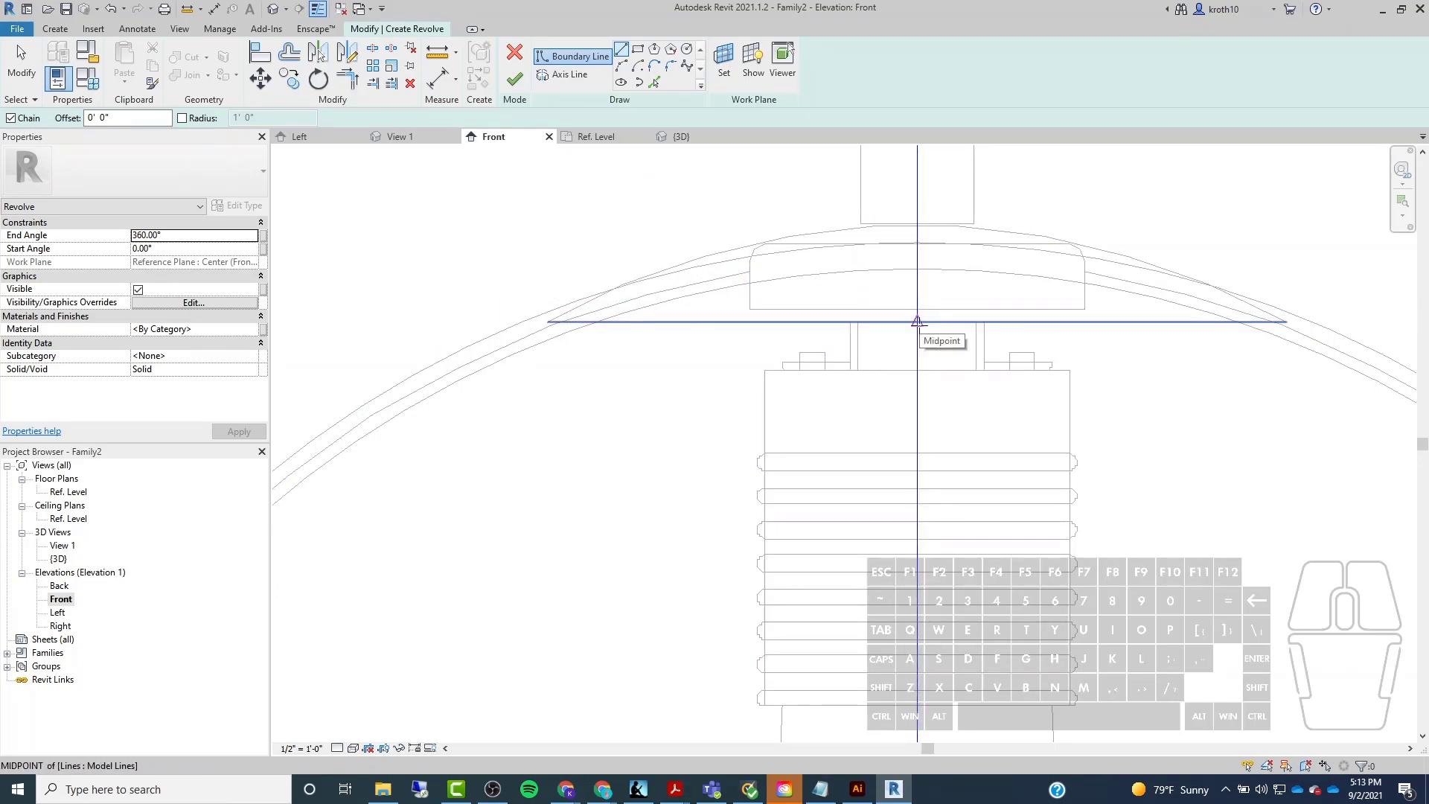
{"action": "left_click", "coordinate": [918, 321]}
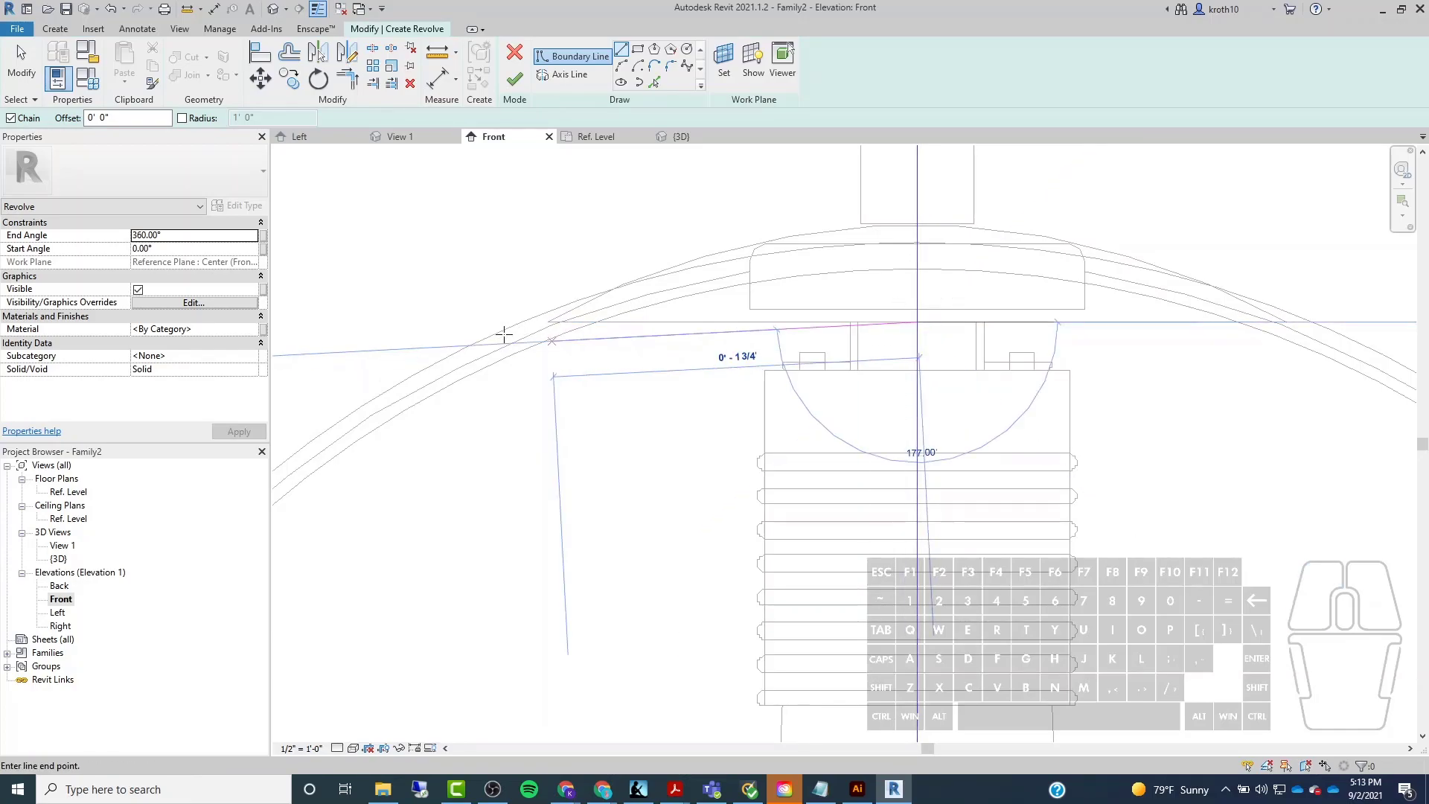
{"action": "key", "text": "Escape"}
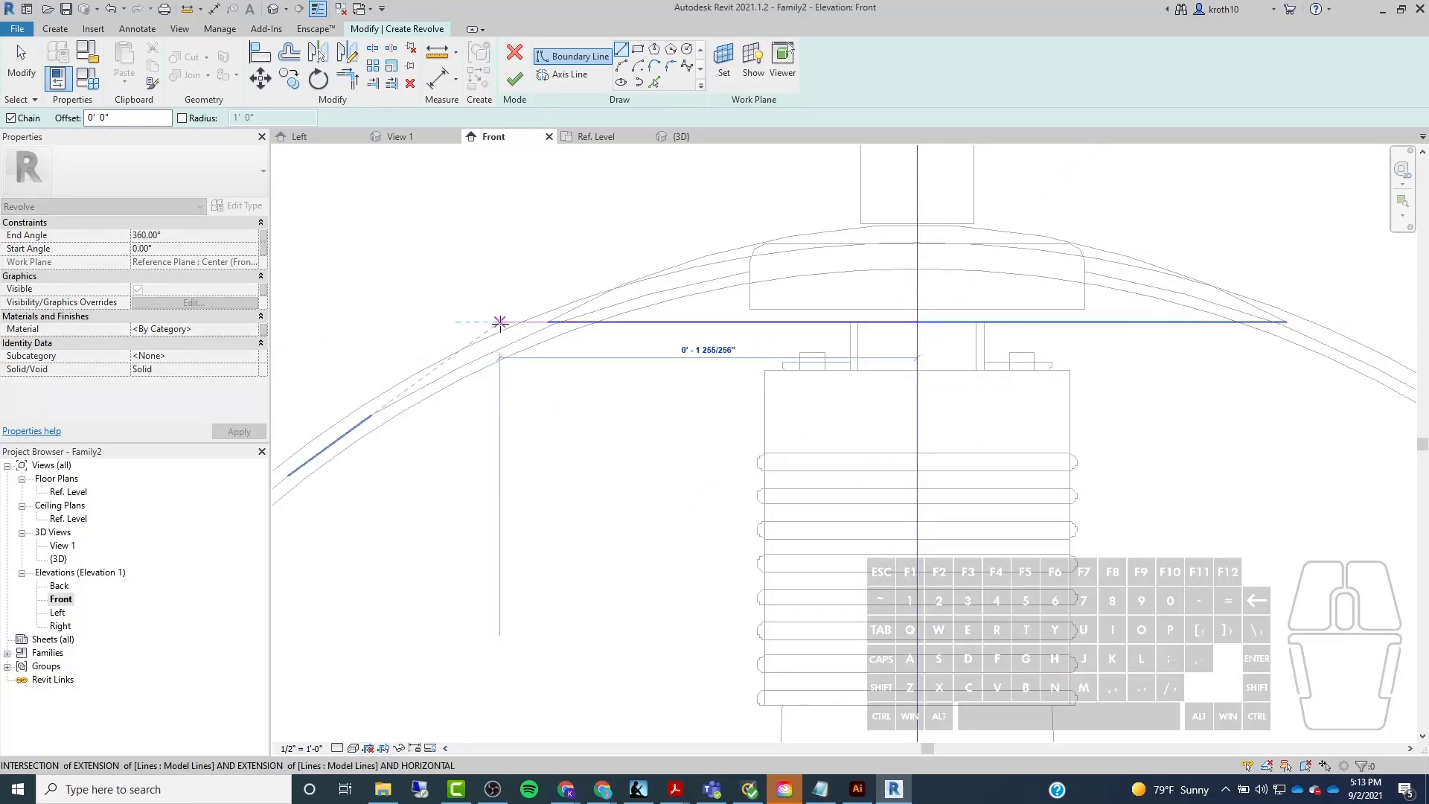
{"action": "scroll", "coordinate": [498, 320], "scroll_direction": "up", "scroll_amount": 5}
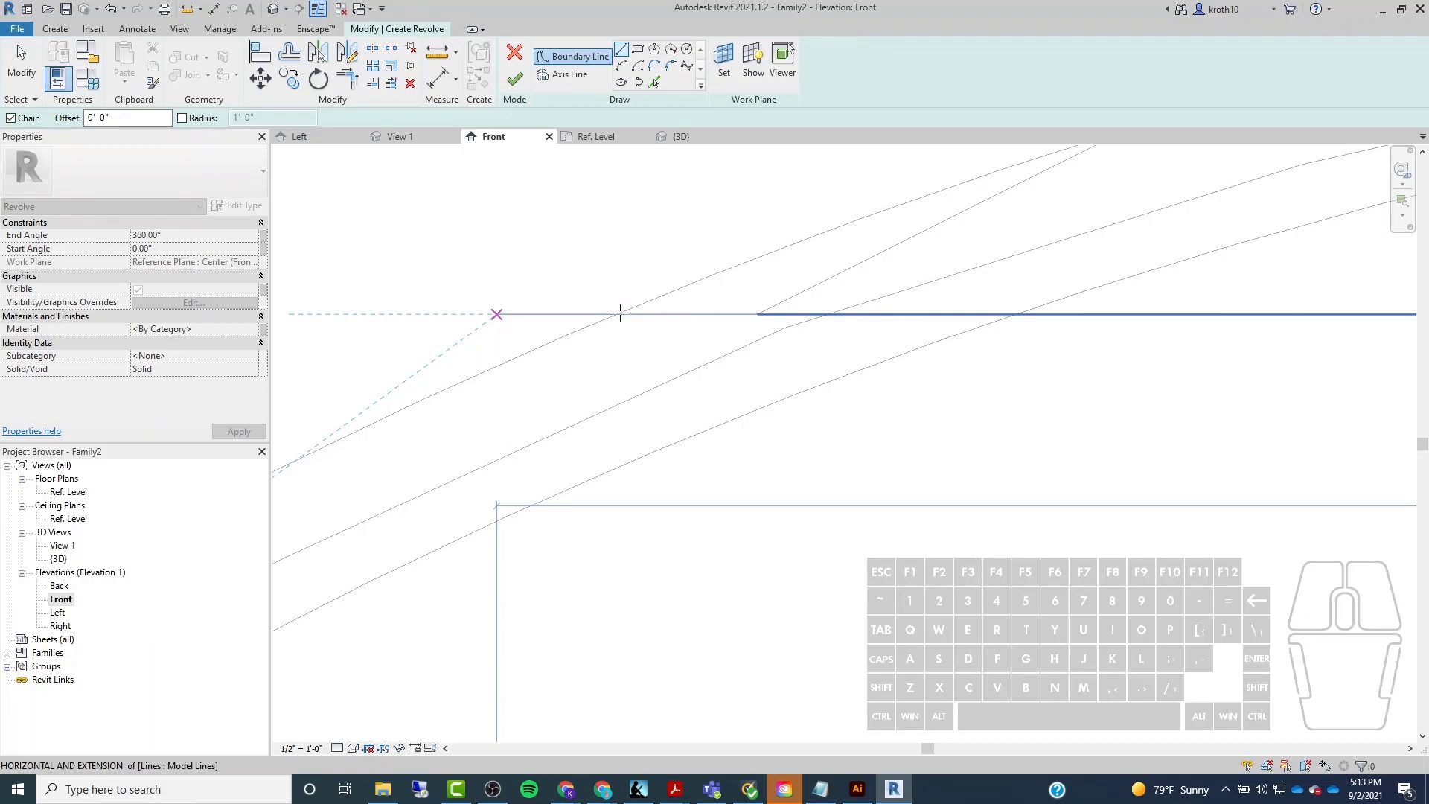
{"action": "scroll", "coordinate": [711, 306], "scroll_direction": "down", "scroll_amount": 5}
{"action": "scroll", "coordinate": [689, 308], "scroll_direction": "up", "scroll_amount": 4}
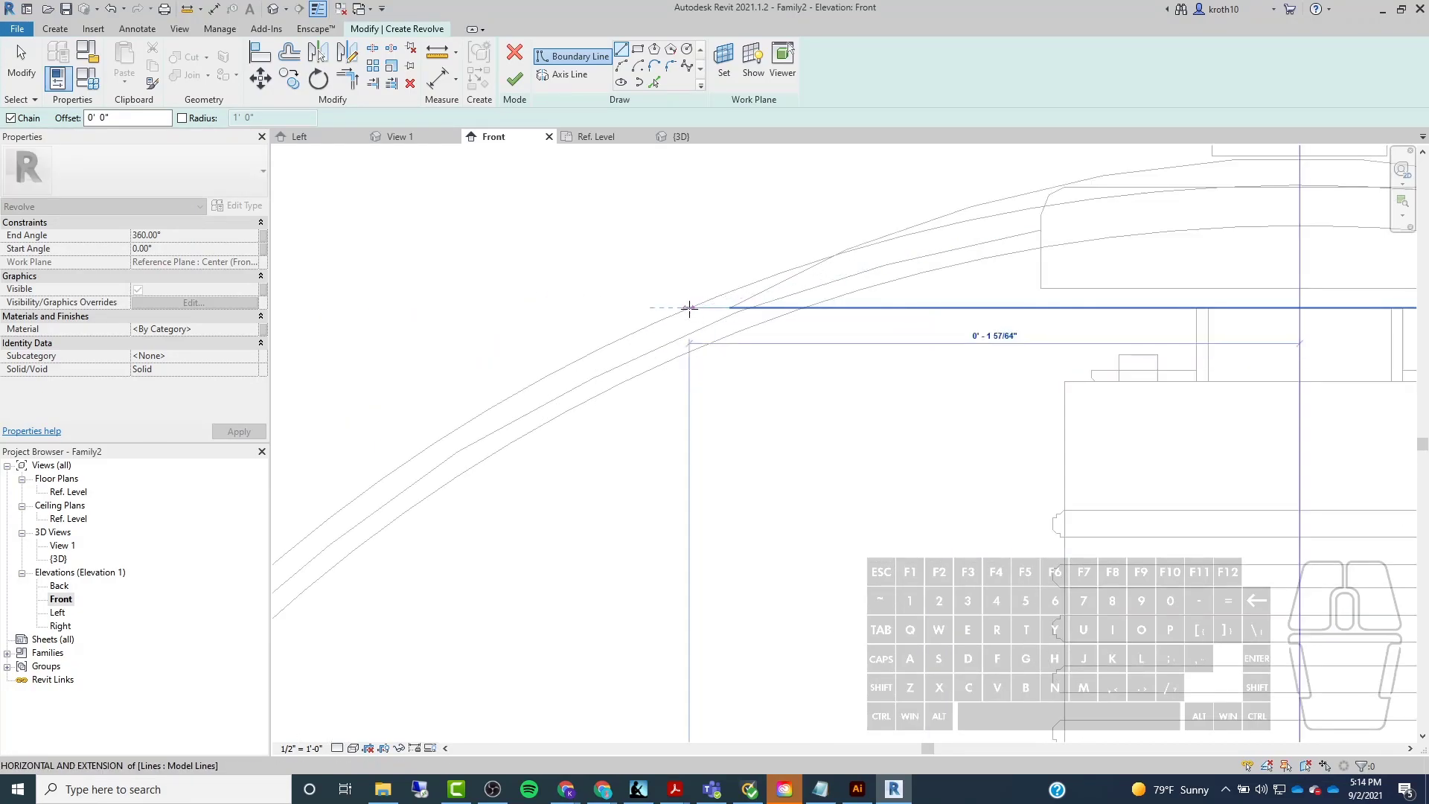
{"action": "scroll", "coordinate": [684, 306], "scroll_direction": "up", "scroll_amount": 3}
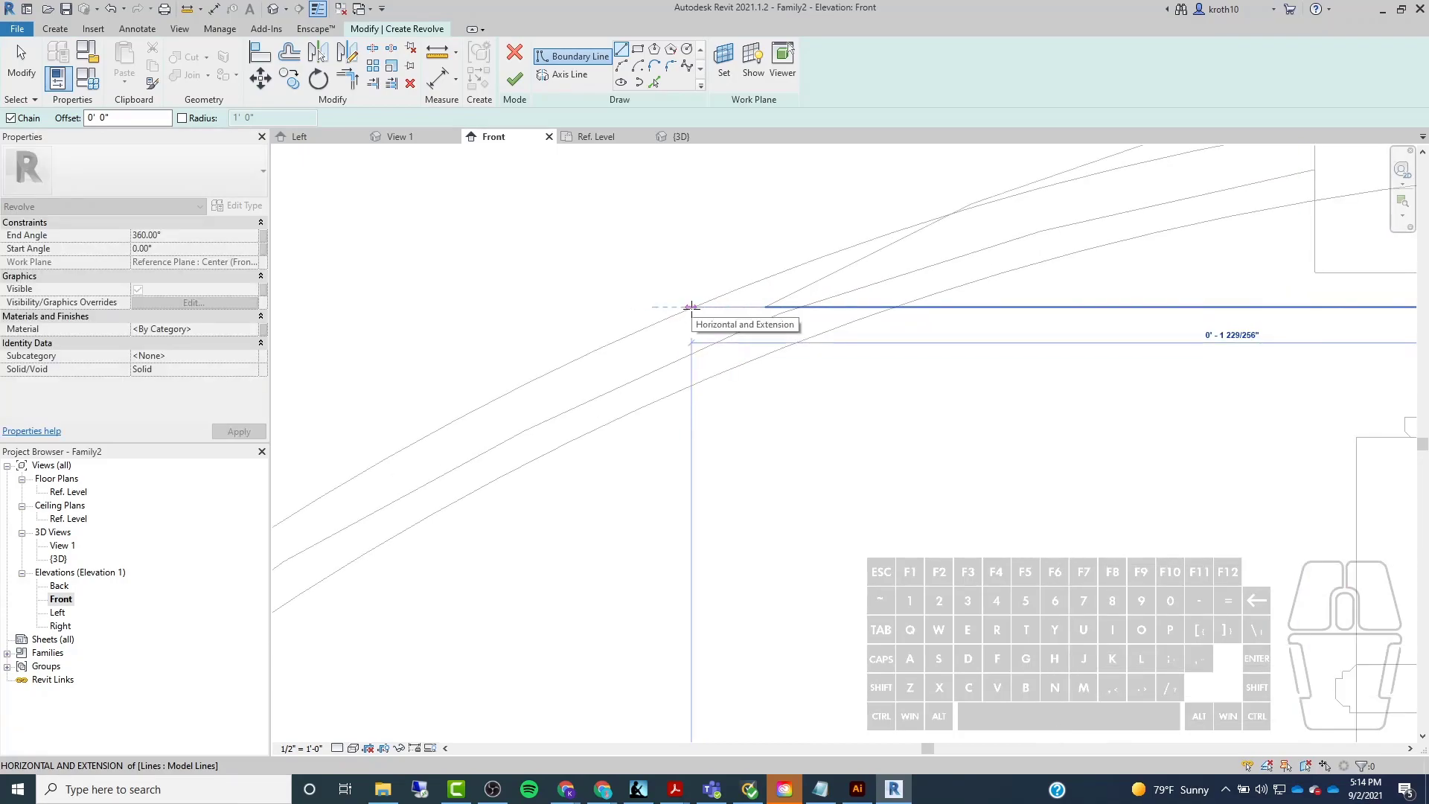
{"action": "scroll", "coordinate": [691, 307], "scroll_direction": "up", "scroll_amount": 3}
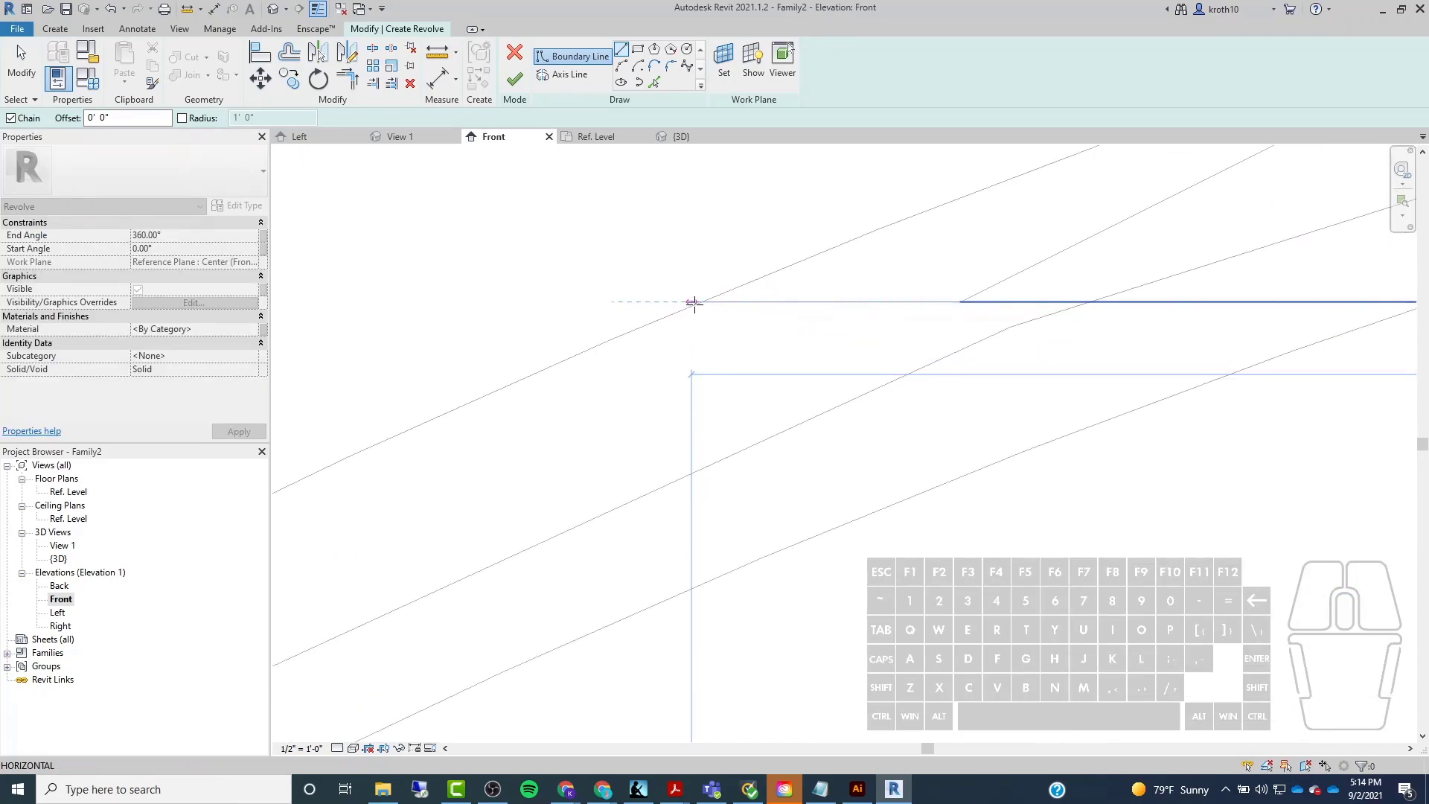
{"action": "key", "text": "Escape"}
{"action": "key", "text": "Escape"}
{"action": "scroll", "coordinate": [680, 310], "scroll_direction": "down", "scroll_amount": 6}
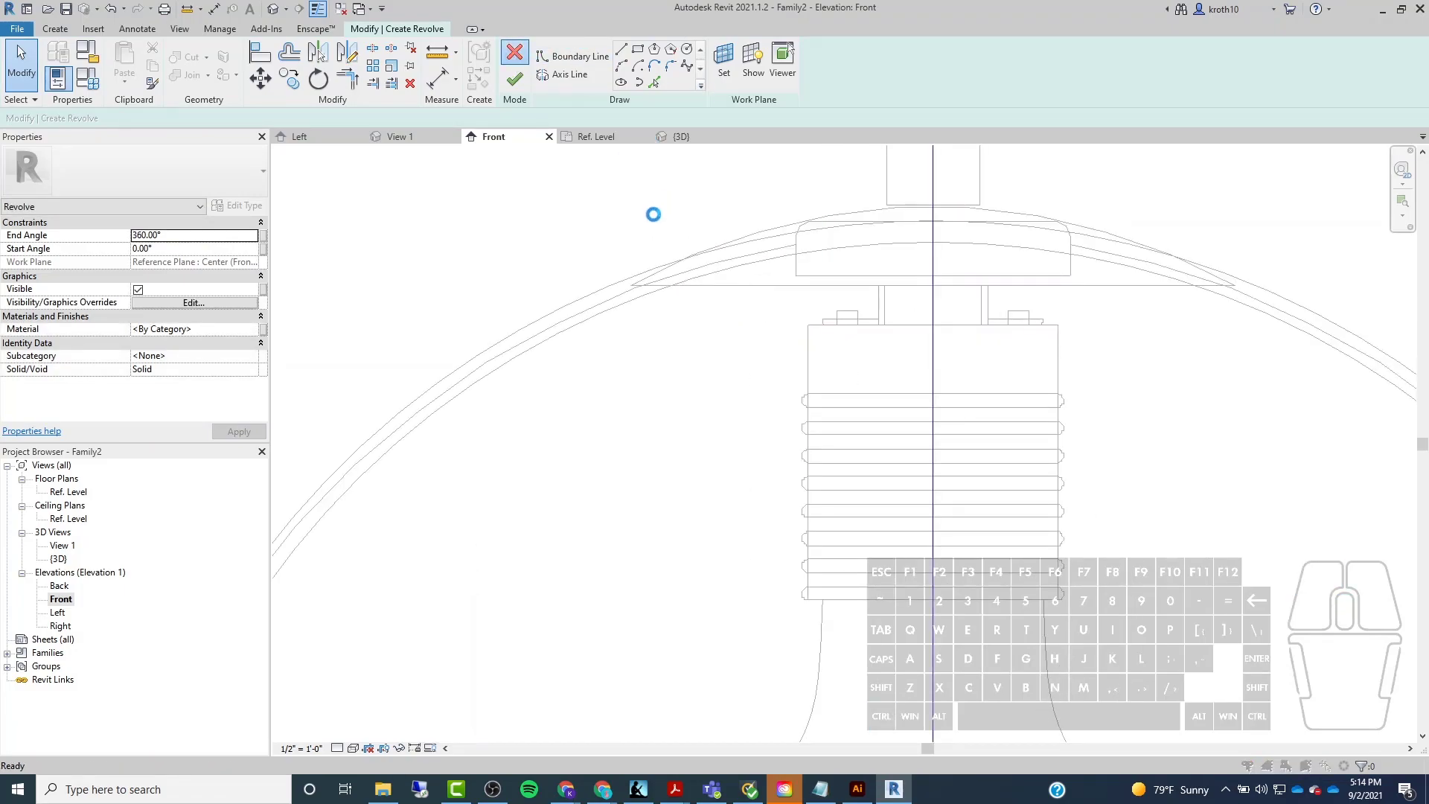
{"action": "left_click", "coordinate": [750, 404]}
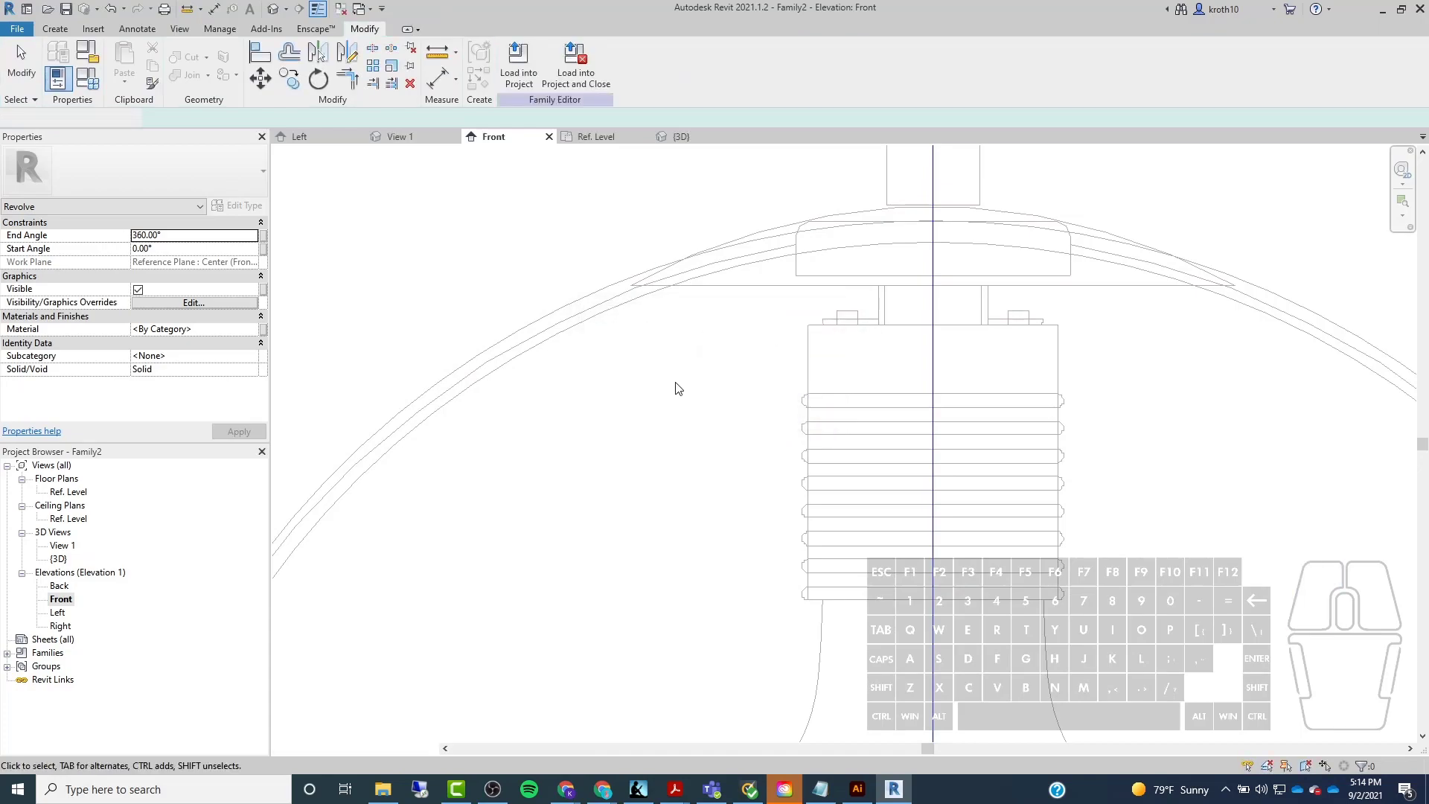
Copy the outer arc from the domed shade's revolve sketch to the clipboard and cancel the sketch edit.
{"action": "scroll", "coordinate": [677, 387], "scroll_direction": "down", "scroll_amount": 5}
{"action": "middle_click_drag", "start_coordinate": [755, 324], "coordinate": [767, 358]}
{"action": "scroll", "coordinate": [722, 296], "scroll_direction": "up", "scroll_amount": 4}
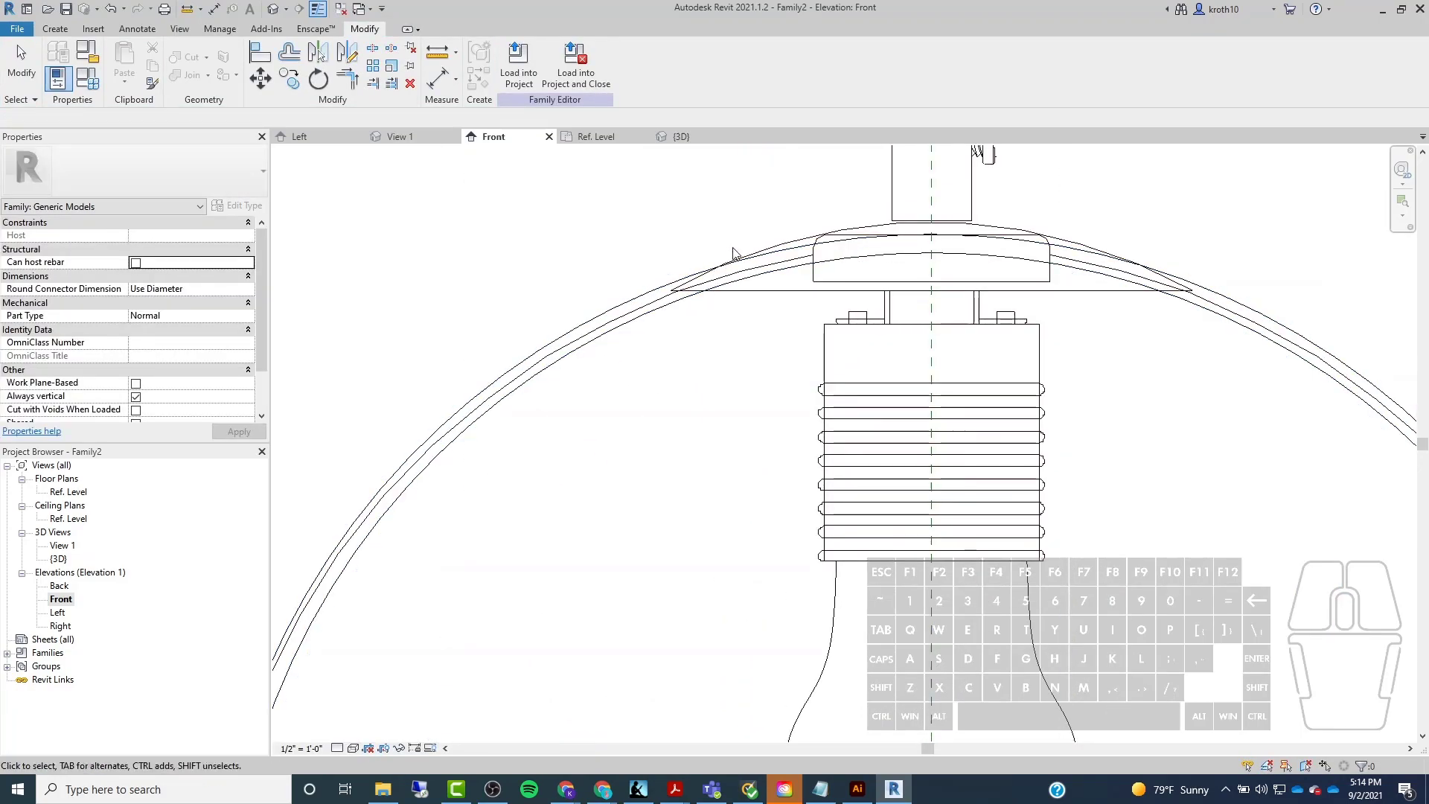
{"action": "left_click", "coordinate": [769, 253]}
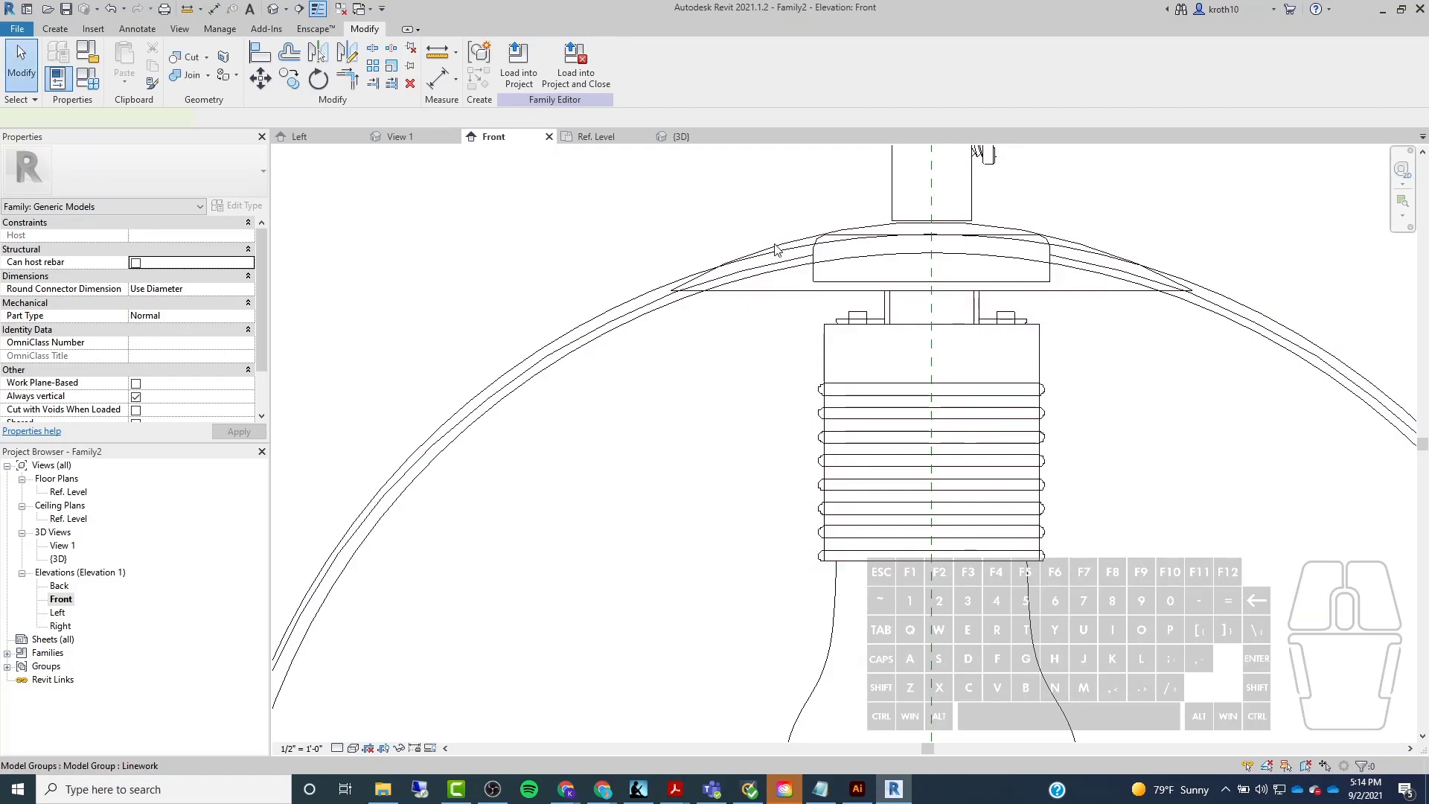
{"action": "left_click", "coordinate": [760, 301]}
{"action": "left_click", "coordinate": [760, 299]}
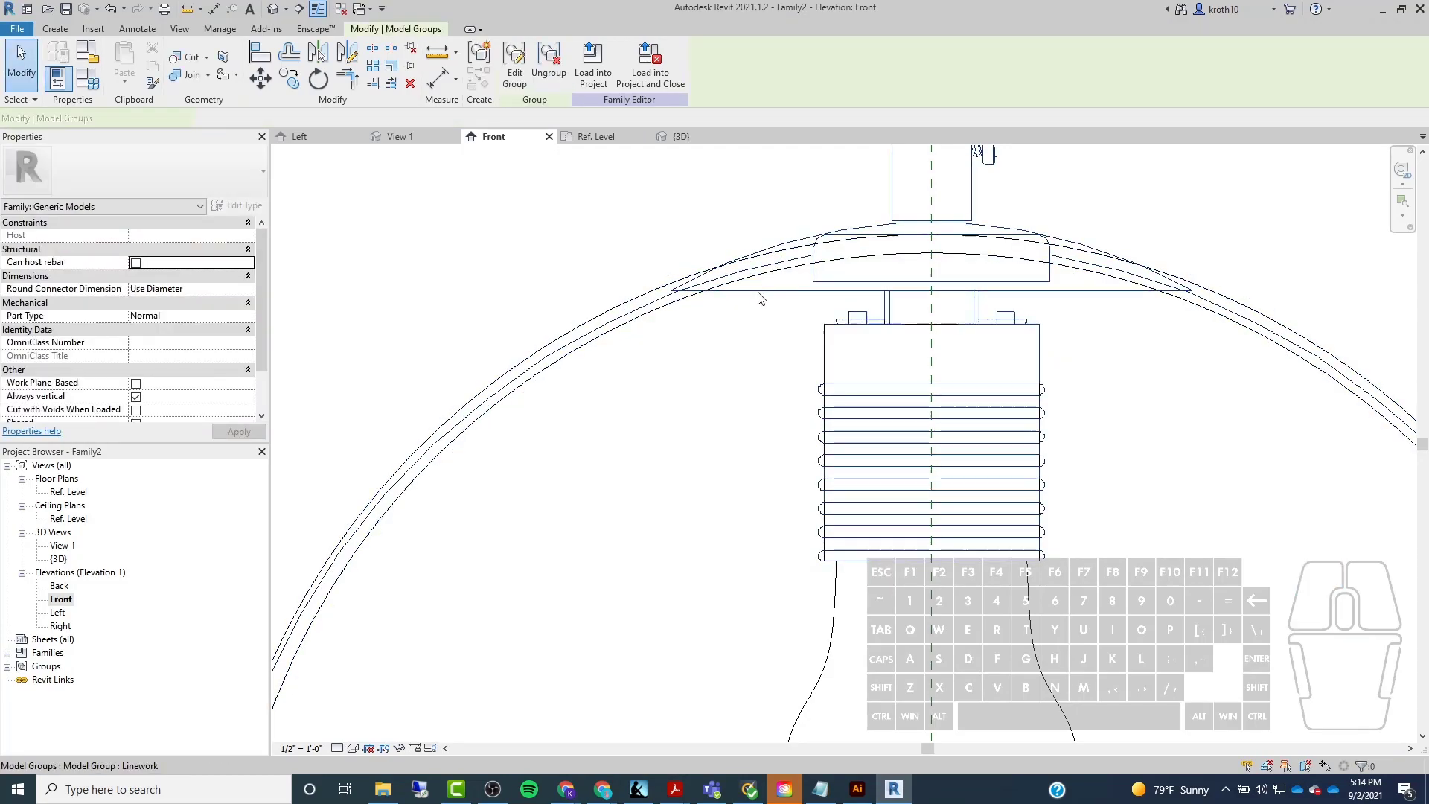
{"action": "left_click", "coordinate": [653, 307]}
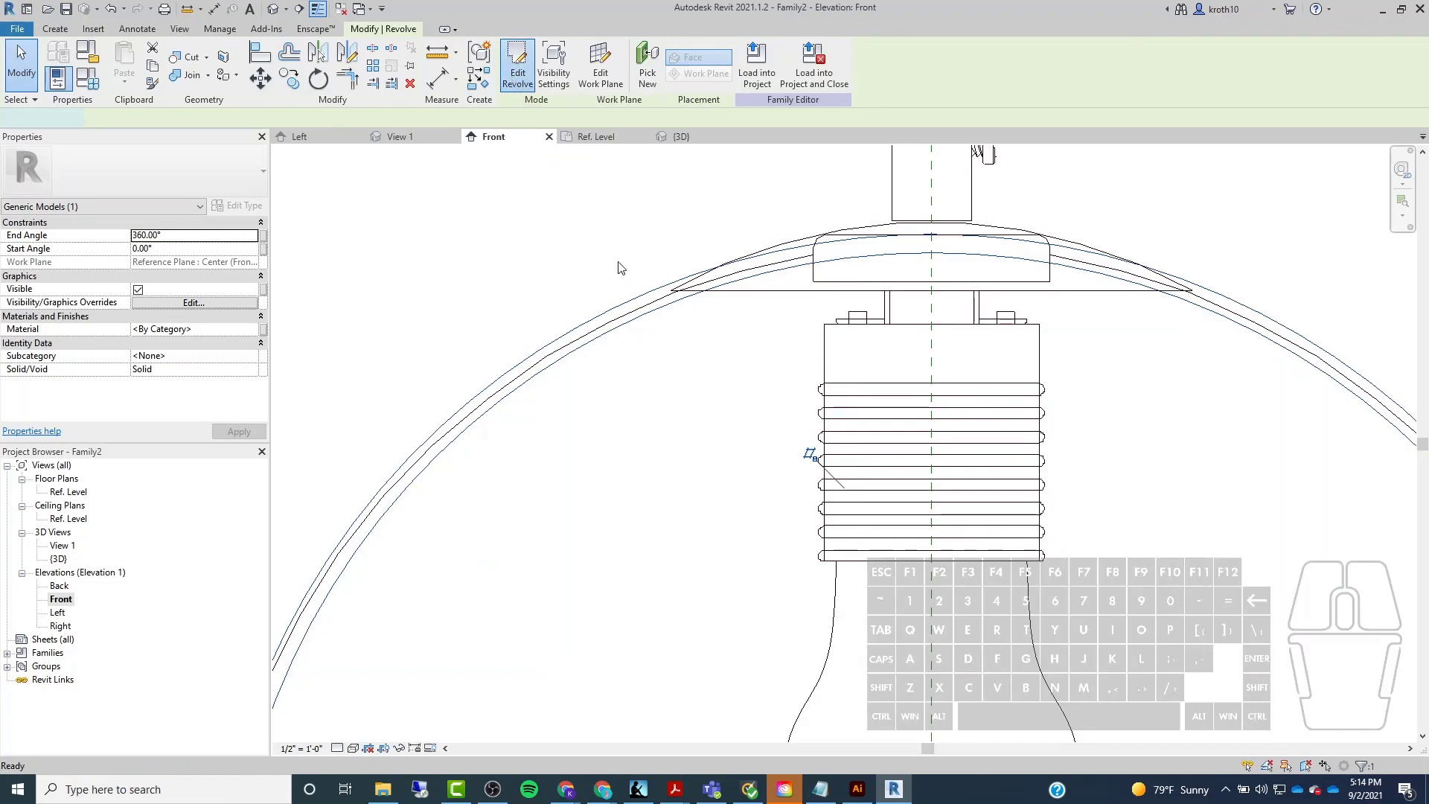
{"action": "scroll", "coordinate": [733, 287], "scroll_direction": "up", "scroll_amount": 3}
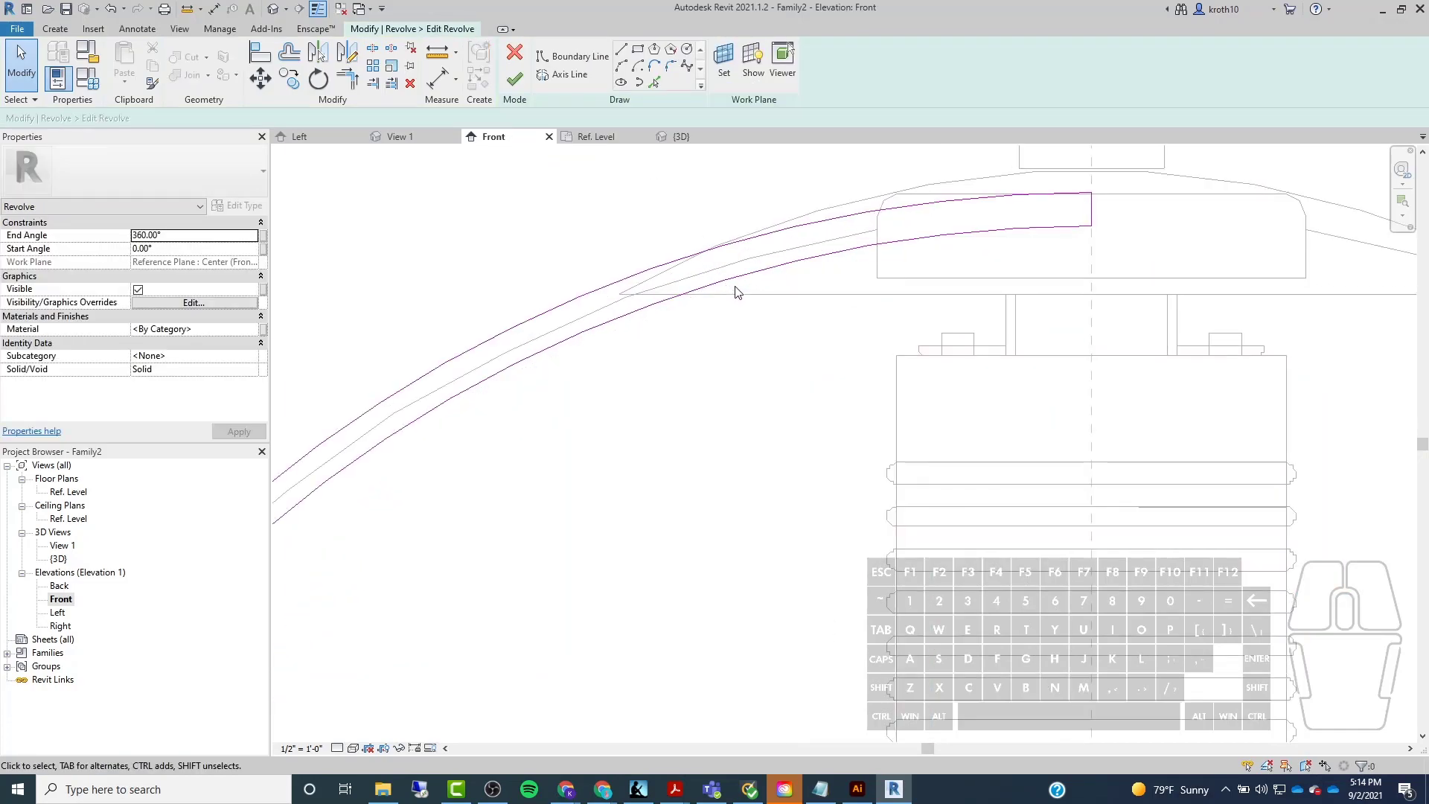
{"action": "left_click", "coordinate": [589, 288]}
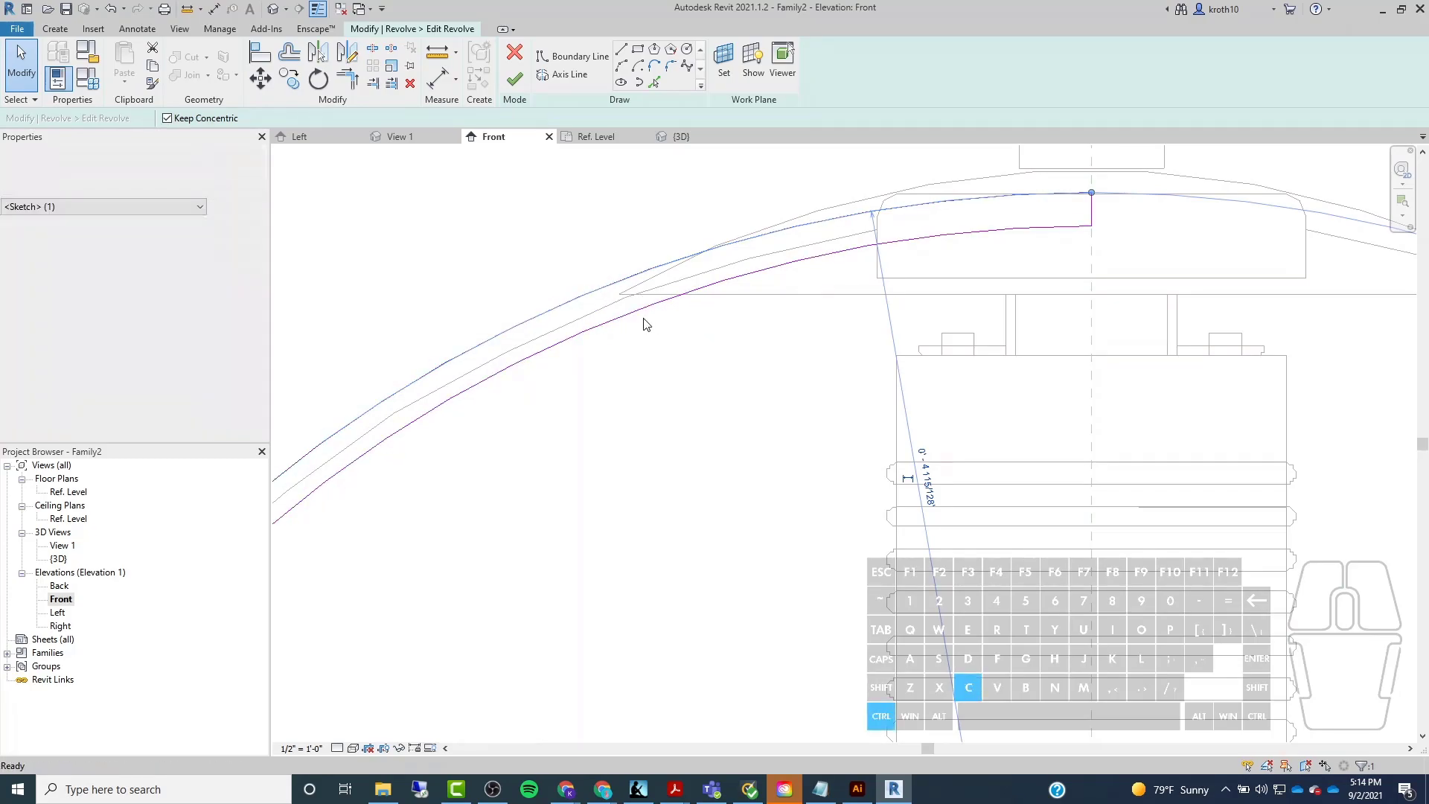
{"action": "key", "text": "Escape"}
{"action": "left_click", "coordinate": [521, 56]}
{"action": "scroll", "coordinate": [585, 399], "scroll_direction": "down", "scroll_amount": 2}
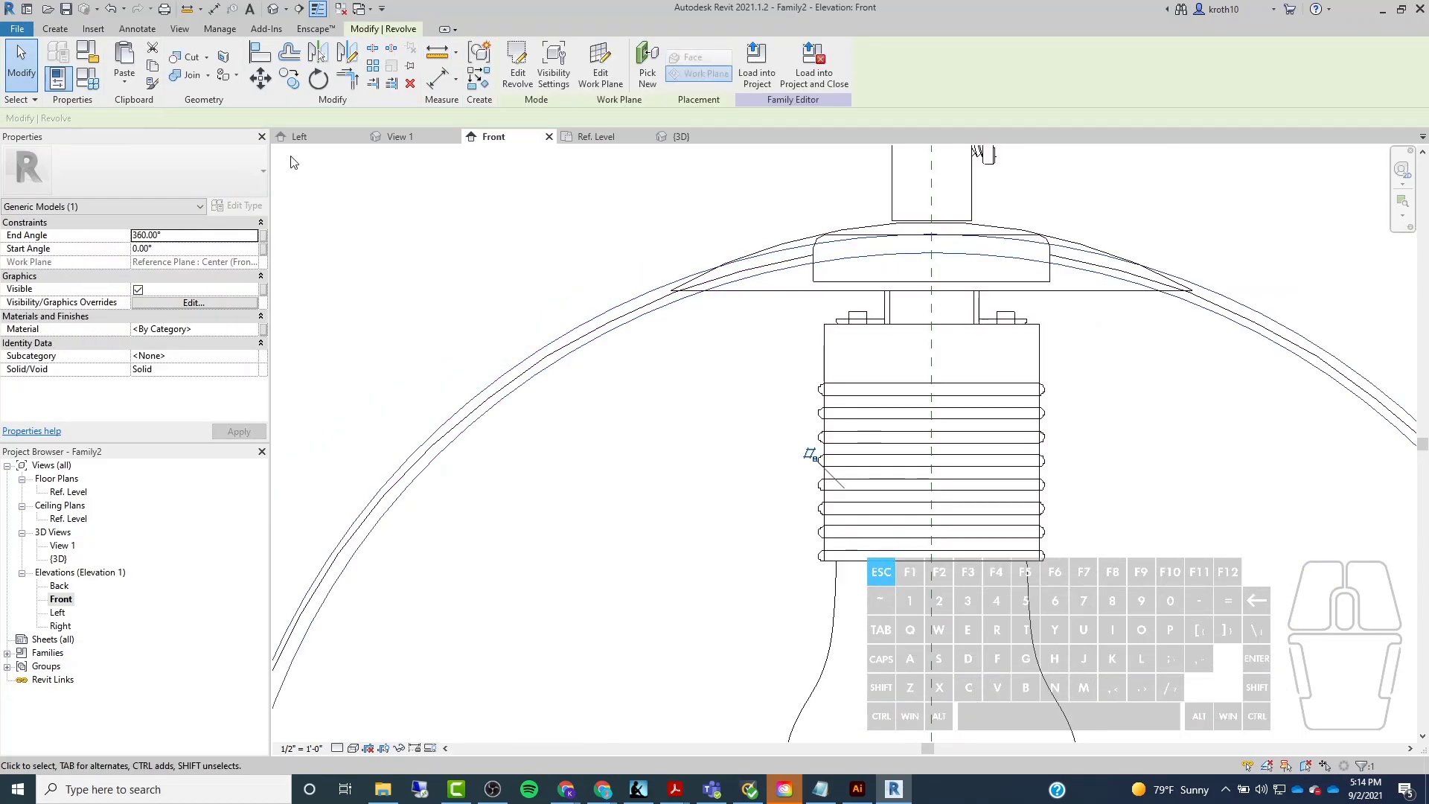
Start a new Revolve and paste the copied arc aligned to the selected level Ref. Level.
{"action": "left_click", "coordinate": [53, 29]}
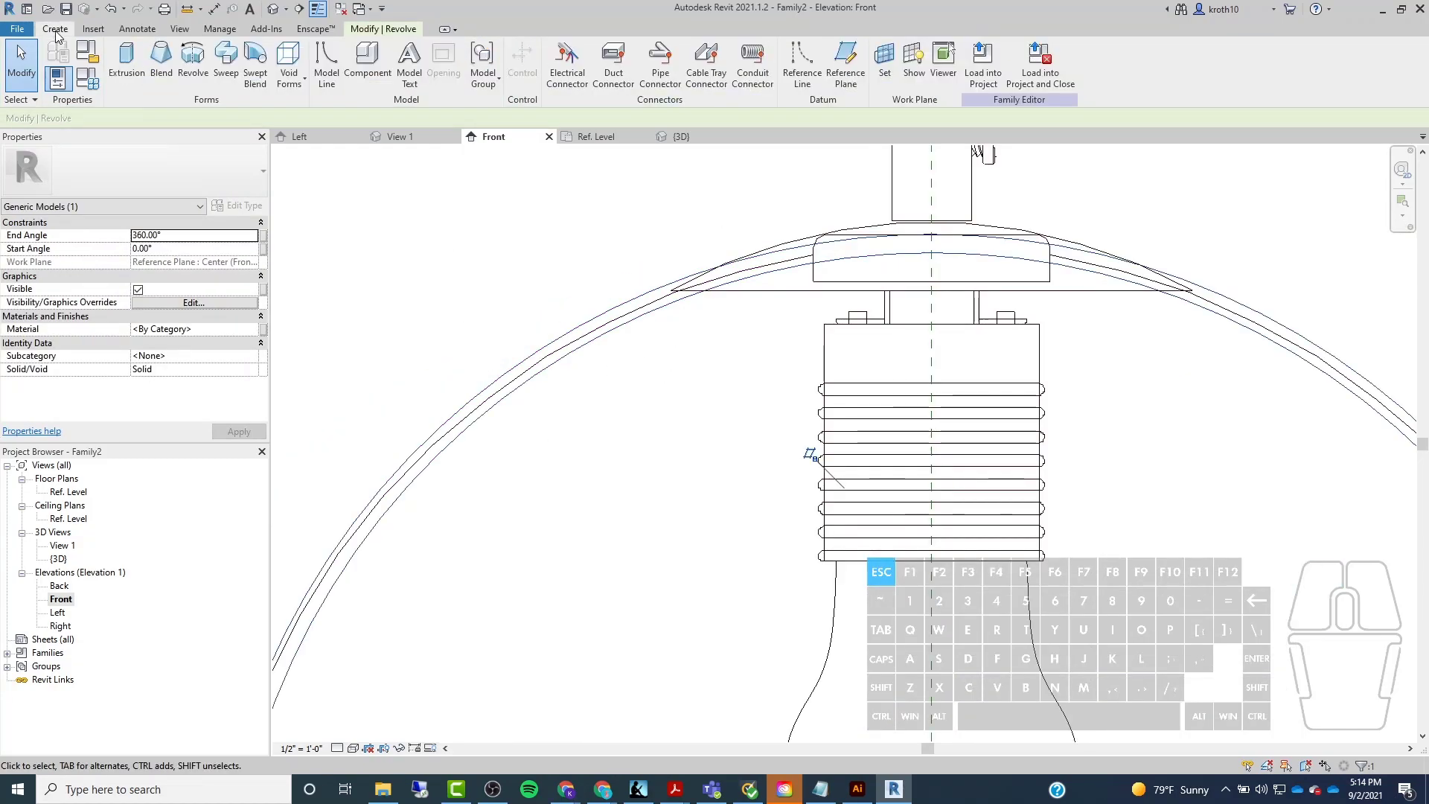
{"action": "left_click", "coordinate": [190, 71]}
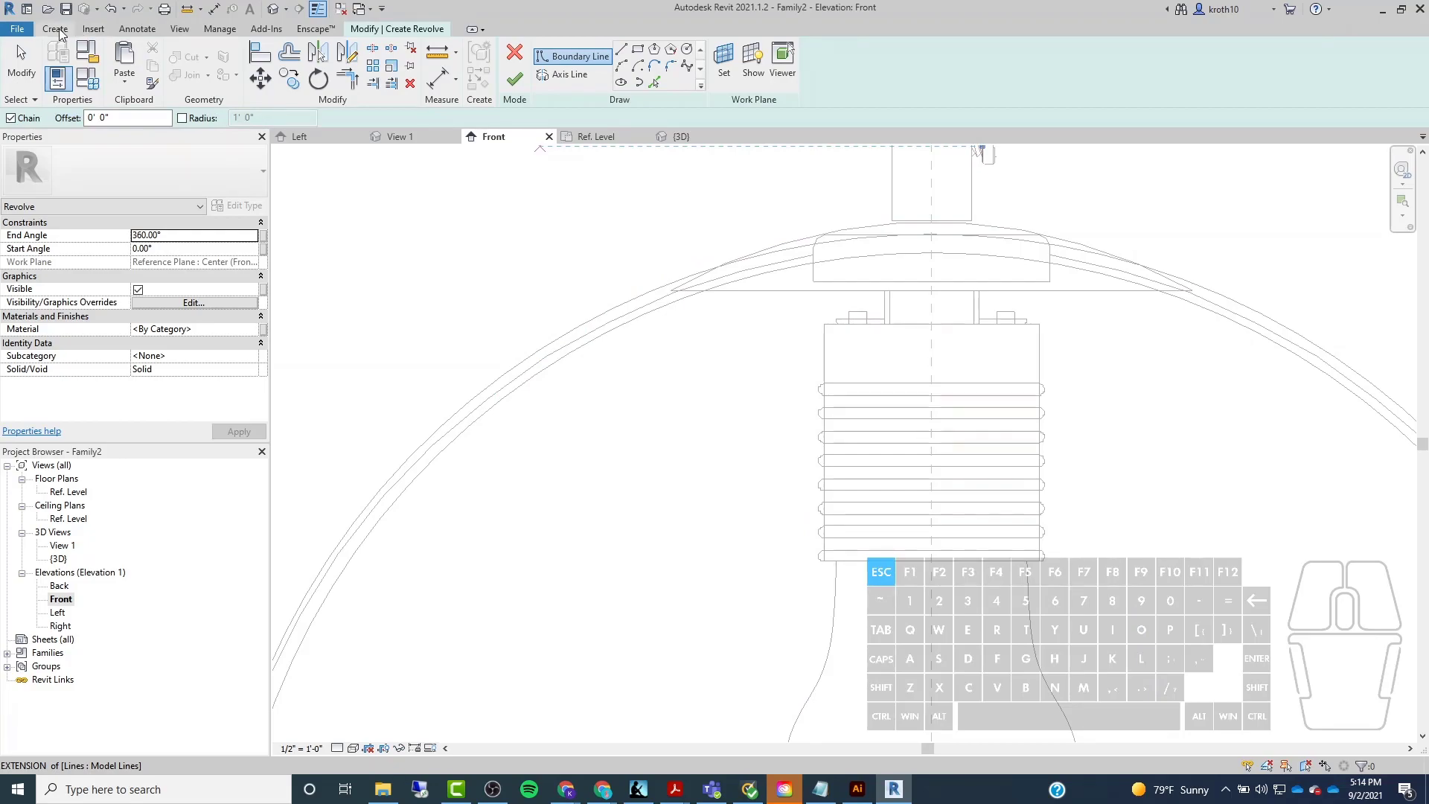
{"action": "left_click", "coordinate": [125, 82]}
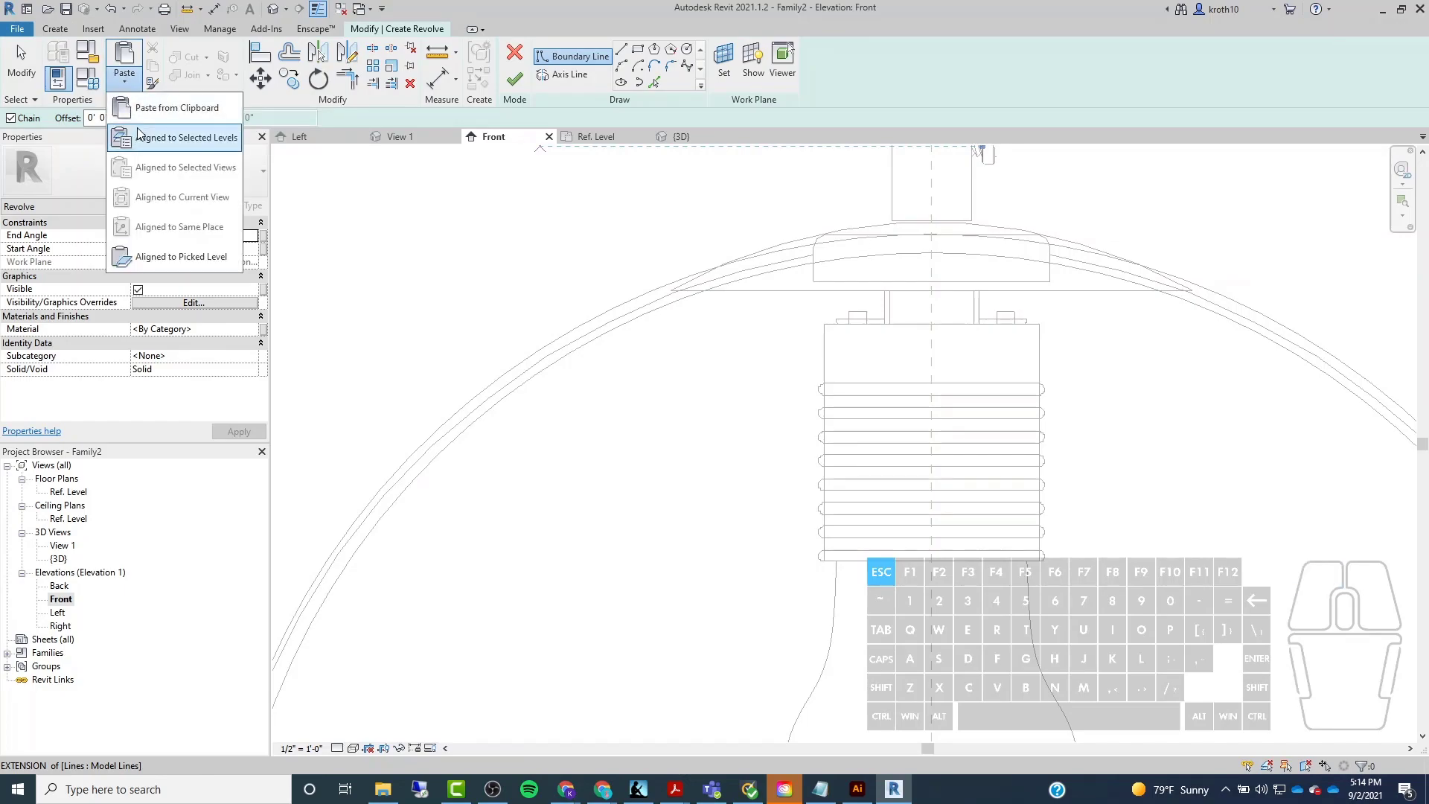
{"action": "left_click", "coordinate": [183, 137]}
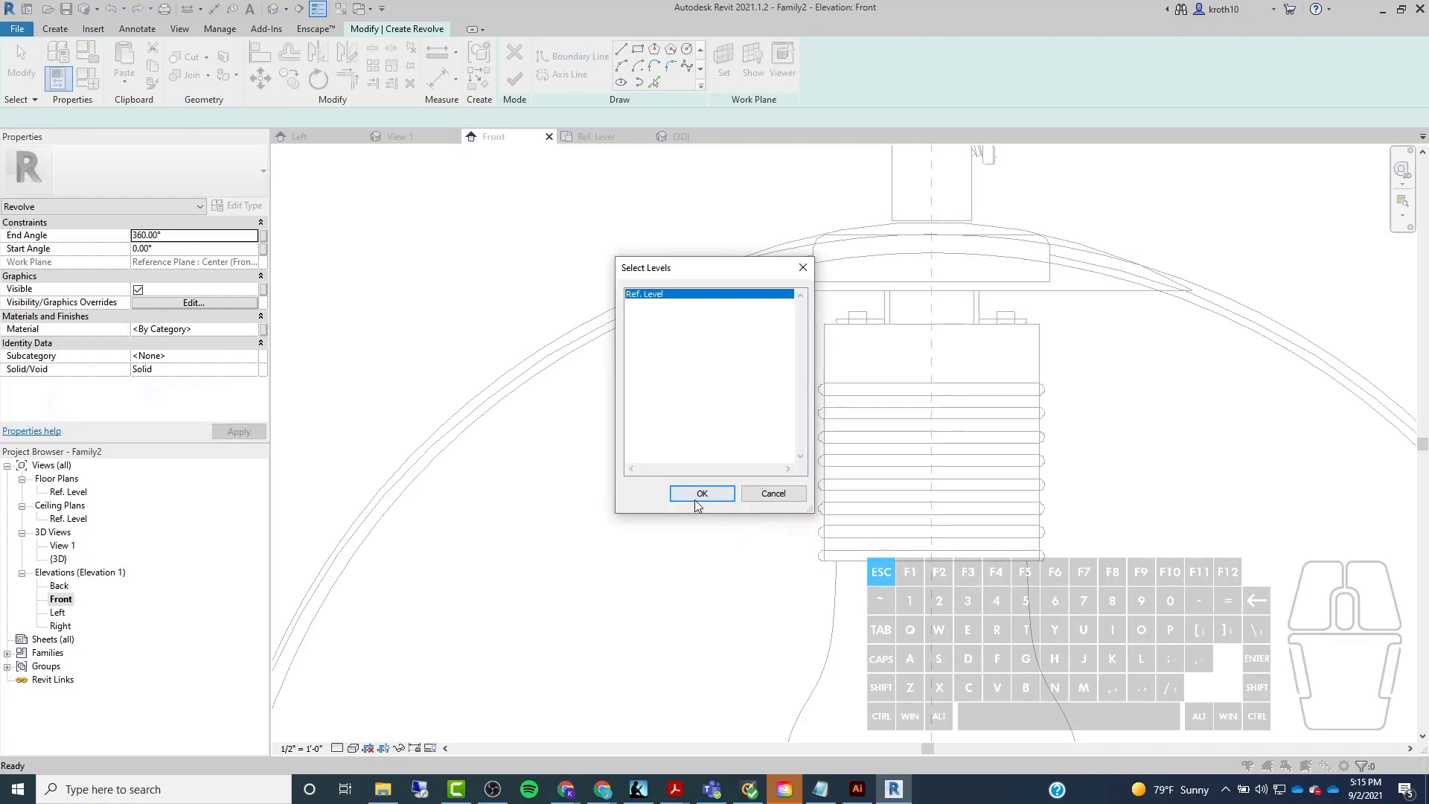
{"action": "left_click", "coordinate": [697, 497]}
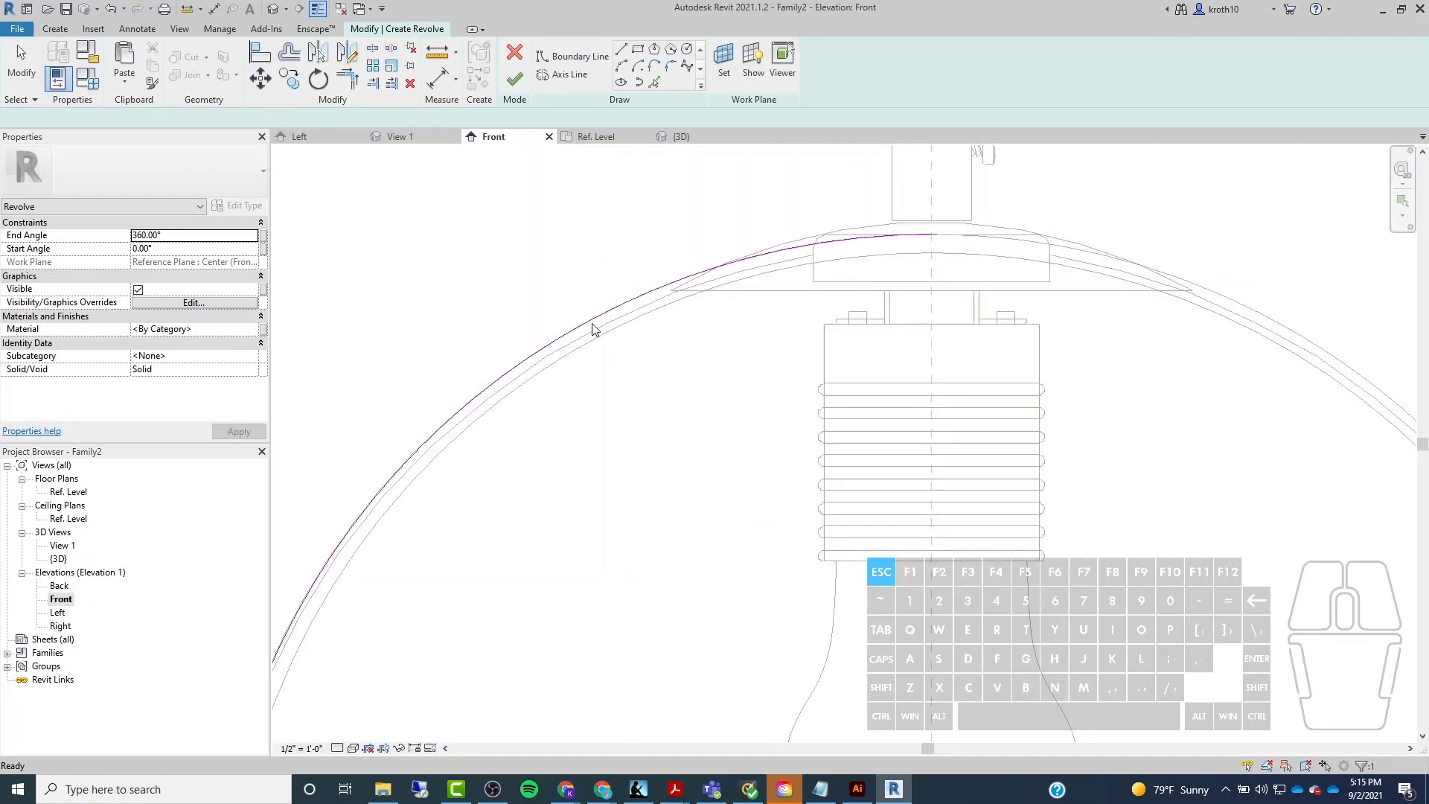
{"action": "left_click", "coordinate": [647, 222]}
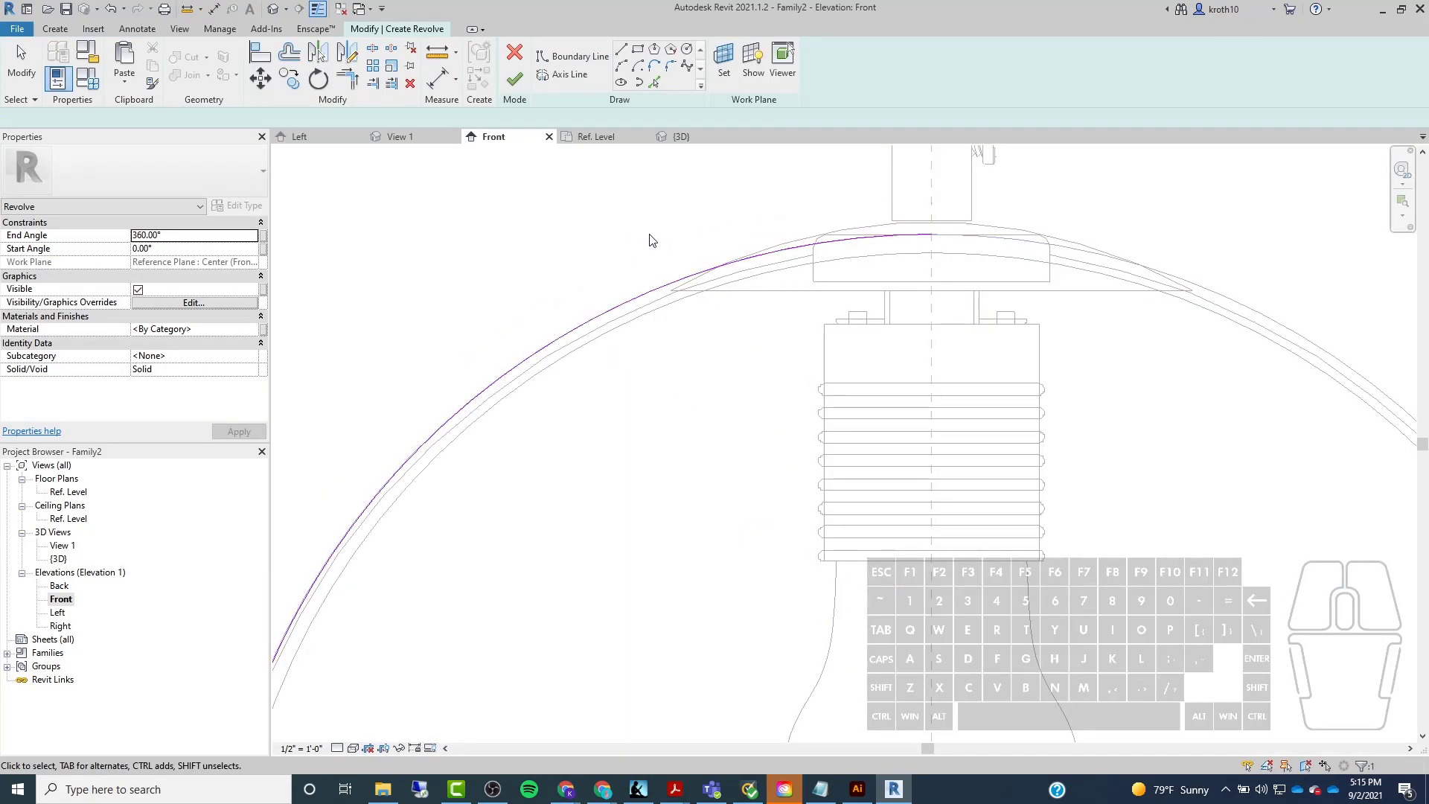
Draw a horizontal boundary line about 1 57/64 inches long along the cap's bottom edge, from the centre line to the pasted arc.
{"action": "scroll", "coordinate": [652, 282], "scroll_direction": "up", "scroll_amount": 2}
{"action": "scroll", "coordinate": [677, 277], "scroll_direction": "down", "scroll_amount": 1}
{"action": "scroll", "coordinate": [676, 277], "scroll_direction": "up", "scroll_amount": 1}
{"action": "scroll", "coordinate": [676, 277], "scroll_direction": "down", "scroll_amount": 2}
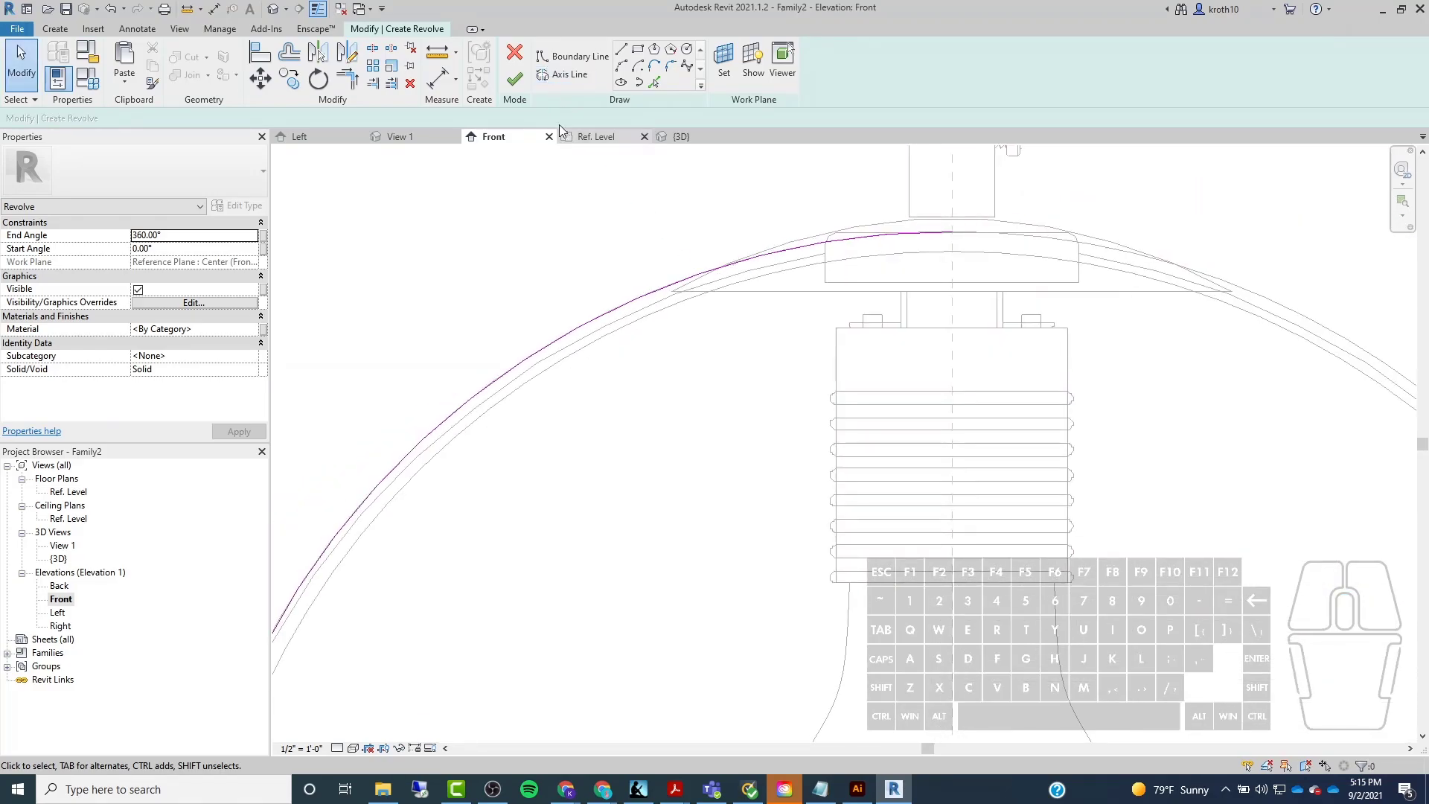
{"action": "left_click", "coordinate": [620, 51]}
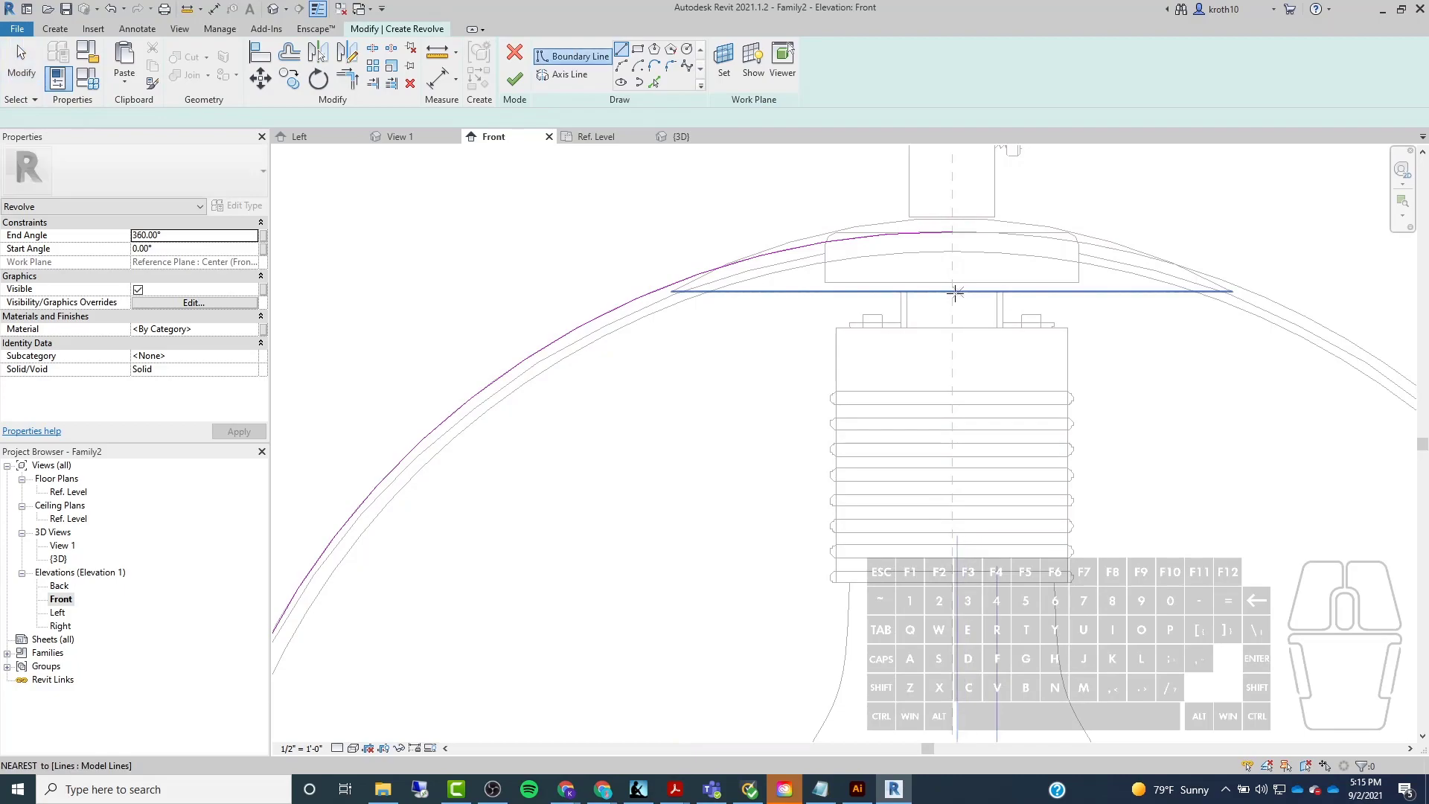
{"action": "left_click", "coordinate": [654, 291]}
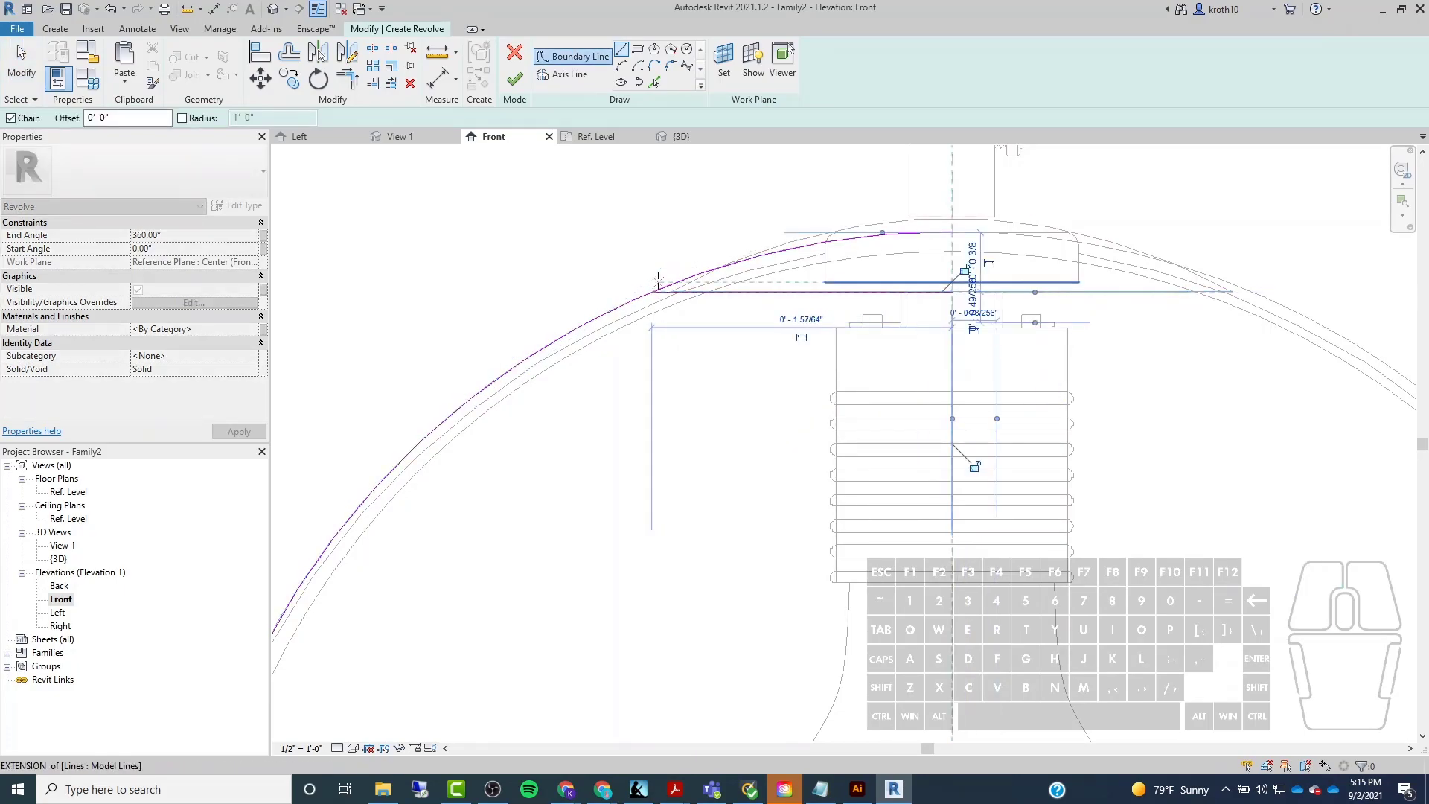
{"action": "key", "text": "Escape"}
{"action": "scroll", "coordinate": [678, 291], "scroll_direction": "up", "scroll_amount": 2}
{"action": "scroll", "coordinate": [663, 290], "scroll_direction": "down", "scroll_amount": 5}
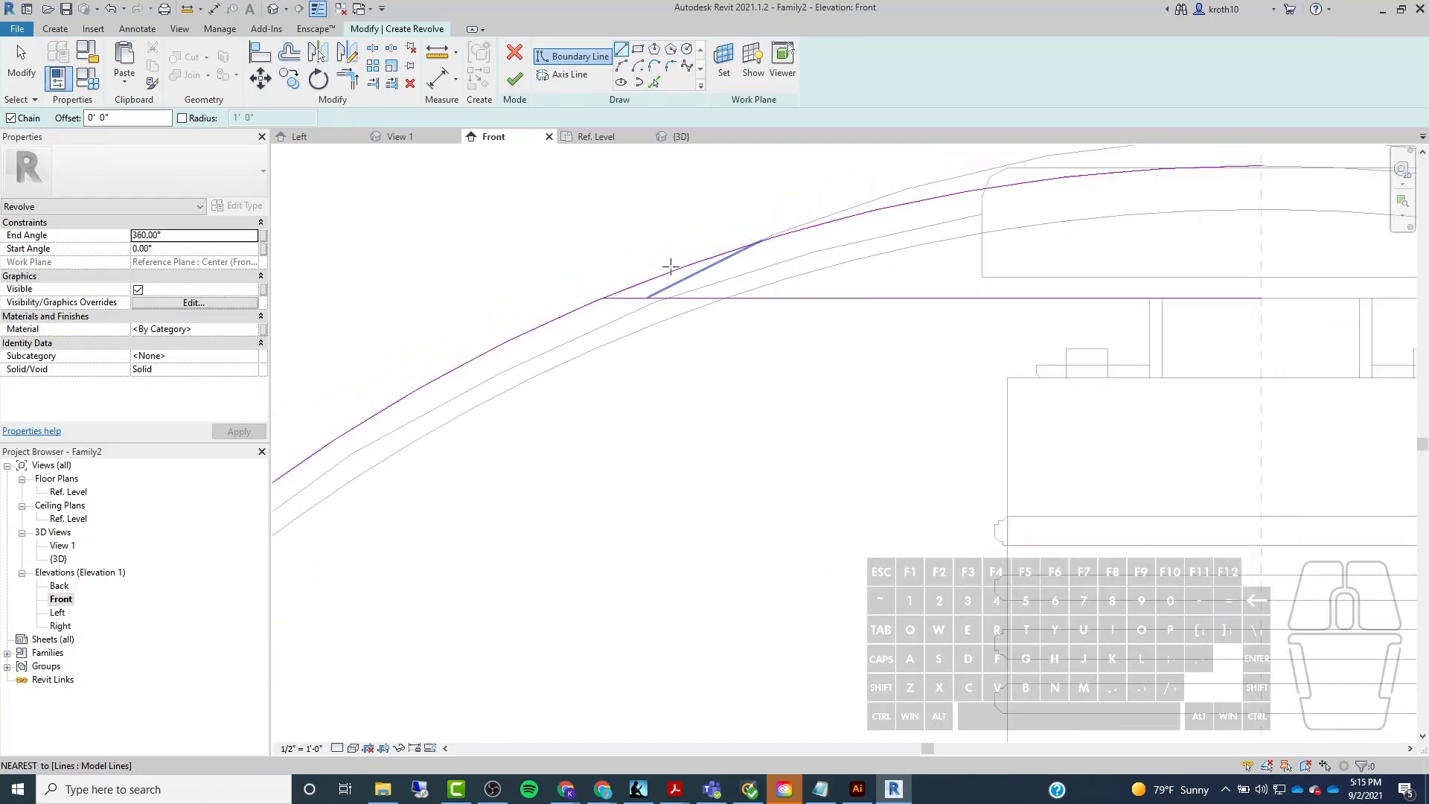
{"action": "key", "text": "Escape"}
{"action": "scroll", "coordinate": [839, 333], "scroll_direction": "down", "scroll_amount": 3}
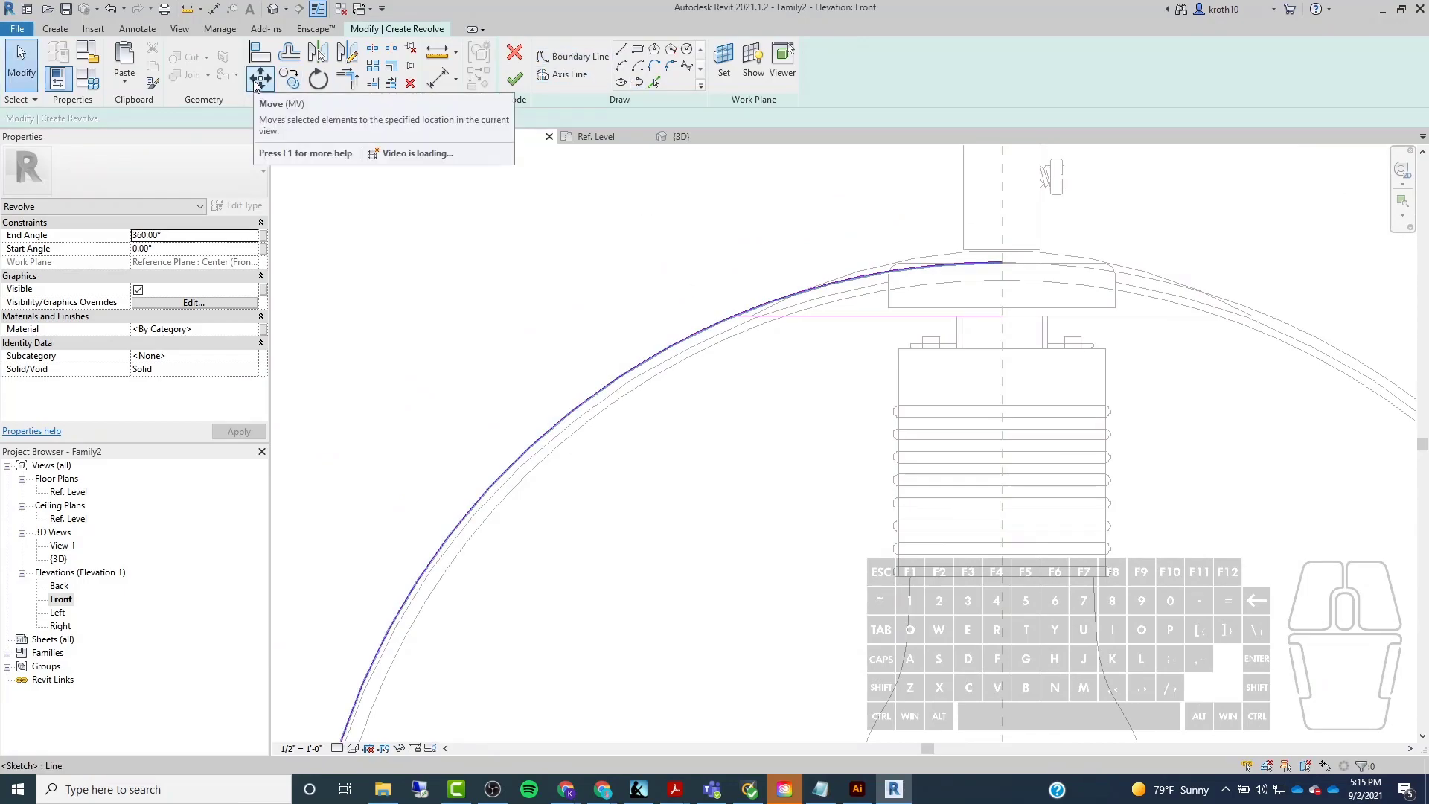
Trim the pasted arc to the horizontal line and close the profile with a vertical boundary line on the centre line.
{"action": "left_click", "coordinate": [347, 78]}
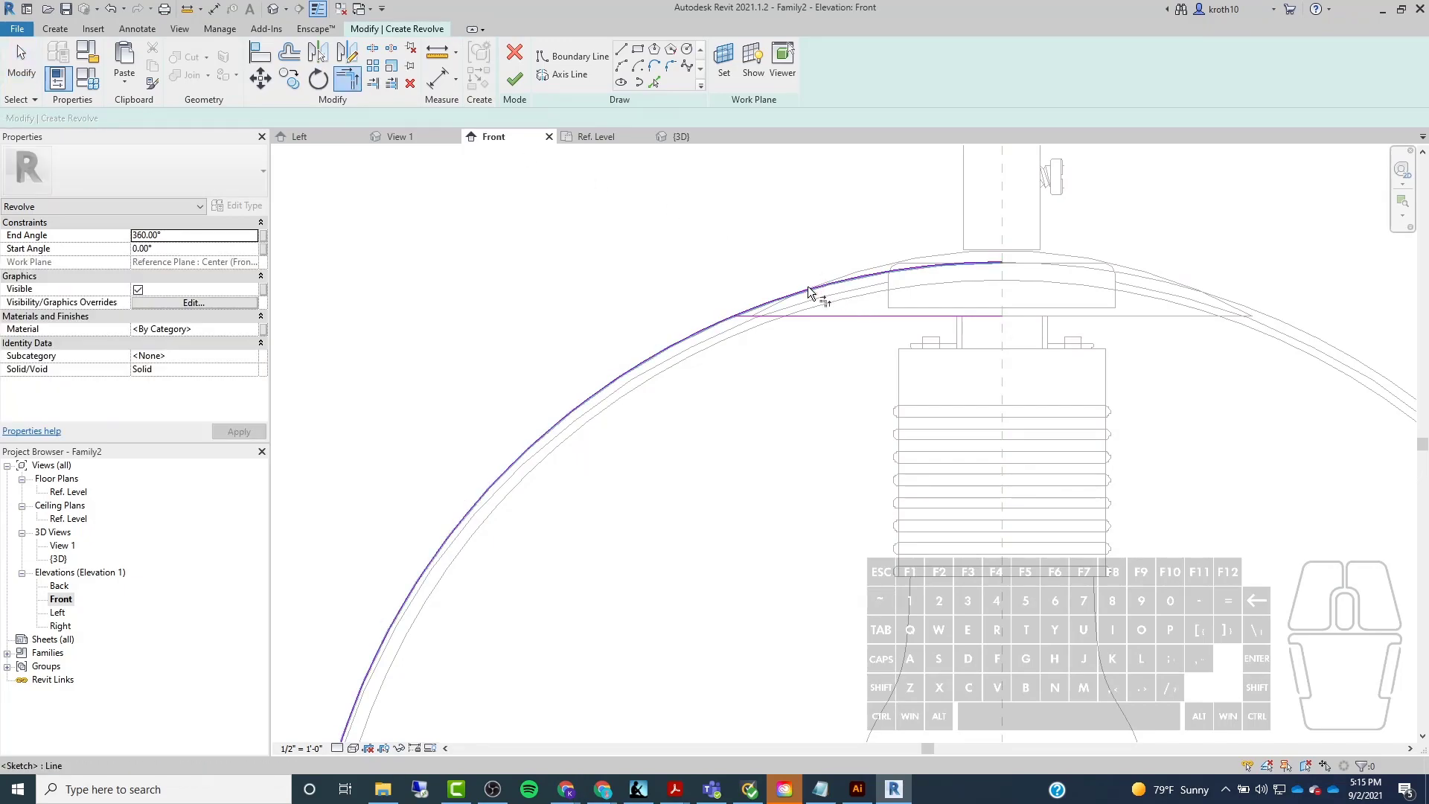
{"action": "left_click", "coordinate": [621, 49]}
{"action": "left_click", "coordinate": [1002, 262]}
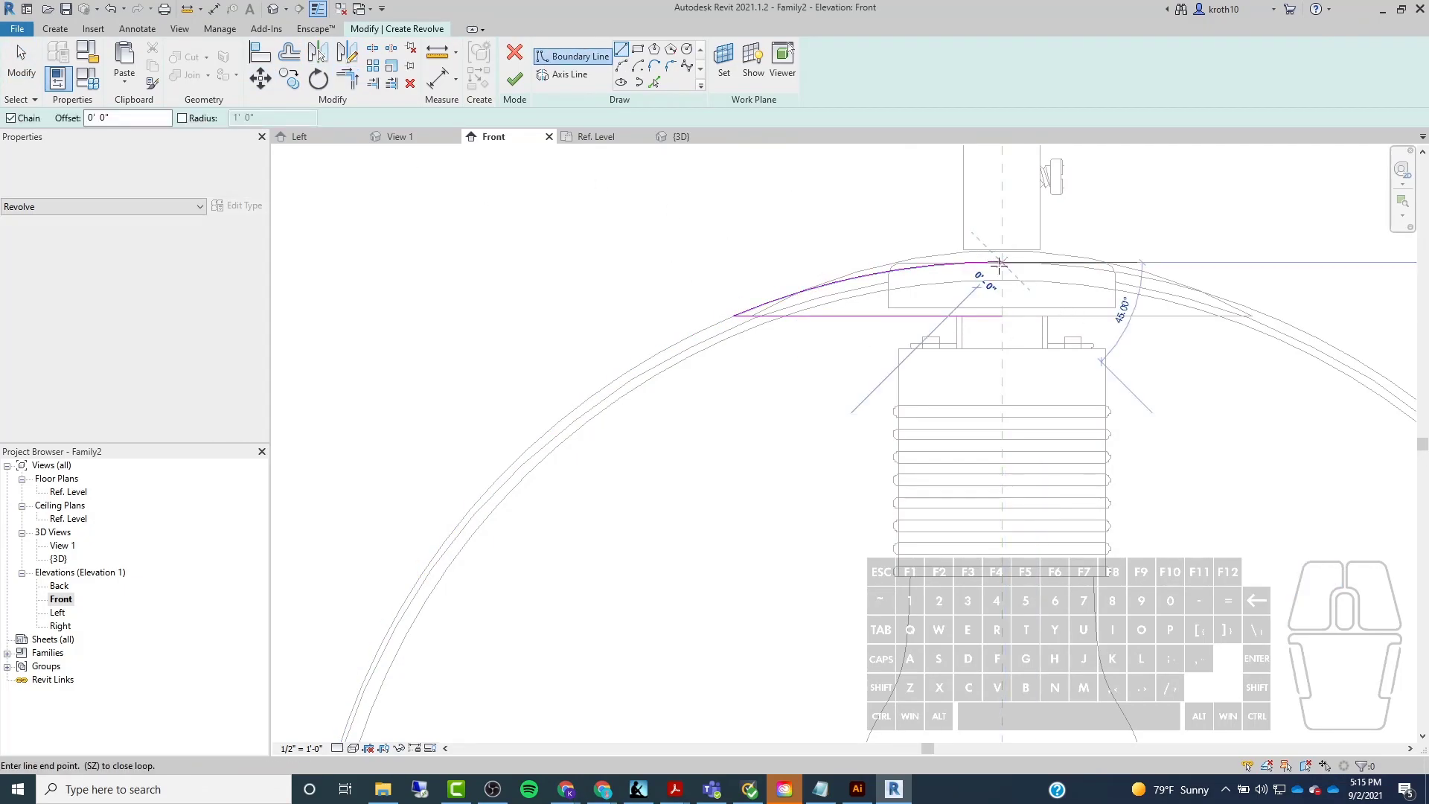
{"action": "left_click", "coordinate": [1002, 315]}
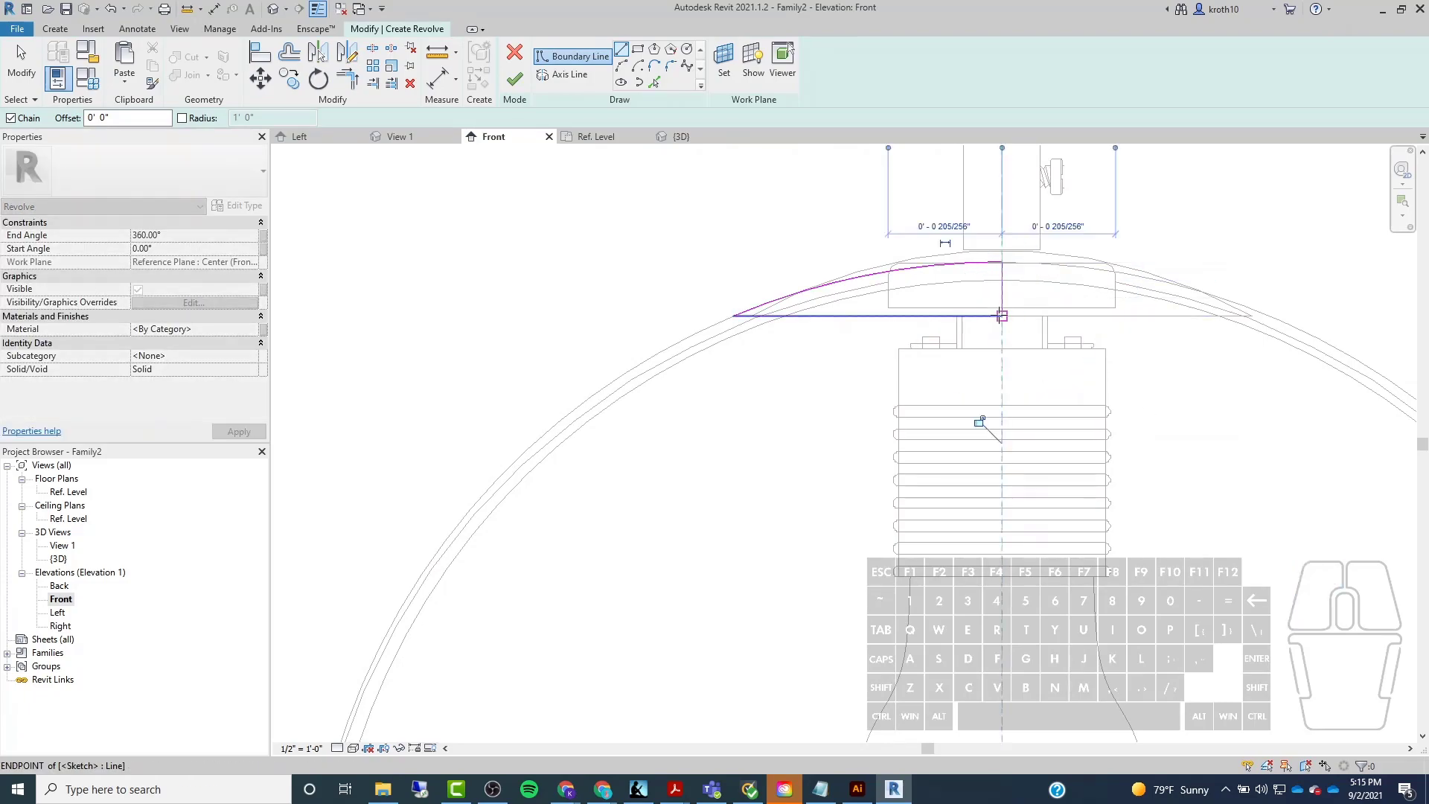
Draw boundary lines from the collar's top centre to its upper-left corner and about 113/128 inch straight down to the arc.
{"action": "mouse_move", "coordinate": [1001, 239]}
{"action": "middle_mouse_down"}
{"action": "mouse_move", "coordinate": [914, 274]}
{"action": "mouse_move", "coordinate": [848, 246]}
{"action": "mouse_move", "coordinate": [839, 298]}
{"action": "middle_mouse_up"}
{"action": "scroll", "coordinate": [815, 190], "scroll_direction": "up", "scroll_amount": 4}
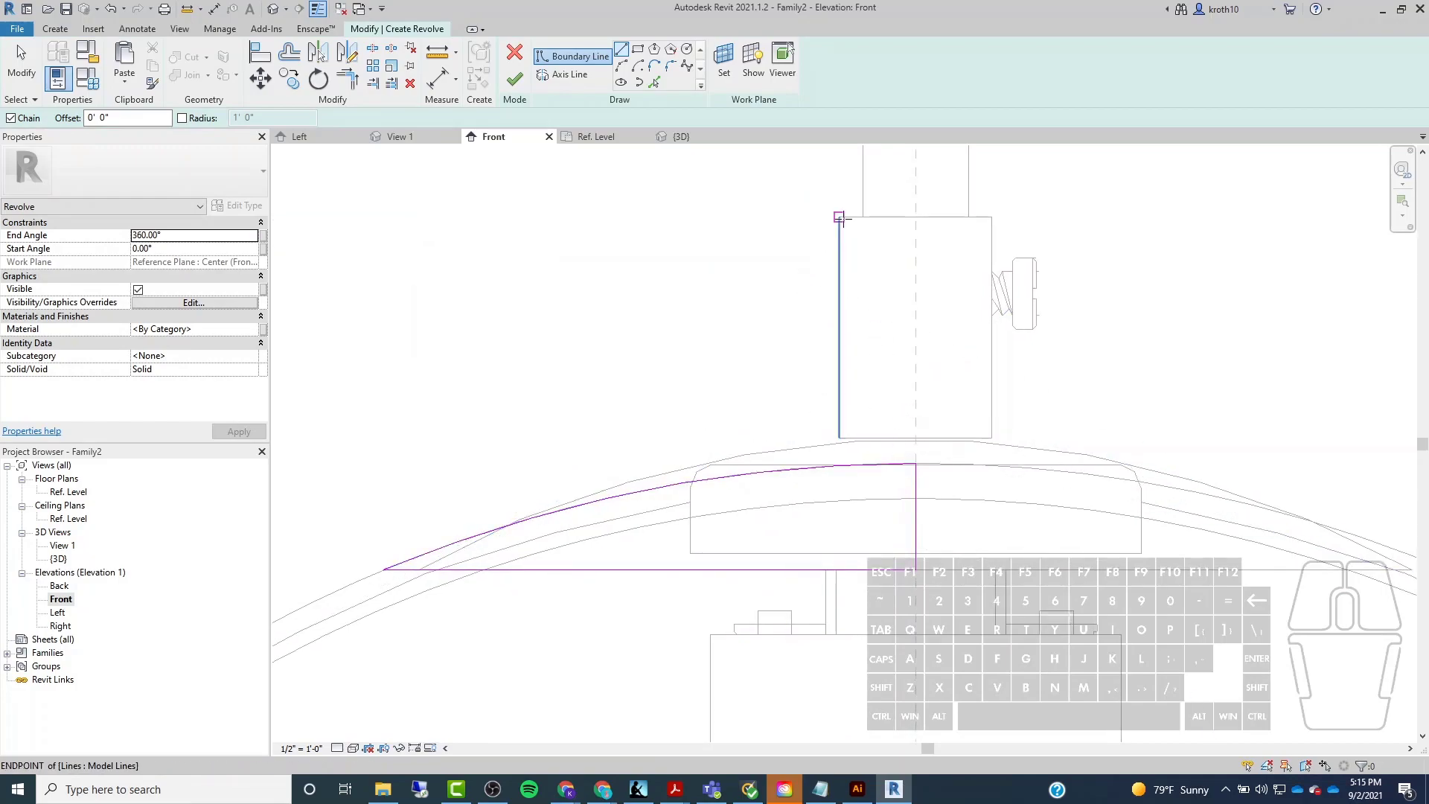
{"action": "scroll", "coordinate": [841, 335], "scroll_direction": "down", "scroll_amount": 1}
{"action": "left_click", "coordinate": [899, 241]}
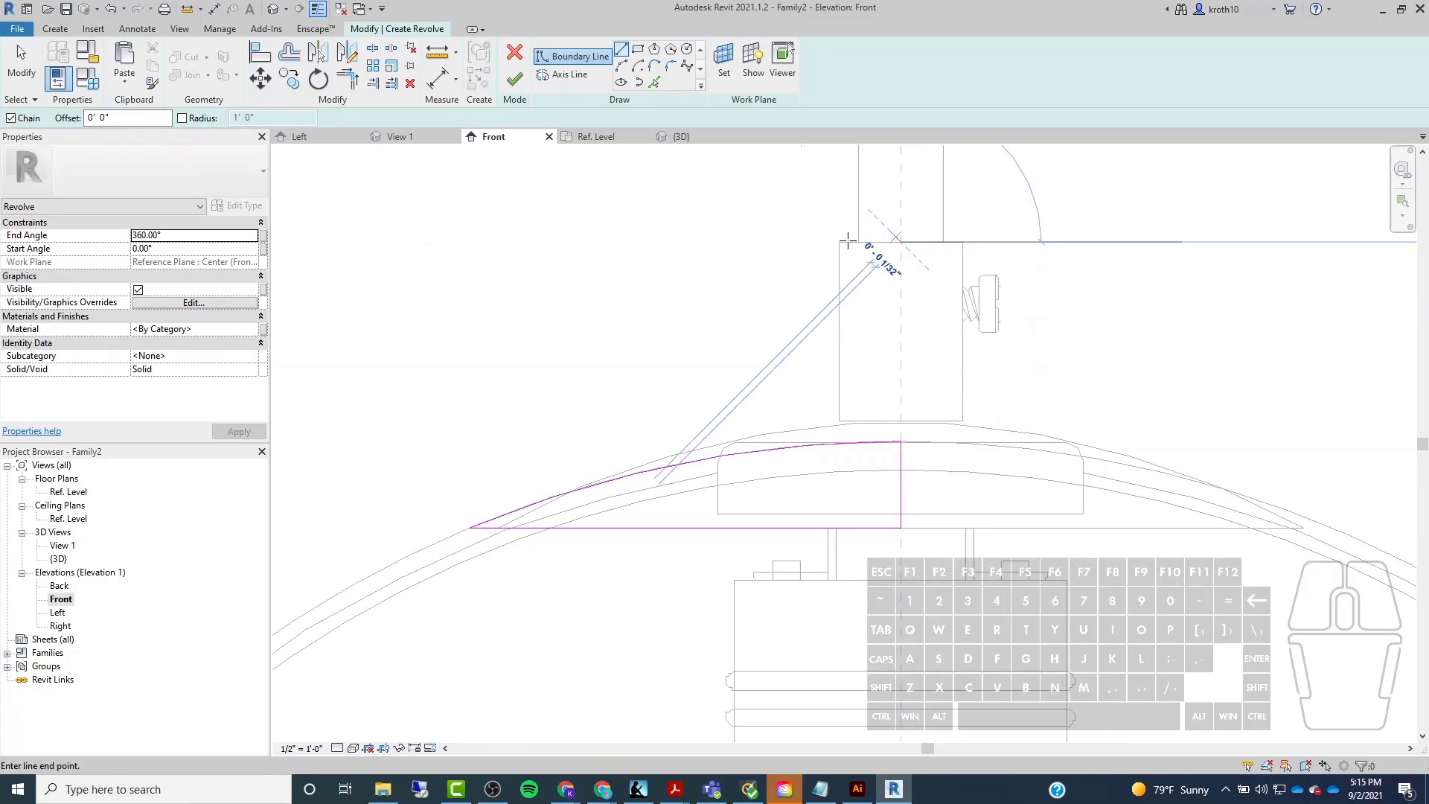
{"action": "left_click", "coordinate": [838, 242]}
{"action": "left_click", "coordinate": [839, 443]}
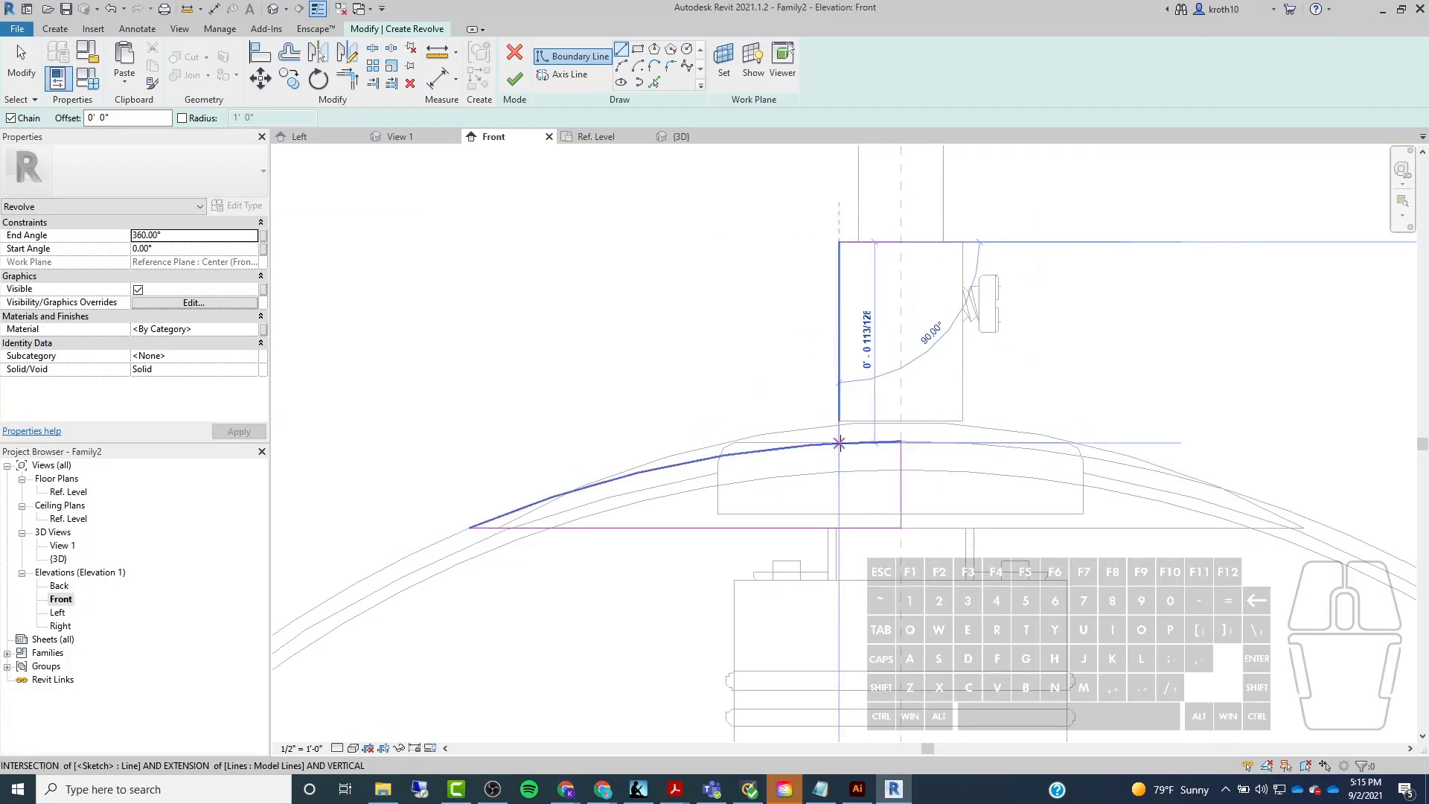
{"action": "key", "text": "Escape"}
{"action": "key", "text": "Escape"}
Extend the vertical centre line up to the collar's top and shorten the arc to end at the collar's left side line.
{"action": "left_click", "coordinate": [901, 472]}
{"action": "left_click_drag", "start_coordinate": [905, 326], "coordinate": [901, 242]}
{"action": "left_click_drag", "start_coordinate": [901, 440], "coordinate": [839, 443]}
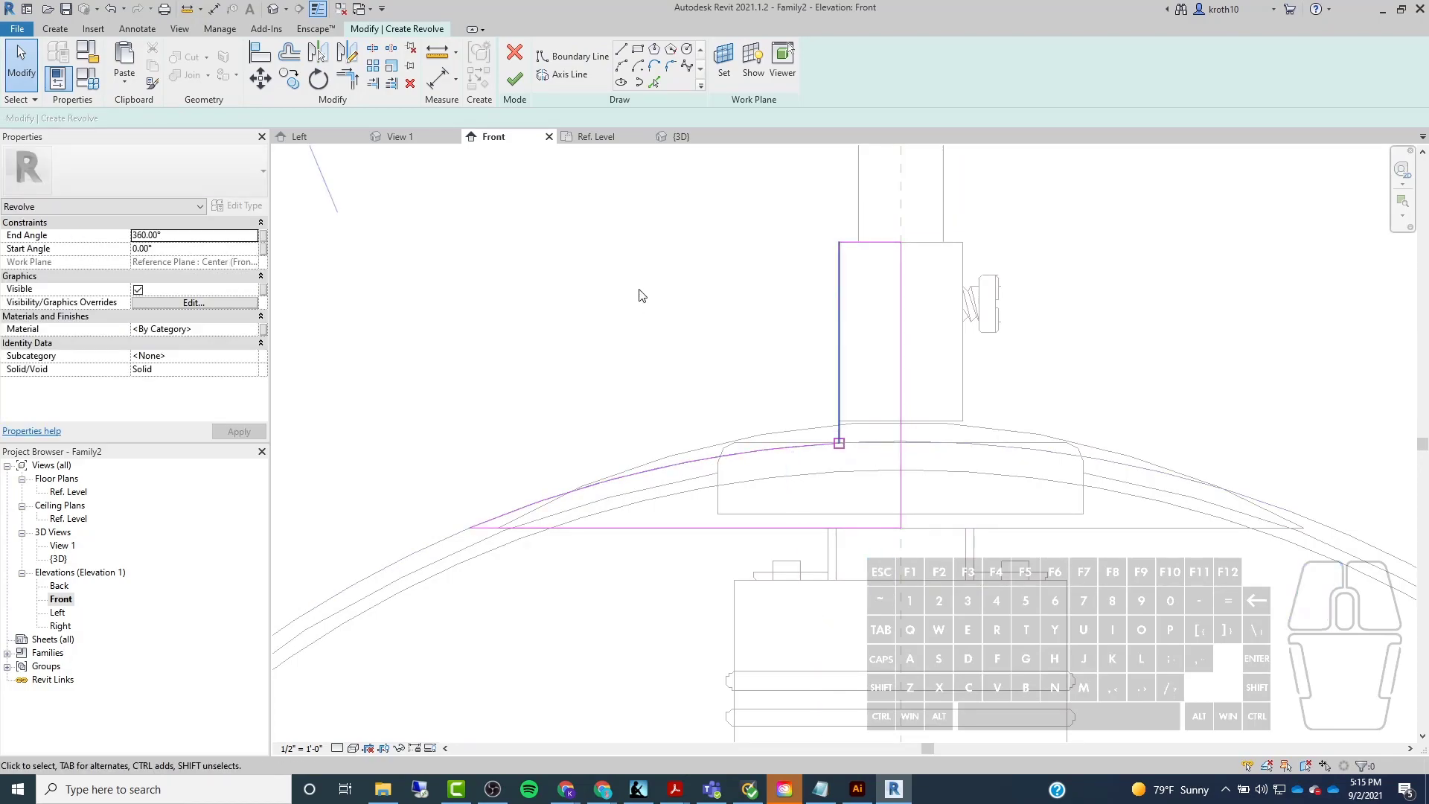
Compare the cap and collar sketch with the pendant's product photo on the Wayfair page in the browser and return to Revit.
{"action": "scroll", "coordinate": [642, 296], "scroll_direction": "down", "scroll_amount": 3}
{"action": "scroll", "coordinate": [684, 396], "scroll_direction": "up", "scroll_amount": 5}
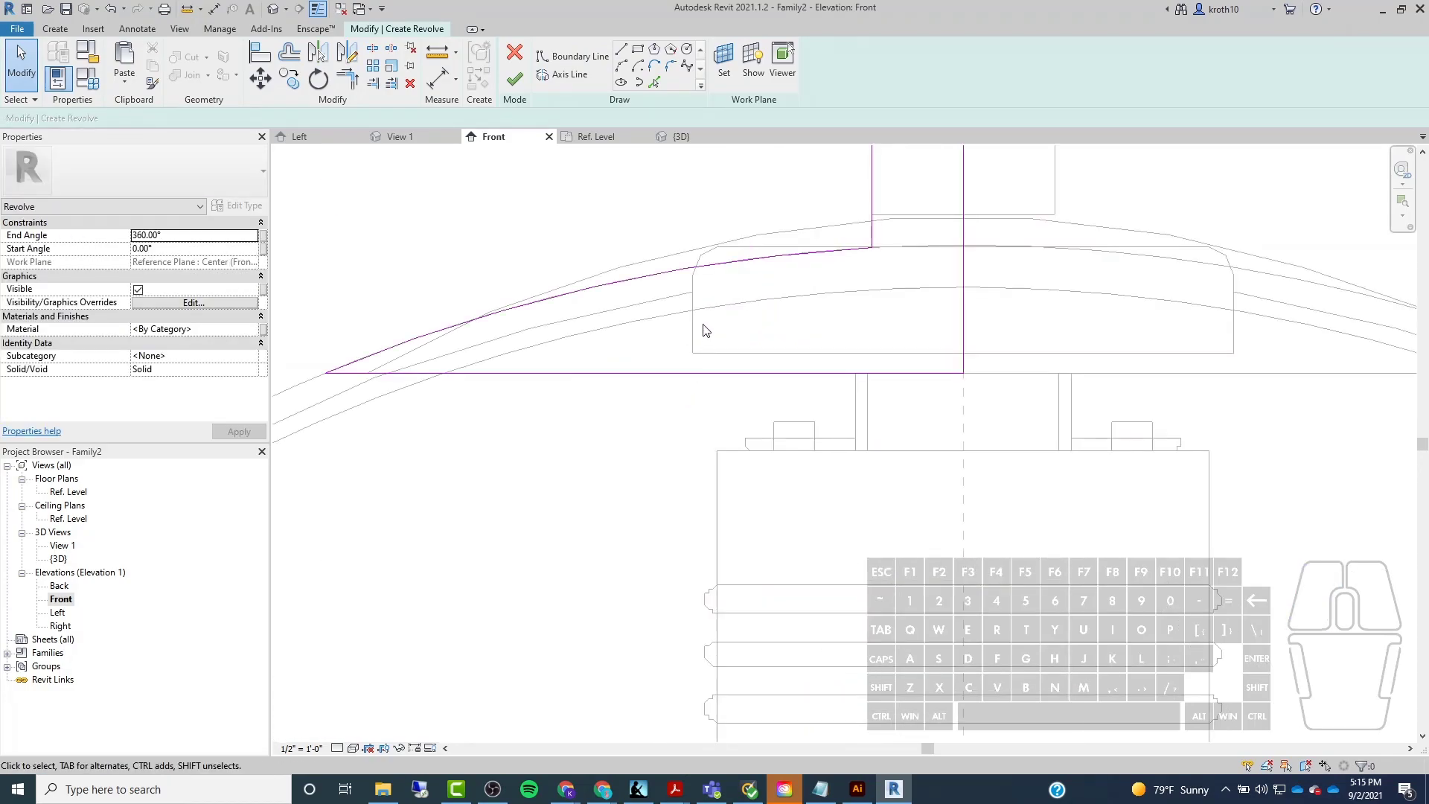
{"action": "middle_click_drag", "start_coordinate": [704, 305], "coordinate": [638, 399]}
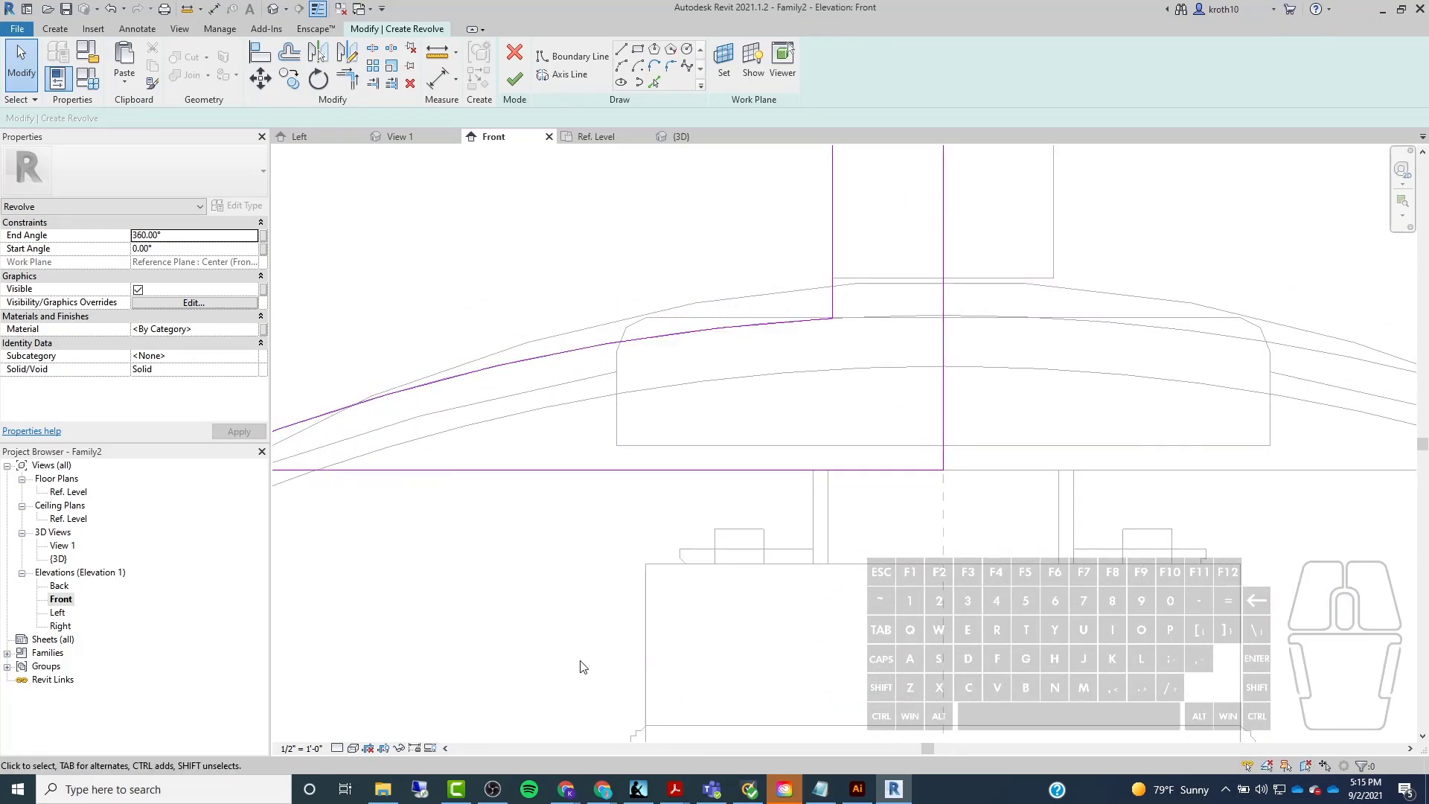
{"action": "mouse_move", "coordinate": [603, 789]}
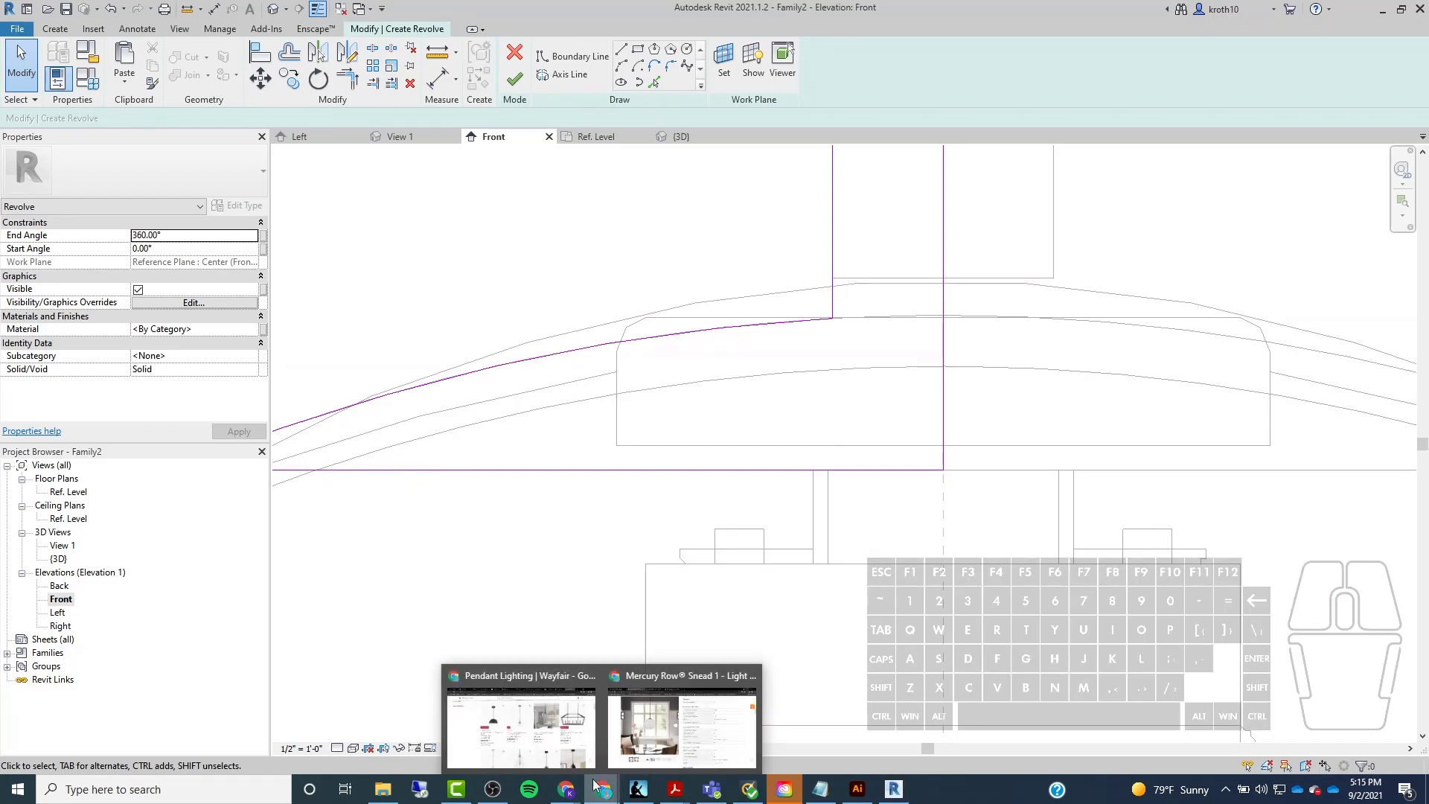
{"action": "left_click", "coordinate": [668, 723]}
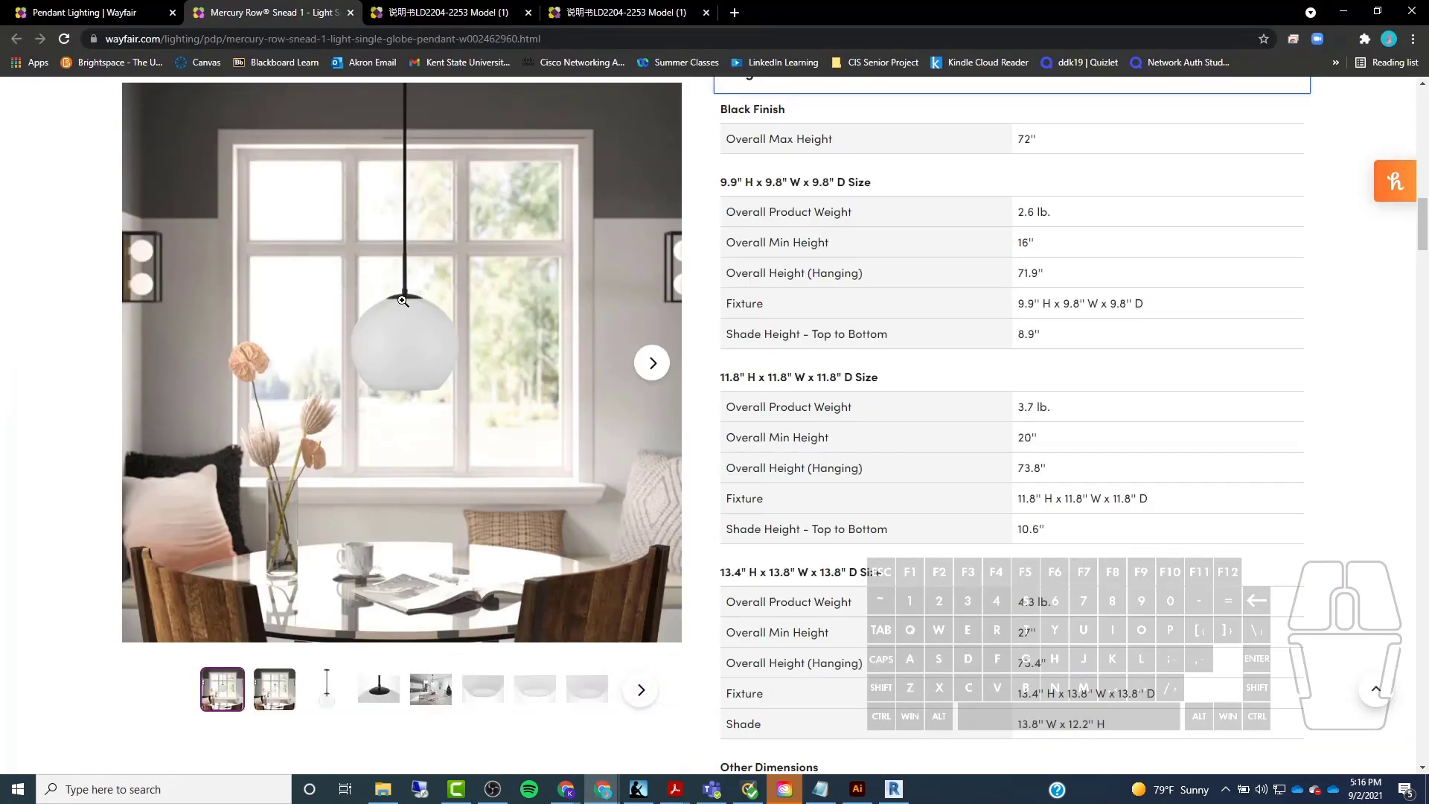
{"action": "left_click", "coordinate": [1342, 12]}
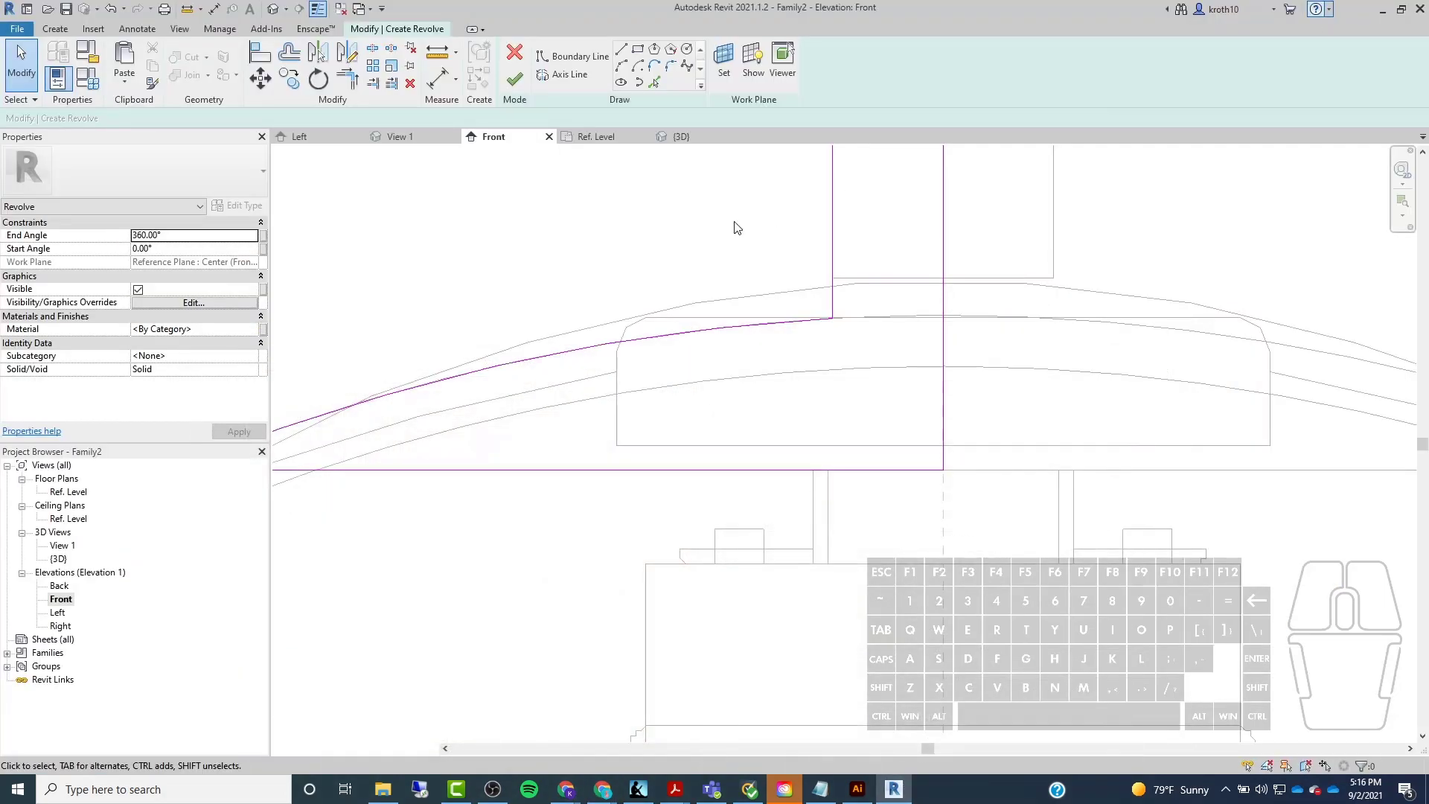
Round the collar's upper-left corner in the sketch with a fillet arc of about 9/128 inch radius.
{"action": "scroll", "coordinate": [833, 388], "scroll_direction": "up", "scroll_amount": 3}
{"action": "scroll", "coordinate": [735, 293], "scroll_direction": "down", "scroll_amount": 1}
{"action": "middle_click_drag", "start_coordinate": [729, 311], "coordinate": [645, 338]}
{"action": "scroll", "coordinate": [673, 253], "scroll_direction": "up", "scroll_amount": 3}
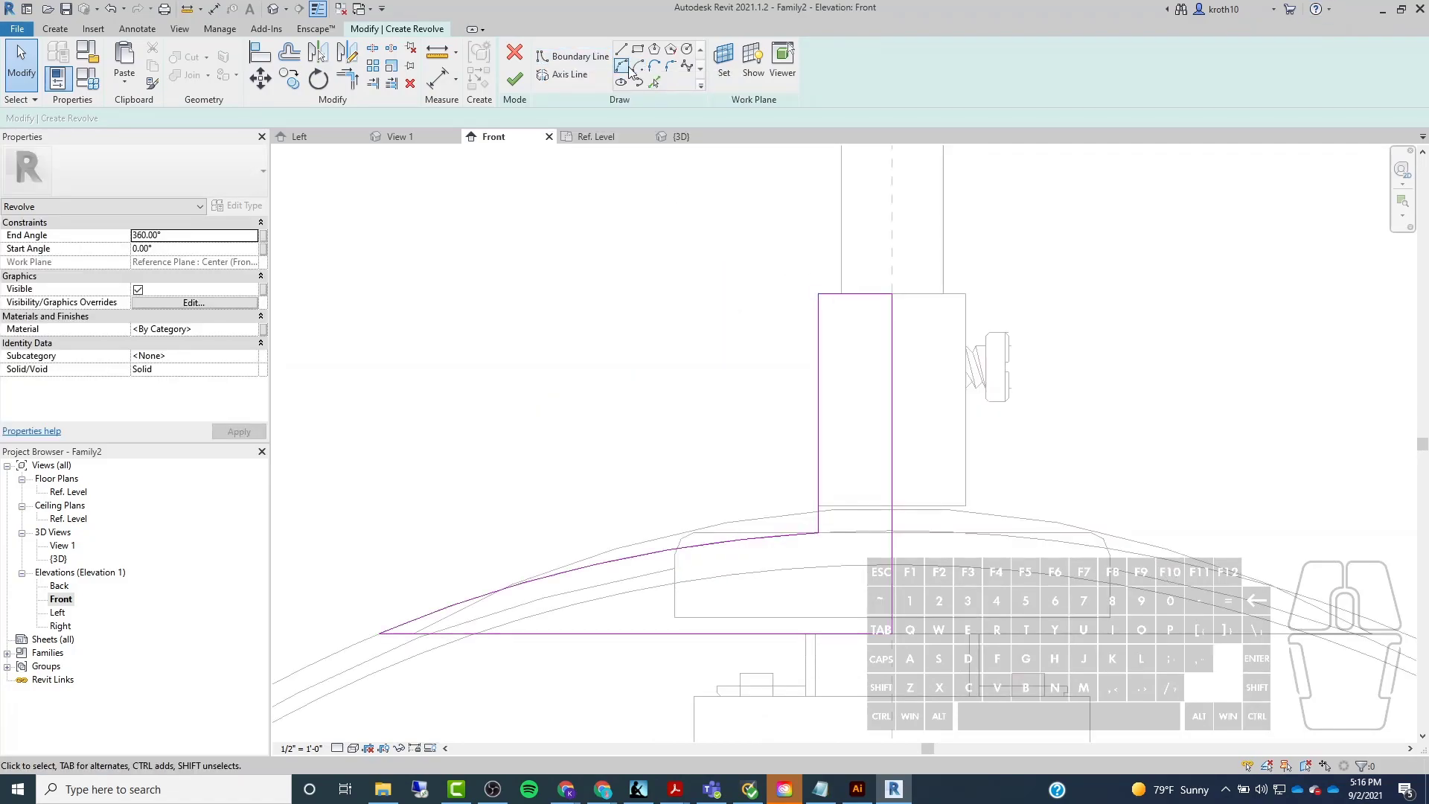
{"action": "left_click", "coordinate": [671, 68]}
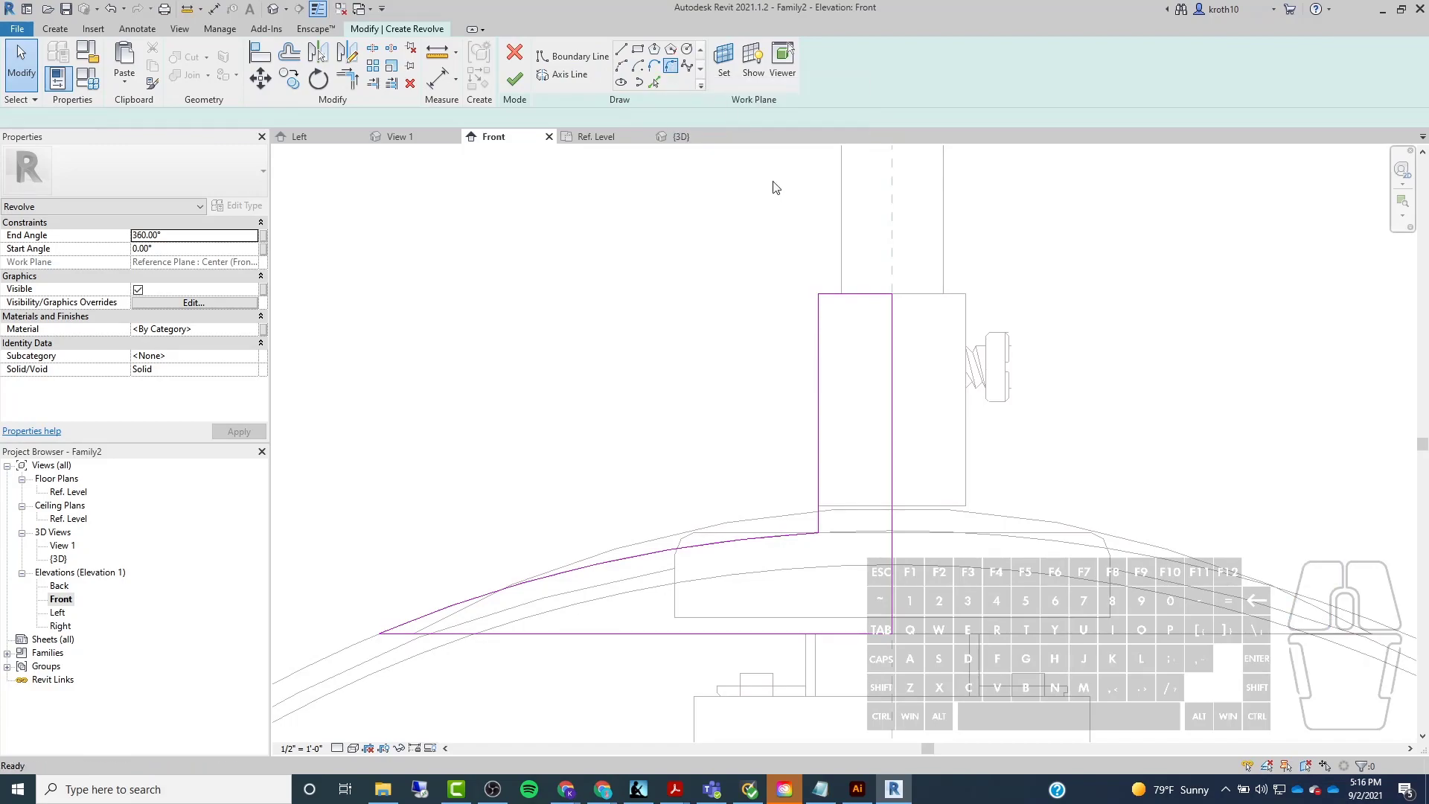
{"action": "left_click", "coordinate": [841, 294]}
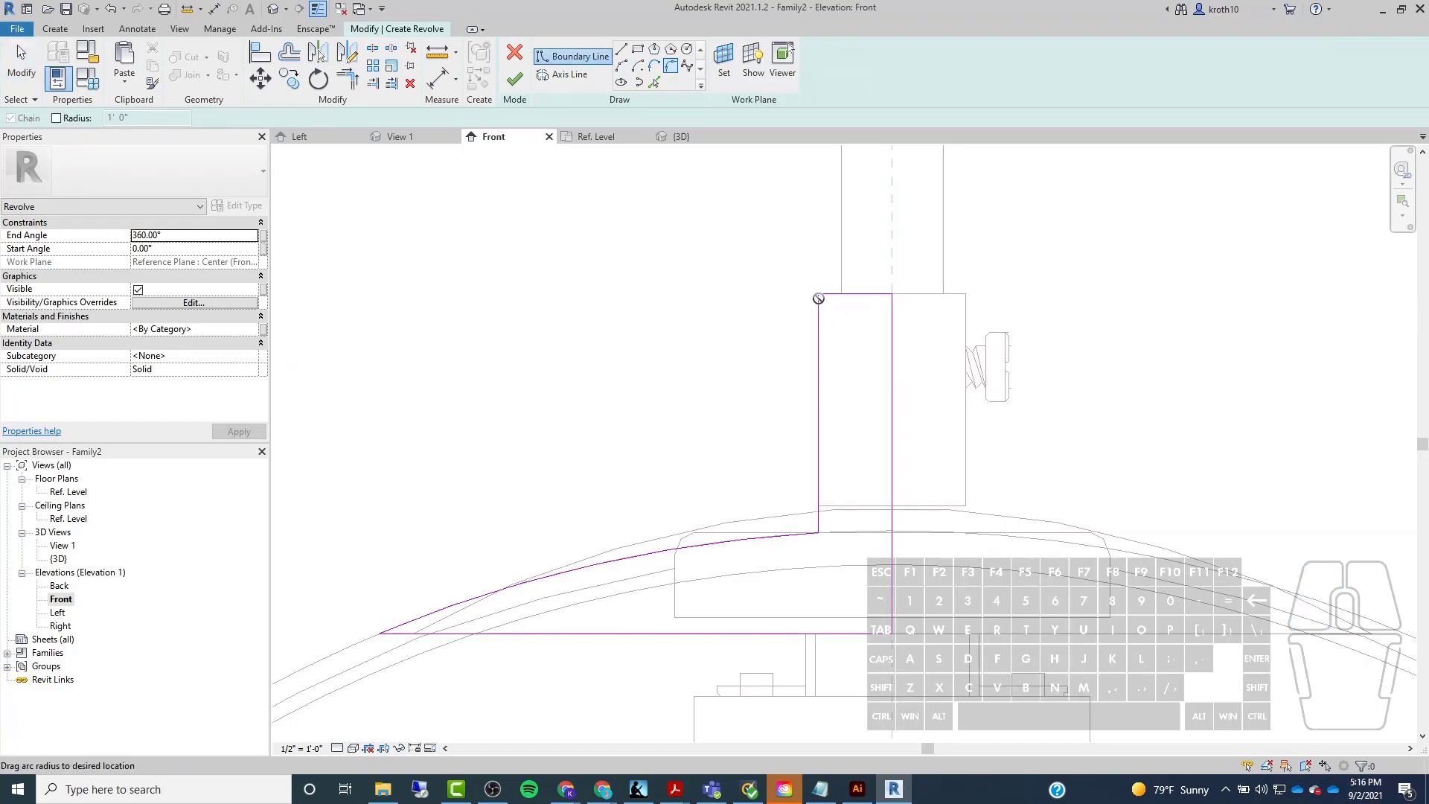
{"action": "left_click", "coordinate": [818, 301]}
{"action": "left_click", "coordinate": [830, 304]}
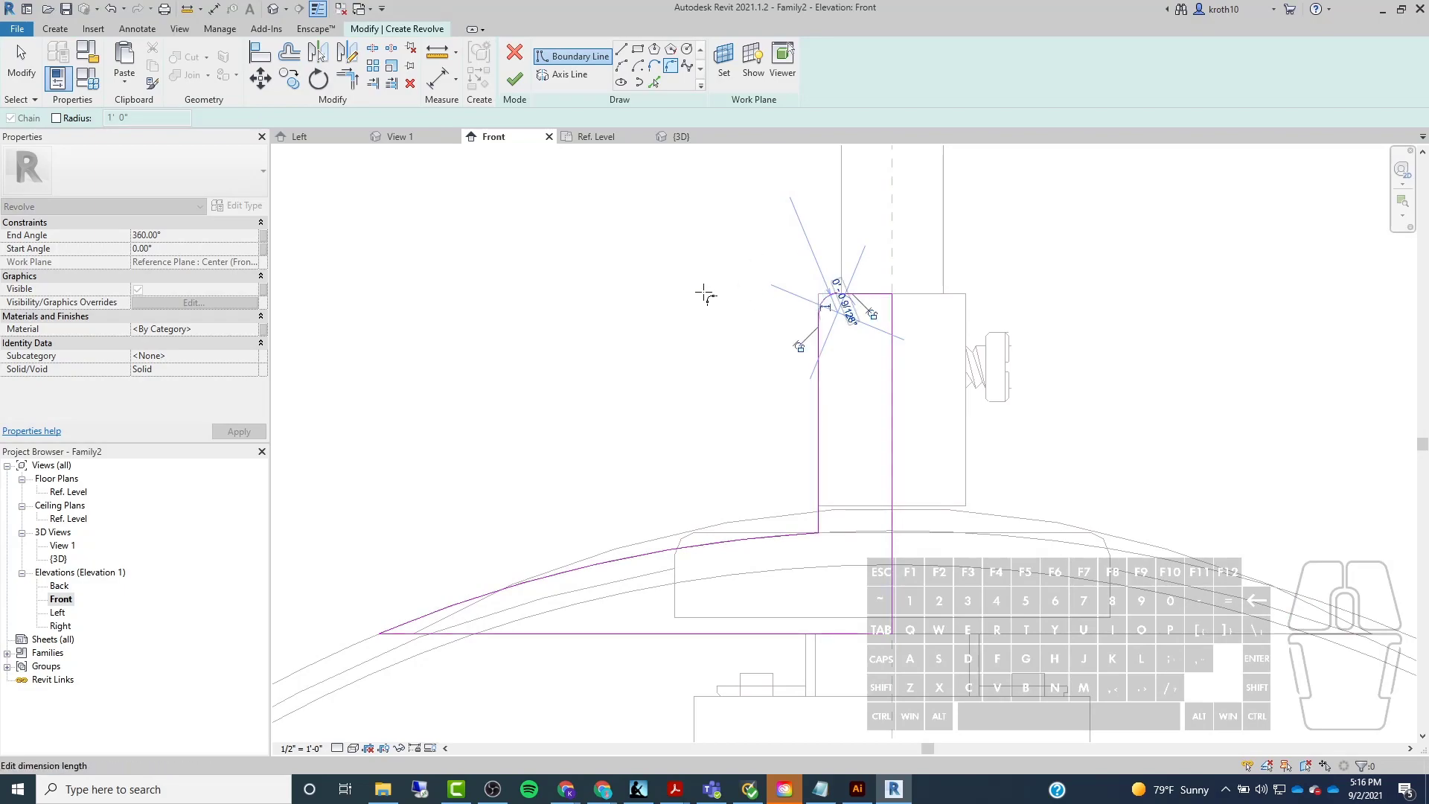
Draw a vertical axis line on the lamp's centre line, from above the collar down into the bulb, and finish the cap revolve.
{"action": "left_click", "coordinate": [514, 79]}
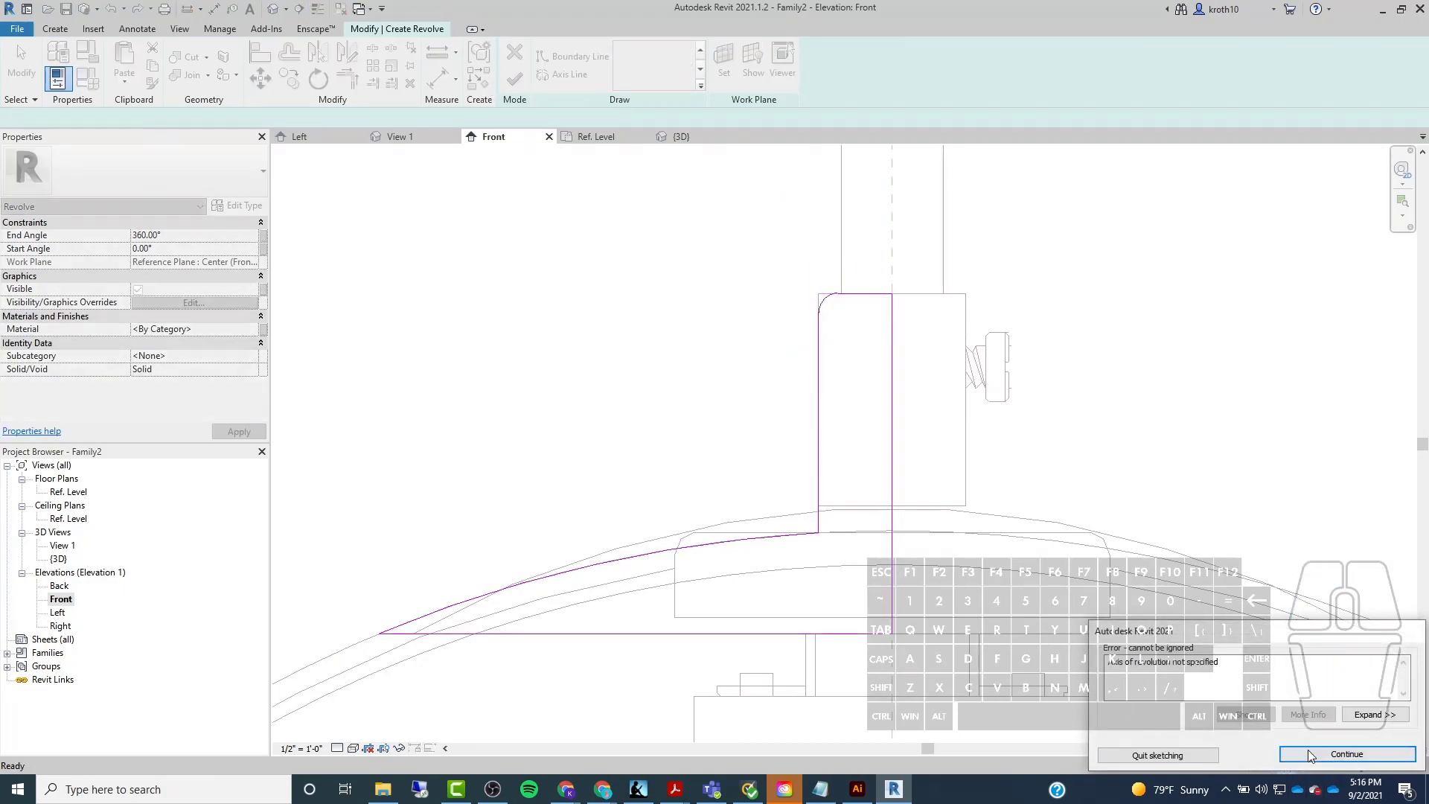
{"action": "left_click", "coordinate": [1304, 751]}
{"action": "left_click", "coordinate": [578, 81]}
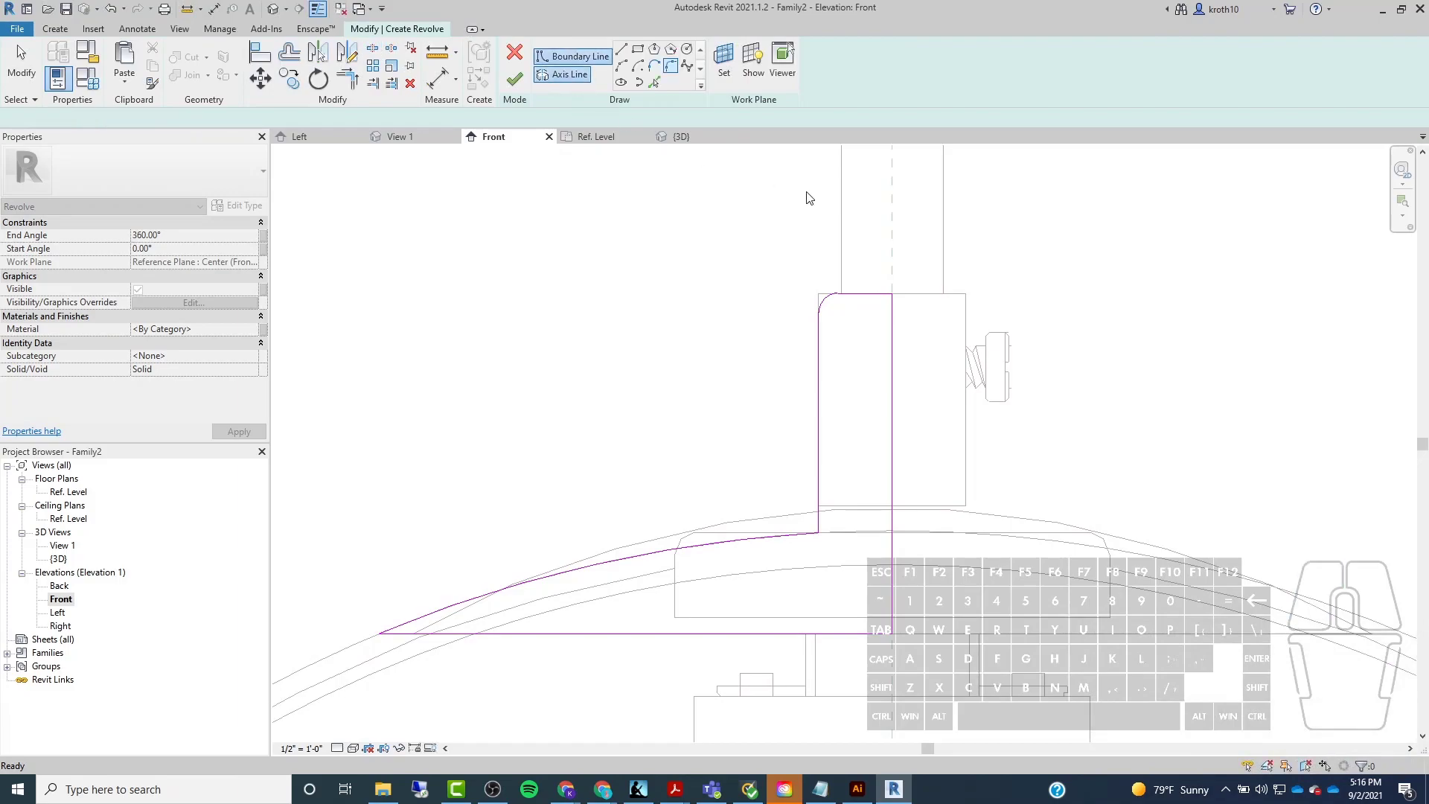
{"action": "scroll", "coordinate": [848, 223], "scroll_direction": "down", "scroll_amount": 2}
{"action": "left_click", "coordinate": [854, 183]}
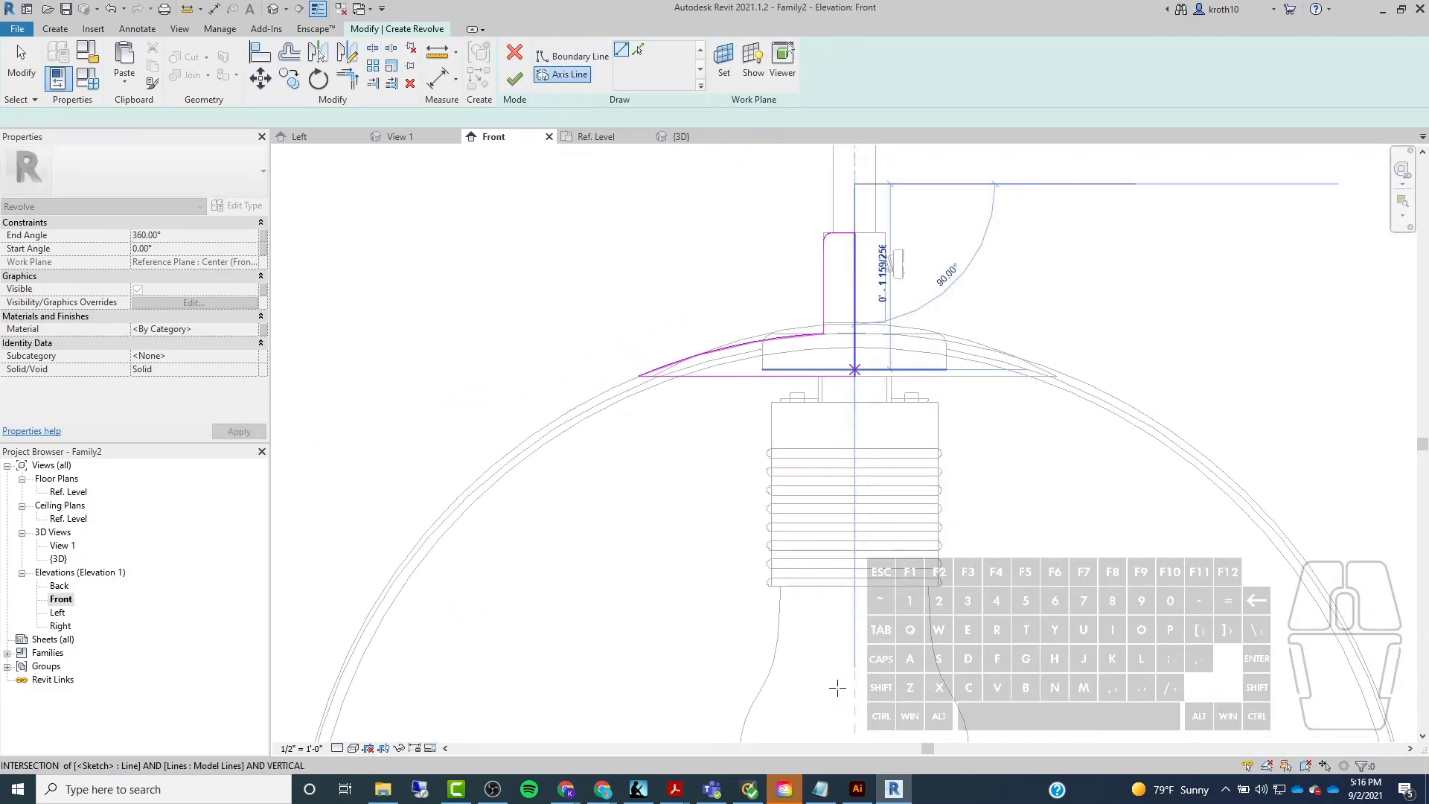
{"action": "left_click", "coordinate": [854, 676]}
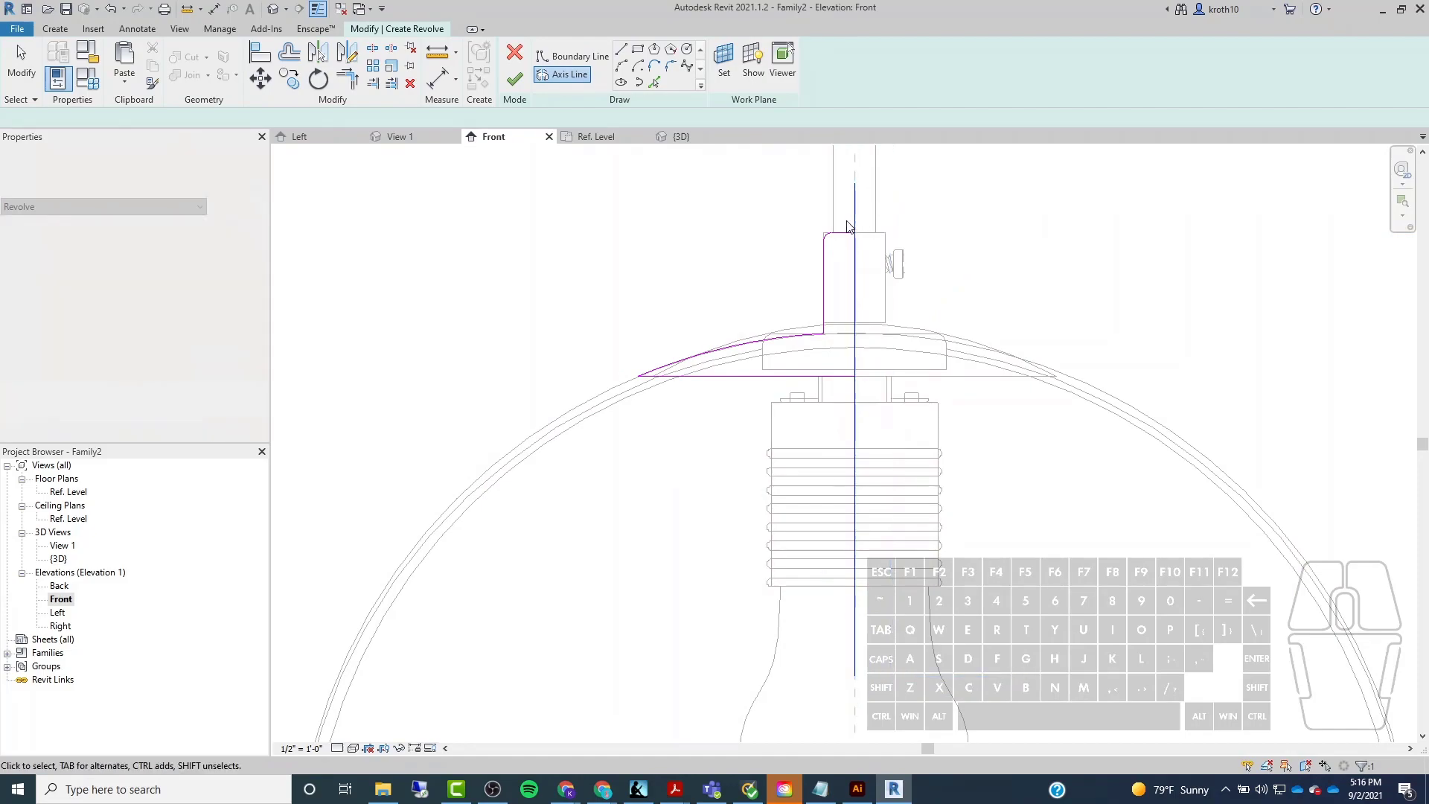
{"action": "scroll", "coordinate": [848, 223], "scroll_direction": "up", "scroll_amount": 2}
{"action": "left_click", "coordinate": [514, 79]}
{"action": "left_click", "coordinate": [673, 323]}
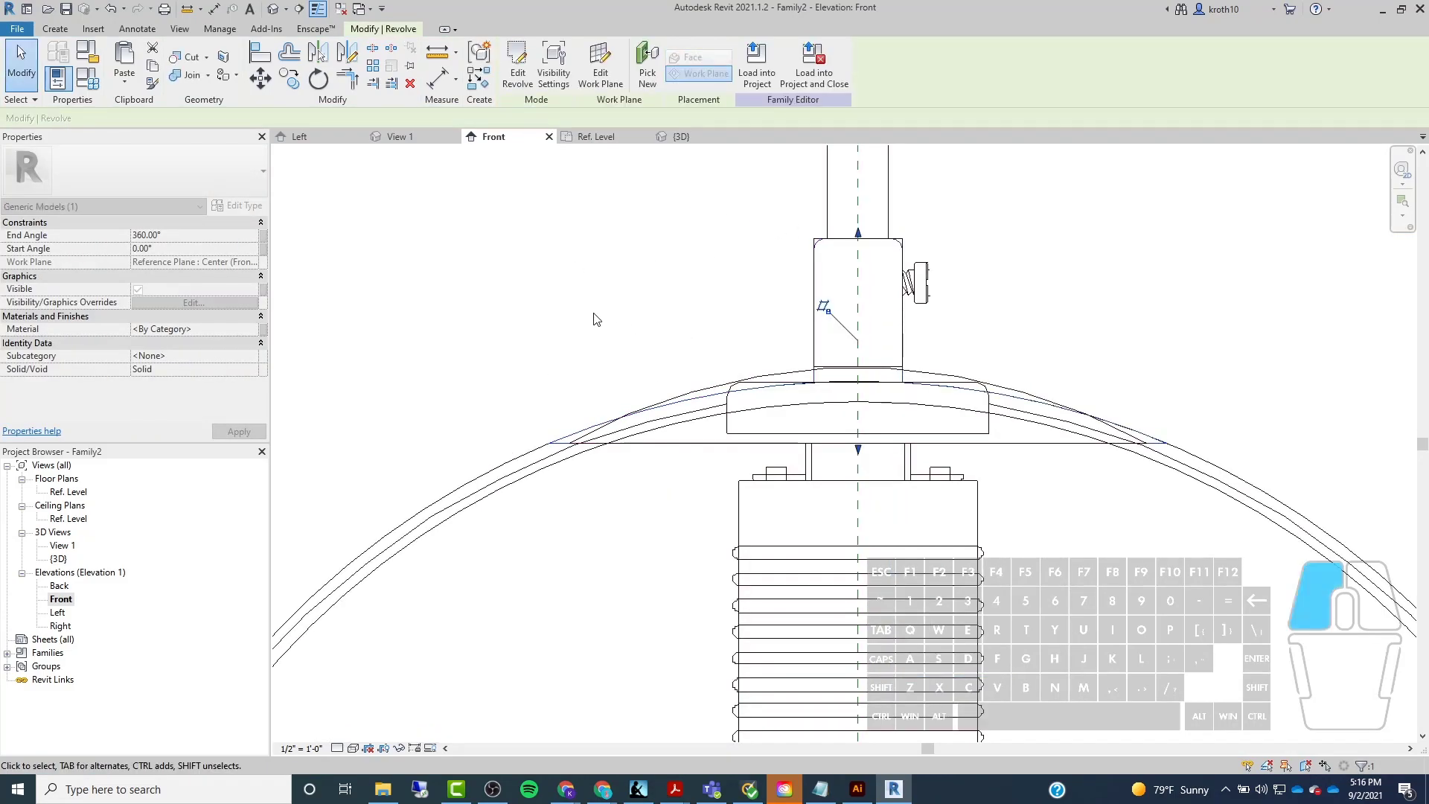
Examine in the 3D view how the cap revolve meets the top of the globe shade, with the shade selected.
{"action": "left_click", "coordinate": [272, 9]}
{"action": "middle_click_drag", "start_coordinate": [764, 316], "coordinate": [764, 315], "text": "shift"}
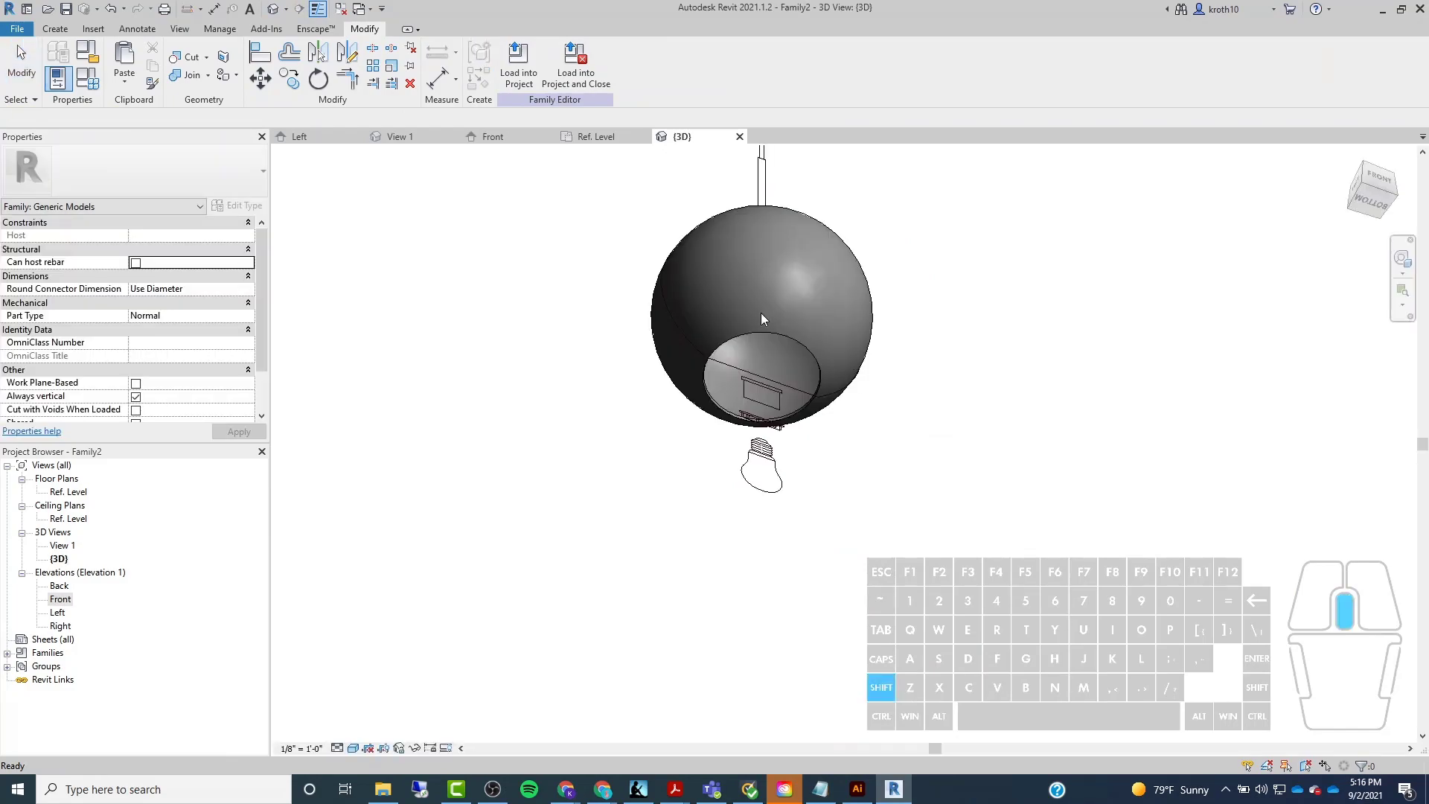
{"action": "mouse_move", "coordinate": [712, 574]}
{"action": "middle_mouse_down", "text": "shift"}
{"action": "mouse_move", "coordinate": [680, 577]}
{"action": "mouse_move", "coordinate": [698, 598]}
{"action": "middle_mouse_up", "text": "shift"}
{"action": "scroll", "coordinate": [721, 597], "scroll_direction": "down", "scroll_amount": 3}
{"action": "middle_click_drag", "start_coordinate": [733, 386], "coordinate": [713, 411], "text": "shift"}
{"action": "scroll", "coordinate": [715, 394], "scroll_direction": "up", "scroll_amount": 5}
{"action": "scroll", "coordinate": [717, 349], "scroll_direction": "down", "scroll_amount": 2}
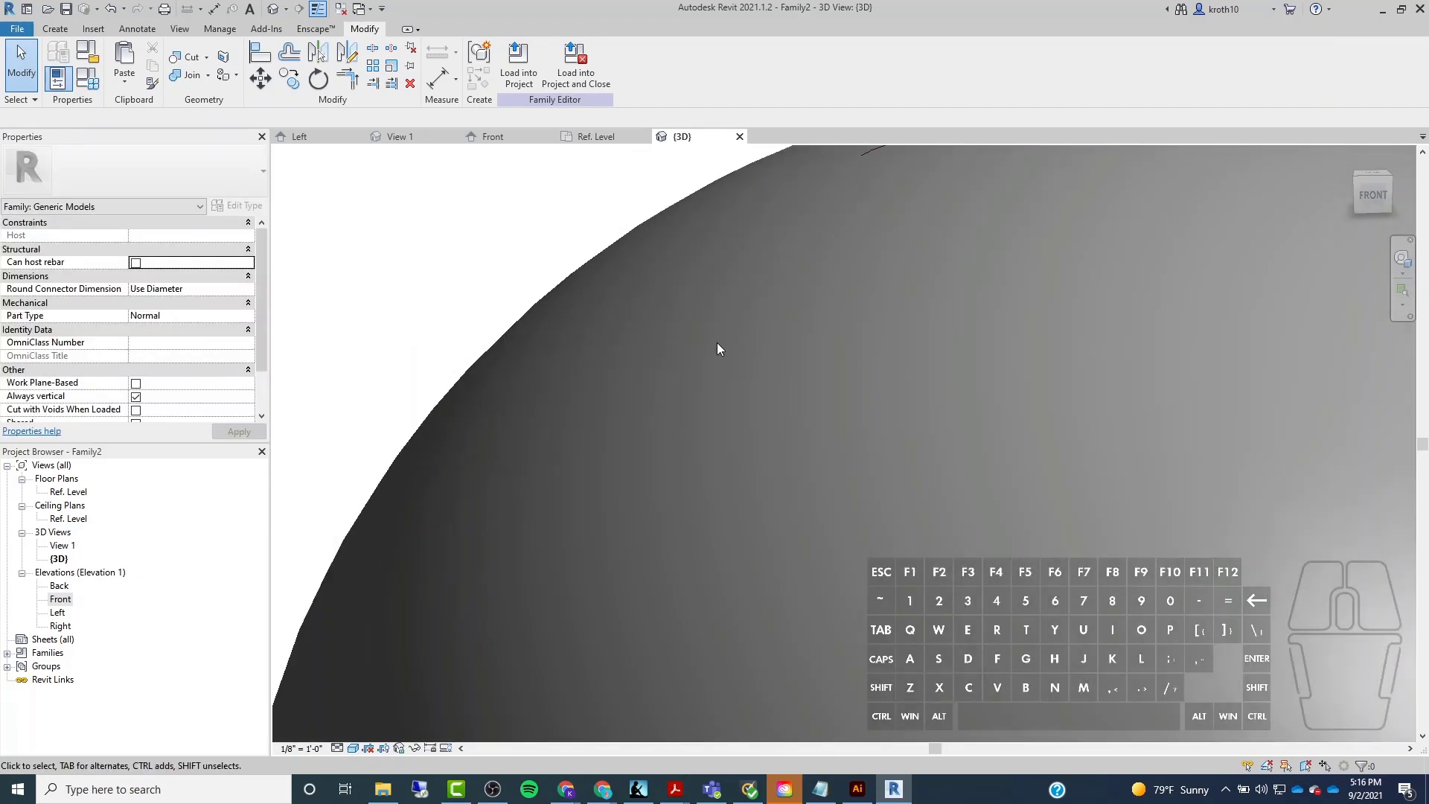
{"action": "middle_click_drag", "start_coordinate": [1052, 280], "coordinate": [1152, 167], "text": "shift"}
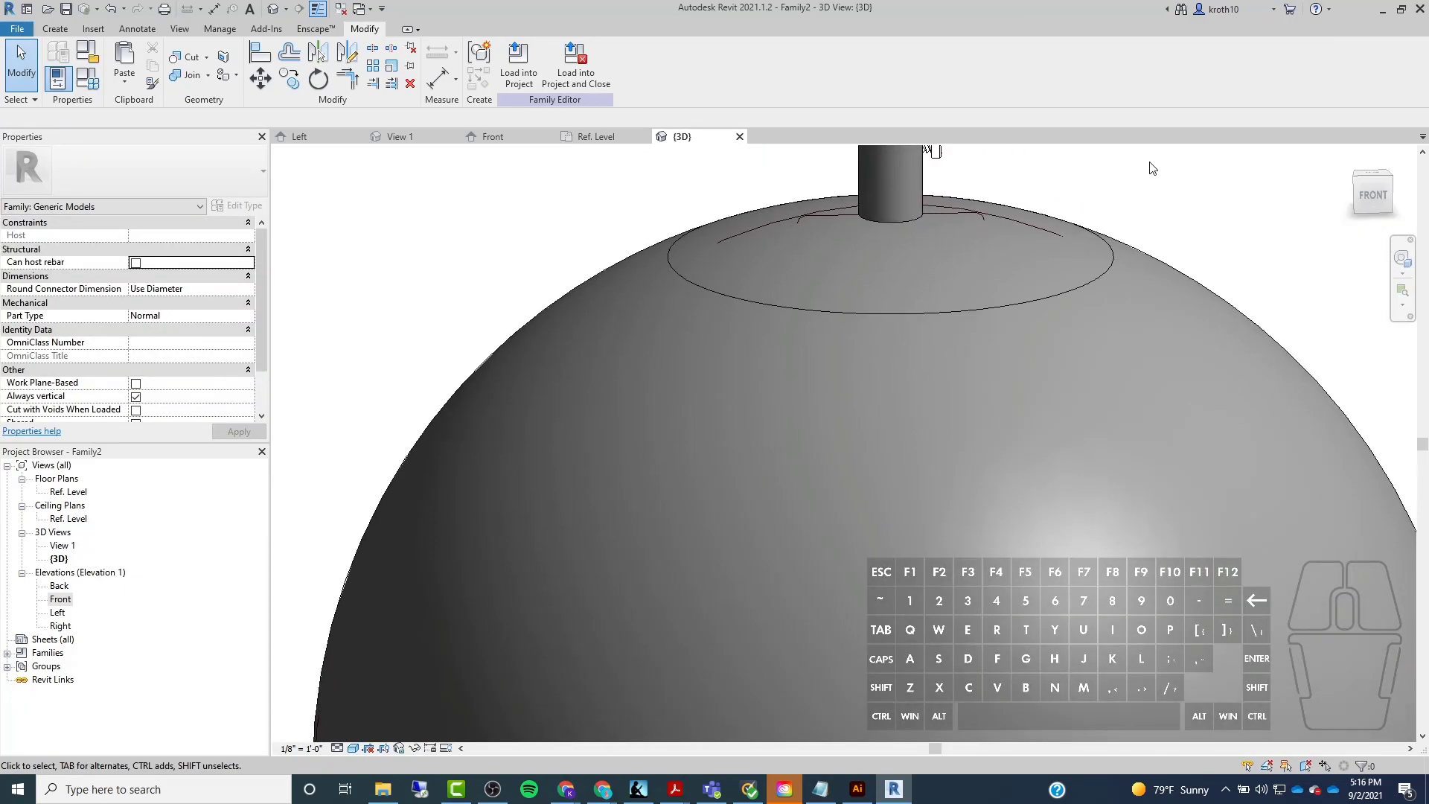
{"action": "left_click", "coordinate": [1146, 254]}
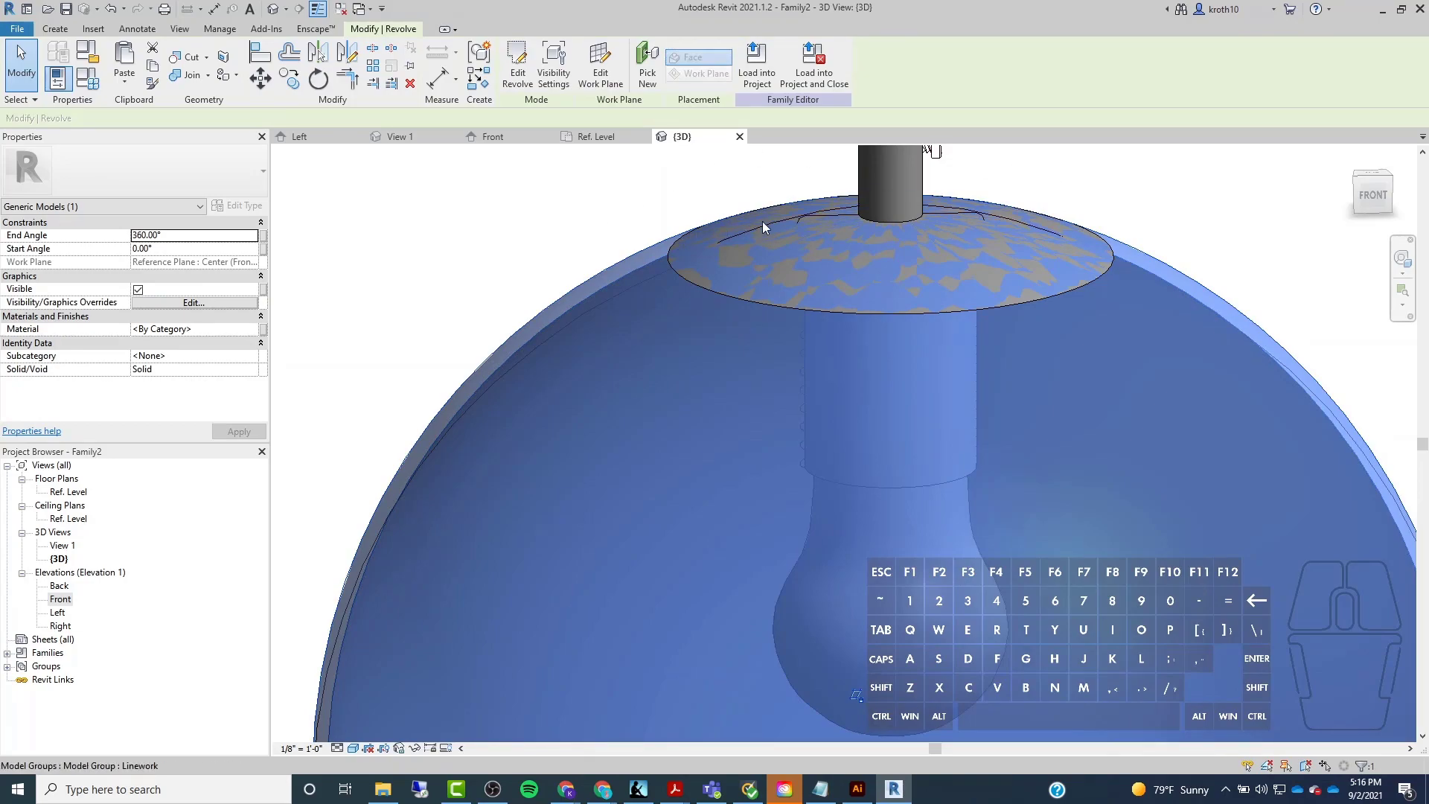
{"action": "middle_click_drag", "start_coordinate": [1083, 188], "coordinate": [1066, 303], "text": "shift"}
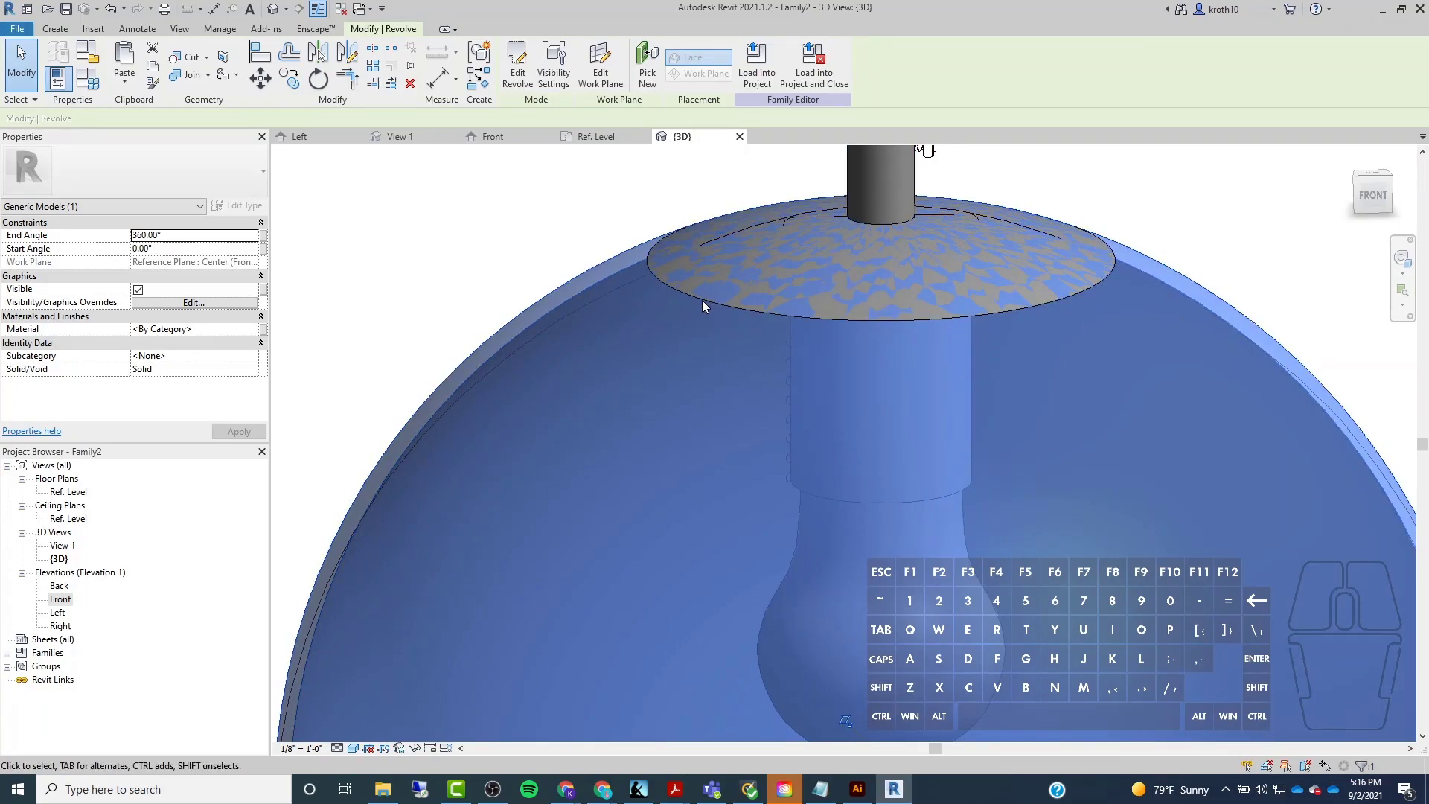
{"action": "middle_click_drag", "start_coordinate": [744, 268], "coordinate": [900, 368], "text": "shift"}
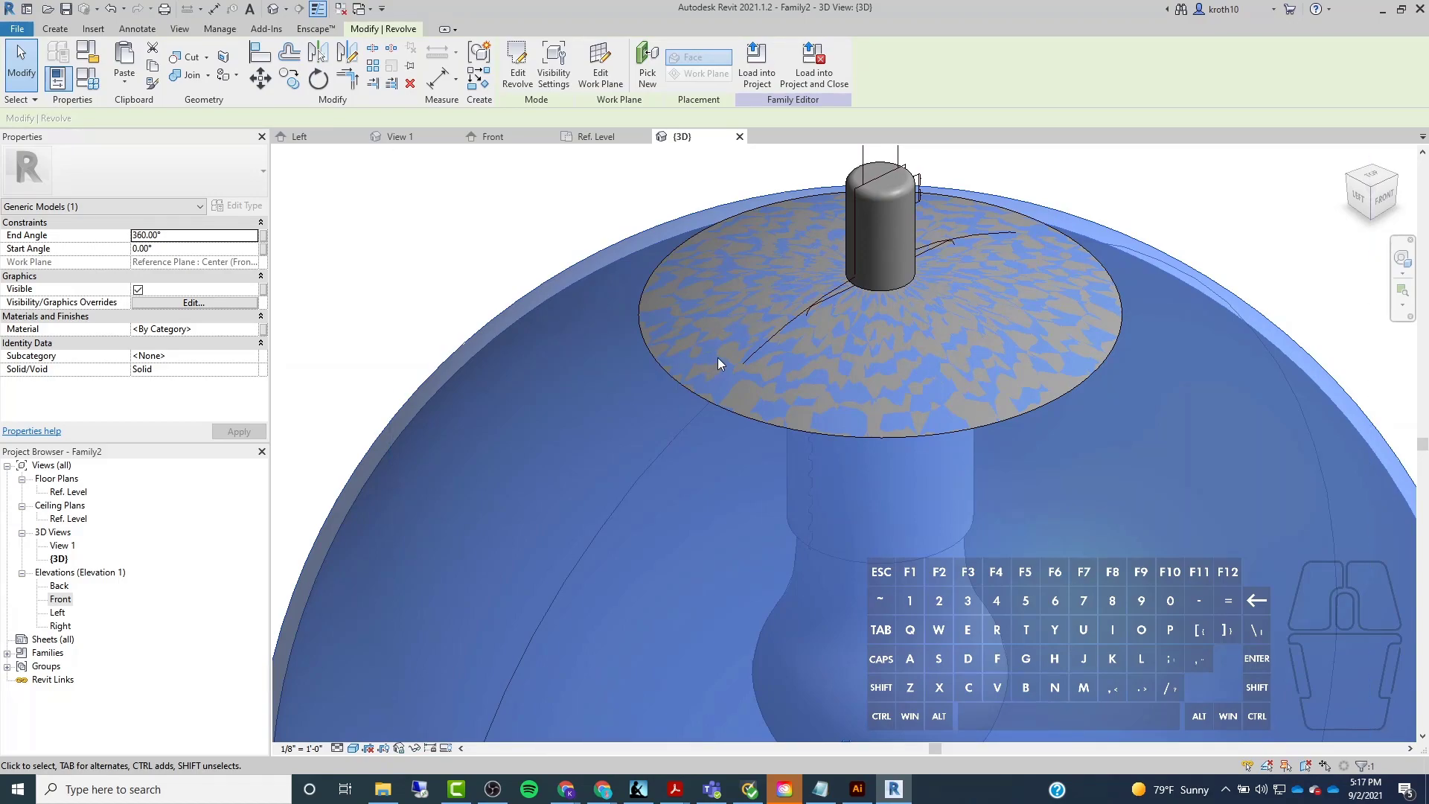
{"action": "middle_click_drag", "start_coordinate": [985, 451], "coordinate": [880, 342], "text": "shift"}
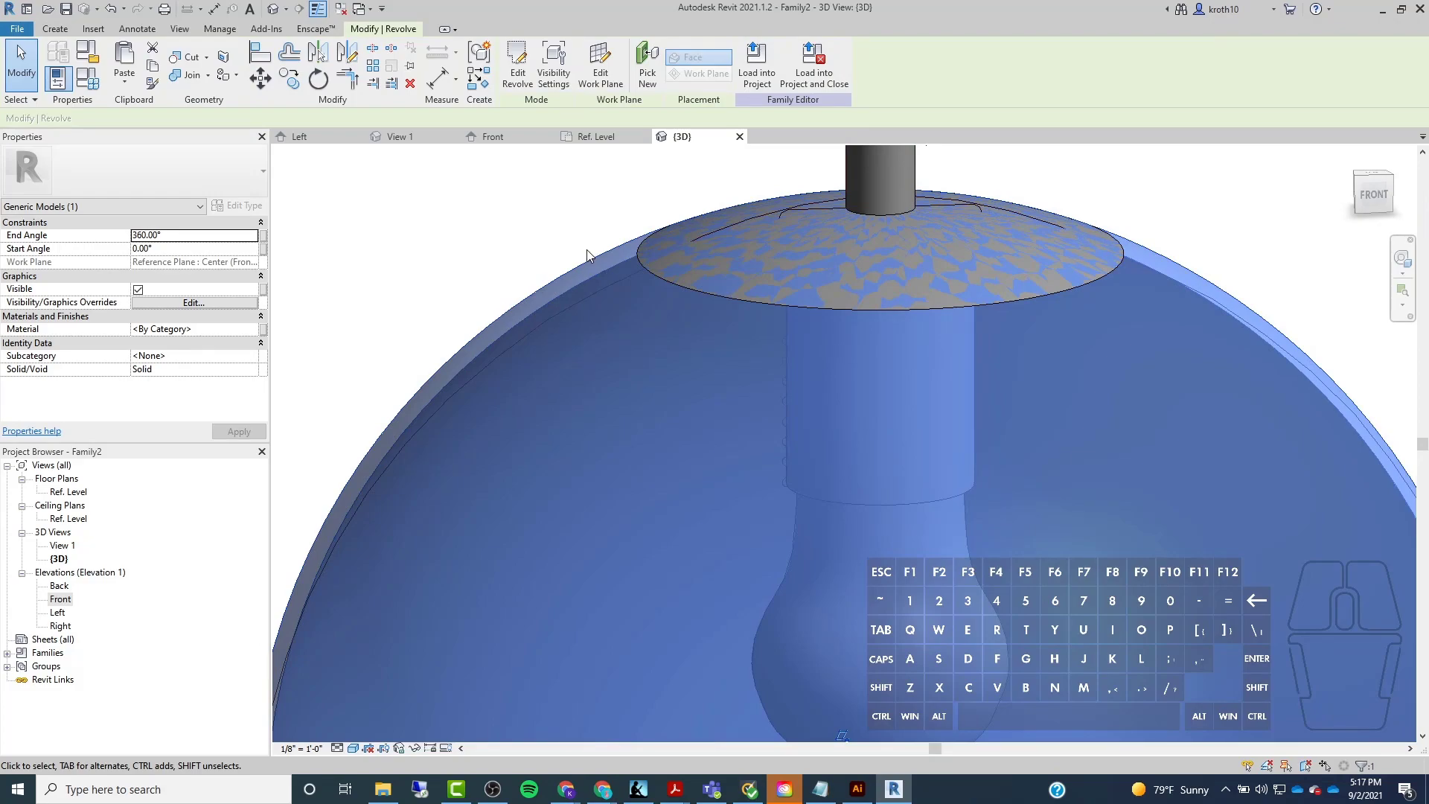
Edit the shade revolve's sketch in the Front elevation and shorten its outer arc to end level with the cap's bottom edge.
{"action": "scroll", "coordinate": [586, 250], "scroll_direction": "up", "scroll_amount": 1}
{"action": "left_click", "coordinate": [57, 599]}
{"action": "double_click", "coordinate": [57, 601]}
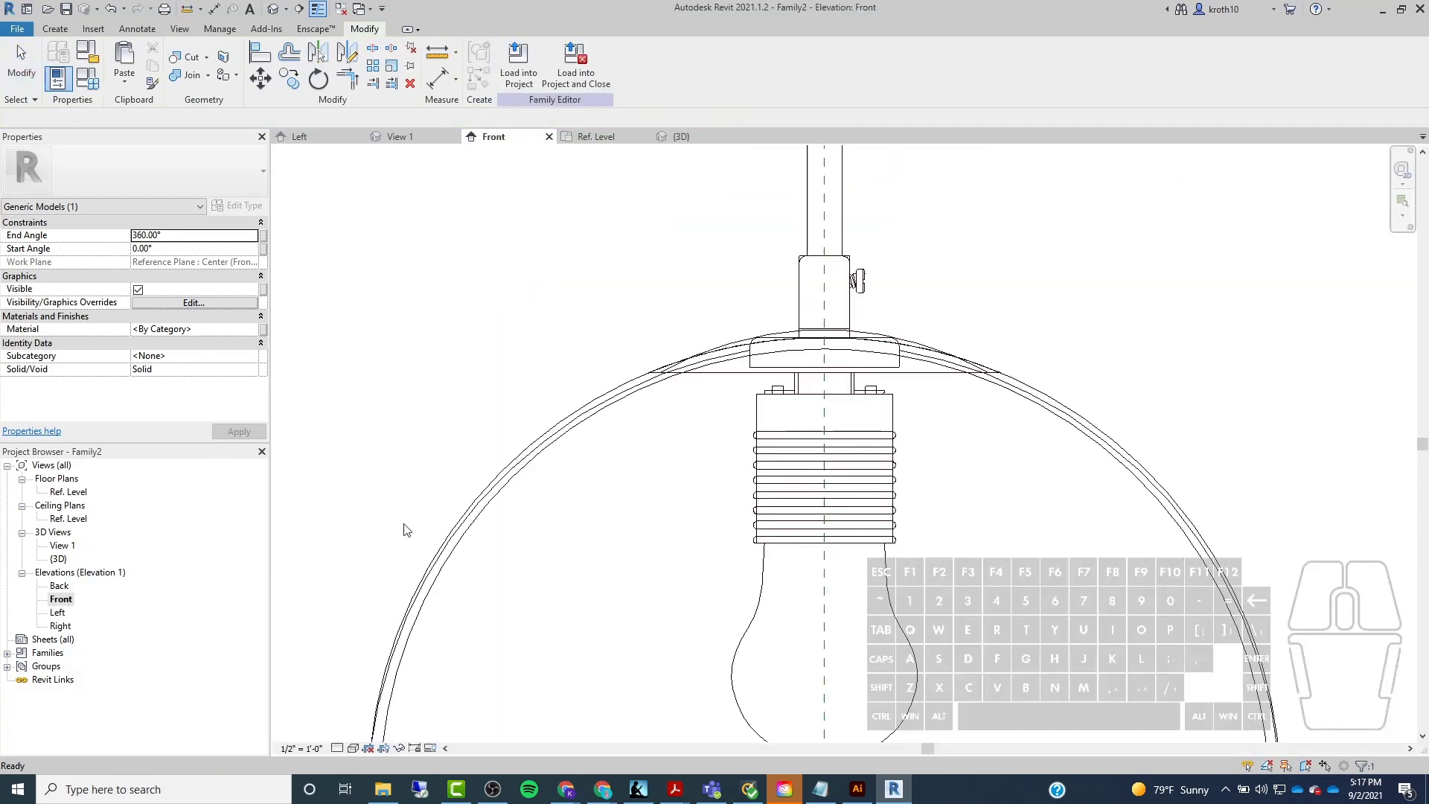
{"action": "left_click", "coordinate": [637, 376]}
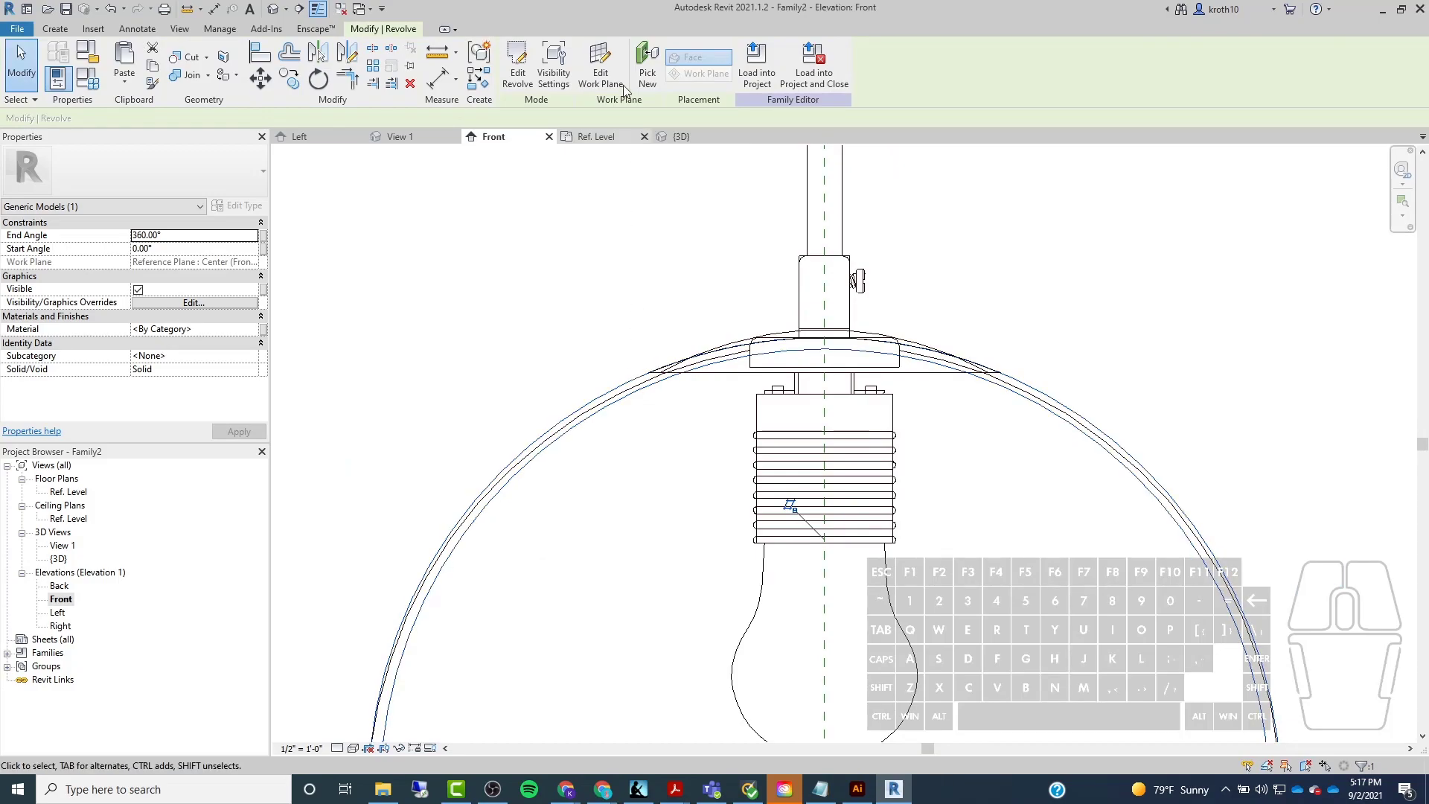
{"action": "left_click", "coordinate": [519, 78]}
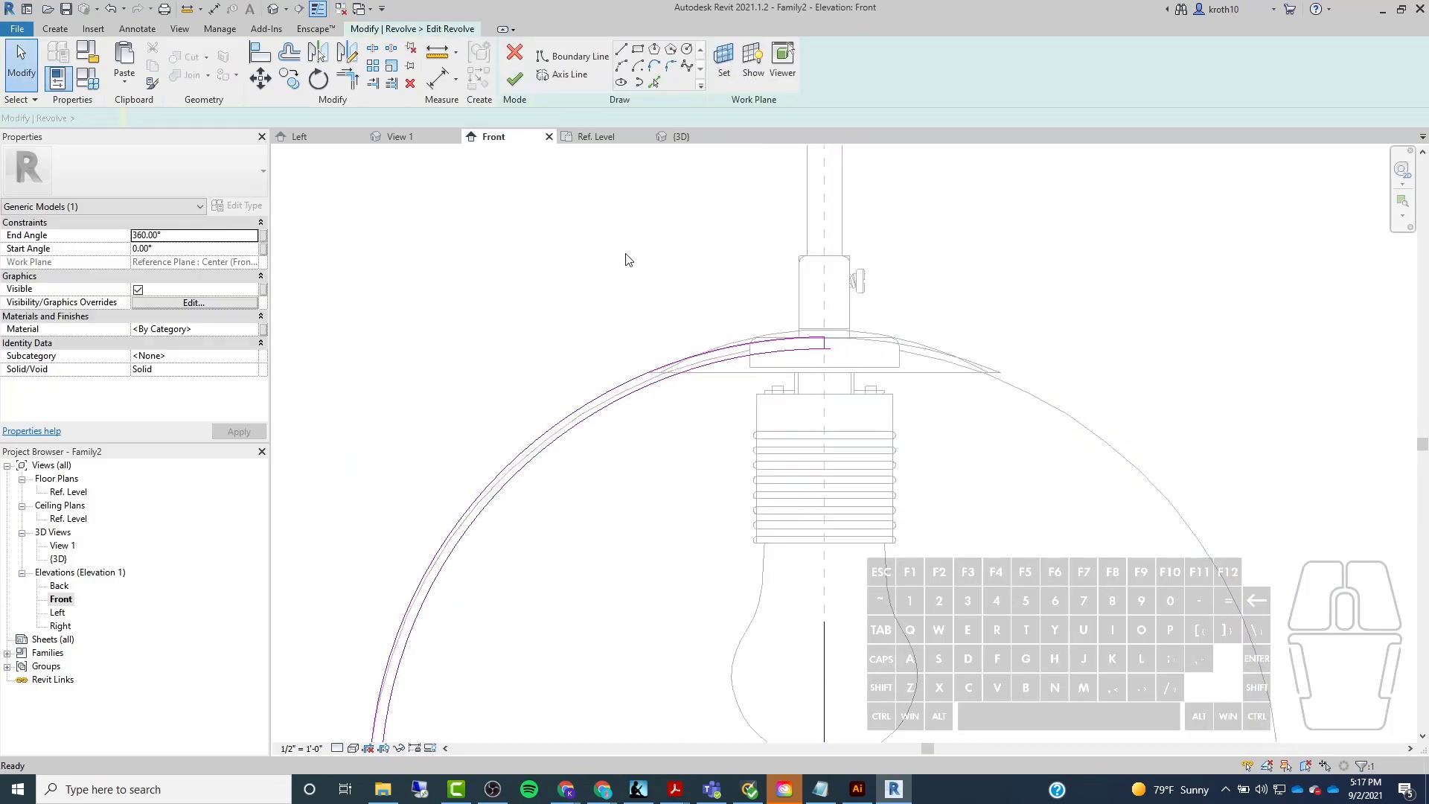
{"action": "scroll", "coordinate": [641, 370], "scroll_direction": "up", "scroll_amount": 5}
{"action": "left_click", "coordinate": [676, 389]}
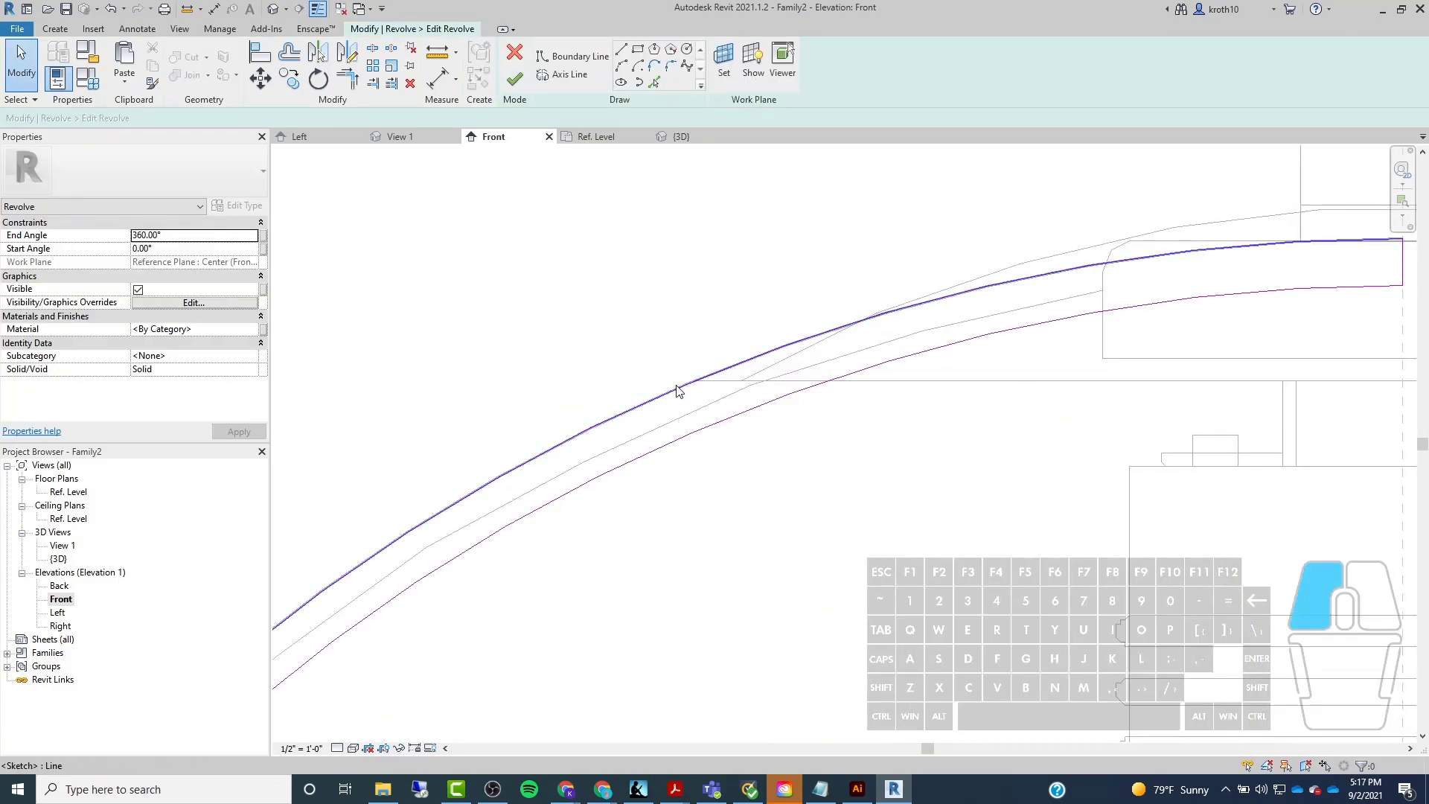
{"action": "scroll", "coordinate": [563, 397], "scroll_direction": "down", "scroll_amount": 2}
{"action": "mouse_move", "coordinate": [1075, 299]}
{"action": "left_mouse_down"}
{"action": "mouse_move", "coordinate": [695, 395]}
{"action": "mouse_move", "coordinate": [646, 388]}
{"action": "left_mouse_up"}
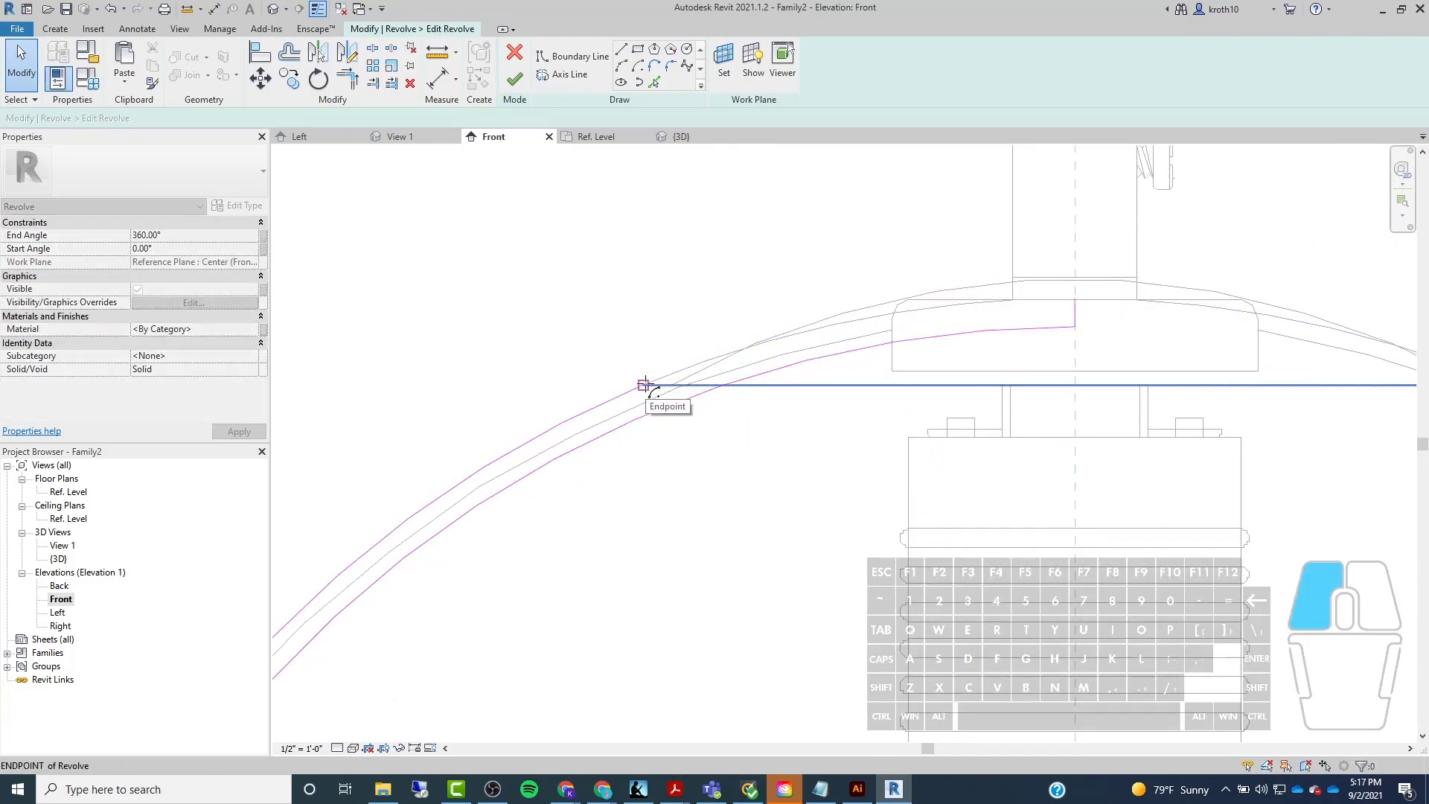
{"action": "scroll", "coordinate": [637, 390], "scroll_direction": "up", "scroll_amount": 4}
{"action": "scroll", "coordinate": [615, 396], "scroll_direction": "down", "scroll_amount": 4}
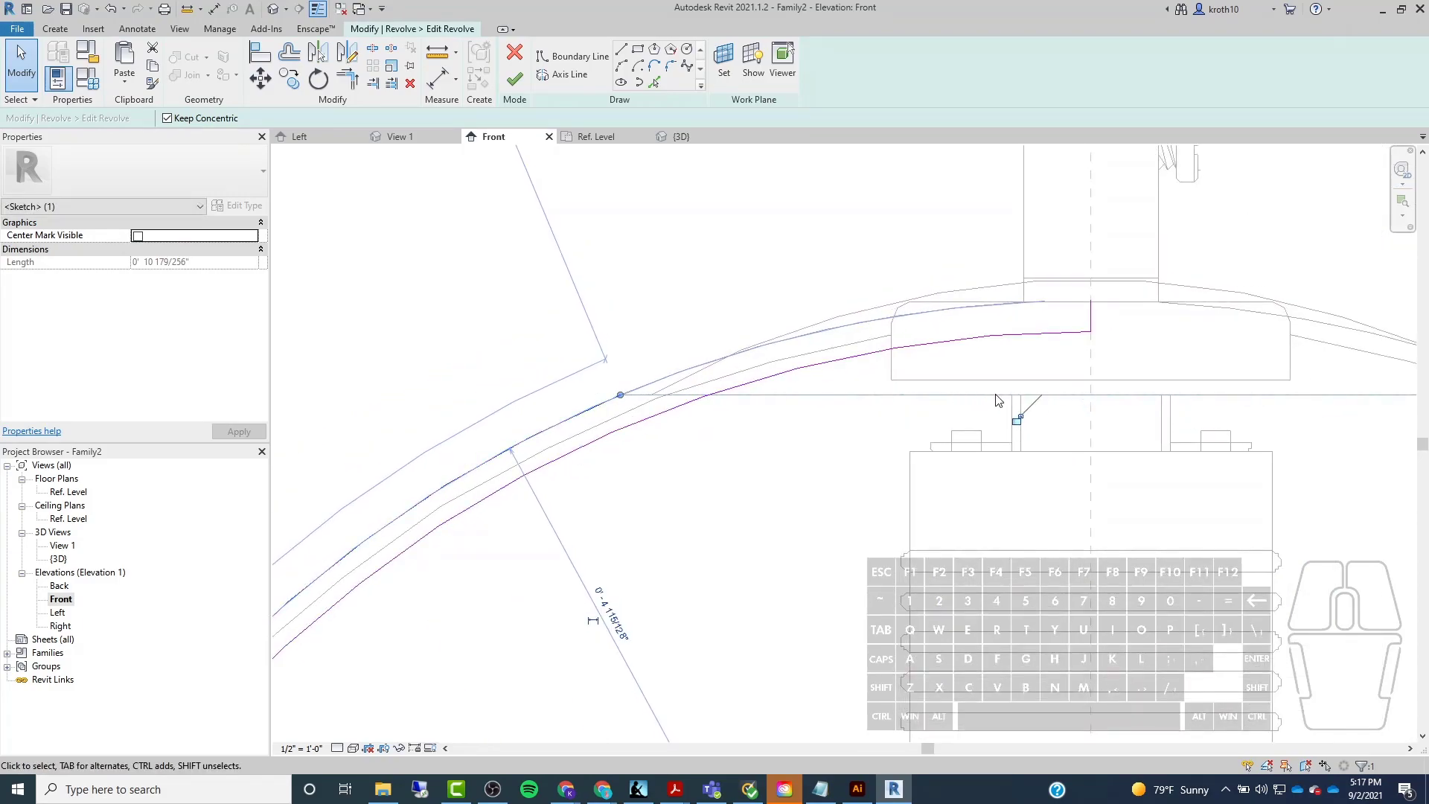
{"action": "scroll", "coordinate": [761, 386], "scroll_direction": "down", "scroll_amount": 2}
{"action": "scroll", "coordinate": [700, 386], "scroll_direction": "up", "scroll_amount": 3}
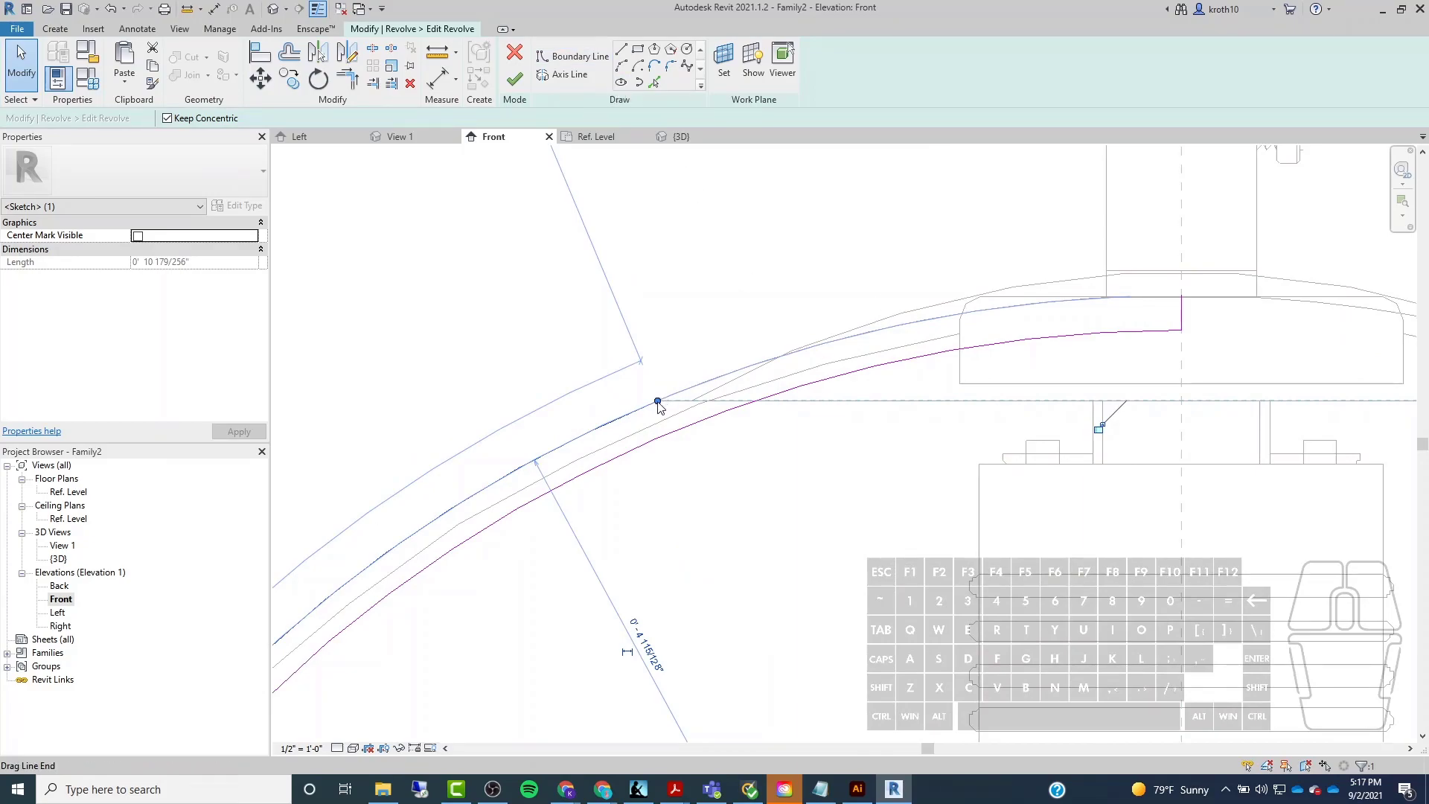
Draw a horizontal boundary line along the cap's bottom edge, from the shortened outer arc's end to the inner arc.
{"action": "key", "text": "l"}
{"action": "key", "text": "i"}
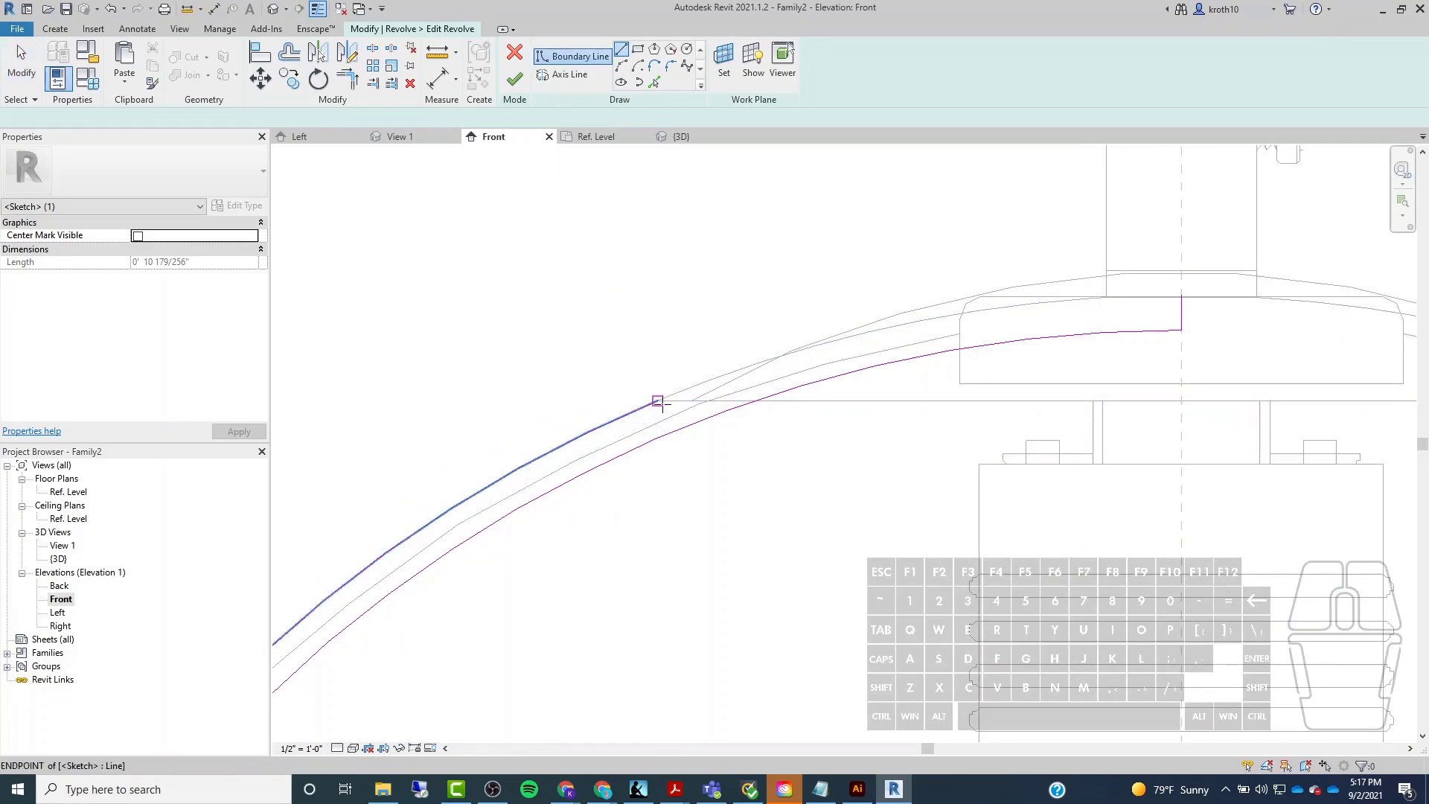
{"action": "left_click", "coordinate": [657, 400]}
{"action": "left_click", "coordinate": [754, 400]}
{"action": "key", "text": "Escape"}
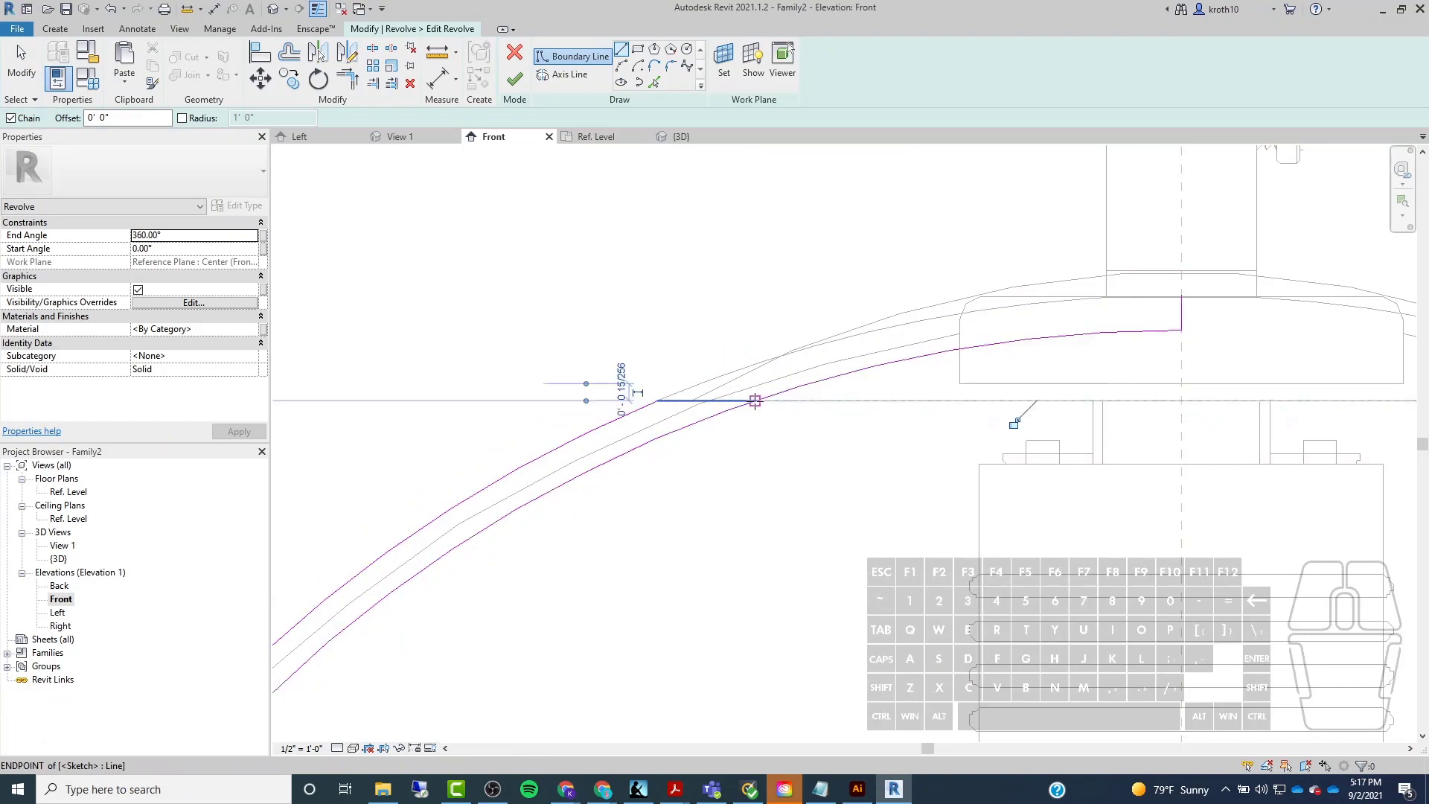
{"action": "key", "text": "Escape"}
Shorten the inner arc to the new horizontal line, delete the leftover vertical line on the centre line, and finish the shade revolve.
{"action": "left_click", "coordinate": [1116, 339]}
{"action": "left_click_drag", "start_coordinate": [1181, 330], "coordinate": [755, 401]}
{"action": "key", "text": "Escape"}
{"action": "mouse_move", "coordinate": [1130, 289]}
{"action": "left_mouse_down"}
{"action": "mouse_move", "coordinate": [1207, 357]}
{"action": "mouse_move", "coordinate": [1166, 296]}
{"action": "mouse_move", "coordinate": [1197, 346]}
{"action": "left_mouse_up"}
{"action": "key", "text": "Delete"}
{"action": "scroll", "coordinate": [715, 325], "scroll_direction": "down", "scroll_amount": 2}
{"action": "scroll", "coordinate": [775, 305], "scroll_direction": "down", "scroll_amount": 3}
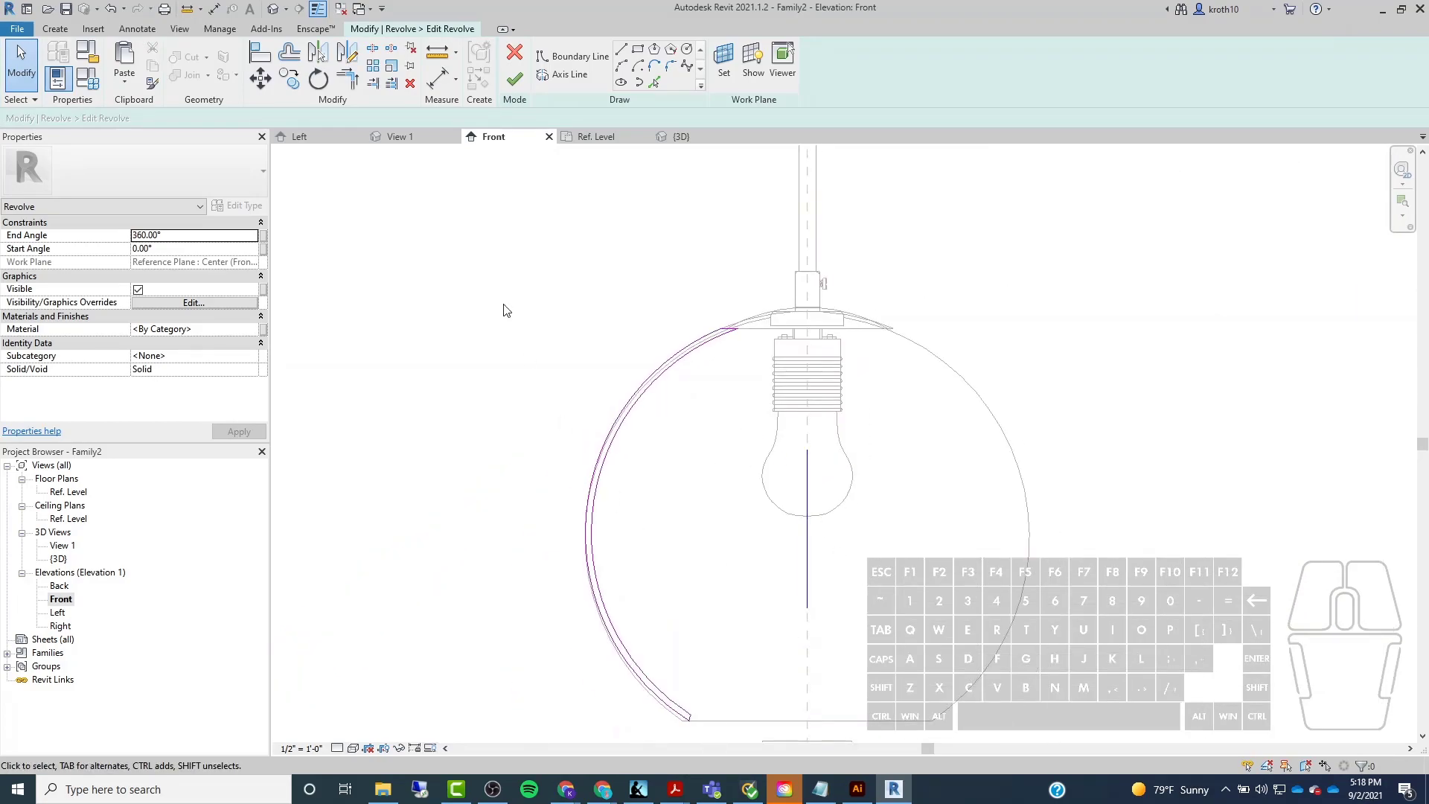
{"action": "left_click", "coordinate": [514, 78]}
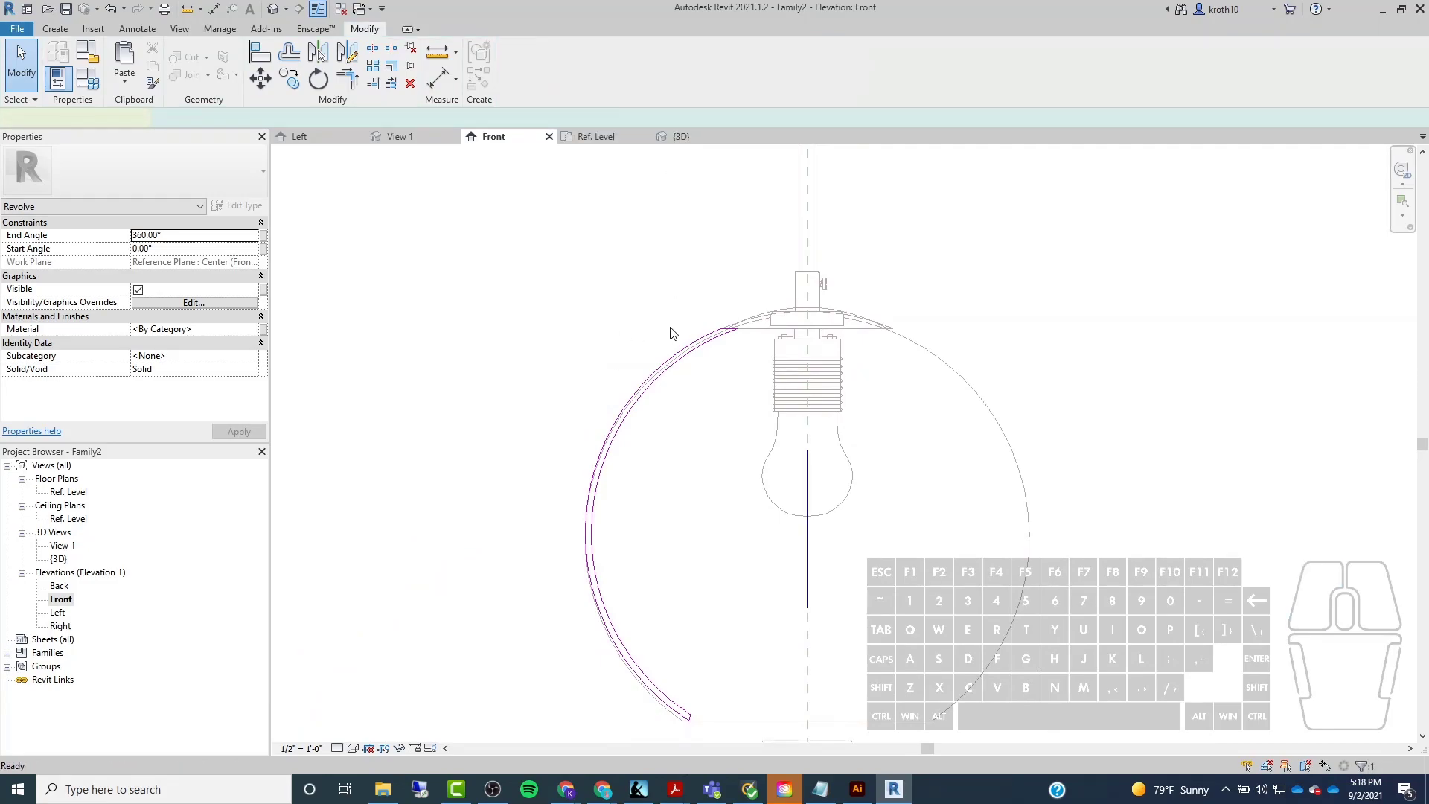
{"action": "left_click", "coordinate": [382, 217]}
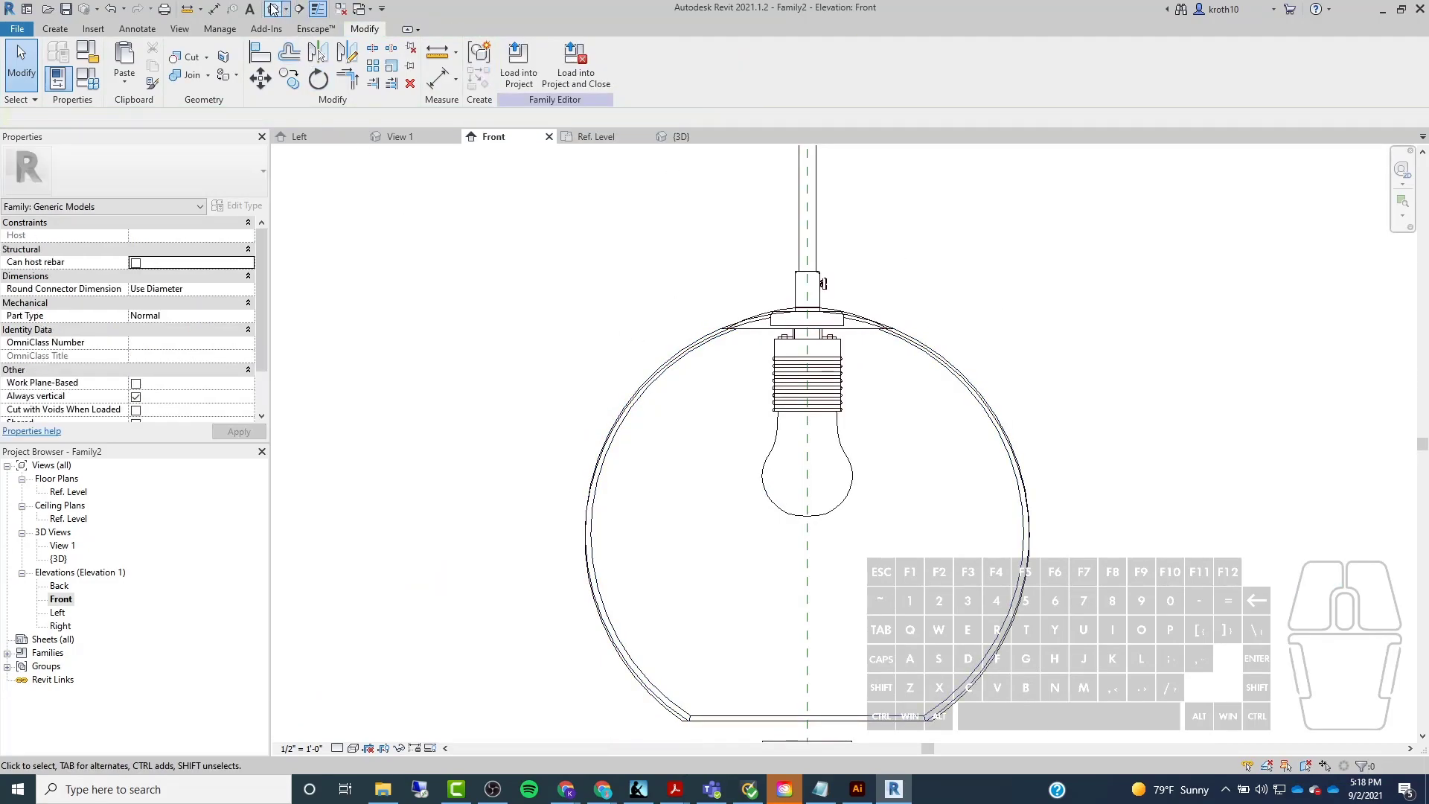
Inspect the joint between the edited shade and the cap in the 3D view.
{"action": "left_click", "coordinate": [273, 9]}
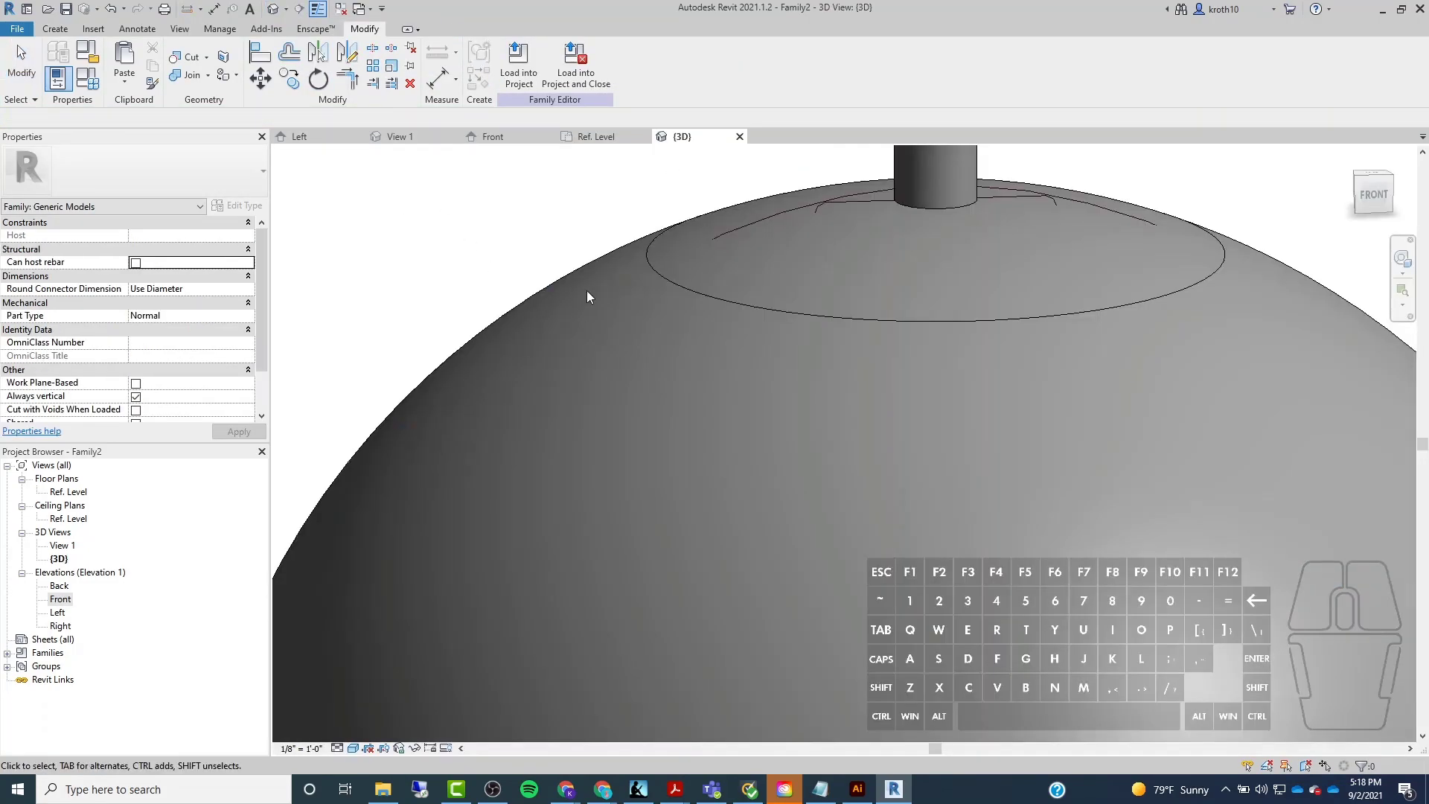
{"action": "scroll", "coordinate": [591, 288], "scroll_direction": "down", "scroll_amount": 3}
{"action": "middle_click_drag", "start_coordinate": [600, 286], "coordinate": [790, 342], "text": "shift"}
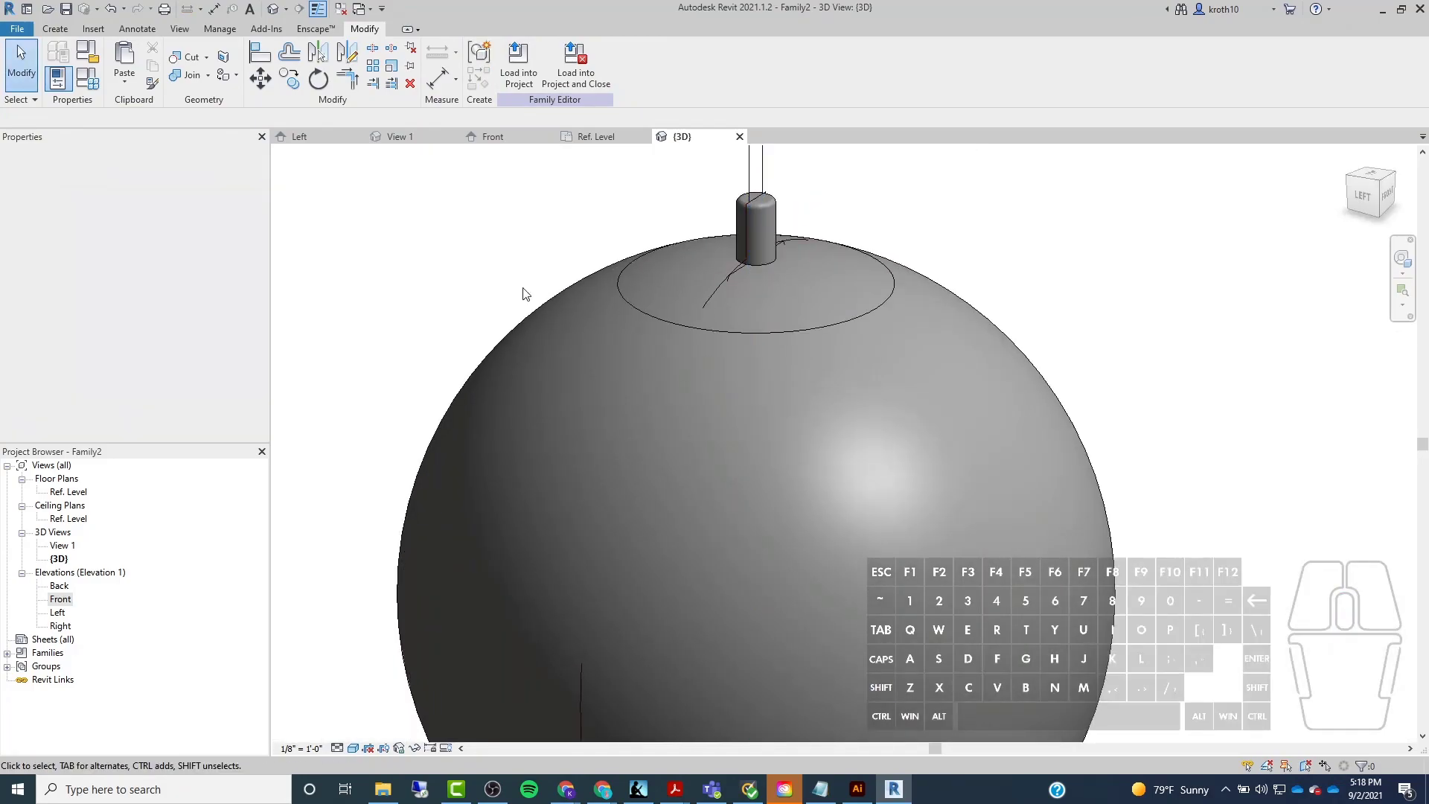
Inspect the bulb and socket inside the selected shade and the lamp's overall shape in the 3D view.
{"action": "left_click", "coordinate": [555, 291]}
{"action": "middle_click_drag", "start_coordinate": [918, 274], "coordinate": [841, 251], "text": "shift"}
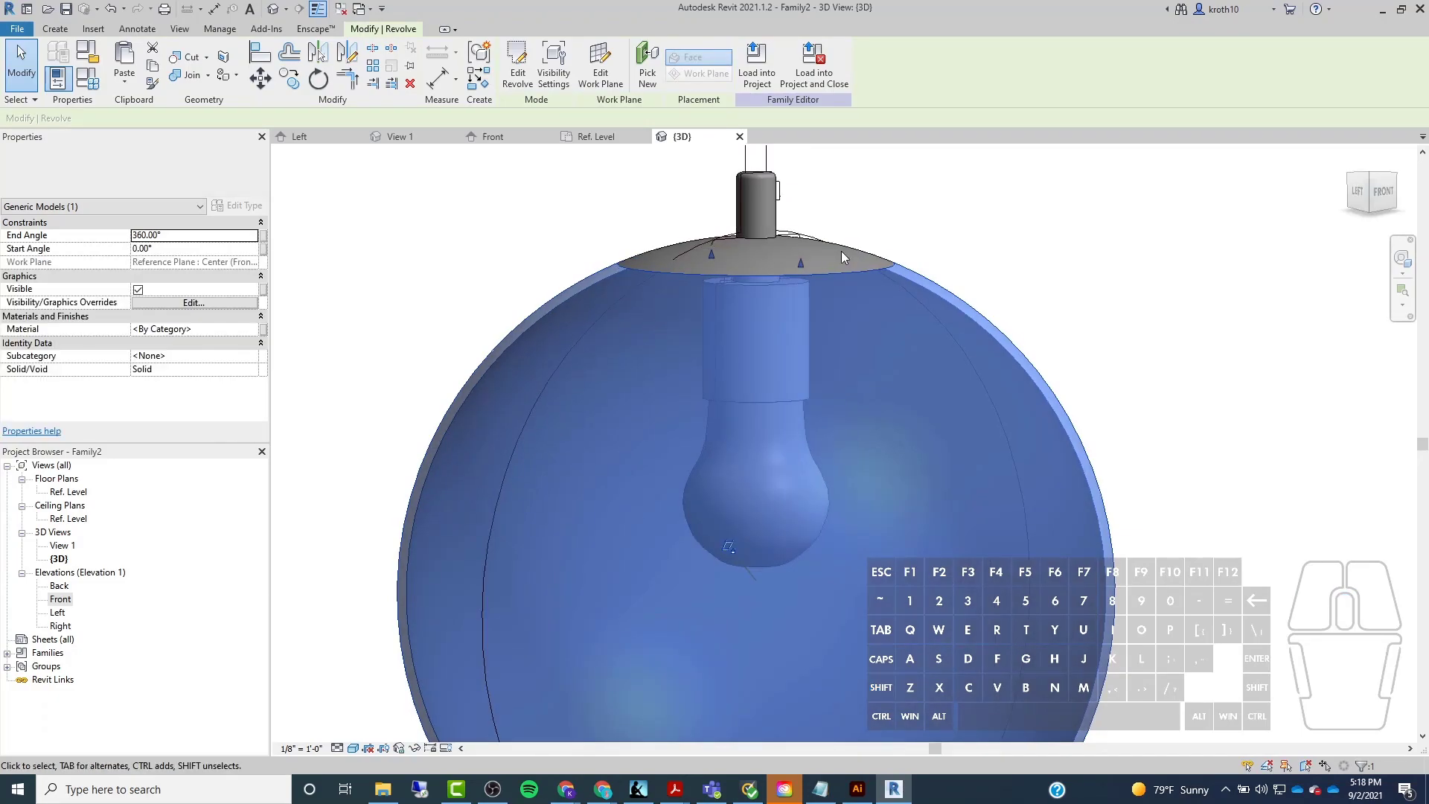
{"action": "left_click", "coordinate": [1000, 264]}
{"action": "middle_click_drag", "start_coordinate": [806, 412], "coordinate": [939, 428], "text": "shift"}
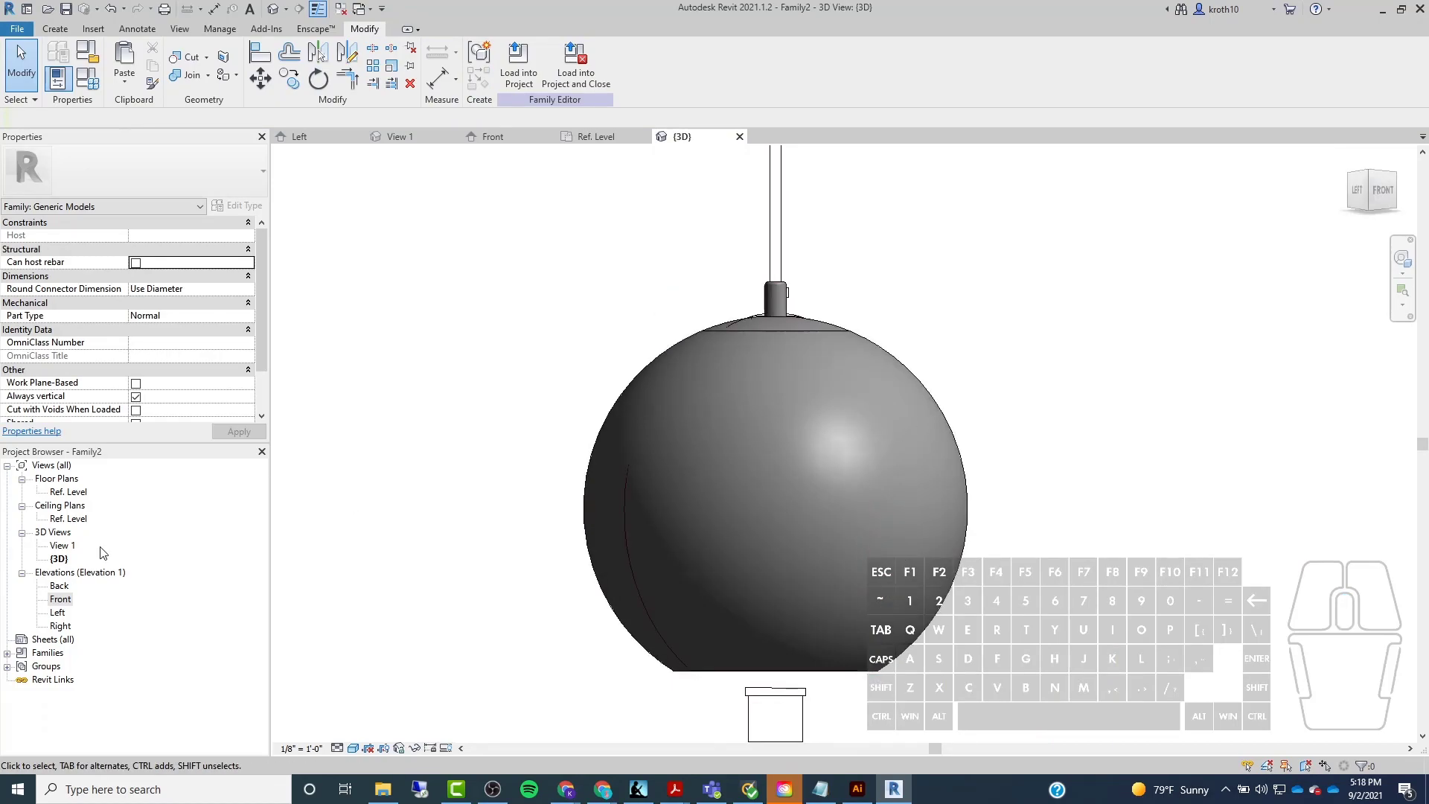
Delete the Linework model group traced behind the lamp in the Front elevation.
{"action": "left_click", "coordinate": [67, 492]}
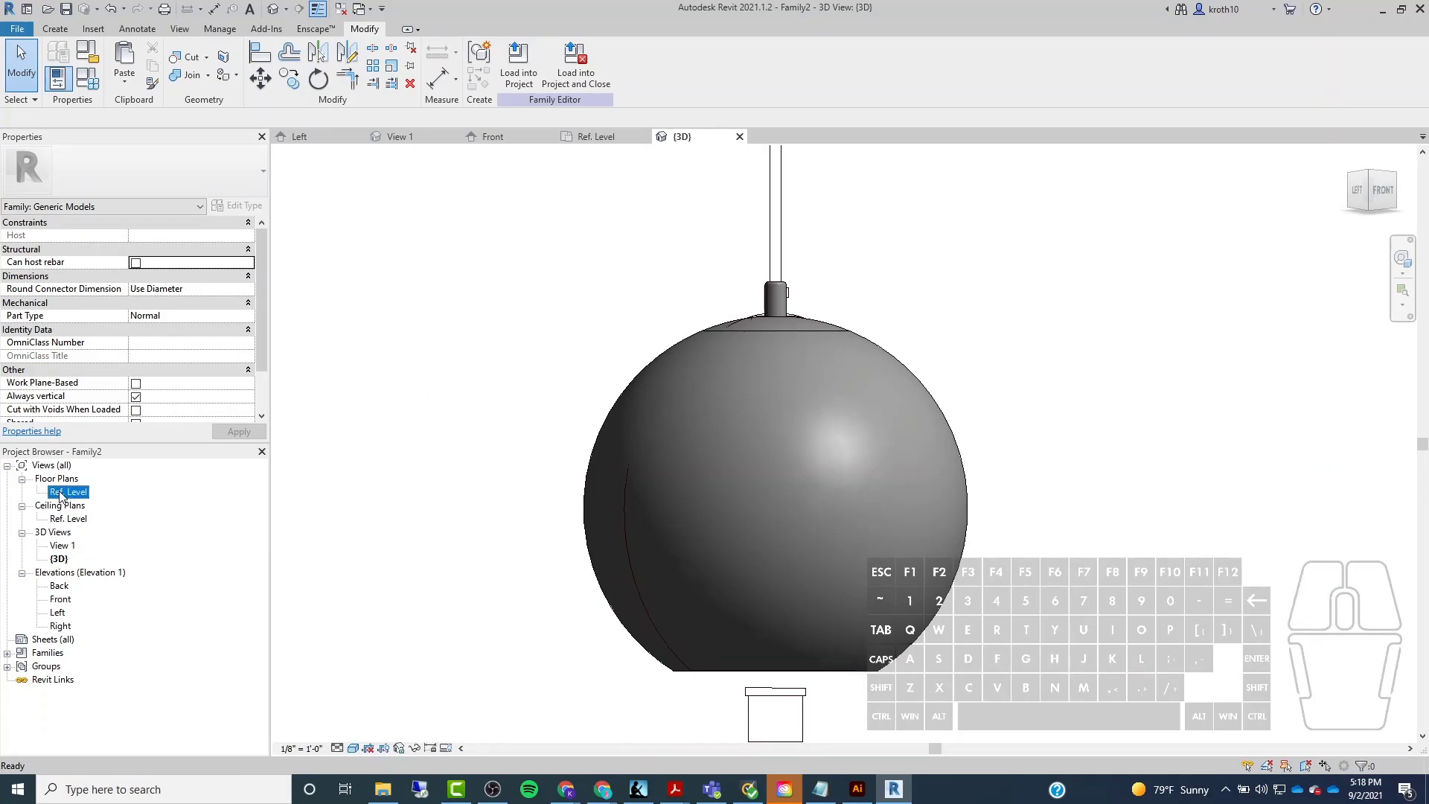
{"action": "double_click", "coordinate": [60, 599]}
{"action": "scroll", "coordinate": [774, 420], "scroll_direction": "down", "scroll_amount": 5}
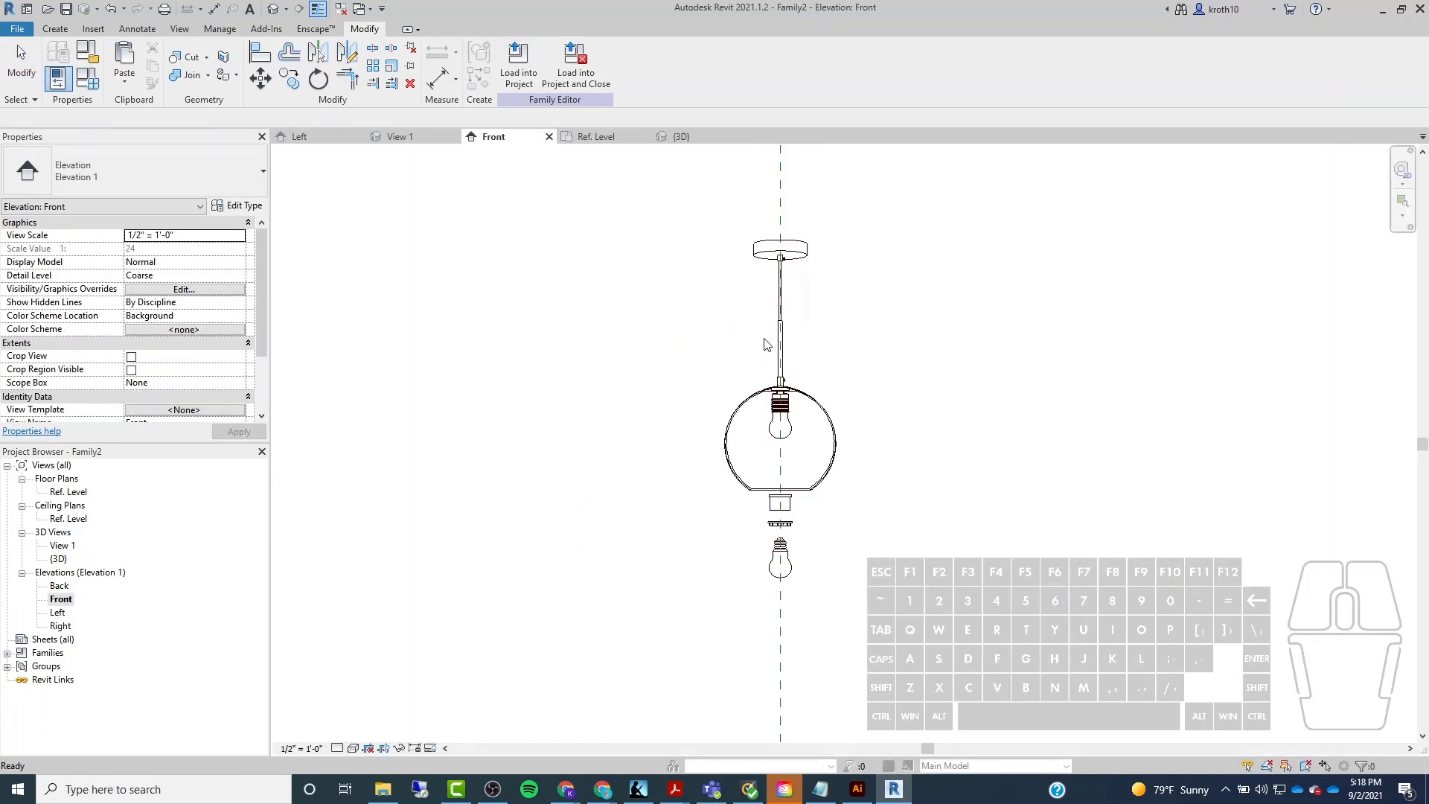
{"action": "left_click", "coordinate": [784, 487]}
{"action": "scroll", "coordinate": [766, 327], "scroll_direction": "up", "scroll_amount": 3}
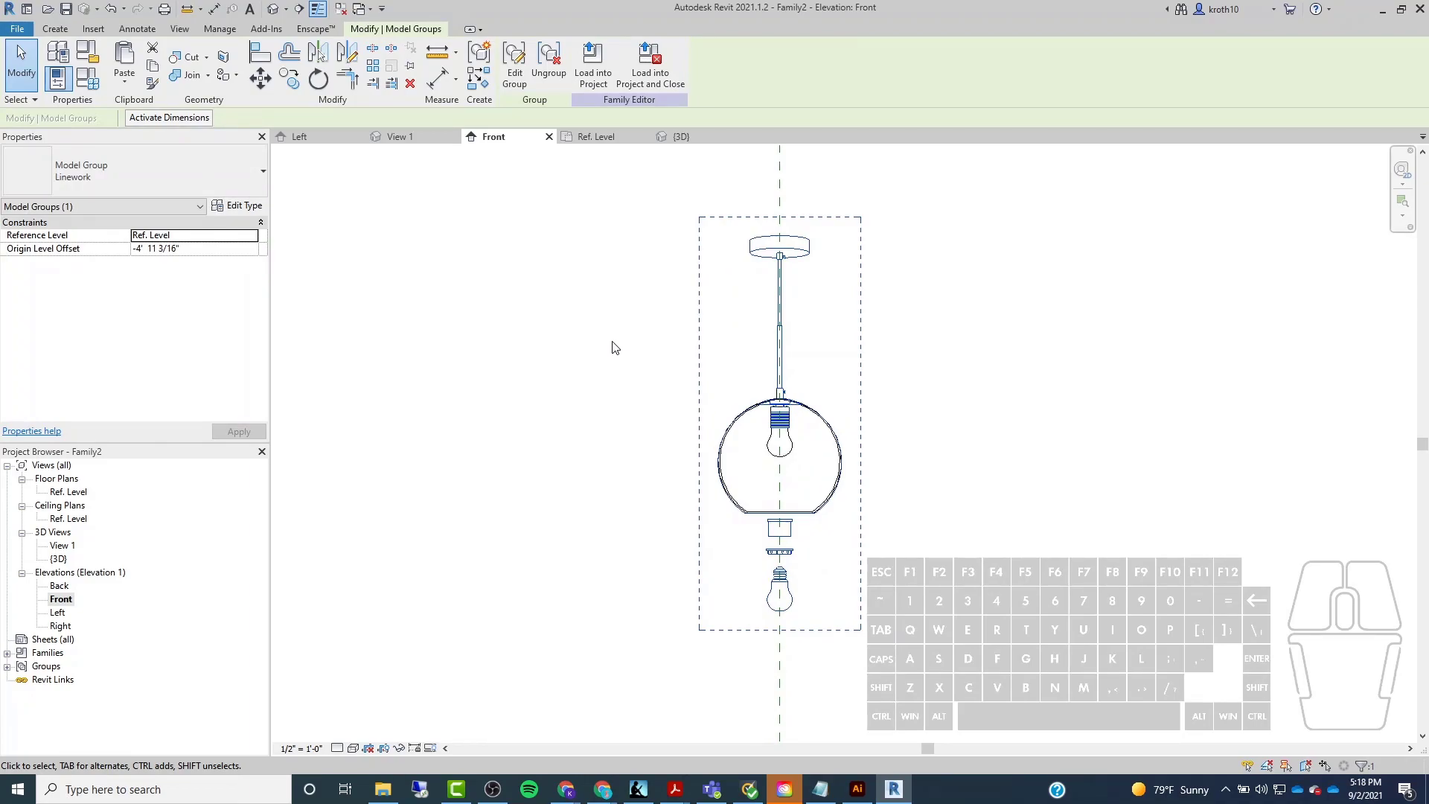
{"action": "key", "text": "Delete"}
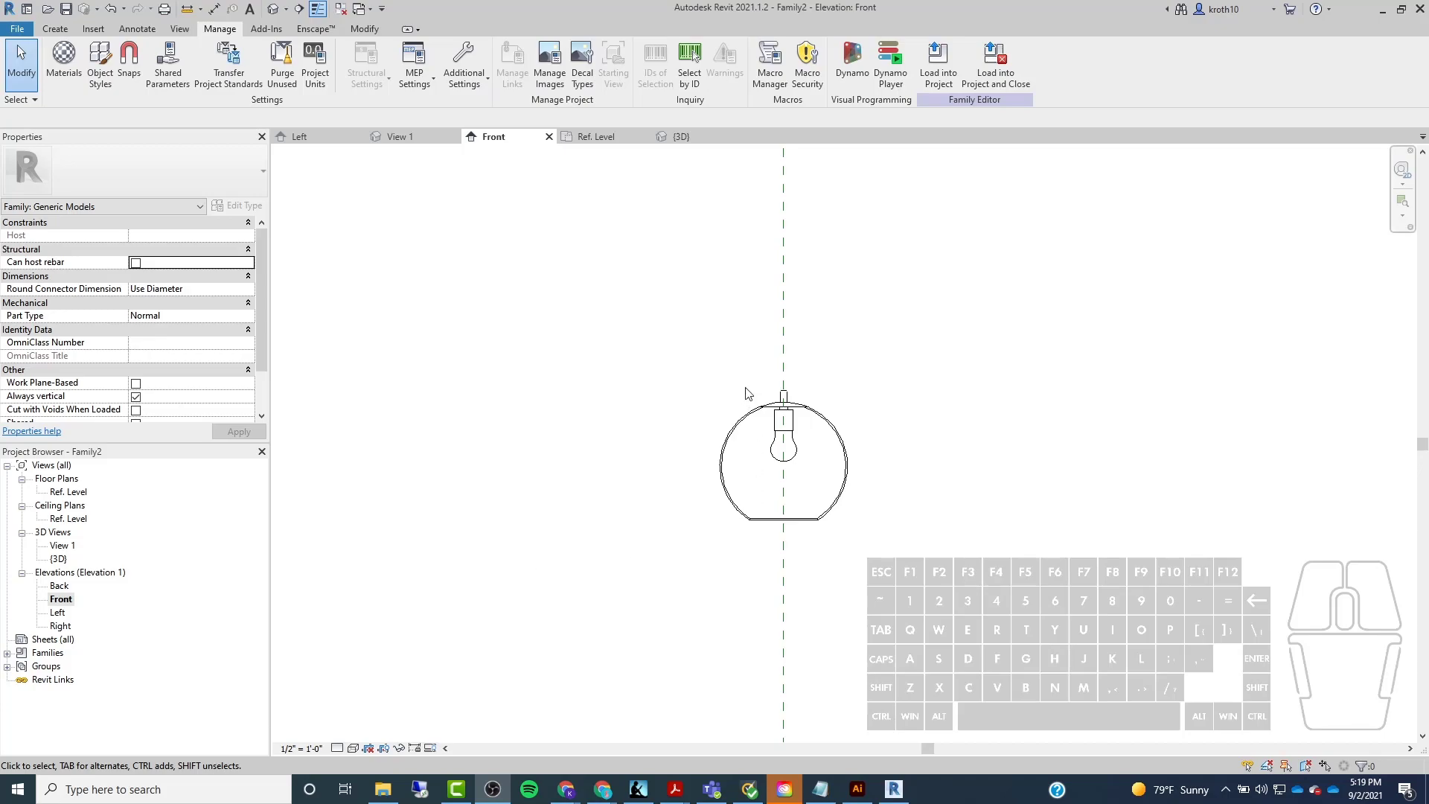
Move all four lamp revolves together along the centre line so the shade's bottom edge sits on Ref. Level.
{"action": "left_click_drag", "start_coordinate": [666, 346], "coordinate": [897, 567]}
{"action": "scroll", "coordinate": [670, 424], "scroll_direction": "down", "scroll_amount": 3}
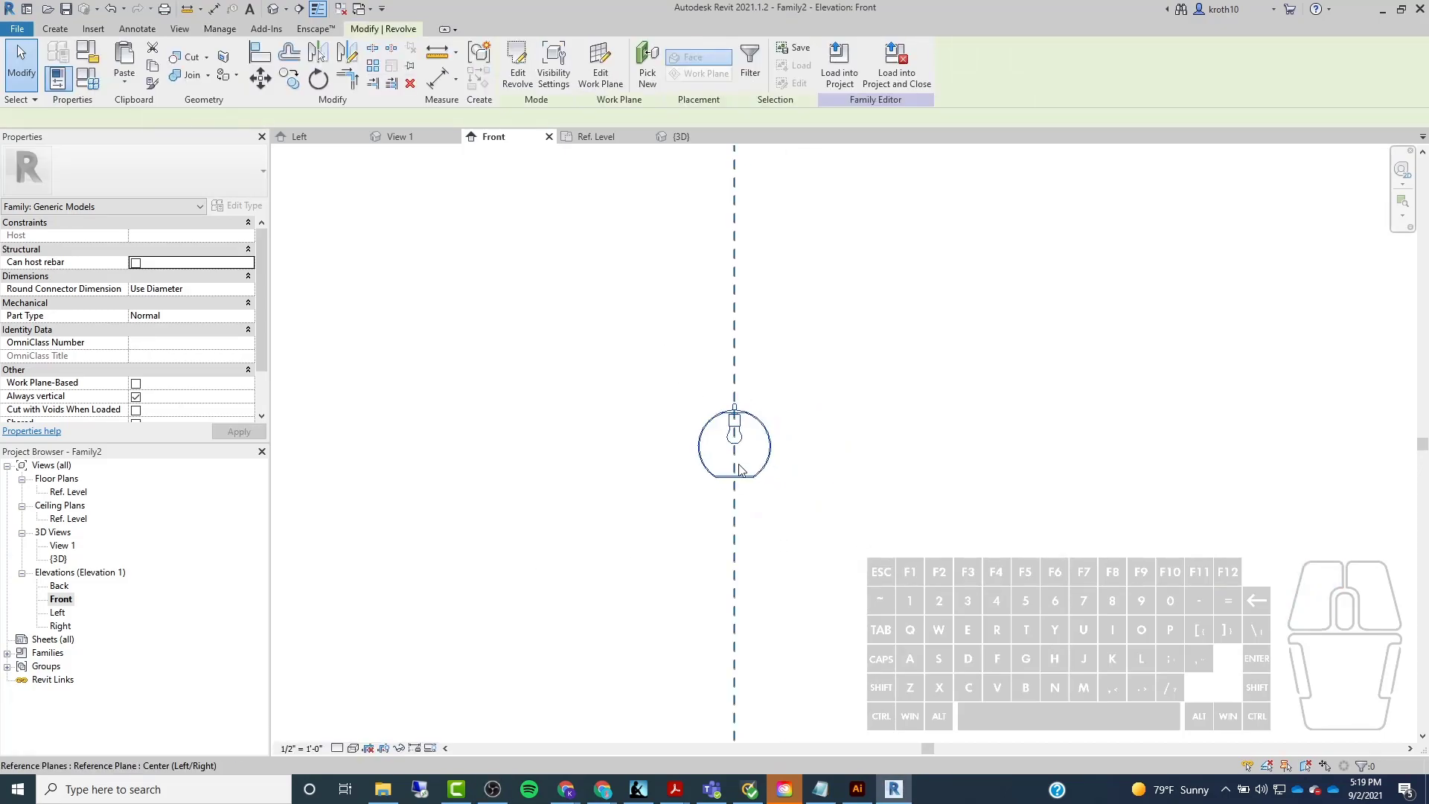
{"action": "left_click", "coordinate": [261, 78]}
{"action": "scroll", "coordinate": [721, 446], "scroll_direction": "up", "scroll_amount": 7}
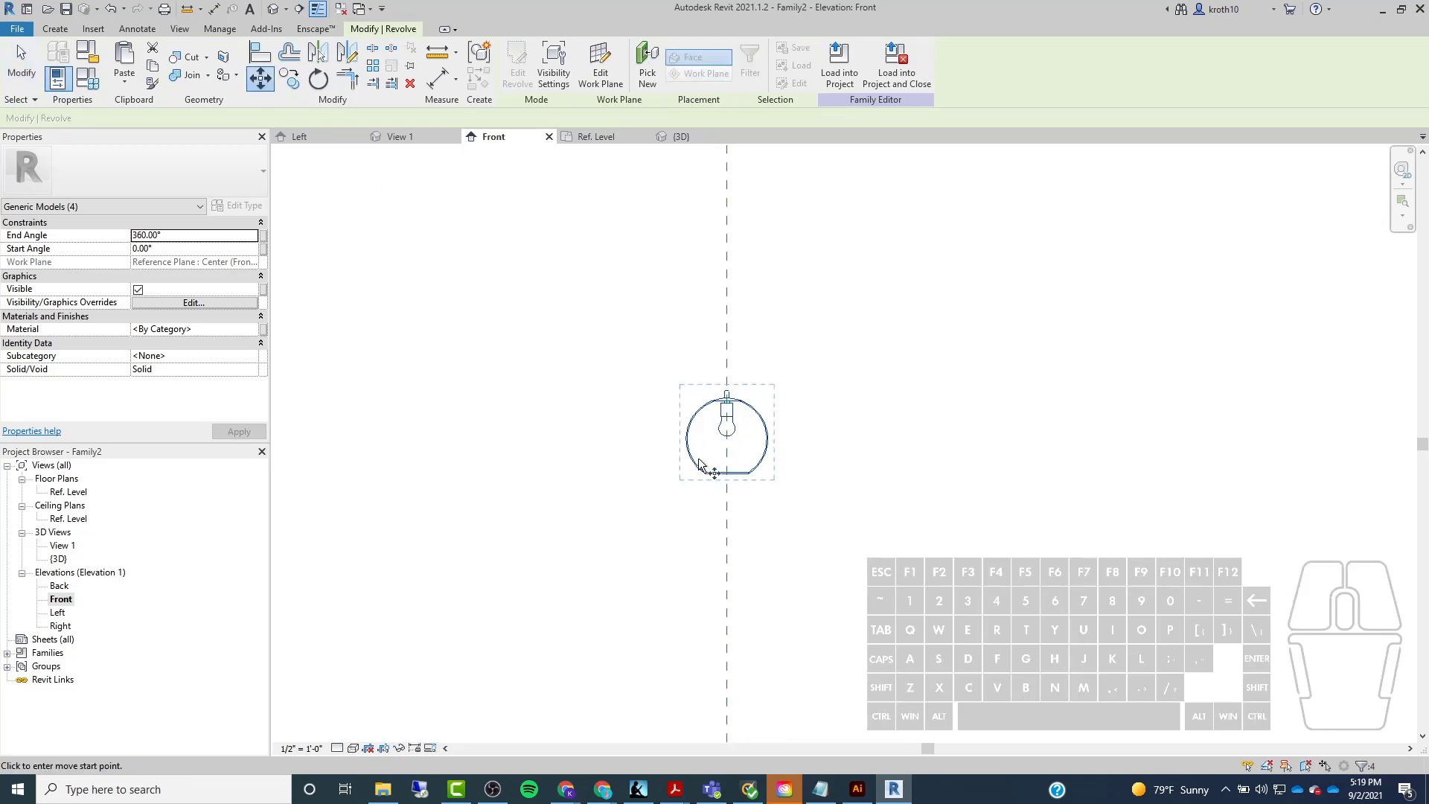
{"action": "left_click", "coordinate": [719, 451]}
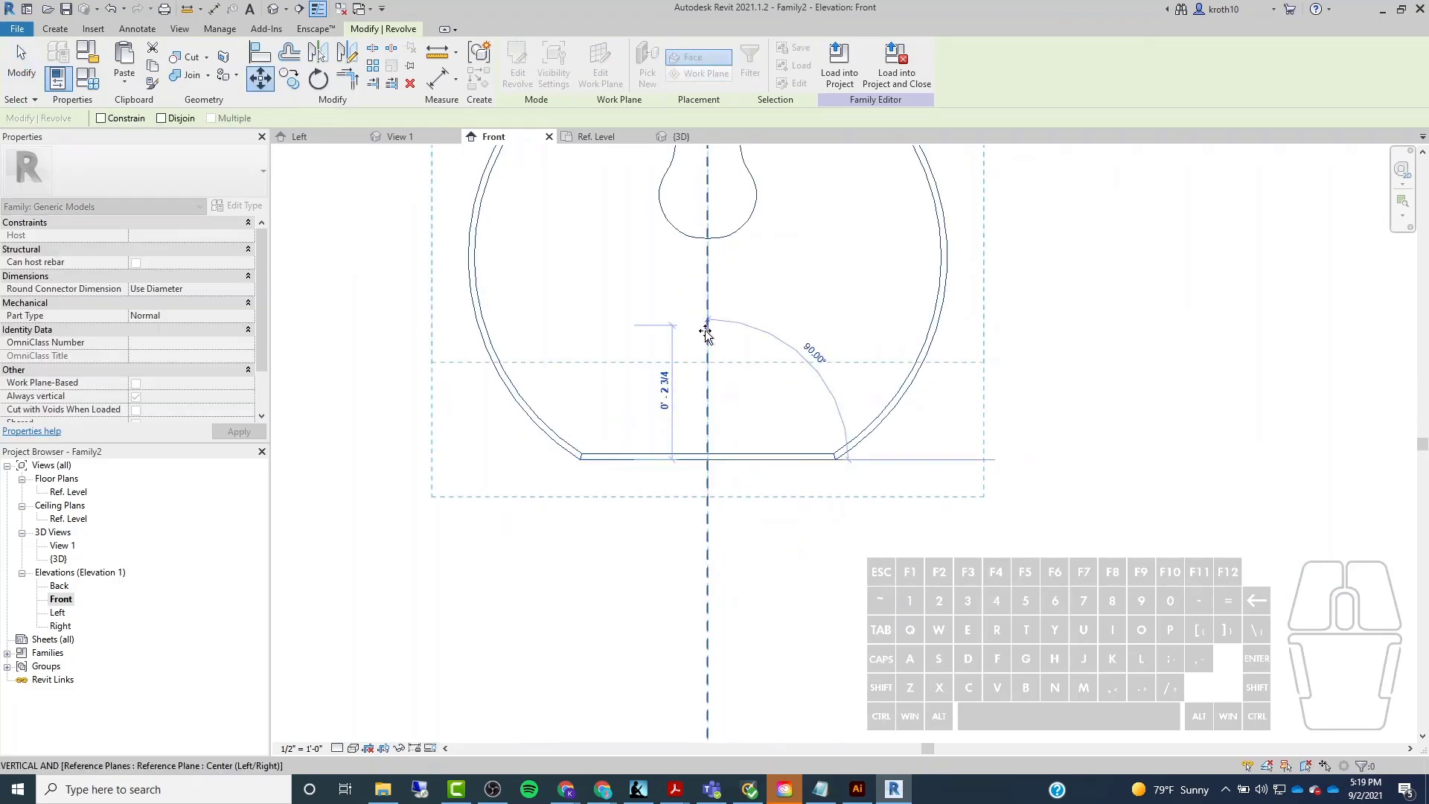
{"action": "scroll", "coordinate": [705, 333], "scroll_direction": "down", "scroll_amount": 5}
{"action": "scroll", "coordinate": [703, 607], "scroll_direction": "up", "scroll_amount": 4}
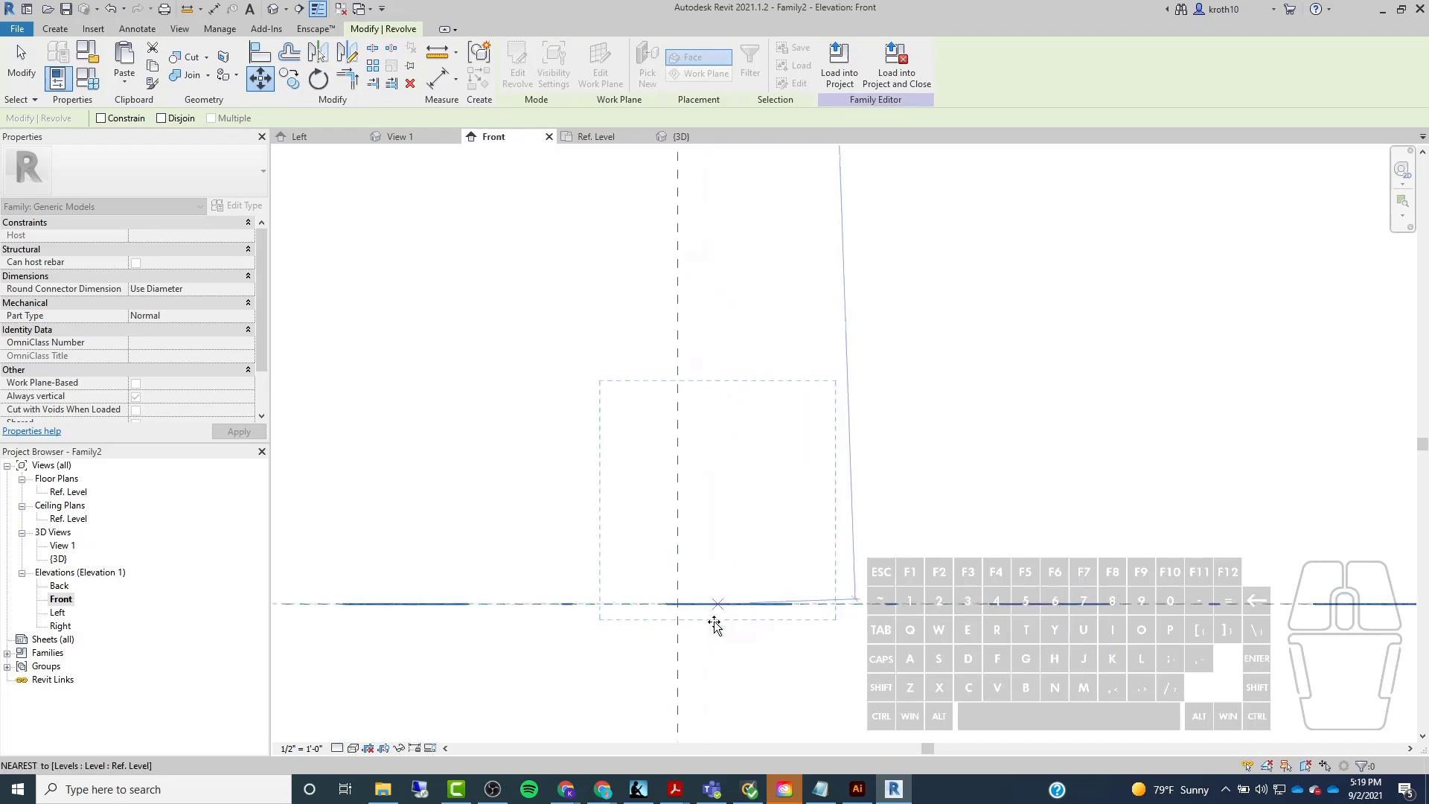
{"action": "left_click", "coordinate": [677, 603]}
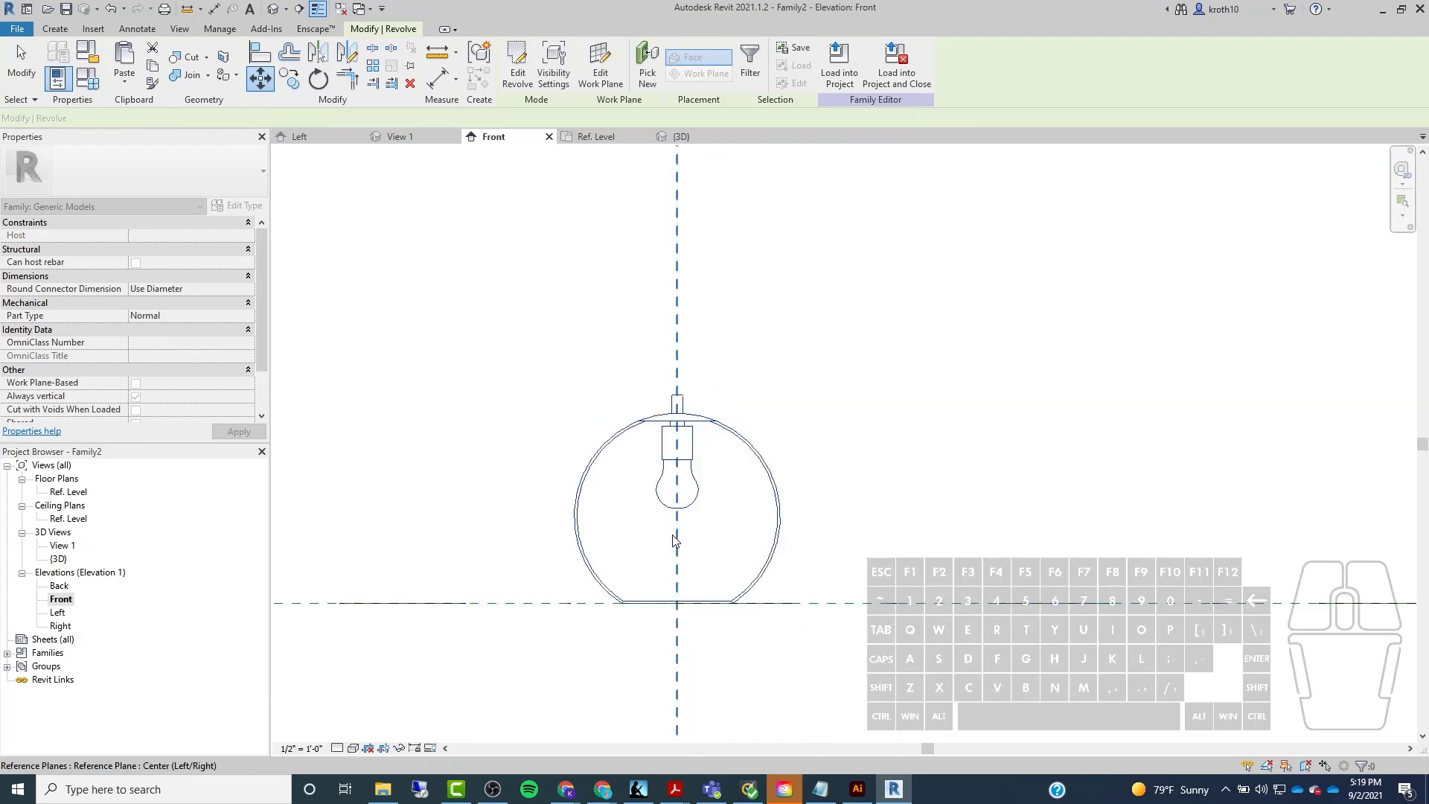
{"action": "scroll", "coordinate": [774, 446], "scroll_direction": "down", "scroll_amount": 2}
{"action": "left_click", "coordinate": [868, 402]}
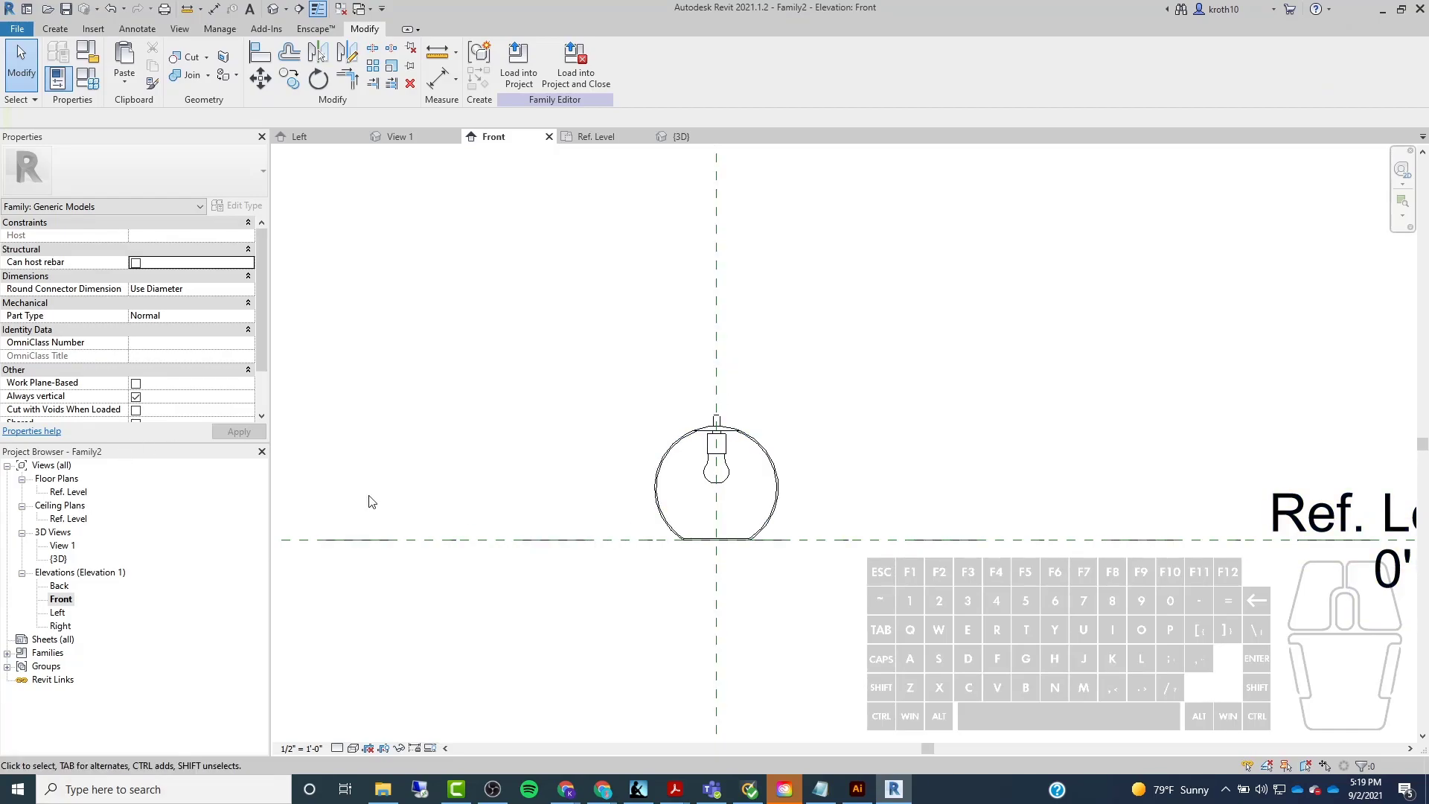
Check the moved lamp in the Ref. Level plan, the 3D view and the Front elevation.
{"action": "double_click", "coordinate": [71, 492]}
{"action": "scroll", "coordinate": [793, 439], "scroll_direction": "up", "scroll_amount": 5}
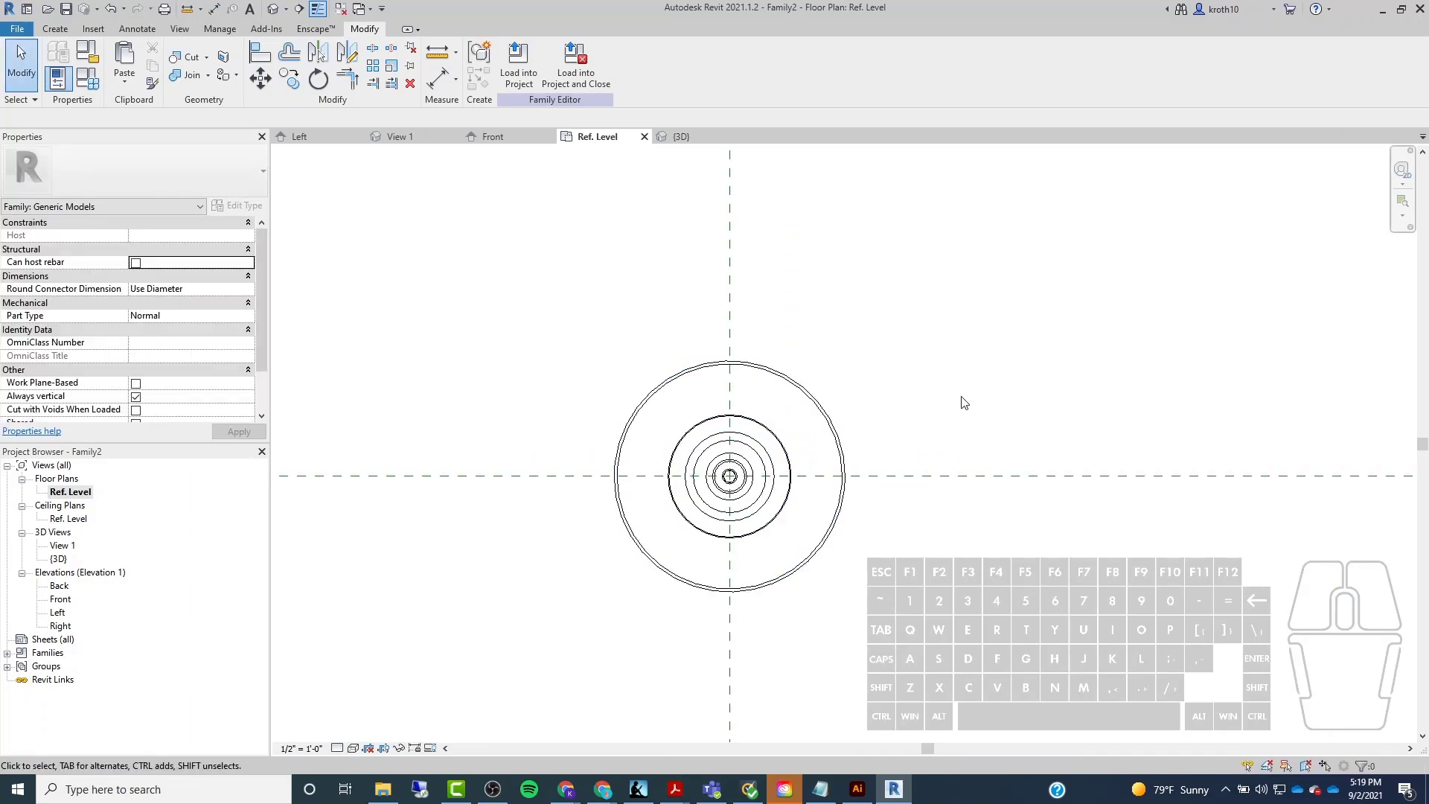
{"action": "scroll", "coordinate": [792, 533], "scroll_direction": "down", "scroll_amount": 3}
{"action": "left_click", "coordinate": [593, 362]}
{"action": "left_click", "coordinate": [273, 8]}
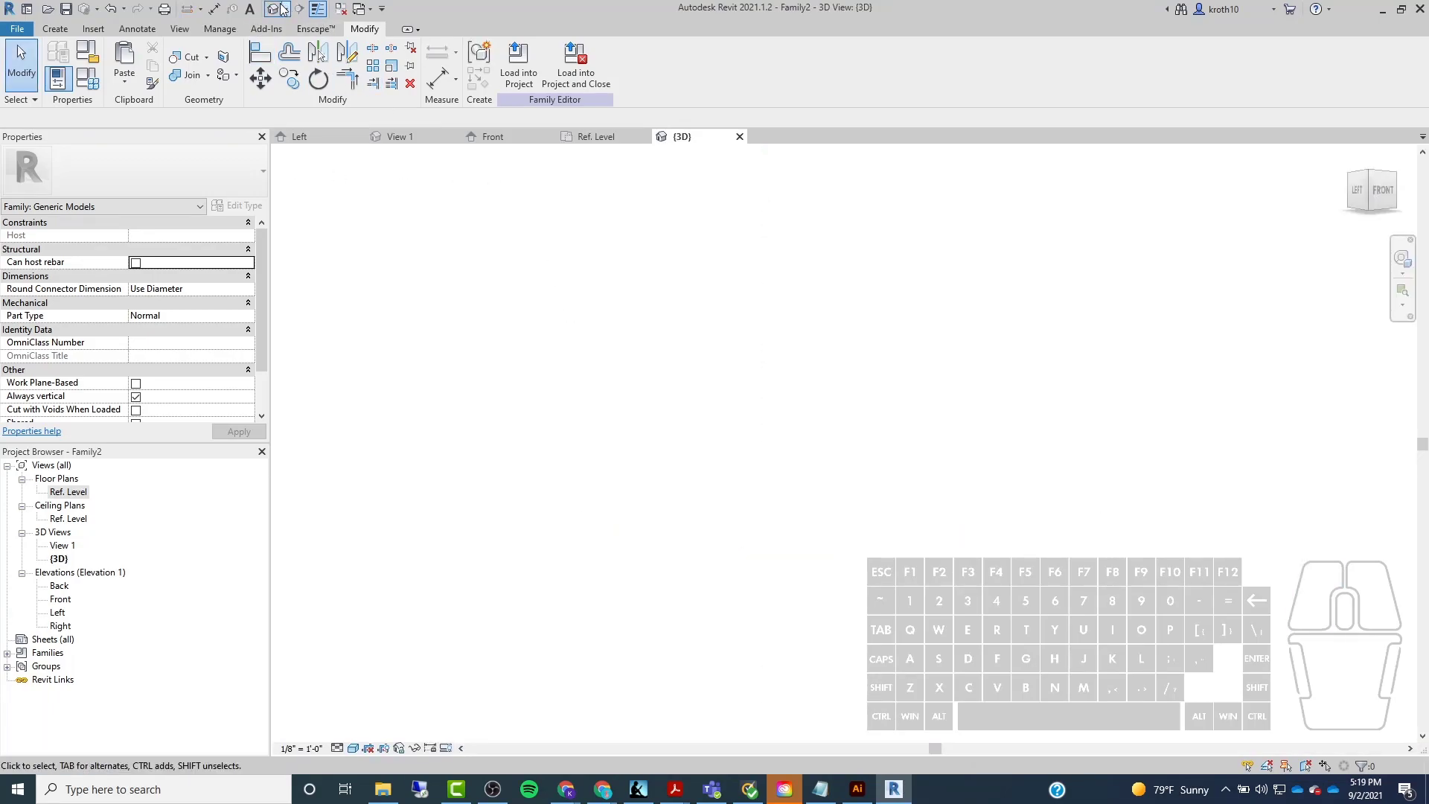
{"action": "middle_click", "coordinate": [569, 453]}
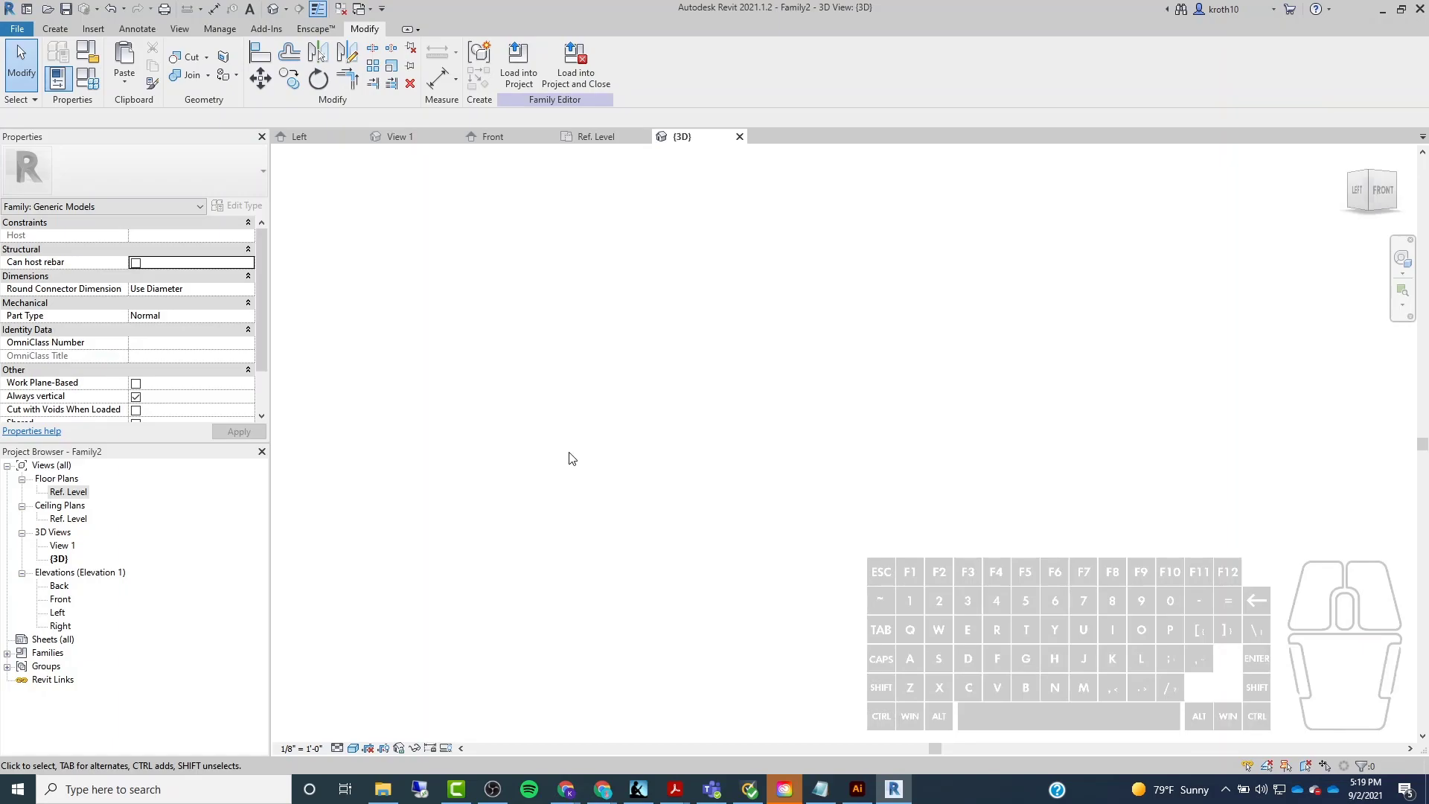
{"action": "double_click", "coordinate": [59, 599]}
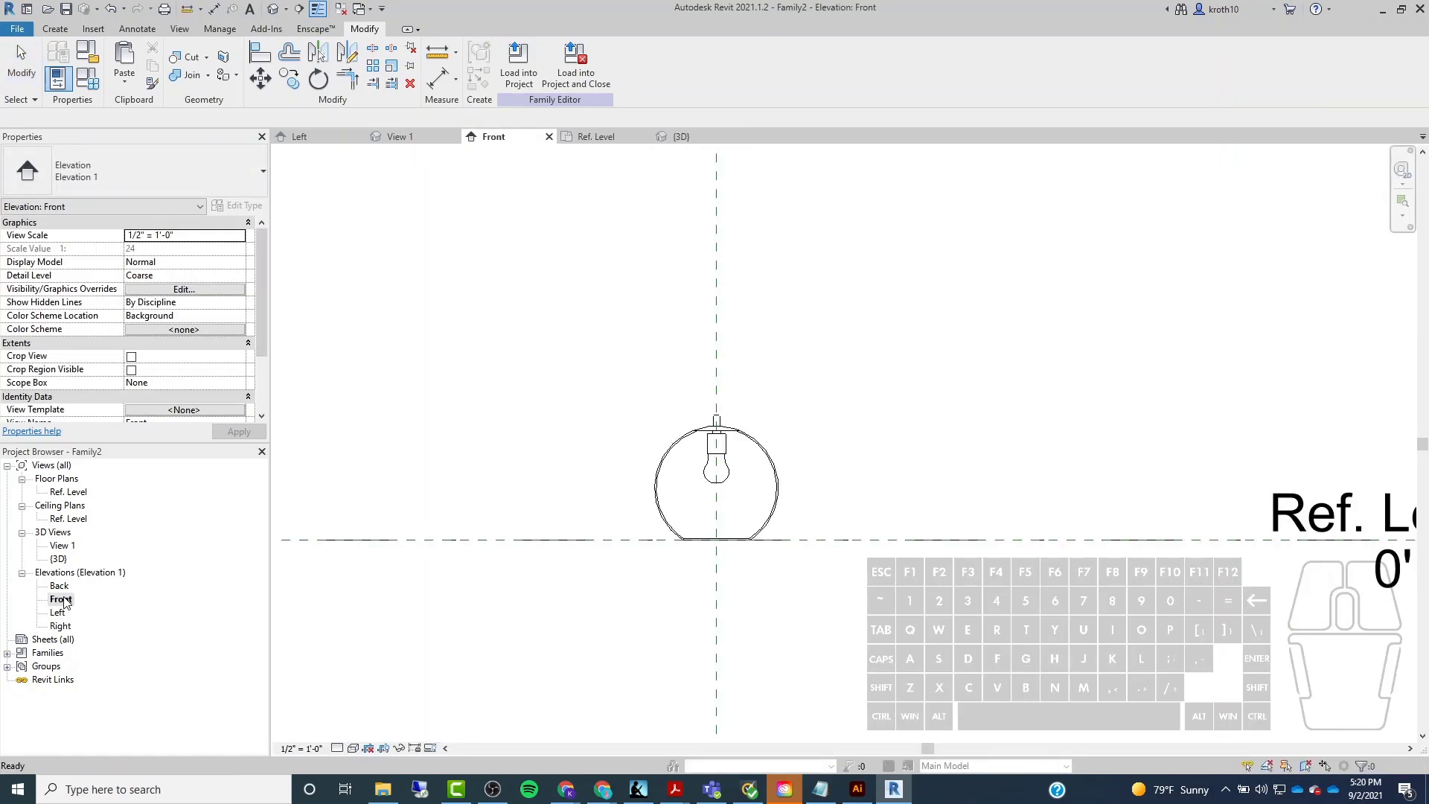
{"action": "scroll", "coordinate": [729, 444], "scroll_direction": "up", "scroll_amount": 5}
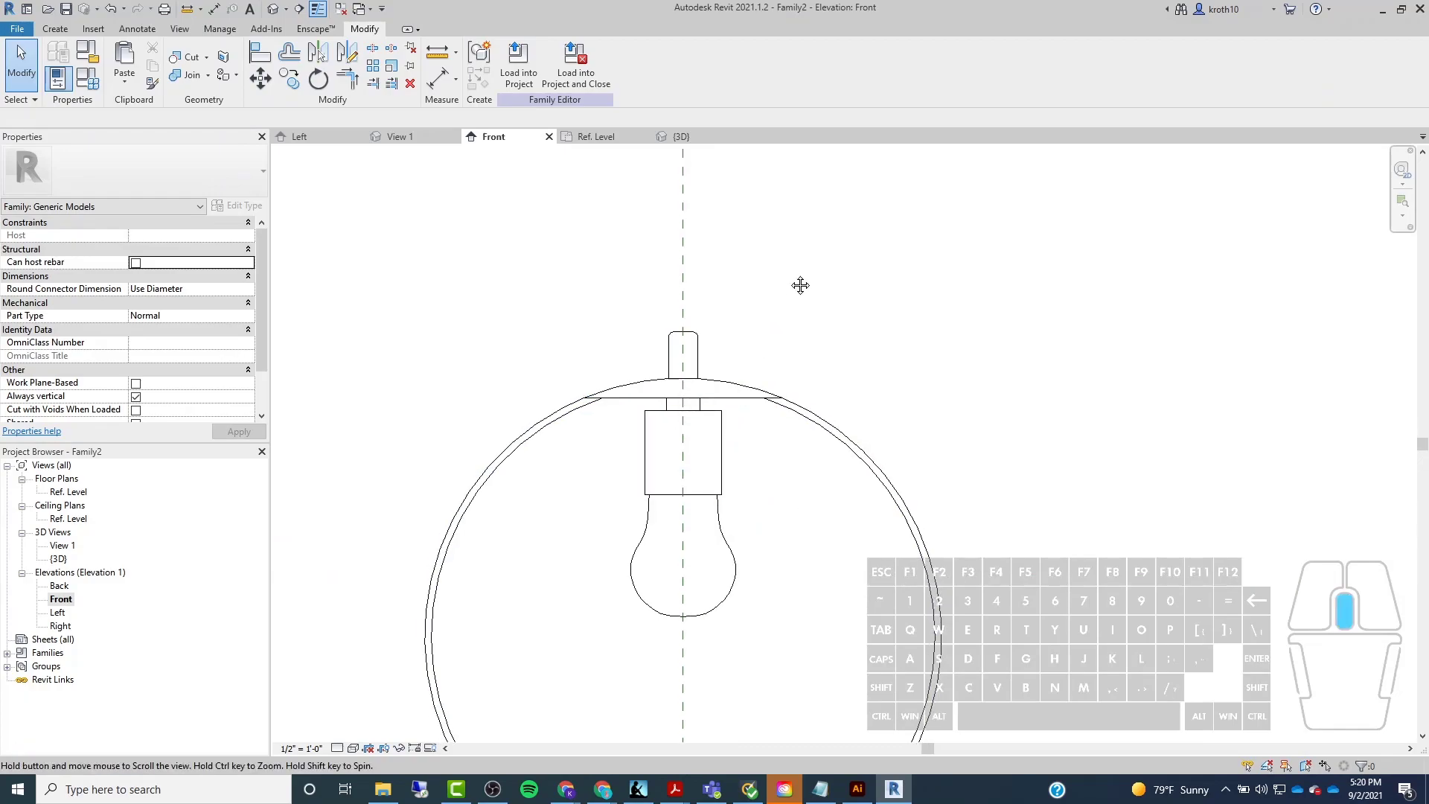
{"action": "scroll", "coordinate": [811, 231], "scroll_direction": "down", "scroll_amount": 2}
{"action": "scroll", "coordinate": [802, 261], "scroll_direction": "down", "scroll_amount": 2}
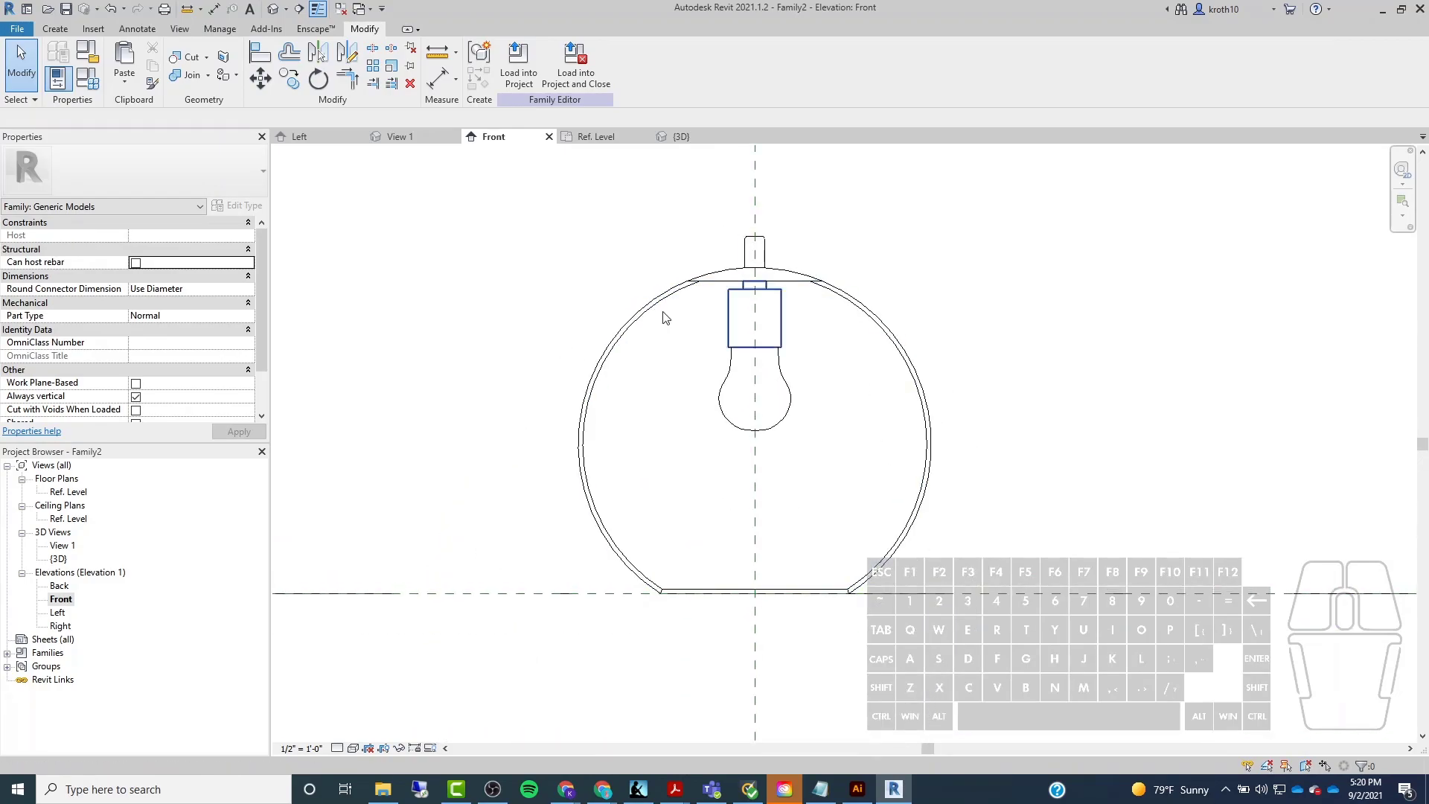
{"action": "middle_click_drag", "start_coordinate": [667, 313], "coordinate": [616, 346]}
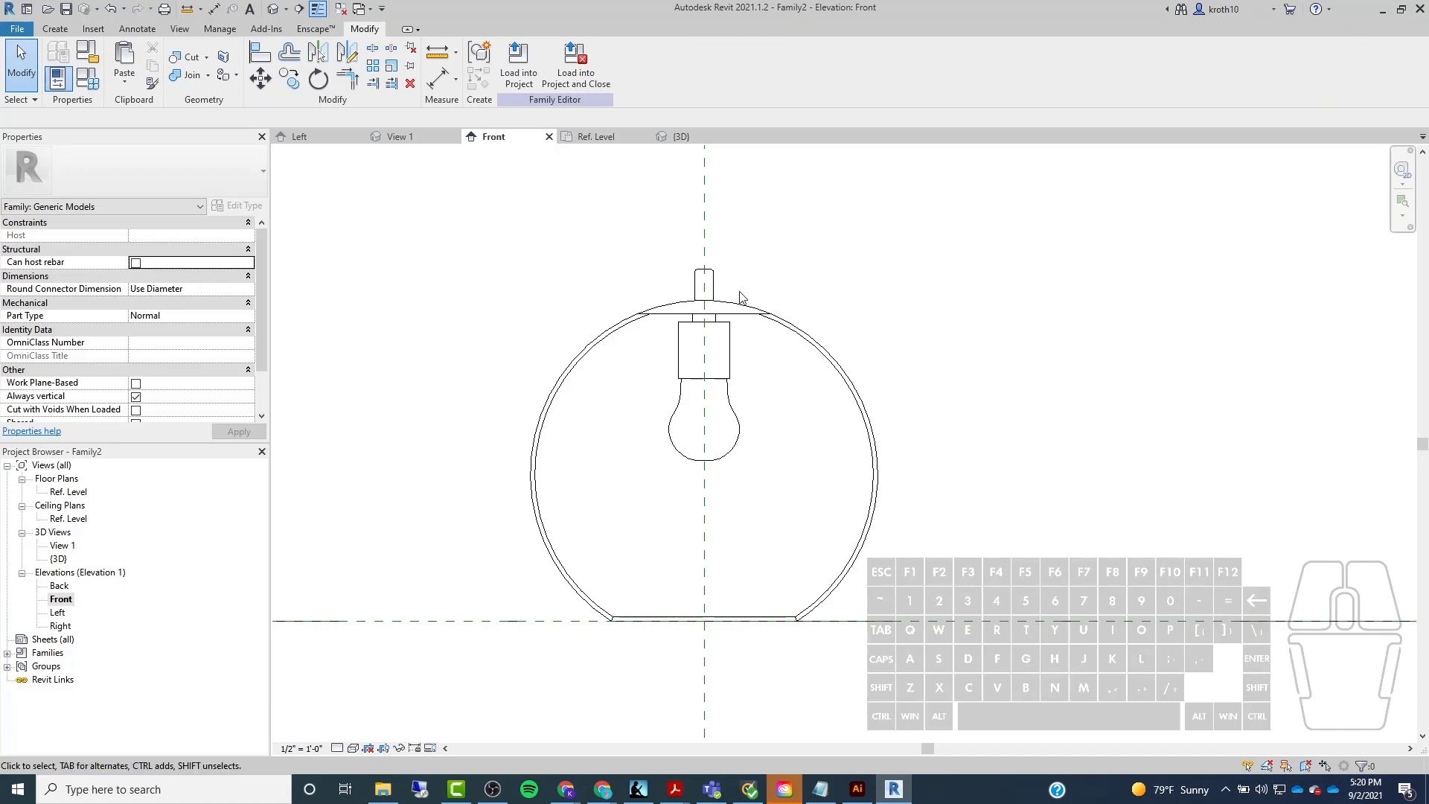
{"action": "scroll", "coordinate": [740, 293], "scroll_direction": "up", "scroll_amount": 4}
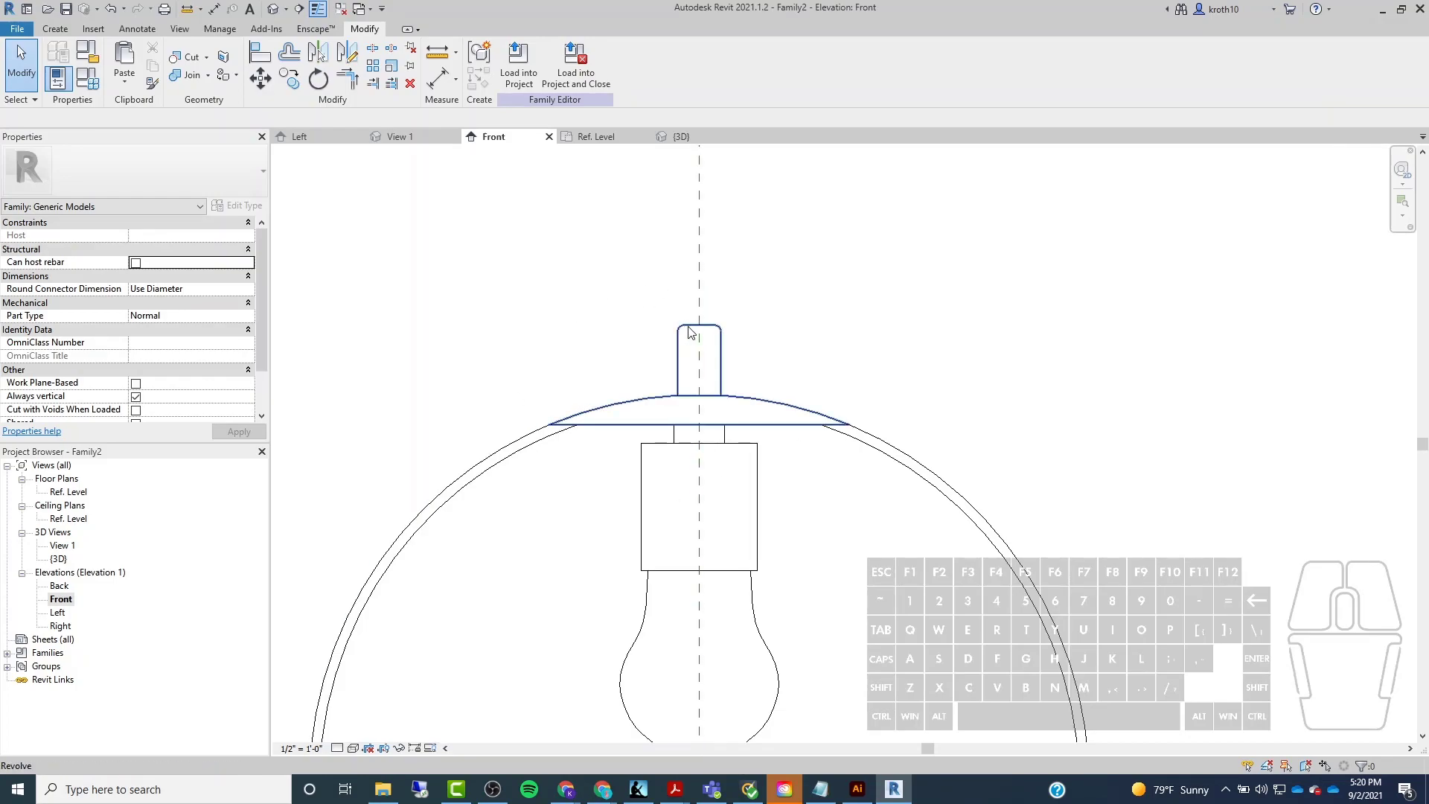
{"action": "scroll", "coordinate": [934, 330], "scroll_direction": "down", "scroll_amount": 4}
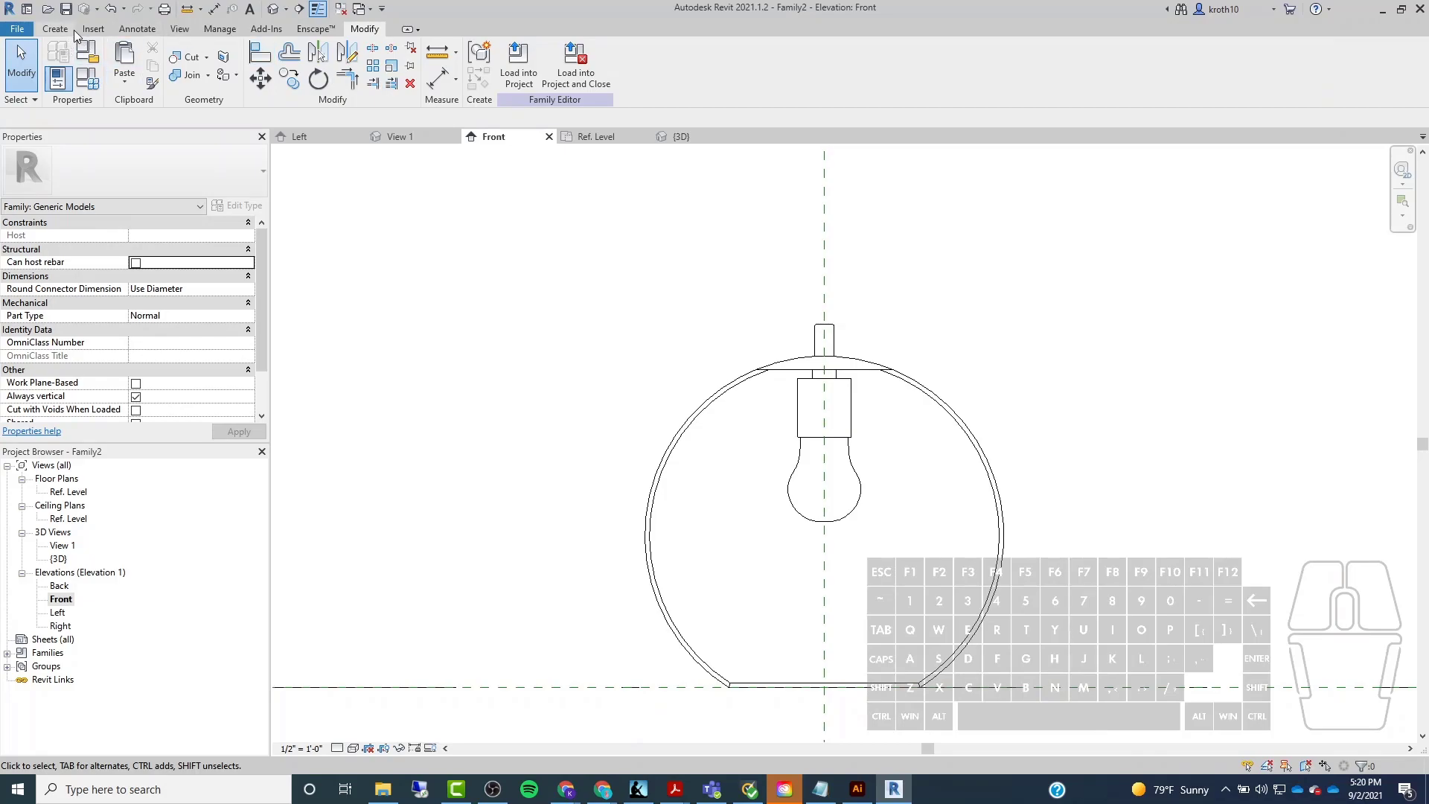
Draw a horizontal reference plane above the lamp's collar, about 11 inches above Ref. Level, and dismiss the save reminder without saving.
{"action": "left_click", "coordinate": [54, 30]}
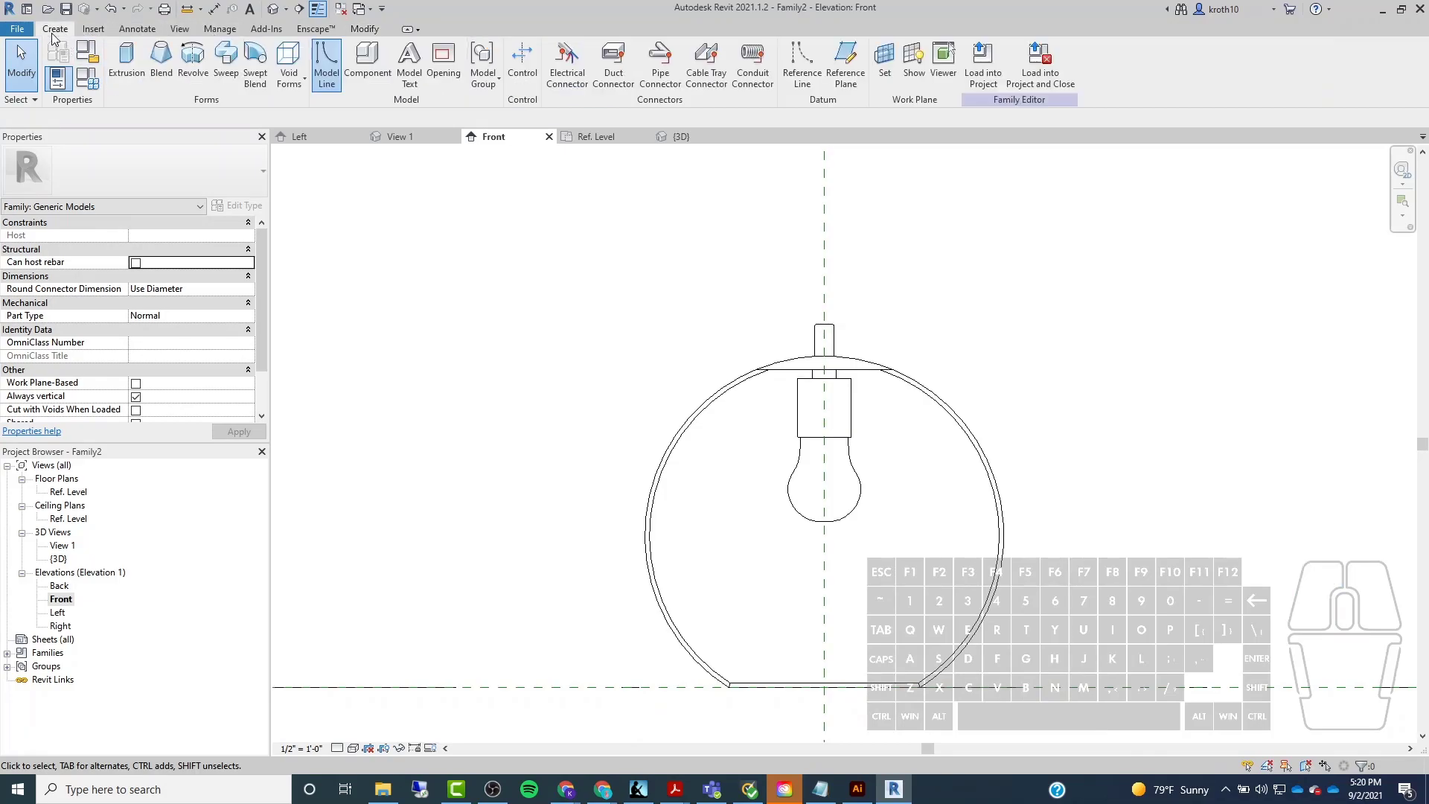
{"action": "left_click", "coordinate": [832, 84]}
{"action": "left_click", "coordinate": [1132, 287]}
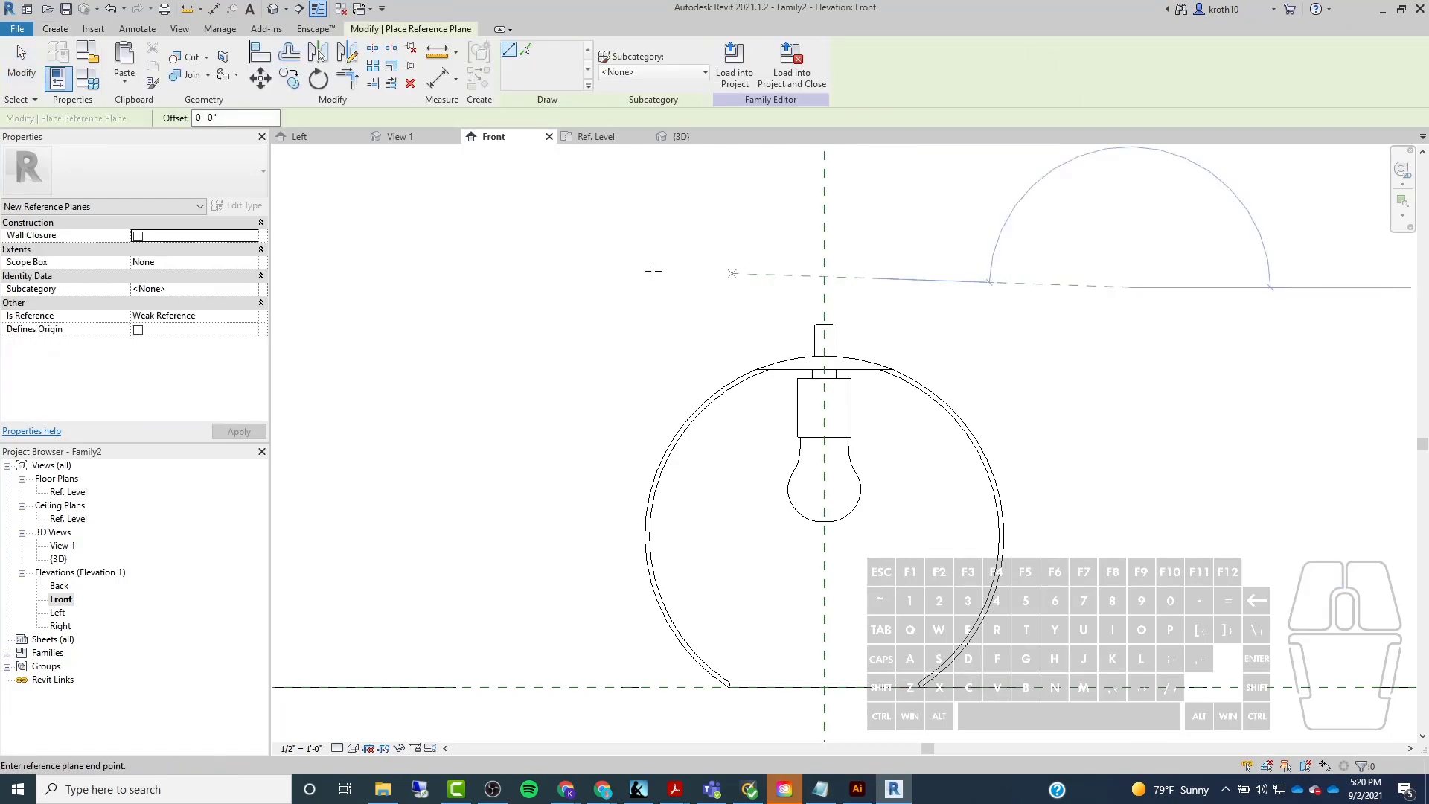
{"action": "left_click", "coordinate": [537, 285]}
{"action": "key", "text": "Escape"}
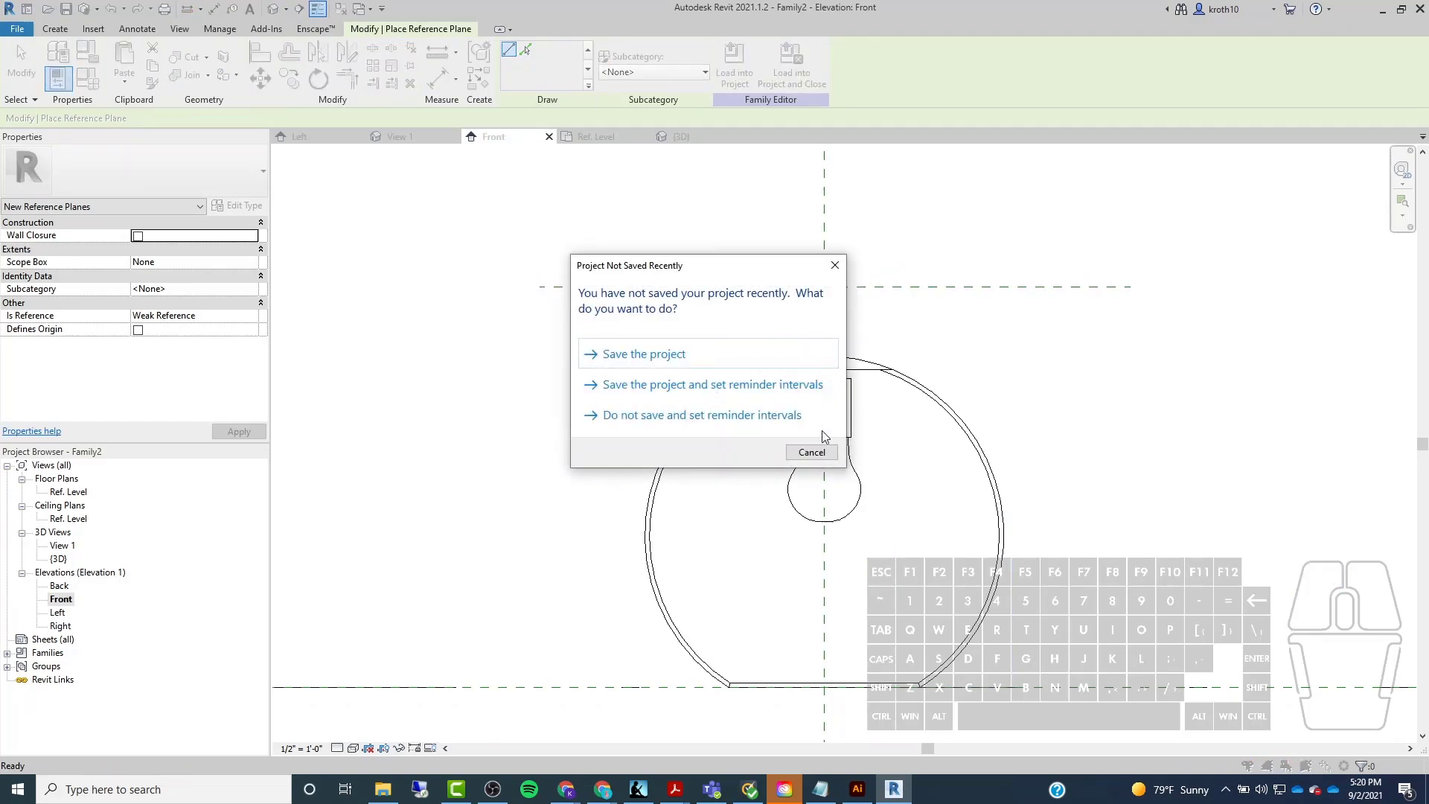
{"action": "left_click", "coordinate": [812, 451]}
Name the new horizontal reference plane Top of Globe.
{"action": "left_click", "coordinate": [575, 286]}
{"action": "left_click", "coordinate": [575, 281]}
{"action": "type", "text": "Top of Glo"}
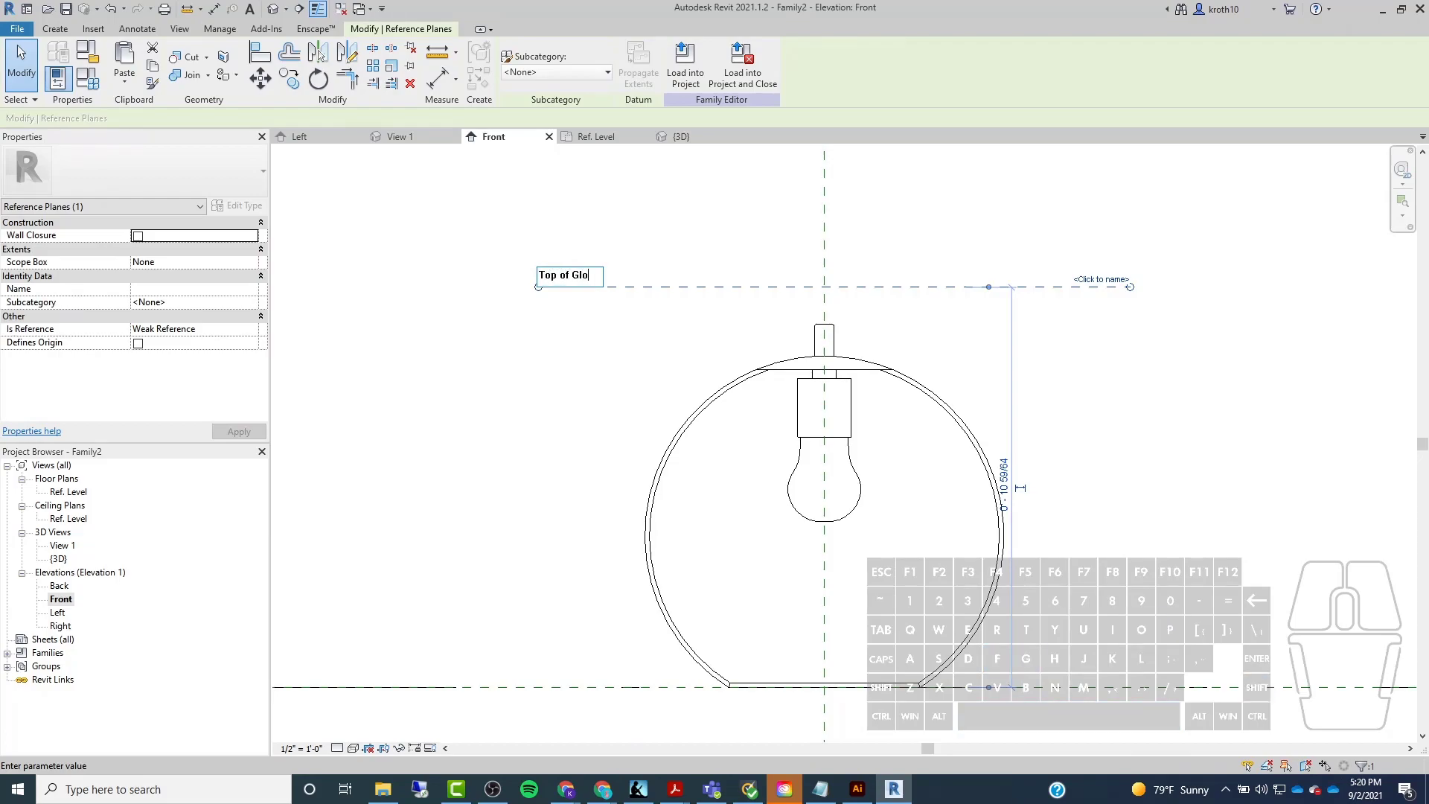
{"action": "type", "text": "be"}
{"action": "key", "text": "Return"}
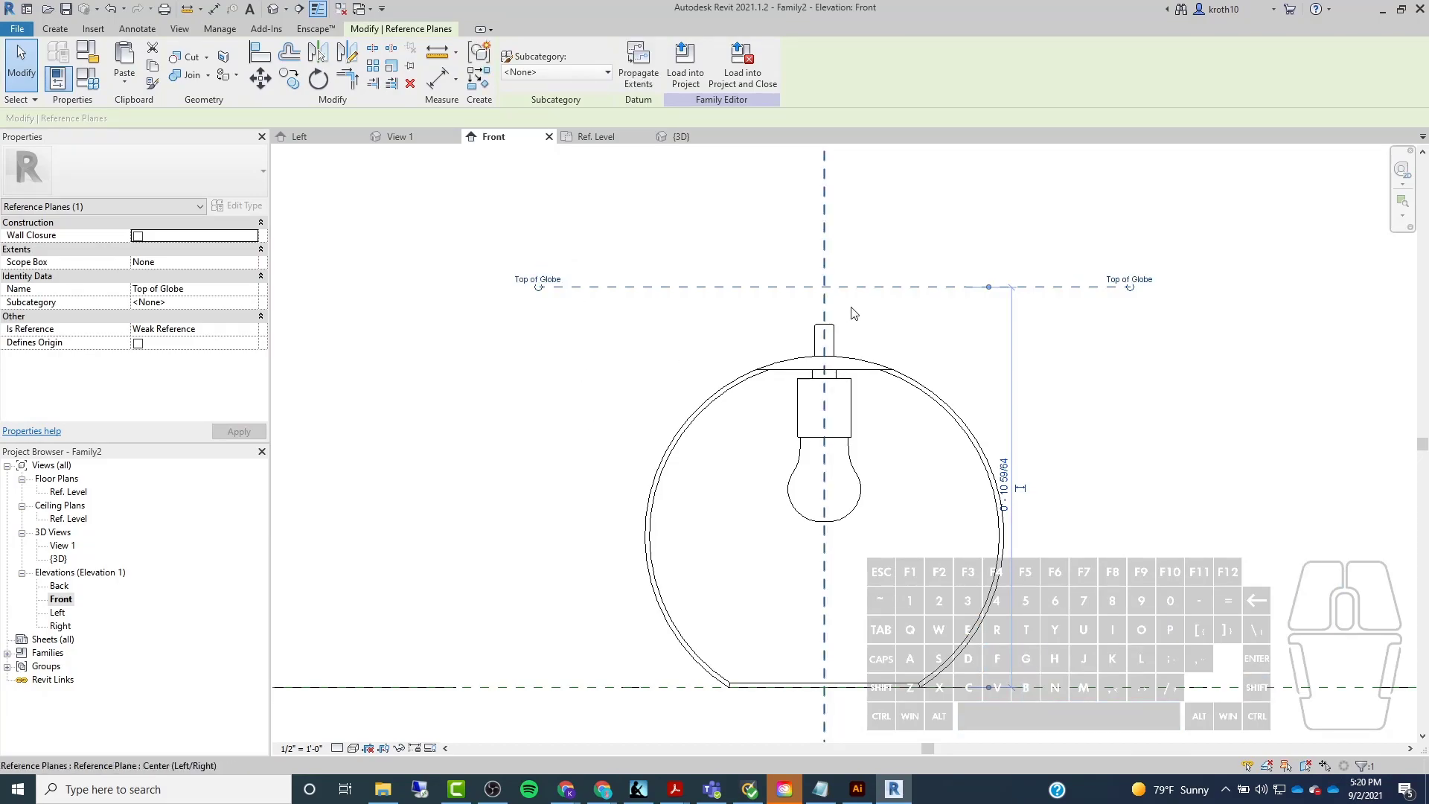
{"action": "scroll", "coordinate": [849, 303], "scroll_direction": "up", "scroll_amount": 3}
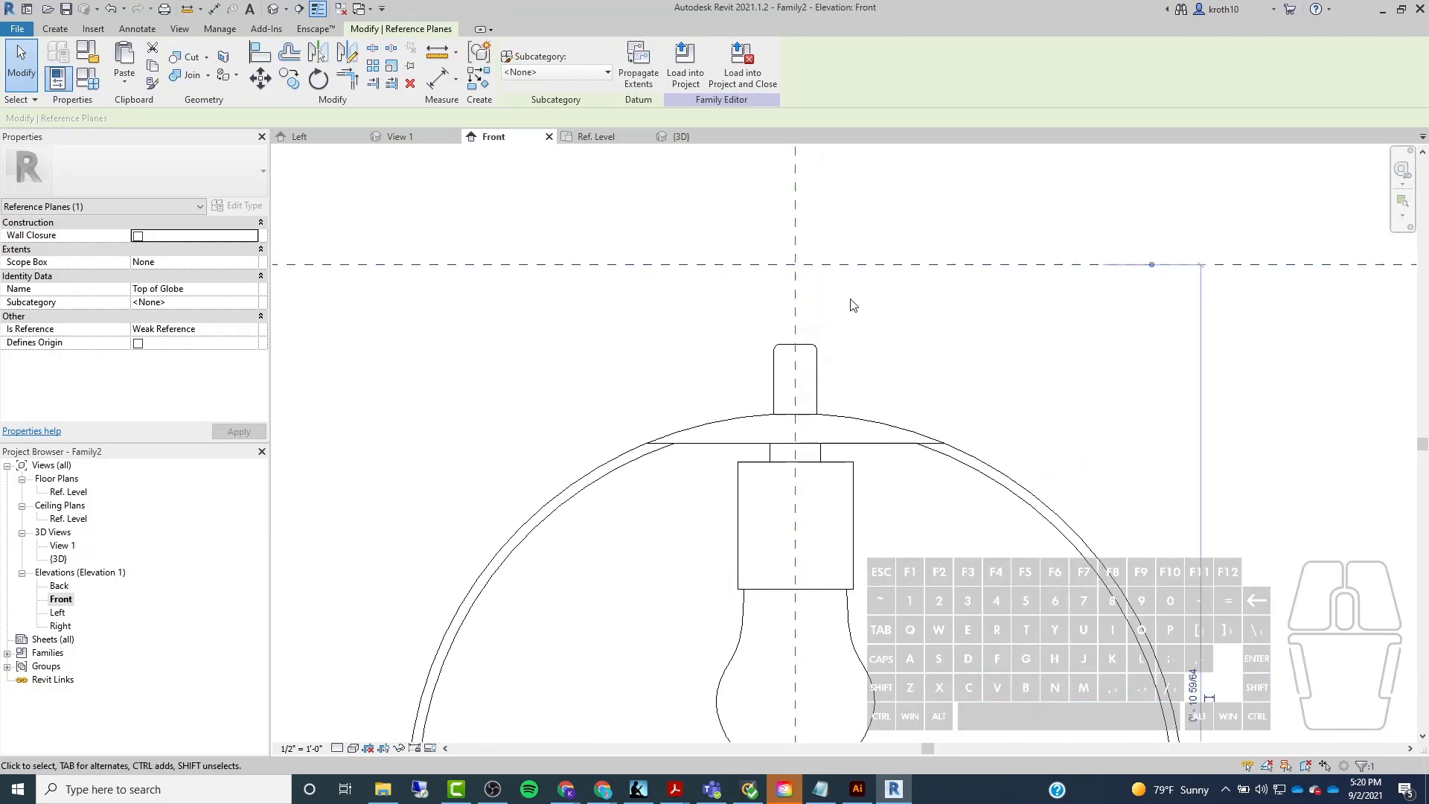
{"action": "left_click", "coordinate": [260, 51]}
{"action": "scroll", "coordinate": [804, 350], "scroll_direction": "up", "scroll_amount": 5}
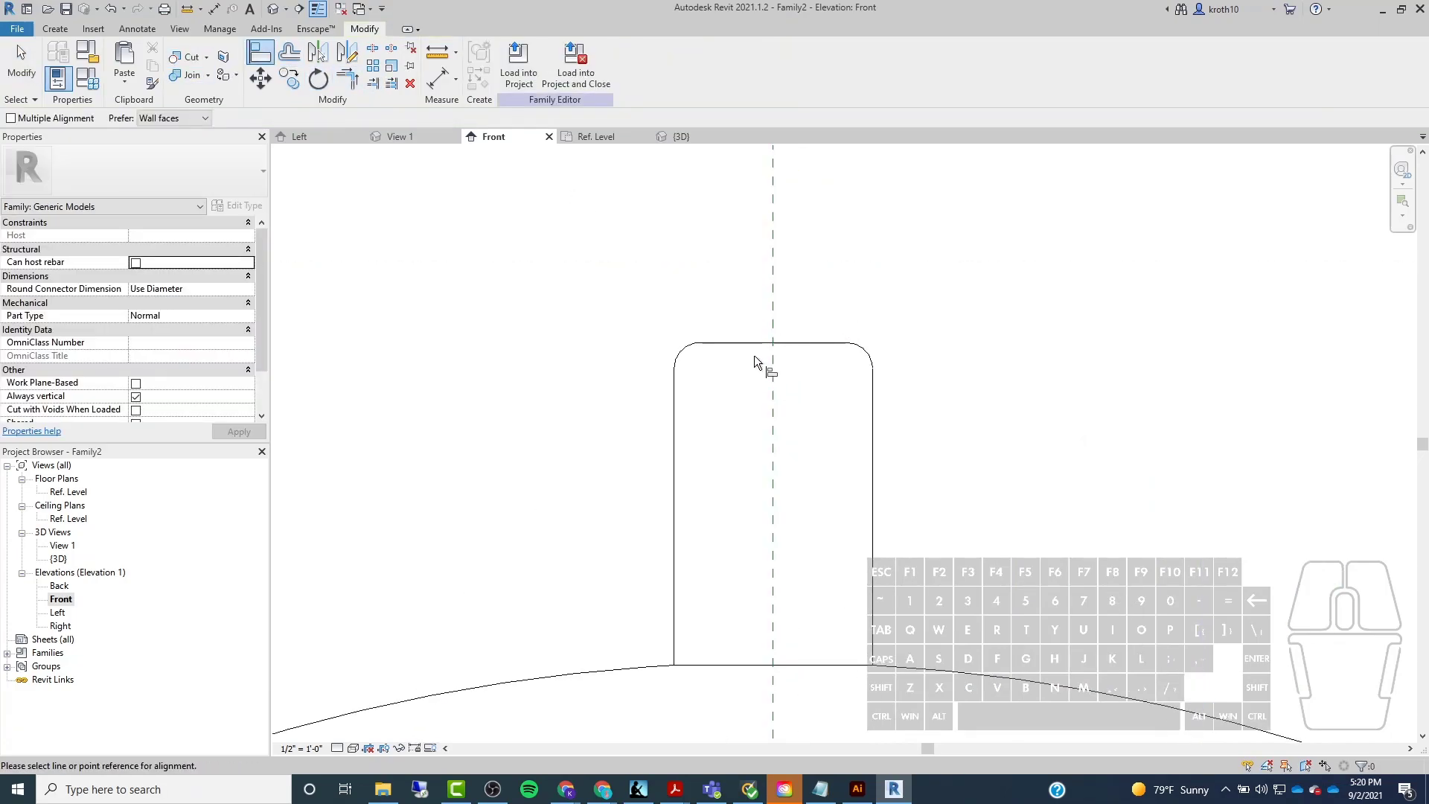
{"action": "key", "text": "Tab"}
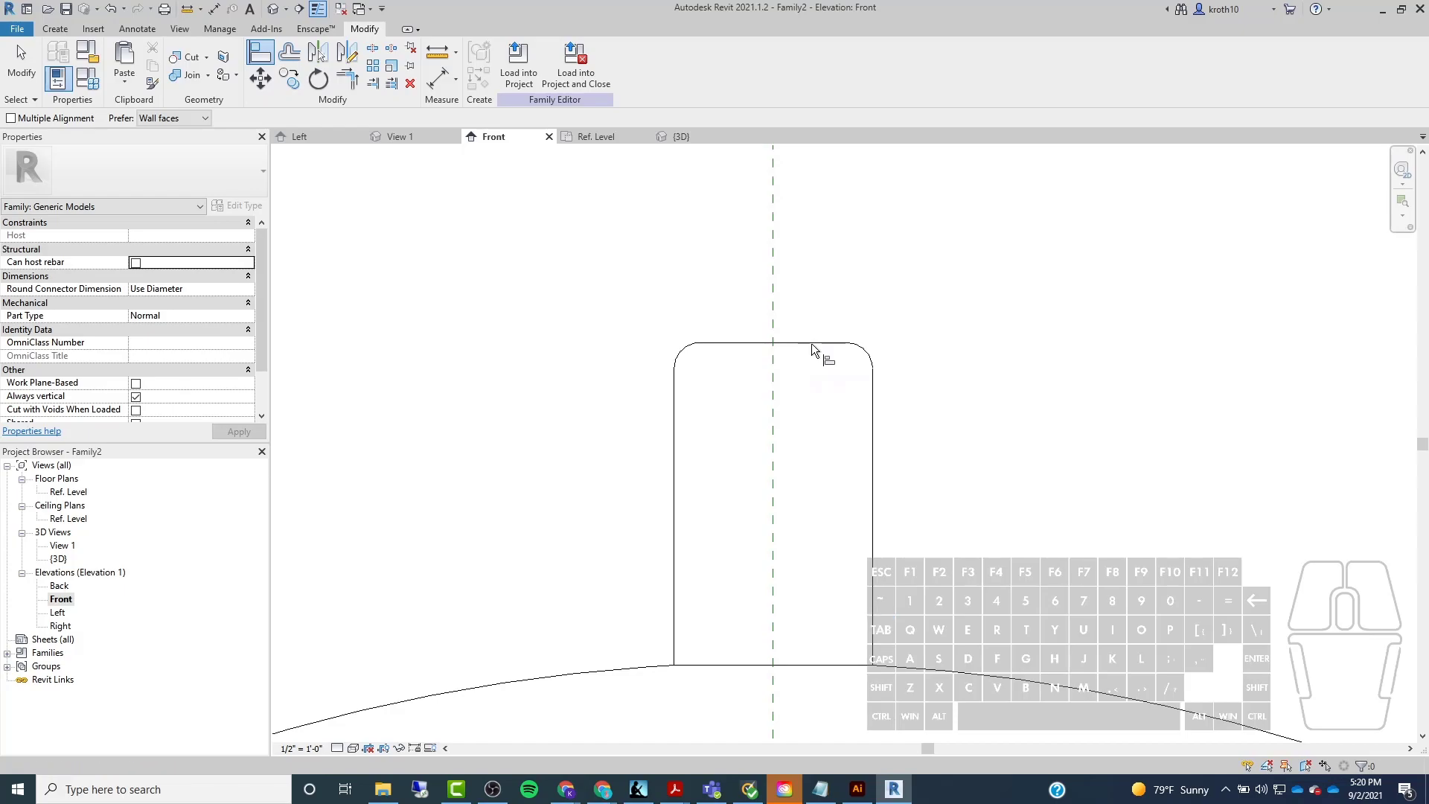
{"action": "key", "text": "Escape"}
Edit the cap revolve's sketch and delete the rounded corner arc at the top of the collar.
{"action": "left_click", "coordinate": [809, 345]}
{"action": "scroll", "coordinate": [629, 343], "scroll_direction": "down", "scroll_amount": 3}
{"action": "middle_click_drag", "start_coordinate": [654, 367], "coordinate": [633, 334]}
{"action": "scroll", "coordinate": [698, 310], "scroll_direction": "up", "scroll_amount": 4}
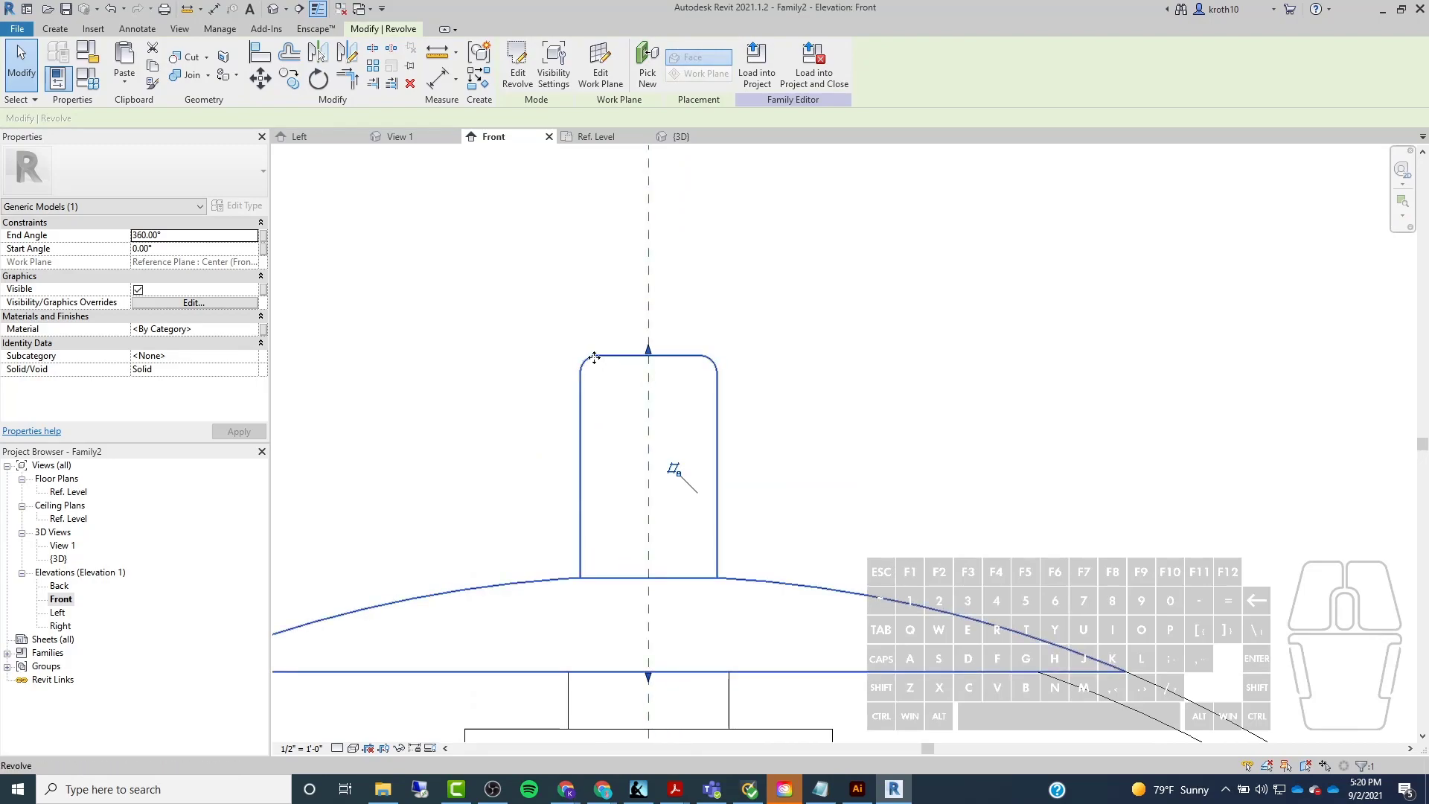
{"action": "left_click", "coordinate": [515, 55]}
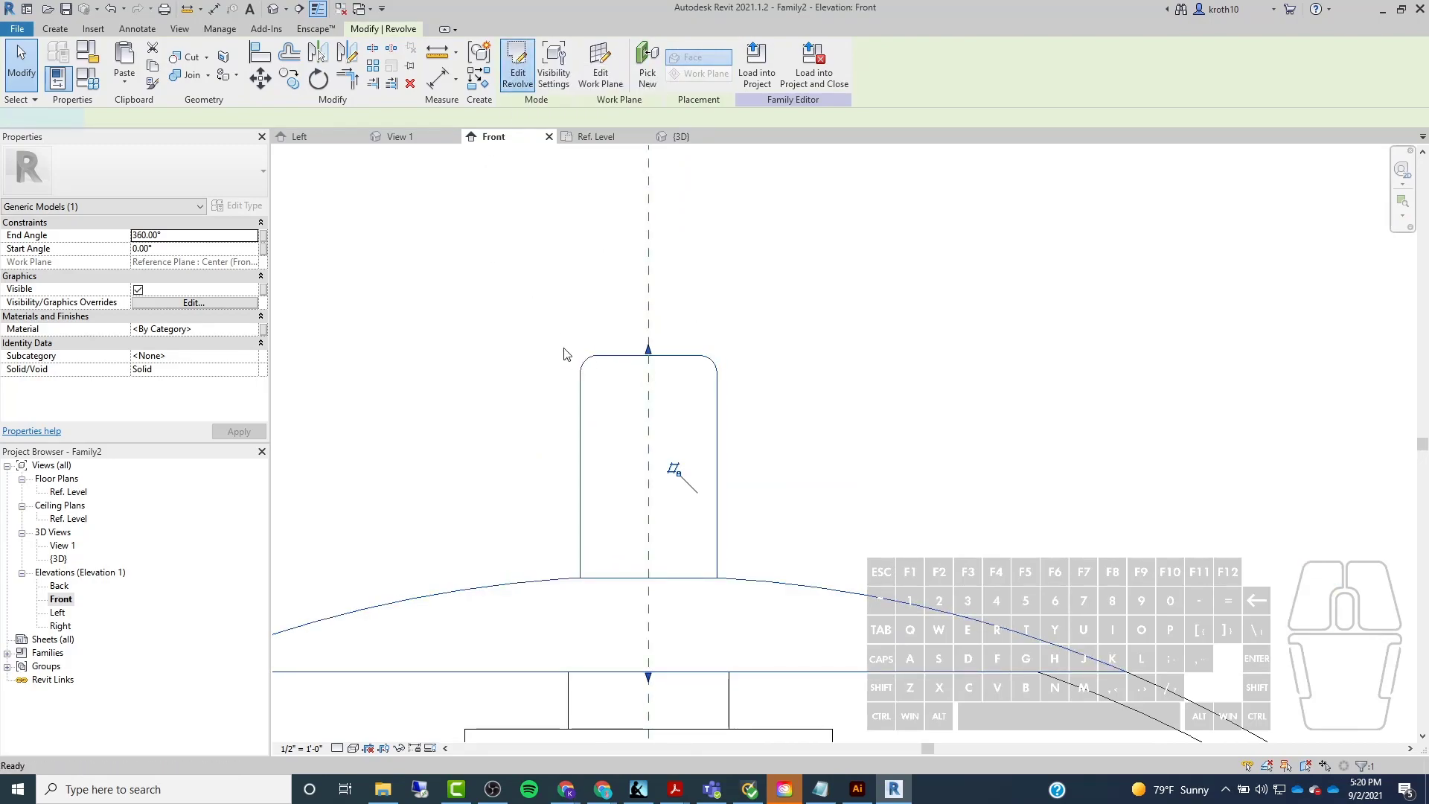
{"action": "left_click_drag", "start_coordinate": [519, 320], "coordinate": [609, 395]}
{"action": "key", "text": "Delete"}
Trim the collar's top and side lines to a square corner and finish the cap revolve.
{"action": "left_click", "coordinate": [354, 84]}
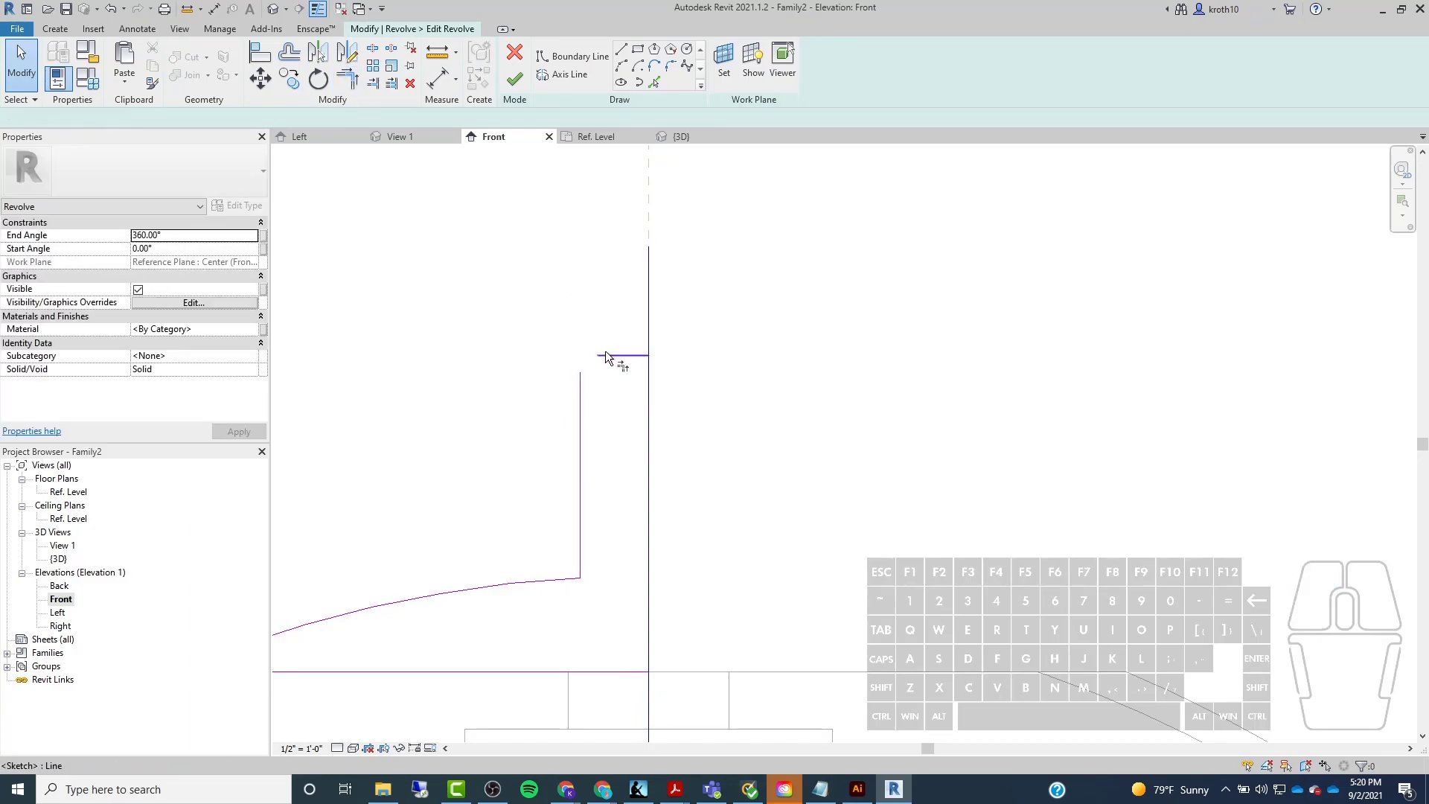
{"action": "left_click", "coordinate": [605, 355]}
{"action": "left_click", "coordinate": [580, 395]}
{"action": "left_click", "coordinate": [519, 92]}
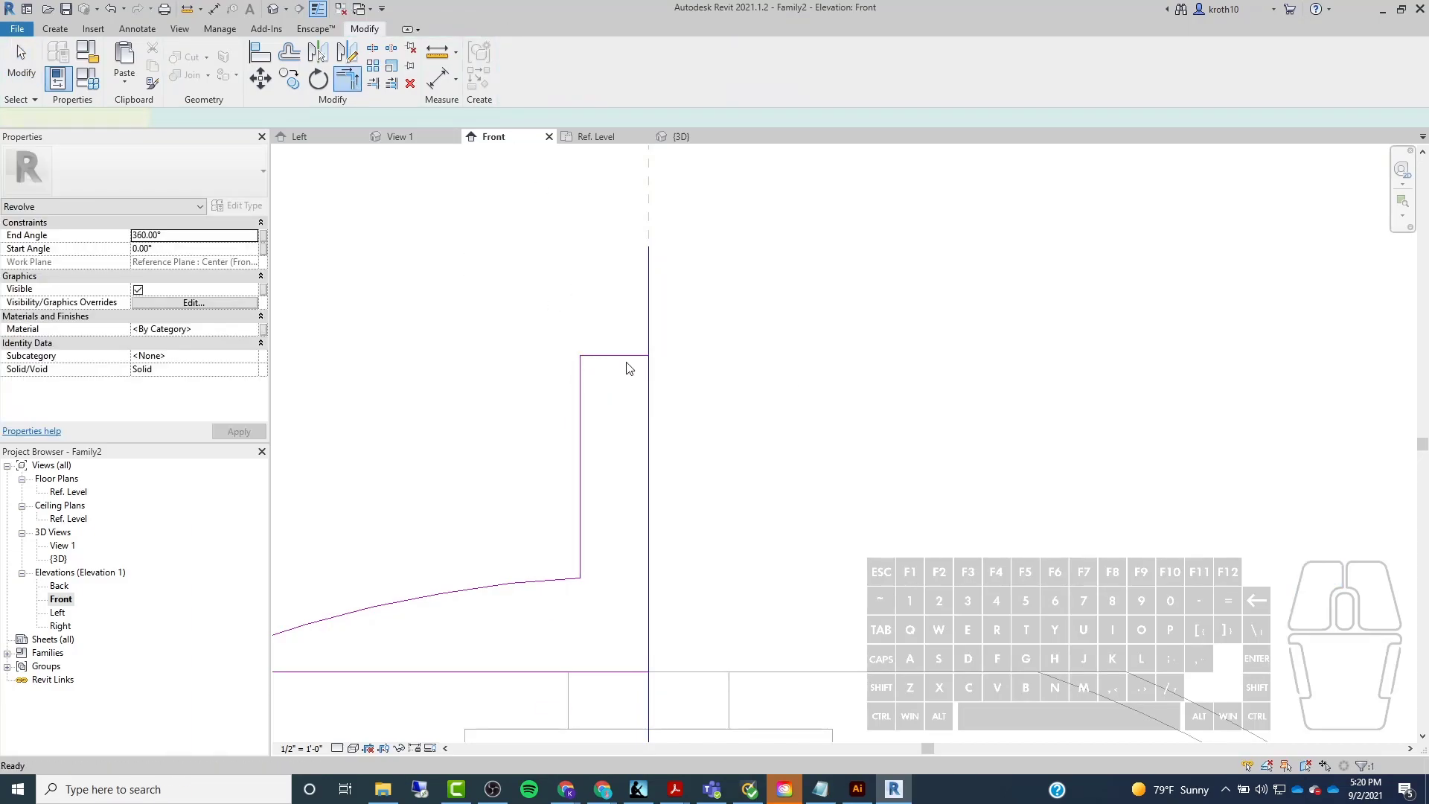
{"action": "left_click", "coordinate": [830, 345]}
Align the Top of Globe reference plane to the collar's top edge and select the plane to check its name.
{"action": "scroll", "coordinate": [827, 341], "scroll_direction": "down", "scroll_amount": 2}
{"action": "left_click", "coordinate": [260, 52]}
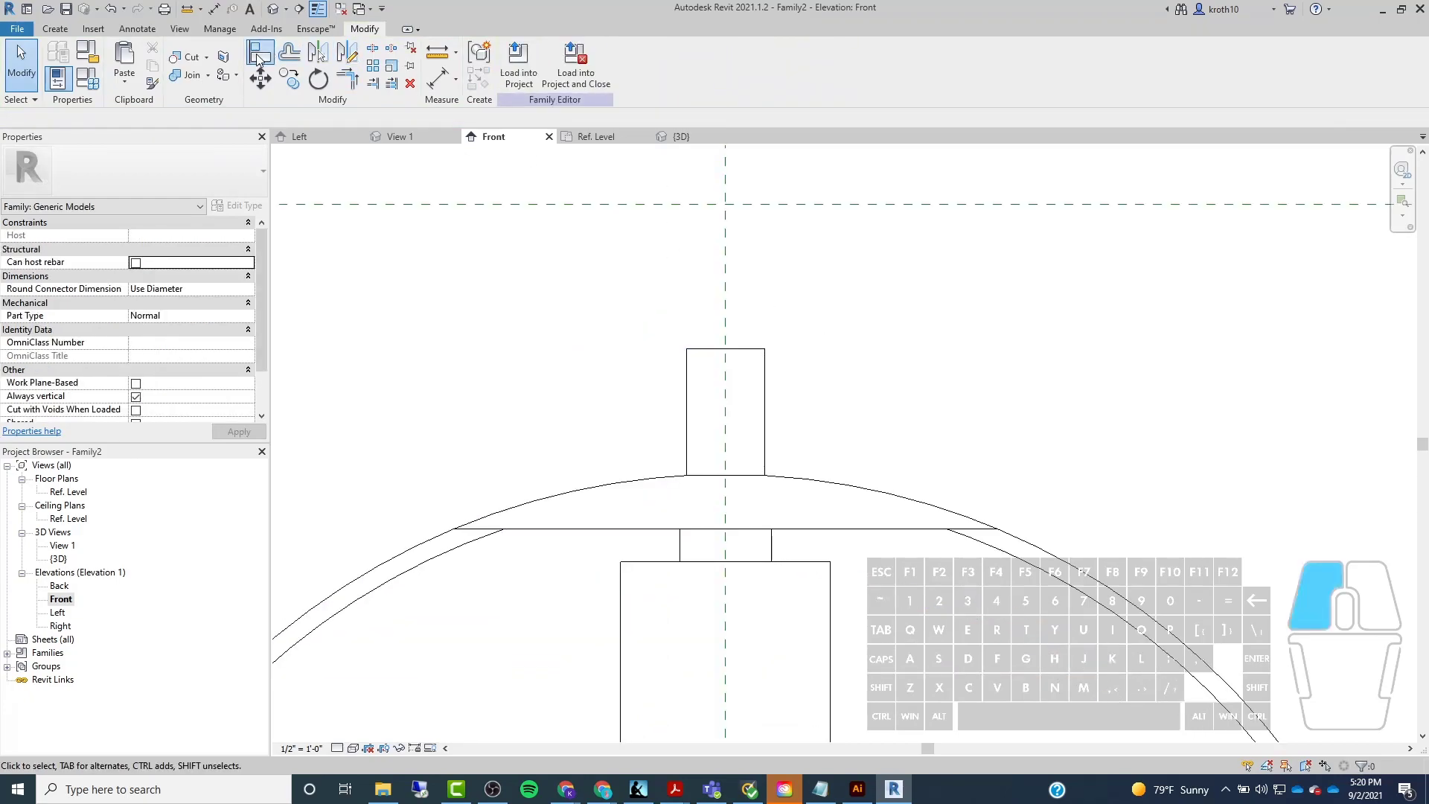
{"action": "left_click", "coordinate": [704, 349]}
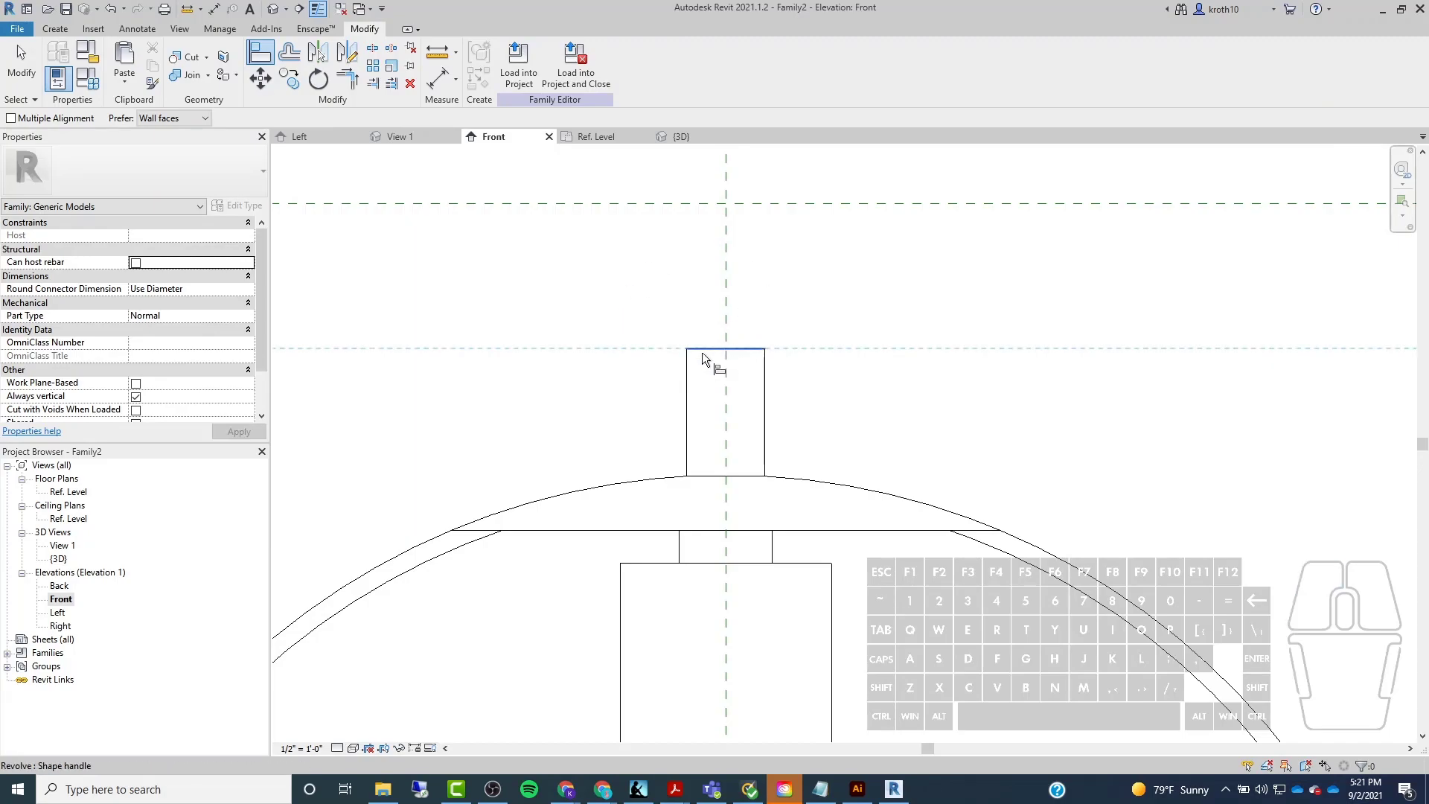
{"action": "left_click", "coordinate": [655, 202]}
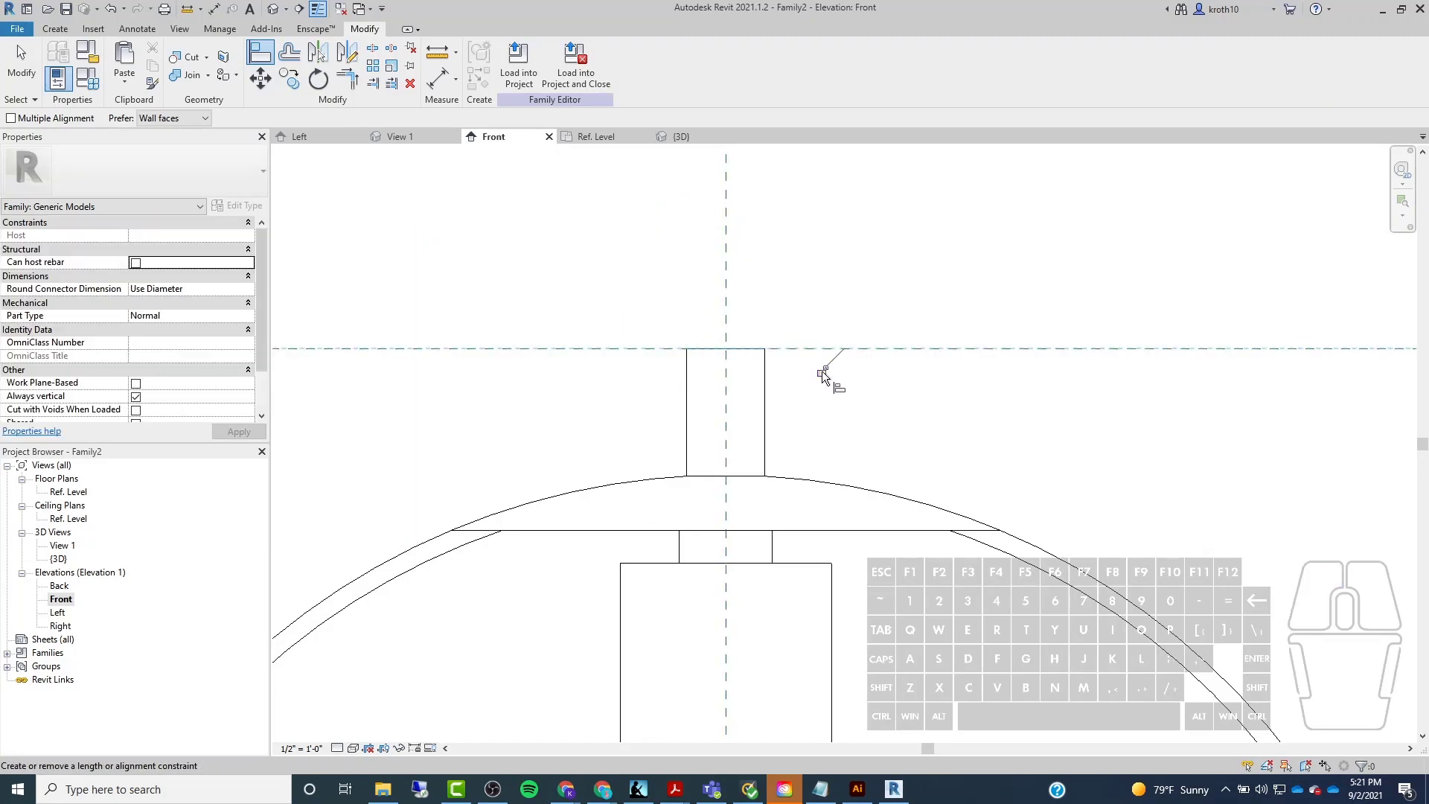
{"action": "scroll", "coordinate": [818, 372], "scroll_direction": "down", "scroll_amount": 4}
{"action": "key", "text": "Escape"}
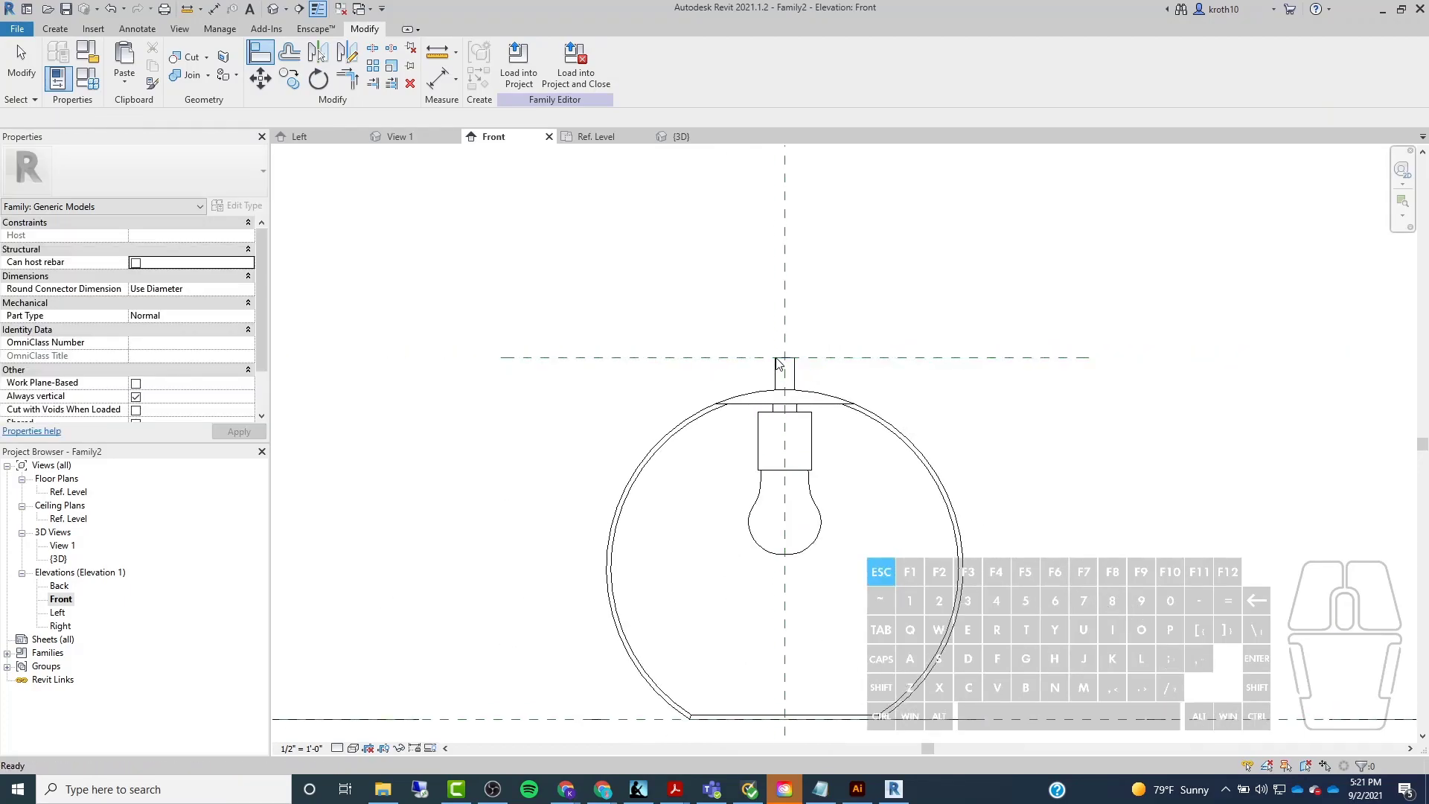
{"action": "left_click", "coordinate": [570, 358]}
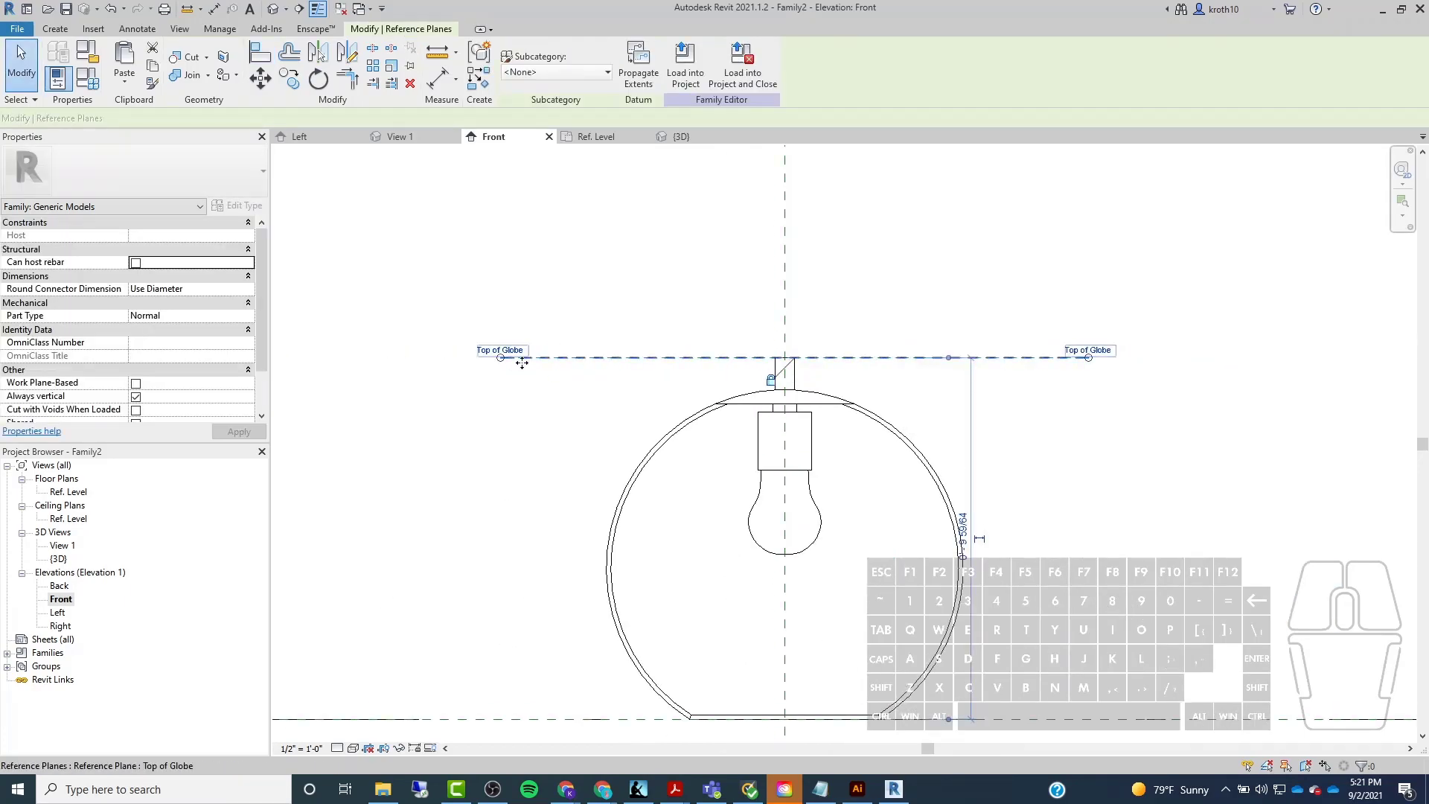
{"action": "key", "text": "Escape"}
Examine the globe, light bulb and socket by selecting each one in turn.
{"action": "scroll", "coordinate": [902, 424], "scroll_direction": "down", "scroll_amount": 2}
{"action": "middle_click_drag", "start_coordinate": [903, 424], "coordinate": [898, 377]}
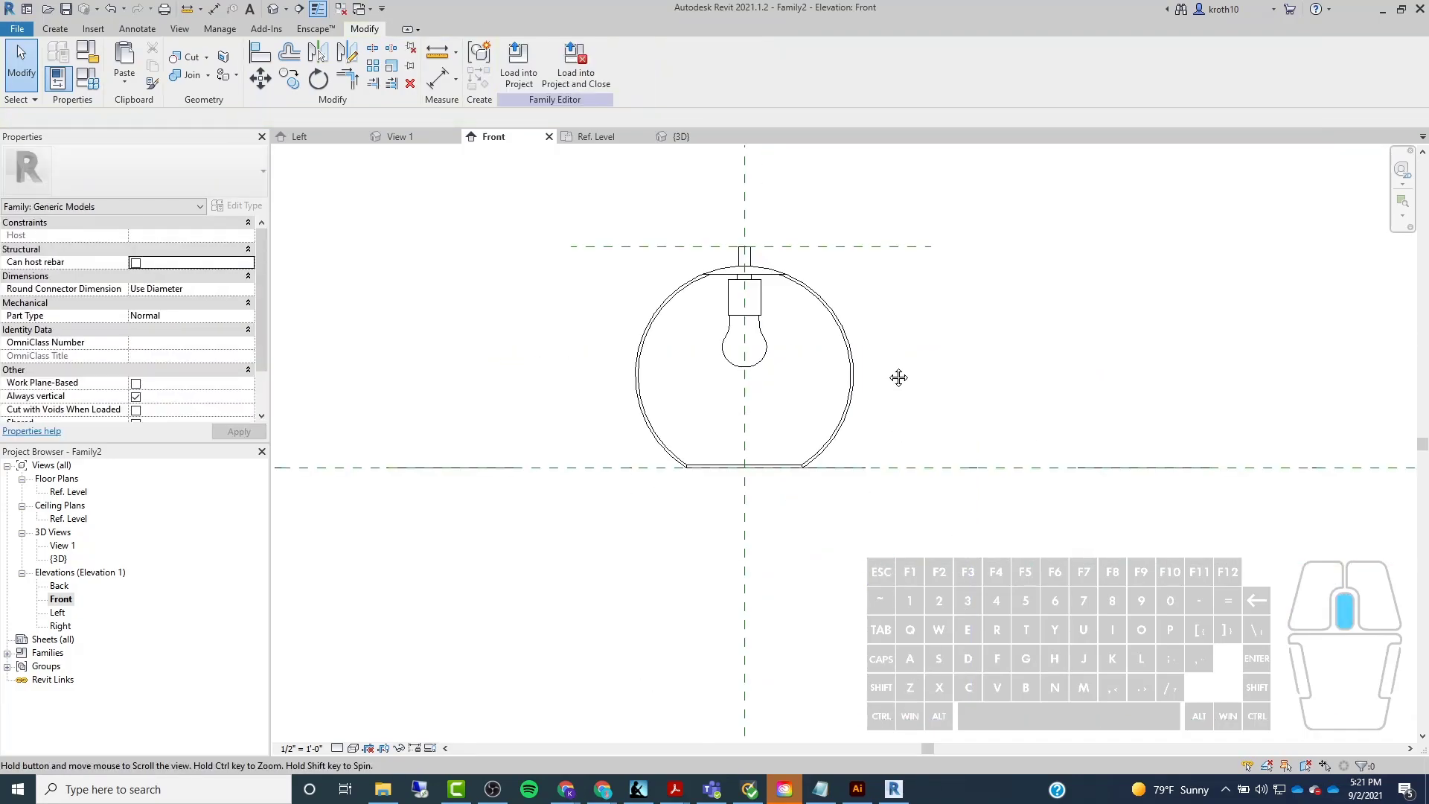
{"action": "scroll", "coordinate": [714, 239], "scroll_direction": "up", "scroll_amount": 3}
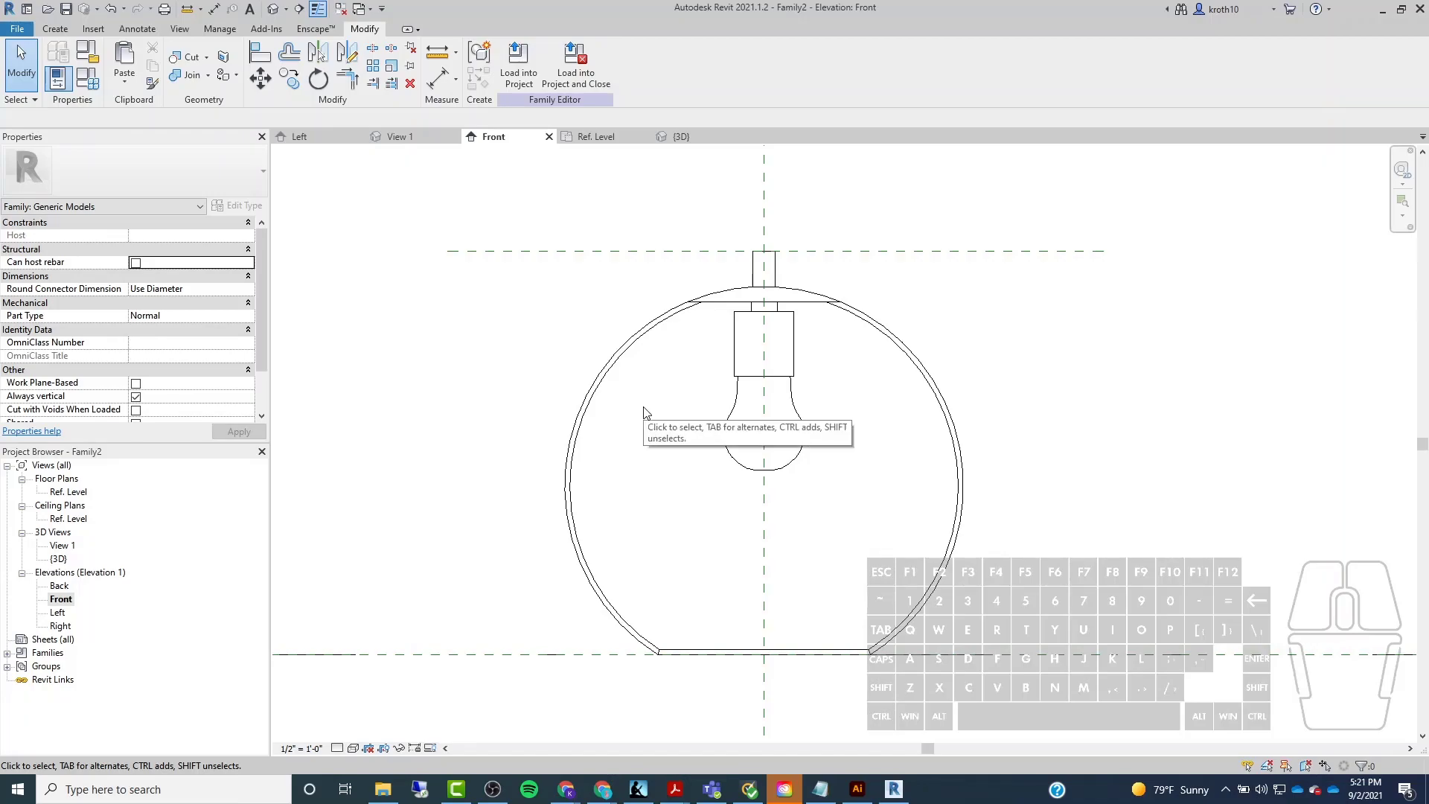
{"action": "left_click", "coordinate": [580, 407]}
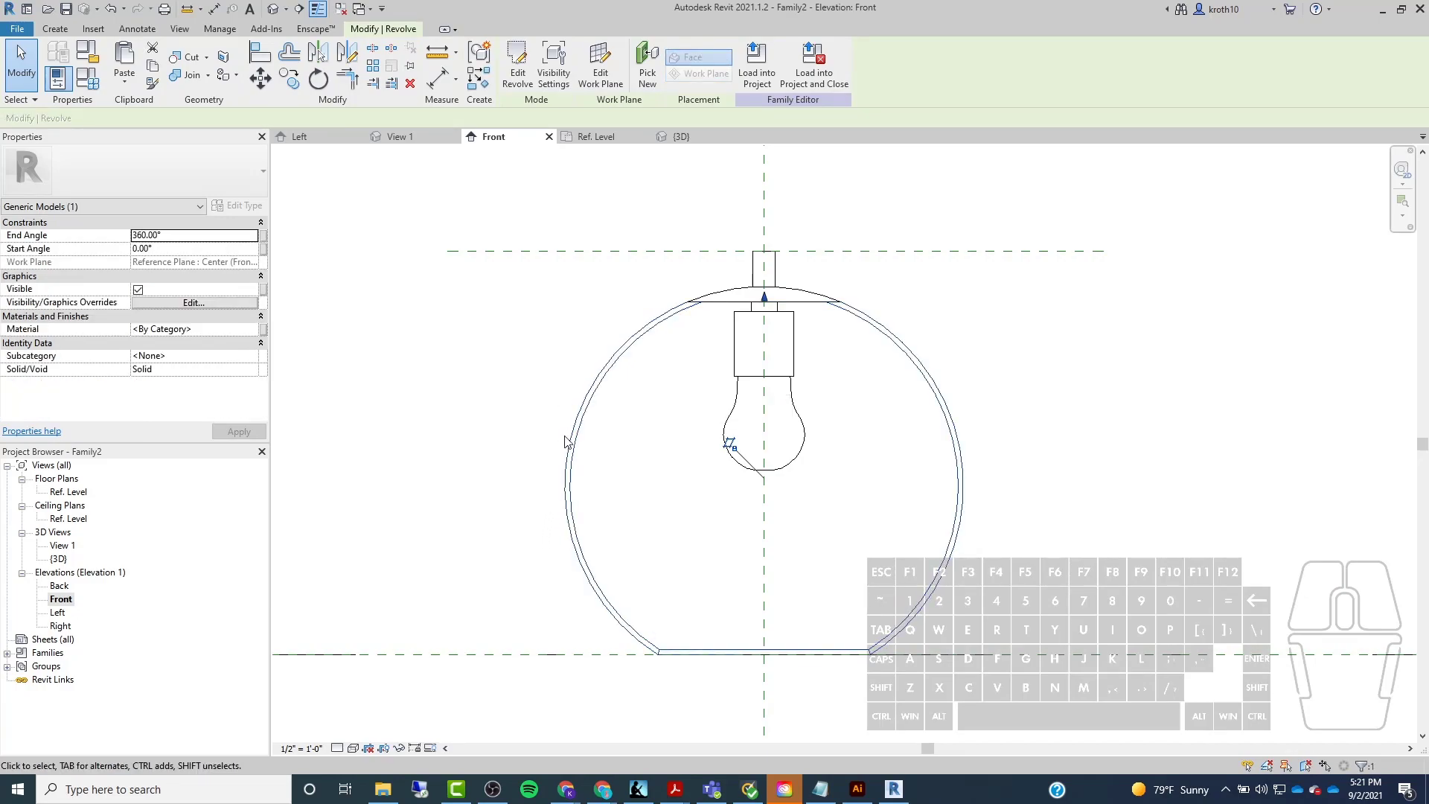
{"action": "left_click", "coordinate": [520, 405]}
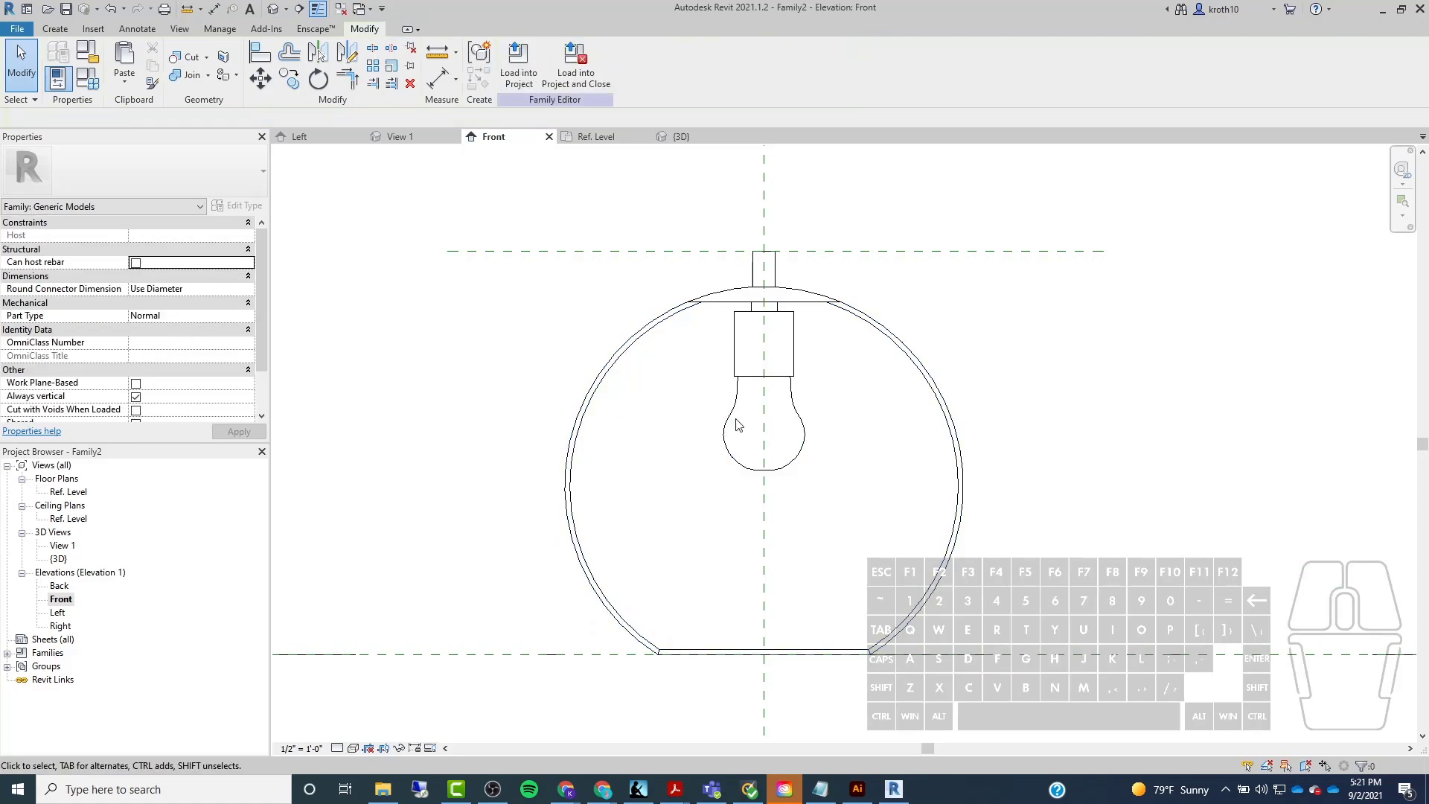
{"action": "left_click", "coordinate": [737, 415]}
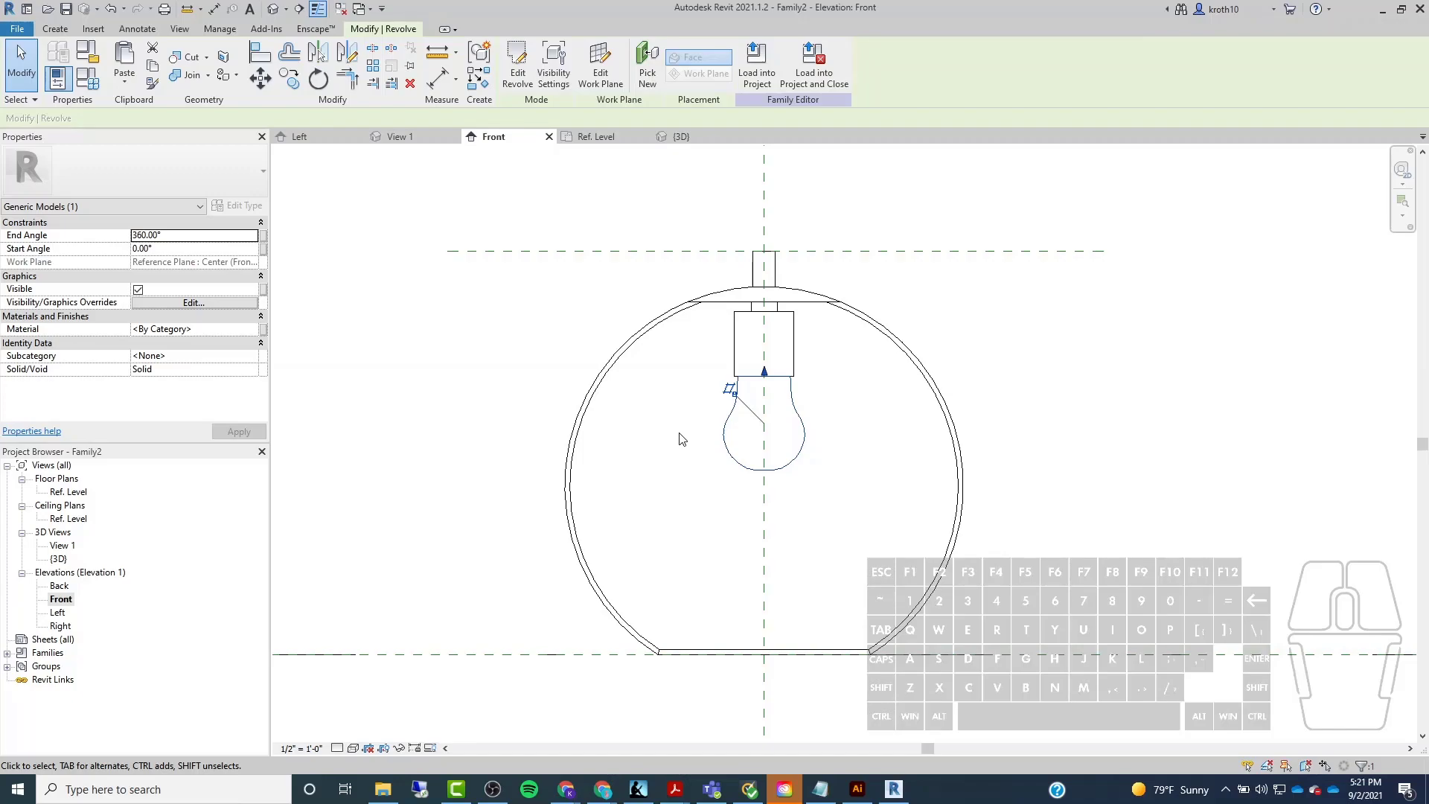
{"action": "left_click", "coordinate": [737, 329]}
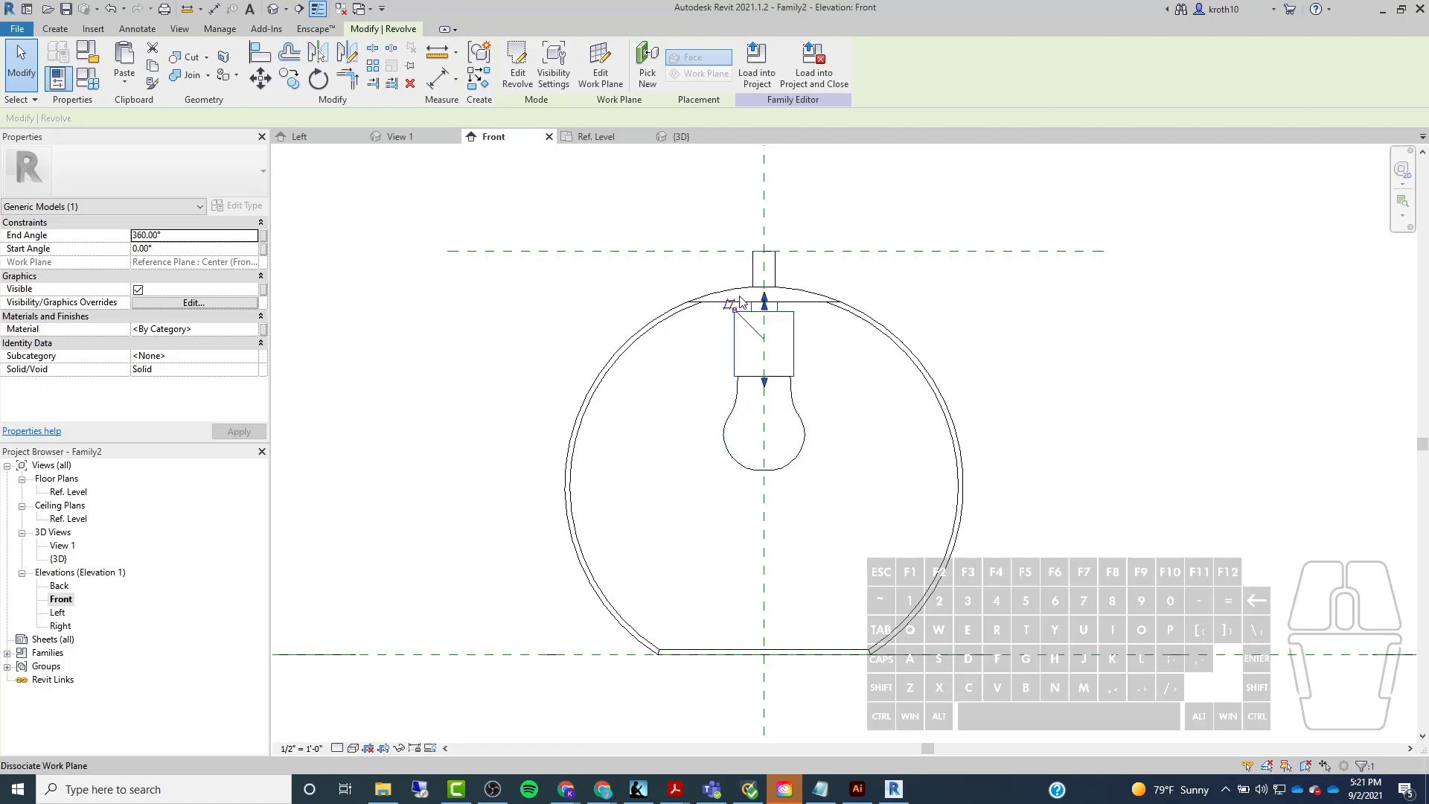
{"action": "left_click", "coordinate": [921, 289]}
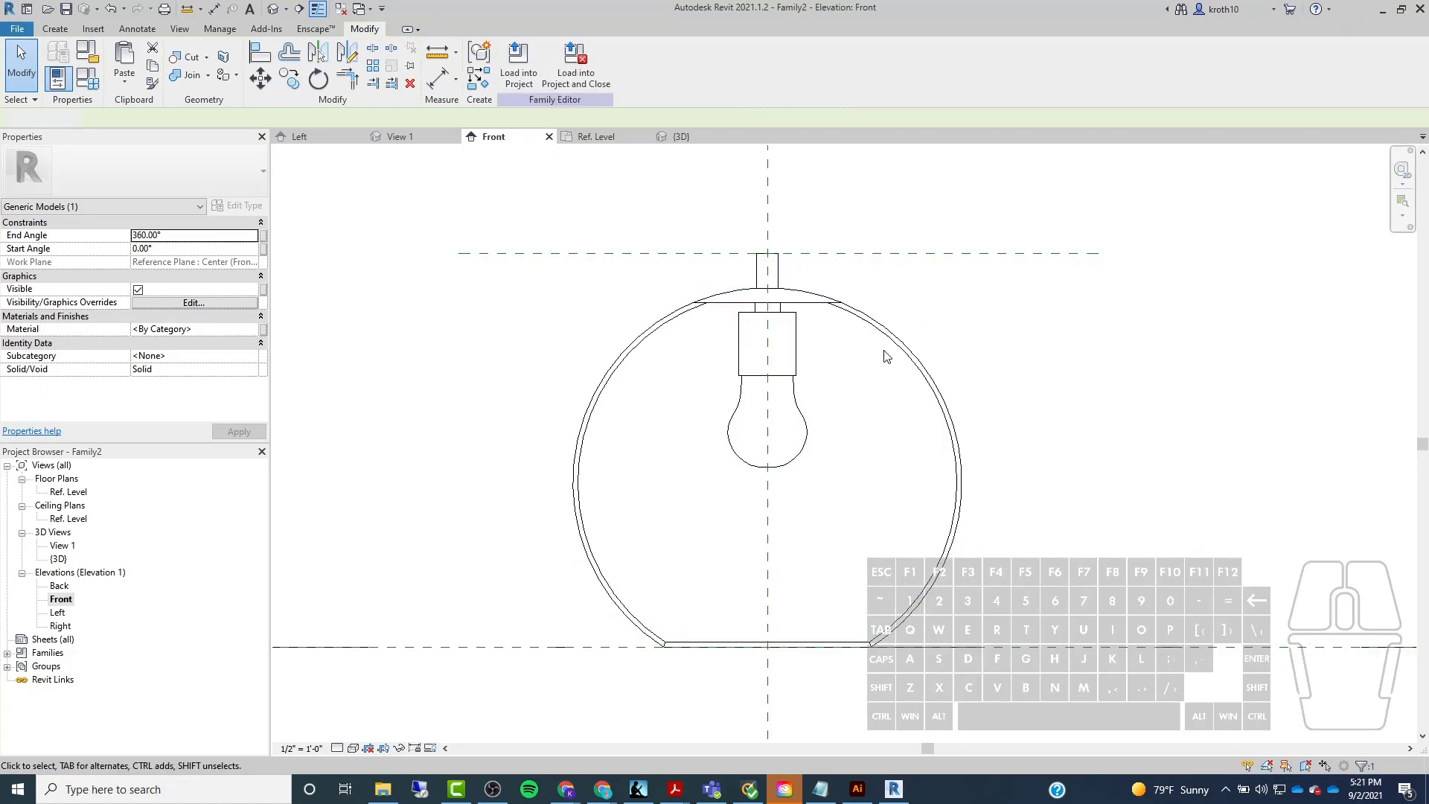
Associate the globe revolve's material with a new family parameter named Globe, grouped under Materials and Finishes.
{"action": "left_click", "coordinate": [621, 364]}
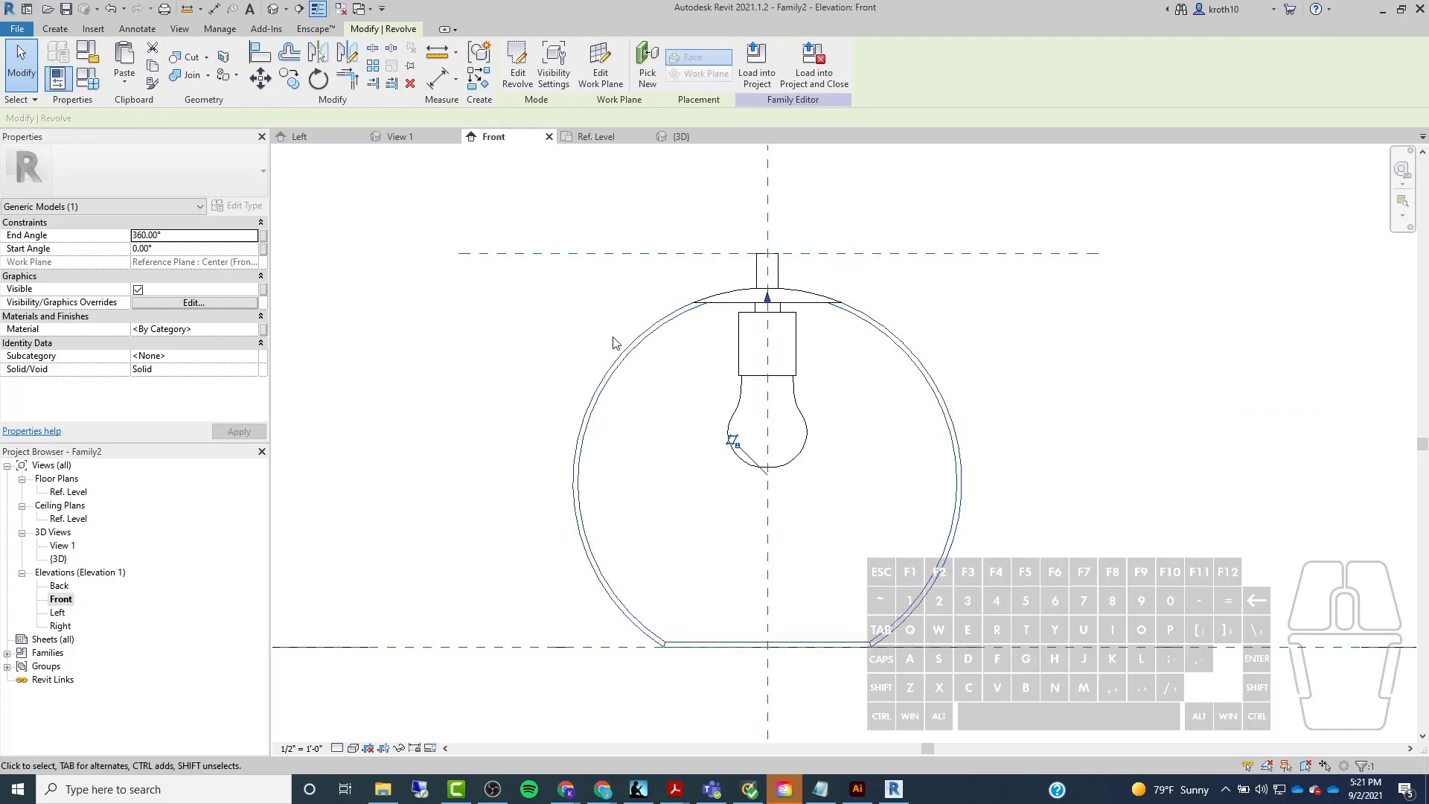
{"action": "scroll", "coordinate": [637, 329], "scroll_direction": "up", "scroll_amount": 4}
{"action": "scroll", "coordinate": [808, 354], "scroll_direction": "down", "scroll_amount": 2}
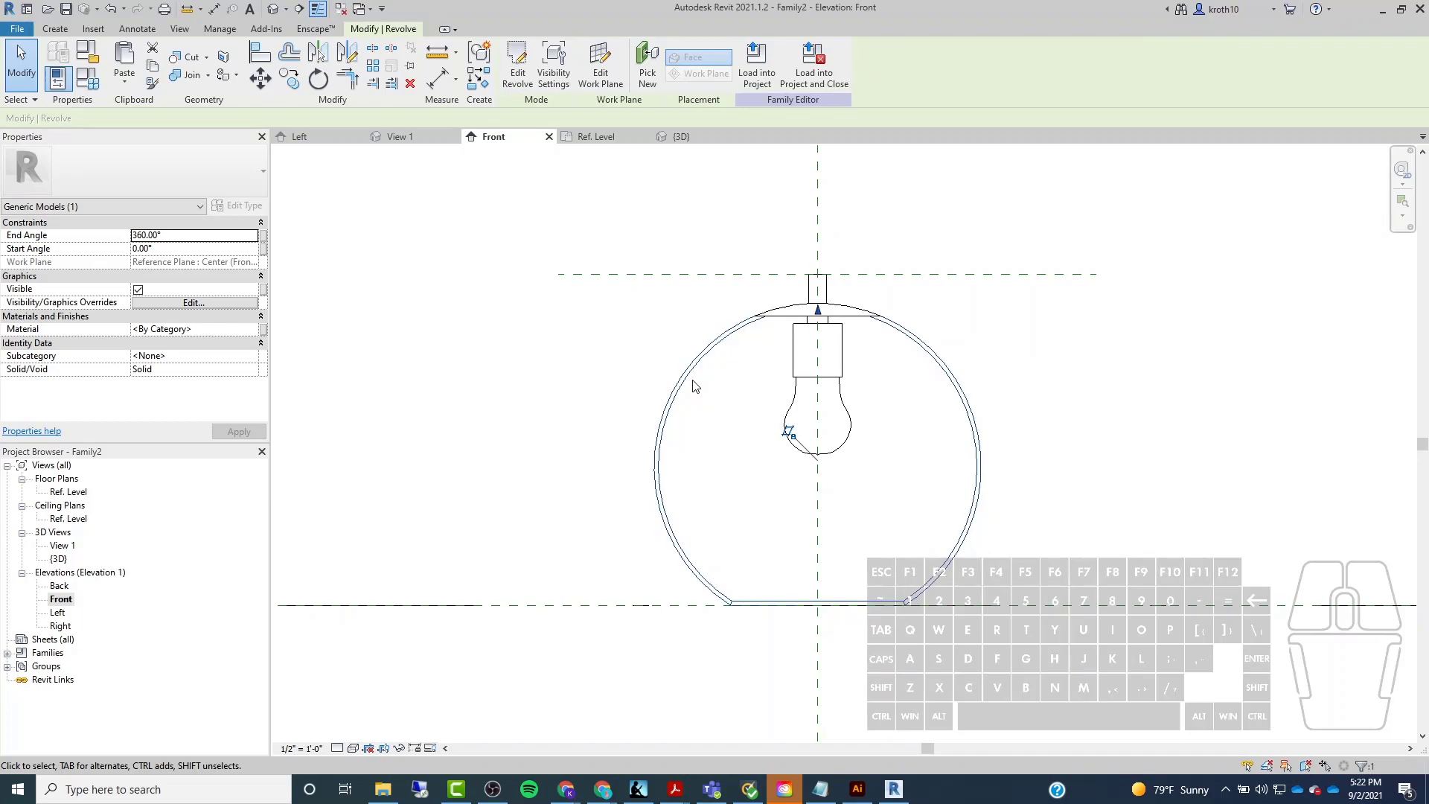
{"action": "left_click", "coordinate": [263, 330]}
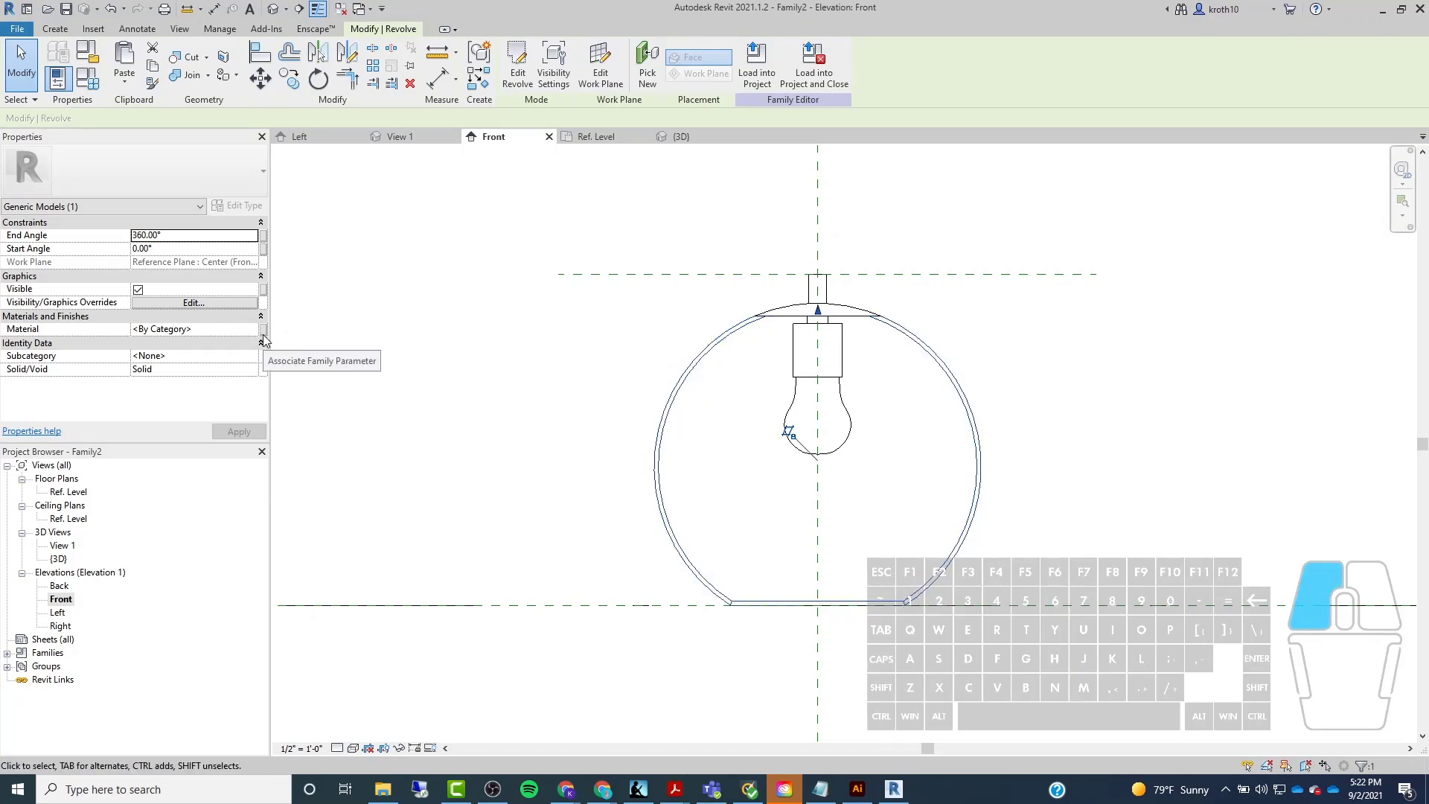
{"action": "left_click_drag", "start_coordinate": [884, 96], "coordinate": [489, 61]}
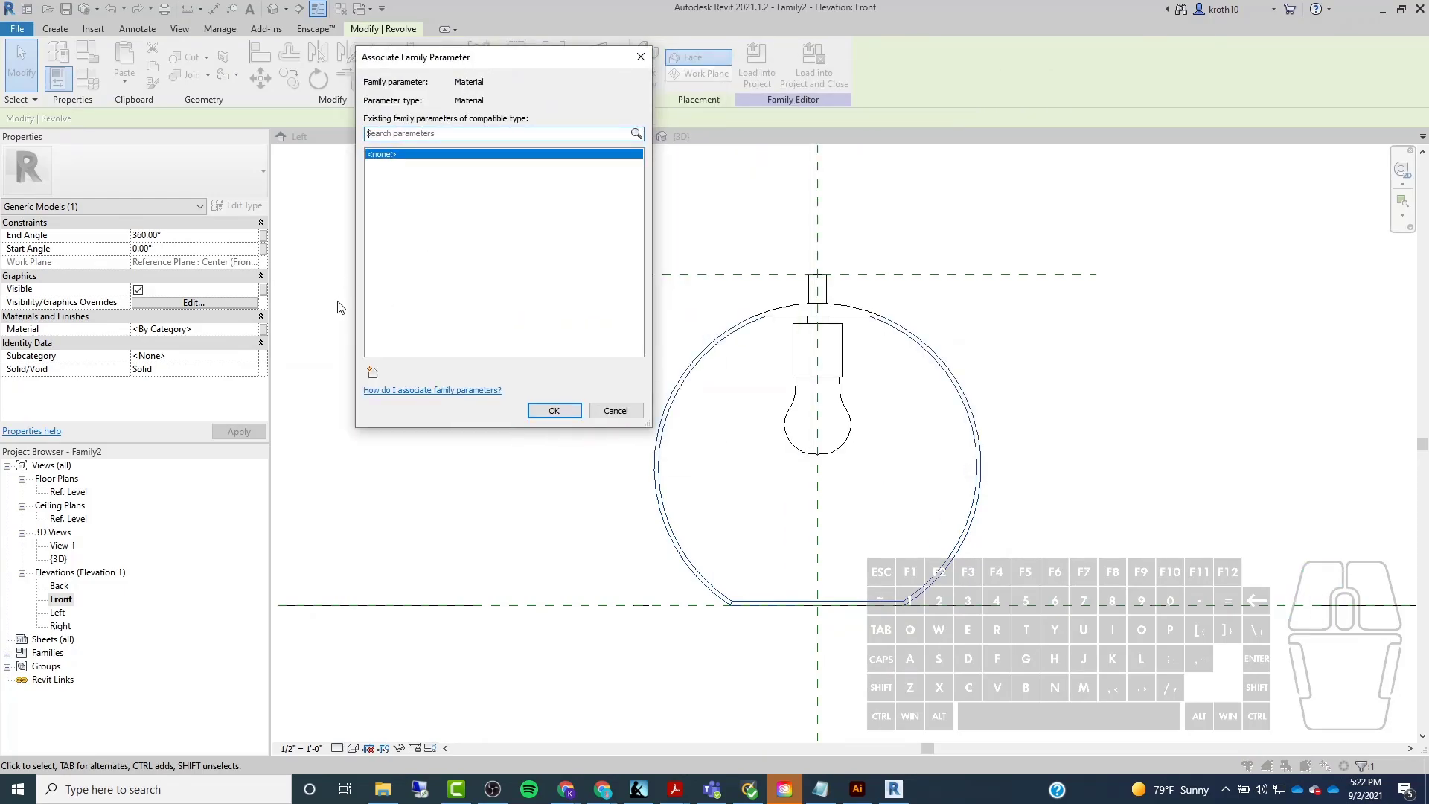
{"action": "left_click_drag", "start_coordinate": [514, 52], "coordinate": [466, 55]}
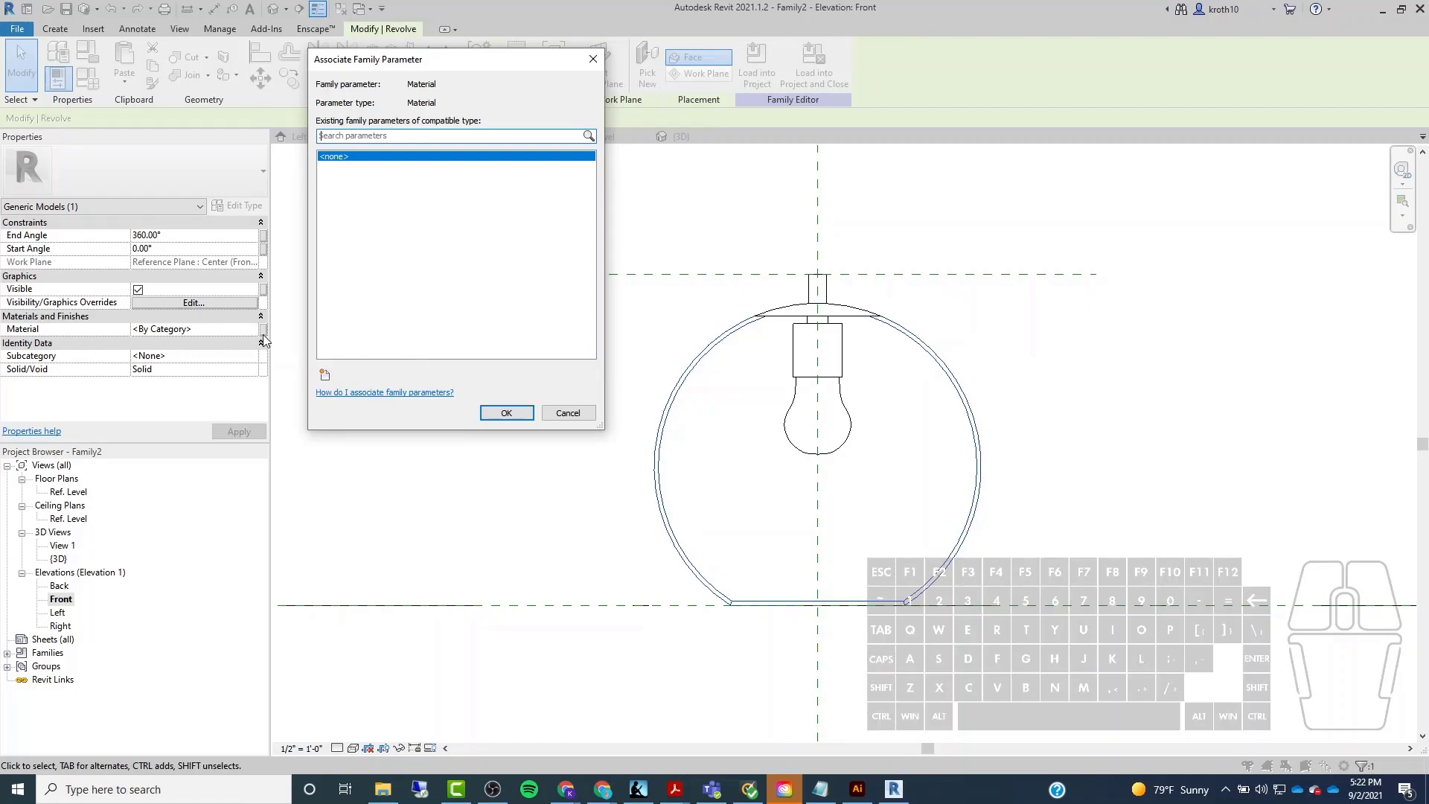
{"action": "left_click", "coordinate": [325, 376]}
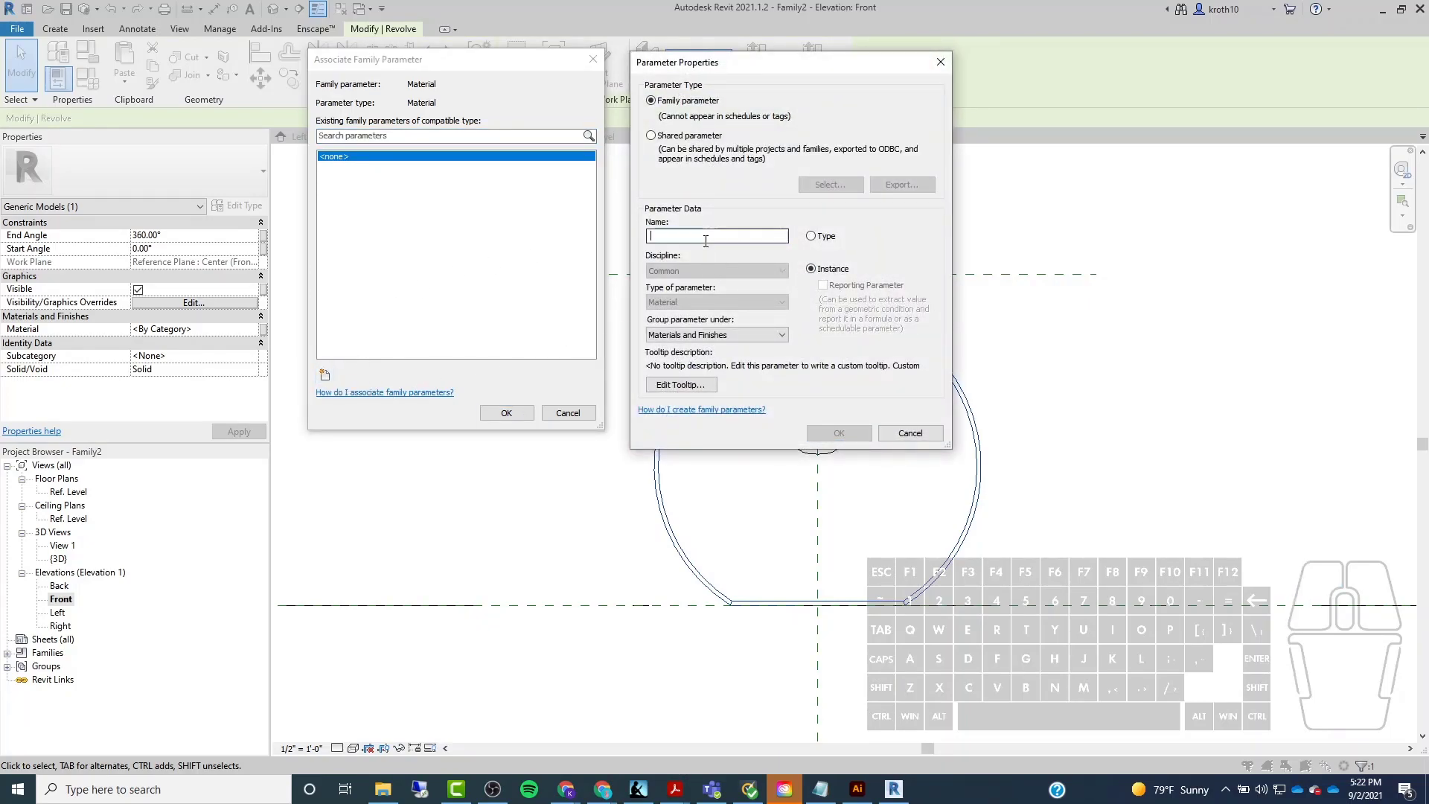
{"action": "key", "text": "shift"}
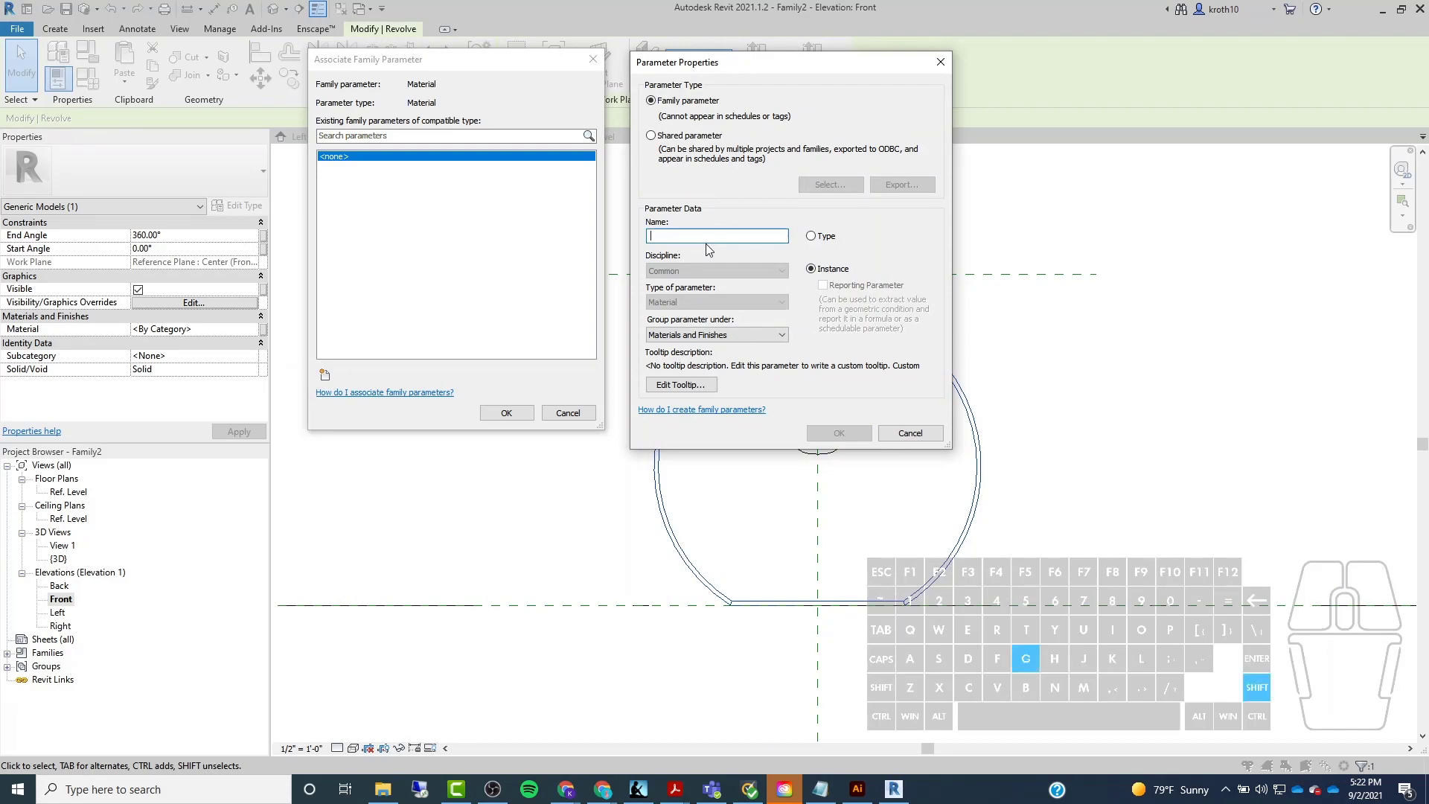
{"action": "type", "text": "Globe"}
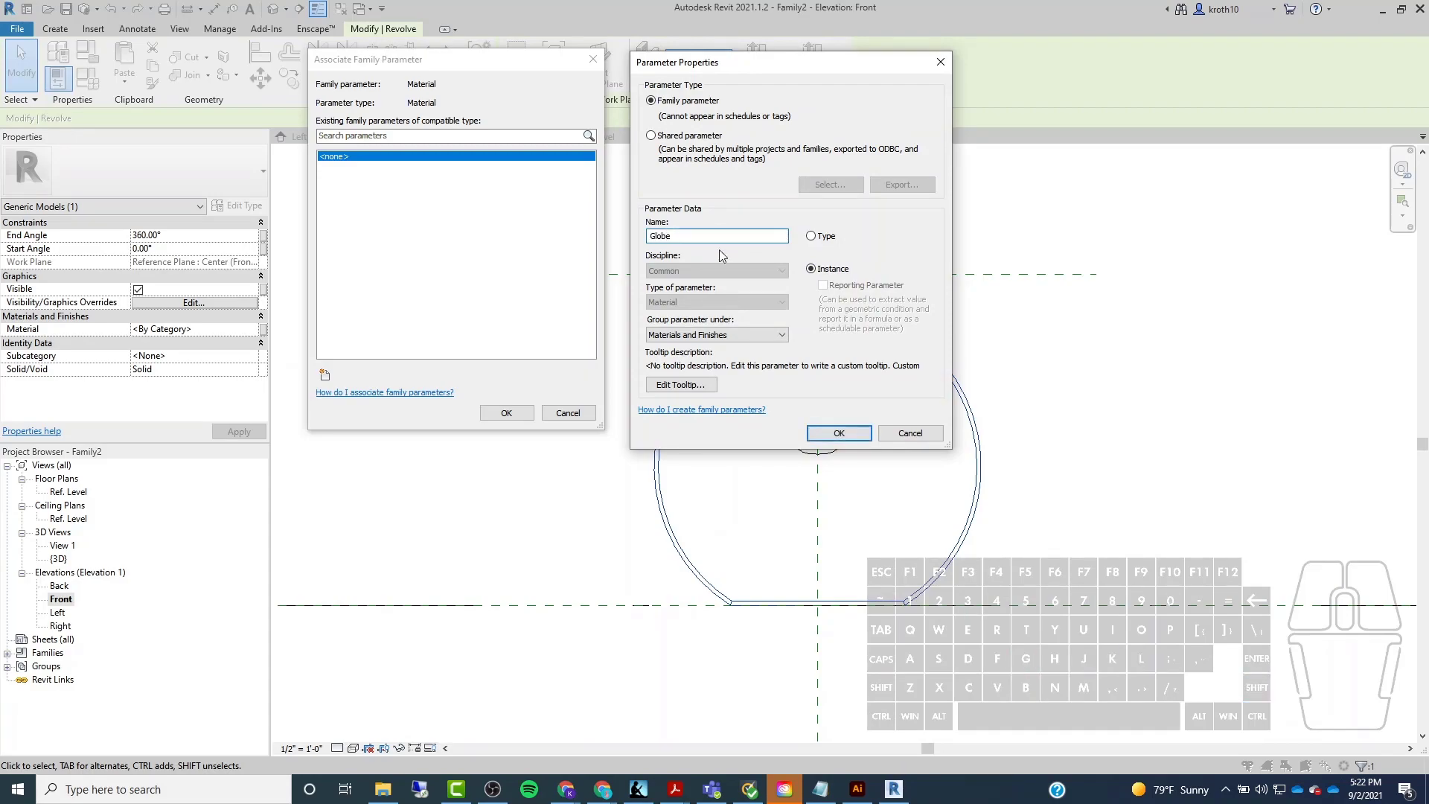
{"action": "left_click", "coordinate": [839, 433]}
{"action": "left_click", "coordinate": [506, 413]}
{"action": "left_click", "coordinate": [335, 372]}
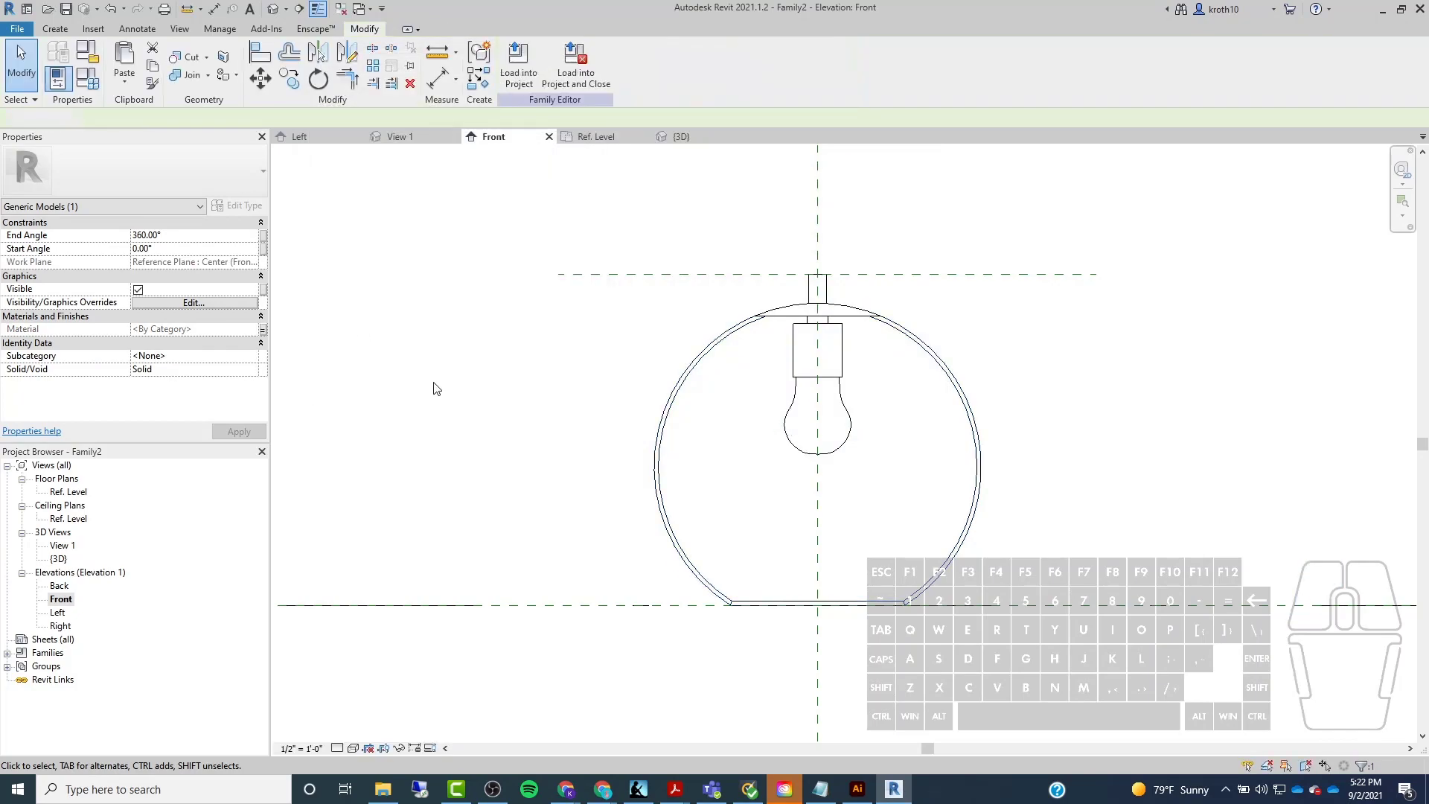
Associate the light bulb revolve's material with a new type parameter named Light Bulb.
{"action": "left_click", "coordinate": [853, 432]}
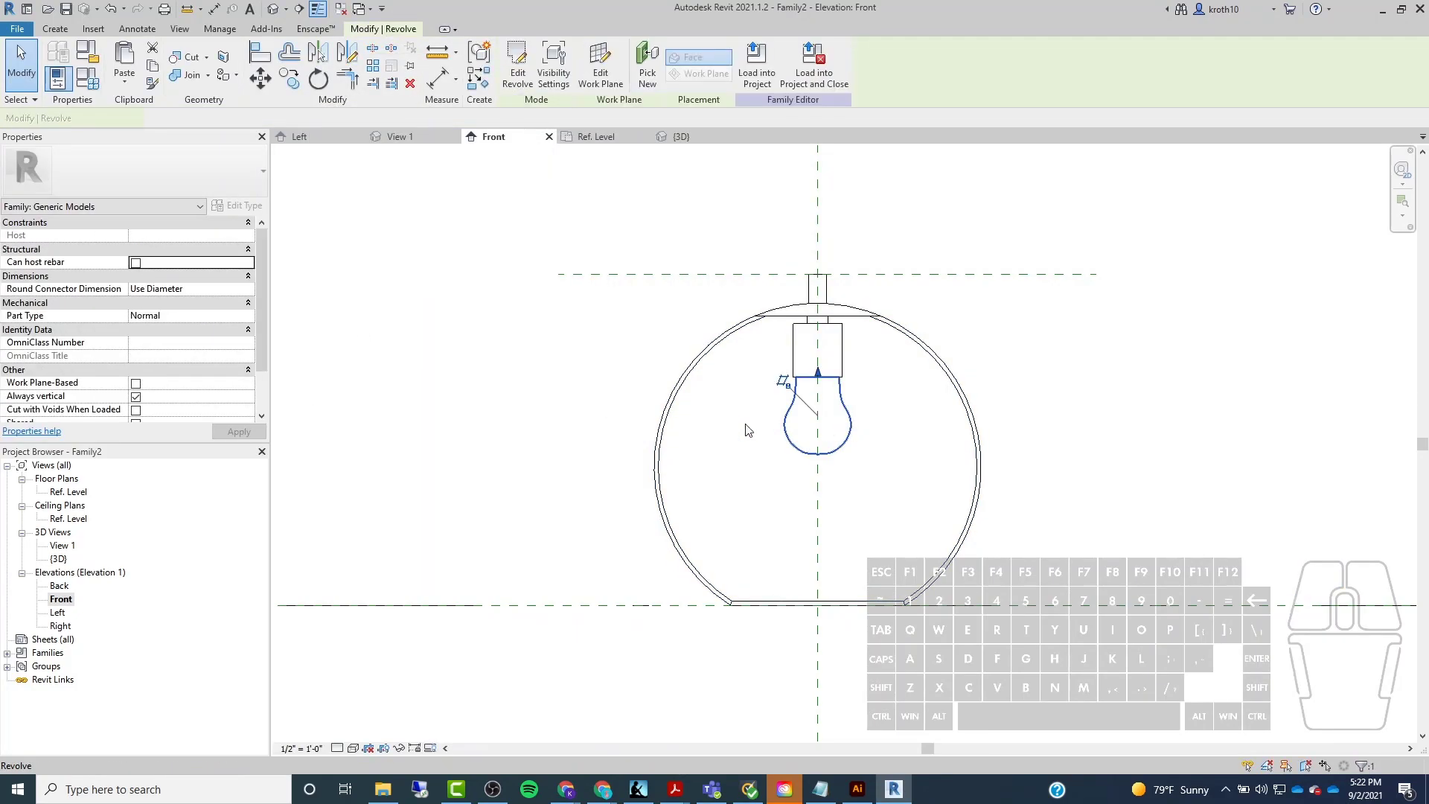
{"action": "left_click", "coordinate": [263, 331]}
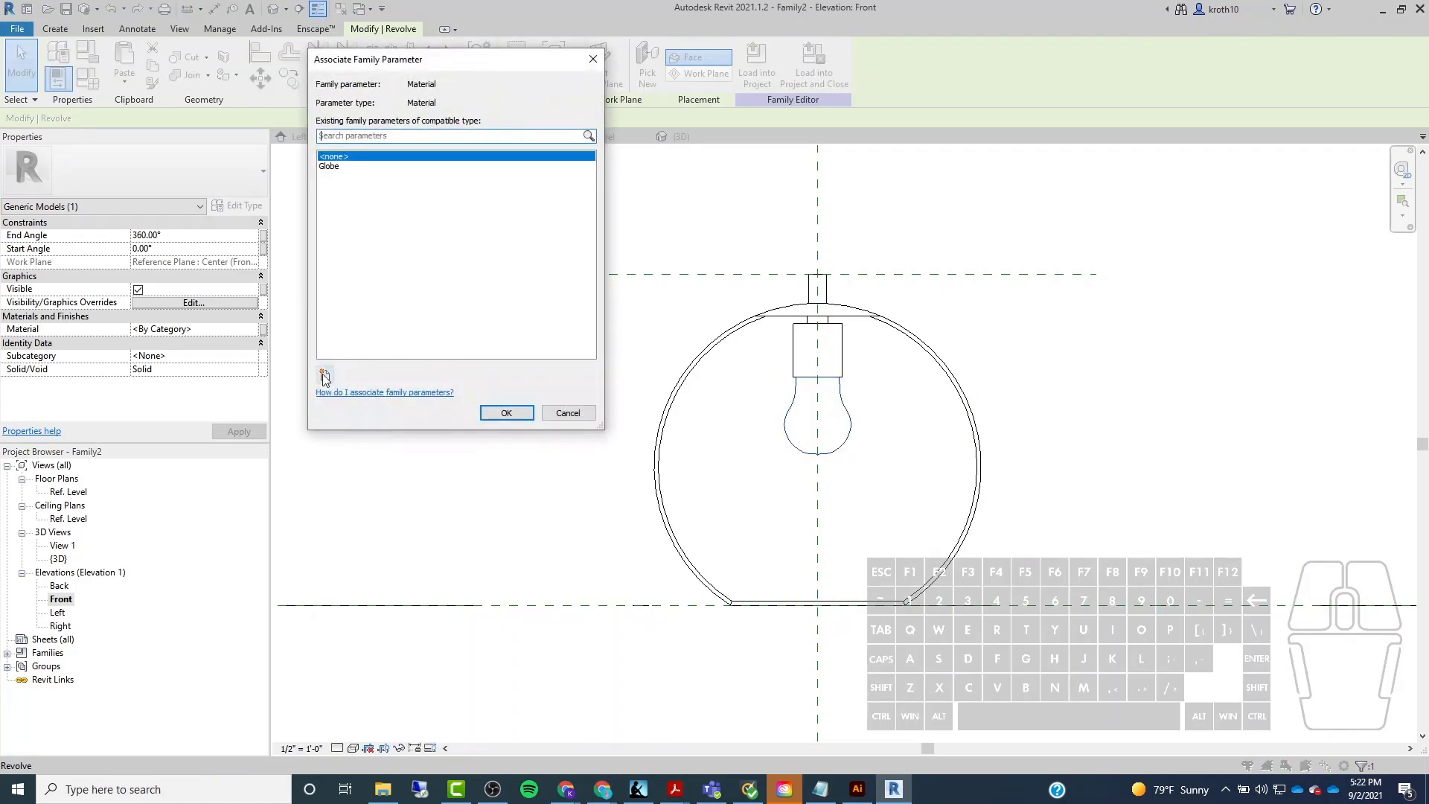
{"action": "left_click", "coordinate": [325, 374]}
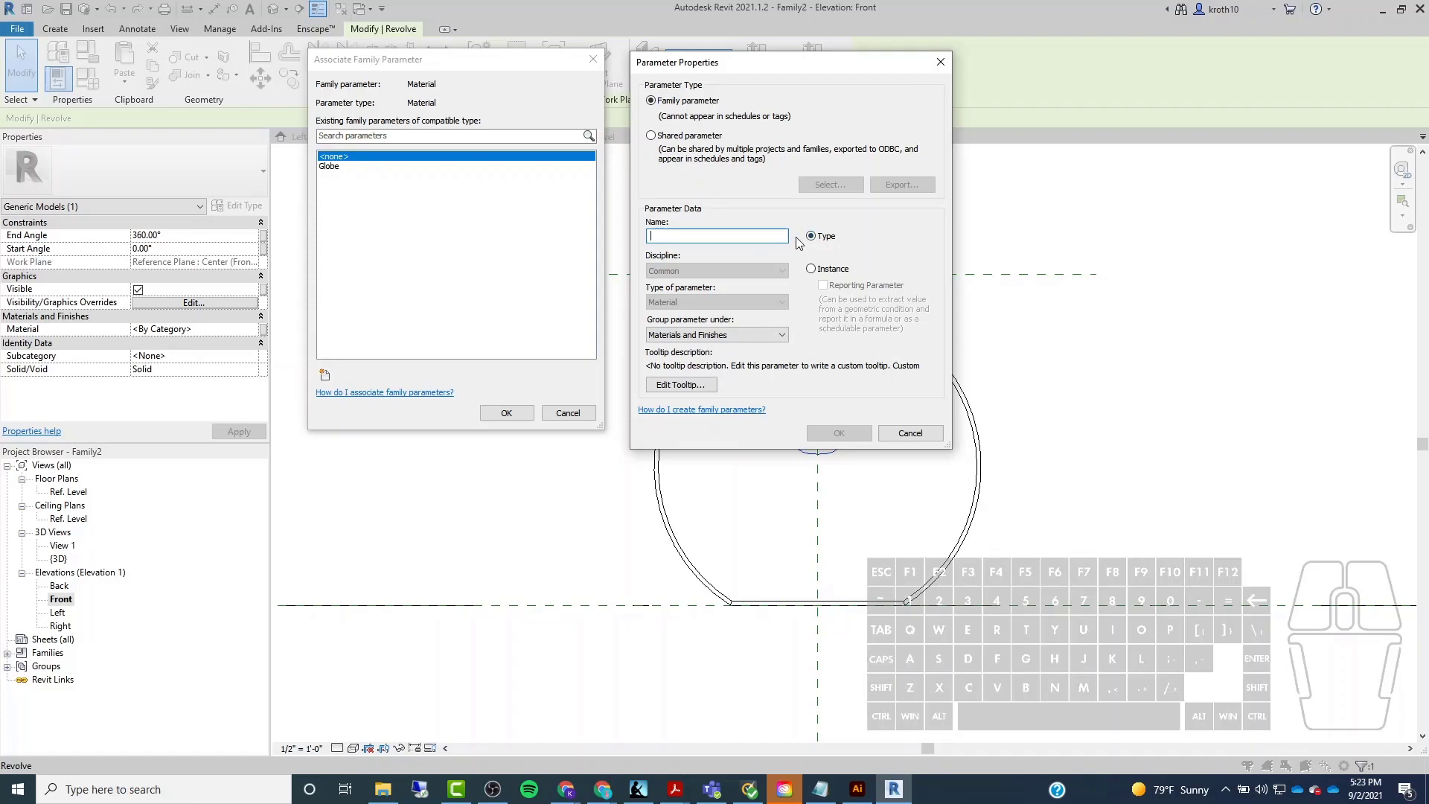
{"action": "key", "text": "shift"}
{"action": "type", "text": "Lig"}
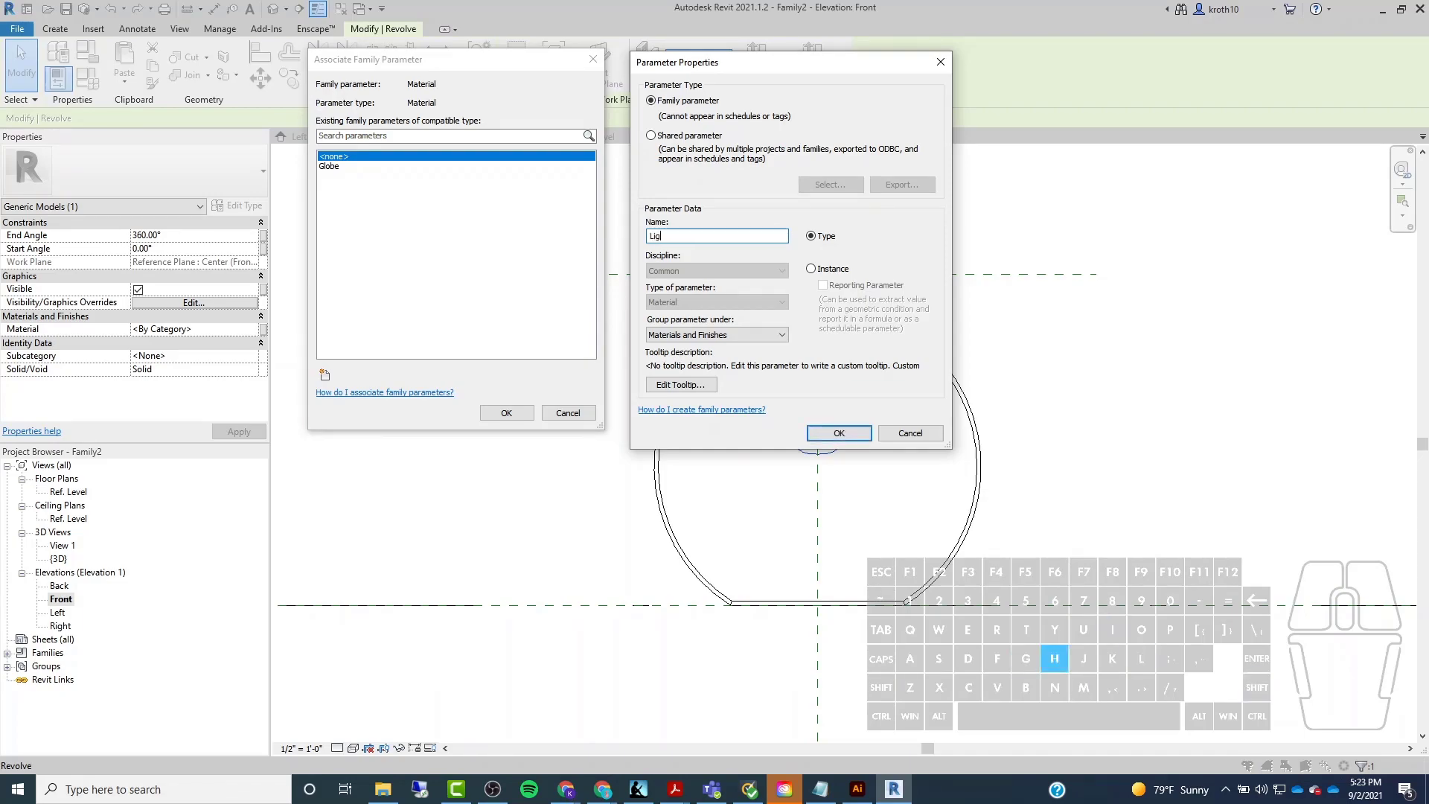
{"action": "type", "text": "ht B"}
{"action": "left_click", "coordinate": [838, 433]}
{"action": "left_click", "coordinate": [506, 413]}
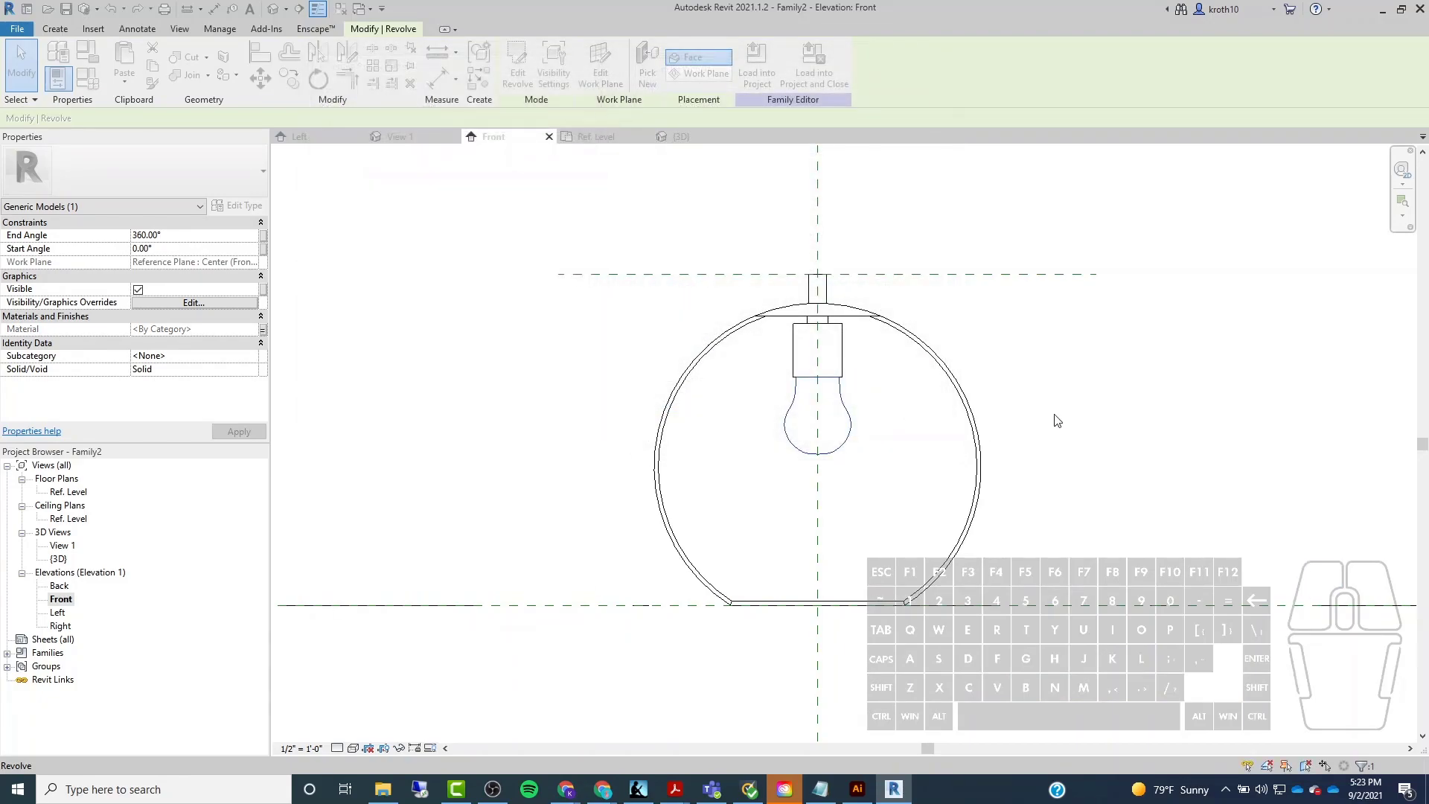
Select the cap and socket revolves together and associate their material with a new type parameter named Metal.
{"action": "left_click", "coordinate": [854, 325]}
{"action": "left_click", "coordinate": [839, 349]}
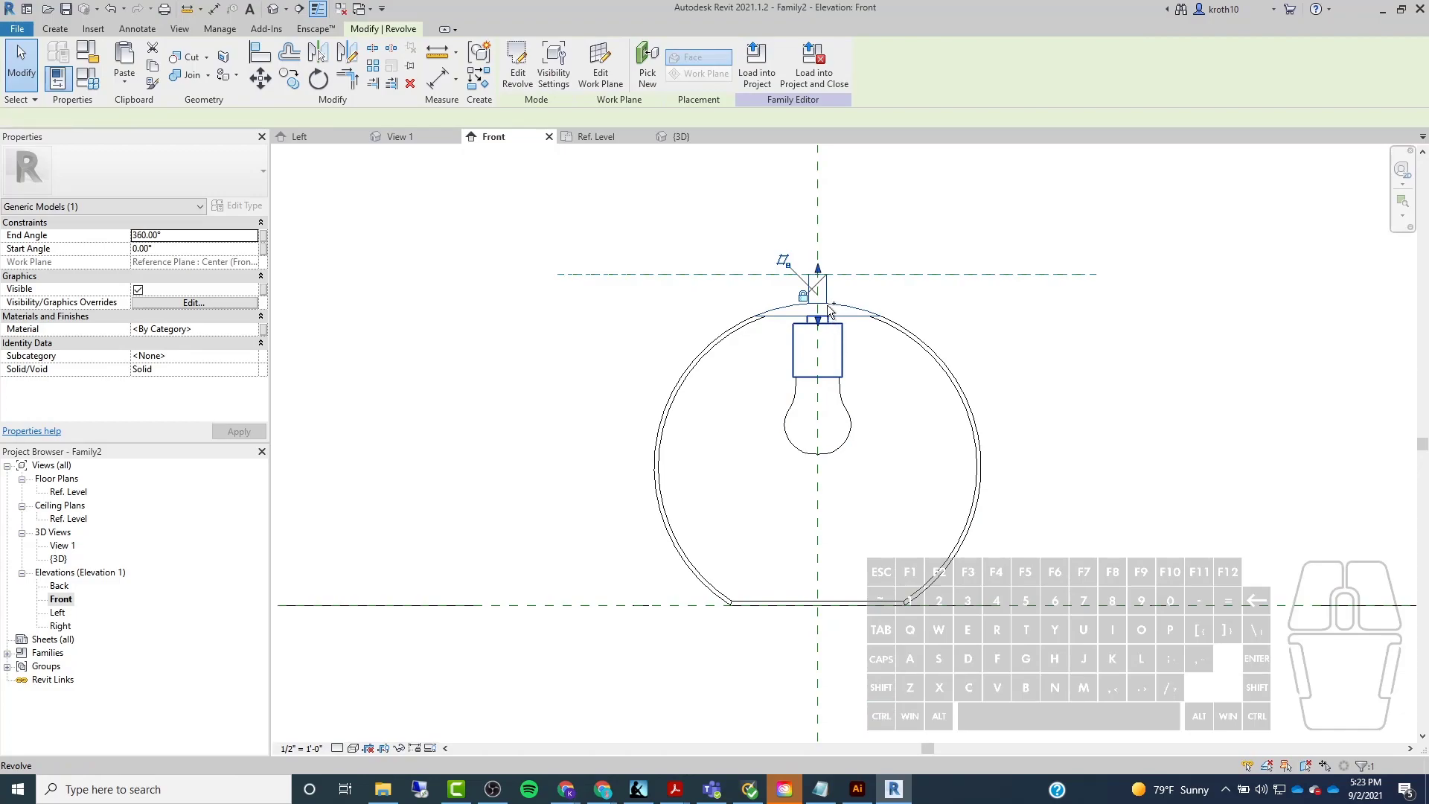
{"action": "left_click", "coordinate": [831, 330]}
{"action": "left_click", "coordinate": [264, 329]}
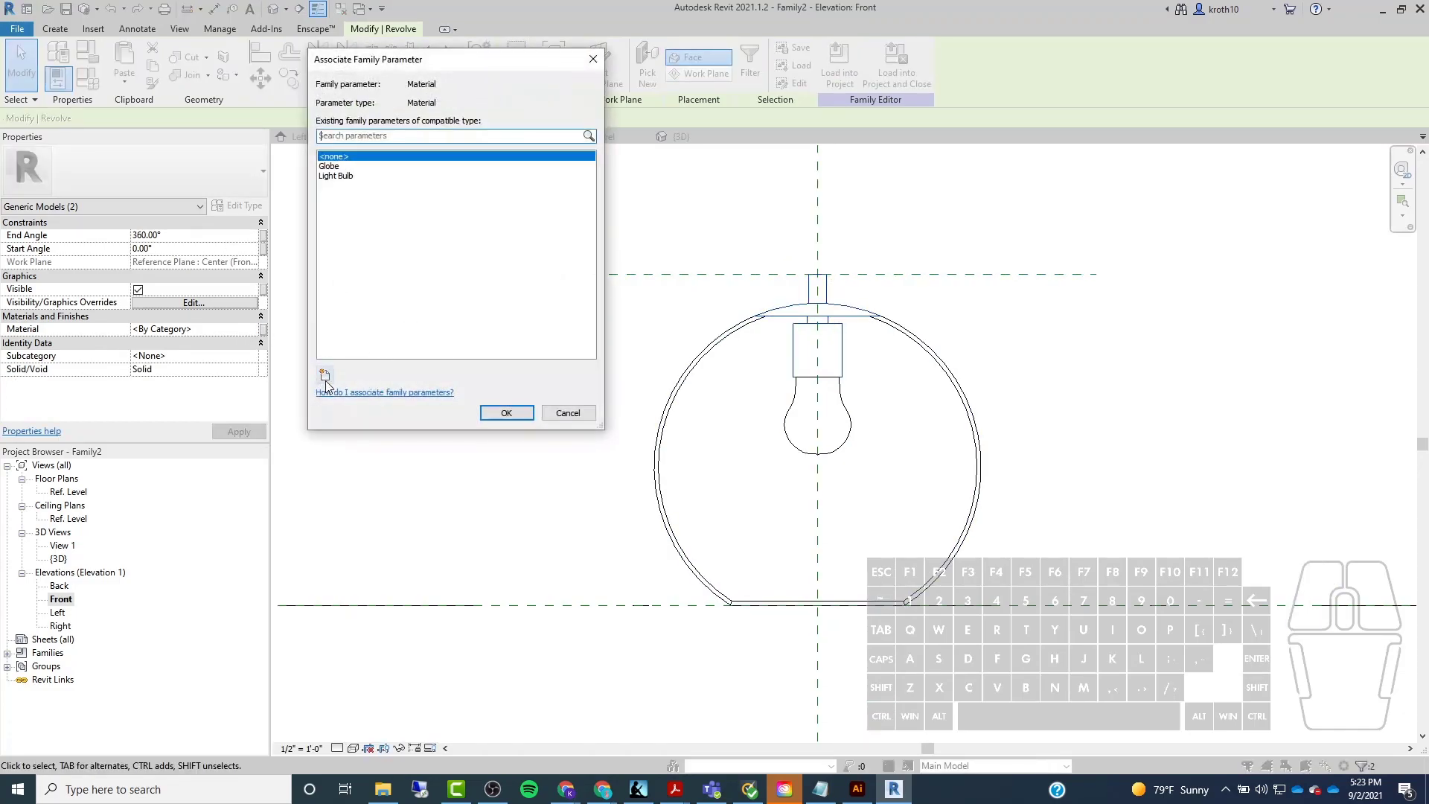
{"action": "left_click", "coordinate": [325, 375]}
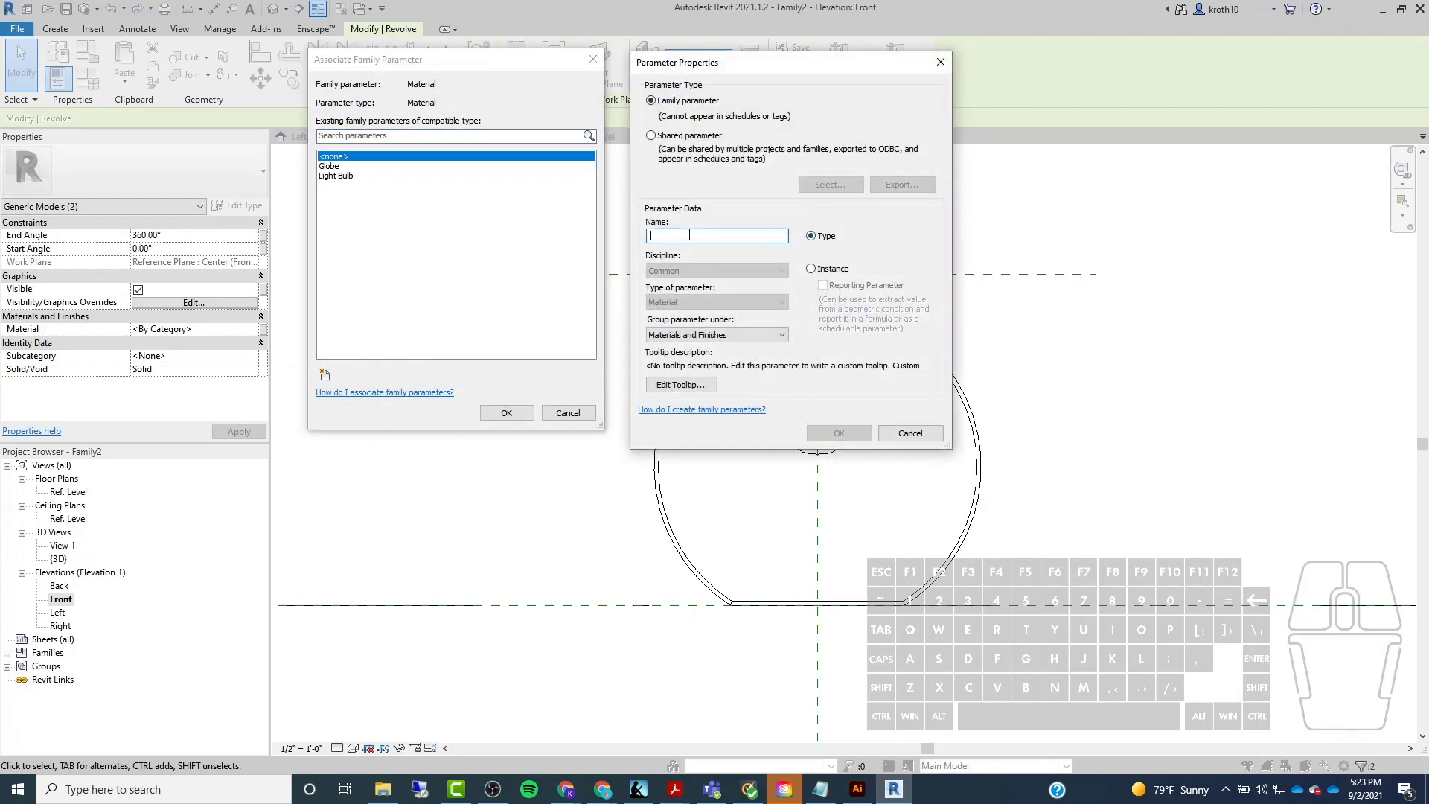
{"action": "type", "text": "Metal"}
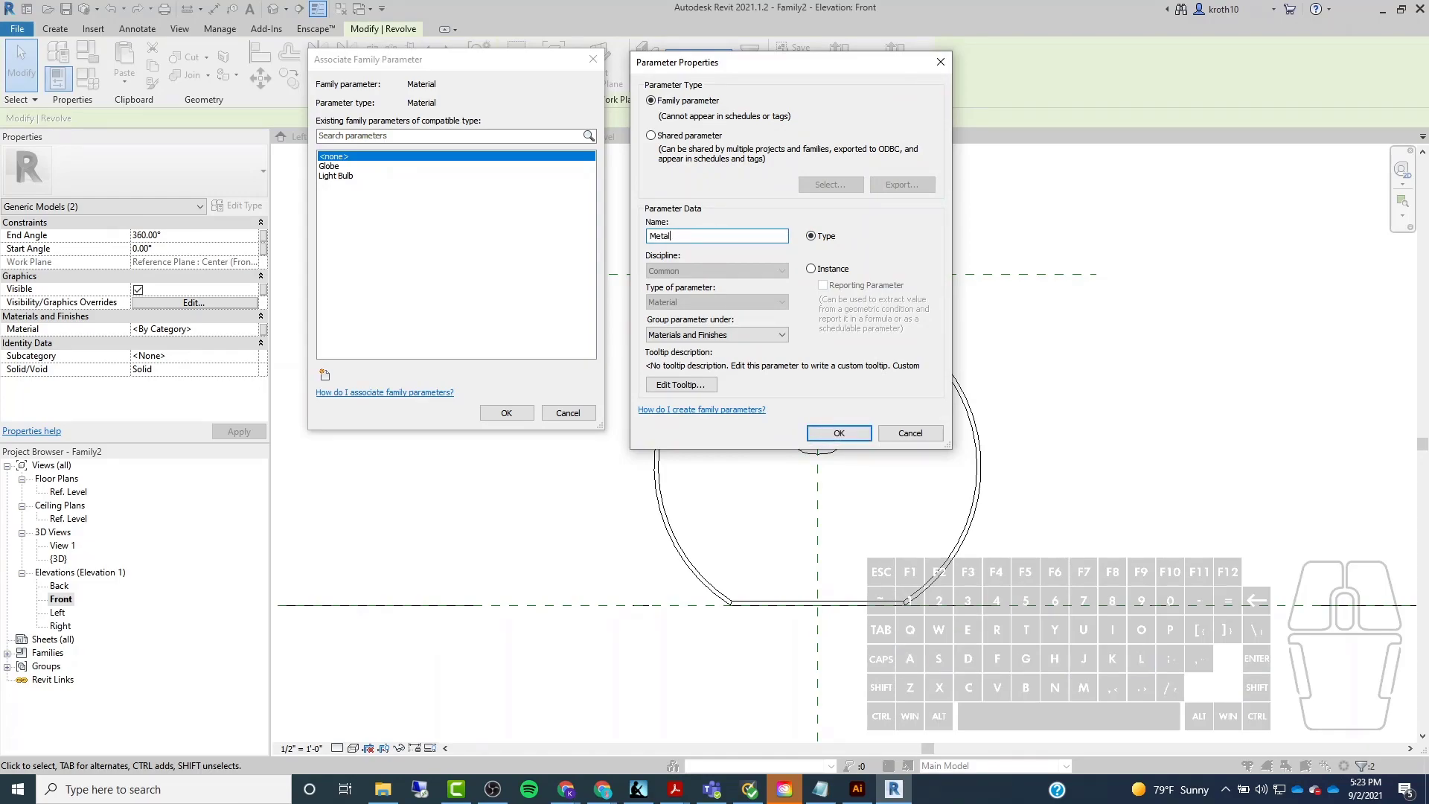
{"action": "left_click", "coordinate": [834, 435]}
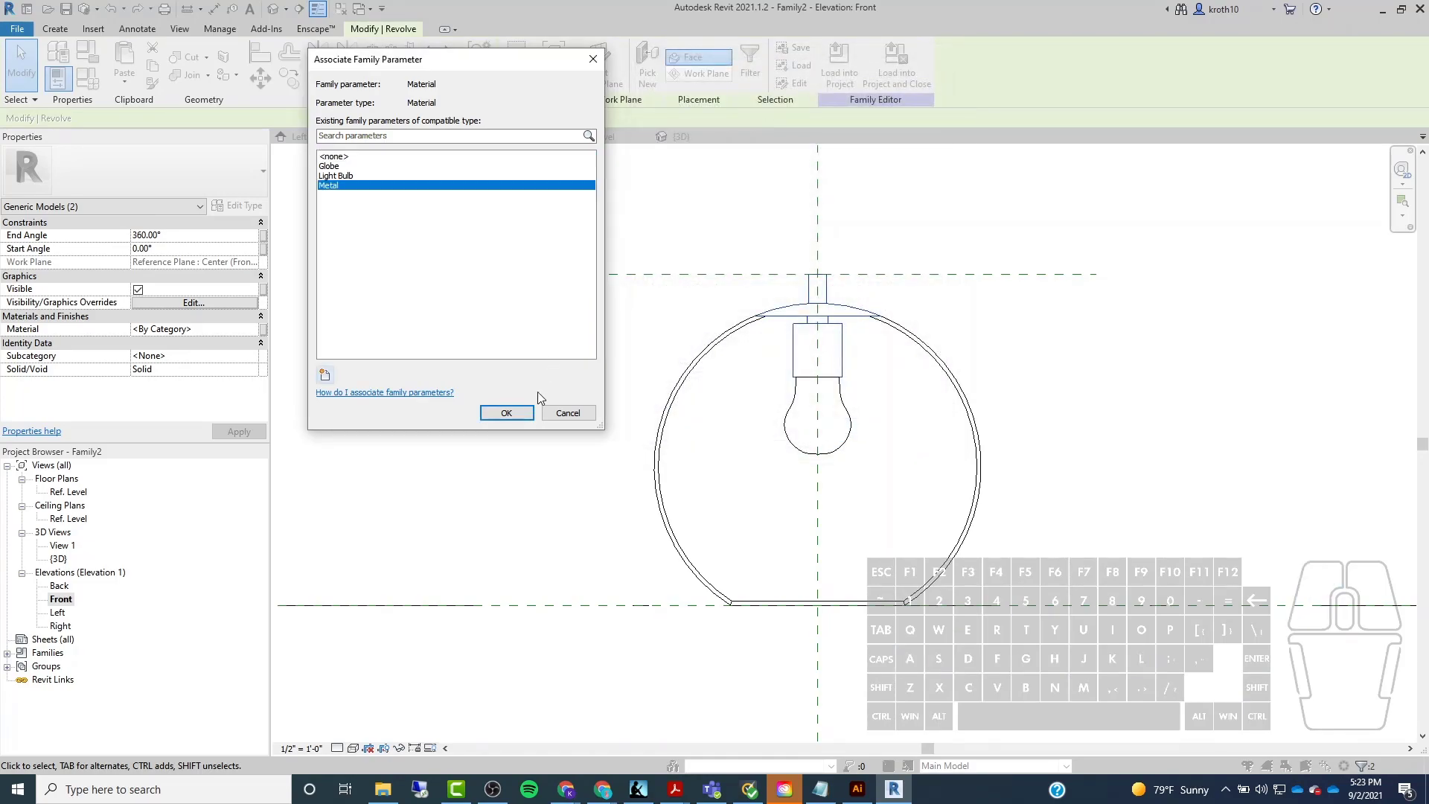
{"action": "left_click", "coordinate": [515, 417]}
{"action": "left_click", "coordinate": [617, 440]}
Start saving the family as a new file and browse to the Parametric Families folder in OneDrive - Kent State University.
{"action": "scroll", "coordinate": [617, 441], "scroll_direction": "down", "scroll_amount": 1}
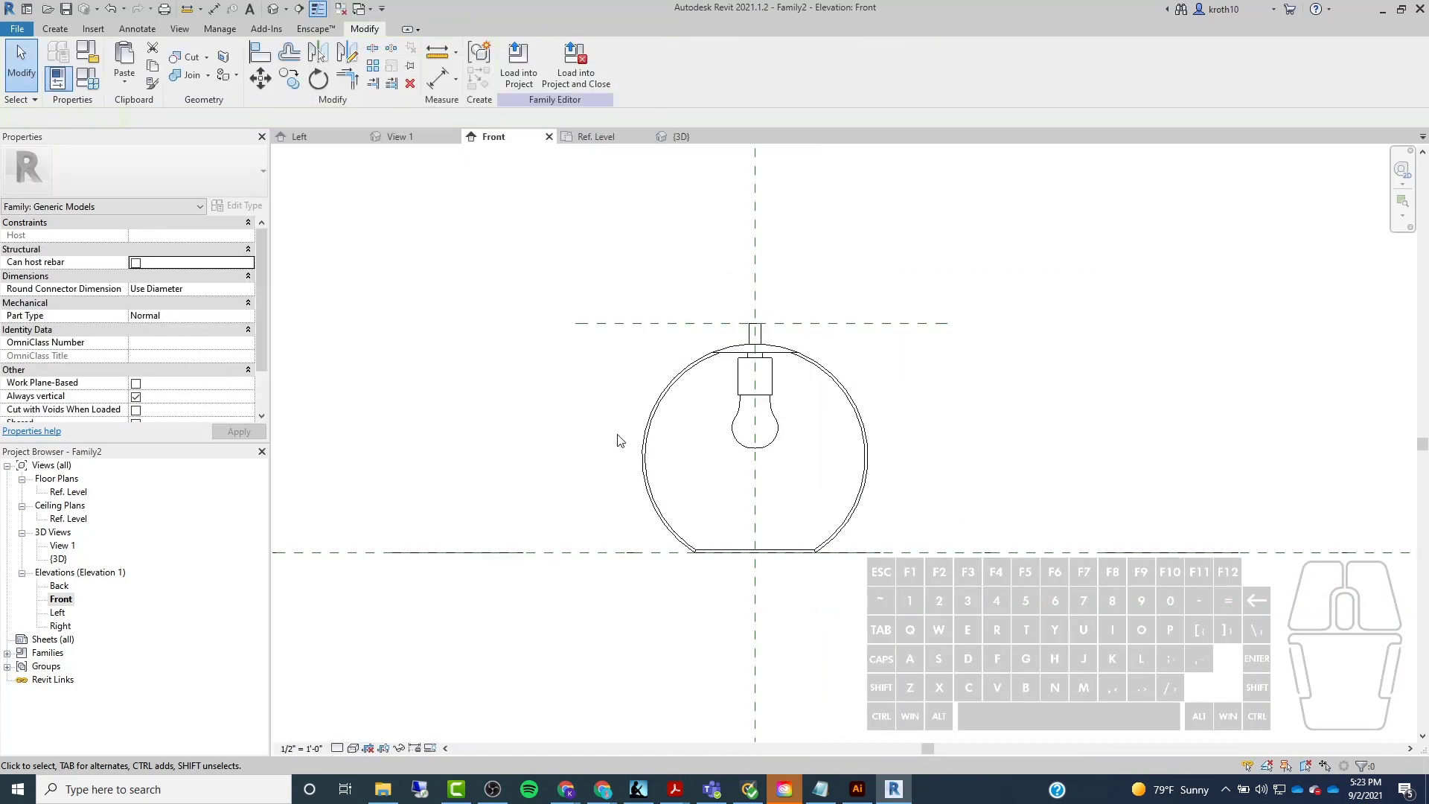
{"action": "scroll", "coordinate": [618, 441], "scroll_direction": "down", "scroll_amount": 1}
{"action": "scroll", "coordinate": [679, 489], "scroll_direction": "down", "scroll_amount": 1}
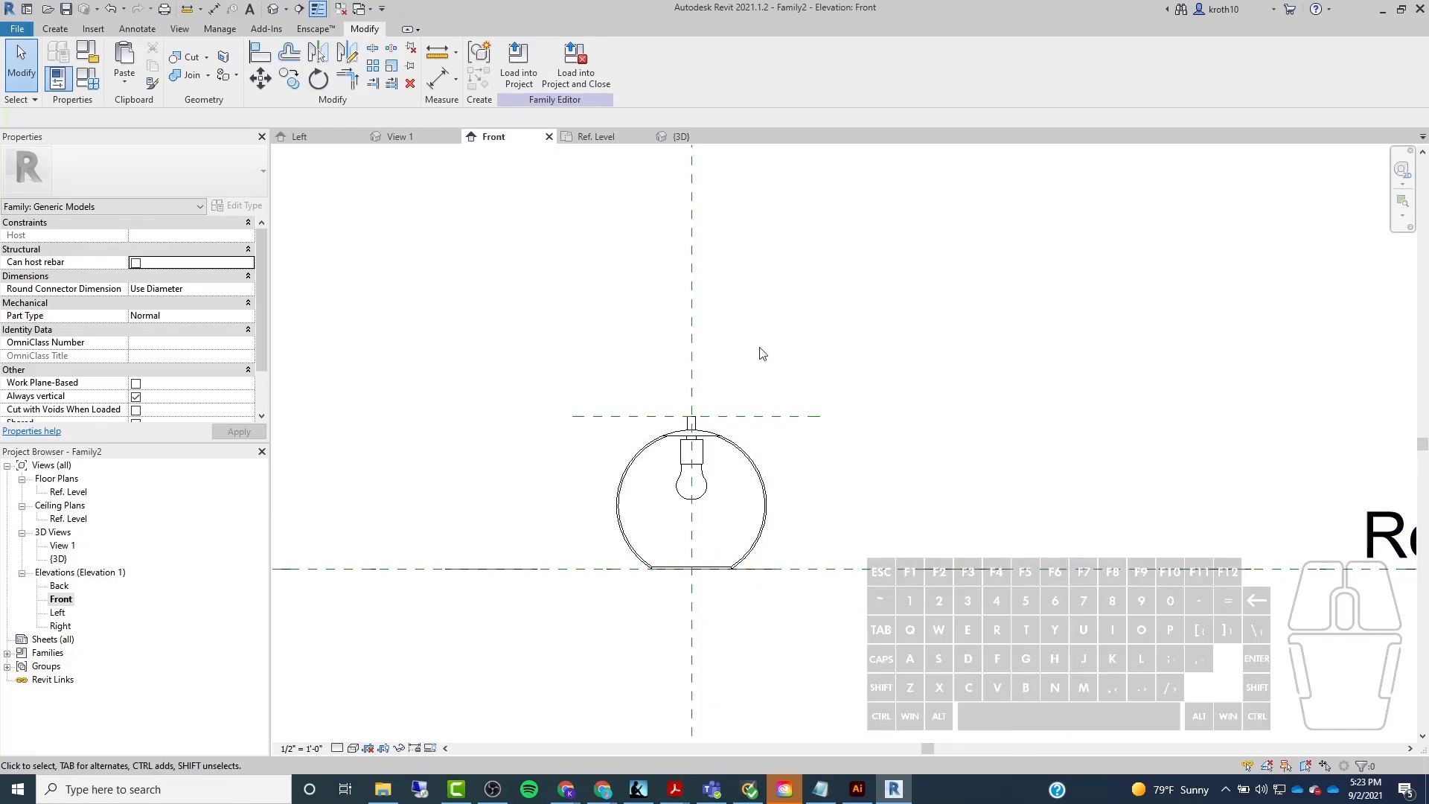
{"action": "left_click", "coordinate": [13, 30]}
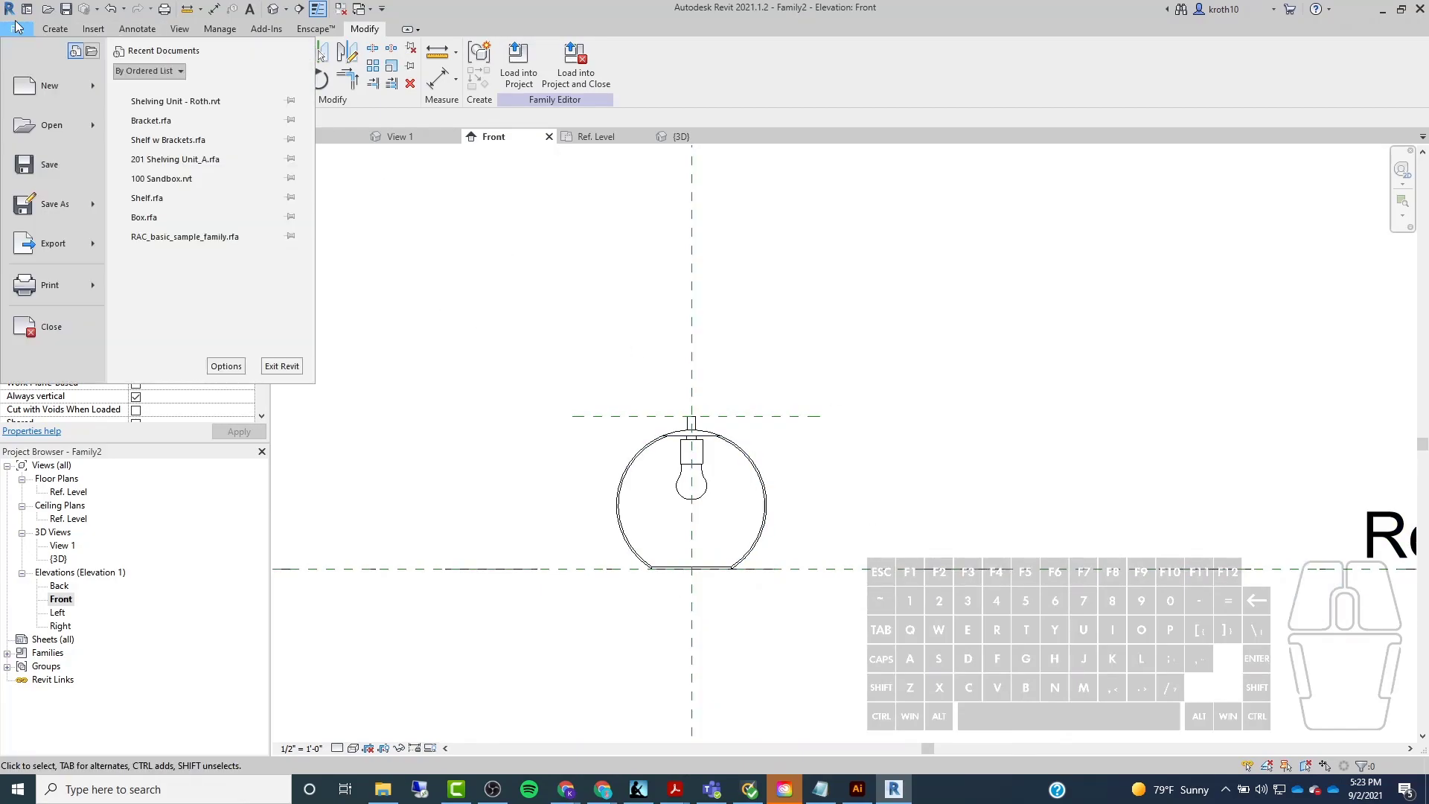
{"action": "mouse_move", "coordinate": [66, 202]}
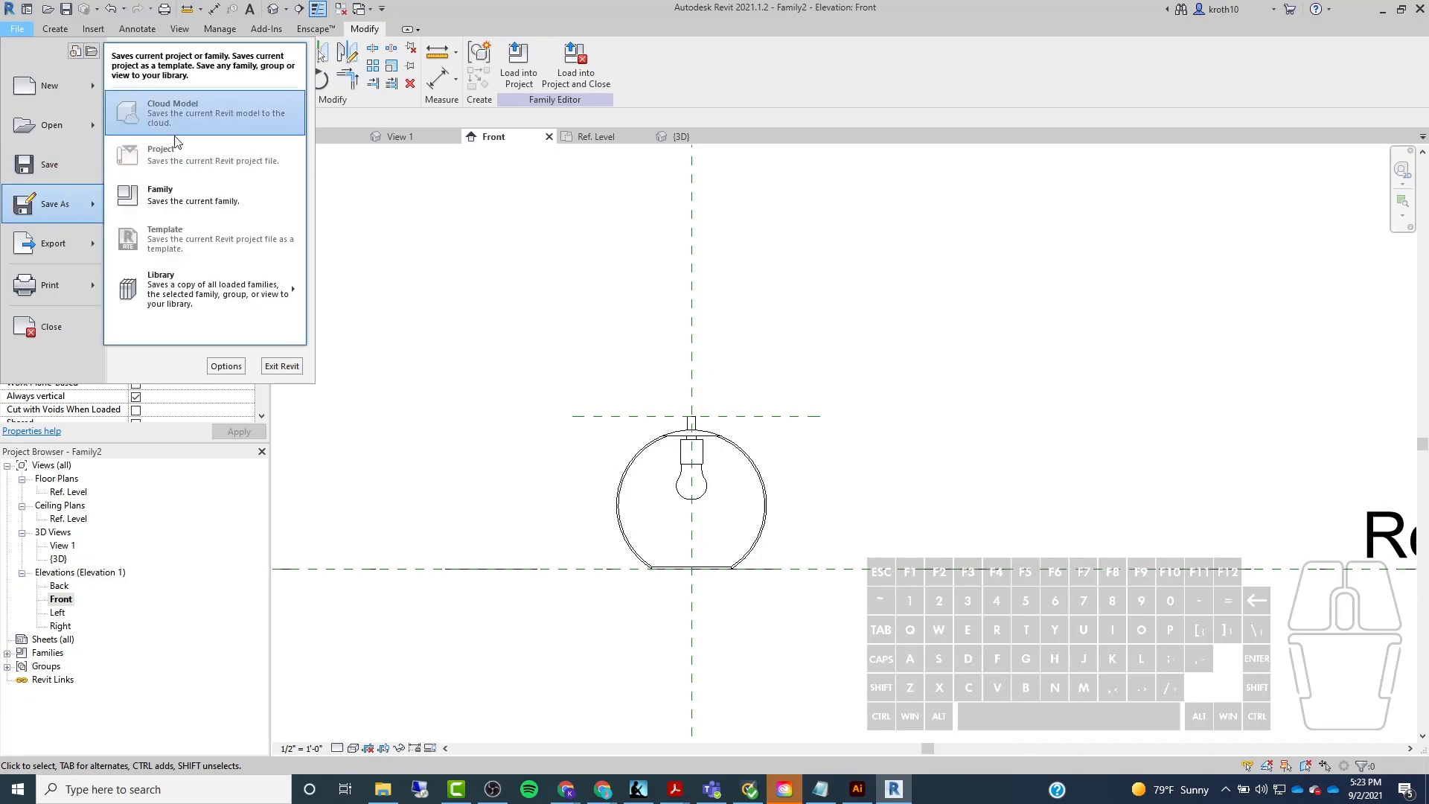
{"action": "left_click", "coordinate": [184, 189]}
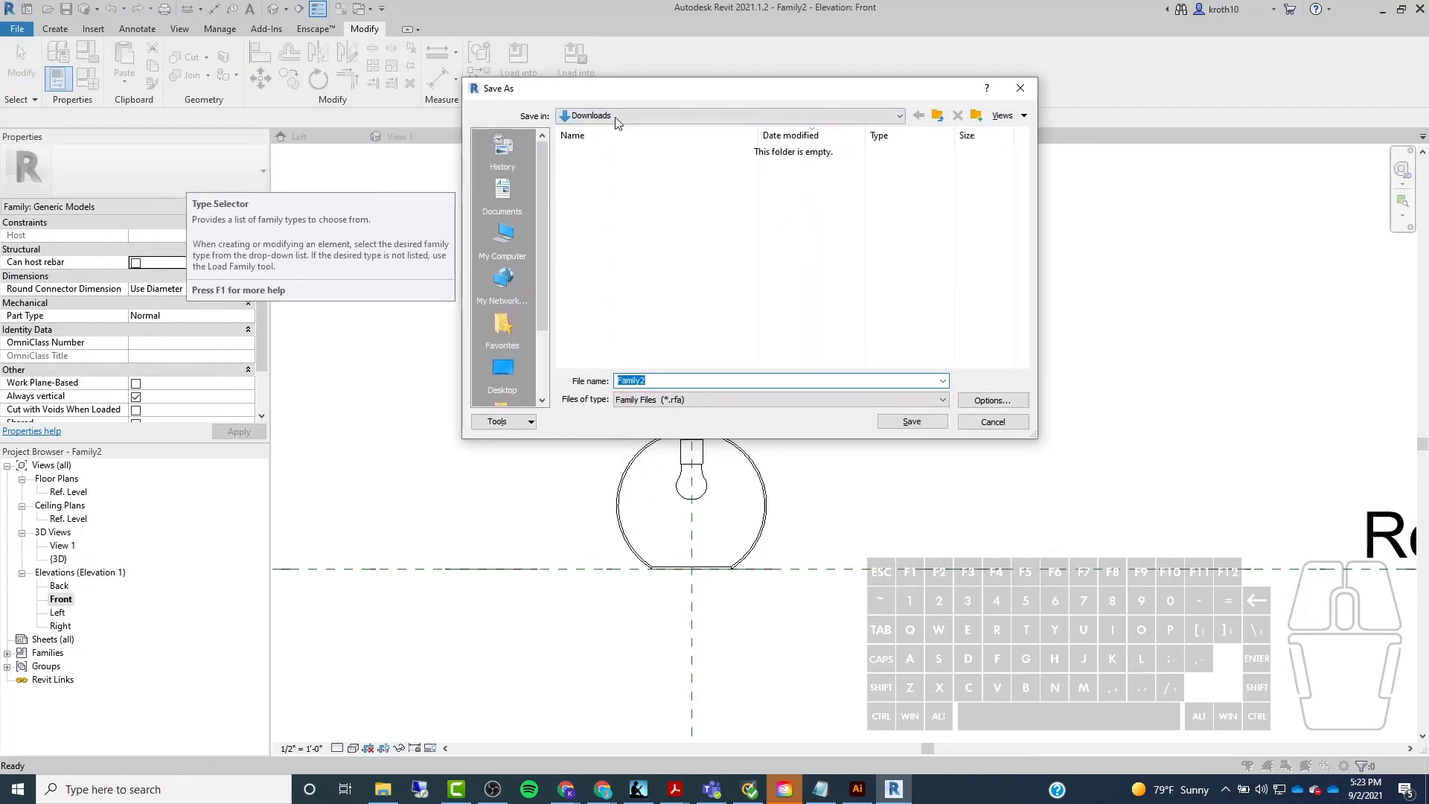
{"action": "left_click", "coordinate": [616, 116]}
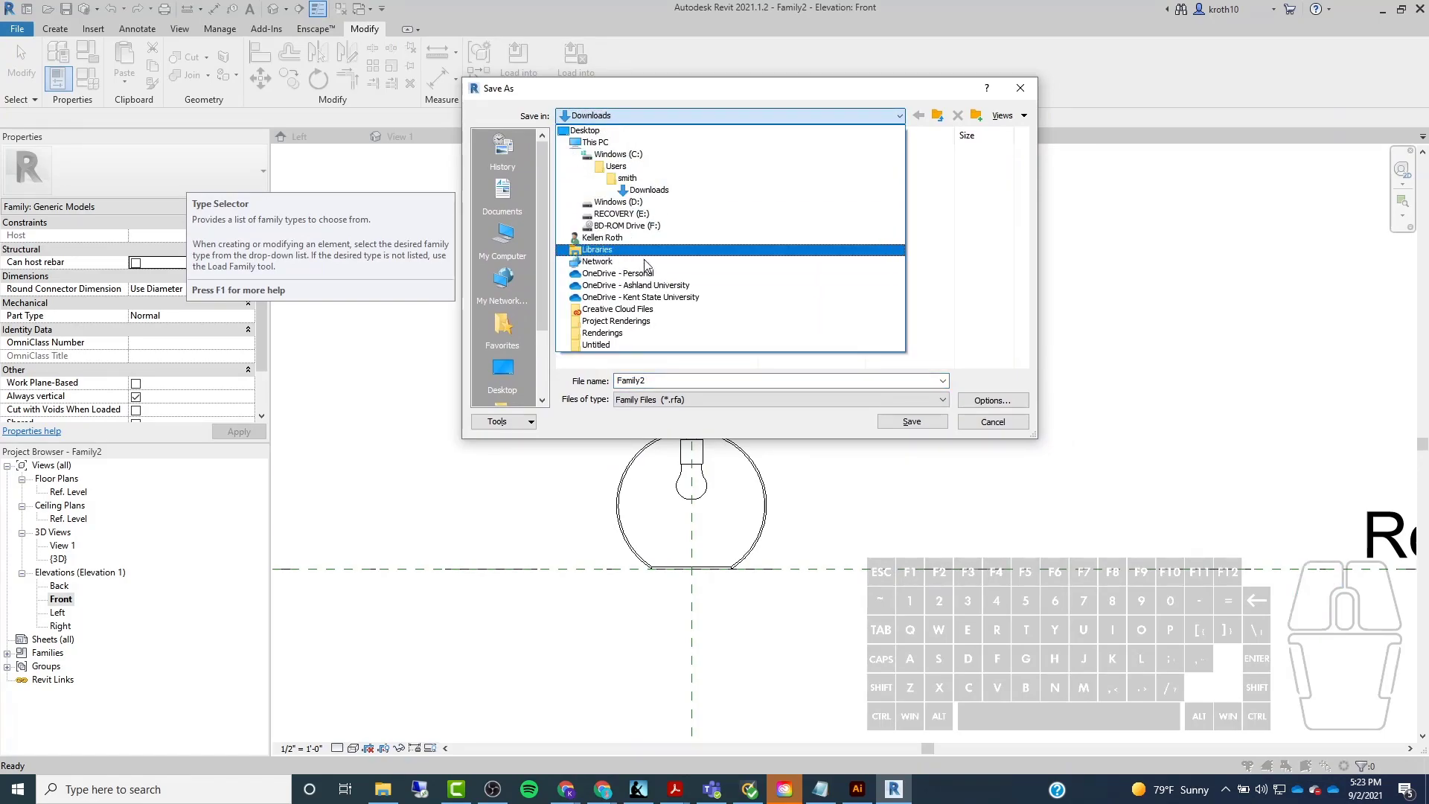
{"action": "left_click", "coordinate": [638, 296]}
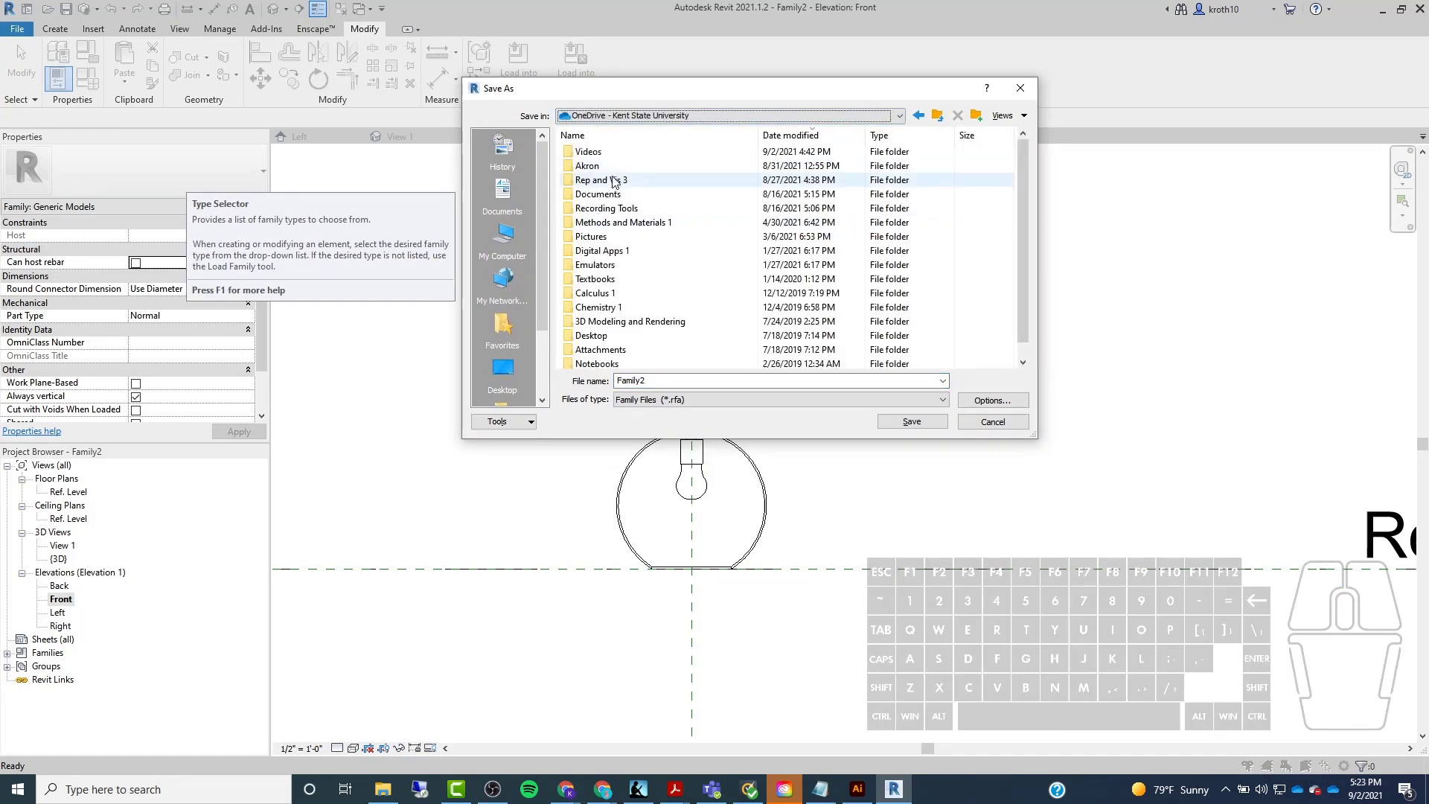
{"action": "double_click", "coordinate": [612, 180]}
{"action": "double_click", "coordinate": [611, 153]}
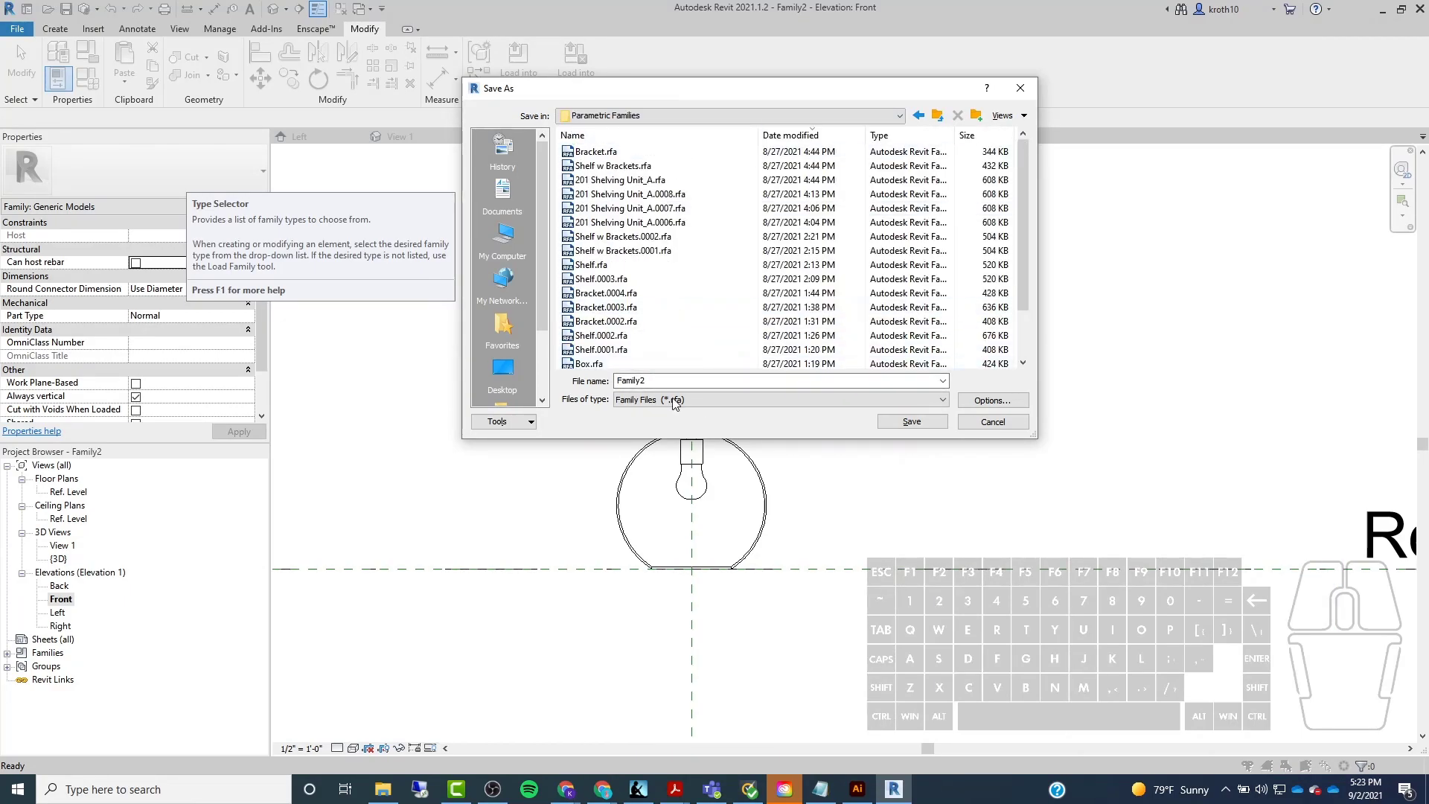
{"action": "scroll", "coordinate": [714, 320], "scroll_direction": "down", "scroll_amount": 2}
Create a folder named Light Fixture and save the family in it as Globe.
{"action": "left_click", "coordinate": [974, 115]}
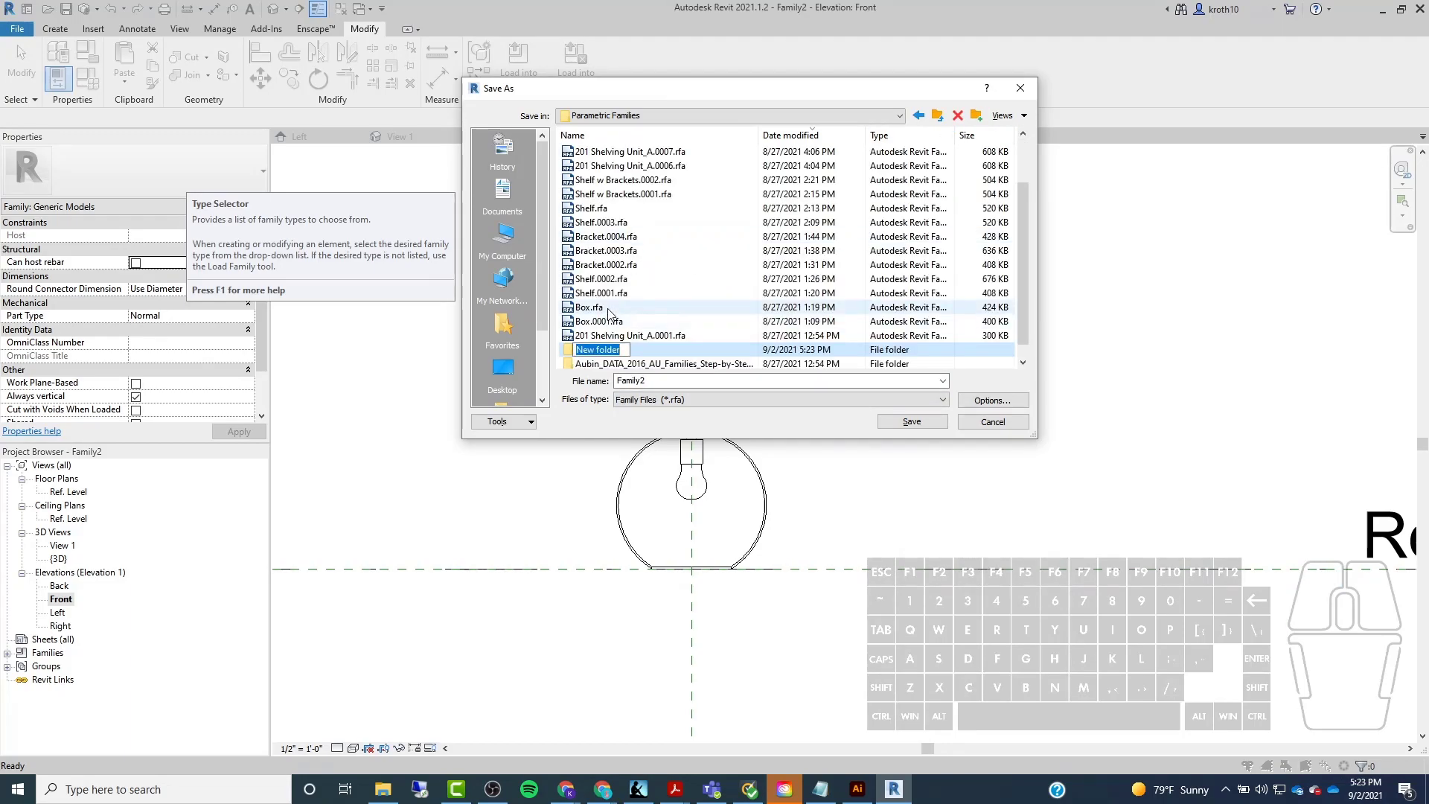
{"action": "type", "text": "Light "}
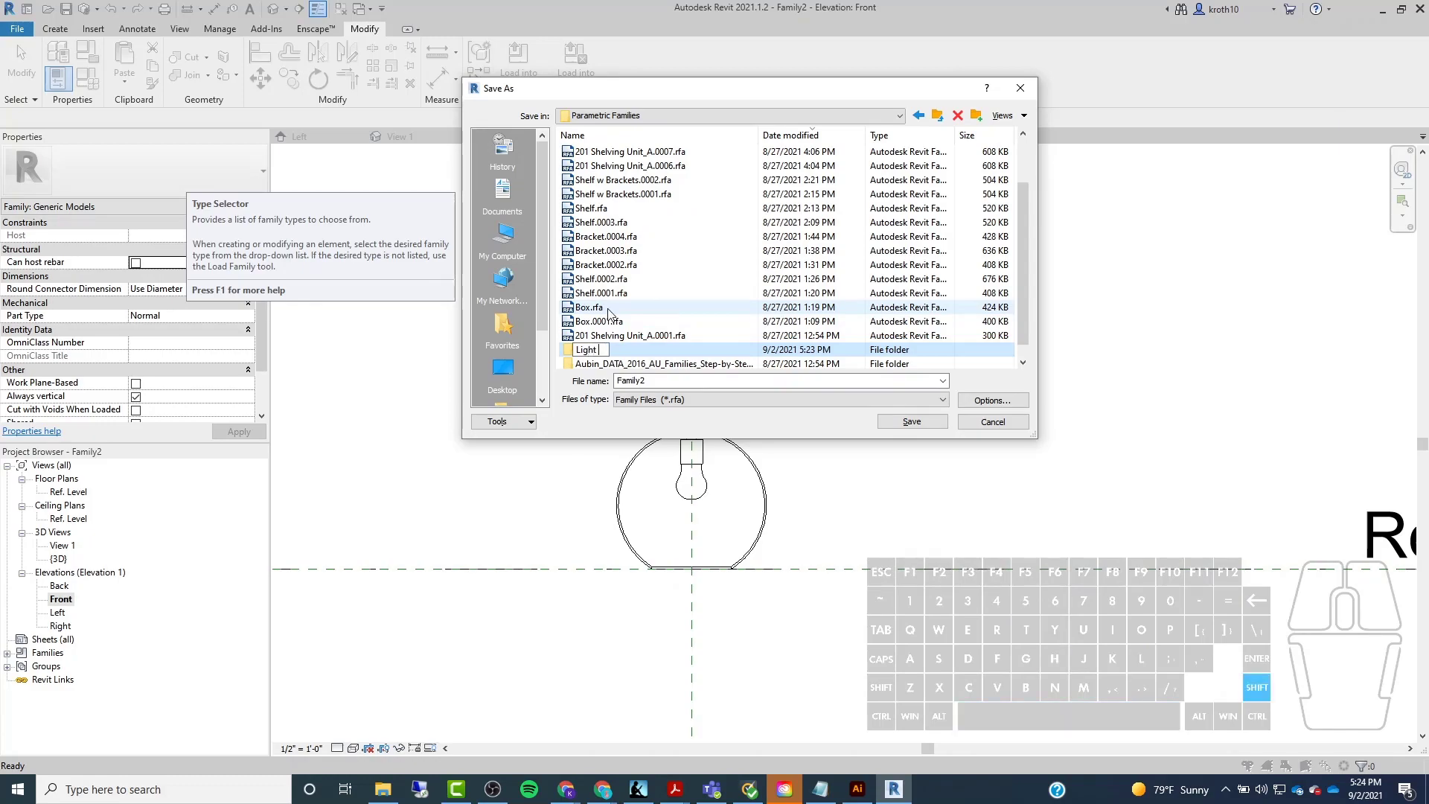
{"action": "type", "text": "Fixture"}
{"action": "key", "text": "Return"}
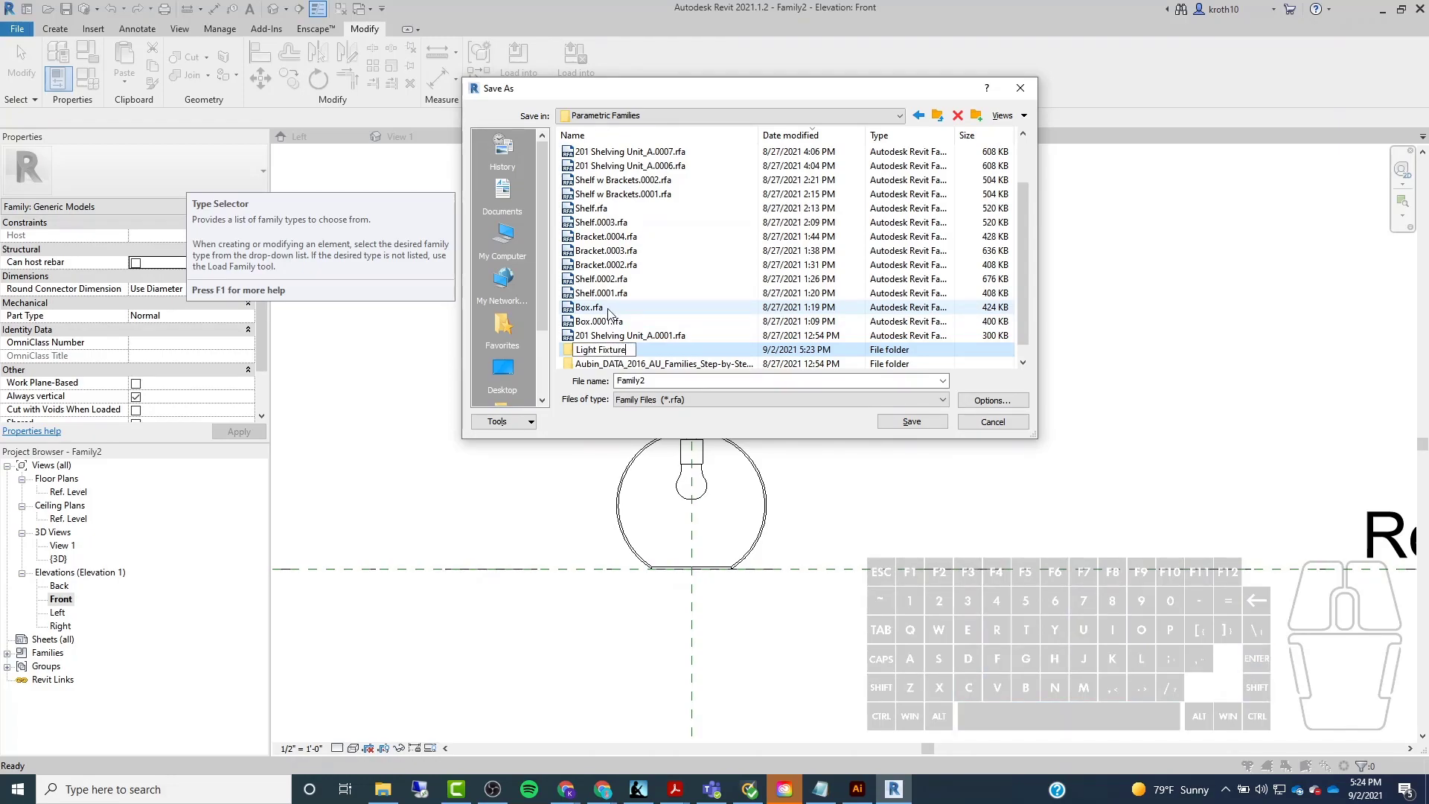
{"action": "double_click", "coordinate": [650, 349]}
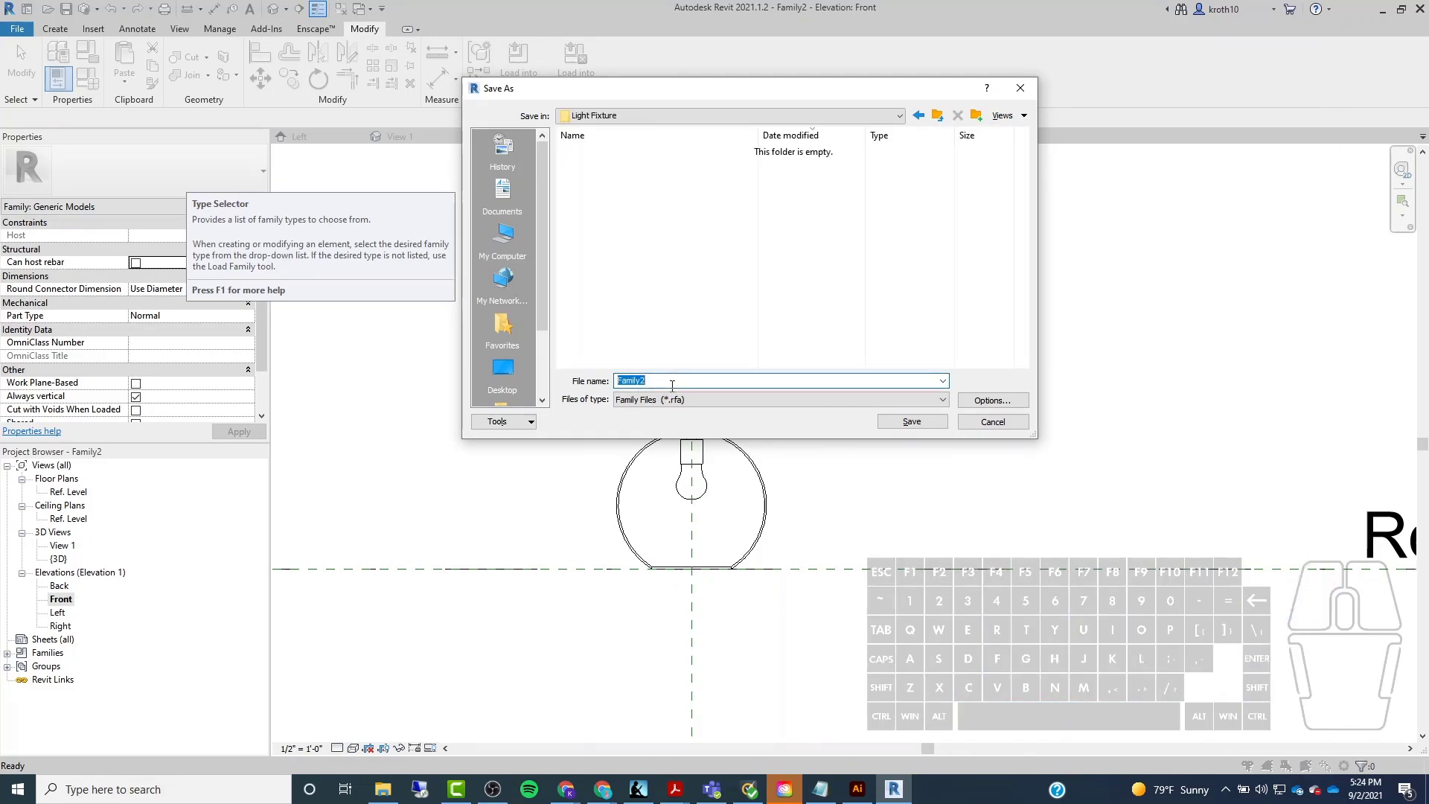
{"action": "type", "text": "Globe"}
{"action": "key", "text": "Return"}
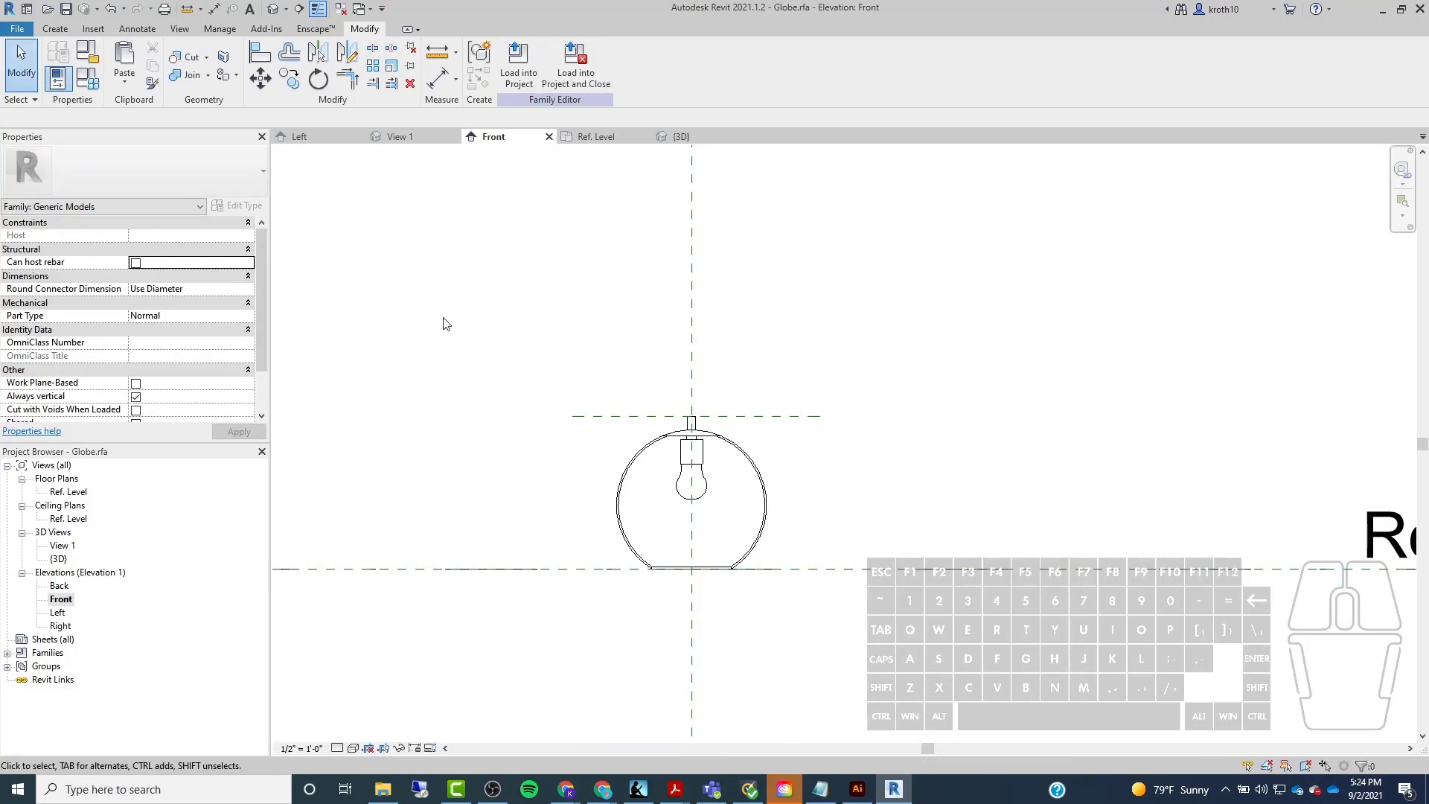
Create a new family from the English-Imperial template Lighting Fixture ceiling based.rft.
{"action": "left_click", "coordinate": [18, 30]}
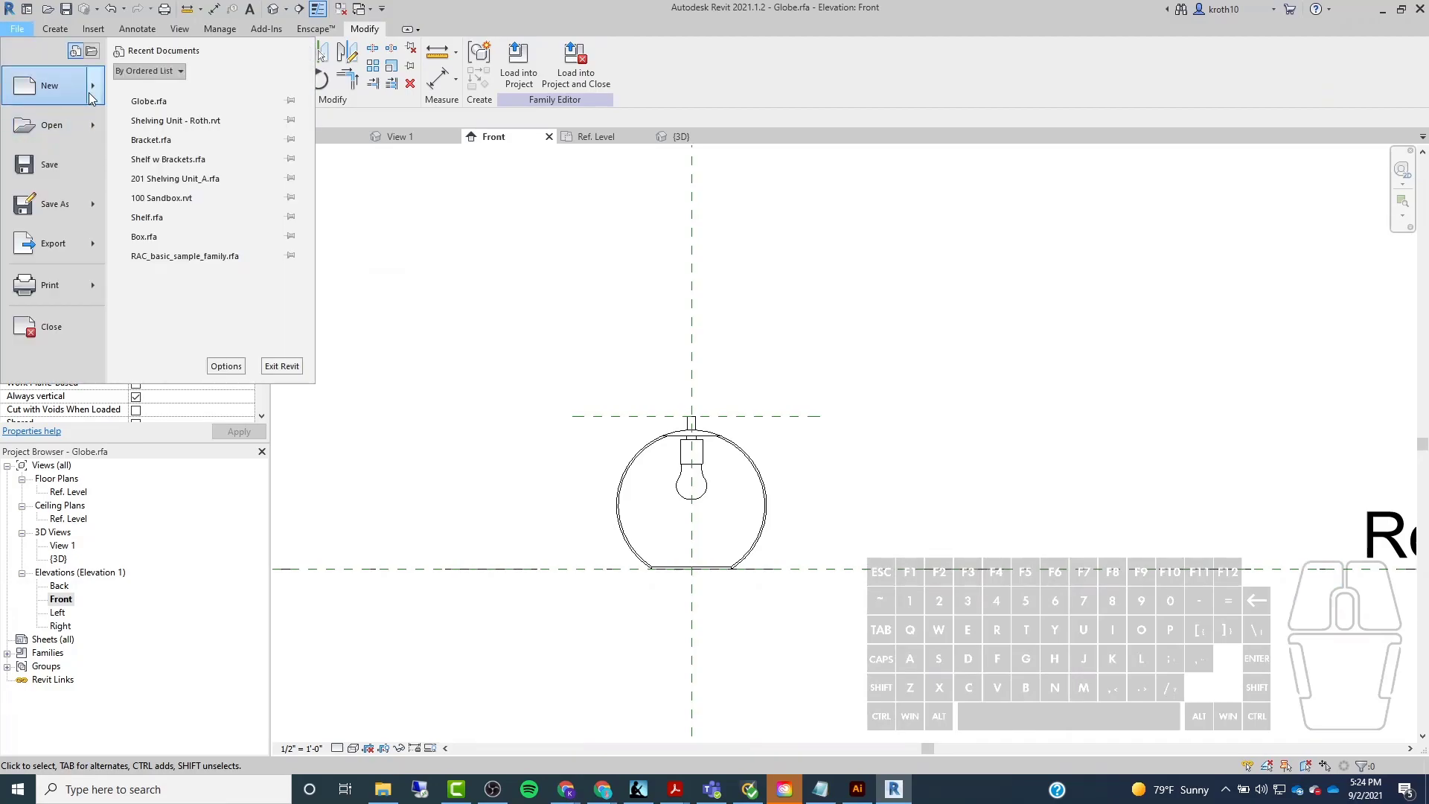
{"action": "mouse_move", "coordinate": [95, 92]}
{"action": "left_click", "coordinate": [182, 129]}
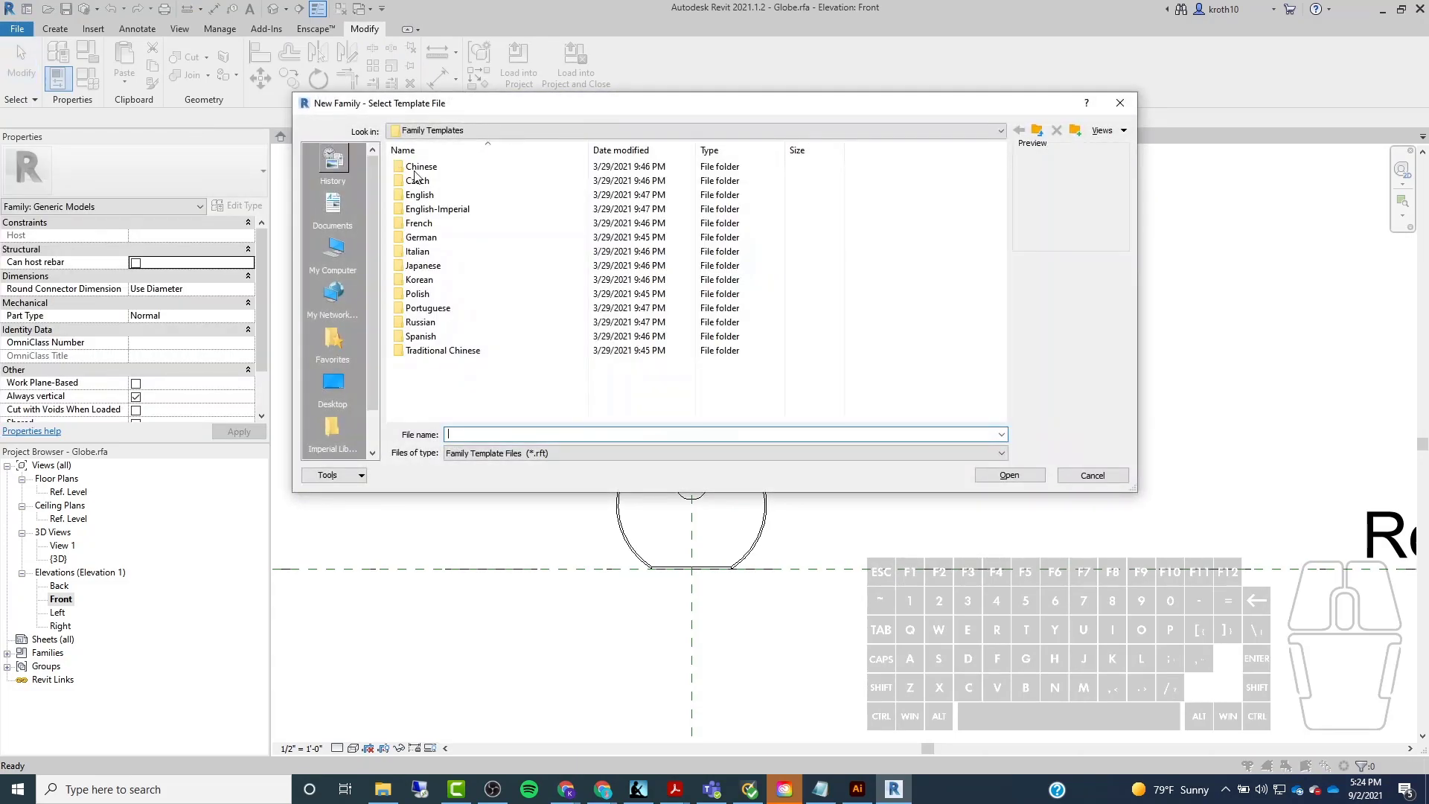
{"action": "double_click", "coordinate": [436, 209]}
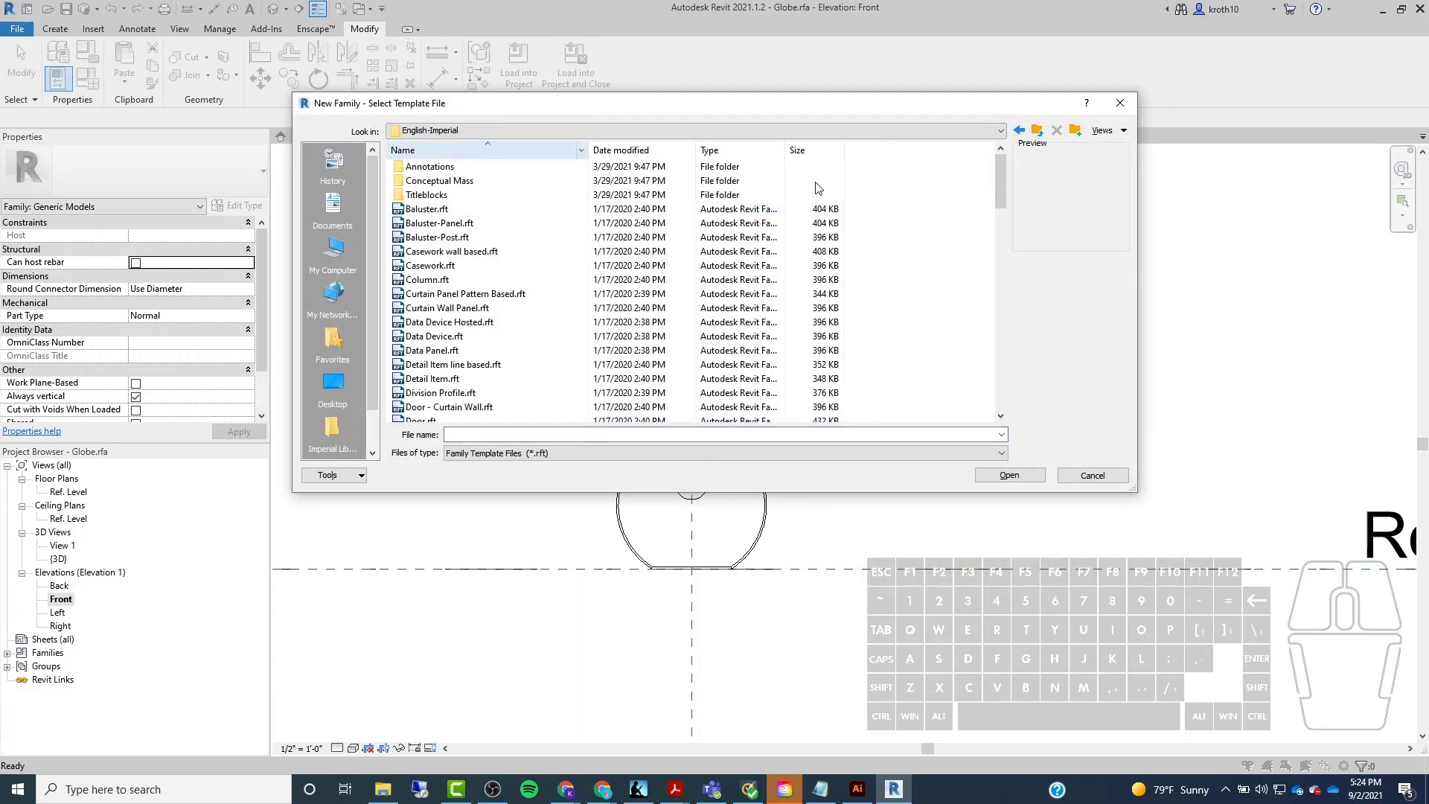
{"action": "left_click_drag", "start_coordinate": [1002, 176], "coordinate": [1003, 288]}
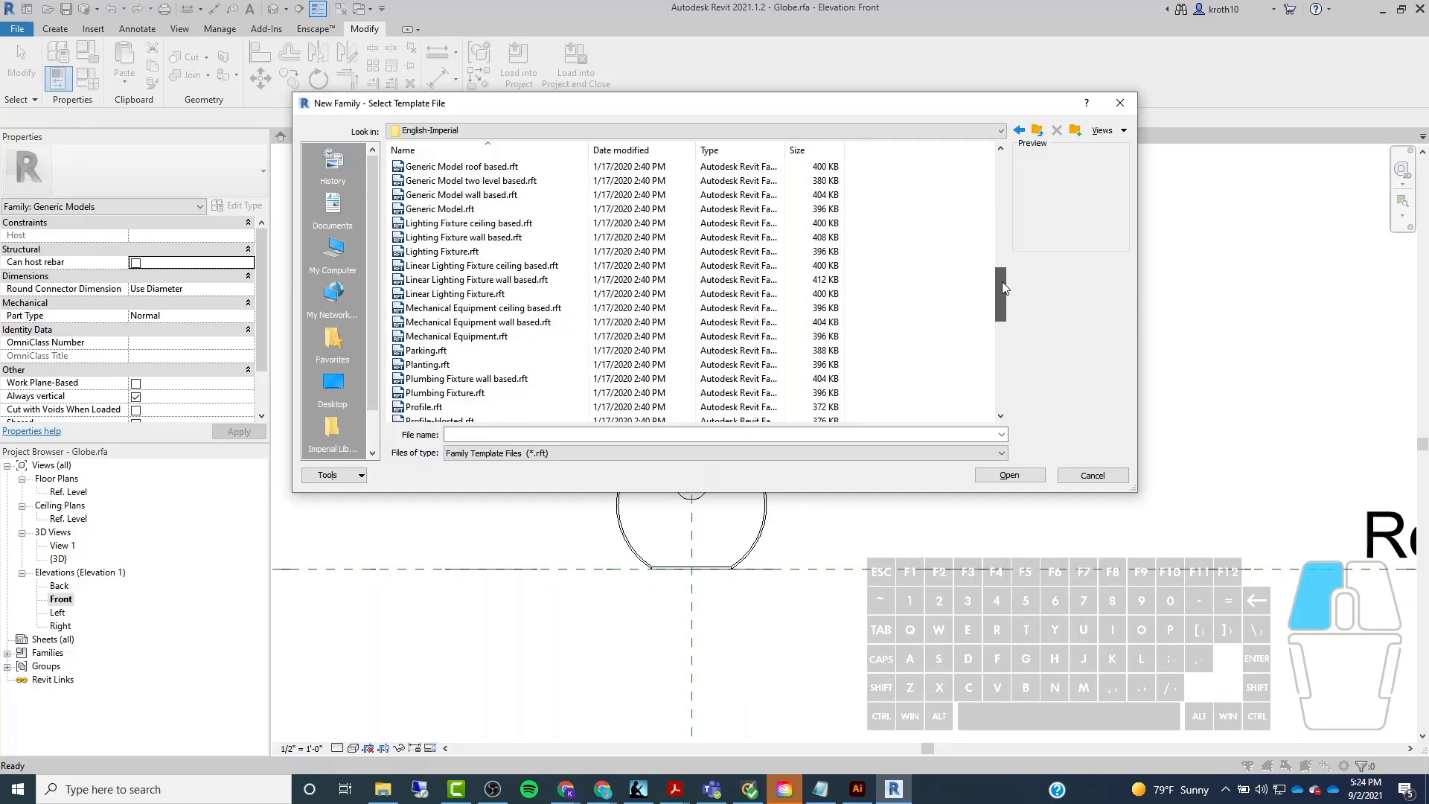
{"action": "left_click_drag", "start_coordinate": [1001, 281], "coordinate": [1007, 267]}
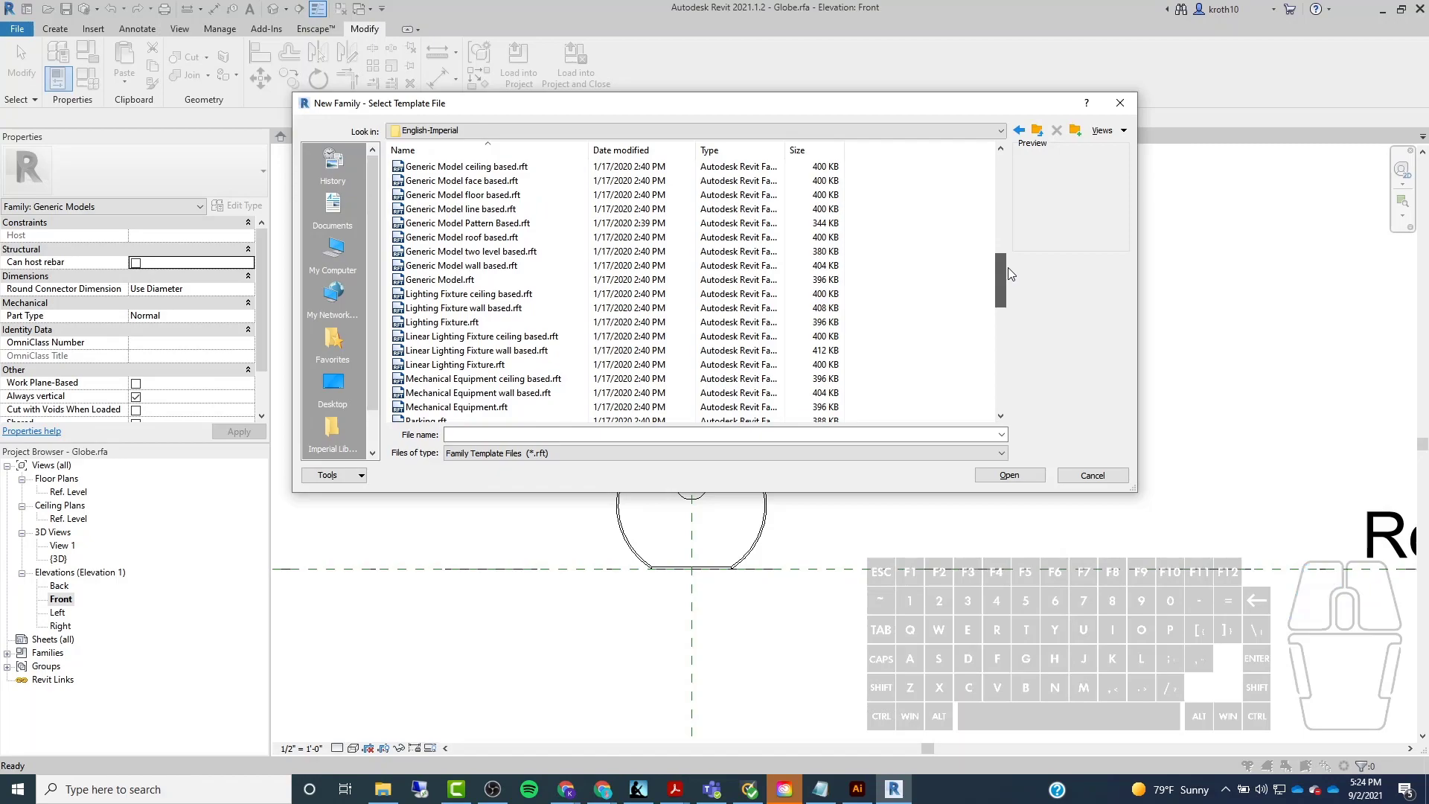
{"action": "left_click", "coordinate": [487, 298]}
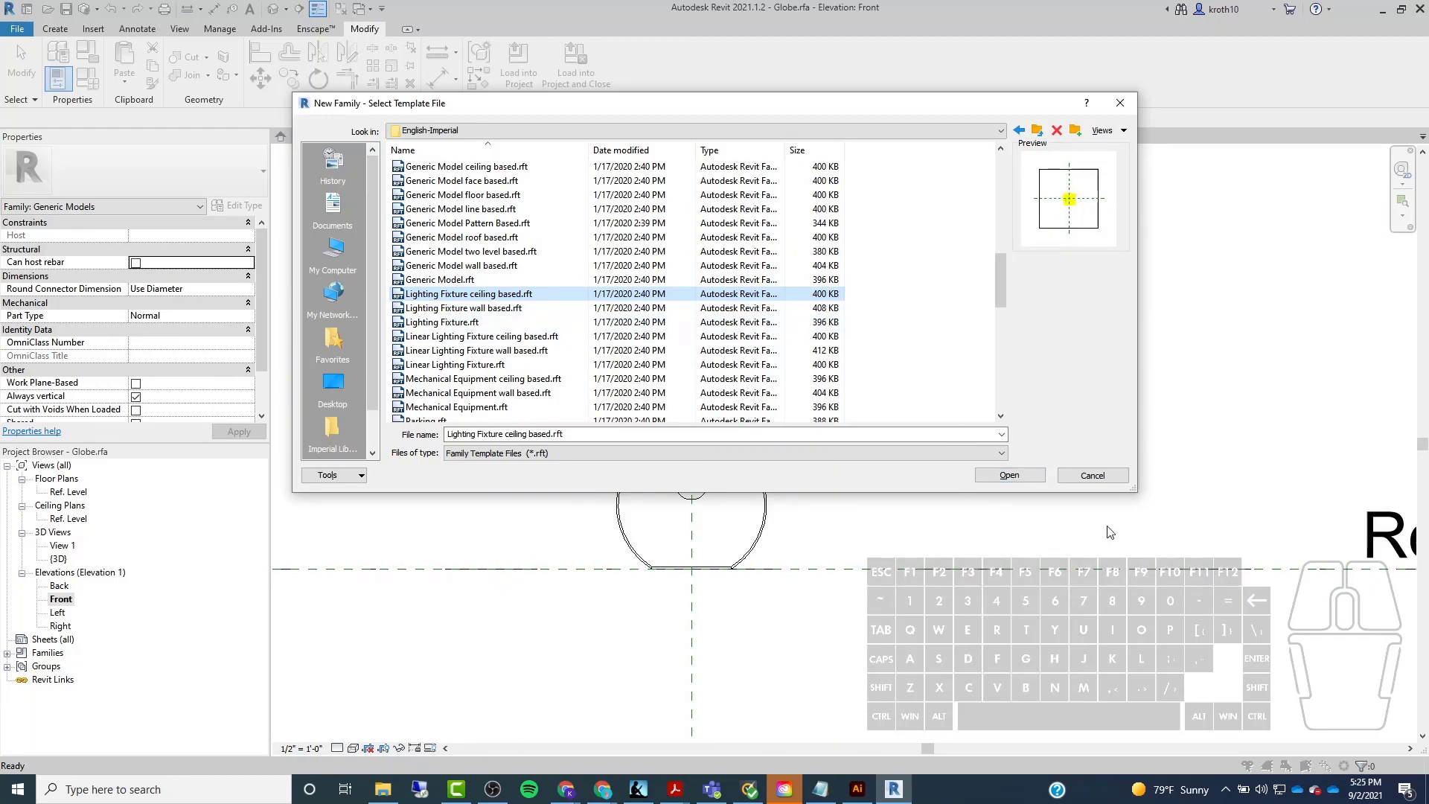
{"action": "left_click", "coordinate": [1008, 475]}
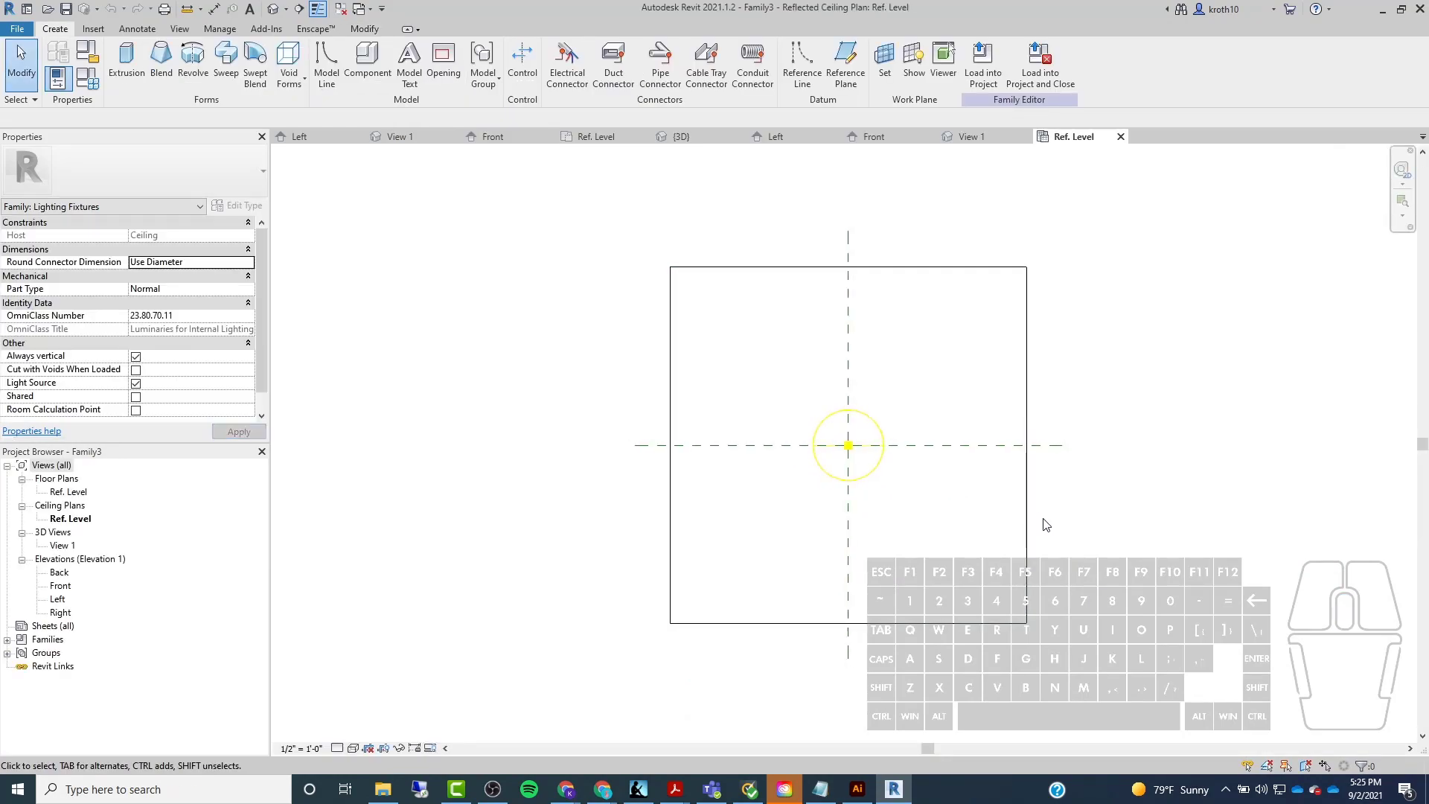
Examine the template's ceiling host and light source by selecting each one in turn.
{"action": "scroll", "coordinate": [1042, 522], "scroll_direction": "up", "scroll_amount": 2}
{"action": "middle_click_drag", "start_coordinate": [1037, 520], "coordinate": [979, 549]}
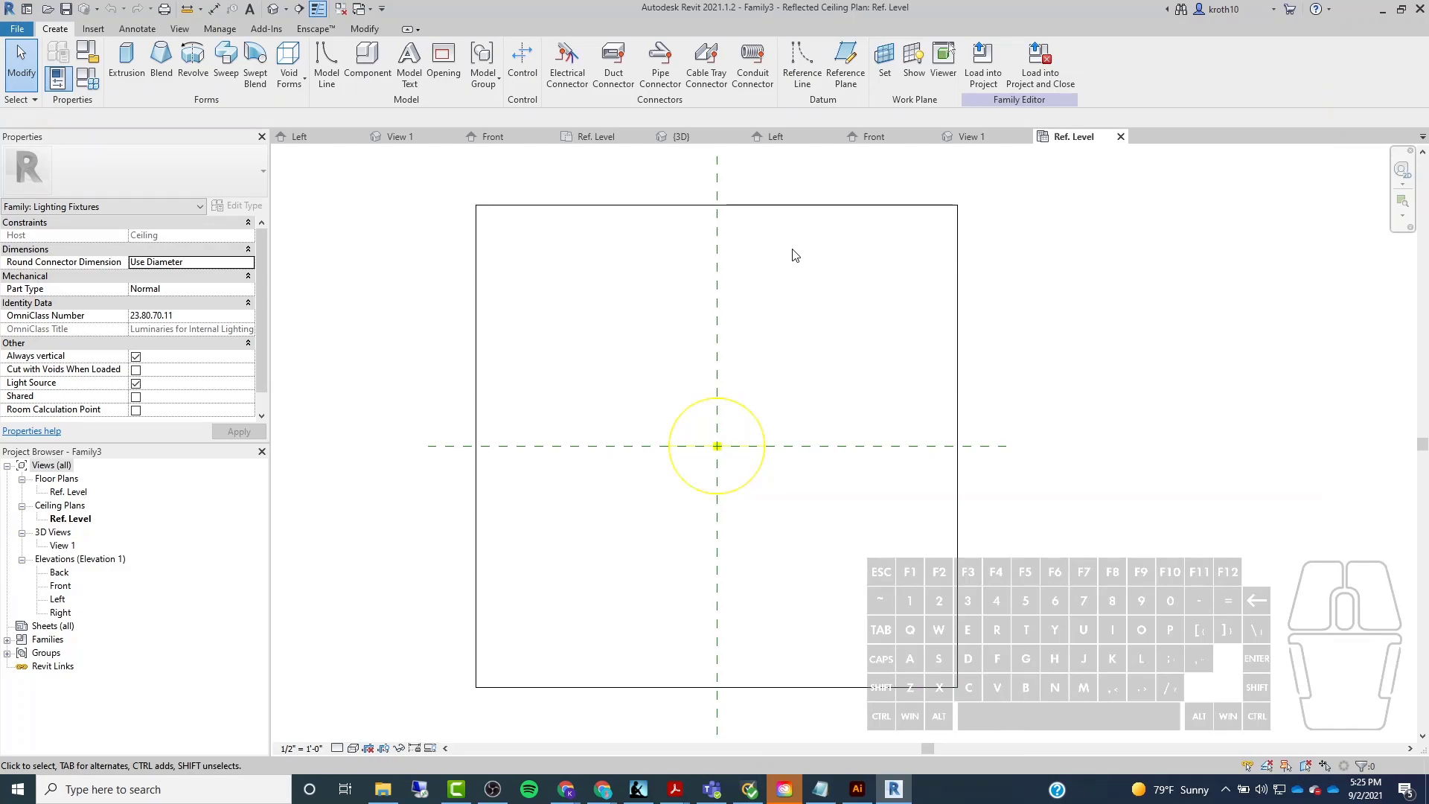
{"action": "left_click", "coordinate": [622, 206]}
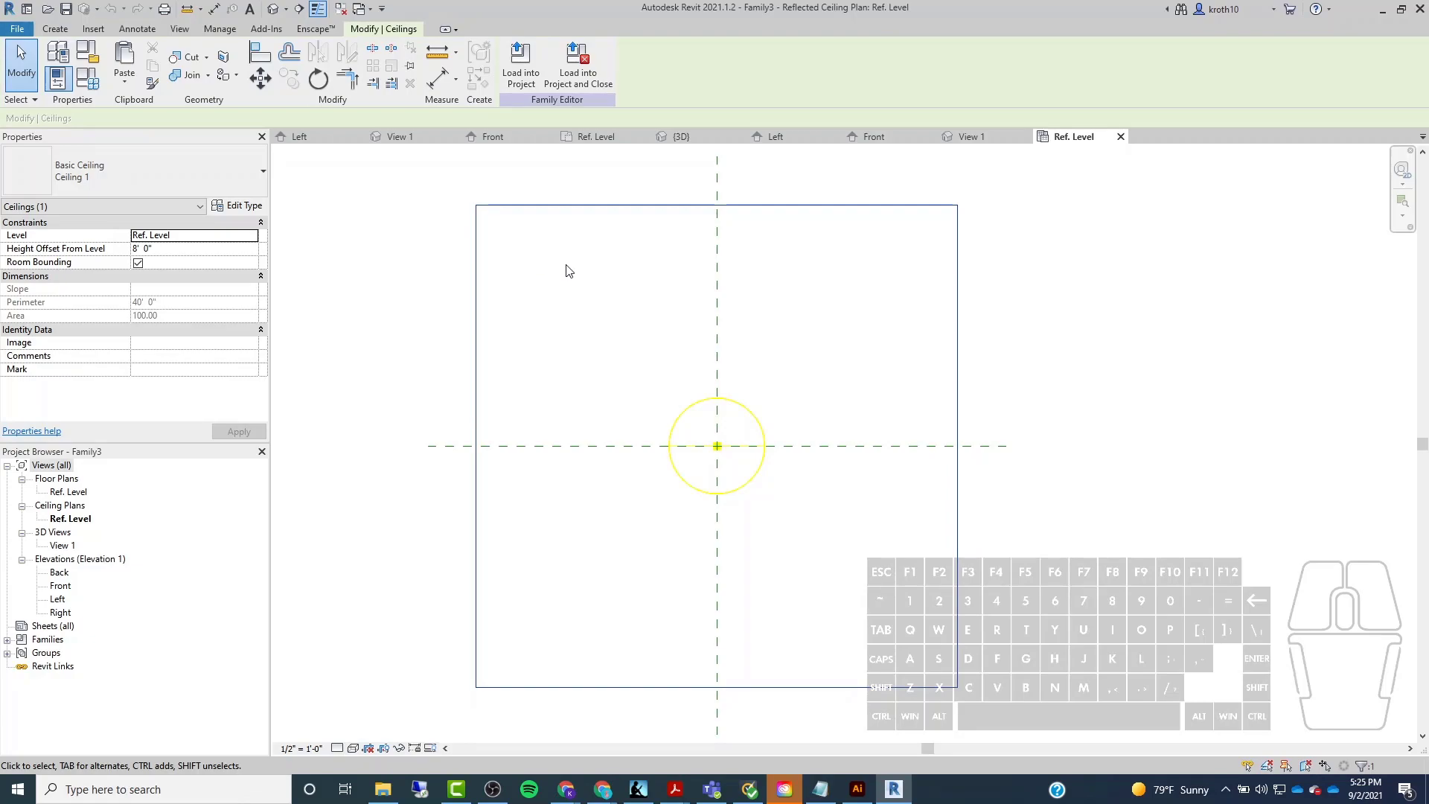
{"action": "left_click", "coordinate": [692, 425]}
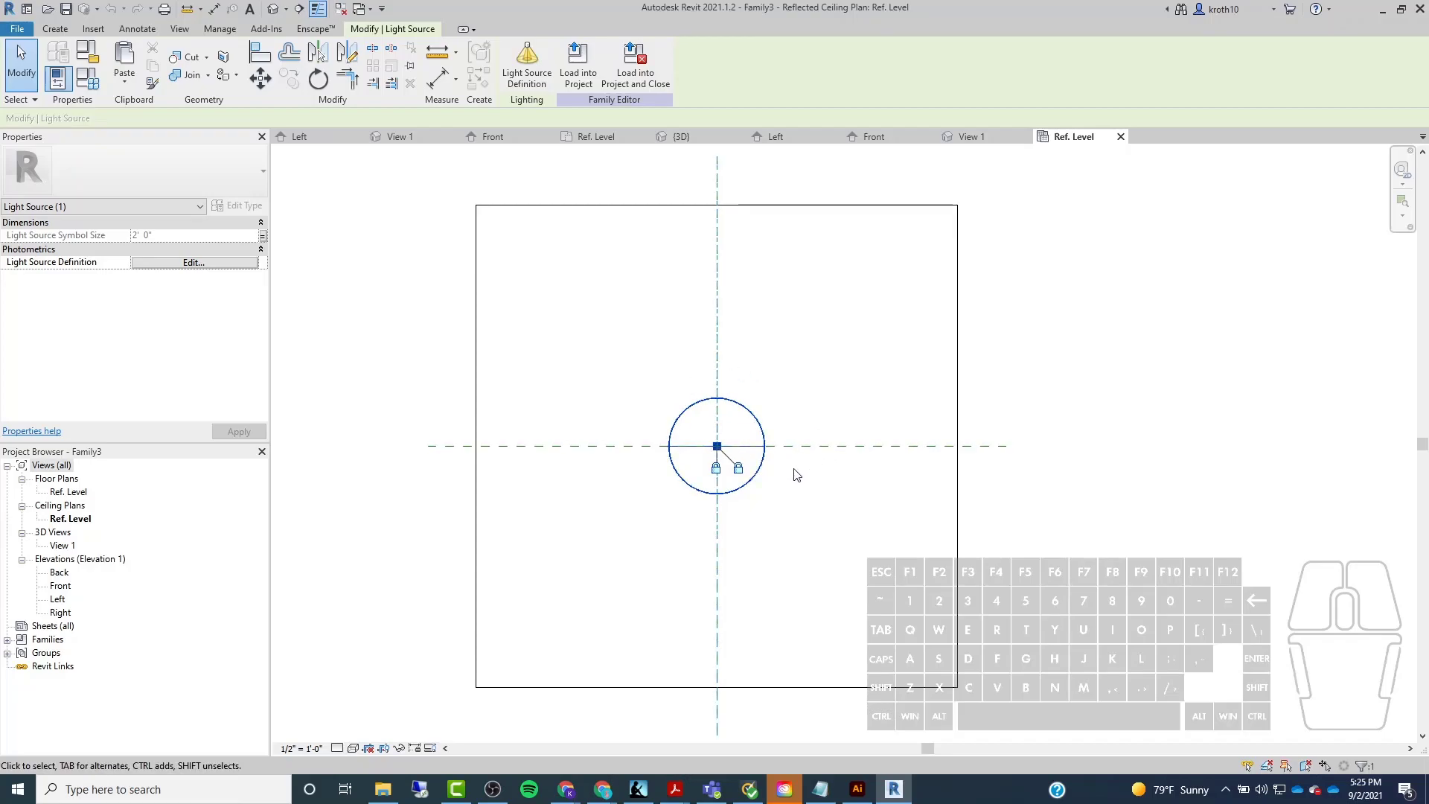
{"action": "left_click", "coordinate": [770, 521]}
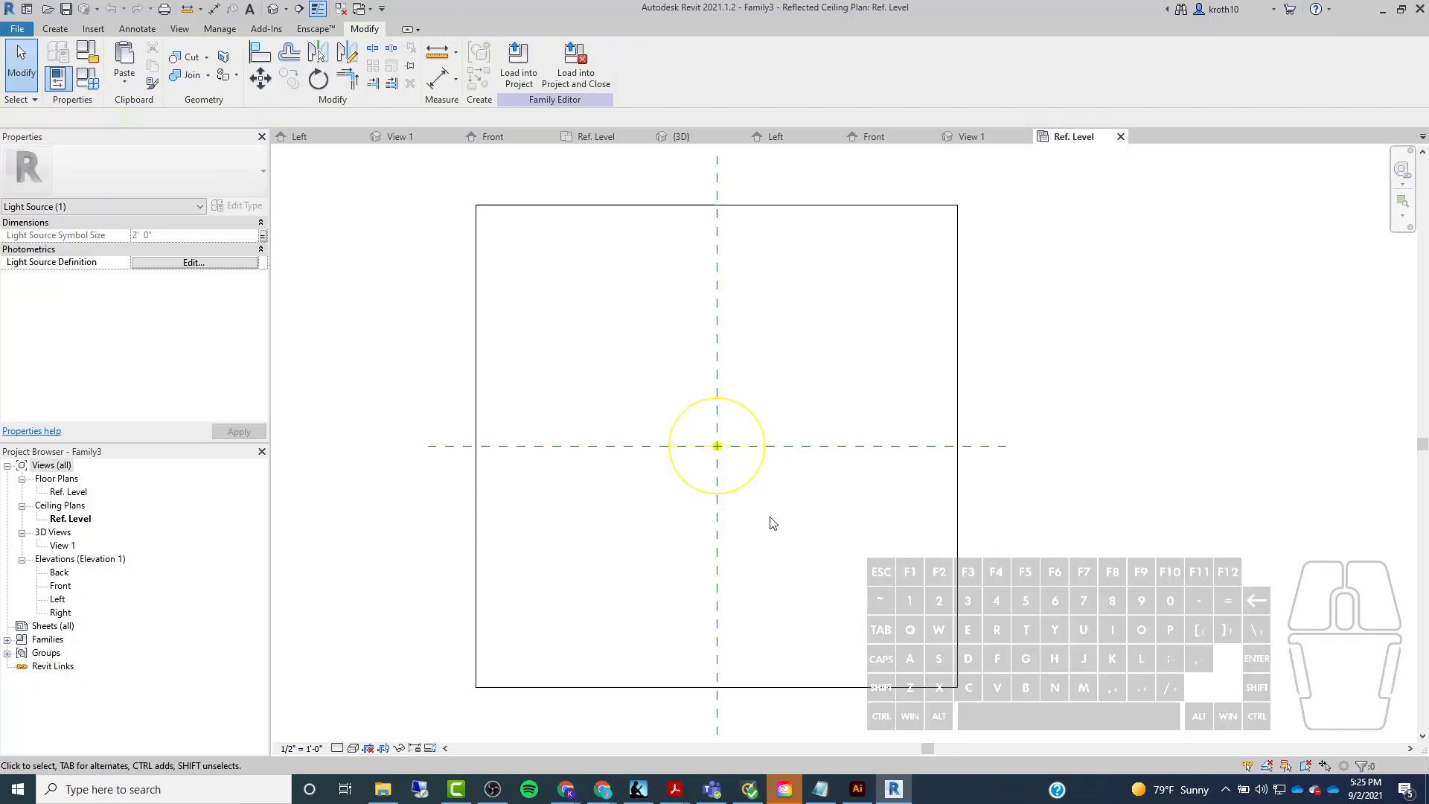
{"action": "left_click", "coordinate": [810, 558]}
{"action": "middle_click_drag", "start_coordinate": [977, 531], "coordinate": [935, 510]}
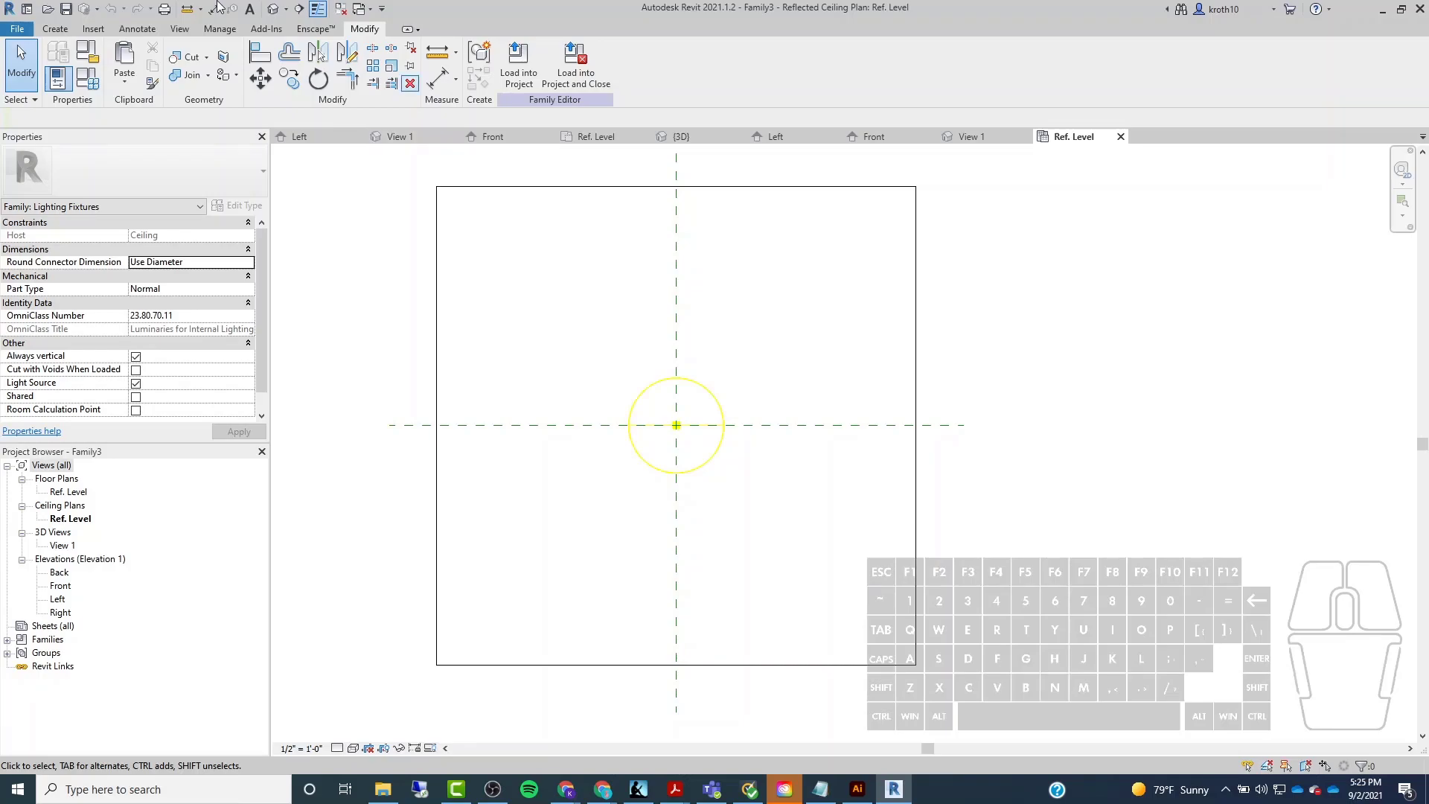
Start saving the lighting fixture family, and copy the title Snead 1 - Light Single Globe Pendant from the Wayfair product page in Chrome.
{"action": "left_click", "coordinate": [14, 30]}
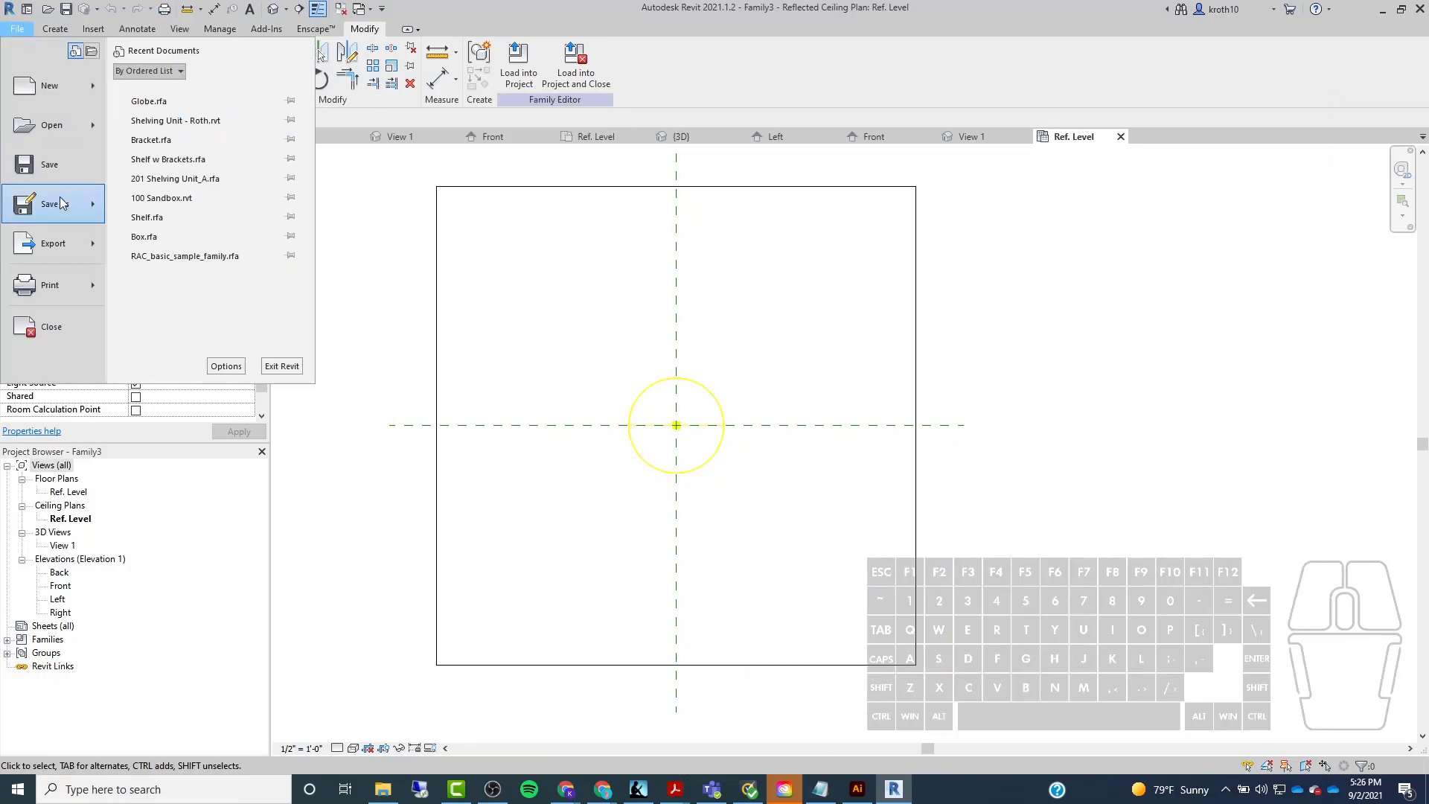
{"action": "left_click", "coordinate": [63, 208]}
{"action": "left_click", "coordinate": [176, 192]}
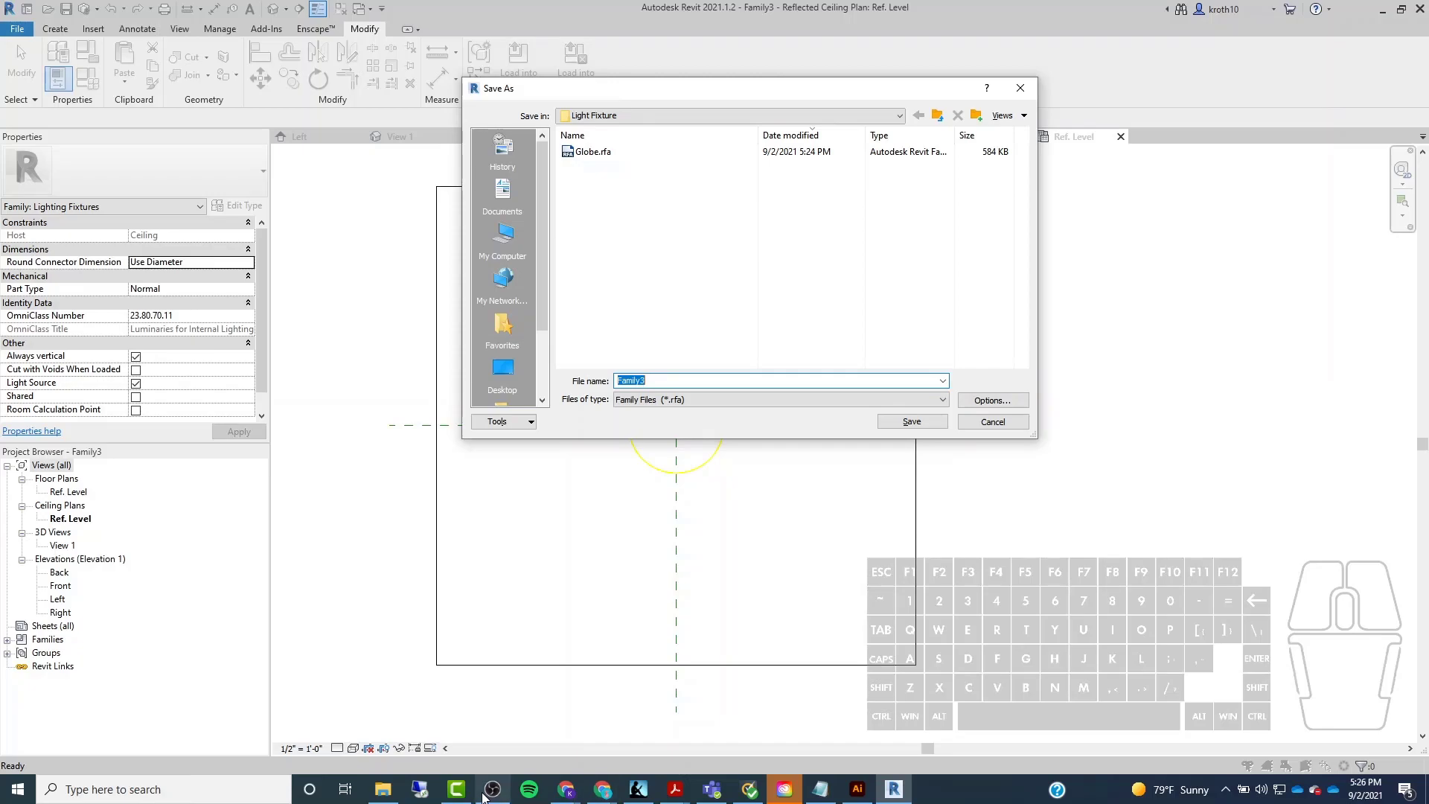
{"action": "mouse_move", "coordinate": [591, 800]}
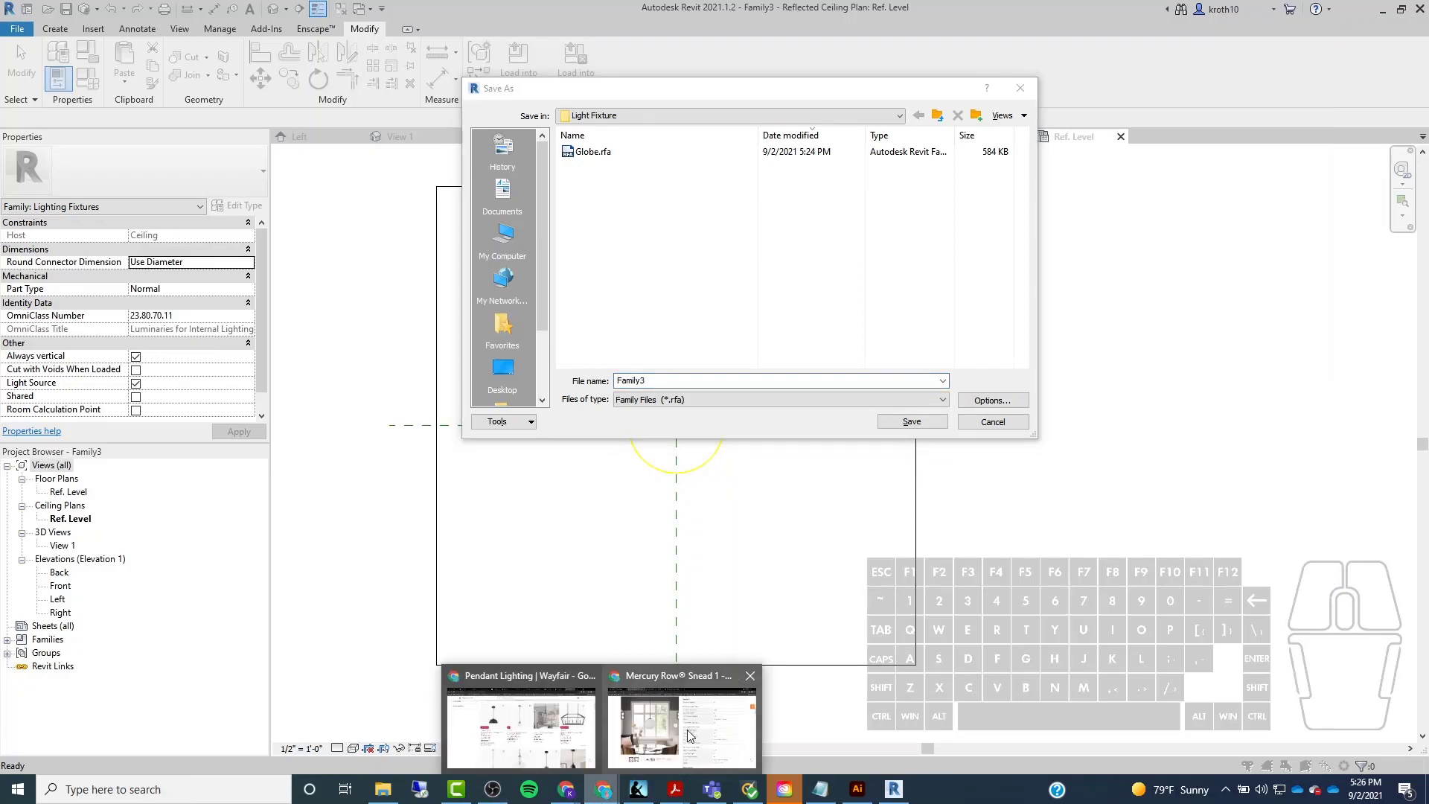
{"action": "left_click", "coordinate": [689, 735]}
{"action": "scroll", "coordinate": [358, 138], "scroll_direction": "up", "scroll_amount": 15}
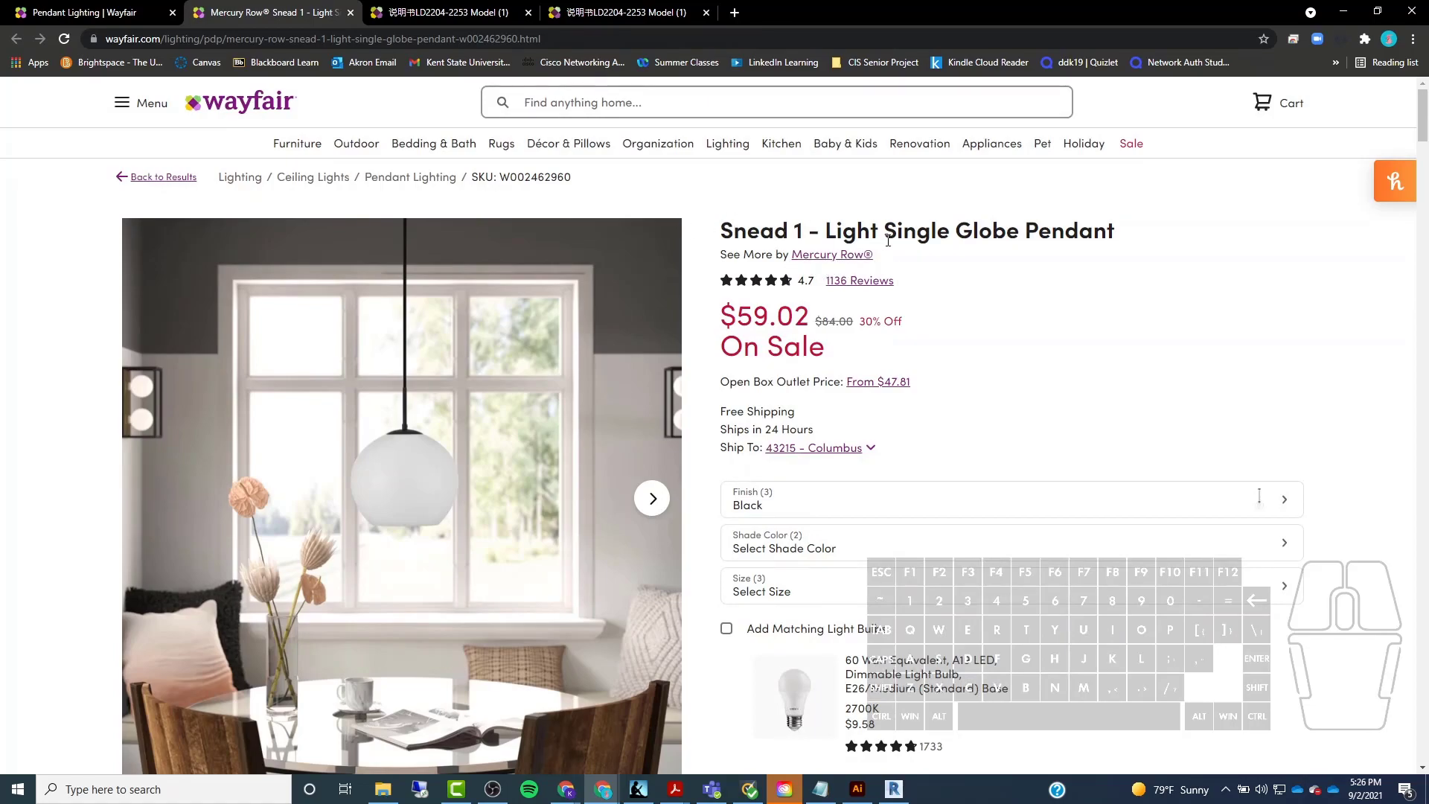
{"action": "left_click_drag", "start_coordinate": [848, 235], "coordinate": [733, 249]}
{"action": "right_click", "coordinate": [741, 251]}
{"action": "left_click", "coordinate": [762, 242]}
Return to Revit and save the lighting fixture family in the Light Fixture folder as Snead 1 - Light Single Globe Pendant.
{"action": "left_click", "coordinate": [1343, 12]}
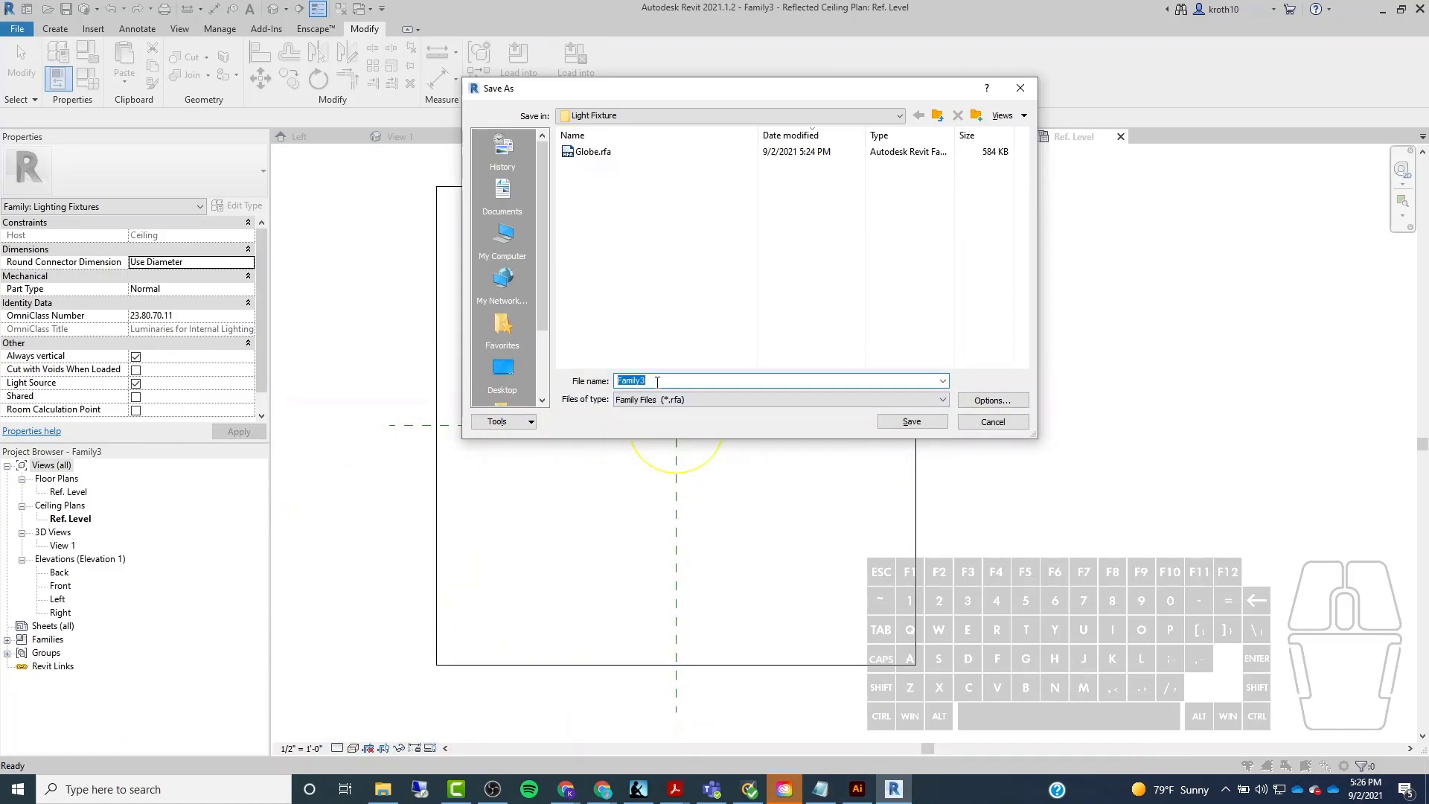
{"action": "key", "text": "ctrl+v"}
{"action": "left_click", "coordinate": [897, 421]}
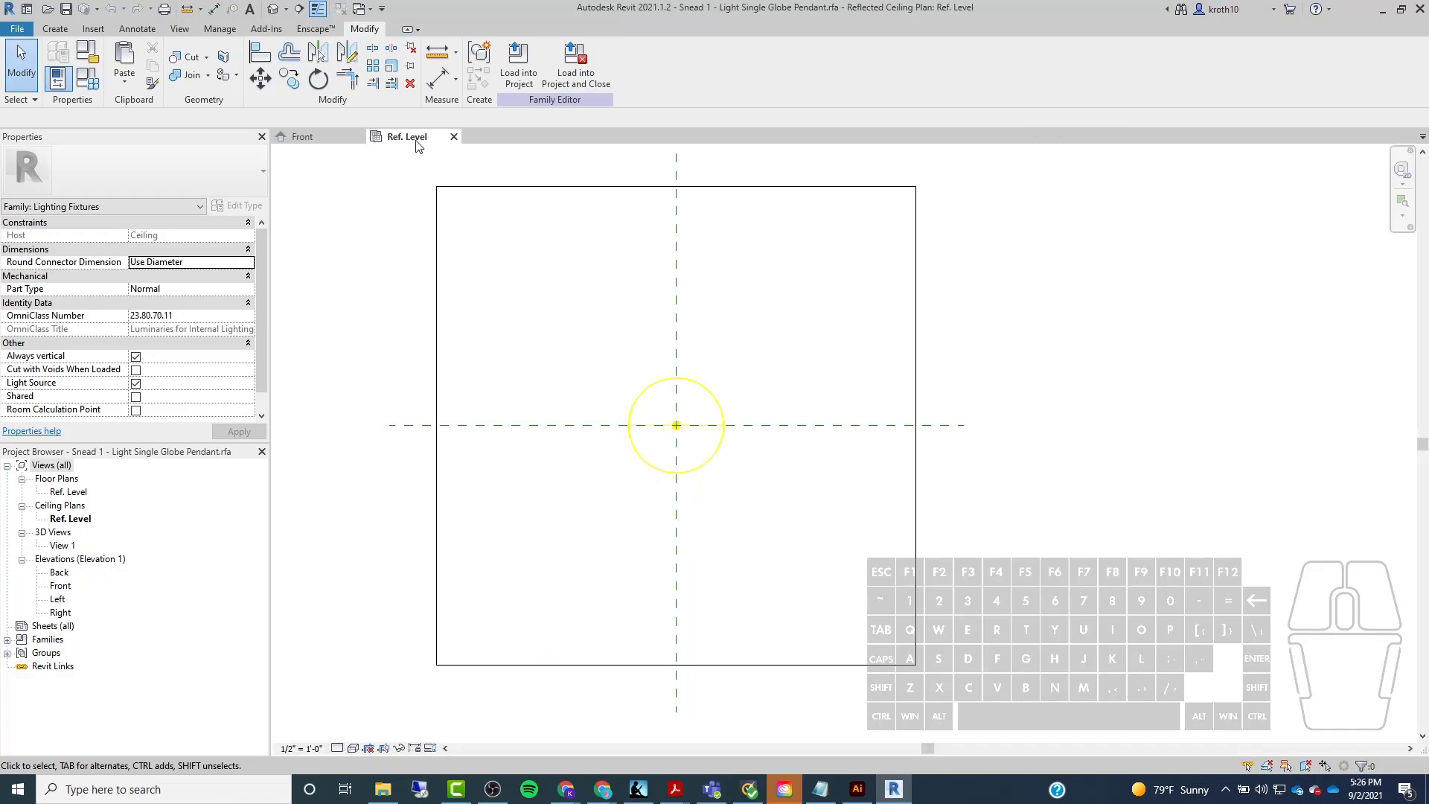
Load the Globe family into the Snead 1 - Light Single Globe Pendant family and close the Globe file.
{"action": "left_click", "coordinate": [303, 138]}
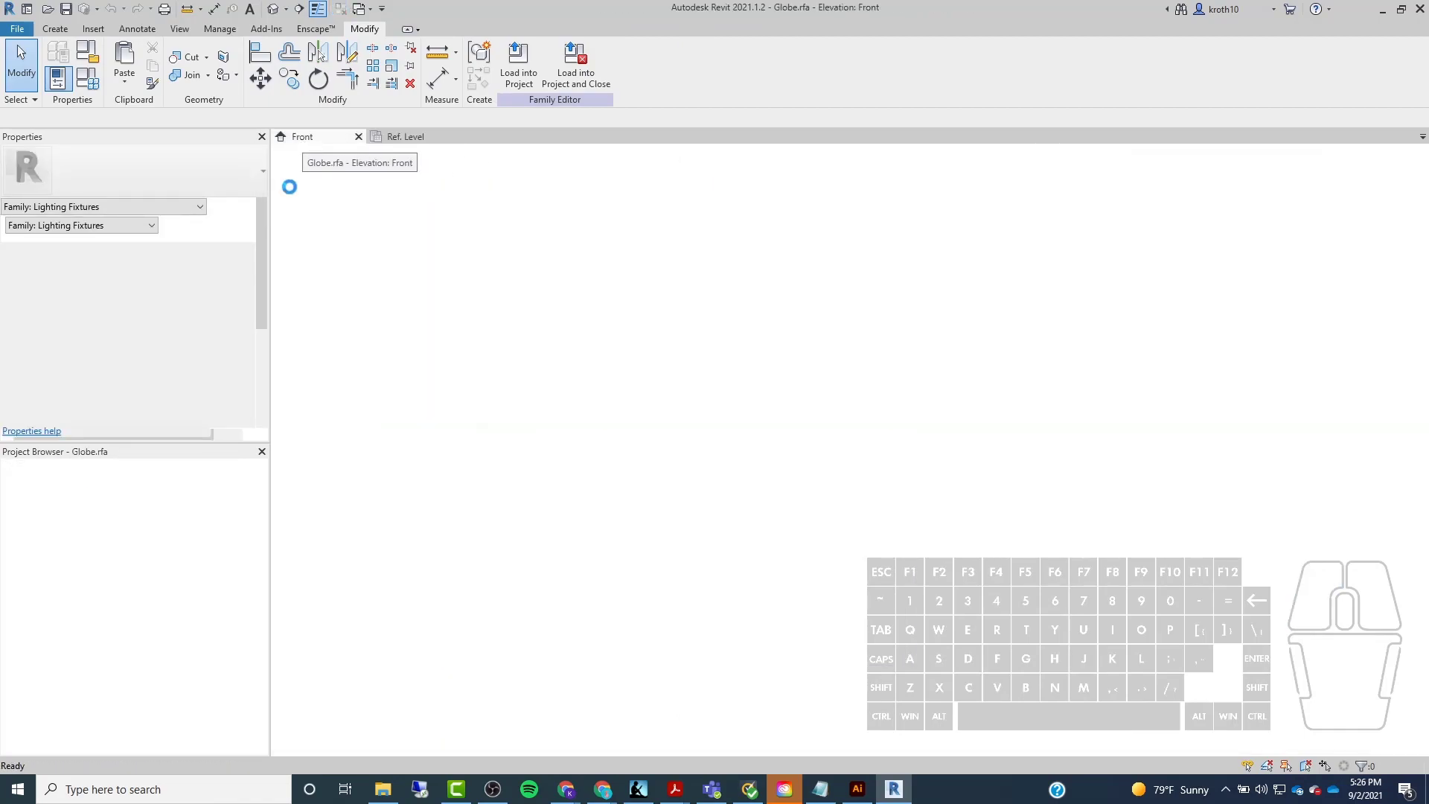
{"action": "left_click", "coordinate": [596, 71]}
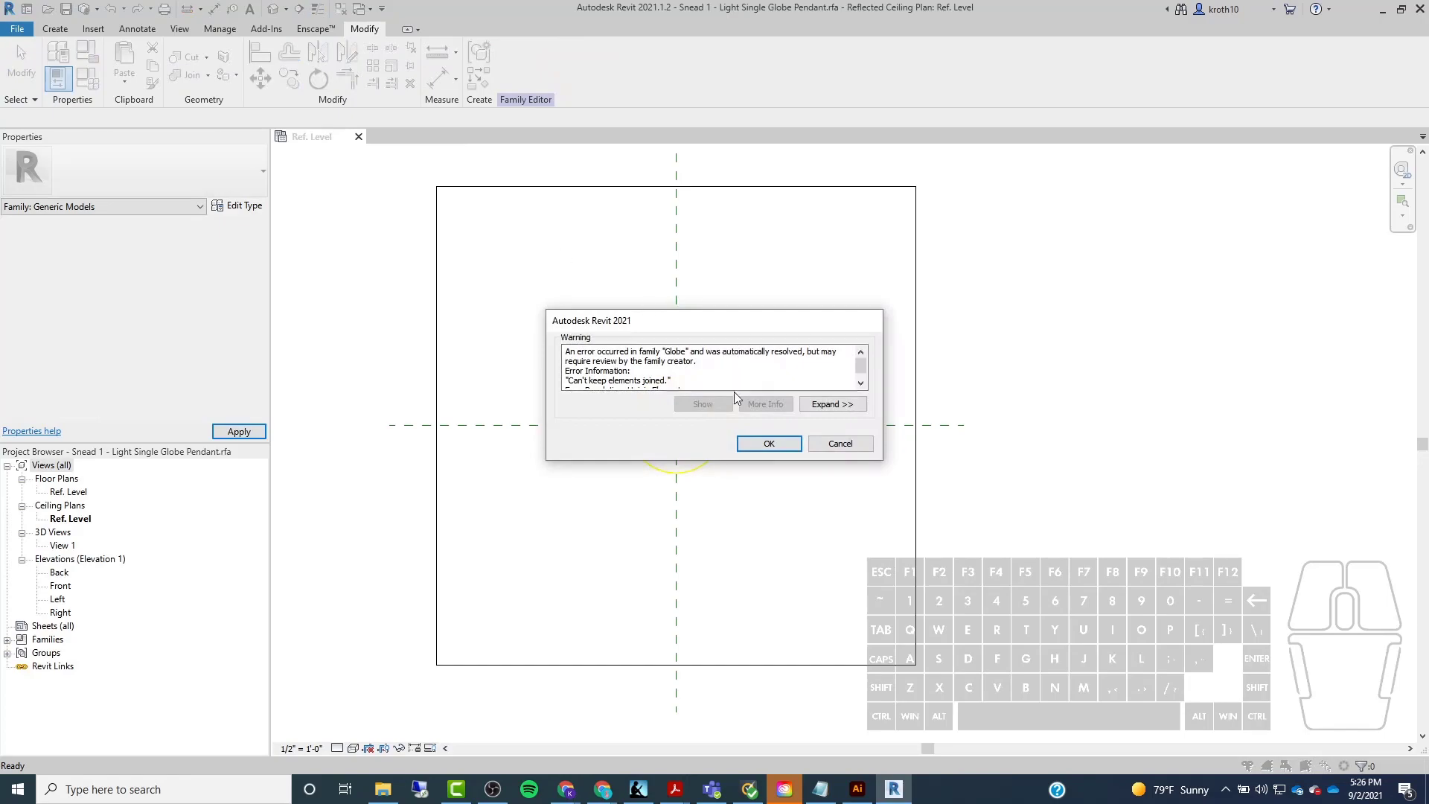
{"action": "left_click_drag", "start_coordinate": [863, 363], "coordinate": [860, 382]}
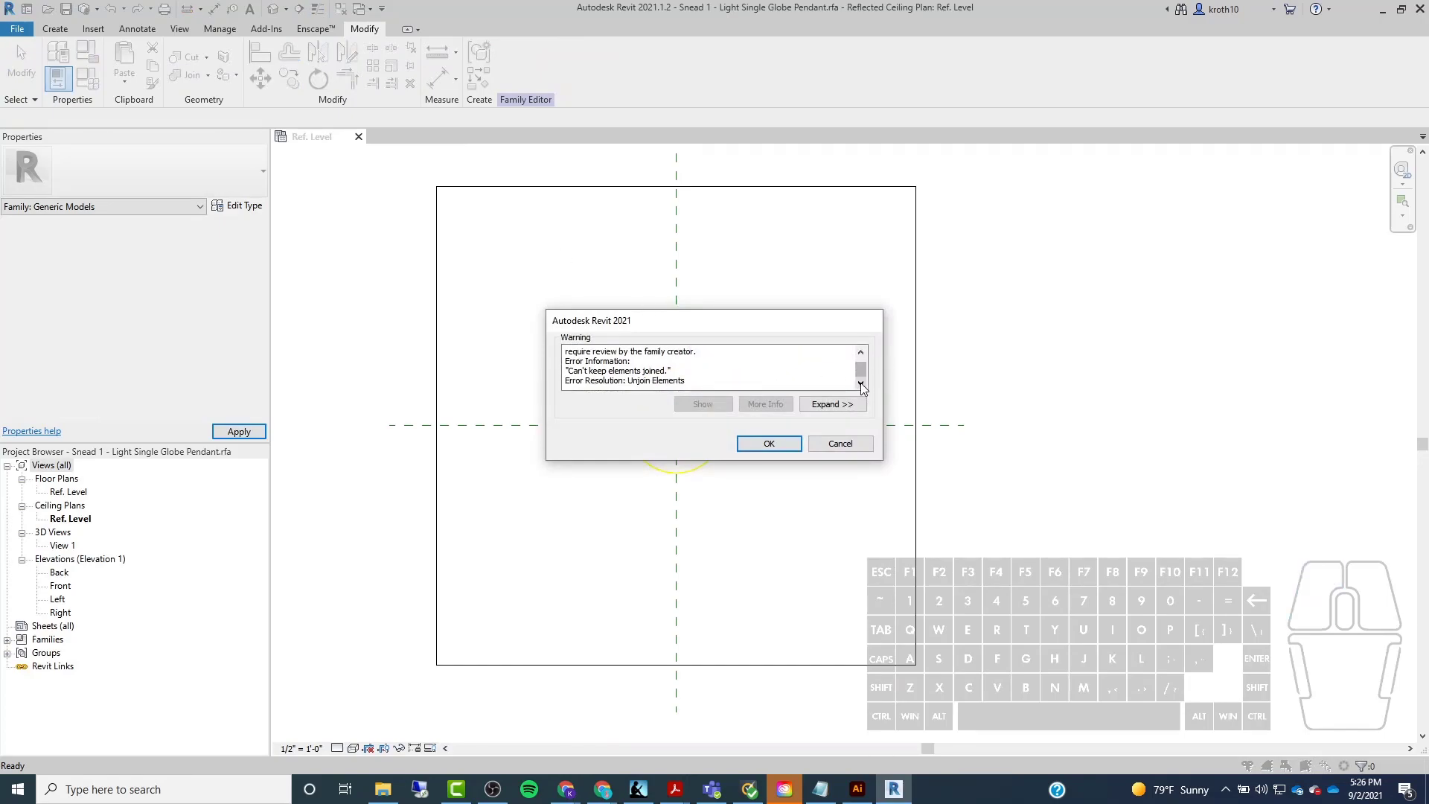
{"action": "left_click", "coordinate": [774, 445]}
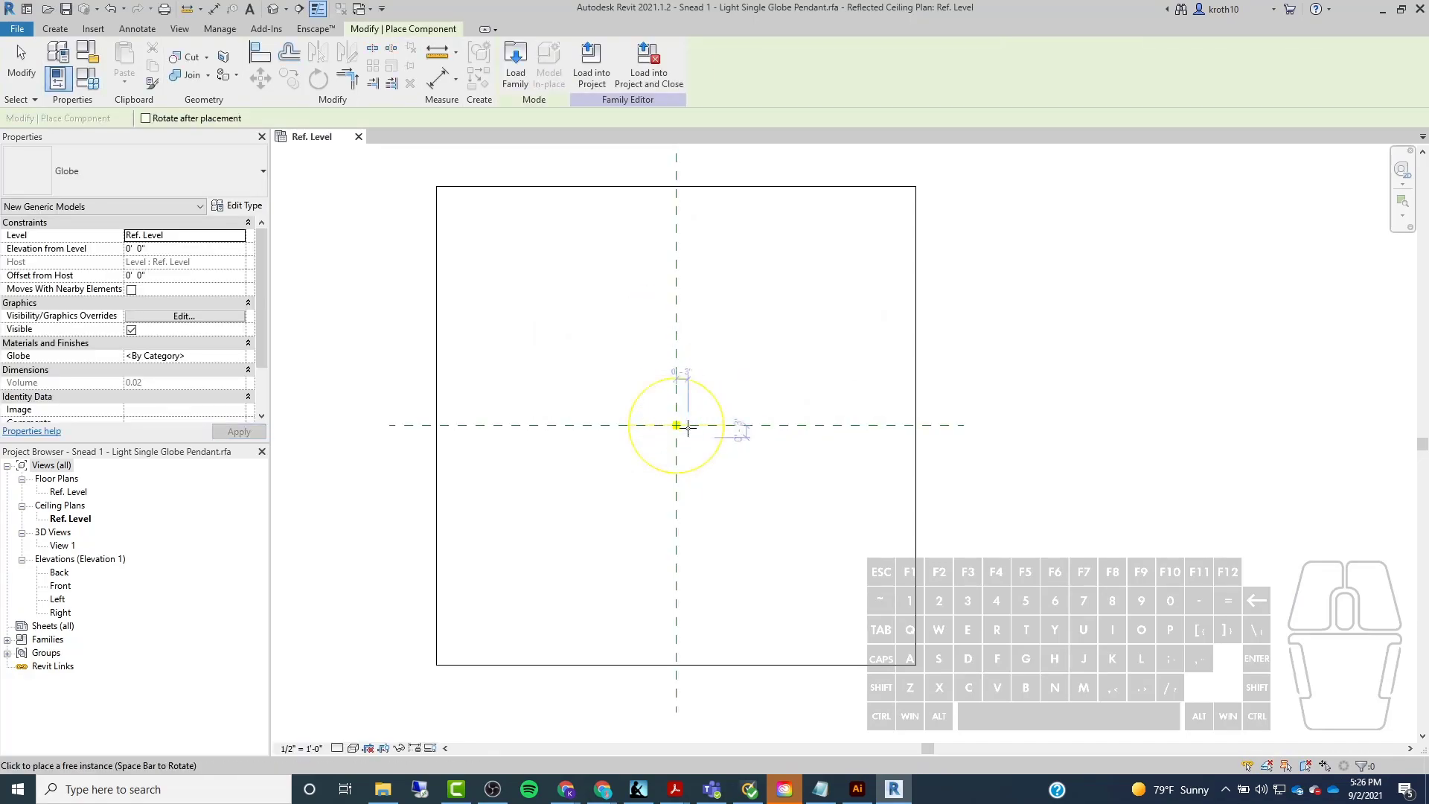
Place the Globe component at the intersection of the two center reference planes in the reflected ceiling plan, then end placement.
{"action": "scroll", "coordinate": [677, 426], "scroll_direction": "up", "scroll_amount": 3}
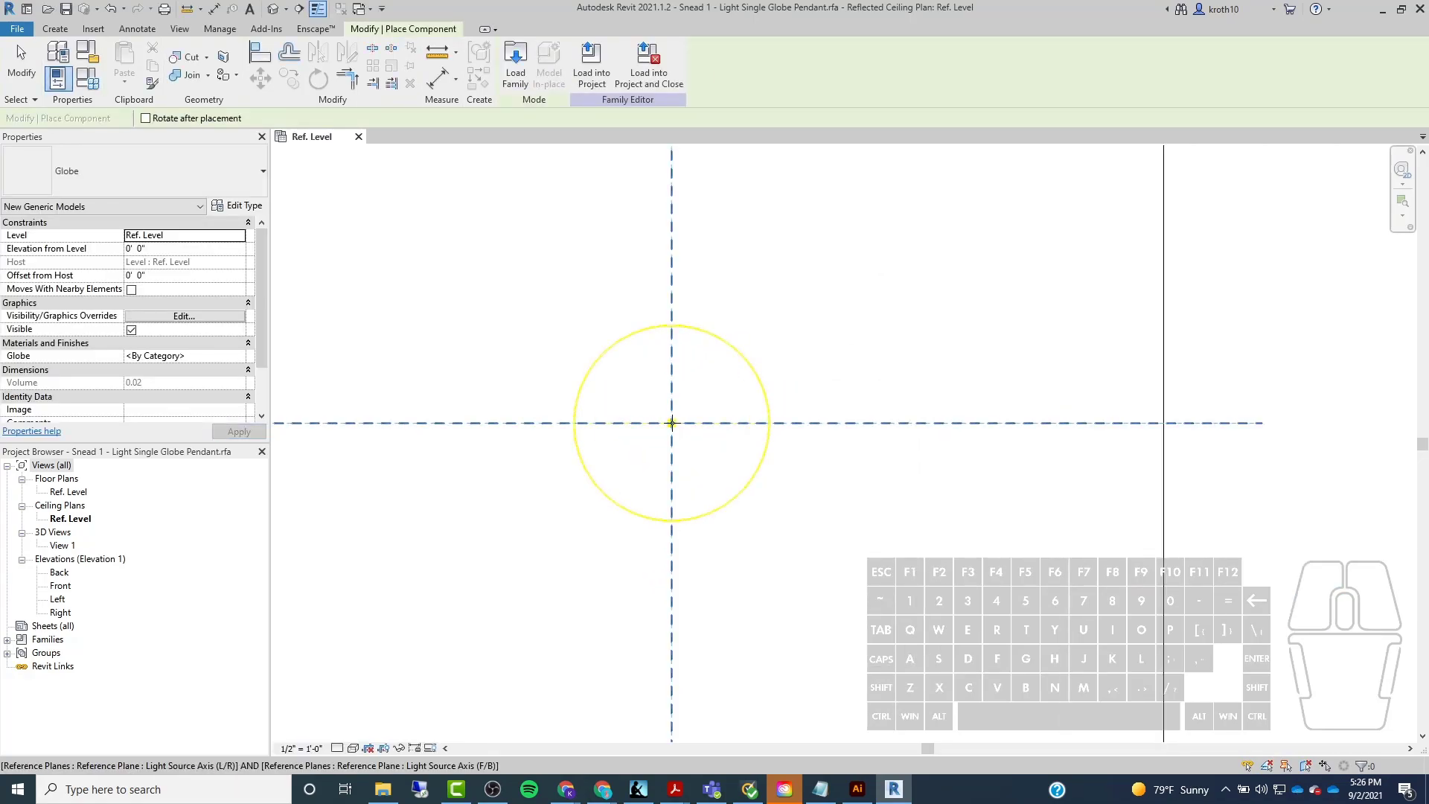
{"action": "left_click", "coordinate": [671, 423]}
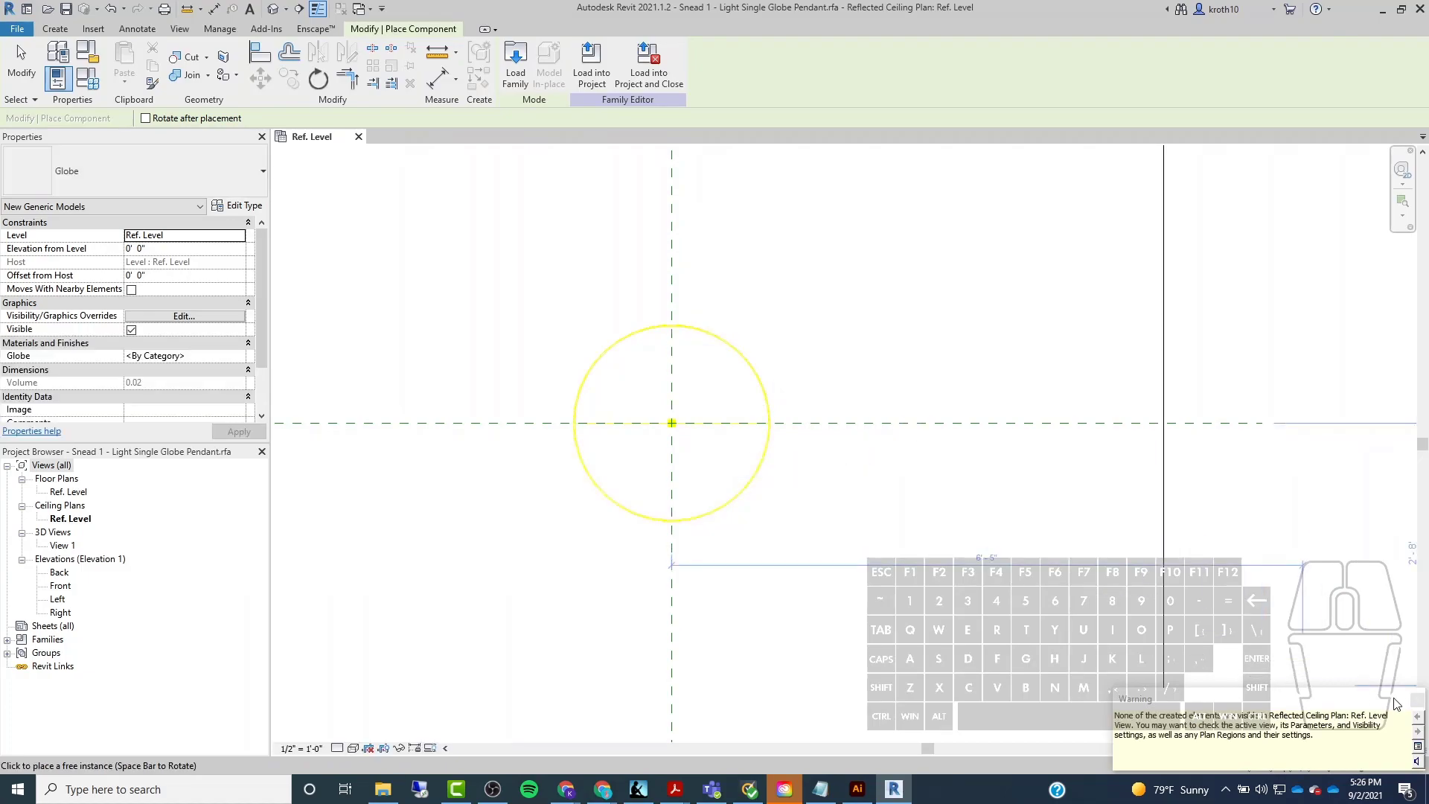
{"action": "left_click", "coordinate": [1417, 700]}
{"action": "scroll", "coordinate": [861, 513], "scroll_direction": "down", "scroll_amount": 1}
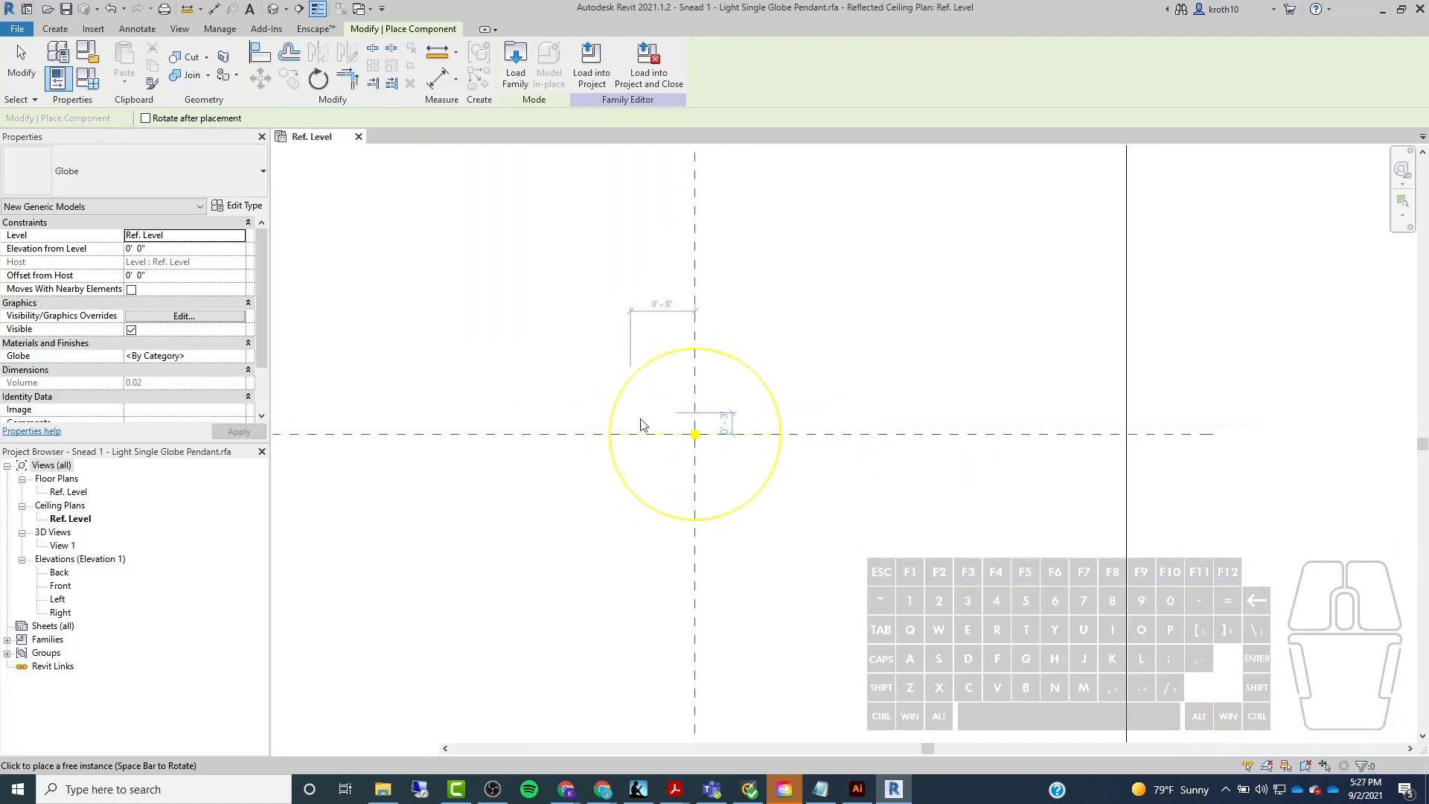
{"action": "key", "text": "Escape"}
{"action": "scroll", "coordinate": [749, 453], "scroll_direction": "down", "scroll_amount": 2}
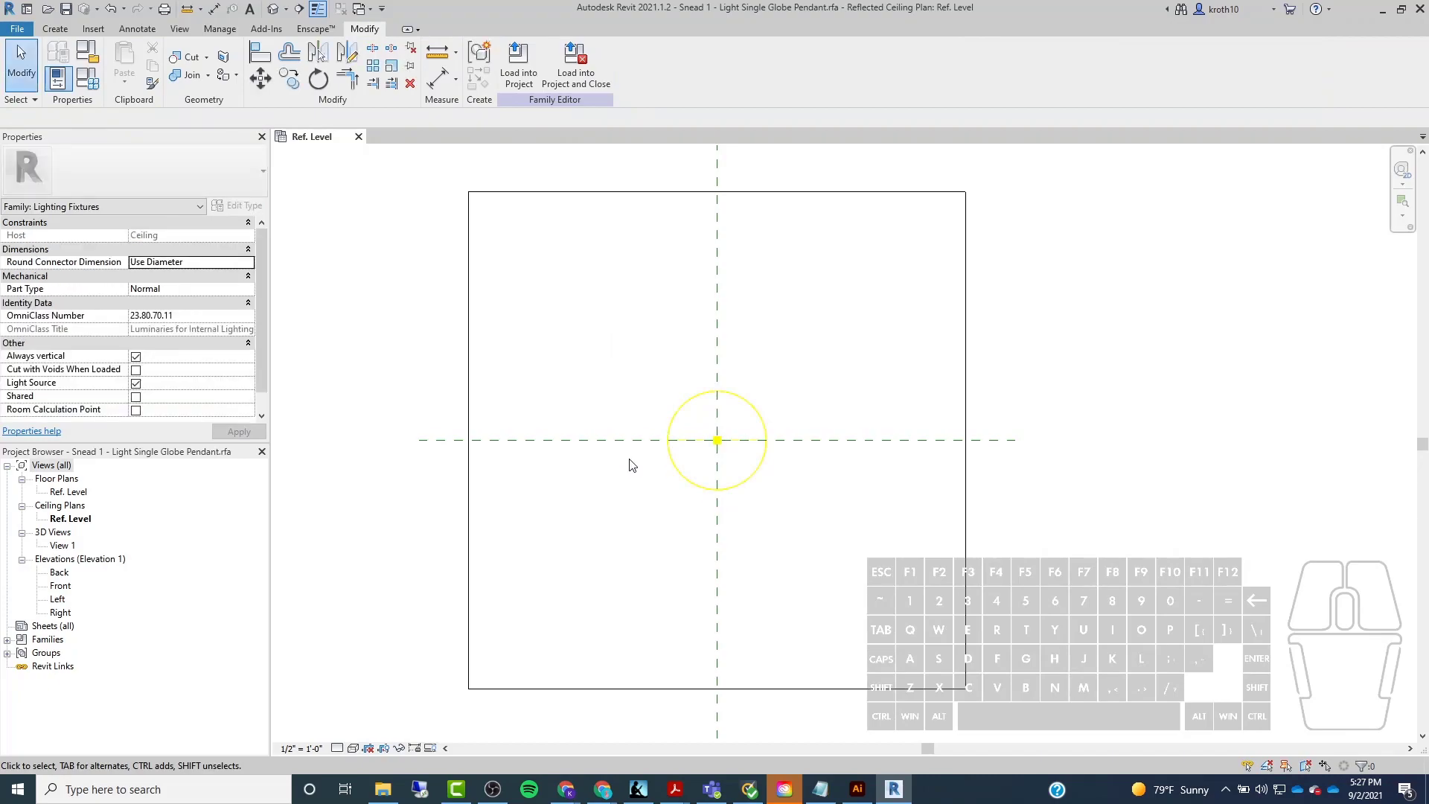
Examine the placed globe's position in the Front elevation, the Ref. Level floor plan and the reflected ceiling plan.
{"action": "double_click", "coordinate": [59, 586]}
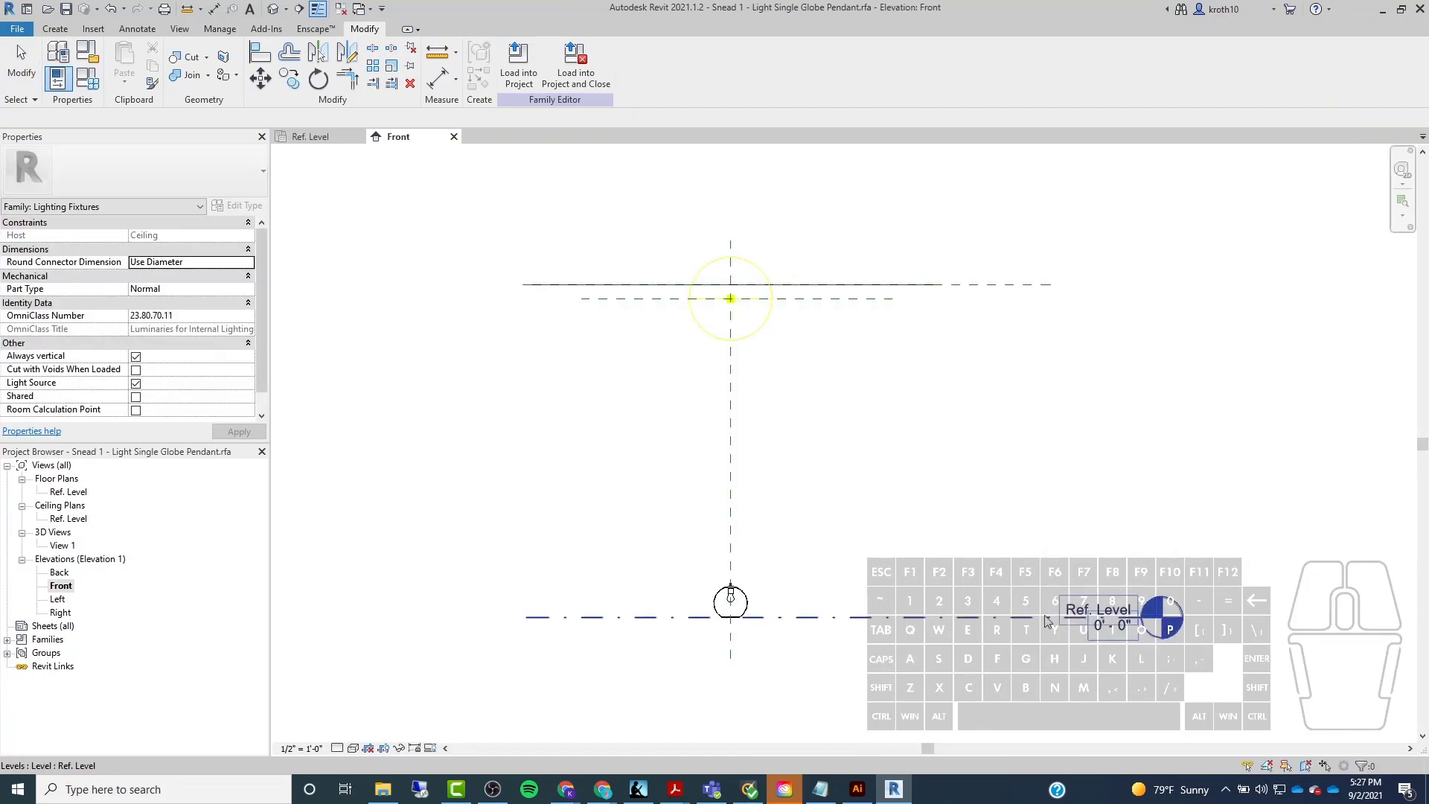
{"action": "scroll", "coordinate": [694, 603], "scroll_direction": "up", "scroll_amount": 3}
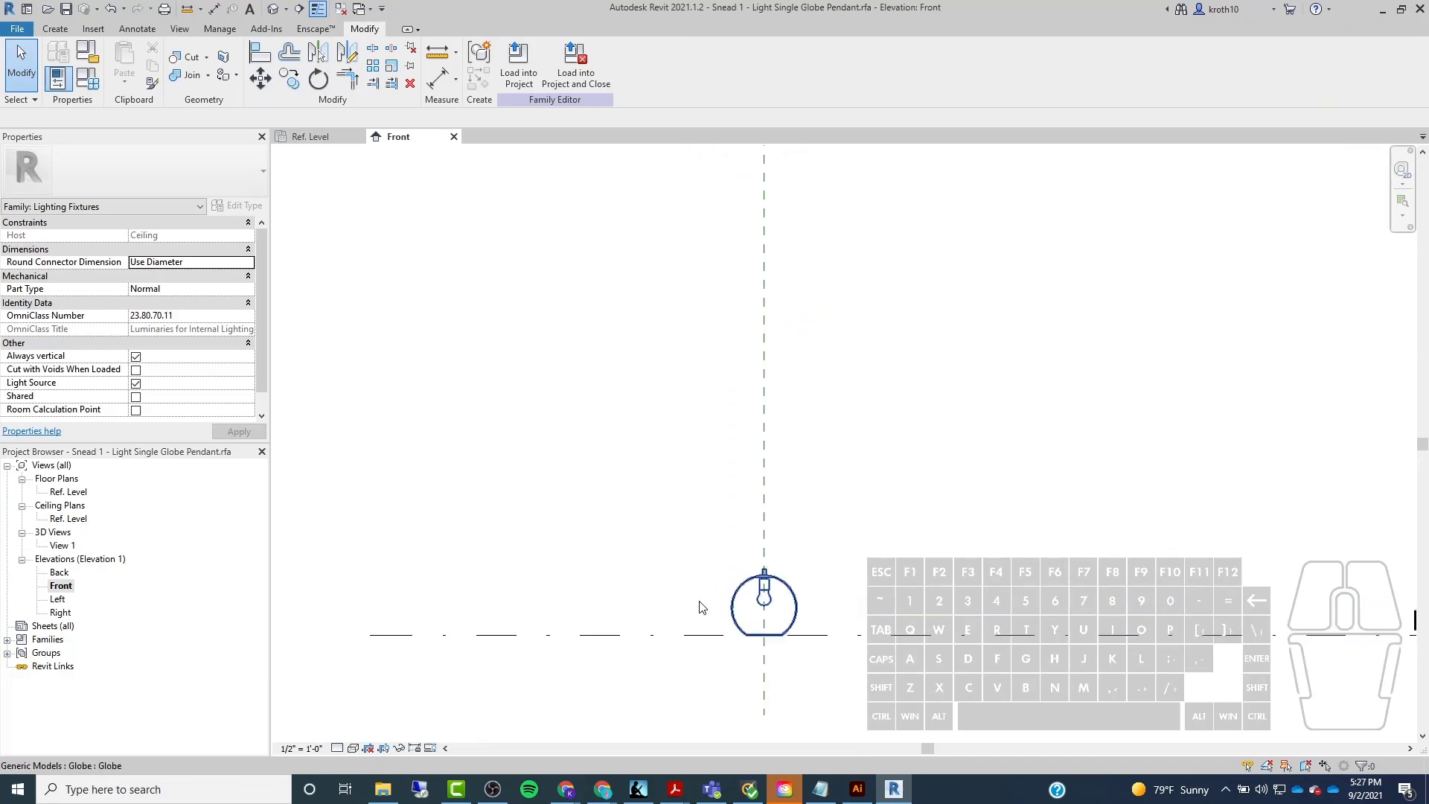
{"action": "double_click", "coordinate": [65, 491]}
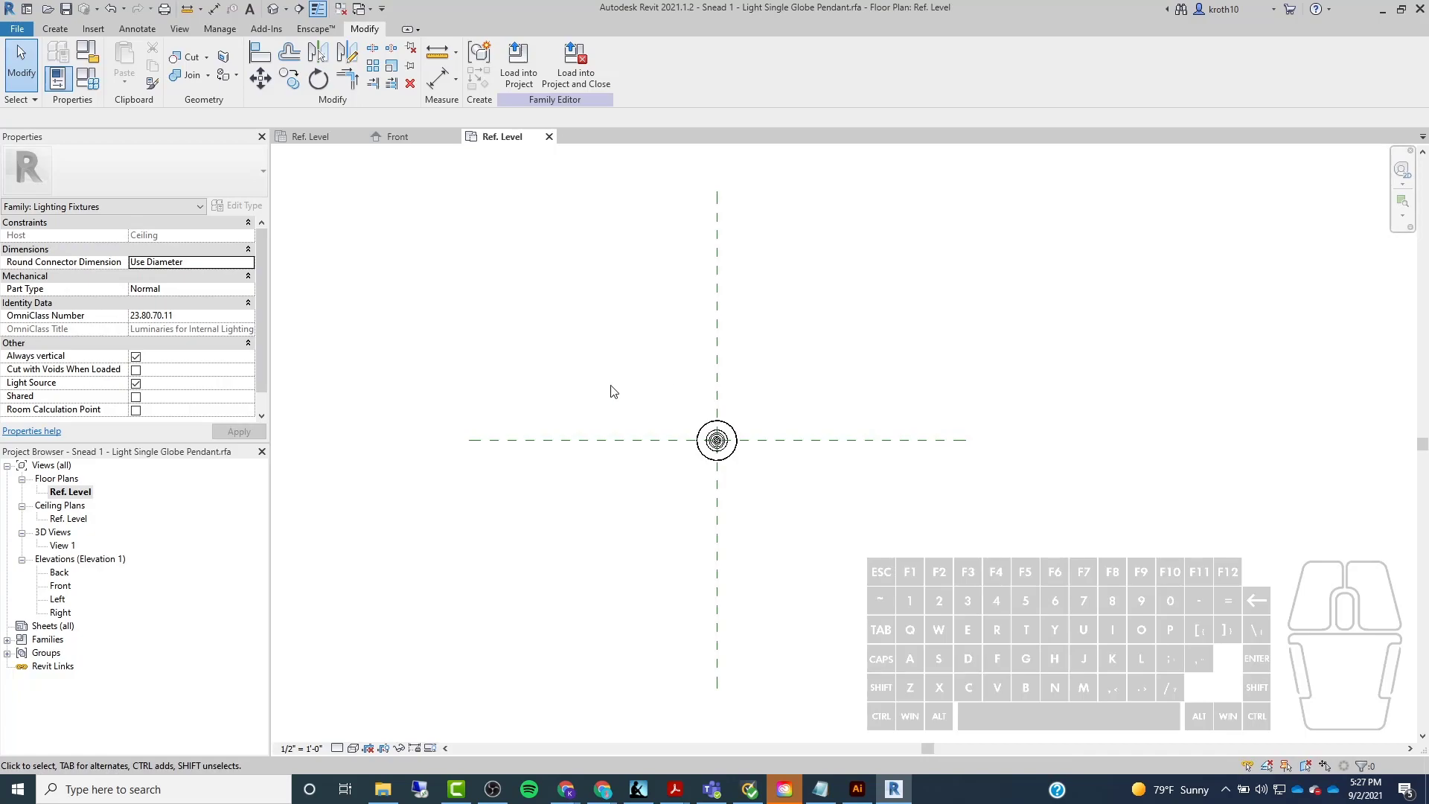
{"action": "double_click", "coordinate": [69, 518]}
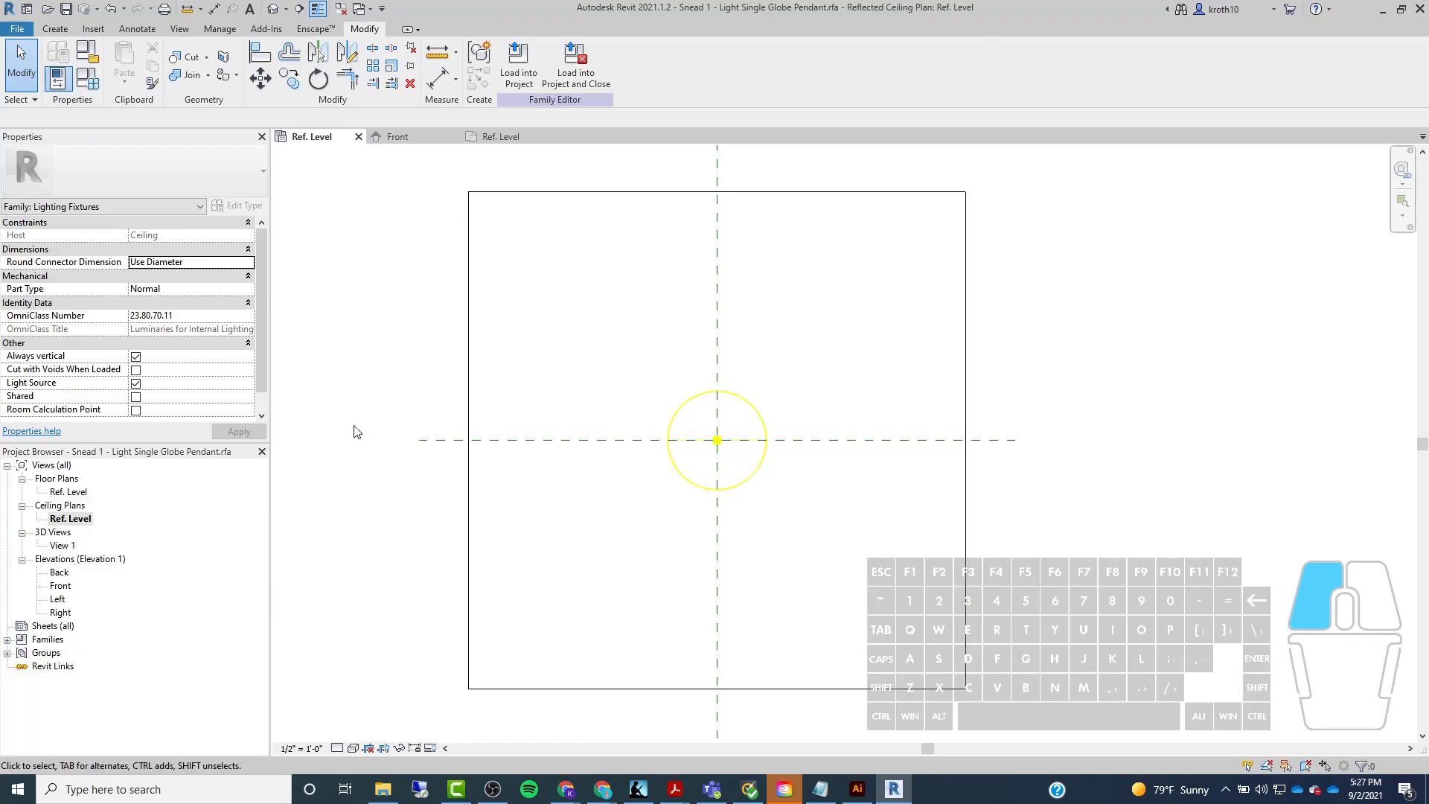
{"action": "double_click", "coordinate": [67, 492]}
{"action": "left_click", "coordinate": [635, 515]}
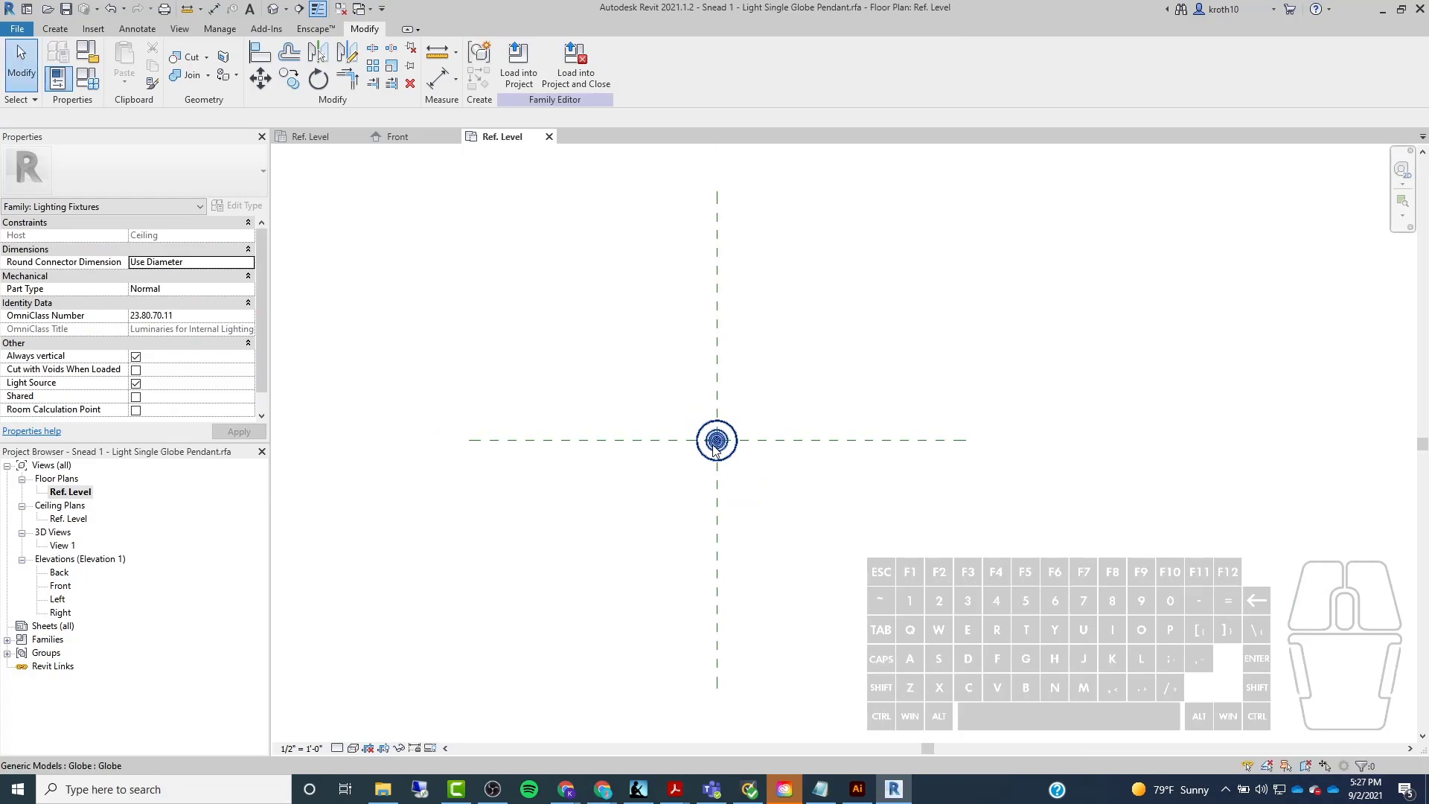
{"action": "scroll", "coordinate": [660, 439], "scroll_direction": "up", "scroll_amount": 2}
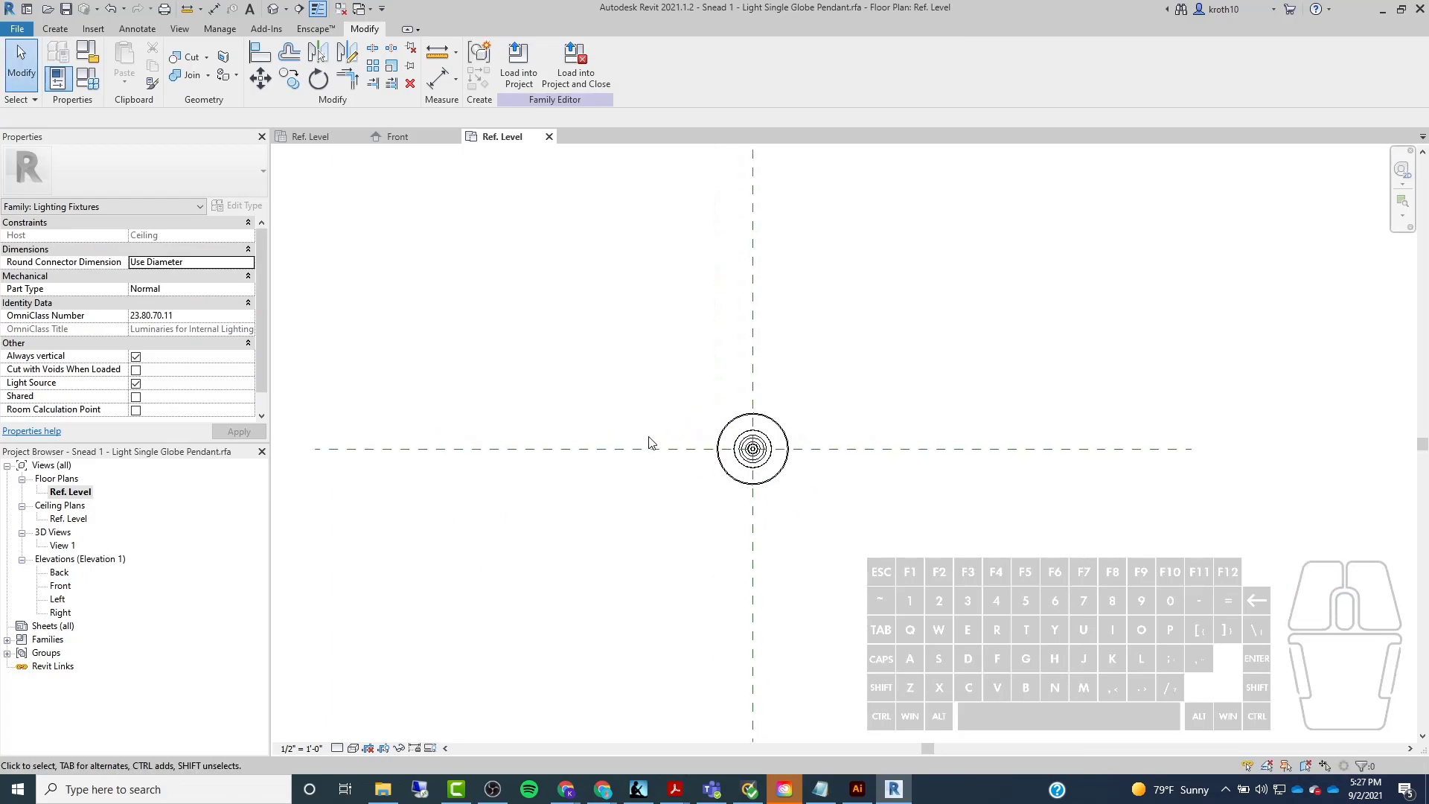
In the Left elevation, move the globe straight up about 5' 9" so that it sits just below the light source circle.
{"action": "double_click", "coordinate": [58, 599]}
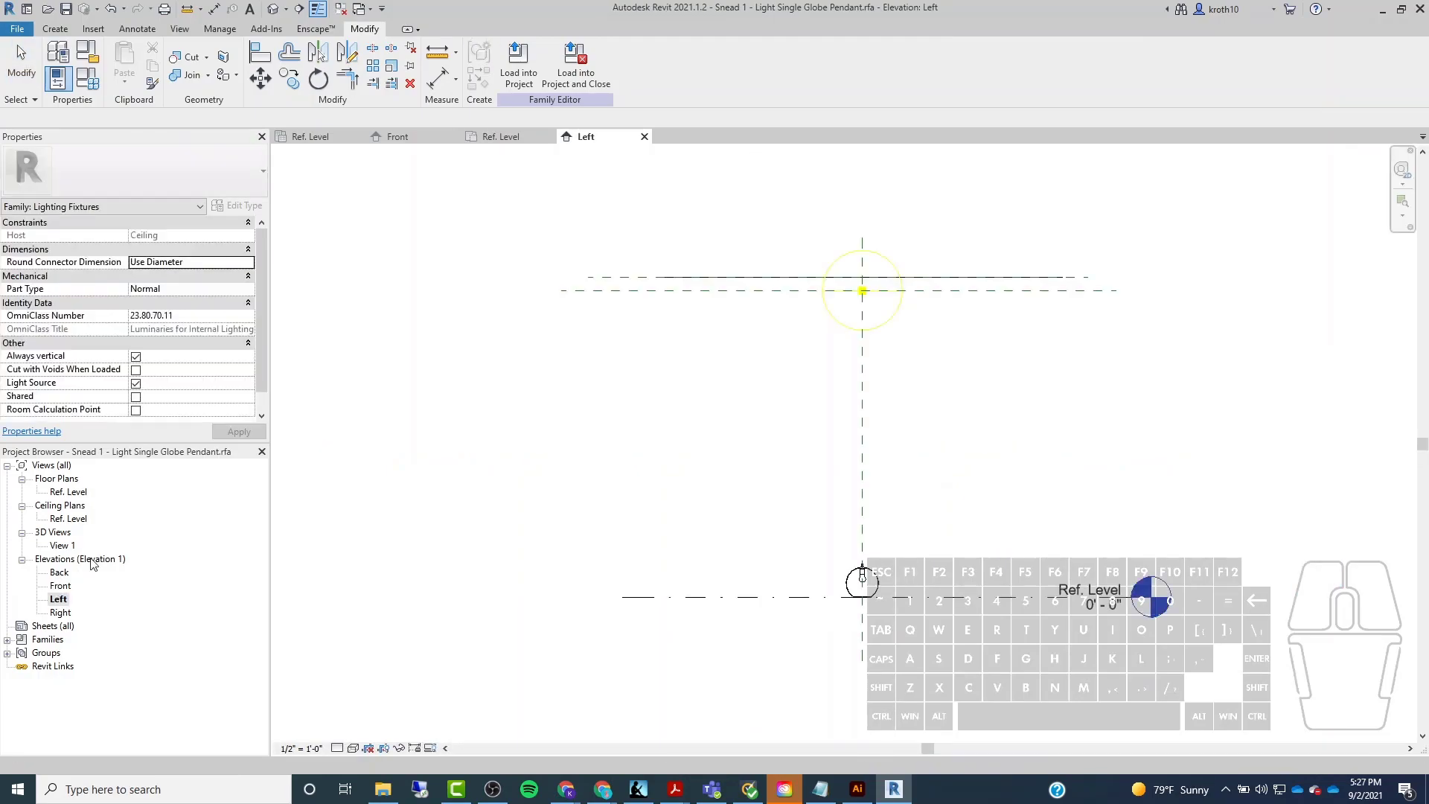
{"action": "left_click", "coordinate": [862, 571]}
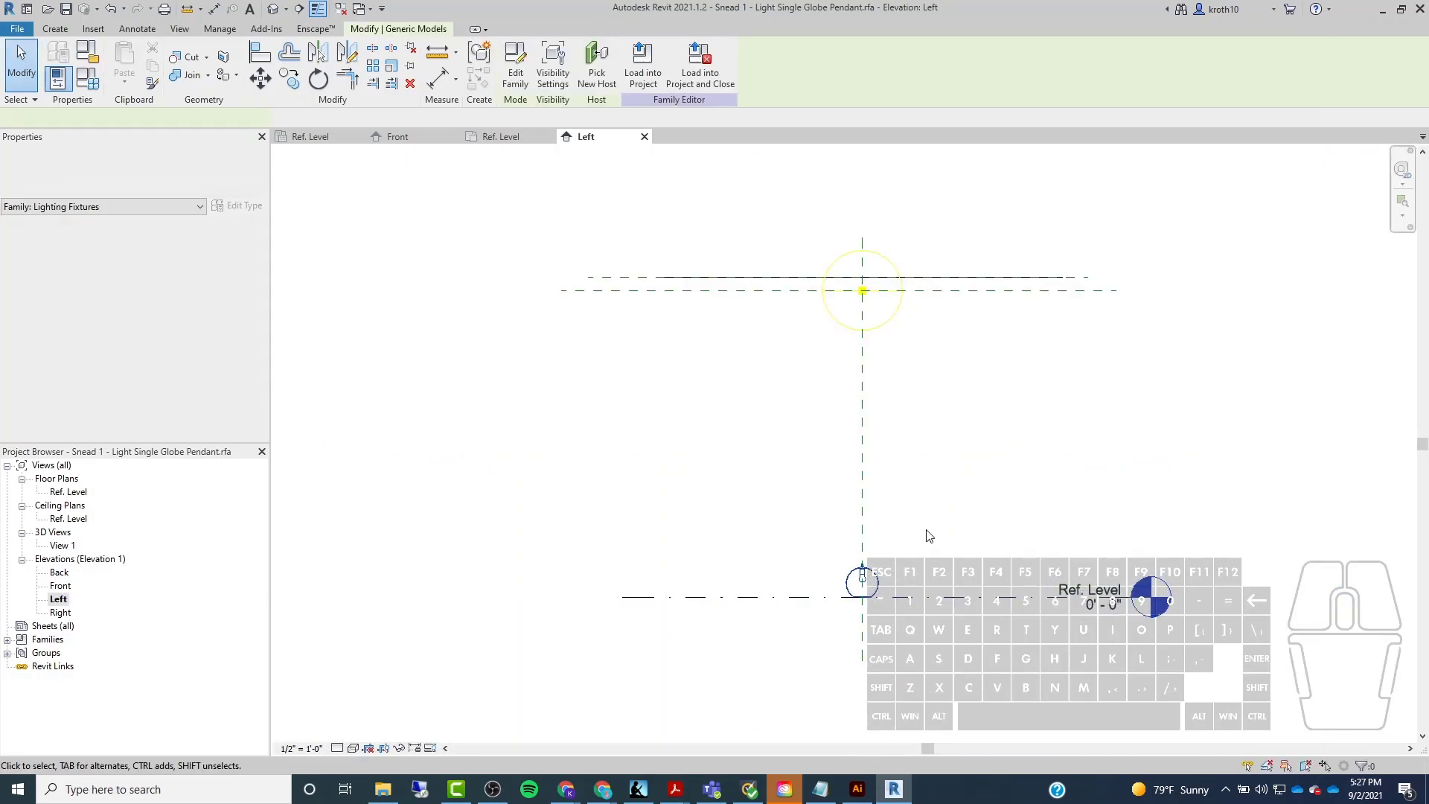
{"action": "scroll", "coordinate": [929, 535], "scroll_direction": "up", "scroll_amount": 2}
{"action": "scroll", "coordinate": [680, 617], "scroll_direction": "down", "scroll_amount": 2}
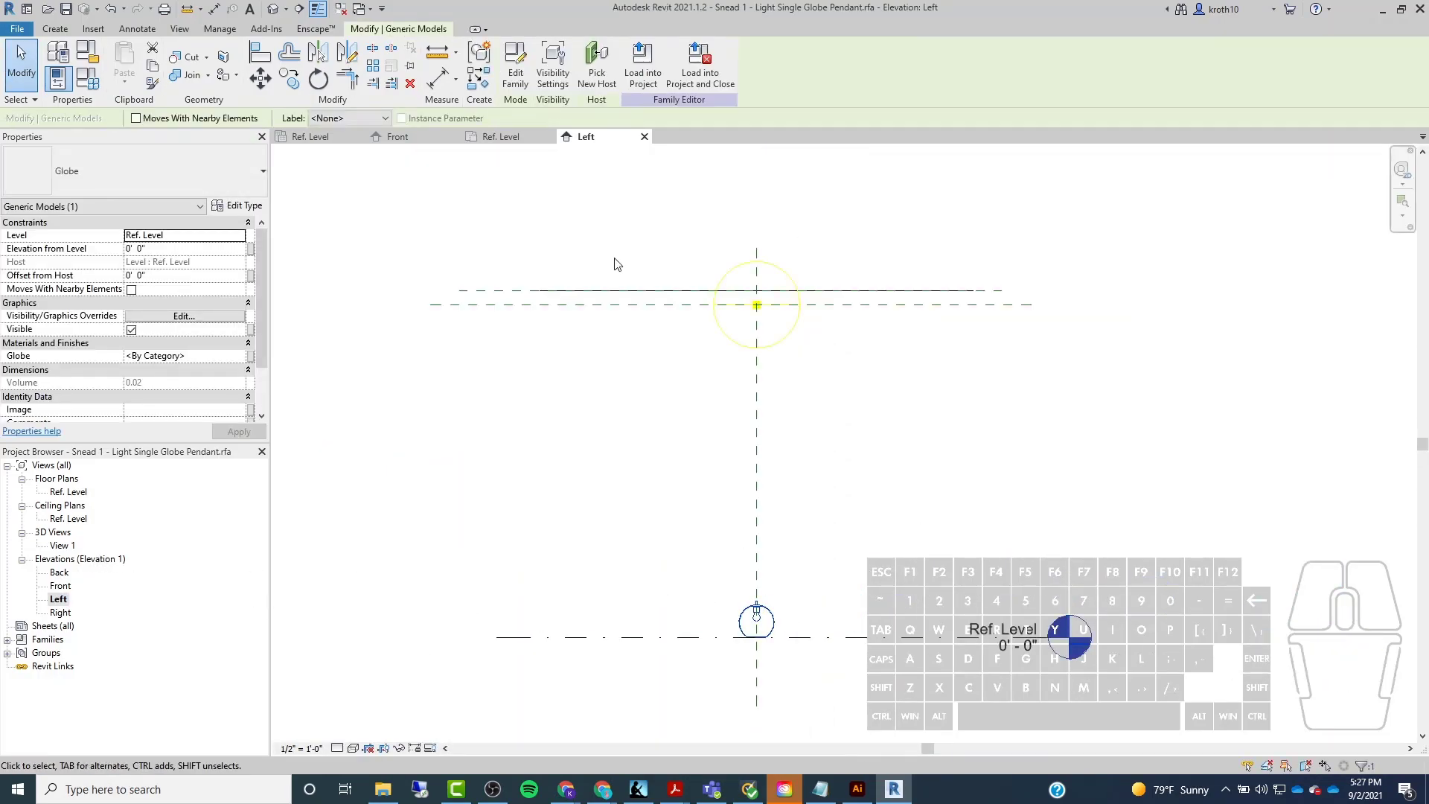
{"action": "left_click", "coordinate": [260, 77]}
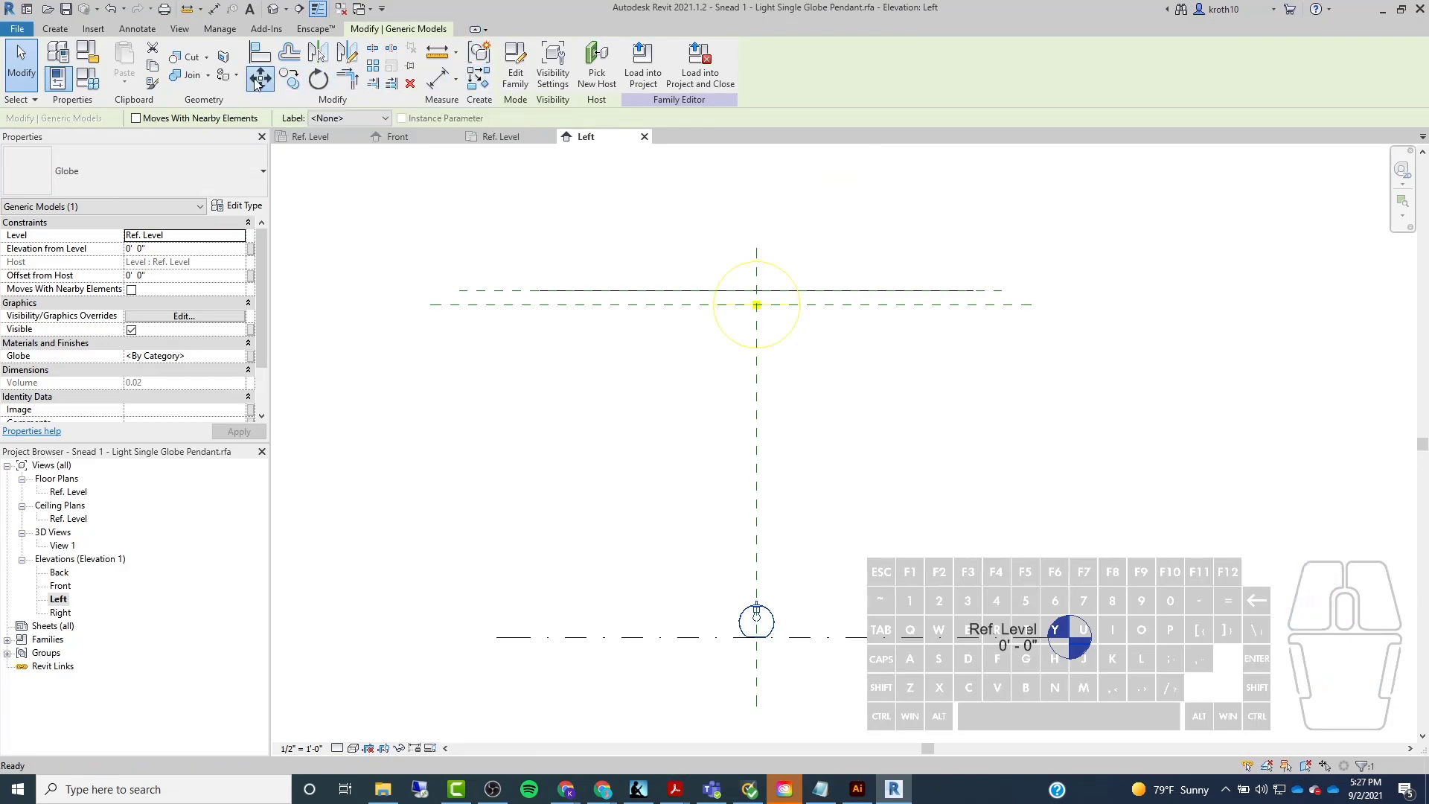
{"action": "left_click", "coordinate": [803, 584]}
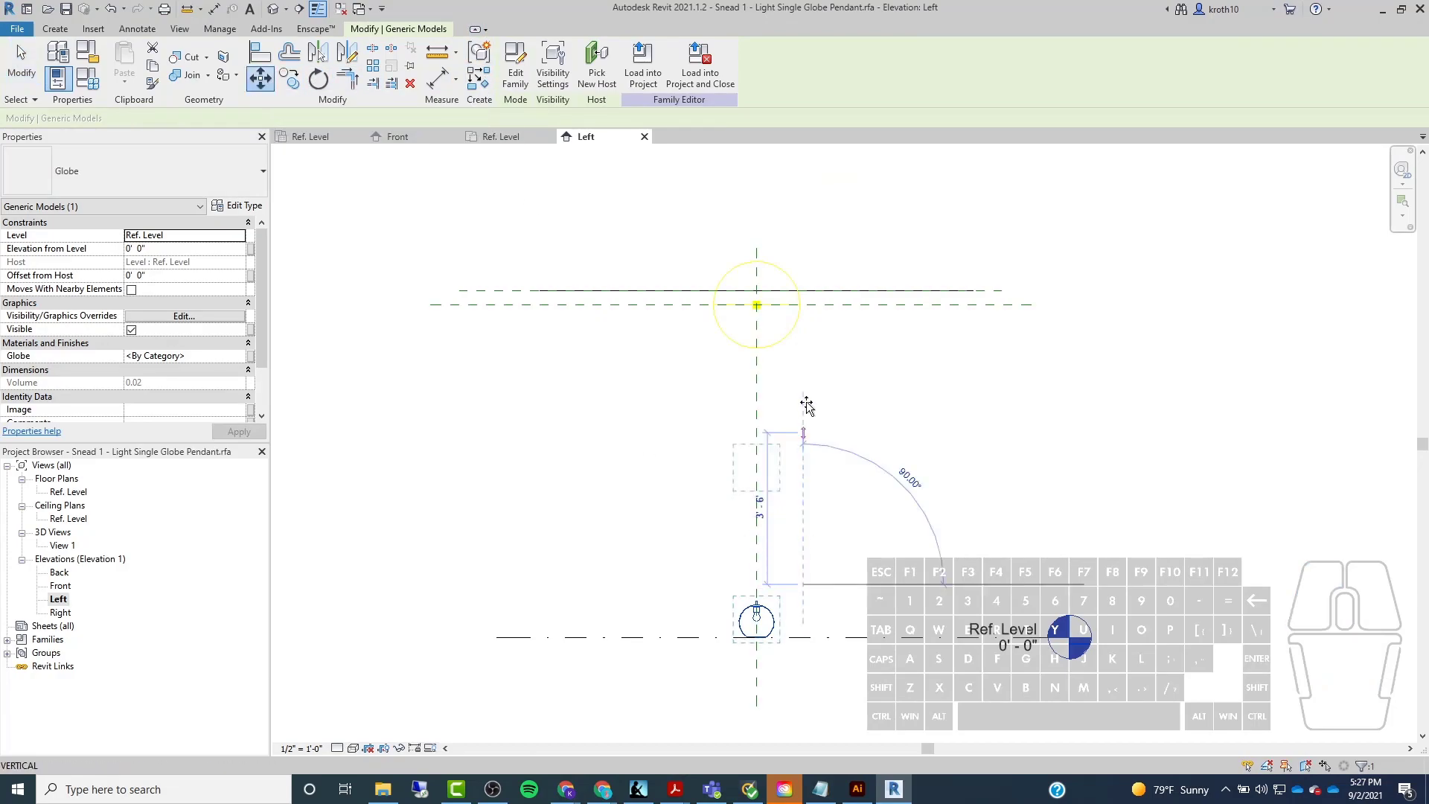
{"action": "left_click", "coordinate": [806, 338]}
{"action": "scroll", "coordinate": [801, 293], "scroll_direction": "up", "scroll_amount": 2}
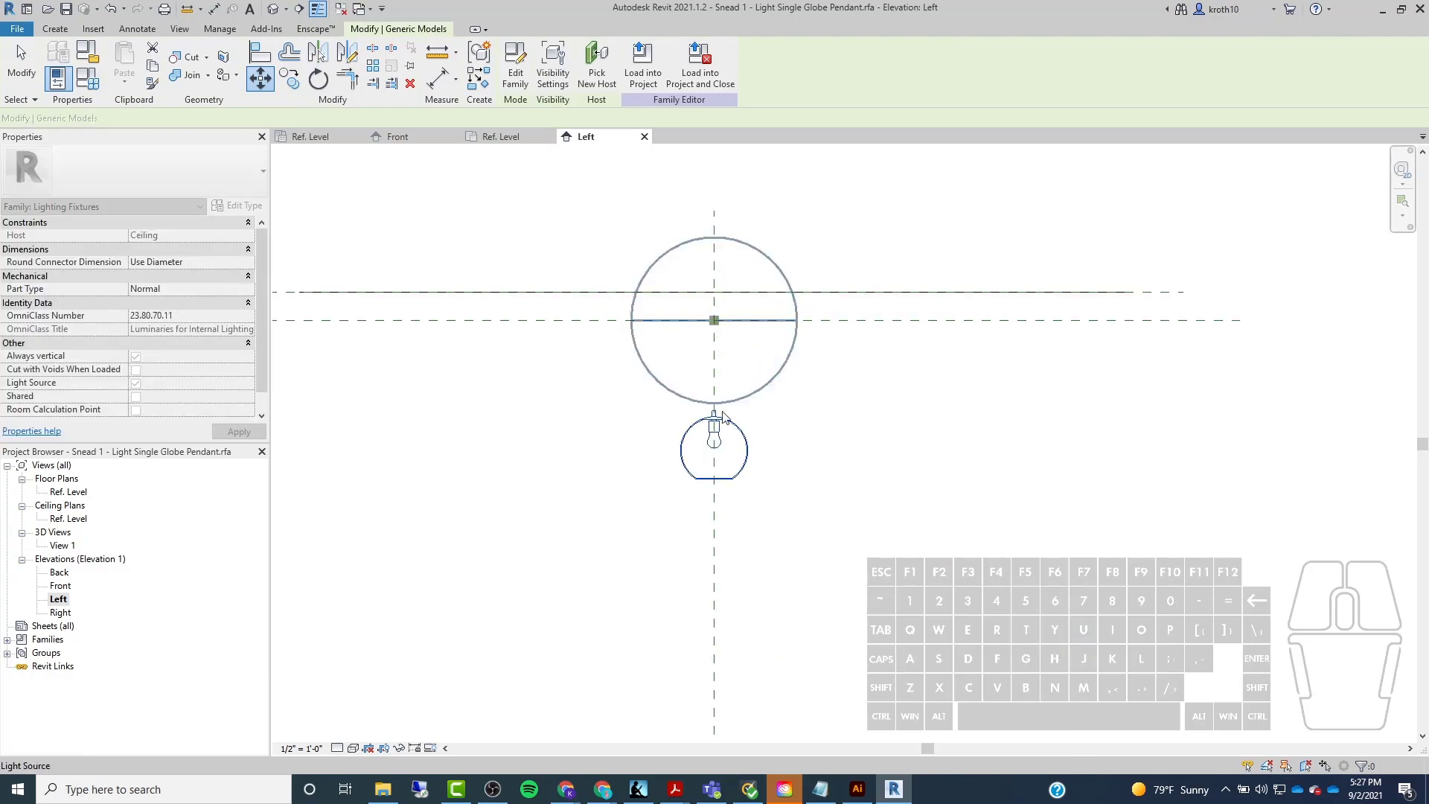
{"action": "scroll", "coordinate": [701, 405], "scroll_direction": "up", "scroll_amount": 5}
{"action": "left_click", "coordinate": [540, 514]}
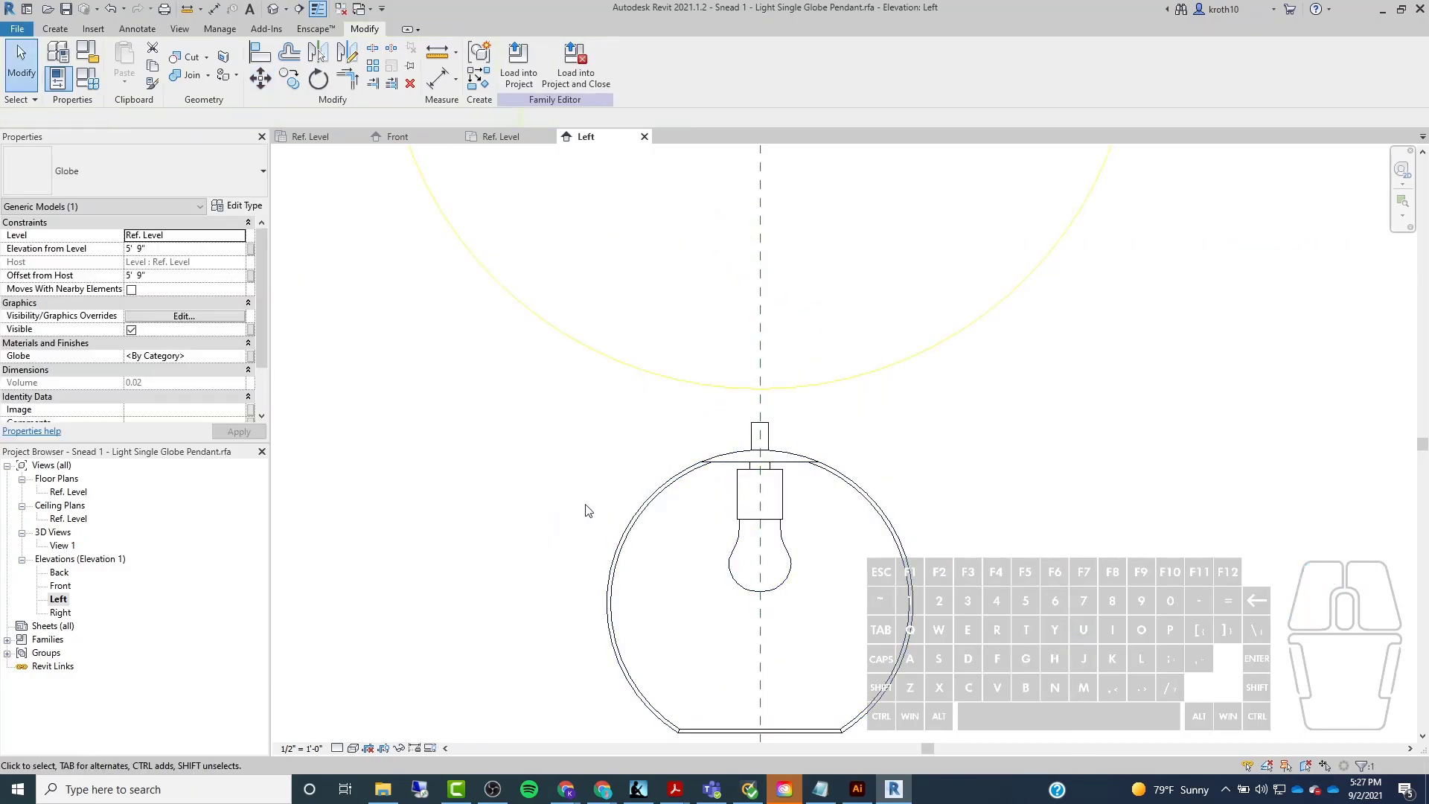
{"action": "scroll", "coordinate": [709, 464], "scroll_direction": "down", "scroll_amount": 3}
{"action": "middle_click_drag", "start_coordinate": [930, 421], "coordinate": [896, 487]}
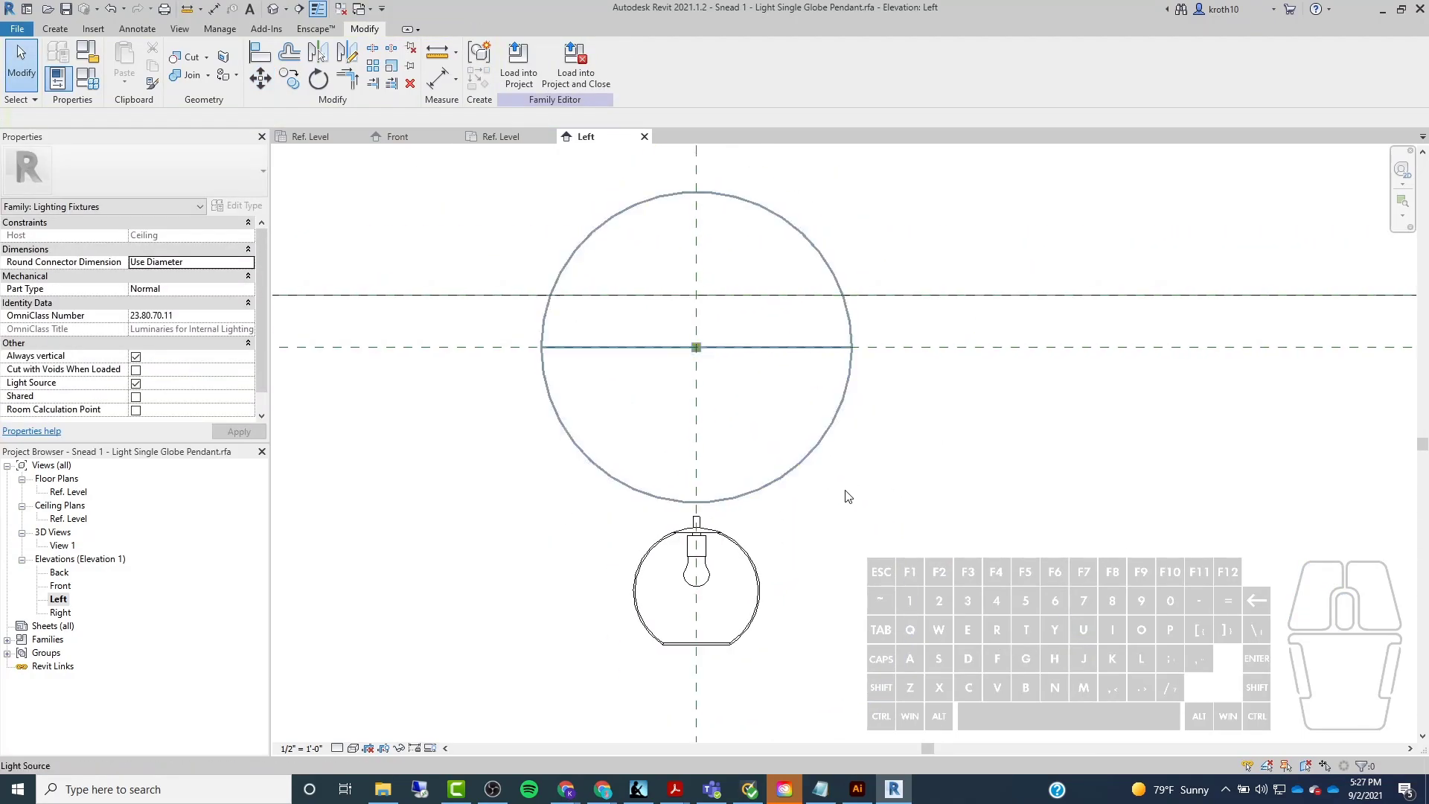
{"action": "scroll", "coordinate": [674, 632], "scroll_direction": "up", "scroll_amount": 2}
{"action": "scroll", "coordinate": [784, 553], "scroll_direction": "down", "scroll_amount": 2}
{"action": "left_click", "coordinate": [965, 537]}
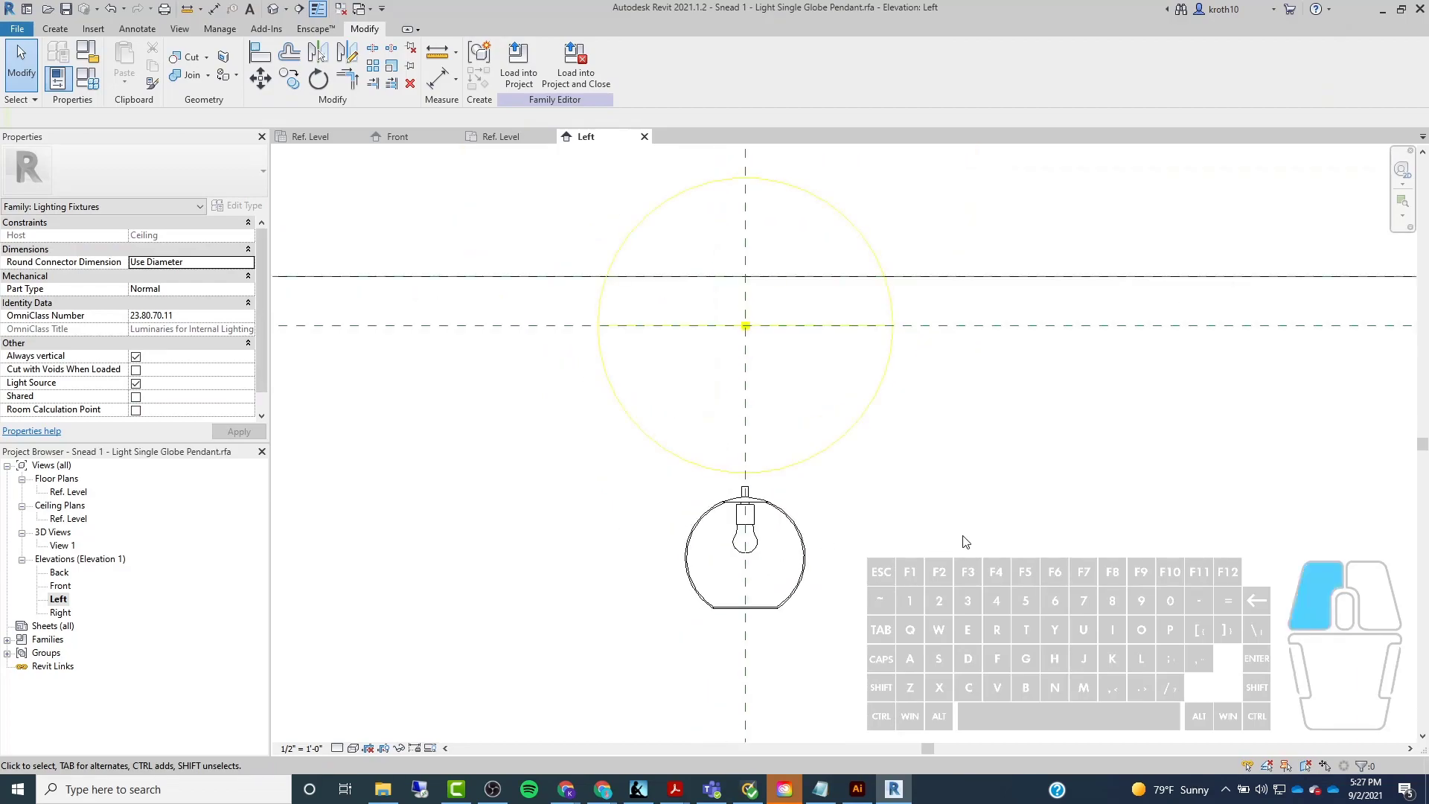
Associate the nested globe's Globe material with a new instance family parameter named Globe.
{"action": "left_click", "coordinate": [794, 525]}
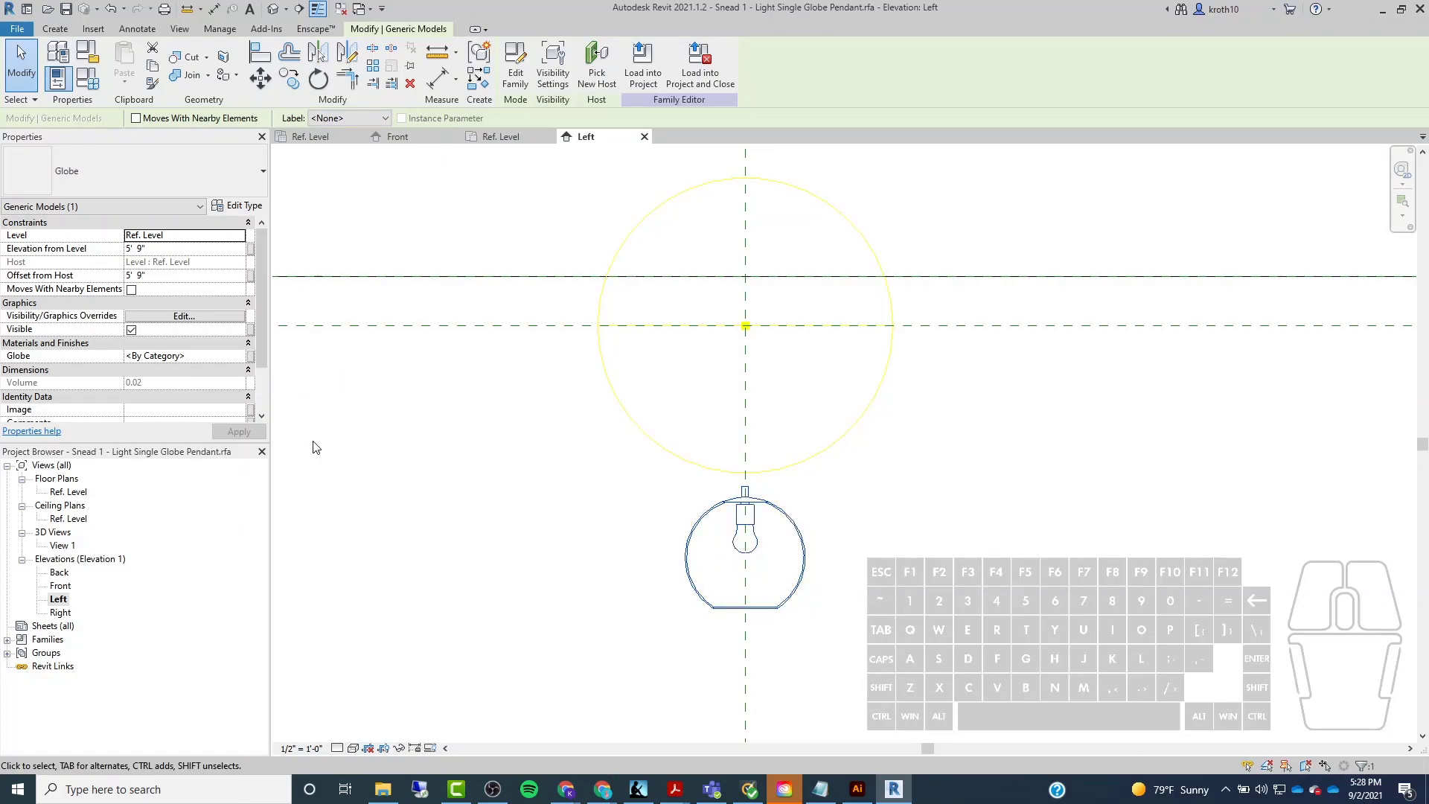
{"action": "left_click", "coordinate": [253, 363]}
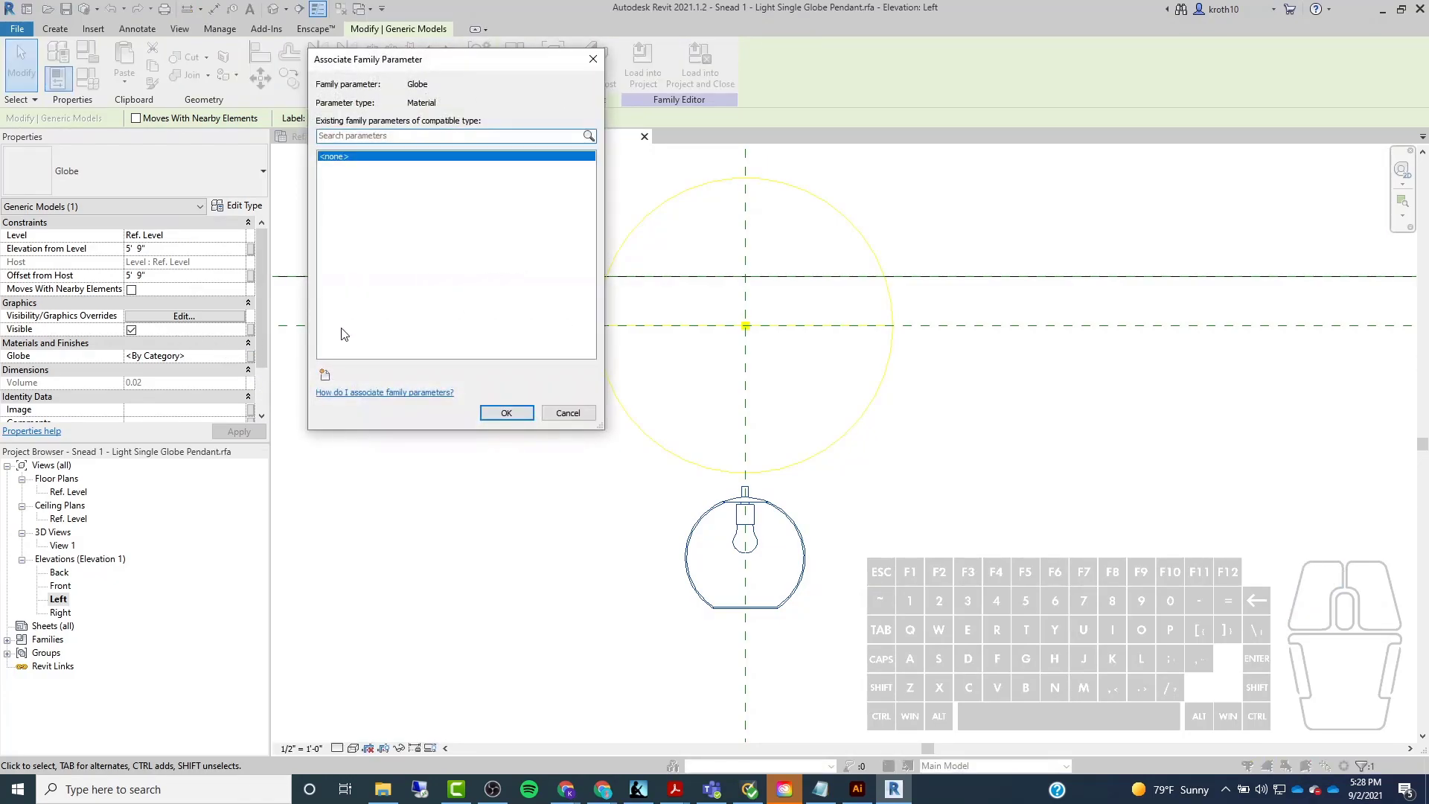
{"action": "left_click", "coordinate": [325, 374]}
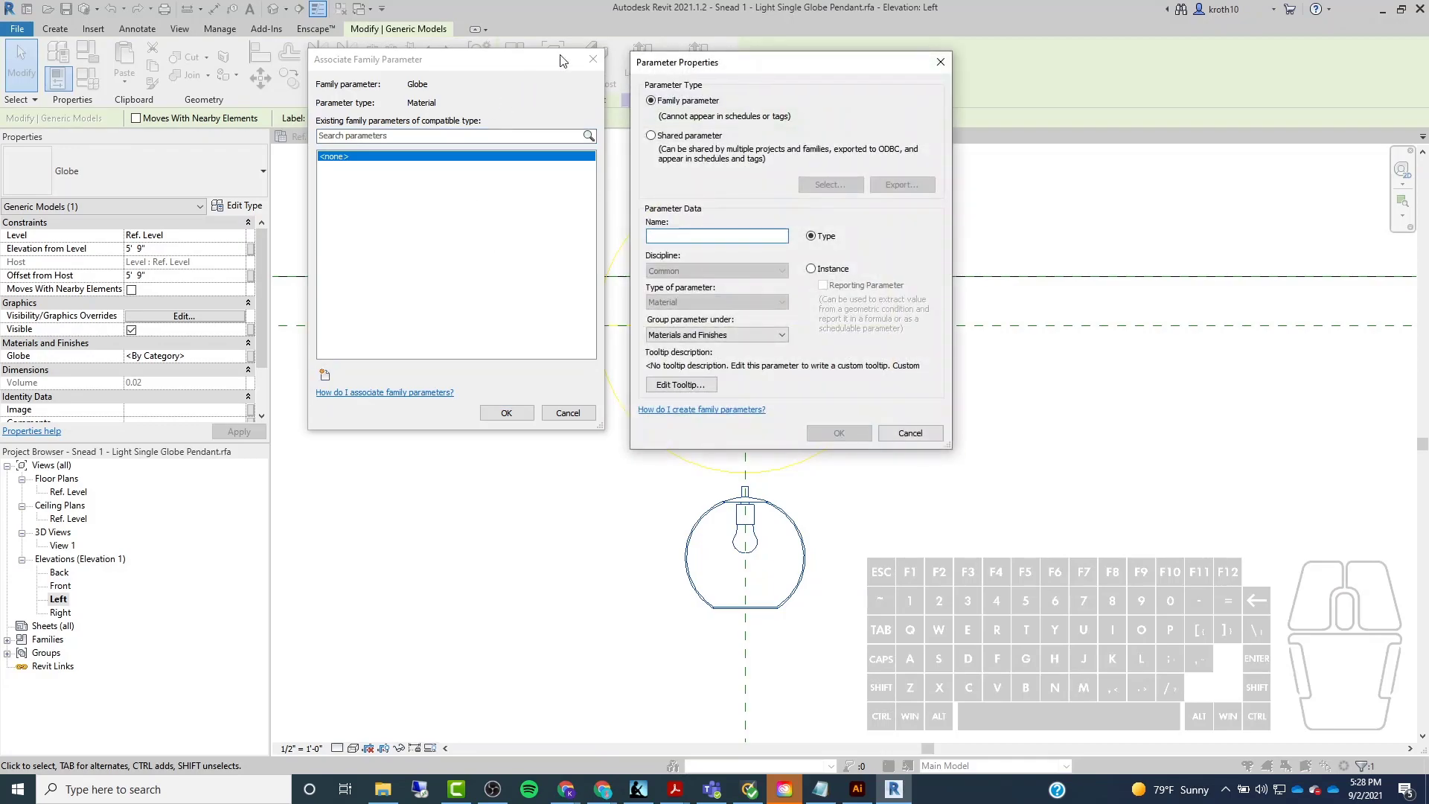
{"action": "type", "text": "Globe"}
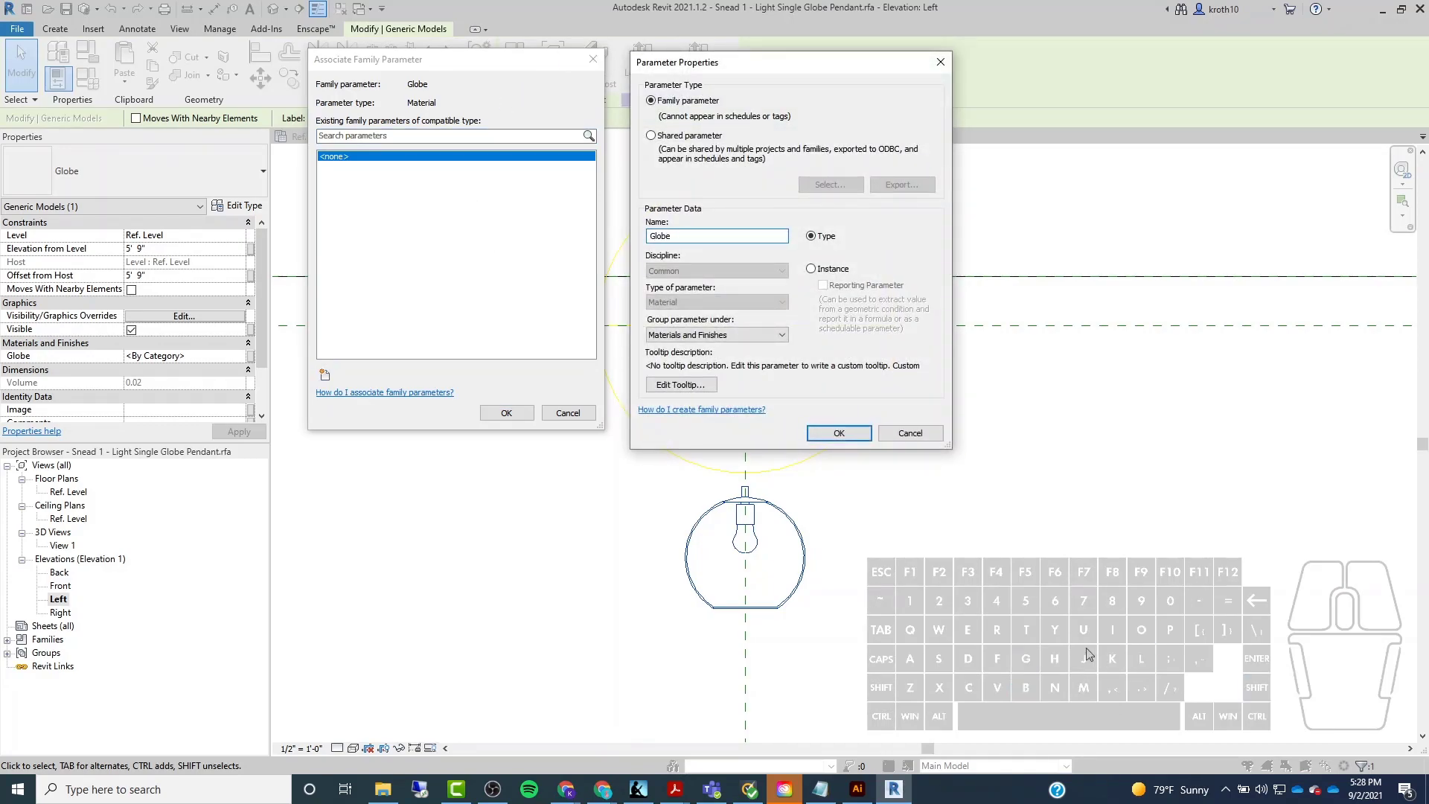
{"action": "left_click", "coordinate": [811, 269]}
{"action": "left_click", "coordinate": [838, 433]}
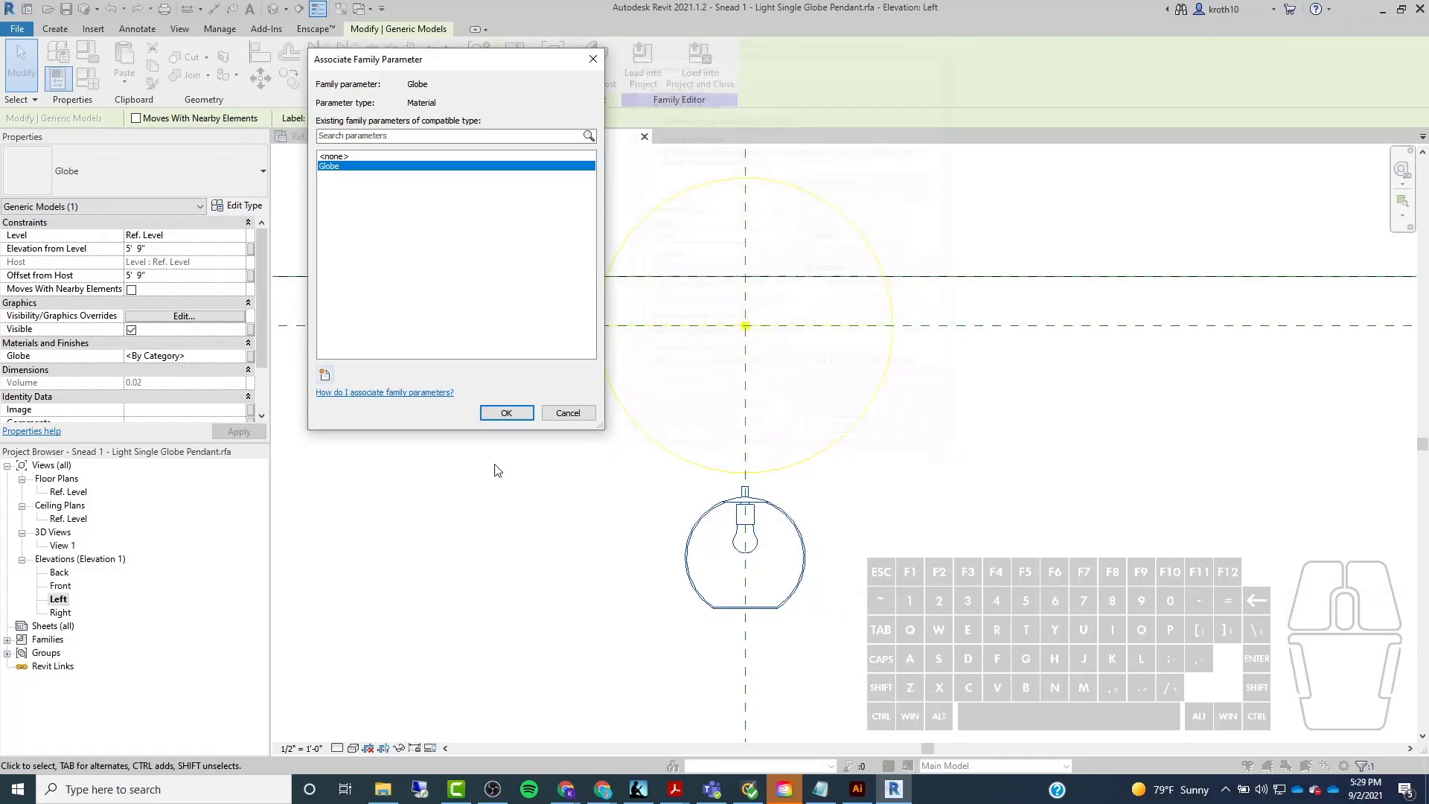
{"action": "left_click", "coordinate": [509, 413]}
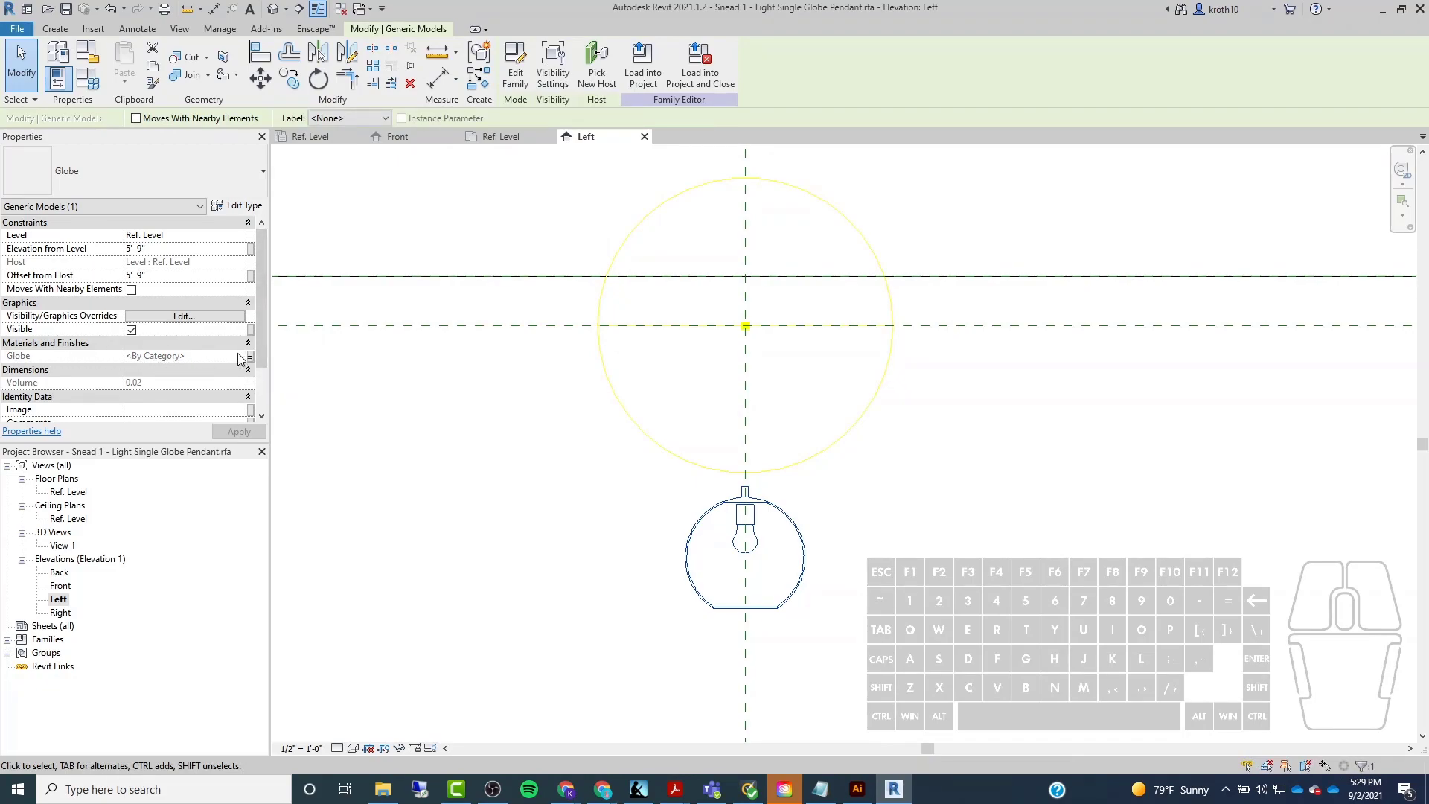
In the globe's type properties, associate the Light Bulb material with a new type family parameter named Light Bulb.
{"action": "left_click", "coordinate": [231, 212]}
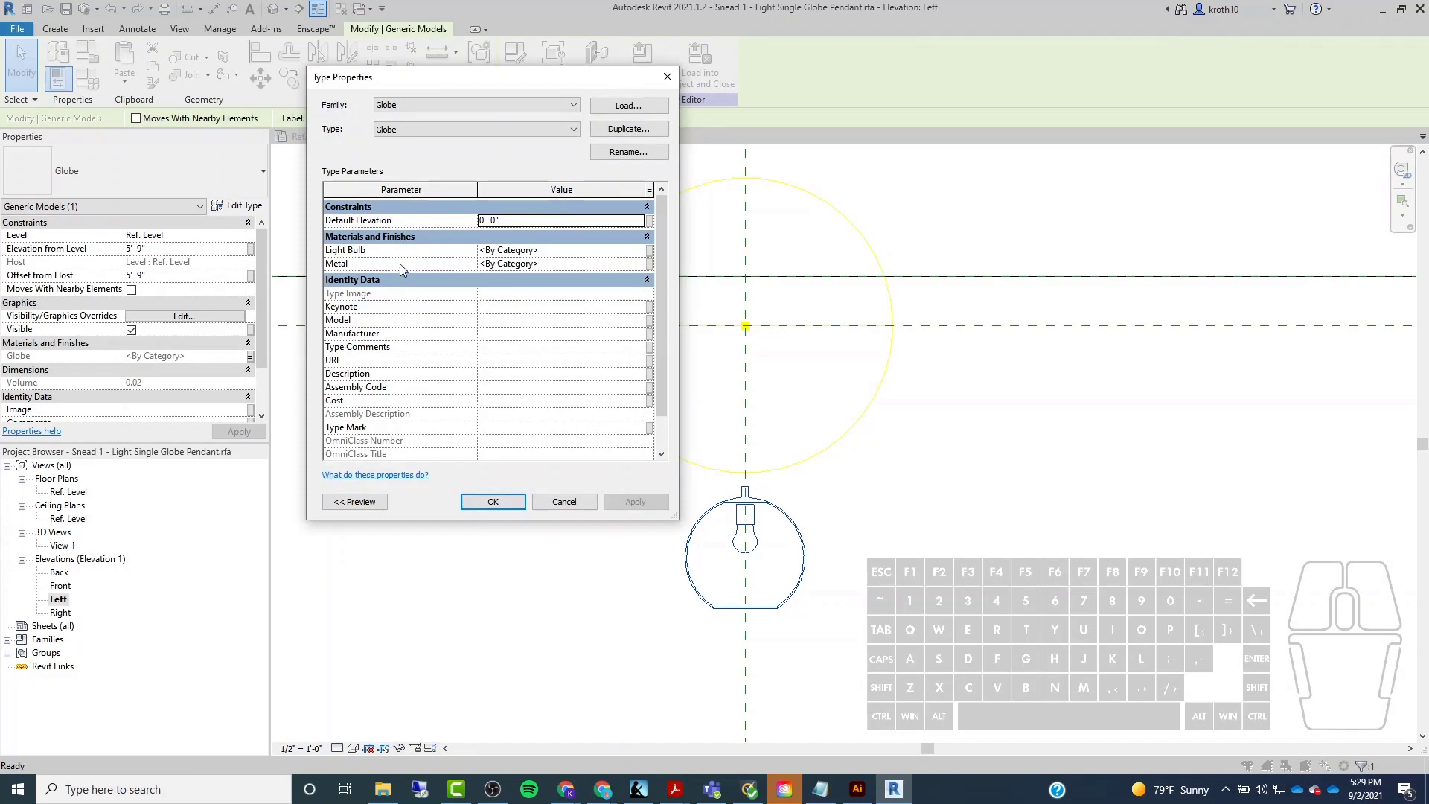
{"action": "left_click", "coordinate": [648, 250]}
{"action": "left_click_drag", "start_coordinate": [395, 65], "coordinate": [862, 97]}
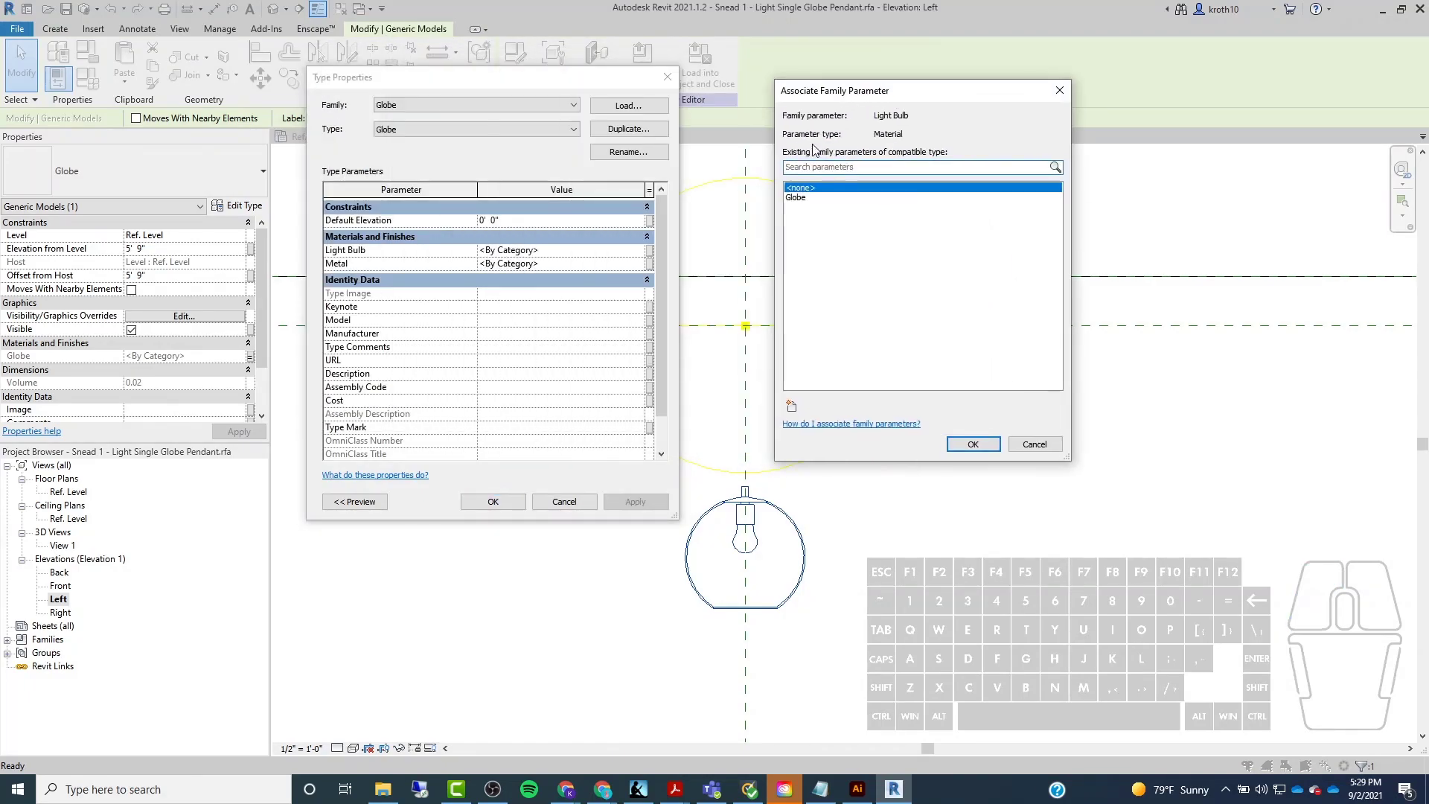
{"action": "left_click", "coordinate": [791, 405]}
{"action": "left_click_drag", "start_coordinate": [775, 65], "coordinate": [884, 58]}
{"action": "type", "text": "Light Bulb"}
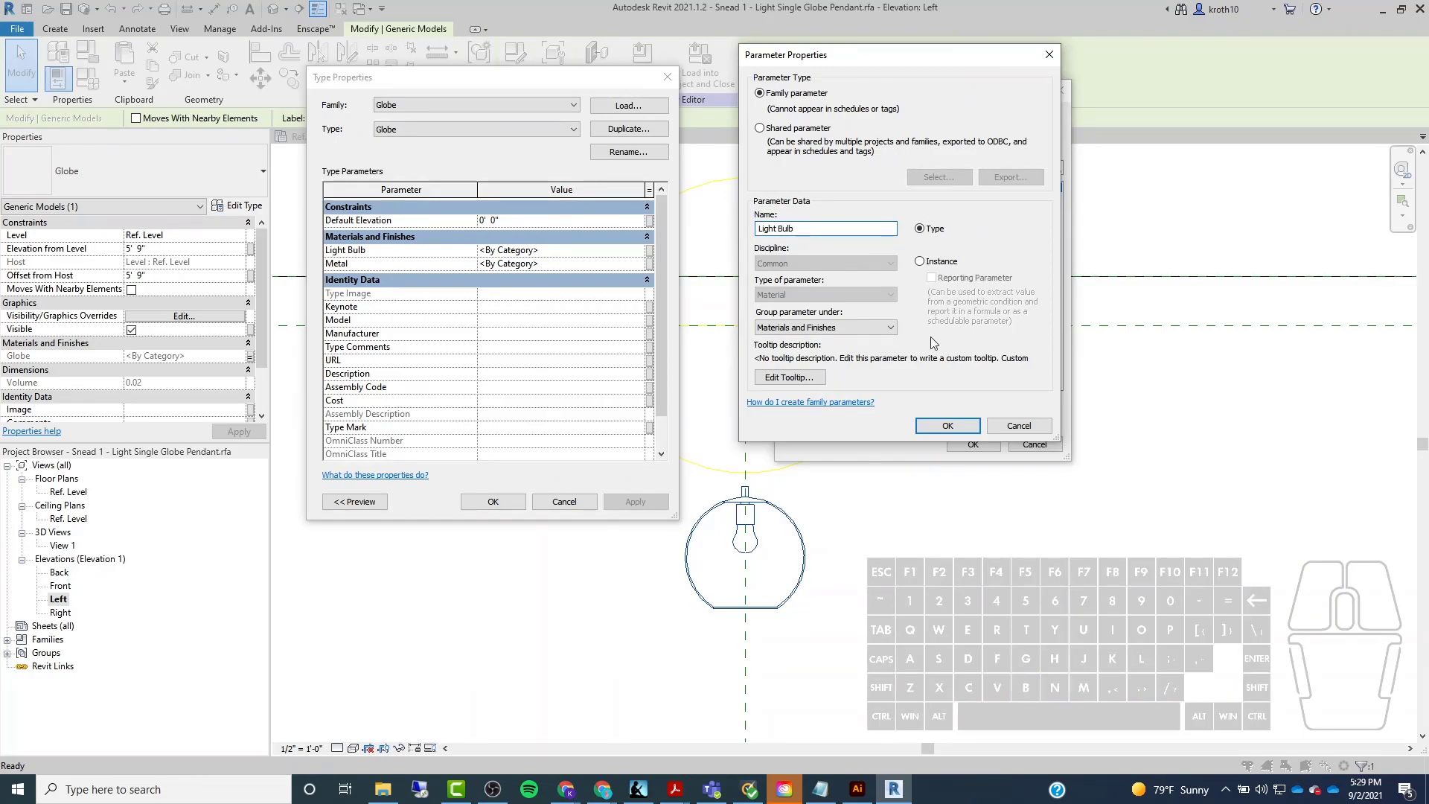
{"action": "left_click", "coordinate": [945, 425]}
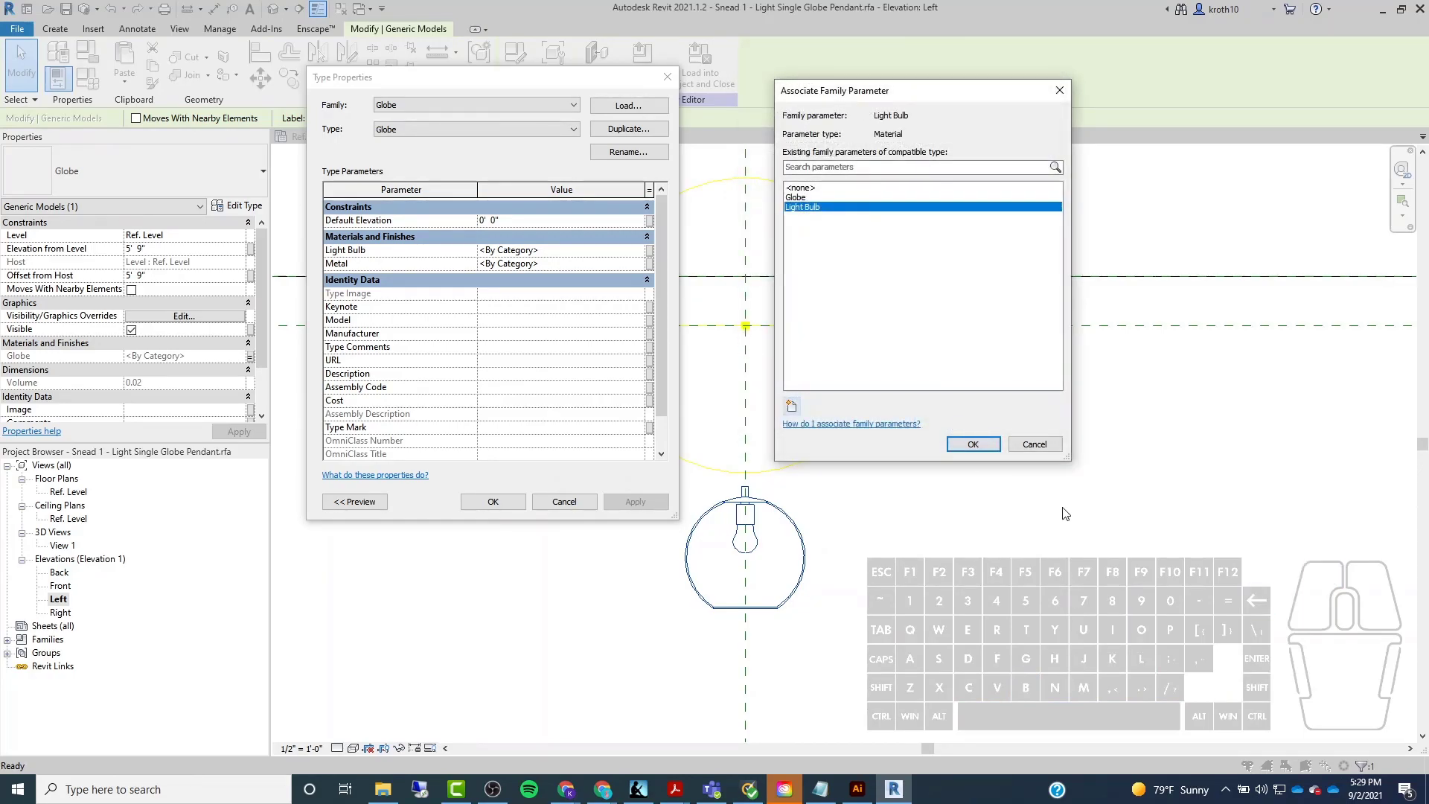
{"action": "left_click", "coordinate": [972, 444]}
Associate the globe type's Metal material with a new type family parameter named Metal, and apply the type properties.
{"action": "left_click", "coordinate": [648, 264]}
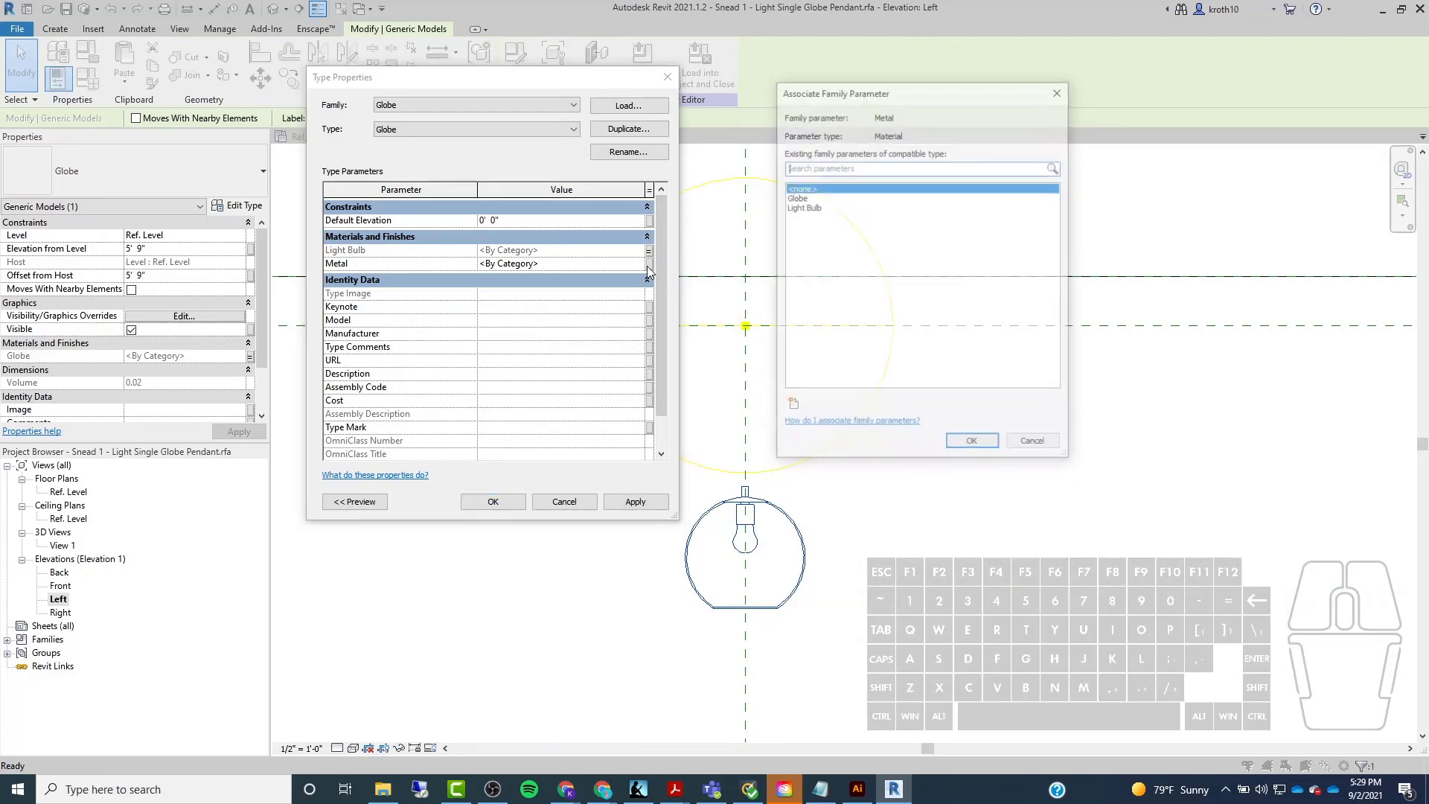
{"action": "left_click", "coordinate": [791, 407]}
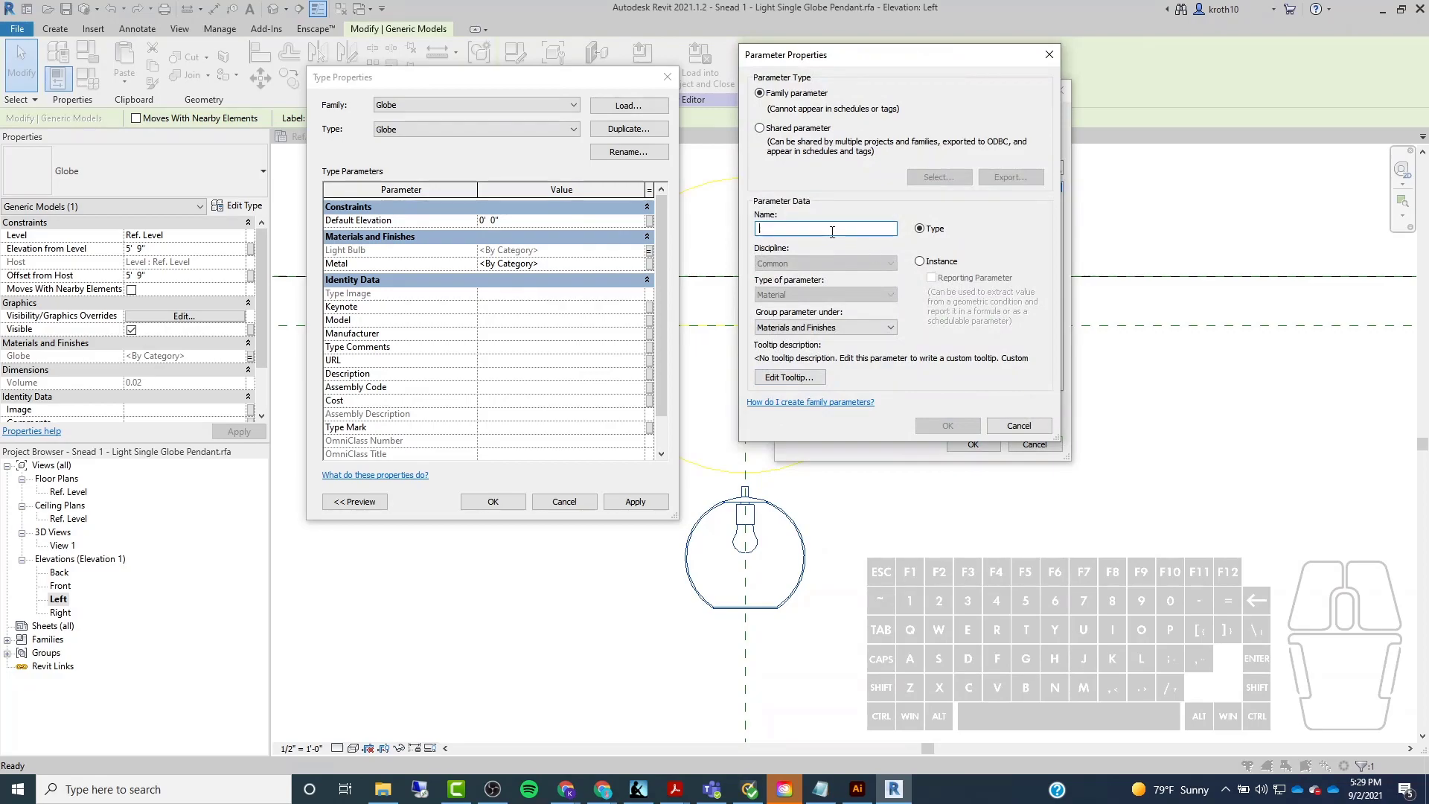
{"action": "type", "text": "Metal"}
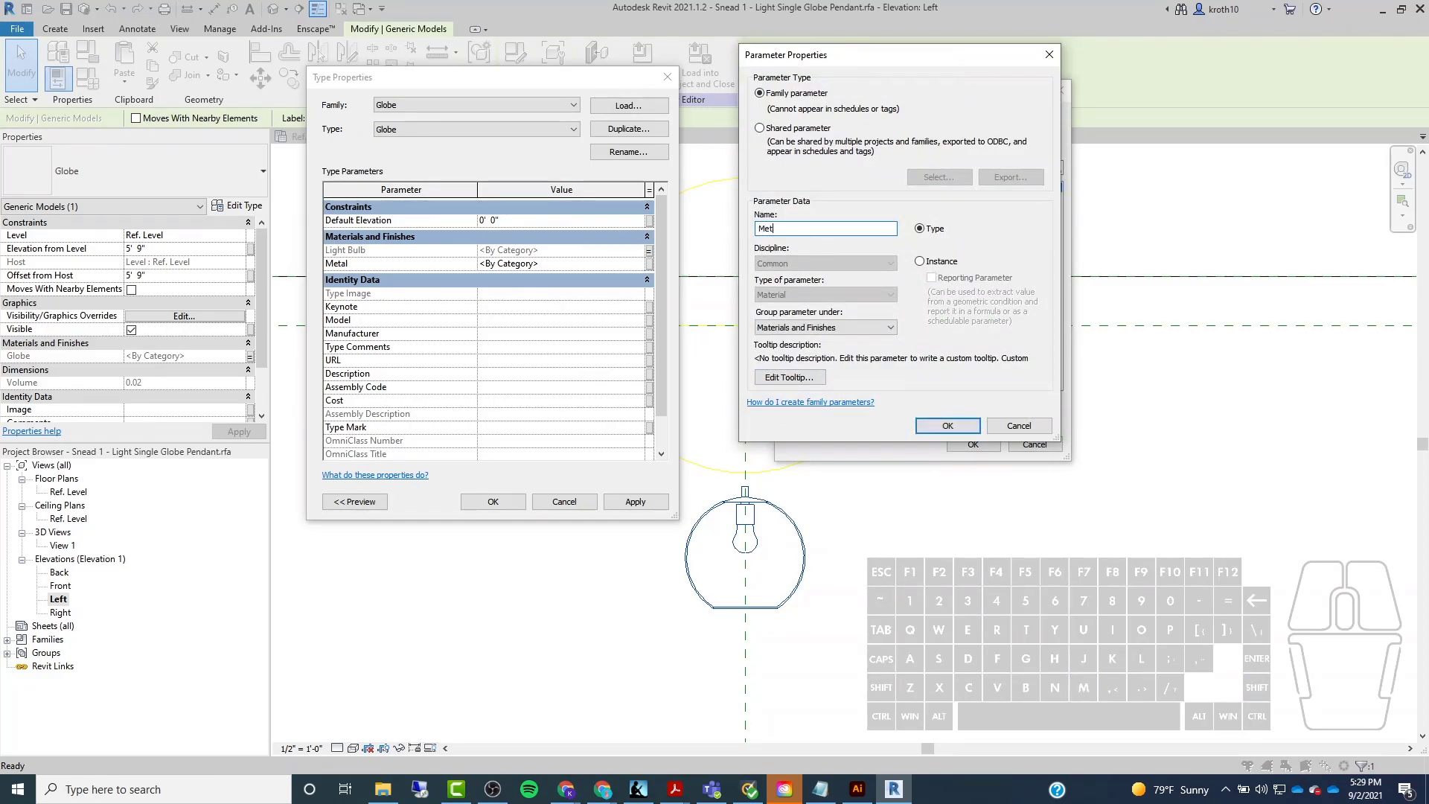
{"action": "left_click", "coordinate": [958, 428]}
{"action": "left_click", "coordinate": [966, 444]}
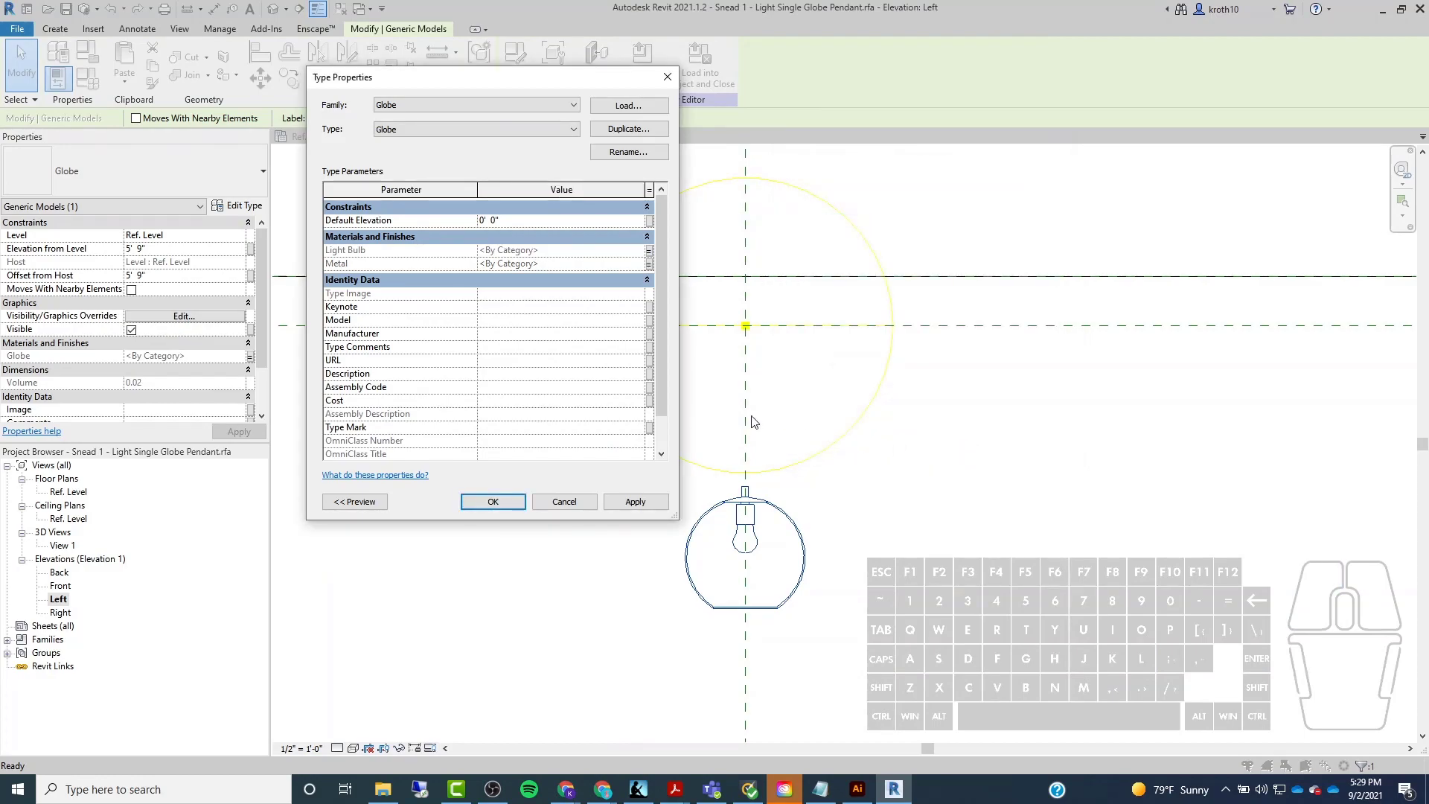
{"action": "left_click", "coordinate": [651, 506]}
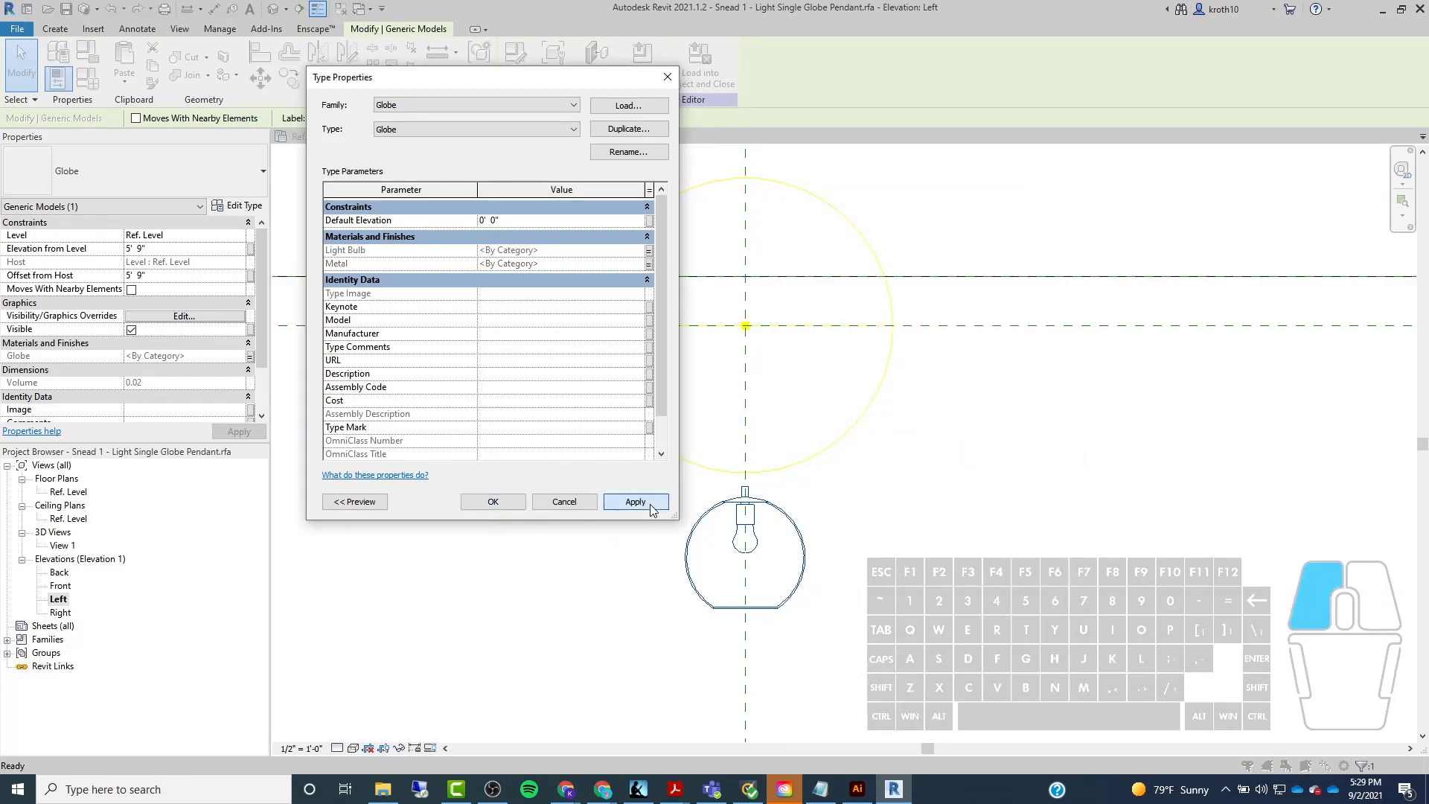
{"action": "left_click", "coordinate": [491, 501]}
{"action": "left_click", "coordinate": [896, 520]}
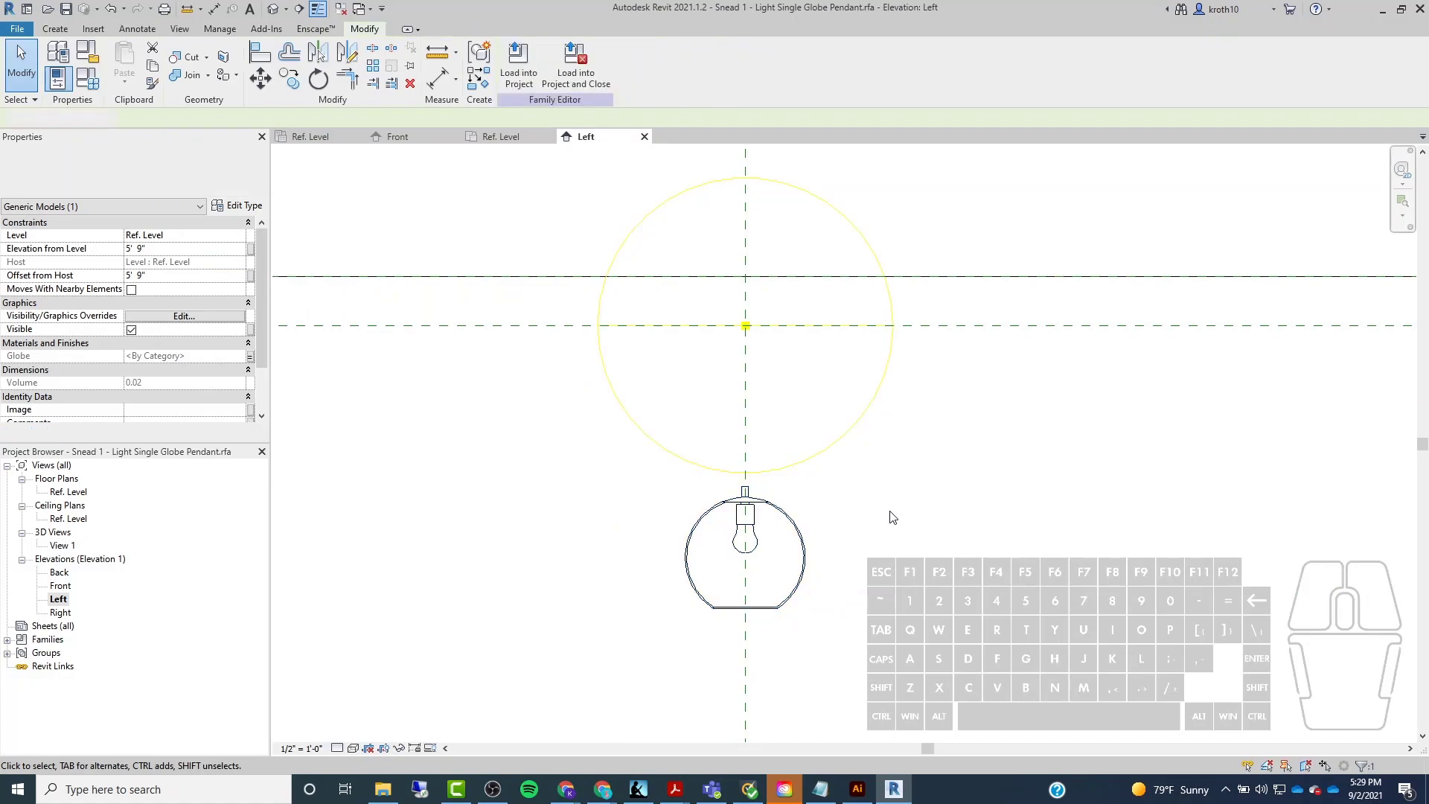
Inspect the nested globe and the light source in the Left elevation, comparing the bulb's position with the light source center.
{"action": "scroll", "coordinate": [669, 364], "scroll_direction": "down", "scroll_amount": 5}
{"action": "scroll", "coordinate": [660, 389], "scroll_direction": "up", "scroll_amount": 5}
{"action": "left_click", "coordinate": [678, 298]}
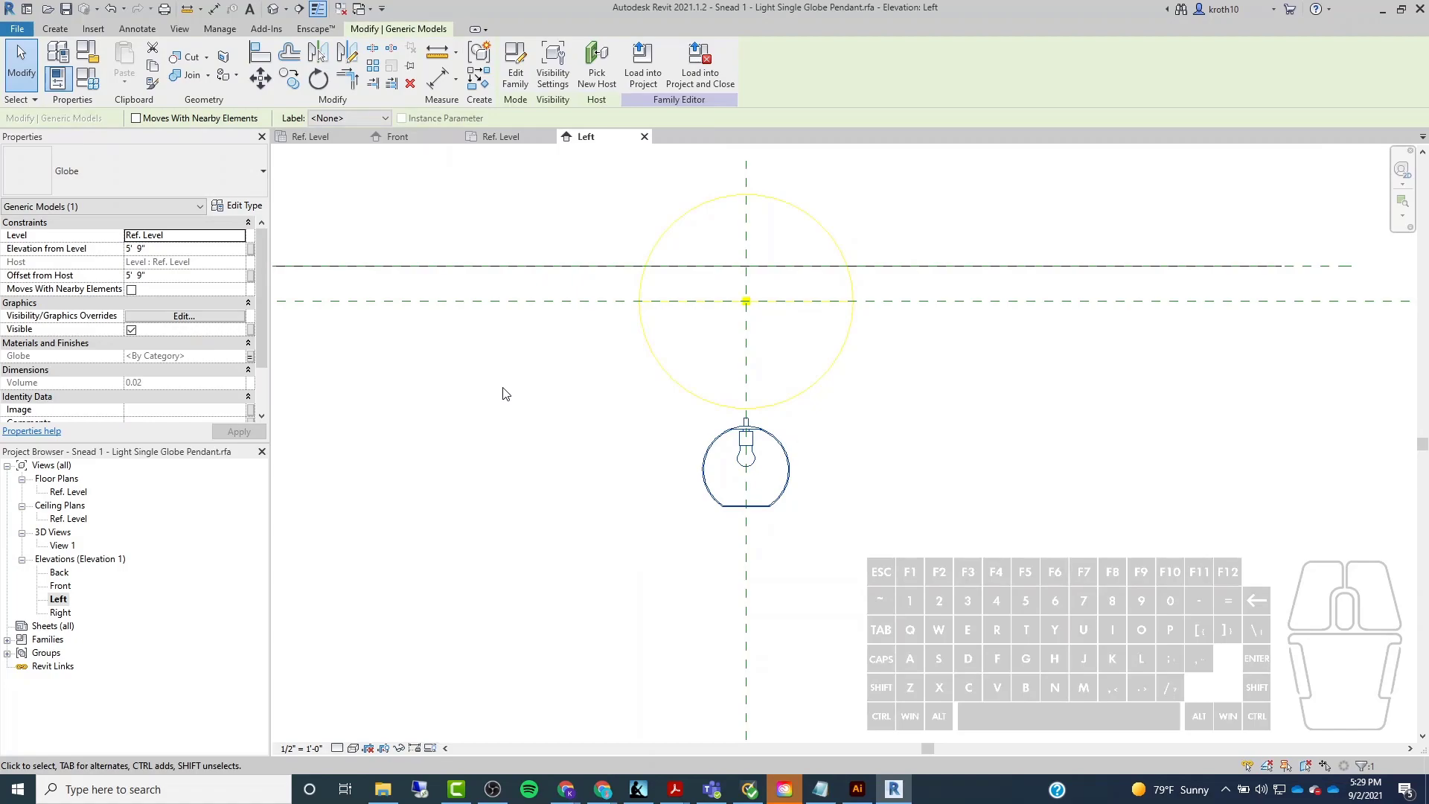
{"action": "left_click", "coordinate": [897, 418]}
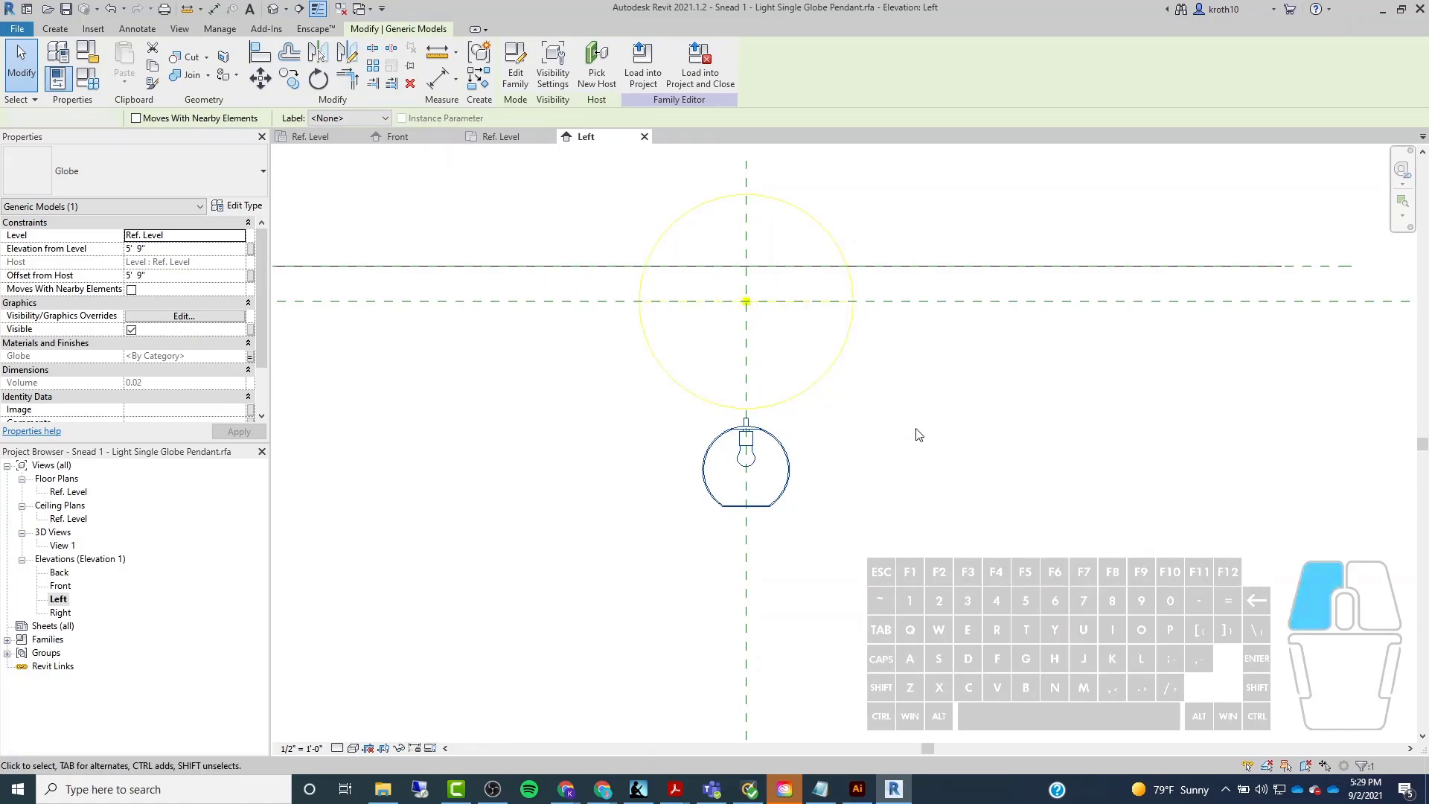
{"action": "scroll", "coordinate": [904, 424], "scroll_direction": "down", "scroll_amount": 2}
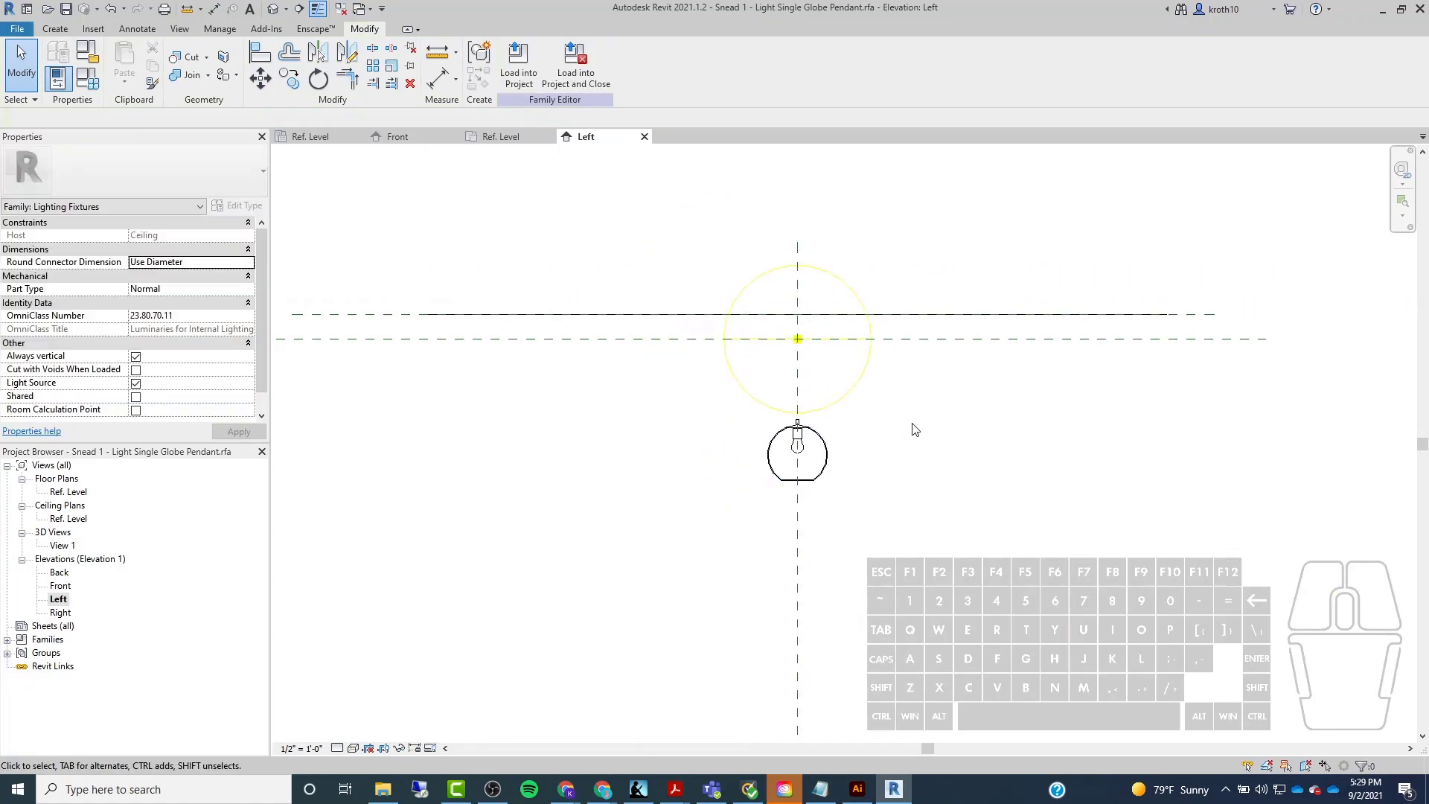
{"action": "left_click", "coordinate": [751, 341]}
{"action": "scroll", "coordinate": [901, 338], "scroll_direction": "up", "scroll_amount": 2}
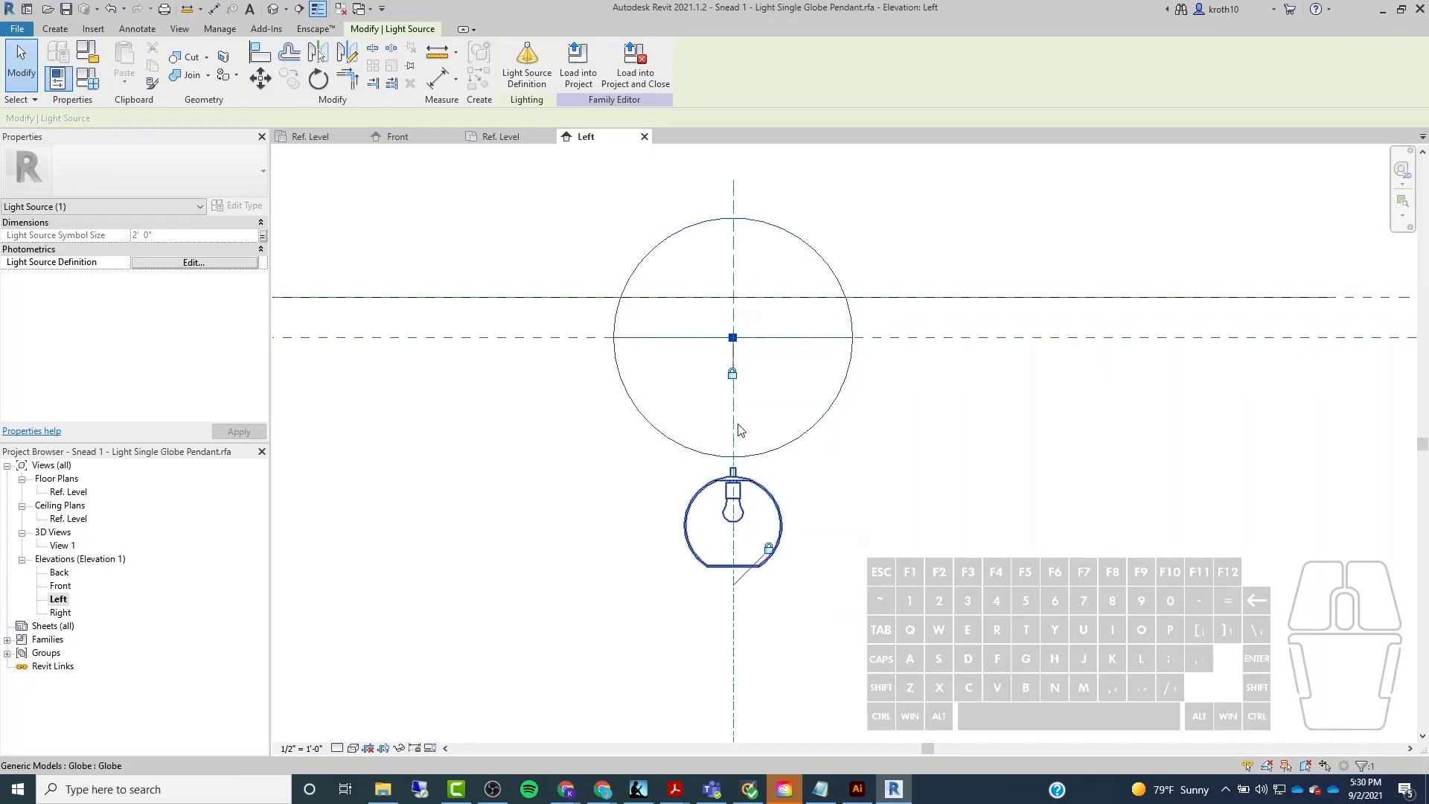
{"action": "left_click", "coordinate": [624, 183]}
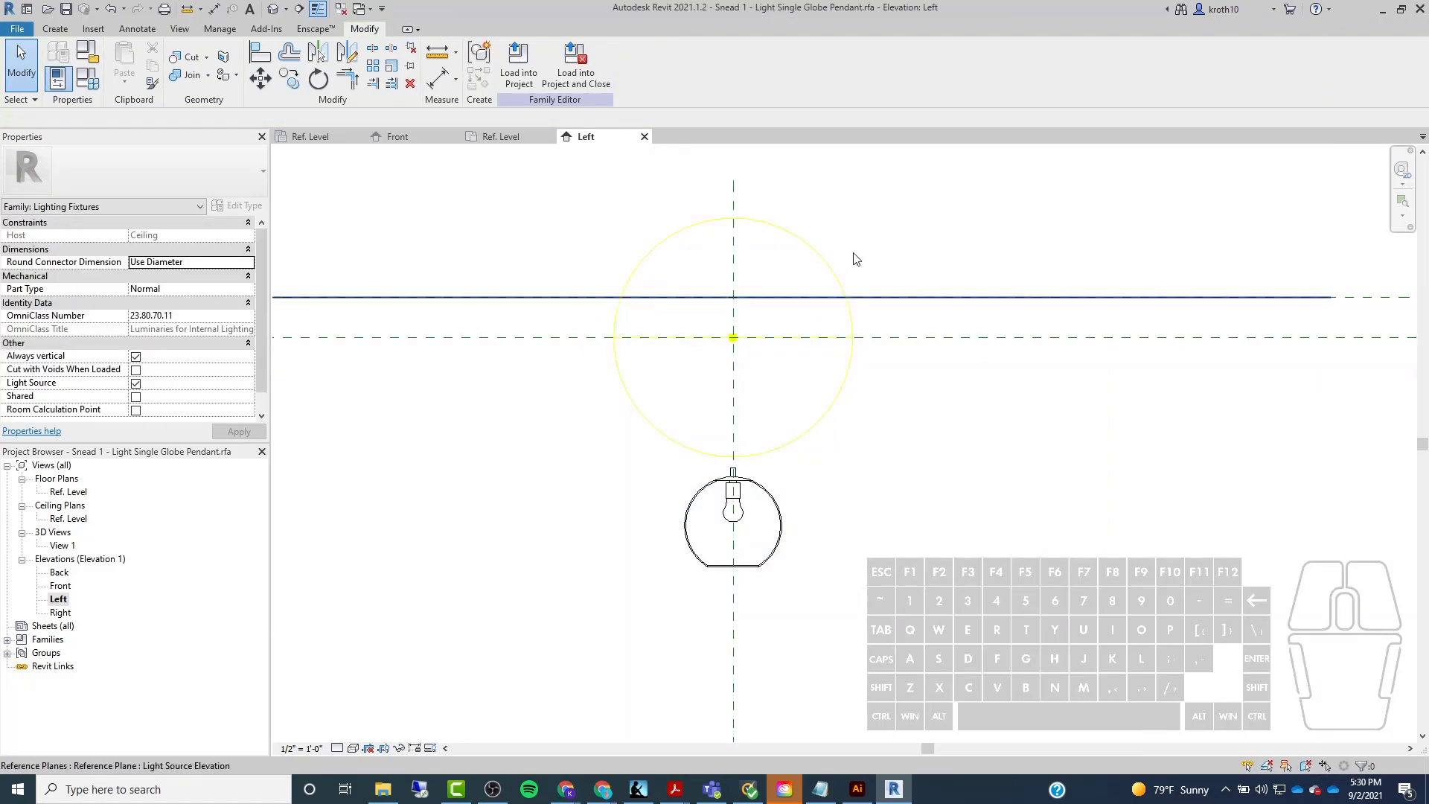
{"action": "left_click", "coordinate": [724, 519]}
{"action": "scroll", "coordinate": [723, 519], "scroll_direction": "up", "scroll_amount": 8}
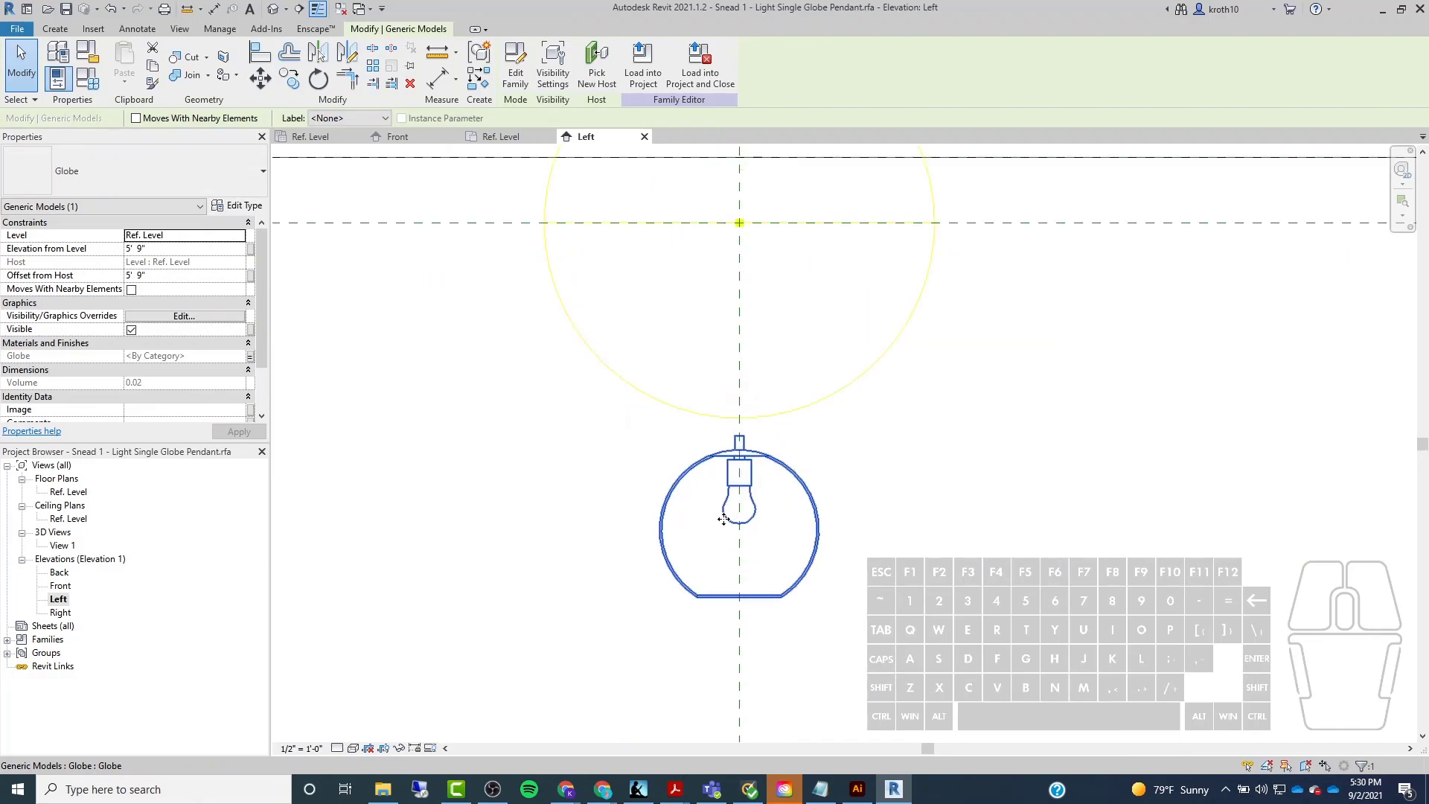
{"action": "left_click", "coordinate": [655, 497]}
{"action": "scroll", "coordinate": [726, 524], "scroll_direction": "down", "scroll_amount": 4}
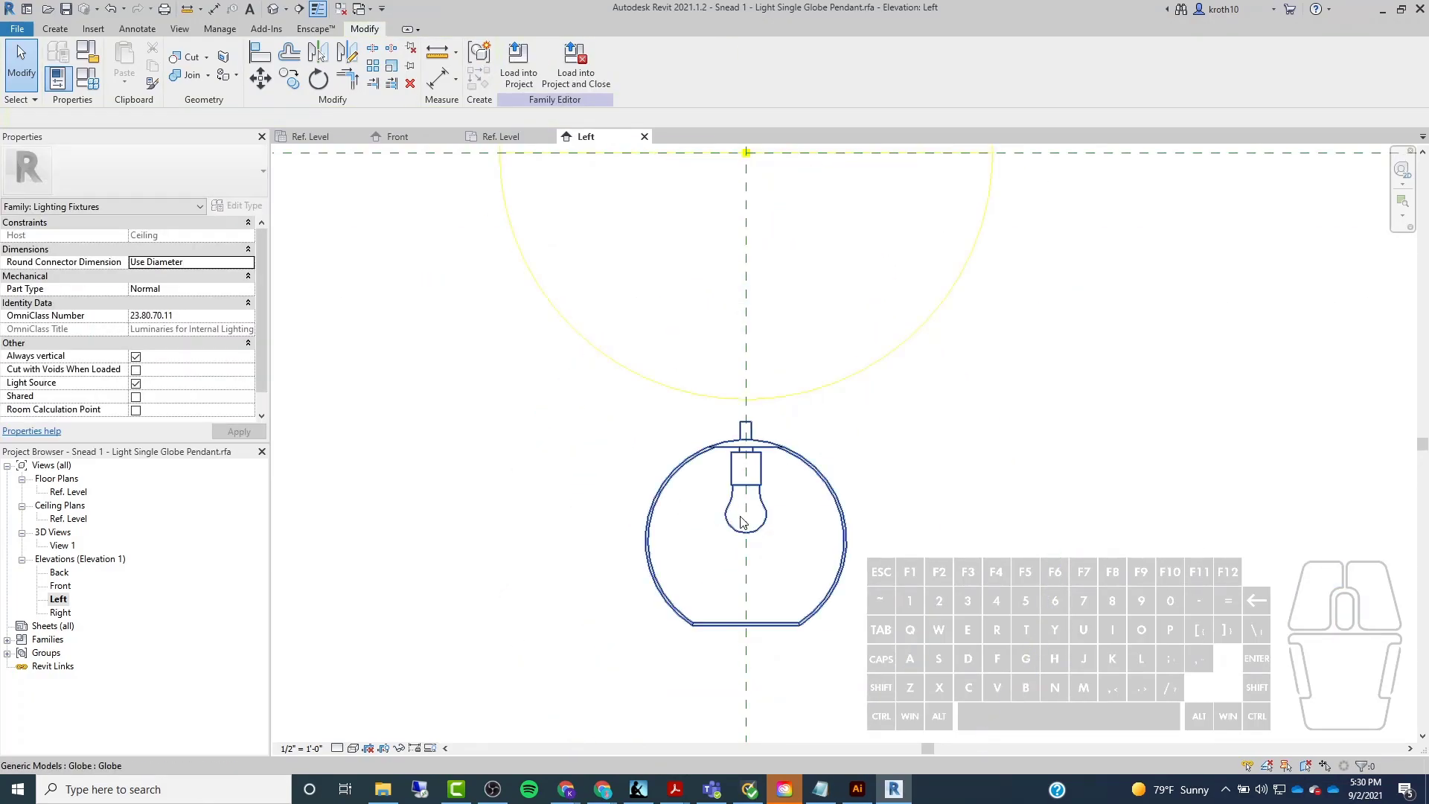
{"action": "left_click", "coordinate": [767, 523]}
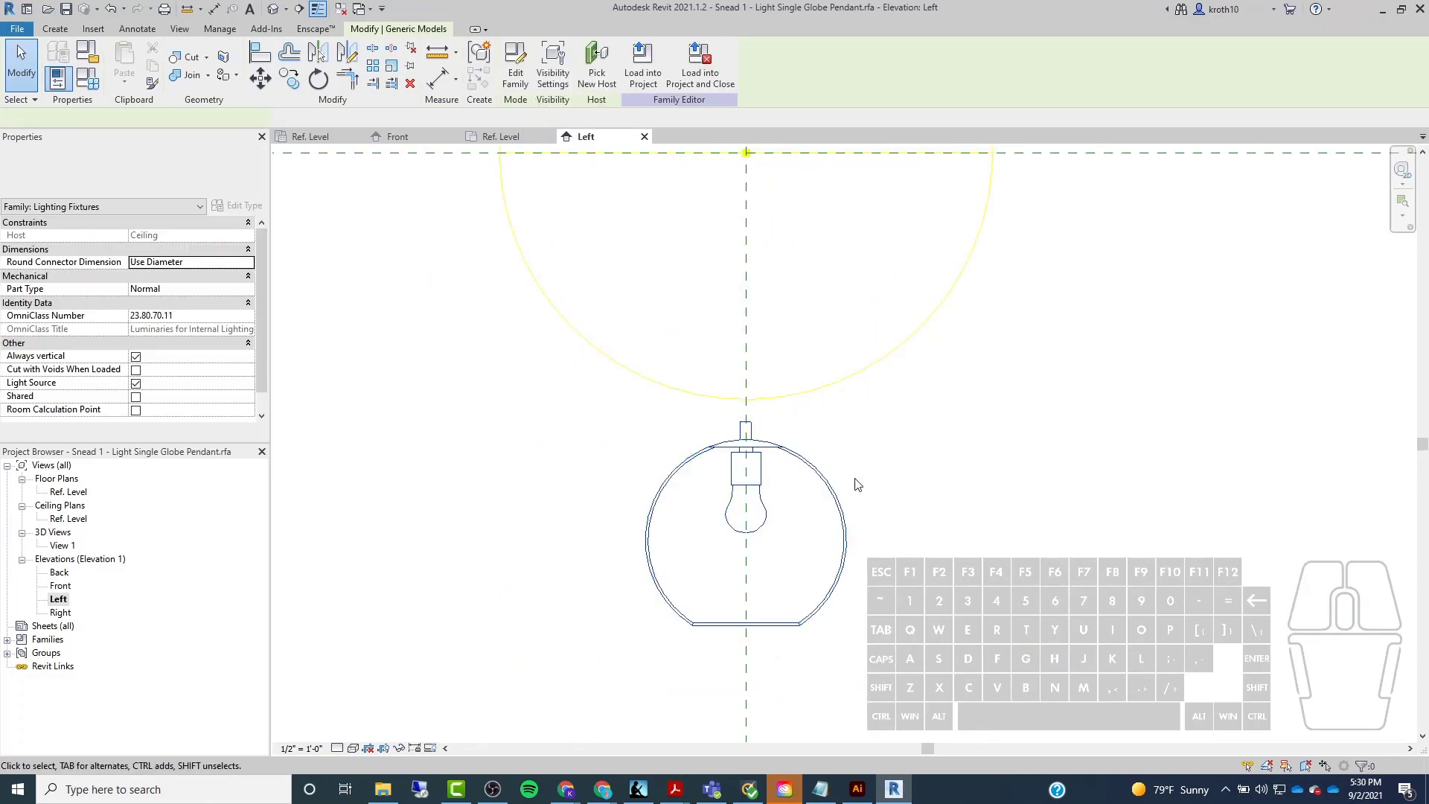
{"action": "scroll", "coordinate": [793, 516], "scroll_direction": "down", "scroll_amount": 2}
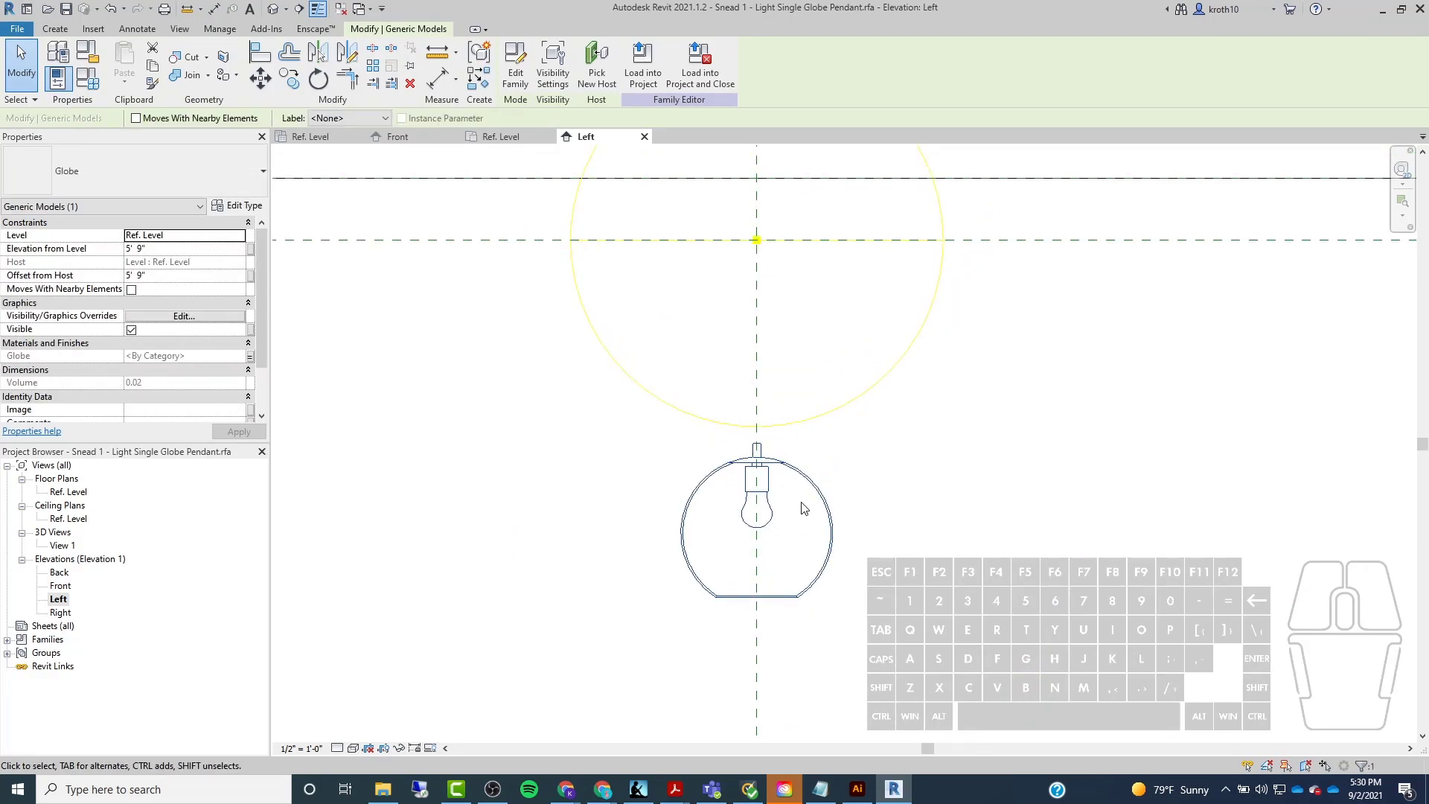
{"action": "left_click", "coordinate": [783, 241]}
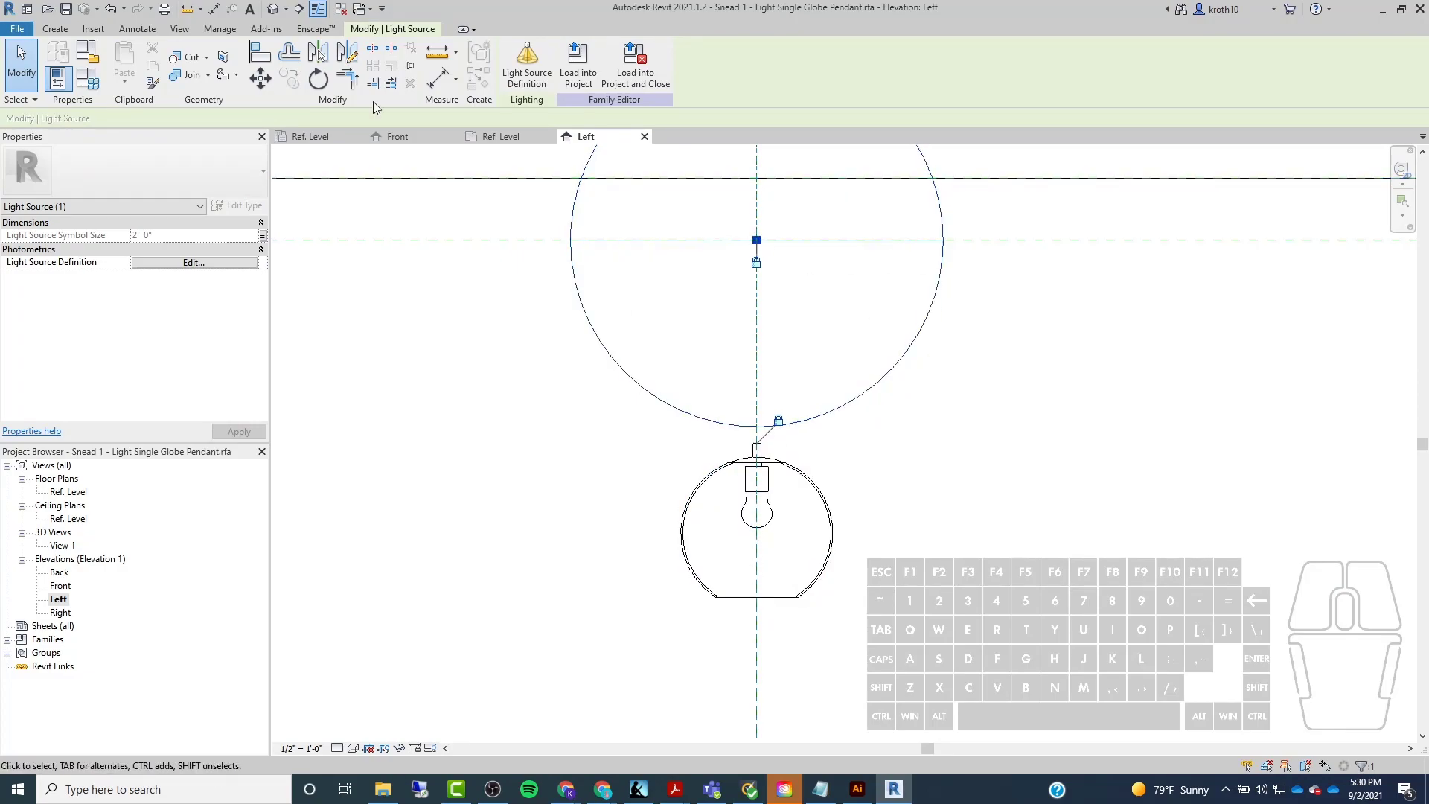
{"action": "left_click", "coordinate": [257, 63]}
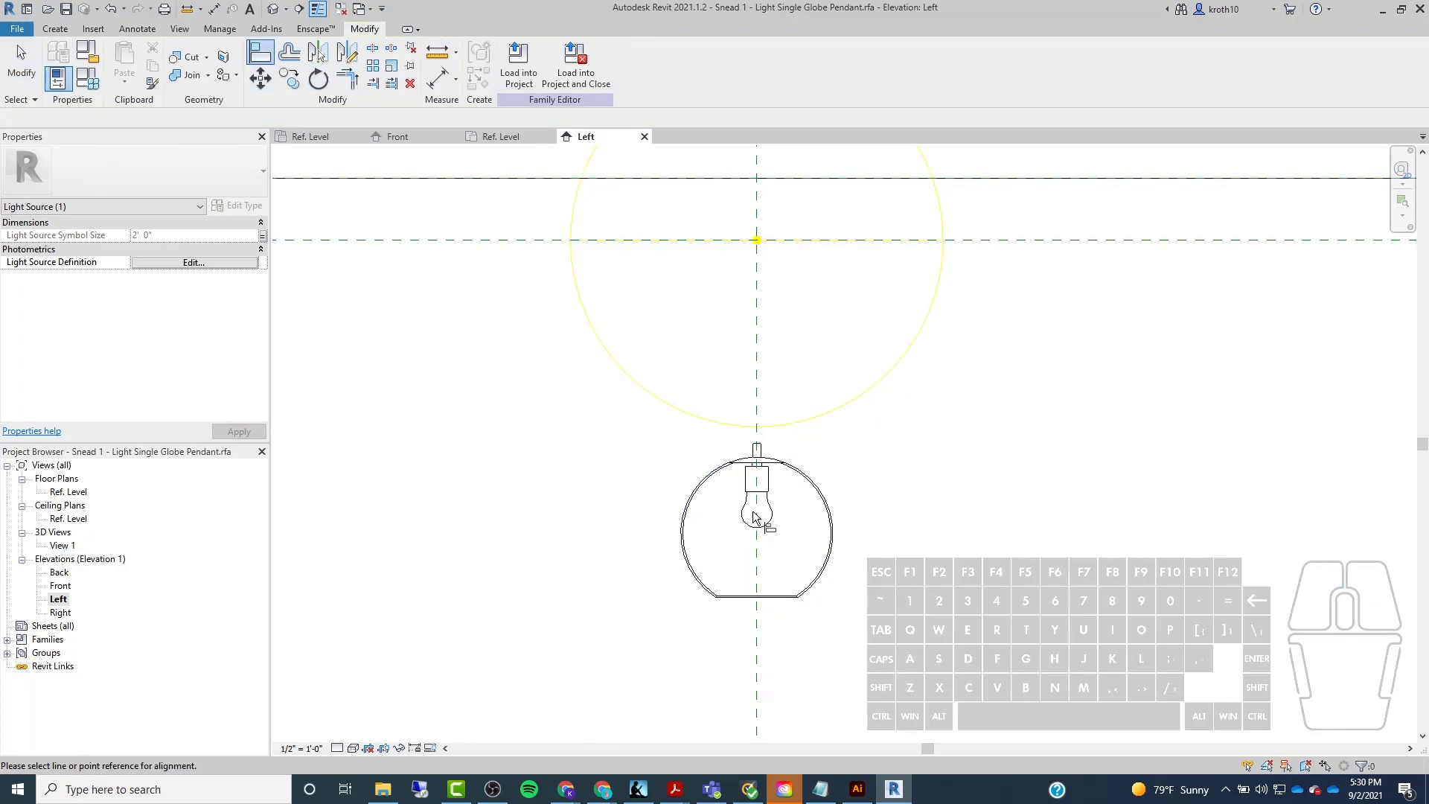
{"action": "scroll", "coordinate": [744, 515], "scroll_direction": "up", "scroll_amount": 4}
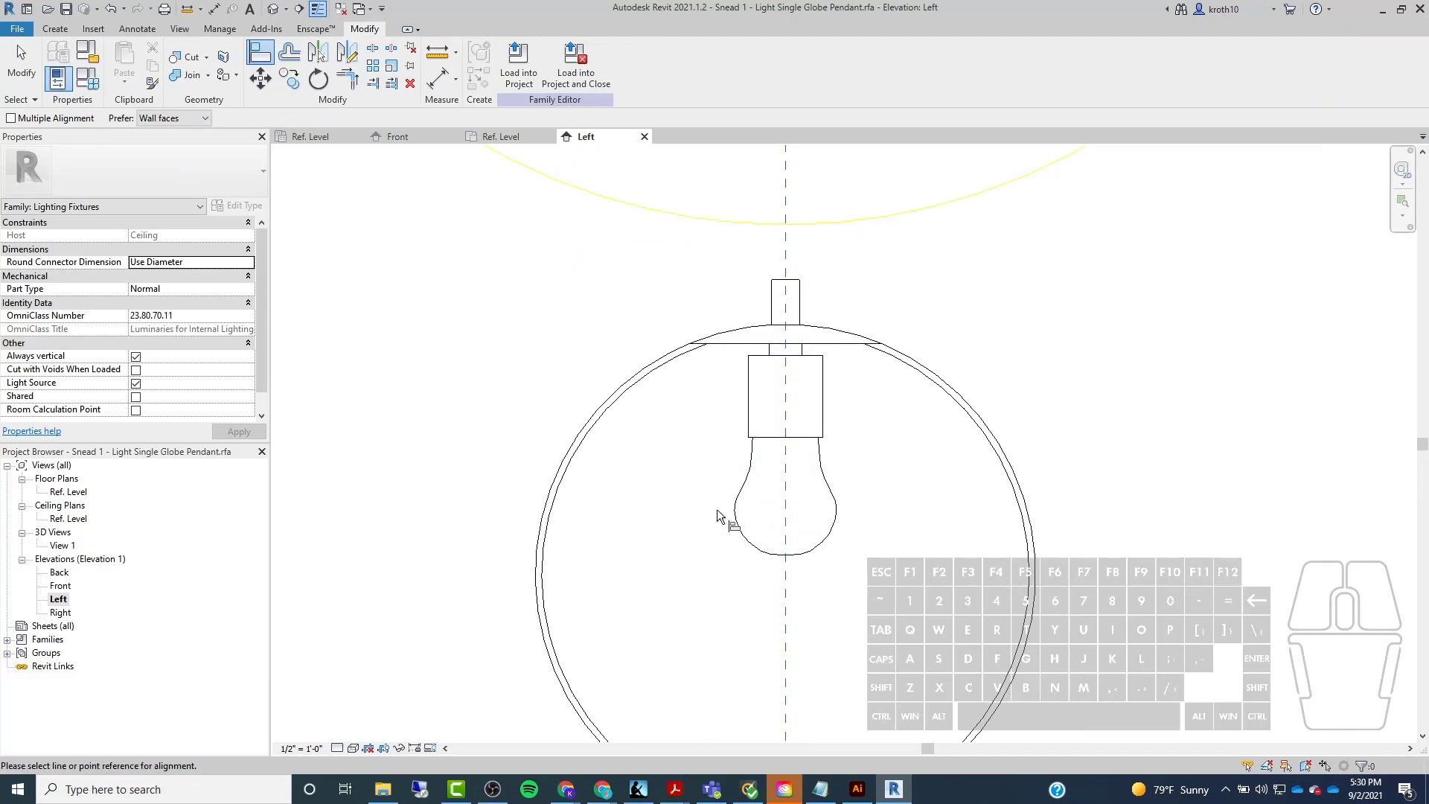
{"action": "scroll", "coordinate": [785, 507], "scroll_direction": "down", "scroll_amount": 4}
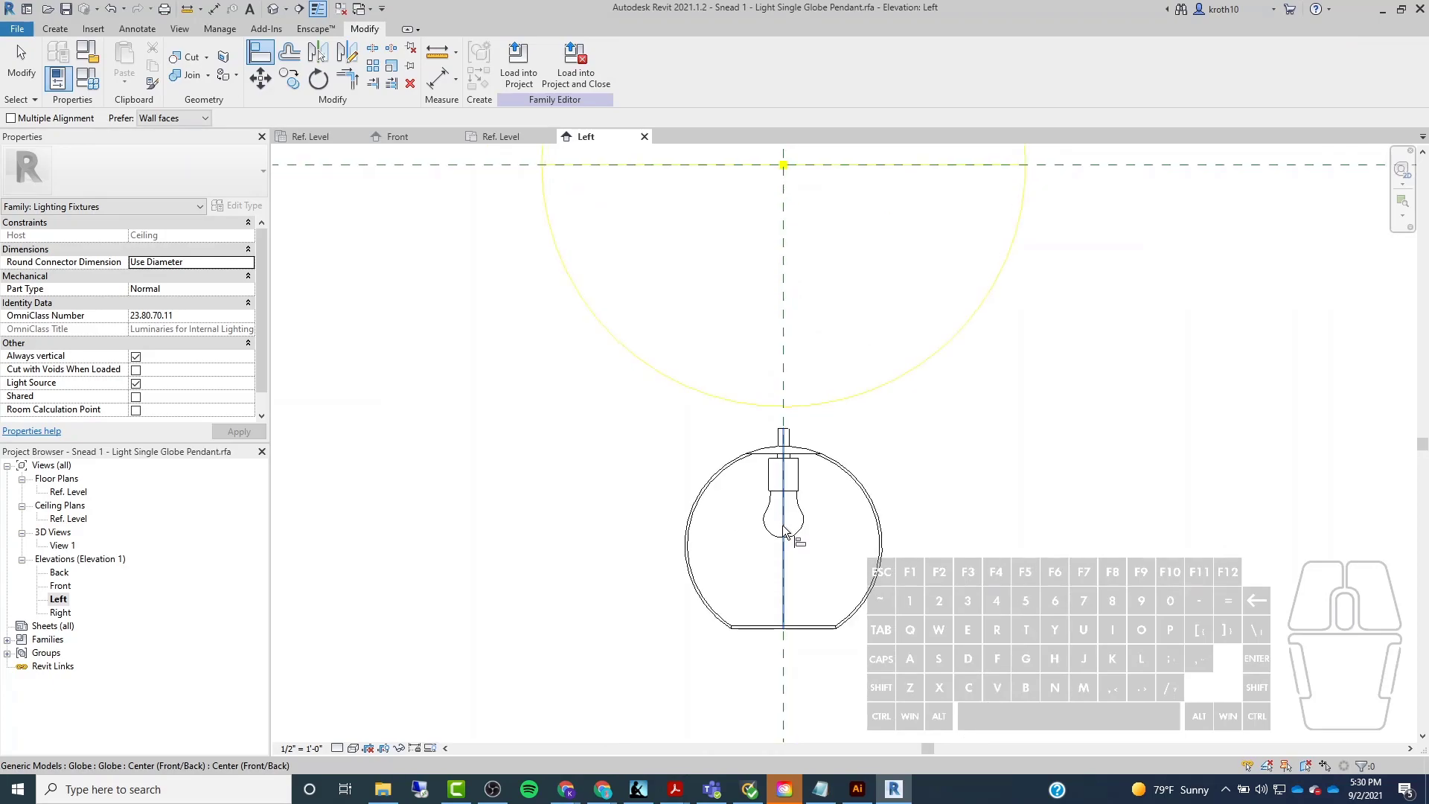
{"action": "key", "text": "Escape"}
{"action": "key", "text": "Escape"}
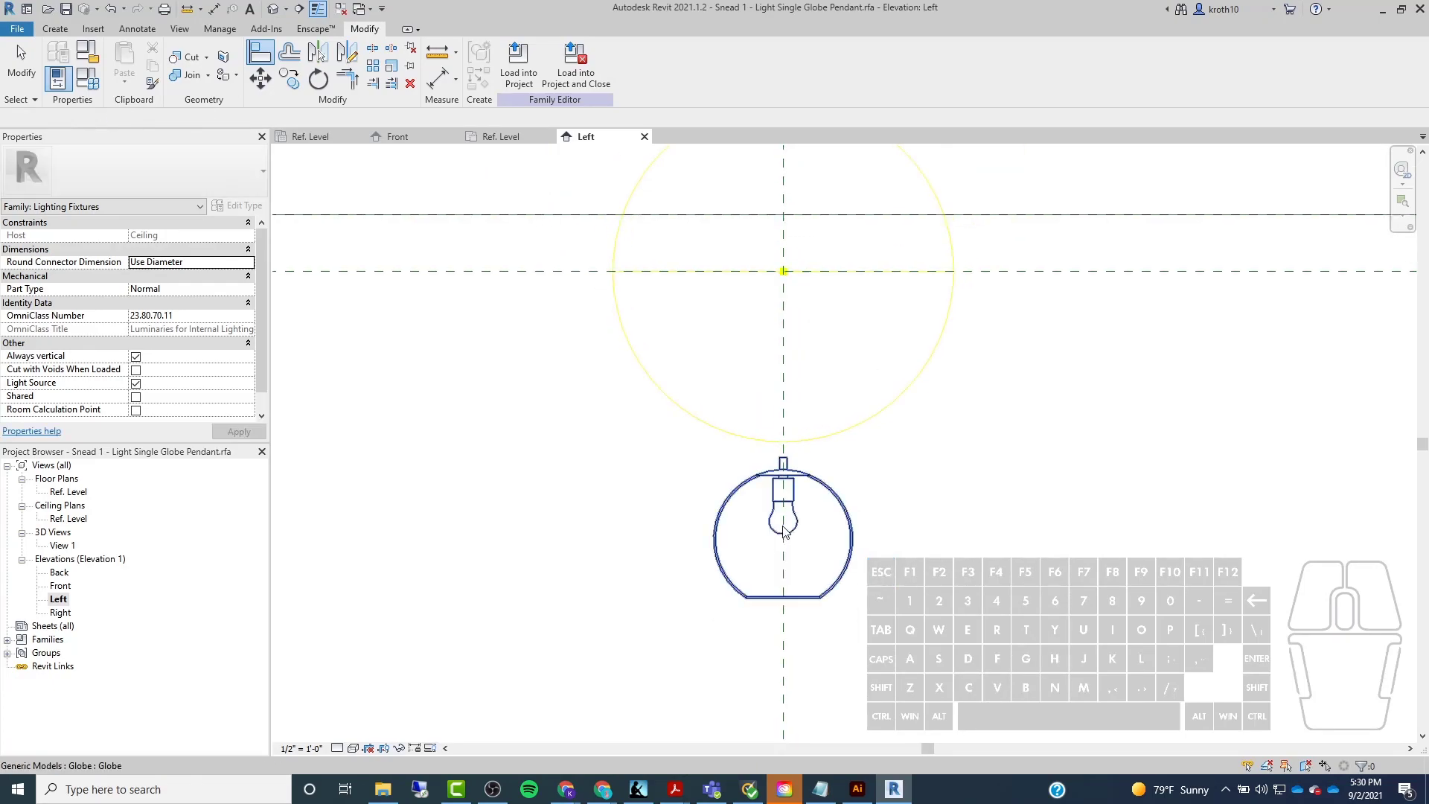
Examine the nested globe and its light bulb against the vertical reference plane and the light source circle.
{"action": "left_click", "coordinate": [819, 485]}
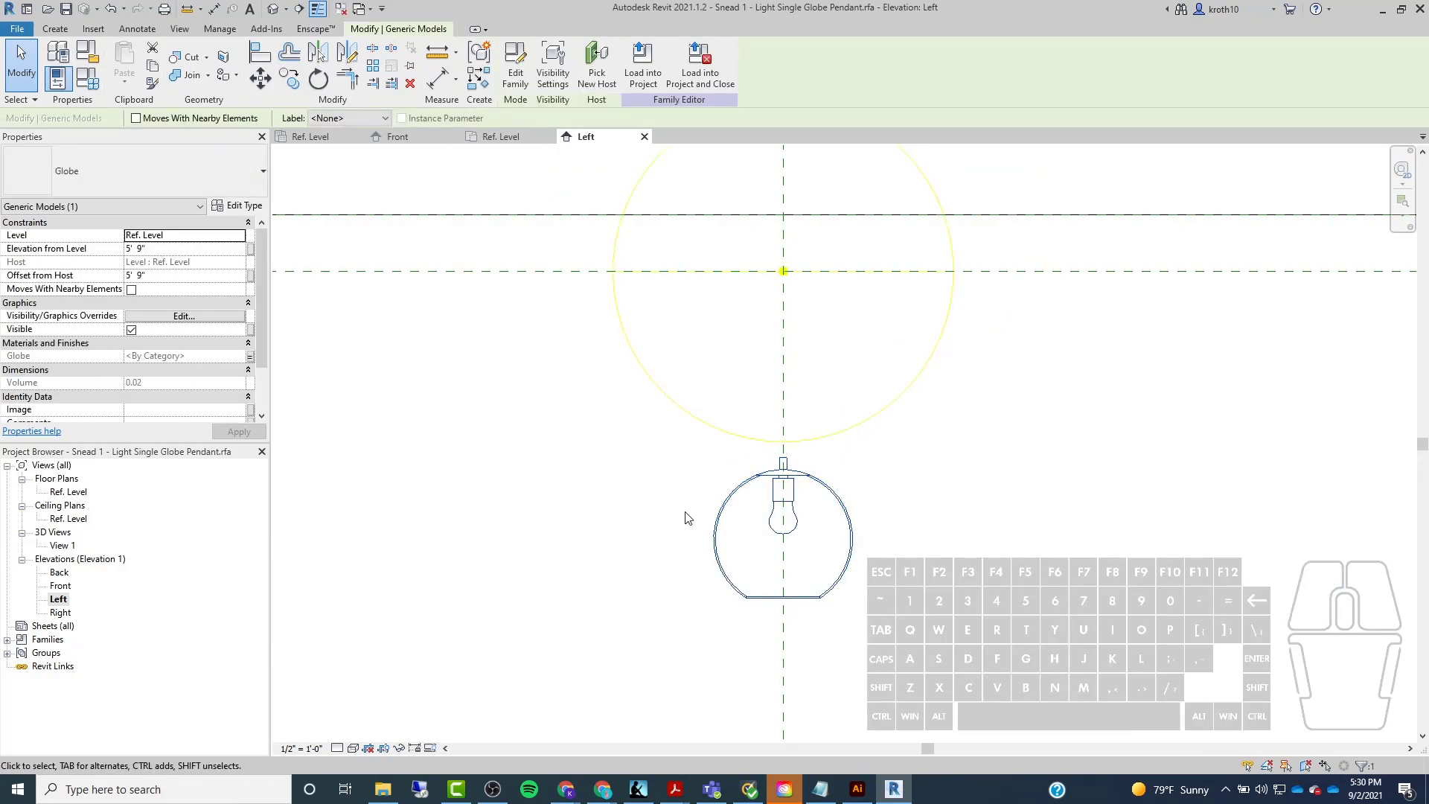
{"action": "scroll", "coordinate": [777, 513], "scroll_direction": "down", "scroll_amount": 2}
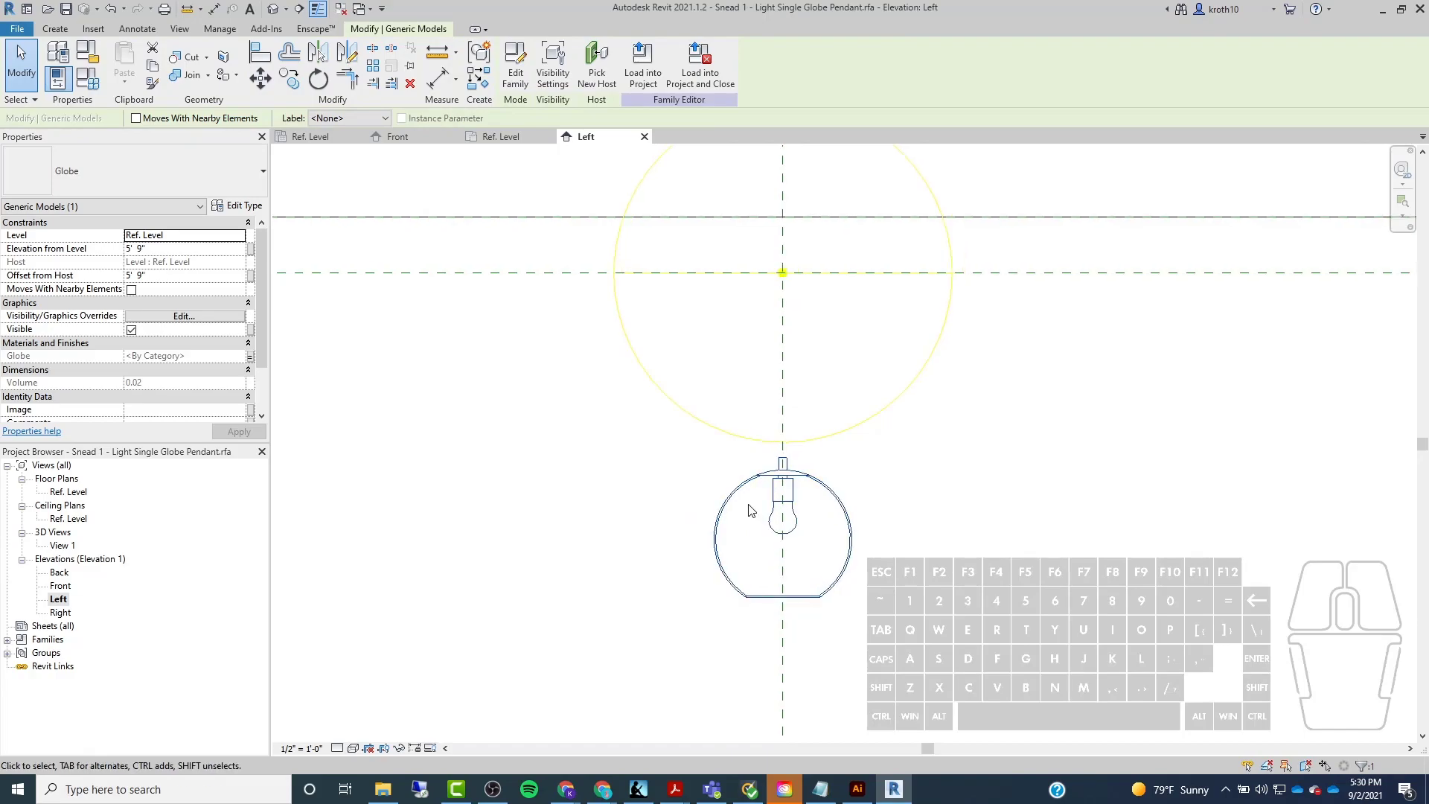
{"action": "scroll", "coordinate": [789, 547], "scroll_direction": "up", "scroll_amount": 3}
{"action": "left_click", "coordinate": [899, 616]}
{"action": "scroll", "coordinate": [822, 591], "scroll_direction": "down", "scroll_amount": 1}
{"action": "middle_click_drag", "start_coordinate": [821, 591], "coordinate": [791, 503]}
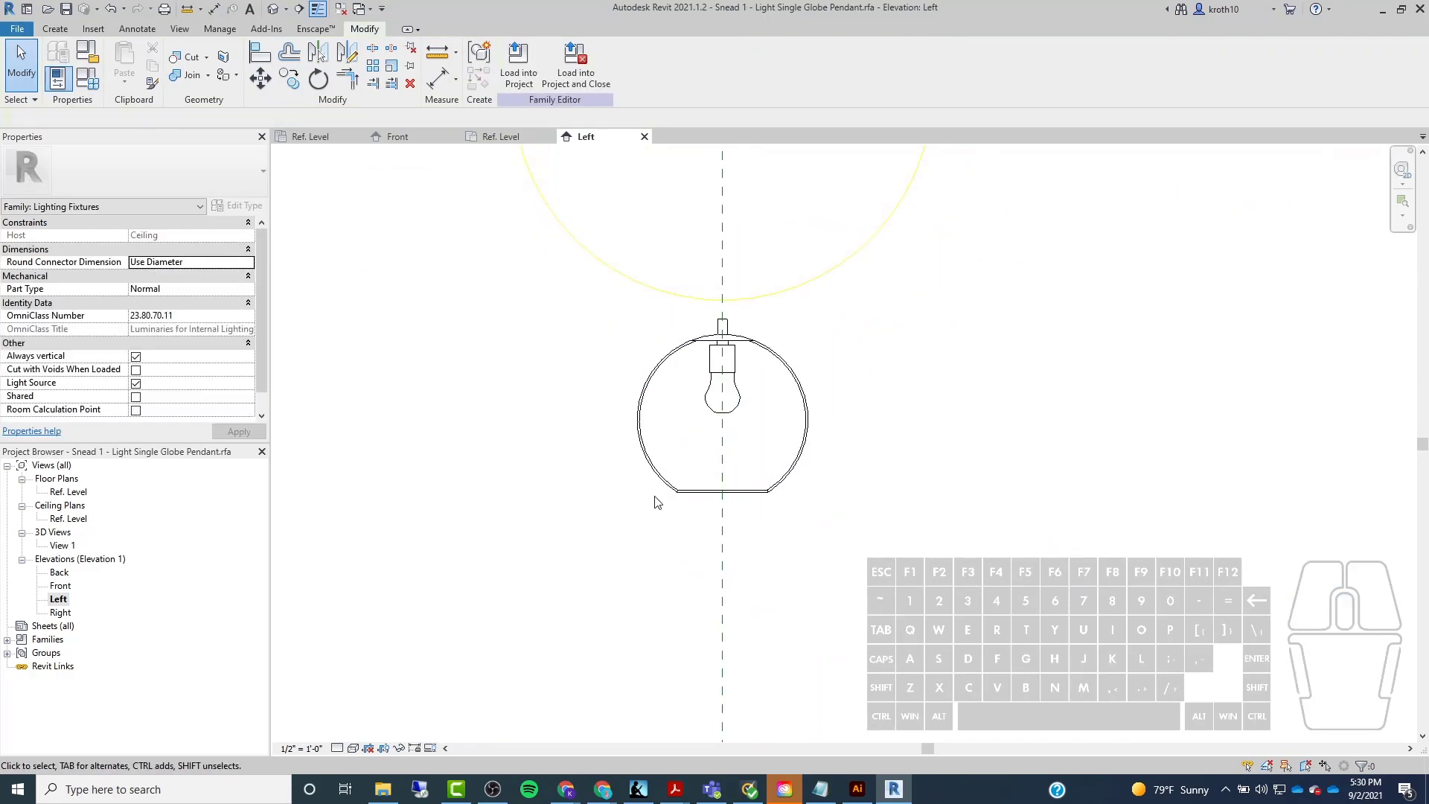
{"action": "scroll", "coordinate": [900, 575], "scroll_direction": "down", "scroll_amount": 1}
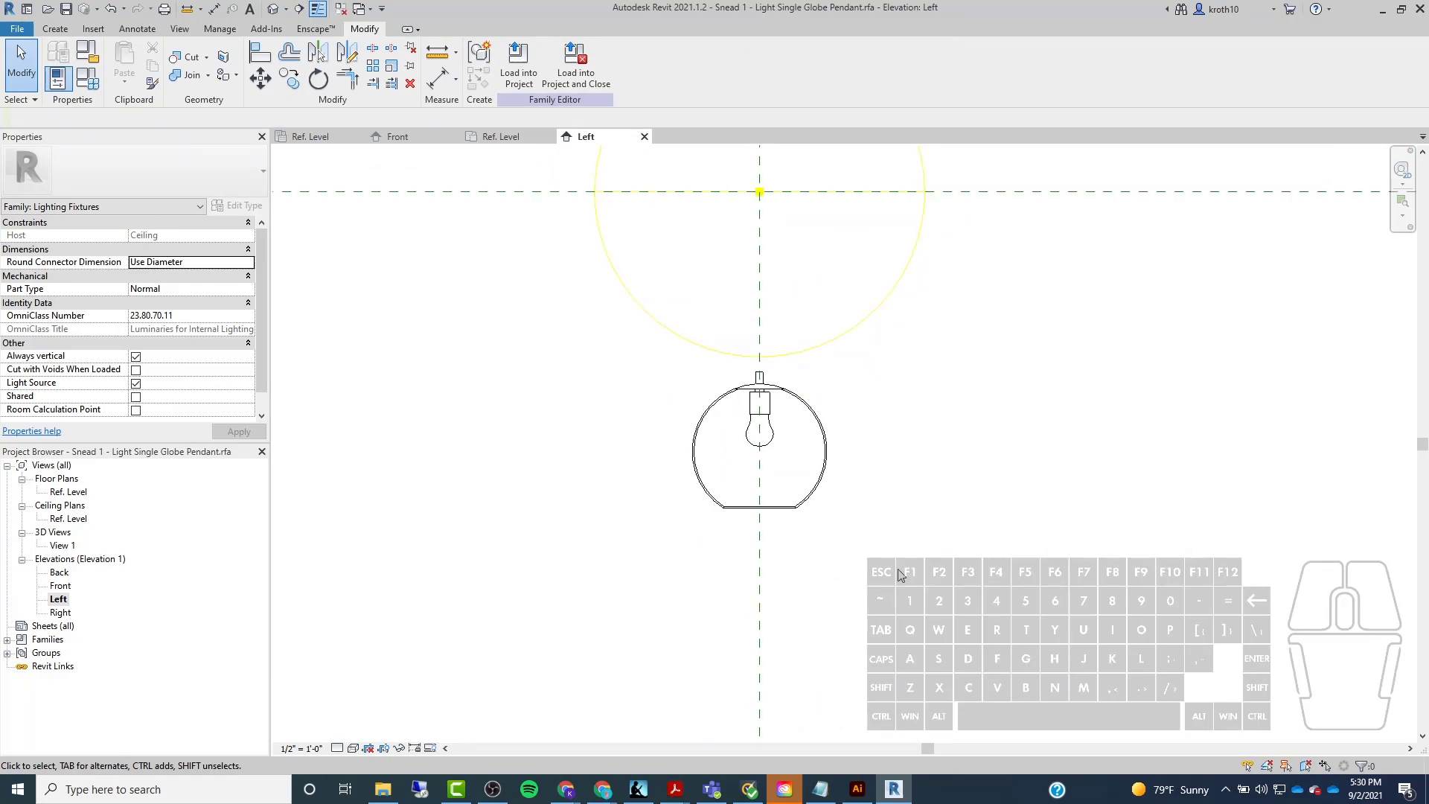
{"action": "scroll", "coordinate": [769, 537], "scroll_direction": "down", "scroll_amount": 1}
{"action": "middle_click_drag", "start_coordinate": [863, 441], "coordinate": [806, 470]}
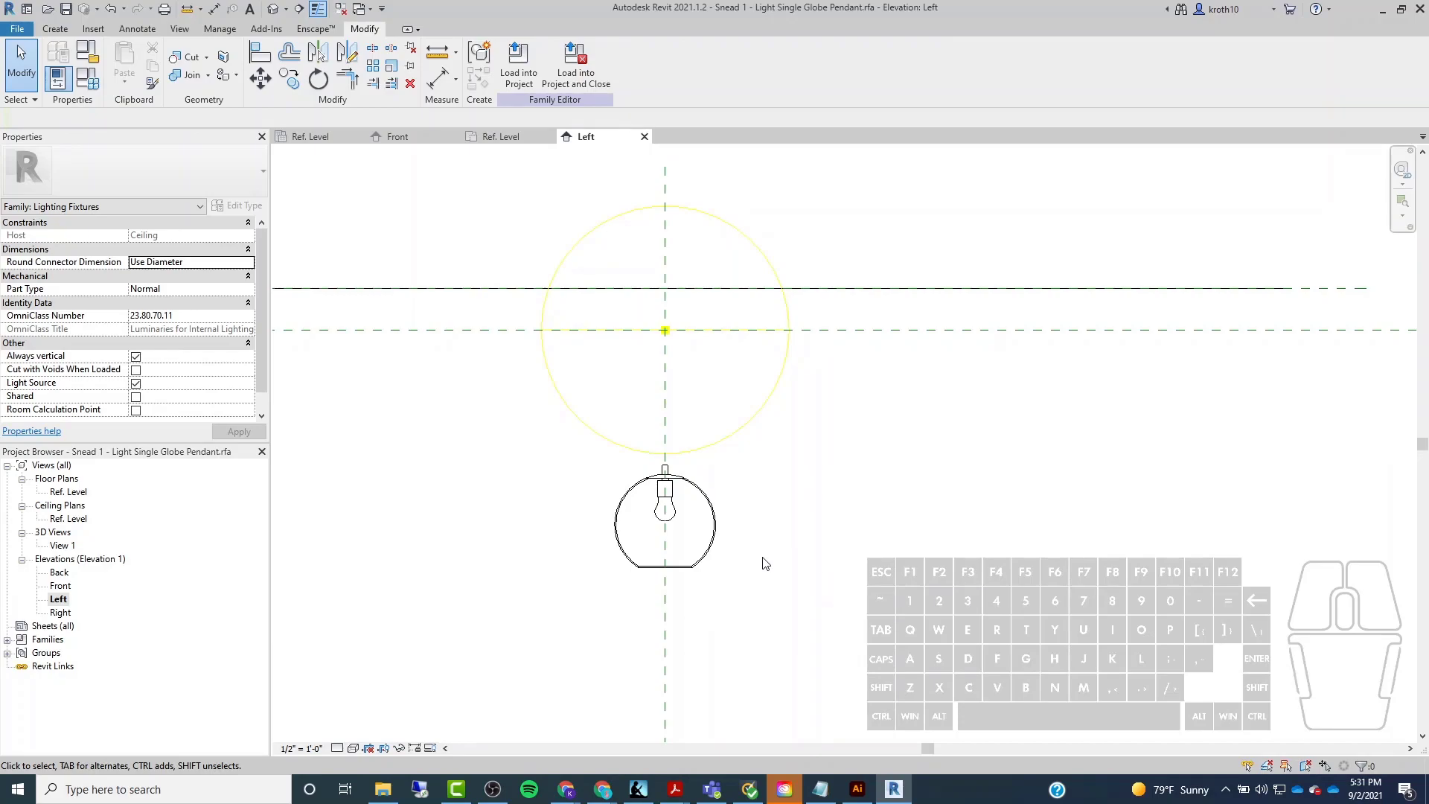
Open the nested Globe family for editing, unjoining the elements that cannot be kept joined.
{"action": "left_click", "coordinate": [698, 567]}
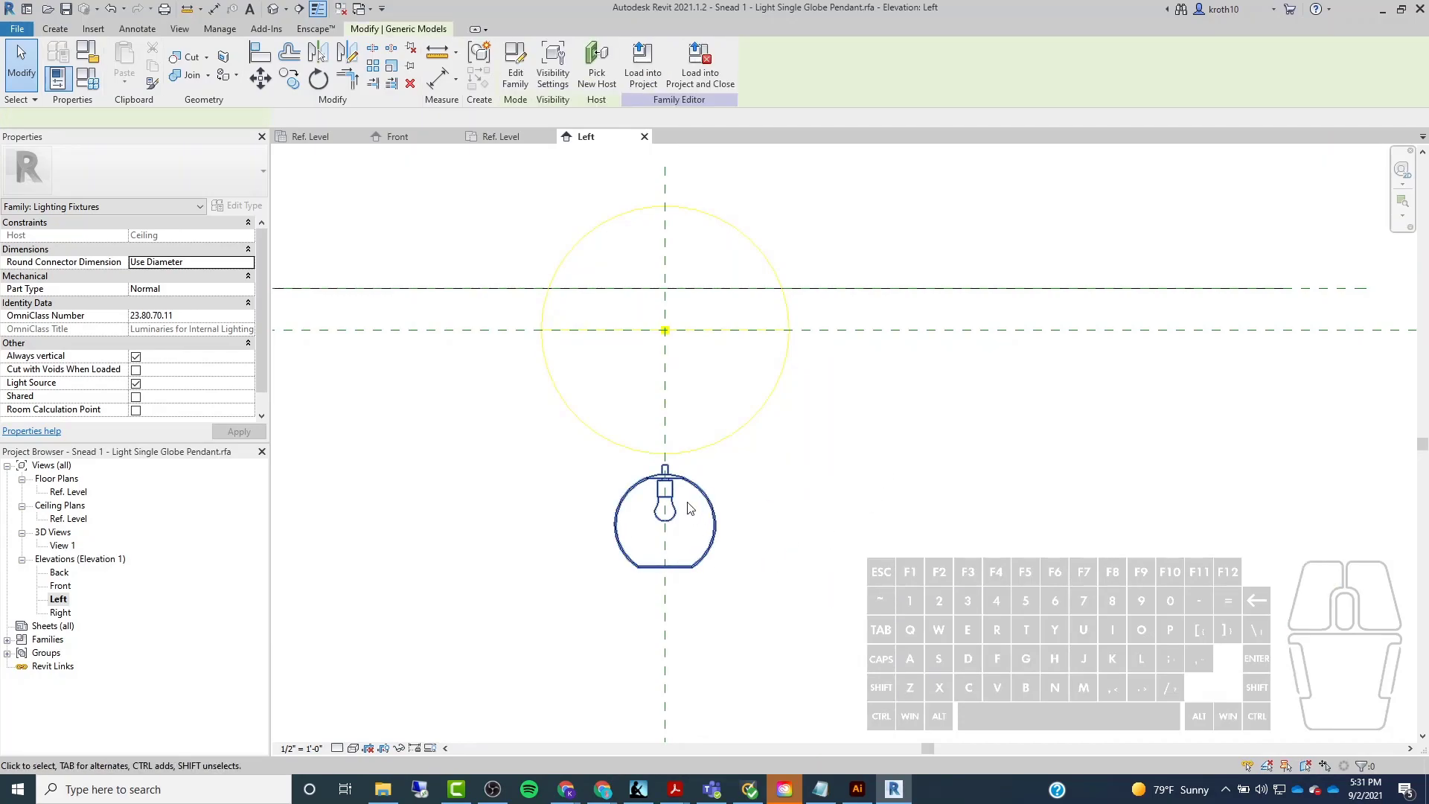
{"action": "left_click", "coordinate": [506, 58]}
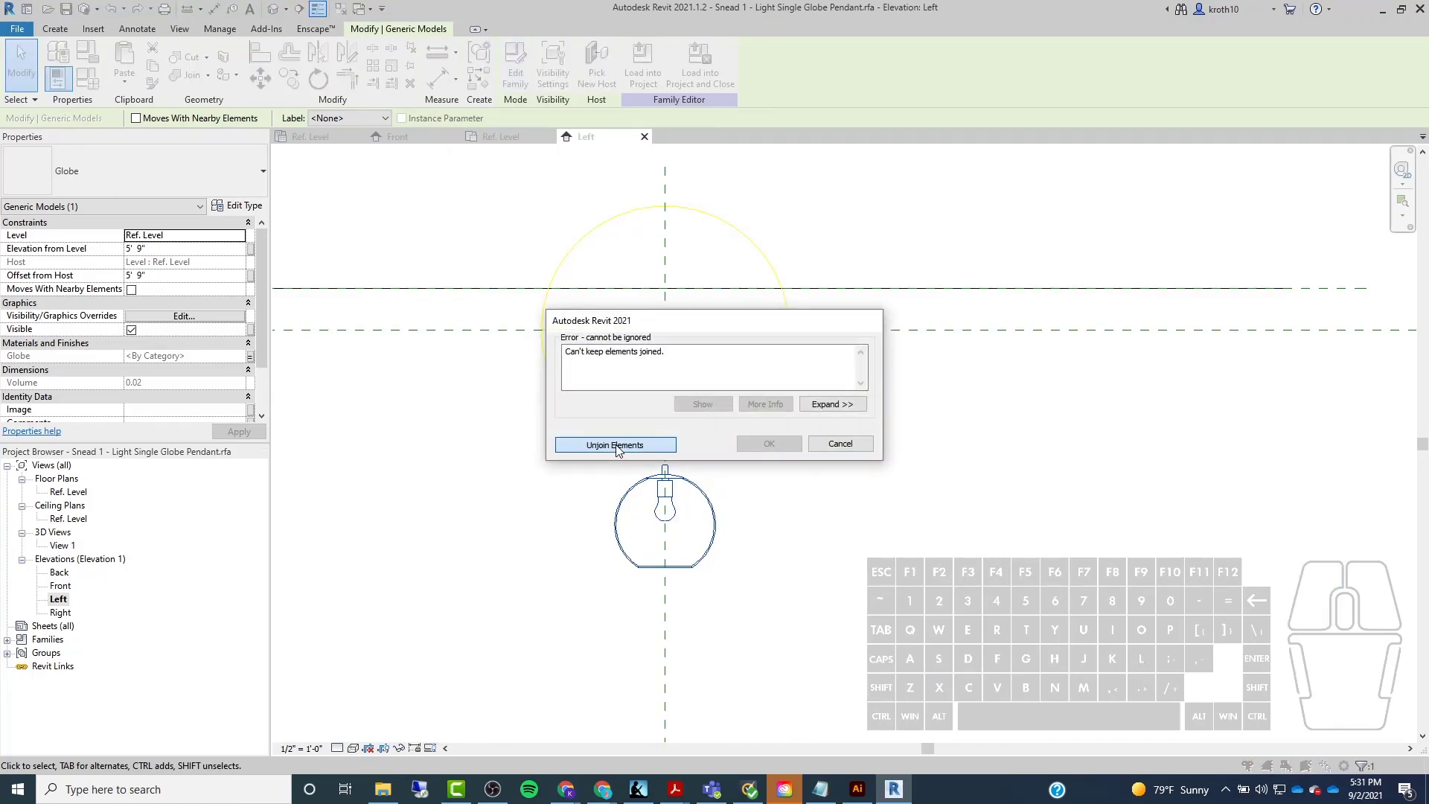
{"action": "left_click", "coordinate": [617, 444]}
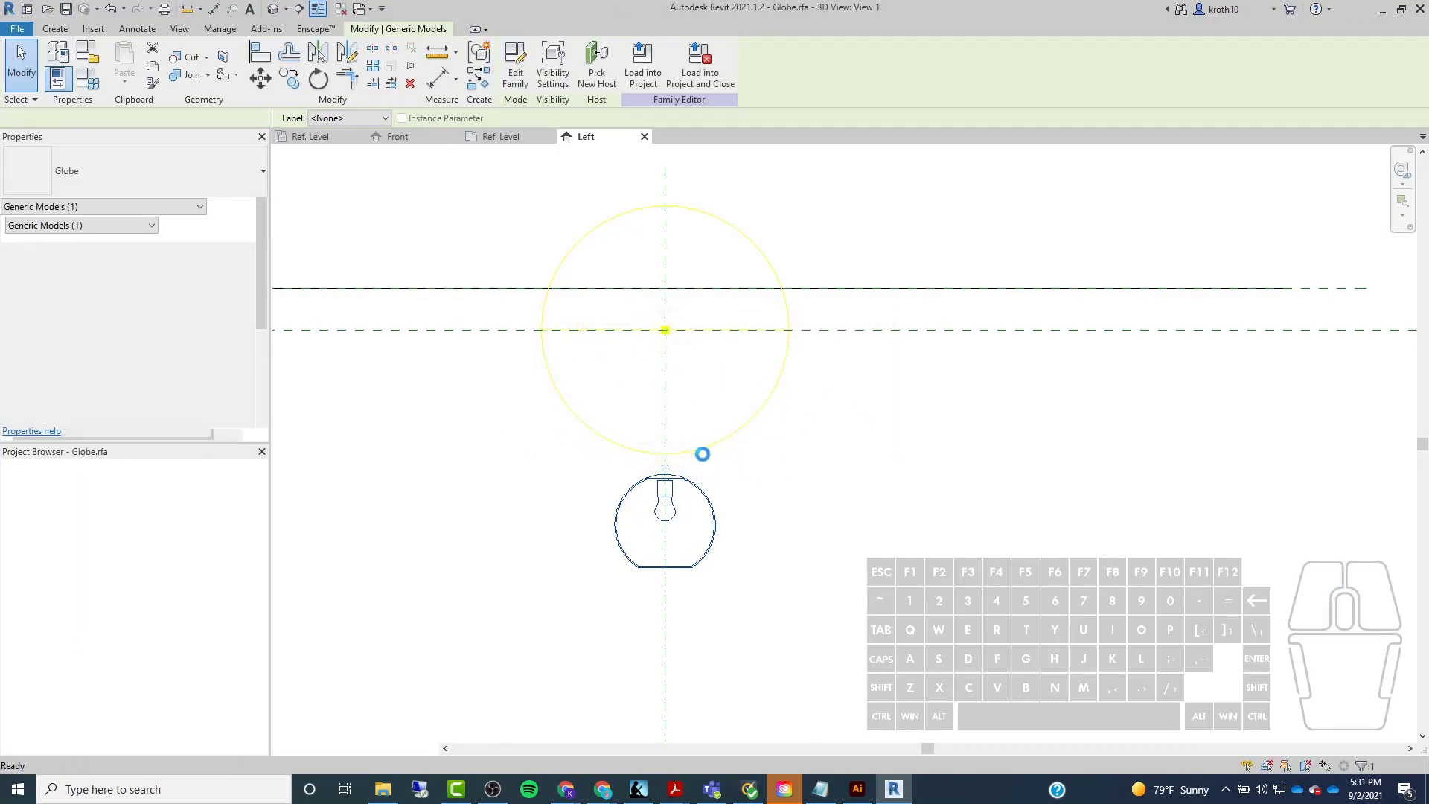
{"action": "scroll", "coordinate": [779, 320], "scroll_direction": "down", "scroll_amount": 1}
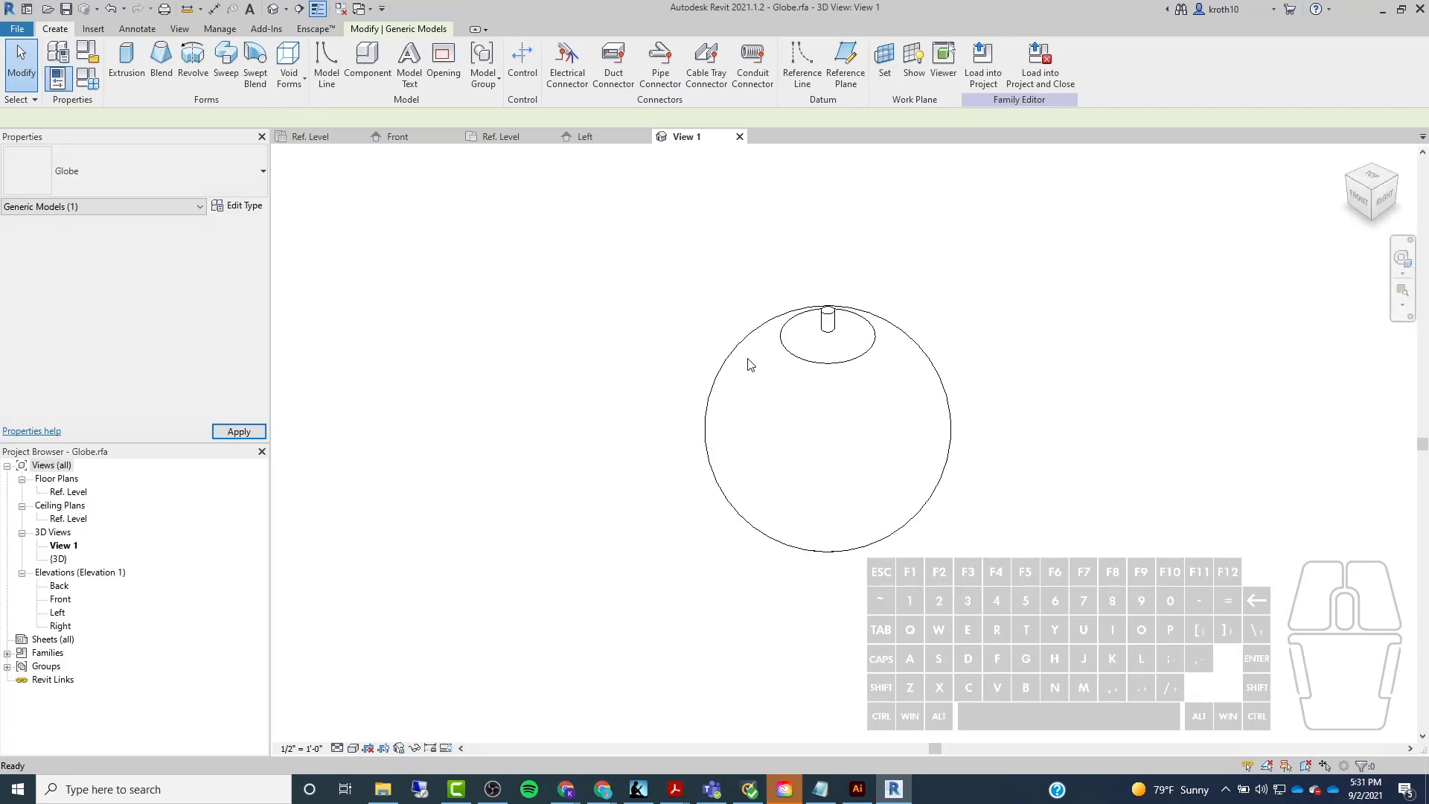
In the Globe family's Left elevation, draw a horizontal reference plane through the light bulb, about 5 inches above the Ref. Level.
{"action": "double_click", "coordinate": [59, 612]}
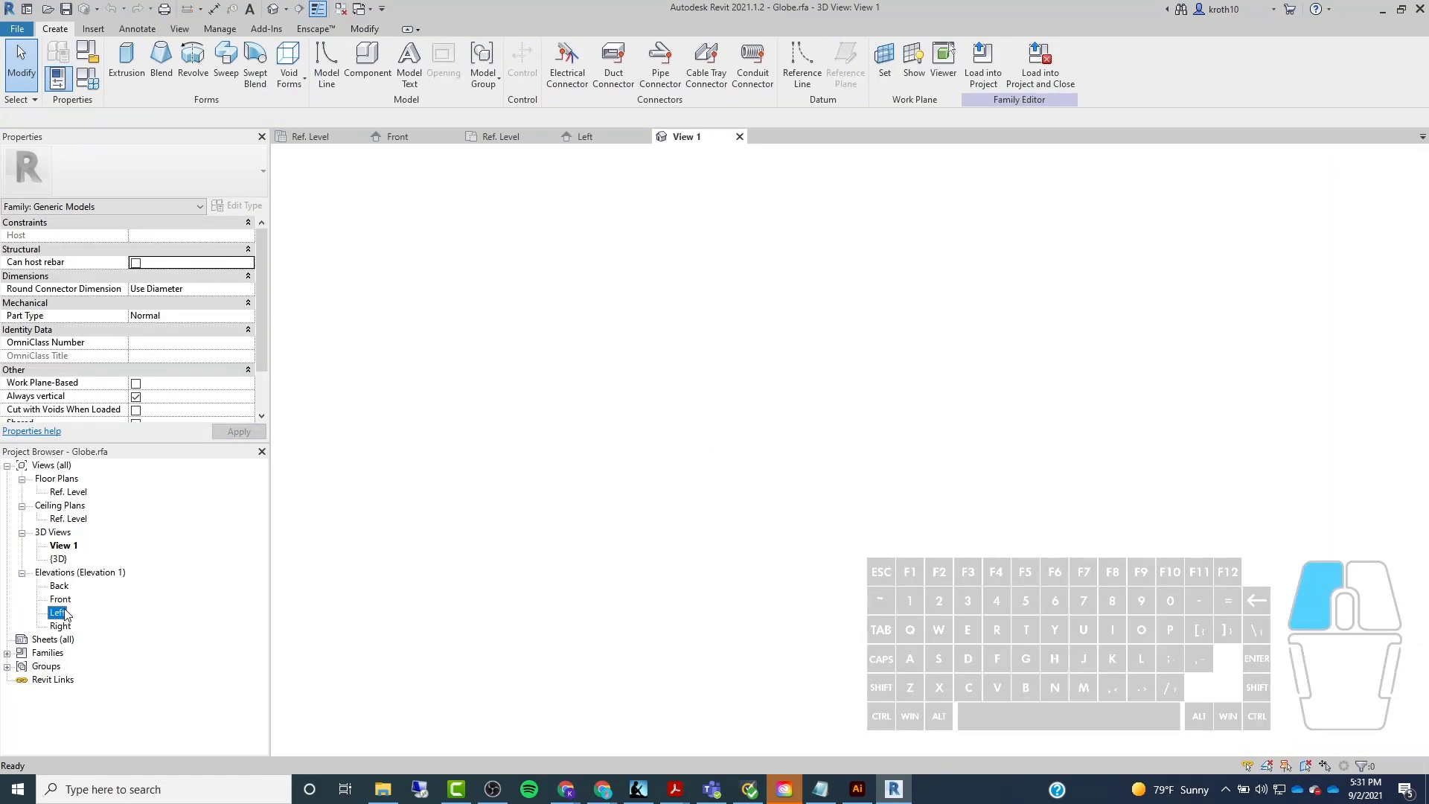
{"action": "middle_click_drag", "start_coordinate": [838, 539], "coordinate": [838, 430]}
{"action": "scroll", "coordinate": [818, 480], "scroll_direction": "up", "scroll_amount": 1}
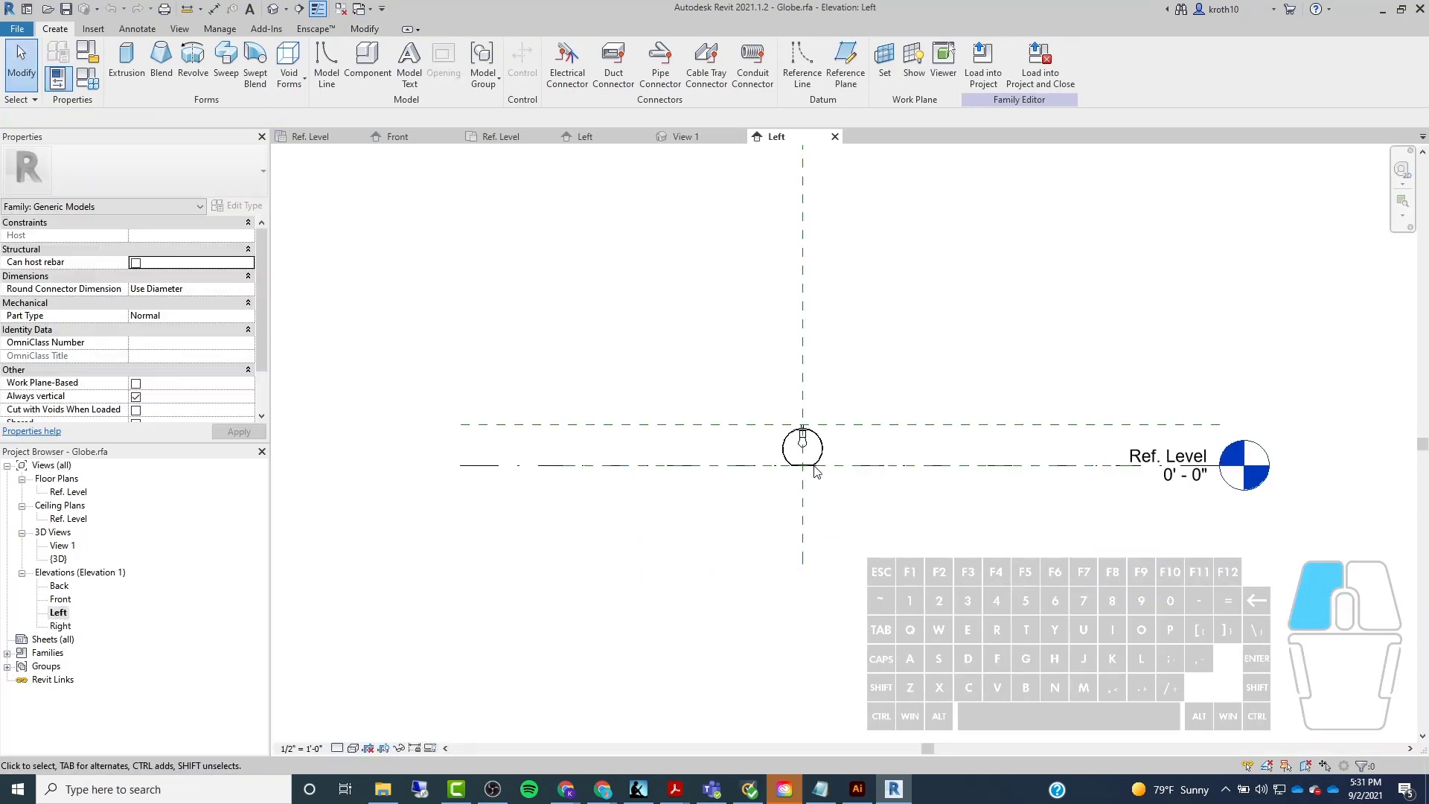
{"action": "scroll", "coordinate": [785, 380], "scroll_direction": "up", "scroll_amount": 5}
{"action": "scroll", "coordinate": [831, 620], "scroll_direction": "up", "scroll_amount": 1}
{"action": "middle_click_drag", "start_coordinate": [832, 620], "coordinate": [820, 595]}
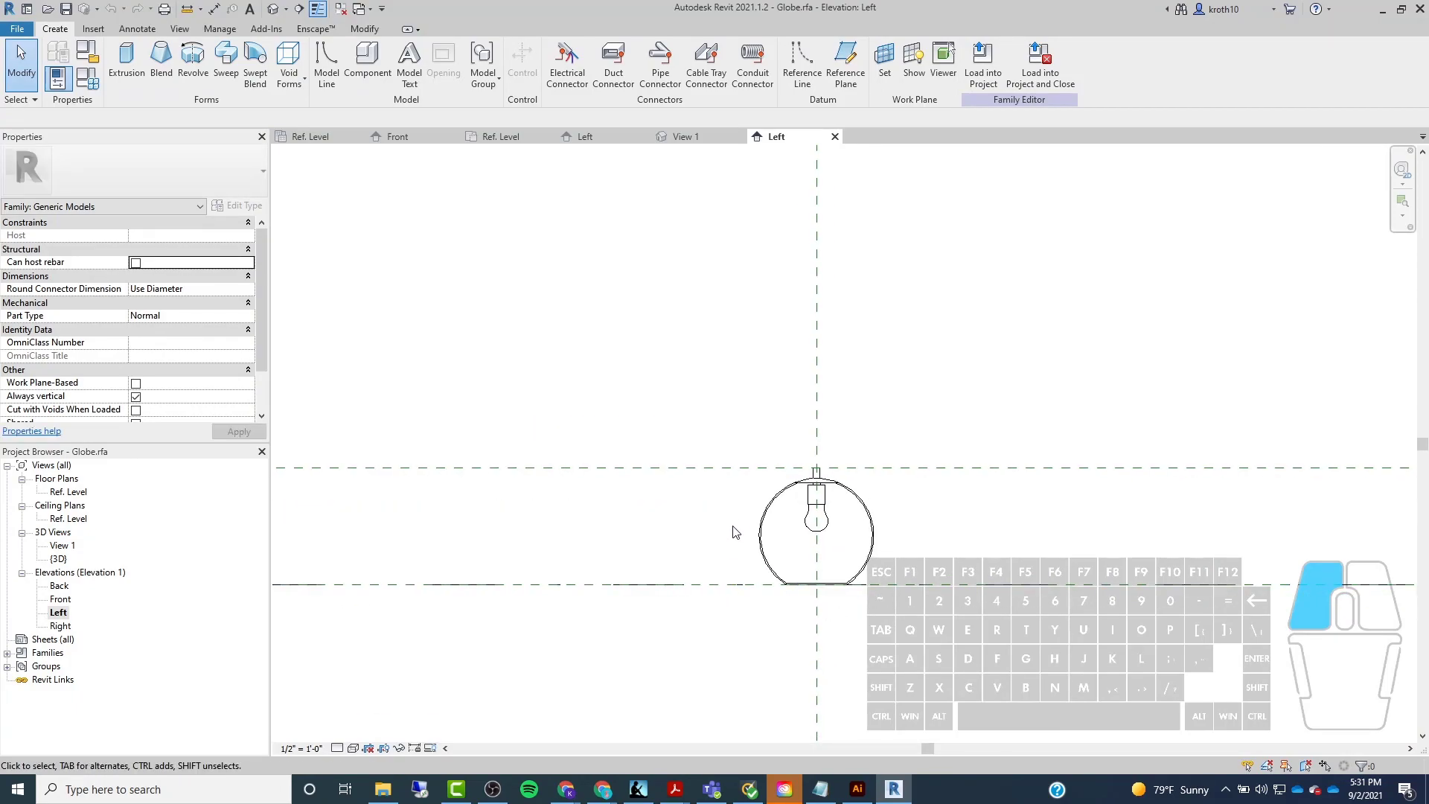
{"action": "scroll", "coordinate": [841, 500], "scroll_direction": "up", "scroll_amount": 4}
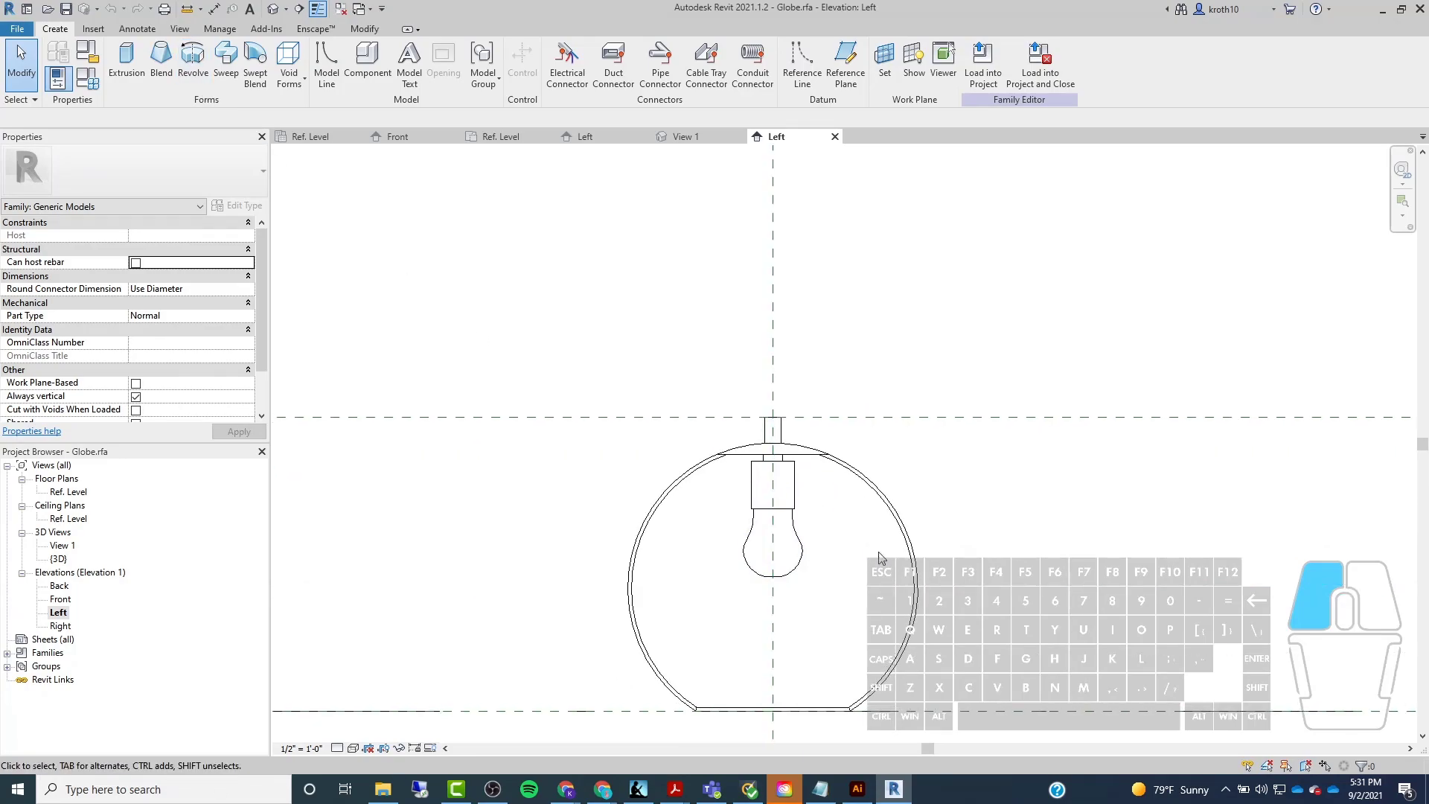
{"action": "left_click", "coordinate": [847, 81]}
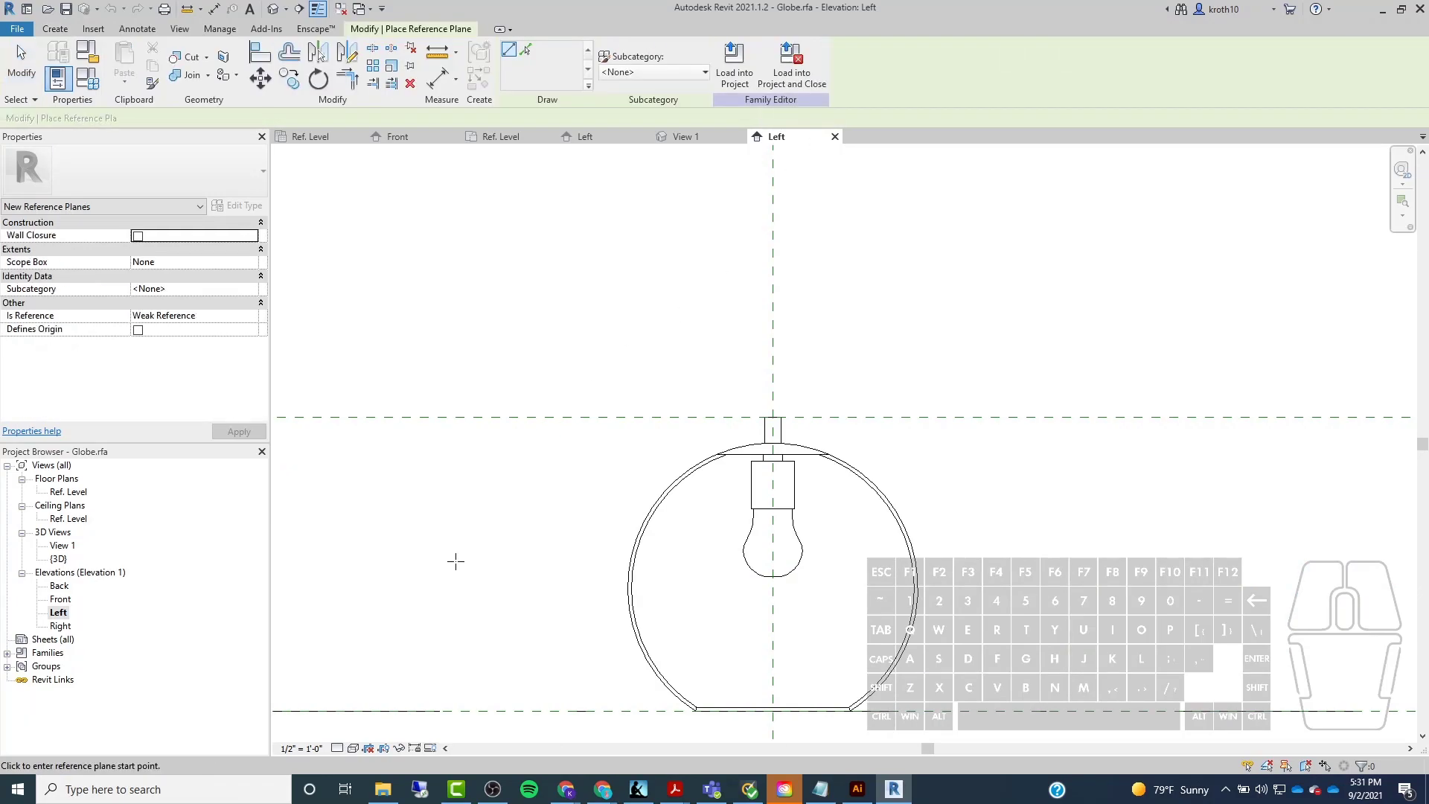
{"action": "left_click", "coordinate": [1130, 560]}
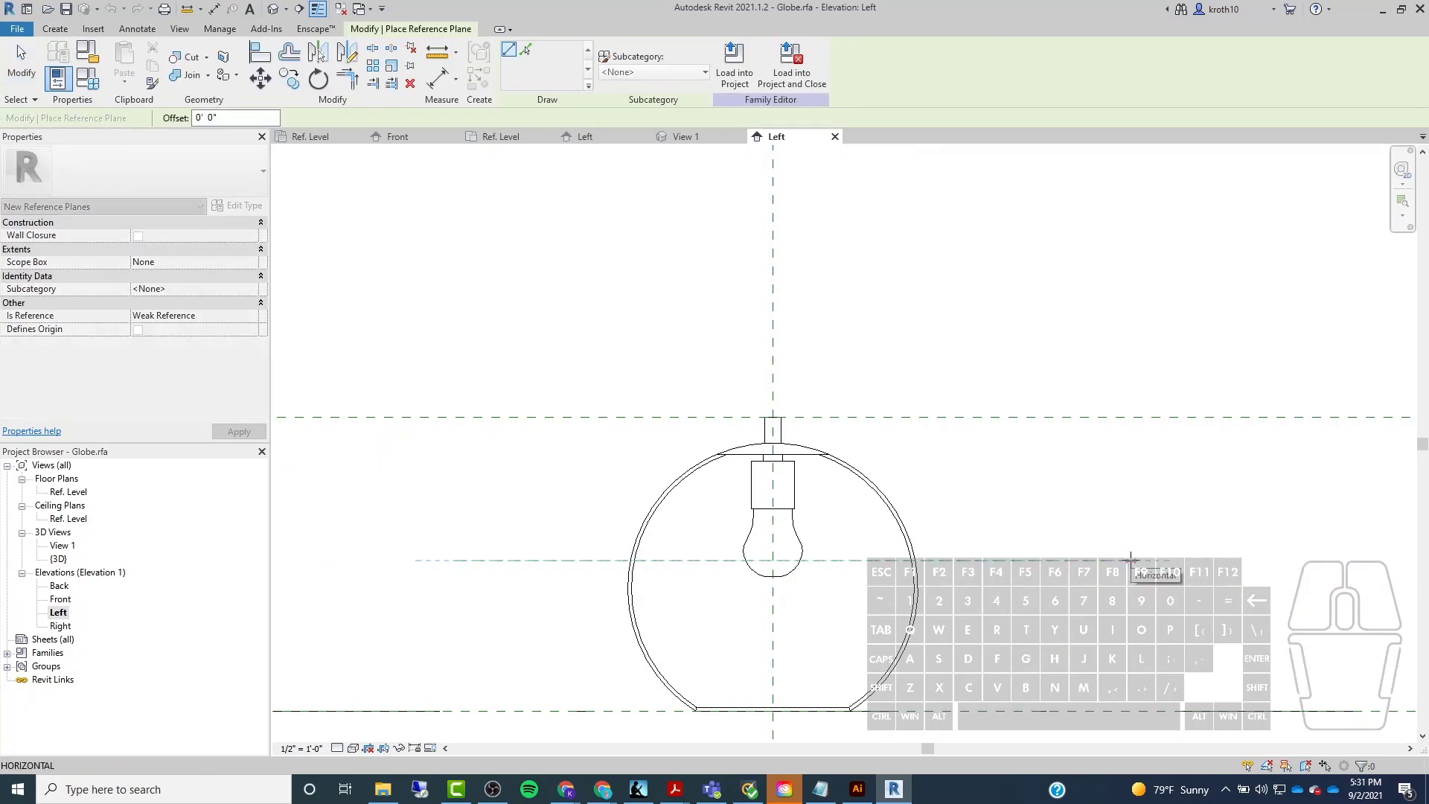
{"action": "key", "text": "Escape"}
{"action": "key", "text": "Escape"}
Nudge the new reference plane up about 3/8 inch so that it passes through the center of the rounded part of the bulb.
{"action": "left_click", "coordinate": [1012, 562]}
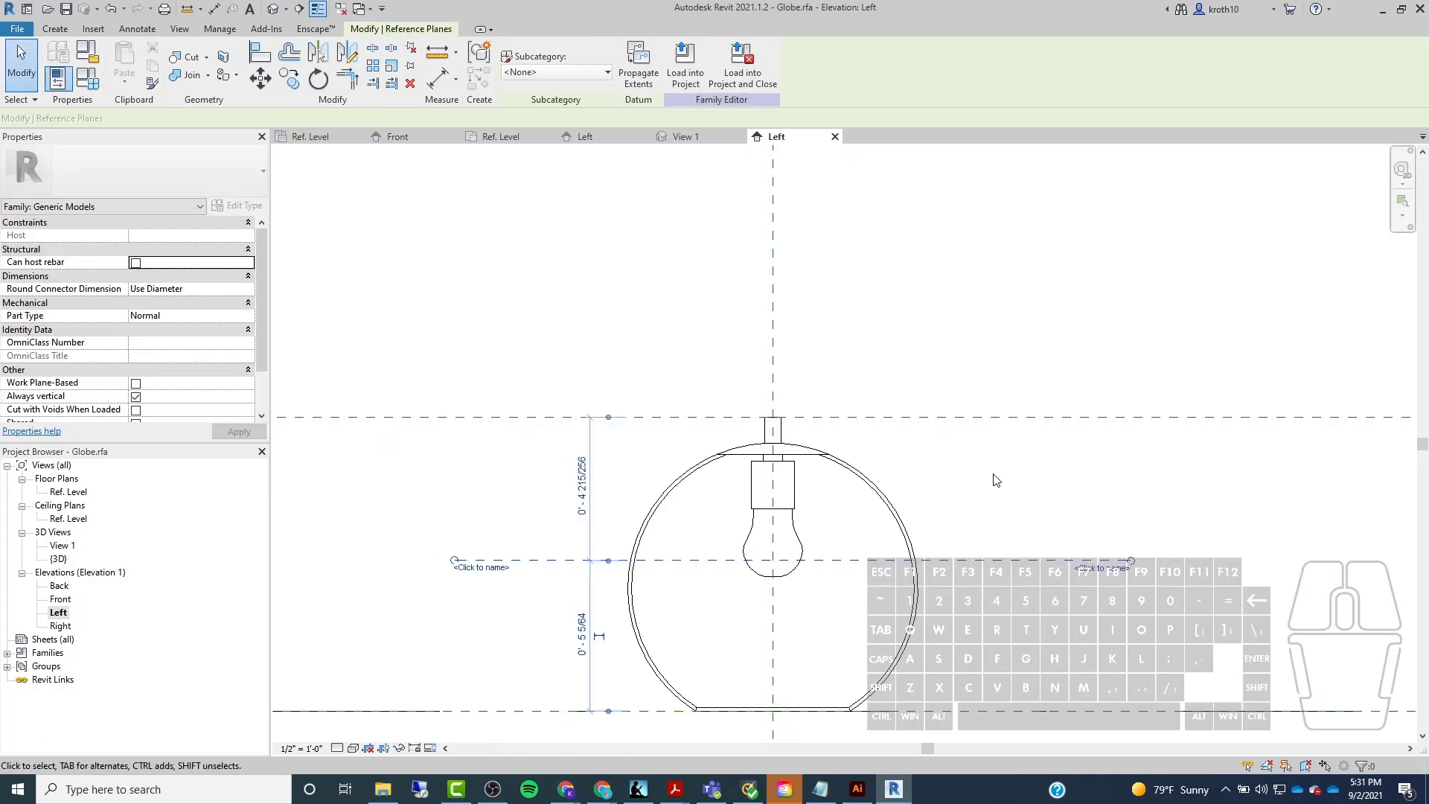
{"action": "key", "text": "Up"}
{"action": "key", "text": "Up"}
{"action": "key", "text": "Up"}
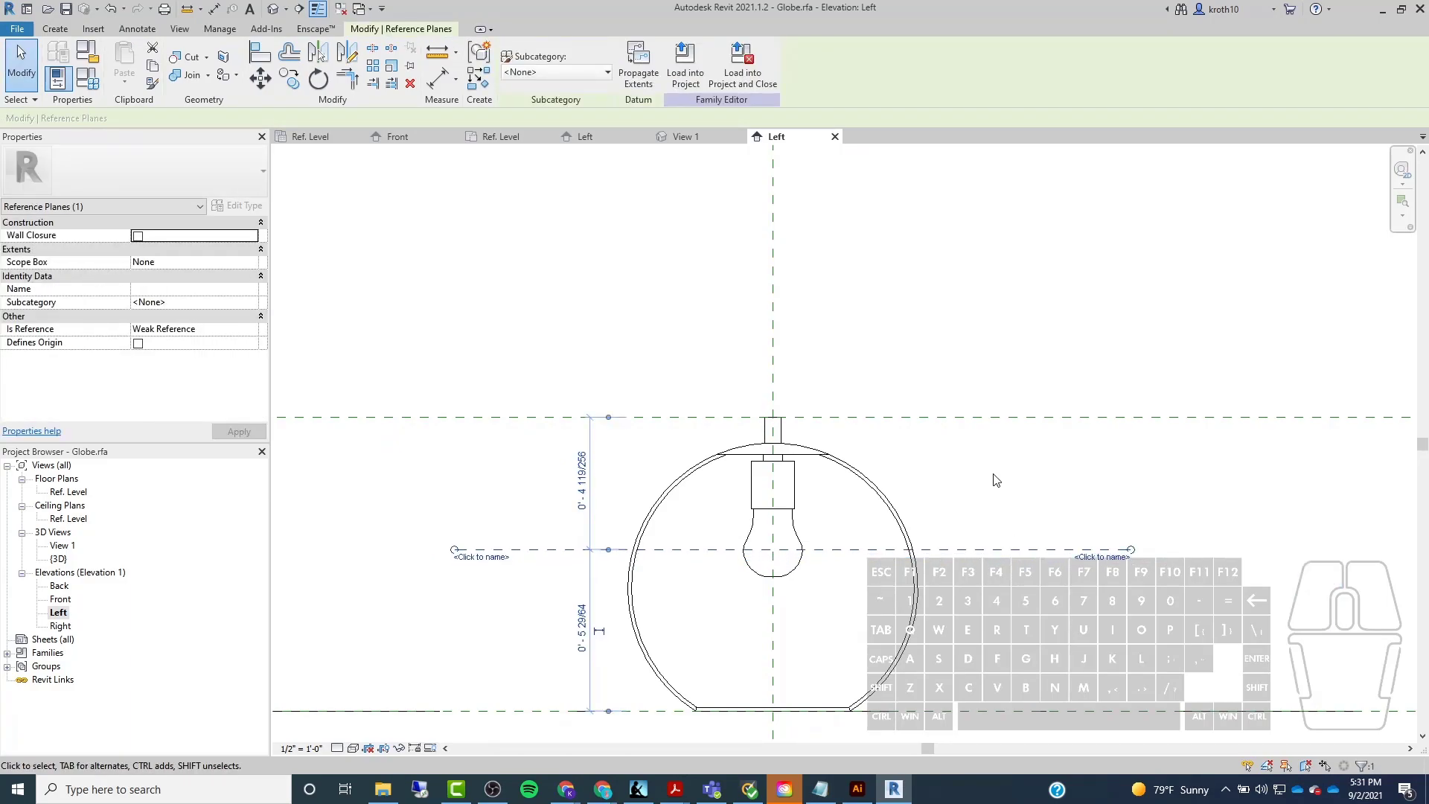
{"action": "left_click", "coordinate": [480, 588]}
Name the horizontal reference plane through the bulb "Center of Light Bulb".
{"action": "middle_click_drag", "start_coordinate": [533, 520], "coordinate": [578, 484]}
{"action": "scroll", "coordinate": [576, 484], "scroll_direction": "up", "scroll_amount": 3}
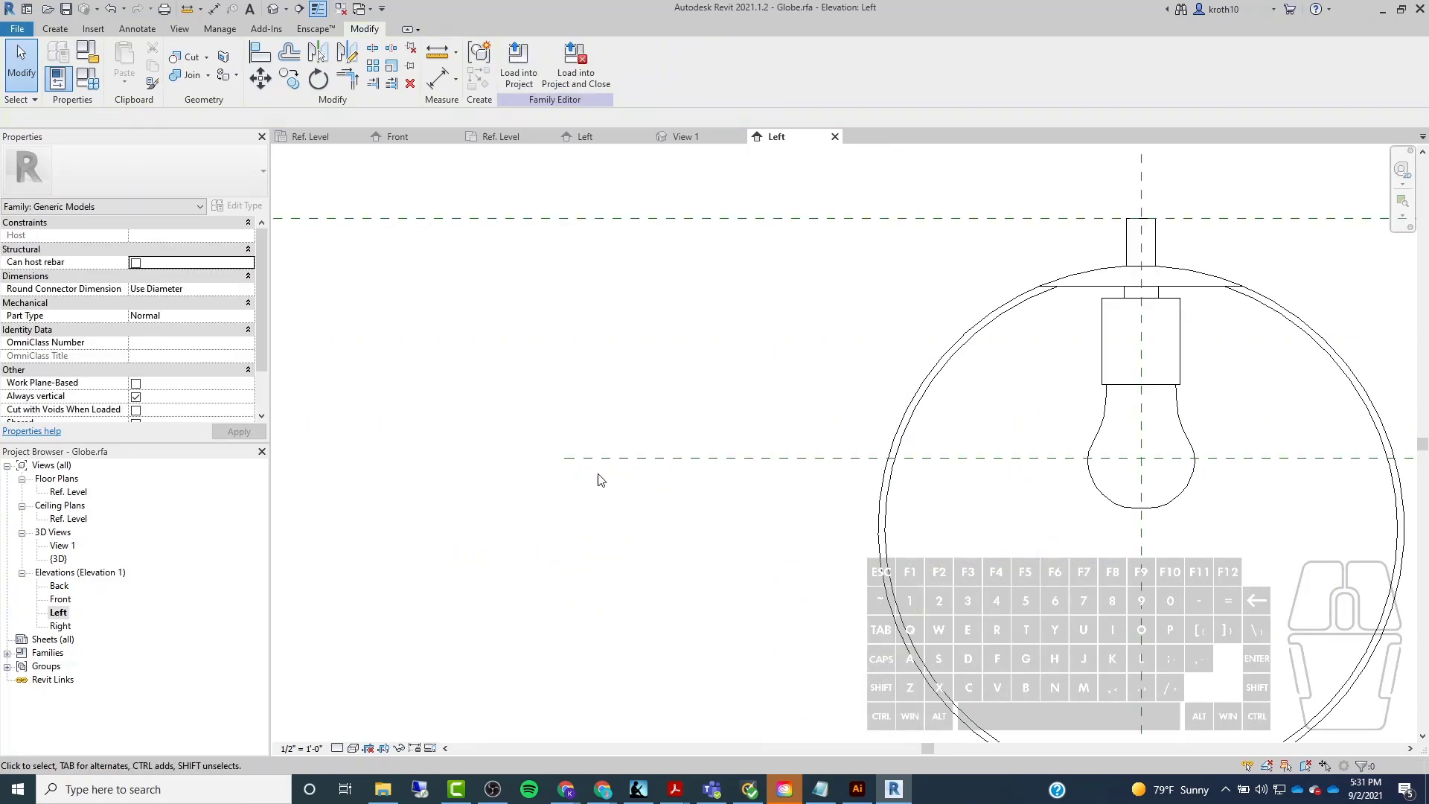
{"action": "left_click", "coordinate": [604, 459]}
{"action": "left_click", "coordinate": [592, 465]}
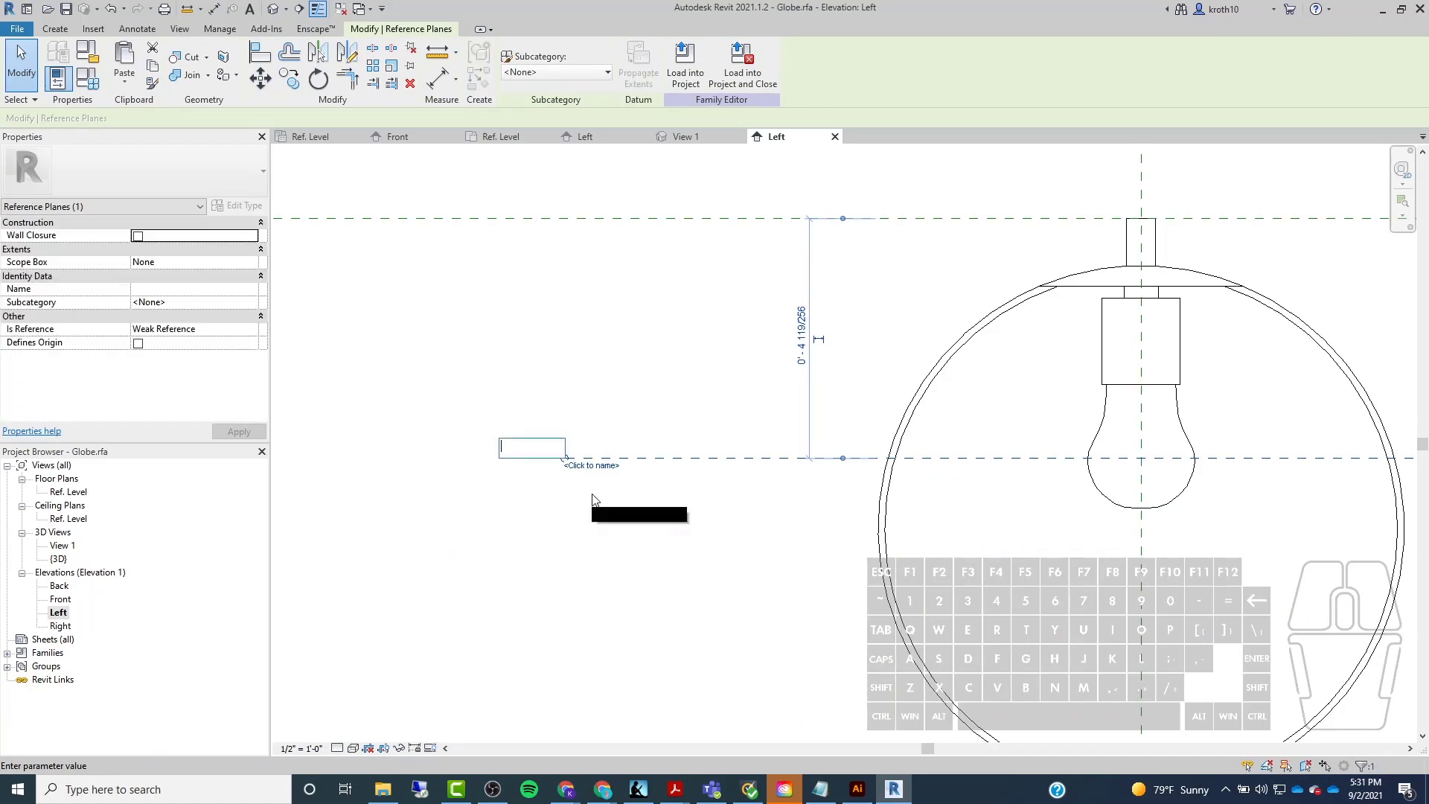
{"action": "type", "text": "Center "}
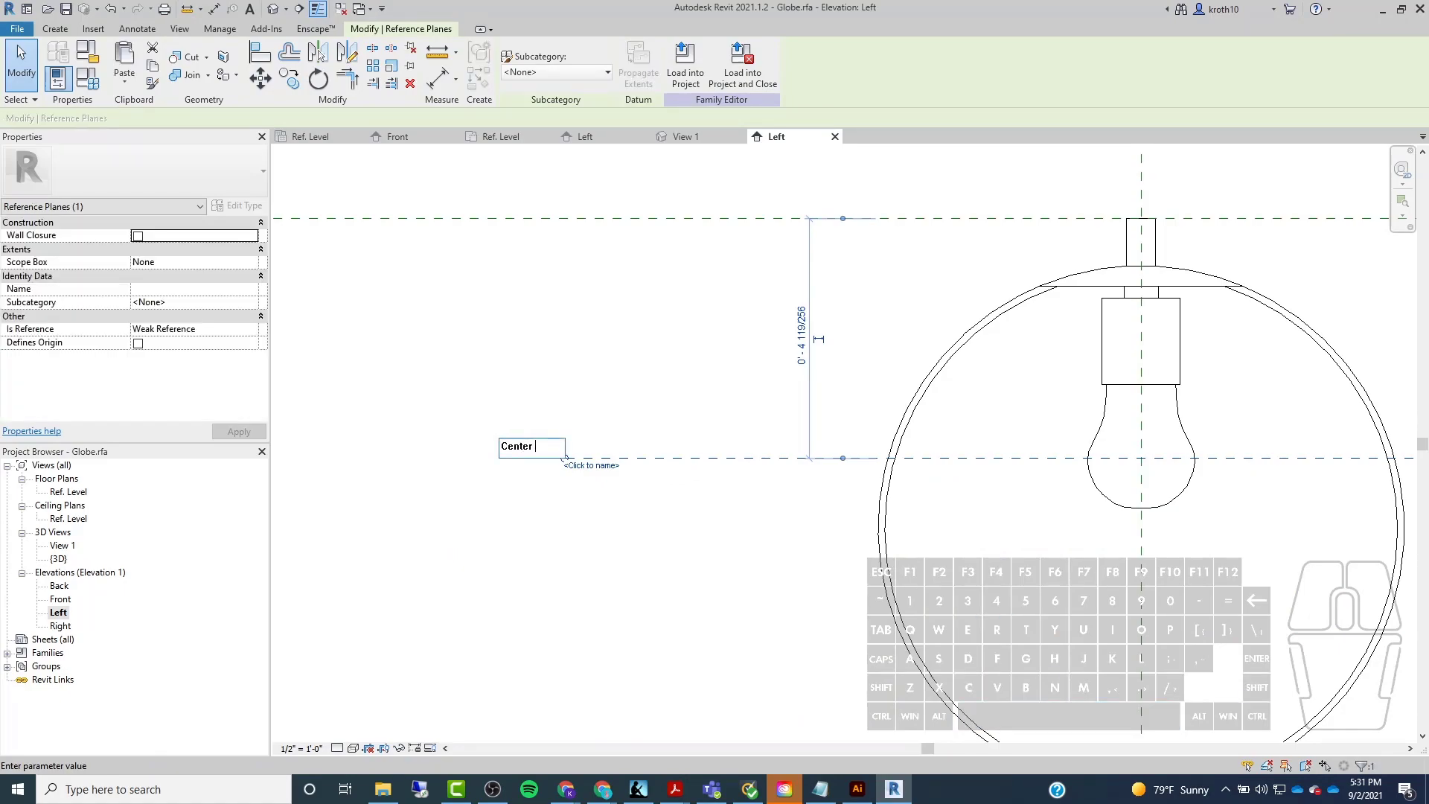
{"action": "type", "text": "of Light Bulb"}
{"action": "key", "text": "Return"}
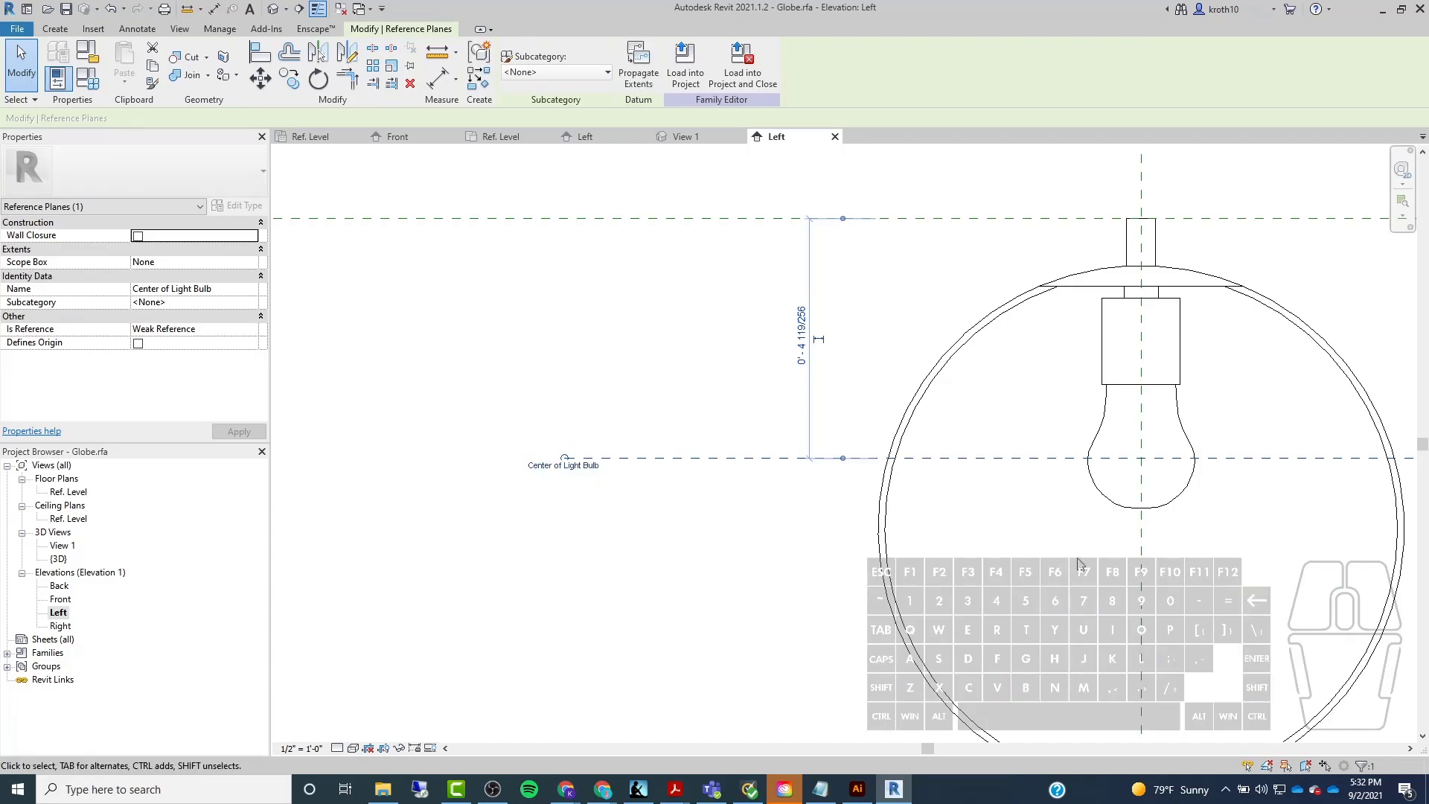
Make the unnamed reference plane along the Ref. Level at the globe's bottom a Weak Reference.
{"action": "scroll", "coordinate": [1063, 560], "scroll_direction": "down", "scroll_amount": 5}
{"action": "left_click", "coordinate": [946, 538]}
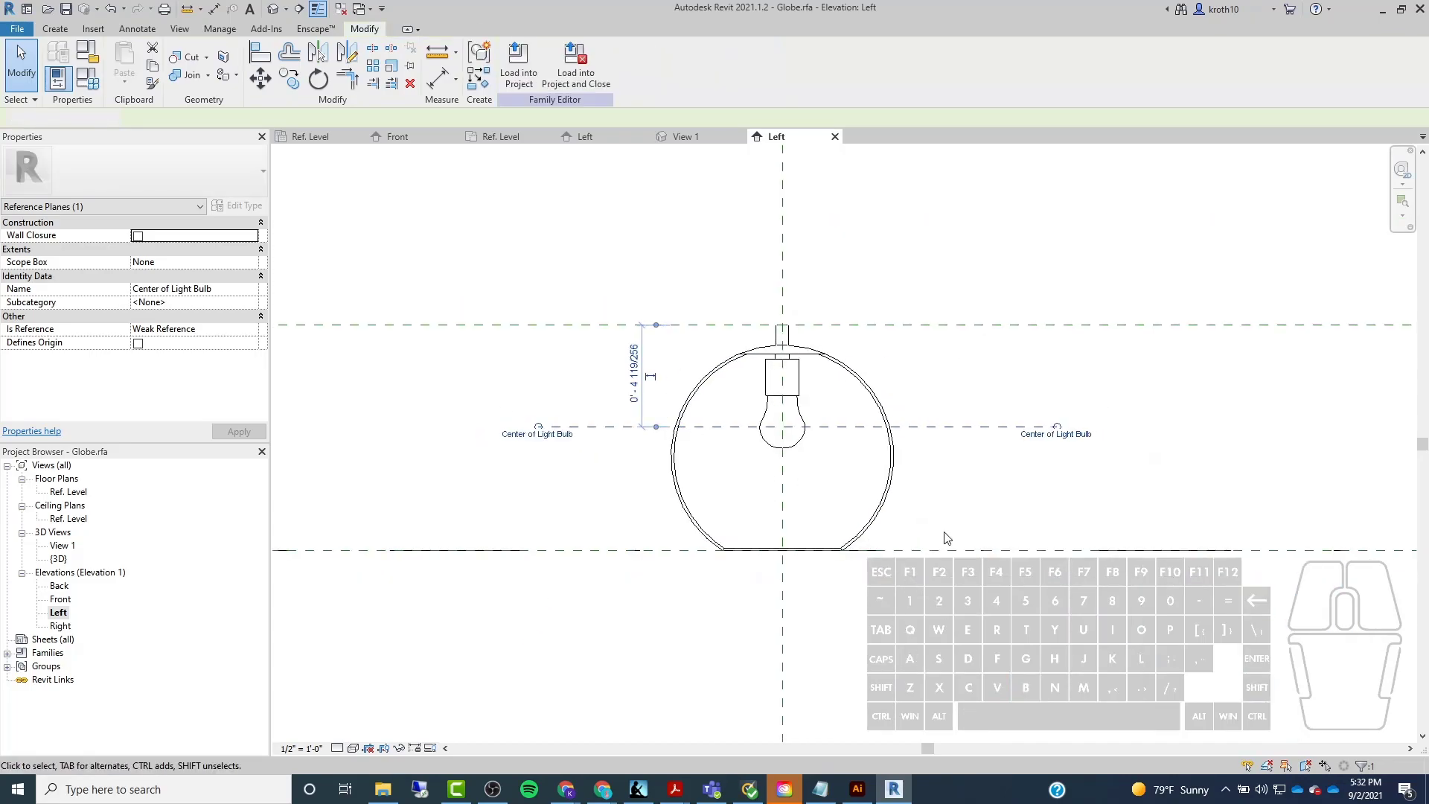
{"action": "left_click", "coordinate": [667, 574]}
{"action": "left_click", "coordinate": [668, 552]}
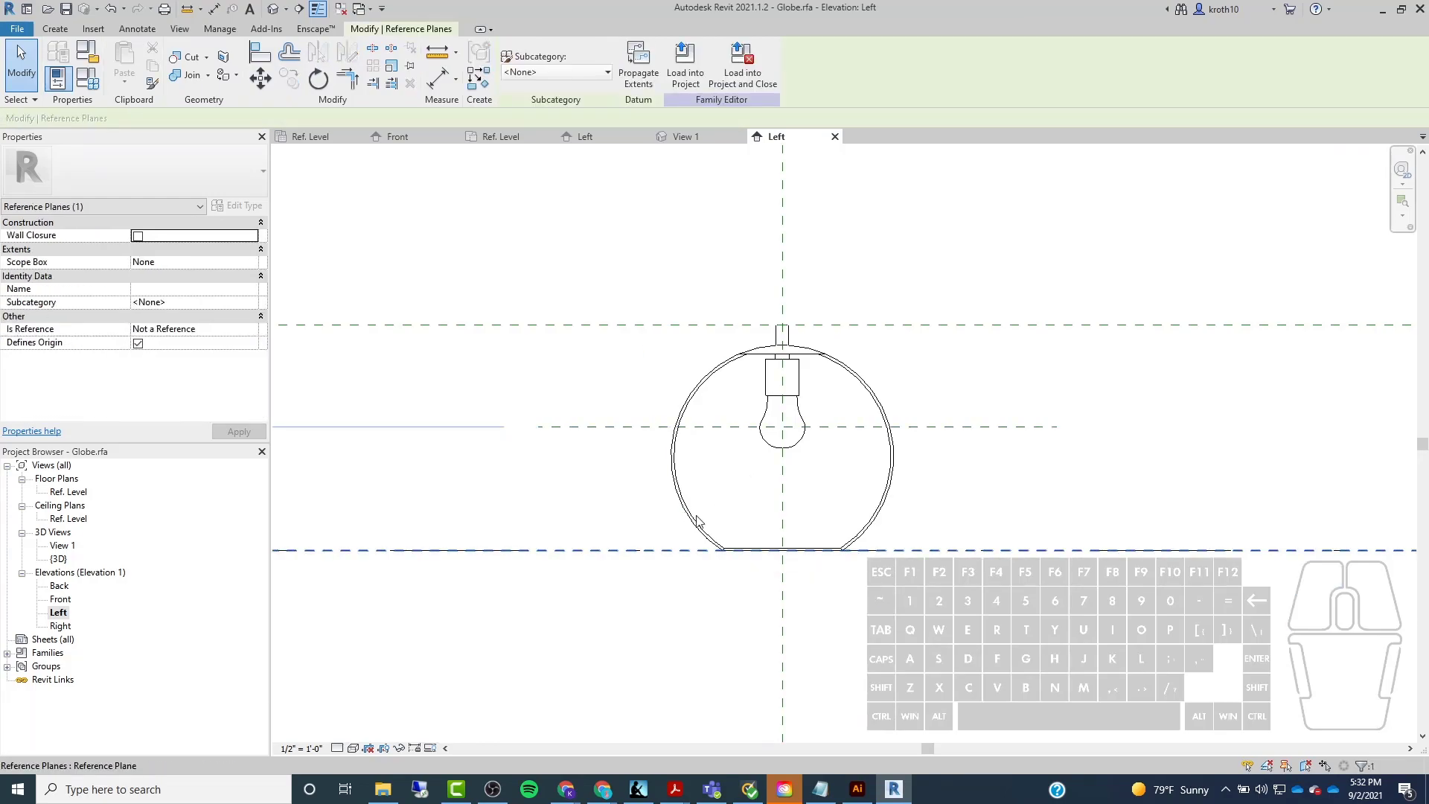
{"action": "scroll", "coordinate": [728, 500], "scroll_direction": "down", "scroll_amount": 4}
{"action": "middle_click_drag", "start_coordinate": [521, 446], "coordinate": [672, 403]}
{"action": "scroll", "coordinate": [672, 403], "scroll_direction": "down", "scroll_amount": 2}
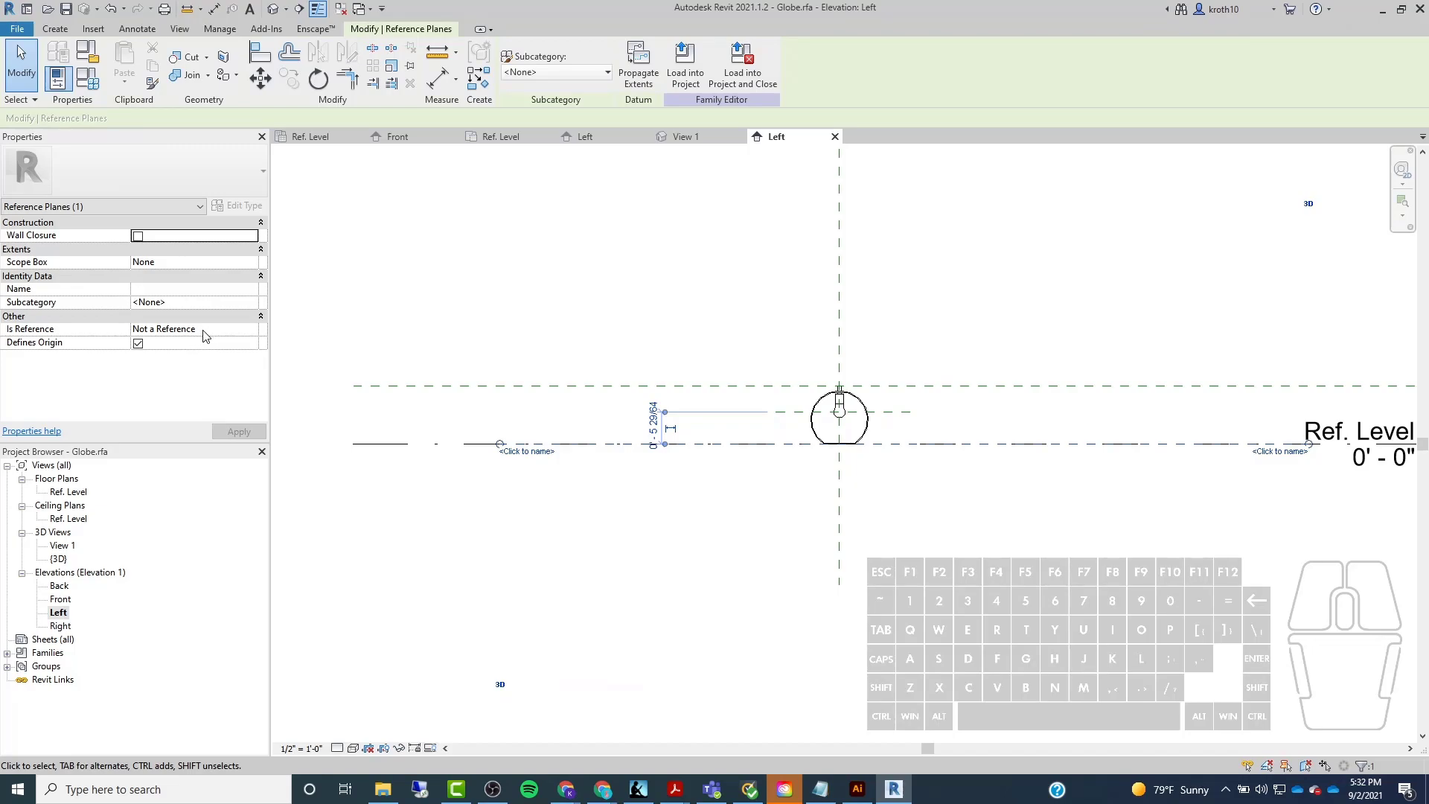
{"action": "left_click", "coordinate": [253, 332]}
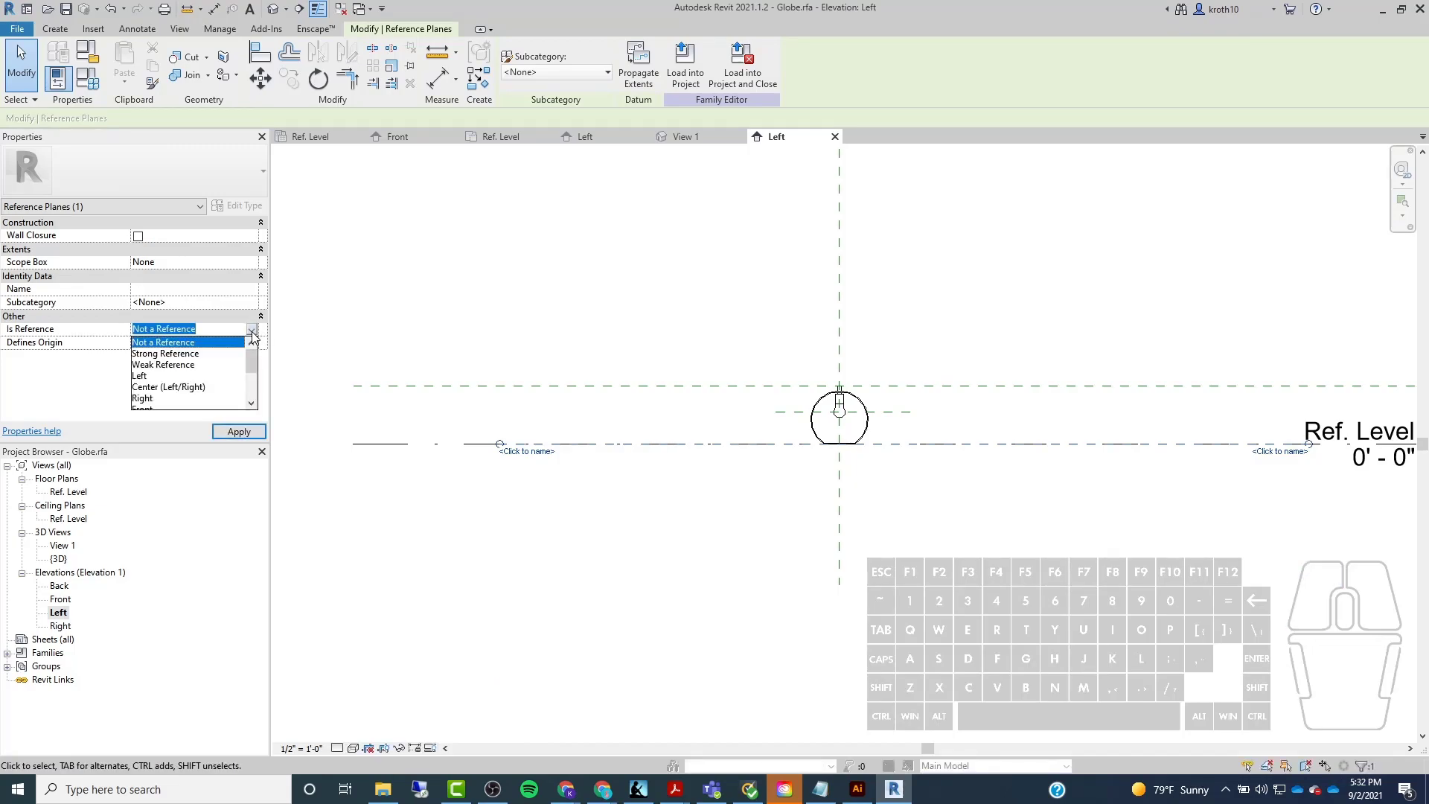
{"action": "left_click", "coordinate": [166, 365]}
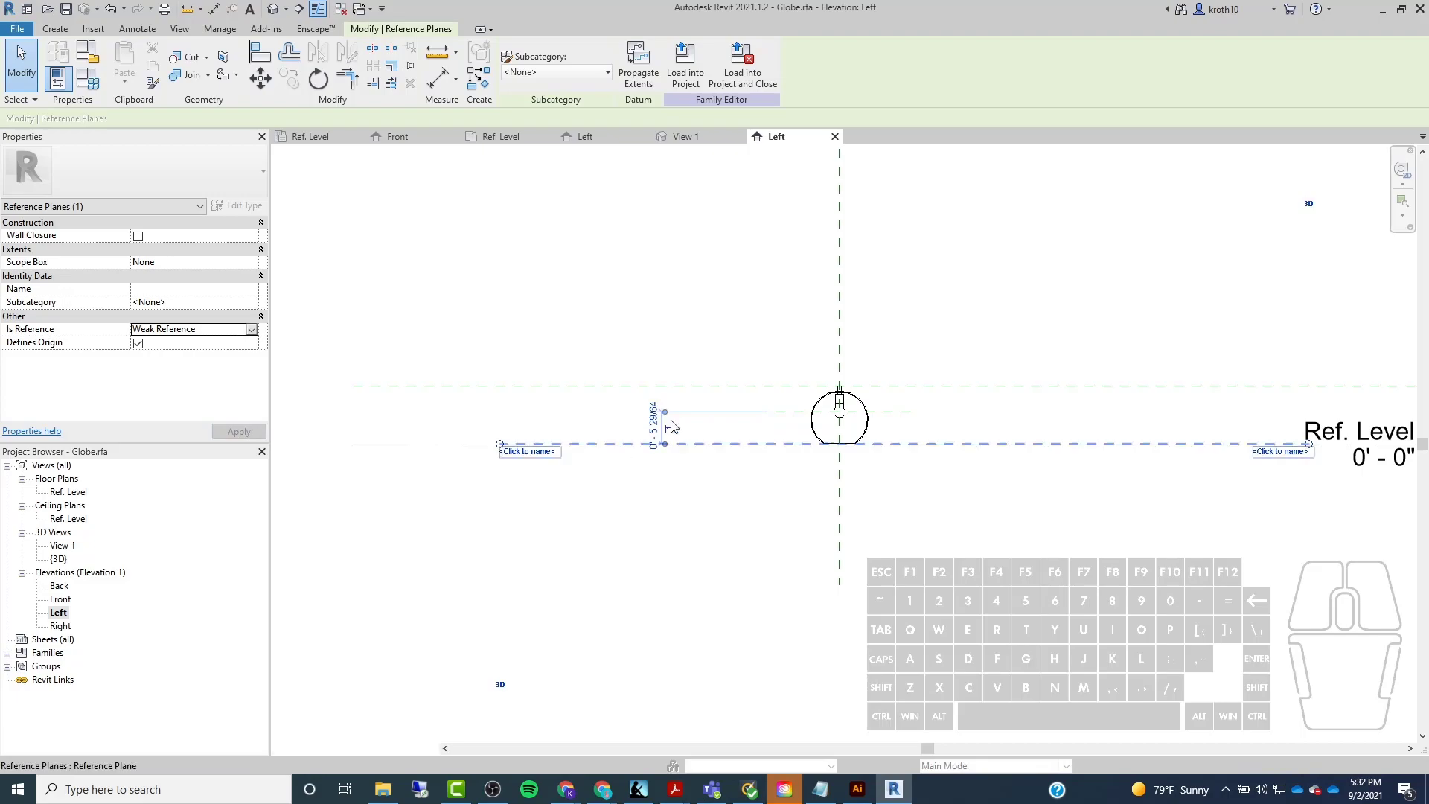
Name the horizontal reference plane at the globe's bottom "Bottom of Globe".
{"action": "scroll", "coordinate": [532, 486], "scroll_direction": "up", "scroll_amount": 2}
{"action": "left_click", "coordinate": [401, 468]}
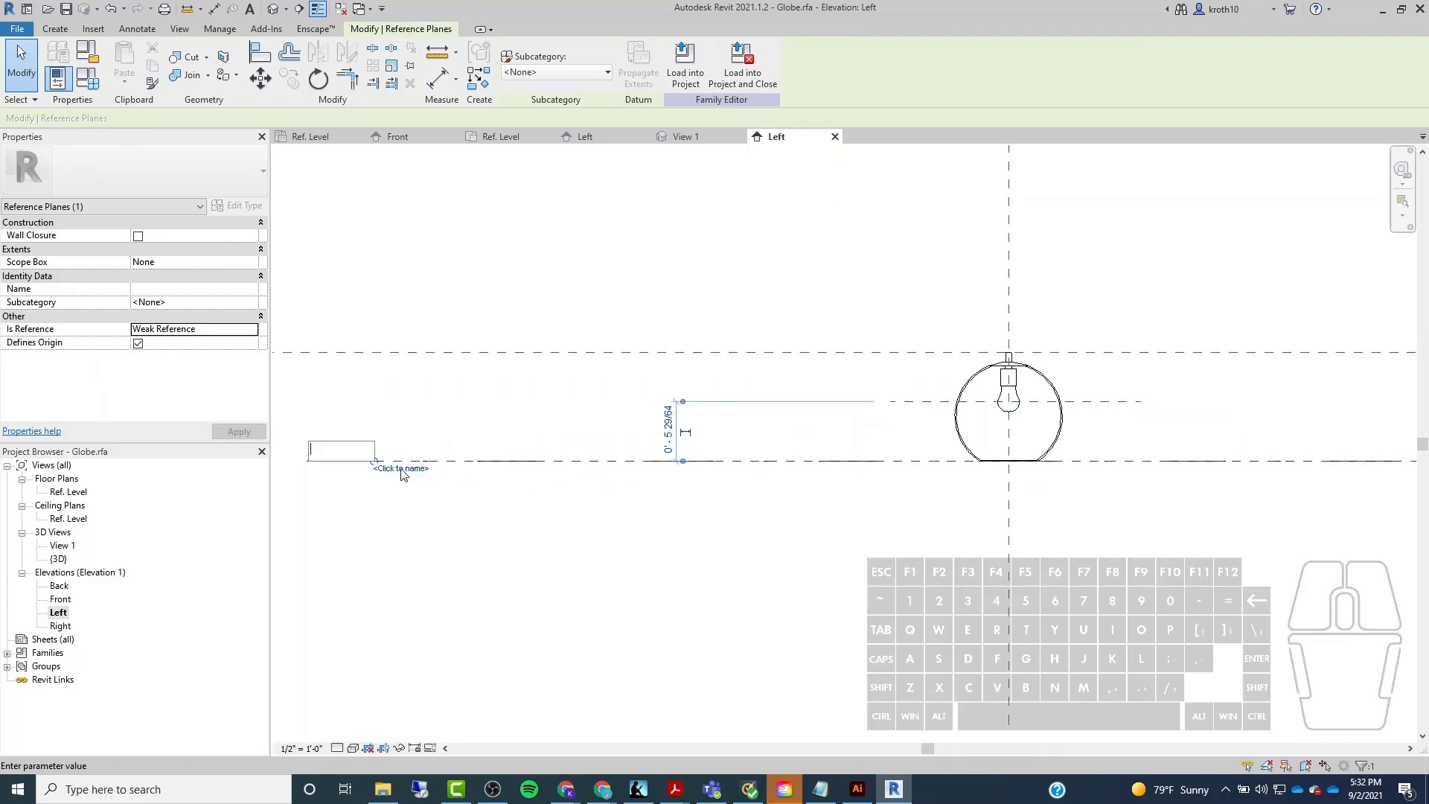
{"action": "type", "text": "Bottom of Glob"}
{"action": "left_click", "coordinate": [749, 216]}
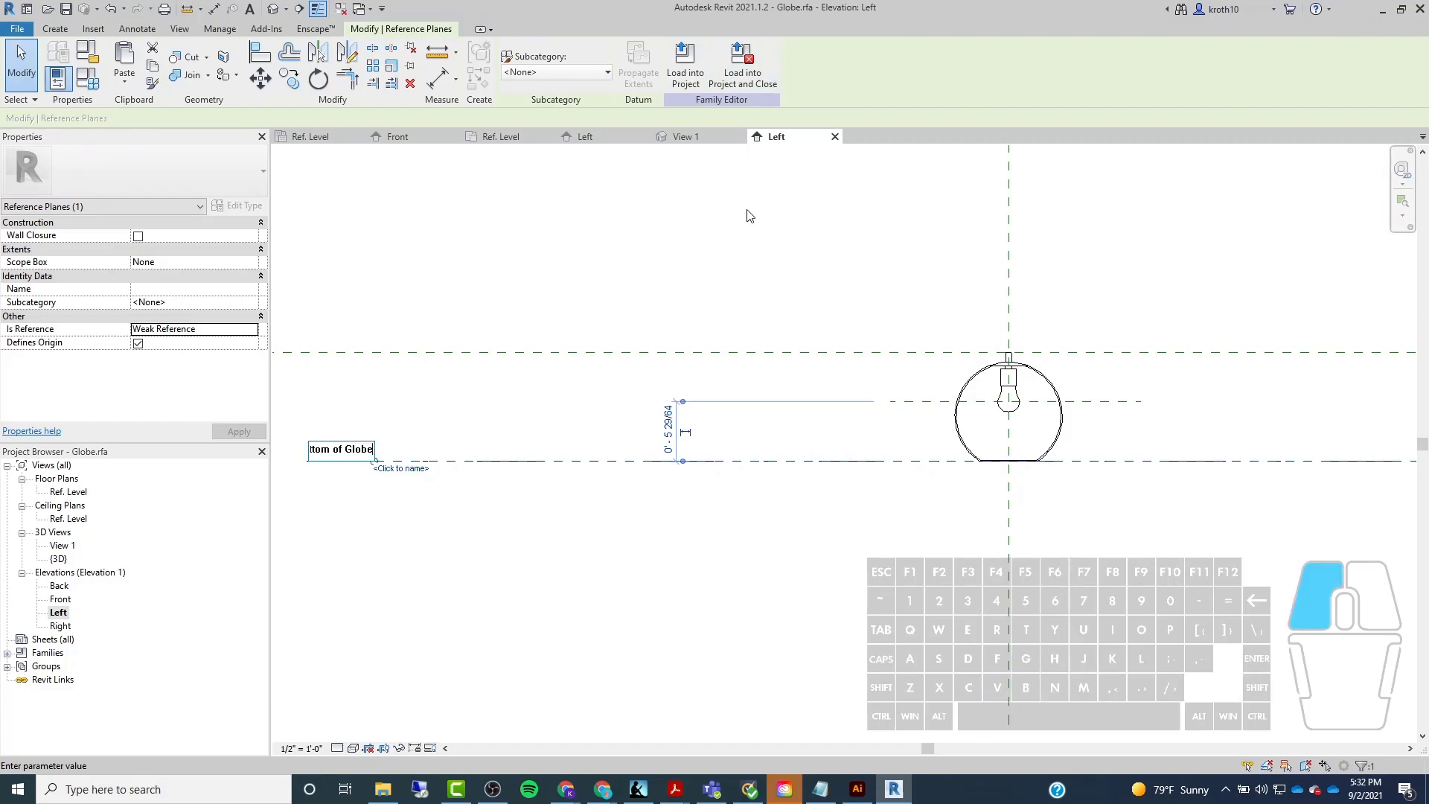
{"action": "left_click", "coordinate": [704, 533]}
{"action": "scroll", "coordinate": [730, 477], "scroll_direction": "down", "scroll_amount": 1}
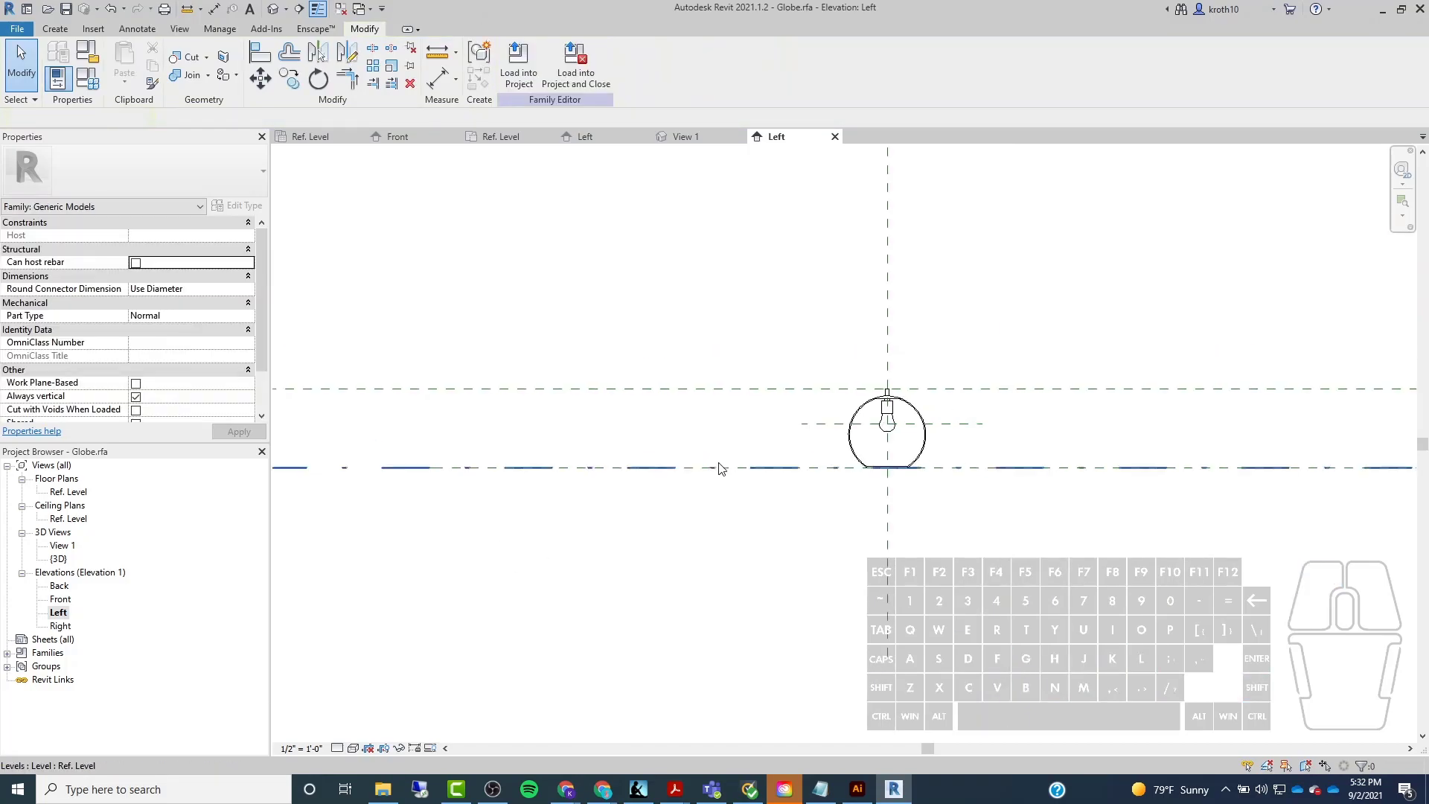
Save the Globe family, then load it into the pendant family and close it, overwriting the existing version without its parameter values.
{"action": "left_click", "coordinate": [66, 9]}
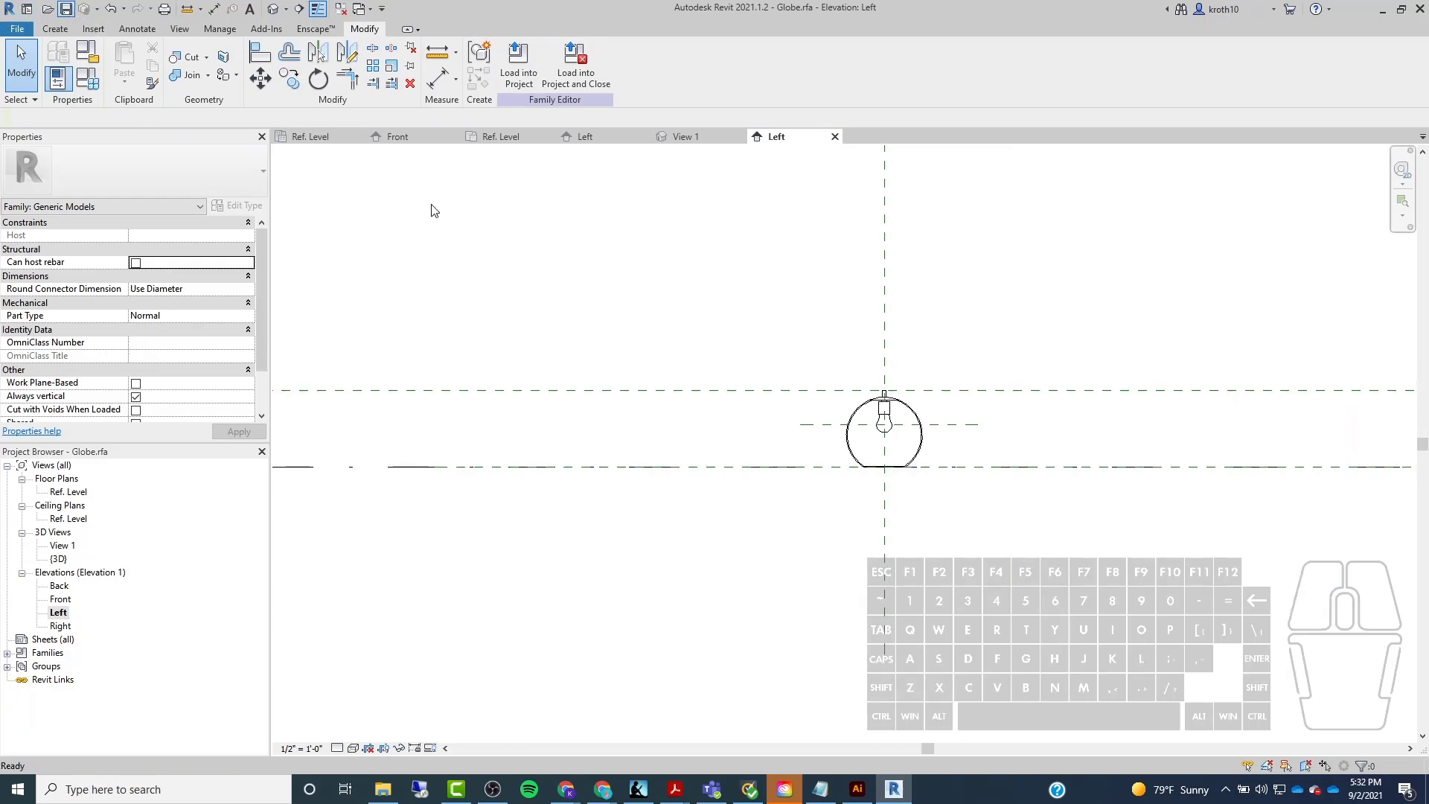
{"action": "left_click", "coordinate": [684, 404]}
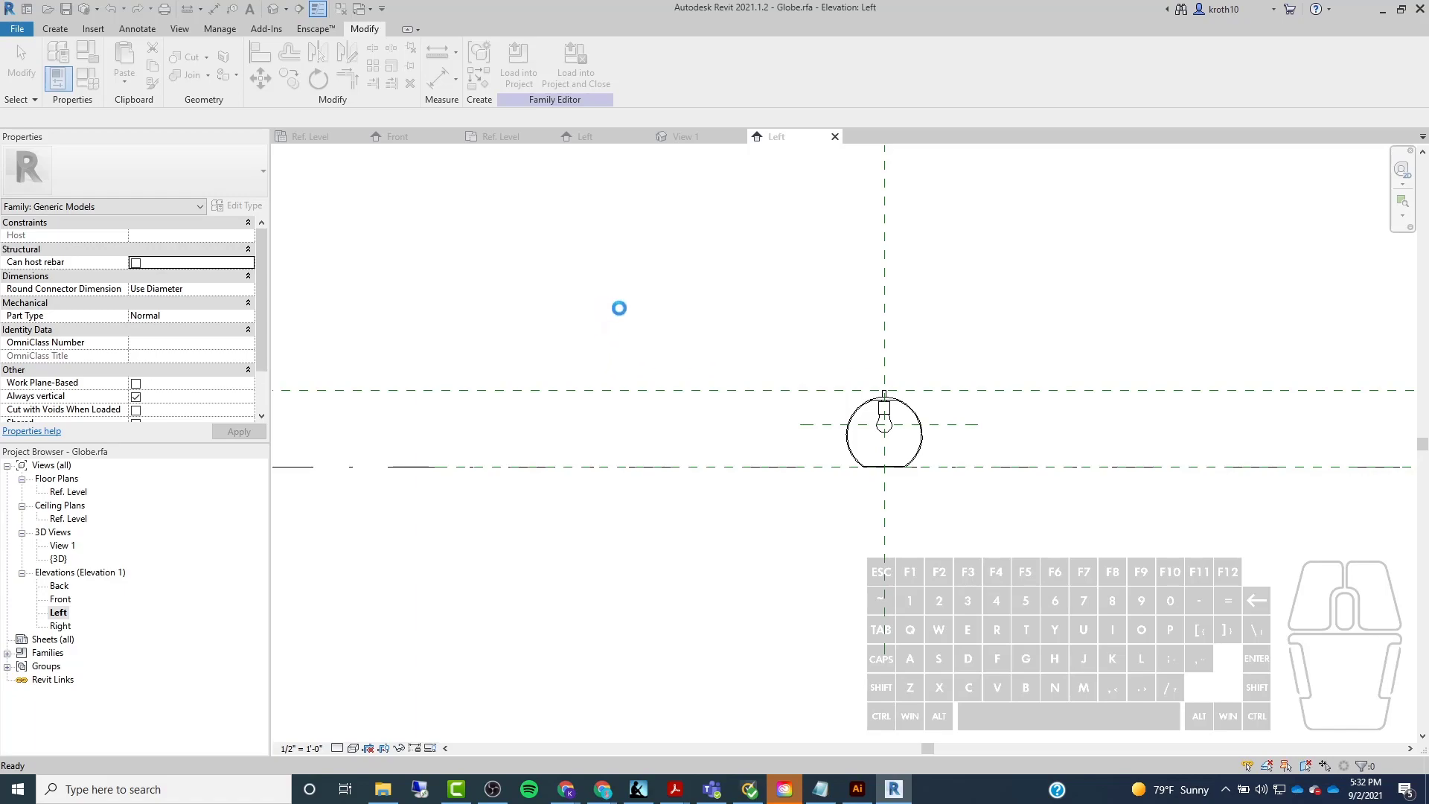
{"action": "left_click", "coordinate": [590, 85]}
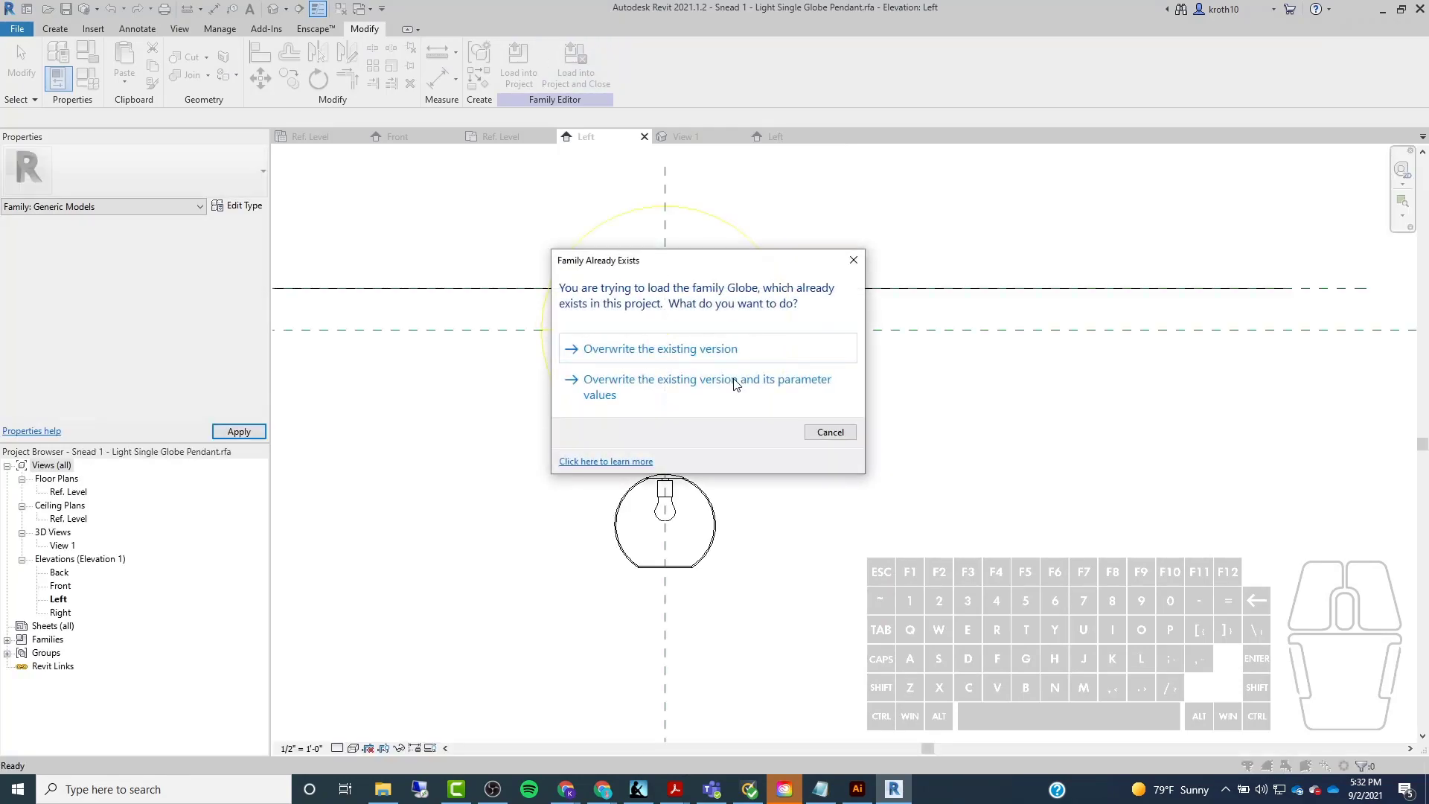
{"action": "left_click", "coordinate": [712, 347]}
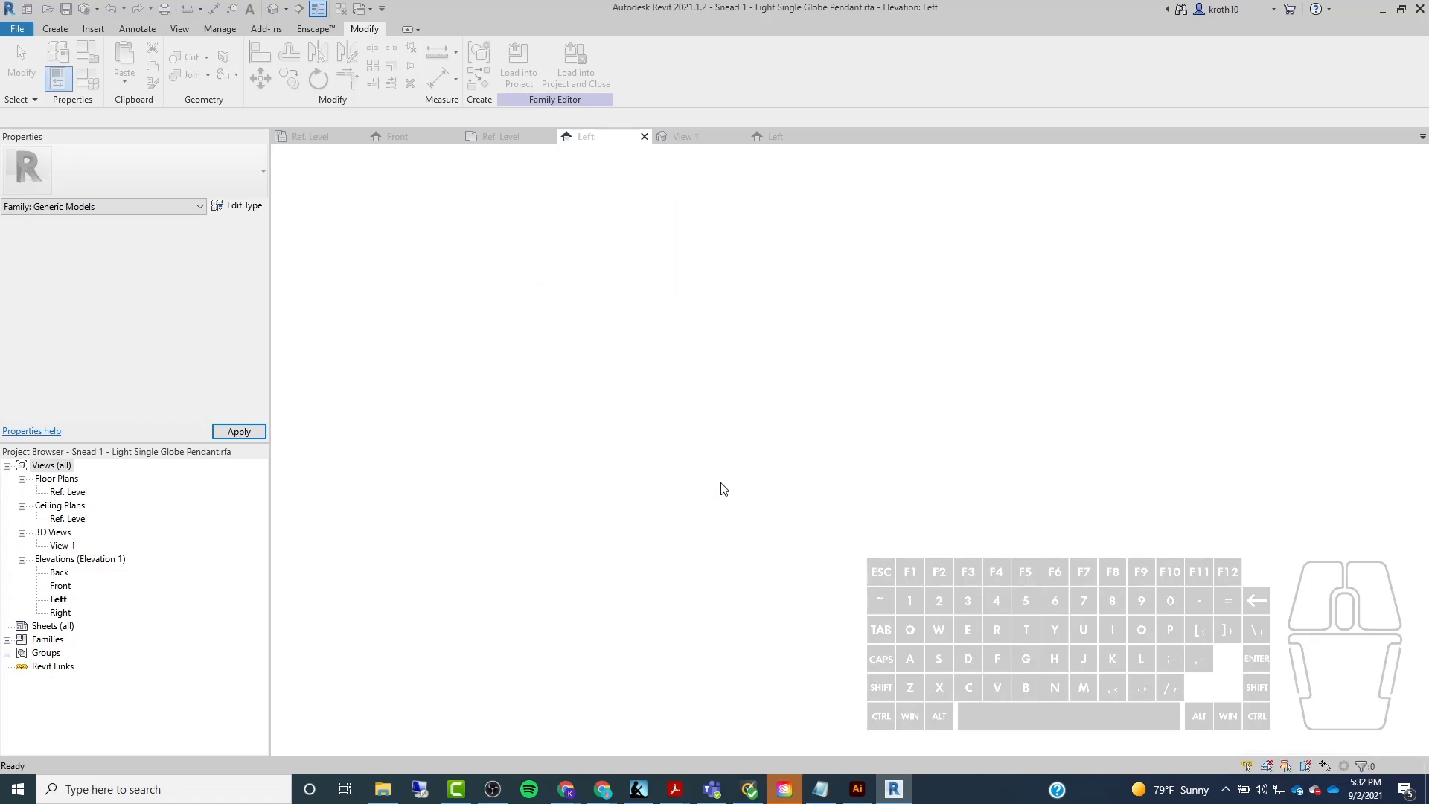
Align the Light Source Elevation reference plane with the nested globe's Center of Light Bulb reference and lock the alignment.
{"action": "middle_click_drag", "start_coordinate": [768, 490], "coordinate": [818, 428]}
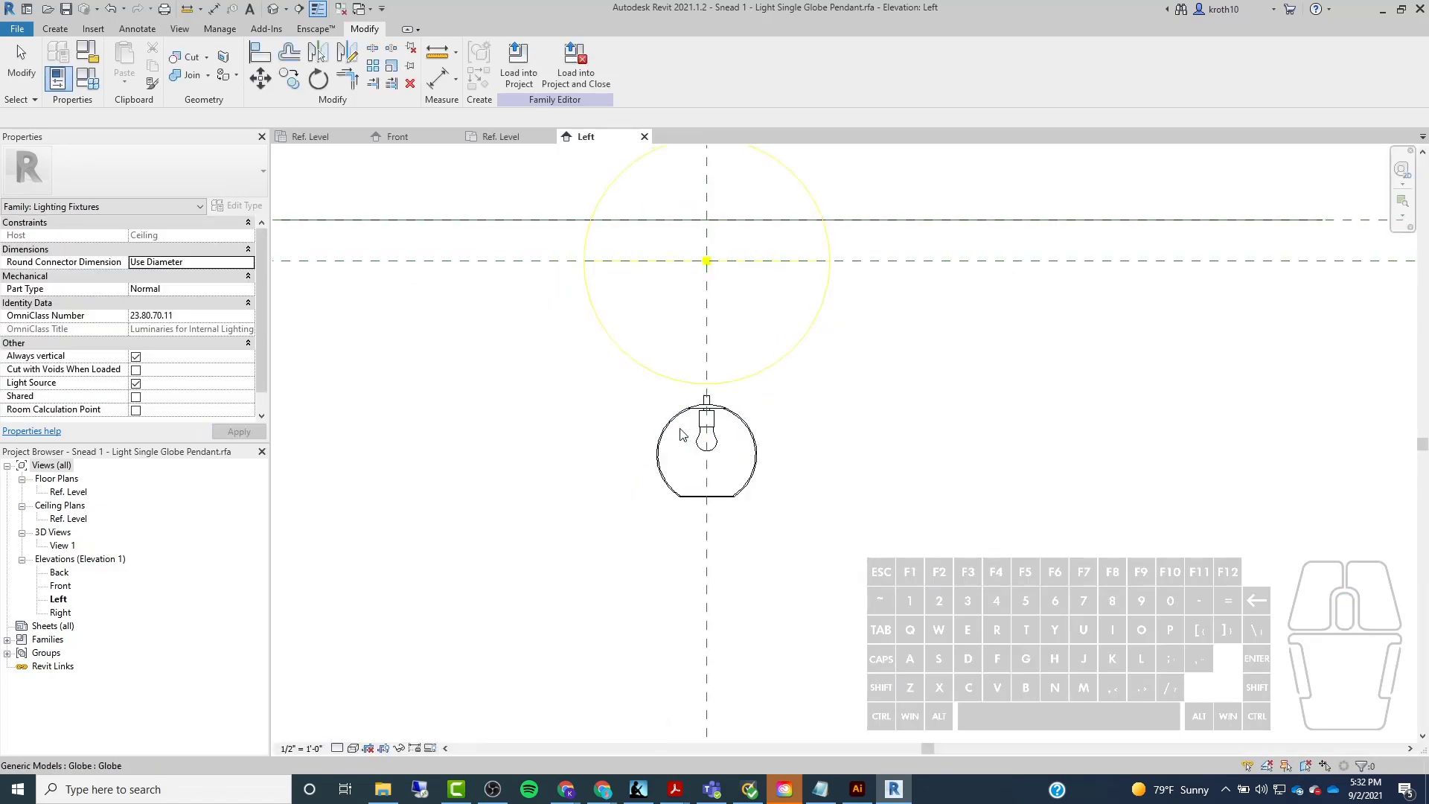
{"action": "scroll", "coordinate": [629, 336], "scroll_direction": "down", "scroll_amount": 3}
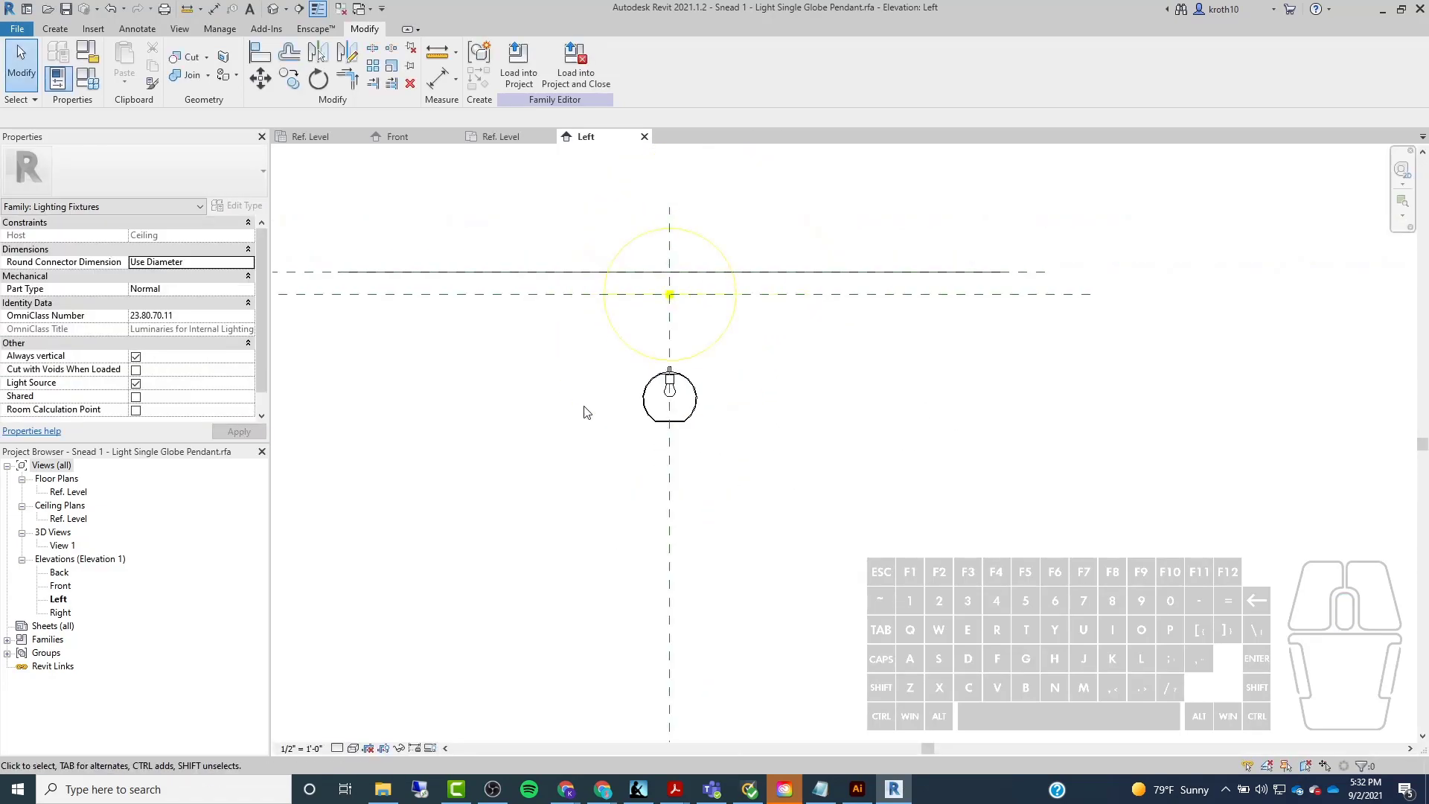
{"action": "scroll", "coordinate": [603, 344], "scroll_direction": "up", "scroll_amount": 3}
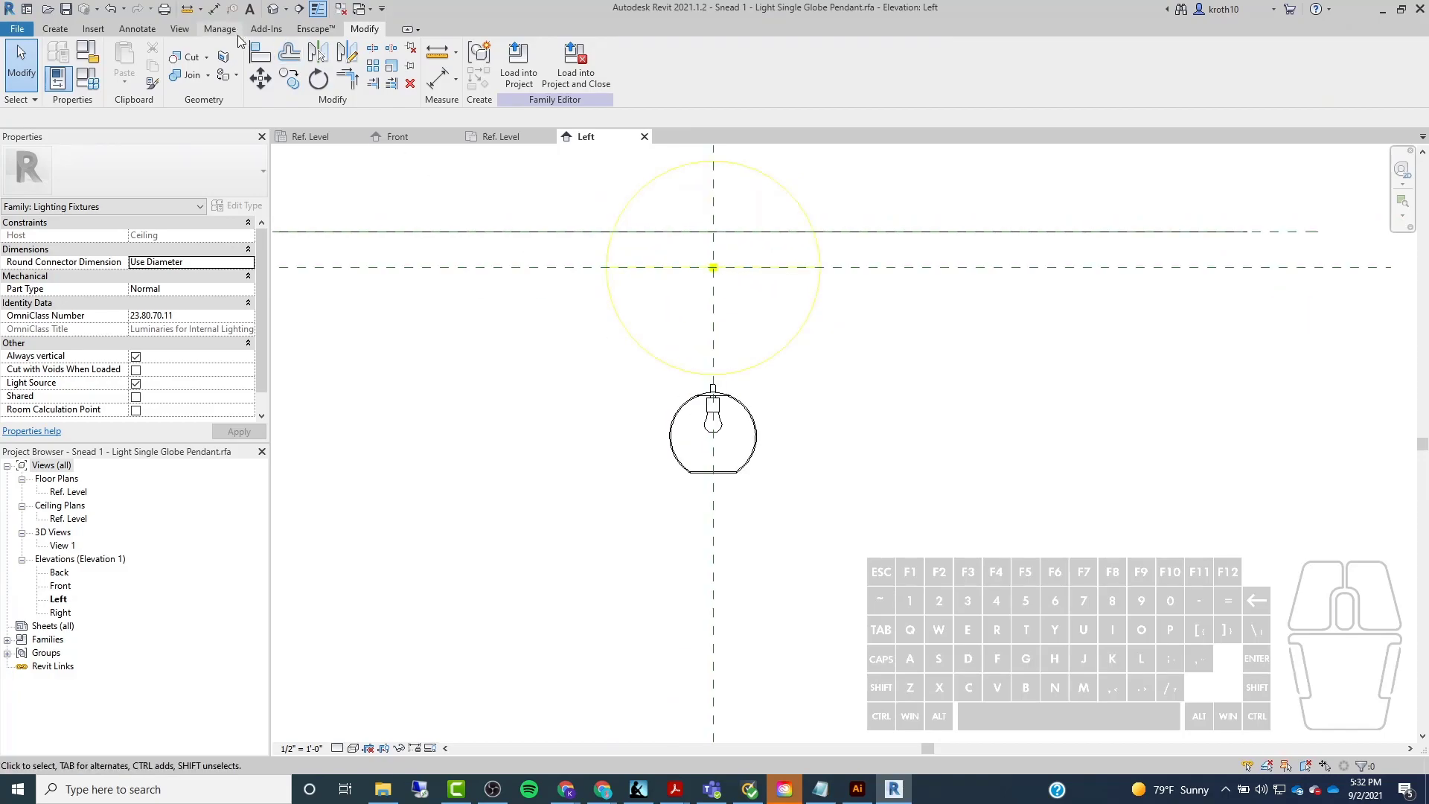
{"action": "left_click", "coordinate": [266, 56]}
{"action": "scroll", "coordinate": [709, 421], "scroll_direction": "up", "scroll_amount": 2}
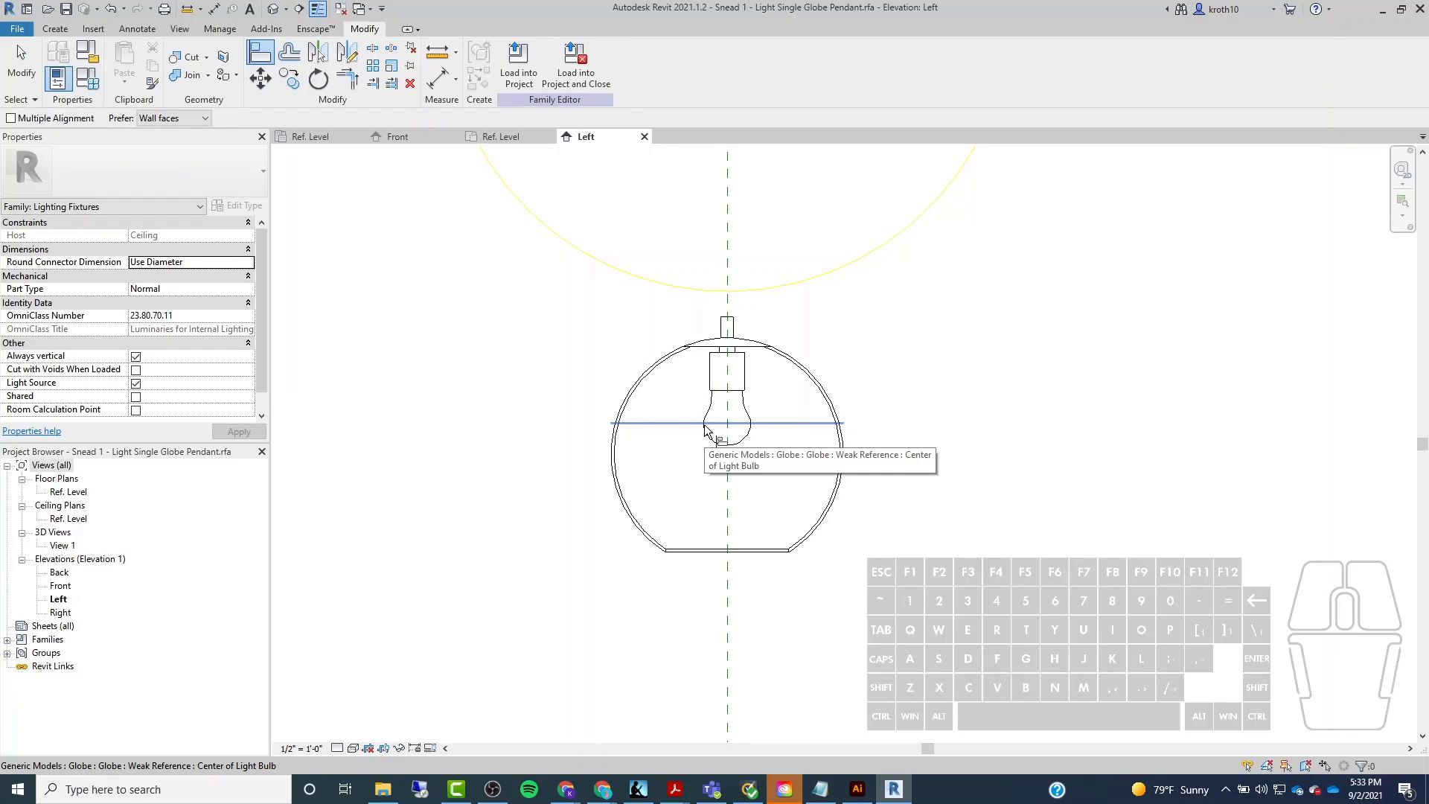
{"action": "left_click", "coordinate": [706, 429]}
{"action": "scroll", "coordinate": [909, 533], "scroll_direction": "down", "scroll_amount": 3}
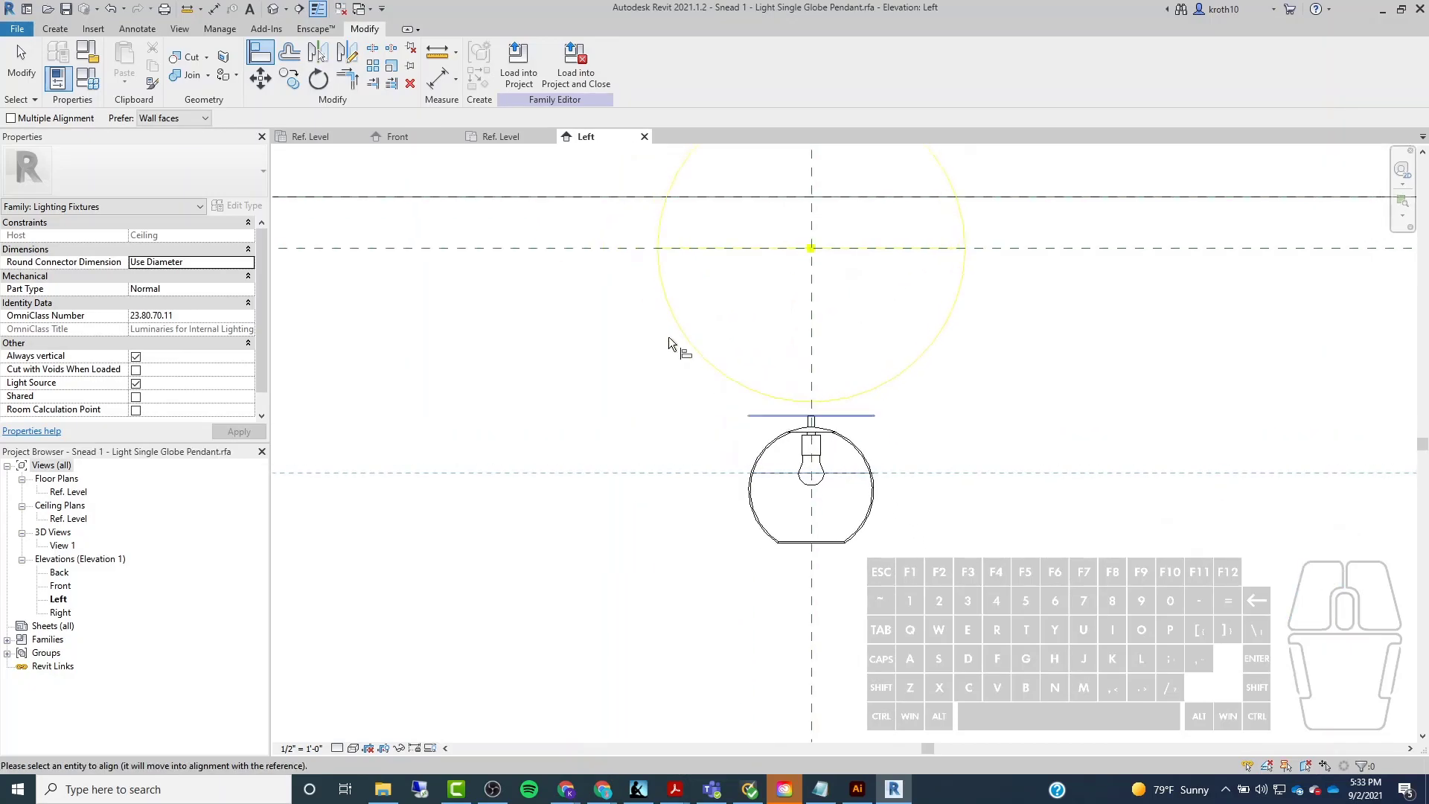
{"action": "left_click", "coordinate": [560, 247]}
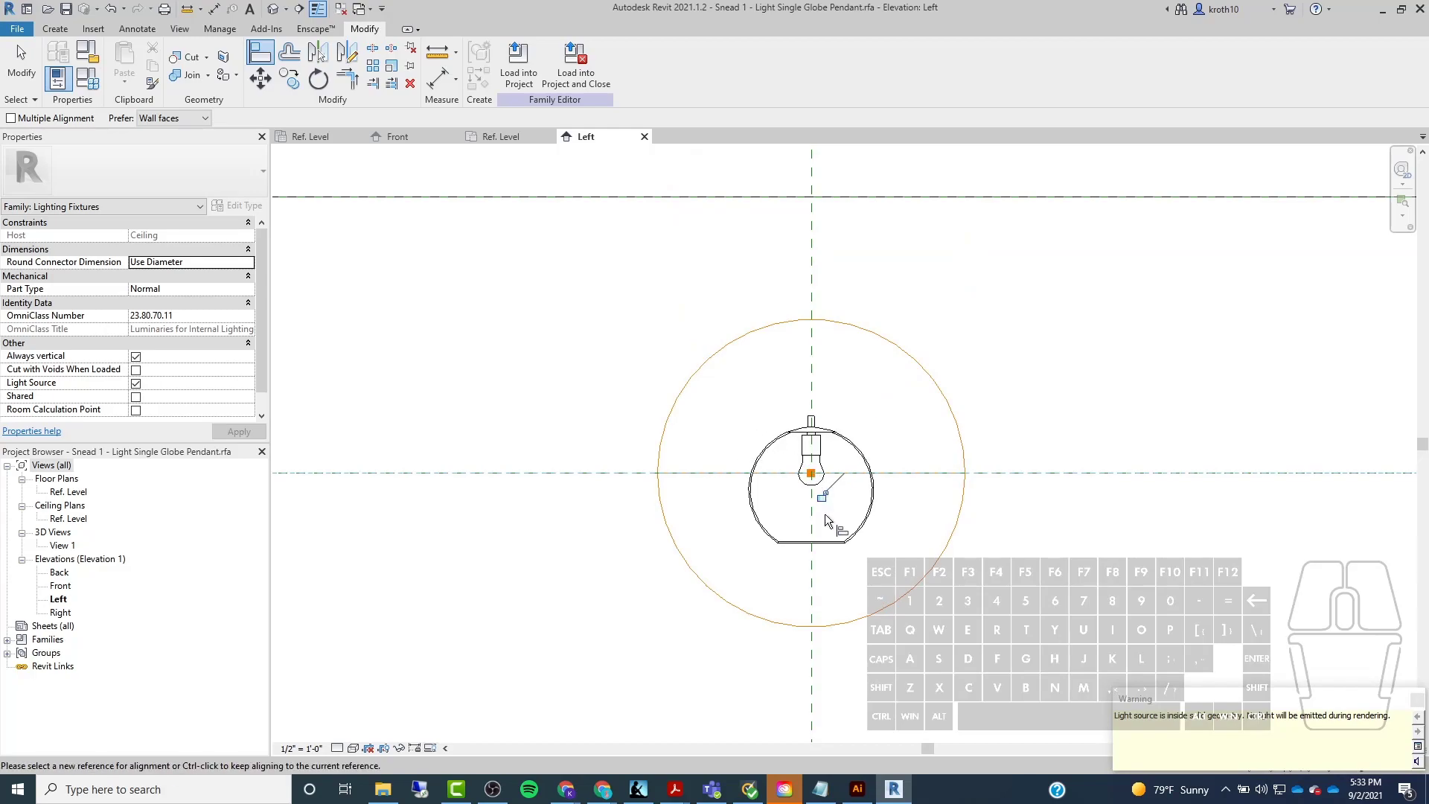
{"action": "left_click", "coordinate": [823, 497]}
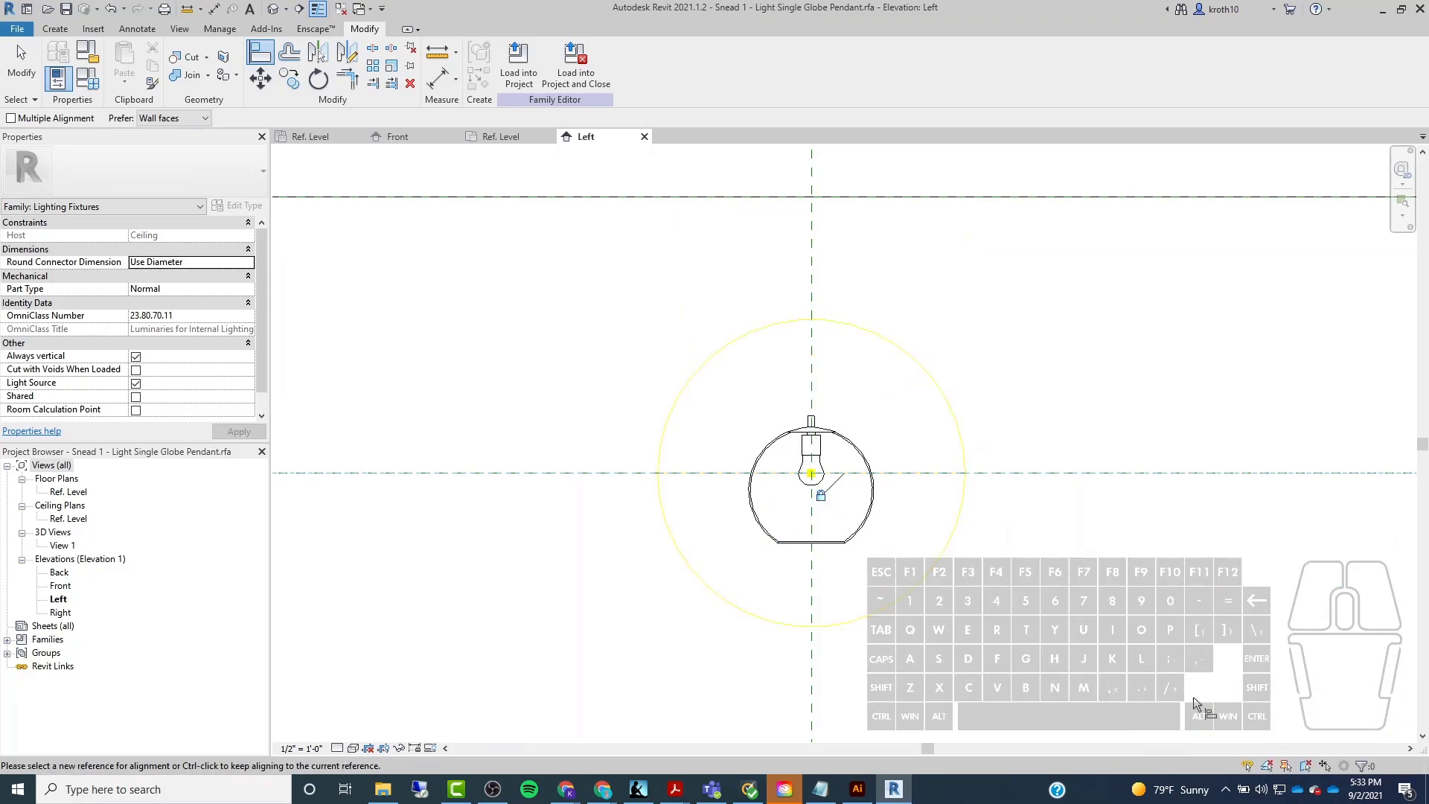
Examine how the light source sits relative to the bulb's center in the Left elevation, and end the Align command.
{"action": "scroll", "coordinate": [912, 491], "scroll_direction": "up", "scroll_amount": 3}
{"action": "scroll", "coordinate": [983, 493], "scroll_direction": "down", "scroll_amount": 2}
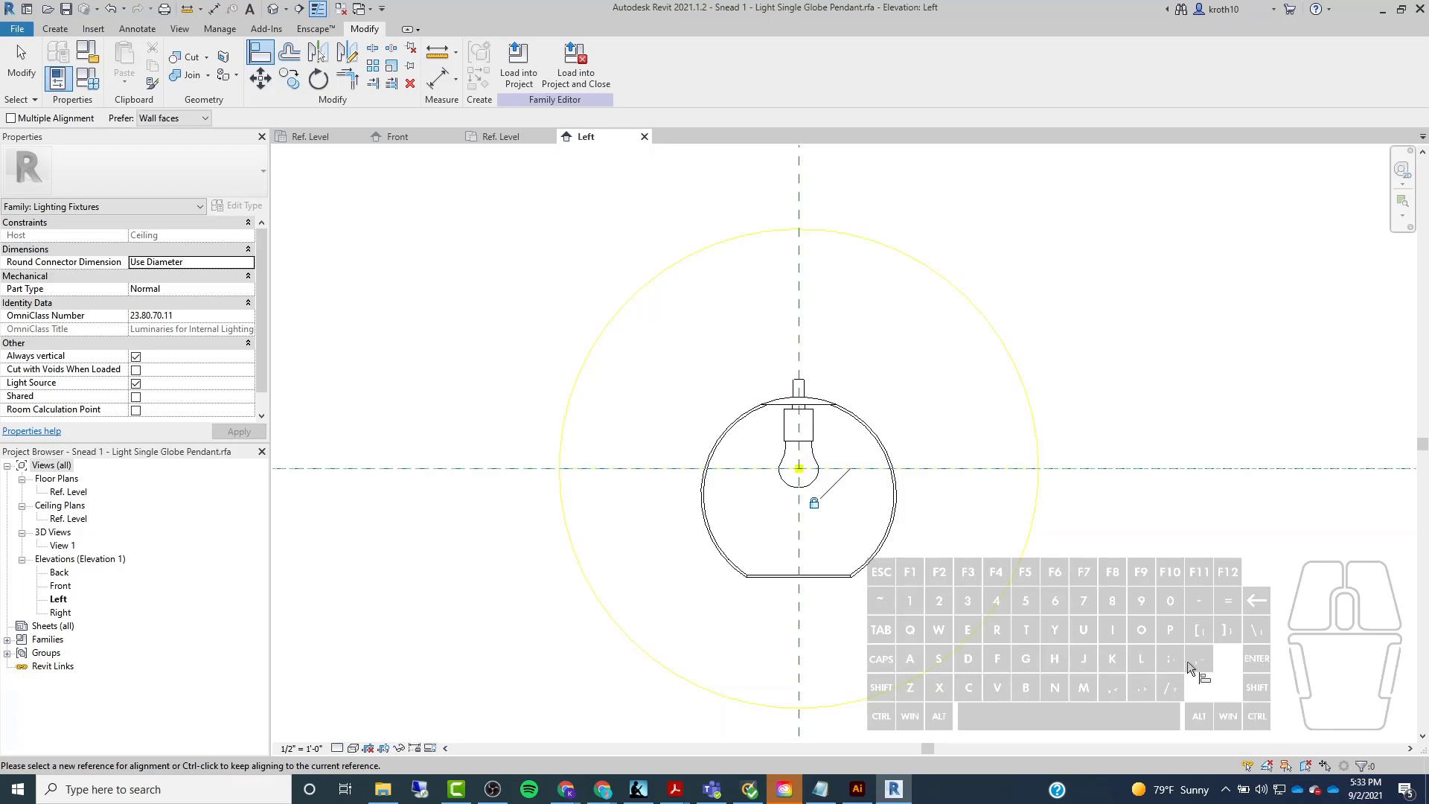
{"action": "scroll", "coordinate": [802, 463], "scroll_direction": "up", "scroll_amount": 3}
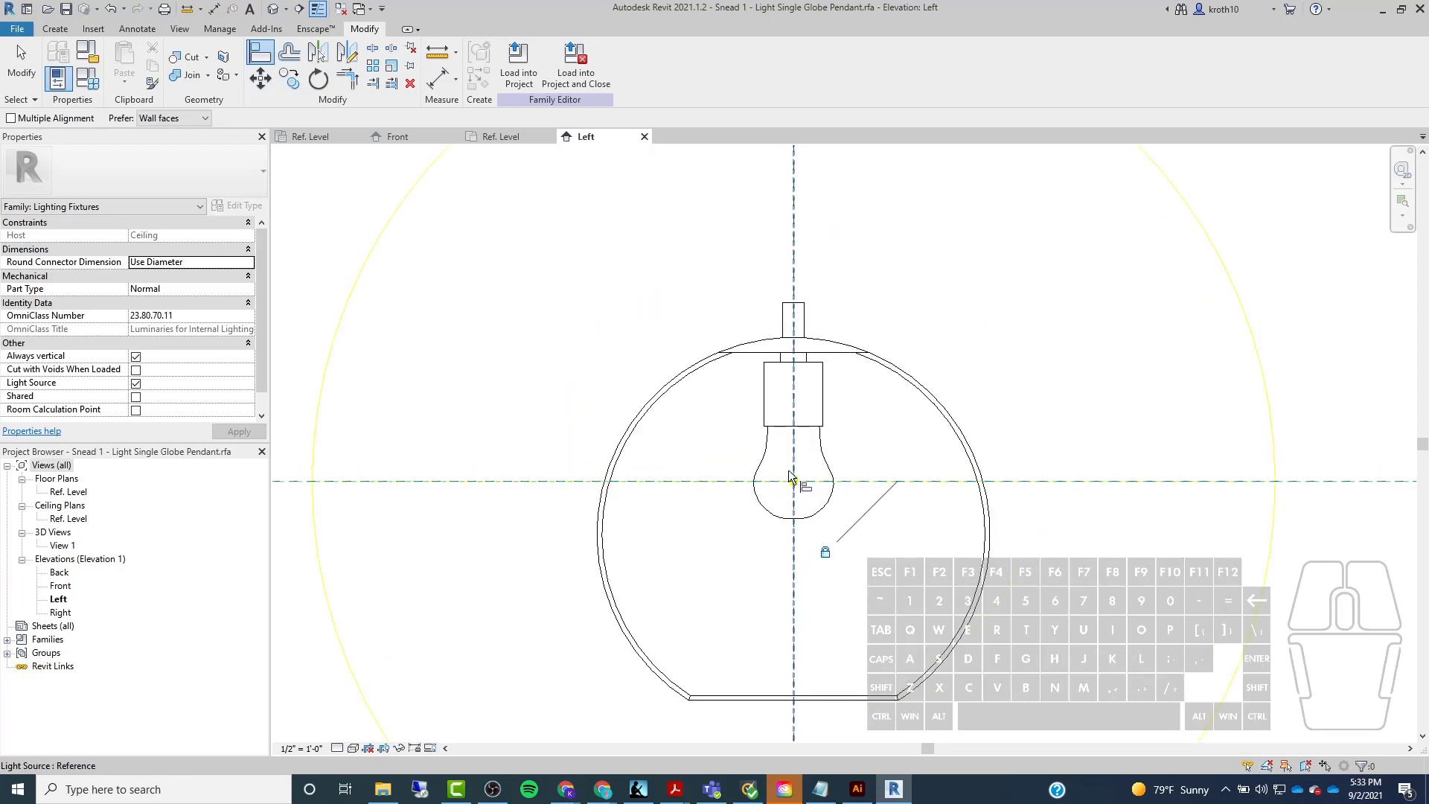
{"action": "left_click", "coordinate": [789, 475]}
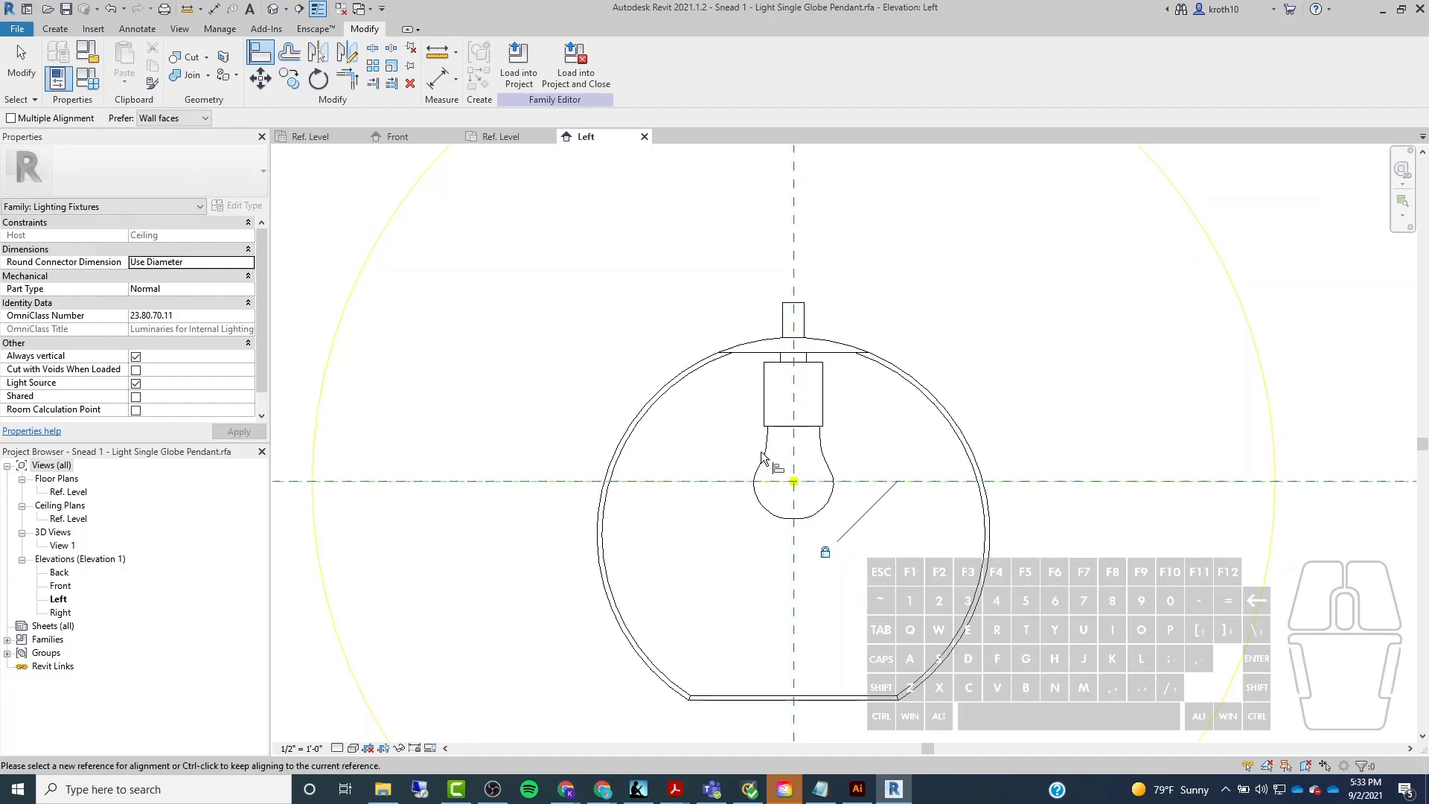
{"action": "scroll", "coordinate": [818, 455], "scroll_direction": "up", "scroll_amount": 2}
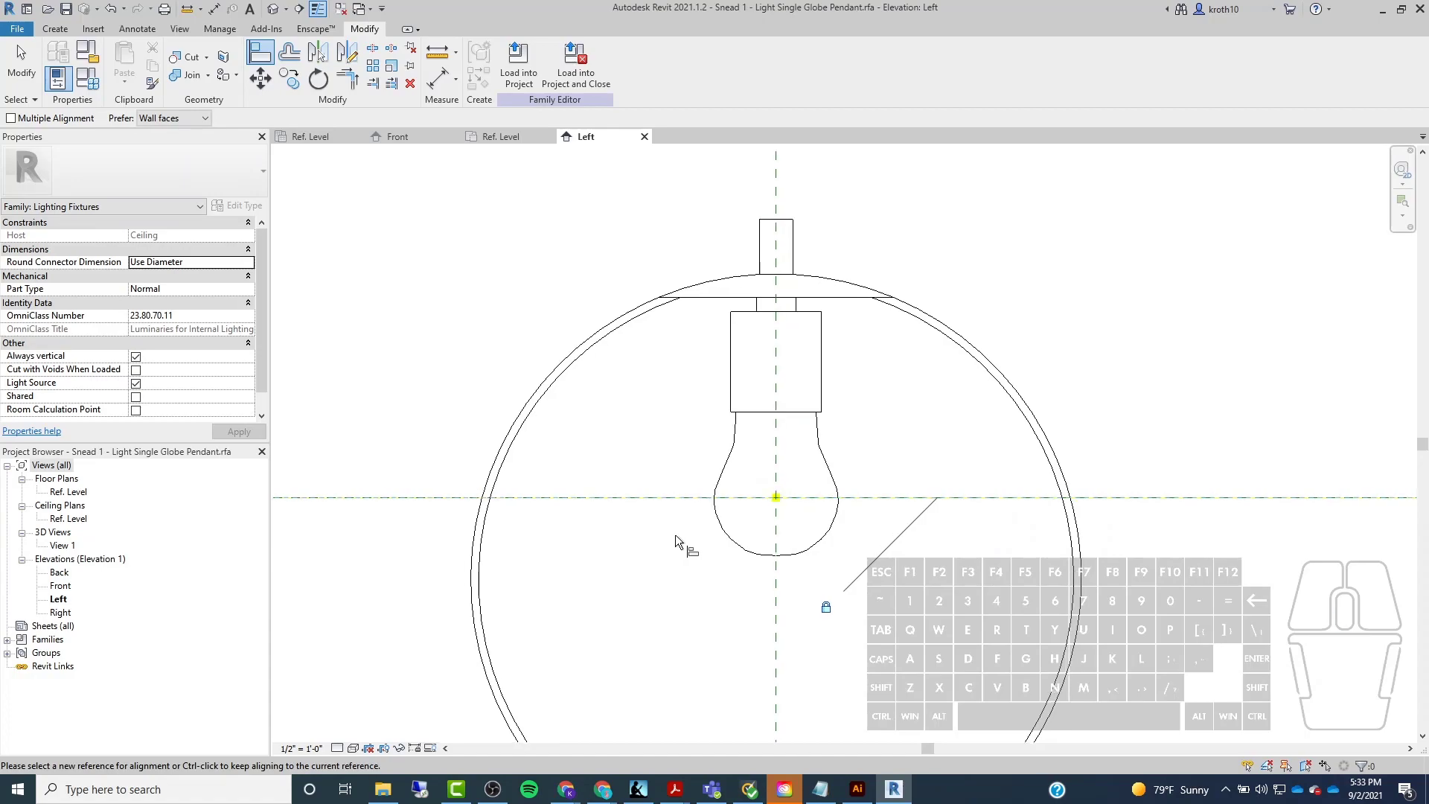
{"action": "scroll", "coordinate": [797, 462], "scroll_direction": "down", "scroll_amount": 4}
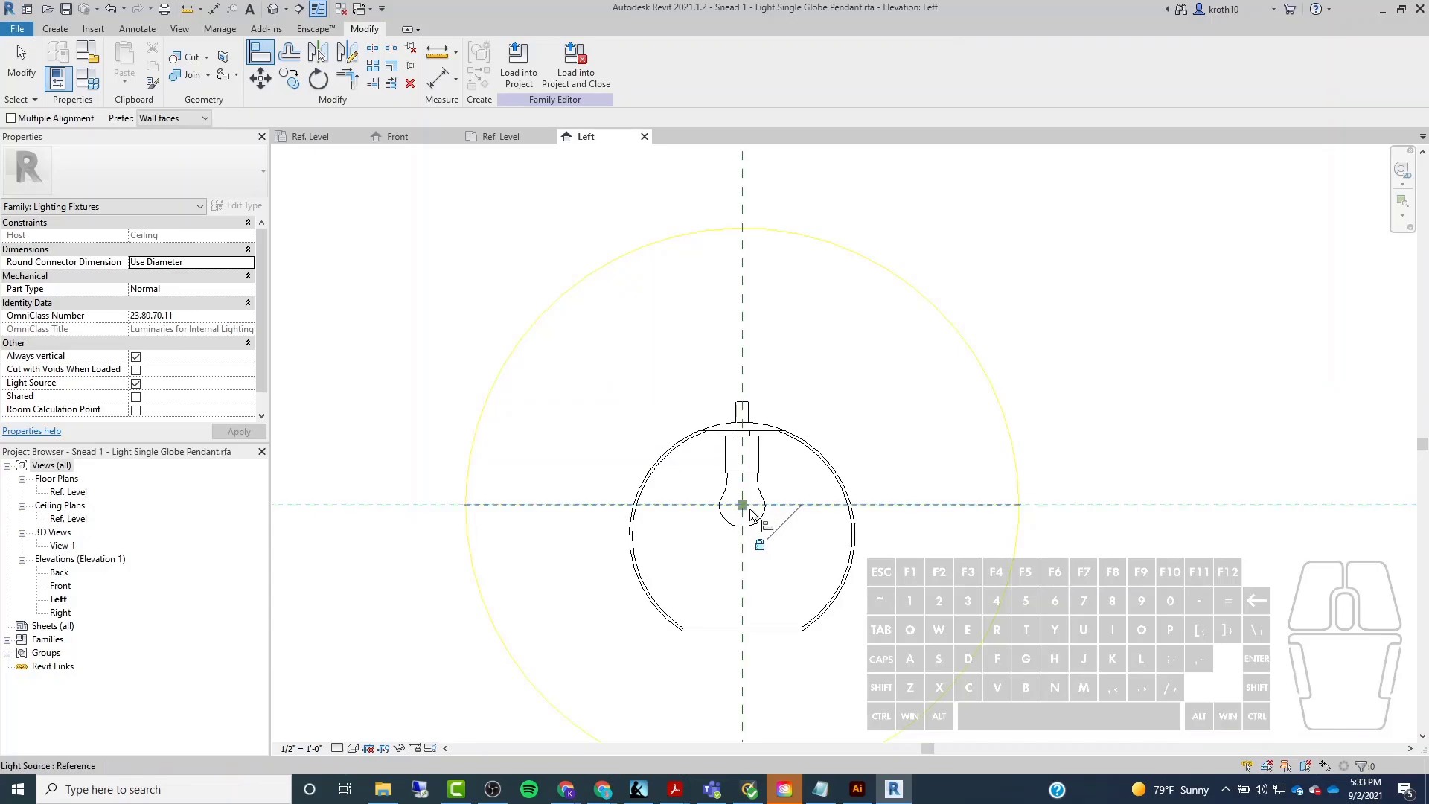
{"action": "scroll", "coordinate": [771, 519], "scroll_direction": "up", "scroll_amount": 1}
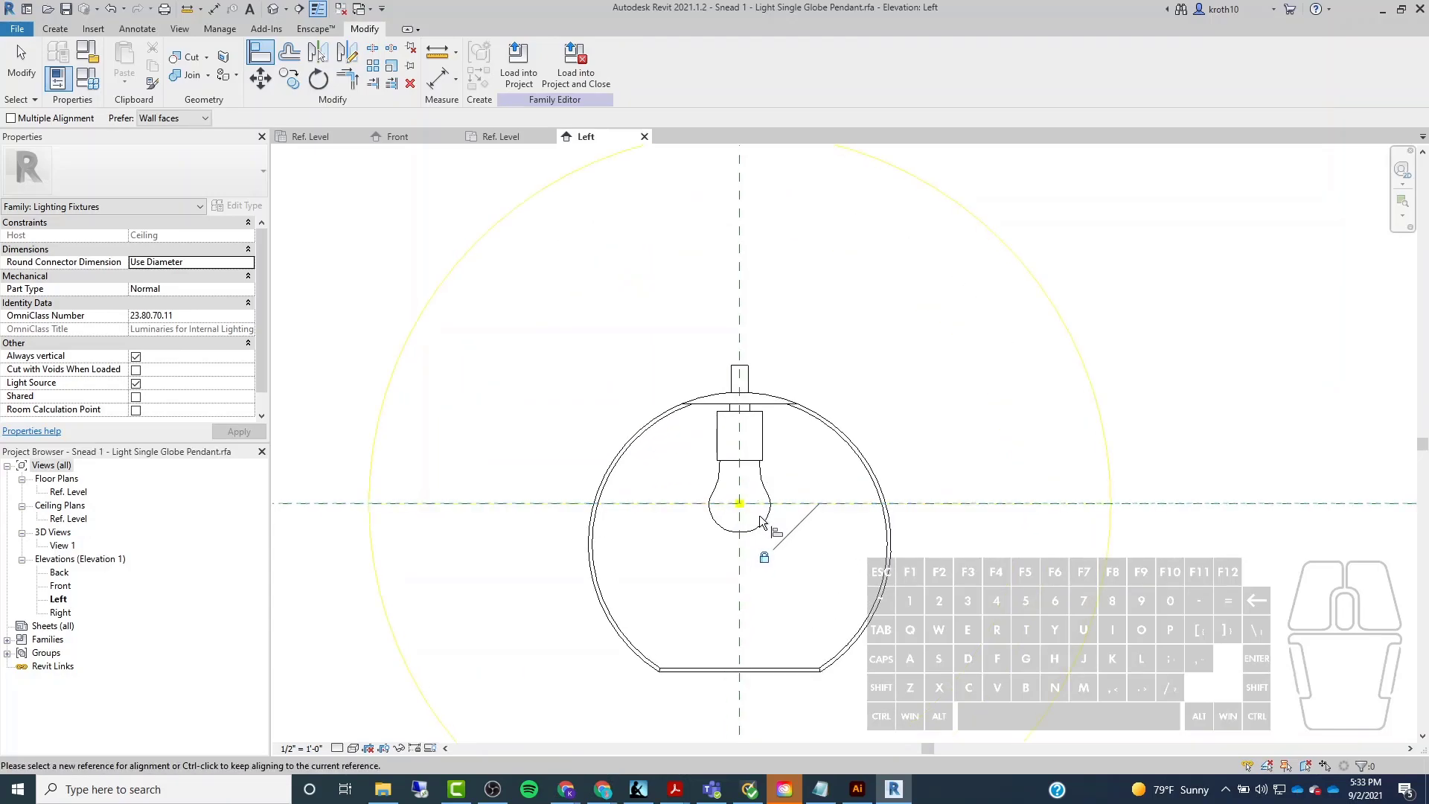
{"action": "scroll", "coordinate": [760, 519], "scroll_direction": "down", "scroll_amount": 1}
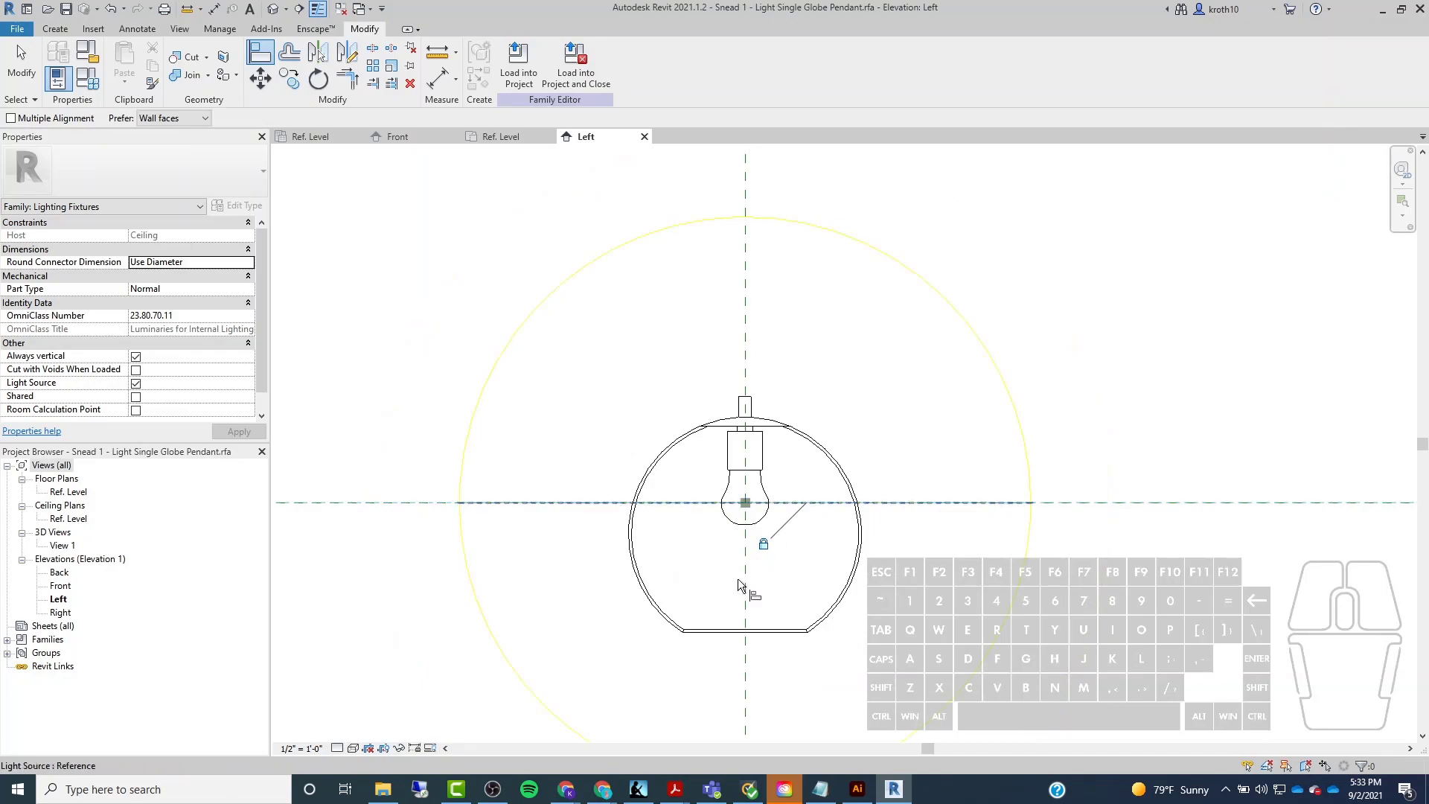
{"action": "left_click", "coordinate": [753, 529]}
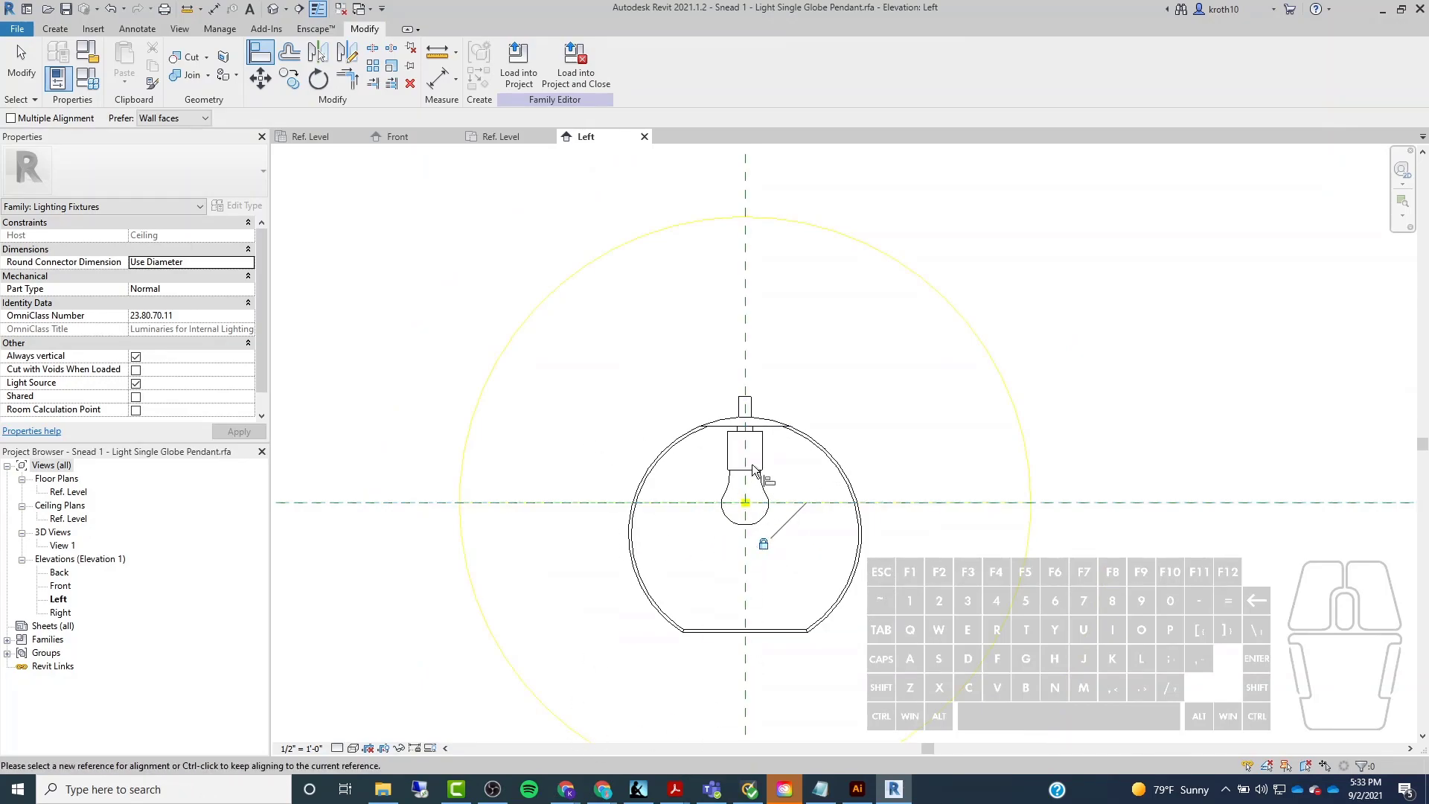
{"action": "scroll", "coordinate": [783, 371], "scroll_direction": "down", "scroll_amount": 1}
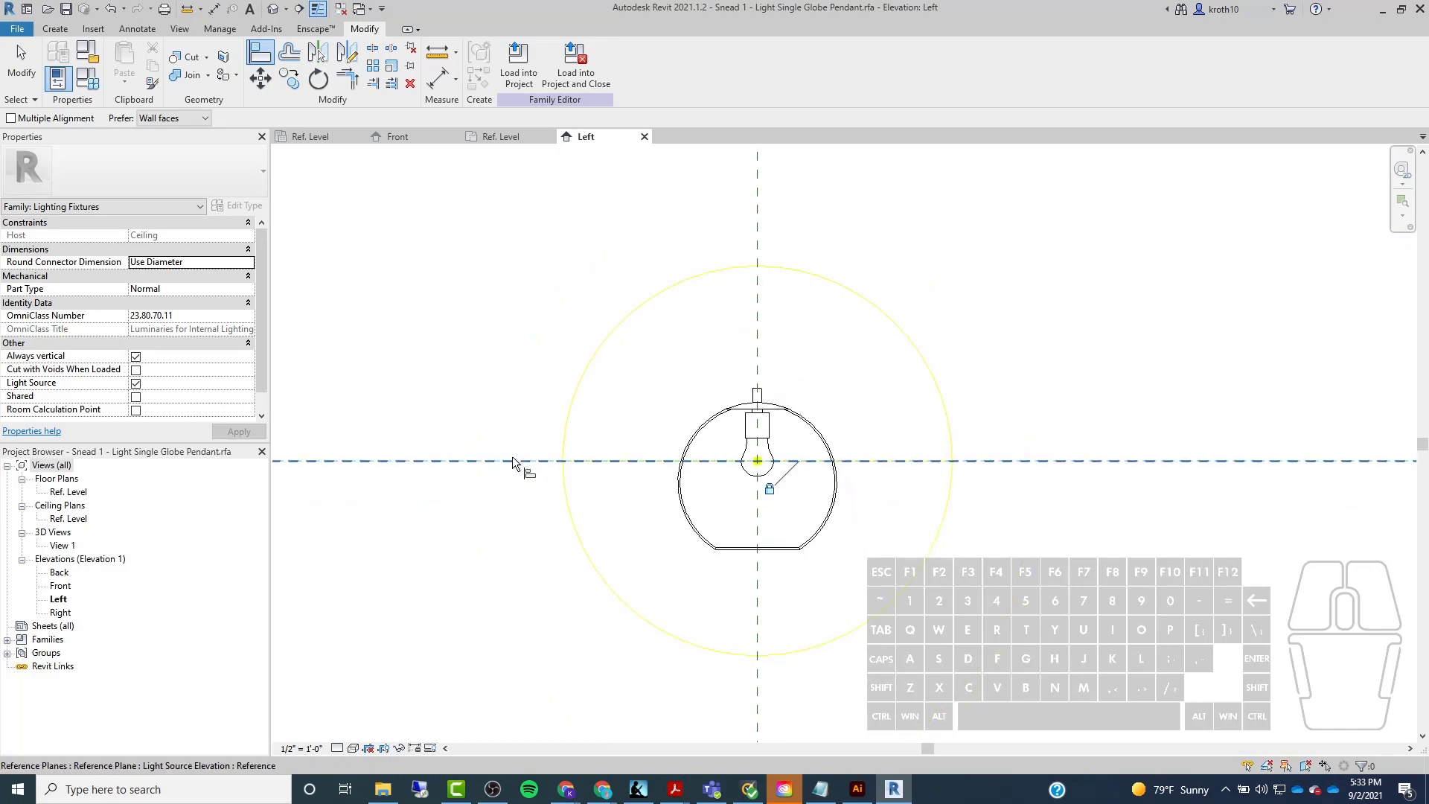
{"action": "left_click", "coordinate": [559, 459]}
{"action": "scroll", "coordinate": [619, 453], "scroll_direction": "up", "scroll_amount": 1}
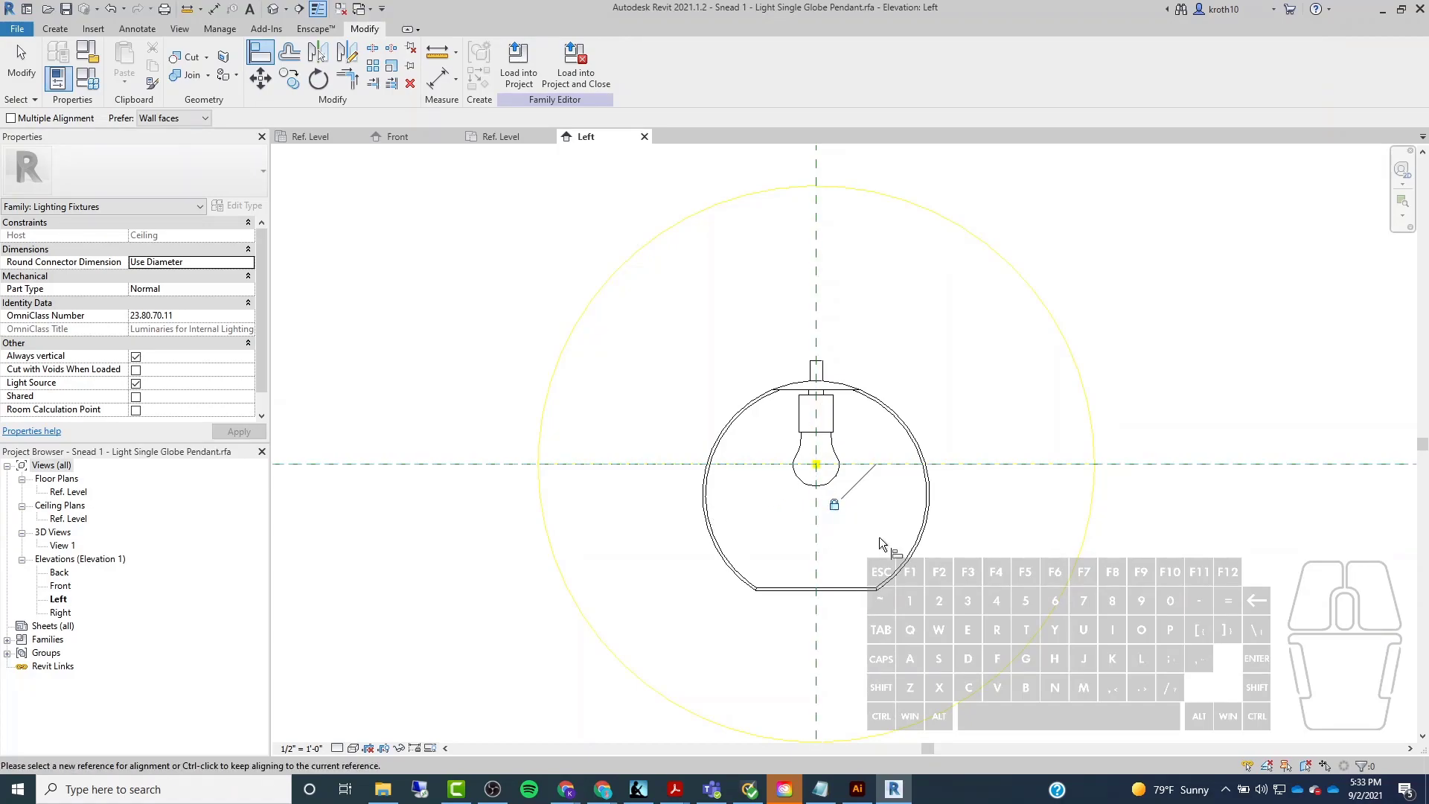
{"action": "scroll", "coordinate": [850, 530], "scroll_direction": "down", "scroll_amount": 1}
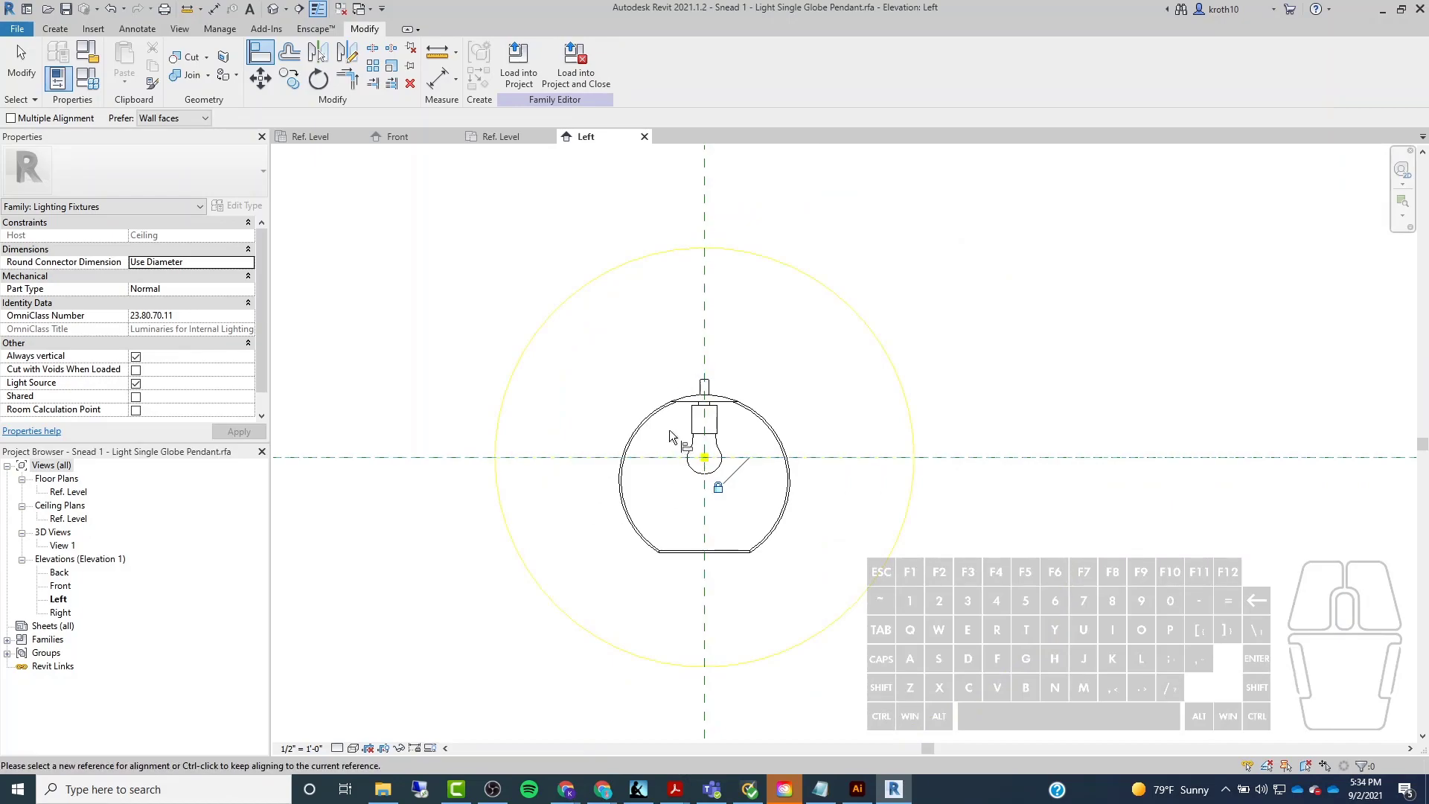
{"action": "left_click", "coordinate": [703, 459]}
{"action": "scroll", "coordinate": [809, 491], "scroll_direction": "down", "scroll_amount": 2}
{"action": "key", "text": "Escape"}
{"action": "key", "text": "Escape"}
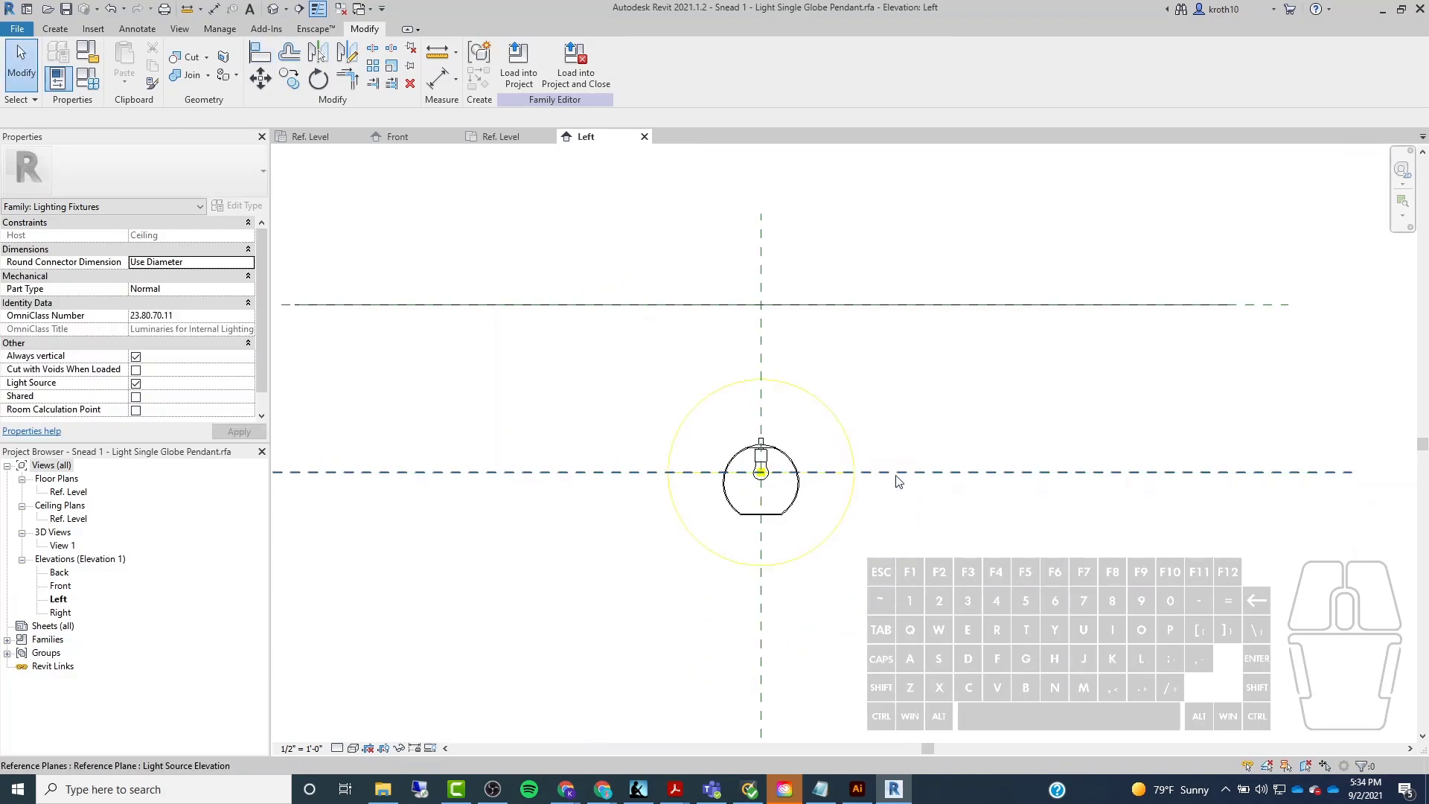
Move the Light Source Elevation reference plane down to about 2' - 1" below the ceiling to test that the globe follows.
{"action": "left_click", "coordinate": [595, 471]}
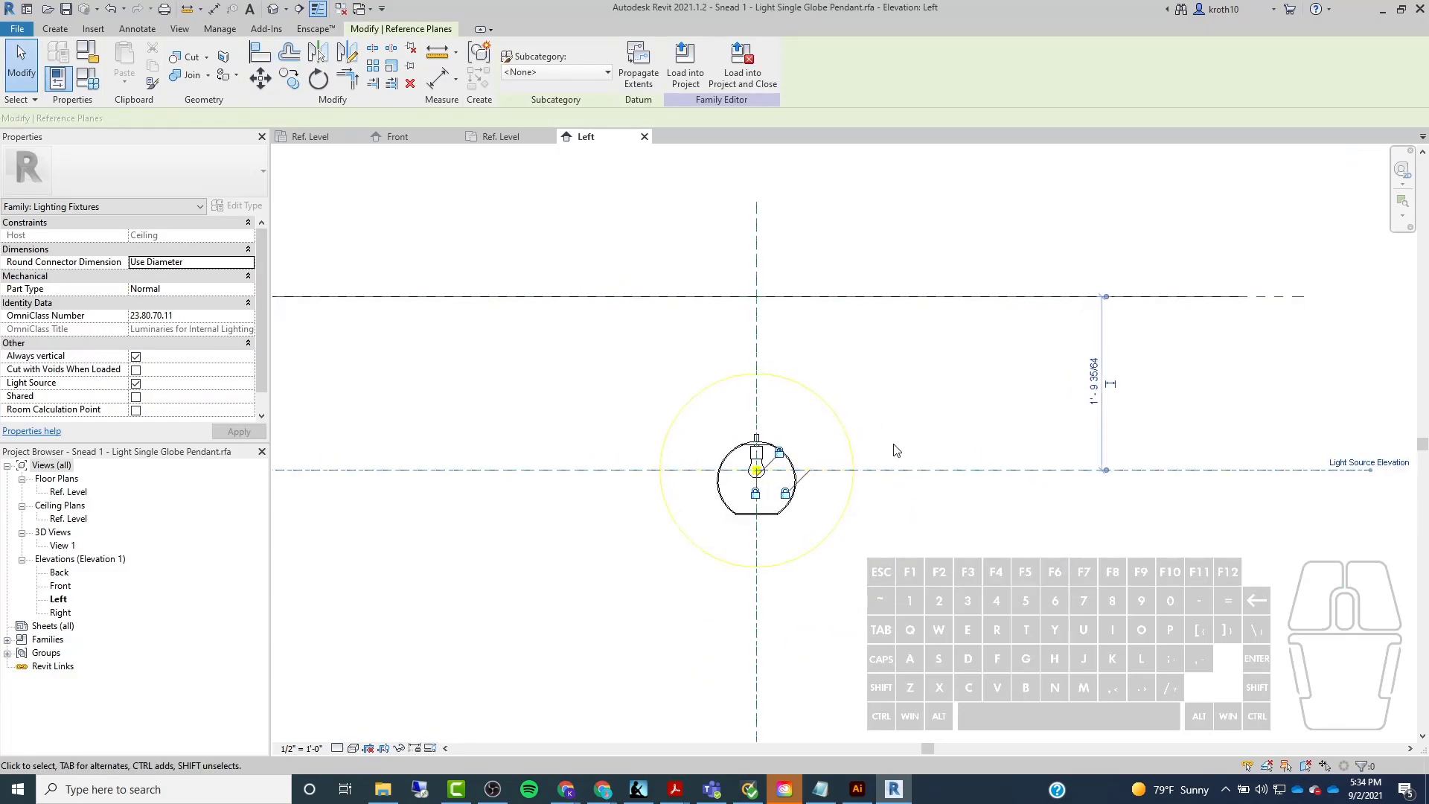
{"action": "left_click_drag", "start_coordinate": [1009, 472], "coordinate": [1007, 497]}
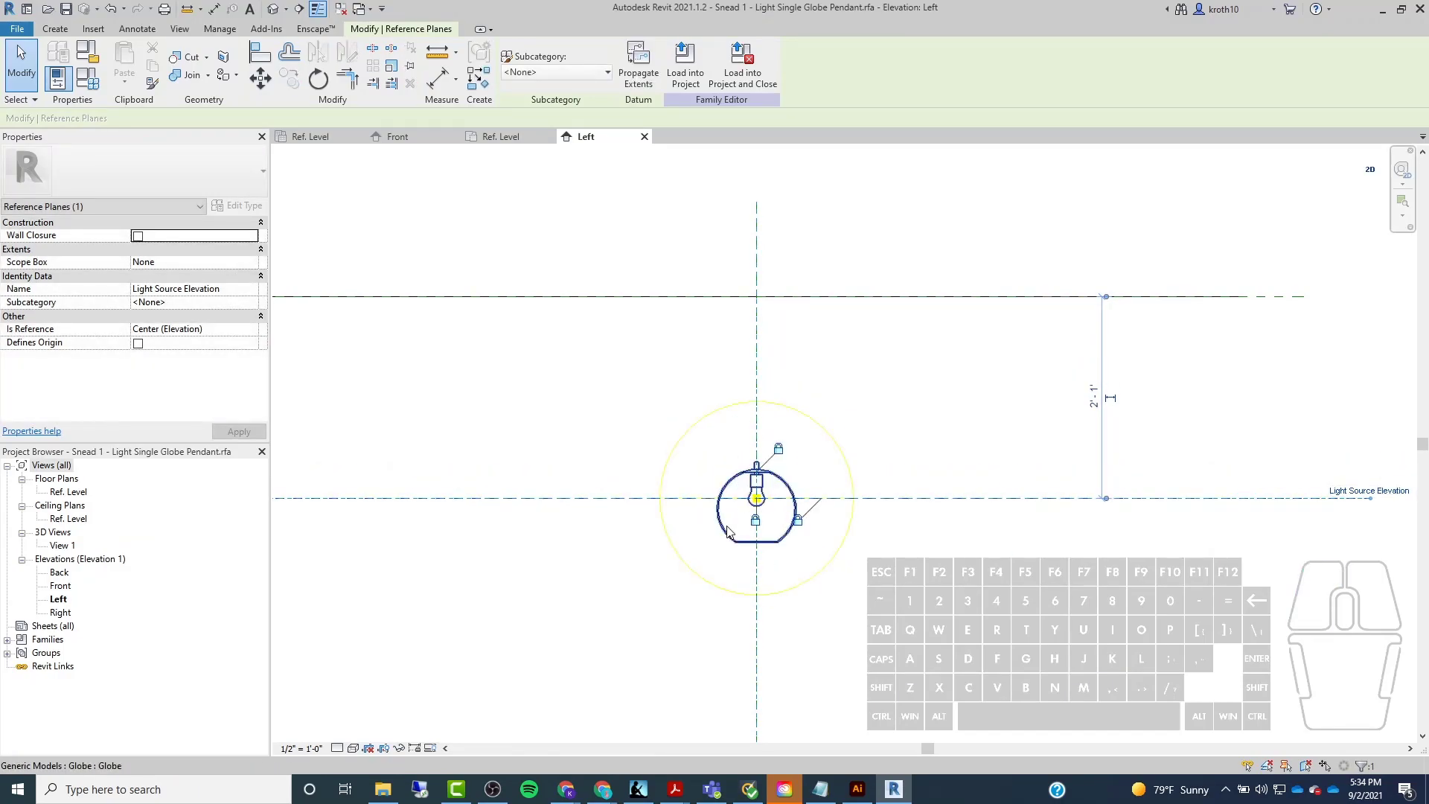
{"action": "left_click", "coordinate": [930, 602]}
{"action": "scroll", "coordinate": [893, 554], "scroll_direction": "down", "scroll_amount": 2}
{"action": "middle_click_drag", "start_coordinate": [870, 527], "coordinate": [897, 486]}
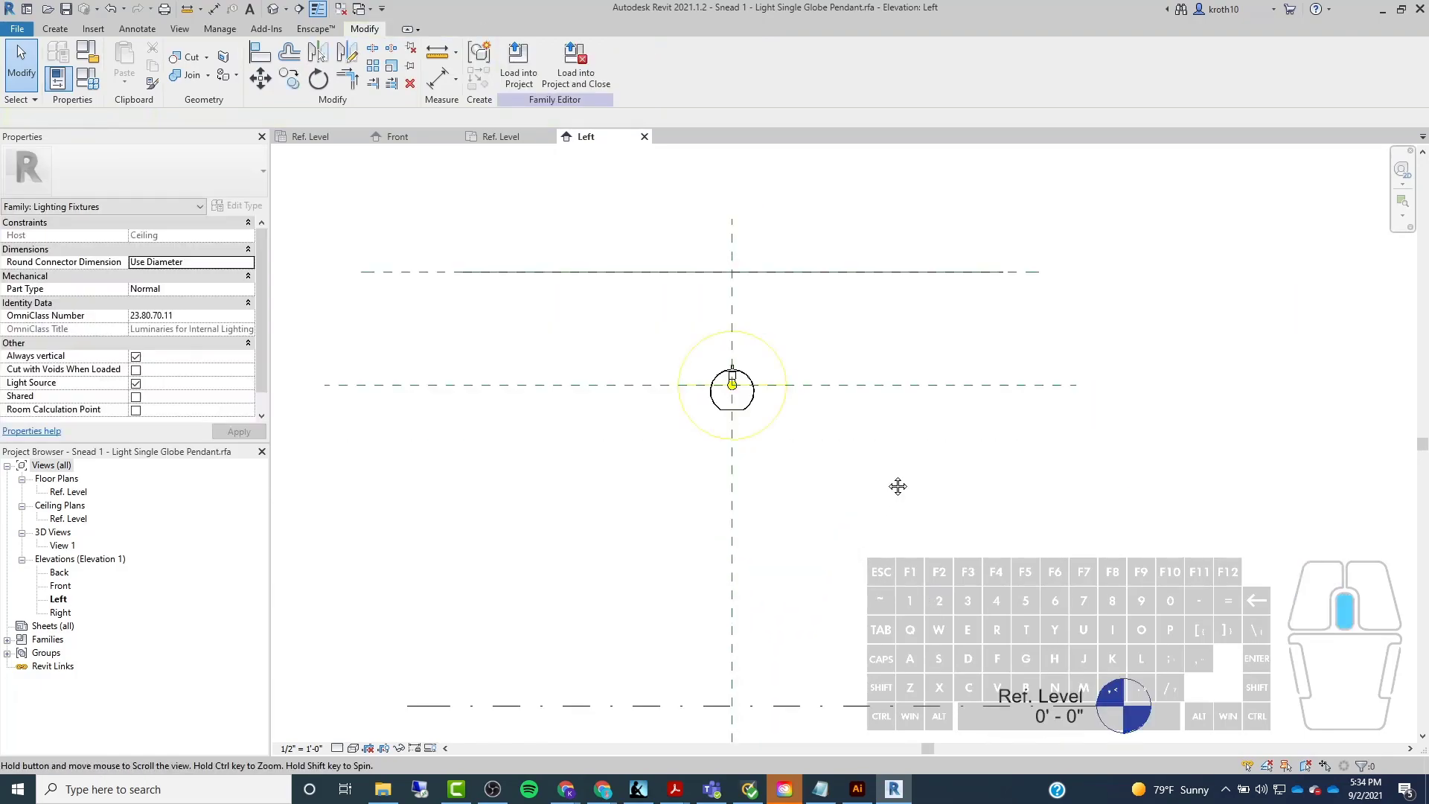
{"action": "scroll", "coordinate": [638, 308], "scroll_direction": "up", "scroll_amount": 3}
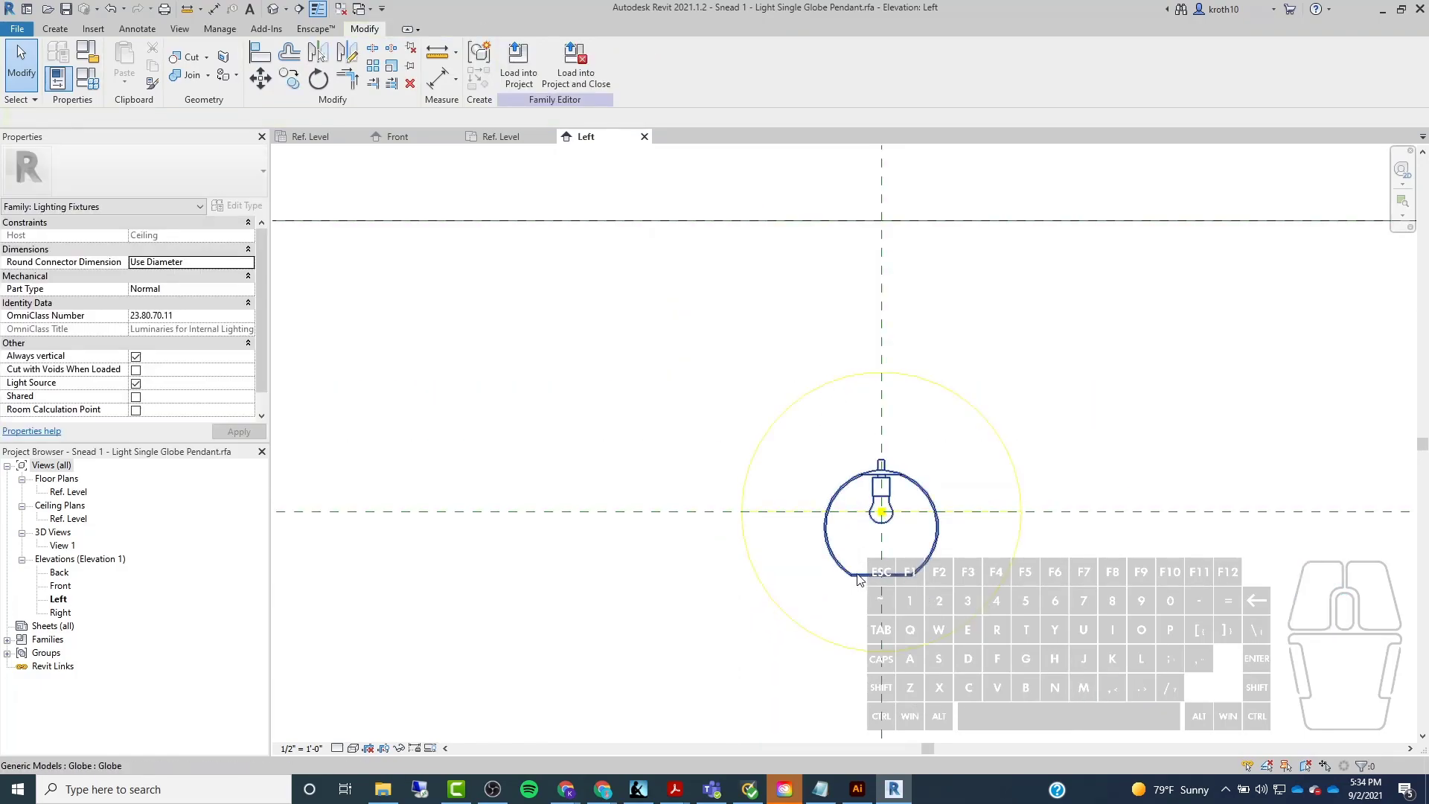
Draw a horizontal reference plane below the globe in the Left elevation and name it Bottom of Globe.
{"action": "scroll", "coordinate": [857, 575], "scroll_direction": "down", "scroll_amount": 2}
{"action": "middle_click_drag", "start_coordinate": [855, 573], "coordinate": [843, 534]}
{"action": "scroll", "coordinate": [844, 534], "scroll_direction": "up", "scroll_amount": 3}
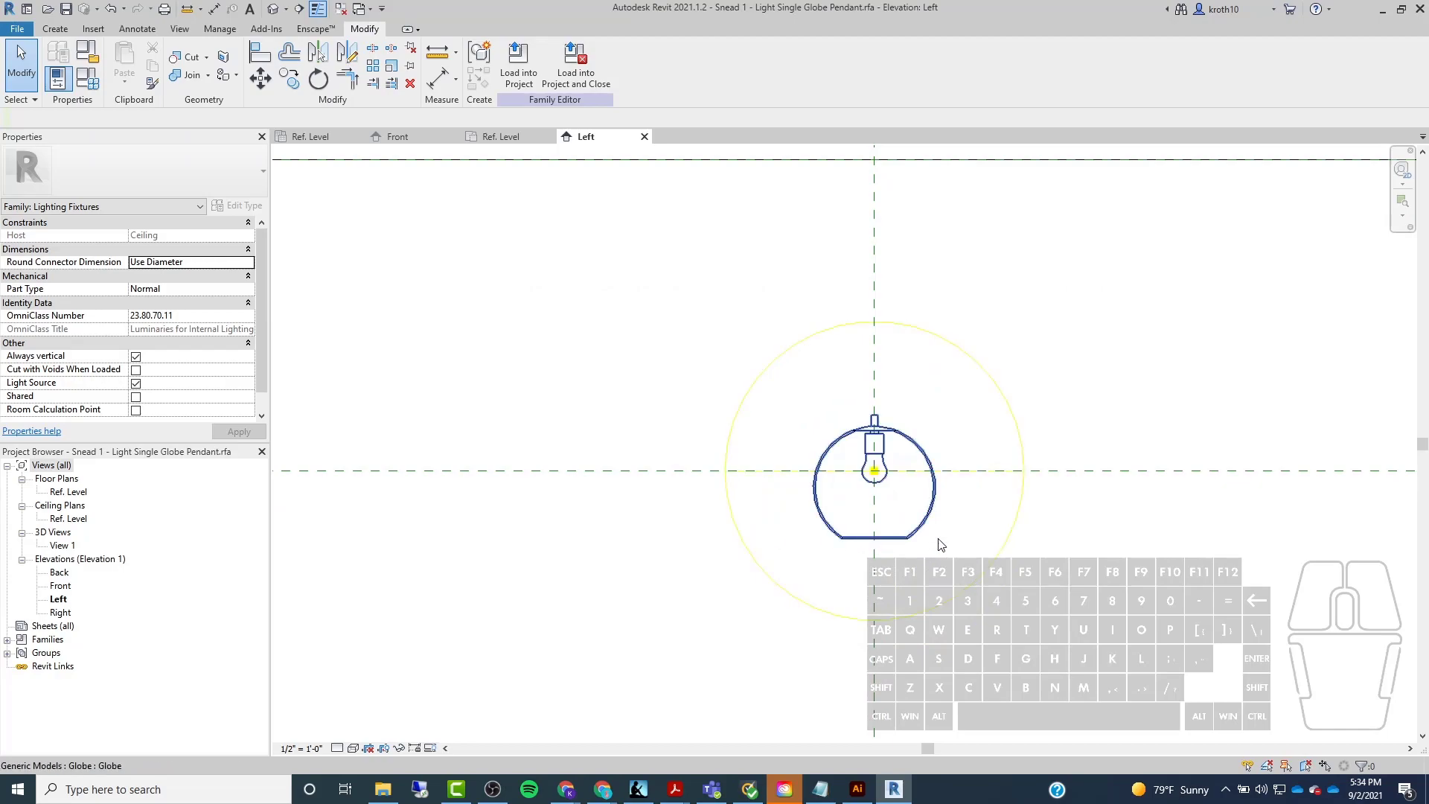
{"action": "scroll", "coordinate": [652, 528], "scroll_direction": "down", "scroll_amount": 3}
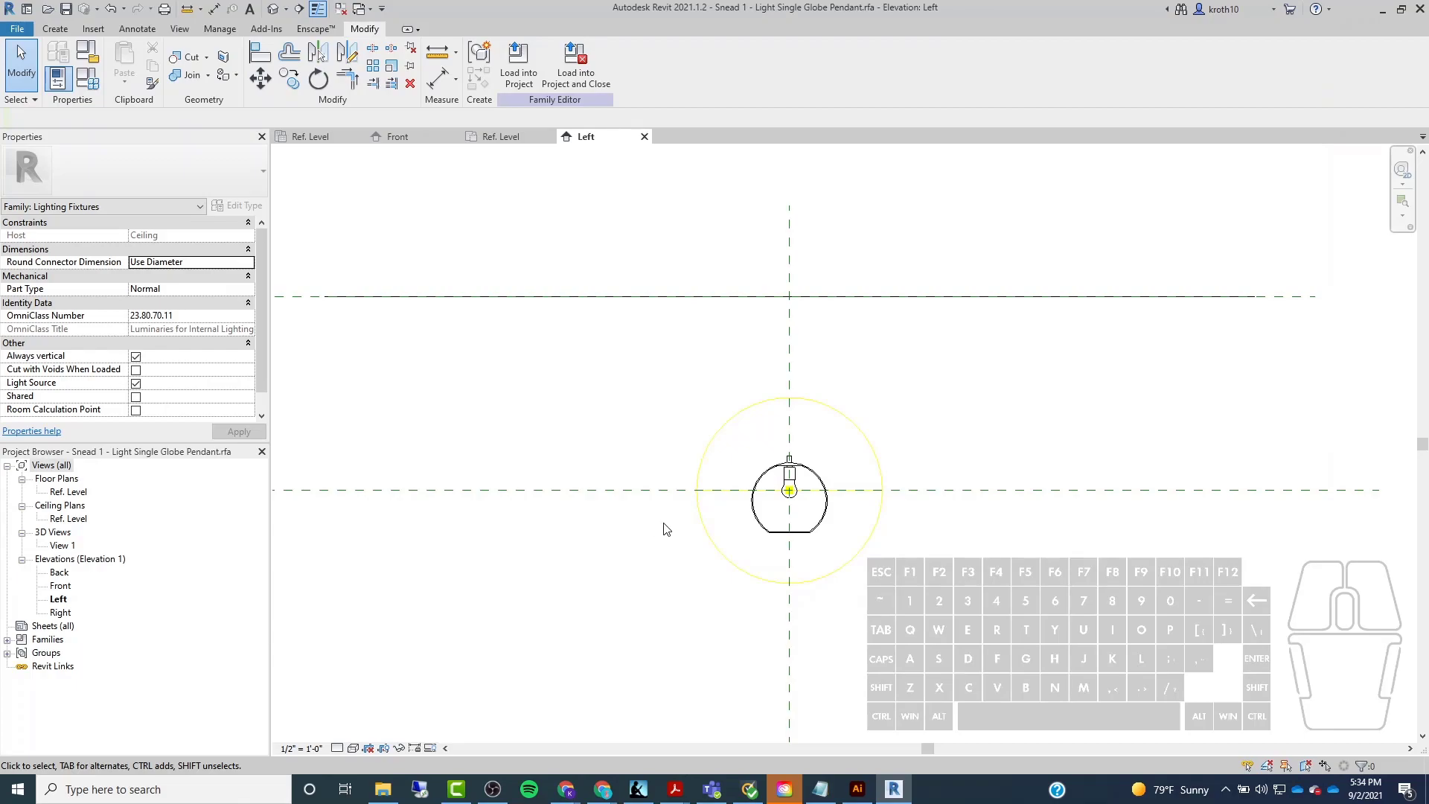
{"action": "left_click", "coordinate": [50, 30]}
{"action": "left_click", "coordinate": [845, 67]}
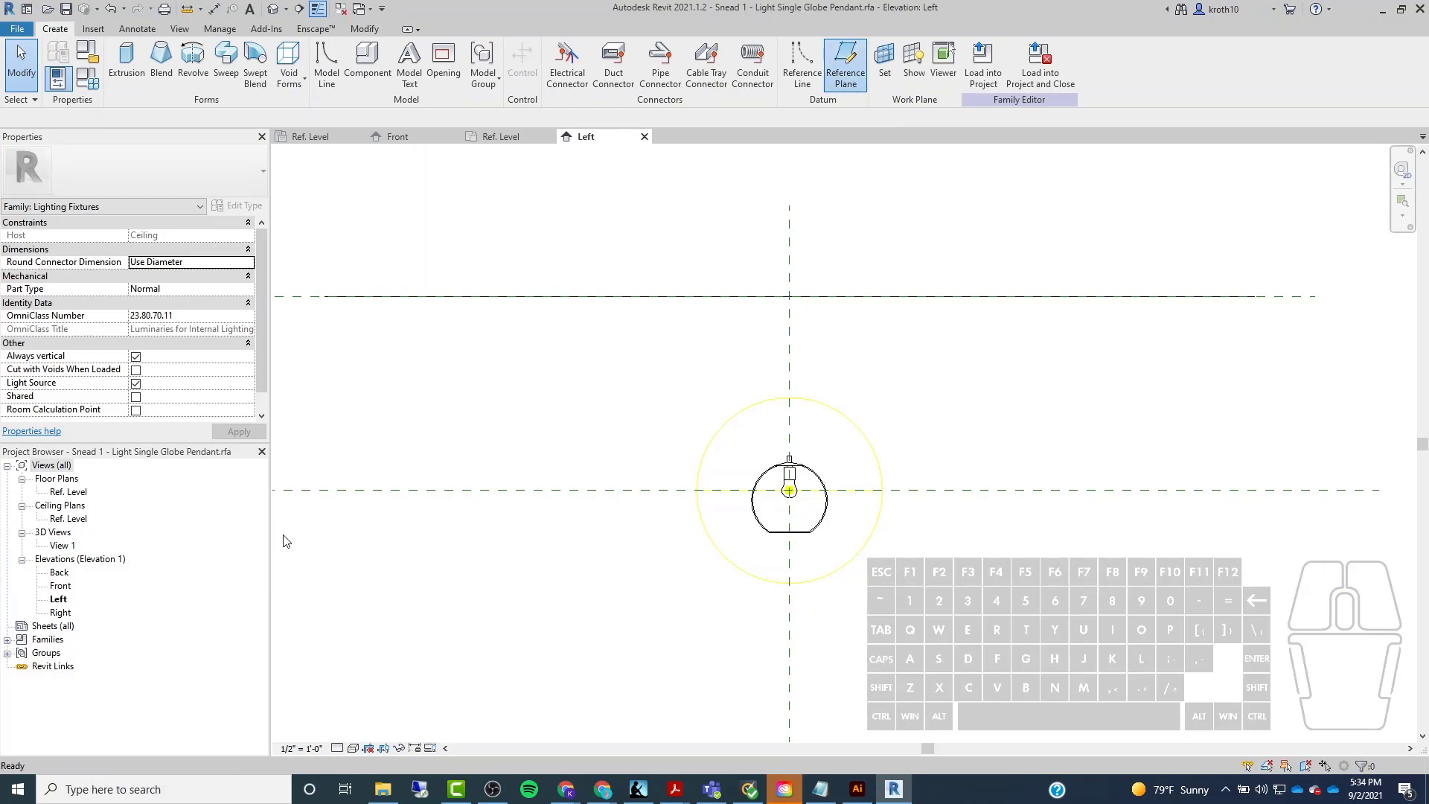
{"action": "left_click", "coordinate": [1197, 579]}
{"action": "key", "text": "Escape"}
{"action": "key", "text": "Escape"}
{"action": "left_click", "coordinate": [1047, 577]}
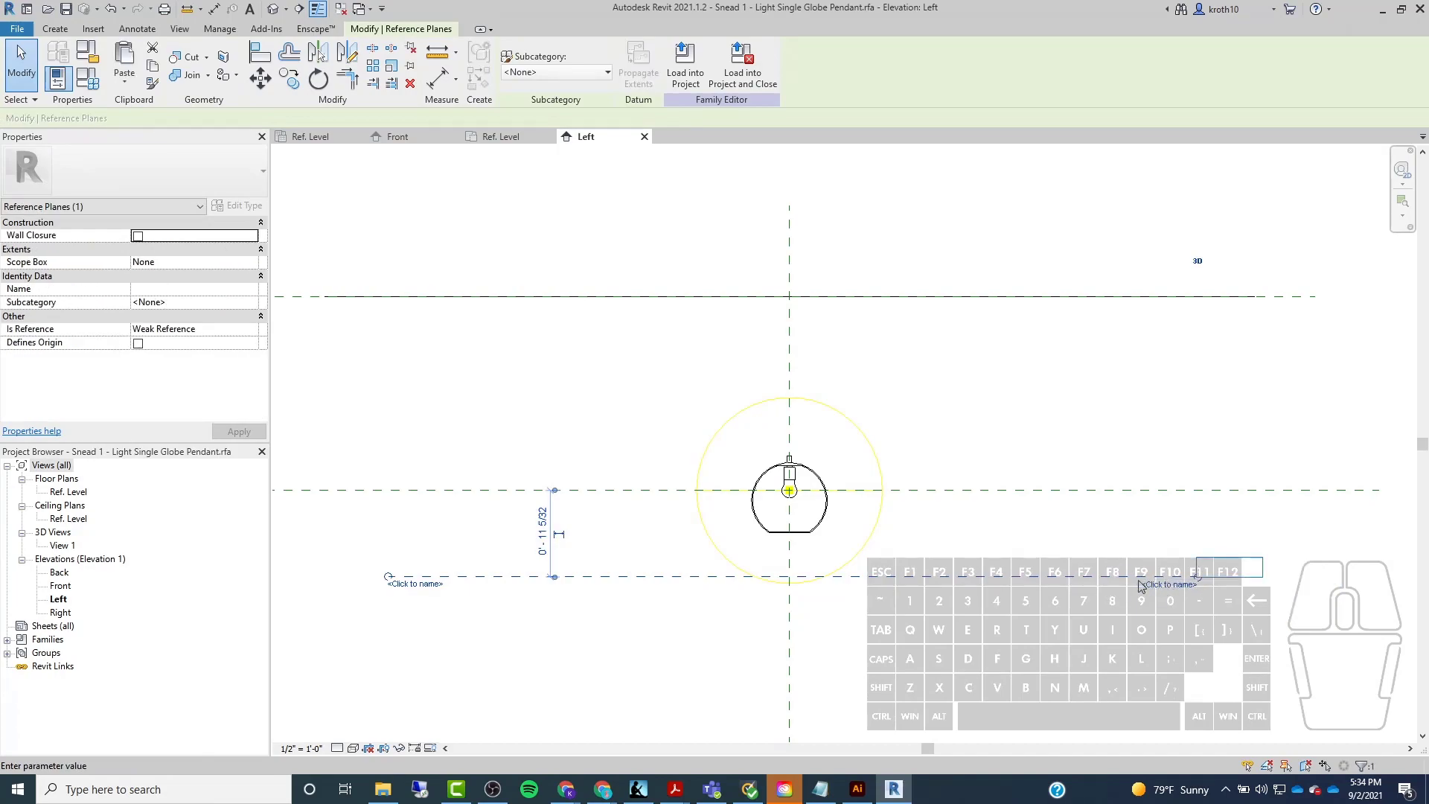
{"action": "type", "text": "Bottom of Globe"}
{"action": "key", "text": "Return"}
{"action": "left_click", "coordinate": [1017, 623]}
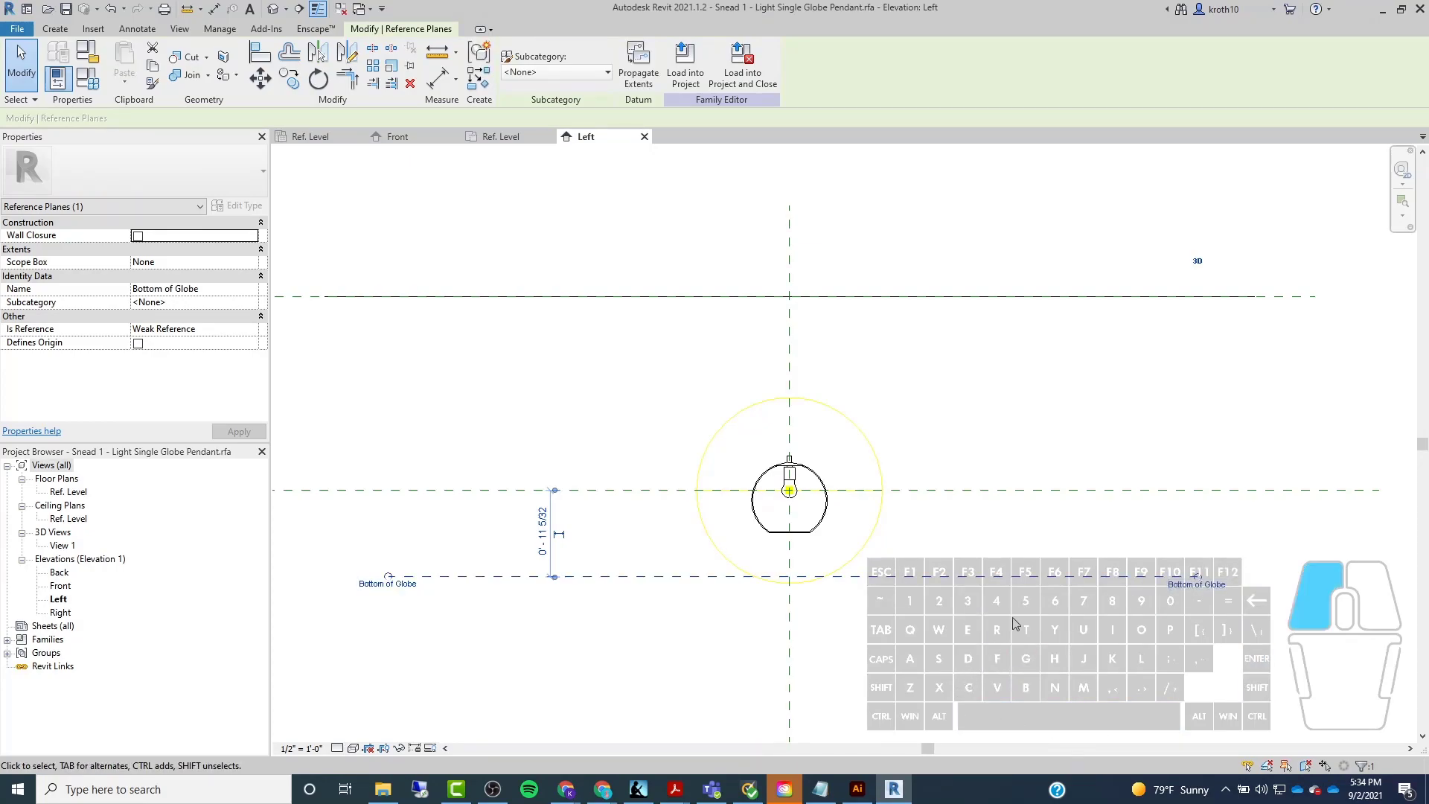
Align the Bottom of Globe reference plane with the nested globe's bottom reference and lock the alignment.
{"action": "left_click", "coordinate": [260, 52]}
{"action": "scroll", "coordinate": [818, 541], "scroll_direction": "up", "scroll_amount": 2}
{"action": "left_click", "coordinate": [798, 524]}
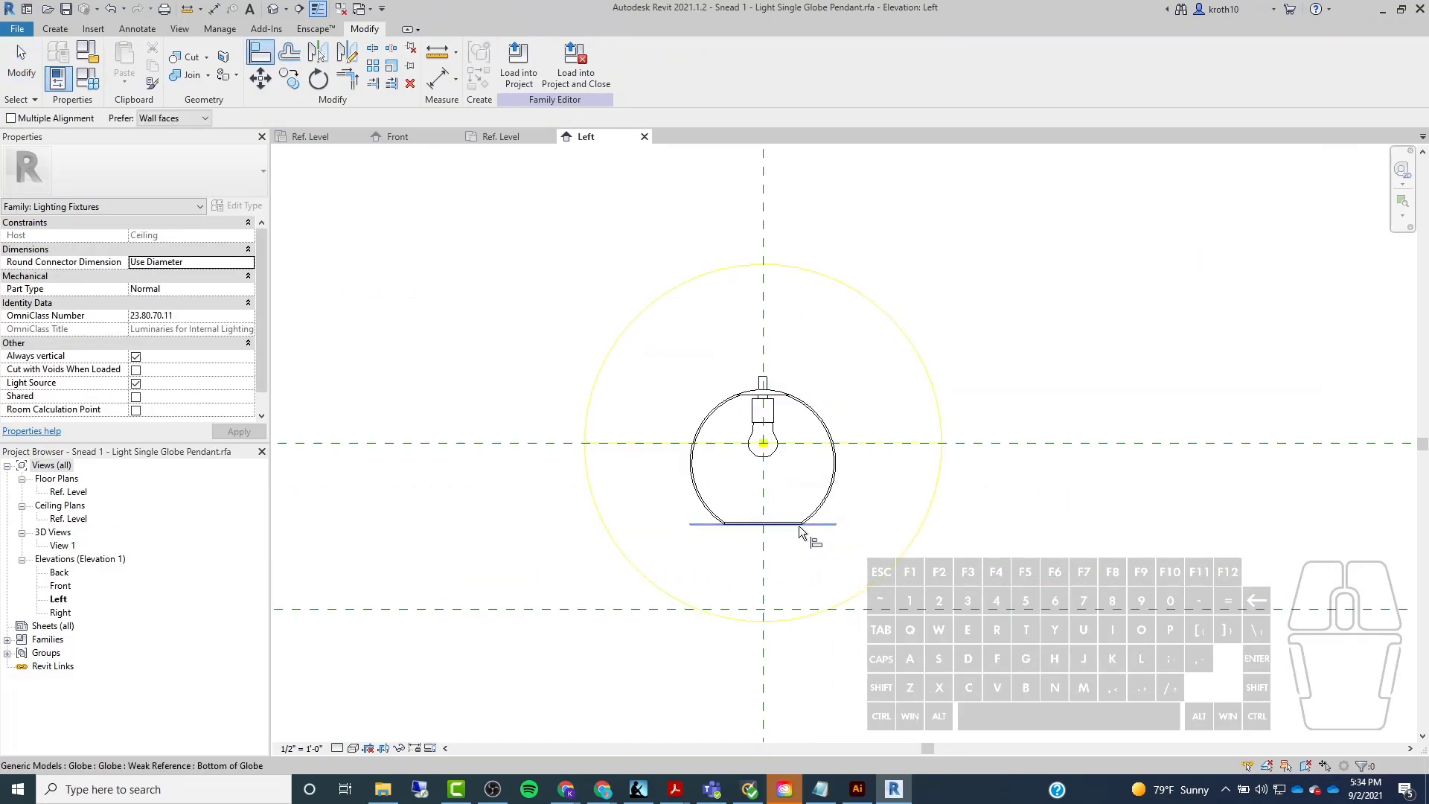
{"action": "left_click", "coordinate": [1051, 607]}
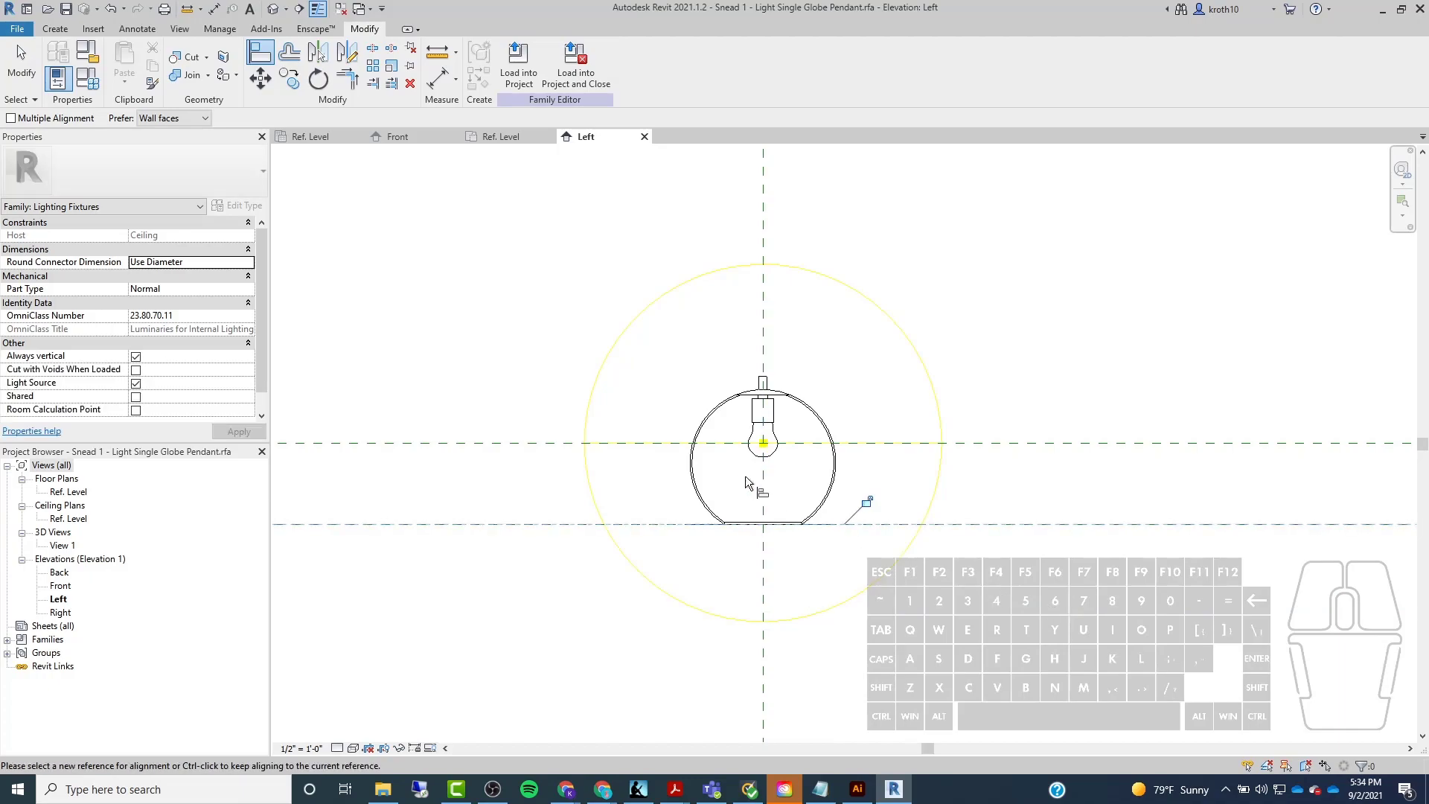
{"action": "scroll", "coordinate": [834, 517], "scroll_direction": "down", "scroll_amount": 1}
{"action": "scroll", "coordinate": [978, 633], "scroll_direction": "down", "scroll_amount": 1}
{"action": "key", "text": "Escape"}
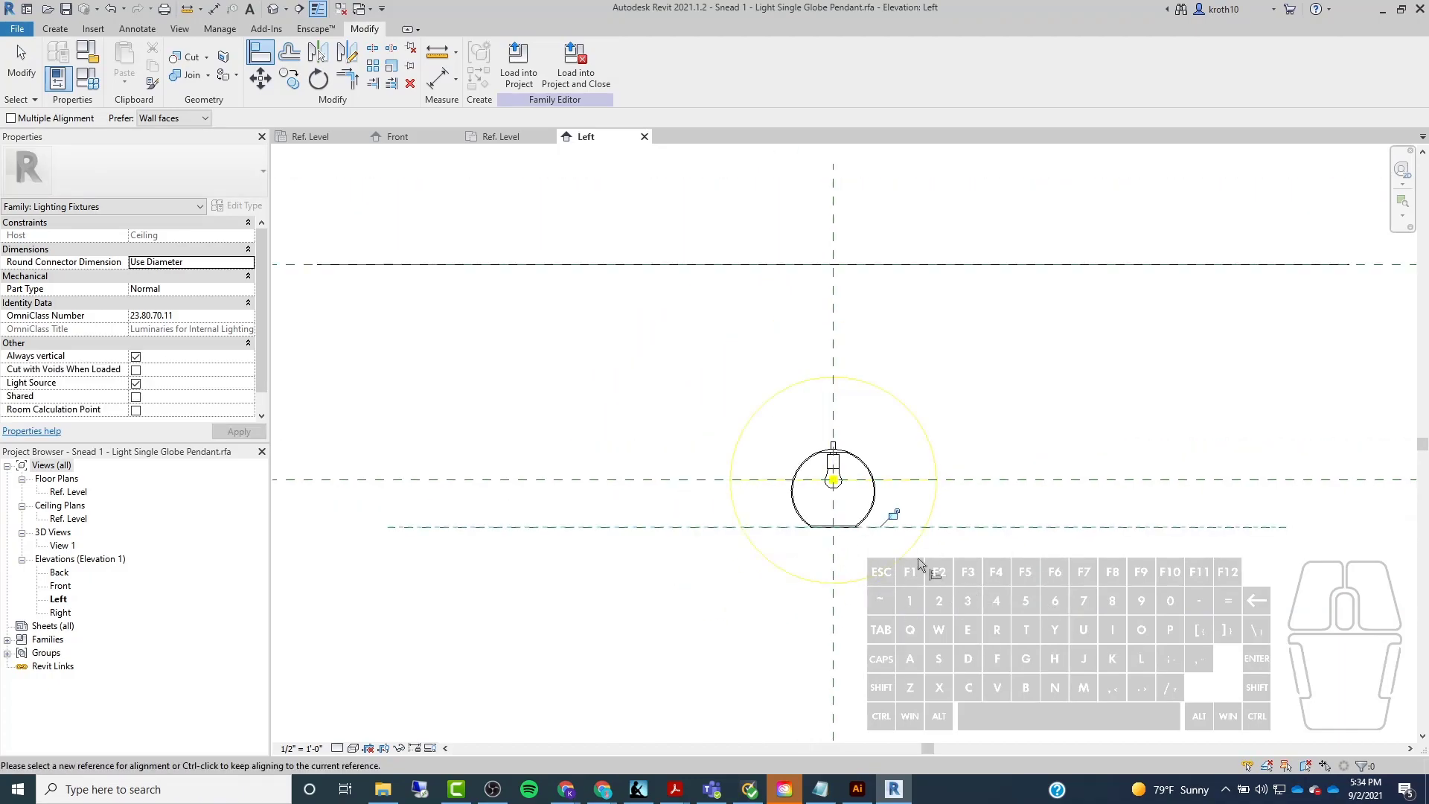
{"action": "left_click", "coordinate": [858, 504]}
{"action": "key", "text": "Escape"}
{"action": "key", "text": "Escape"}
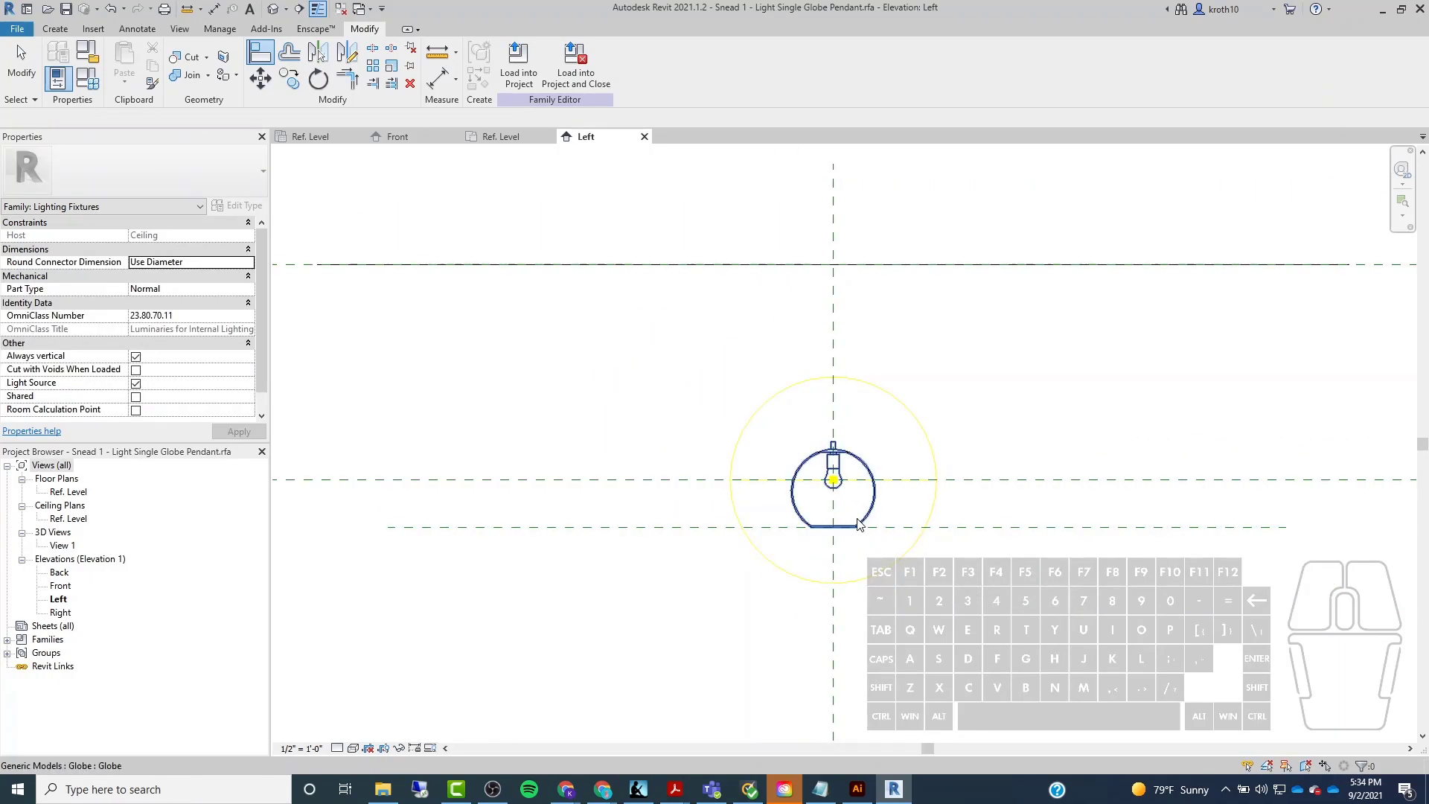
Try to move the Bottom of Globe reference plane down to about 0' - 11" below the Light Source Elevation plane.
{"action": "scroll", "coordinate": [1050, 497], "scroll_direction": "down", "scroll_amount": 1}
{"action": "middle_click_drag", "start_coordinate": [1049, 496], "coordinate": [993, 515]}
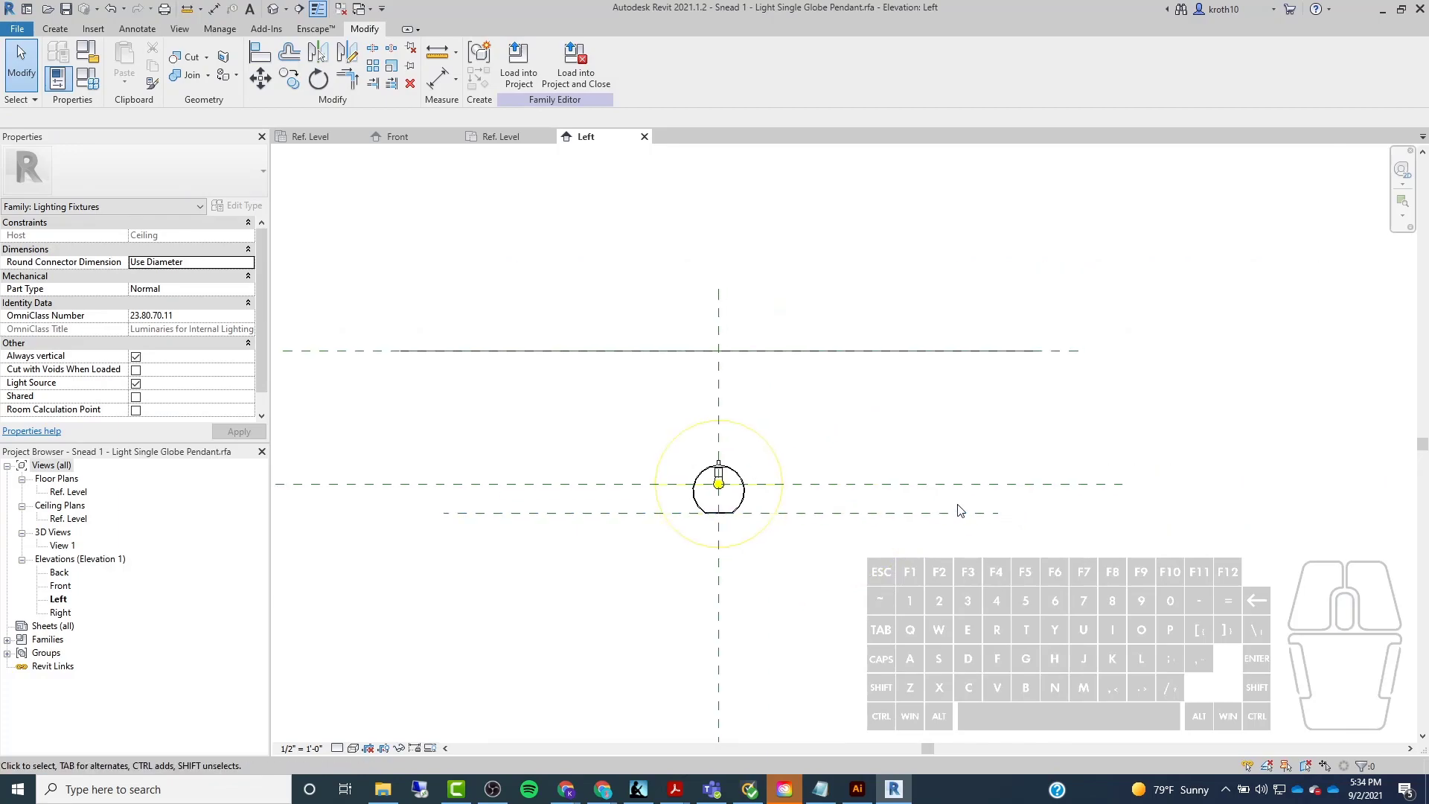
{"action": "left_click", "coordinate": [919, 513]}
{"action": "left_click_drag", "start_coordinate": [919, 513], "coordinate": [926, 544]}
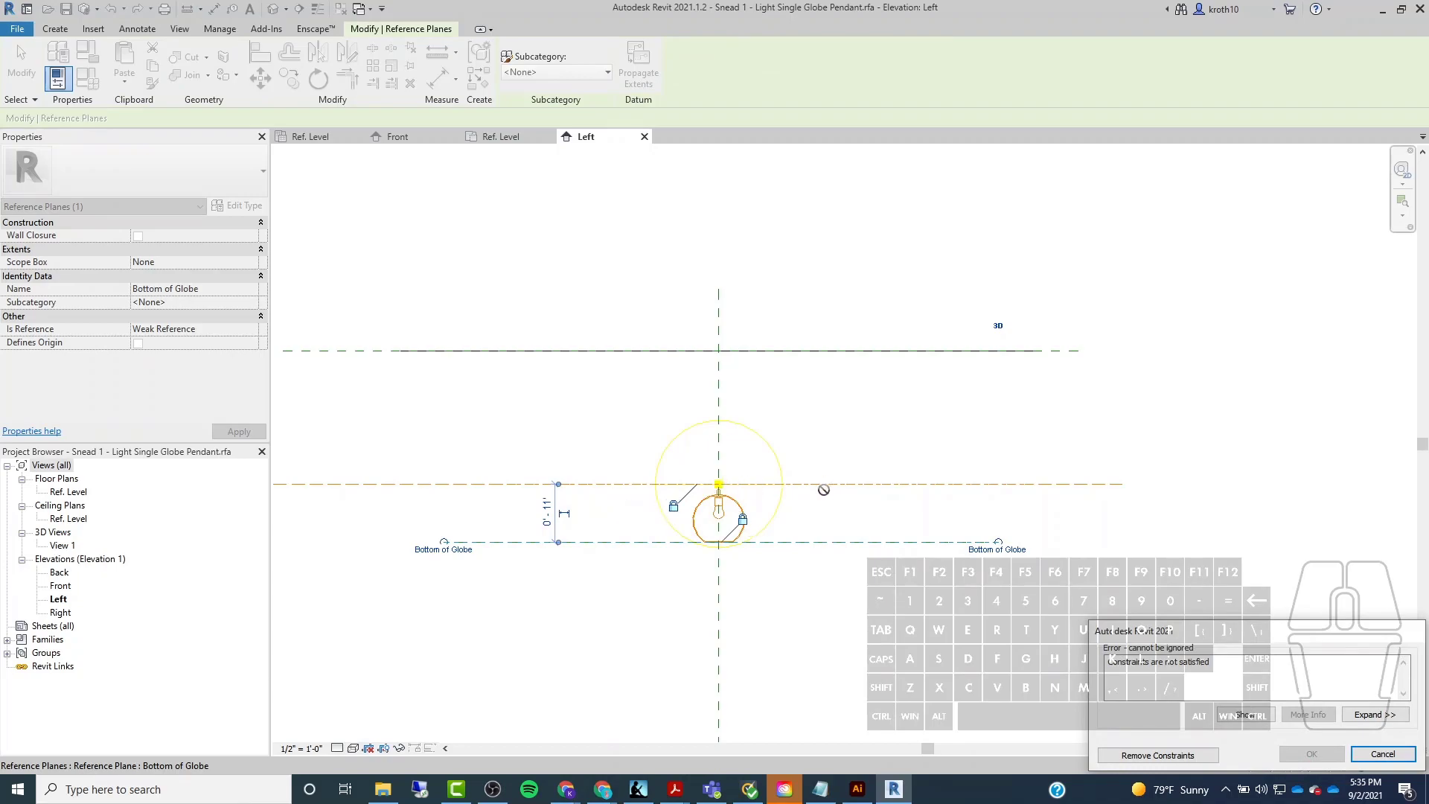
{"action": "left_click", "coordinate": [1383, 754]}
{"action": "left_click", "coordinate": [919, 554]}
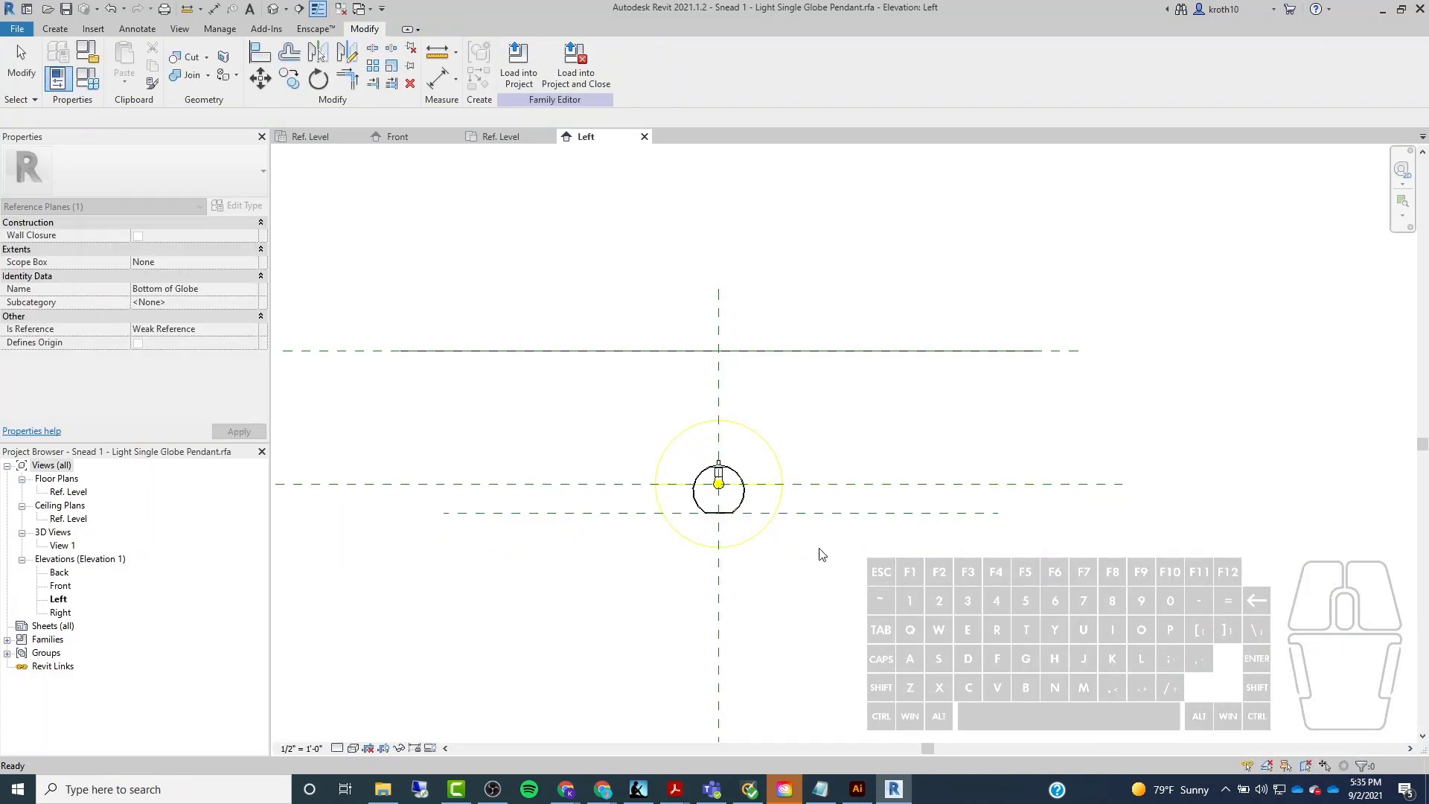
Add an aligned dimension between the Light Source Elevation and Bottom of Globe reference planes and lock it.
{"action": "middle_click_drag", "start_coordinate": [846, 494], "coordinate": [999, 503]}
{"action": "scroll", "coordinate": [1046, 480], "scroll_direction": "up", "scroll_amount": 2}
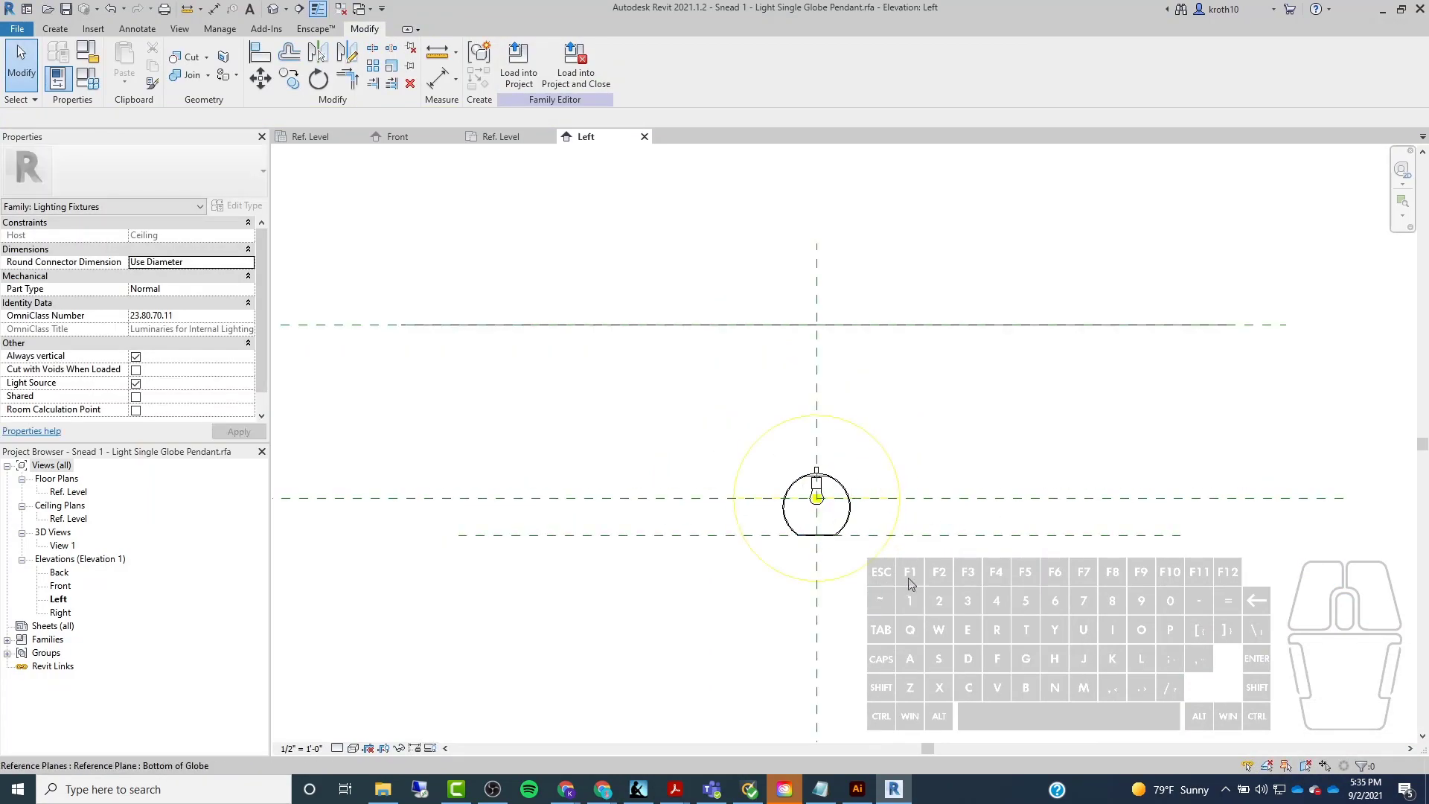
{"action": "left_click", "coordinate": [1076, 499]}
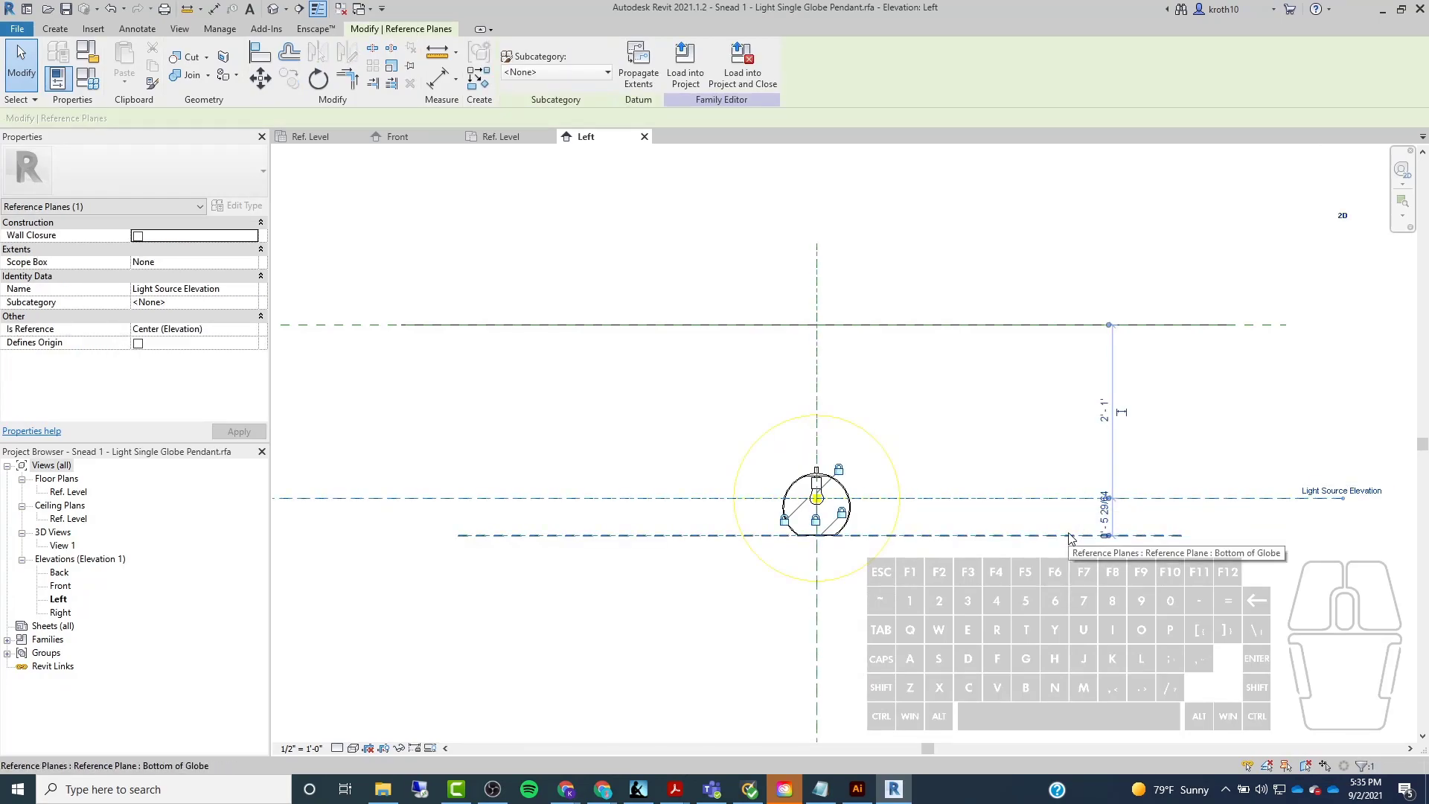
{"action": "scroll", "coordinate": [1155, 542], "scroll_direction": "up", "scroll_amount": 2}
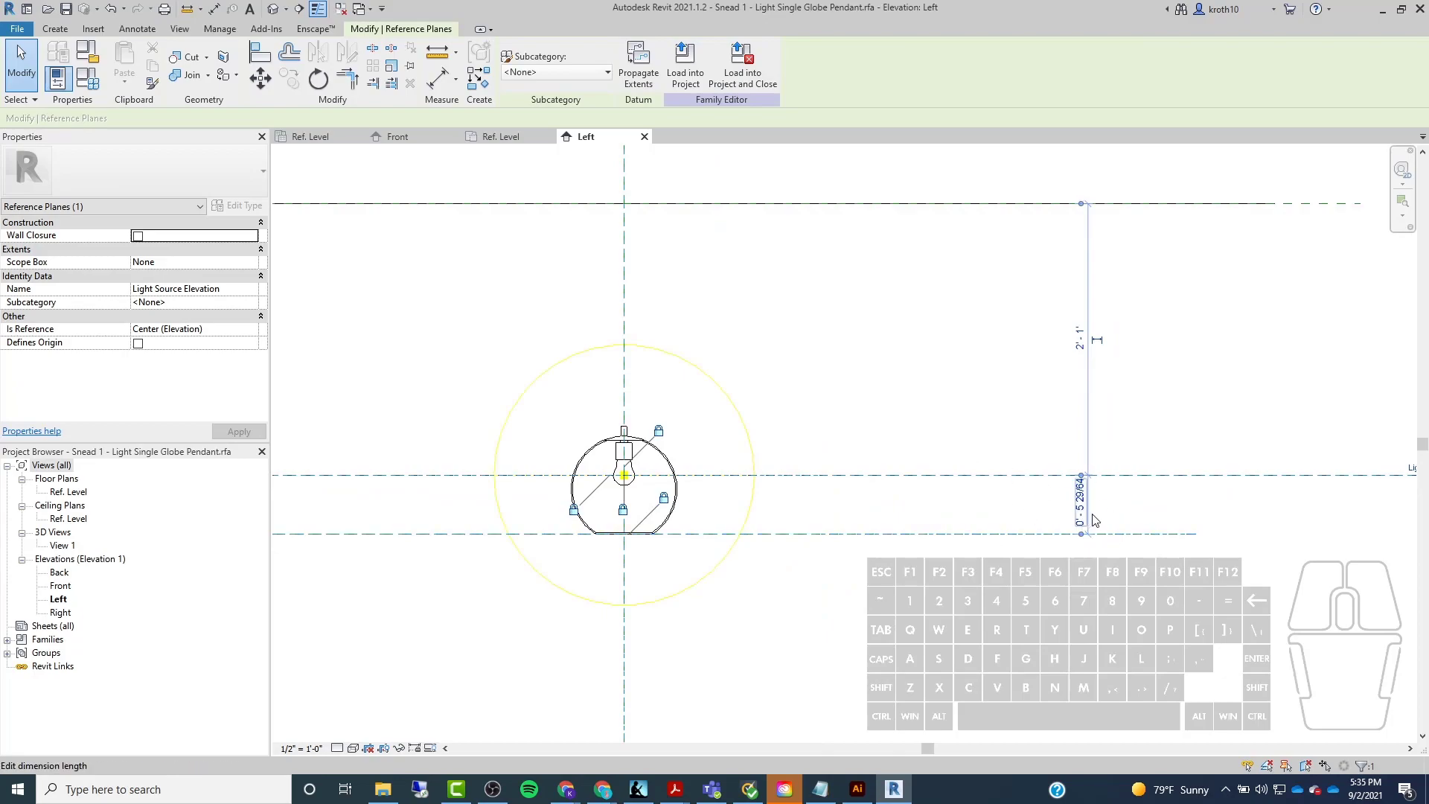
{"action": "scroll", "coordinate": [1030, 510], "scroll_direction": "down", "scroll_amount": 1}
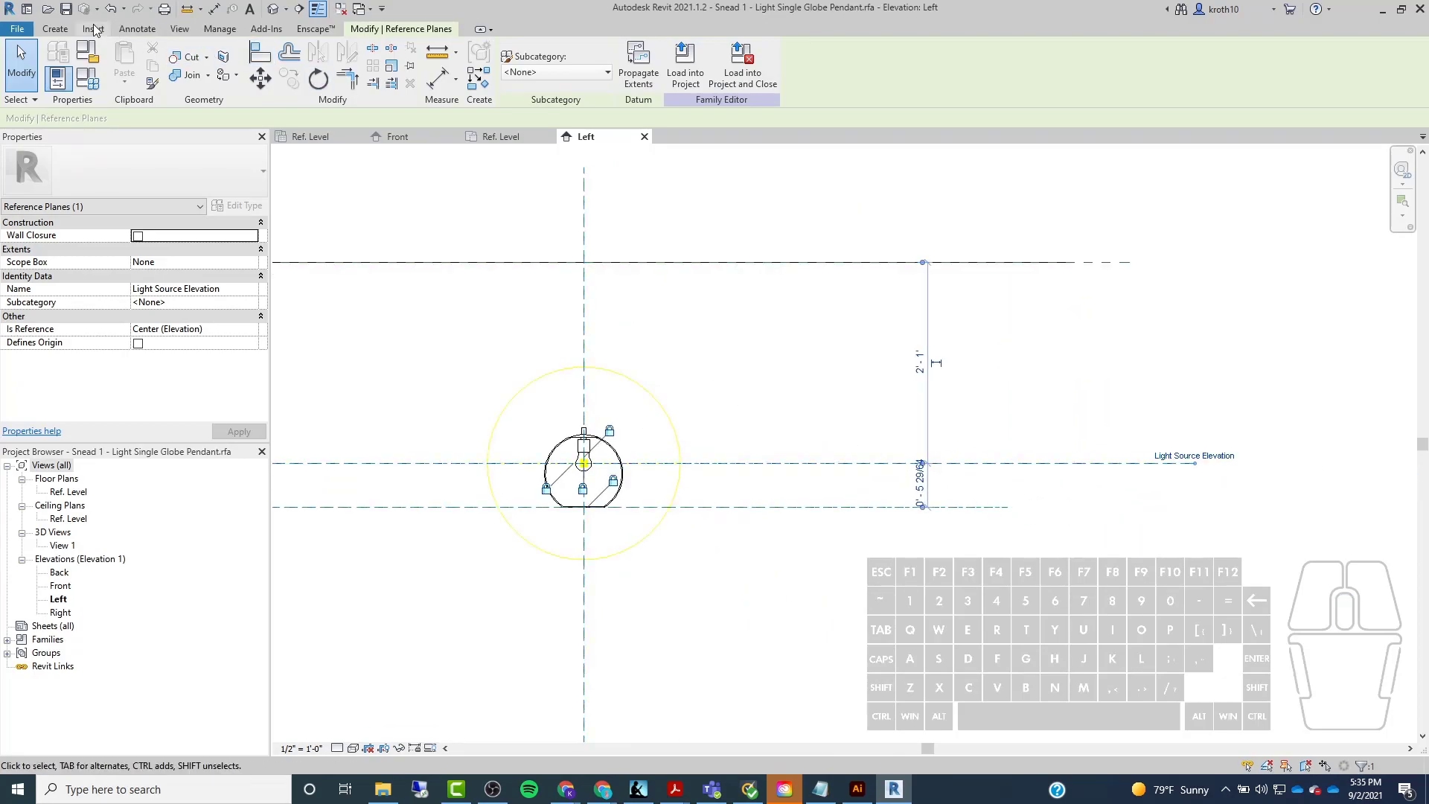
{"action": "left_click", "coordinate": [136, 29]}
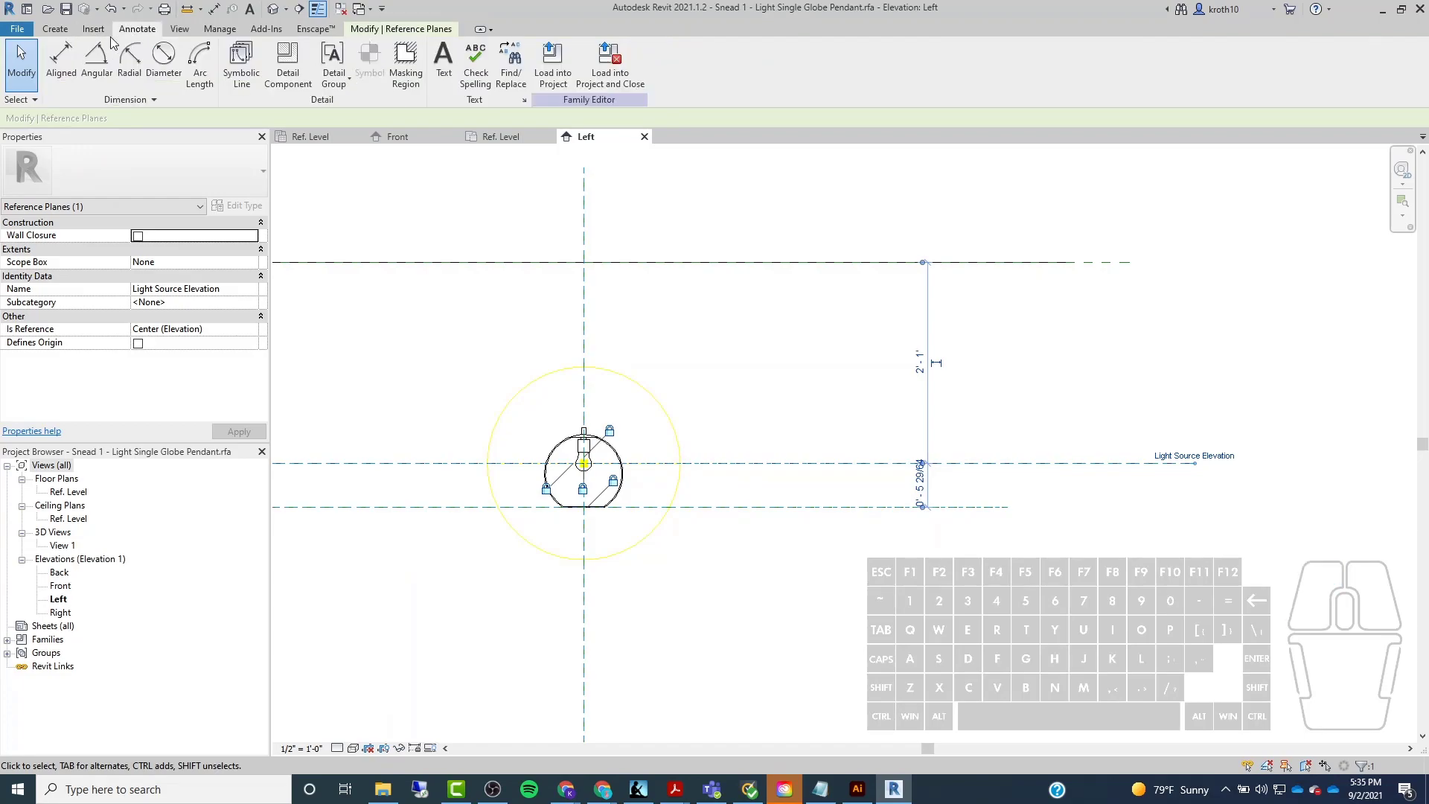
{"action": "left_click", "coordinate": [62, 67]}
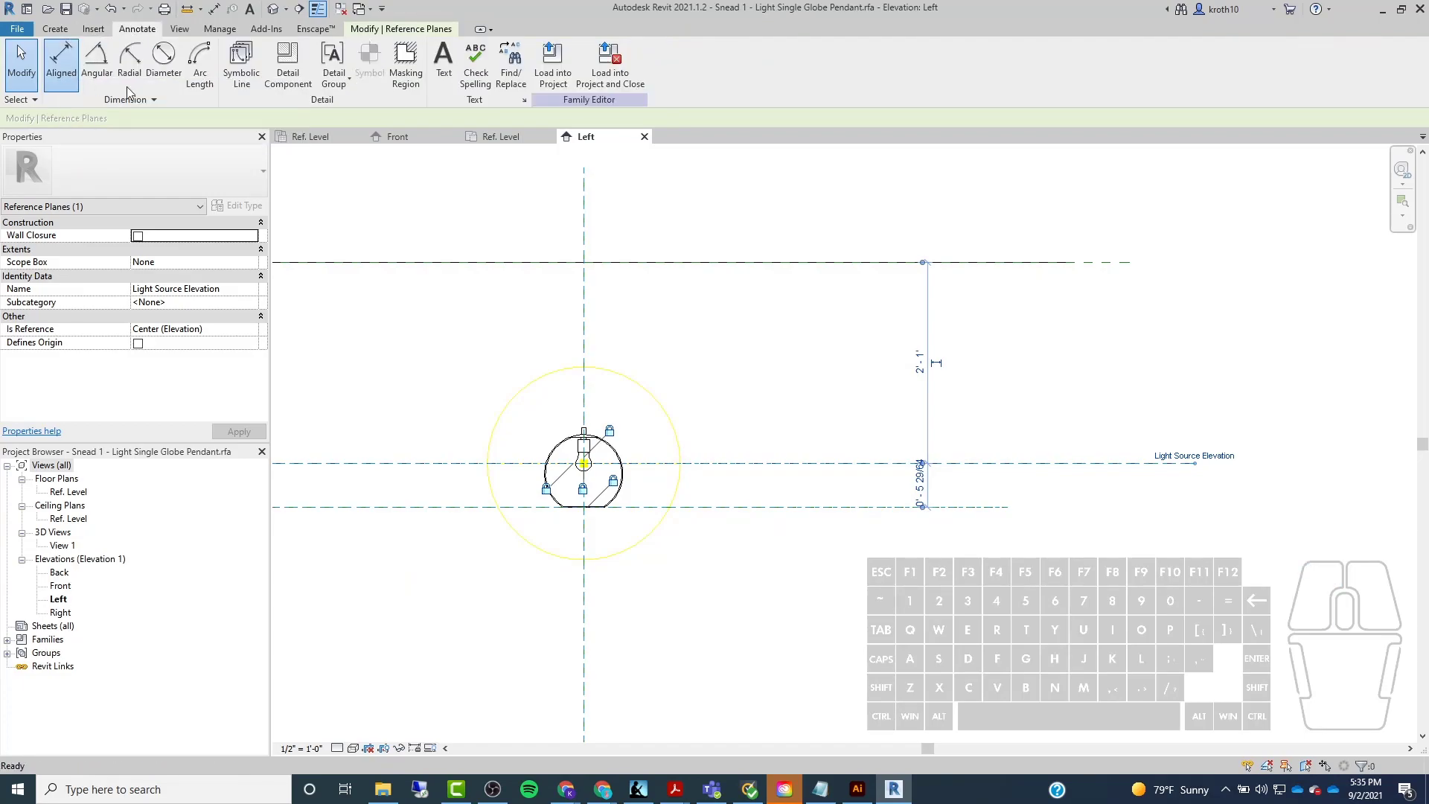
{"action": "left_click", "coordinate": [904, 466]}
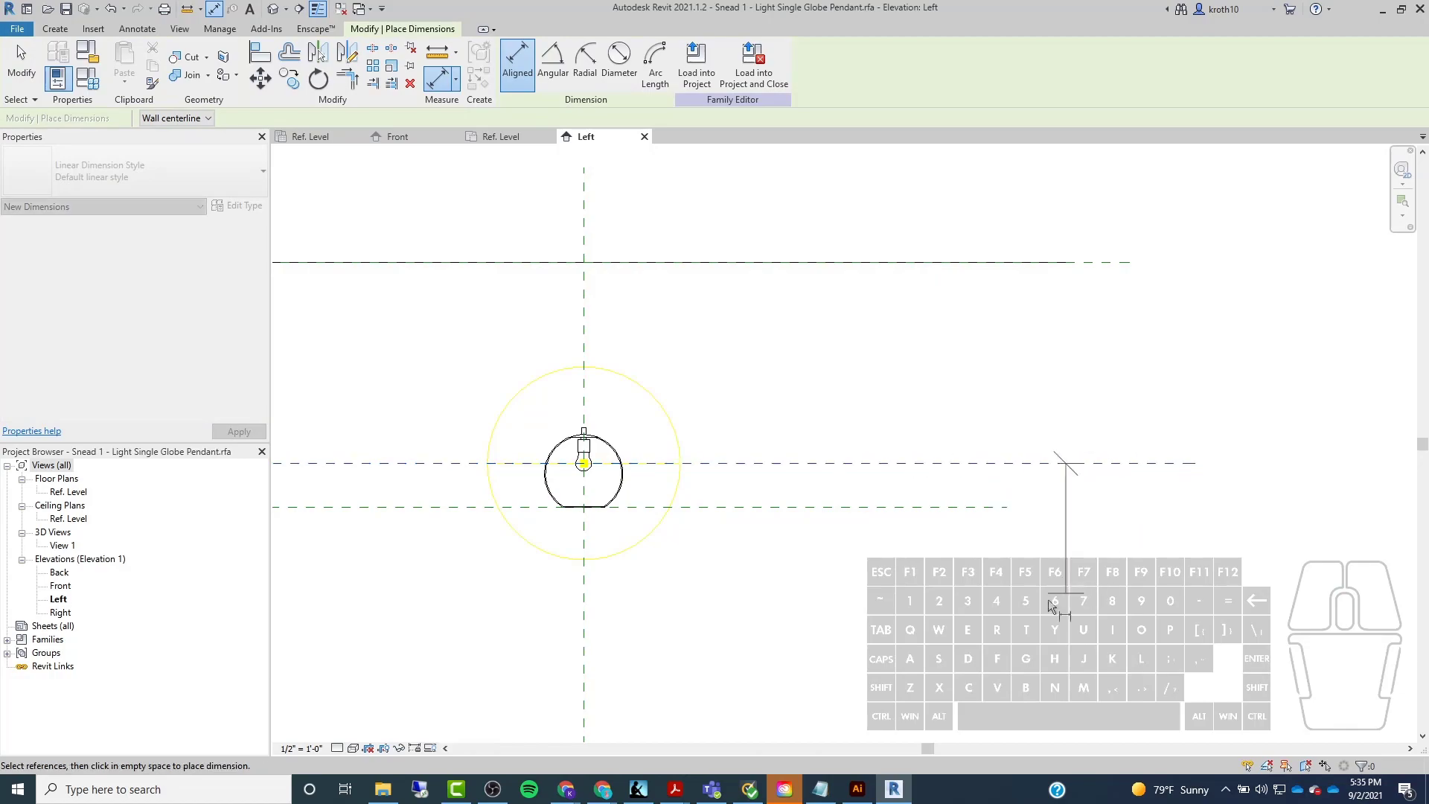
{"action": "left_click", "coordinate": [900, 508]}
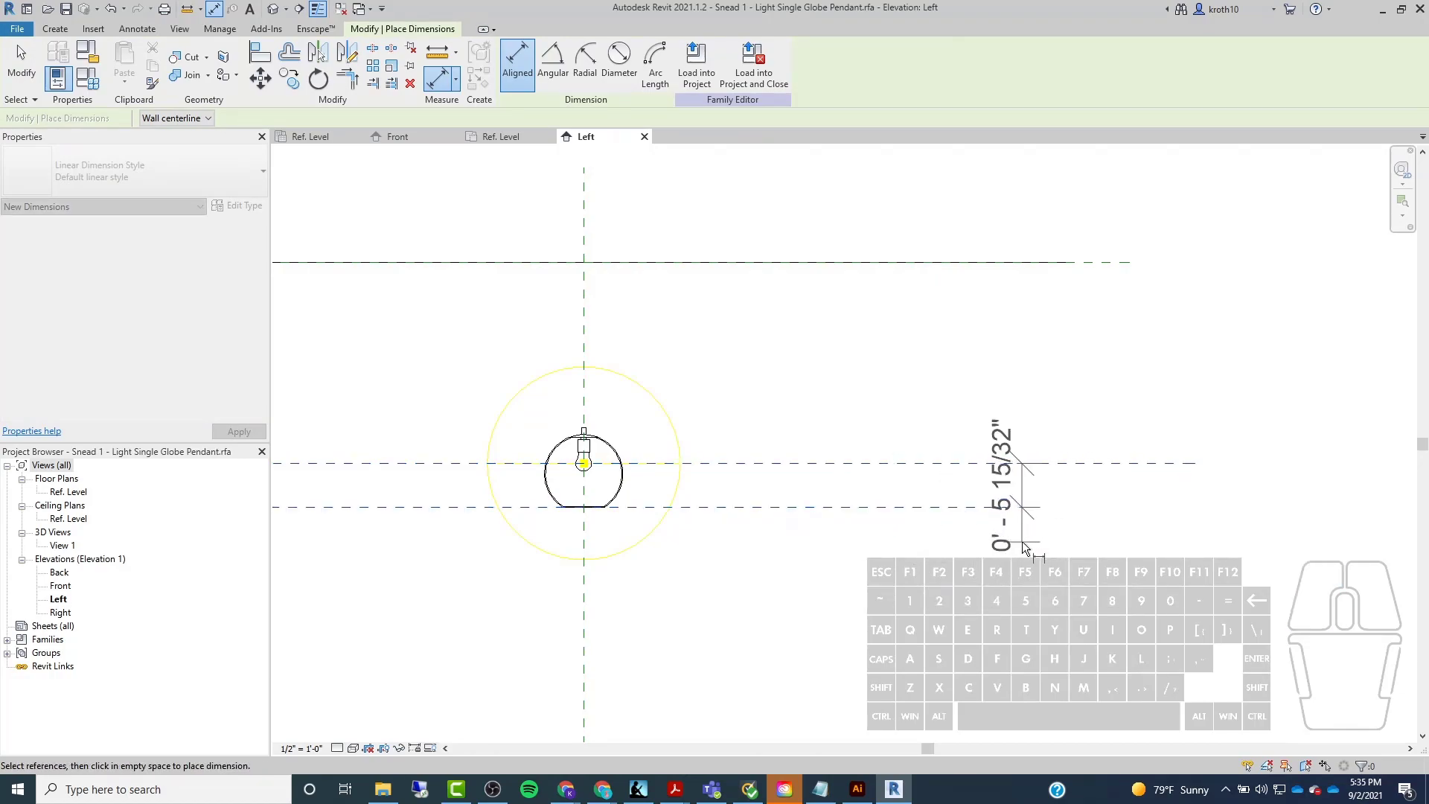
{"action": "left_click", "coordinate": [1103, 536]}
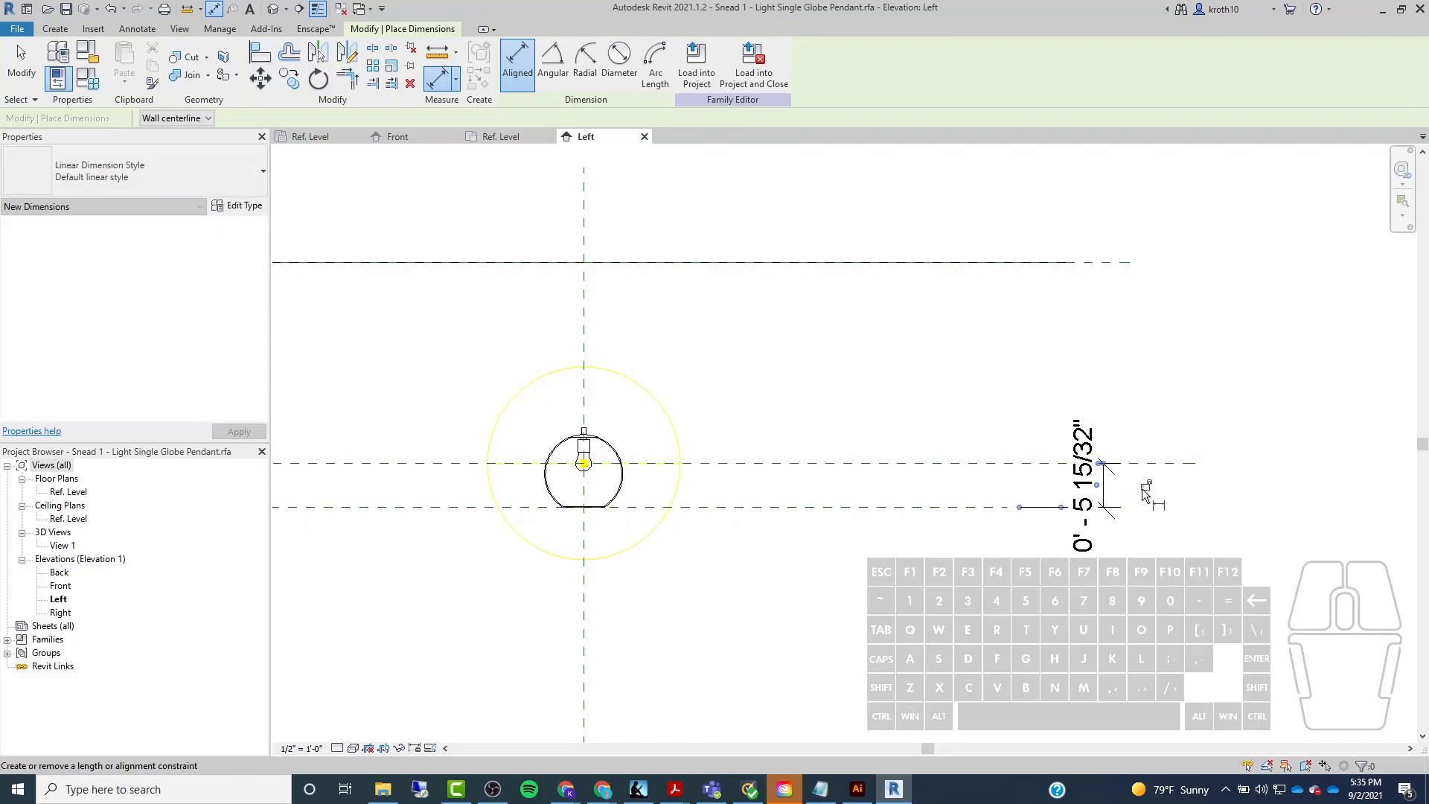
{"action": "key", "text": "Escape"}
{"action": "key", "text": "Escape"}
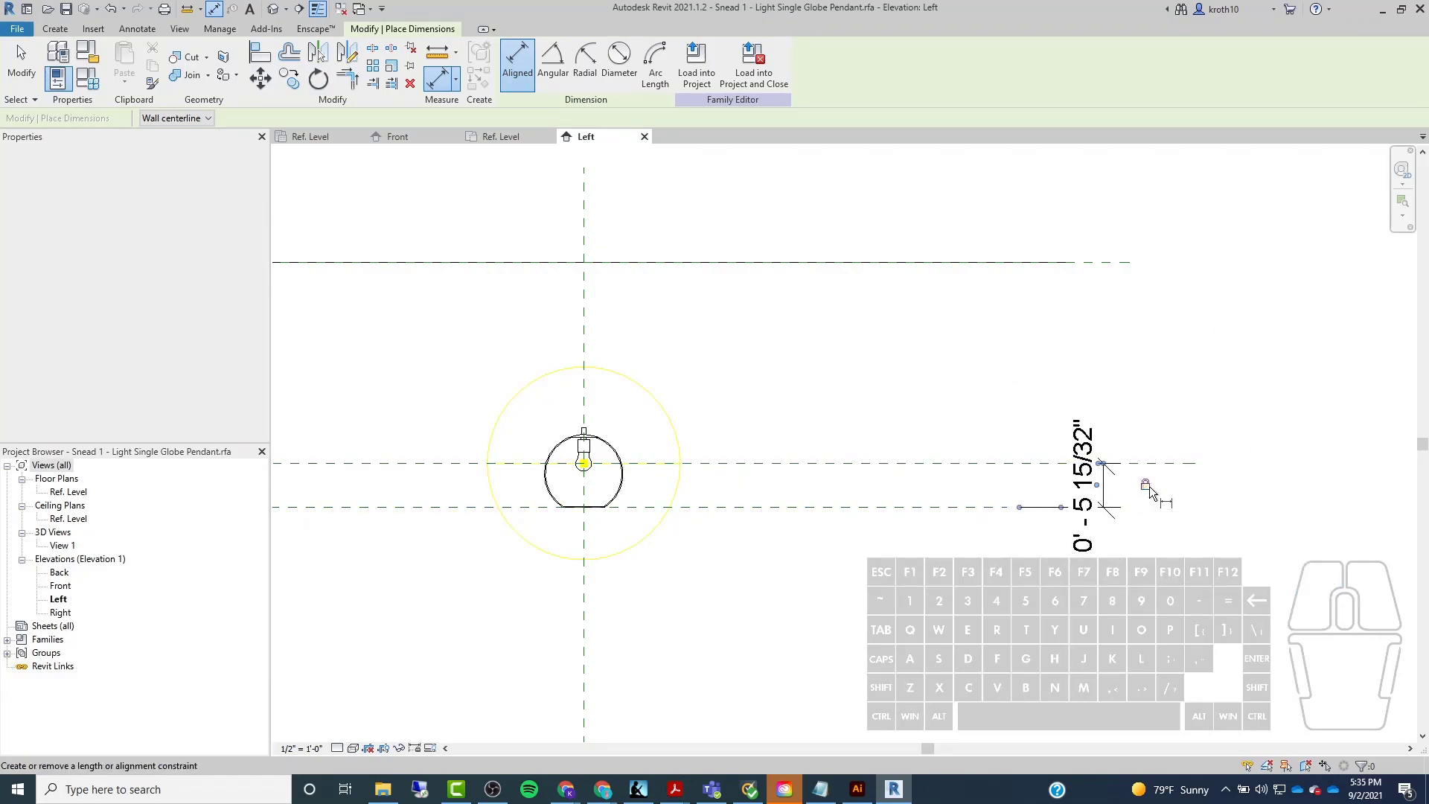
{"action": "key", "text": "Escape"}
Move the Bottom of Globe reference plane down and back up to test that the globe and light source follow.
{"action": "middle_click_drag", "start_coordinate": [770, 400], "coordinate": [908, 383]}
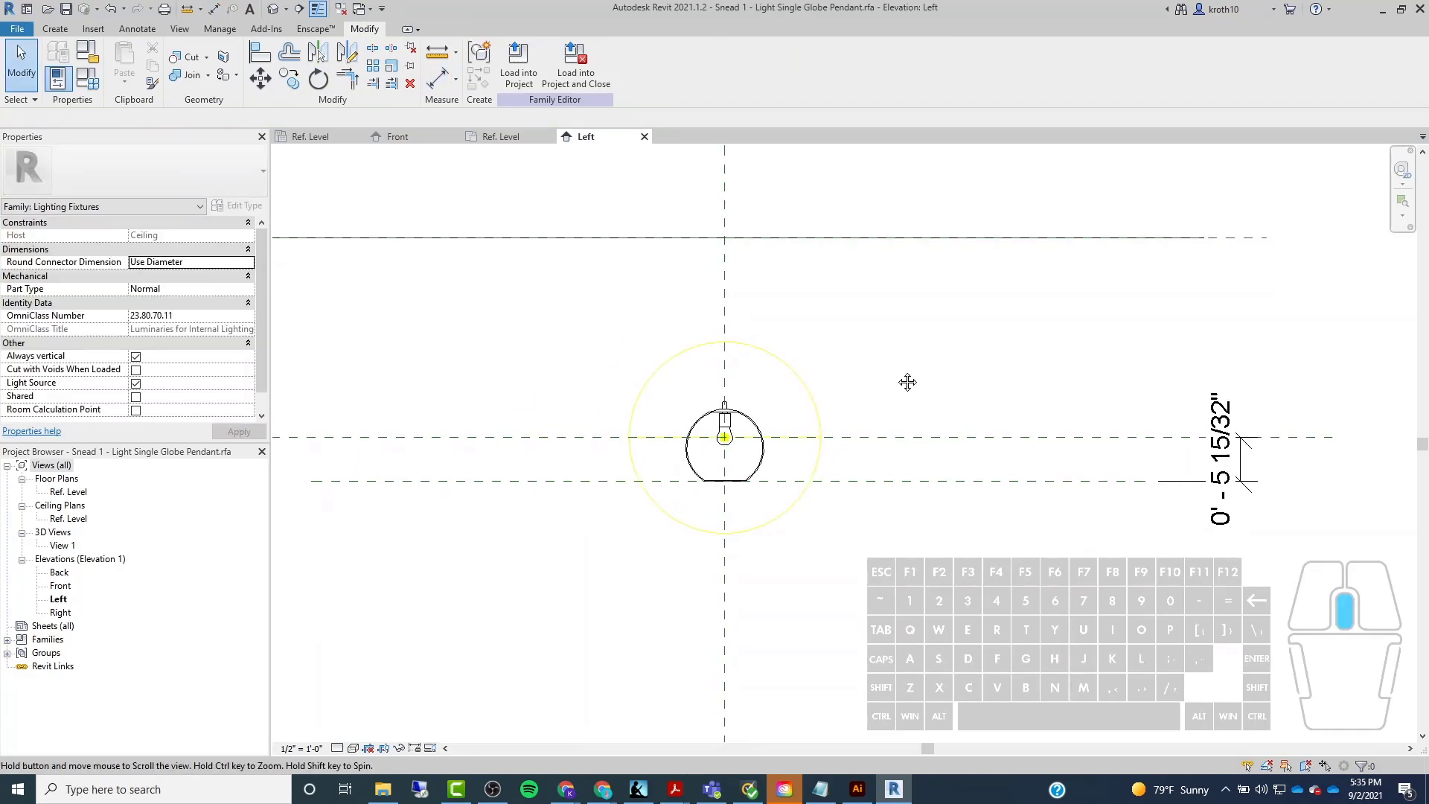
{"action": "left_click", "coordinate": [455, 479]}
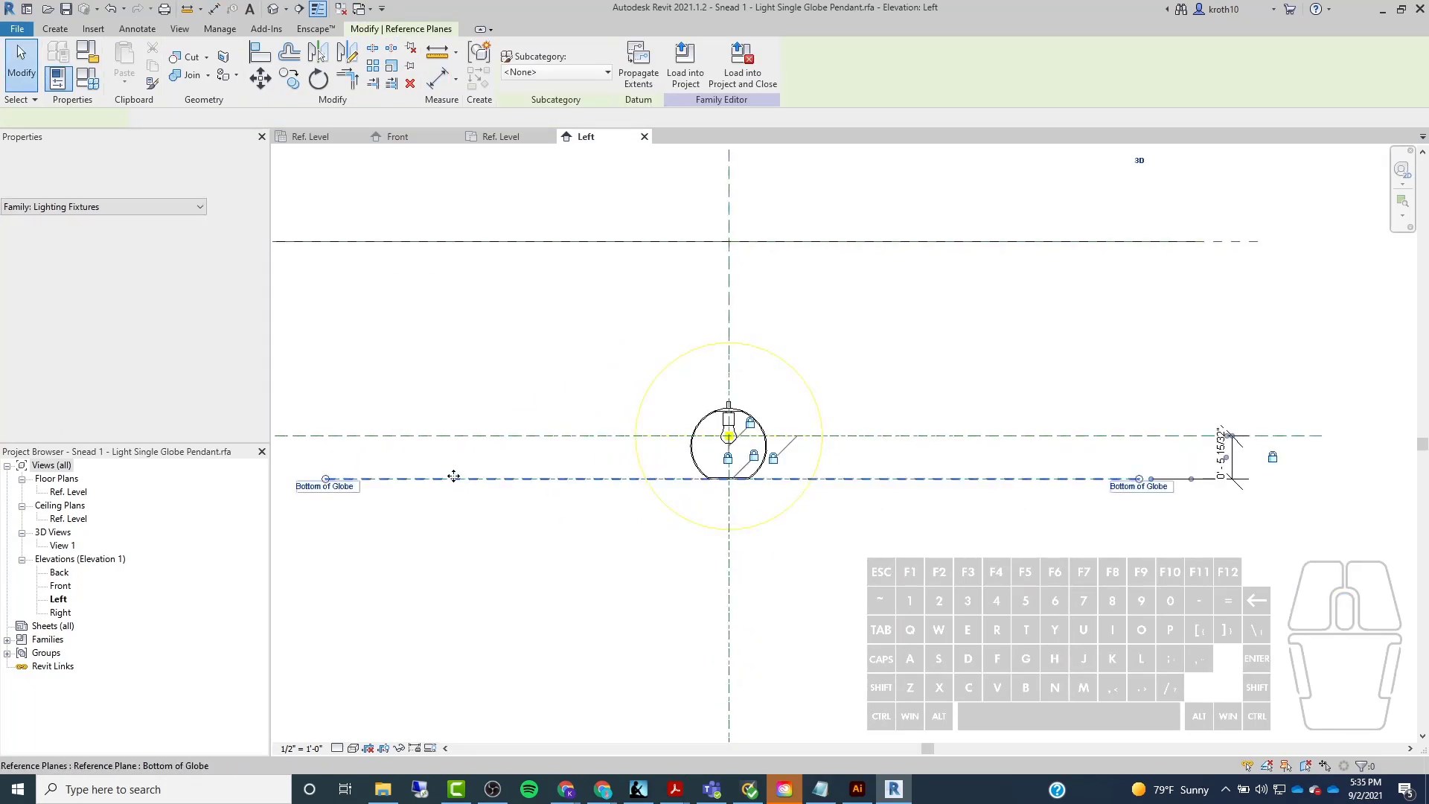
{"action": "left_click_drag", "start_coordinate": [452, 476], "coordinate": [447, 510]}
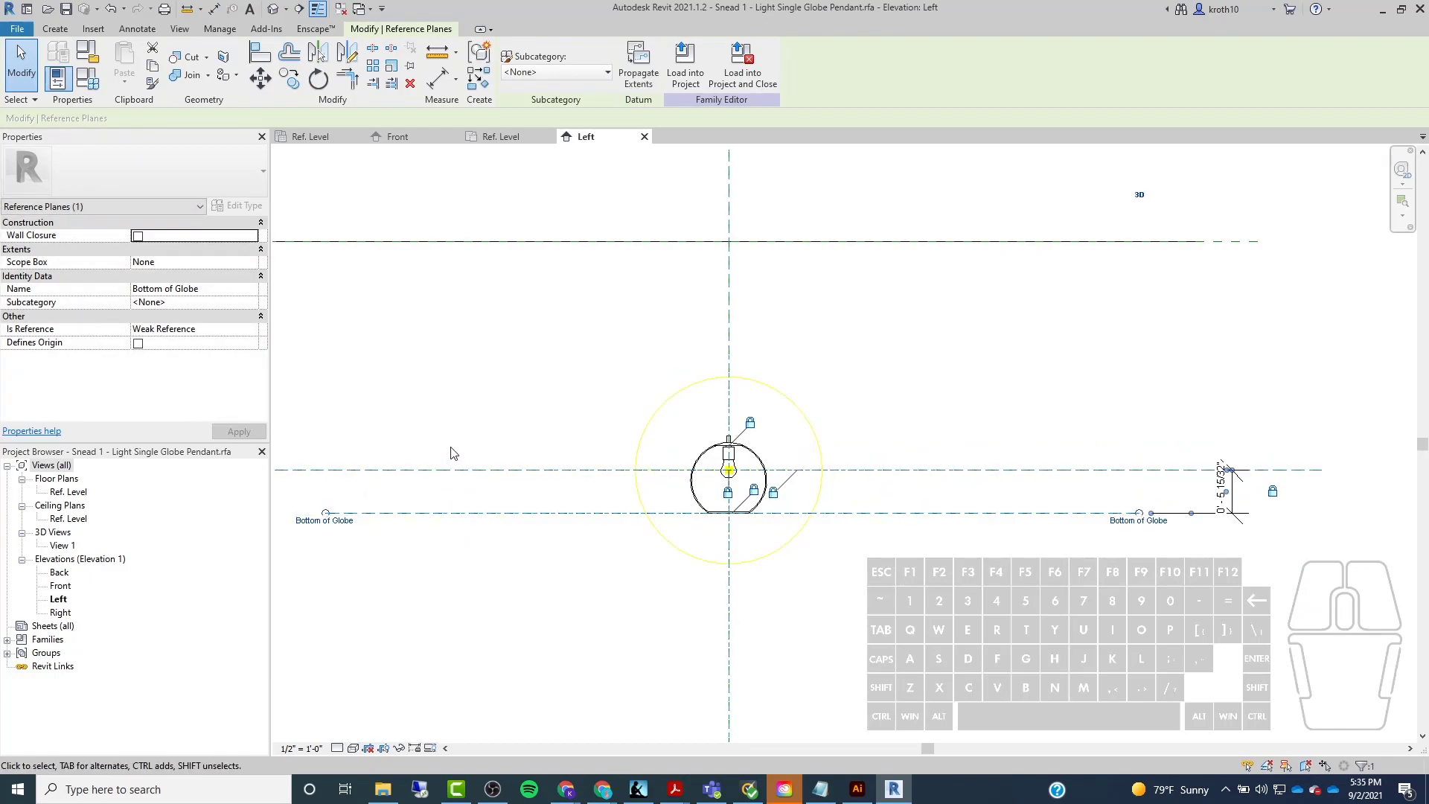
{"action": "left_click_drag", "start_coordinate": [427, 513], "coordinate": [427, 484]}
{"action": "left_click", "coordinate": [440, 590]}
{"action": "scroll", "coordinate": [915, 533], "scroll_direction": "down", "scroll_amount": 2}
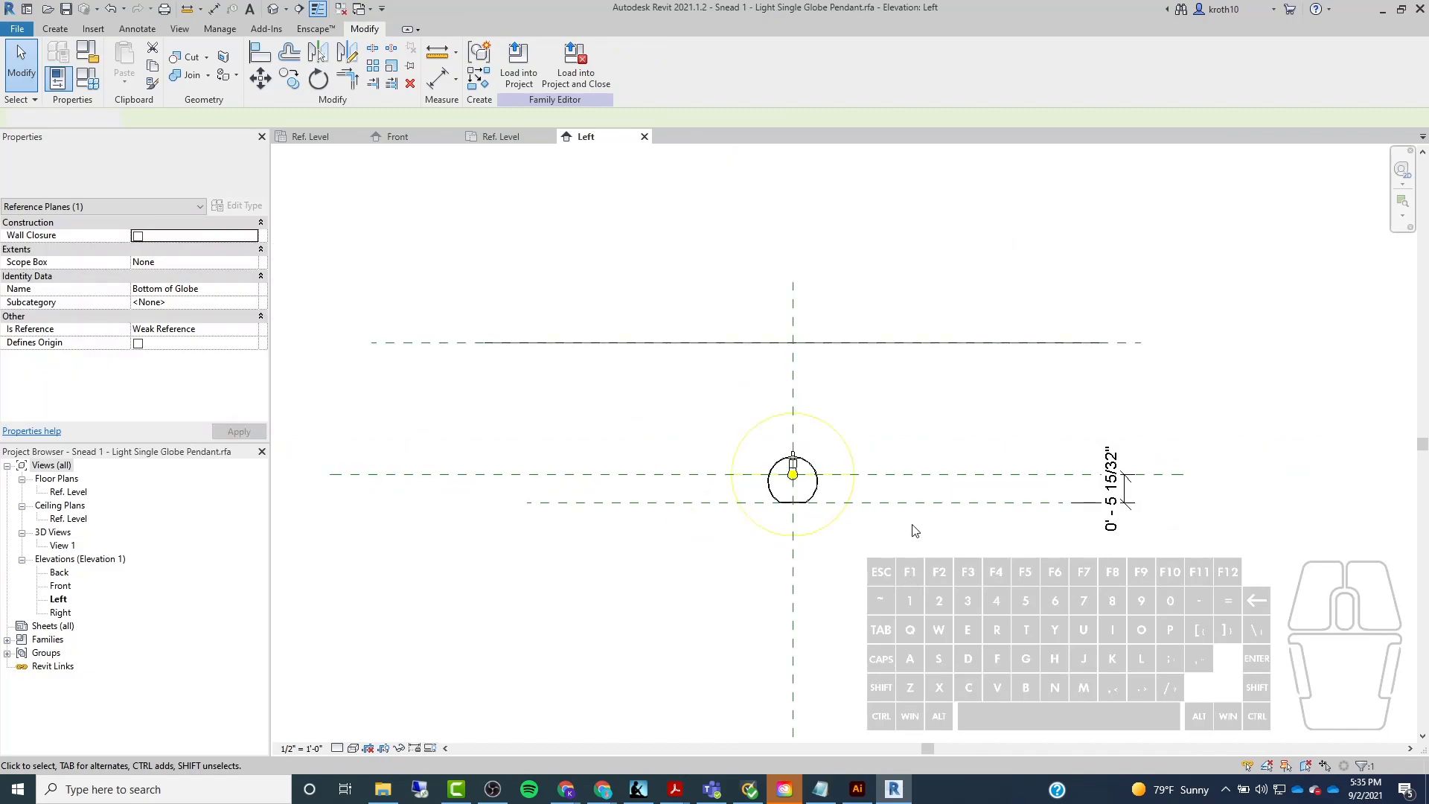
{"action": "middle_click_drag", "start_coordinate": [597, 450], "coordinate": [685, 438]}
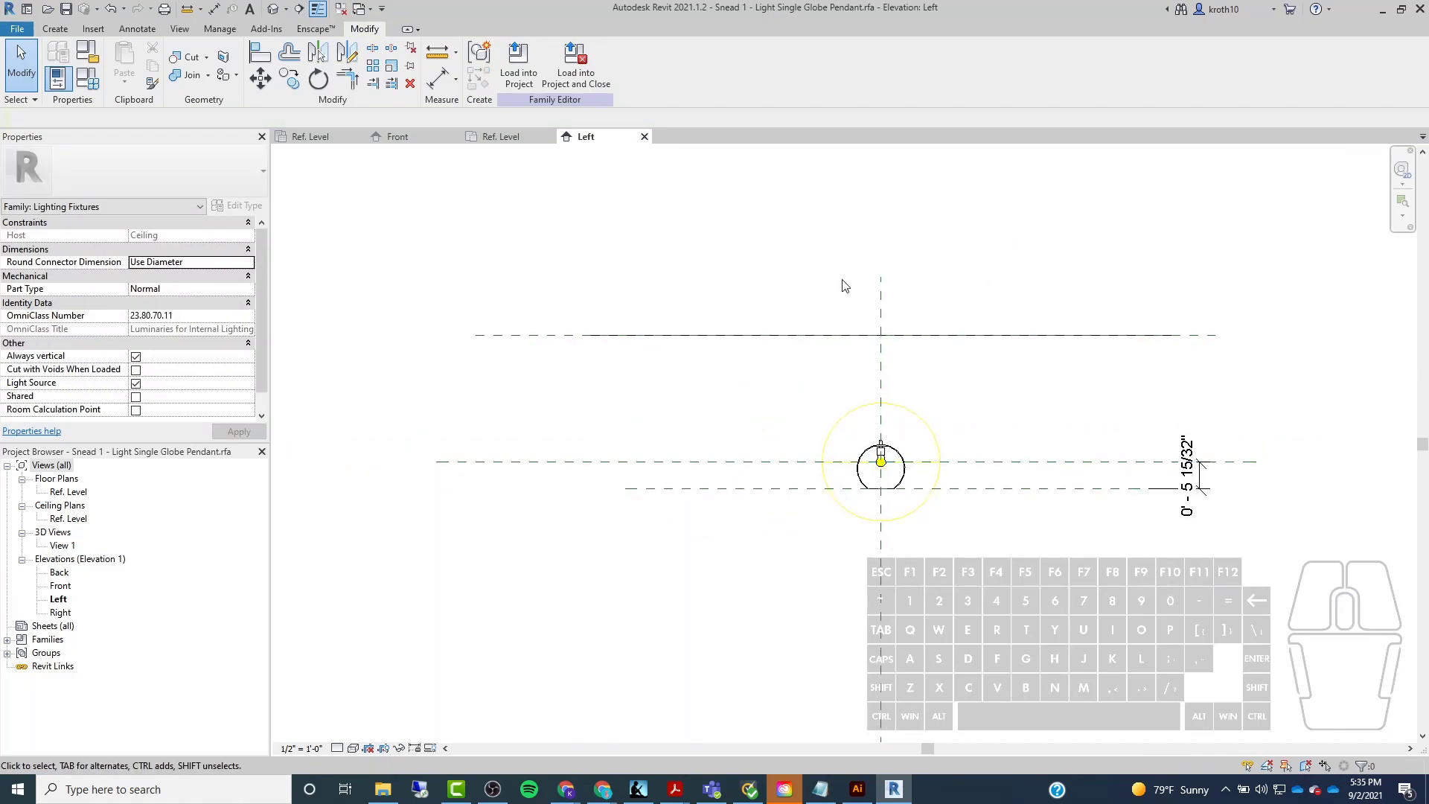
{"action": "scroll", "coordinate": [1030, 462], "scroll_direction": "up", "scroll_amount": 2}
{"action": "middle_click_drag", "start_coordinate": [1024, 459], "coordinate": [962, 429]}
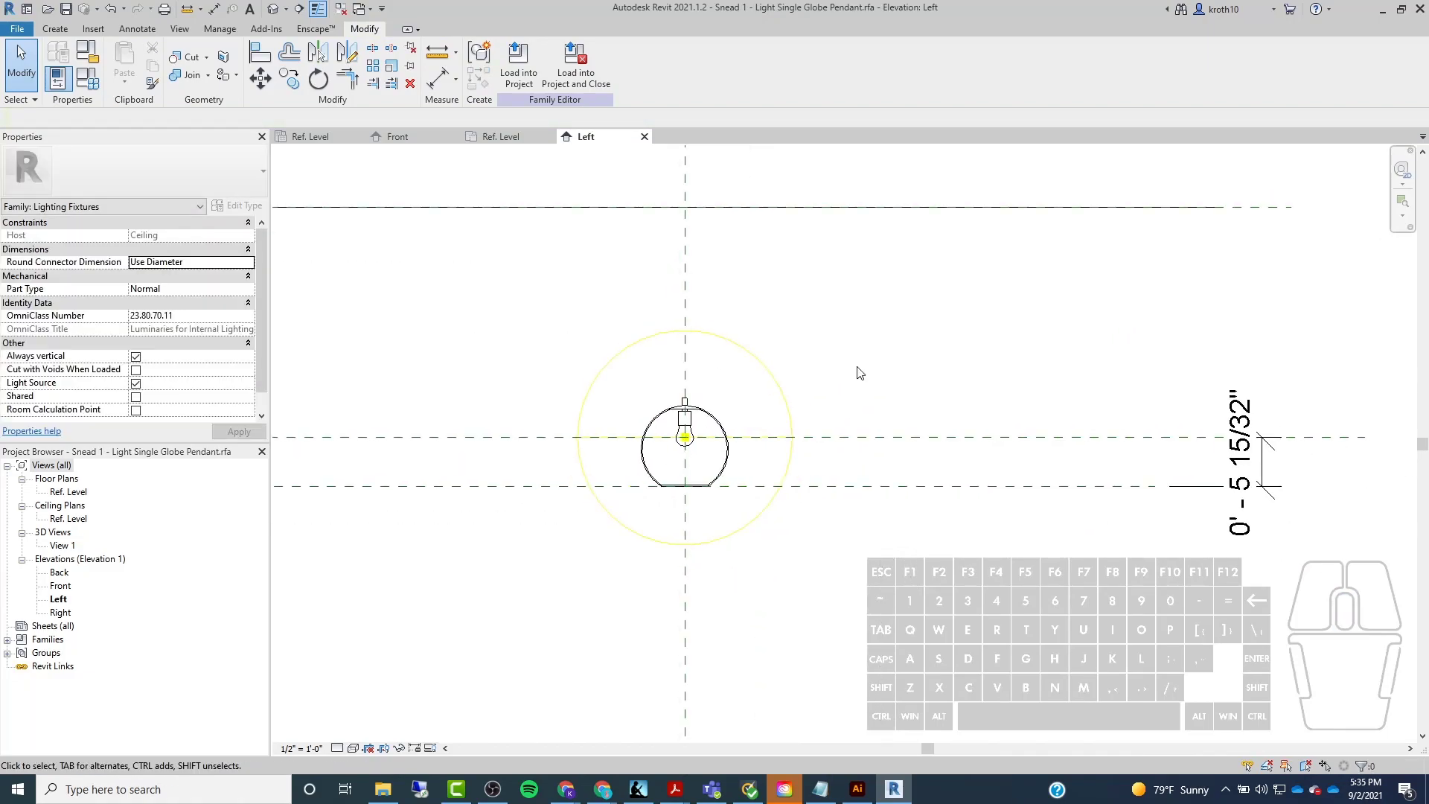
{"action": "middle_click_drag", "start_coordinate": [573, 329], "coordinate": [624, 354]}
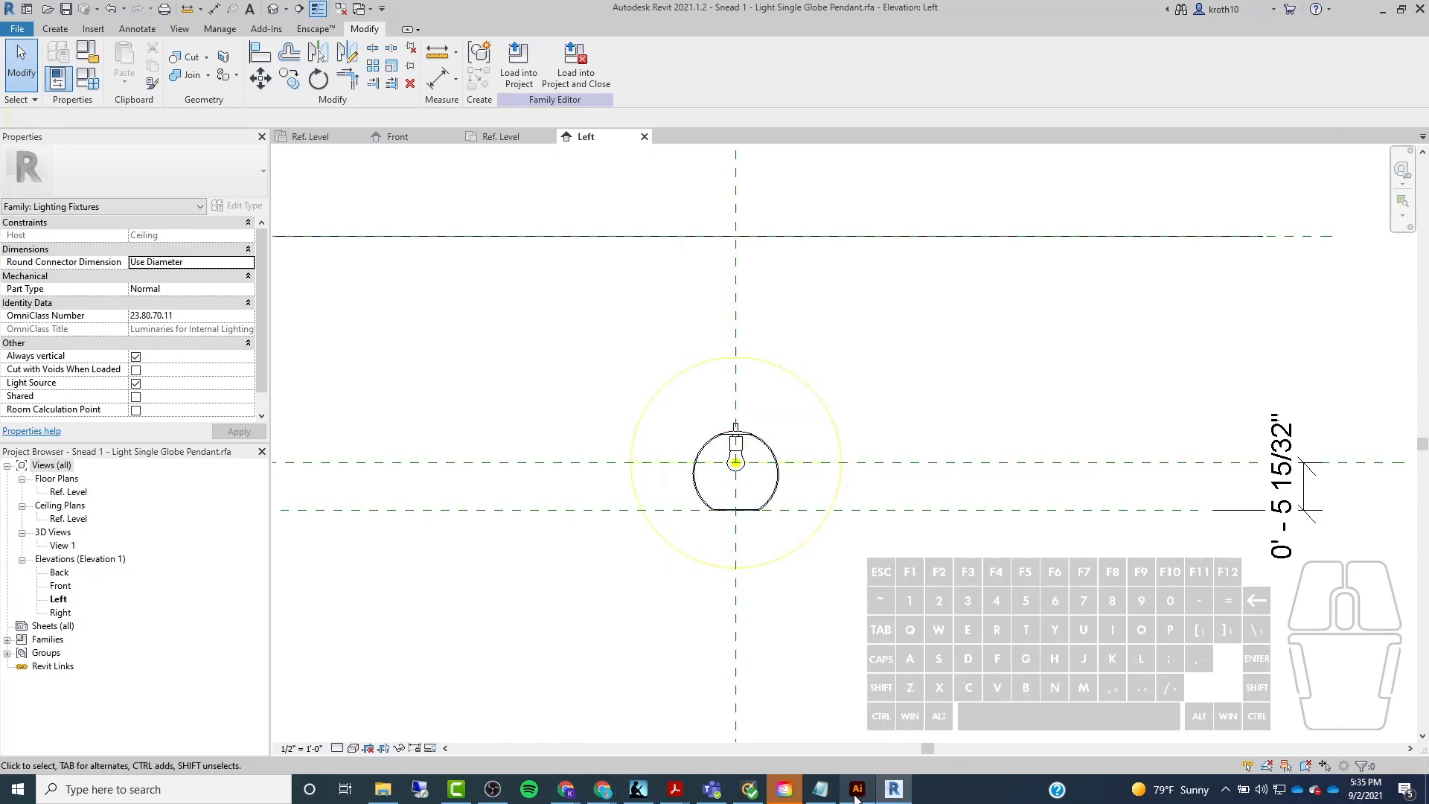
Switch to Illustrator and examine the canopy, rod and socket in the pendant line drawing.
{"action": "mouse_move", "coordinate": [855, 795]}
{"action": "left_click", "coordinate": [837, 700]}
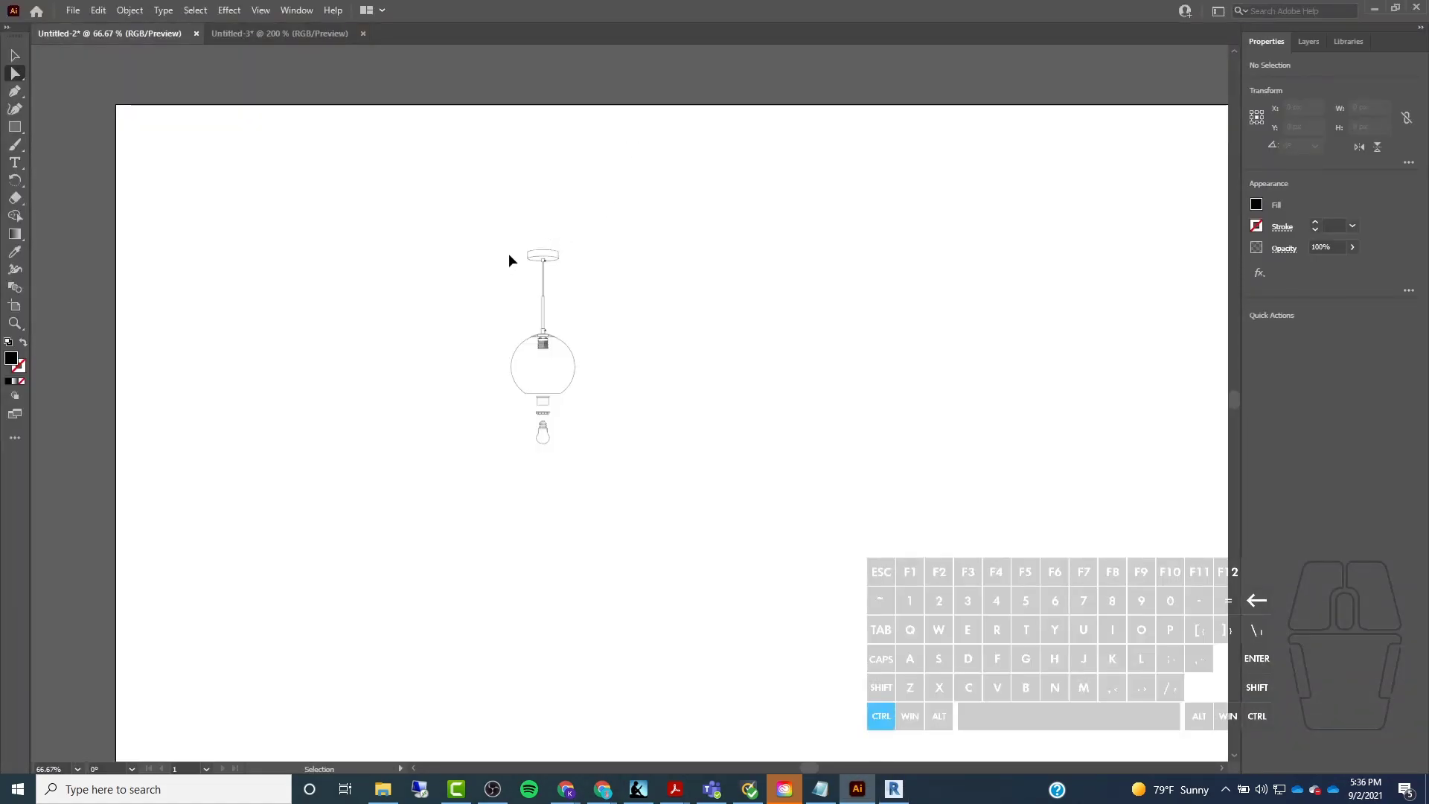
{"action": "scroll", "coordinate": [549, 260], "scroll_direction": "up", "scroll_amount": 3, "text": "alt"}
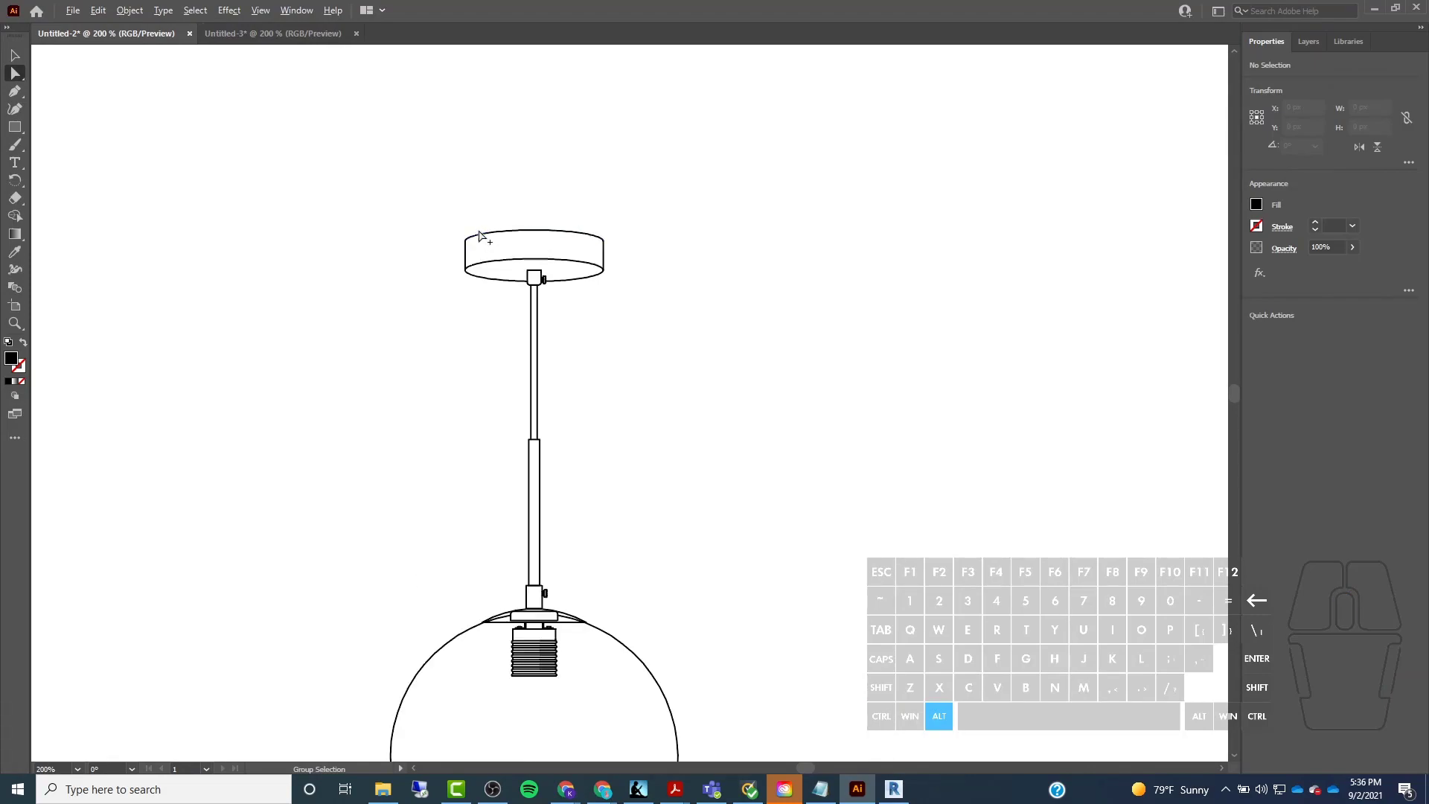
{"action": "scroll", "coordinate": [544, 186], "scroll_direction": "down", "scroll_amount": 2, "text": "alt"}
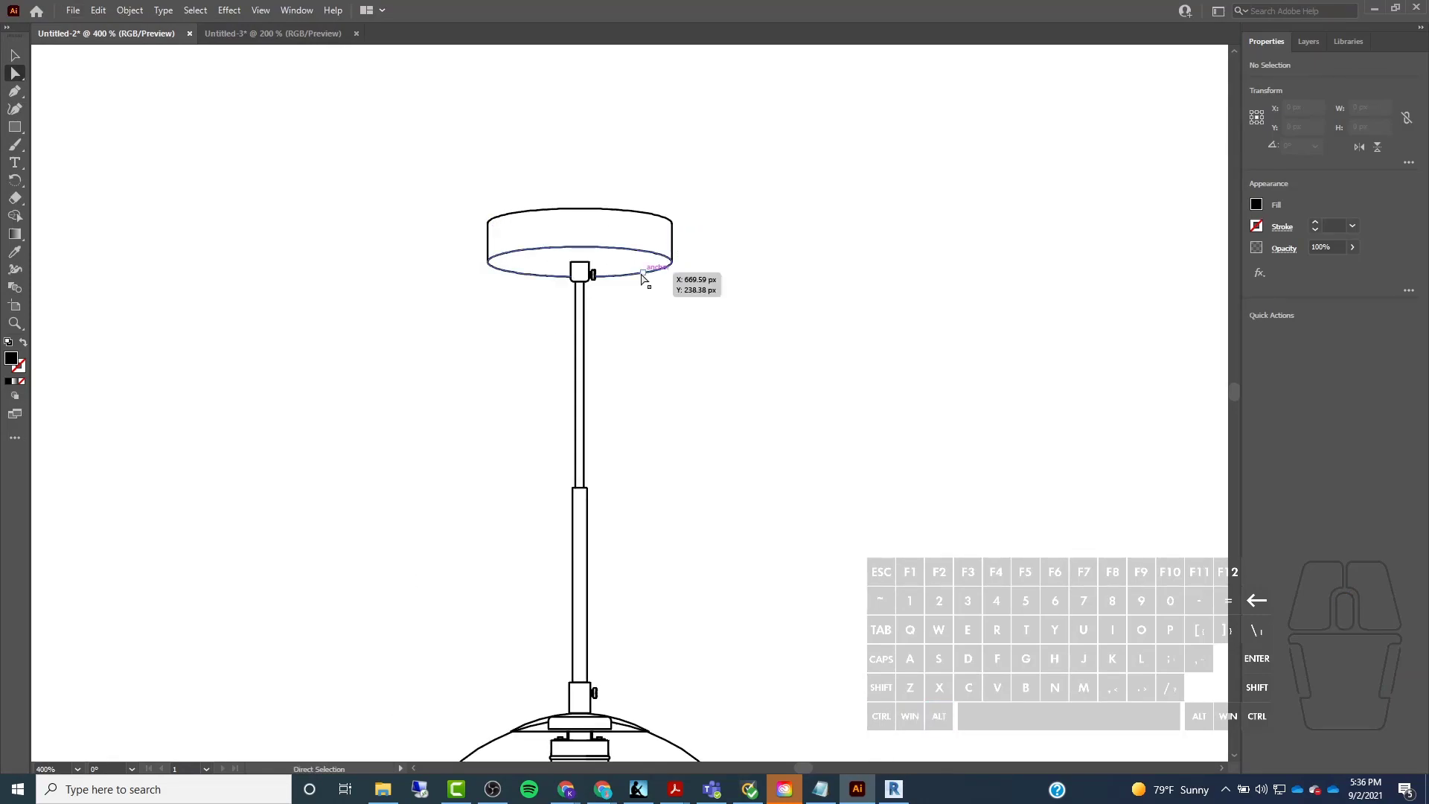
{"action": "scroll", "coordinate": [663, 230], "scroll_direction": "down", "scroll_amount": 3}
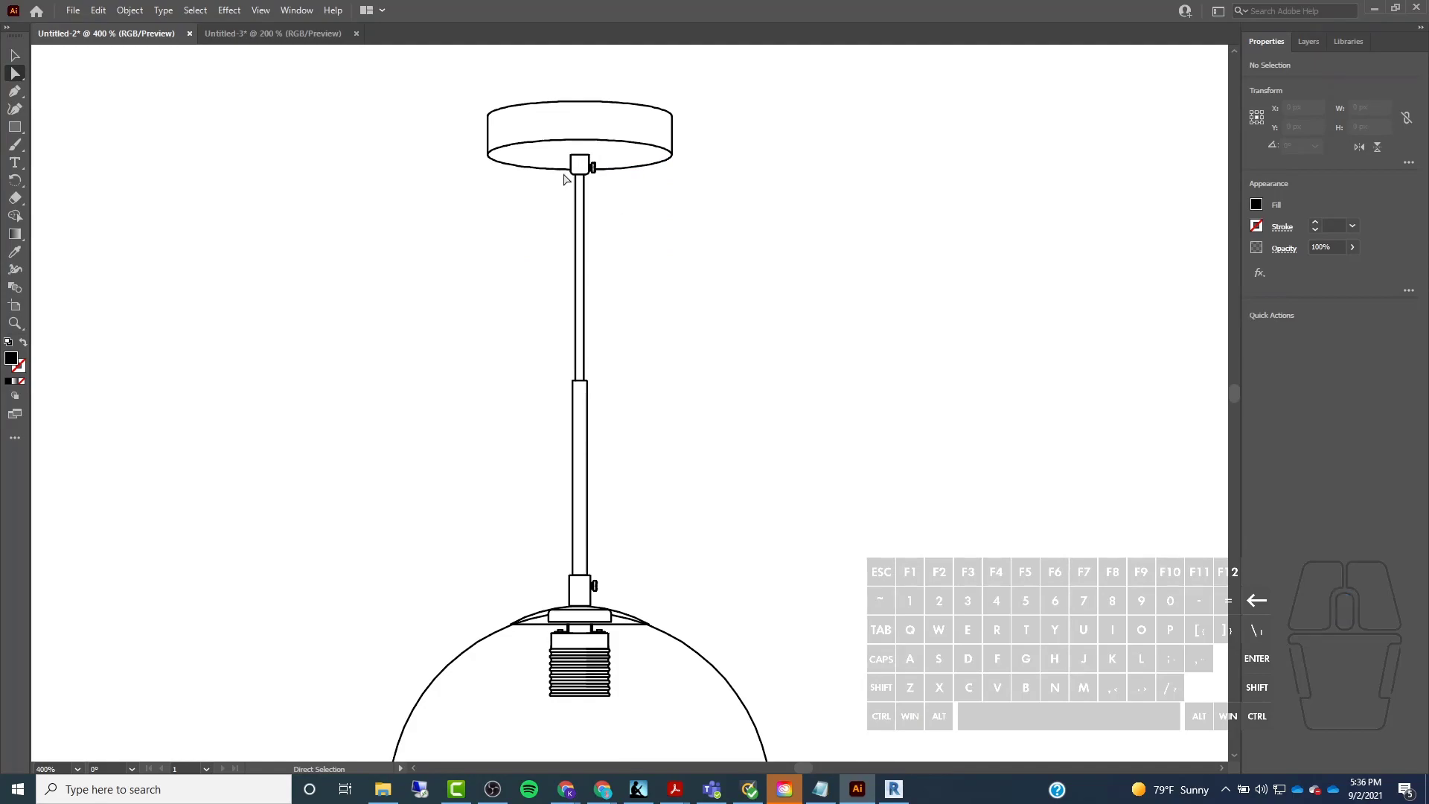
Switch to the Wayfair product page in Chrome and examine the canopy size under Weights & Dimensions.
{"action": "left_click", "coordinate": [1374, 11]}
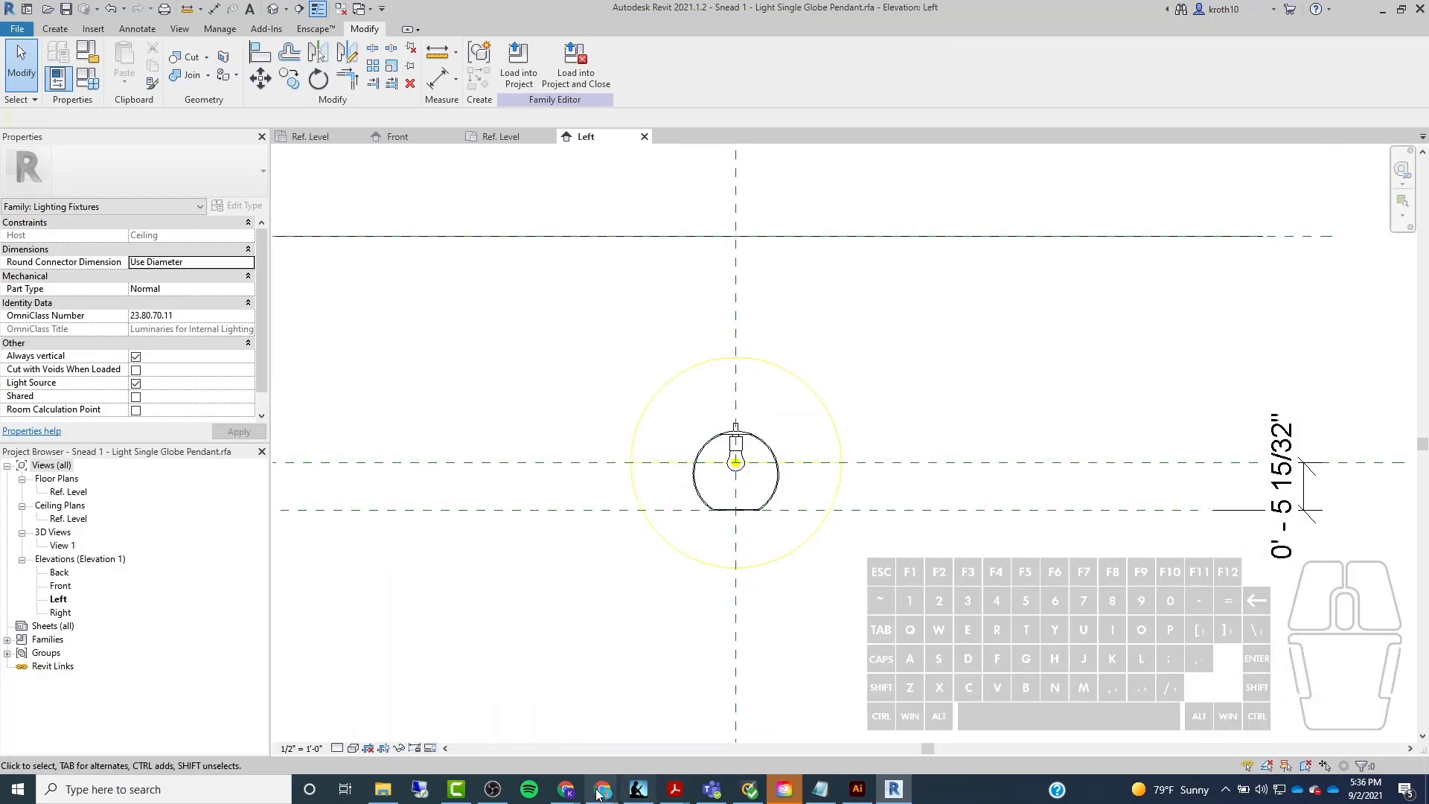
{"action": "mouse_move", "coordinate": [600, 791]}
{"action": "left_click", "coordinate": [693, 729]}
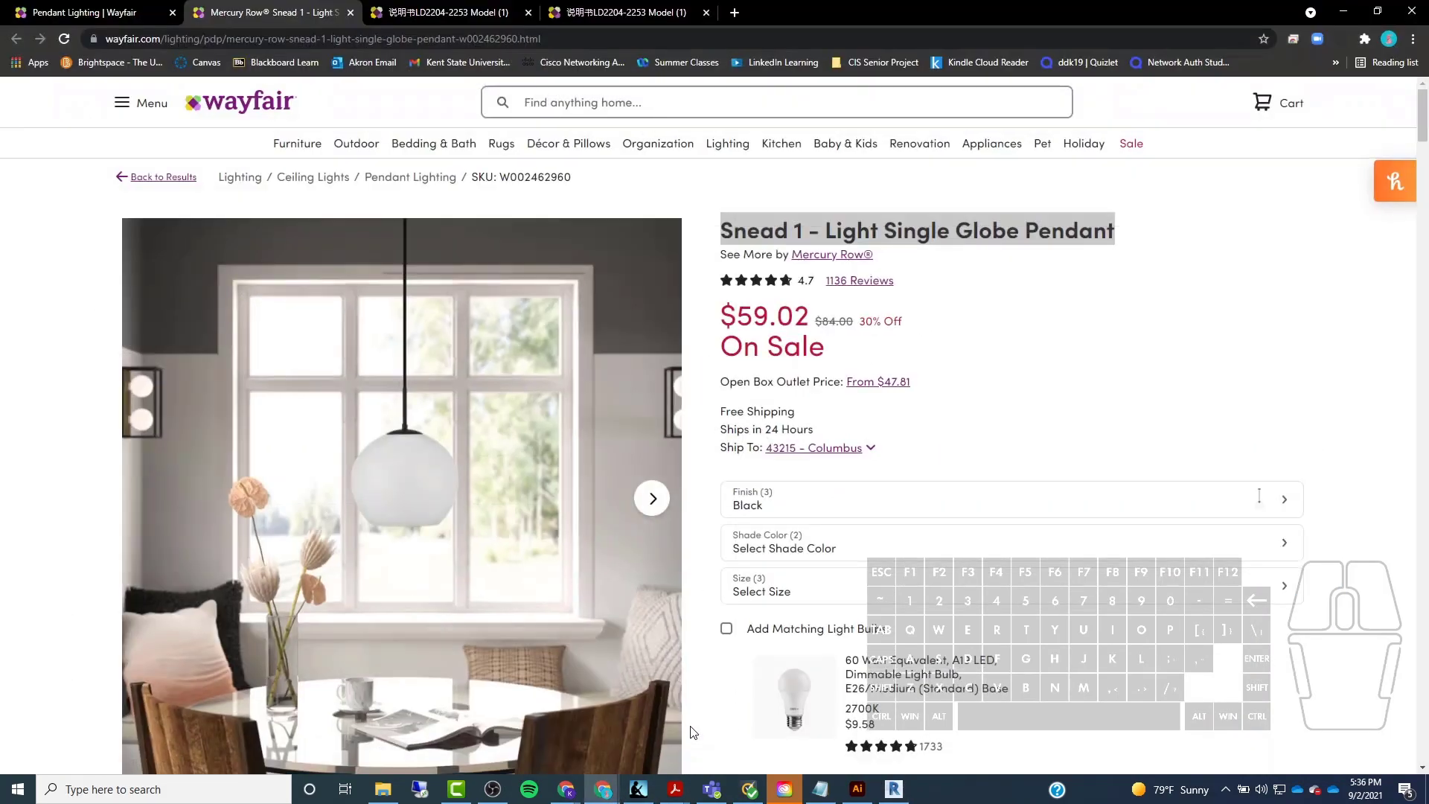
{"action": "scroll", "coordinate": [883, 485], "scroll_direction": "down", "scroll_amount": 6}
{"action": "scroll", "coordinate": [886, 491], "scroll_direction": "up", "scroll_amount": 6}
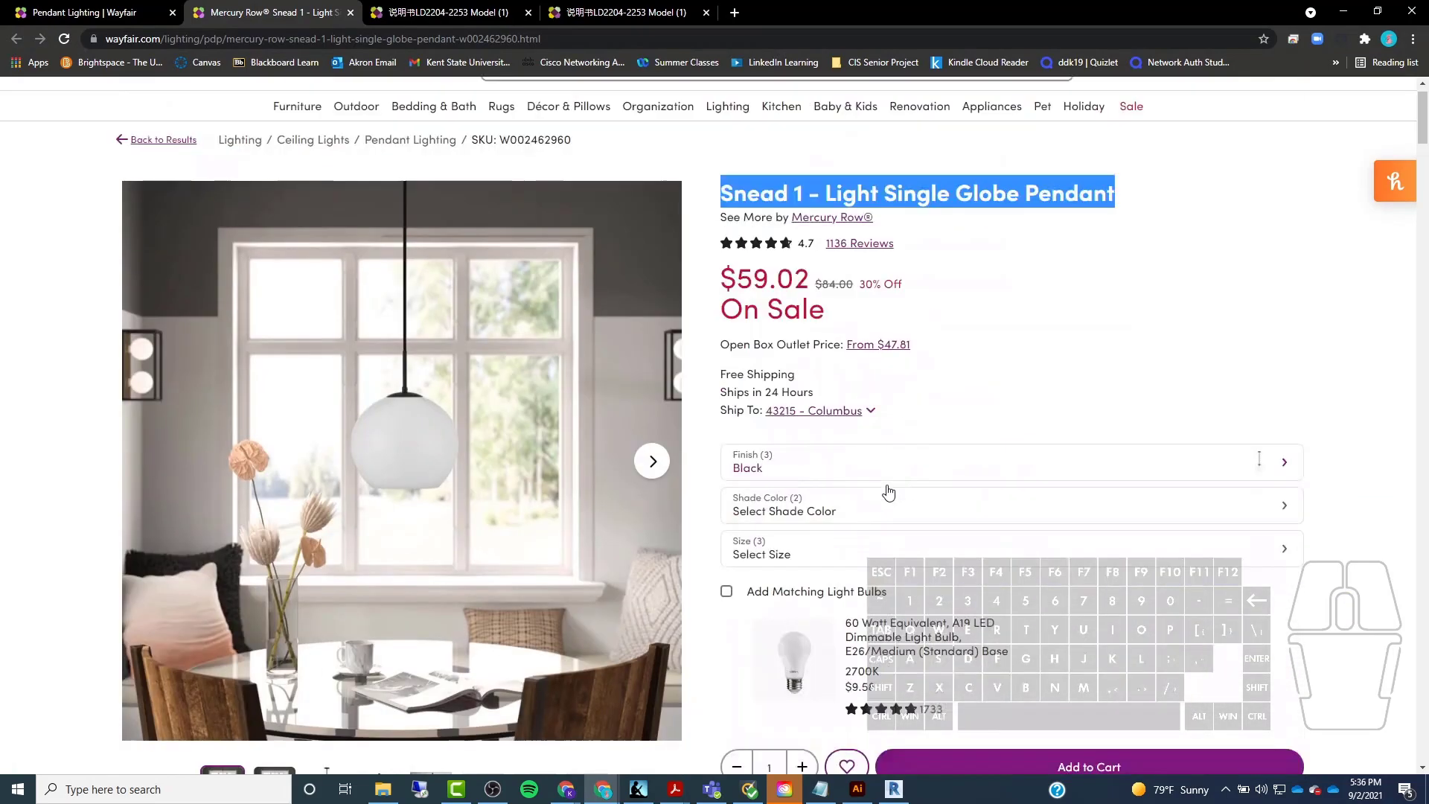
{"action": "scroll", "coordinate": [887, 487], "scroll_direction": "down", "scroll_amount": 10}
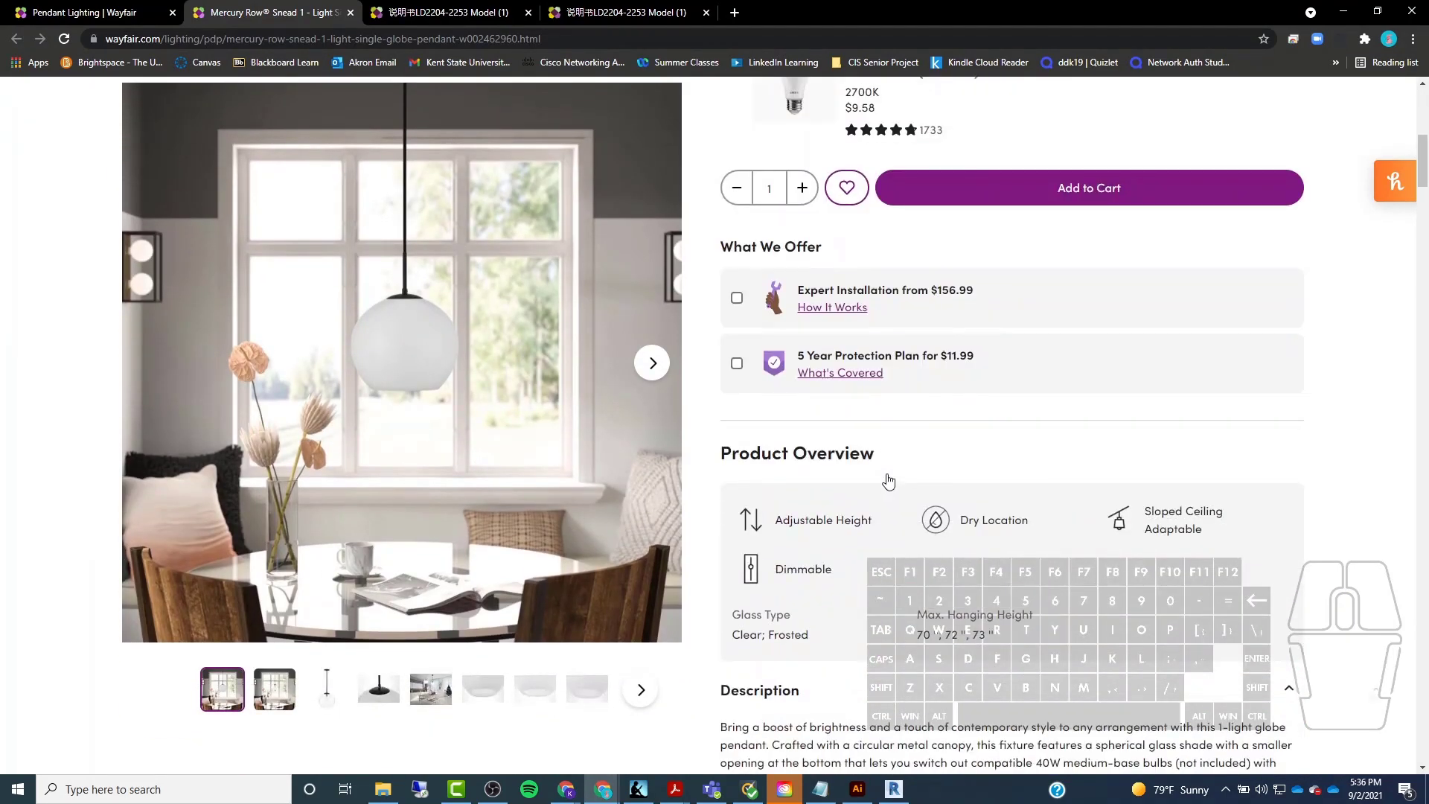
{"action": "scroll", "coordinate": [888, 482], "scroll_direction": "down", "scroll_amount": 3}
{"action": "scroll", "coordinate": [882, 480], "scroll_direction": "down", "scroll_amount": 2}
{"action": "scroll", "coordinate": [881, 478], "scroll_direction": "down", "scroll_amount": 2}
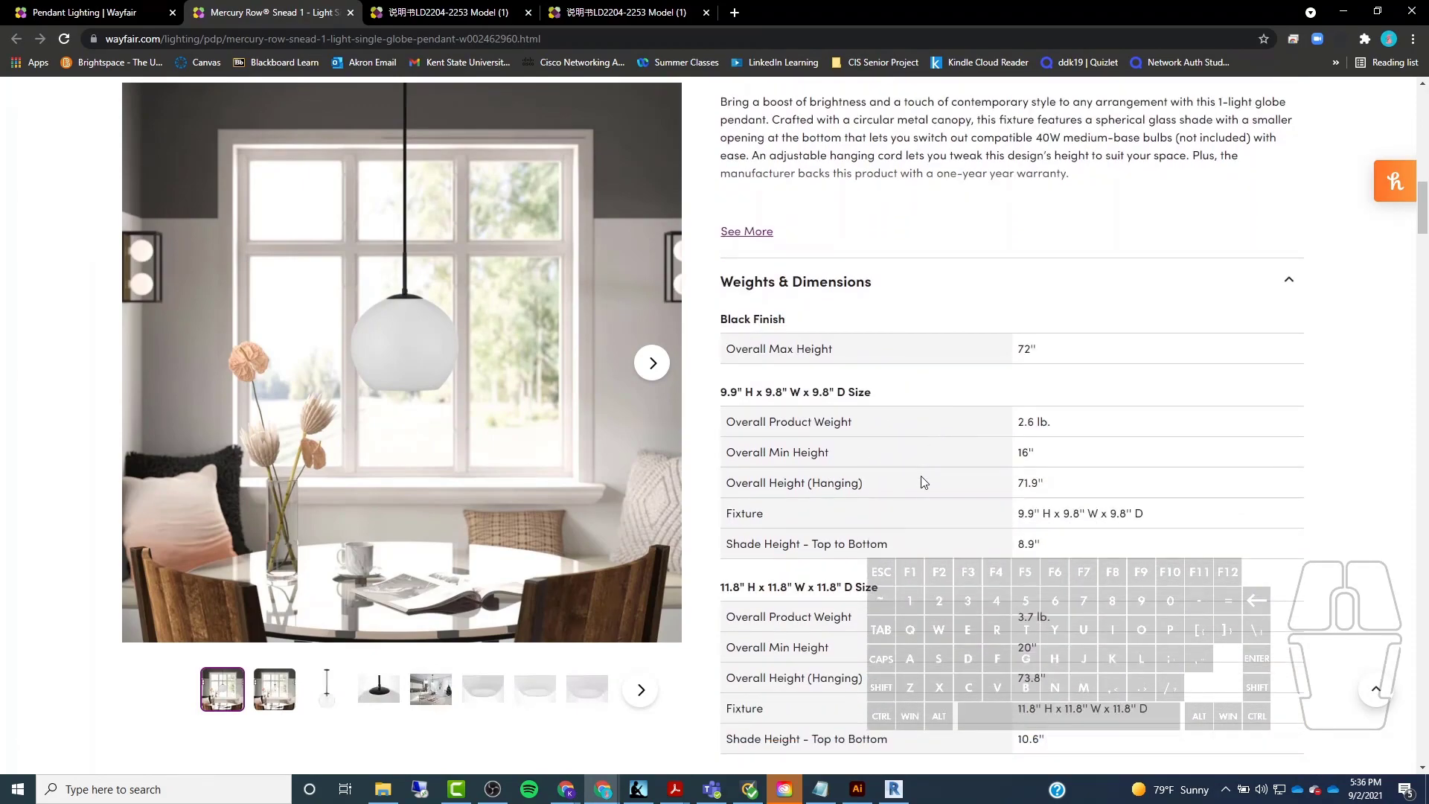
{"action": "scroll", "coordinate": [922, 539], "scroll_direction": "down", "scroll_amount": 2}
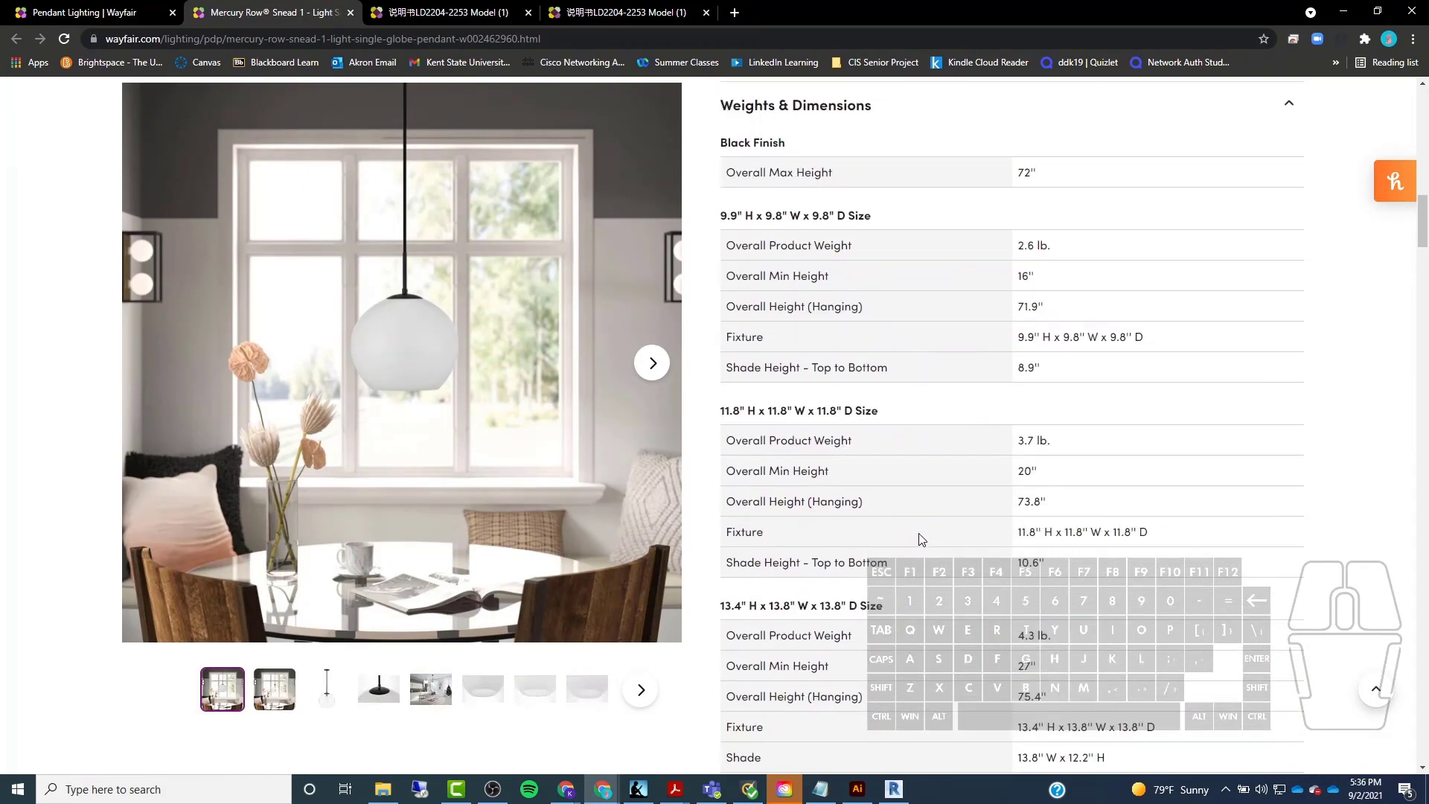
{"action": "scroll", "coordinate": [1054, 586], "scroll_direction": "down", "scroll_amount": 2}
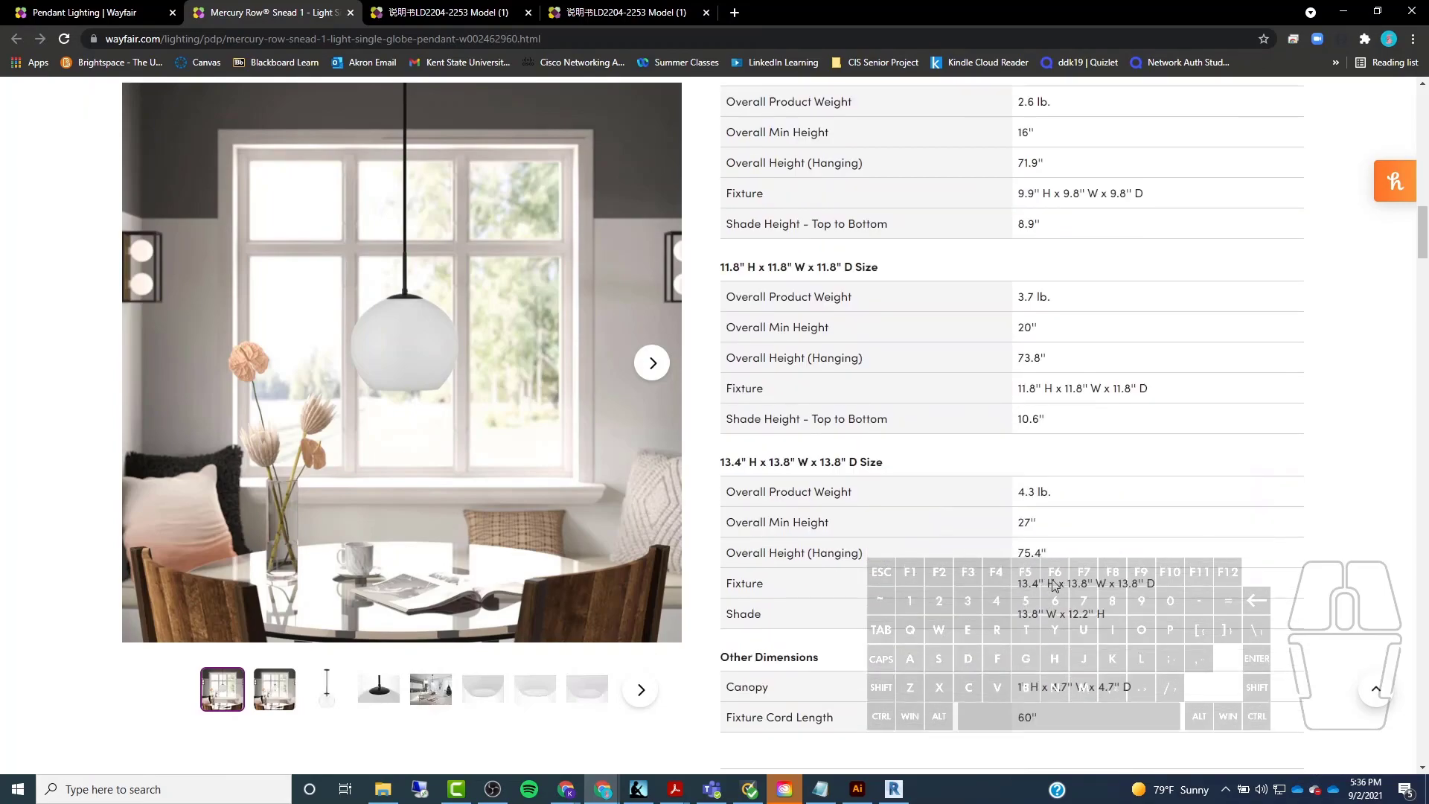
{"action": "scroll", "coordinate": [1053, 576], "scroll_direction": "down", "scroll_amount": 2}
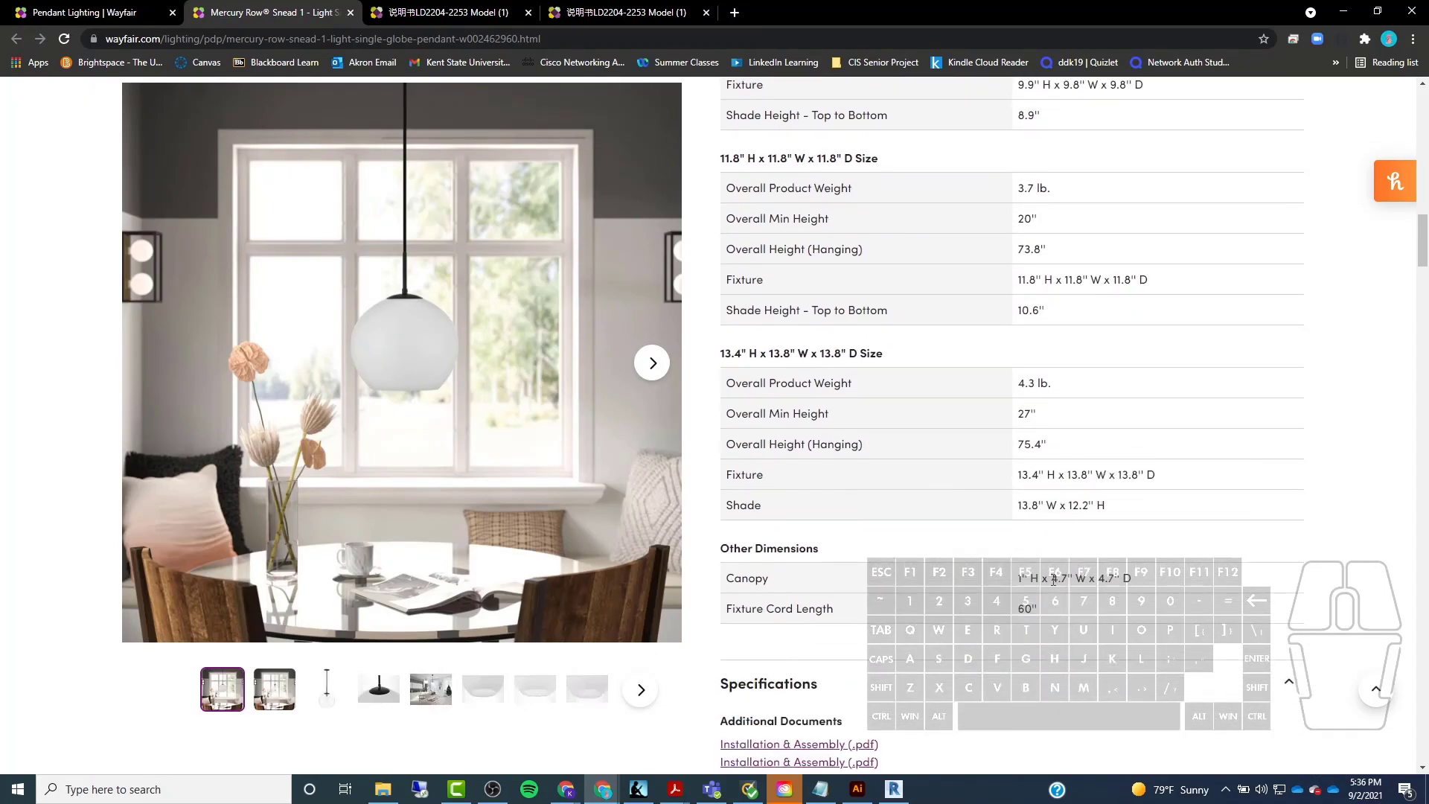
{"action": "left_click", "coordinate": [1090, 580]}
{"action": "left_click_drag", "start_coordinate": [720, 548], "coordinate": [838, 549]}
{"action": "left_click_drag", "start_coordinate": [731, 573], "coordinate": [796, 579]}
{"action": "left_click", "coordinate": [1343, 12]}
Start a solid Revolve in the Left elevation and draw its vertical axis line on the Light Source Axis plane, crossing the ceiling line.
{"action": "scroll", "coordinate": [750, 214], "scroll_direction": "up", "scroll_amount": 2}
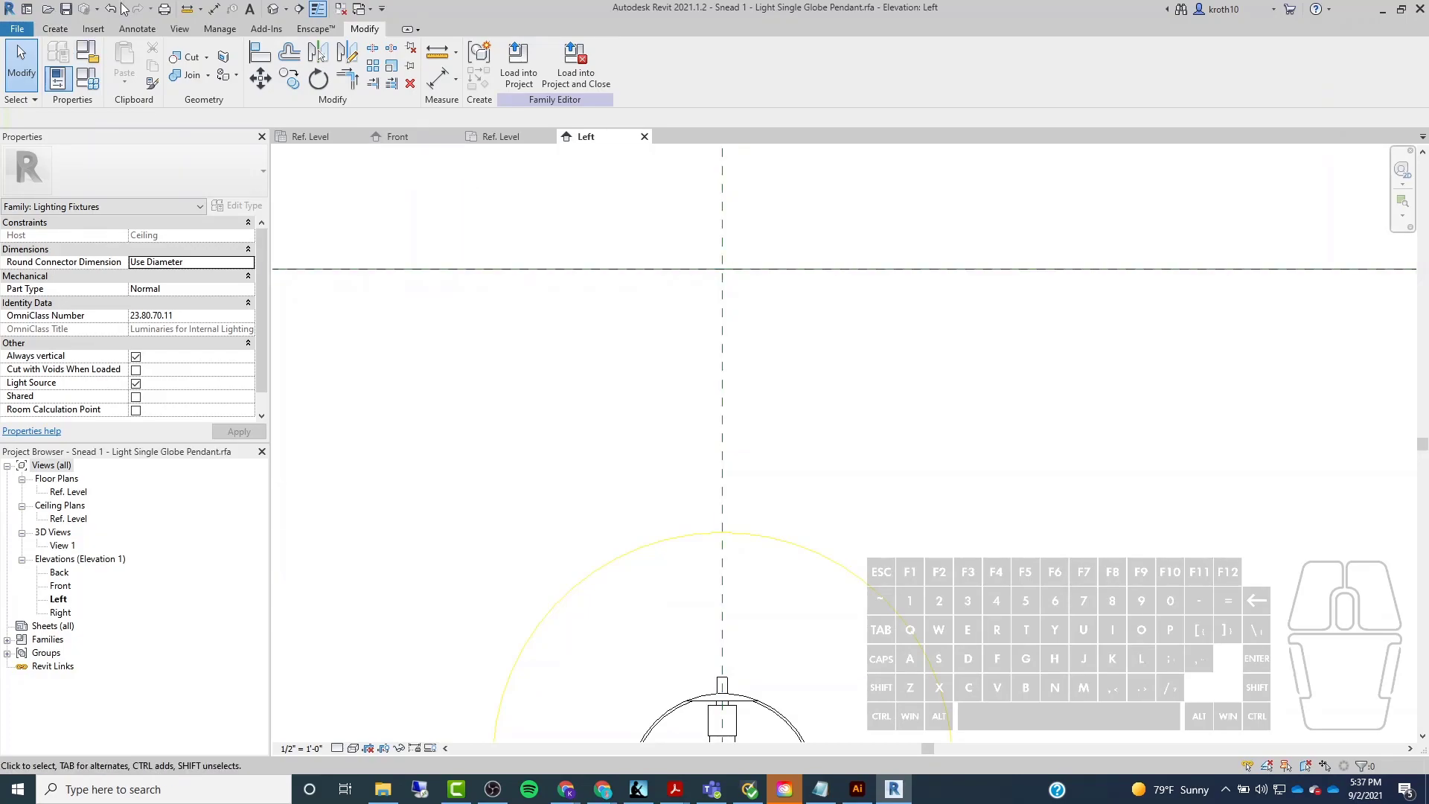
{"action": "left_click", "coordinate": [59, 31]}
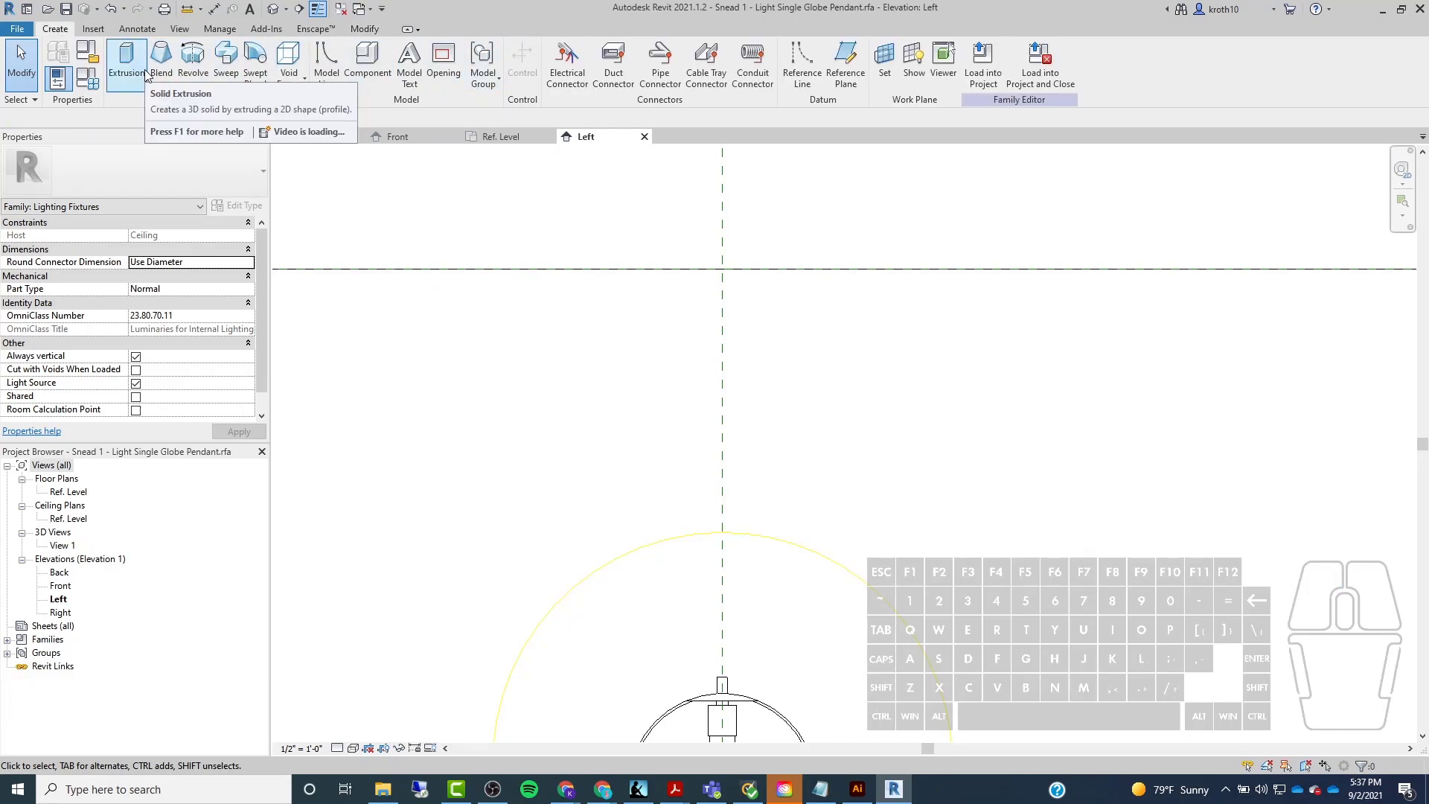
{"action": "left_click", "coordinate": [200, 76]}
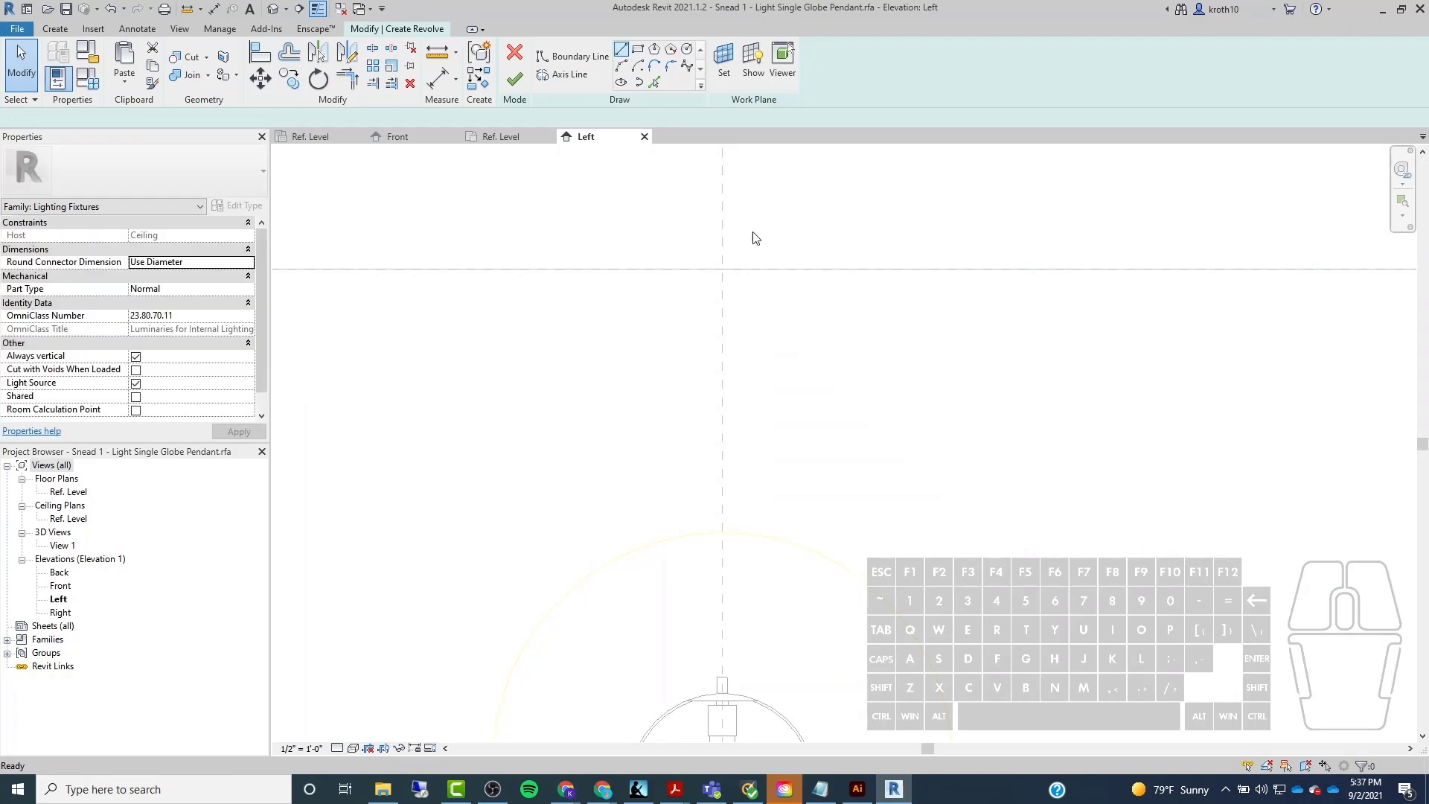
{"action": "left_click", "coordinate": [553, 76]}
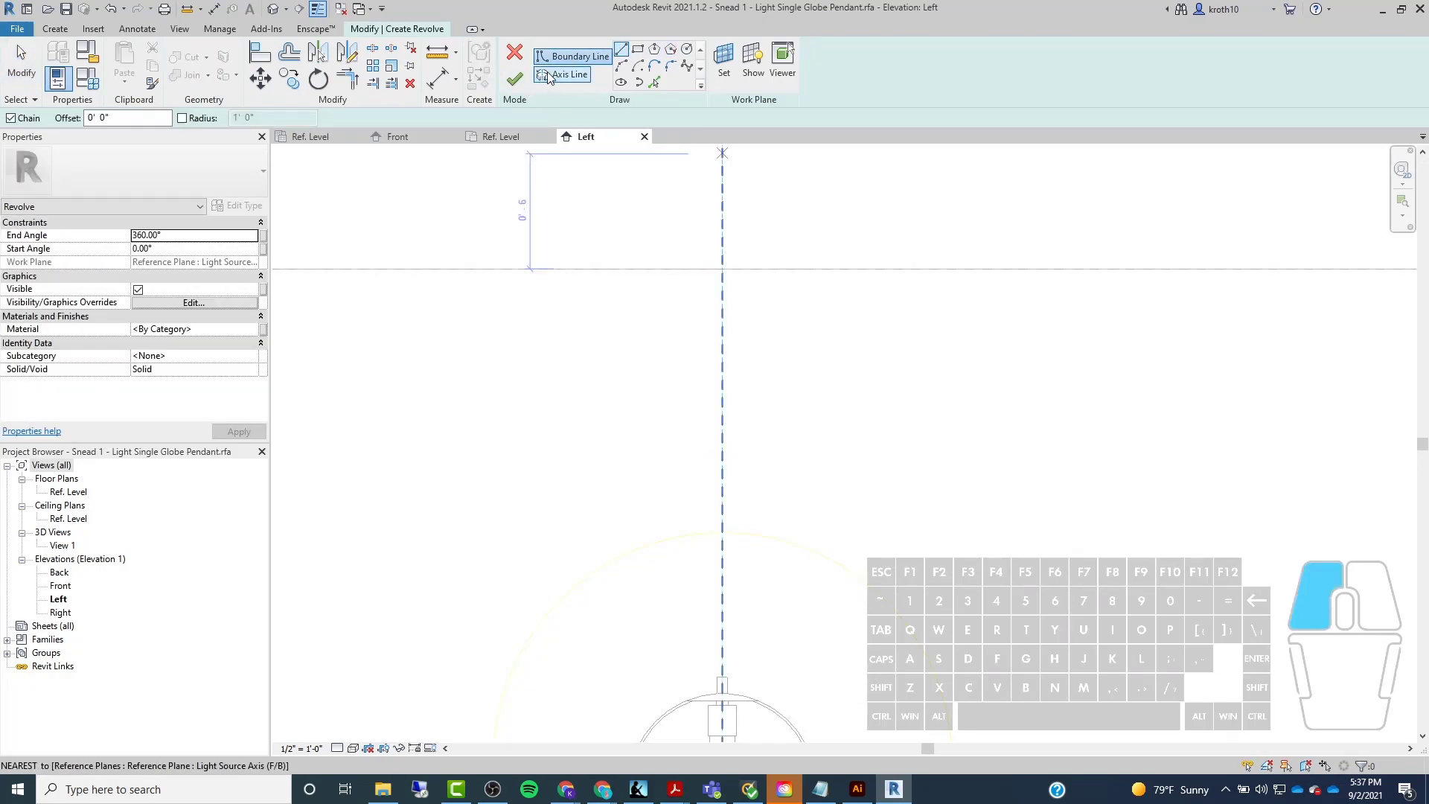
{"action": "left_click", "coordinate": [757, 174]}
{"action": "left_click", "coordinate": [758, 493]}
{"action": "key", "text": "Escape"}
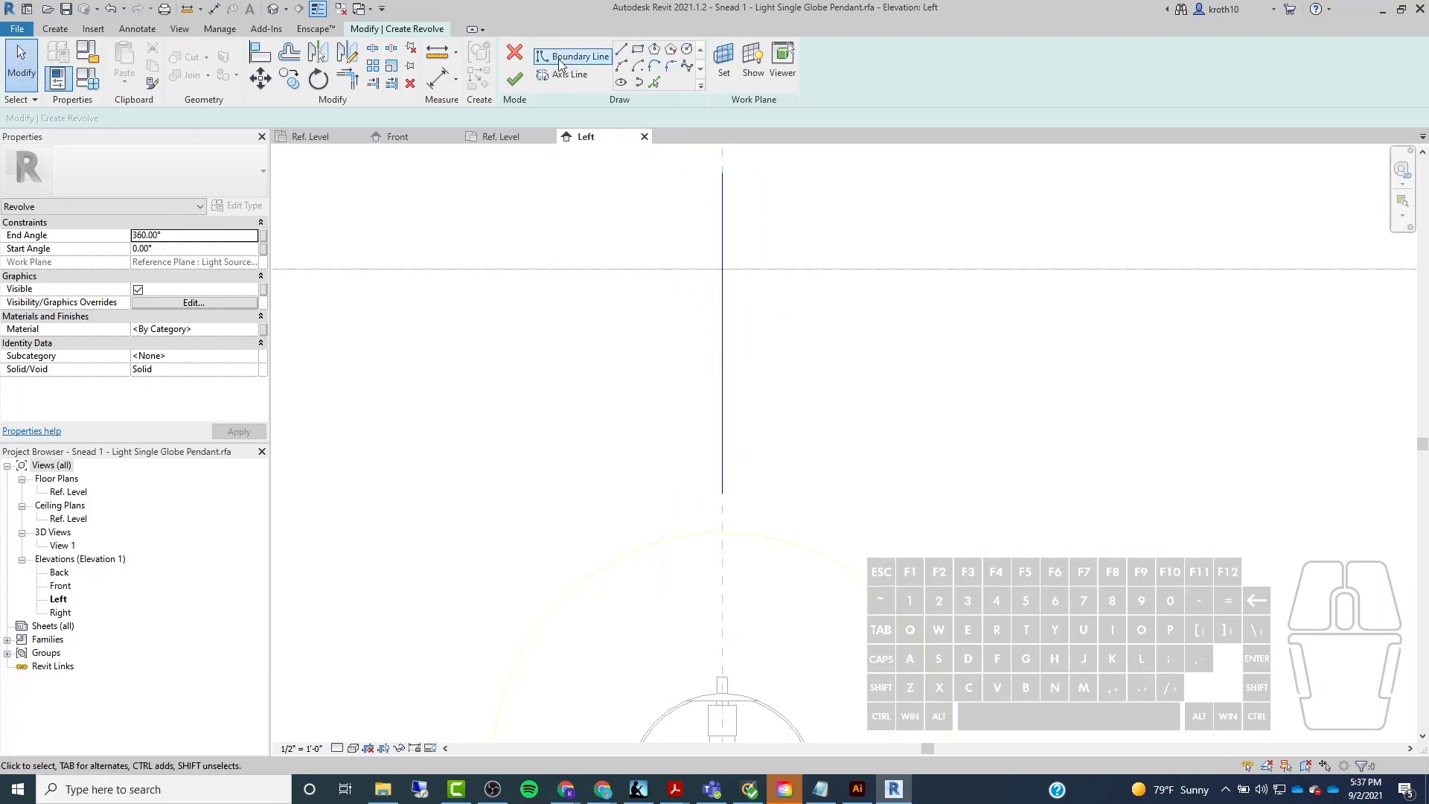
Draw a horizontal 4.7" boundary line beside the revolve axis, just below the ceiling line.
{"action": "left_click", "coordinate": [599, 56]}
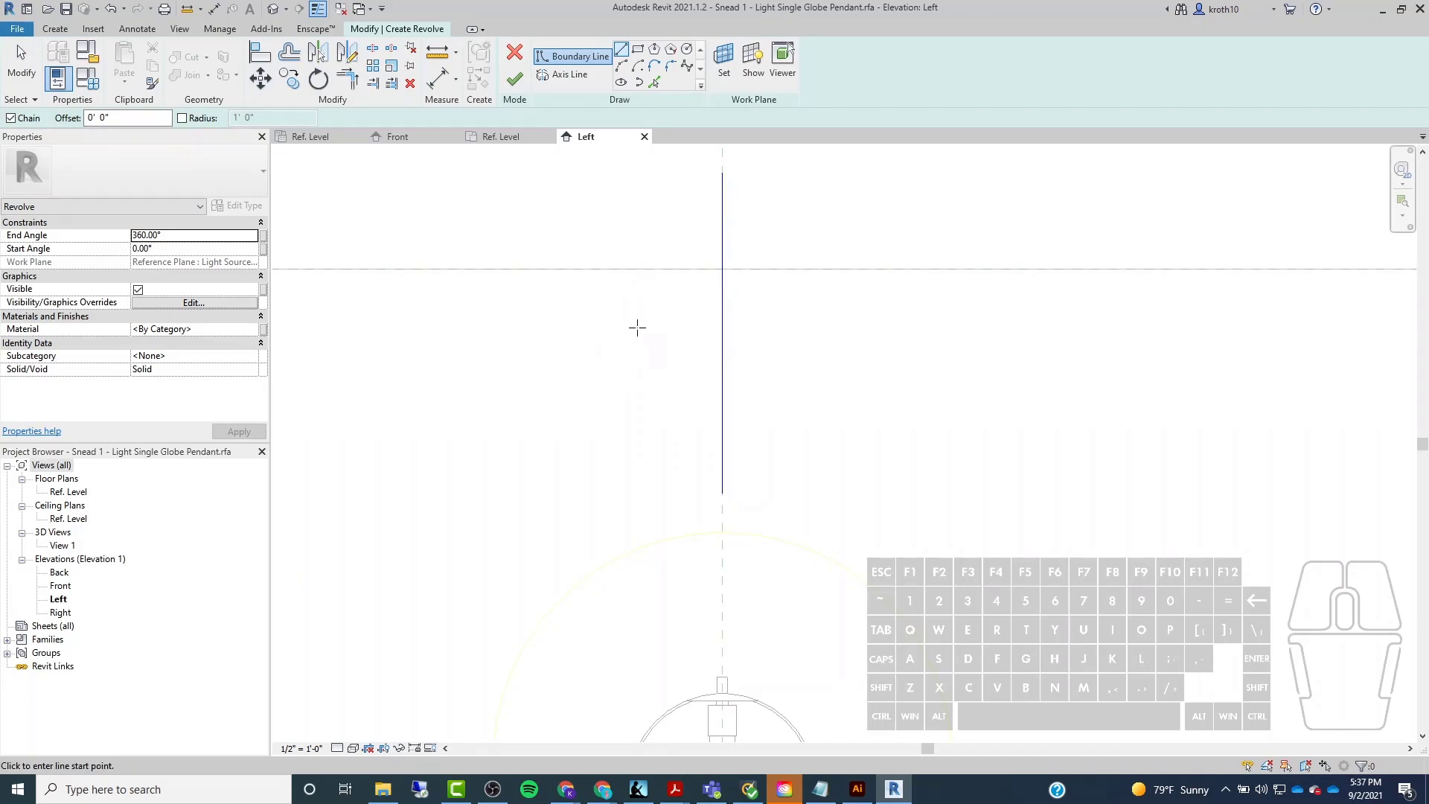
{"action": "left_click", "coordinate": [613, 321]}
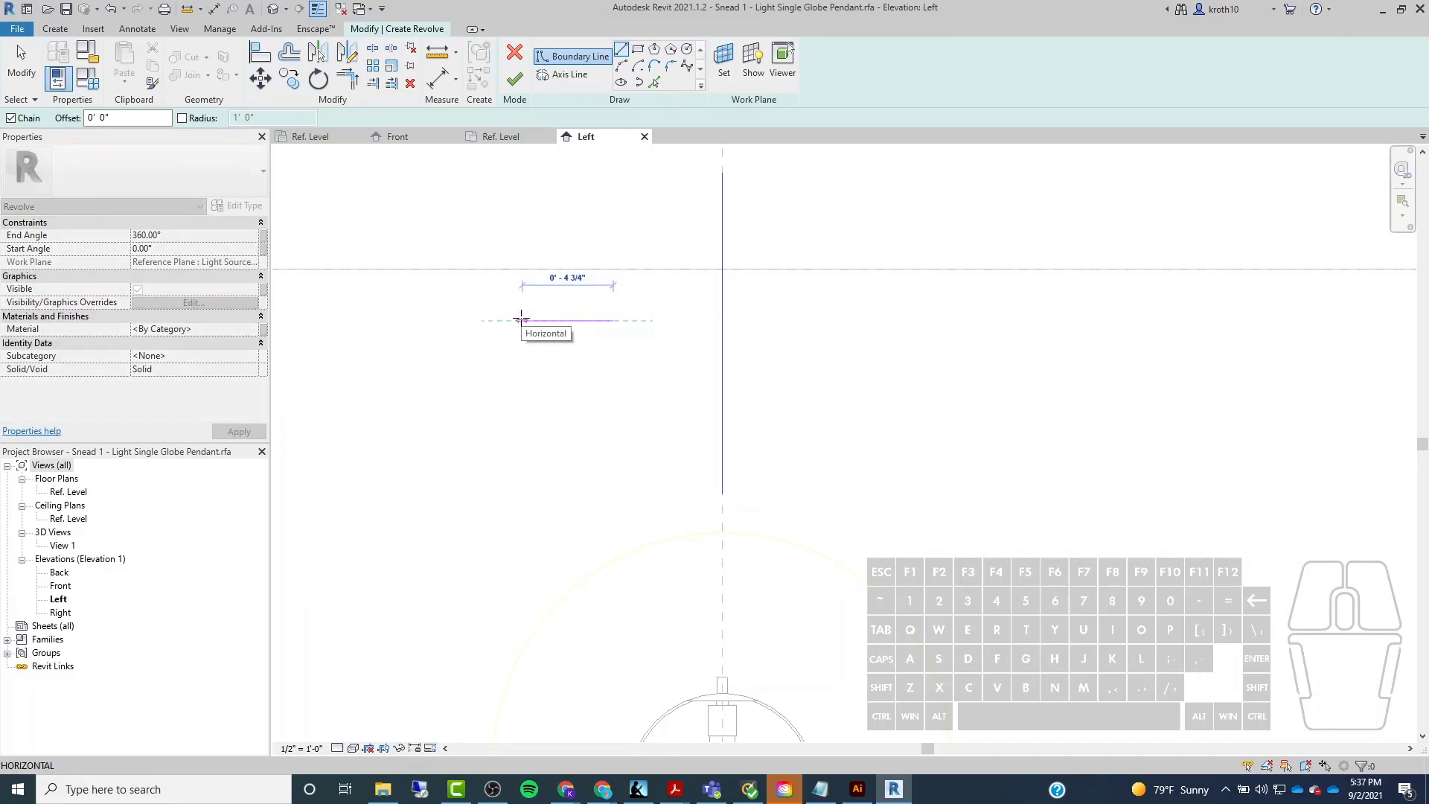
{"action": "type", "text": "4.7"}
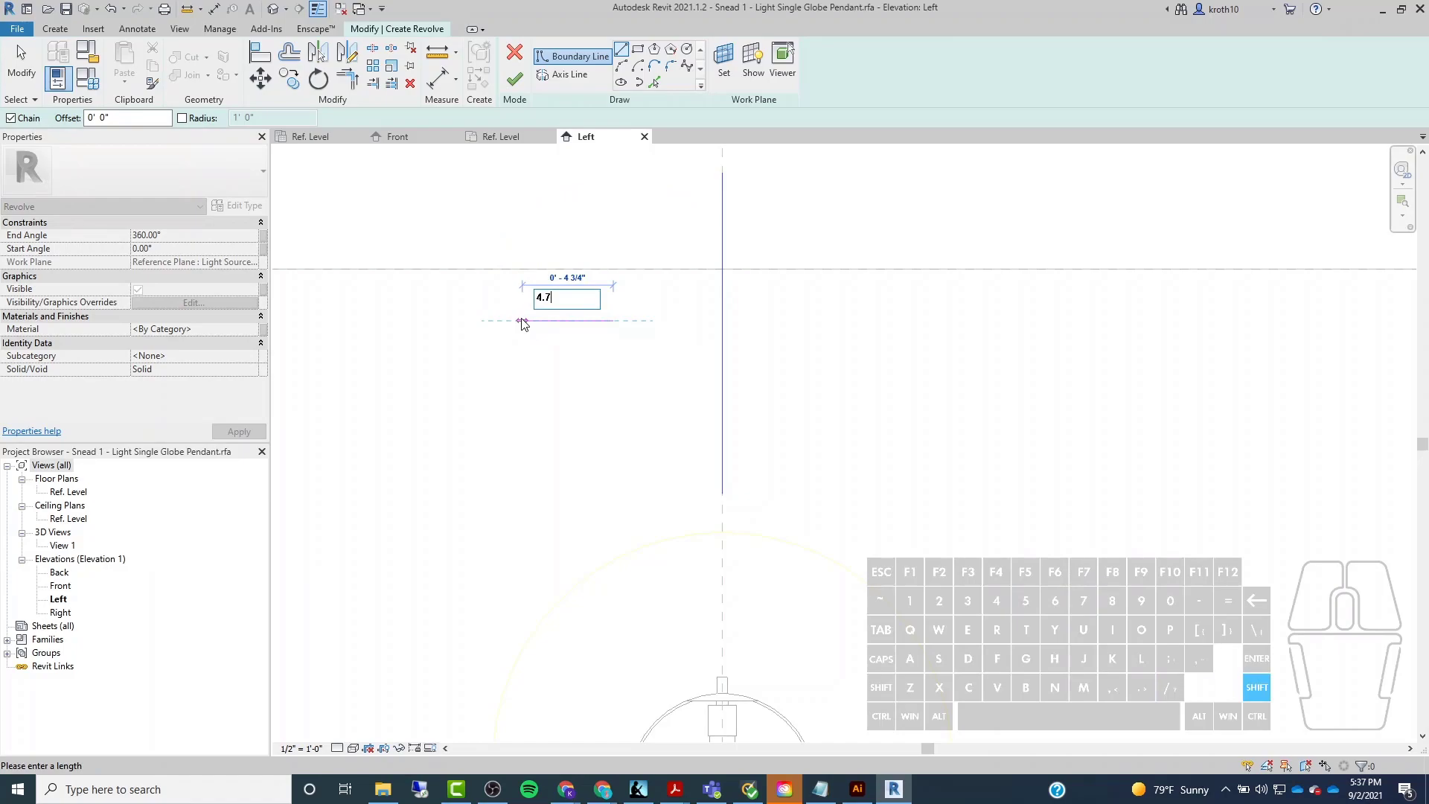
{"action": "key", "text": "Return"}
{"action": "key", "text": "Escape"}
{"action": "scroll", "coordinate": [558, 320], "scroll_direction": "up", "scroll_amount": 2}
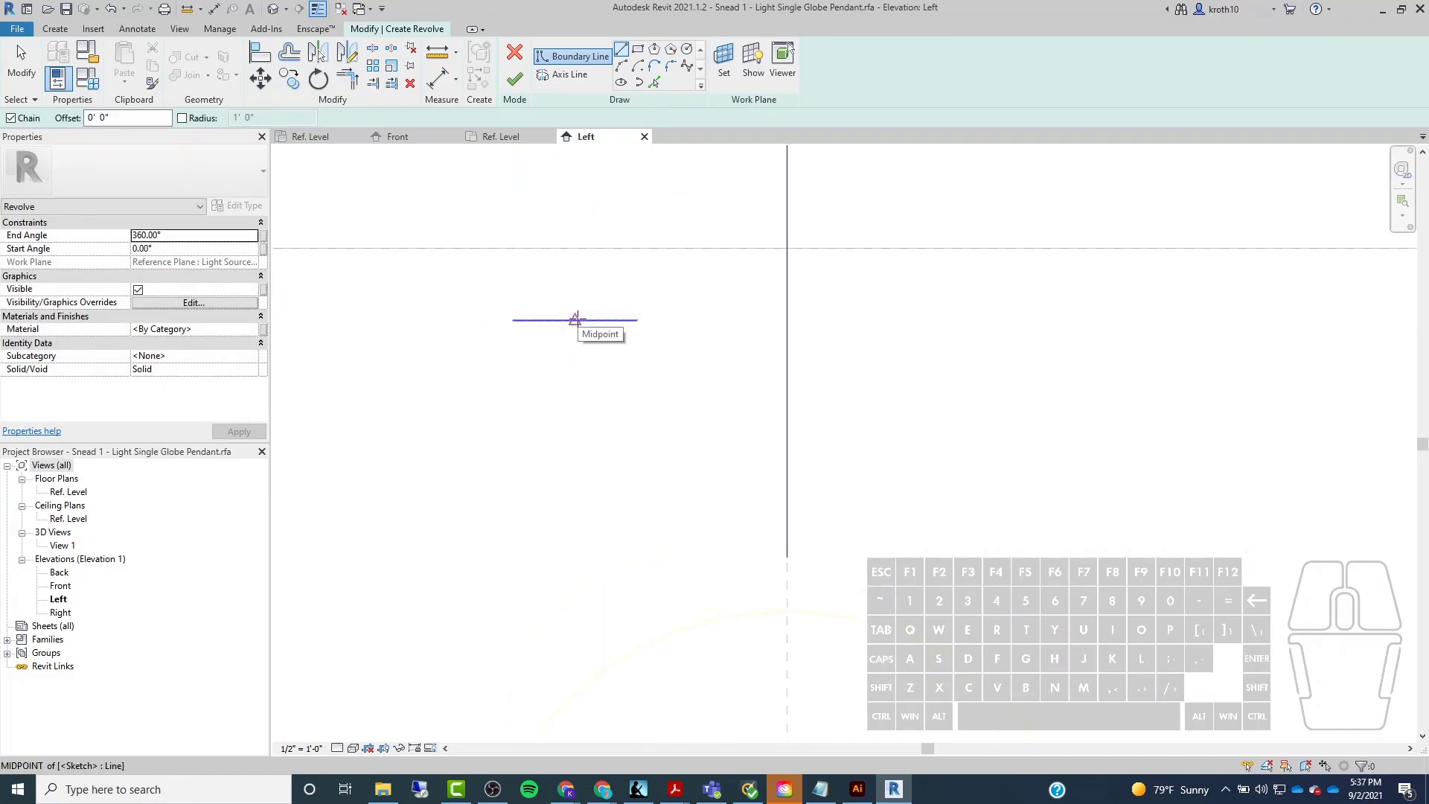
{"action": "key", "text": "Escape"}
Move the 4.7" boundary line by its midpoint to the intersection of the revolve axis and the ceiling line.
{"action": "left_click", "coordinate": [577, 322]}
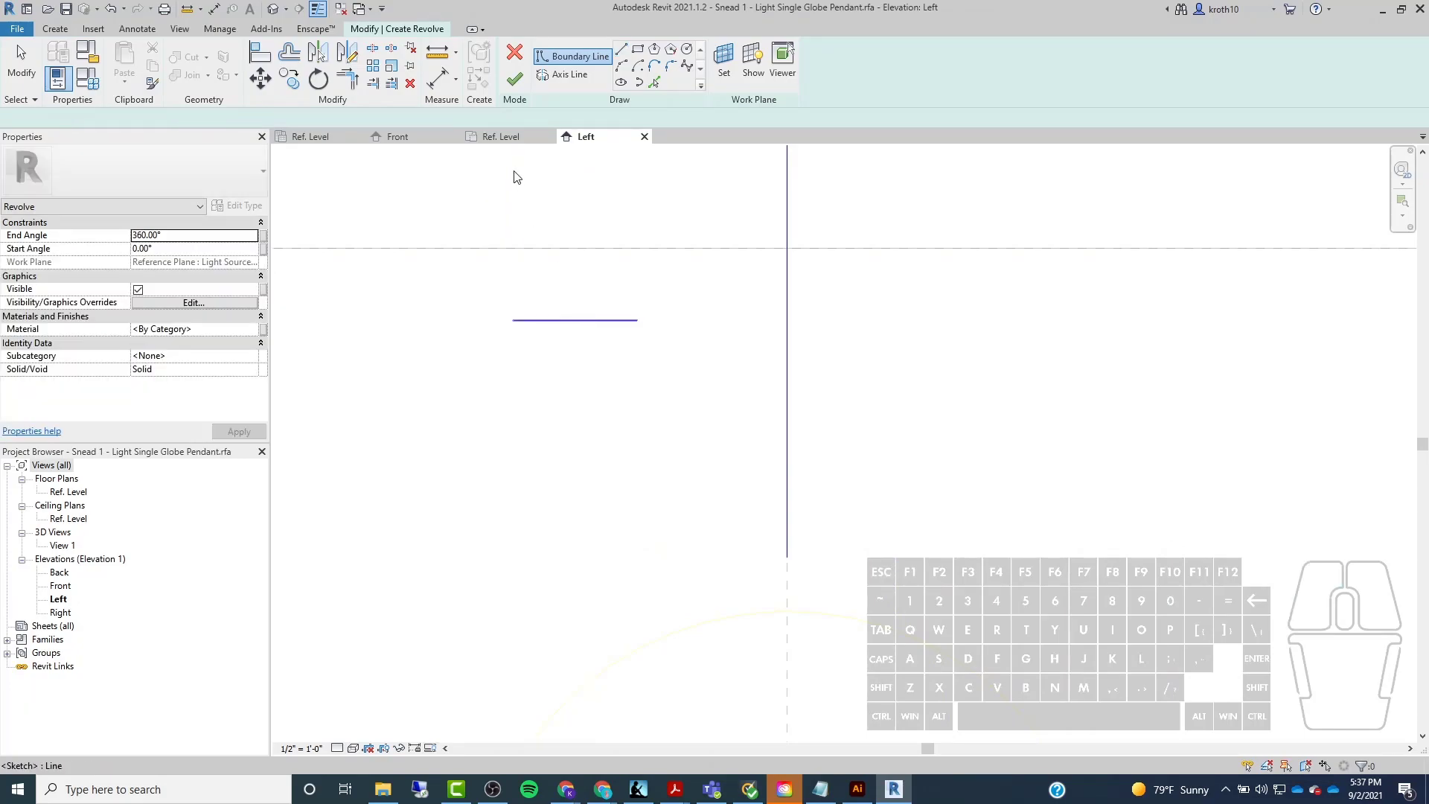
{"action": "left_click", "coordinate": [260, 78]}
{"action": "left_click", "coordinate": [575, 319]}
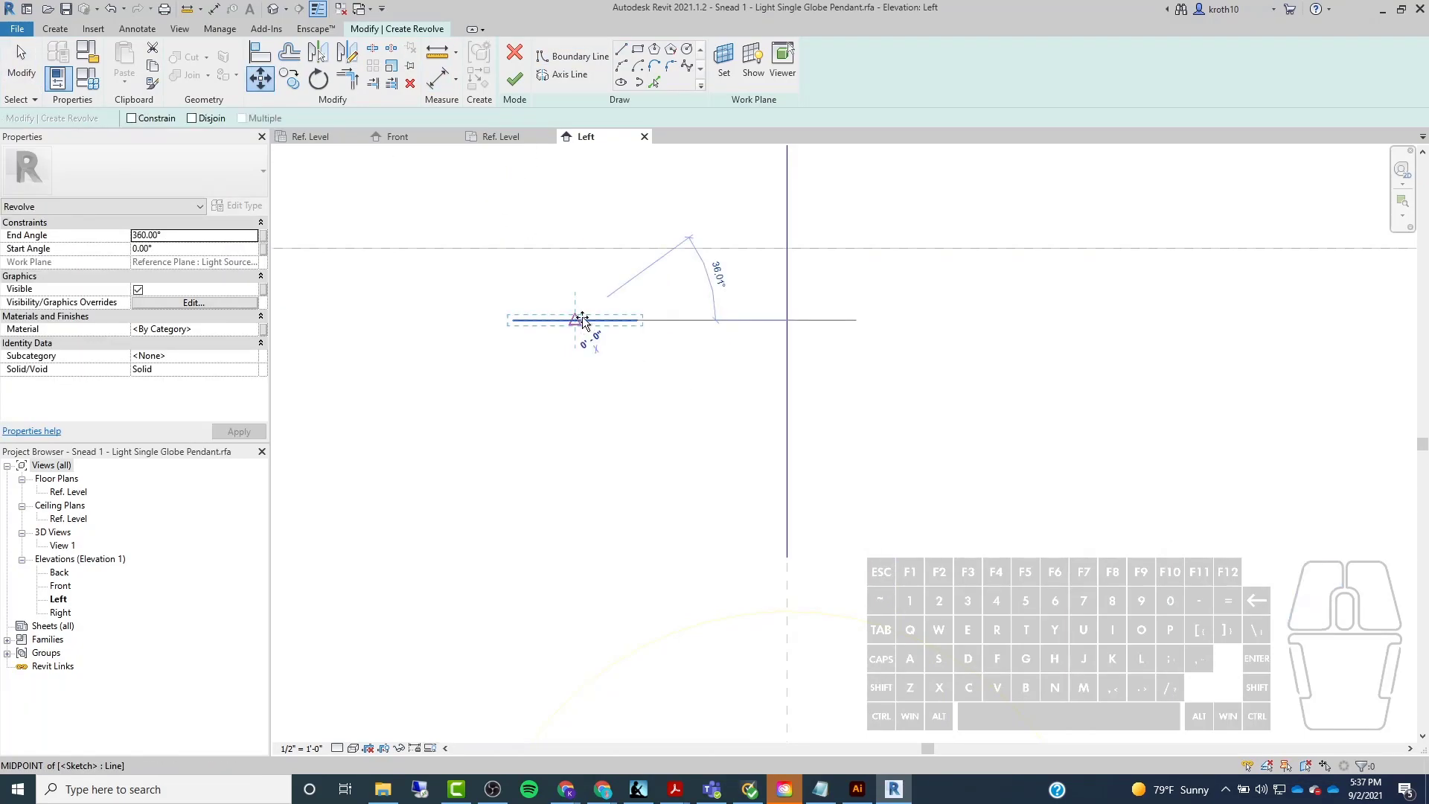
{"action": "left_click", "coordinate": [786, 248]}
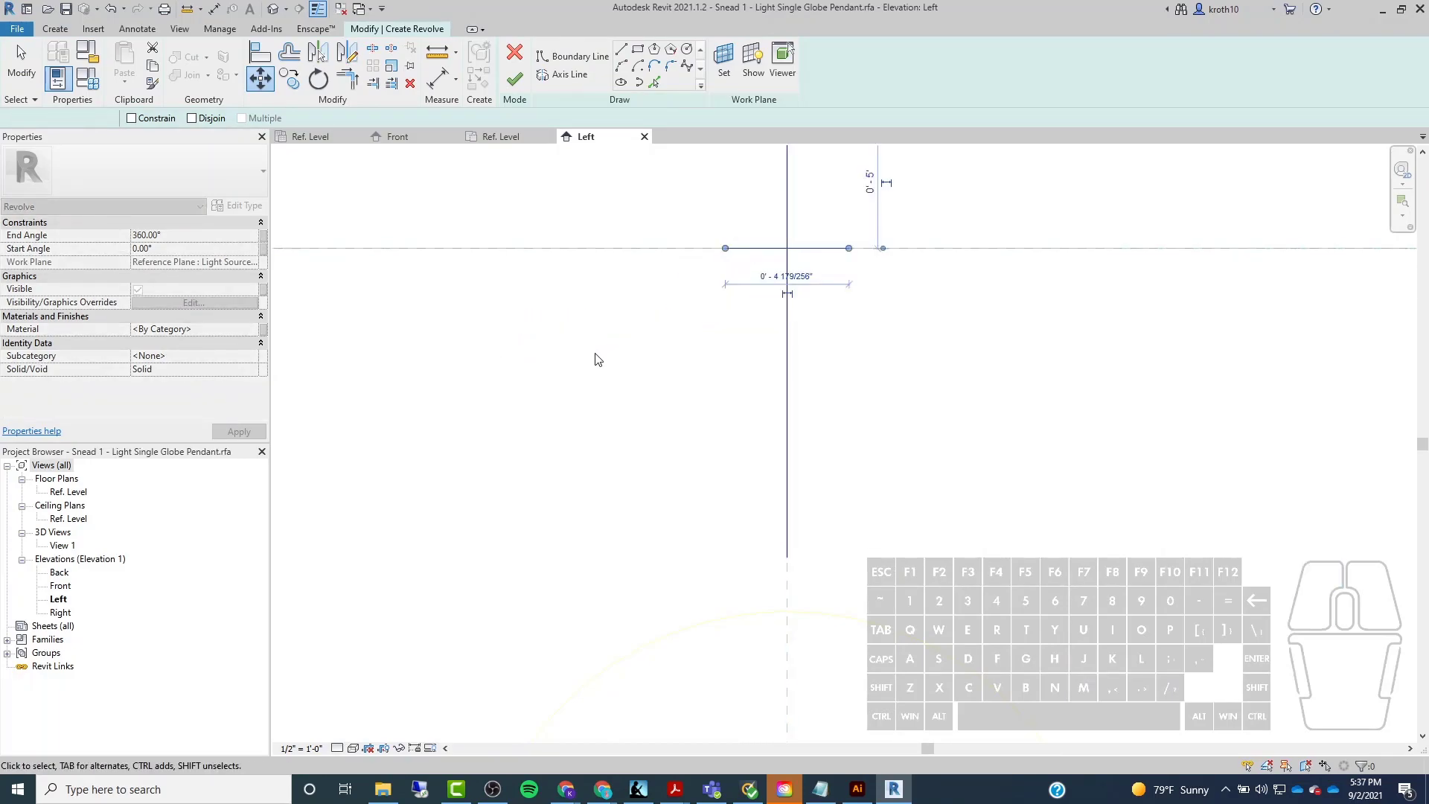
{"action": "scroll", "coordinate": [562, 363], "scroll_direction": "down", "scroll_amount": 4}
{"action": "scroll", "coordinate": [608, 336], "scroll_direction": "up", "scroll_amount": 2}
{"action": "scroll", "coordinate": [605, 335], "scroll_direction": "up", "scroll_amount": 1}
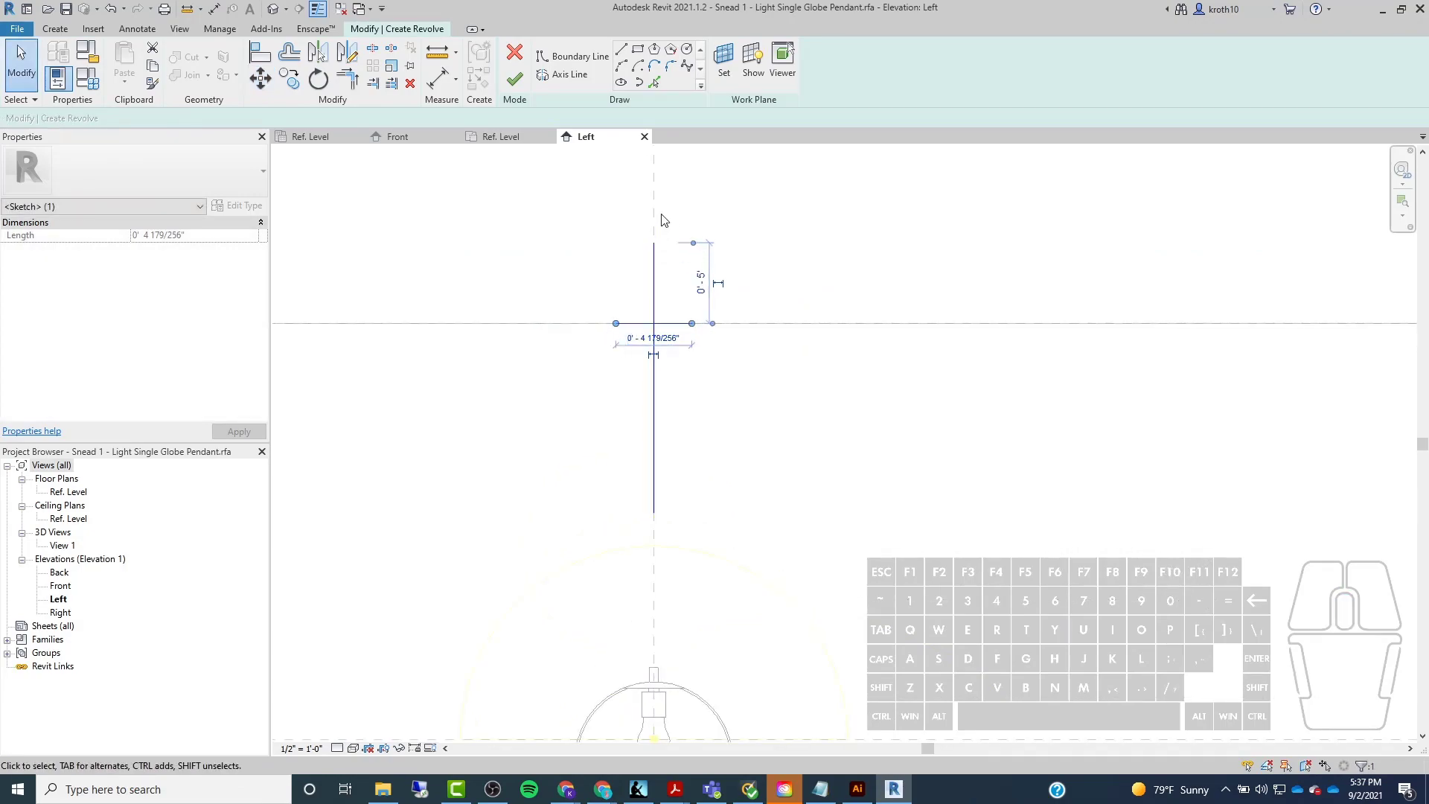
{"action": "left_click", "coordinate": [579, 264]}
Shorten the ceiling-level boundary line to half the canopy width so that it ends on the revolve axis.
{"action": "scroll", "coordinate": [625, 312], "scroll_direction": "up", "scroll_amount": 1}
{"action": "left_click", "coordinate": [676, 325]}
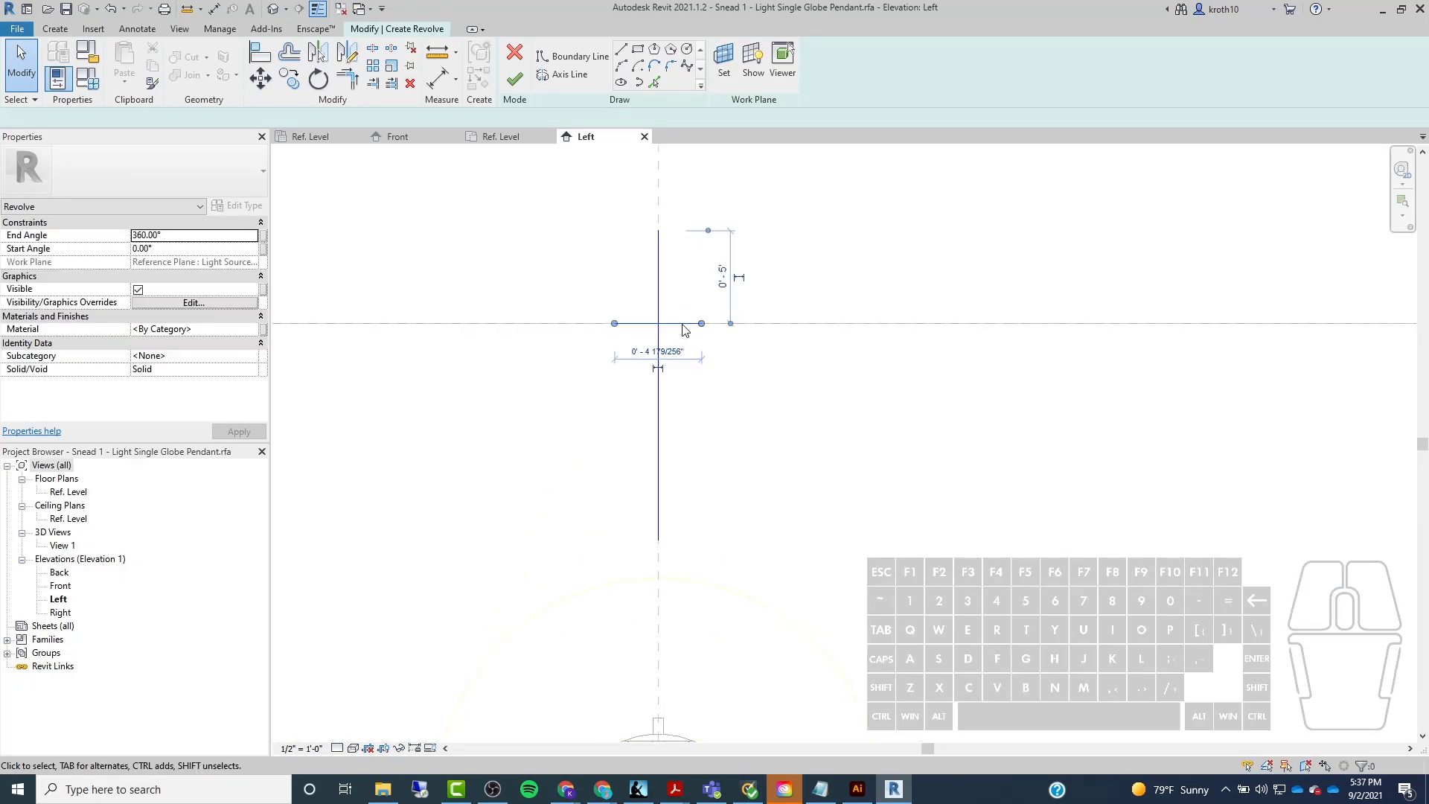
{"action": "left_click_drag", "start_coordinate": [702, 324], "coordinate": [659, 322]}
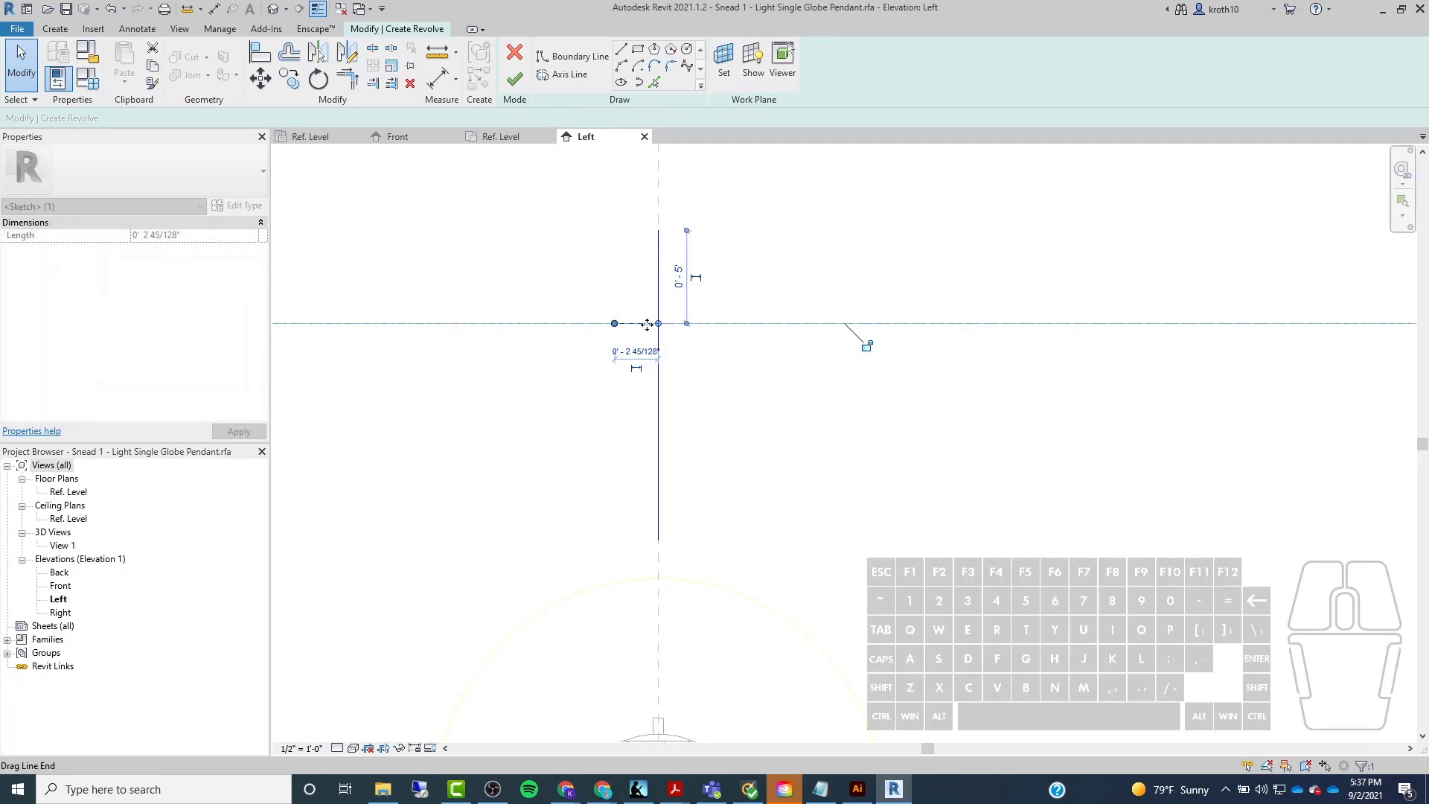
{"action": "left_click", "coordinate": [712, 435]}
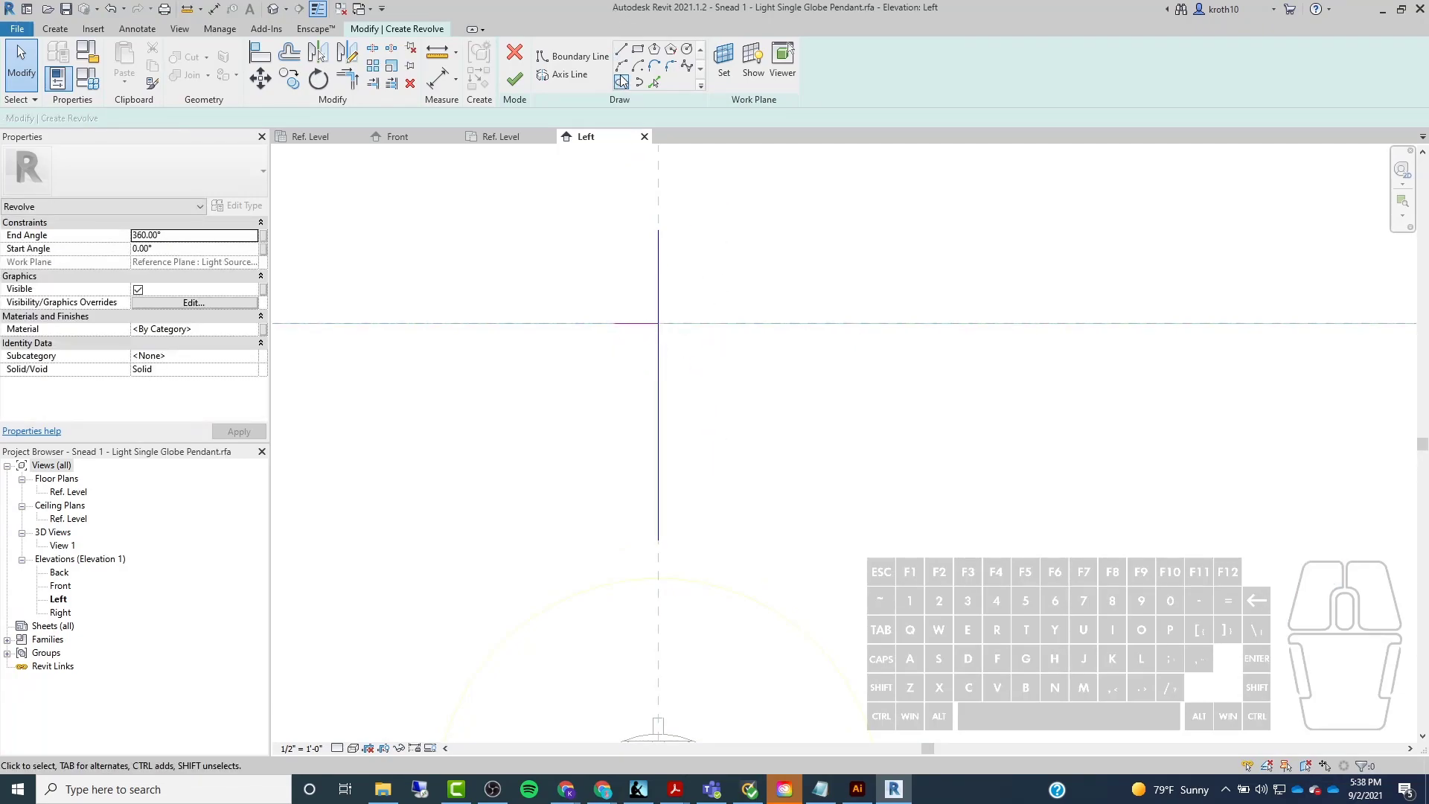
Draw the canopy's outer edge about 1" down from the line's free end, and its underside horizontally back to the axis.
{"action": "left_click", "coordinate": [624, 56]}
{"action": "scroll", "coordinate": [625, 319], "scroll_direction": "up", "scroll_amount": 3}
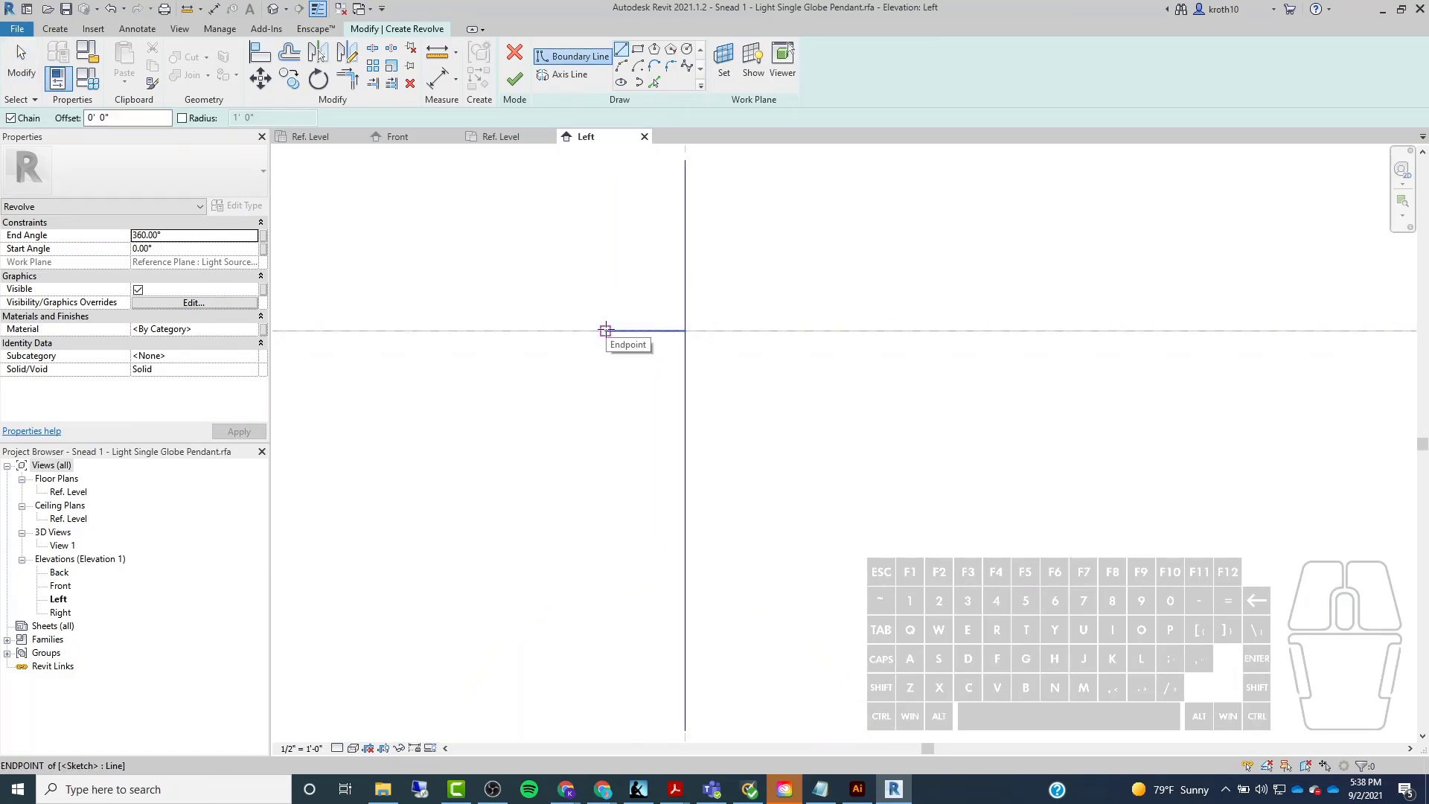
{"action": "left_click", "coordinate": [605, 330]}
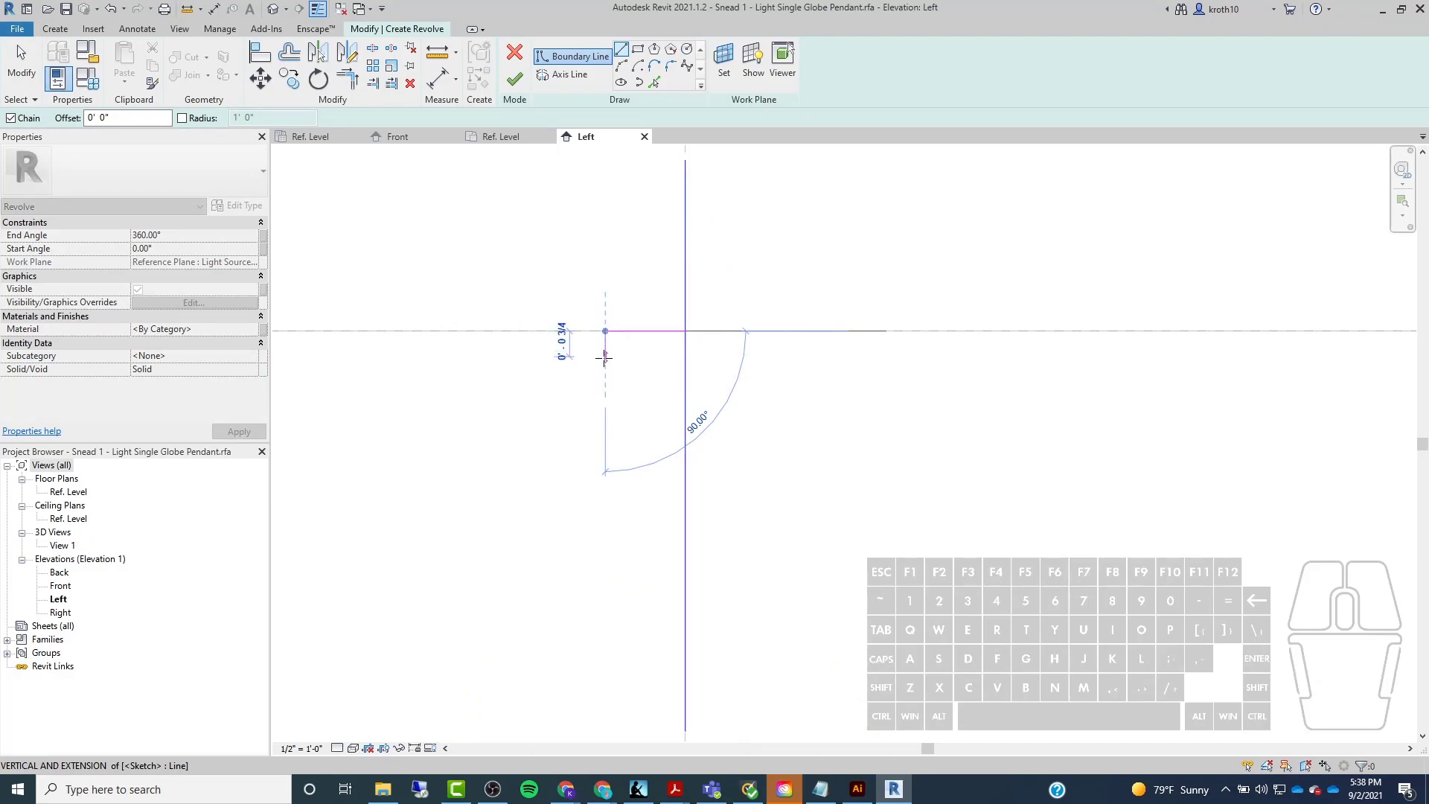
{"action": "left_click", "coordinate": [605, 365]}
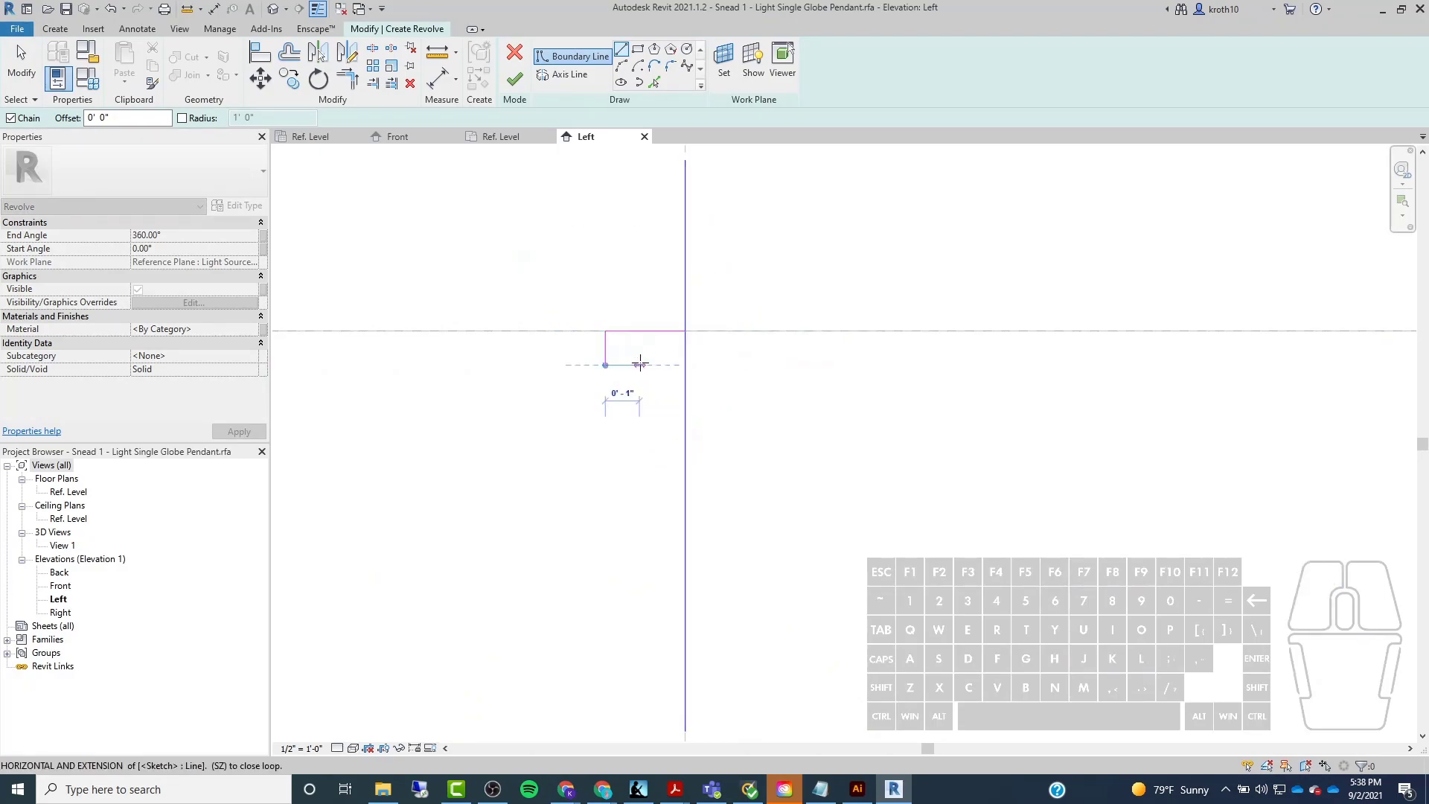
{"action": "left_click", "coordinate": [685, 364]}
{"action": "scroll", "coordinate": [561, 190], "scroll_direction": "down", "scroll_amount": 2}
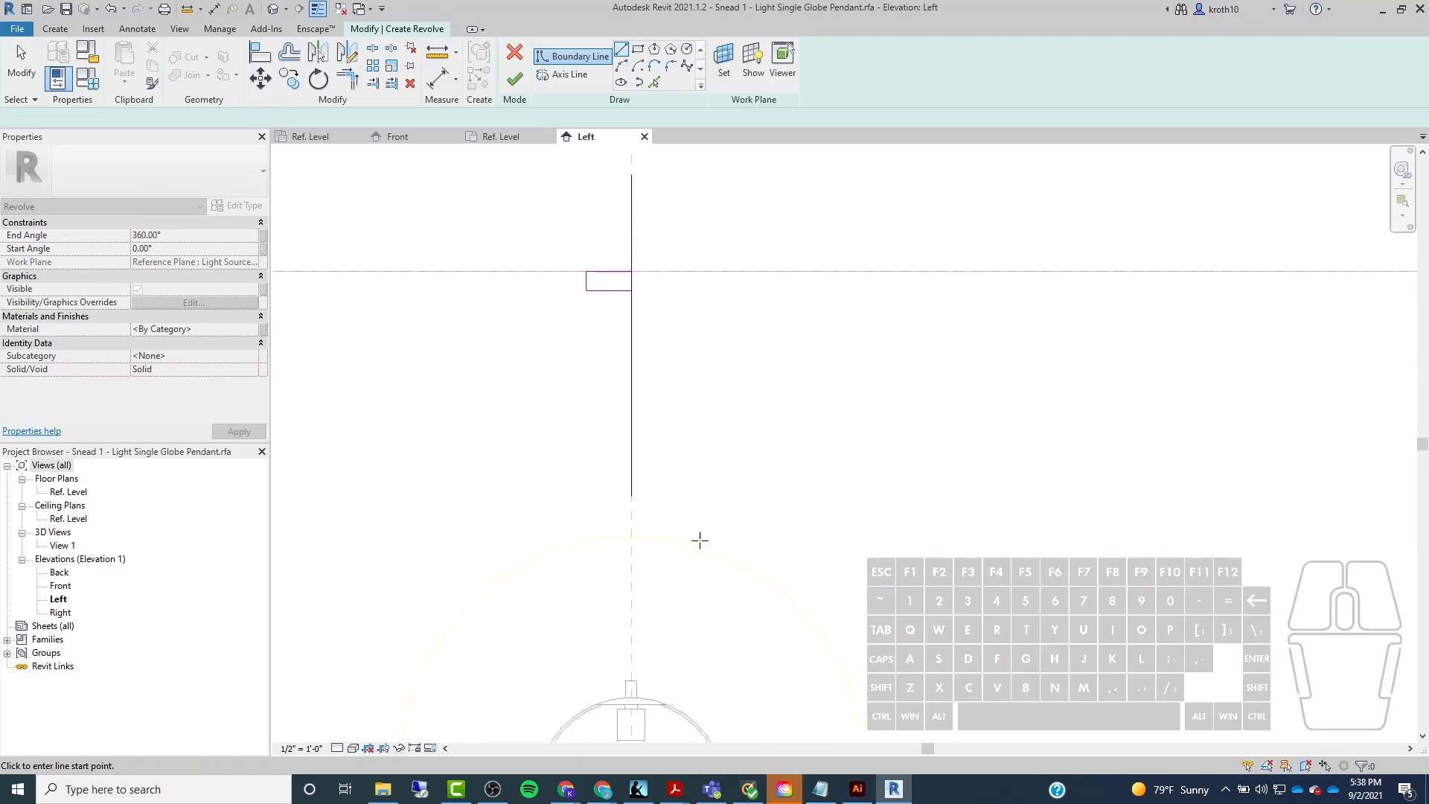
Check the canopy and rod in the Illustrator drawing, and in Revit shorten the canopy's underside line well short of the axis.
{"action": "left_click", "coordinate": [846, 791]}
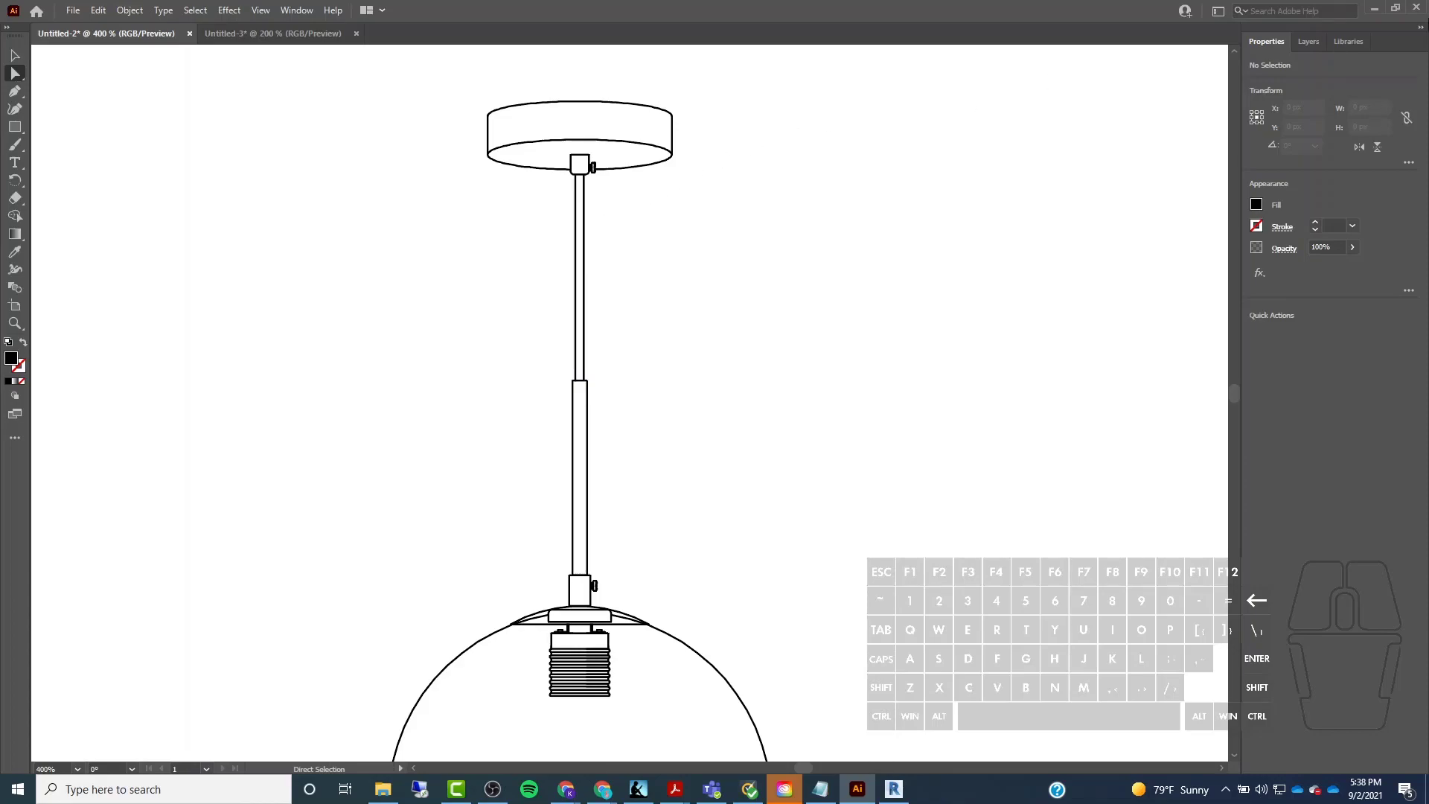
{"action": "left_click", "coordinate": [1374, 9]}
{"action": "scroll", "coordinate": [616, 230], "scroll_direction": "up", "scroll_amount": 3}
{"action": "scroll", "coordinate": [616, 231], "scroll_direction": "up", "scroll_amount": 2}
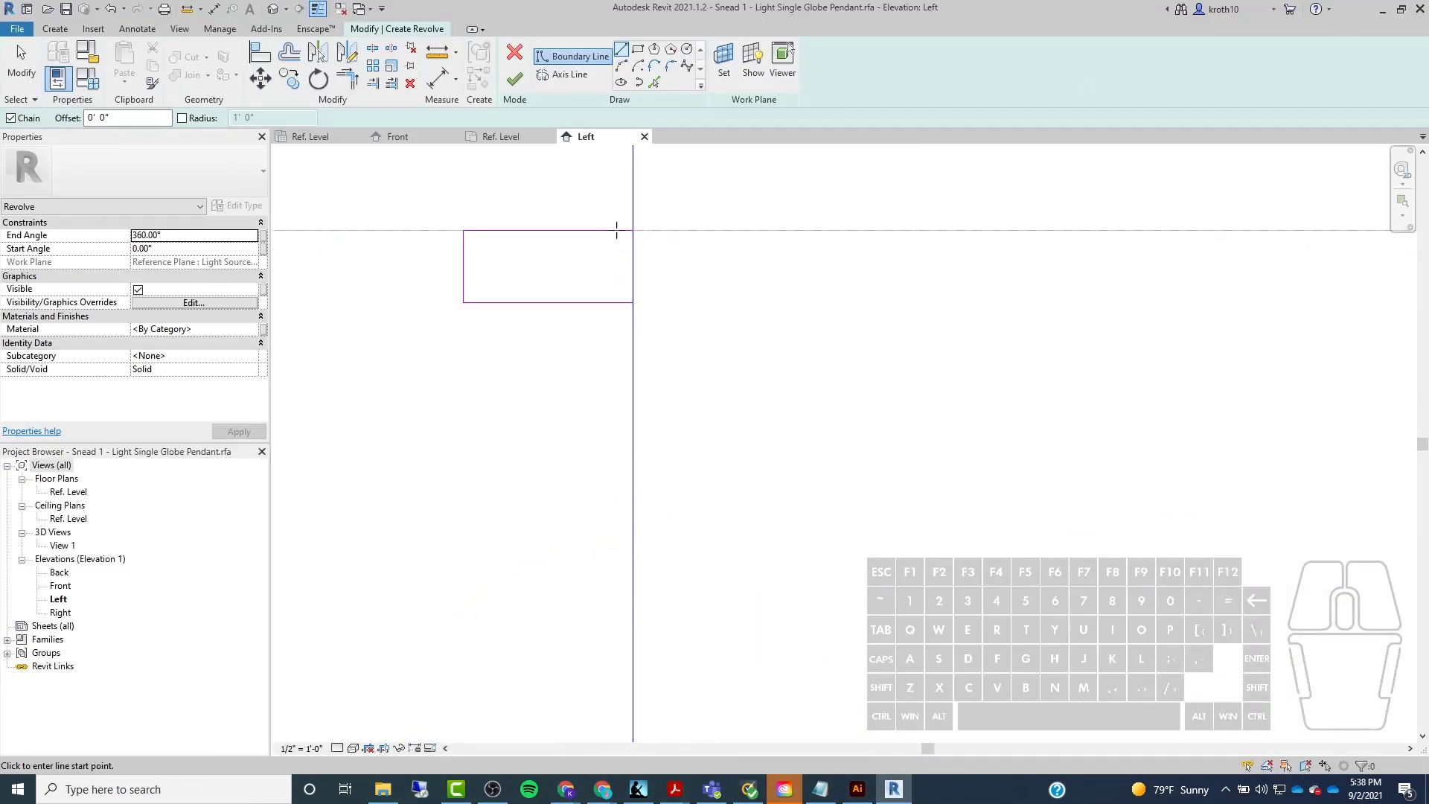
{"action": "key", "text": "Escape"}
{"action": "left_click", "coordinate": [633, 304]}
{"action": "left_click_drag", "start_coordinate": [633, 303], "coordinate": [536, 302]}
Draw a 1/4" horizontal boundary line outward from the revolve axis, level with the canopy's underside.
{"action": "left_click", "coordinate": [609, 56]}
{"action": "left_click", "coordinate": [621, 49]}
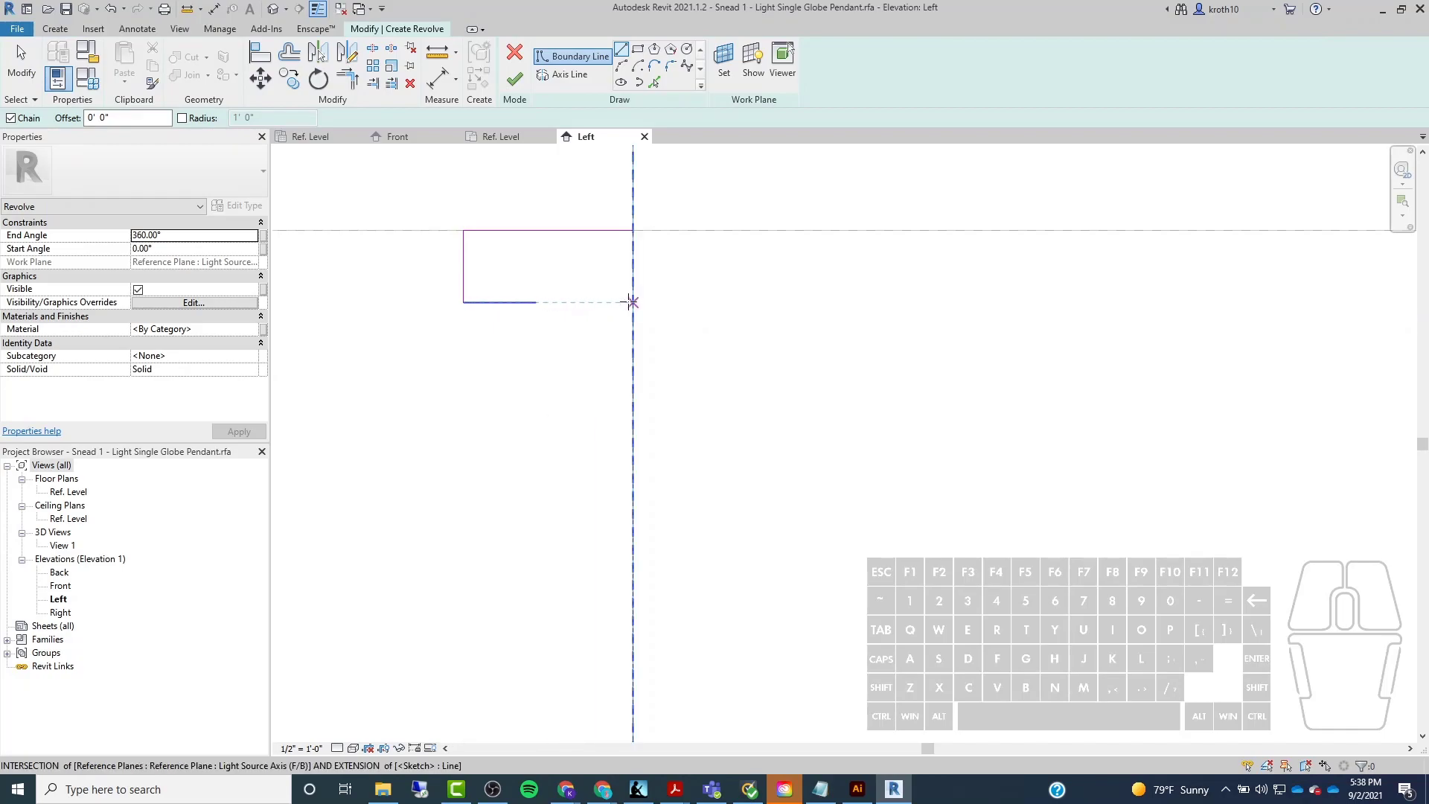
{"action": "left_click", "coordinate": [632, 301]}
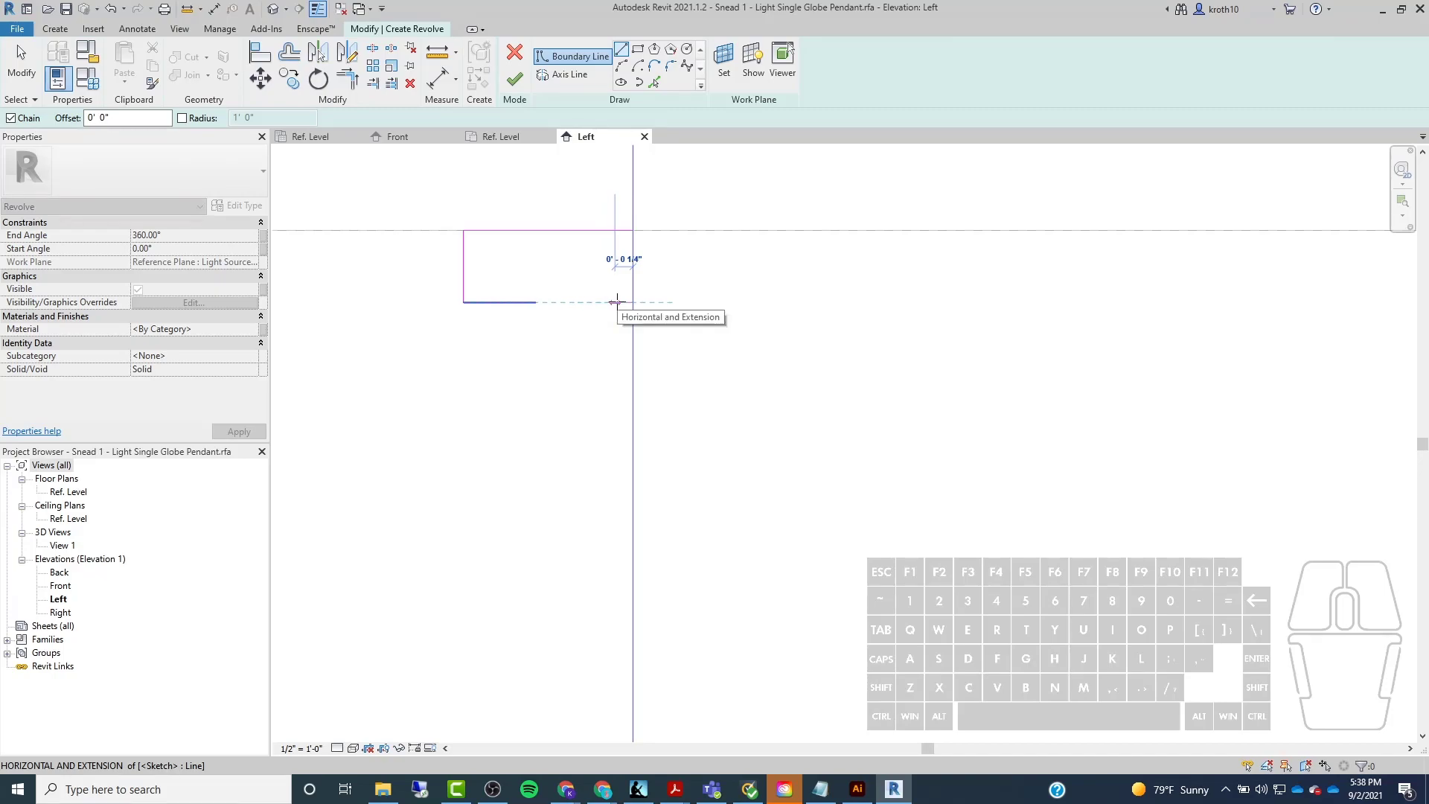
{"action": "left_click", "coordinate": [616, 301]}
{"action": "key", "text": "Escape"}
{"action": "key", "text": "Escape"}
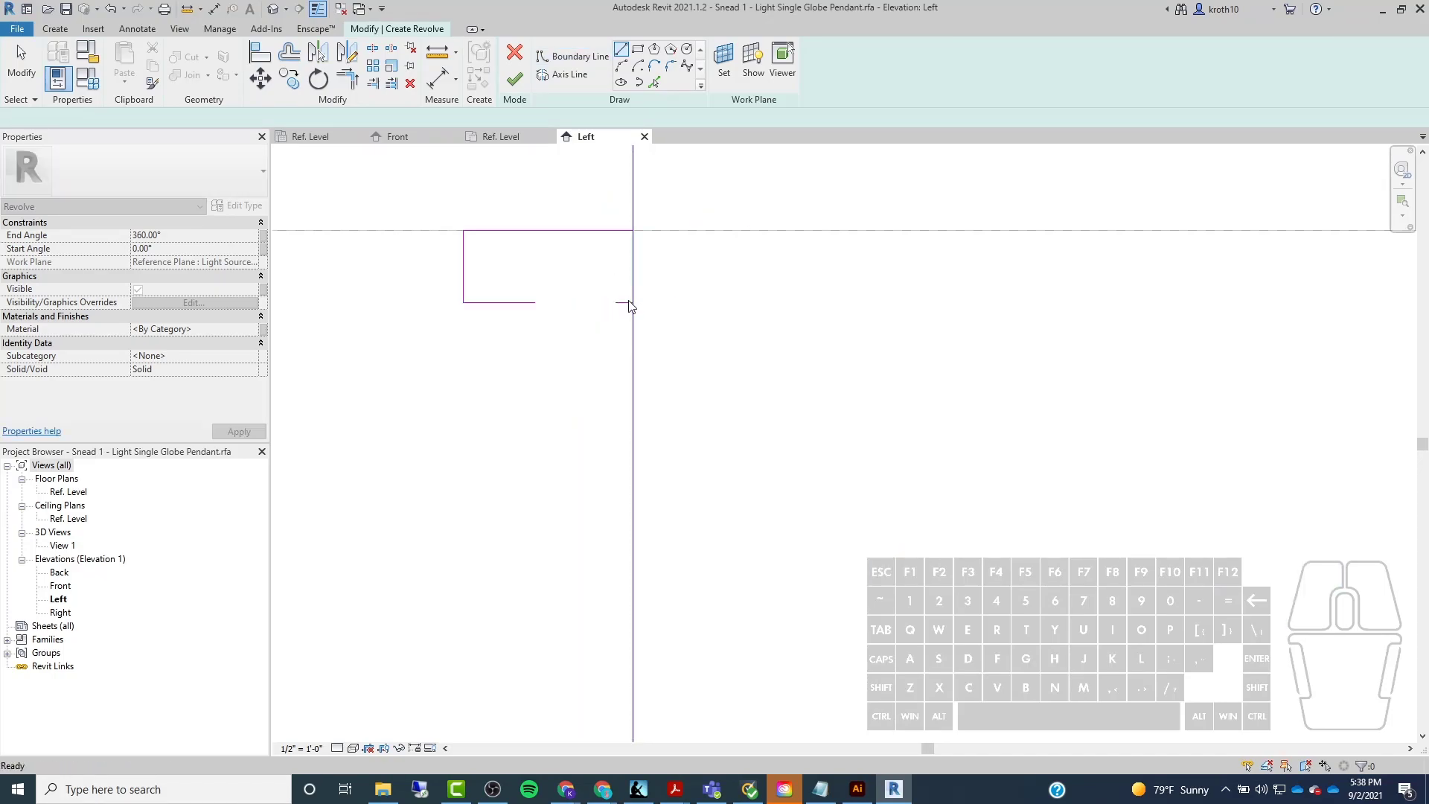
Move the 1/4" horizontal boundary line 0.5" straight down from the level of the canopy's underside.
{"action": "left_click", "coordinate": [625, 303]}
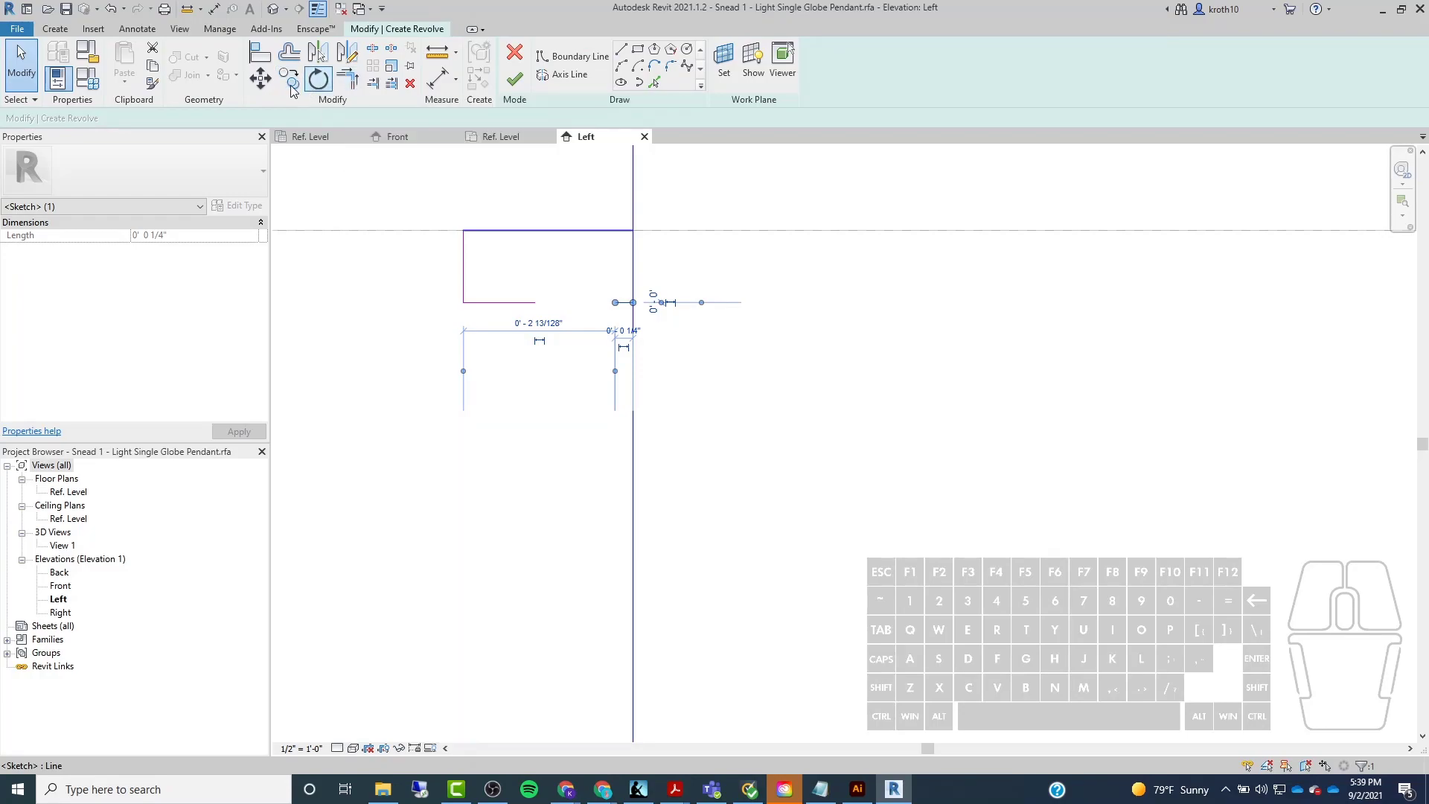
{"action": "left_click", "coordinate": [260, 78]}
{"action": "left_click", "coordinate": [668, 296]}
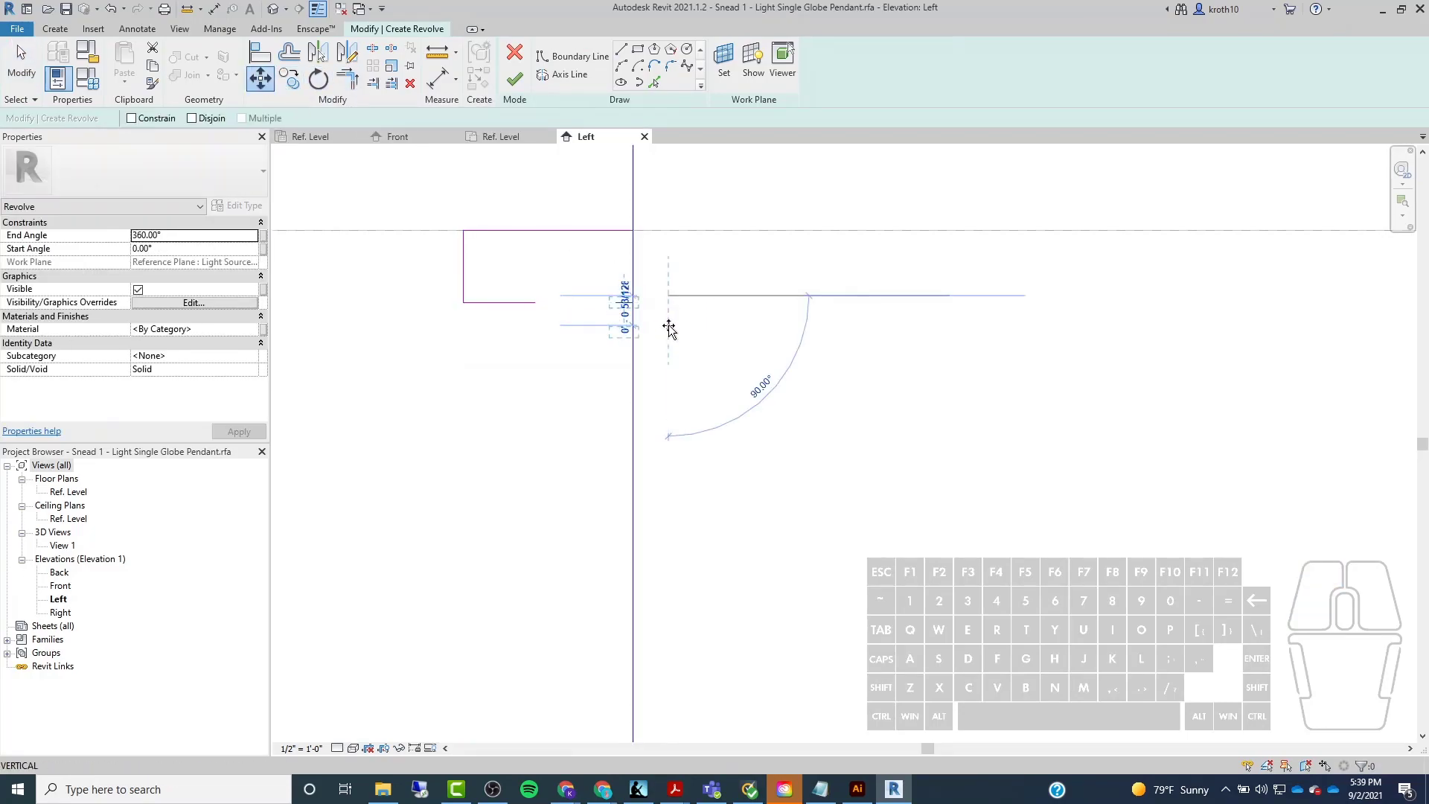
{"action": "type", "text": ".5"}
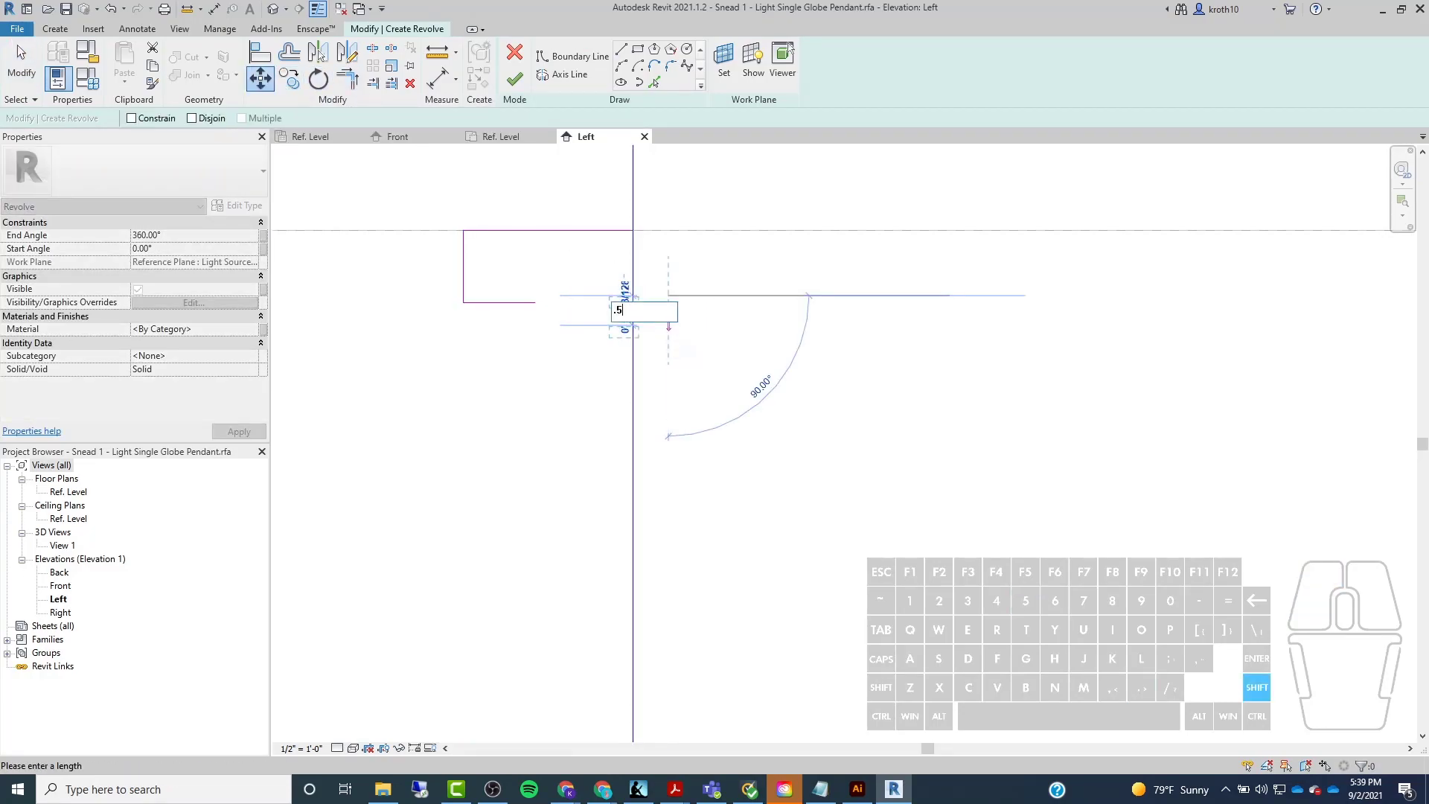
{"action": "key", "text": "Return"}
{"action": "key", "text": "Escape"}
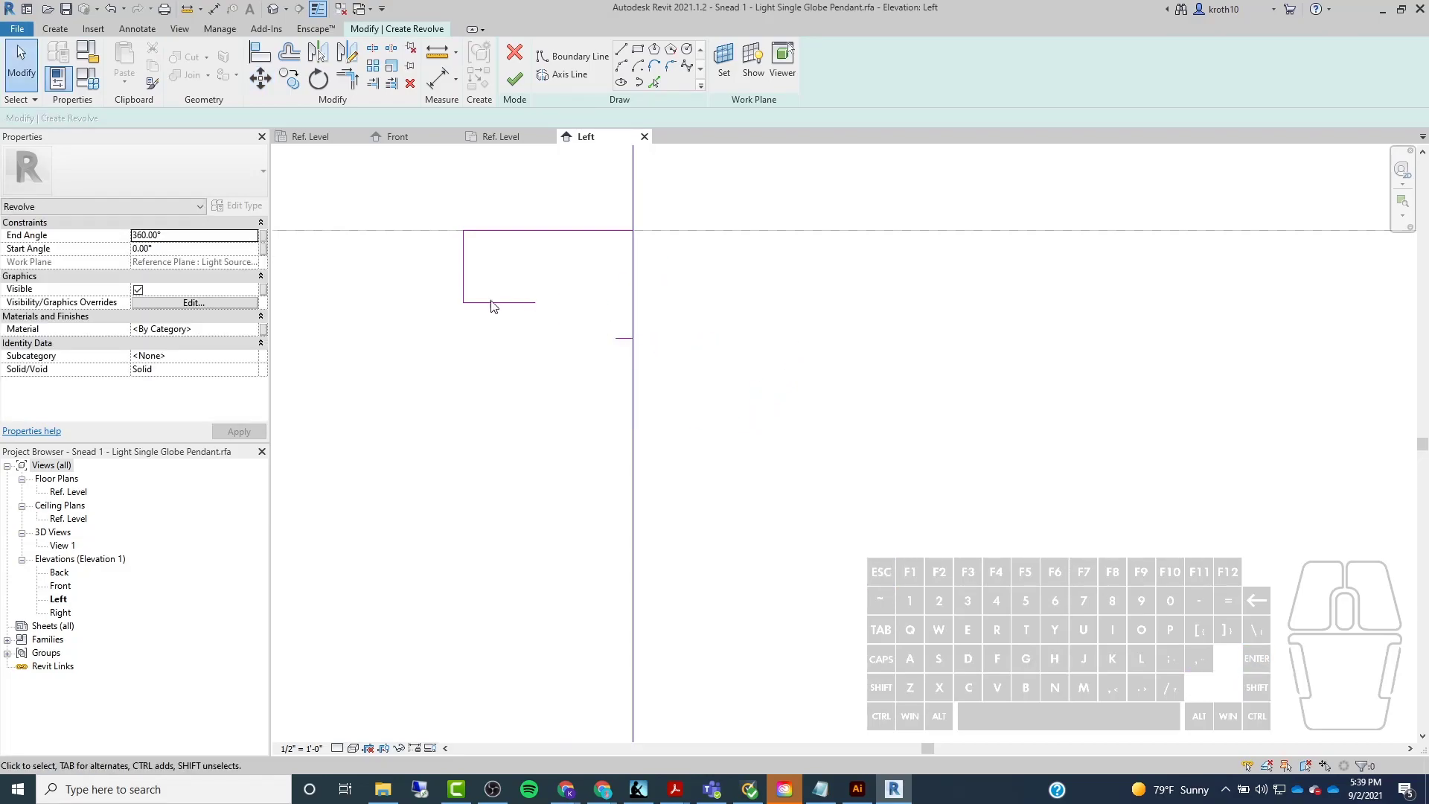
Extend the canopy's underside line to 1/4" from the axis, and join it vertically to the short line's outer end below.
{"action": "left_click", "coordinate": [524, 303]}
{"action": "left_click_drag", "start_coordinate": [535, 304], "coordinate": [615, 302]}
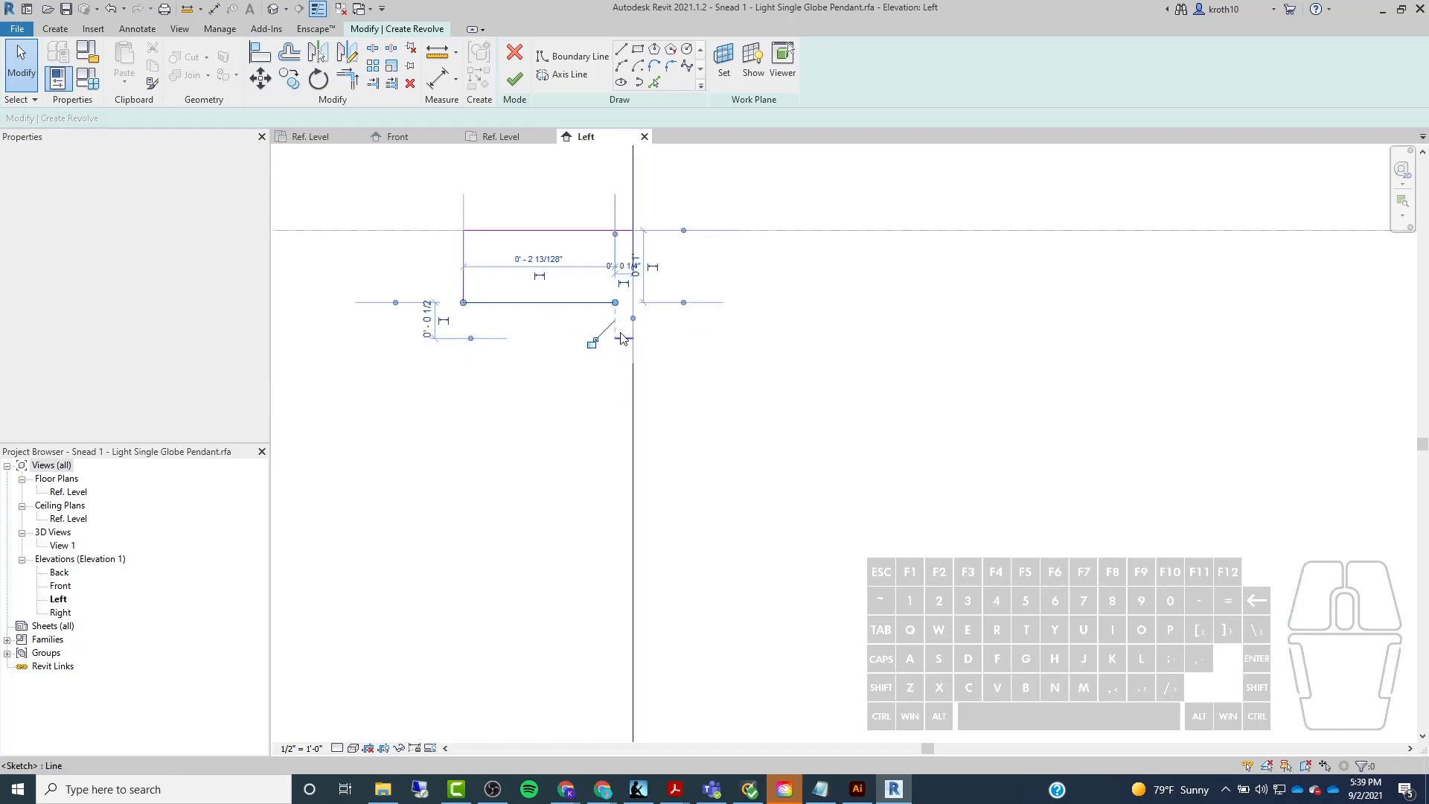
{"action": "left_click", "coordinate": [620, 50]}
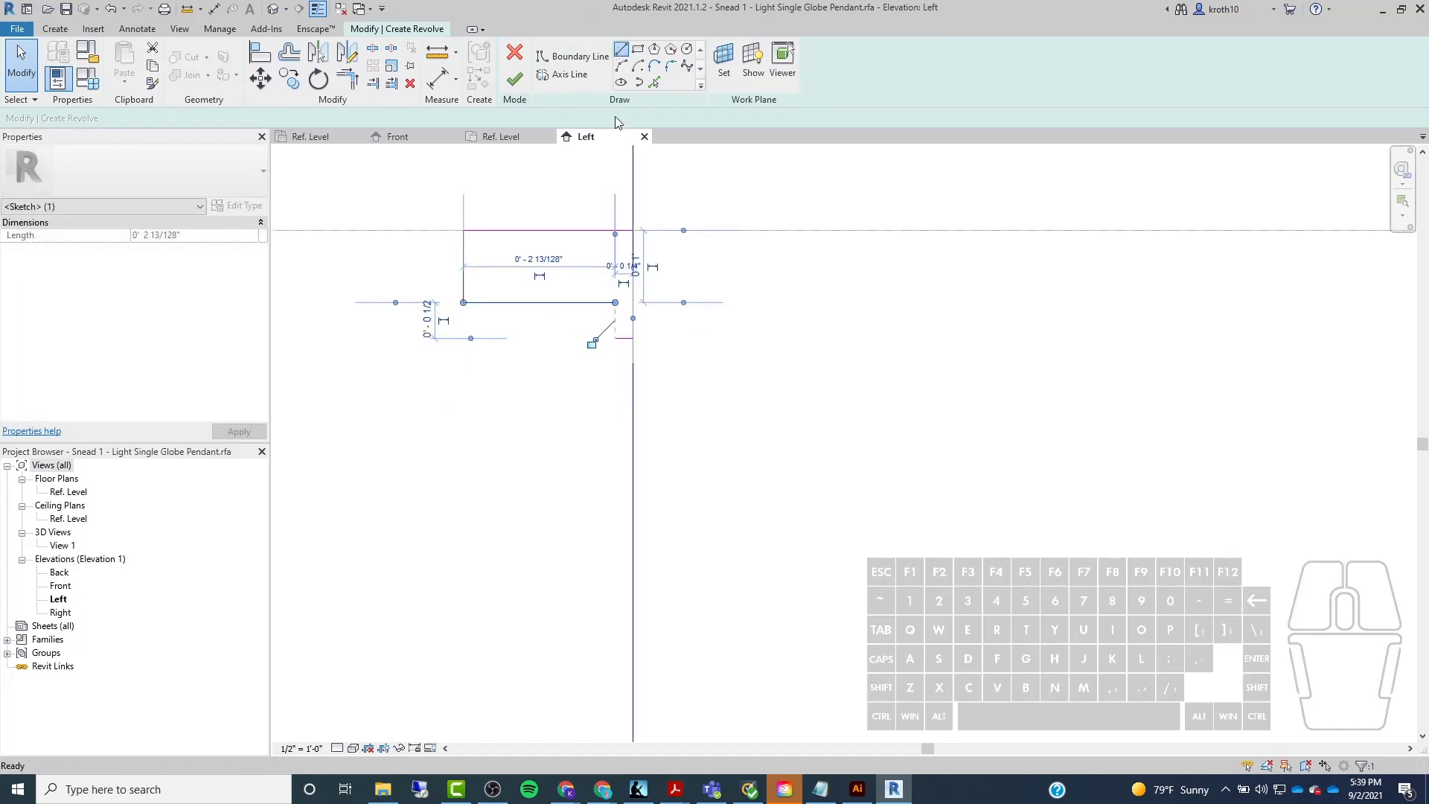
{"action": "left_click", "coordinate": [614, 304]}
{"action": "left_click", "coordinate": [615, 339]}
{"action": "key", "text": "Escape"}
Draw the rod's side as a vertical boundary line down from the midpoint of the short horizontal line.
{"action": "scroll", "coordinate": [603, 360], "scroll_direction": "up", "scroll_amount": 3}
{"action": "scroll", "coordinate": [632, 302], "scroll_direction": "down", "scroll_amount": 5}
{"action": "scroll", "coordinate": [631, 294], "scroll_direction": "up", "scroll_amount": 3}
{"action": "scroll", "coordinate": [628, 350], "scroll_direction": "down", "scroll_amount": 1}
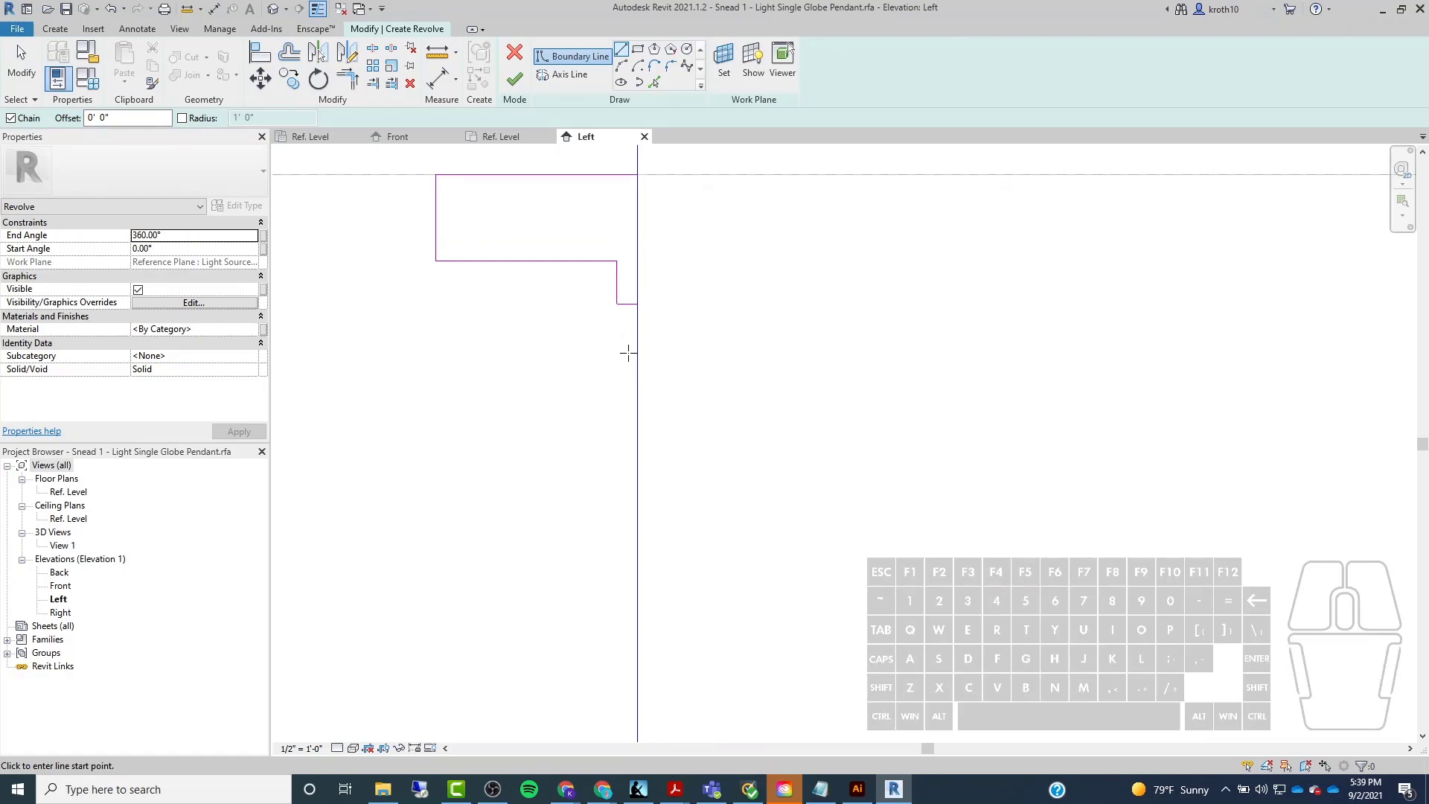
{"action": "left_click", "coordinate": [627, 304]}
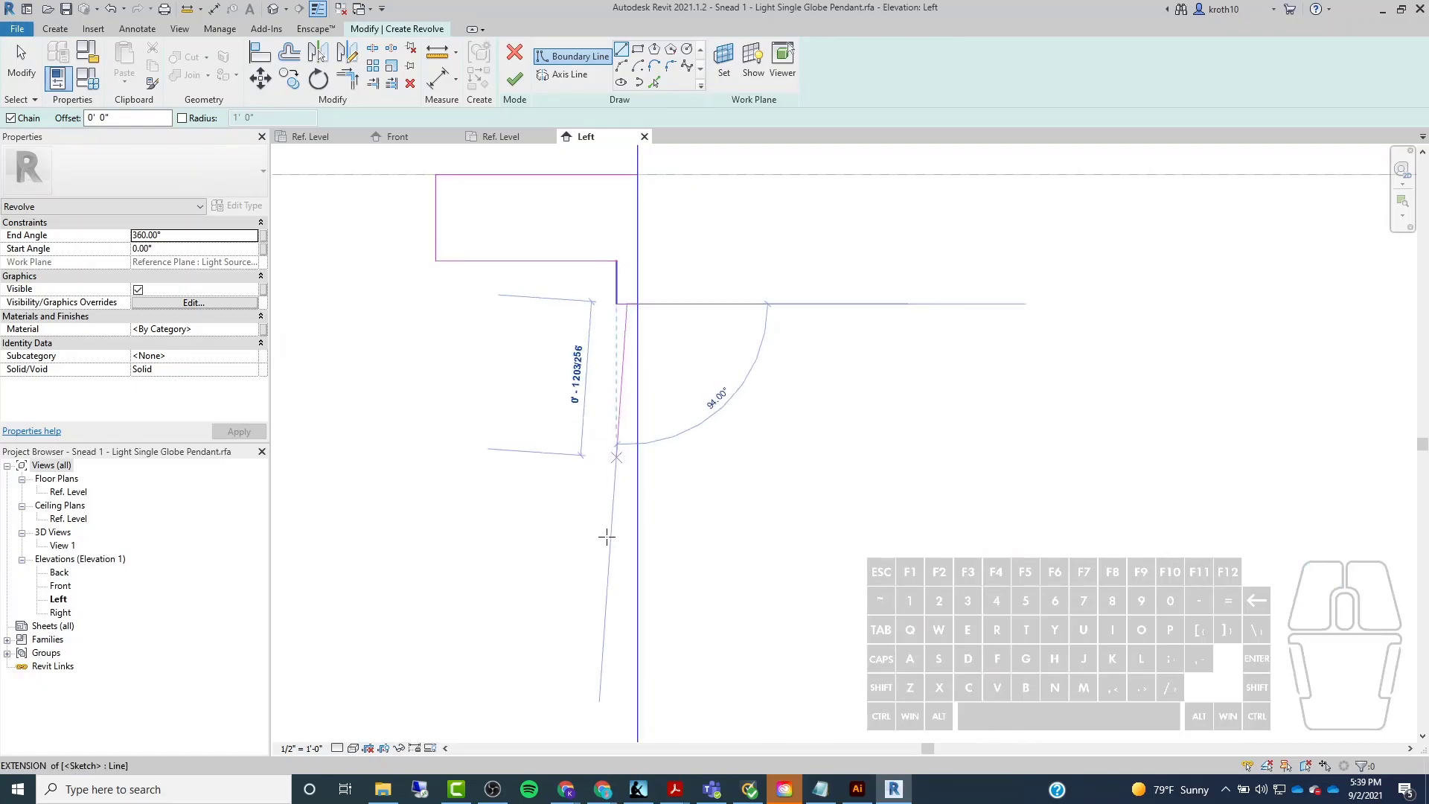
{"action": "left_click", "coordinate": [626, 628]}
{"action": "key", "text": "Escape"}
{"action": "key", "text": "Escape"}
Shorten the short horizontal line from the axis back to the rod's side, leaving it 1/8" long.
{"action": "scroll", "coordinate": [628, 296], "scroll_direction": "up", "scroll_amount": 2}
{"action": "scroll", "coordinate": [636, 308], "scroll_direction": "up", "scroll_amount": 2}
{"action": "left_click", "coordinate": [637, 311]}
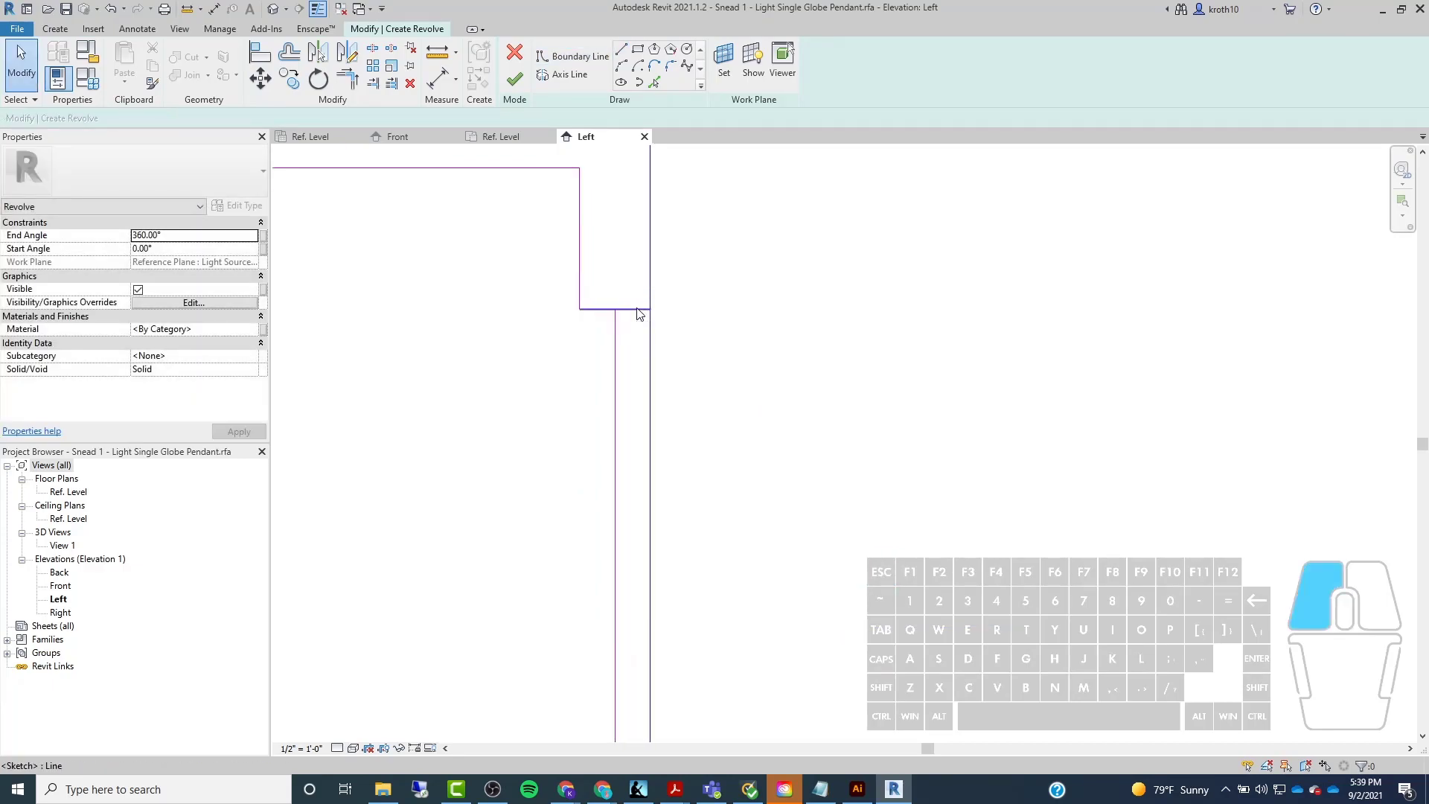
{"action": "left_click_drag", "start_coordinate": [650, 309], "coordinate": [615, 309]}
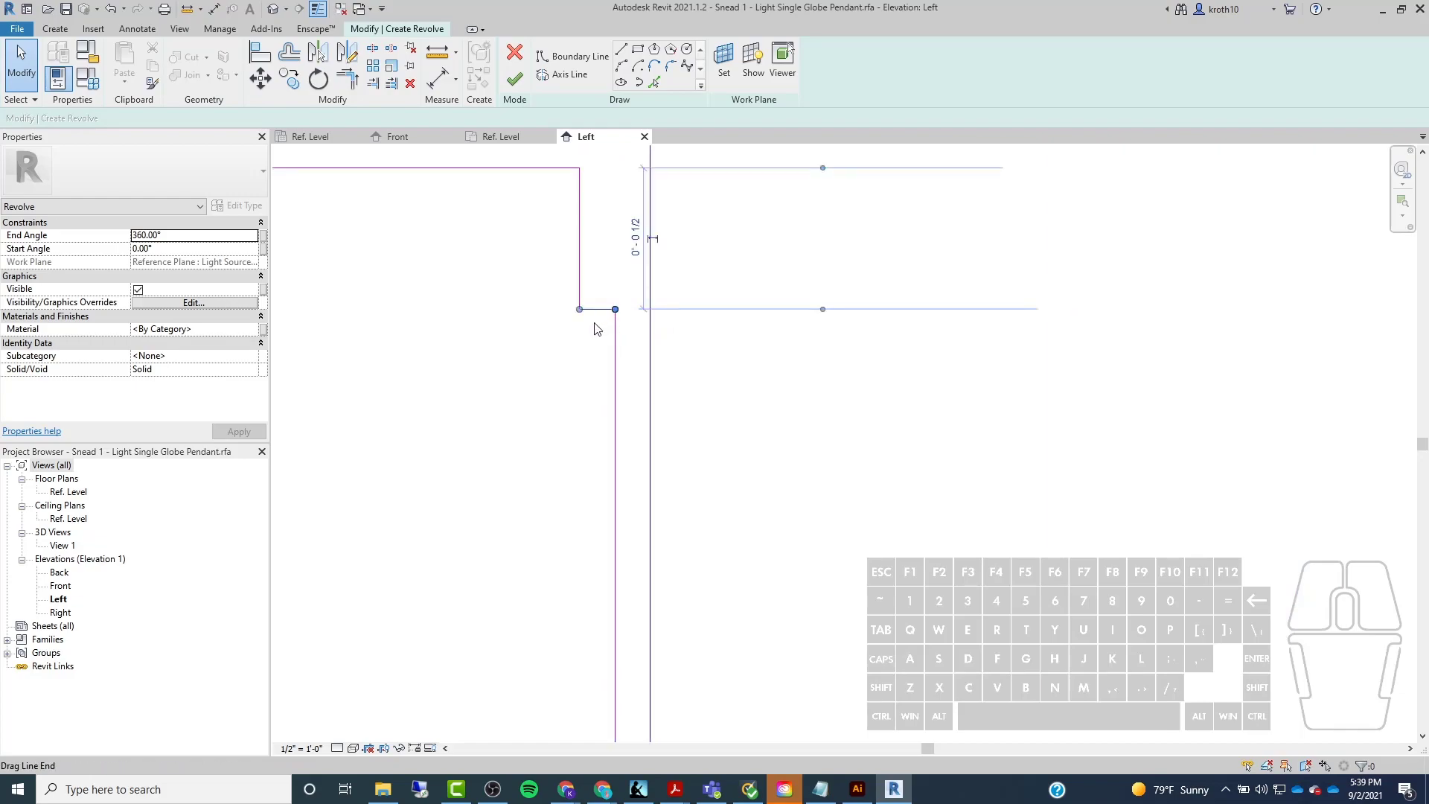
Draw the rod's bottom edge across to the axis, and close the profile along the axis up to the ceiling-level line.
{"action": "scroll", "coordinate": [699, 260], "scroll_direction": "down", "scroll_amount": 4}
{"action": "scroll", "coordinate": [670, 658], "scroll_direction": "up", "scroll_amount": 1}
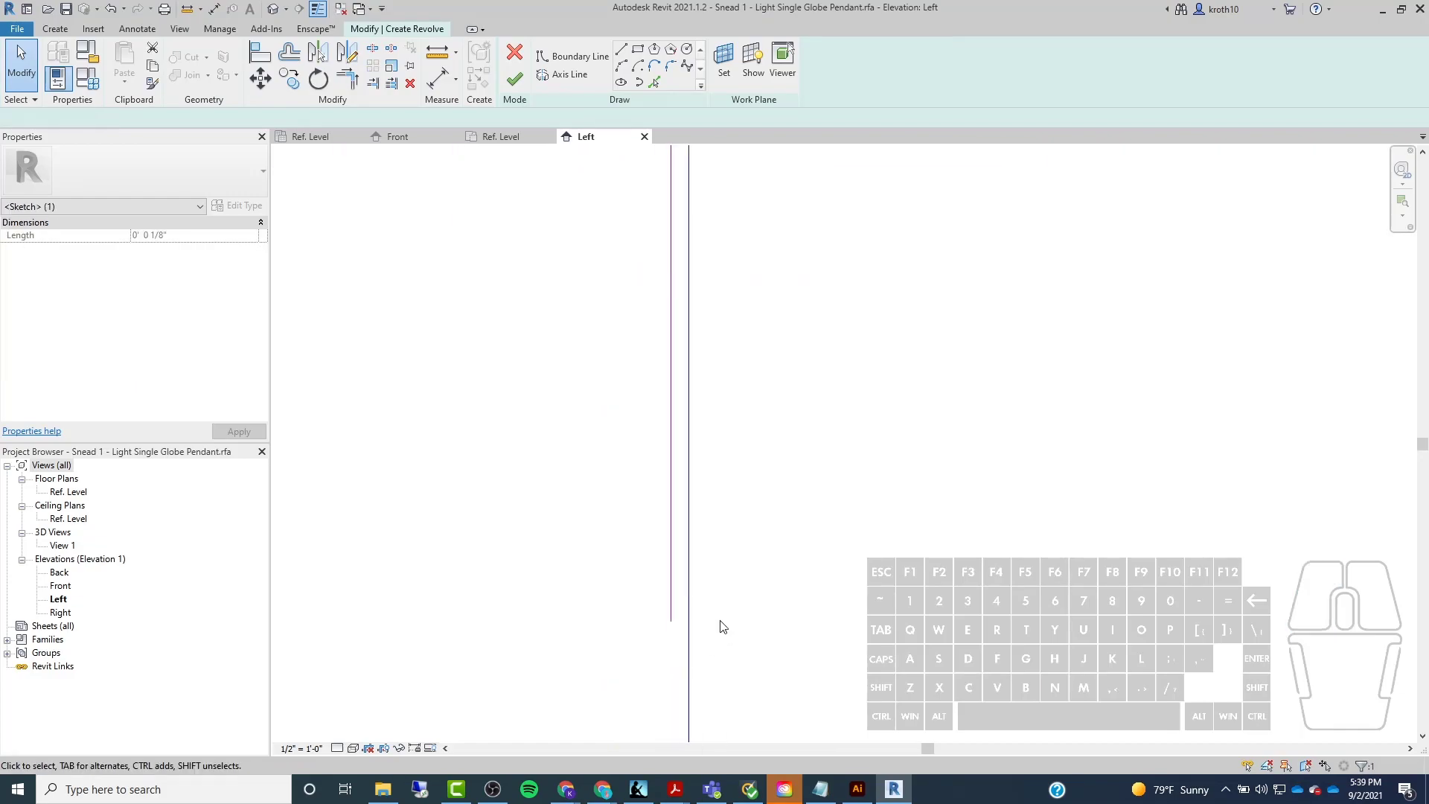
{"action": "scroll", "coordinate": [809, 653], "scroll_direction": "down", "scroll_amount": 3}
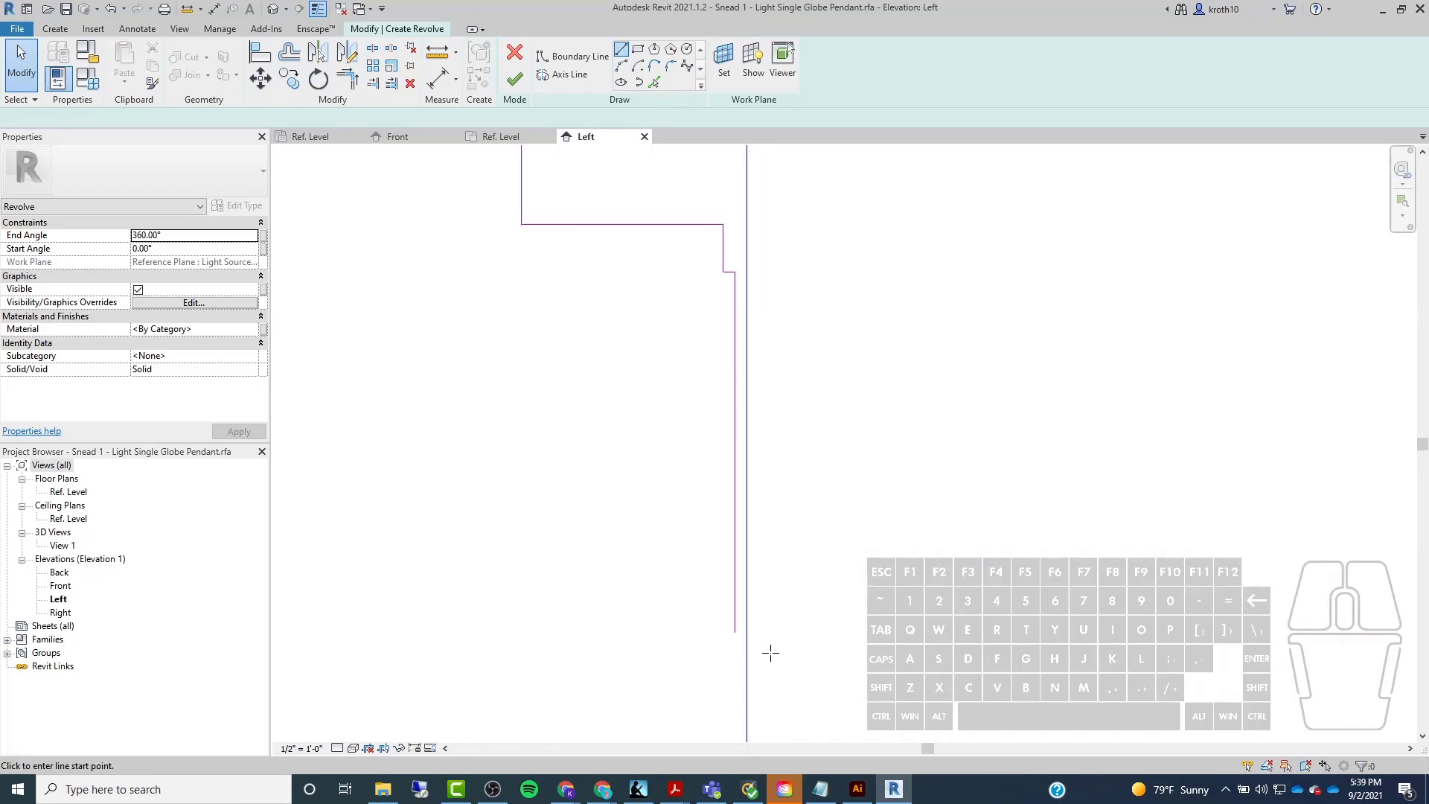
{"action": "scroll", "coordinate": [771, 652], "scroll_direction": "up", "scroll_amount": 2}
{"action": "left_click", "coordinate": [728, 630]}
{"action": "scroll", "coordinate": [741, 630], "scroll_direction": "down", "scroll_amount": 3}
{"action": "scroll", "coordinate": [743, 471], "scroll_direction": "up", "scroll_amount": 4}
{"action": "left_click", "coordinate": [753, 363]}
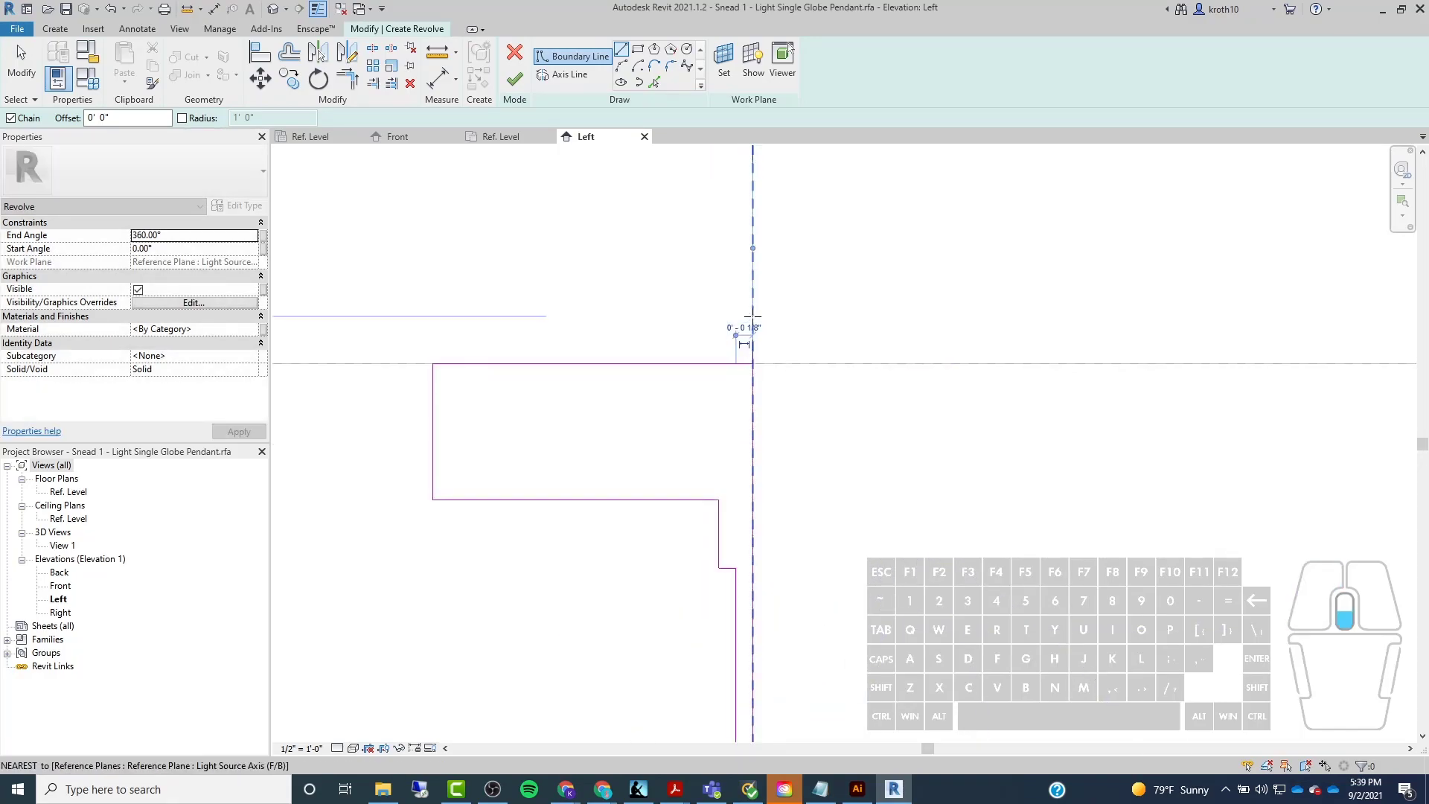
{"action": "scroll", "coordinate": [753, 315], "scroll_direction": "down", "scroll_amount": 4}
{"action": "key", "text": "Escape"}
{"action": "scroll", "coordinate": [736, 348], "scroll_direction": "up", "scroll_amount": 2}
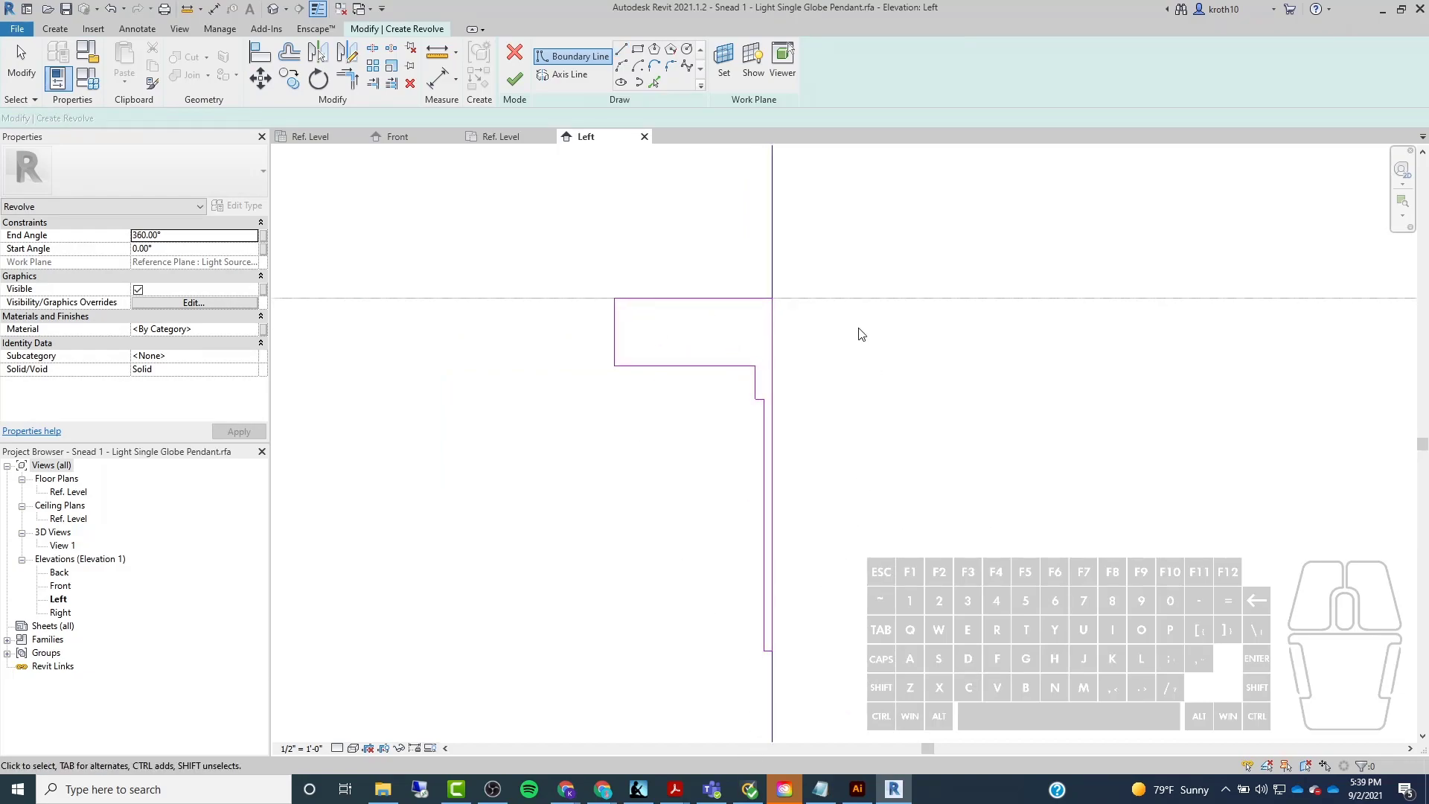
{"action": "key", "text": "Escape"}
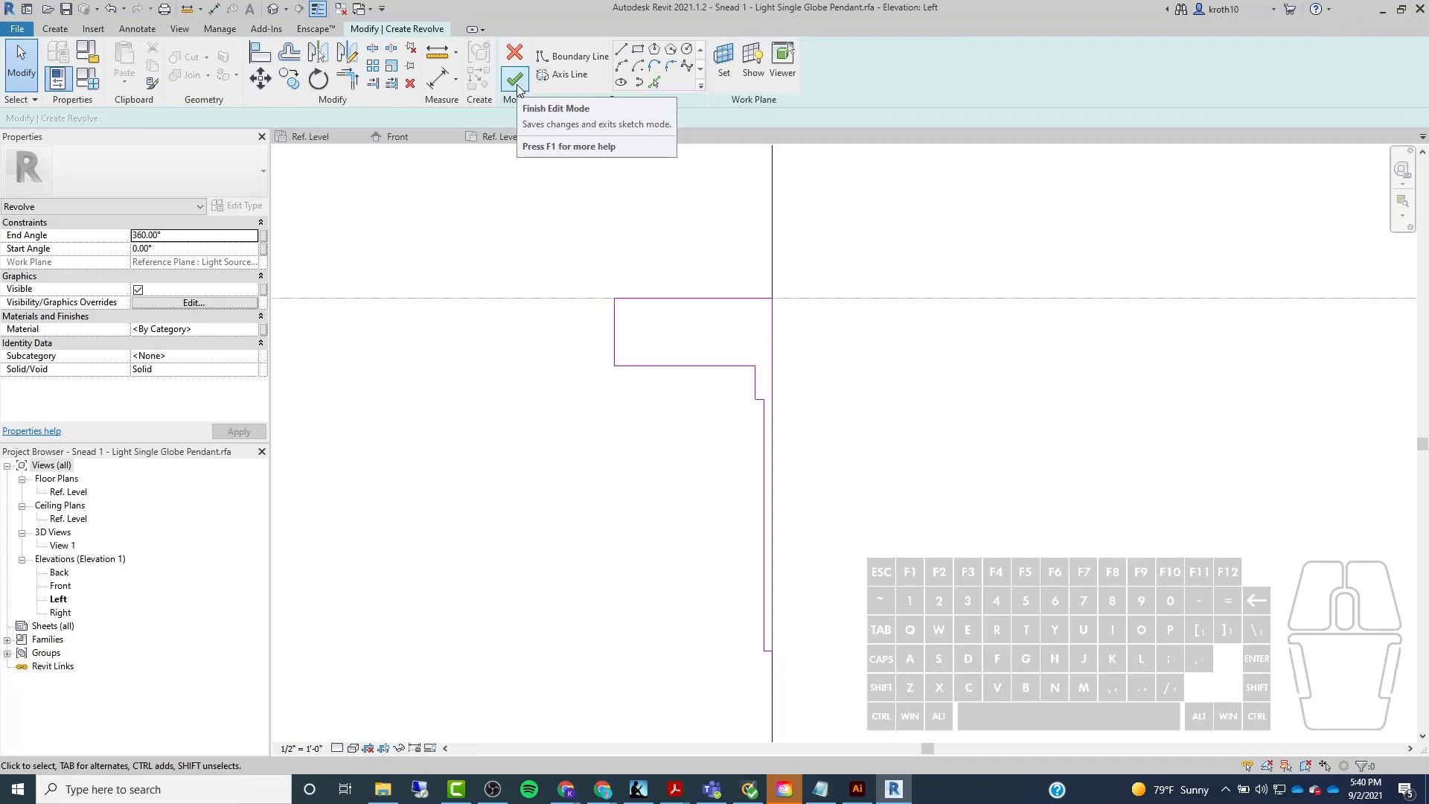
Round the canopy's lower outer corner with a fillet arc between its outer edge and underside.
{"action": "scroll", "coordinate": [617, 369], "scroll_direction": "up", "scroll_amount": 4}
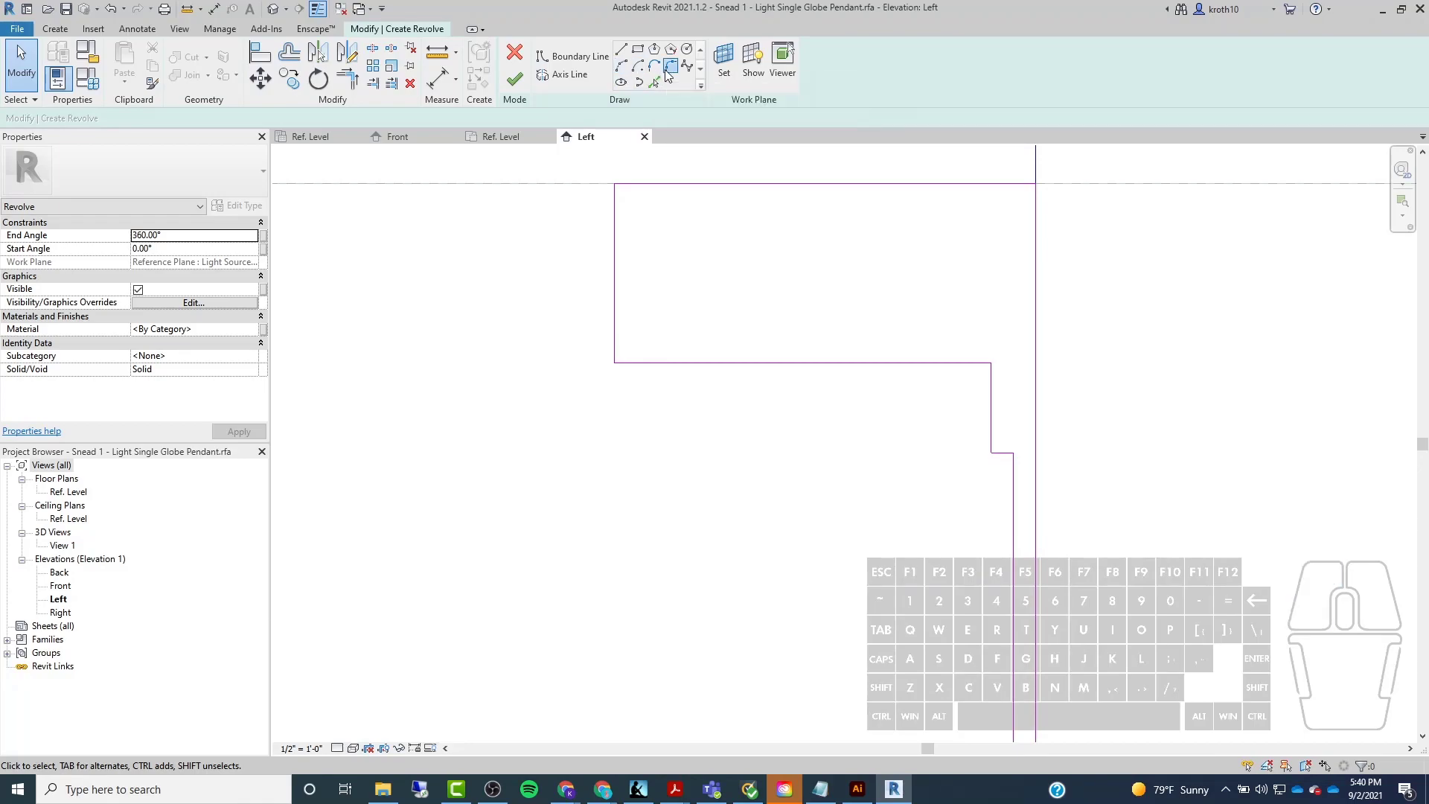
{"action": "left_click", "coordinate": [669, 68]}
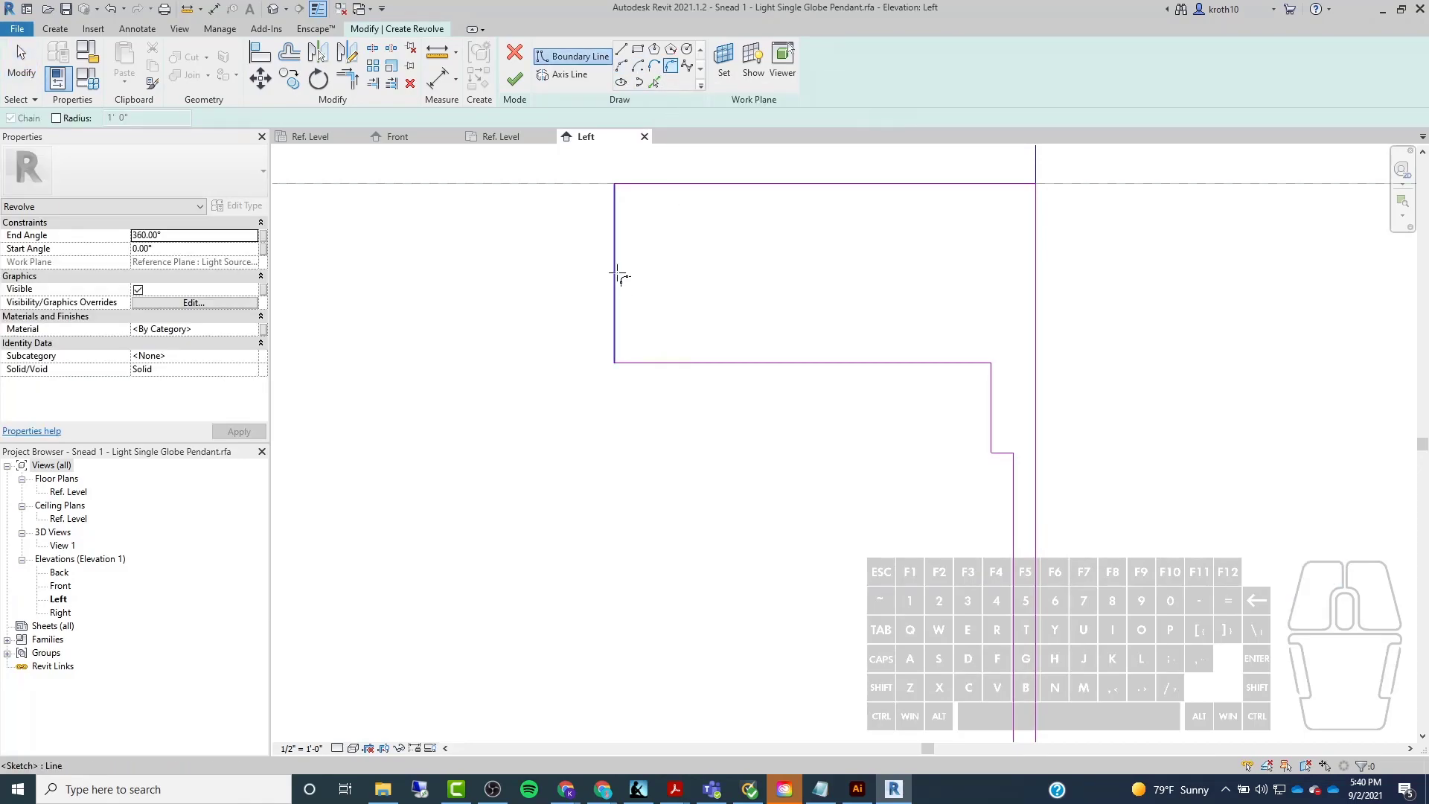
{"action": "left_click", "coordinate": [615, 310]}
{"action": "left_click", "coordinate": [644, 363]}
{"action": "left_click", "coordinate": [637, 352]}
{"action": "scroll", "coordinate": [615, 399], "scroll_direction": "down", "scroll_amount": 3}
{"action": "key", "text": "Escape"}
Tighten the canopy's corner arc to a radius smaller than 1/8".
{"action": "left_click", "coordinate": [619, 376]}
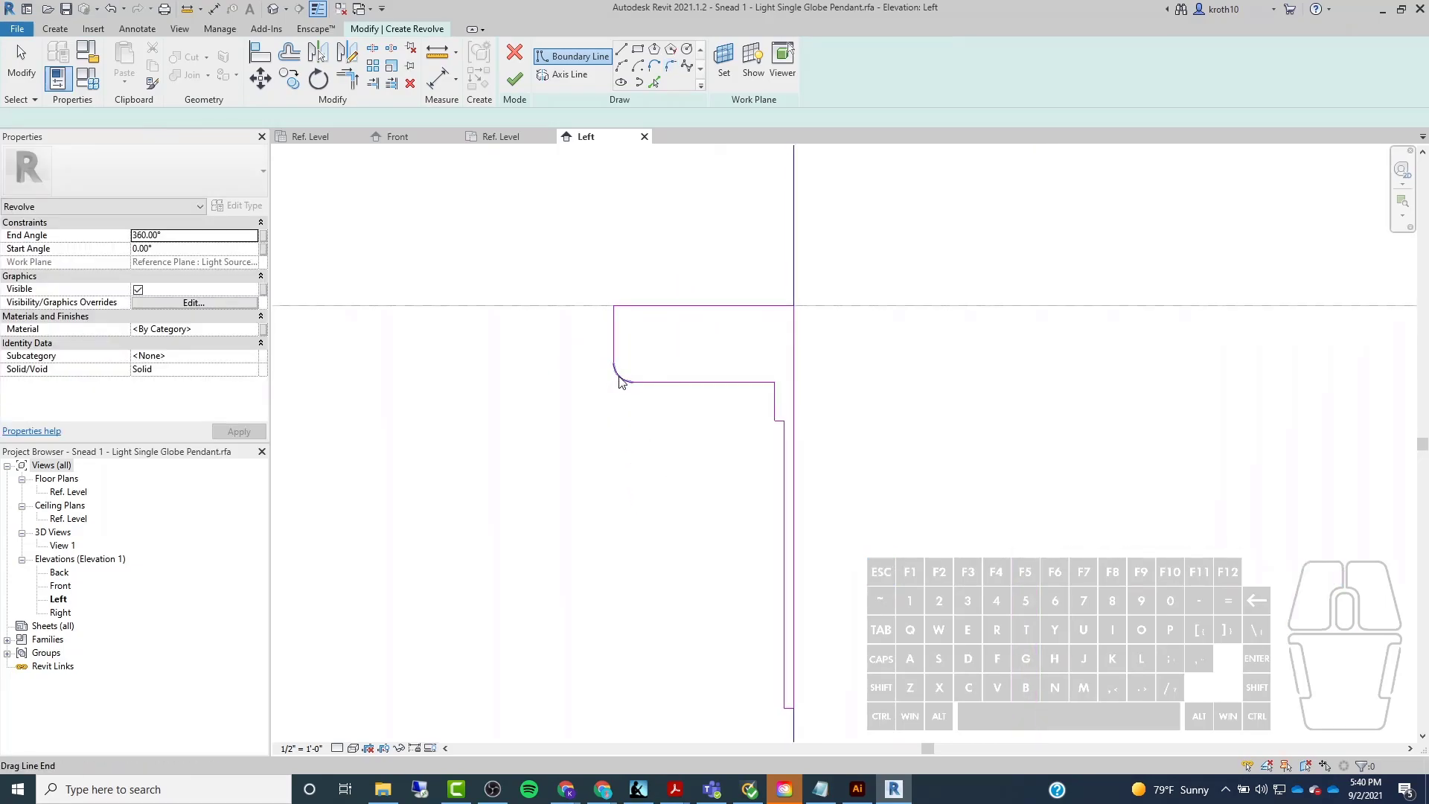
{"action": "scroll", "coordinate": [619, 377], "scroll_direction": "up", "scroll_amount": 4}
{"action": "left_click_drag", "start_coordinate": [620, 378], "coordinate": [614, 393]}
{"action": "key", "text": "Escape"}
{"action": "scroll", "coordinate": [583, 332], "scroll_direction": "down", "scroll_amount": 5}
{"action": "scroll", "coordinate": [576, 366], "scroll_direction": "up", "scroll_amount": 5}
{"action": "left_click", "coordinate": [585, 344]}
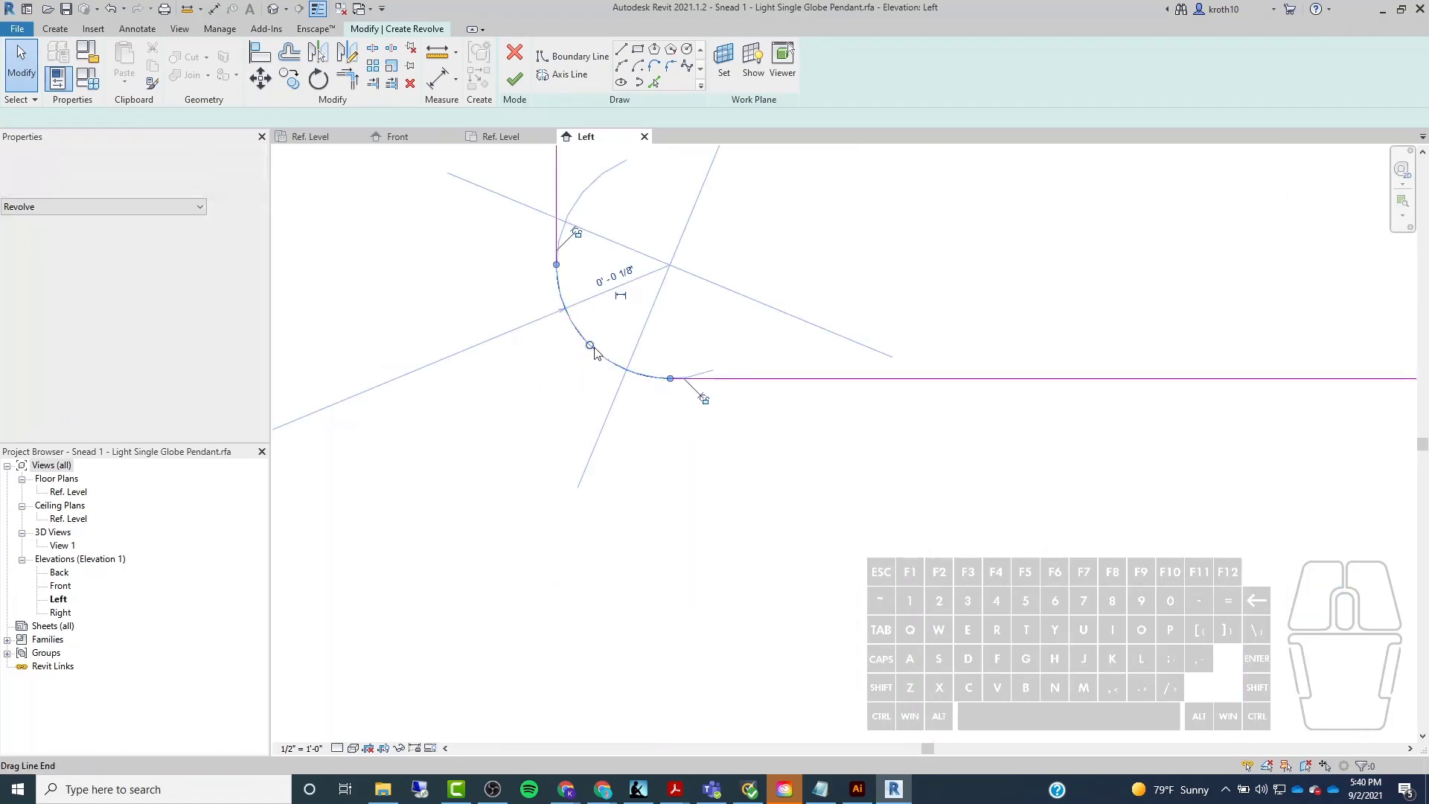
{"action": "left_click_drag", "start_coordinate": [595, 350], "coordinate": [579, 361]}
{"action": "key", "text": "Escape"}
Round the lower outer corner of the small collar beneath the canopy with a small fillet arc.
{"action": "scroll", "coordinate": [567, 357], "scroll_direction": "up", "scroll_amount": 4}
{"action": "scroll", "coordinate": [563, 355], "scroll_direction": "down", "scroll_amount": 3}
{"action": "scroll", "coordinate": [850, 422], "scroll_direction": "down", "scroll_amount": 1}
{"action": "scroll", "coordinate": [847, 414], "scroll_direction": "up", "scroll_amount": 6}
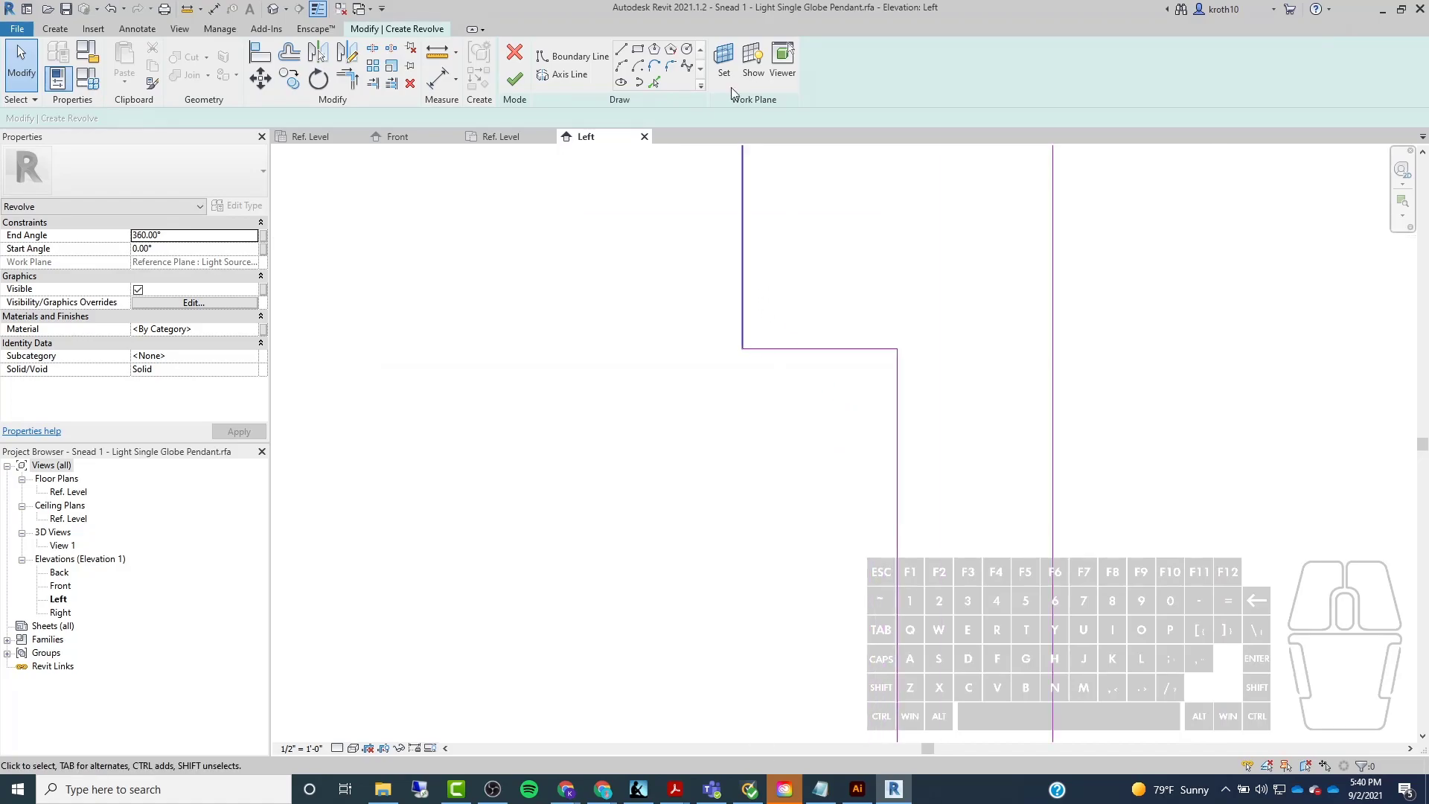
{"action": "left_click", "coordinate": [743, 327]}
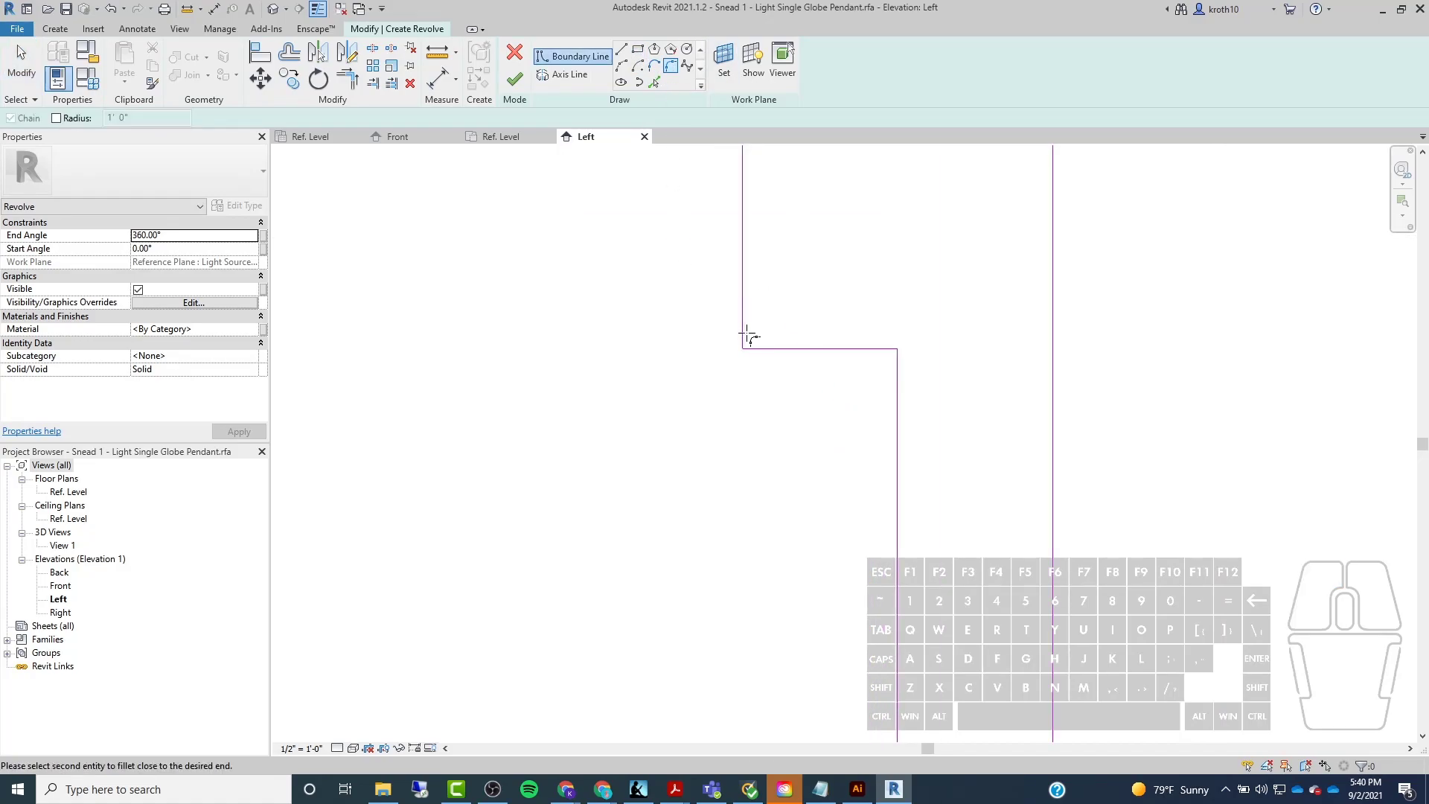
{"action": "left_click", "coordinate": [762, 350]}
{"action": "left_click", "coordinate": [768, 318]}
{"action": "key", "text": "Escape"}
{"action": "scroll", "coordinate": [767, 318], "scroll_direction": "down", "scroll_amount": 8}
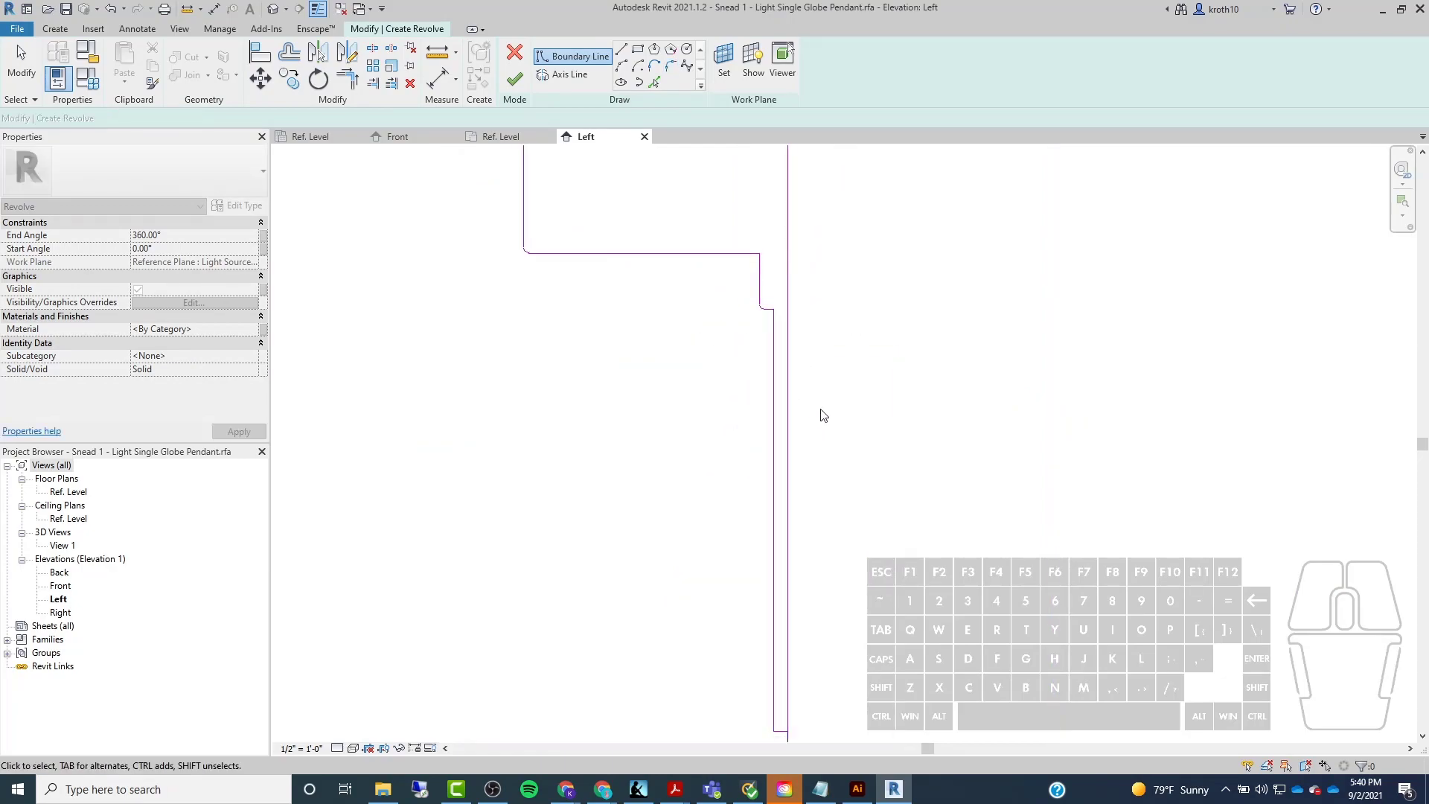
Finish the revolve sketch to create the canopy, collar and rod, and deselect the solid.
{"action": "scroll", "coordinate": [769, 369], "scroll_direction": "down", "scroll_amount": 3}
{"action": "key", "text": "Escape"}
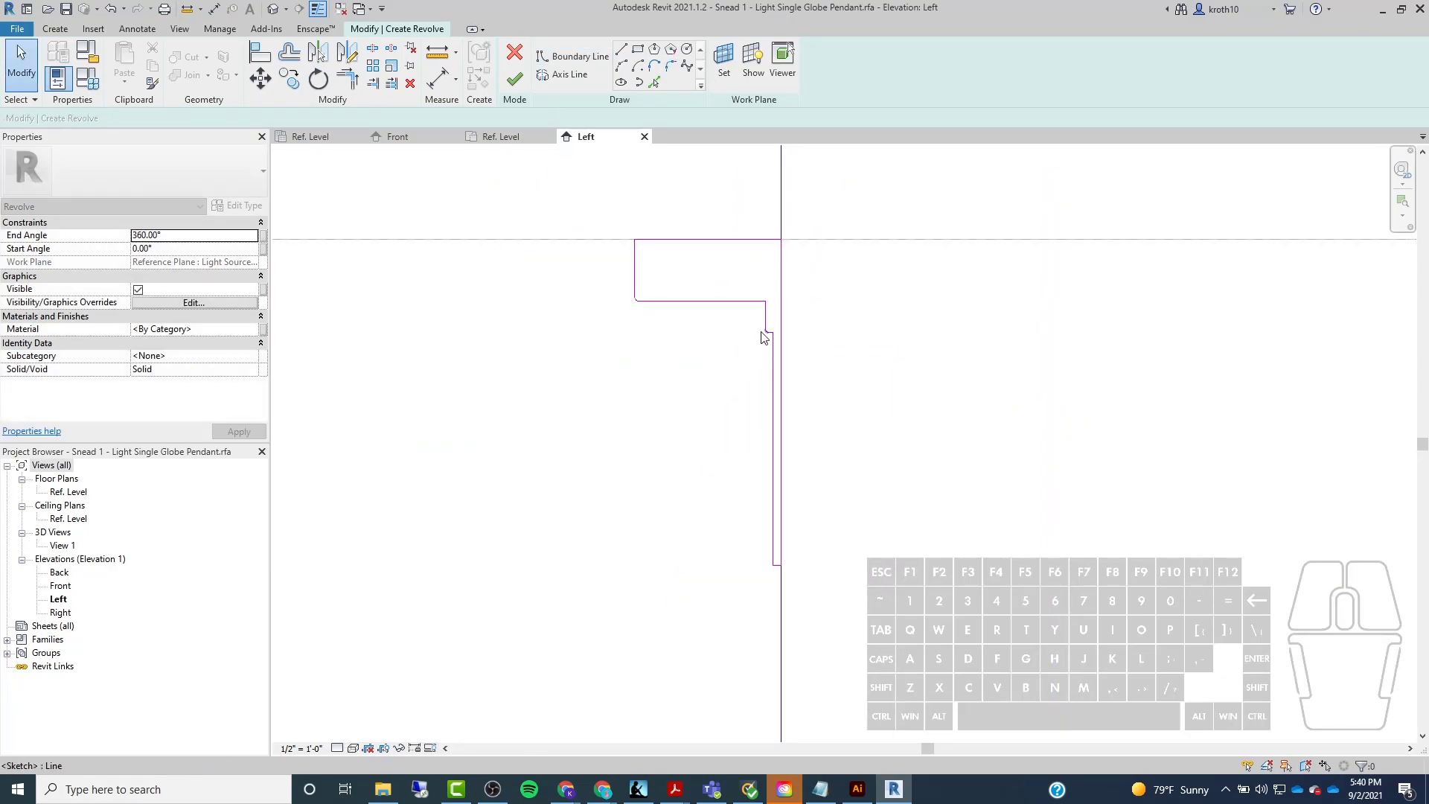
{"action": "left_click", "coordinate": [514, 79]}
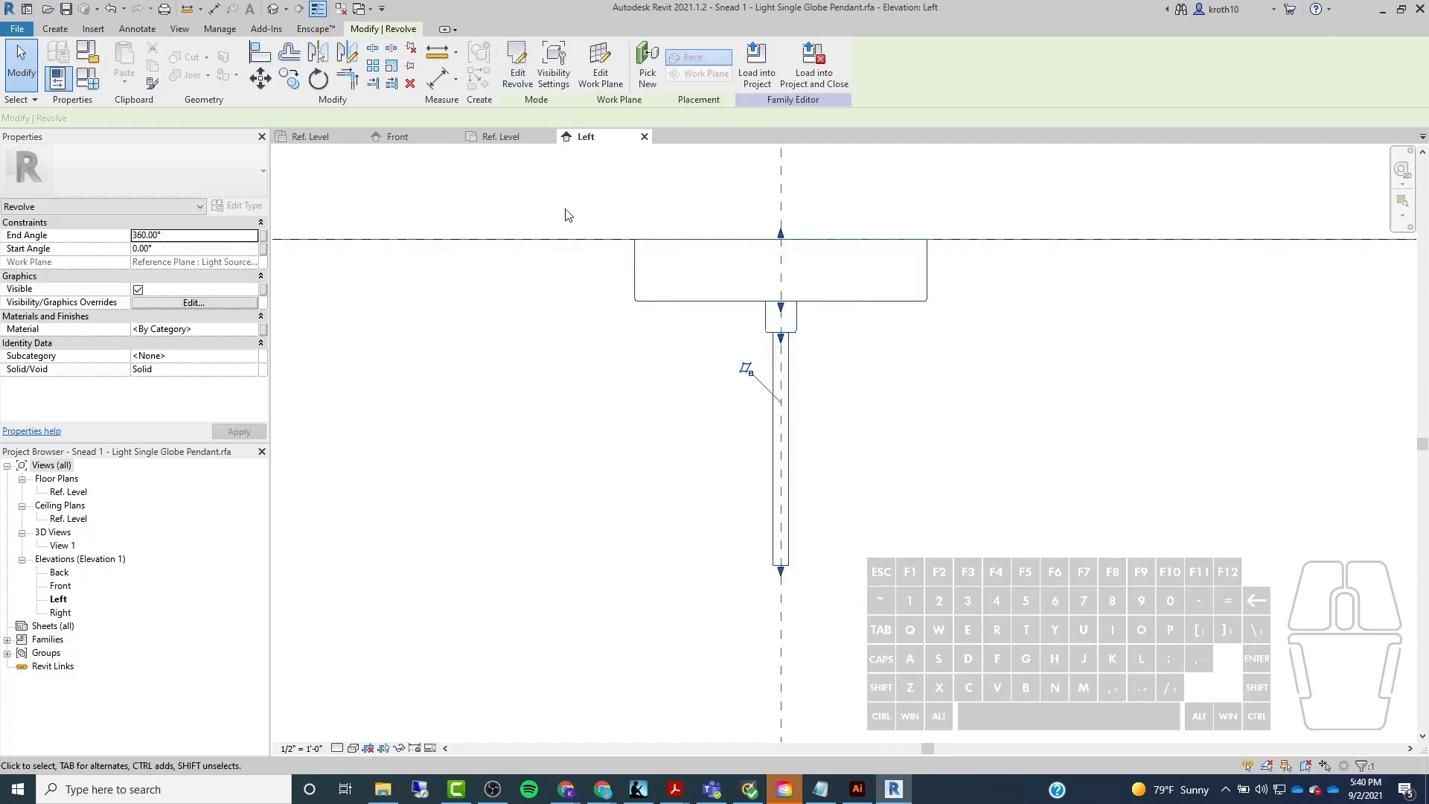
{"action": "left_click", "coordinate": [903, 425]}
Examine the canopy-and-rod revolve's shape handles and the rod's position above the globe.
{"action": "scroll", "coordinate": [715, 311], "scroll_direction": "down", "scroll_amount": 2}
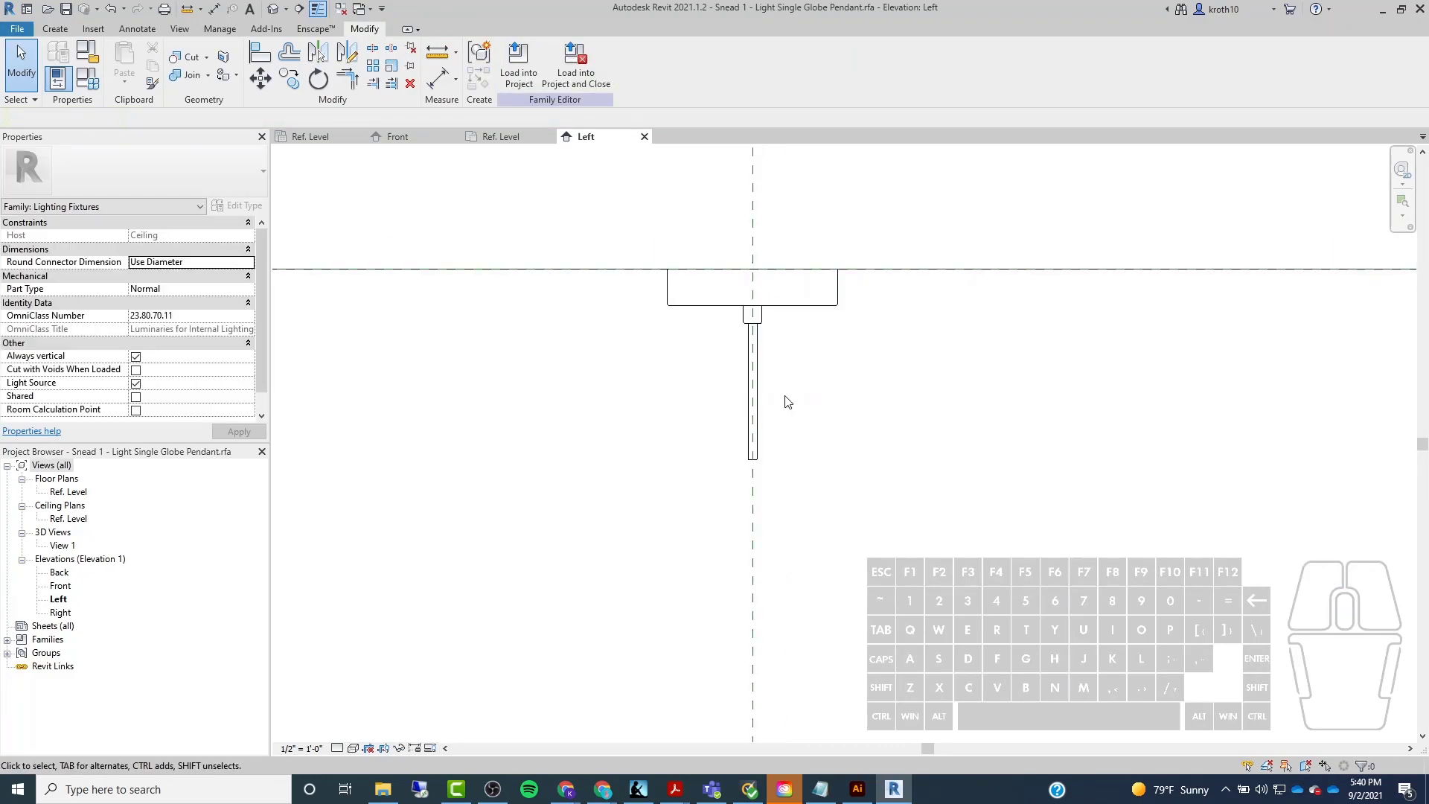
{"action": "scroll", "coordinate": [766, 296], "scroll_direction": "down", "scroll_amount": 3}
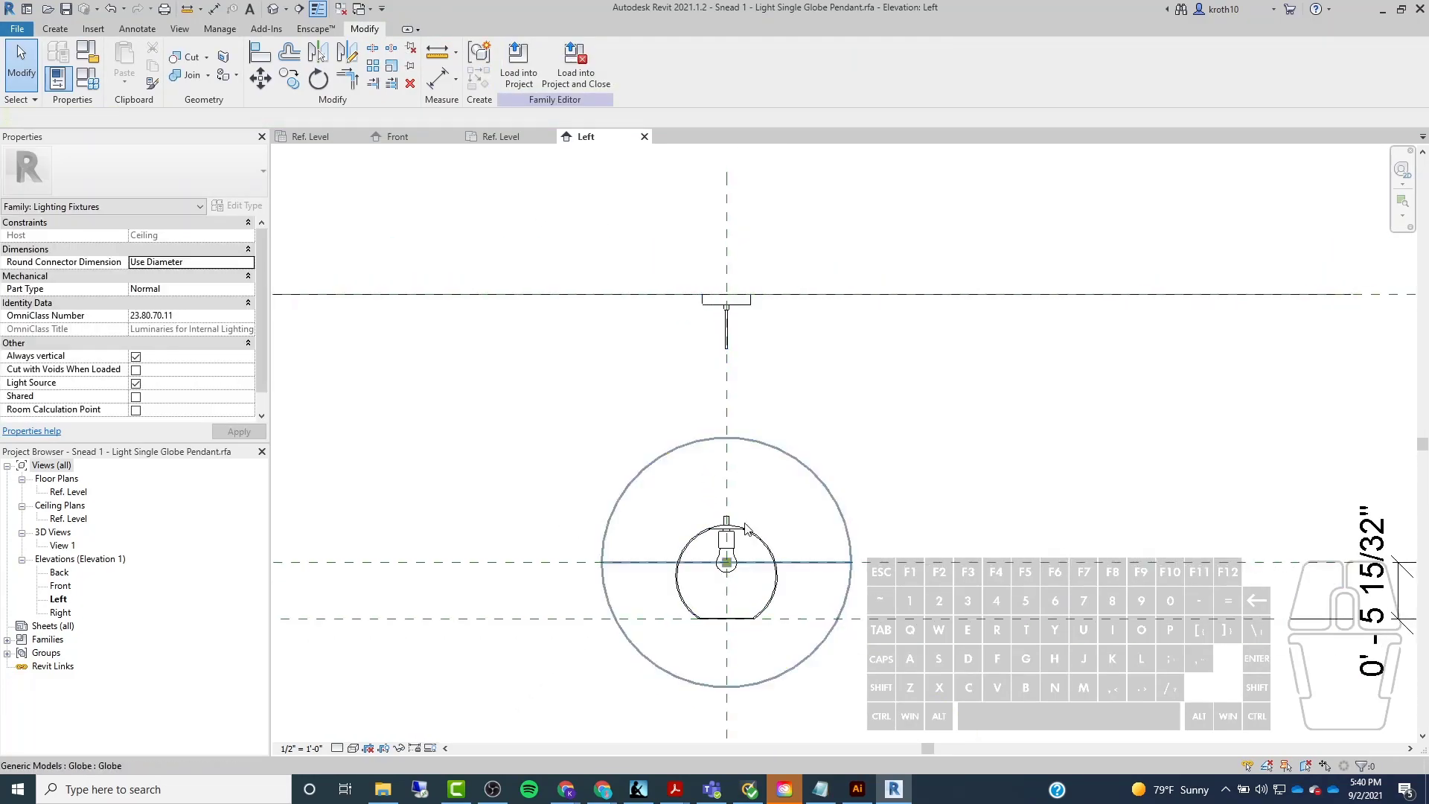
{"action": "scroll", "coordinate": [731, 318], "scroll_direction": "up", "scroll_amount": 3}
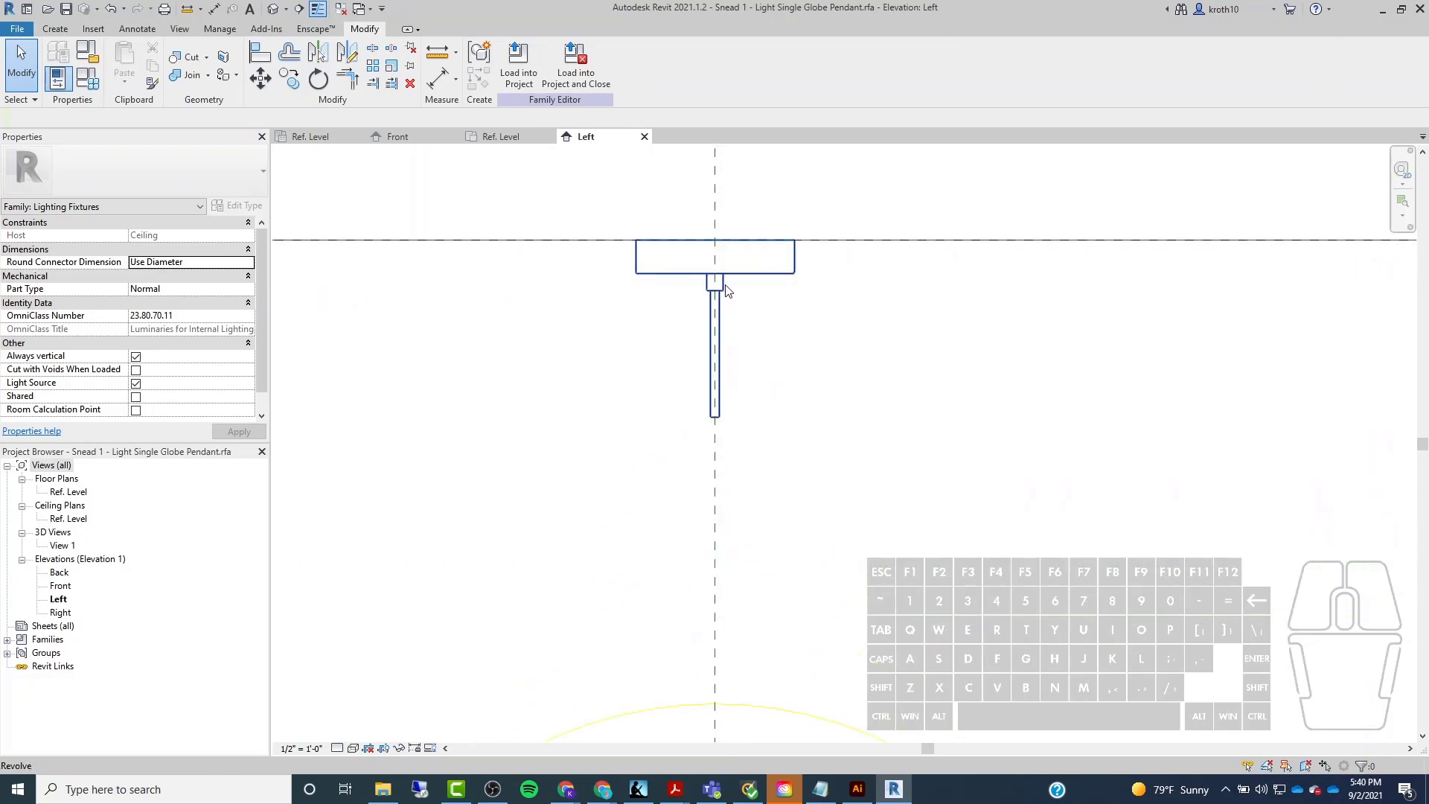
{"action": "left_click", "coordinate": [724, 289]}
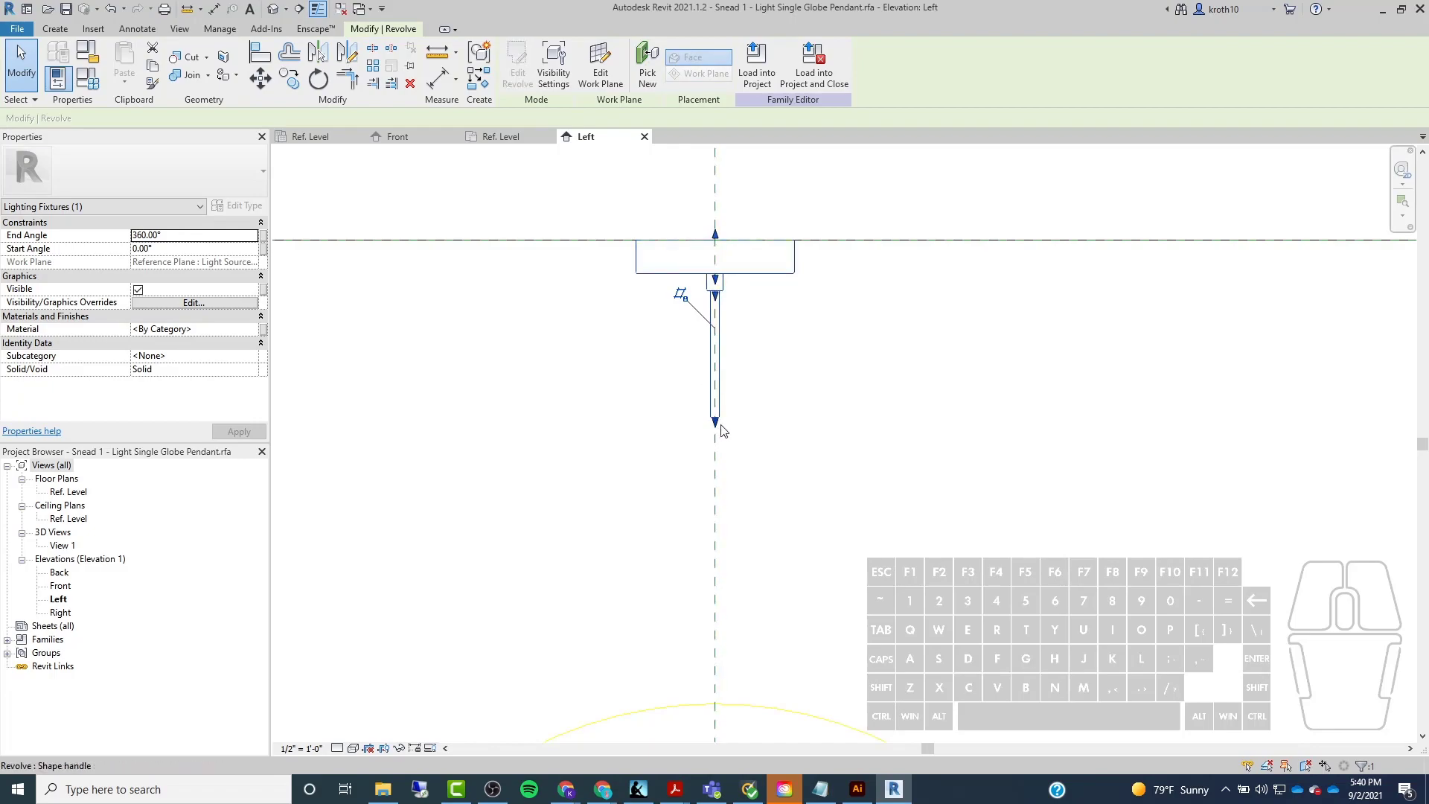
{"action": "key", "text": "Escape"}
{"action": "scroll", "coordinate": [658, 273], "scroll_direction": "down", "scroll_amount": 2}
{"action": "middle_click_drag", "start_coordinate": [704, 421], "coordinate": [720, 360]}
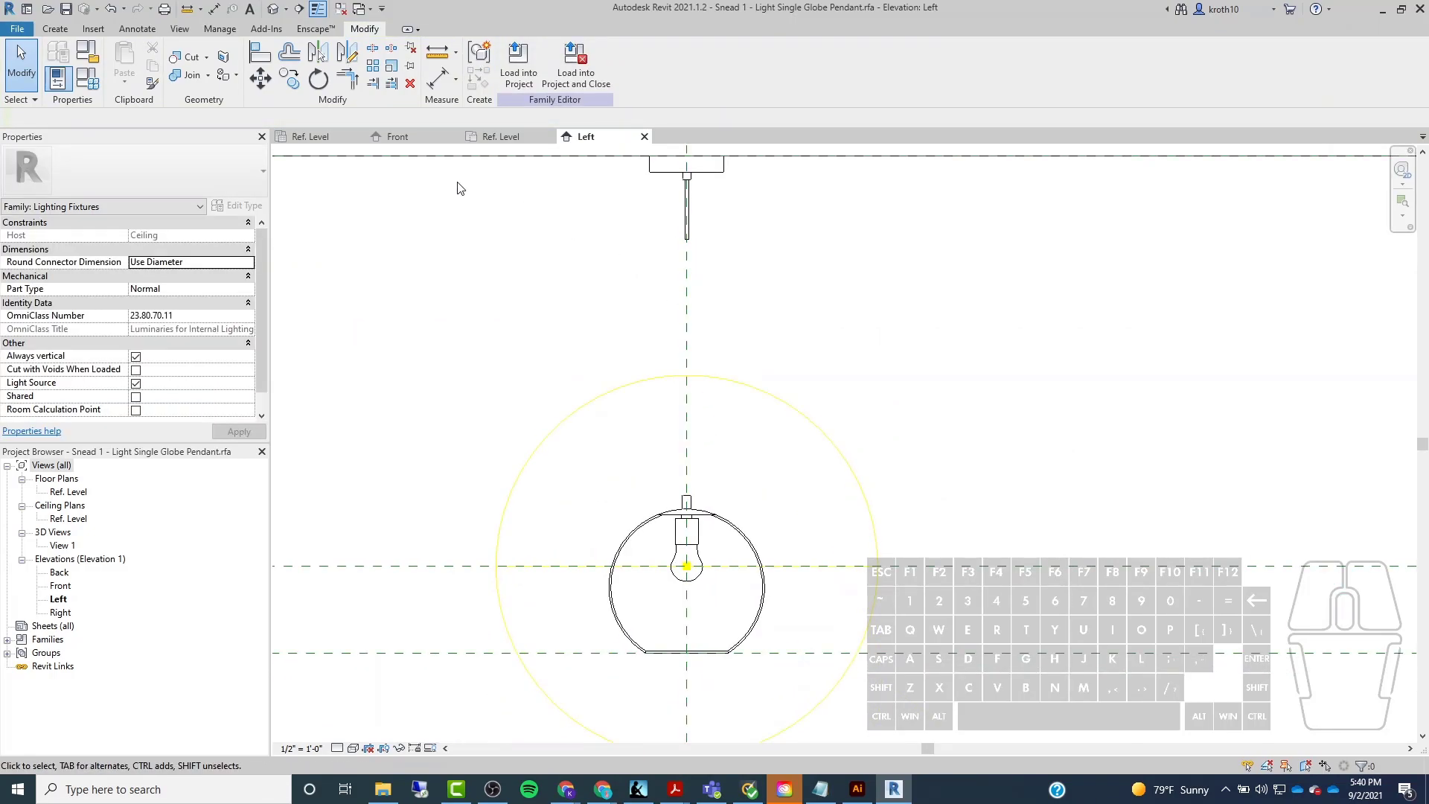
Try to align the top of the globe with the rod's lower end.
{"action": "left_click", "coordinate": [260, 52]}
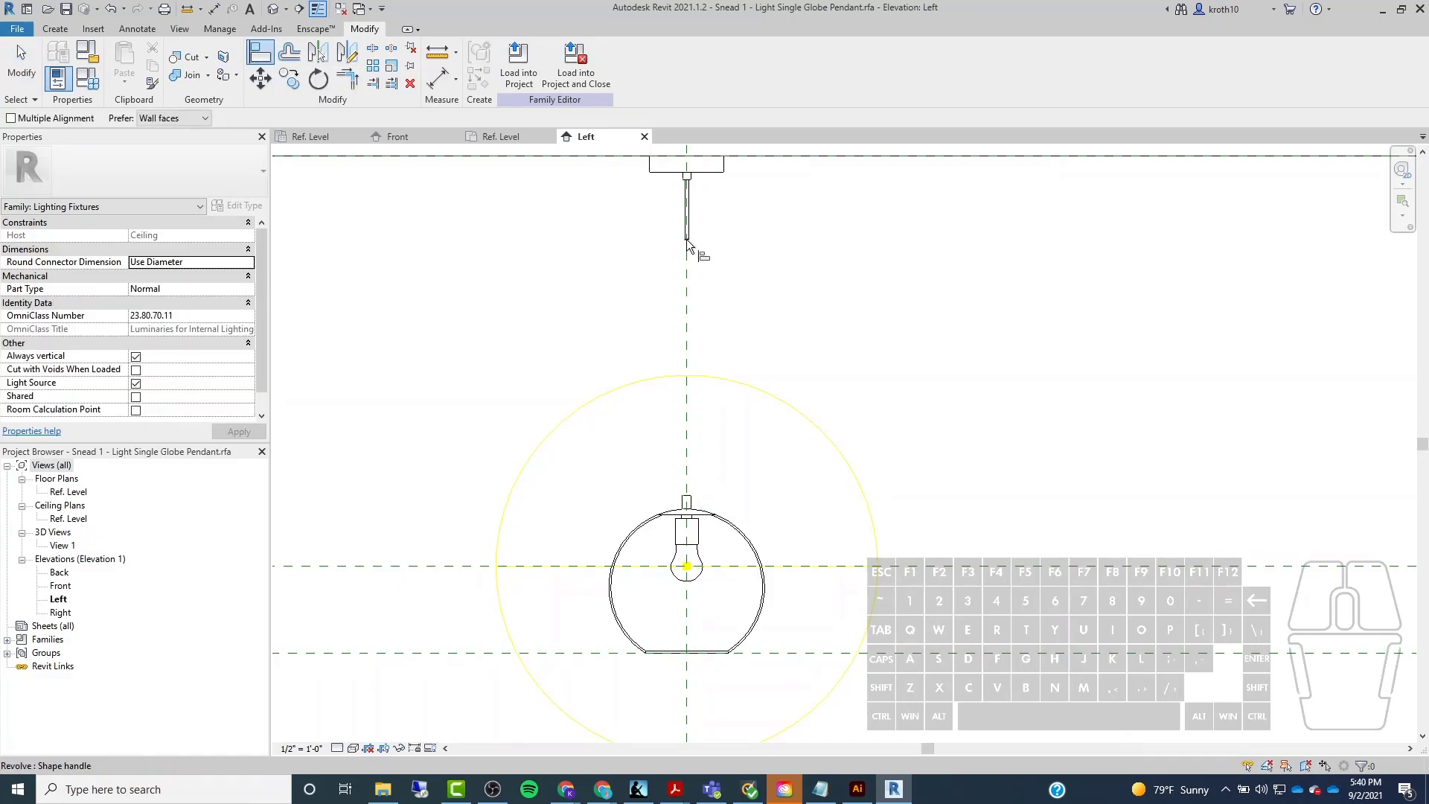
{"action": "scroll", "coordinate": [687, 240], "scroll_direction": "up", "scroll_amount": 10}
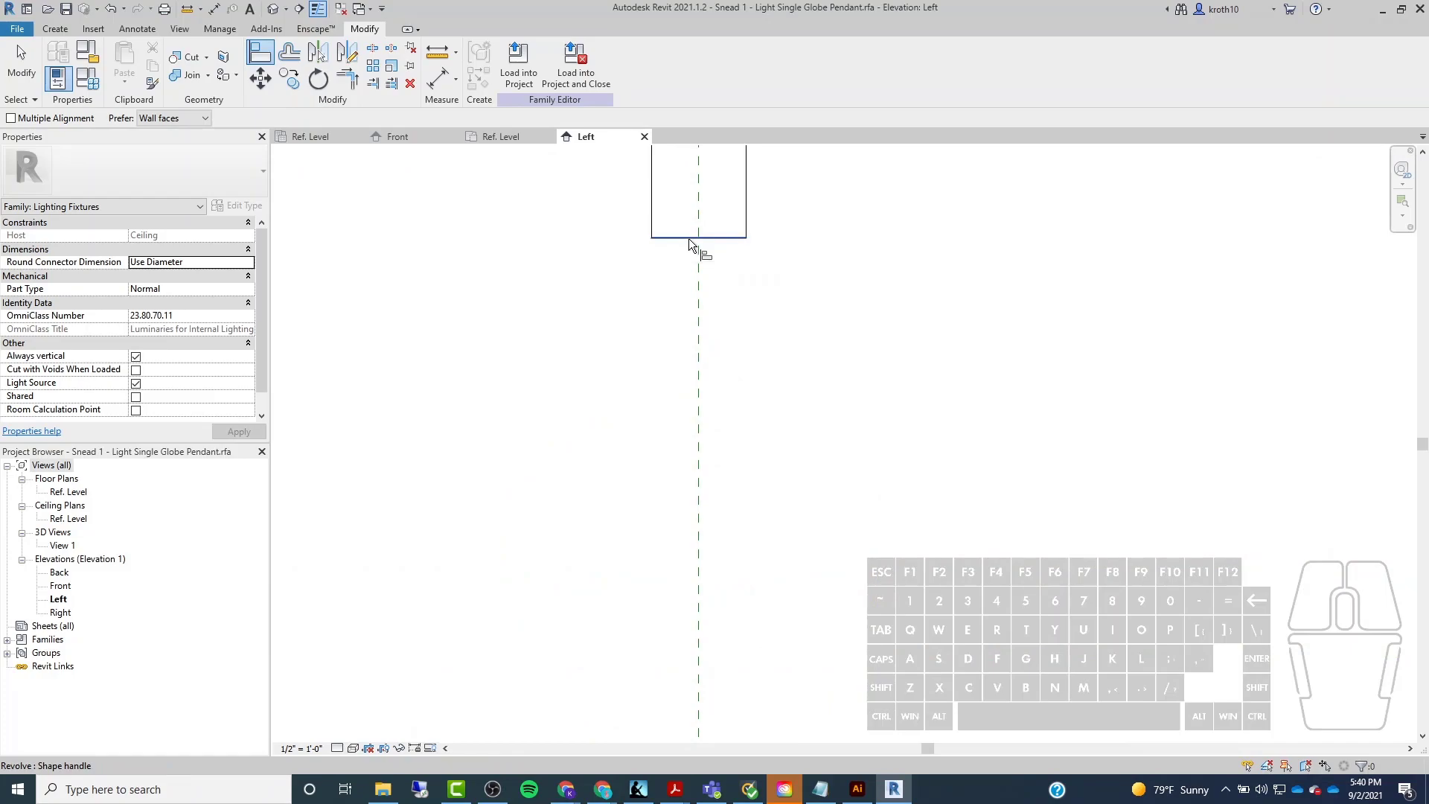
{"action": "scroll", "coordinate": [688, 238], "scroll_direction": "down", "scroll_amount": 10}
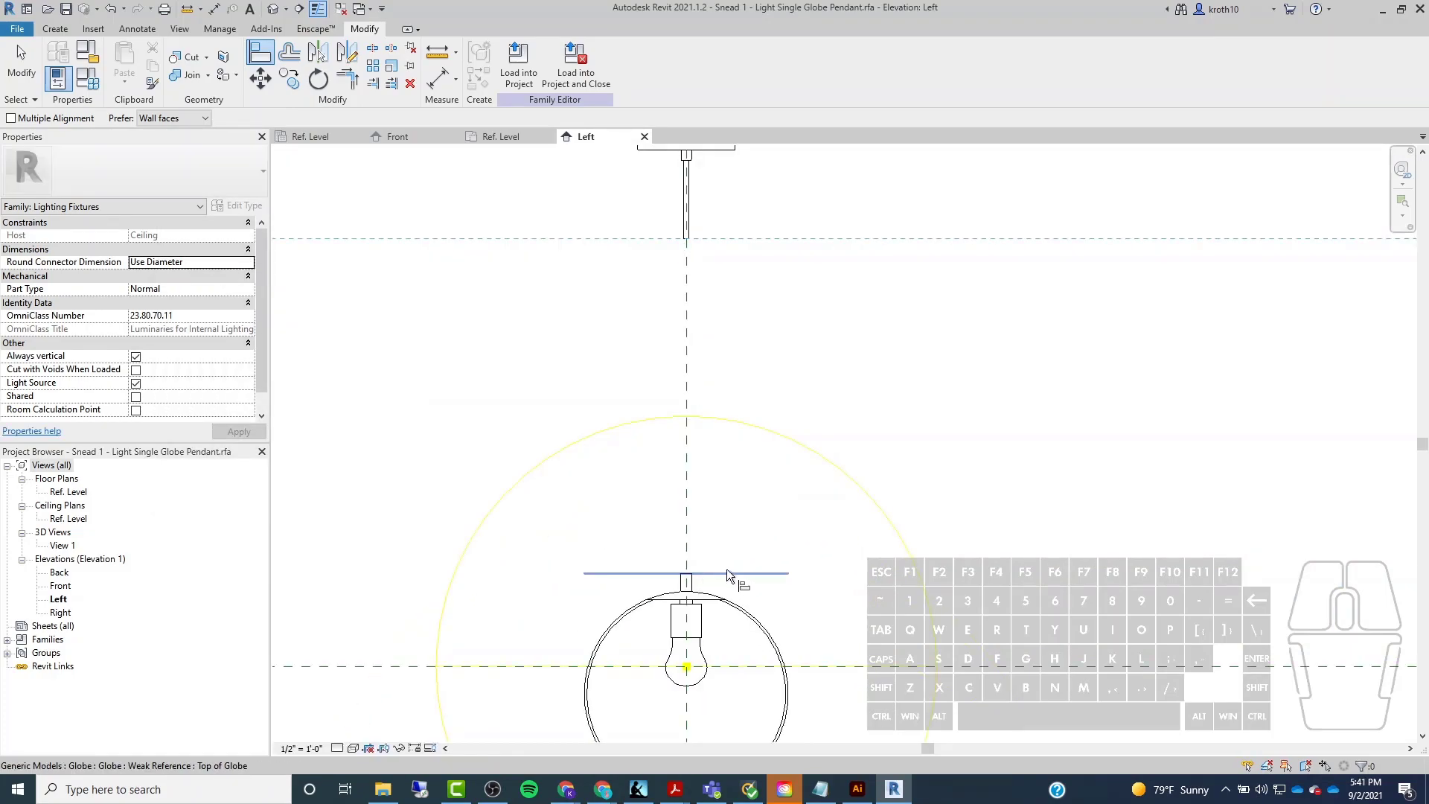
{"action": "left_click", "coordinate": [727, 570]}
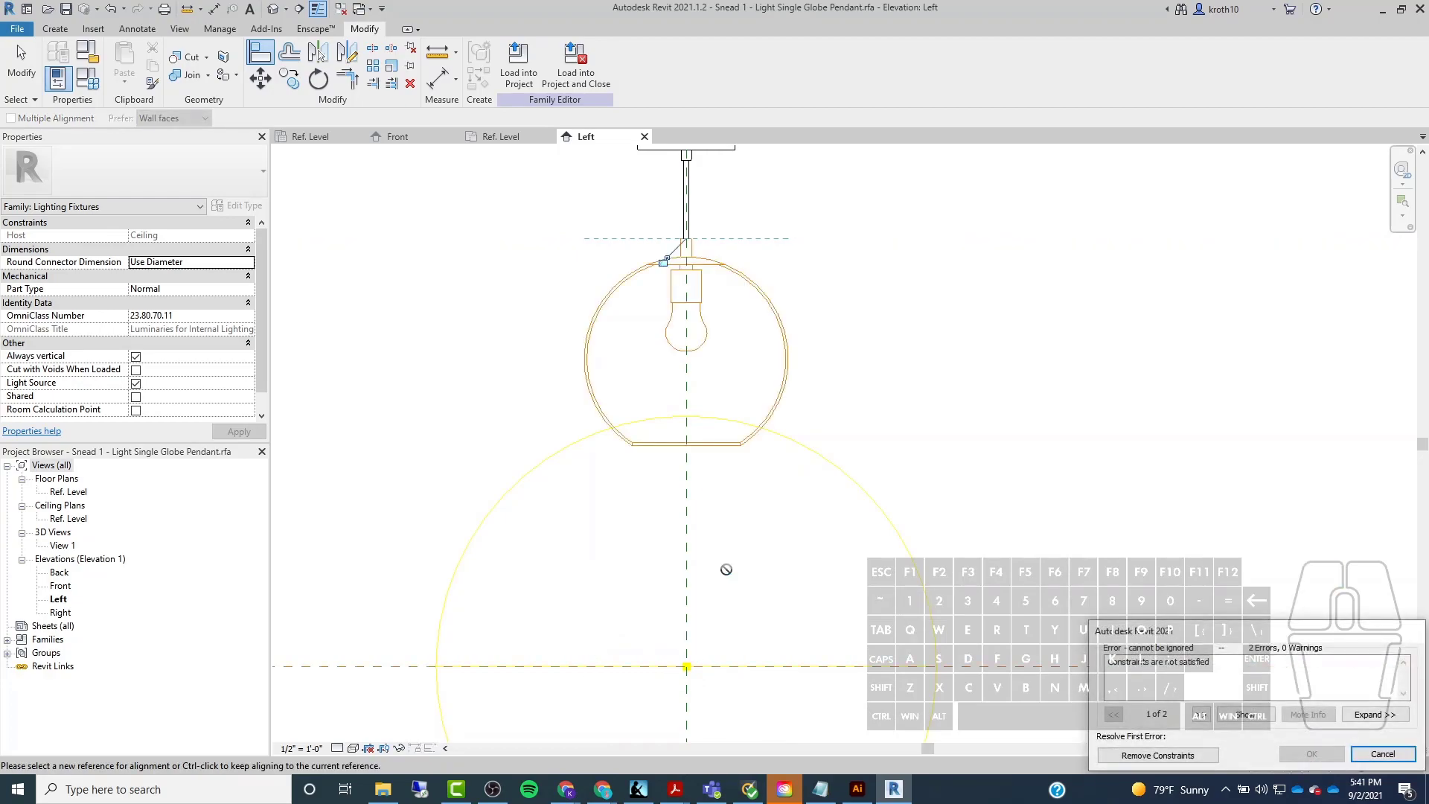
{"action": "left_click", "coordinate": [1384, 754]}
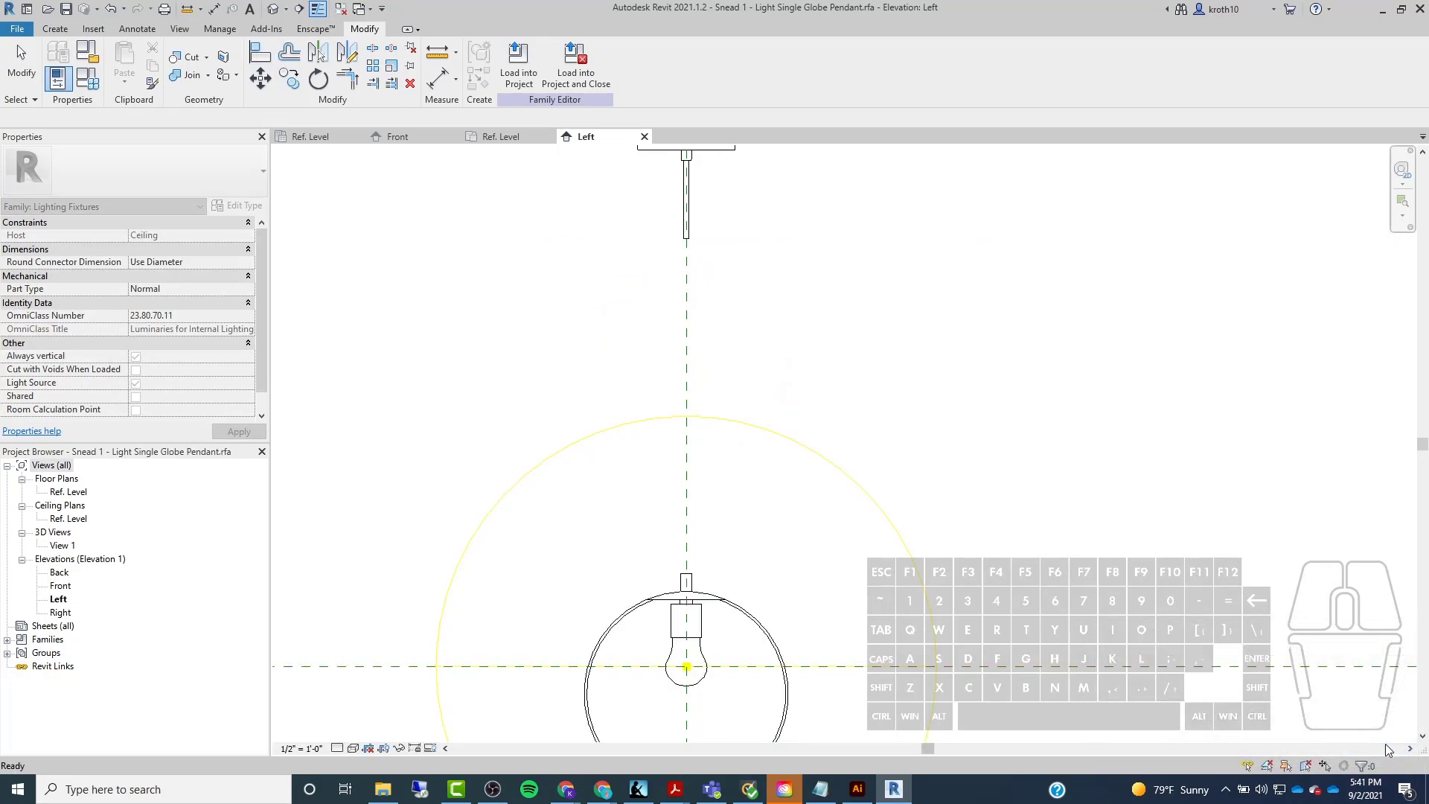
Align the rod's lower end with the top of the globe's stem so the revolve reaches the globe.
{"action": "left_click", "coordinate": [260, 51]}
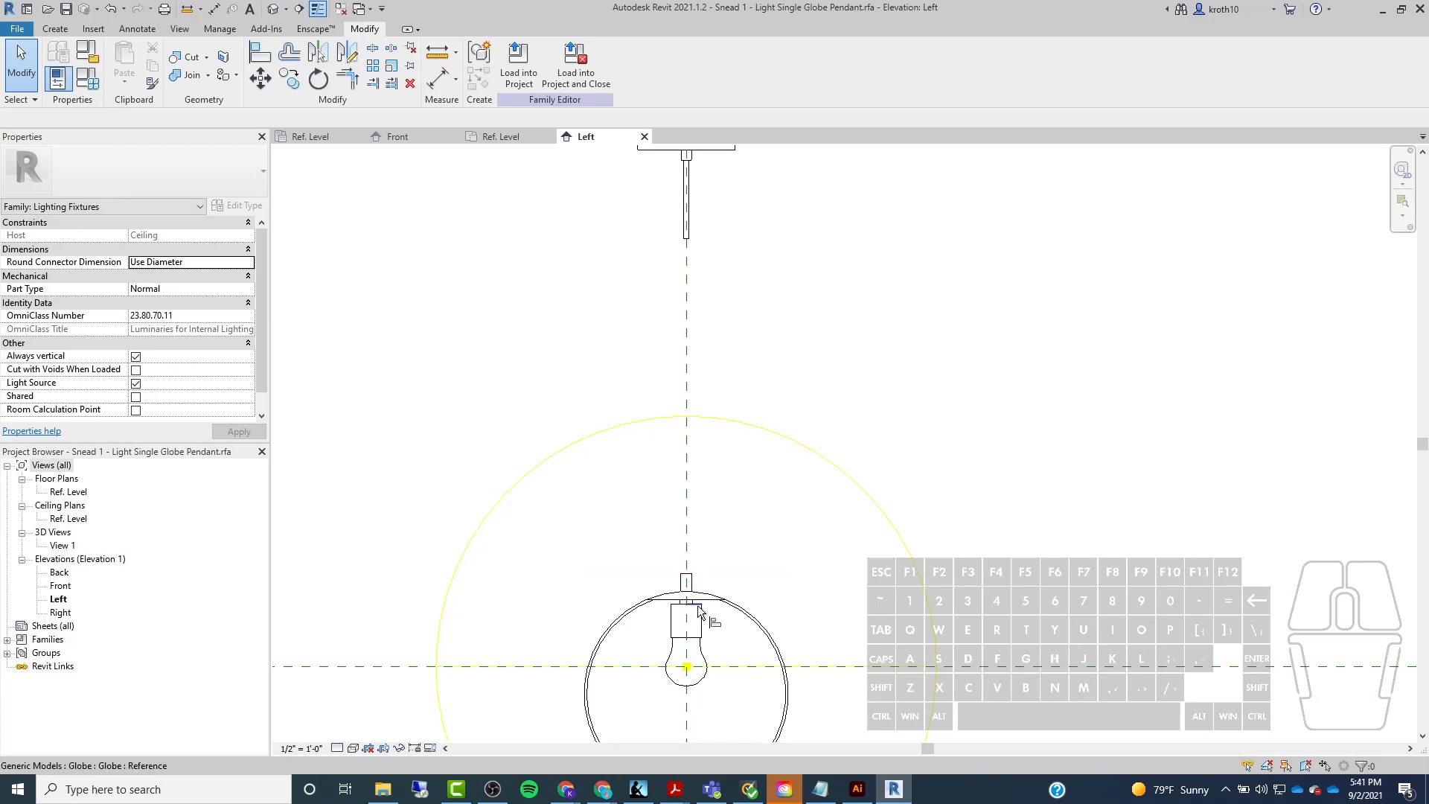
{"action": "scroll", "coordinate": [699, 599], "scroll_direction": "up", "scroll_amount": 5}
{"action": "left_click", "coordinate": [724, 547]}
{"action": "scroll", "coordinate": [670, 527], "scroll_direction": "down", "scroll_amount": 4}
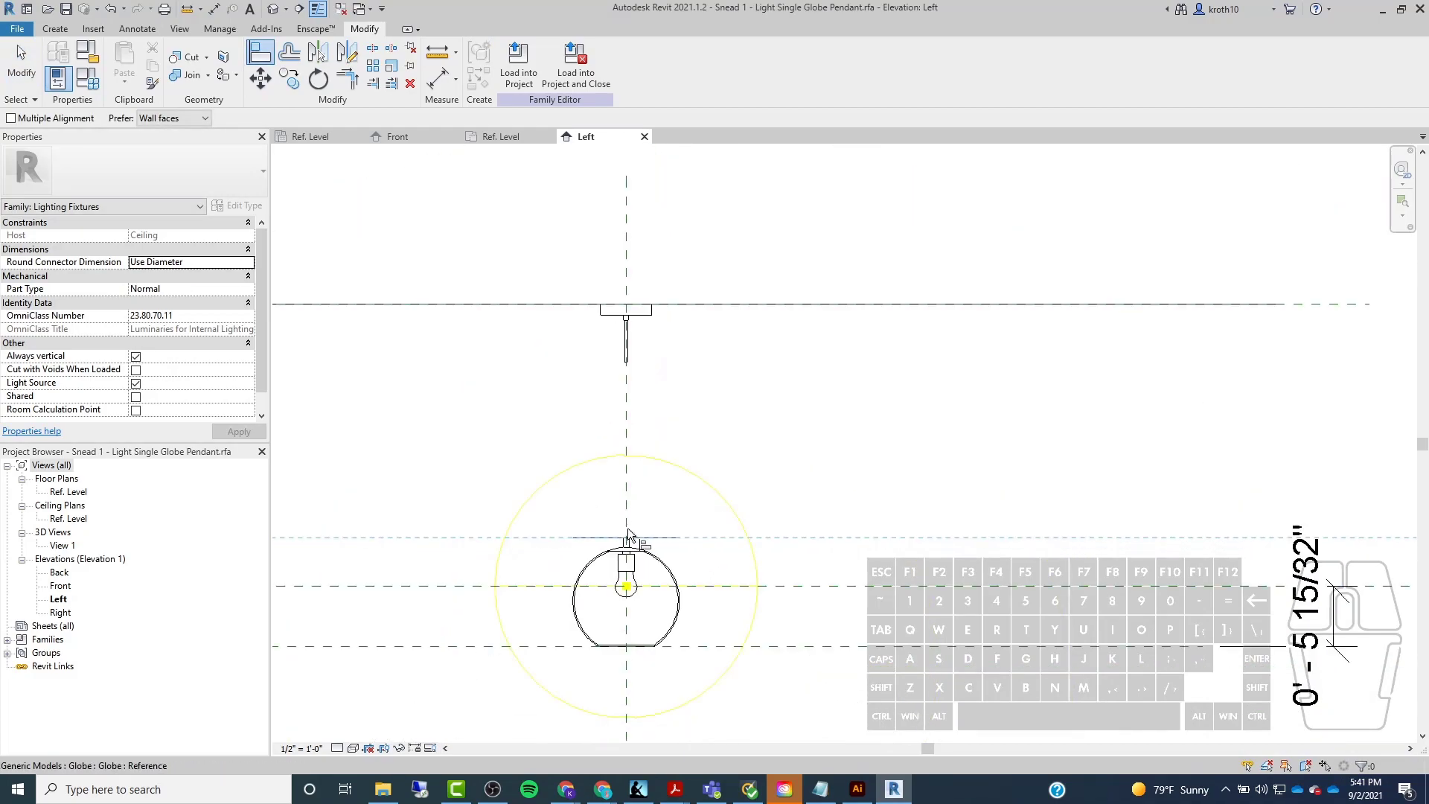
{"action": "scroll", "coordinate": [565, 291], "scroll_direction": "up", "scroll_amount": 5}
{"action": "left_click", "coordinate": [826, 420]}
{"action": "scroll", "coordinate": [744, 326], "scroll_direction": "down", "scroll_amount": 5}
{"action": "scroll", "coordinate": [741, 383], "scroll_direction": "up", "scroll_amount": 5}
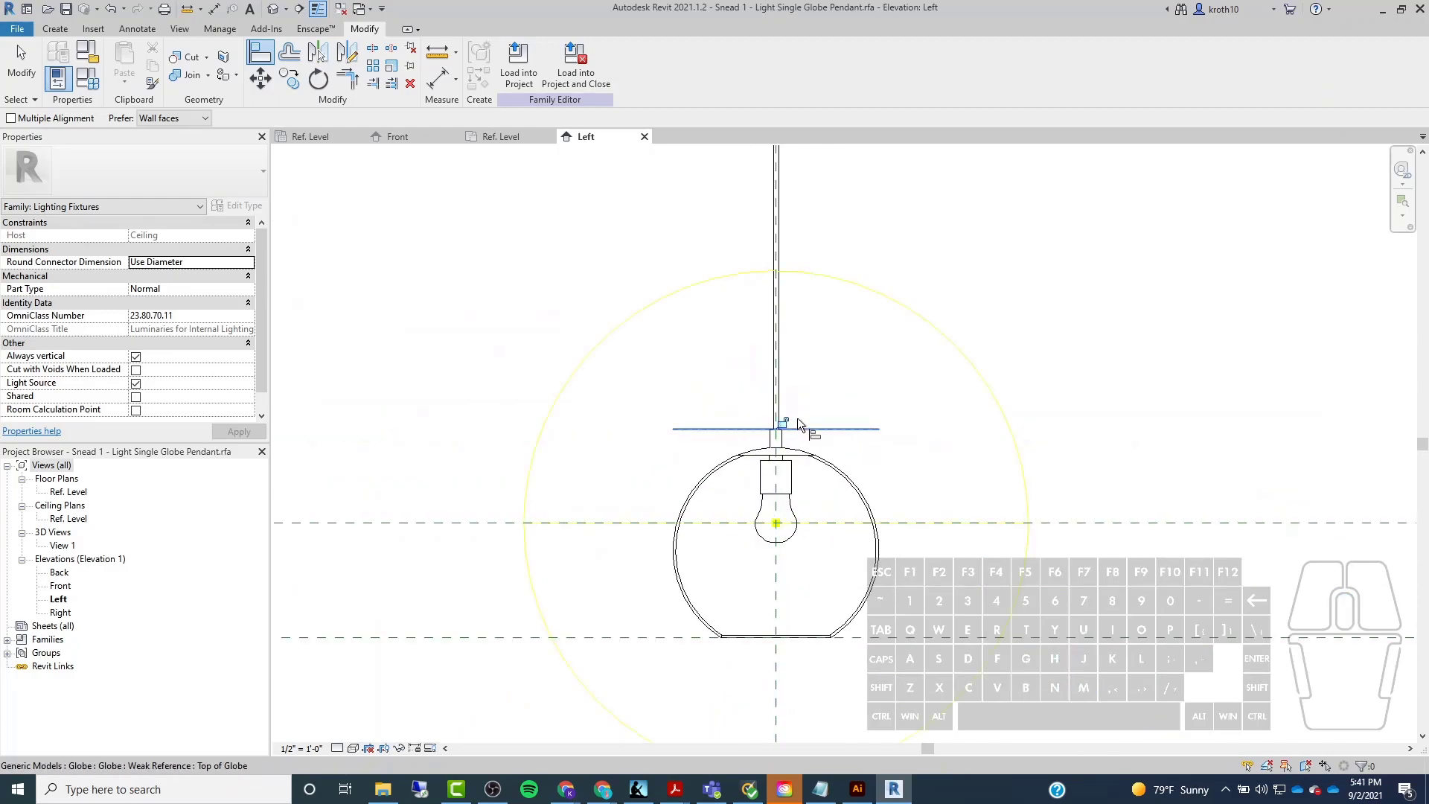
{"action": "key", "text": "Escape"}
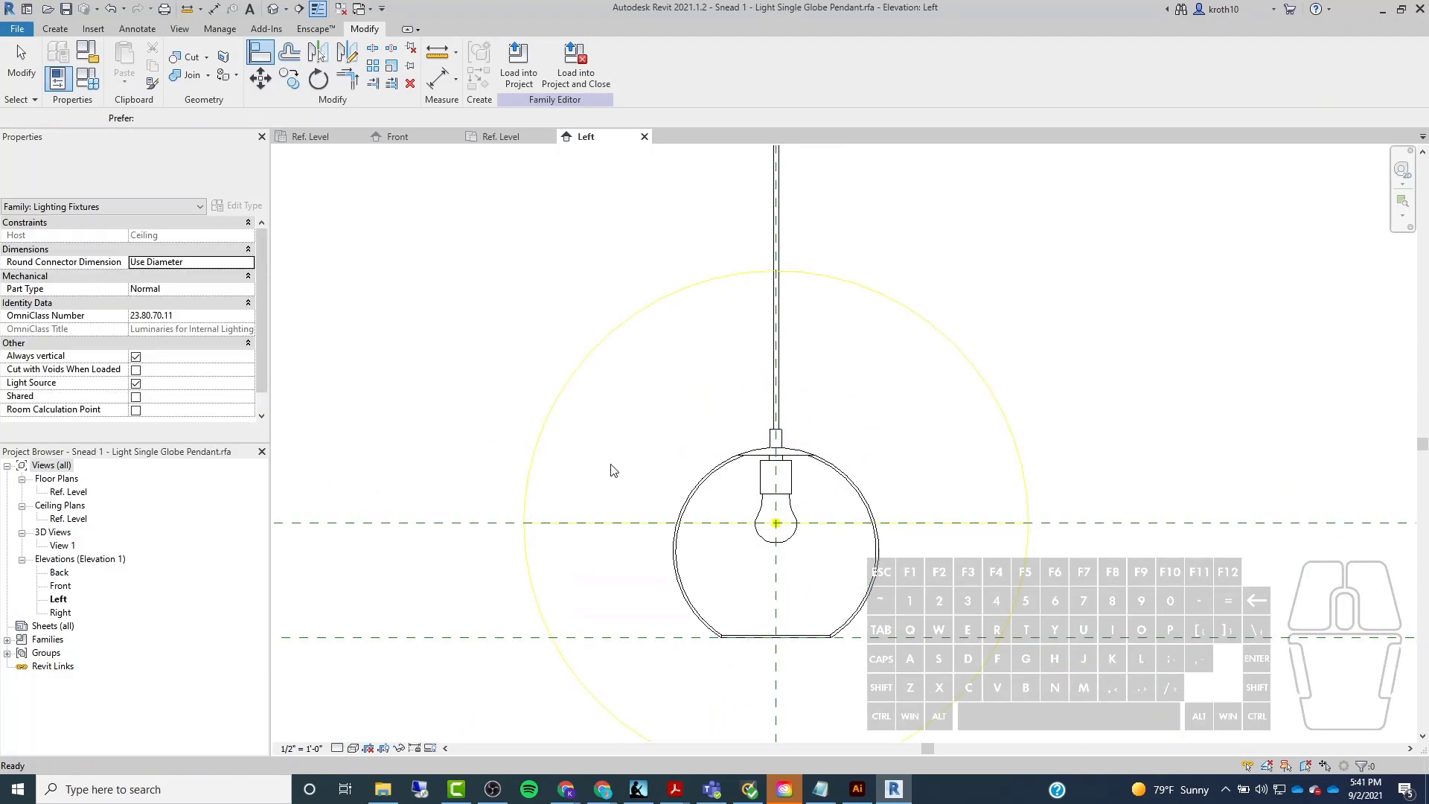
{"action": "scroll", "coordinate": [667, 446], "scroll_direction": "down", "scroll_amount": 4}
{"action": "key", "text": "Escape"}
Try to move the Light Source Elevation reference plane up to about 1' - 7" below the ceiling reference line.
{"action": "scroll", "coordinate": [864, 475], "scroll_direction": "down", "scroll_amount": 3}
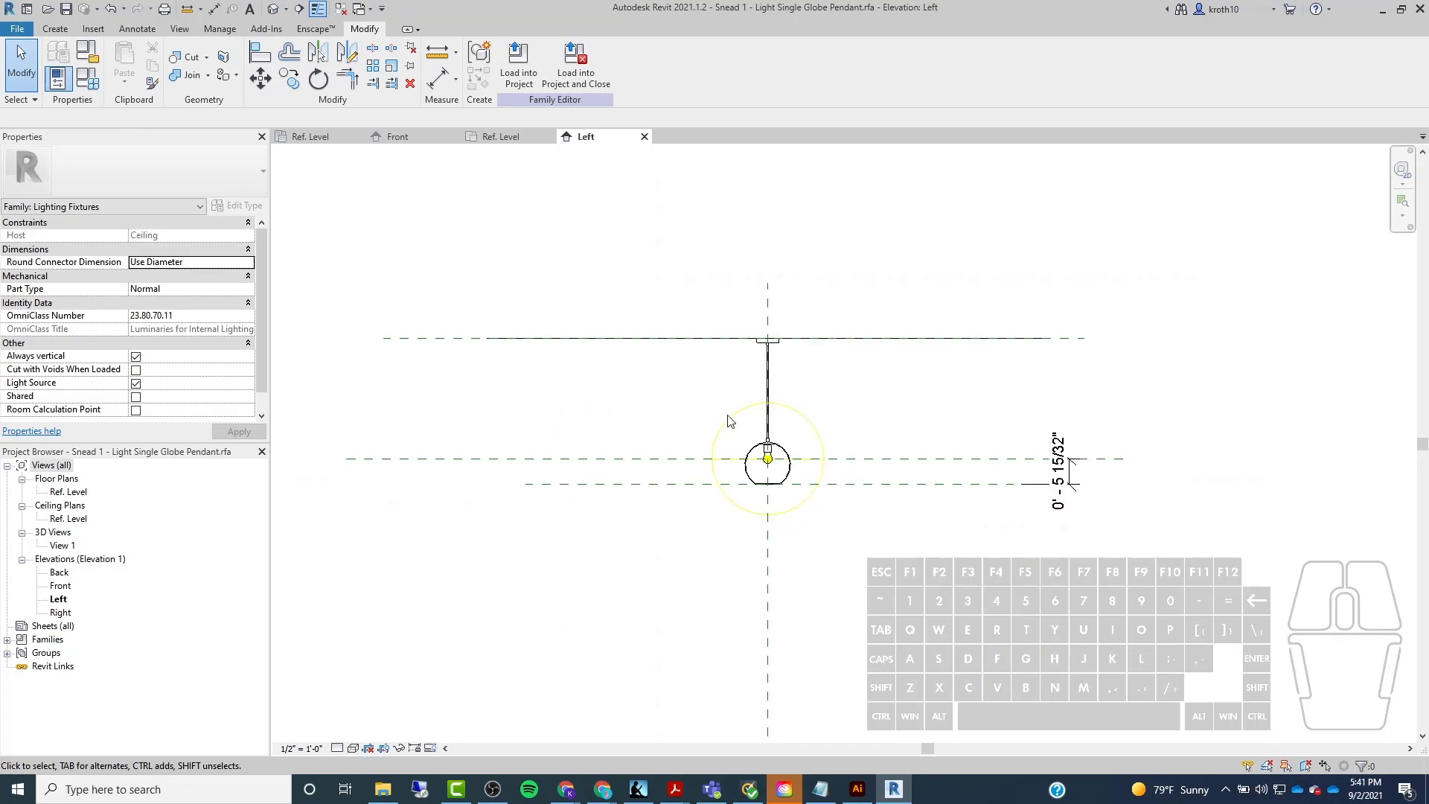
{"action": "scroll", "coordinate": [744, 424], "scroll_direction": "up", "scroll_amount": 4}
{"action": "scroll", "coordinate": [967, 509], "scroll_direction": "down", "scroll_amount": 3}
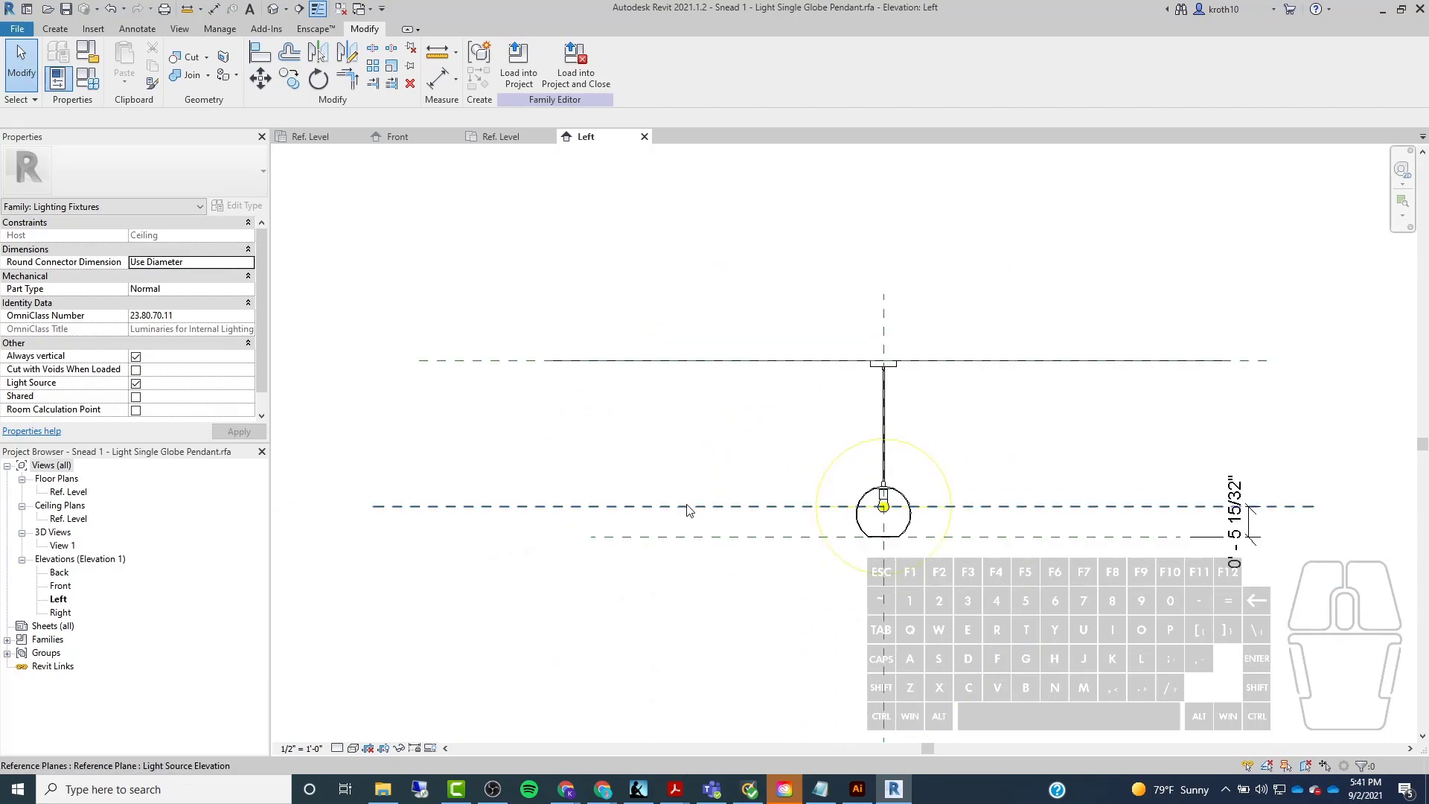
{"action": "left_click", "coordinate": [691, 507]}
{"action": "left_click_drag", "start_coordinate": [625, 507], "coordinate": [623, 468]}
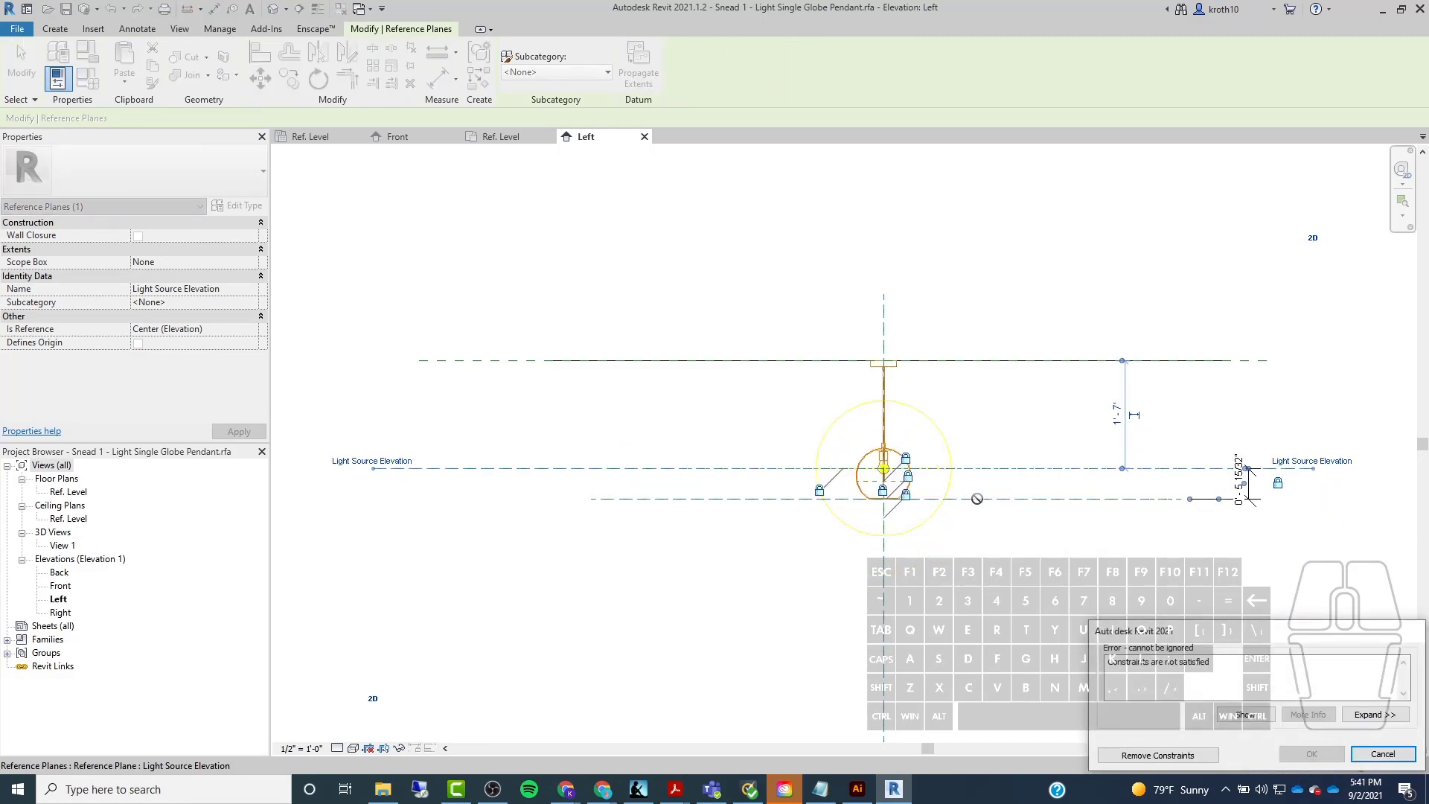
{"action": "left_click", "coordinate": [1375, 754]}
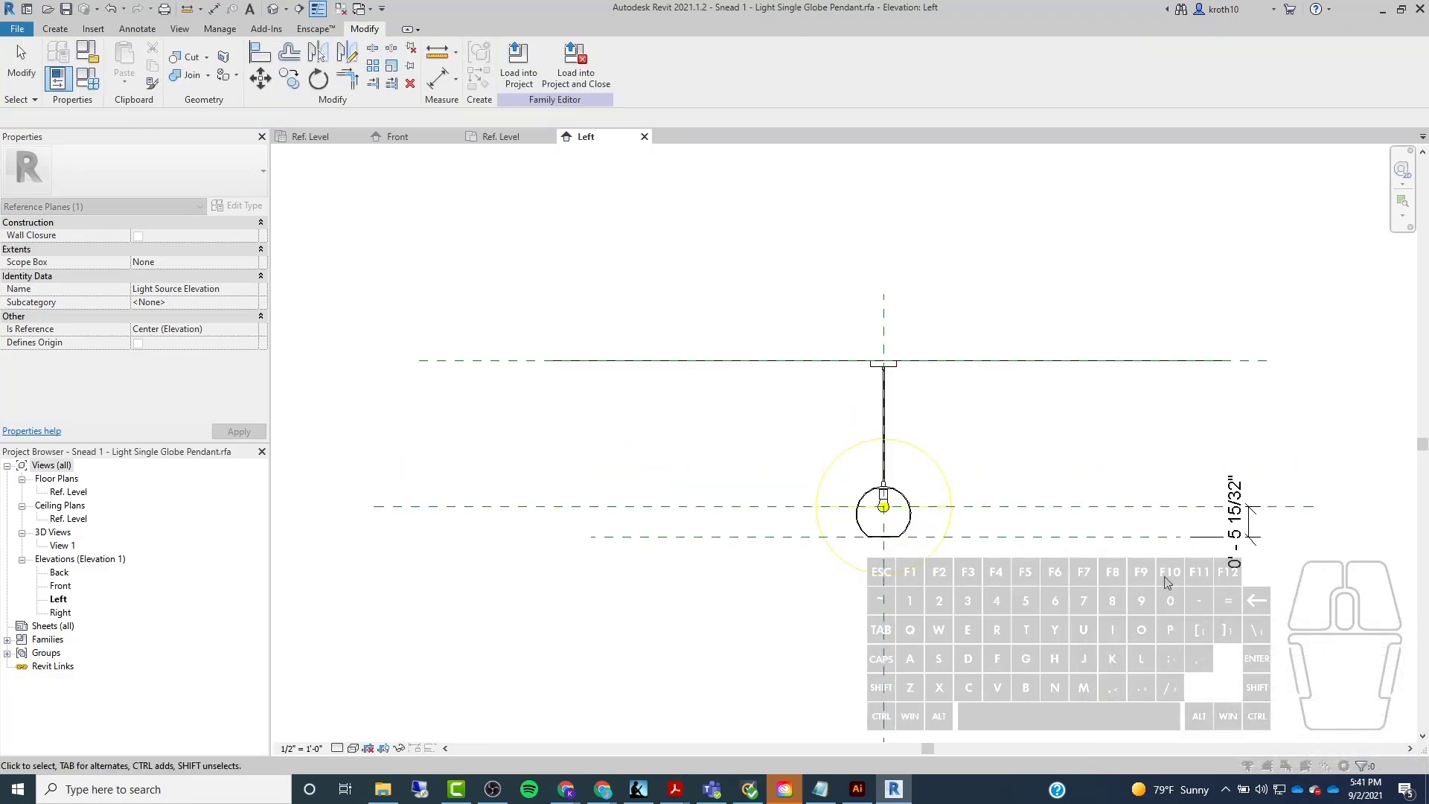
Unlock the stem revolve's lower end from the reference at the top of the globe.
{"action": "scroll", "coordinate": [939, 387], "scroll_direction": "up", "scroll_amount": 5}
{"action": "left_click", "coordinate": [529, 397]}
{"action": "scroll", "coordinate": [628, 396], "scroll_direction": "down", "scroll_amount": 2}
{"action": "scroll", "coordinate": [747, 478], "scroll_direction": "up", "scroll_amount": 4}
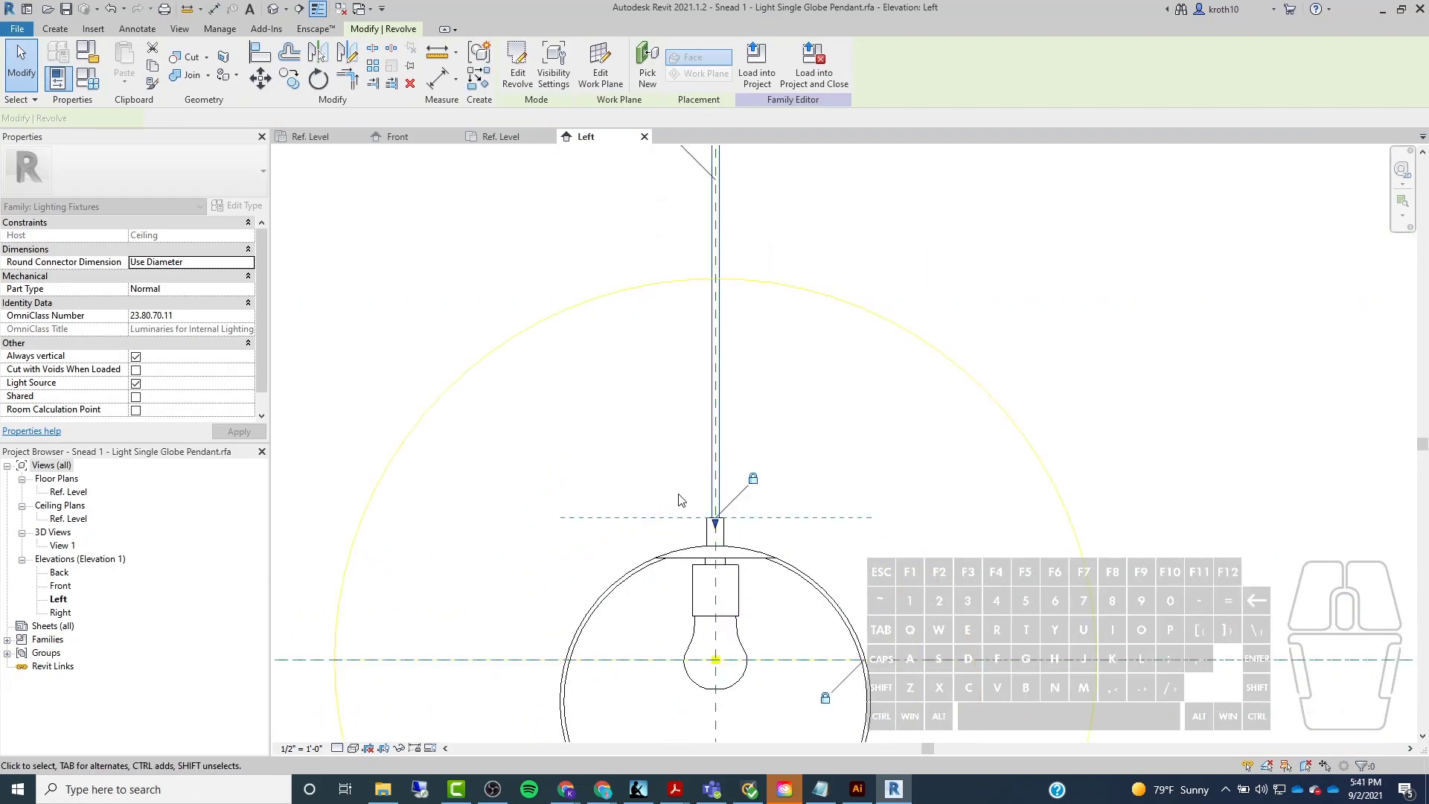
{"action": "left_click", "coordinate": [757, 482]}
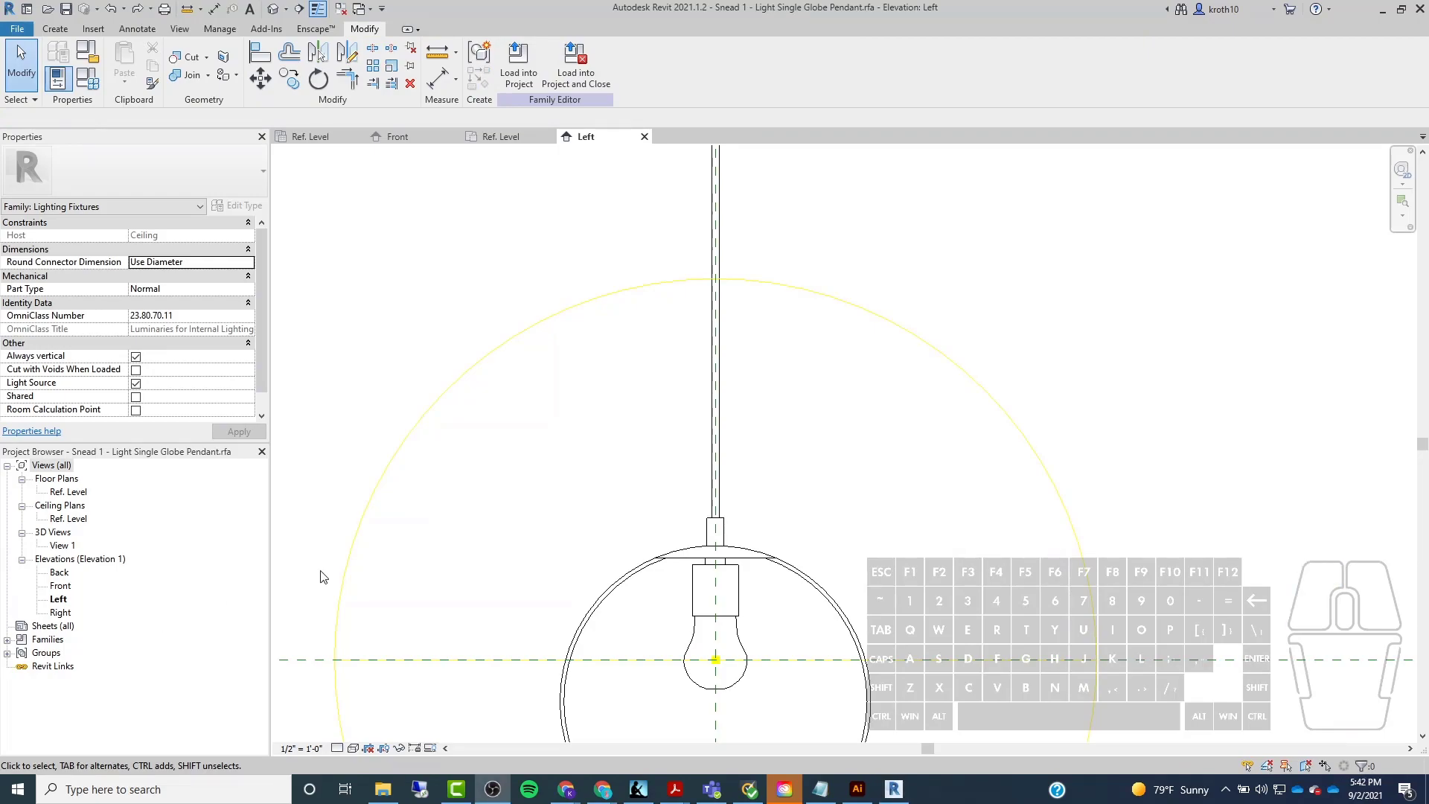
Shorten the pendant stem by raising its lower end well above the globe.
{"action": "scroll", "coordinate": [777, 456], "scroll_direction": "down", "scroll_amount": 1}
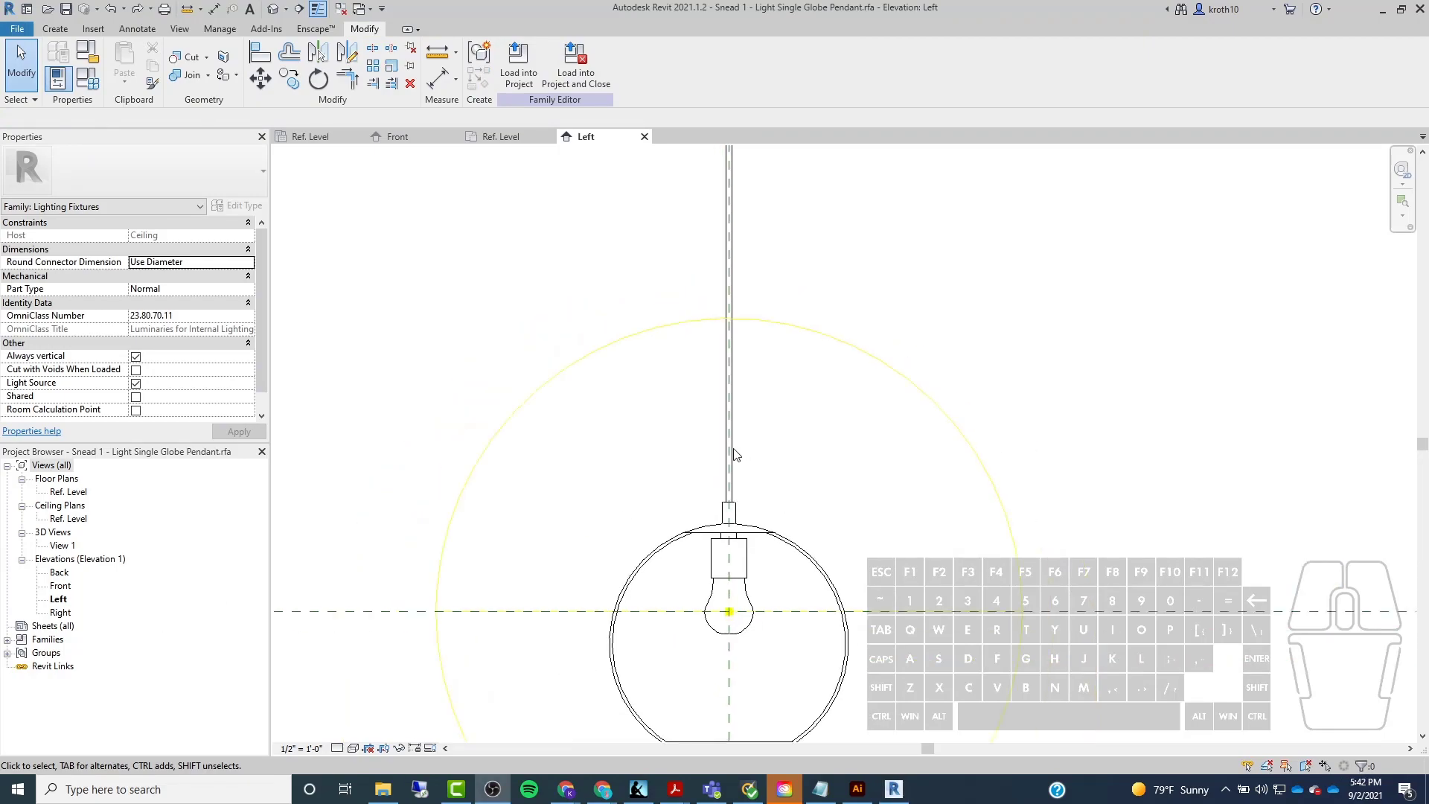
{"action": "scroll", "coordinate": [577, 388], "scroll_direction": "down", "scroll_amount": 2}
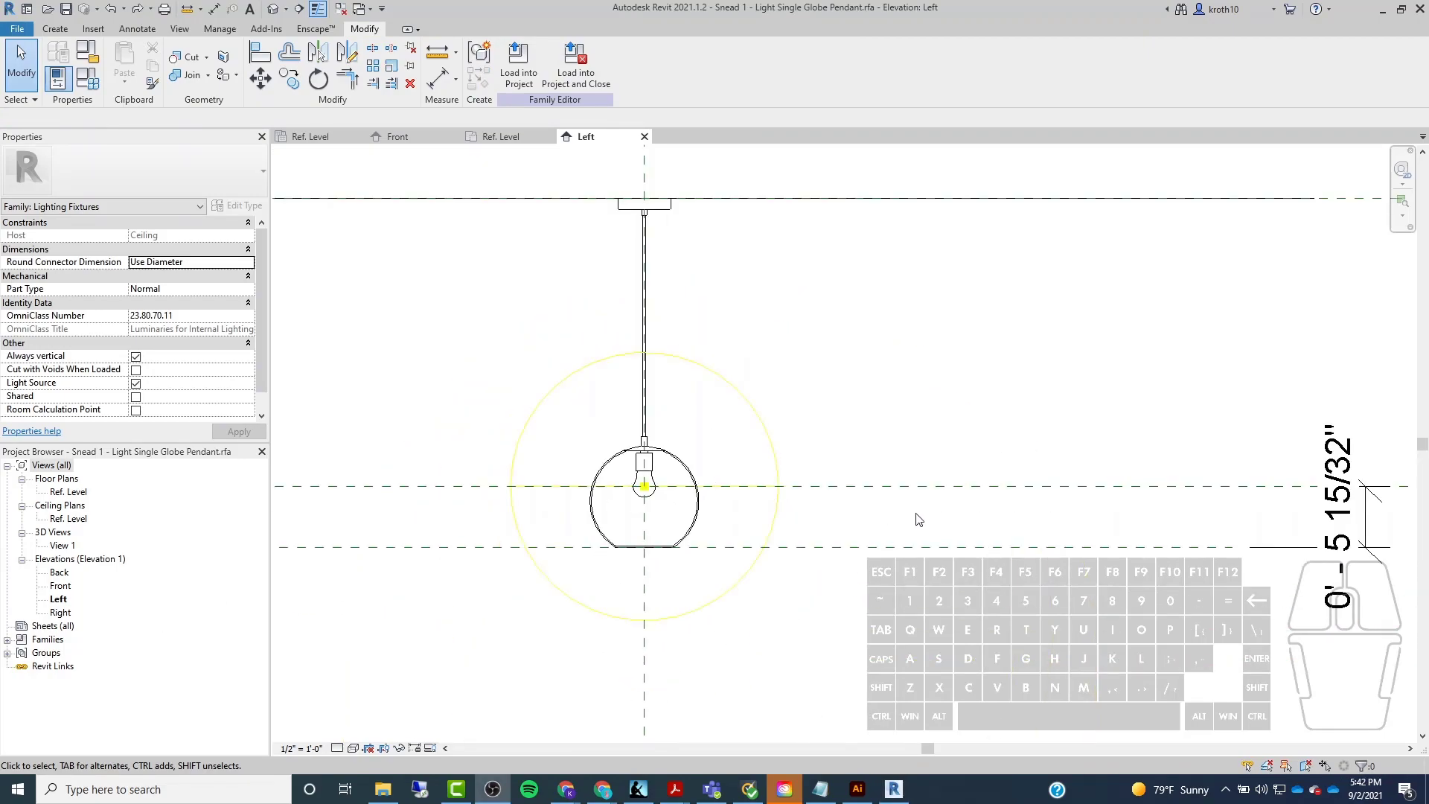
{"action": "scroll", "coordinate": [915, 518], "scroll_direction": "down", "scroll_amount": 2}
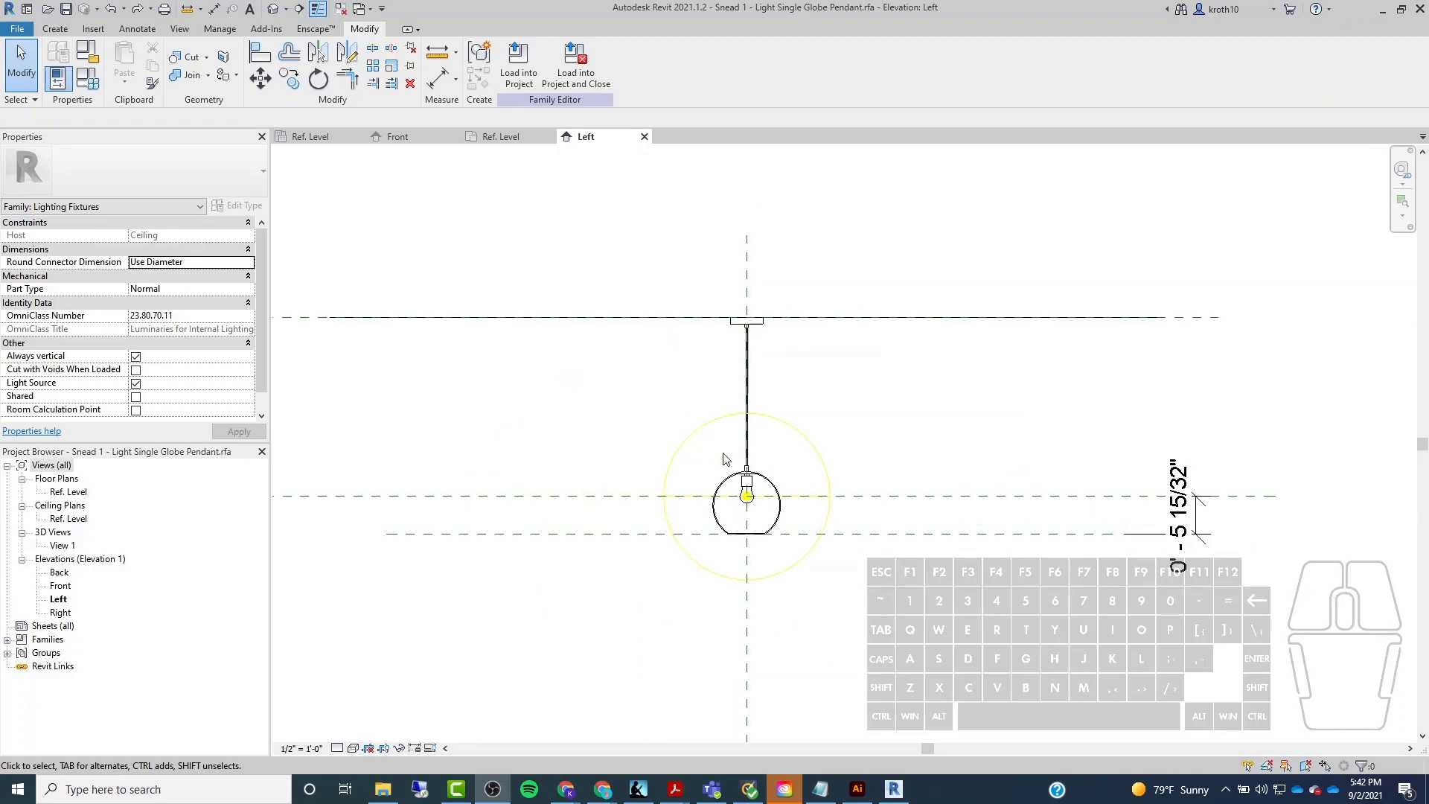
{"action": "scroll", "coordinate": [719, 457], "scroll_direction": "up", "scroll_amount": 2}
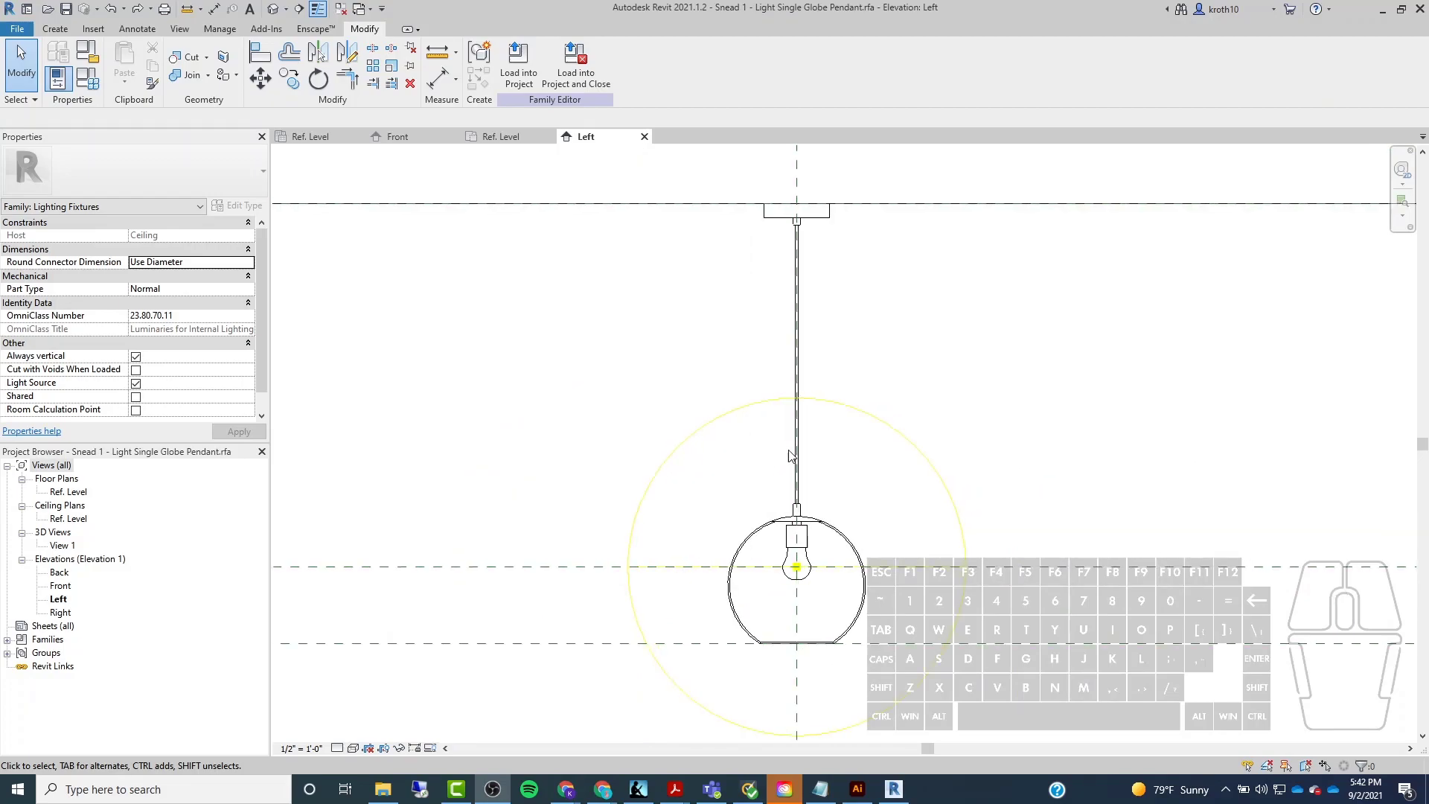
{"action": "left_click", "coordinate": [802, 329]}
{"action": "scroll", "coordinate": [793, 517], "scroll_direction": "up", "scroll_amount": 3}
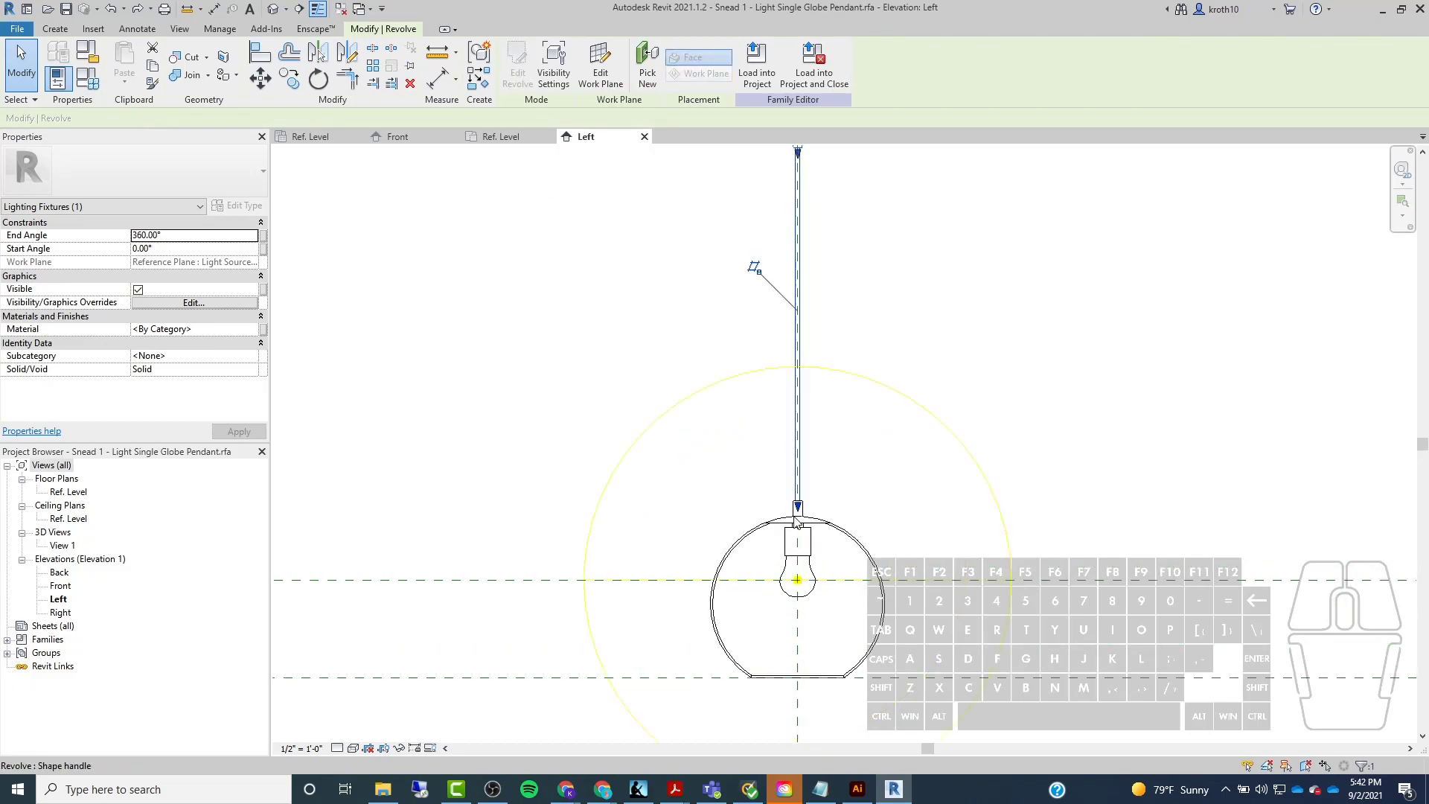
{"action": "left_click_drag", "start_coordinate": [798, 504], "coordinate": [950, 243]}
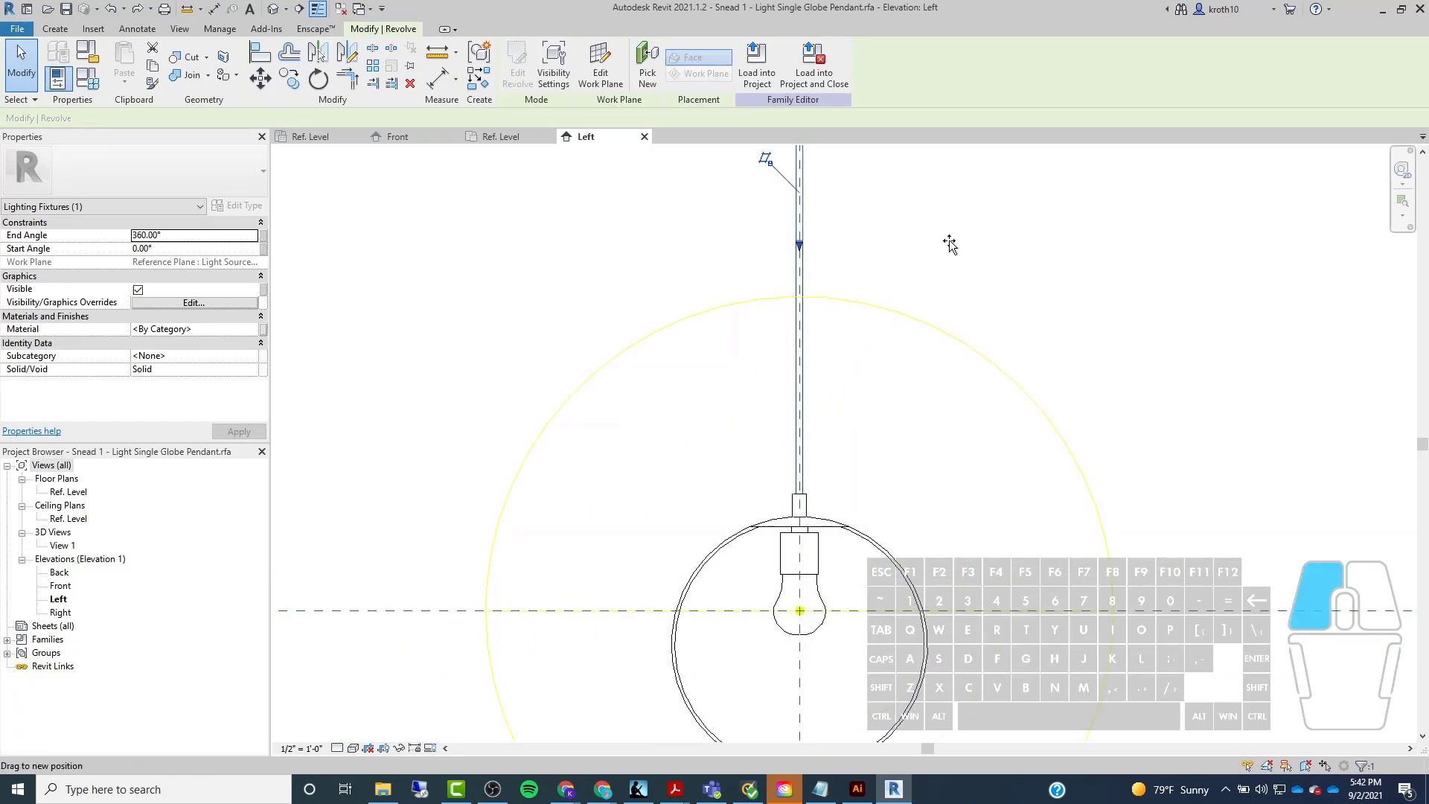
{"action": "scroll", "coordinate": [656, 543], "scroll_direction": "down", "scroll_amount": 2}
{"action": "middle_click_drag", "start_coordinate": [922, 447], "coordinate": [839, 443]}
{"action": "left_click", "coordinate": [686, 375]}
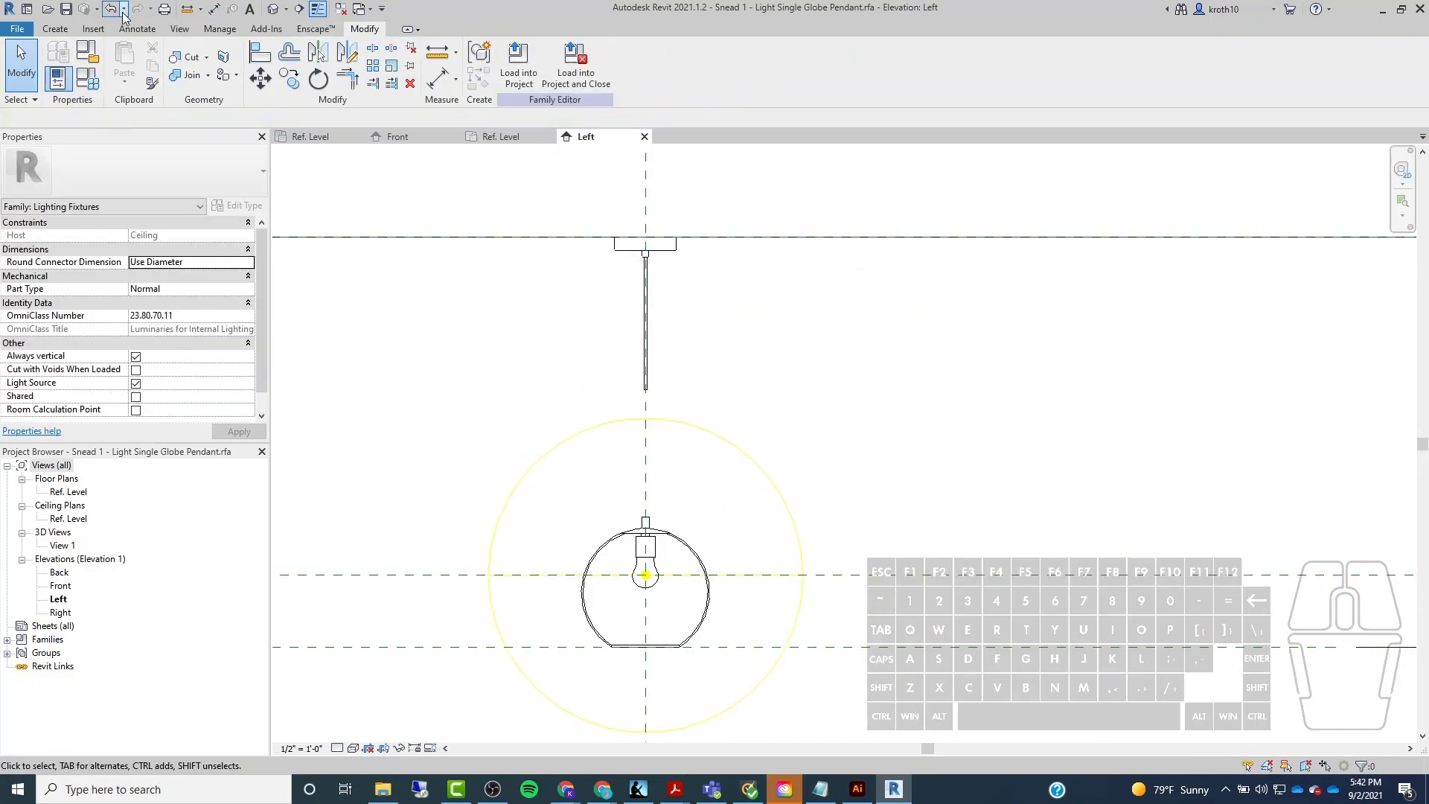
Draw a horizontal reference plane at the top of the globe's fitting and extend it well past both sides of the globe.
{"action": "left_click", "coordinate": [55, 29]}
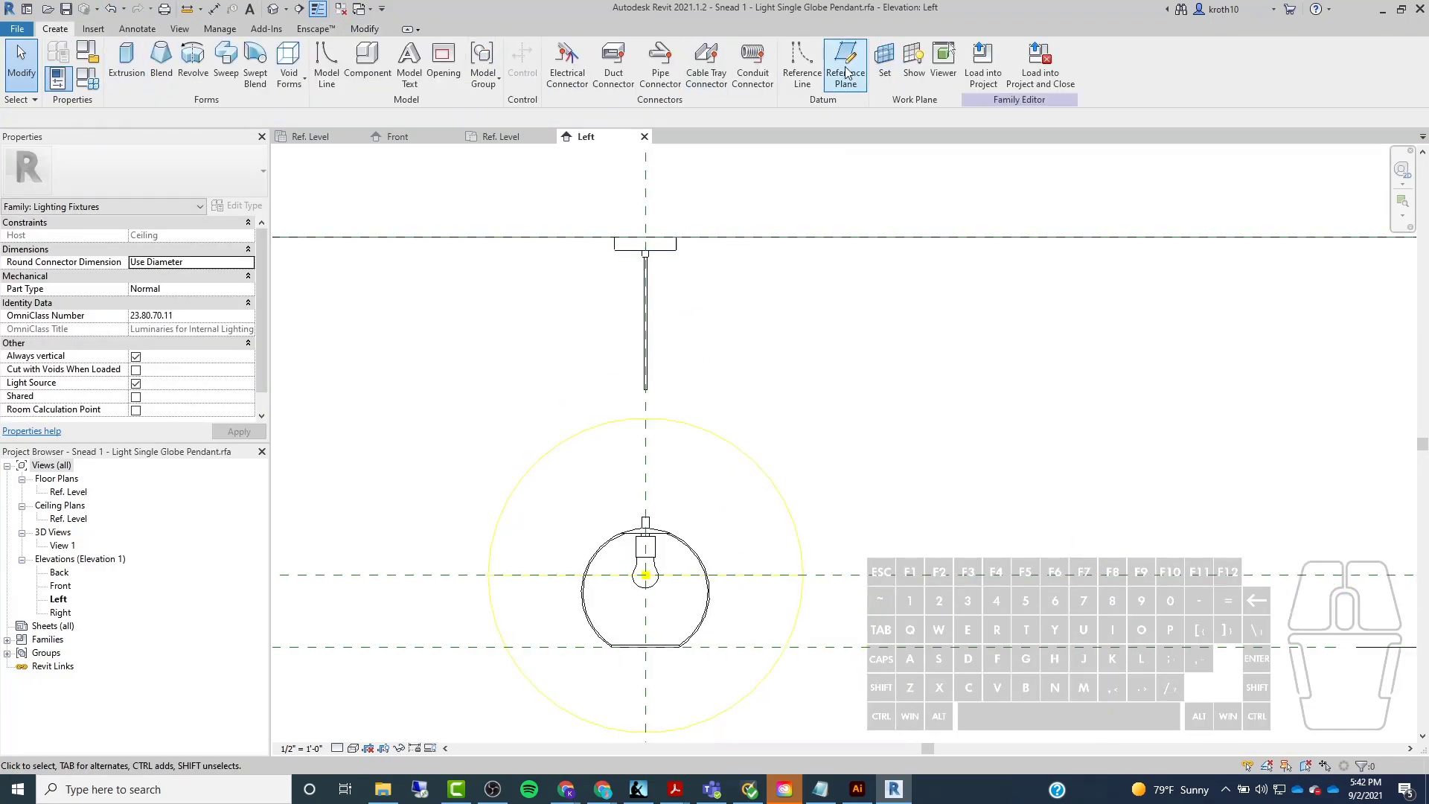
{"action": "left_click", "coordinate": [642, 517]}
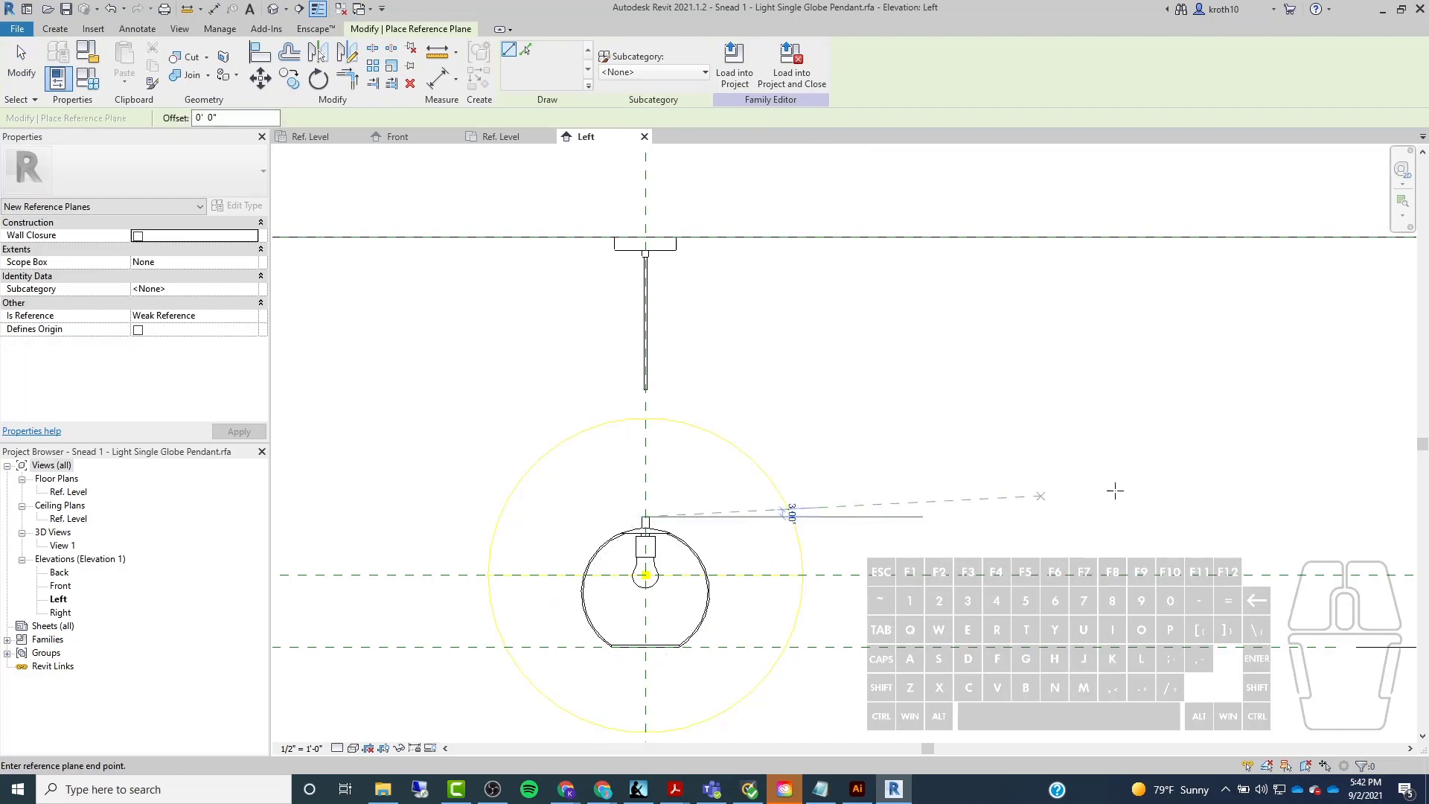
{"action": "left_click", "coordinate": [1218, 516]}
{"action": "key", "text": "Escape"}
{"action": "left_click", "coordinate": [771, 518]}
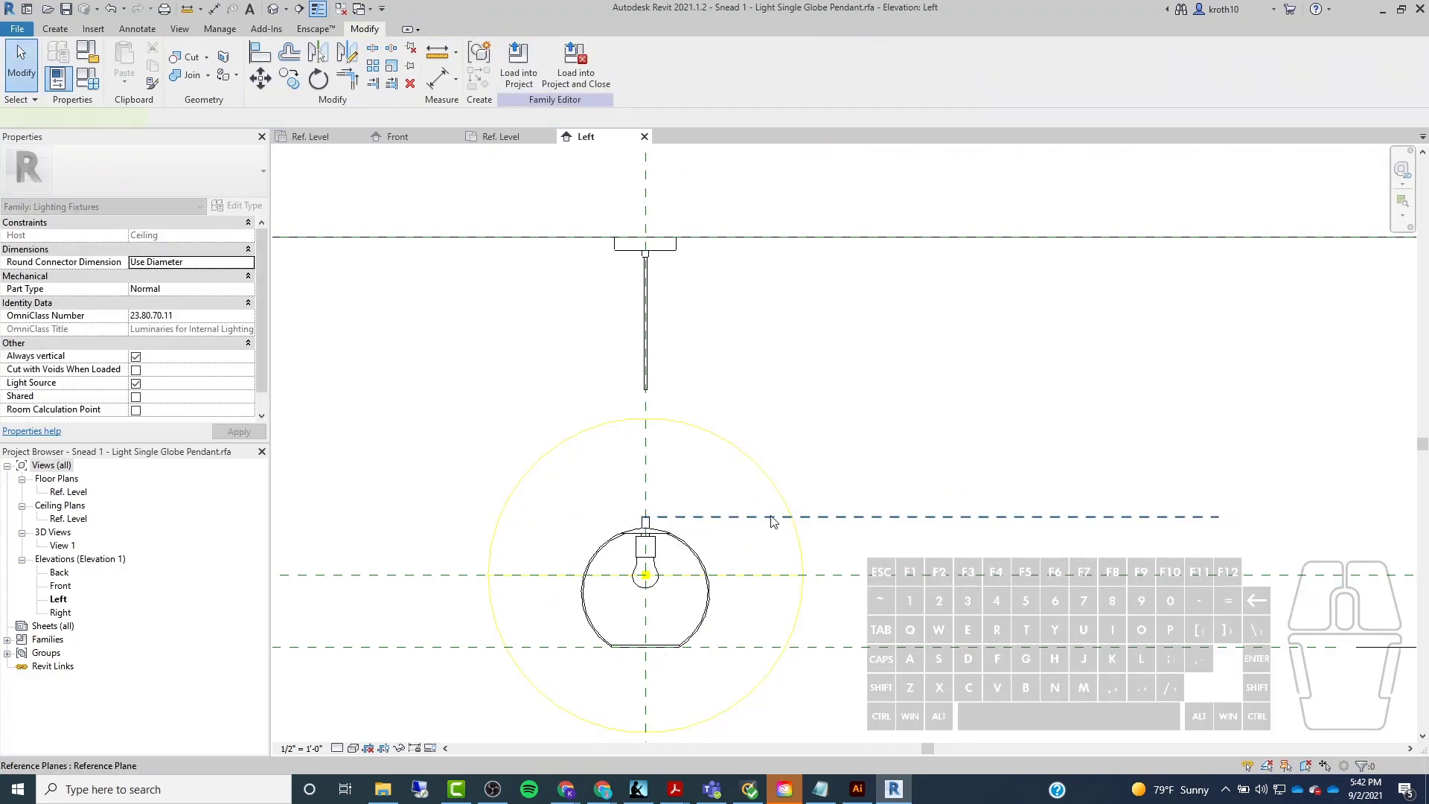
{"action": "left_click_drag", "start_coordinate": [643, 516], "coordinate": [284, 516]}
{"action": "key", "text": "Escape"}
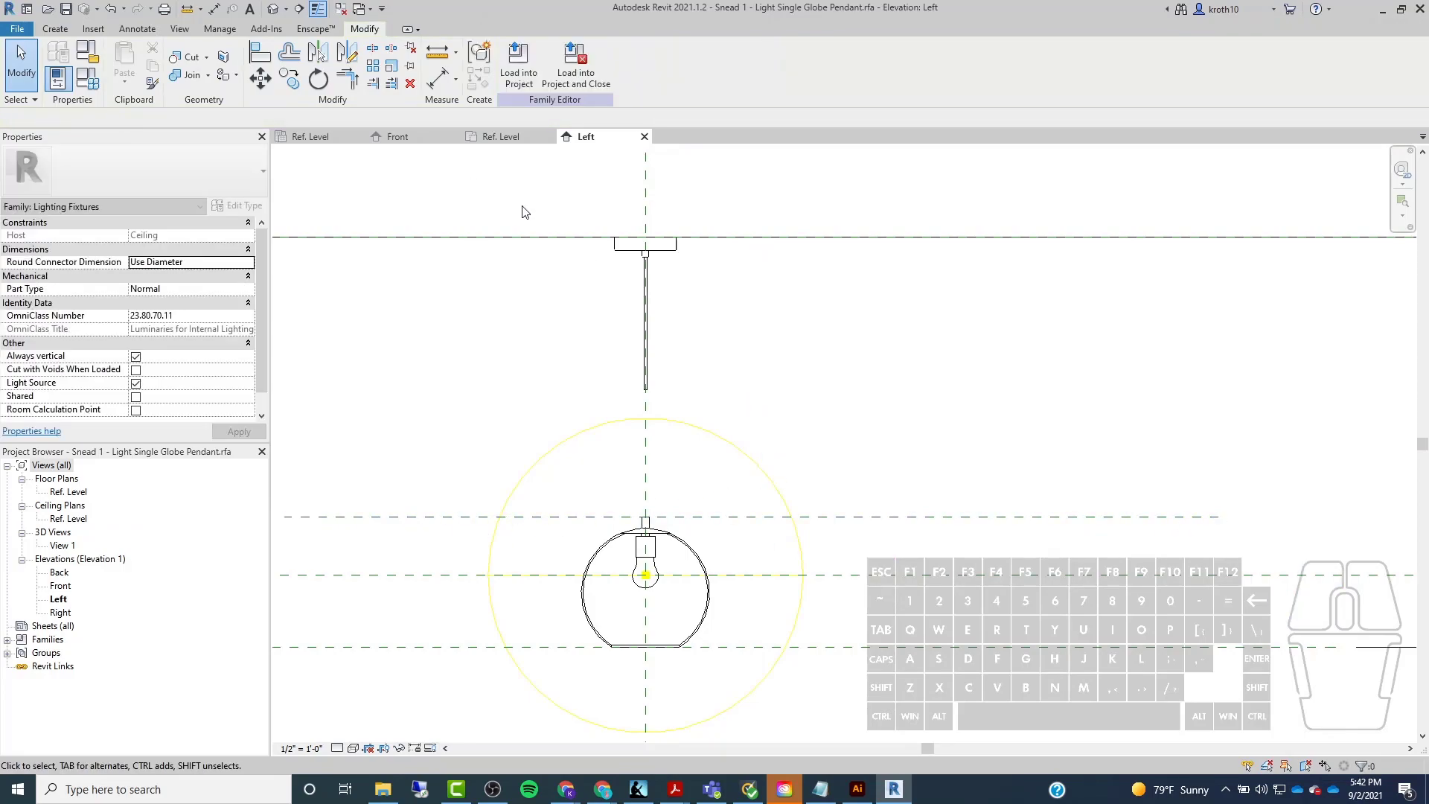
Align the new horizontal reference plane with the stem's lower end and lock the alignment.
{"action": "left_click", "coordinate": [265, 56]}
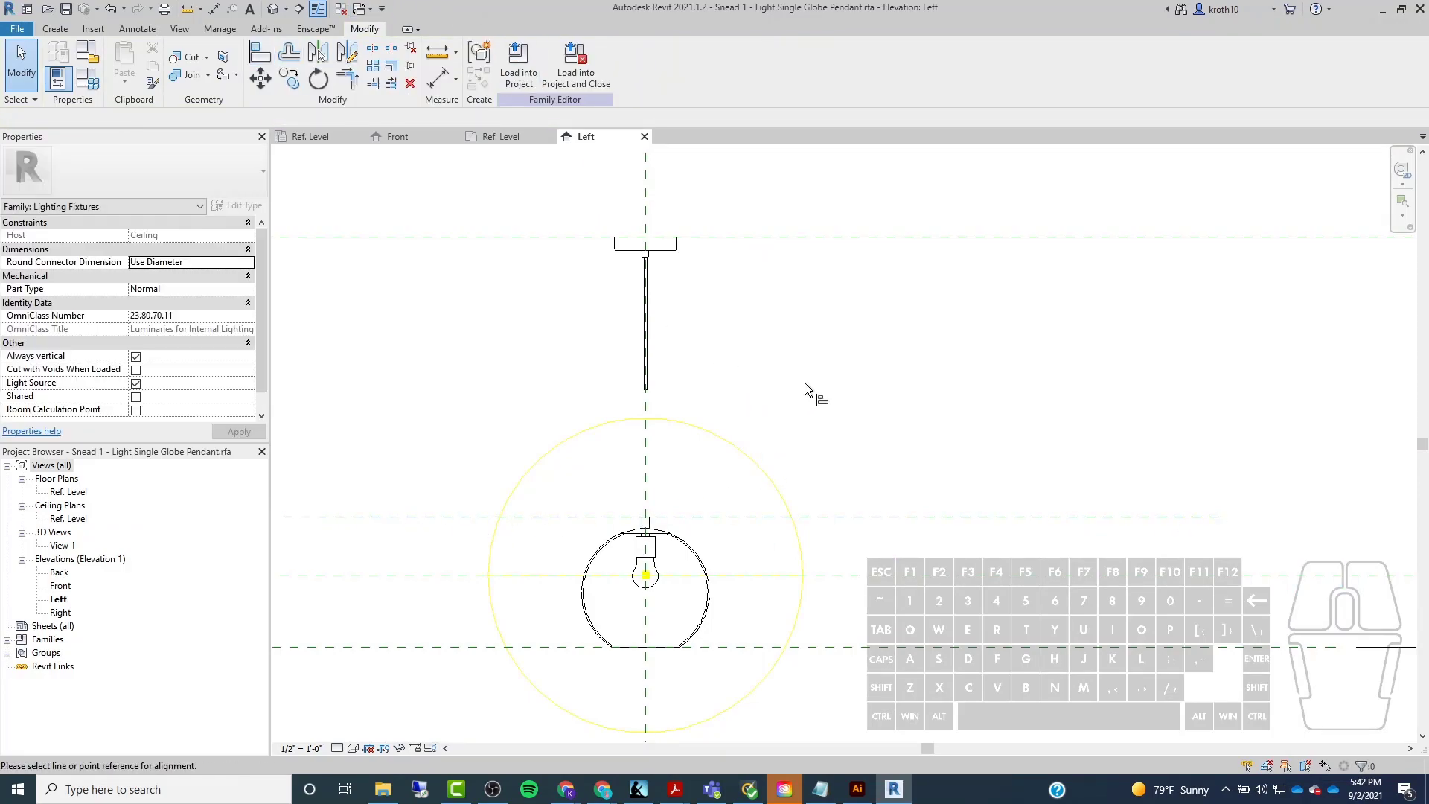
{"action": "scroll", "coordinate": [672, 439], "scroll_direction": "up", "scroll_amount": 2}
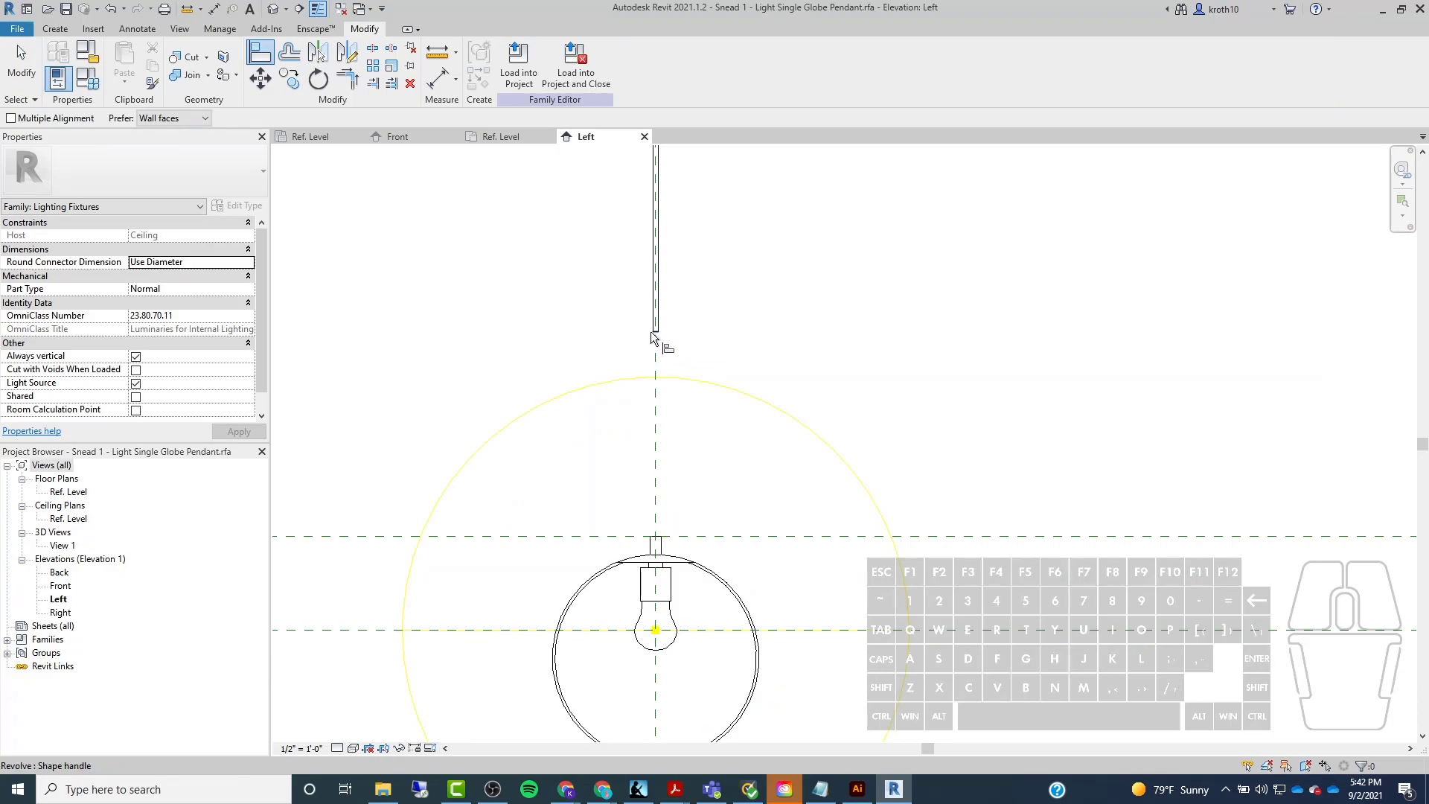
{"action": "left_click", "coordinate": [657, 335]}
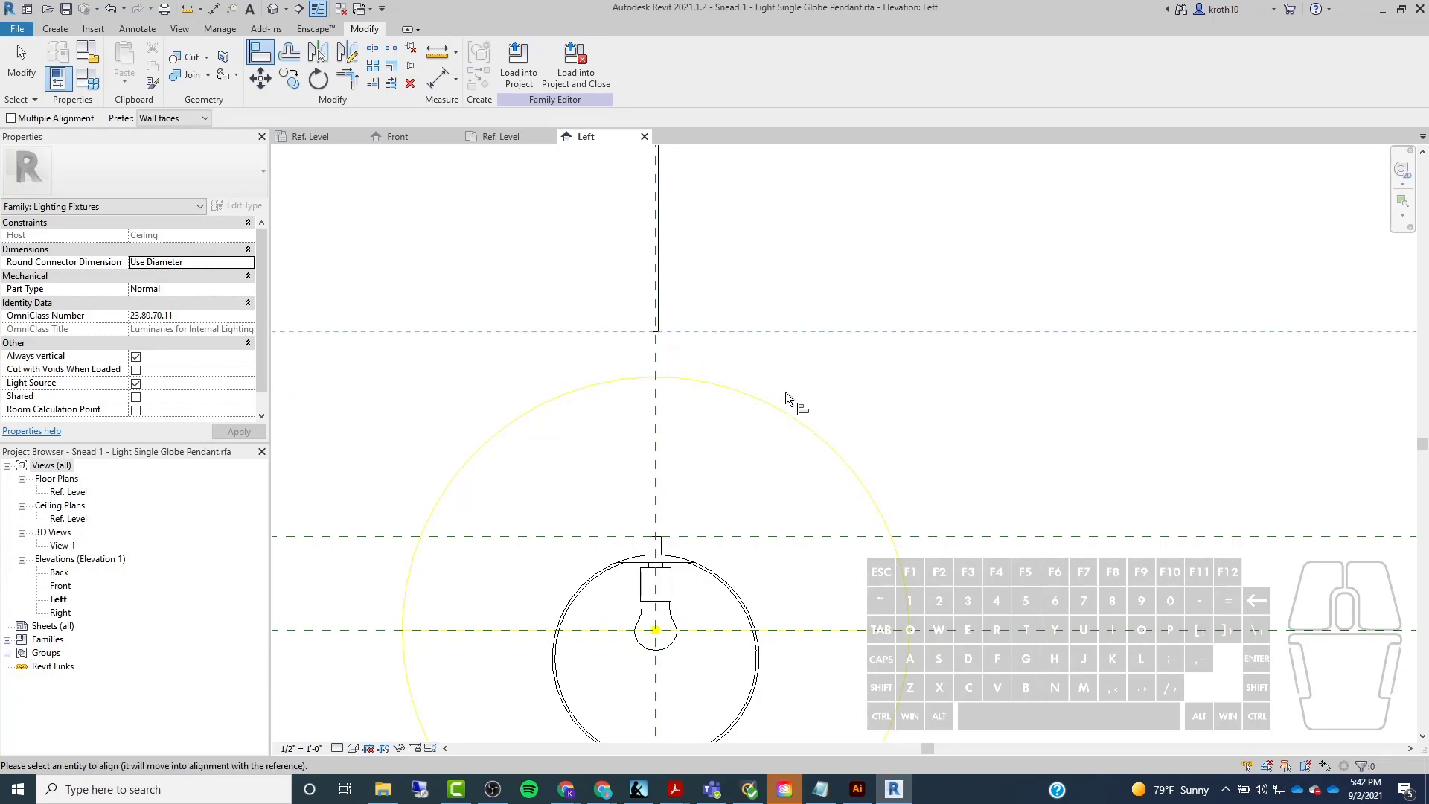
{"action": "left_click", "coordinate": [1101, 536]}
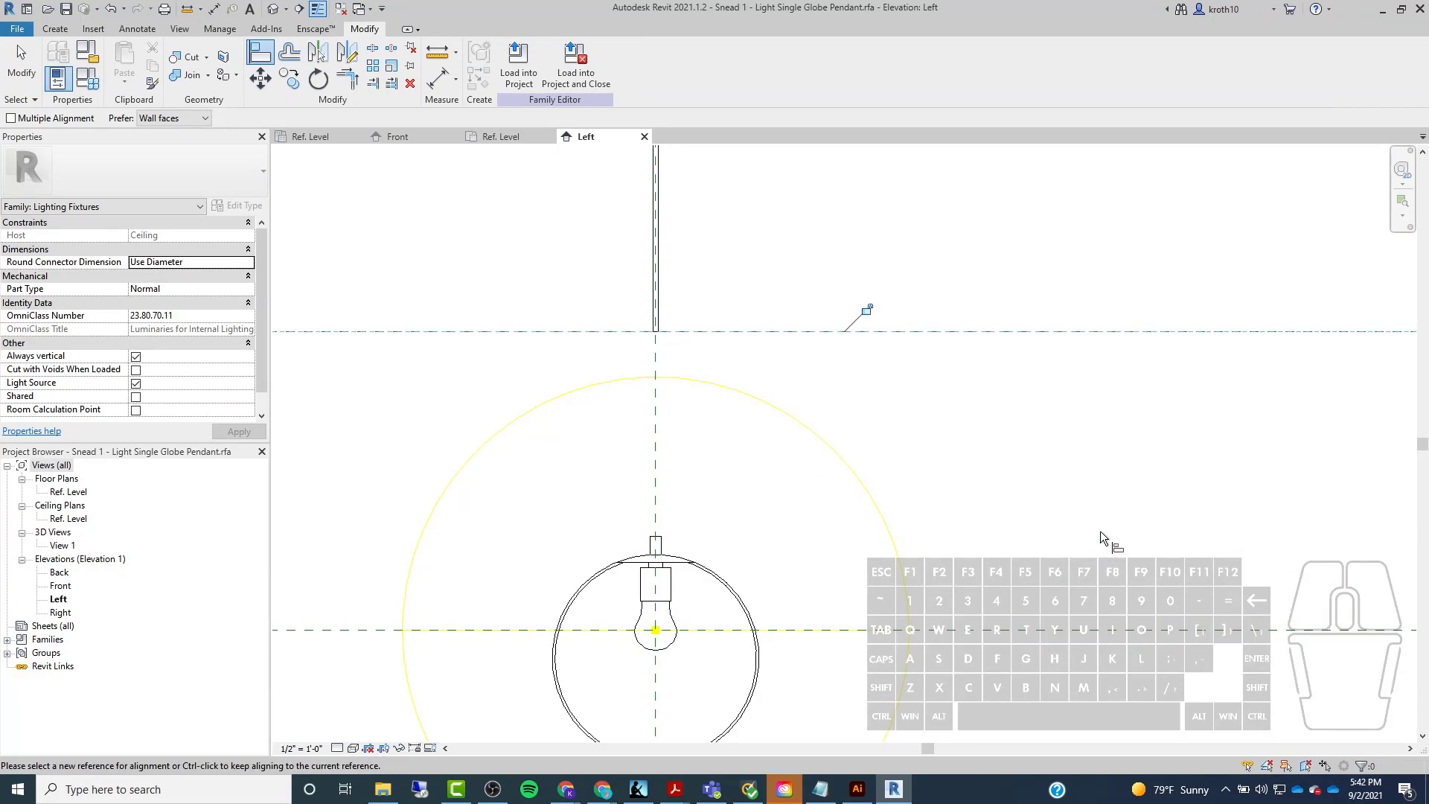
{"action": "scroll", "coordinate": [677, 443], "scroll_direction": "down", "scroll_amount": 3}
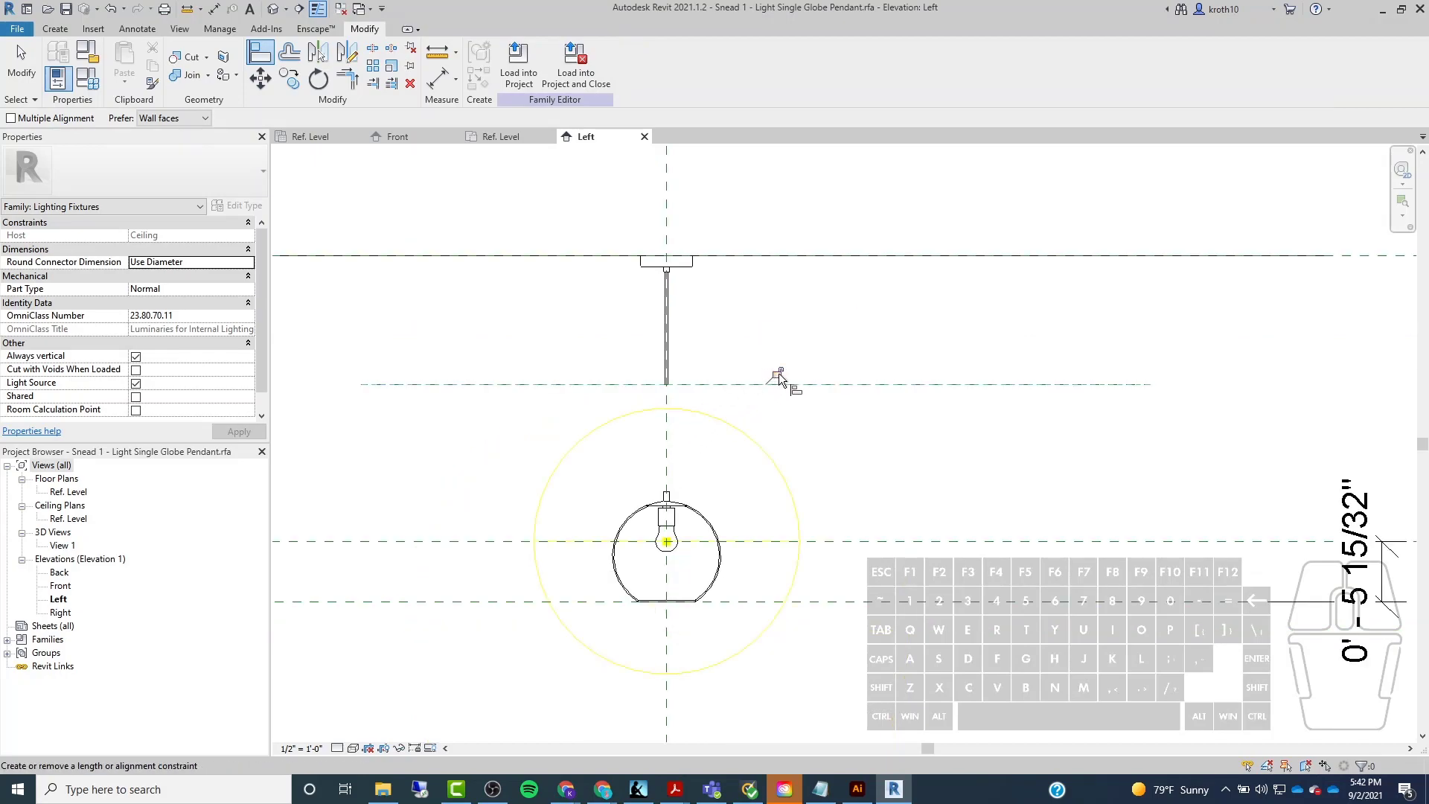
{"action": "key", "text": "Escape"}
{"action": "key", "text": "Escape"}
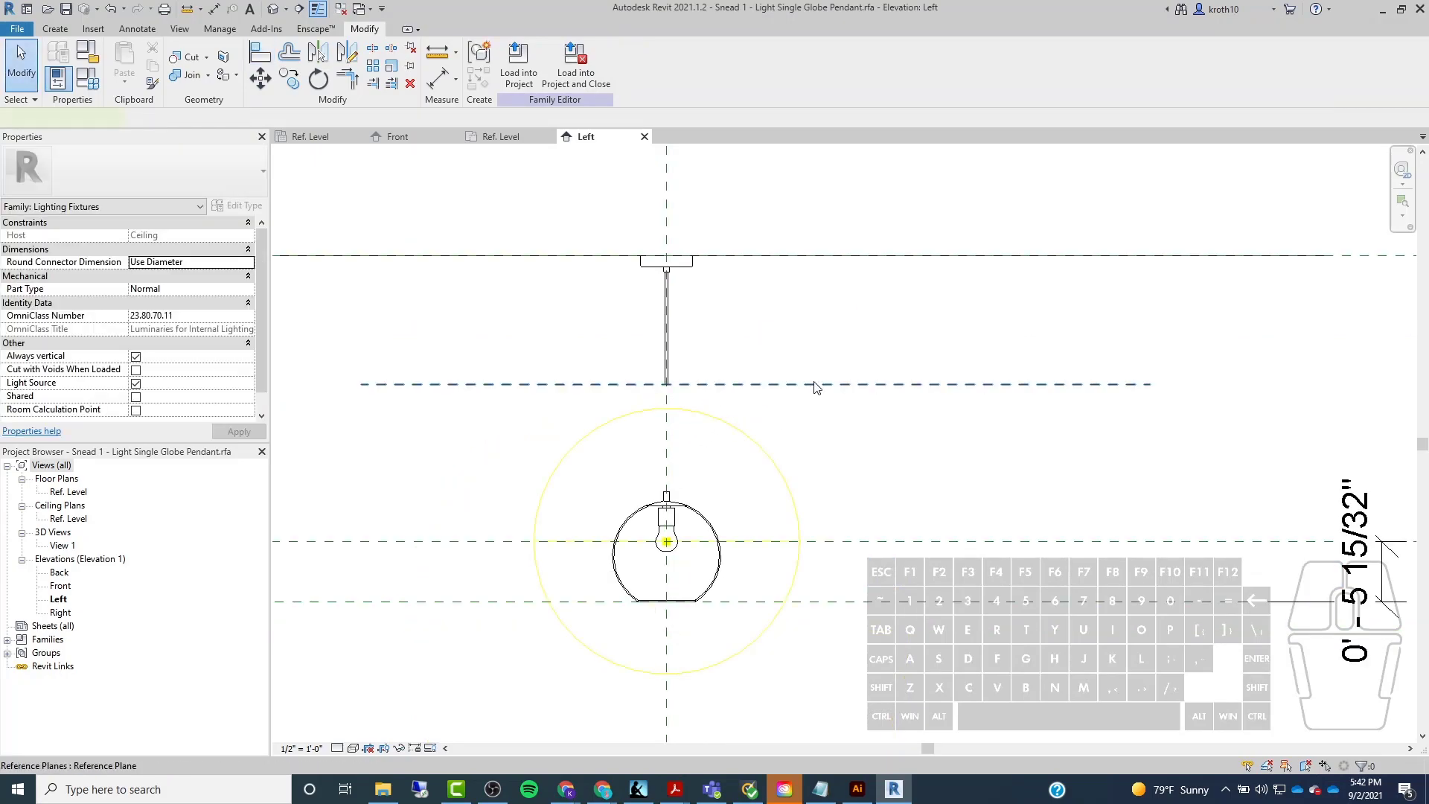
Move the locked reference plane down to about 1' - 2" below the ceiling to test whether the stem follows.
{"action": "left_click", "coordinate": [811, 385]}
{"action": "left_click_drag", "start_coordinate": [863, 387], "coordinate": [864, 436], "text": "ctrl"}
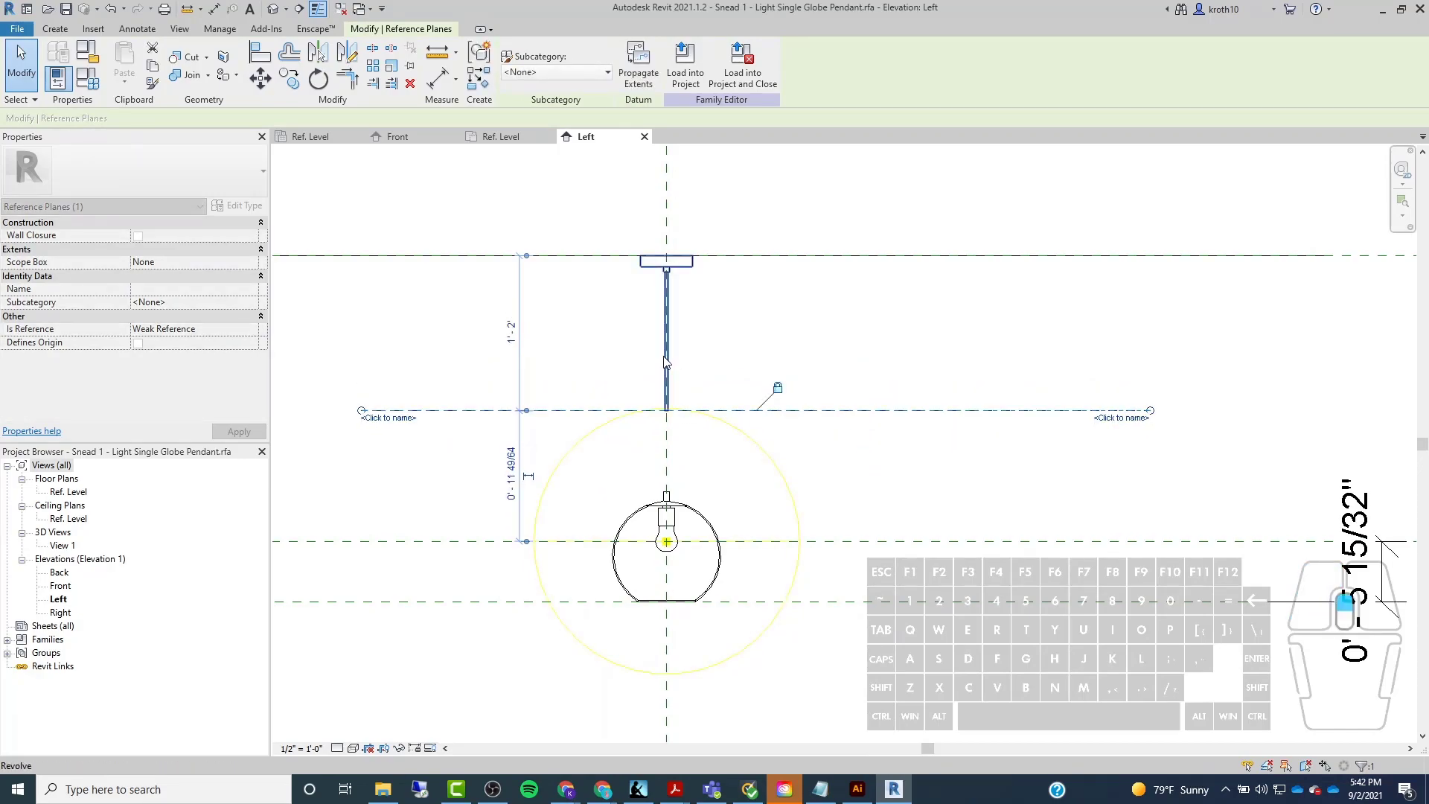
{"action": "scroll", "coordinate": [665, 379], "scroll_direction": "up", "scroll_amount": 5}
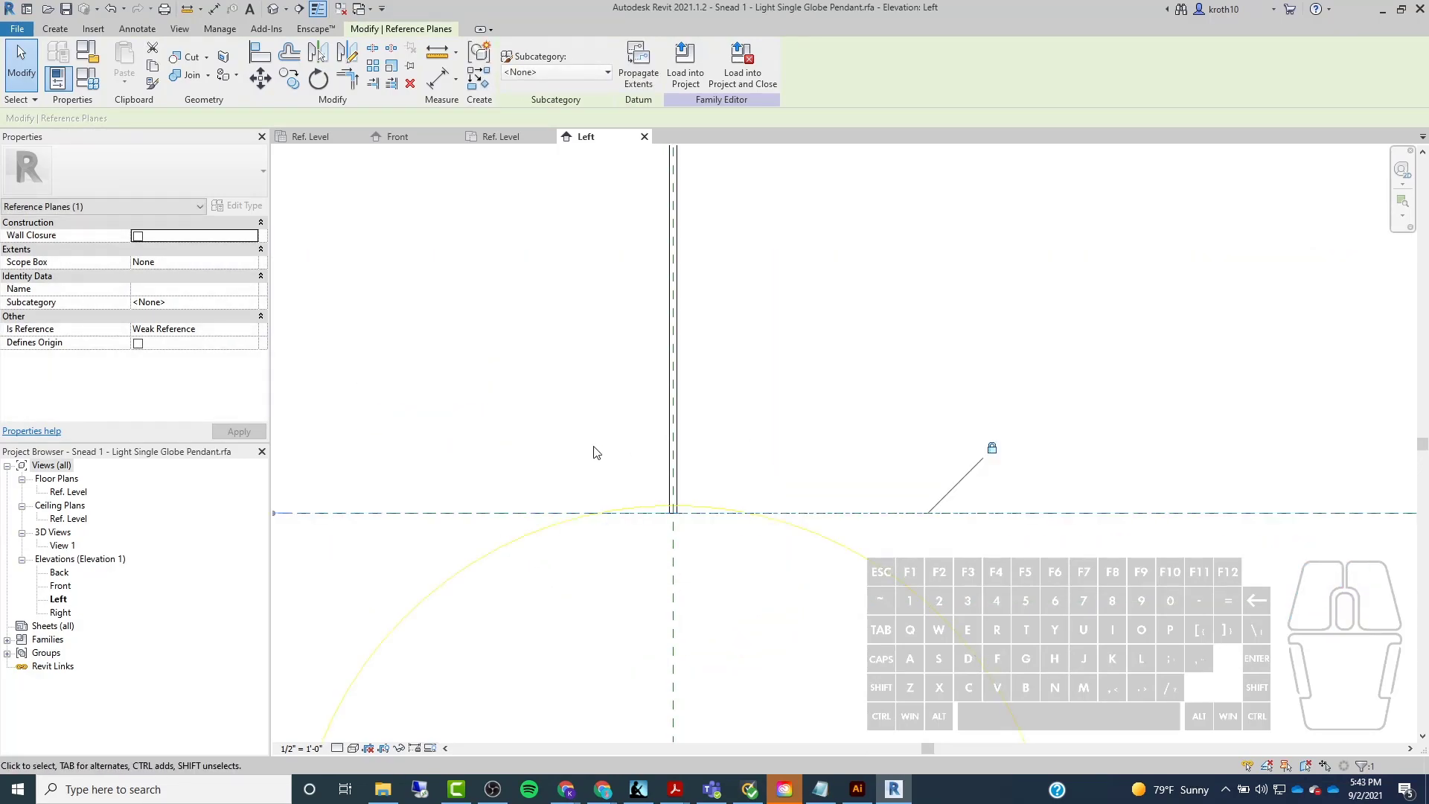
{"action": "scroll", "coordinate": [593, 449], "scroll_direction": "down", "scroll_amount": 5}
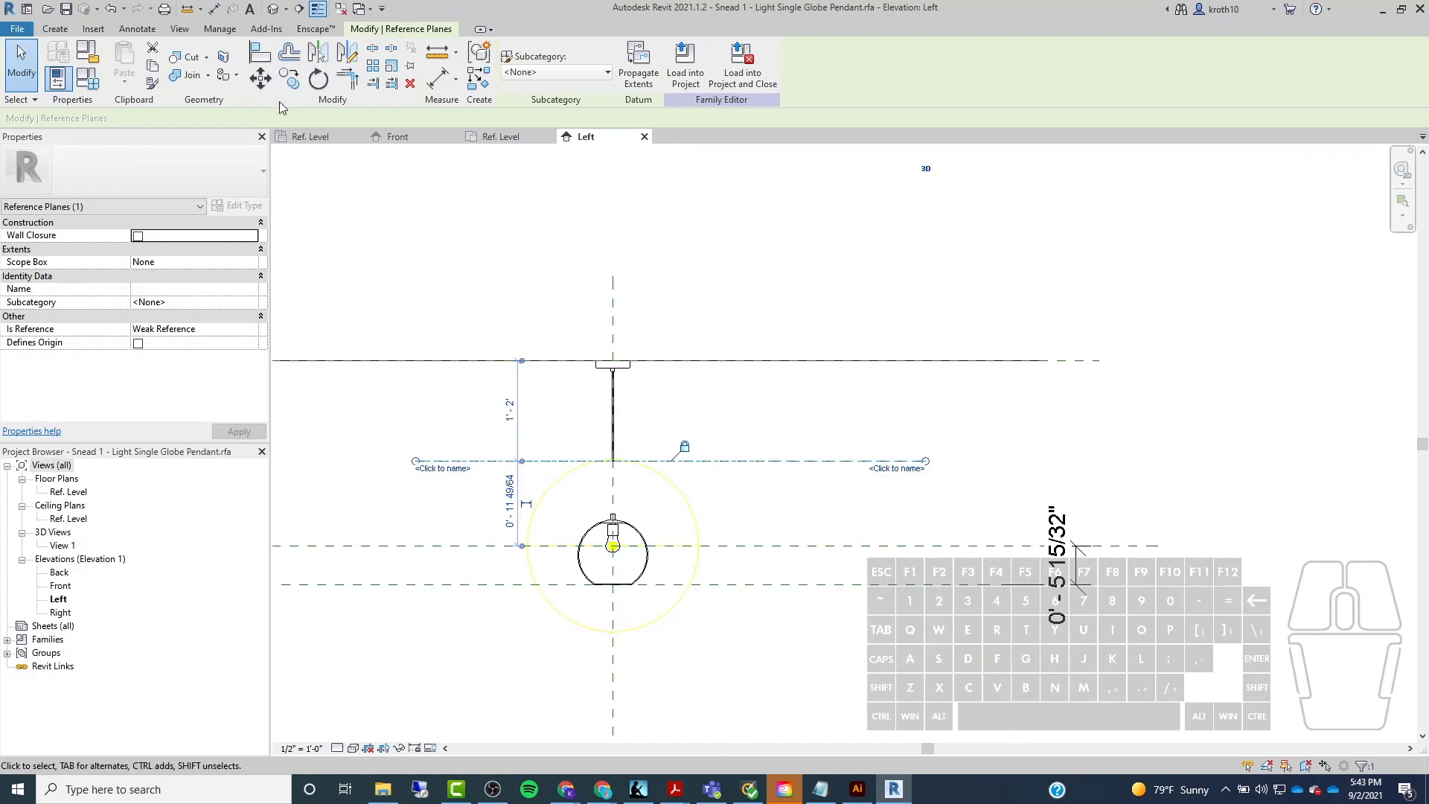
Align the stem's reference plane with the Top of Globe reference and lock the alignment.
{"action": "left_click", "coordinate": [262, 53]}
{"action": "scroll", "coordinate": [654, 509], "scroll_direction": "up", "scroll_amount": 2}
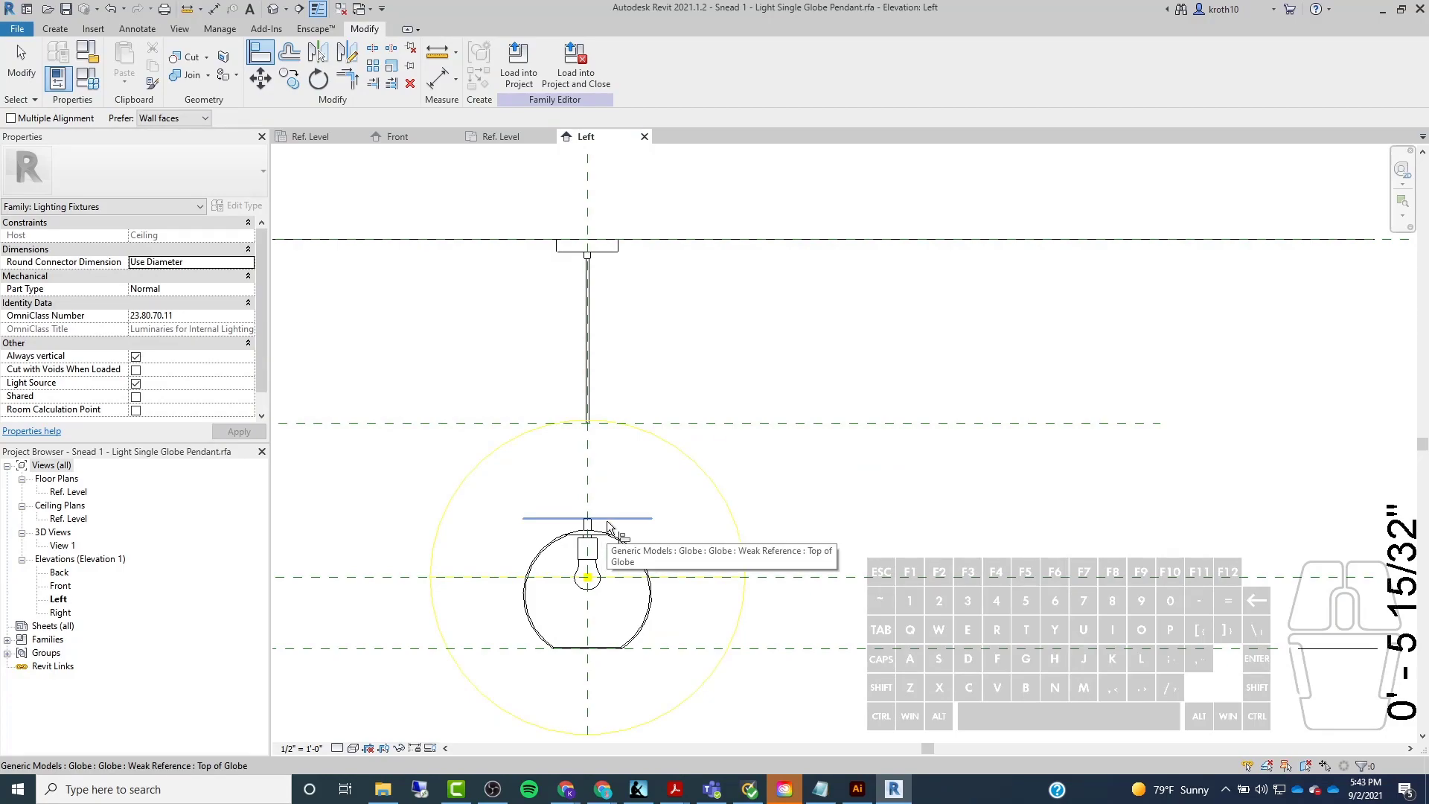
{"action": "left_click", "coordinate": [607, 525]}
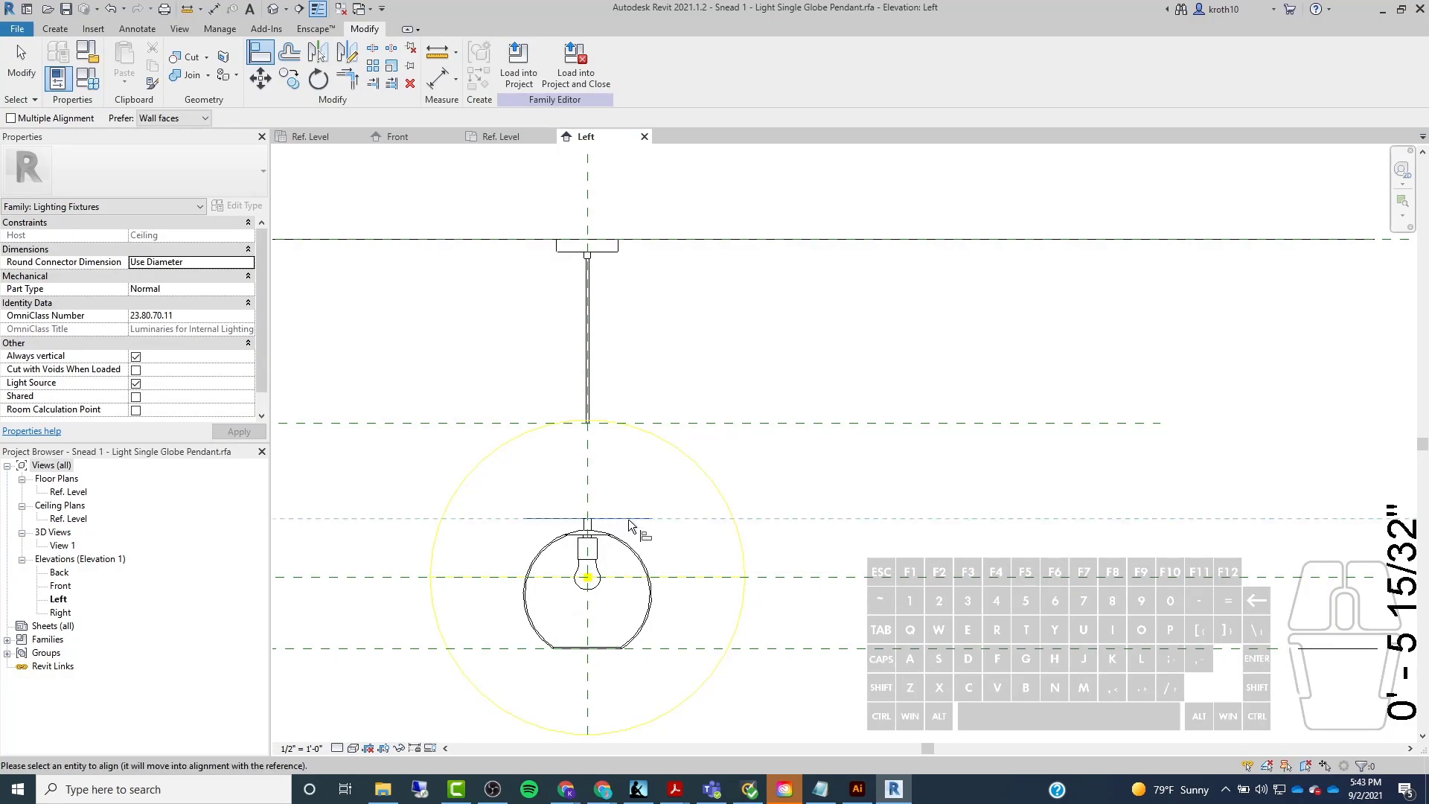
{"action": "left_click", "coordinate": [941, 424]}
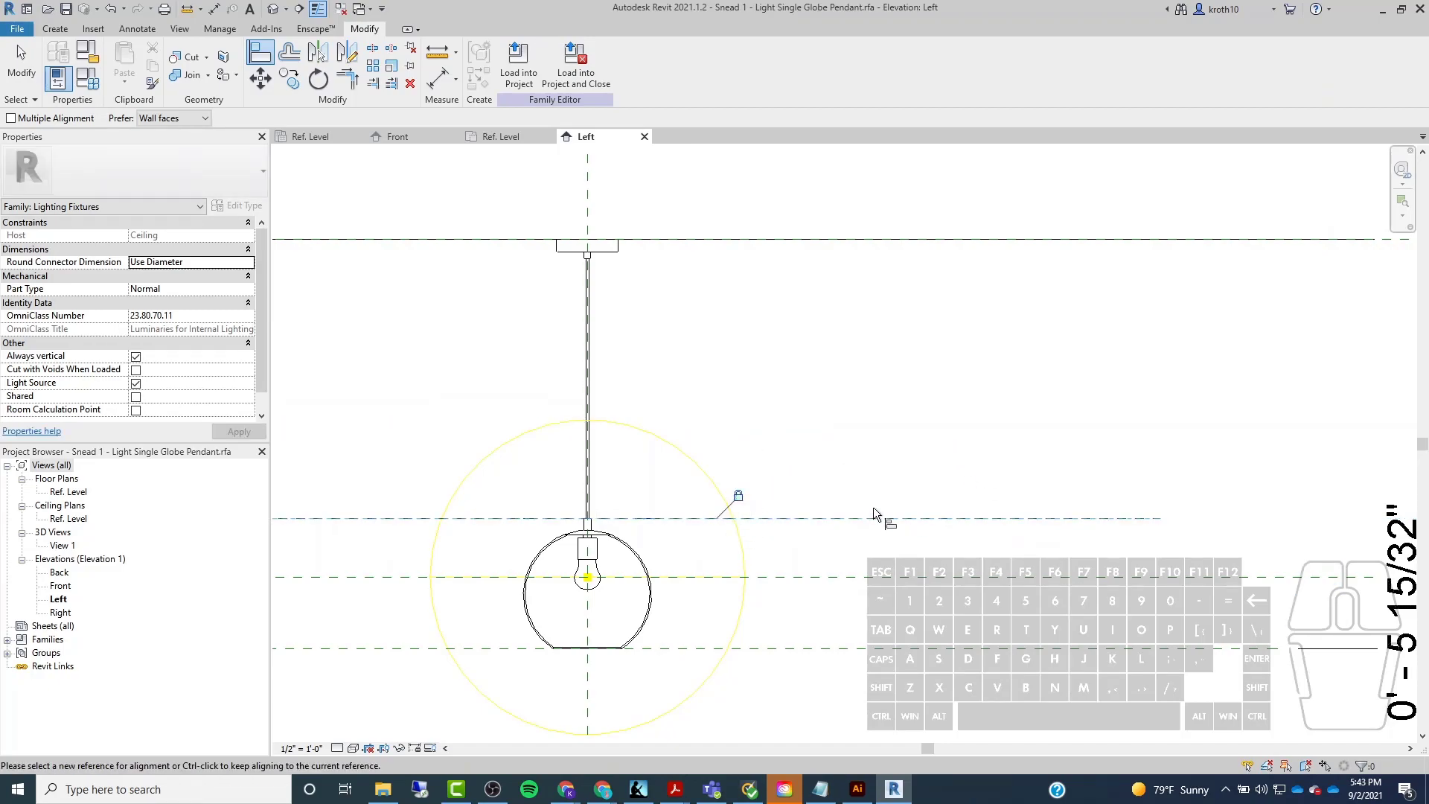
{"action": "key", "text": "Escape"}
{"action": "key", "text": "Escape"}
{"action": "scroll", "coordinate": [801, 415], "scroll_direction": "down", "scroll_amount": 2}
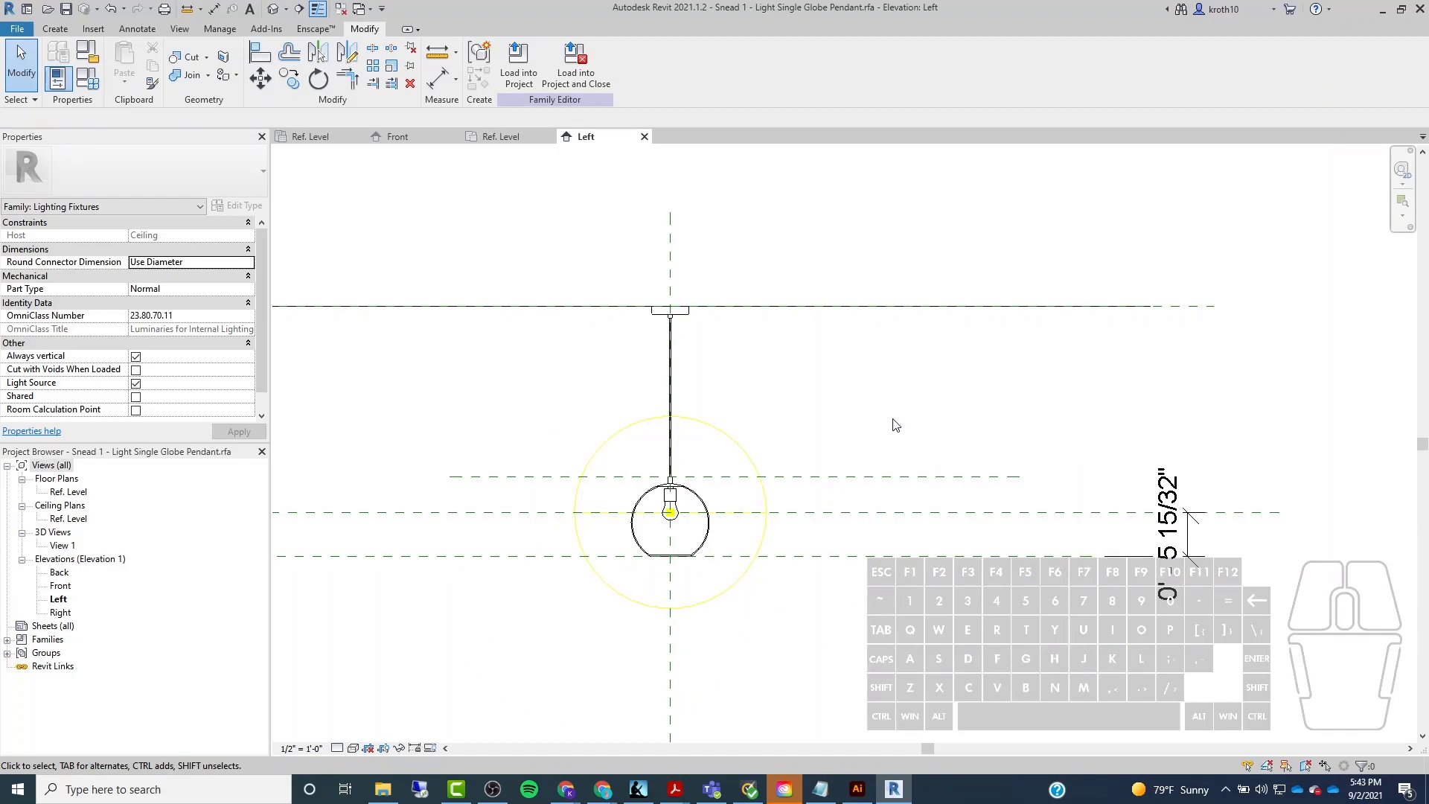
Place an aligned dimension between the stem's reference plane and the Light Source Elevation plane and lock it.
{"action": "left_click", "coordinate": [1189, 550]}
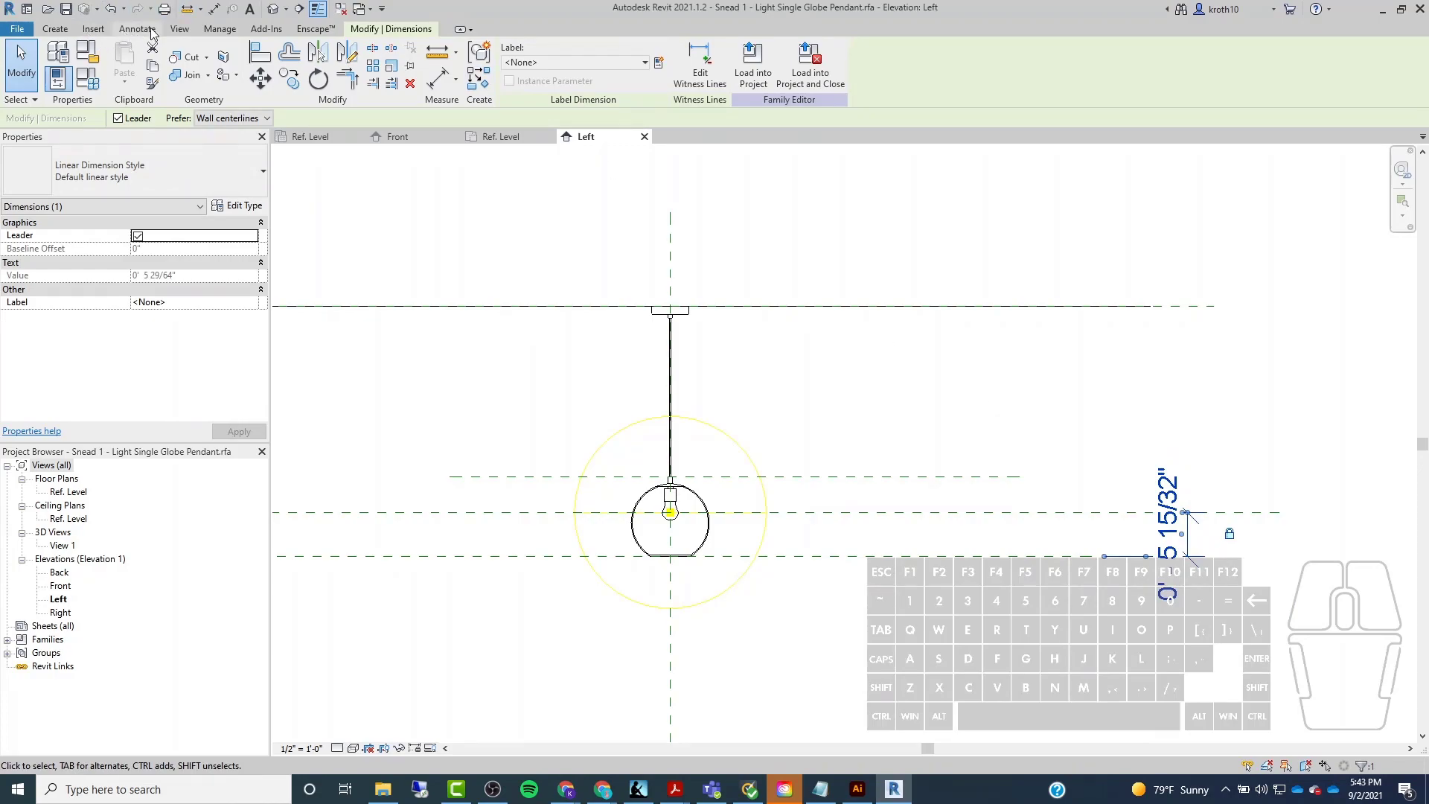
{"action": "left_click", "coordinate": [152, 34]}
{"action": "left_click", "coordinate": [61, 63]}
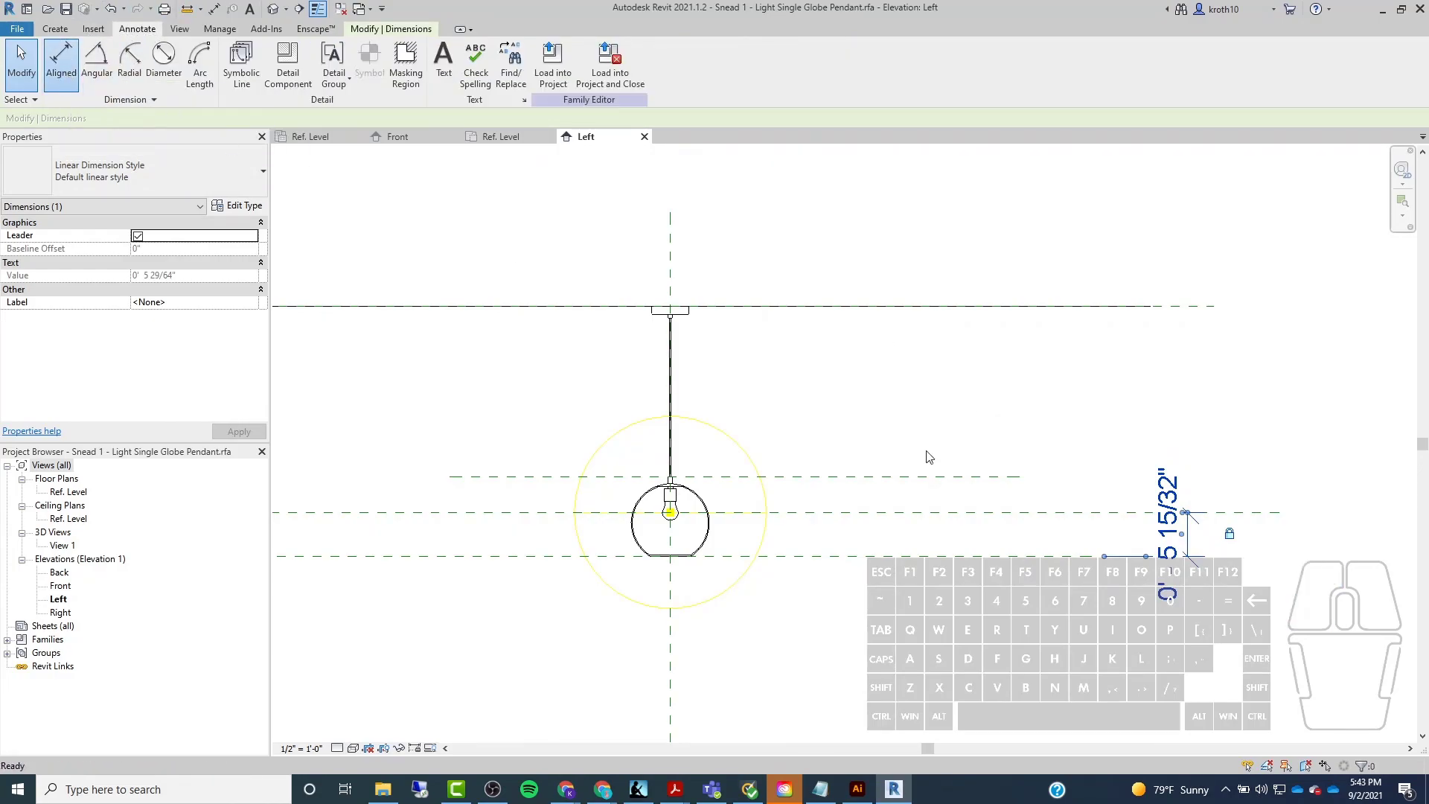
{"action": "left_click", "coordinate": [969, 472]}
{"action": "left_click", "coordinate": [967, 510]}
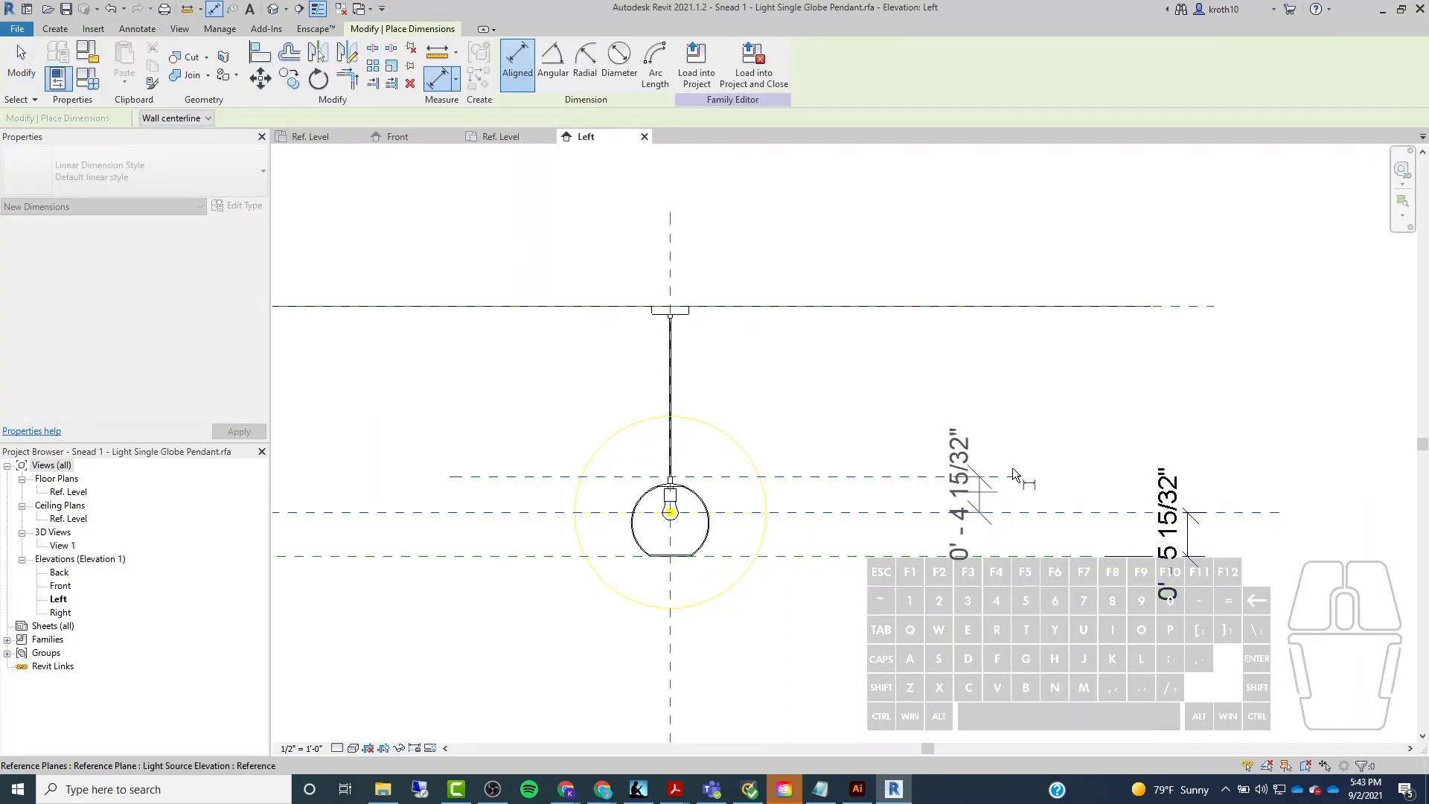
{"action": "left_click", "coordinate": [1076, 438]}
{"action": "left_click", "coordinate": [1123, 494]}
{"action": "key", "text": "Escape"}
{"action": "key", "text": "Escape"}
Move the Light Source Elevation reference plane upward to test that the globe and stem follow.
{"action": "middle_click_drag", "start_coordinate": [726, 414], "coordinate": [864, 370]}
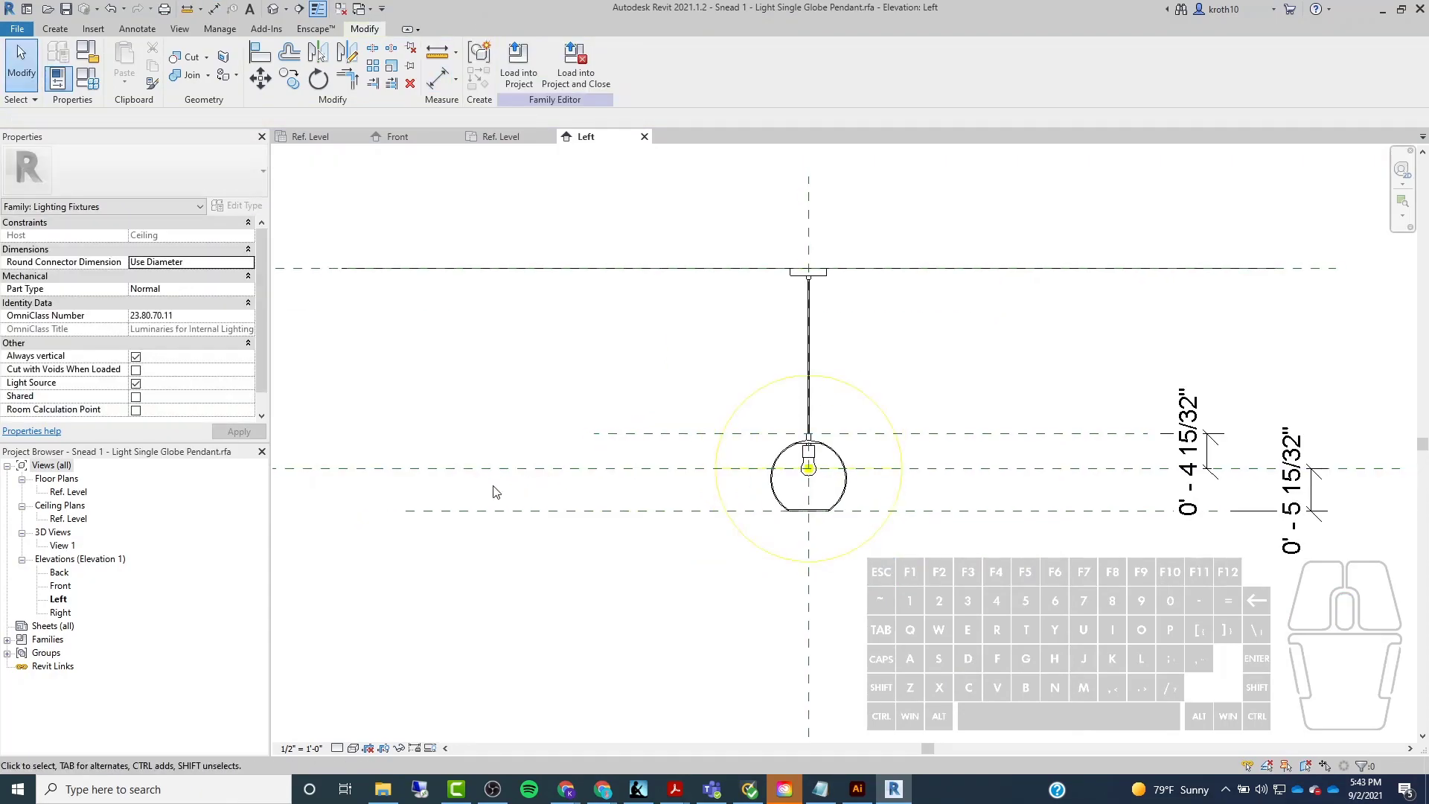
{"action": "left_click", "coordinate": [410, 469]}
{"action": "left_click_drag", "start_coordinate": [410, 472], "coordinate": [424, 437]}
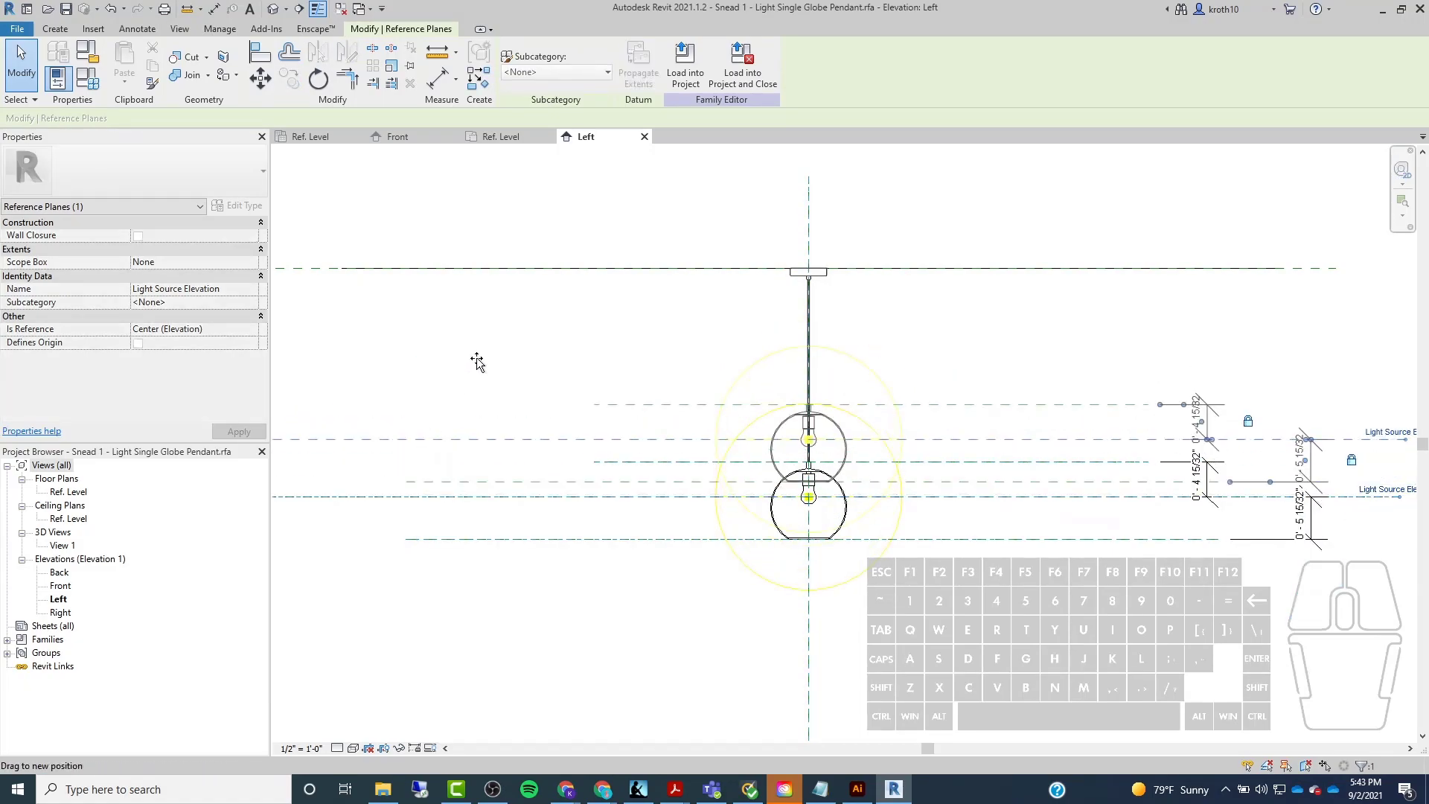
{"action": "left_click", "coordinate": [967, 628]}
{"action": "middle_click_drag", "start_coordinate": [1151, 488], "coordinate": [1024, 485]}
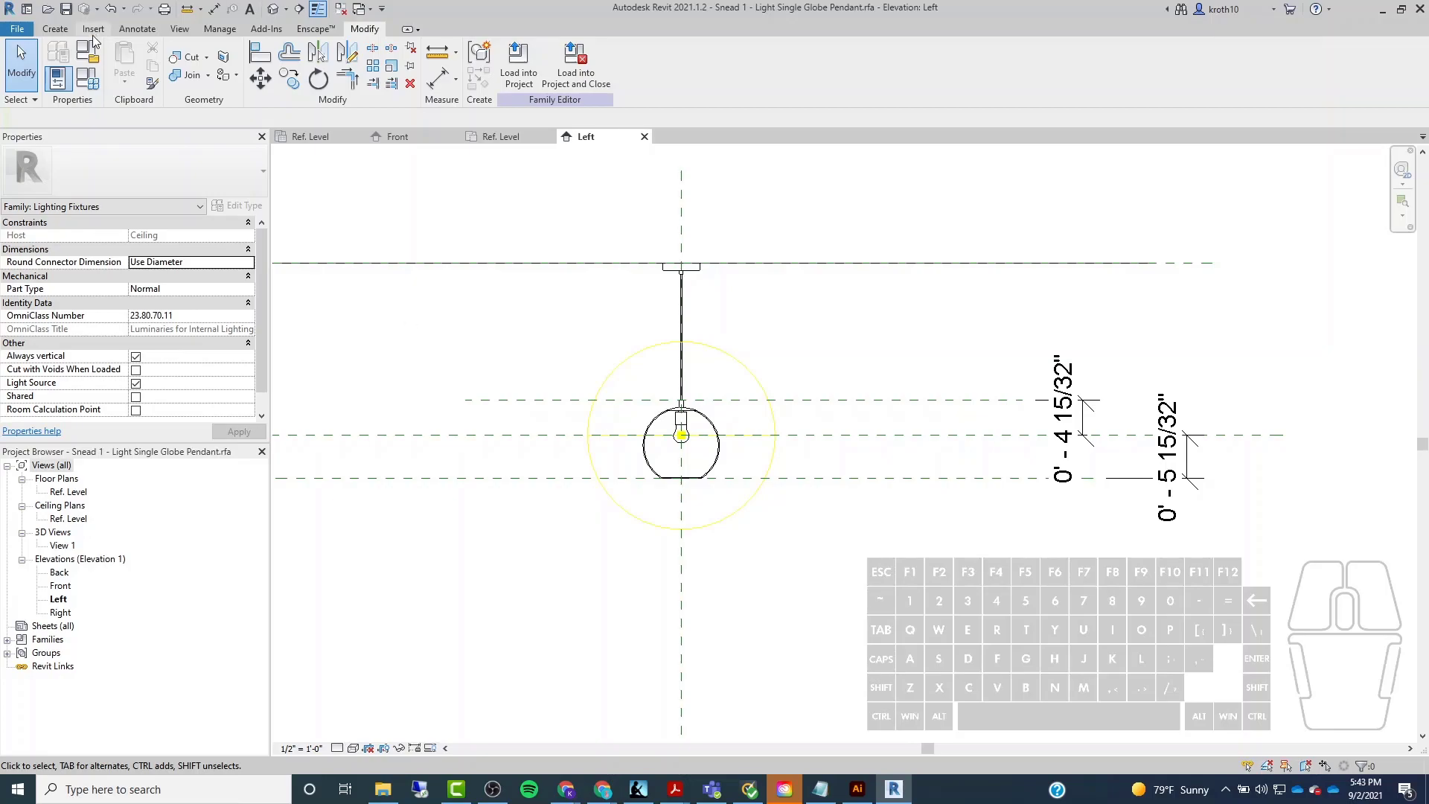
Place an aligned dimension between the ceiling line and the Bottom of Globe reference plane.
{"action": "left_click", "coordinate": [126, 31]}
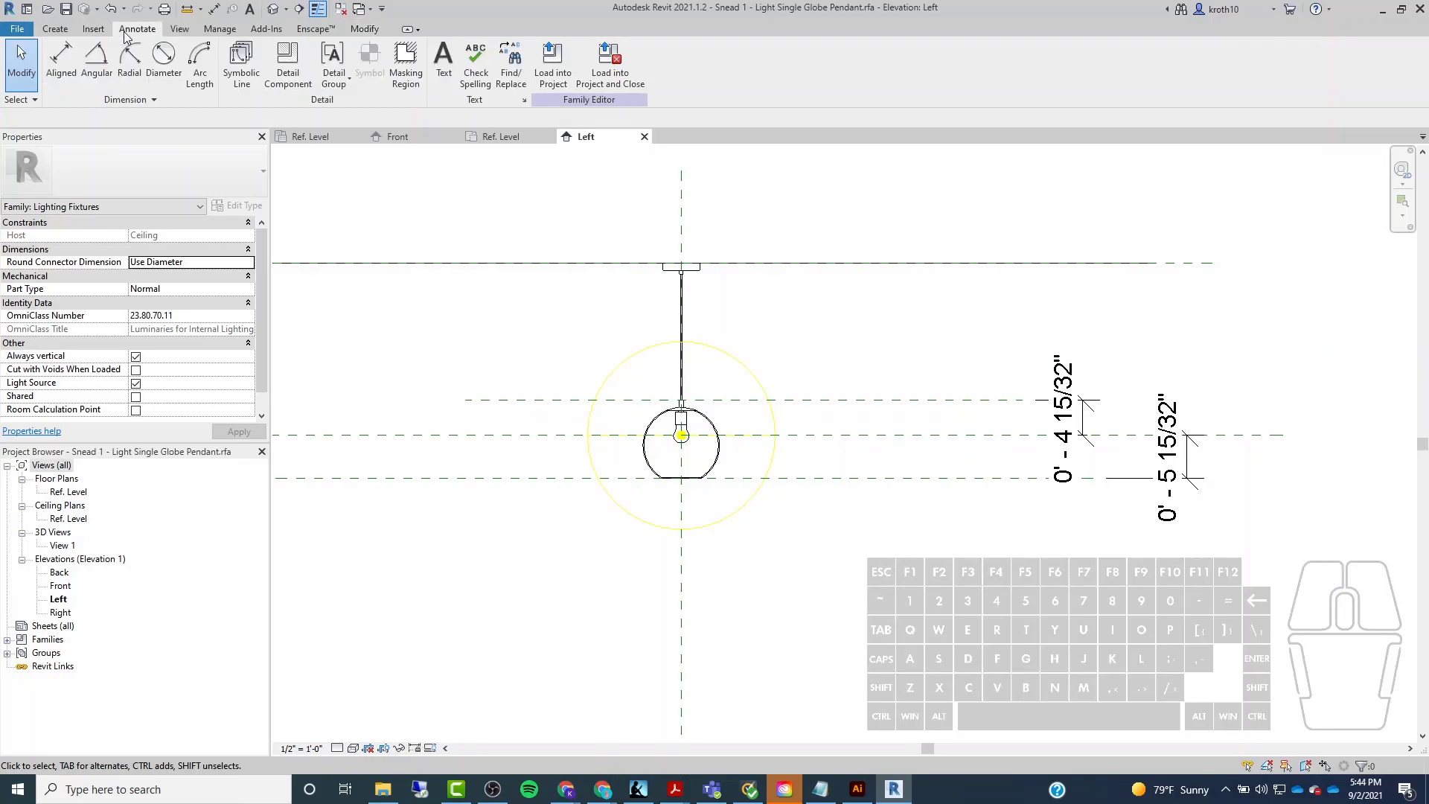
{"action": "left_click", "coordinate": [73, 77]}
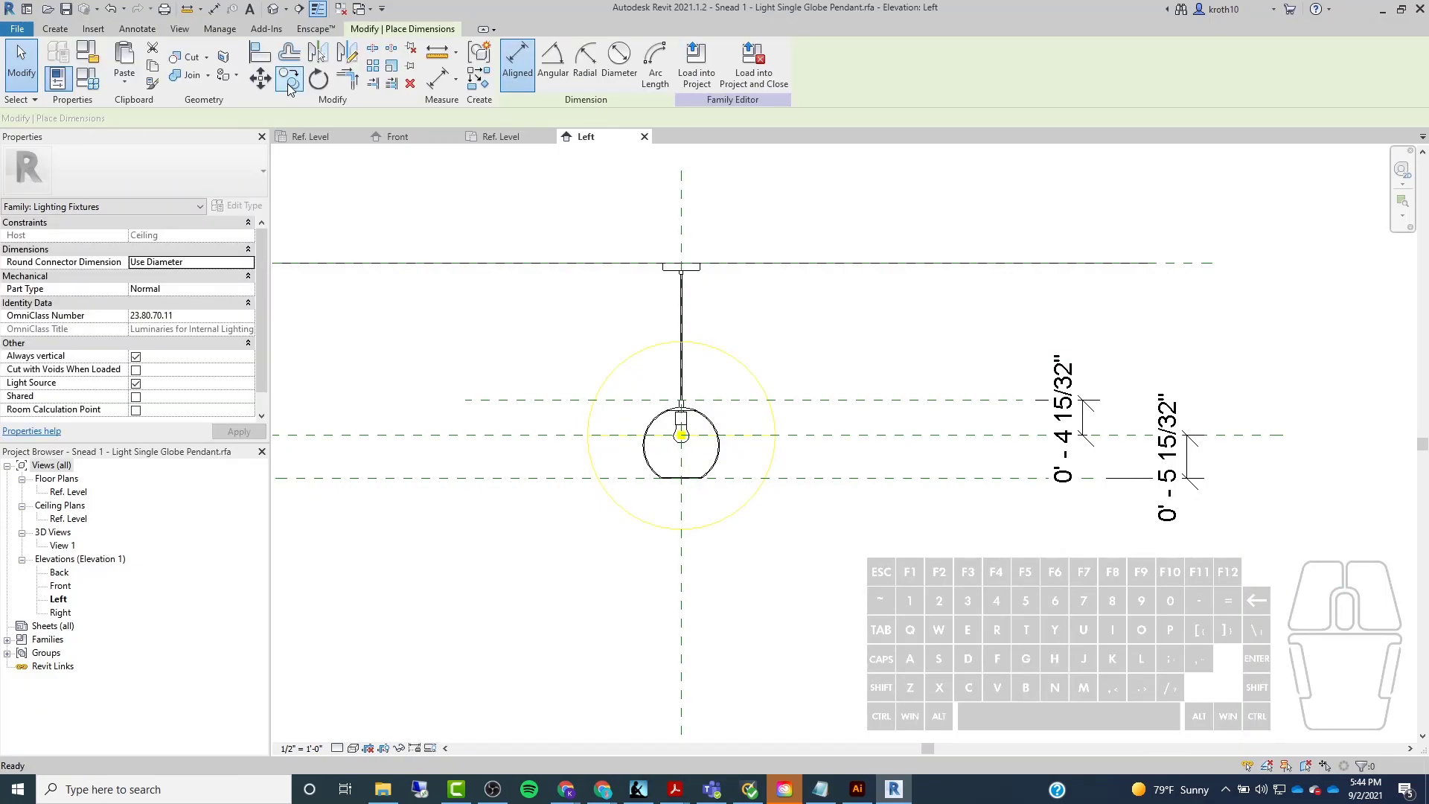
{"action": "left_click", "coordinate": [1189, 264]}
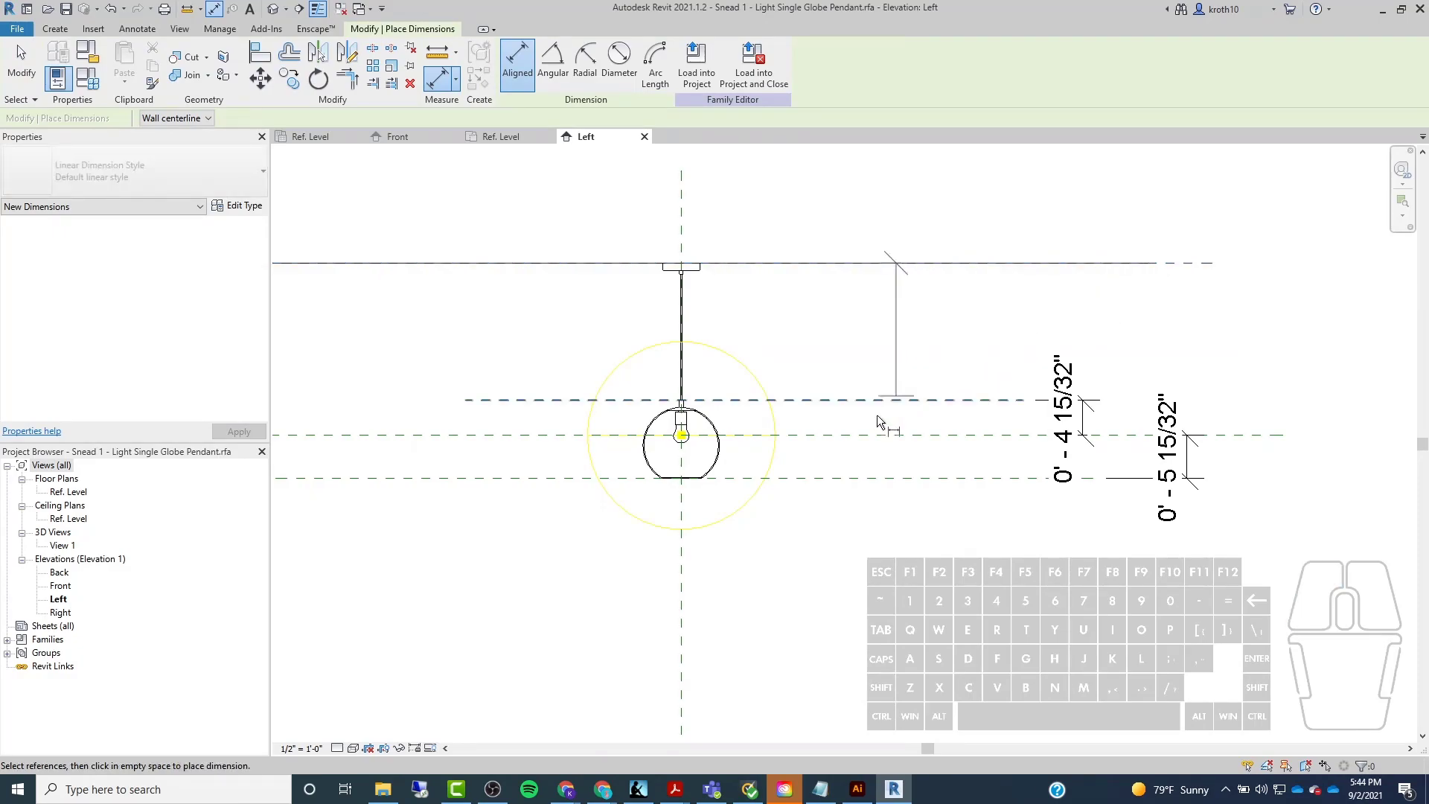
{"action": "left_click", "coordinate": [844, 481]}
{"action": "left_click", "coordinate": [844, 481]}
{"action": "scroll", "coordinate": [963, 421], "scroll_direction": "down", "scroll_amount": 5}
{"action": "scroll", "coordinate": [739, 435], "scroll_direction": "up", "scroll_amount": 3}
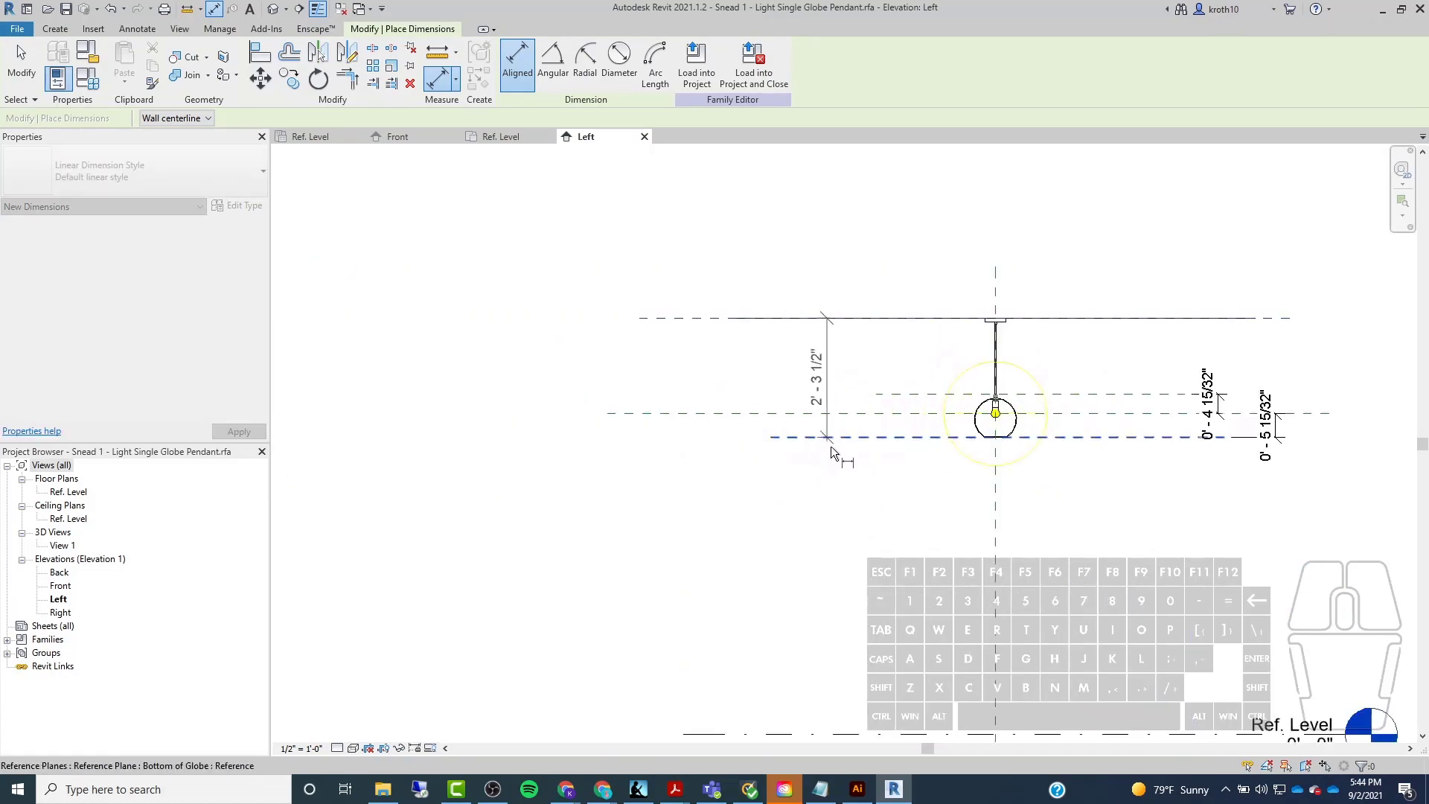
{"action": "key", "text": "Escape"}
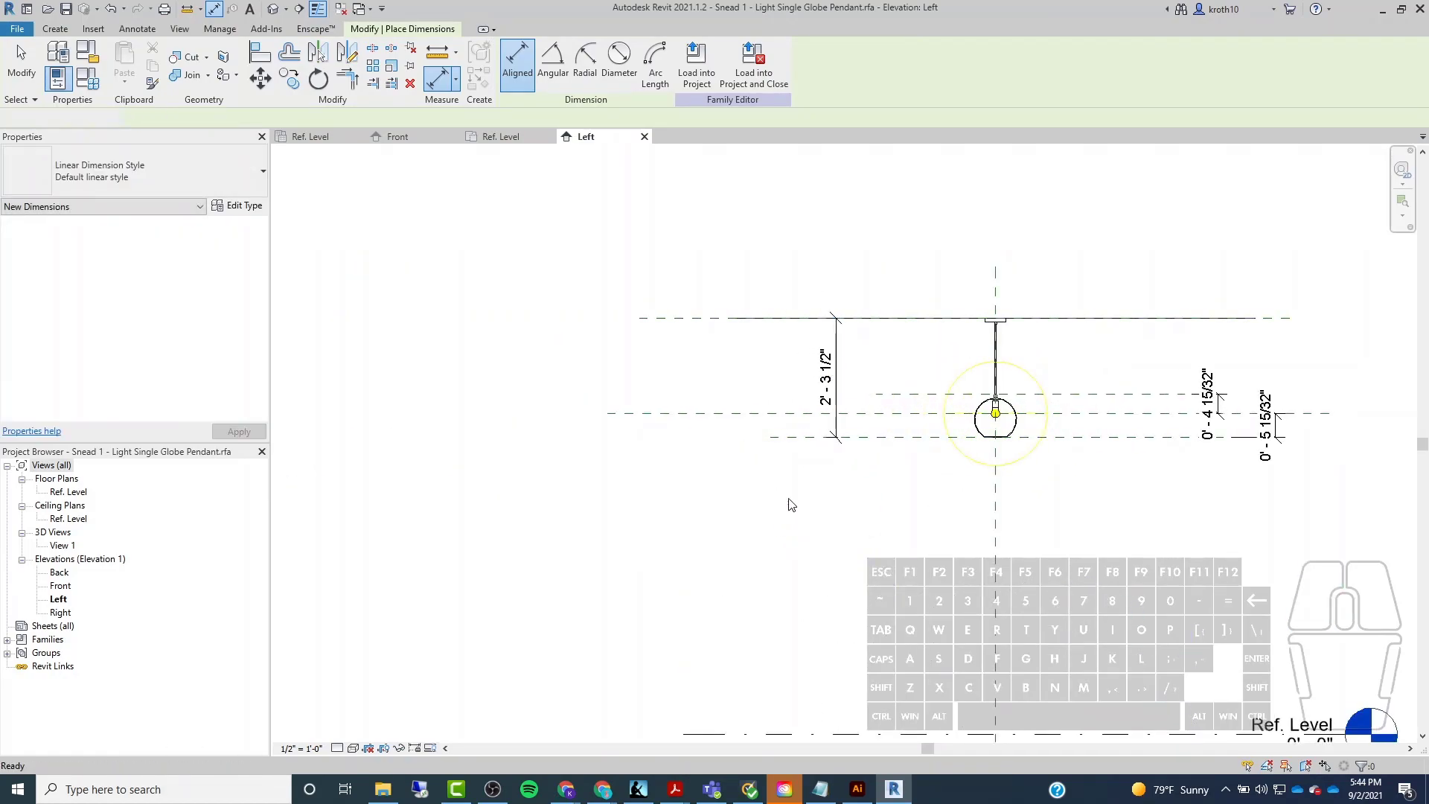
Label the ceiling-to-globe dimension with a new instance family parameter named Suspension from Ceiling.
{"action": "left_click", "coordinate": [835, 405]}
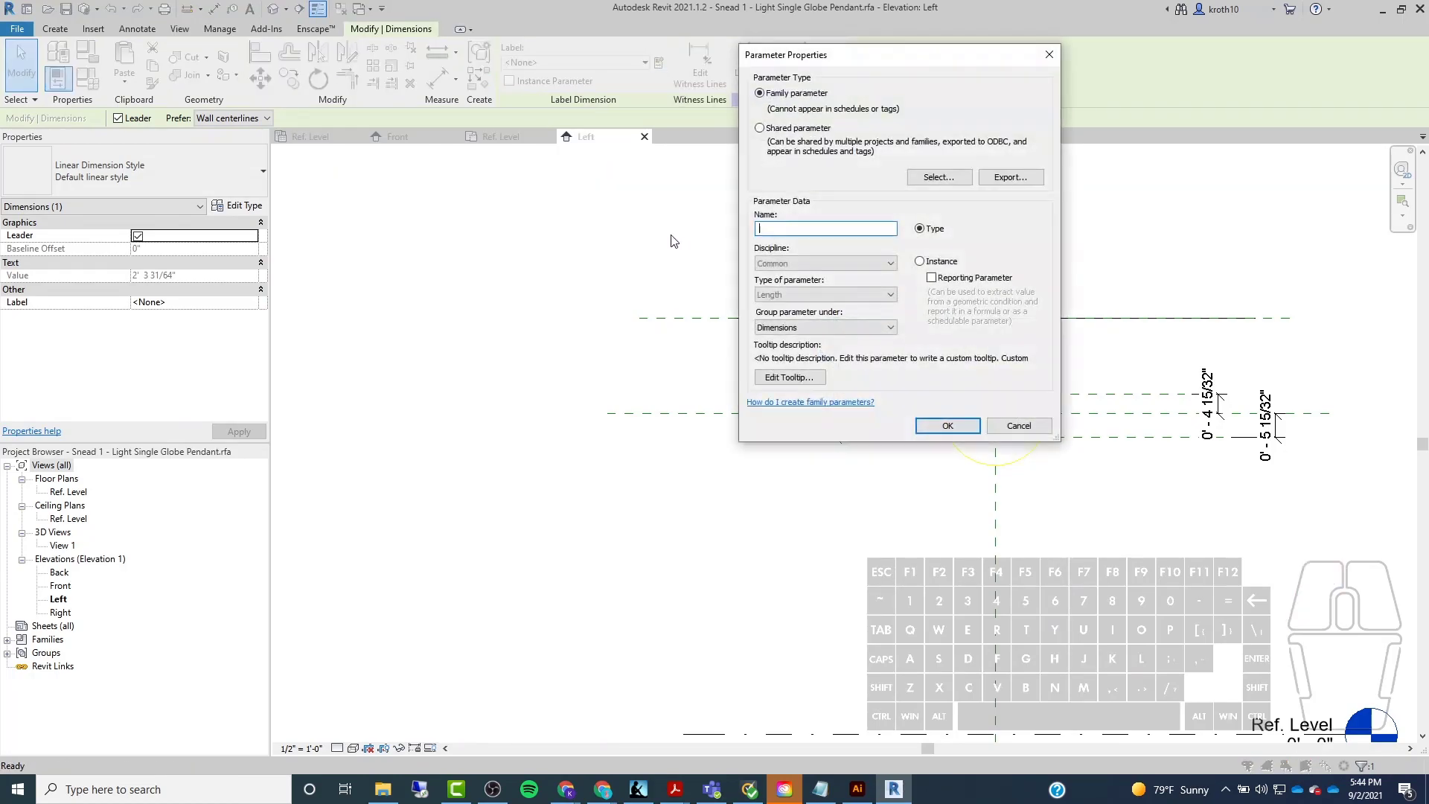
{"action": "left_click", "coordinate": [846, 228]}
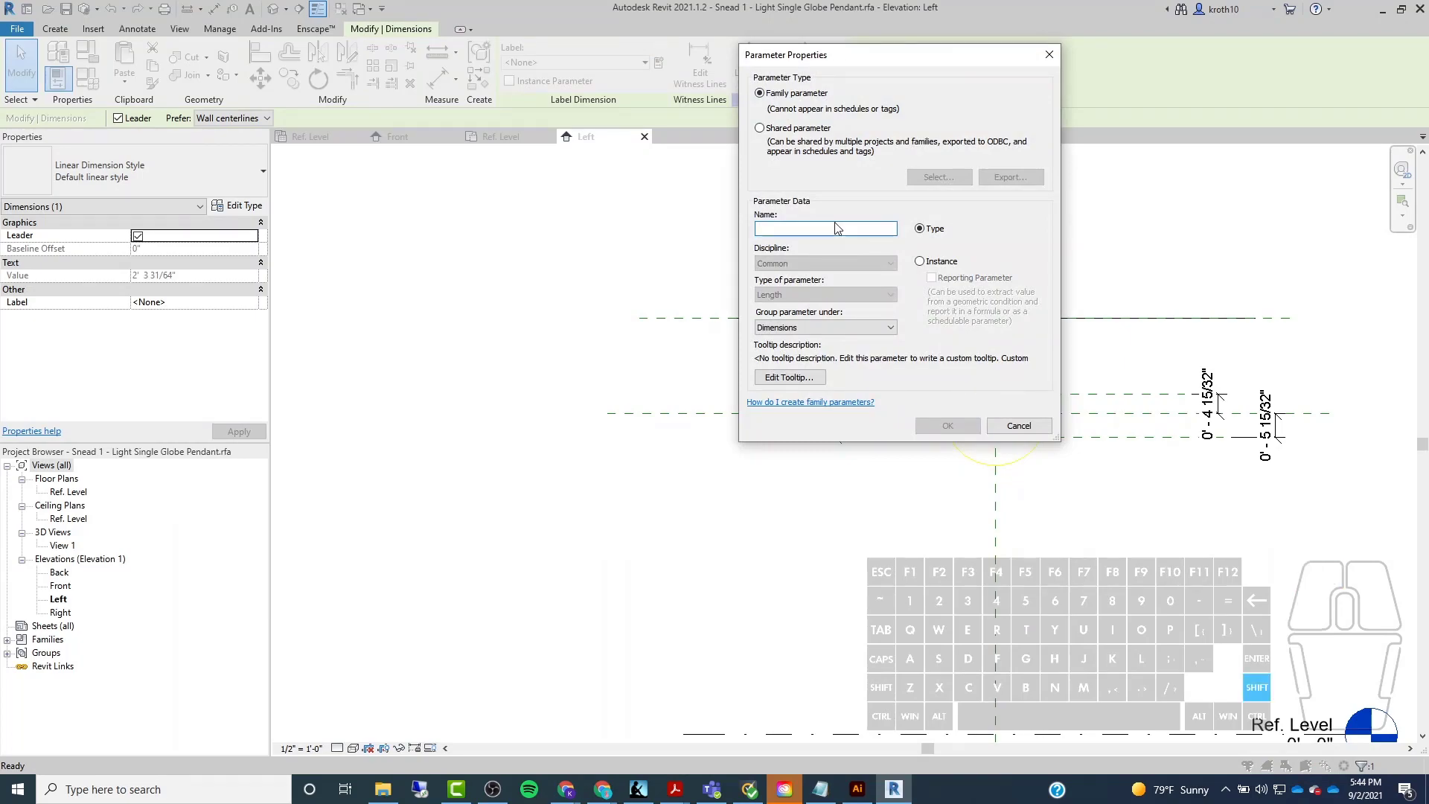
{"action": "type", "text": "Suspension "}
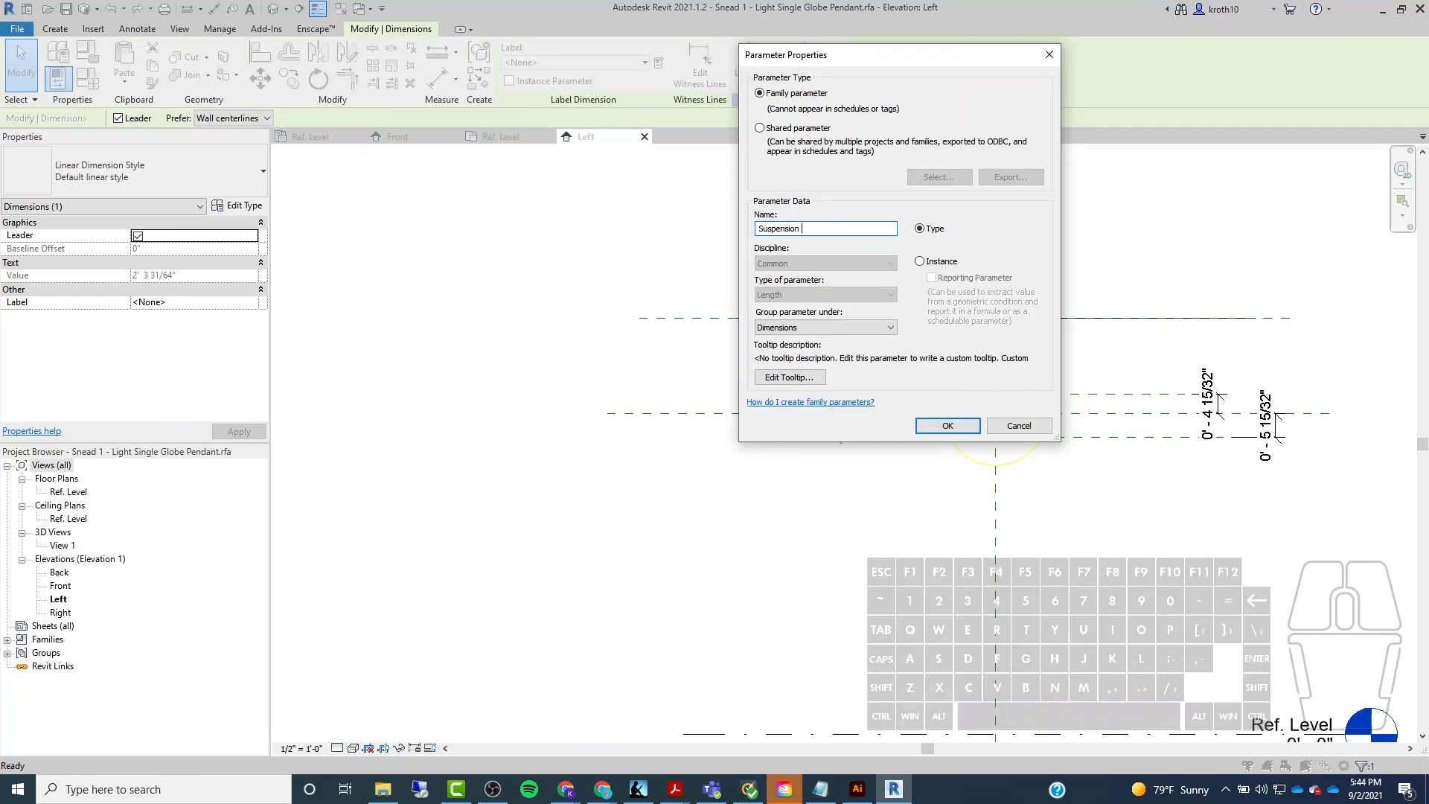
{"action": "type", "text": "from Ceiling"}
{"action": "left_click_drag", "start_coordinate": [906, 63], "coordinate": [713, 47]}
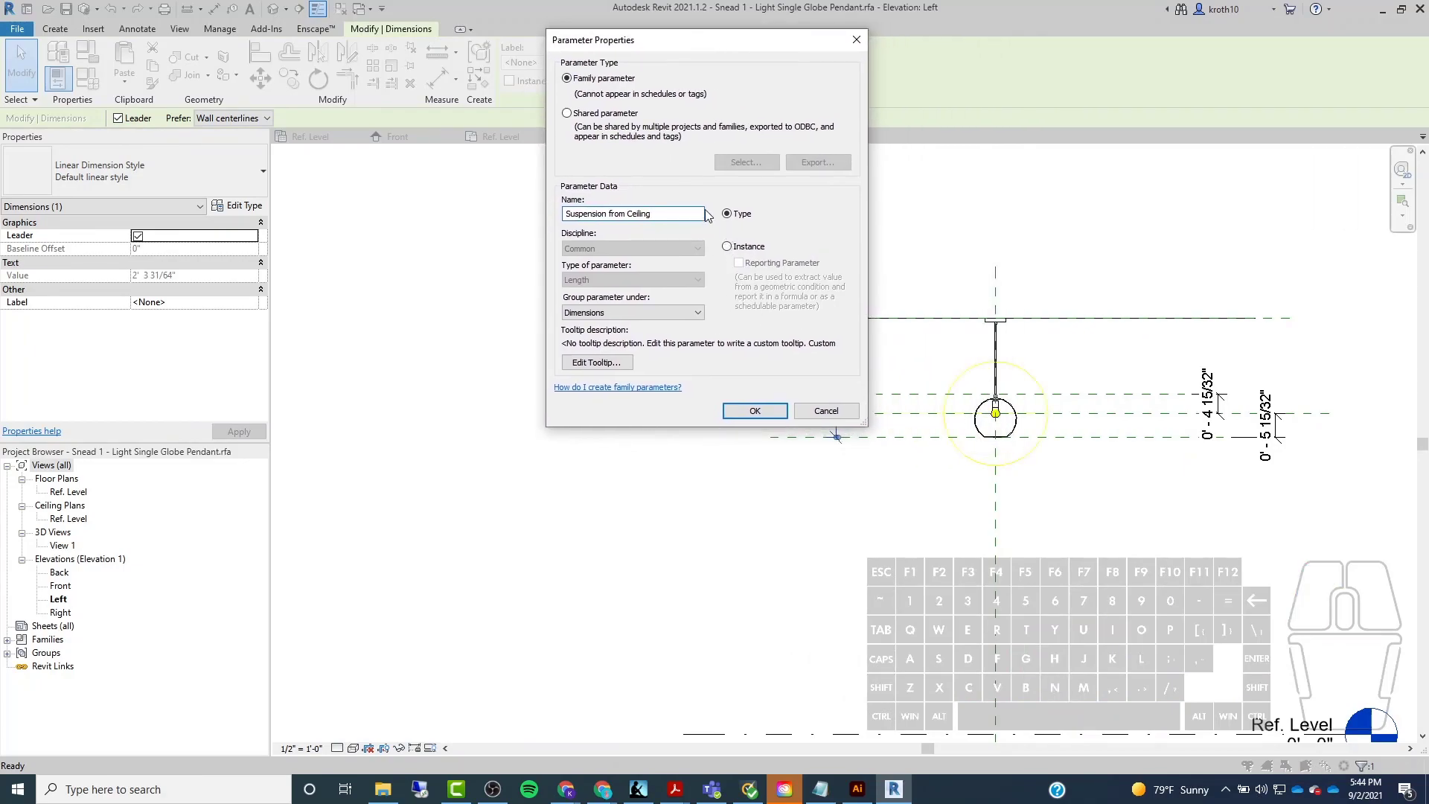
{"action": "left_click", "coordinate": [727, 247]}
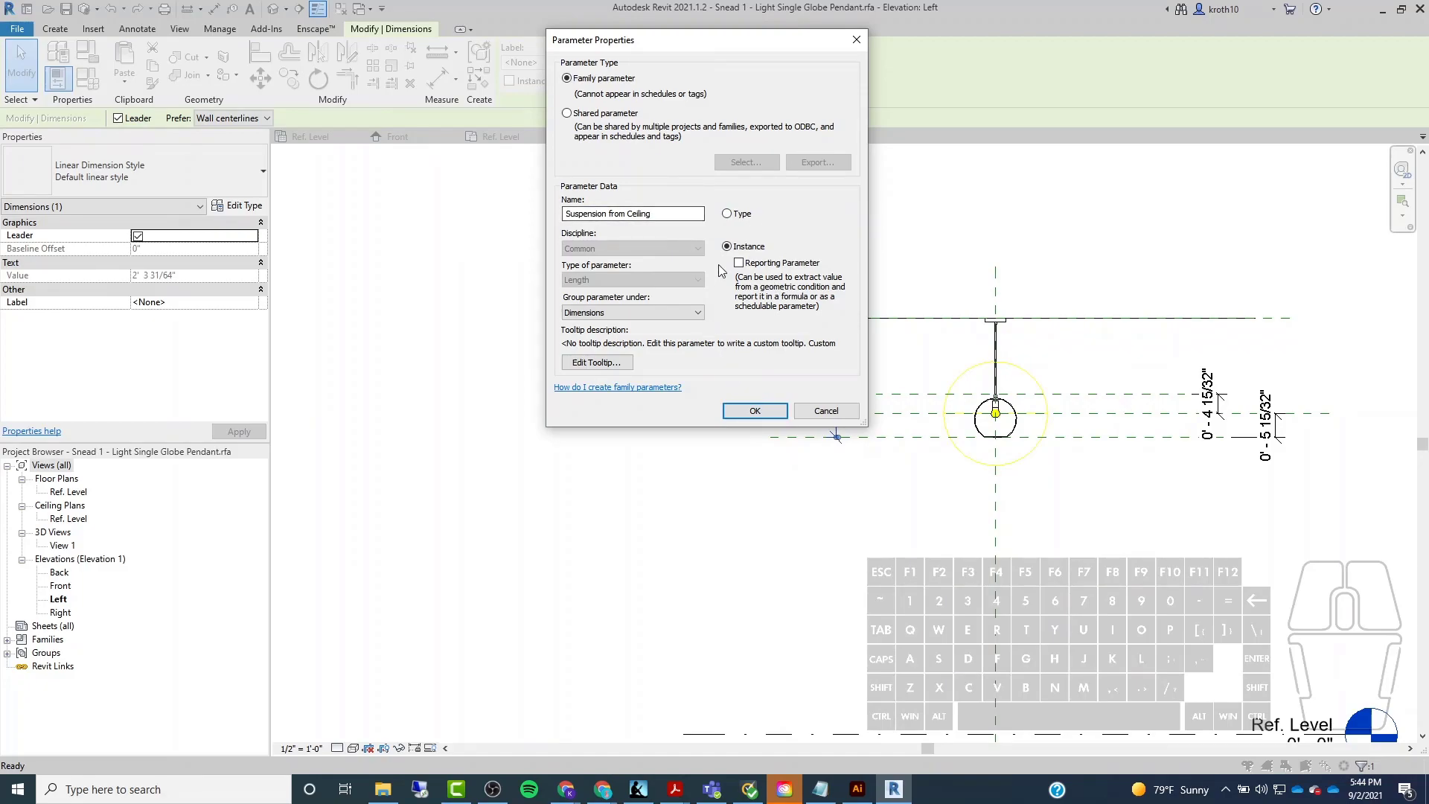
{"action": "left_click", "coordinate": [754, 411]}
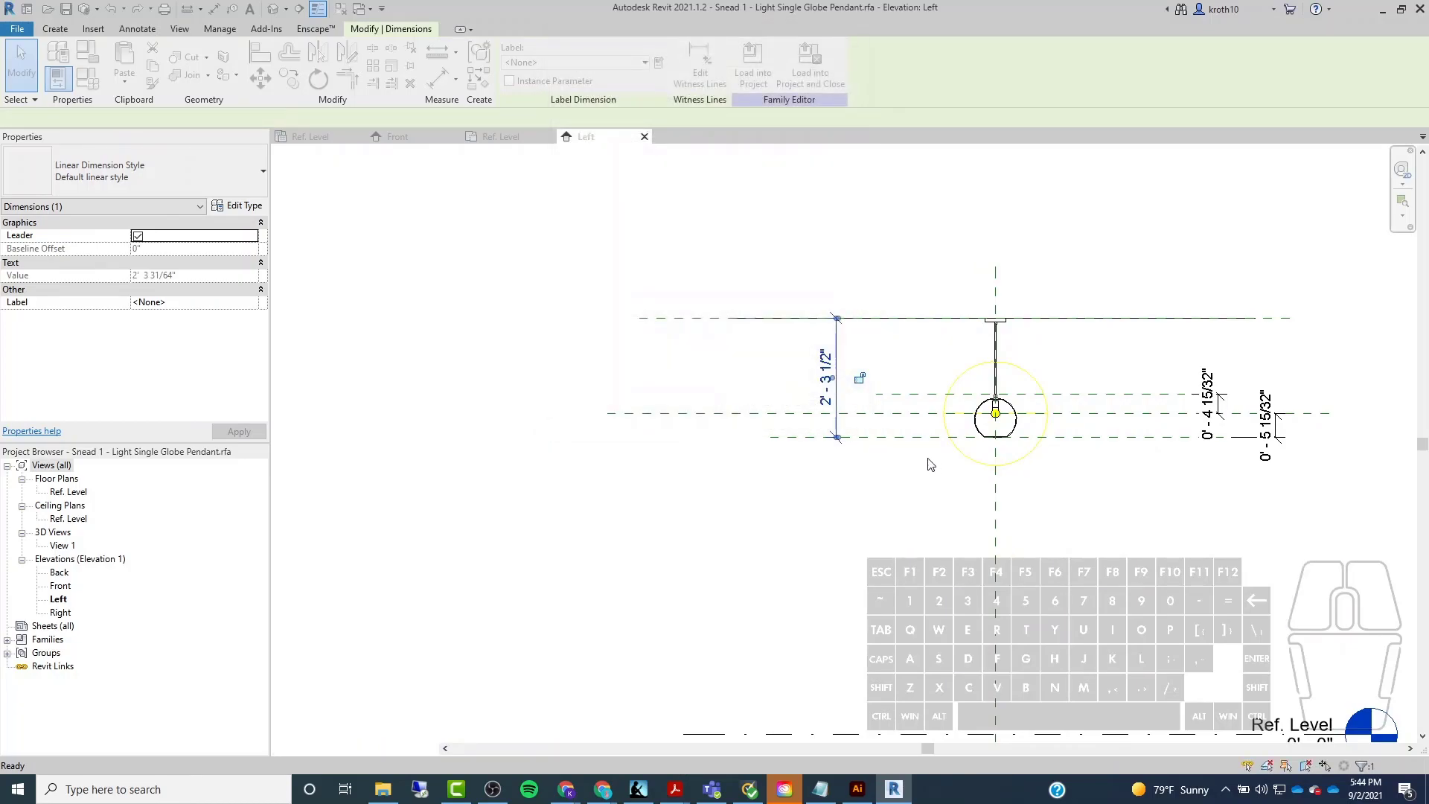
{"action": "left_click", "coordinate": [877, 257]}
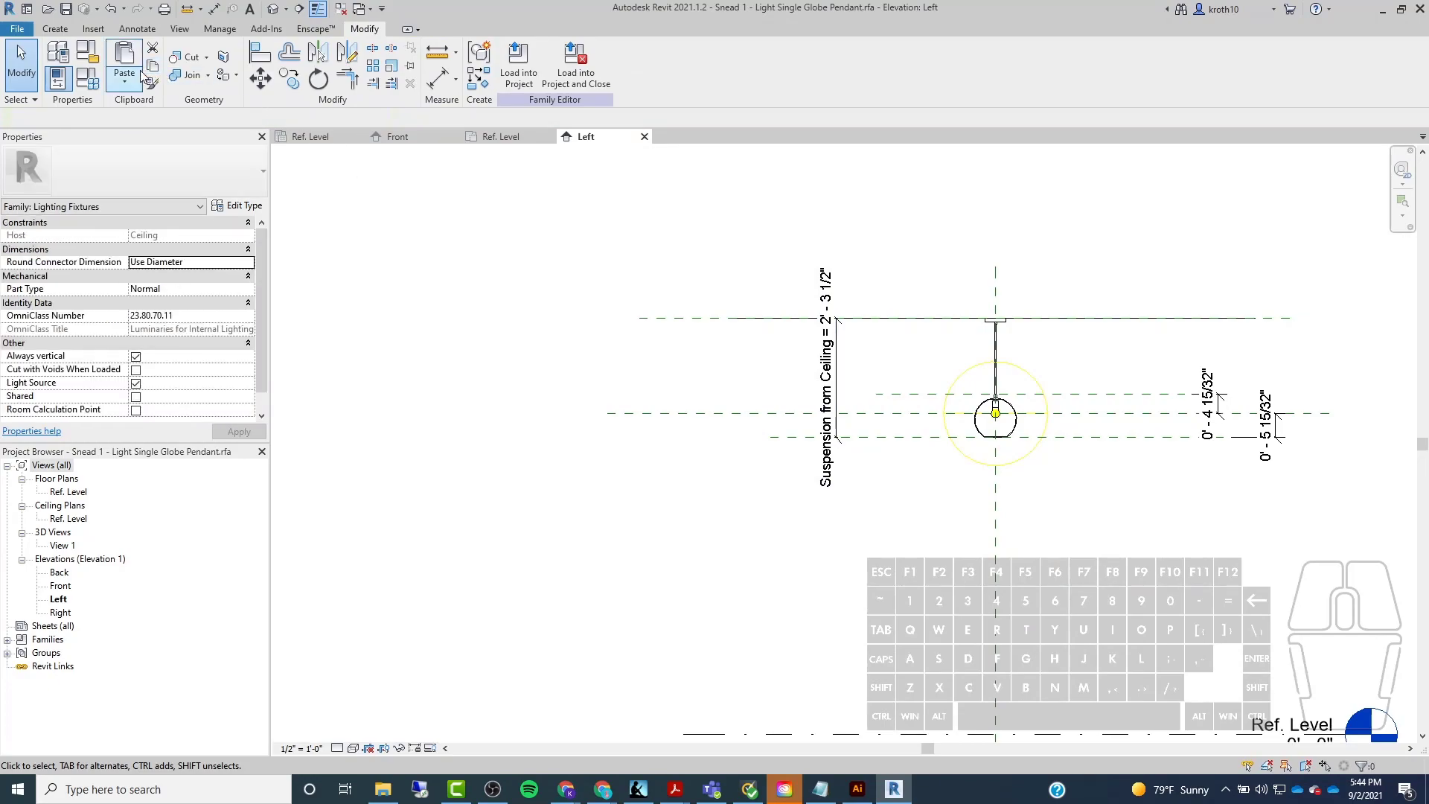
Set Suspension from Ceiling to 4' 0" in the family types and apply it to test the globe's movement.
{"action": "left_click", "coordinate": [94, 82]}
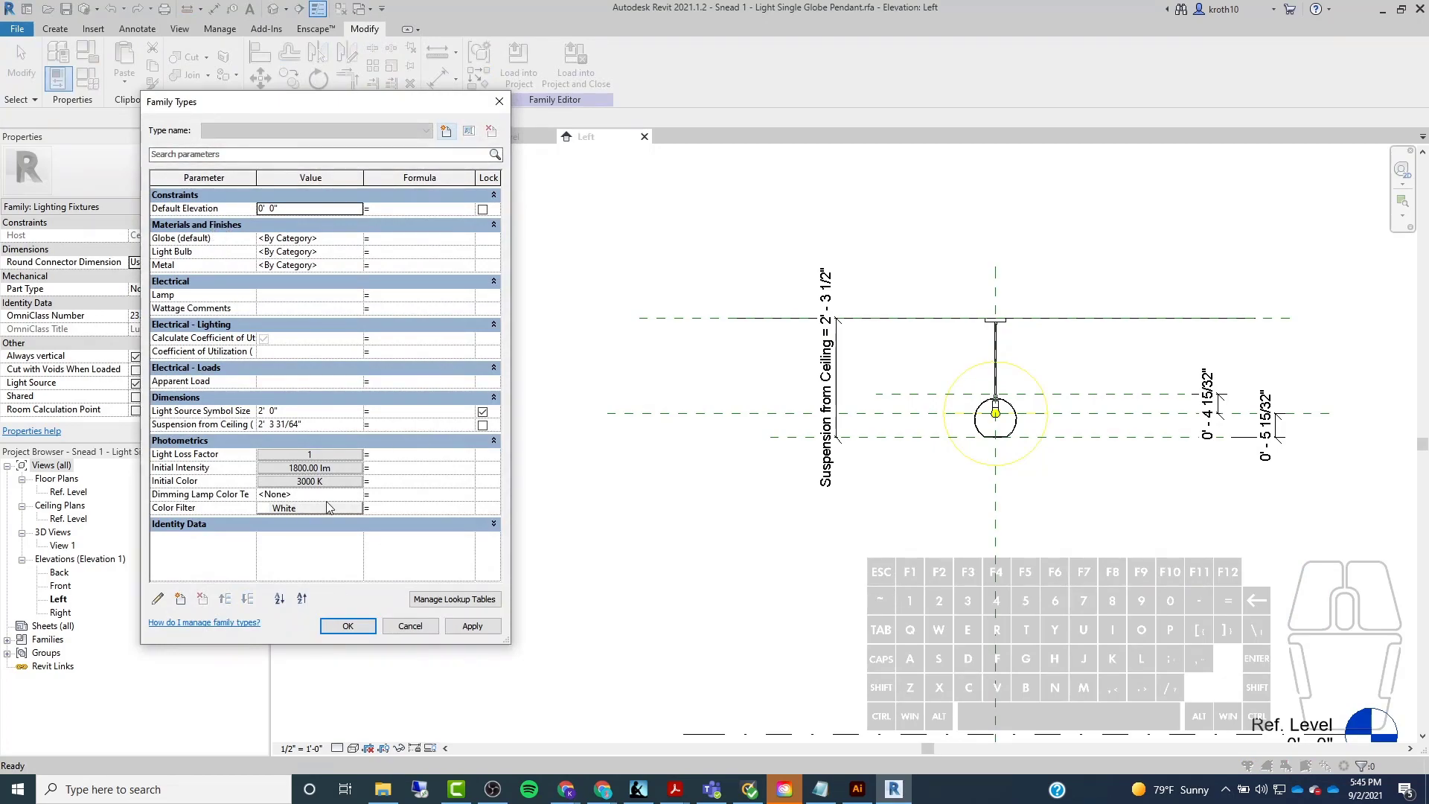
{"action": "left_click", "coordinate": [316, 424]}
{"action": "type", "text": "4"}
{"action": "key", "text": "Return"}
{"action": "left_click", "coordinate": [472, 626]}
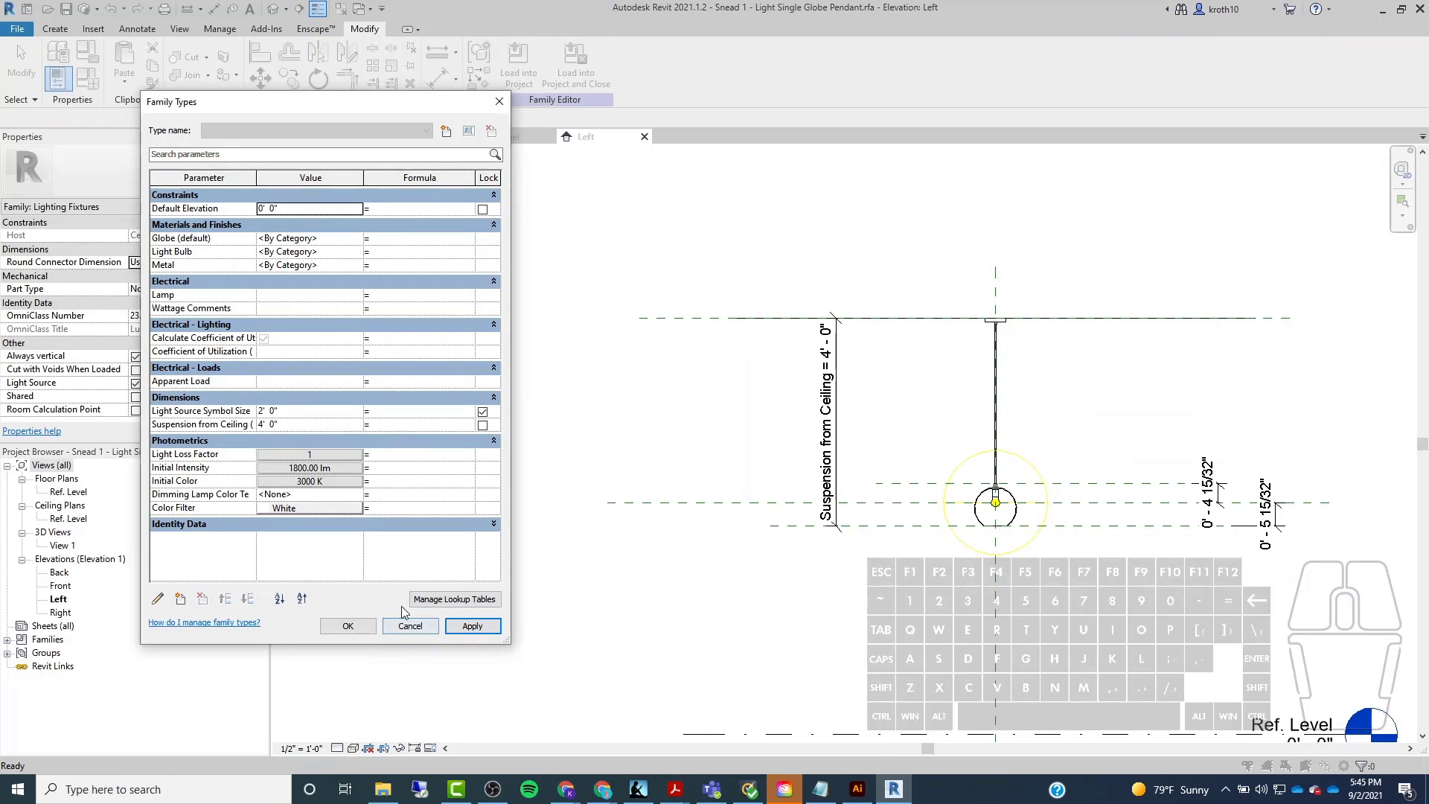
{"action": "left_click", "coordinate": [347, 626]}
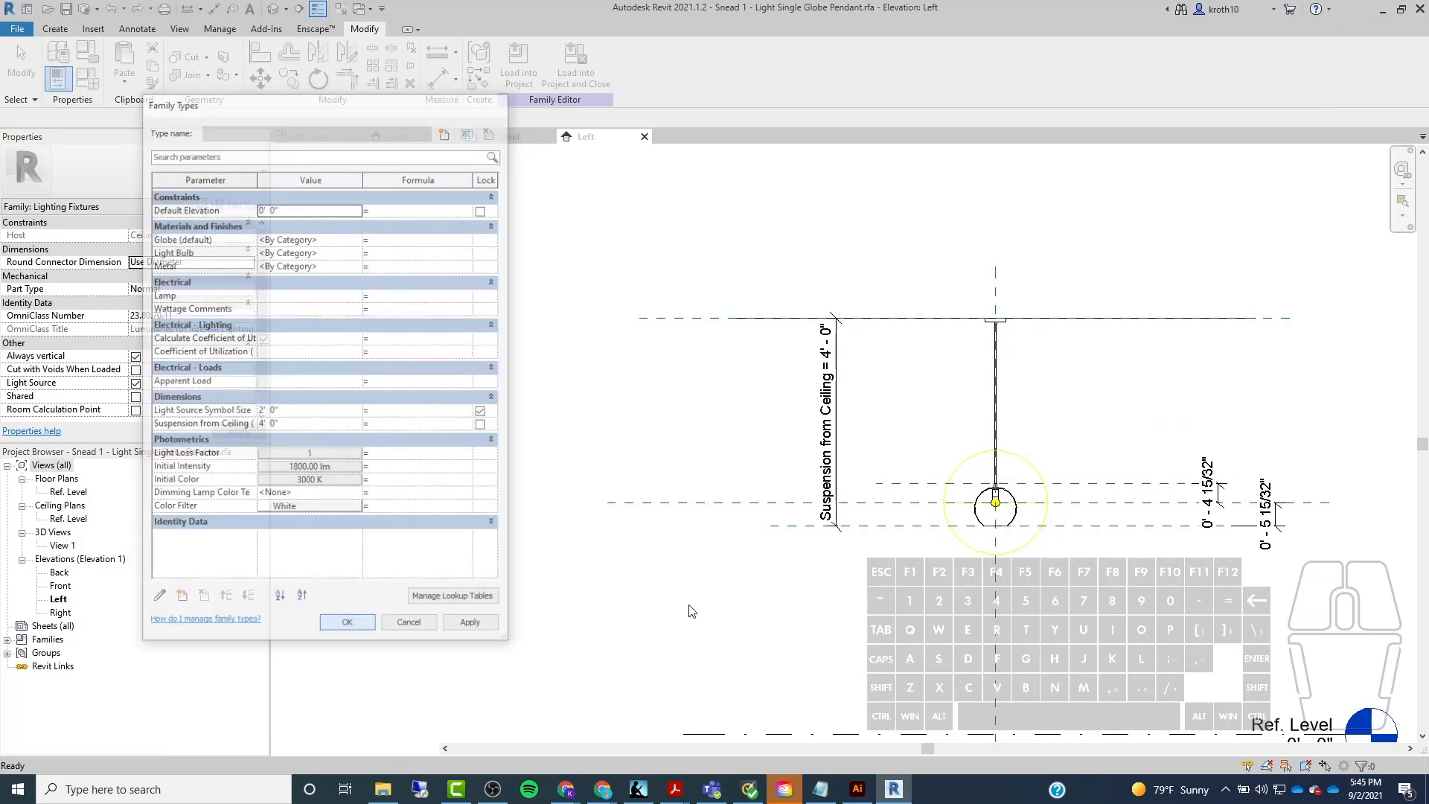
{"action": "middle_click_drag", "start_coordinate": [859, 576], "coordinate": [742, 523]}
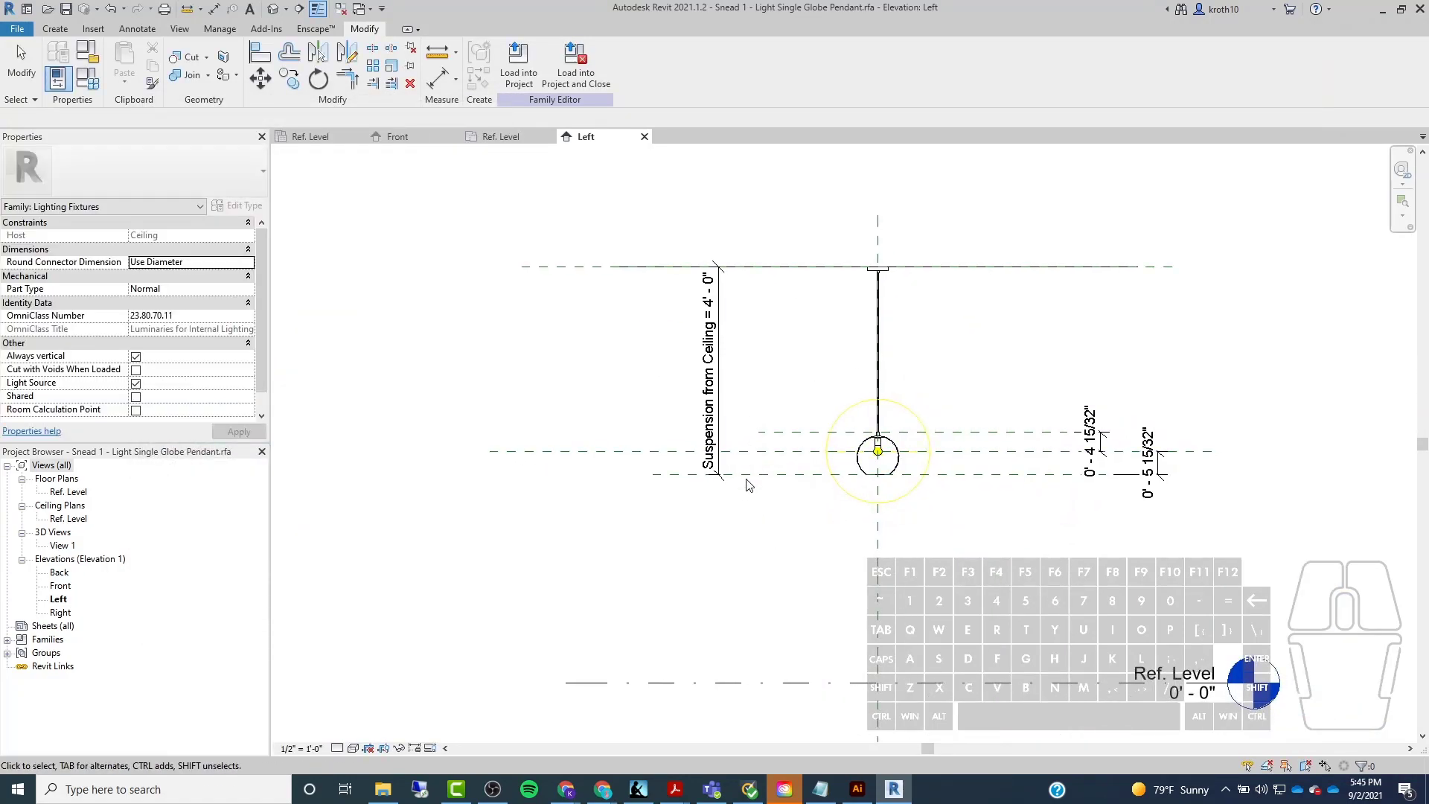
Undo the suspension height change and the parameter label, then delete the ceiling-to-globe dimension.
{"action": "key", "text": "ctrl+z"}
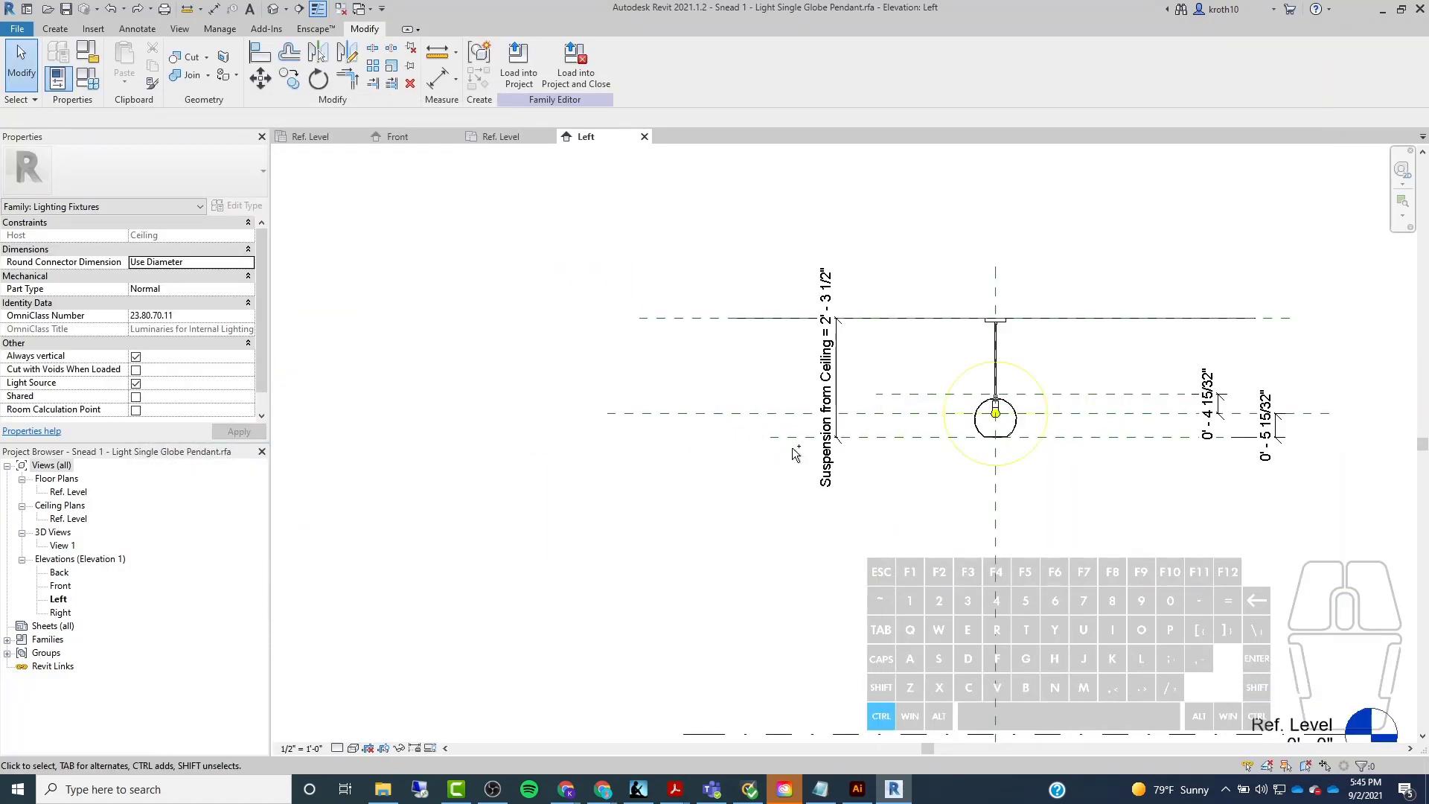
{"action": "key", "text": "ctrl+z"}
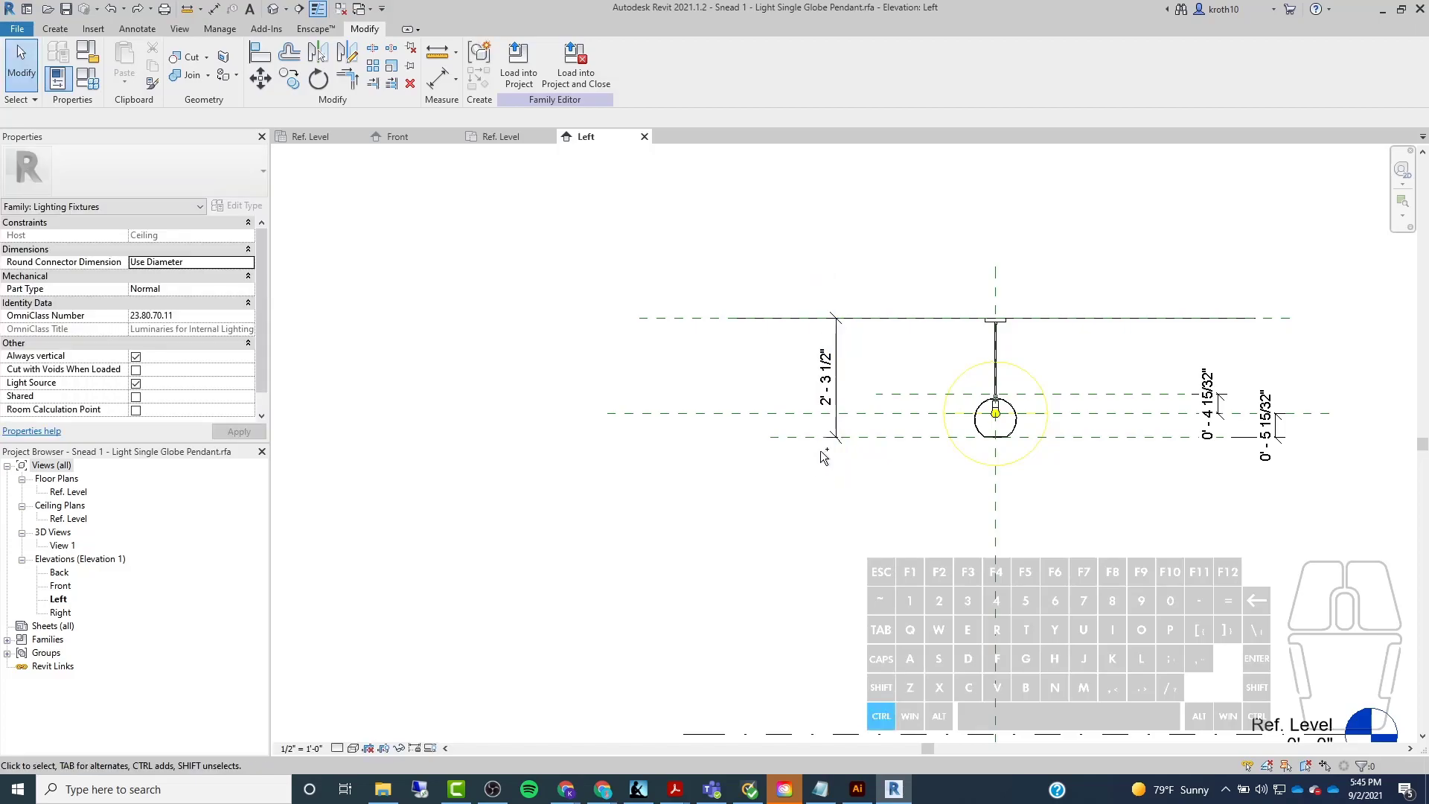
{"action": "left_click", "coordinate": [836, 377]}
{"action": "key", "text": "Delete"}
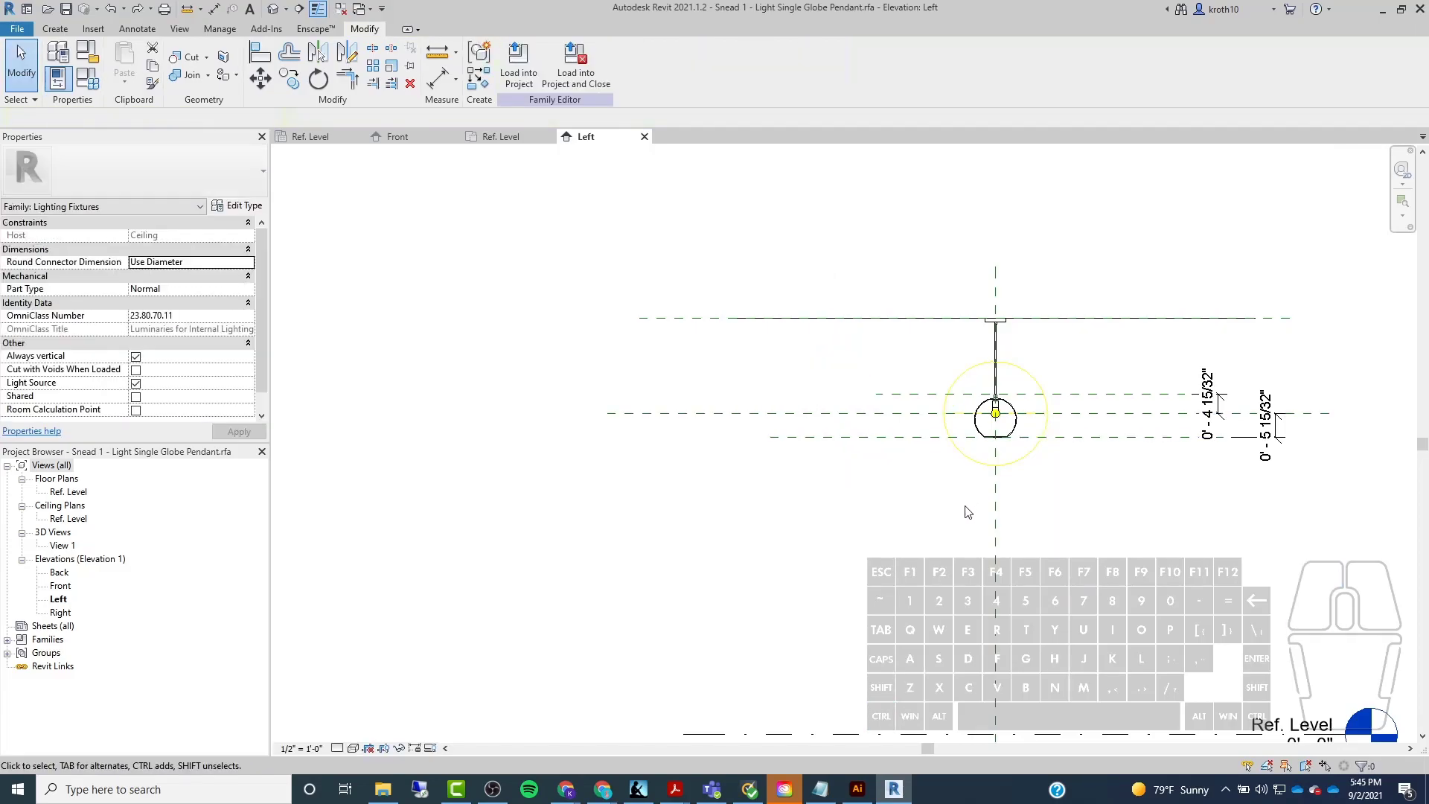
Draw a horizontal reference plane along the Ref. Level line, crossing the pendant's vertical center plane.
{"action": "middle_click_drag", "start_coordinate": [832, 494], "coordinate": [726, 391]}
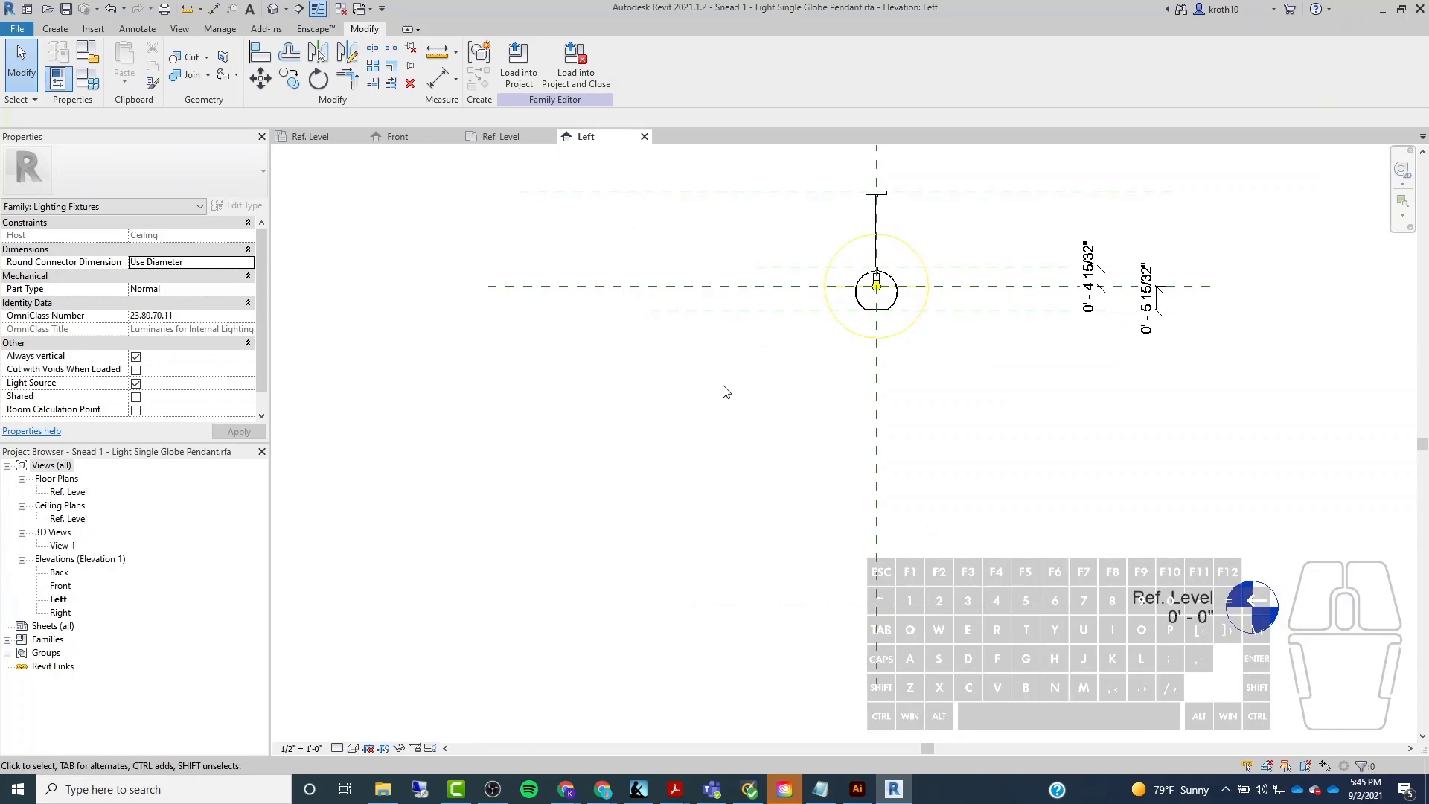
{"action": "scroll", "coordinate": [720, 372], "scroll_direction": "down", "scroll_amount": 1}
{"action": "scroll", "coordinate": [746, 554], "scroll_direction": "up", "scroll_amount": 3}
{"action": "left_click", "coordinate": [747, 560]}
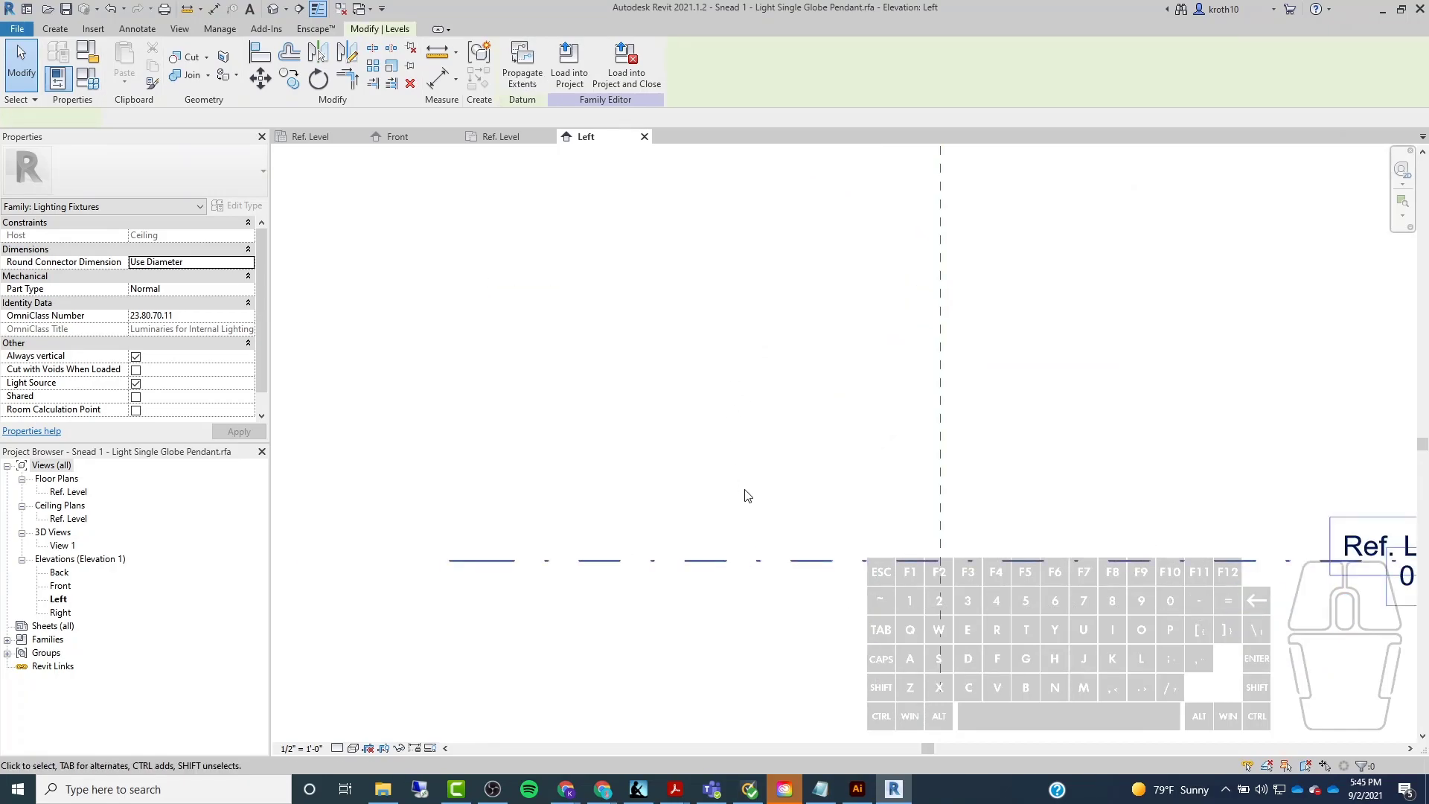
{"action": "key", "text": "Escape"}
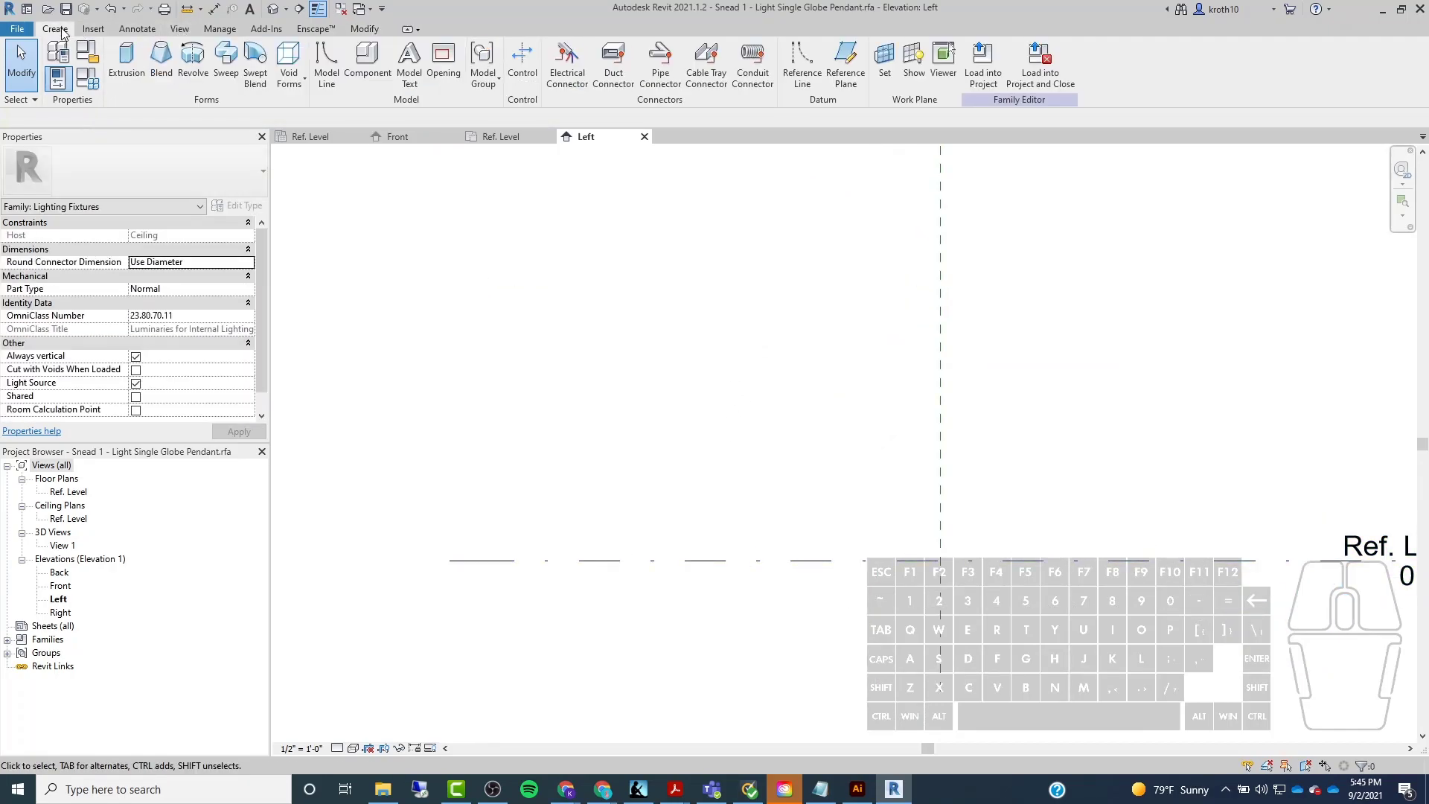
{"action": "left_click", "coordinate": [845, 67]}
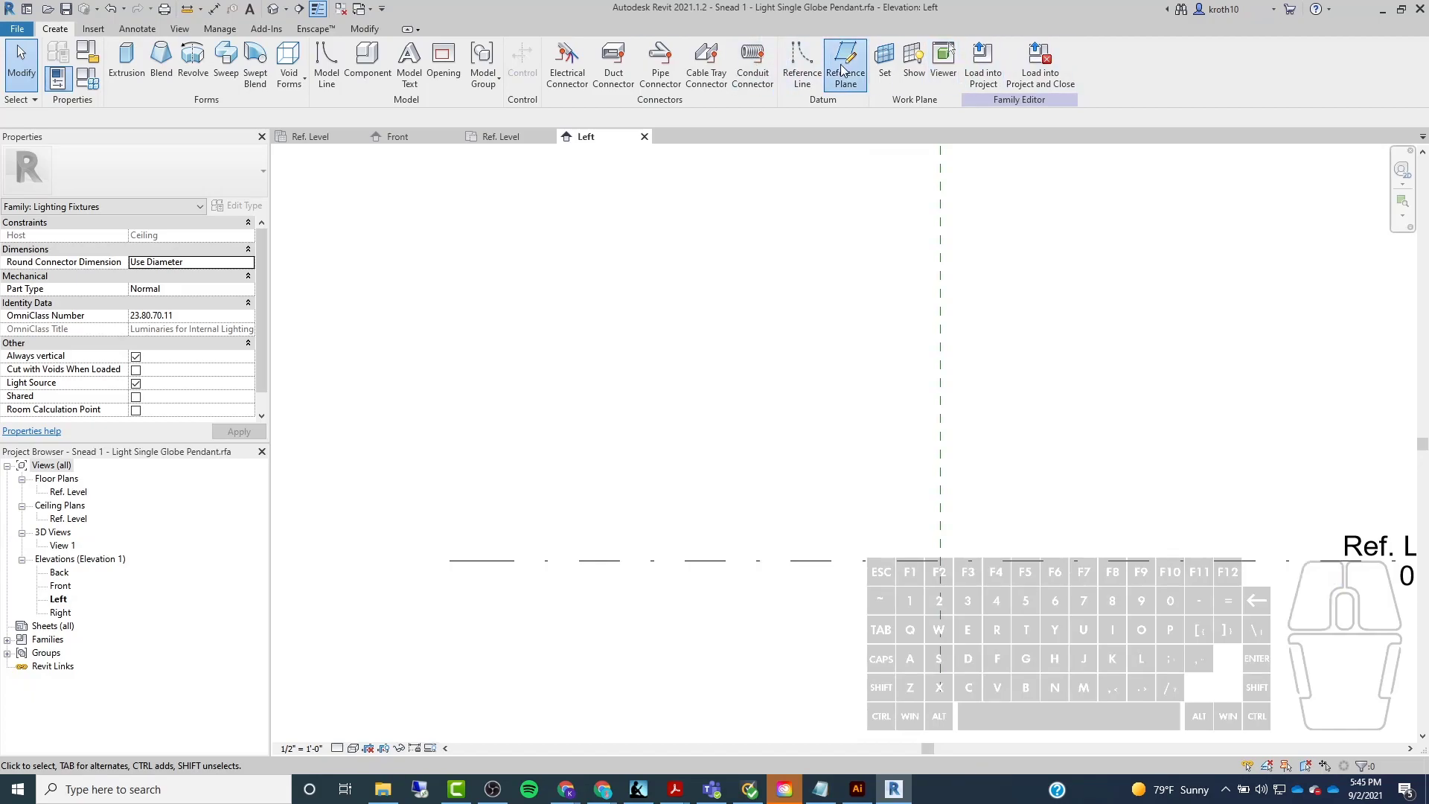
{"action": "left_click", "coordinate": [1253, 561]}
{"action": "left_click", "coordinate": [481, 555]}
{"action": "key", "text": "Escape"}
{"action": "key", "text": "Escape"}
Align the new horizontal reference plane with the Ref. Level line.
{"action": "left_click", "coordinate": [318, 52]}
{"action": "left_click", "coordinate": [754, 565]}
{"action": "left_click", "coordinate": [914, 584]}
{"action": "key", "text": "Escape"}
{"action": "key", "text": "Escape"}
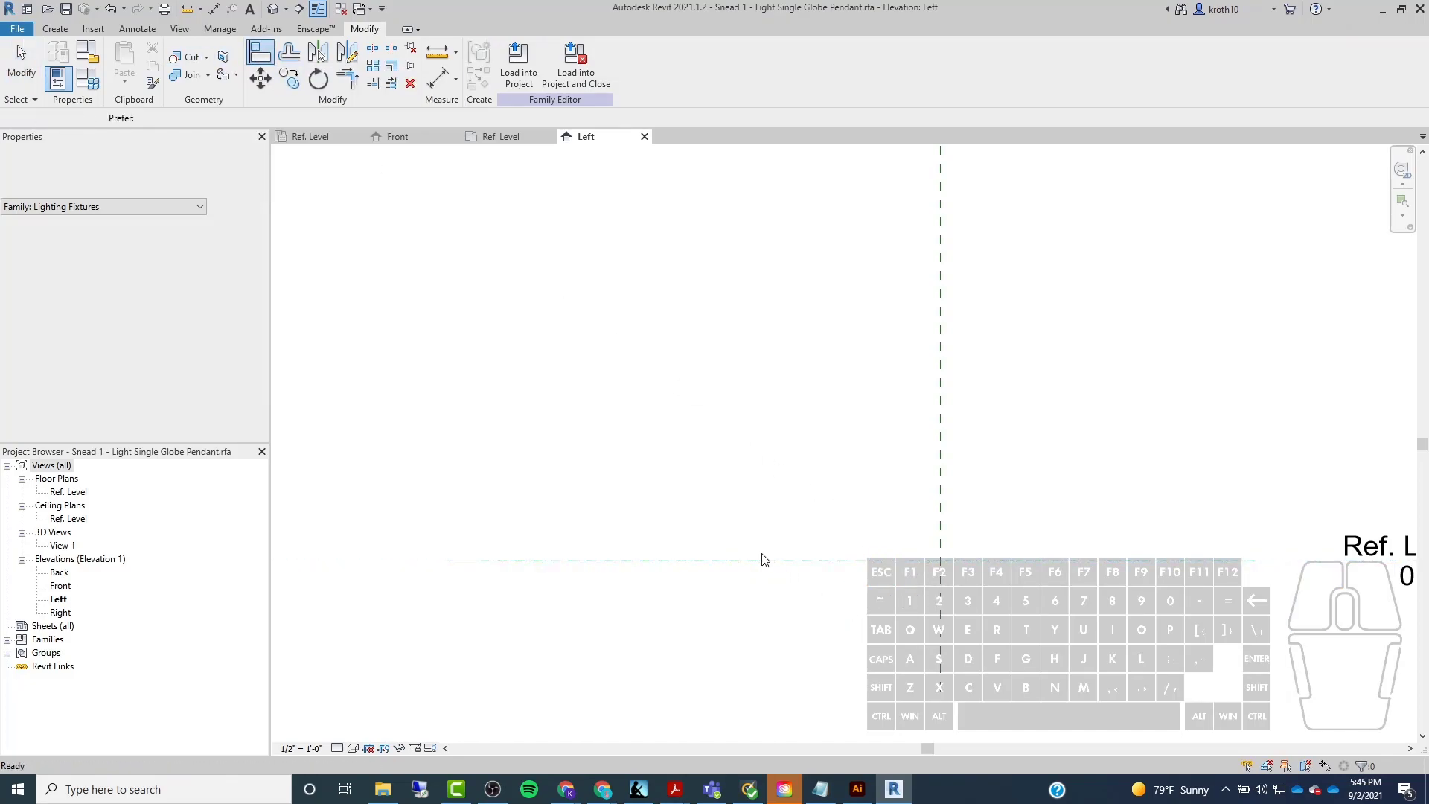
Place an aligned dimension between the Bottom of Globe reference plane and Ref. Level, beside the pendant.
{"action": "scroll", "coordinate": [694, 515], "scroll_direction": "down", "scroll_amount": 2}
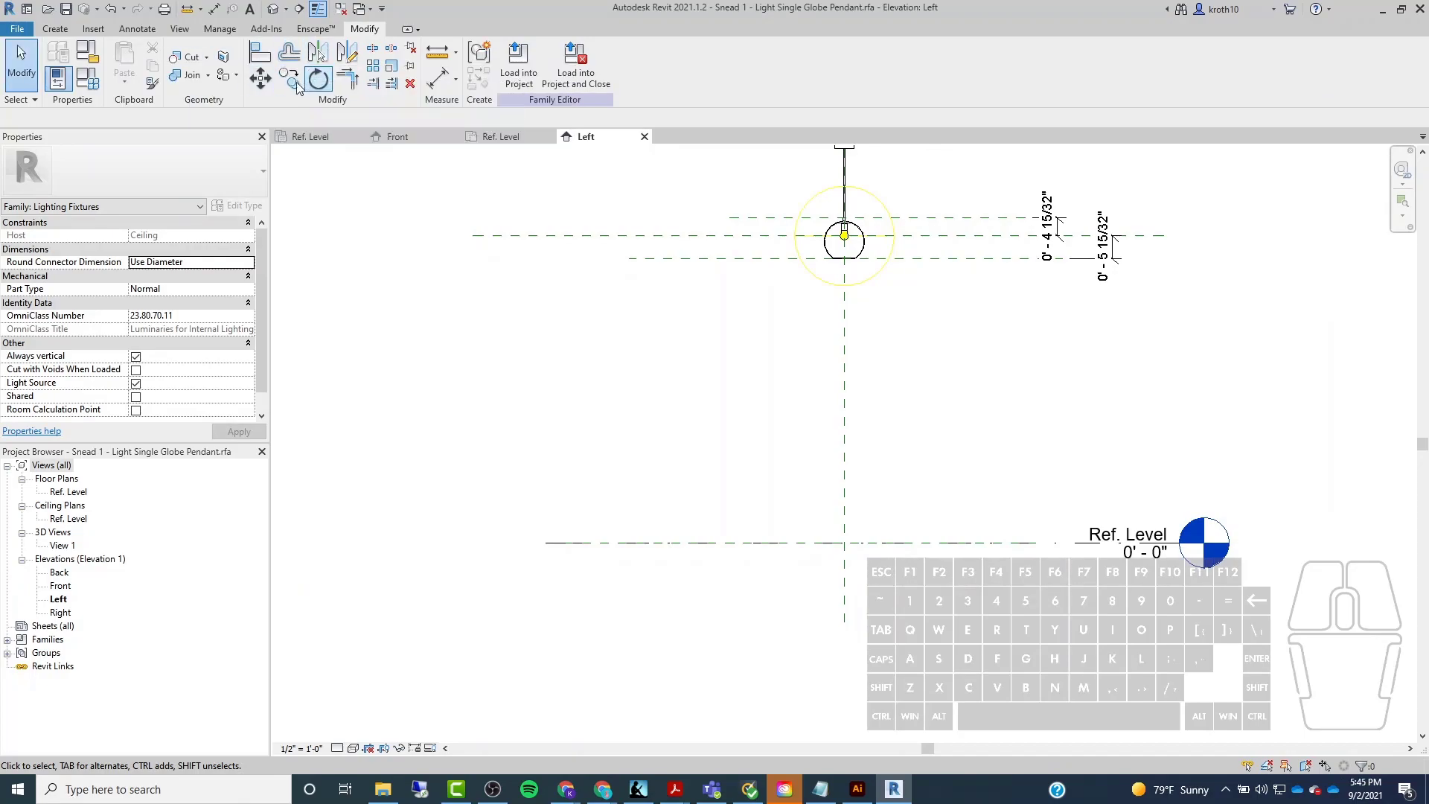
{"action": "left_click", "coordinate": [137, 28]}
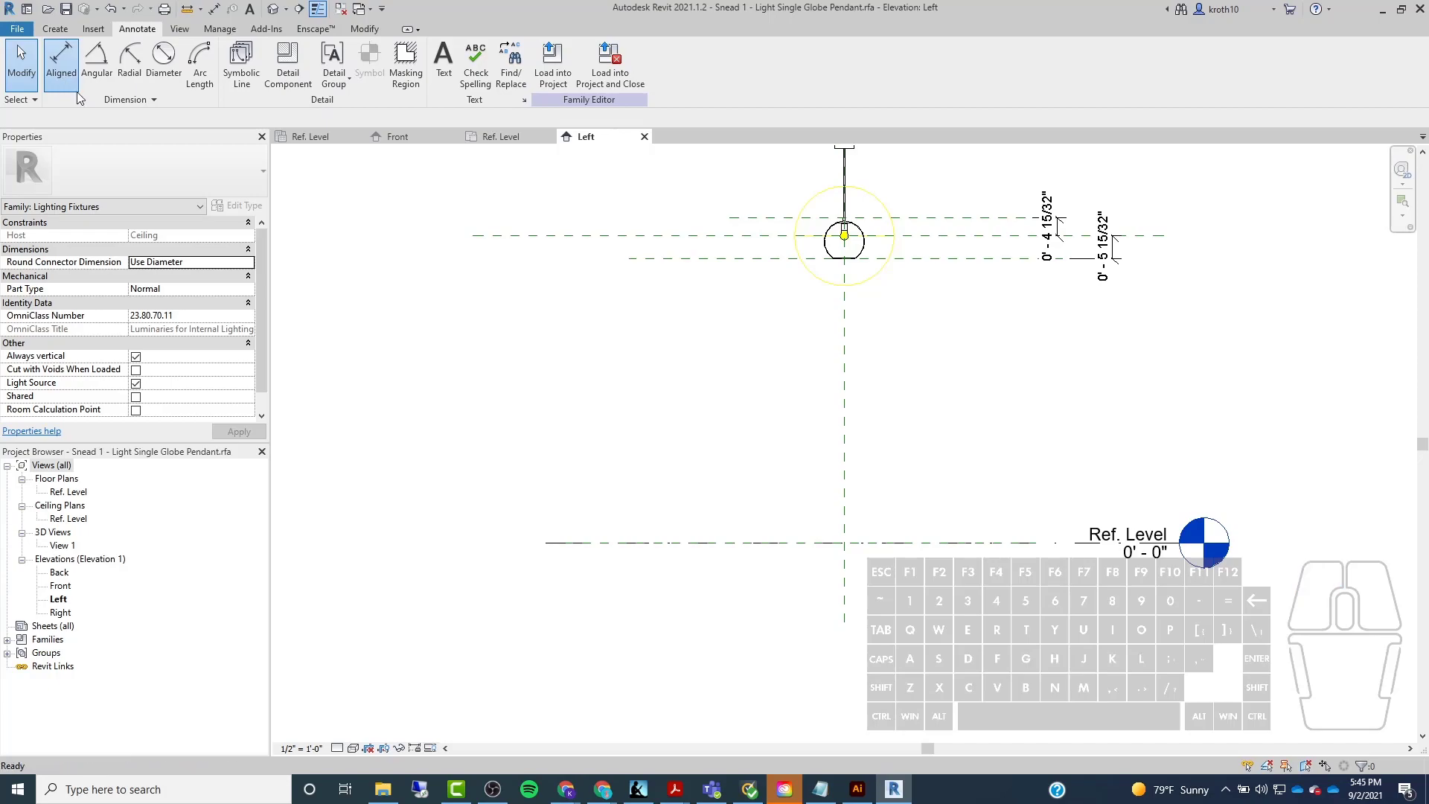
{"action": "left_click", "coordinate": [66, 69]}
{"action": "left_click", "coordinate": [712, 256]}
{"action": "left_click", "coordinate": [659, 543]}
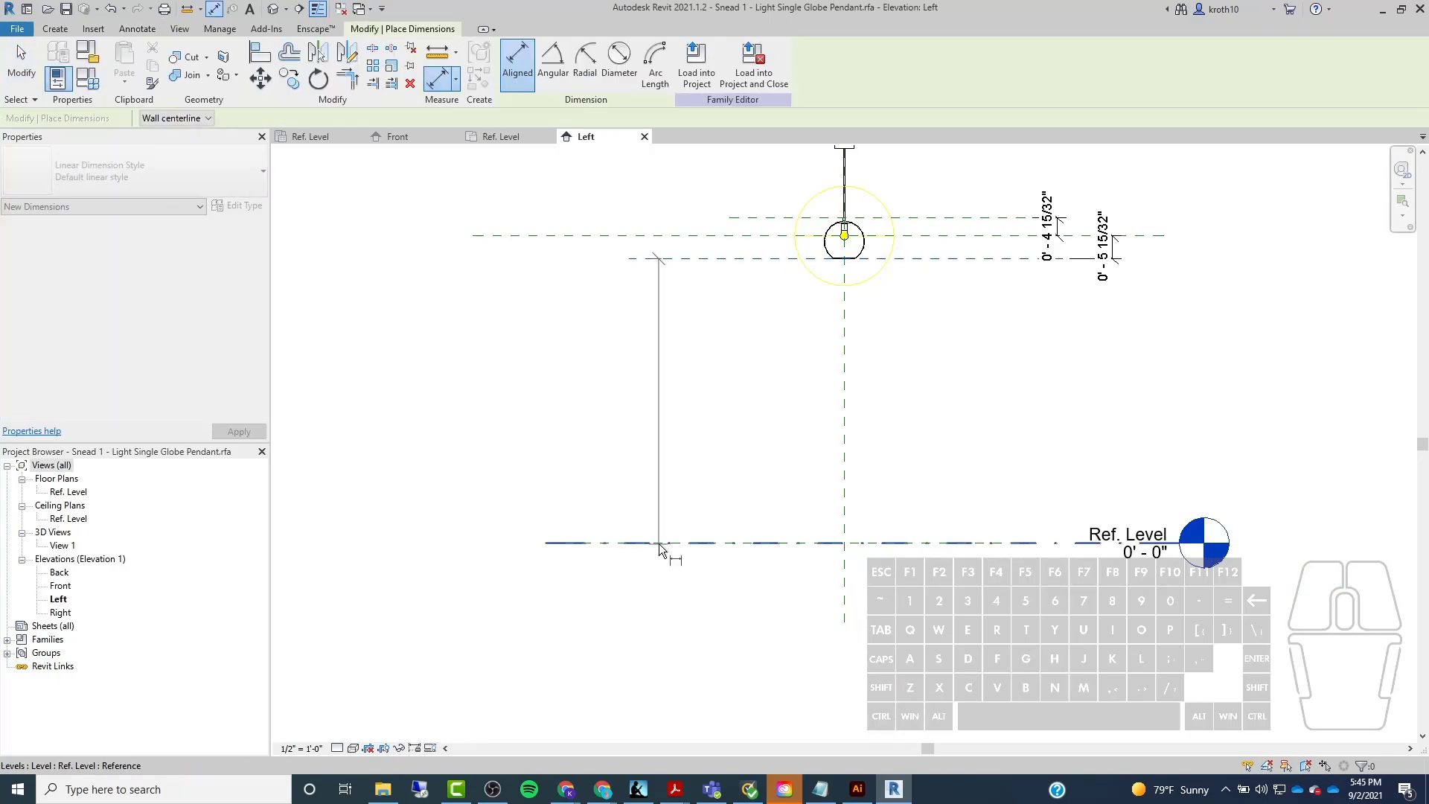
{"action": "left_click", "coordinate": [659, 543]}
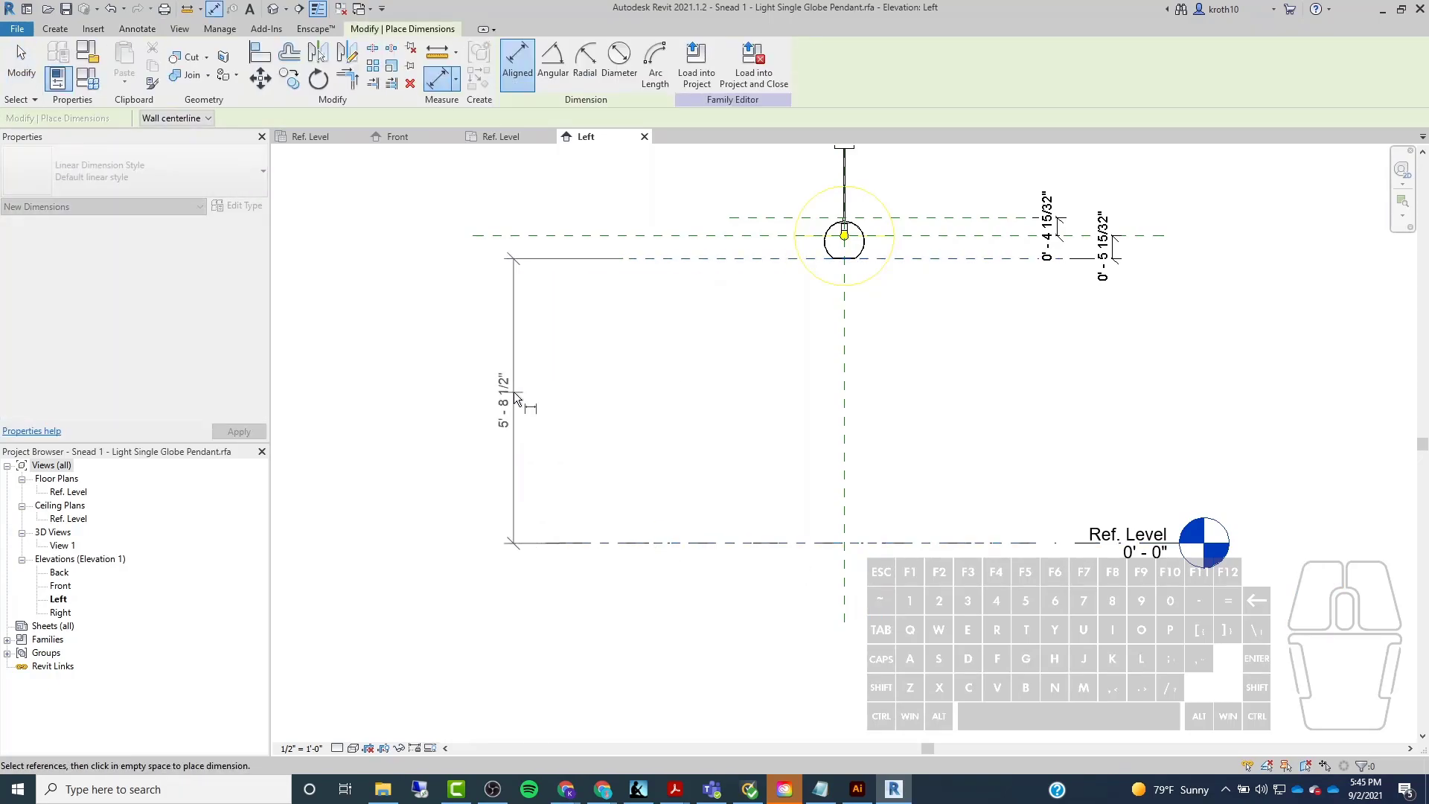
{"action": "left_click", "coordinate": [514, 389]}
{"action": "key", "text": "Escape"}
Label the globe-to-level dimension with a new instance family parameter named Height AFF.
{"action": "left_click", "coordinate": [514, 445]}
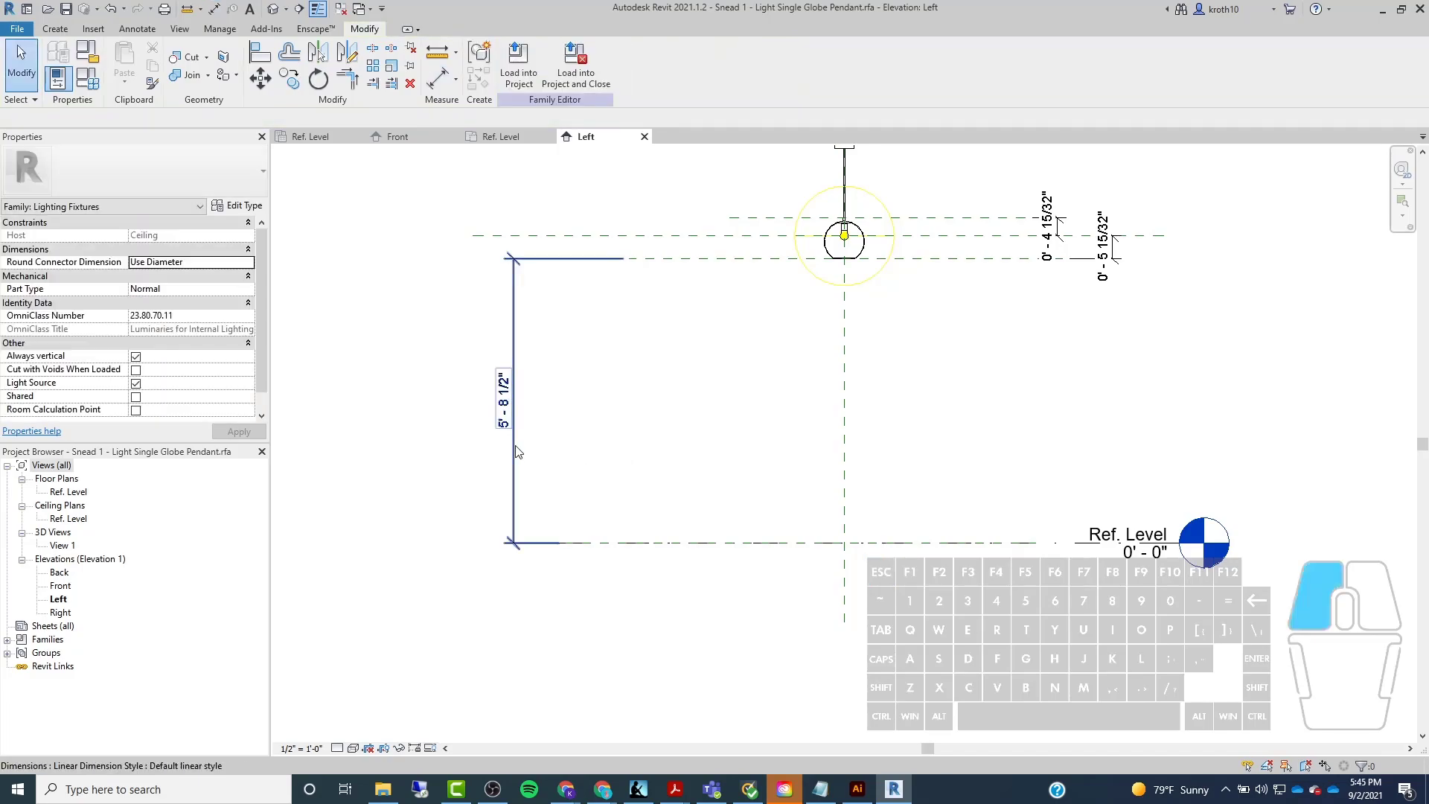
{"action": "middle_click_drag", "start_coordinate": [576, 244], "coordinate": [565, 279]}
{"action": "left_click", "coordinate": [658, 62]}
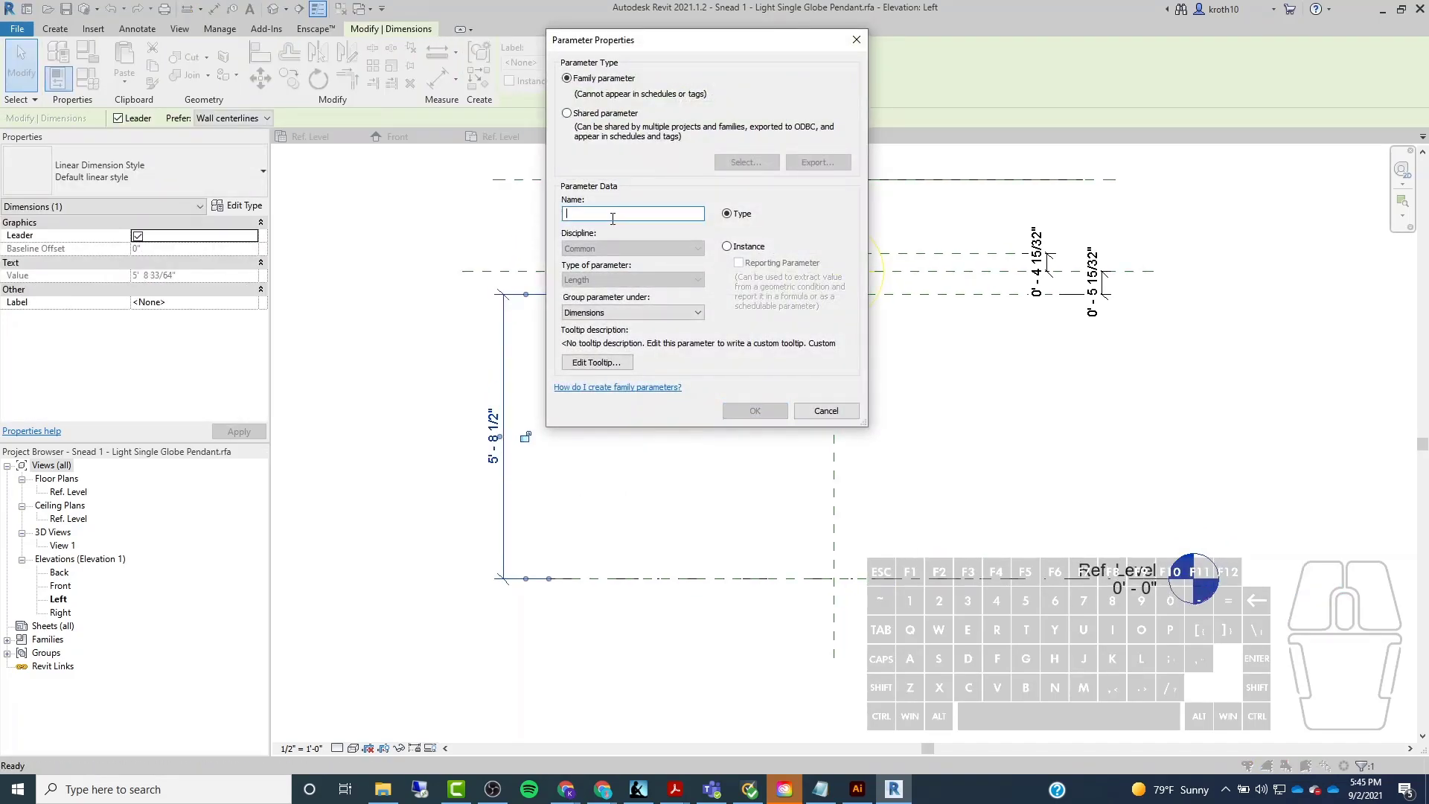
{"action": "left_click", "coordinate": [749, 247]}
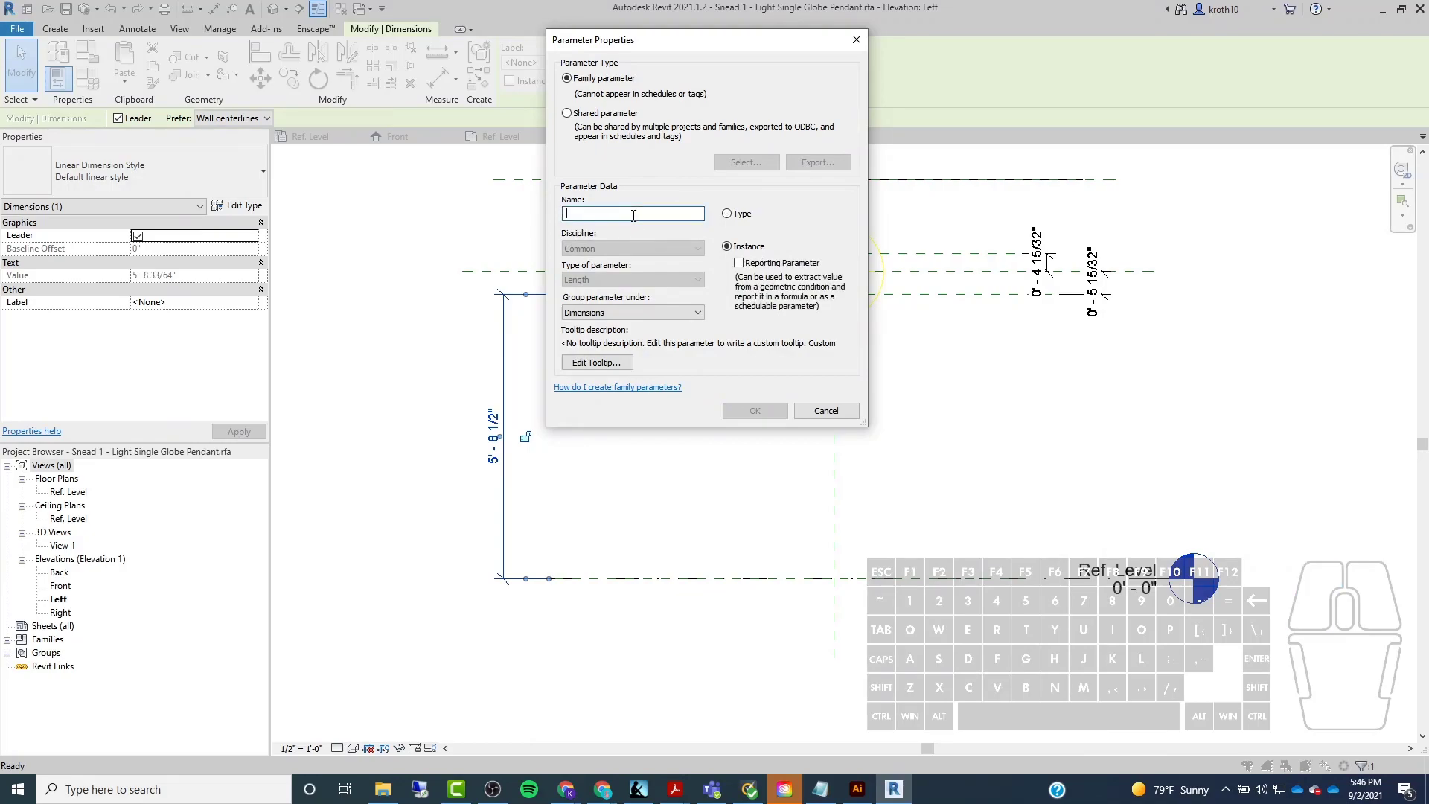
{"action": "type", "text": "Hei"}
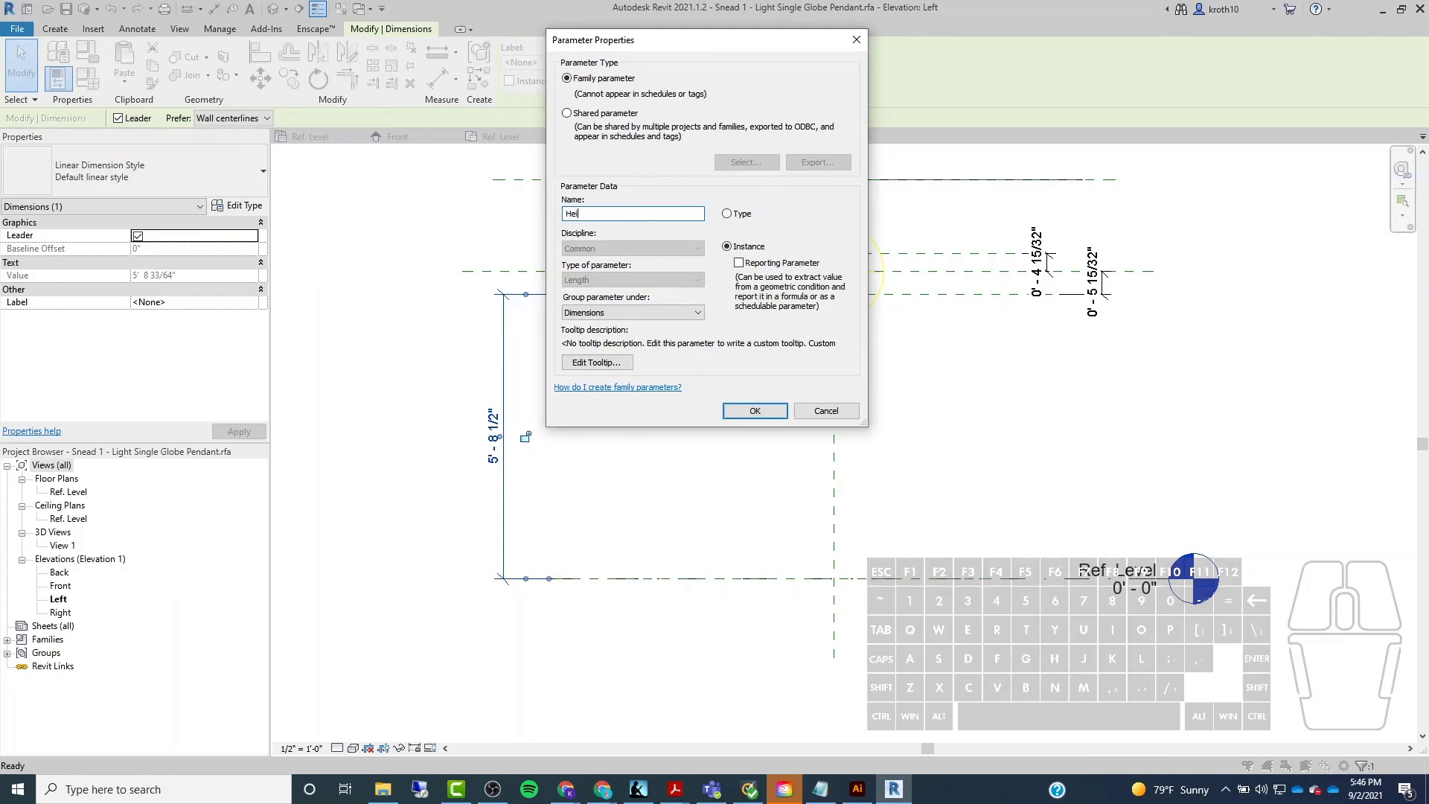
{"action": "type", "text": "ght A.F."}
{"action": "key", "text": "BackSpace"}
{"action": "type", "text": "FF"}
{"action": "left_click", "coordinate": [737, 413]}
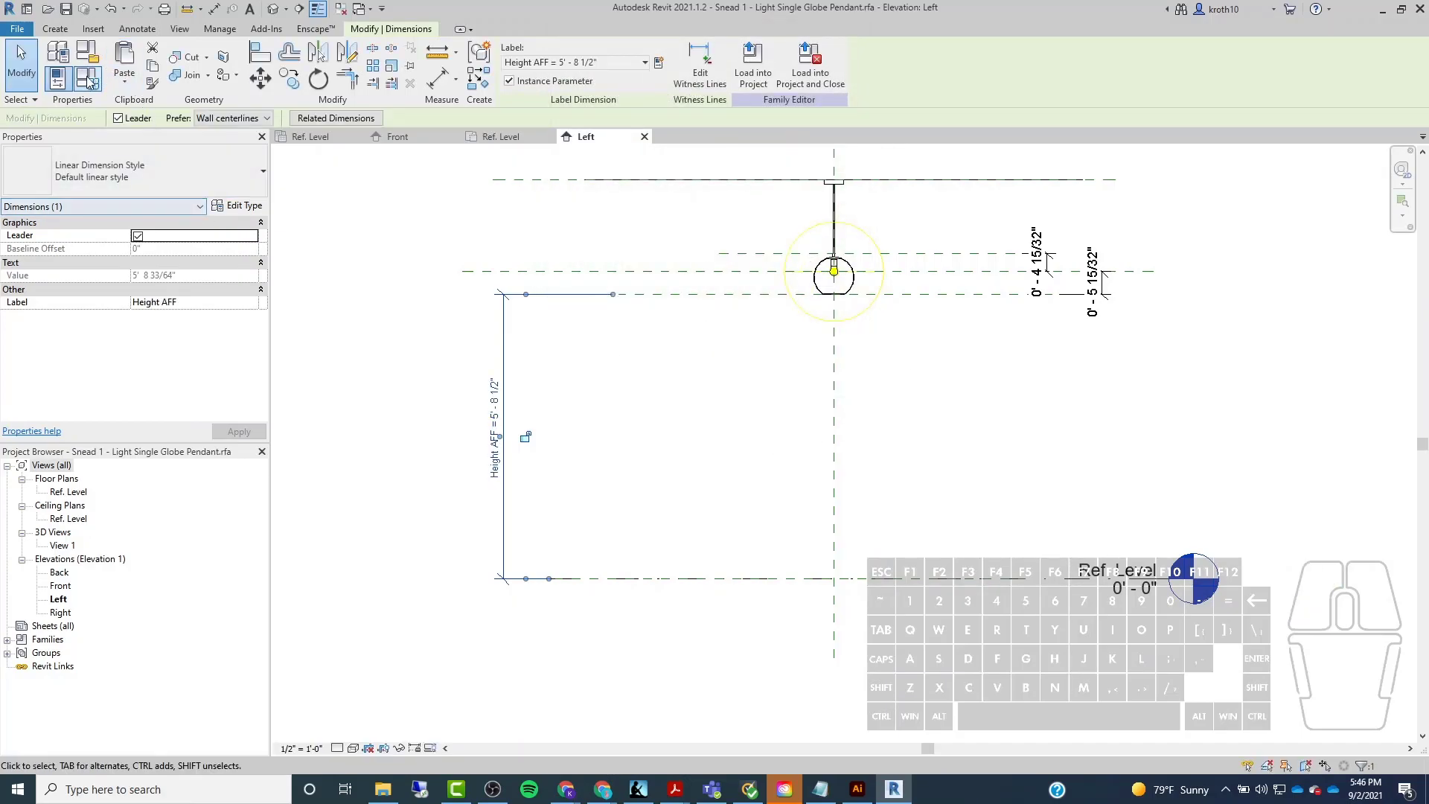
Set the Height AFF parameter to 4' 0" in the family types and apply it to test the pendant.
{"action": "left_click_drag", "start_coordinate": [383, 101], "coordinate": [297, 42]}
{"action": "left_click", "coordinate": [236, 352]}
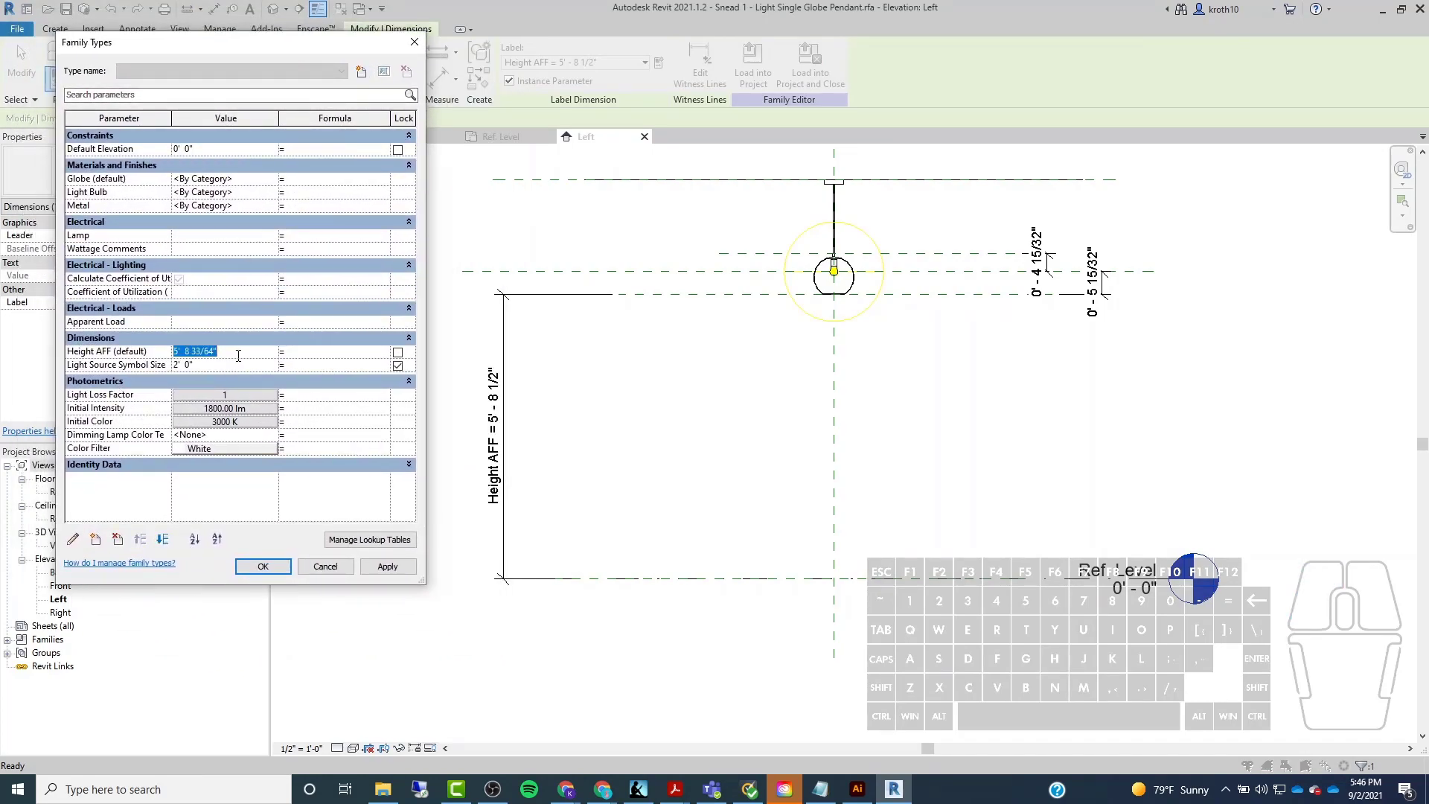
{"action": "type", "text": "4' 0"}
{"action": "left_click", "coordinate": [385, 569]}
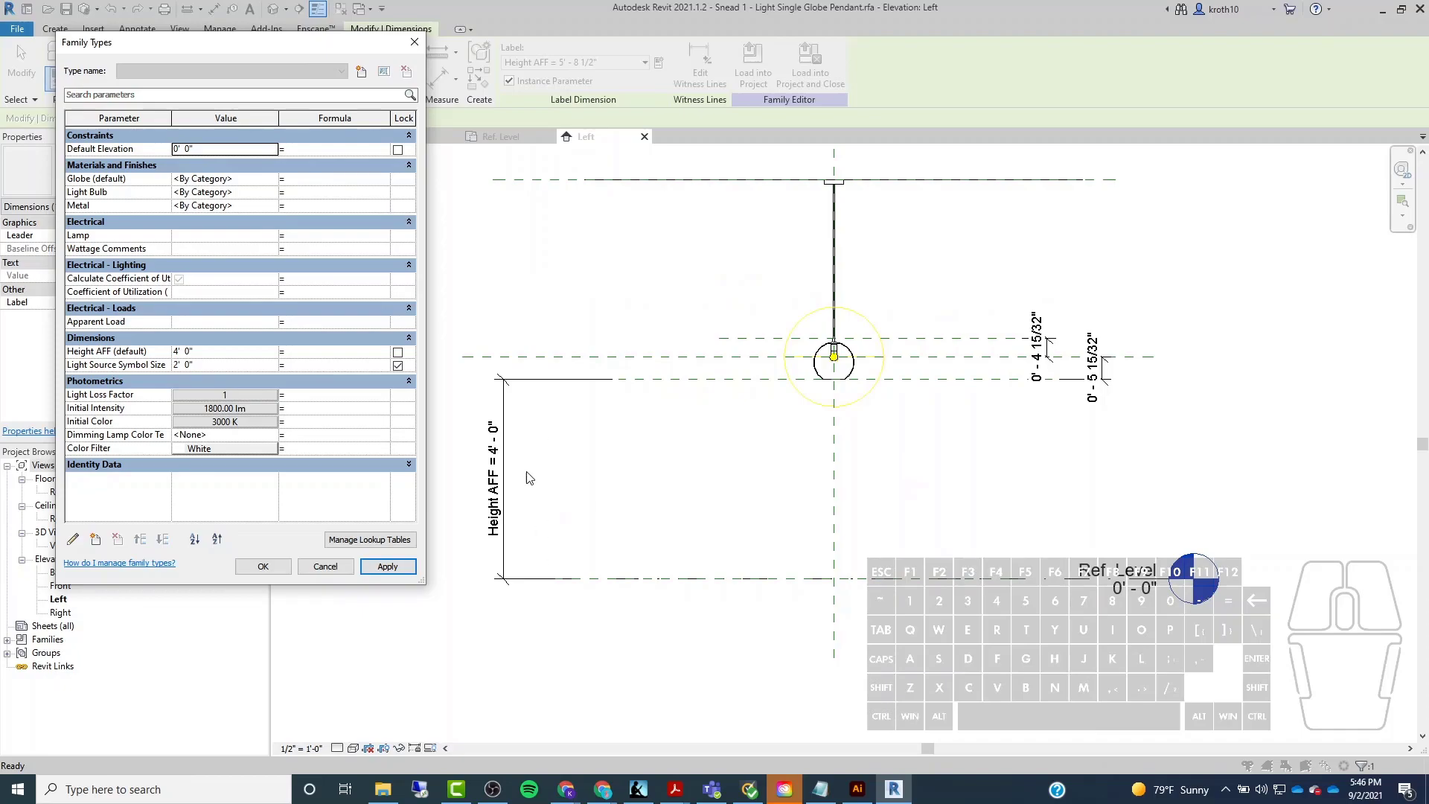
Accept the family type settings and show the pendant in the default 3D view with the Shaded visual style.
{"action": "left_click", "coordinate": [262, 568]}
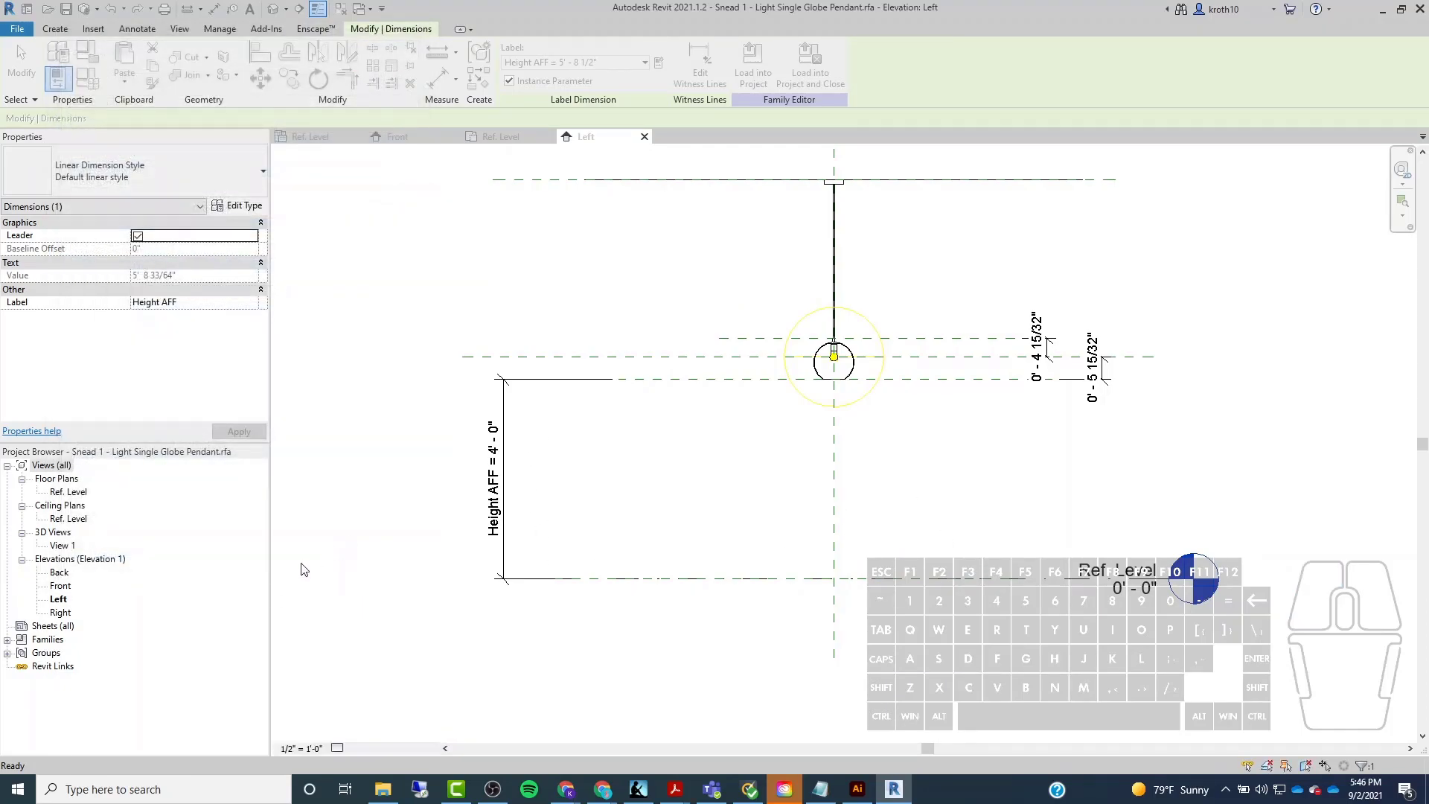
{"action": "left_click", "coordinate": [941, 456]}
{"action": "left_click", "coordinate": [275, 9]}
{"action": "middle_click_drag", "start_coordinate": [893, 534], "coordinate": [749, 372], "text": "shift"}
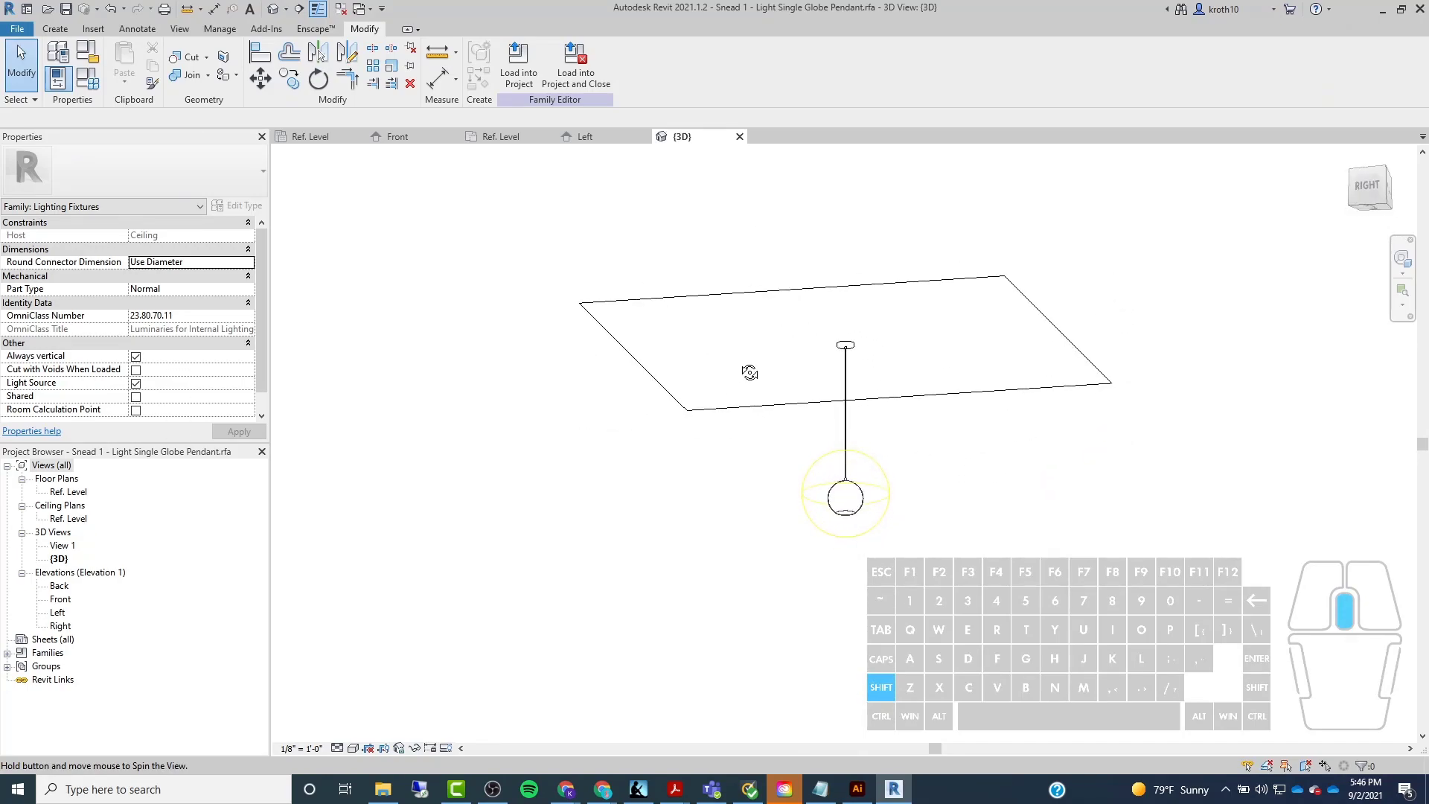
{"action": "scroll", "coordinate": [841, 348], "scroll_direction": "up", "scroll_amount": 7}
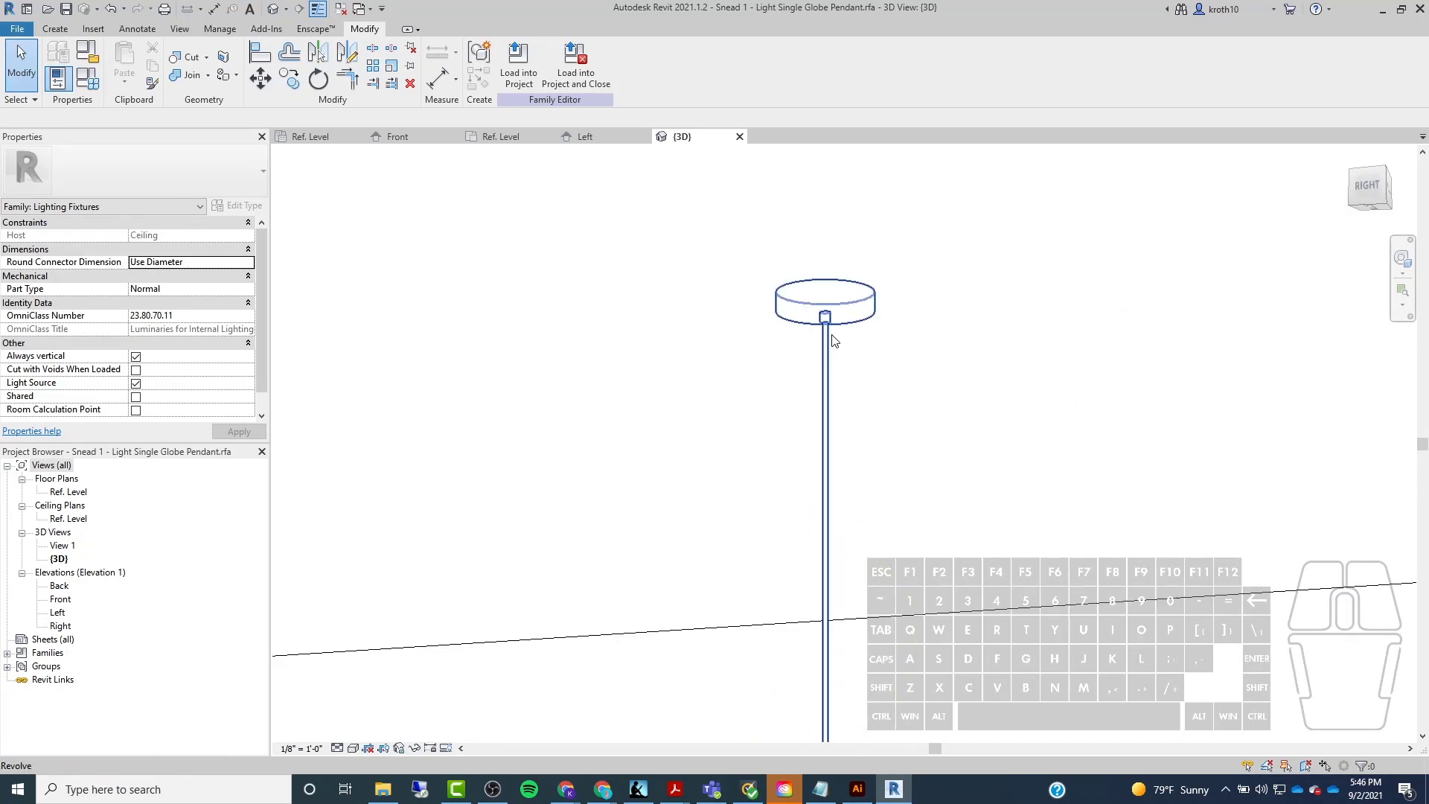
{"action": "left_click", "coordinate": [353, 748]}
{"action": "left_click", "coordinate": [367, 702]}
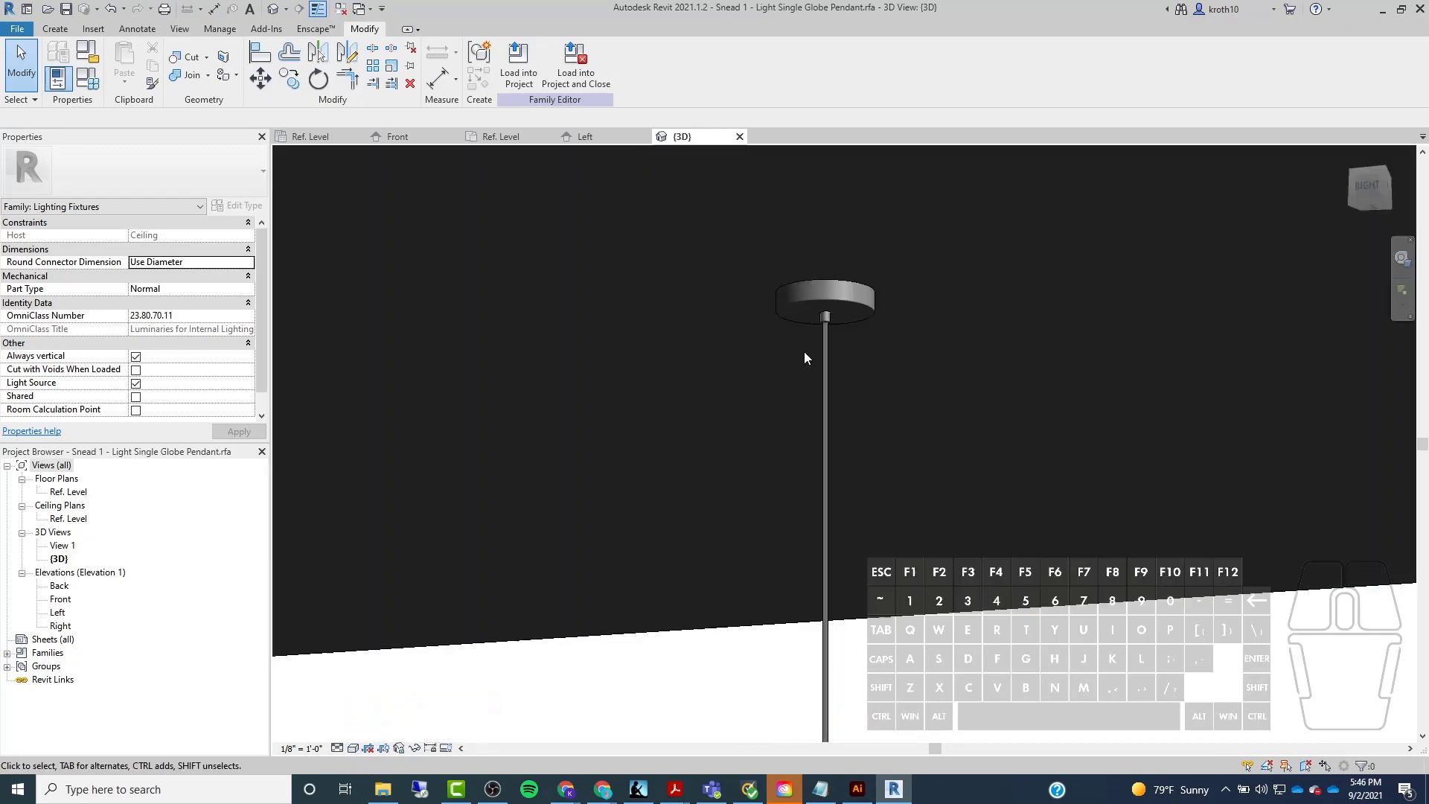
Open the family parameter association for the Material of the canopy and stem revolve.
{"action": "left_click", "coordinate": [823, 300]}
{"action": "scroll", "coordinate": [815, 256], "scroll_direction": "down", "scroll_amount": 5}
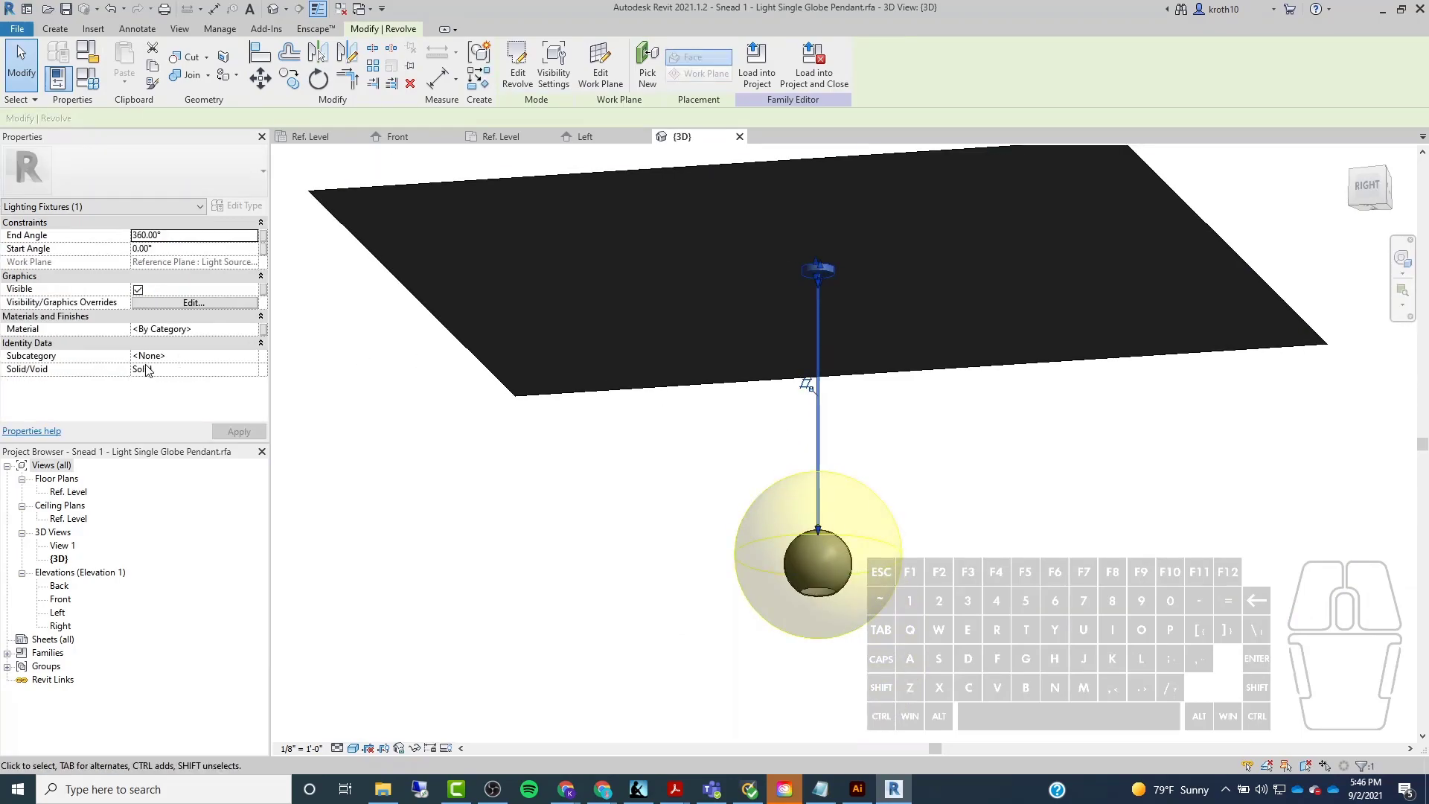
{"action": "left_click", "coordinate": [265, 332]}
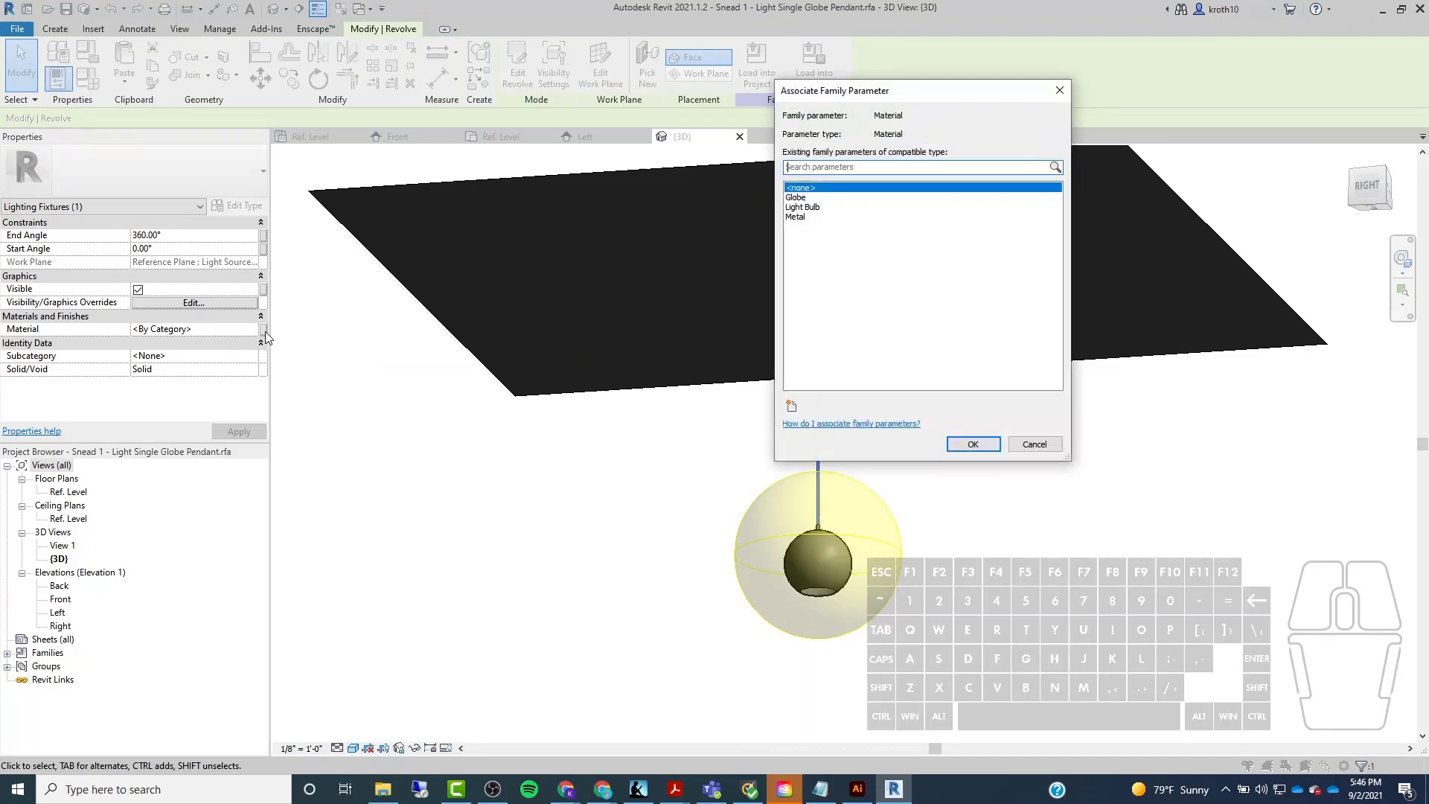
{"action": "left_click", "coordinate": [793, 407]}
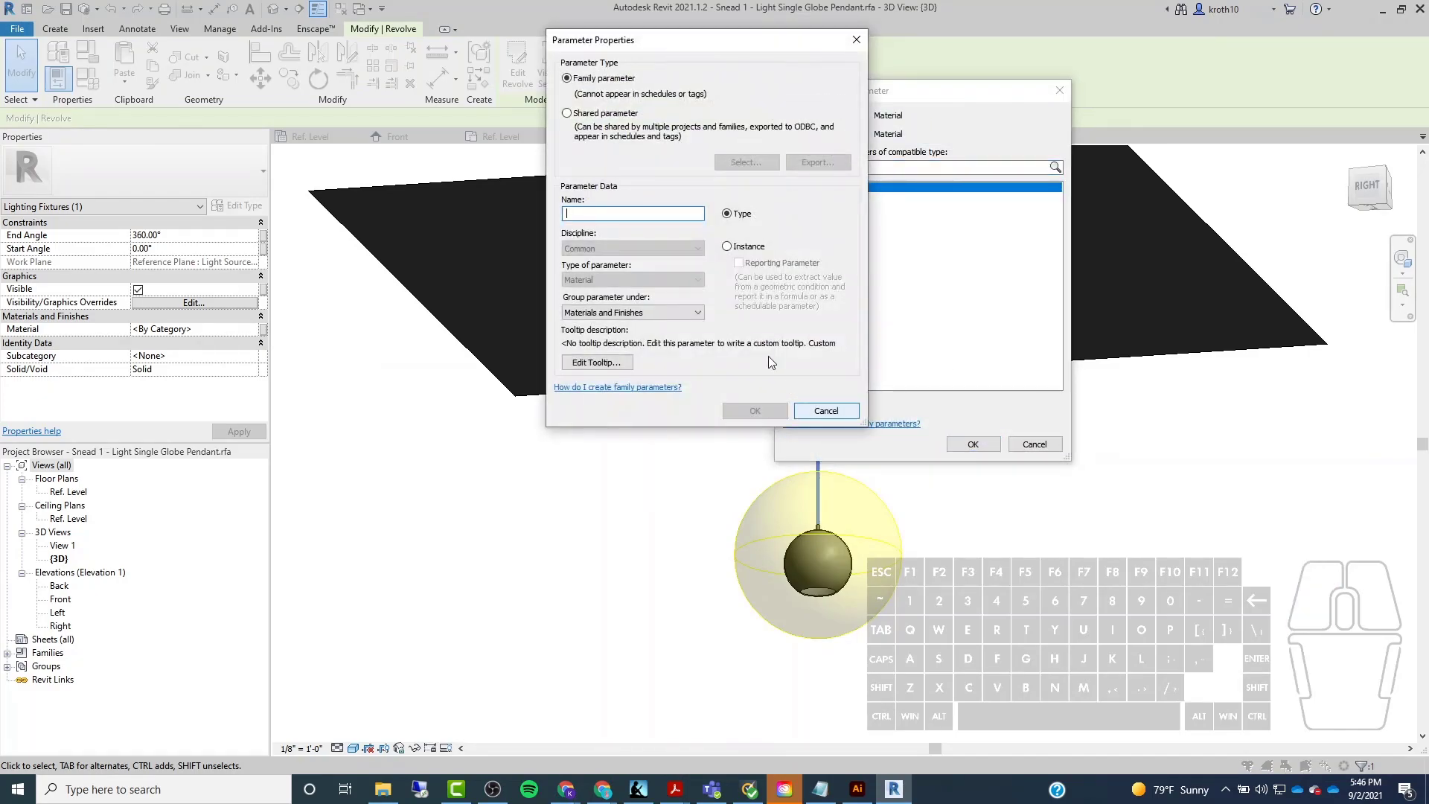
{"action": "left_click_drag", "start_coordinate": [708, 47], "coordinate": [355, 67]}
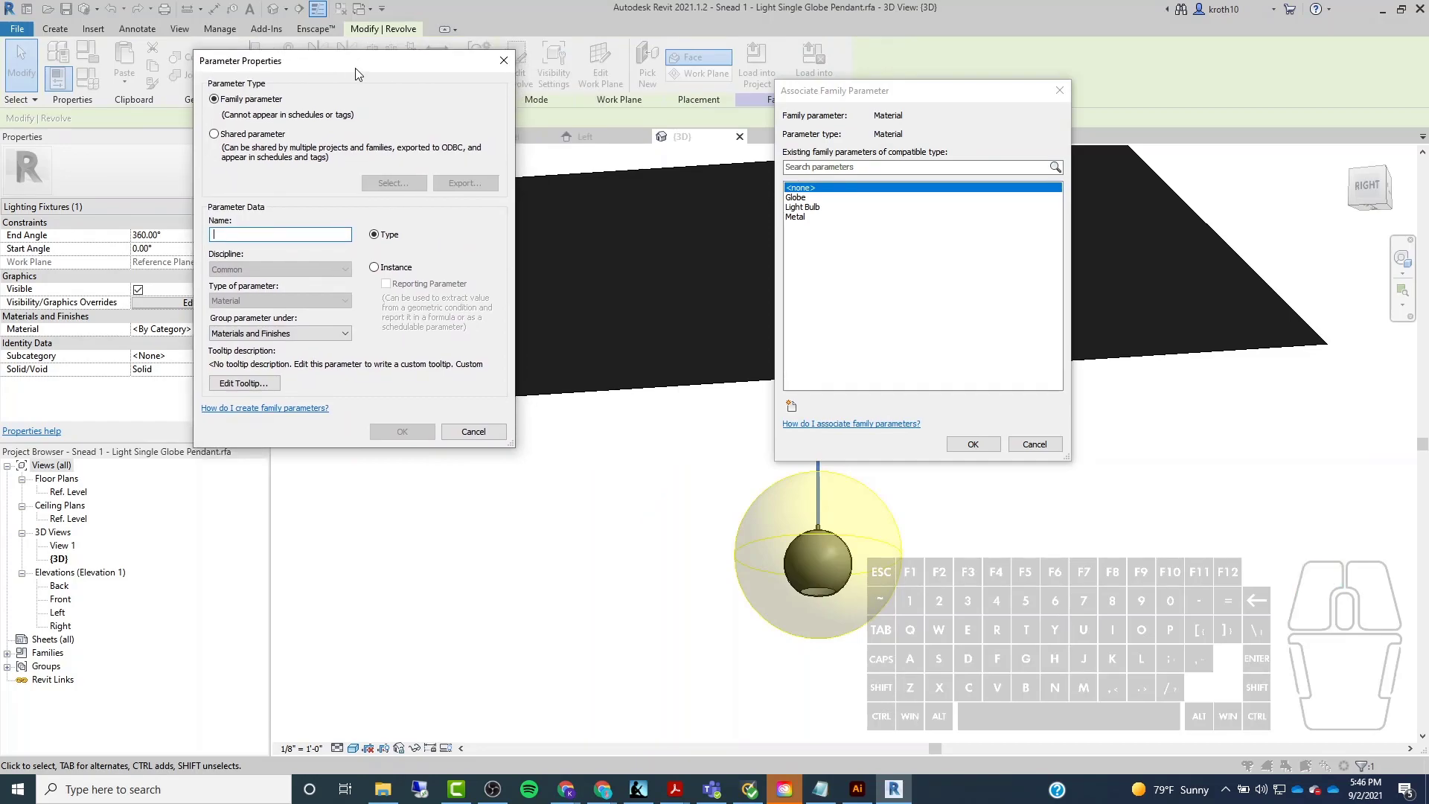
{"action": "left_click", "coordinate": [480, 433]}
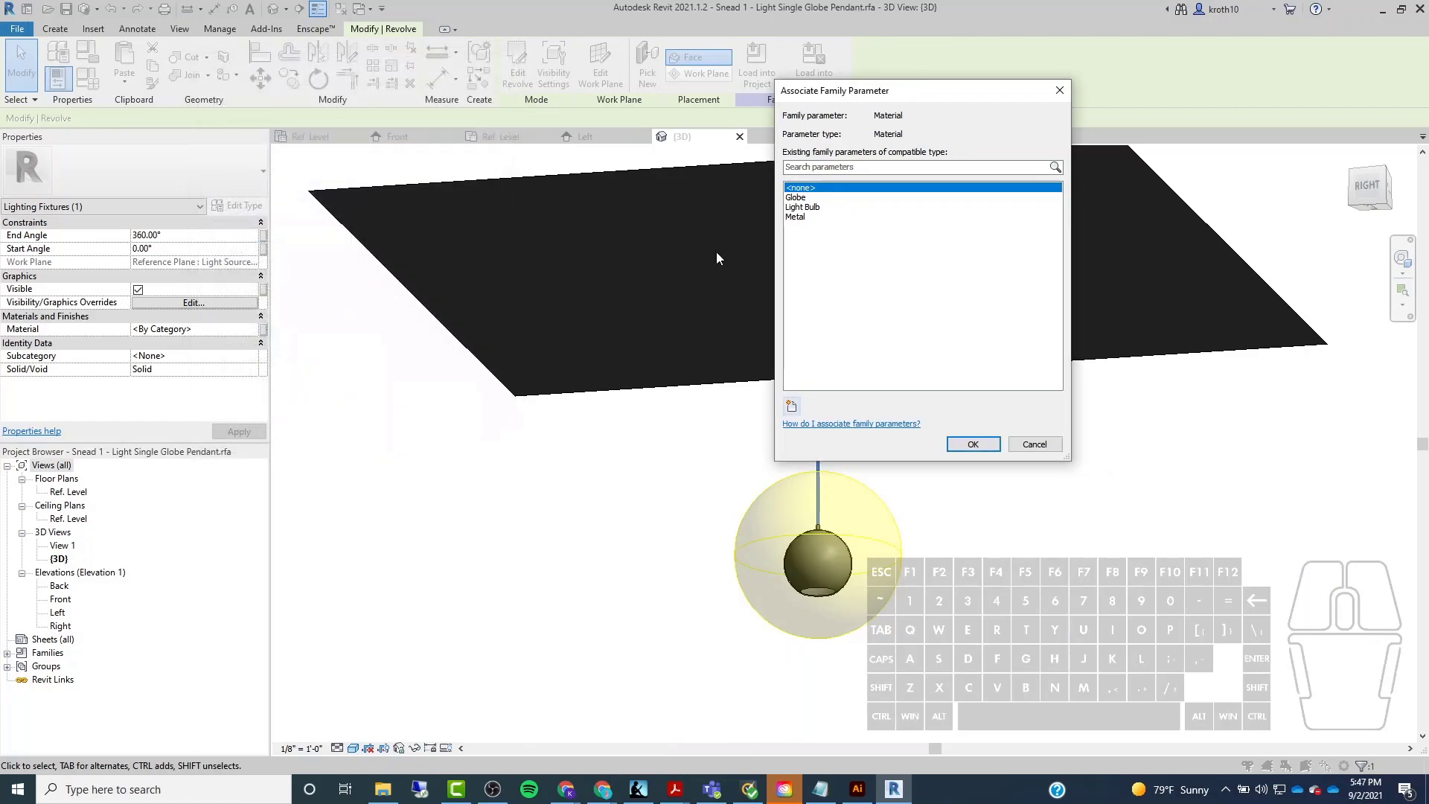
Associate the canopy and stem's Material with the existing Metal family parameter.
{"action": "left_click_drag", "start_coordinate": [863, 95], "coordinate": [1000, 96]}
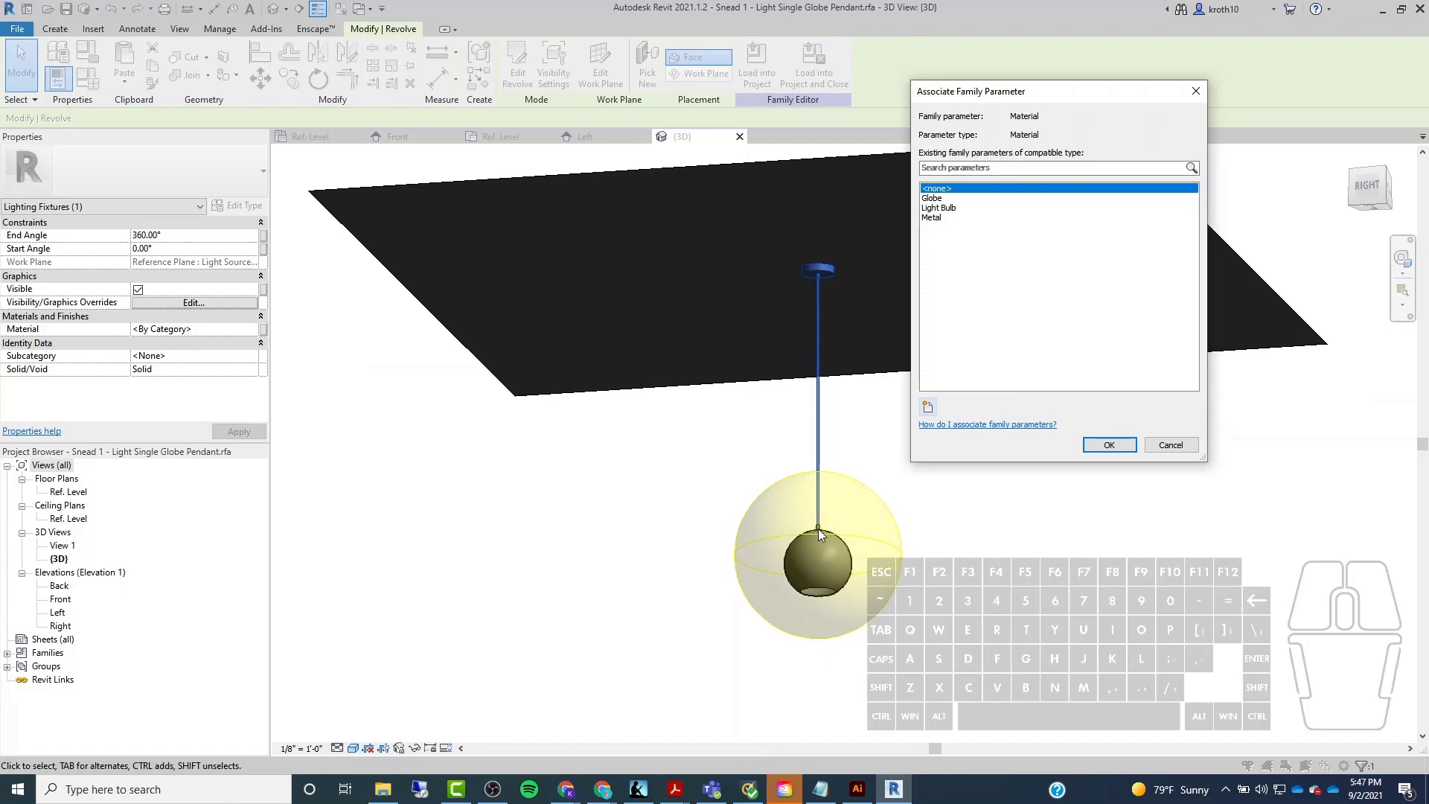
{"action": "left_click", "coordinate": [941, 218]}
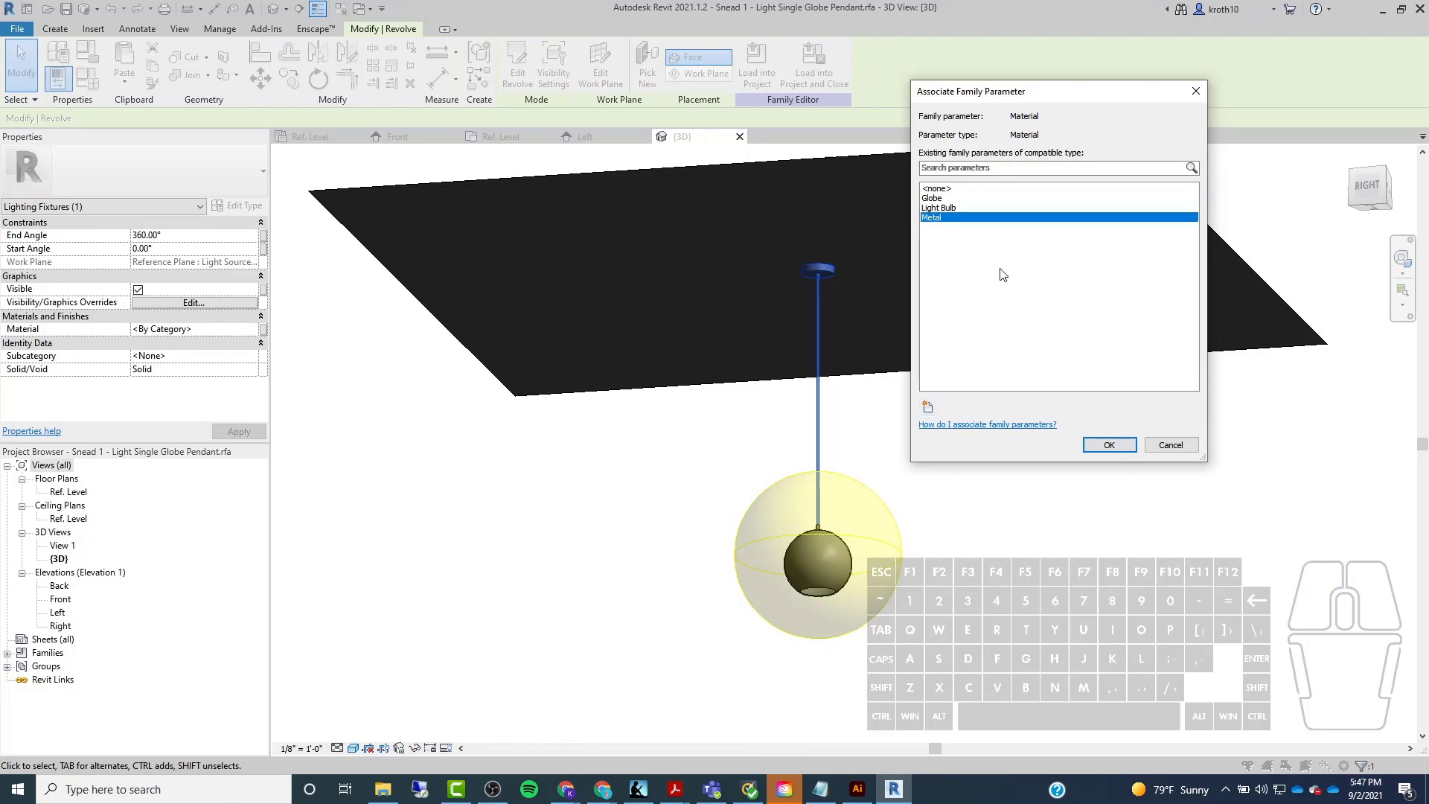
{"action": "left_click", "coordinate": [1101, 444]}
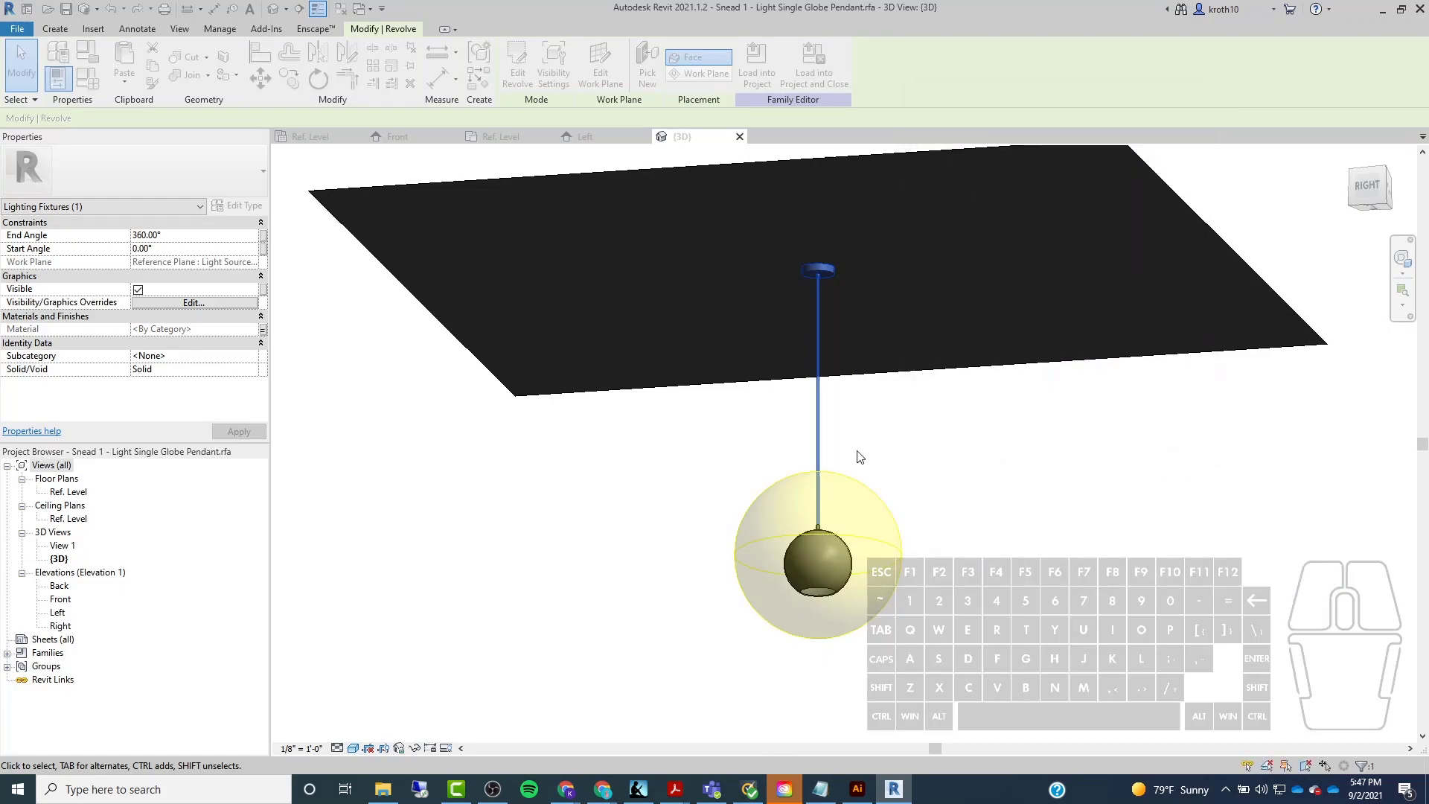
{"action": "left_click", "coordinate": [845, 425]}
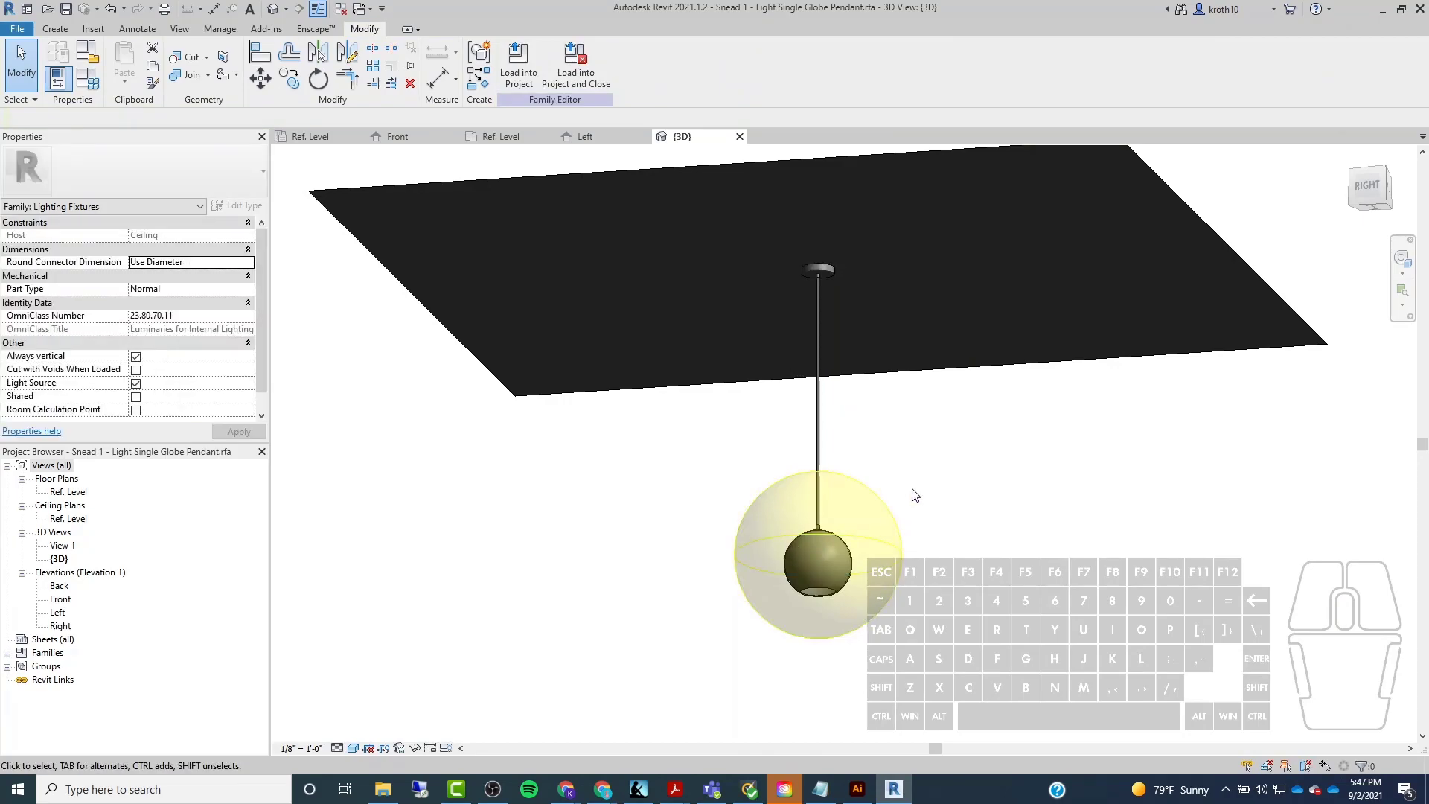
Create a new family type named Glass Globe in the family types.
{"action": "scroll", "coordinate": [902, 483], "scroll_direction": "up", "scroll_amount": 2}
{"action": "middle_click_drag", "start_coordinate": [901, 488], "coordinate": [847, 305], "text": "shift"}
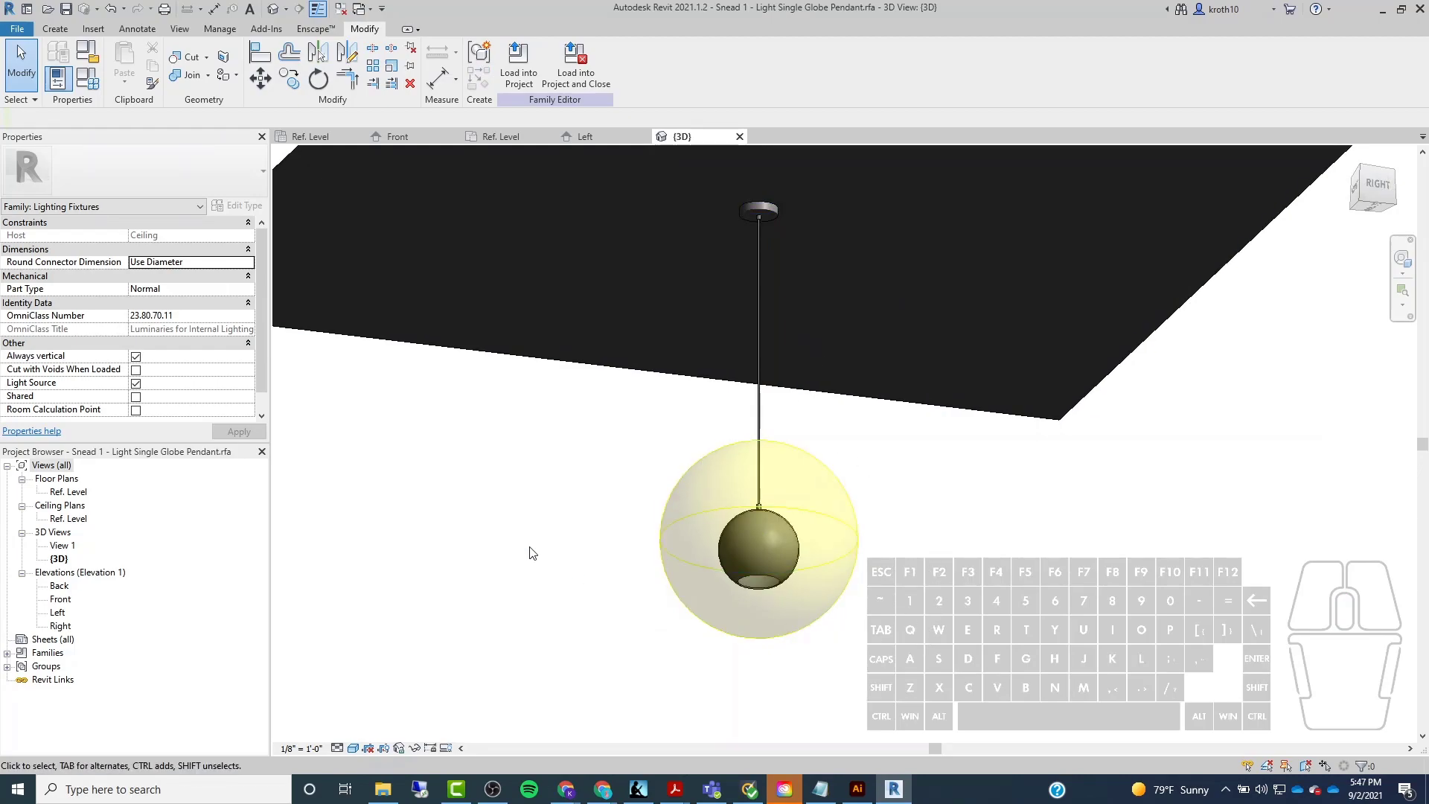
{"action": "scroll", "coordinate": [119, 286], "scroll_direction": "down", "scroll_amount": 1}
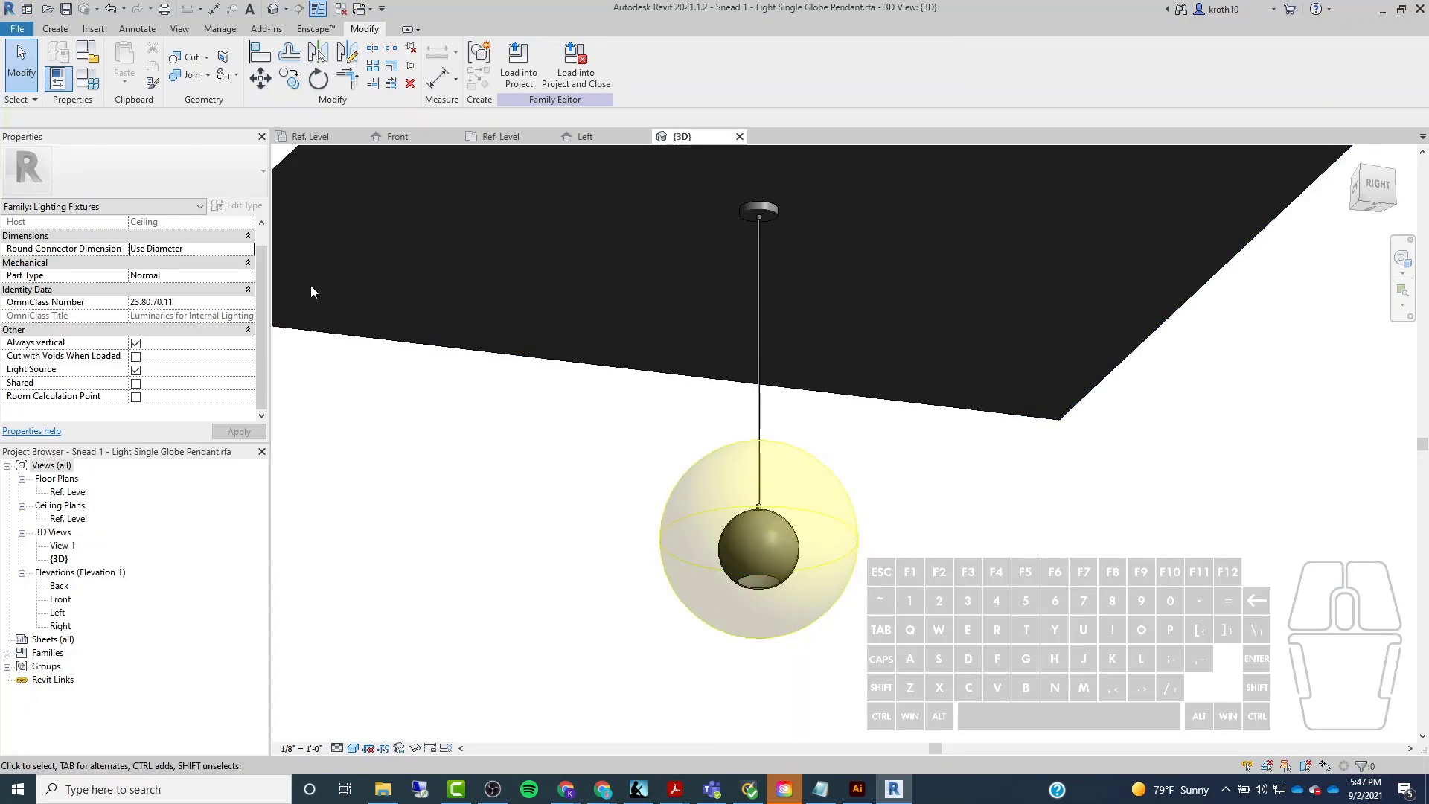
{"action": "left_click", "coordinate": [88, 78]}
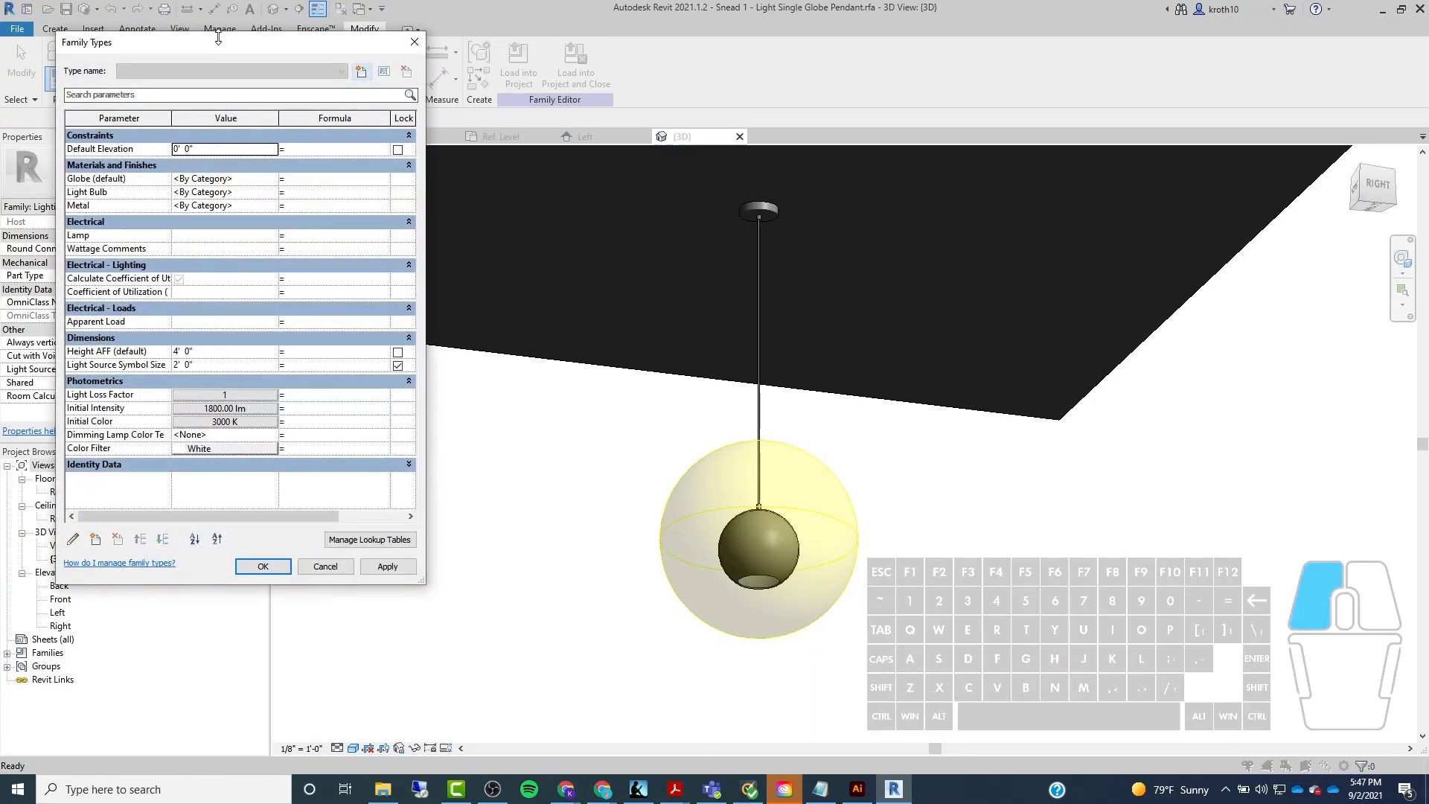
{"action": "left_click_drag", "start_coordinate": [211, 49], "coordinate": [280, 64]}
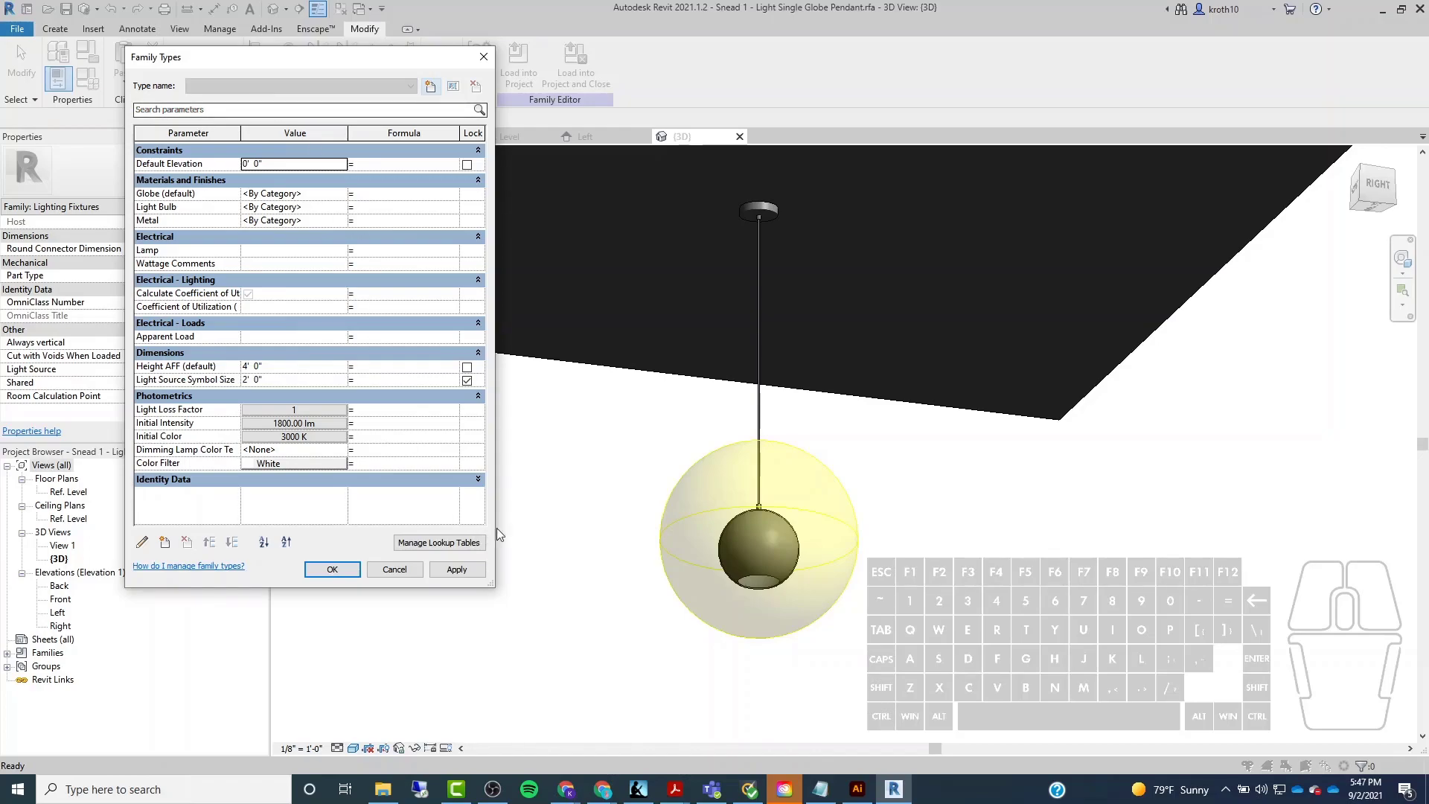
{"action": "left_click_drag", "start_coordinate": [298, 57], "coordinate": [287, 63]}
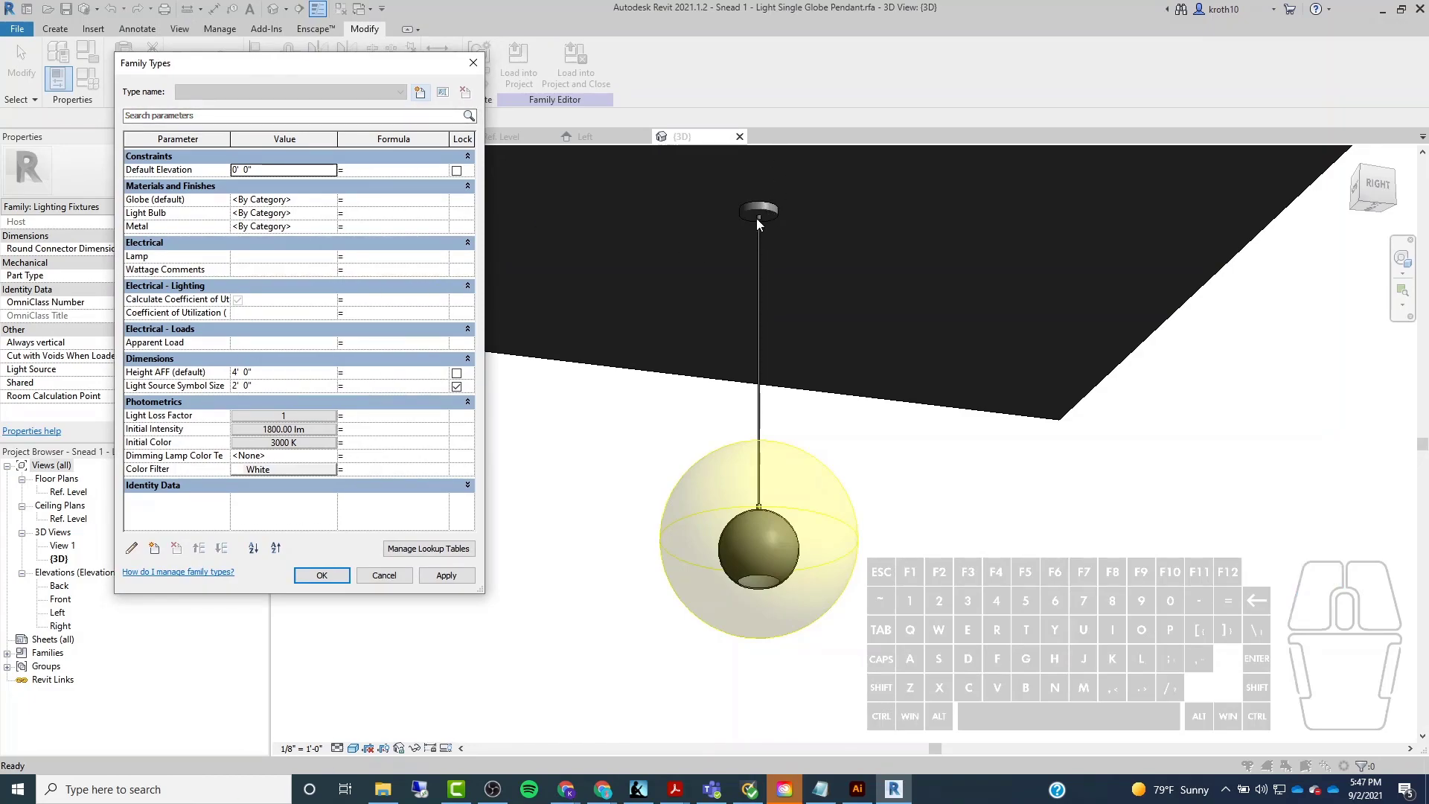
{"action": "left_click", "coordinate": [420, 91]}
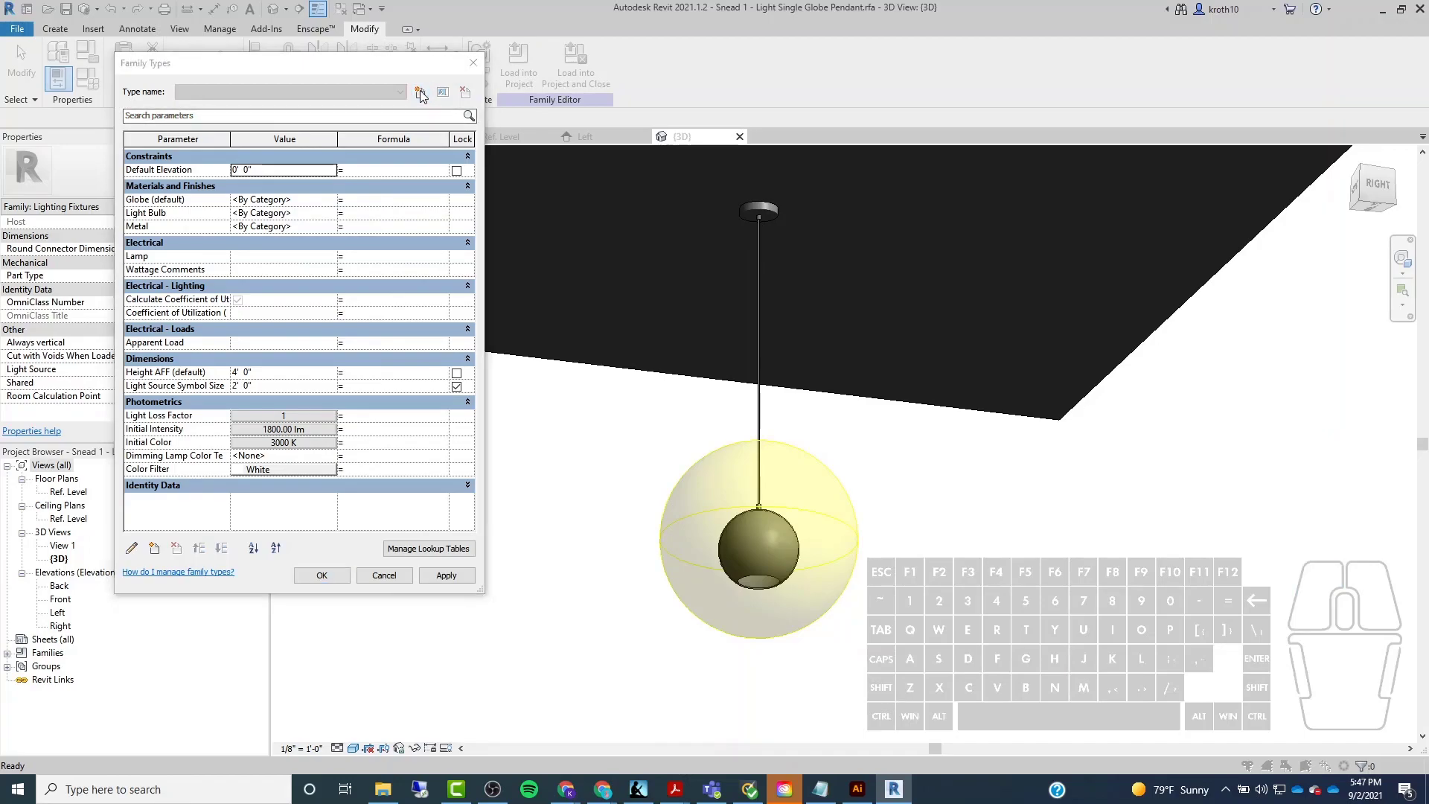
{"action": "left_click_drag", "start_coordinate": [419, 193], "coordinate": [495, 155]}
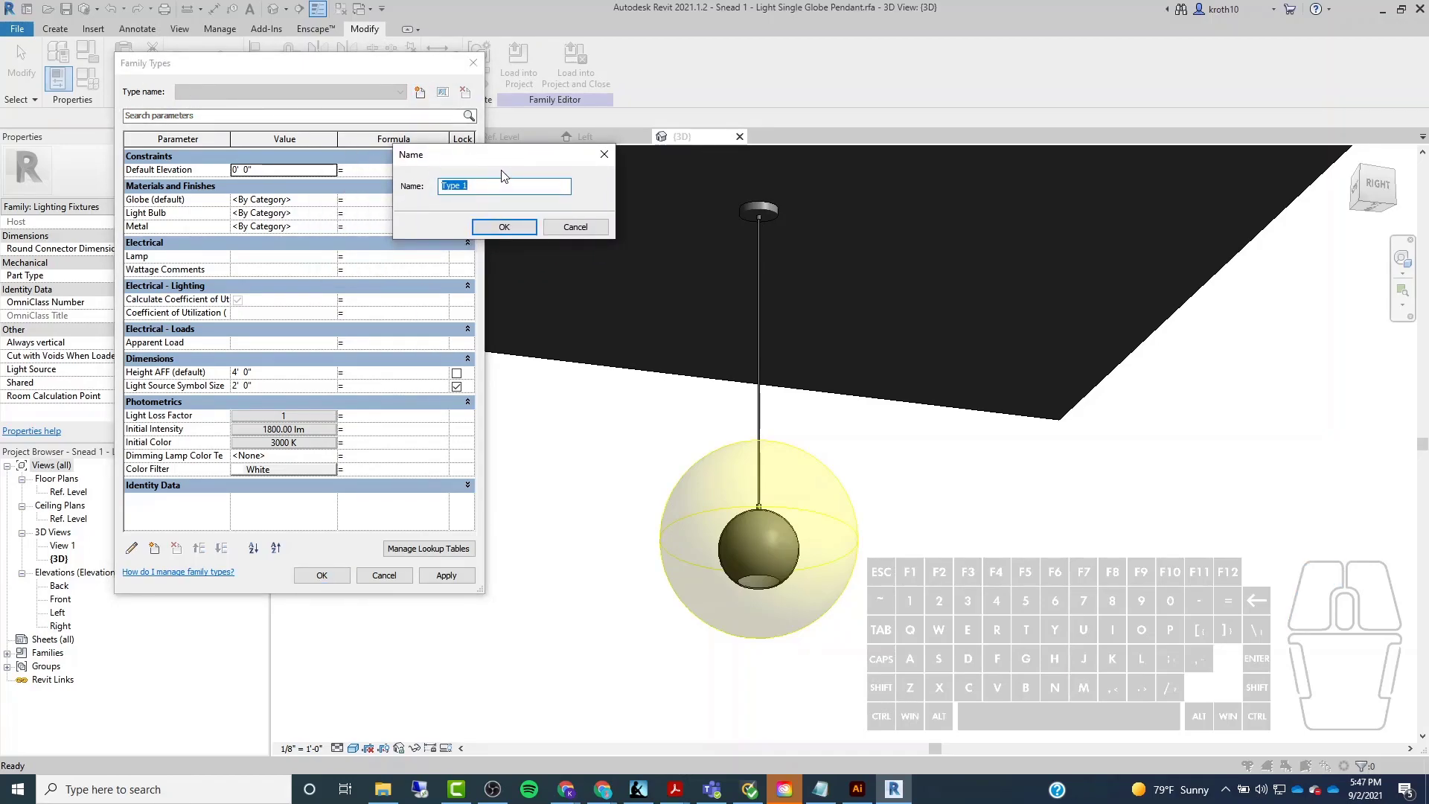
{"action": "type", "text": "Glass Globe"}
{"action": "key", "text": "Return"}
Create a second family type named Solid Globe.
{"action": "left_click", "coordinate": [419, 91]}
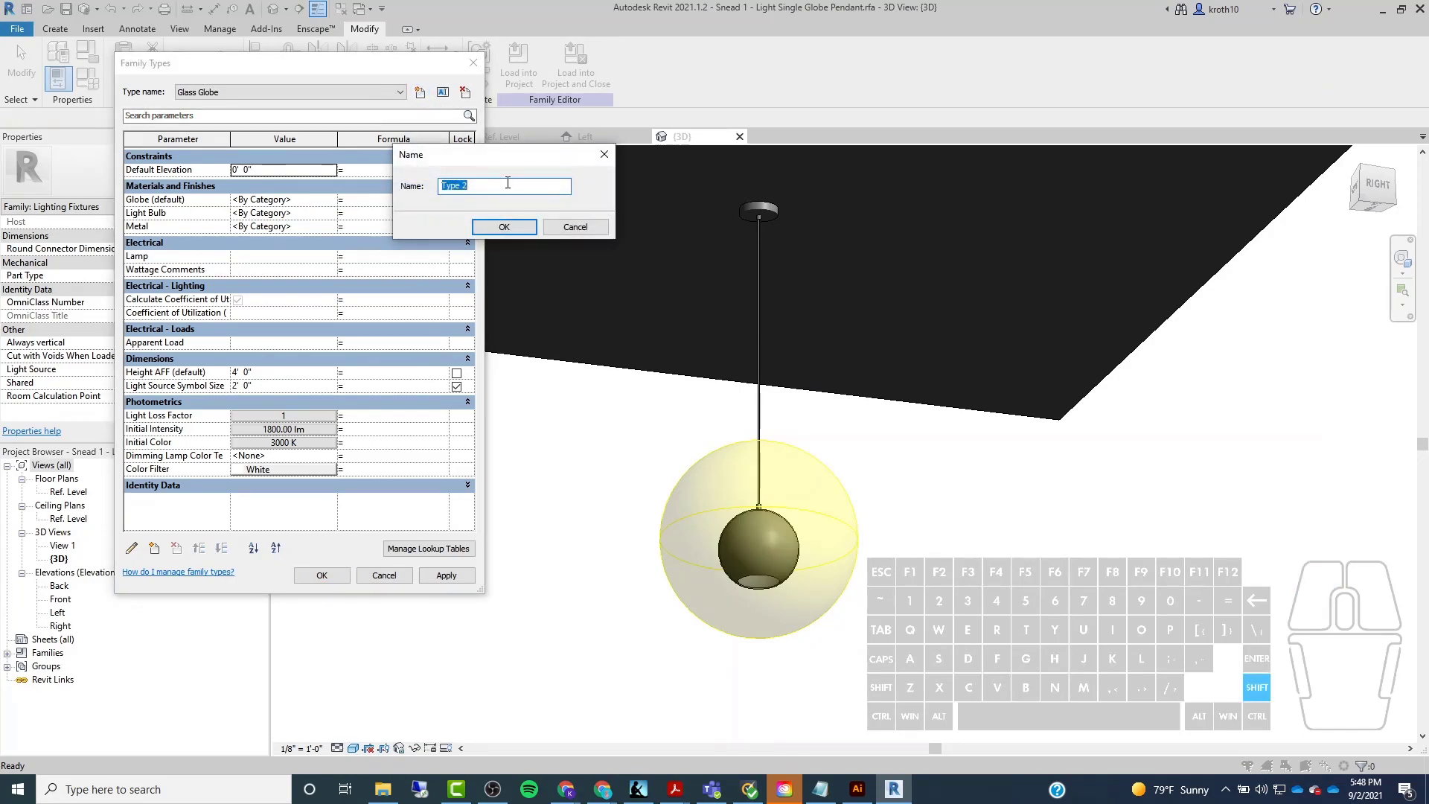
{"action": "type", "text": "Solid Globe"}
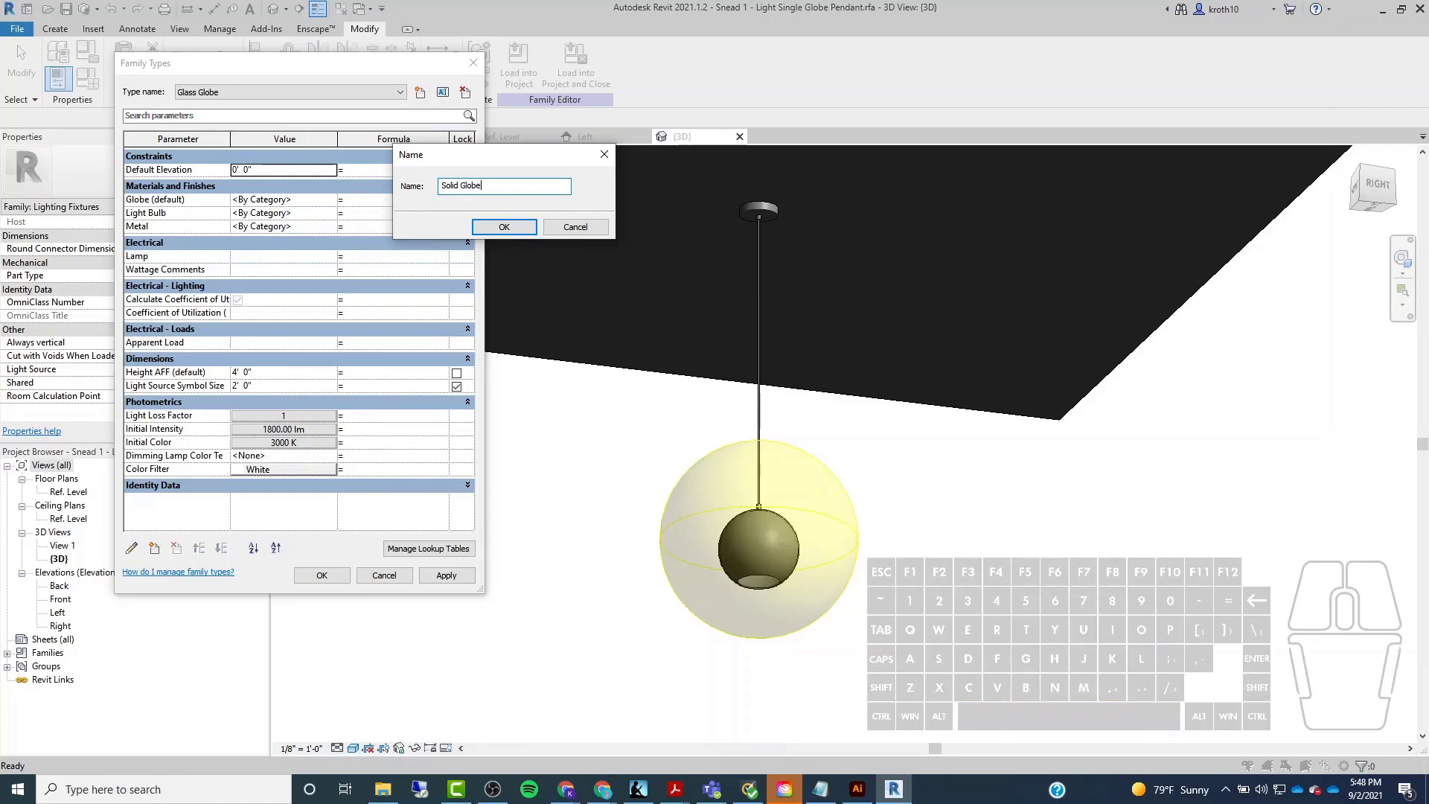
{"action": "left_click", "coordinate": [506, 224]}
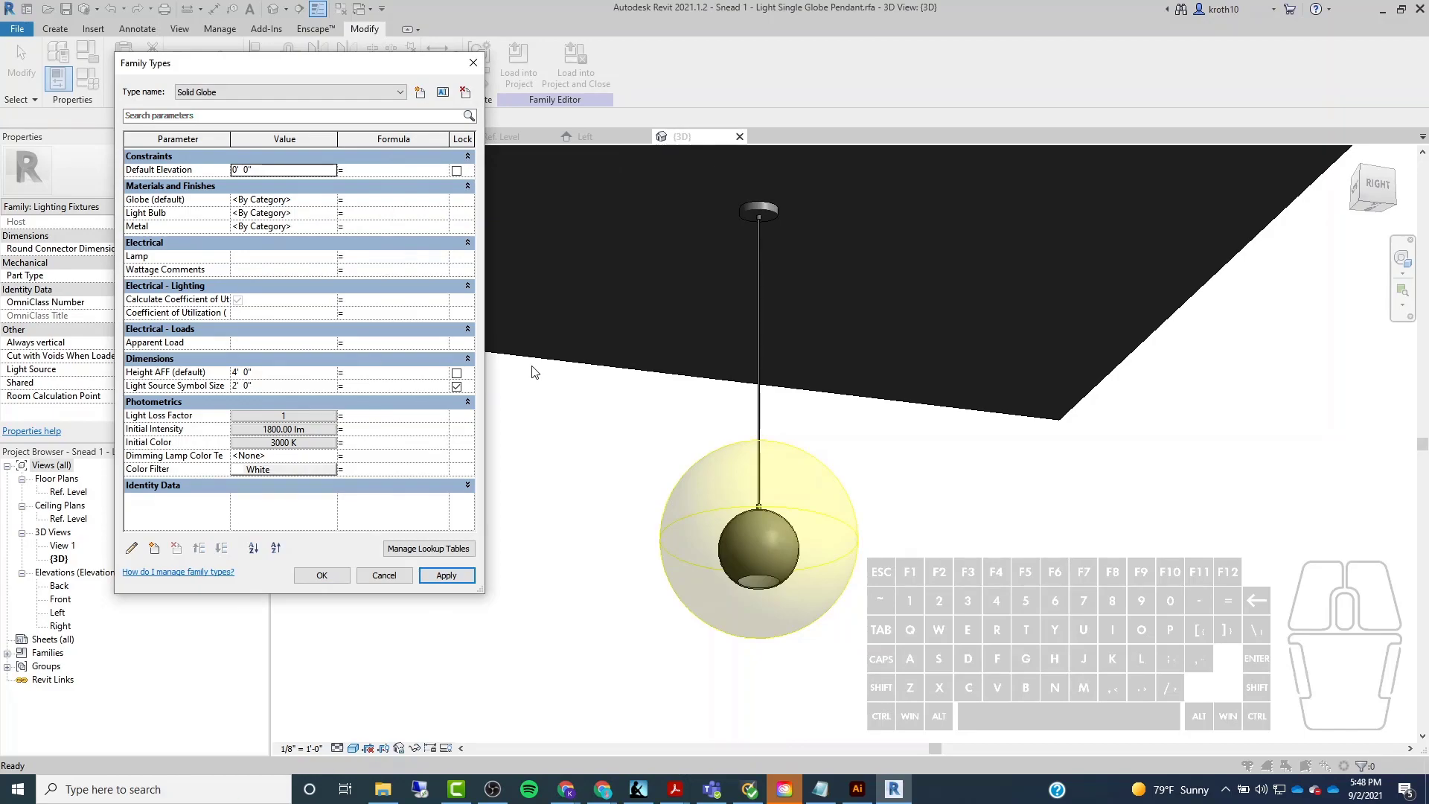
{"action": "left_click_drag", "start_coordinate": [345, 62], "coordinate": [328, 53]}
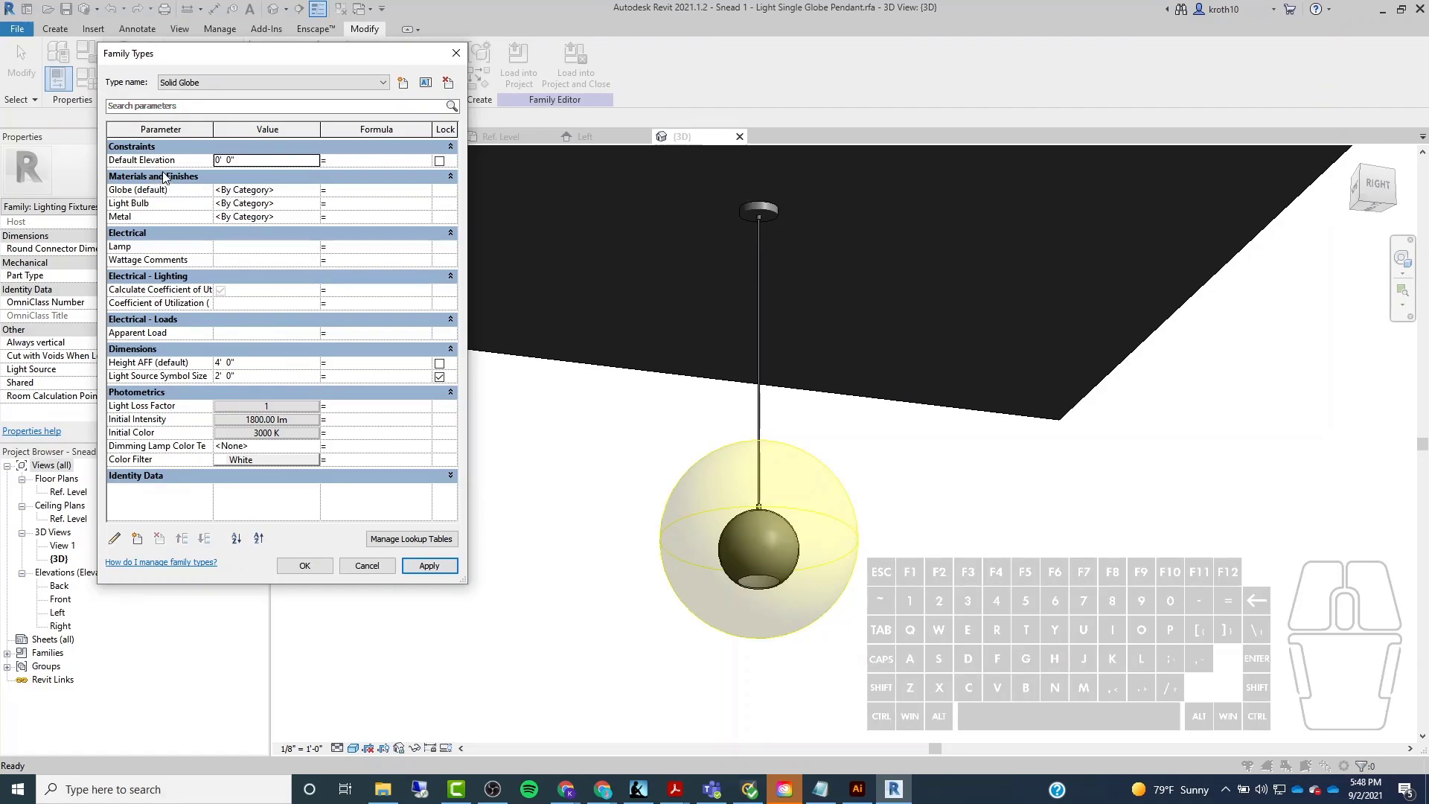
Switch to the Glass Globe type and select the Glass material for its Globe parameter.
{"action": "left_click", "coordinate": [253, 82]}
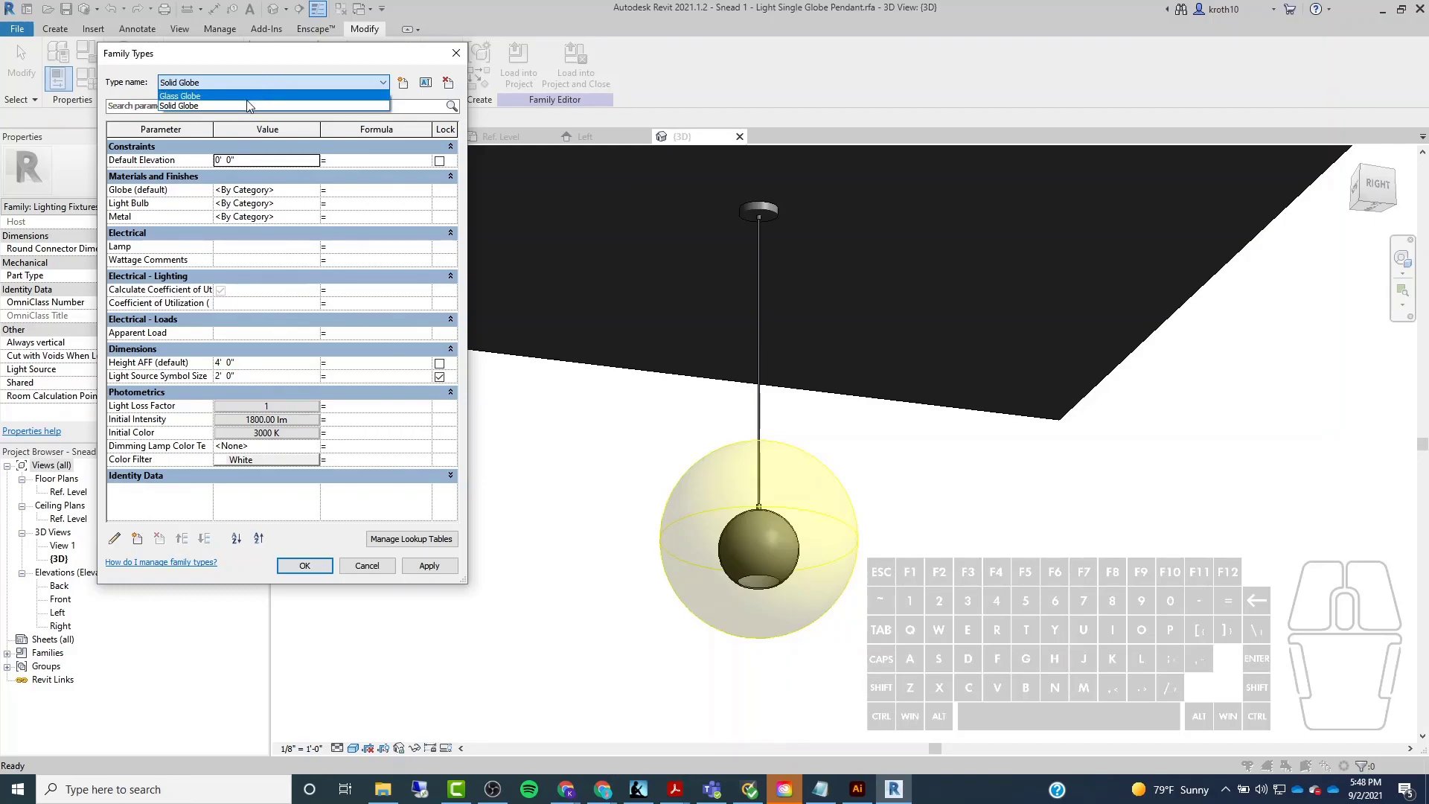
{"action": "left_click", "coordinate": [247, 96]}
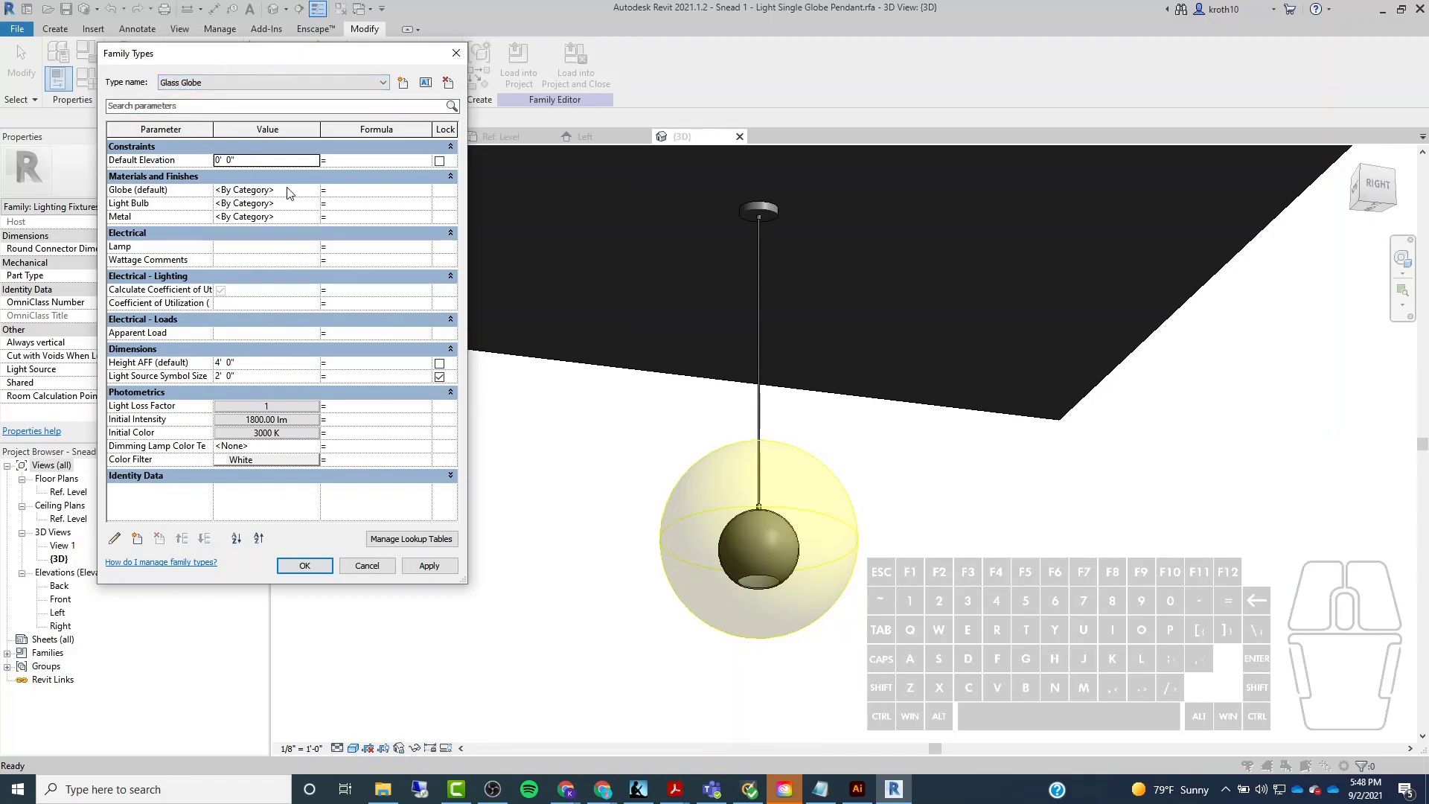
{"action": "left_click", "coordinate": [218, 195]}
{"action": "left_click", "coordinate": [314, 191]}
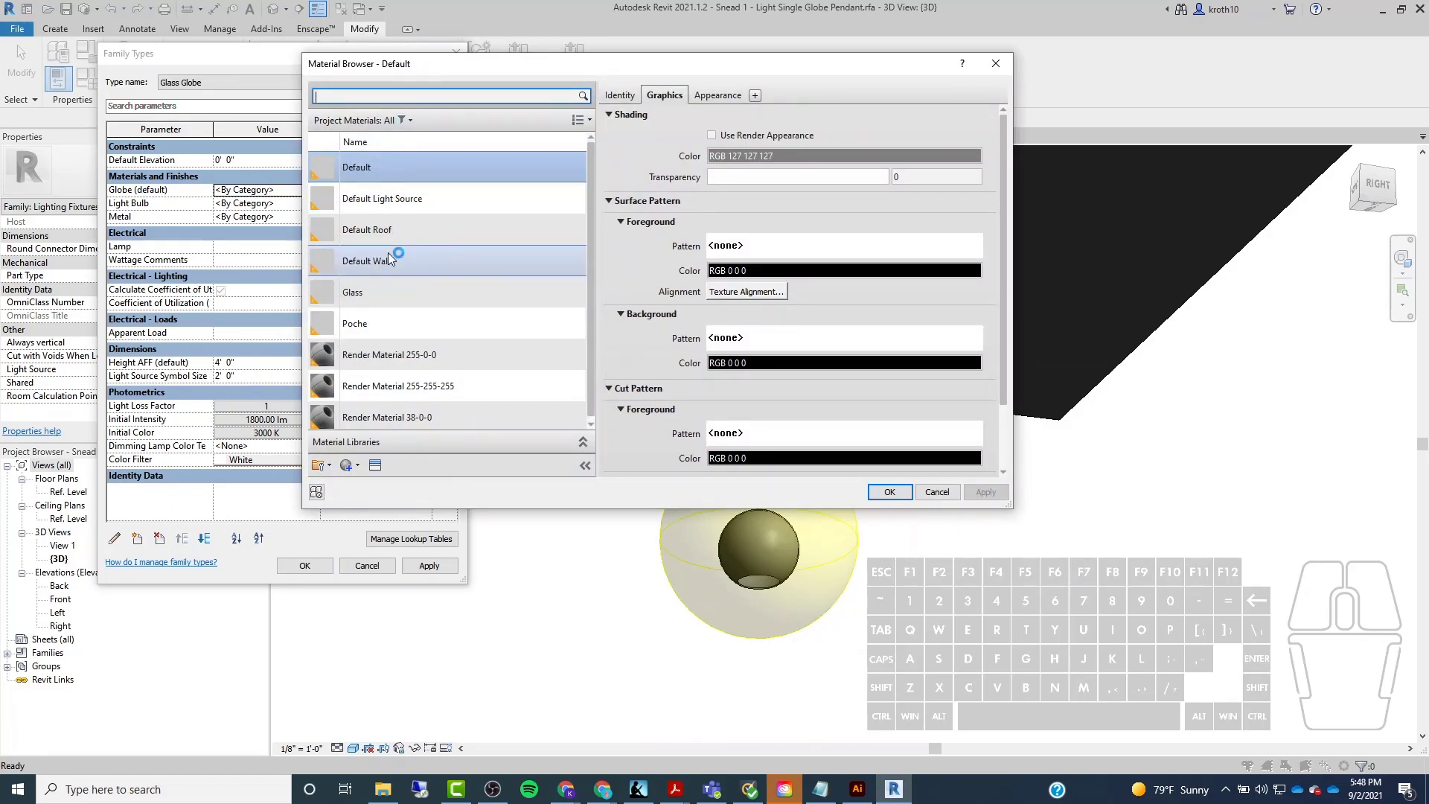
{"action": "left_click", "coordinate": [363, 284]}
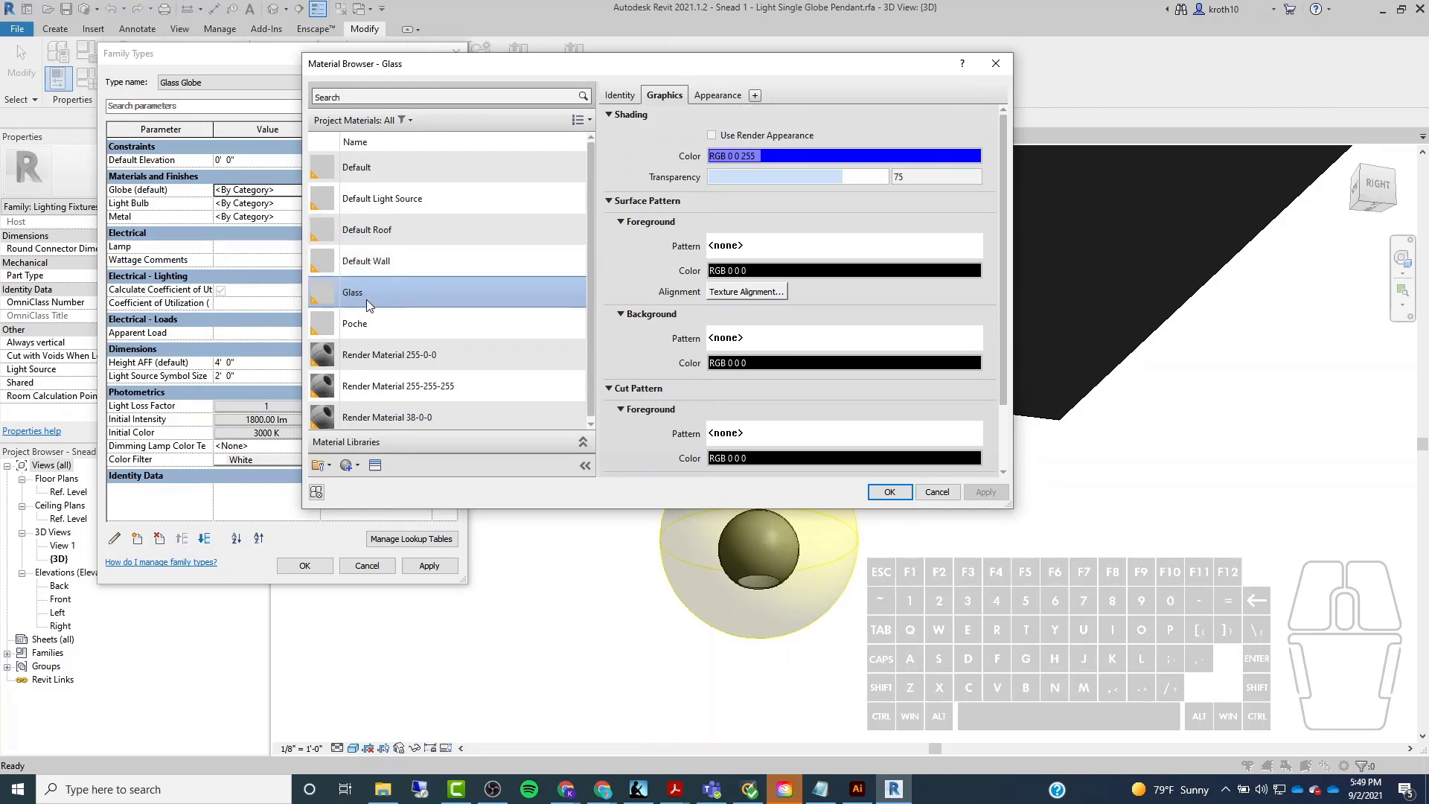
Replace the Glass material's appearance asset with Glass (Grey), found by searching the asset library for glass.
{"action": "left_click", "coordinate": [707, 97]}
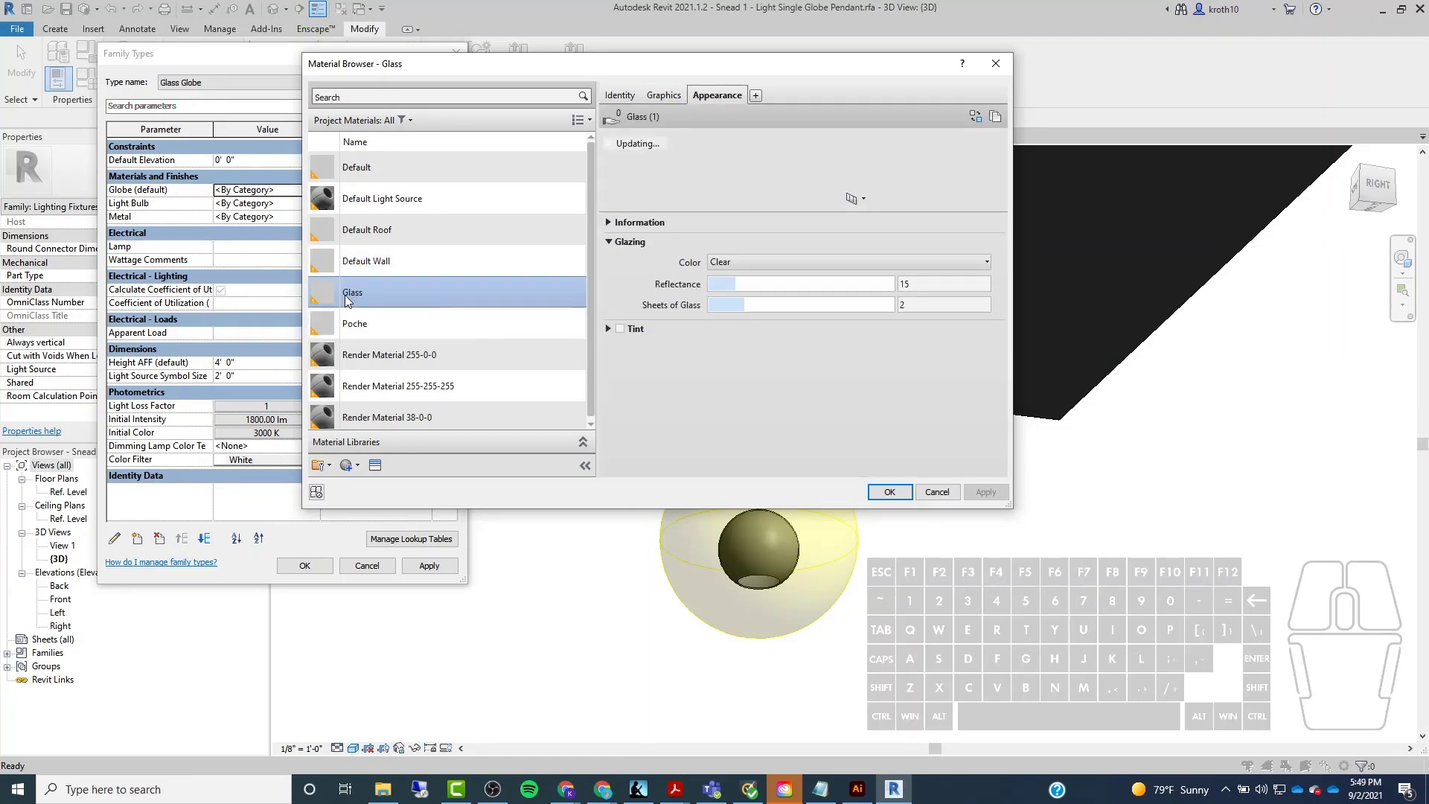
{"action": "left_click", "coordinate": [975, 116]}
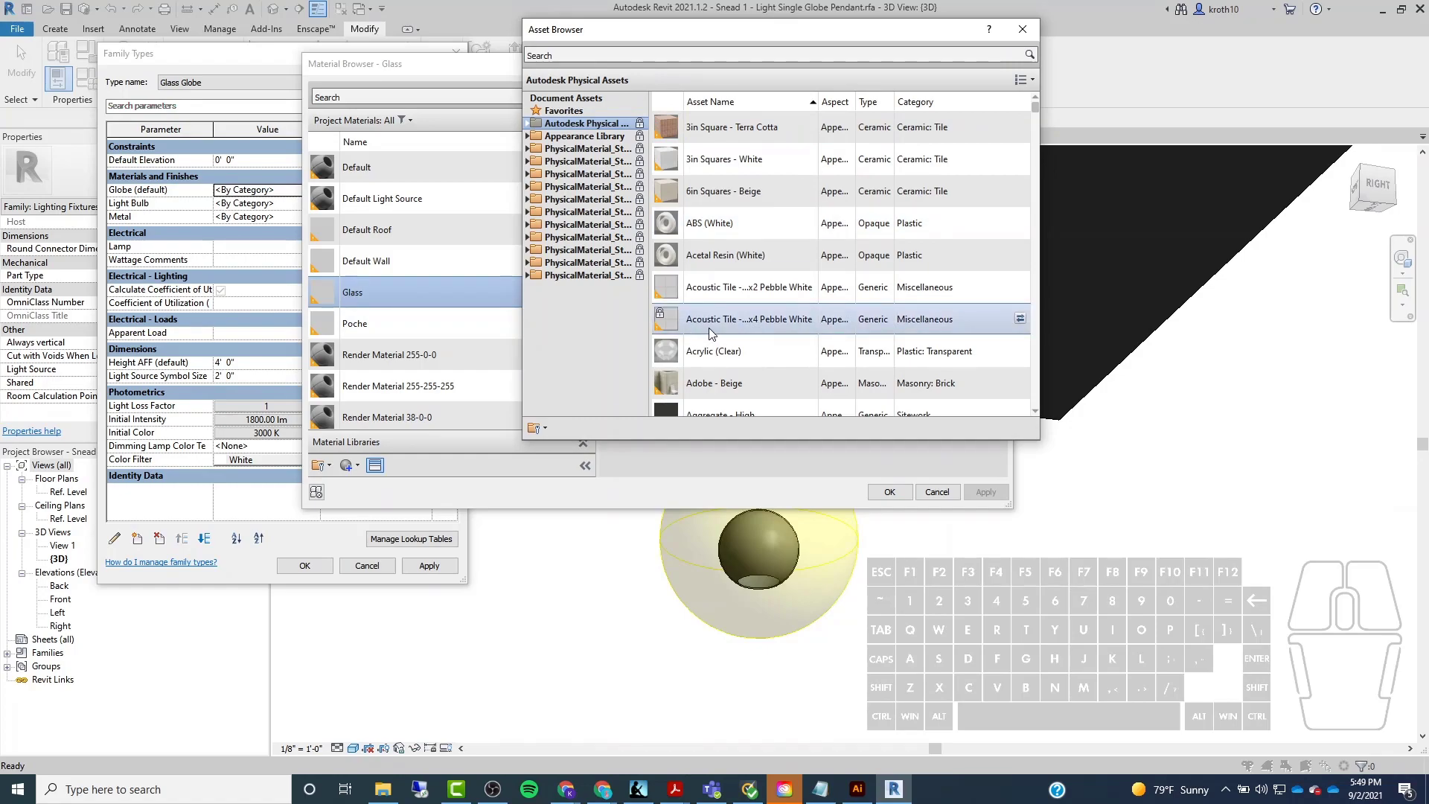
{"action": "scroll", "coordinate": [711, 333], "scroll_direction": "down", "scroll_amount": 2}
{"action": "scroll", "coordinate": [762, 338], "scroll_direction": "down", "scroll_amount": 5}
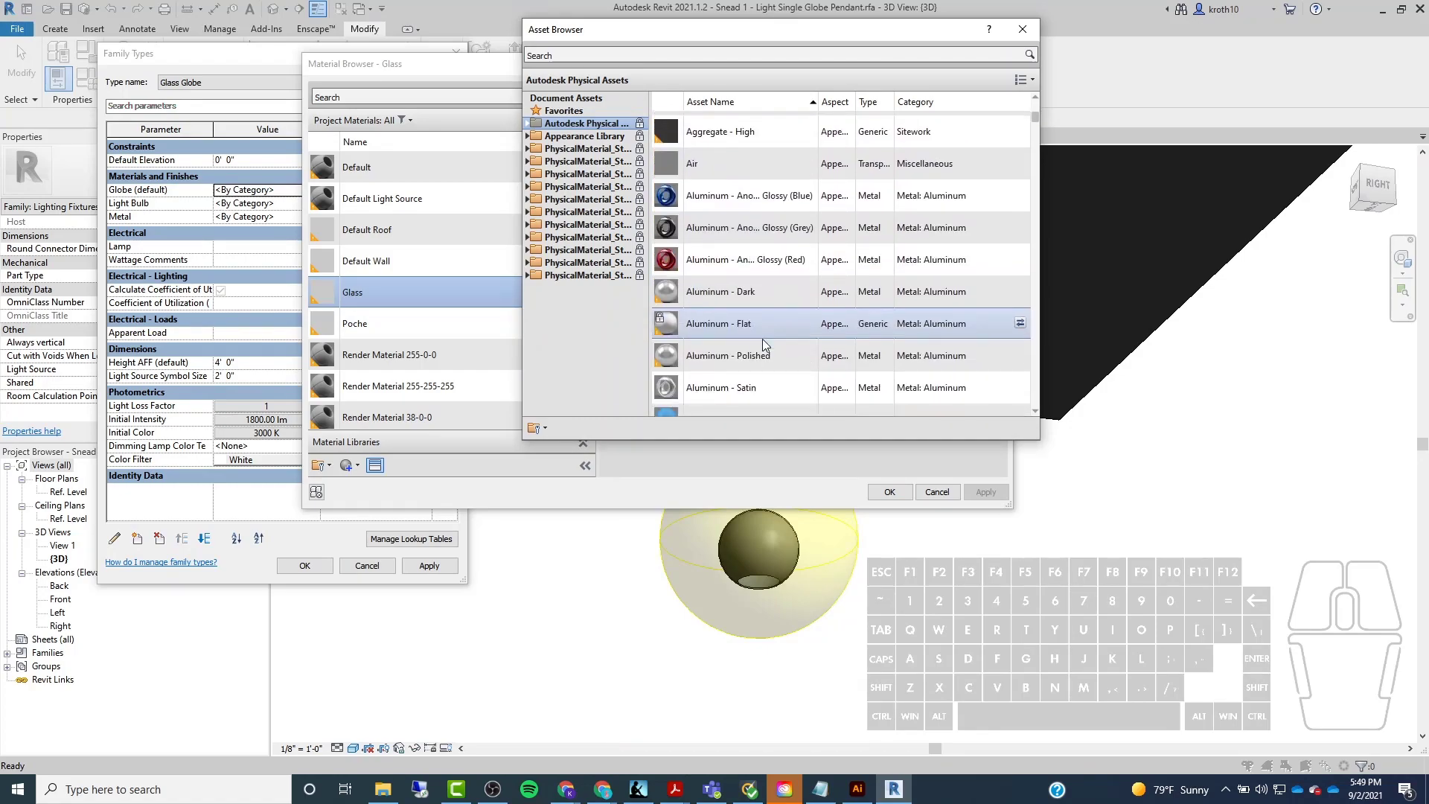
{"action": "left_click", "coordinate": [655, 55]}
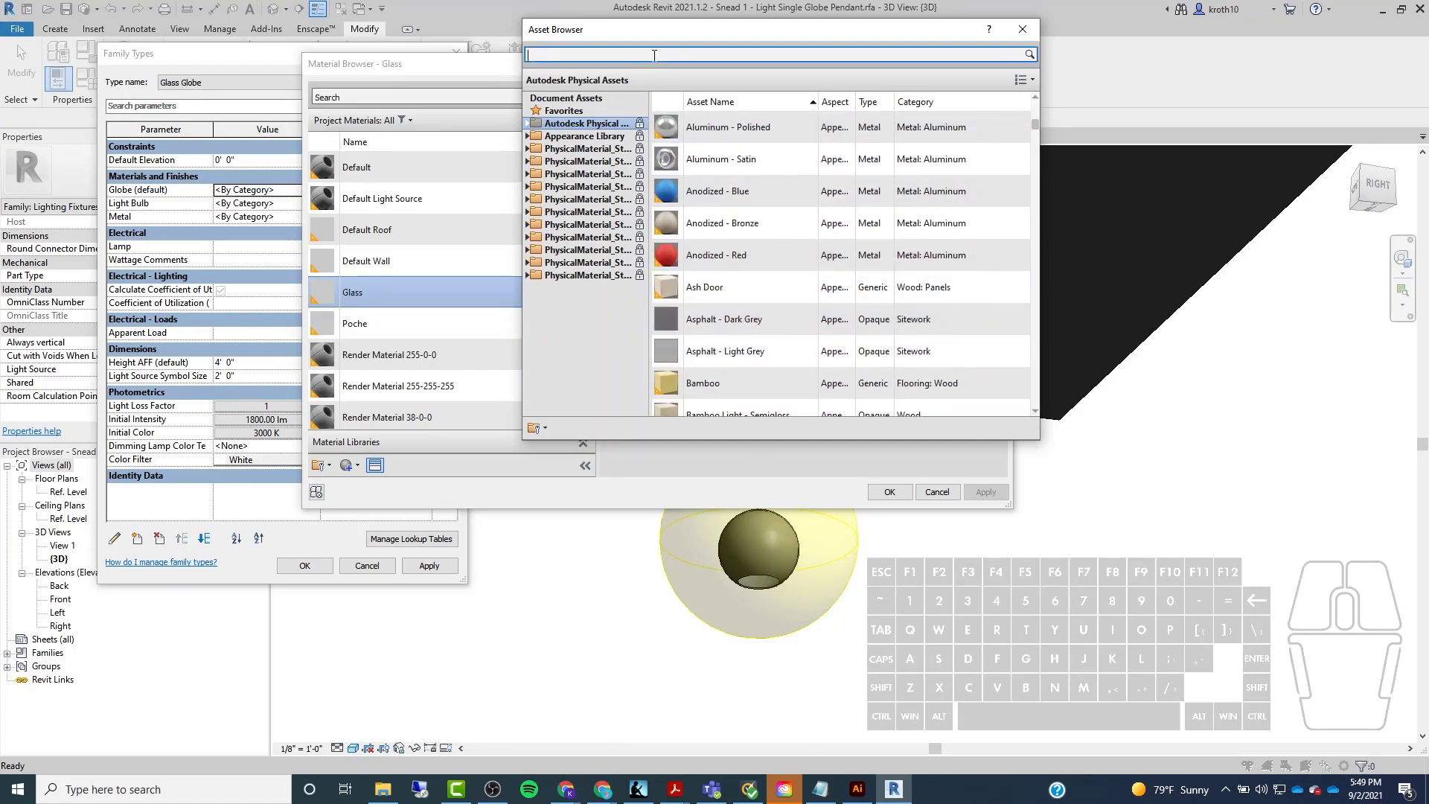
{"action": "type", "text": "glass"}
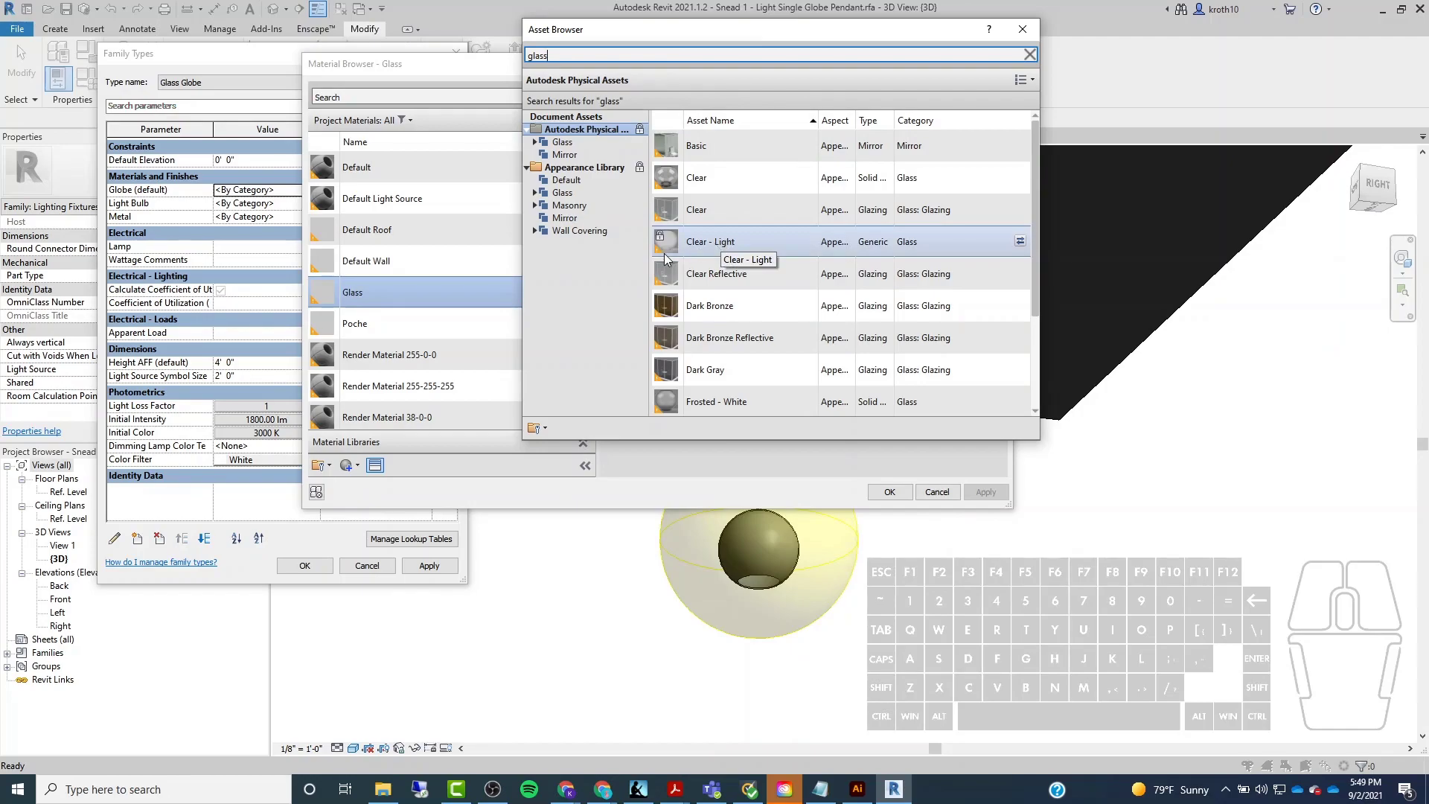
{"action": "scroll", "coordinate": [744, 305], "scroll_direction": "down", "scroll_amount": 2}
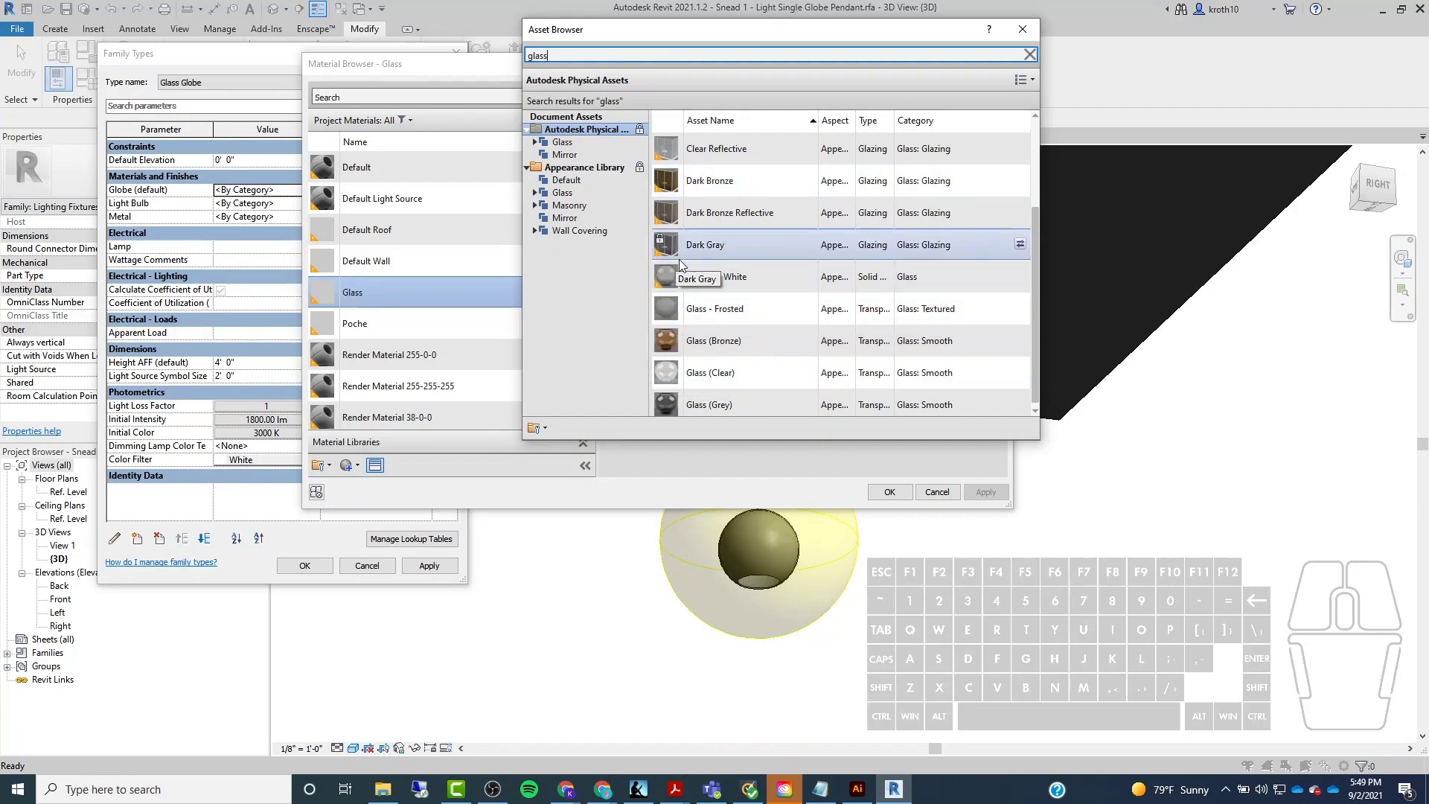
{"action": "scroll", "coordinate": [677, 287], "scroll_direction": "up", "scroll_amount": 2}
{"action": "scroll", "coordinate": [665, 271], "scroll_direction": "down", "scroll_amount": 2}
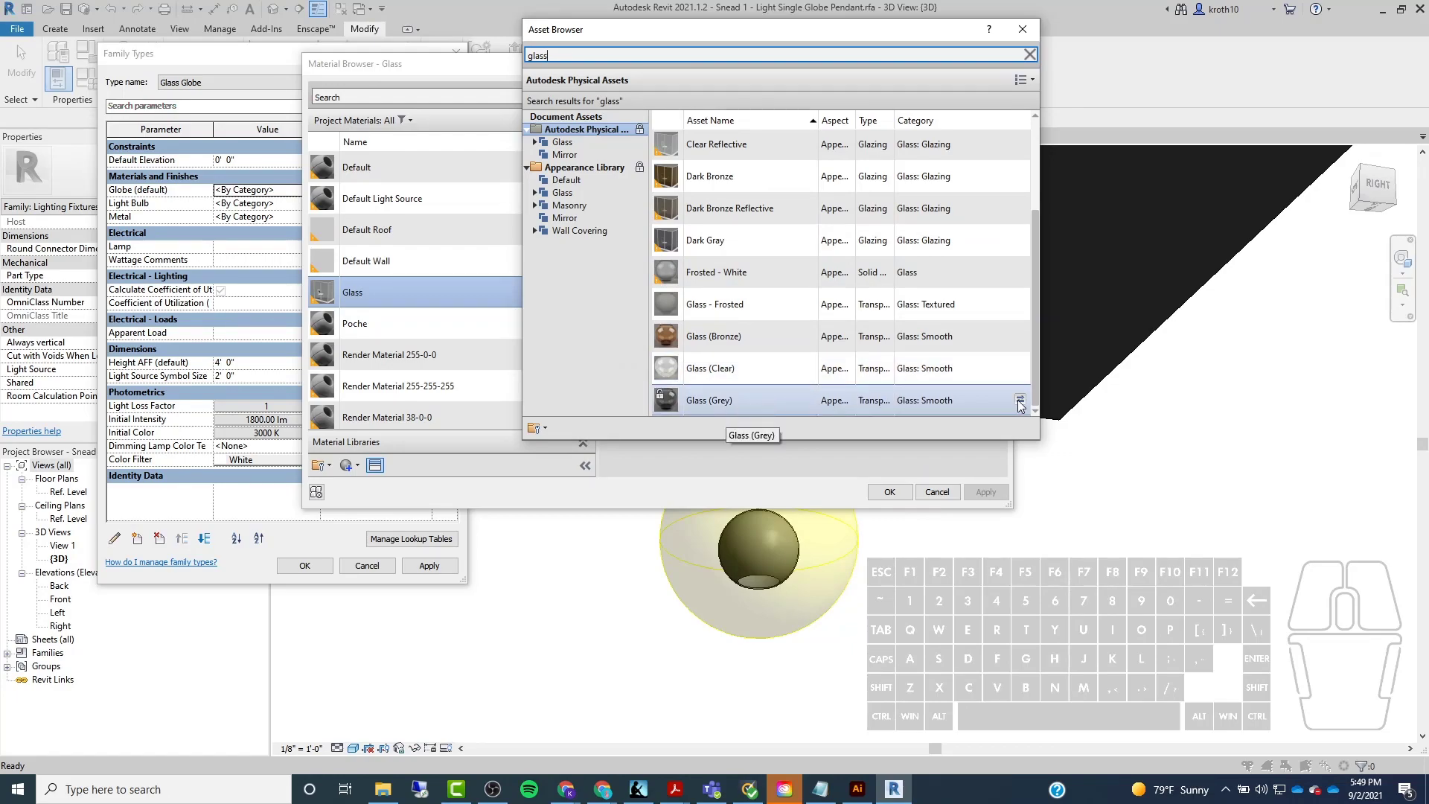
{"action": "left_click", "coordinate": [1018, 401]}
{"action": "left_click", "coordinate": [772, 395]}
{"action": "left_click", "coordinate": [1020, 399]}
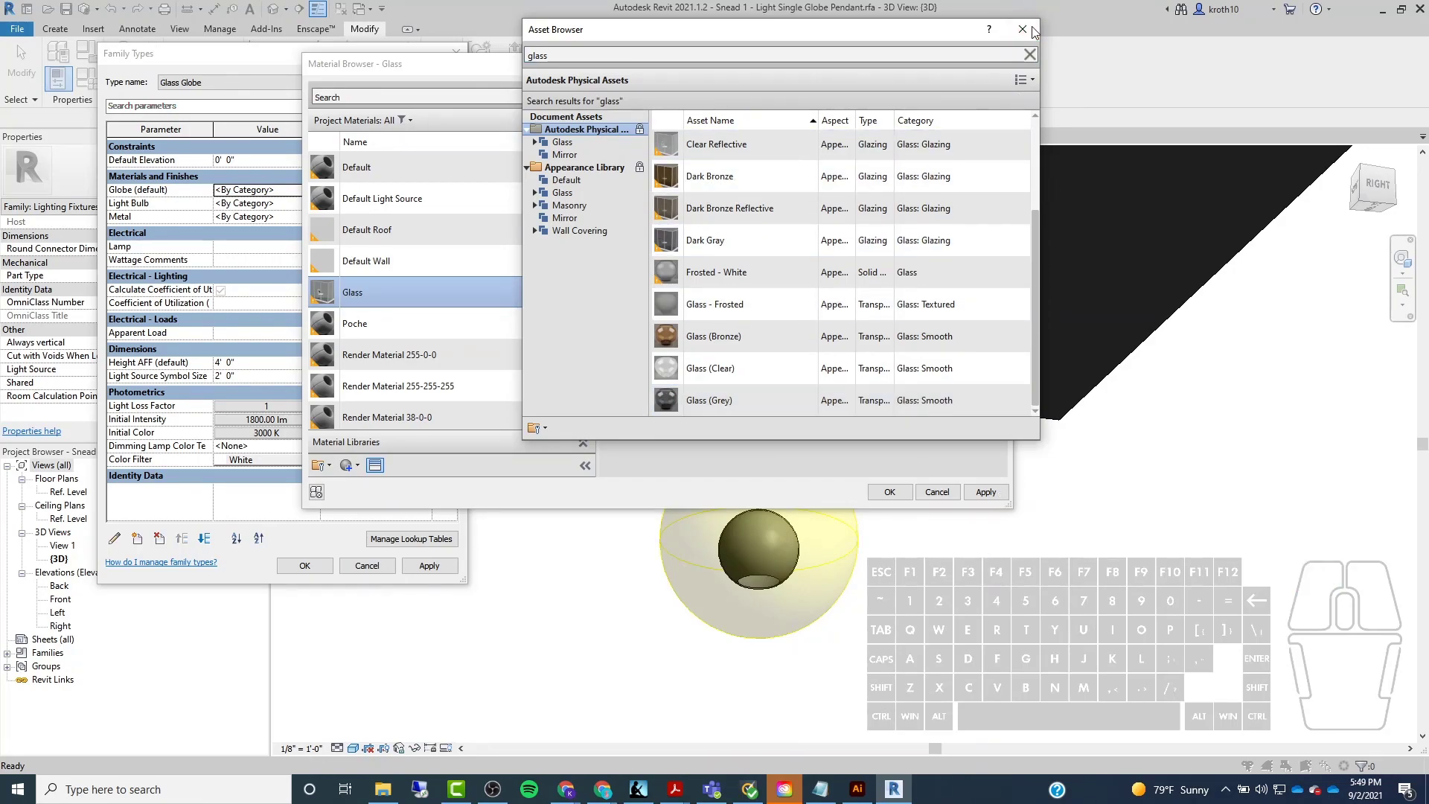
{"action": "left_click", "coordinate": [1020, 400]}
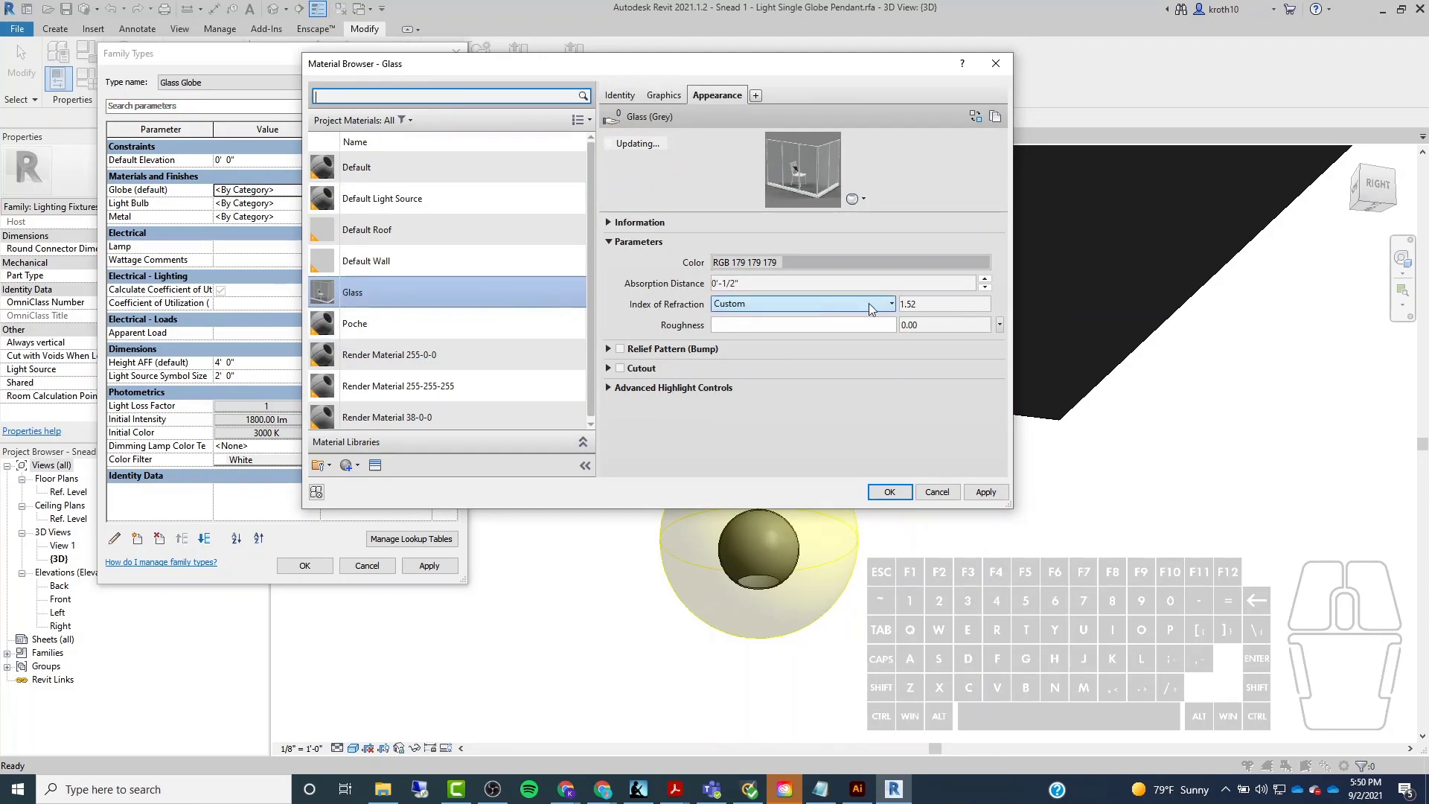
Preview the glass appearance on a sphere, switch the preview scene to Vase, and apply the Glass material to the Globe parameter.
{"action": "mouse_move", "coordinate": [731, 272]}
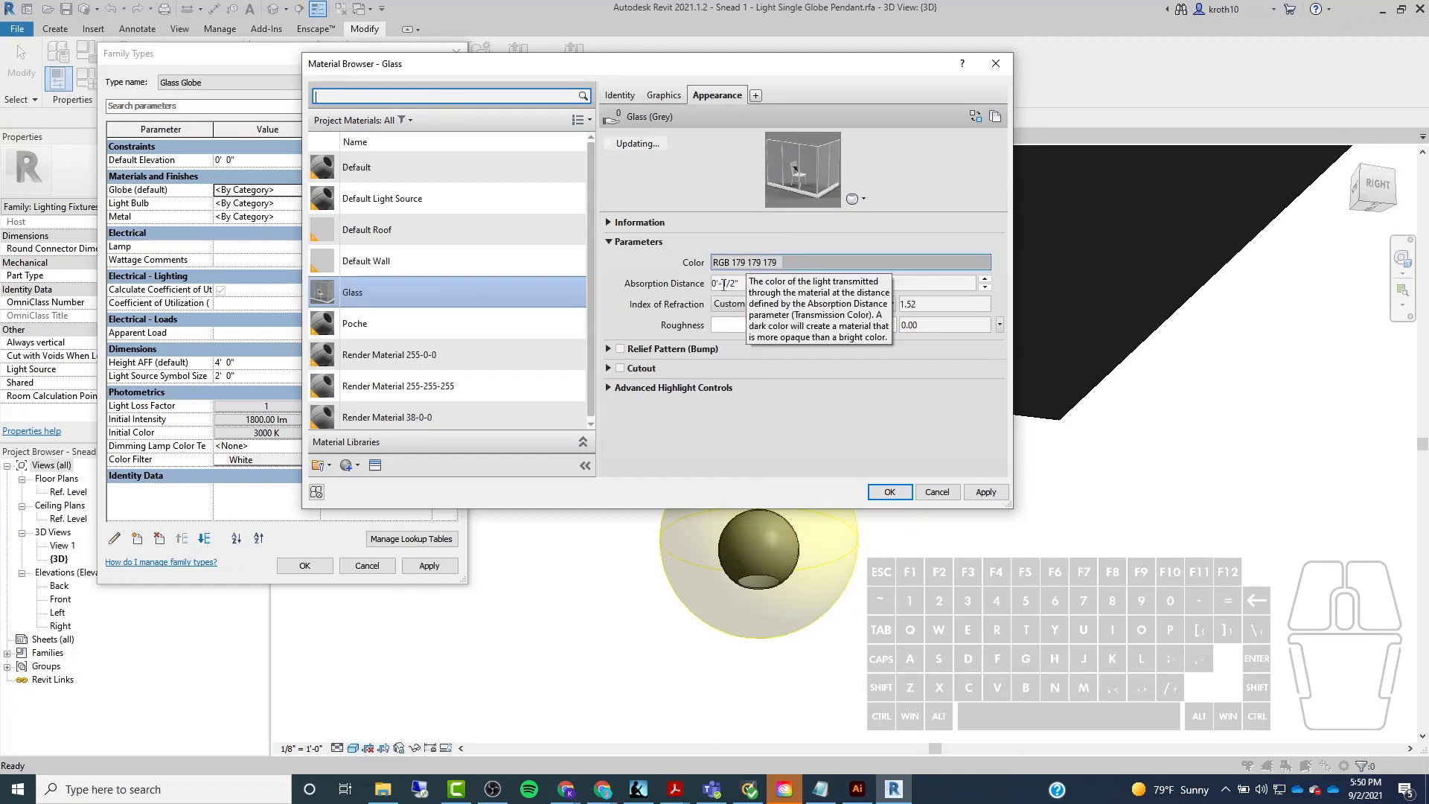
{"action": "left_click", "coordinate": [608, 387]}
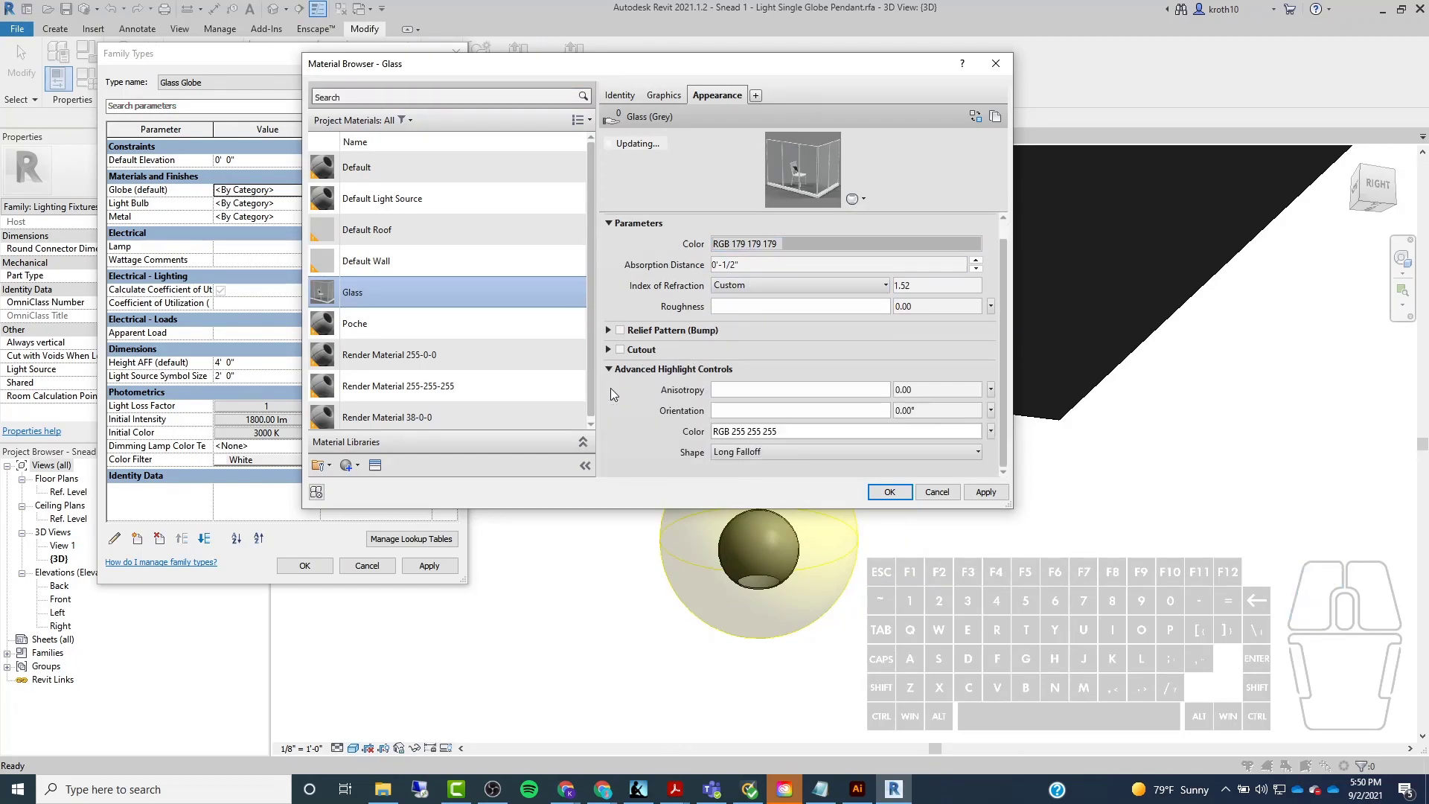
{"action": "left_click", "coordinate": [865, 200]}
{"action": "mouse_move", "coordinate": [833, 215]}
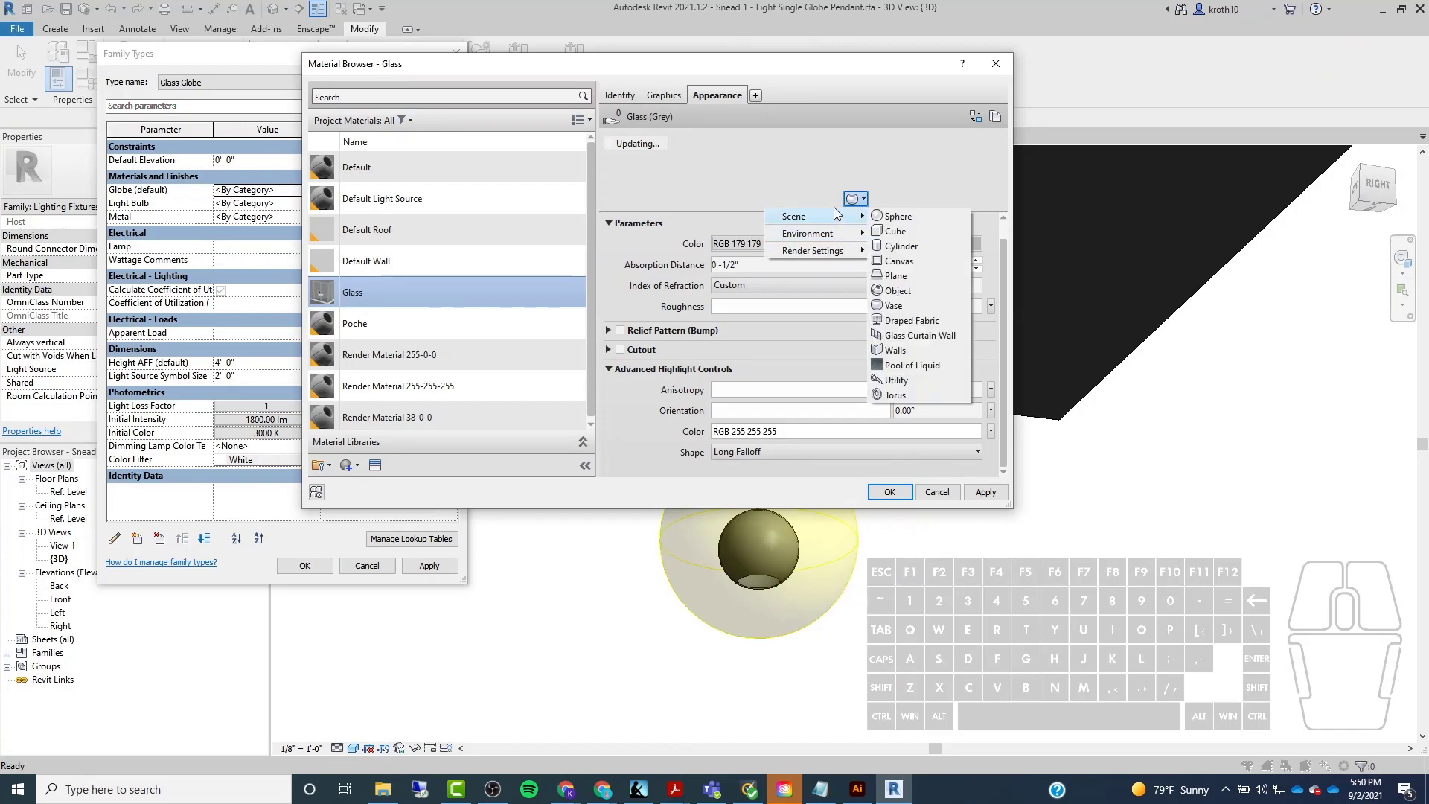
{"action": "left_click", "coordinate": [890, 217]}
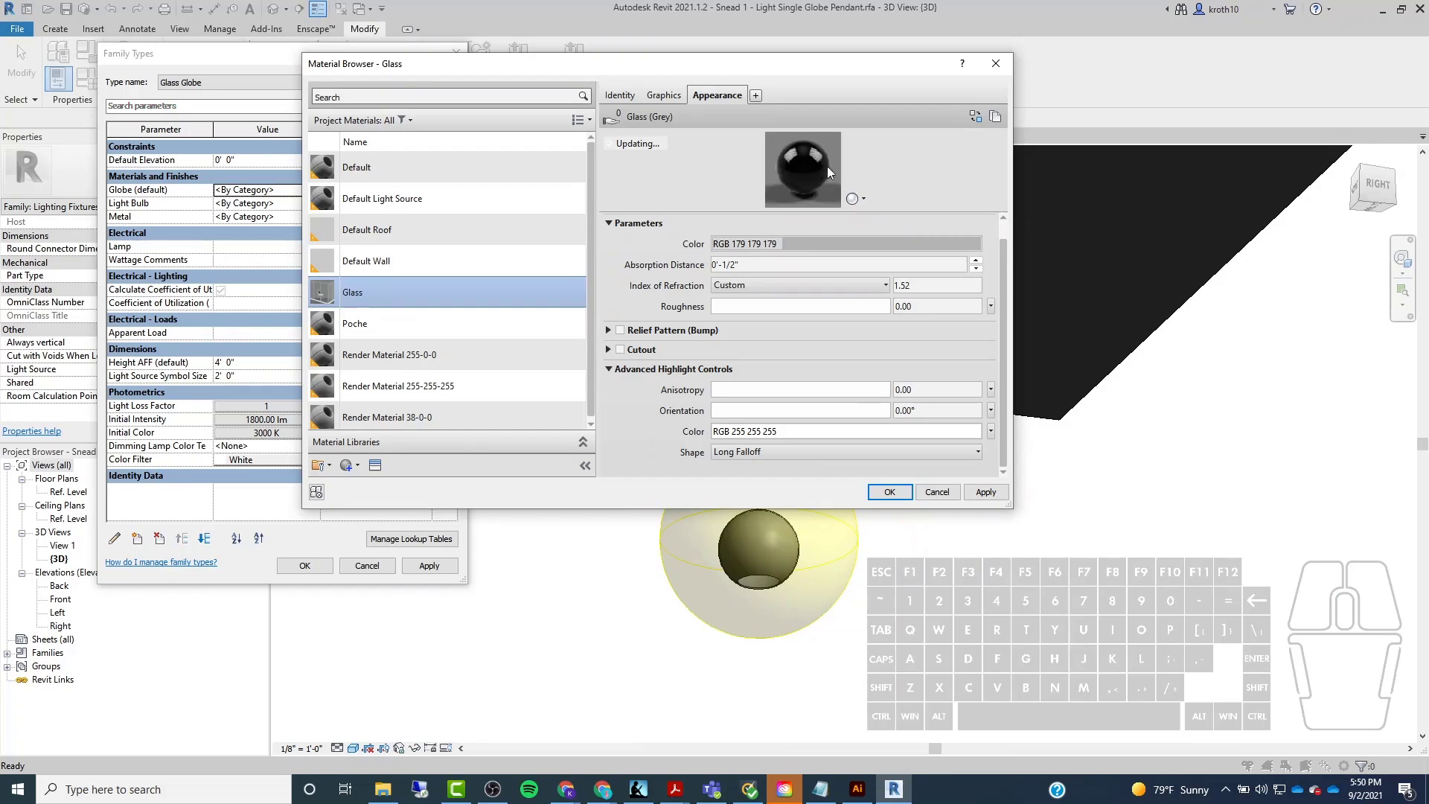
{"action": "left_click", "coordinate": [860, 199]}
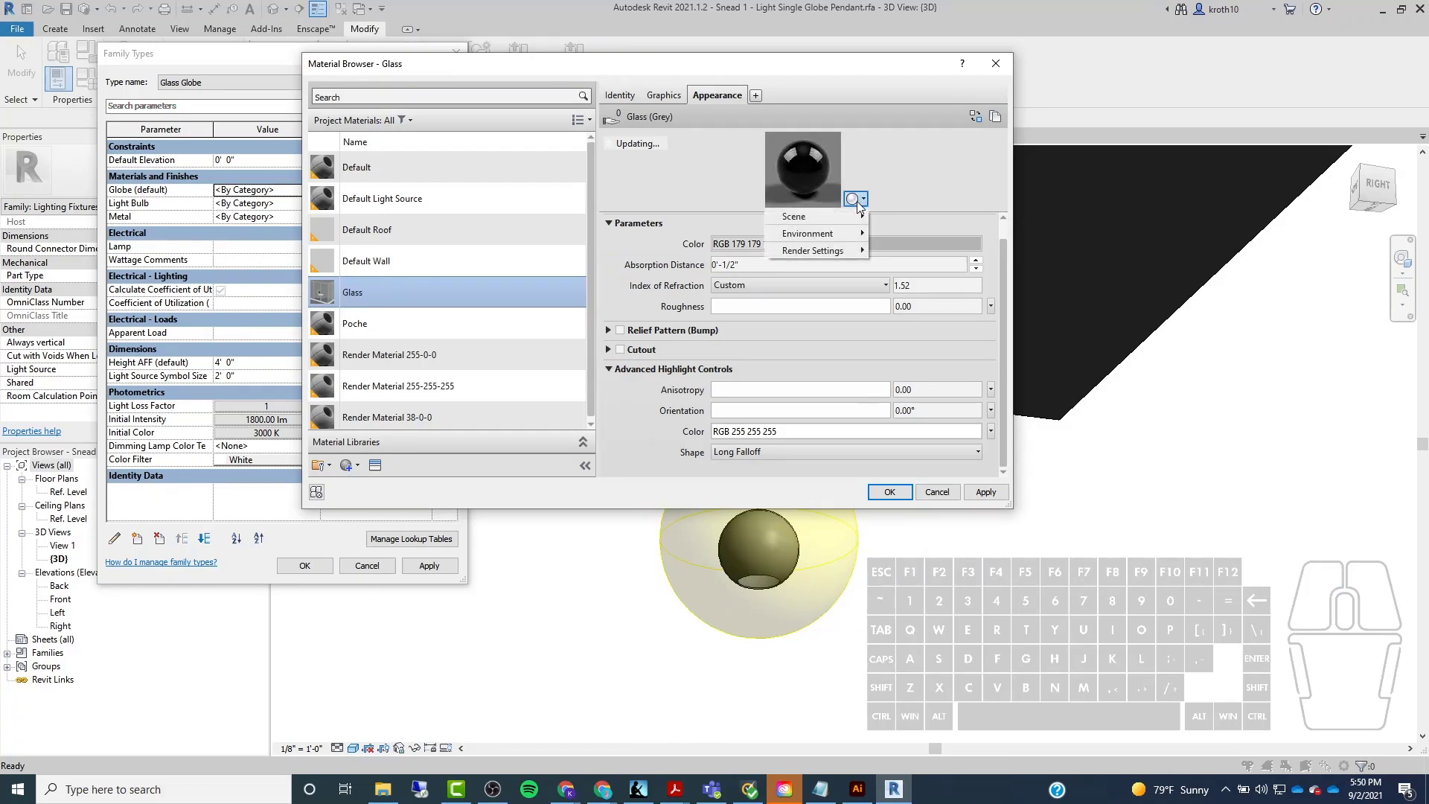
{"action": "mouse_move", "coordinate": [855, 216]}
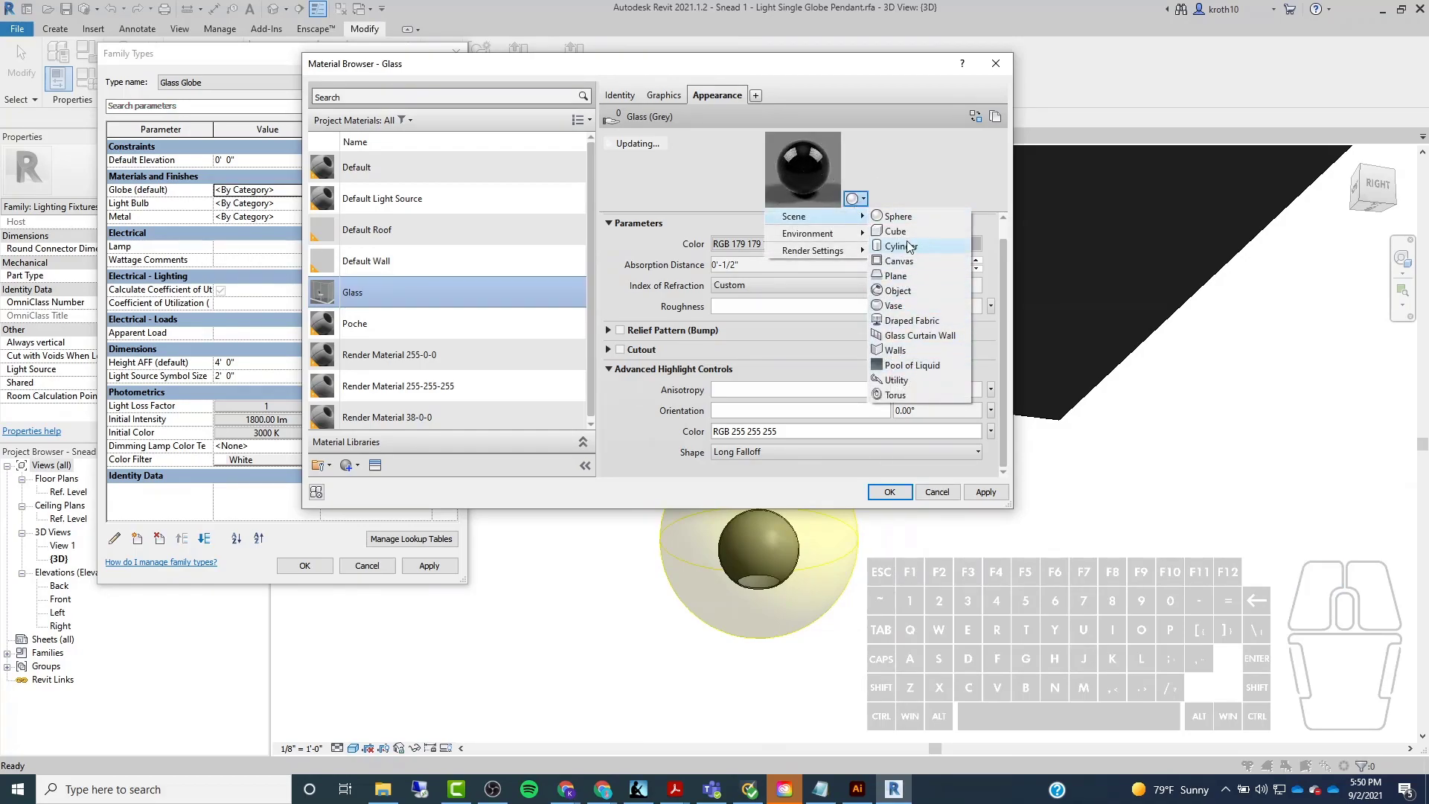
{"action": "left_click", "coordinate": [901, 305]}
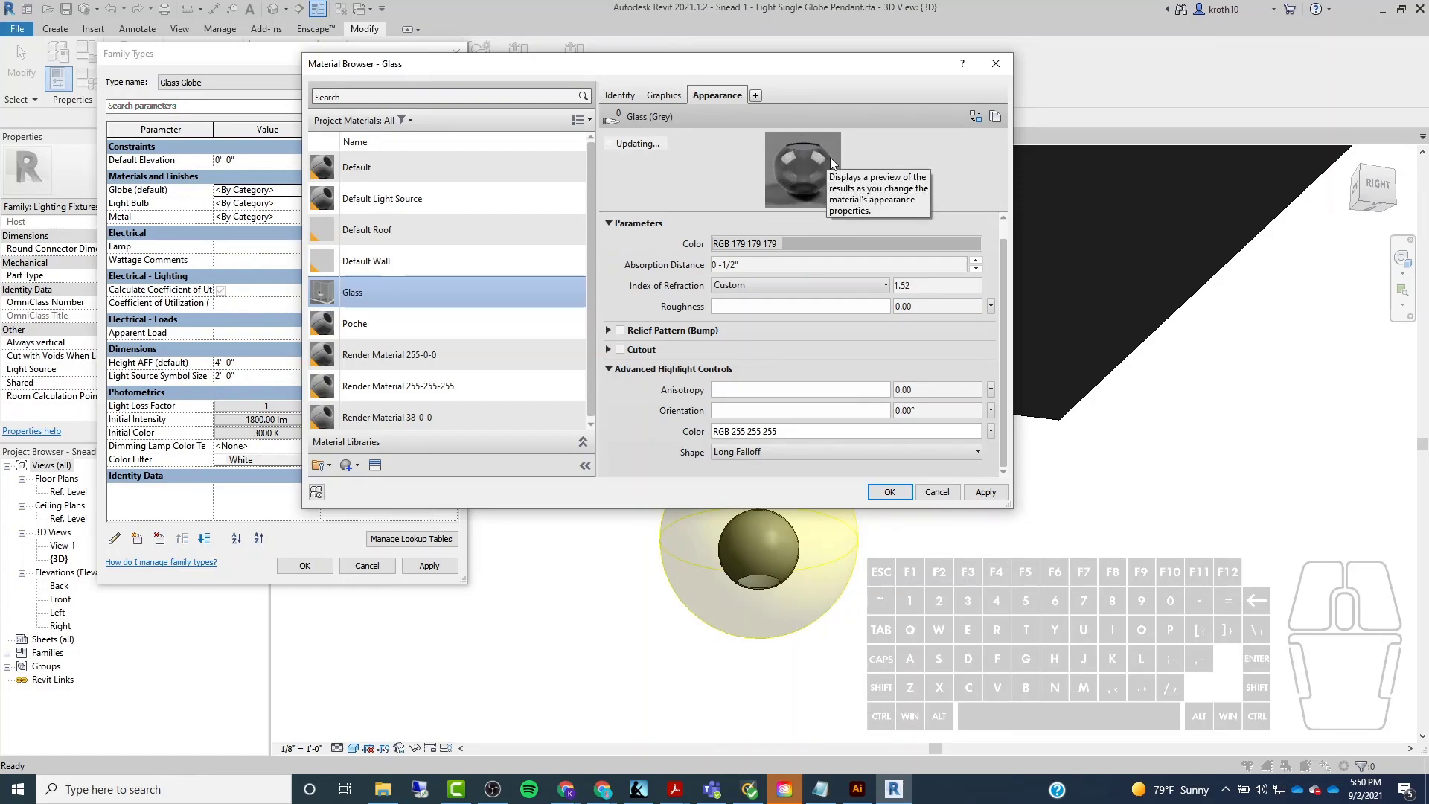
{"action": "left_click", "coordinate": [985, 491]}
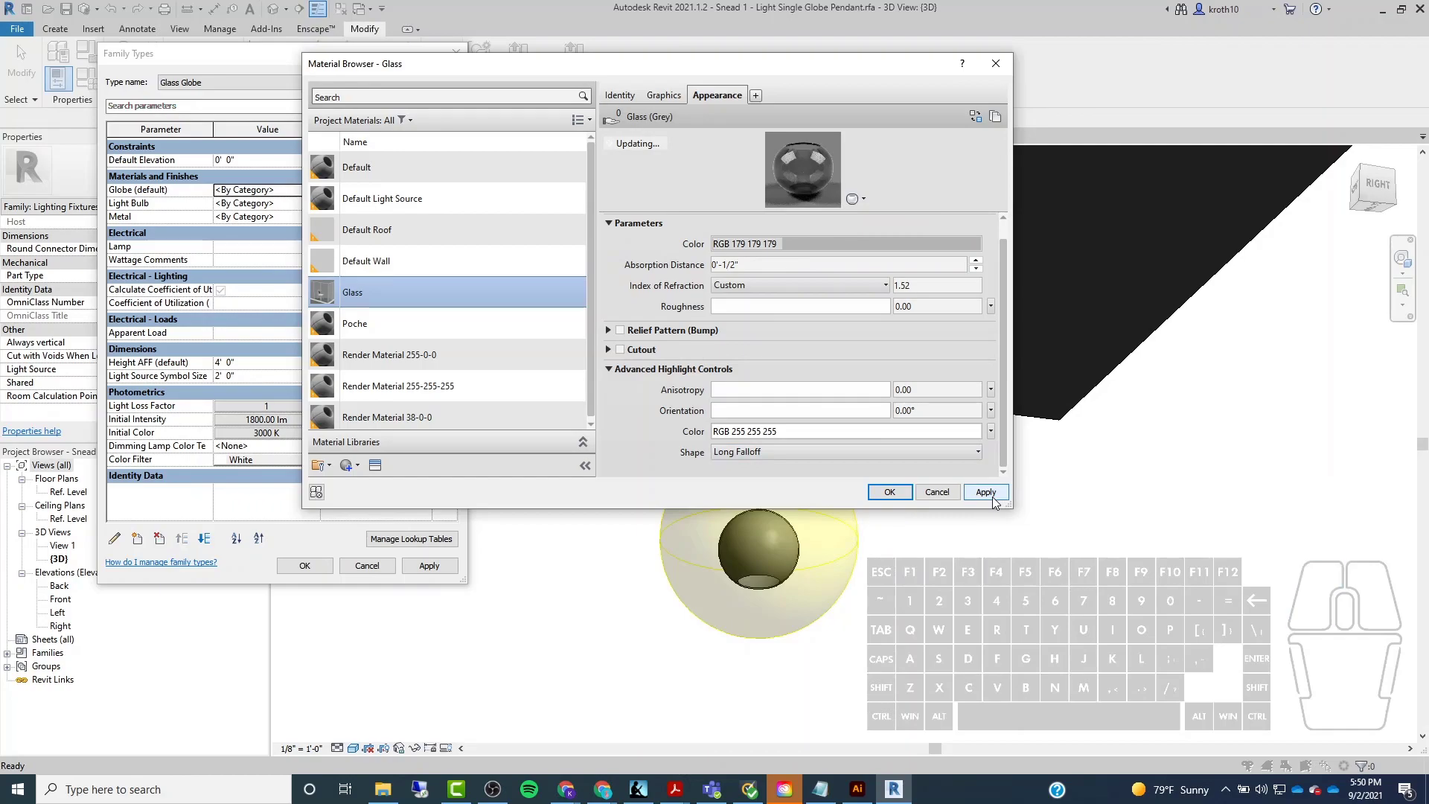
{"action": "left_click", "coordinate": [889, 492]}
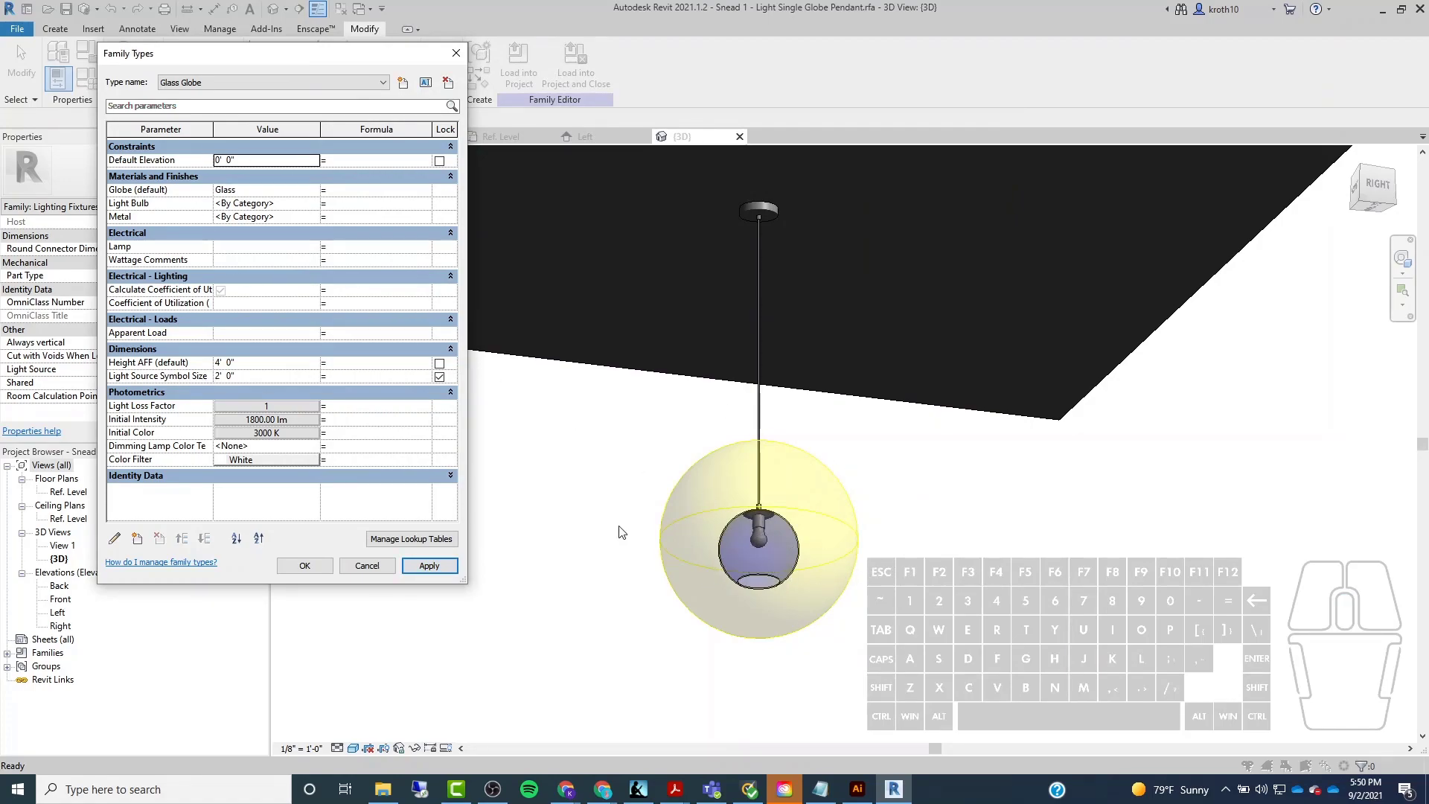
Create a new material named Emissive for the Light Bulb parameter of the Glass Globe type.
{"action": "left_click", "coordinate": [276, 204]}
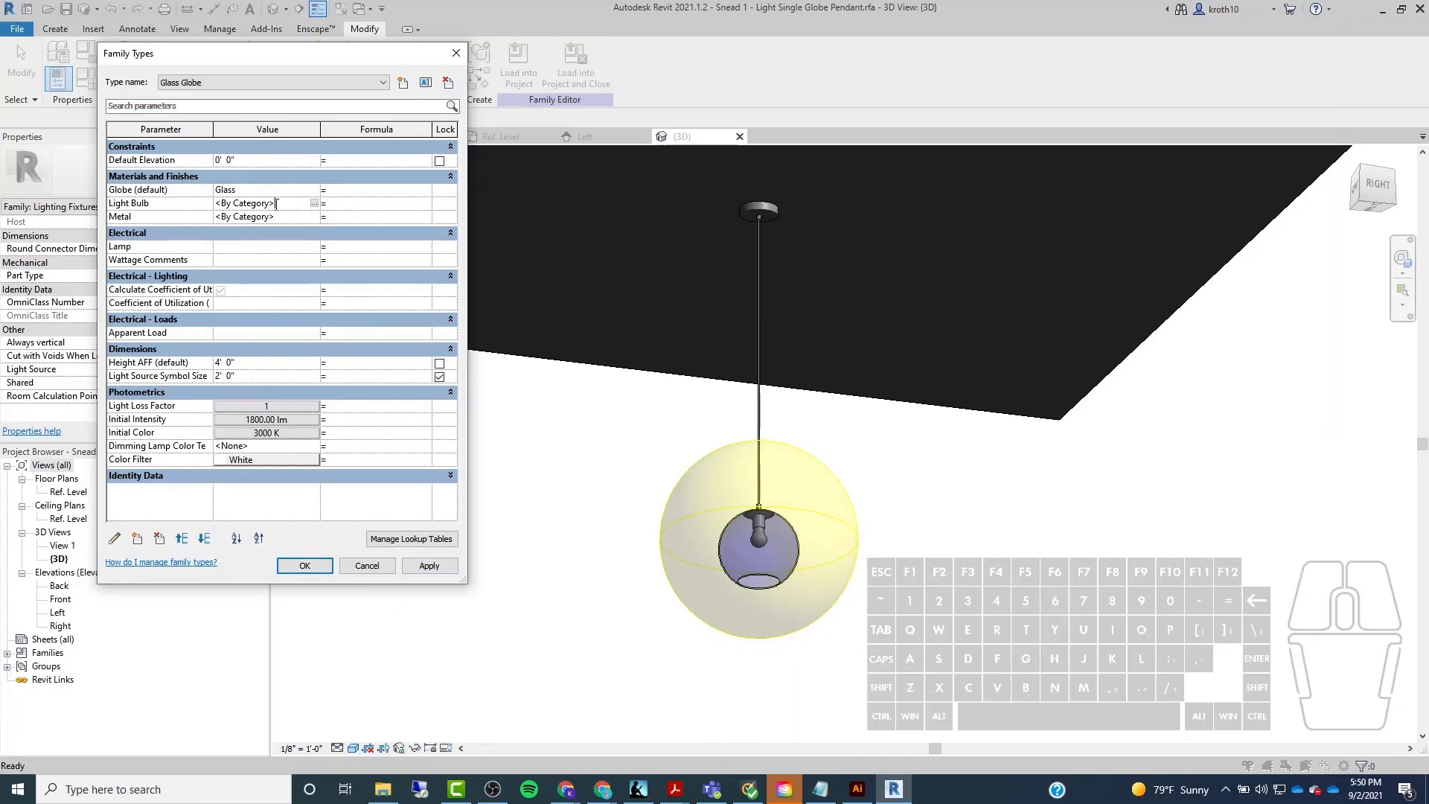
{"action": "left_click", "coordinate": [314, 203]}
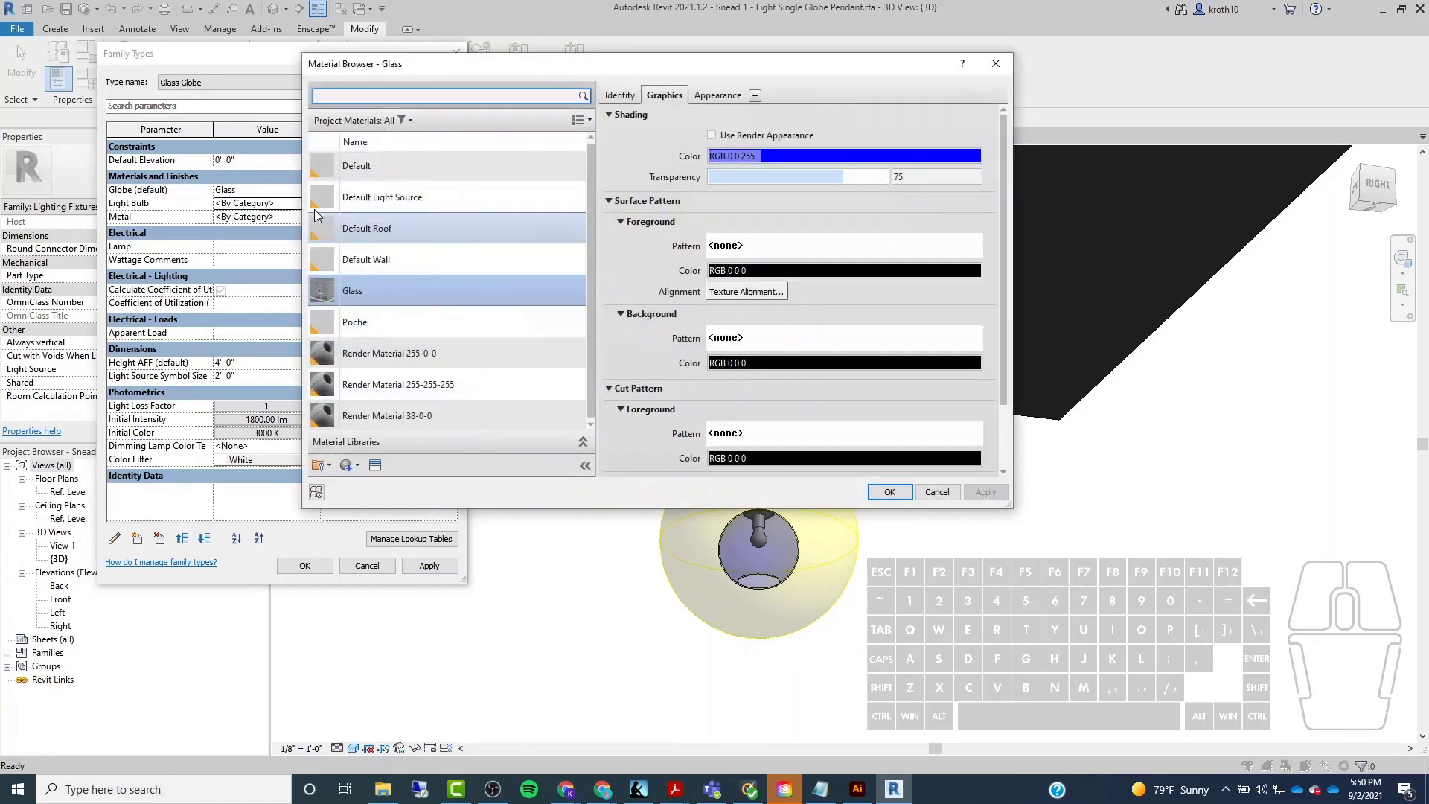
{"action": "left_click", "coordinate": [348, 470]}
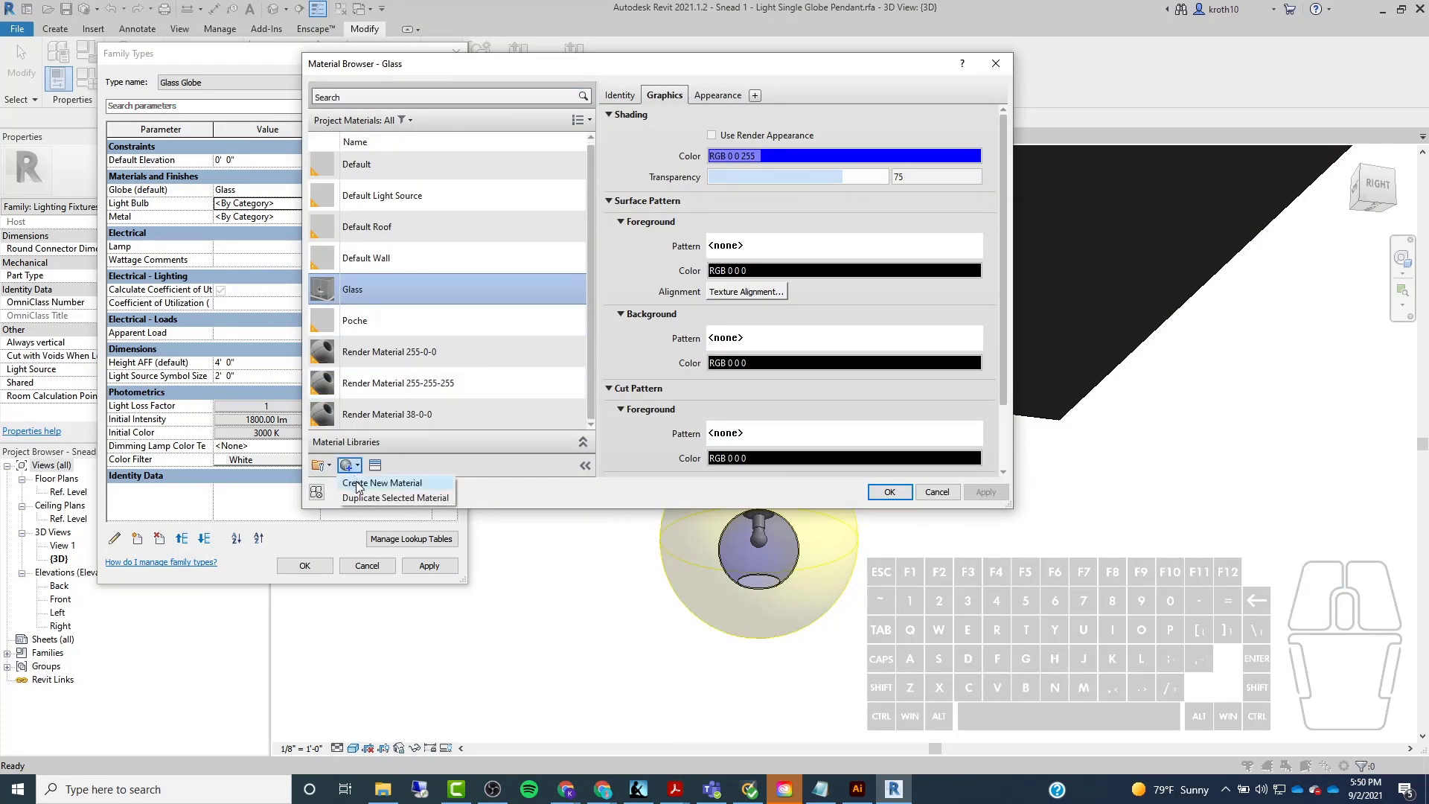
{"action": "left_click", "coordinate": [372, 485]}
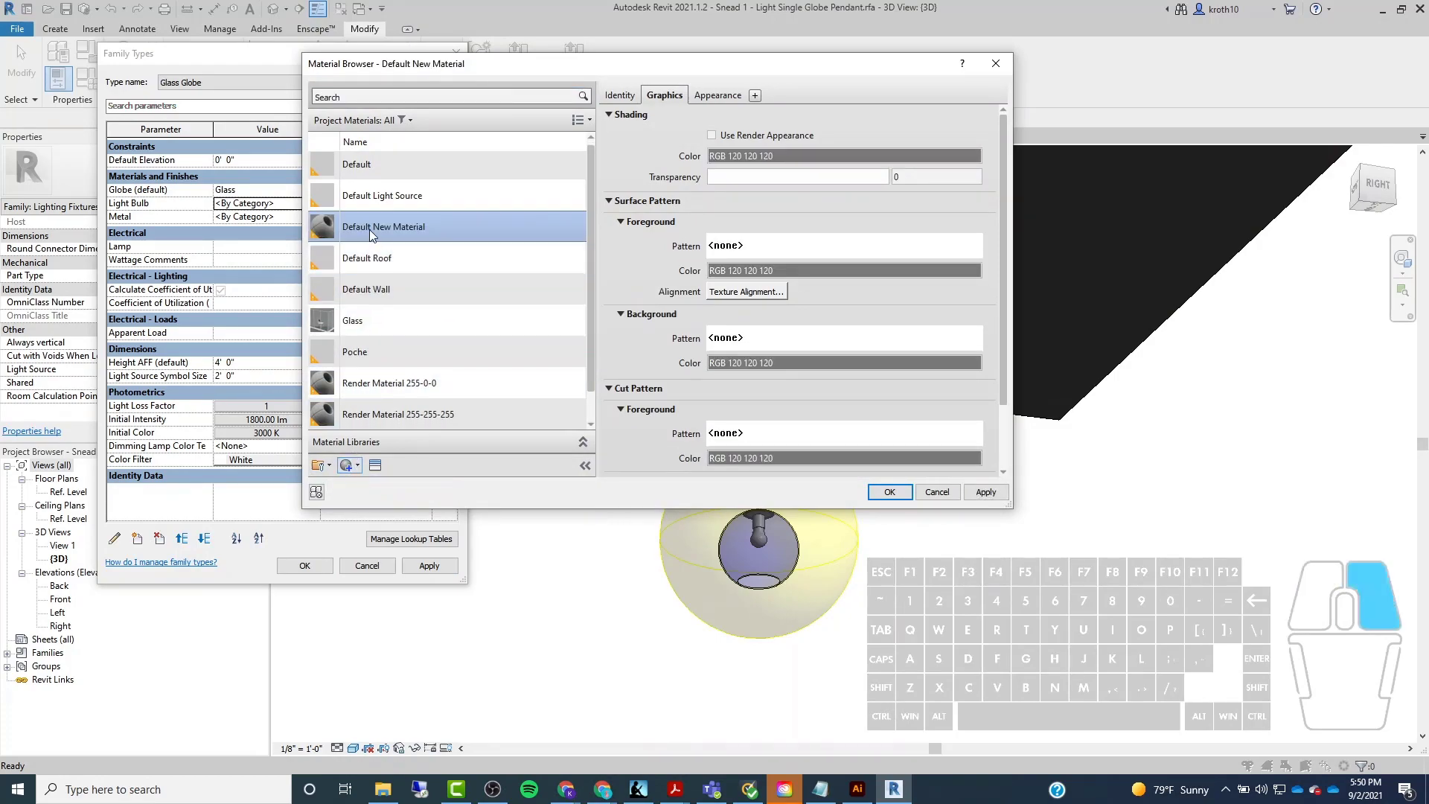
{"action": "right_click", "coordinate": [370, 229]}
{"action": "left_click", "coordinate": [406, 271]}
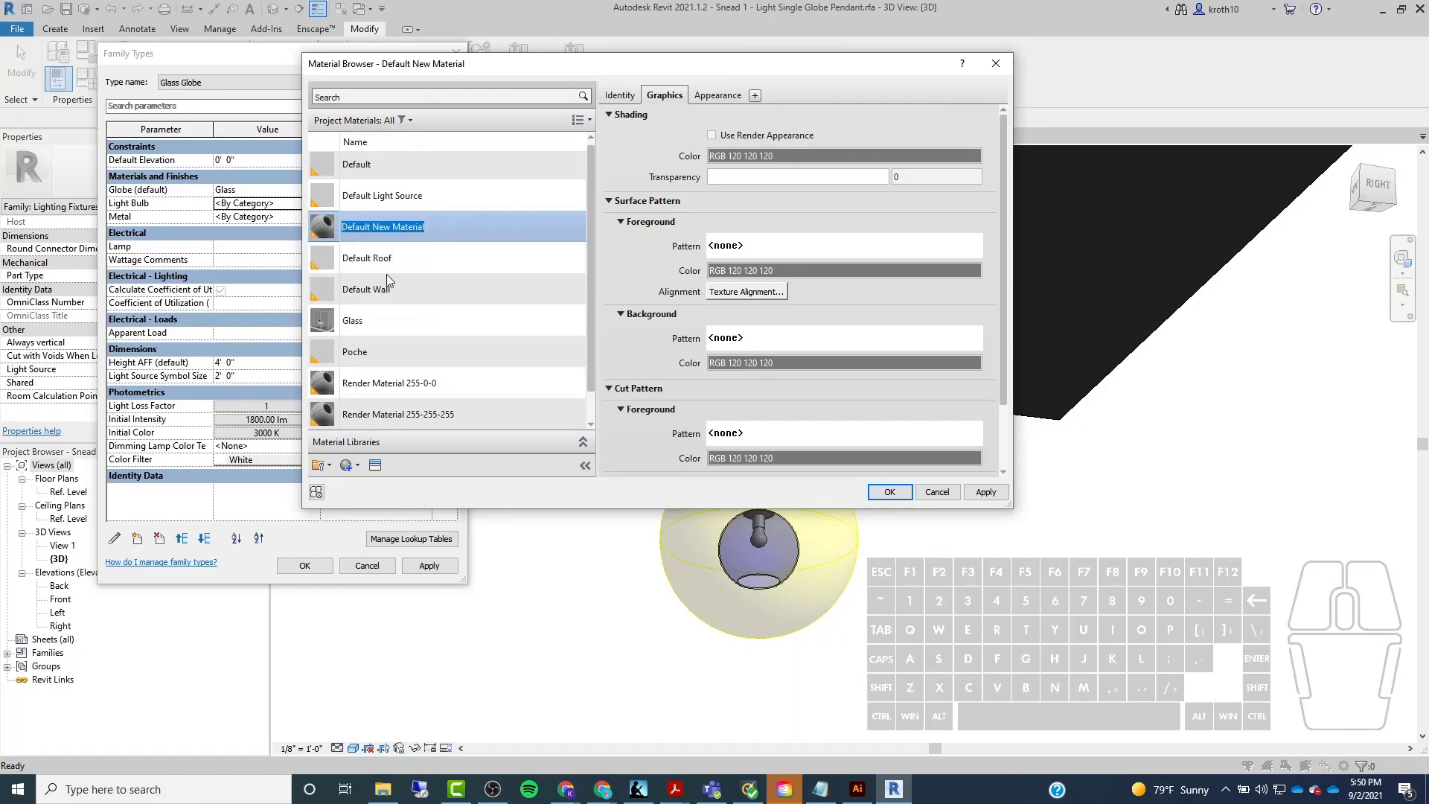
{"action": "type", "text": "Emissive"}
{"action": "key", "text": "Return"}
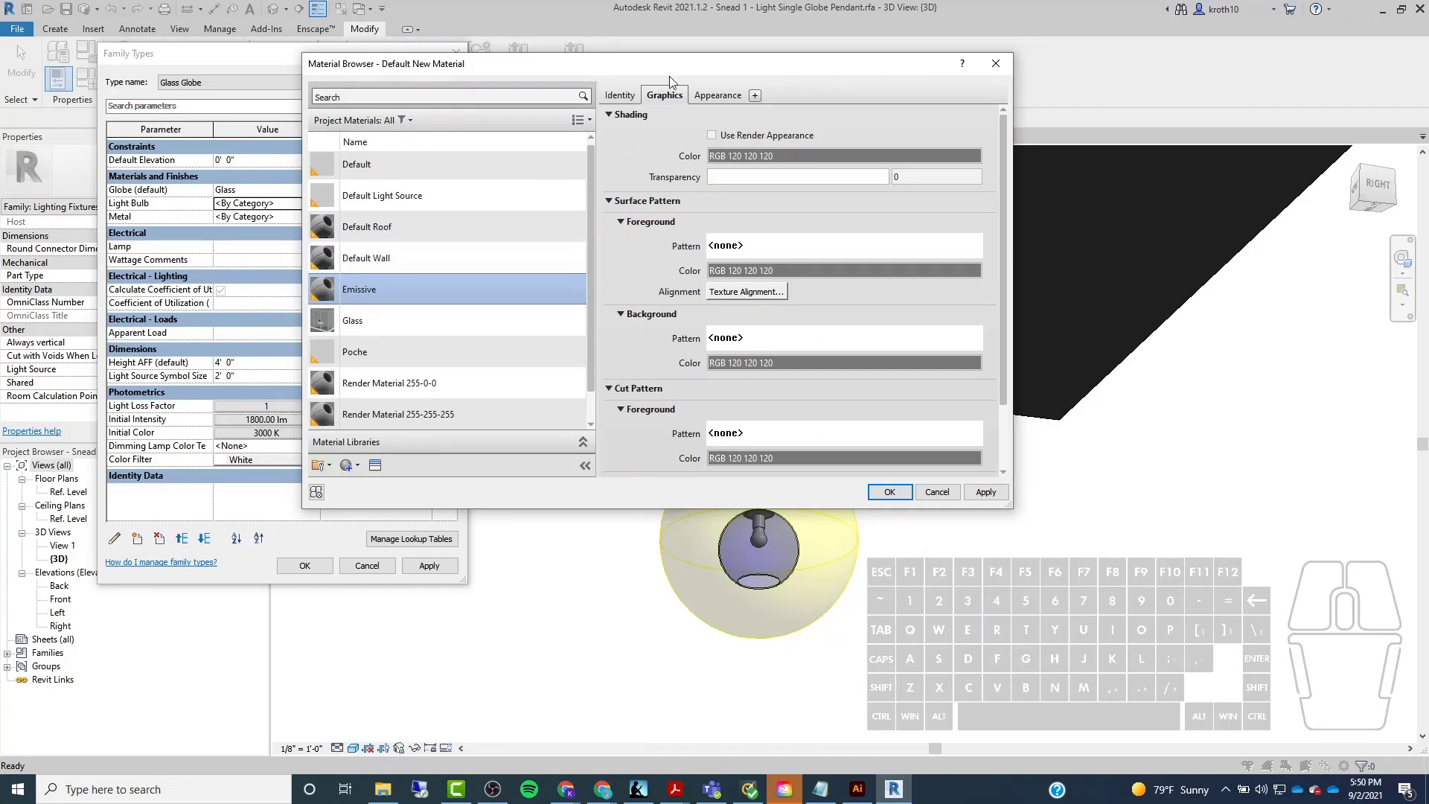
Browse replacement appearance assets for the Emissive material and search them for light.
{"action": "left_click", "coordinate": [716, 95]}
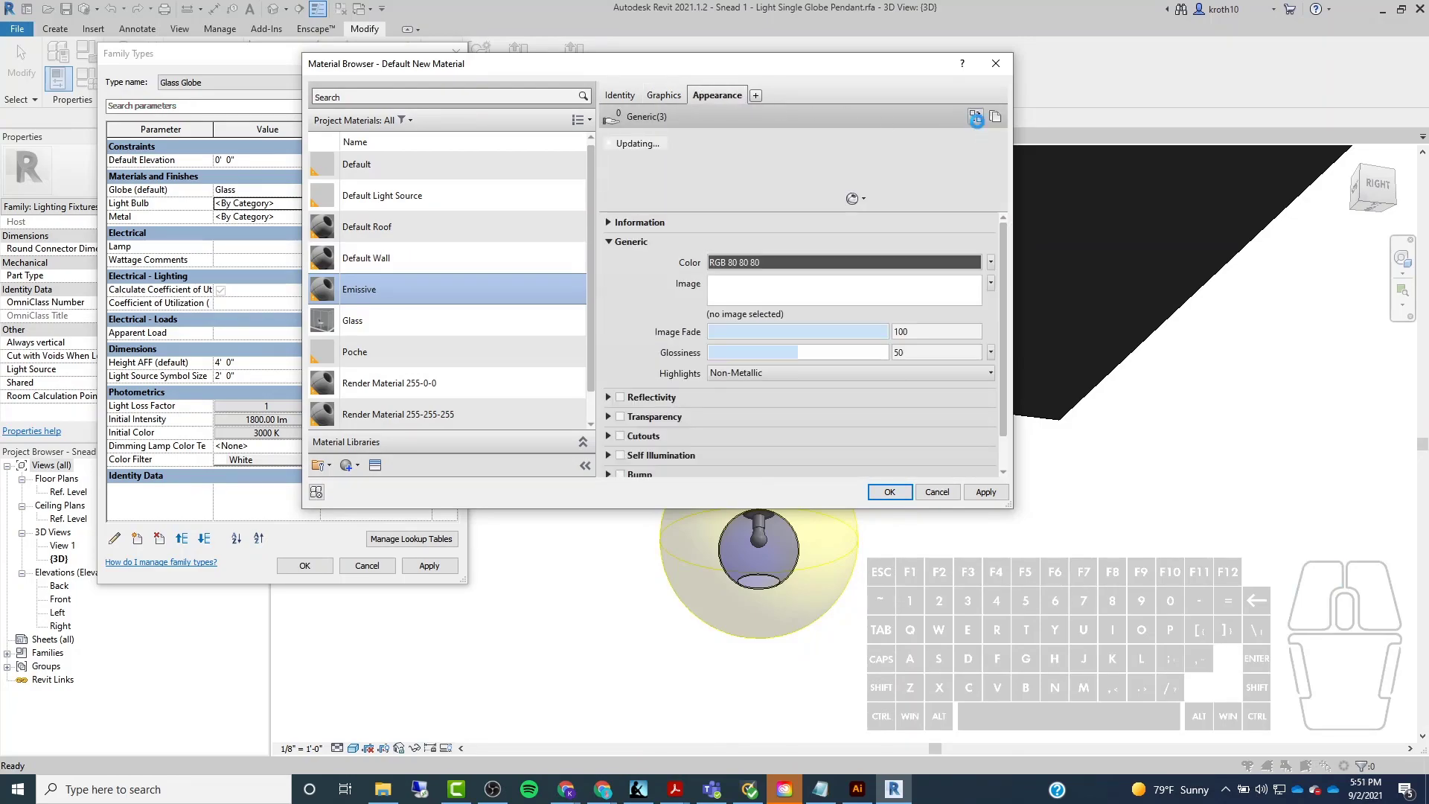
{"action": "left_click", "coordinate": [975, 119]}
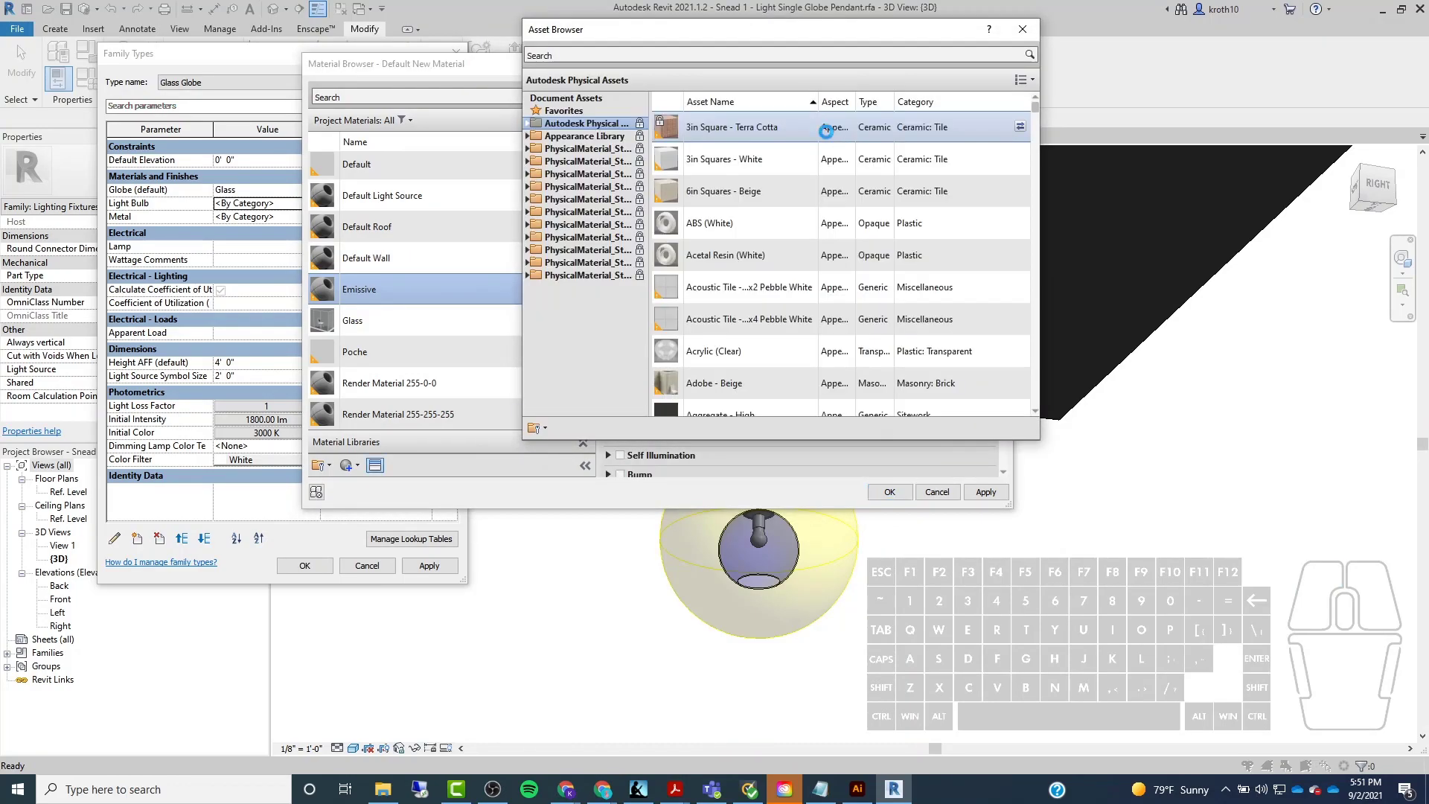
{"action": "scroll", "coordinate": [745, 235], "scroll_direction": "down", "scroll_amount": 10}
{"action": "scroll", "coordinate": [745, 235], "scroll_direction": "up", "scroll_amount": 10}
{"action": "left_click", "coordinate": [644, 57]}
{"action": "type", "text": "light"}
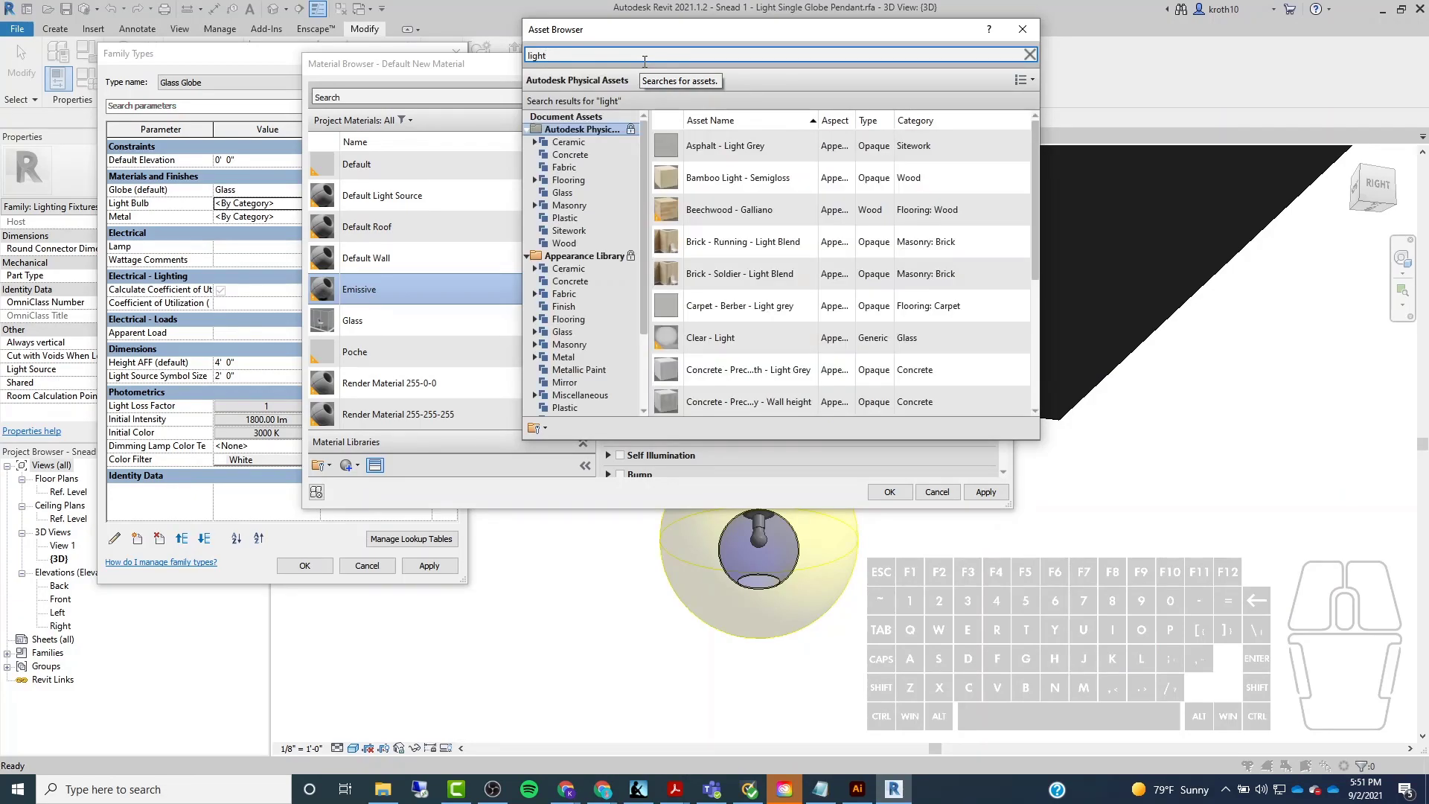
{"action": "scroll", "coordinate": [752, 298], "scroll_direction": "down", "scroll_amount": 4}
{"action": "scroll", "coordinate": [751, 297], "scroll_direction": "up", "scroll_amount": 2}
Search the appearance assets for emissive and look through the list for a suitable light bulb appearance.
{"action": "double_click", "coordinate": [610, 55]}
{"action": "type", "text": "emissive"}
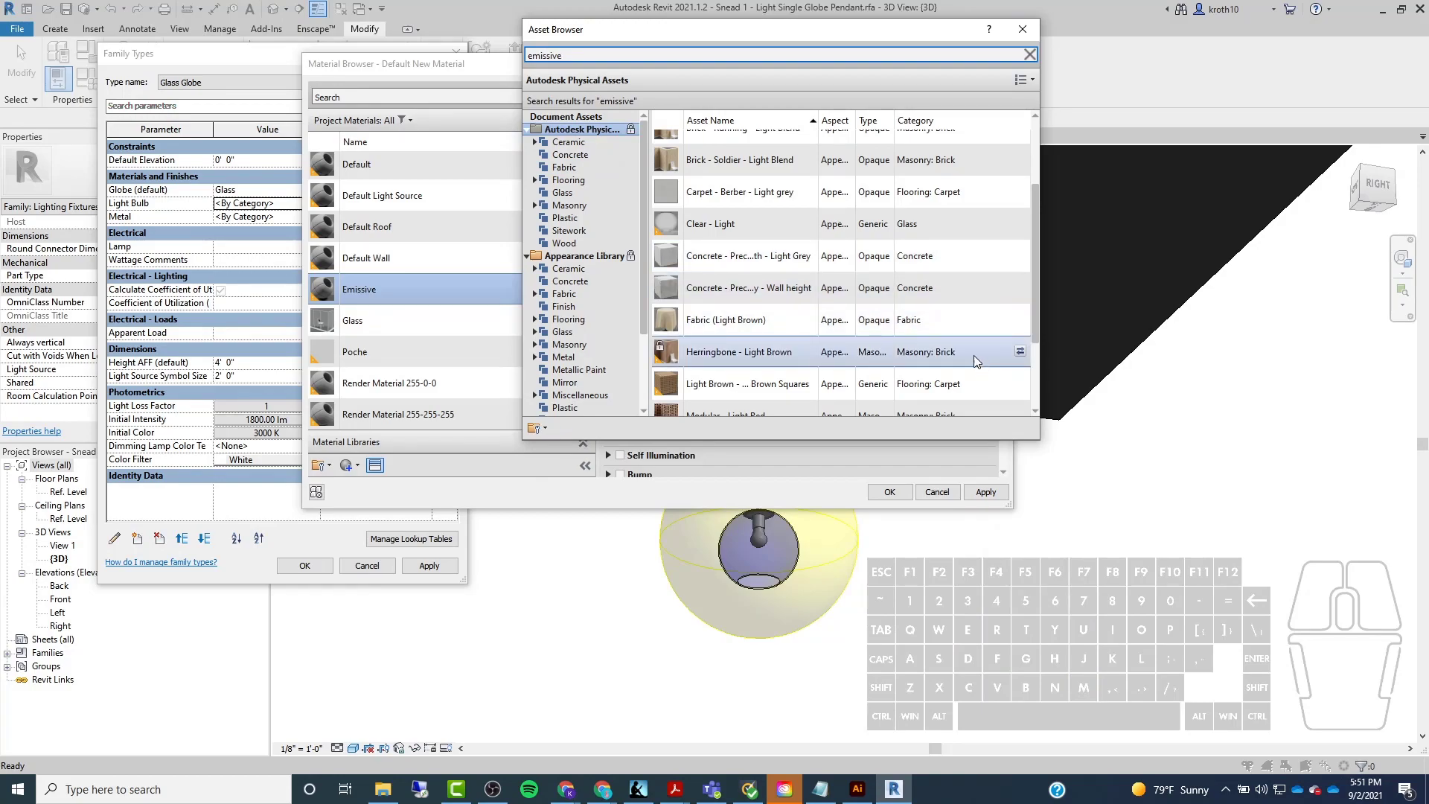
{"action": "scroll", "coordinate": [771, 207], "scroll_direction": "up", "scroll_amount": 3}
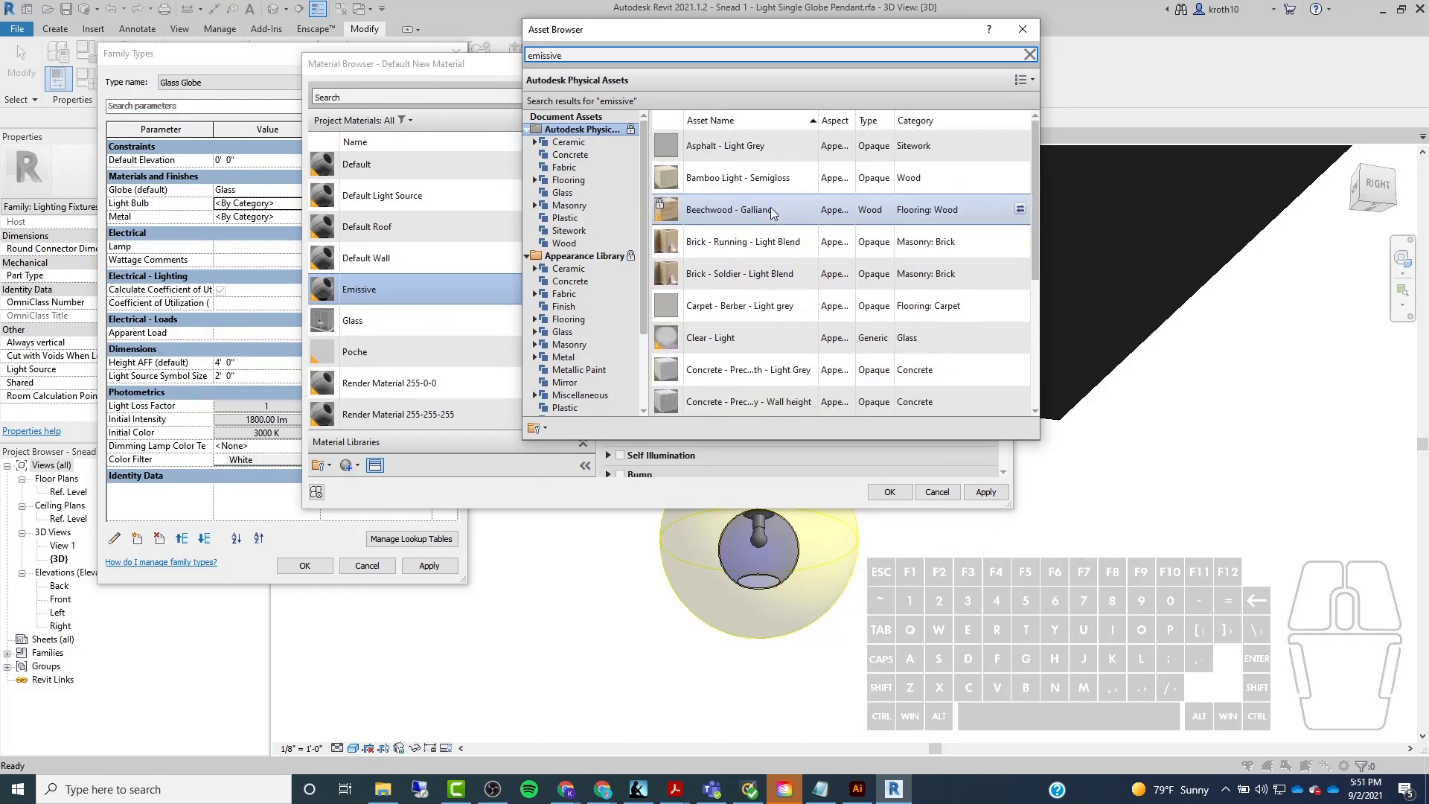
{"action": "double_click", "coordinate": [705, 58]}
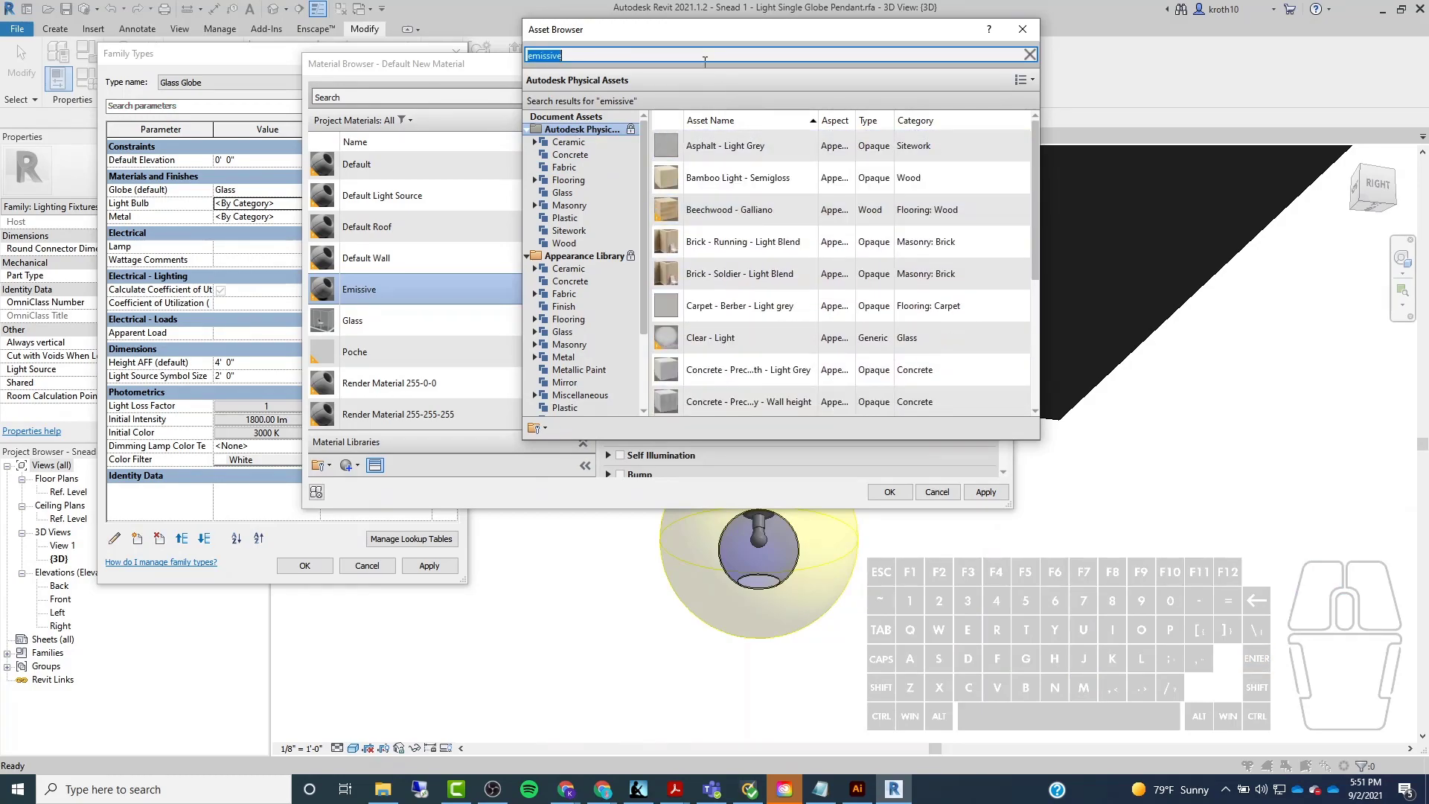
{"action": "scroll", "coordinate": [726, 197], "scroll_direction": "down", "scroll_amount": 3}
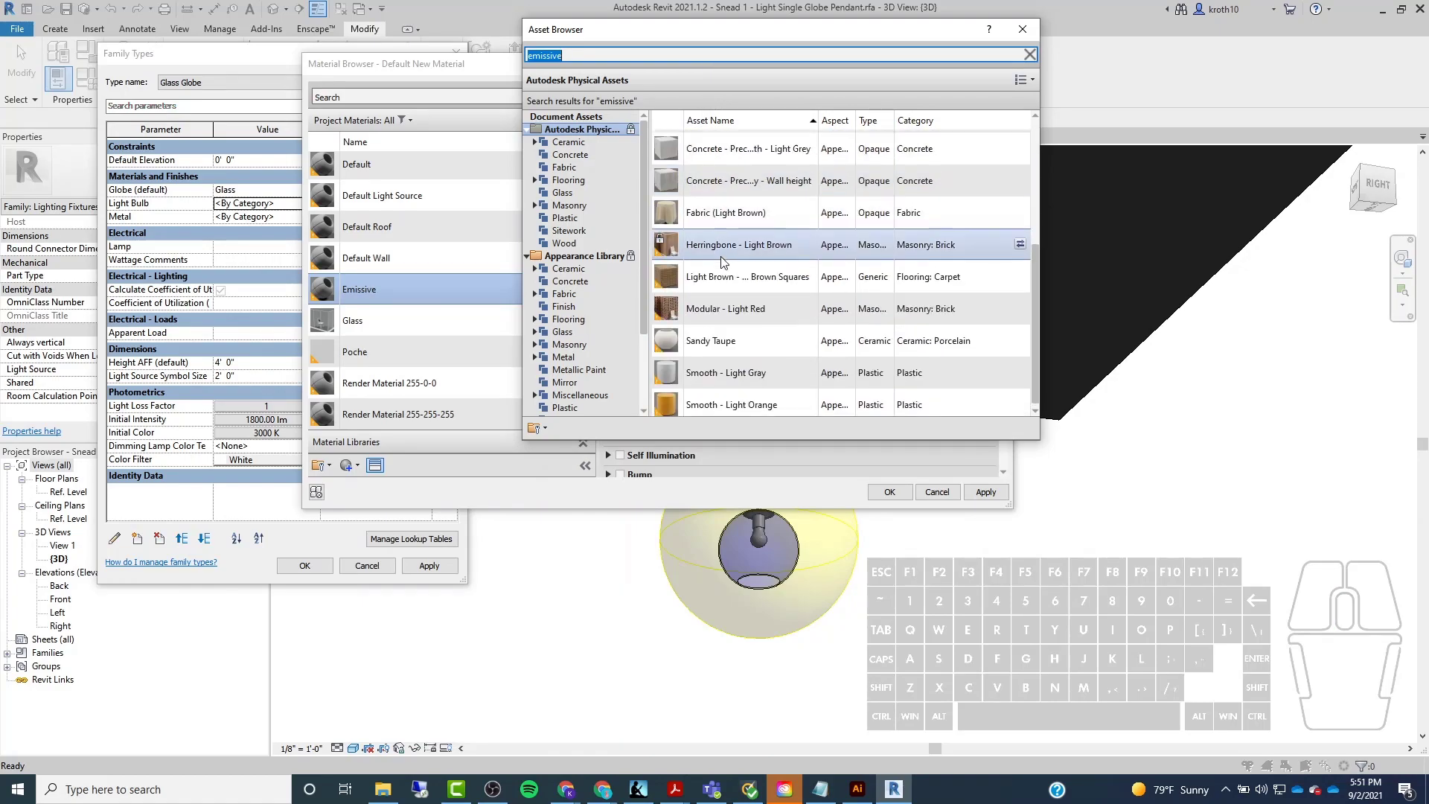
{"action": "scroll", "coordinate": [725, 223], "scroll_direction": "up", "scroll_amount": 3}
{"action": "scroll", "coordinate": [582, 206], "scroll_direction": "down", "scroll_amount": 3}
{"action": "scroll", "coordinate": [583, 203], "scroll_direction": "up", "scroll_amount": 3}
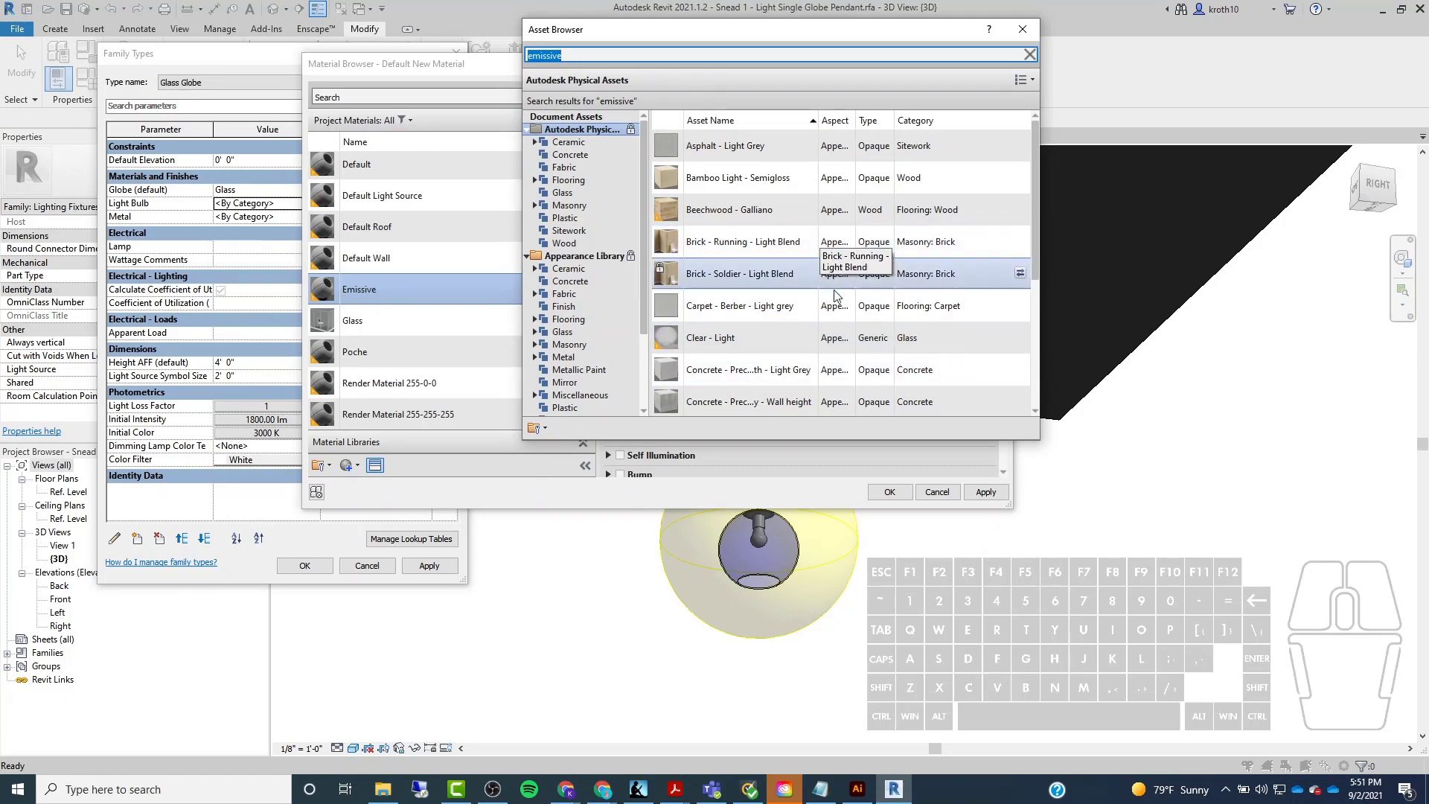
{"action": "scroll", "coordinate": [818, 357], "scroll_direction": "down", "scroll_amount": 3}
{"action": "scroll", "coordinate": [800, 373], "scroll_direction": "up", "scroll_amount": 3}
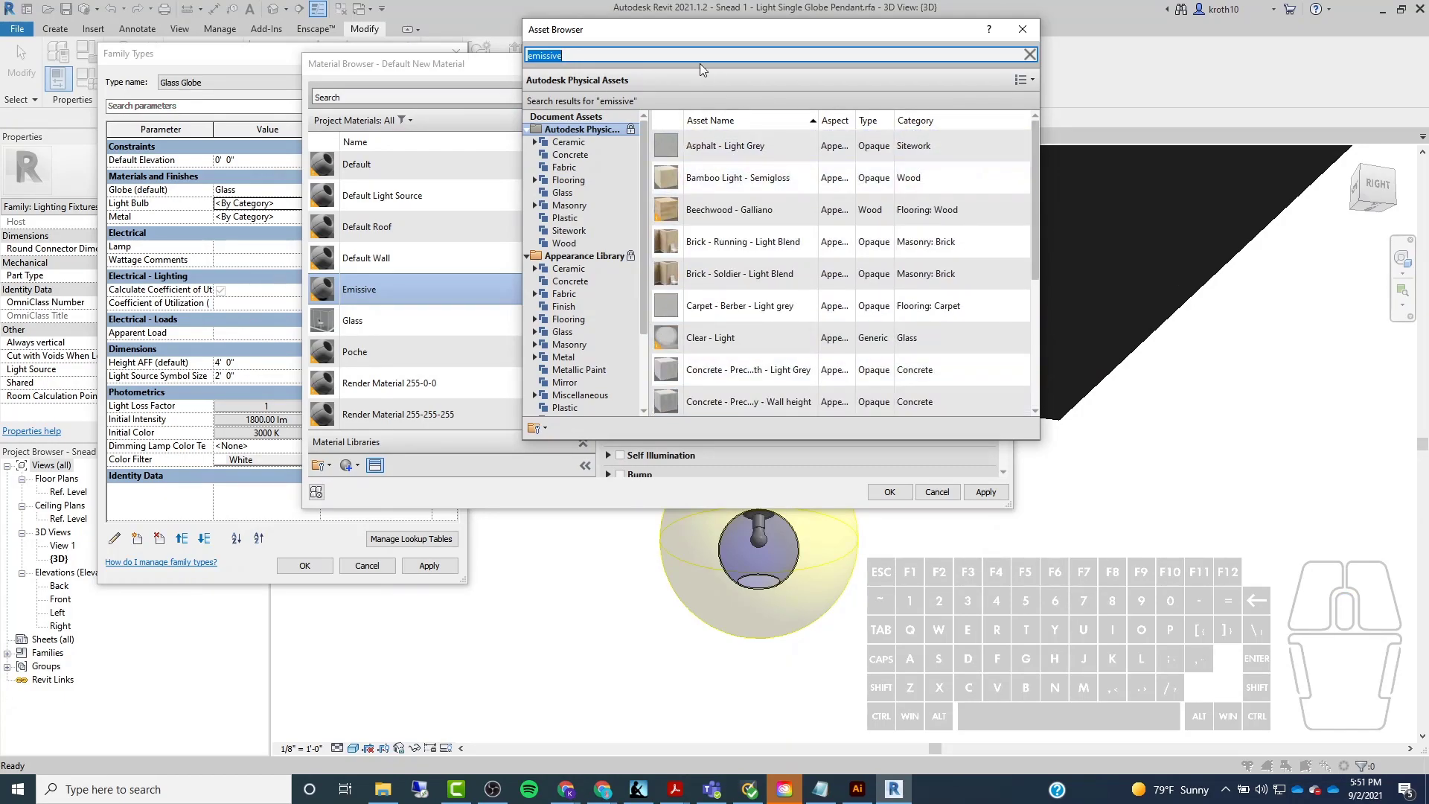
Clear the asset search and replace the Emissive material's appearance with the ABS (White) asset.
{"action": "left_click", "coordinate": [1028, 54]}
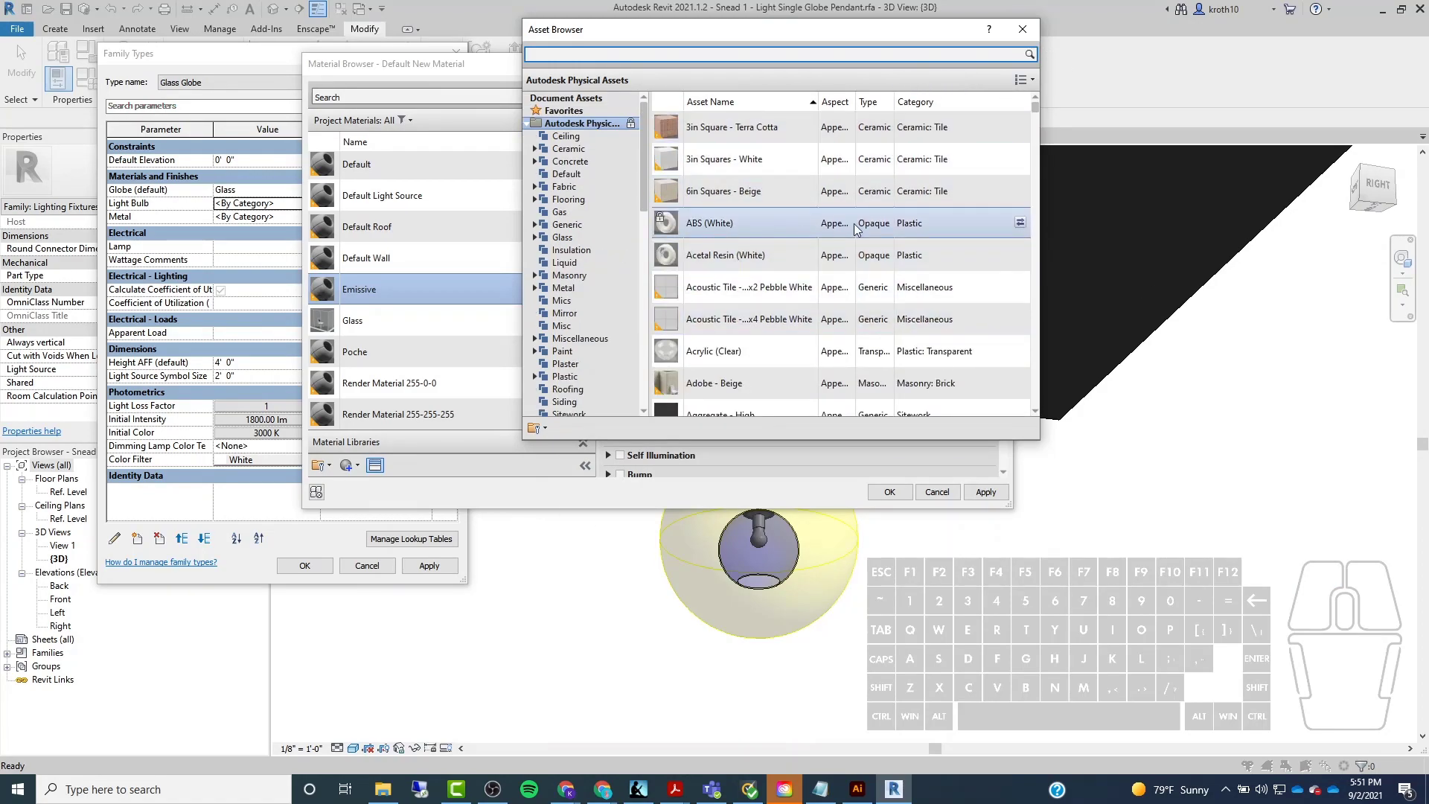
{"action": "left_click", "coordinate": [1020, 223]}
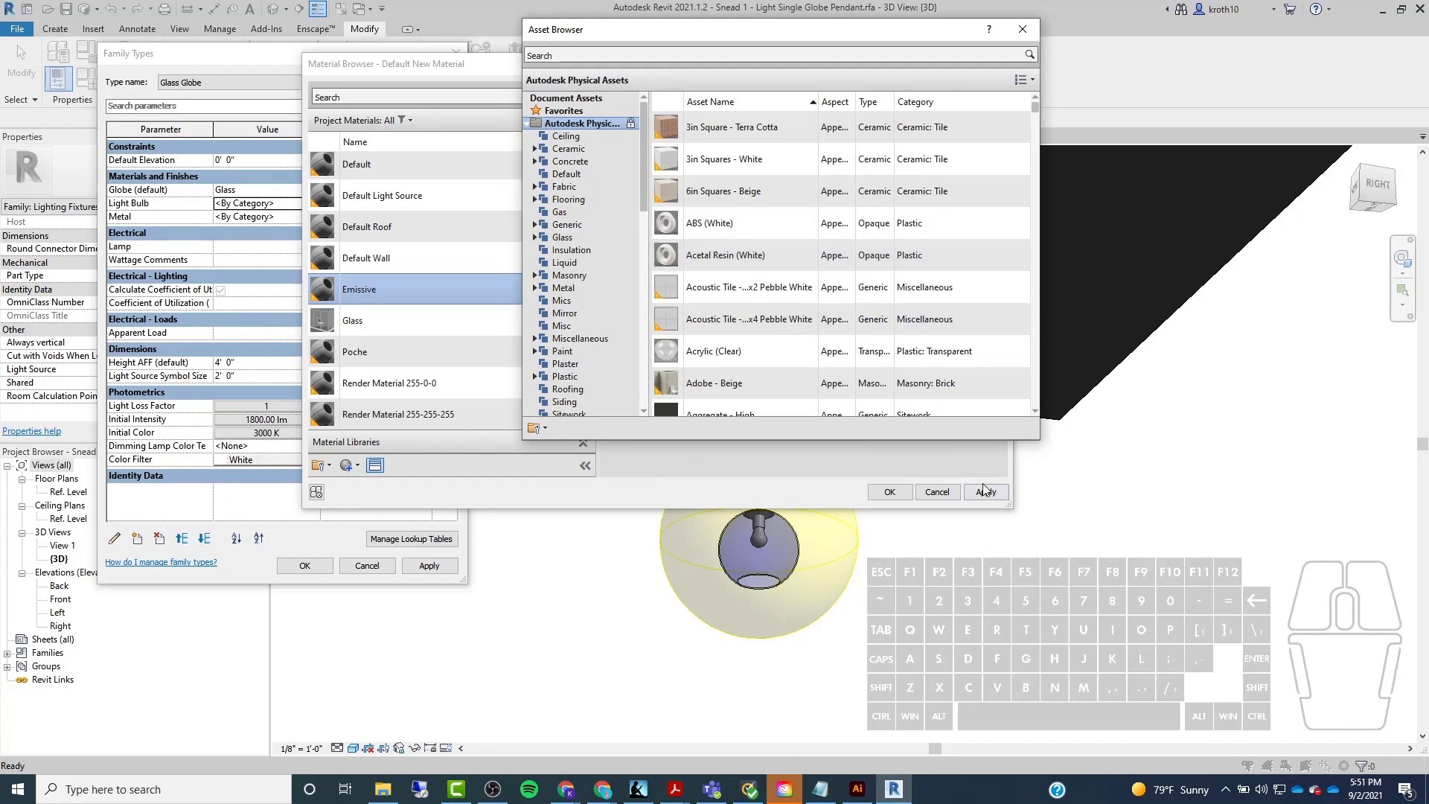
Enable emissivity in the Emissive material's appearance, with filter color RGB 254 235 197 and luminance about 214,575 cd/m².
{"action": "left_click", "coordinate": [1020, 30]}
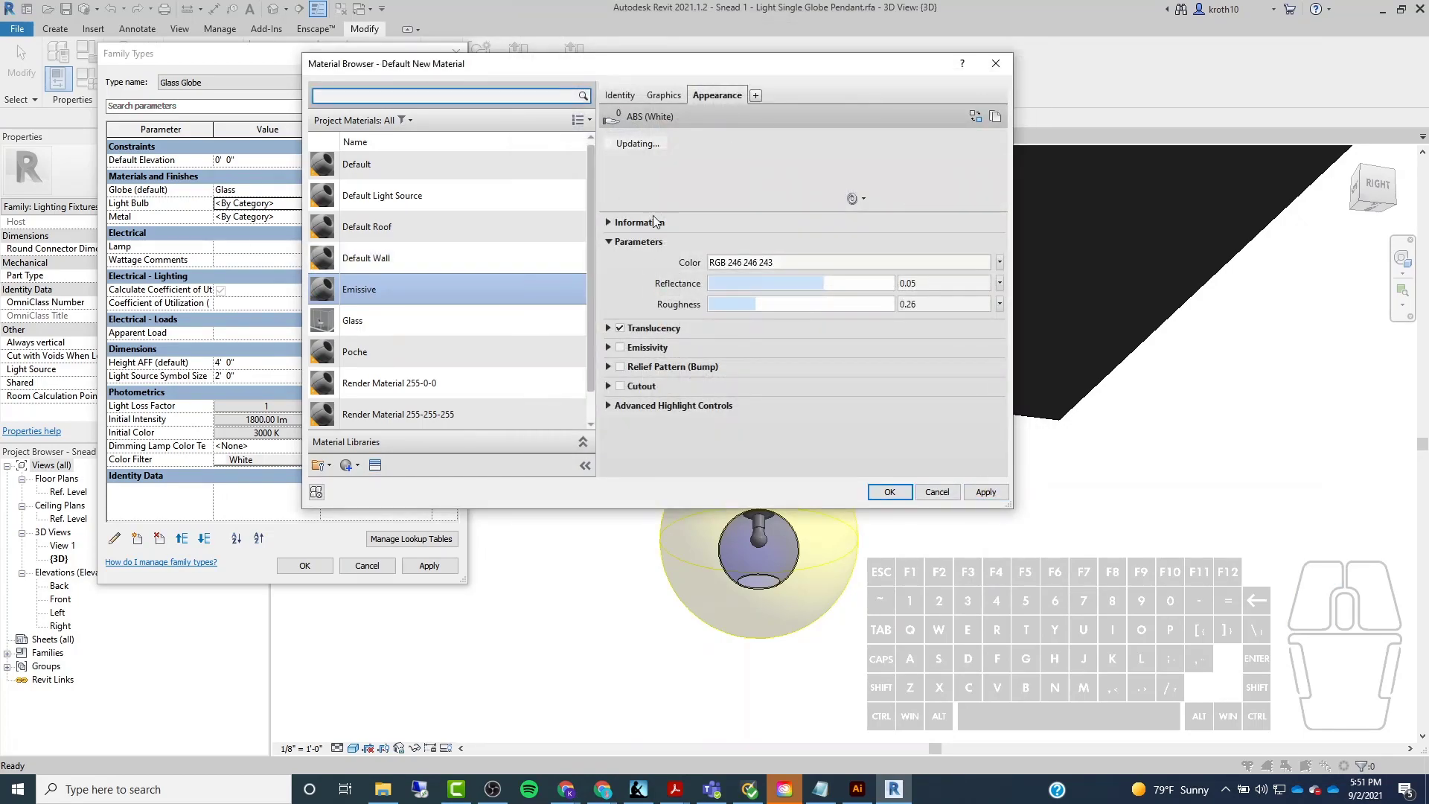
{"action": "left_click", "coordinate": [619, 348]}
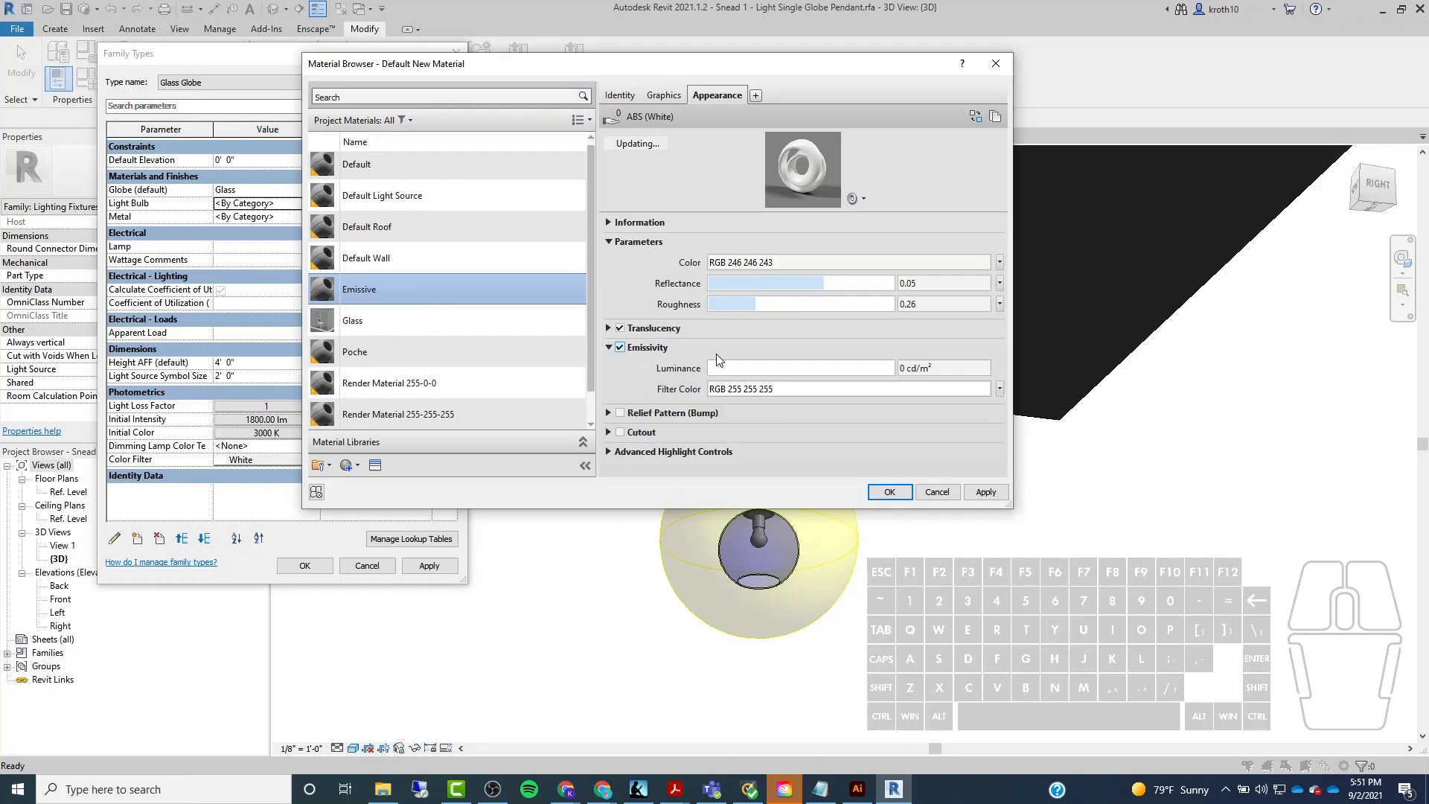
{"action": "left_click", "coordinate": [744, 389]}
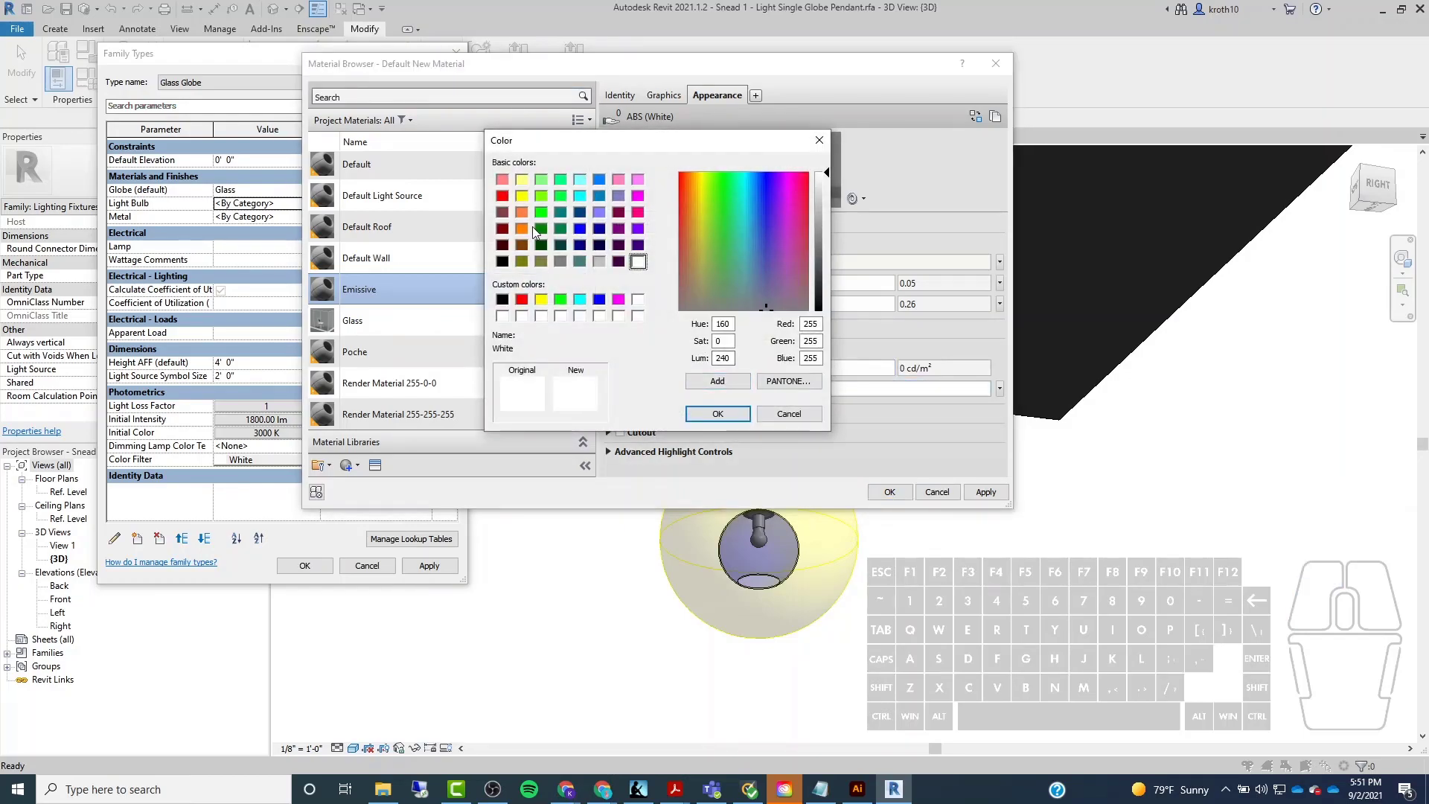
{"action": "left_click", "coordinate": [524, 212]}
{"action": "left_click", "coordinate": [823, 192]}
{"action": "left_click_drag", "start_coordinate": [690, 177], "coordinate": [694, 179]}
{"action": "left_click", "coordinate": [717, 414]}
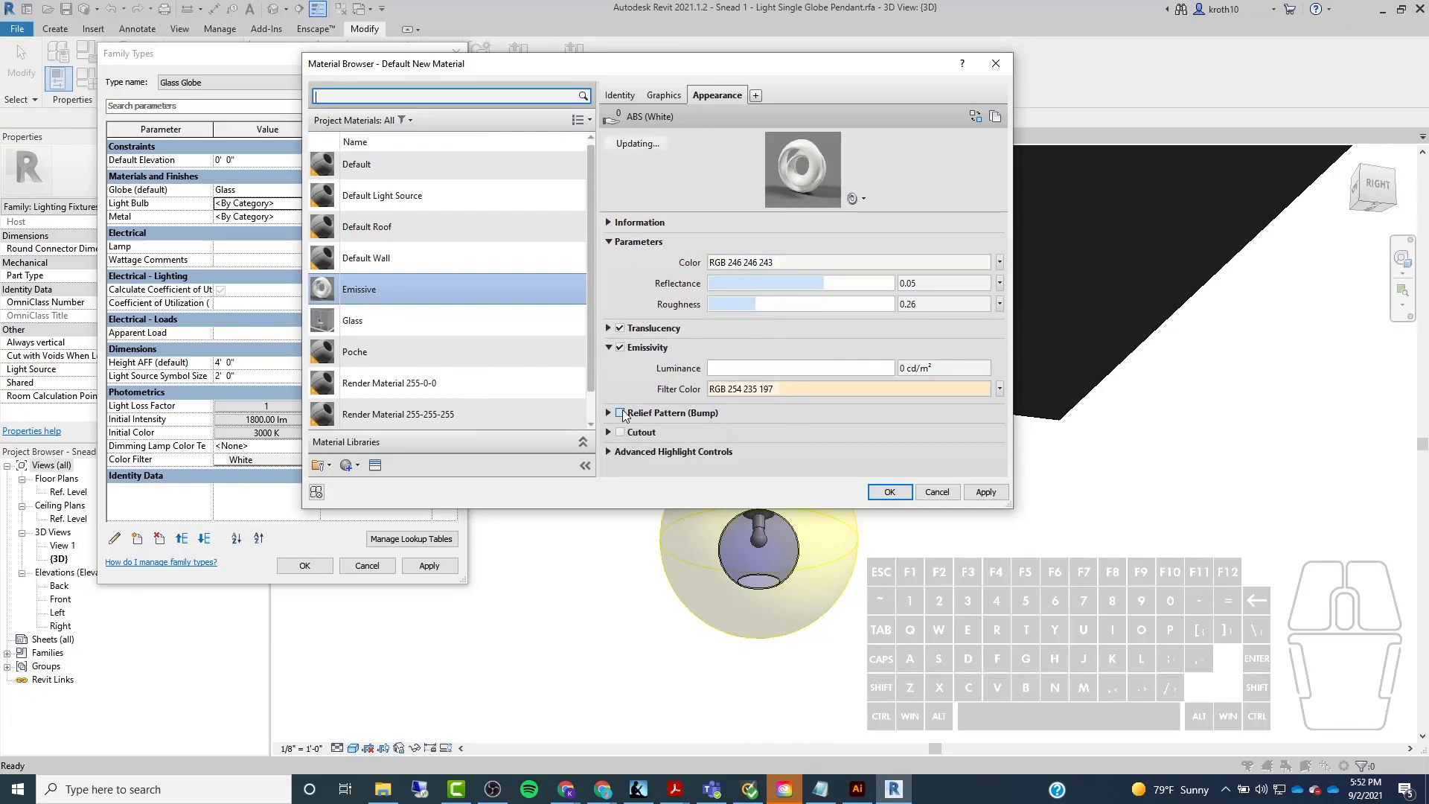
{"action": "left_click_drag", "start_coordinate": [713, 367], "coordinate": [745, 370]}
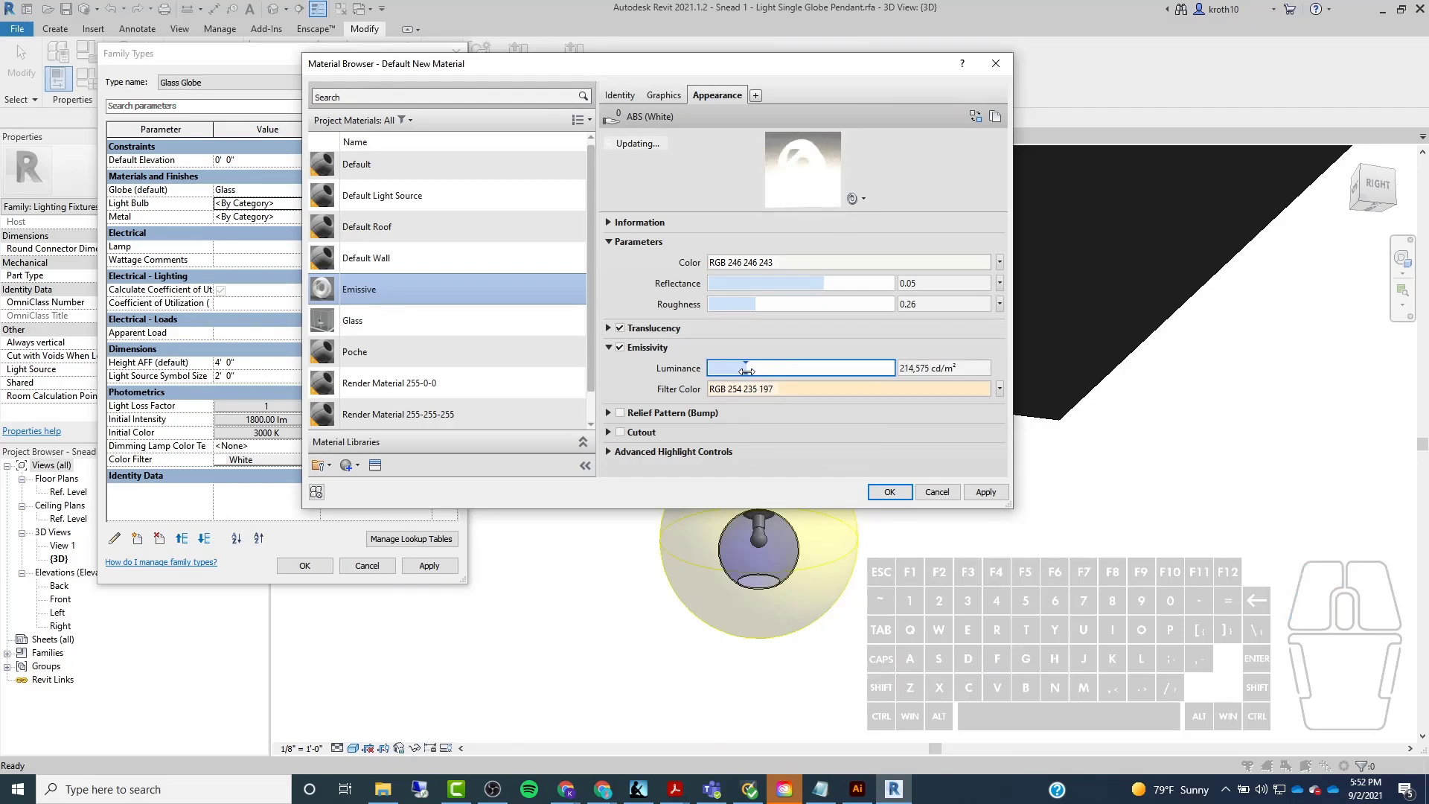
Expand the appearance's translucency and advanced highlight settings, and turn off translucency.
{"action": "left_click", "coordinate": [637, 330]}
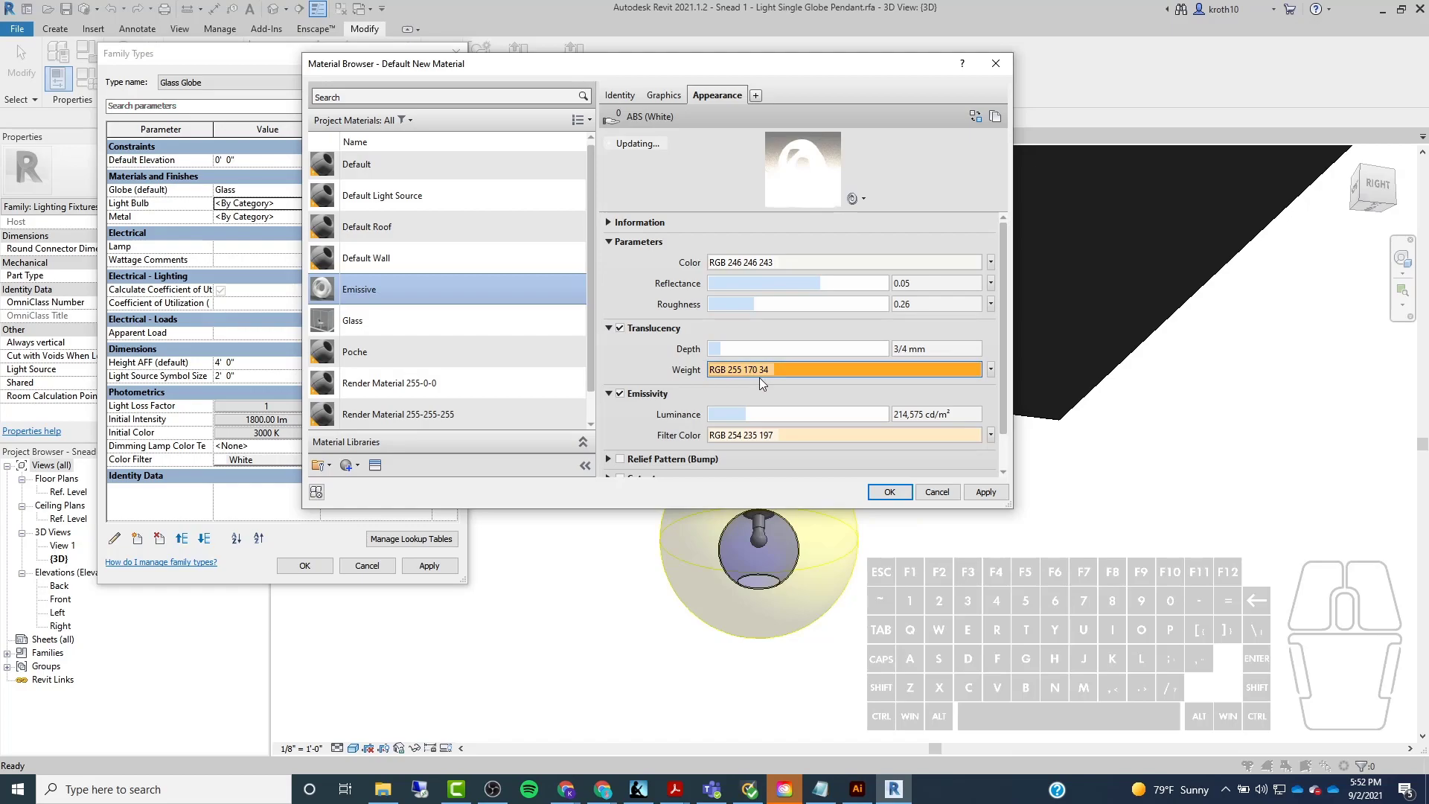
{"action": "scroll", "coordinate": [654, 341], "scroll_direction": "down", "scroll_amount": 1}
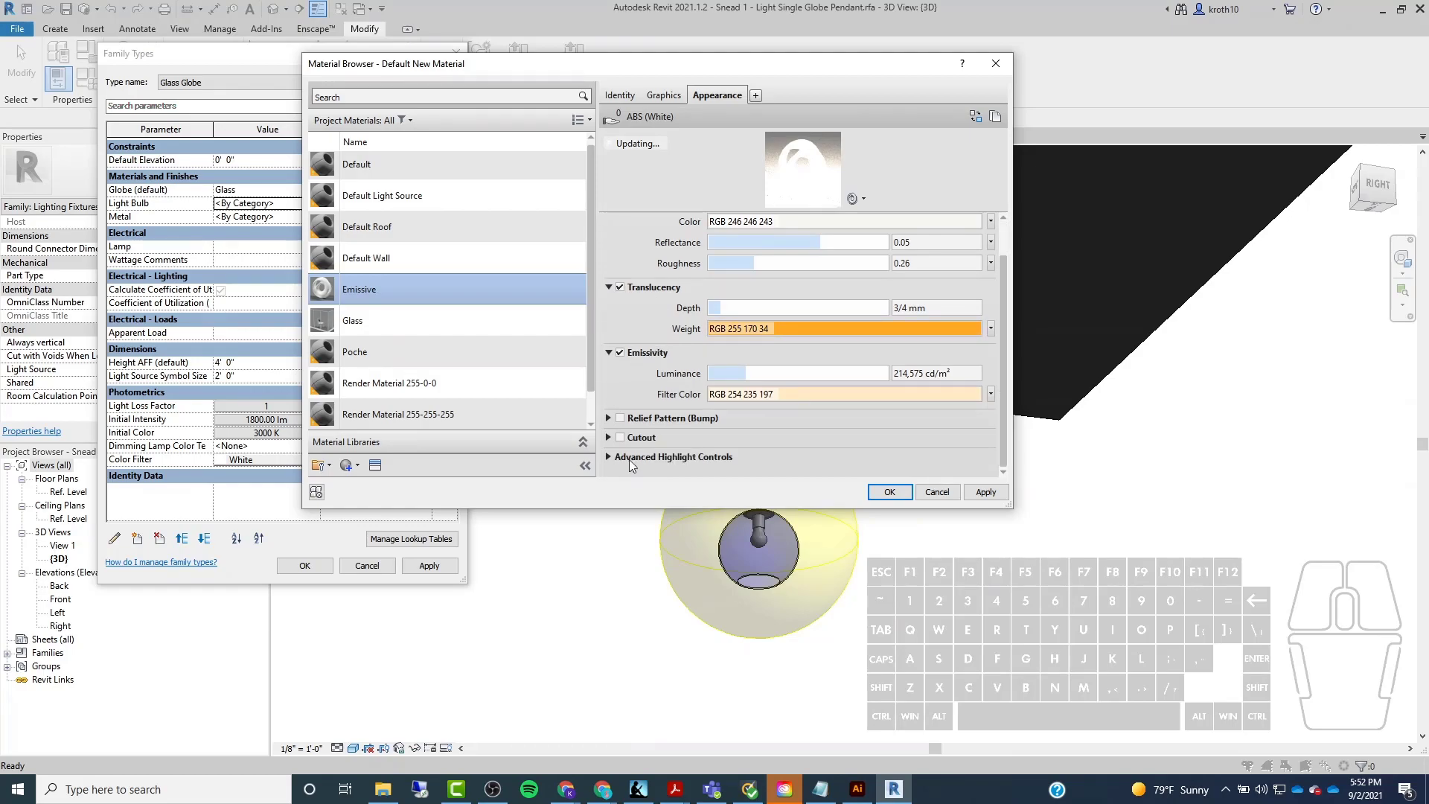
{"action": "left_click", "coordinate": [608, 458]}
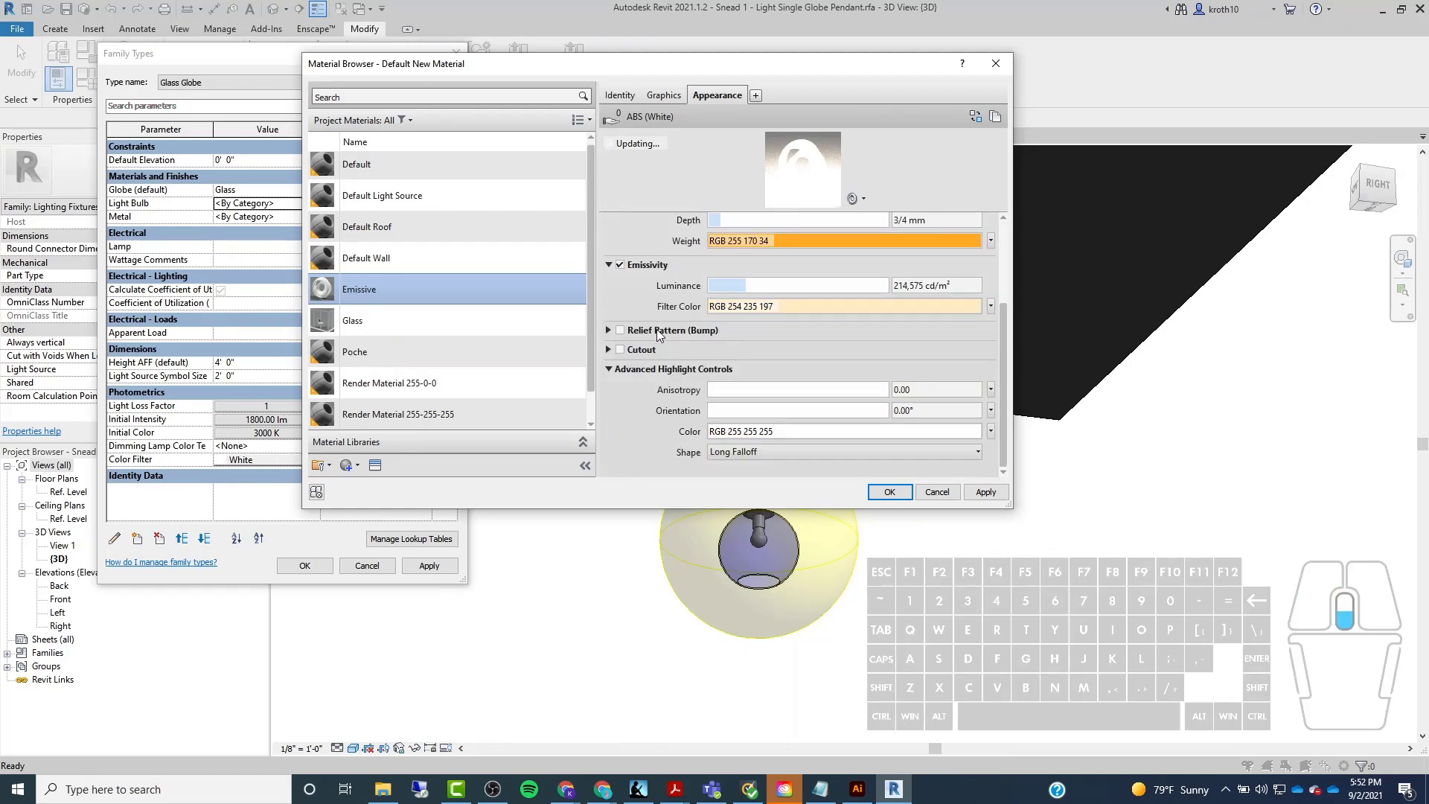
{"action": "scroll", "coordinate": [654, 395], "scroll_direction": "up", "scroll_amount": 3}
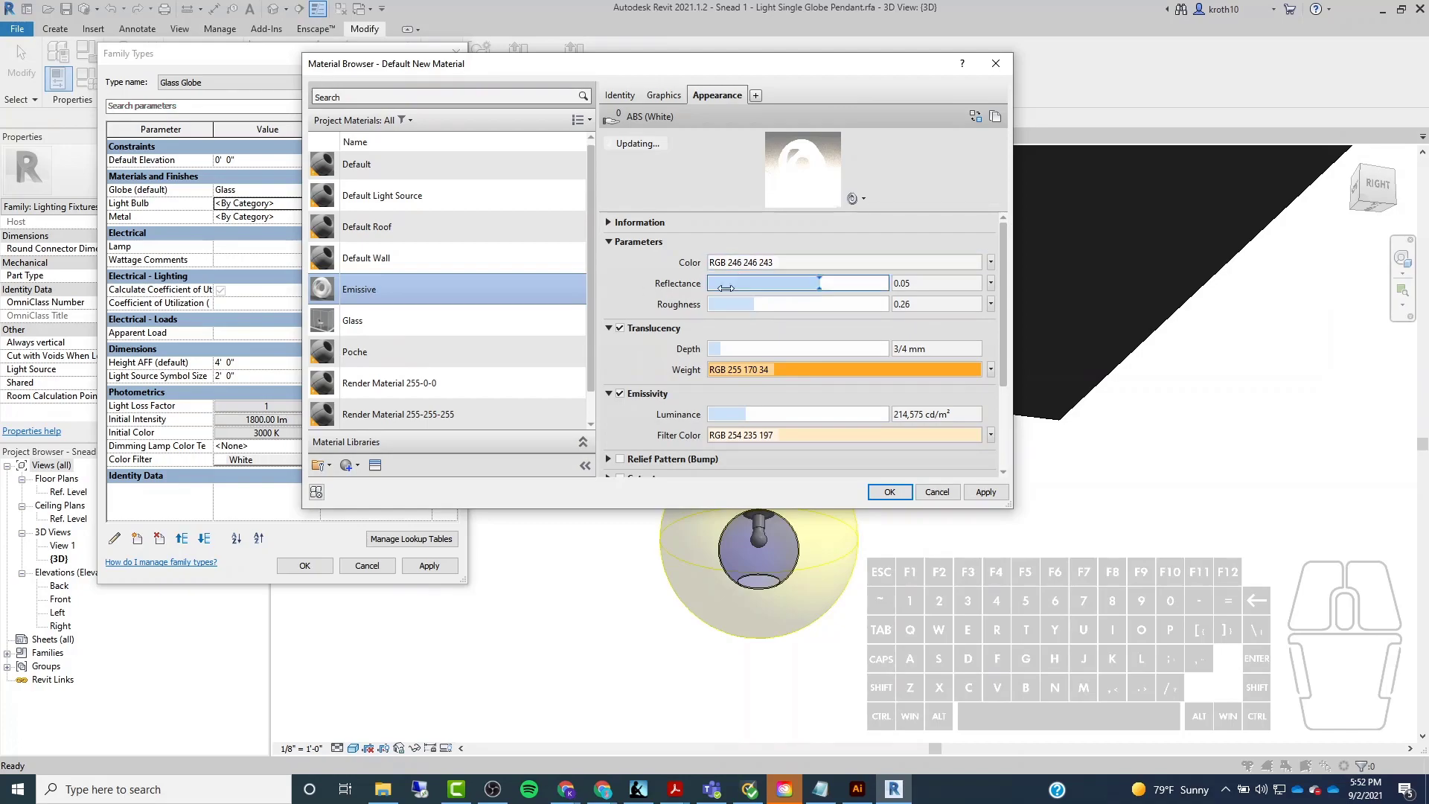
{"action": "left_click", "coordinate": [620, 328]}
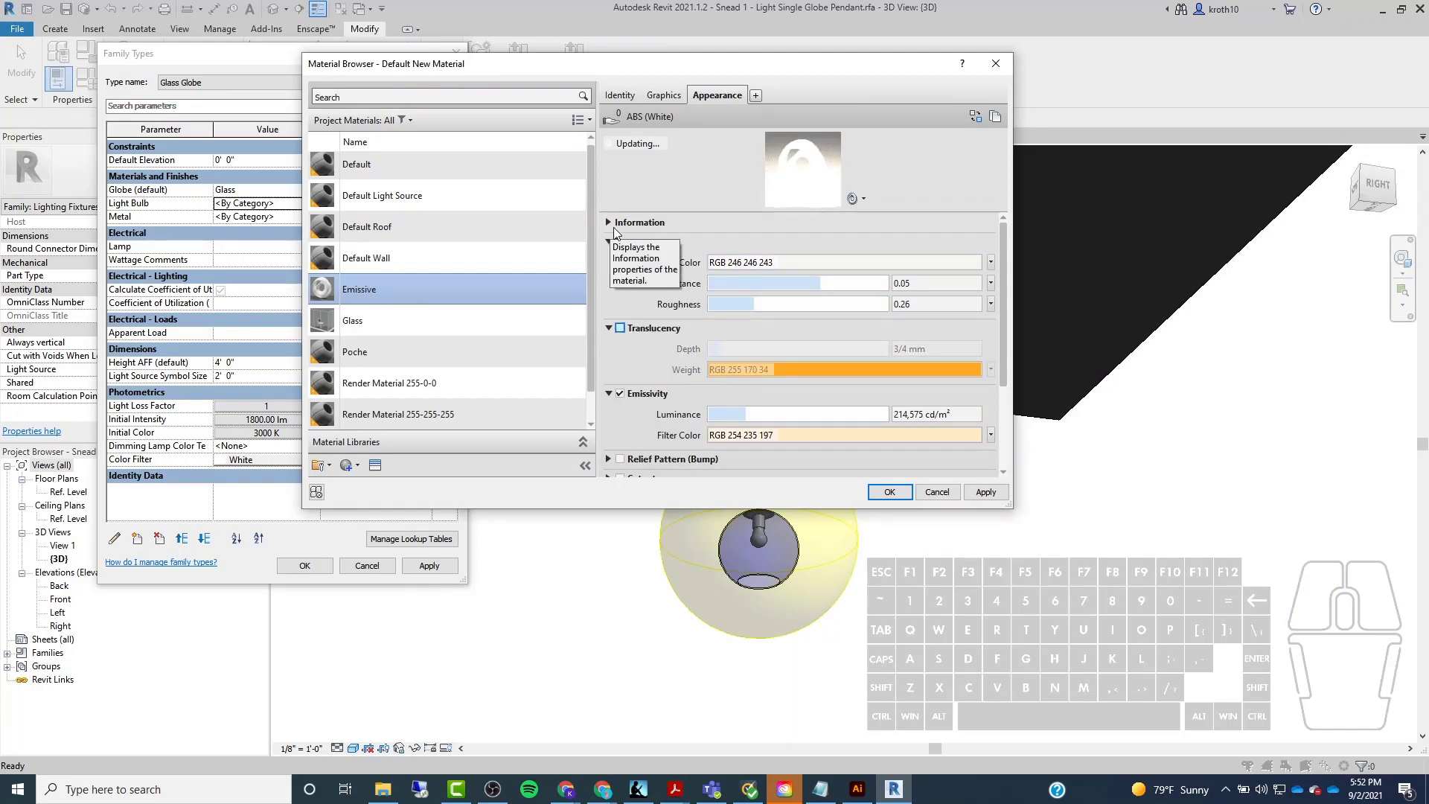
Look through the Emissive material's general, translucency, emissivity and advanced highlight appearance settings.
{"action": "scroll", "coordinate": [1006, 355], "scroll_direction": "down", "scroll_amount": 3}
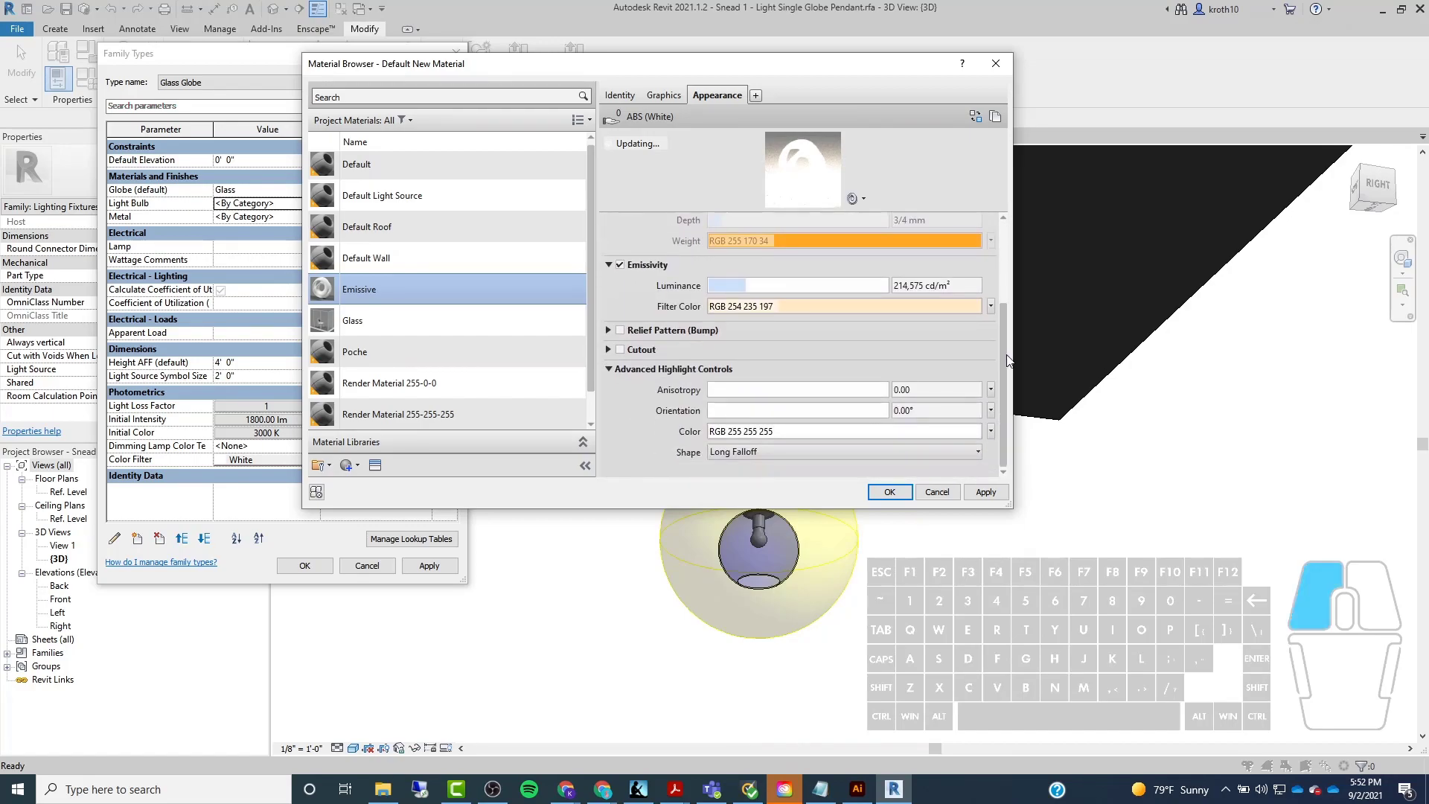
{"action": "scroll", "coordinate": [1006, 360], "scroll_direction": "up", "scroll_amount": 3}
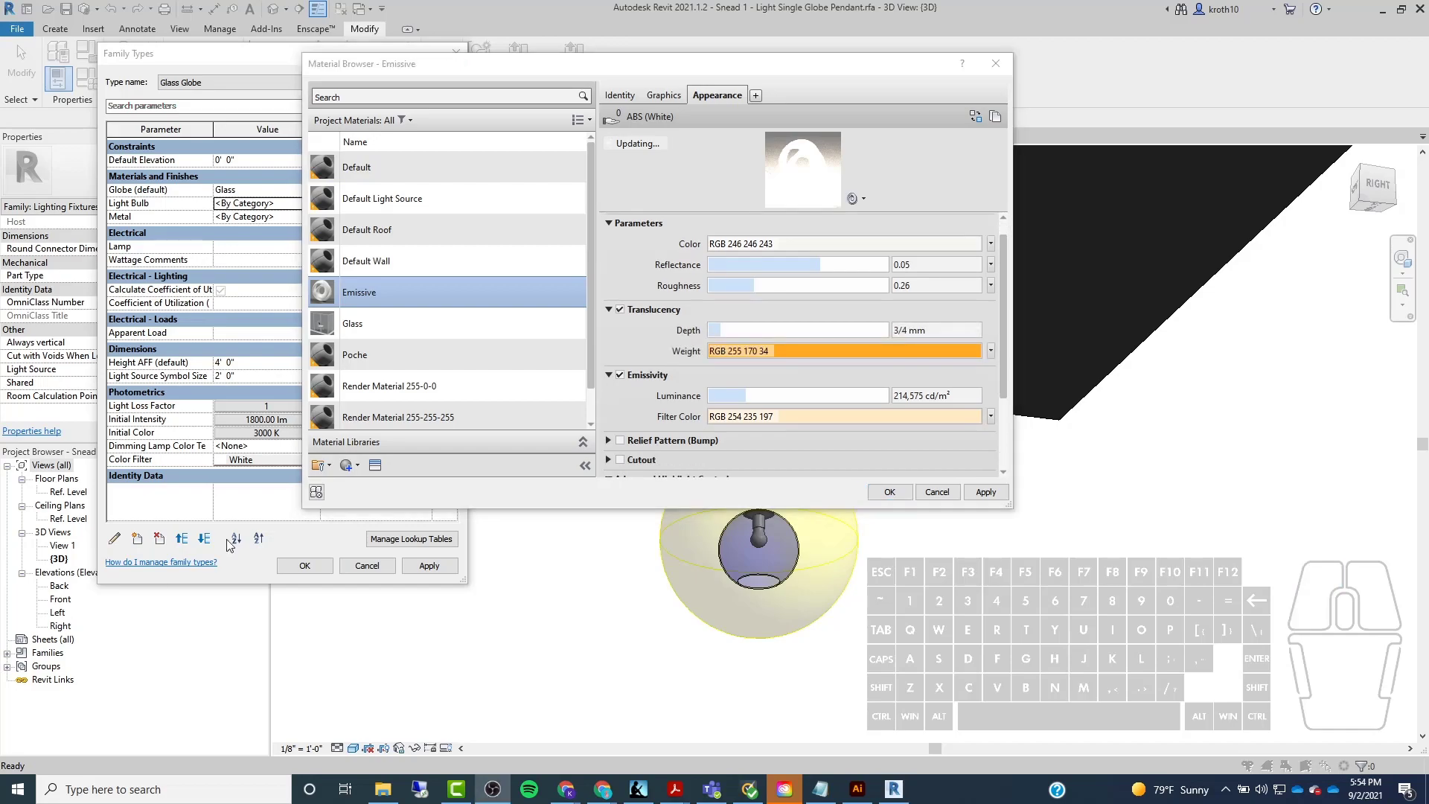
{"action": "scroll", "coordinate": [791, 325], "scroll_direction": "down", "scroll_amount": 1}
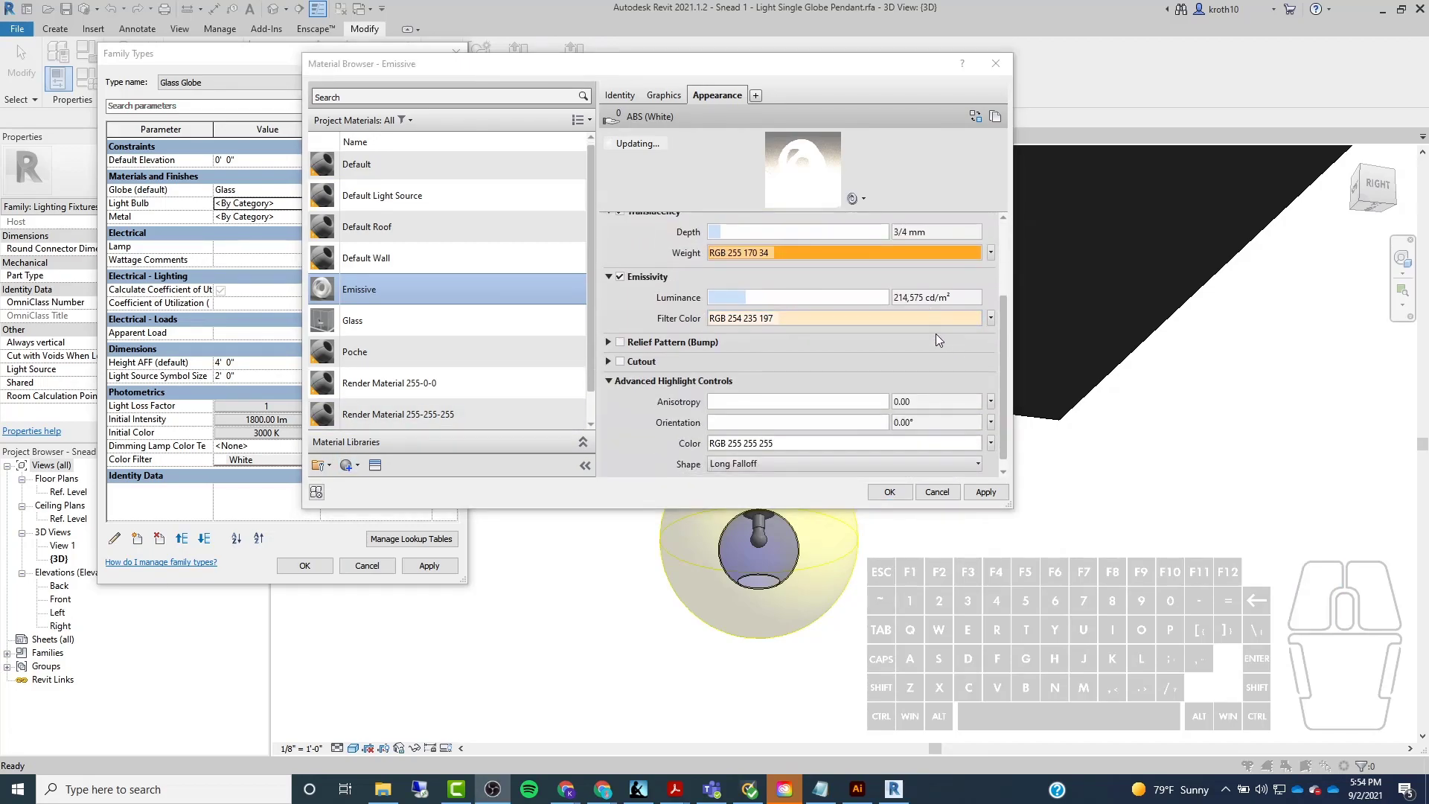
{"action": "scroll", "coordinate": [1003, 349], "scroll_direction": "up", "scroll_amount": 4}
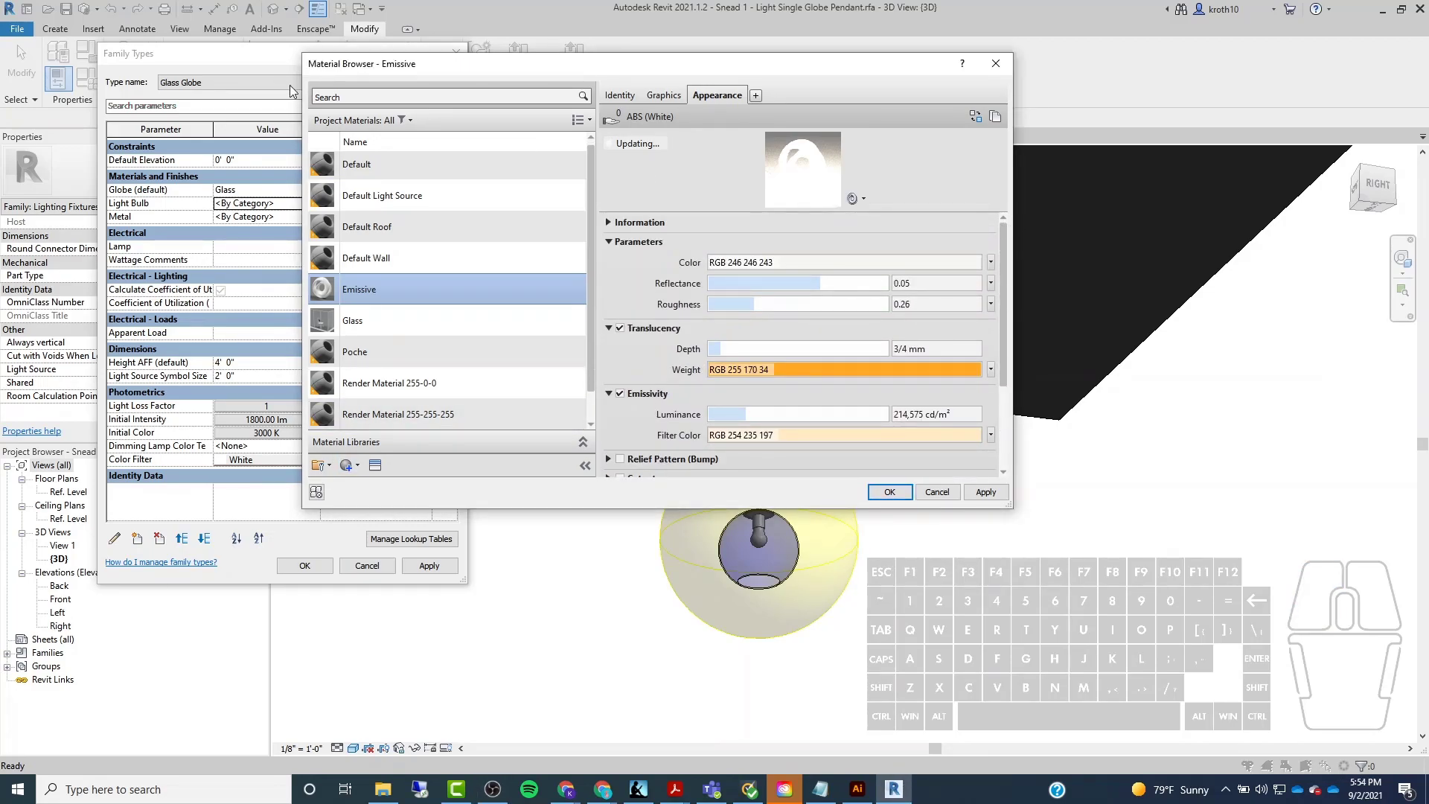
{"action": "scroll", "coordinate": [442, 269], "scroll_direction": "up", "scroll_amount": 1}
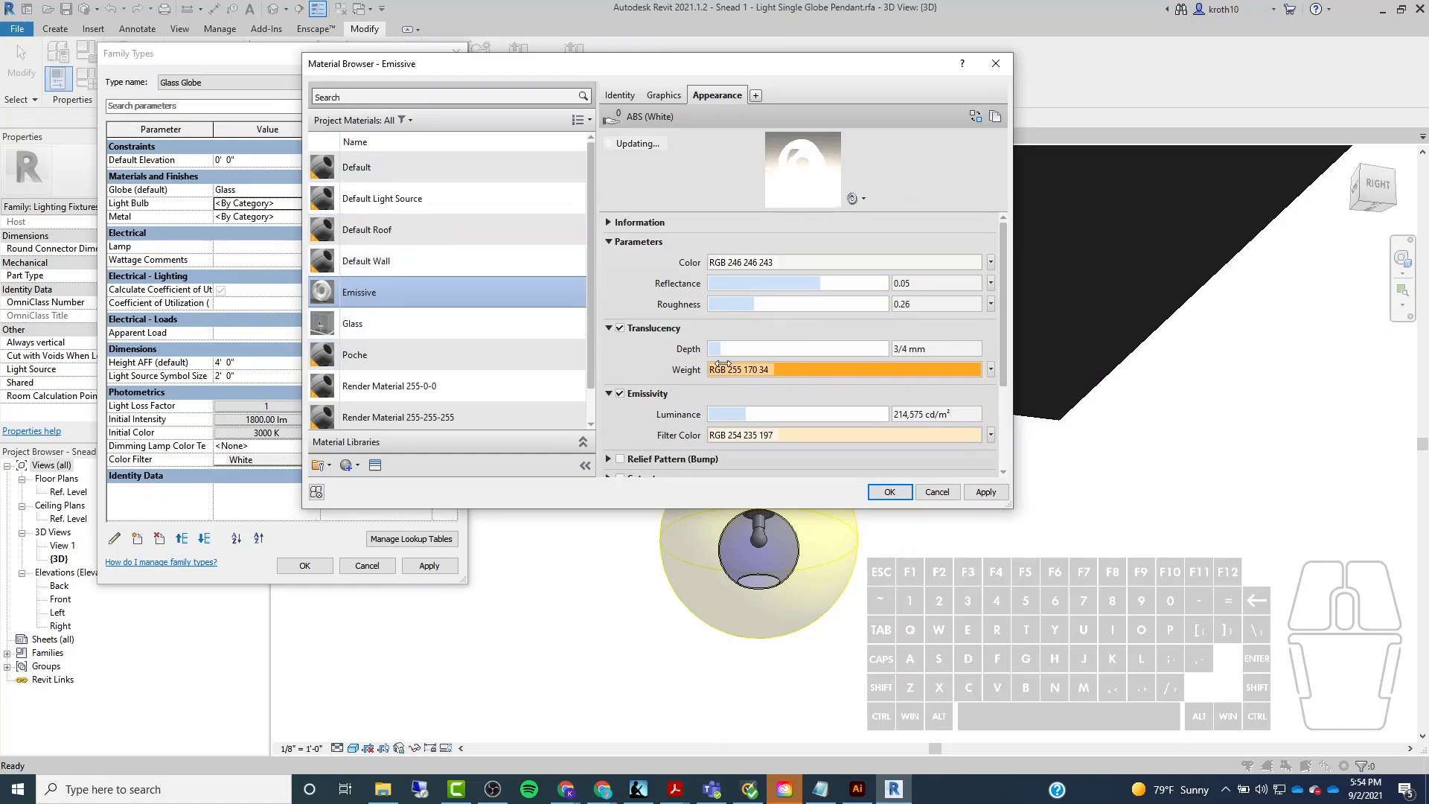
{"action": "scroll", "coordinate": [692, 317], "scroll_direction": "down", "scroll_amount": 3}
{"action": "scroll", "coordinate": [686, 283], "scroll_direction": "up", "scroll_amount": 3}
{"action": "scroll", "coordinate": [686, 283], "scroll_direction": "down", "scroll_amount": 4}
{"action": "scroll", "coordinate": [353, 392], "scroll_direction": "down", "scroll_amount": 1}
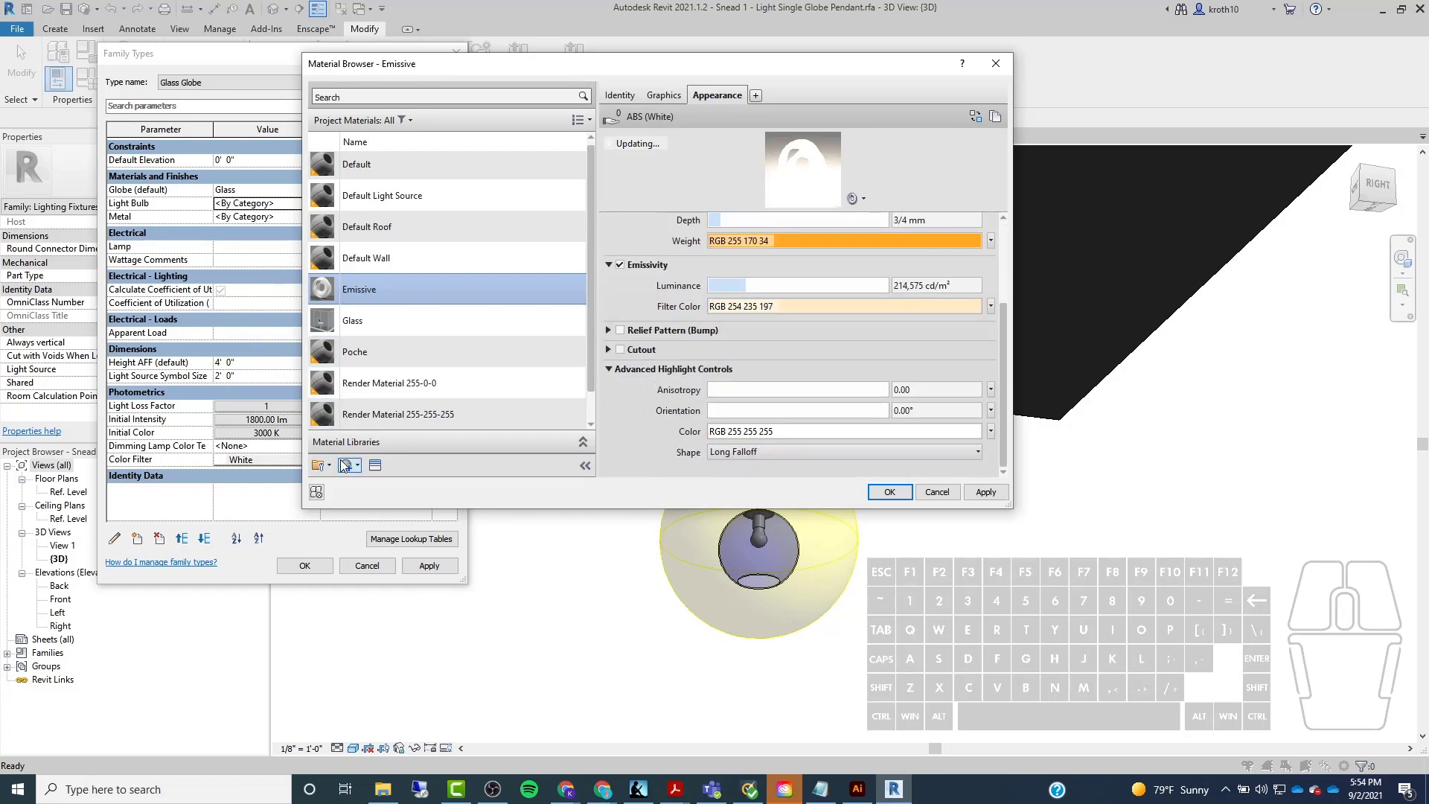
Delete the existing Emissive material and create a new material named Emissive in its place.
{"action": "right_click", "coordinate": [374, 288]}
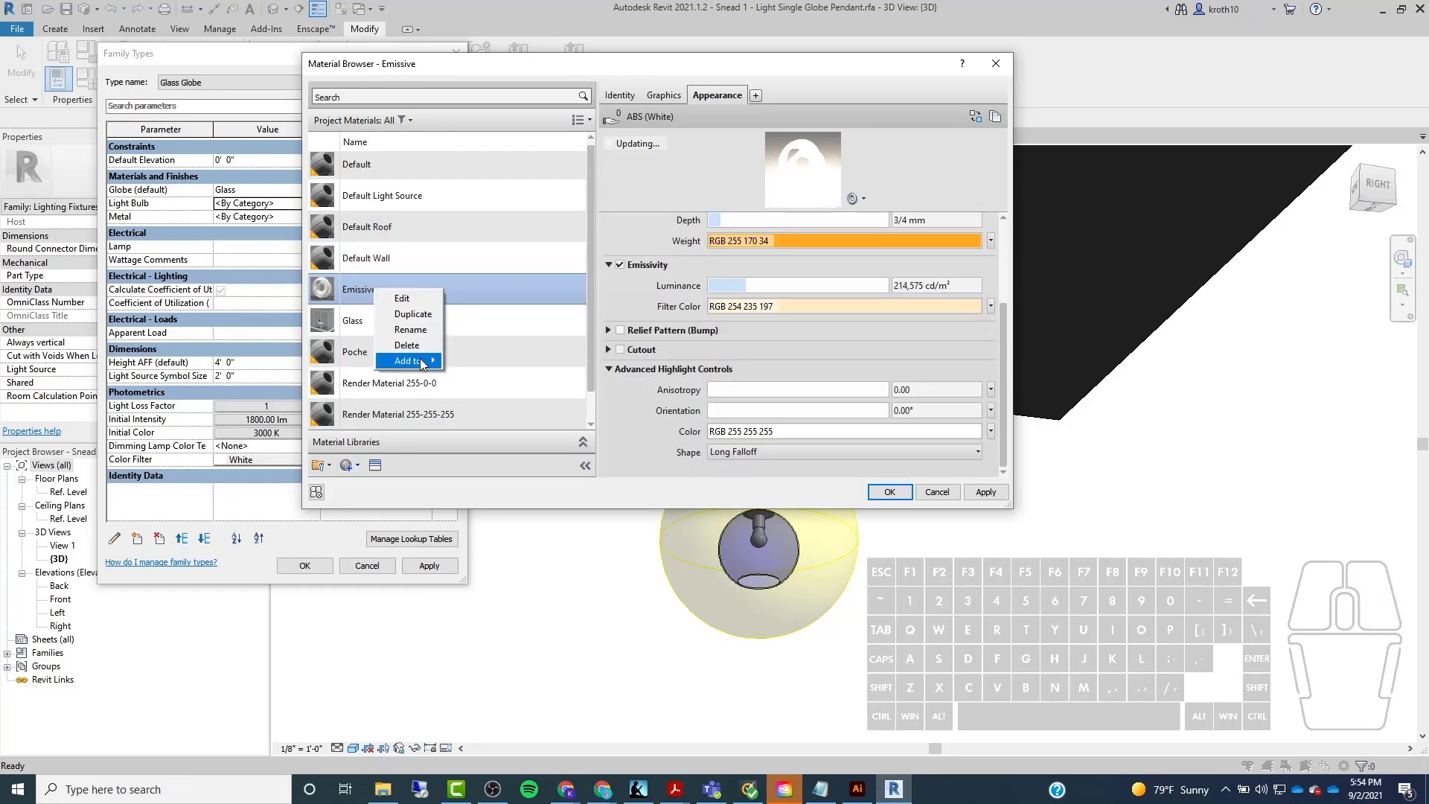
{"action": "left_click", "coordinate": [407, 345]}
{"action": "left_click", "coordinate": [346, 466]}
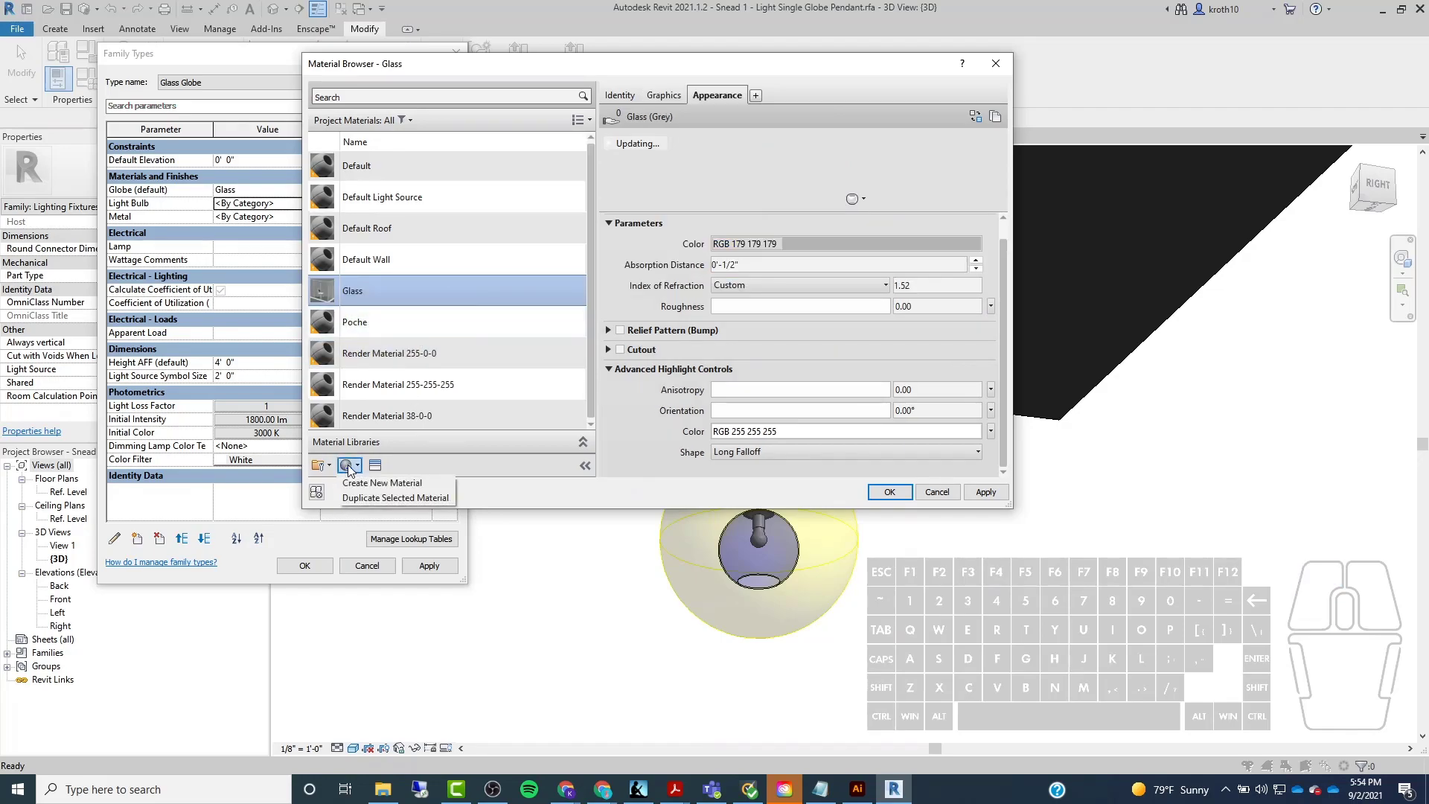
{"action": "left_click", "coordinate": [386, 485]}
{"action": "right_click", "coordinate": [412, 229]}
{"action": "left_click", "coordinate": [455, 272]}
{"action": "type", "text": "Emi"}
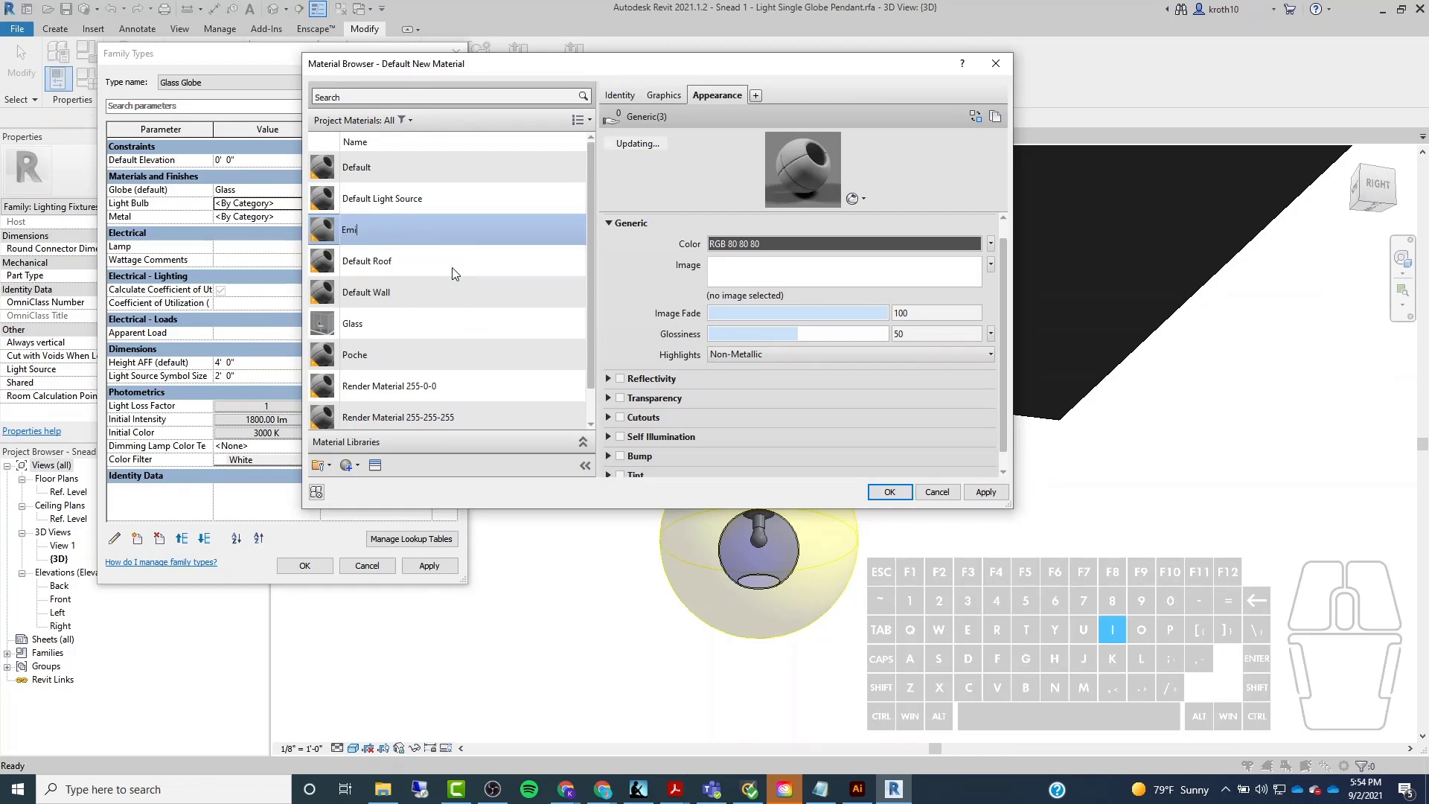
{"action": "type", "text": "ssive"}
{"action": "key", "text": "Return"}
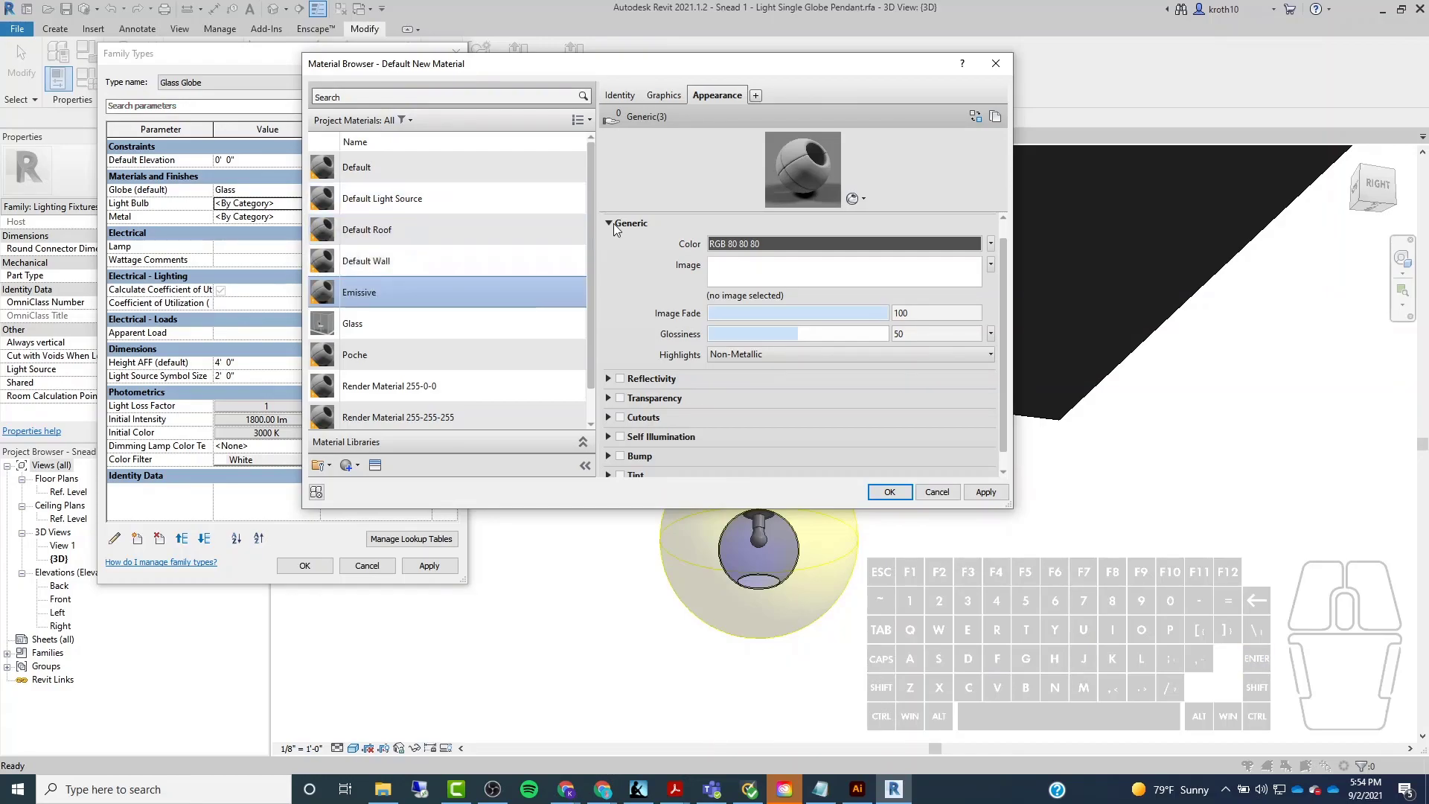
Enable self illumination for the Emissive material, with Lamp Shade Interior luminance and Incandescent Bulb color temperature.
{"action": "left_click", "coordinate": [620, 437]}
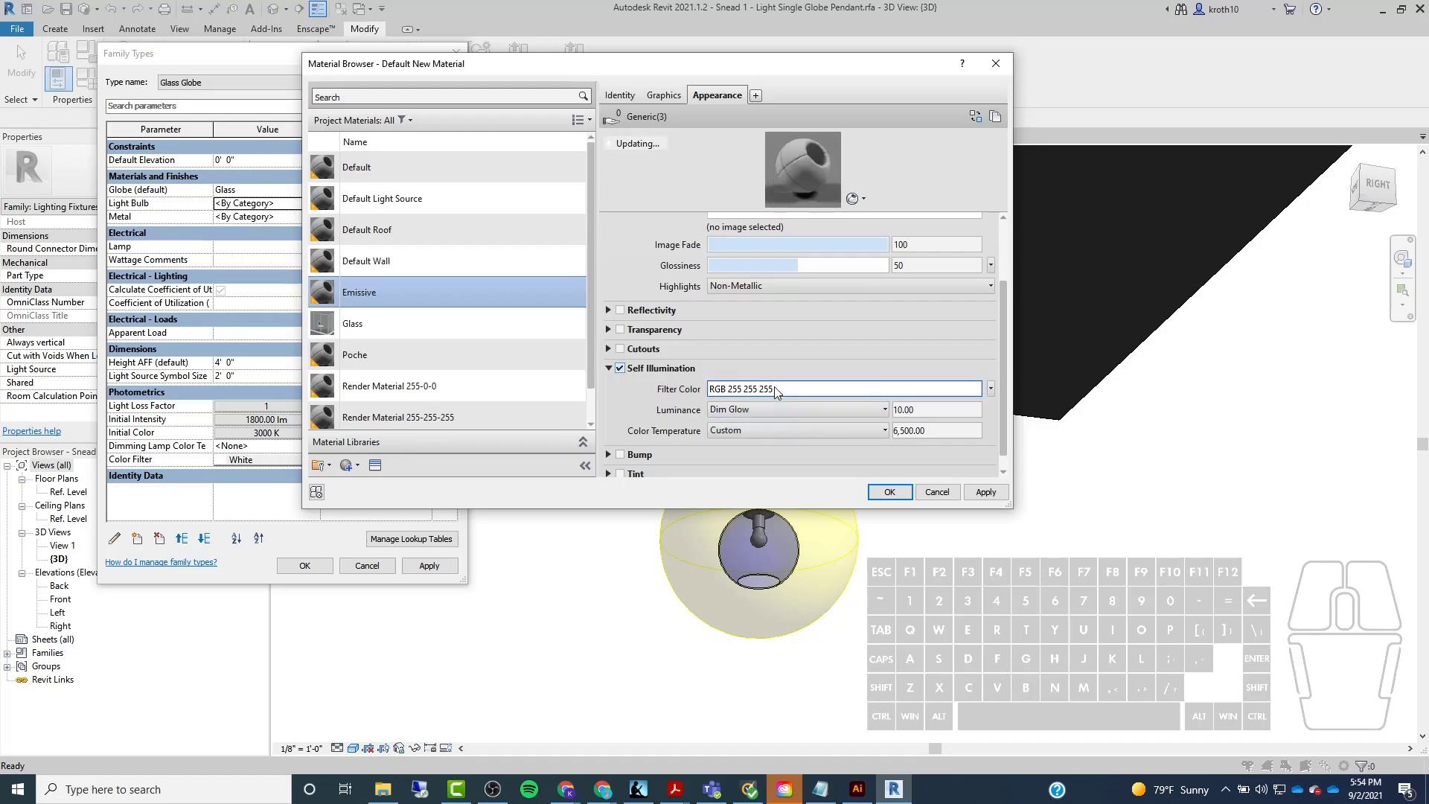
{"action": "left_click", "coordinate": [753, 410]}
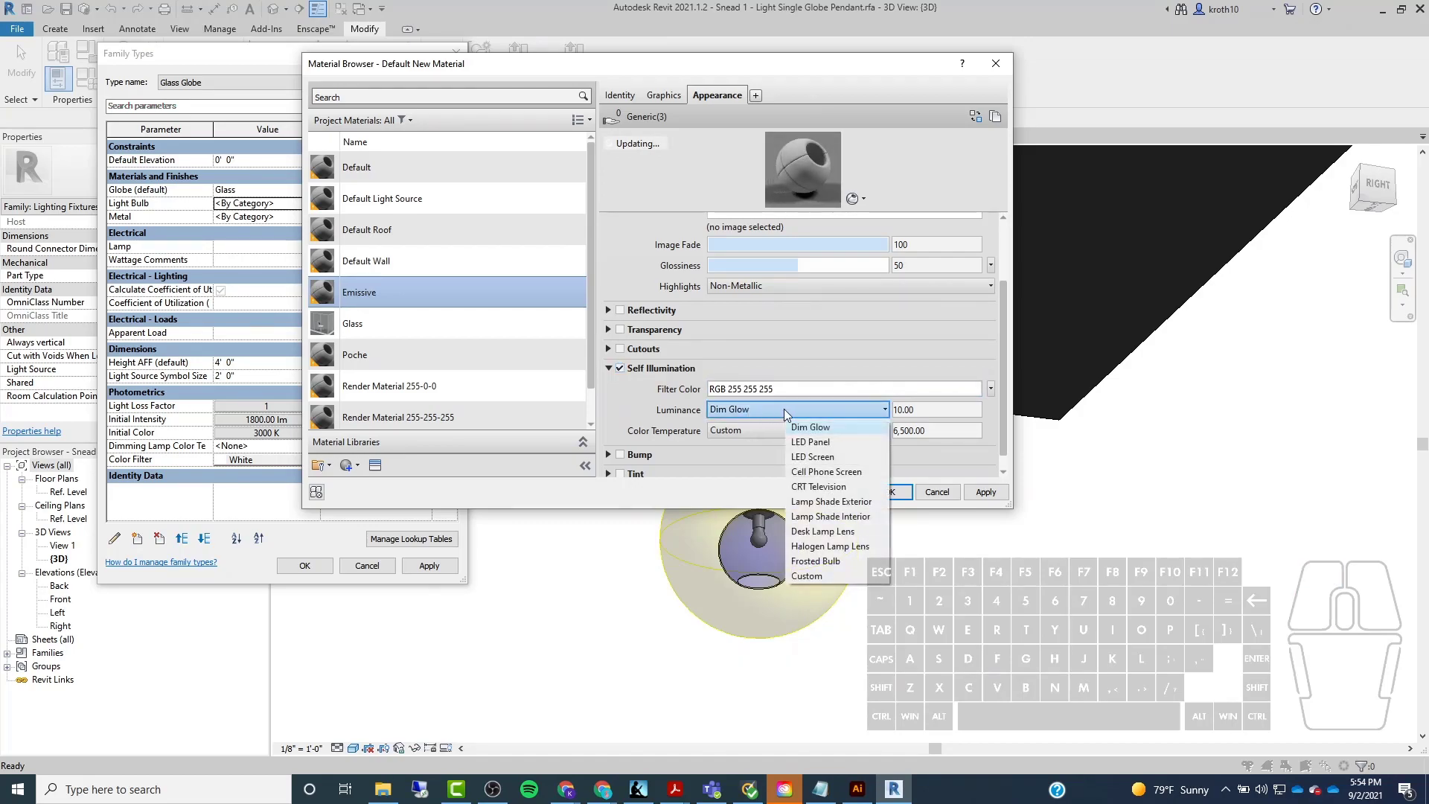
{"action": "left_click", "coordinate": [839, 517]}
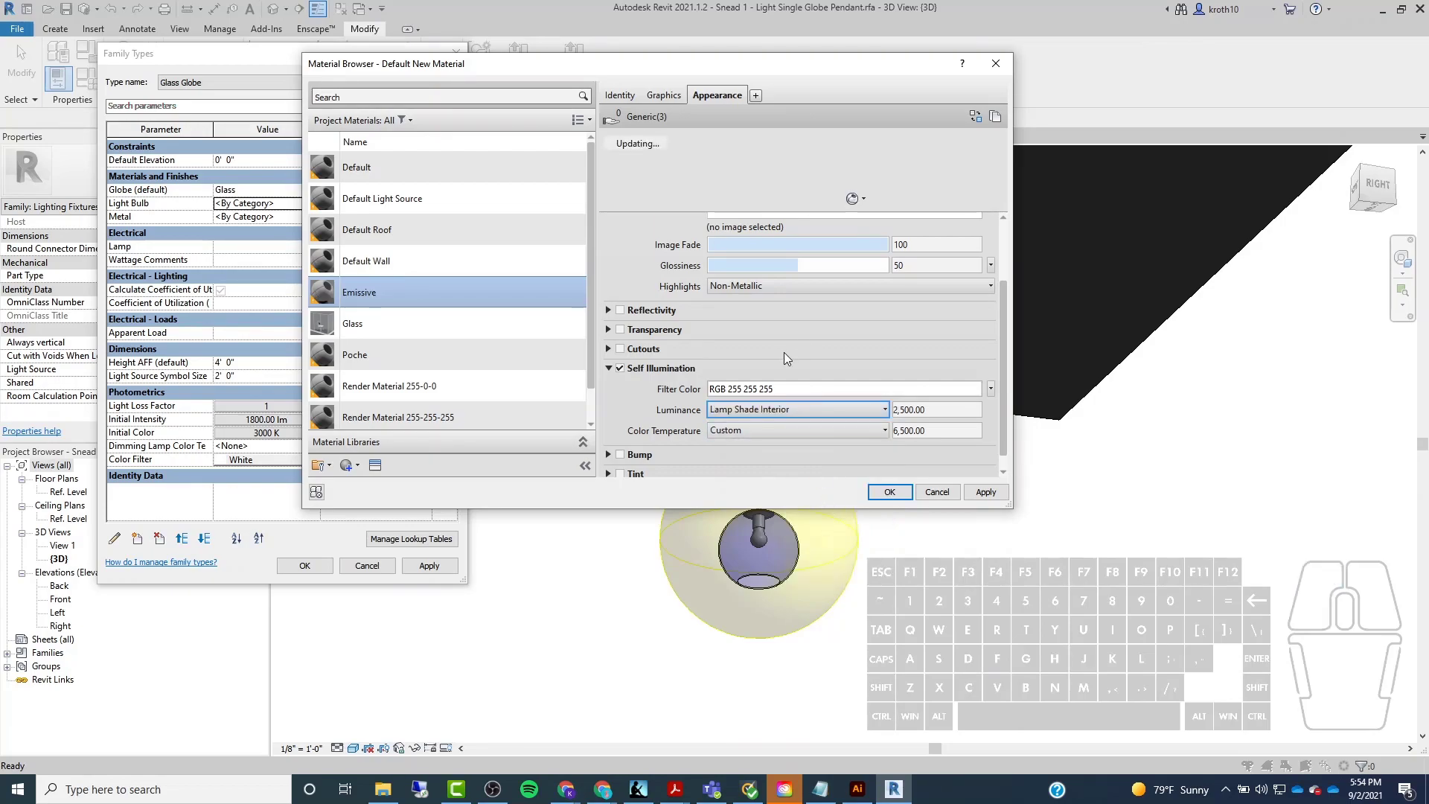
{"action": "left_click", "coordinate": [781, 431]}
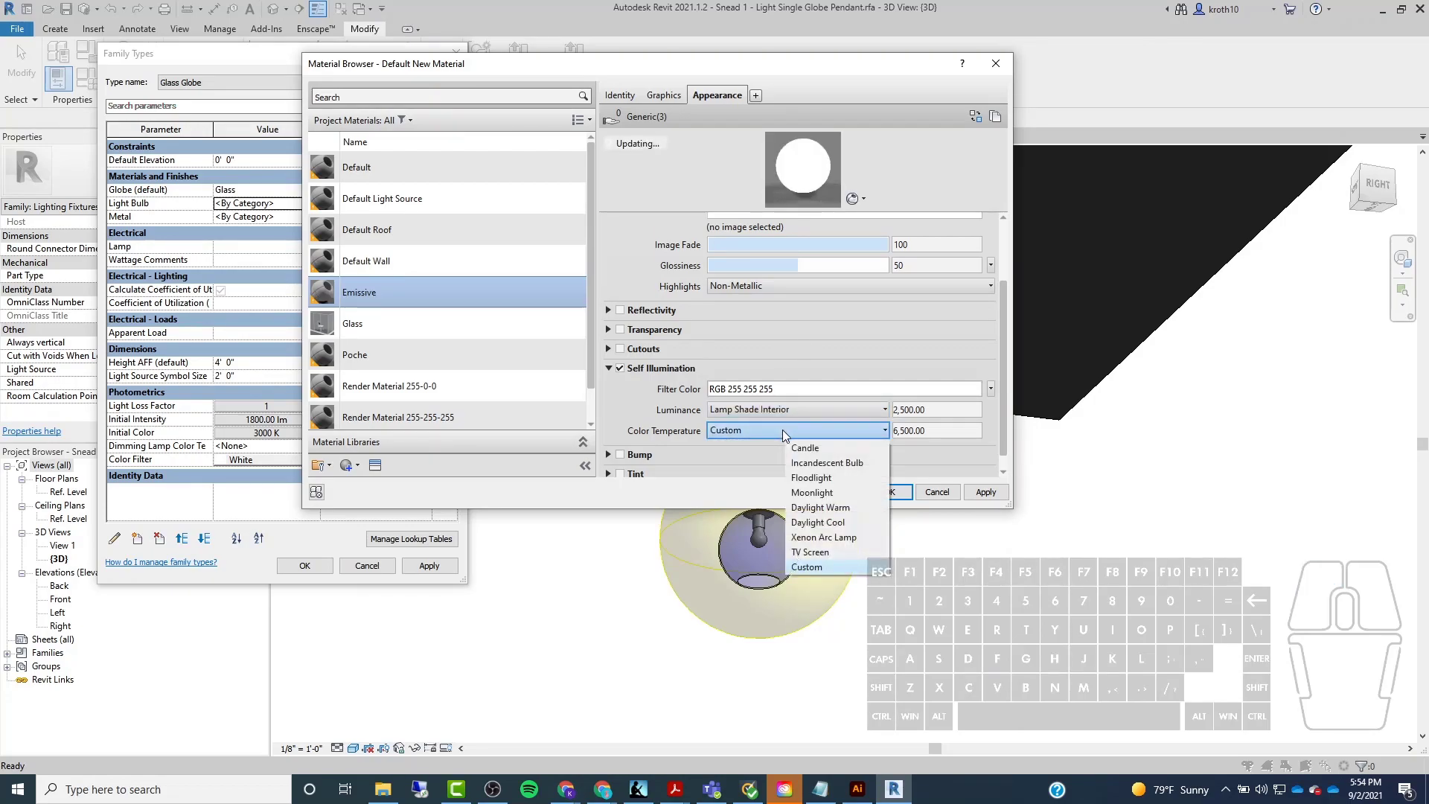
{"action": "left_click", "coordinate": [826, 464]}
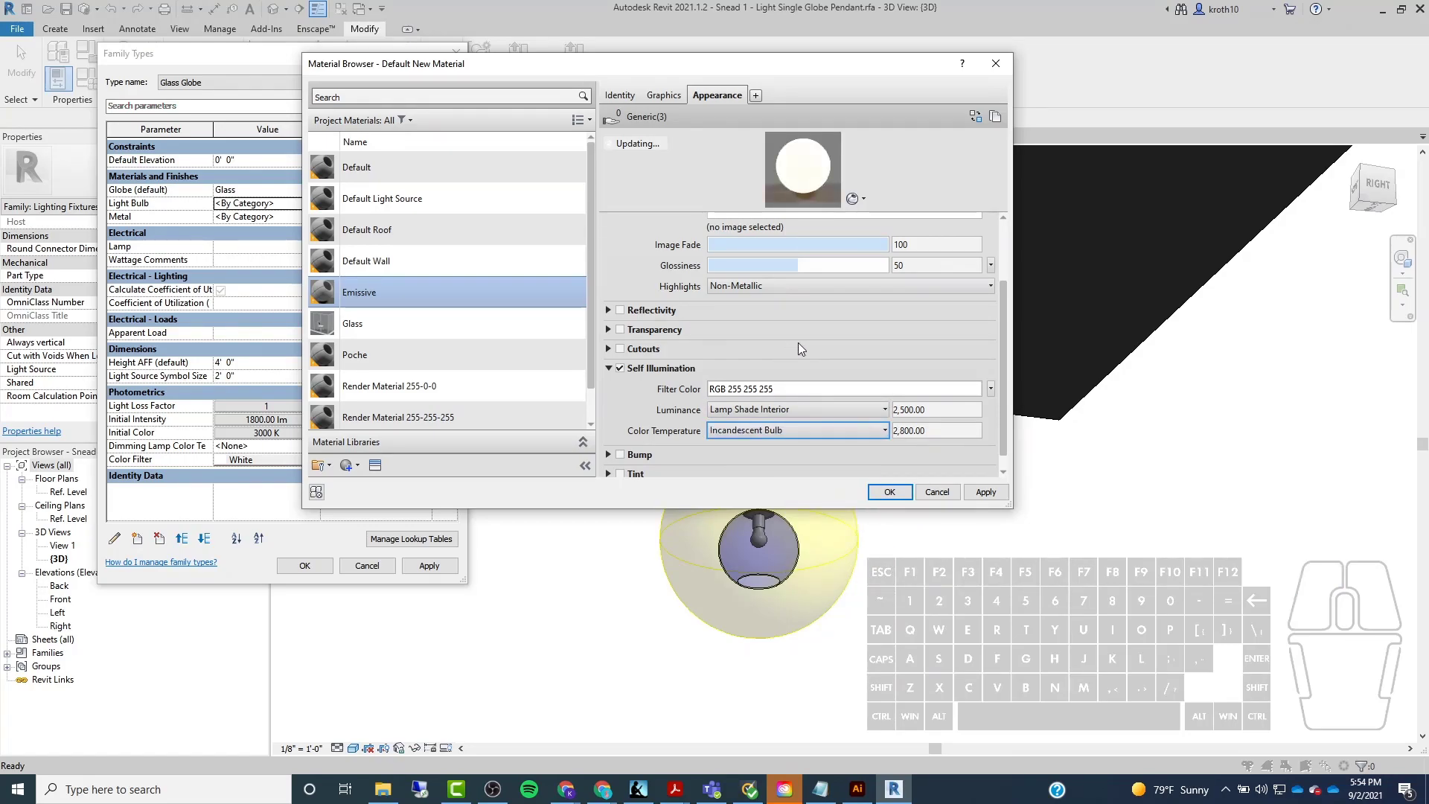
Enable transparency for the Emissive material with an amount of 100 and apply the change.
{"action": "scroll", "coordinate": [774, 350], "scroll_direction": "up", "scroll_amount": 3}
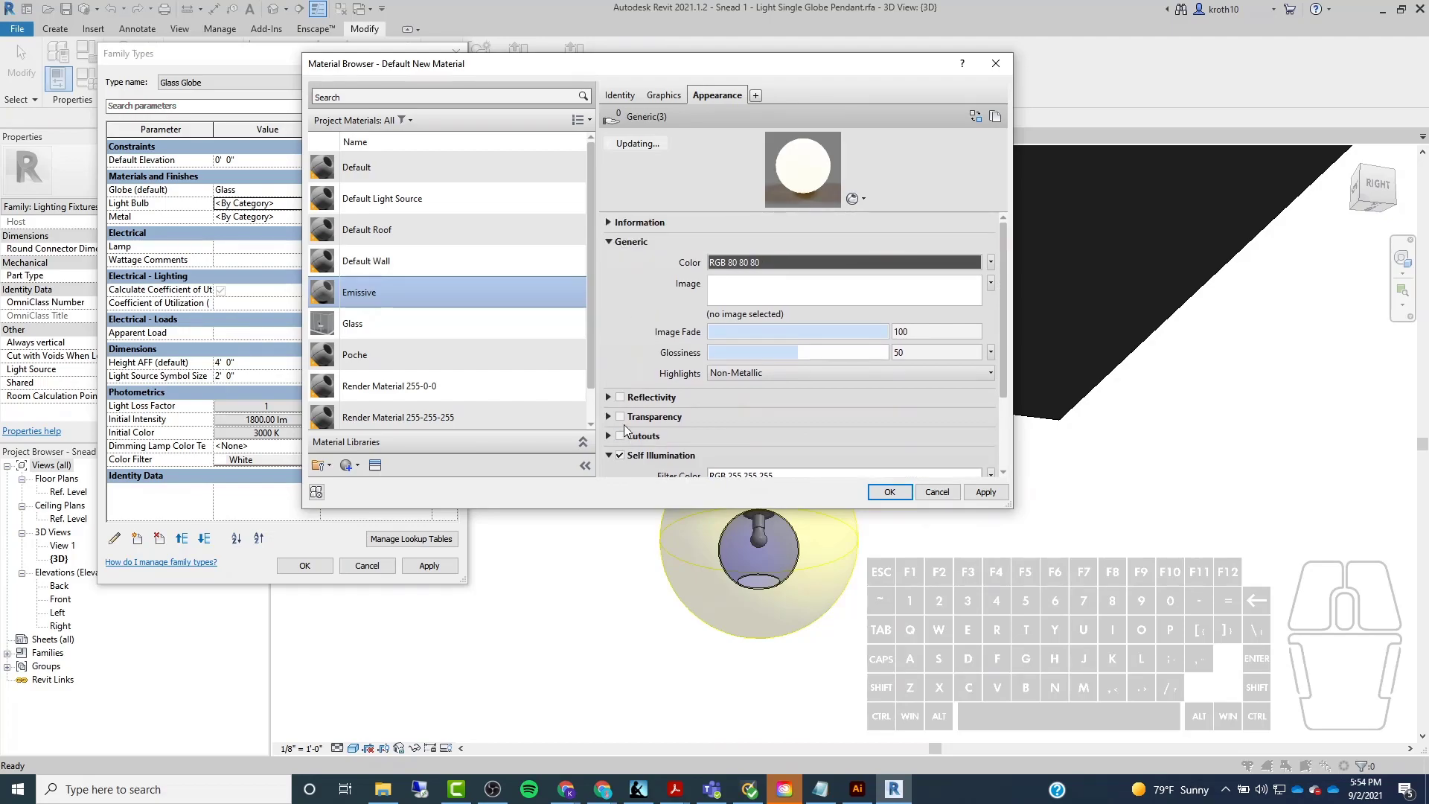
{"action": "scroll", "coordinate": [624, 384], "scroll_direction": "down", "scroll_amount": 1}
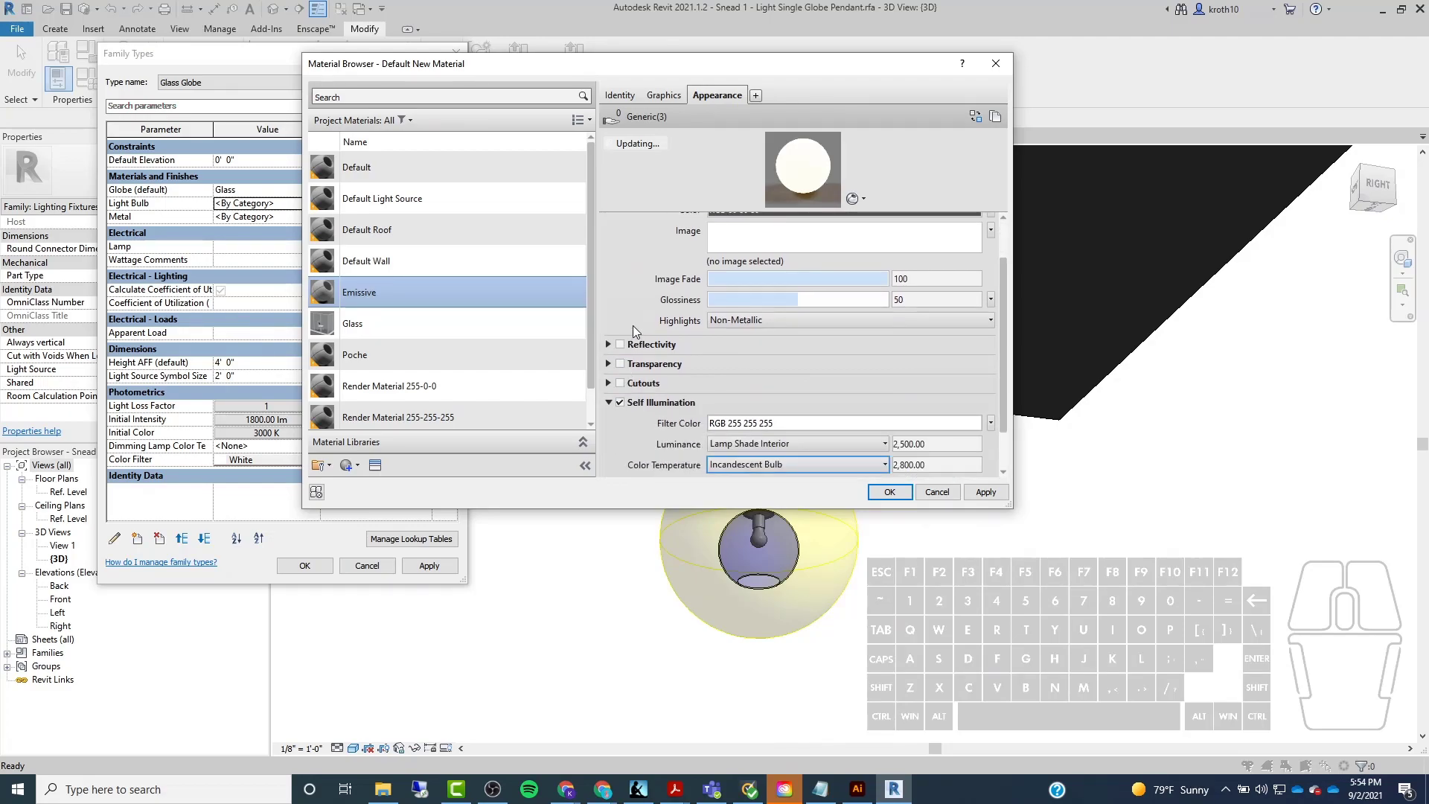
{"action": "left_click", "coordinate": [620, 363]}
{"action": "left_click_drag", "start_coordinate": [755, 320], "coordinate": [868, 319]}
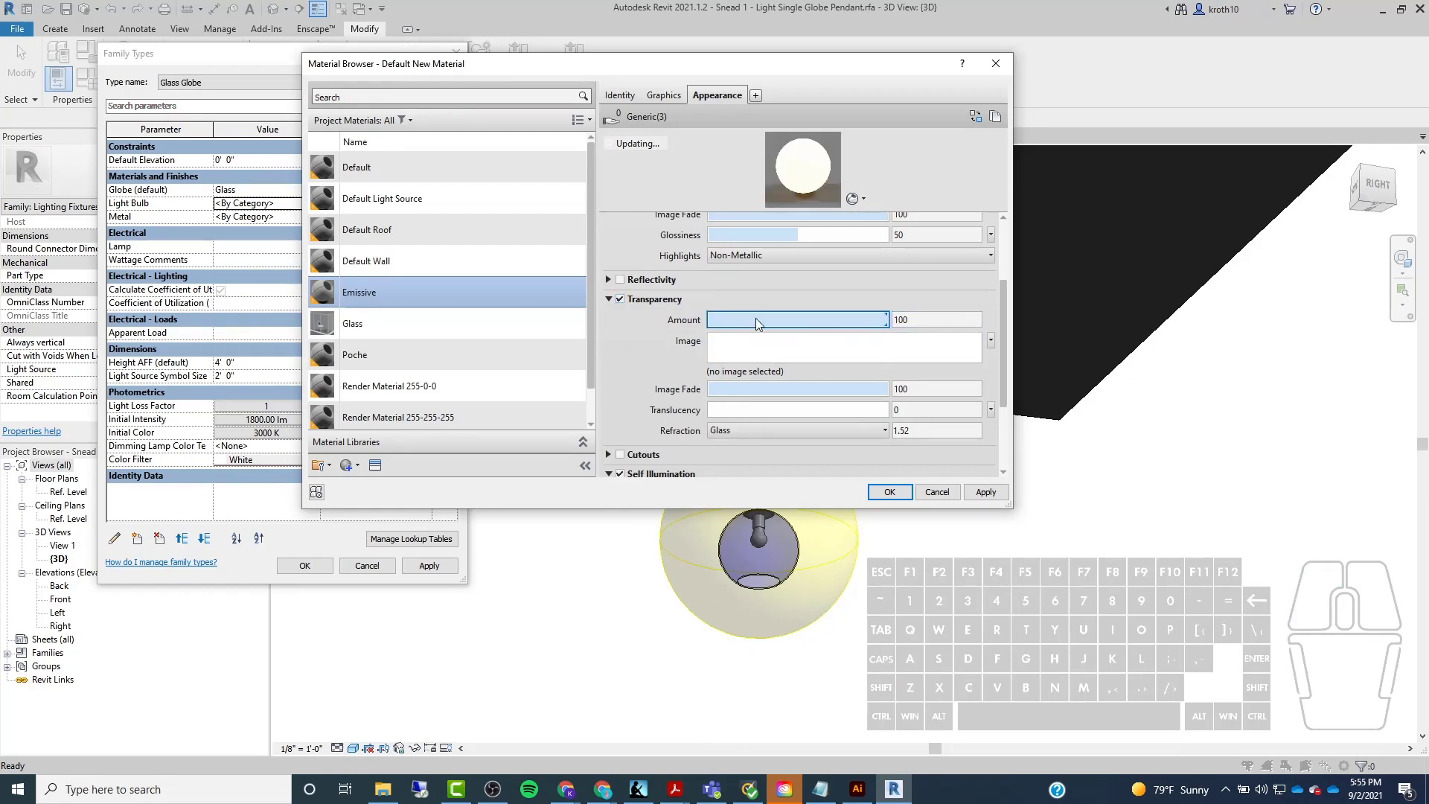
{"action": "left_click", "coordinate": [979, 494]}
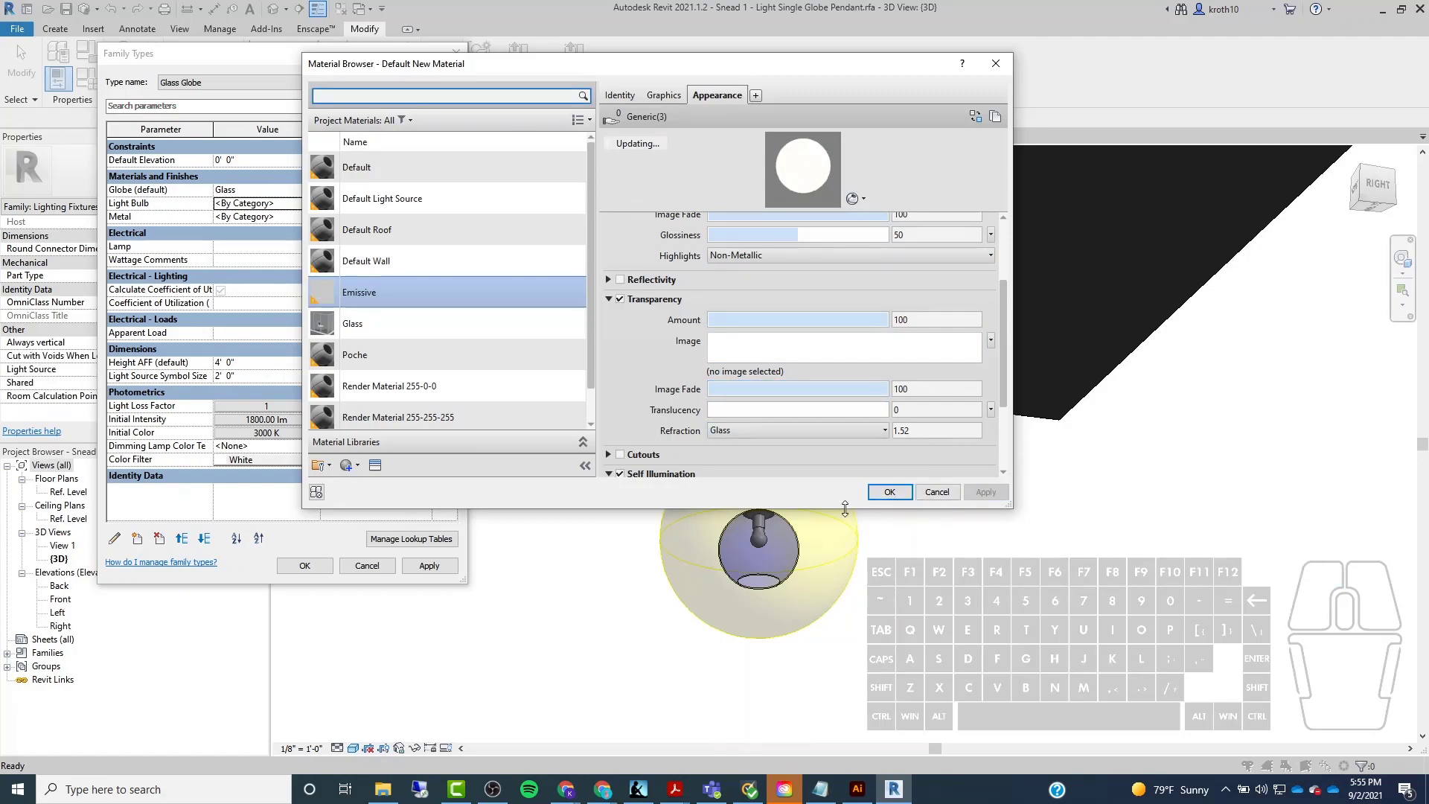
Set the Emissive material's self illumination luminance to Frosted Bulb and apply the change.
{"action": "scroll", "coordinate": [651, 376], "scroll_direction": "down", "scroll_amount": 1}
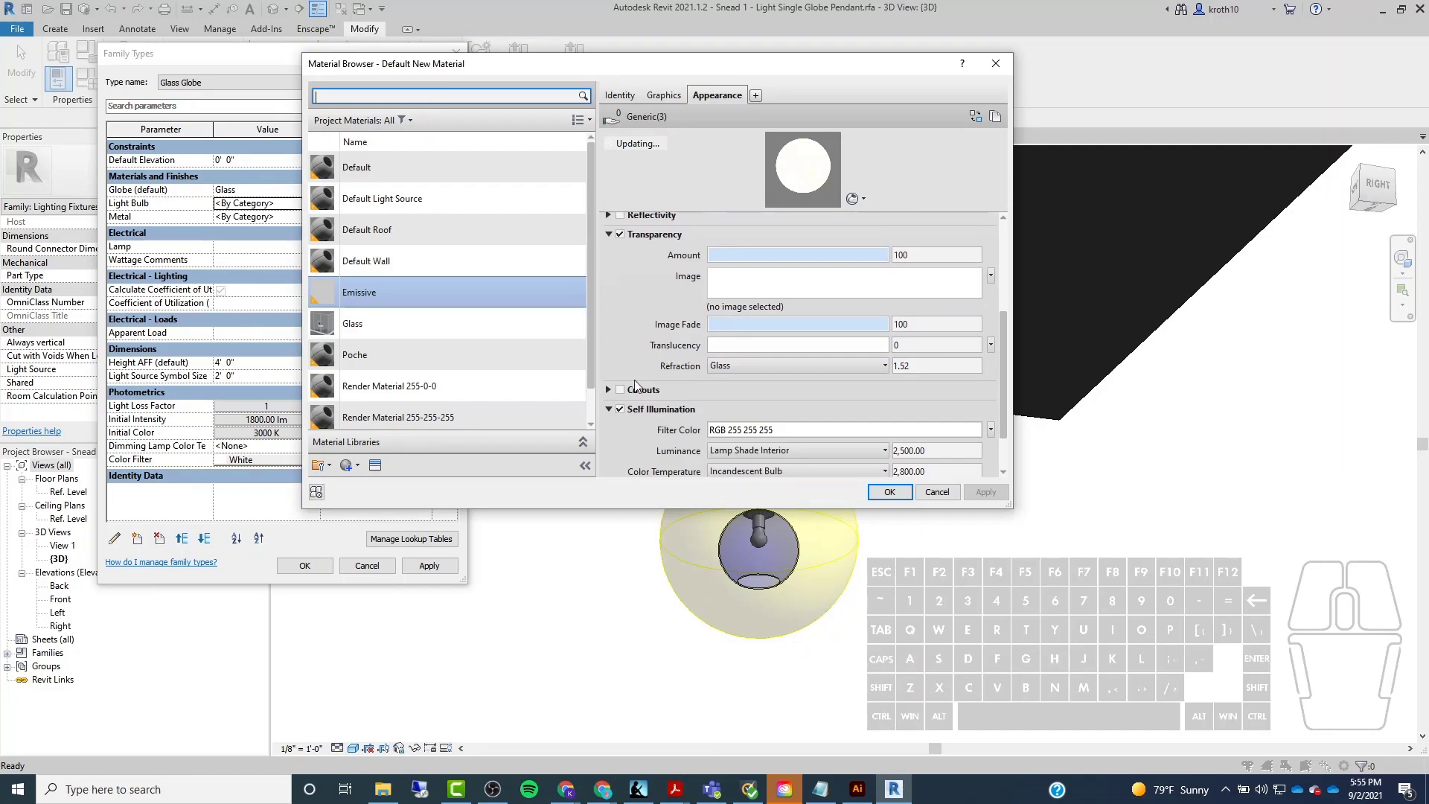
{"action": "scroll", "coordinate": [797, 408], "scroll_direction": "down", "scroll_amount": 1}
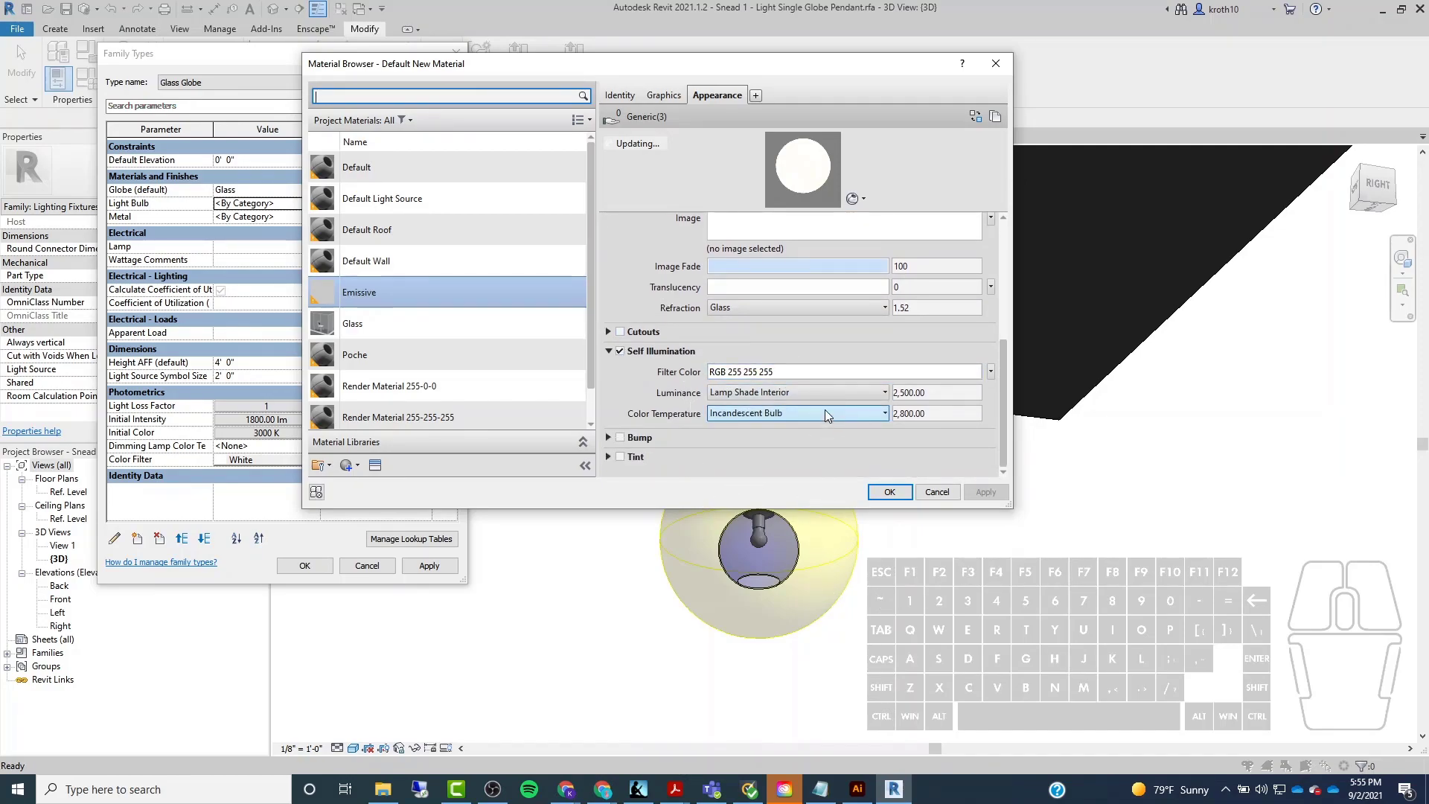
{"action": "left_click", "coordinate": [886, 392]}
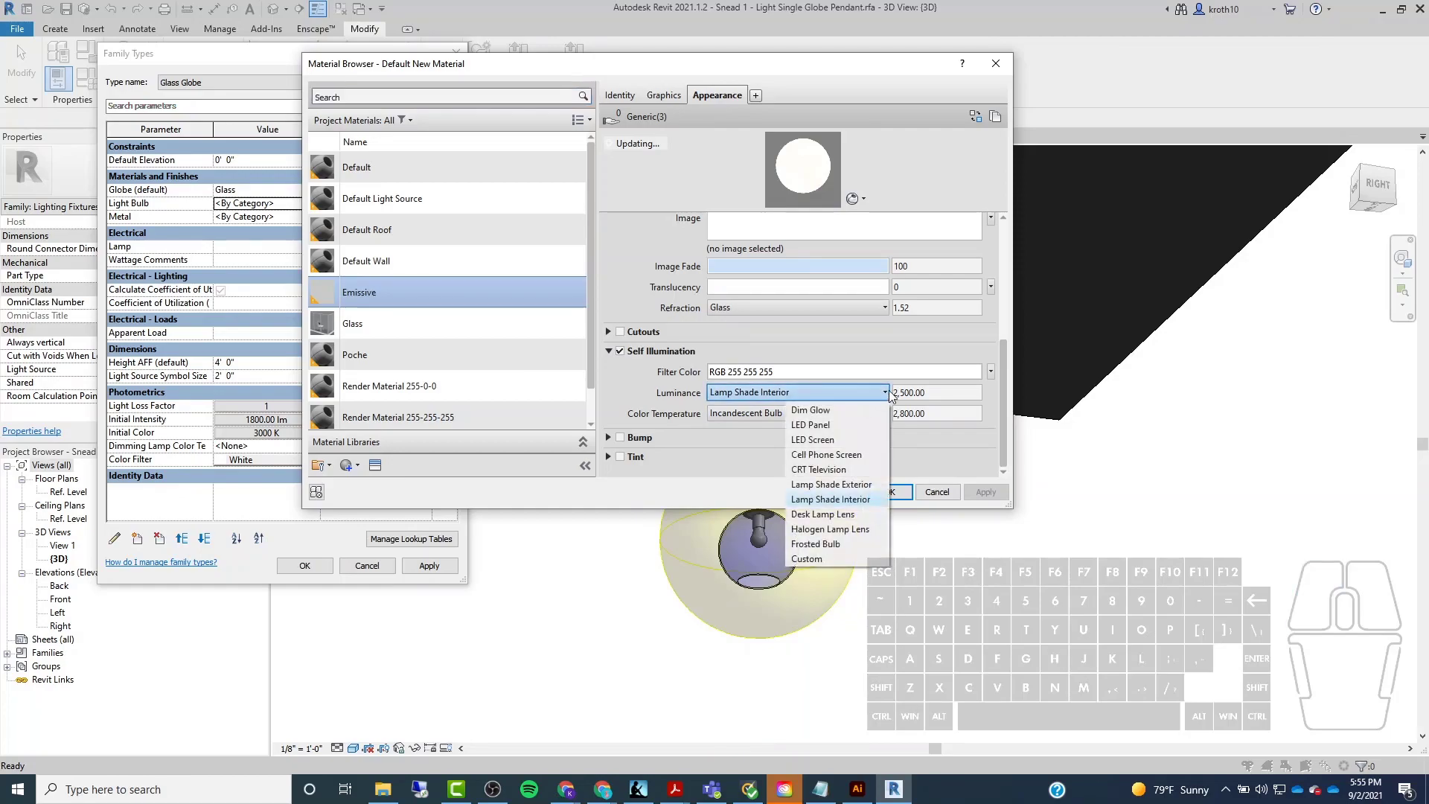
{"action": "left_click", "coordinate": [815, 544]}
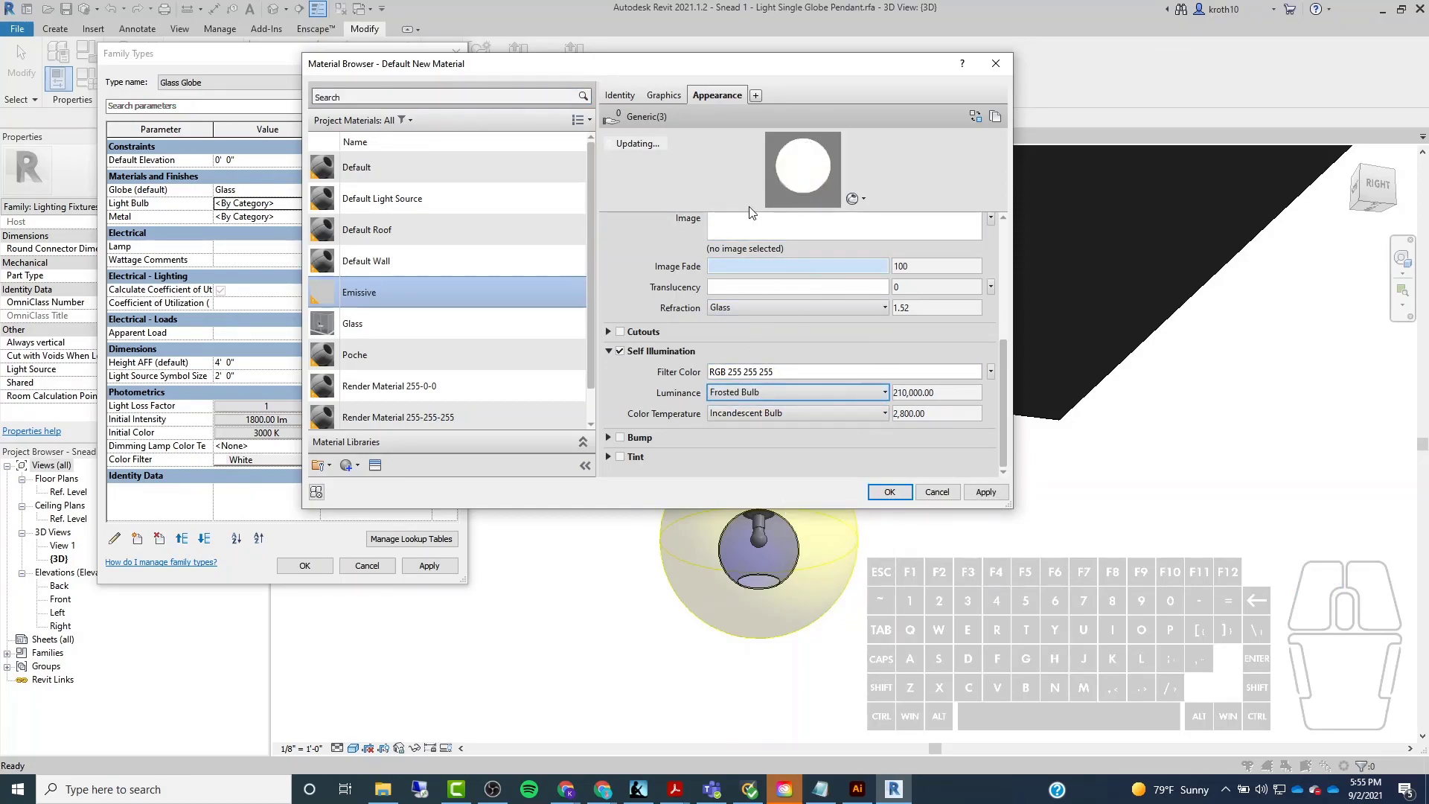
{"action": "left_click_drag", "start_coordinate": [747, 74], "coordinate": [703, 75]}
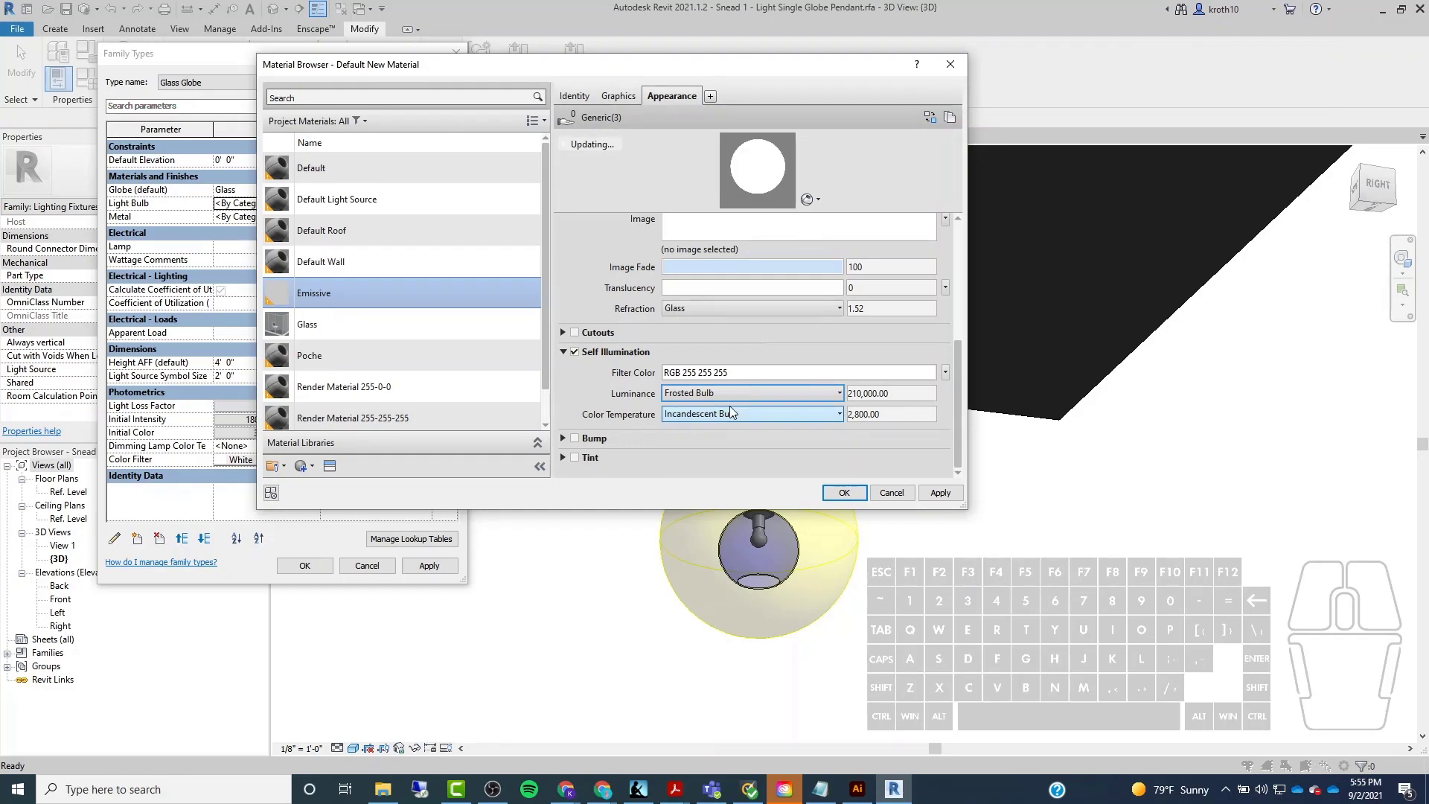
{"action": "left_click", "coordinate": [940, 492]}
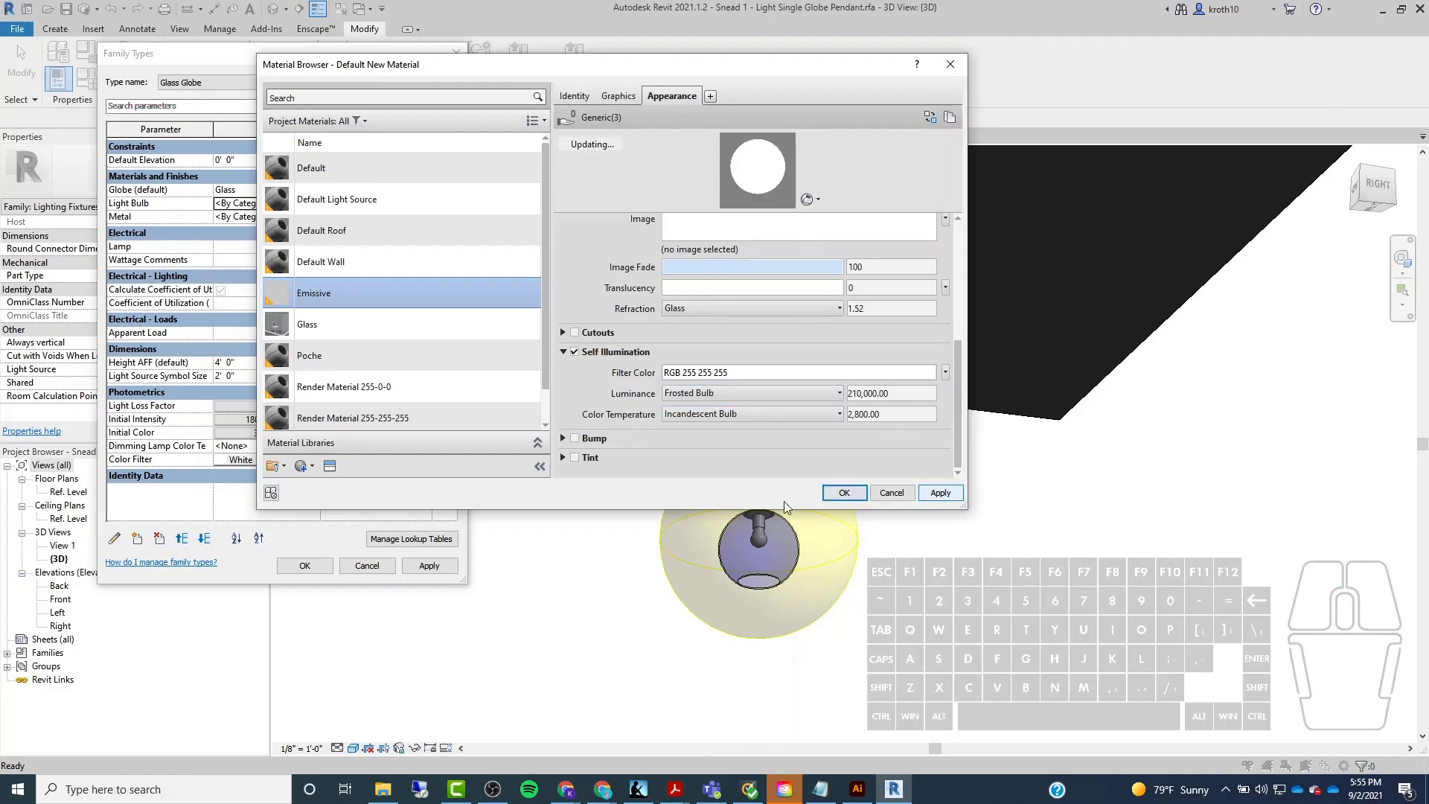
Assign the Emissive material to the Glass Globe type's Light Bulb parameter and apply the family type changes.
{"action": "left_click", "coordinate": [859, 493]}
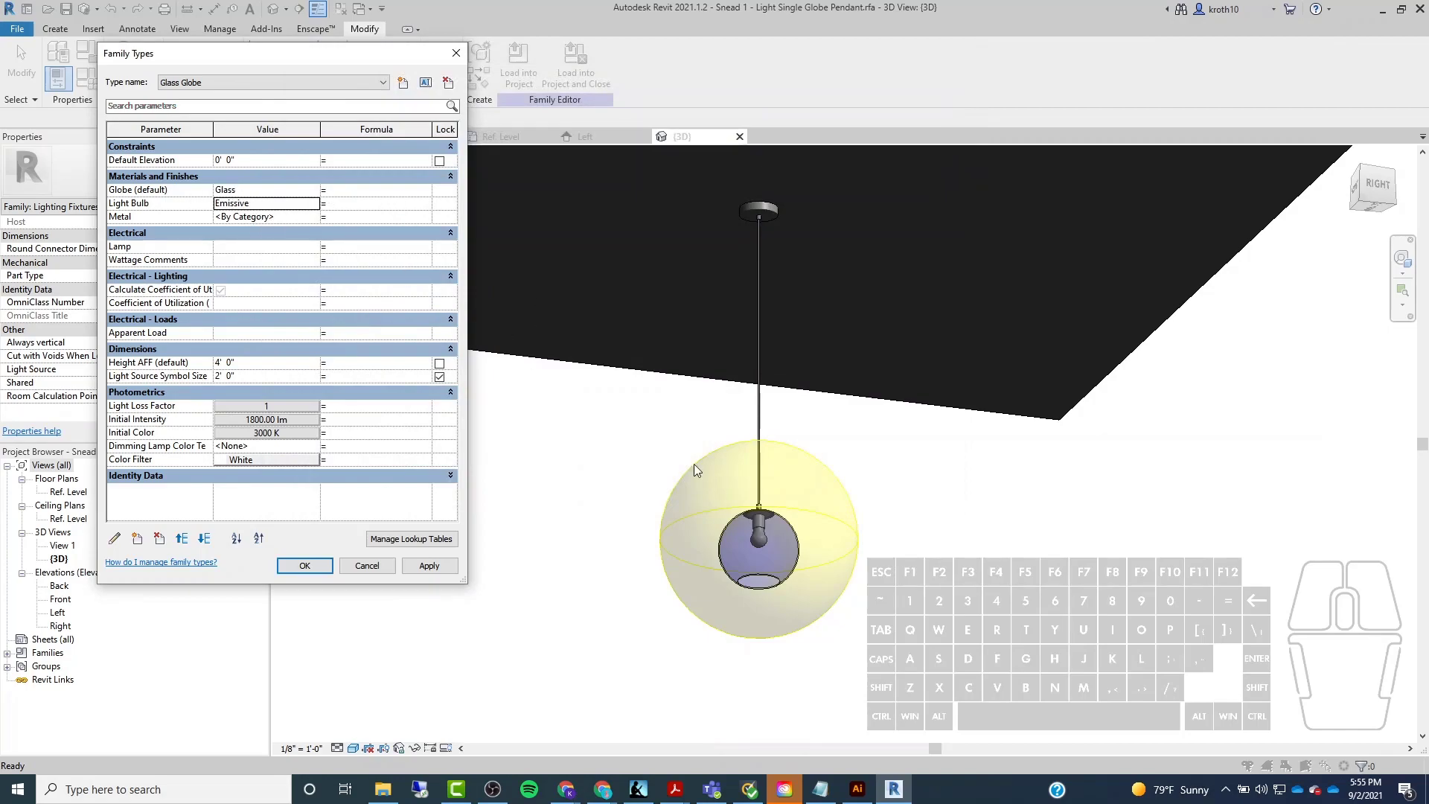
{"action": "left_click", "coordinate": [430, 565]}
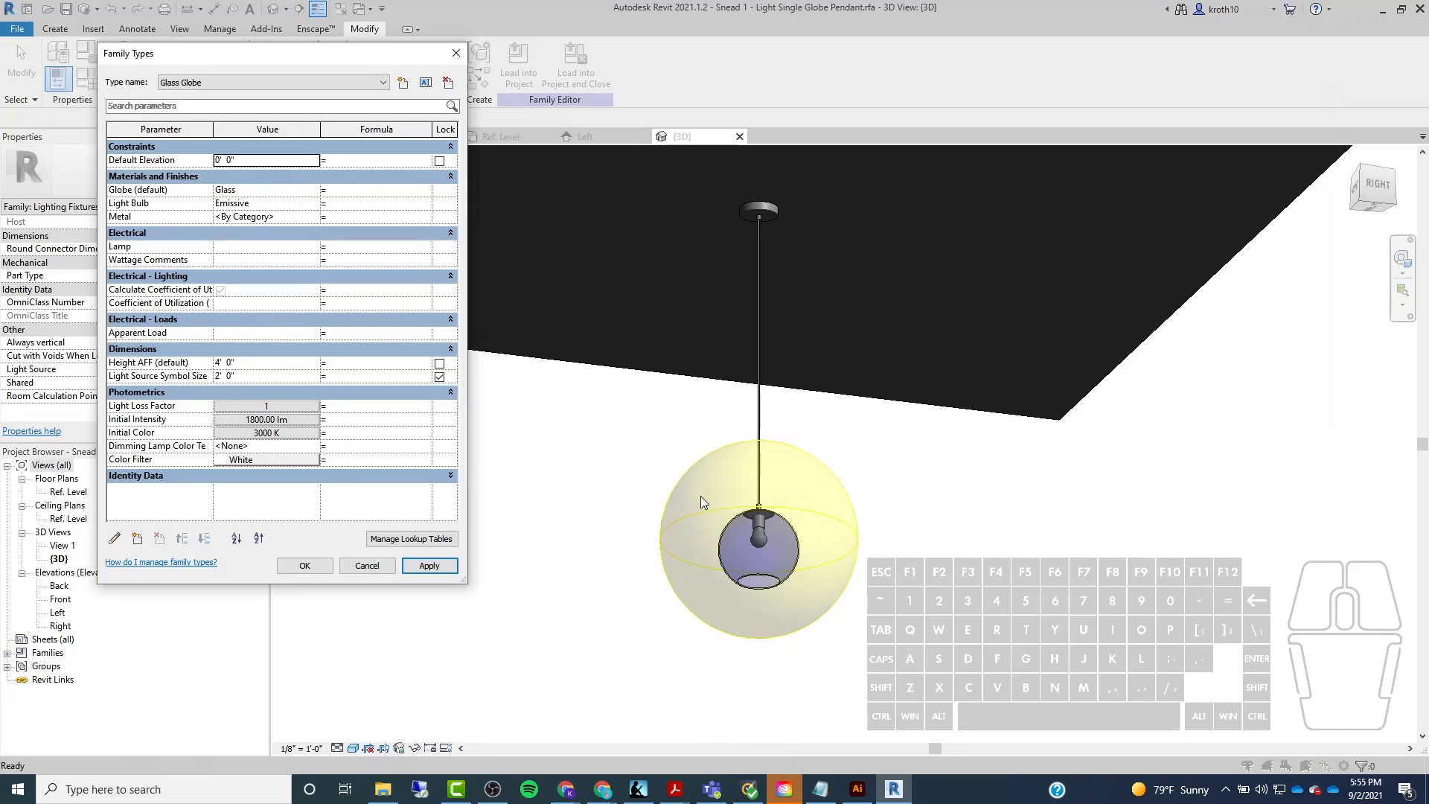
{"action": "left_click", "coordinate": [422, 561]}
{"action": "left_click", "coordinate": [305, 565]}
Inspect the light bulb in the 3D view and check the globe component's material parameters from the Front elevation.
{"action": "scroll", "coordinate": [759, 542], "scroll_direction": "up", "scroll_amount": 6}
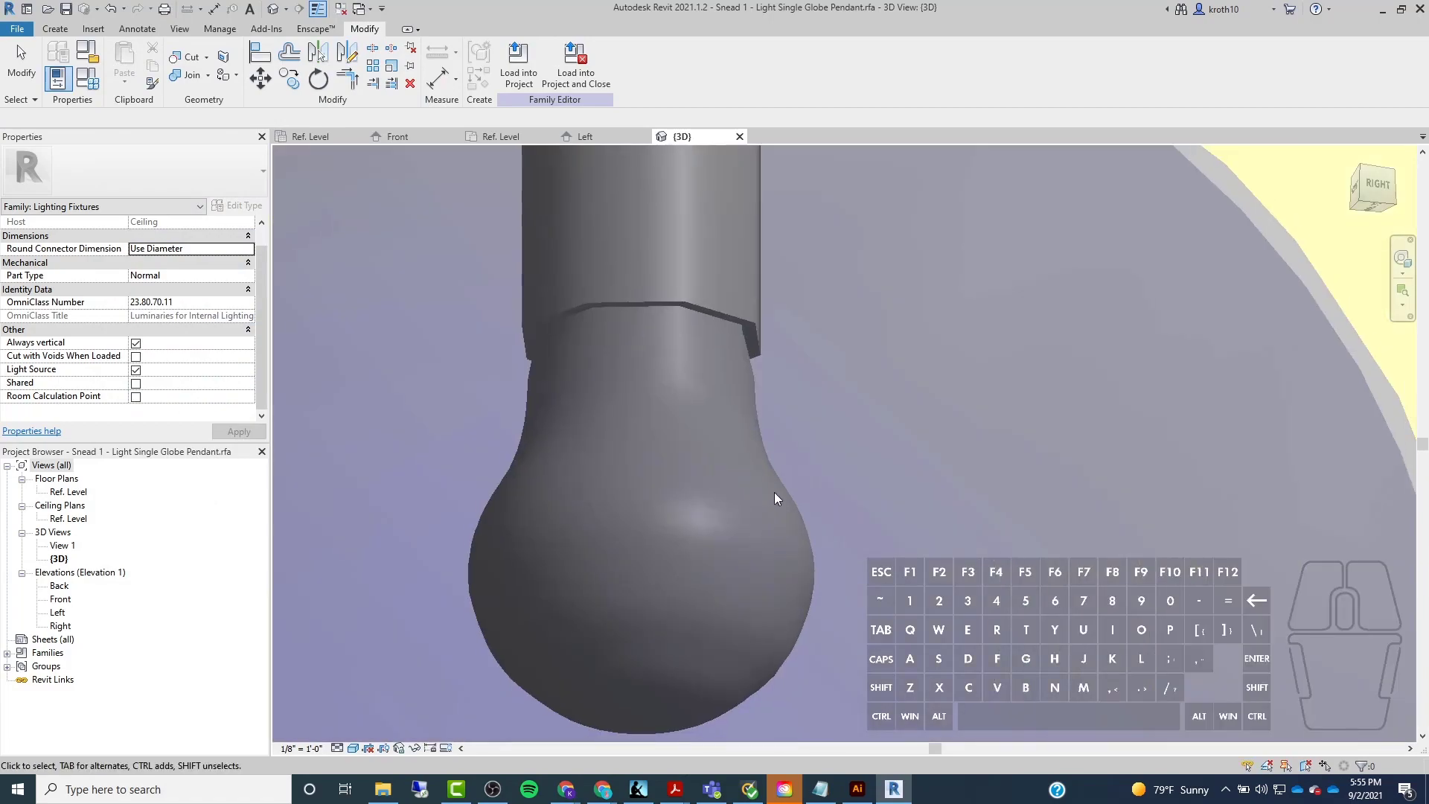
{"action": "scroll", "coordinate": [774, 484], "scroll_direction": "down", "scroll_amount": 6}
{"action": "middle_click_drag", "start_coordinate": [766, 533], "coordinate": [750, 249], "text": "shift"}
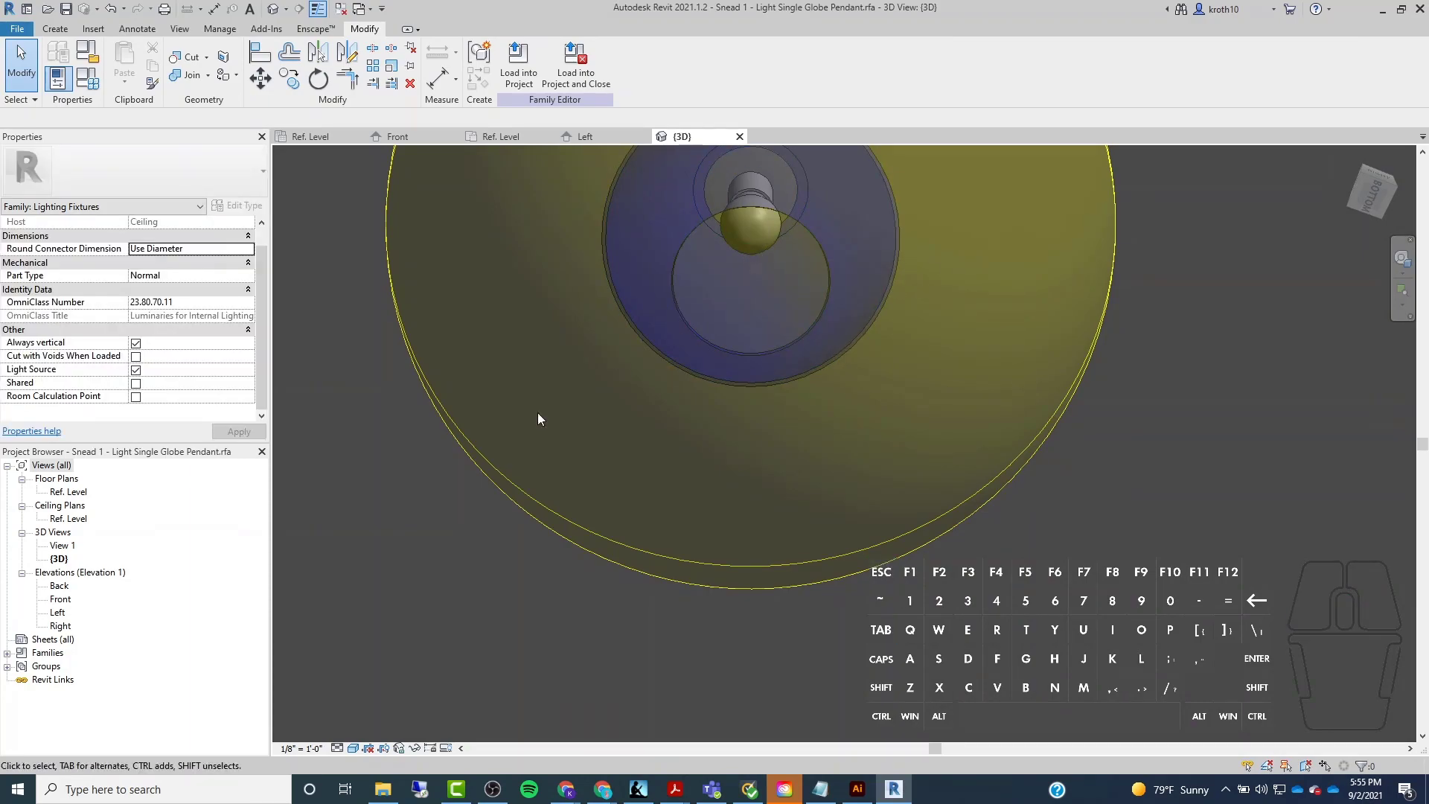
{"action": "double_click", "coordinate": [60, 599]}
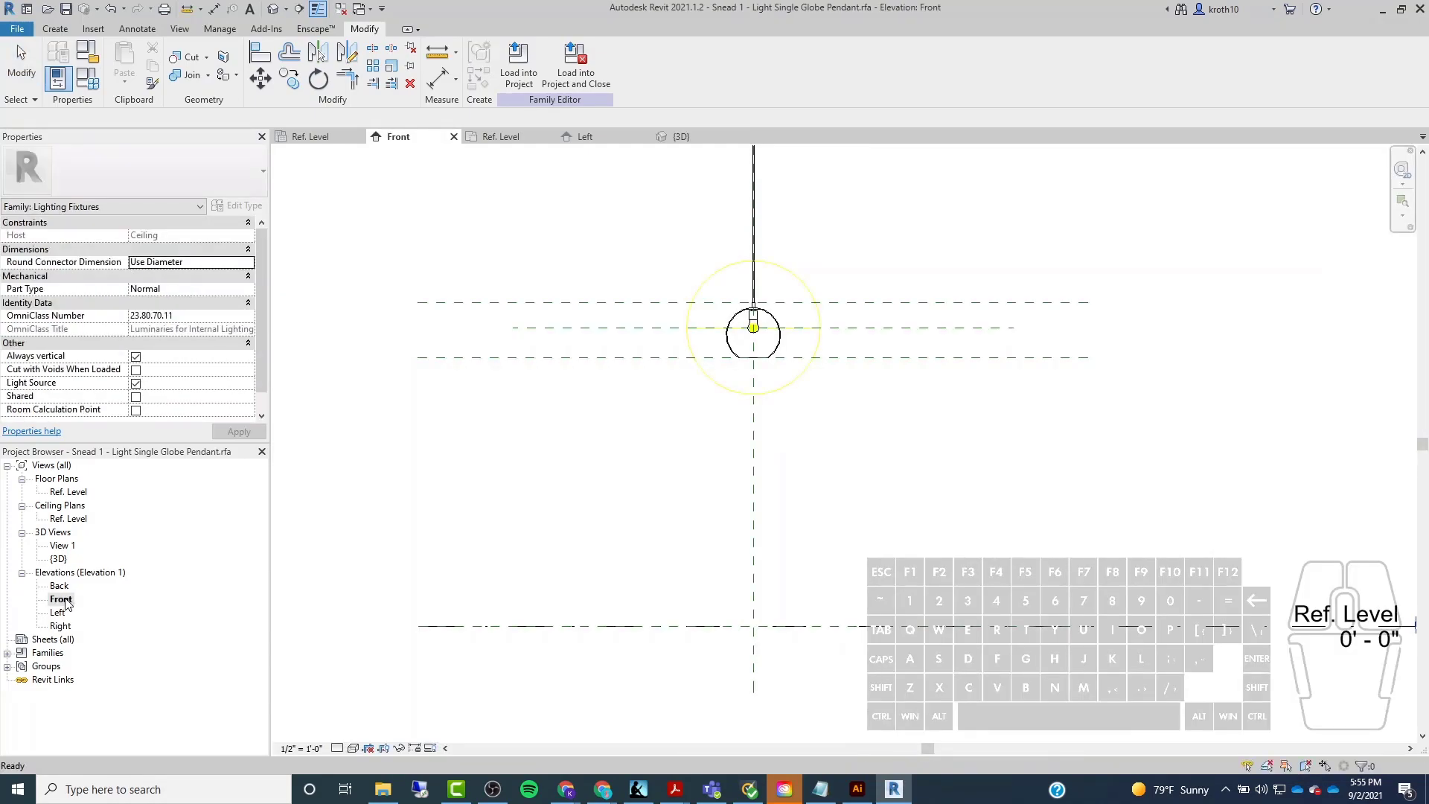
{"action": "scroll", "coordinate": [771, 313], "scroll_direction": "up", "scroll_amount": 1}
{"action": "left_click", "coordinate": [713, 419]}
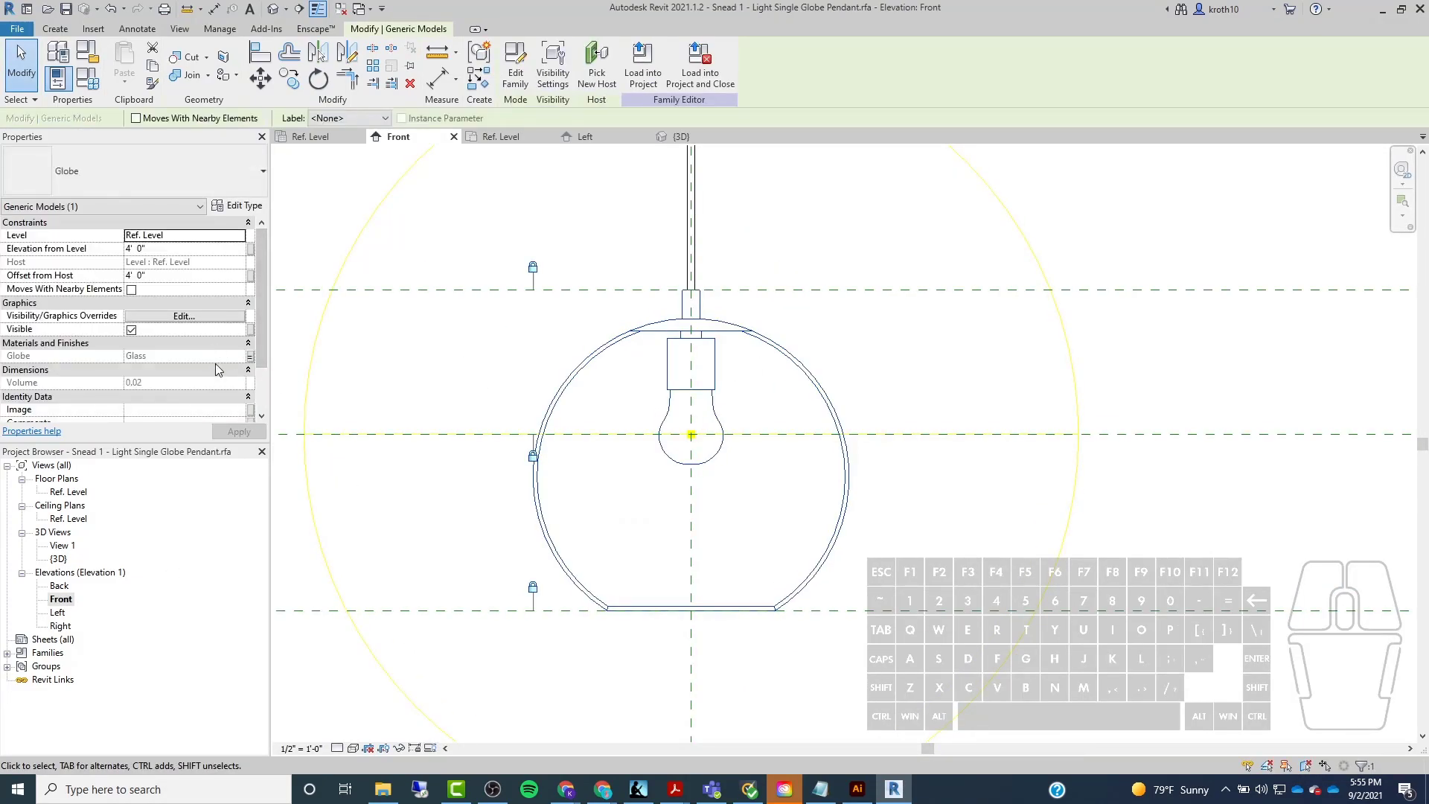
{"action": "left_click", "coordinate": [251, 359]}
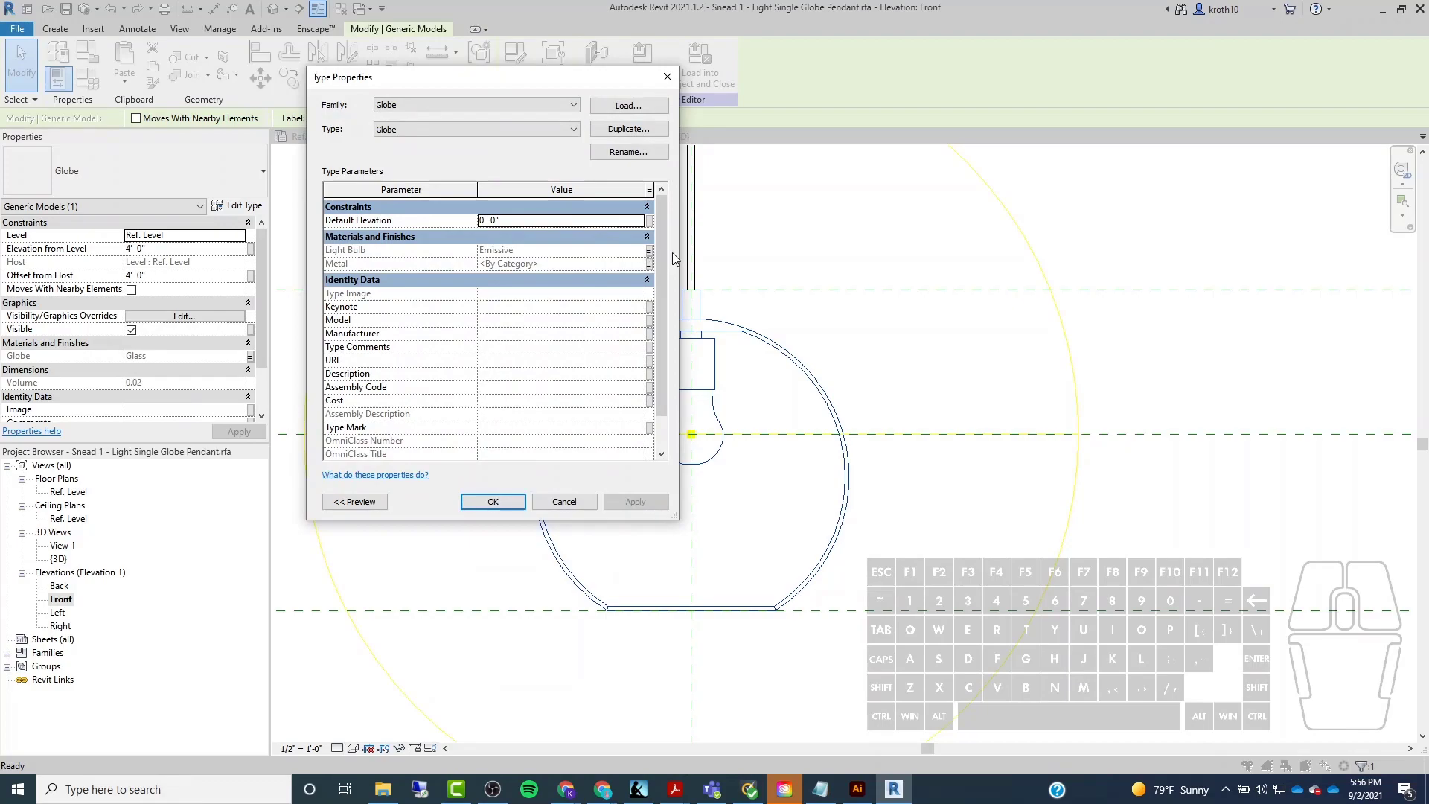
{"action": "left_click", "coordinate": [492, 502]}
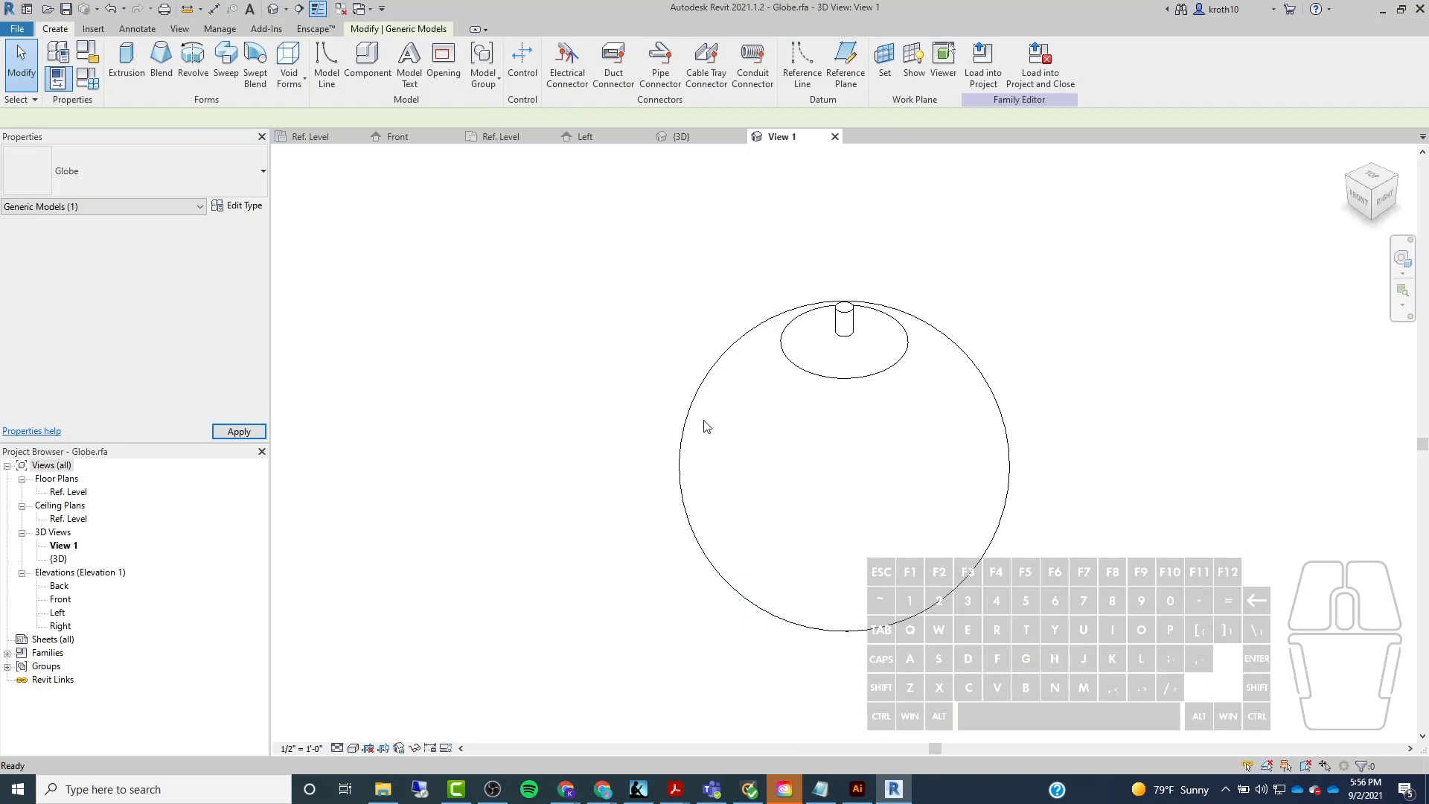
Check the bulb revolve's material in the Globe family, close the inactive views and close the family without saving.
{"action": "middle_click_drag", "start_coordinate": [660, 472], "coordinate": [768, 584], "text": "shift"}
{"action": "middle_click_drag", "start_coordinate": [732, 310], "coordinate": [838, 356], "text": "shift"}
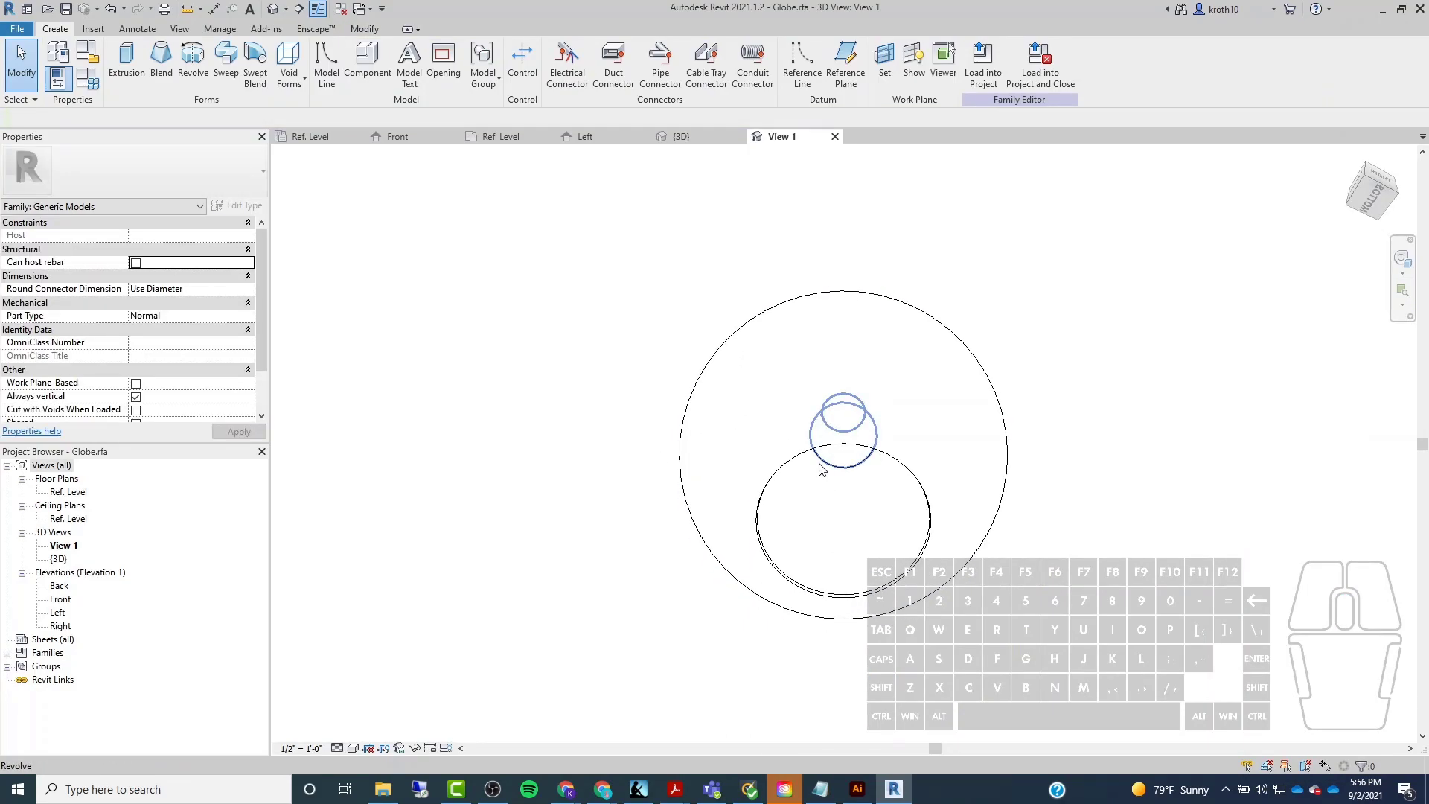
{"action": "left_click", "coordinate": [825, 462]}
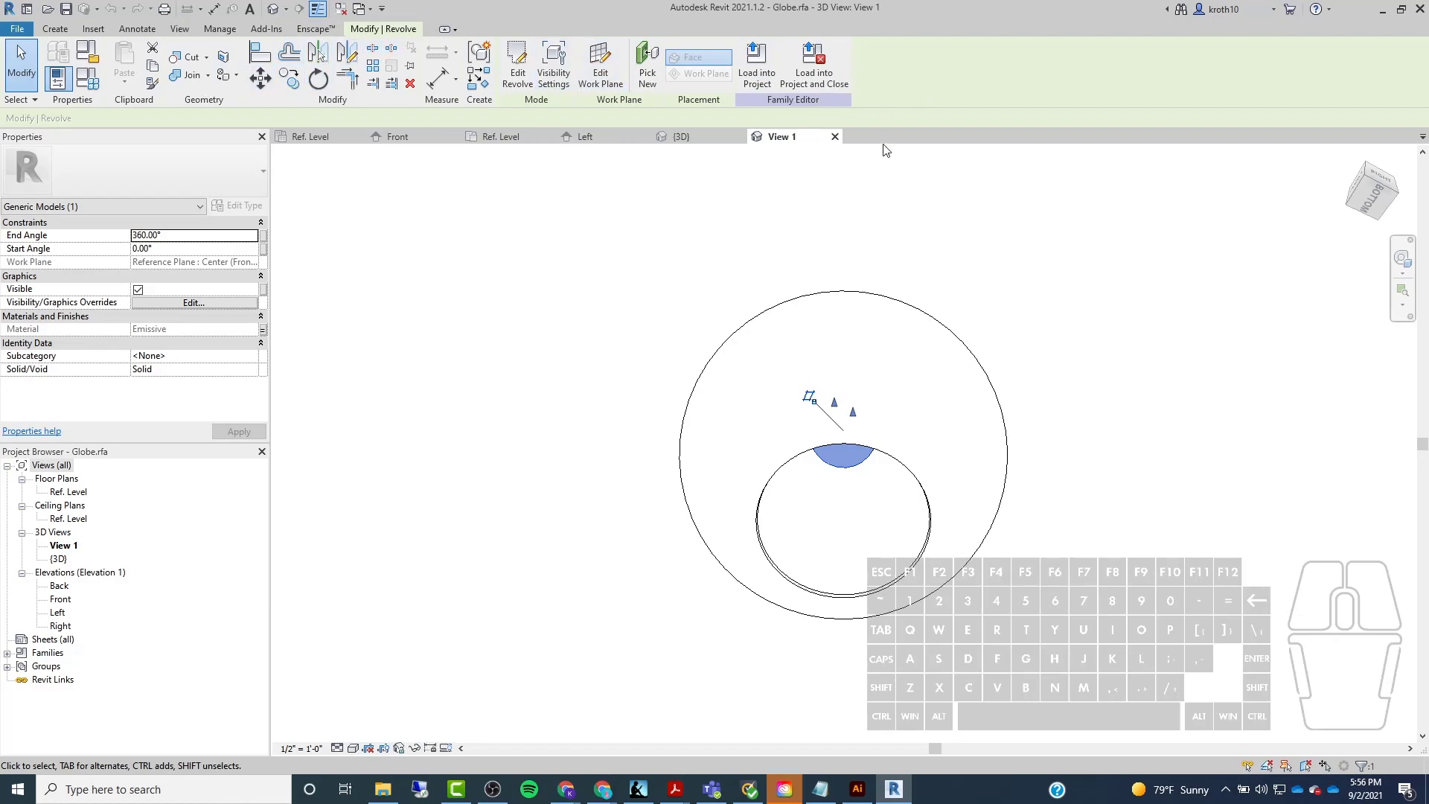
{"action": "left_click", "coordinate": [340, 9]}
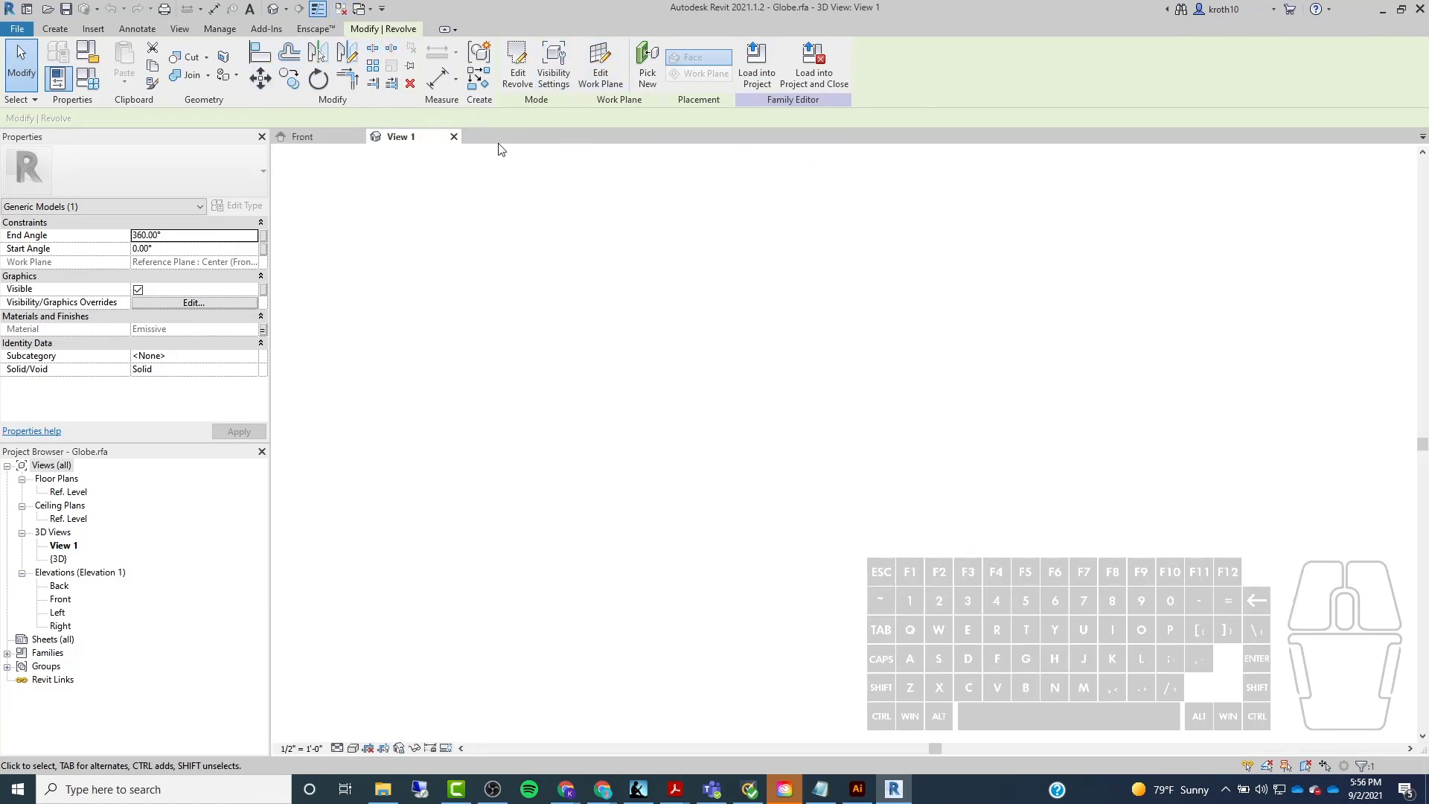
{"action": "left_click", "coordinate": [455, 135]}
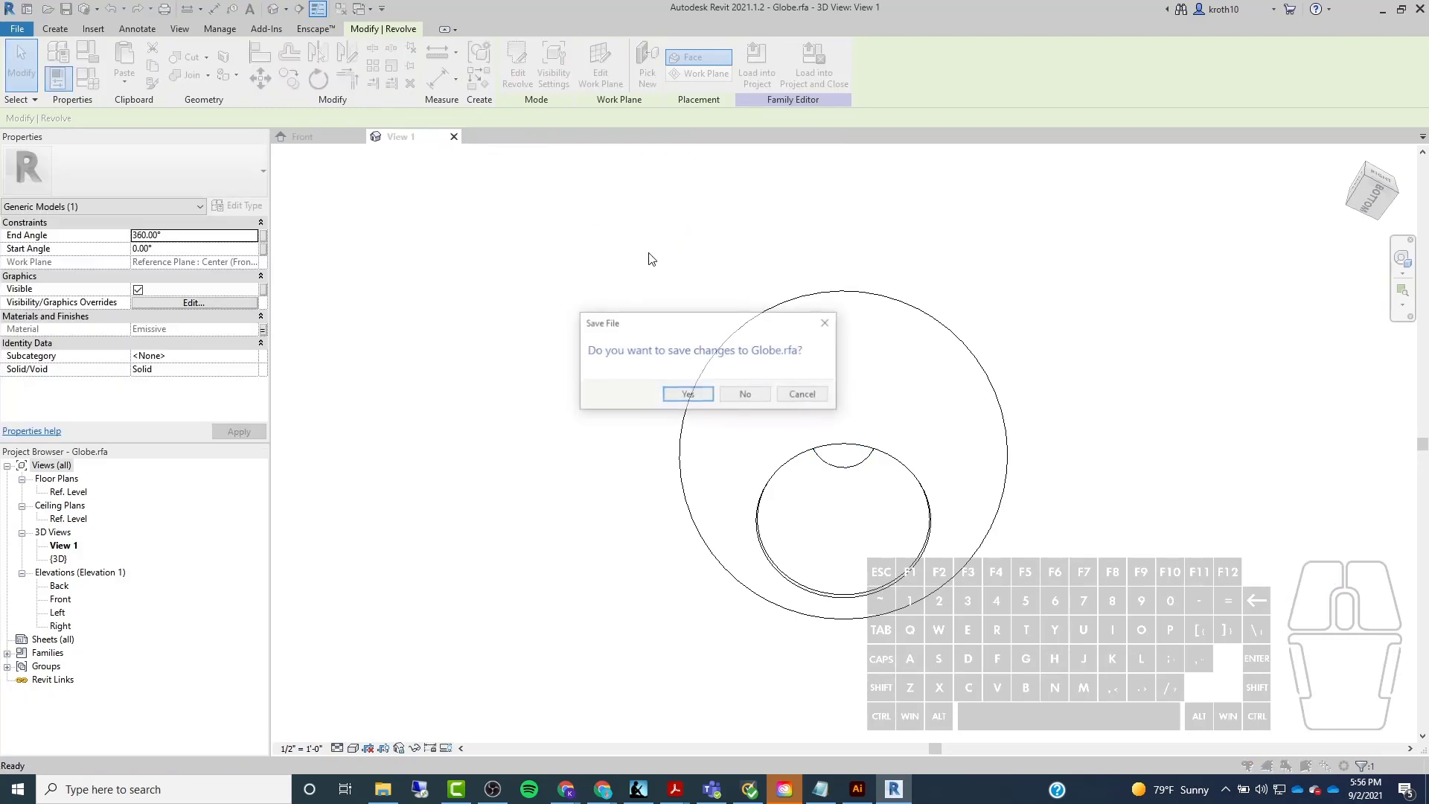
{"action": "left_click", "coordinate": [752, 398]}
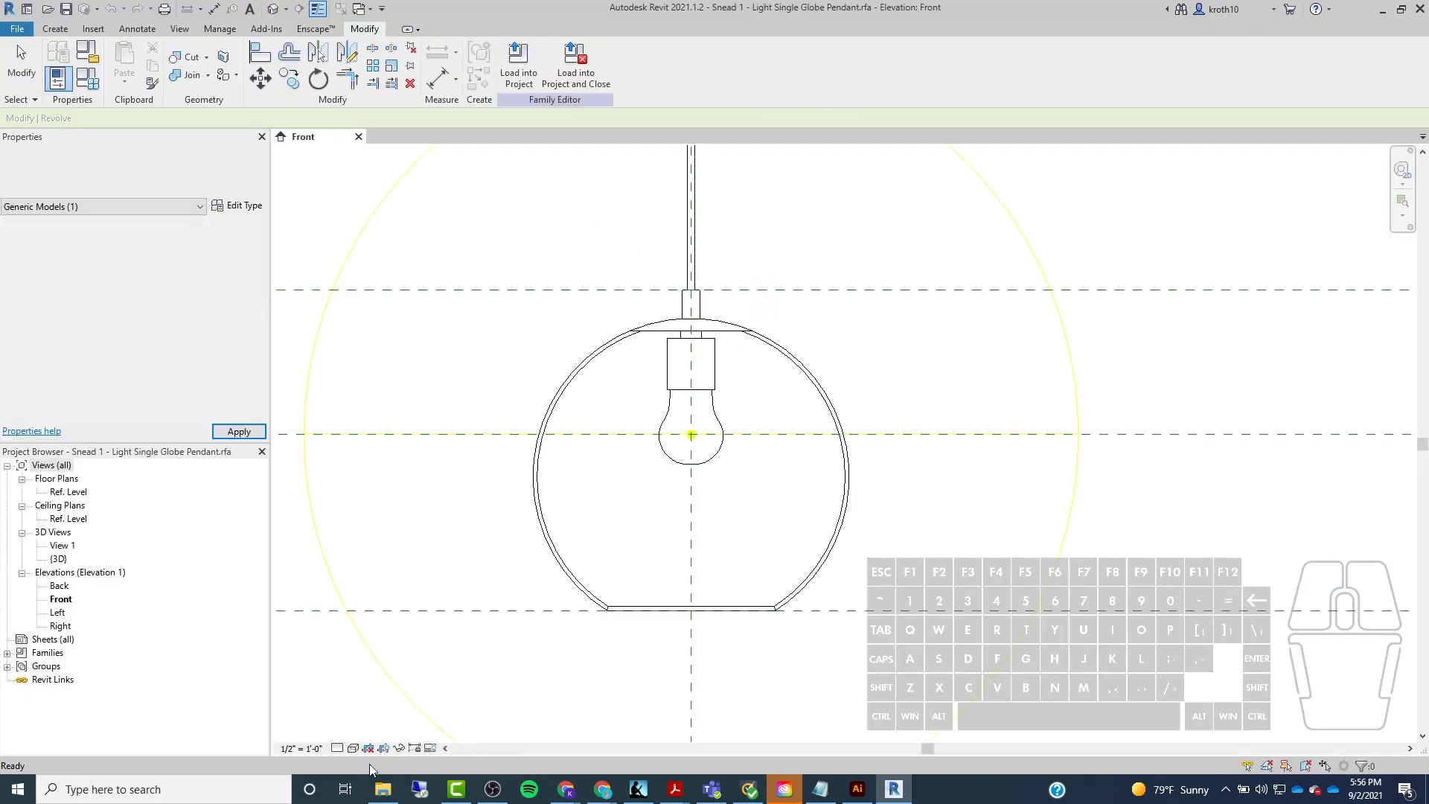
Set the pendant family's 3D view to the Realistic visual style and inspect the bulb inside the glass globe.
{"action": "left_click", "coordinate": [272, 10]}
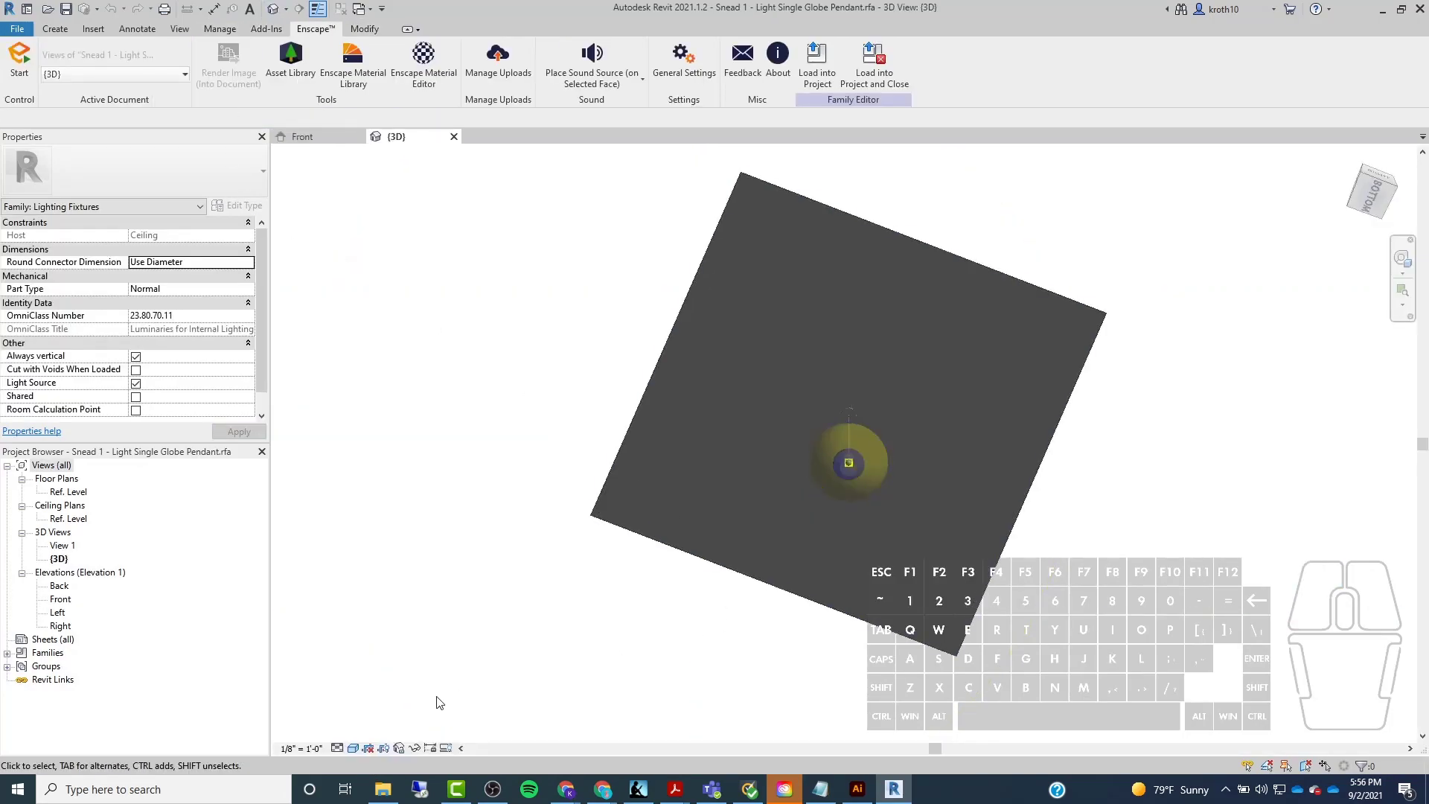
{"action": "left_click", "coordinate": [352, 748]}
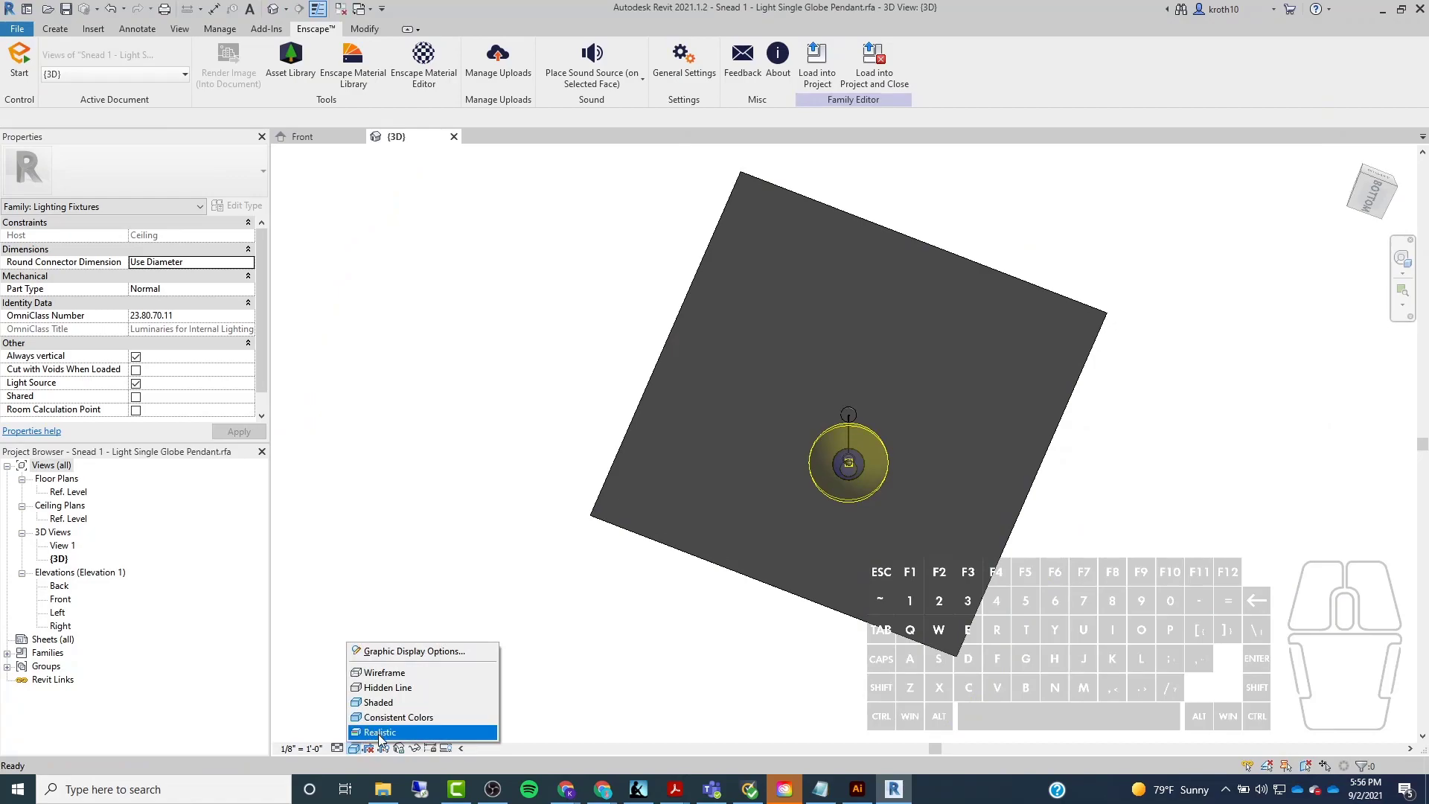
{"action": "left_click", "coordinate": [380, 732]}
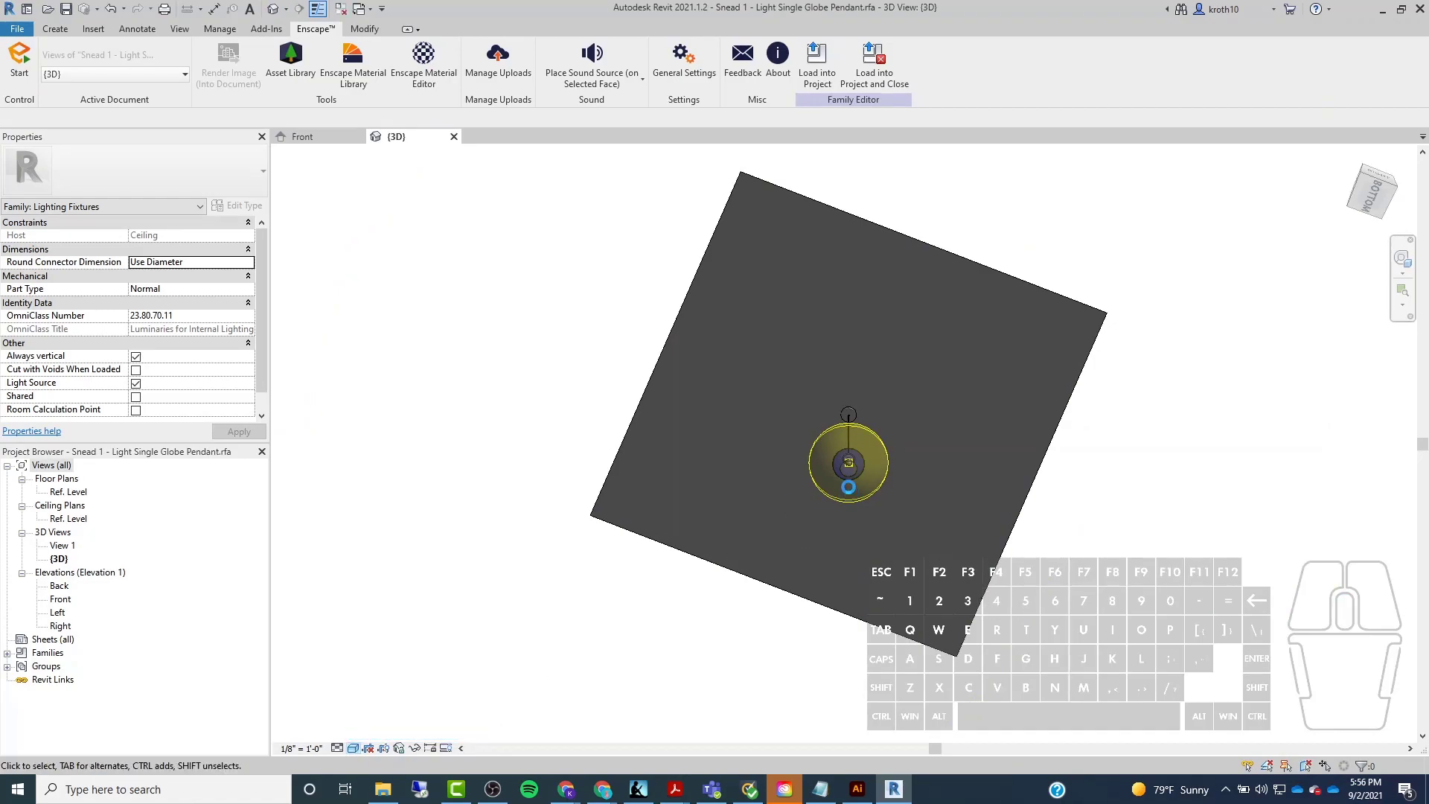
{"action": "scroll", "coordinate": [851, 486], "scroll_direction": "up", "scroll_amount": 5}
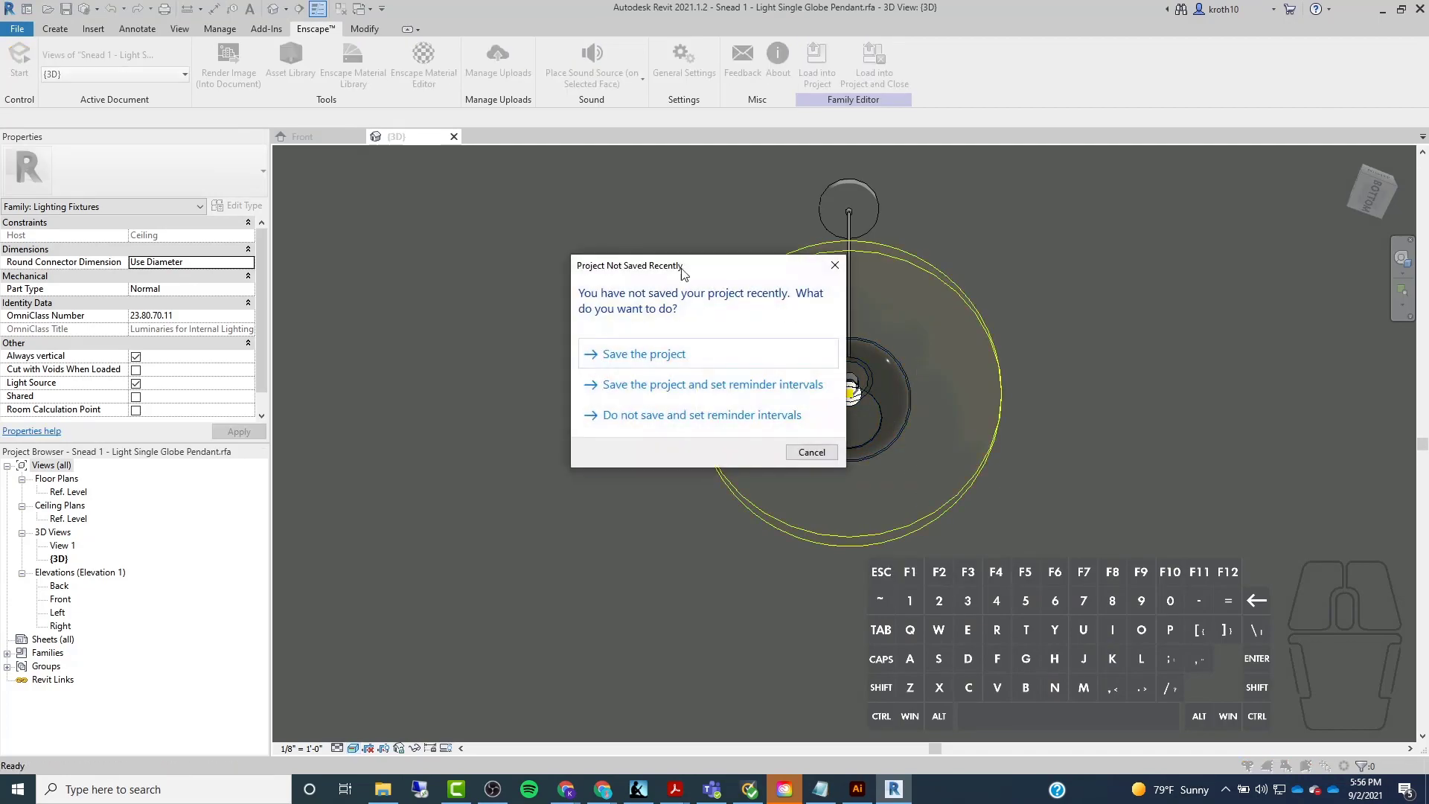
{"action": "left_click", "coordinate": [817, 450]}
{"action": "middle_click_drag", "start_coordinate": [875, 389], "coordinate": [1010, 651], "text": "shift"}
{"action": "scroll", "coordinate": [851, 485], "scroll_direction": "up", "scroll_amount": 5}
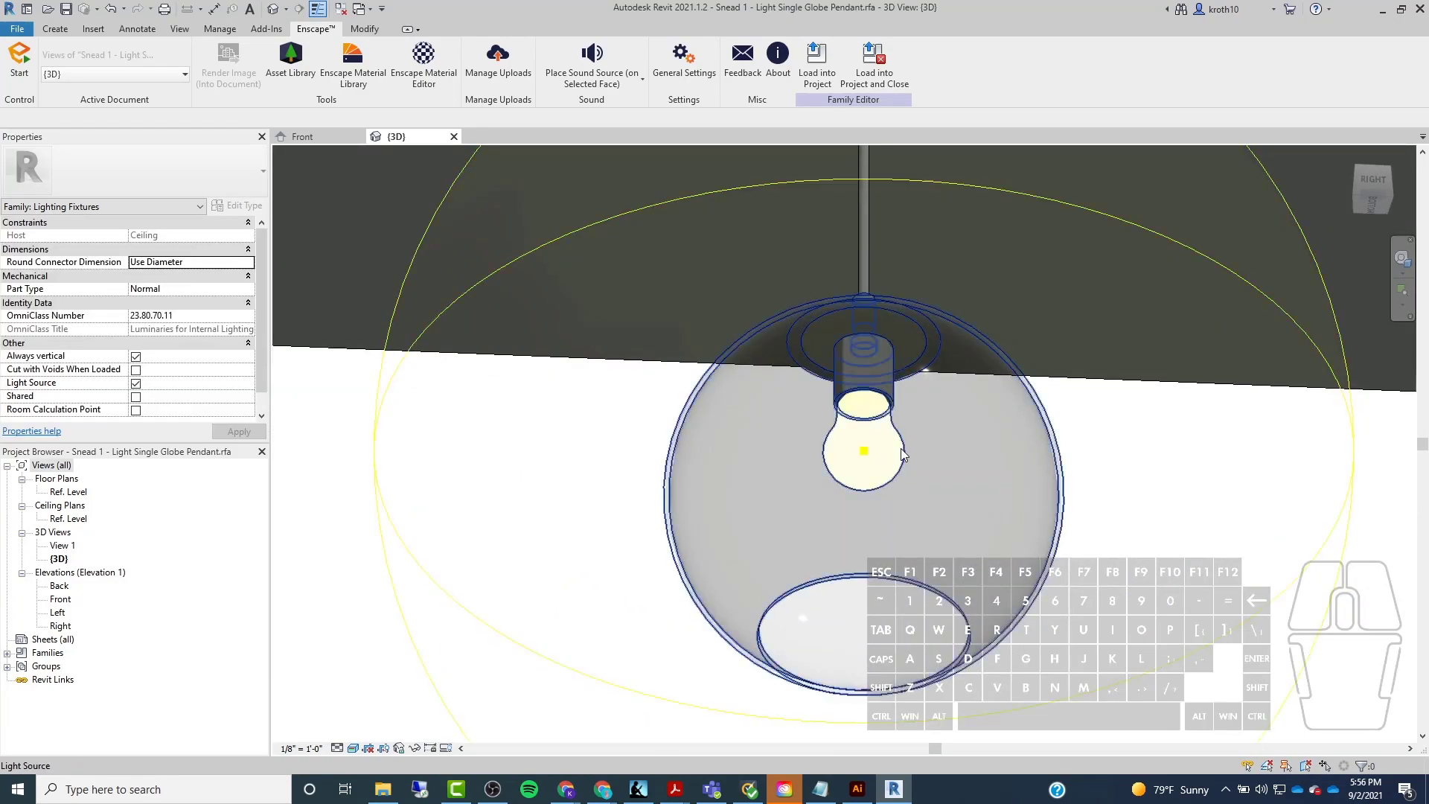
{"action": "scroll", "coordinate": [863, 363], "scroll_direction": "down", "scroll_amount": 3}
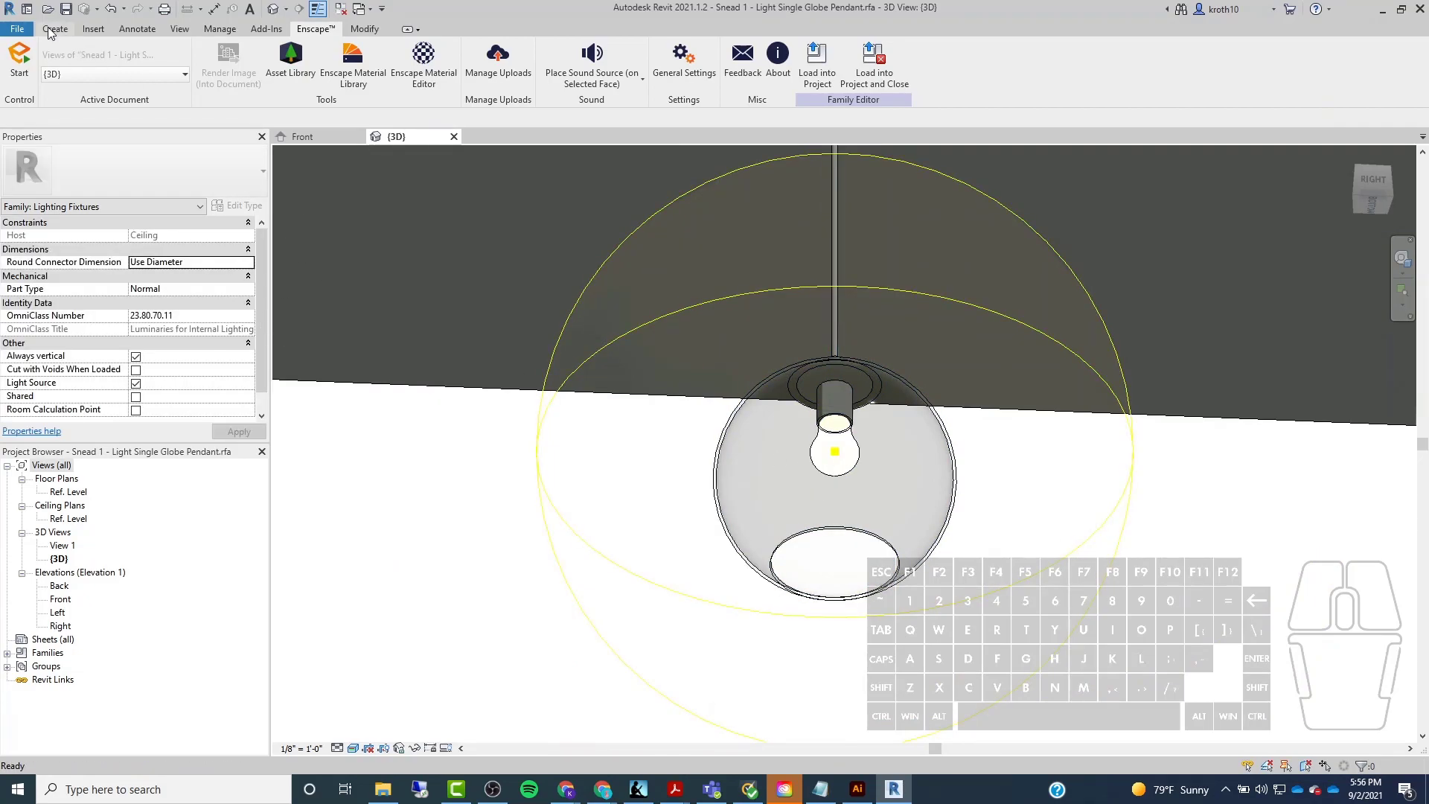
Create a new material named Black Steel for the Glass Globe type's Metal parameter.
{"action": "left_click", "coordinate": [51, 31]}
{"action": "left_click", "coordinate": [837, 346]}
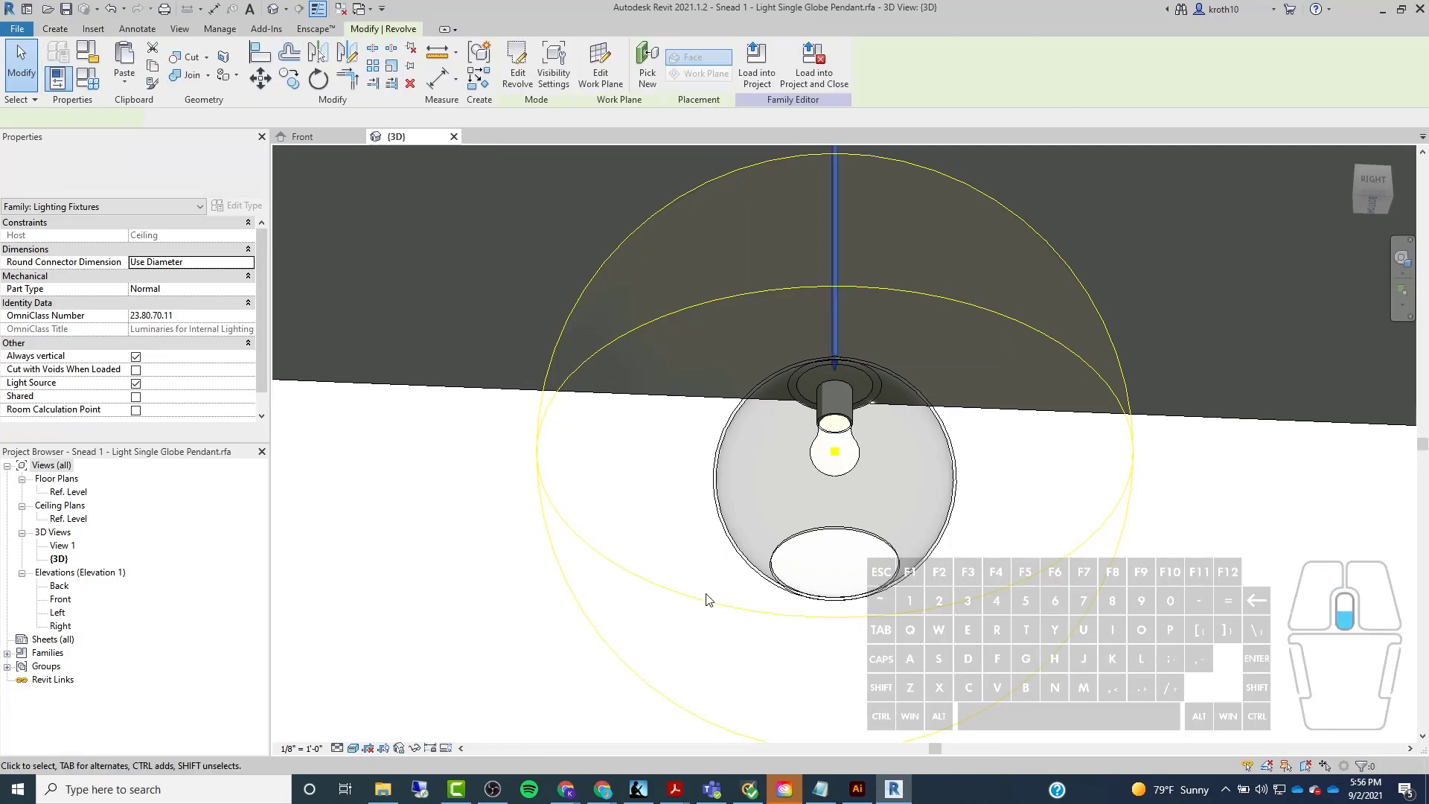
{"action": "scroll", "coordinate": [706, 595], "scroll_direction": "down", "scroll_amount": 2}
{"action": "middle_click_drag", "start_coordinate": [713, 575], "coordinate": [700, 649]}
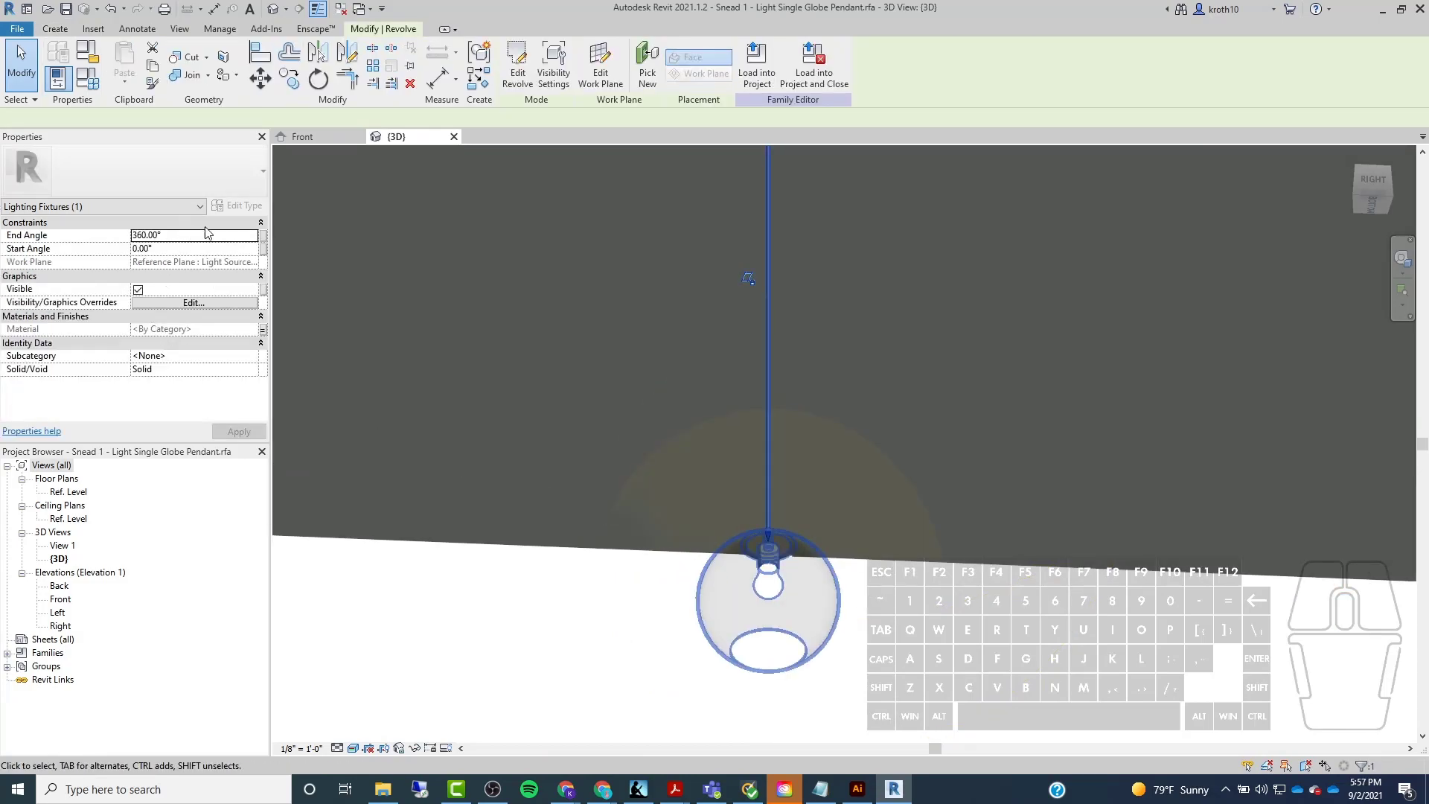
{"action": "left_click", "coordinate": [87, 77]}
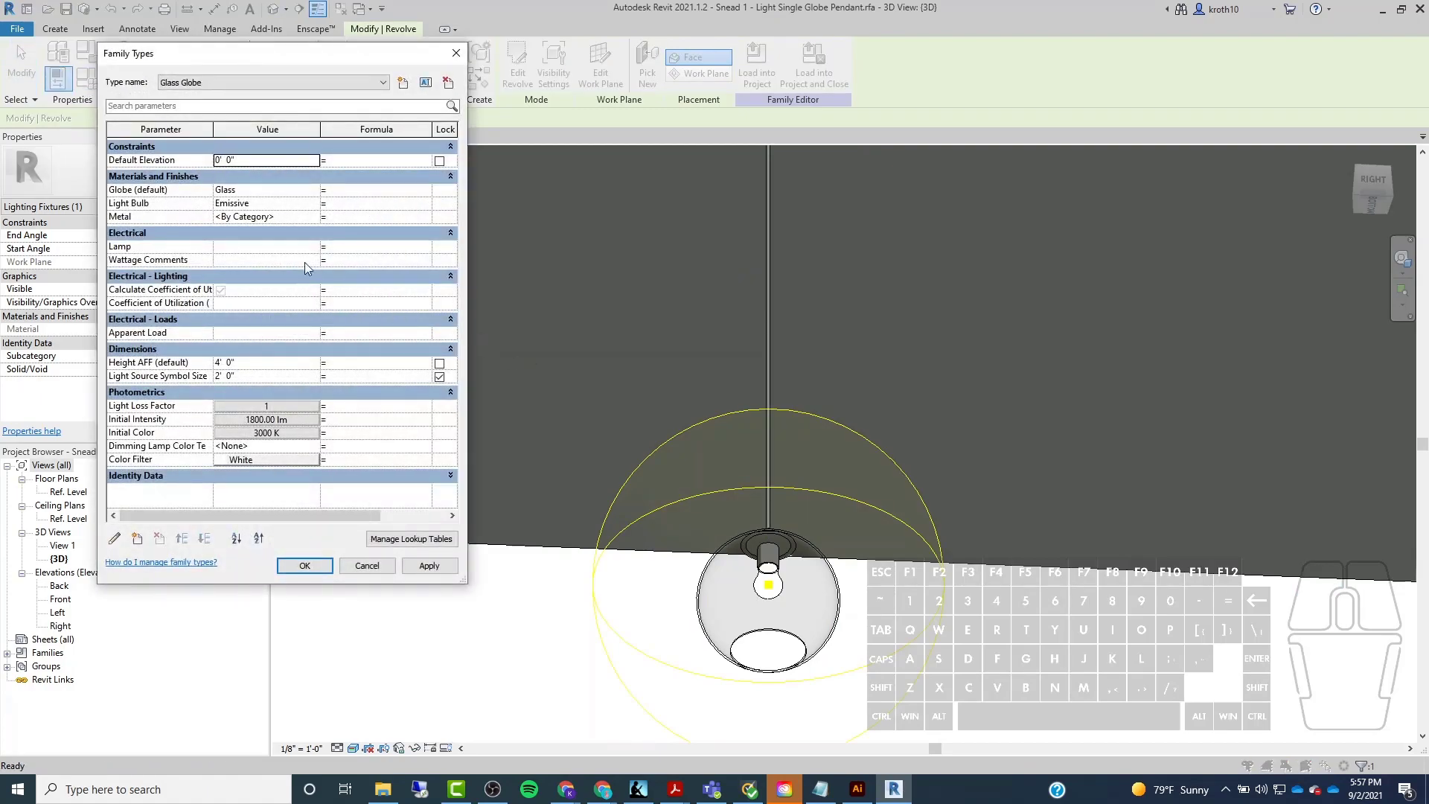
{"action": "left_click", "coordinate": [288, 217]}
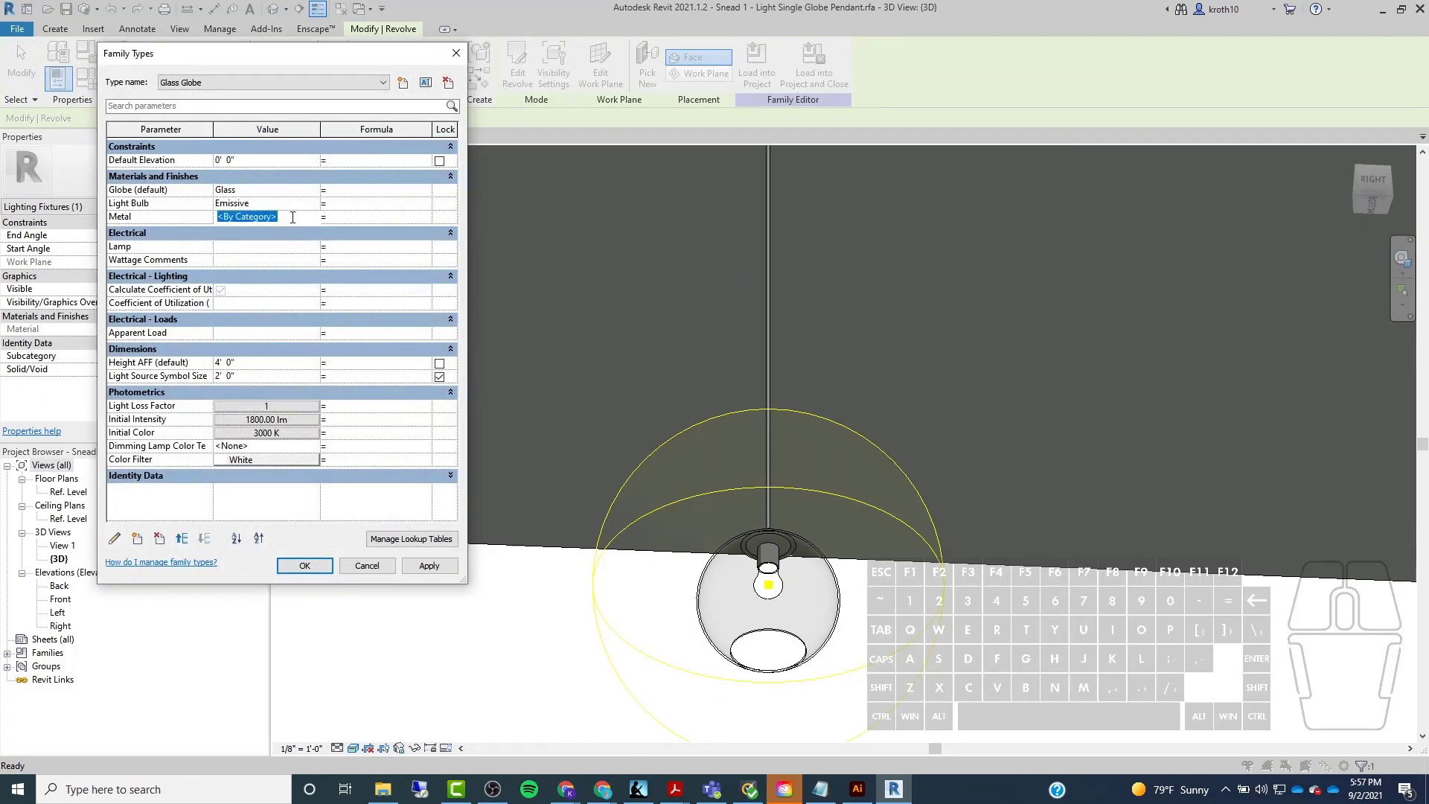
{"action": "left_click", "coordinate": [314, 217]}
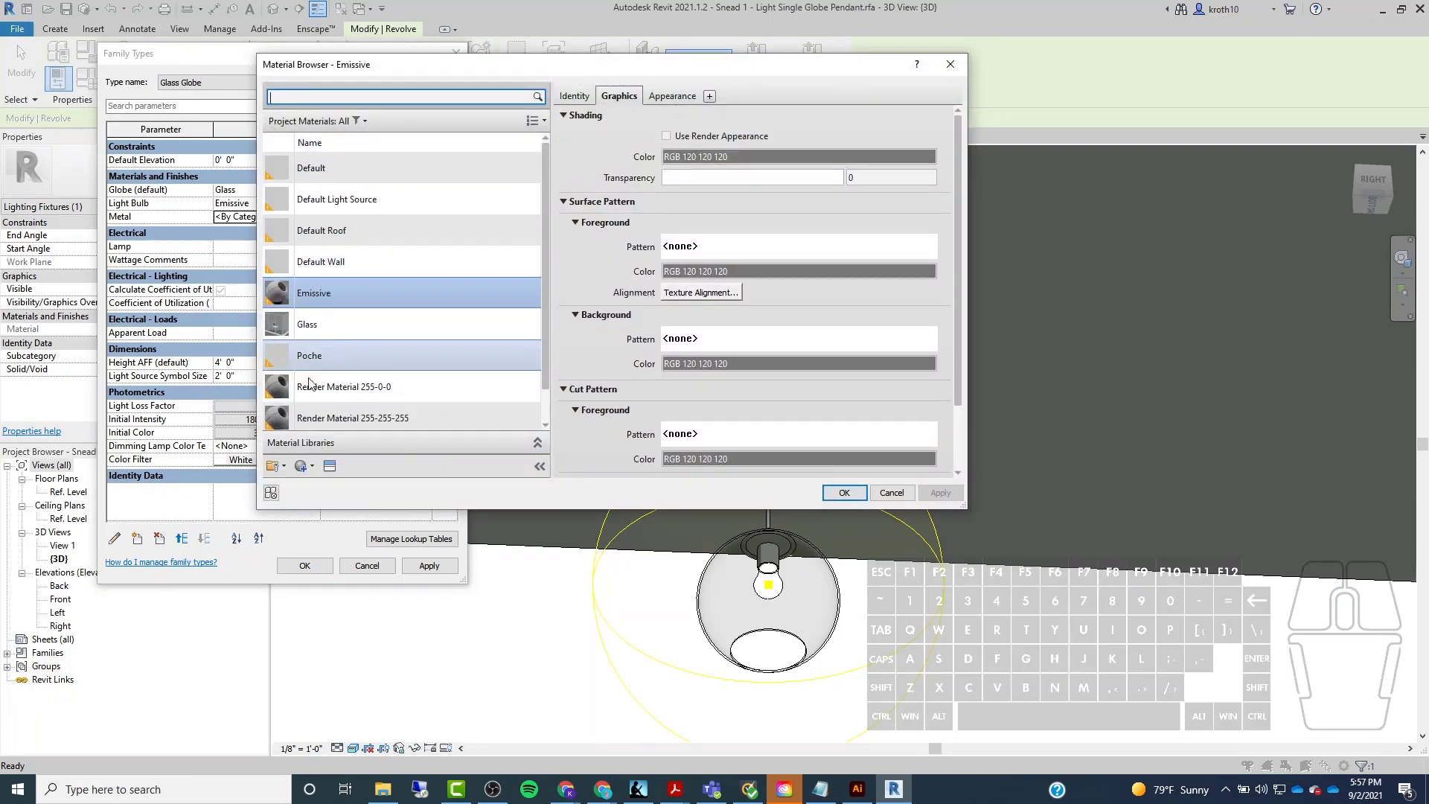
{"action": "left_click", "coordinate": [305, 466]}
{"action": "left_click", "coordinate": [327, 483]}
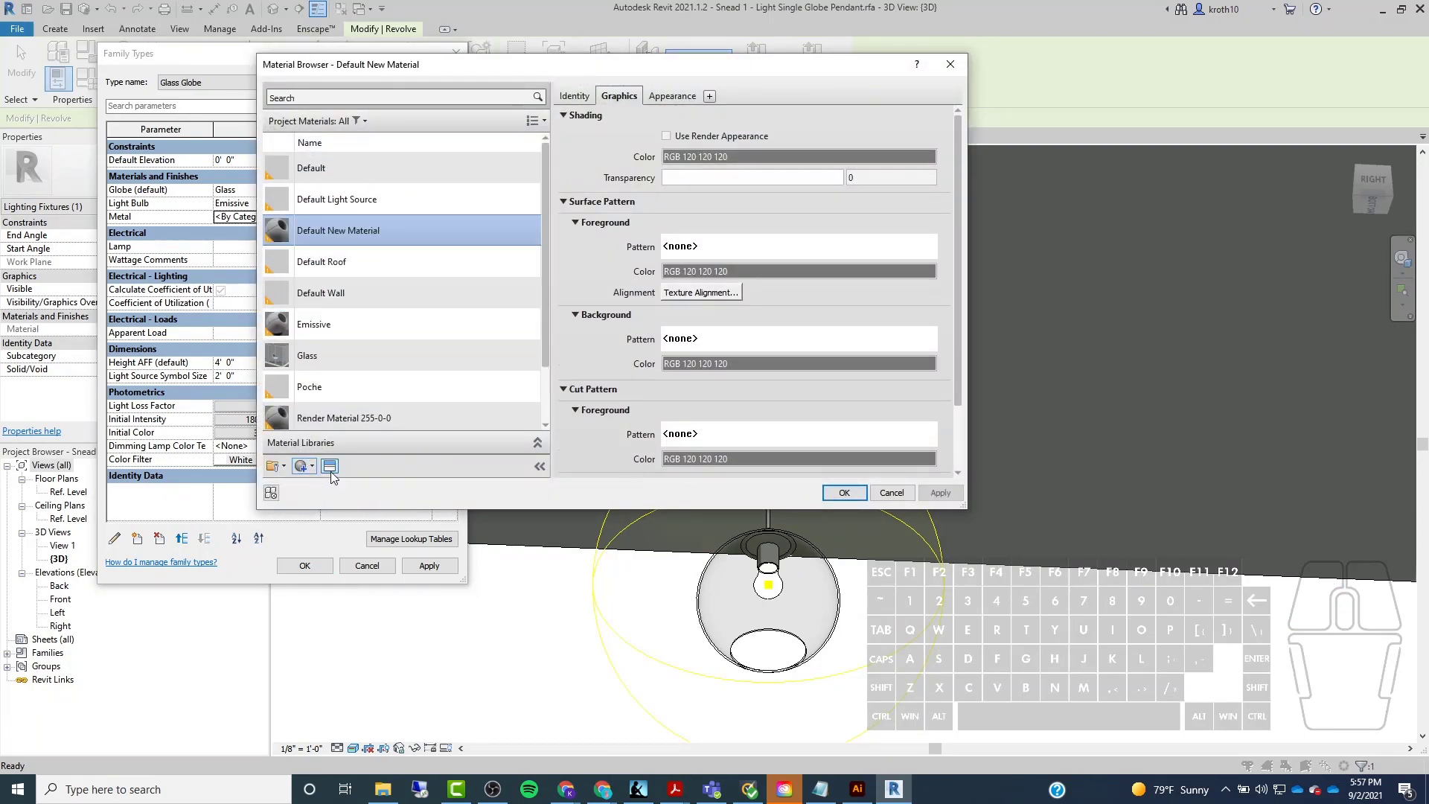
{"action": "right_click", "coordinate": [373, 233]}
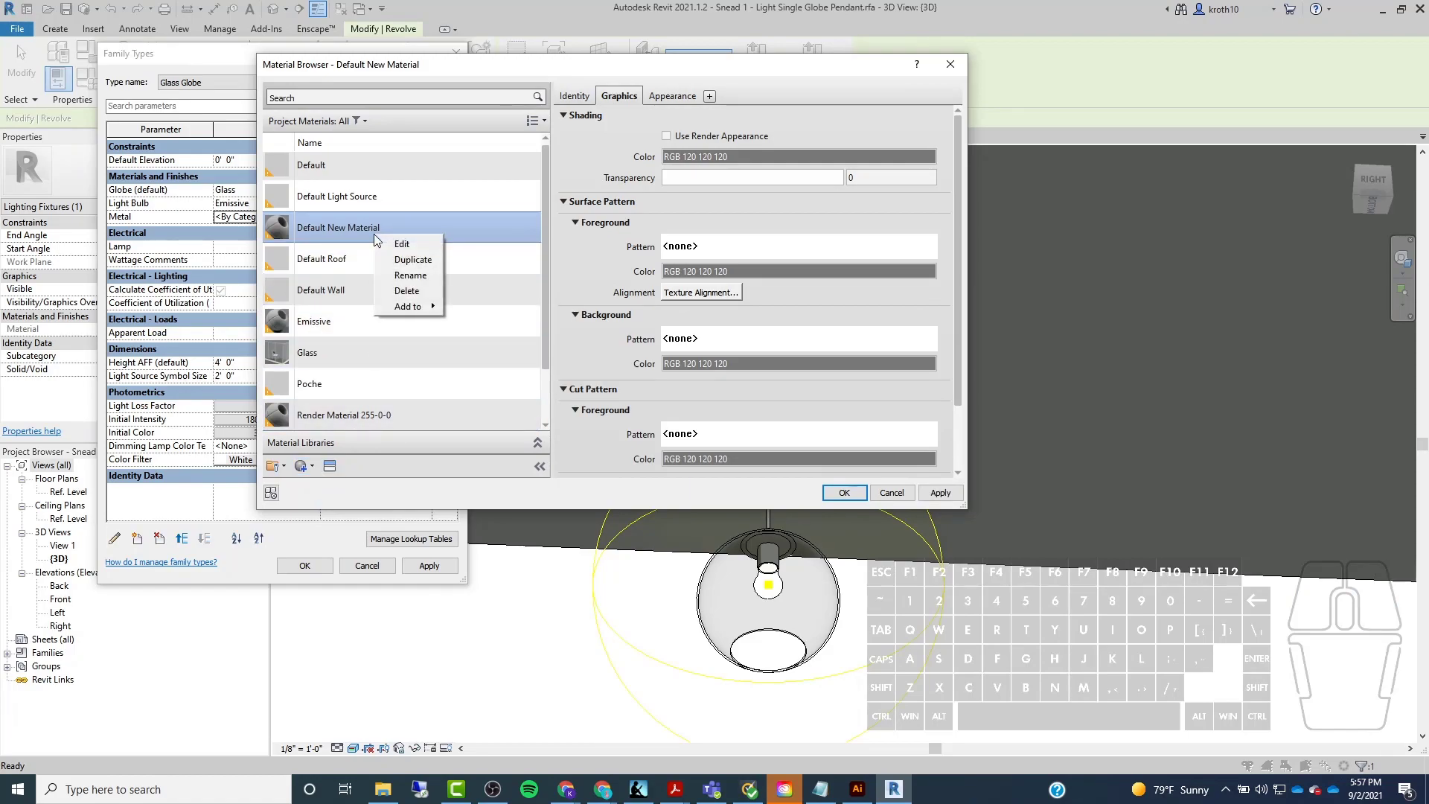
{"action": "left_click", "coordinate": [406, 275]}
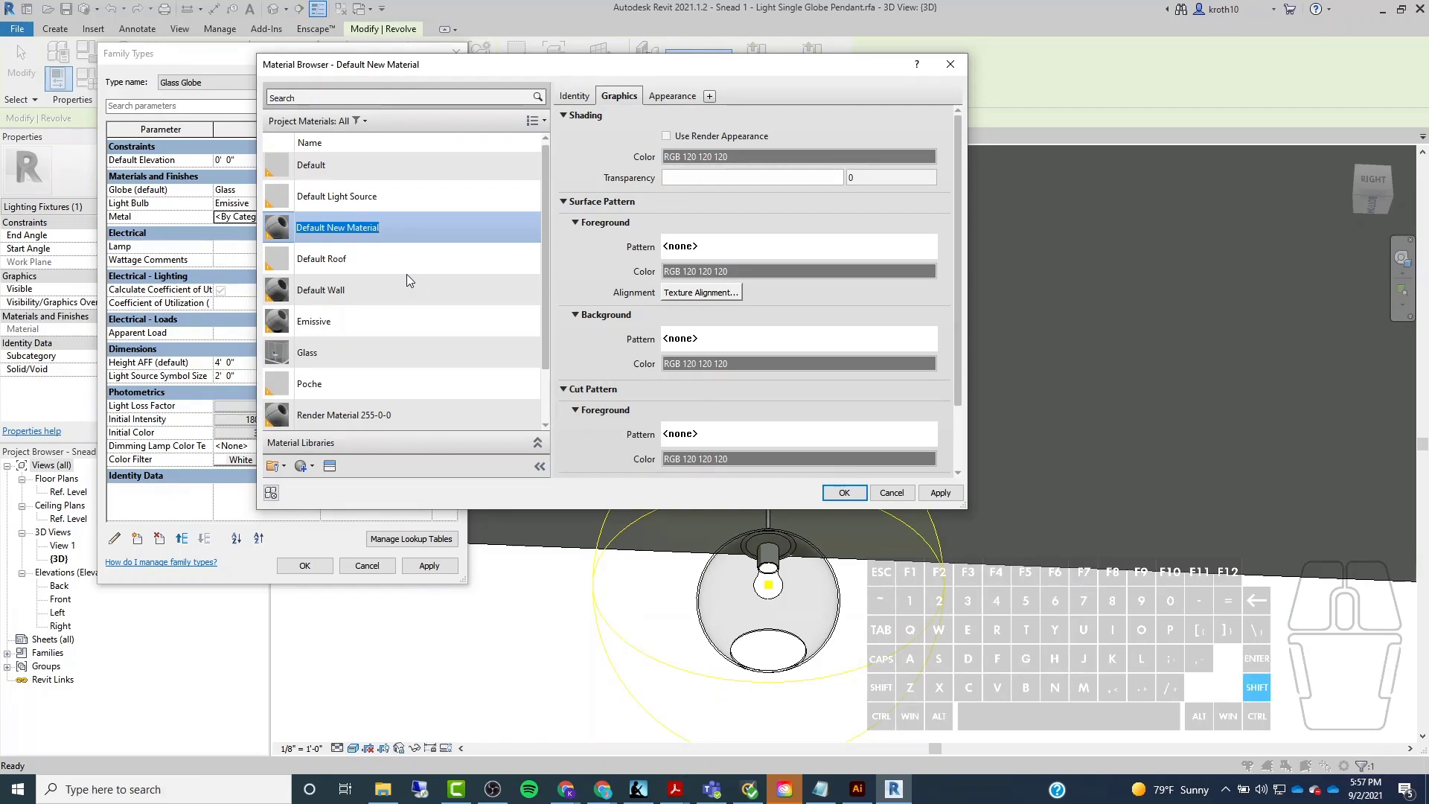
{"action": "type", "text": "Black Steel"}
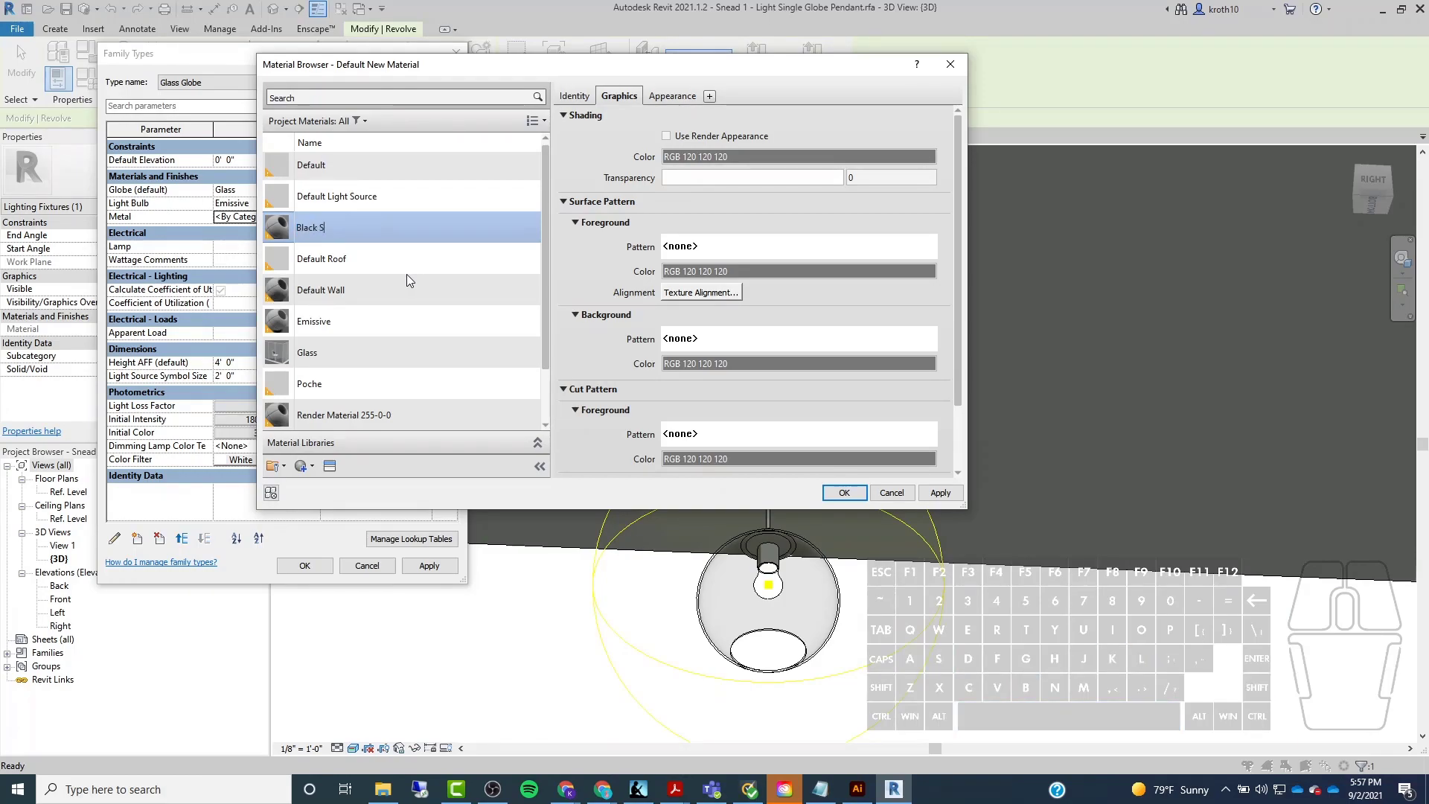
{"action": "key", "text": "Return"}
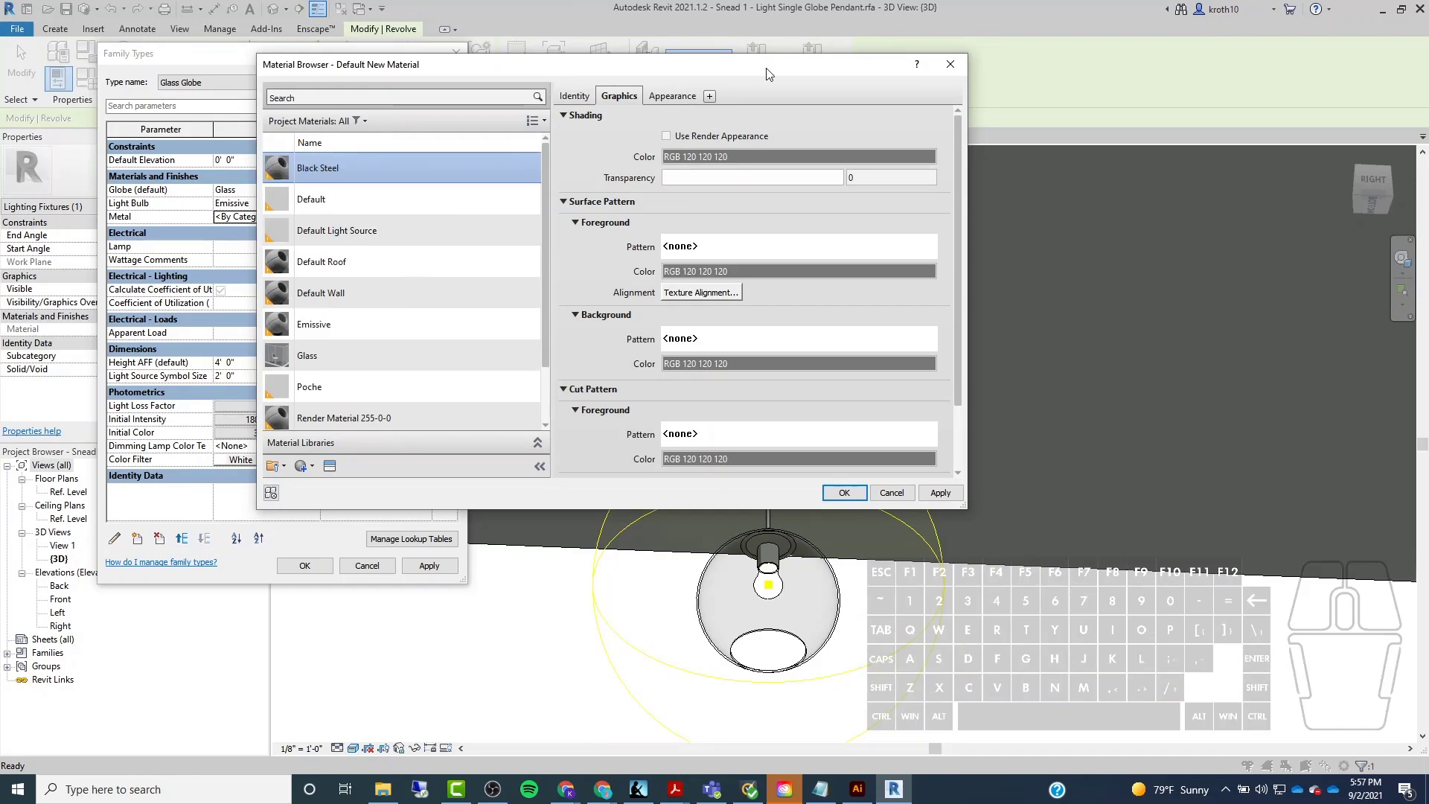
Browse the appearance assets available for the Black Steel material and search them for "steel".
{"action": "left_click", "coordinate": [669, 97]}
{"action": "left_click", "coordinate": [931, 122]}
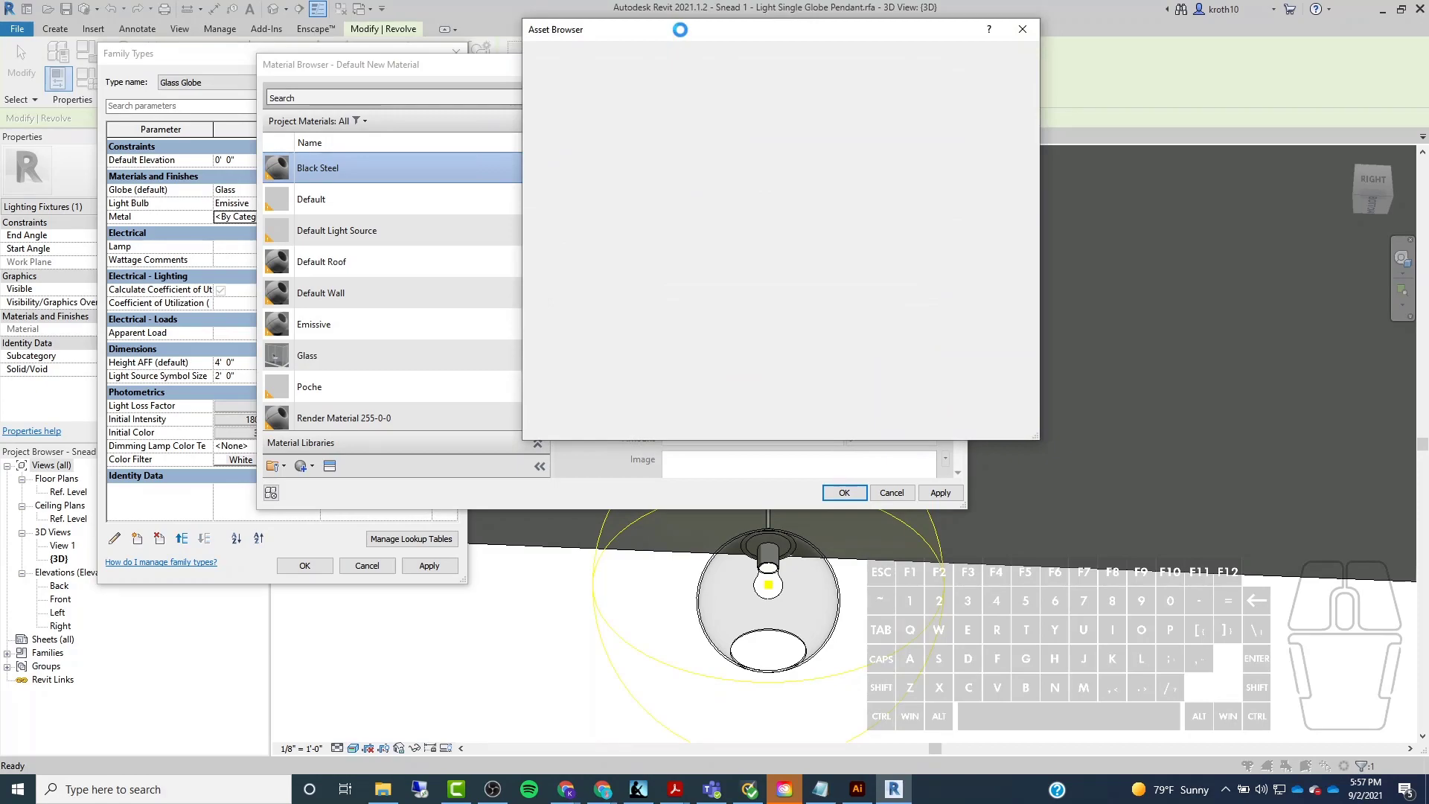
{"action": "scroll", "coordinate": [742, 336], "scroll_direction": "down", "scroll_amount": 6}
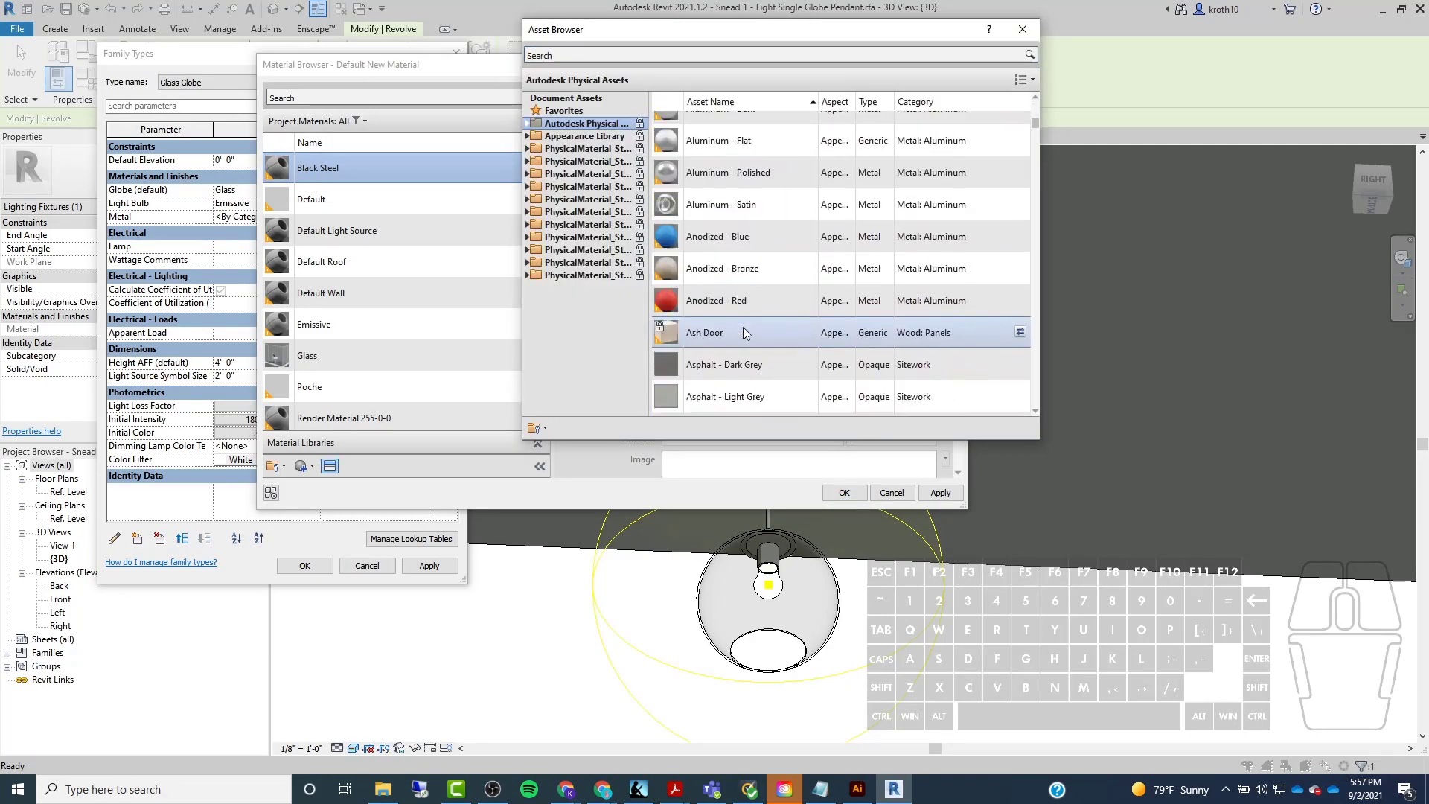
{"action": "scroll", "coordinate": [774, 168], "scroll_direction": "down", "scroll_amount": 8}
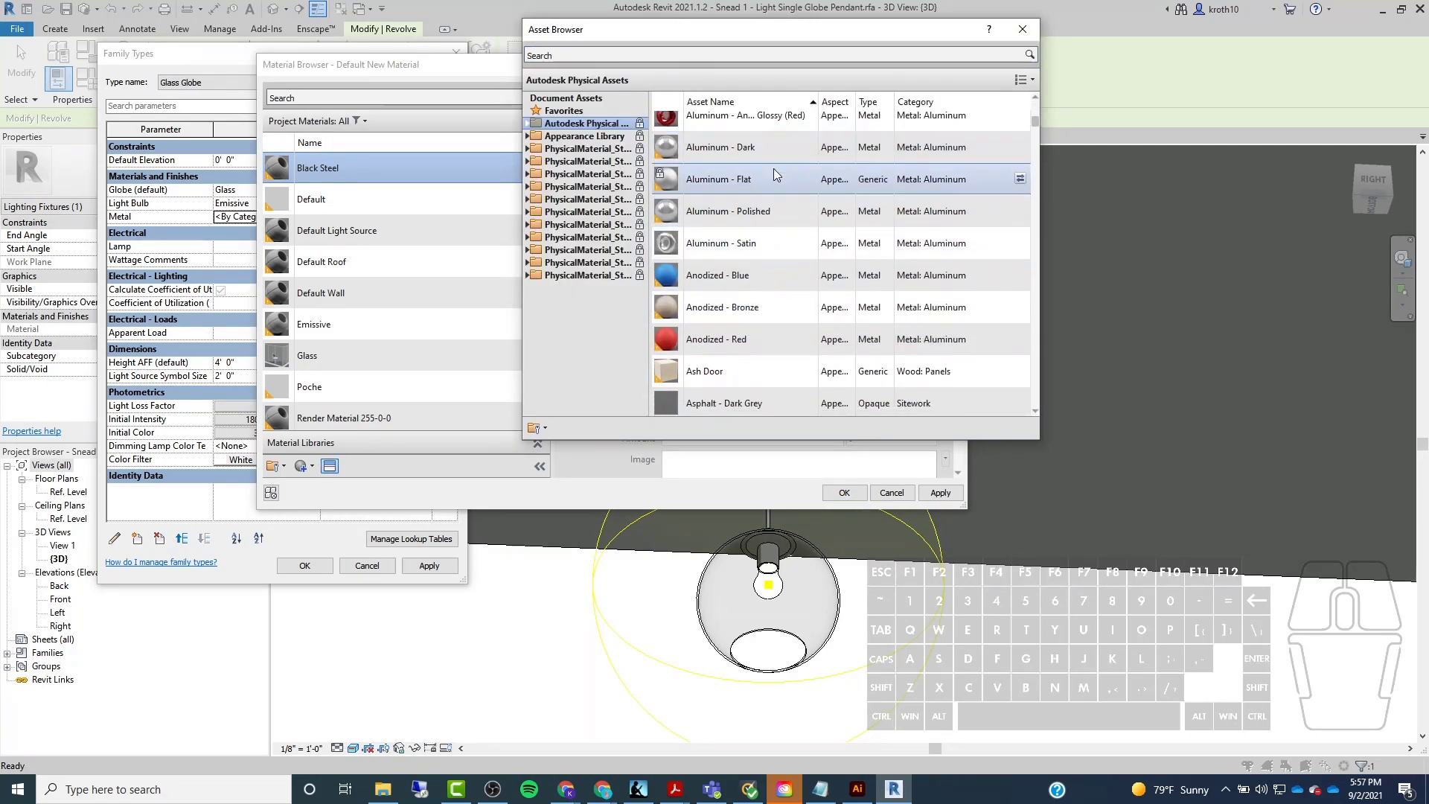
{"action": "scroll", "coordinate": [774, 168], "scroll_direction": "down", "scroll_amount": 8}
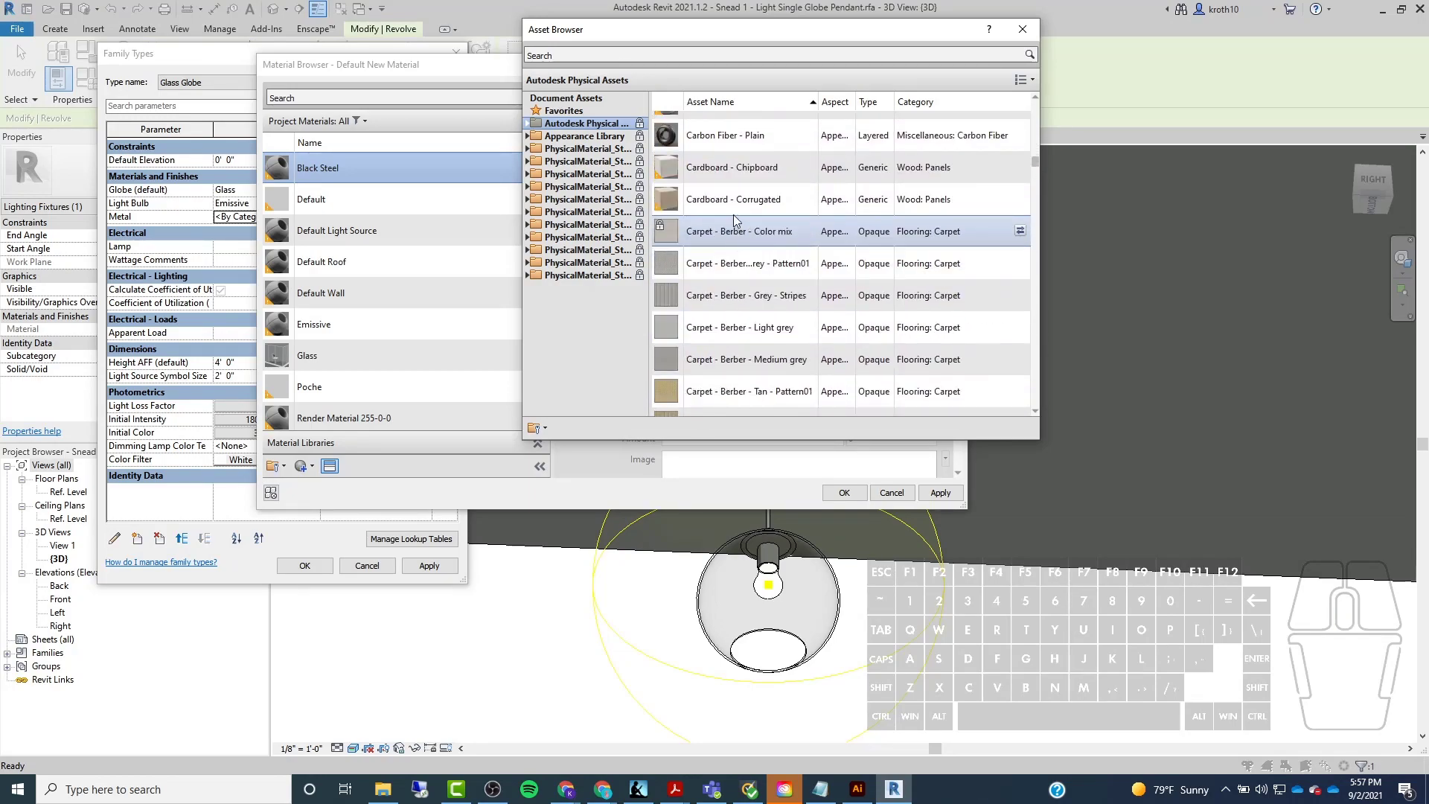
{"action": "scroll", "coordinate": [733, 215], "scroll_direction": "down", "scroll_amount": 8}
{"action": "scroll", "coordinate": [730, 275], "scroll_direction": "down", "scroll_amount": 10}
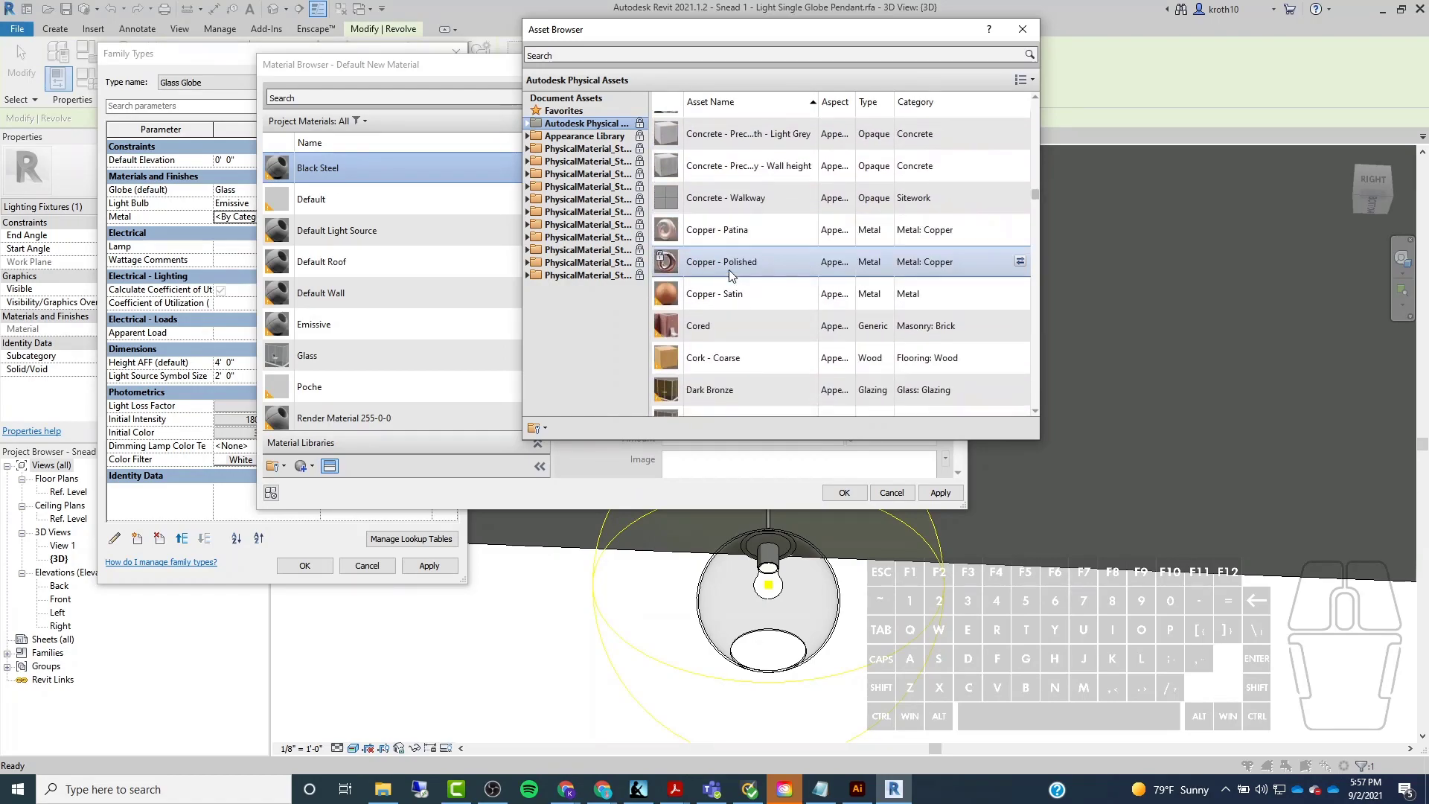
{"action": "scroll", "coordinate": [730, 269], "scroll_direction": "down", "scroll_amount": 10}
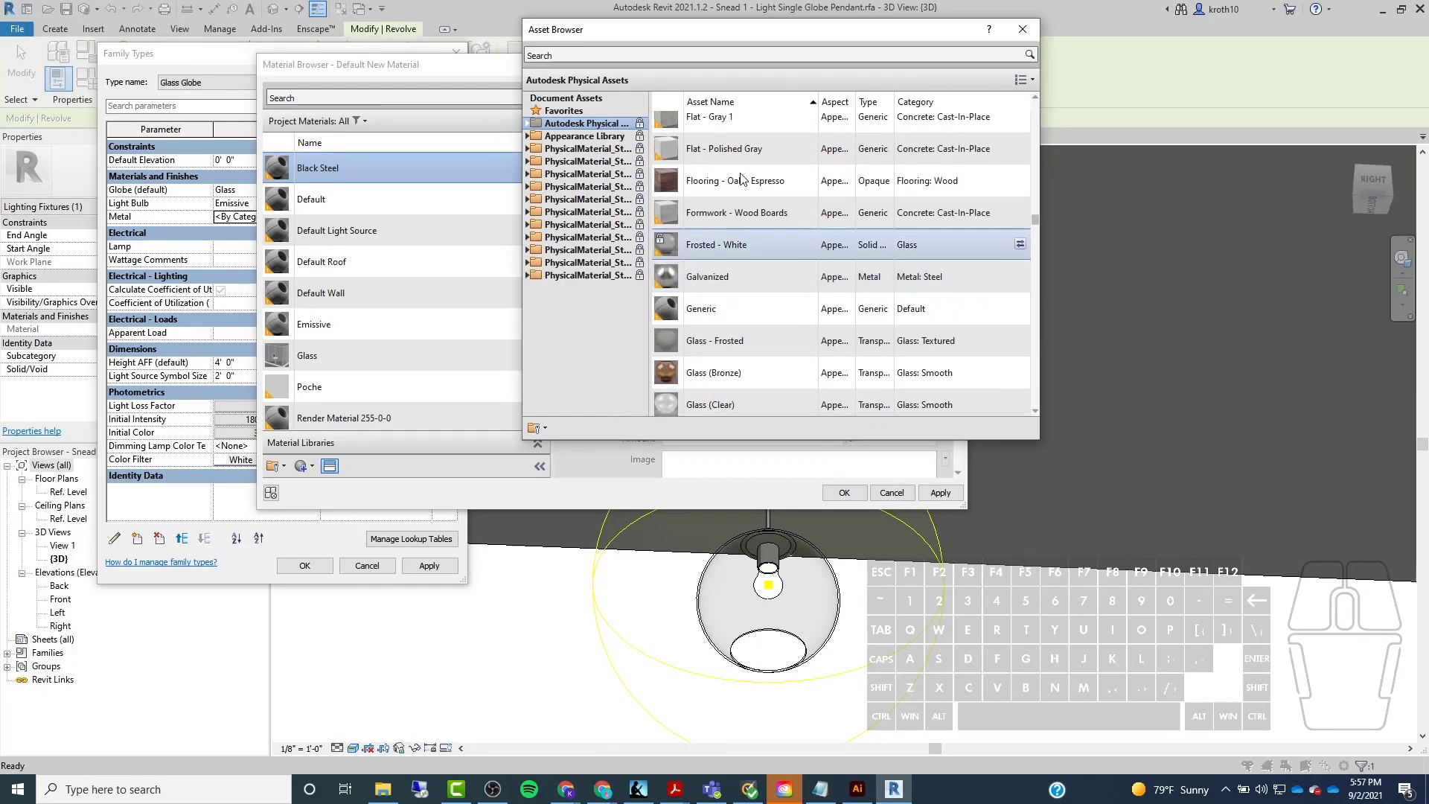
{"action": "left_click", "coordinate": [727, 54]}
{"action": "type", "text": "steel"}
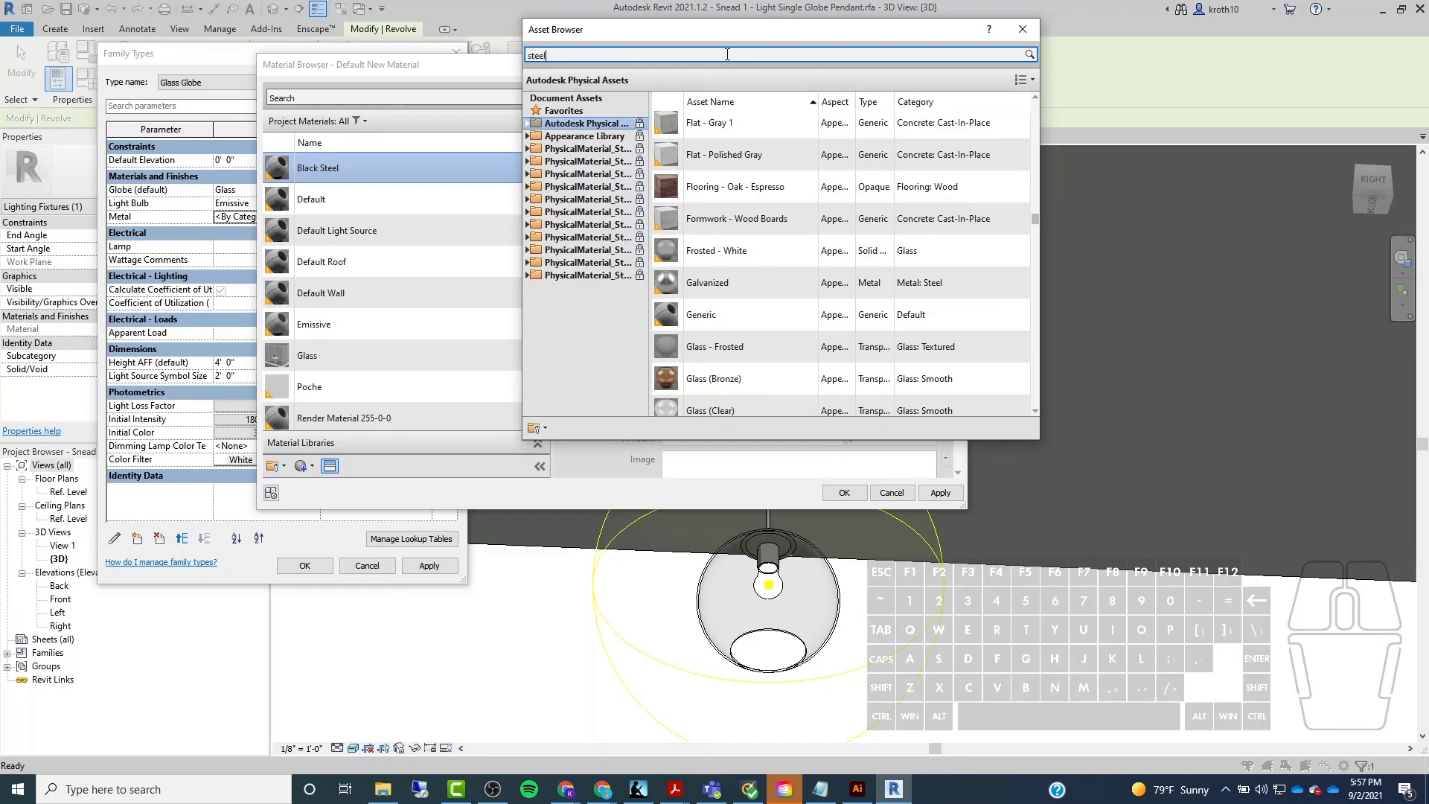
{"action": "key", "text": "Return"}
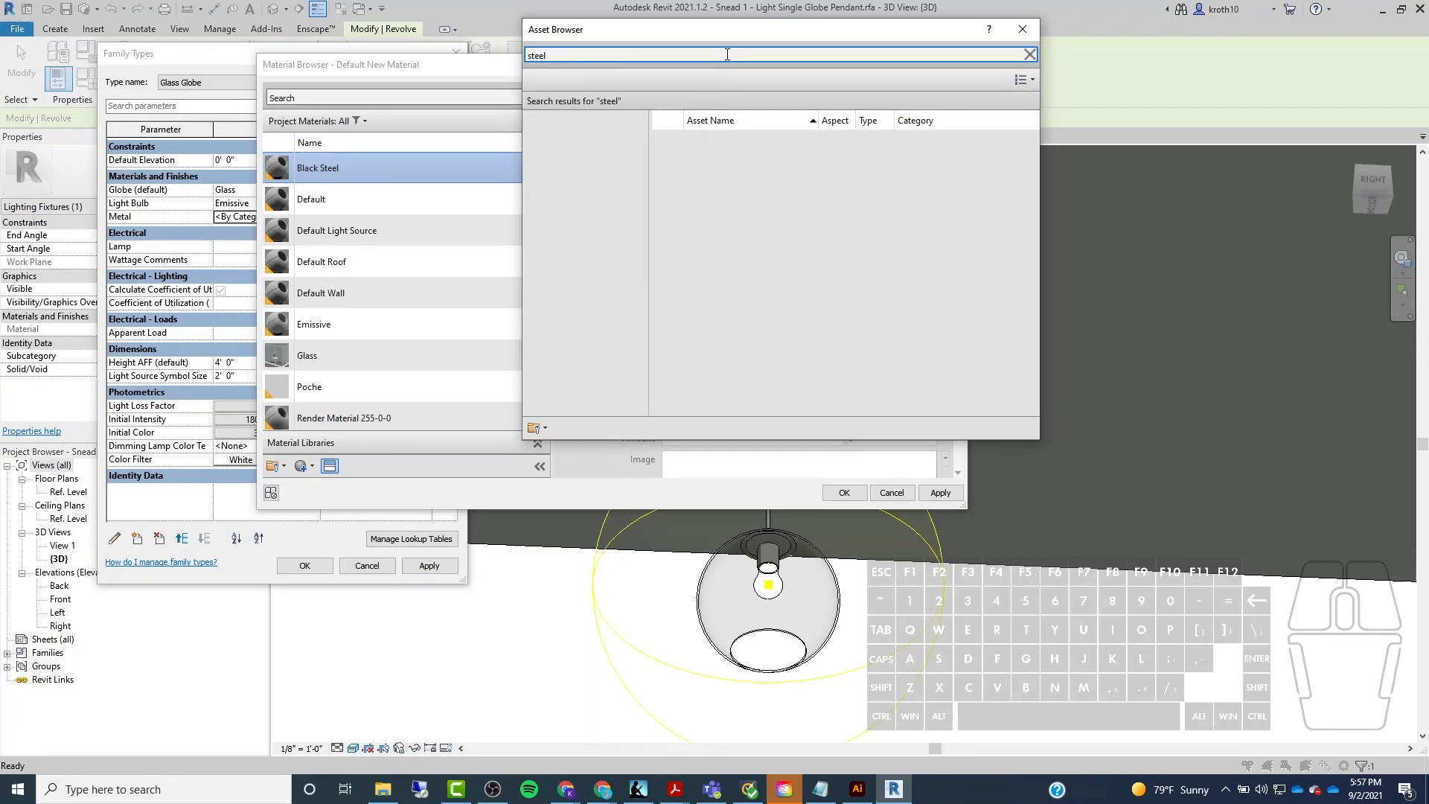
Search the assets for "aluminum" and replace the Black Steel appearance with Aluminum - Anodized Glossy (Grey).
{"action": "key", "text": "BackSpace"}
{"action": "key", "text": "BackSpace"}
{"action": "key", "text": "BackSpace"}
{"action": "key", "text": "BackSpace"}
{"action": "key", "text": "BackSpace"}
{"action": "type", "text": "al"}
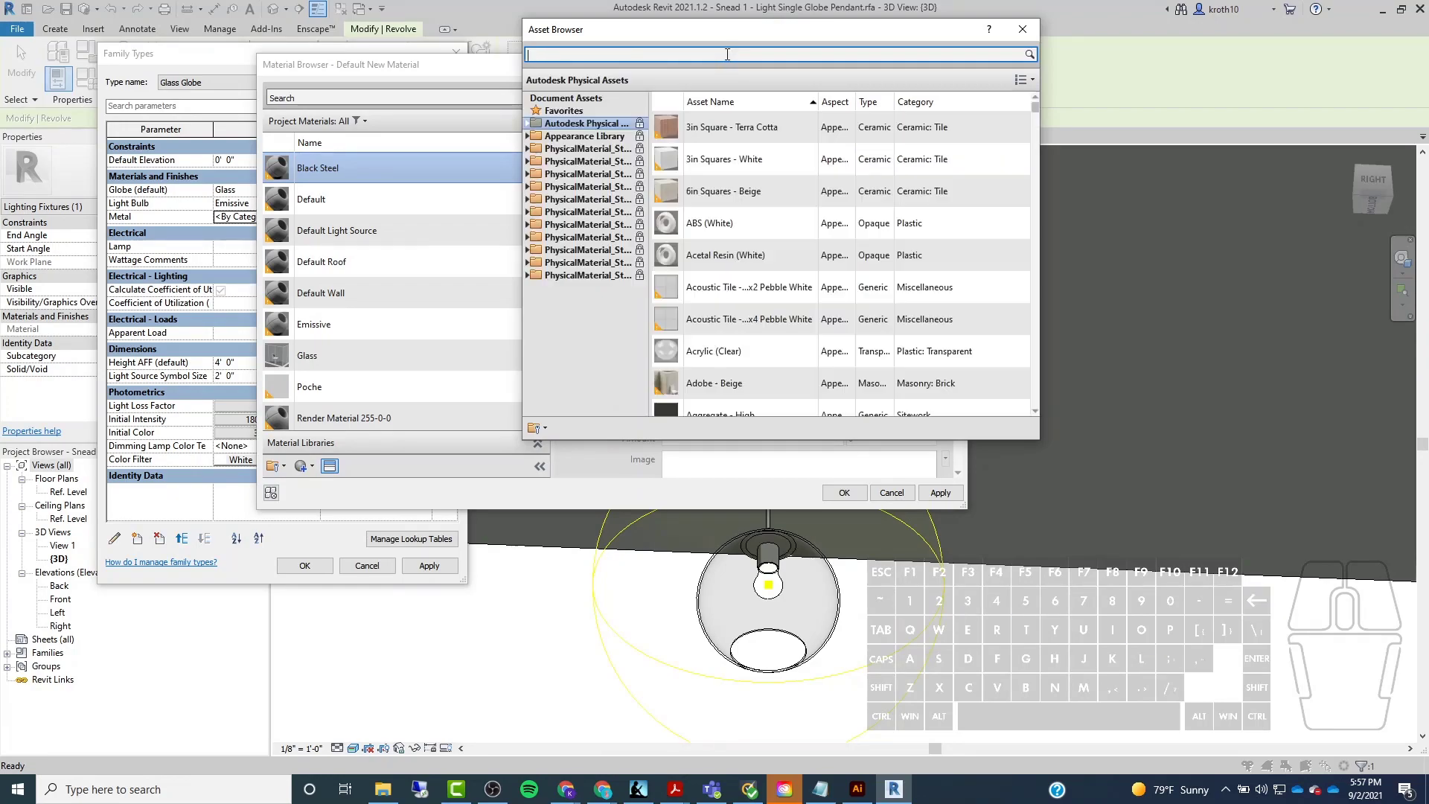
{"action": "key", "text": "Return"}
{"action": "key", "text": "BackSpace"}
{"action": "type", "text": "uminum"}
{"action": "key", "text": "Return"}
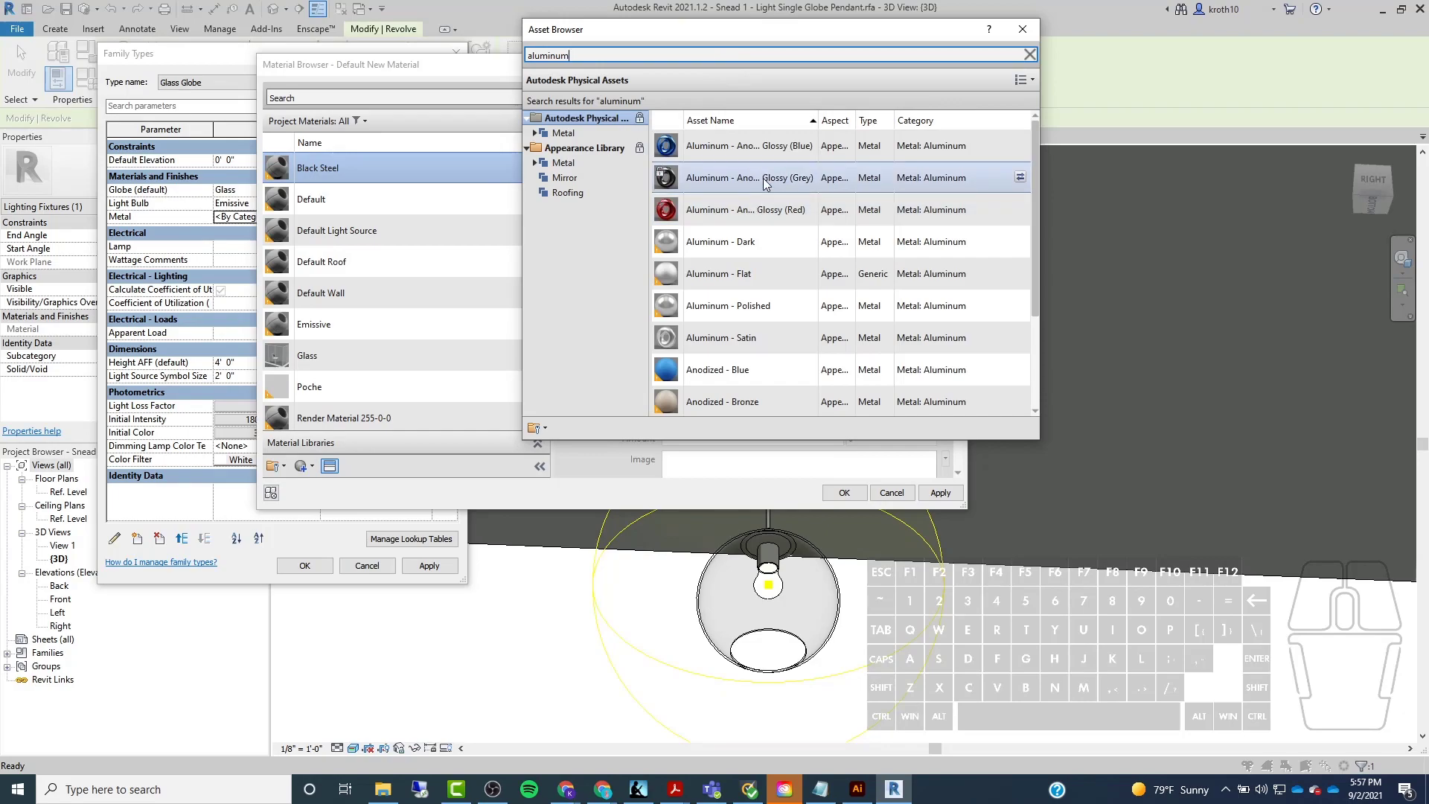
{"action": "left_click", "coordinate": [1020, 178]}
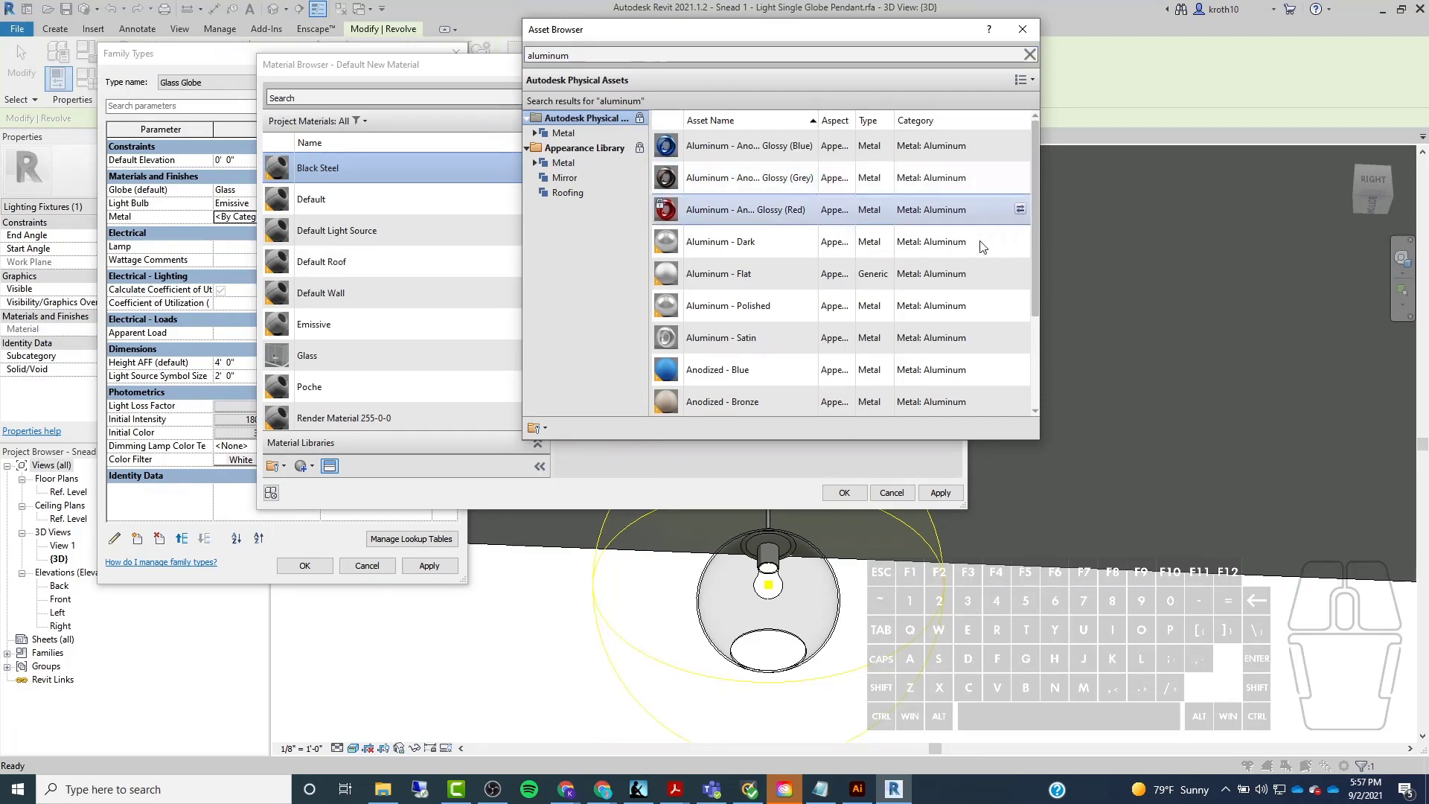
{"action": "left_click", "coordinate": [1023, 29]}
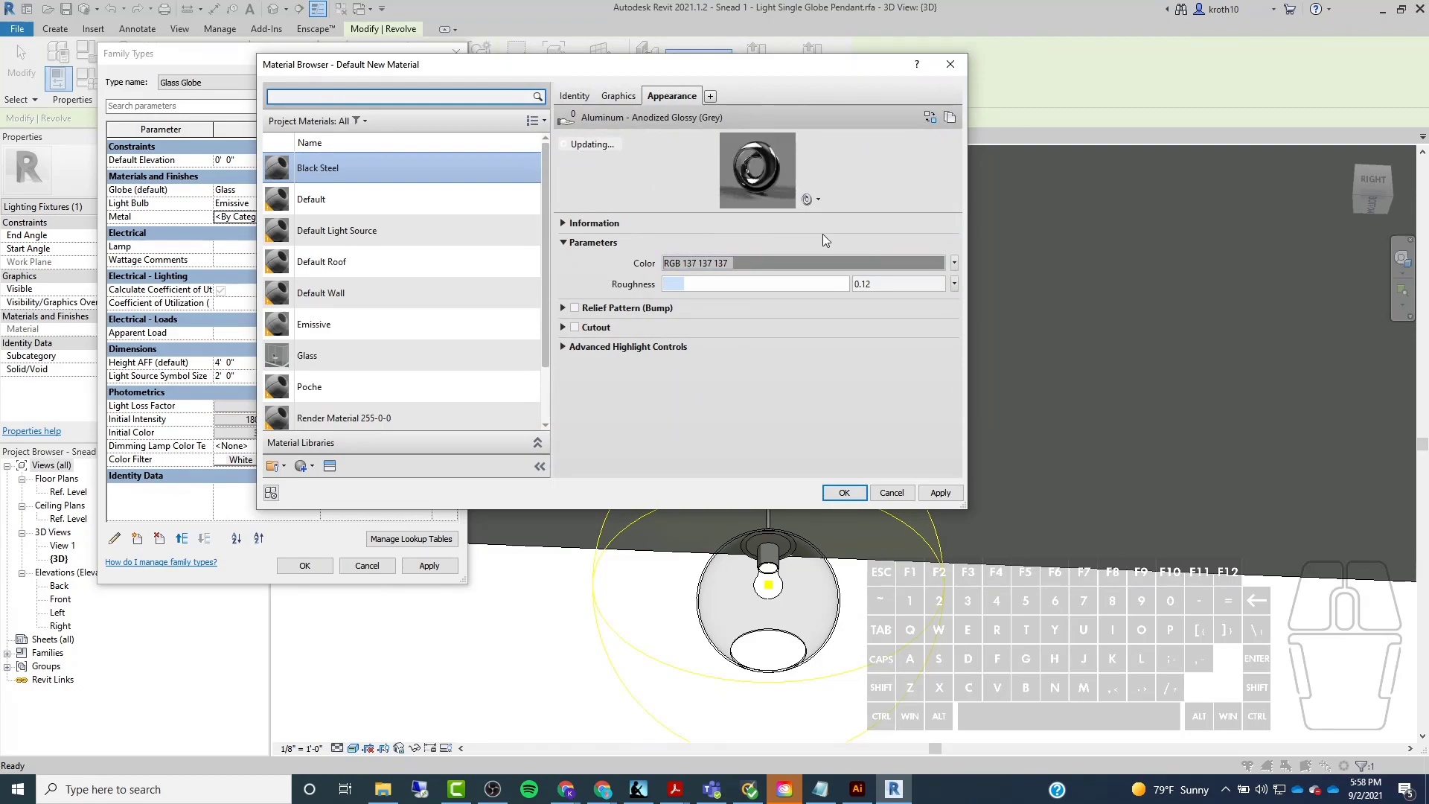
Set the Black Steel appearance to roughness 0.53 and color RGB 31 31 31, and apply the material to the Glass Globe type.
{"action": "left_click_drag", "start_coordinate": [673, 281], "coordinate": [753, 285]}
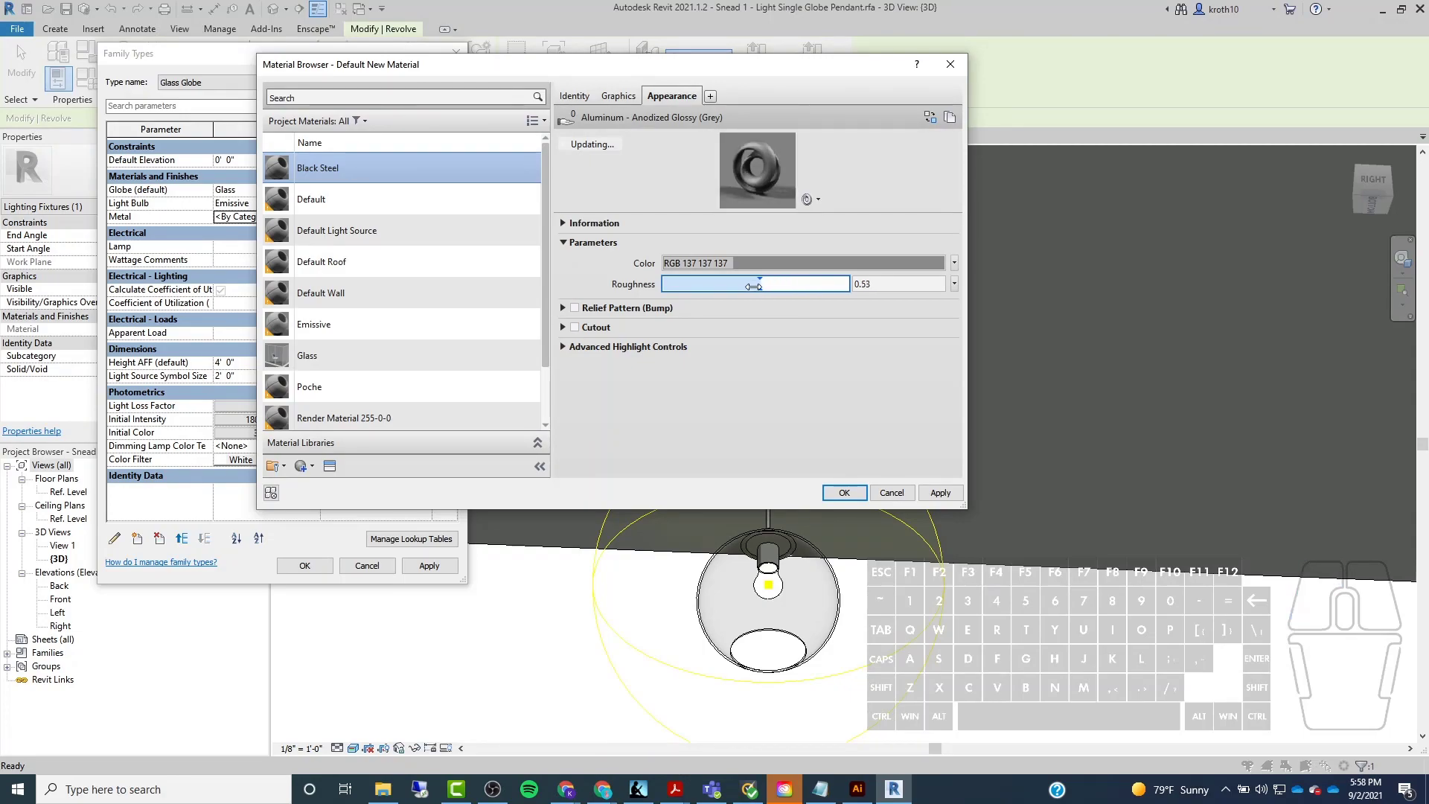
{"action": "left_click", "coordinate": [774, 263]}
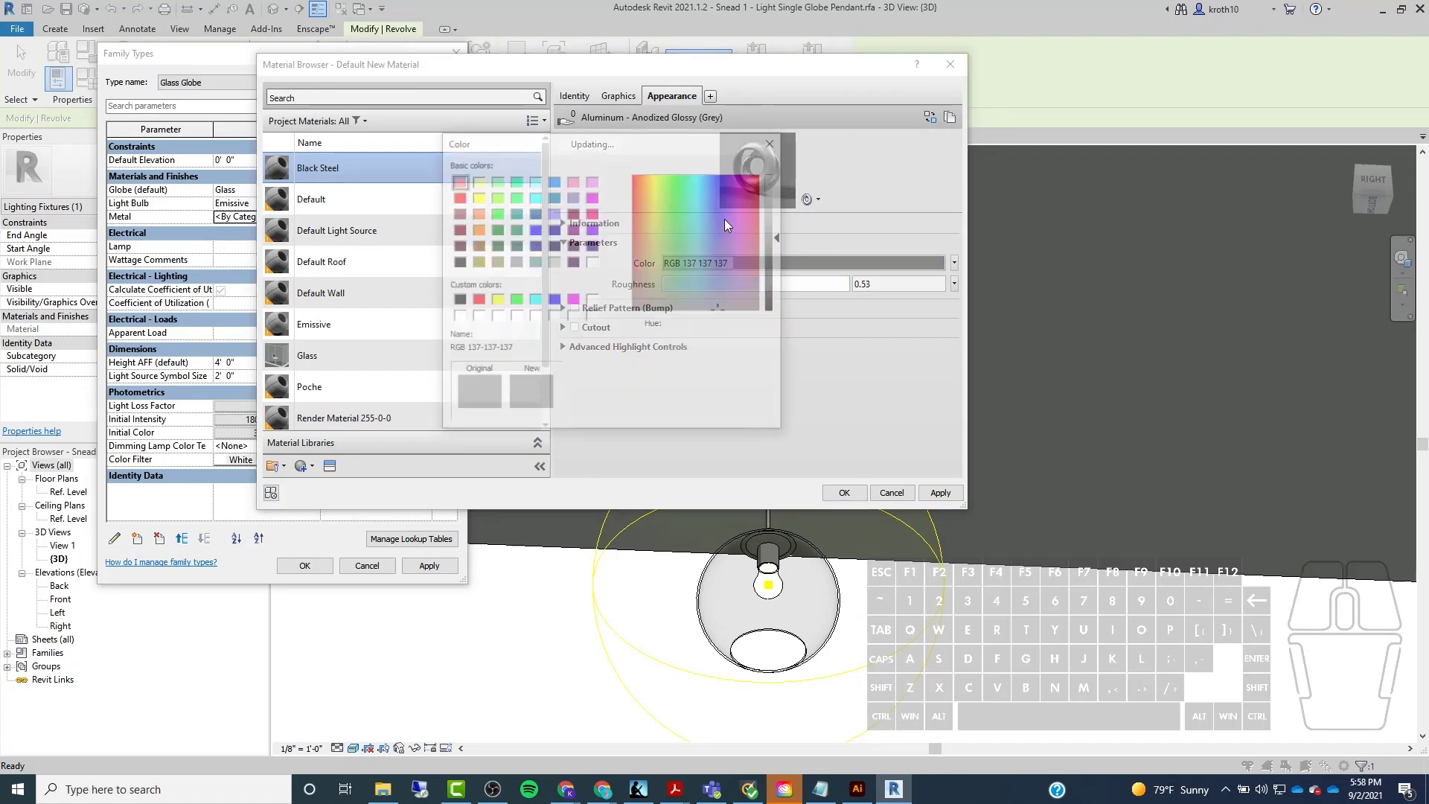
{"action": "left_click_drag", "start_coordinate": [781, 237], "coordinate": [780, 298]}
{"action": "left_click", "coordinate": [681, 415]}
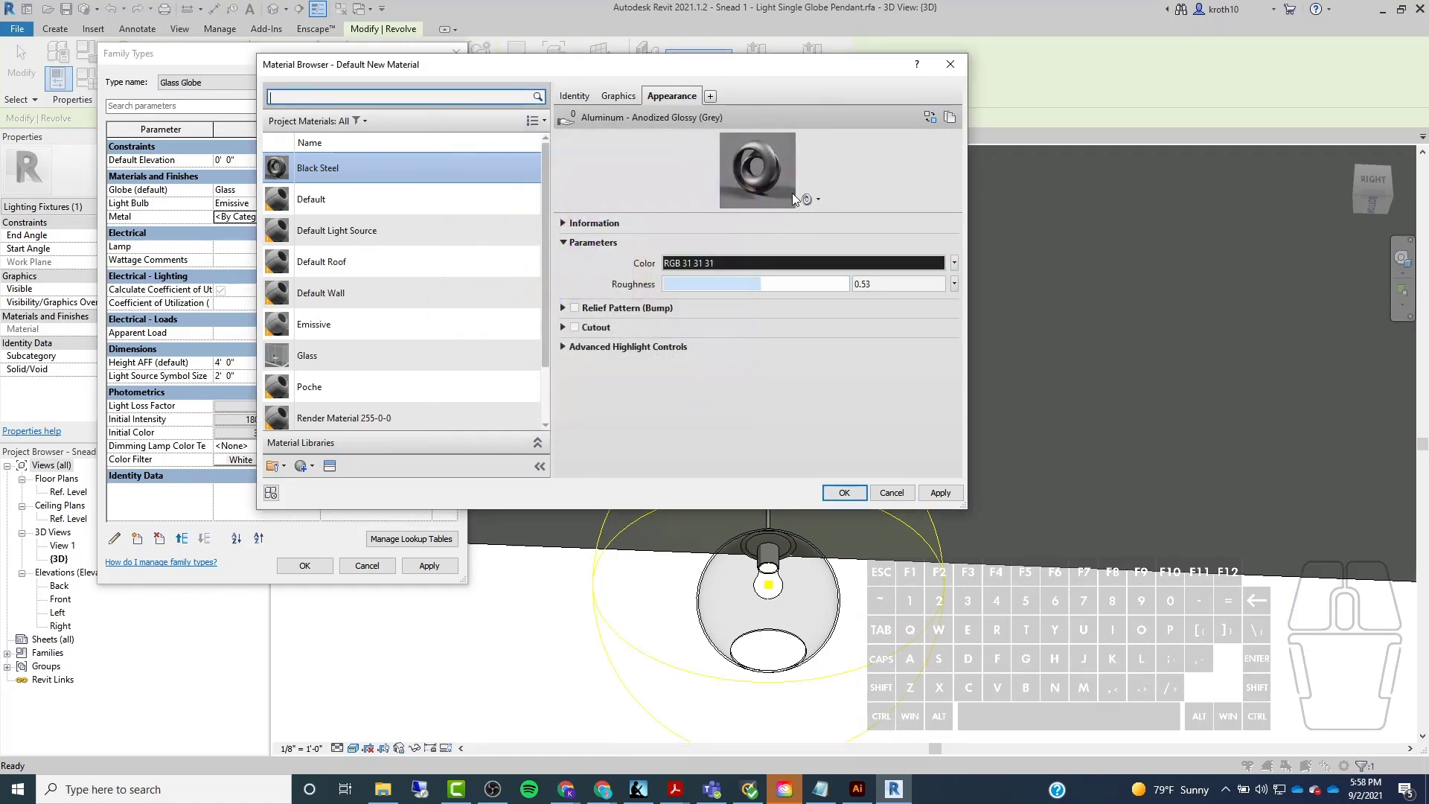
{"action": "left_click_drag", "start_coordinate": [783, 213], "coordinate": [771, 415]}
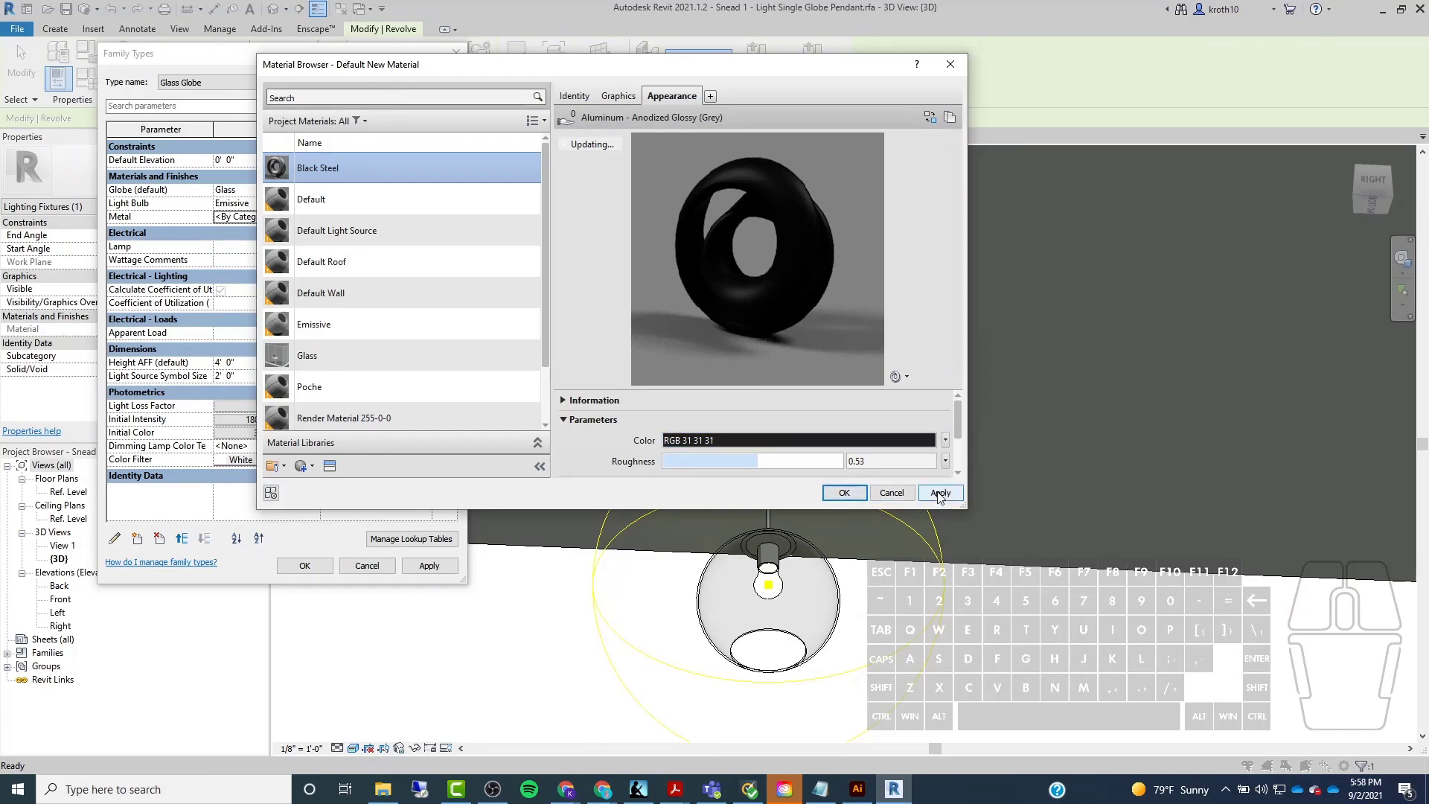
{"action": "left_click", "coordinate": [845, 493]}
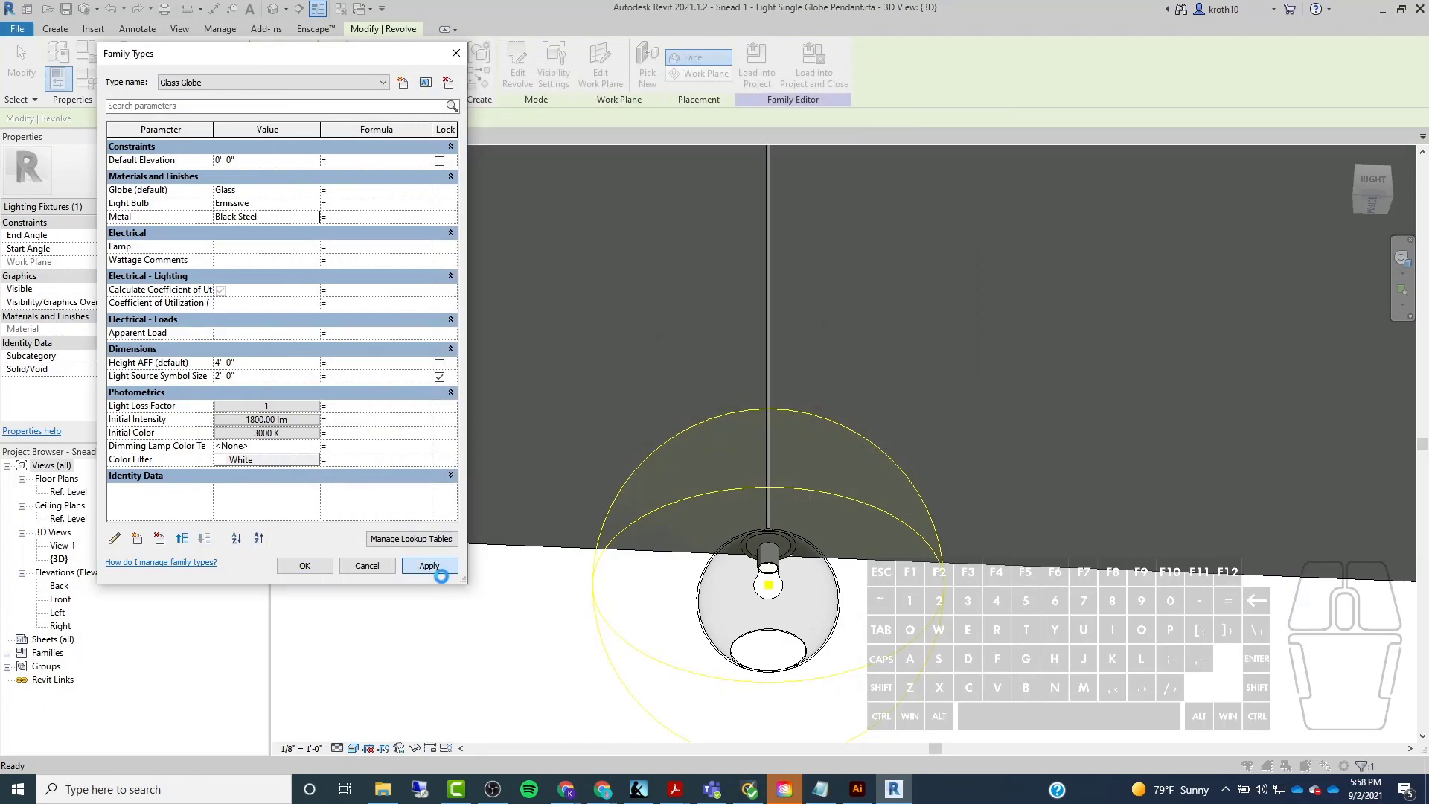
{"action": "left_click", "coordinate": [305, 563]}
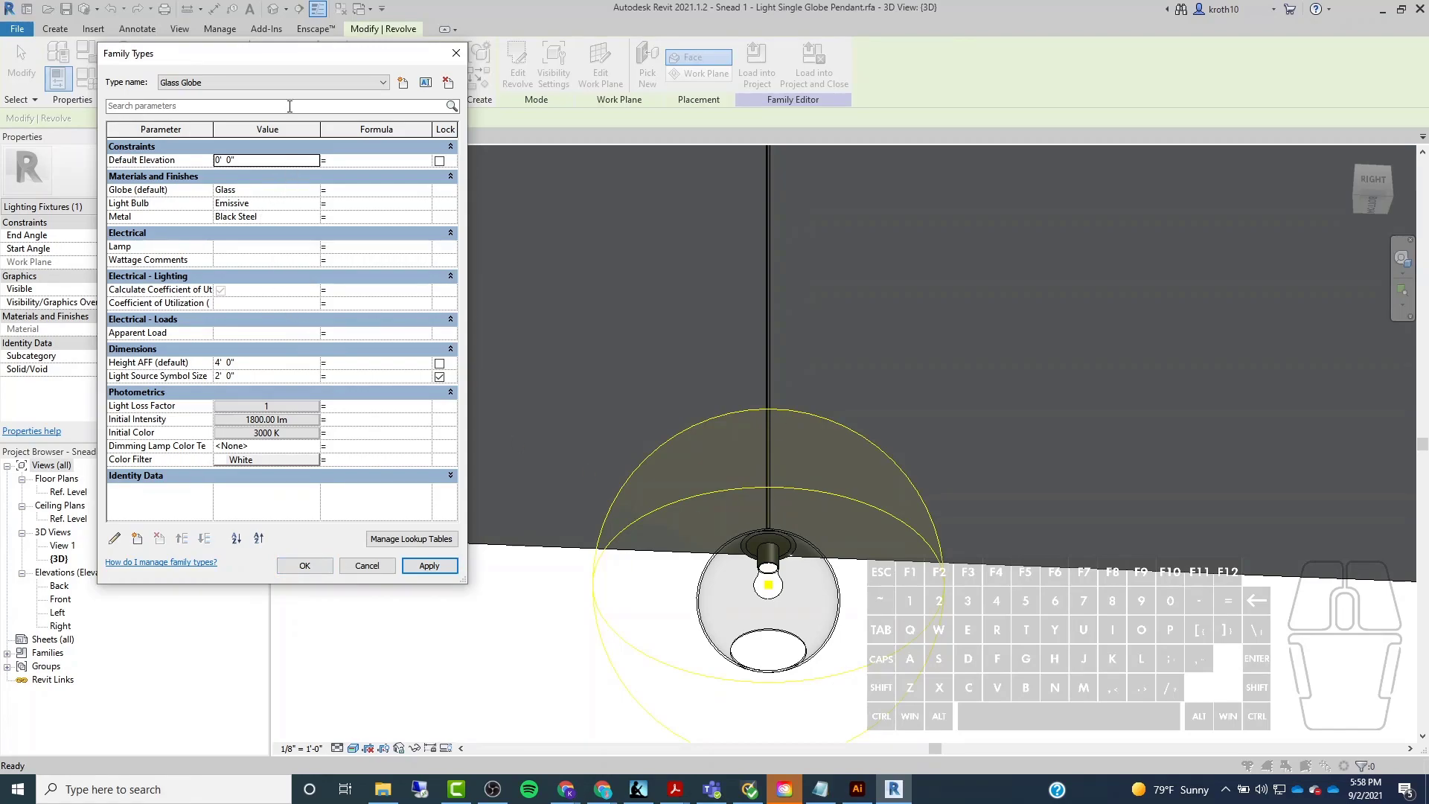
Copy the Black Steel value from the Glass Globe type to the Solid Globe type's Metal parameter and apply it.
{"action": "left_click", "coordinate": [270, 217]}
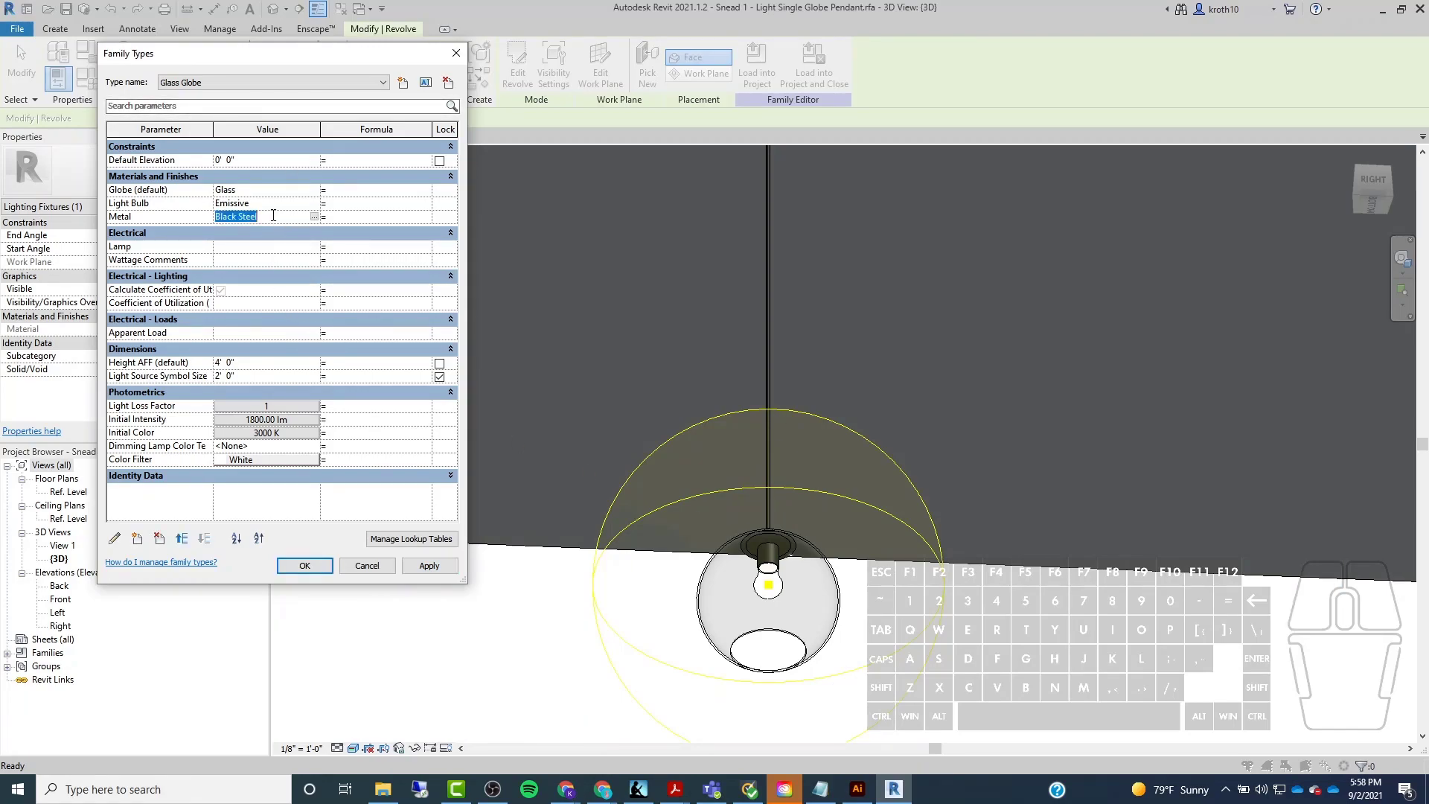
{"action": "key", "text": "ctrl"}
{"action": "key", "text": "ctrl+c"}
{"action": "left_click", "coordinate": [356, 83]}
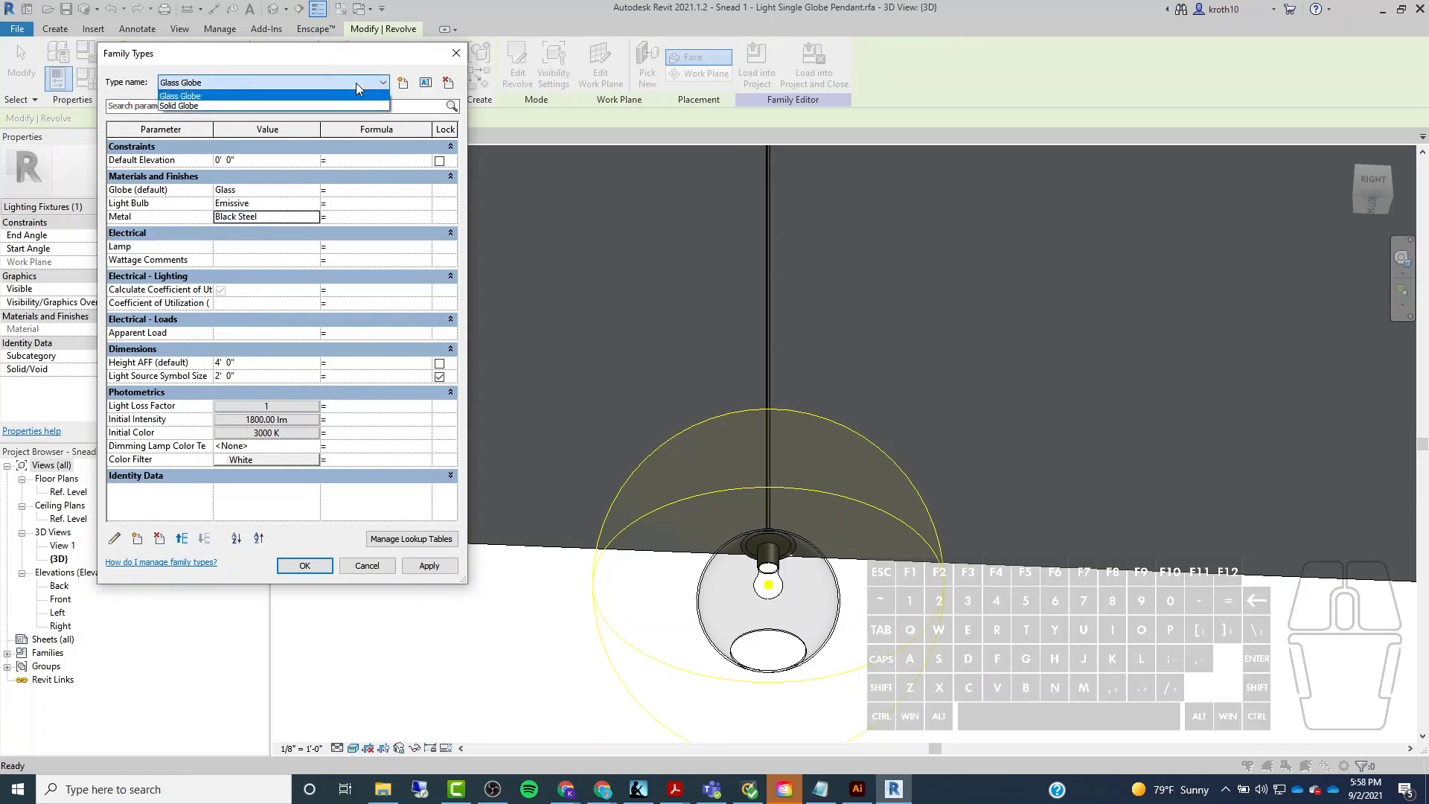
{"action": "left_click", "coordinate": [325, 106]}
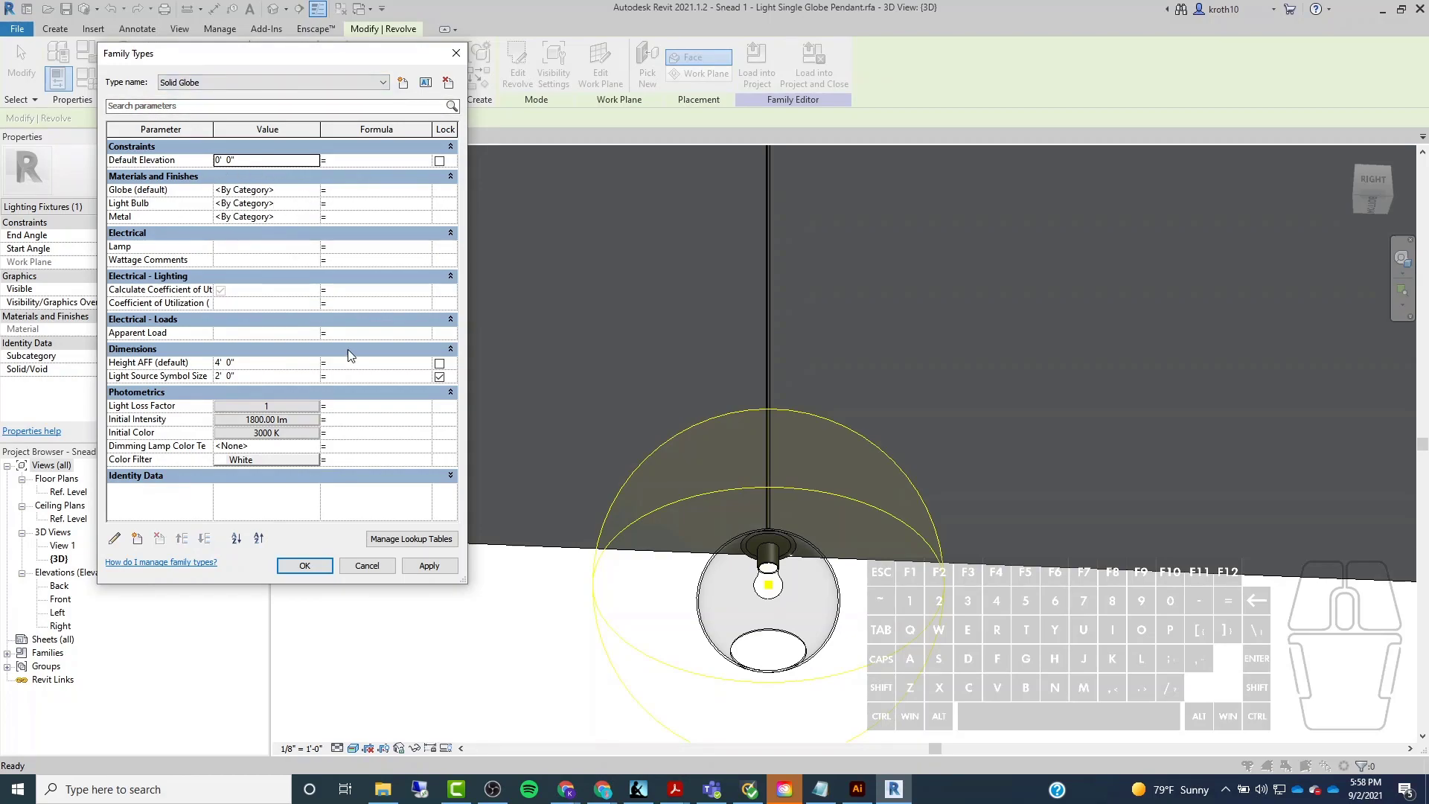
{"action": "left_click", "coordinate": [428, 565]}
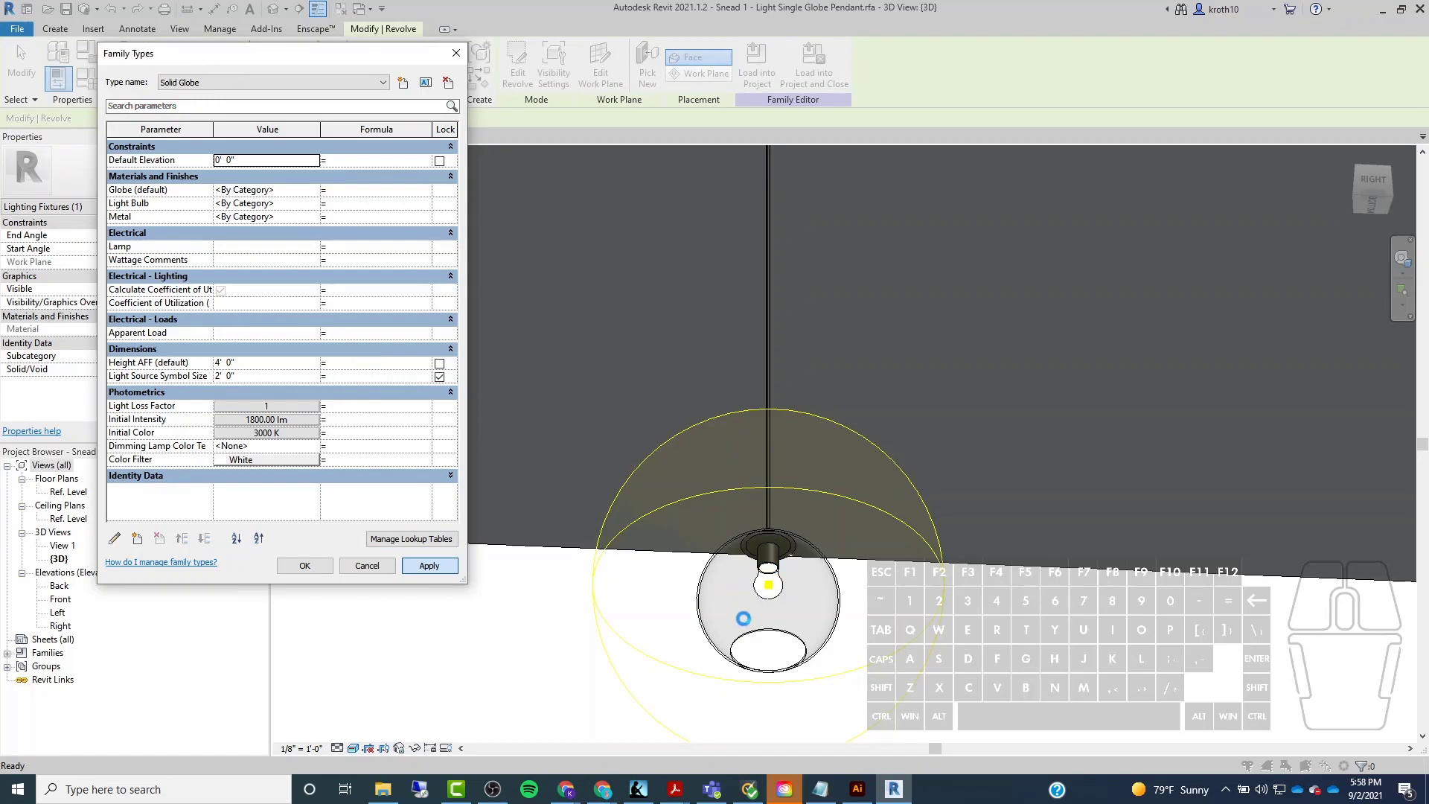
{"action": "left_click", "coordinate": [281, 216]}
{"action": "double_click", "coordinate": [282, 216]}
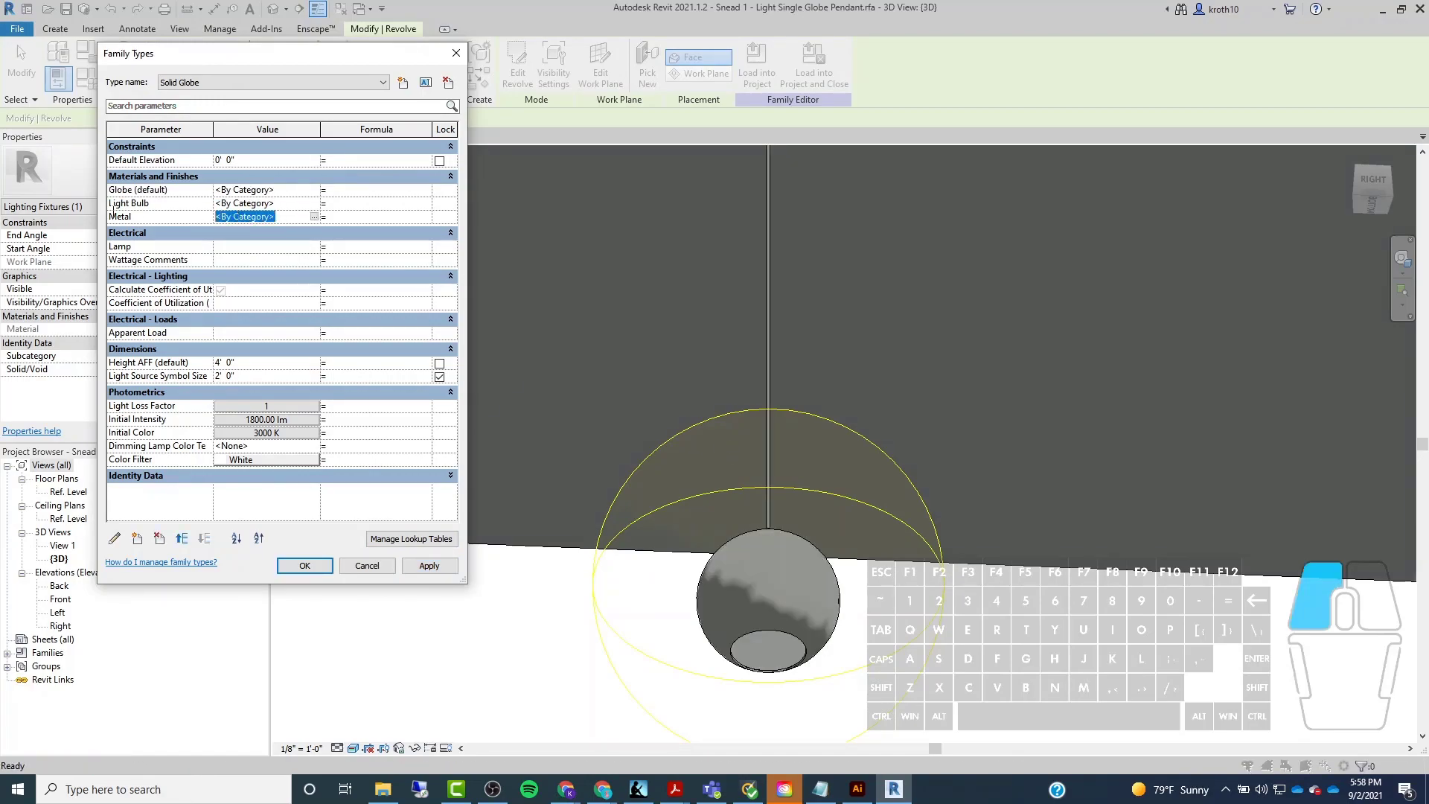
{"action": "key", "text": "ctrl+v"}
{"action": "left_click", "coordinate": [428, 566]}
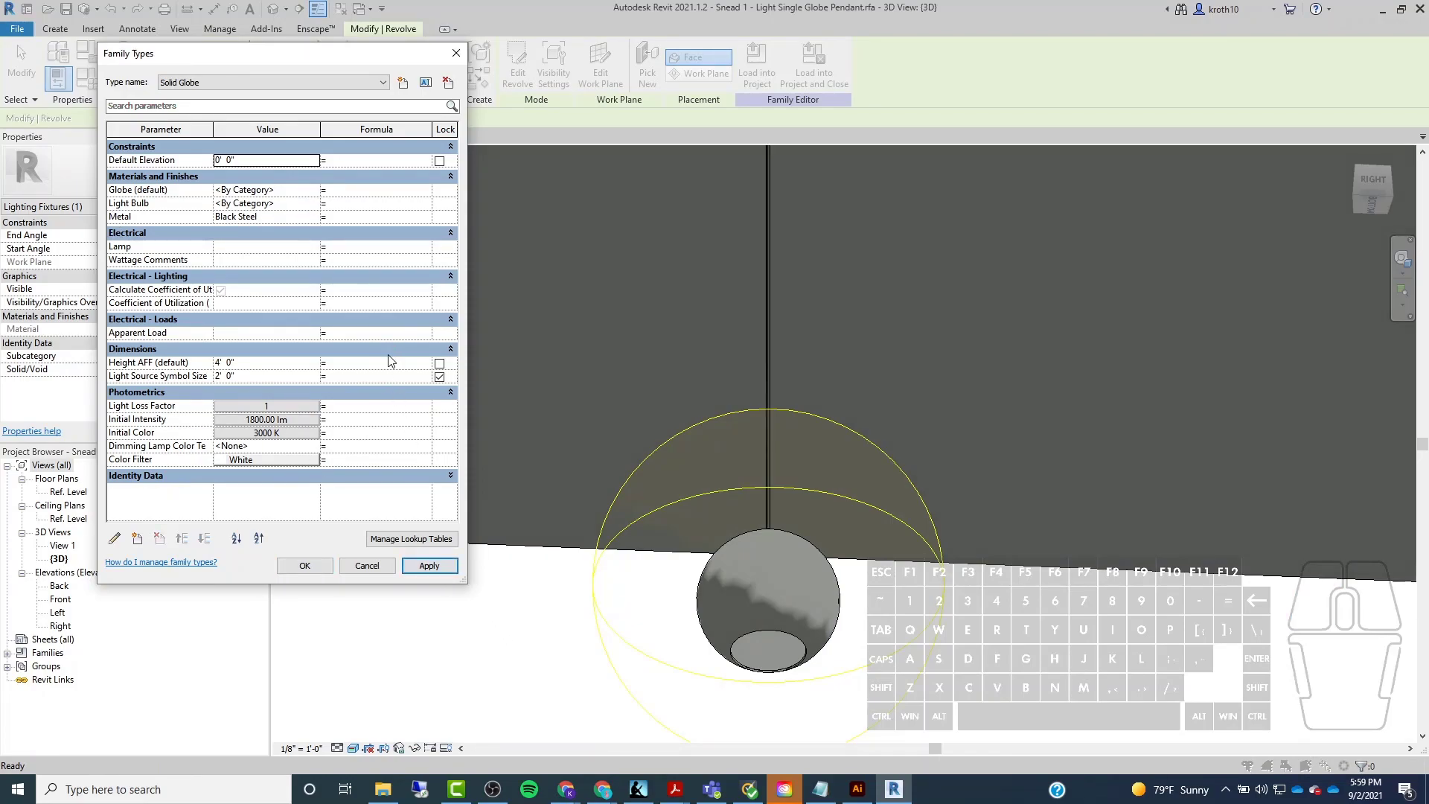
Set the Solid Globe type's Light Bulb material to Emissive and apply it.
{"action": "left_click", "coordinate": [289, 201]}
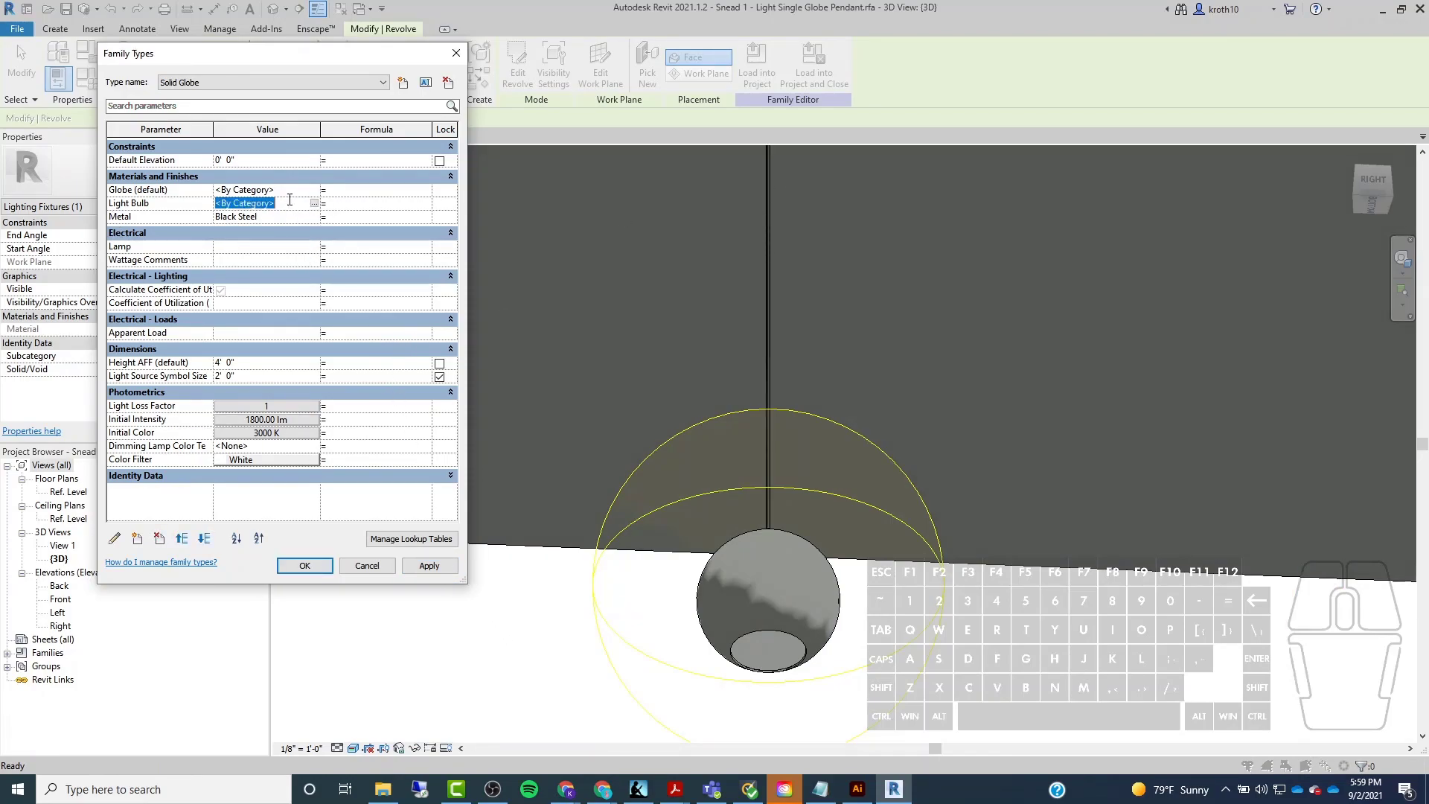
{"action": "type", "text": "Emissive"}
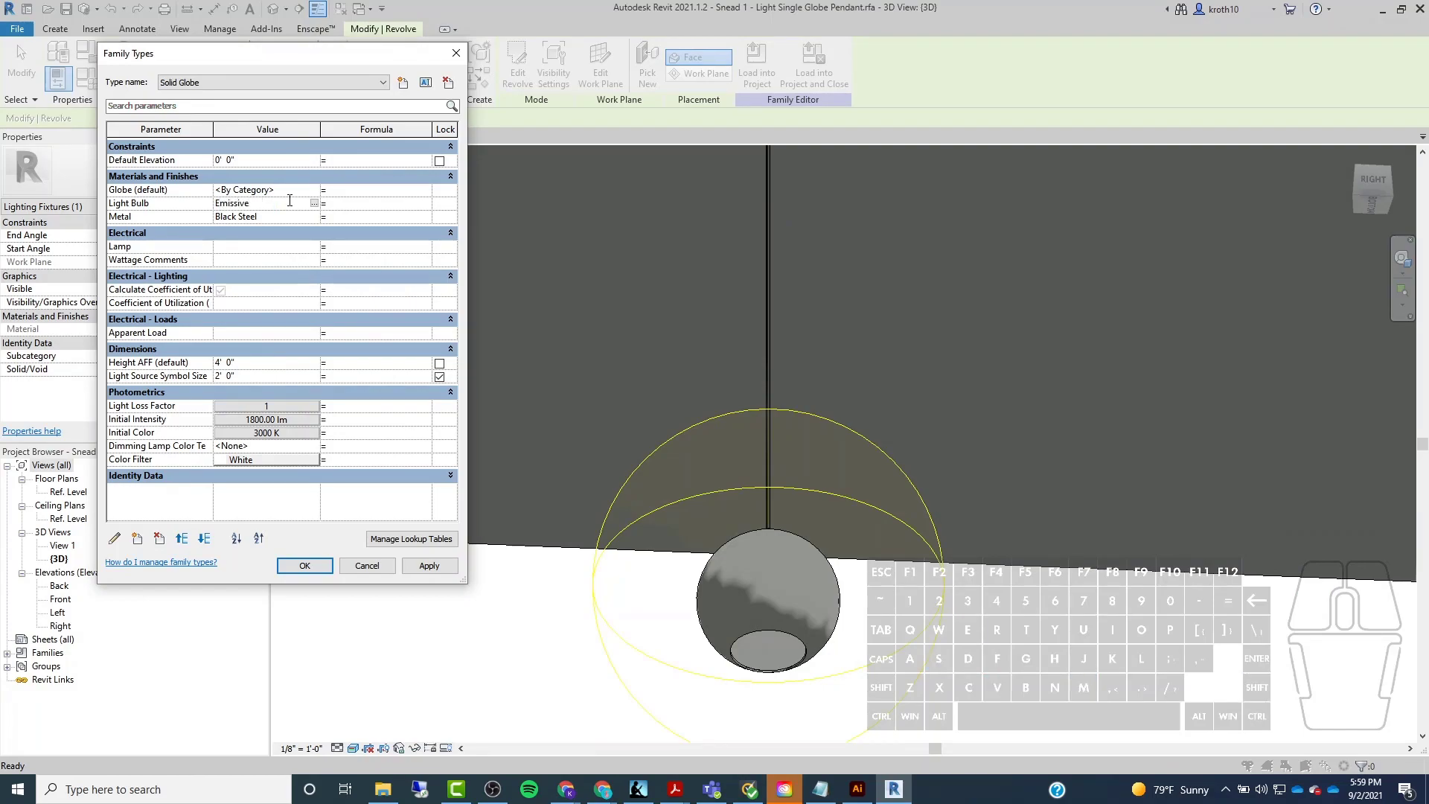
{"action": "key", "text": "Tab"}
{"action": "left_click", "coordinate": [407, 567]}
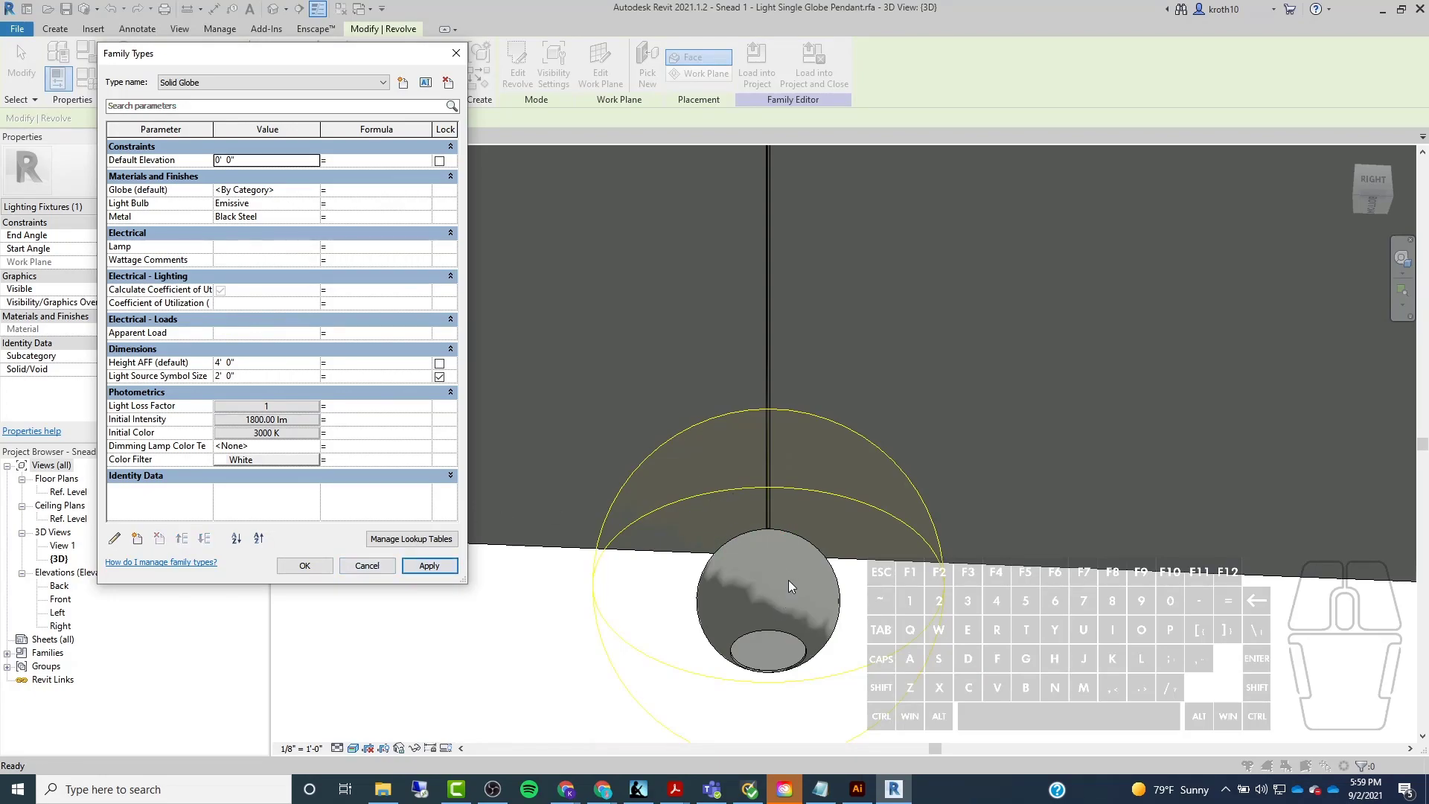
For the Solid Globe type's Globe parameter, duplicate Black Steel as Red Steel and duplicate its appearance asset to make it independent.
{"action": "left_click", "coordinate": [285, 192]}
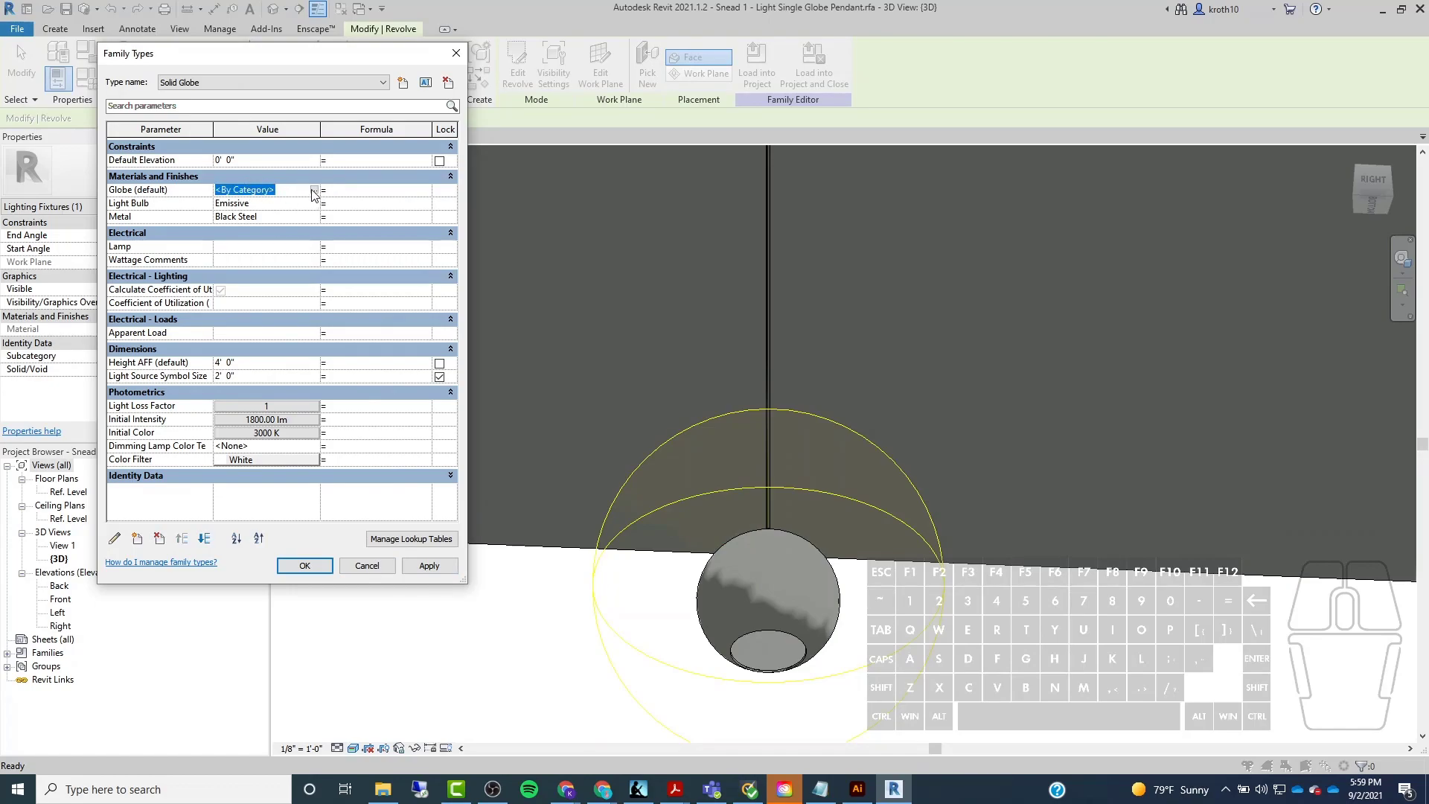
{"action": "left_click", "coordinate": [315, 191]}
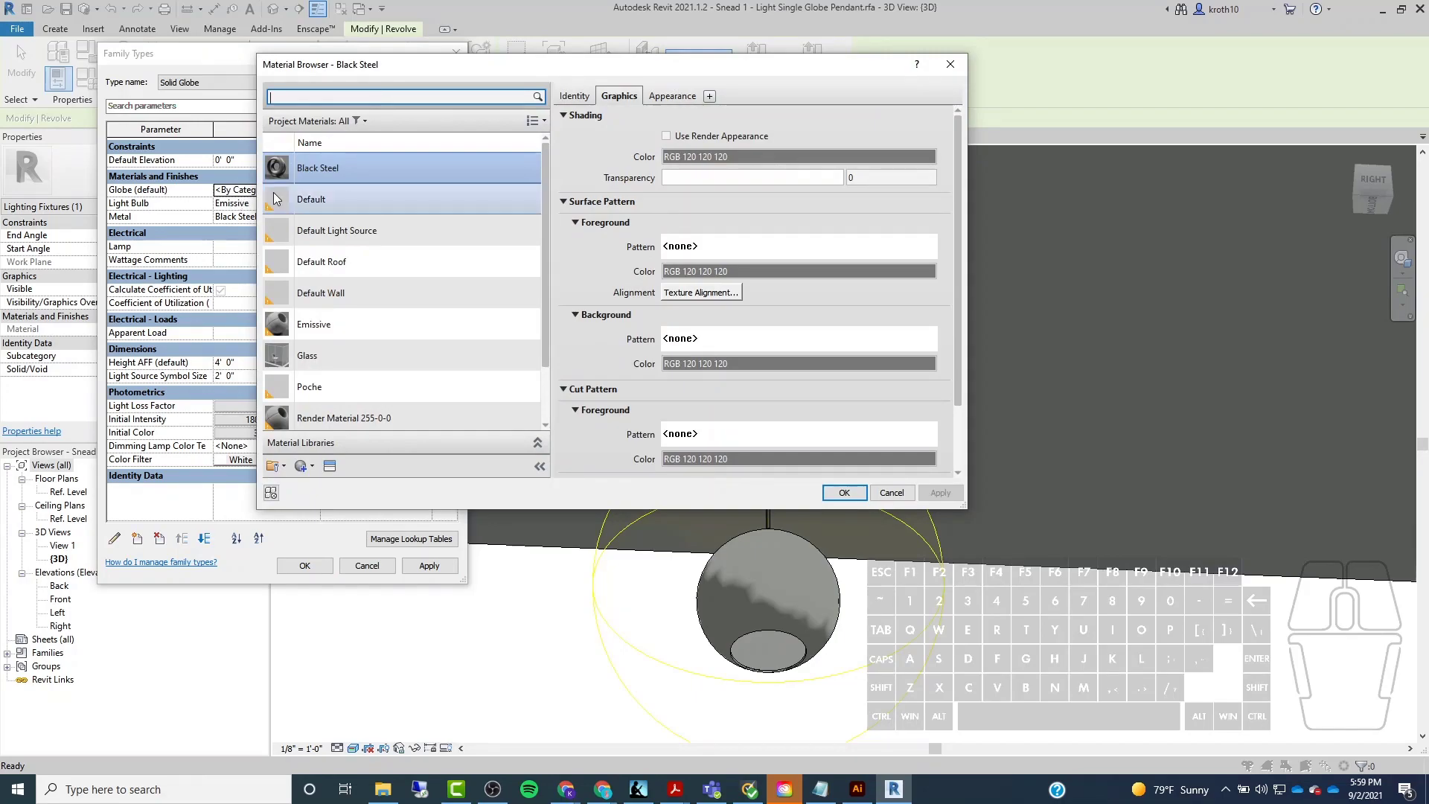
{"action": "right_click", "coordinate": [339, 166]}
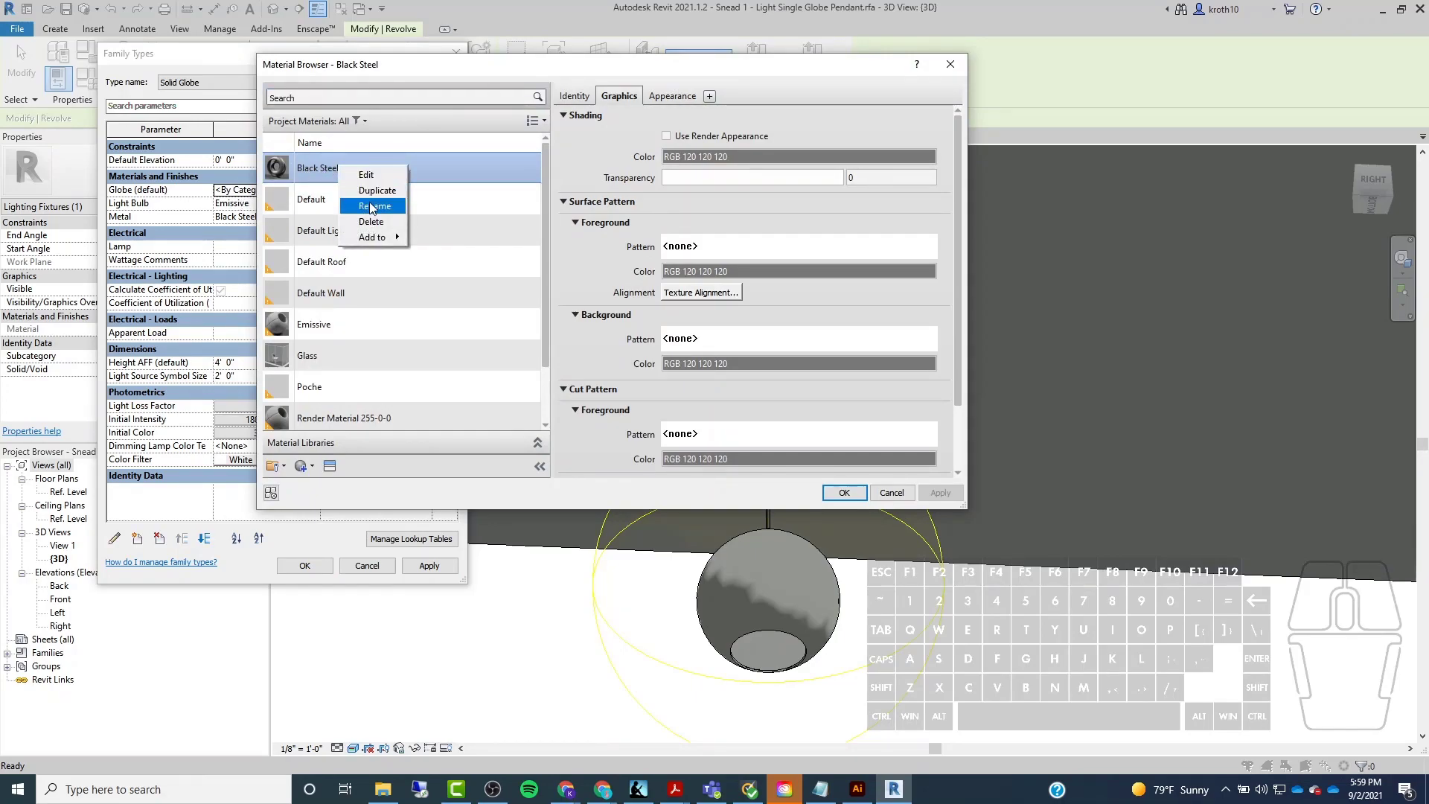
{"action": "left_click", "coordinate": [378, 191]}
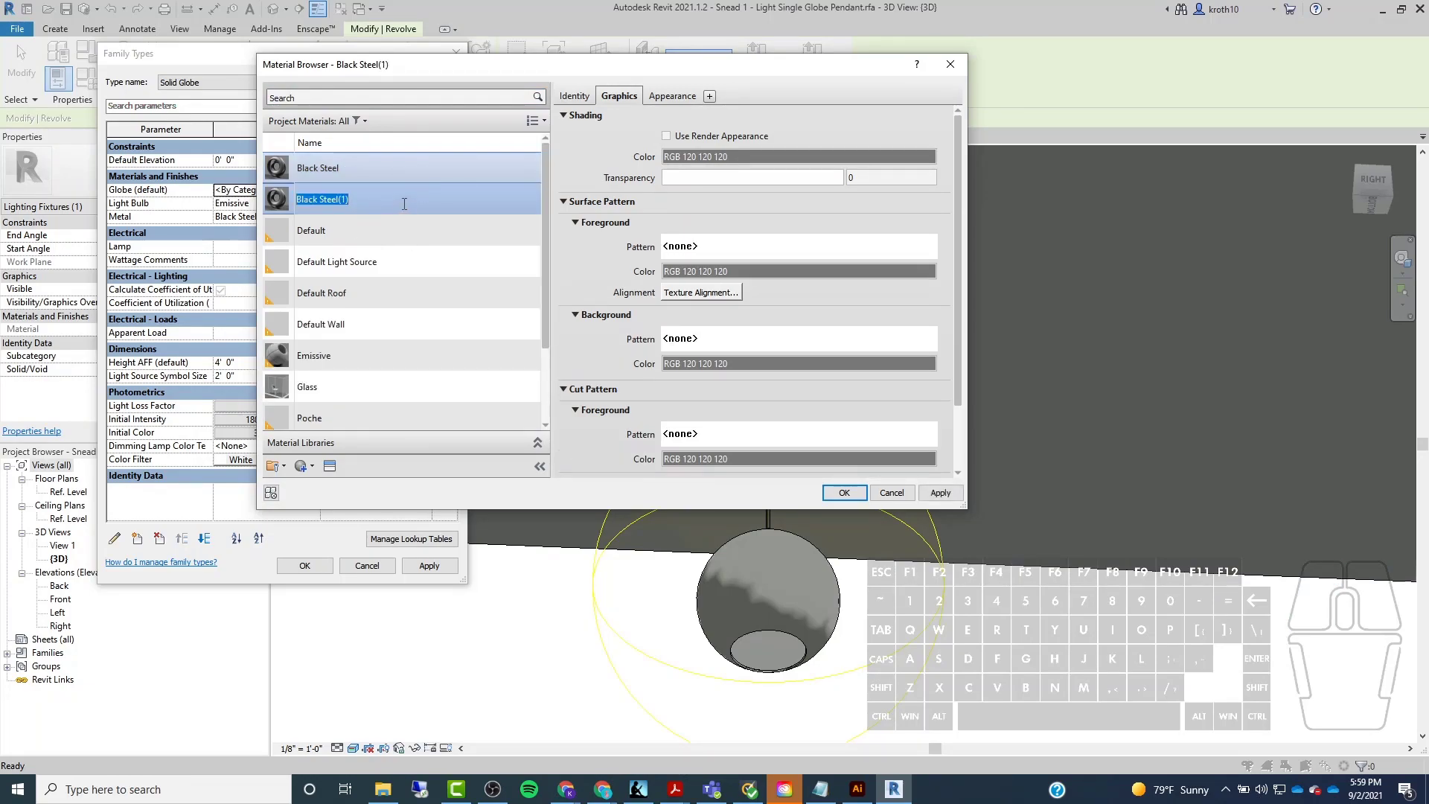
{"action": "key", "text": "shift"}
{"action": "type", "text": "Soli"}
{"action": "key", "text": "BackSpace"}
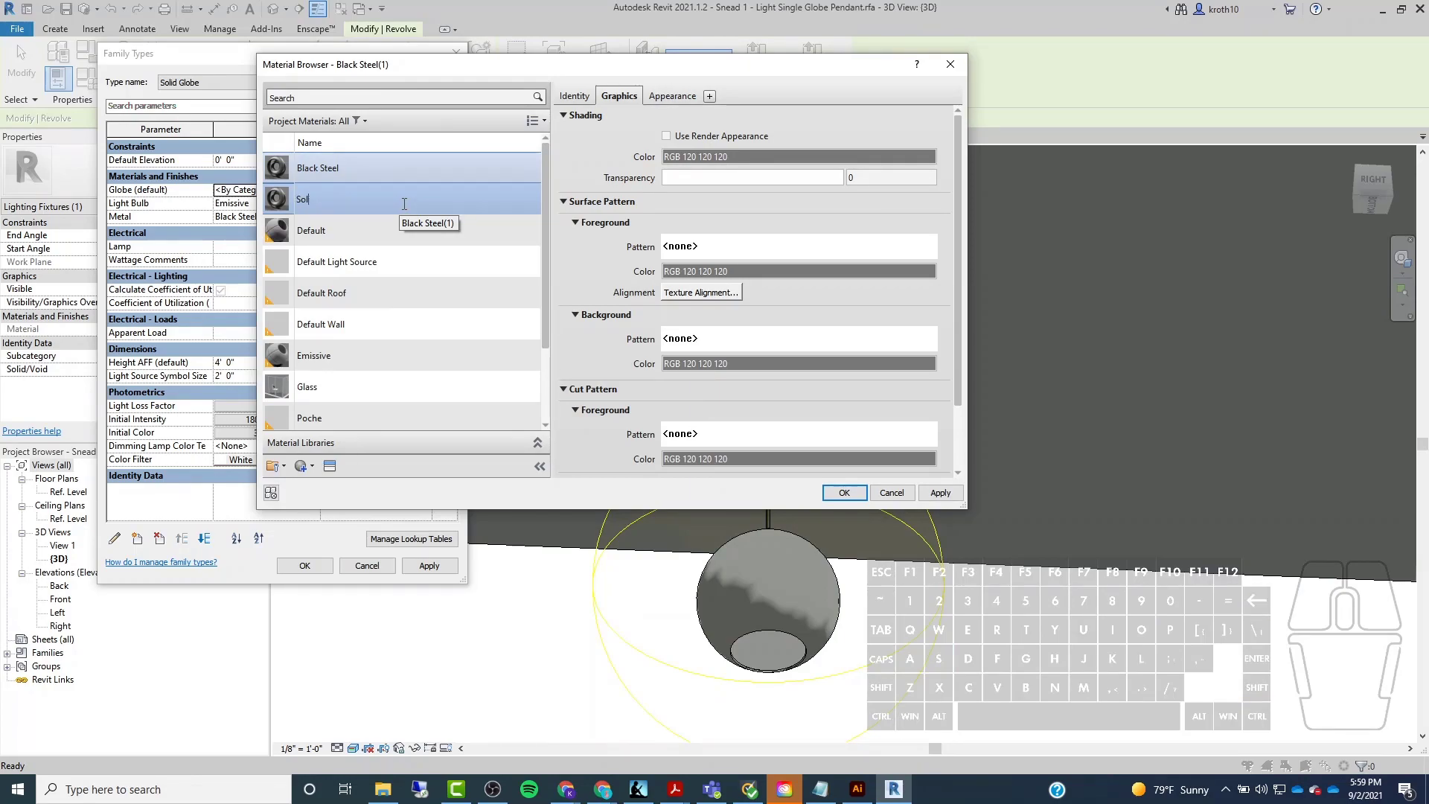
{"action": "type", "text": "Red Steel"}
{"action": "key", "text": "Return"}
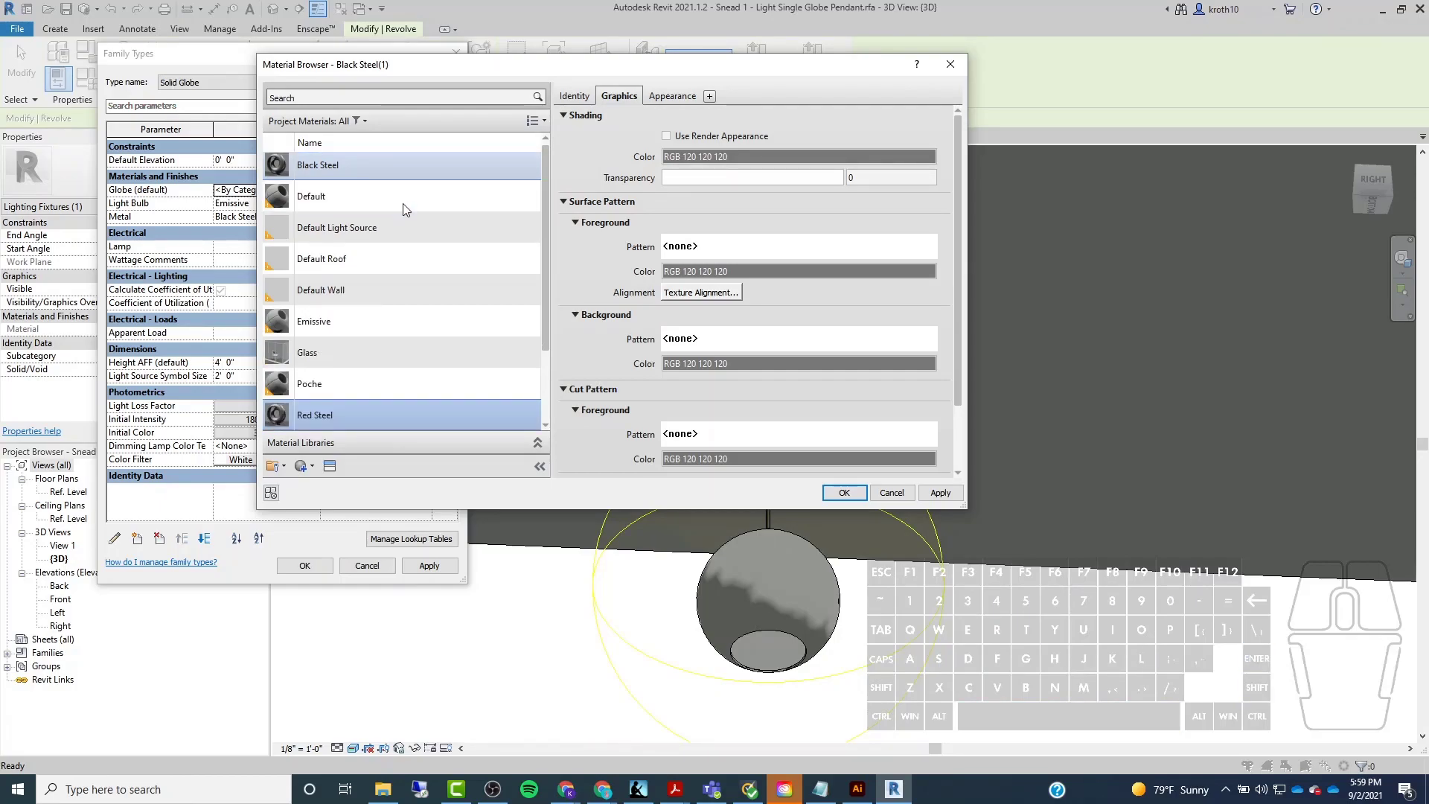
{"action": "left_click", "coordinate": [672, 96]}
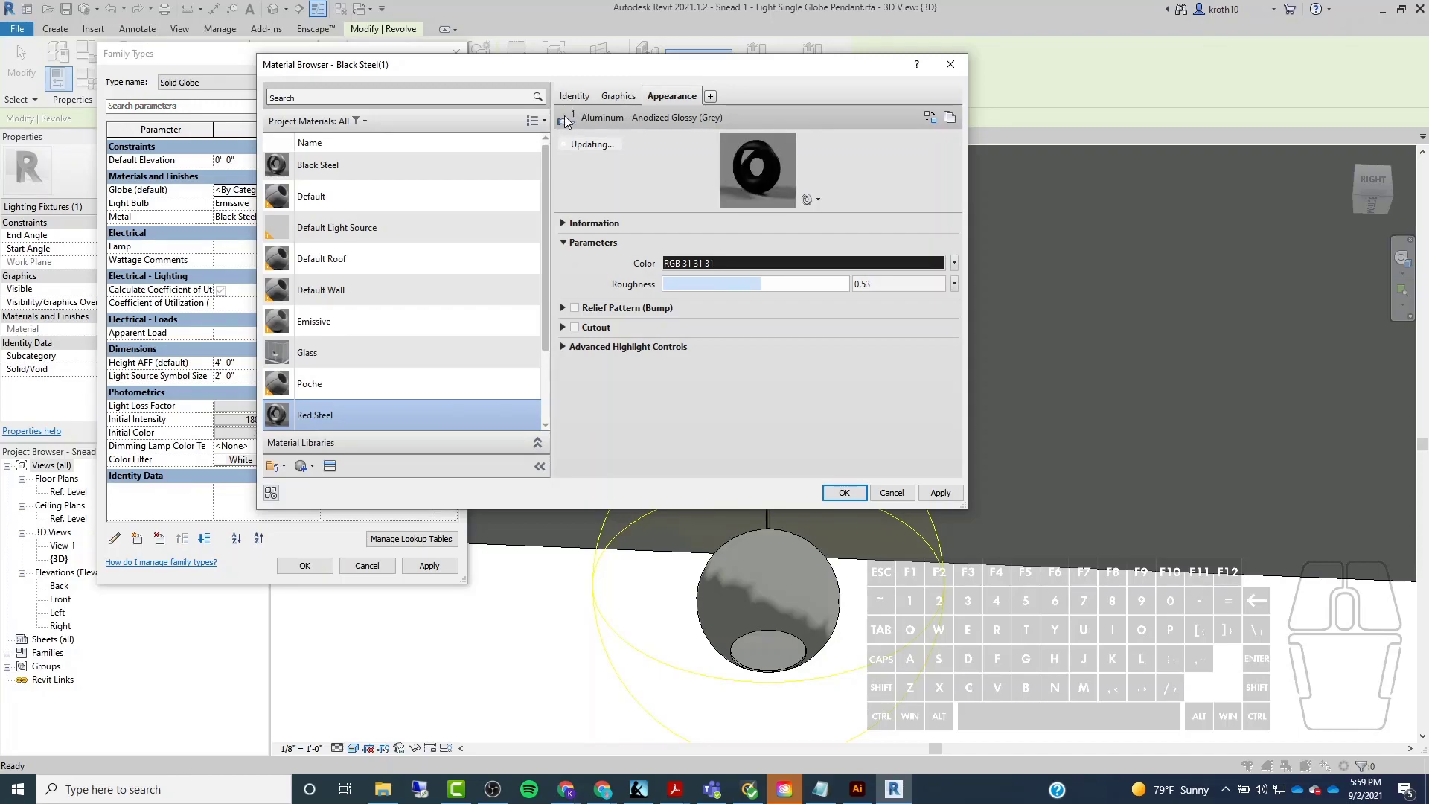
{"action": "left_click", "coordinate": [950, 118]}
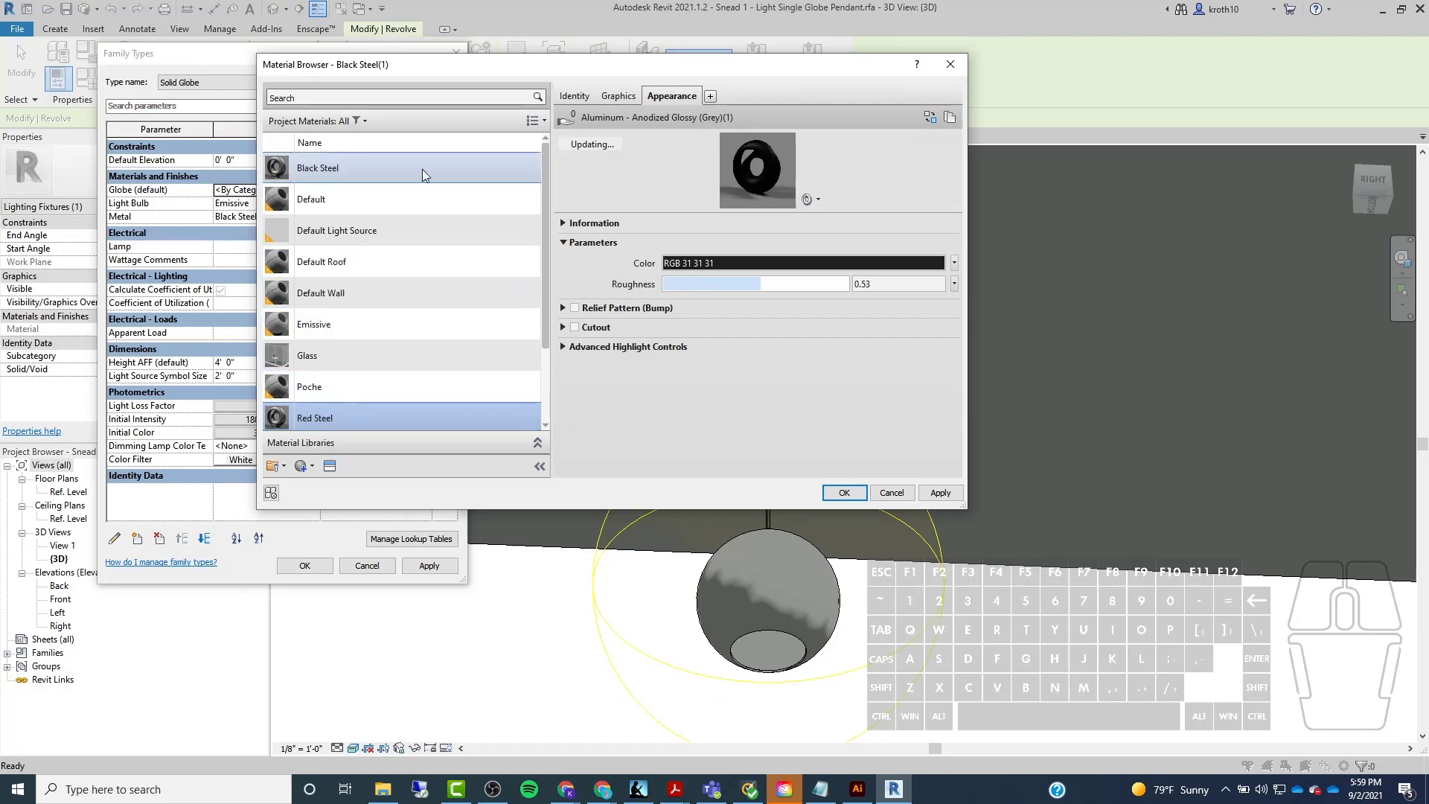
Set the Red Steel appearance color to RGB 216 5 11 and apply it.
{"action": "left_click", "coordinate": [795, 266]}
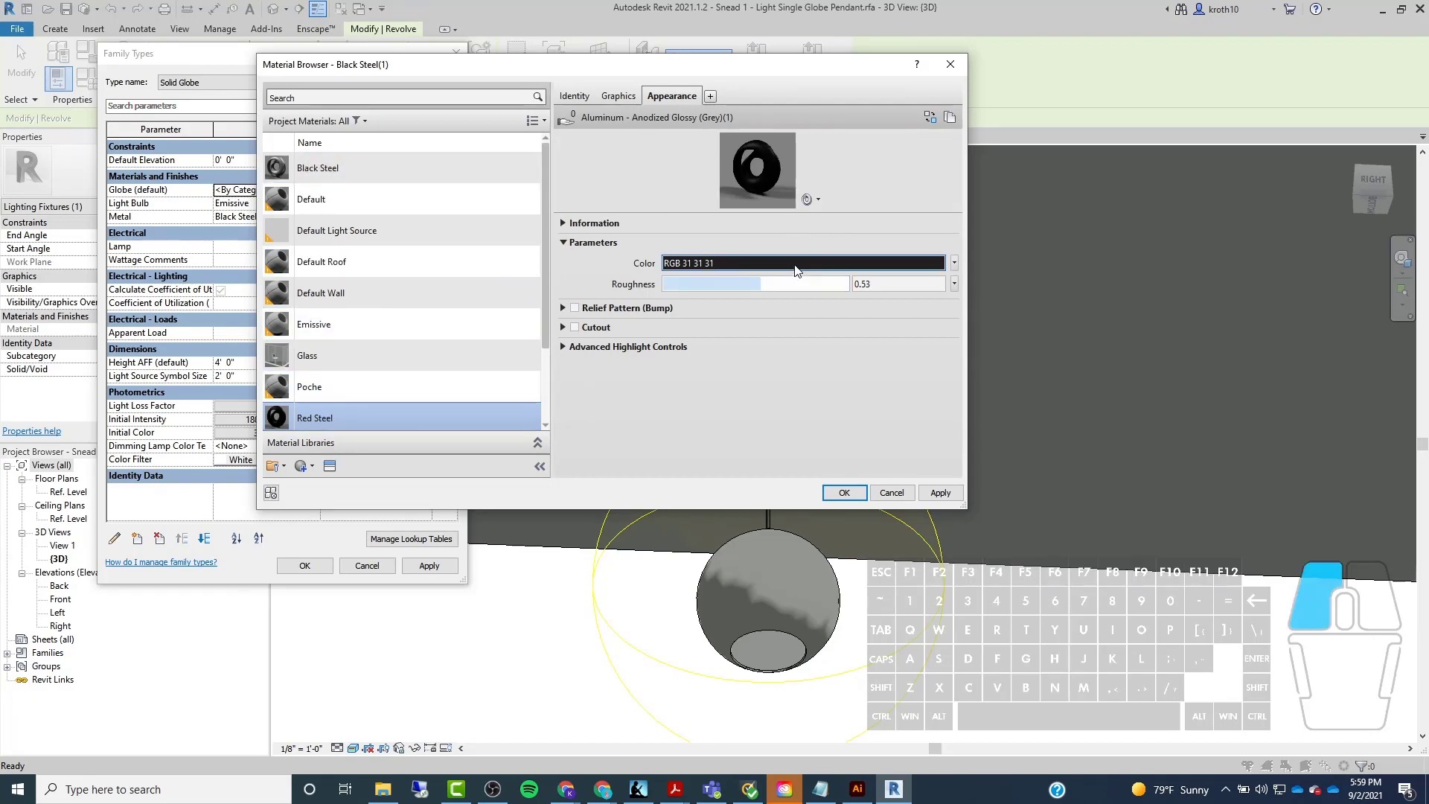
{"action": "left_click", "coordinate": [758, 180]}
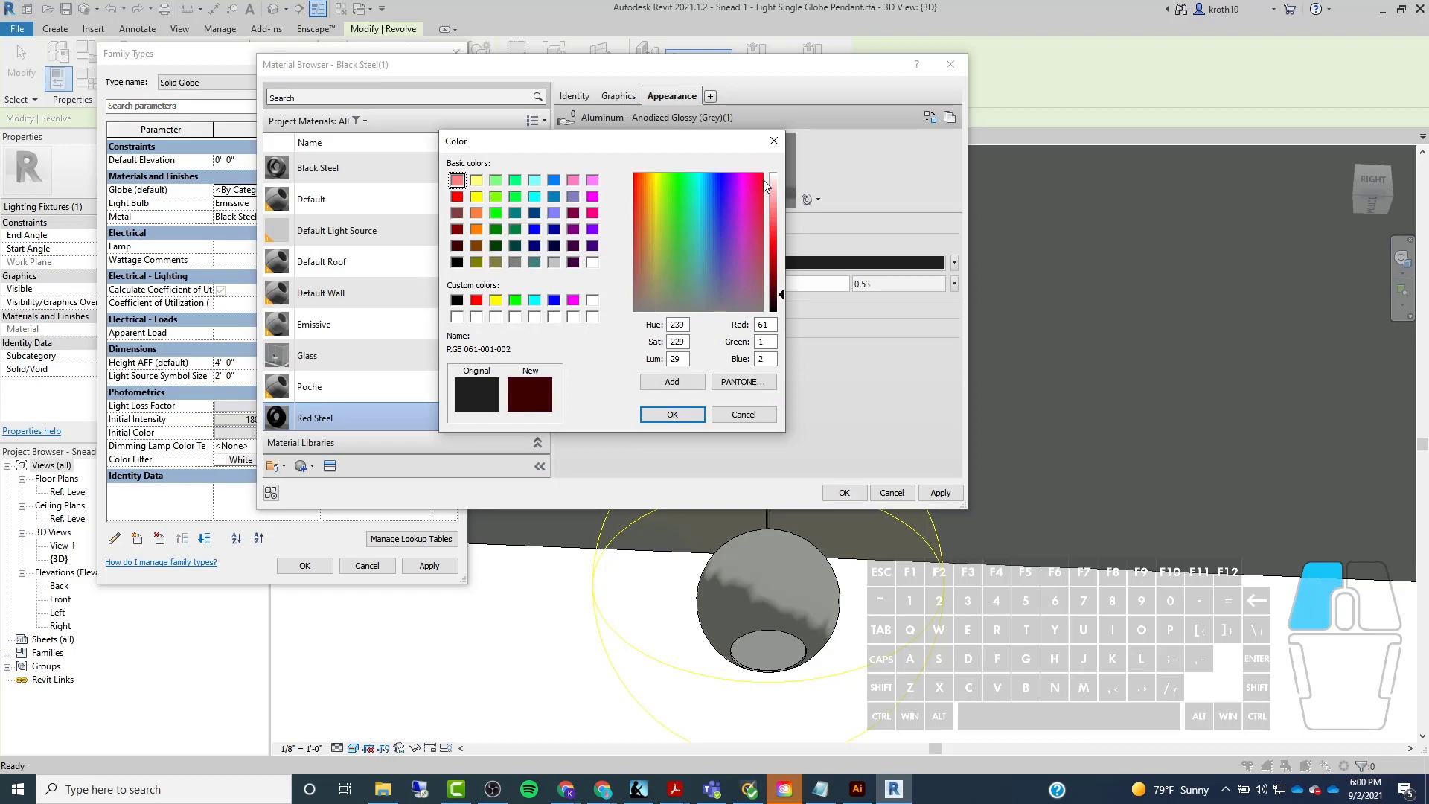
{"action": "left_click", "coordinate": [782, 261]}
{"action": "left_click_drag", "start_coordinate": [781, 260], "coordinate": [780, 251]}
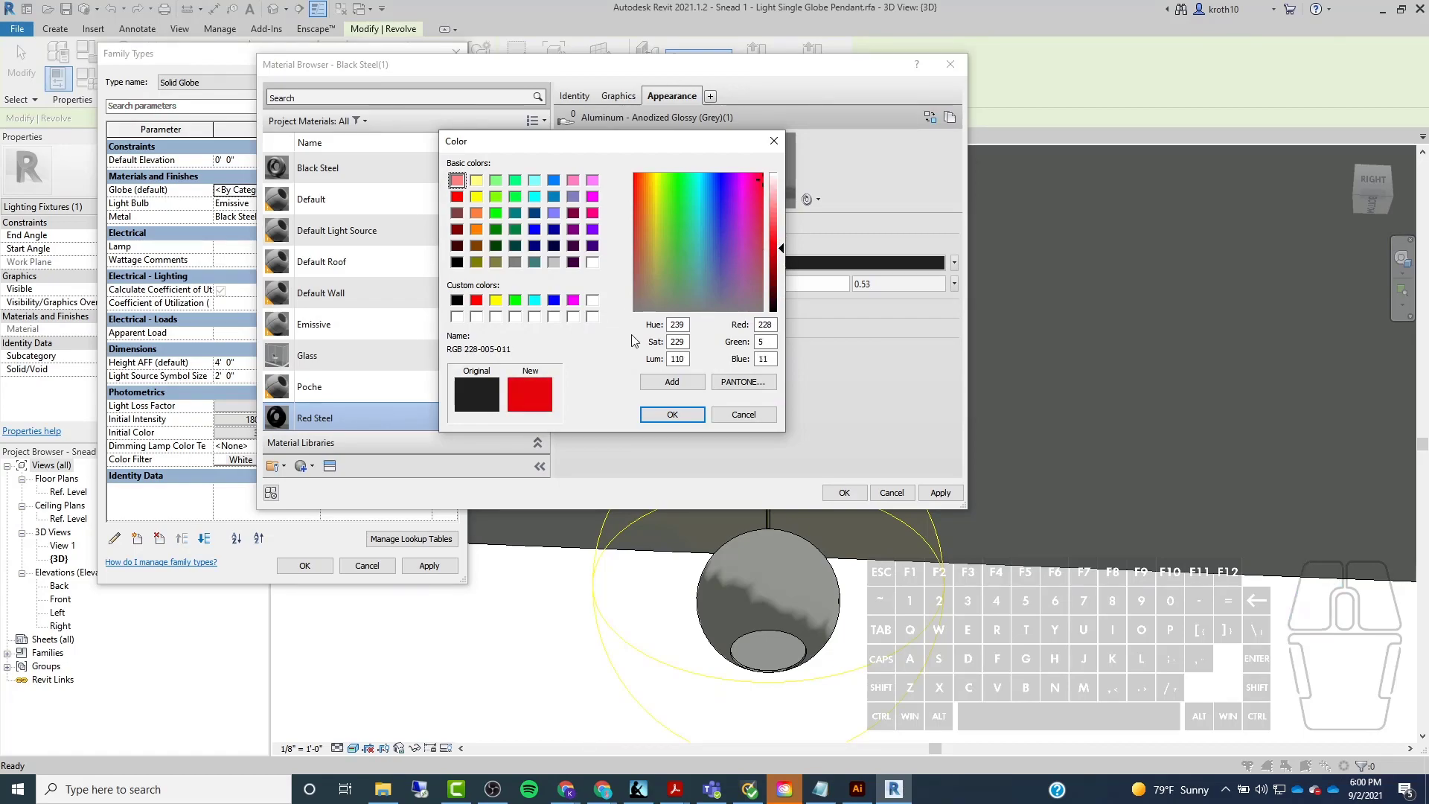
{"action": "left_click", "coordinate": [782, 247]}
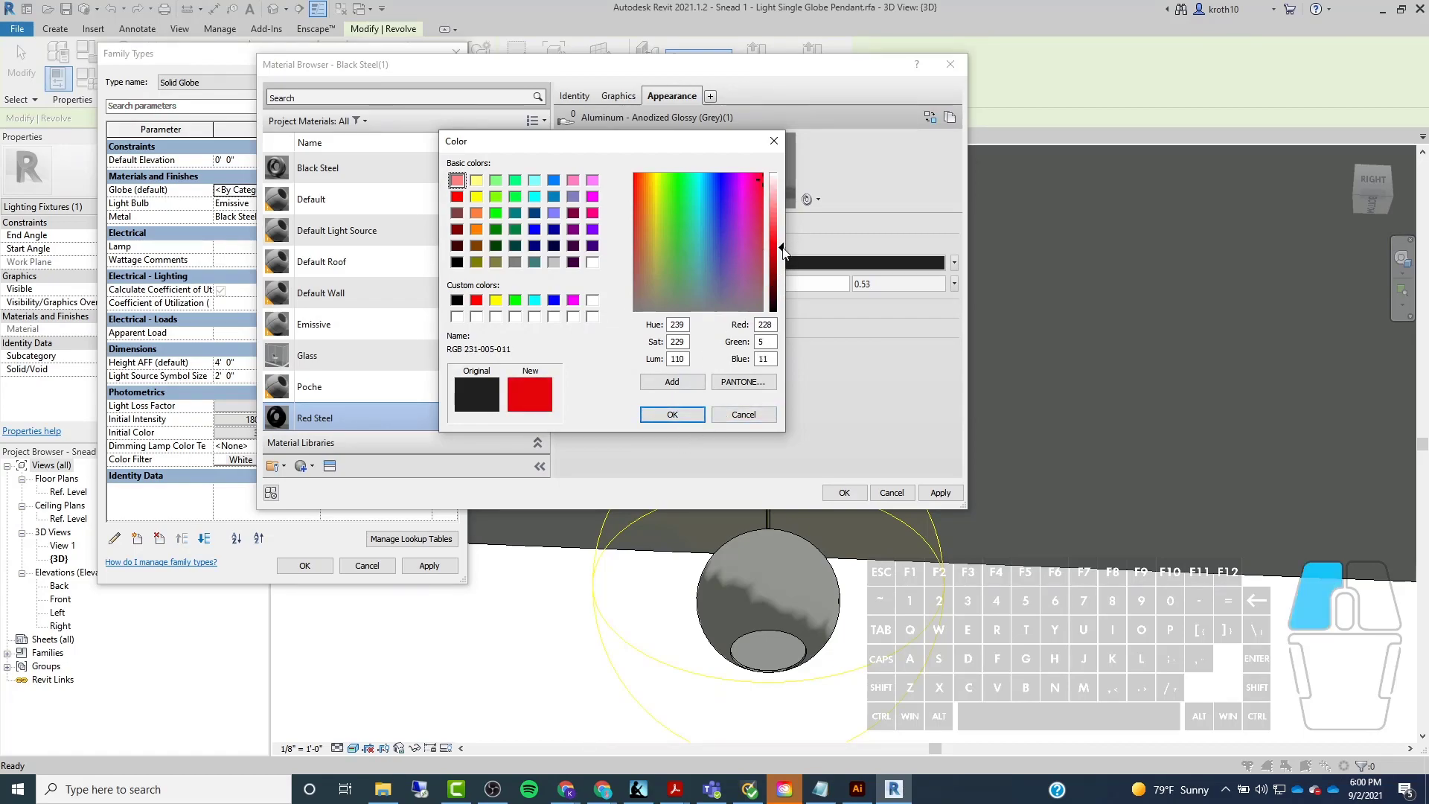
{"action": "left_click_drag", "start_coordinate": [782, 257], "coordinate": [781, 252]}
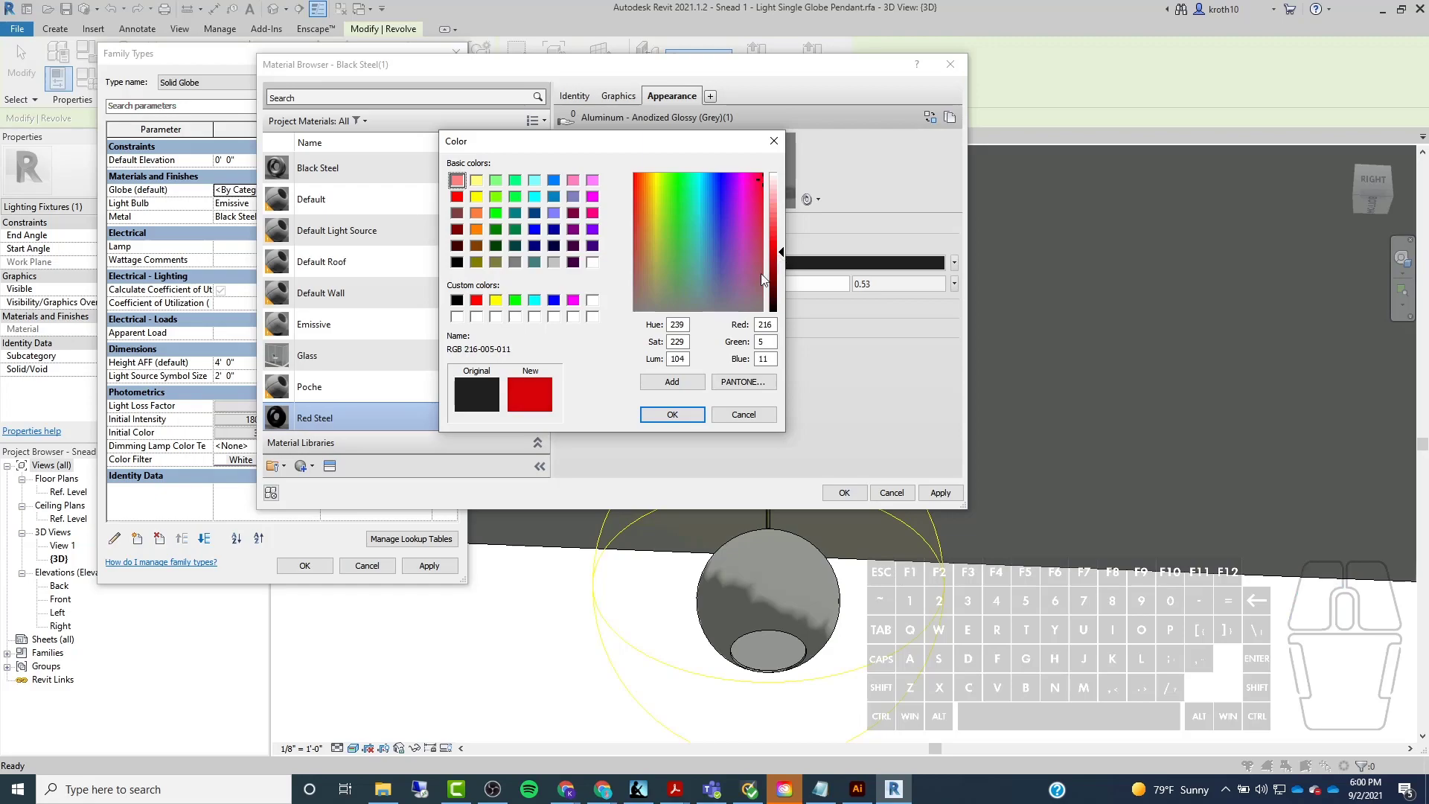
{"action": "left_click", "coordinate": [672, 414]}
{"action": "left_click", "coordinate": [940, 493]}
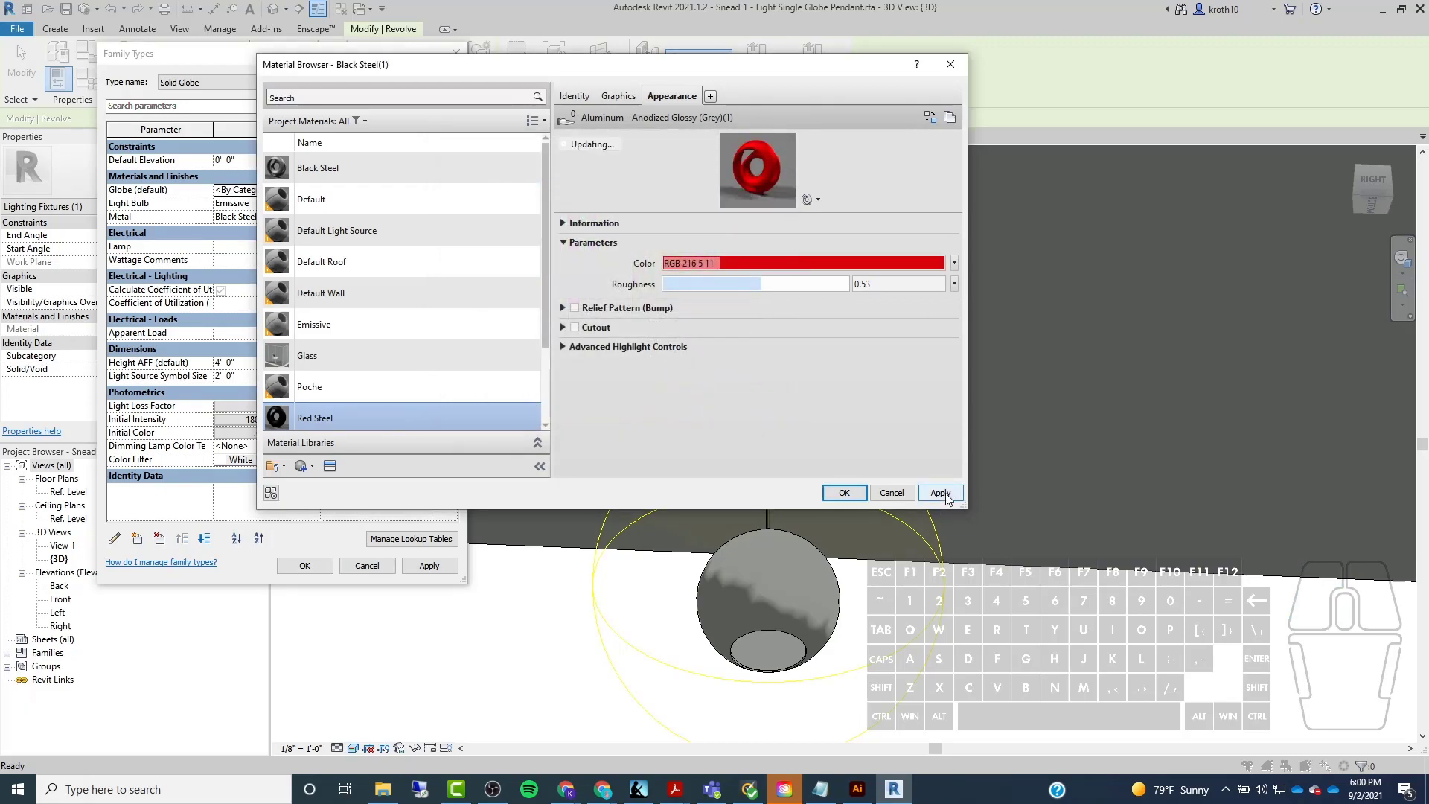
Set the Red Steel appearance color to RGB 175 46 46 and apply the material to the Solid Globe type's Globe parameter.
{"action": "left_click", "coordinate": [807, 261]}
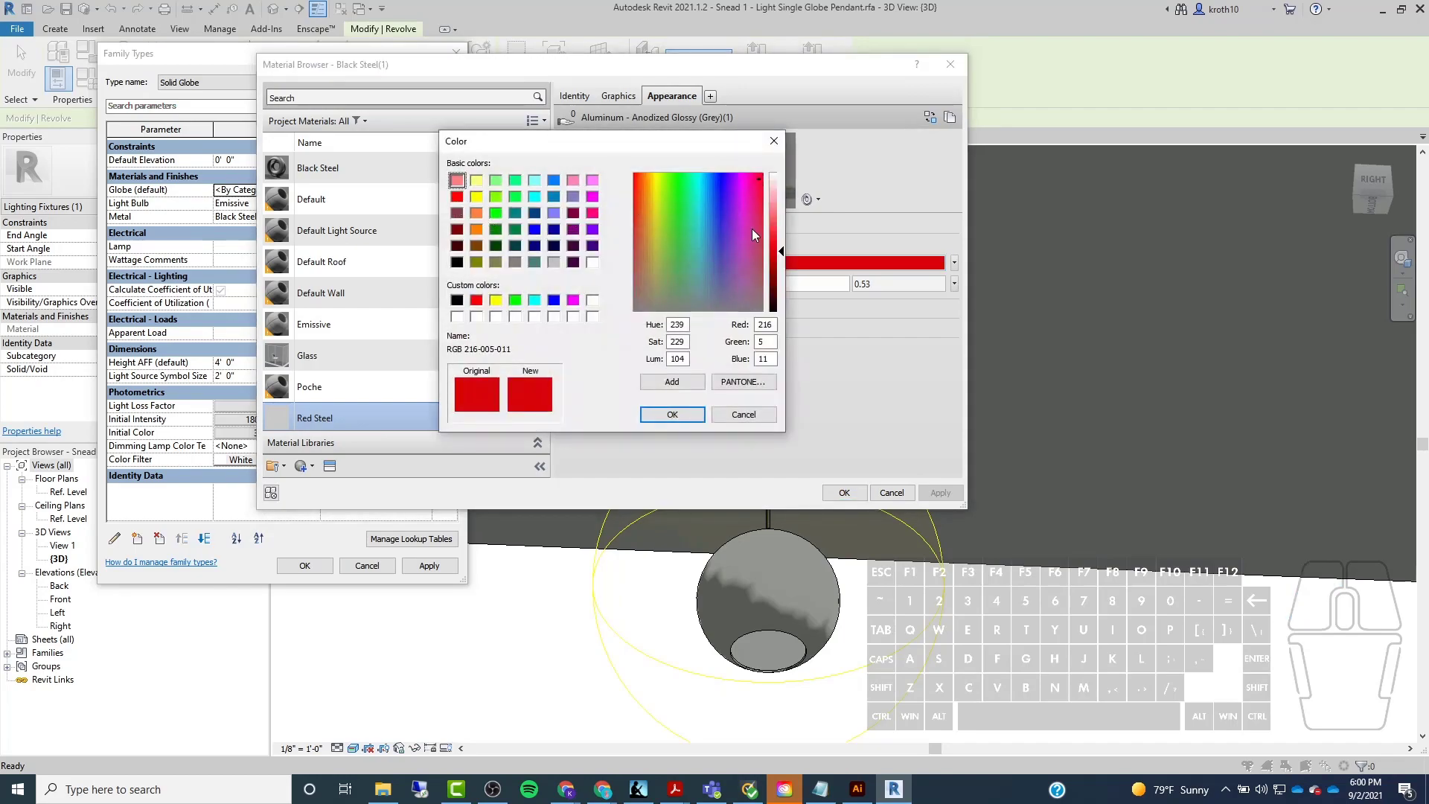
{"action": "left_click_drag", "start_coordinate": [647, 192], "coordinate": [634, 231]}
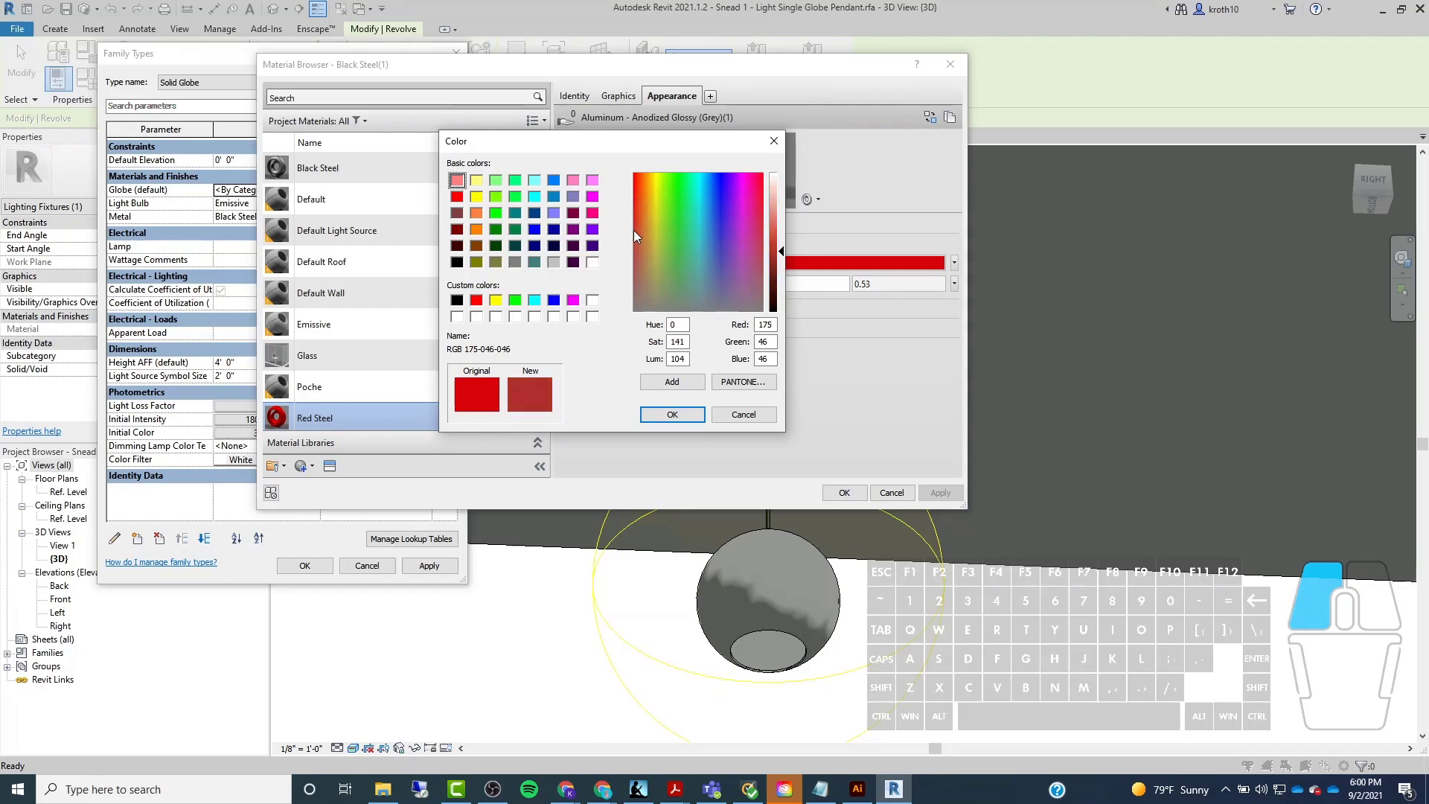
{"action": "left_click", "coordinate": [669, 414]}
{"action": "left_click", "coordinate": [939, 492]}
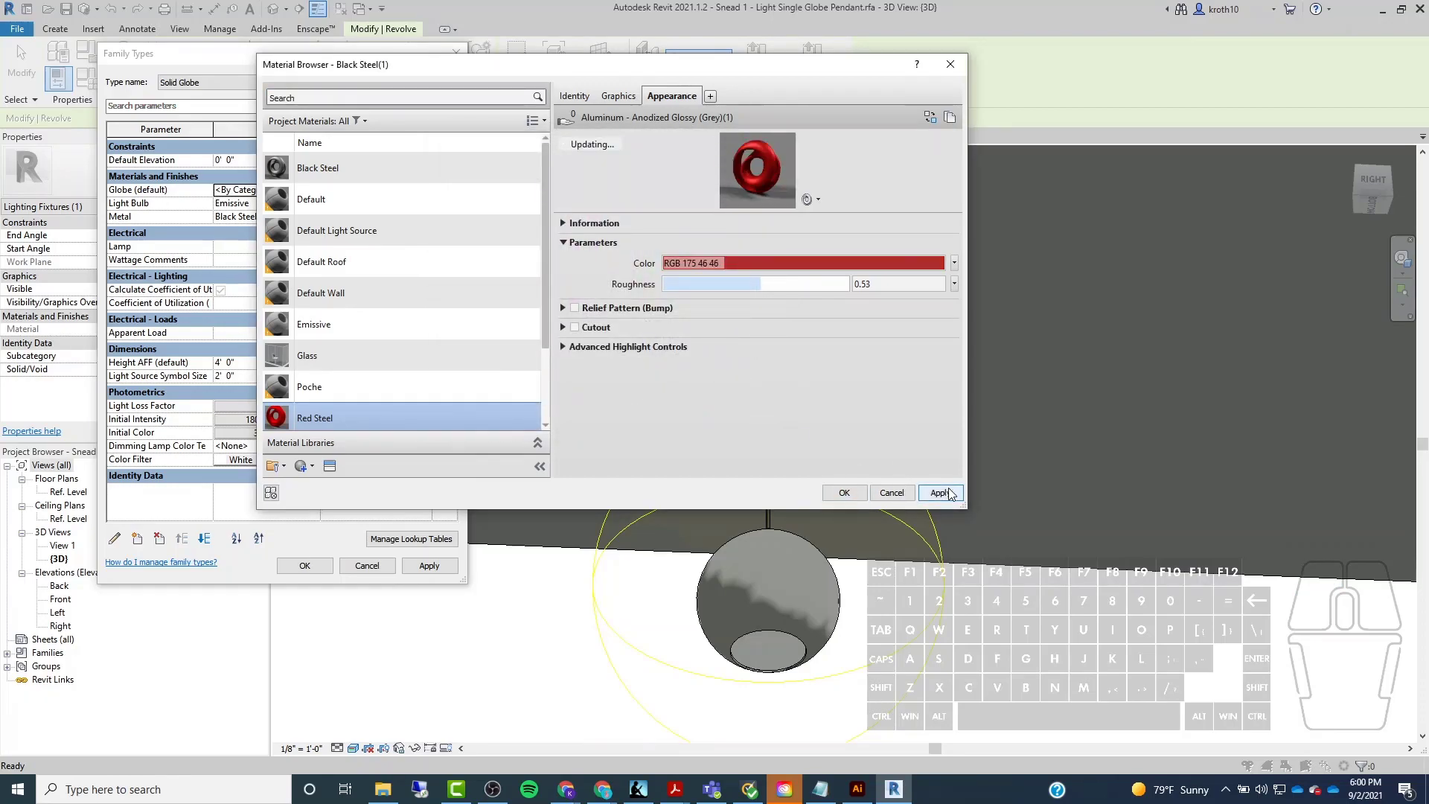
{"action": "left_click", "coordinate": [845, 494]}
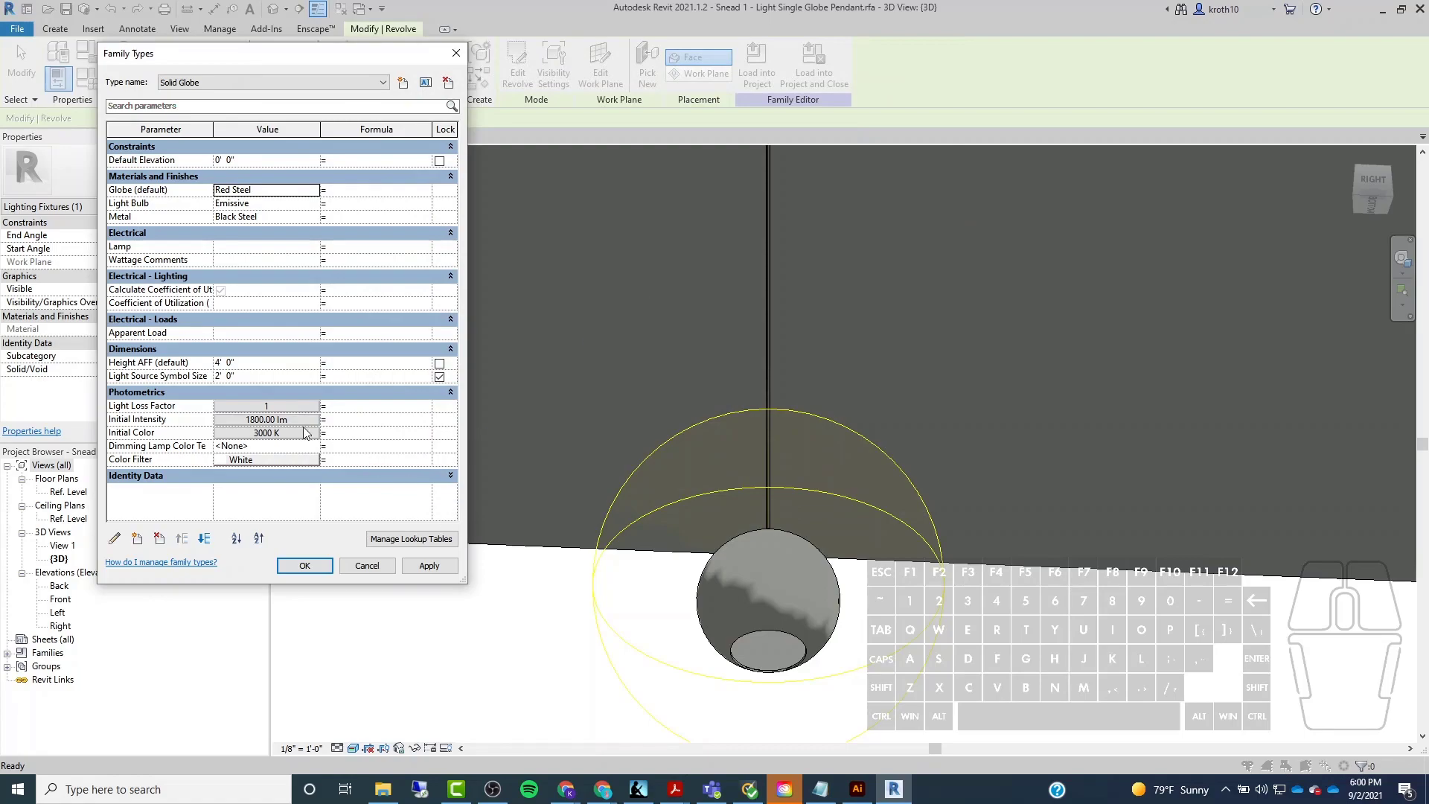
{"action": "left_click", "coordinate": [427, 564]}
{"action": "left_click", "coordinate": [305, 566]}
Orient the 3D view to the right side and apply the Glass Globe type to check its materials.
{"action": "middle_click_drag", "start_coordinate": [953, 453], "coordinate": [1050, 626], "text": "shift"}
{"action": "left_click", "coordinate": [1390, 195]}
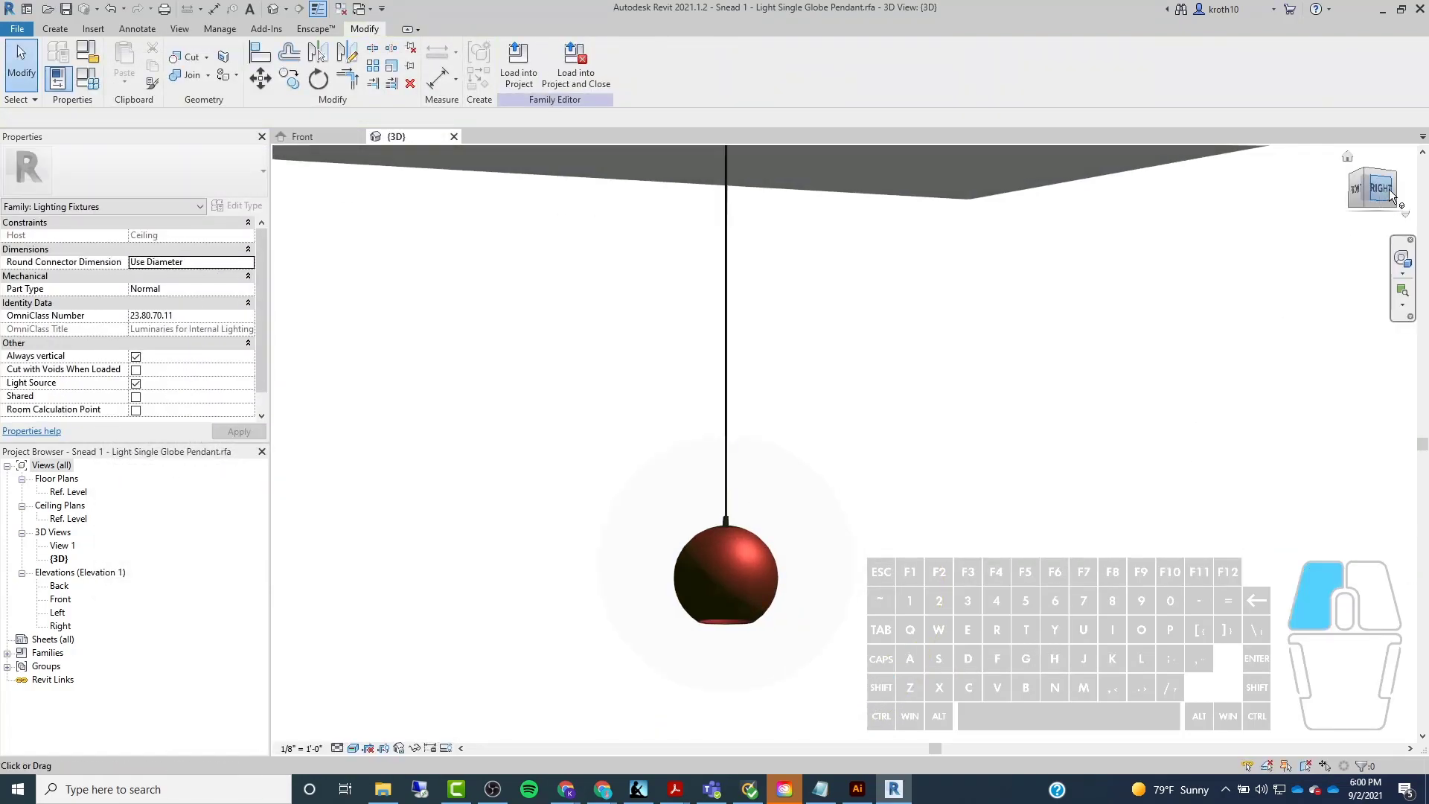
{"action": "scroll", "coordinate": [855, 491], "scroll_direction": "up", "scroll_amount": 3}
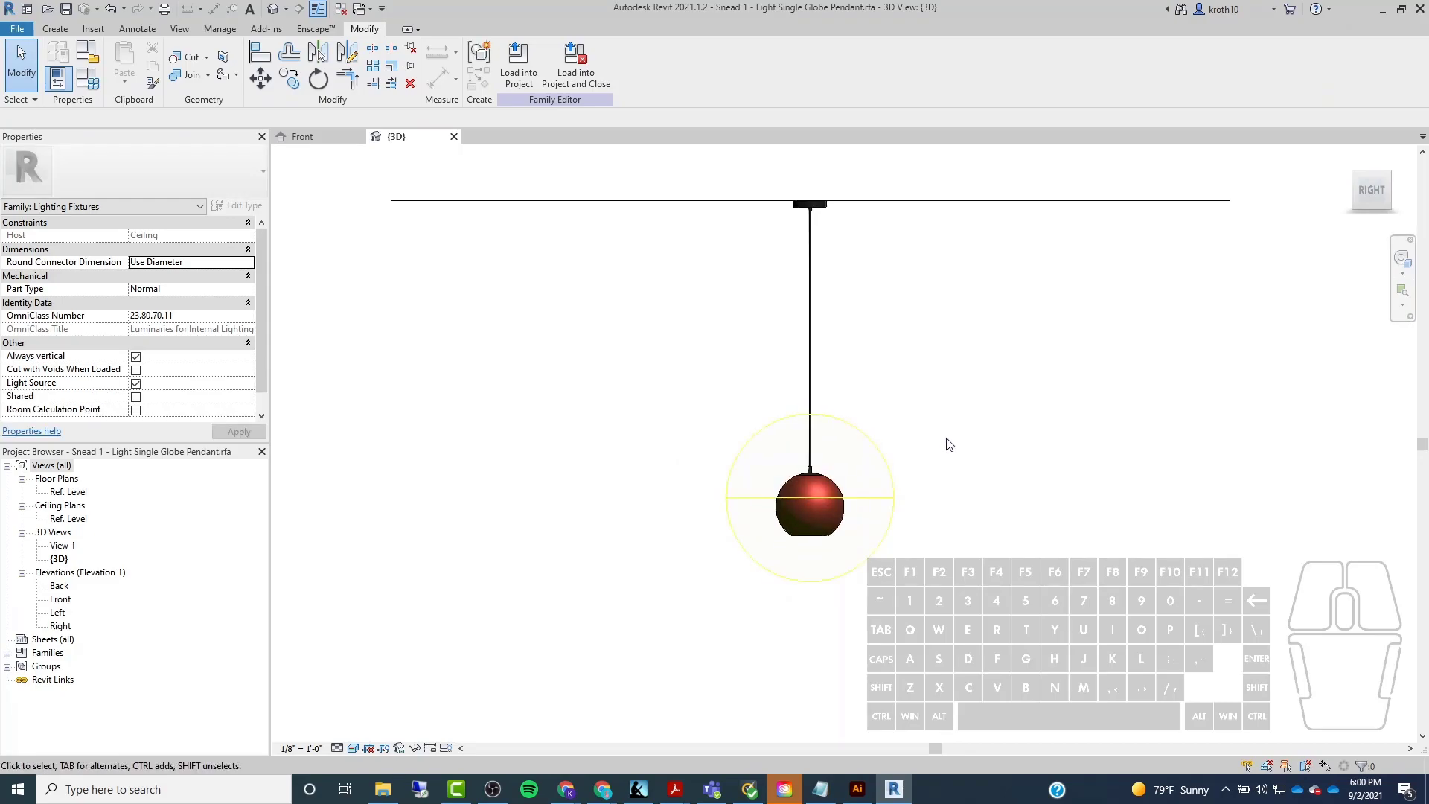
{"action": "left_click", "coordinate": [91, 83]}
{"action": "left_click", "coordinate": [288, 82]}
{"action": "left_click", "coordinate": [256, 97]}
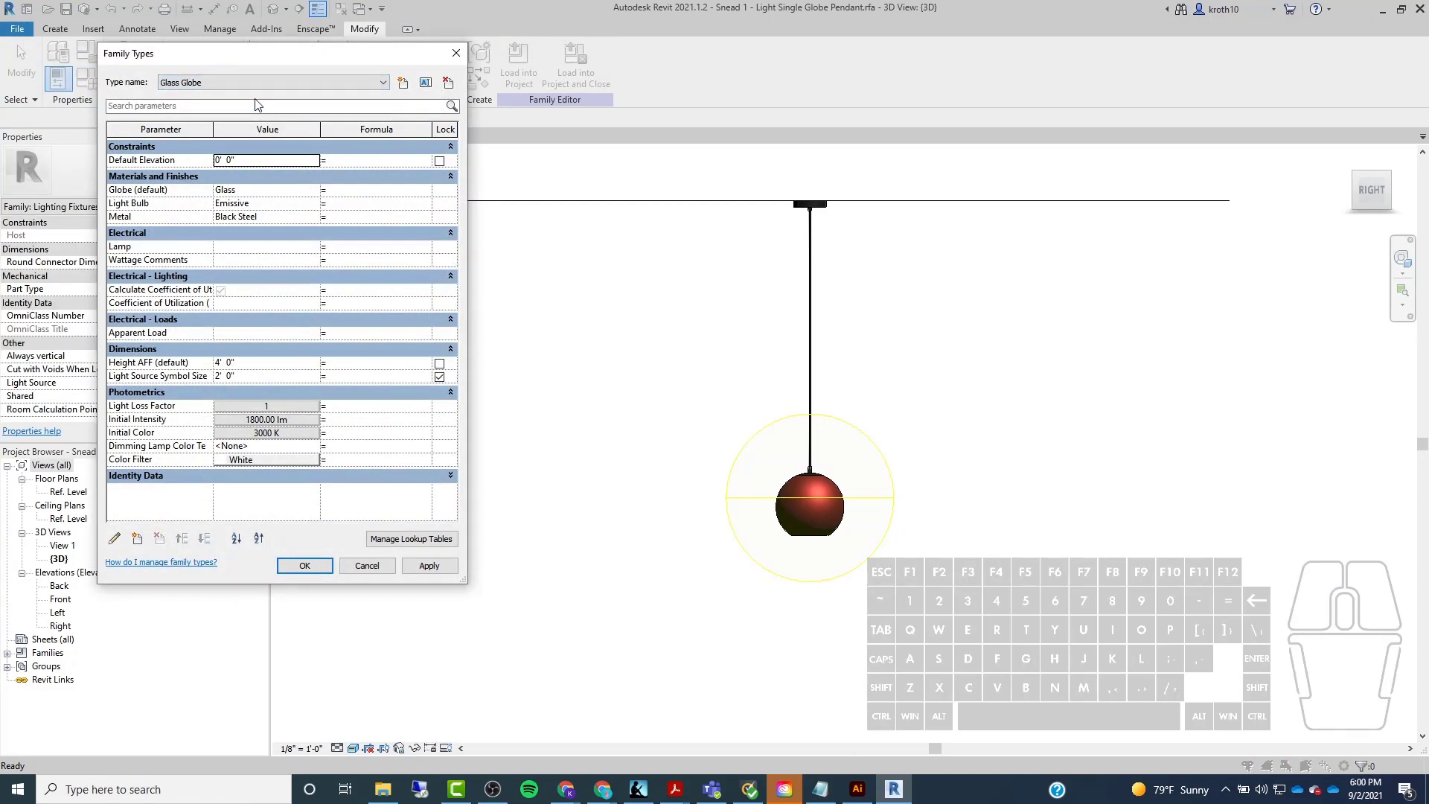
{"action": "left_click", "coordinate": [429, 567]}
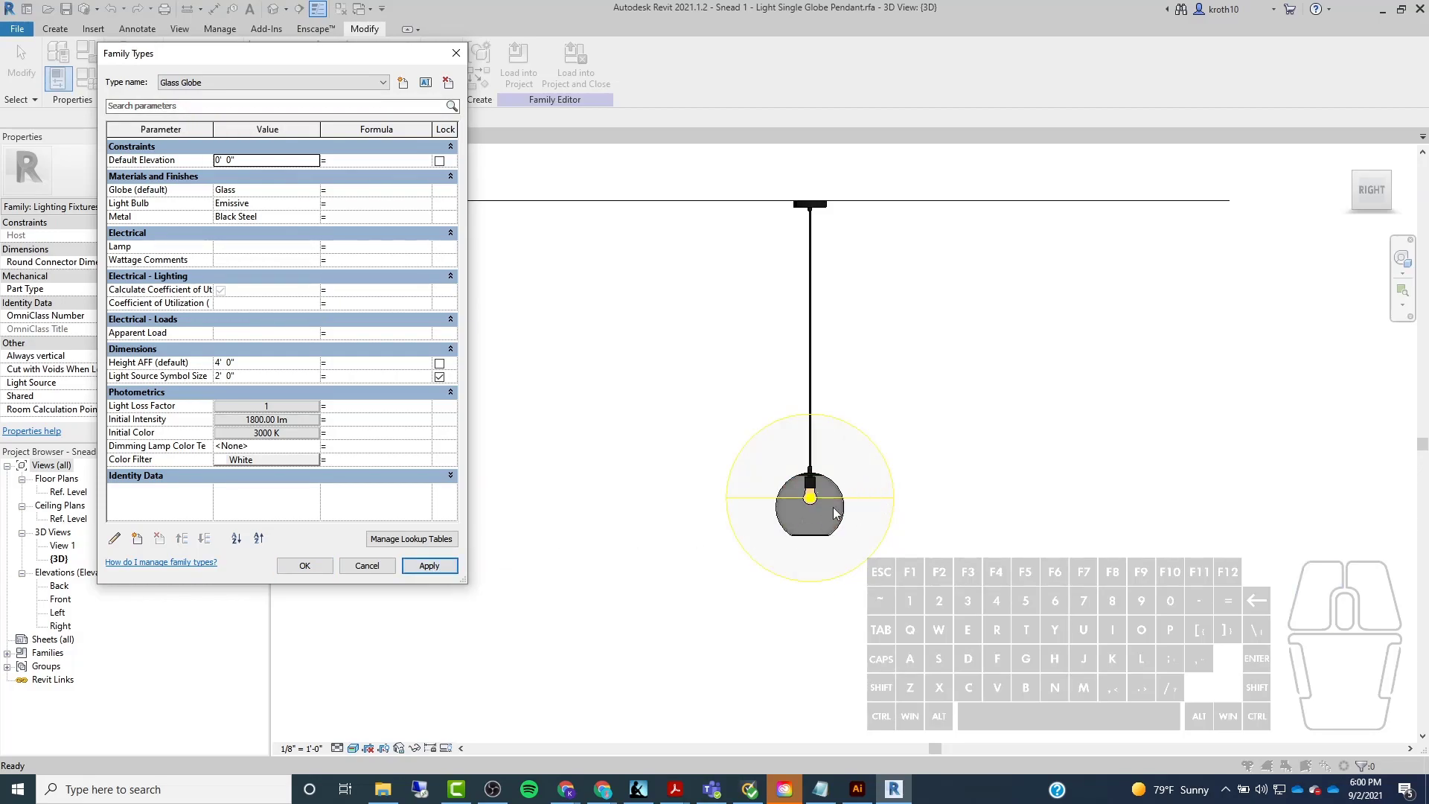
Switch the family back to the Solid Globe type, apply it, and save the family.
{"action": "left_click", "coordinate": [382, 82]}
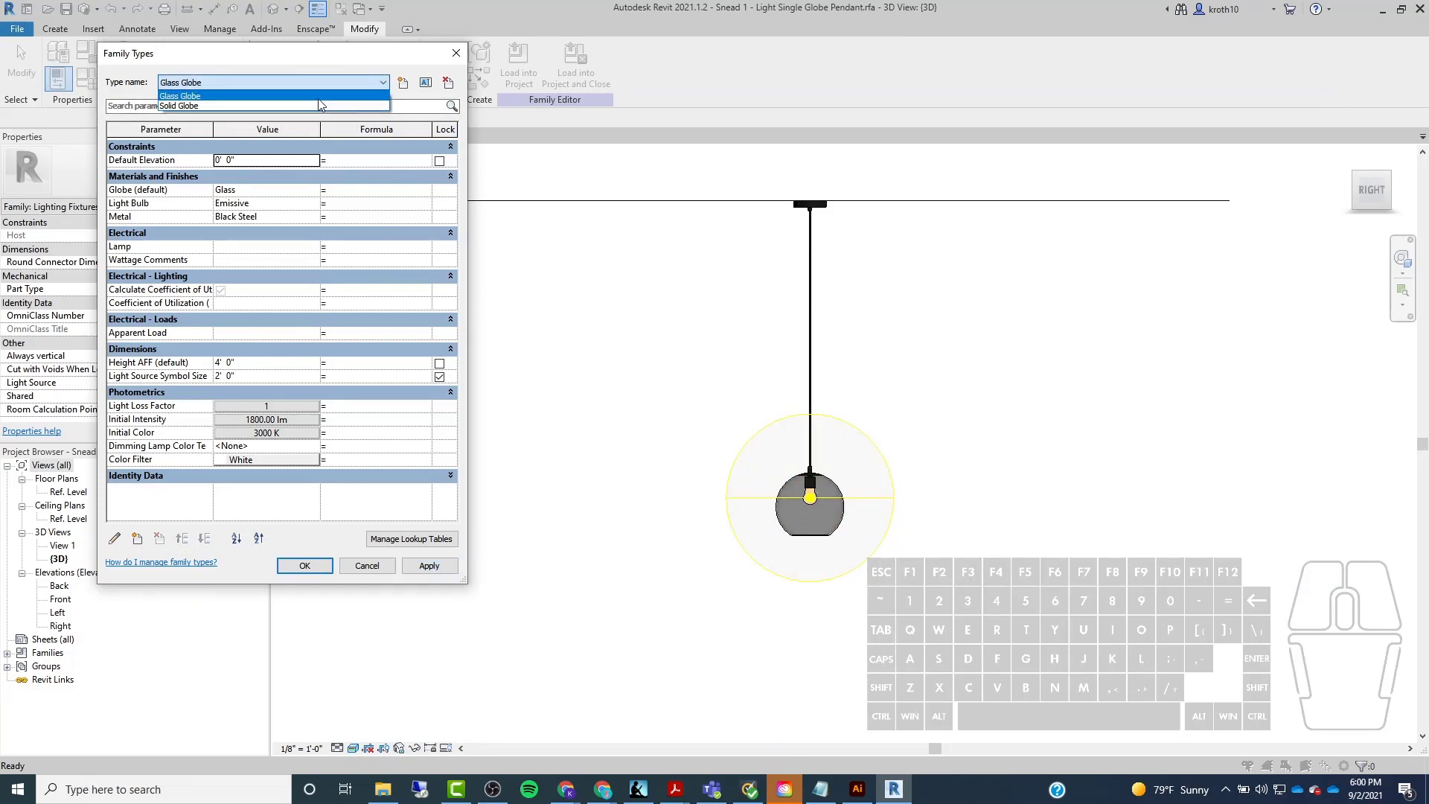
{"action": "left_click", "coordinate": [316, 104]}
{"action": "left_click", "coordinate": [429, 565]}
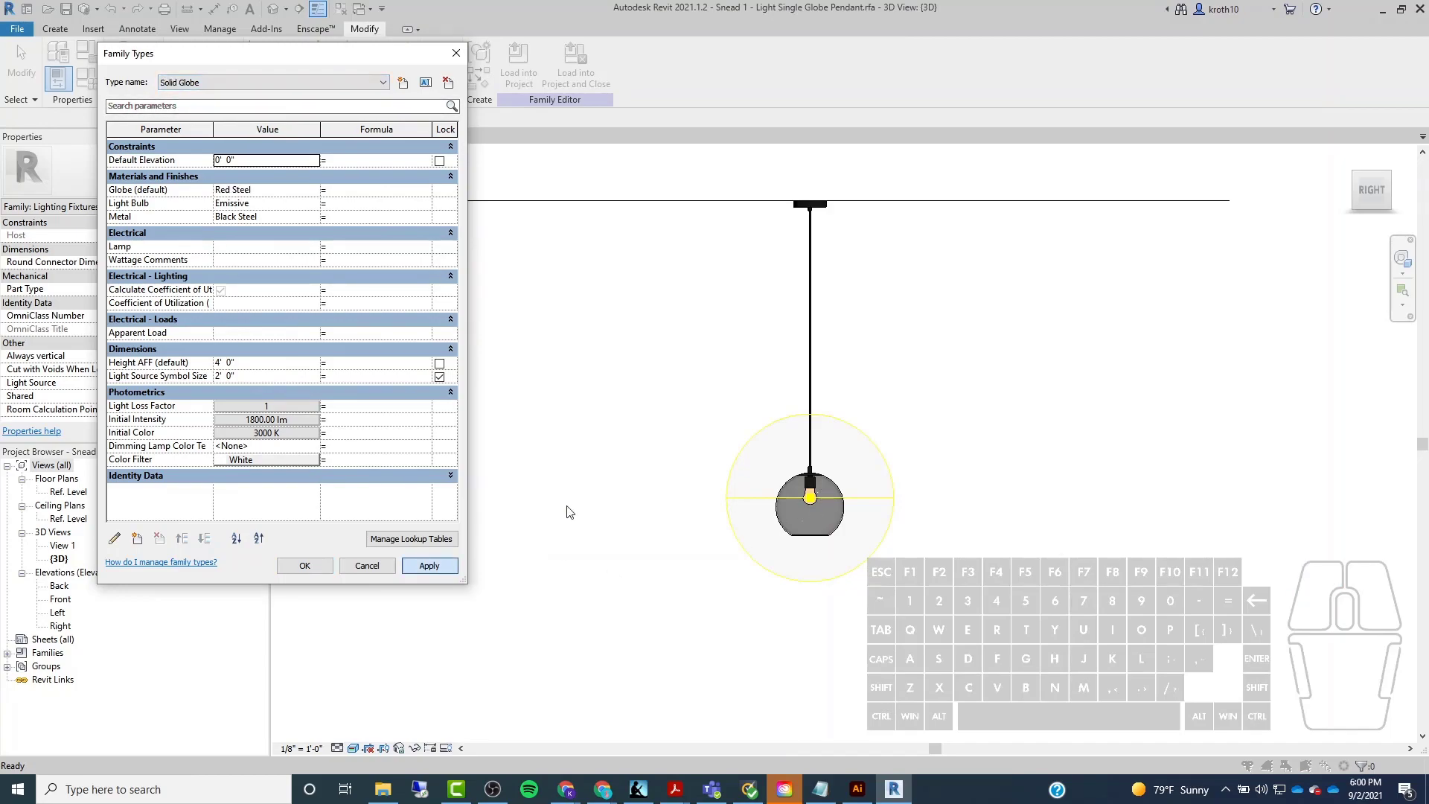
{"action": "left_click", "coordinate": [302, 570]}
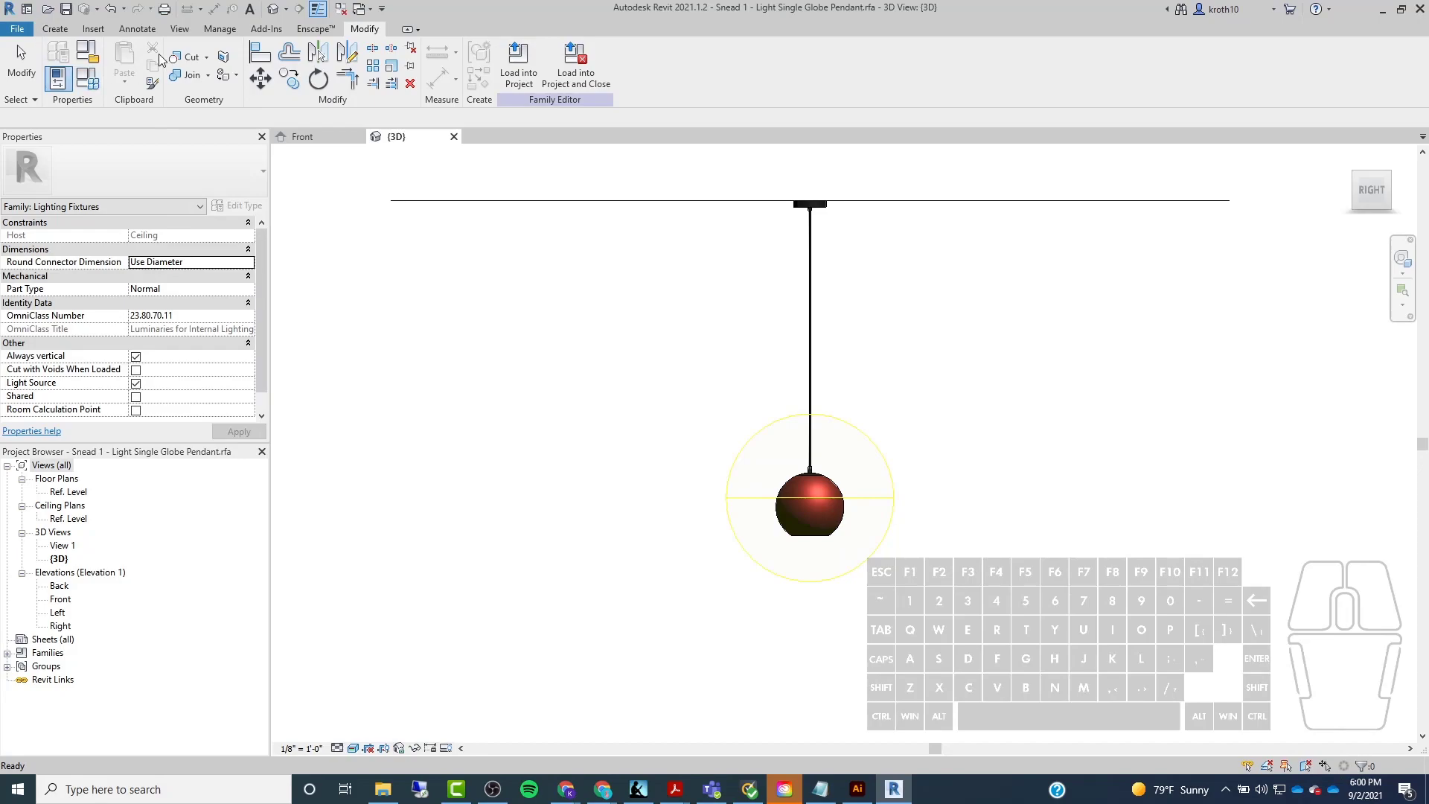
{"action": "left_click", "coordinate": [67, 11]}
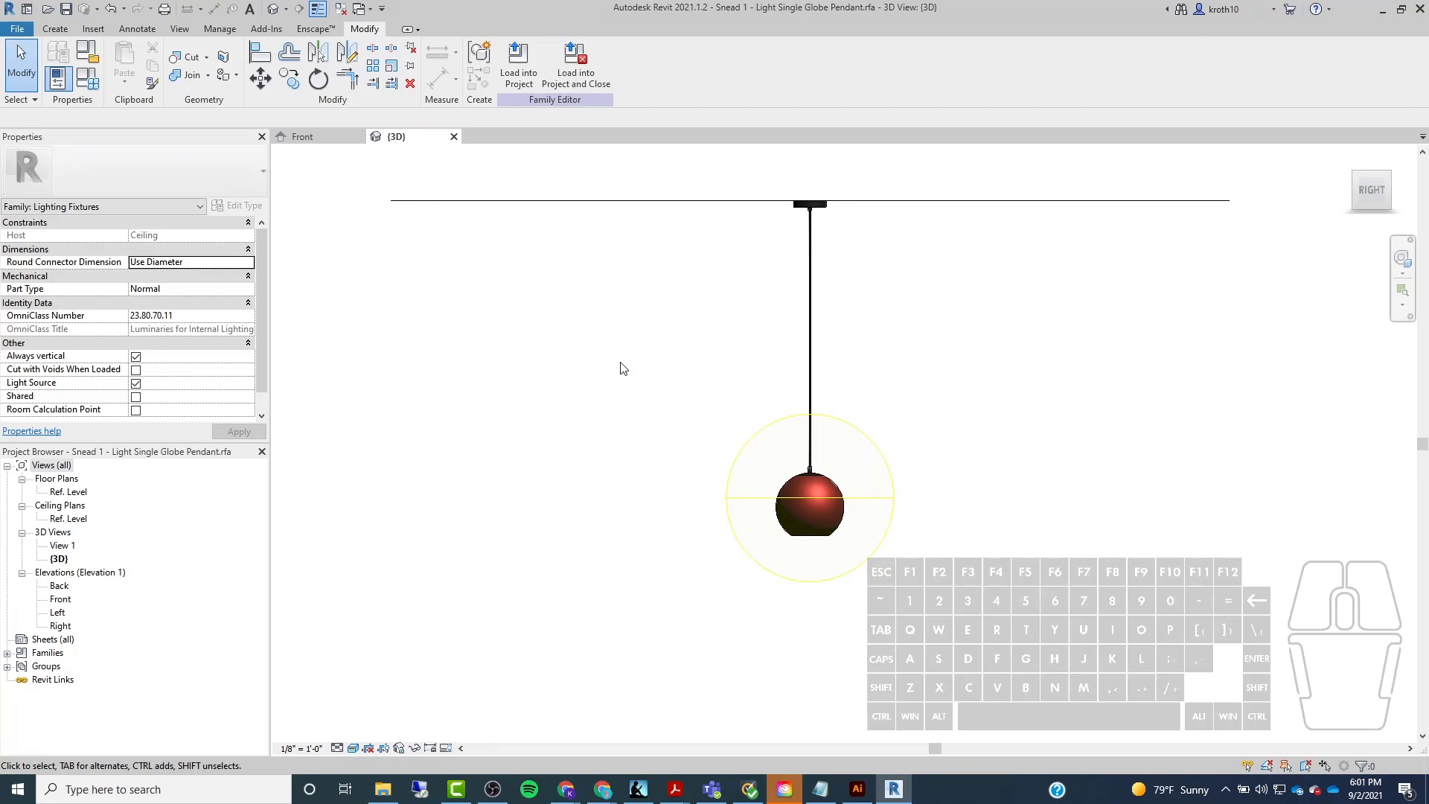
Create a new project from the Imperial-Architectural Template.
{"action": "left_click", "coordinate": [57, 28]}
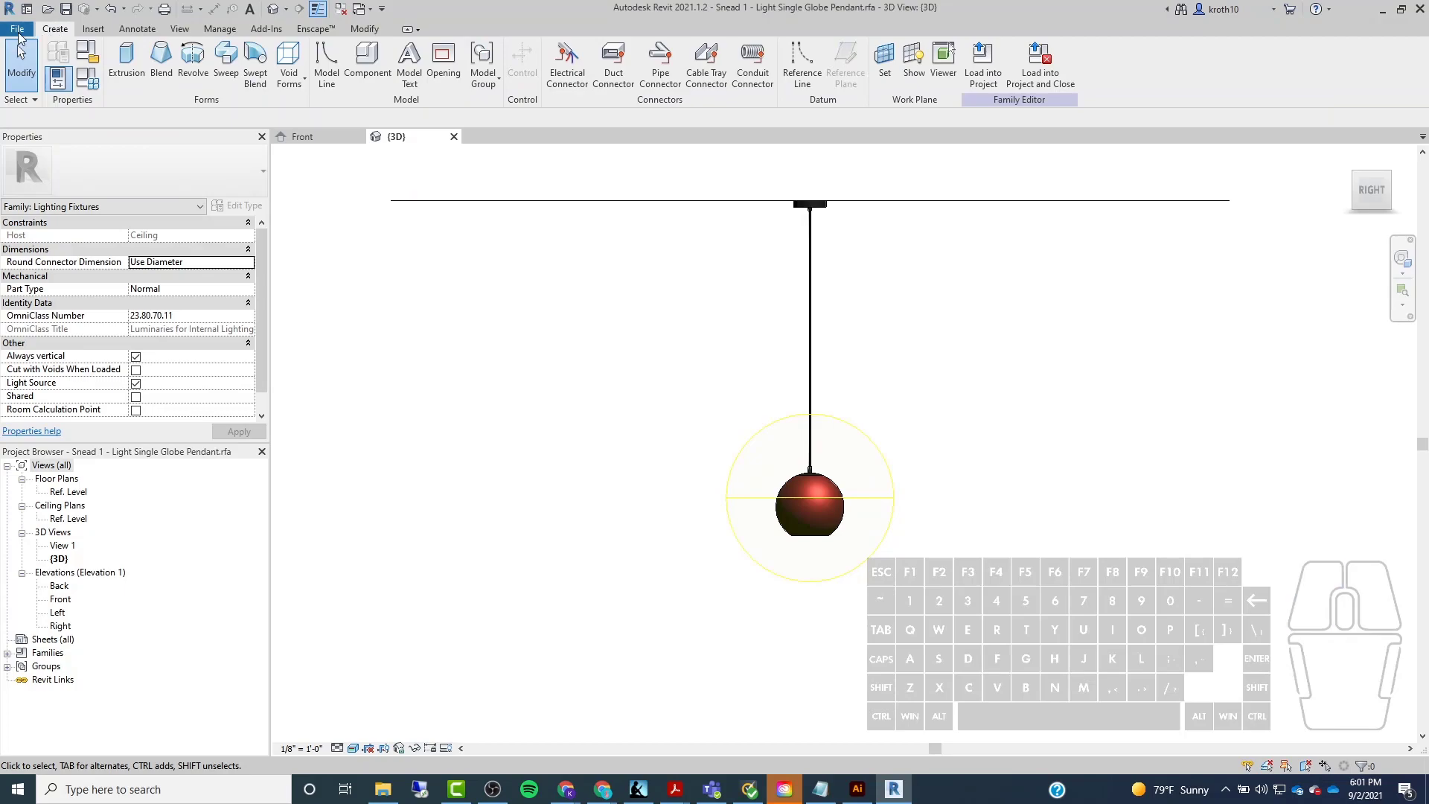
{"action": "left_click", "coordinate": [17, 30]}
{"action": "left_click", "coordinate": [98, 87]}
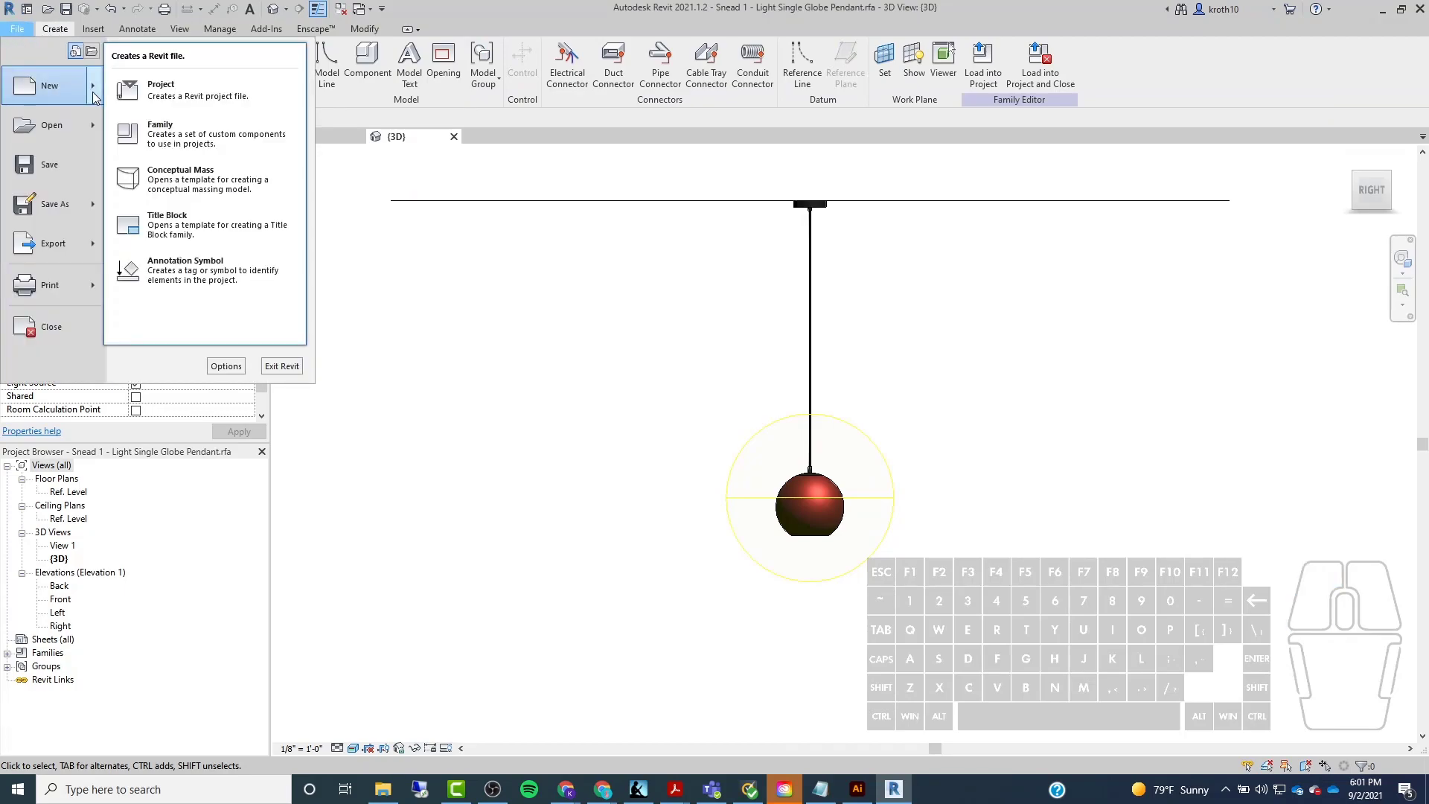
{"action": "left_click", "coordinate": [205, 96]}
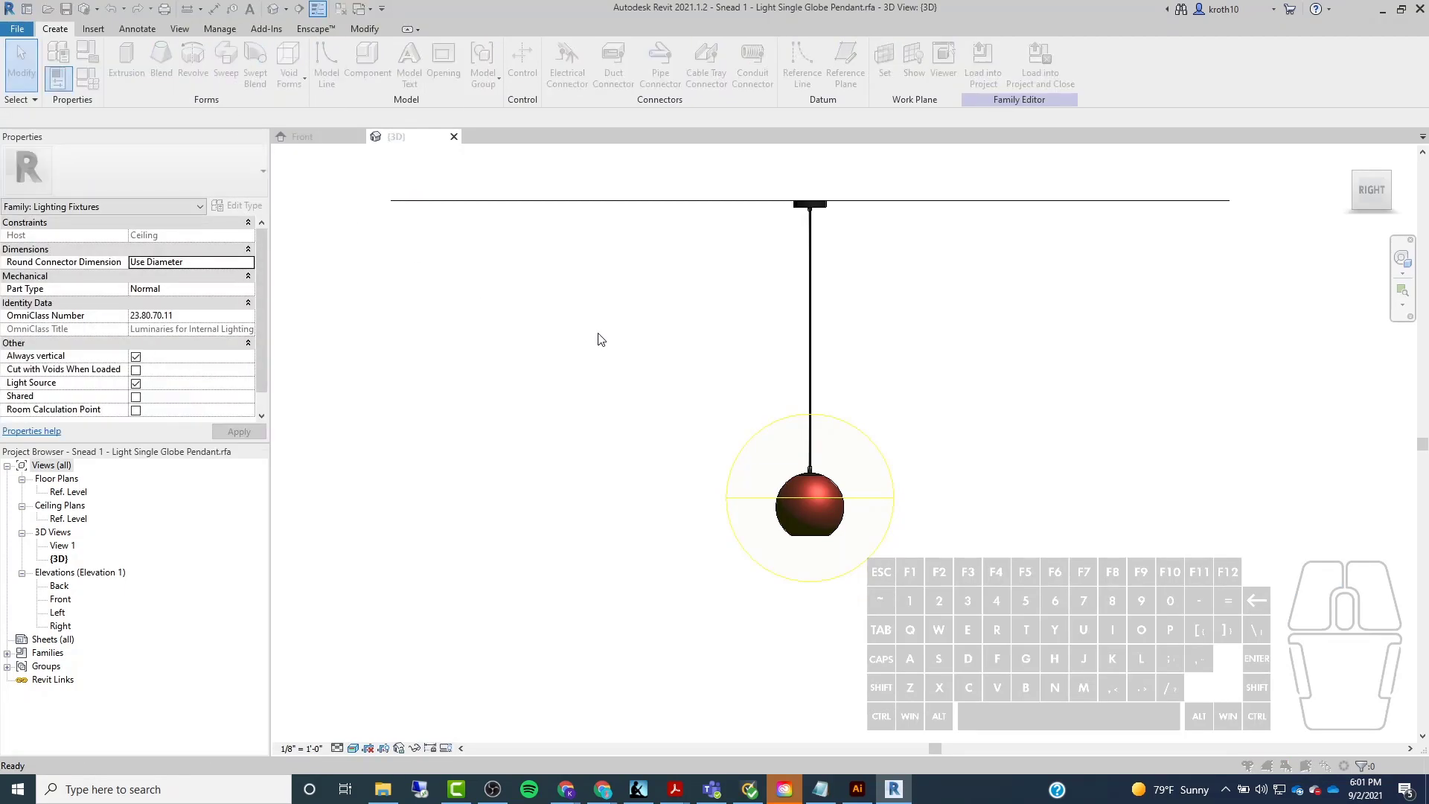
{"action": "left_click", "coordinate": [636, 364]}
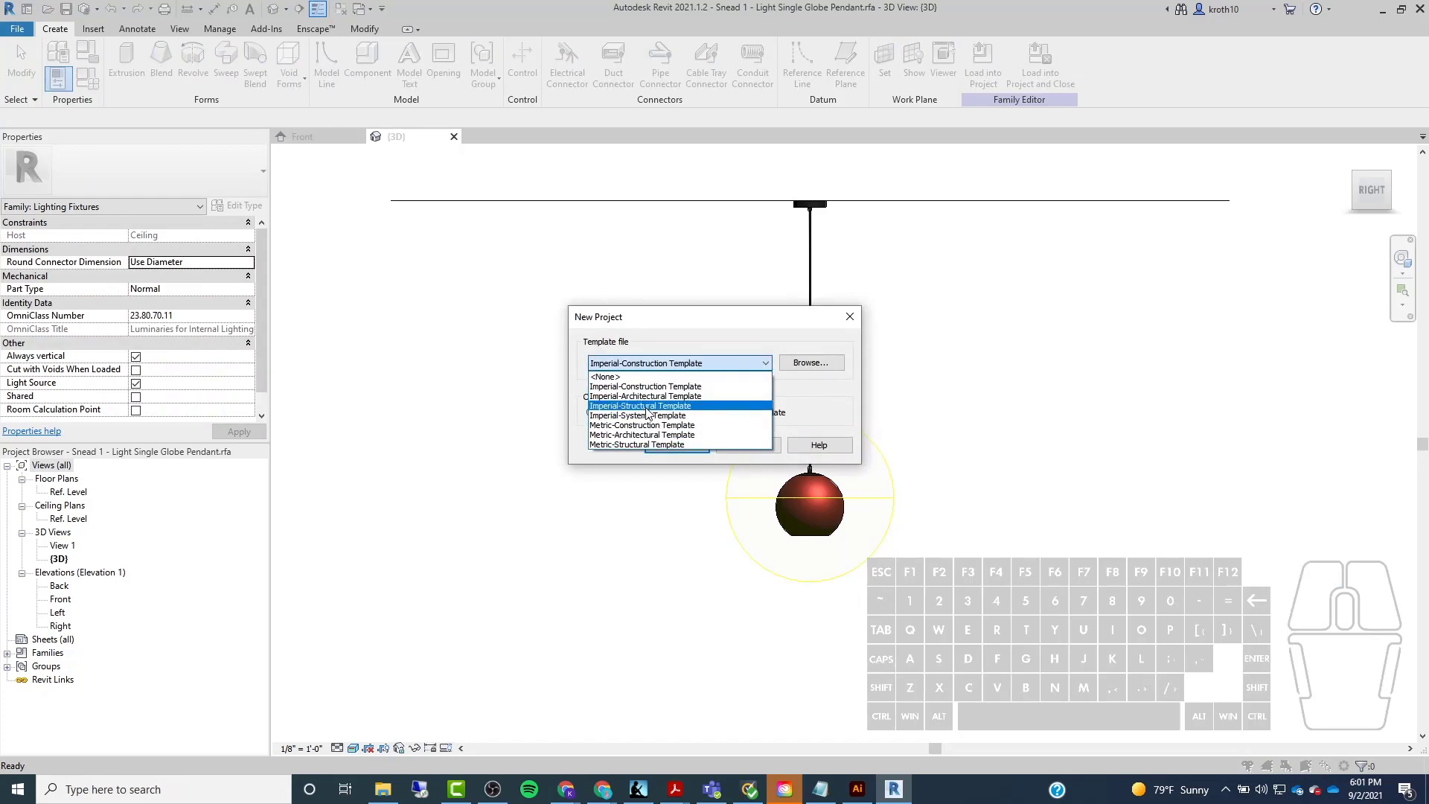
{"action": "left_click", "coordinate": [645, 396]}
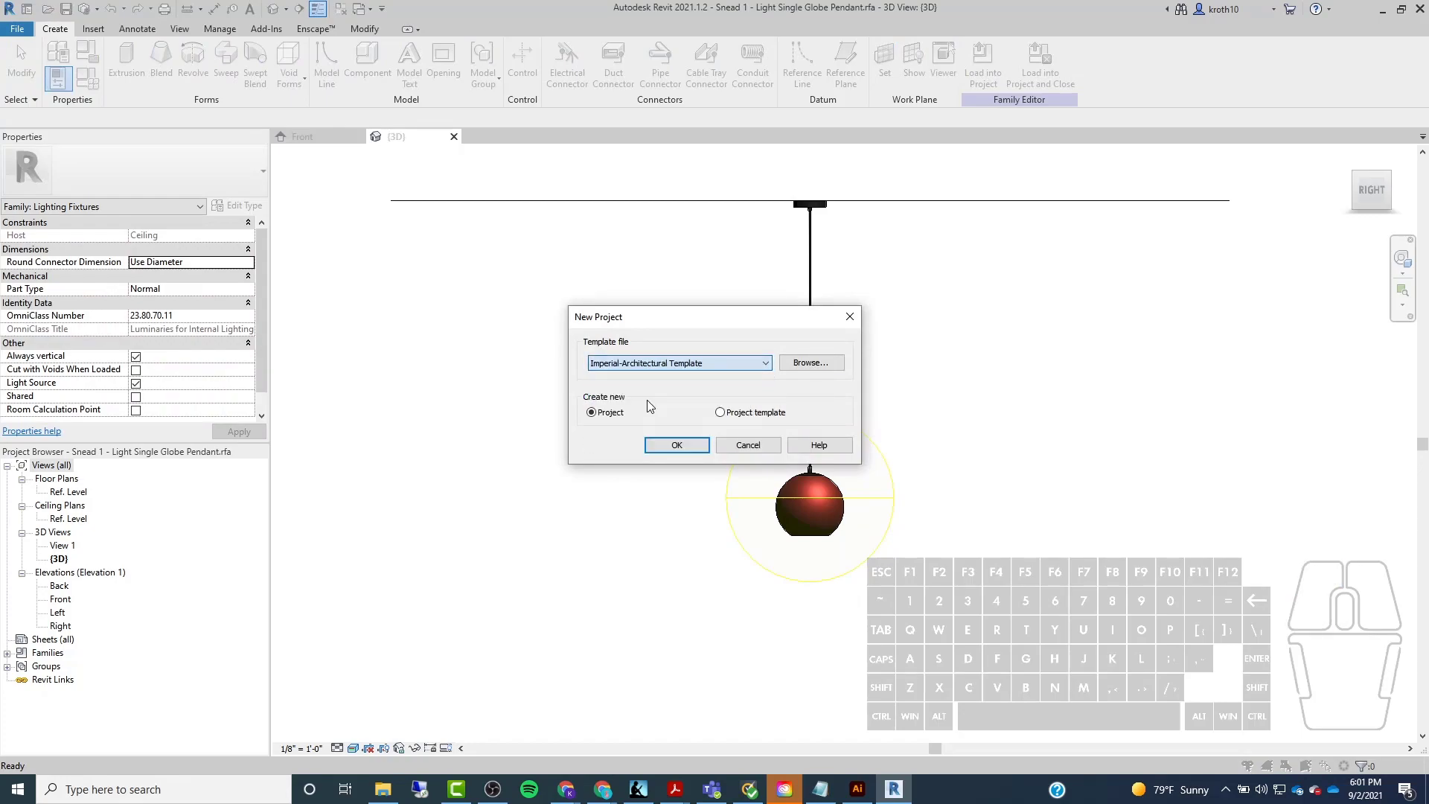
{"action": "left_click", "coordinate": [673, 447]}
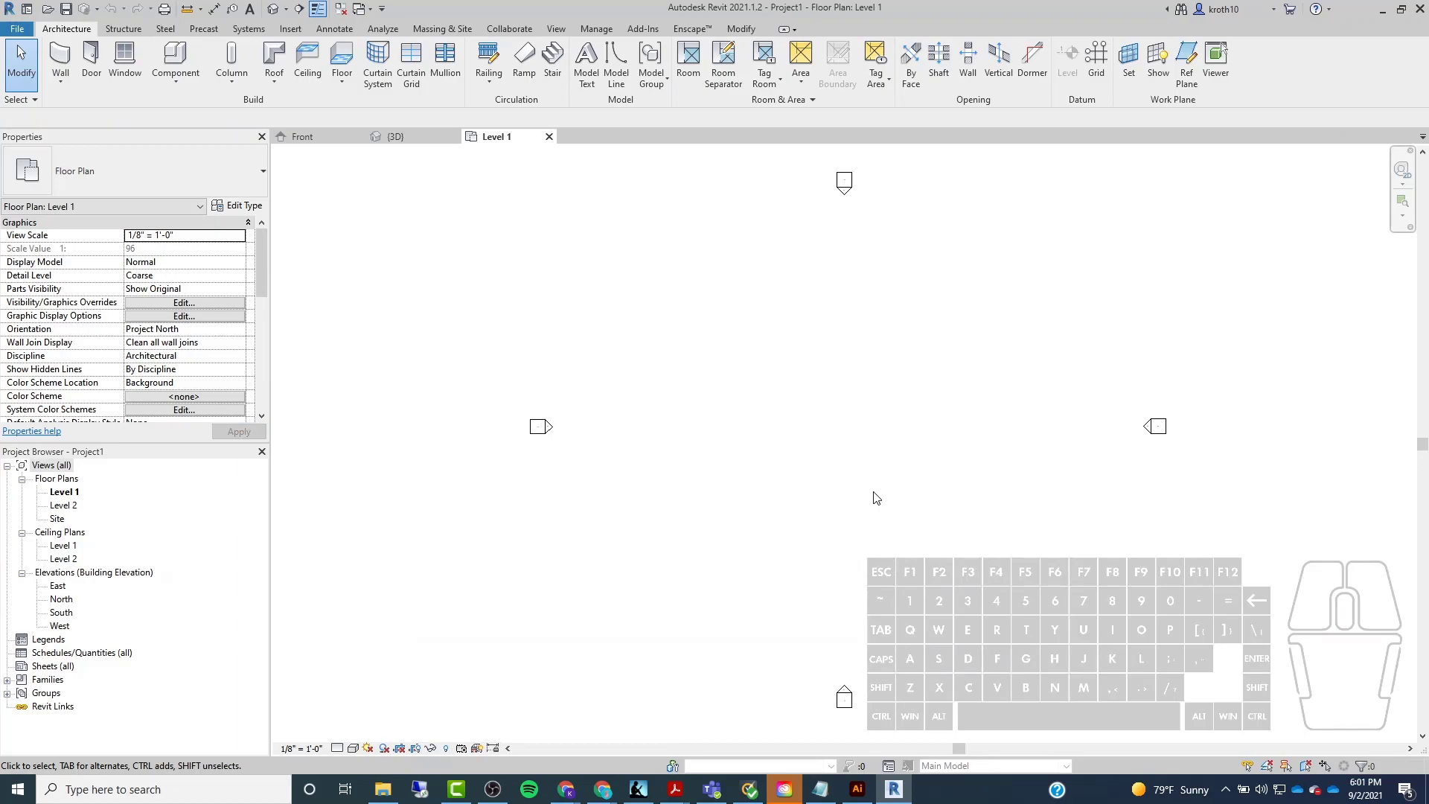
In the Level 1 ceiling plan, sketch a rectangular GWB on Mtl. Stud ceiling about 61' by 45'-6" and finish it.
{"action": "double_click", "coordinate": [63, 546]}
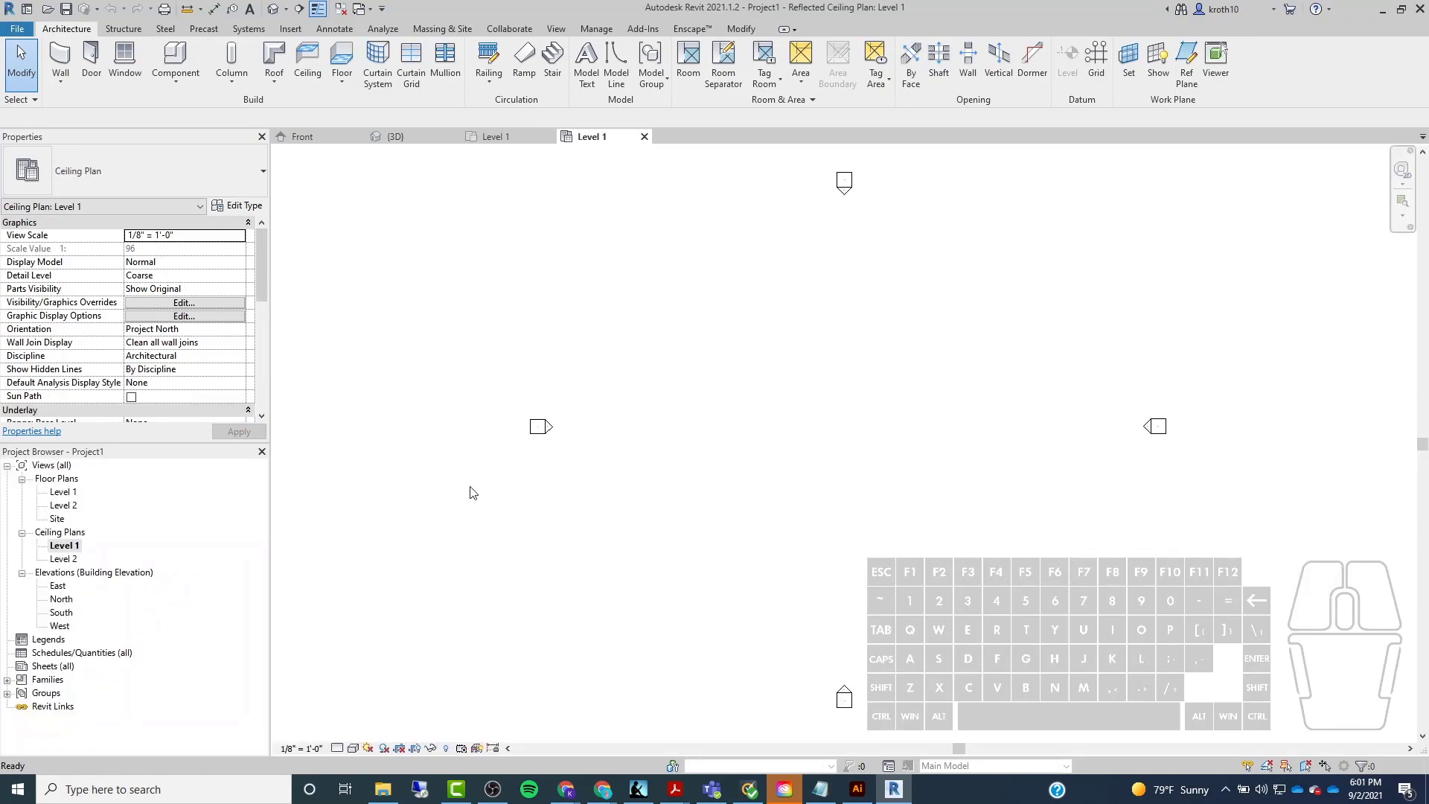
{"action": "left_click", "coordinate": [304, 63]}
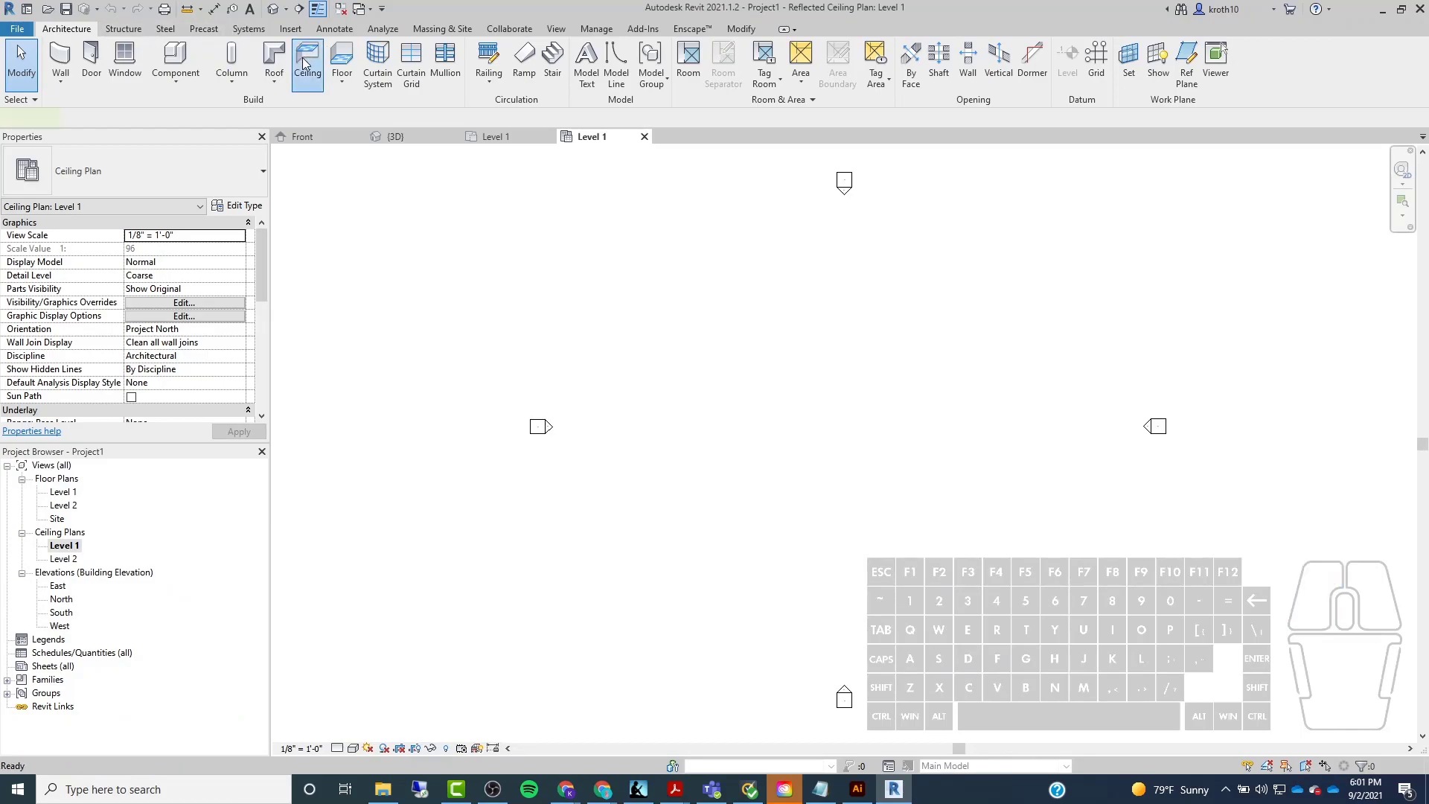
{"action": "left_click", "coordinate": [207, 177]}
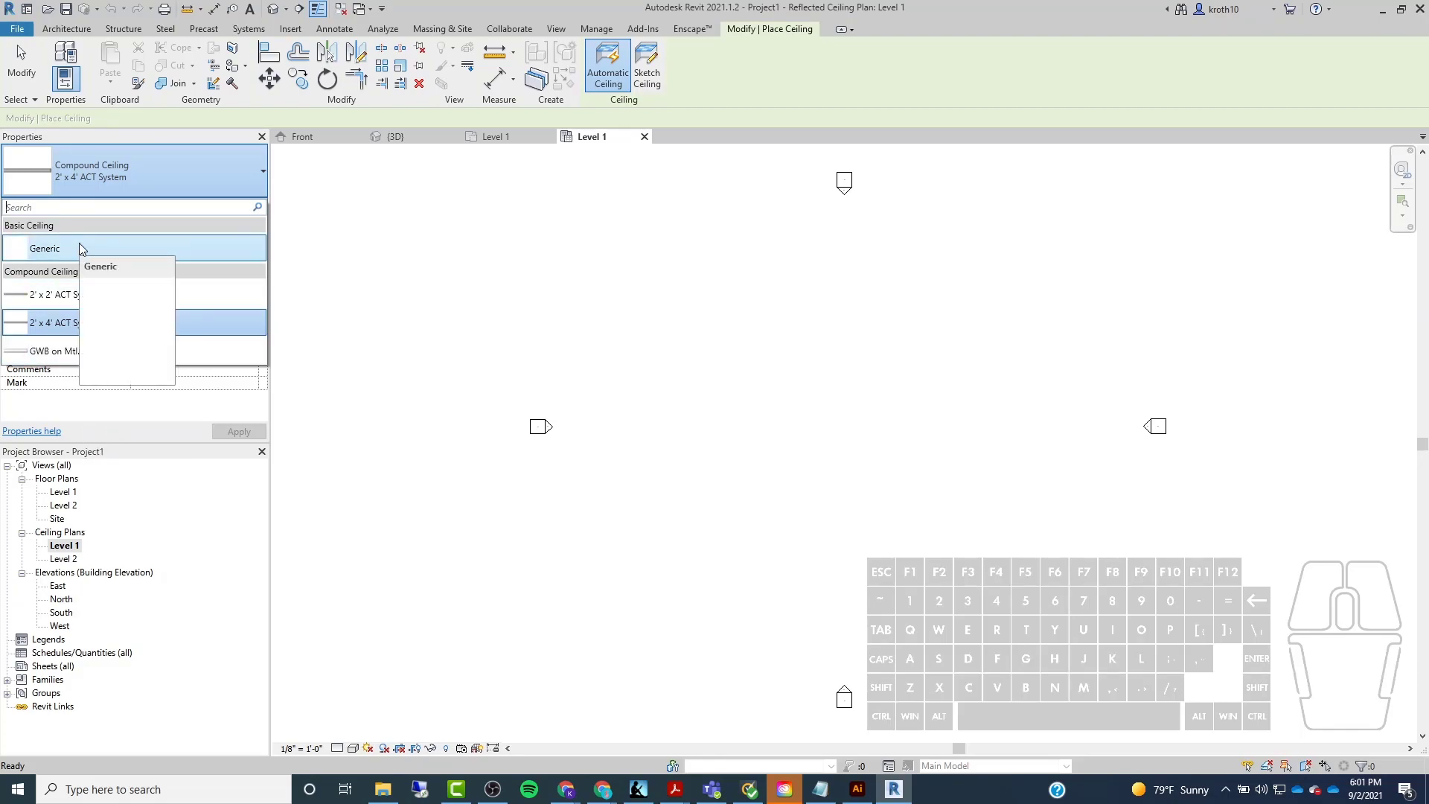
{"action": "left_click", "coordinate": [145, 318]}
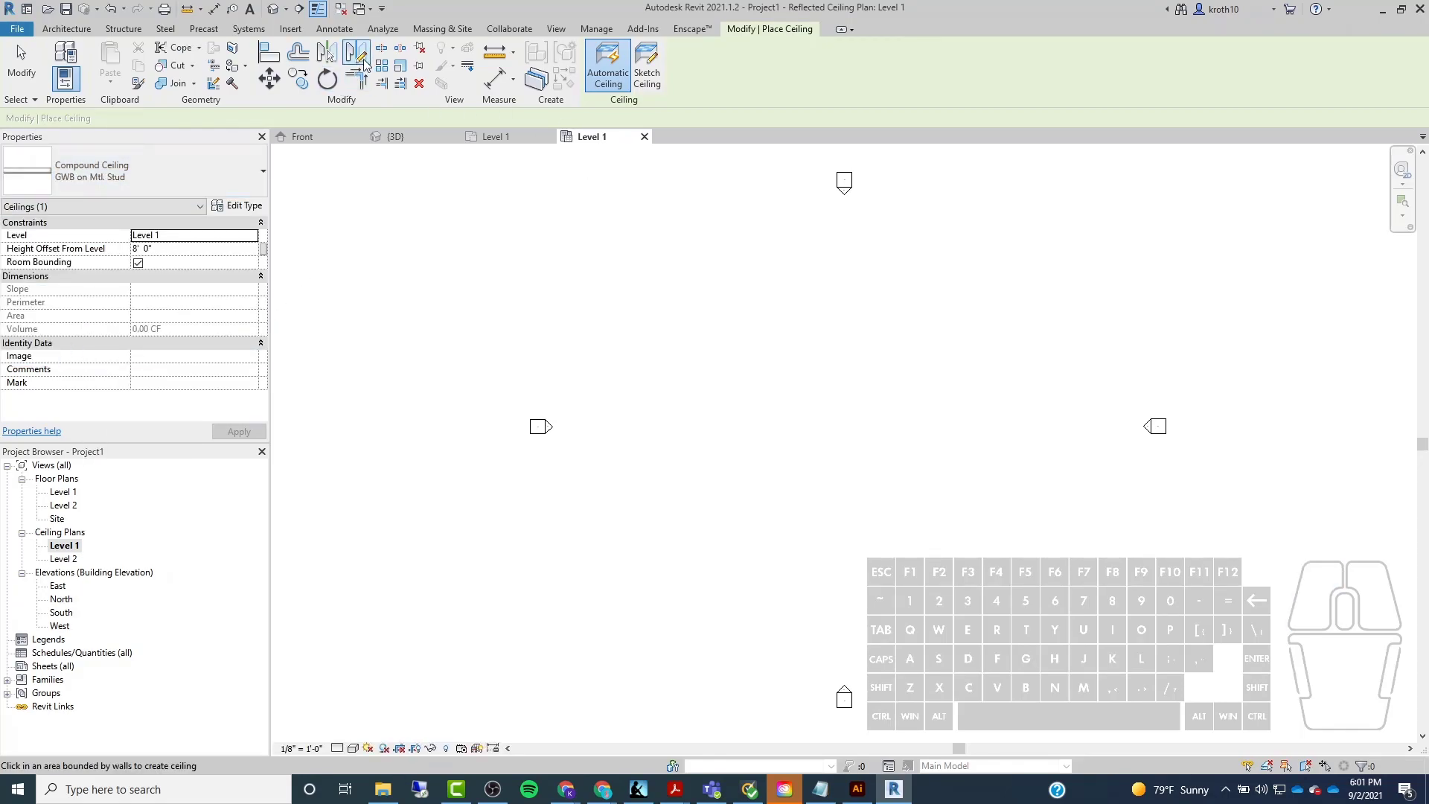
{"action": "left_click", "coordinate": [647, 73]}
{"action": "left_click", "coordinate": [744, 339]}
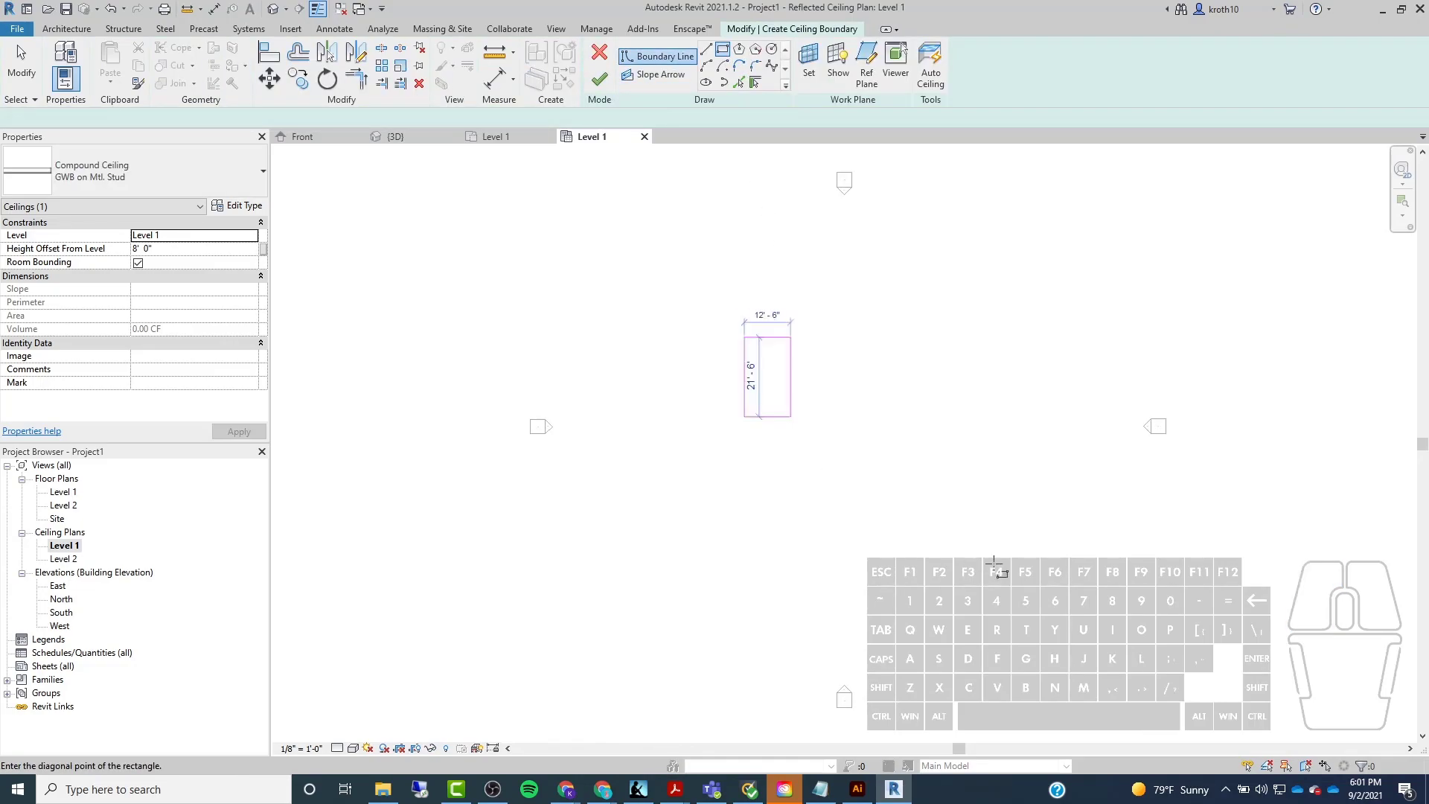
{"action": "left_click", "coordinate": [970, 505]}
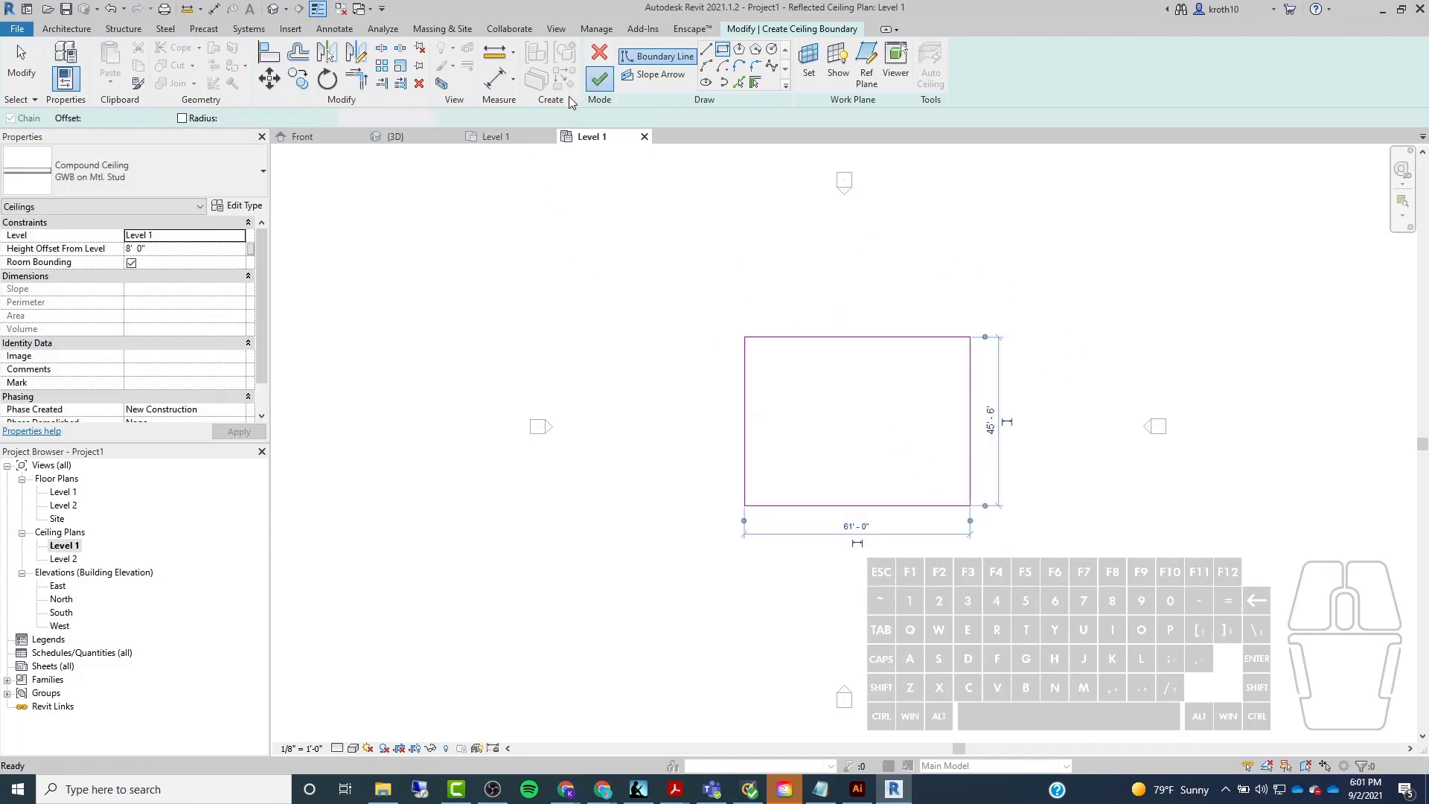
{"action": "left_click", "coordinate": [599, 78]}
{"action": "scroll", "coordinate": [928, 381], "scroll_direction": "up", "scroll_amount": 2}
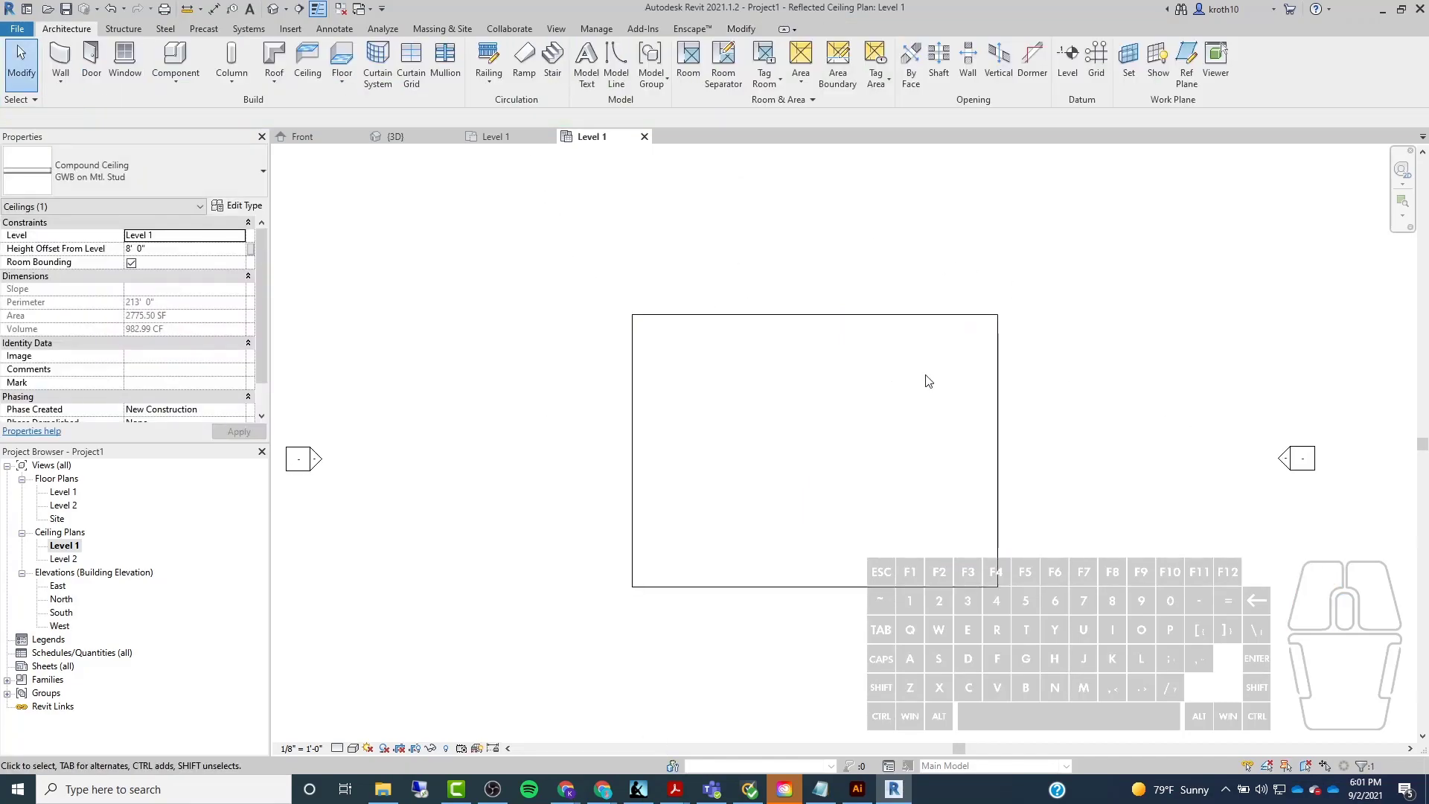
Close the inactive views and load the Snead 1 - Light Single Globe Pendant family into the new project.
{"action": "left_click", "coordinate": [923, 375]}
{"action": "left_click", "coordinate": [334, 8]}
{"action": "key", "text": "ctrl+Tab"}
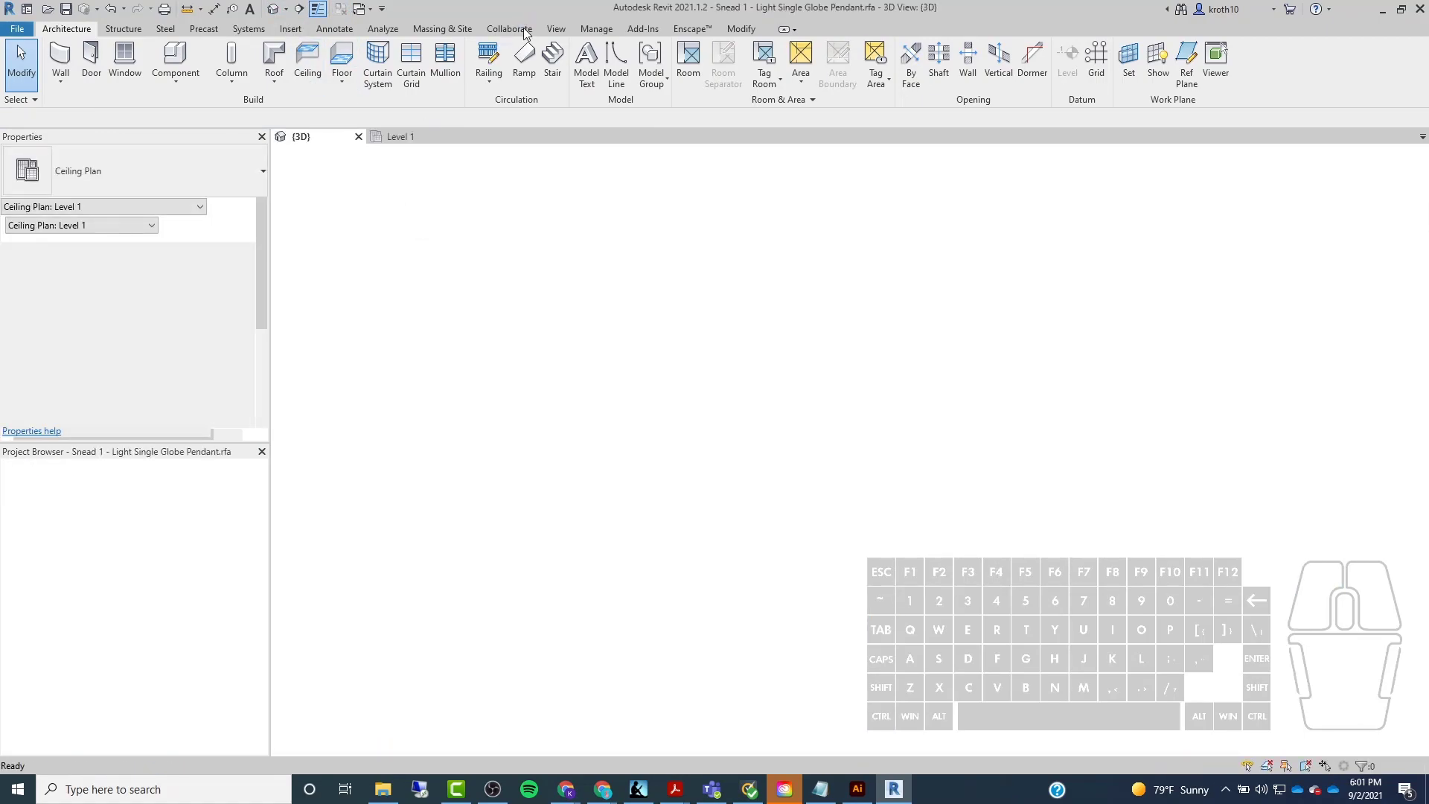
{"action": "left_click", "coordinate": [1004, 78]}
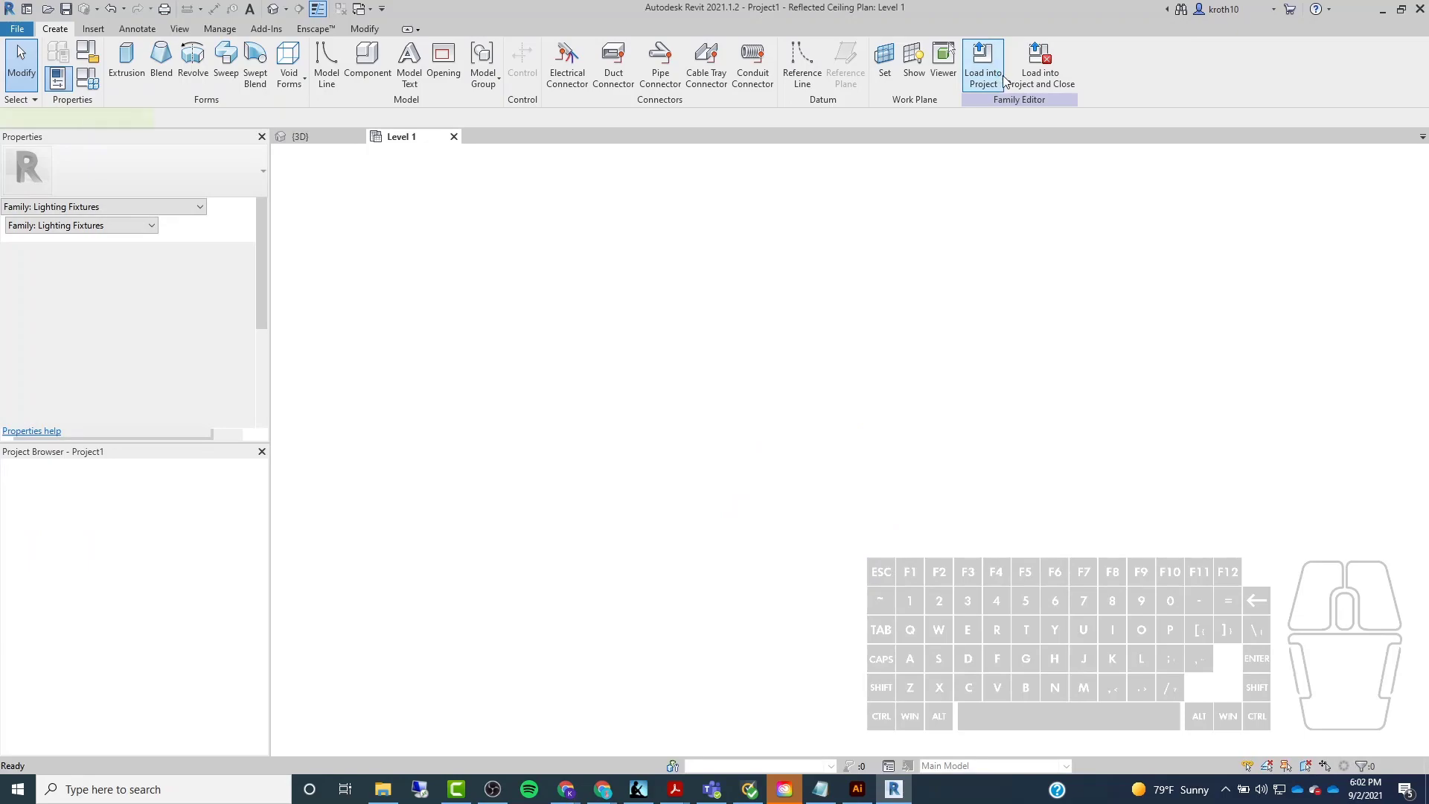
Place three Glass Globe pendants near the middle of the Level 1 ceiling and open the 3D view to see them from below.
{"action": "scroll", "coordinate": [821, 482], "scroll_direction": "up", "scroll_amount": 4}
{"action": "scroll", "coordinate": [788, 424], "scroll_direction": "down", "scroll_amount": 2}
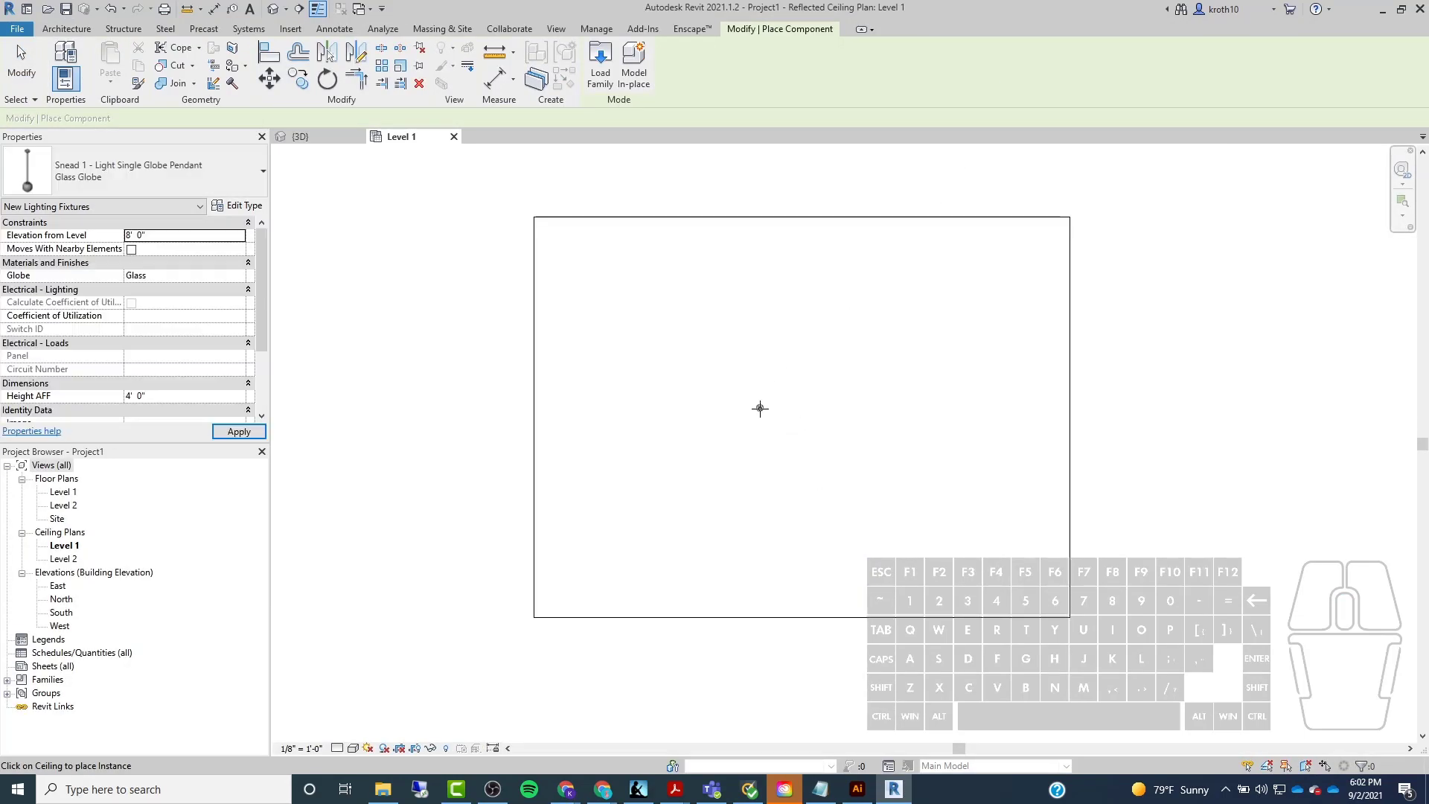
{"action": "scroll", "coordinate": [796, 402], "scroll_direction": "up", "scroll_amount": 2}
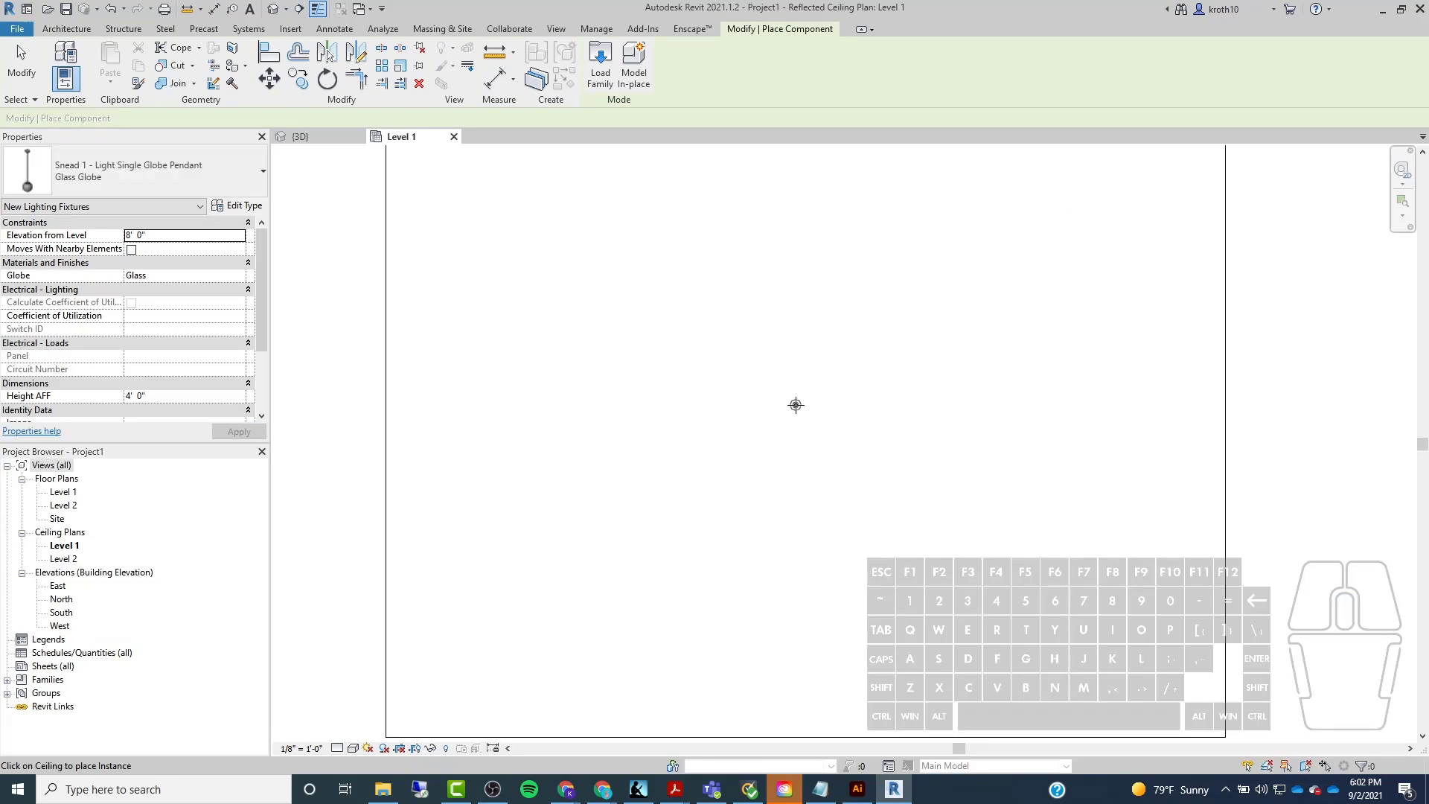
{"action": "scroll", "coordinate": [766, 403], "scroll_direction": "down", "scroll_amount": 2}
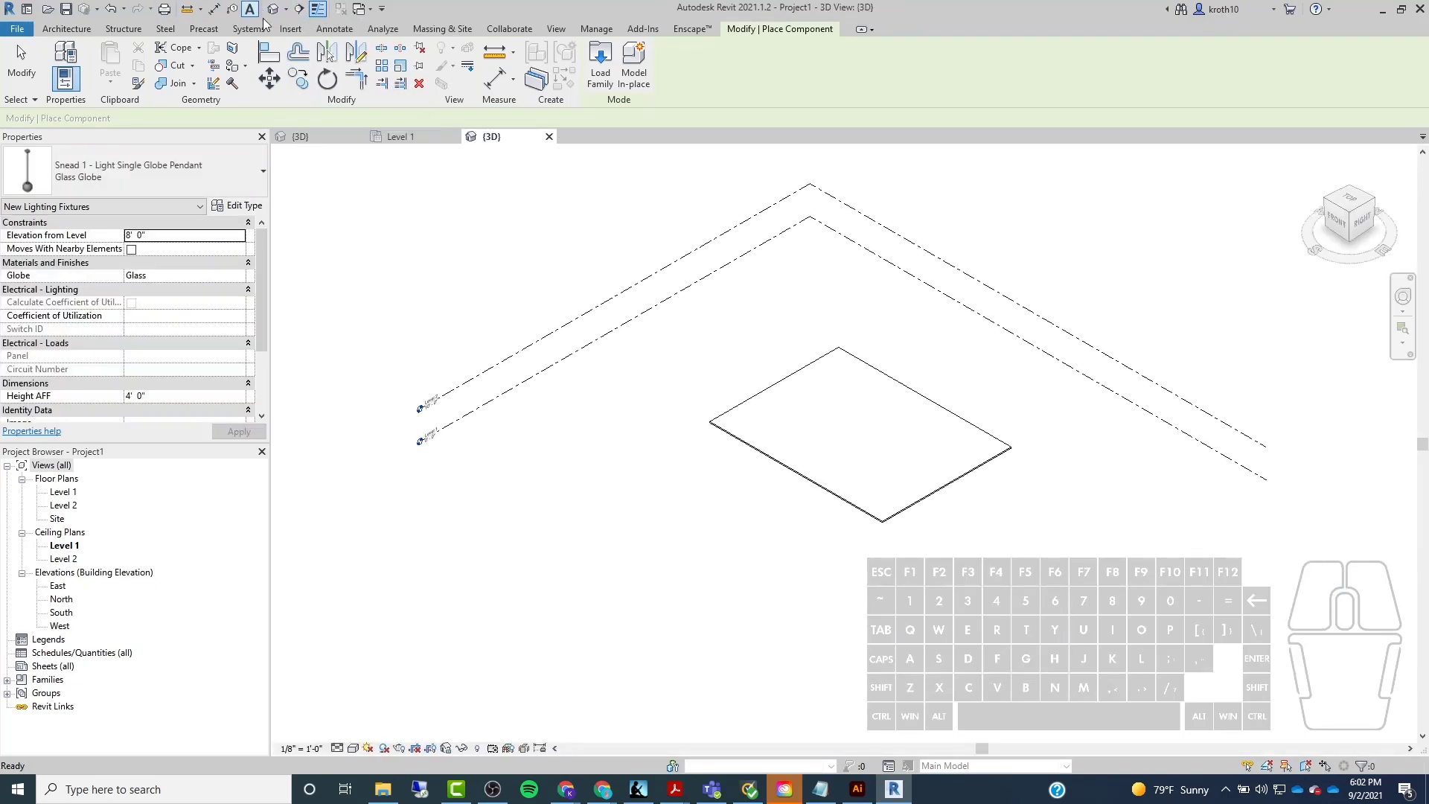
{"action": "middle_click_drag", "start_coordinate": [791, 322], "coordinate": [816, 290], "text": "shift"}
{"action": "key", "text": "Escape"}
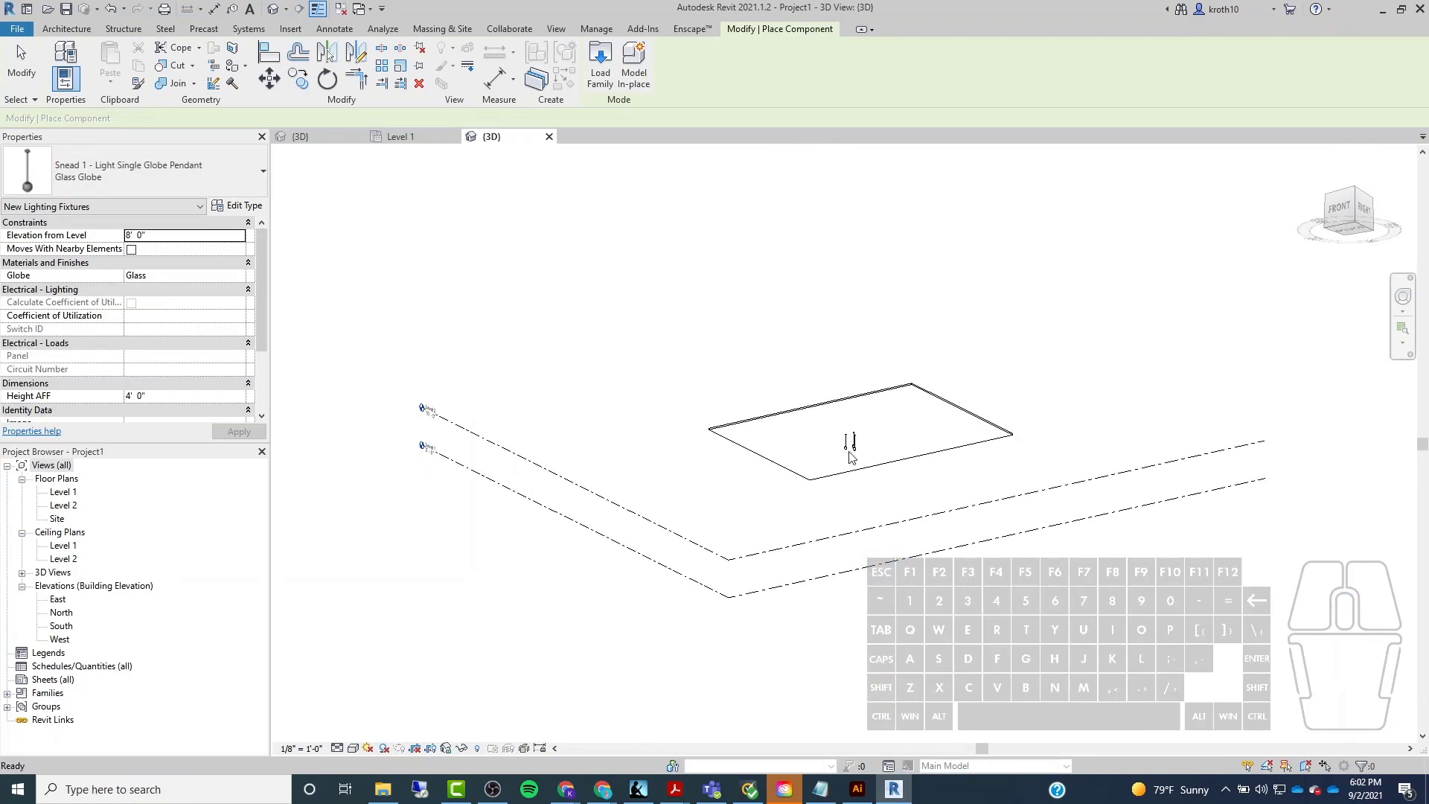
Move the rear pendant sideways so it hangs between the other two pendants.
{"action": "scroll", "coordinate": [848, 439], "scroll_direction": "up", "scroll_amount": 5}
{"action": "scroll", "coordinate": [915, 434], "scroll_direction": "up", "scroll_amount": 3}
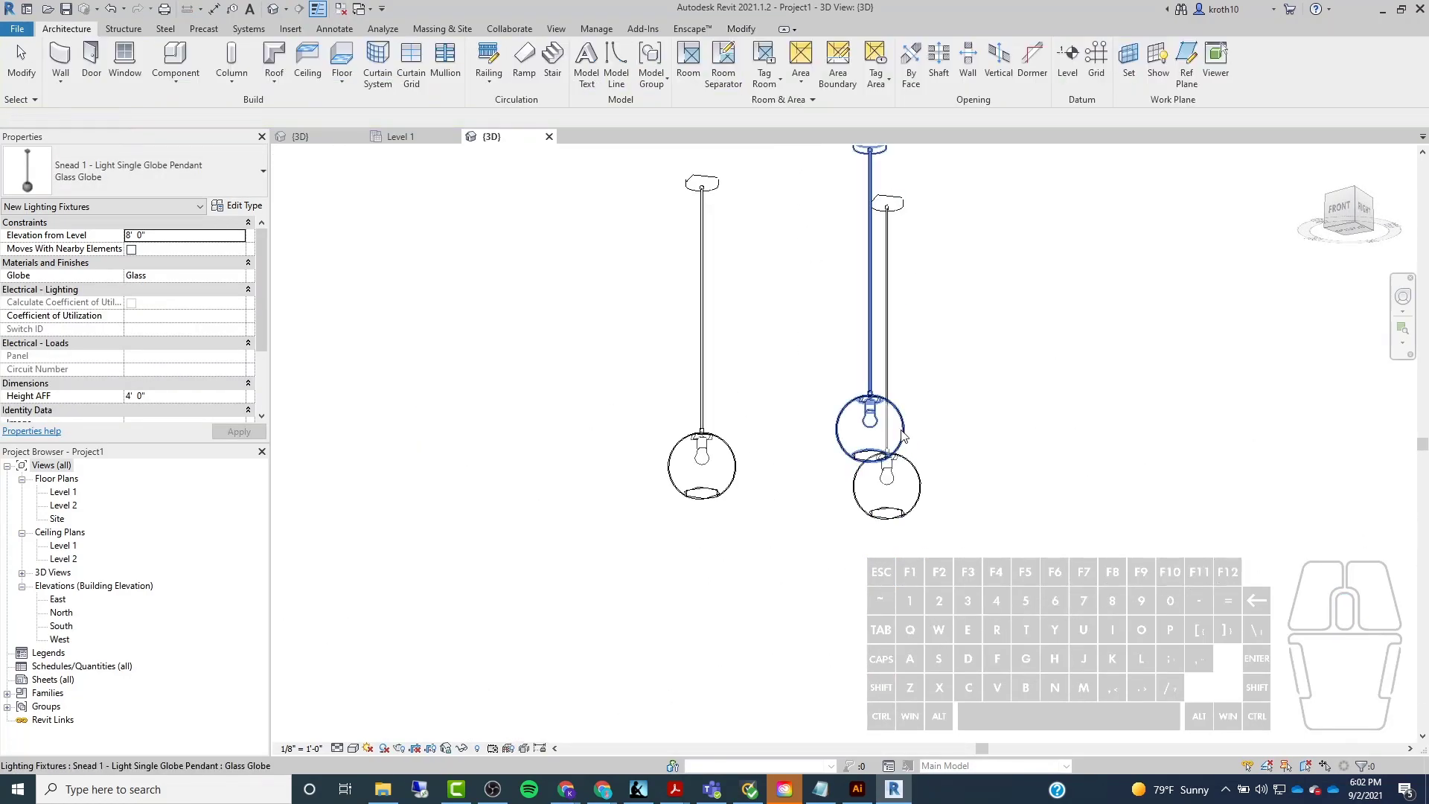
{"action": "left_click", "coordinate": [853, 399]}
{"action": "left_click_drag", "start_coordinate": [852, 398], "coordinate": [782, 390]}
{"action": "left_click", "coordinate": [709, 516]}
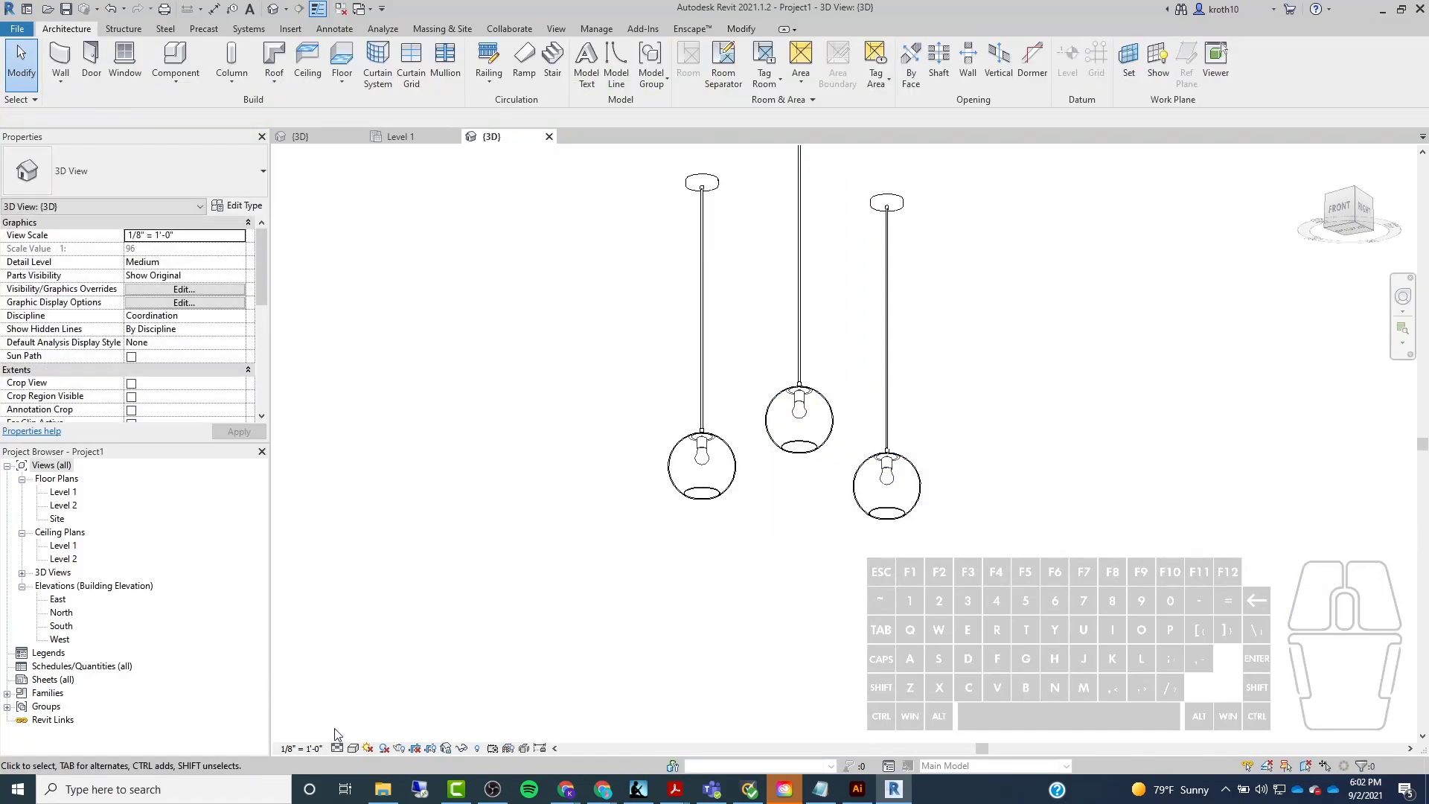
Set the 3D view's visual style to Realistic and inspect the three glass pendants.
{"action": "left_click", "coordinate": [353, 748]}
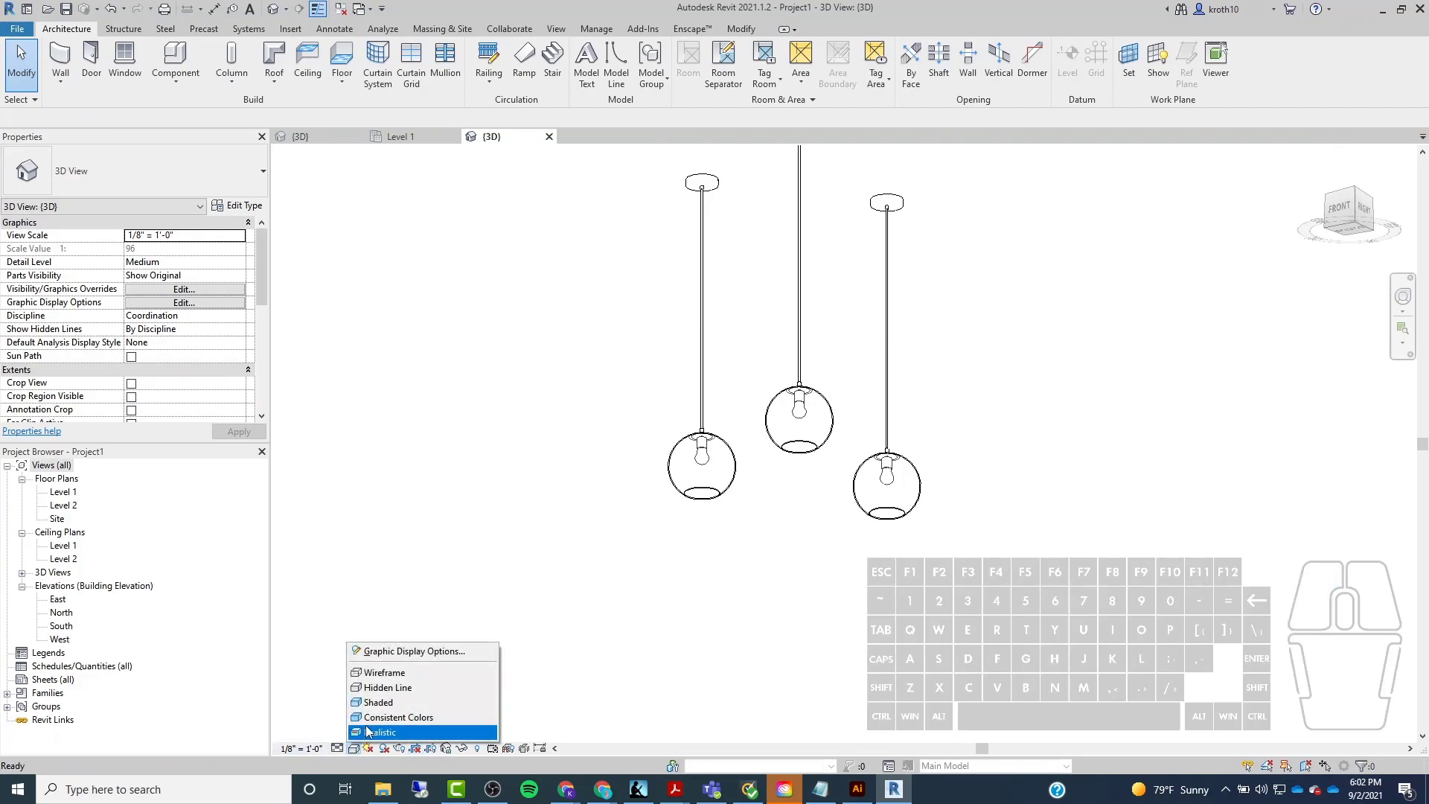
{"action": "left_click", "coordinate": [378, 733]}
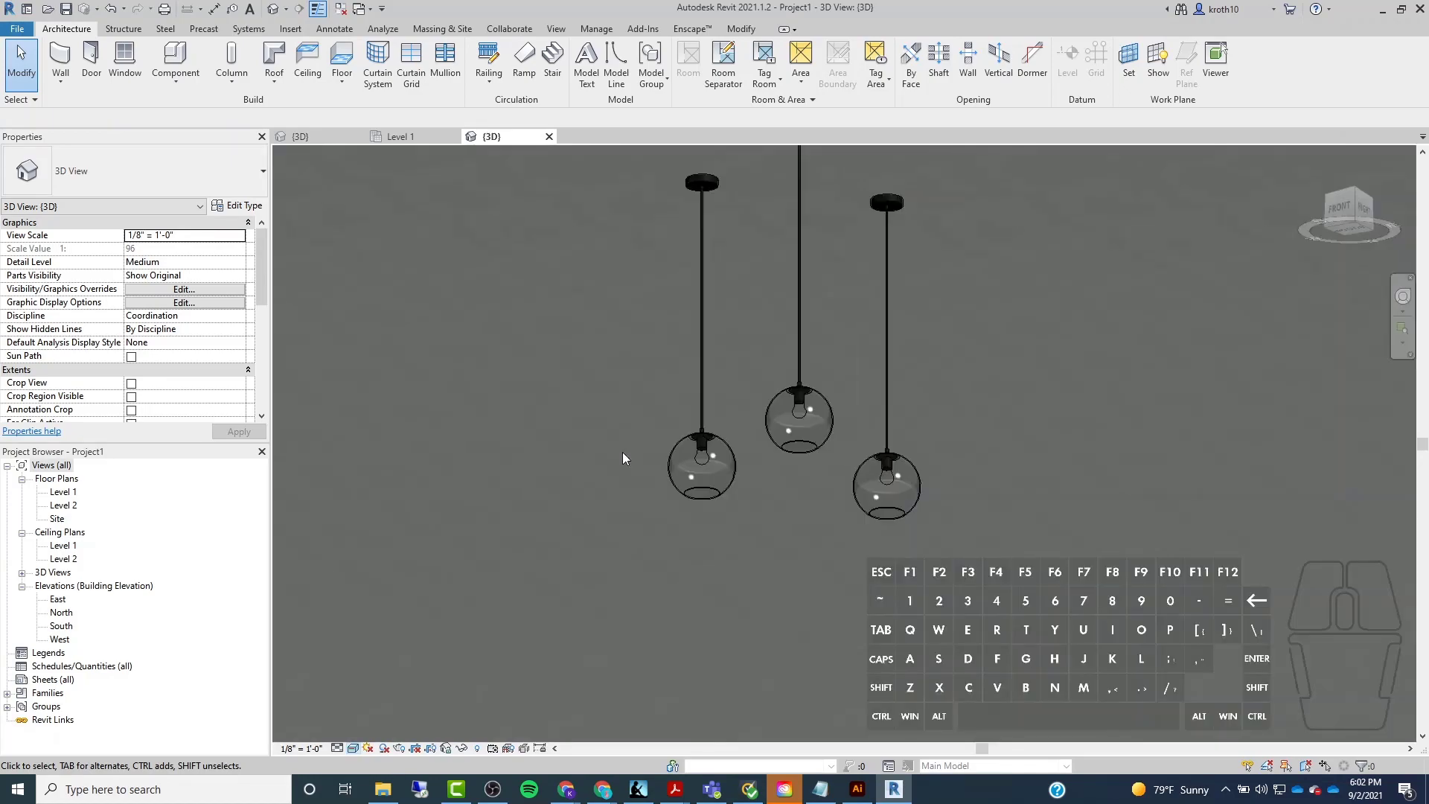
{"action": "left_click", "coordinate": [793, 443]}
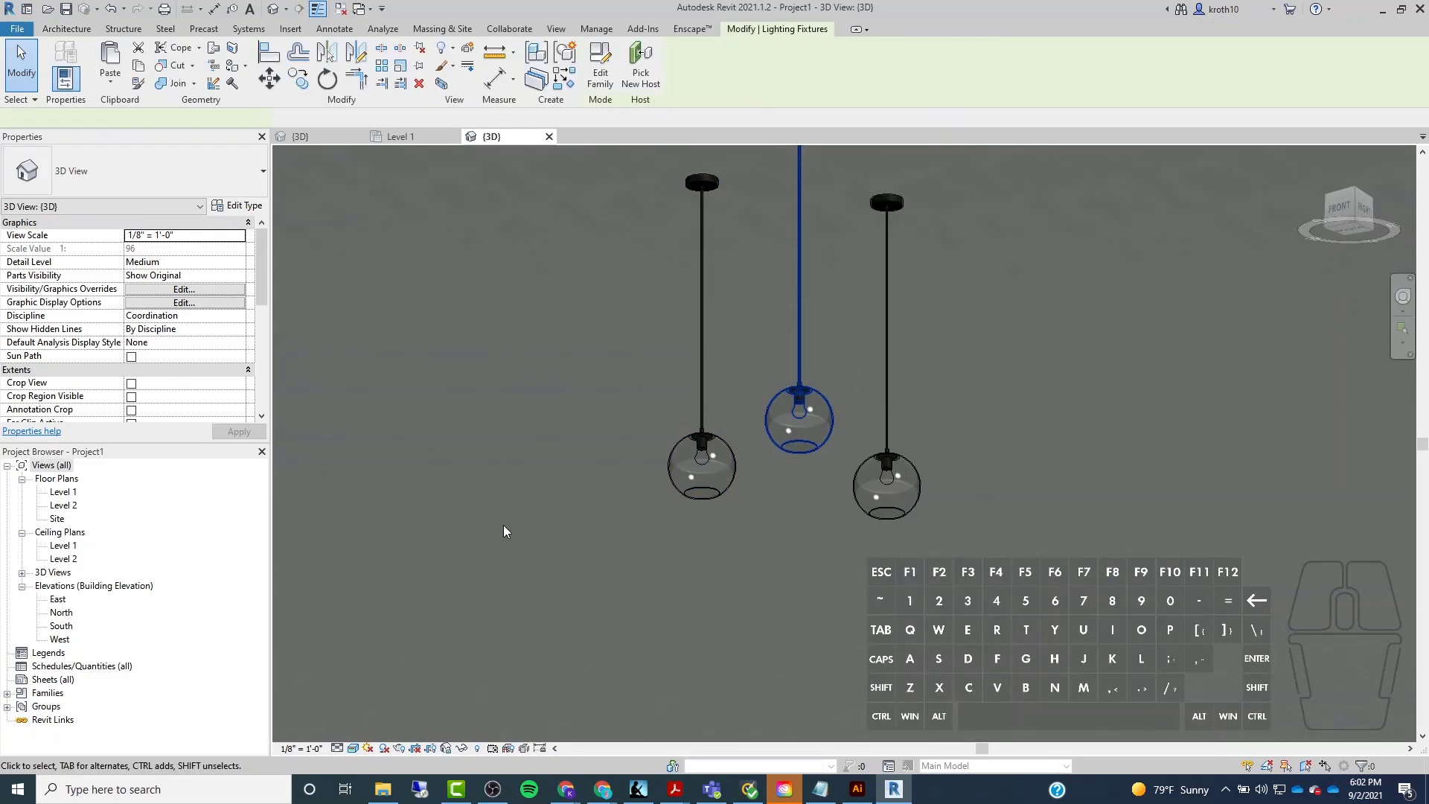
{"action": "scroll", "coordinate": [551, 523], "scroll_direction": "down", "scroll_amount": 1}
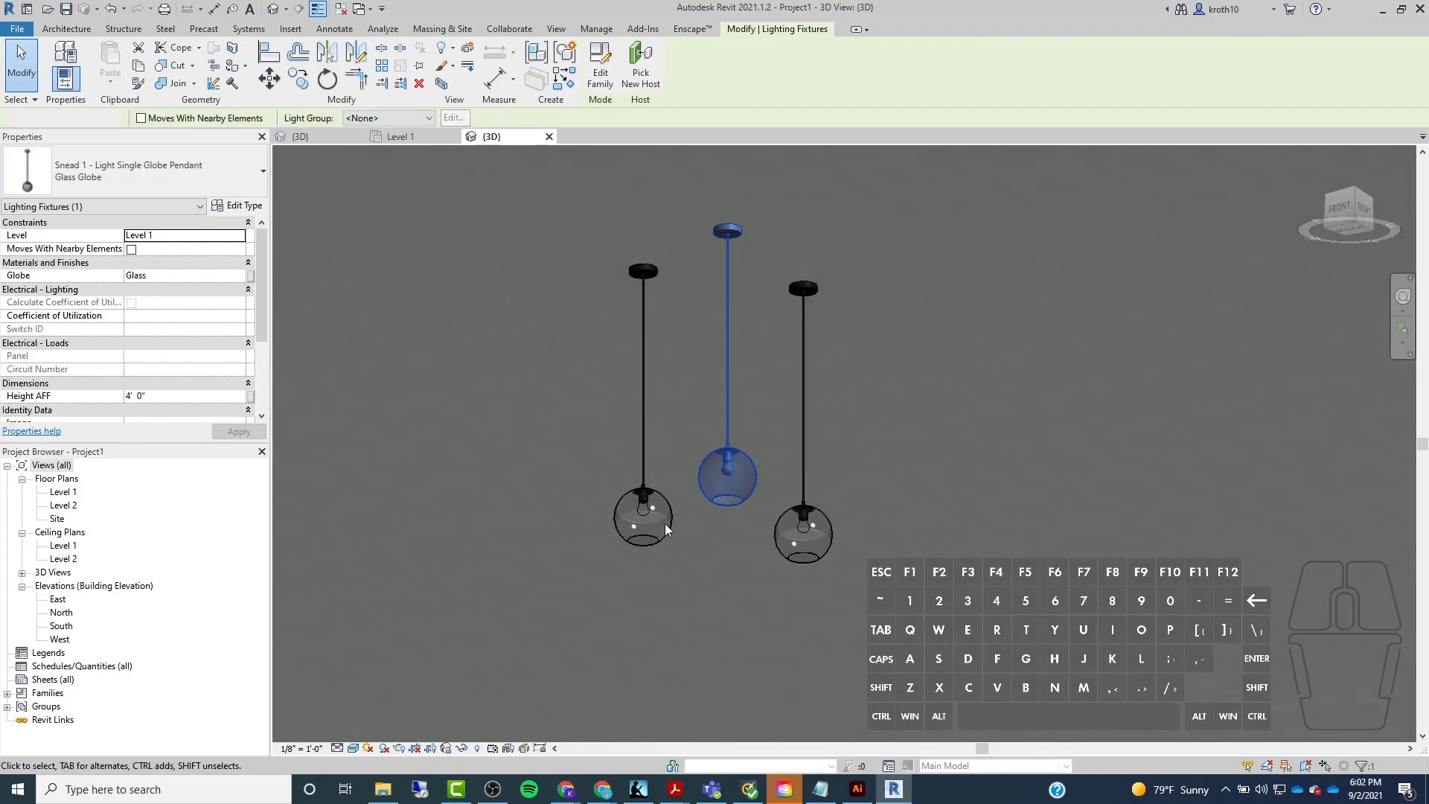
{"action": "key", "text": "Escape"}
{"action": "scroll", "coordinate": [707, 503], "scroll_direction": "up", "scroll_amount": 1}
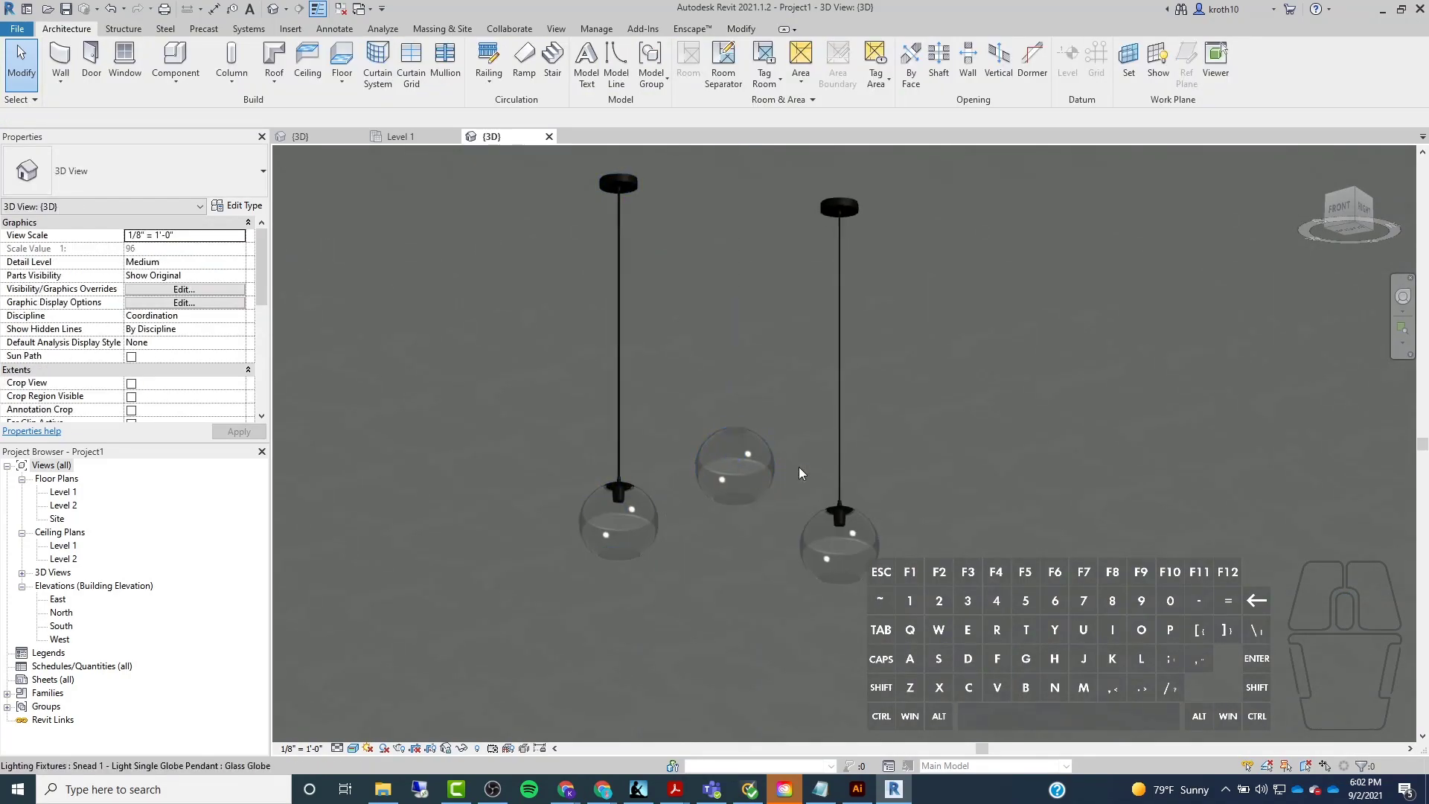
Change the middle pendant's type to Solid Globe.
{"action": "left_click", "coordinate": [726, 502]}
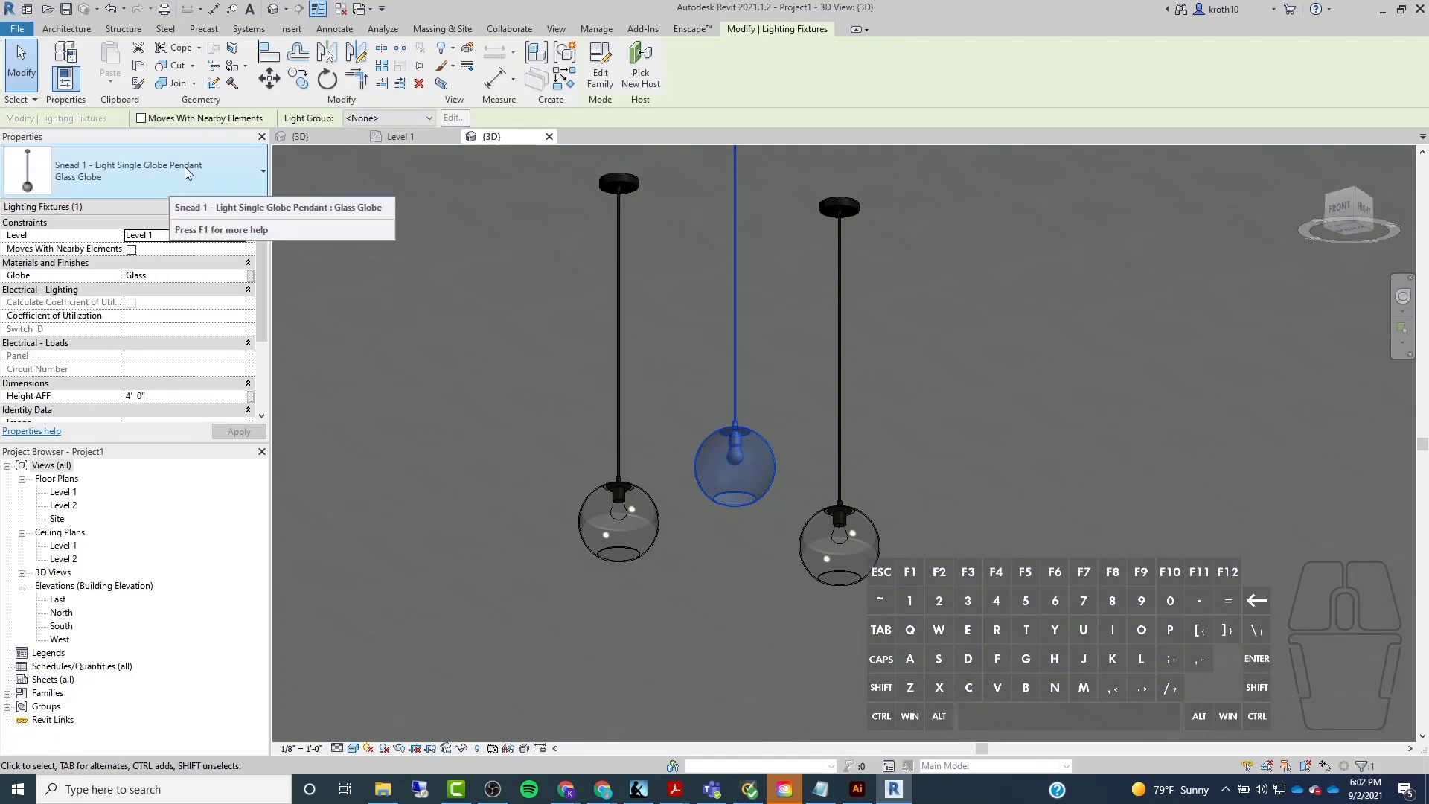
{"action": "left_click", "coordinate": [220, 180]}
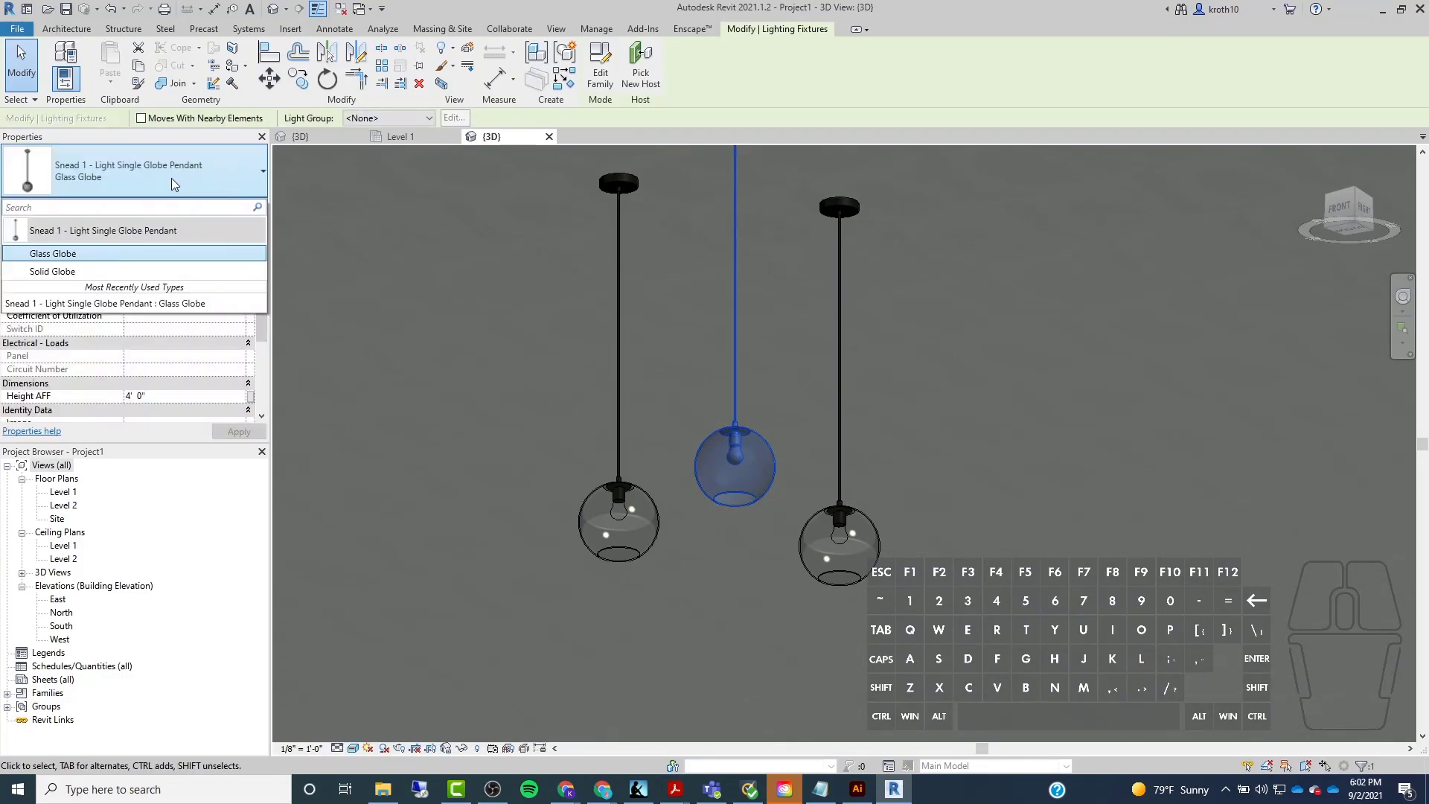
{"action": "left_click", "coordinate": [97, 276]}
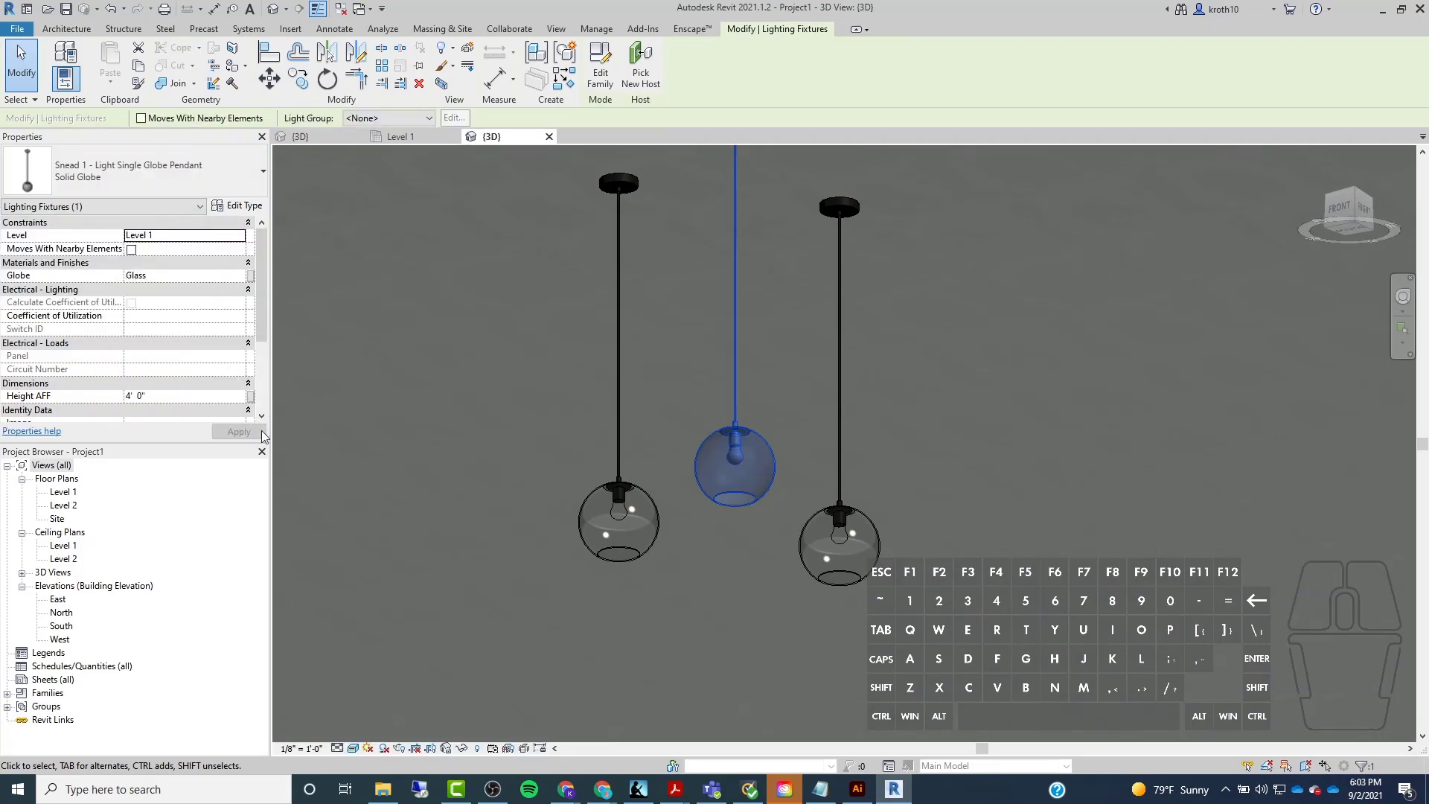
{"action": "left_click", "coordinate": [680, 499]}
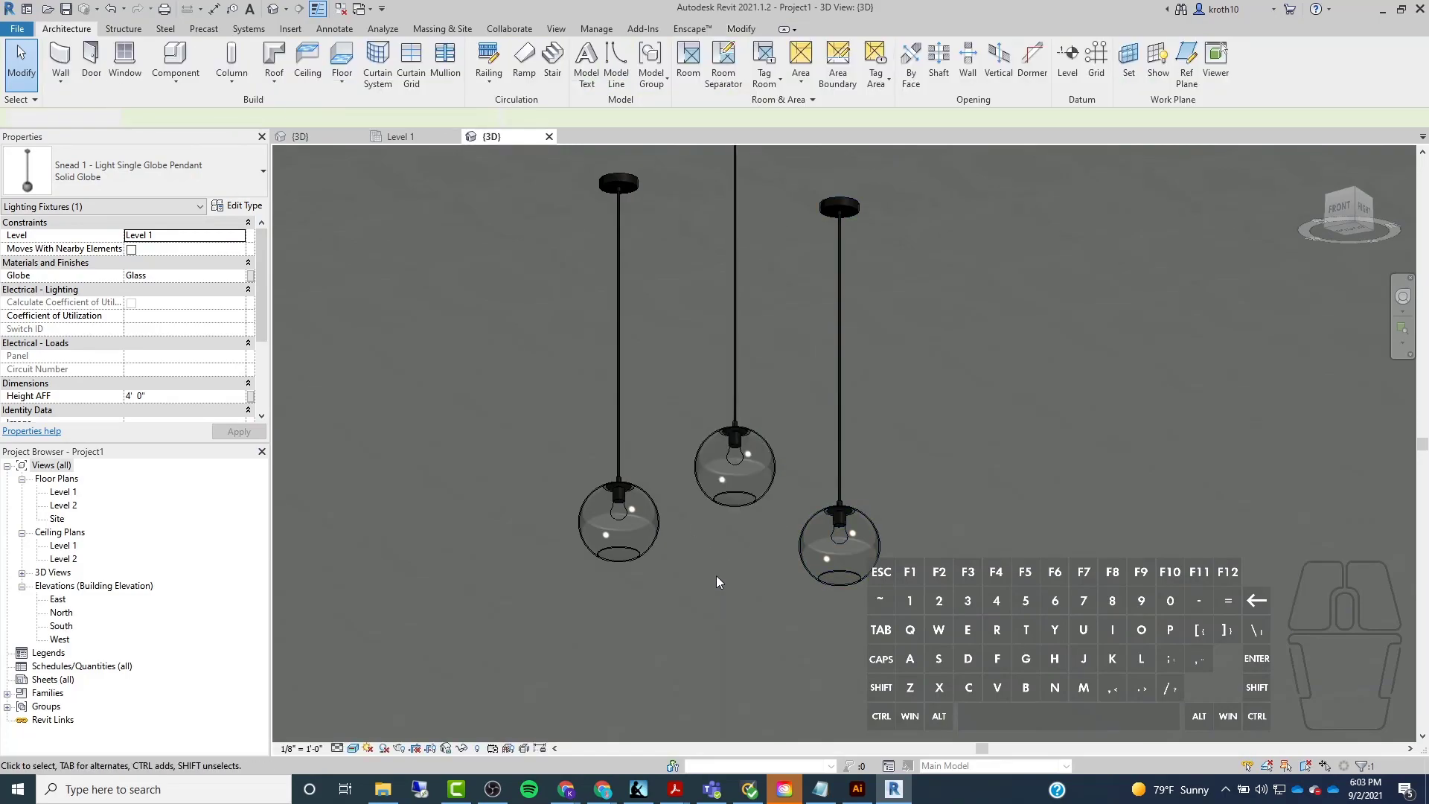
{"action": "left_click", "coordinate": [725, 485]}
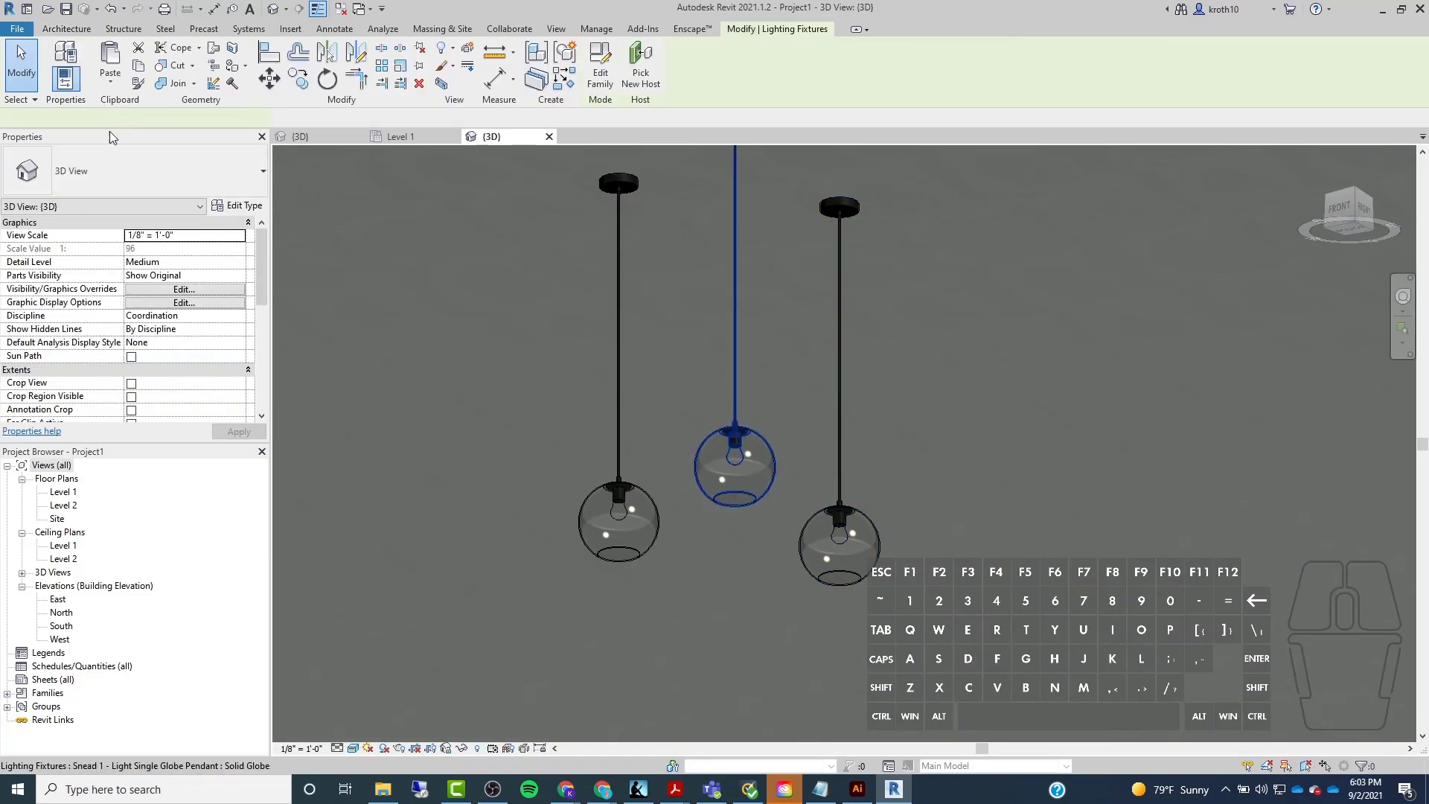
{"action": "left_click", "coordinate": [152, 182]}
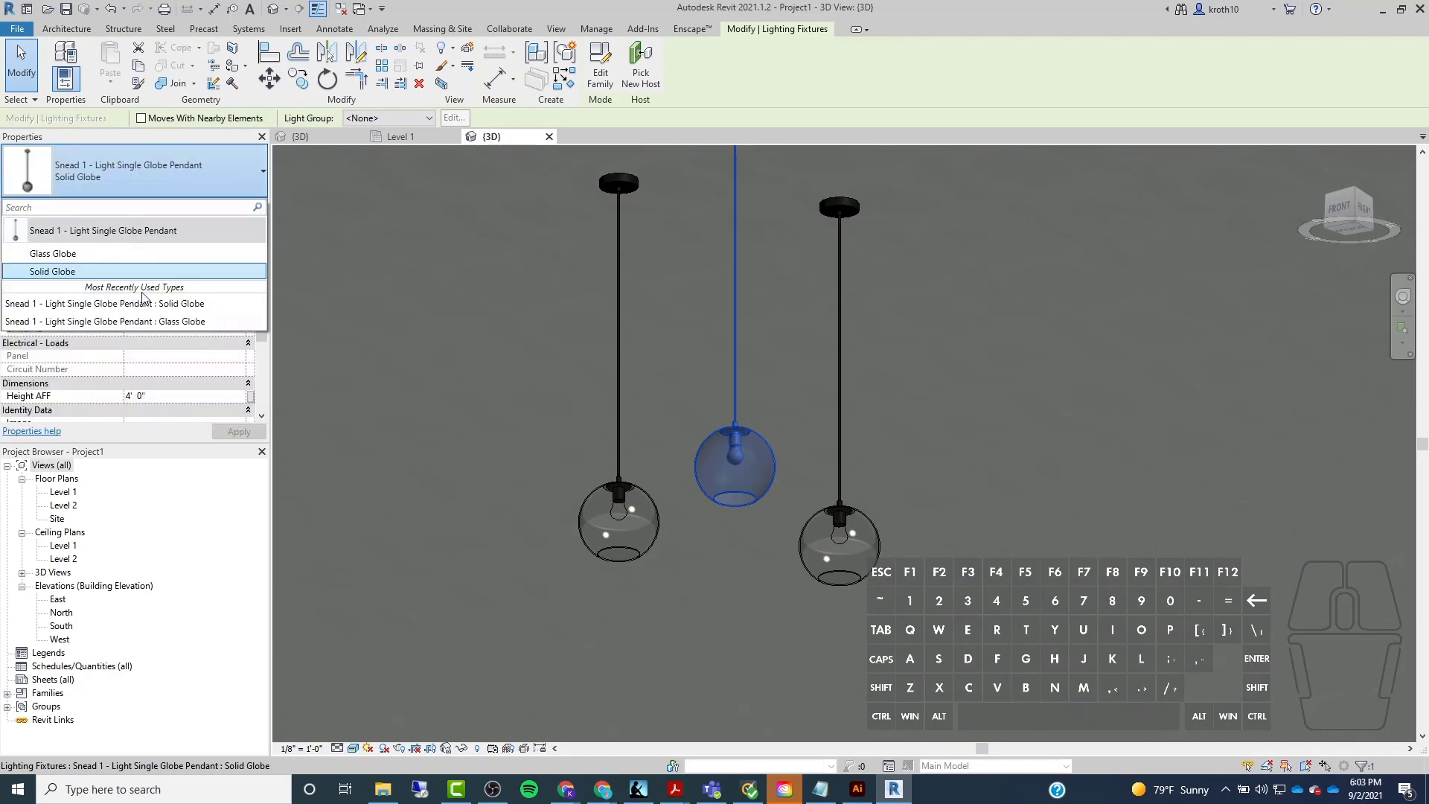
{"action": "left_click", "coordinate": [144, 274]}
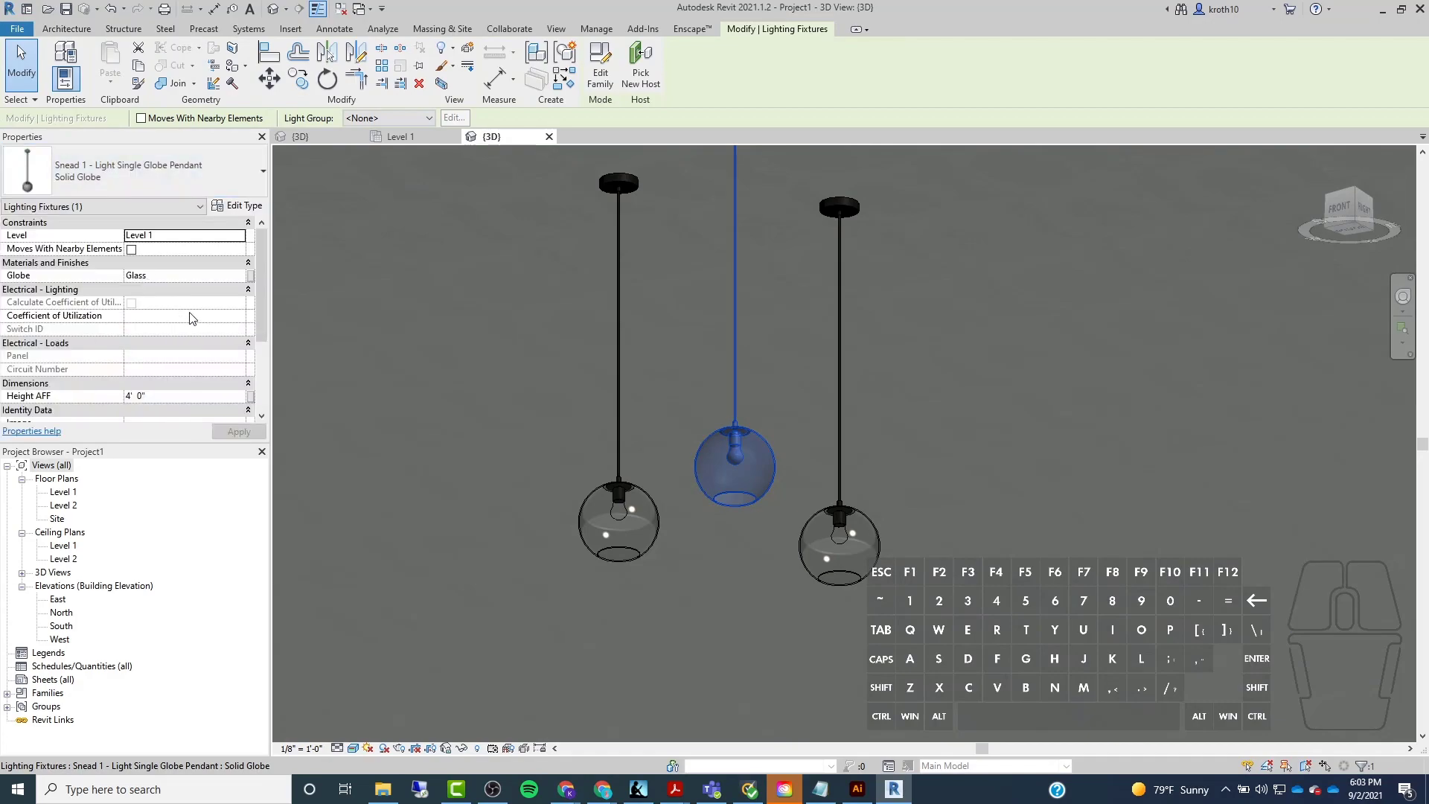
{"action": "left_click", "coordinate": [812, 485]}
{"action": "middle_click_drag", "start_coordinate": [799, 409], "coordinate": [734, 393]}
Open the middle pendant's family for editing and check the type properties of its nested globe.
{"action": "left_click", "coordinate": [659, 417]}
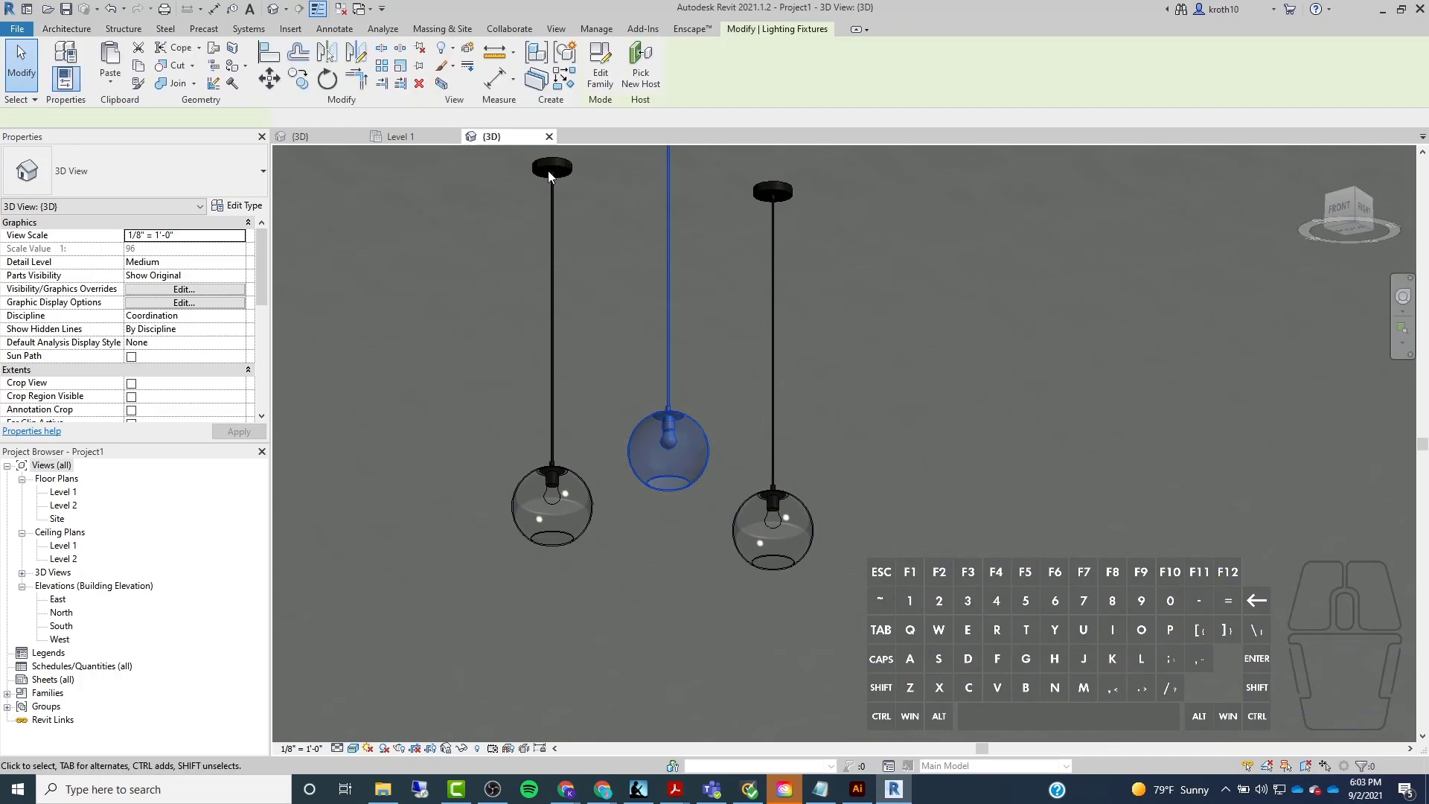
{"action": "left_click", "coordinate": [600, 67]}
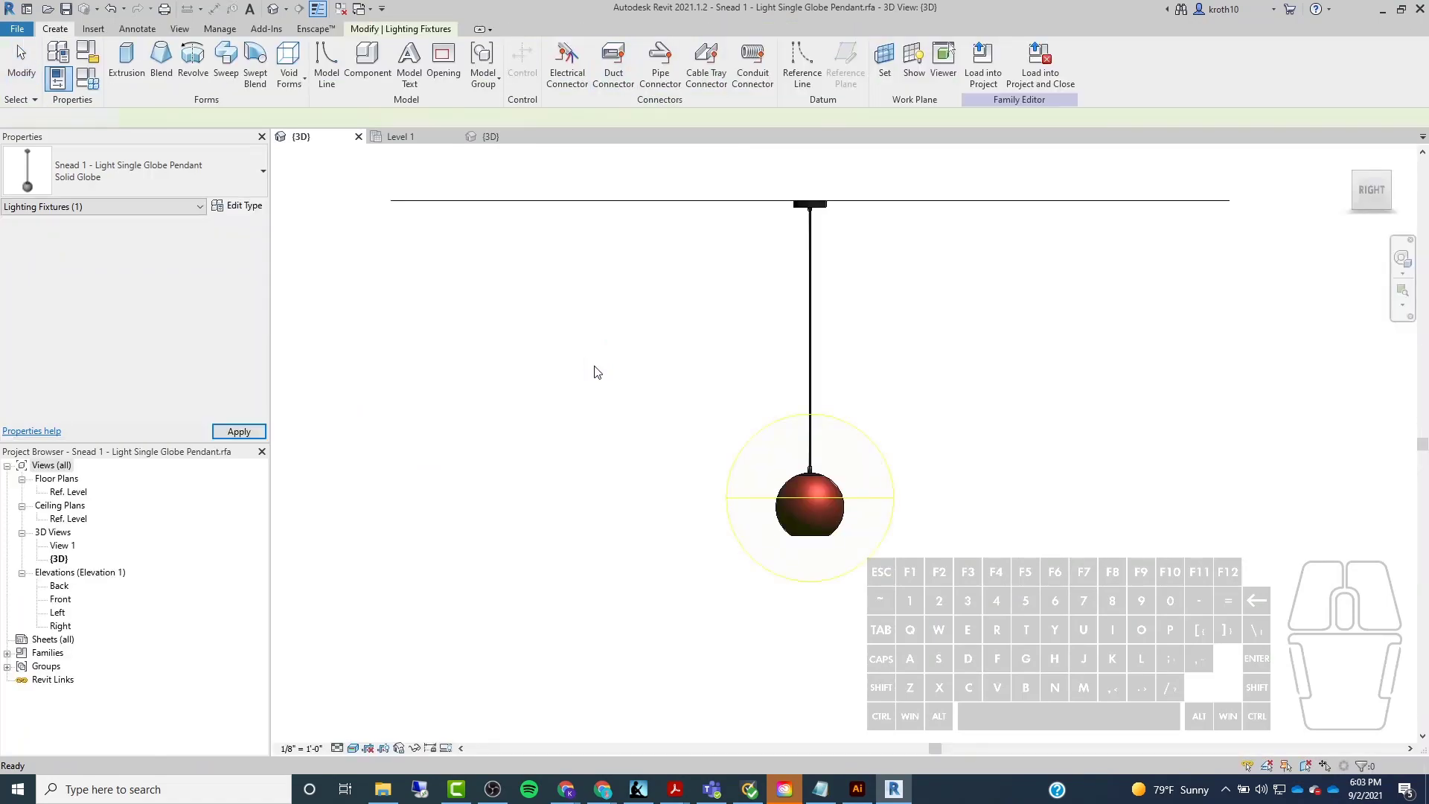
{"action": "left_click", "coordinate": [843, 489]}
{"action": "scroll", "coordinate": [843, 489], "scroll_direction": "up", "scroll_amount": 3}
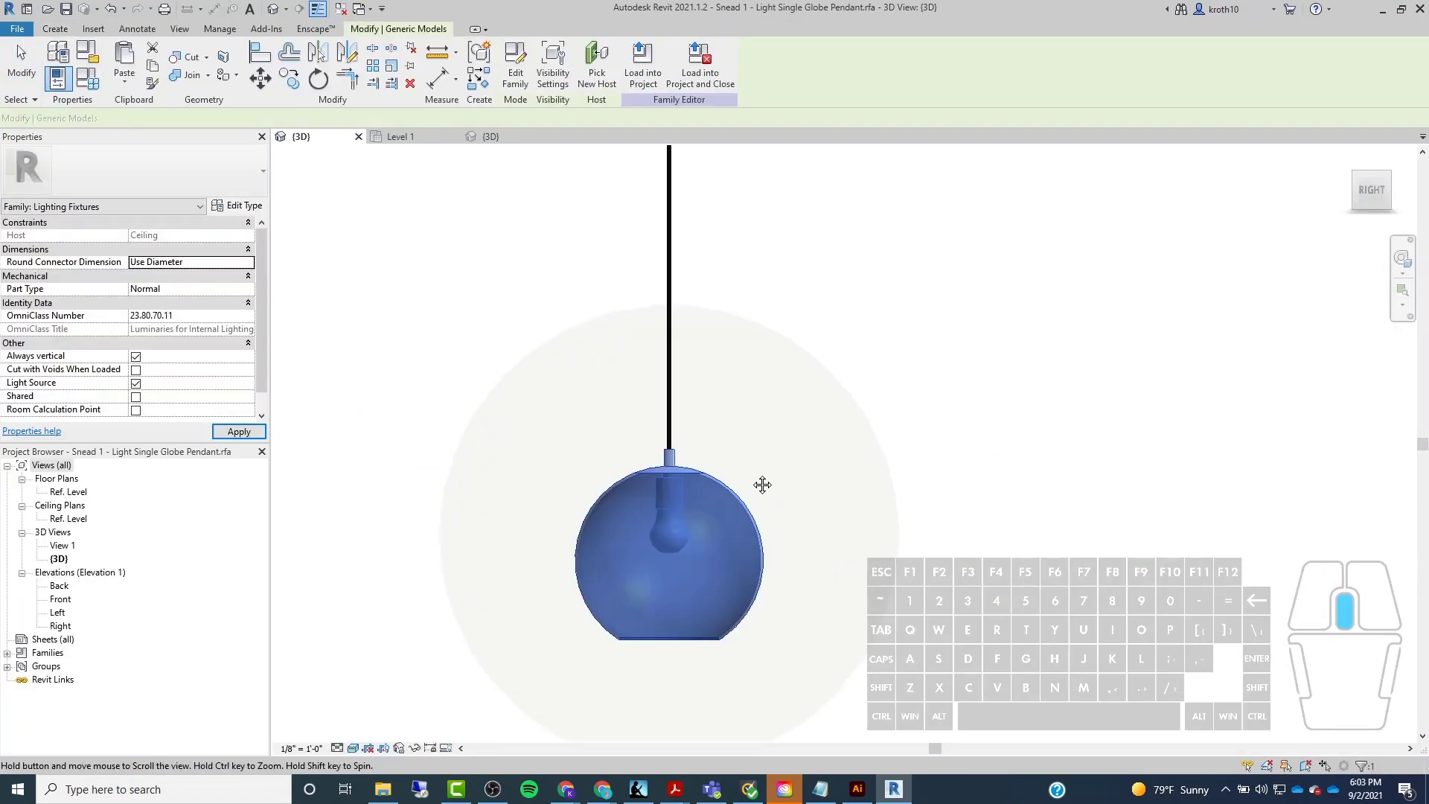
{"action": "left_click", "coordinate": [234, 209]}
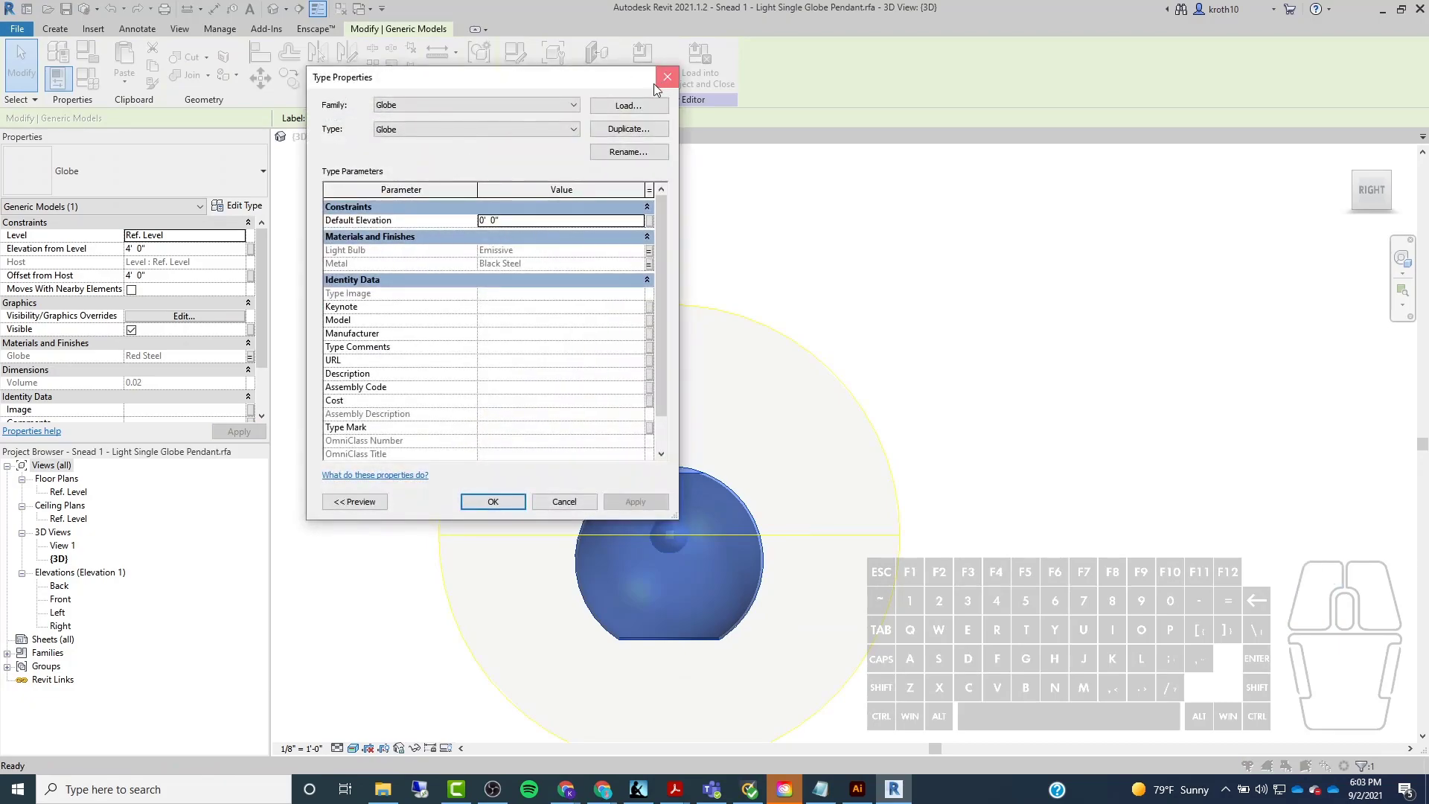
{"action": "left_click", "coordinate": [662, 82]}
In the family types, make the Globe material parameter a type parameter and accept the change.
{"action": "left_click", "coordinate": [87, 78]}
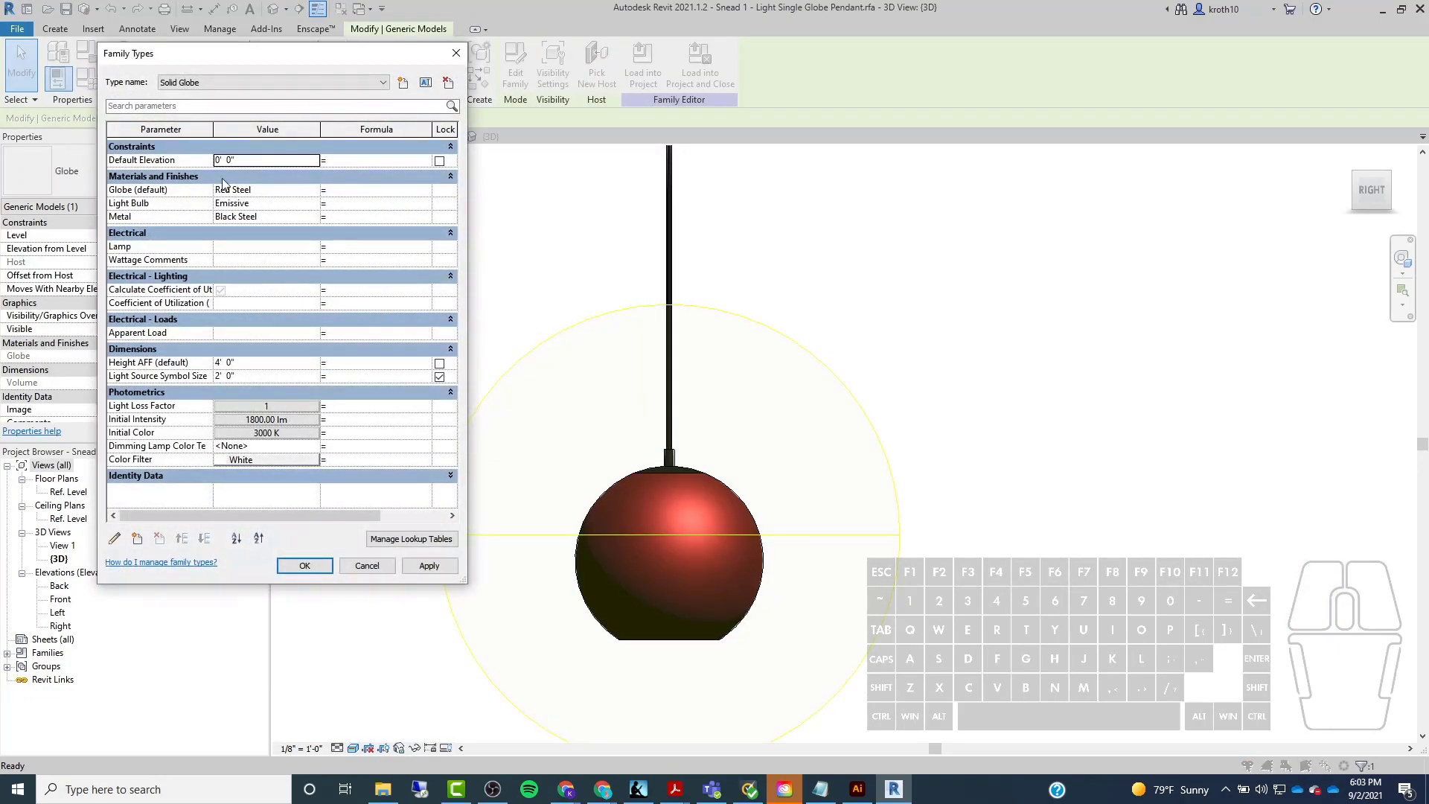
{"action": "left_click", "coordinate": [258, 190]}
{"action": "left_click_drag", "start_coordinate": [241, 189], "coordinate": [192, 185]}
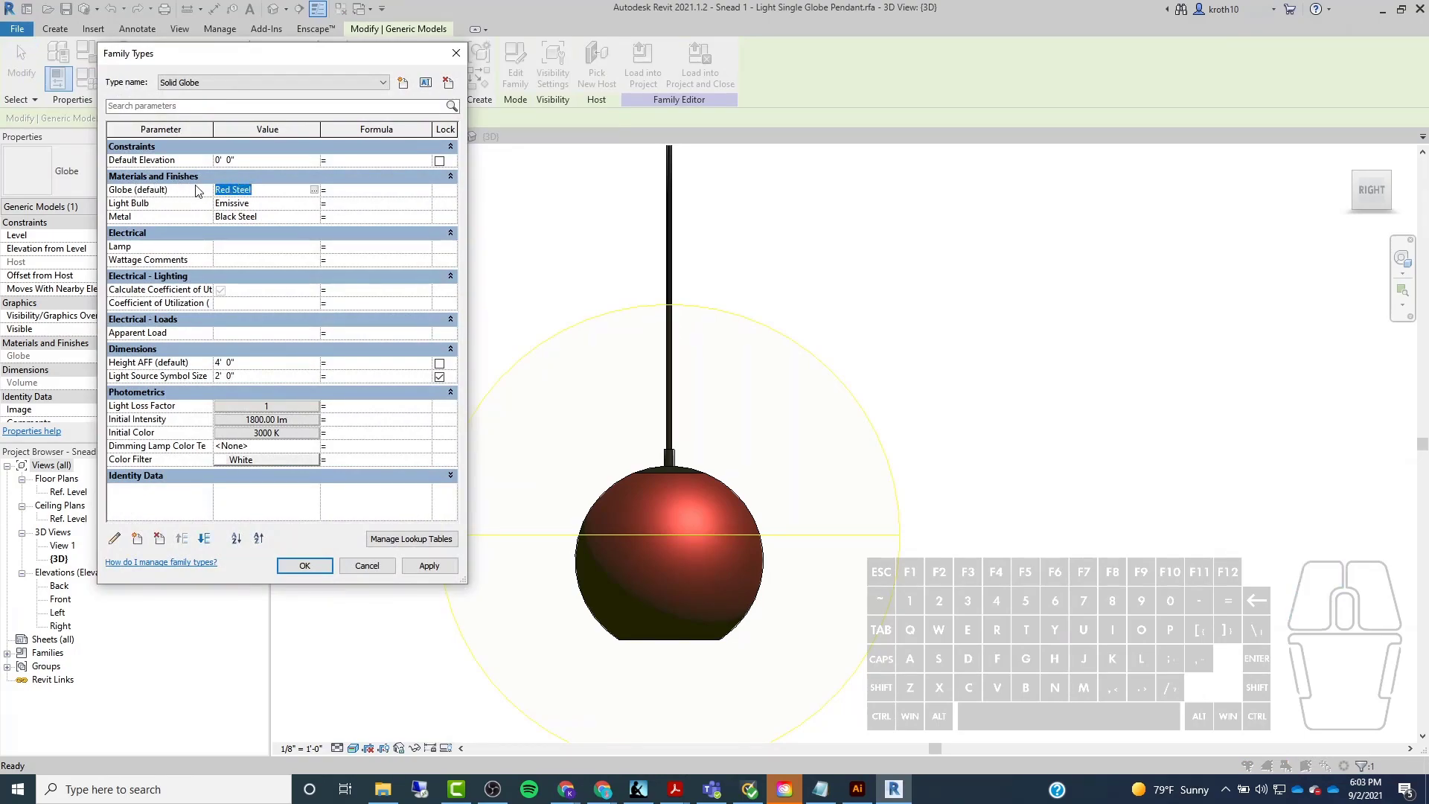
{"action": "left_click", "coordinate": [168, 191]}
{"action": "left_click_drag", "start_coordinate": [178, 189], "coordinate": [112, 189]}
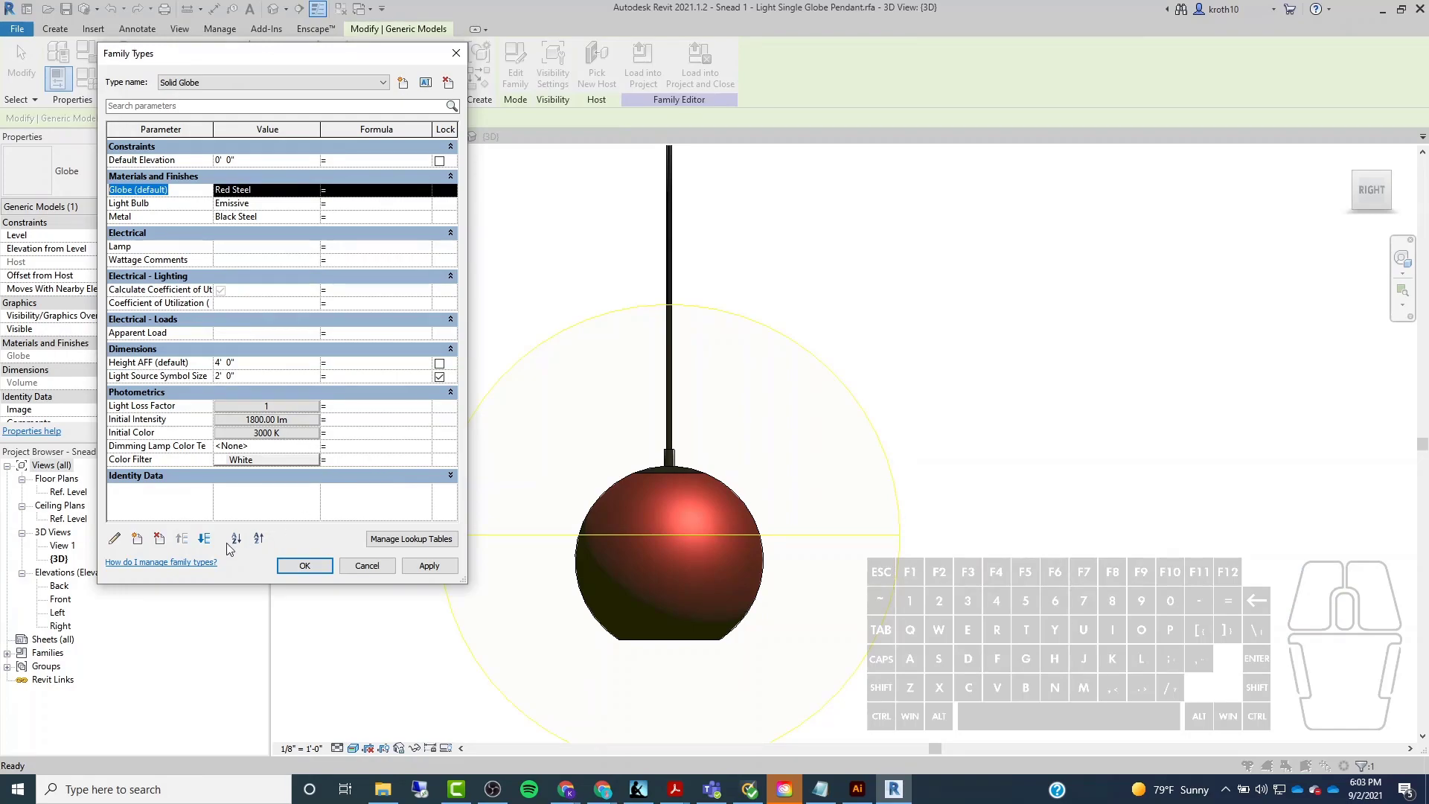
{"action": "left_click", "coordinate": [430, 566]}
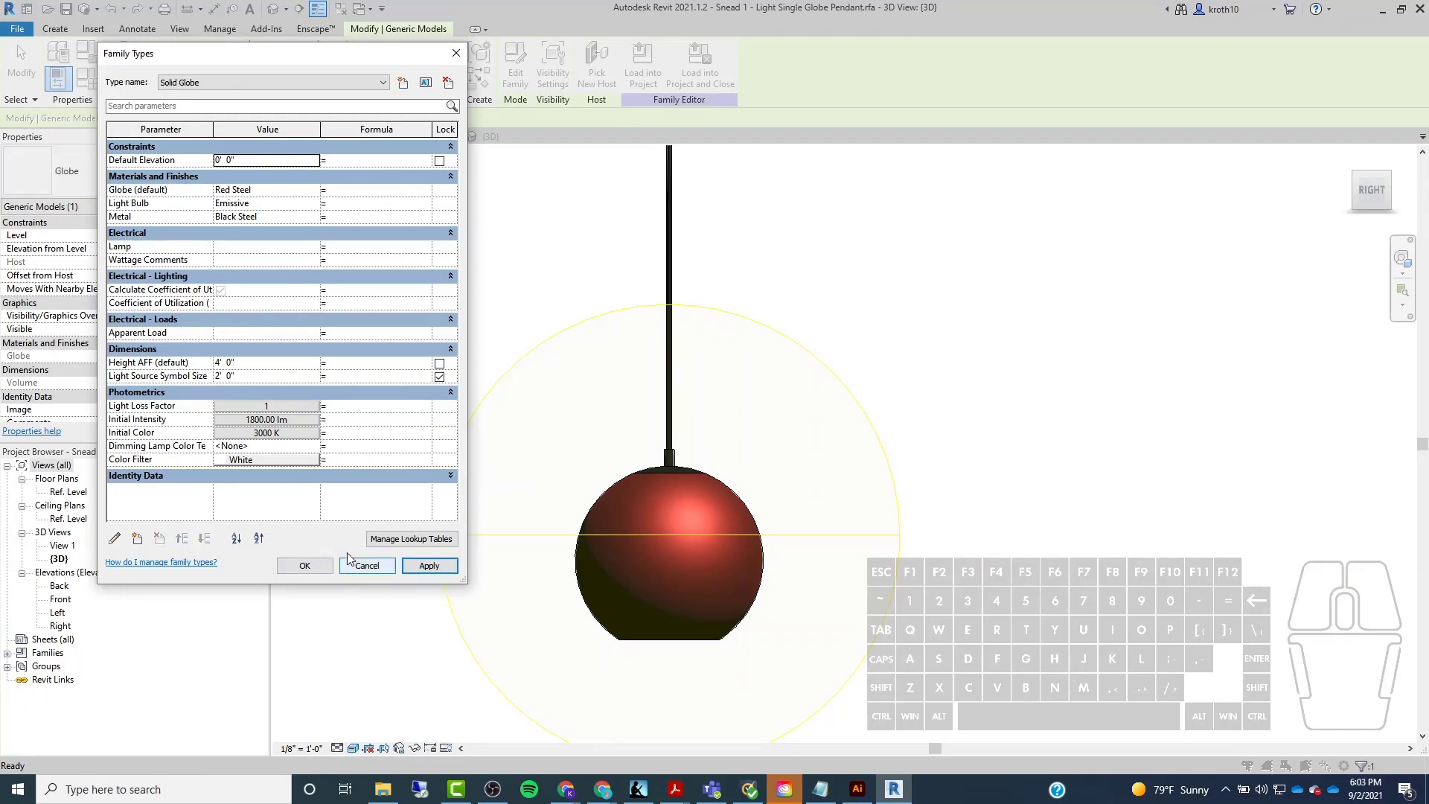
{"action": "left_click", "coordinate": [184, 190]}
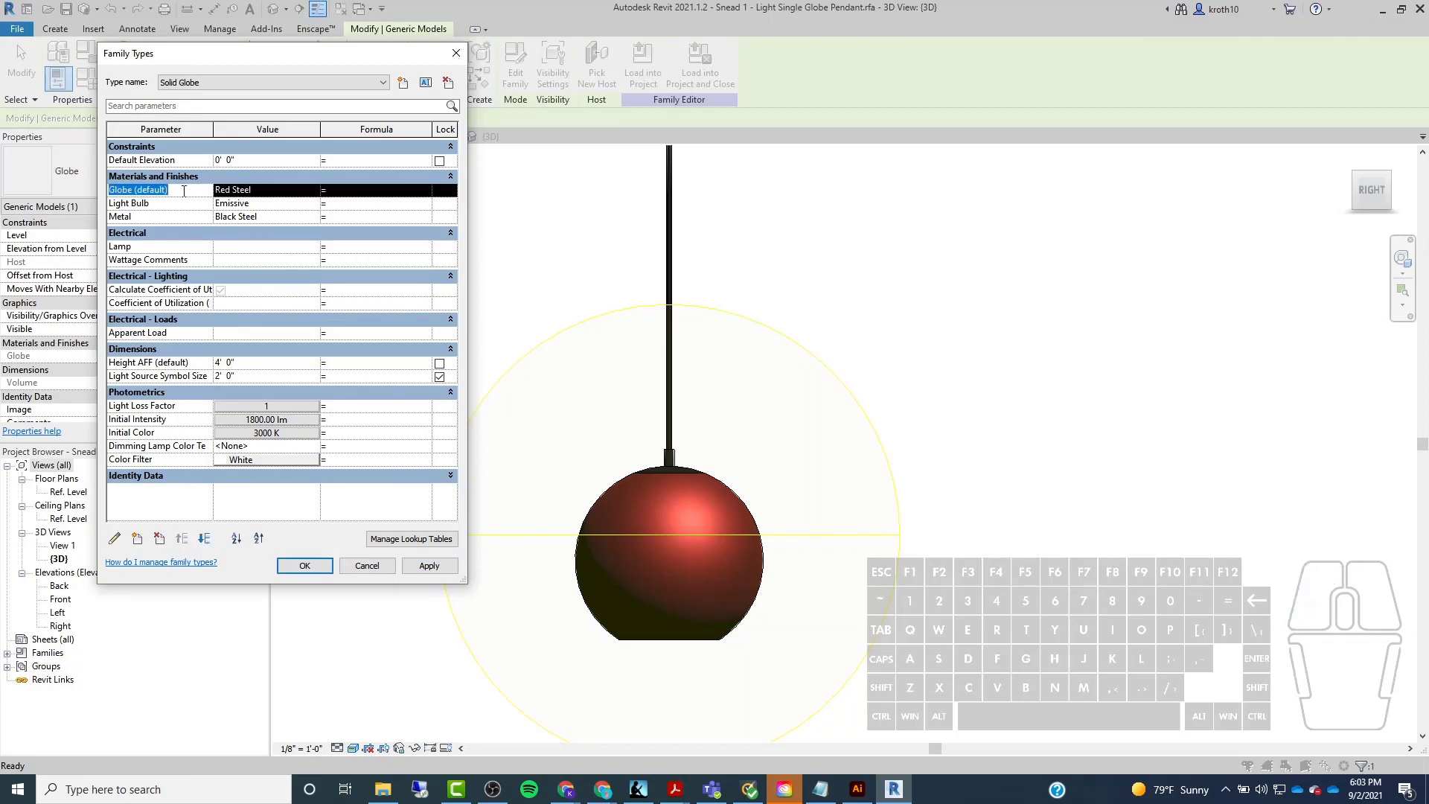
{"action": "left_click", "coordinate": [114, 538]}
{"action": "left_click_drag", "start_coordinate": [360, 57], "coordinate": [532, 69]}
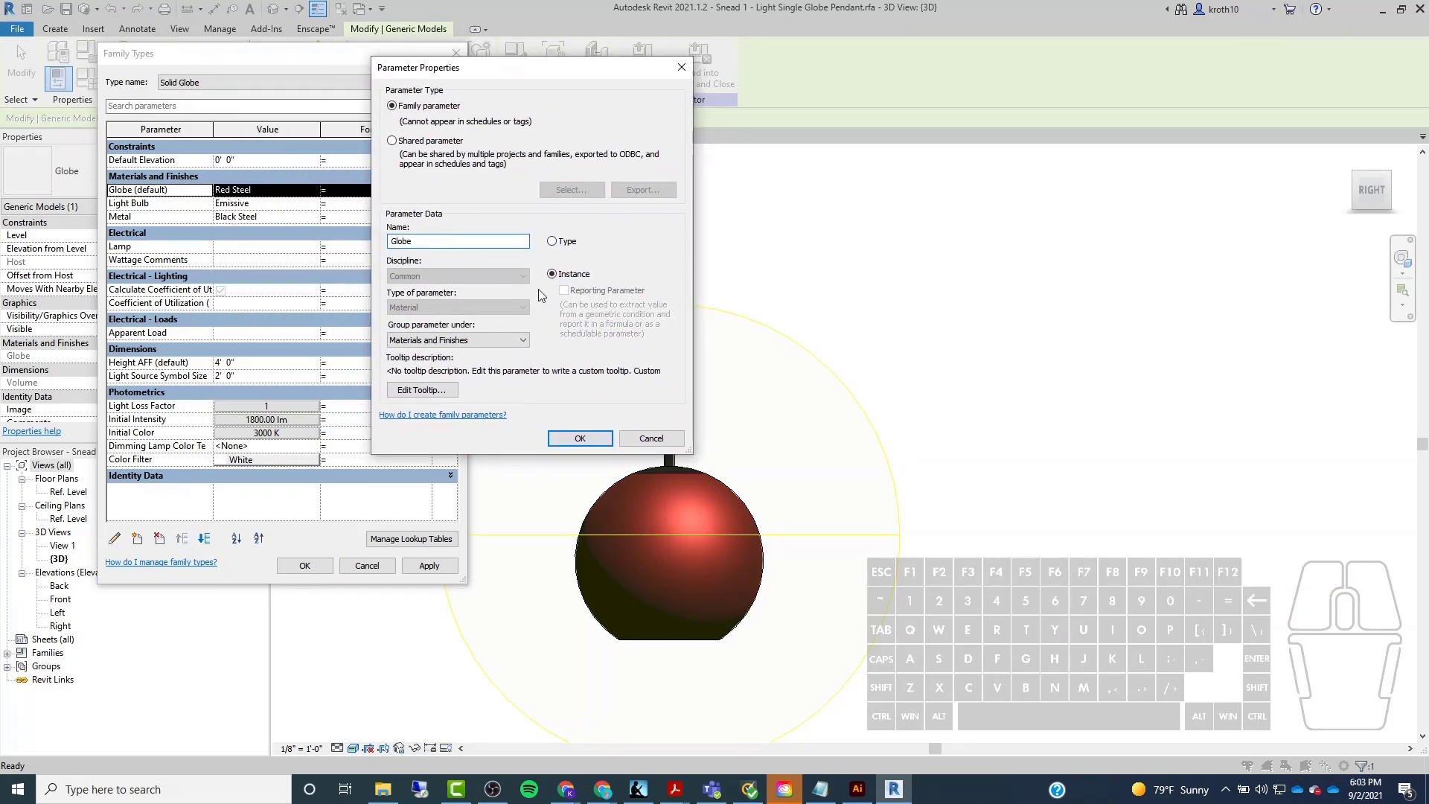
{"action": "left_click", "coordinate": [552, 242]}
{"action": "left_click_drag", "start_coordinate": [537, 76], "coordinate": [499, 59]}
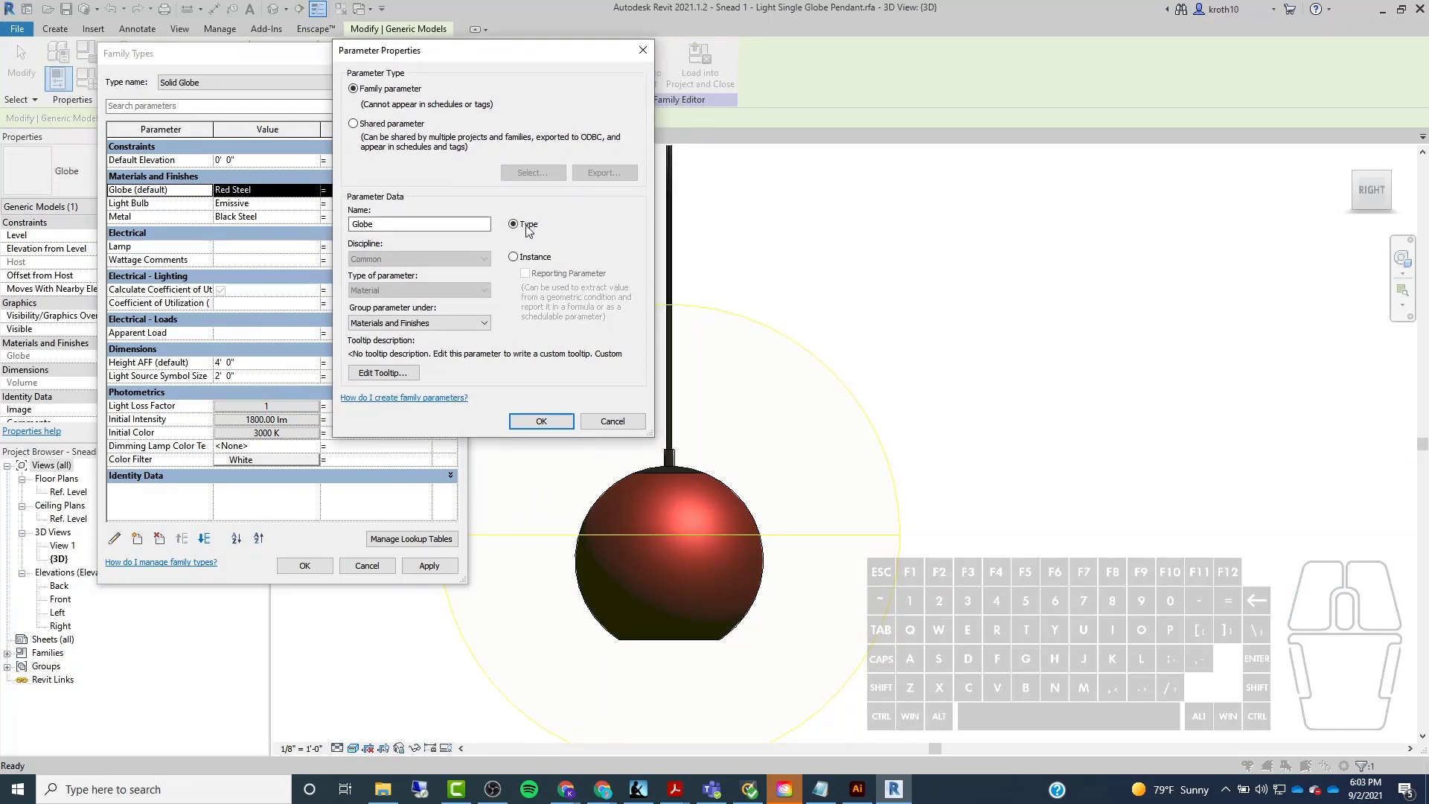
{"action": "left_click", "coordinate": [539, 422]}
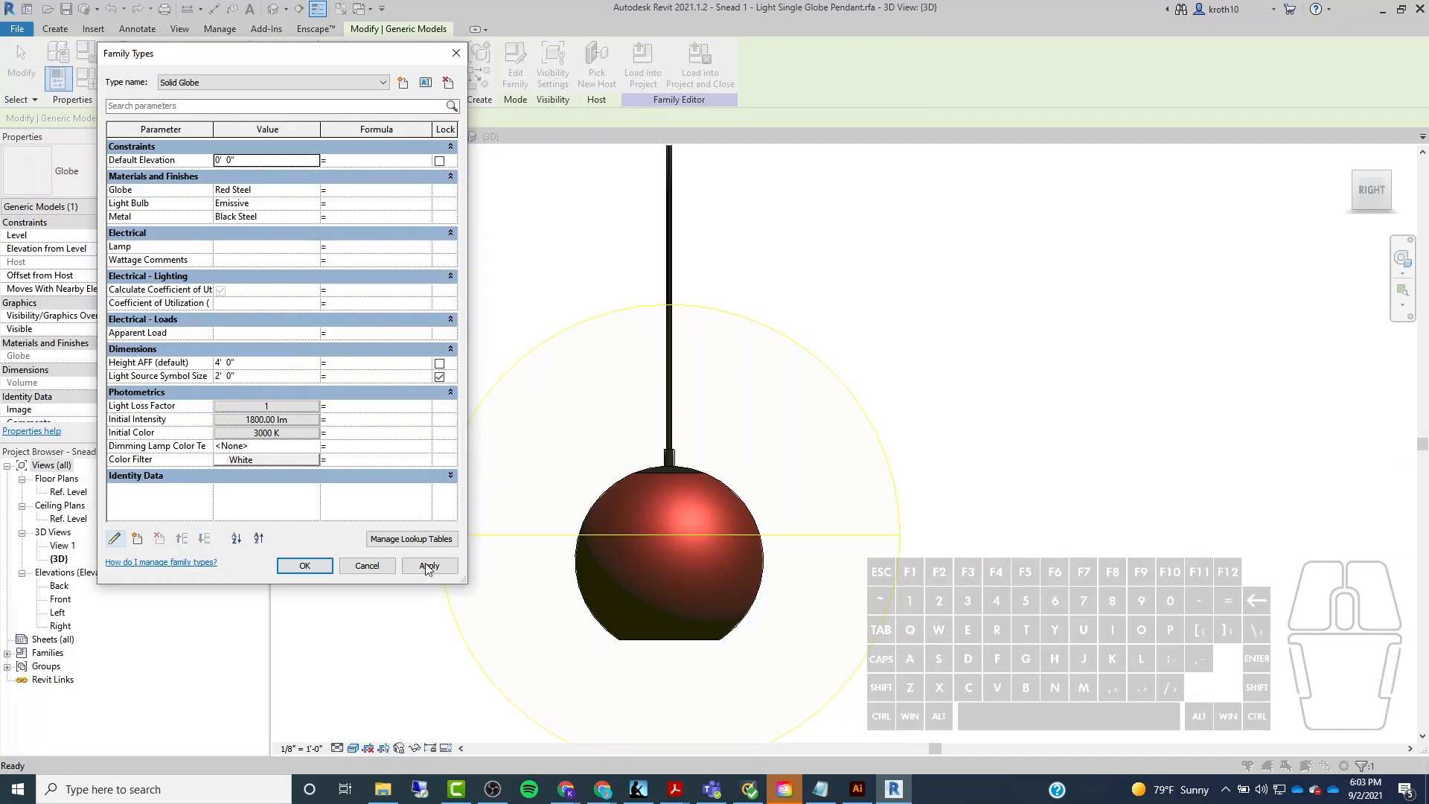
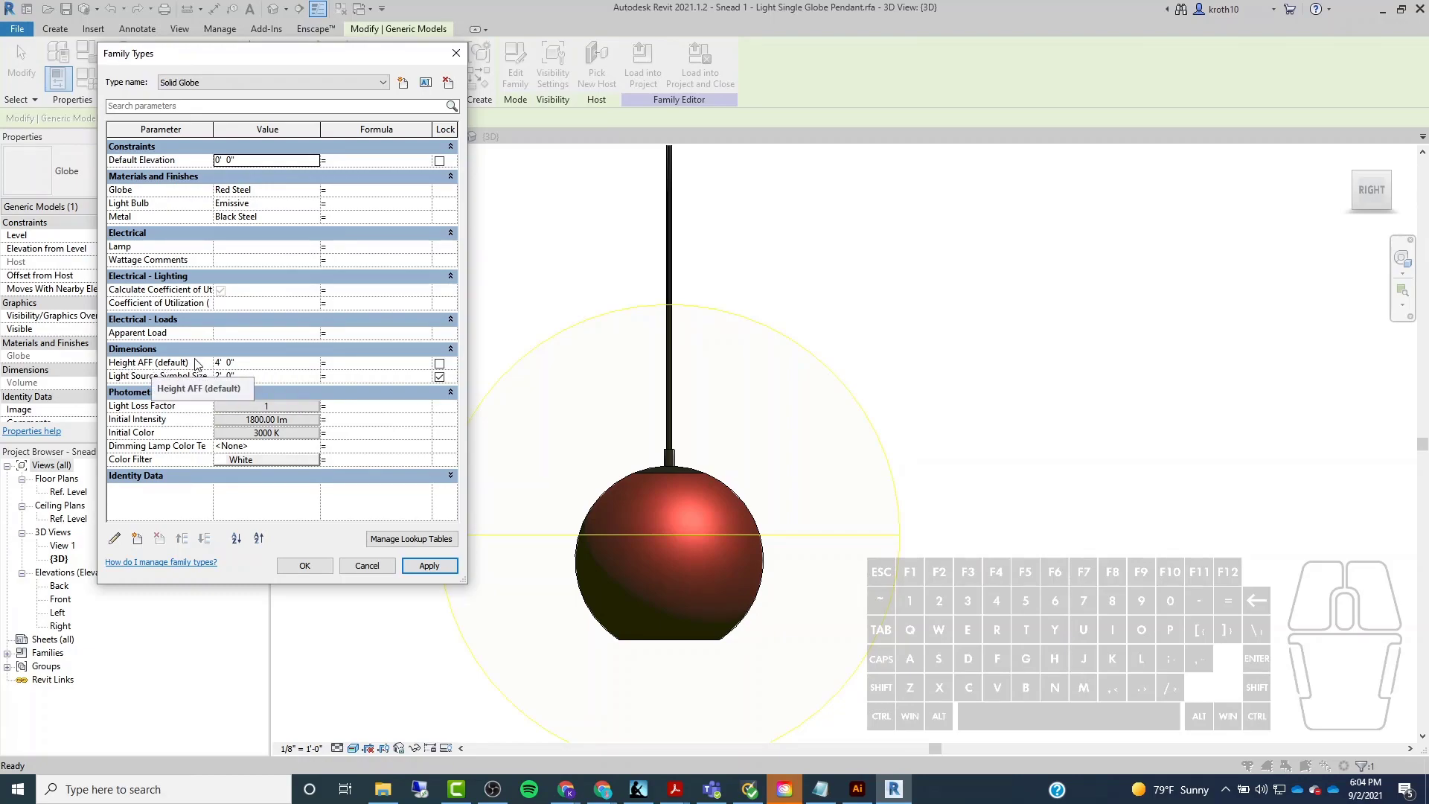
{"action": "left_click_drag", "start_coordinate": [216, 53], "coordinate": [266, 41]}
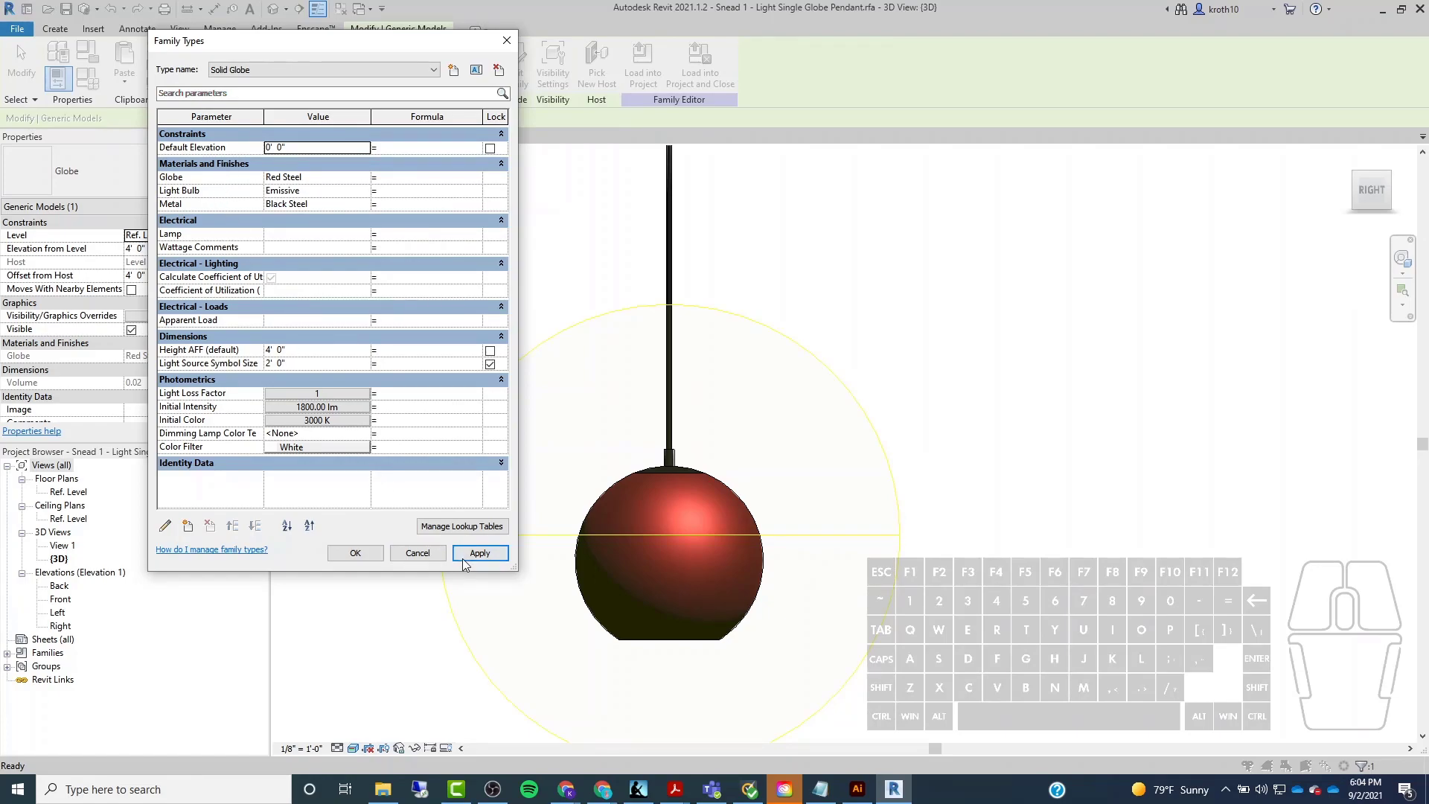
{"action": "left_click", "coordinate": [355, 552]}
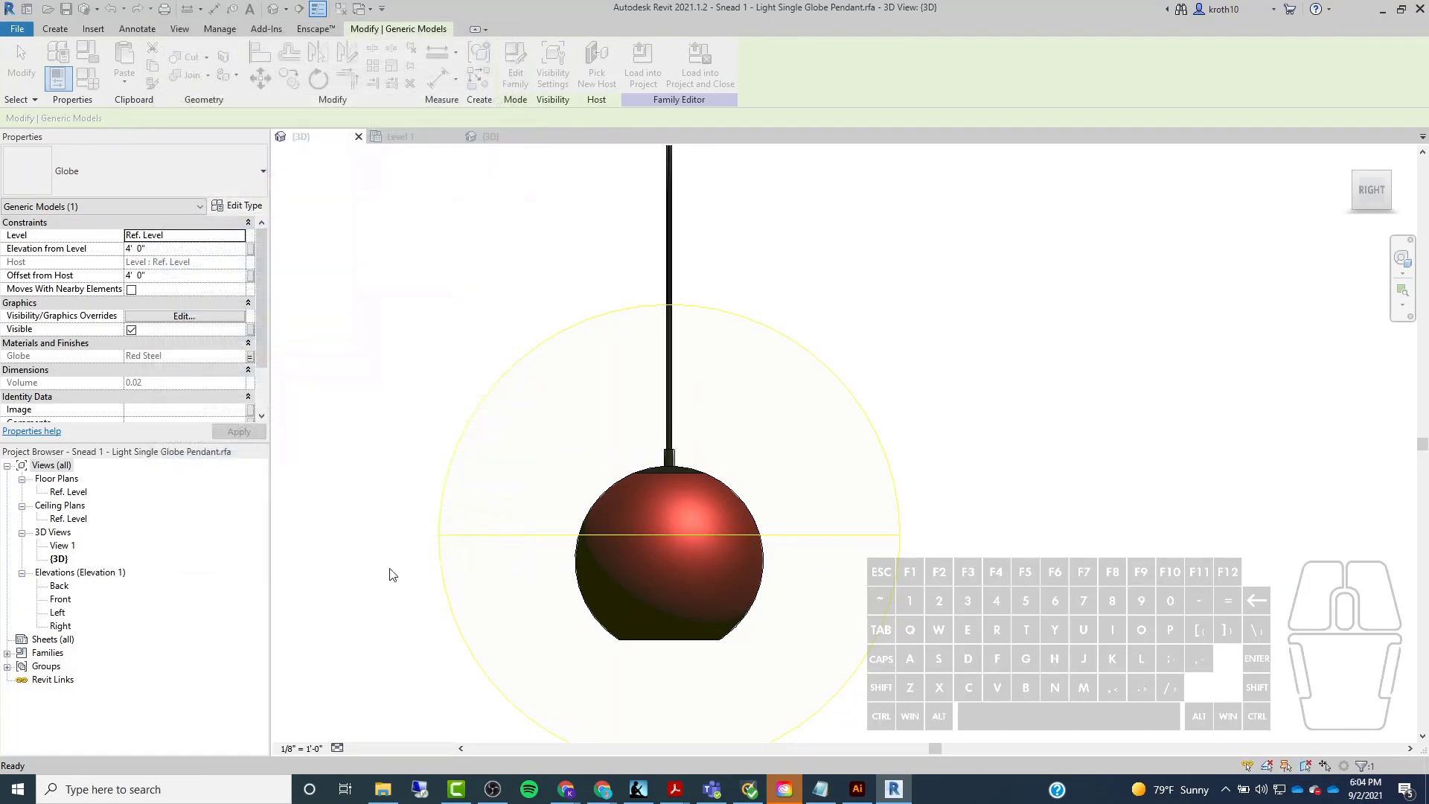
Load the edited pendant family into the project, overwriting the existing version.
{"action": "left_click", "coordinate": [399, 488]}
{"action": "left_click", "coordinate": [524, 59]}
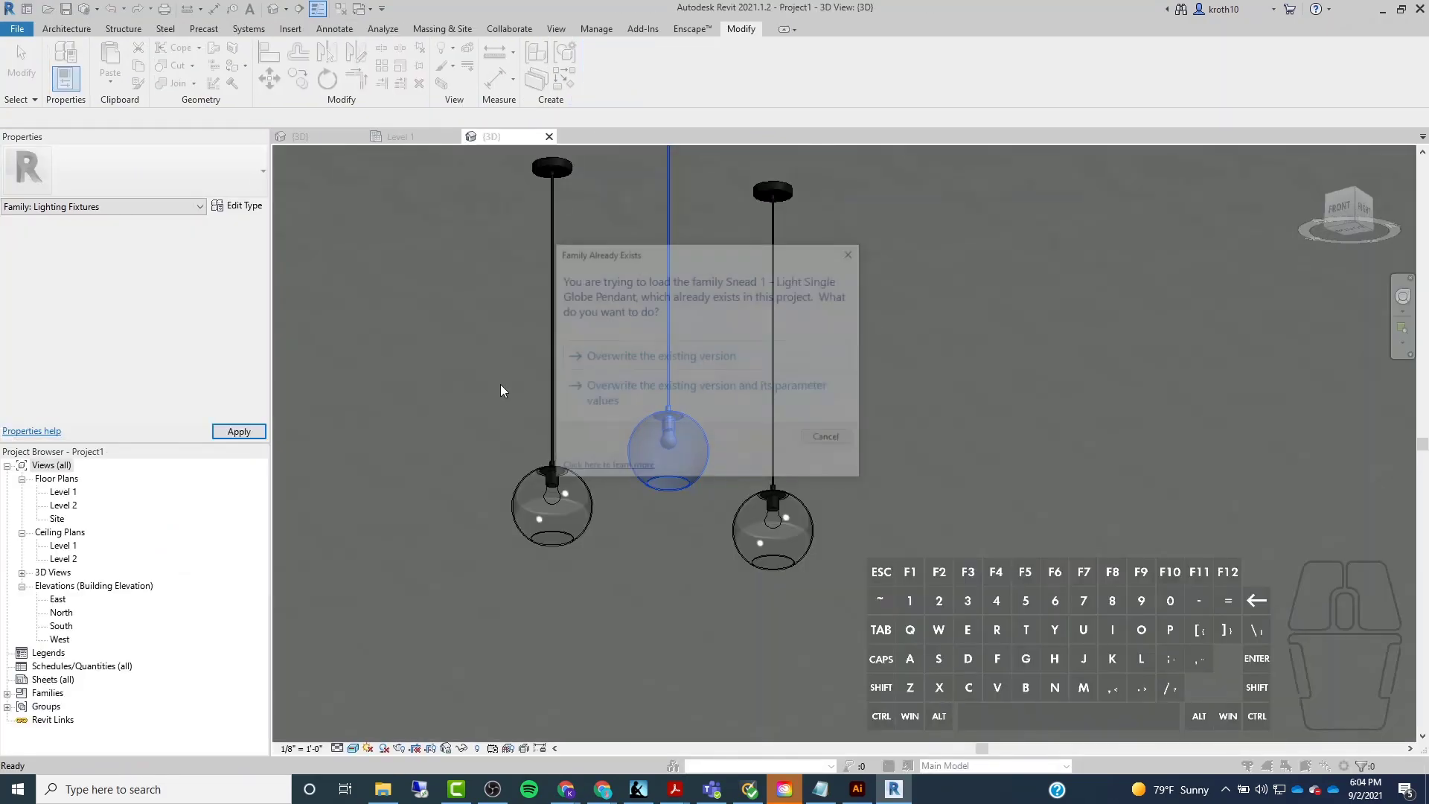
{"action": "left_click", "coordinate": [723, 361]}
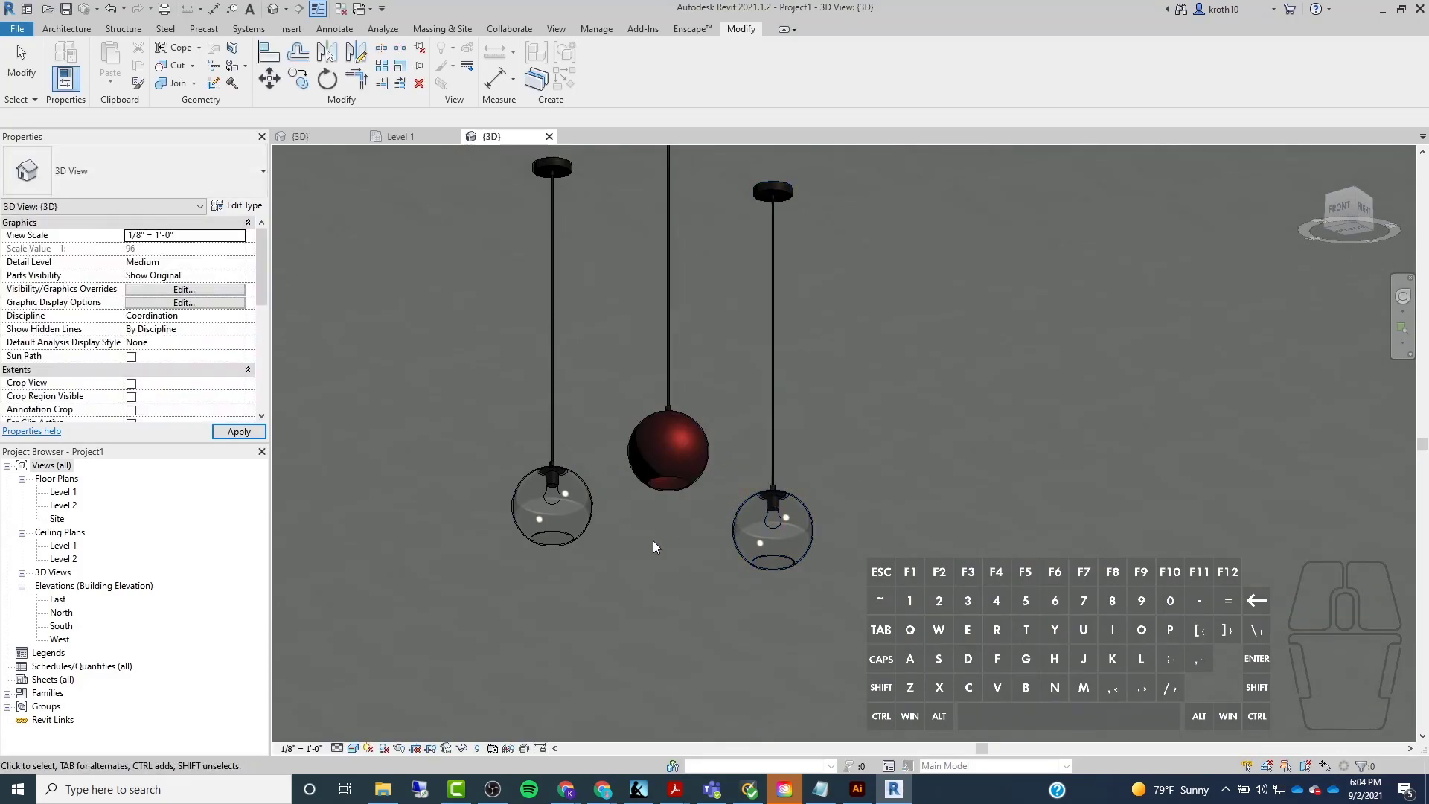
Switch the middle pendant's type to Glass Globe and back to Solid Globe.
{"action": "left_click", "coordinate": [664, 467]}
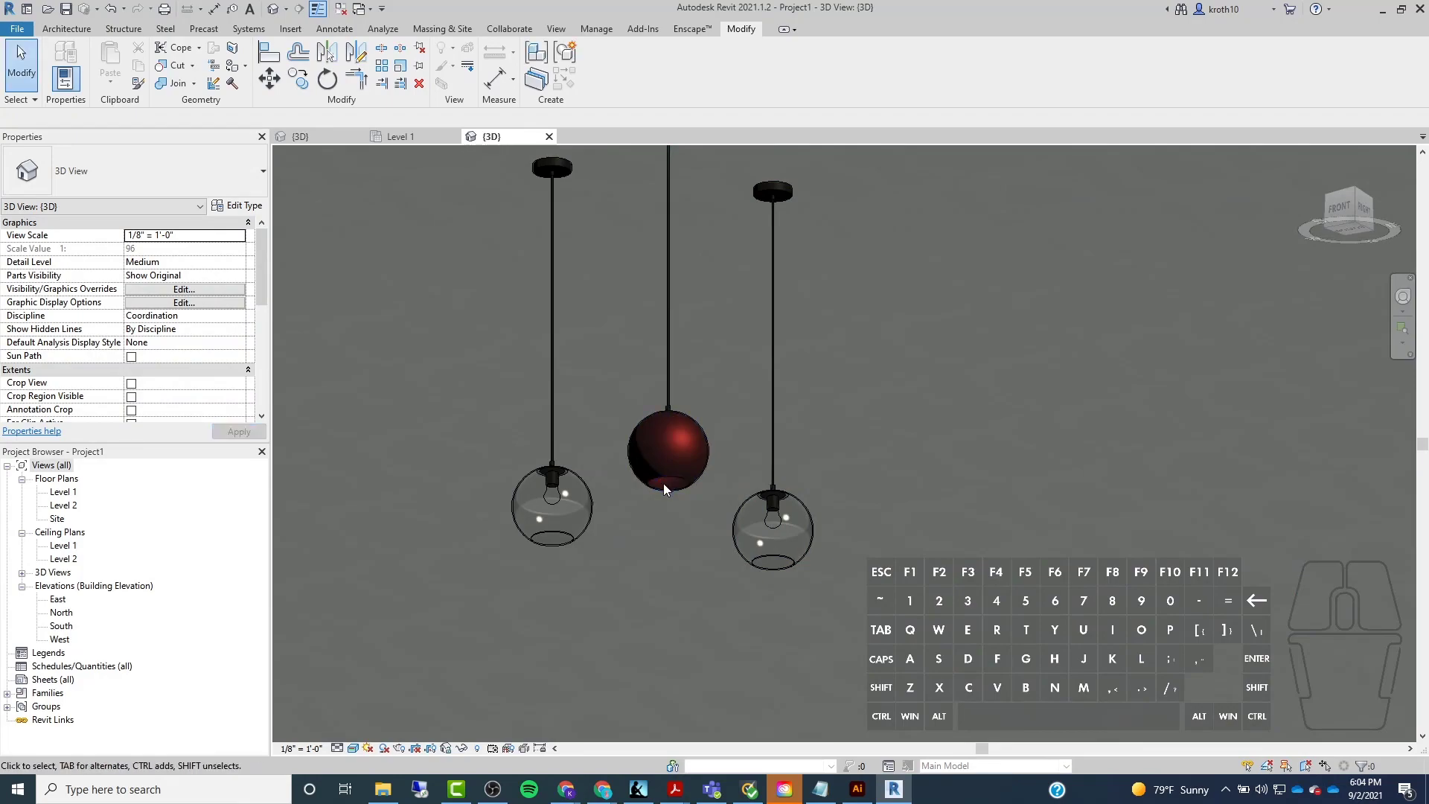
{"action": "left_click", "coordinate": [151, 192]}
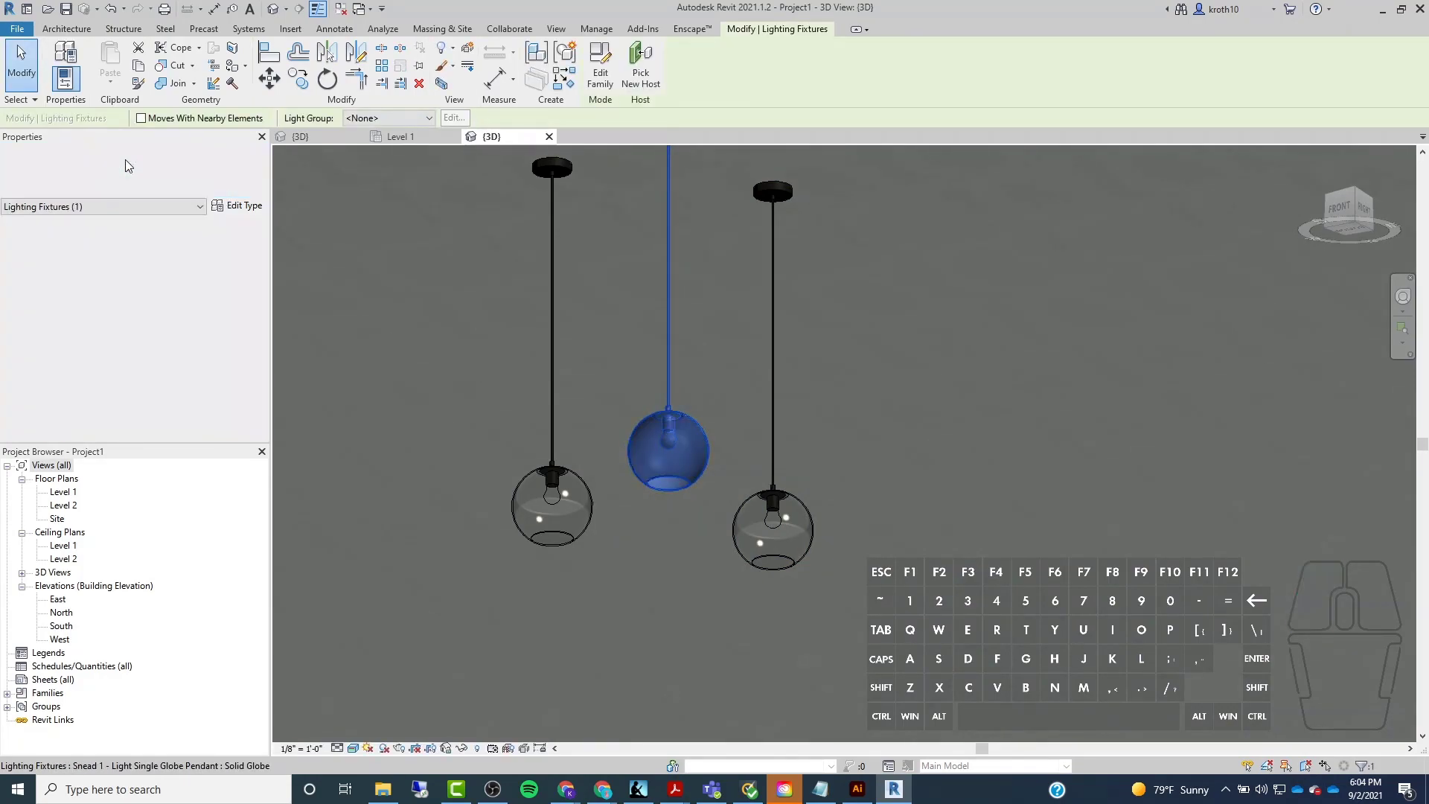
{"action": "left_click", "coordinate": [95, 255]}
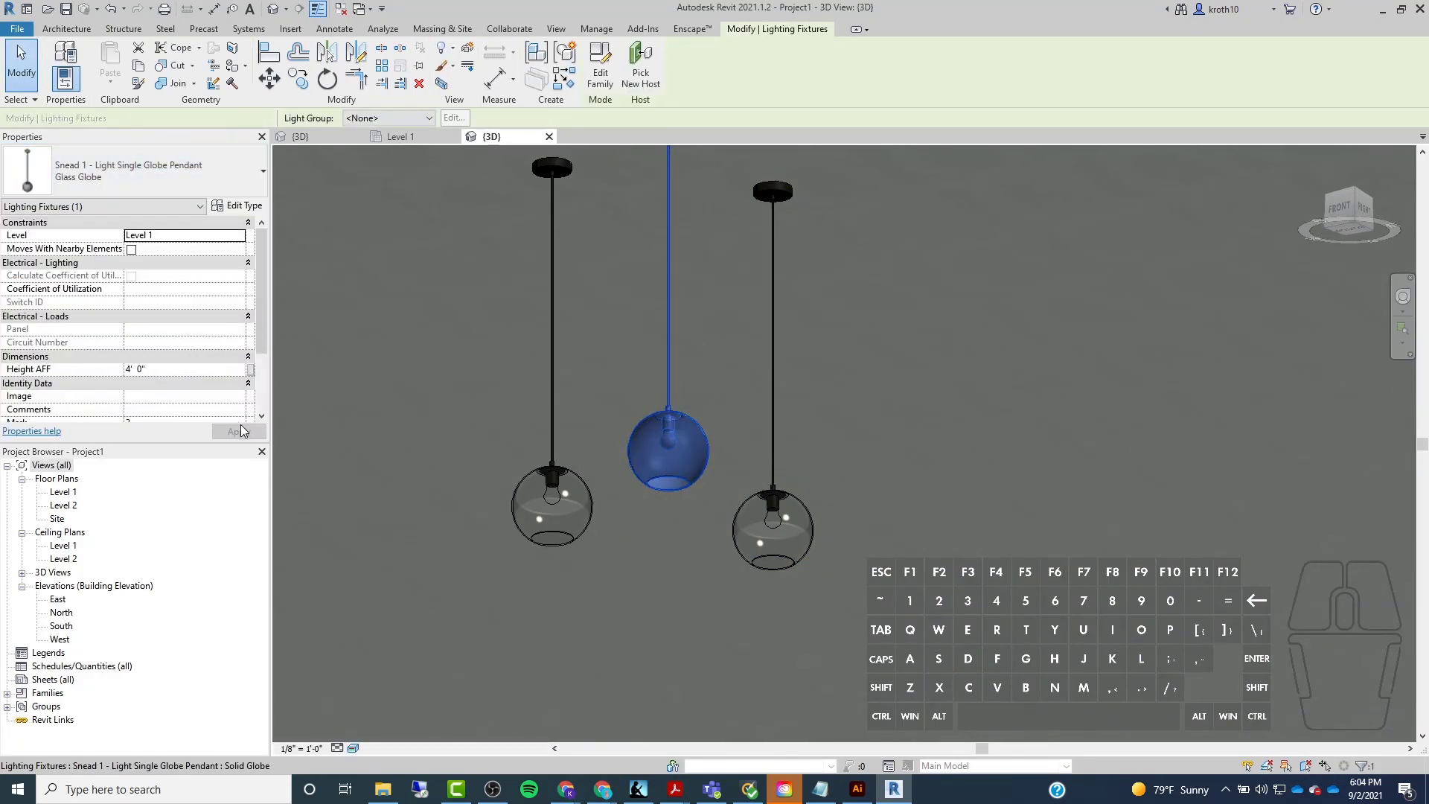
{"action": "left_click", "coordinate": [835, 344]}
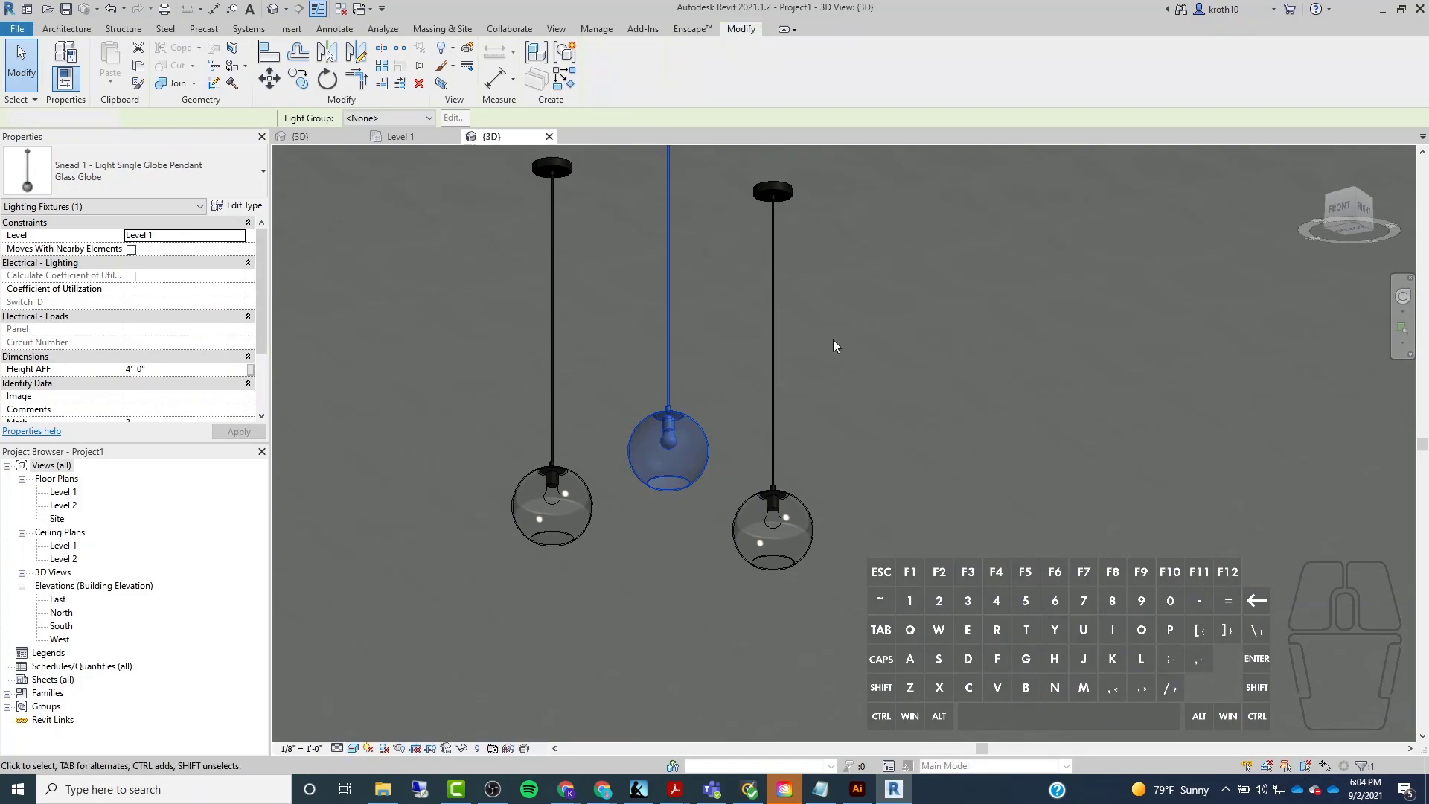
{"action": "left_click", "coordinate": [650, 415]}
{"action": "left_click", "coordinate": [191, 173]}
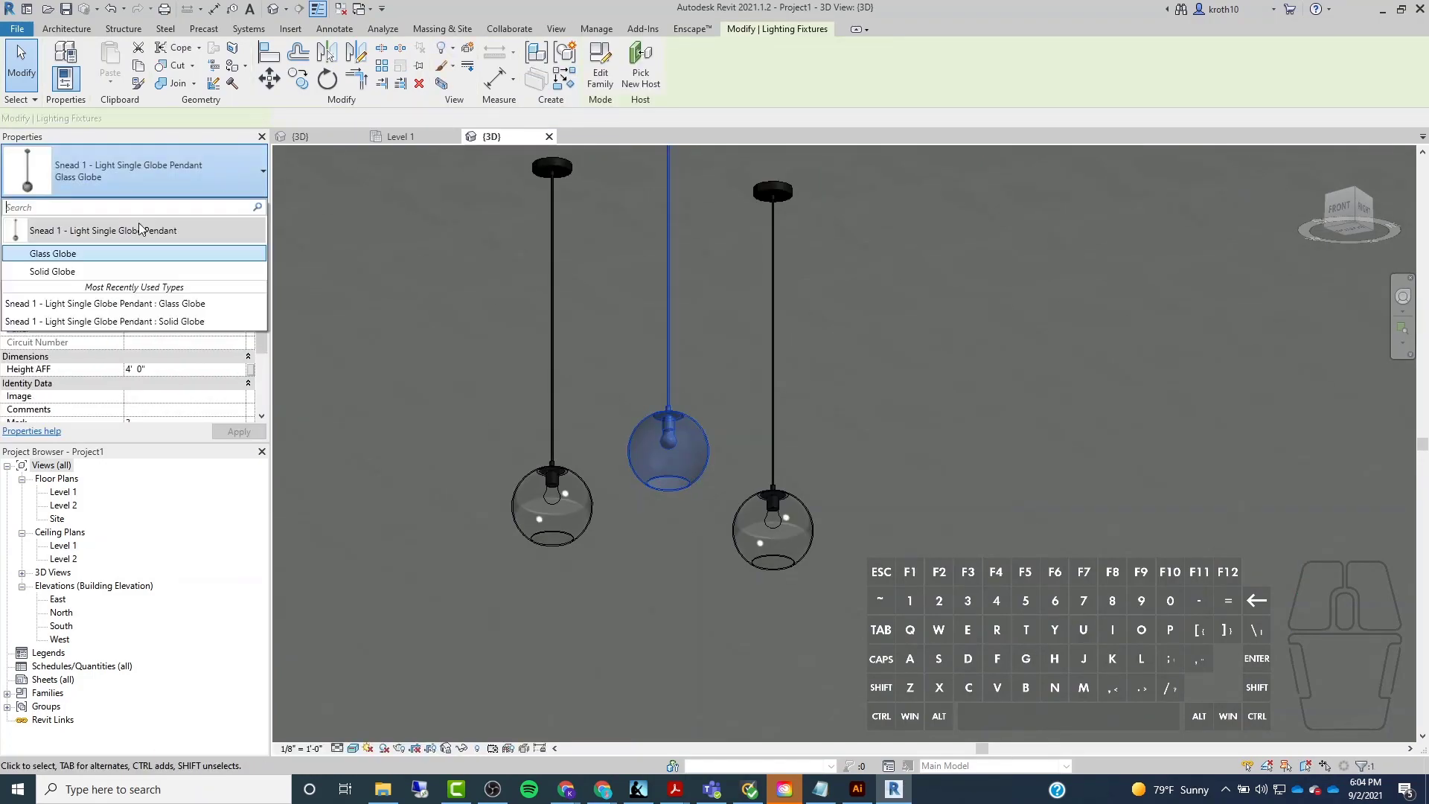
{"action": "left_click", "coordinate": [97, 270]}
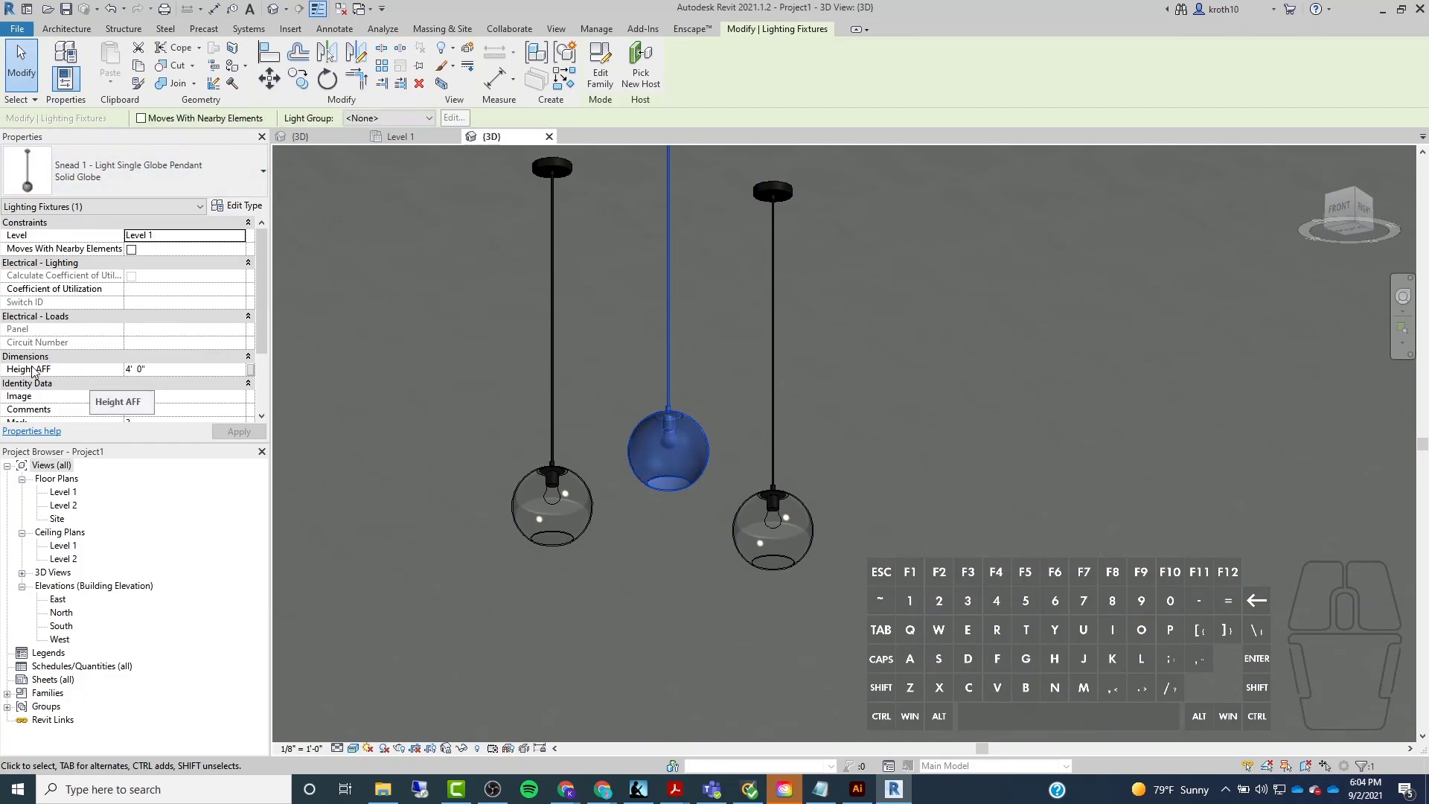
In the front 3D view, set the Solid Globe pendant's Height AFF to 5' 0".
{"action": "left_click", "coordinate": [1337, 215]}
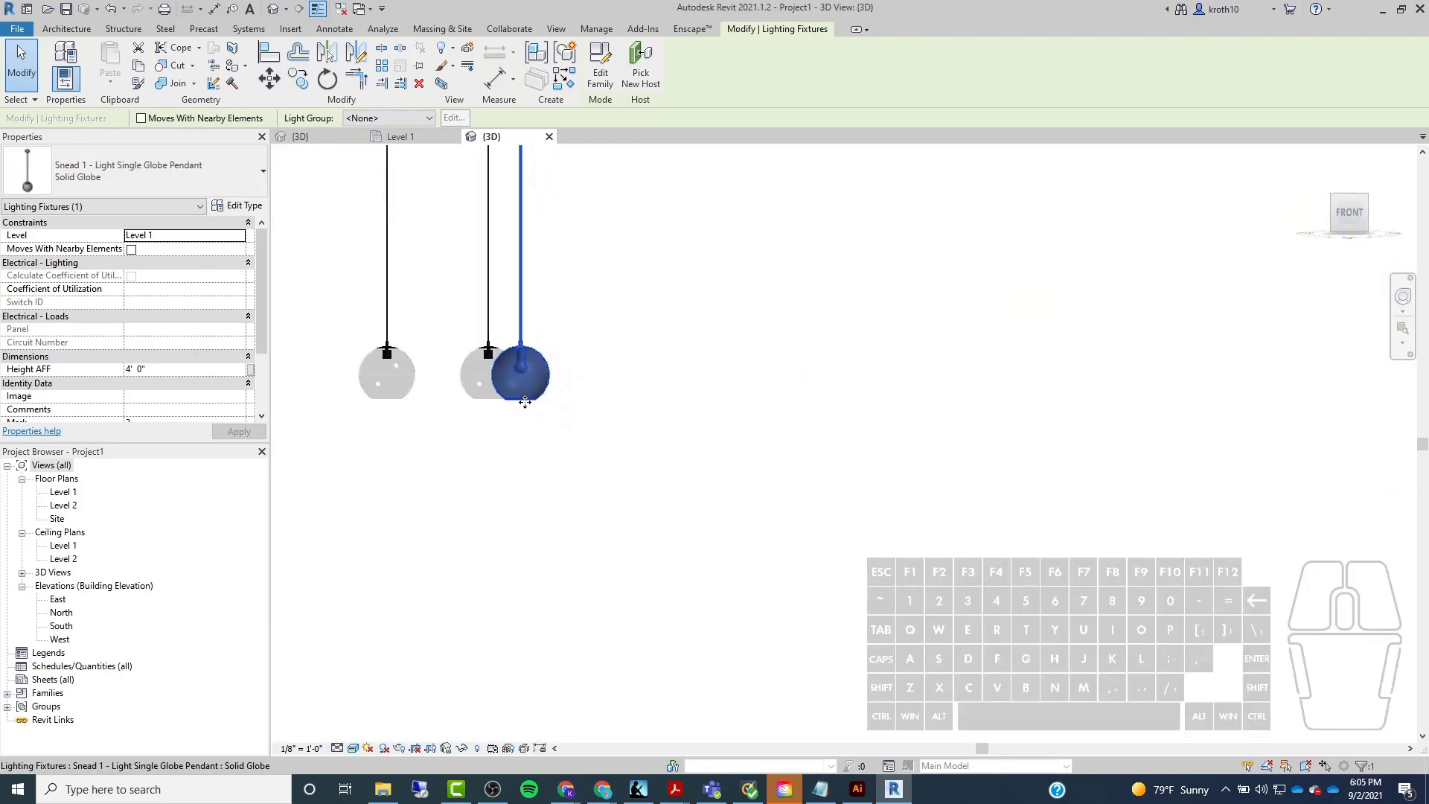
{"action": "scroll", "coordinate": [421, 358], "scroll_direction": "up", "scroll_amount": 1}
{"action": "middle_click_drag", "start_coordinate": [420, 359], "coordinate": [558, 472]}
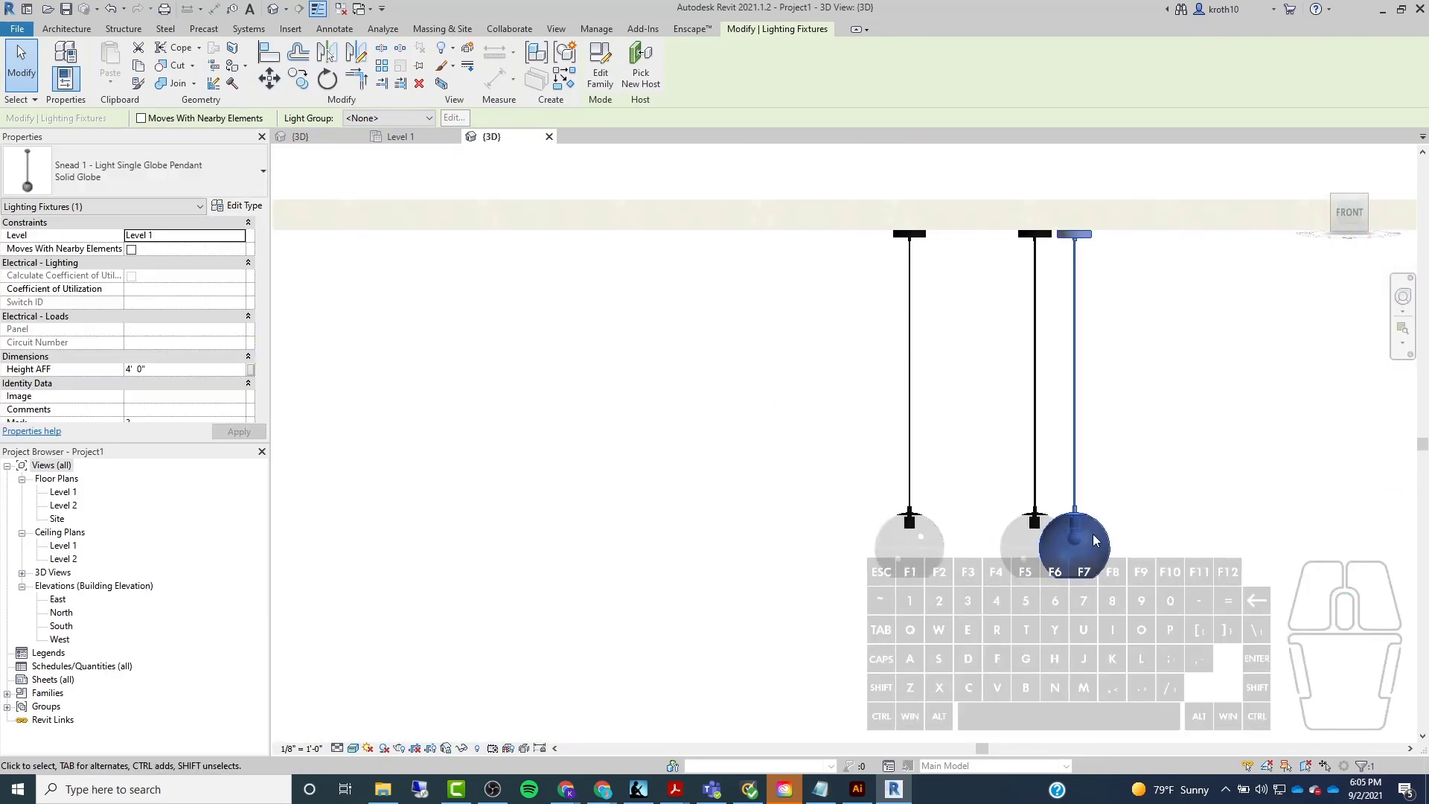
{"action": "scroll", "coordinate": [1184, 564], "scroll_direction": "up", "scroll_amount": 3}
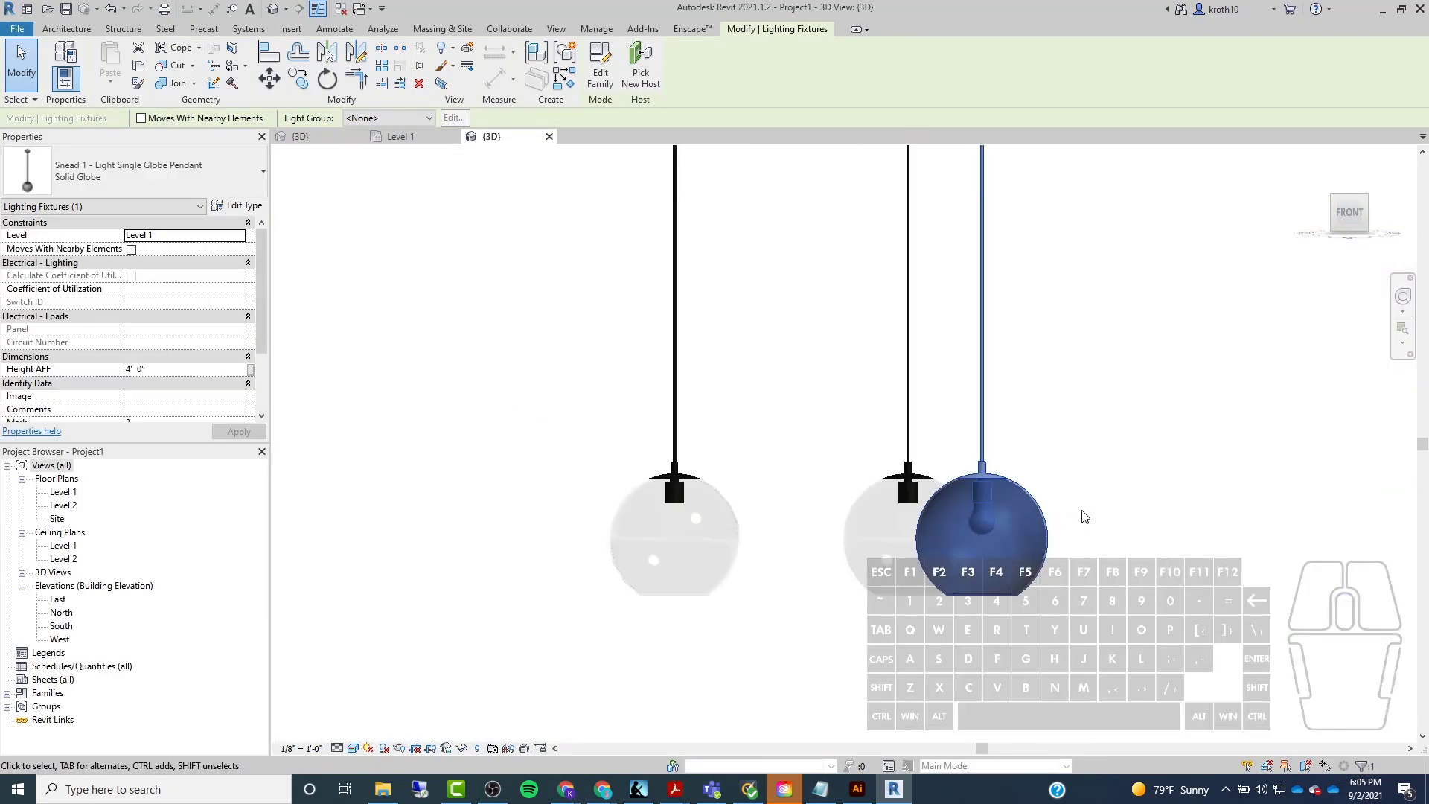
{"action": "left_click", "coordinate": [189, 369]}
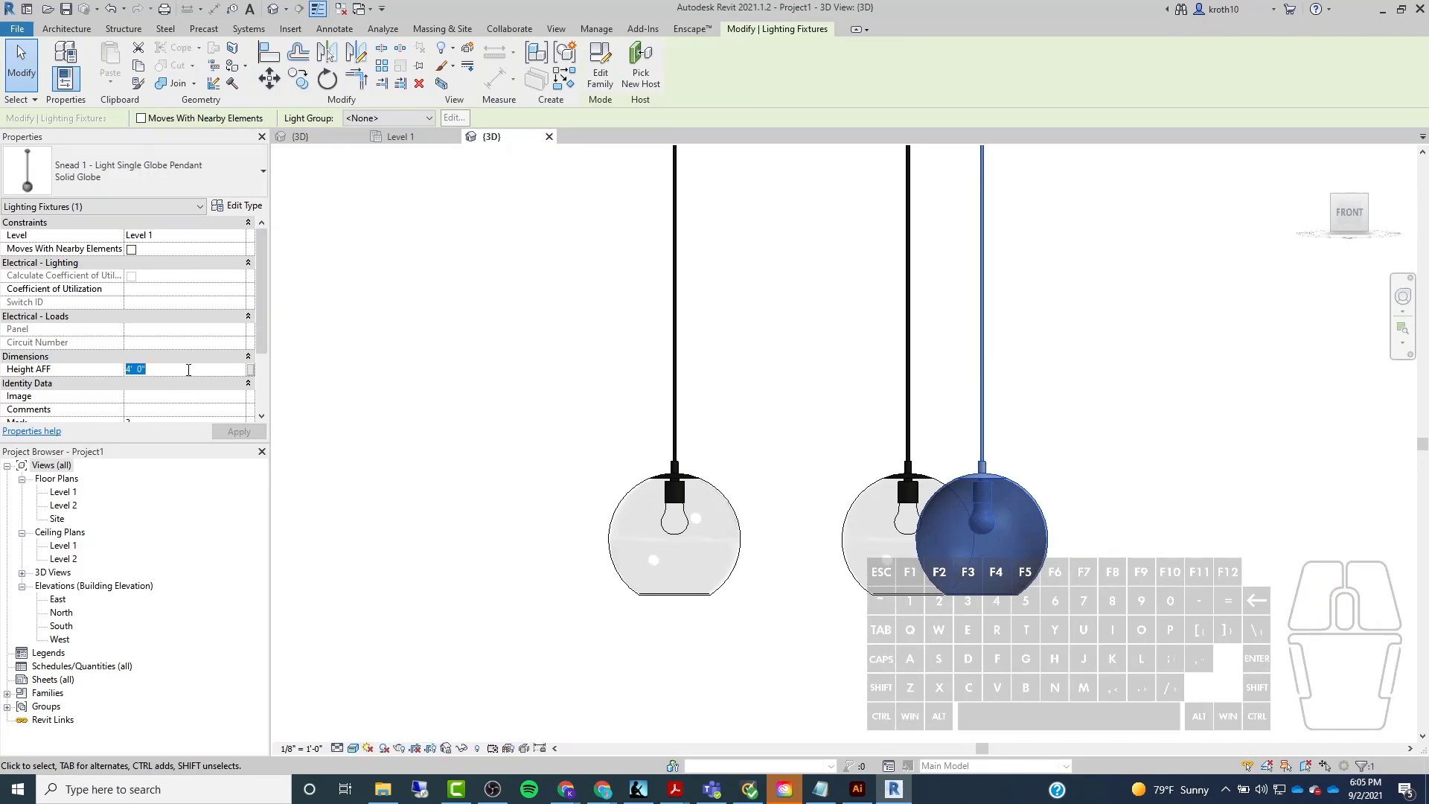
{"action": "type", "text": "5"}
{"action": "key", "text": "Return"}
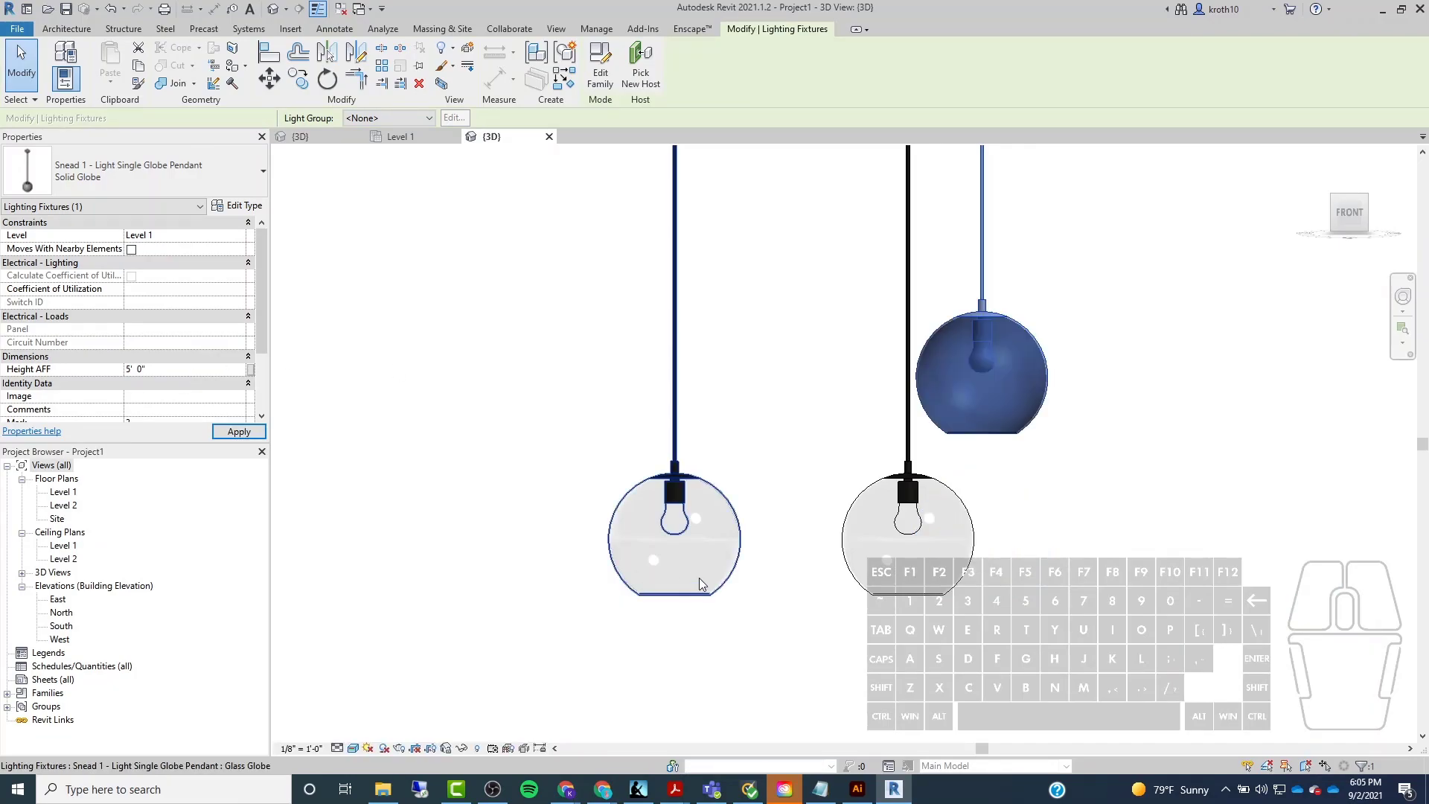
Set the Height AFF of the leftmost glass pendant in the front view to 6' 0" and apply it.
{"action": "left_click", "coordinate": [695, 577]}
{"action": "left_click", "coordinate": [342, 389]}
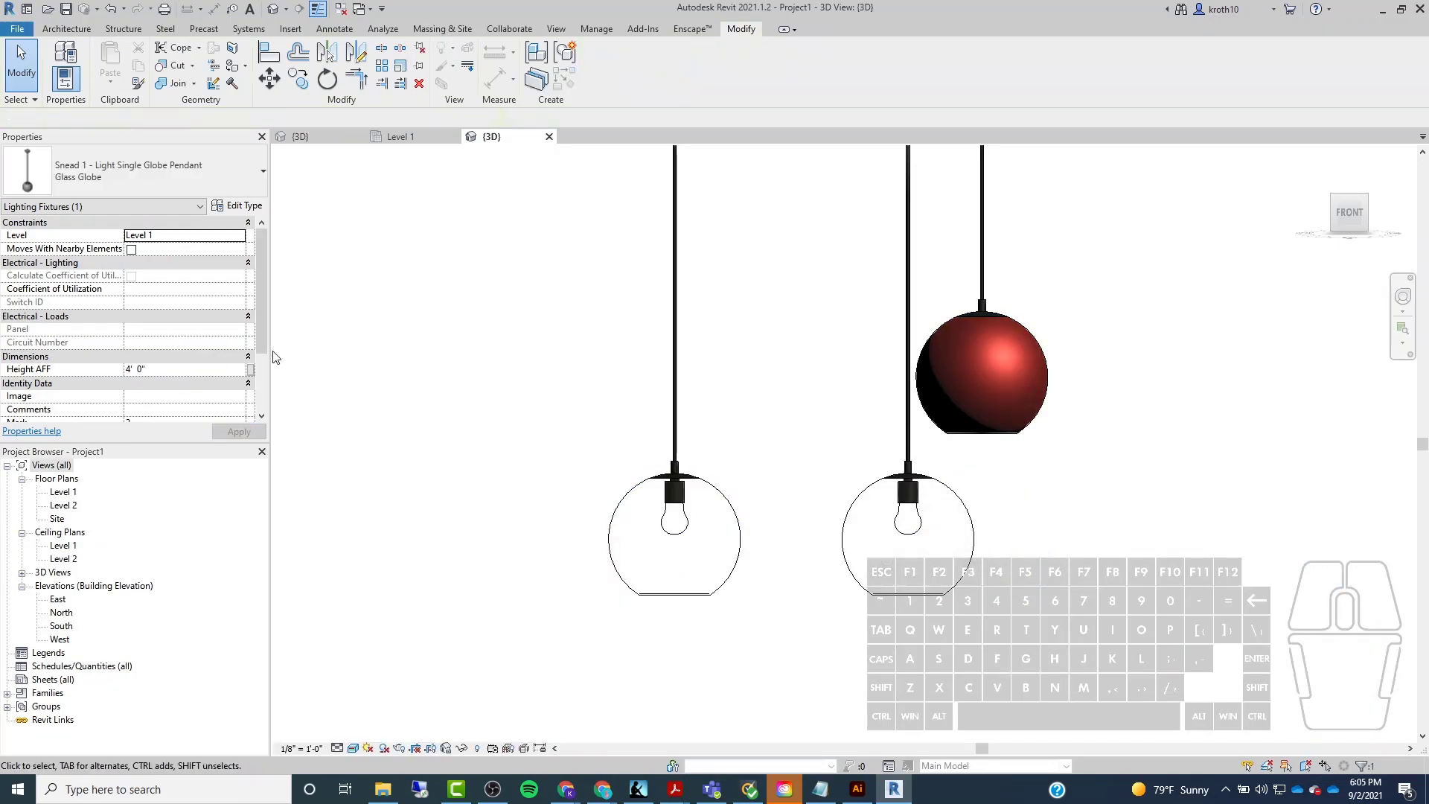
{"action": "scroll", "coordinate": [181, 341], "scroll_direction": "down", "scroll_amount": 1}
{"action": "scroll", "coordinate": [181, 343], "scroll_direction": "down", "scroll_amount": 3}
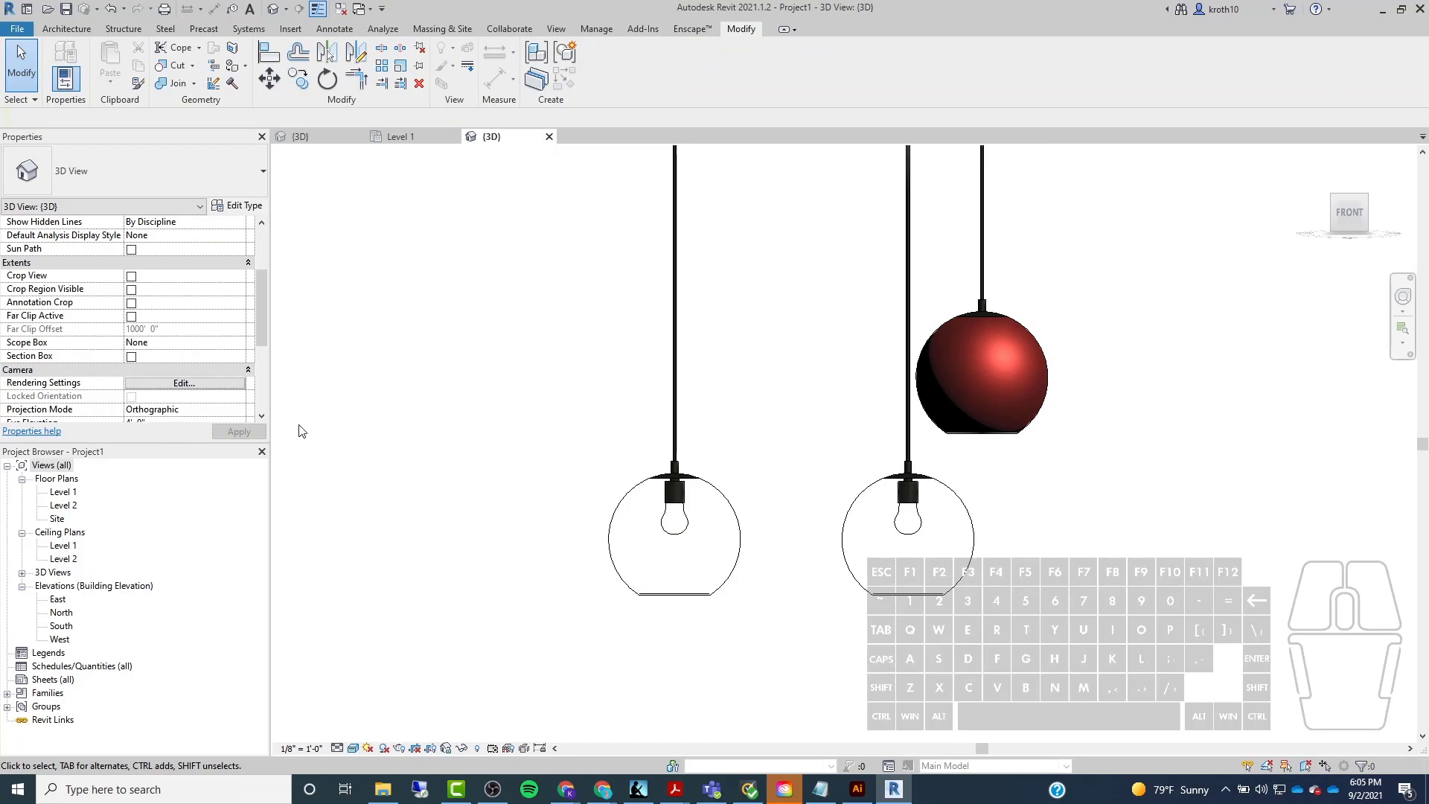
{"action": "scroll", "coordinate": [156, 392], "scroll_direction": "down", "scroll_amount": 1}
{"action": "left_click", "coordinate": [639, 480]}
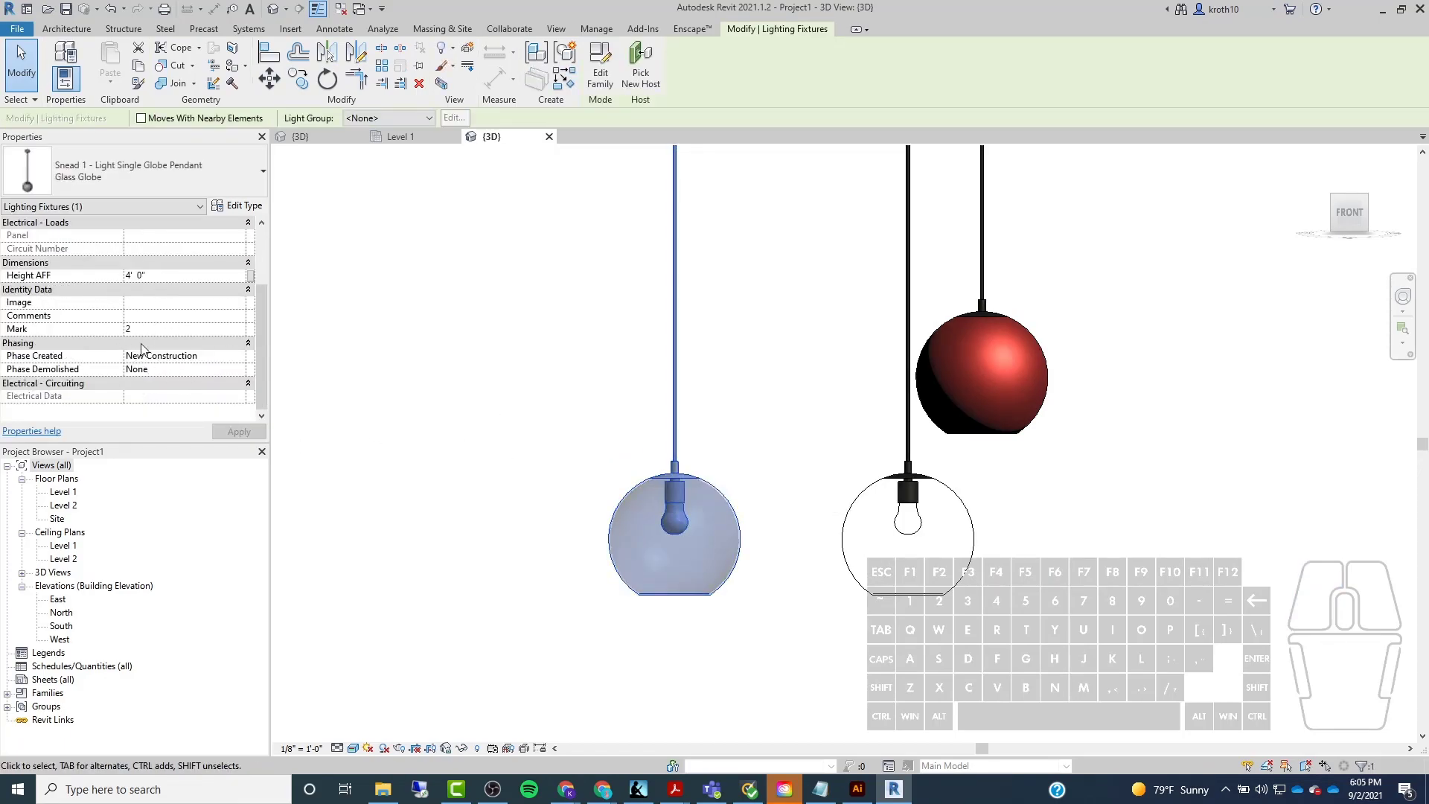
{"action": "type", "text": "6"}
{"action": "key", "text": "Return"}
{"action": "left_click", "coordinate": [240, 432]}
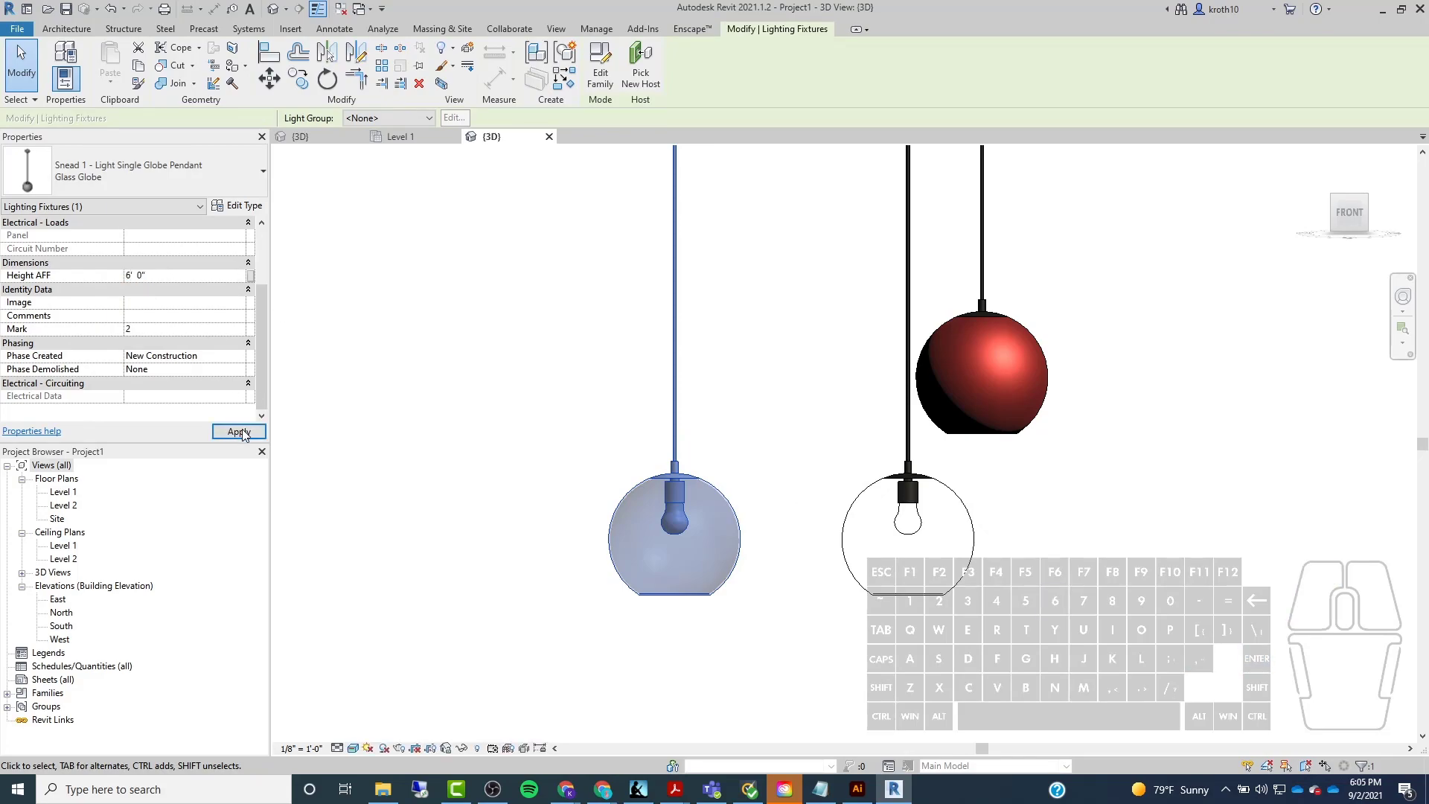
{"action": "left_click", "coordinate": [505, 490]}
Move the lowest-hanging glass pendant along the ceiling, away from the red pendant and toward the other glass one.
{"action": "scroll", "coordinate": [598, 500], "scroll_direction": "down", "scroll_amount": 3}
{"action": "left_click", "coordinate": [725, 360]}
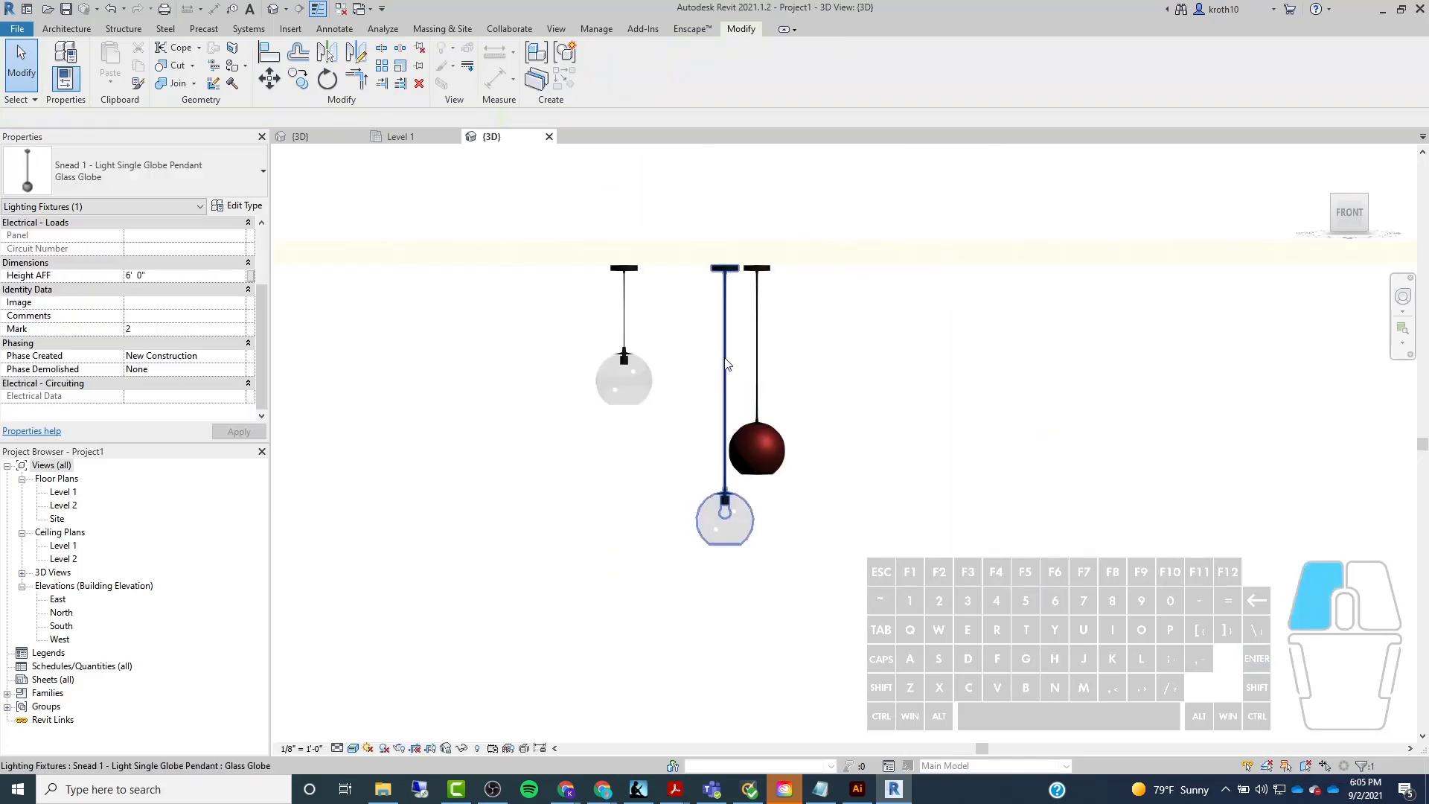
{"action": "scroll", "coordinate": [725, 357], "scroll_direction": "up", "scroll_amount": 2}
{"action": "left_click_drag", "start_coordinate": [722, 353], "coordinate": [674, 352]}
{"action": "left_click", "coordinate": [922, 433]}
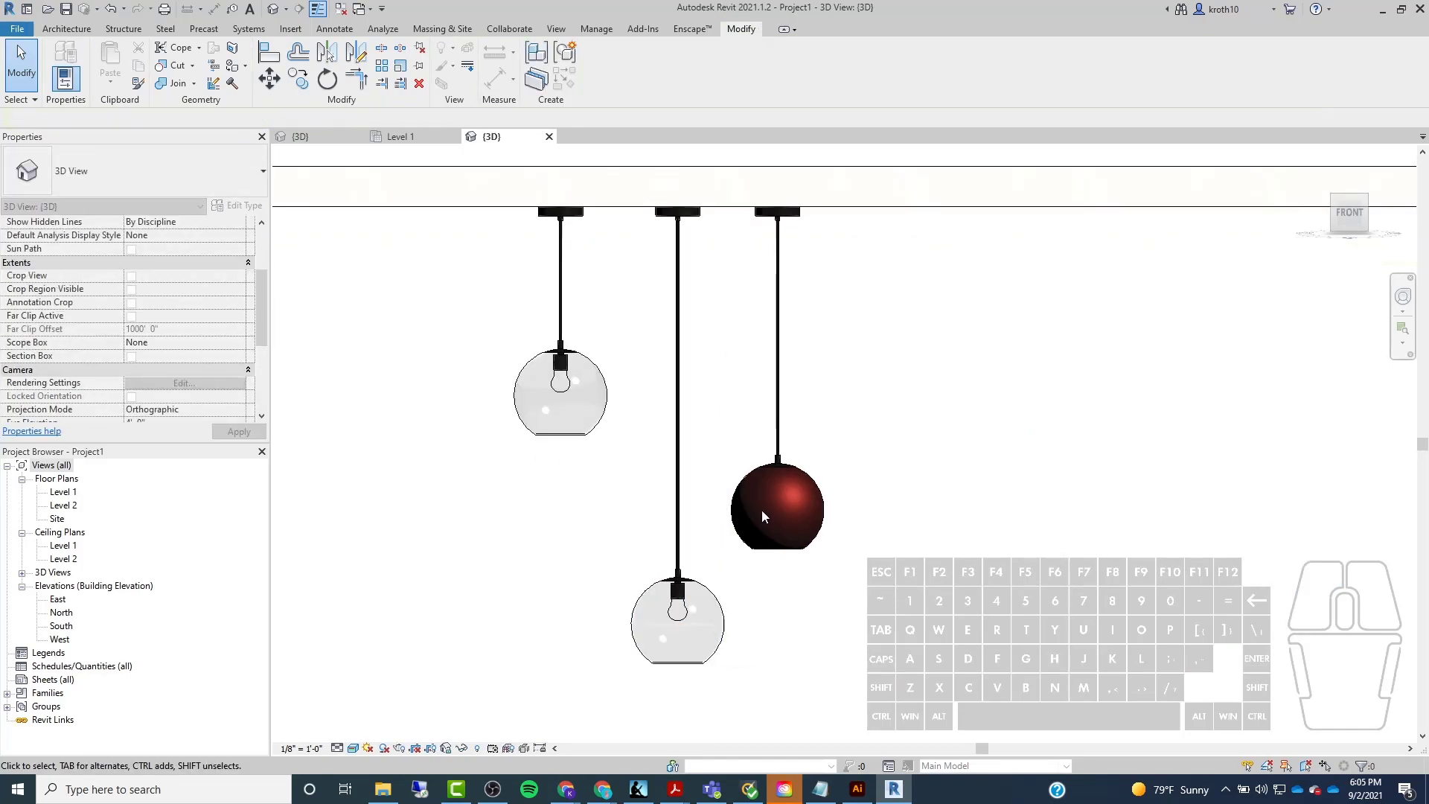
Check the three pendants from below the ceiling and open the red pendant's family for editing.
{"action": "middle_click_drag", "start_coordinate": [718, 501], "coordinate": [684, 421], "text": "shift"}
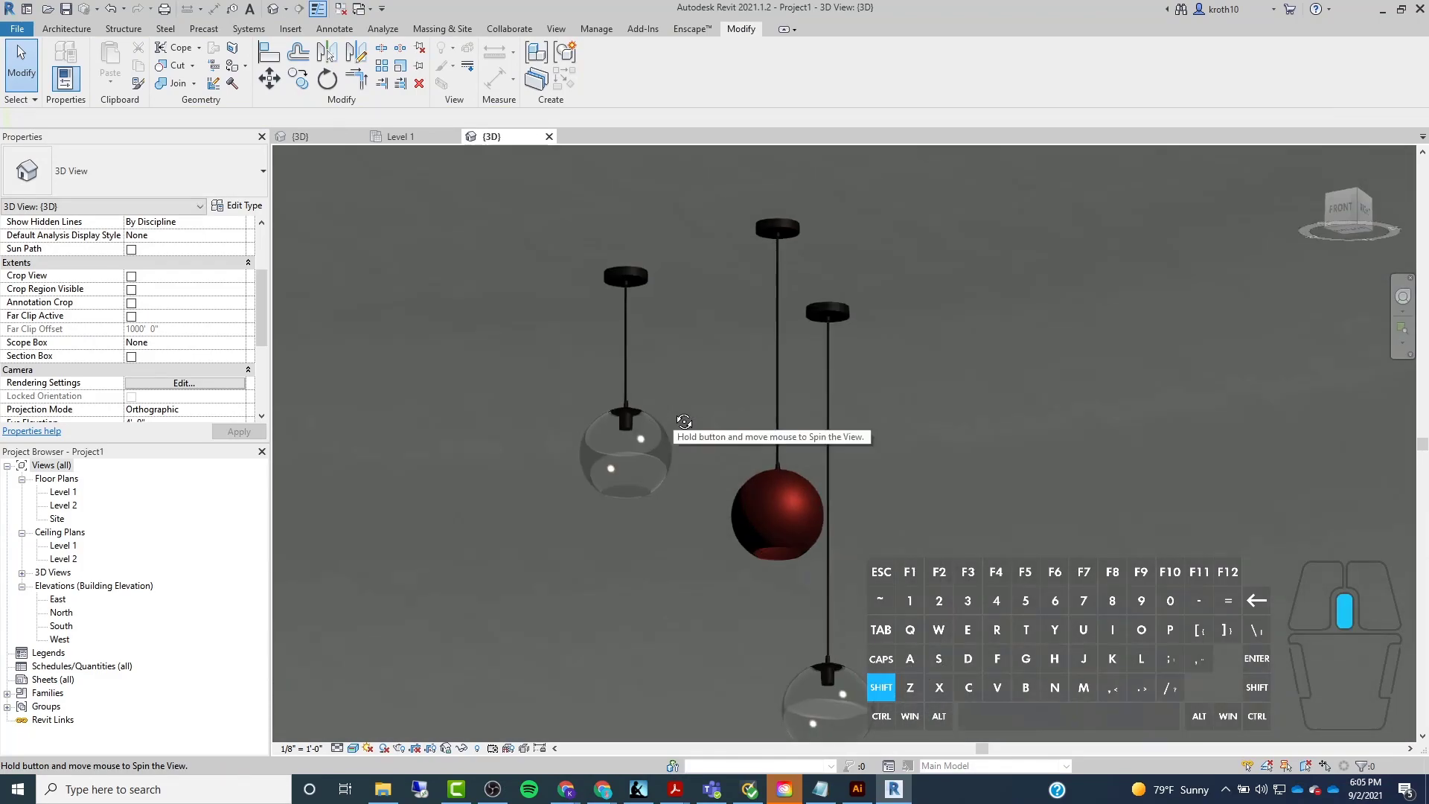
{"action": "scroll", "coordinate": [695, 387], "scroll_direction": "down", "scroll_amount": 5}
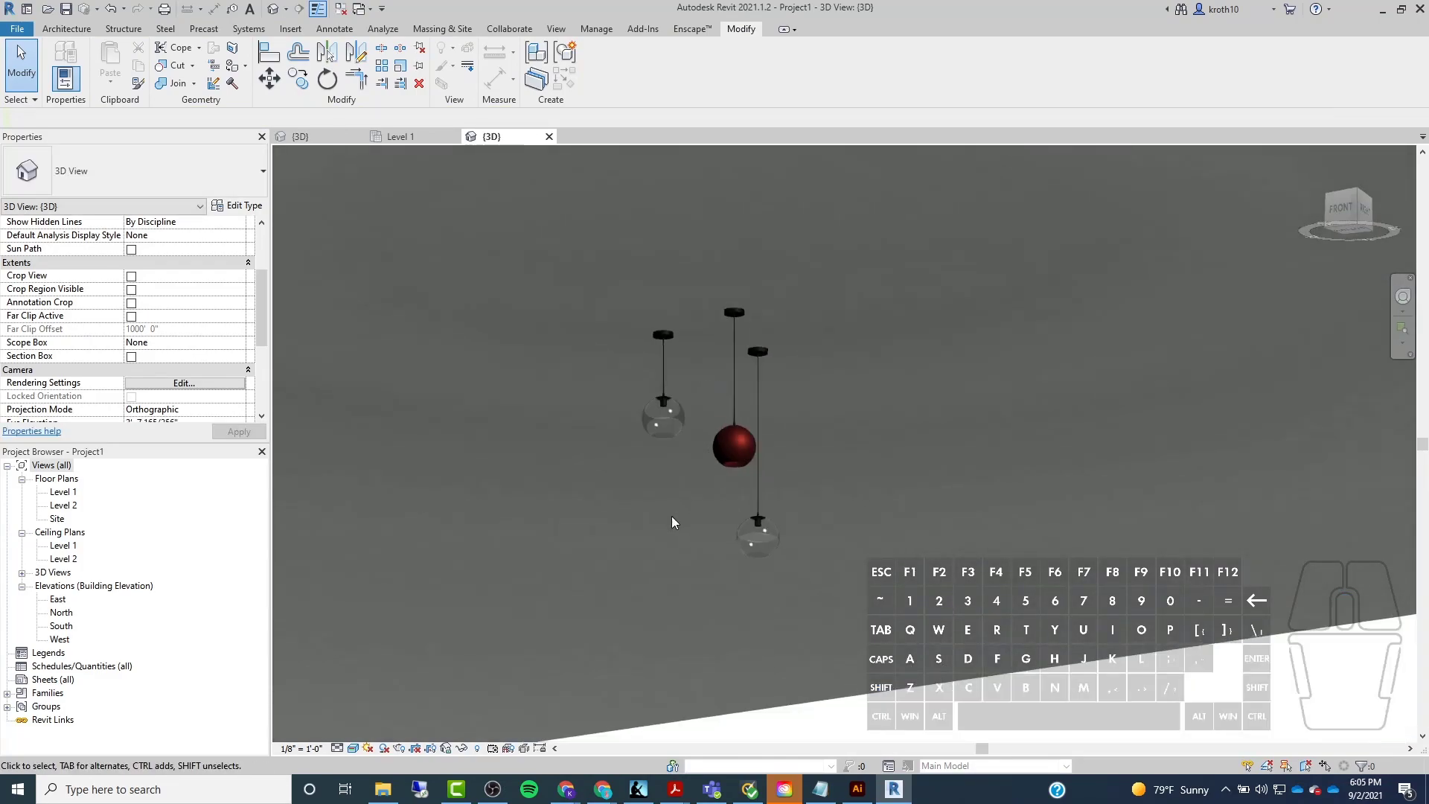
{"action": "scroll", "coordinate": [671, 520], "scroll_direction": "up", "scroll_amount": 4}
{"action": "middle_click_drag", "start_coordinate": [620, 417], "coordinate": [695, 465], "text": "shift"}
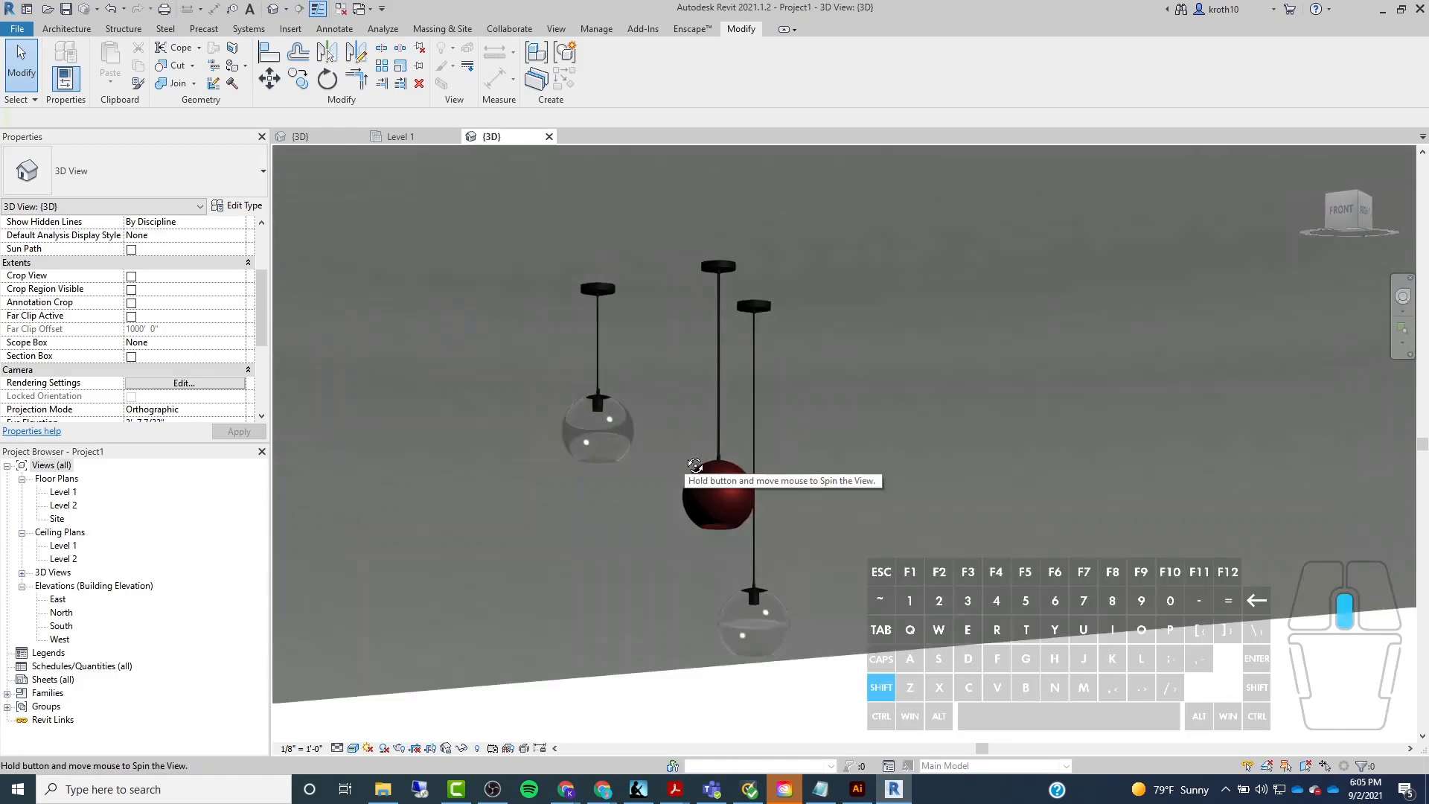
{"action": "left_click", "coordinate": [720, 516]}
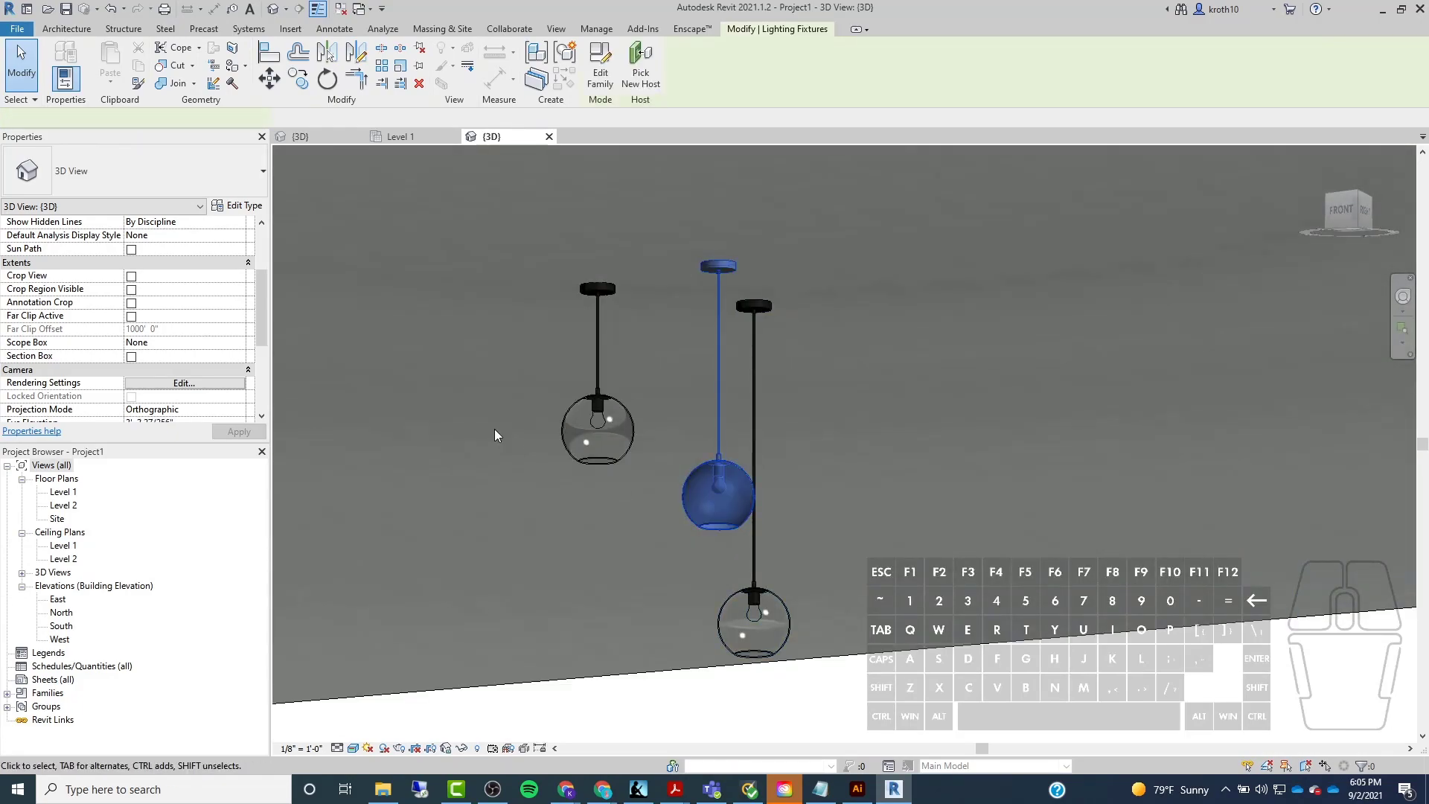
{"action": "left_click", "coordinate": [601, 78]}
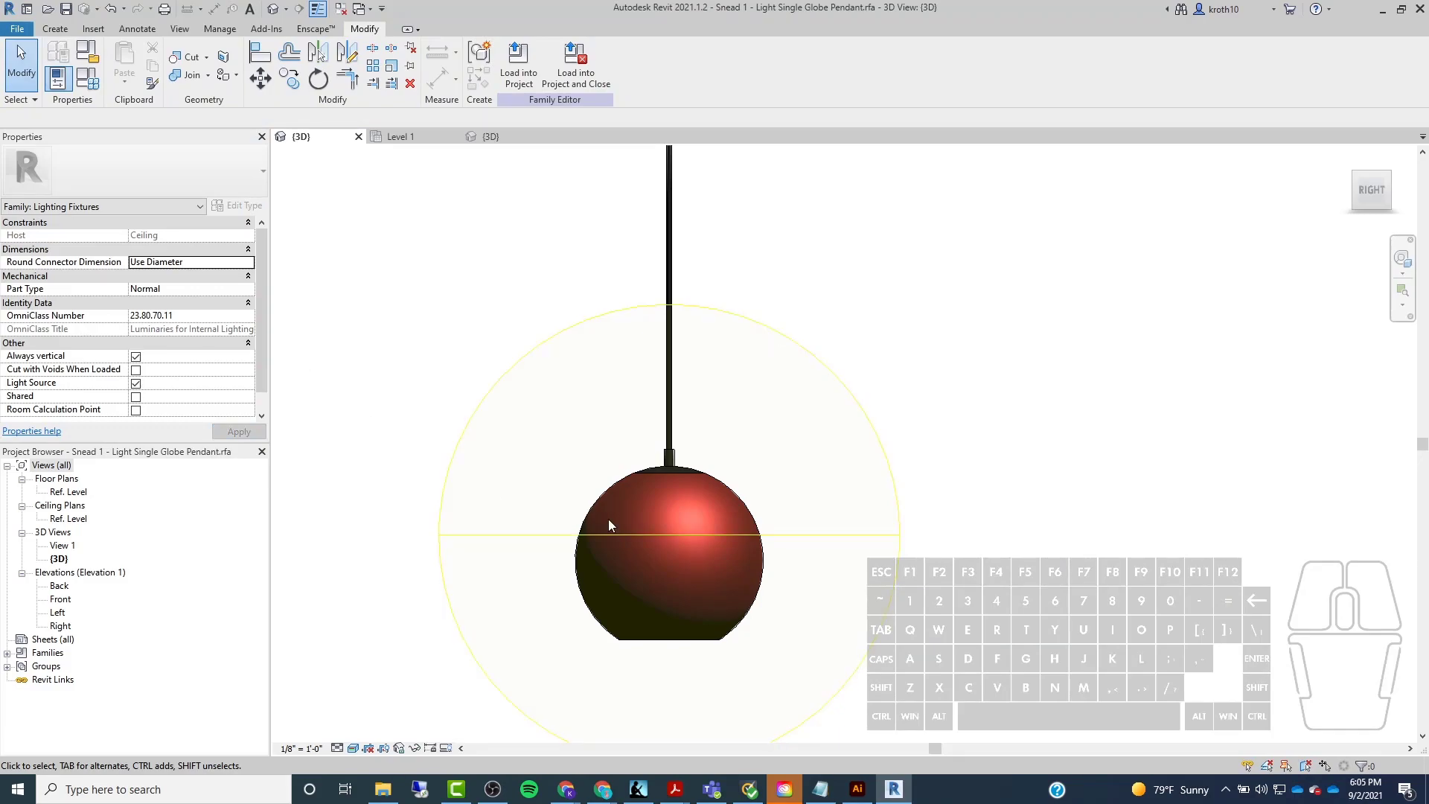
In the pendant's family types, set Height AFF to 7' 0" and accept the change.
{"action": "scroll", "coordinate": [618, 523], "scroll_direction": "down", "scroll_amount": 4}
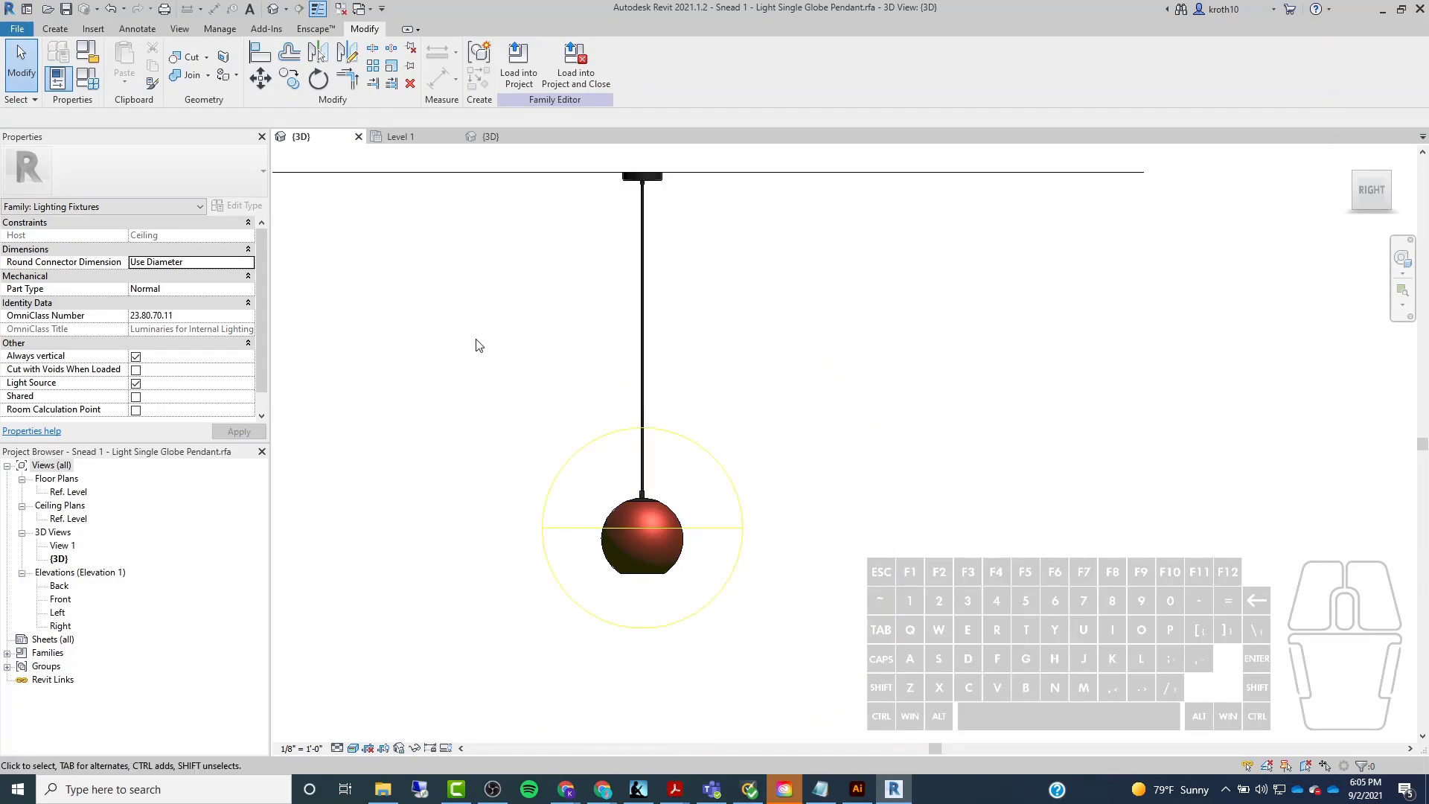
{"action": "left_click", "coordinate": [84, 78]}
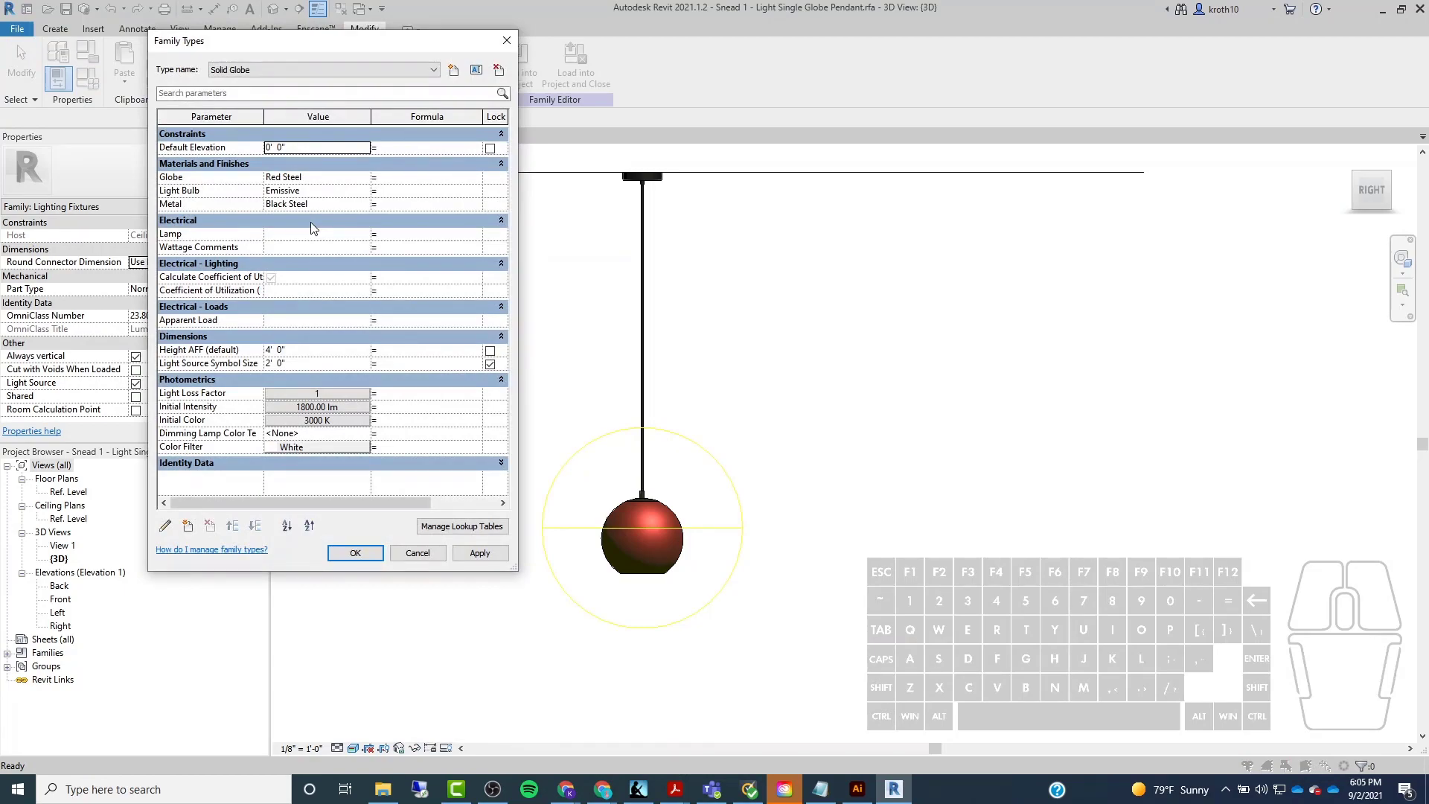
{"action": "left_click", "coordinate": [304, 349]}
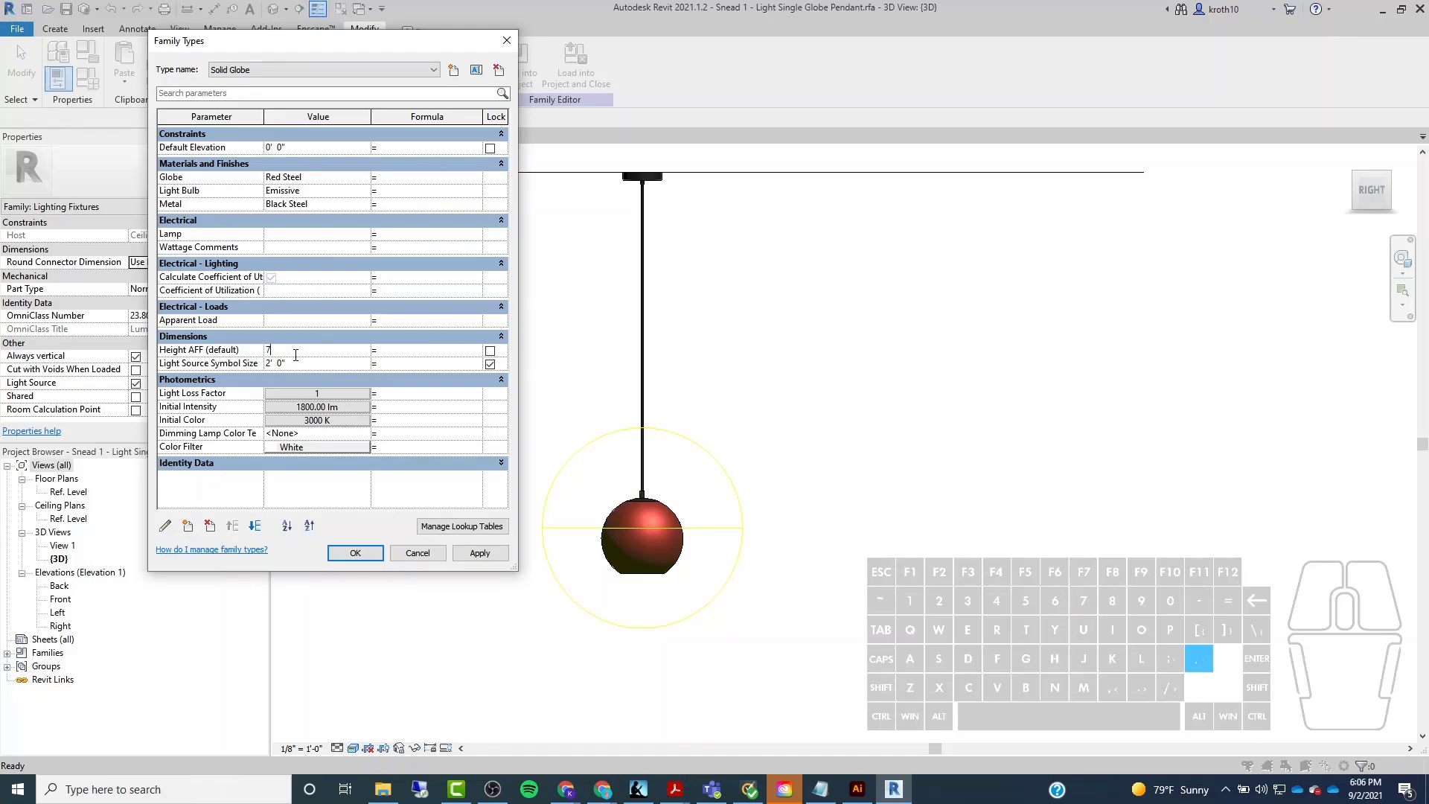
{"action": "key", "text": "Return"}
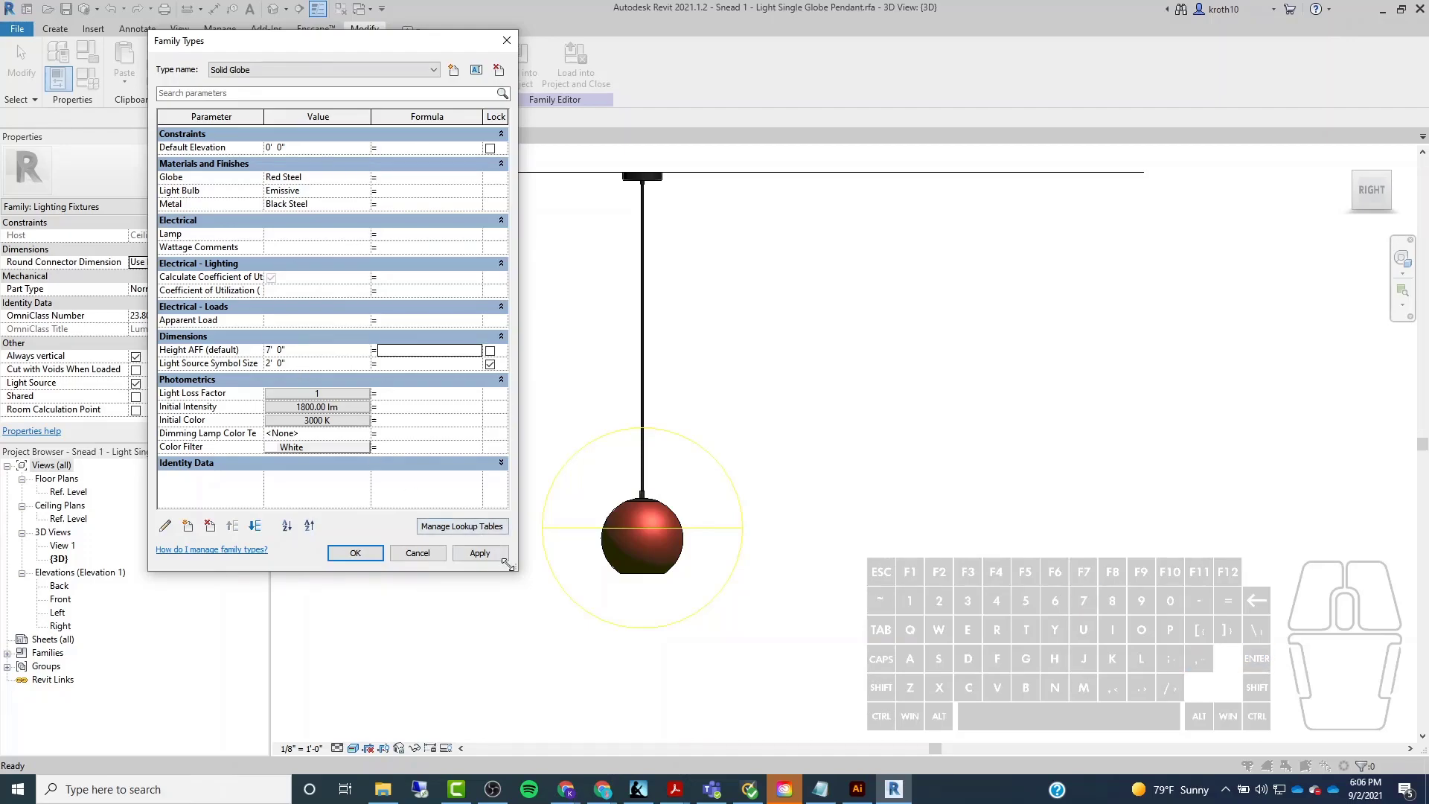
{"action": "left_click", "coordinate": [480, 552]}
{"action": "left_click", "coordinate": [373, 567]}
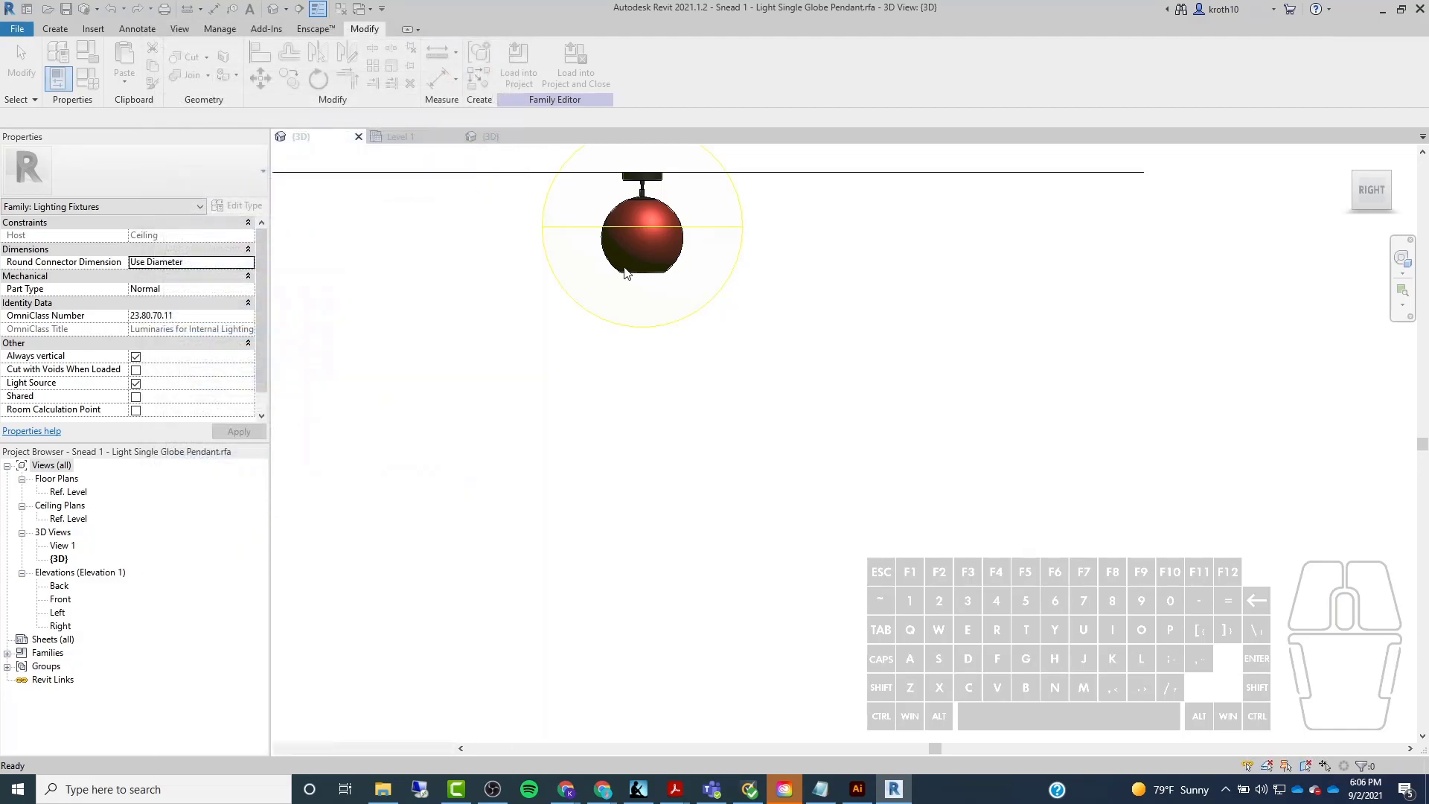
Examine the pendant's drop below the ceiling in 3D and in the family's Front elevation down to Ref. Level.
{"action": "scroll", "coordinate": [577, 352], "scroll_direction": "down", "scroll_amount": 3}
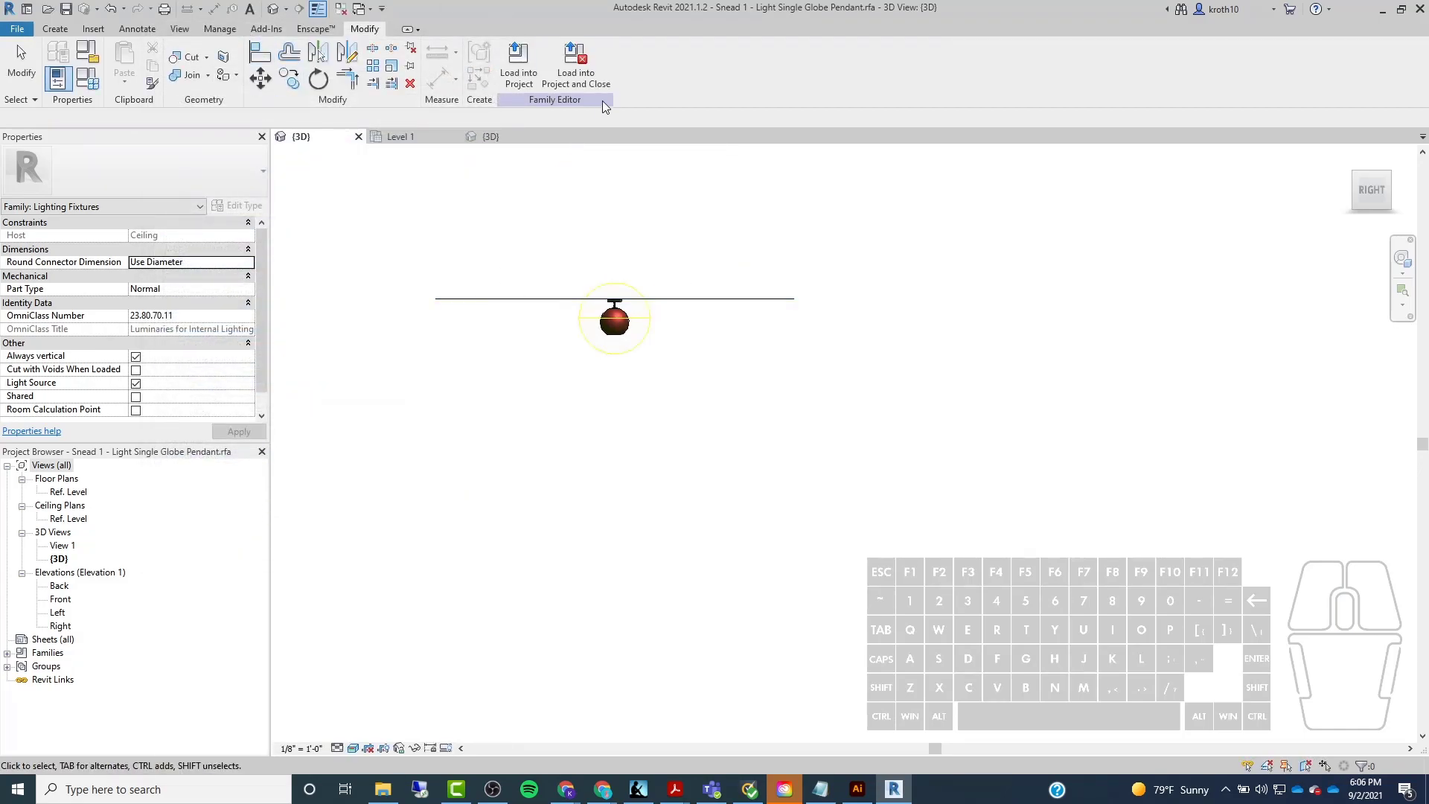
{"action": "scroll", "coordinate": [639, 338], "scroll_direction": "up", "scroll_amount": 5}
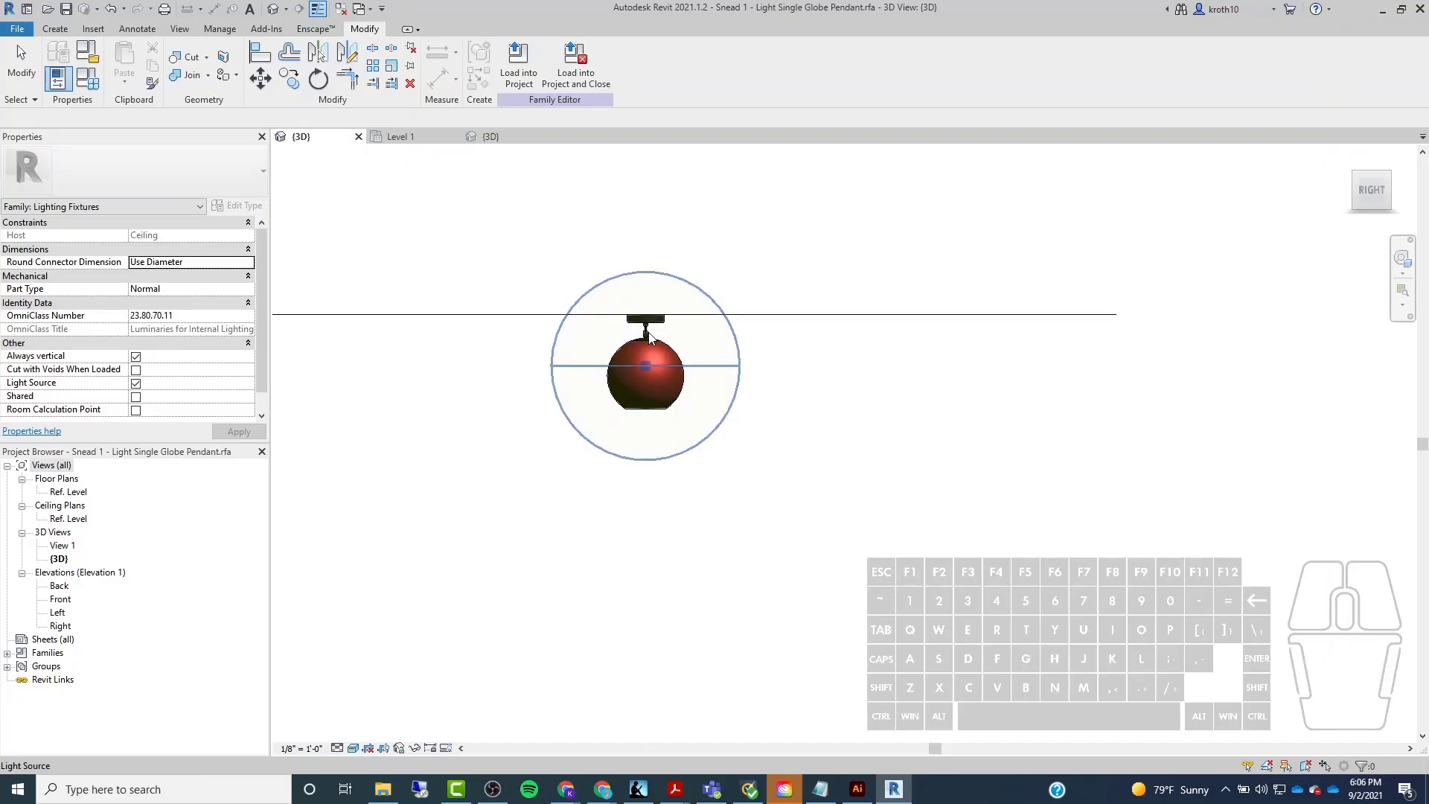
{"action": "scroll", "coordinate": [529, 314], "scroll_direction": "down", "scroll_amount": 3}
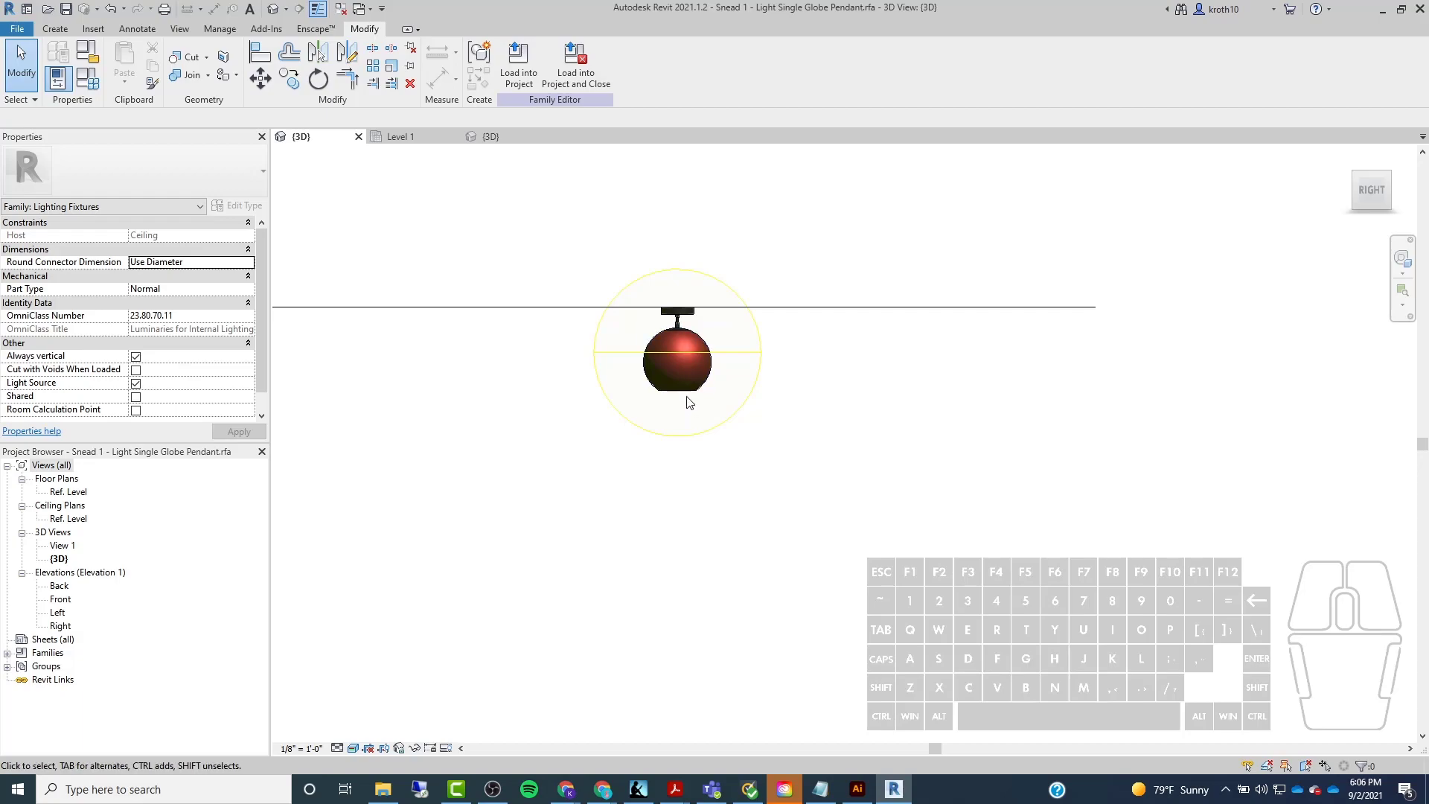
{"action": "scroll", "coordinate": [594, 341], "scroll_direction": "down", "scroll_amount": 2}
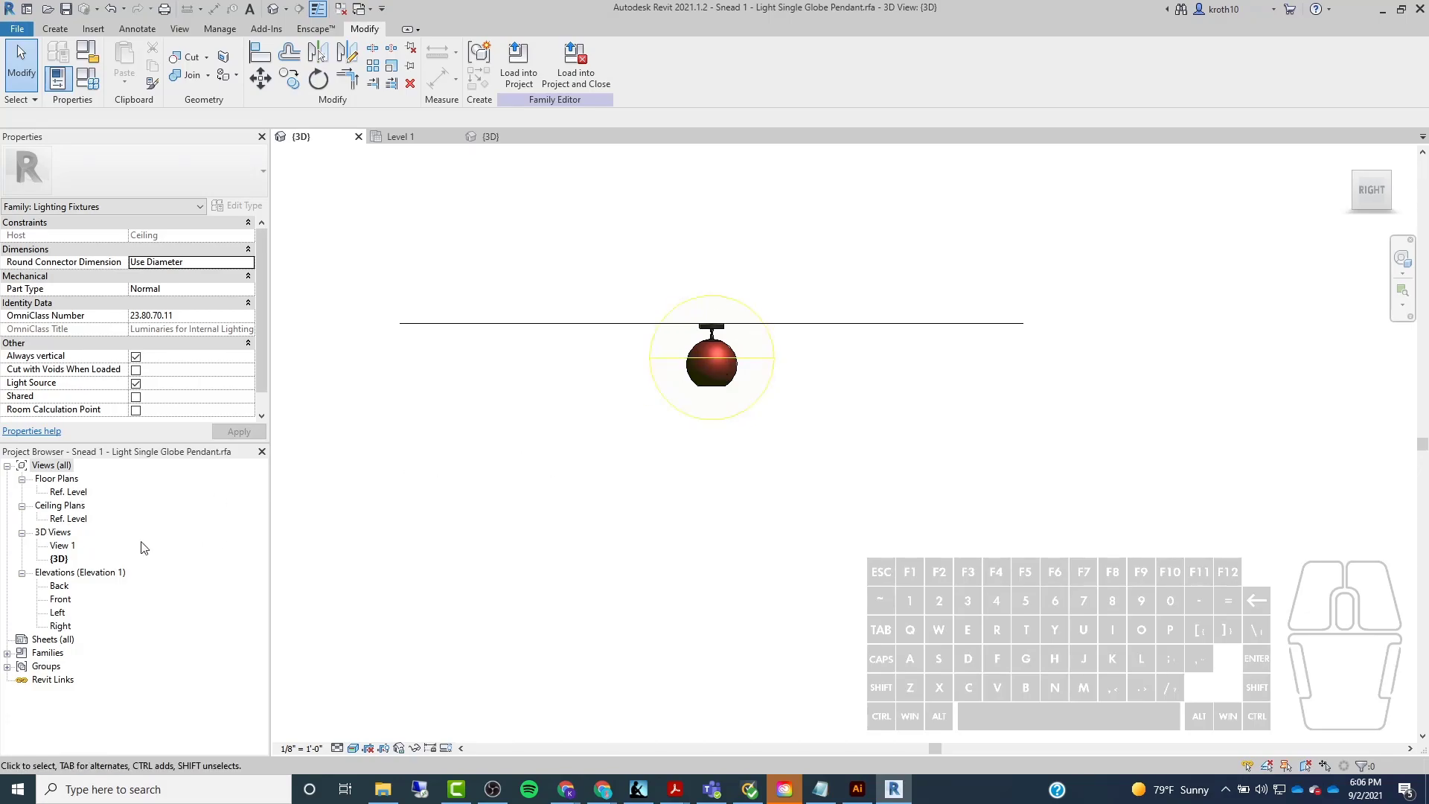
{"action": "scroll", "coordinate": [705, 322], "scroll_direction": "up", "scroll_amount": 2}
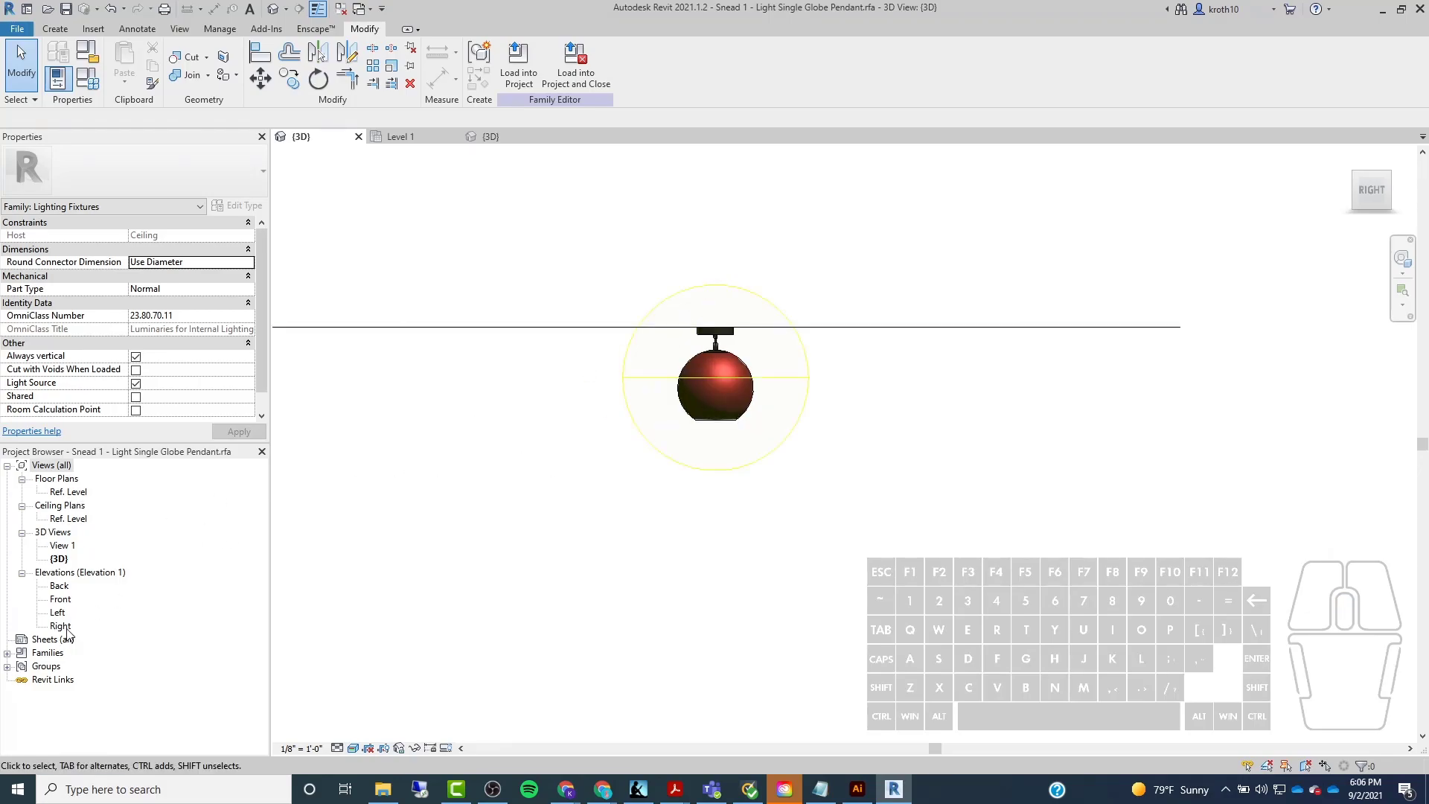
{"action": "double_click", "coordinate": [61, 599]}
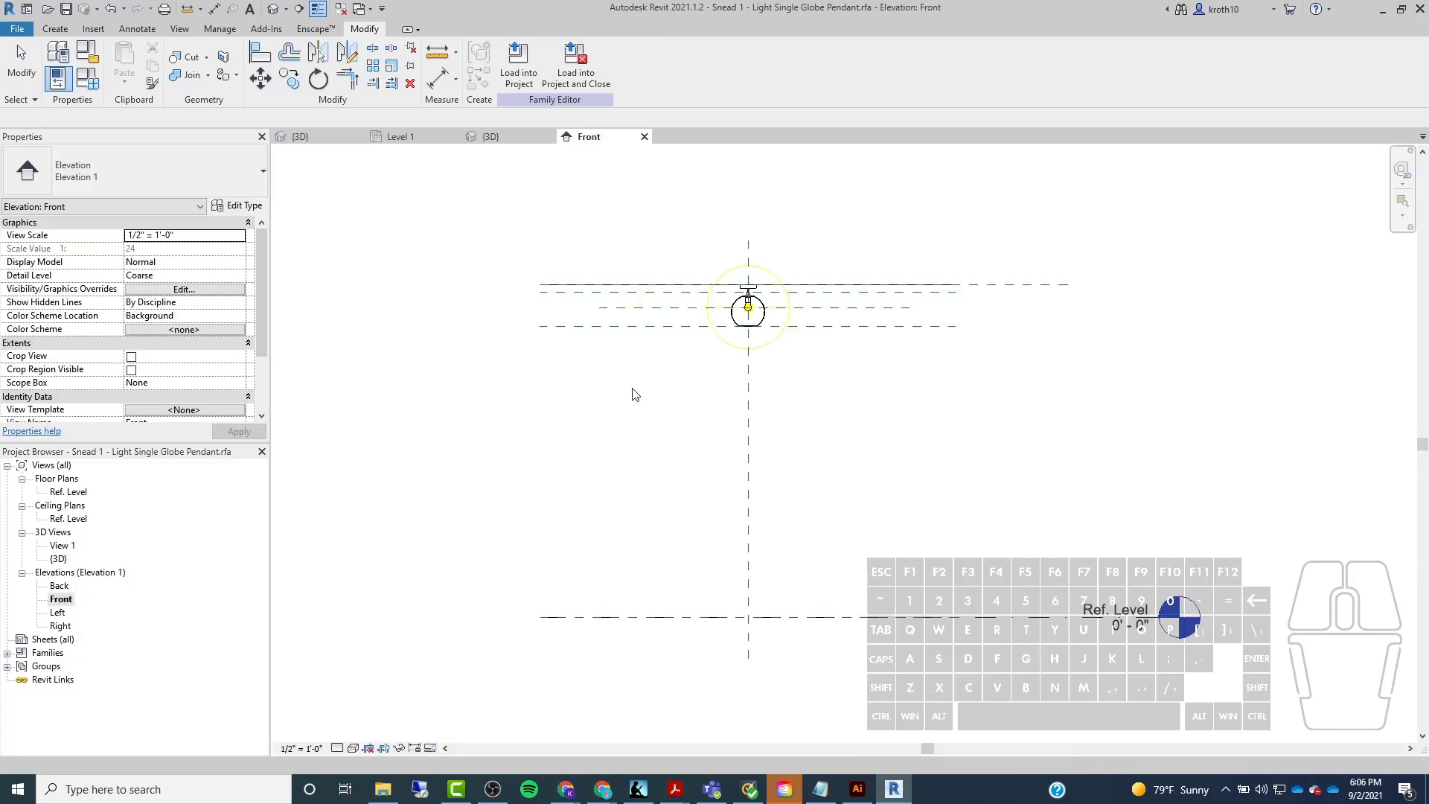
{"action": "left_click", "coordinate": [634, 394]}
{"action": "scroll", "coordinate": [685, 297], "scroll_direction": "up", "scroll_amount": 3}
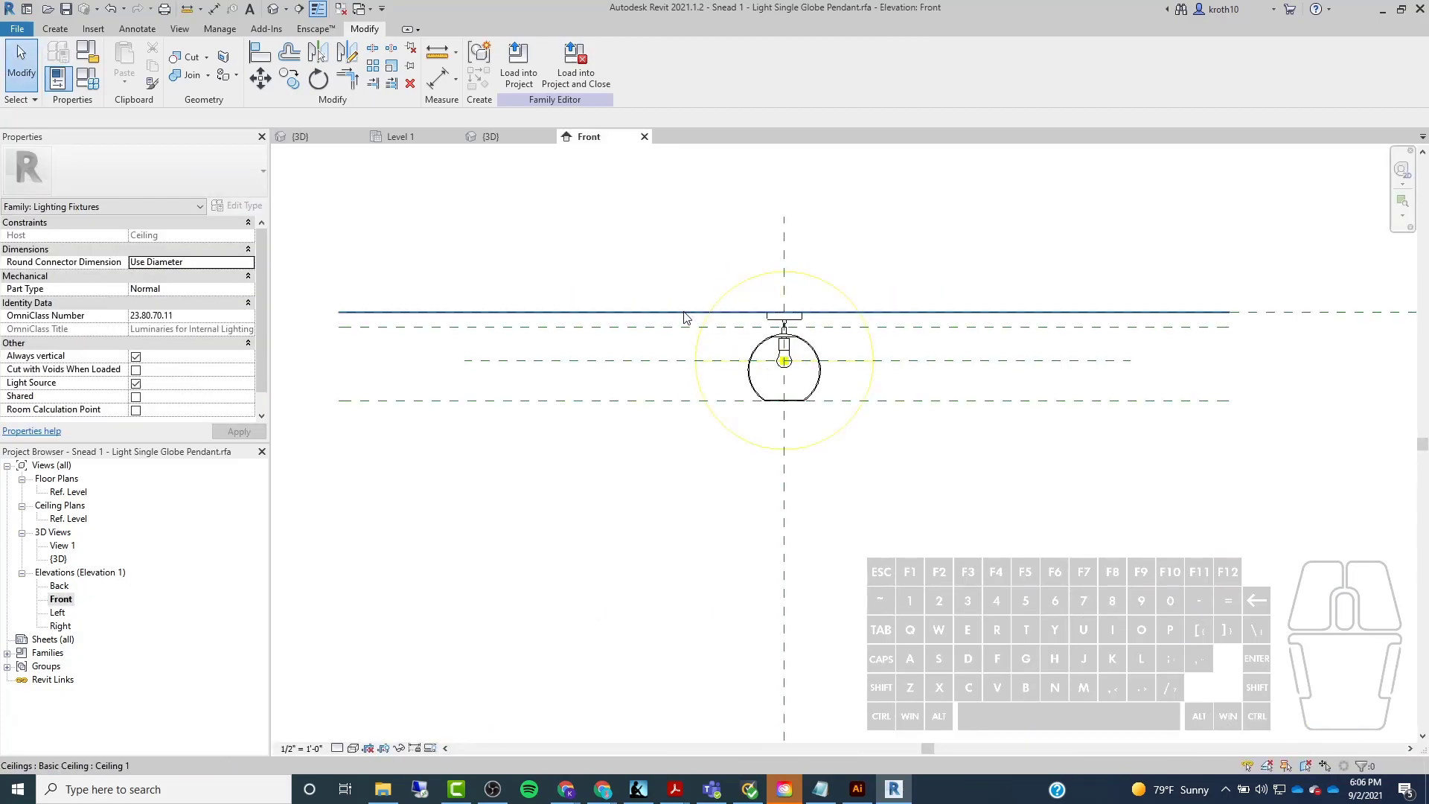
{"action": "scroll", "coordinate": [713, 357], "scroll_direction": "down", "scroll_amount": 4}
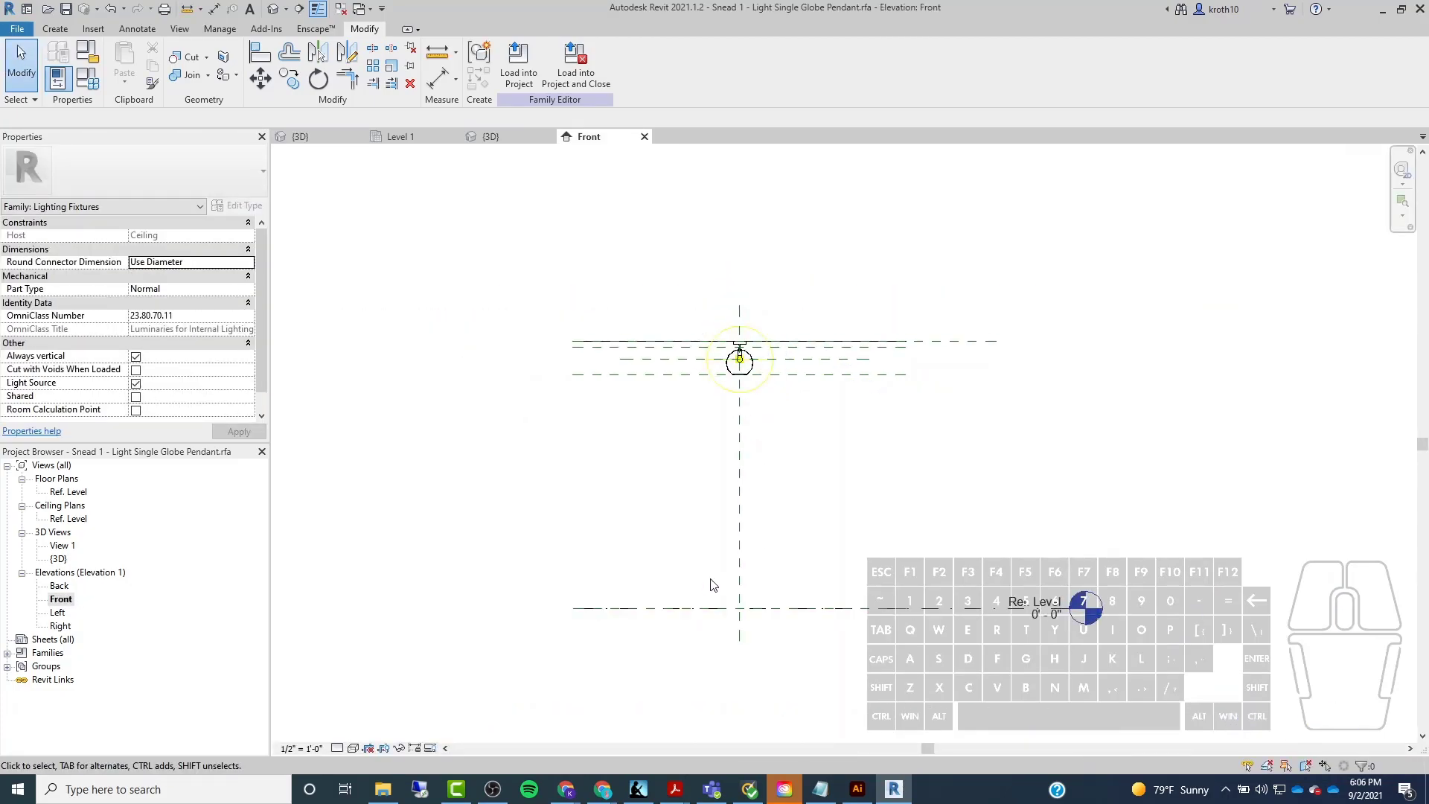
Check the Height AFF dimension in the family's Left elevation and reload the family into the project, overwriting only the existing version.
{"action": "double_click", "coordinate": [59, 586]}
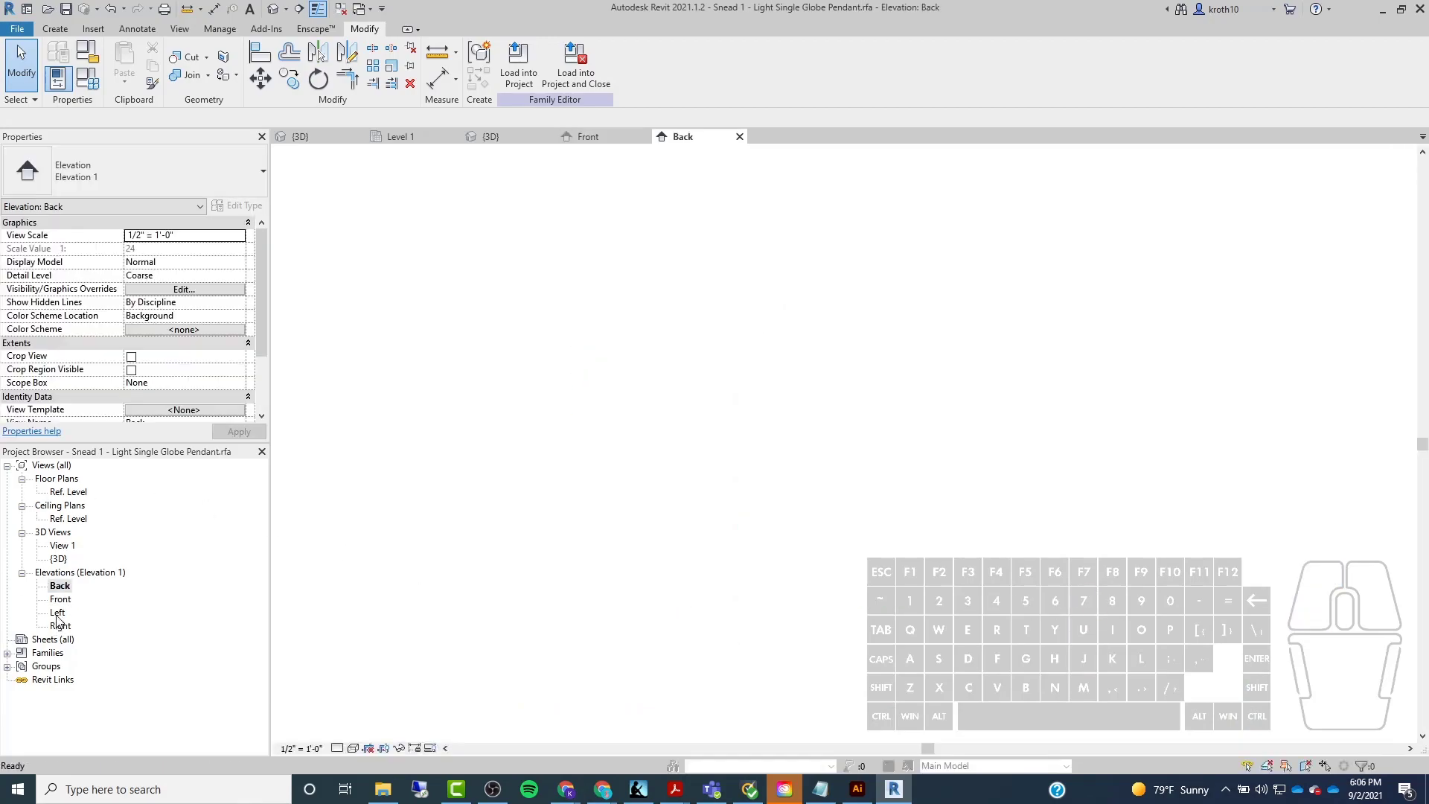
{"action": "left_click", "coordinate": [58, 613]}
{"action": "double_click", "coordinate": [60, 613]}
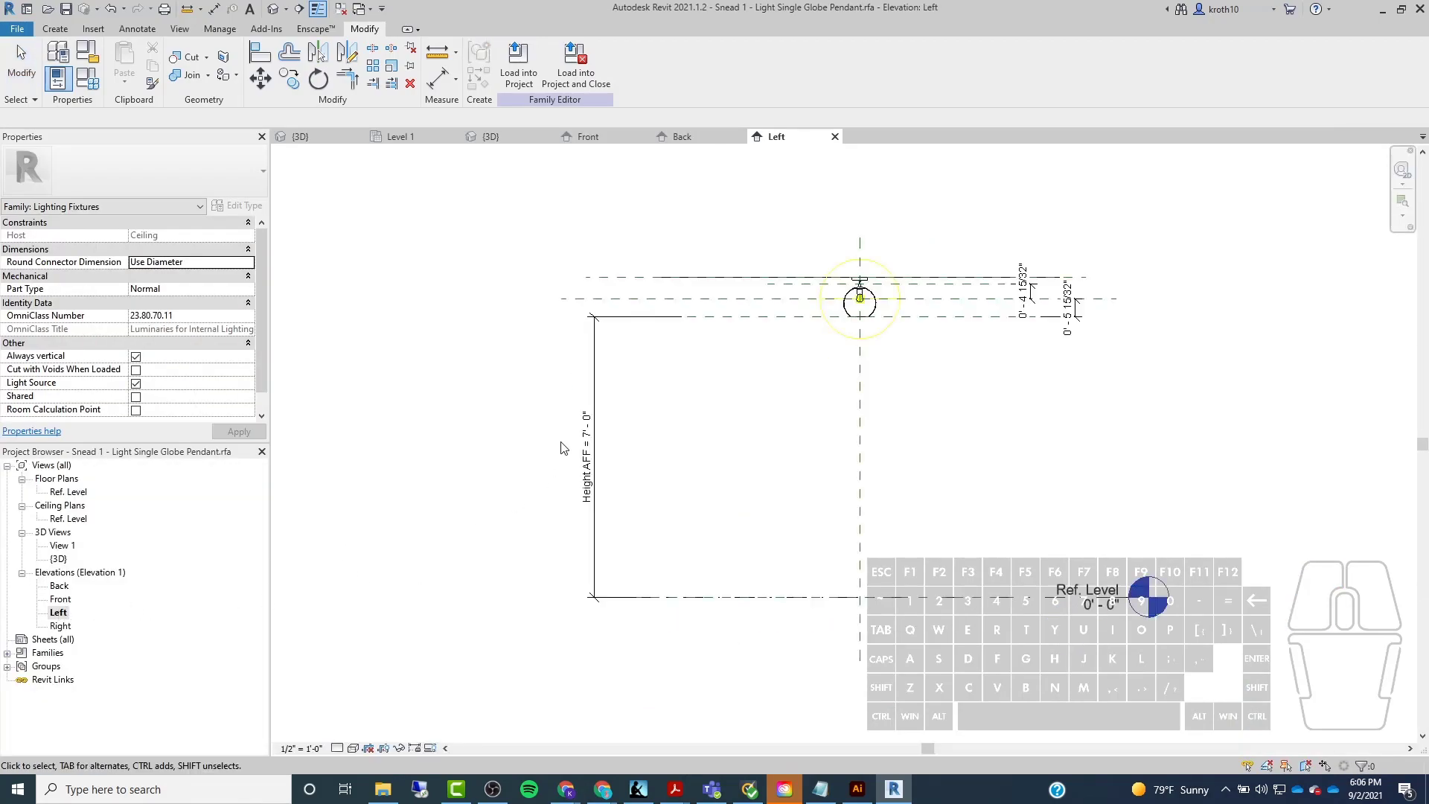
{"action": "scroll", "coordinate": [566, 454], "scroll_direction": "up", "scroll_amount": 1}
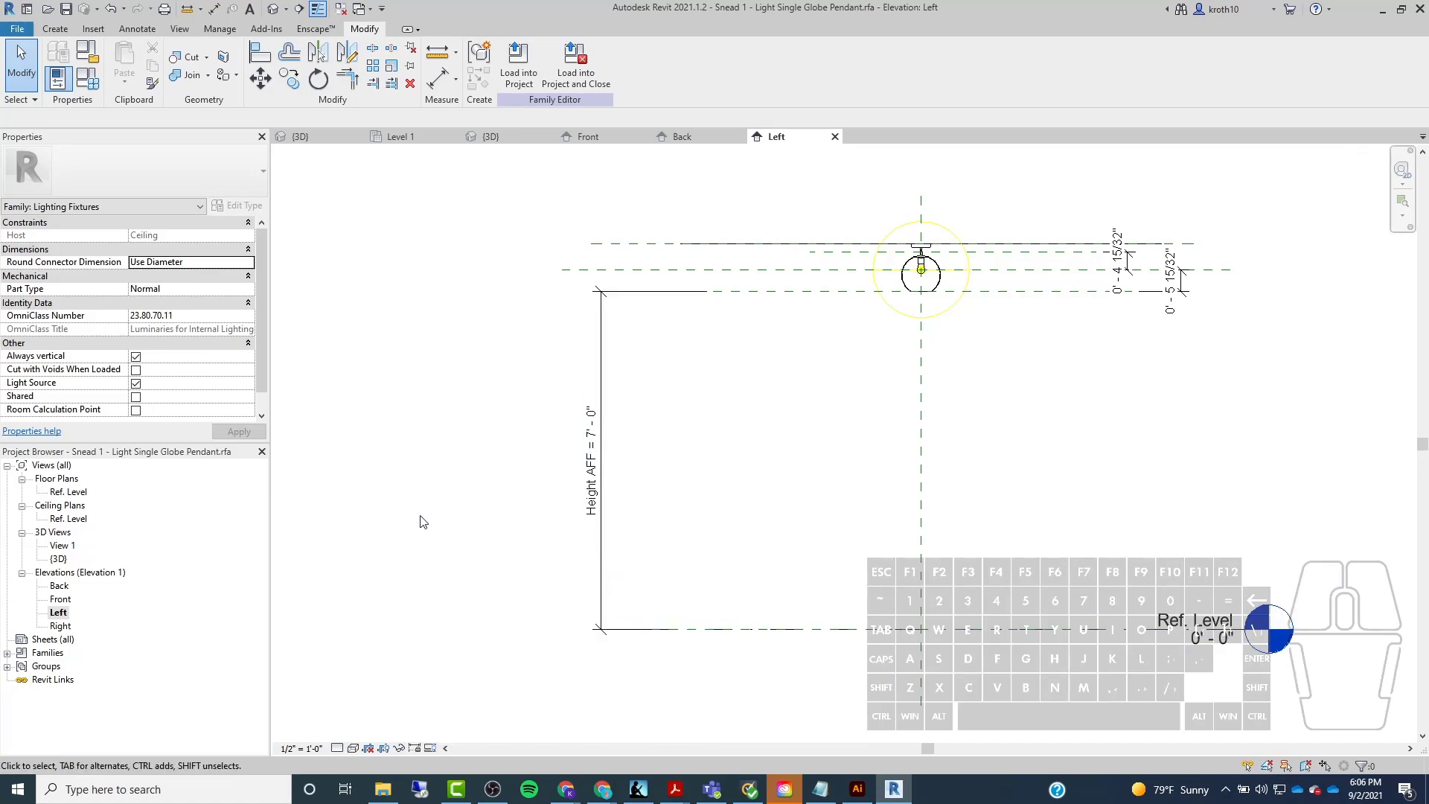
{"action": "left_click", "coordinate": [519, 68]}
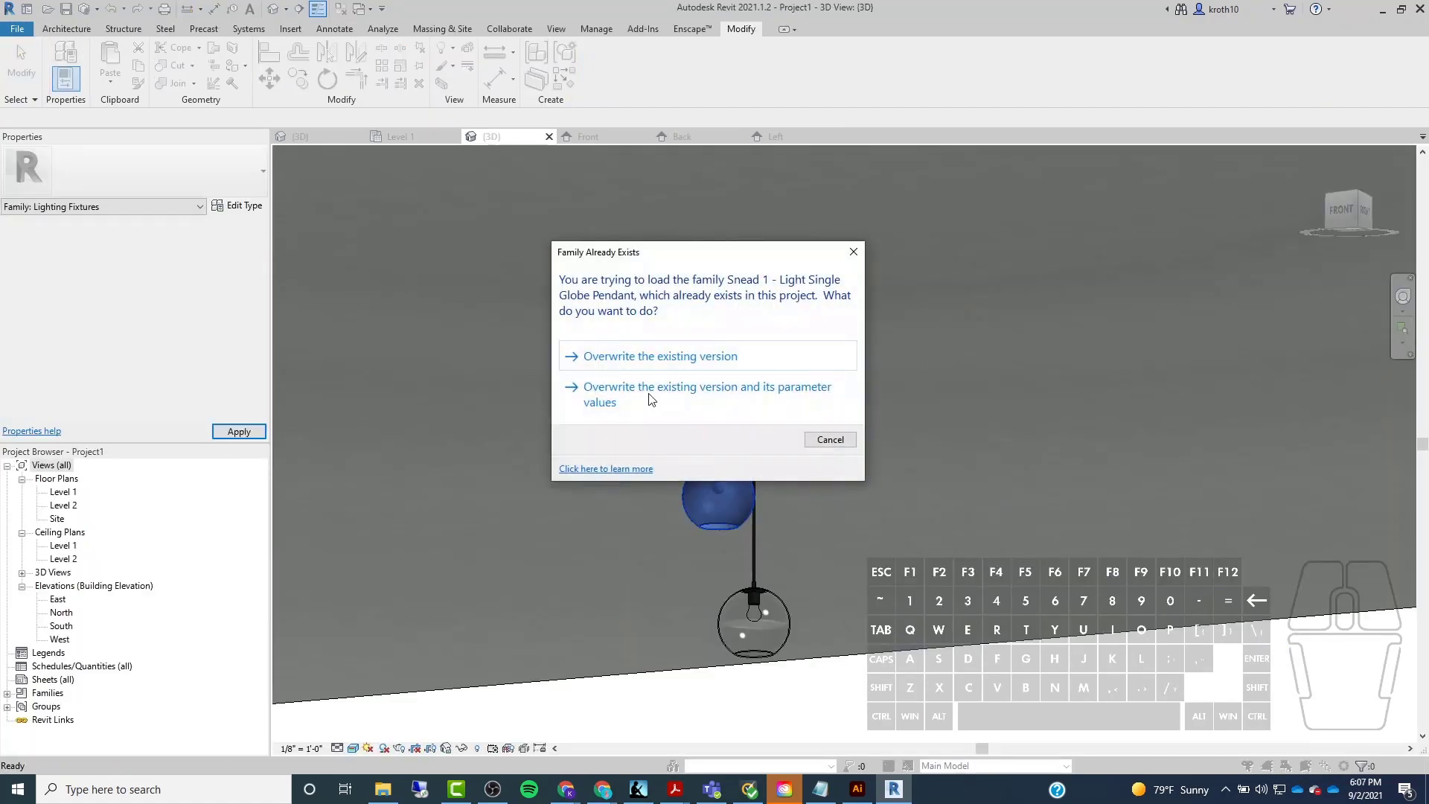
{"action": "left_click", "coordinate": [665, 357]}
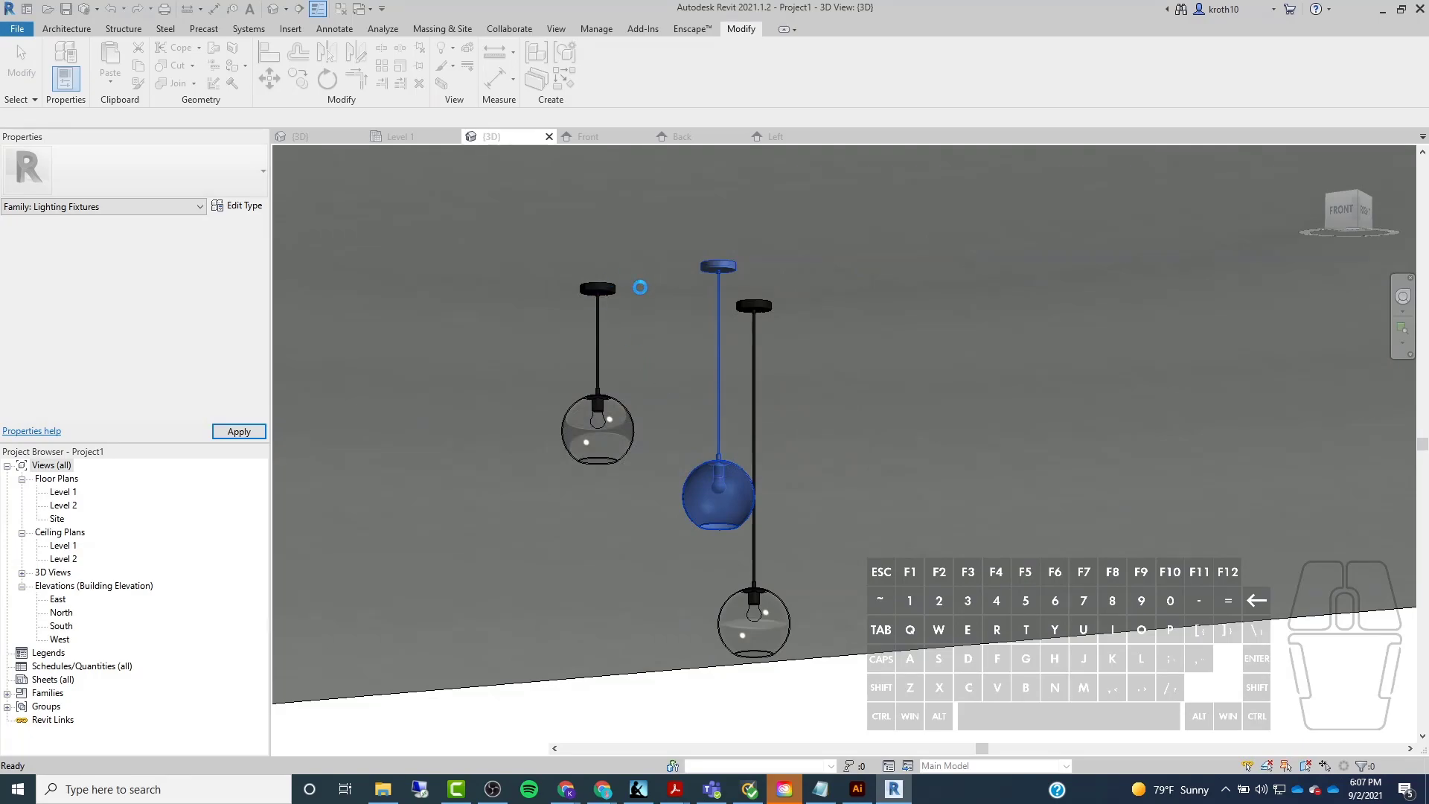
Create a similar Glass Globe pendant on the ceiling, beside the shorter glass pendant on the side away from the red one.
{"action": "left_click", "coordinate": [596, 356]}
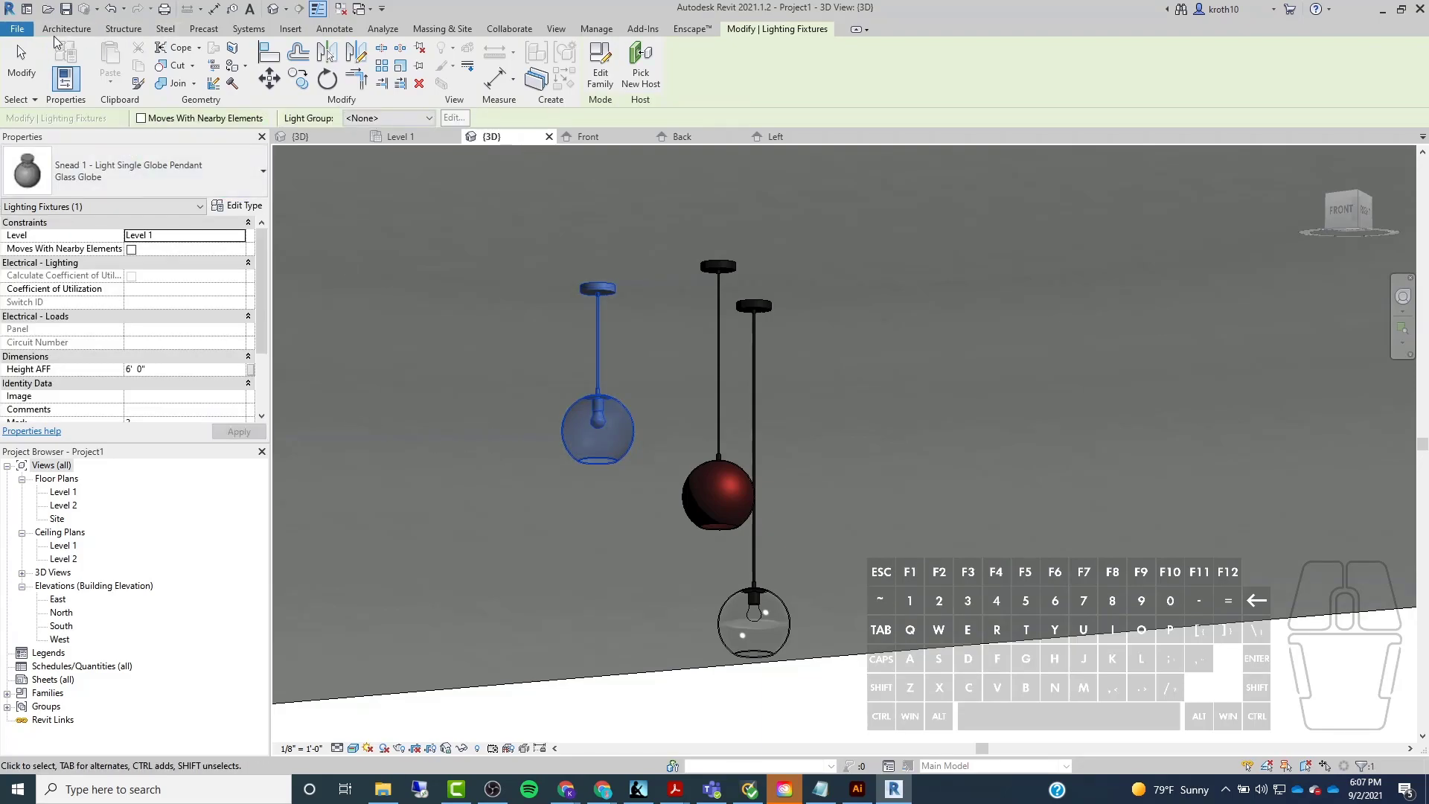
{"action": "key", "text": "c"}
{"action": "key", "text": "s"}
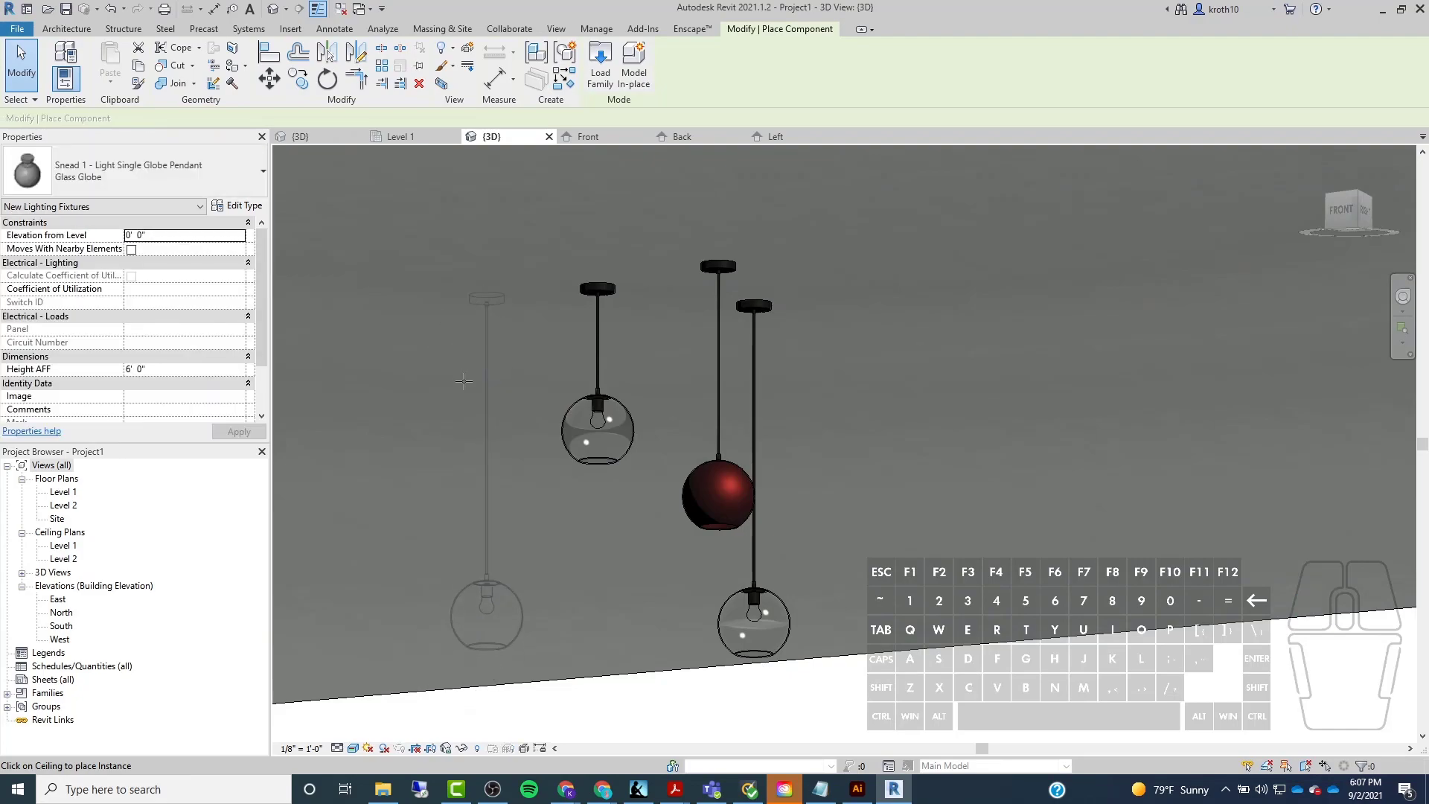
{"action": "left_click", "coordinate": [482, 302]}
{"action": "key", "text": "Escape"}
{"action": "left_click", "coordinate": [489, 360]}
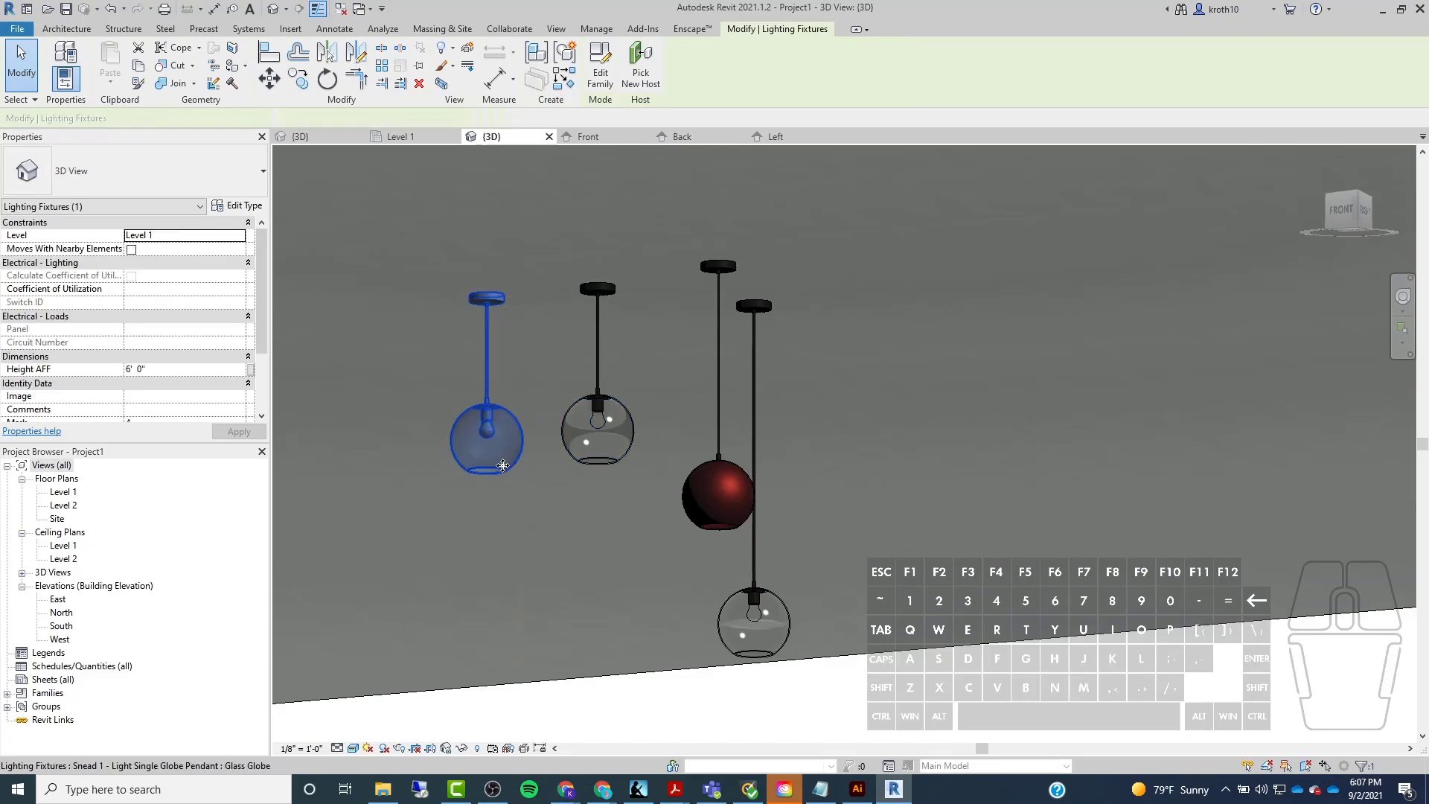
{"action": "key", "text": "Escape"}
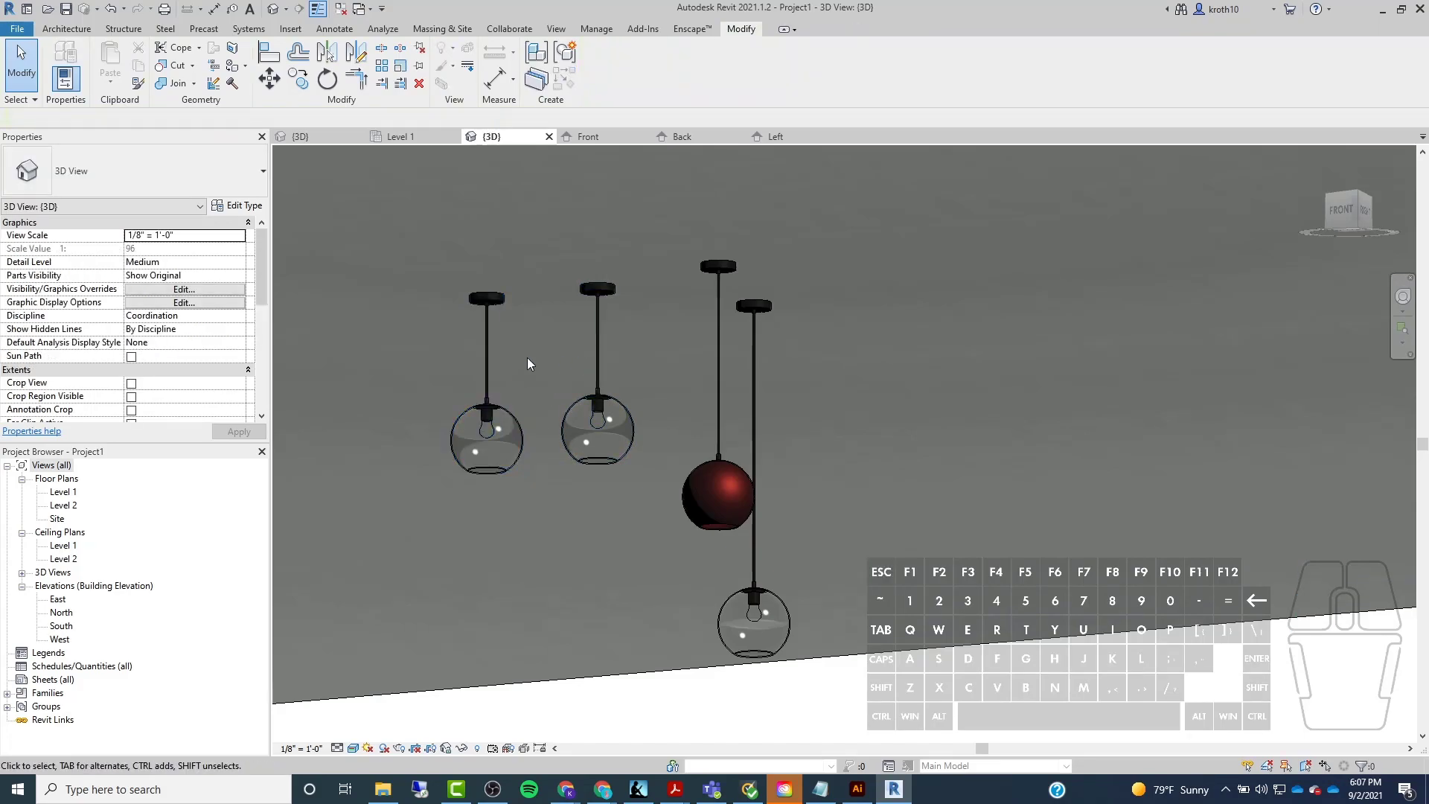
Compare the four pendants from below the ceiling and open the newly placed glass pendant's family for editing.
{"action": "scroll", "coordinate": [542, 354], "scroll_direction": "down", "scroll_amount": 2}
{"action": "middle_click_drag", "start_coordinate": [619, 381], "coordinate": [652, 421], "text": "shift"}
{"action": "left_click", "coordinate": [773, 609]}
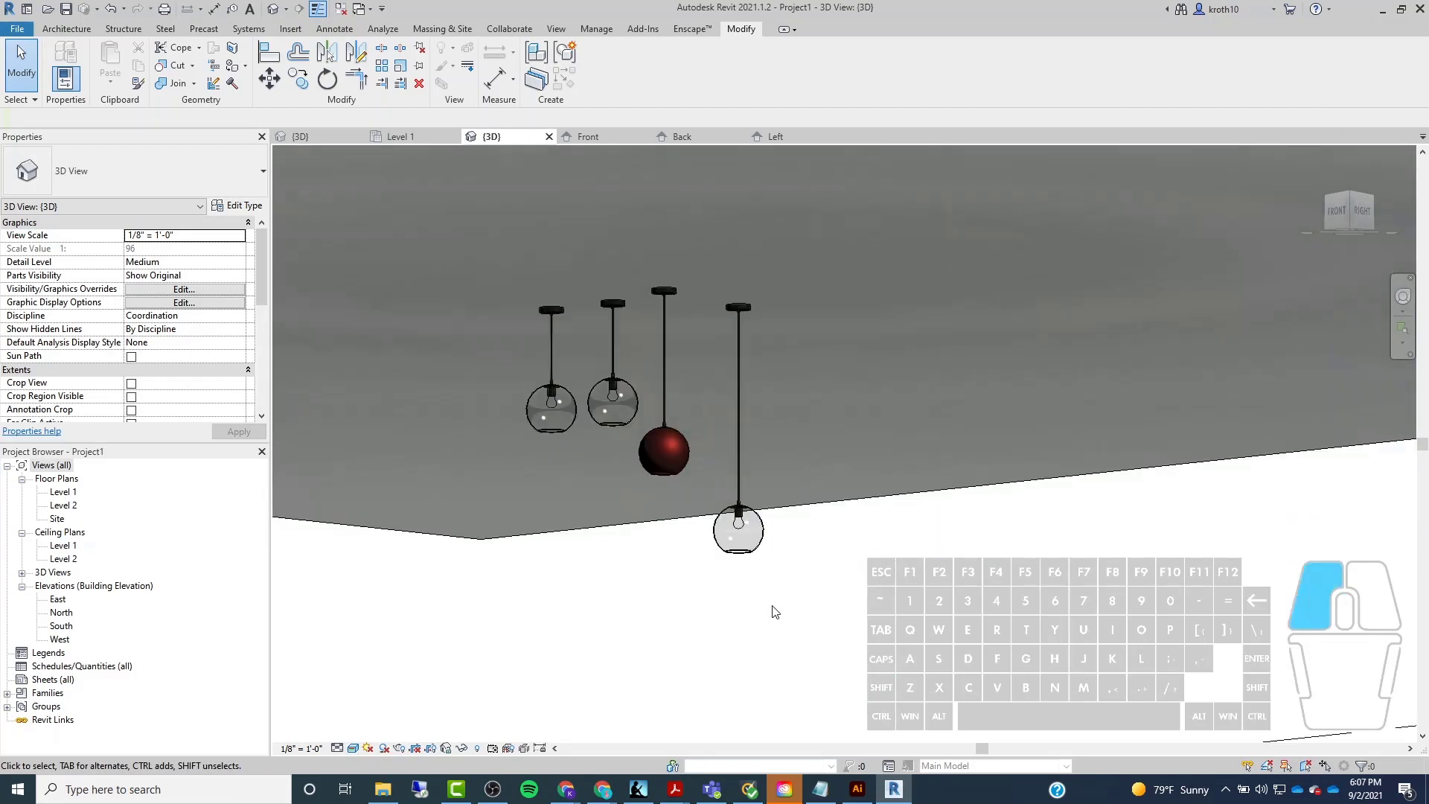
{"action": "scroll", "coordinate": [573, 434], "scroll_direction": "up", "scroll_amount": 1}
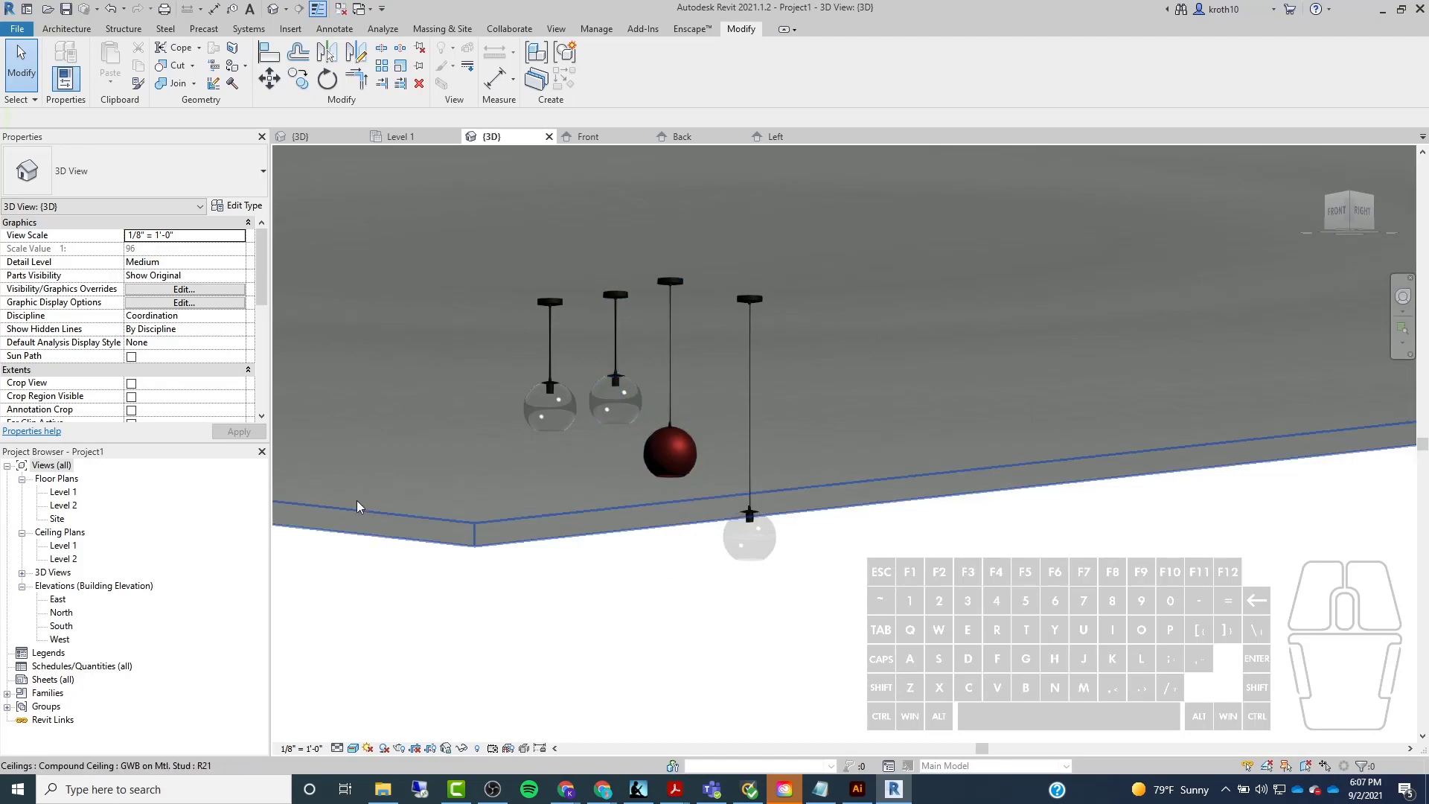
{"action": "left_click", "coordinate": [565, 417]}
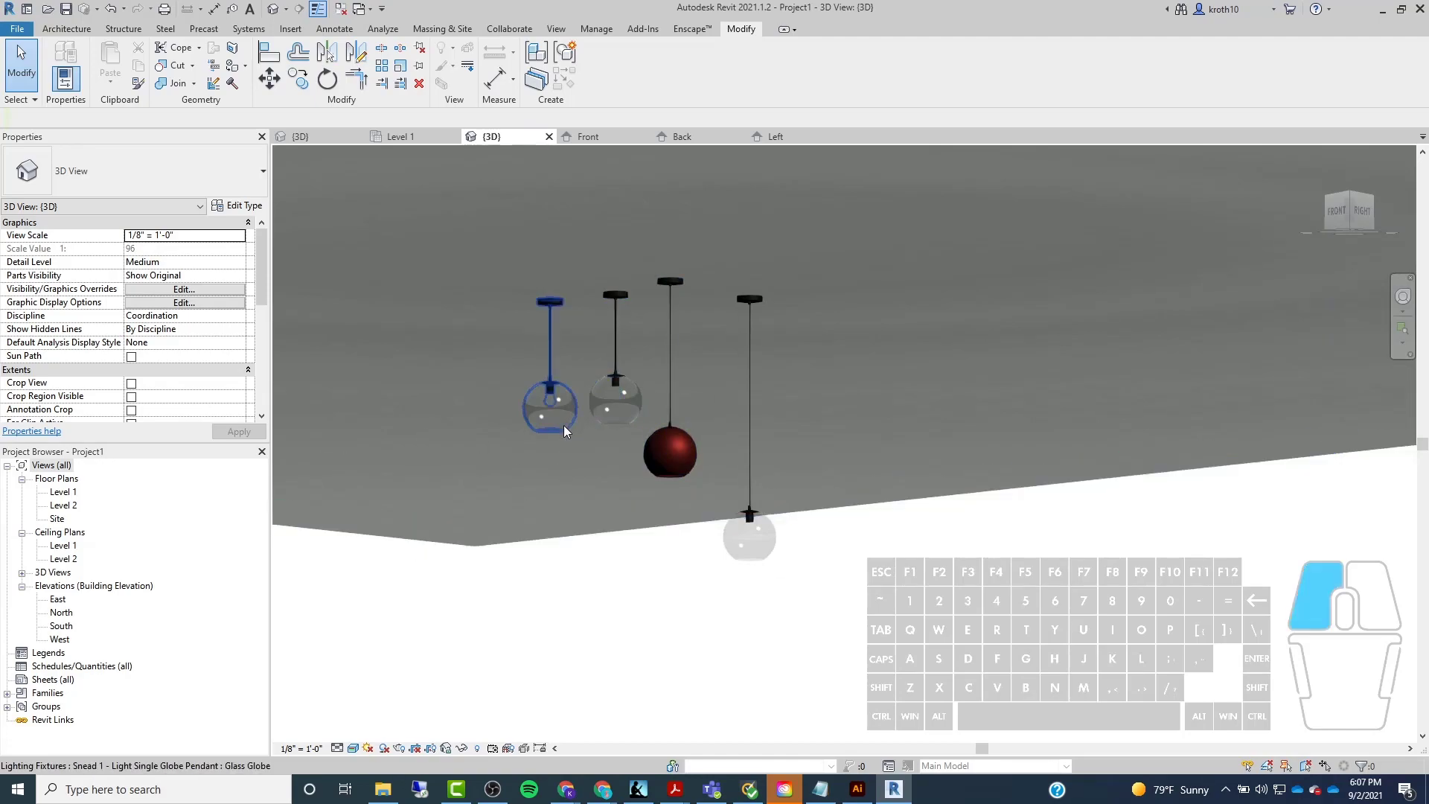
{"action": "left_click", "coordinate": [588, 80]}
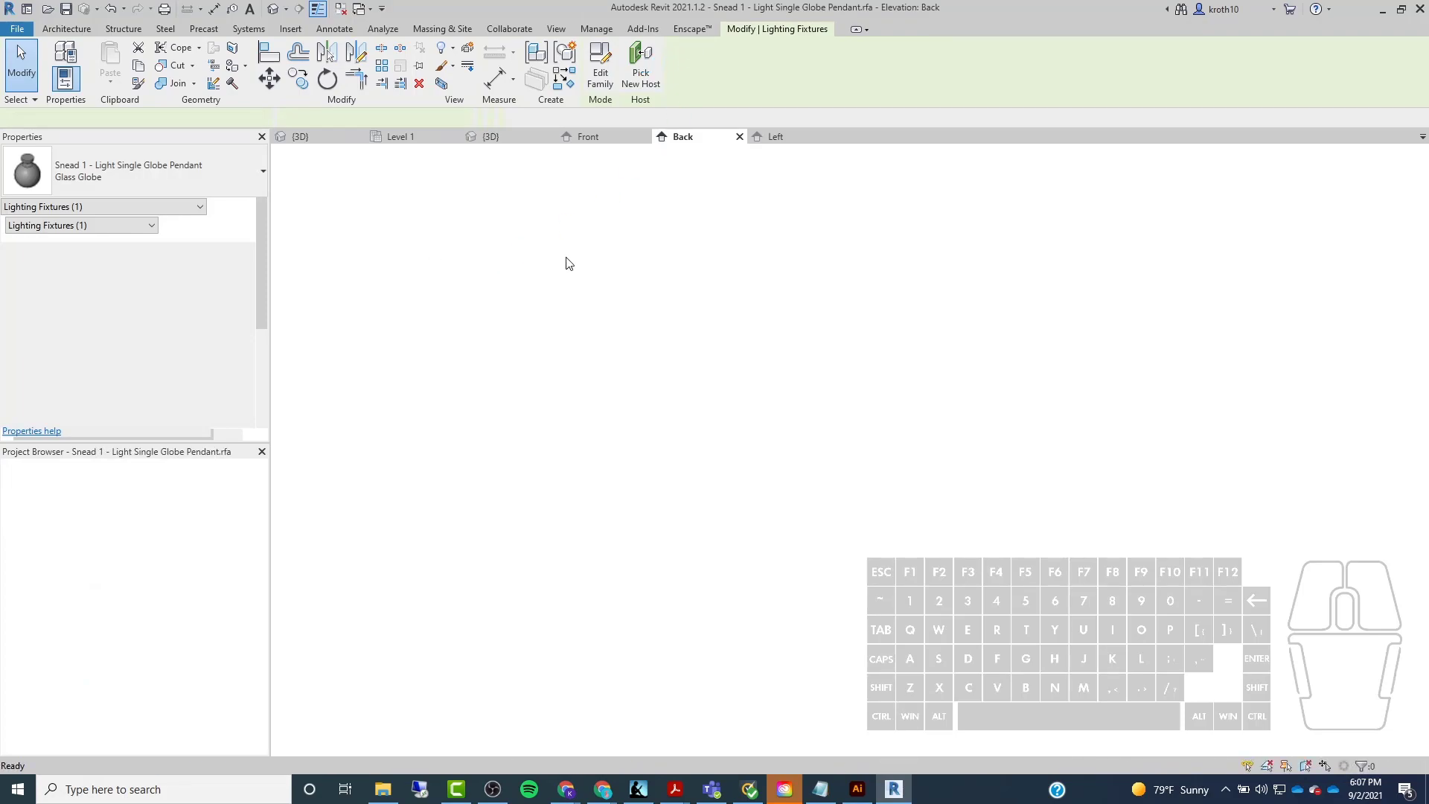
Import page 1 of 2175716.pdf from Downloads at 72 DPI and place it beside the pendant in the family's Back elevation.
{"action": "middle_click_drag", "start_coordinate": [1014, 354], "coordinate": [978, 413]}
{"action": "scroll", "coordinate": [864, 369], "scroll_direction": "up", "scroll_amount": 3}
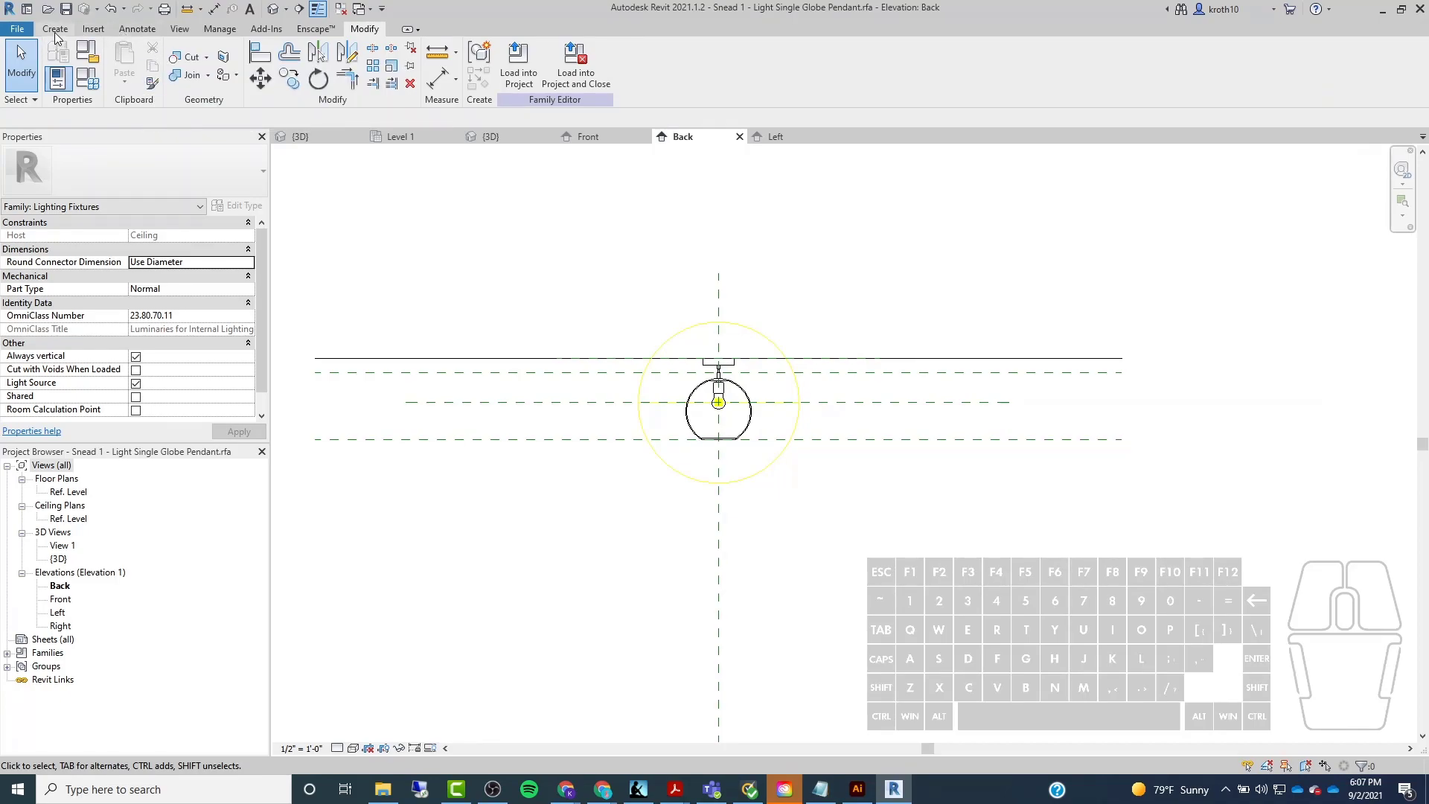
{"action": "left_click", "coordinate": [100, 28]}
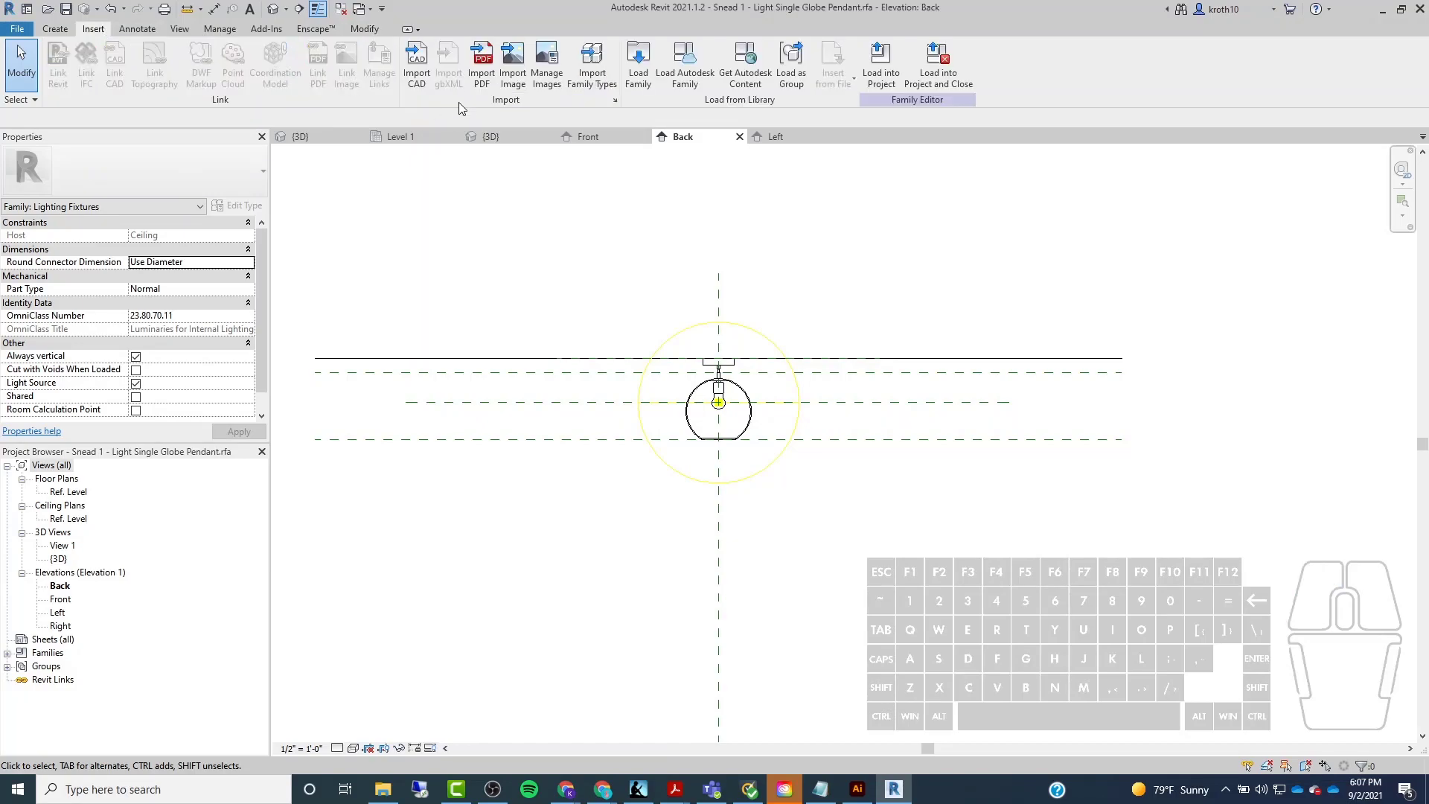
{"action": "left_click", "coordinate": [480, 71]}
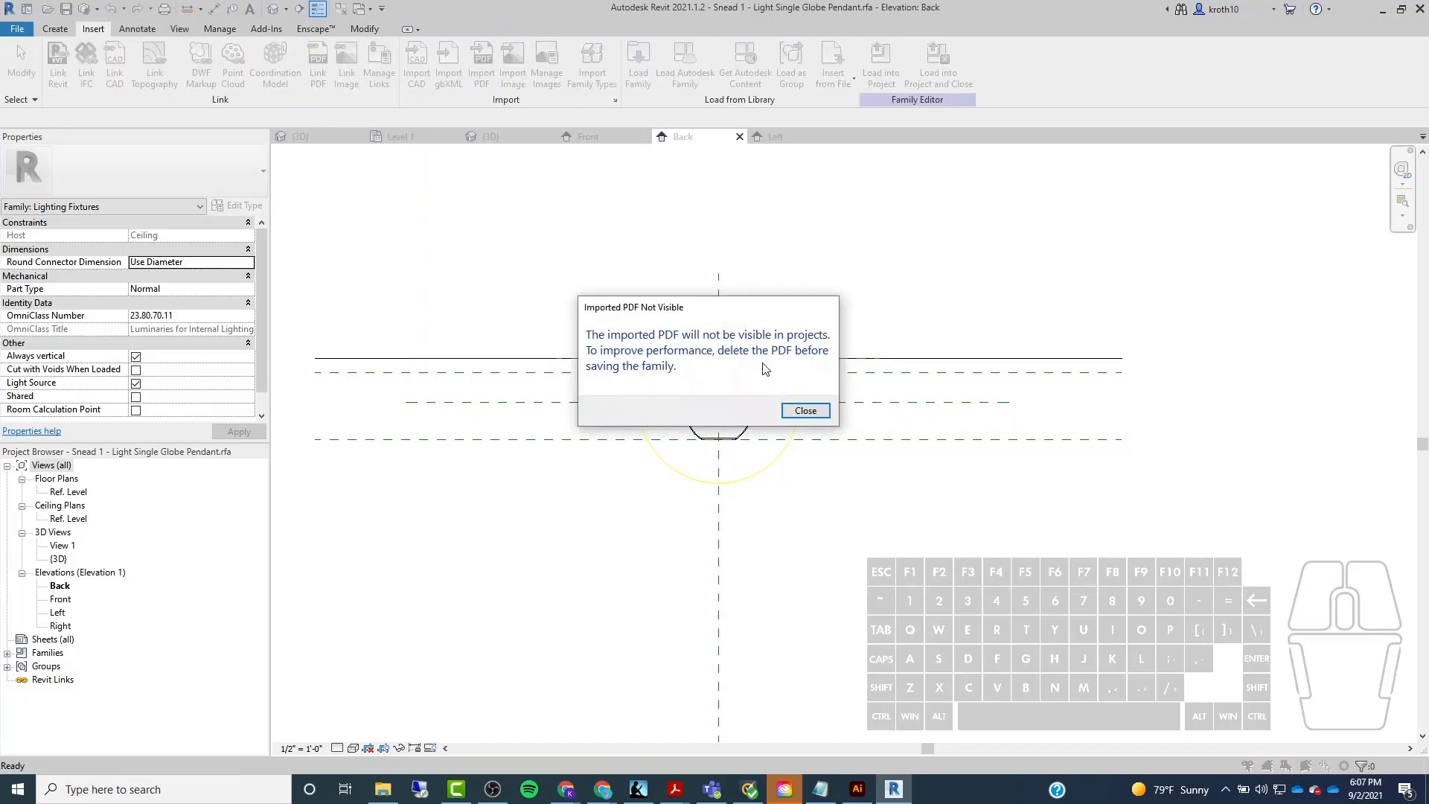
{"action": "left_click", "coordinate": [803, 410]}
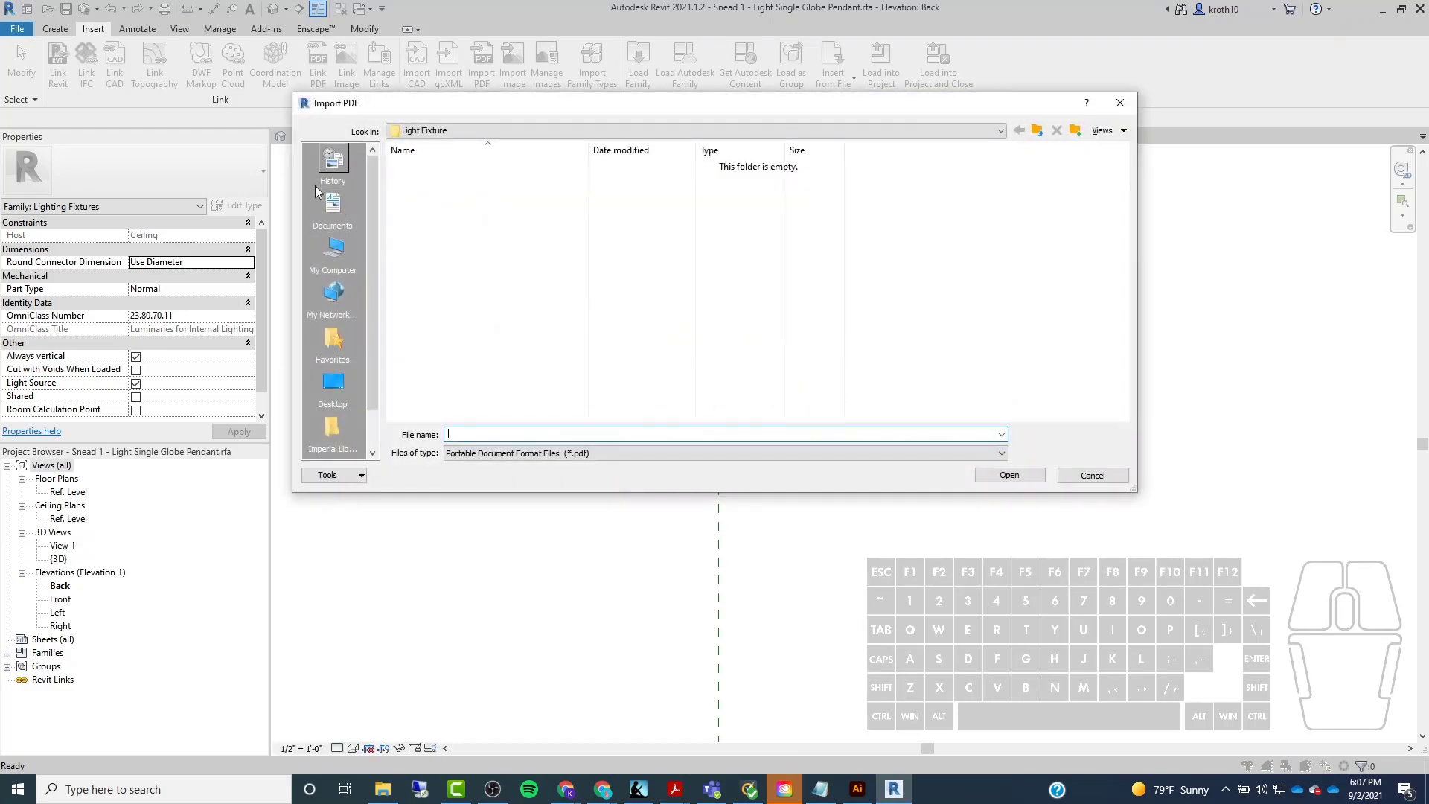
{"action": "left_click", "coordinate": [462, 130]}
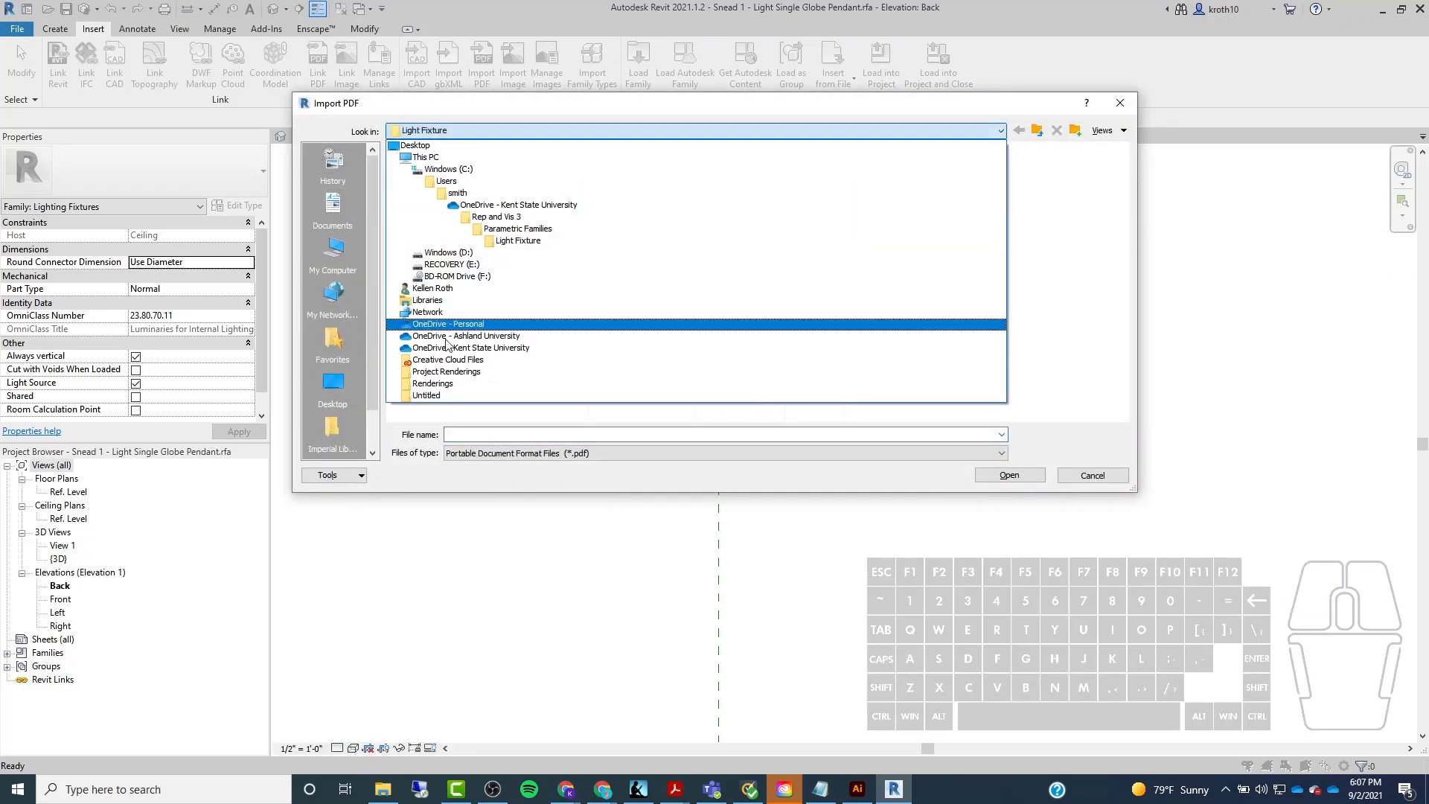
{"action": "left_click", "coordinate": [459, 158]}
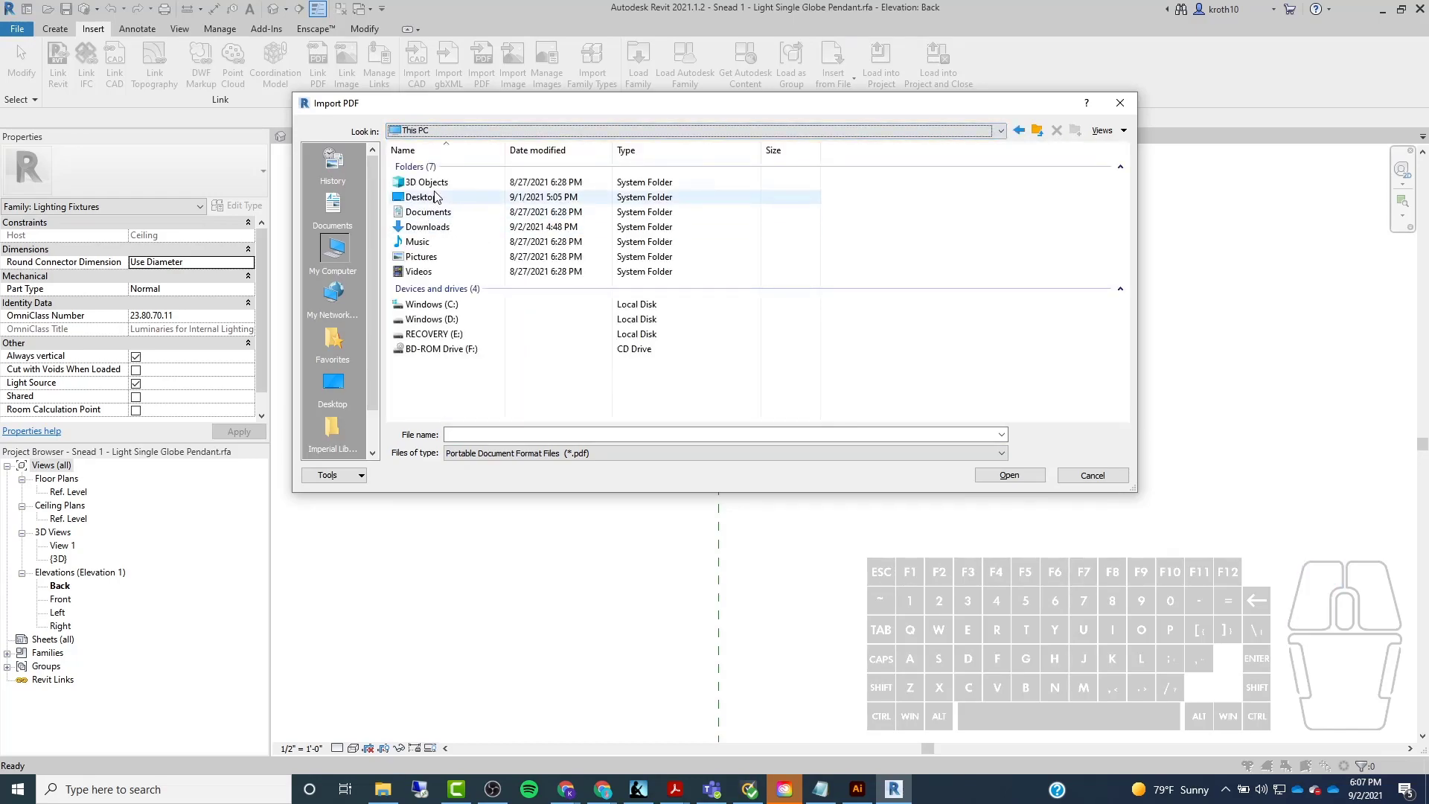
{"action": "double_click", "coordinate": [430, 227]}
{"action": "double_click", "coordinate": [430, 179]}
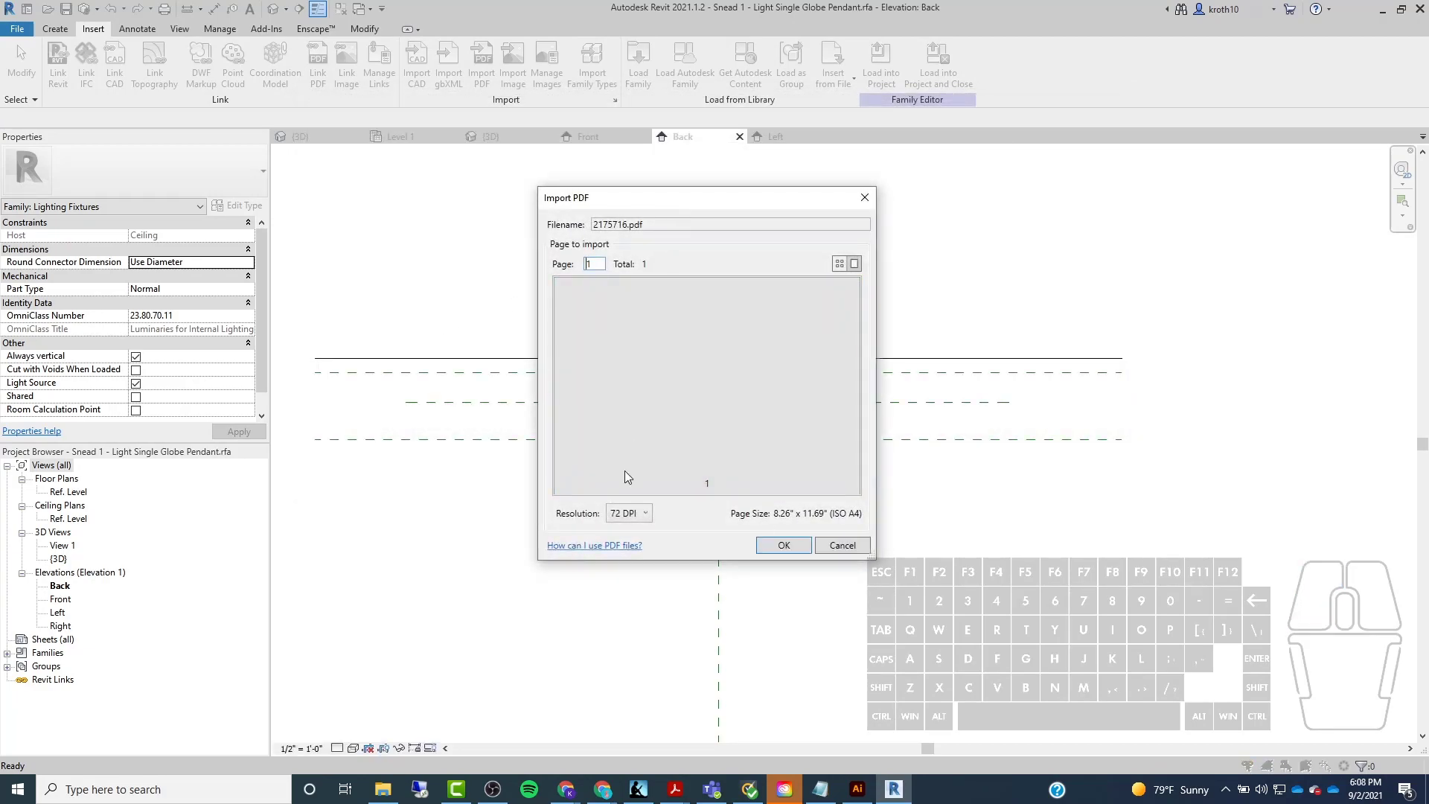
{"action": "left_click", "coordinate": [799, 547]}
{"action": "scroll", "coordinate": [709, 302], "scroll_direction": "down", "scroll_amount": 5}
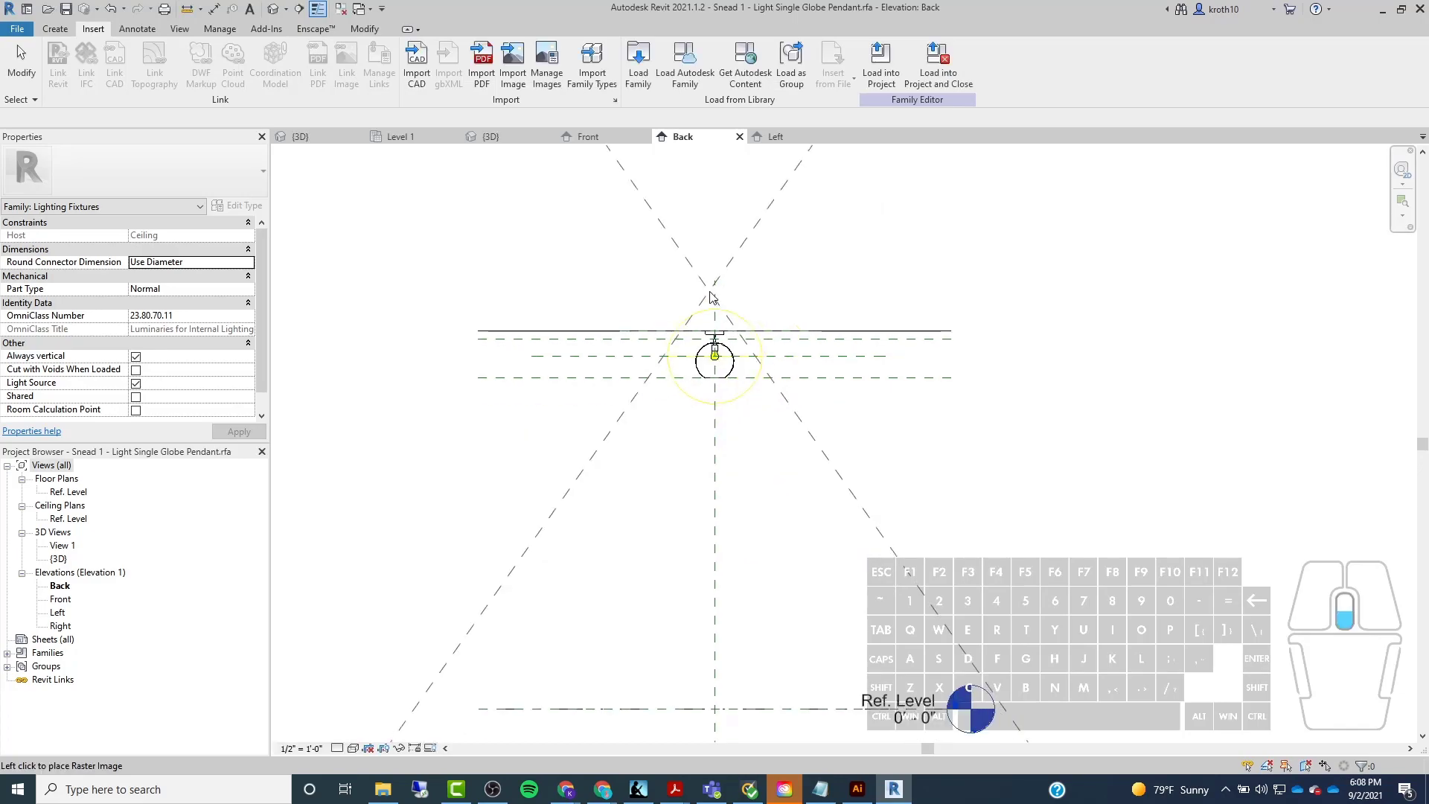
{"action": "left_click", "coordinate": [922, 367]}
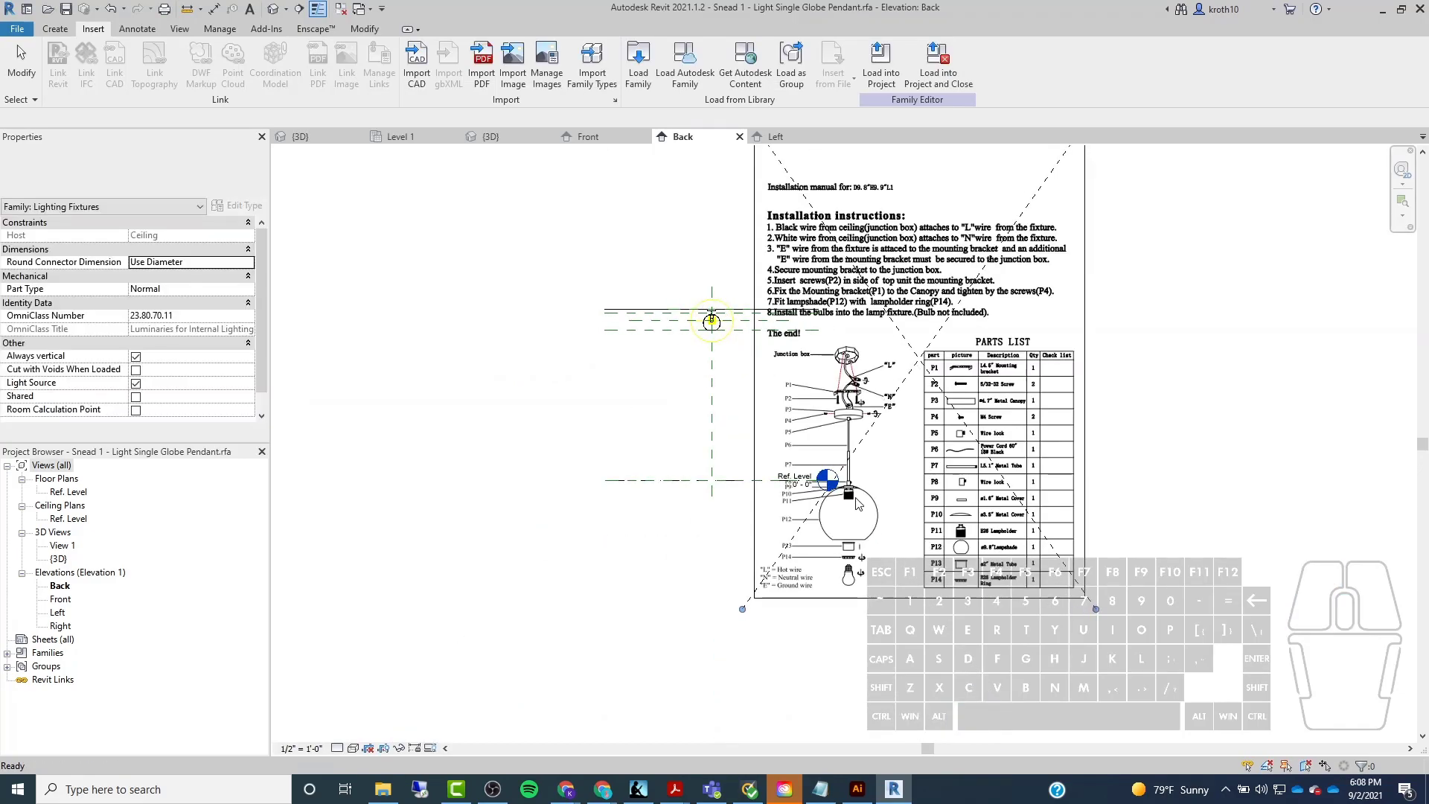
Scale the imported installation sheet down graphically to a scale of 3, about 2' 1" wide.
{"action": "scroll", "coordinate": [857, 506], "scroll_direction": "up", "scroll_amount": 6}
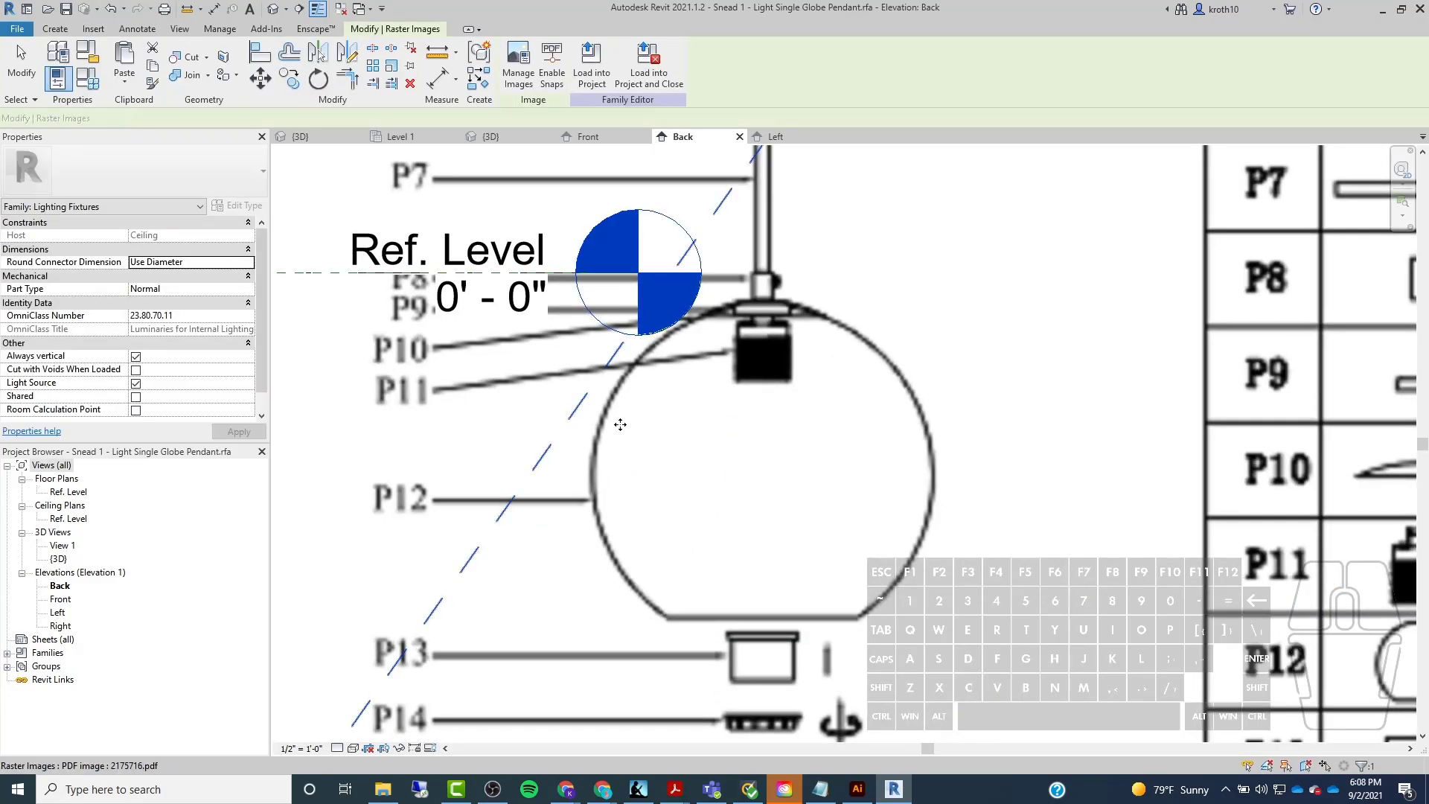
{"action": "scroll", "coordinate": [618, 420], "scroll_direction": "down", "scroll_amount": 1}
{"action": "scroll", "coordinate": [744, 394], "scroll_direction": "up", "scroll_amount": 4}
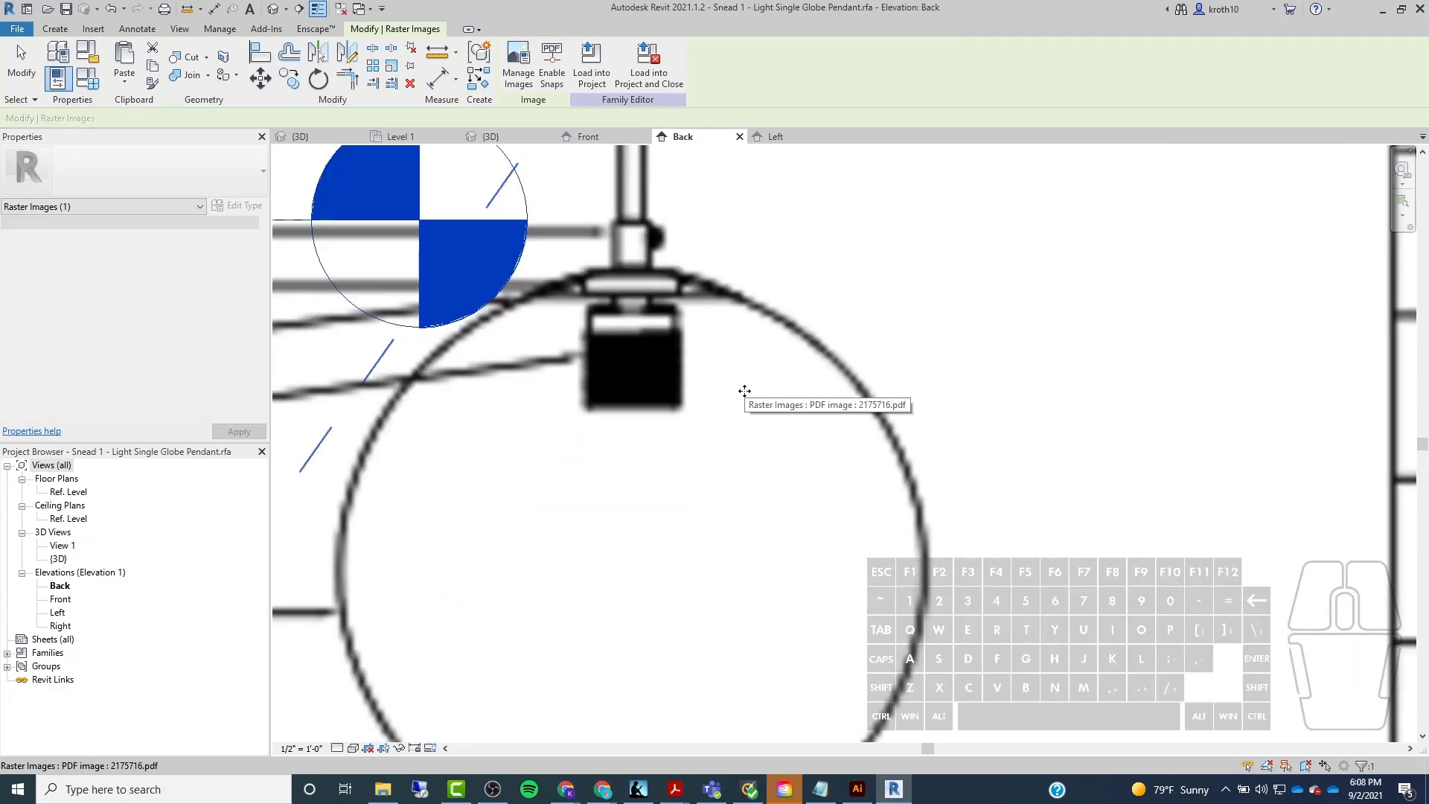
{"action": "scroll", "coordinate": [743, 377], "scroll_direction": "down", "scroll_amount": 5}
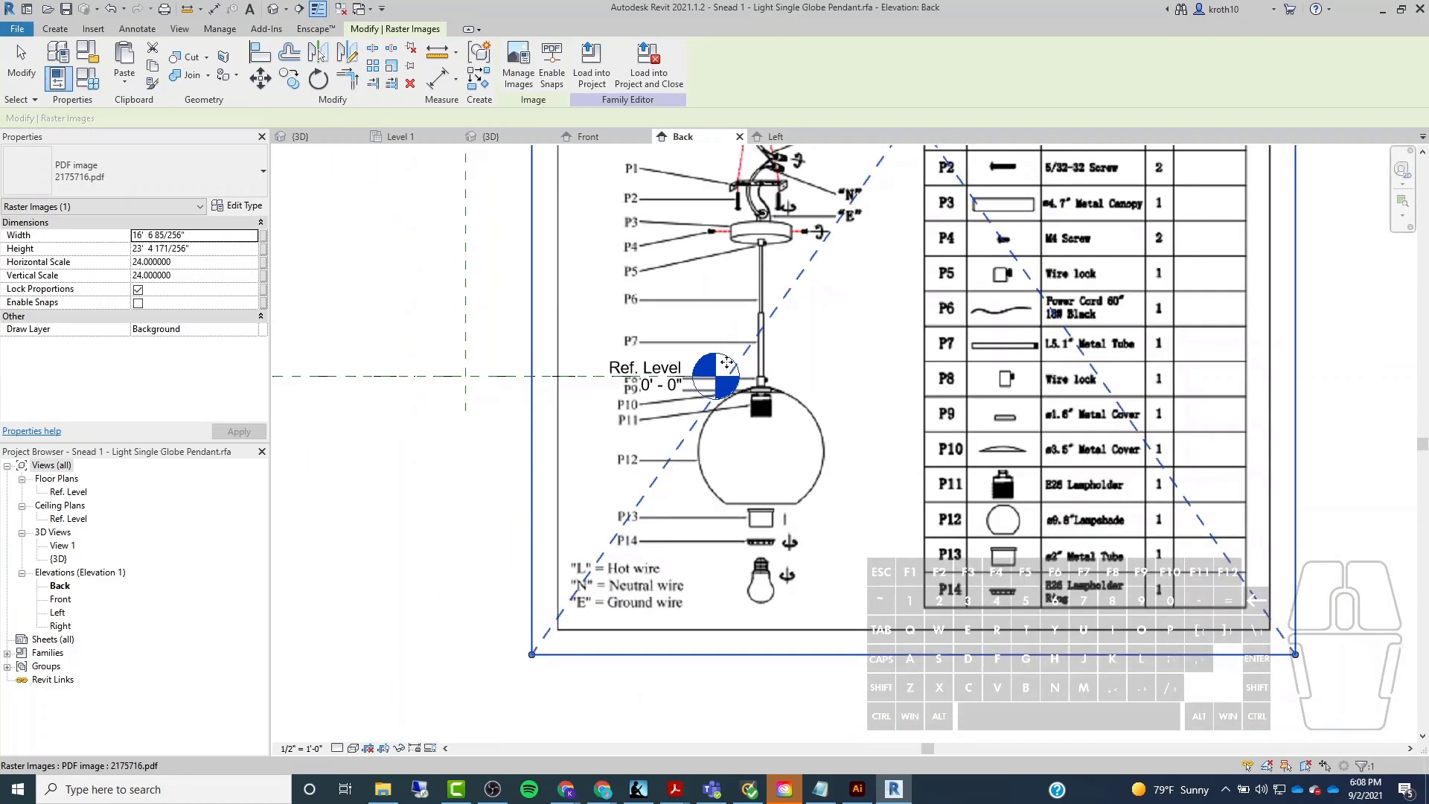
{"action": "left_click", "coordinate": [391, 66]}
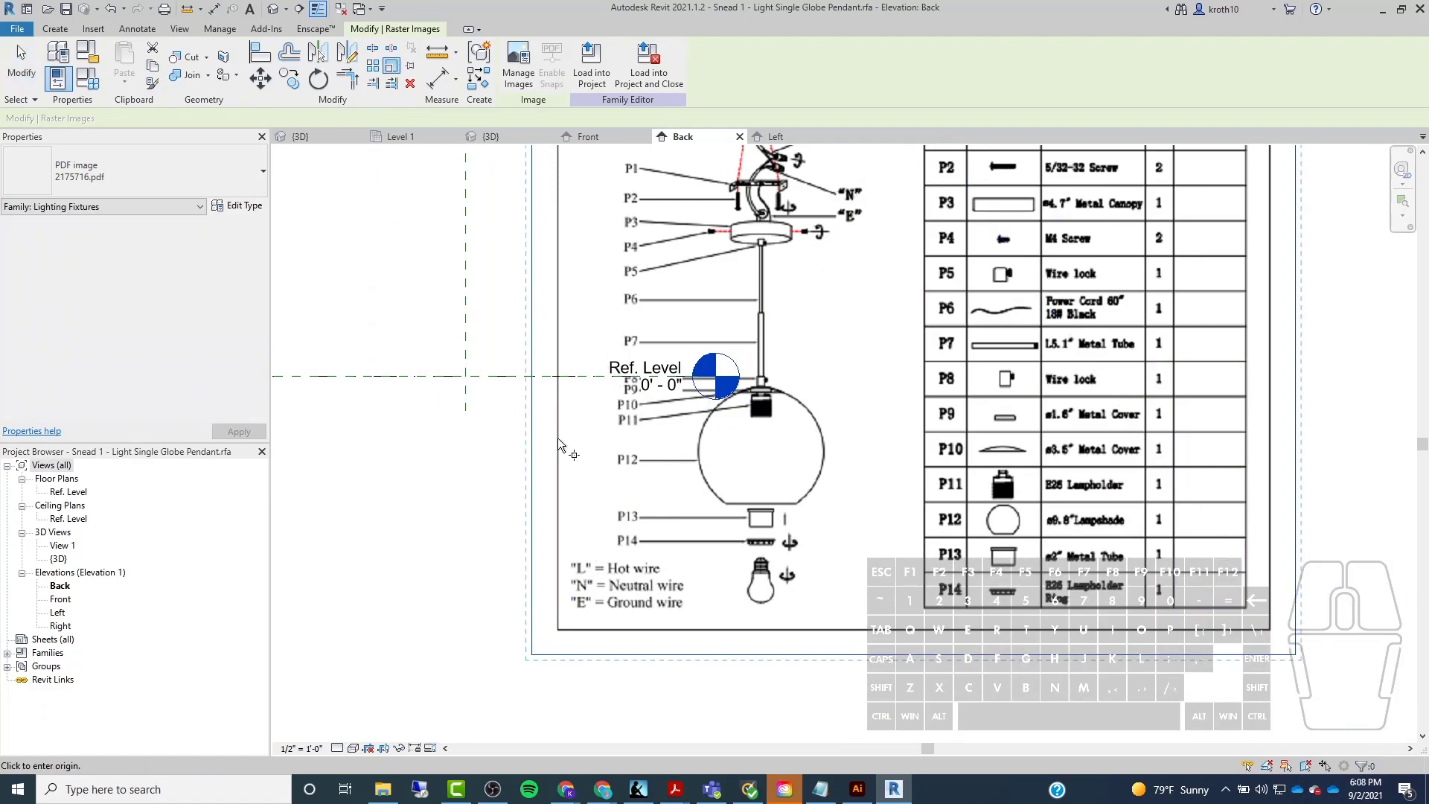
{"action": "left_click", "coordinate": [899, 434]}
{"action": "left_click", "coordinate": [599, 433]}
{"action": "scroll", "coordinate": [576, 452], "scroll_direction": "up", "scroll_amount": 1}
{"action": "scroll", "coordinate": [575, 451], "scroll_direction": "up", "scroll_amount": 7}
{"action": "left_click", "coordinate": [712, 592]}
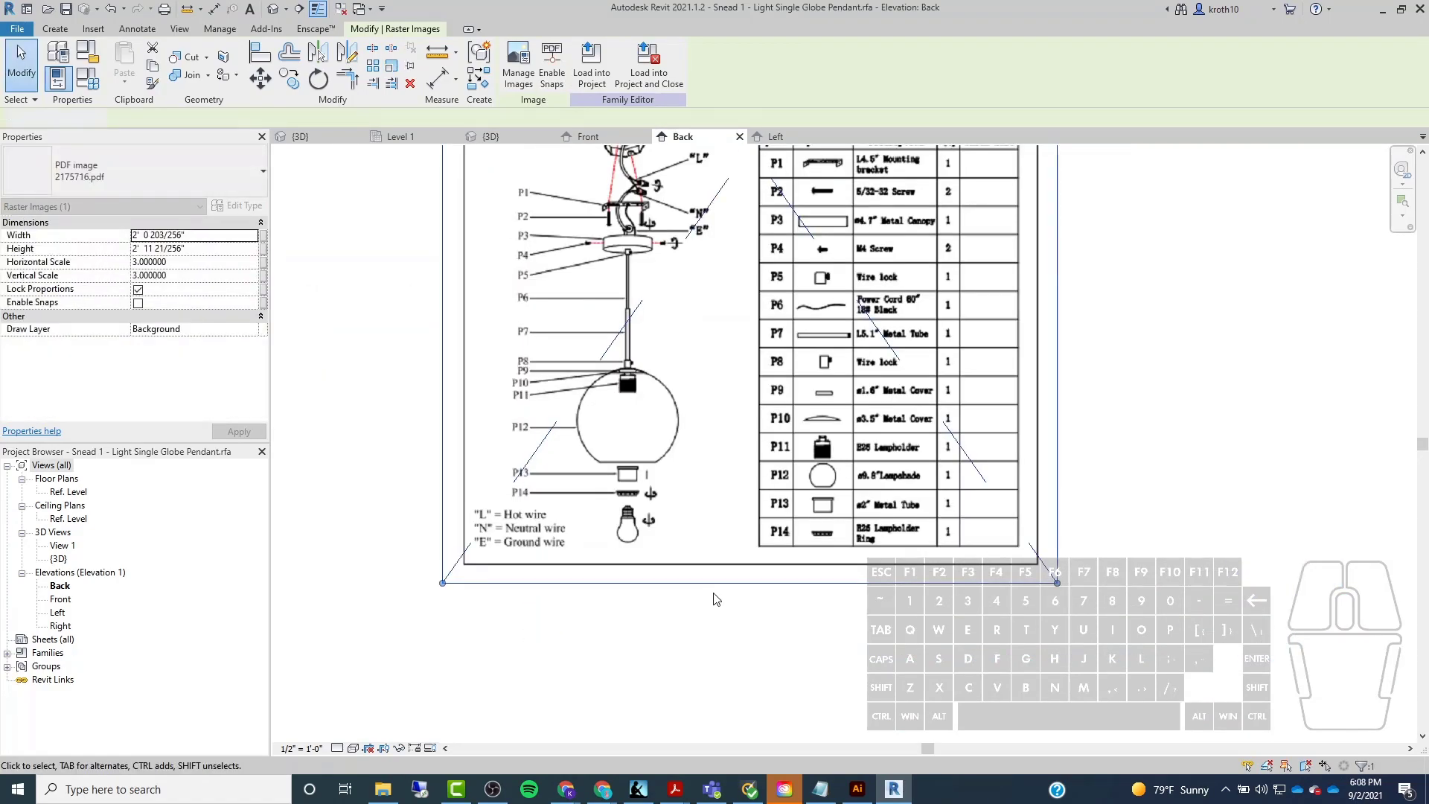
Start an extrusion and trace the sheet's P12 lampshade outline with a circle of about 2" radius.
{"action": "scroll", "coordinate": [561, 402], "scroll_direction": "up", "scroll_amount": 3}
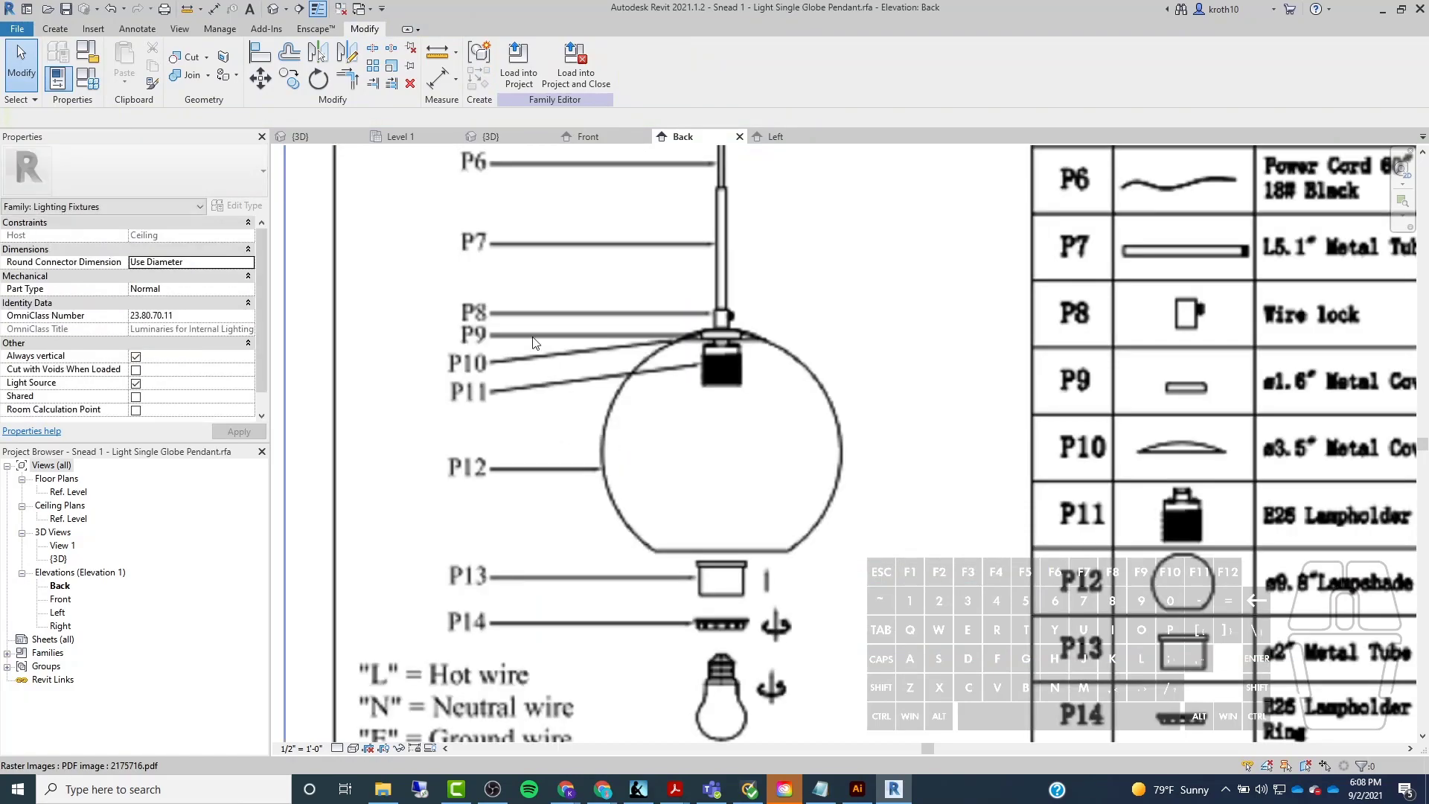
{"action": "left_click", "coordinate": [58, 29]}
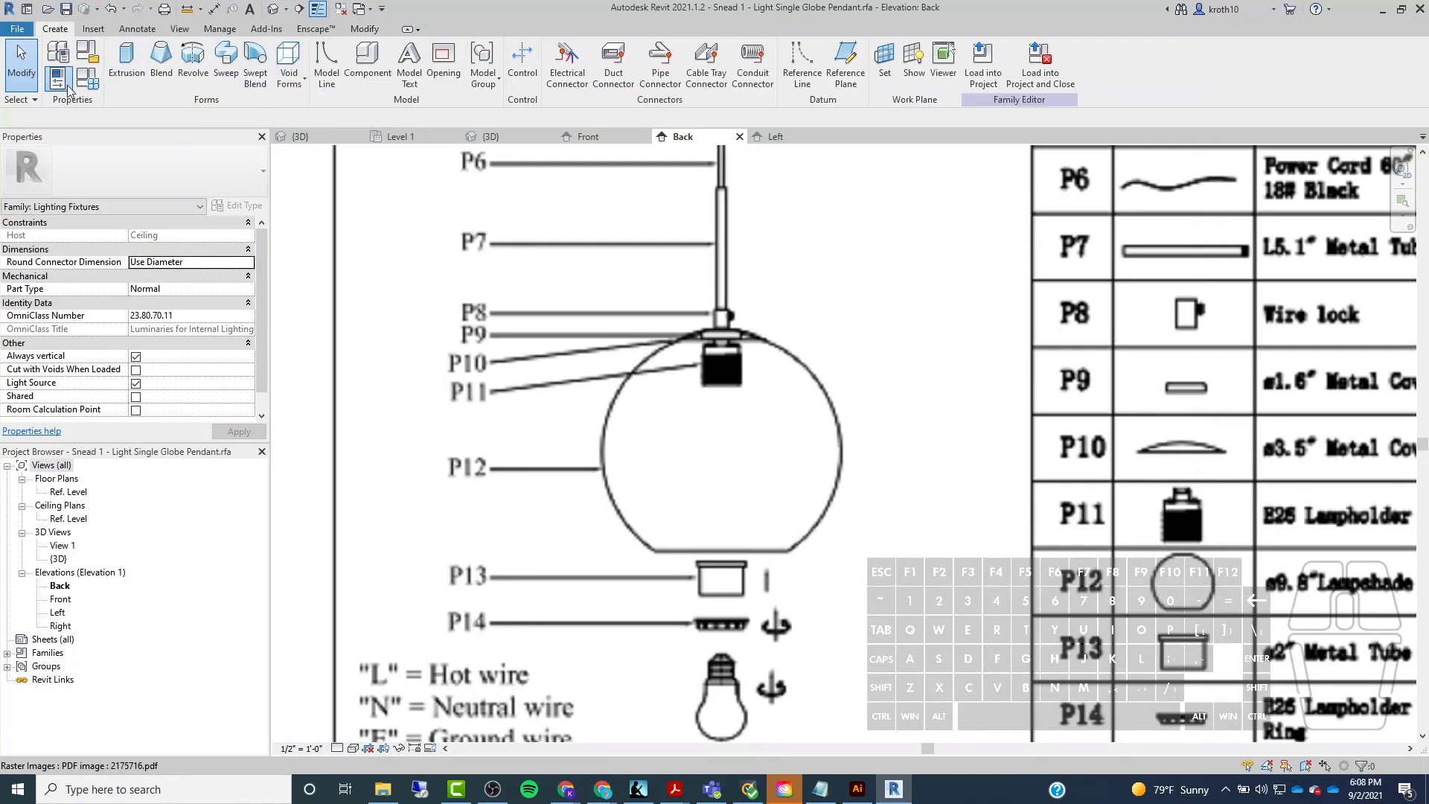
{"action": "left_click", "coordinate": [149, 61]}
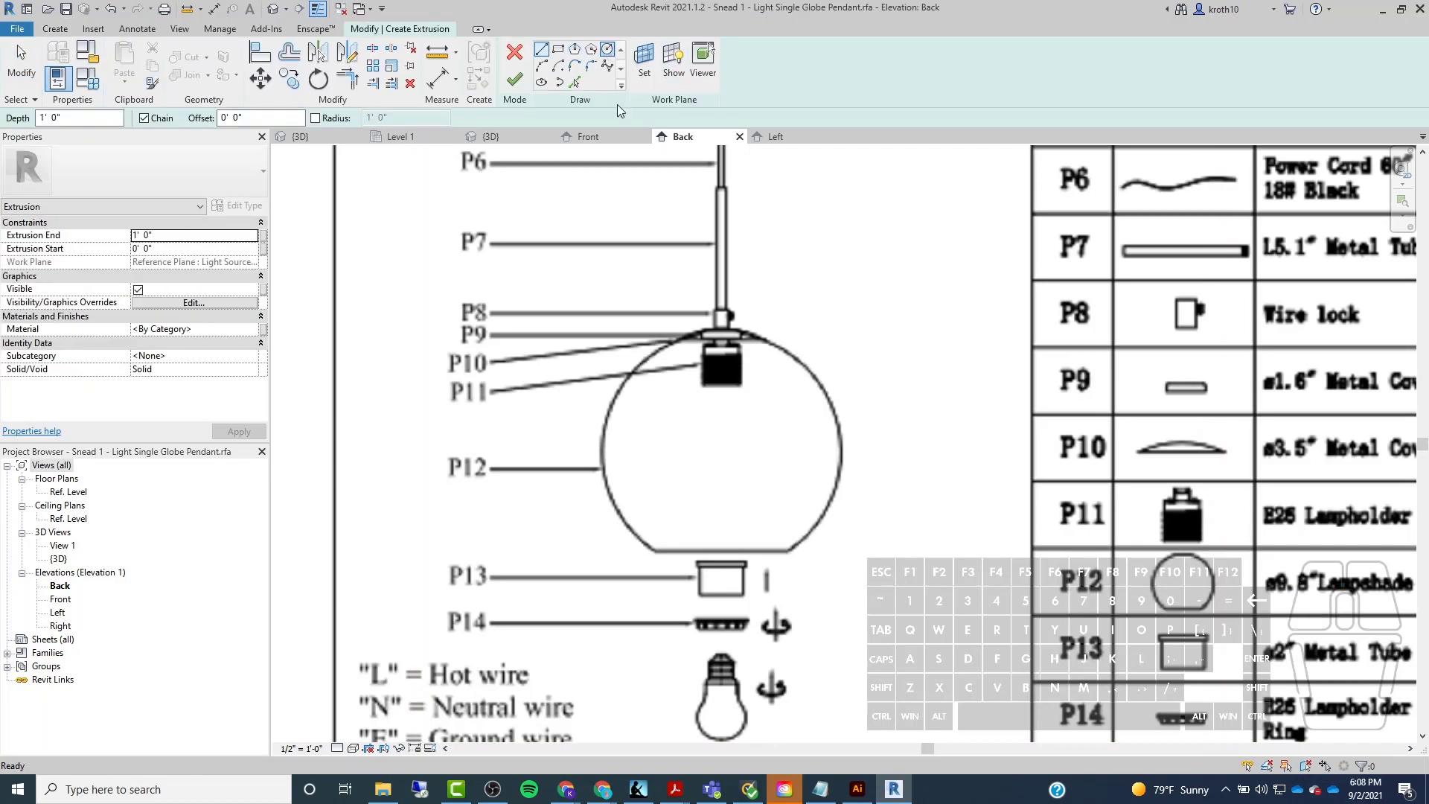
{"action": "left_click", "coordinate": [607, 49]}
{"action": "left_click", "coordinate": [725, 449]}
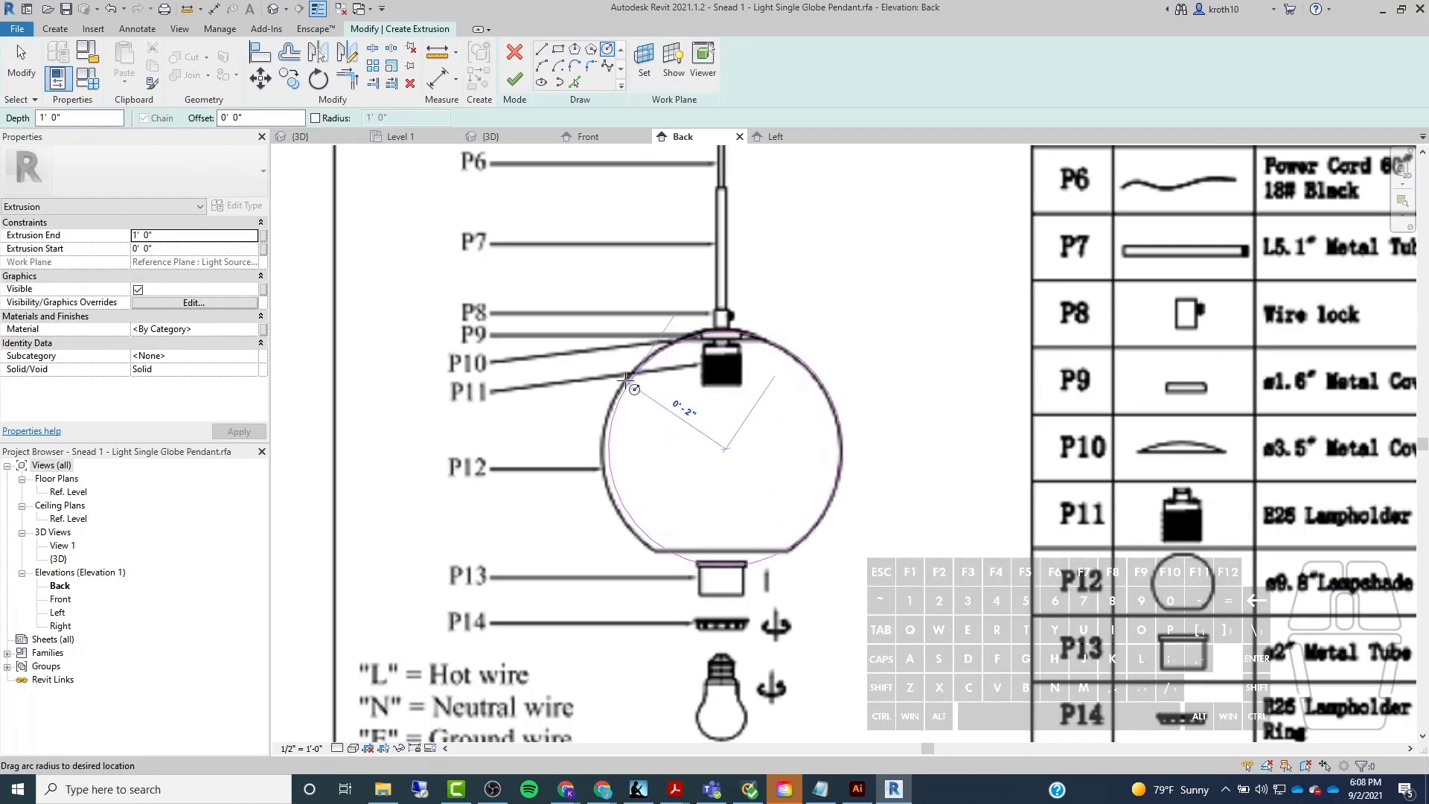
{"action": "left_click", "coordinate": [622, 383]}
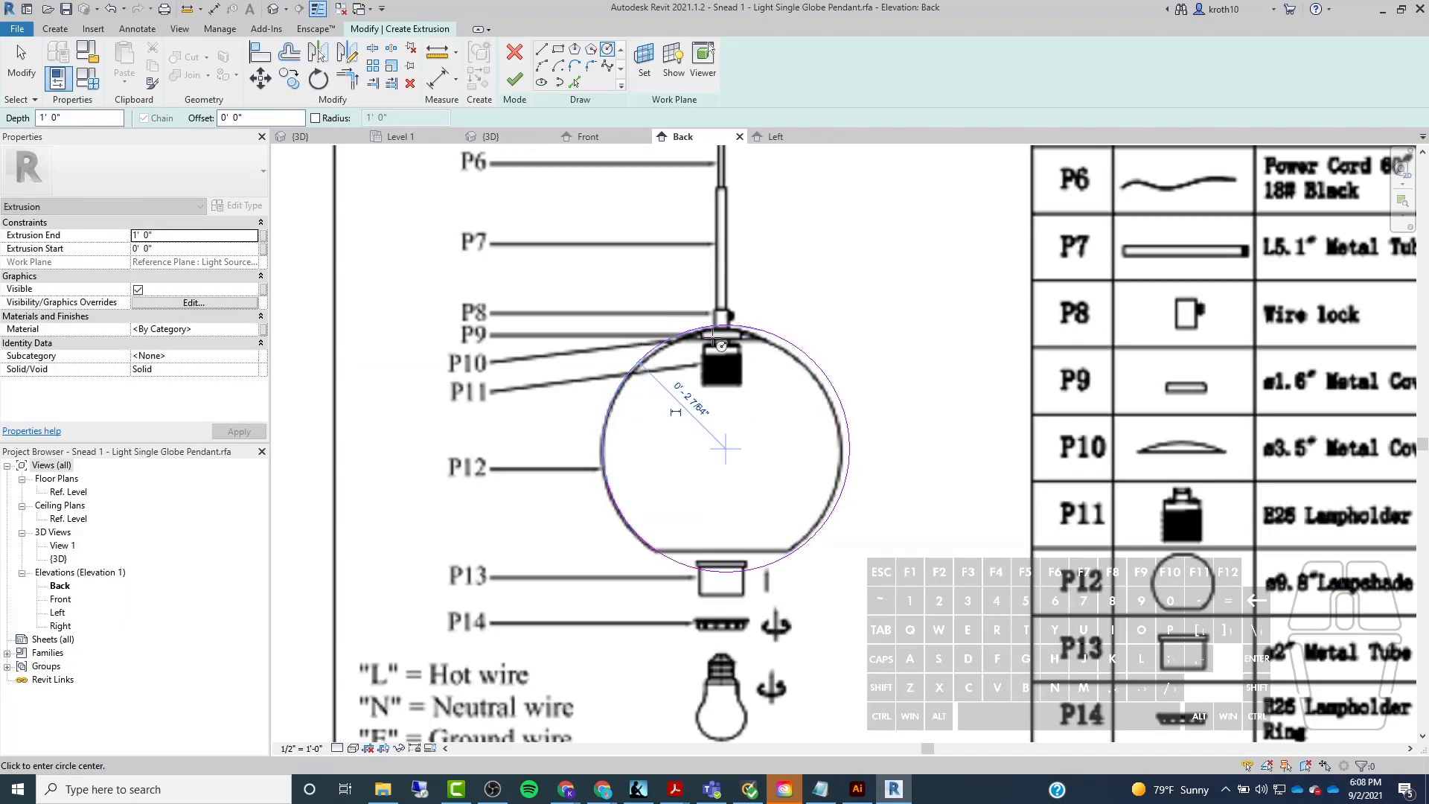
{"action": "key", "text": "Escape"}
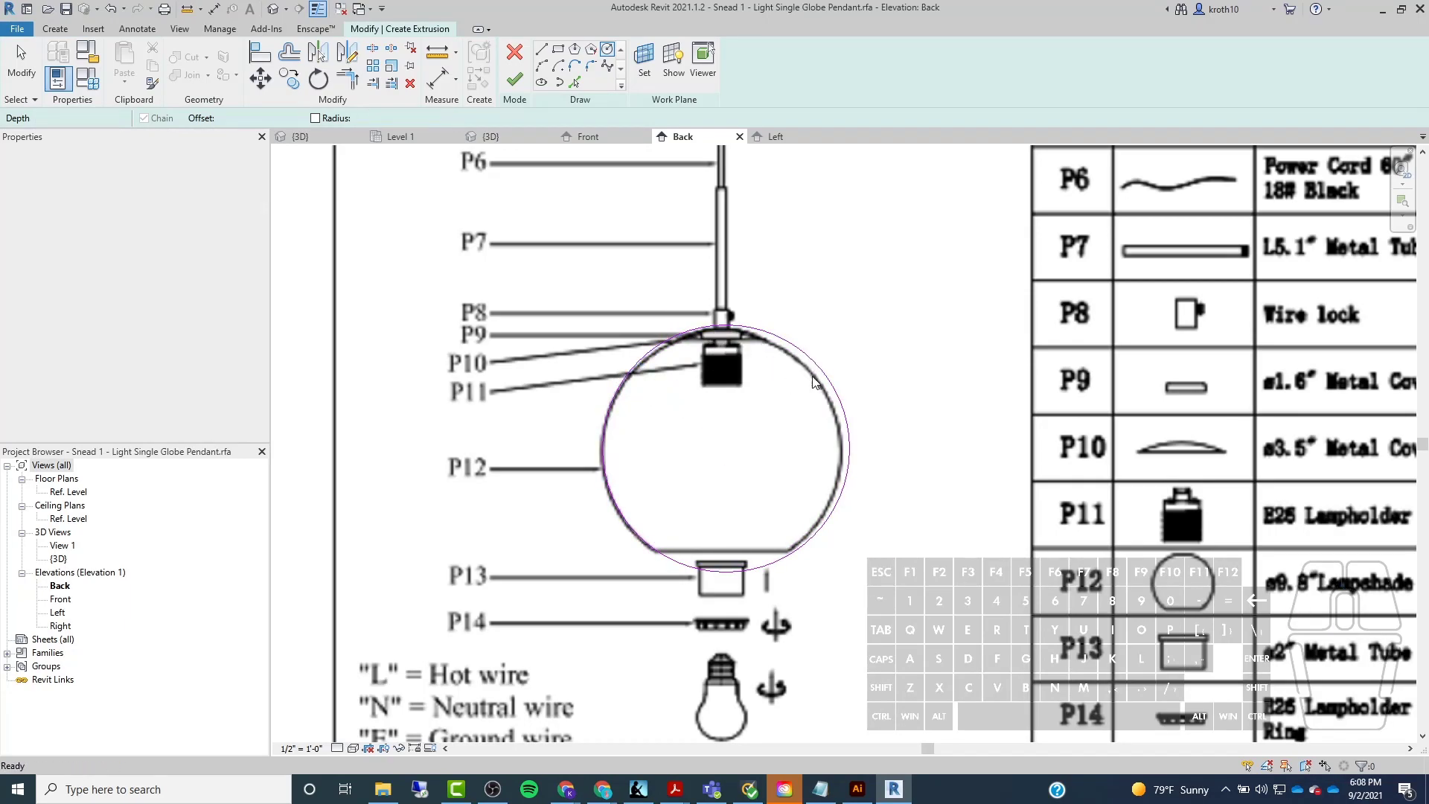
Leave the circle tool and discard the unfinished extrusion sketch over the installation sheet.
{"action": "scroll", "coordinate": [730, 412], "scroll_direction": "down", "scroll_amount": 5}
{"action": "key", "text": "Escape"}
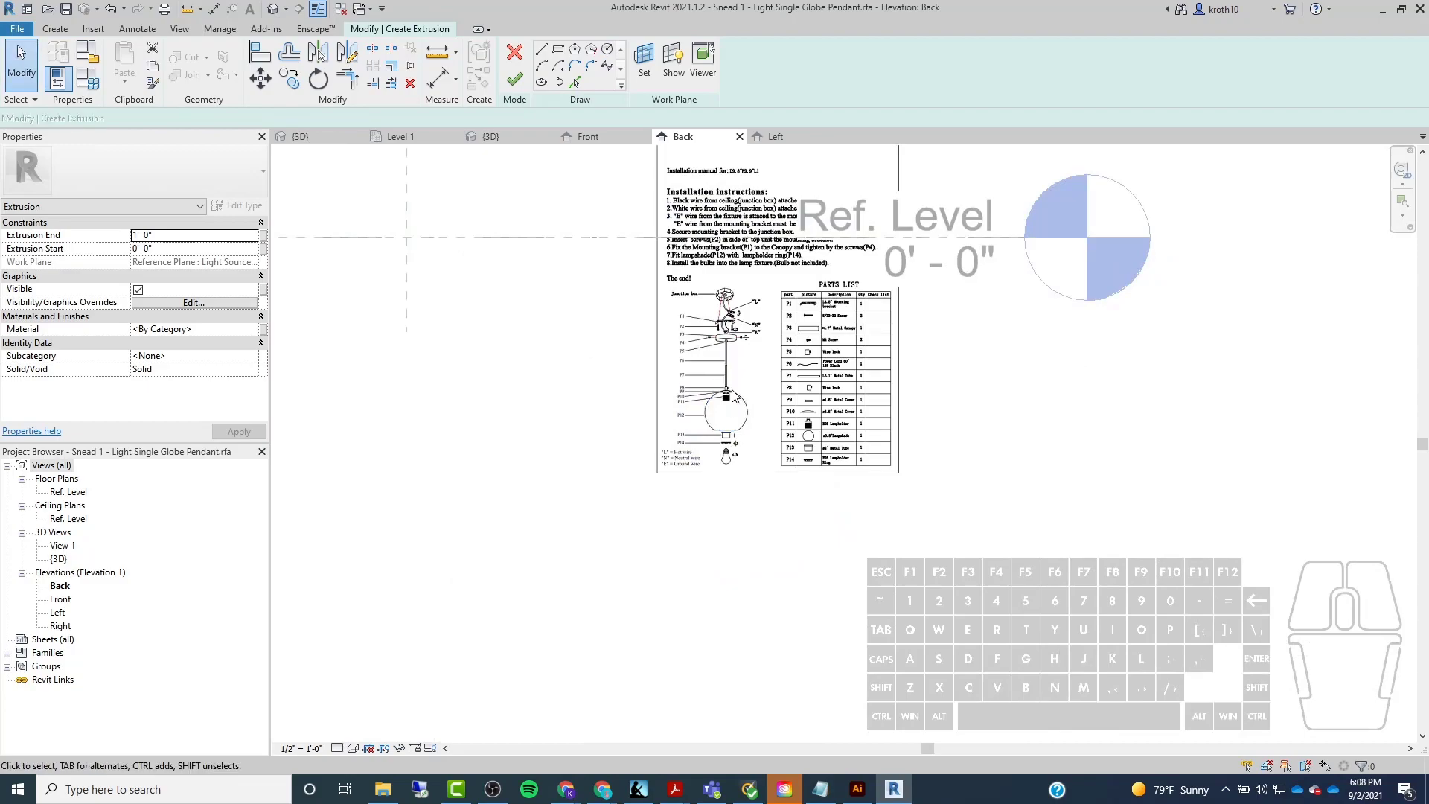
{"action": "left_click", "coordinate": [818, 489]}
{"action": "left_click_drag", "start_coordinate": [975, 472], "coordinate": [774, 426]}
{"action": "key", "text": "Escape"}
{"action": "key", "text": "ctrl"}
{"action": "left_click", "coordinate": [514, 60]}
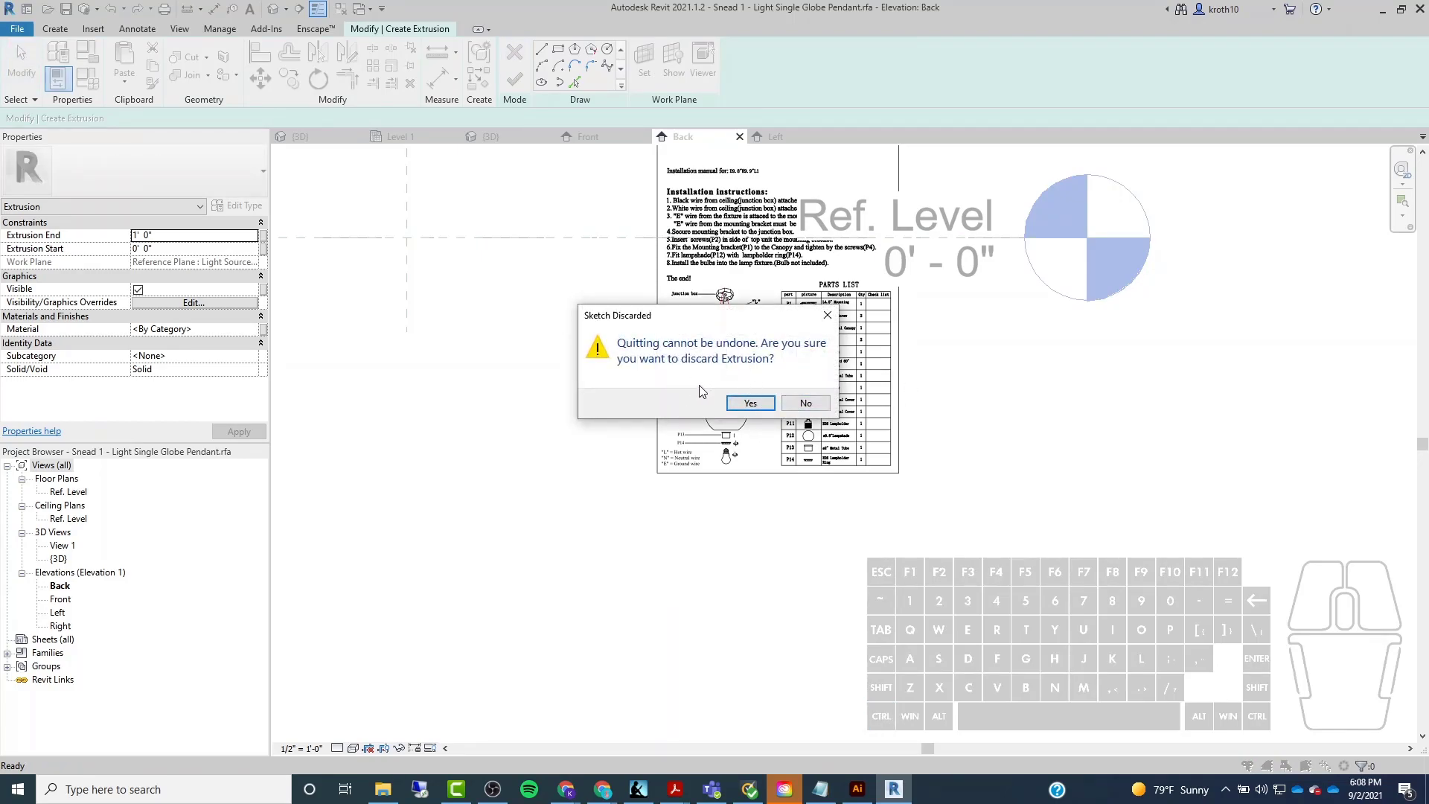
{"action": "left_click", "coordinate": [806, 403]}
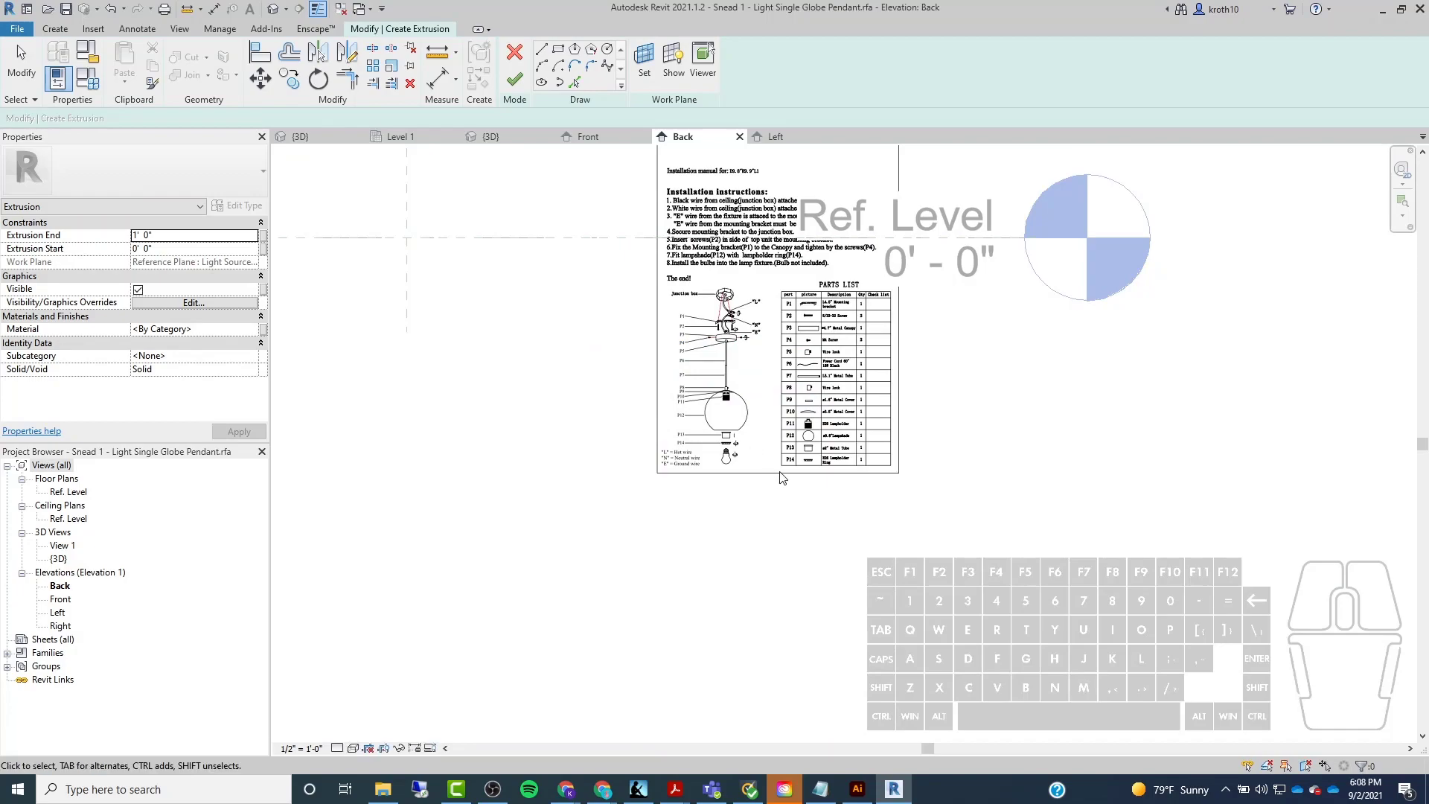
{"action": "left_click", "coordinate": [516, 52]}
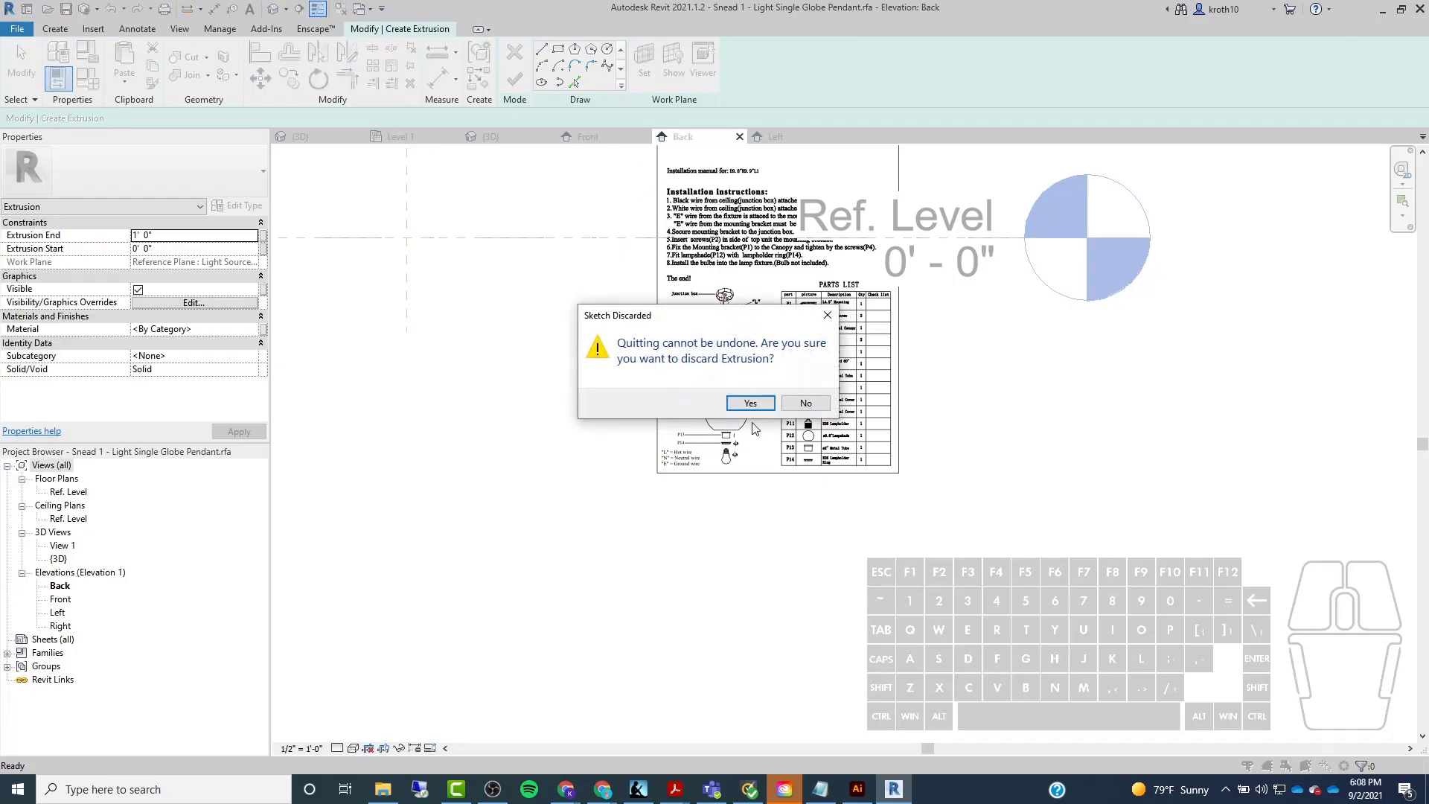
{"action": "left_click", "coordinate": [750, 402]}
Delete the imported 2175716.pdf image from the Back elevation and return to the pendant geometry.
{"action": "scroll", "coordinate": [729, 405], "scroll_direction": "up", "scroll_amount": 5}
{"action": "scroll", "coordinate": [818, 538], "scroll_direction": "down", "scroll_amount": 5}
{"action": "left_click", "coordinate": [781, 491]}
{"action": "key", "text": "Delete"}
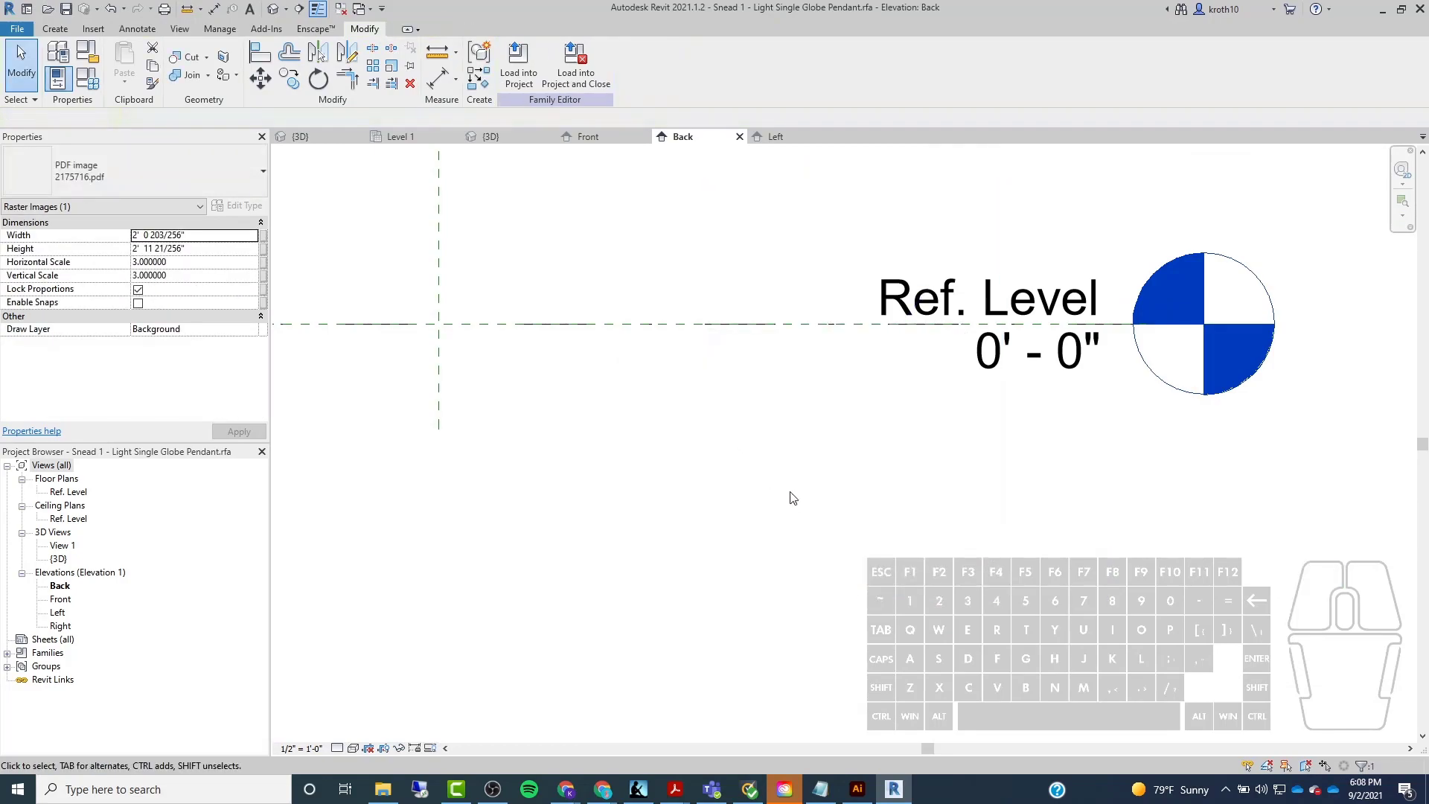
{"action": "scroll", "coordinate": [783, 491], "scroll_direction": "down", "scroll_amount": 1}
{"action": "middle_click_drag", "start_coordinate": [783, 491], "coordinate": [893, 674]}
{"action": "scroll", "coordinate": [930, 640], "scroll_direction": "down", "scroll_amount": 3}
{"action": "middle_click_drag", "start_coordinate": [744, 267], "coordinate": [702, 496]}
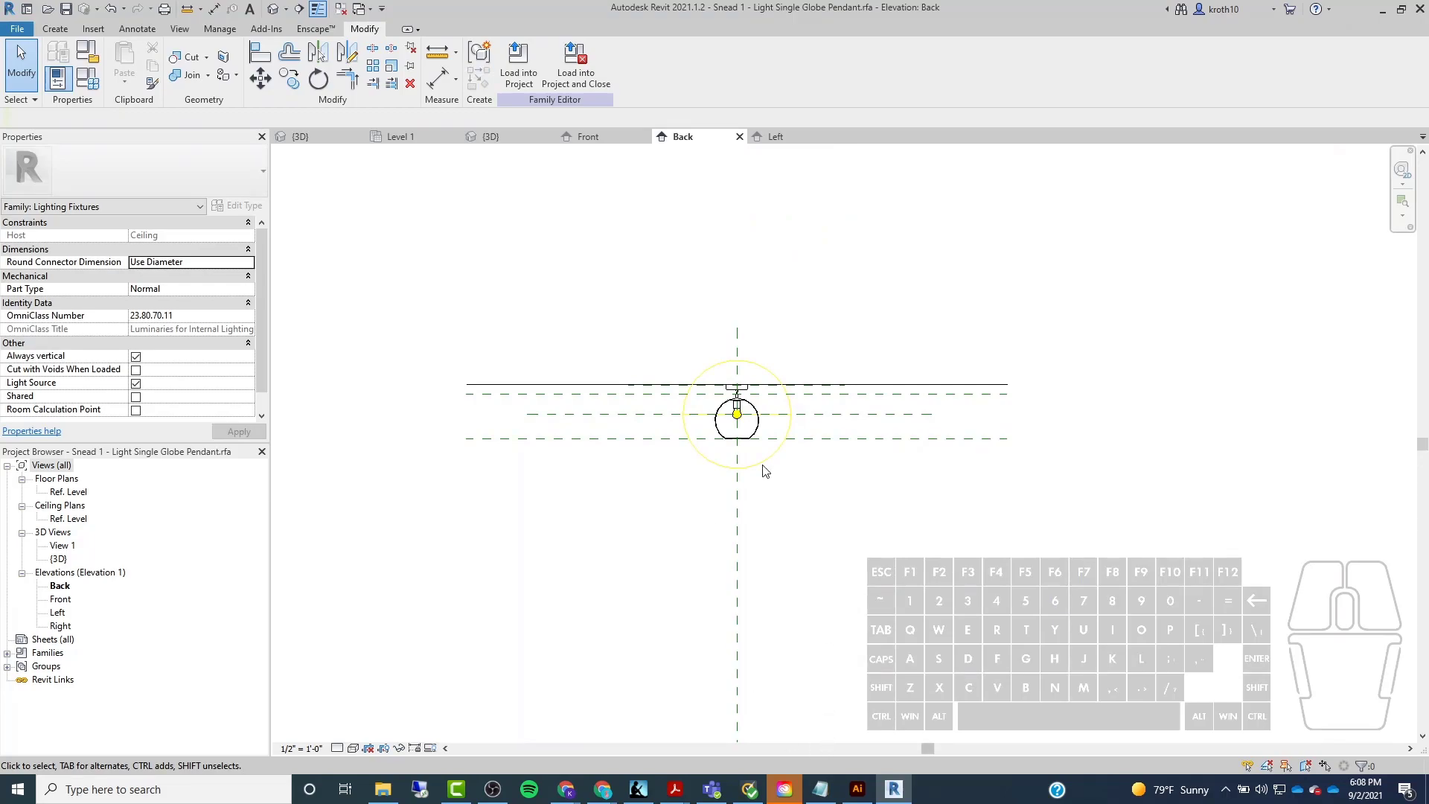
Switch to Notepad and review the Lab 1 Part 2 family requirements, highlighting the 2 Material Parameters line.
{"action": "left_click", "coordinate": [819, 789]}
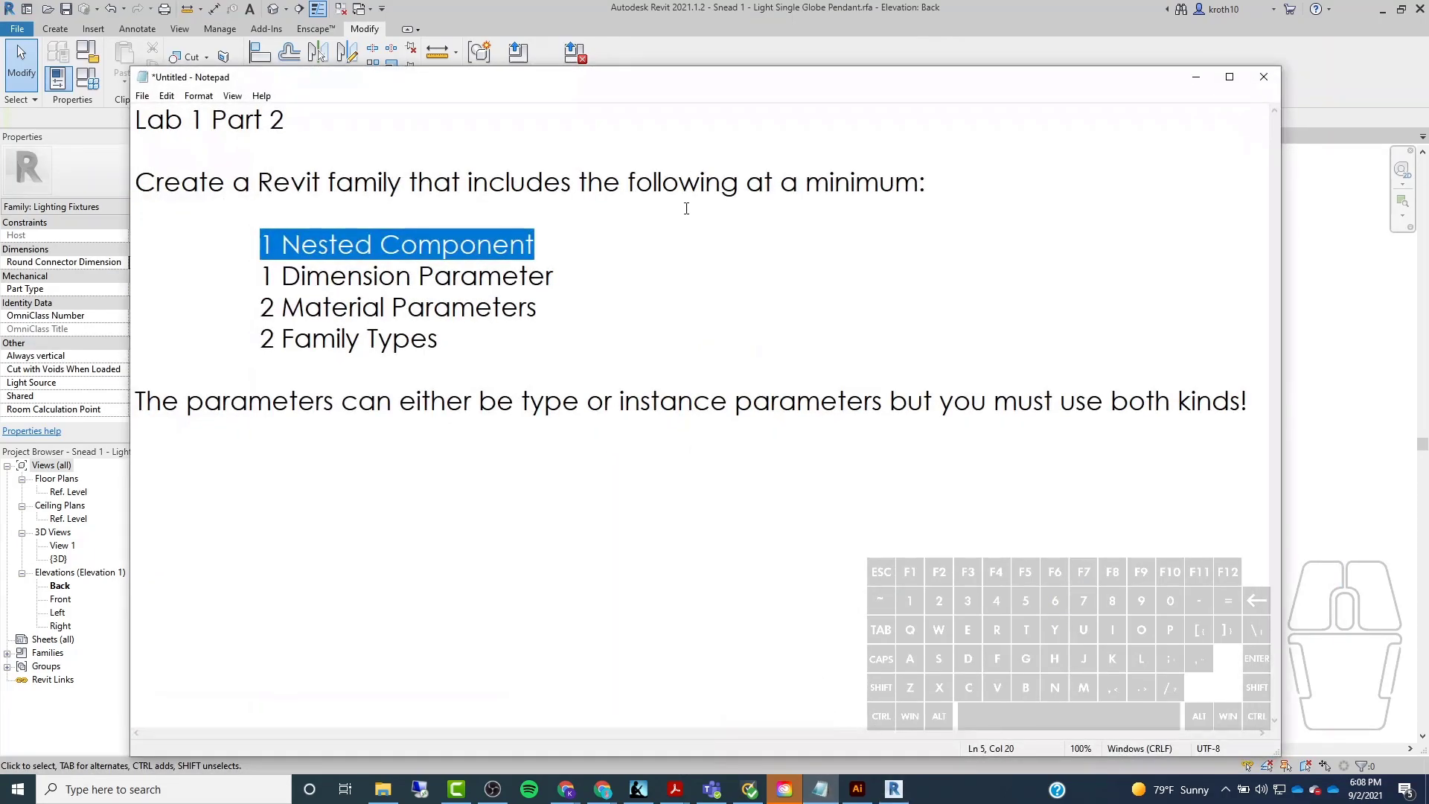
{"action": "left_click_drag", "start_coordinate": [650, 401], "coordinate": [660, 400]}
{"action": "left_click", "coordinate": [683, 348]}
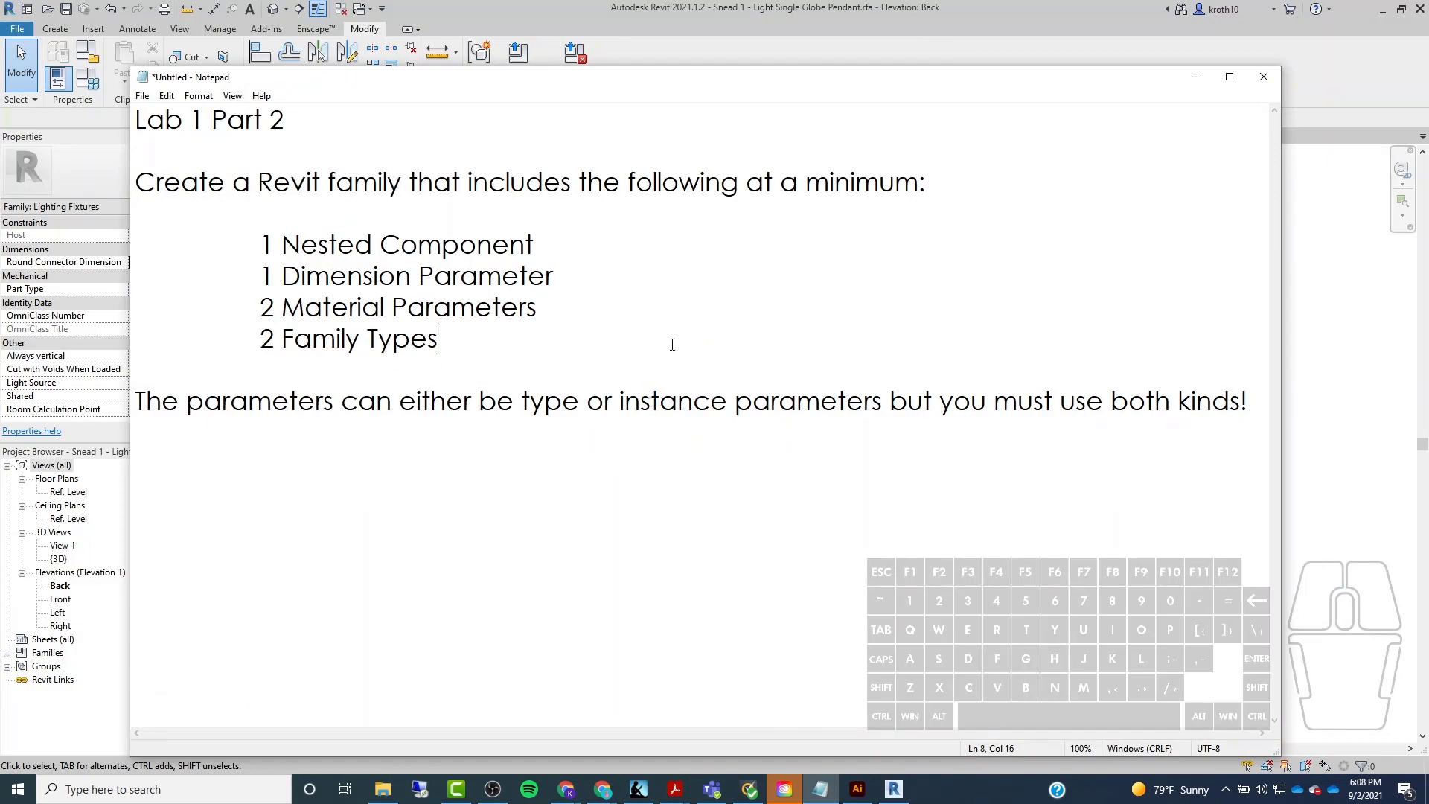
{"action": "left_click_drag", "start_coordinate": [519, 88], "coordinate": [545, 495]}
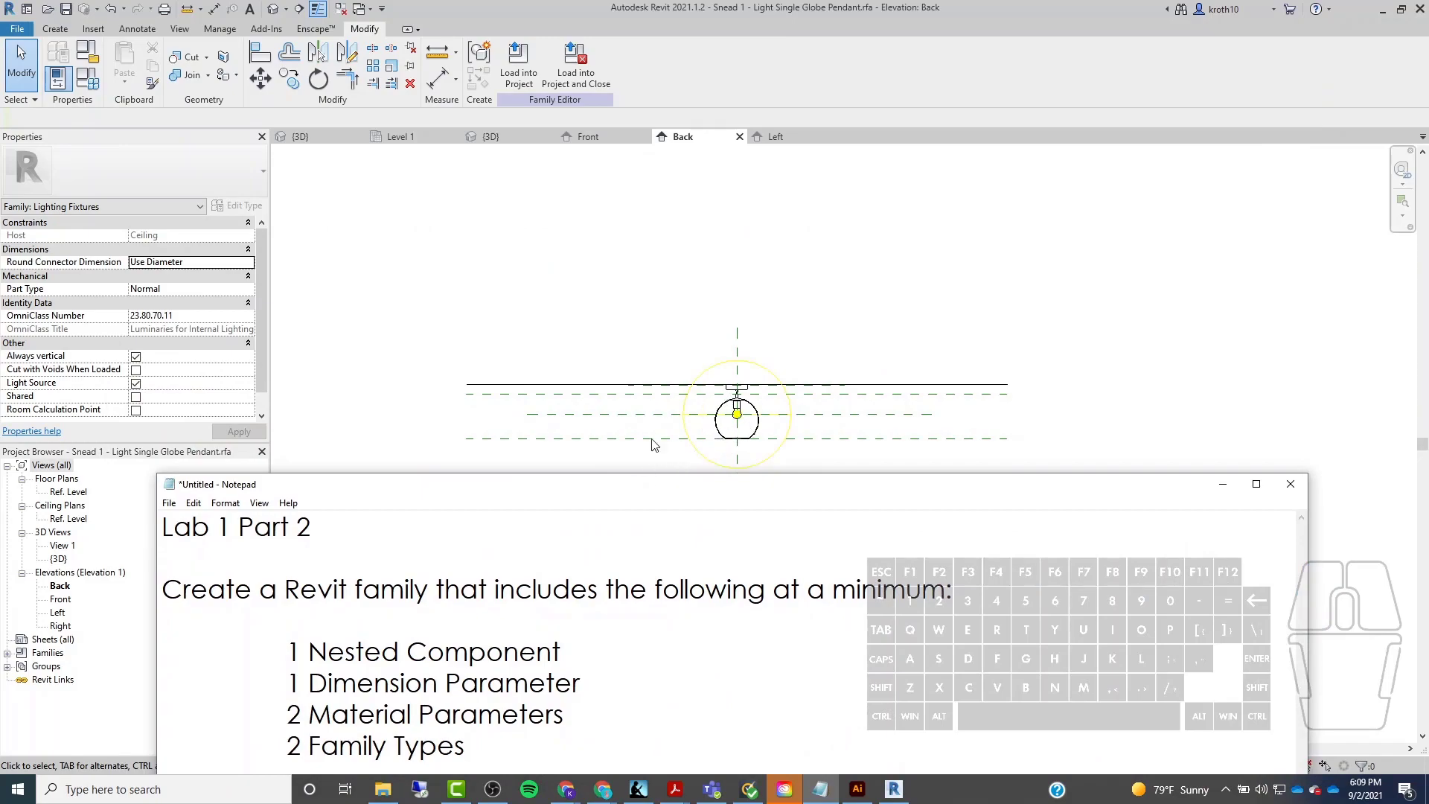
{"action": "left_click_drag", "start_coordinate": [622, 487], "coordinate": [620, 262]}
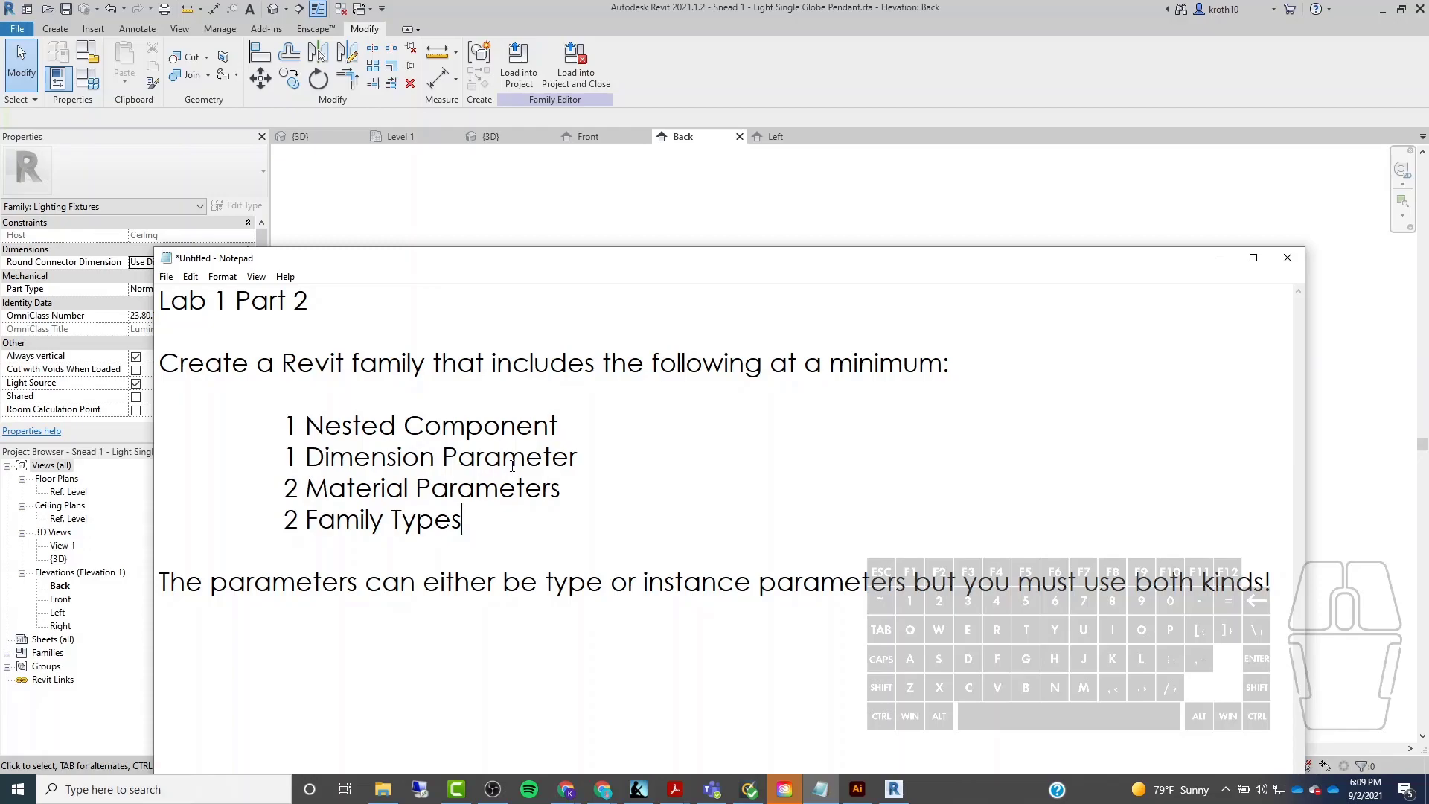
{"action": "left_click_drag", "start_coordinate": [286, 488], "coordinate": [569, 491]}
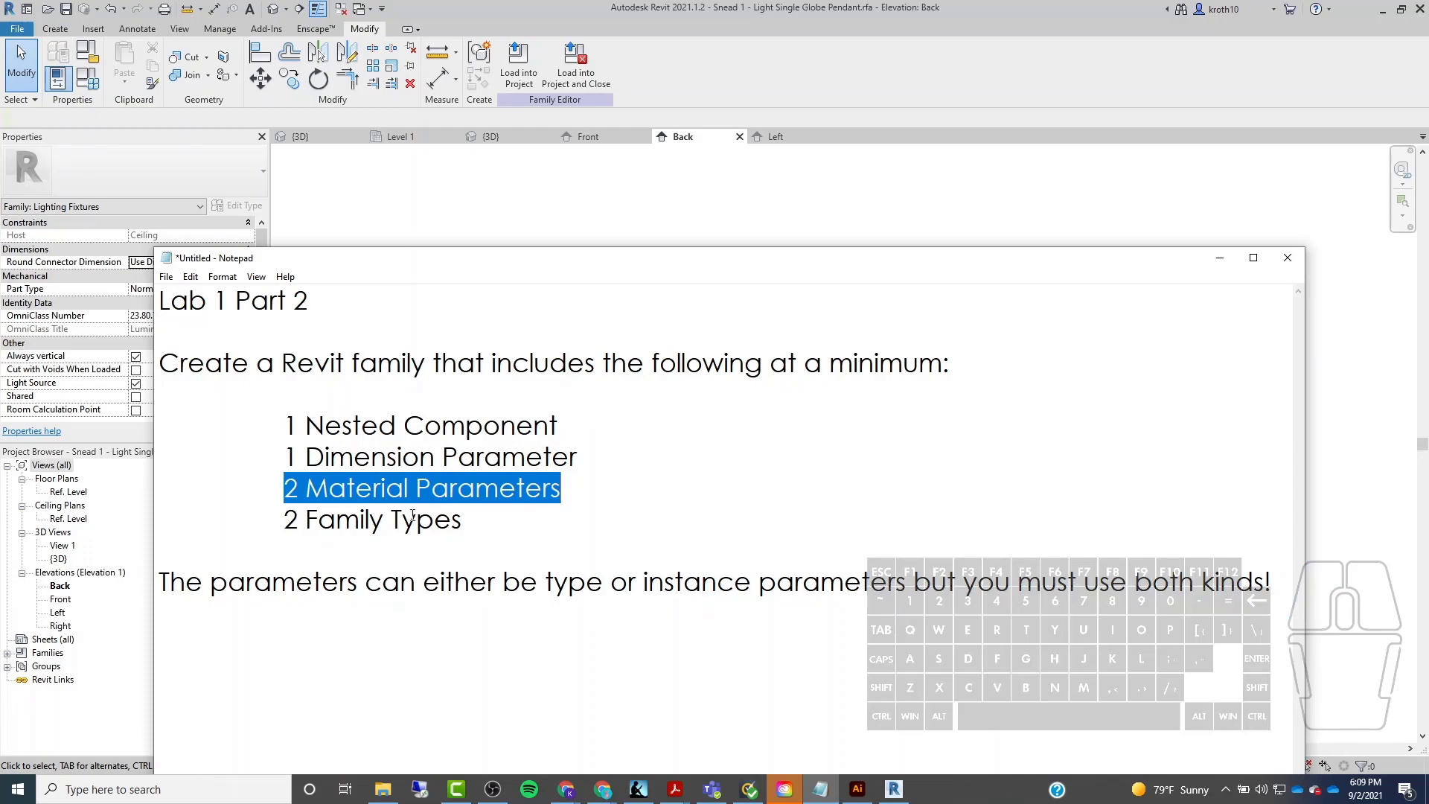
{"action": "left_click", "coordinate": [1219, 257]}
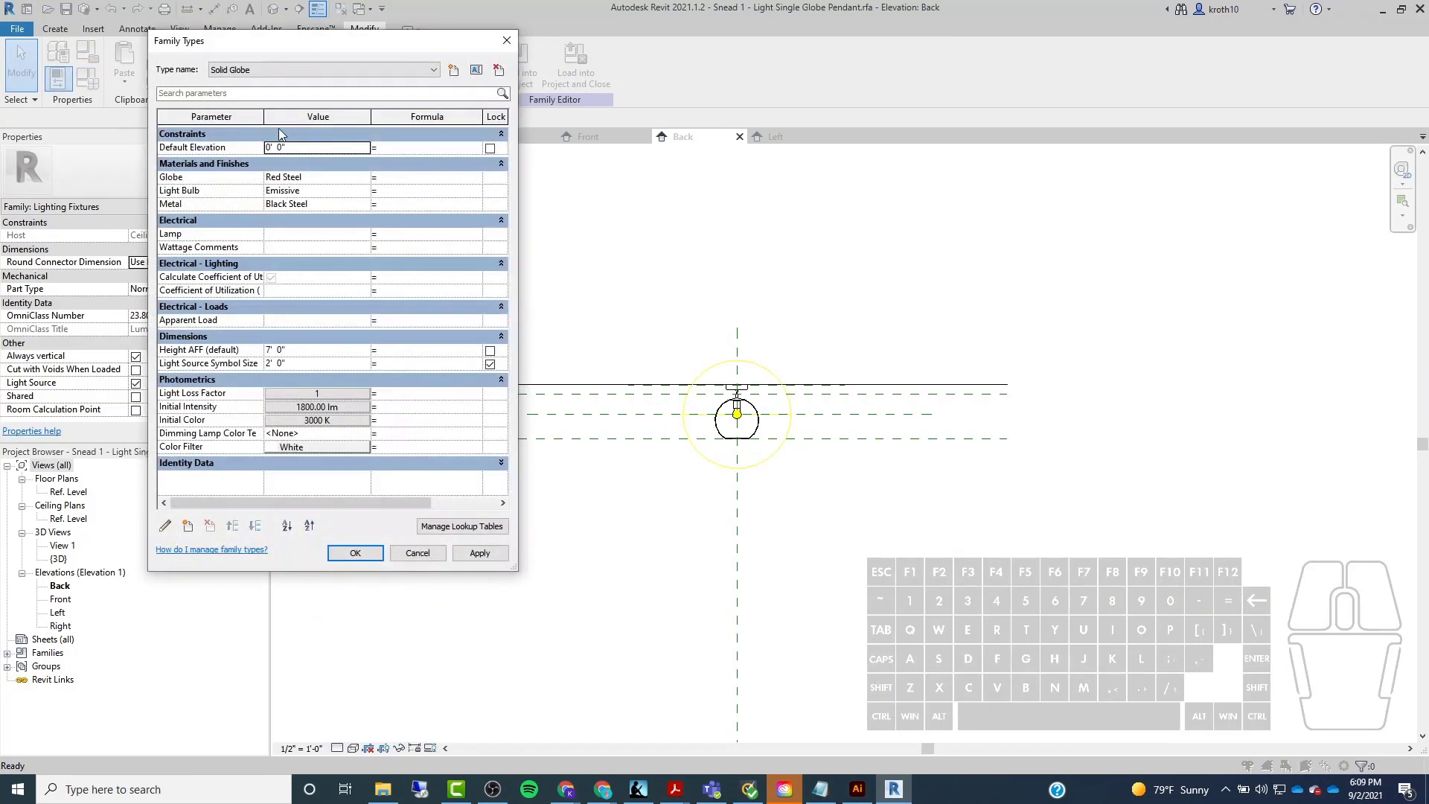
Check the pendant family's list of types against the two-type requirement, keeping Solid Globe current.
{"action": "left_click", "coordinate": [320, 71]}
{"action": "left_click", "coordinate": [262, 84]}
{"action": "left_click", "coordinate": [260, 70]}
{"action": "left_click", "coordinate": [257, 93]}
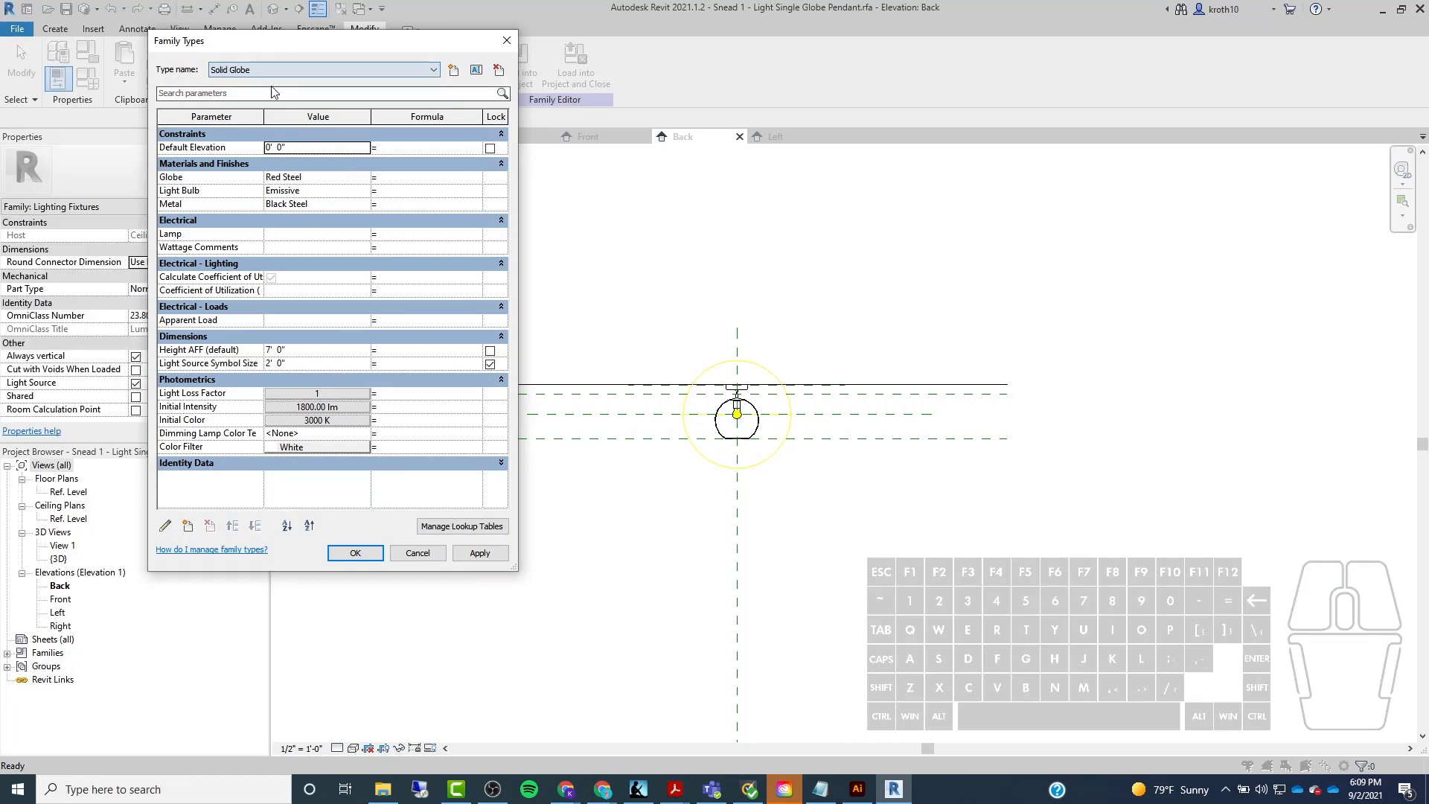
{"action": "left_click", "coordinate": [507, 40]}
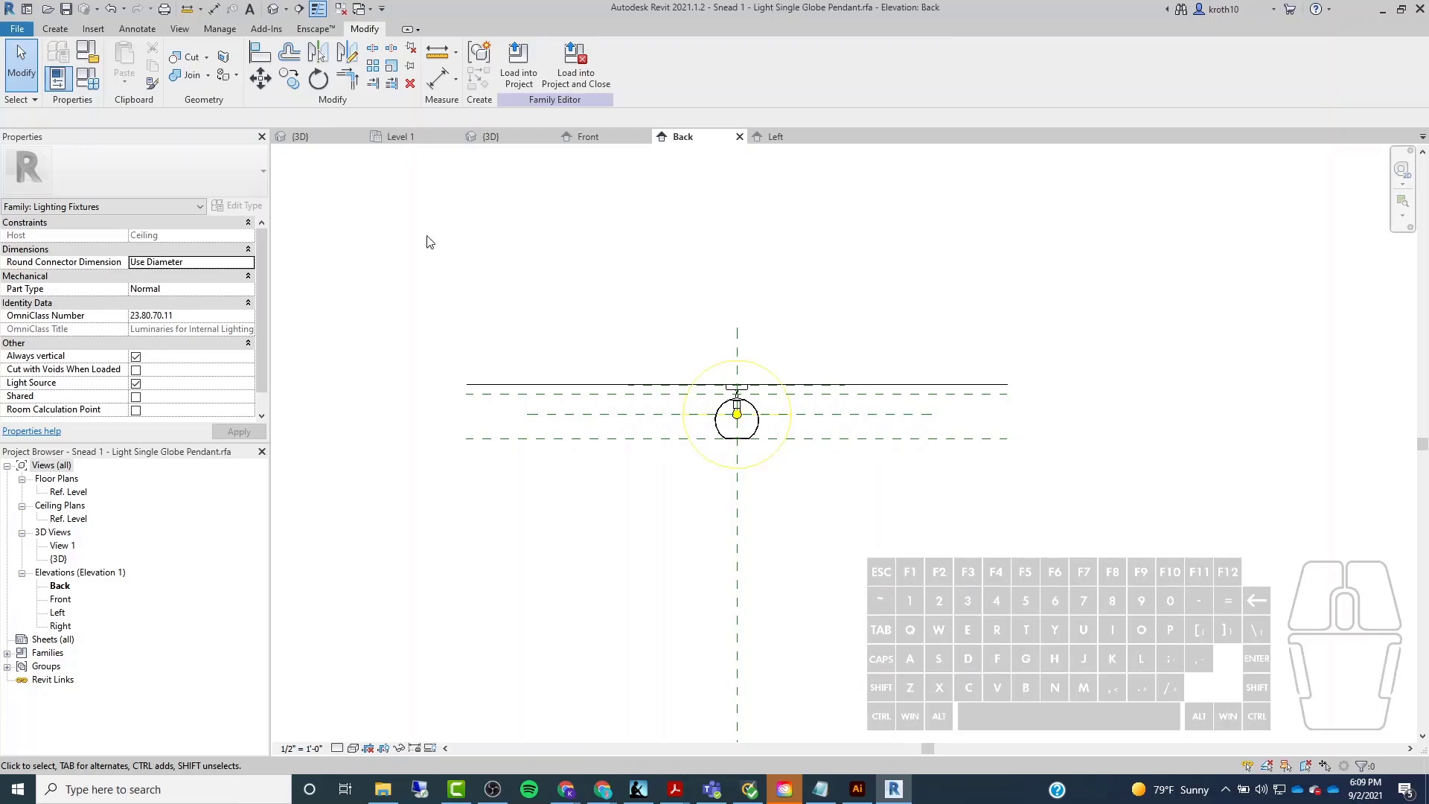
Review the family's material and Height AFF parameters in Family Types, then inspect the pendant in the Back elevation.
{"action": "left_click", "coordinate": [93, 82]}
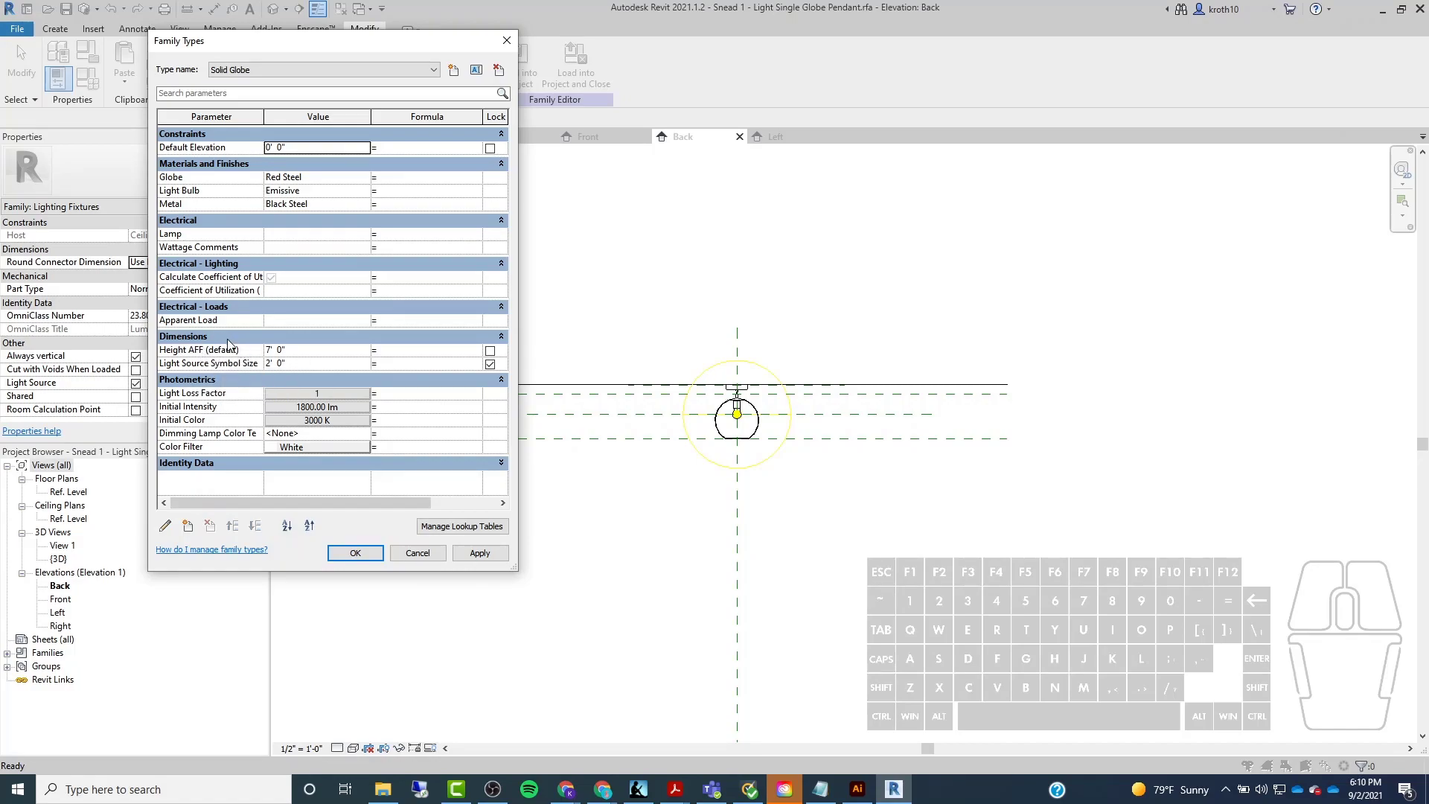
{"action": "left_click", "coordinate": [355, 552]}
{"action": "scroll", "coordinate": [715, 512], "scroll_direction": "up", "scroll_amount": 1}
{"action": "middle_click_drag", "start_coordinate": [716, 512], "coordinate": [679, 416]}
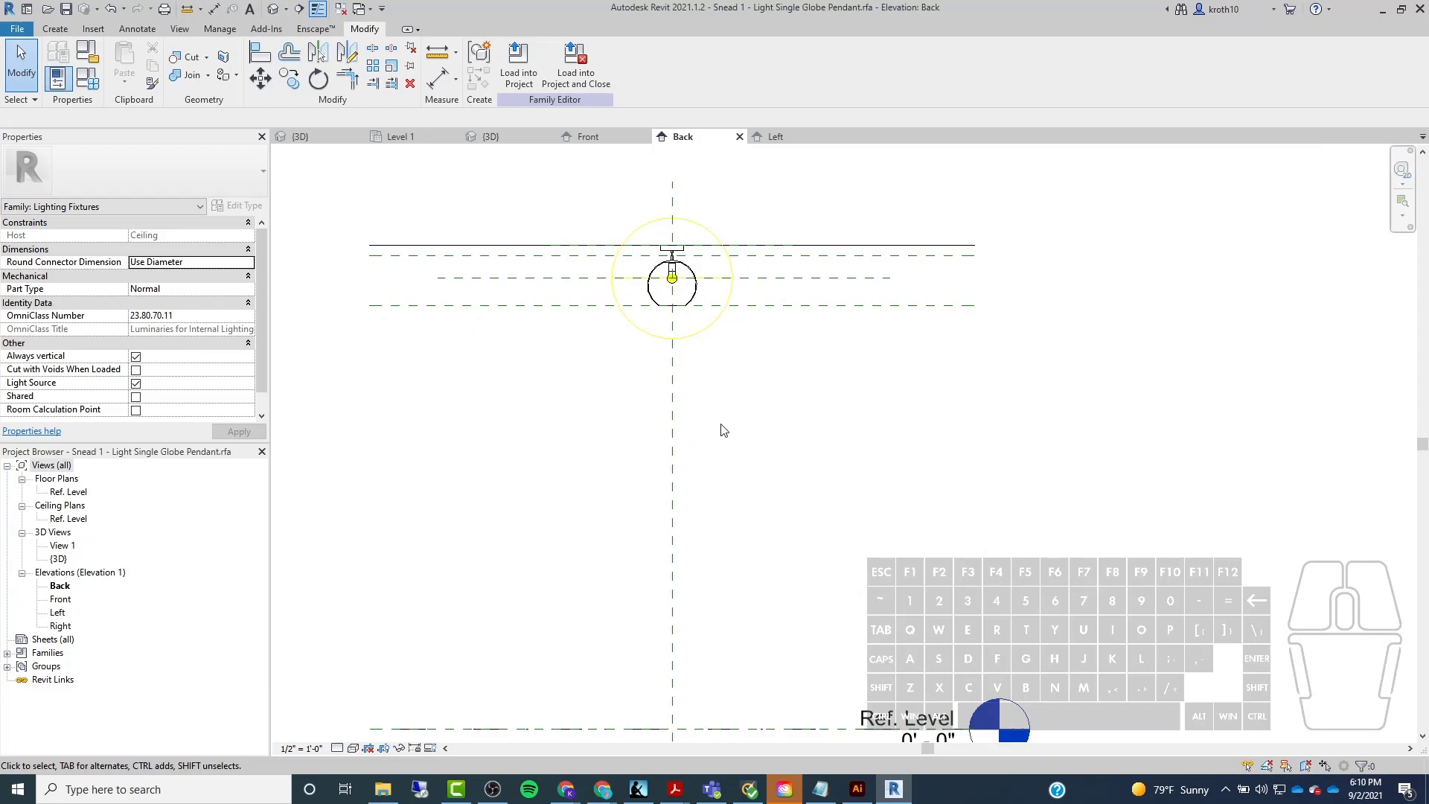
{"action": "scroll", "coordinate": [614, 195], "scroll_direction": "up", "scroll_amount": 1}
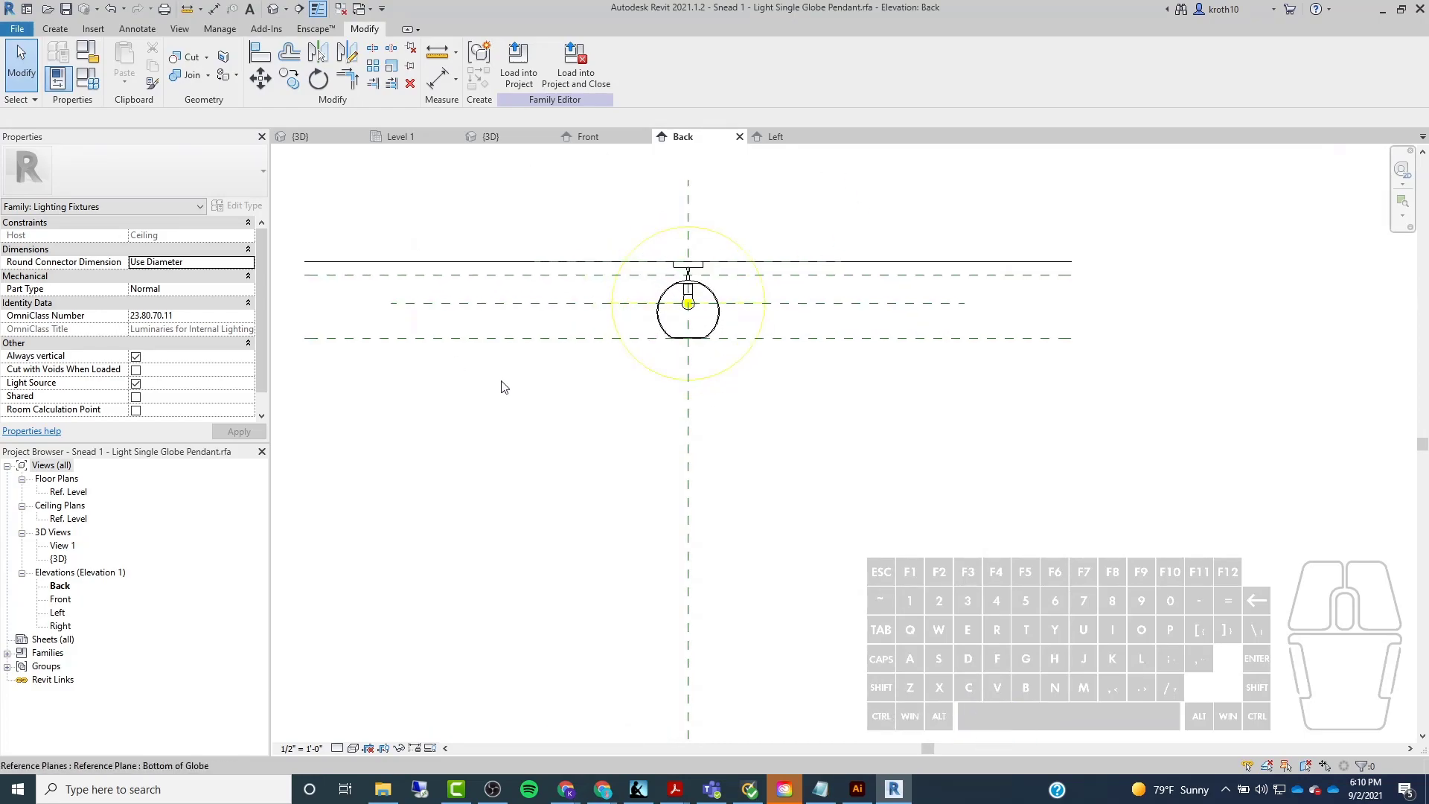